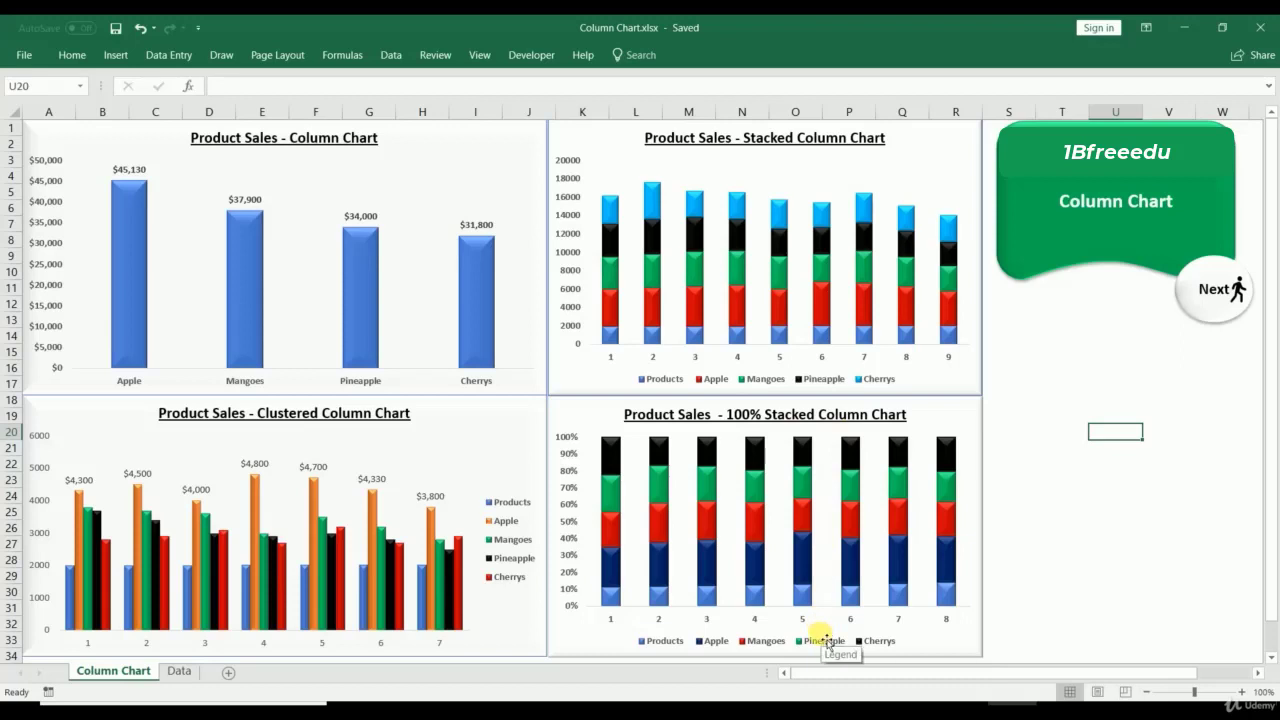
Step: Pin the ribbon open and switch to the Data sheet with the Yearly Sales Data table
left_click(584, 56)
right_click(597, 120)
left_click(605, 191)
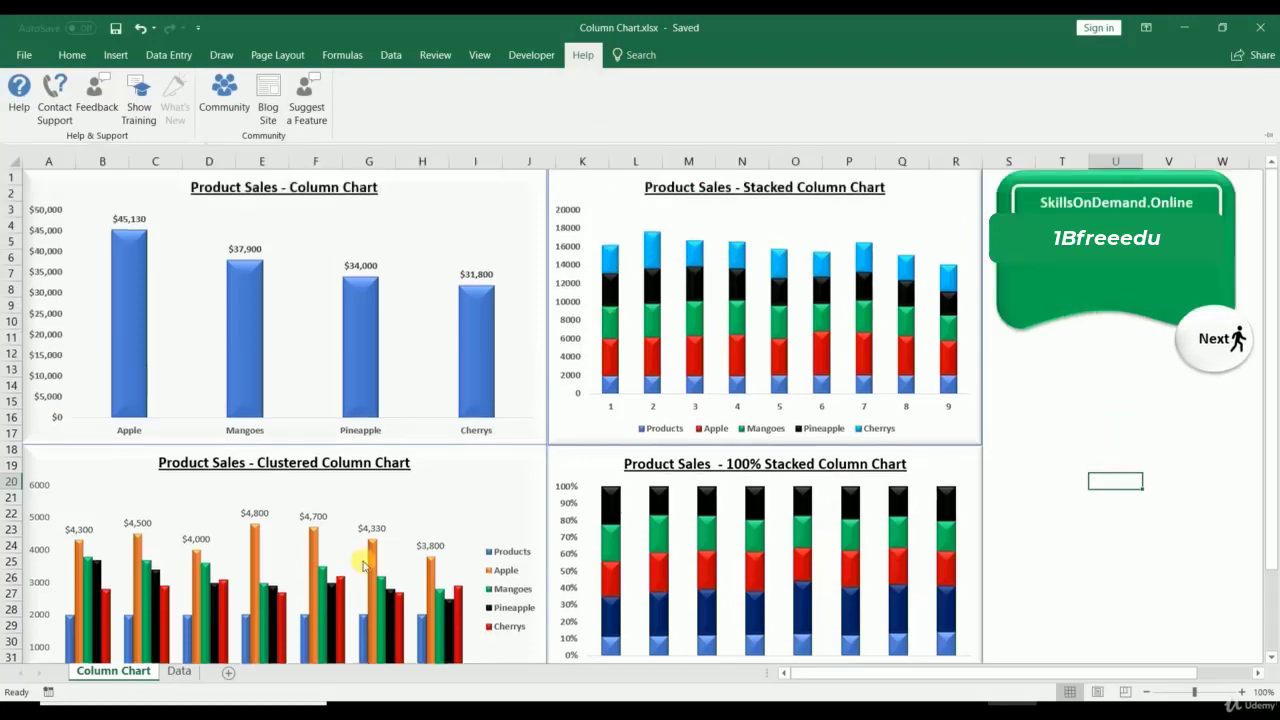
left_click(177, 671)
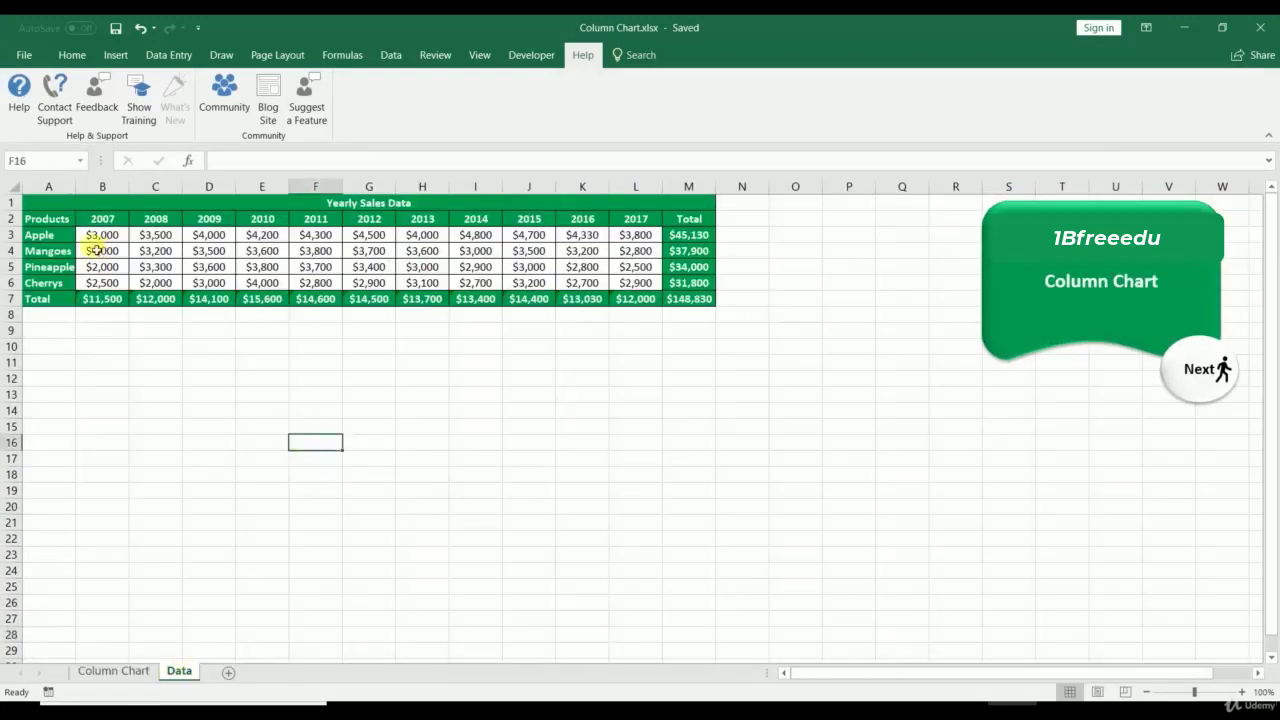
Step: Select the product sales table A2:L6, including product names and year headers
left_click(50, 219)
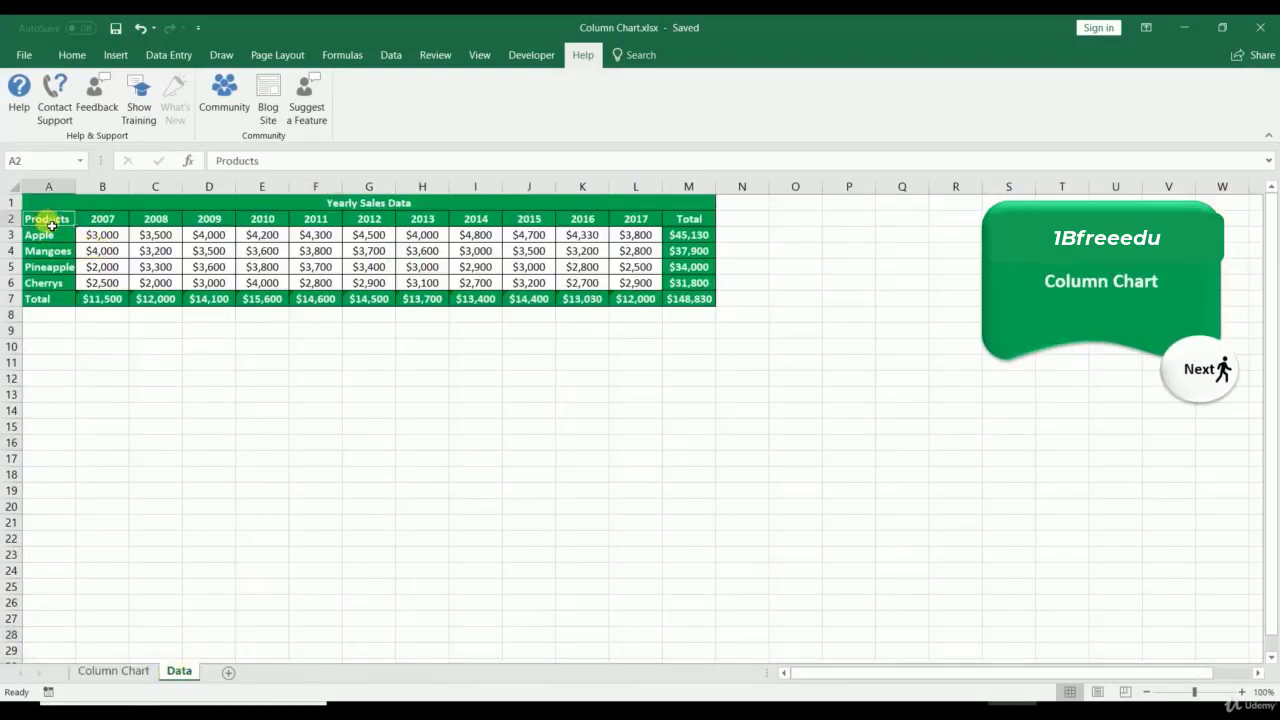
left_click_drag(93, 221, 648, 232)
left_click_drag(37, 220, 28, 303)
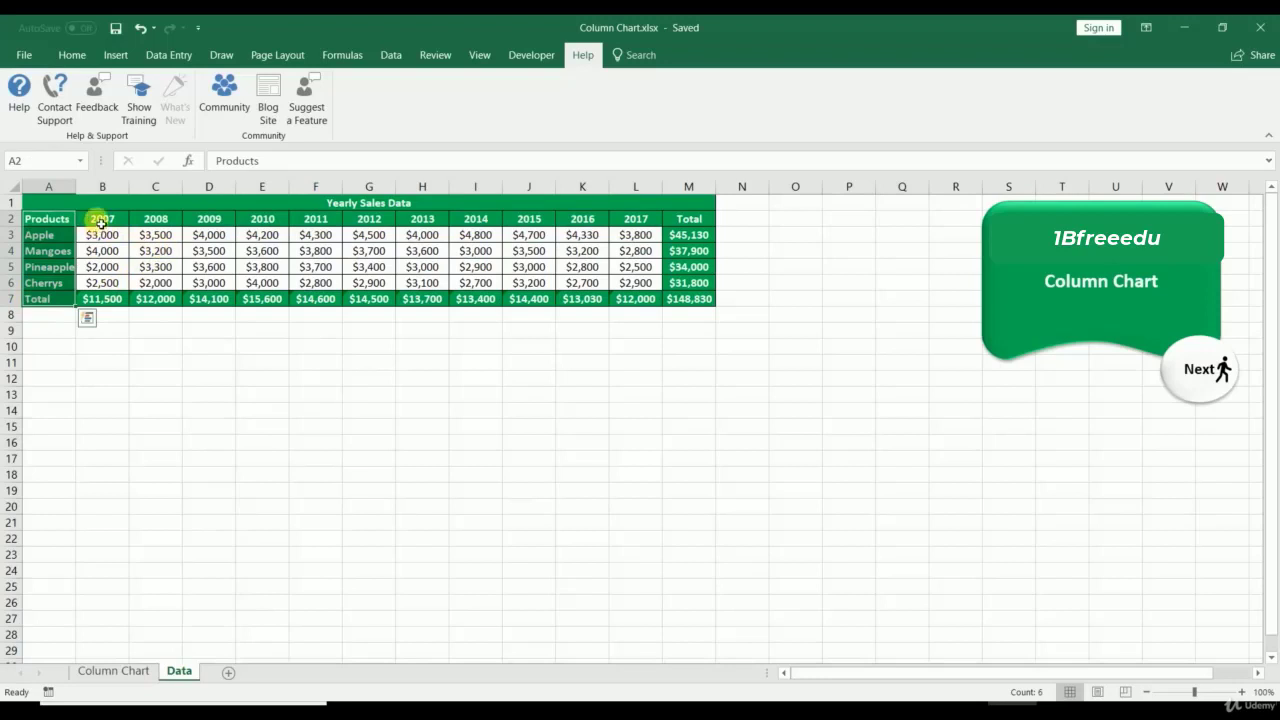
left_click_drag(101, 222, 651, 222)
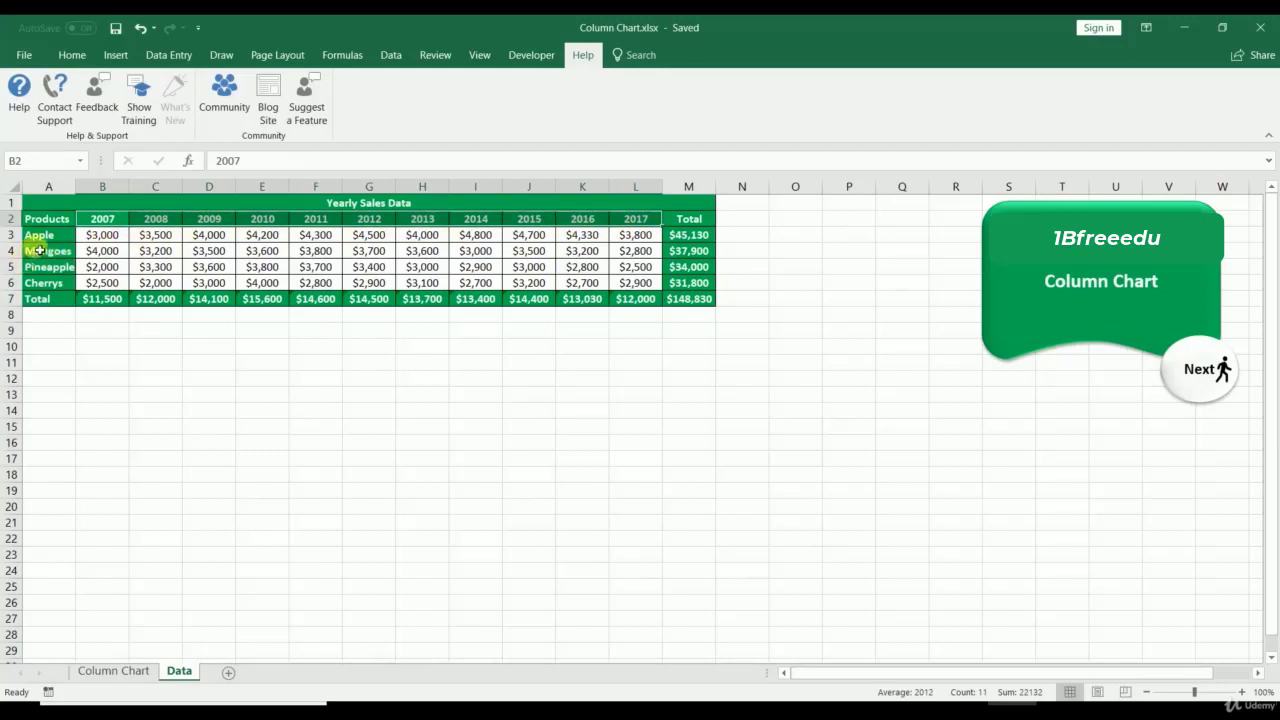
left_click_drag(52, 222, 636, 283)
Step: Open the Insert Chart dialog from Insert's Charts group and show All Charts
left_click(116, 56)
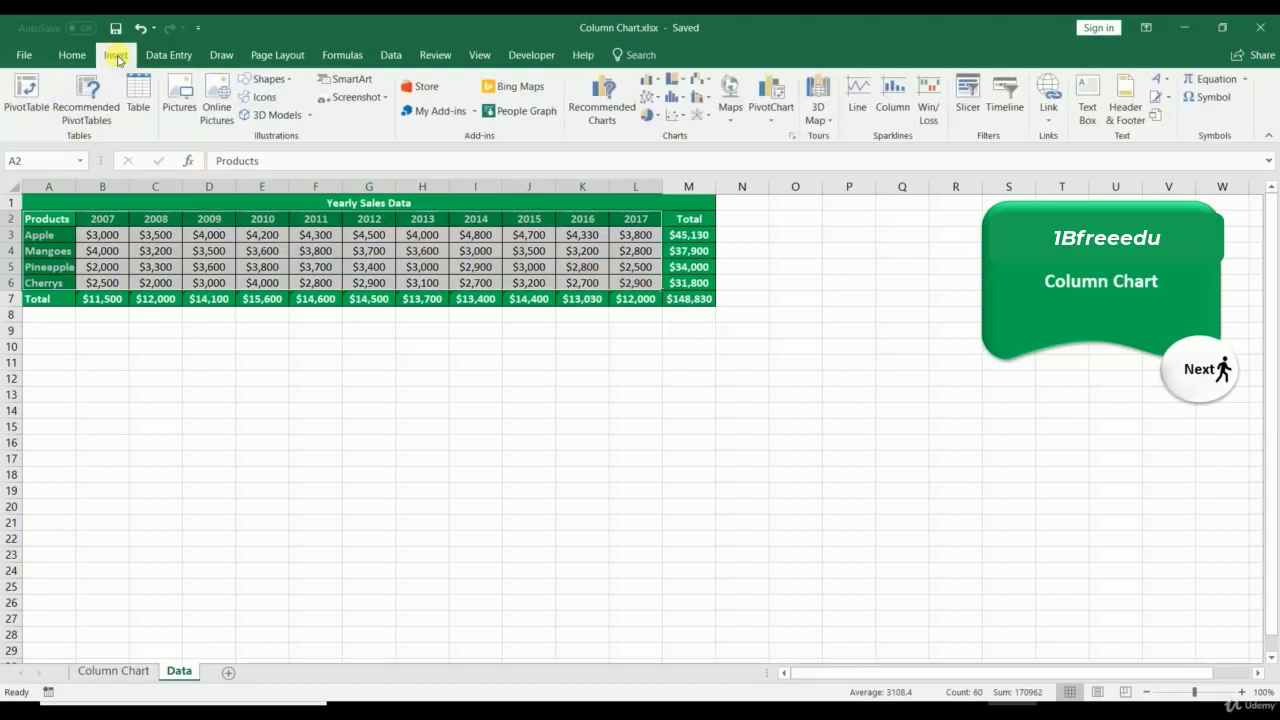
left_click(793, 138)
left_click(505, 145)
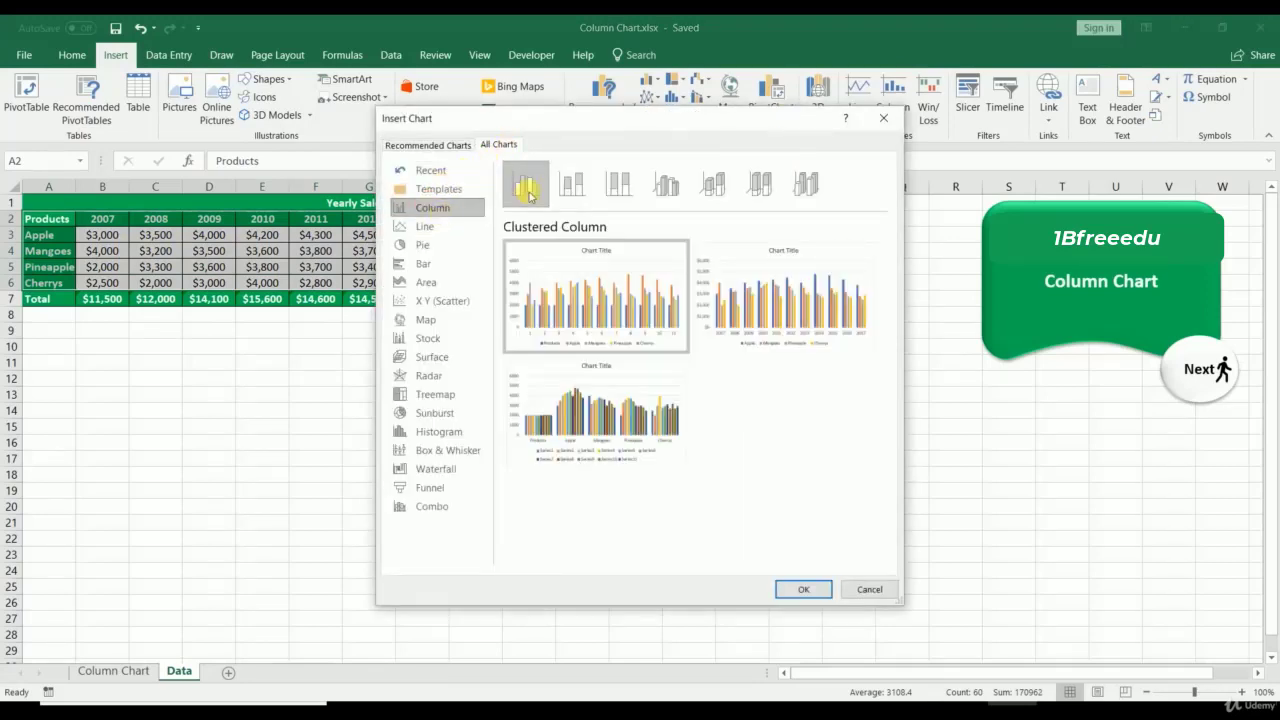
Step: Preview the column variants, then insert a Clustered Column chart
left_click(585, 184)
left_click(620, 184)
left_click(662, 186)
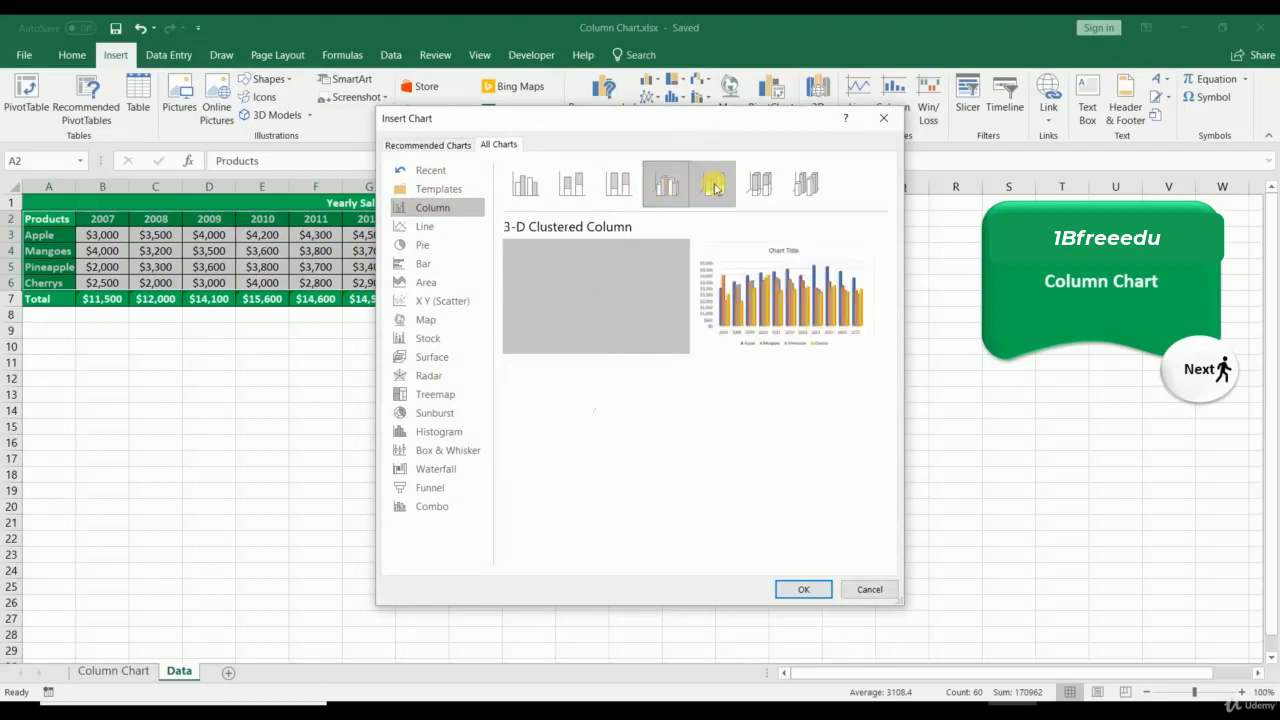
left_click(760, 184)
left_click(806, 184)
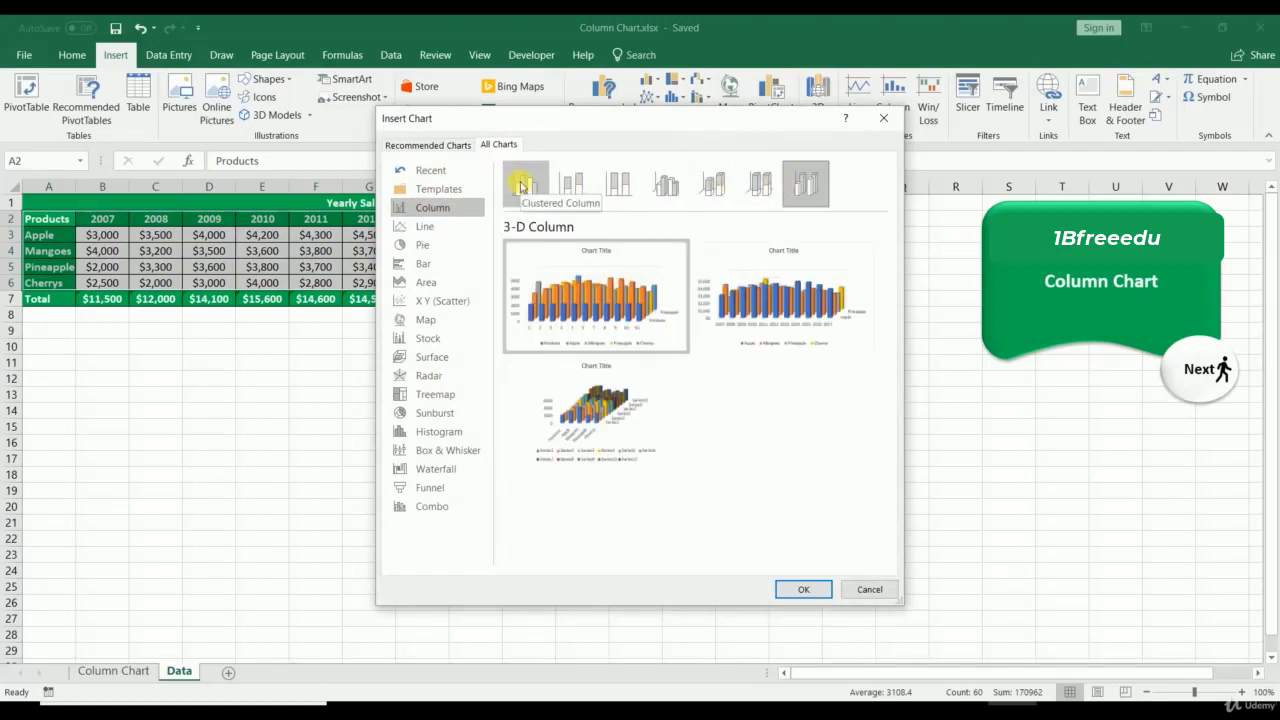
left_click(526, 184)
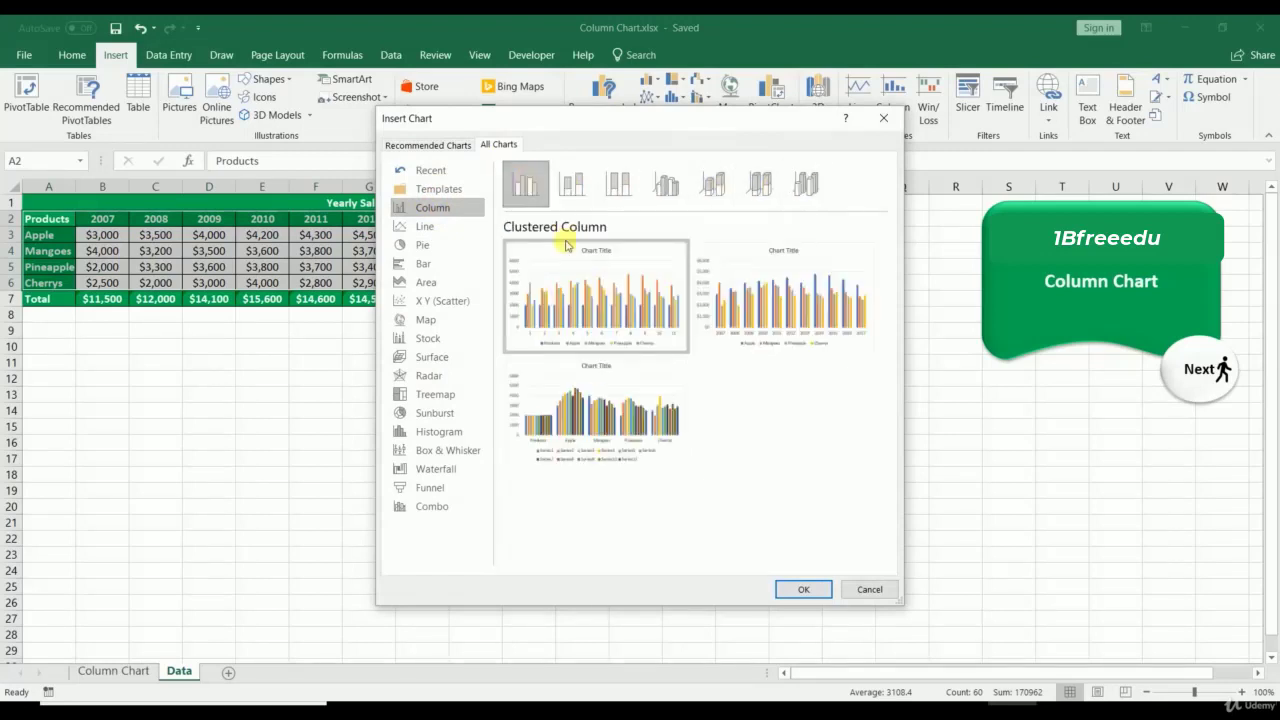
left_click(803, 589)
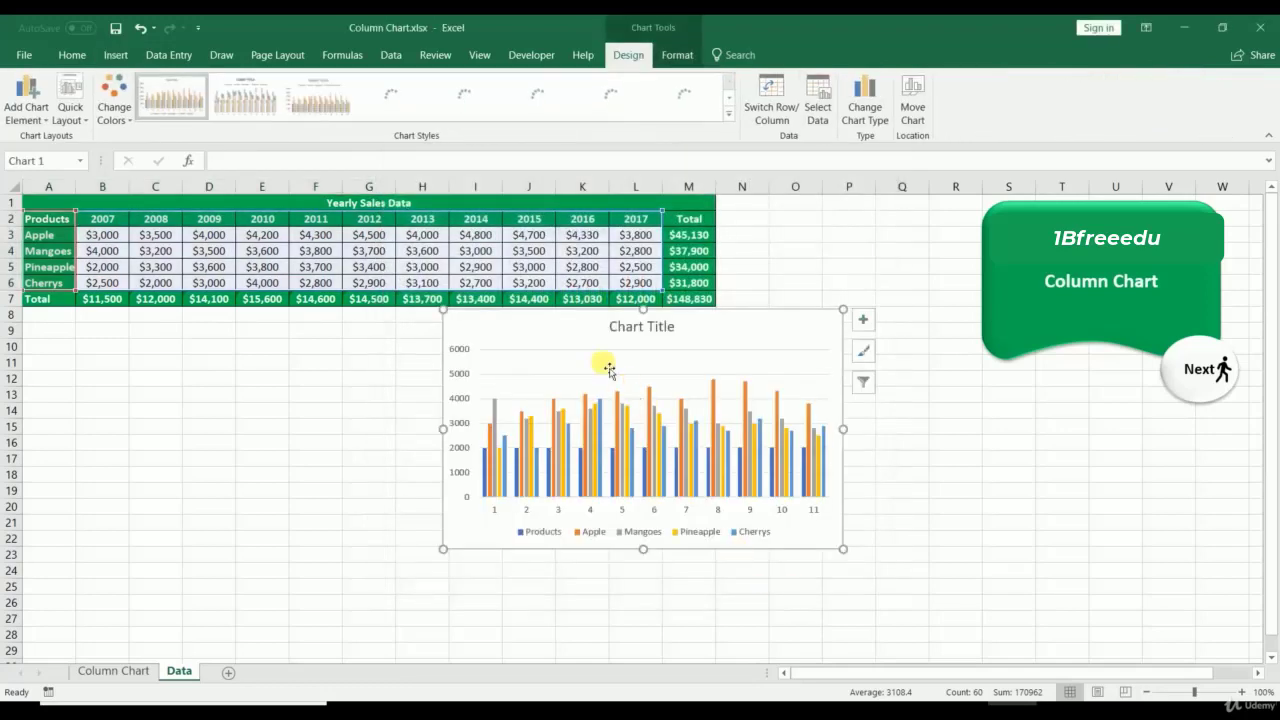
Step: Move the chart below the table, limit its data to A2:E6, and make it narrower
left_click_drag(565, 328, 143, 347)
right_click(143, 347)
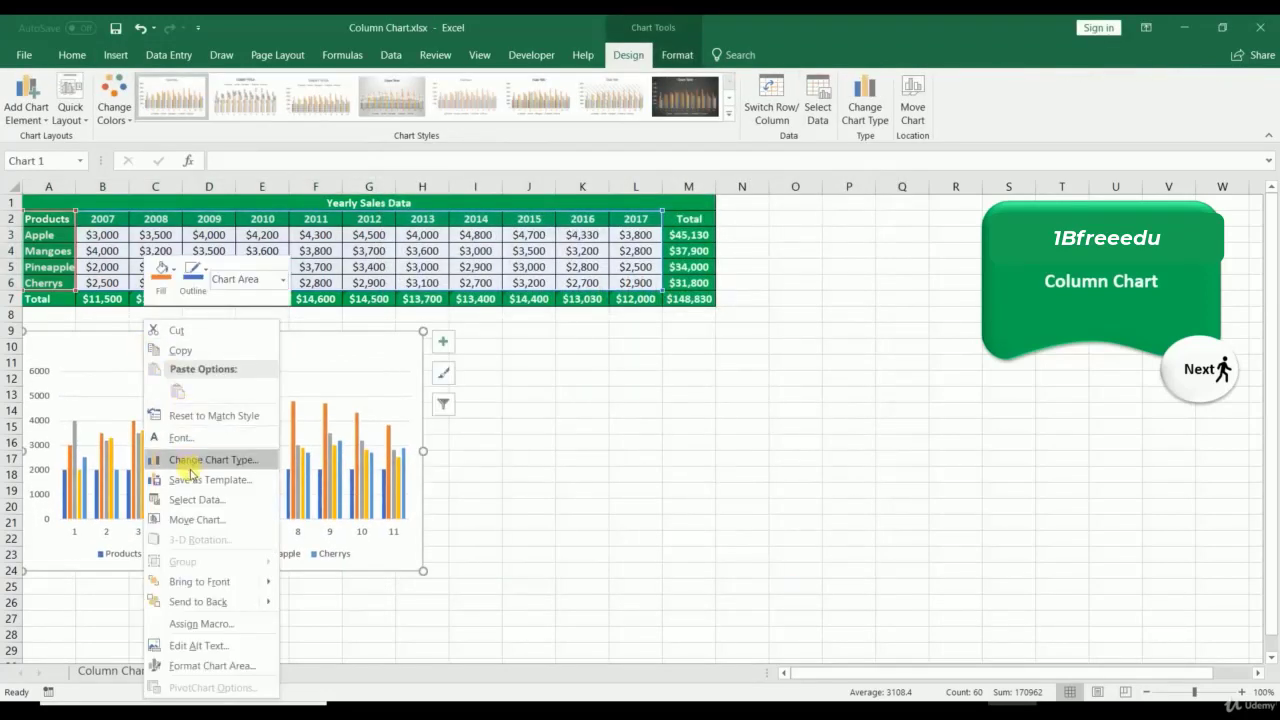
left_click(192, 503)
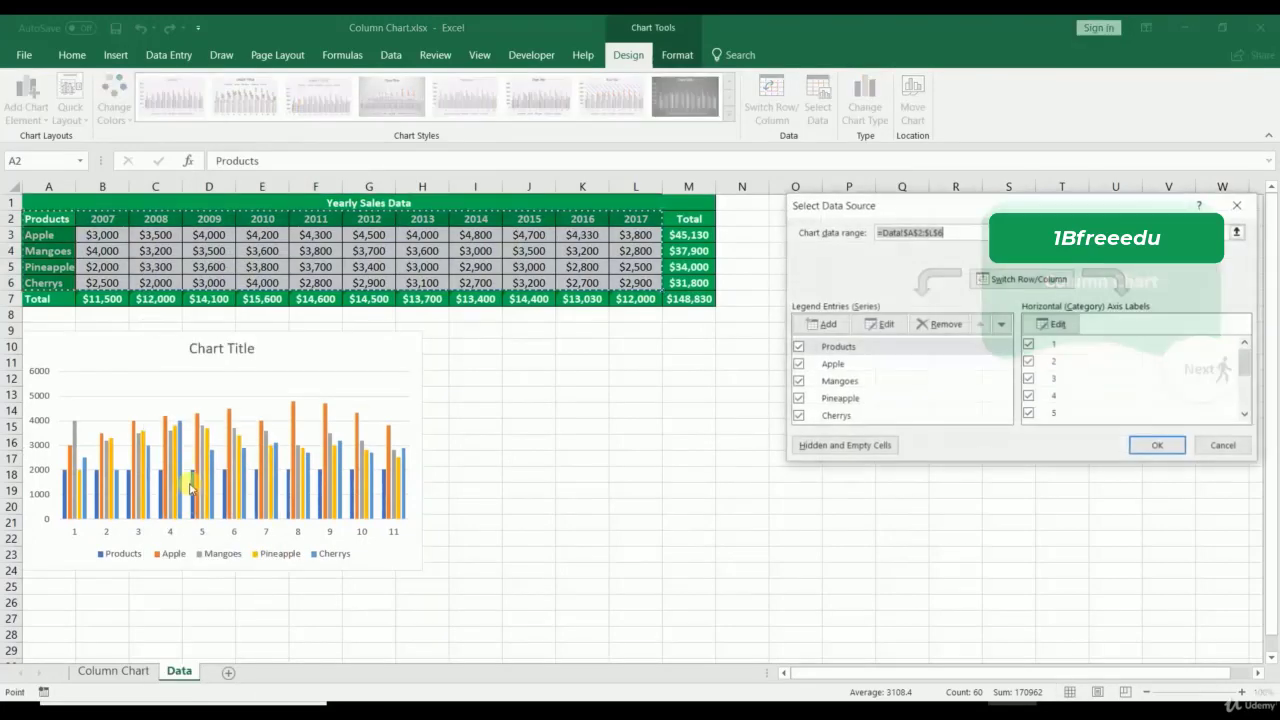
left_click_drag(45, 219, 249, 285)
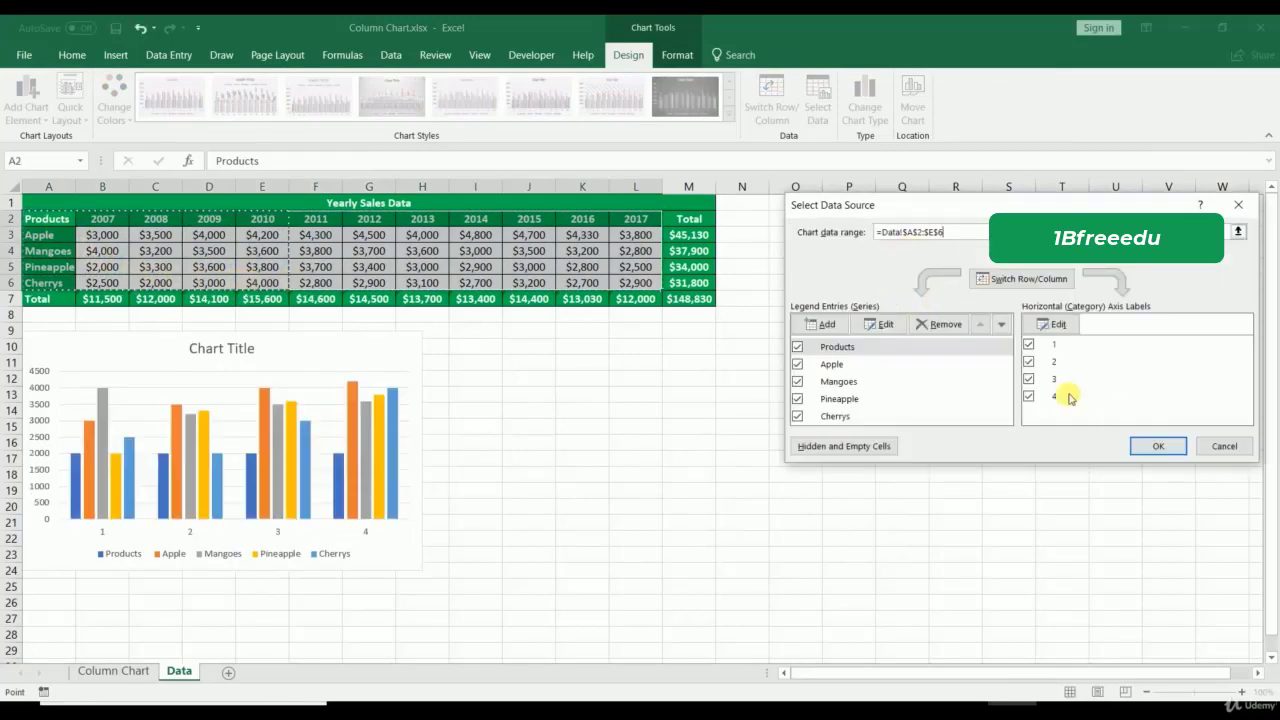
left_click(1150, 444)
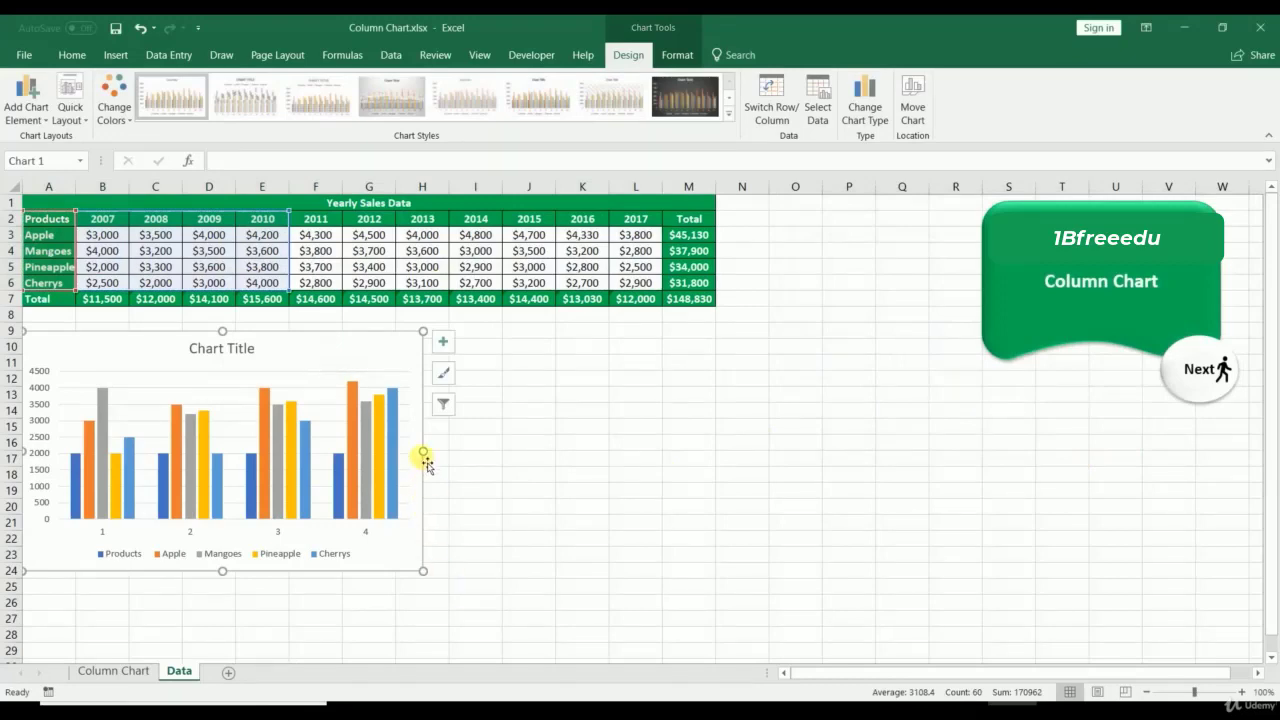
left_click_drag(423, 451, 301, 468)
Step: Paste a copy of the column chart at G10 beside the original
left_click(398, 476)
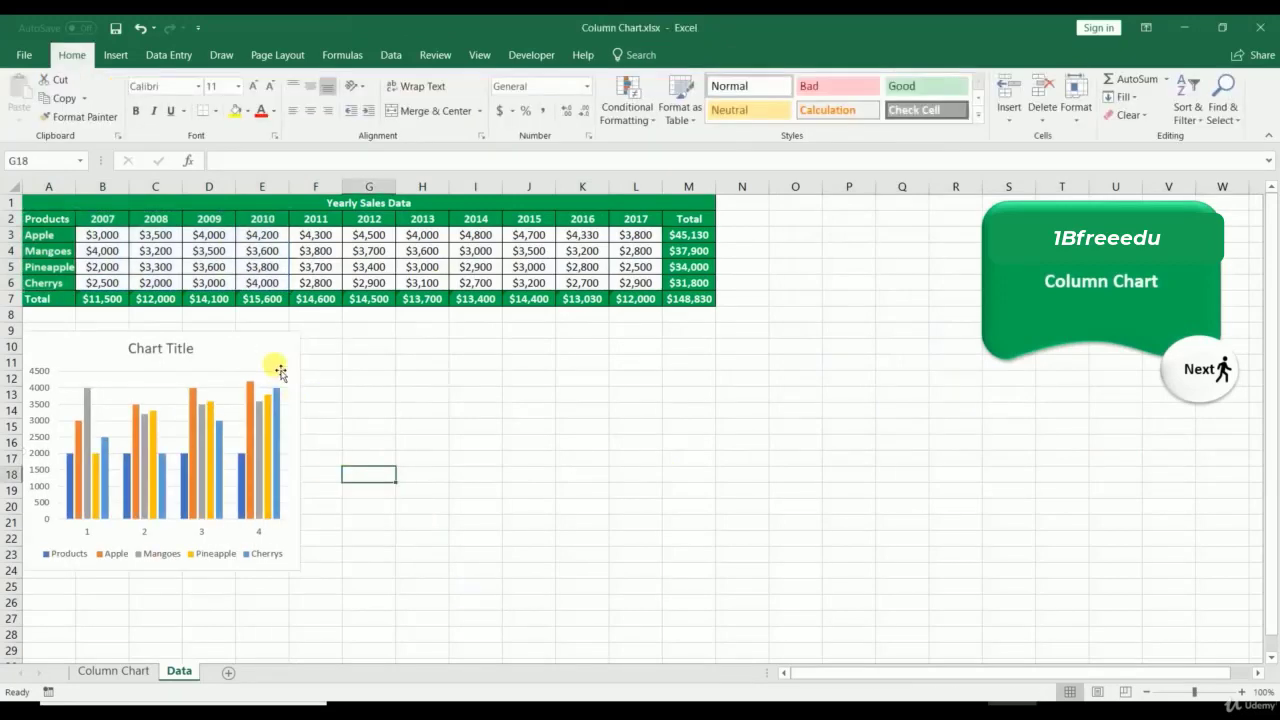
left_click(274, 366)
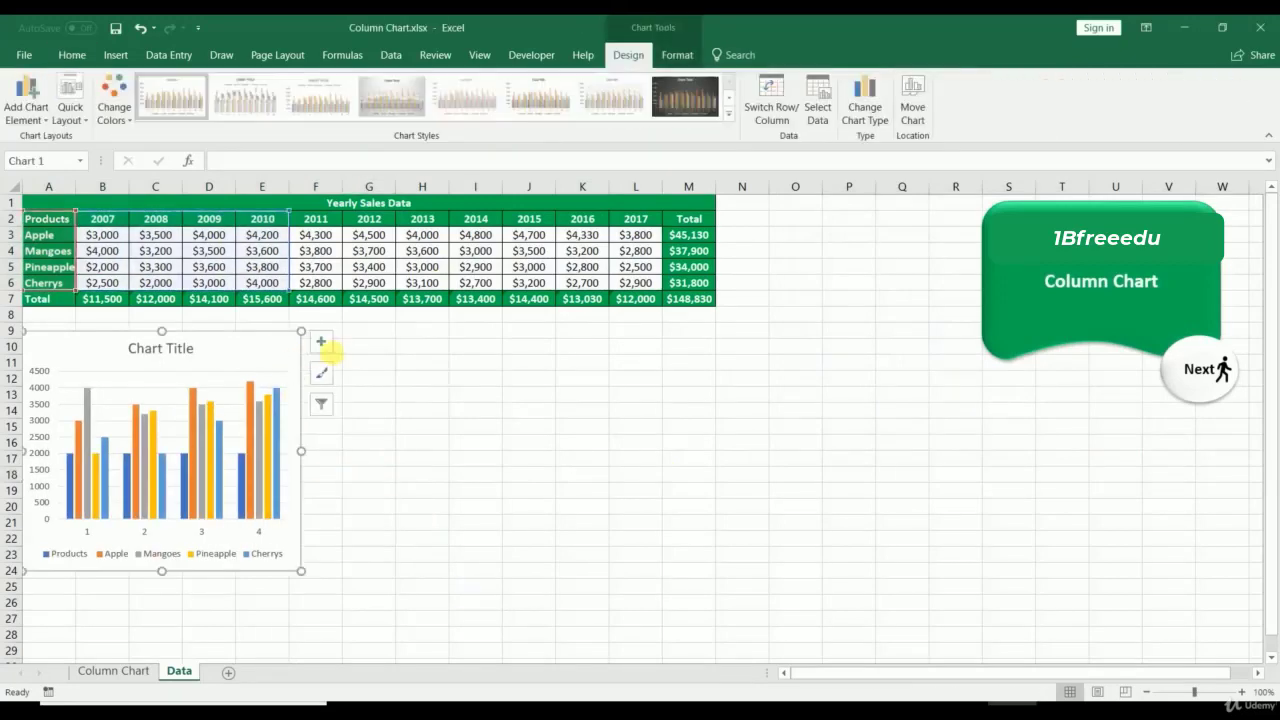
left_click(344, 345)
key("ctrl+v")
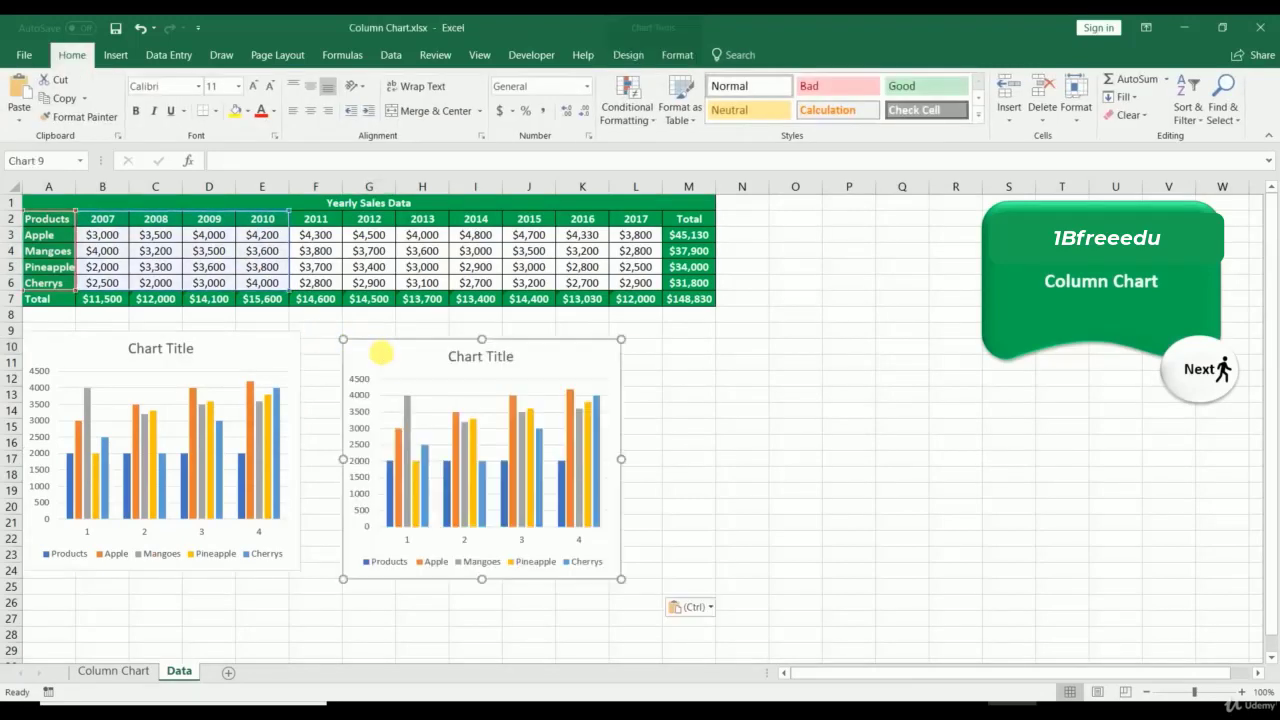
left_click_drag(374, 354, 350, 350)
Step: Change the copy to a Stacked Column chart and copy it
right_click(343, 345)
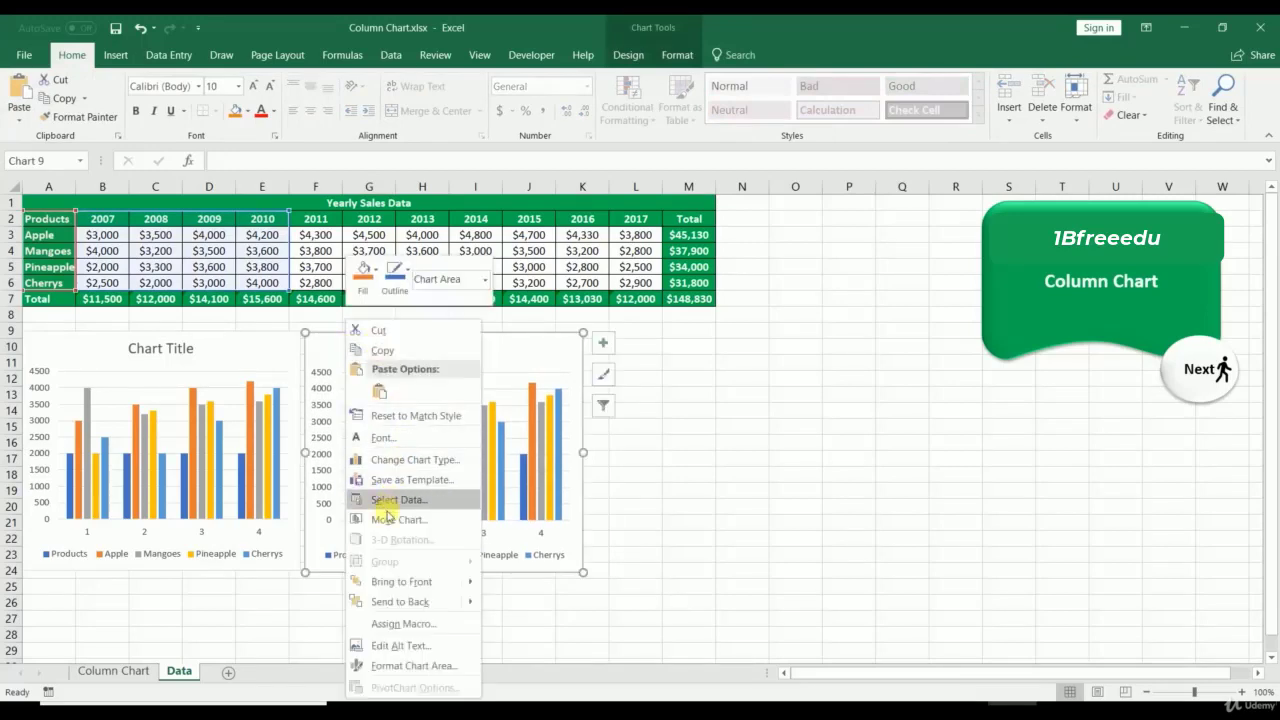
left_click(380, 459)
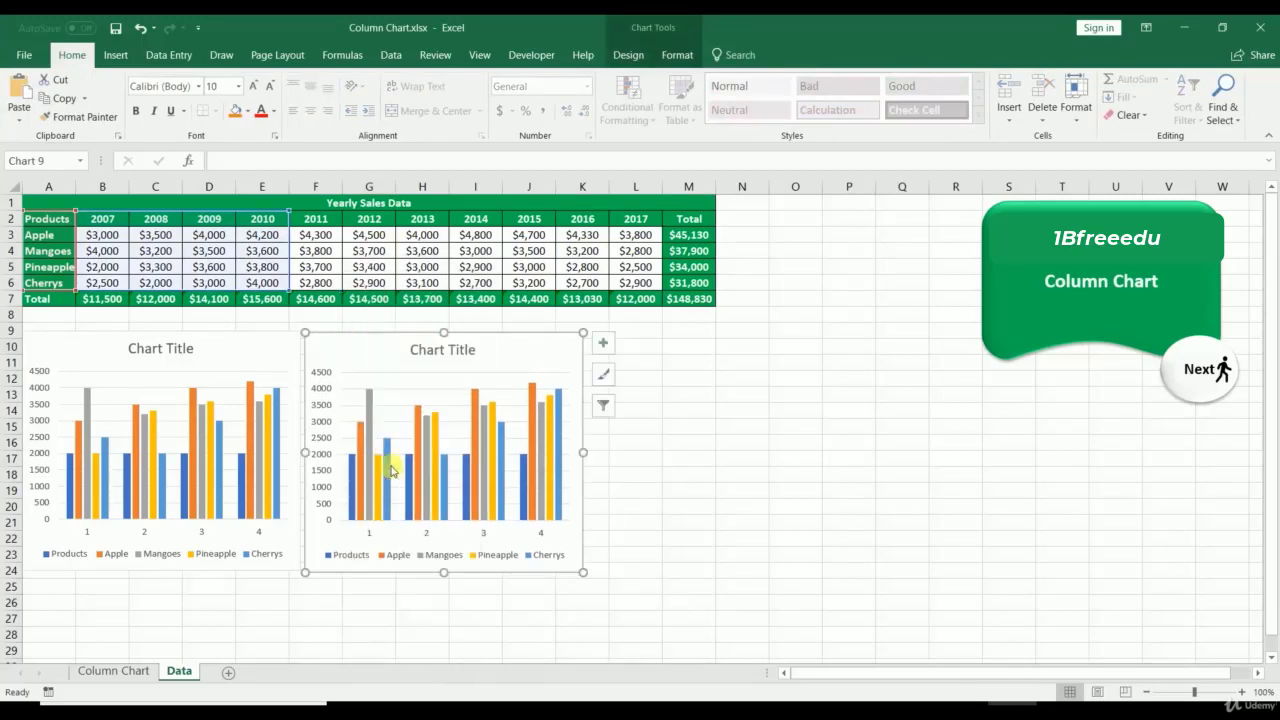
left_click(573, 188)
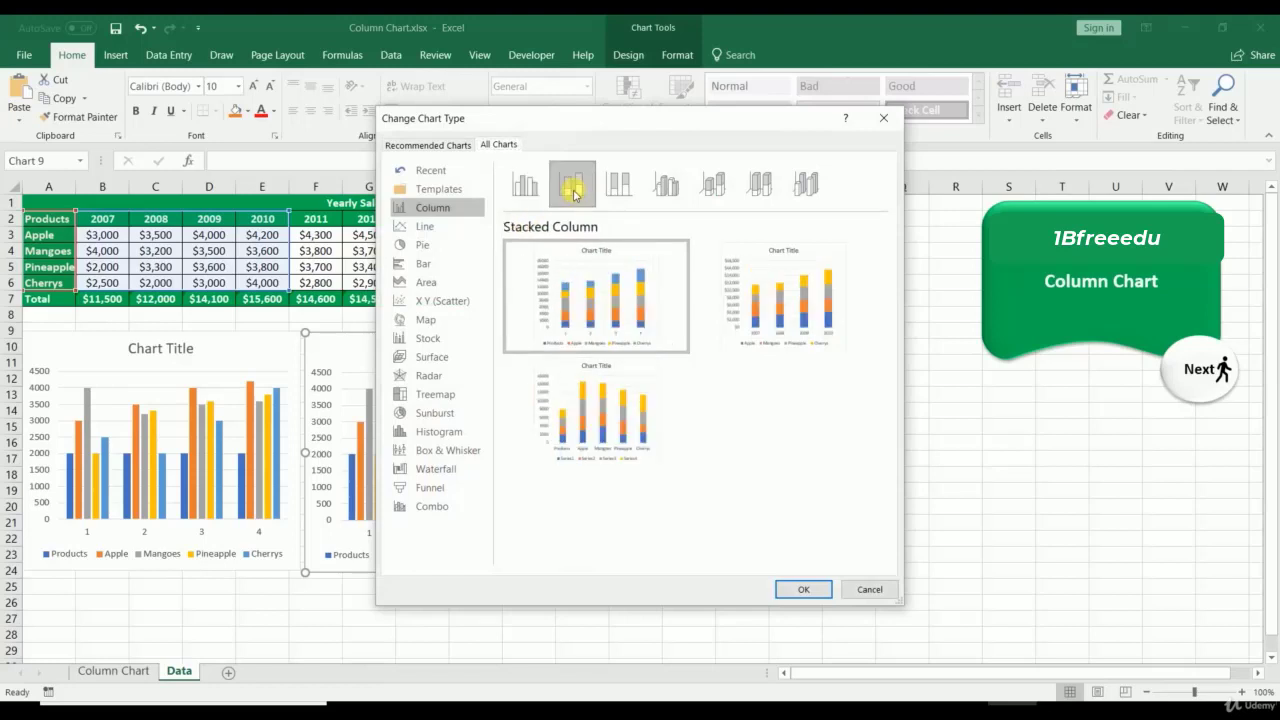
mouse_move(580, 255)
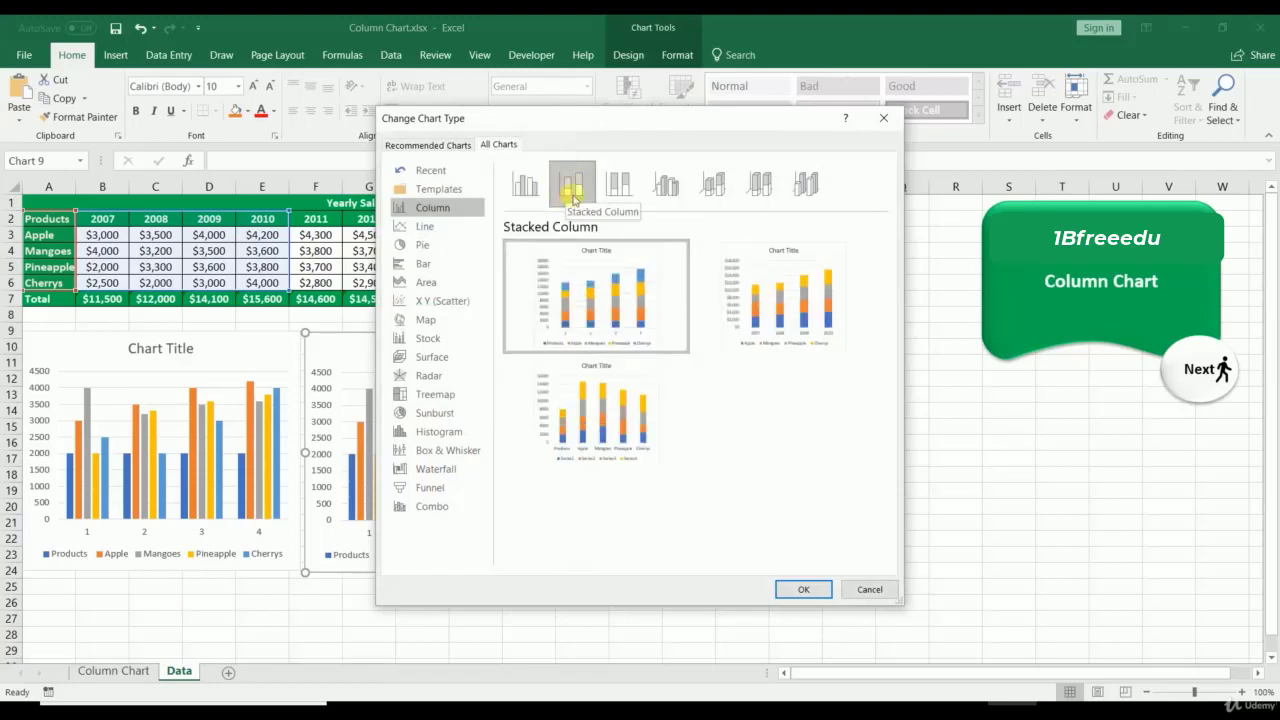
left_click(801, 589)
left_click(744, 475)
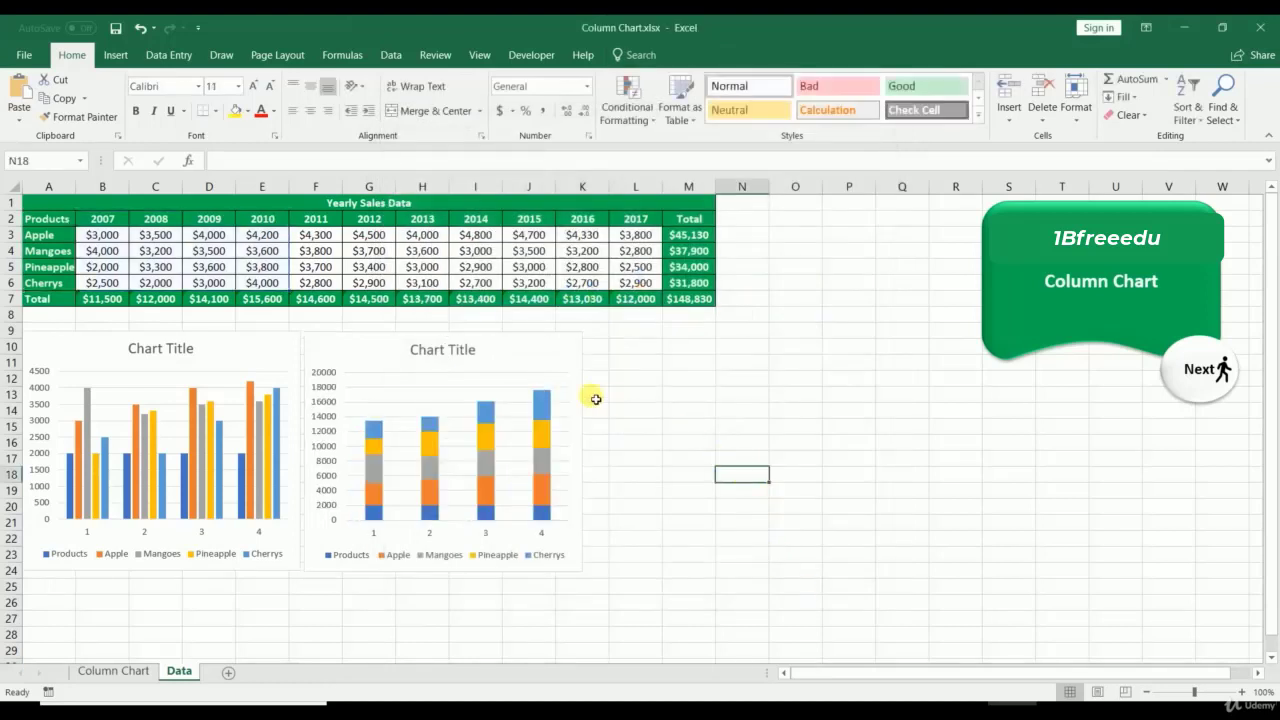
left_click(546, 343)
key("ctrl+c")
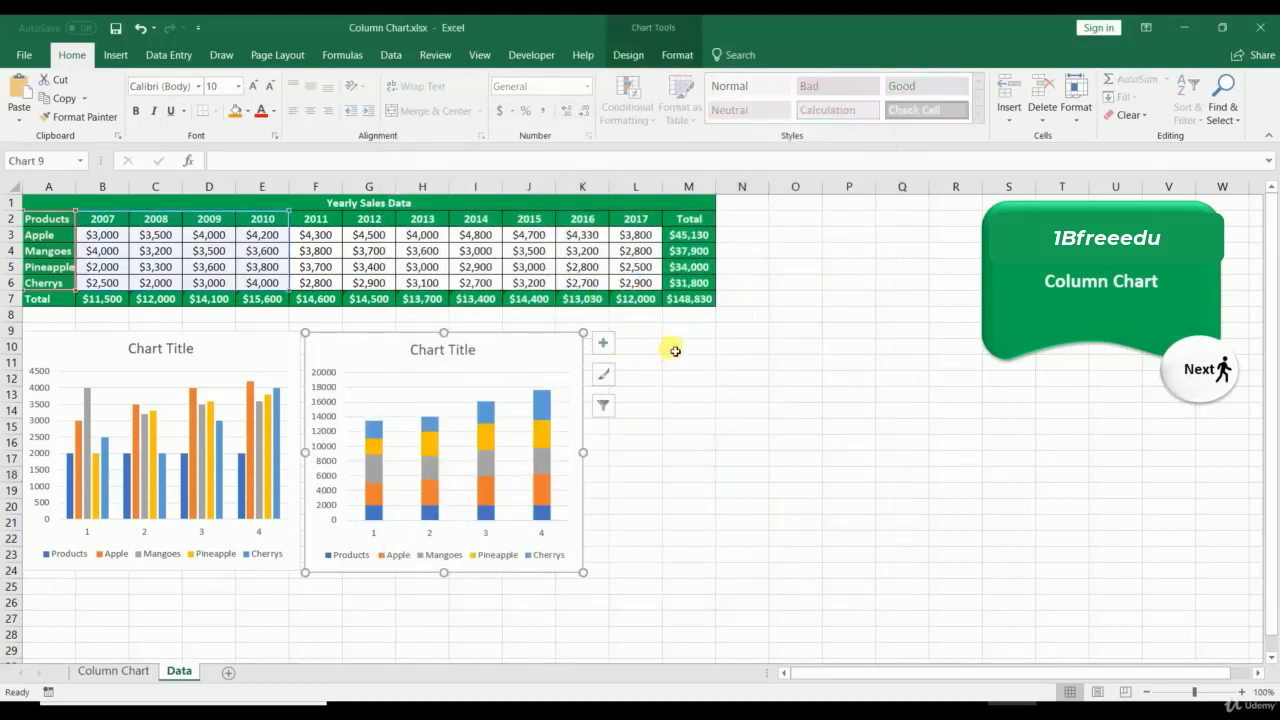
Step: Paste a third chart copy at L10 and change it to 100% Stacked Column
left_click(655, 347)
key("ctrl+v")
left_click_drag(663, 351, 651, 346)
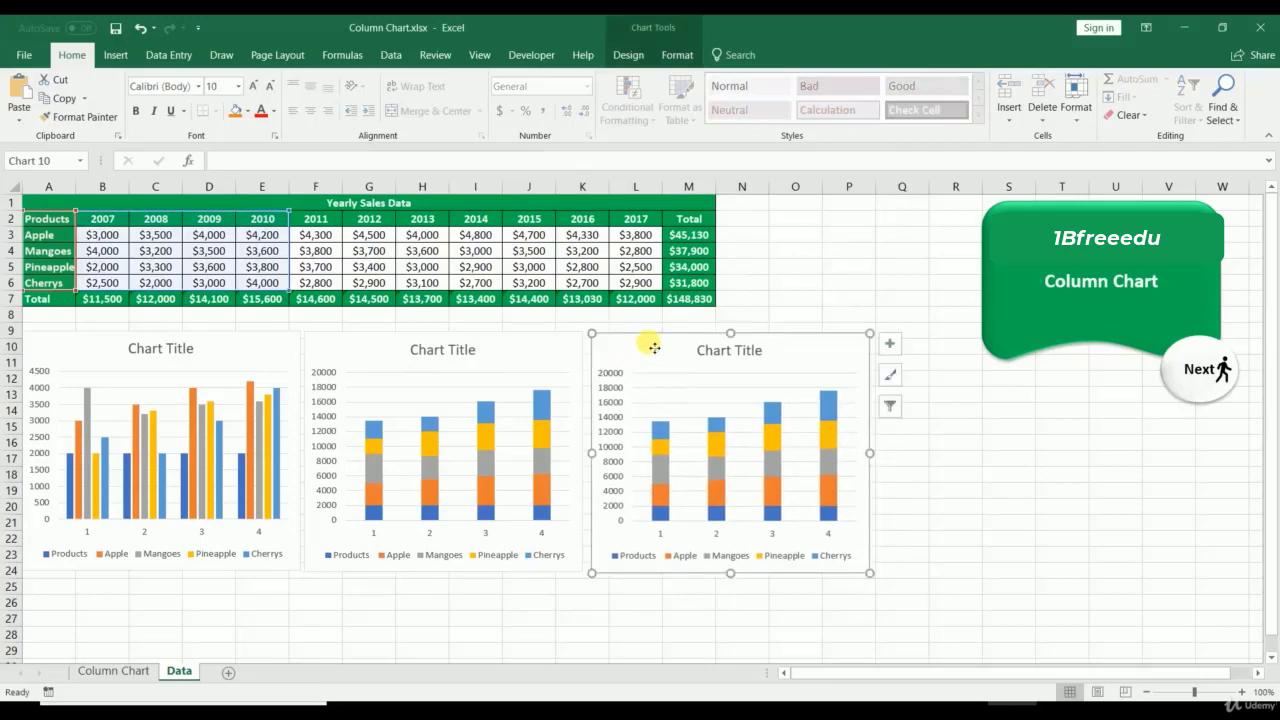
right_click(652, 345)
left_click(686, 460)
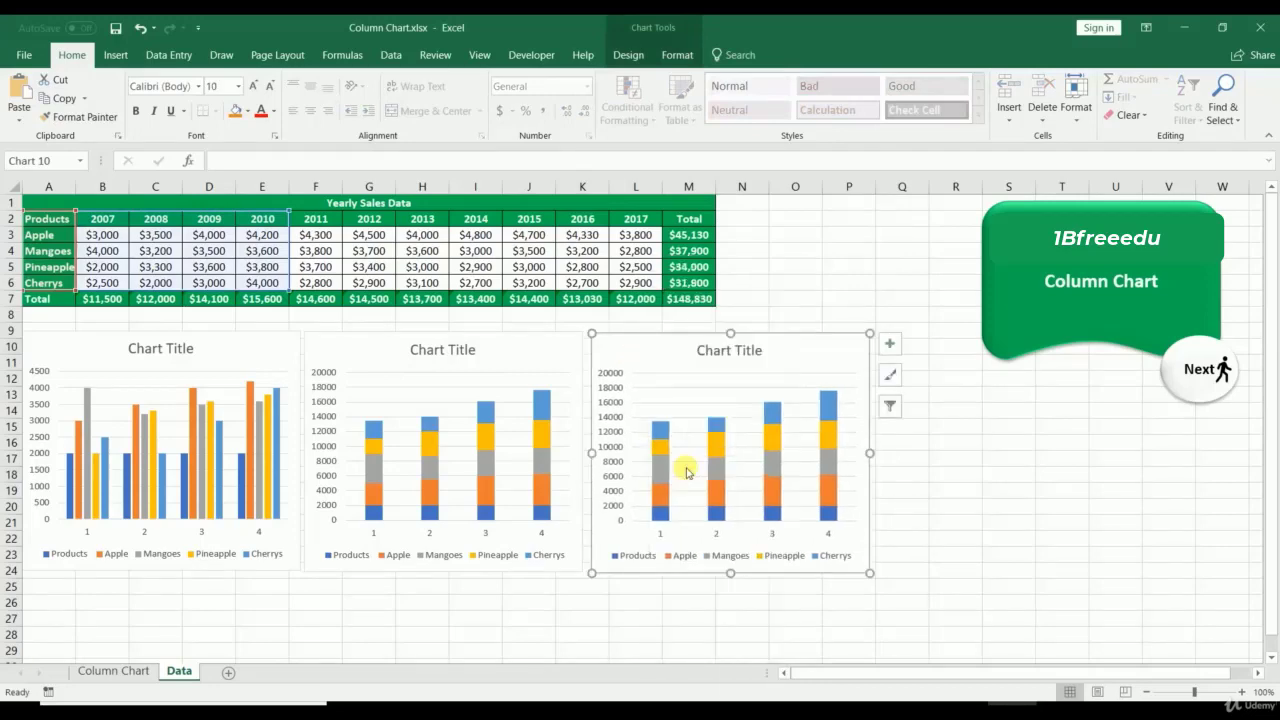
left_click(624, 190)
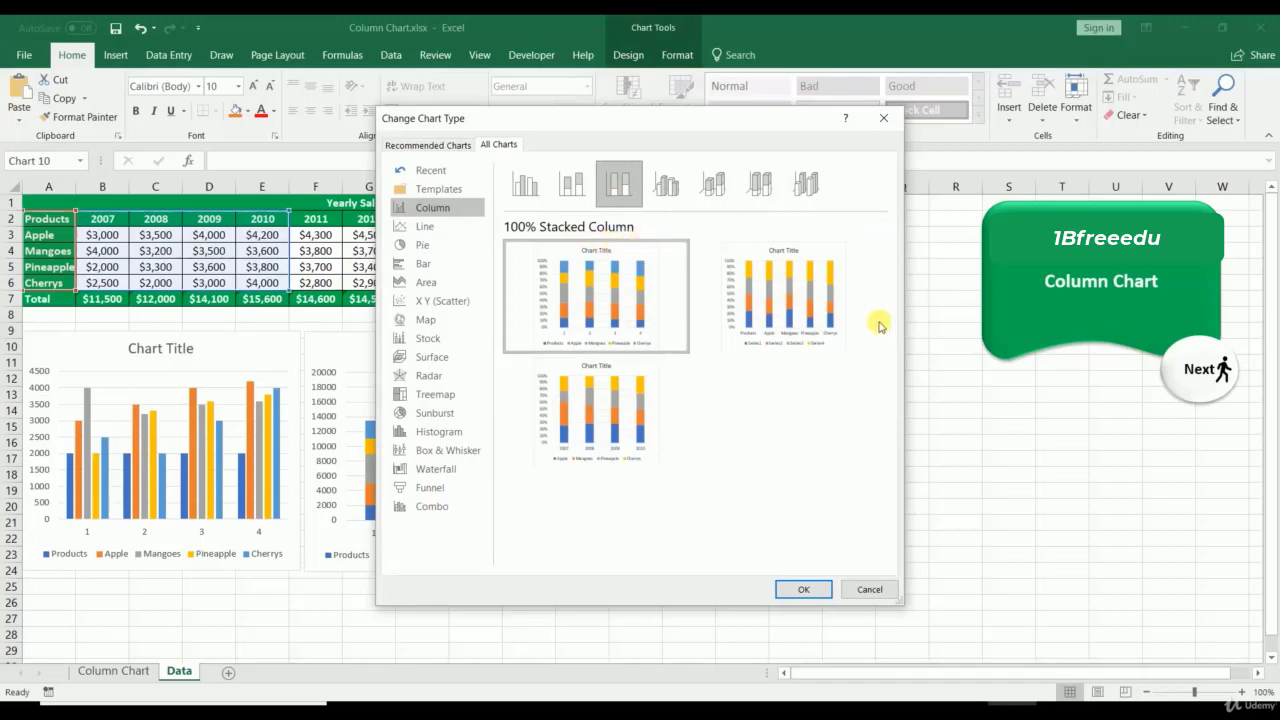
left_click(801, 594)
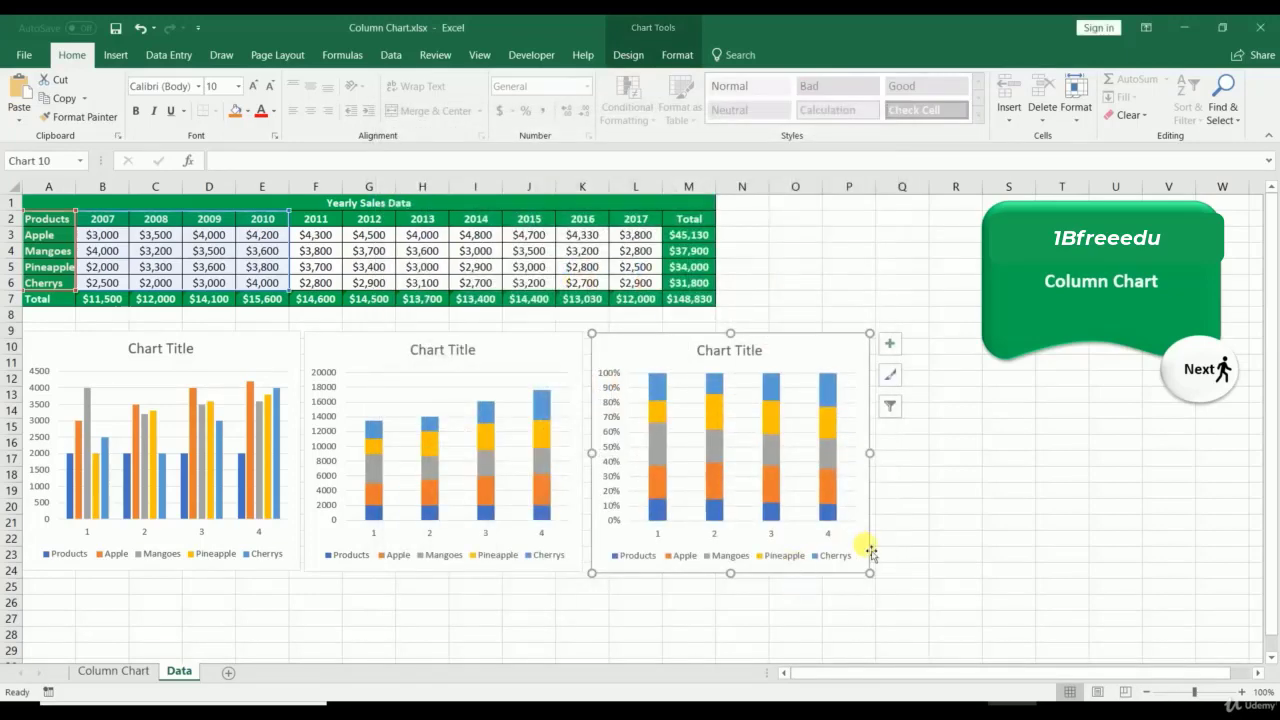
left_click(925, 539)
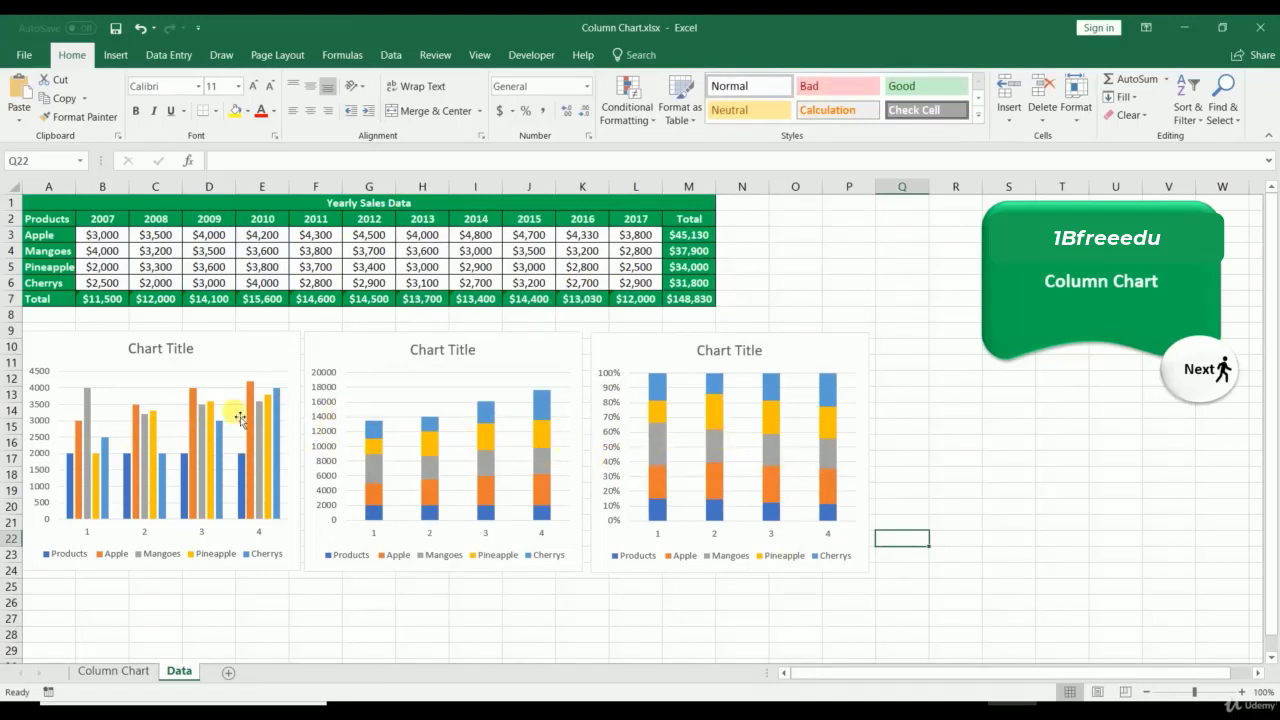
left_click(646, 352)
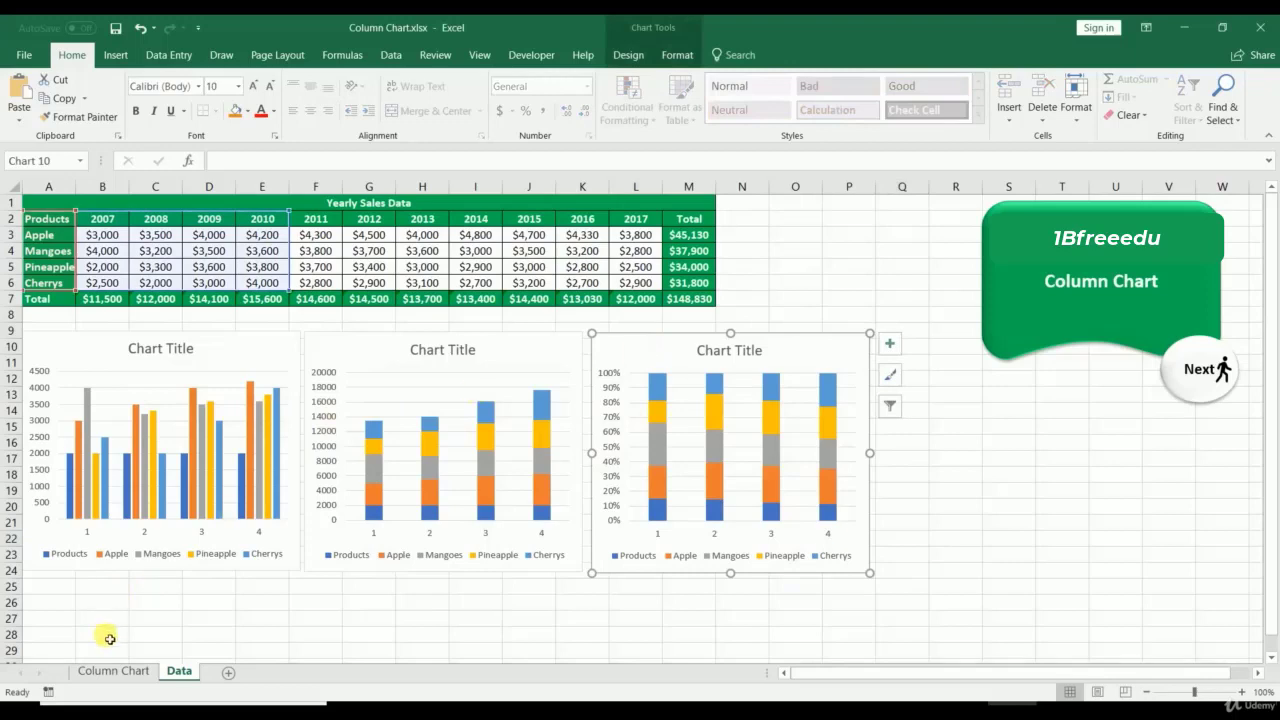
left_click(108, 671)
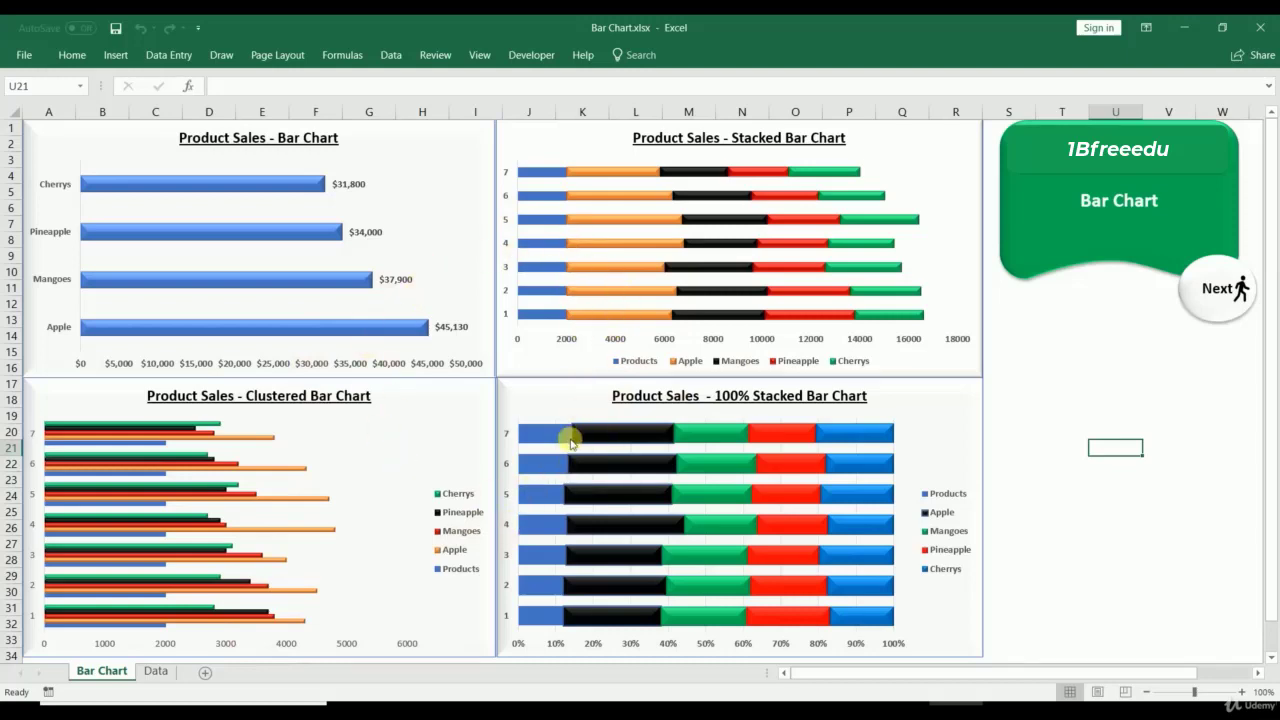
mouse_move(571, 441)
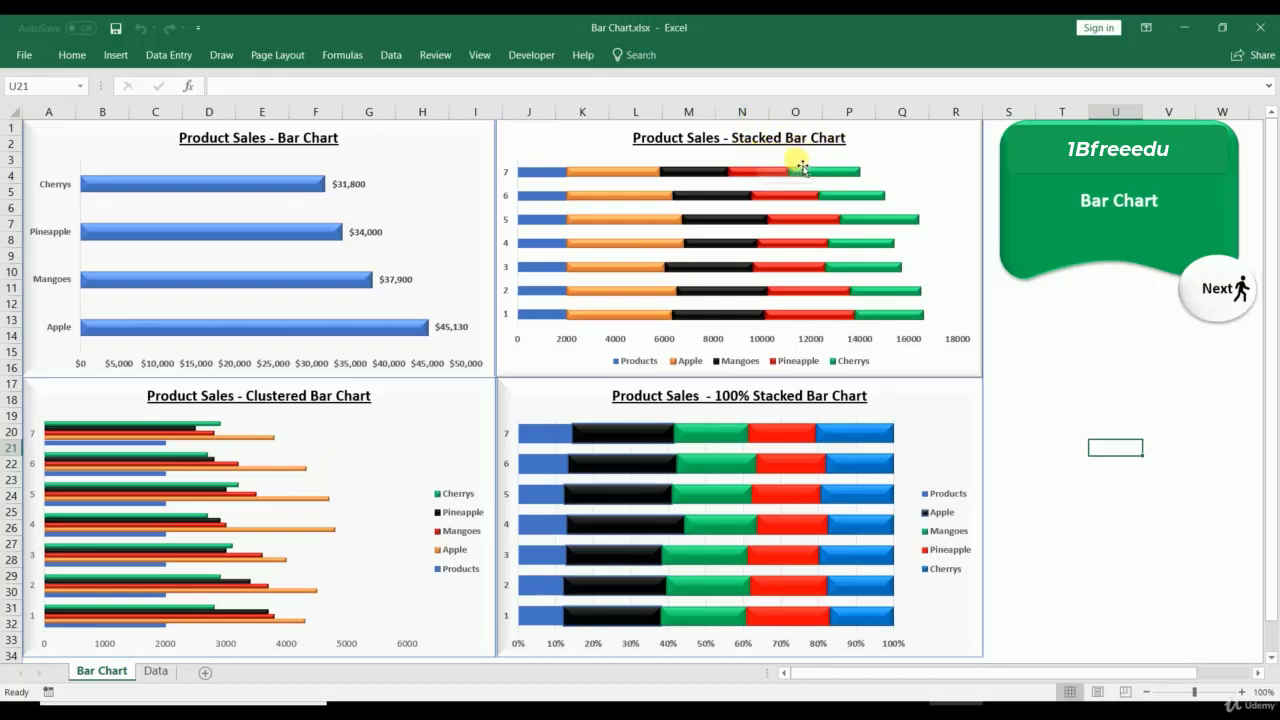
mouse_move(791, 177)
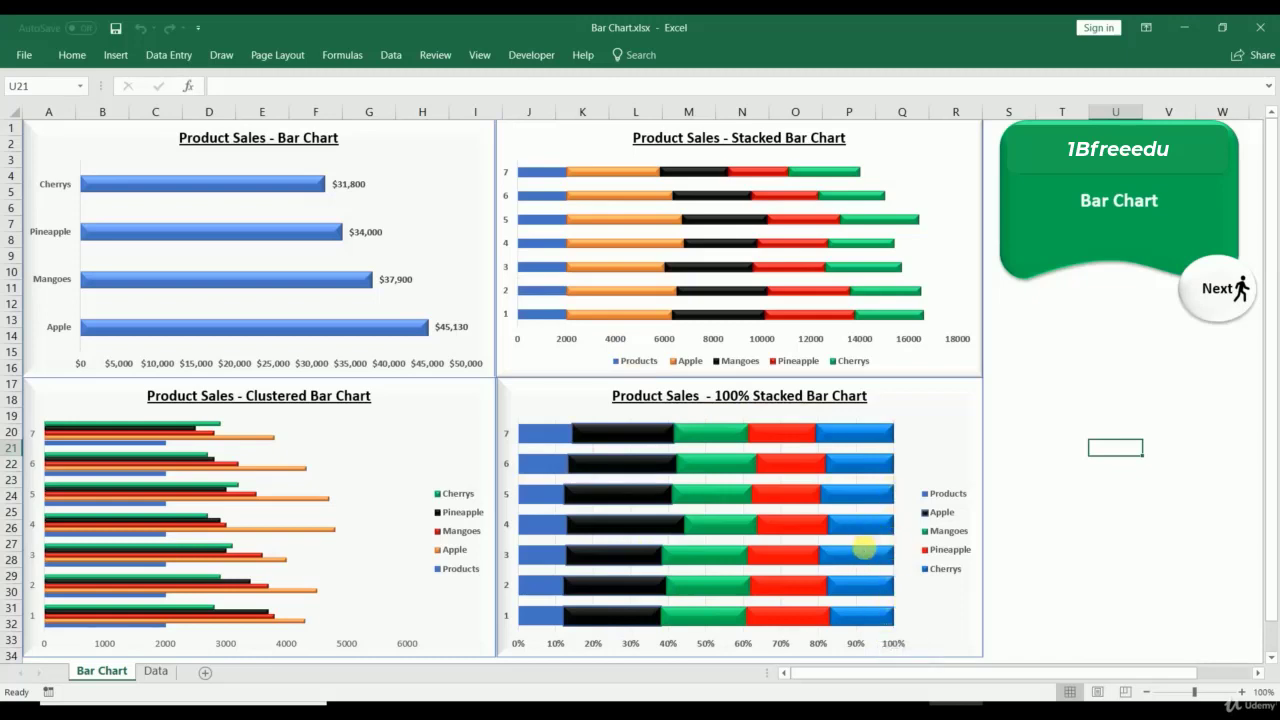
mouse_move(866, 535)
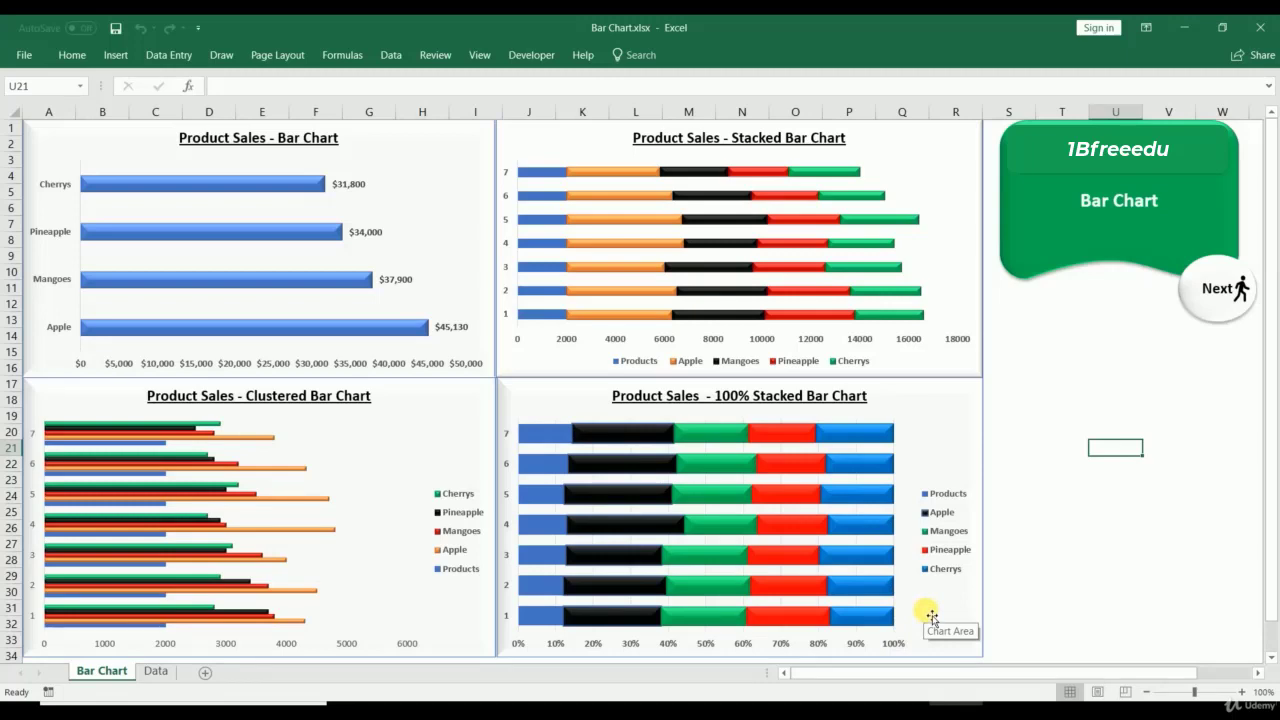
Step: Pin the ribbon so it stays permanently expanded
left_click(553, 58)
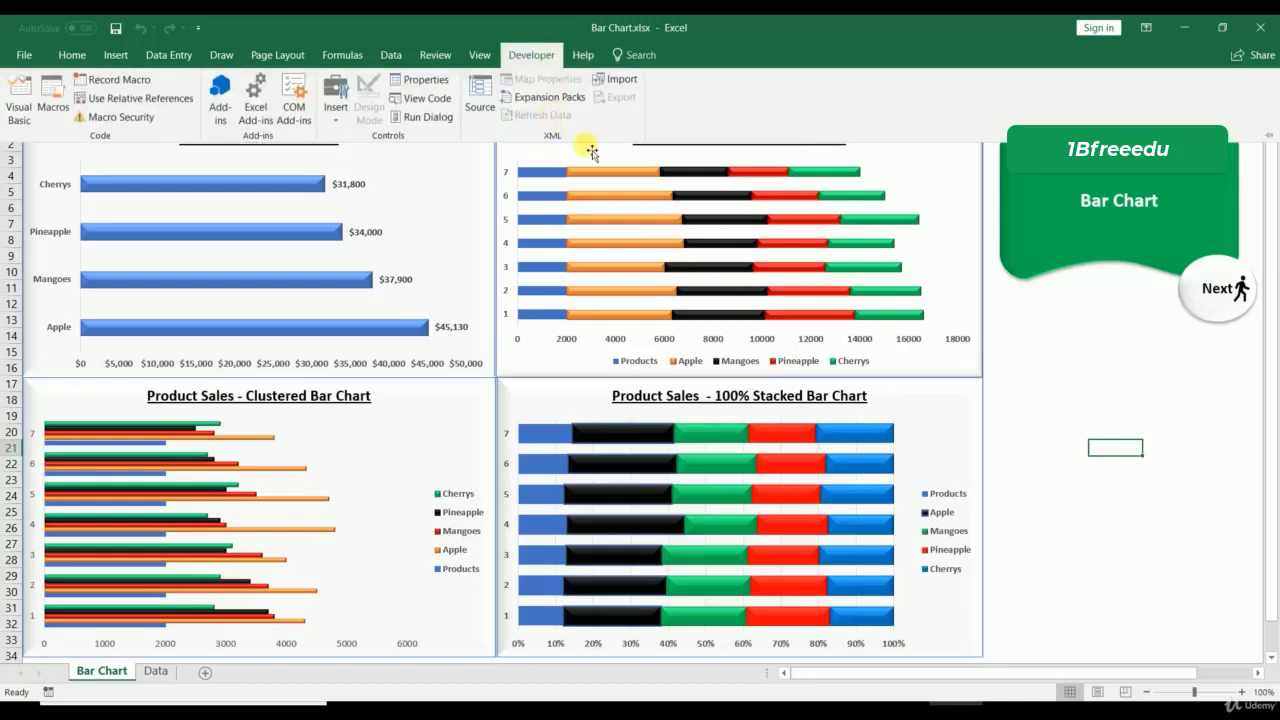
right_click(588, 146)
left_click(535, 58)
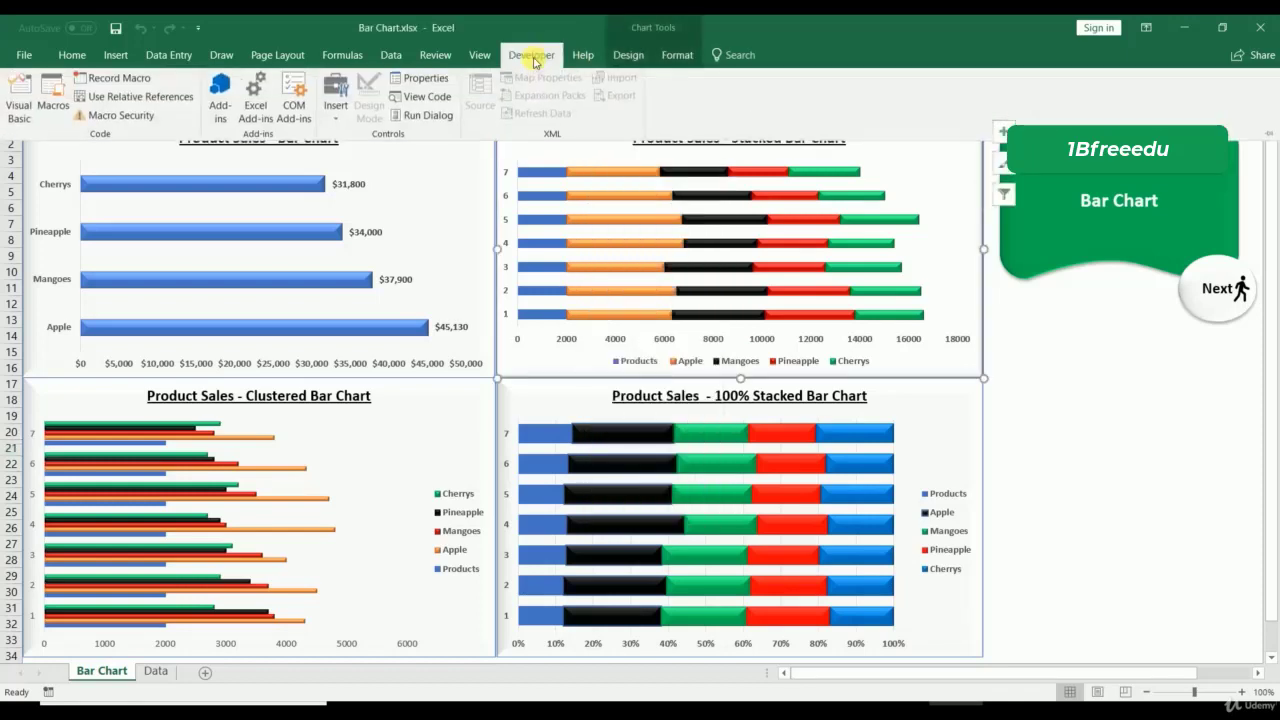
right_click(606, 121)
left_click(640, 215)
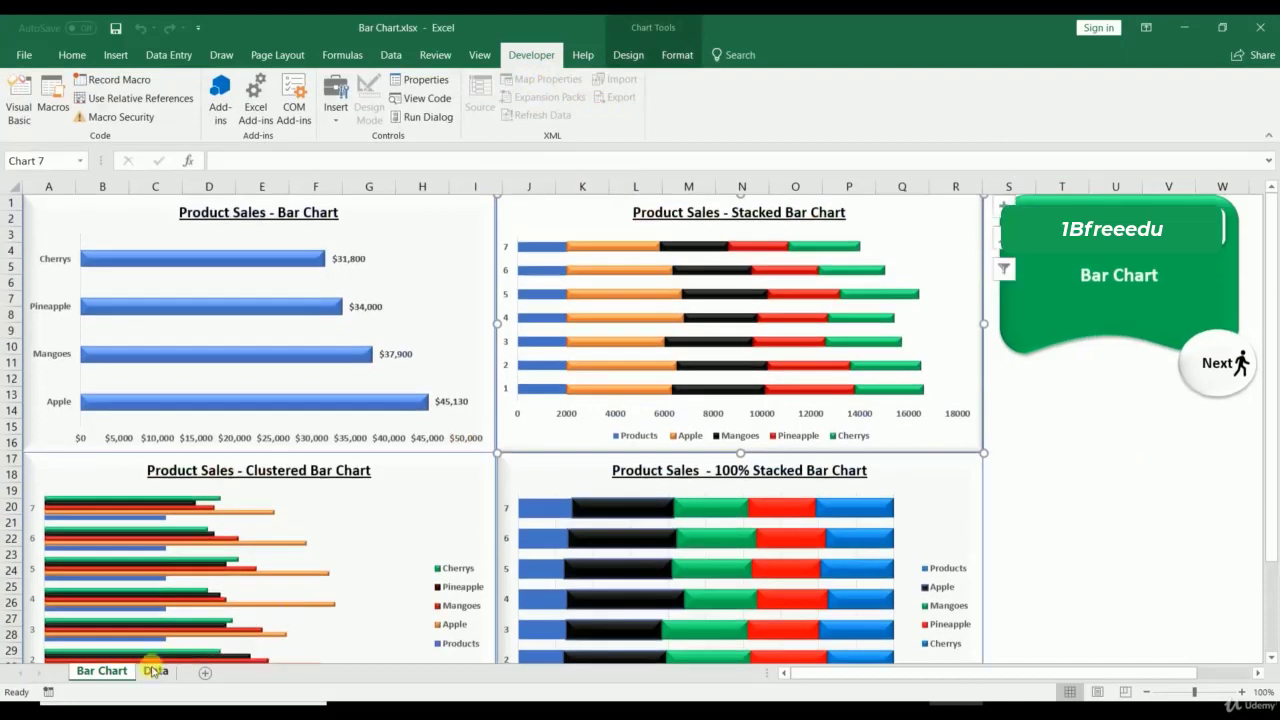
Step: On the Data sheet, select the product-by-year table A2:L6 and bring up Insert
left_click(155, 671)
left_click(48, 218)
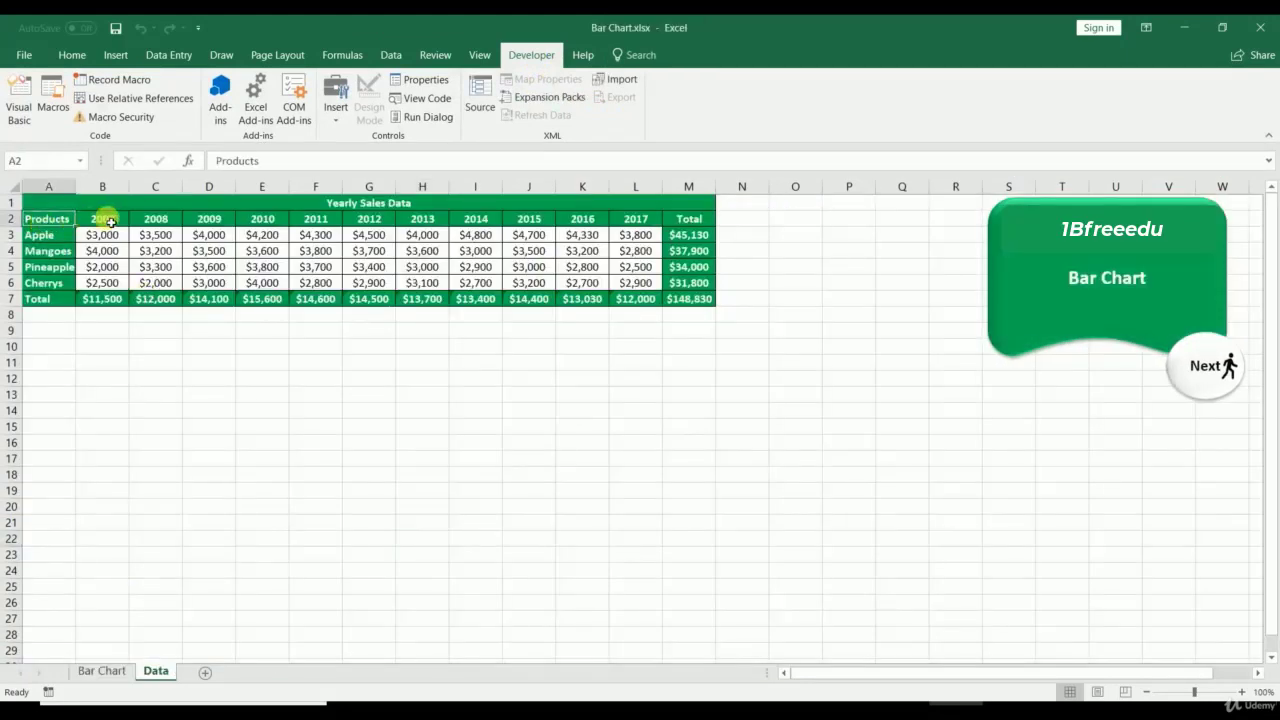
left_click_drag(102, 218, 583, 220)
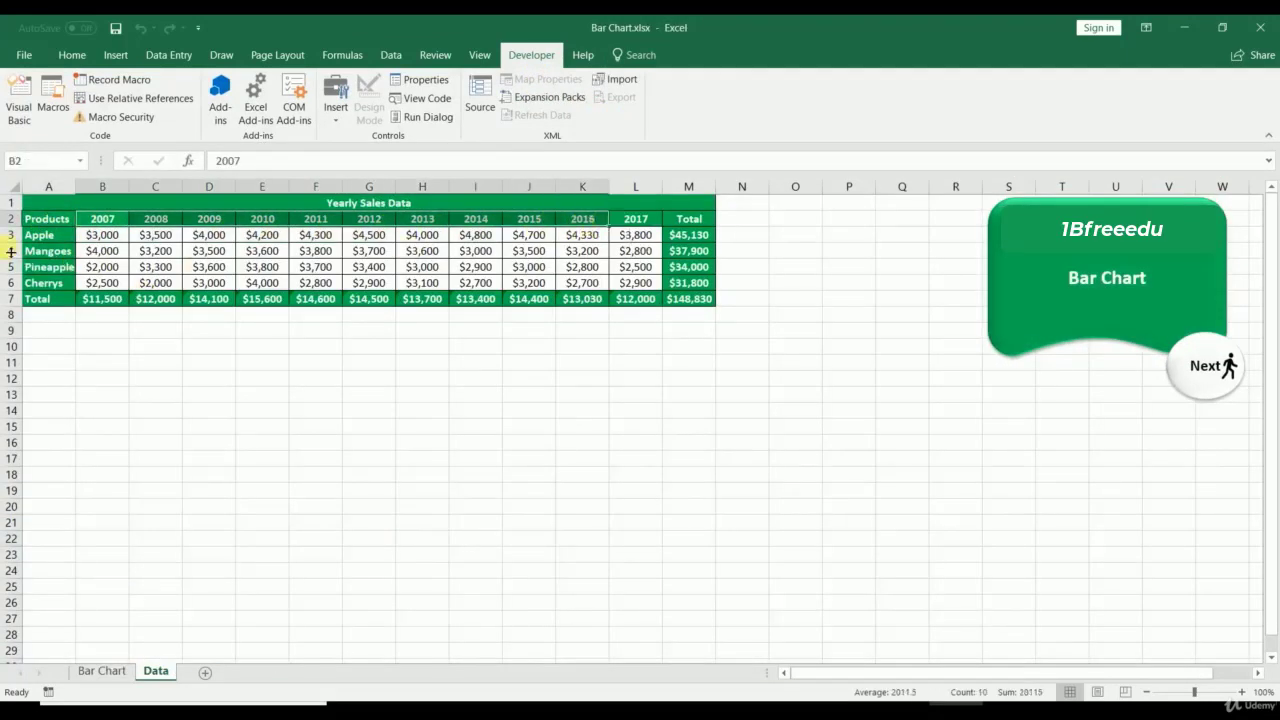
left_click_drag(48, 222, 50, 282)
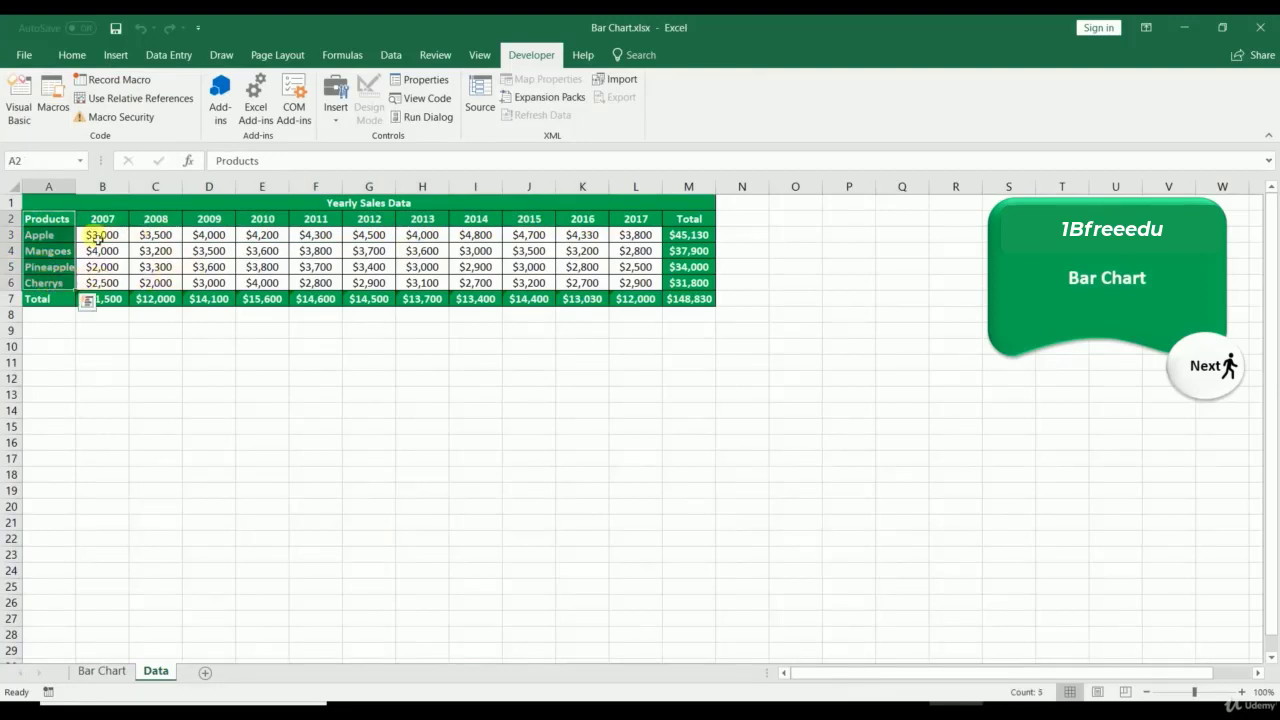
left_click_drag(102, 218, 636, 218)
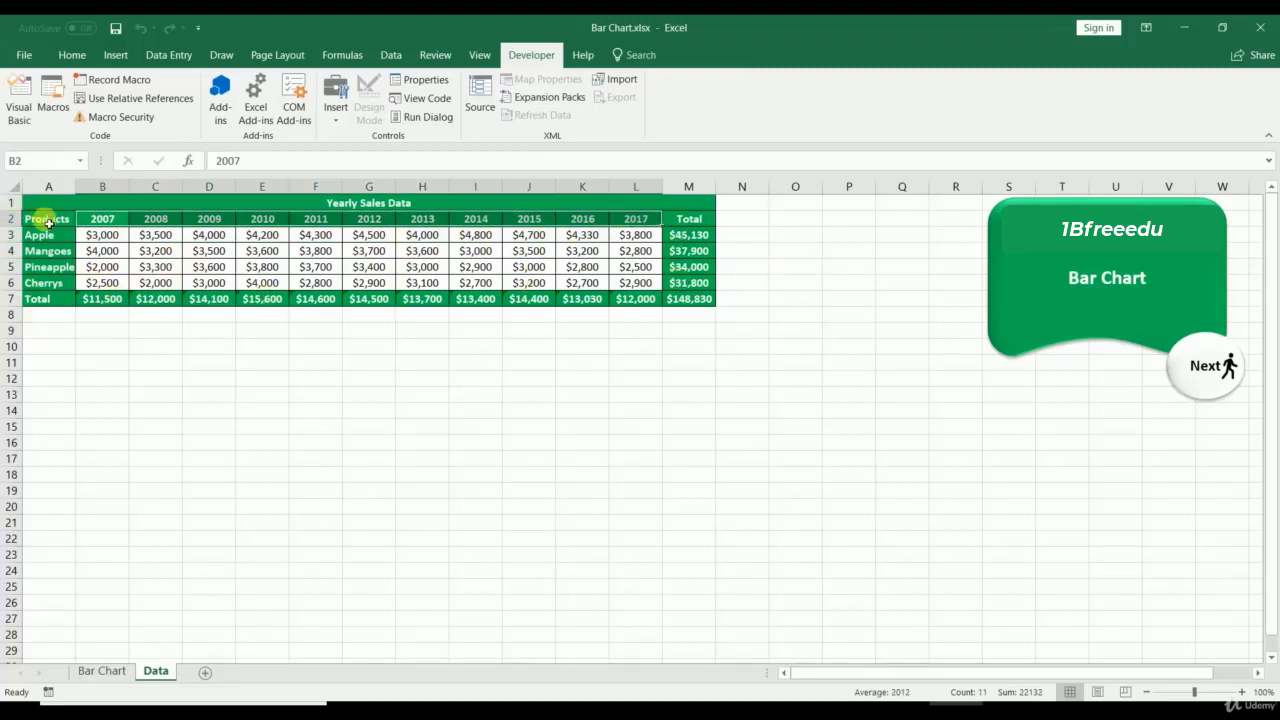
left_click_drag(51, 214, 630, 283)
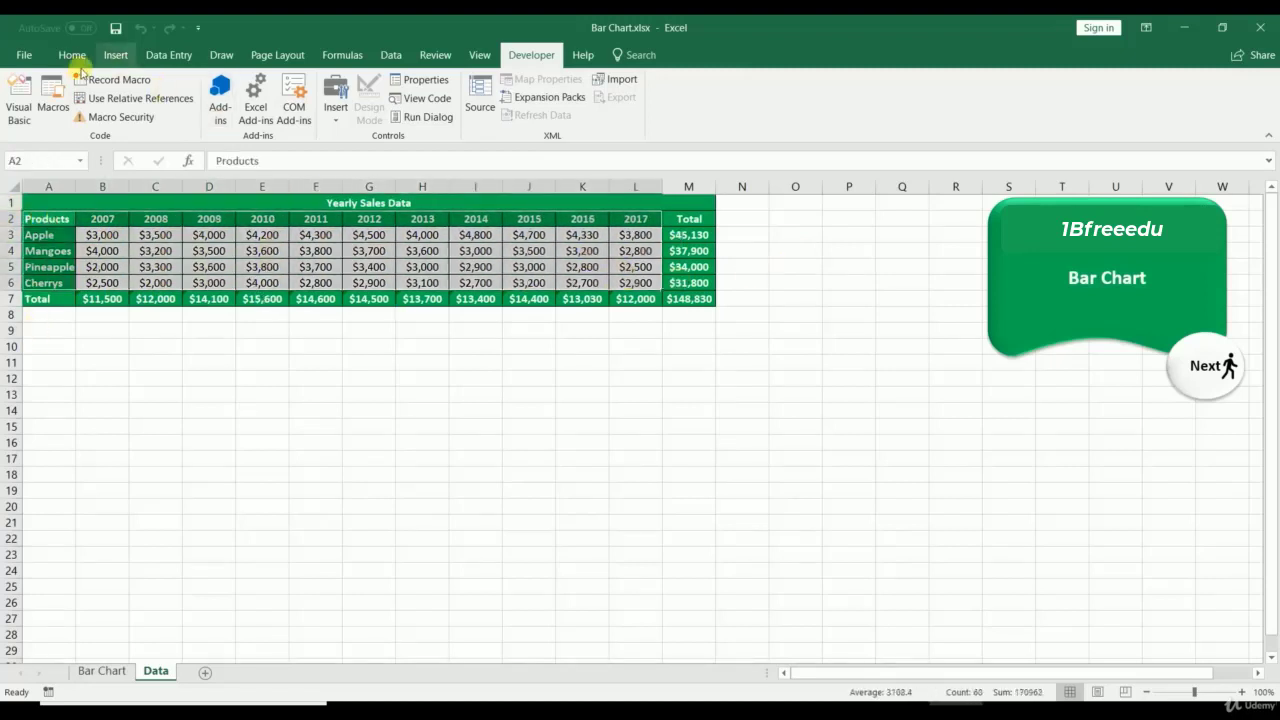
left_click(116, 54)
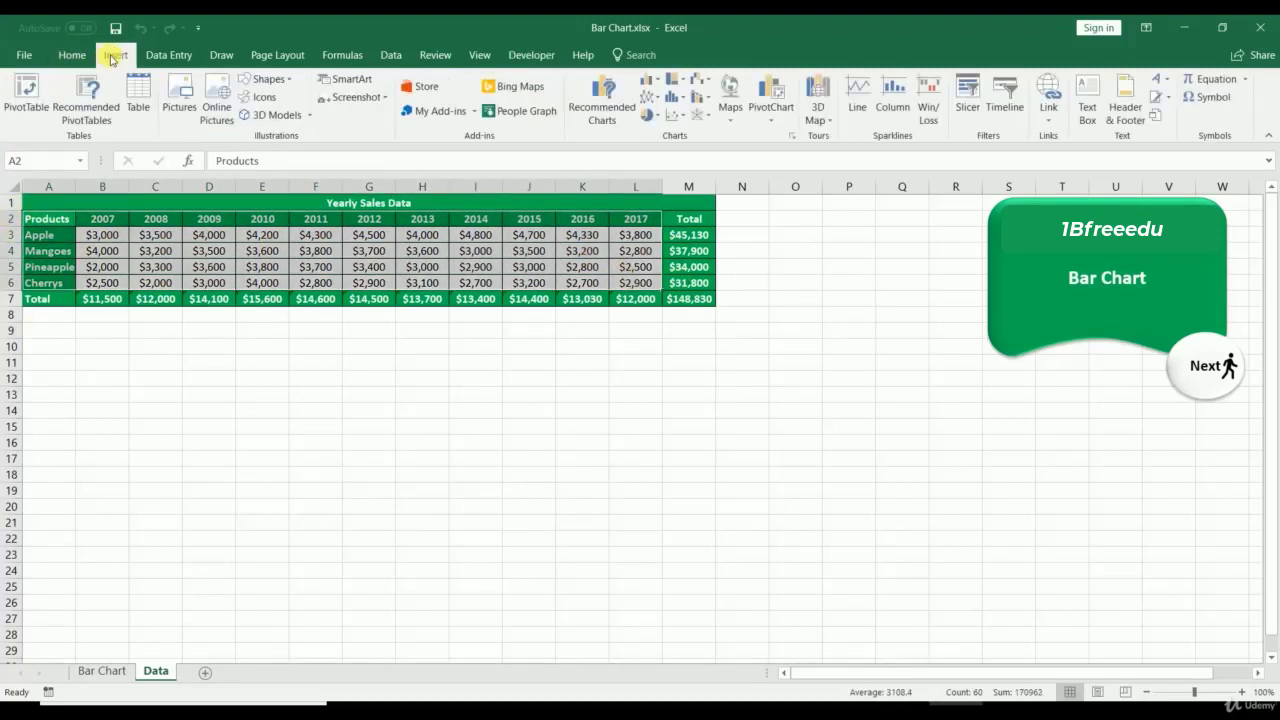
Step: Insert a Clustered Bar chart from All Charts and move it below the table on the left
left_click(793, 138)
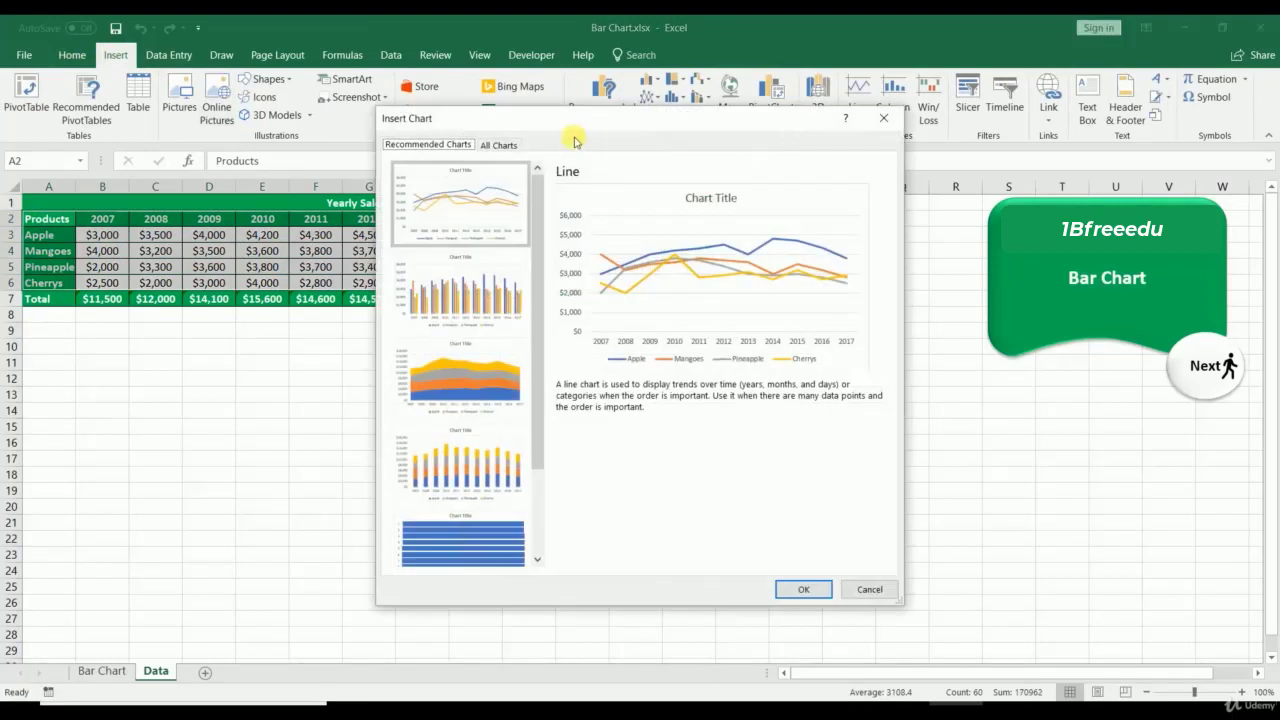
left_click(500, 145)
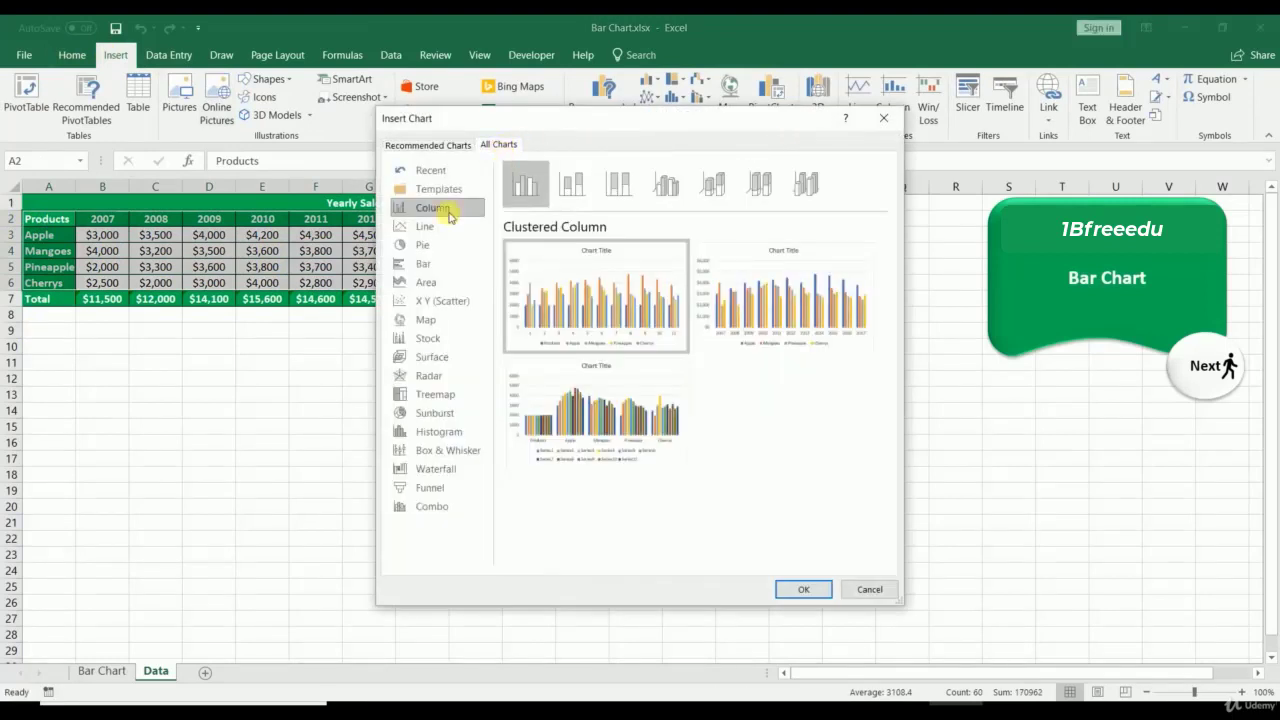
left_click(419, 265)
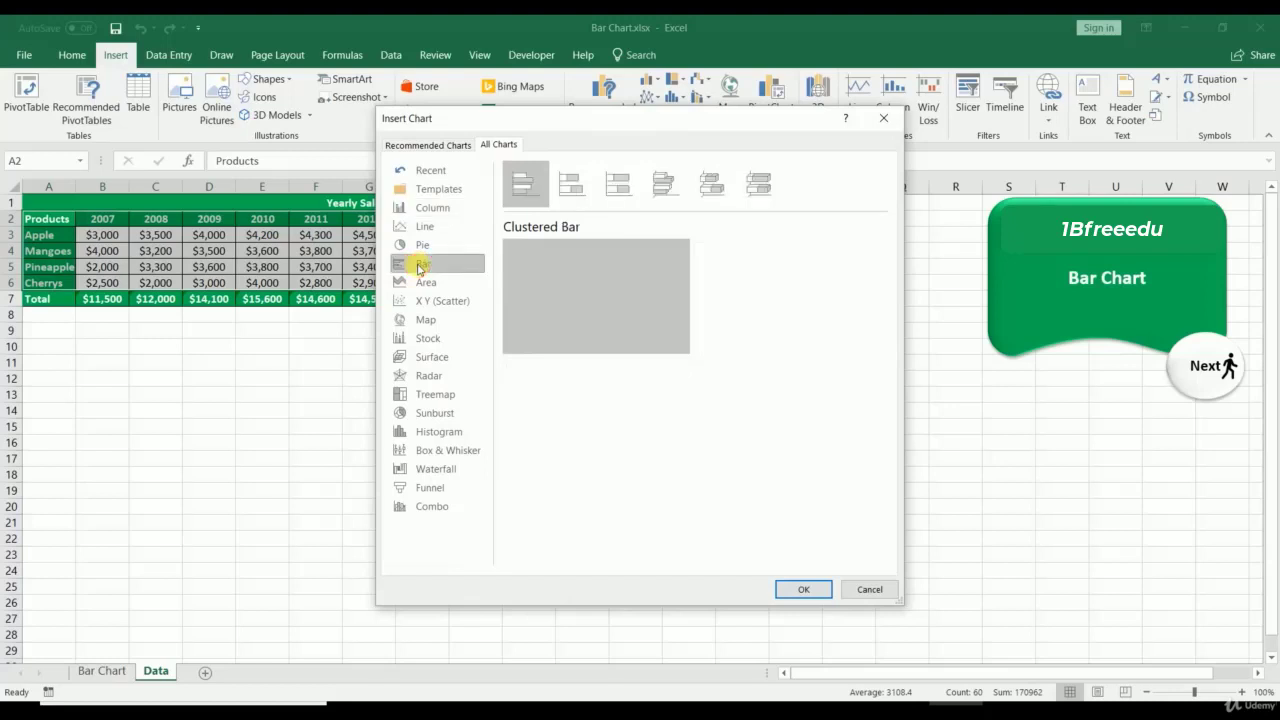
left_click(571, 182)
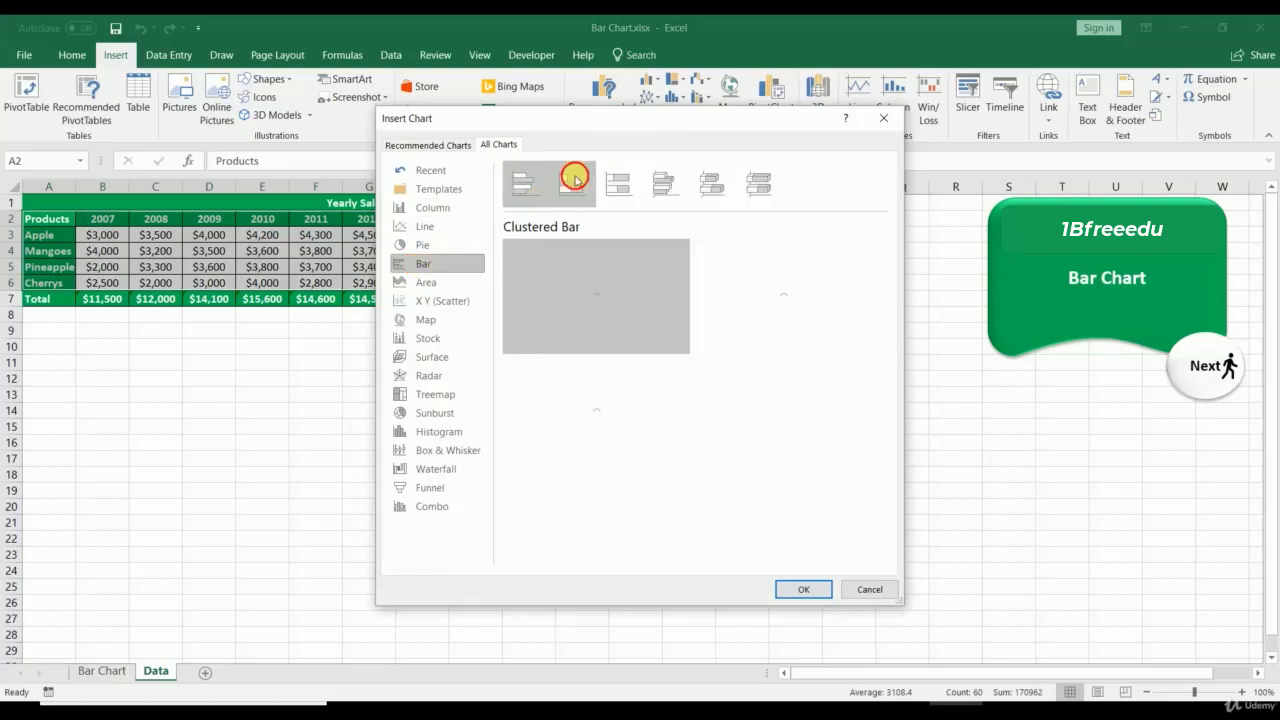
left_click(631, 190)
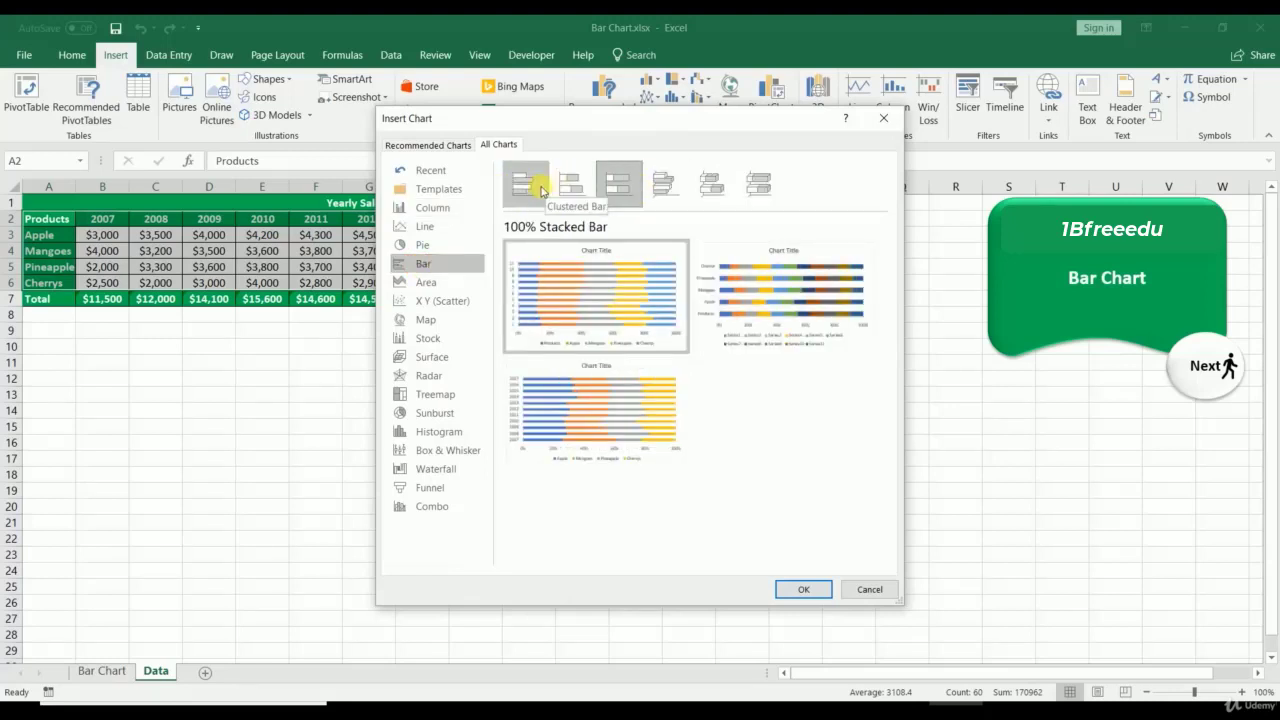
left_click(540, 189)
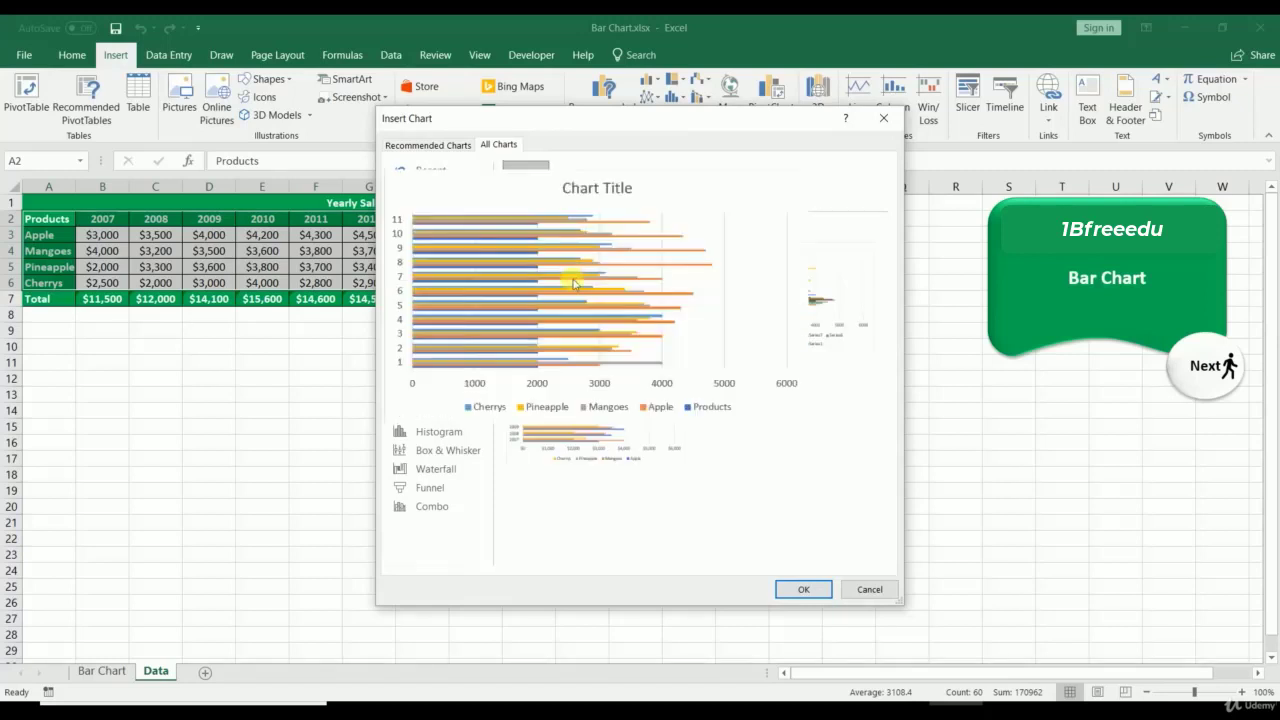
left_click(805, 590)
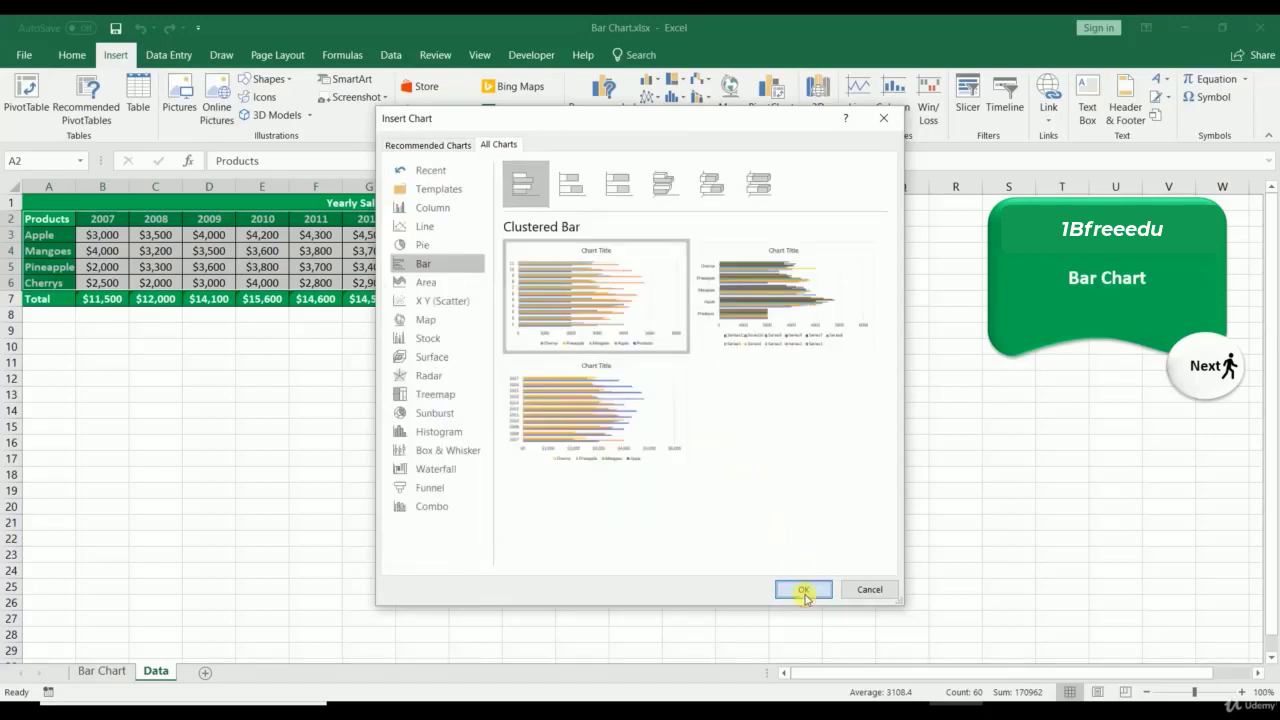
left_click_drag(529, 333, 120, 352)
Step: Set the bar chart's data range to A2:E6 and drag its right edge in to narrow it
right_click(320, 348)
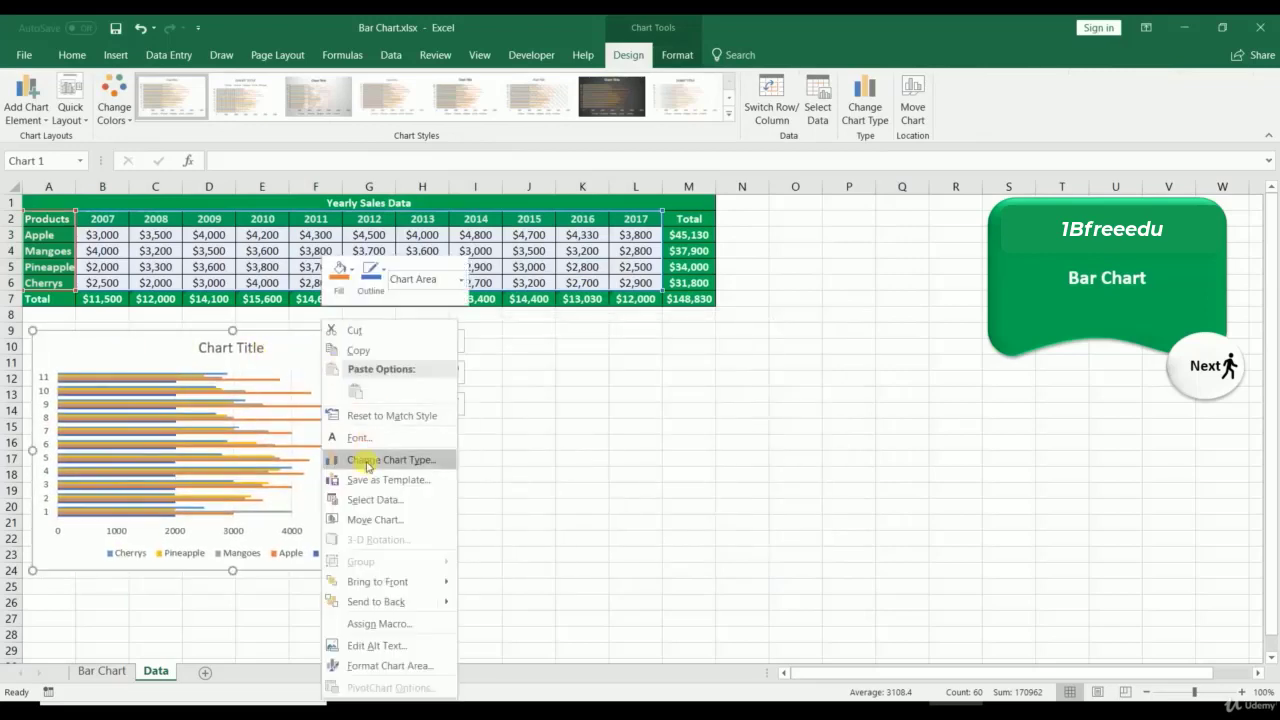
left_click(366, 496)
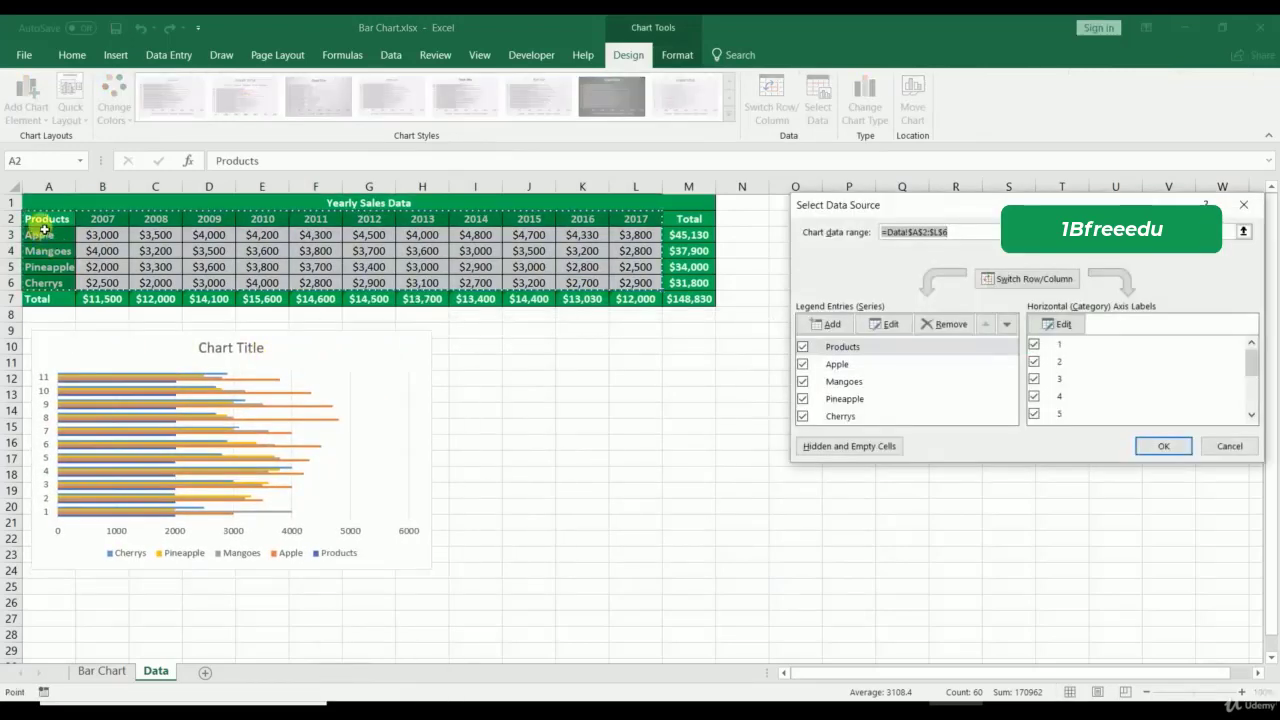
left_click_drag(45, 222, 263, 283)
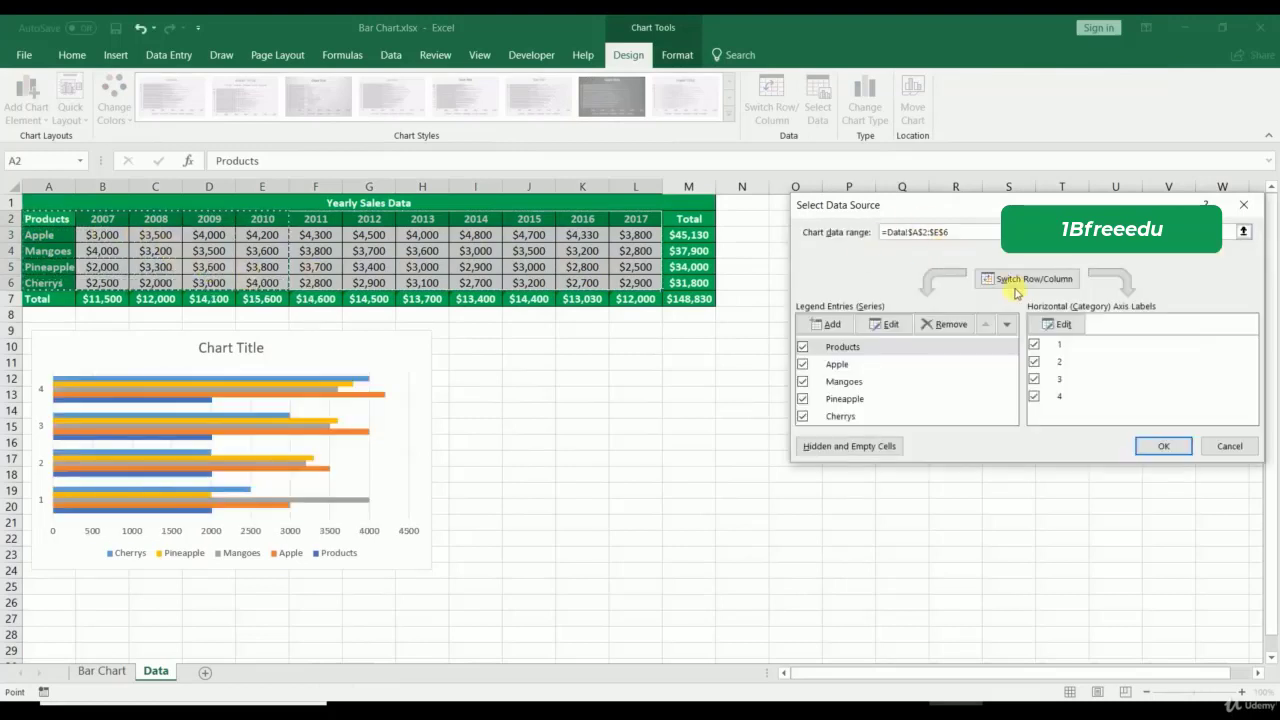
left_click(1150, 446)
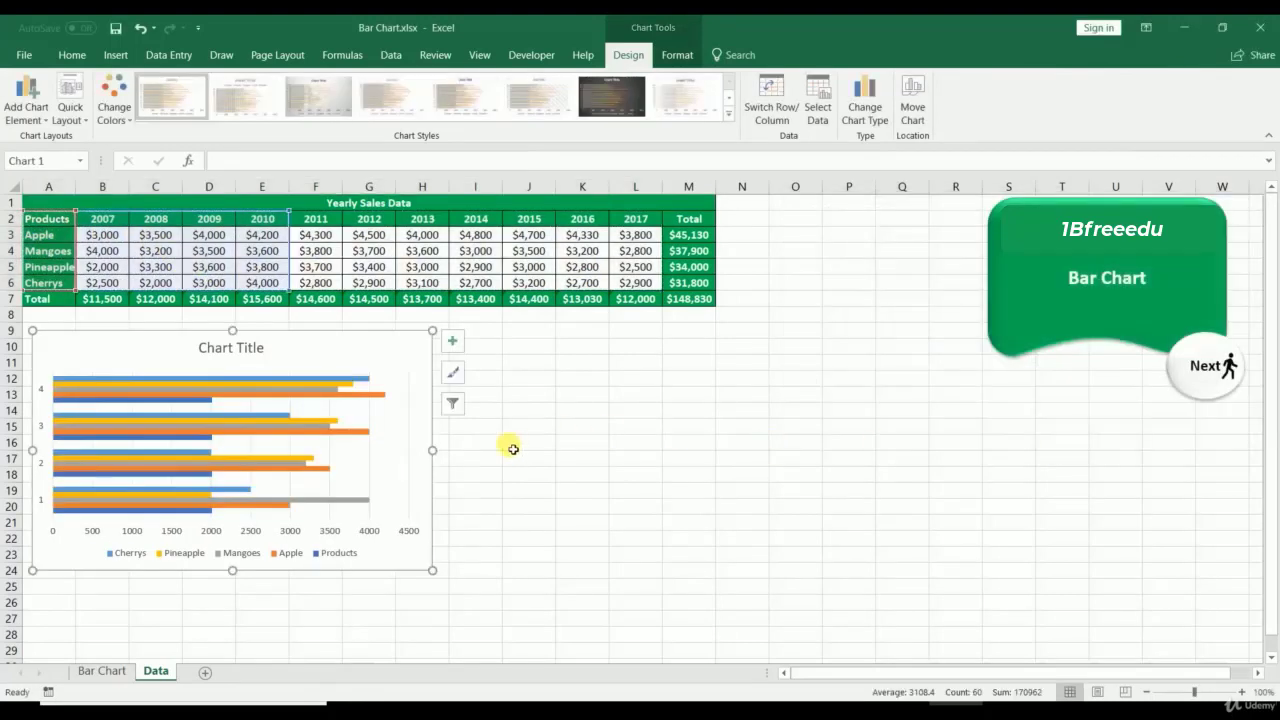
left_click_drag(434, 453, 289, 453)
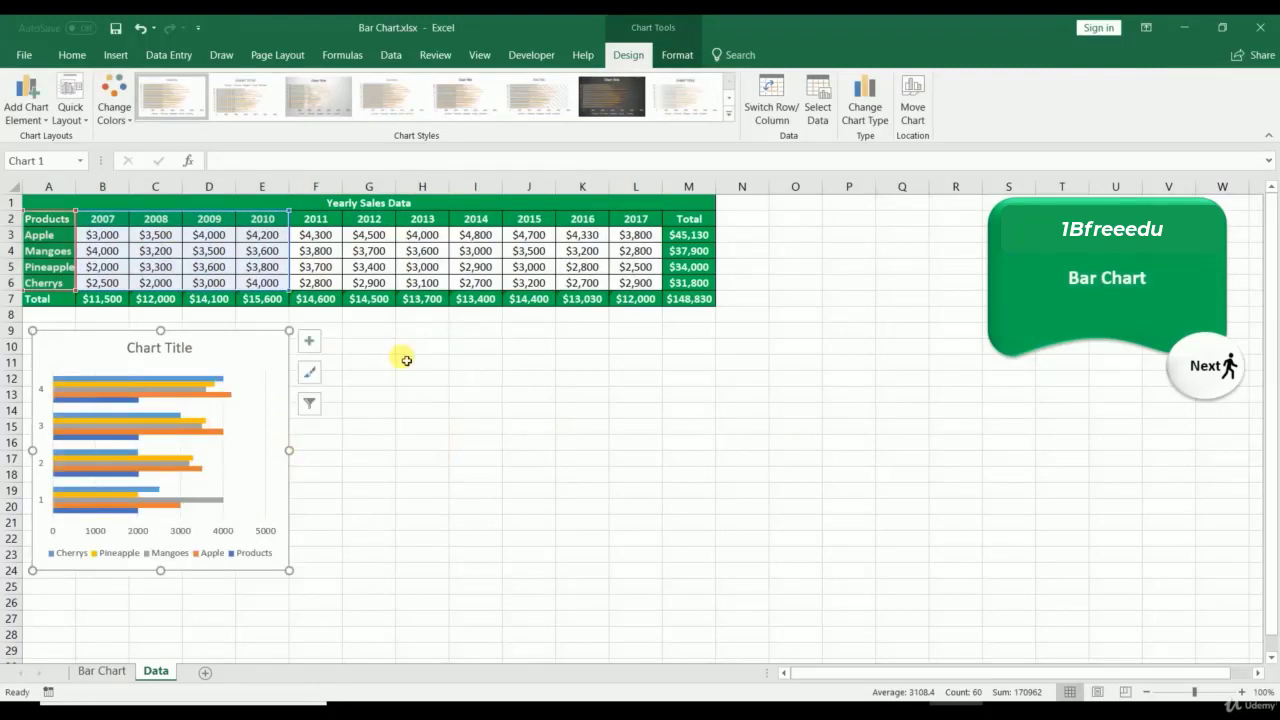
left_click(337, 334)
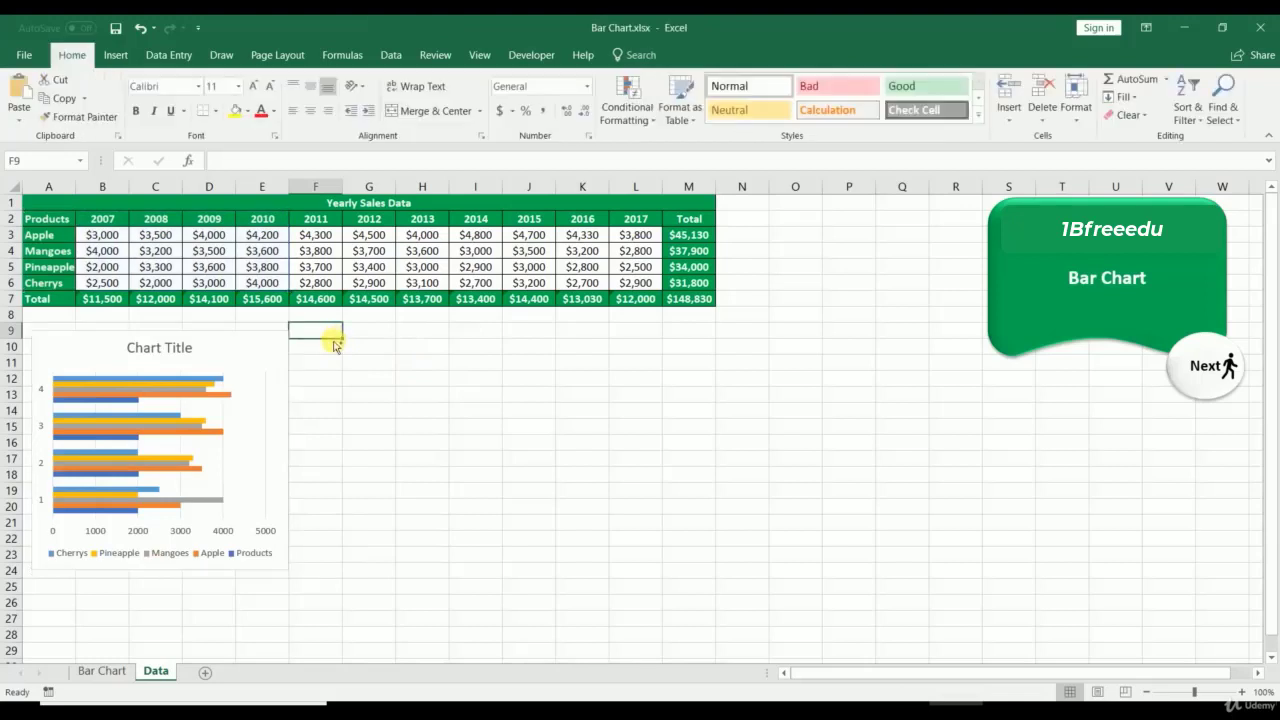
Step: Paste a copy of the bar chart at F9 and change it to Stacked Bar
key("ctrl+v")
left_click_drag(371, 346, 372, 355)
right_click(372, 355)
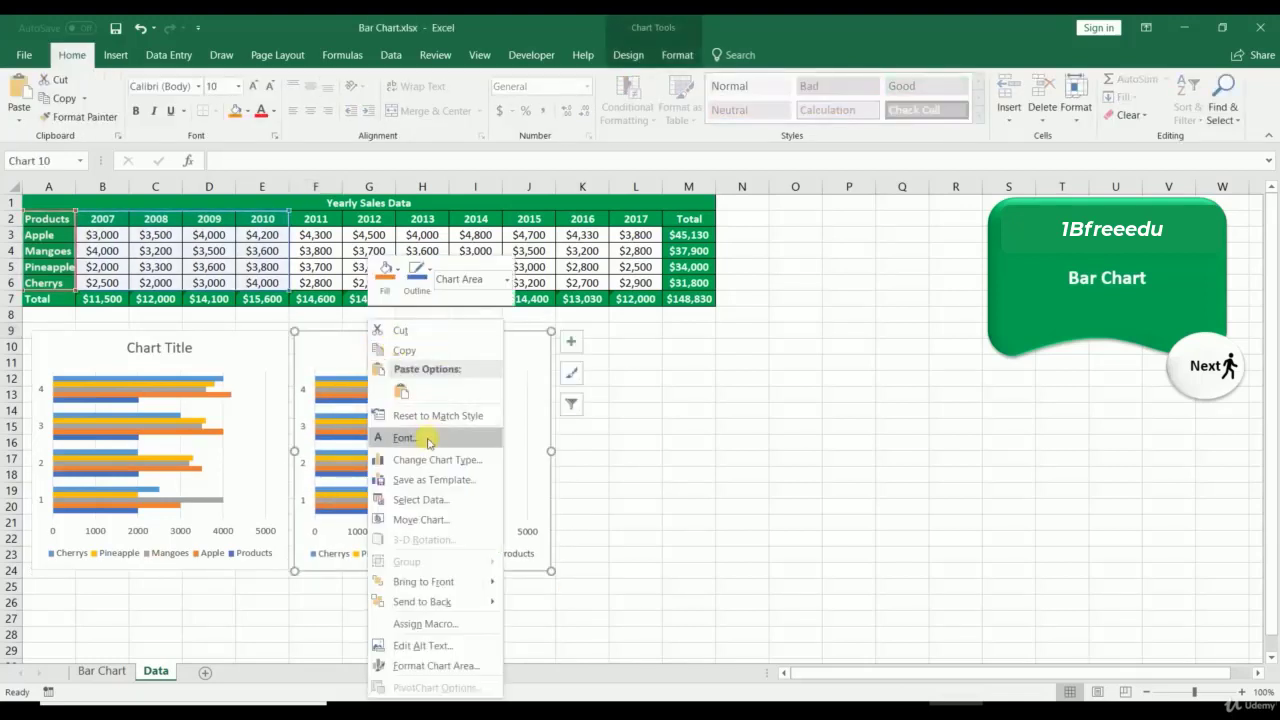
key("Escape")
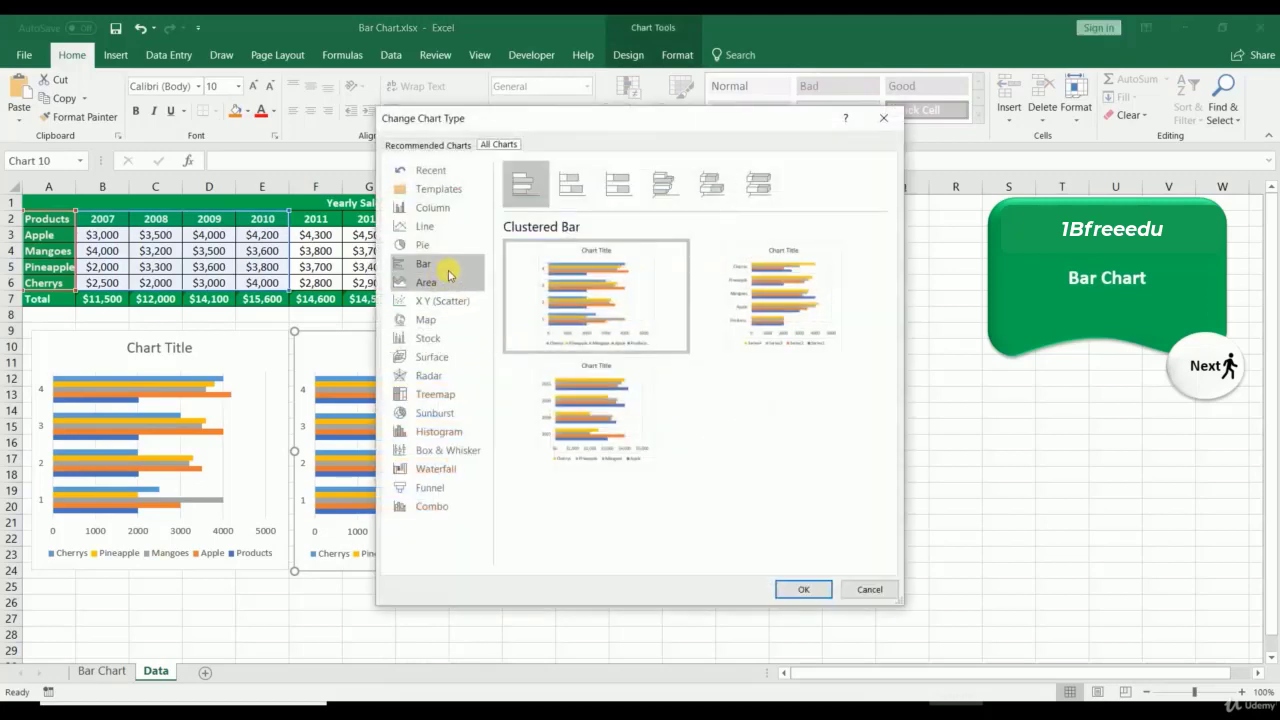
left_click(569, 185)
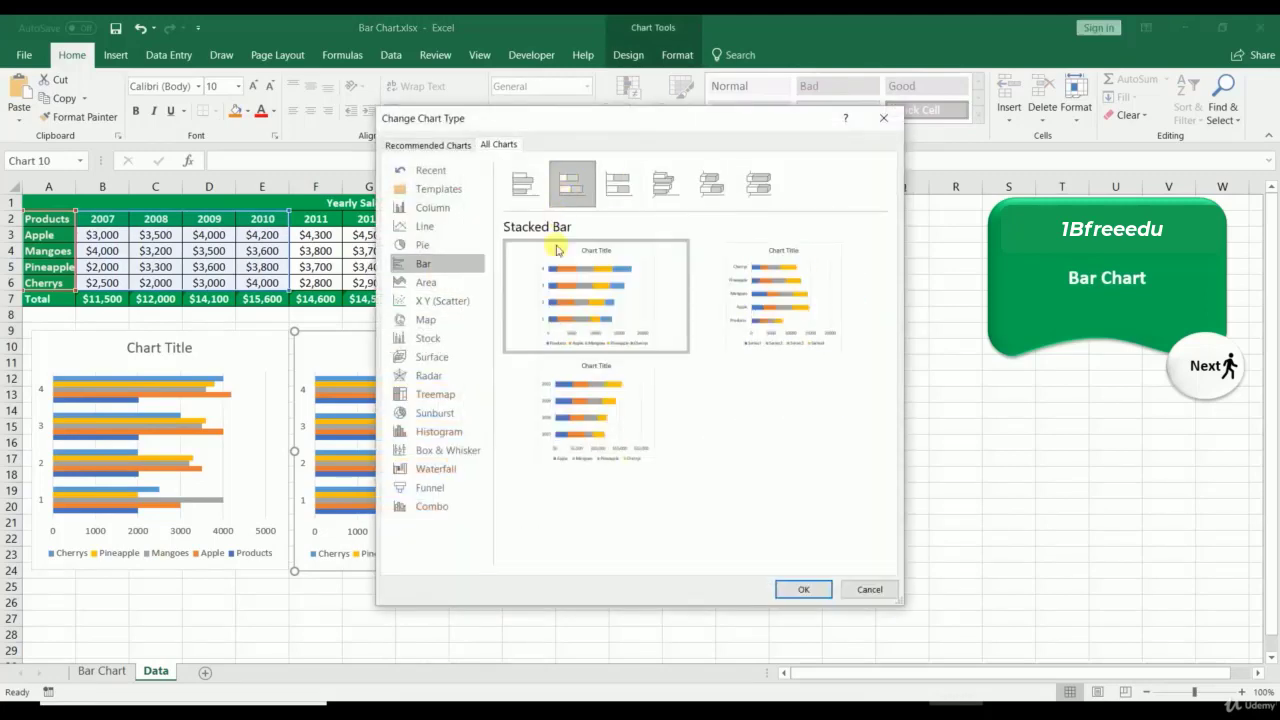
left_click(800, 589)
left_click(673, 542)
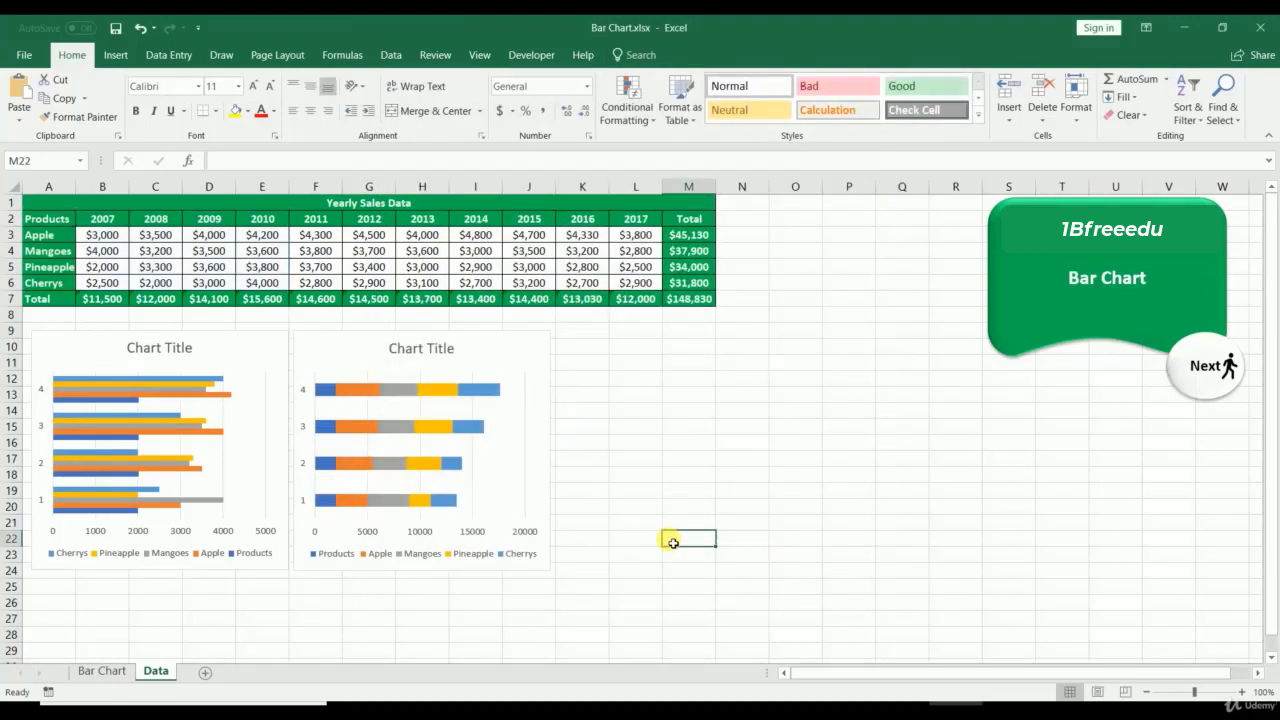
Step: Copy the stacked bar chart to K9 and change the new copy to 100% Stacked Bar
left_click(544, 349)
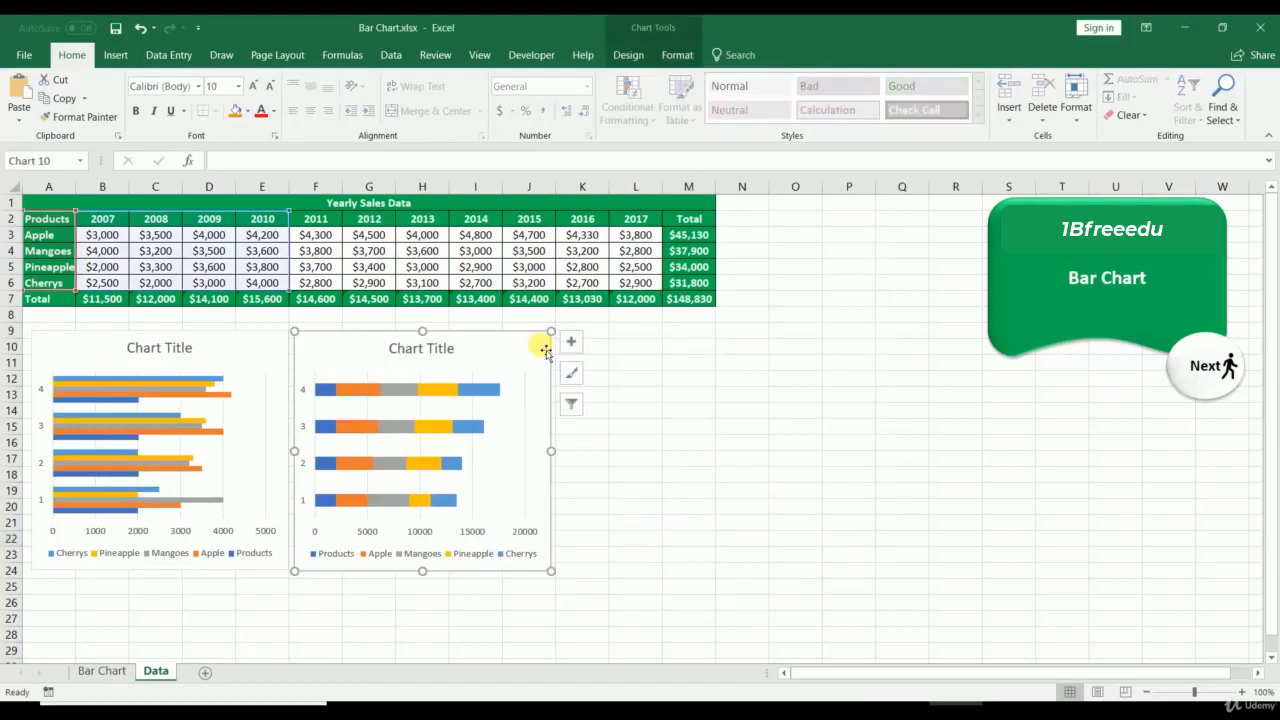
key("ctrl+c")
left_click(590, 332)
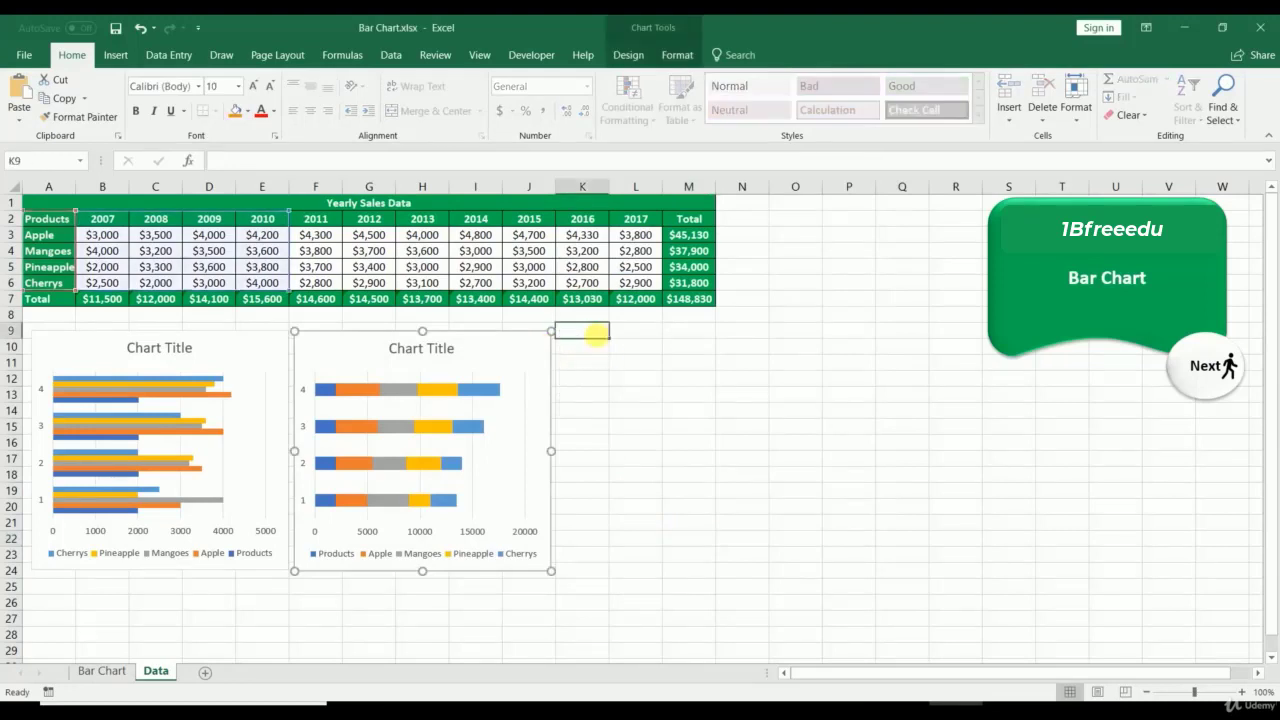
key("ctrl+v")
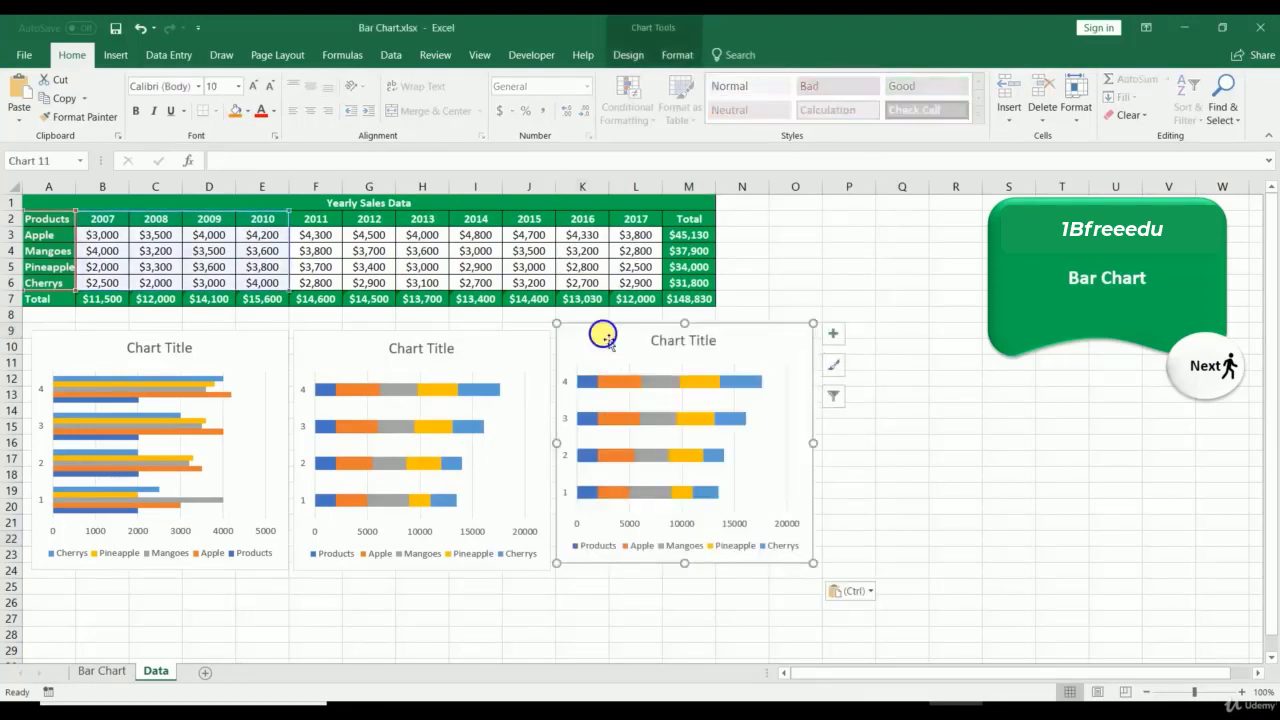
right_click(606, 326)
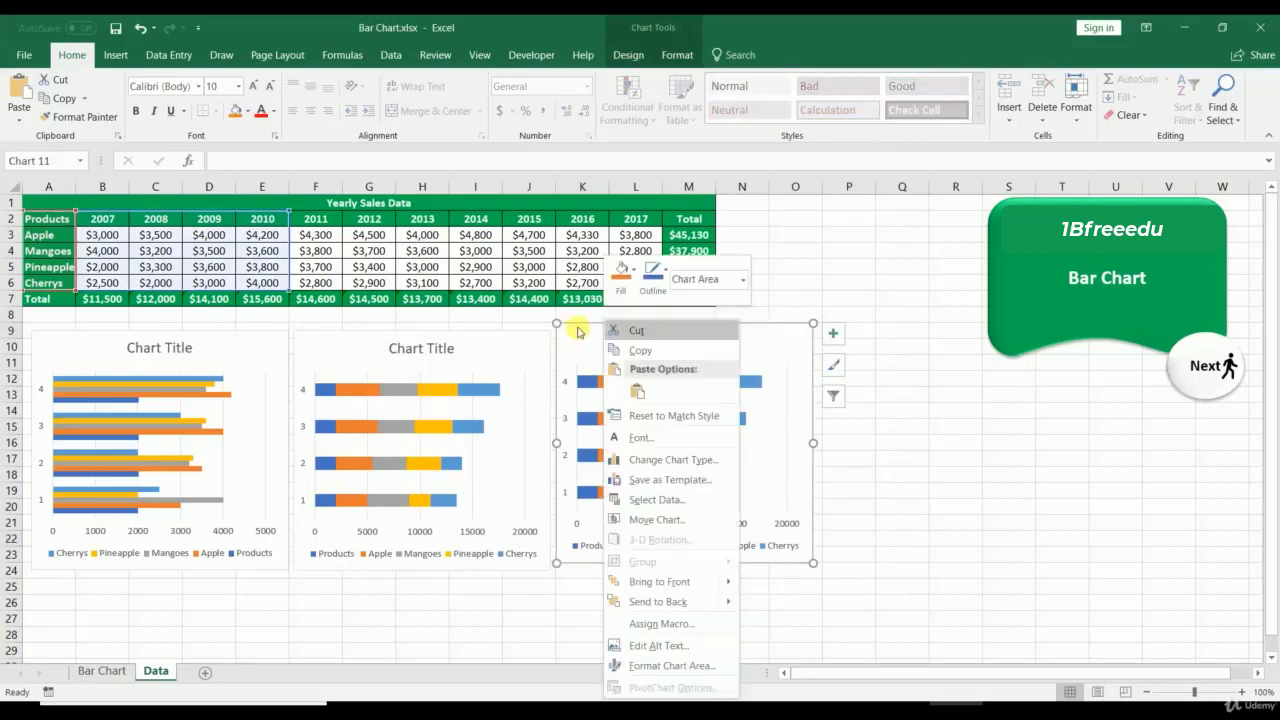
left_click(651, 459)
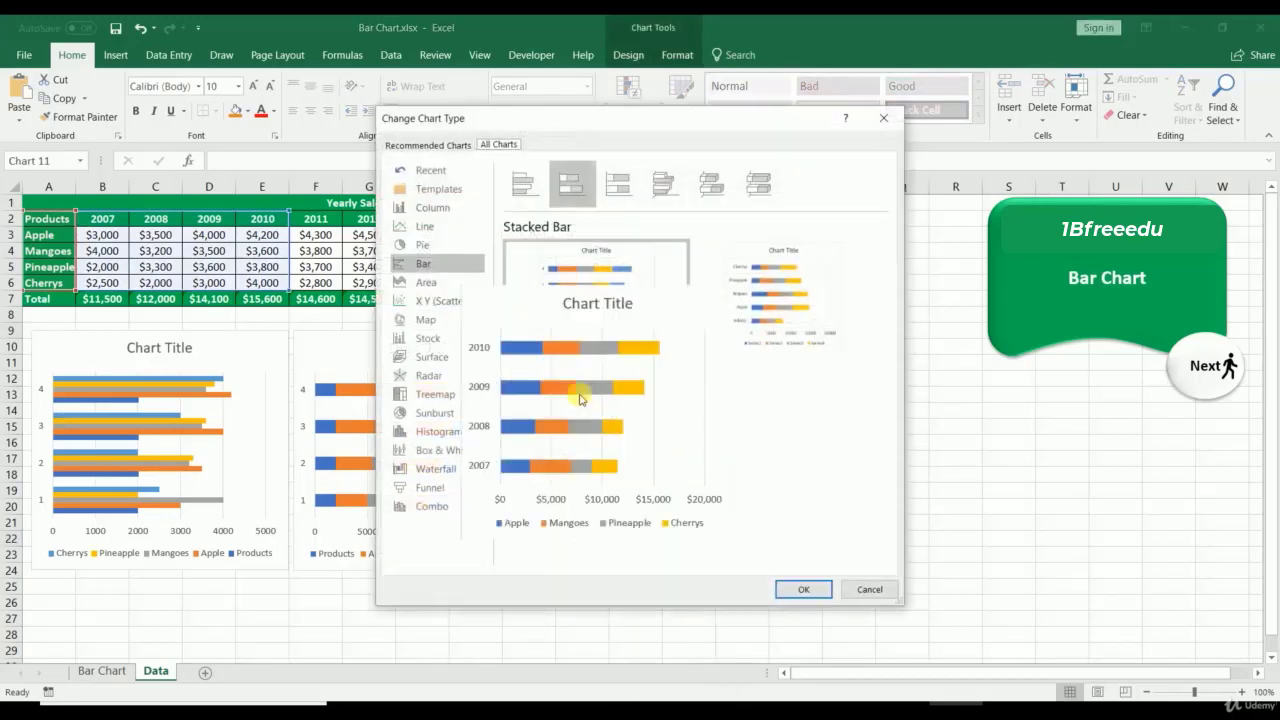
left_click(634, 190)
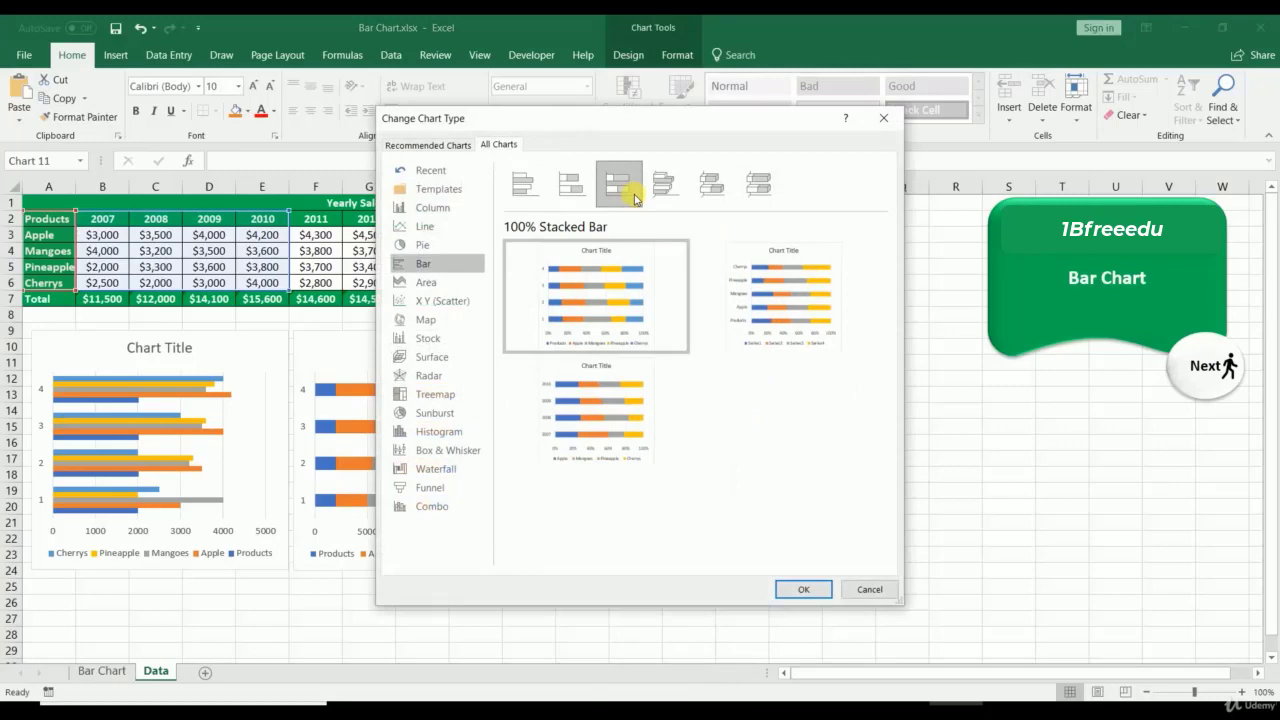
left_click(803, 590)
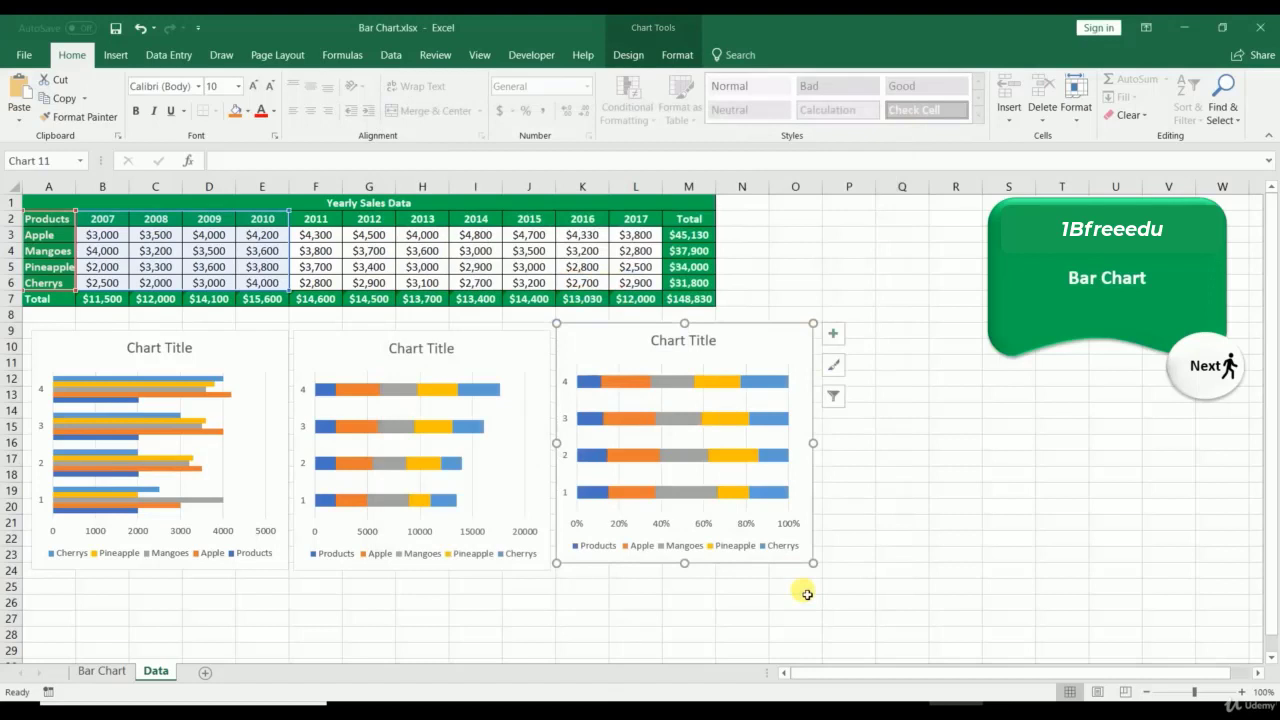
left_click(916, 507)
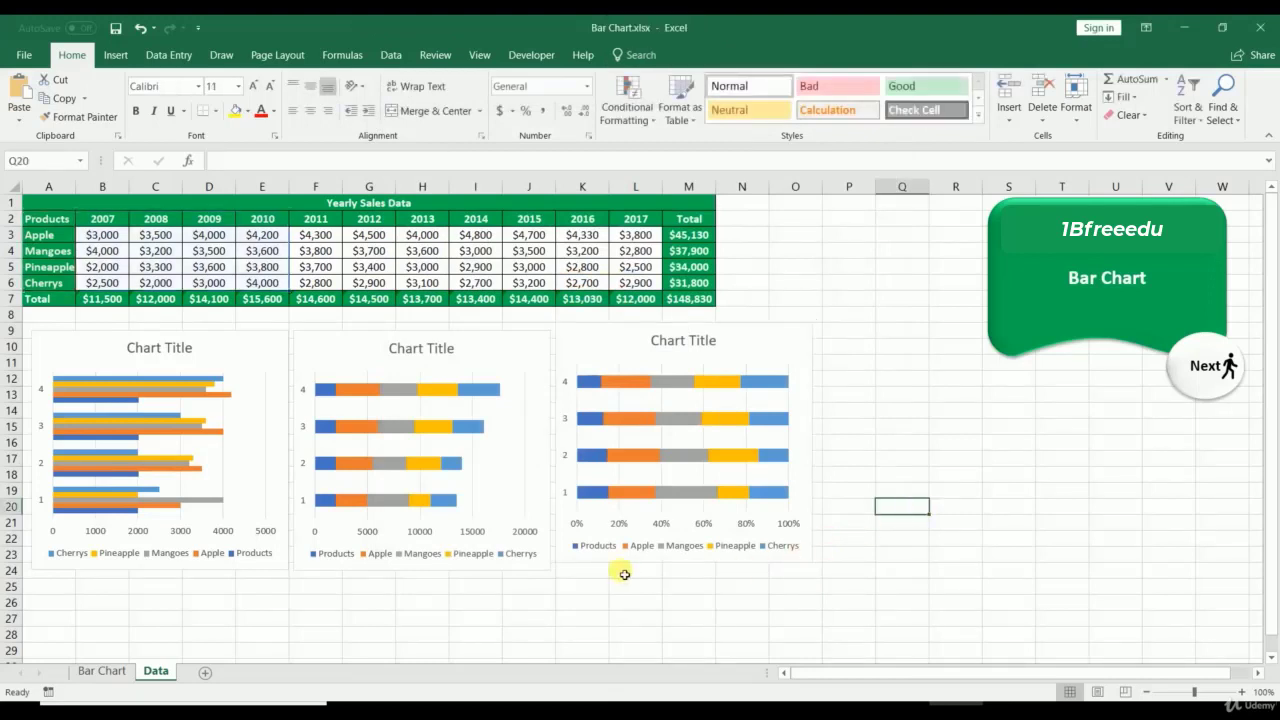
left_click(300, 555)
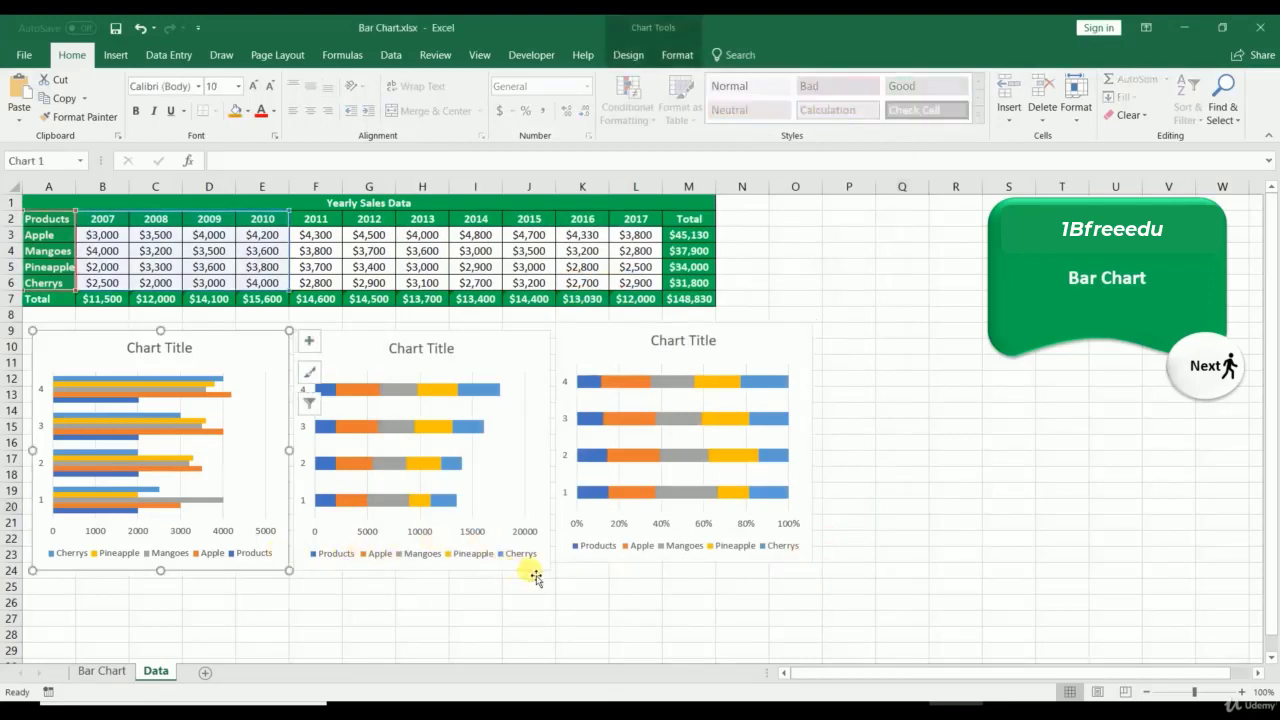
left_click(715, 566)
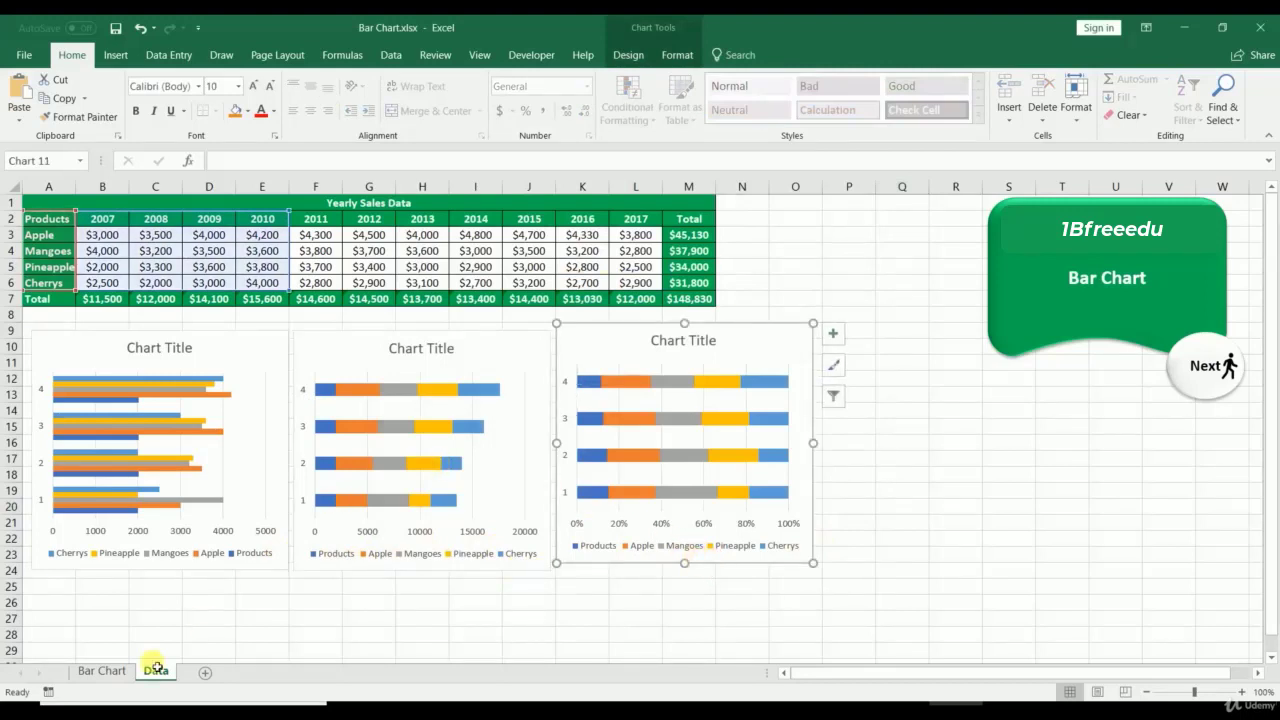
left_click(101, 671)
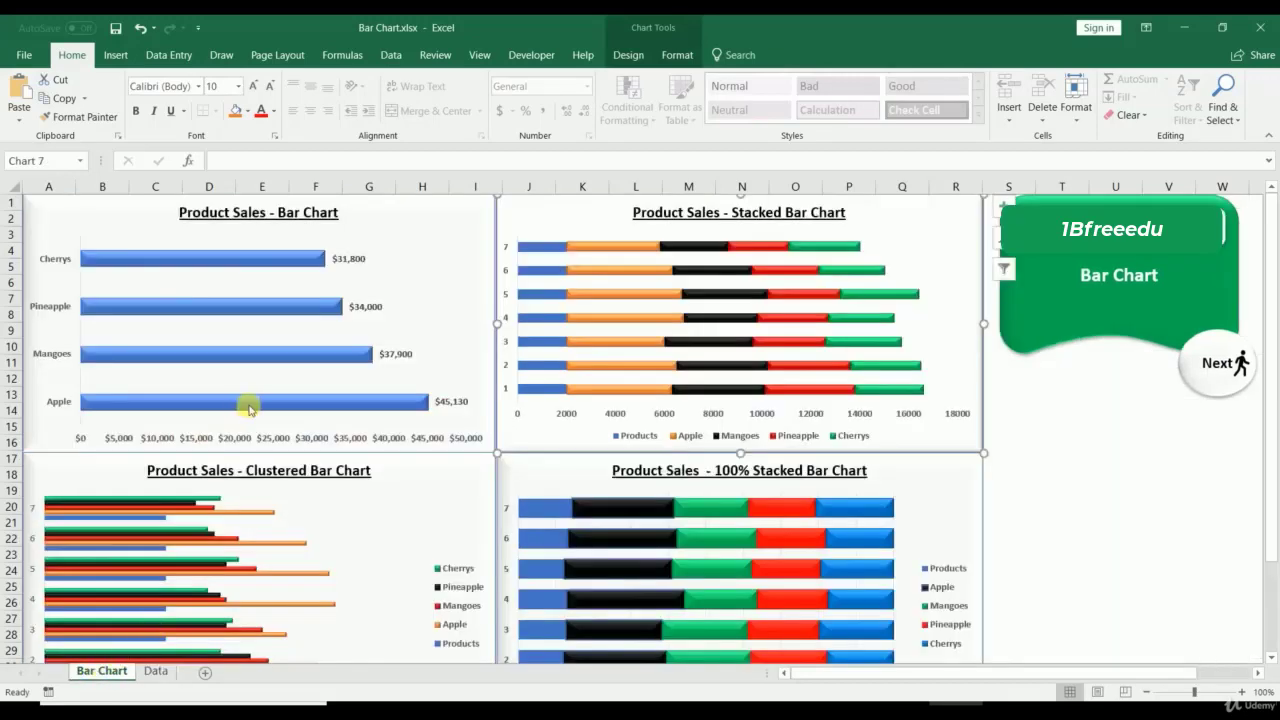
left_click(155, 671)
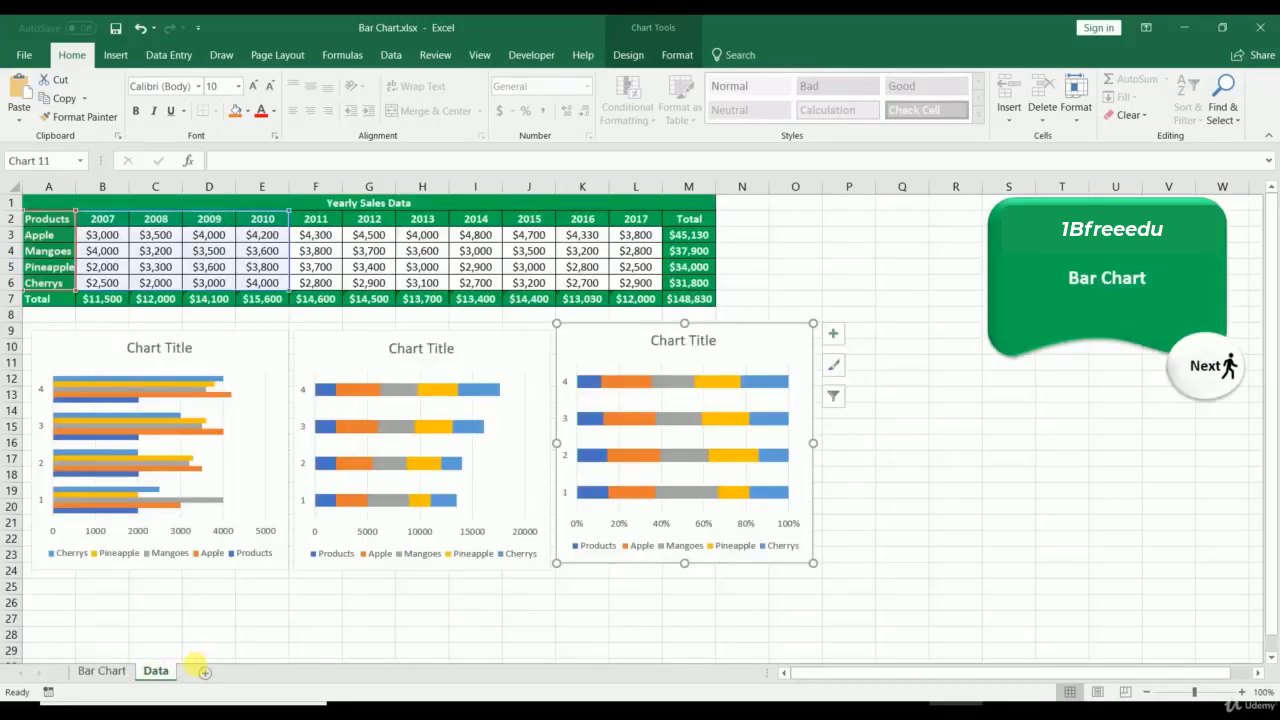
left_click(112, 673)
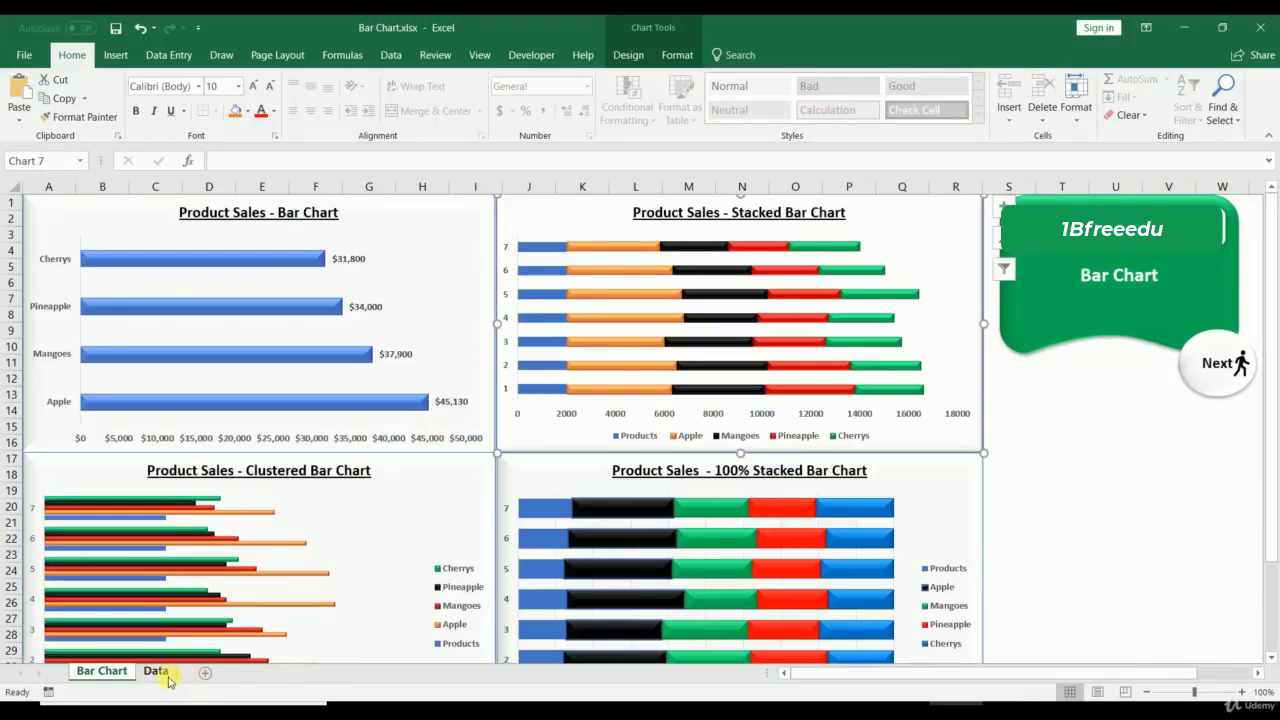
left_click(157, 672)
left_click(766, 624)
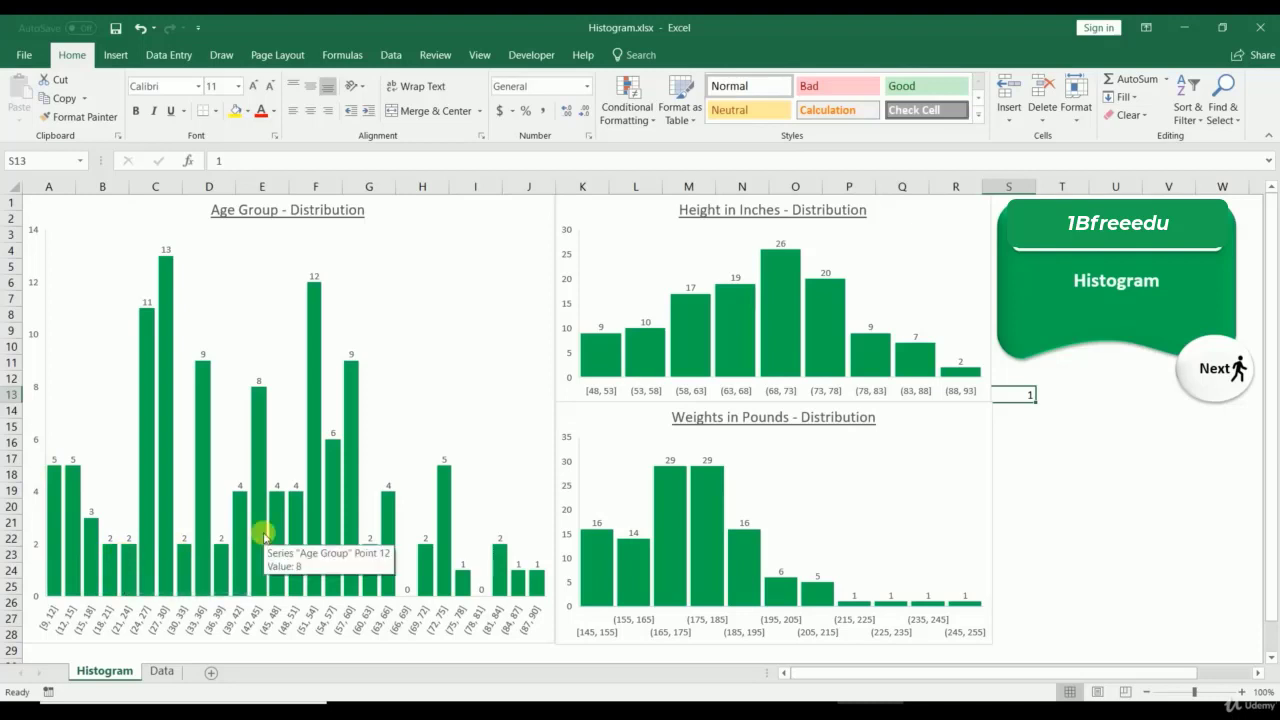
Step: Check an Age Group value on the Data sheet, then go back to the Histogram sheet's charts
left_click(160, 671)
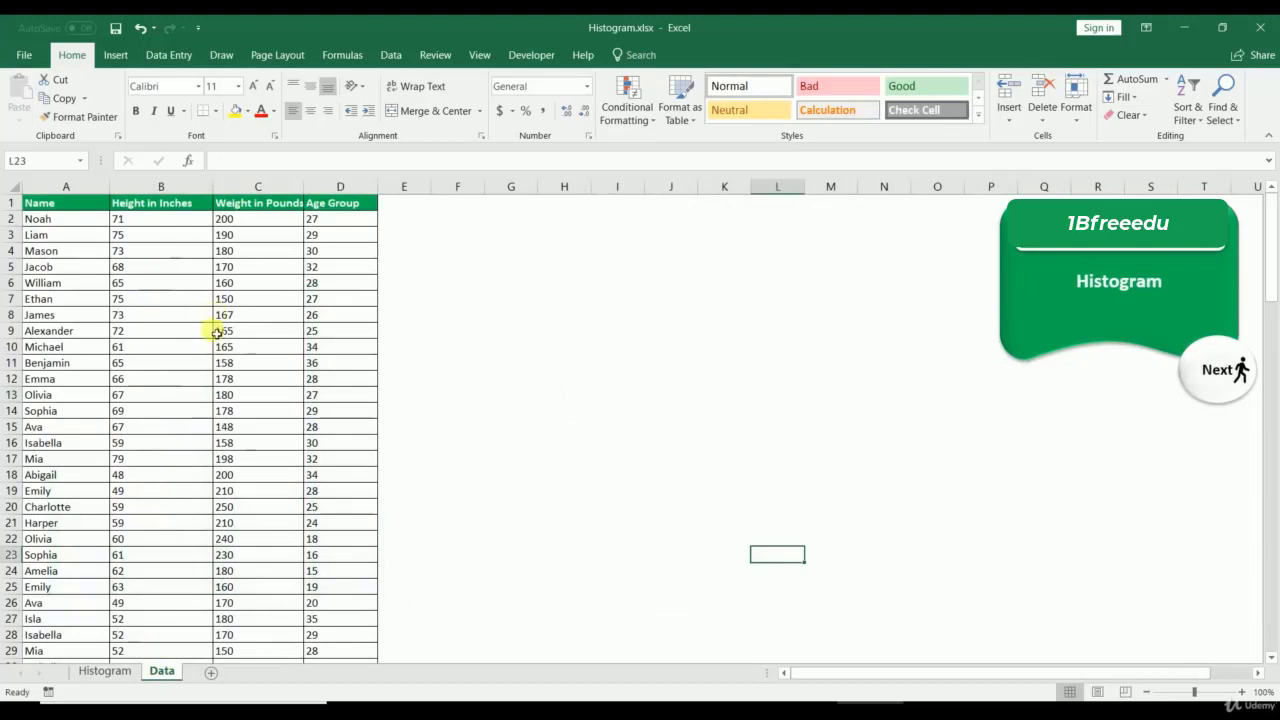
left_click(329, 460)
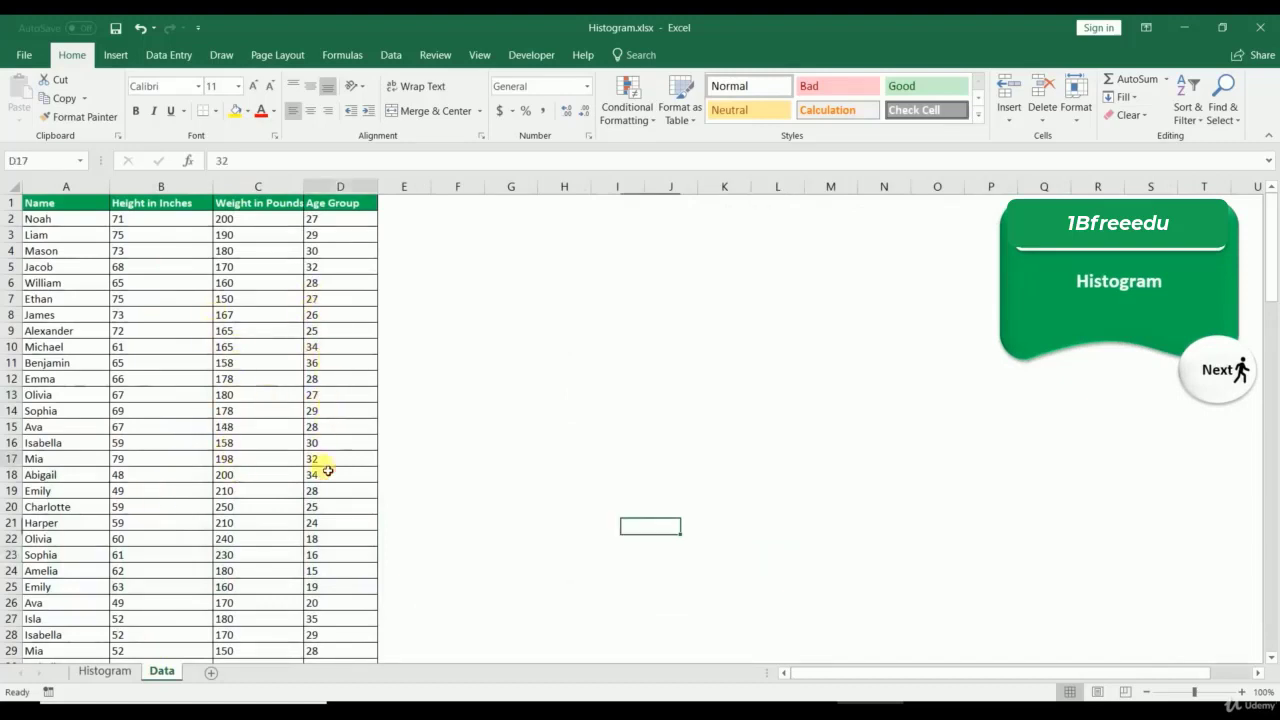
left_click(104, 673)
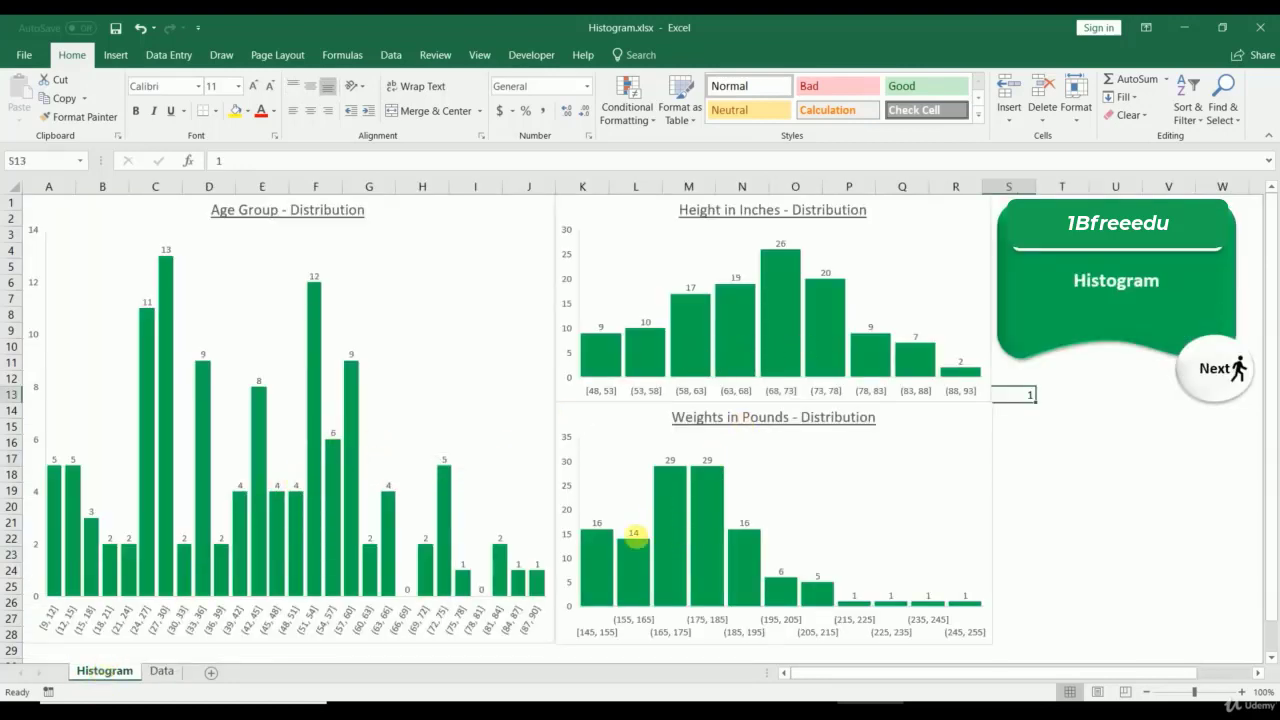
mouse_move(634, 541)
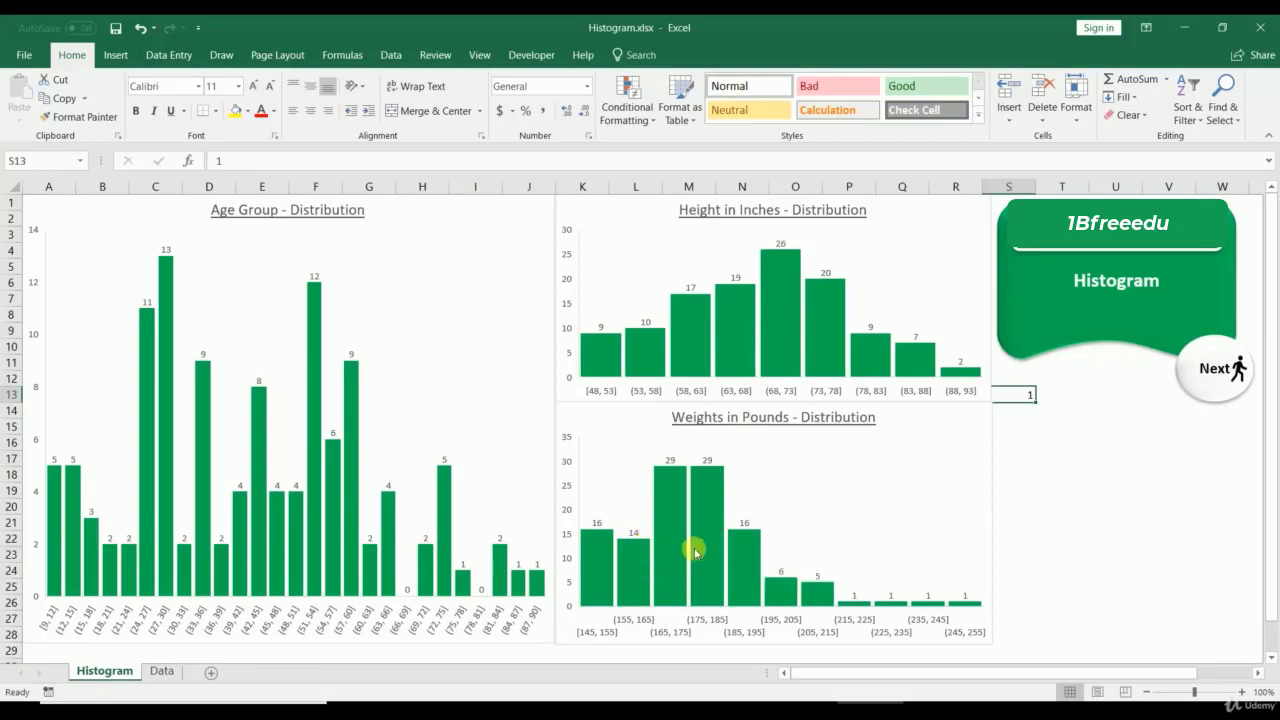
Step: Compare the two sheets, reviewing the Name, Height in Inches, Weight in Pounds and Age Group headers
mouse_move(710, 546)
left_click(162, 671)
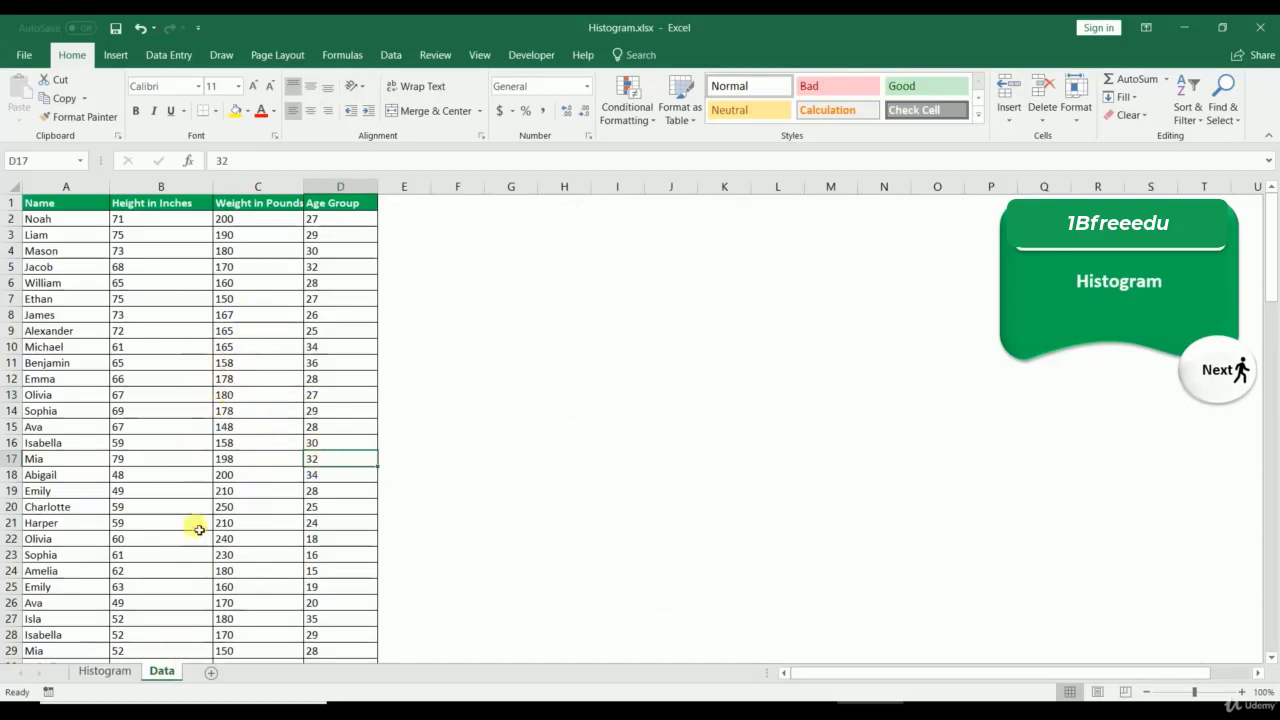
left_click(106, 672)
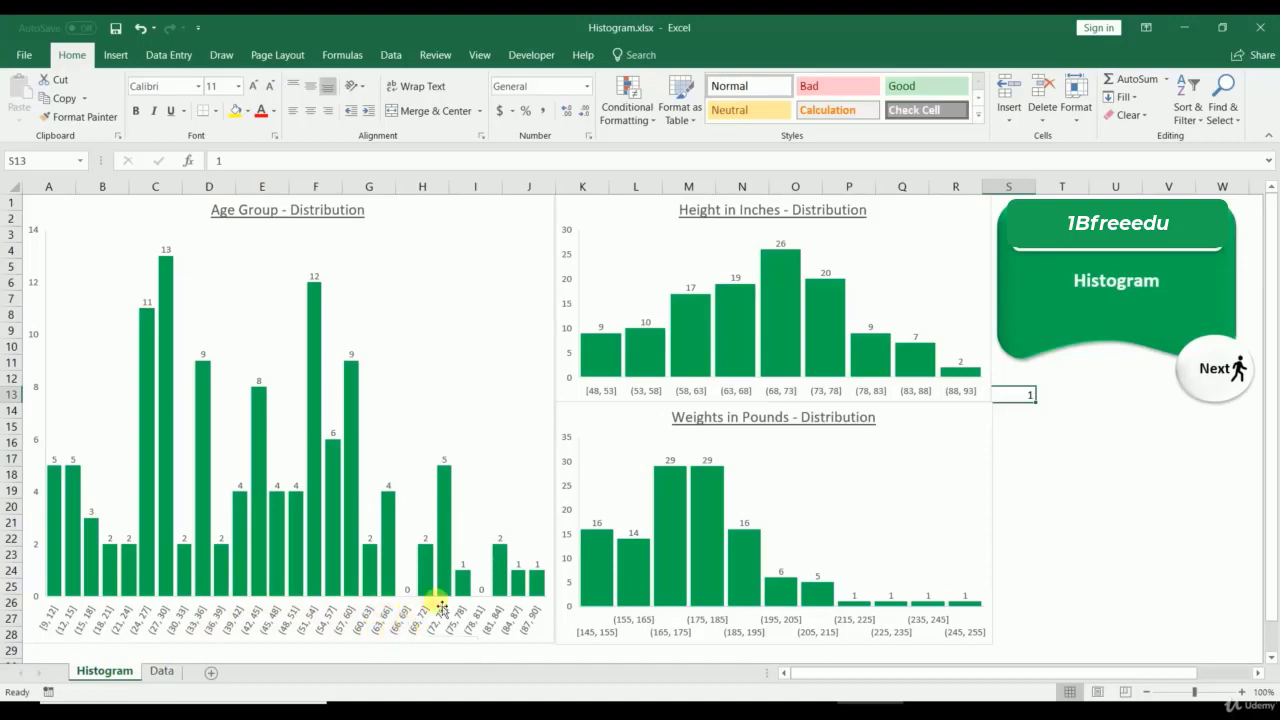
mouse_move(444, 600)
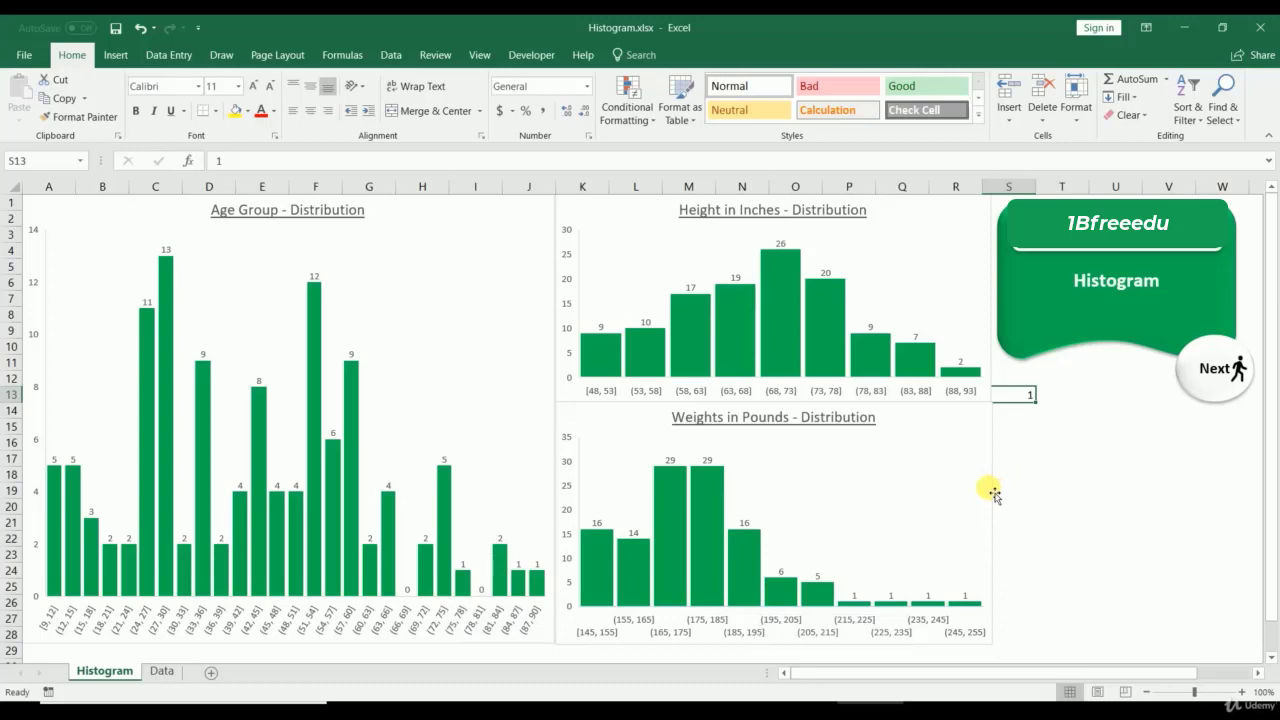
left_click(161, 672)
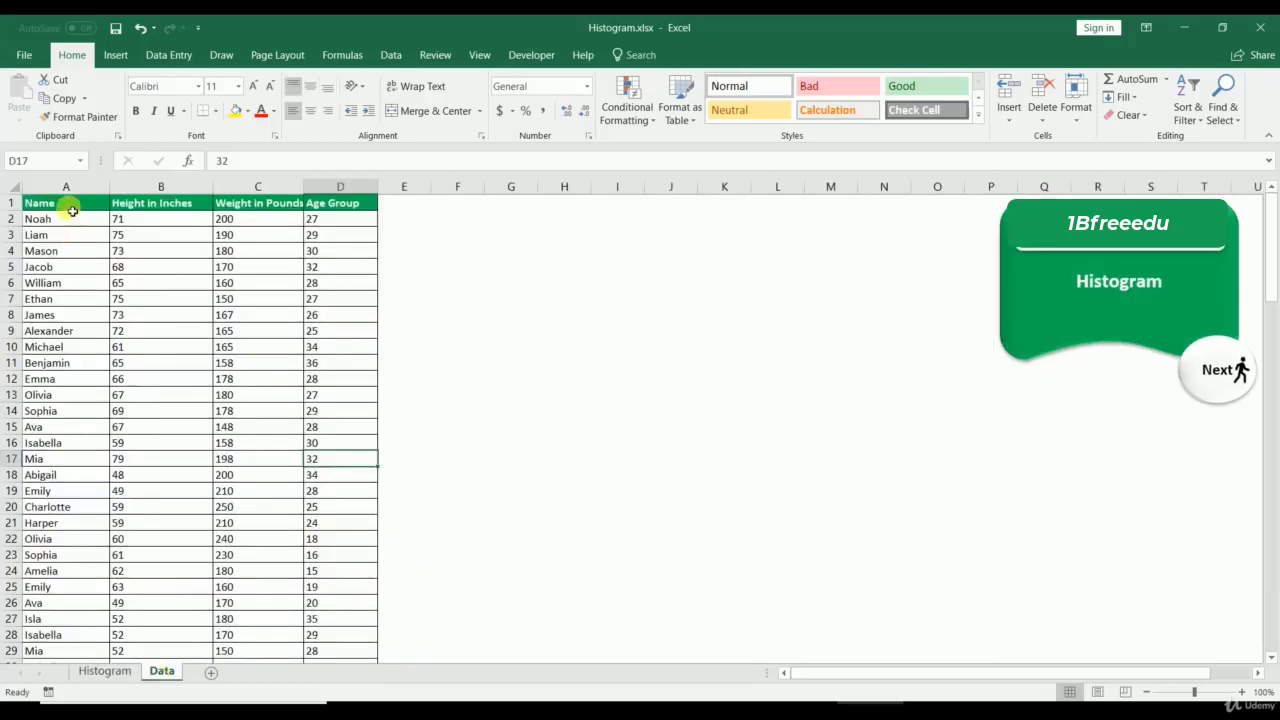
left_click(70, 205)
left_click(172, 206)
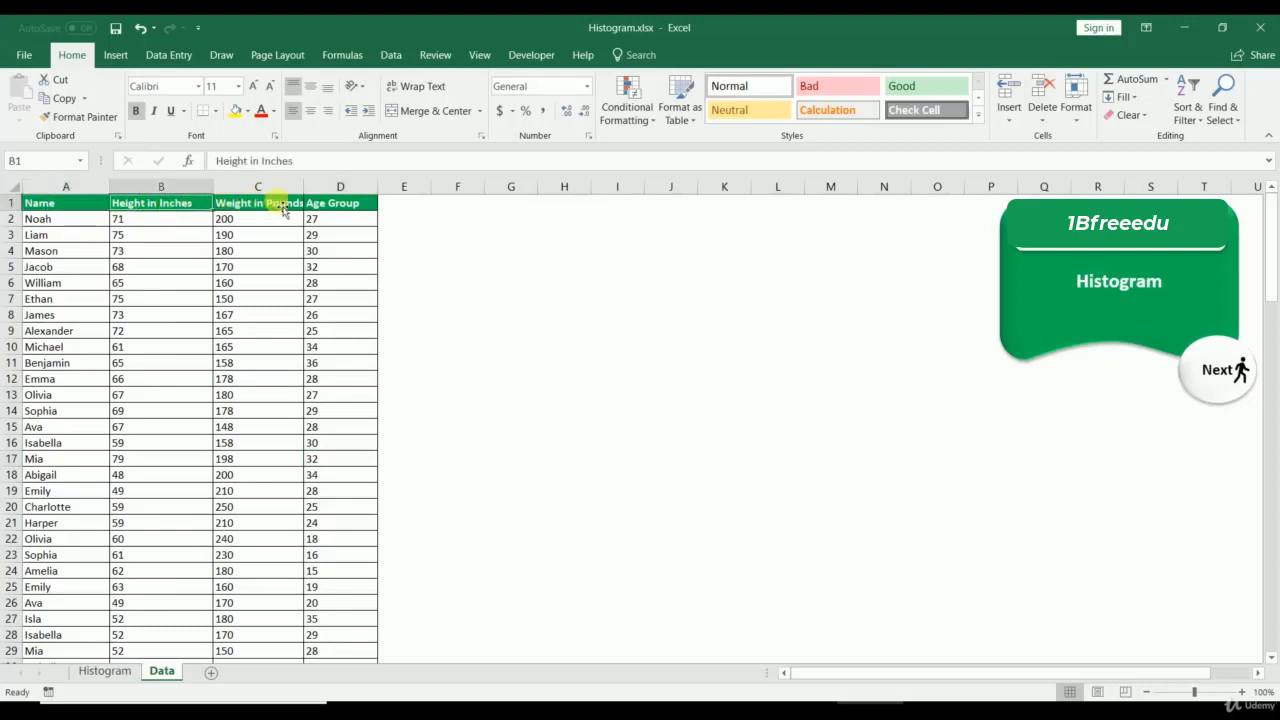
left_click(284, 208)
left_click(336, 203)
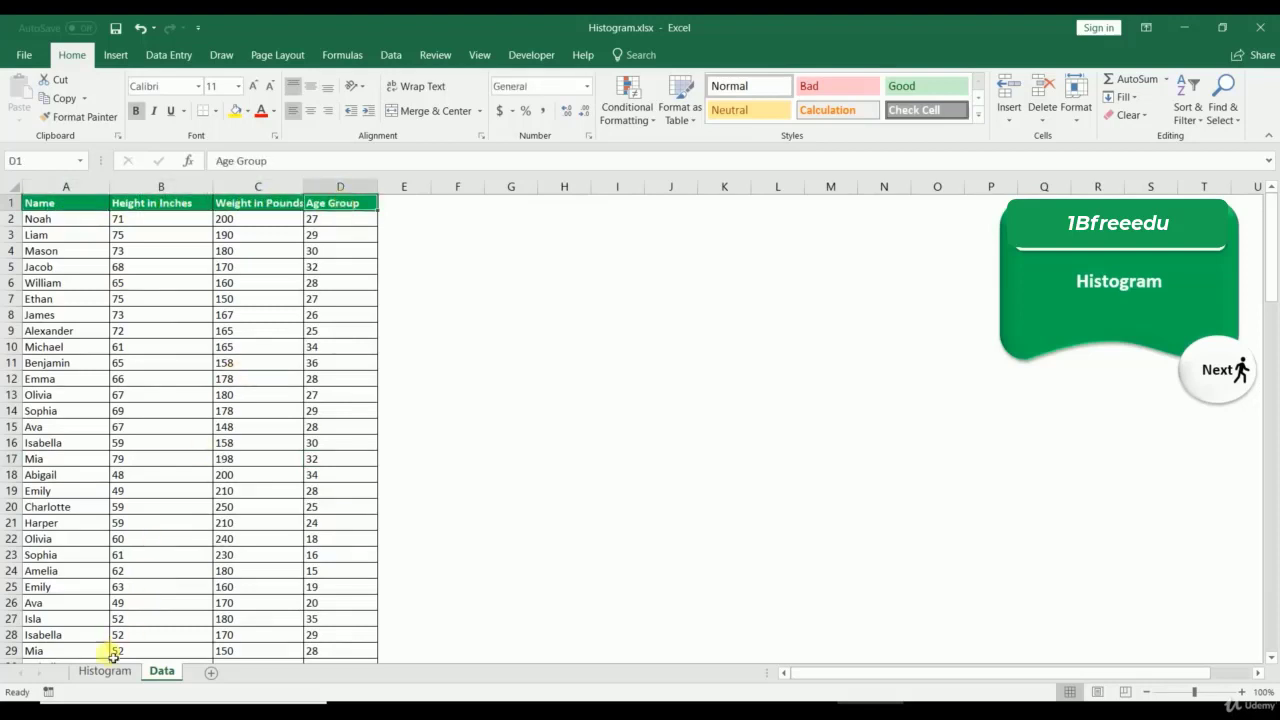
left_click(104, 671)
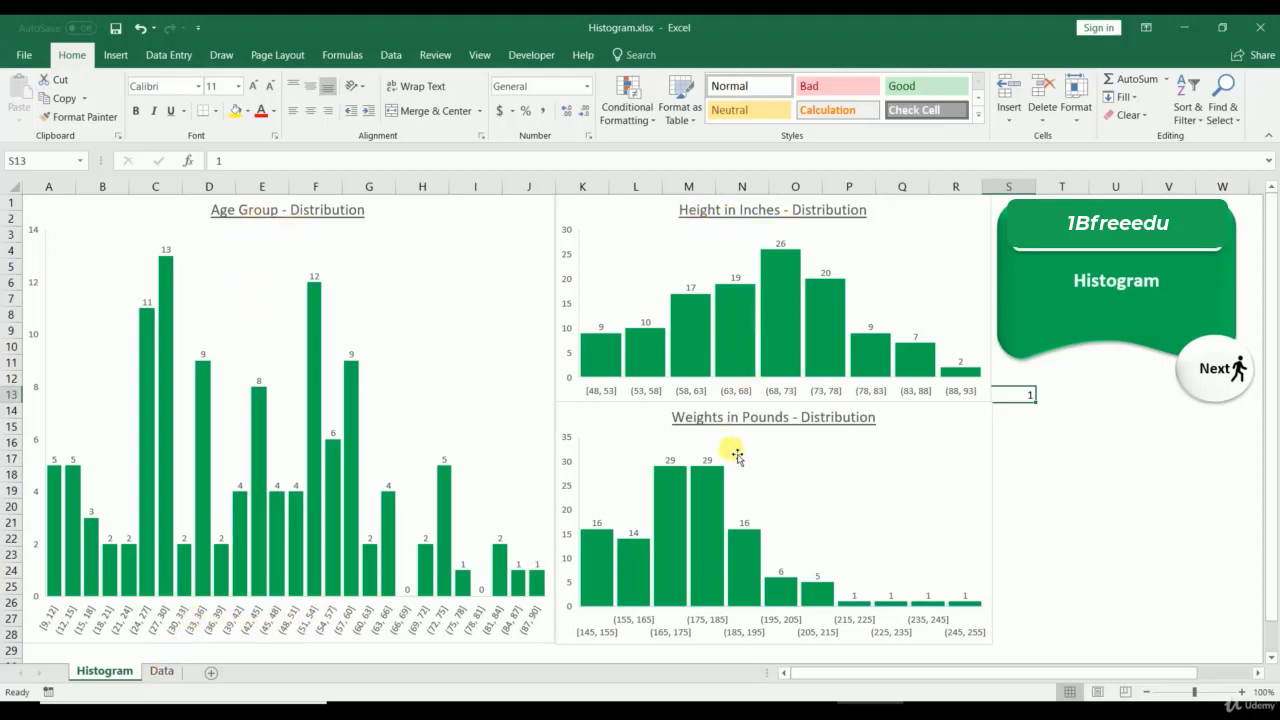
Step: On the Data sheet, select the entire Height in Inches column B
left_click(160, 672)
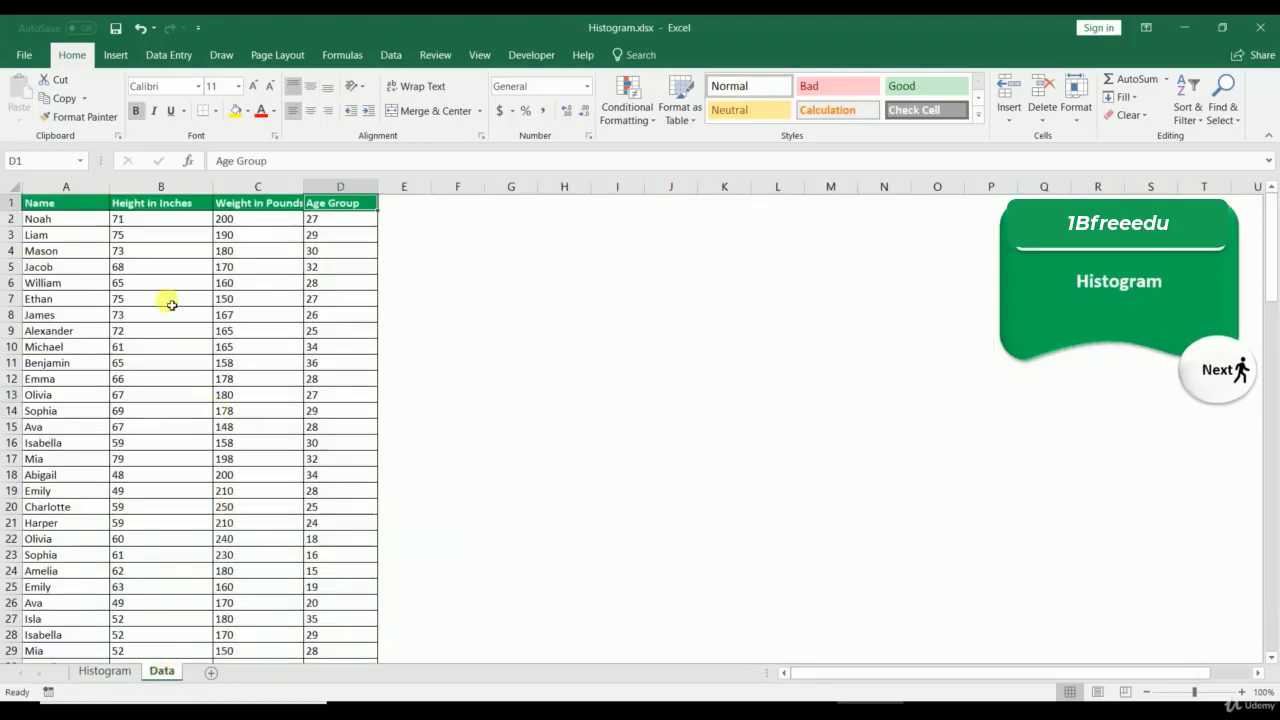
left_click(142, 316)
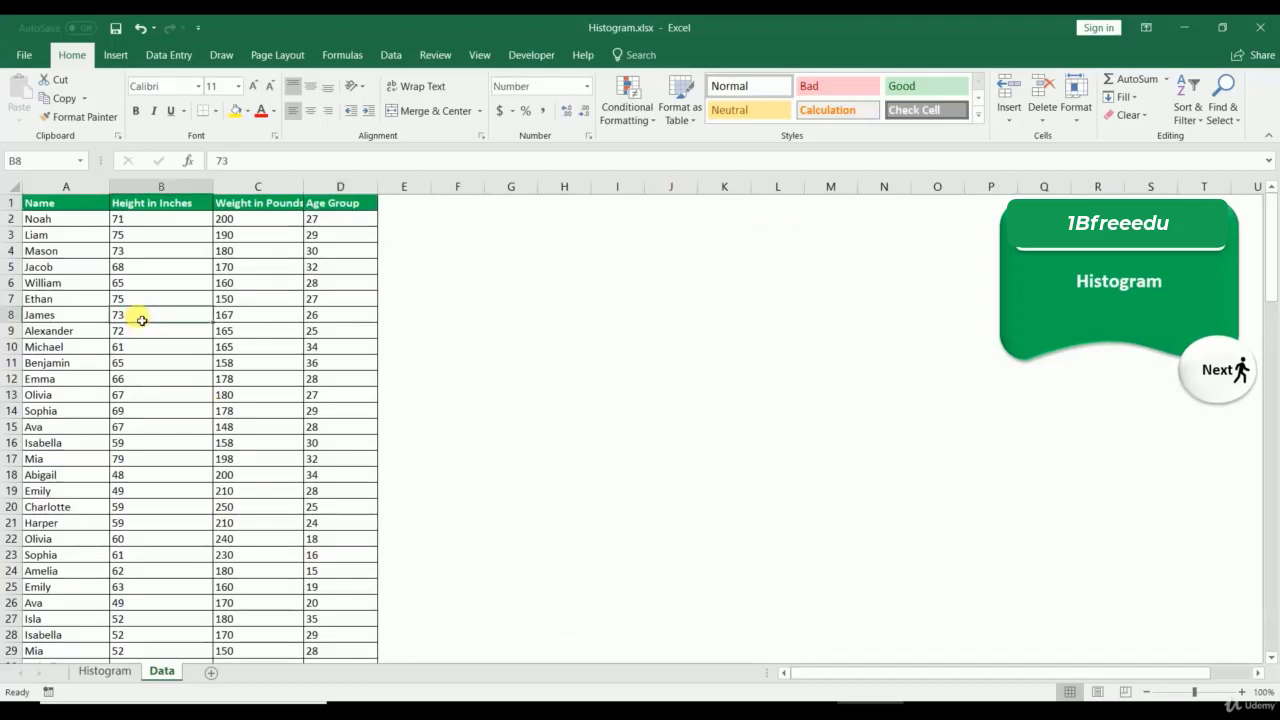
left_click(77, 268)
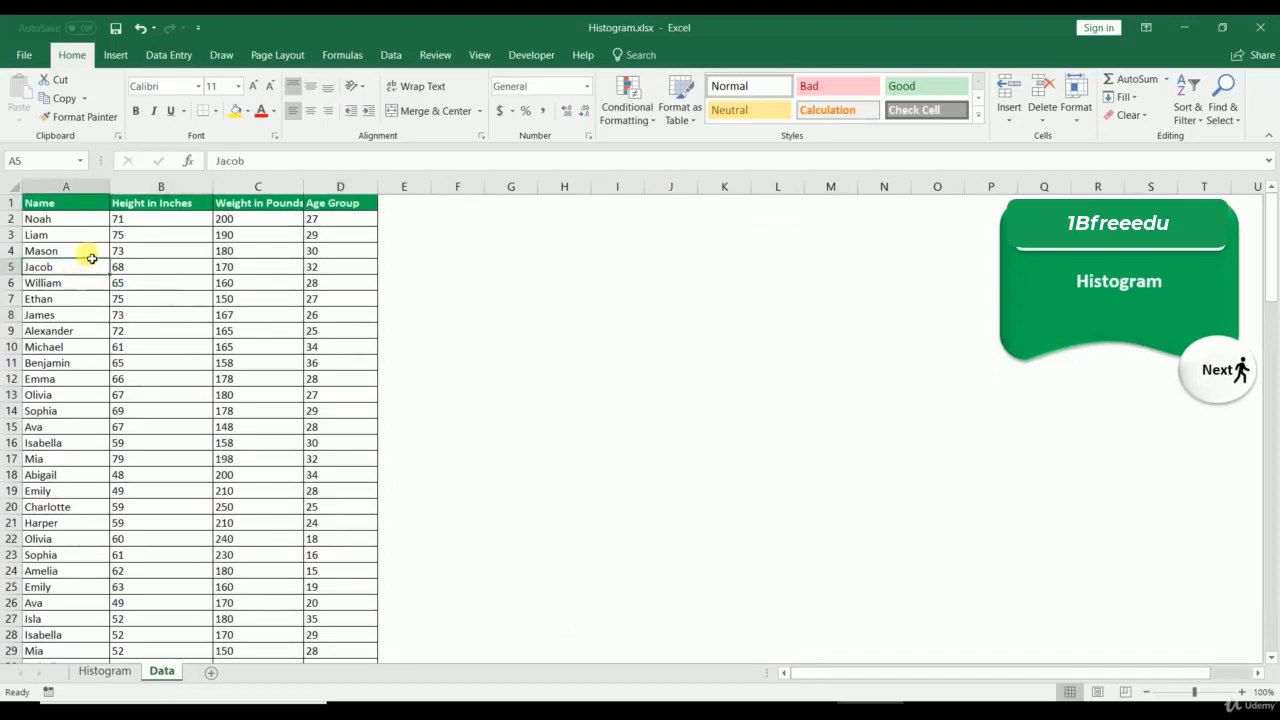
left_click(158, 192)
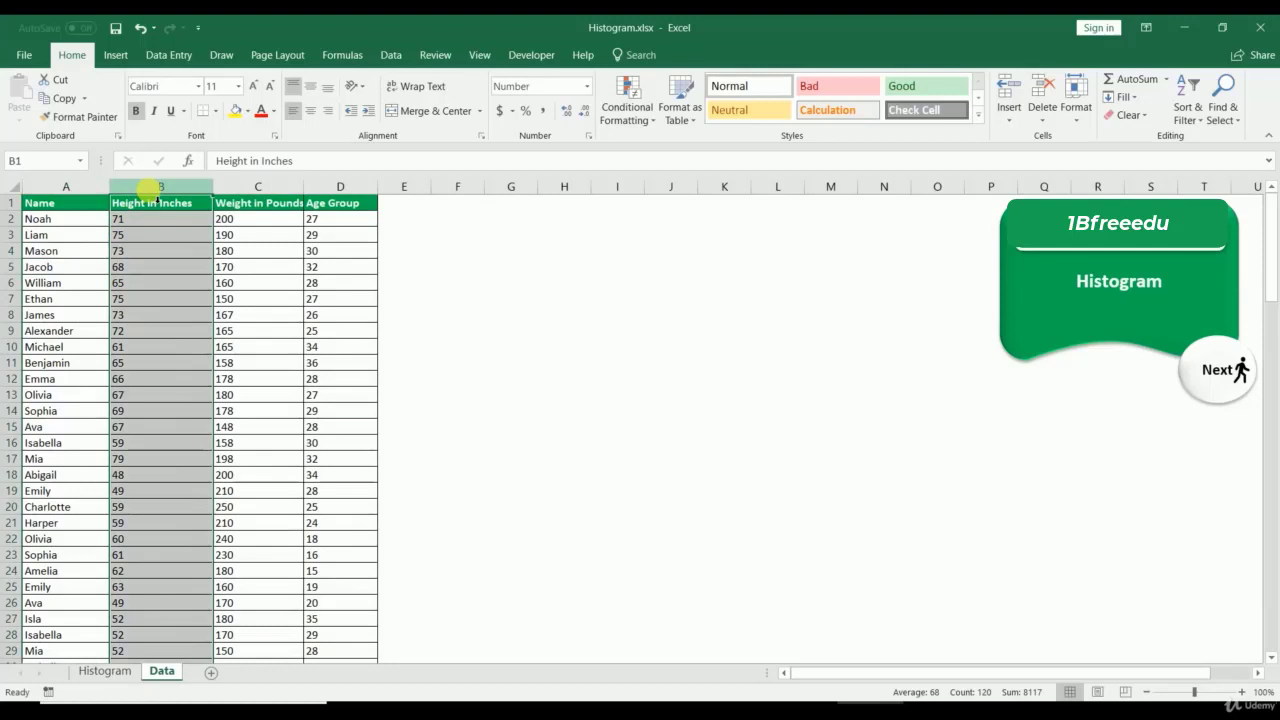
left_click(117, 56)
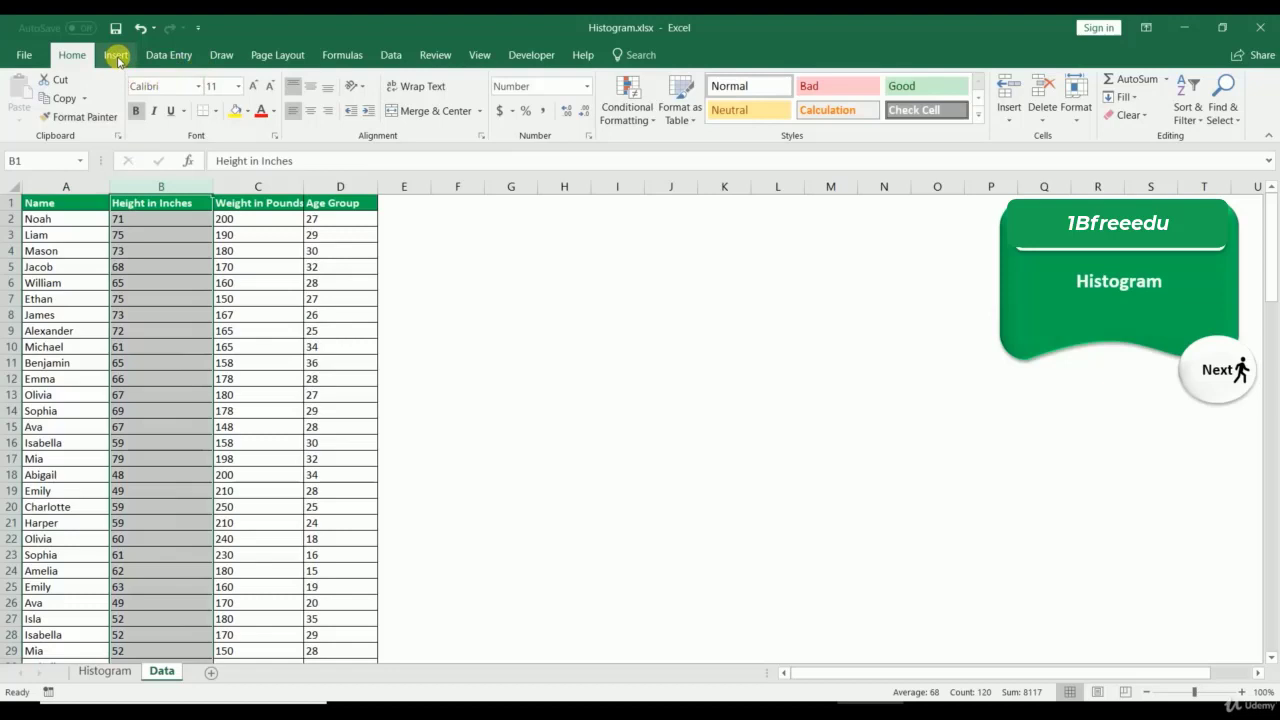
Step: Insert a Histogram chart of Height in Inches from All Charts and drag it beside the table
left_click(117, 57)
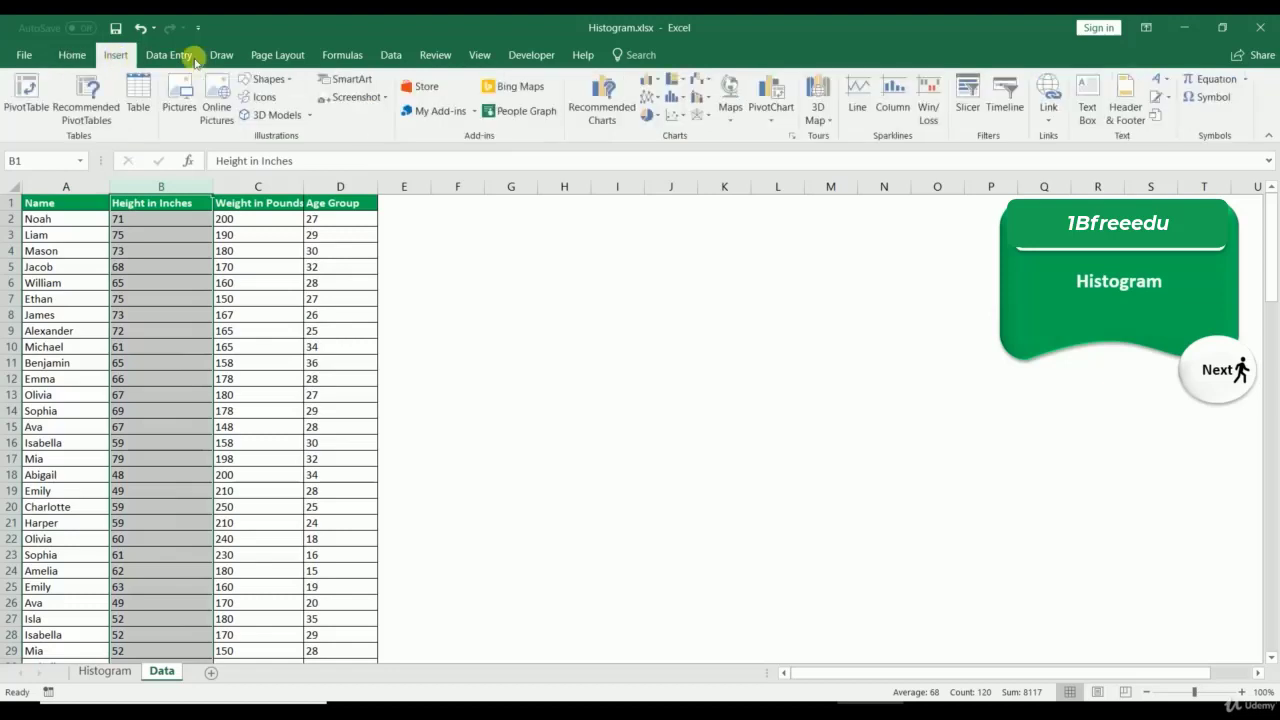
left_click(791, 138)
left_click(497, 146)
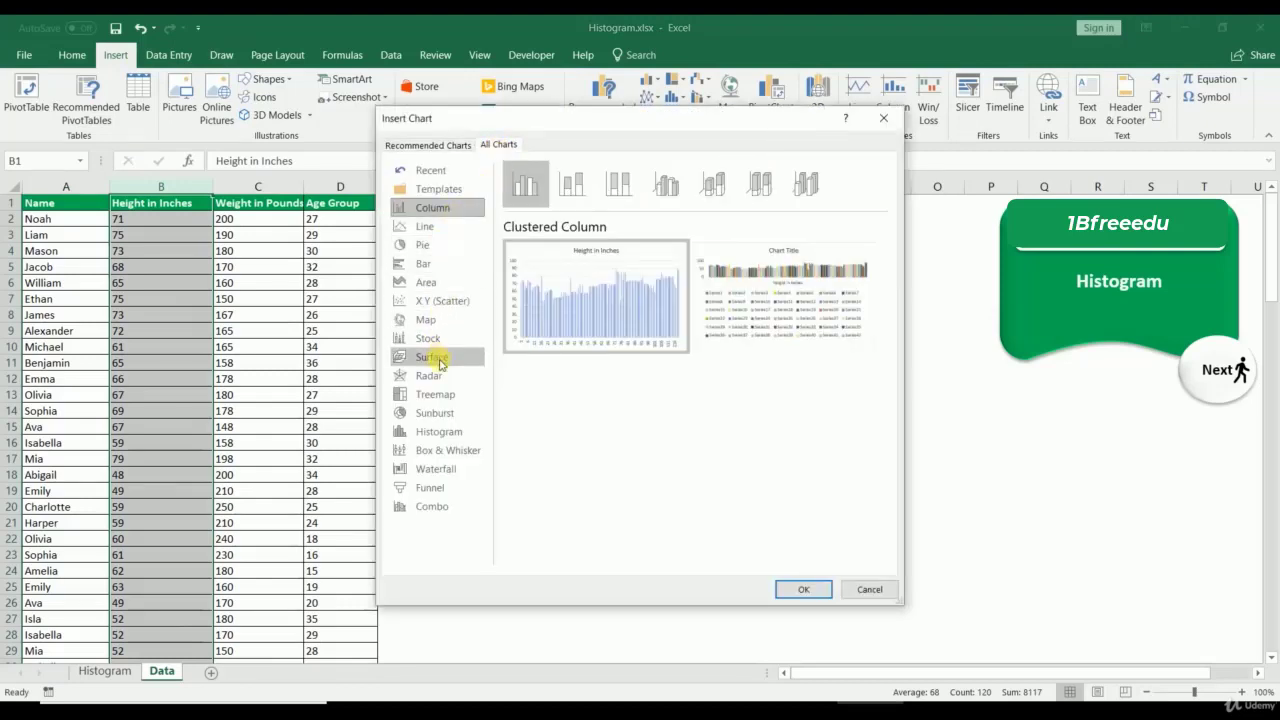
left_click(441, 436)
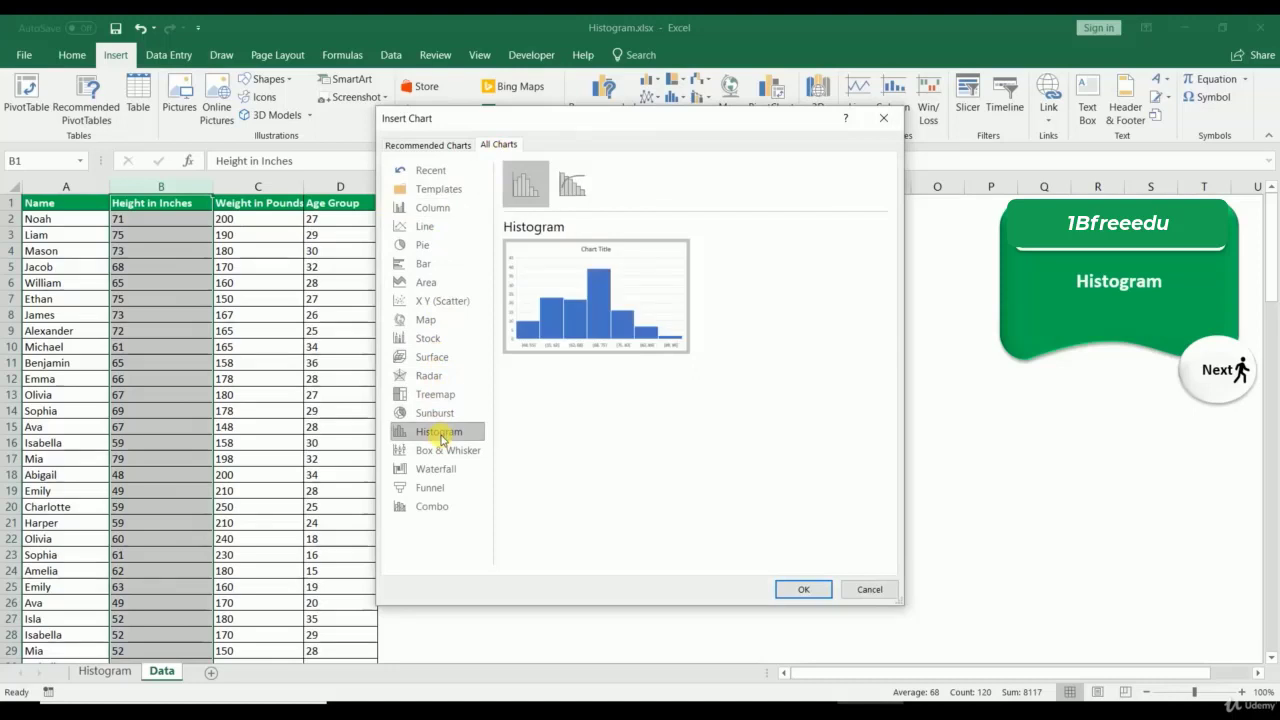
left_click(807, 589)
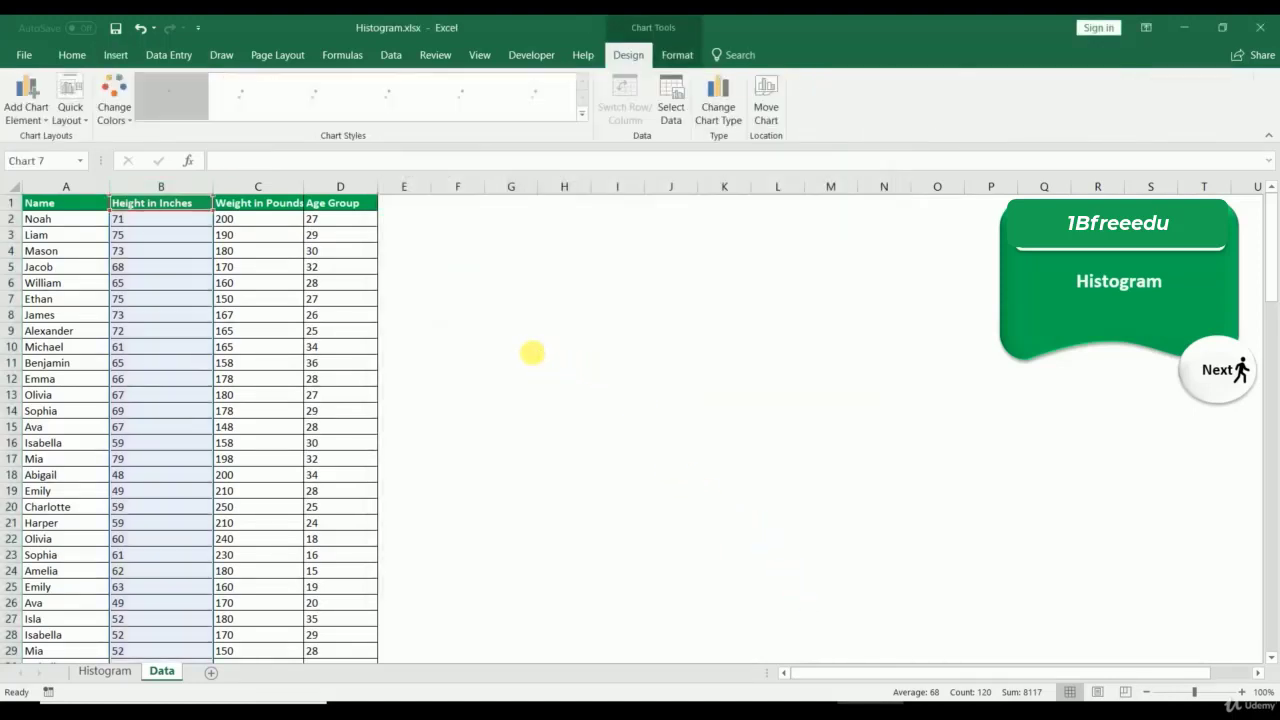
left_click_drag(500, 323, 441, 220)
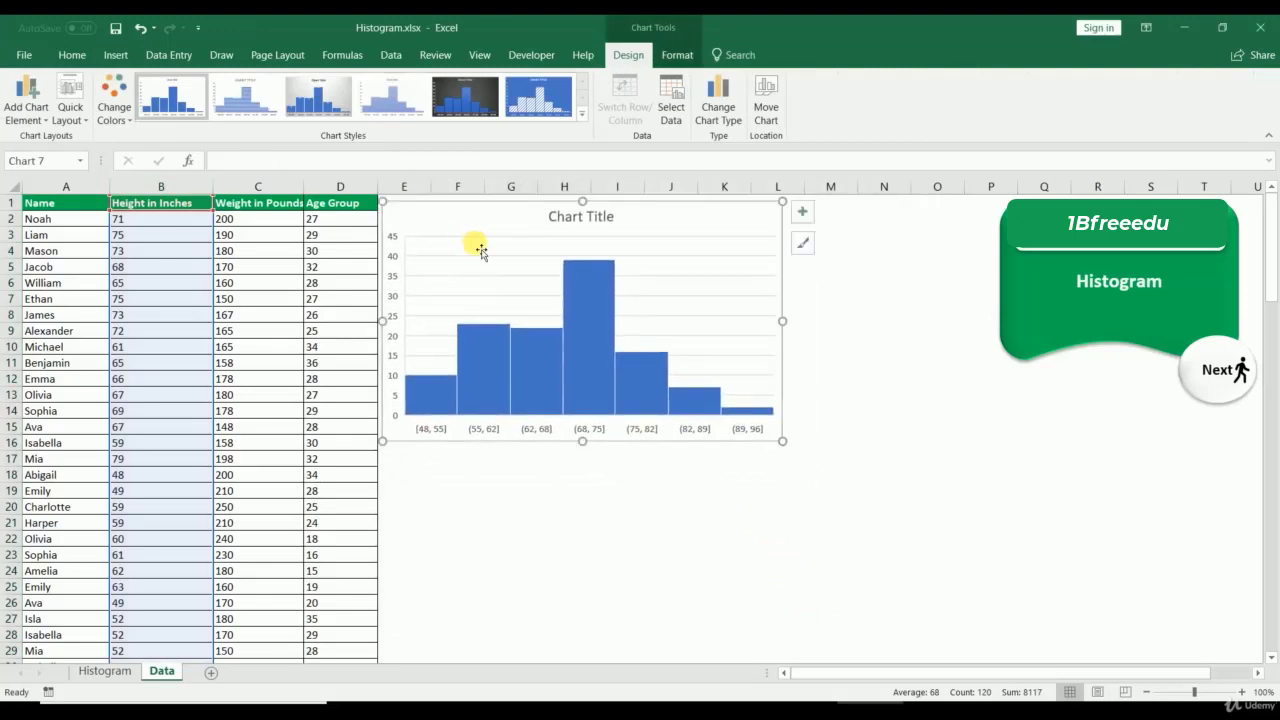
left_click(563, 216)
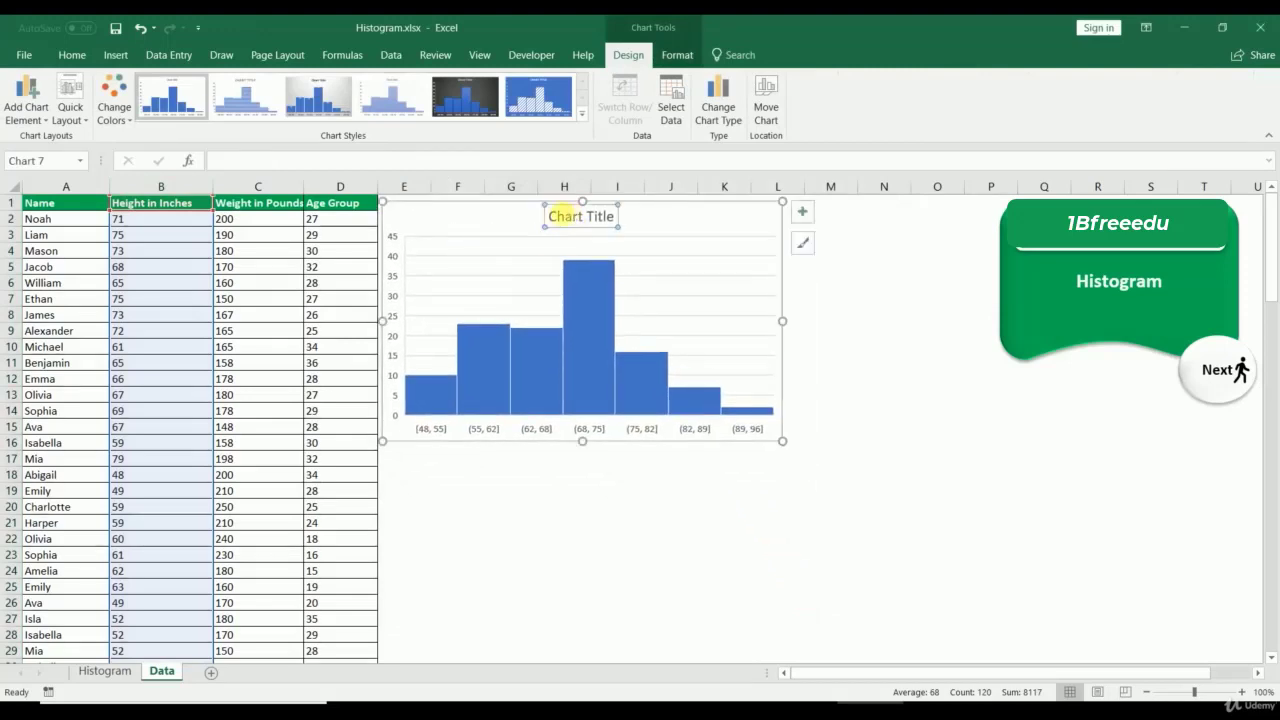
Step: Add data labels showing each bar's count (10, 23, 22, 39, 16, 7, 2)
right_click(495, 429)
left_click(494, 430)
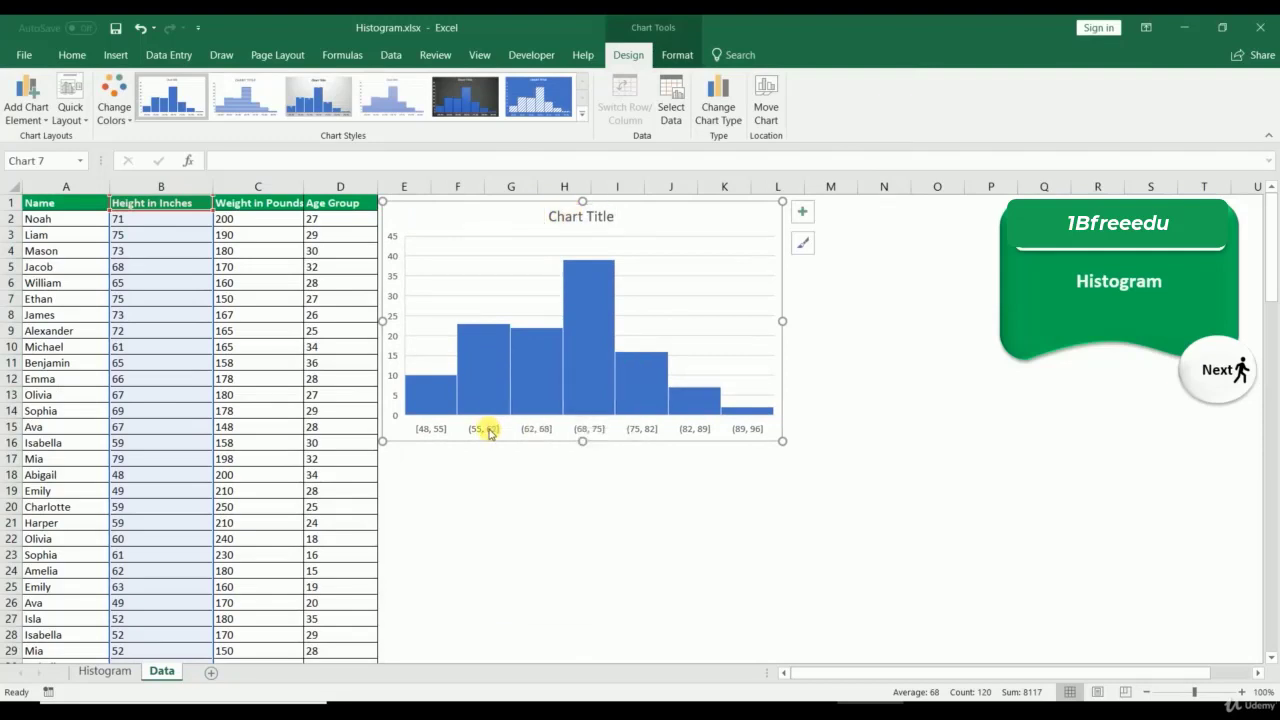
right_click(488, 431)
left_click(484, 431)
right_click(481, 369)
left_click(522, 486)
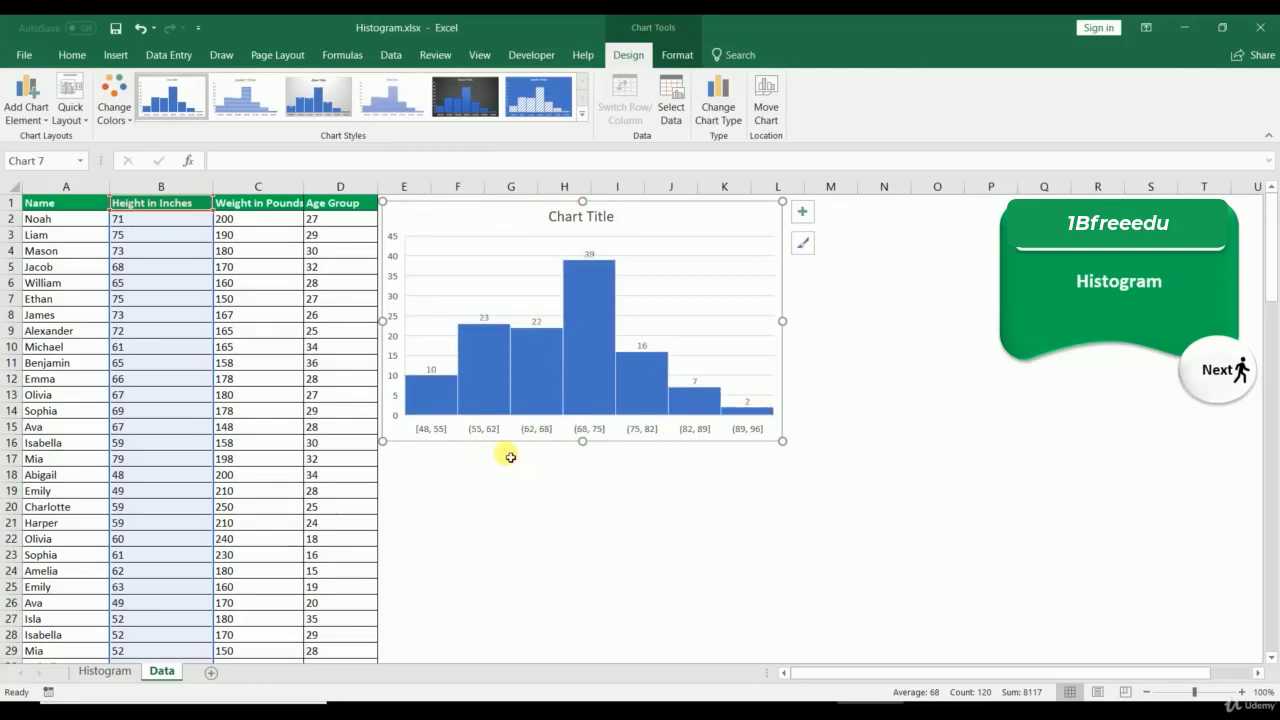
Step: Replace the chart title with 'Height in Inches'
left_click(564, 224)
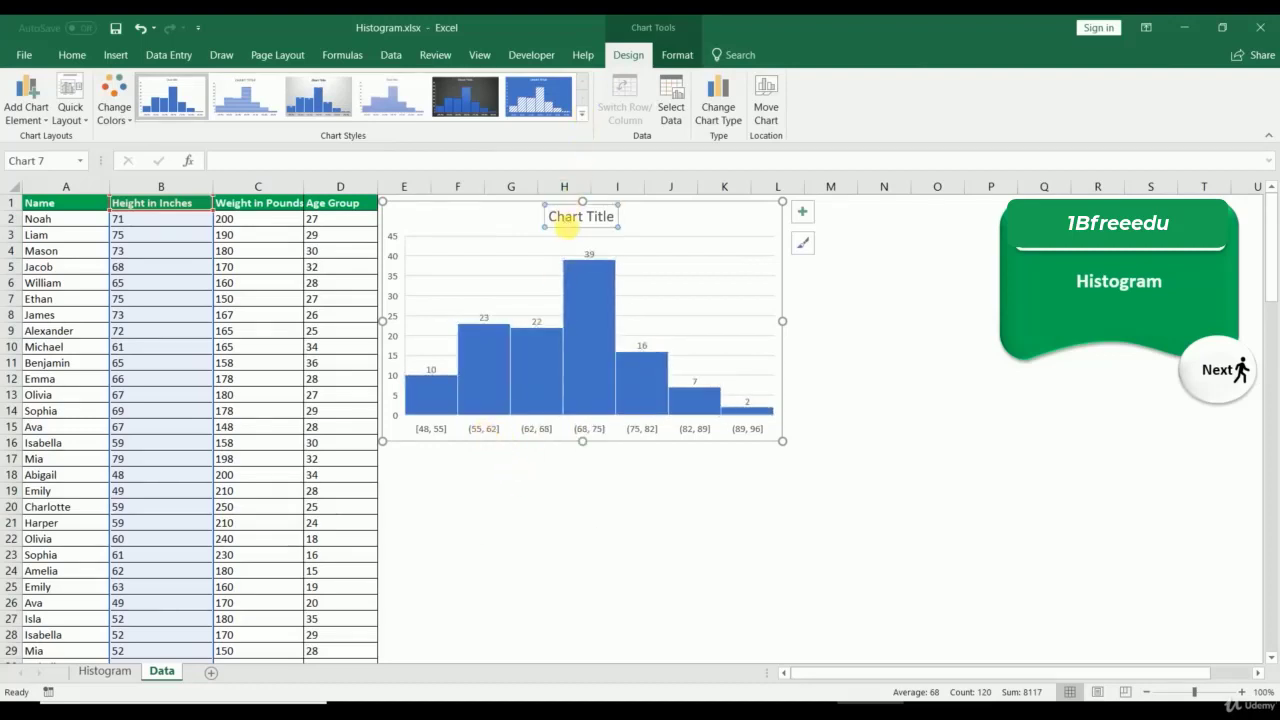
left_click_drag(709, 224, 691, 223)
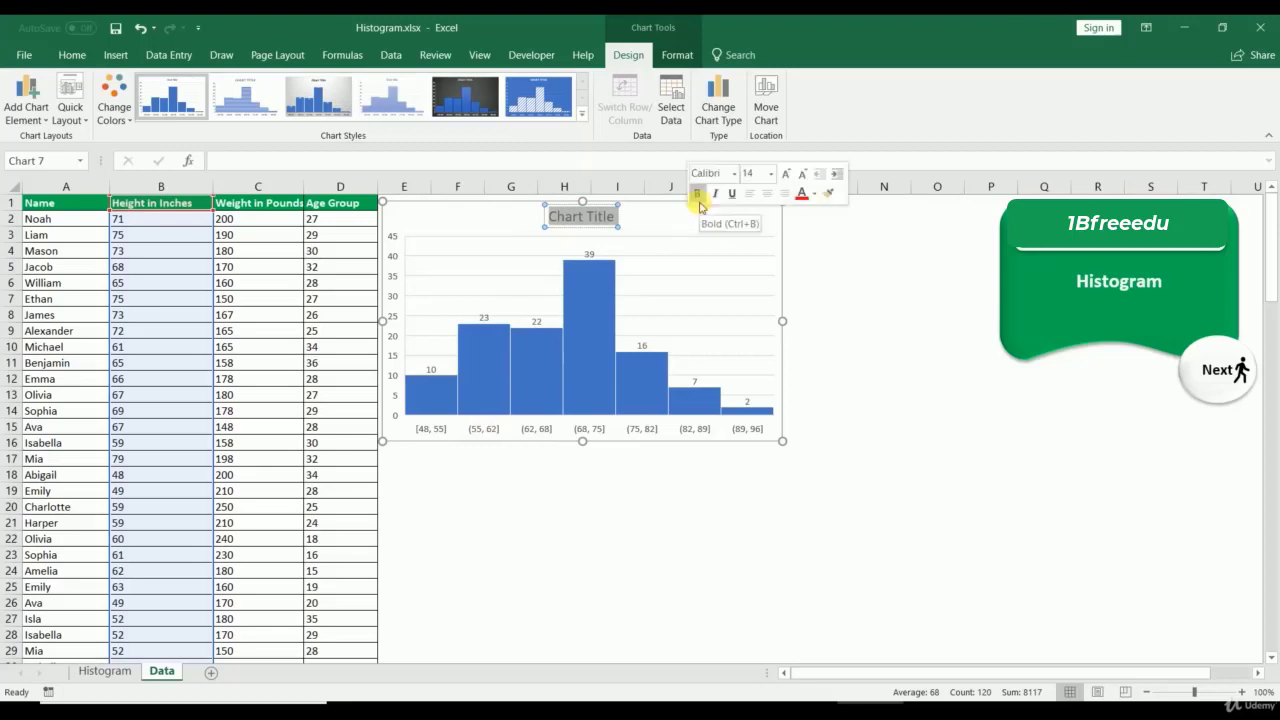
type("Heigh")
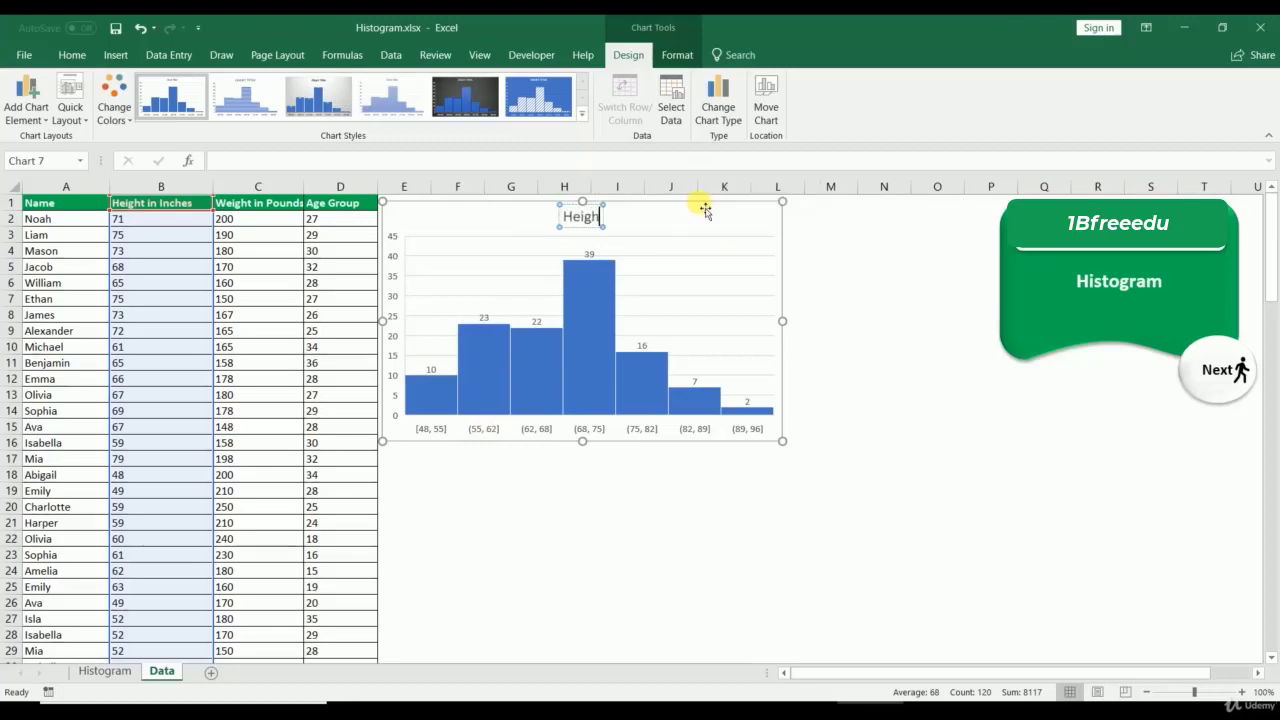
type("t in Inches")
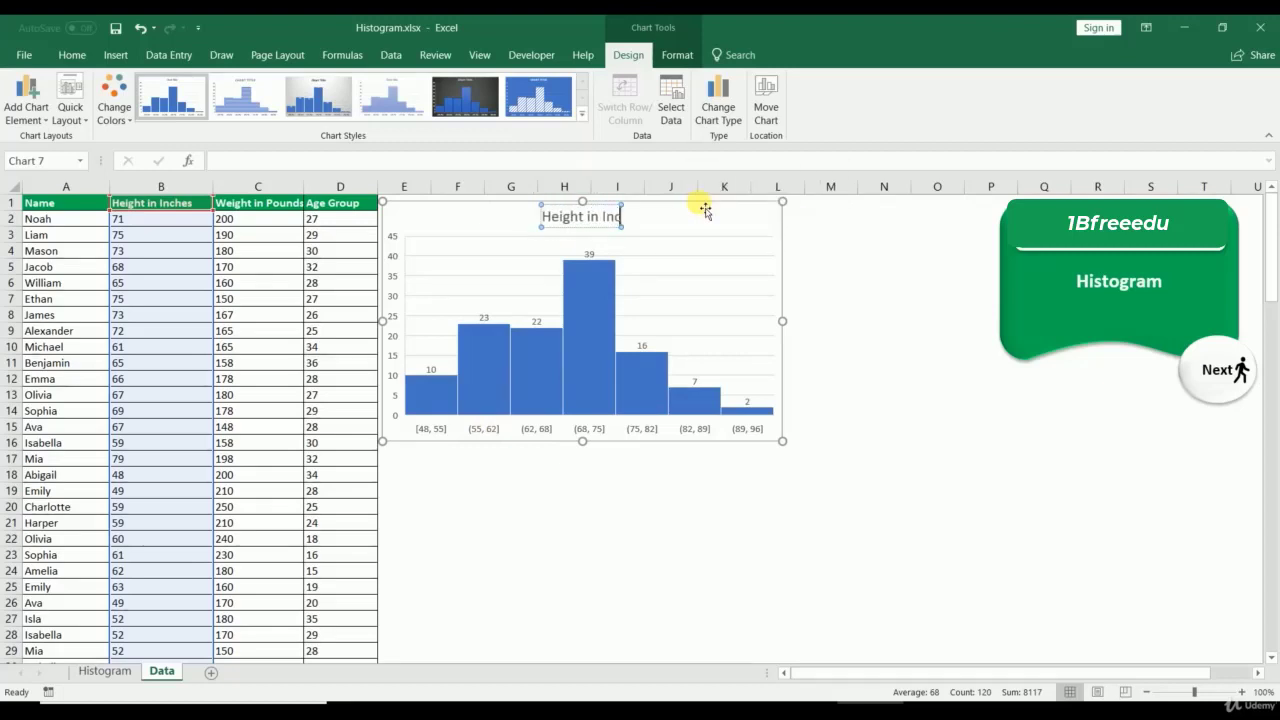
left_click(552, 521)
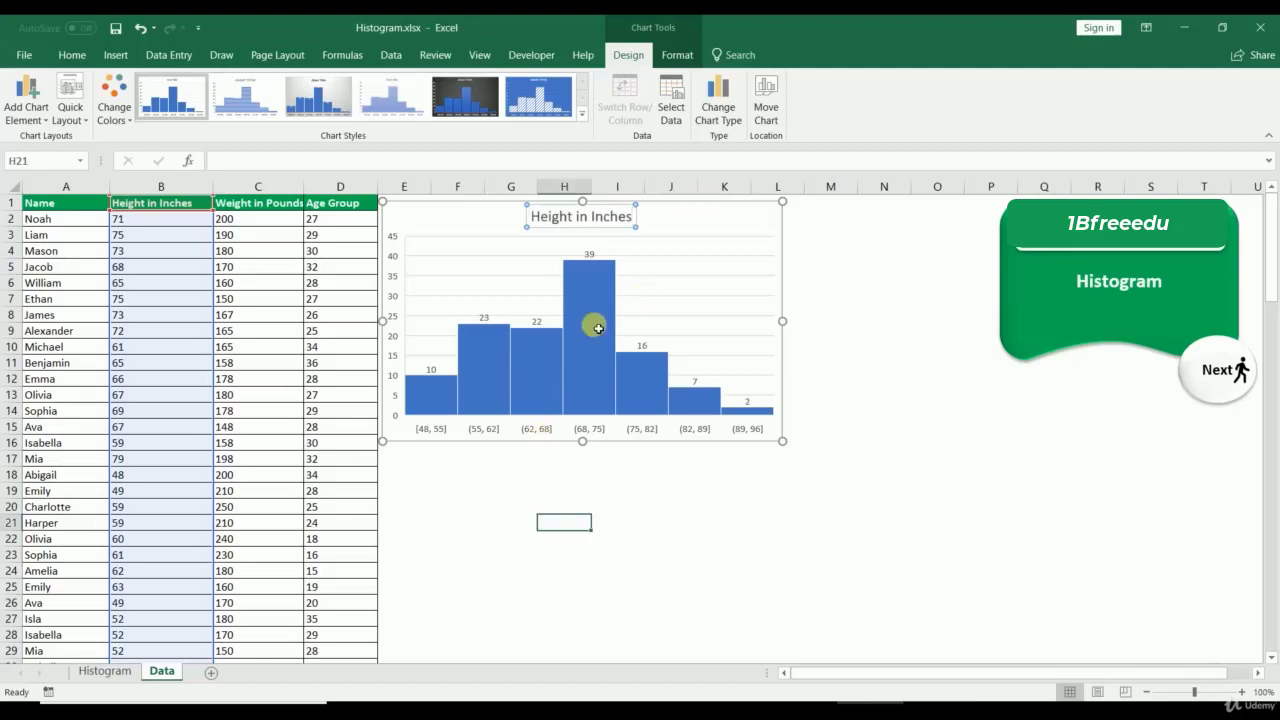
Step: Select the height histogram's count labels and apply Bold from the Home tab
left_click(592, 257)
left_click(592, 255)
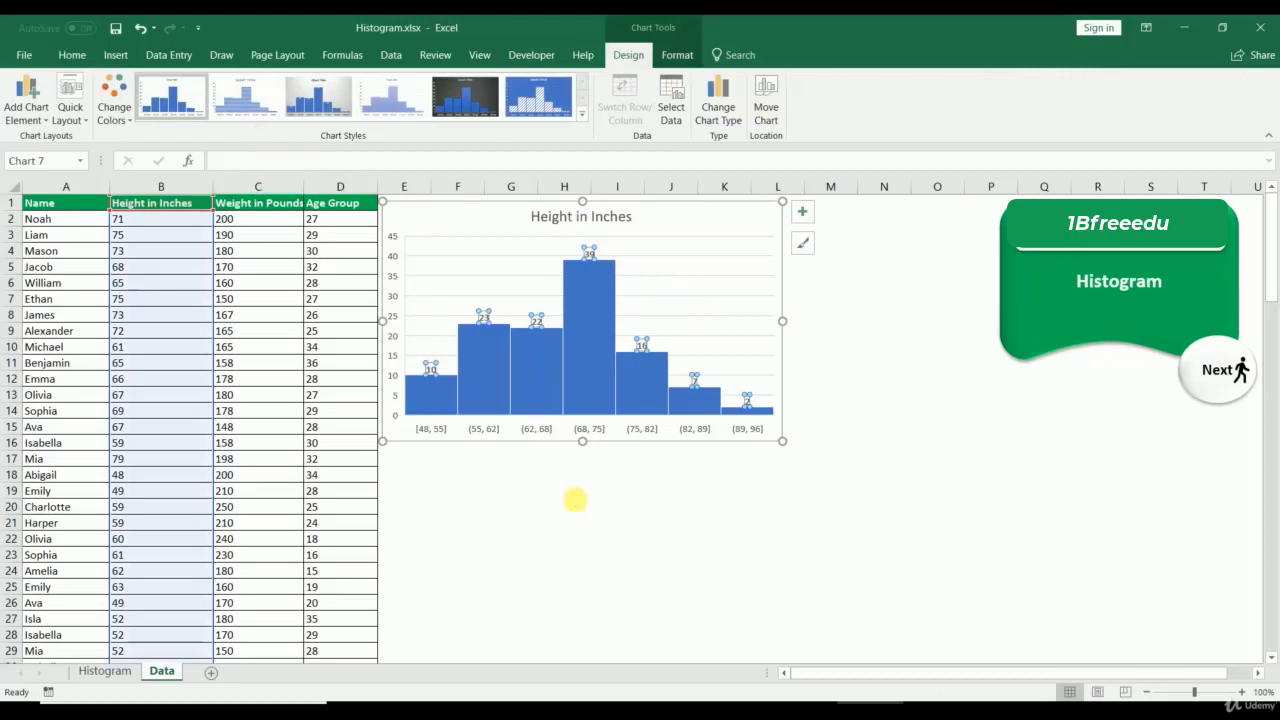
left_click(566, 505)
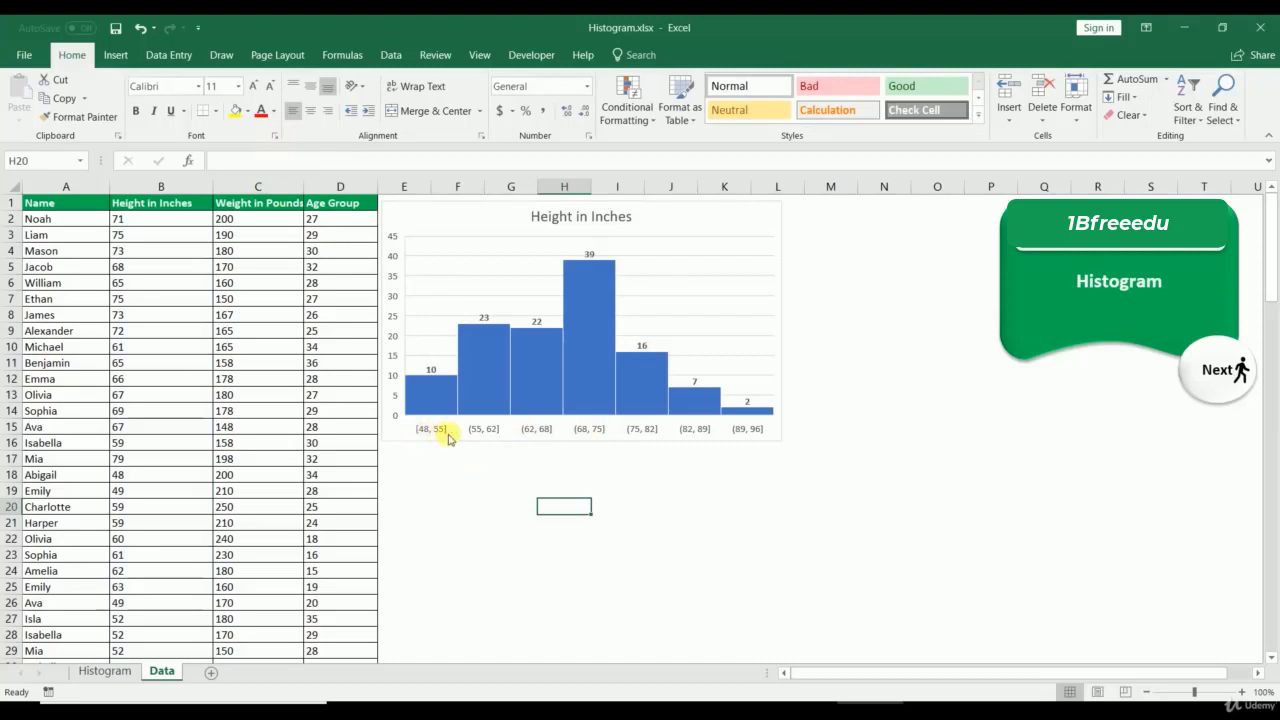
left_click(430, 372)
left_click(70, 54)
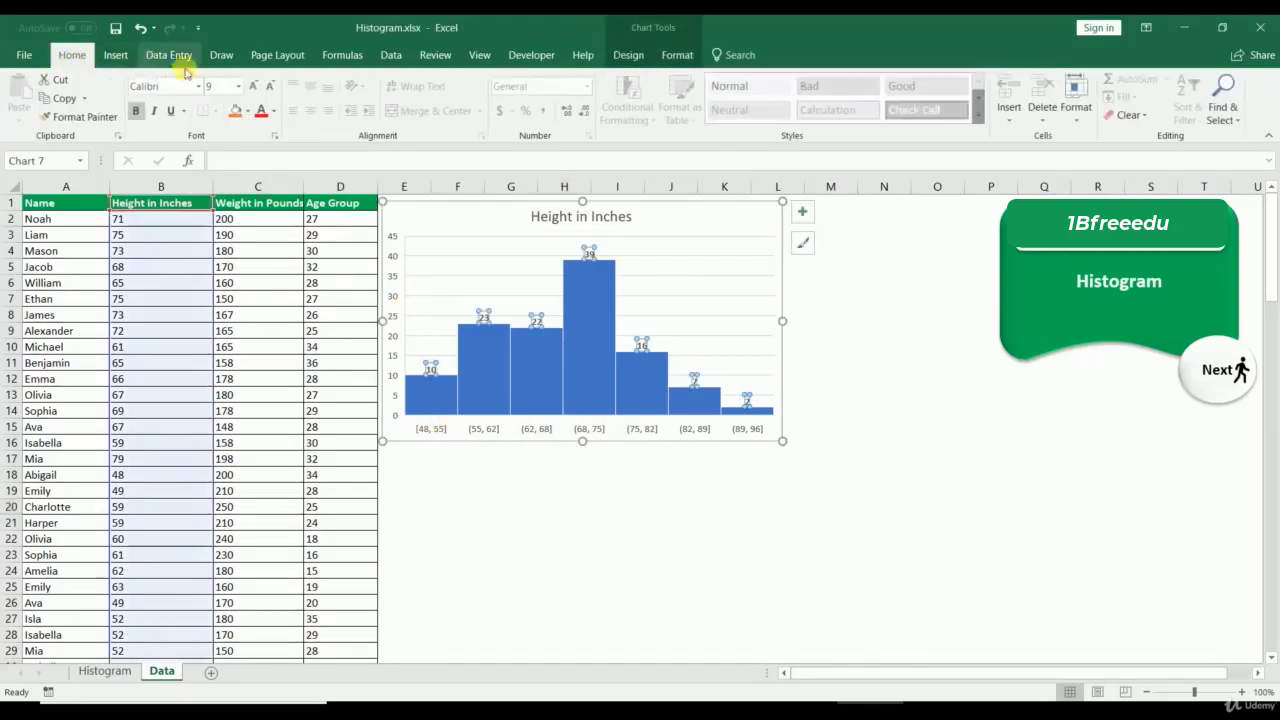
left_click(570, 567)
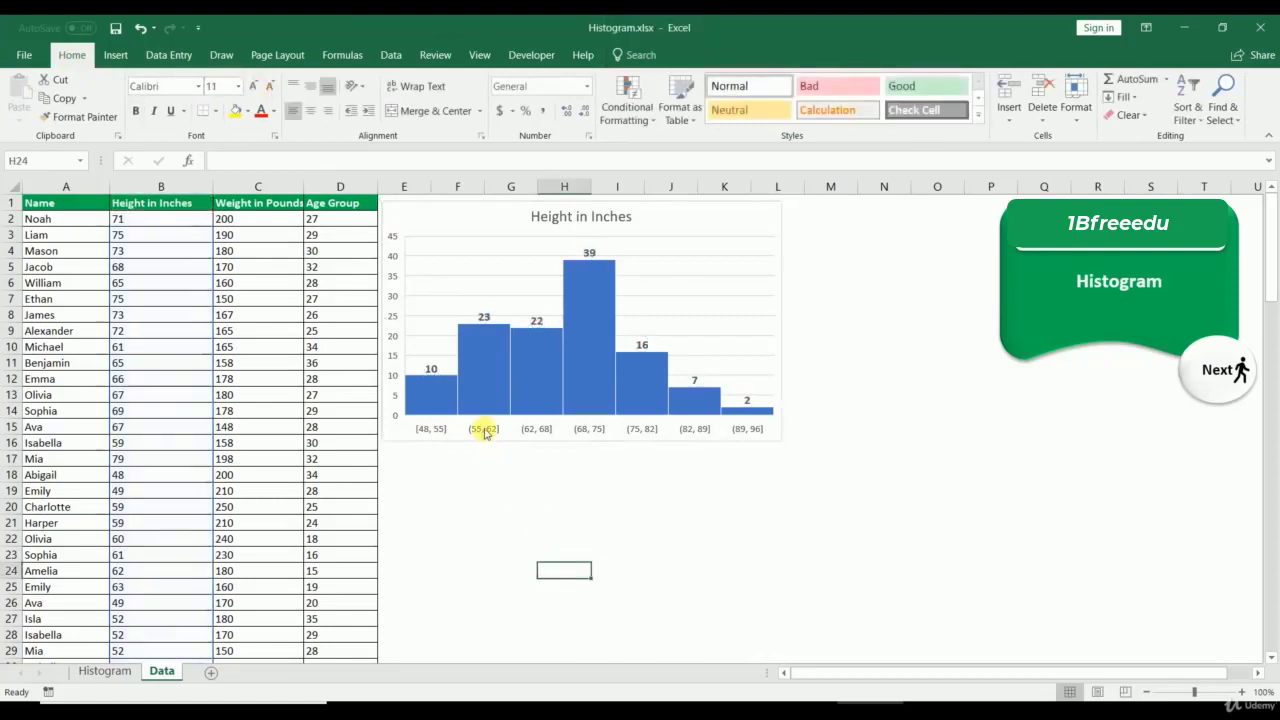
right_click(485, 431)
left_click(550, 608)
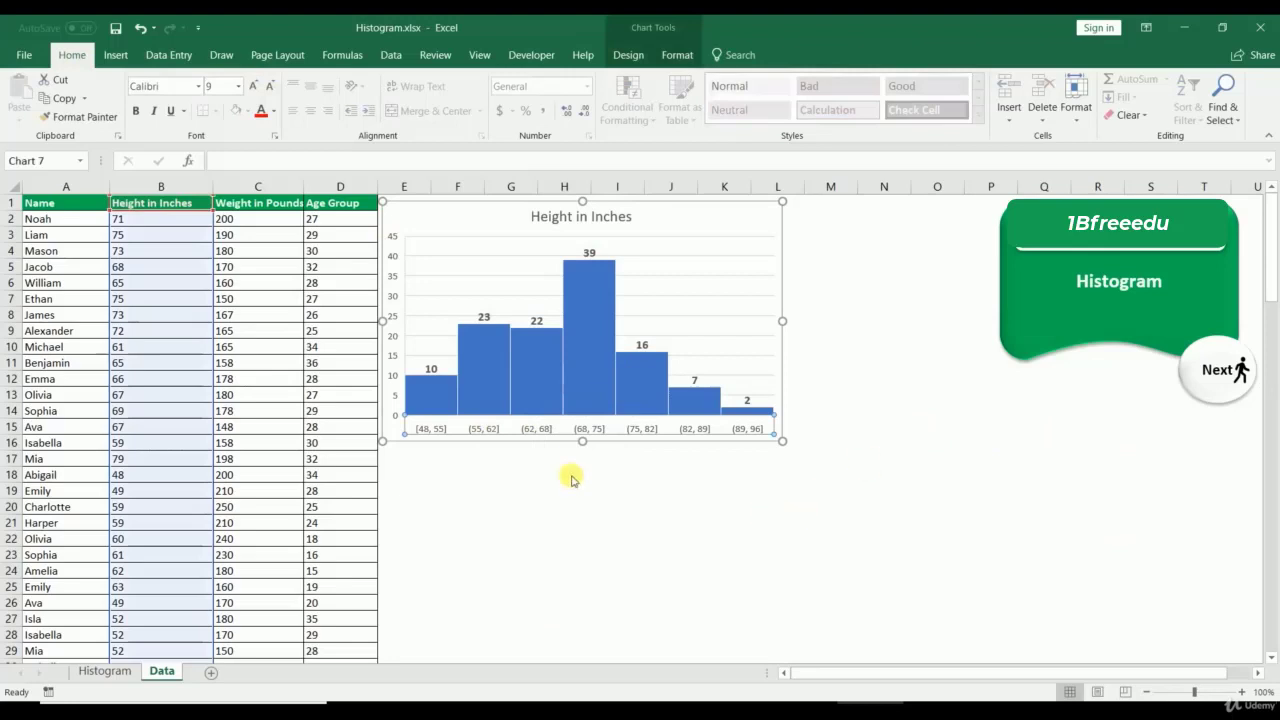
Step: Set the horizontal axis to a bin width of 10, giving bins [48, 58] to [88, 98]
double_click(531, 428)
right_click(531, 428)
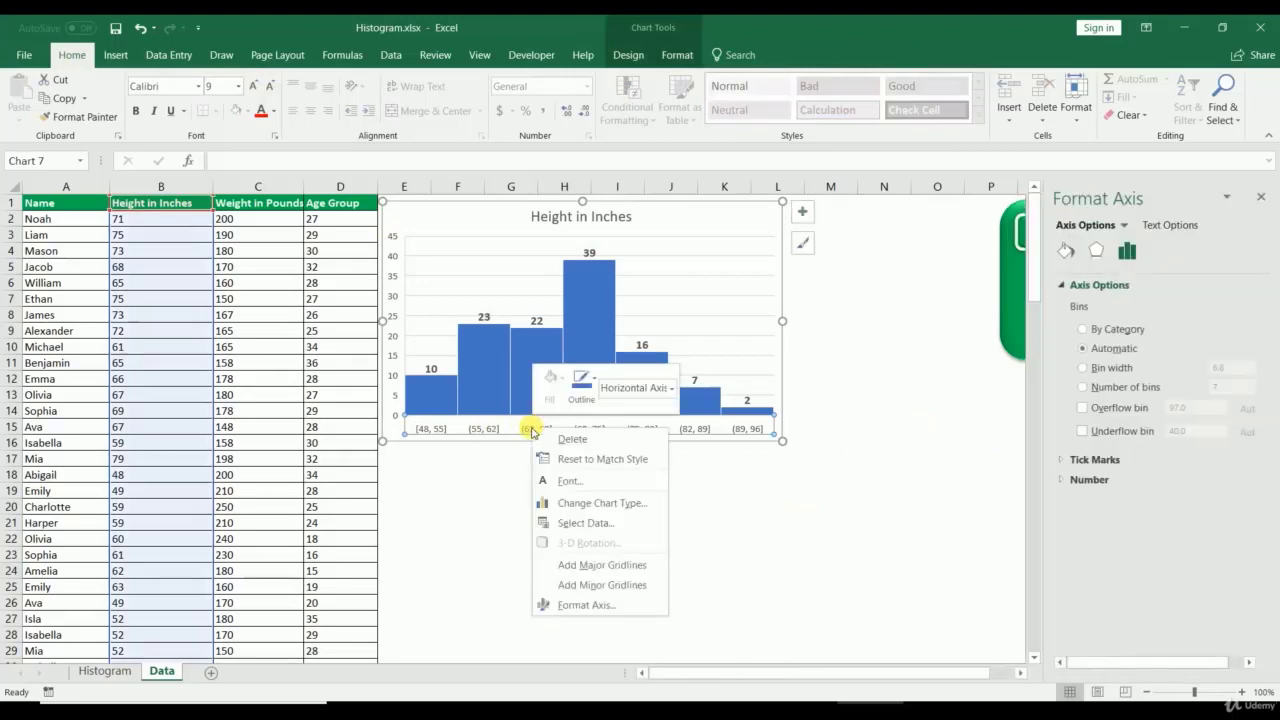
left_click(575, 605)
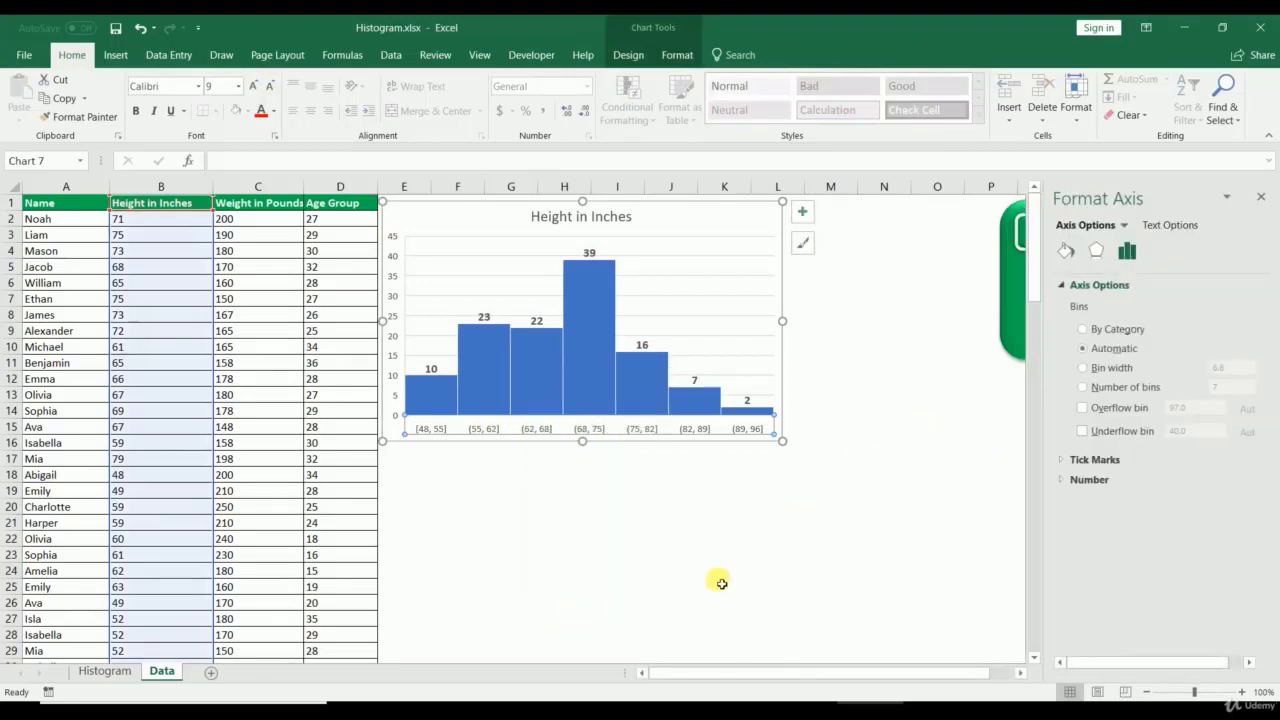
left_click(1082, 368)
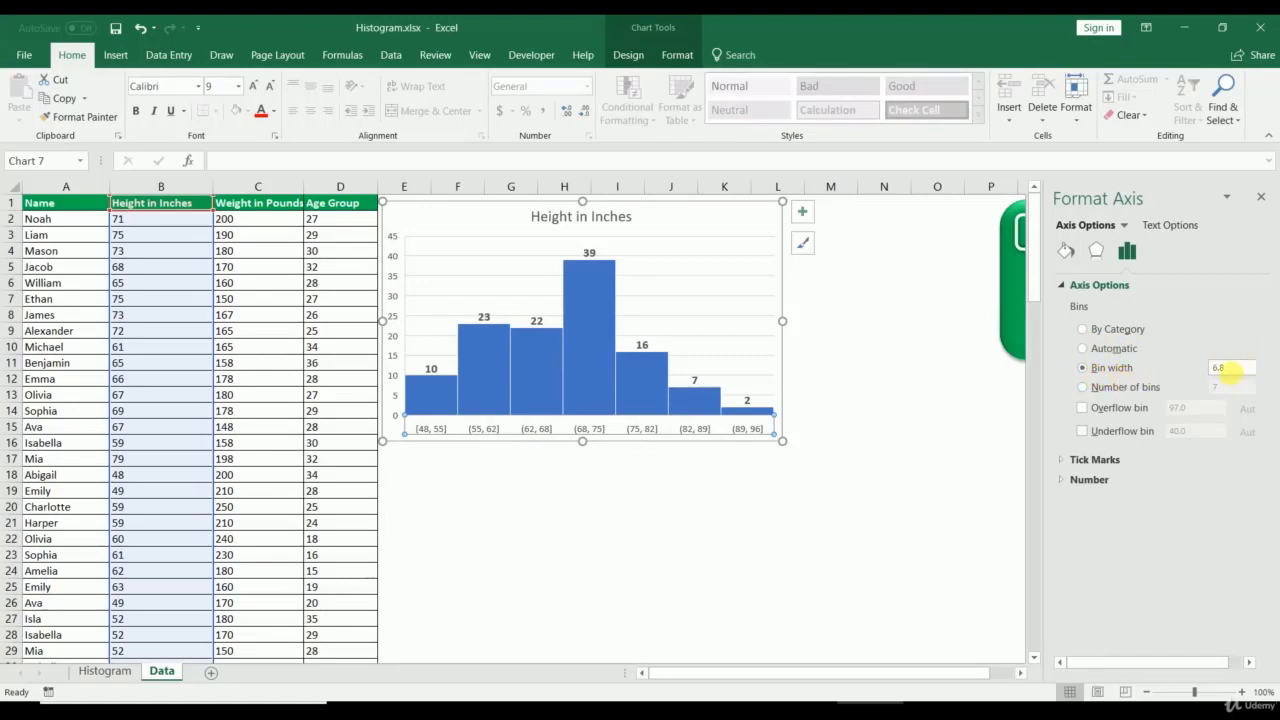
type("10")
left_click(1156, 372)
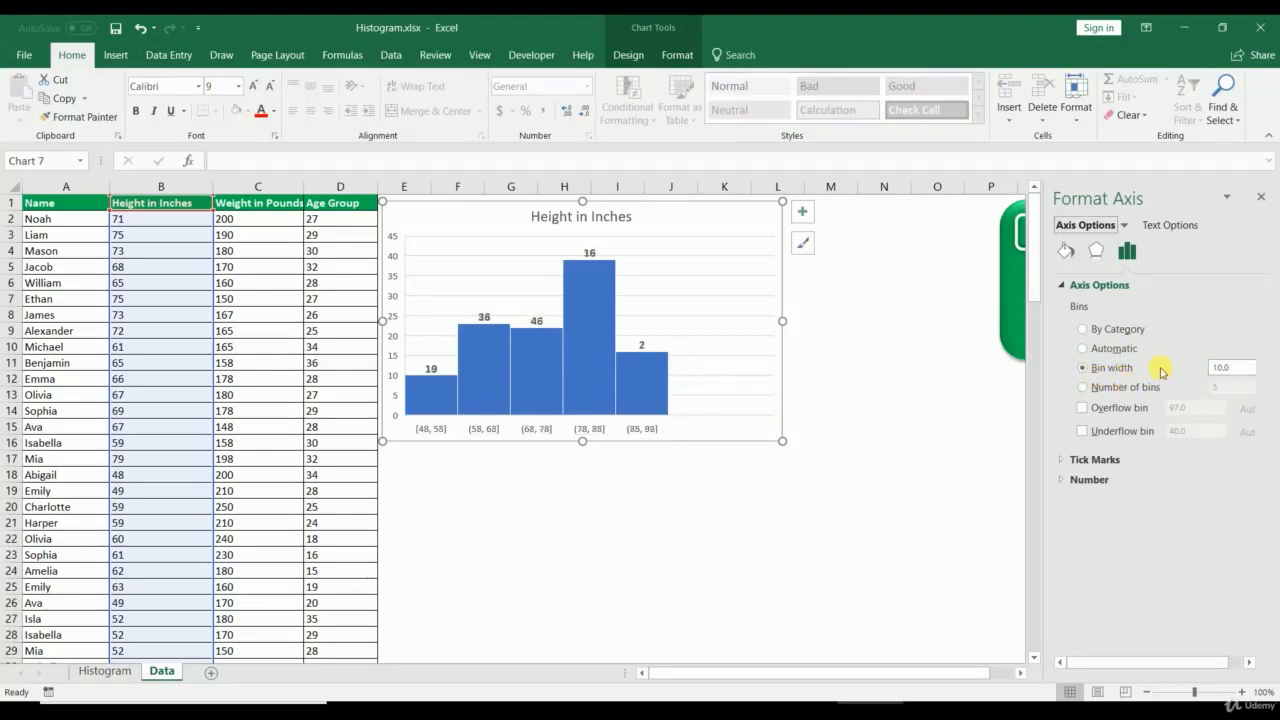
left_click(1083, 387)
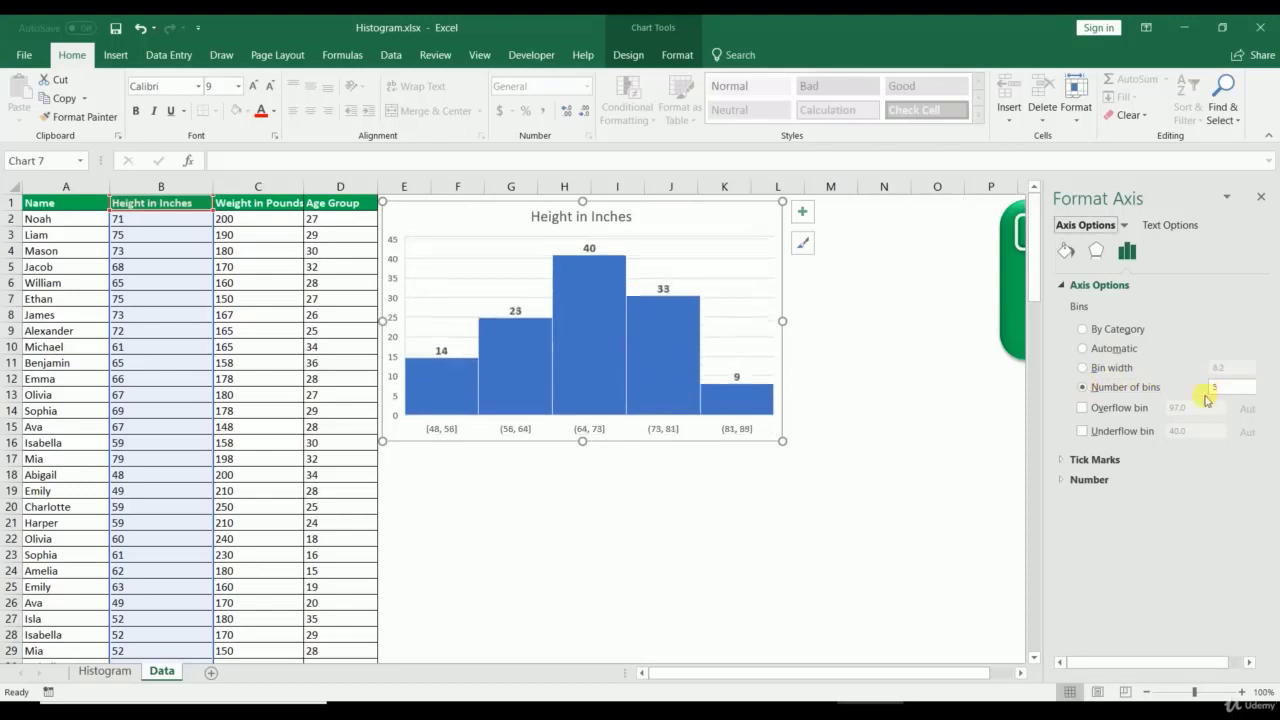
left_click(1088, 370)
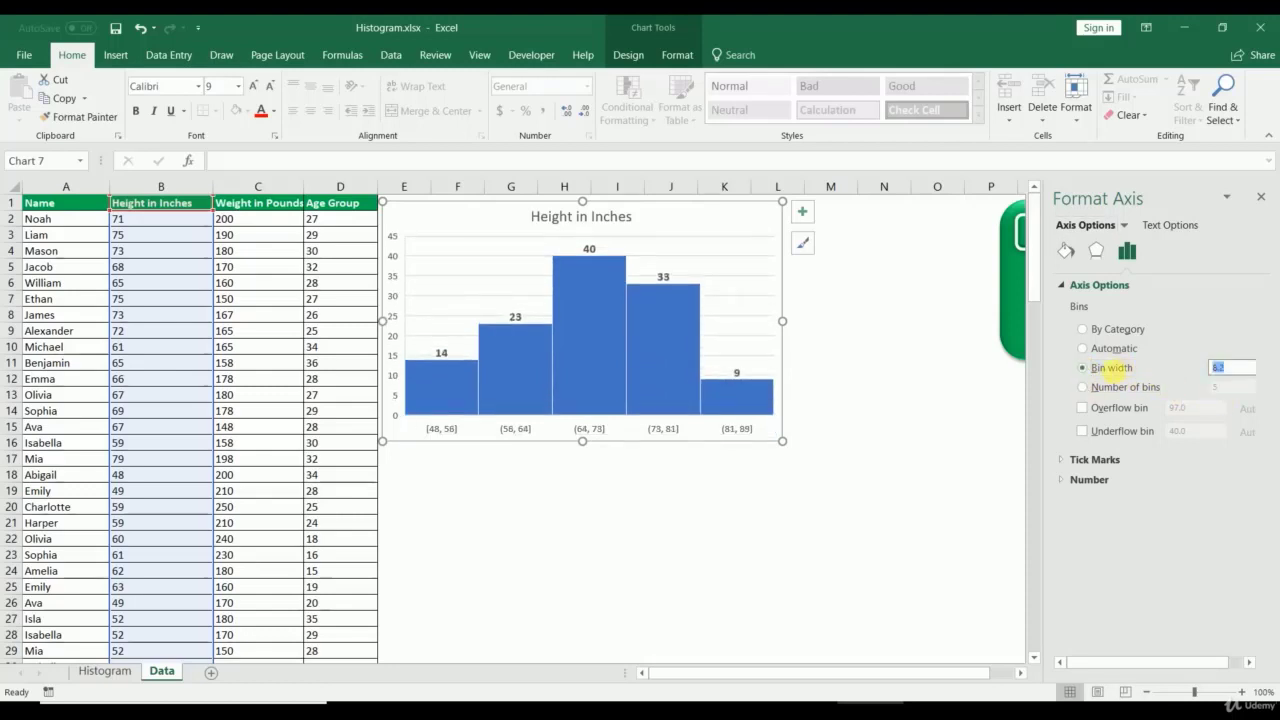
key("Return")
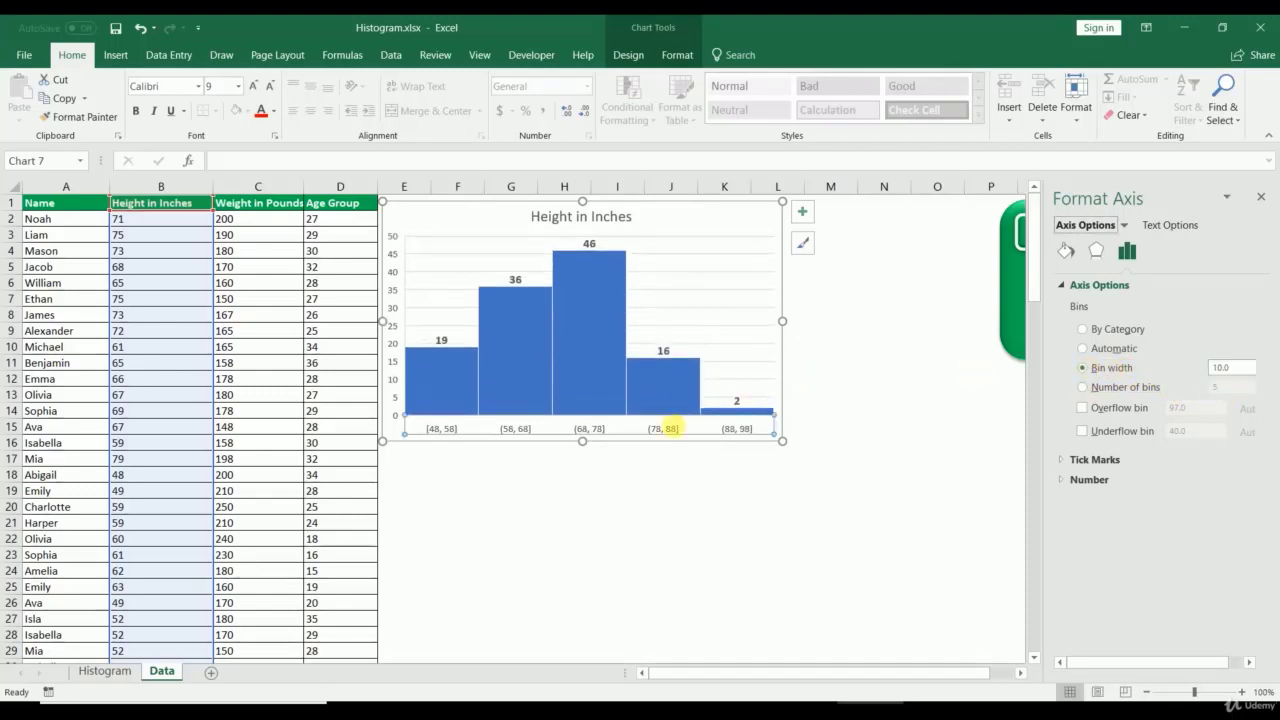
left_click(604, 536)
Step: Set the histogram data series gap width to 10% in Format Data Series
right_click(581, 284)
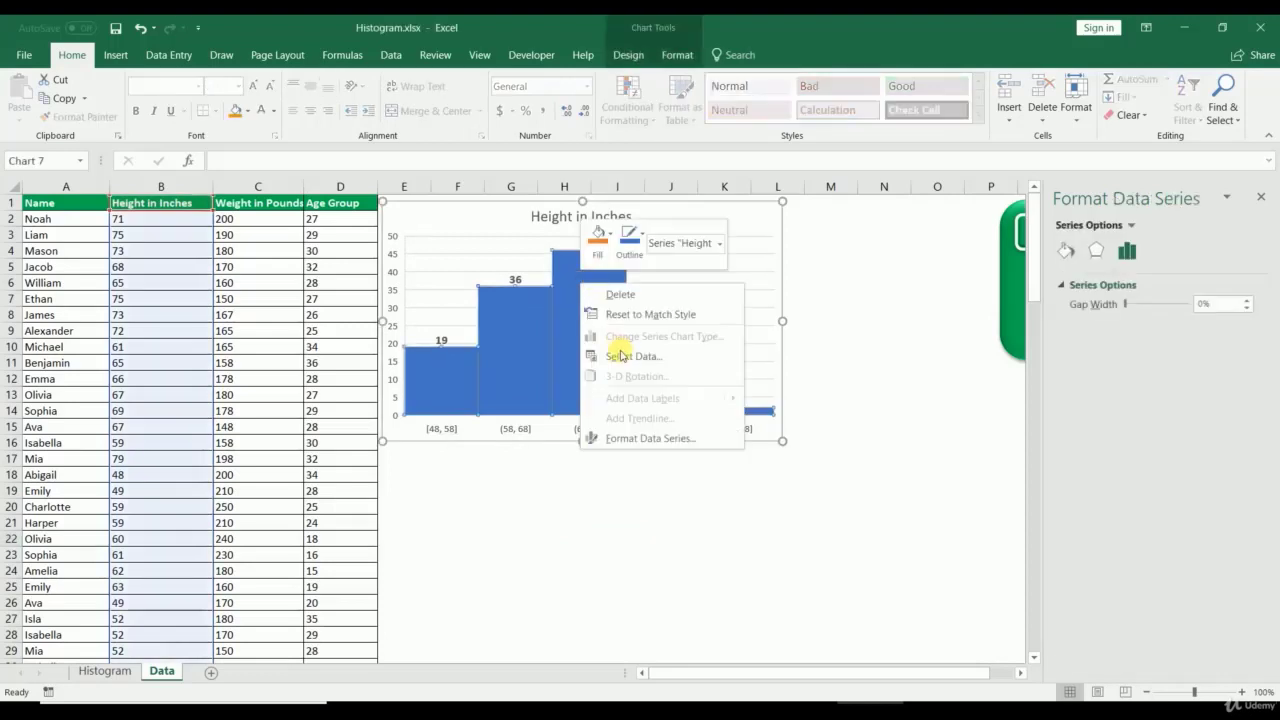
left_click(946, 364)
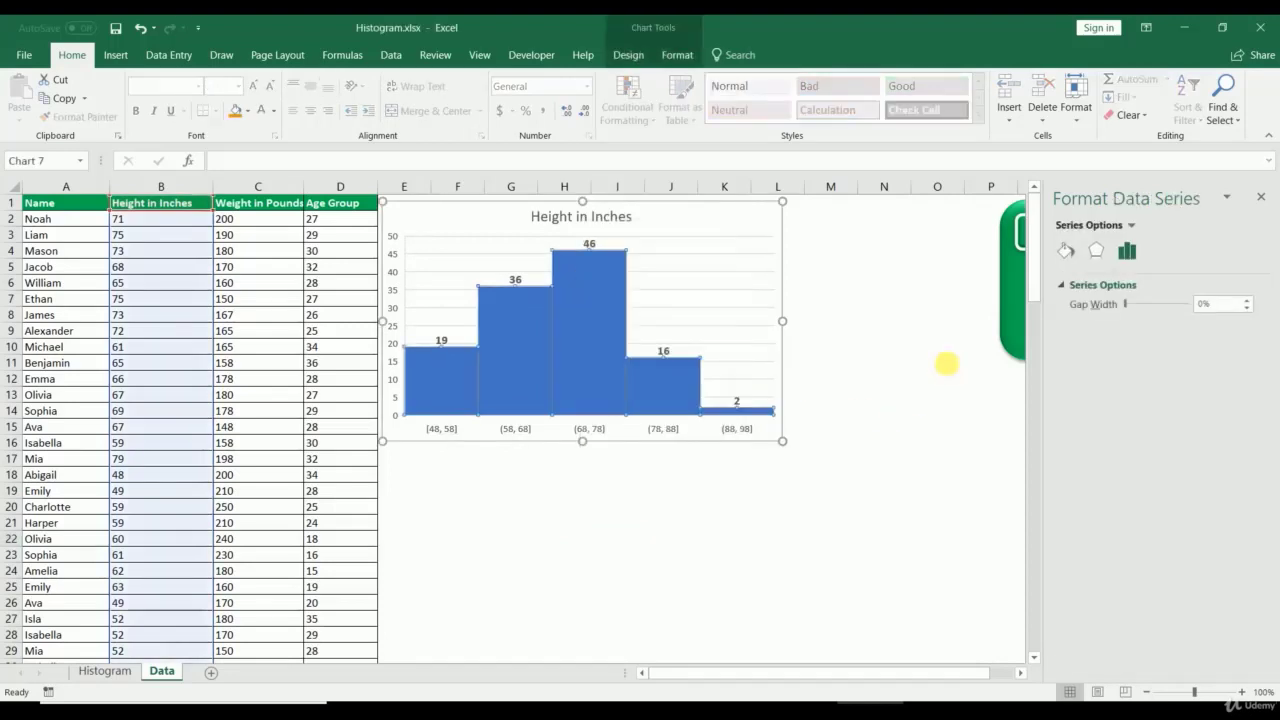
left_click(845, 301)
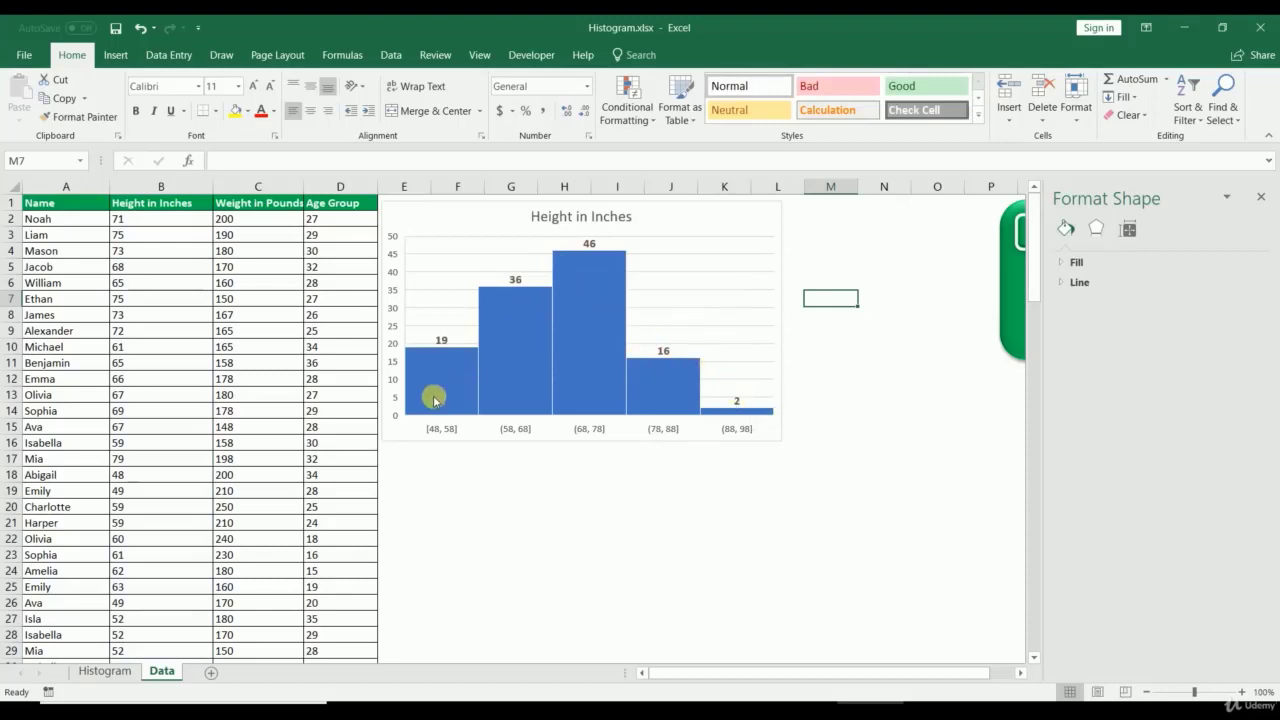
right_click(588, 314)
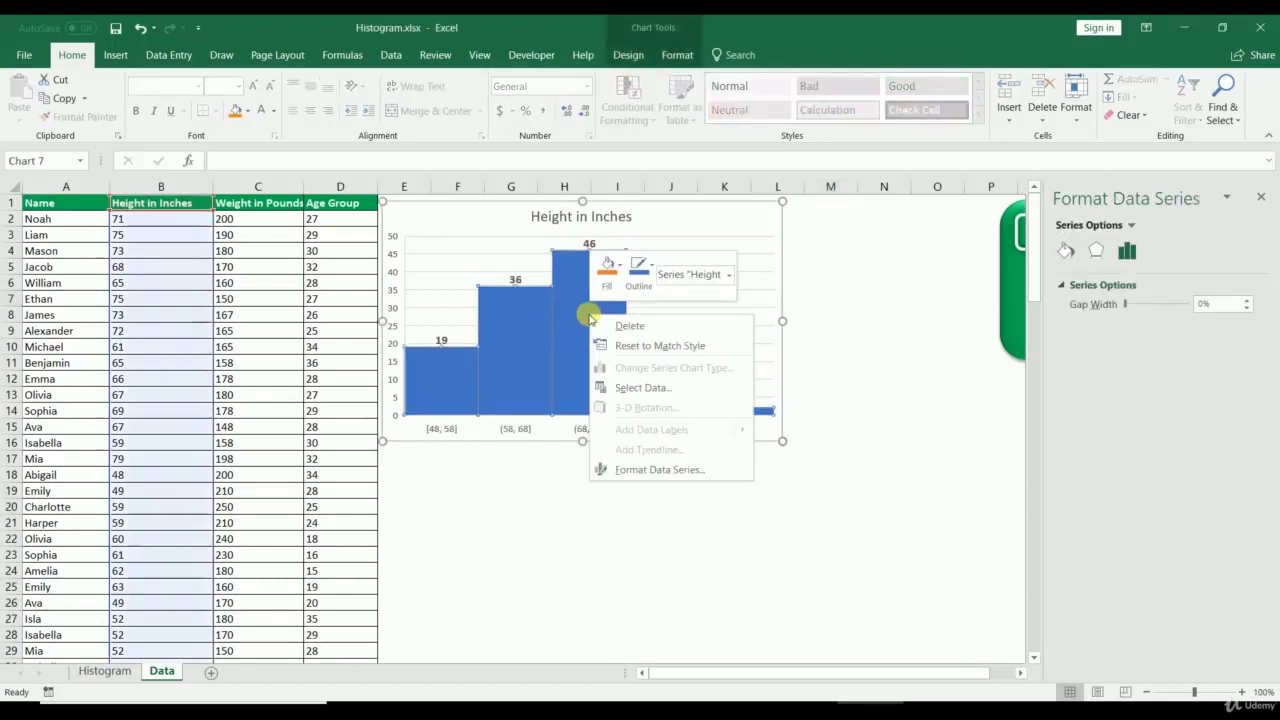
left_click(633, 470)
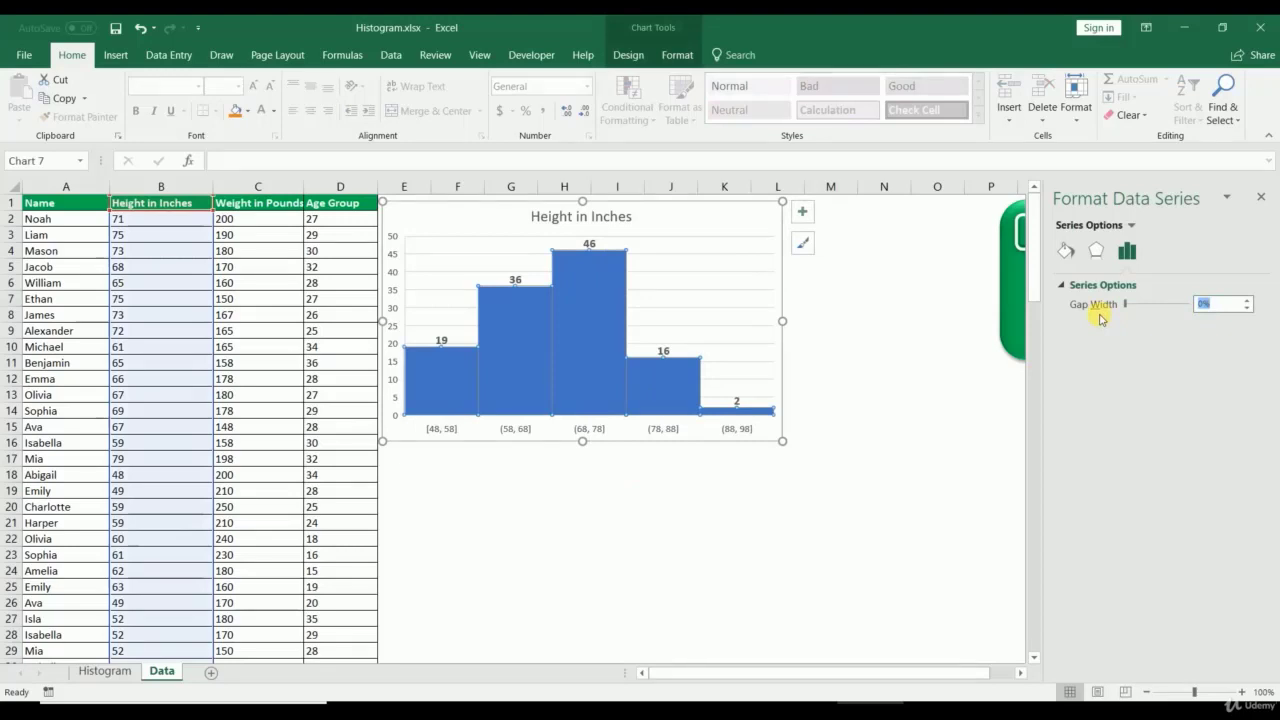
type("10")
key("Return")
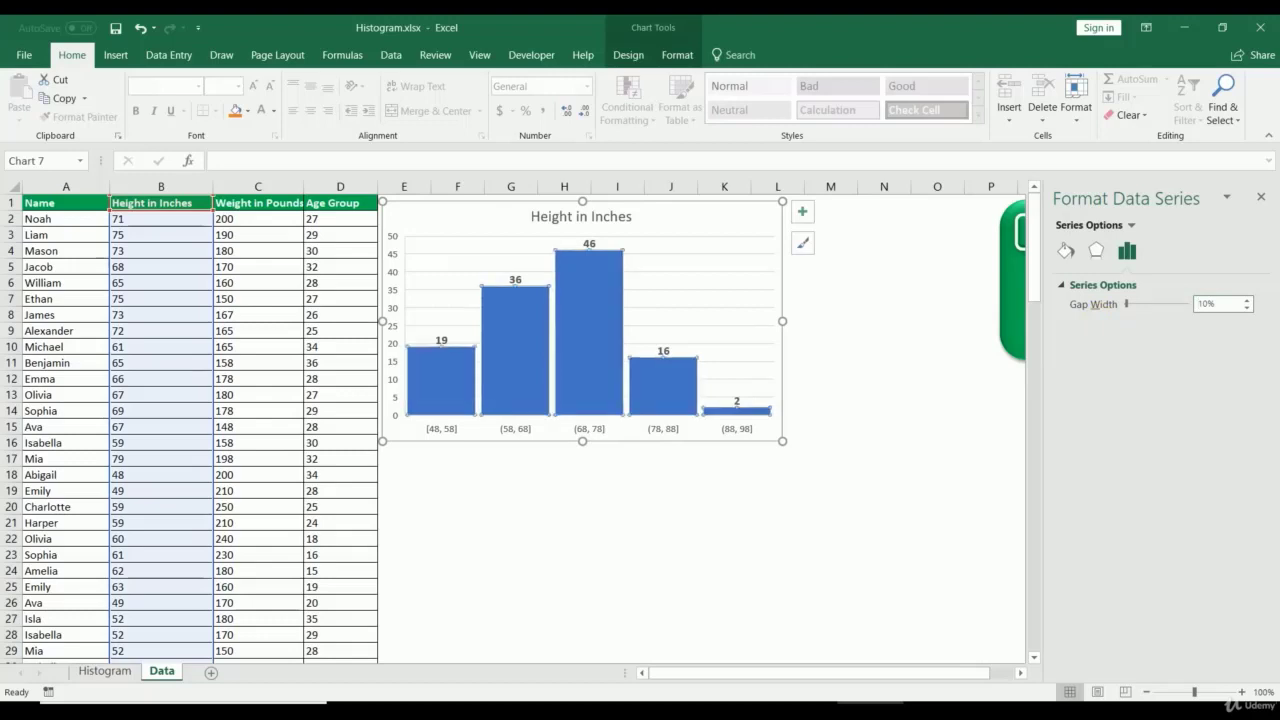
left_click(654, 590)
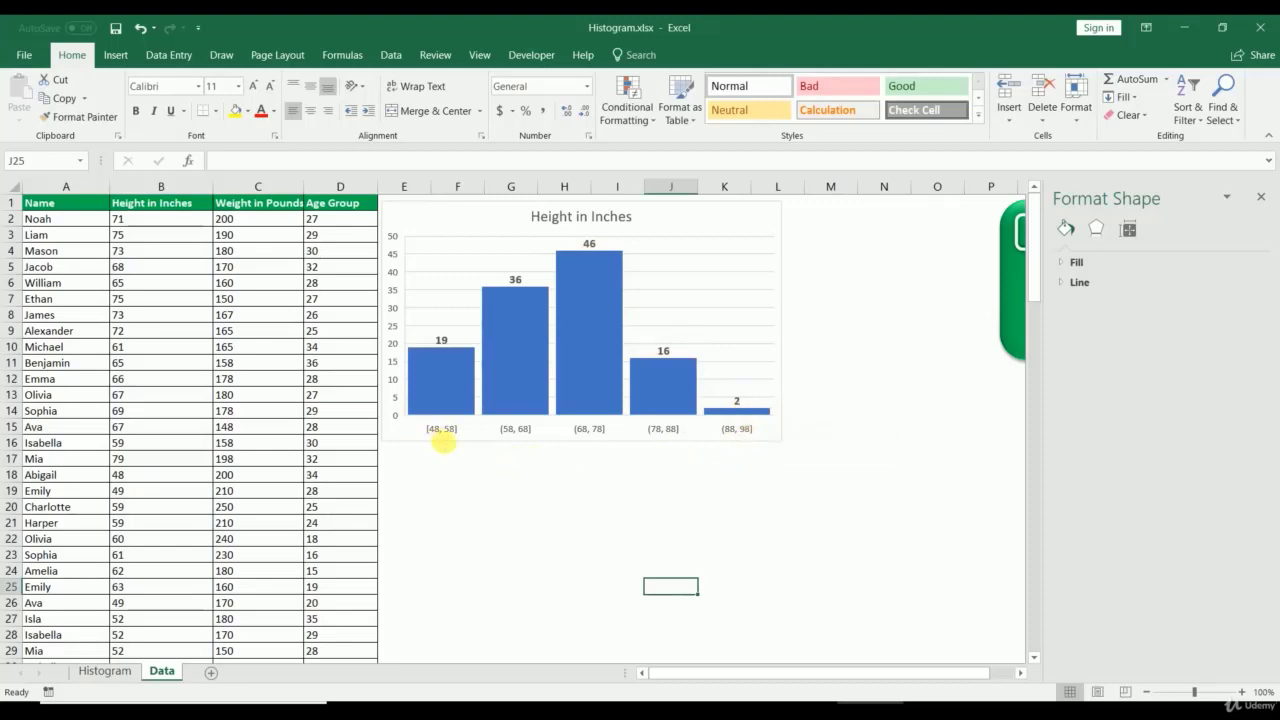
Step: Drag the height chart's corner handle inward to make it narrower
left_click(781, 441)
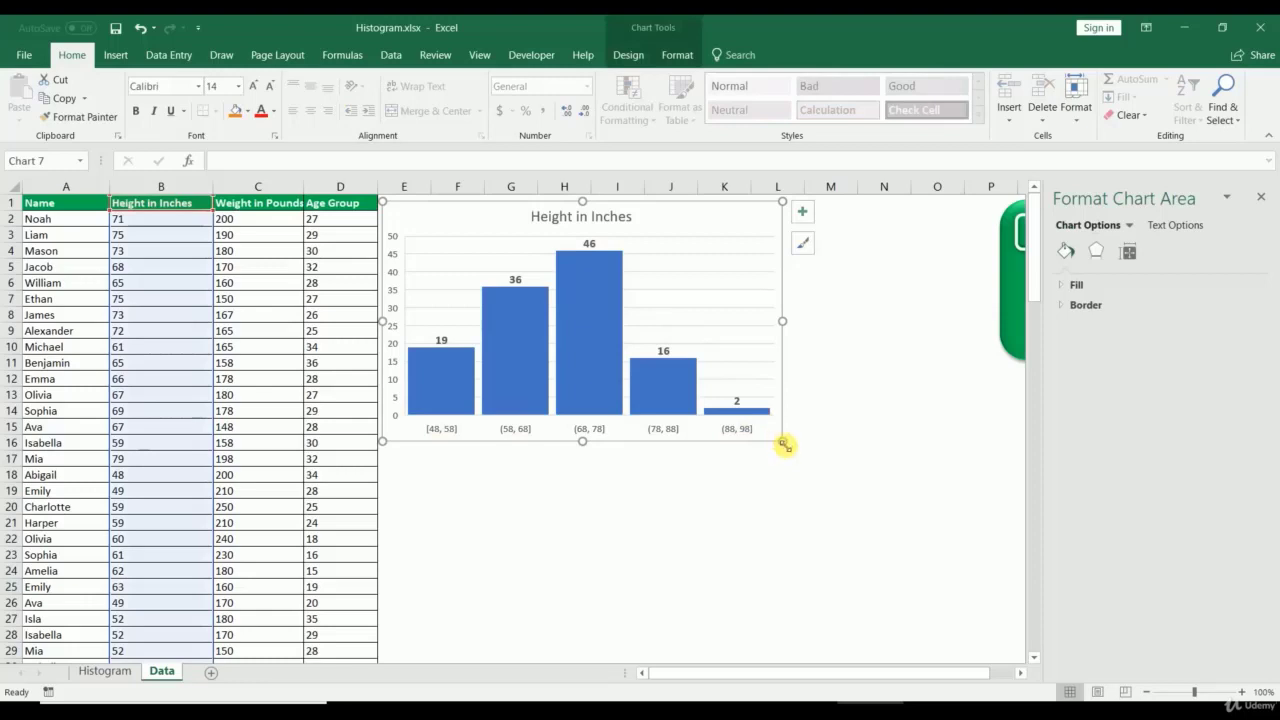
left_click_drag(783, 442, 628, 443)
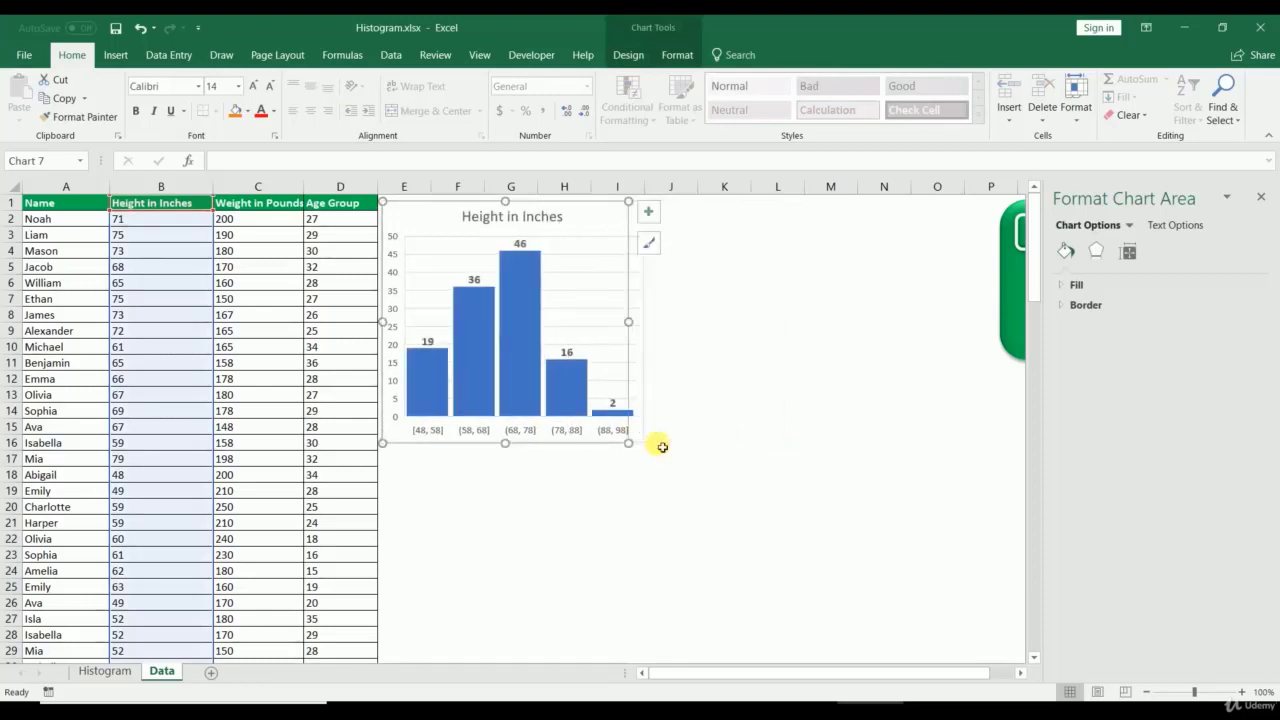
left_click(591, 549)
Step: Paste a copy of the chart at J1, align it beside the original and widen it
left_click(558, 446)
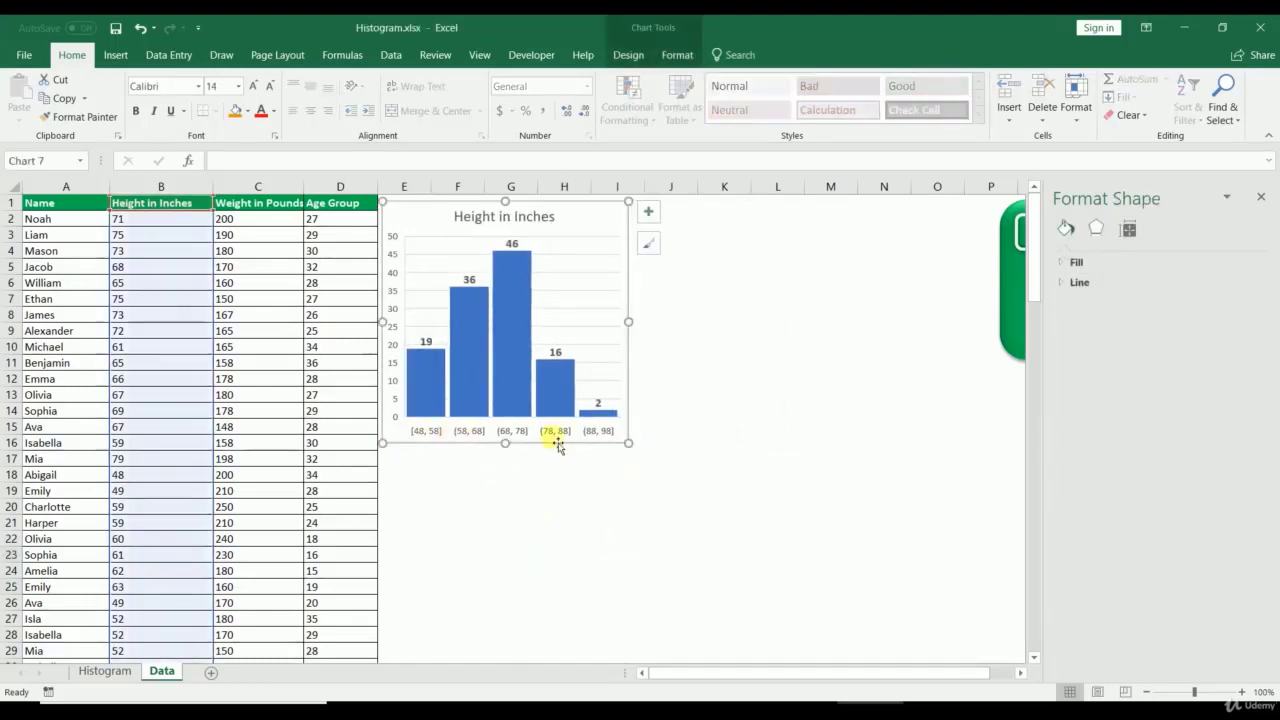
left_click(686, 206)
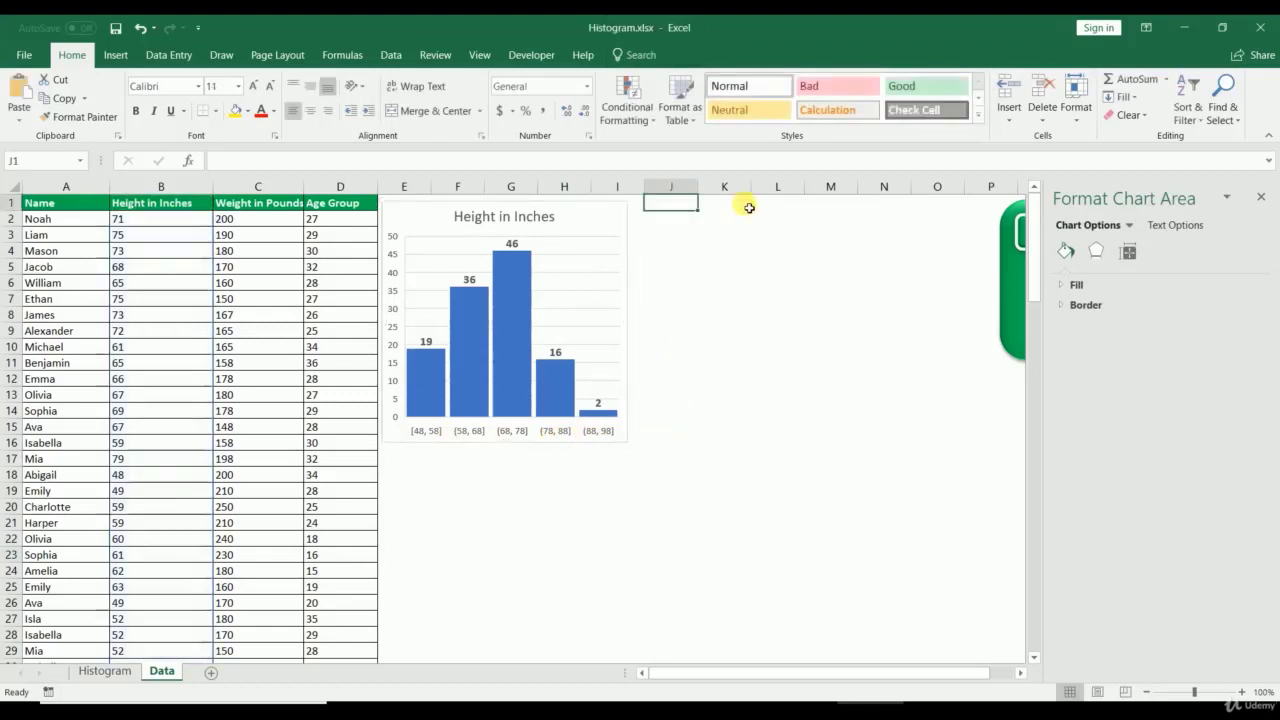
key("ctrl+v")
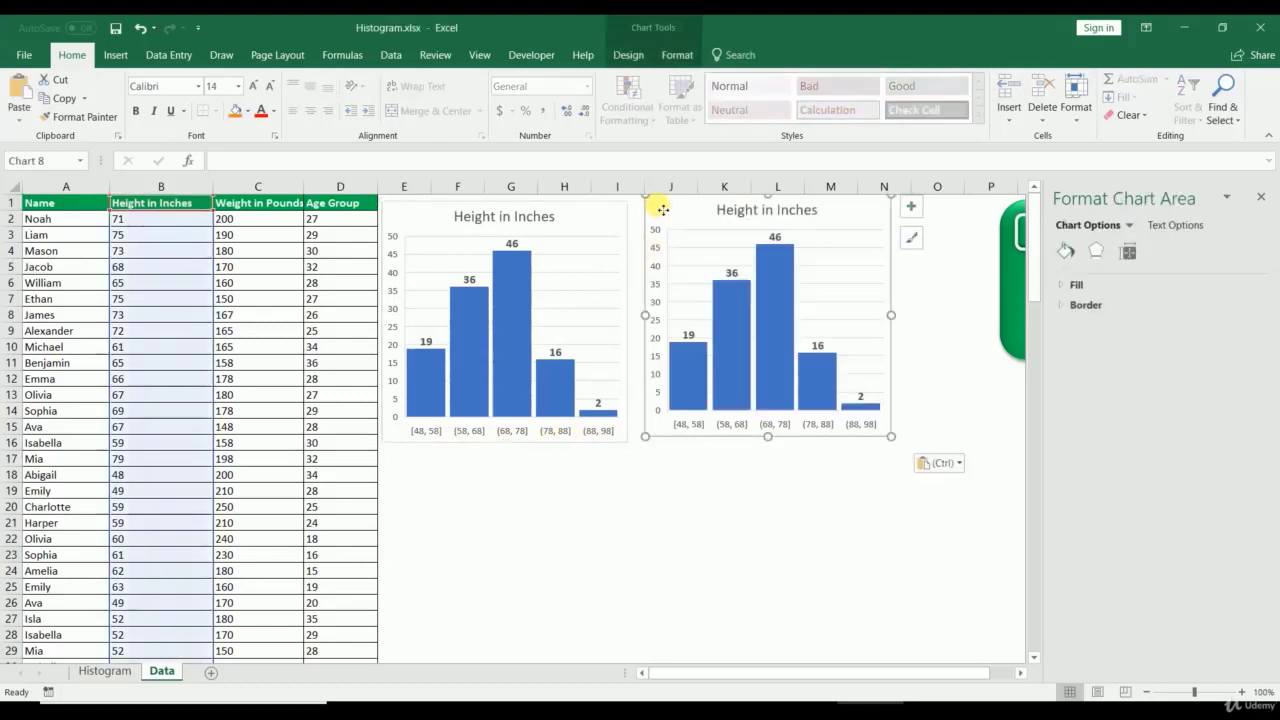
left_click_drag(657, 206, 653, 217)
left_click_drag(883, 327, 983, 330)
Step: Point the copied chart's data range to =Data!$C$1:$C$120, the Weight in Pounds column
left_click(756, 525)
right_click(828, 368)
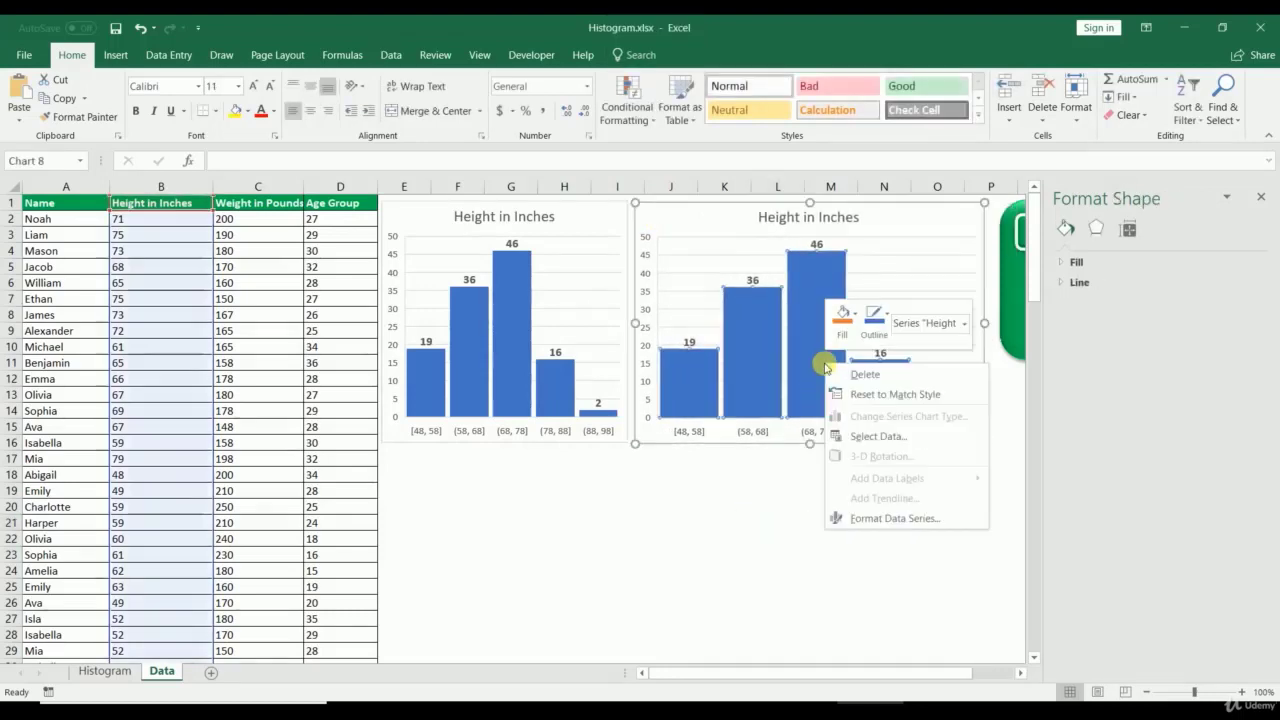
key("Escape")
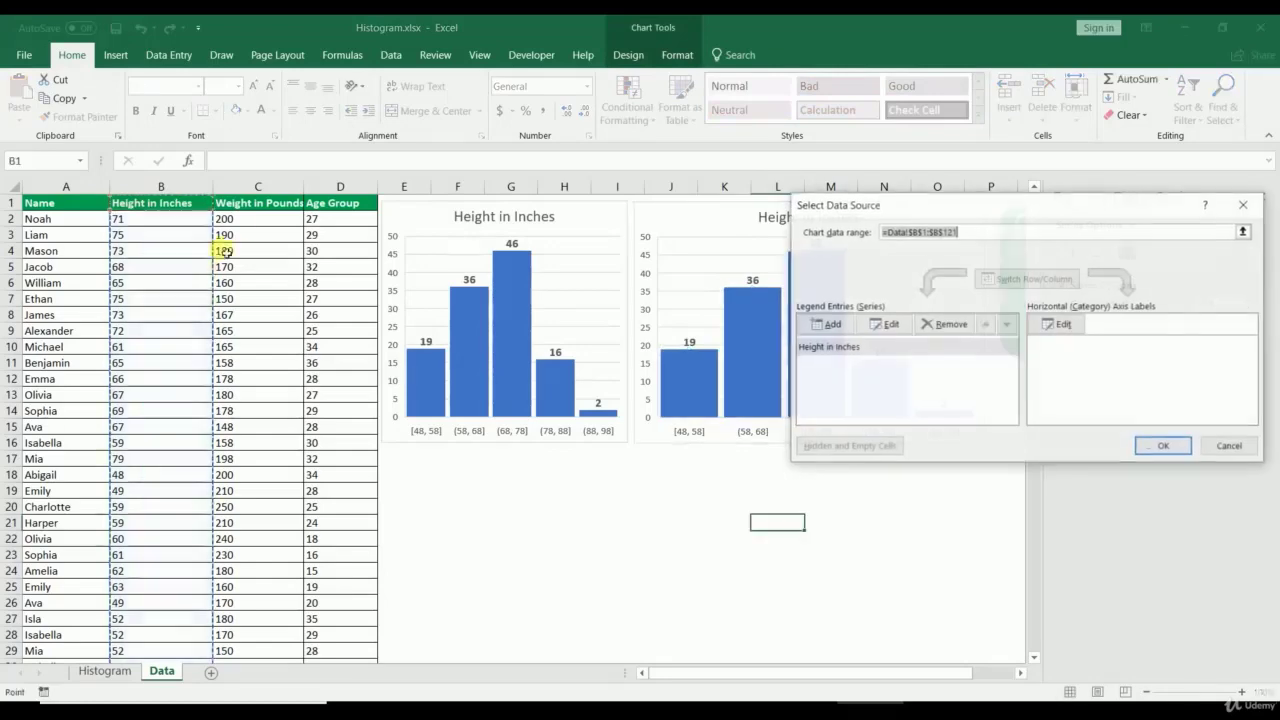
left_click(250, 210)
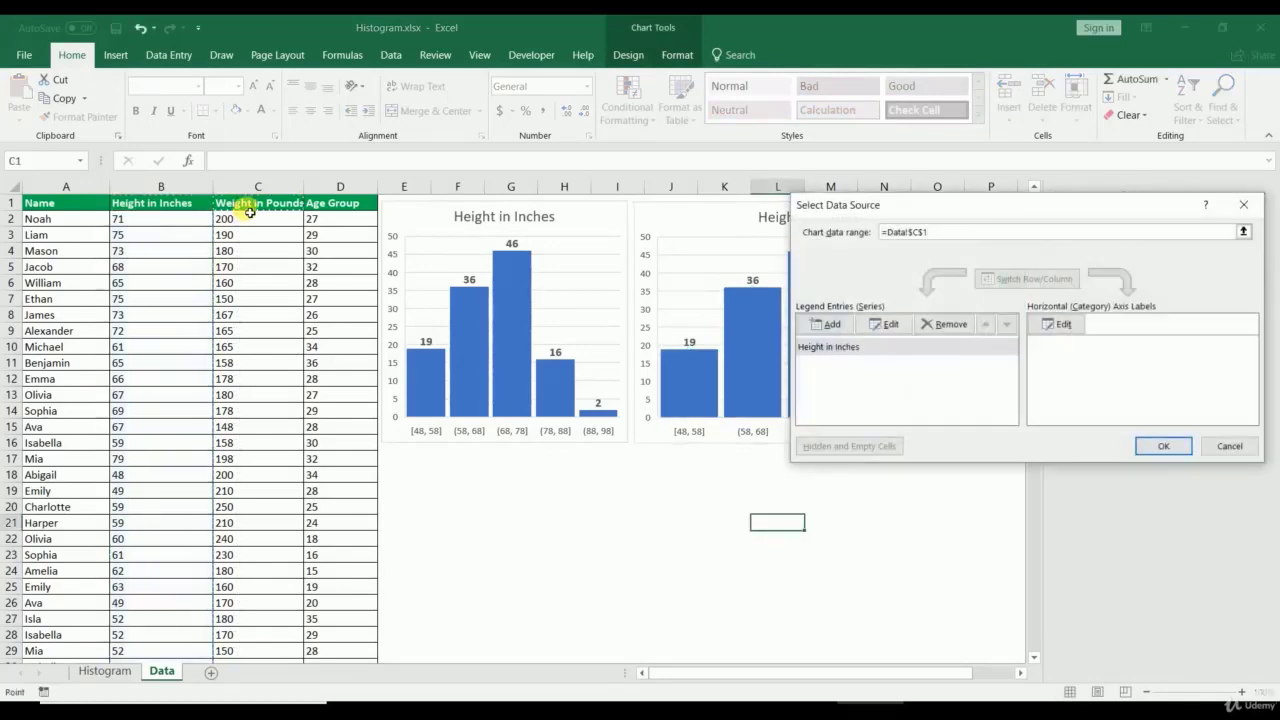
key("ctrl+shift+Down")
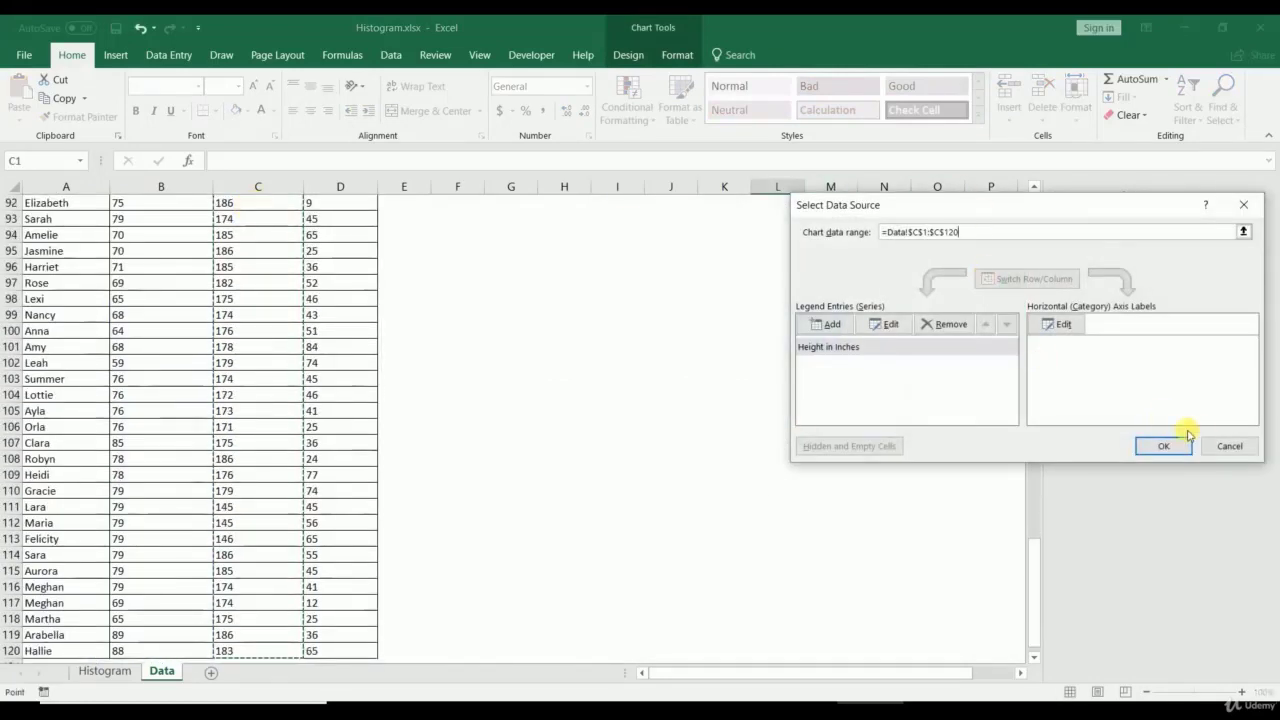
left_click(1176, 445)
left_click(588, 410)
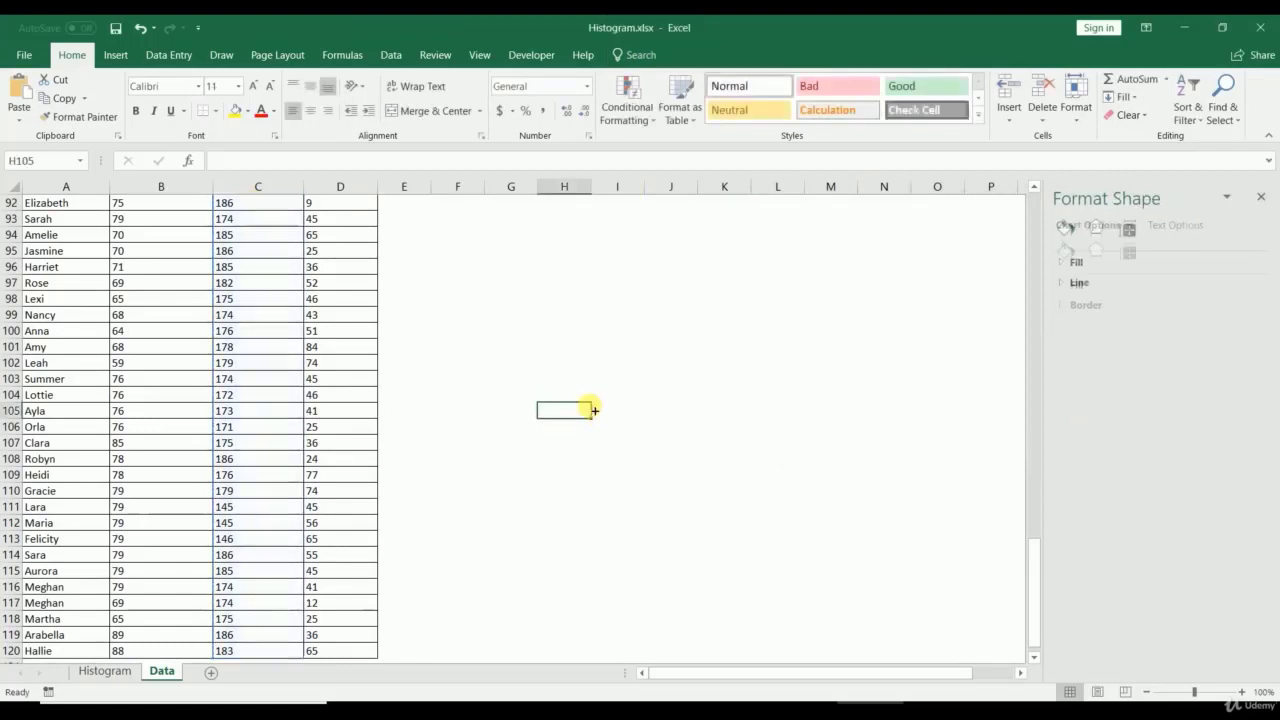
key("ctrl+Up")
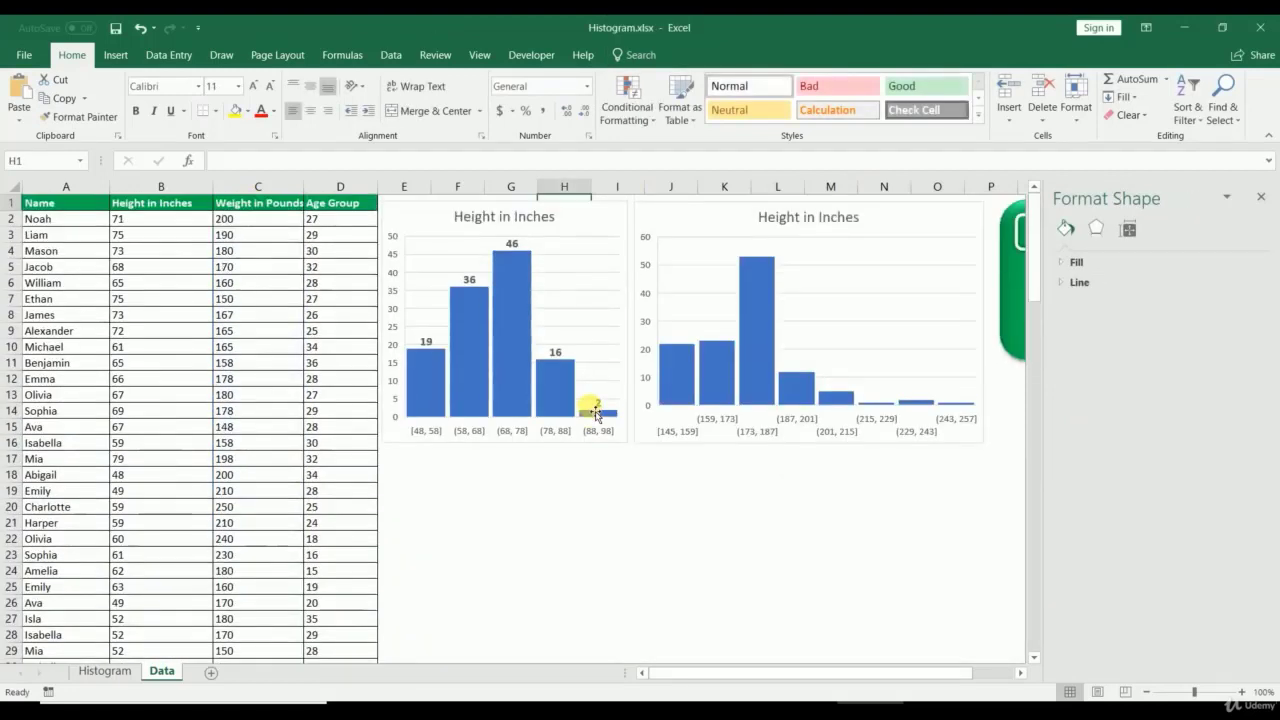
Step: Change the second chart's title from 'Height in Inches' to 'Wight in Pounds'
left_click(805, 219)
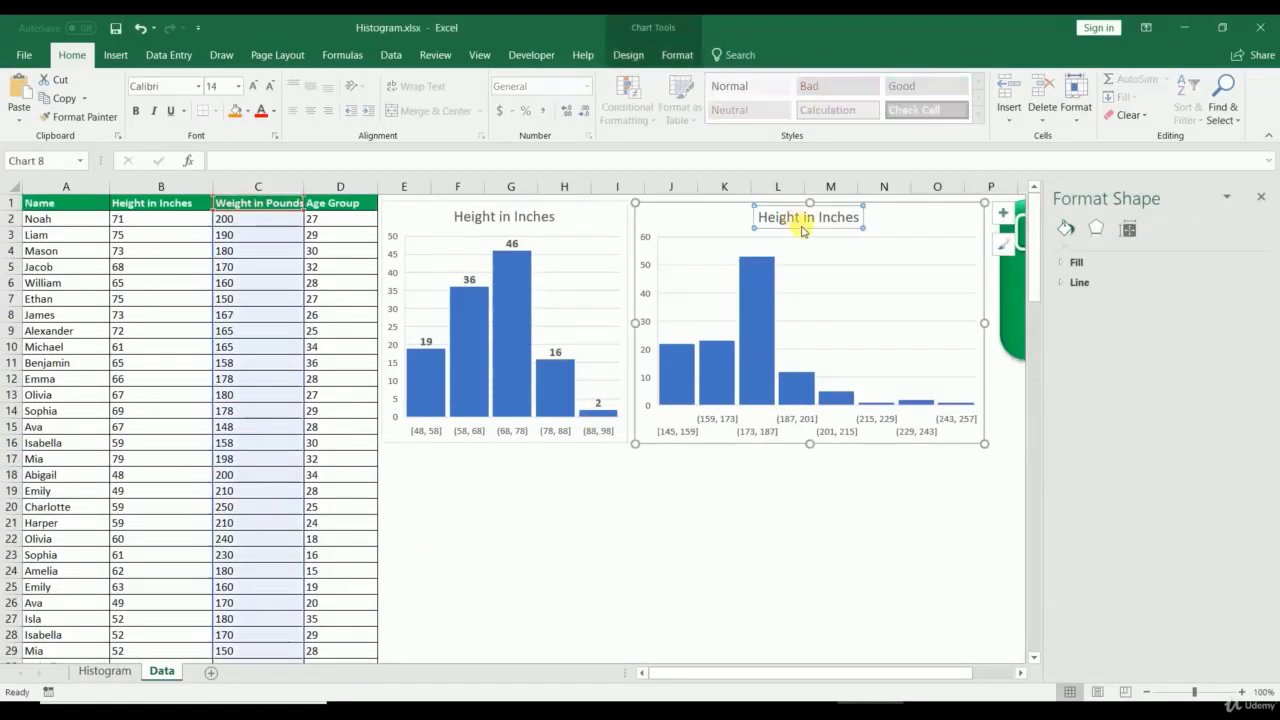
left_click_drag(802, 218, 700, 229)
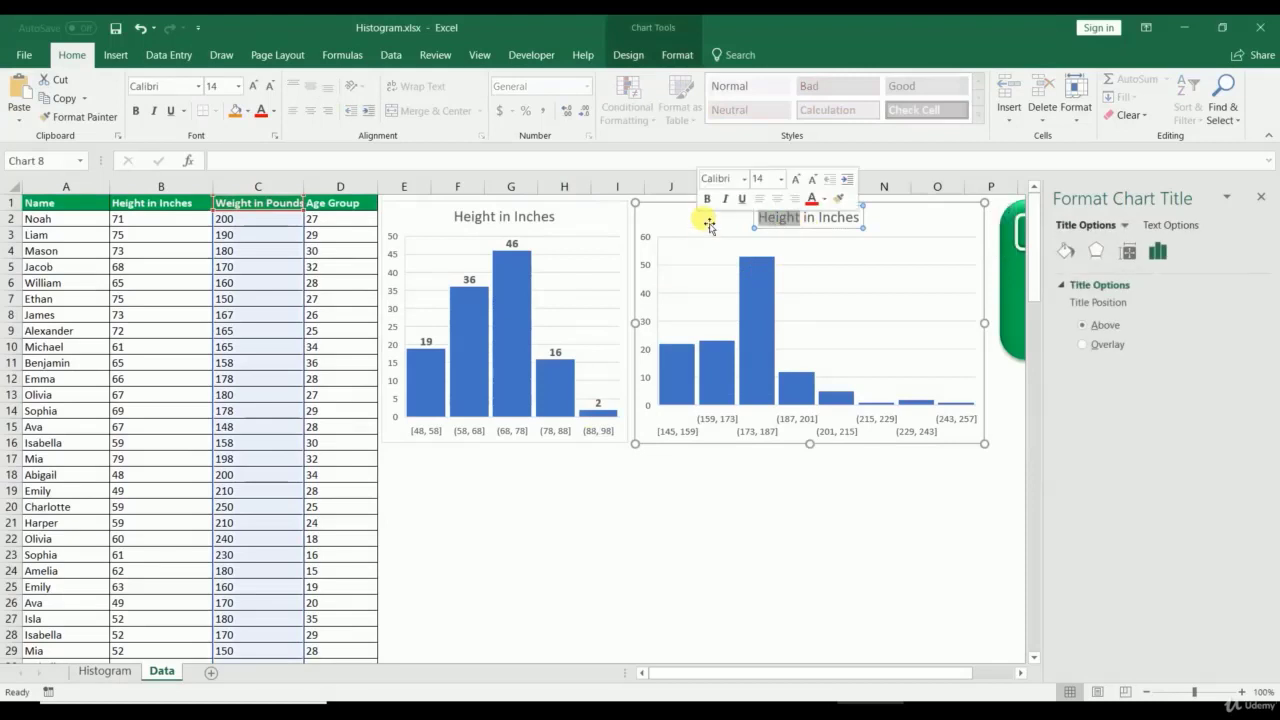
type("Wight")
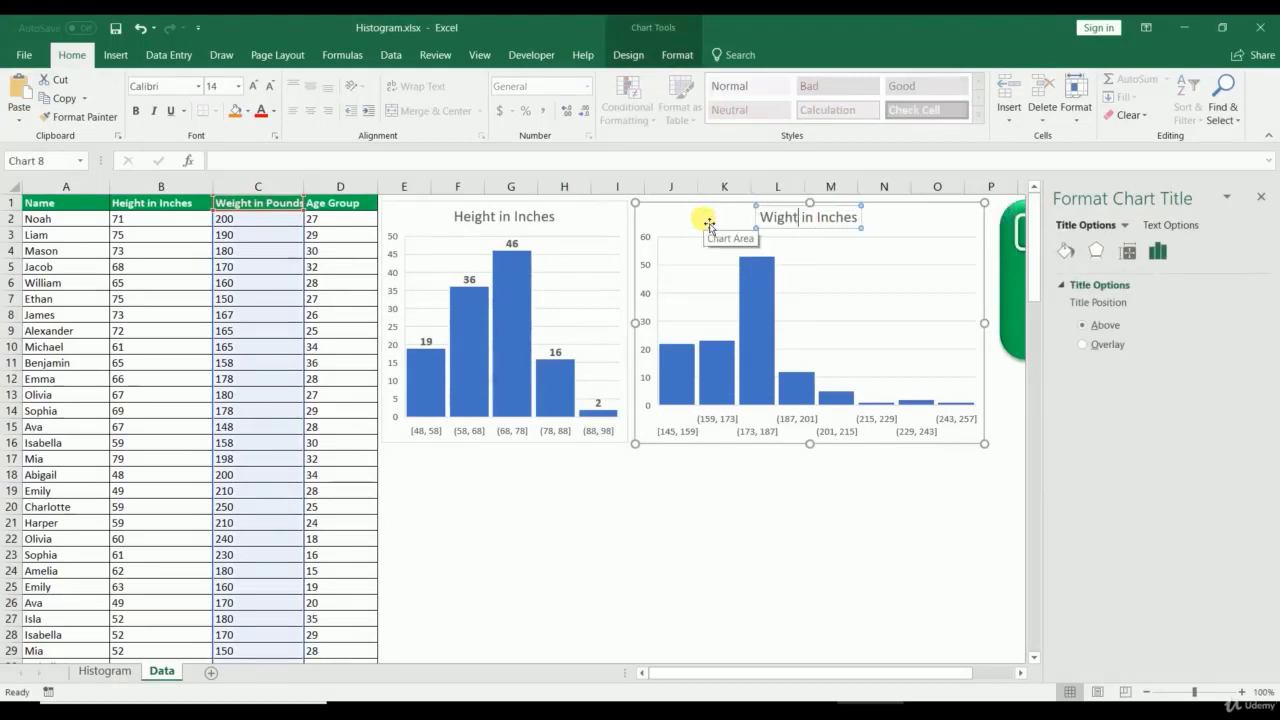
double_click(818, 218)
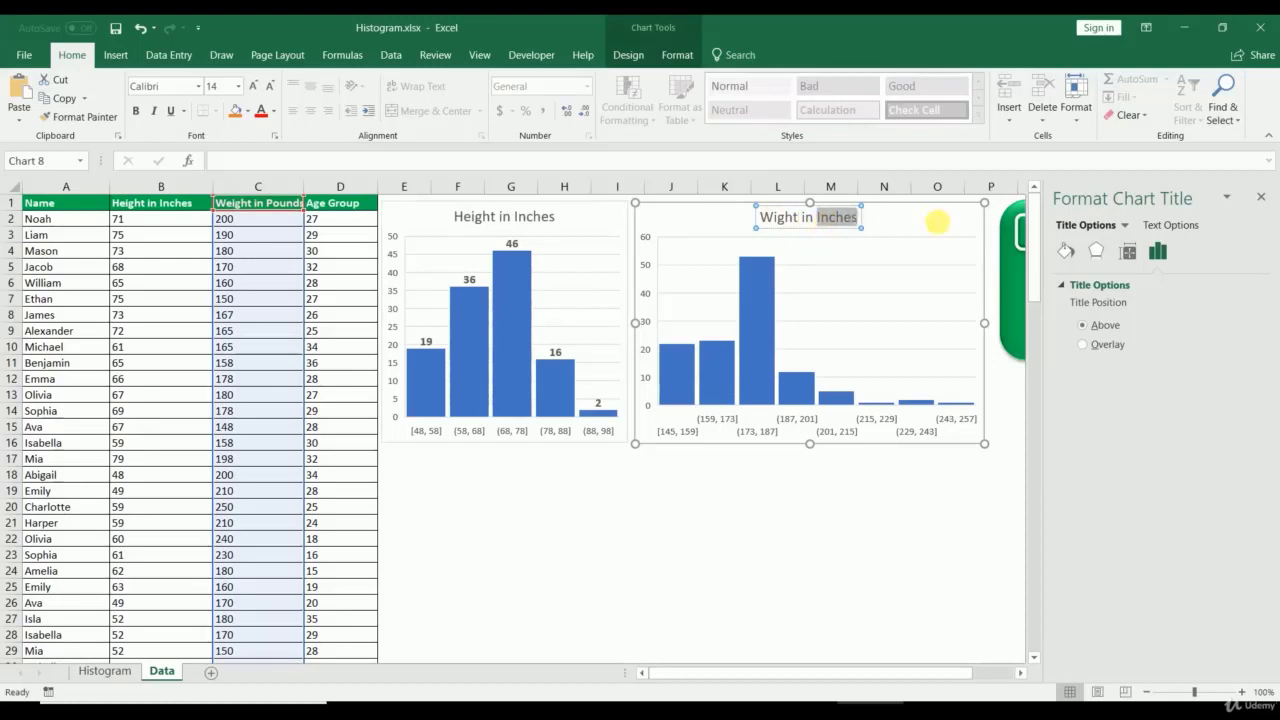
type("Pounds")
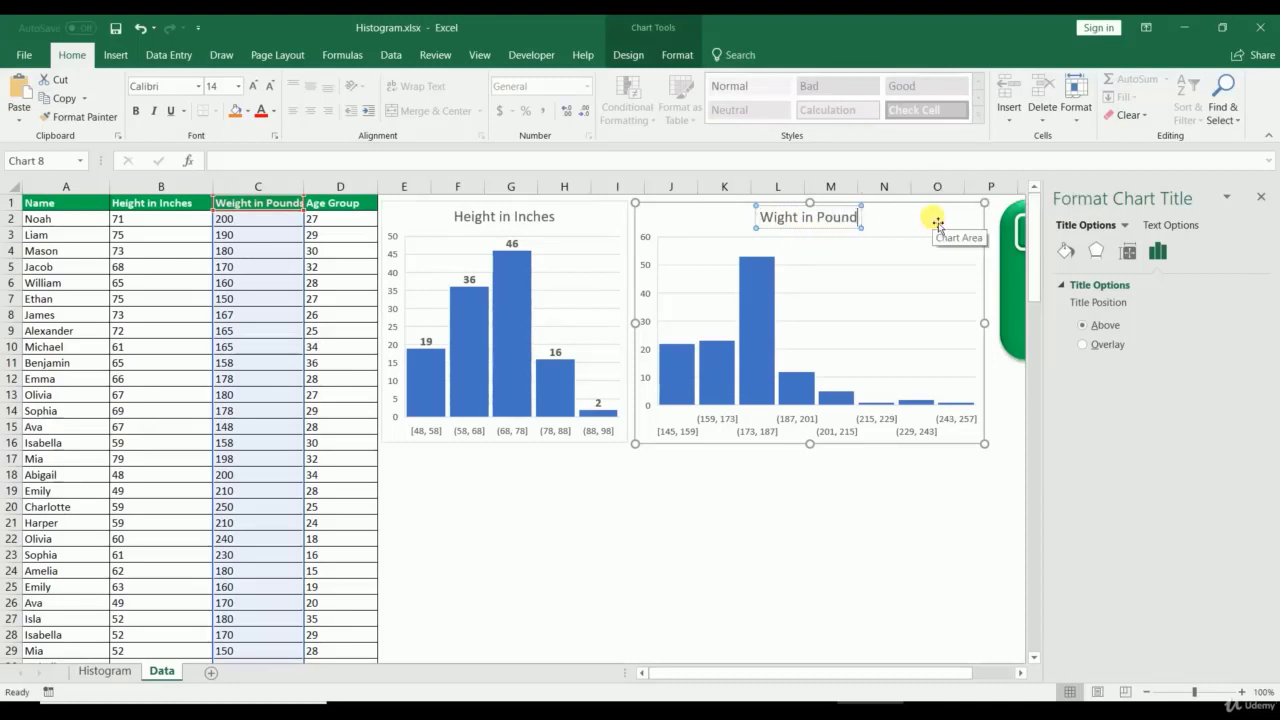
left_click(840, 586)
Step: Add count labels to the weight histogram's bars, with the tallest showing 53
right_click(769, 361)
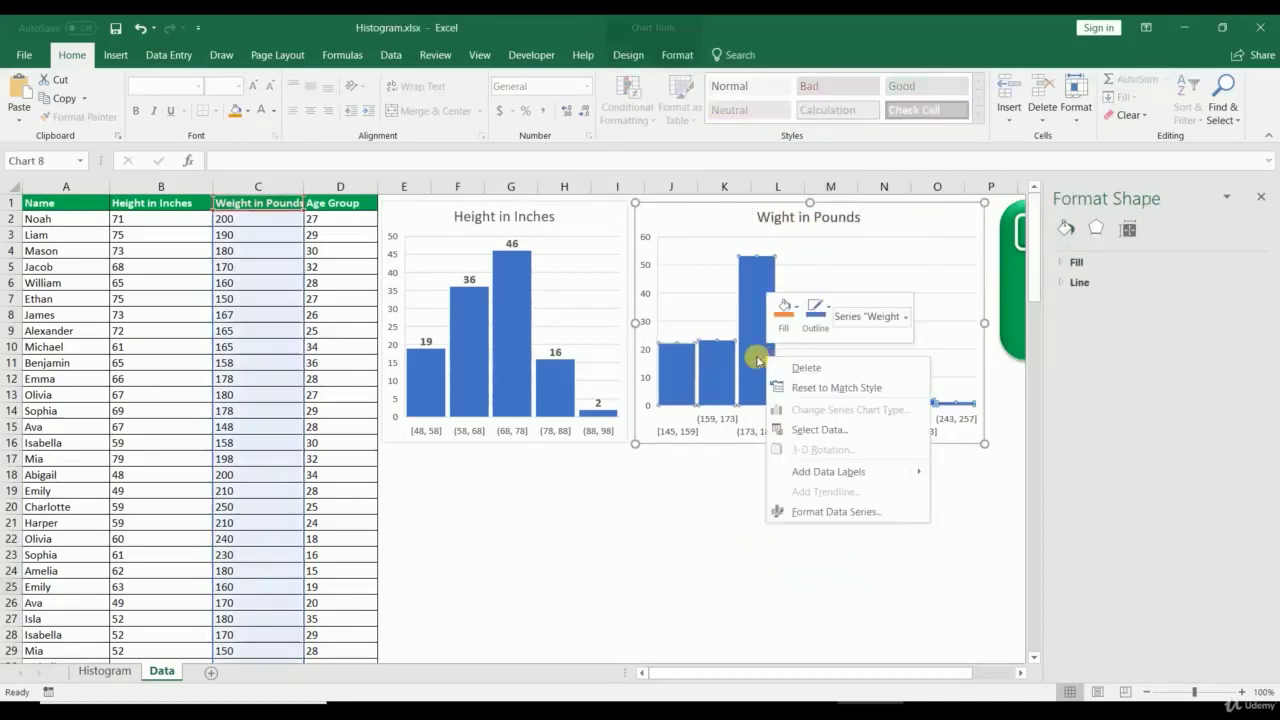
left_click(900, 473)
left_click(722, 525)
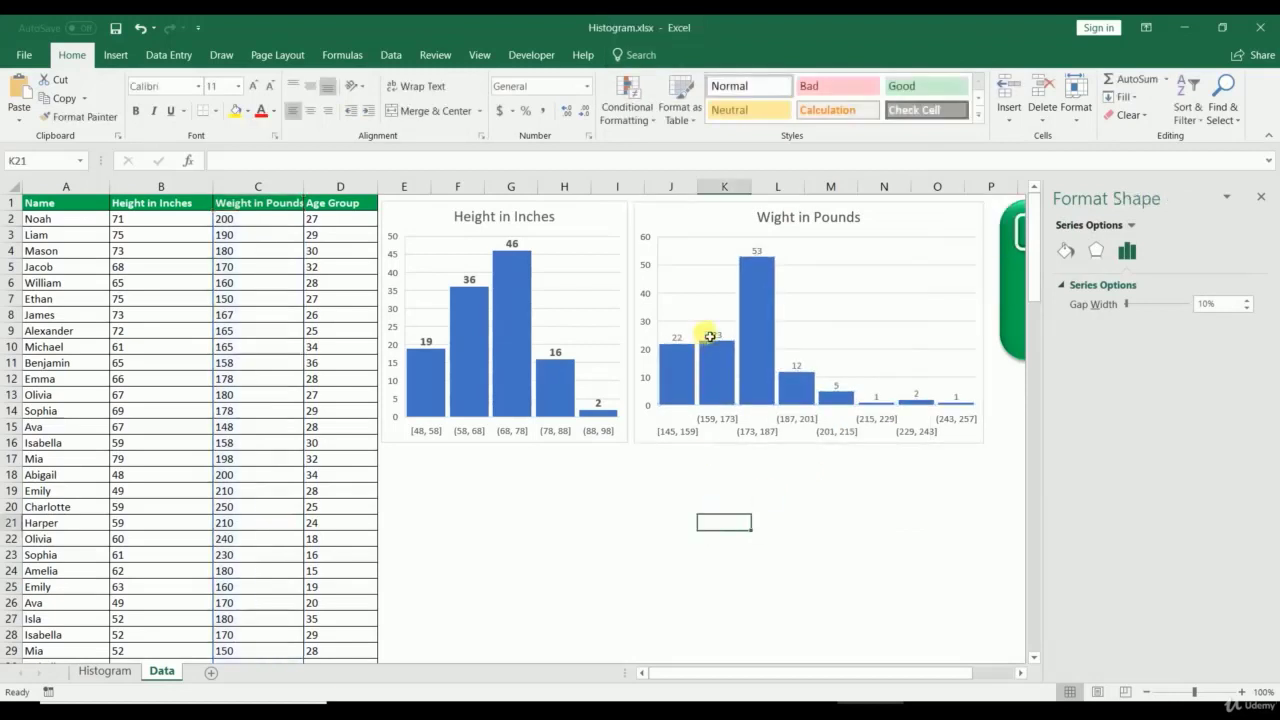
left_click(713, 336)
left_click(775, 335)
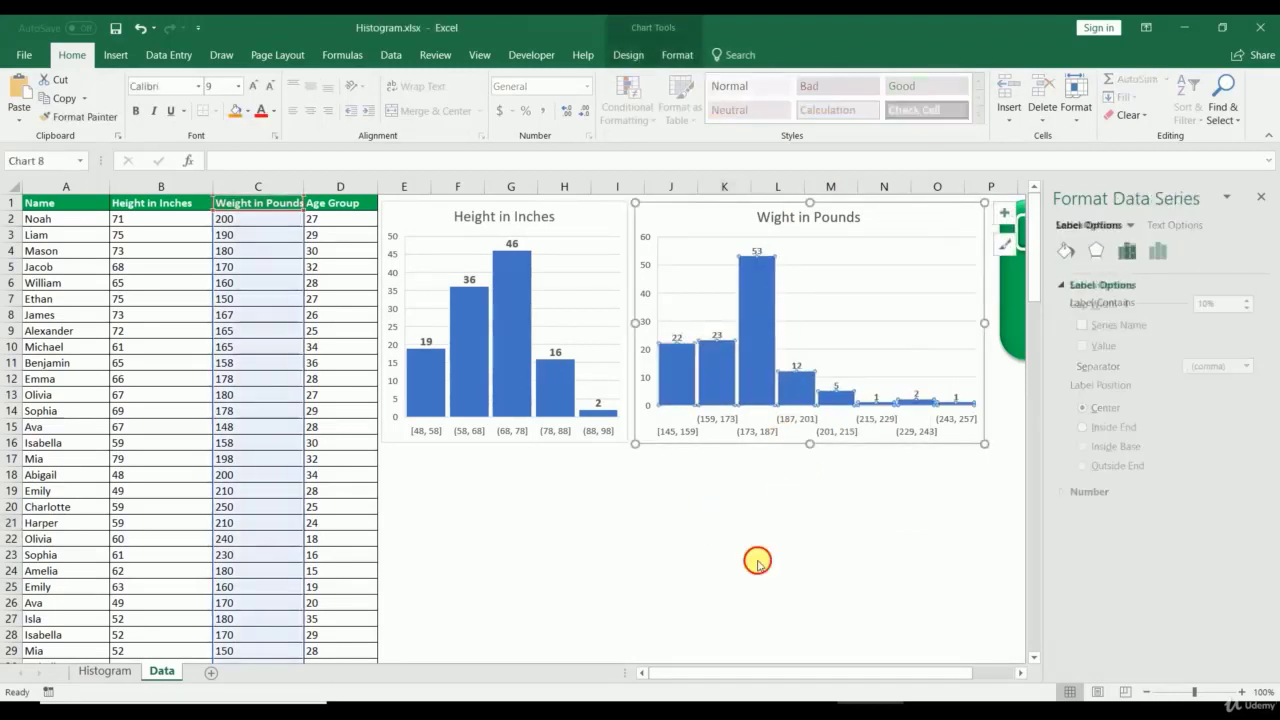
left_click(757, 557)
Step: Give the weight histogram a bin width of 15 after briefly trying 7 bins
right_click(752, 432)
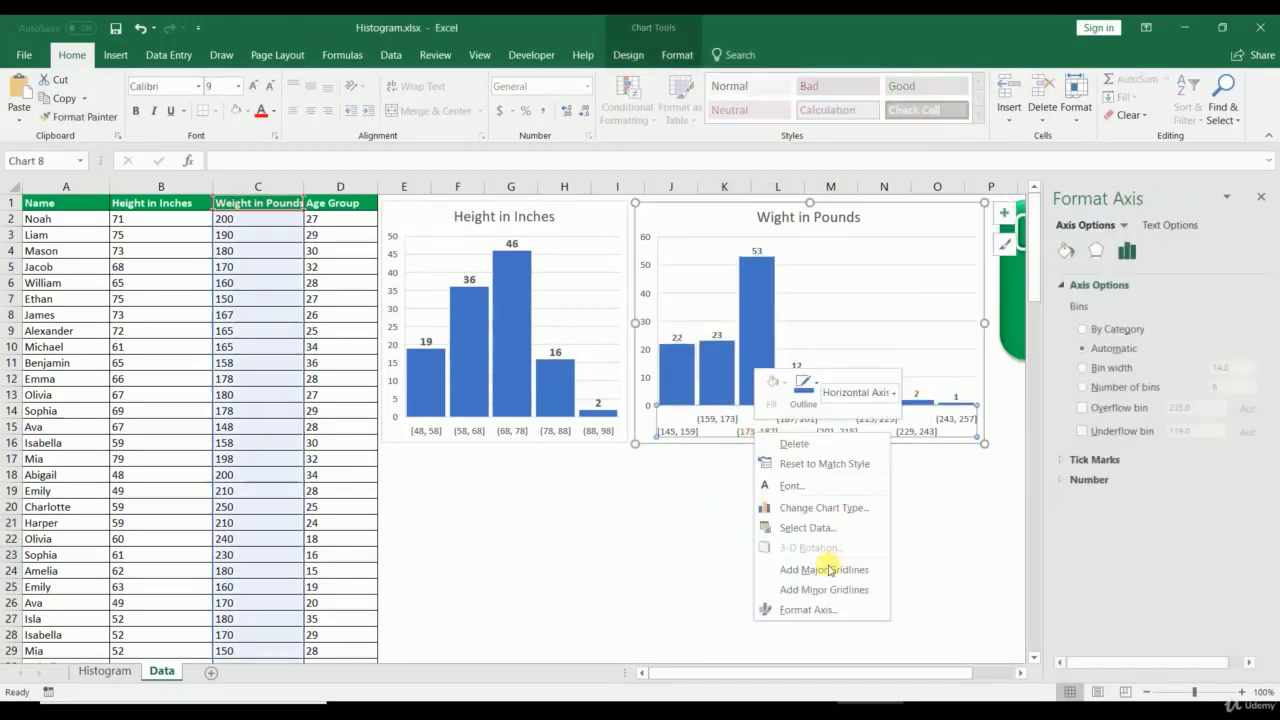
left_click(820, 609)
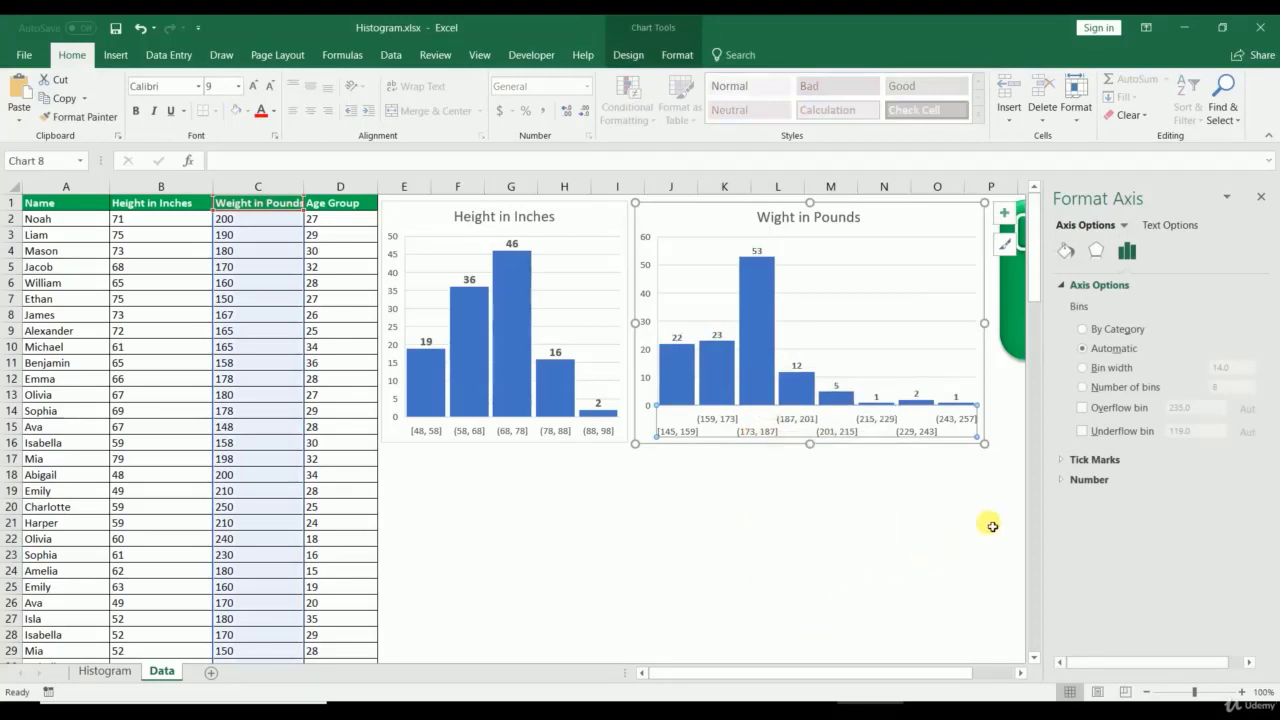
left_click(1083, 368)
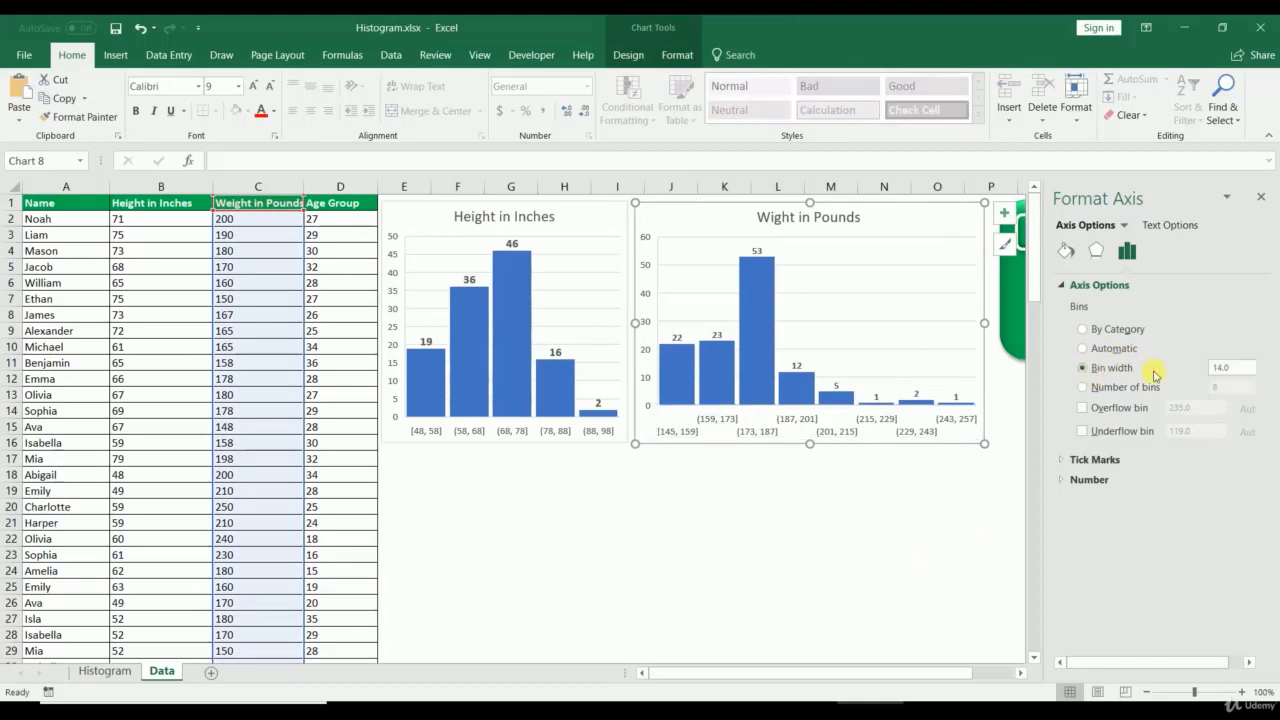
left_click(1083, 387)
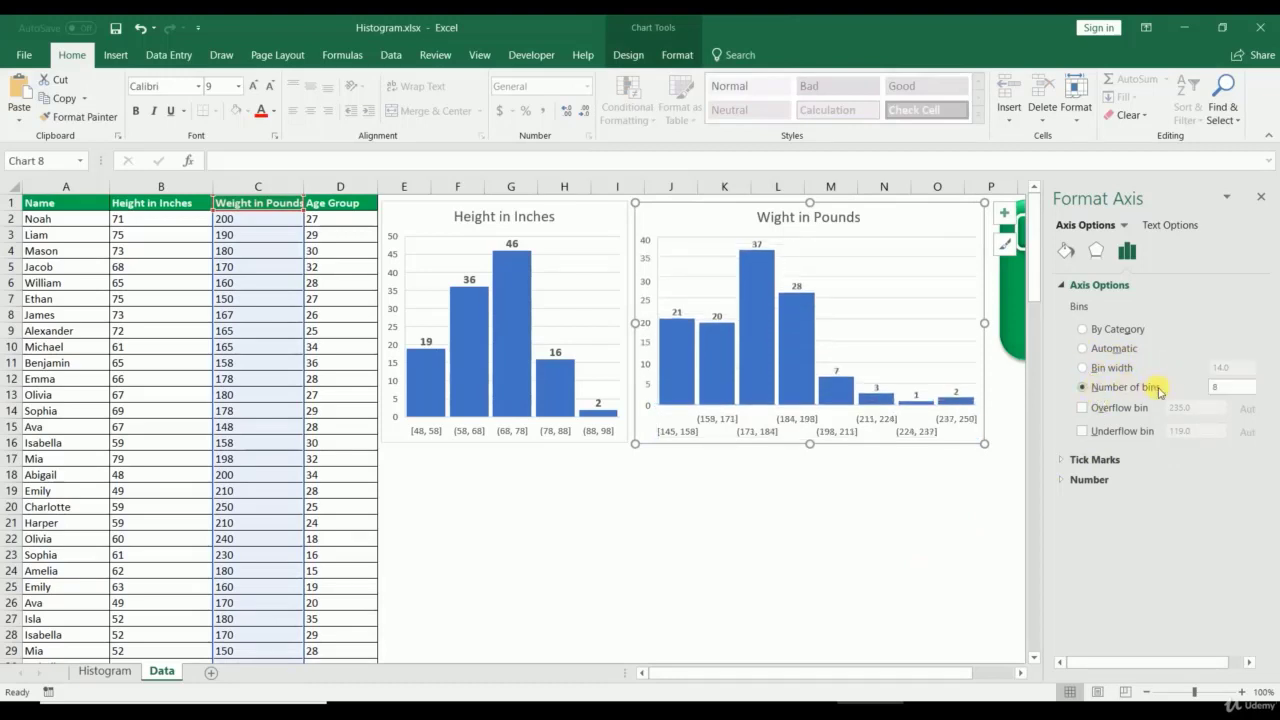
type("7")
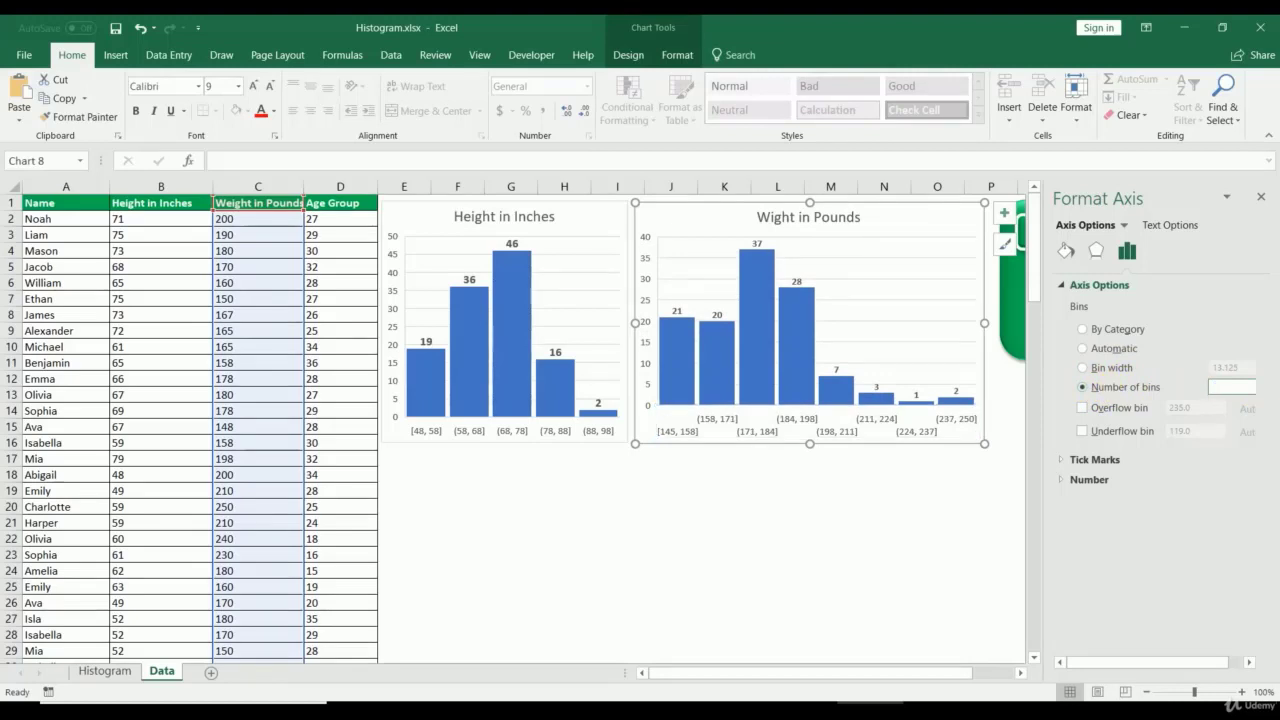
key("Return")
left_click(1107, 369)
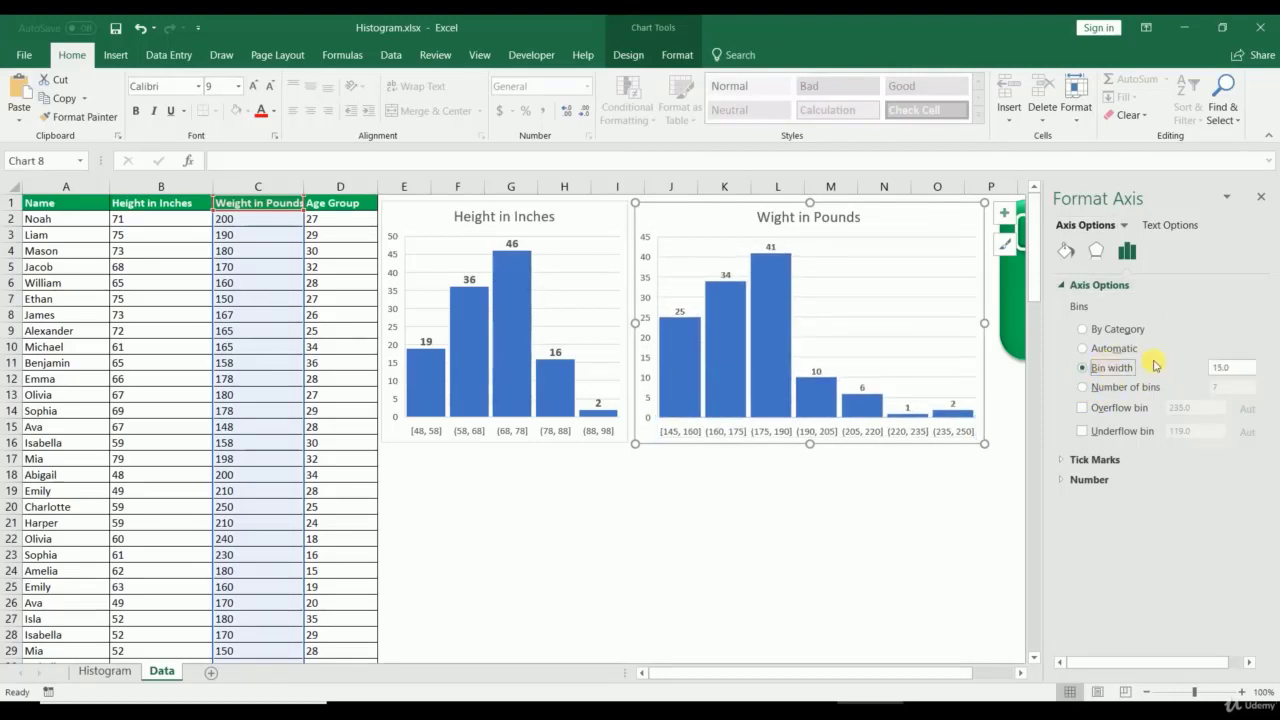
left_click(728, 540)
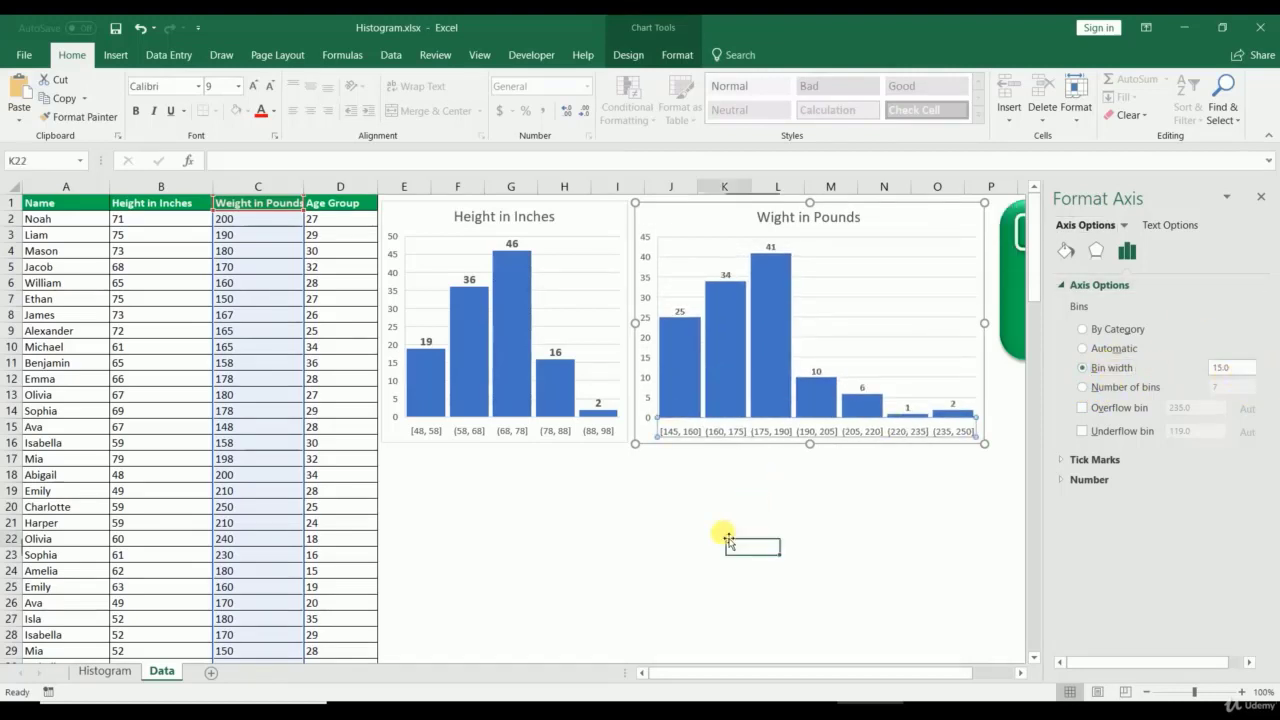
Step: Check that the weight chart's bar gap width is 10% and review its data labels
right_click(768, 392)
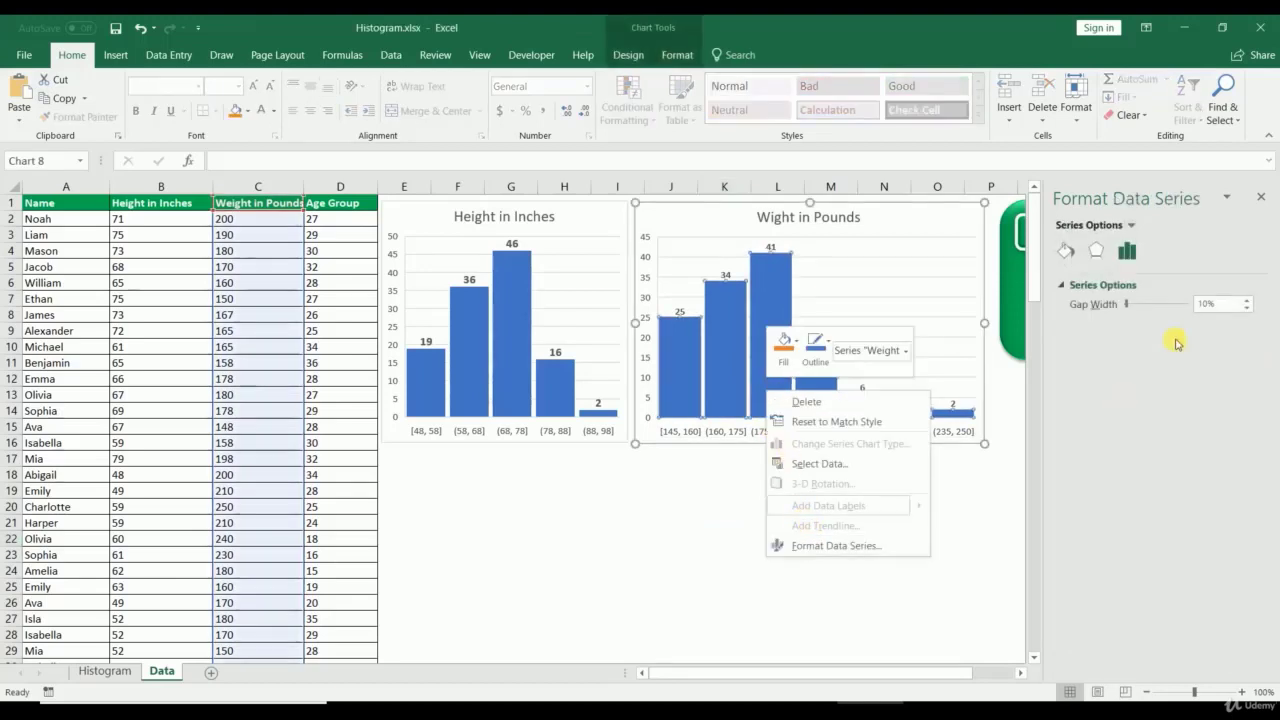
left_click(1228, 310)
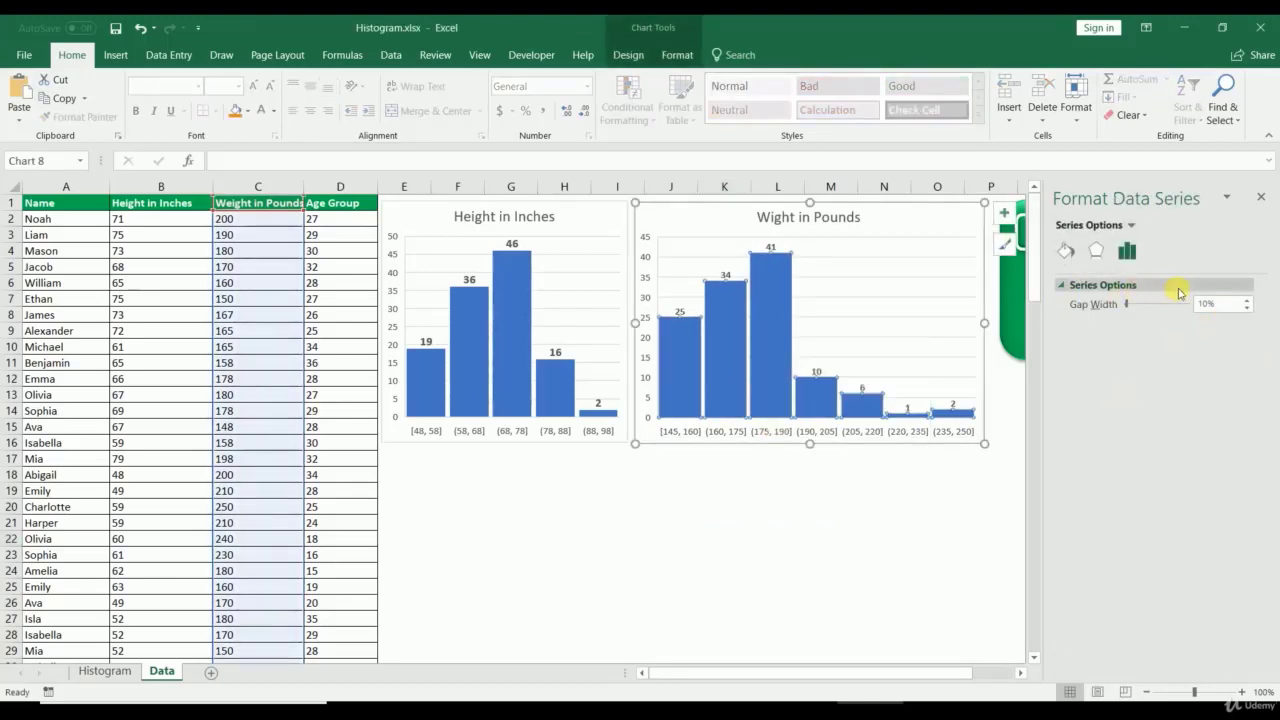
left_click(1228, 306)
left_click_drag(1228, 306, 1094, 300)
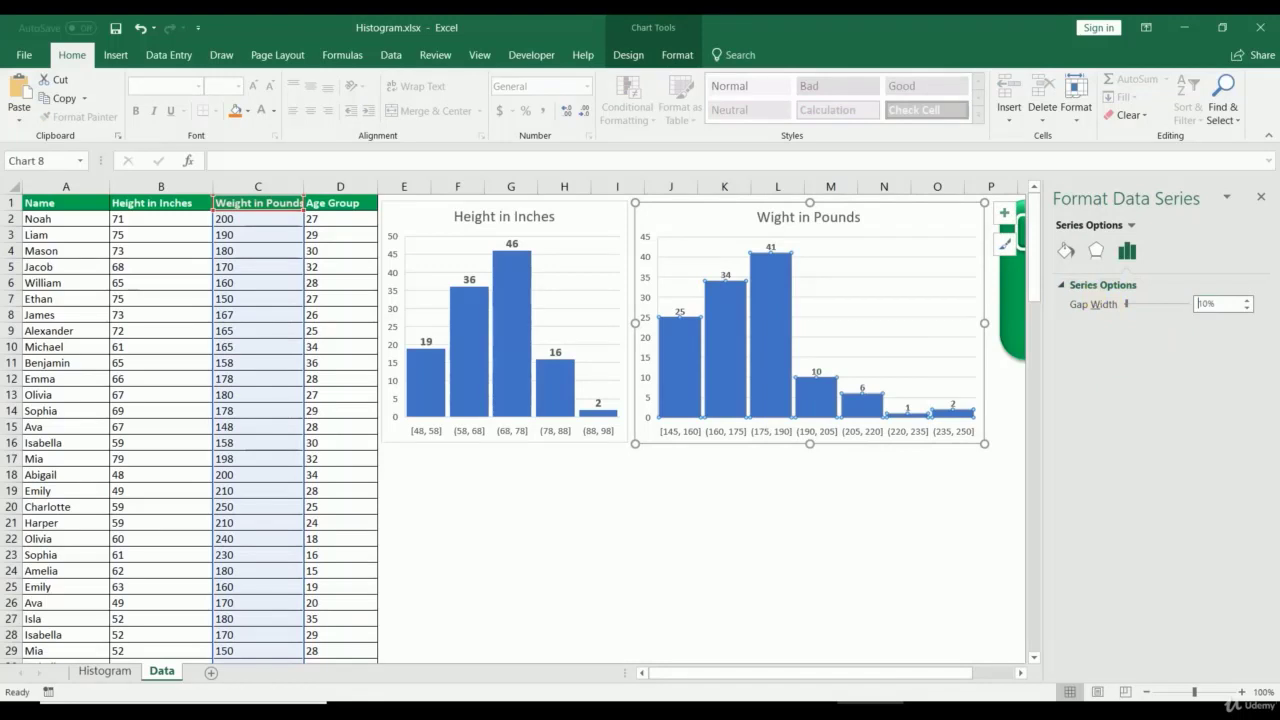
left_click(706, 569)
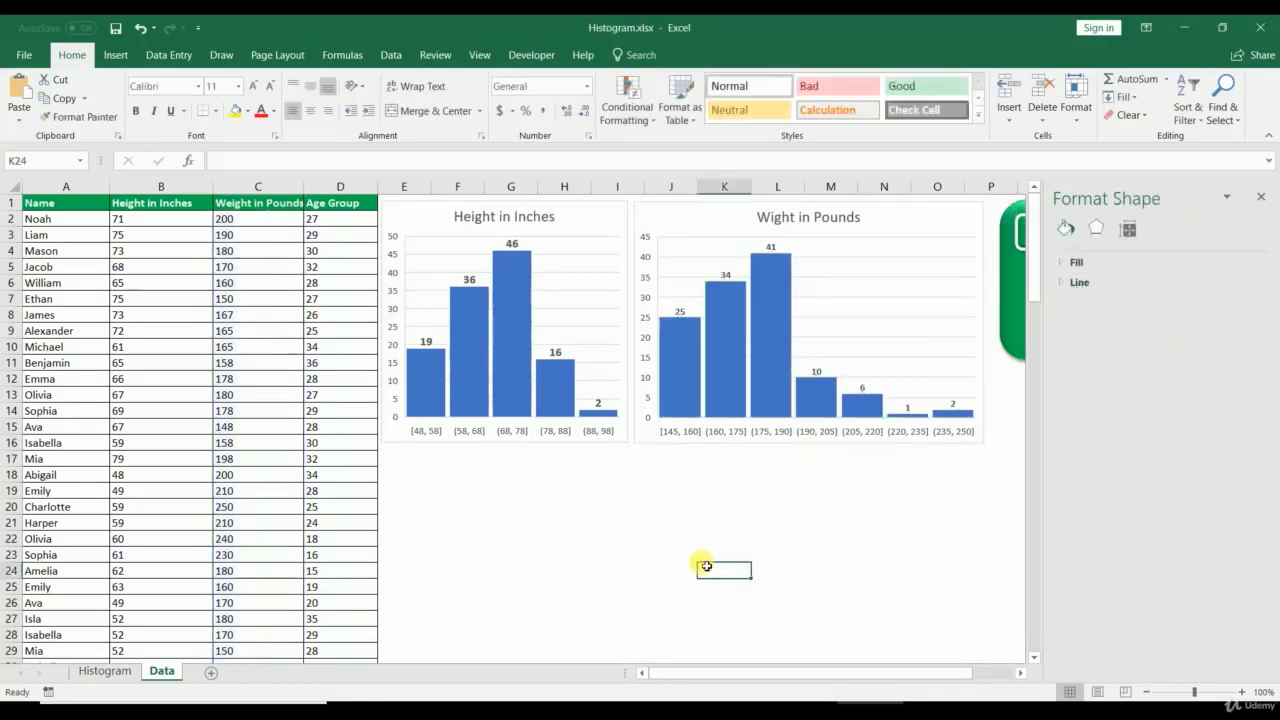
left_click(726, 270)
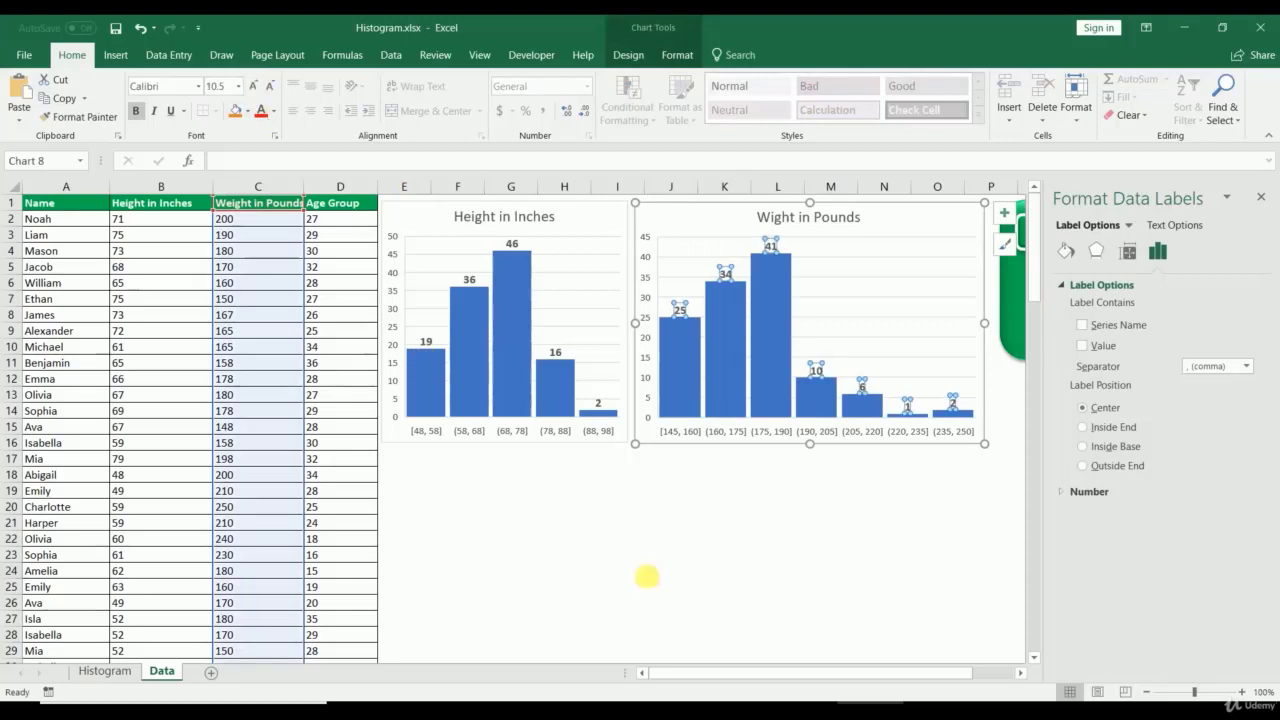
left_click(826, 586)
Step: Fix the title 'Wight in Pounds' to read 'Weight in Pounds'
left_click(768, 216)
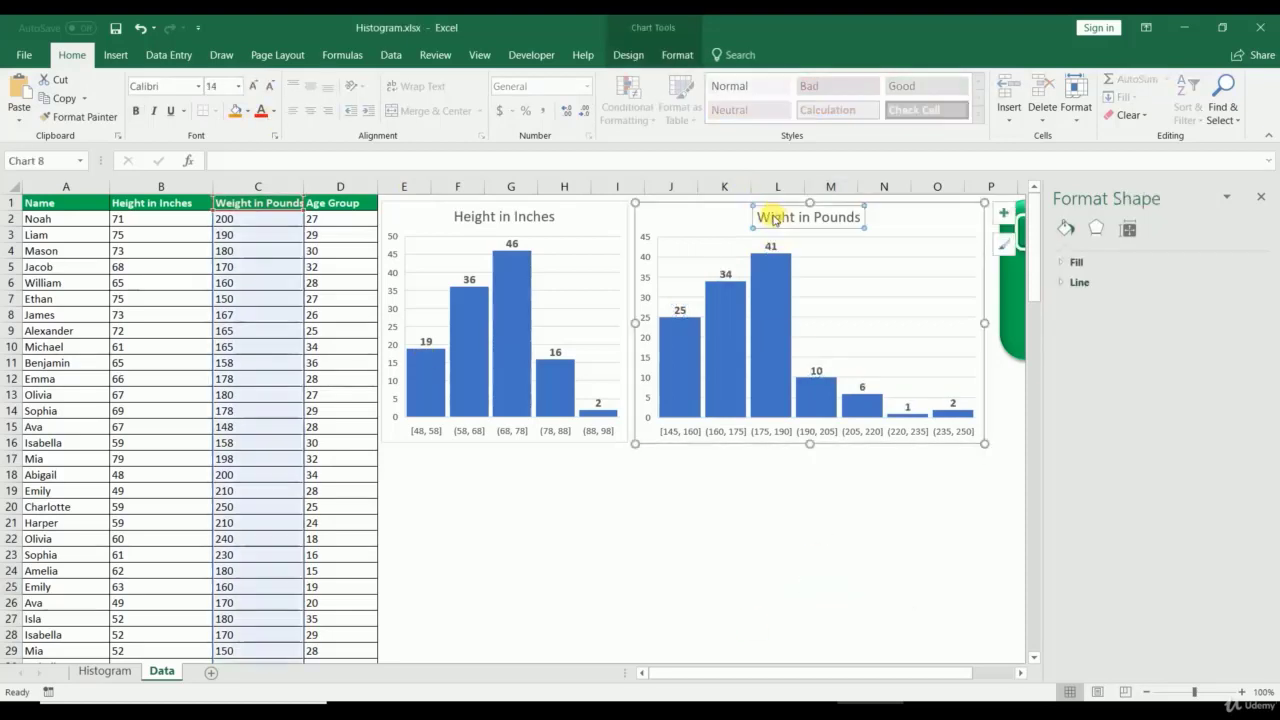
double_click(778, 220)
left_click(777, 220)
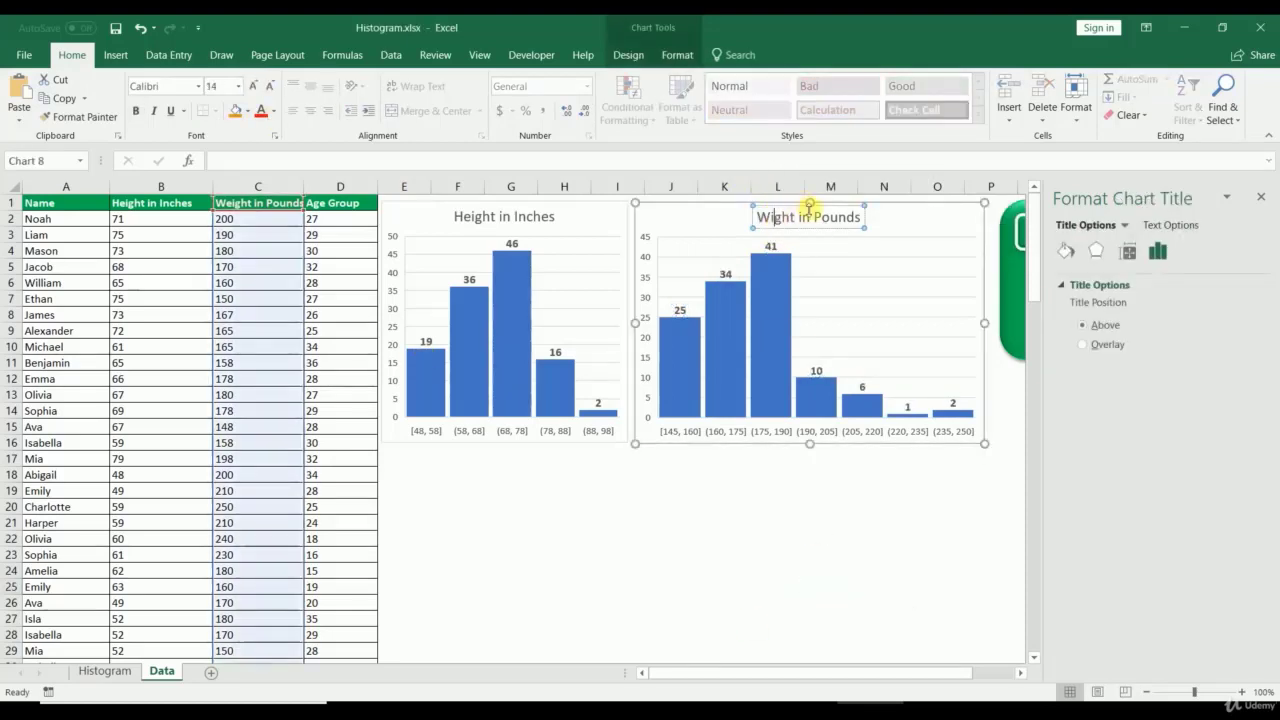
type("e")
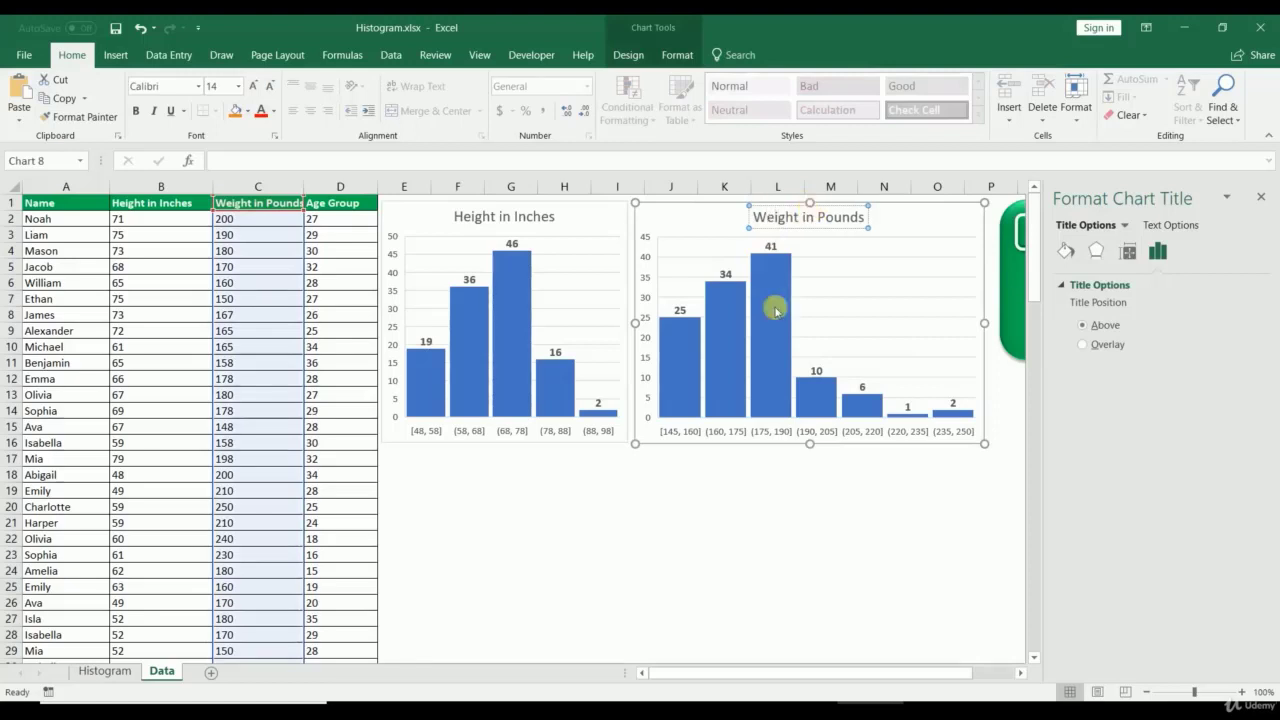
left_click(726, 540)
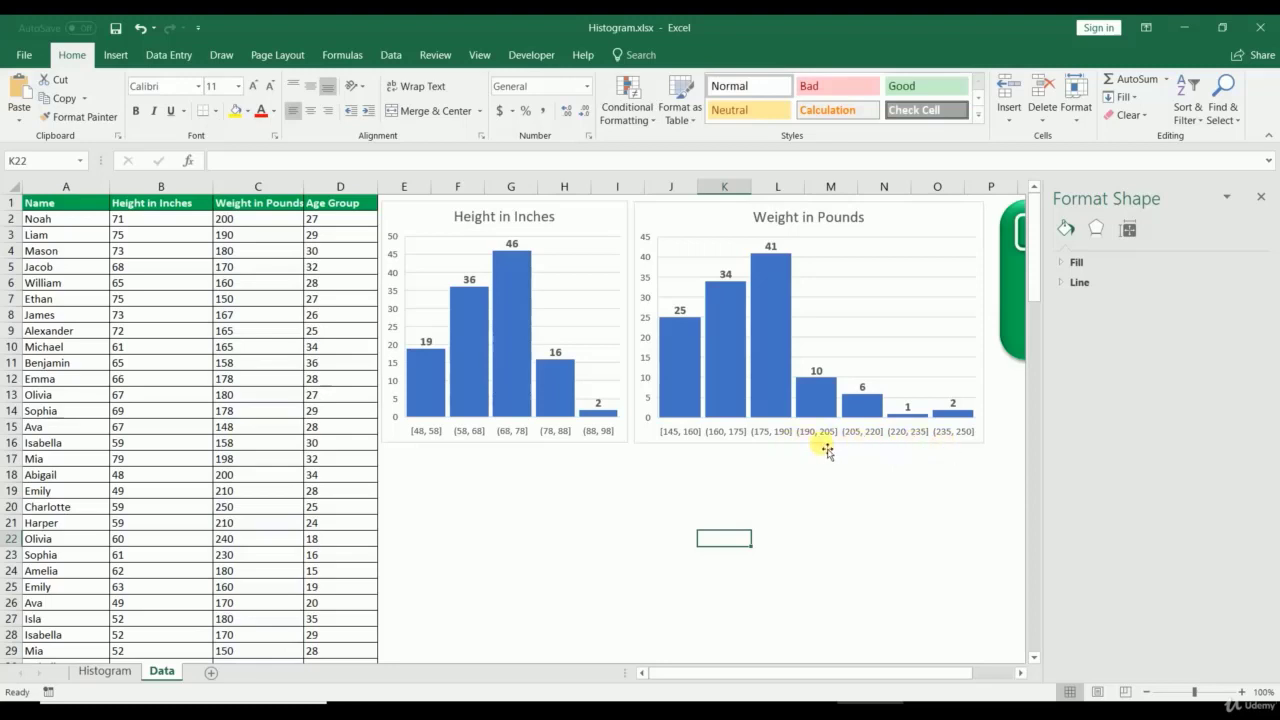
left_click(662, 442)
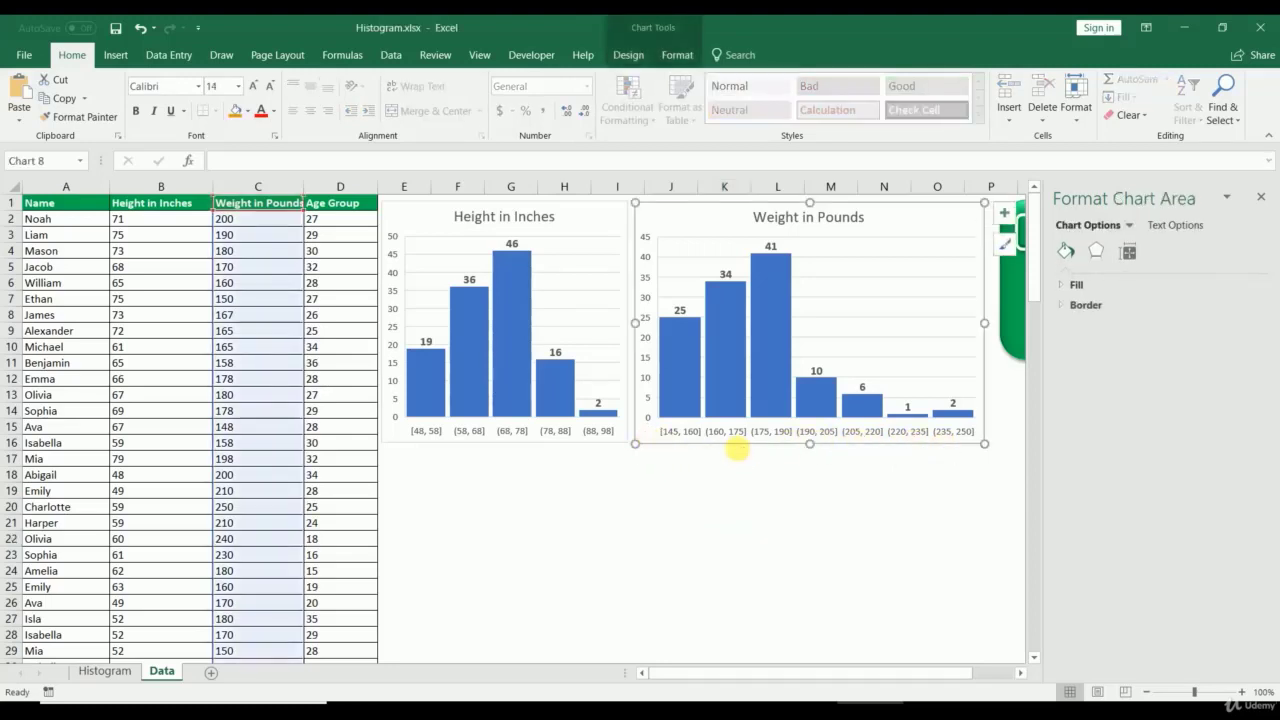
Step: Paste a copy of the weight chart below the others and widen it
left_click(385, 465)
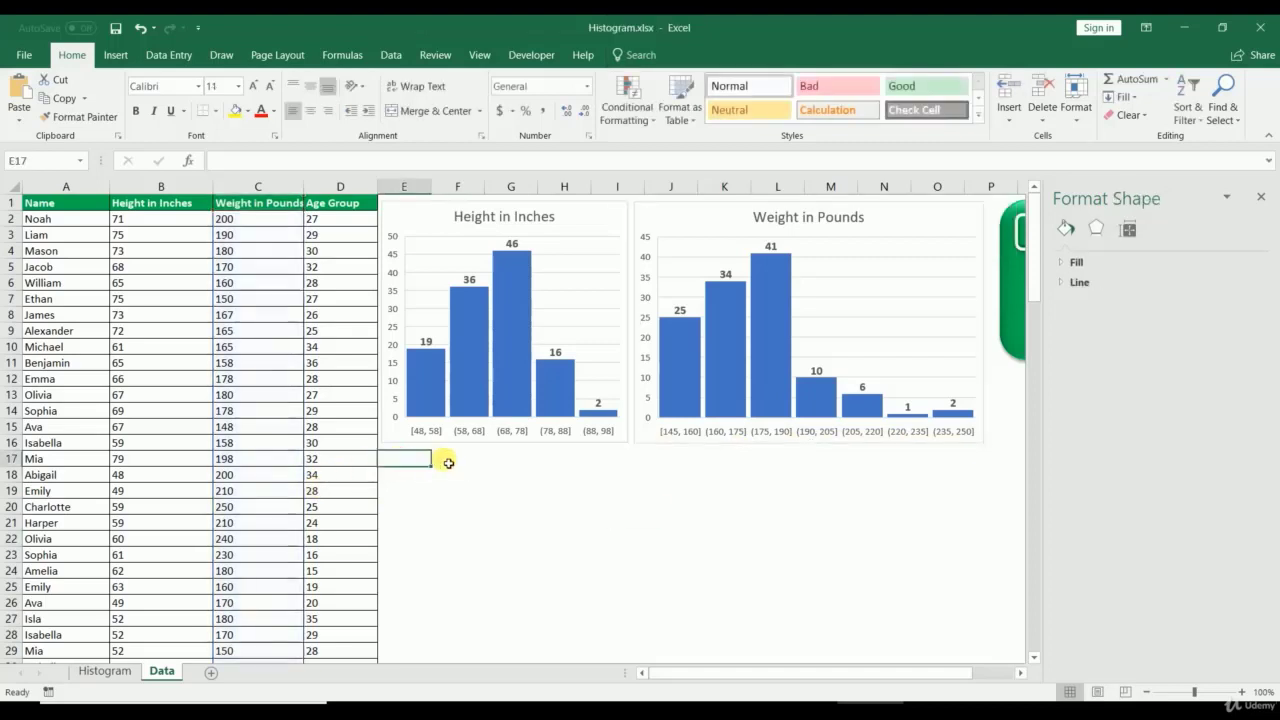
key("ctrl+v")
left_click_drag(447, 467, 451, 461)
left_click_drag(735, 568, 969, 556)
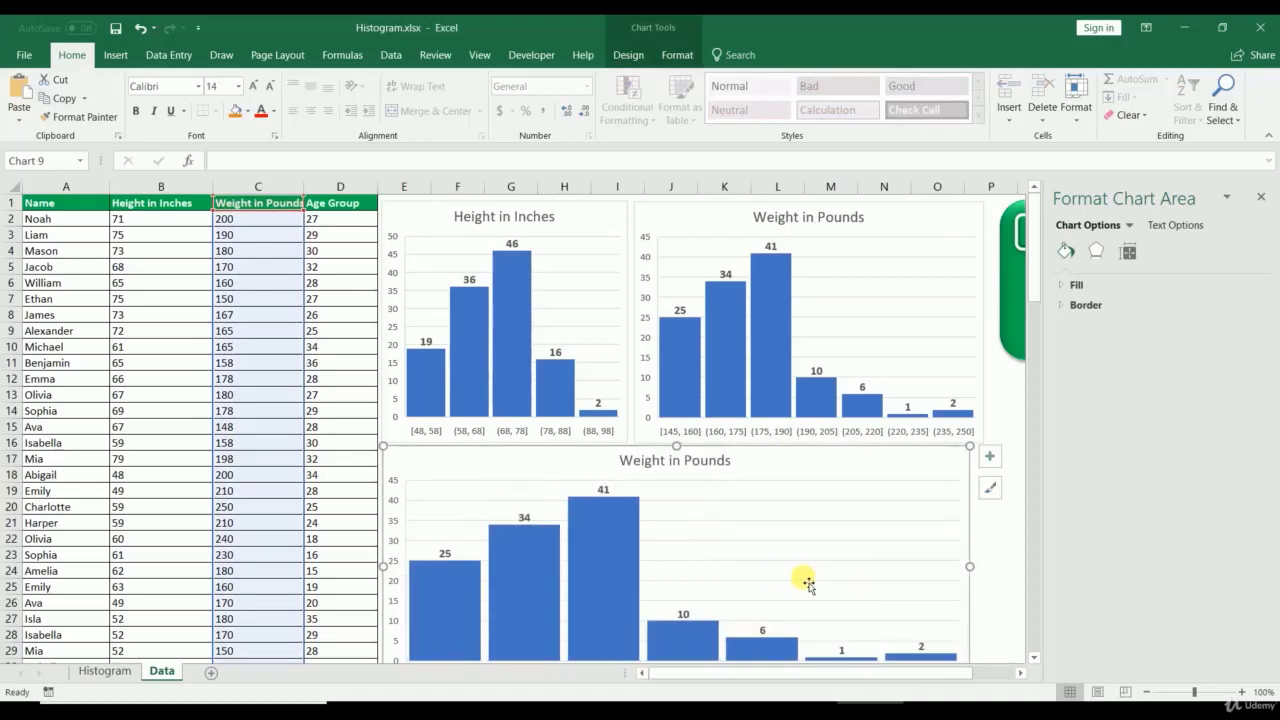
left_click(1033, 660)
Step: Change the copied chart's data source to the Age Group column, D1:D120
right_click(700, 497)
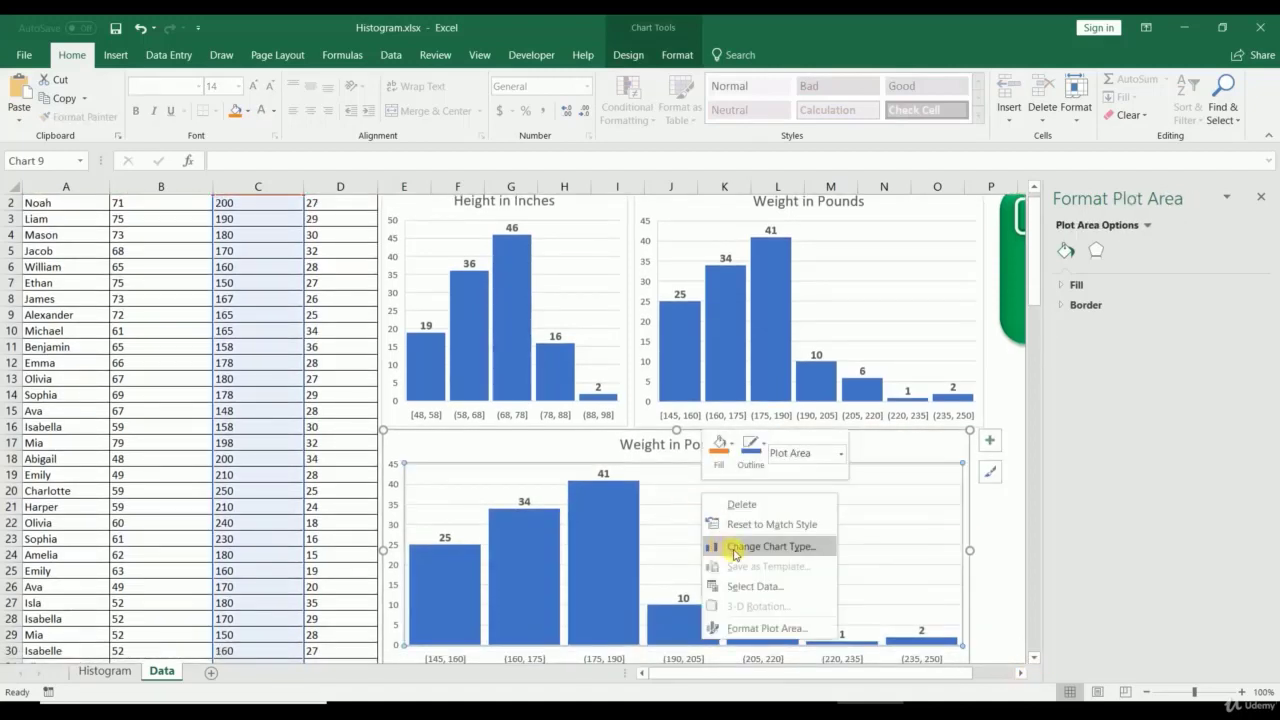
left_click(740, 585)
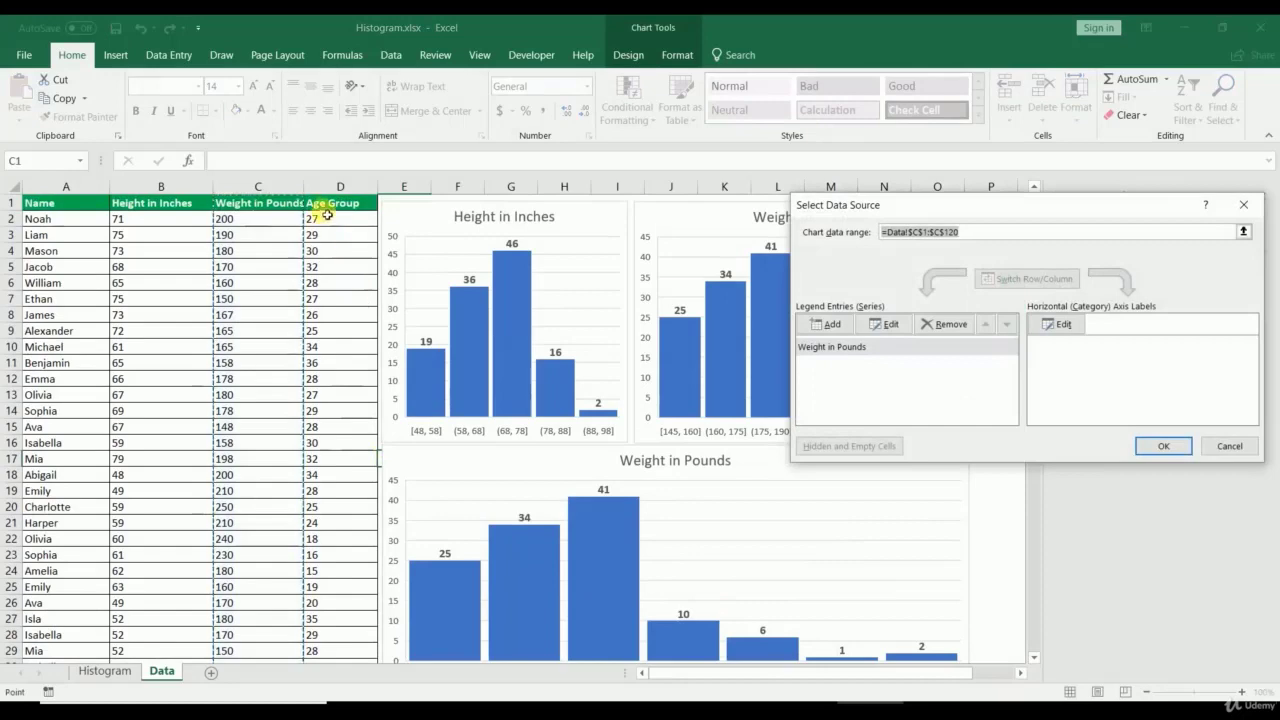
left_click(329, 204)
key("ctrl+shift+Down")
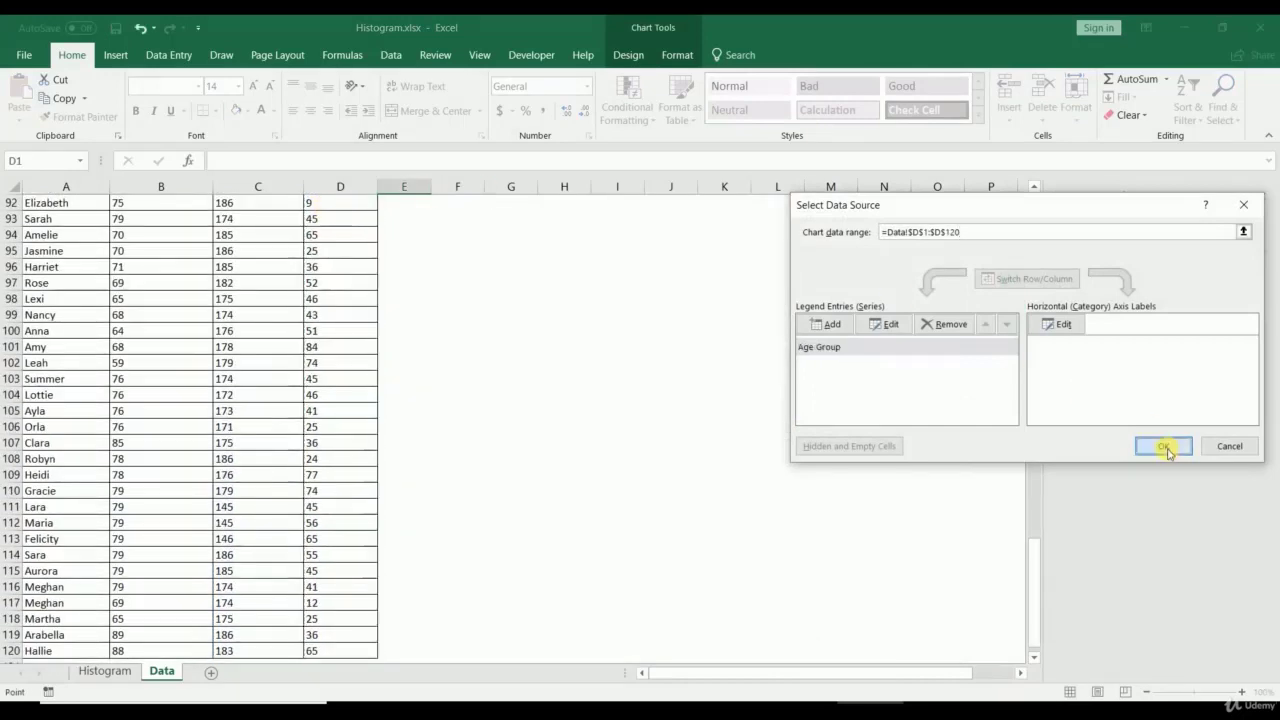
left_click(1164, 446)
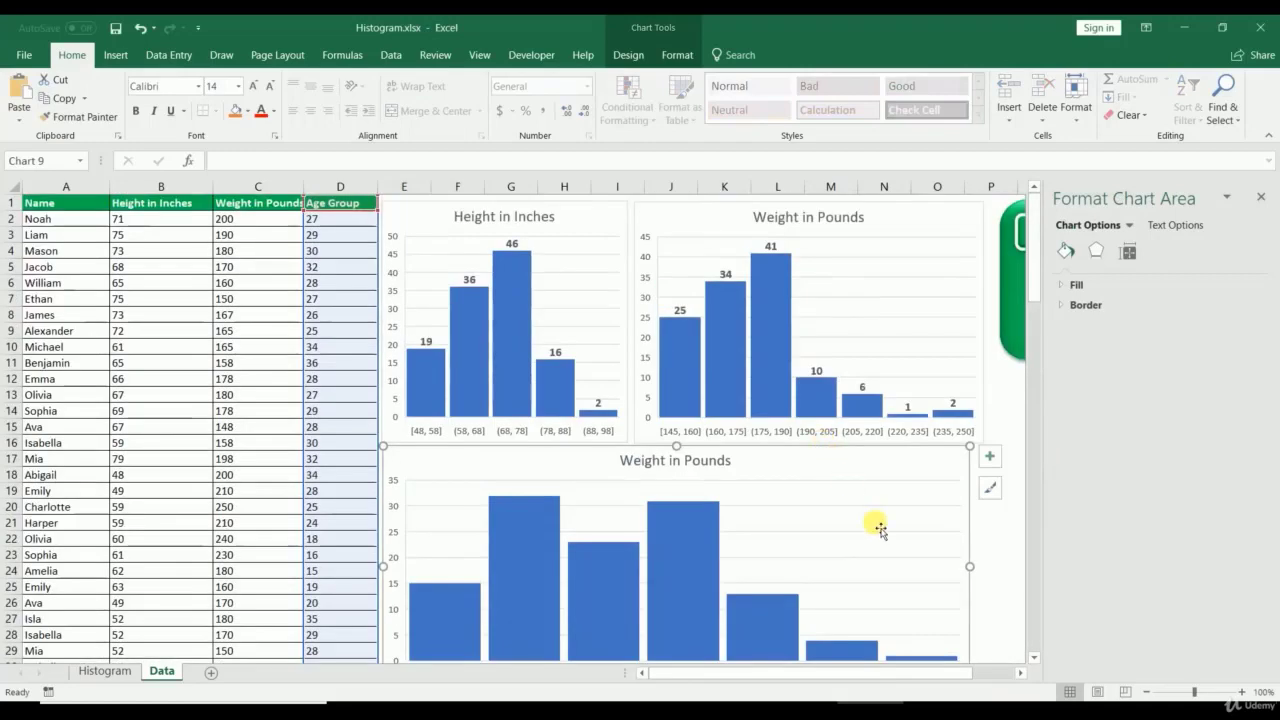
Step: Replace the bottom chart's 'Weight in Pounds' title with 'Age Group'
scroll(877, 523, "down", 7)
scroll(794, 434, "up", 7)
left_click(668, 460)
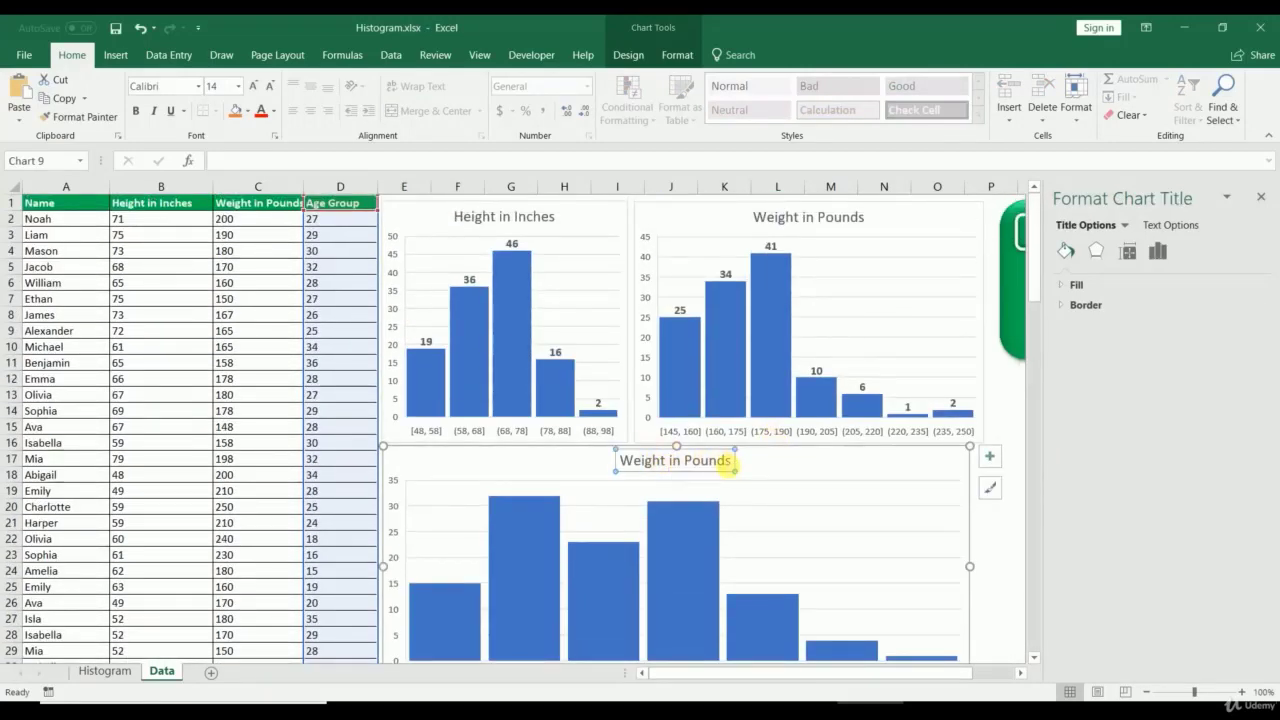
left_click_drag(737, 463, 581, 452)
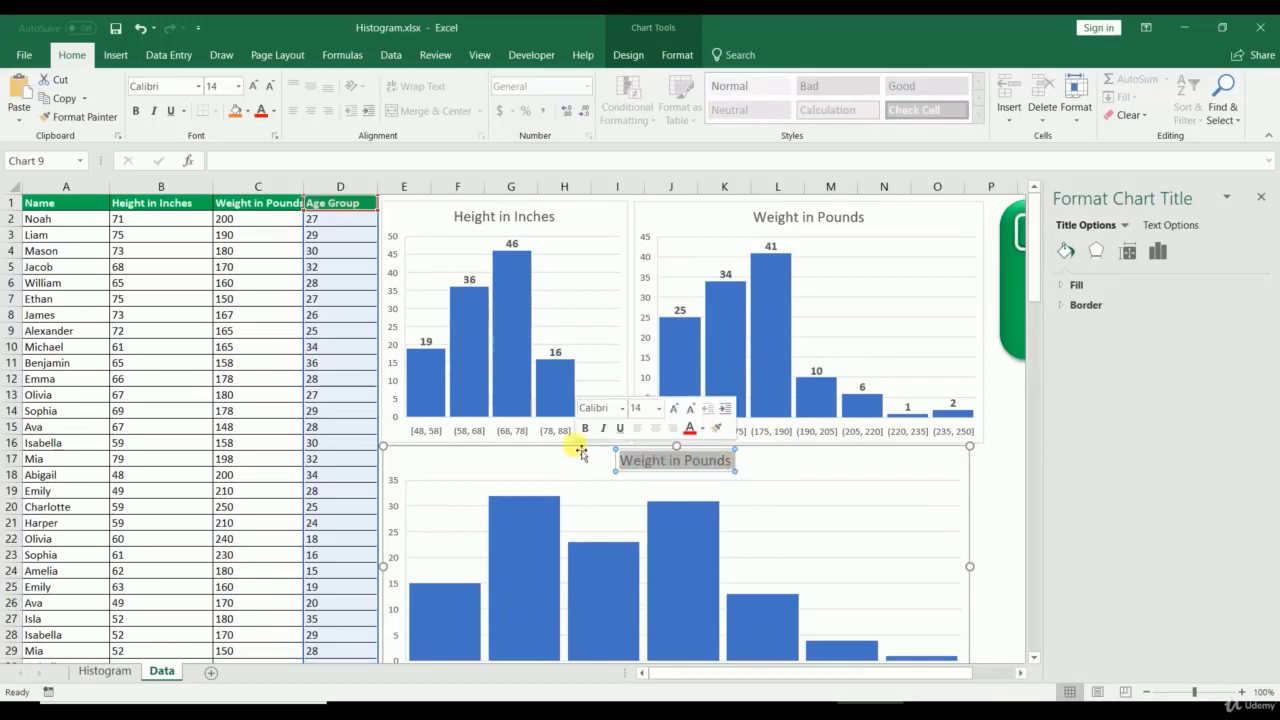
type("Age Gr")
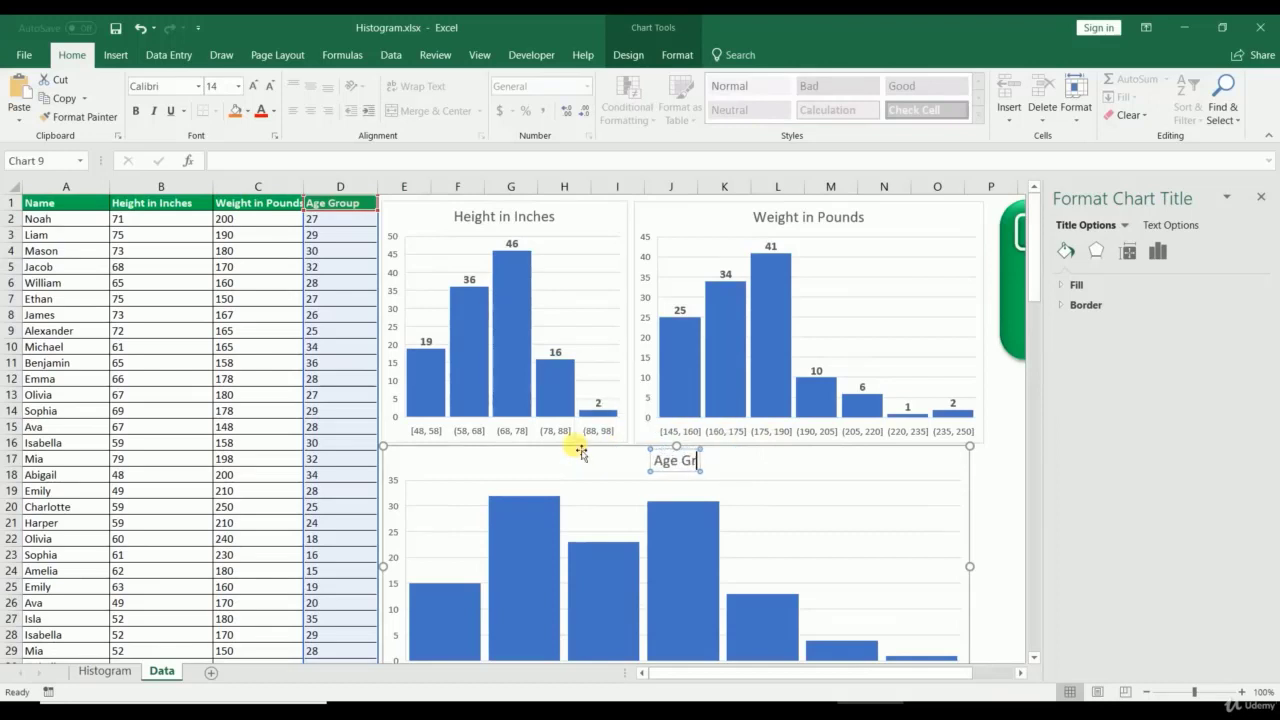
type("oup")
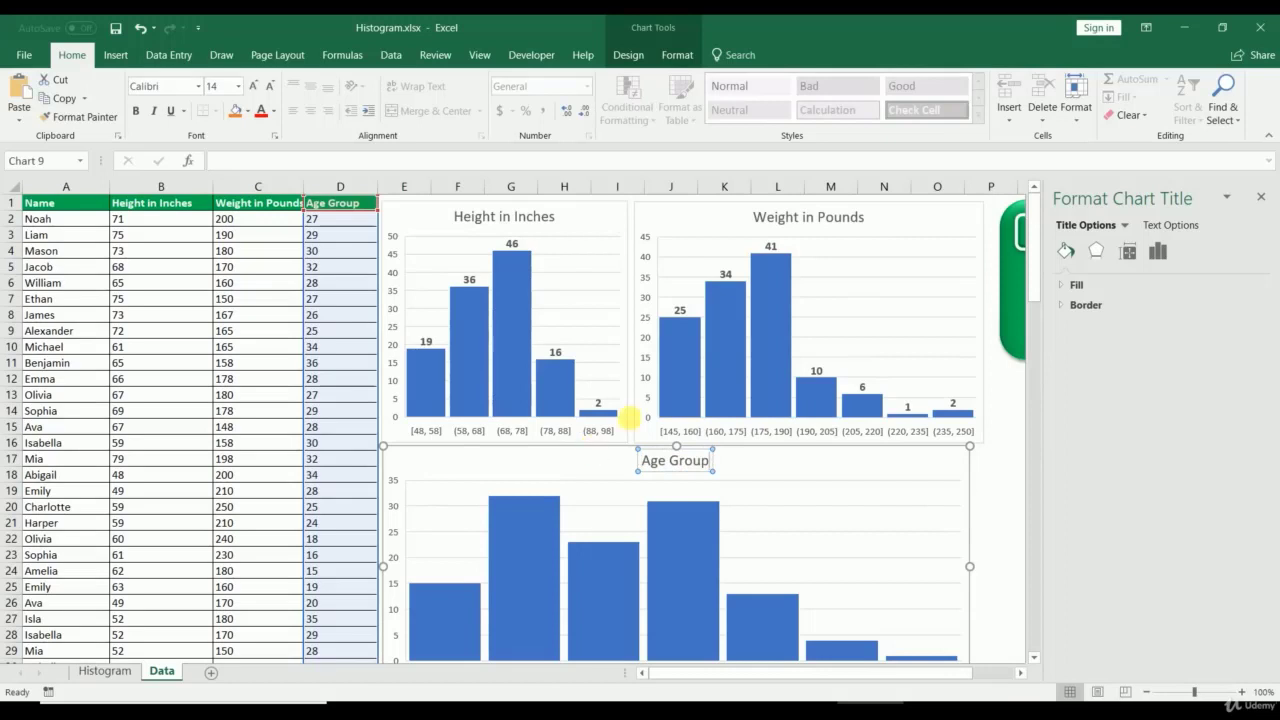
left_click(1004, 523)
Step: Collapse the ribbon, add data labels to the Age Group bars and enlarge their font
right_click(815, 137)
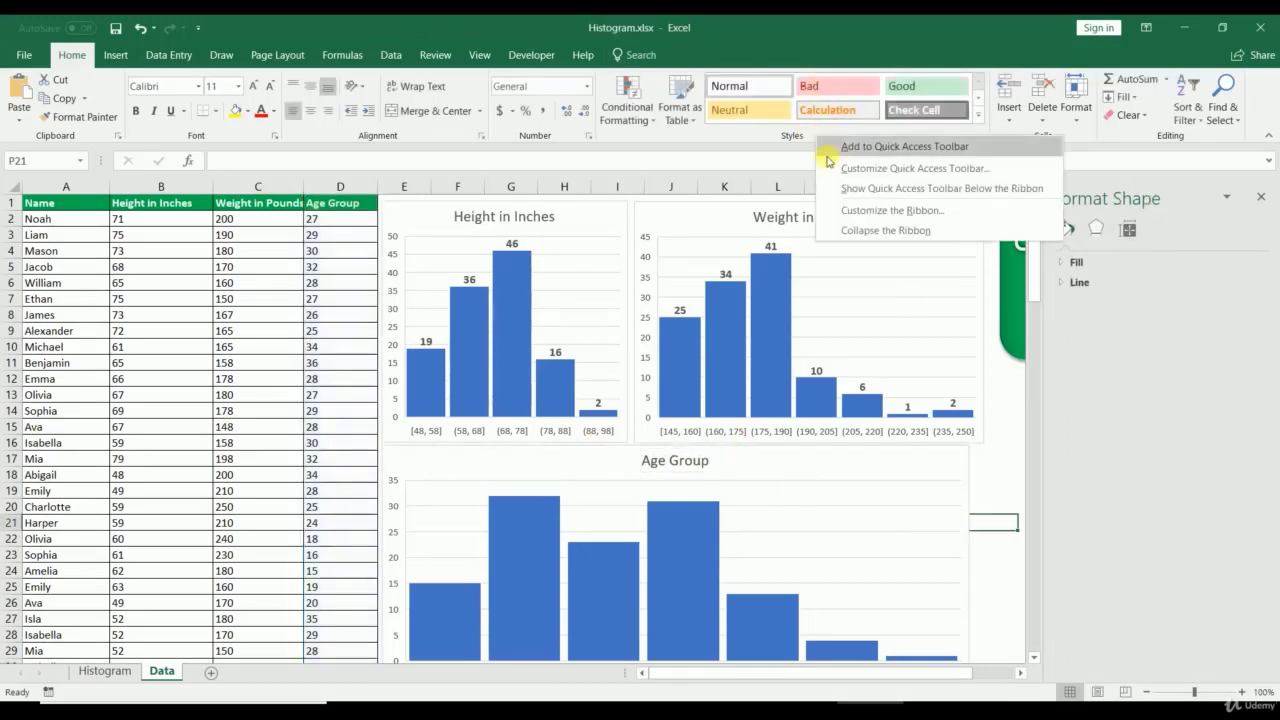
left_click(856, 229)
left_click(676, 468)
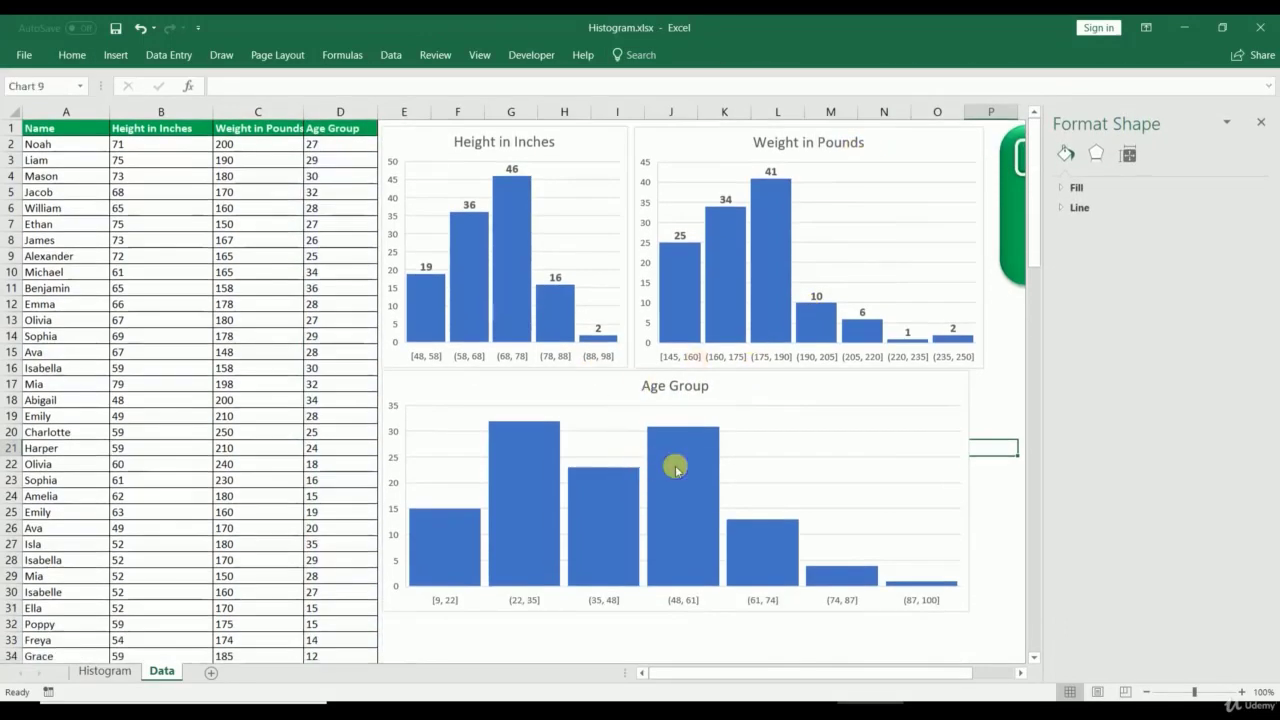
right_click(676, 468)
left_click(720, 581)
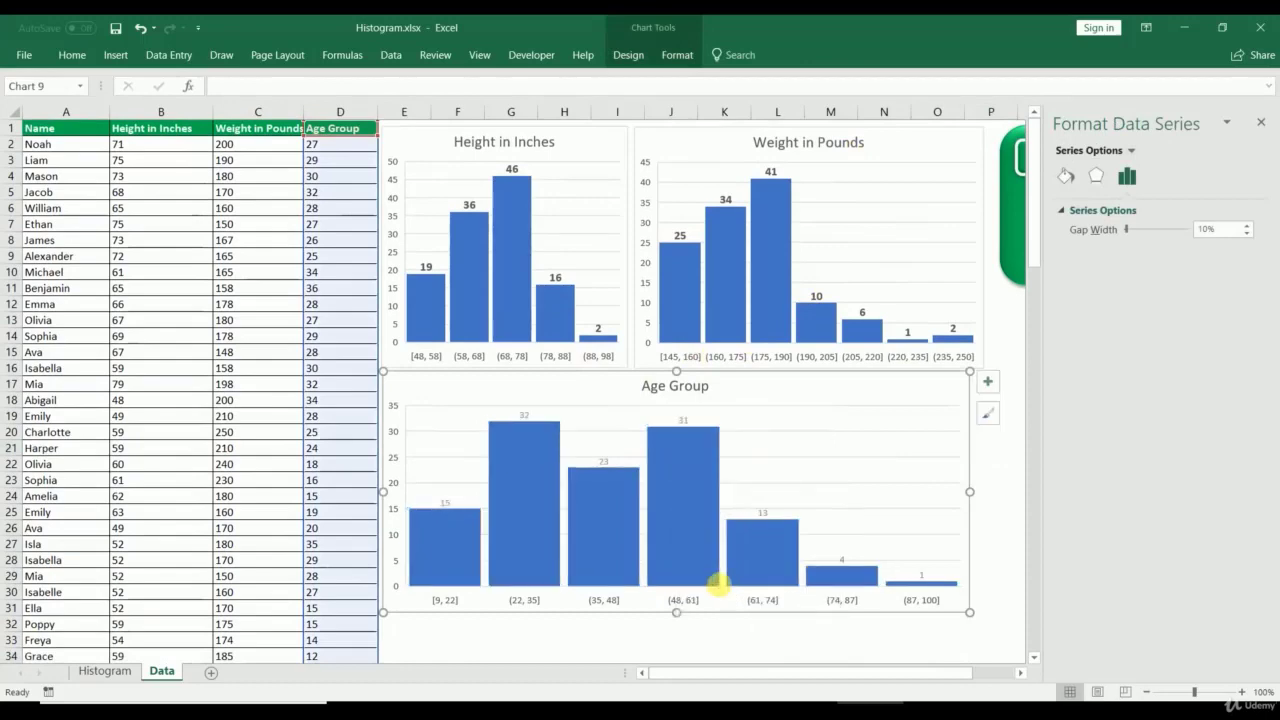
left_click(684, 420)
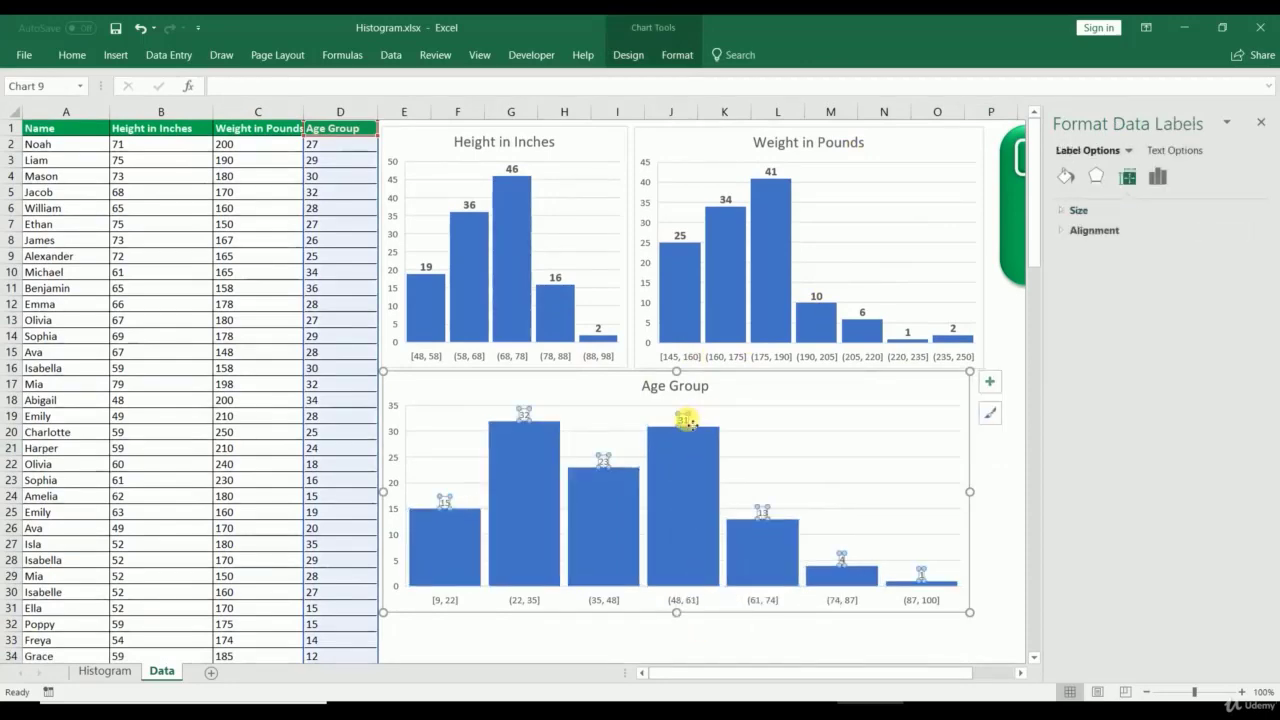
left_click(72, 55)
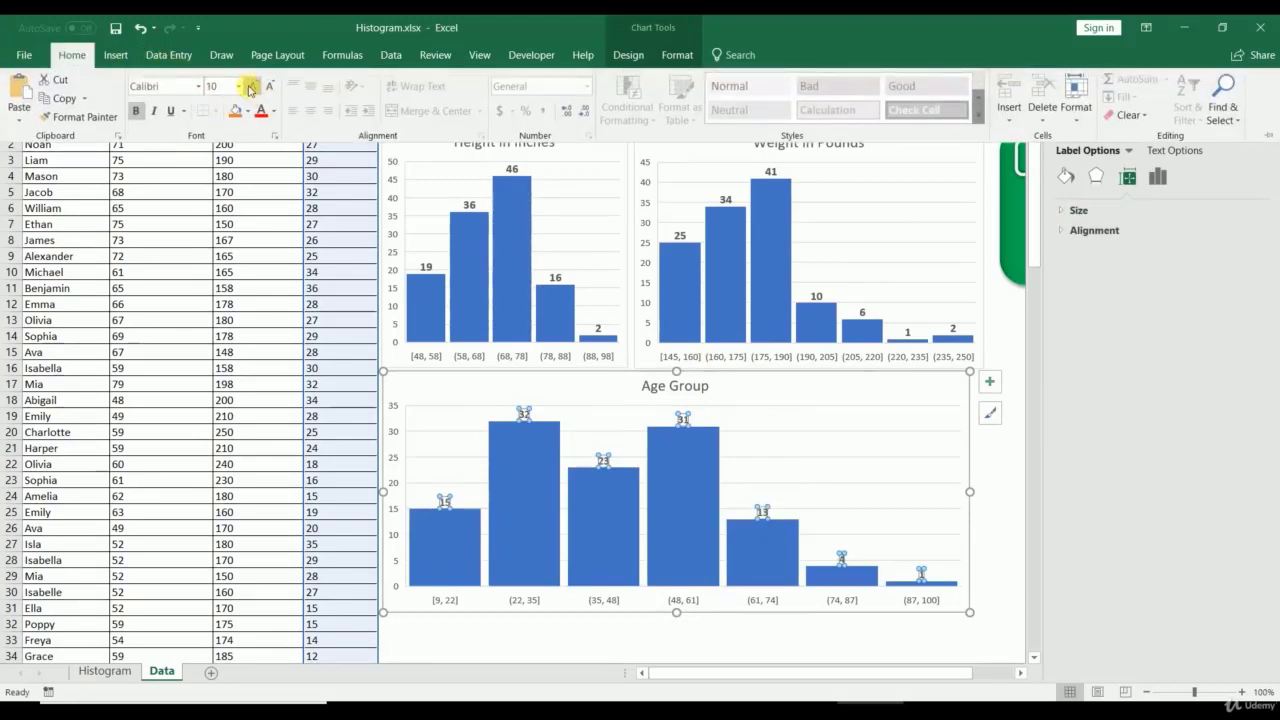
left_click(250, 88)
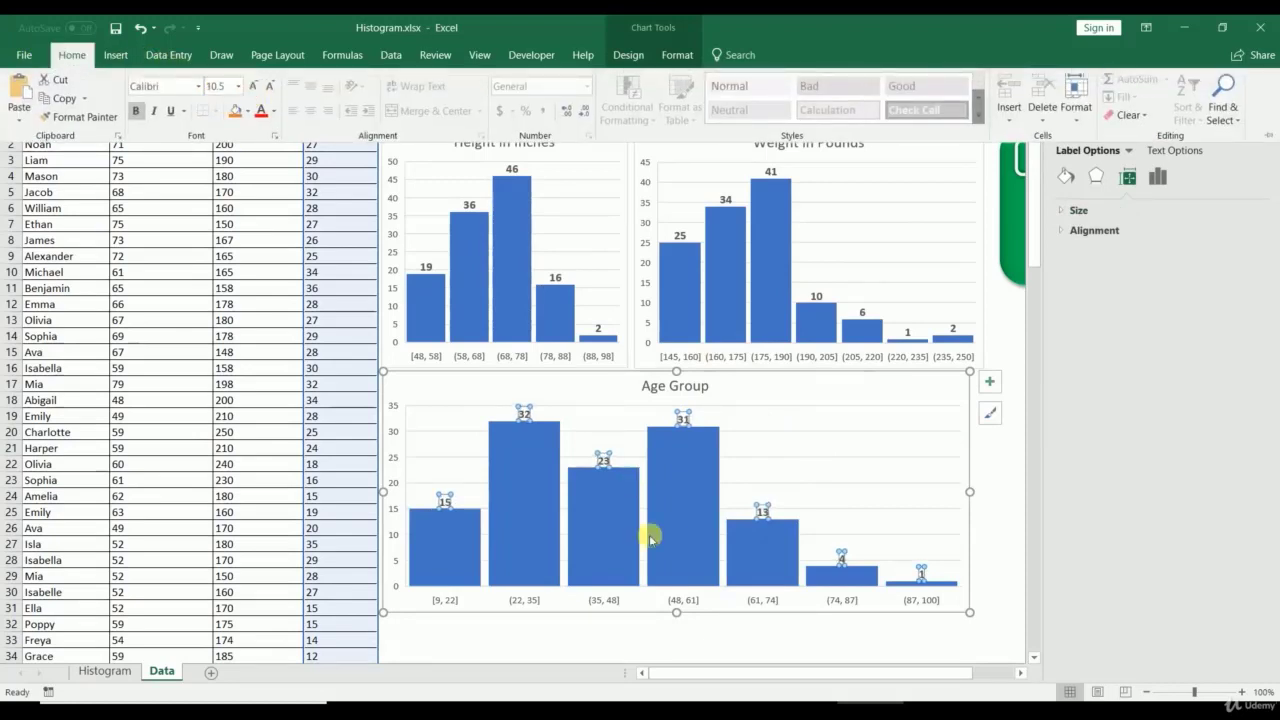
right_click(689, 601)
left_click(740, 590)
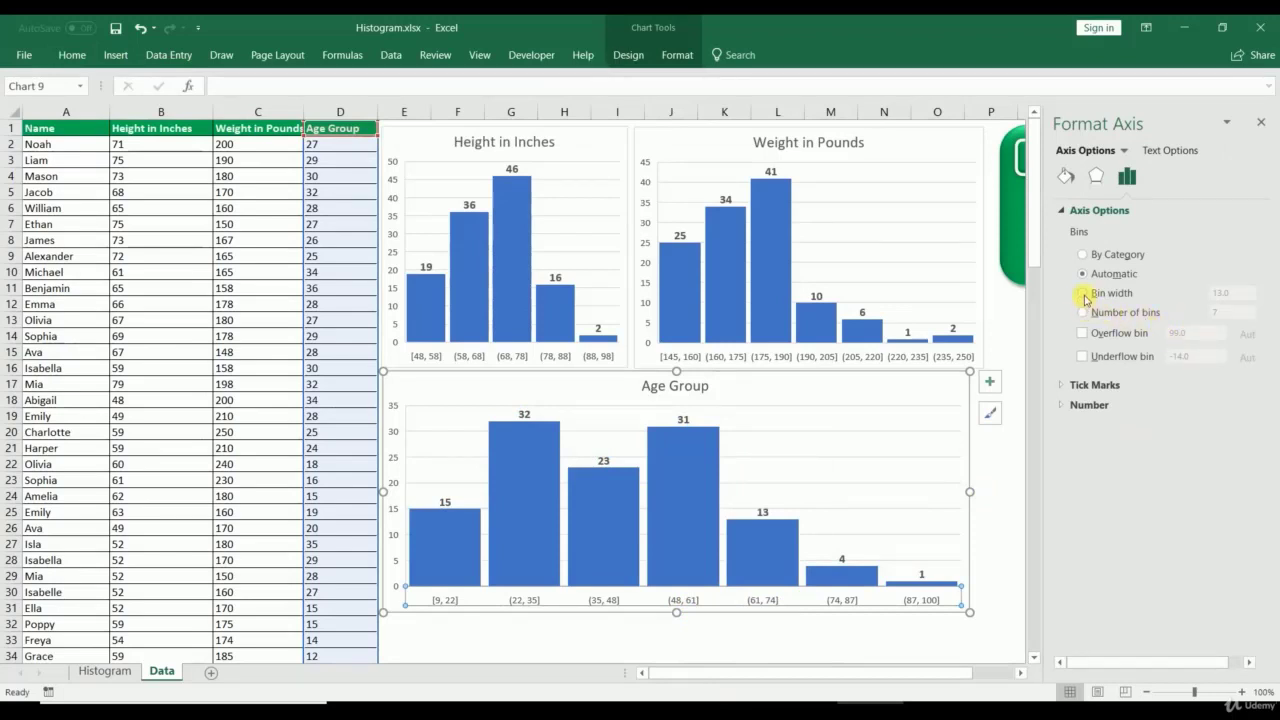
Step: Set the Age Group axis to a bin width of 5
left_click(1084, 294)
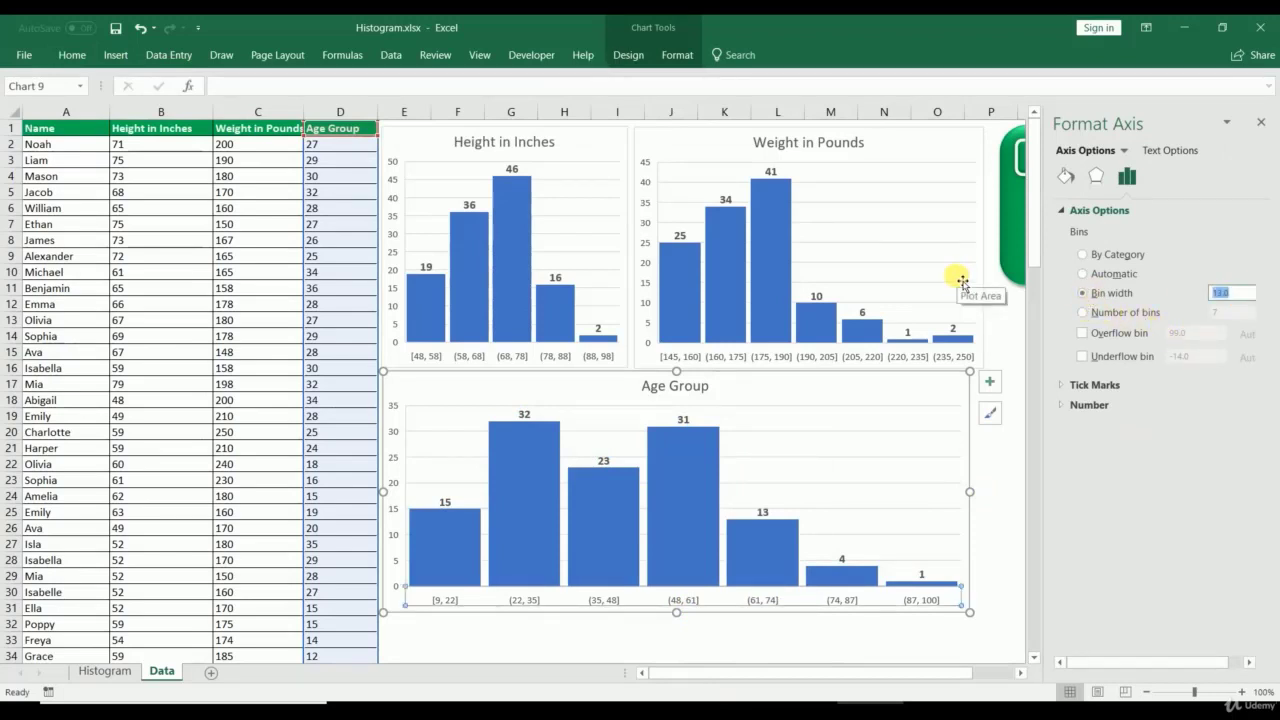
key("Return")
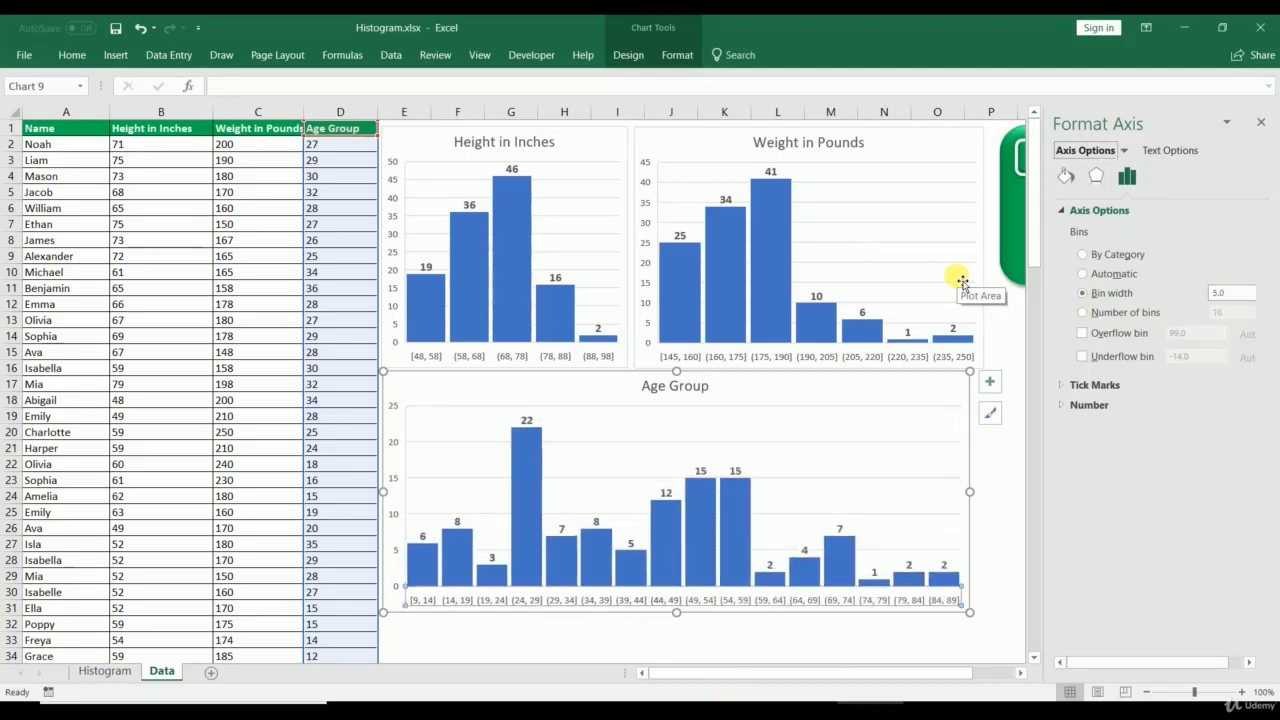
left_click(832, 642)
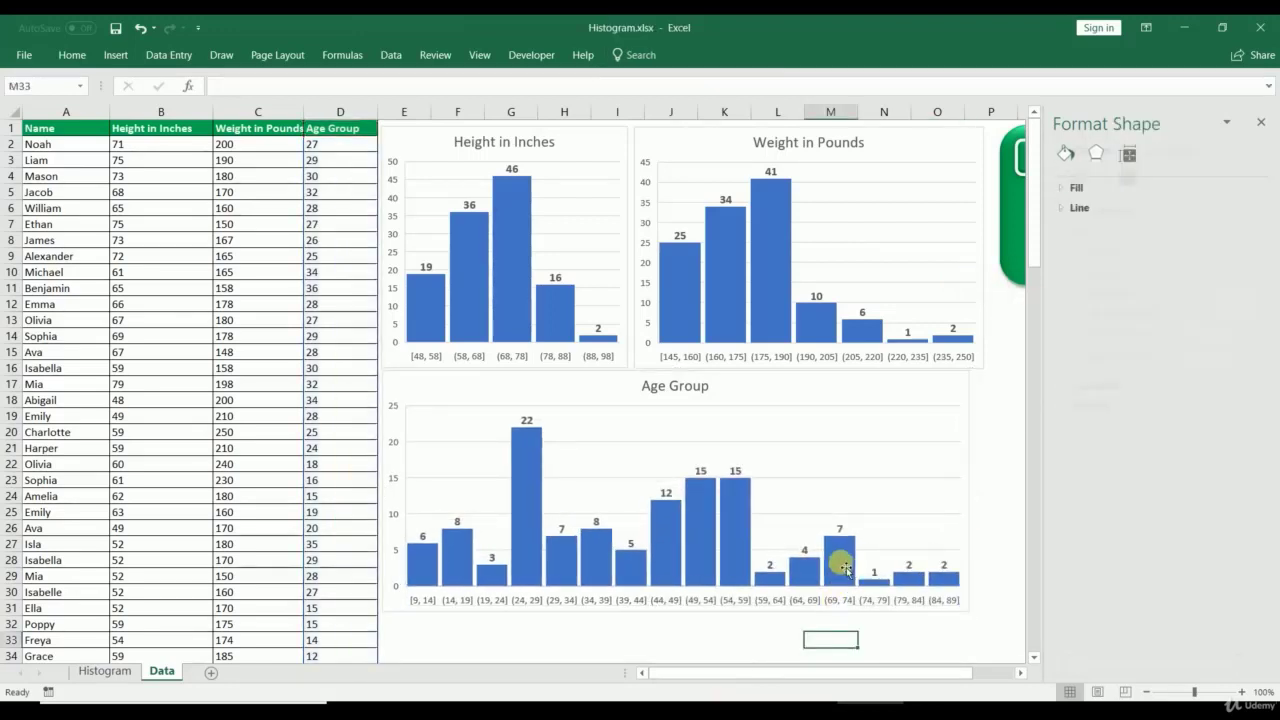
Step: Set the Age Group bars' gap width to 20% and close the formatting pane
right_click(845, 568)
left_click(880, 549)
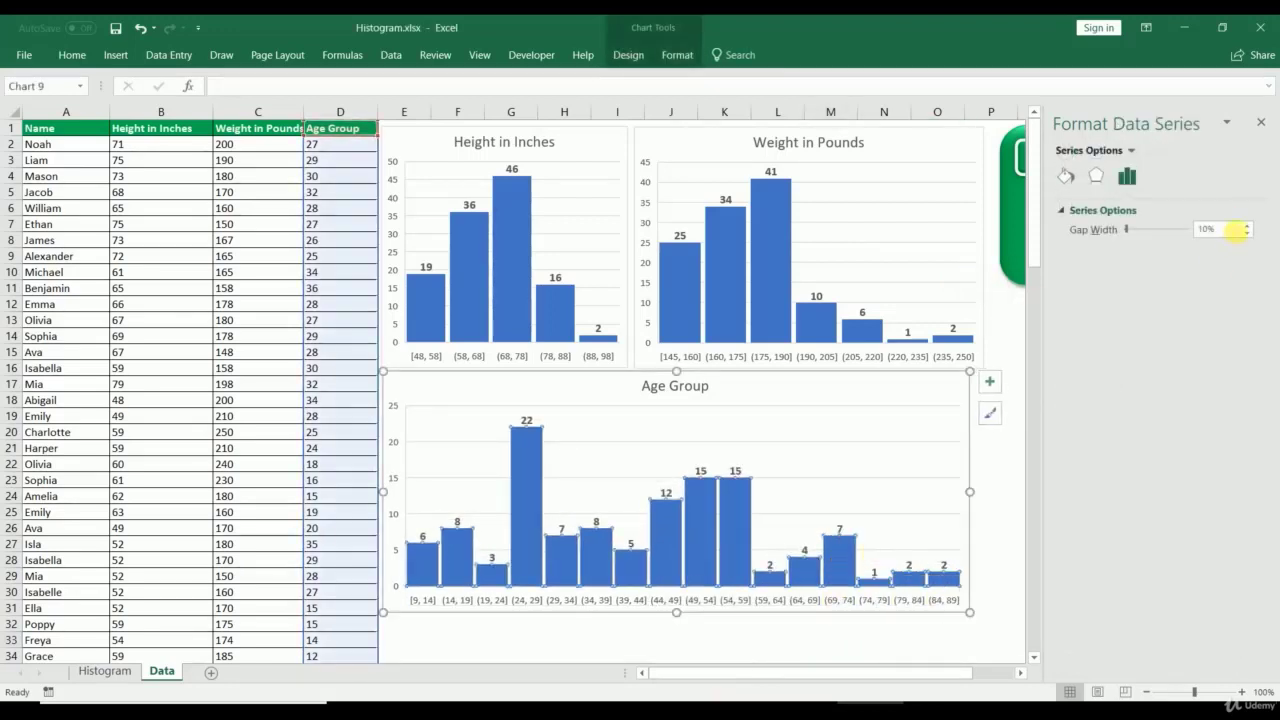
left_click(1235, 230)
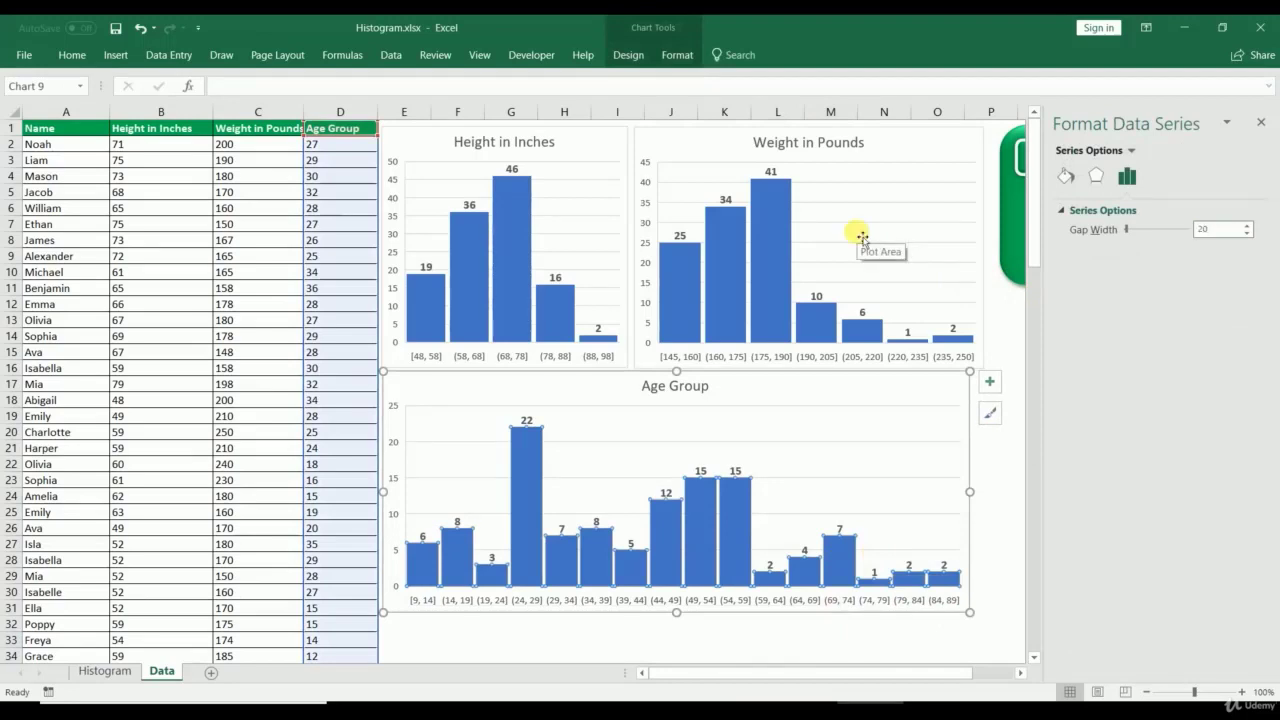
type("20")
key("Return")
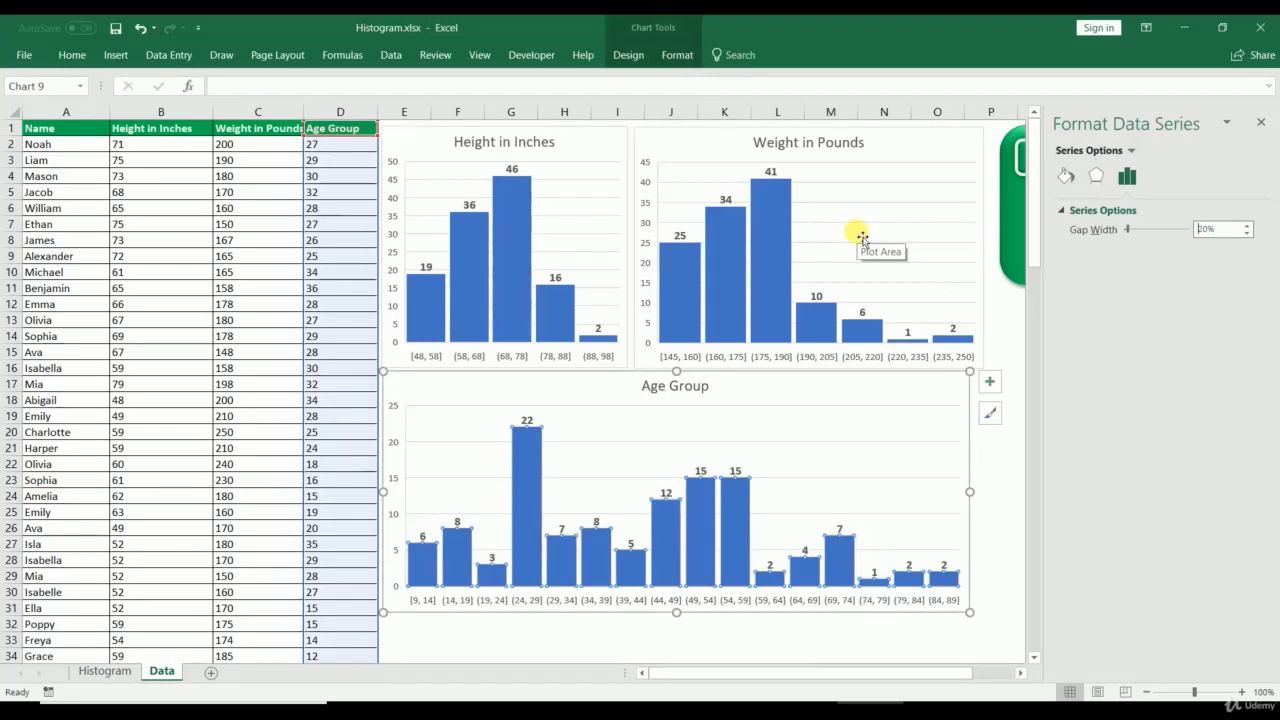
left_click(766, 640)
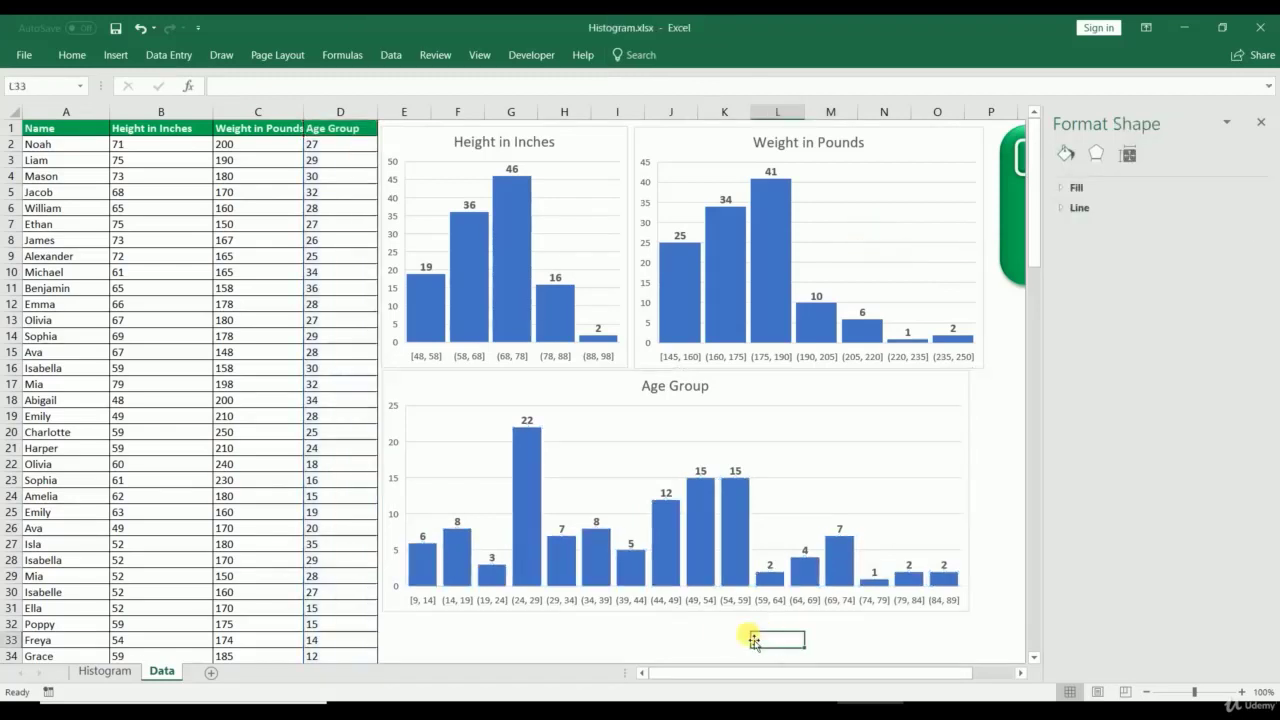
left_click(701, 533)
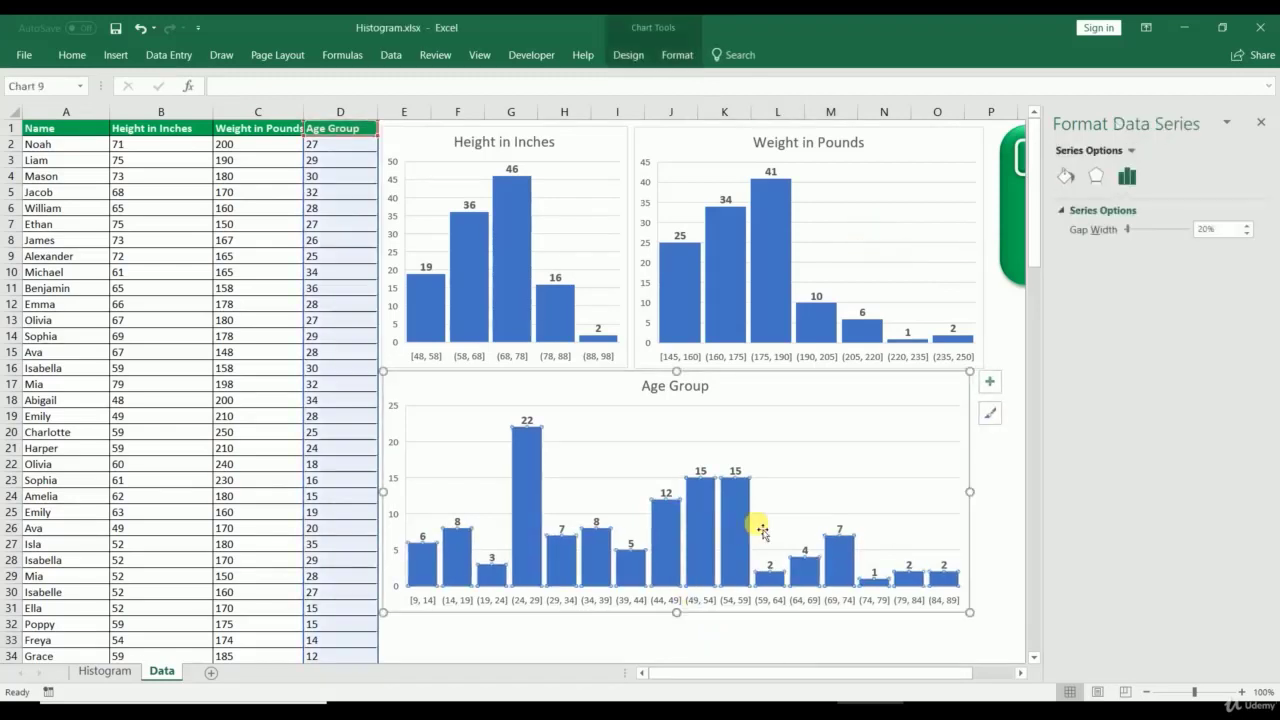
left_click(1260, 123)
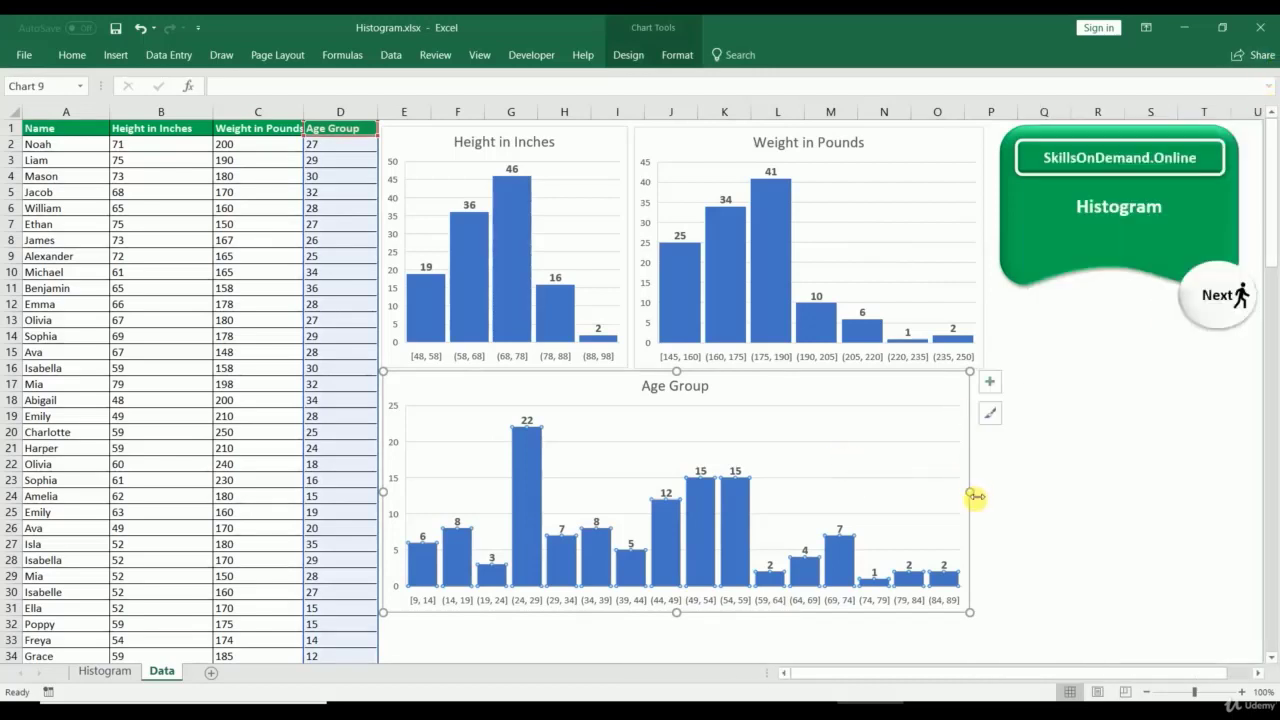
Step: Make the Age Group chart slightly wider and taller, then go to the Histogram sheet
left_click_drag(975, 496, 986, 492)
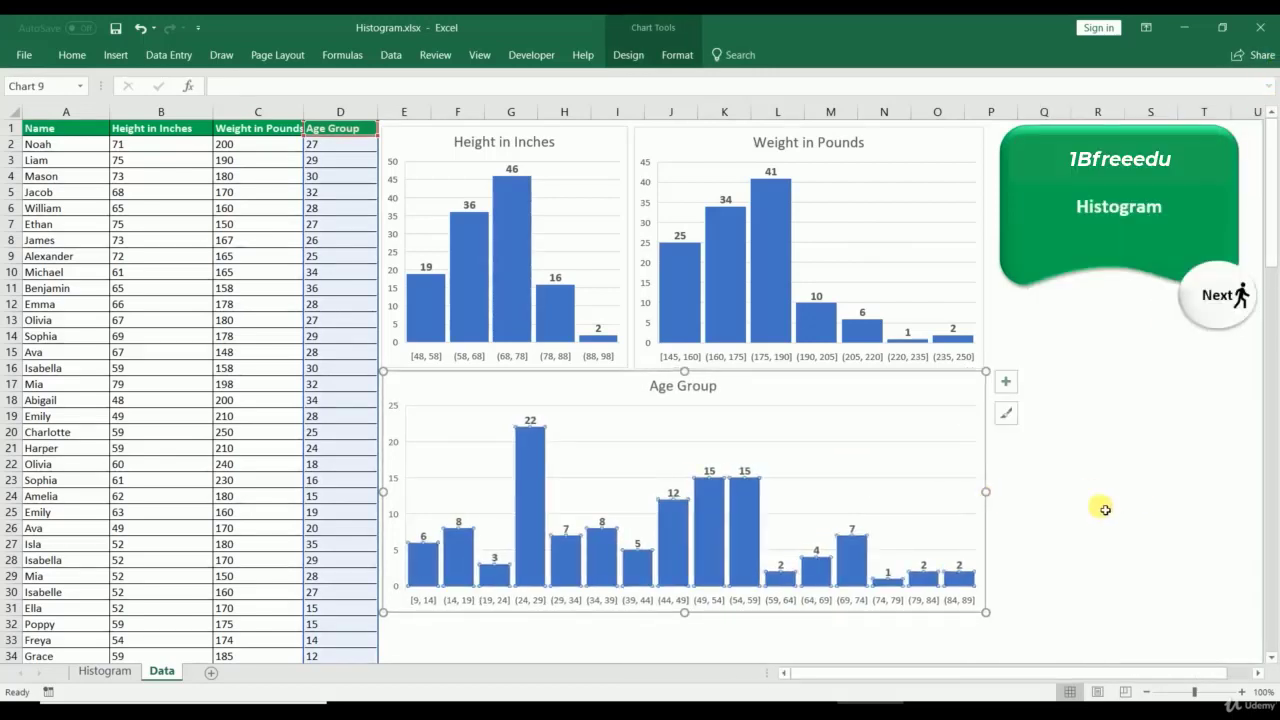
left_click(1020, 508)
left_click(648, 620)
left_click(646, 607)
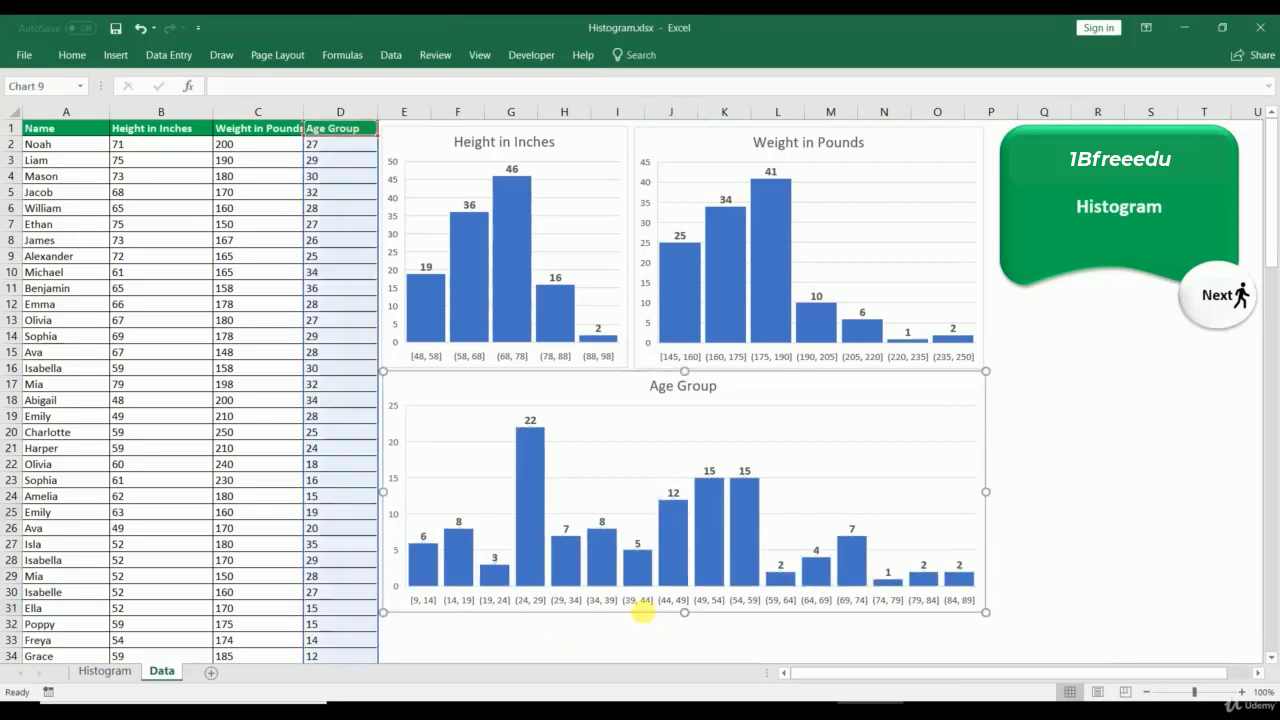
left_click_drag(686, 616, 686, 645)
left_click(1014, 590)
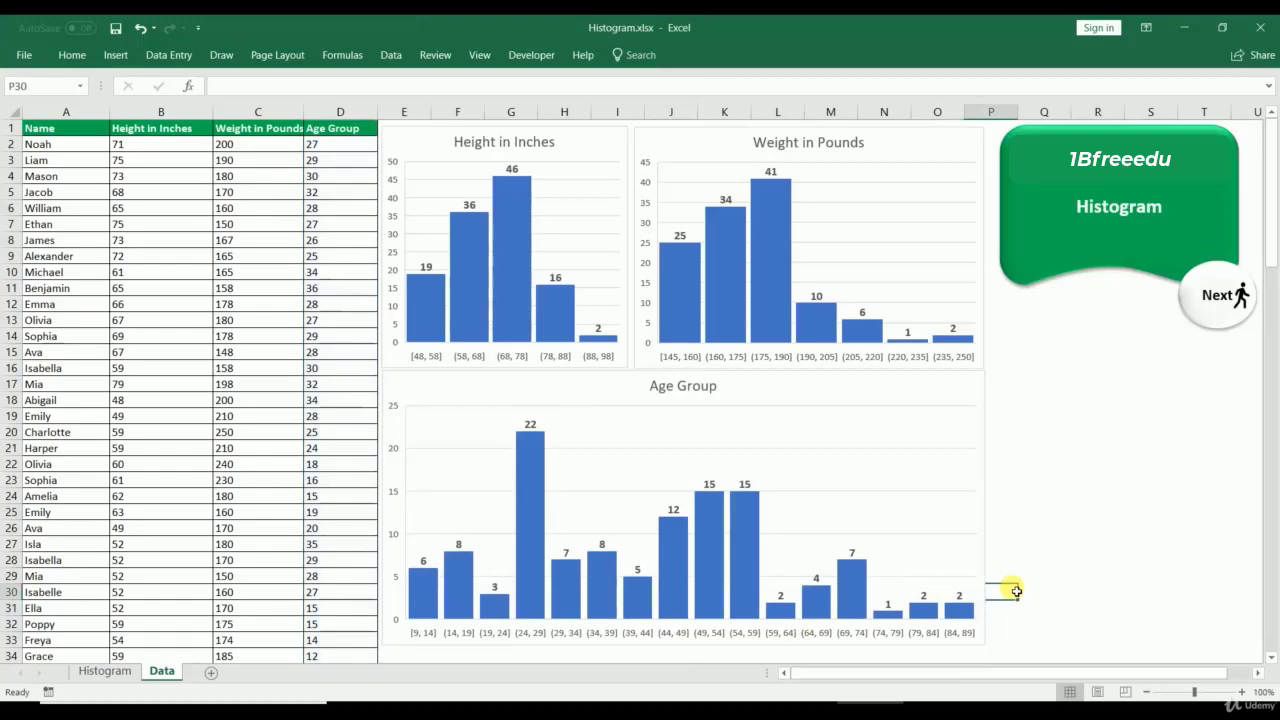
left_click(950, 388)
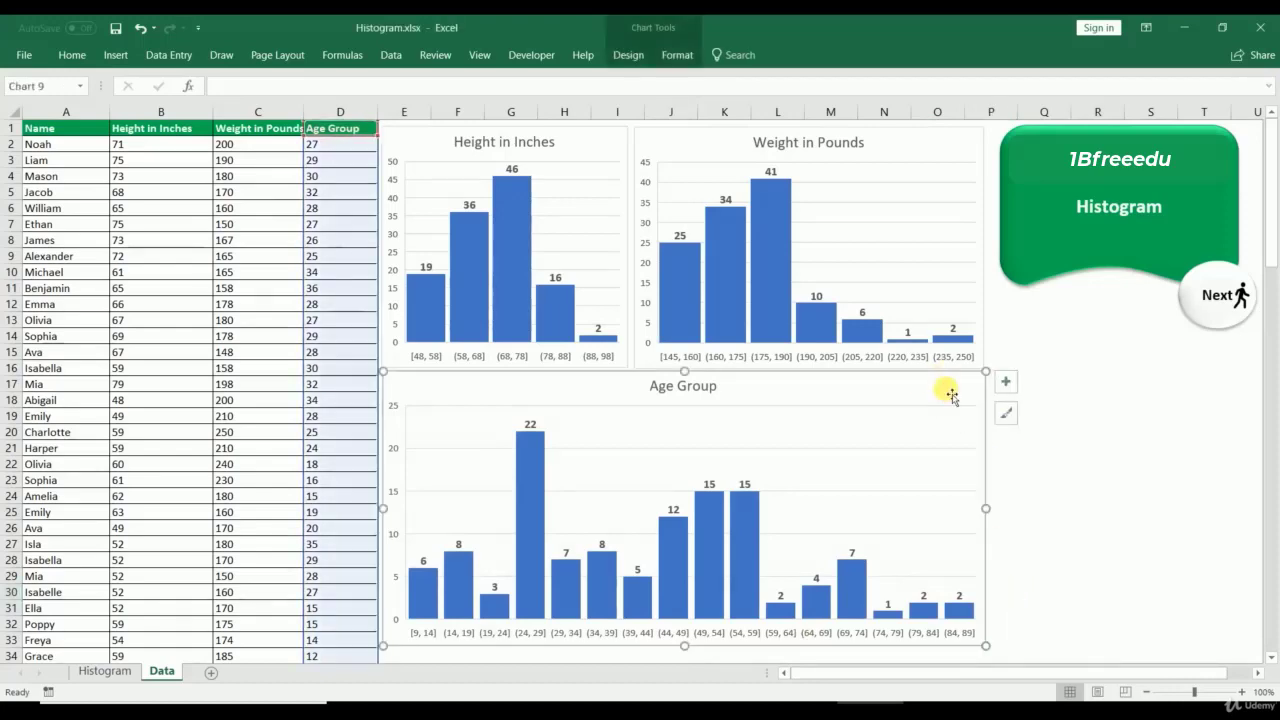
left_click(100, 671)
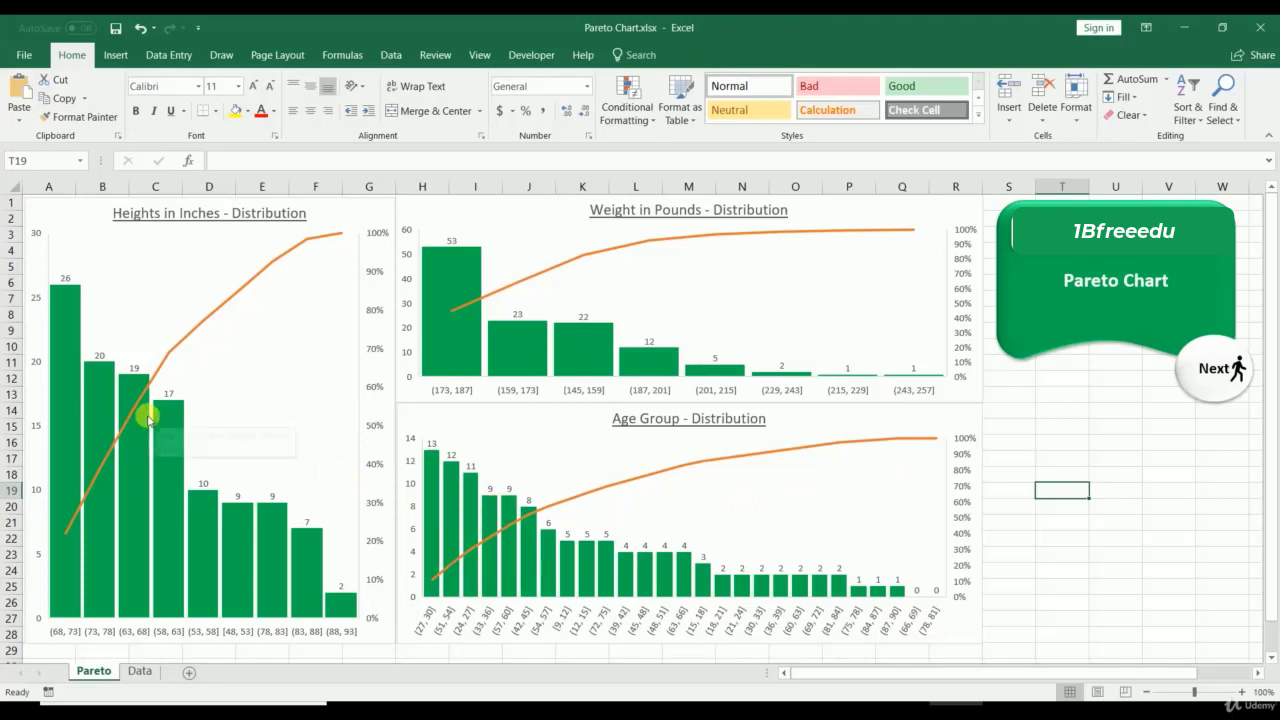
left_click(491, 222)
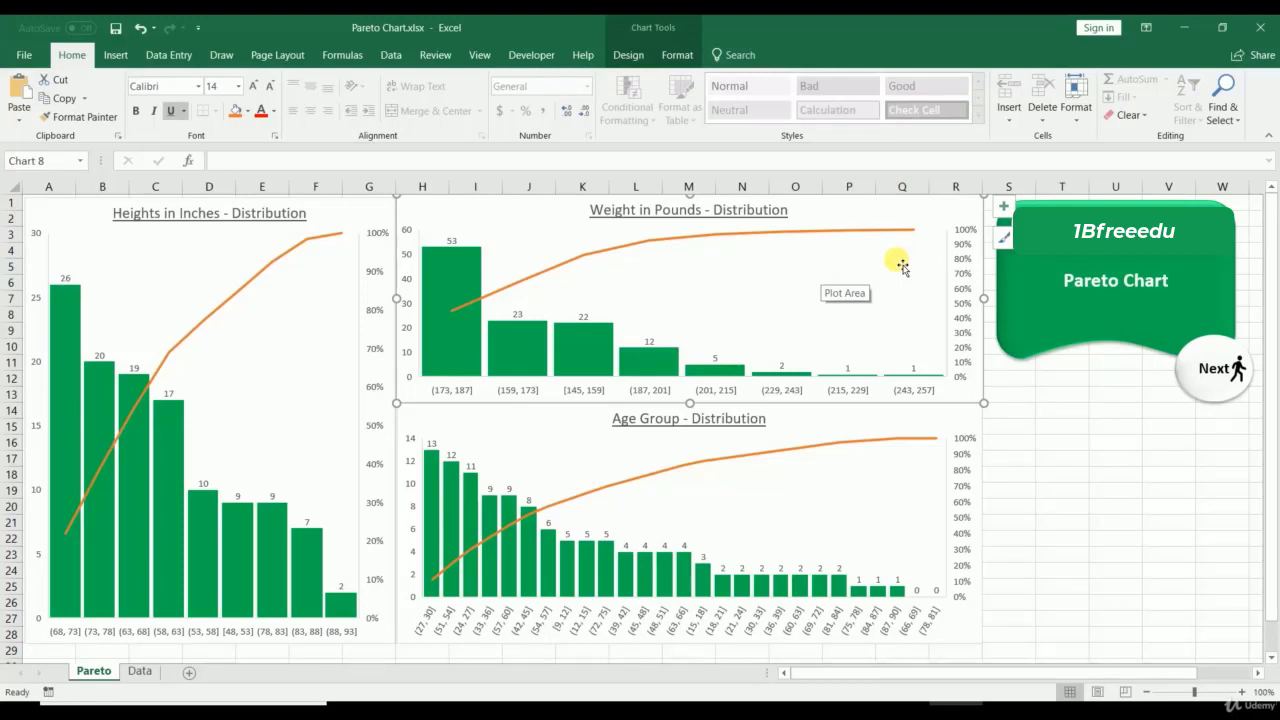
left_click(1062, 440)
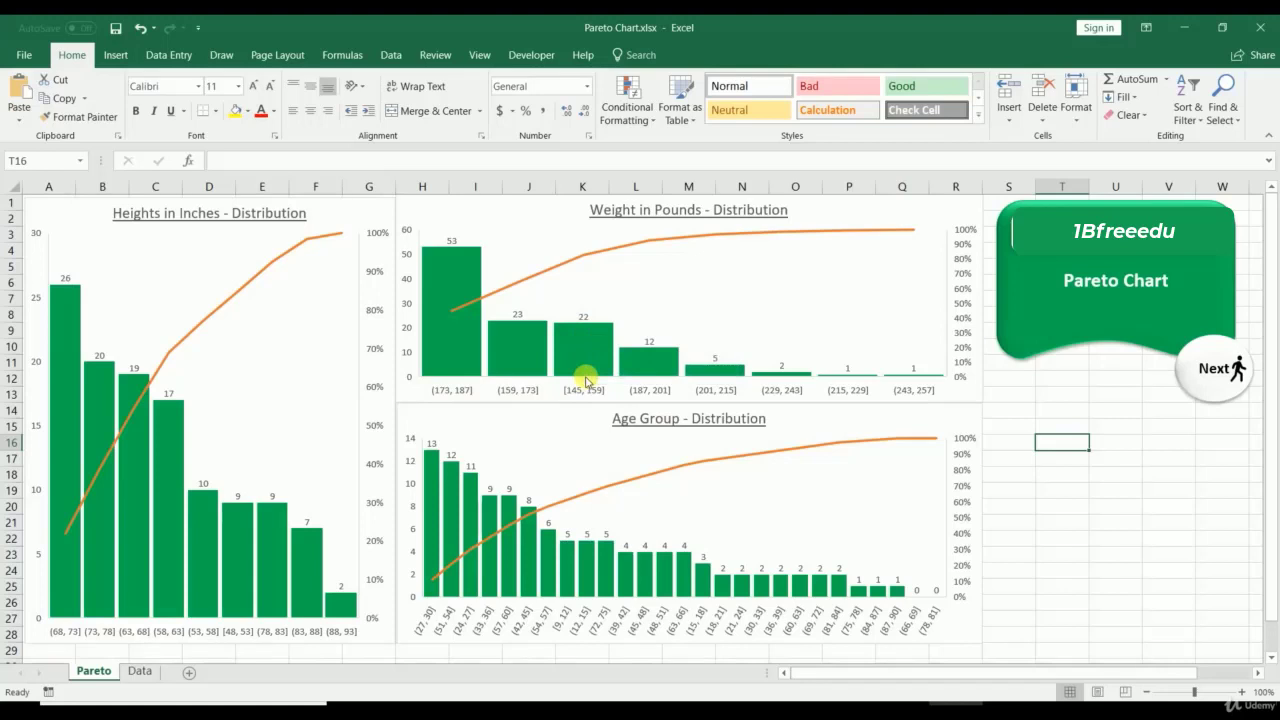
Step: Select the Height in Inches column, B1:B120, on the Data sheet
left_click(137, 671)
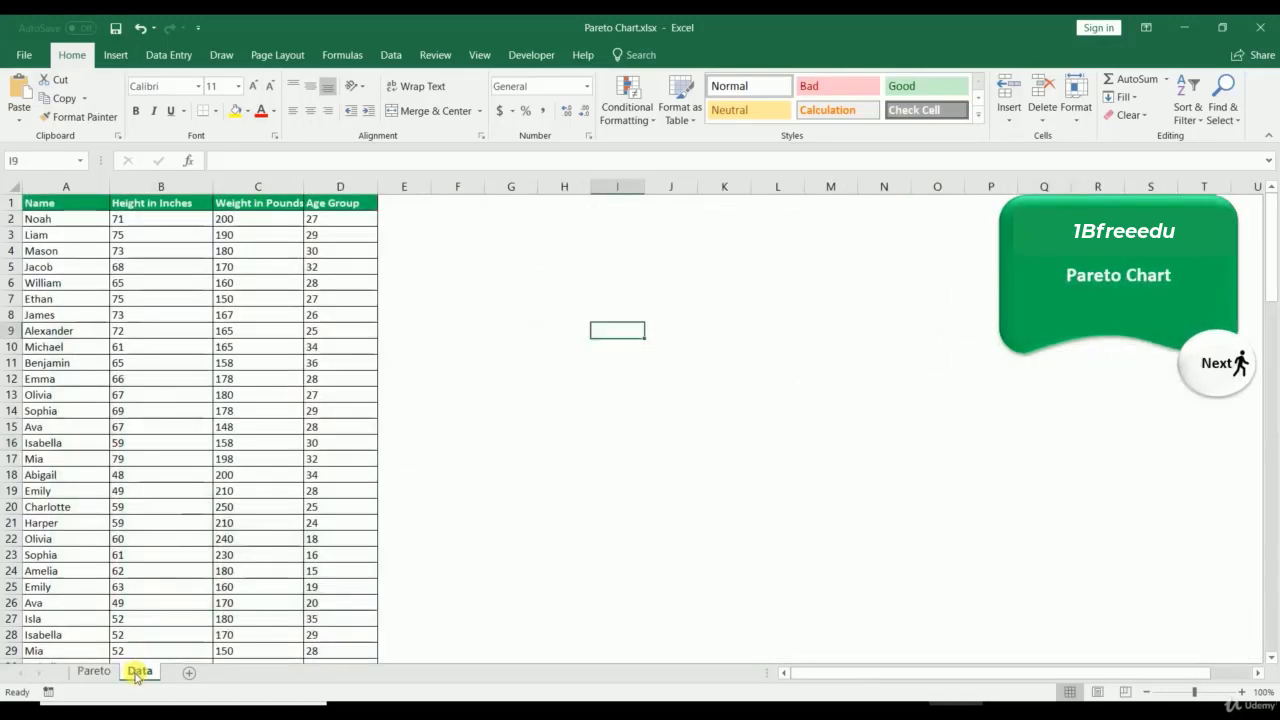
left_click(129, 203)
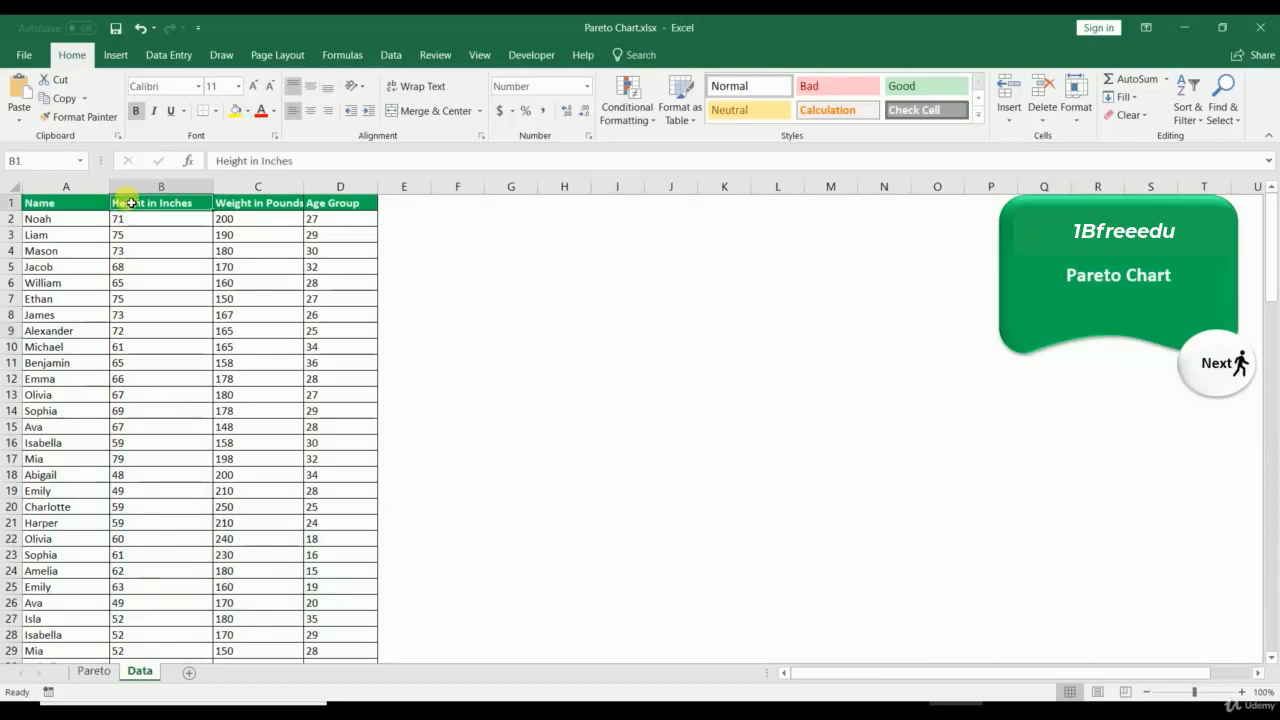
key("ctrl+shift+Down")
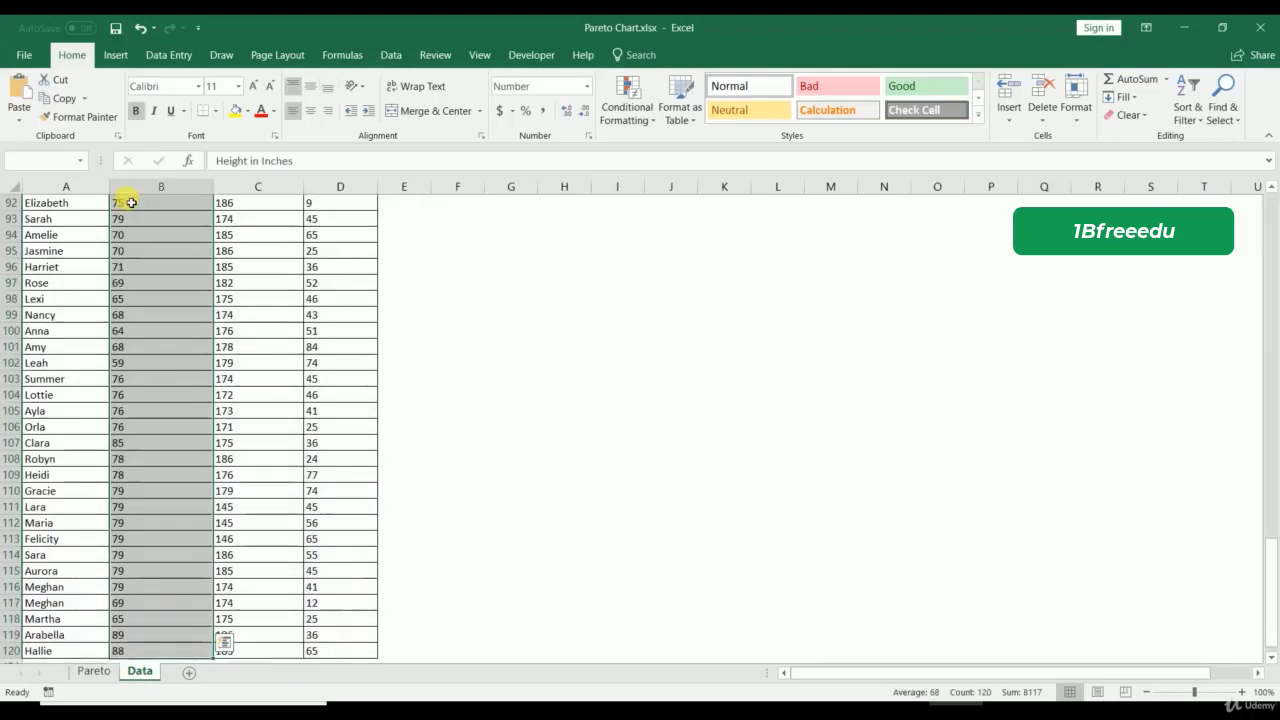
key("ctrl+BackSpace")
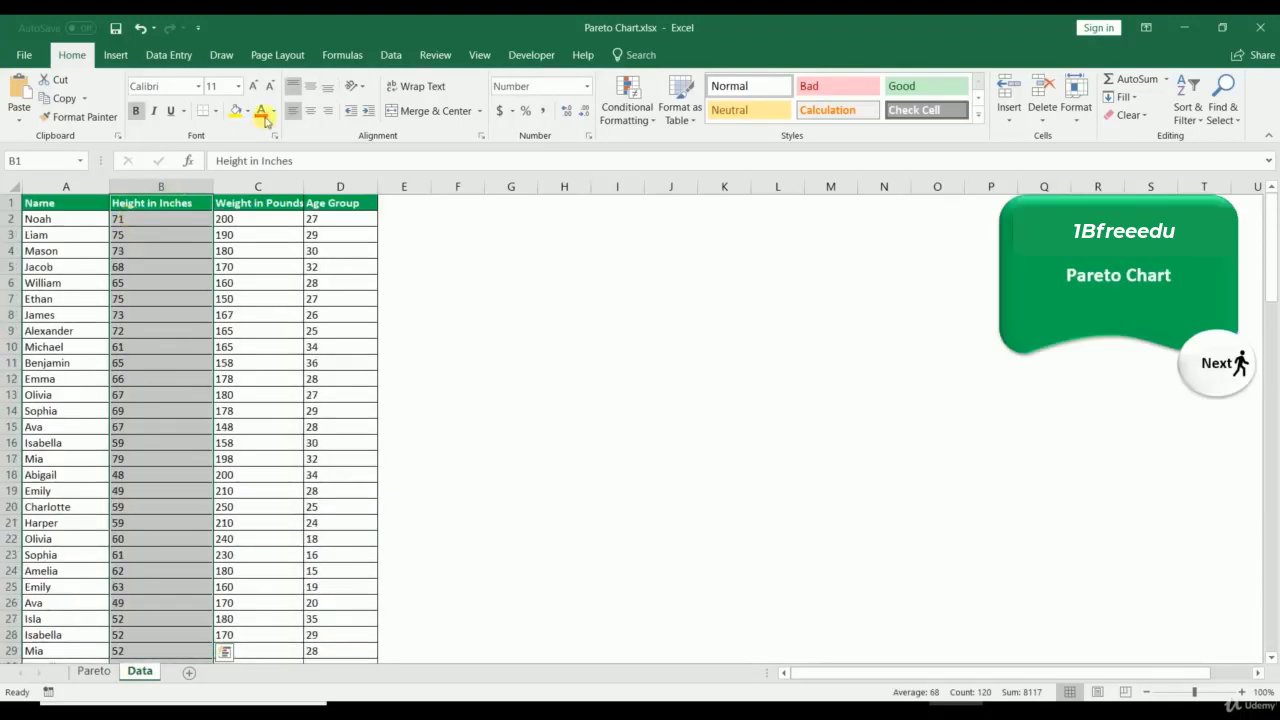
Step: Insert a Pareto chart from All Charts > Histogram and place it beside the table at column E
left_click(117, 55)
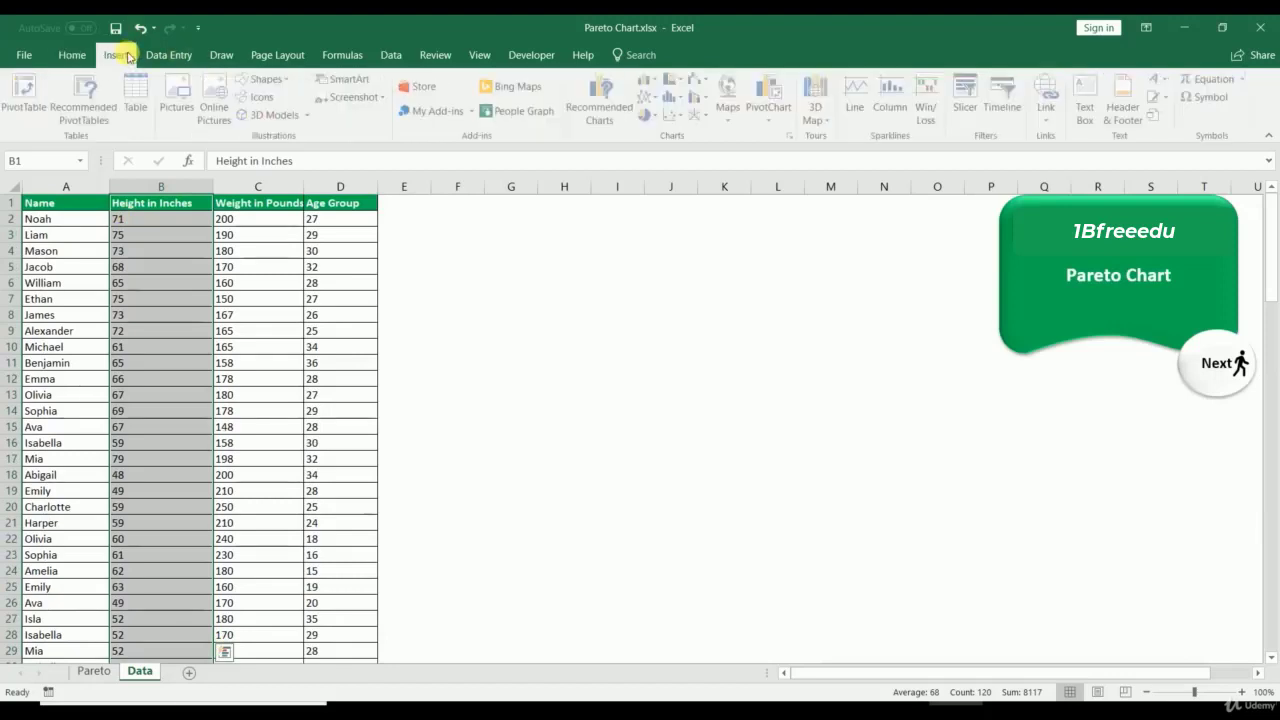
left_click(792, 134)
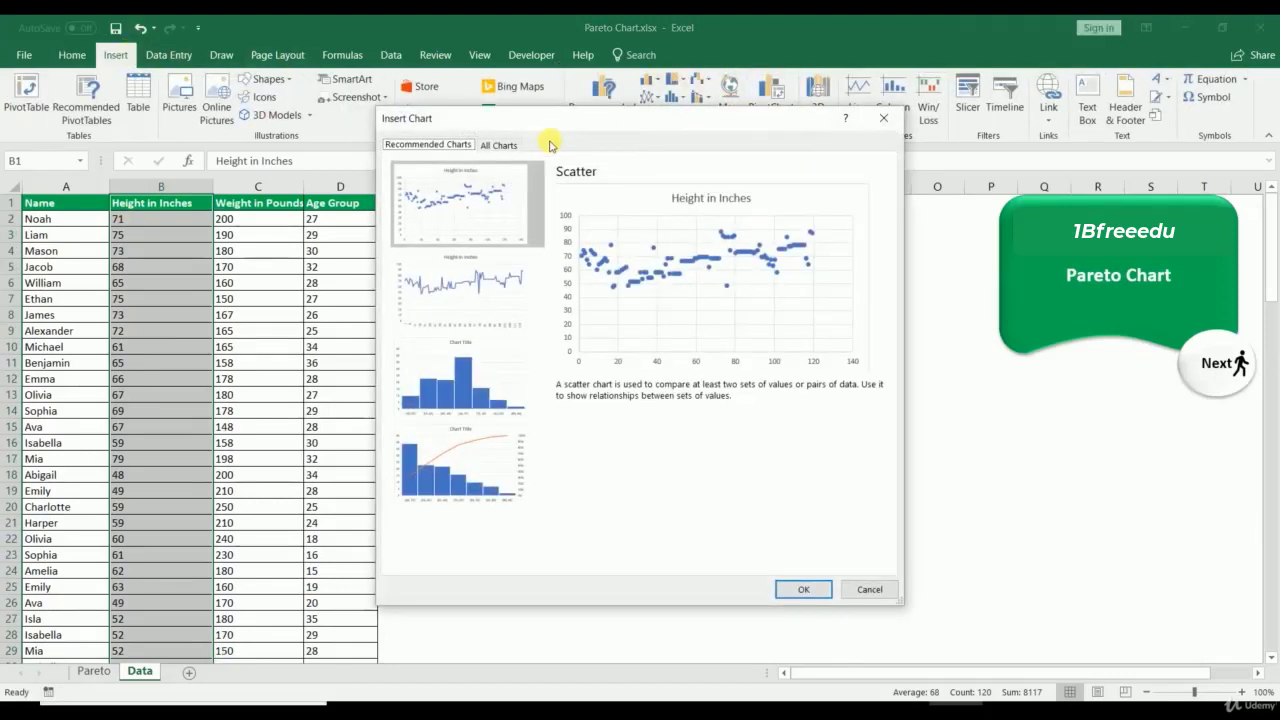
left_click(500, 146)
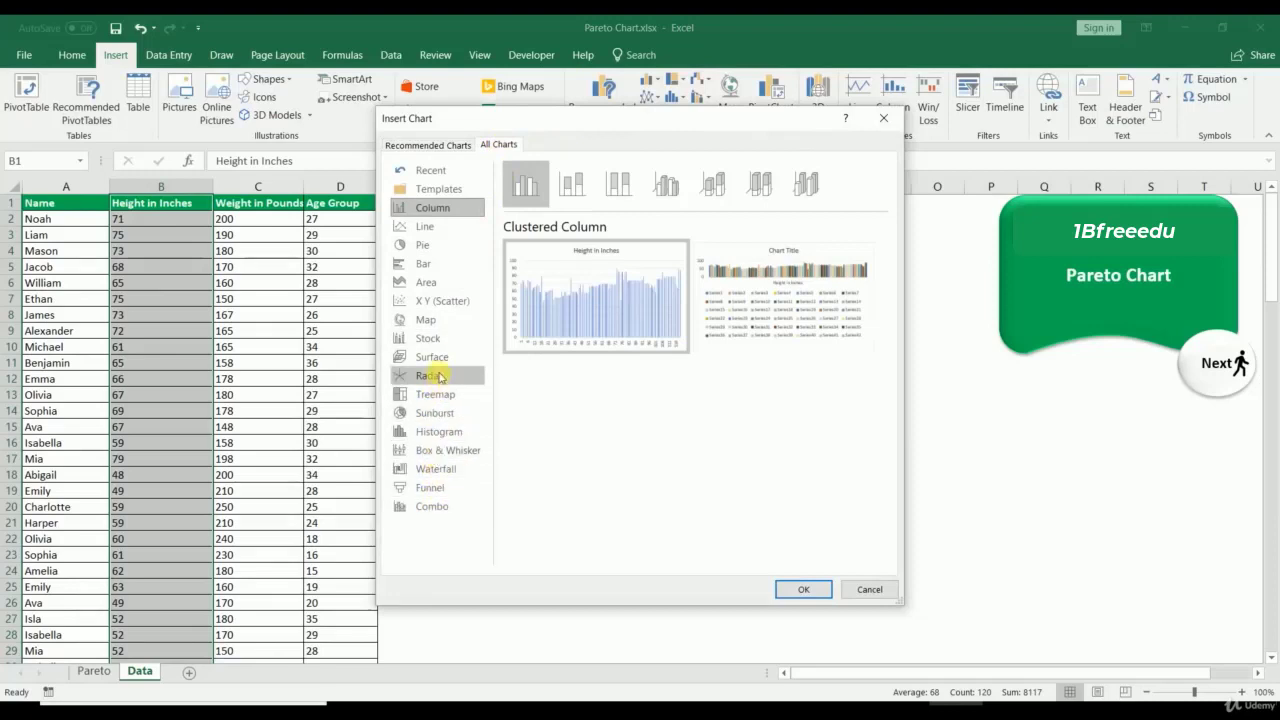
left_click(446, 427)
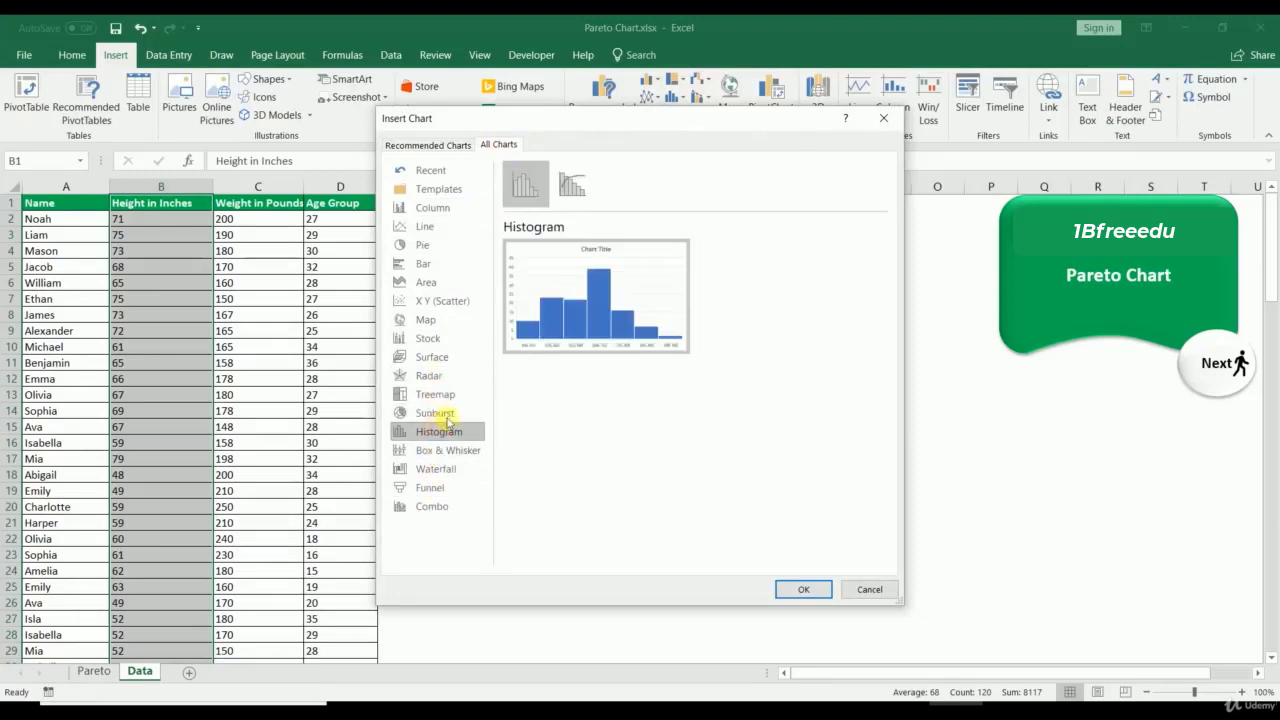
left_click(574, 184)
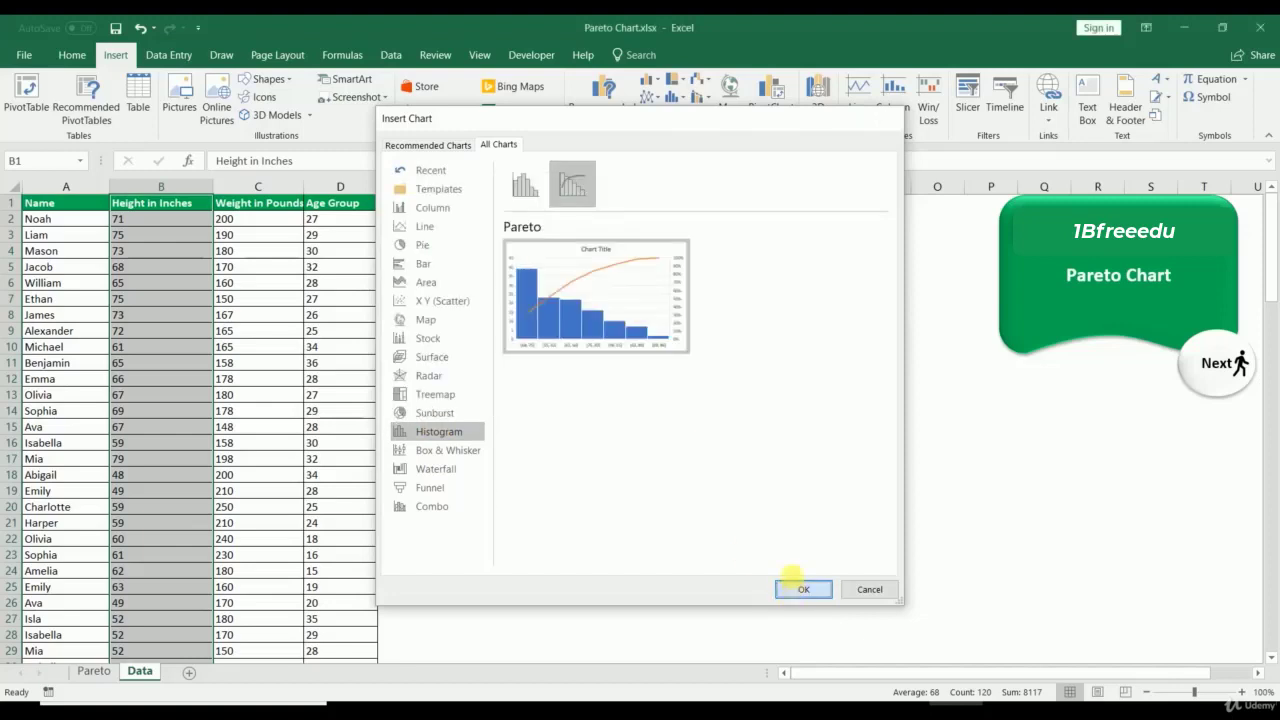
left_click(794, 588)
left_click_drag(543, 318, 477, 214)
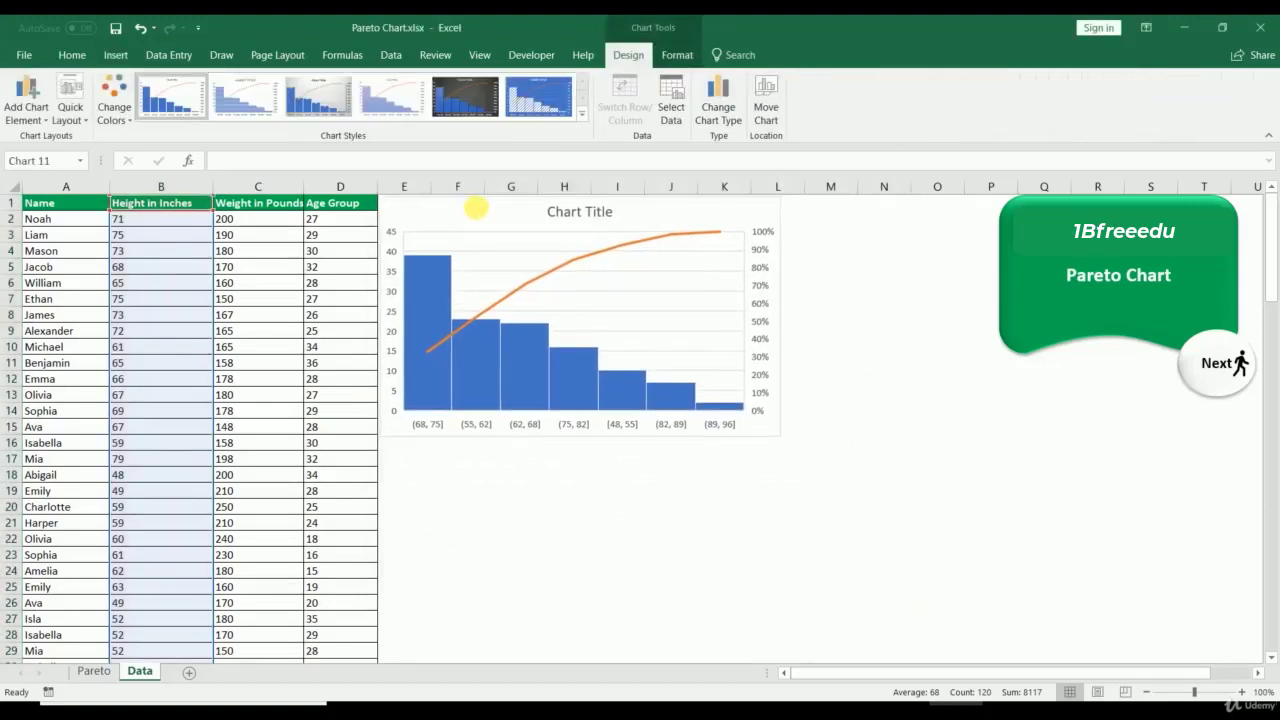
Step: Give the Pareto chart's horizontal axis a fixed bin width of 10
left_click(521, 220)
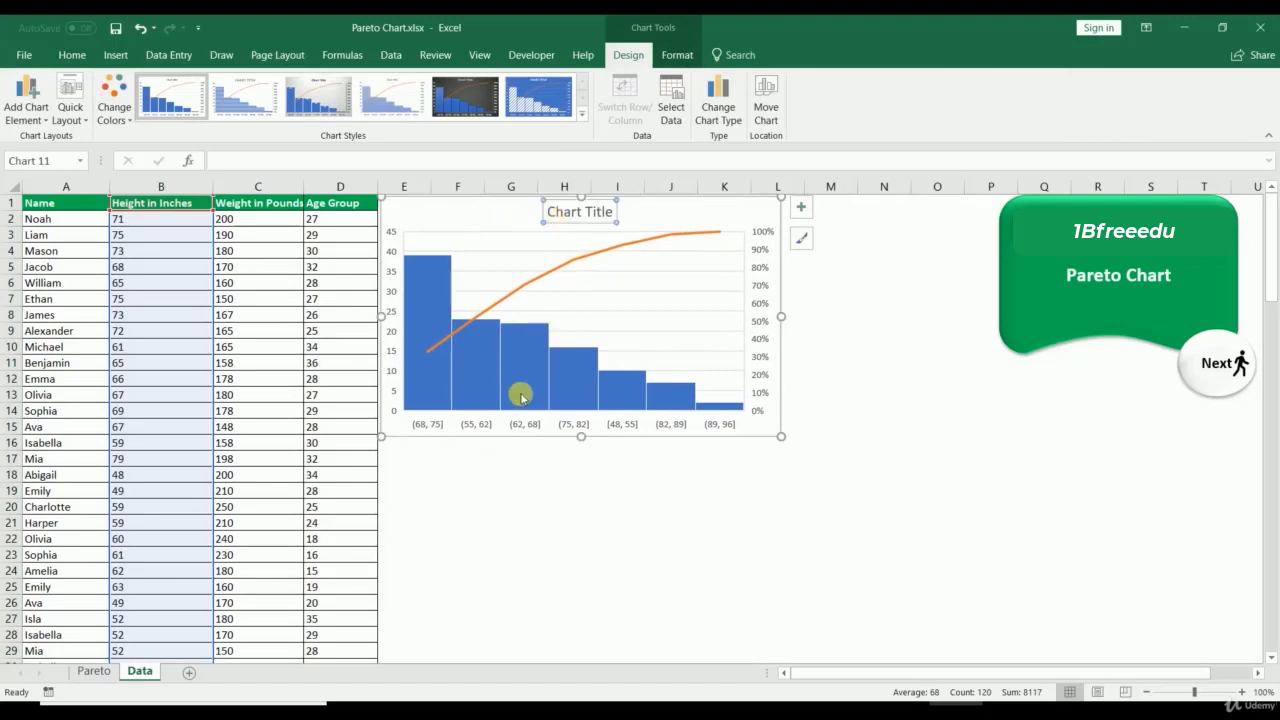
left_click(520, 431)
right_click(524, 425)
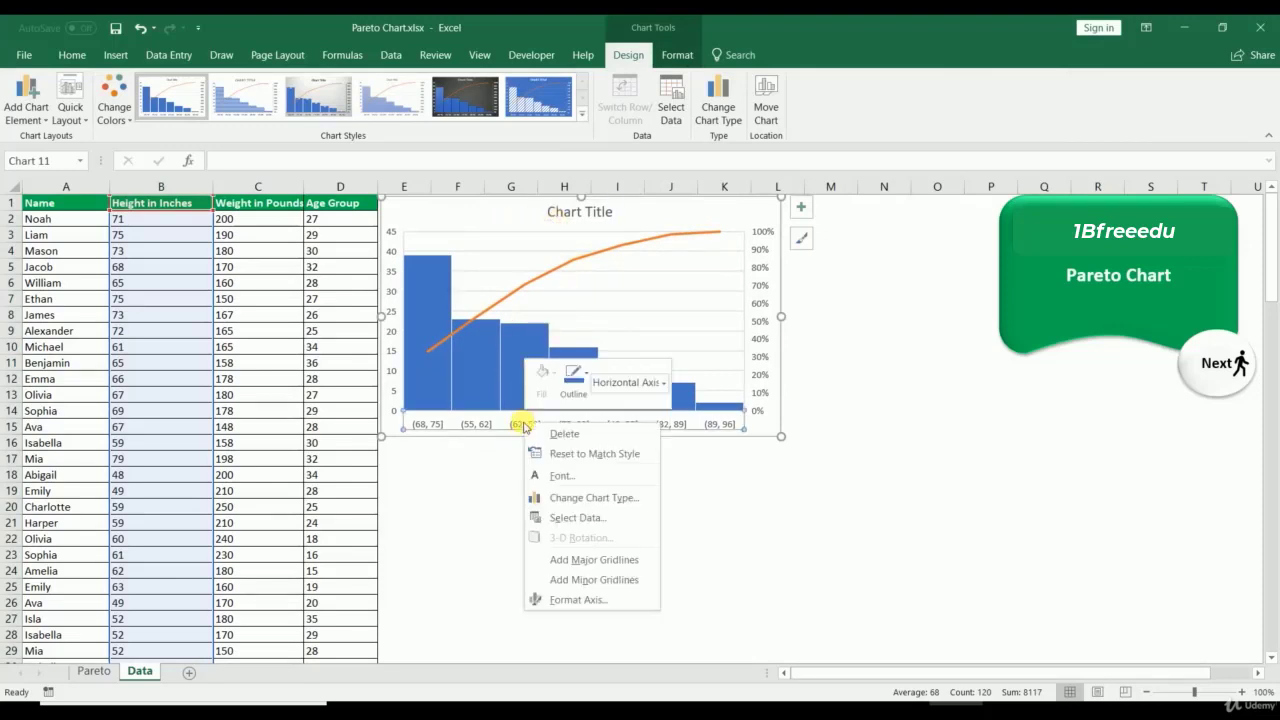
left_click(568, 600)
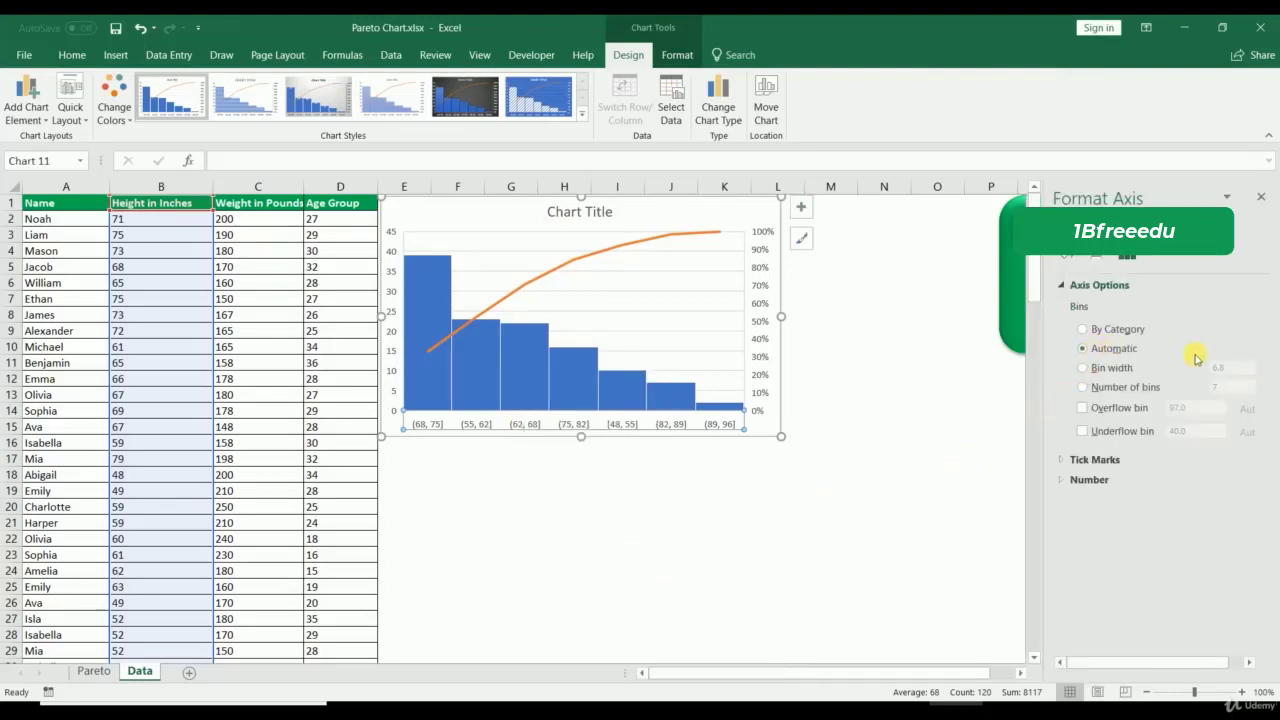
left_click(1084, 370)
double_click(1225, 368)
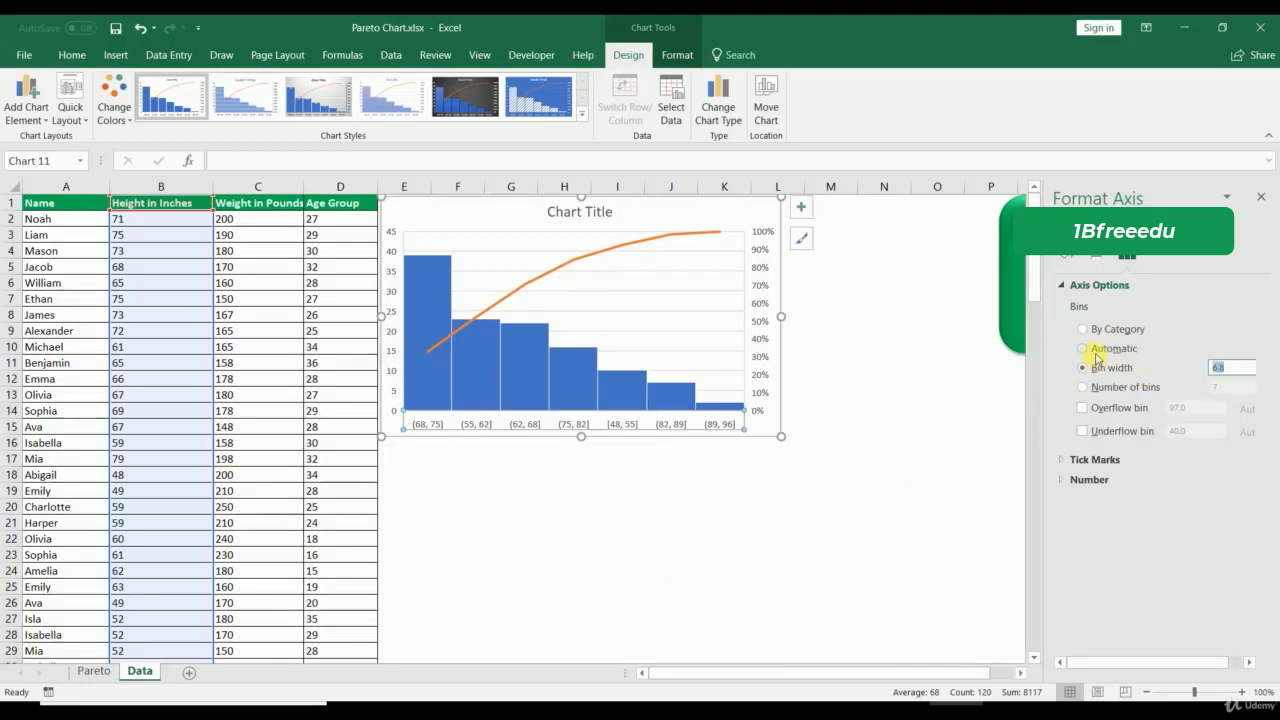
type("10")
key("Return")
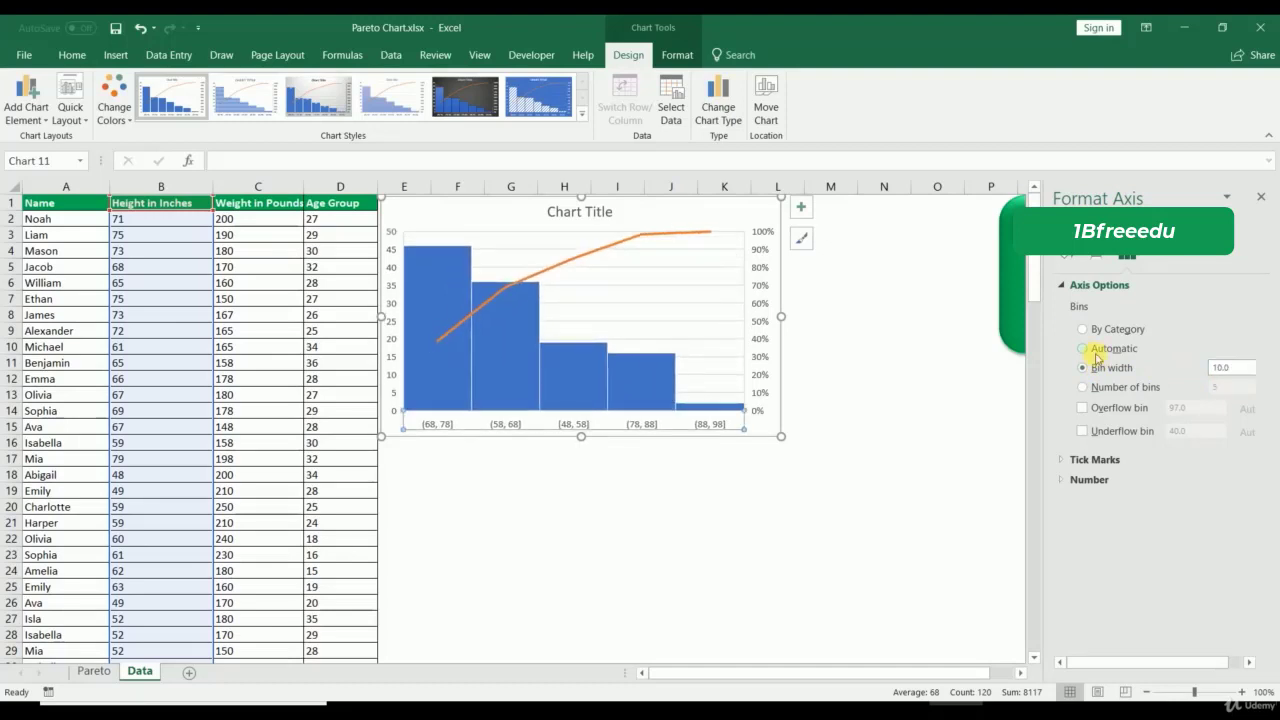
left_click(451, 572)
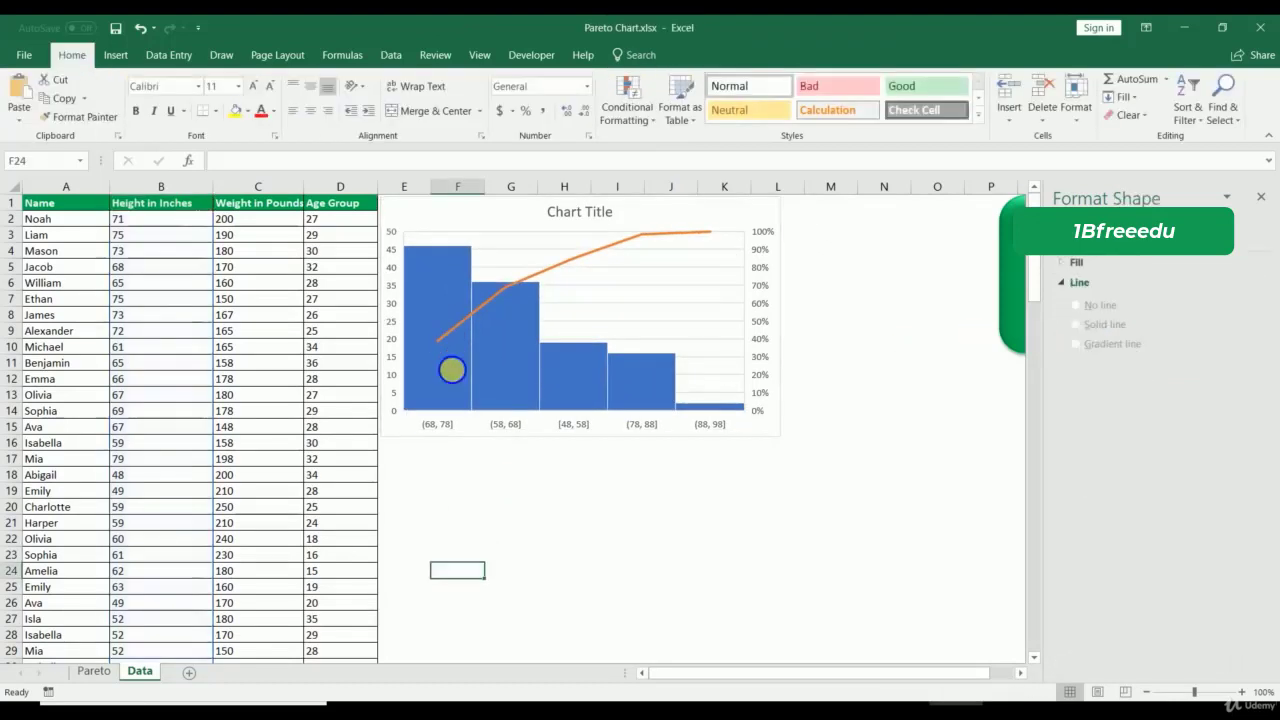
Step: Add data labels to the bars and title the chart 'Height in Inches'
right_click(453, 372)
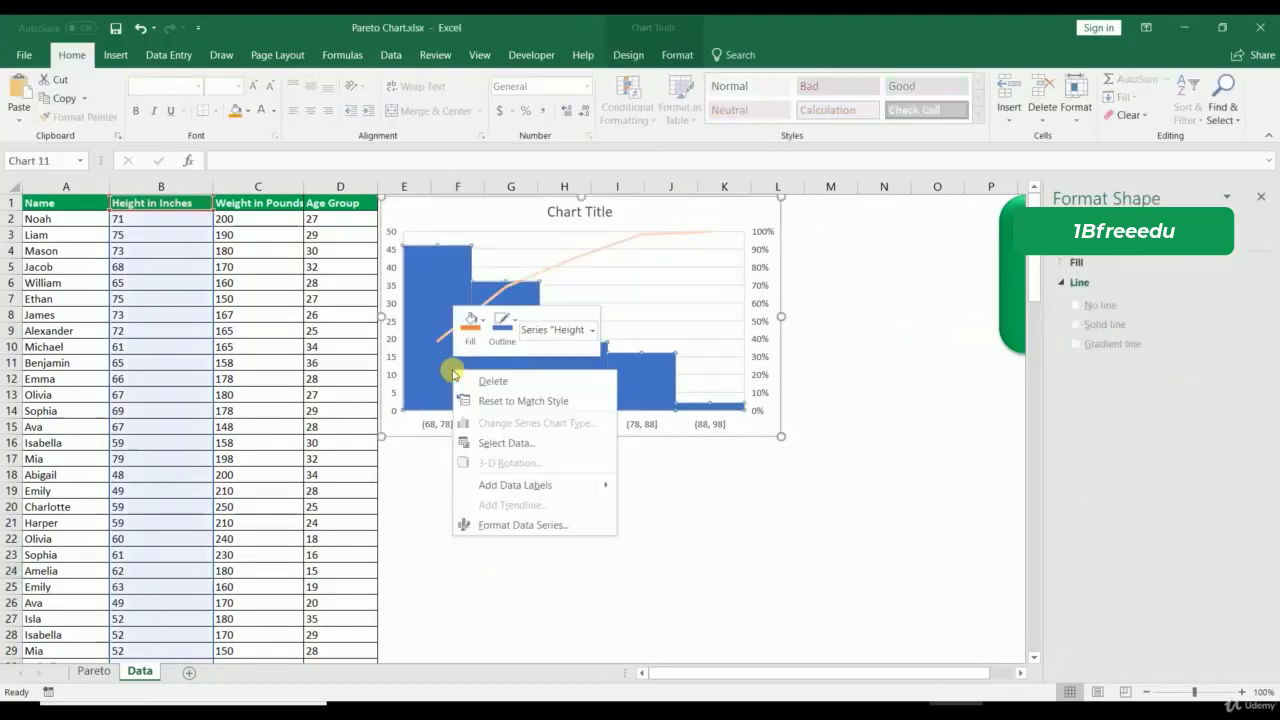
left_click(498, 487)
left_click(555, 218)
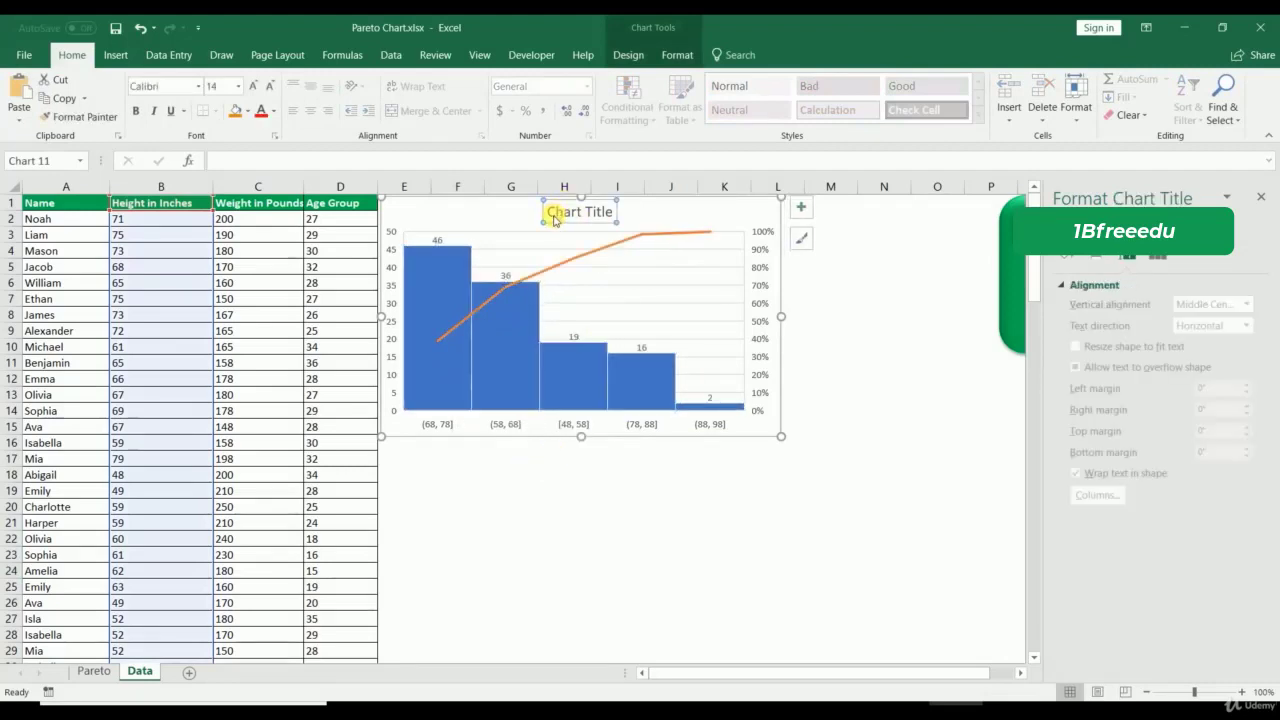
left_click_drag(555, 218, 656, 195)
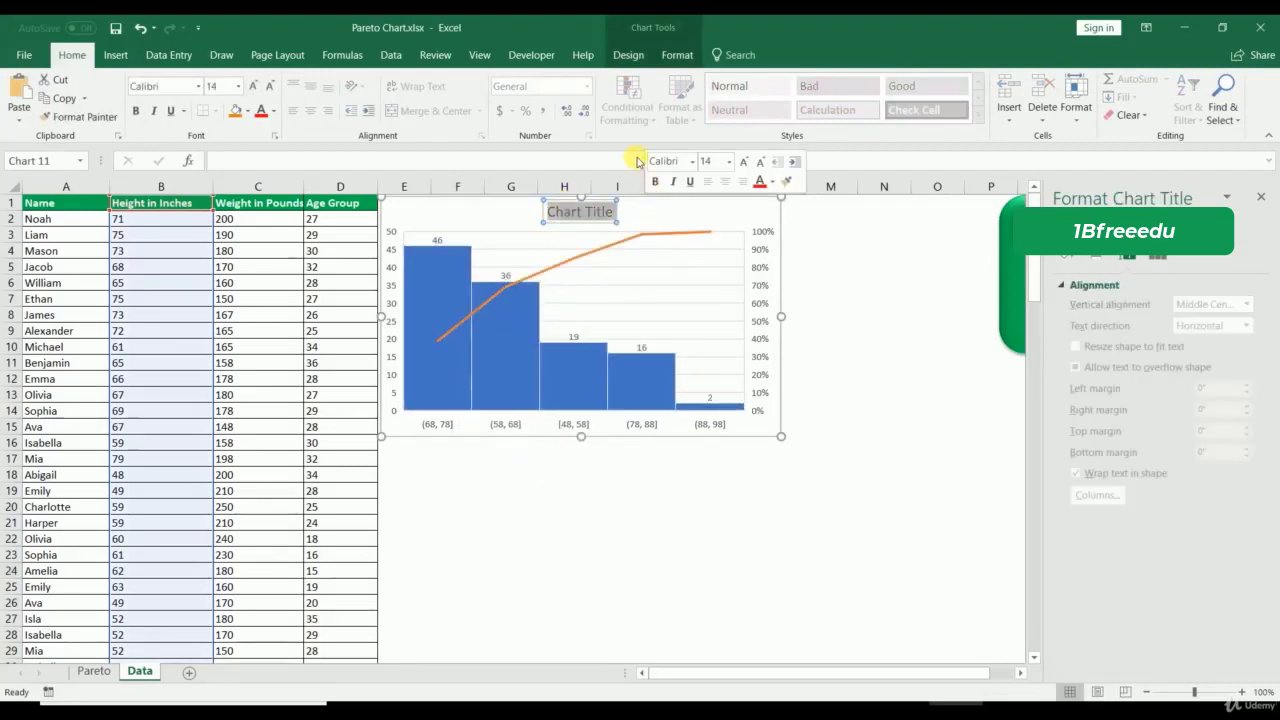
type("Height i")
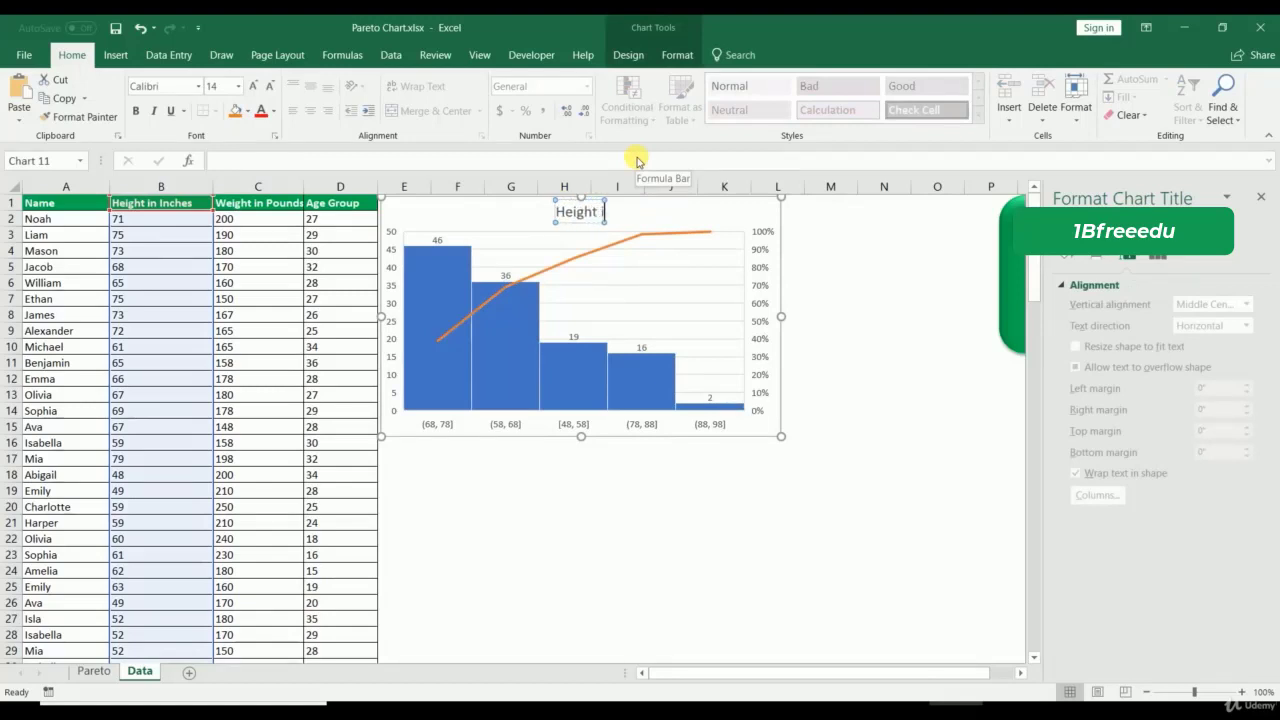
type("n Inches")
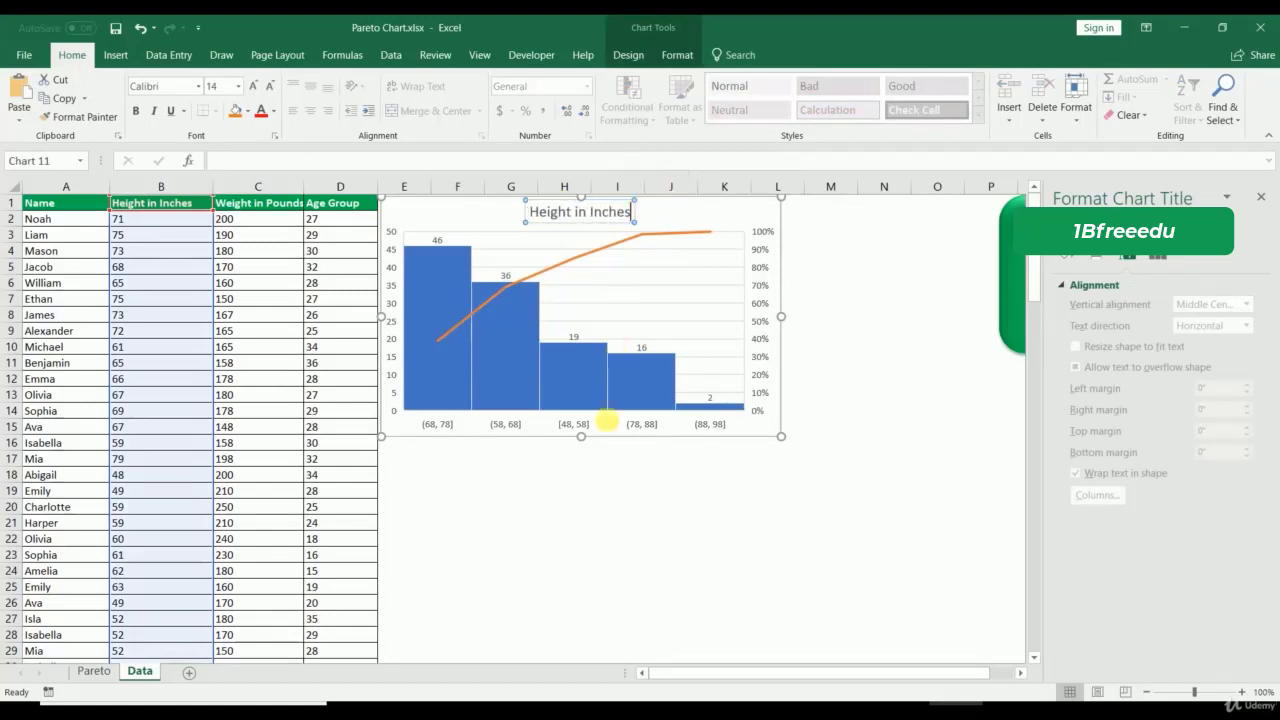
left_click(440, 250)
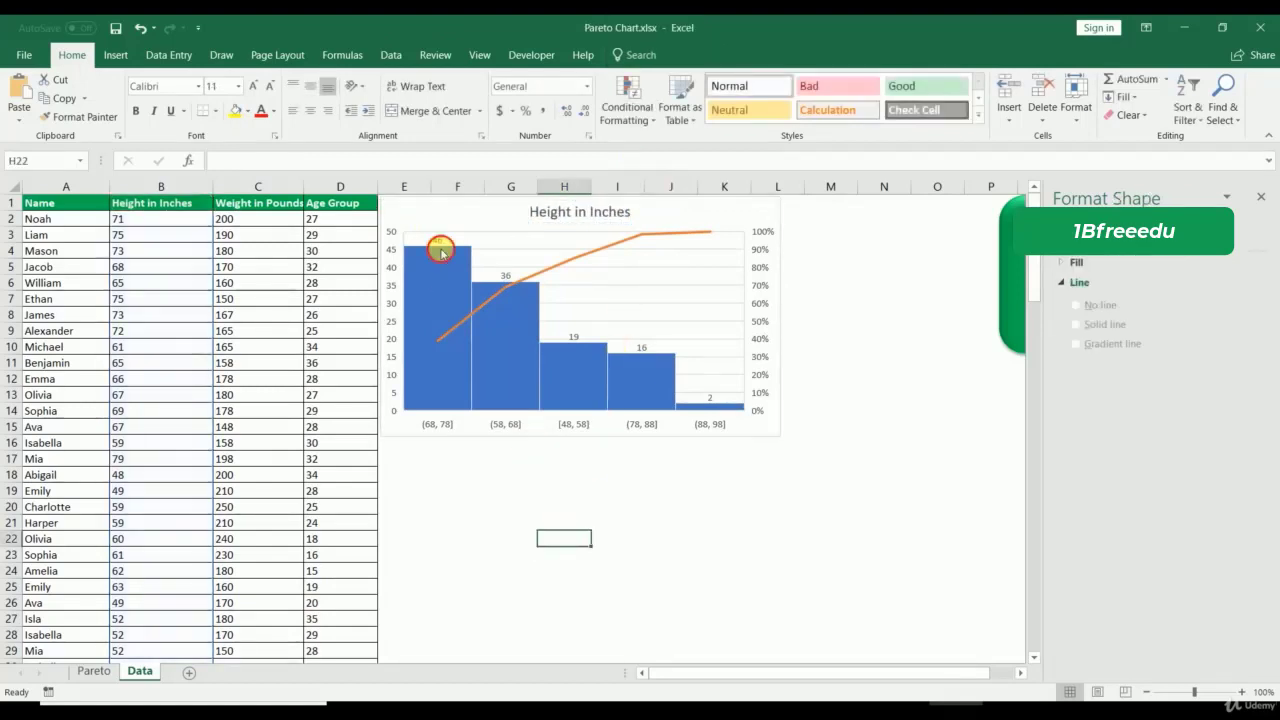
Step: Make the bar value labels bold and increase their font size twice
left_click(443, 249)
left_click(439, 239)
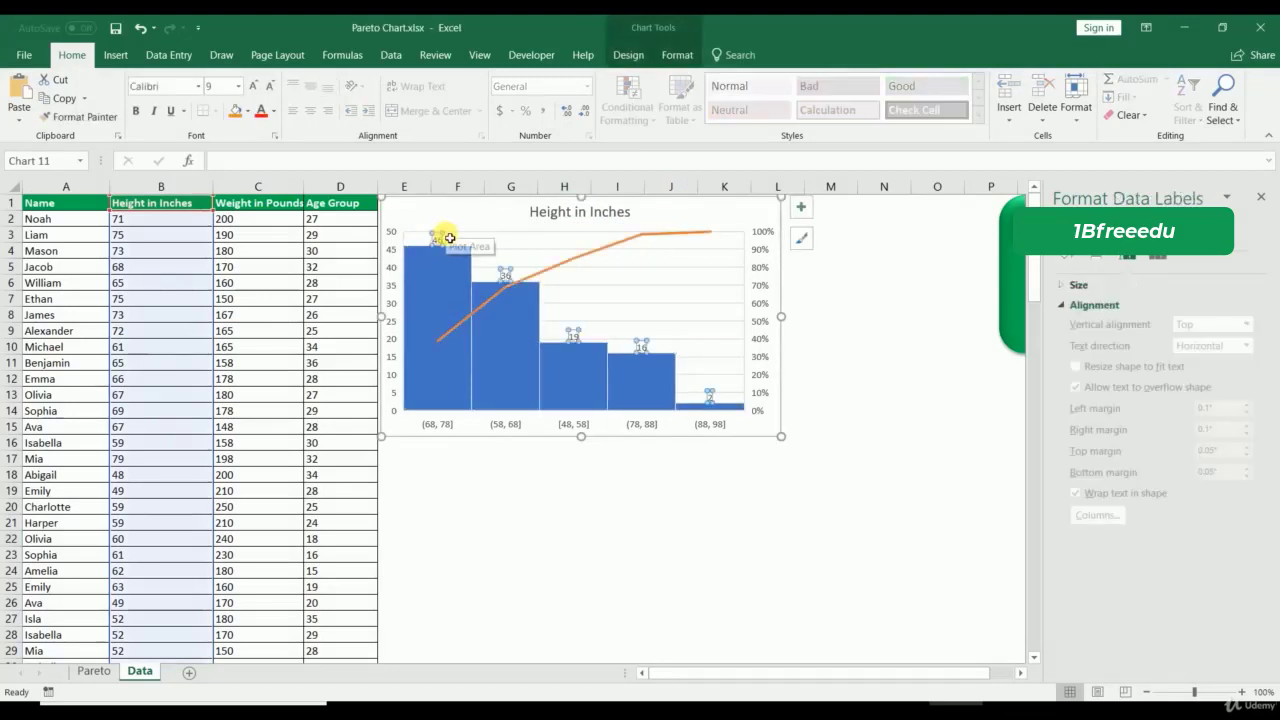
left_click(254, 86)
left_click(254, 86)
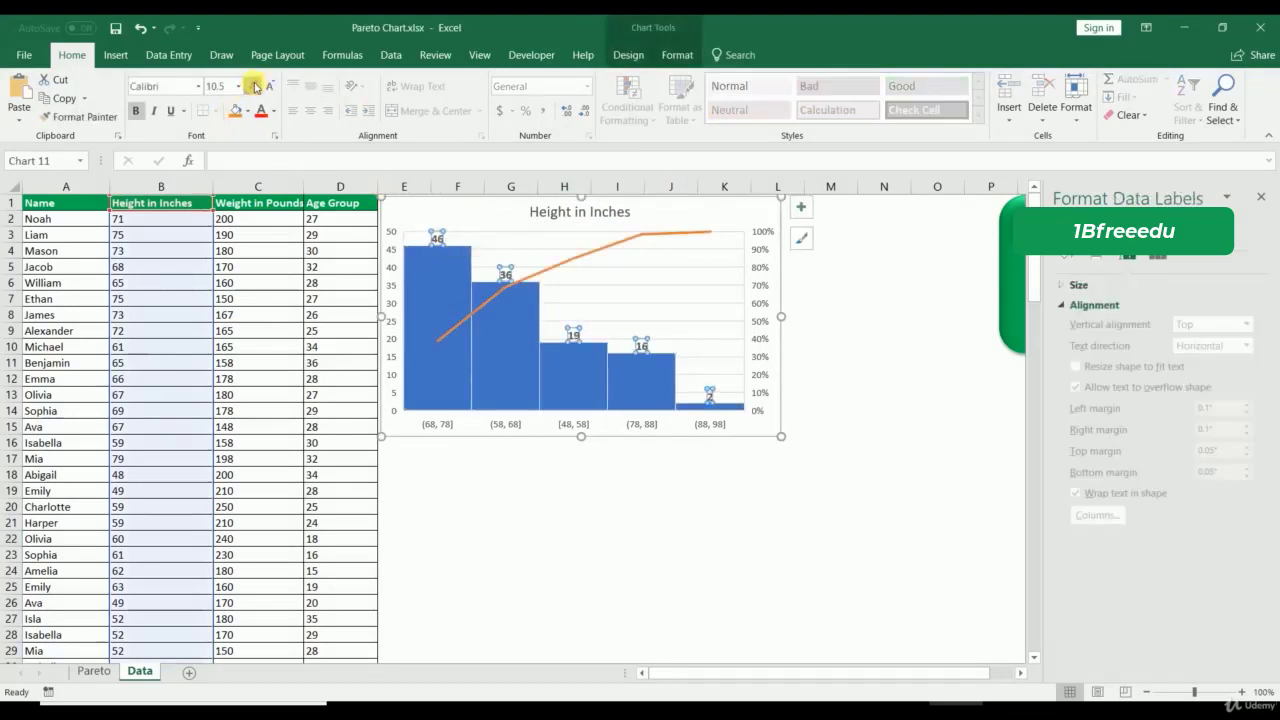
left_click(254, 86)
left_click(254, 86)
left_click(254, 86)
left_click(655, 518)
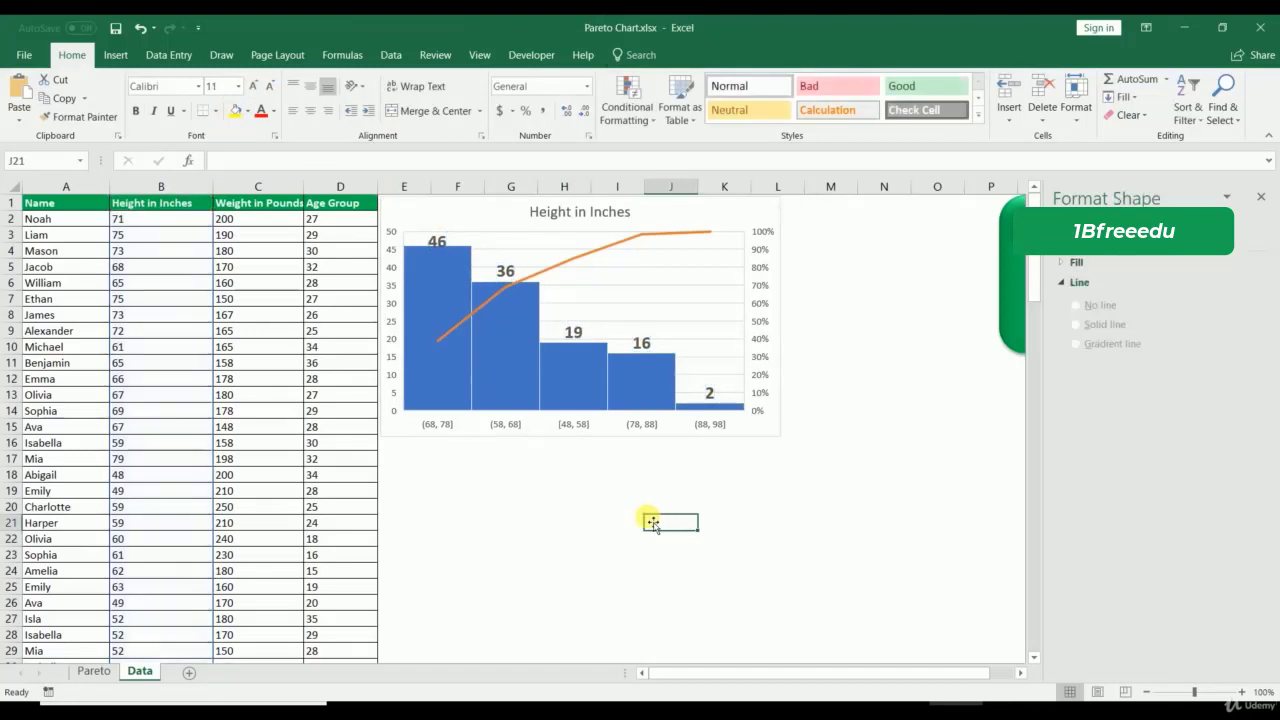
left_click(495, 423)
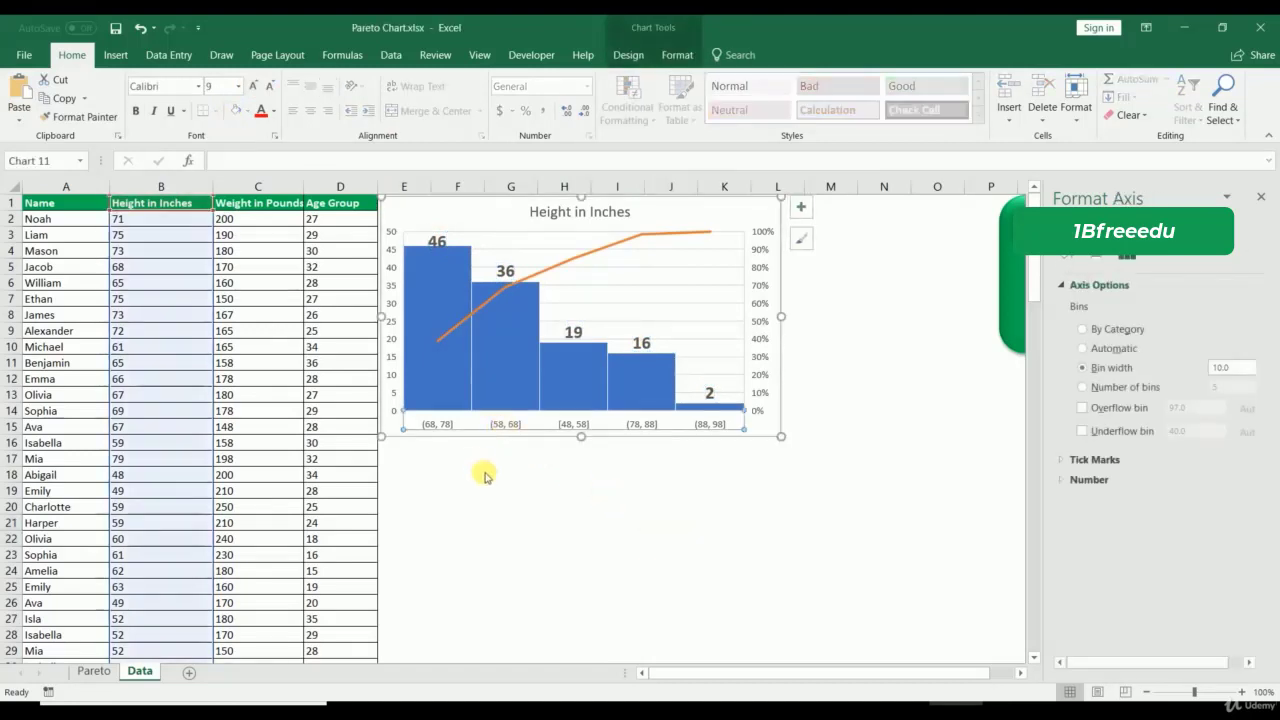
Step: Set the height chart's column gap width to 10%
left_click(488, 473)
right_click(562, 383)
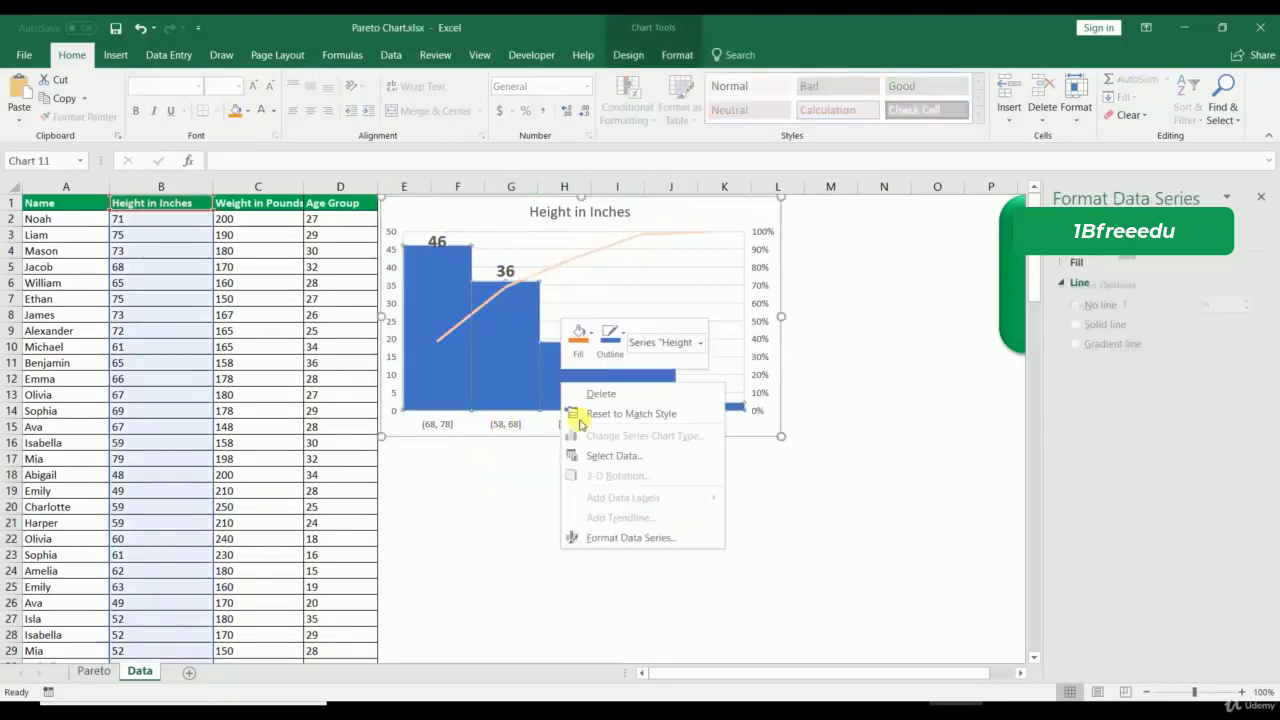
left_click(604, 538)
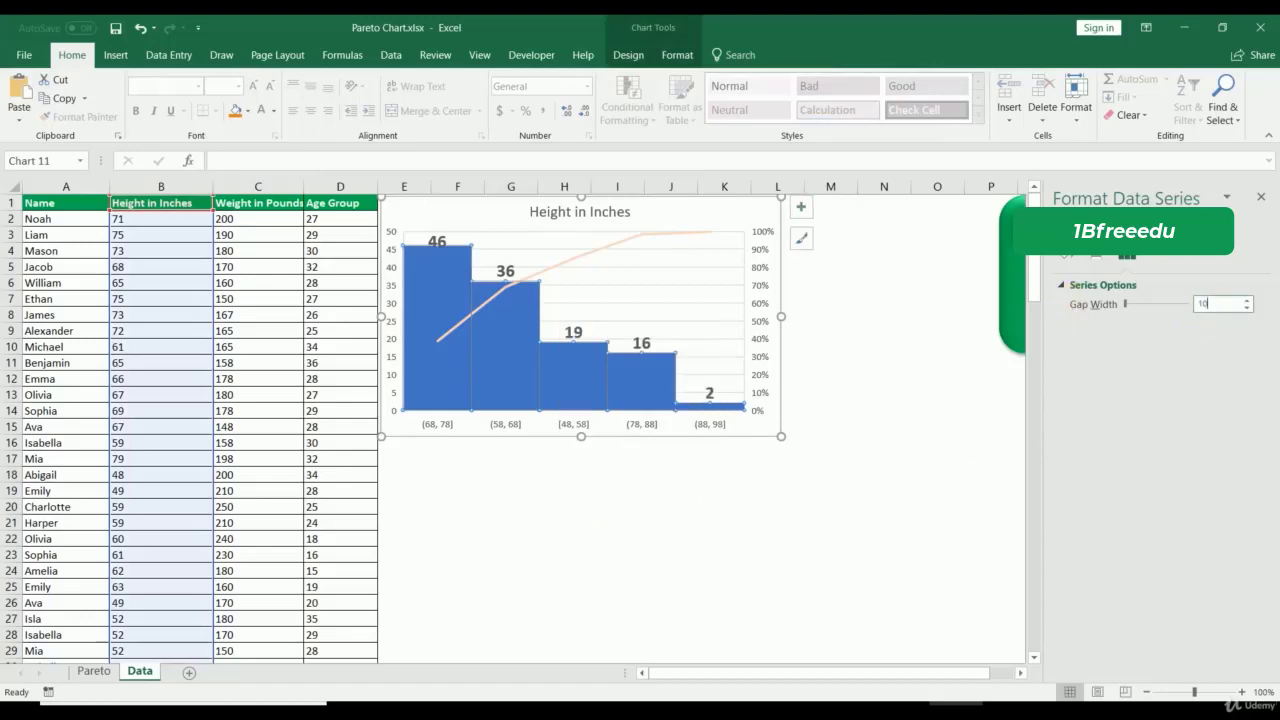
type("10")
key("Return")
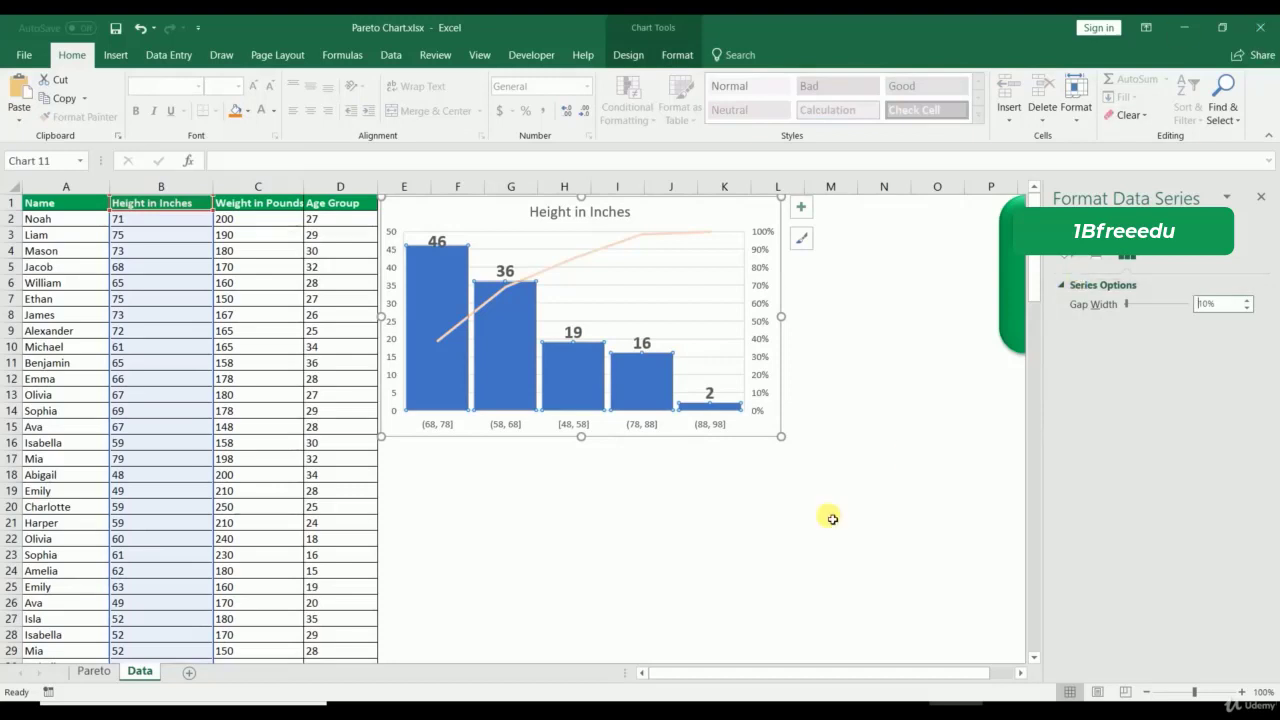
left_click(650, 572)
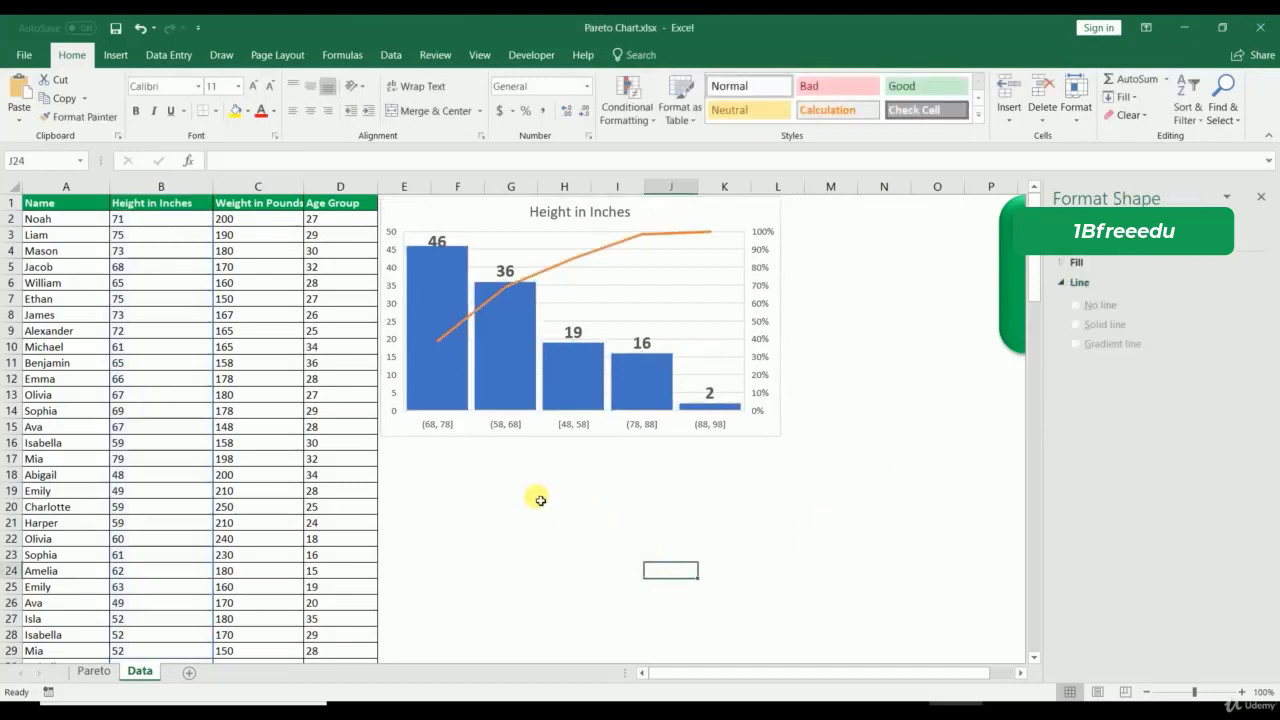
Step: Decrease the bar value labels' font size three times
left_click(436, 242)
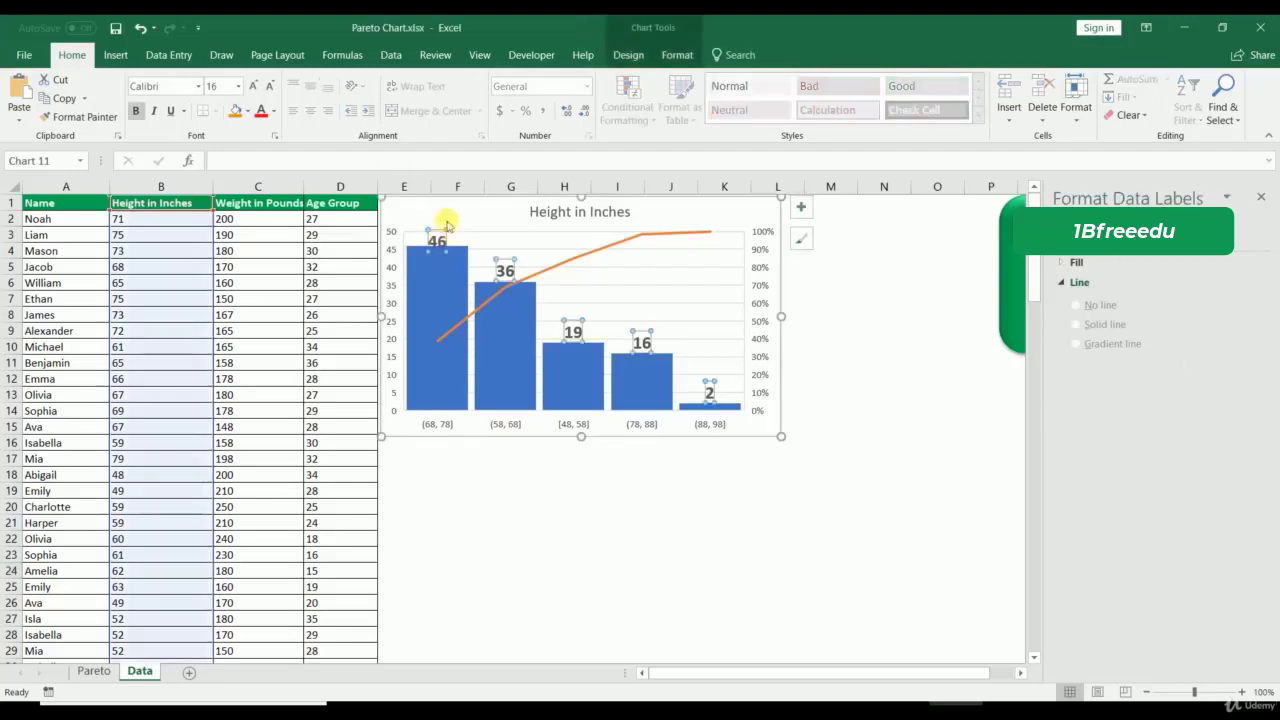
left_click(268, 86)
left_click(271, 87)
left_click(271, 87)
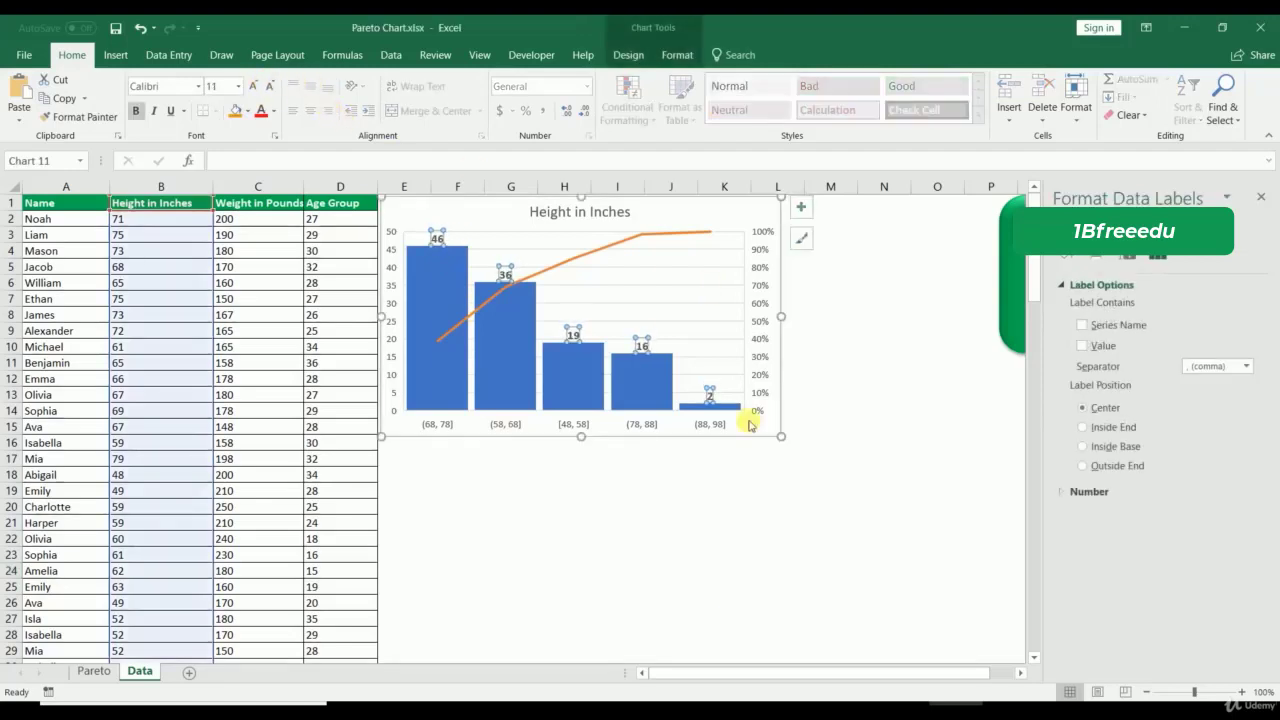
left_click(695, 560)
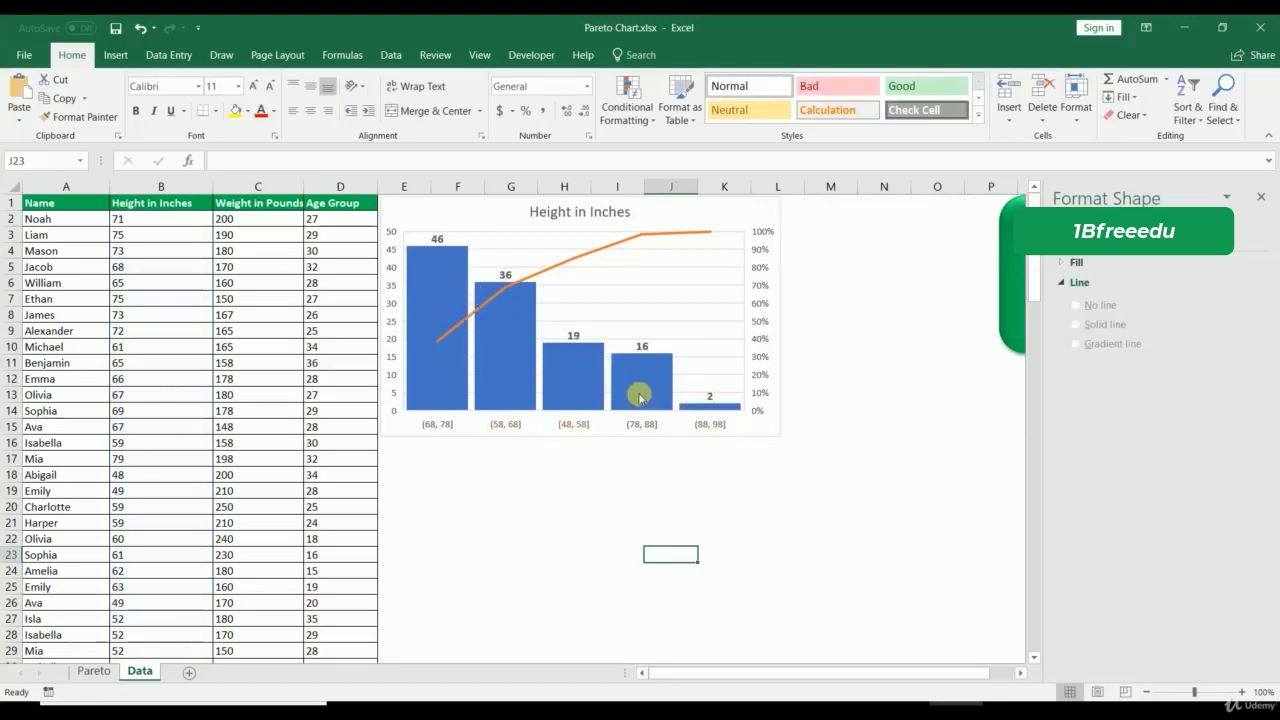
Step: Copy the Height in Inches chart, paste it below the first, and narrow it to match
left_click(392, 424)
key("ctrl+c")
left_click(458, 443)
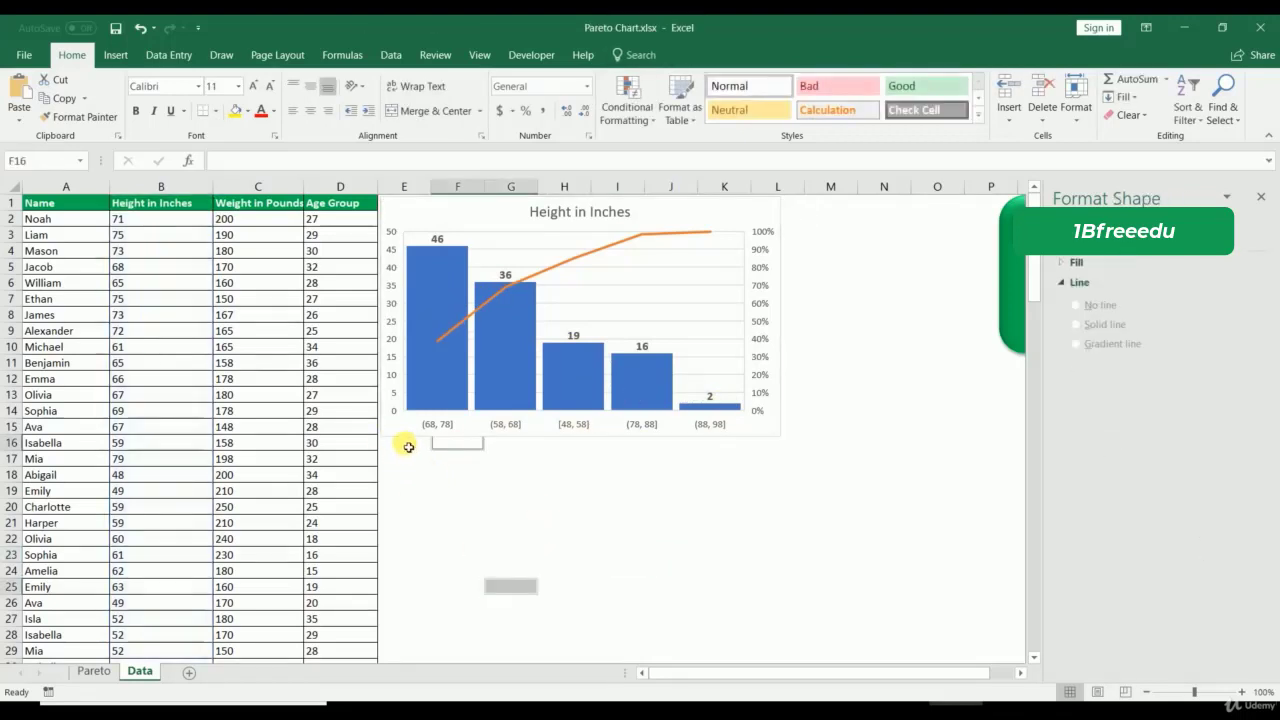
left_click(405, 443)
key("ctrl+v")
left_click_drag(440, 445, 443, 451)
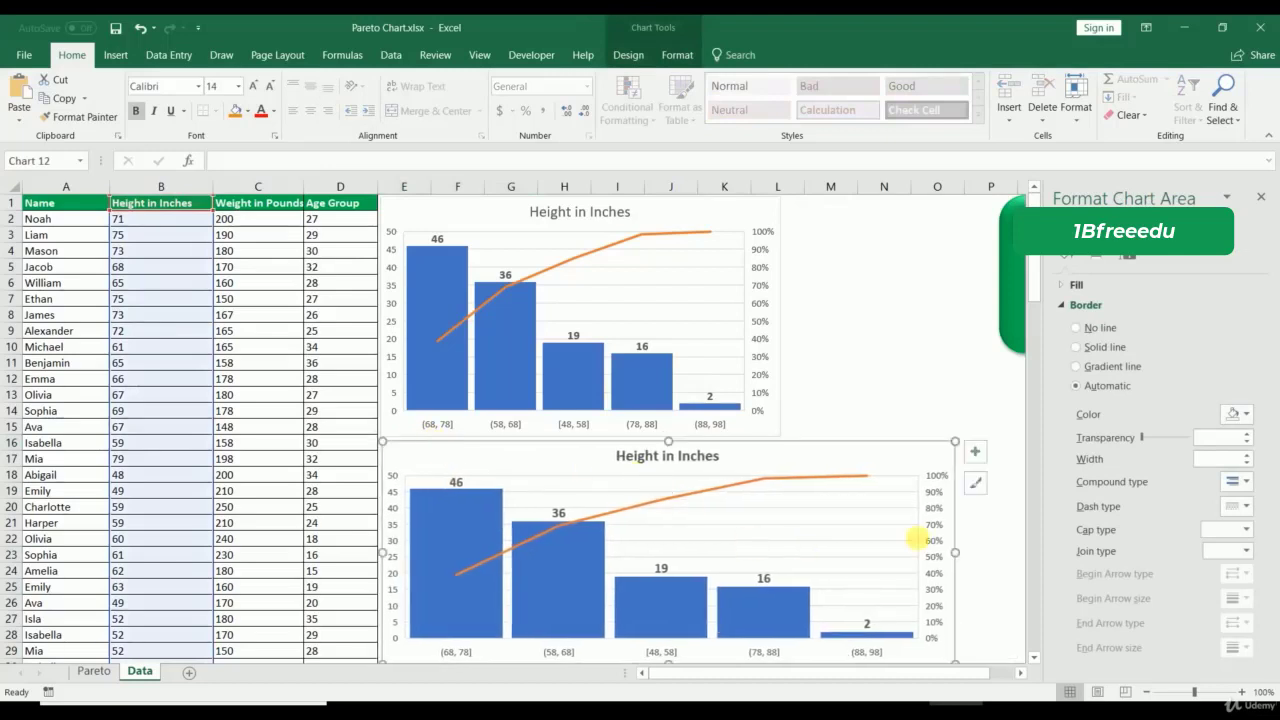
left_click_drag(960, 553, 785, 552)
left_click(838, 369)
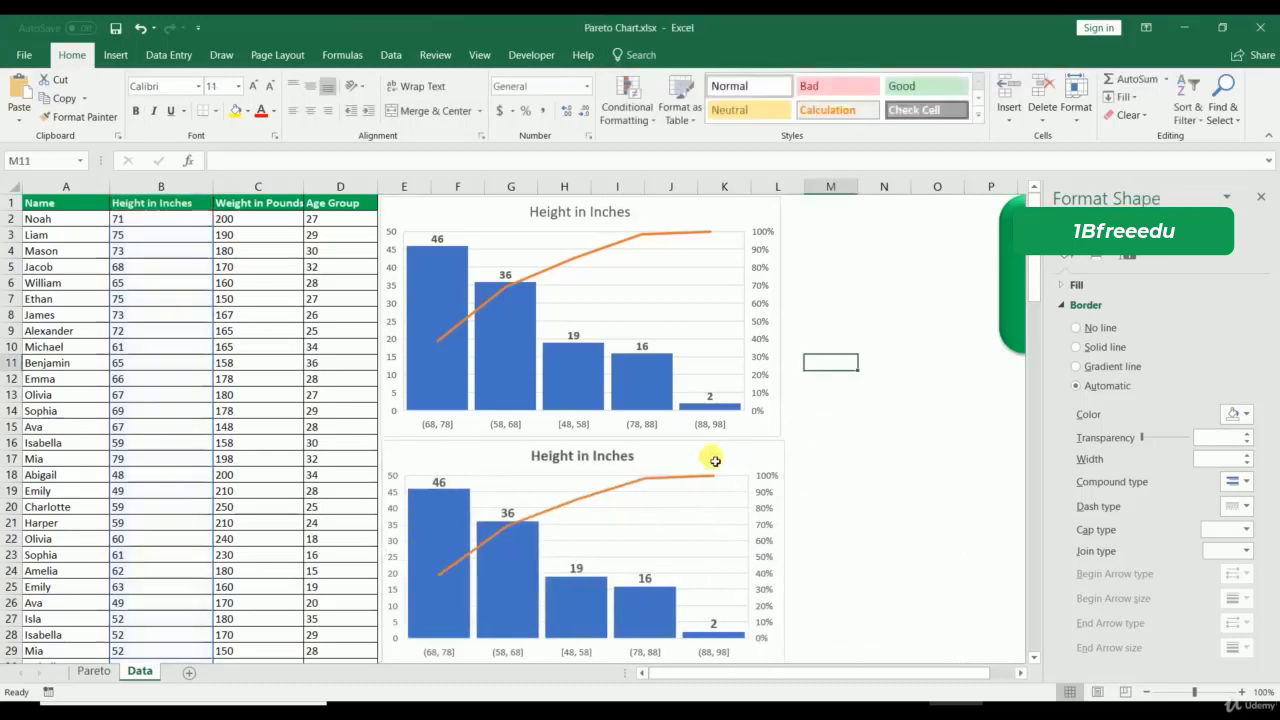
Step: Change the pasted chart's data range to Weight in Pounds, =Data!$C$1:$C$120
right_click(713, 462)
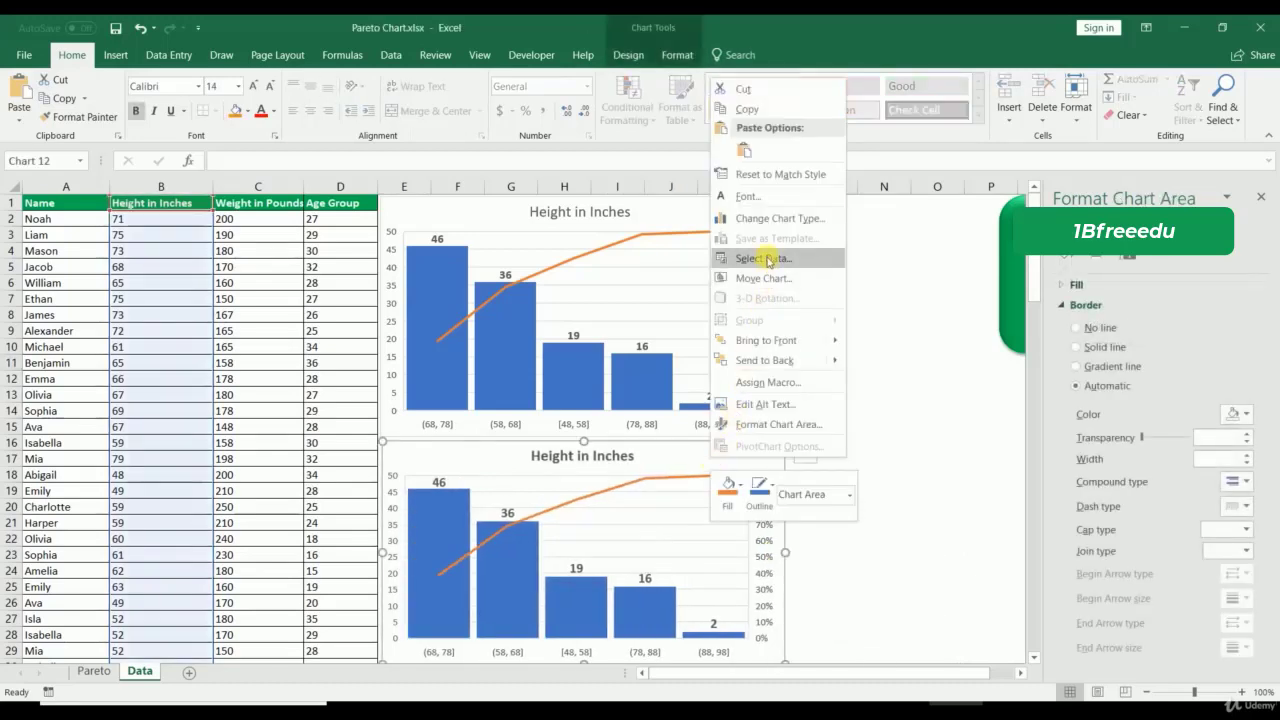
left_click(764, 258)
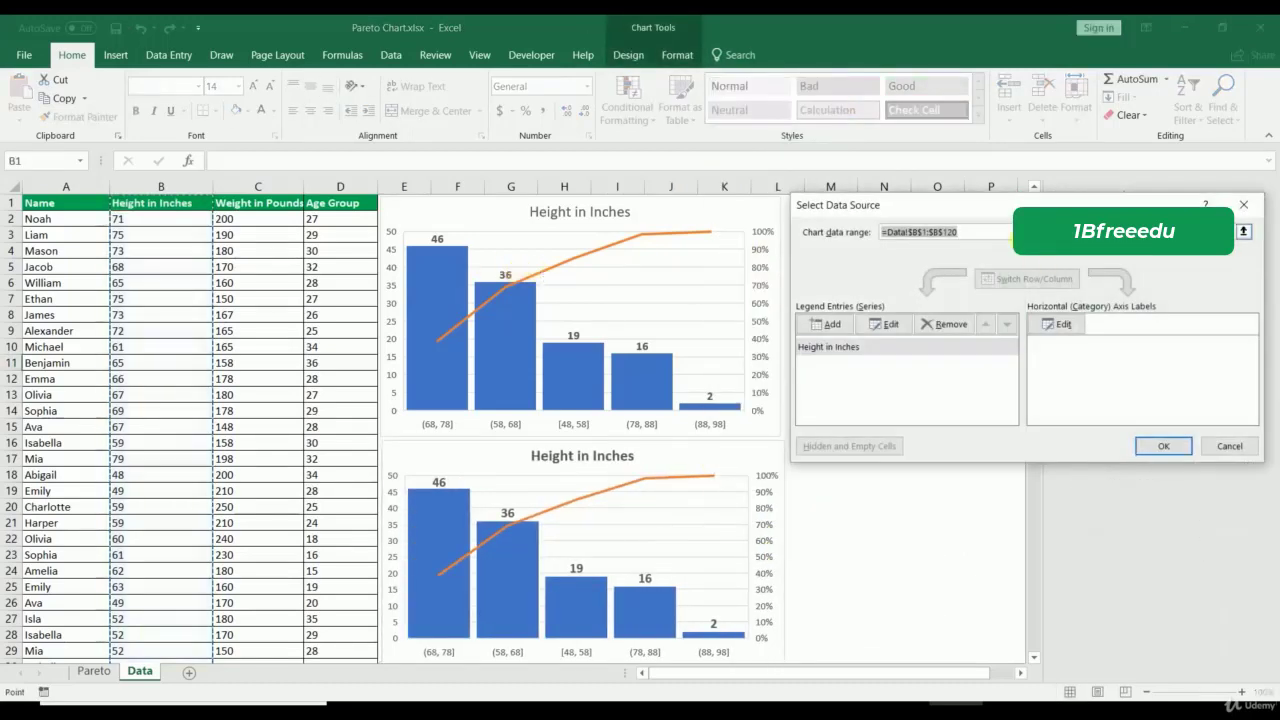
key("Delete")
left_click(238, 206)
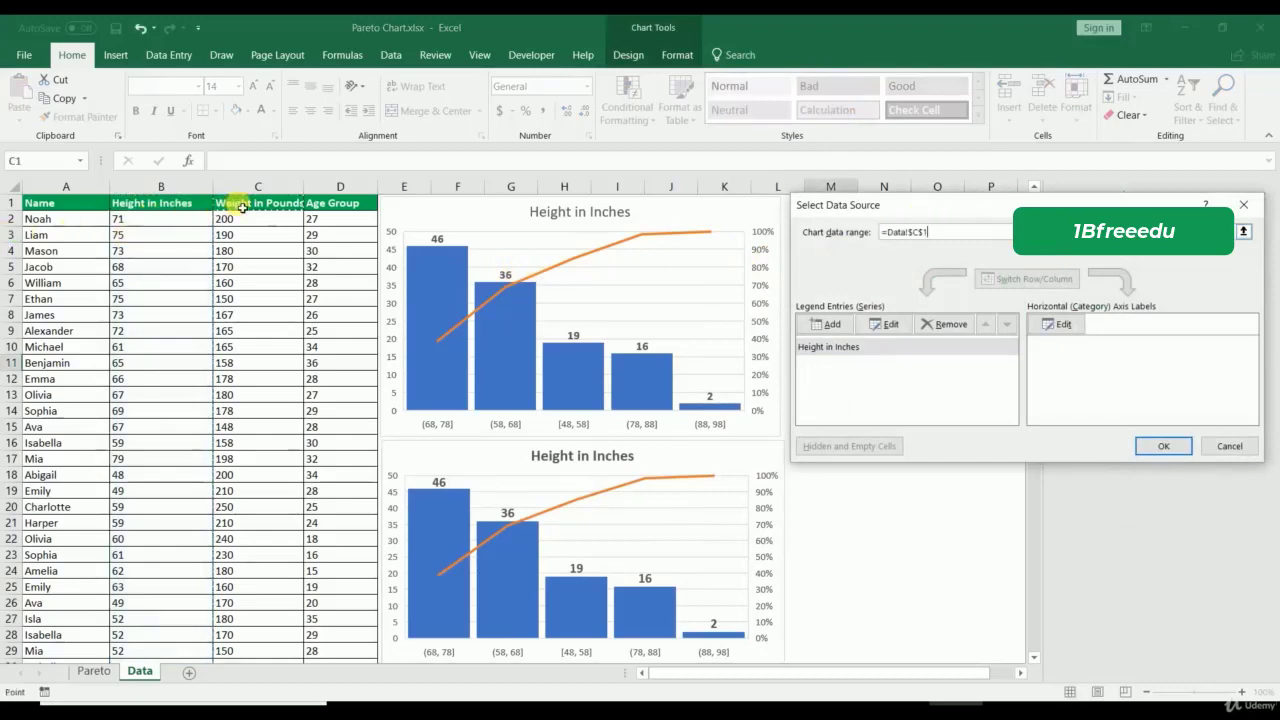
key("ctrl+shift+Down")
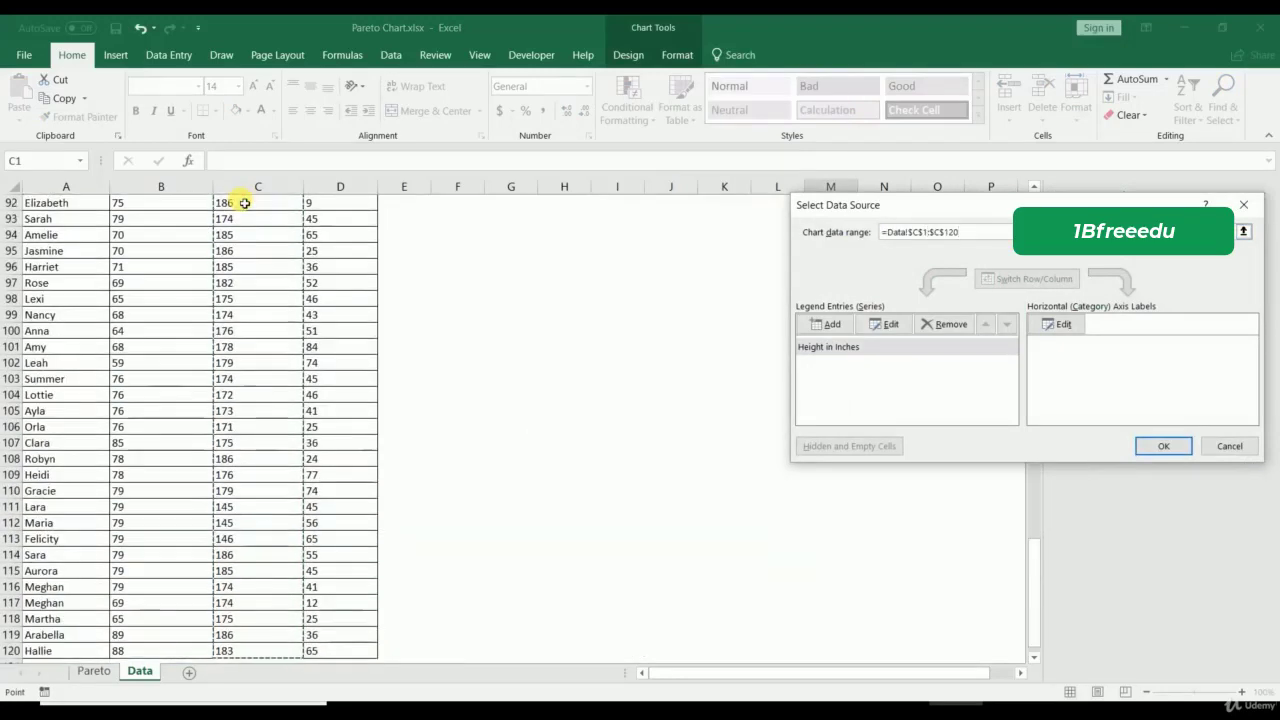
left_click(1163, 446)
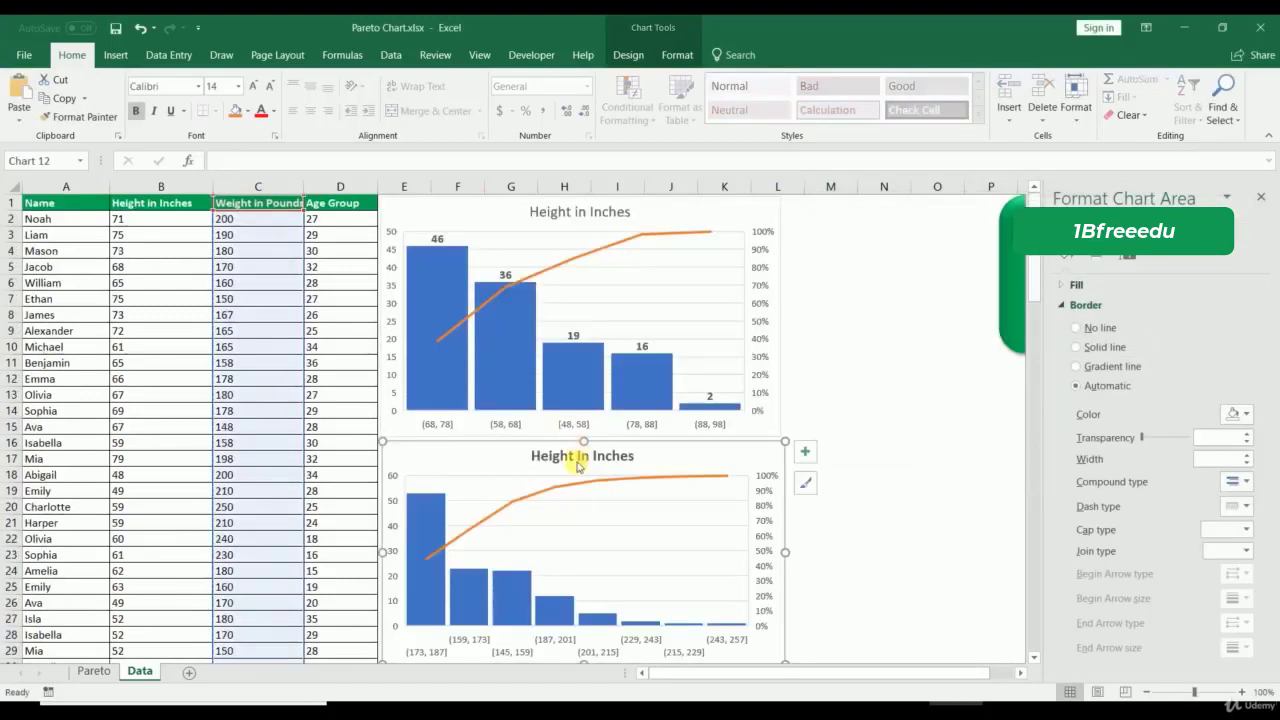
Step: Retitle the lower chart 'Weight in Pounds'
left_click(575, 463)
left_click_drag(532, 457, 640, 453)
type("W")
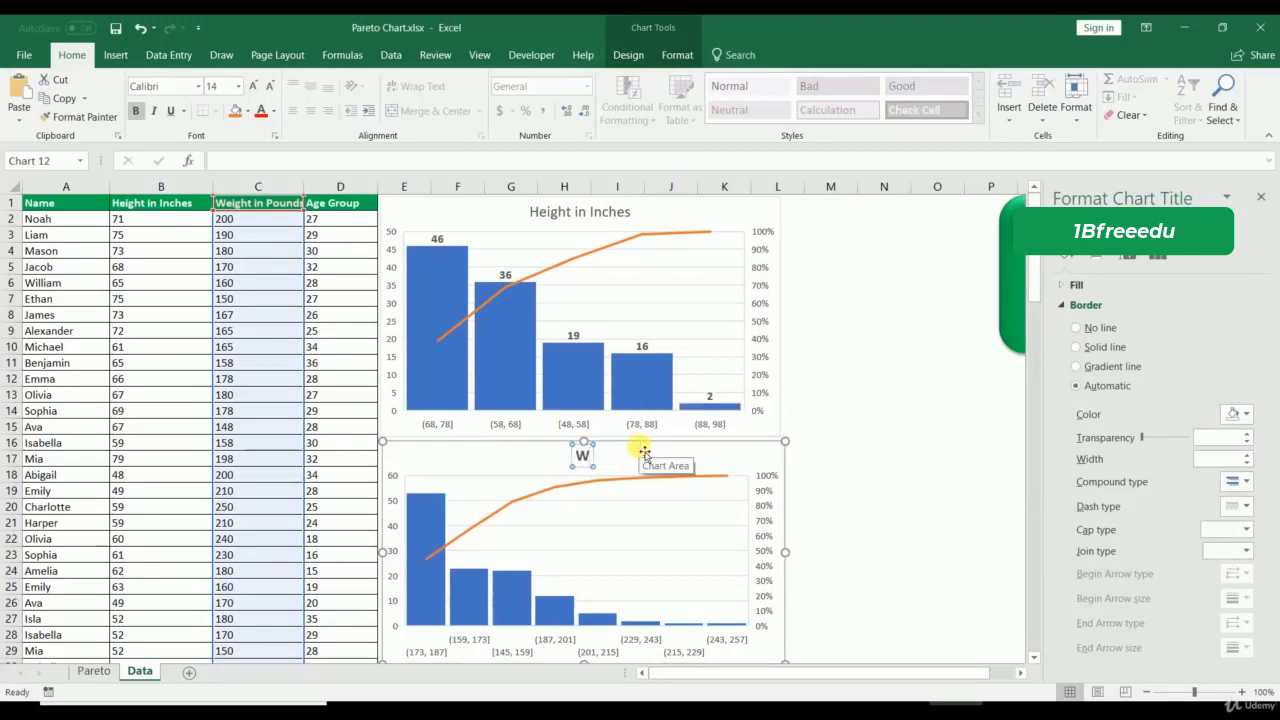
type("eight in")
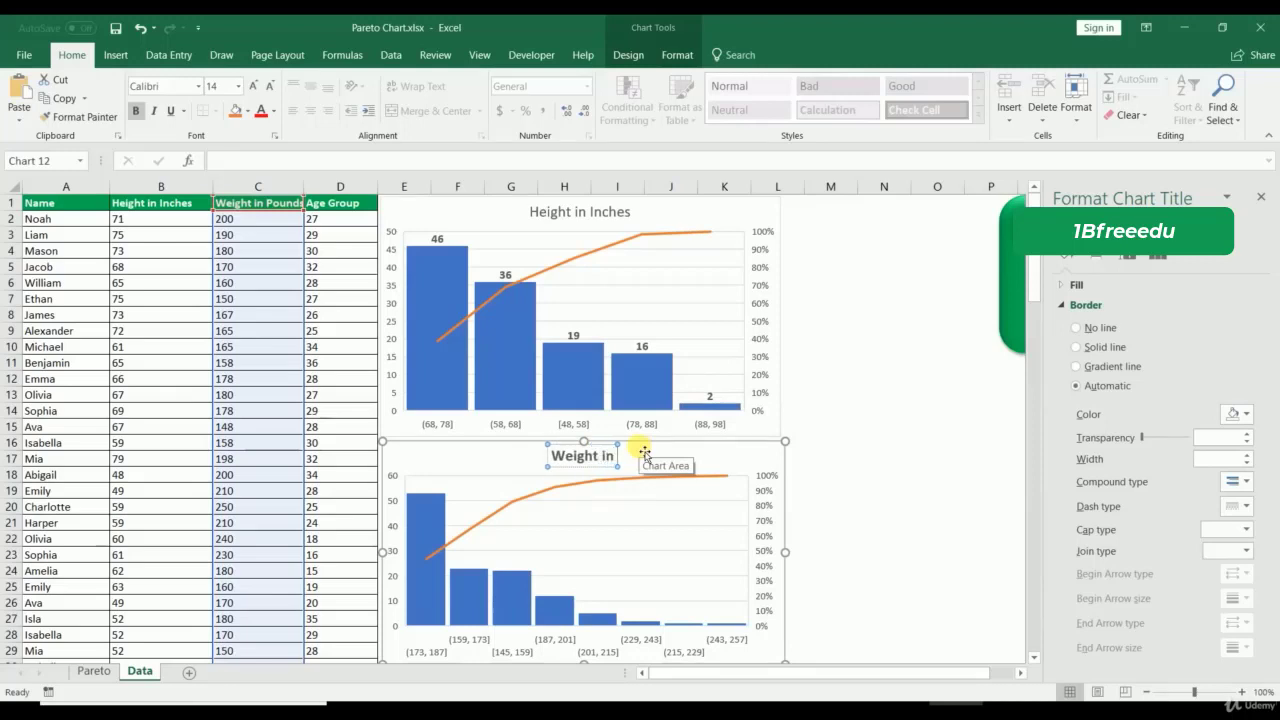
type(" Pounds")
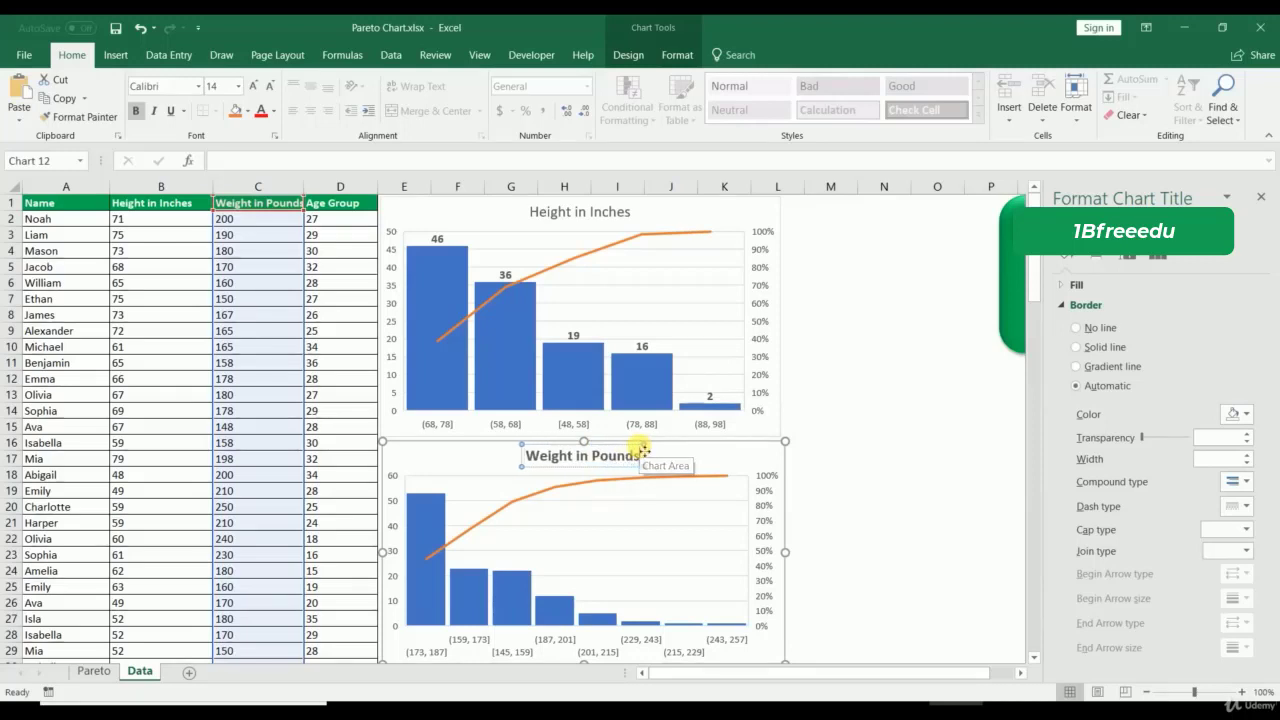
left_click(868, 489)
Step: Add bold value labels to the Weight in Pounds chart's bars
right_click(422, 517)
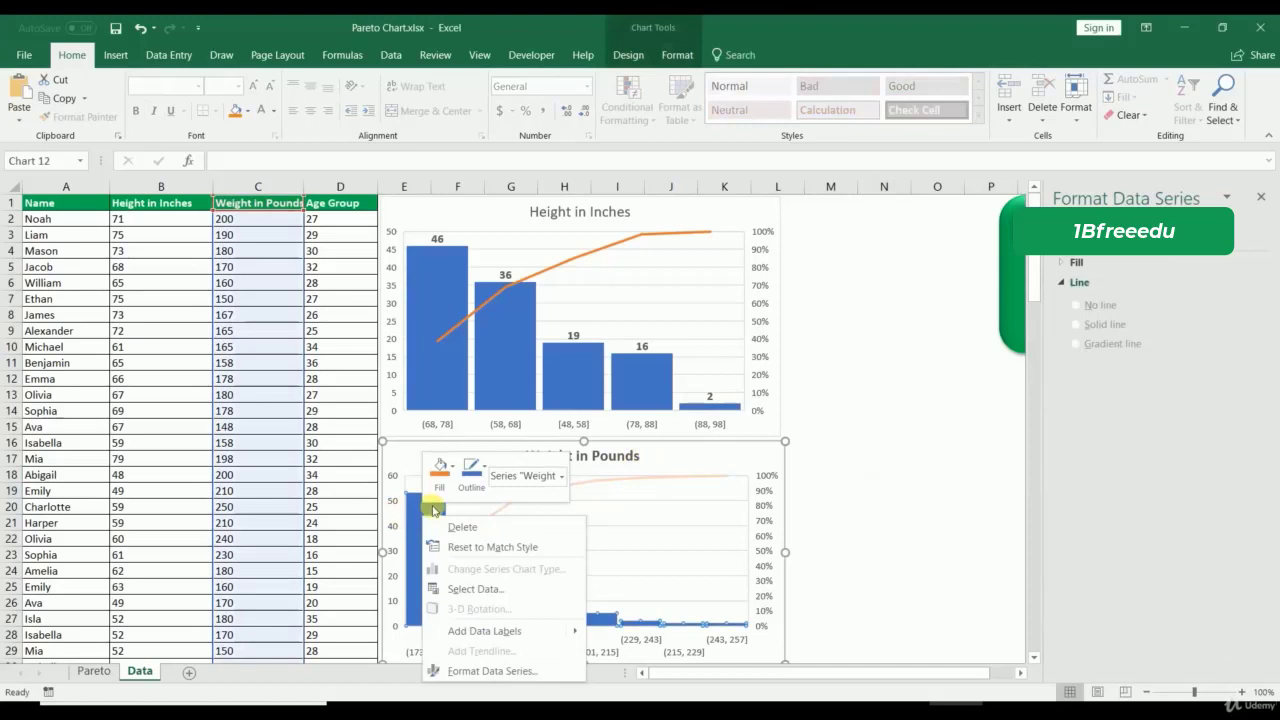
left_click(463, 630)
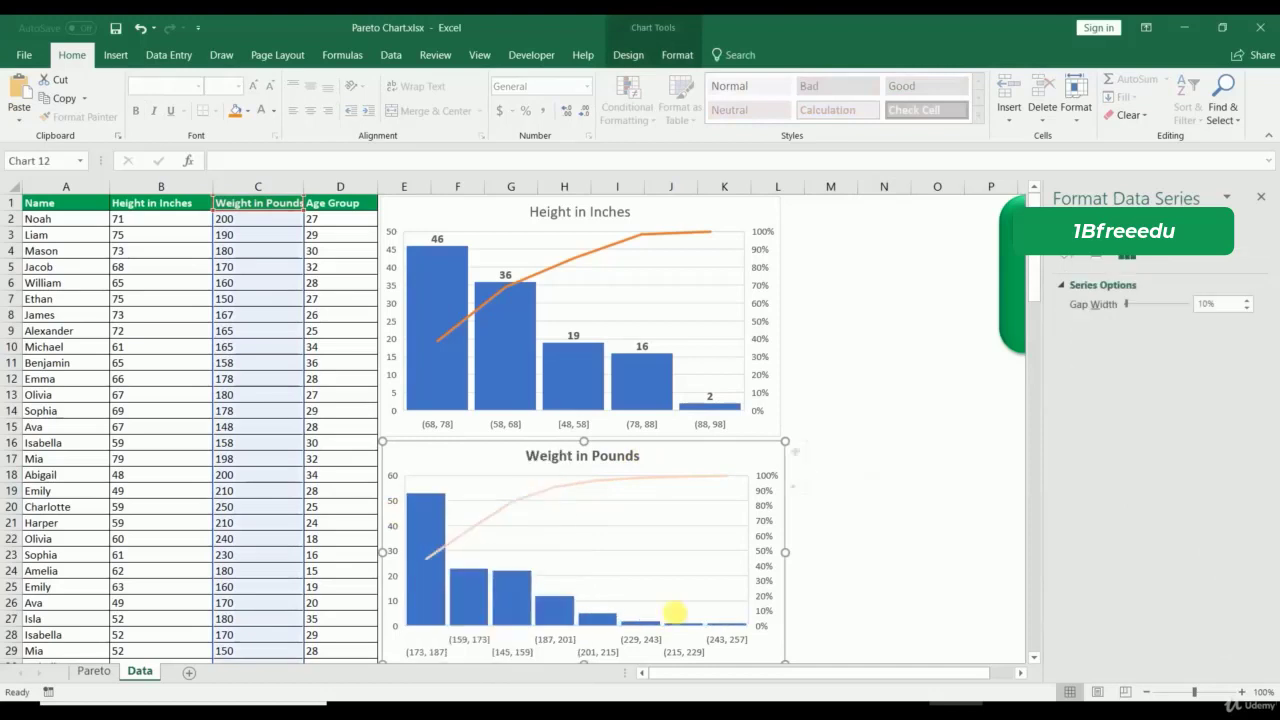
left_click(427, 486)
key("ctrl+b")
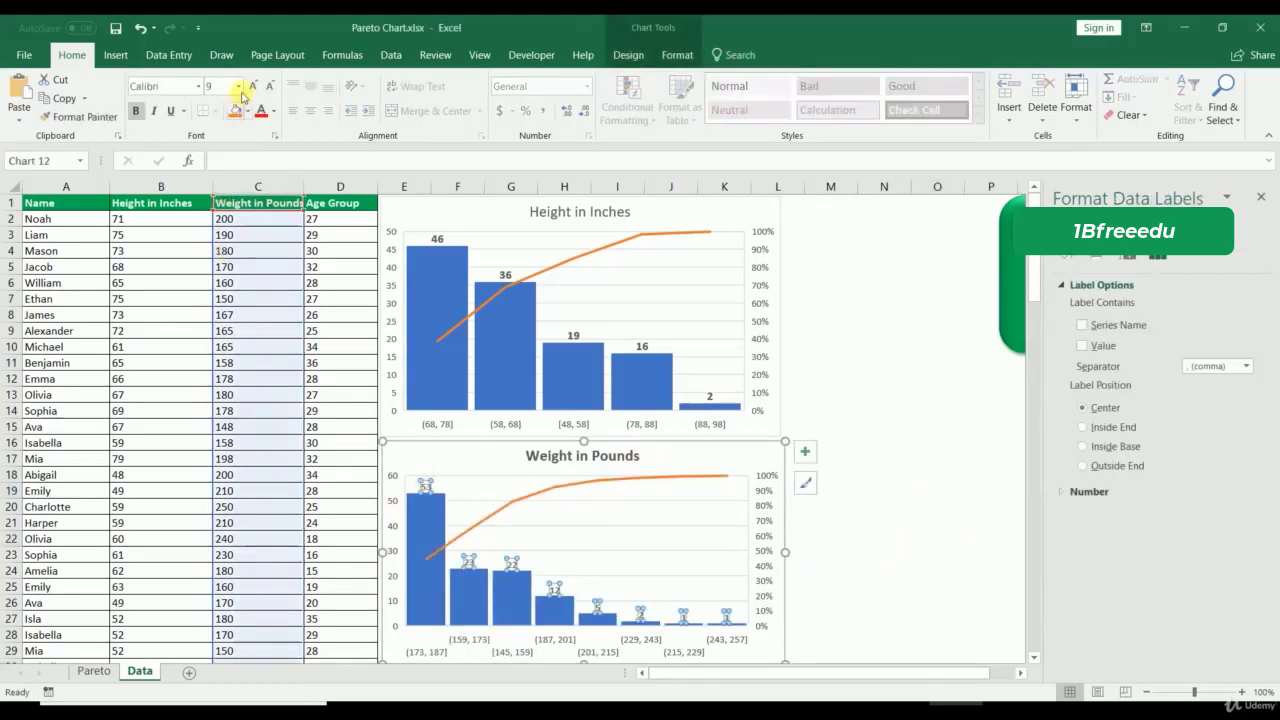
left_click(920, 568)
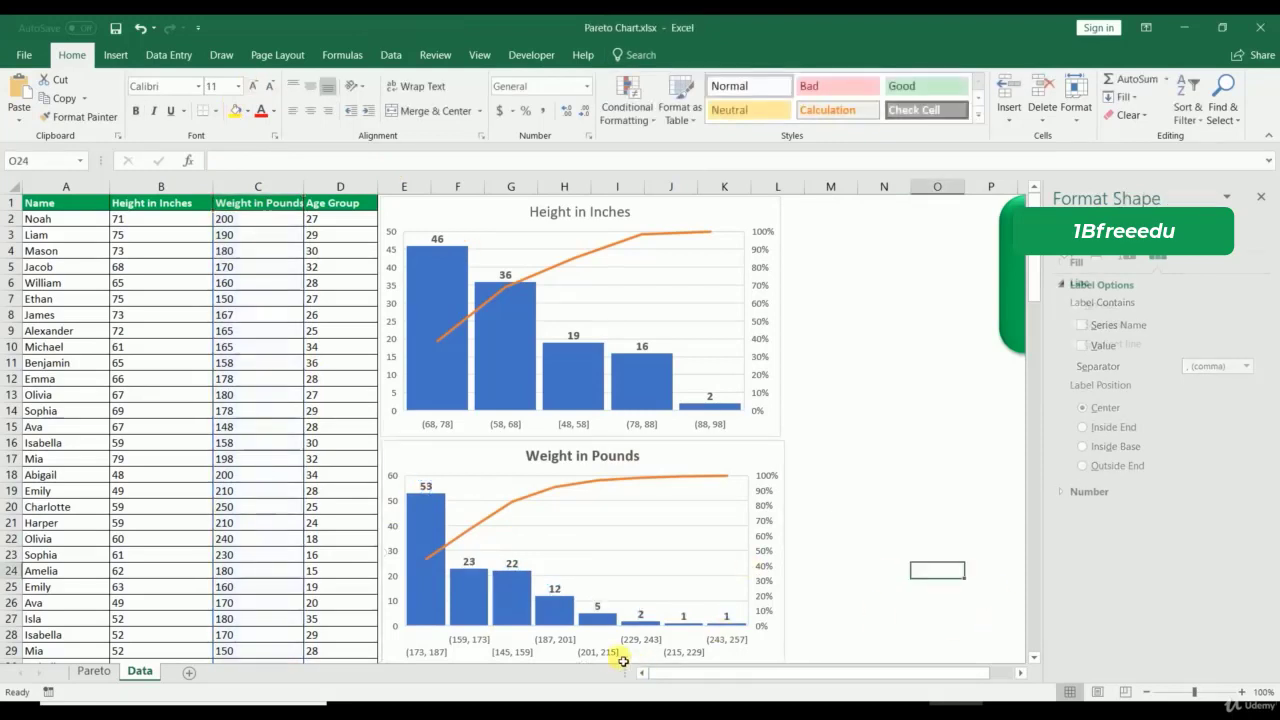
right_click(610, 655)
left_click(660, 646)
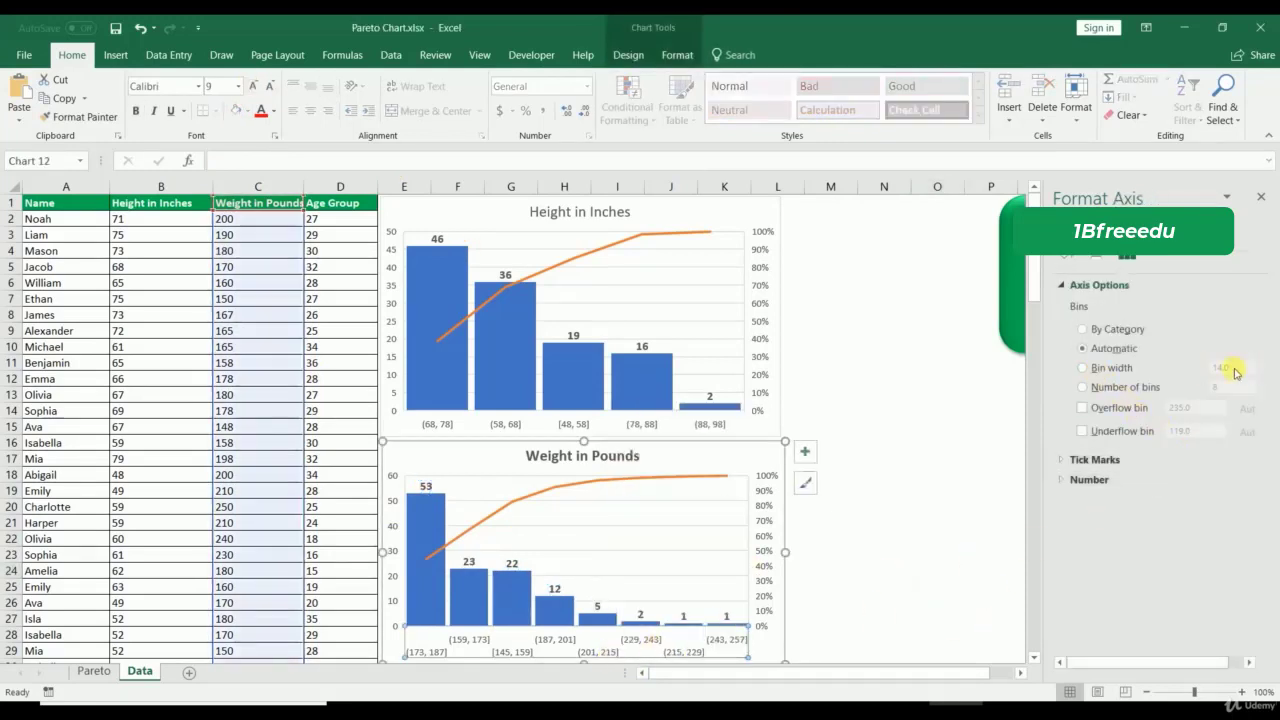
Step: Set the Weight chart's bin width to 10, check the gap width, and close the formatting pane
left_click(1082, 368)
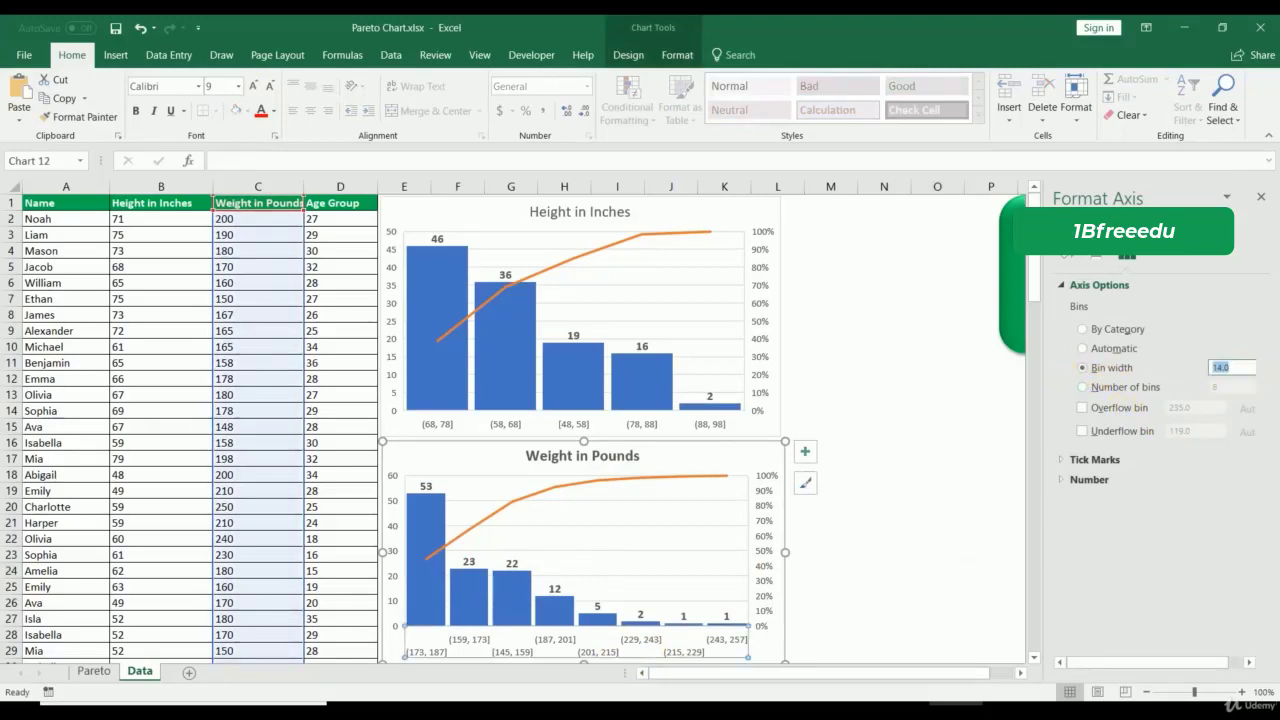
type("10")
key("Return")
left_click(893, 586)
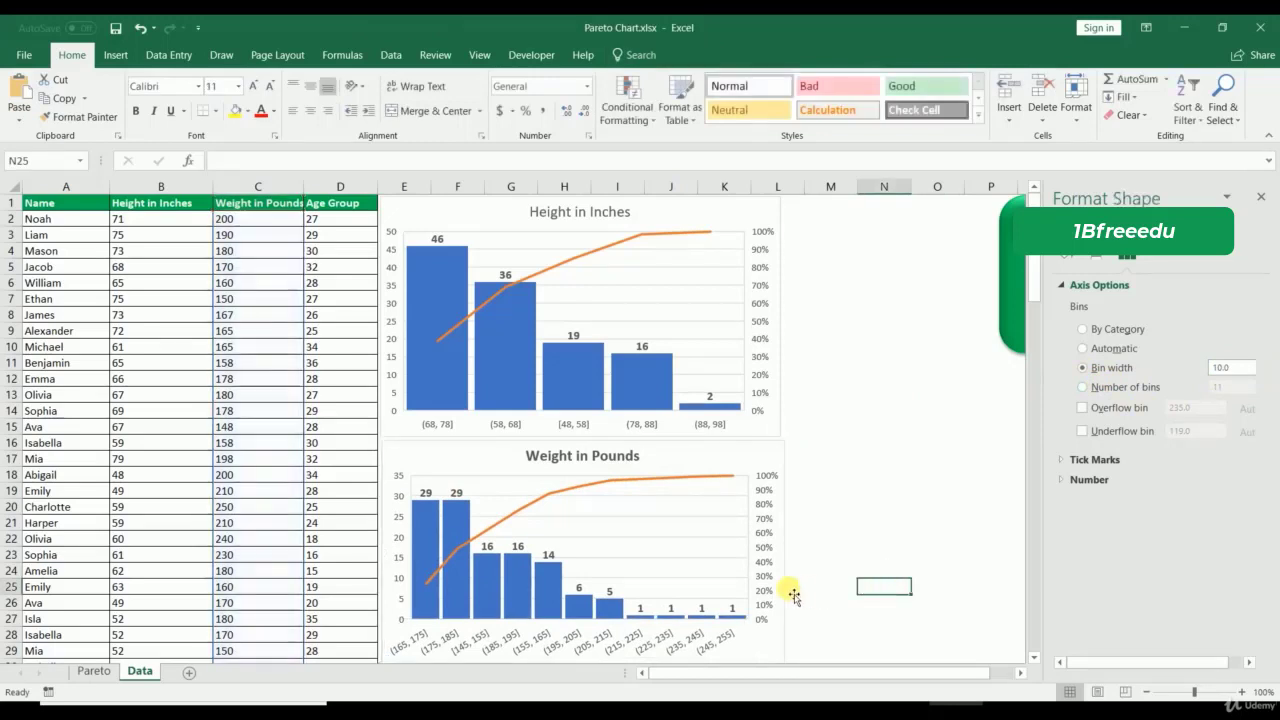
left_click(784, 570)
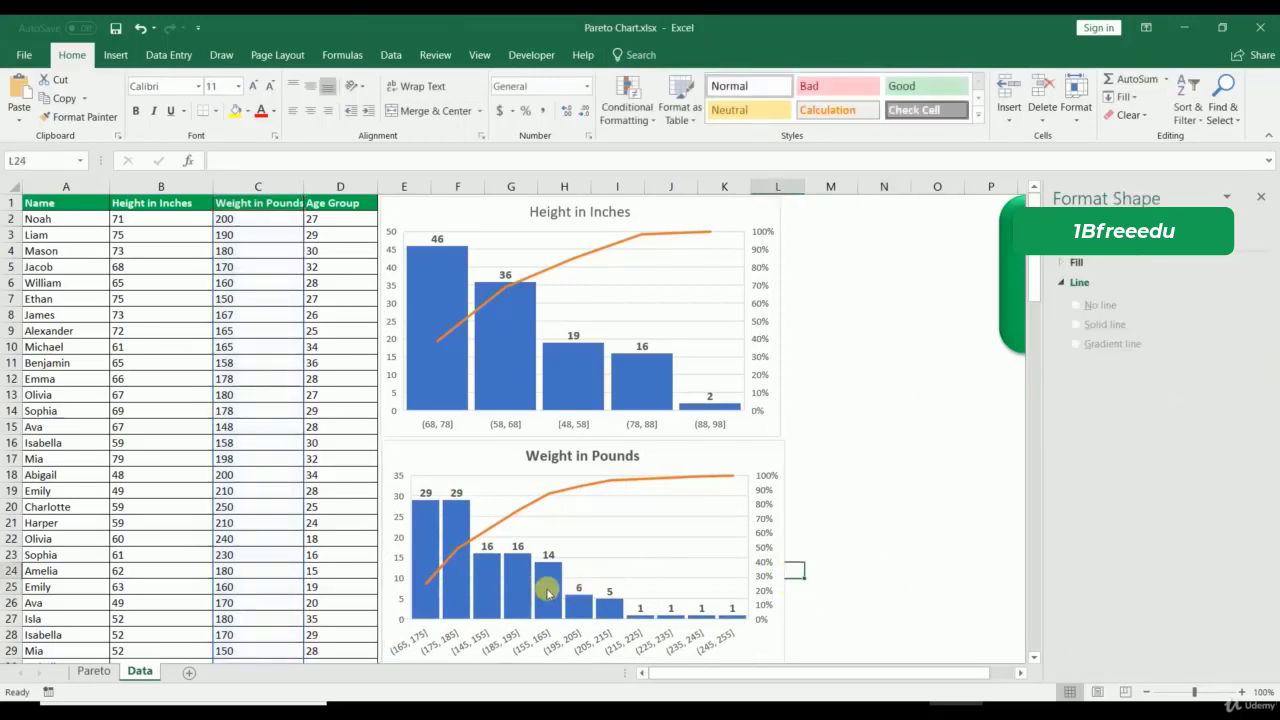
right_click(548, 593)
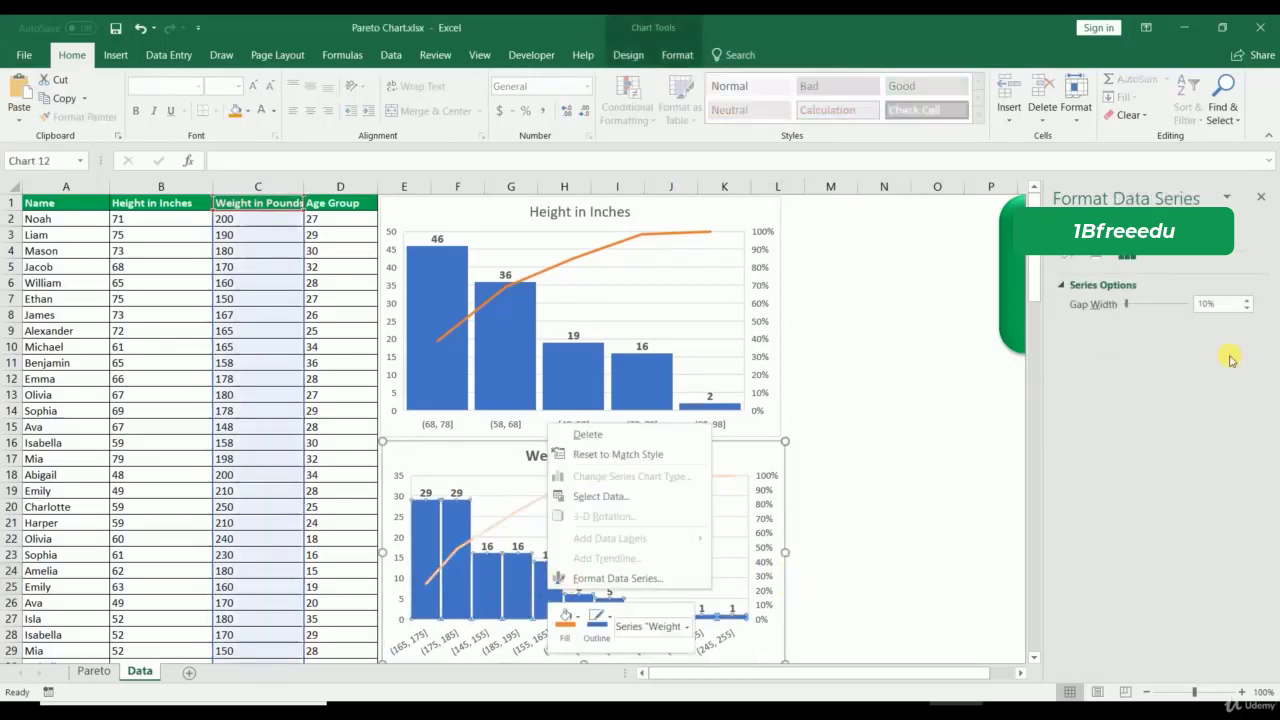
left_click(1240, 304)
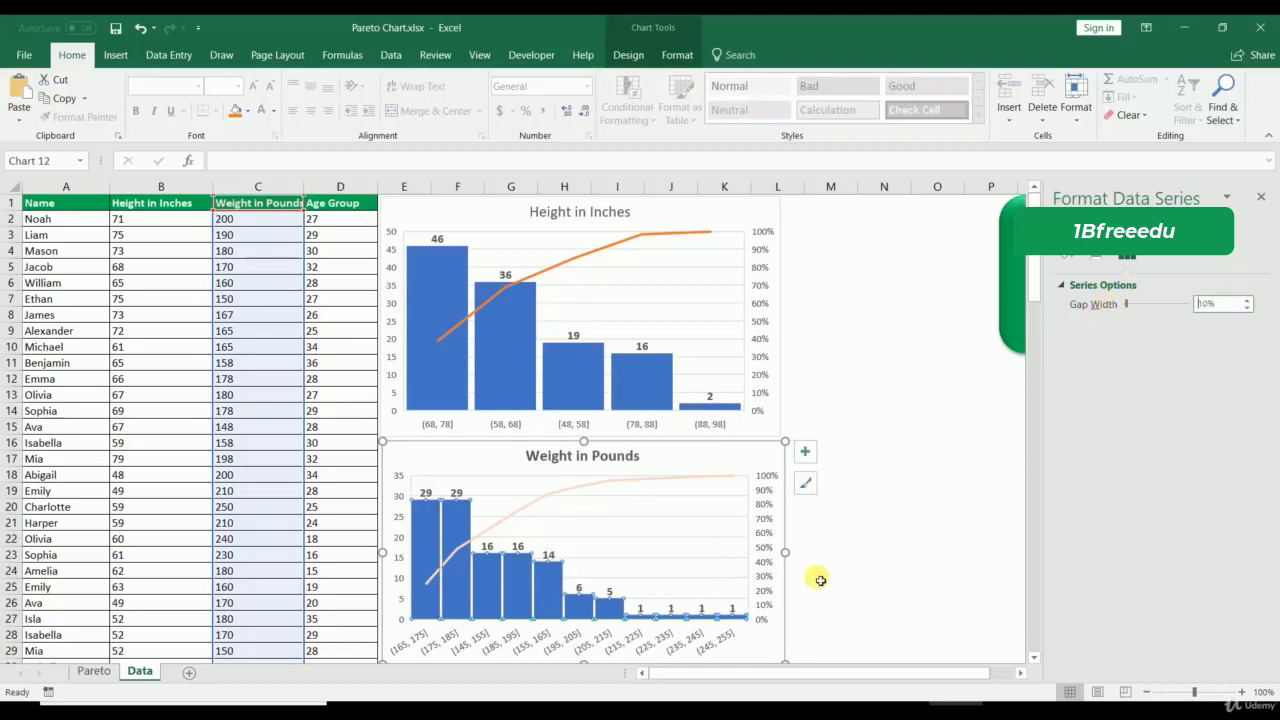
left_click(866, 569)
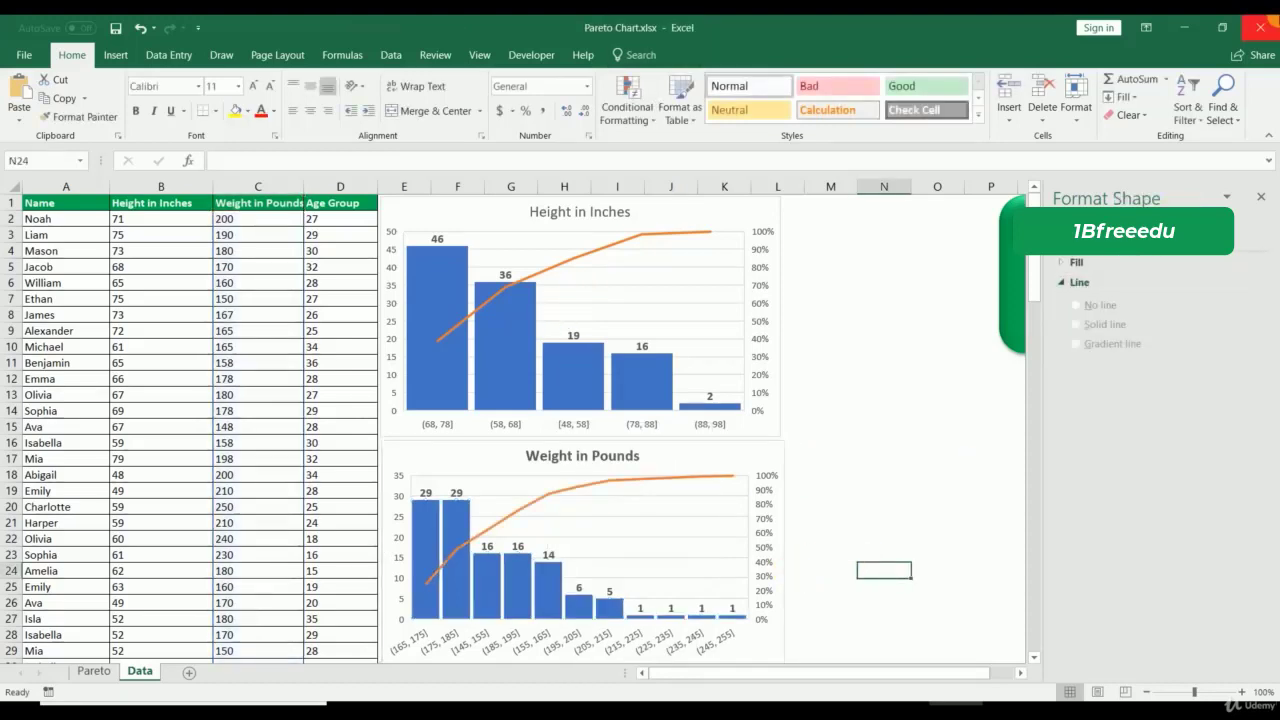
left_click(1261, 200)
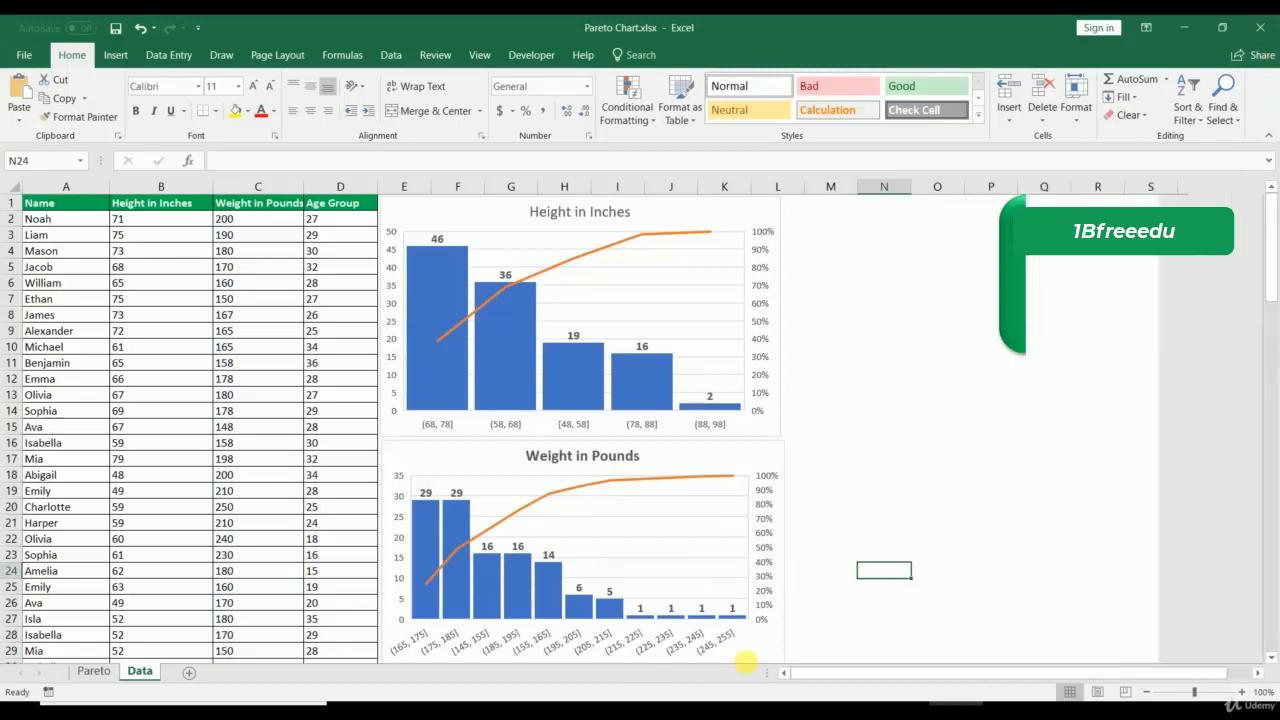
left_click(830, 617)
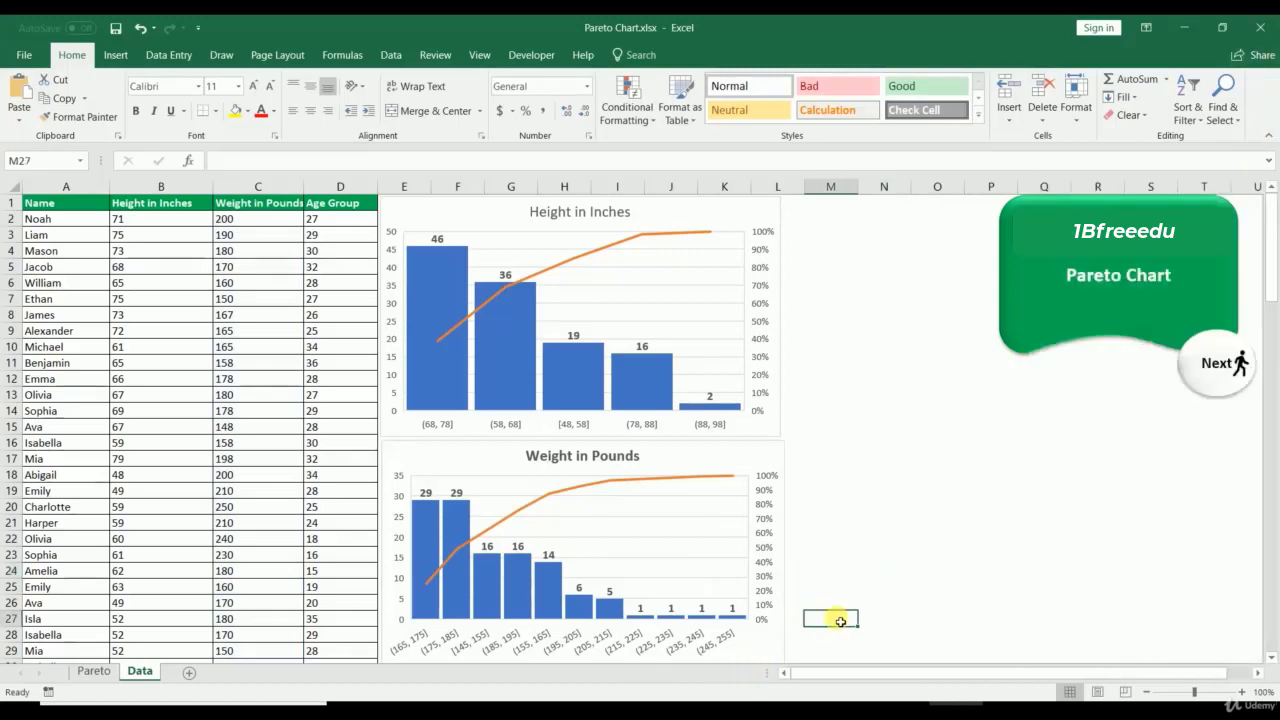
Step: Resize the Weight in Pounds chart so it matches the Height chart's width
left_click(783, 548)
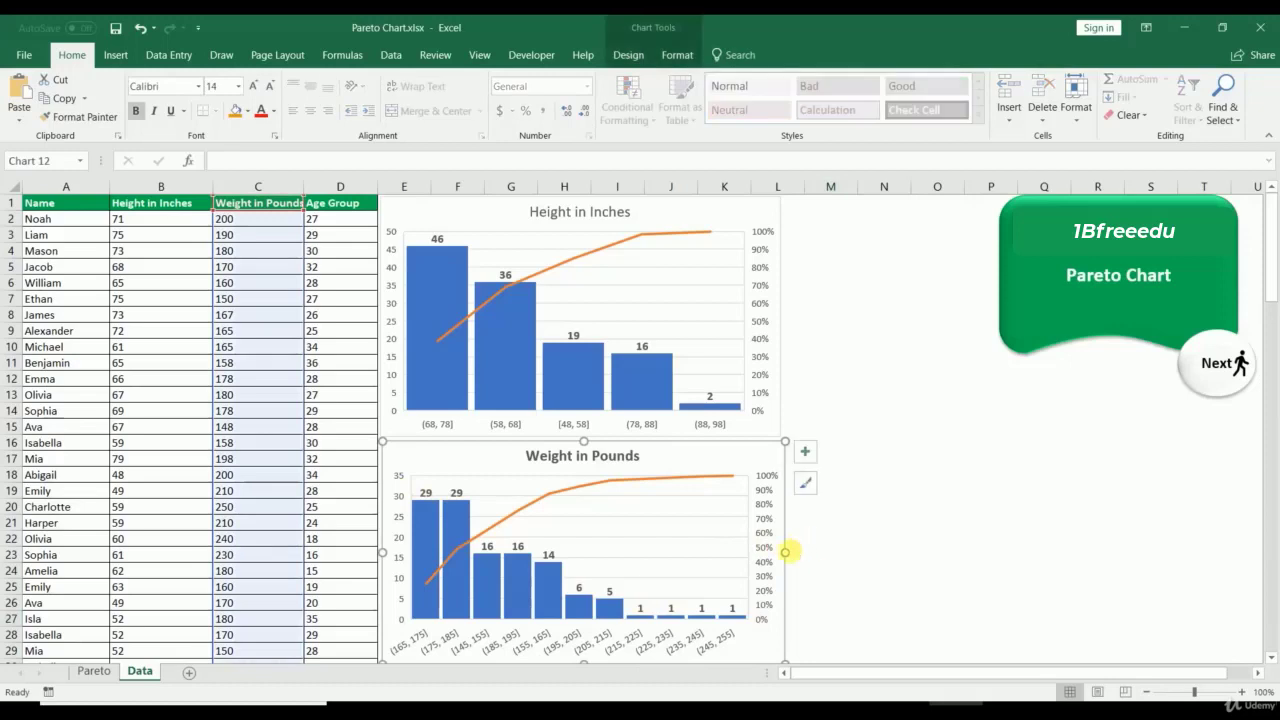
left_click_drag(789, 551, 860, 551)
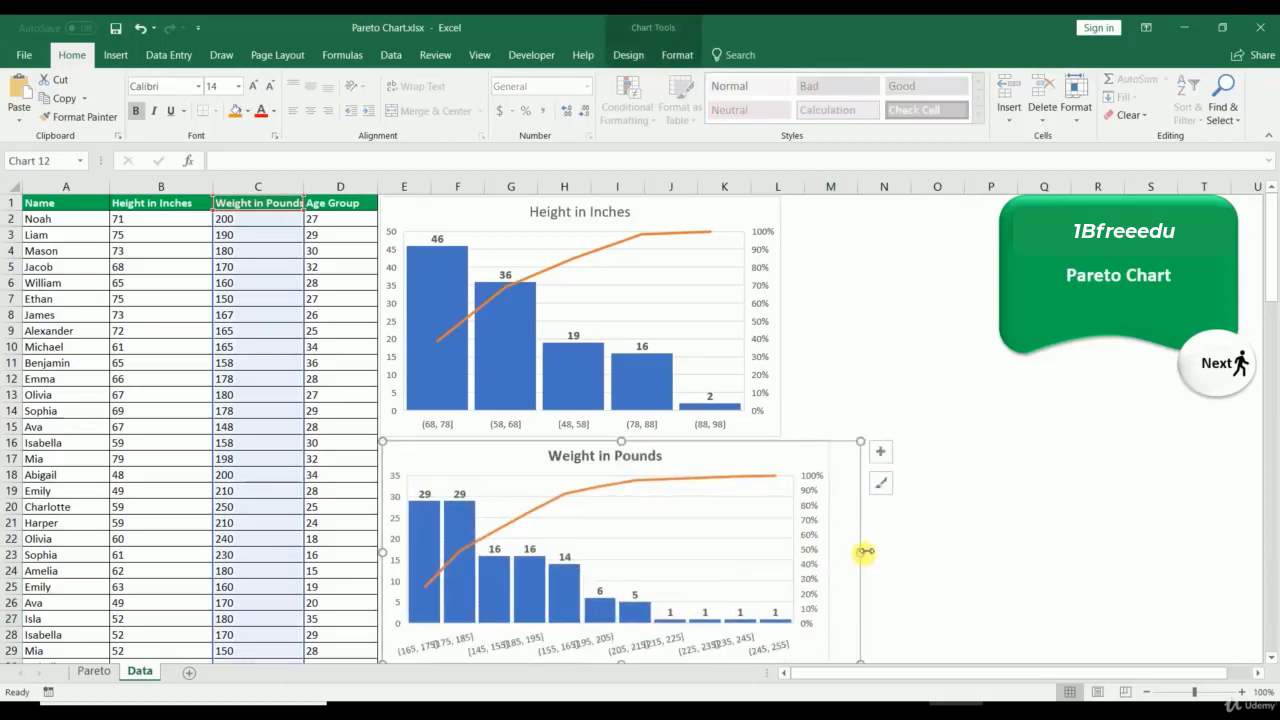
left_click(918, 560)
left_click(862, 556)
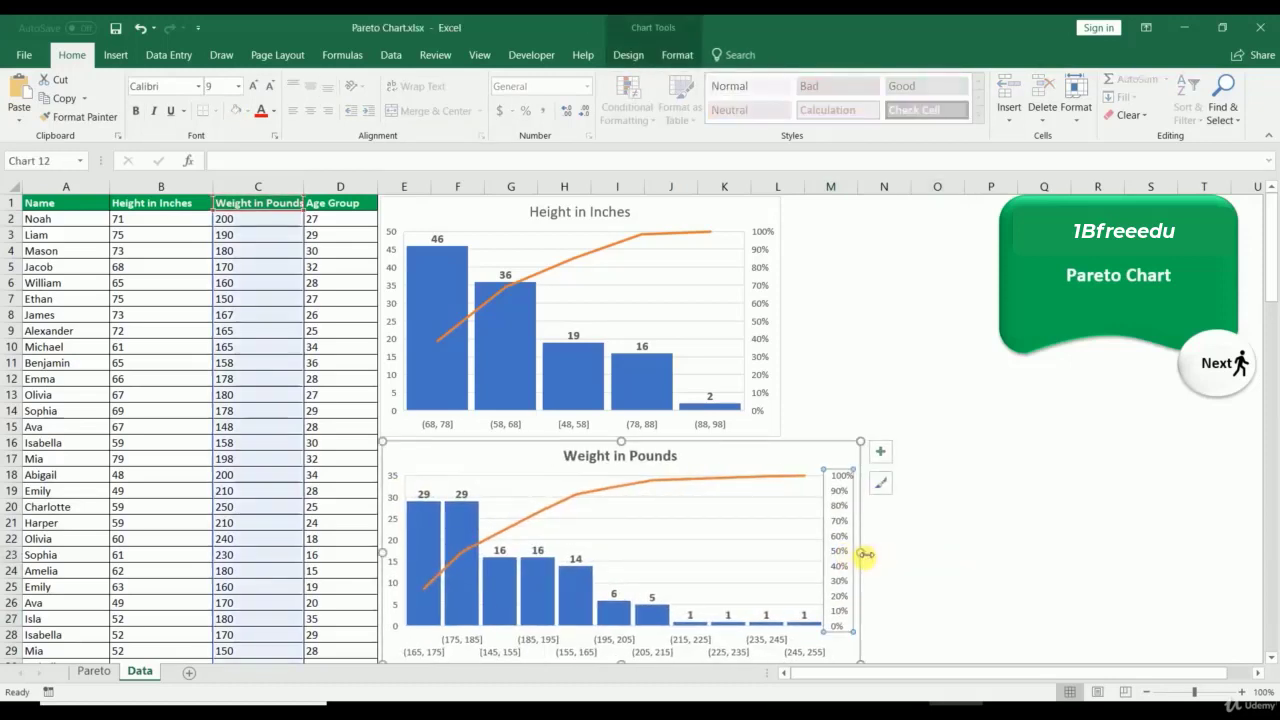
left_click_drag(865, 554, 1046, 550)
left_click(1115, 558)
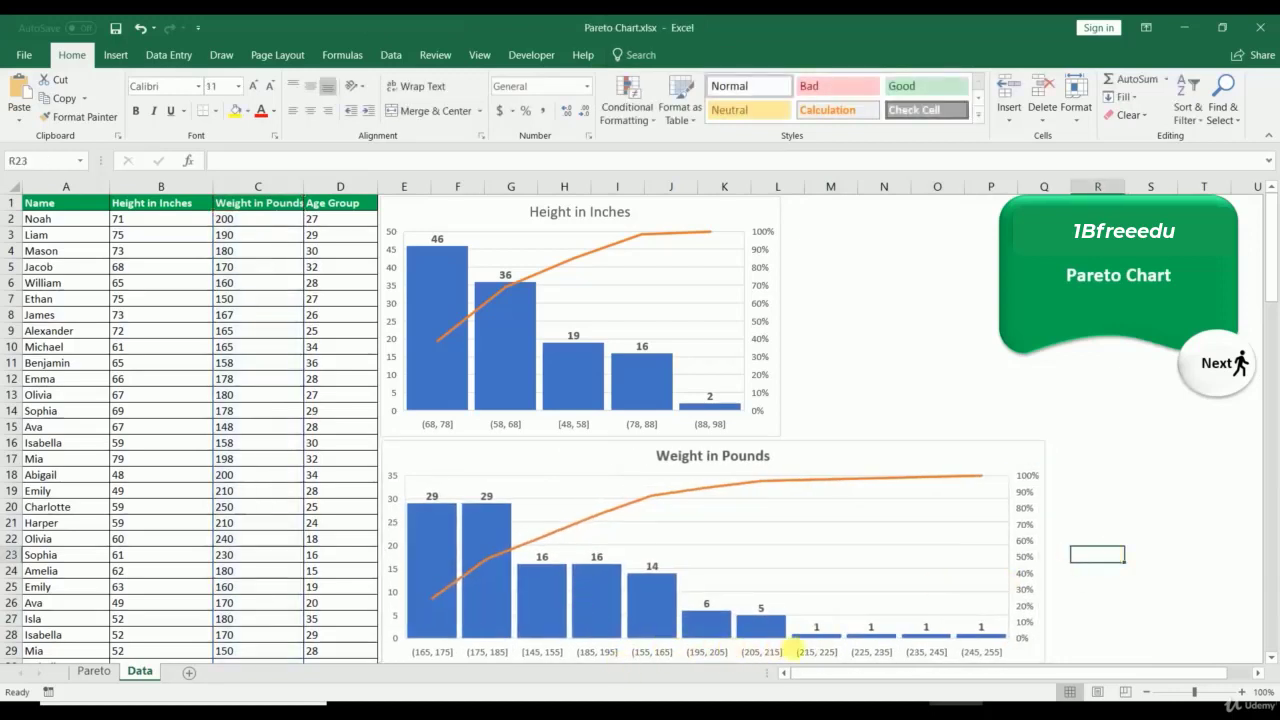
left_click(1046, 552)
left_click_drag(1045, 552, 786, 556)
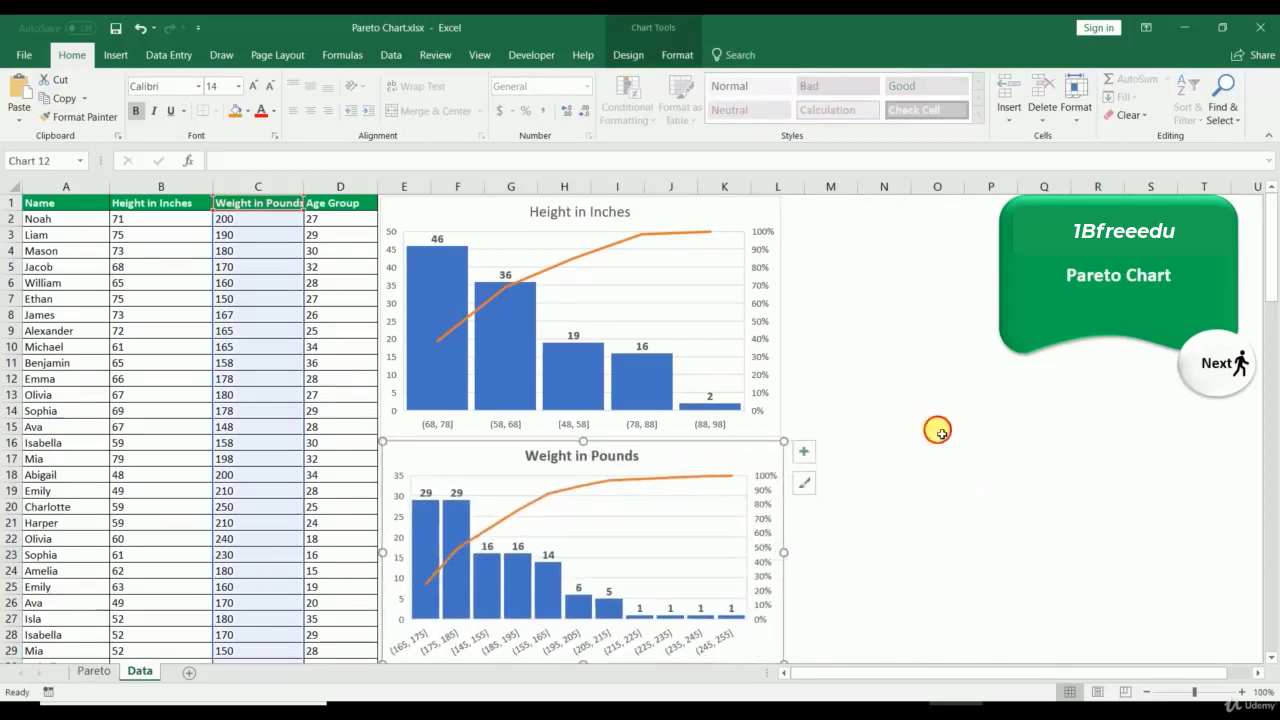
left_click(900, 442)
left_click(826, 443)
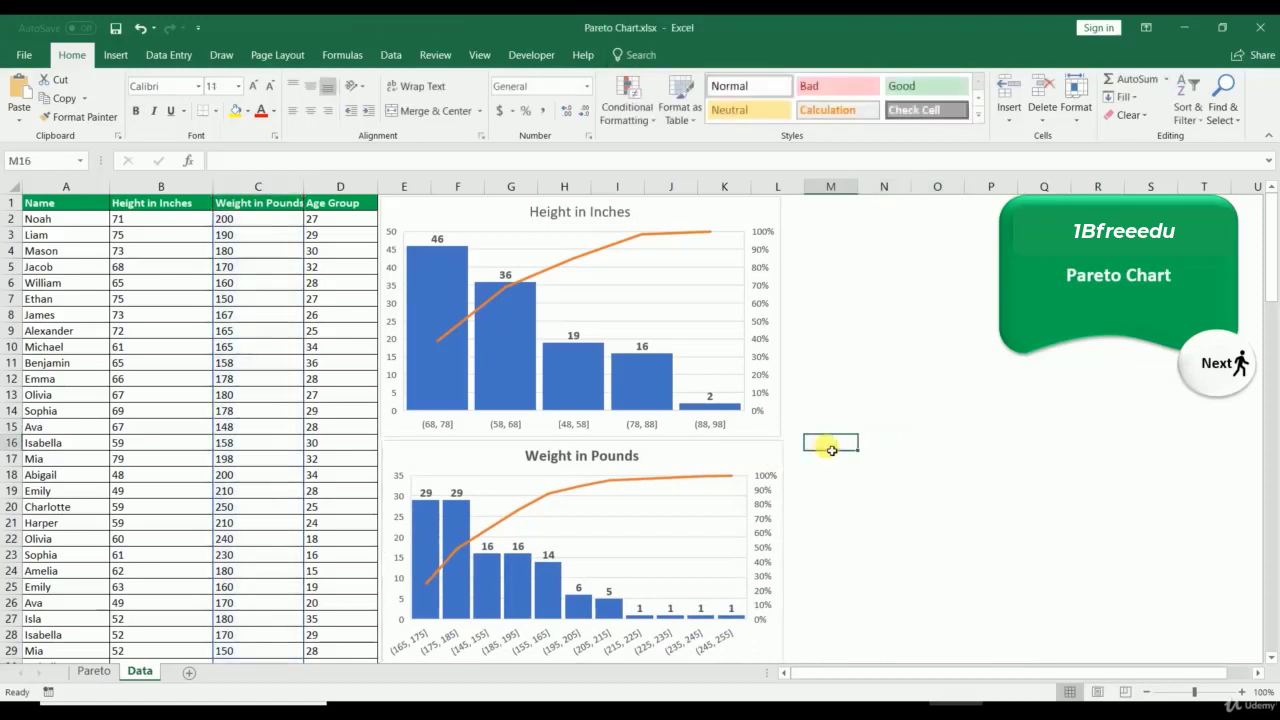
Step: Paste a third chart copy and set its data range to =Data!$D$1:$D$120
left_click(791, 446)
key("ctrl+v")
left_click_drag(823, 457, 888, 432)
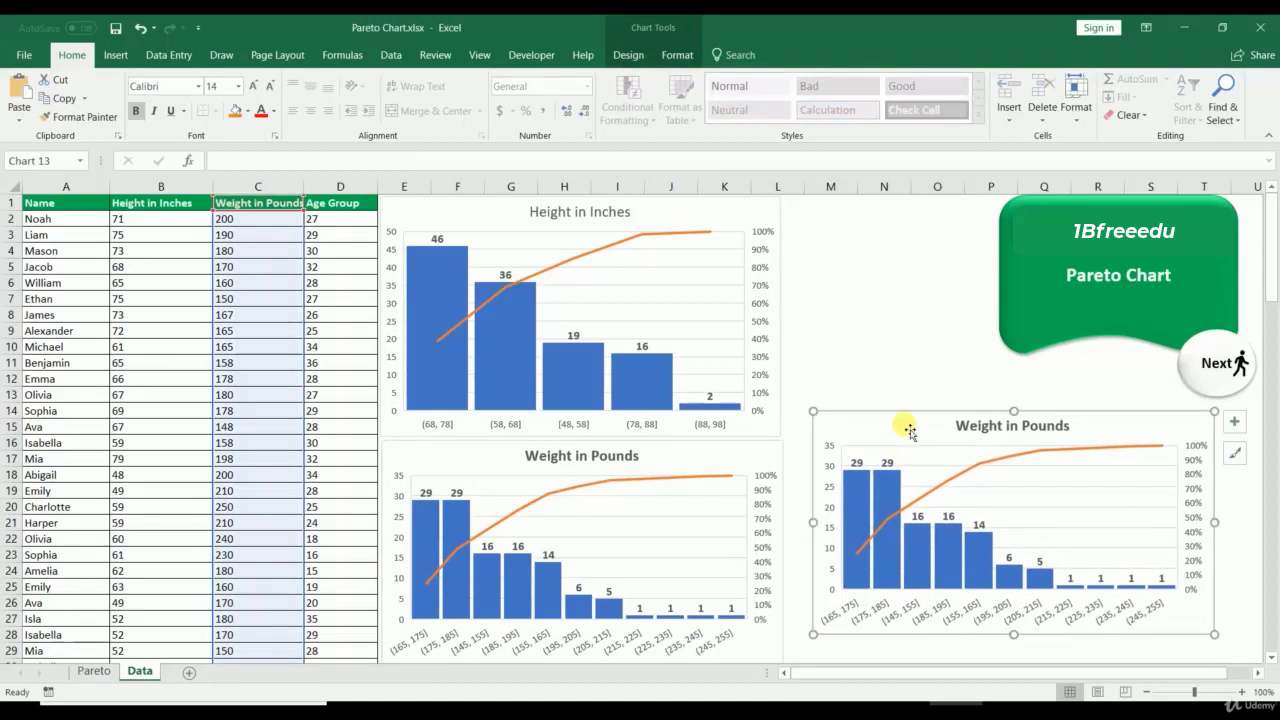
right_click(904, 427)
left_click(952, 225)
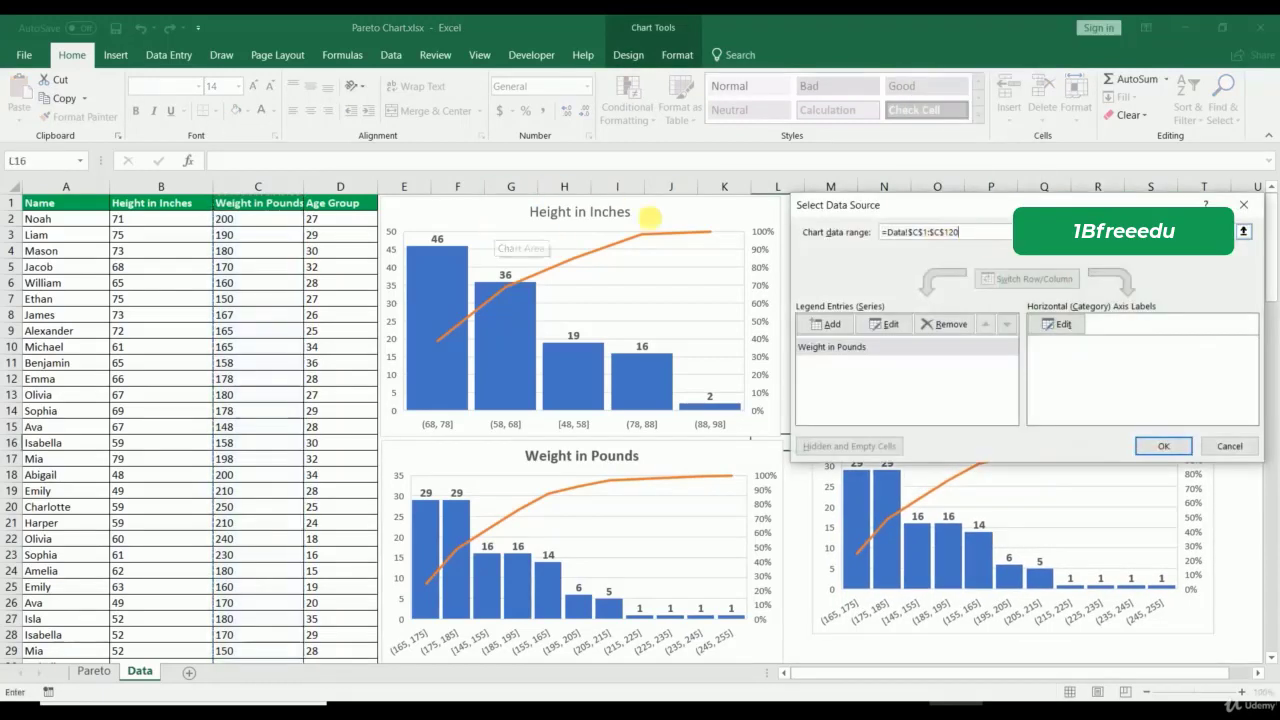
left_click_drag(965, 233, 766, 194)
key("BackSpace")
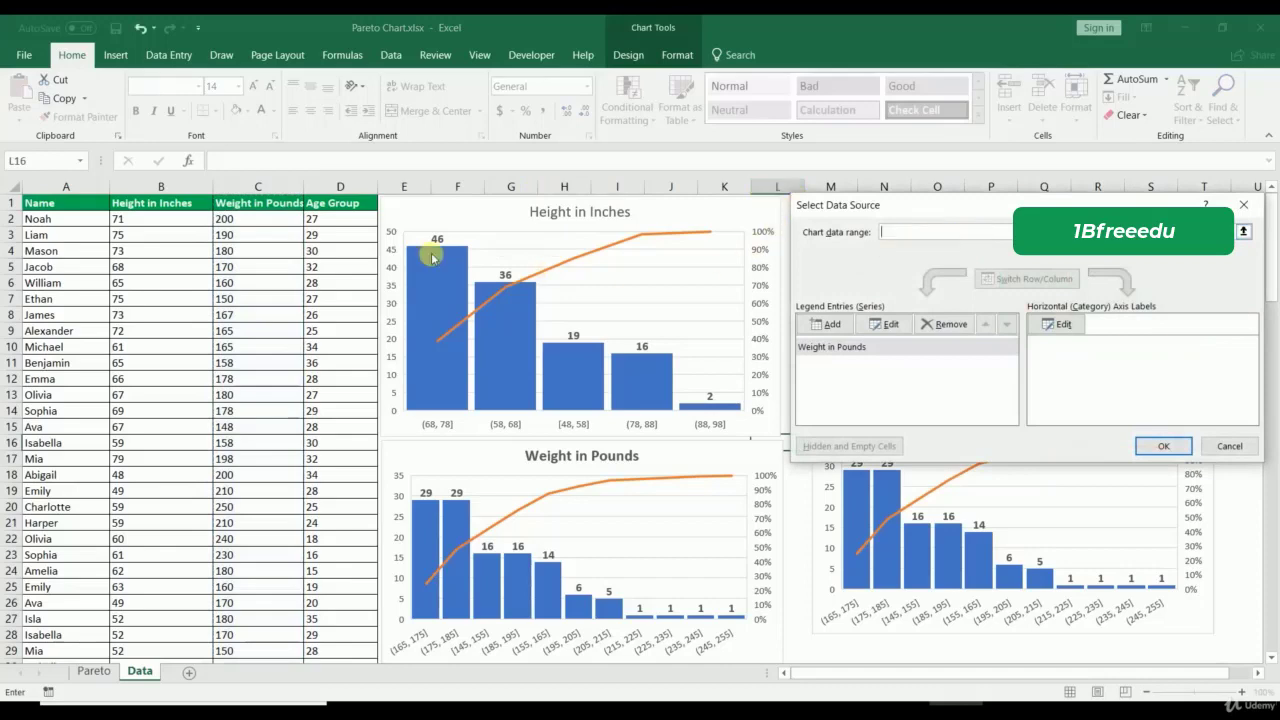
left_click(329, 206)
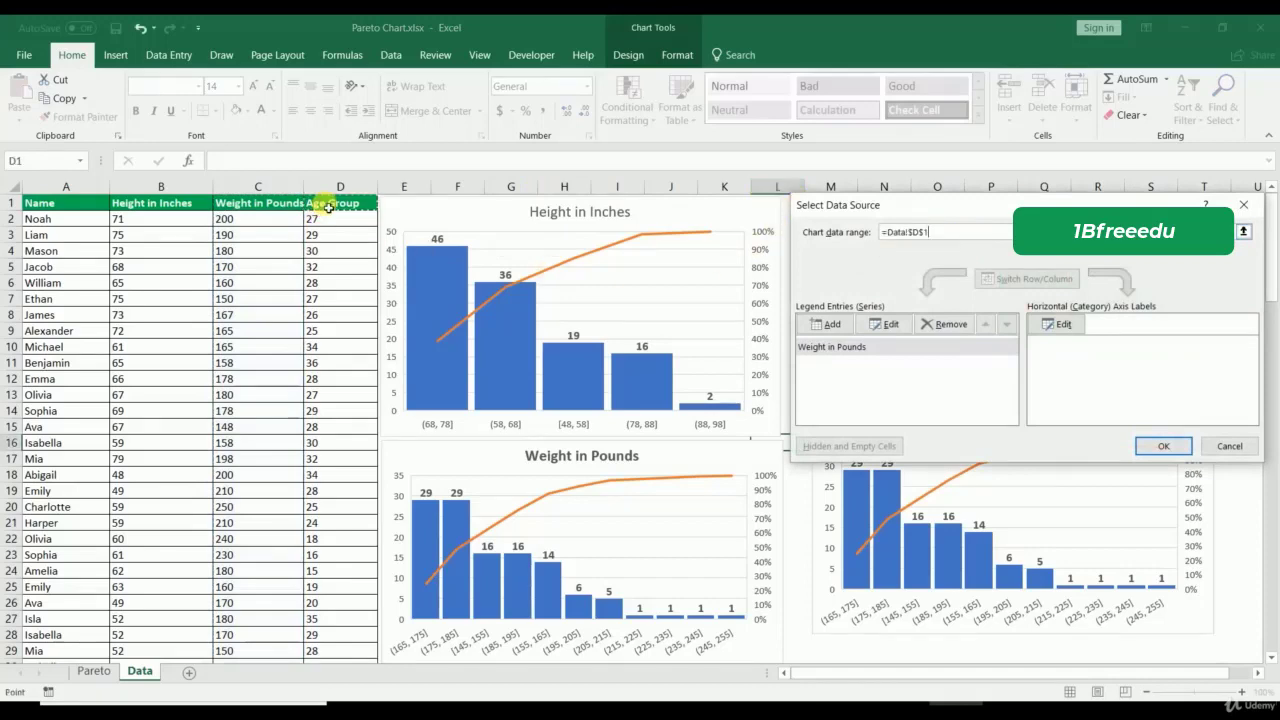
key("ctrl+shift+Down")
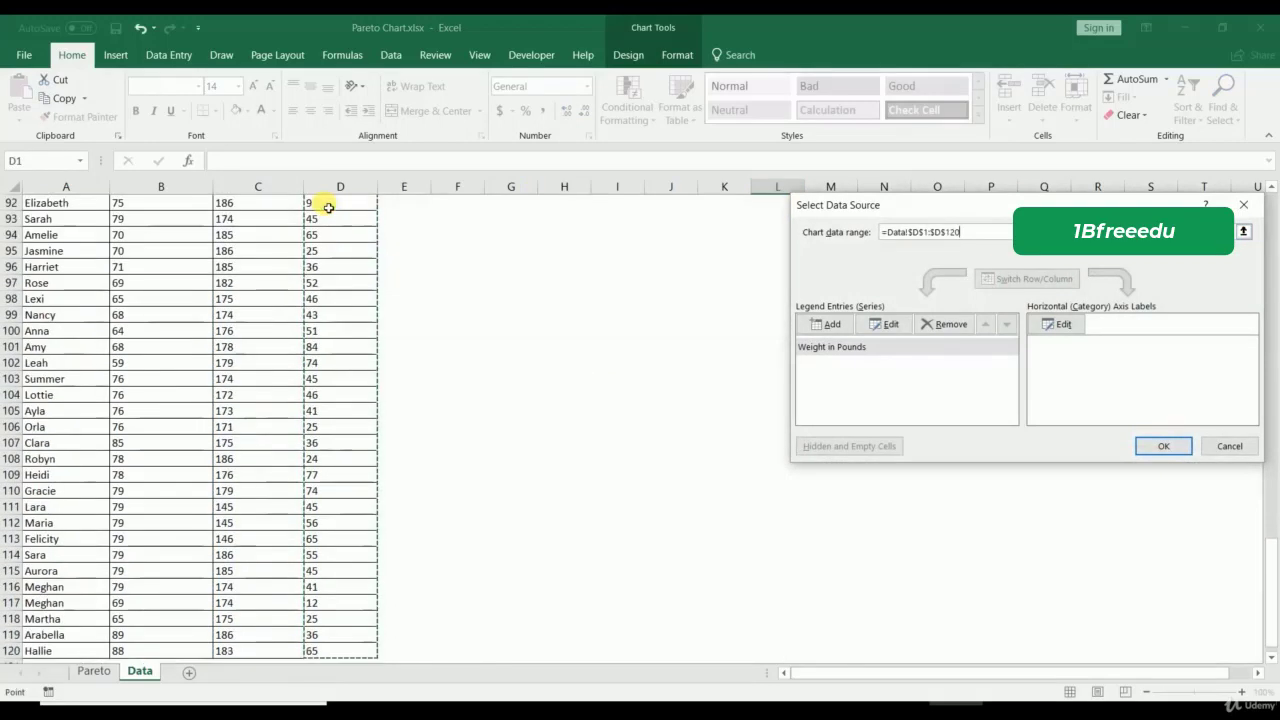
left_click(1161, 449)
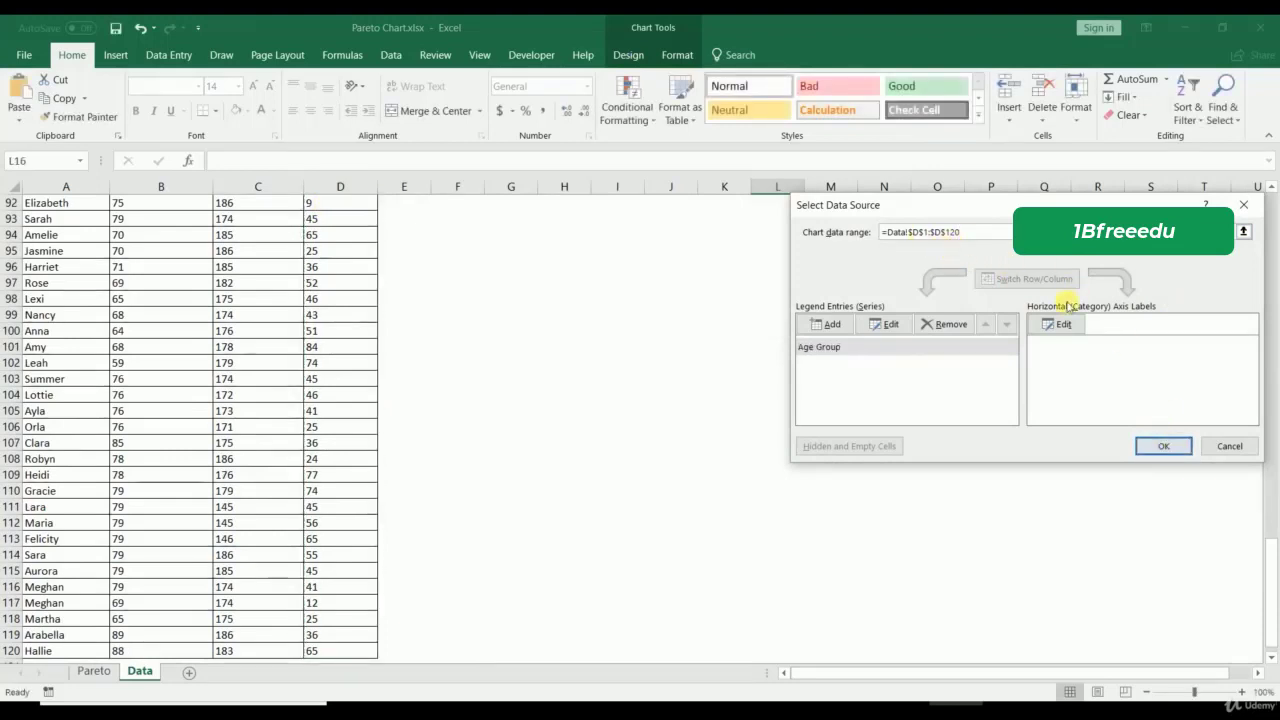
left_click(1158, 447)
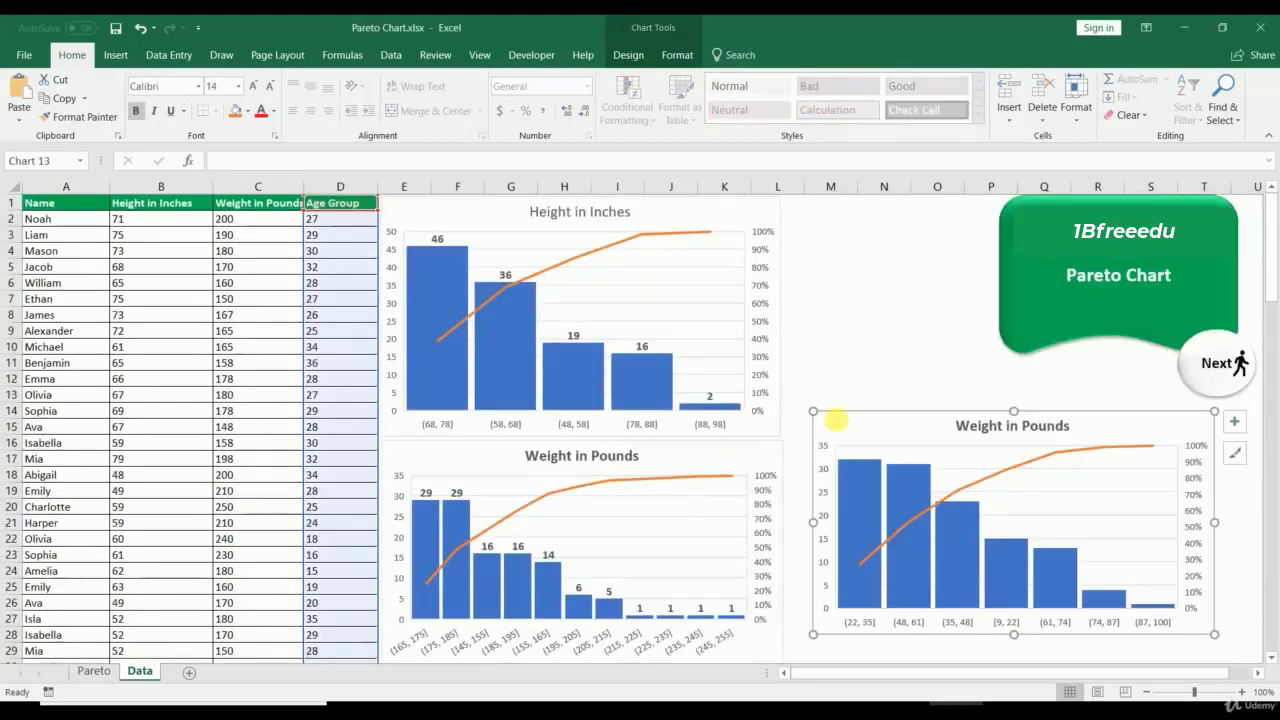
Step: Retitle the third chart 'Age Group'
left_click(1008, 426)
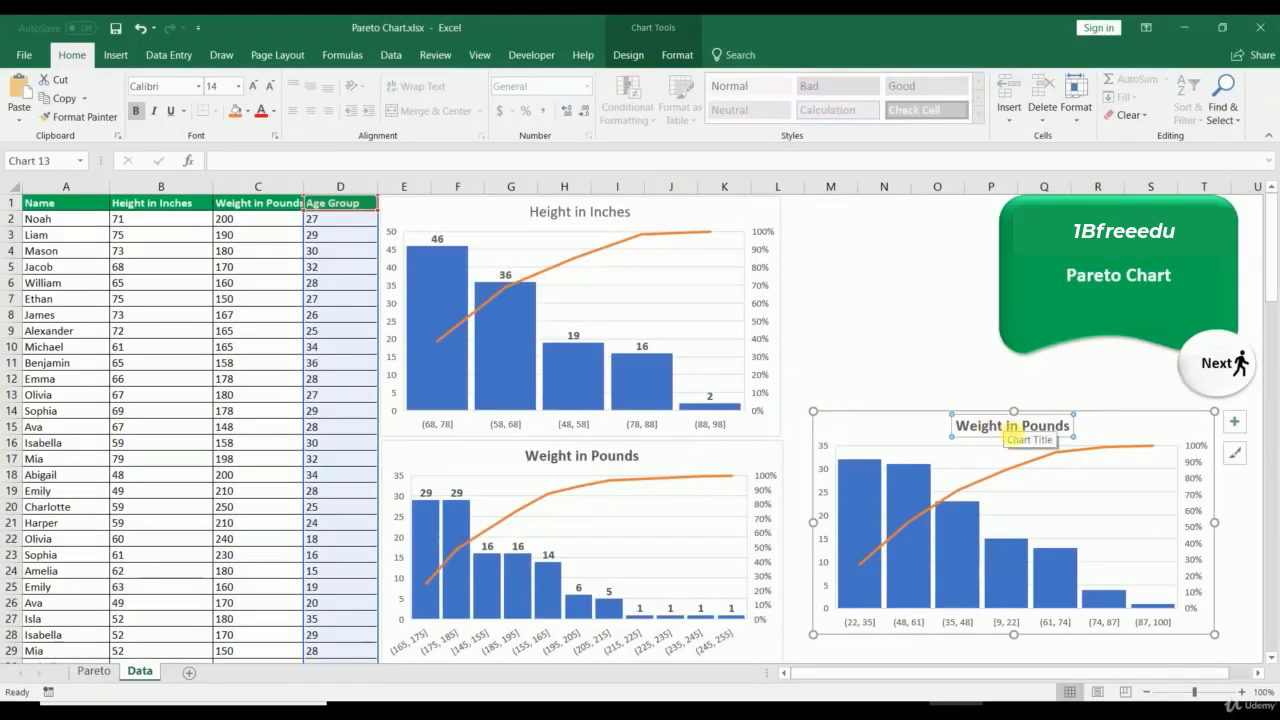
left_click_drag(1066, 428, 903, 428)
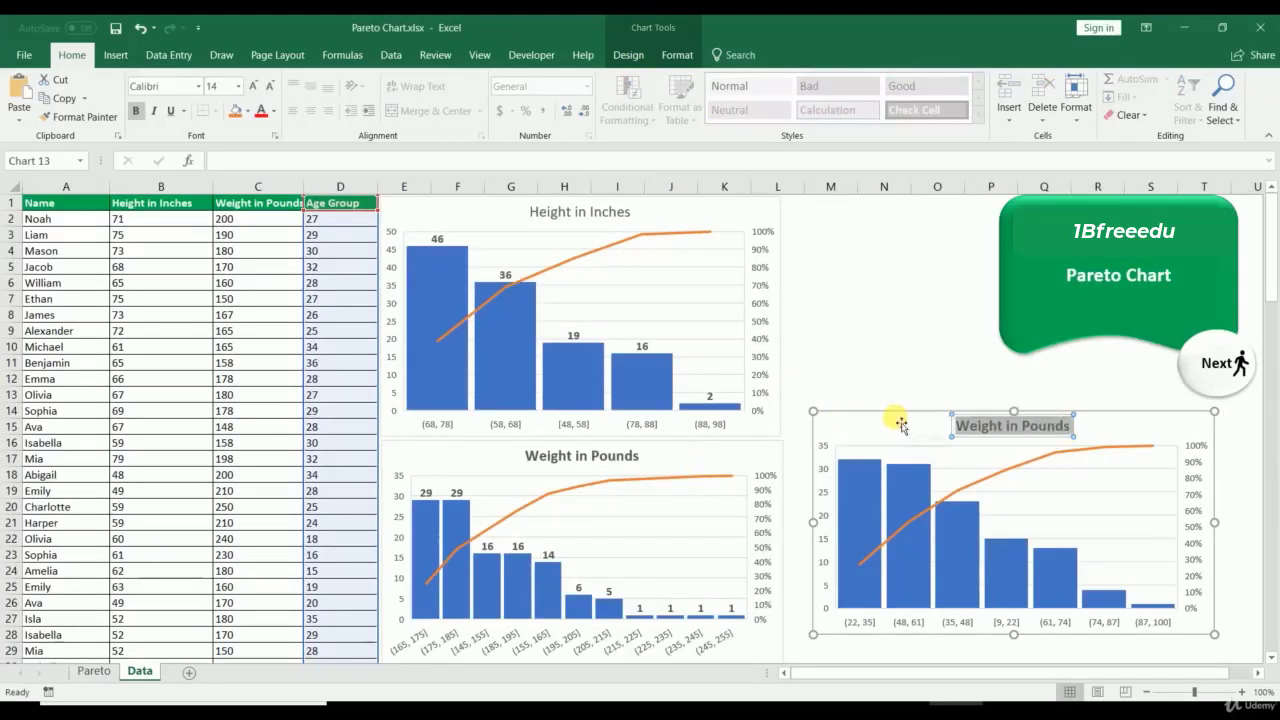
type("Age Gr")
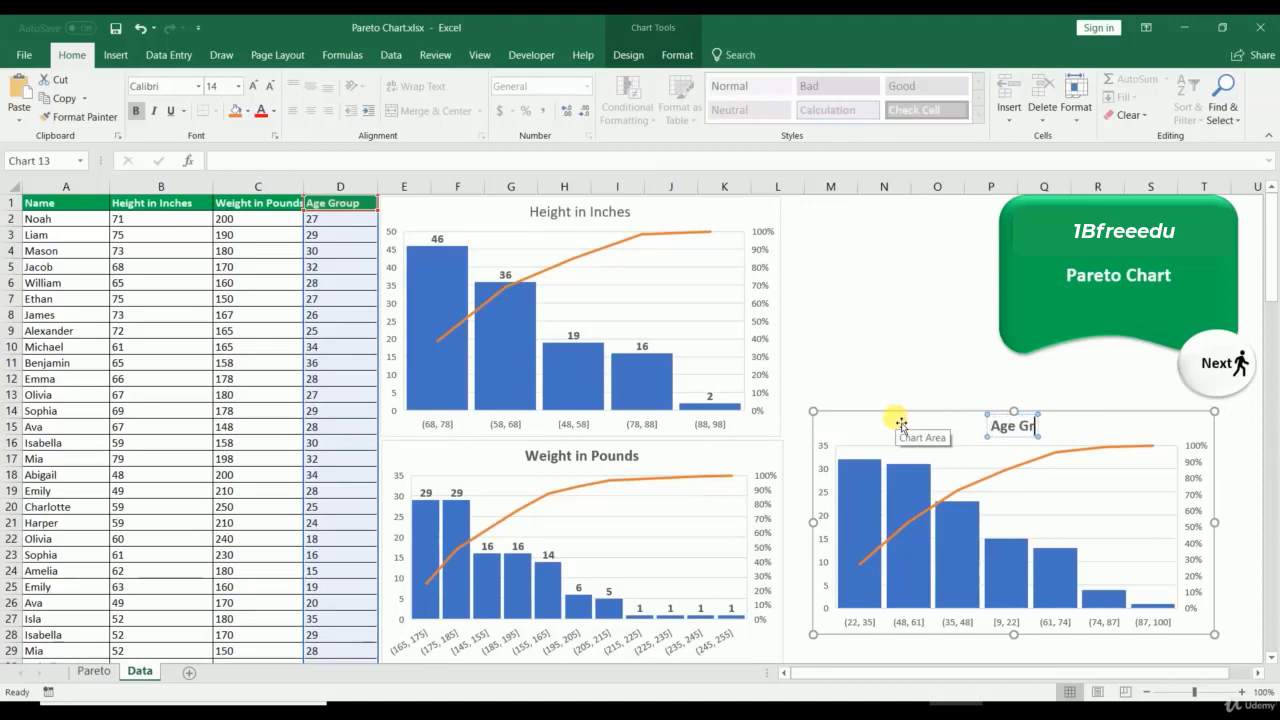
type("oup")
left_click(894, 346)
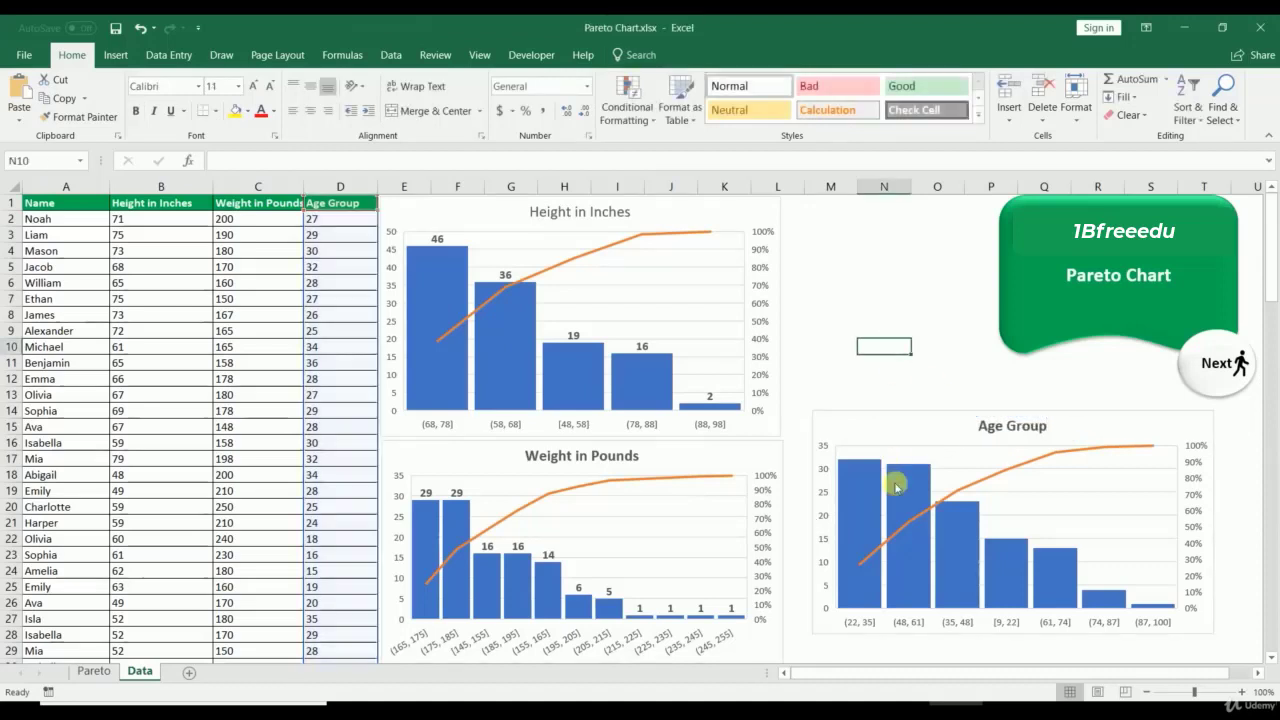
Step: Add value labels to the Age Group bars and increase their font size
right_click(880, 495)
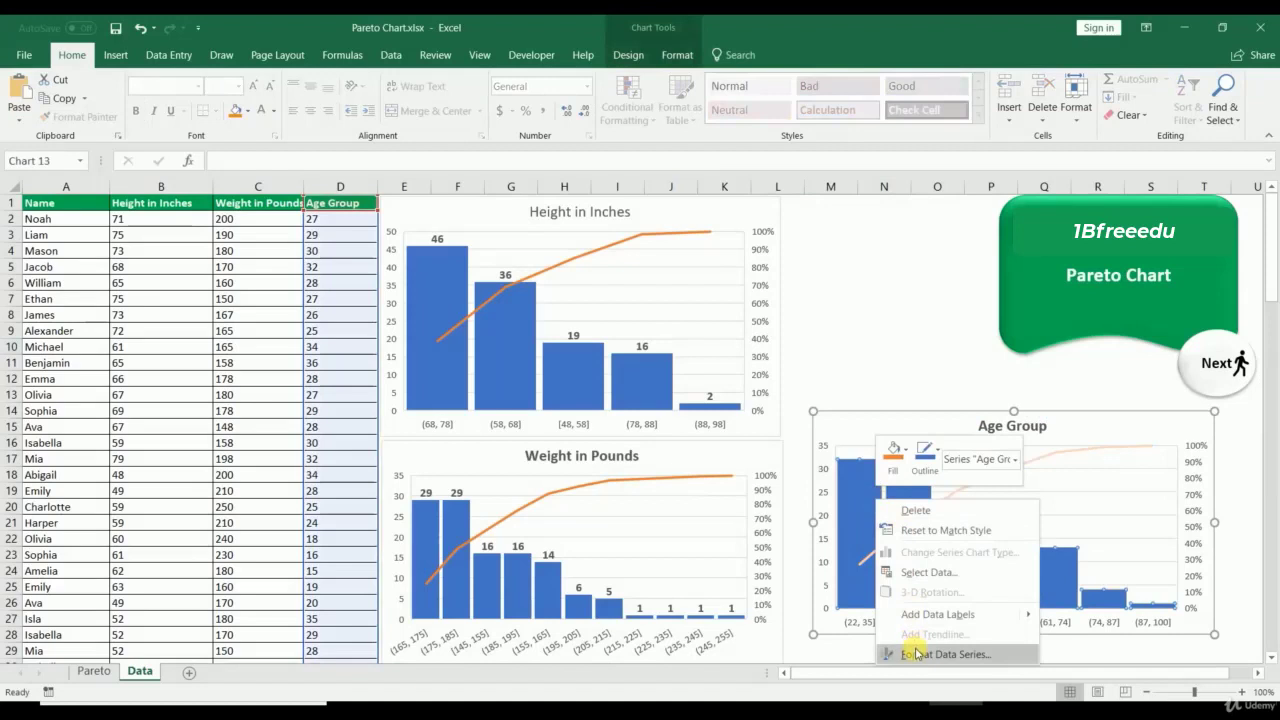
left_click(910, 613)
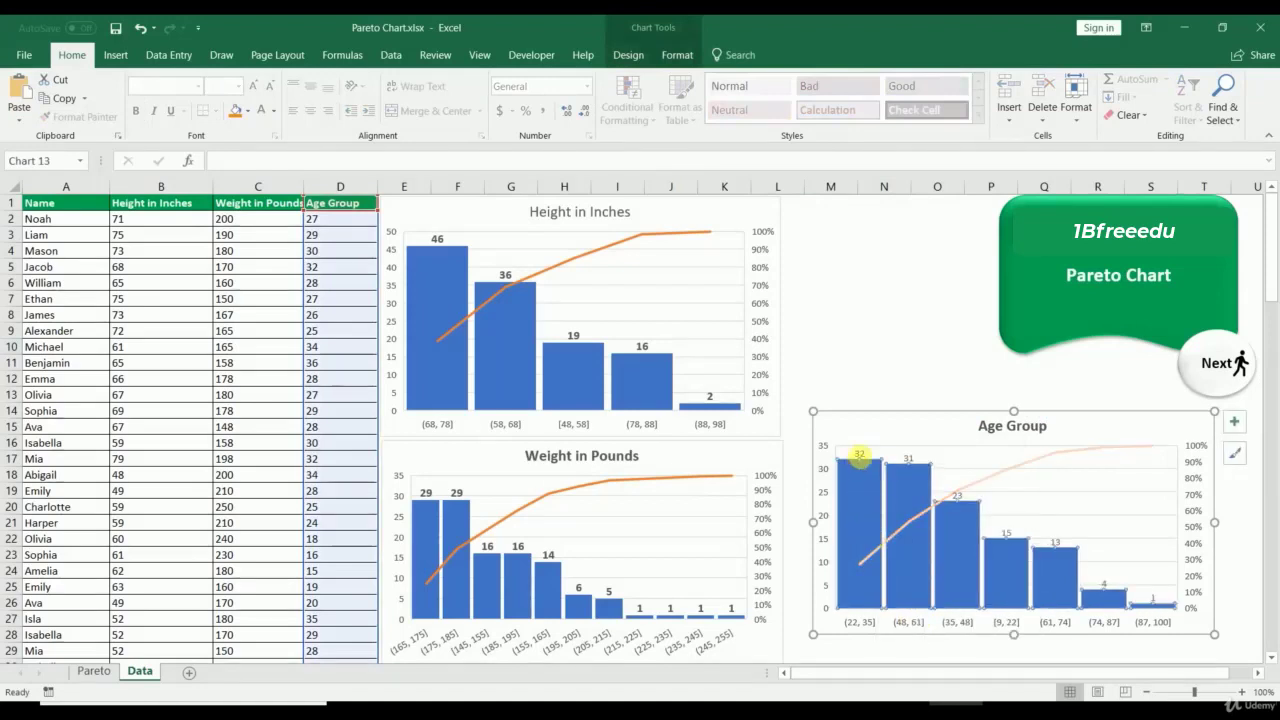
left_click(860, 455)
left_click(256, 87)
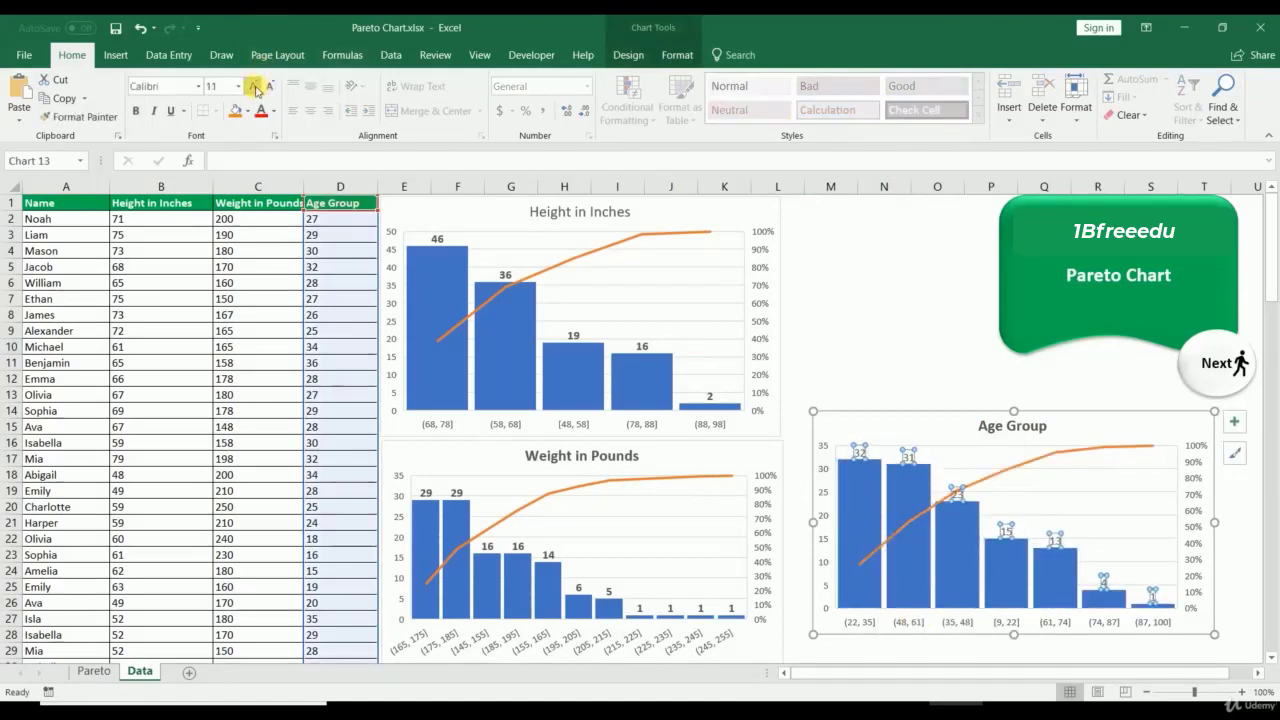
Step: Set the Age Group chart's bin width to 5
right_click(904, 622)
left_click(950, 609)
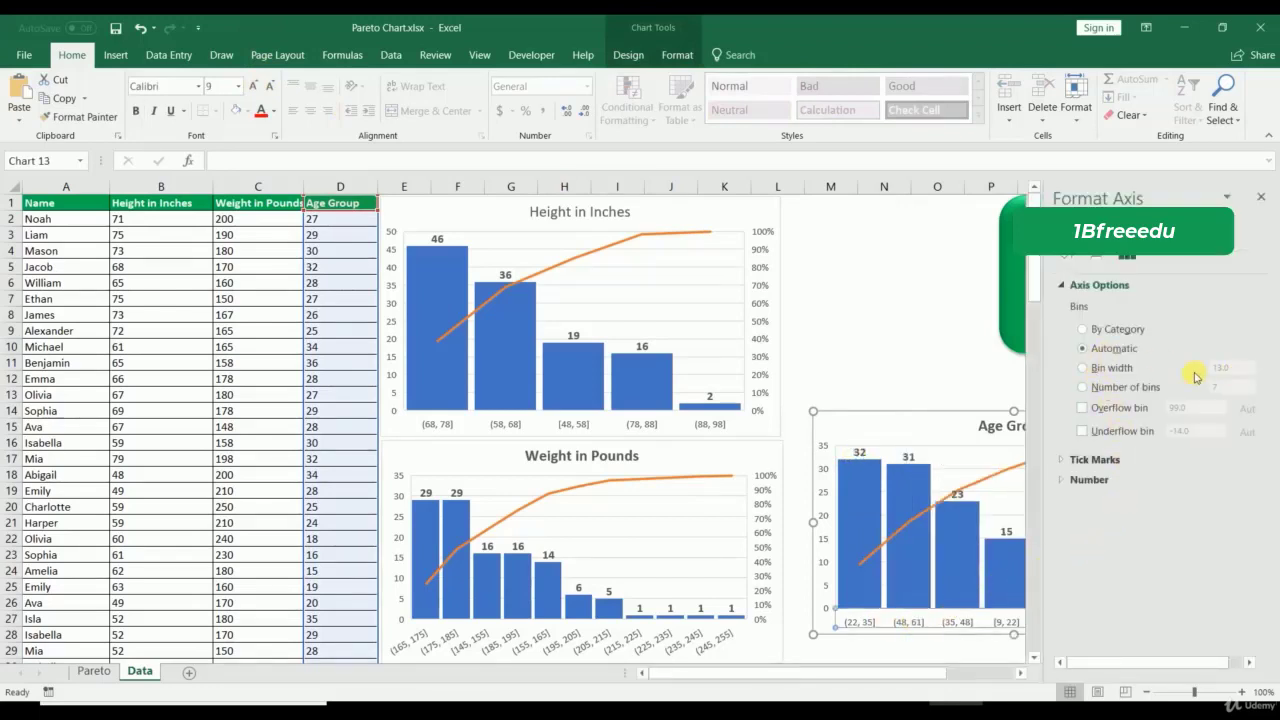
left_click(1086, 369)
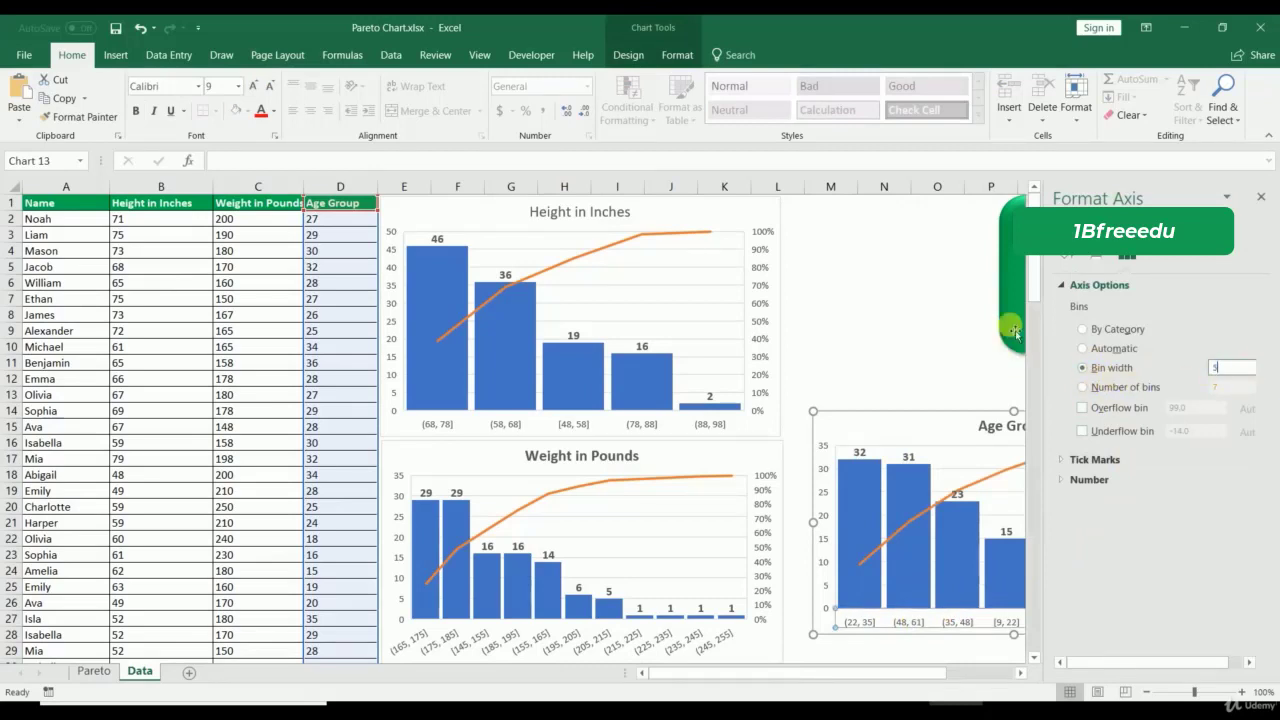
type("5")
key("Return")
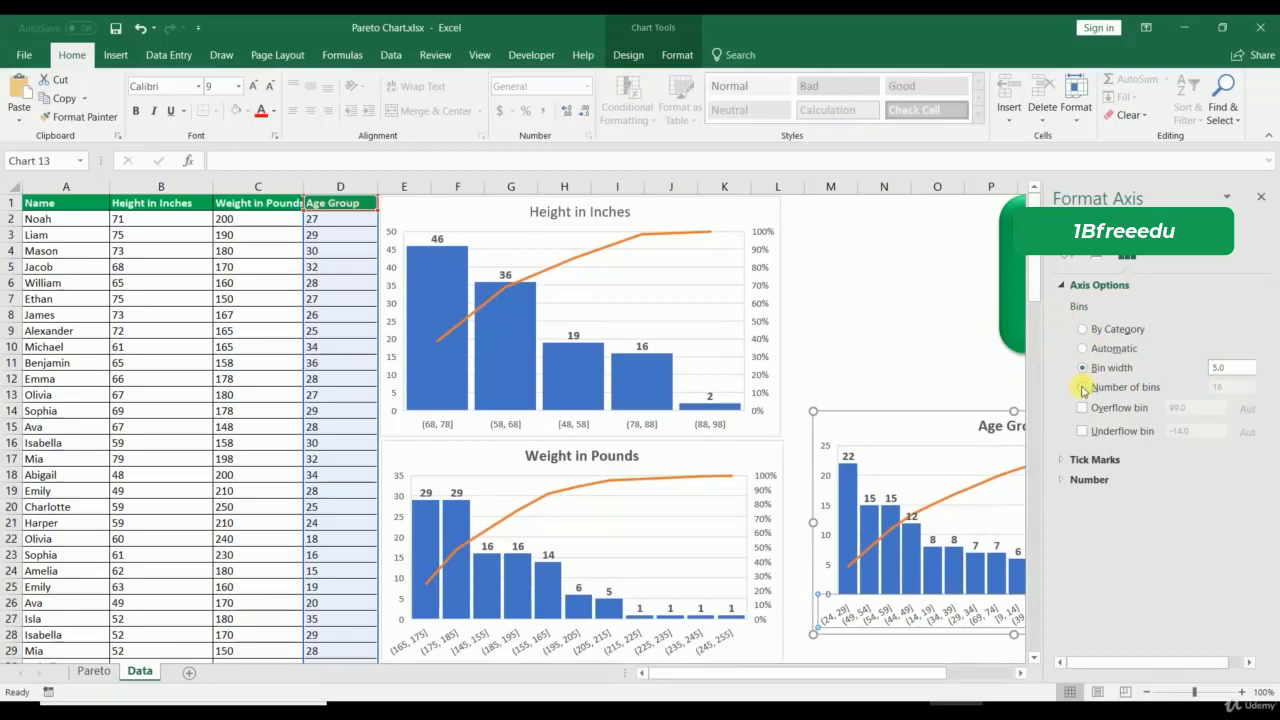
left_click(944, 334)
left_click(912, 437)
right_click(912, 438)
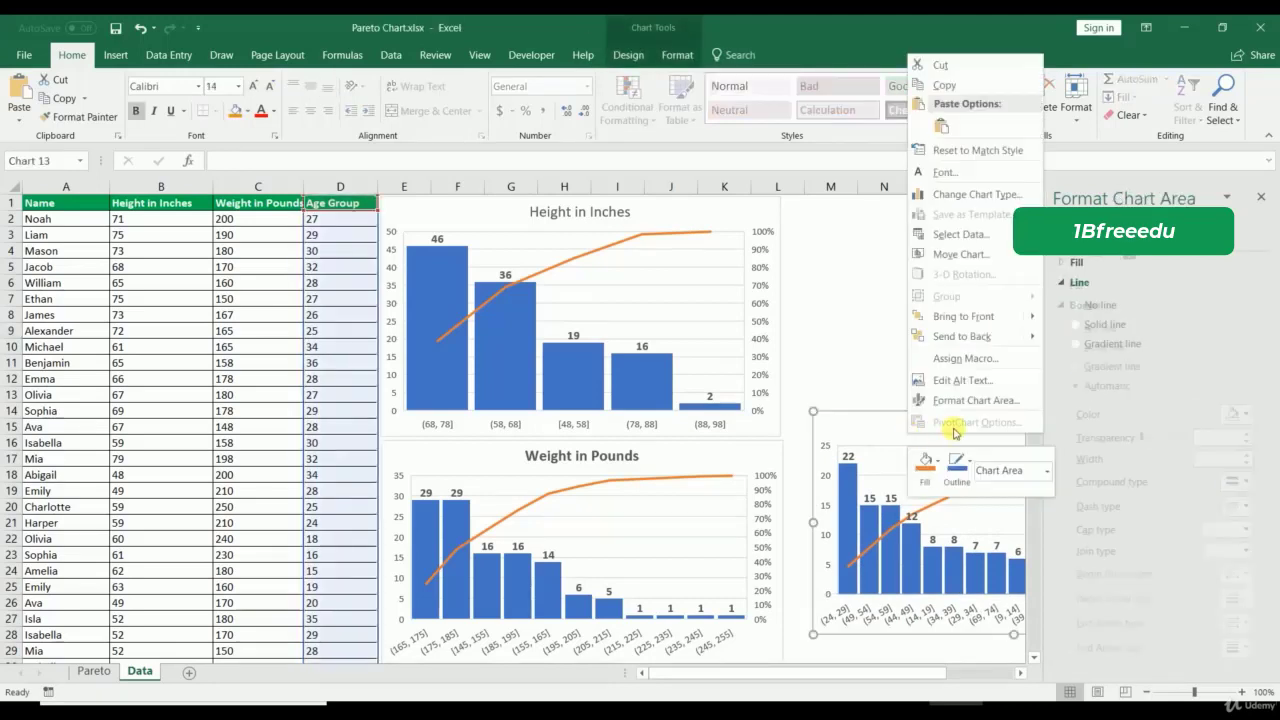
left_click(810, 326)
left_click(1258, 200)
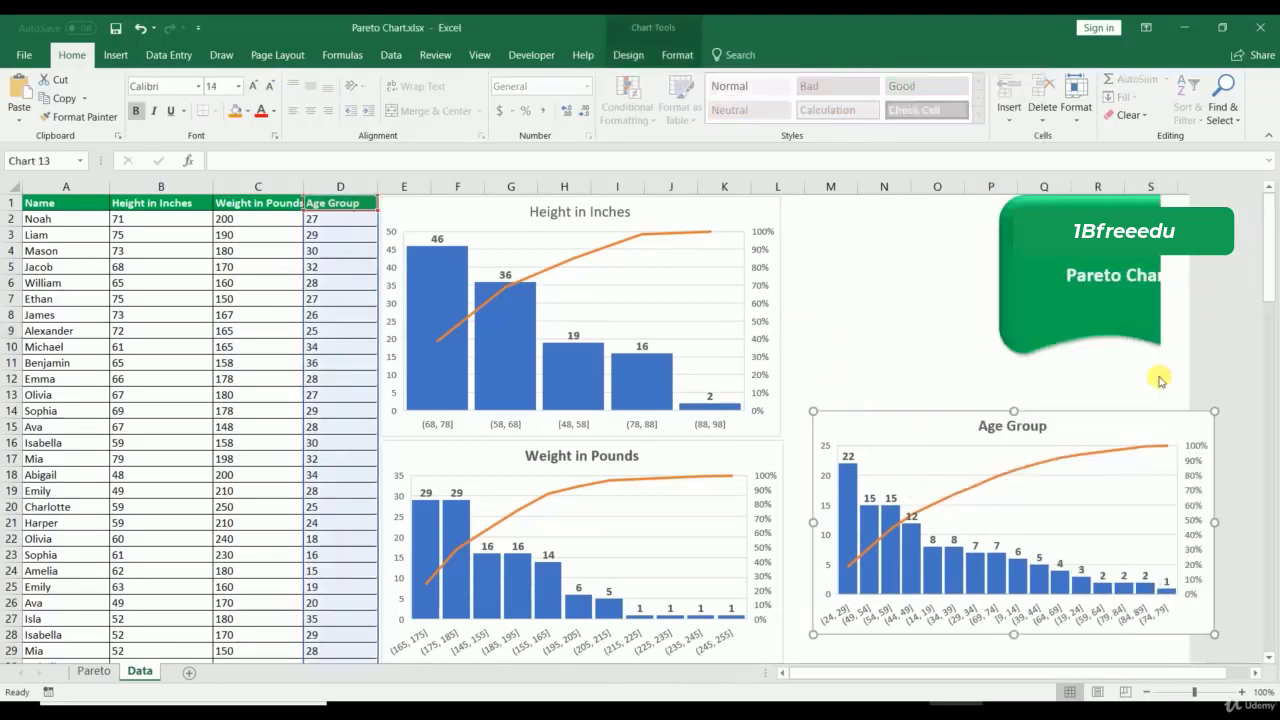
Step: Set the Age Group data series gap width to 20% and close the pane
right_click(913, 541)
left_click(945, 531)
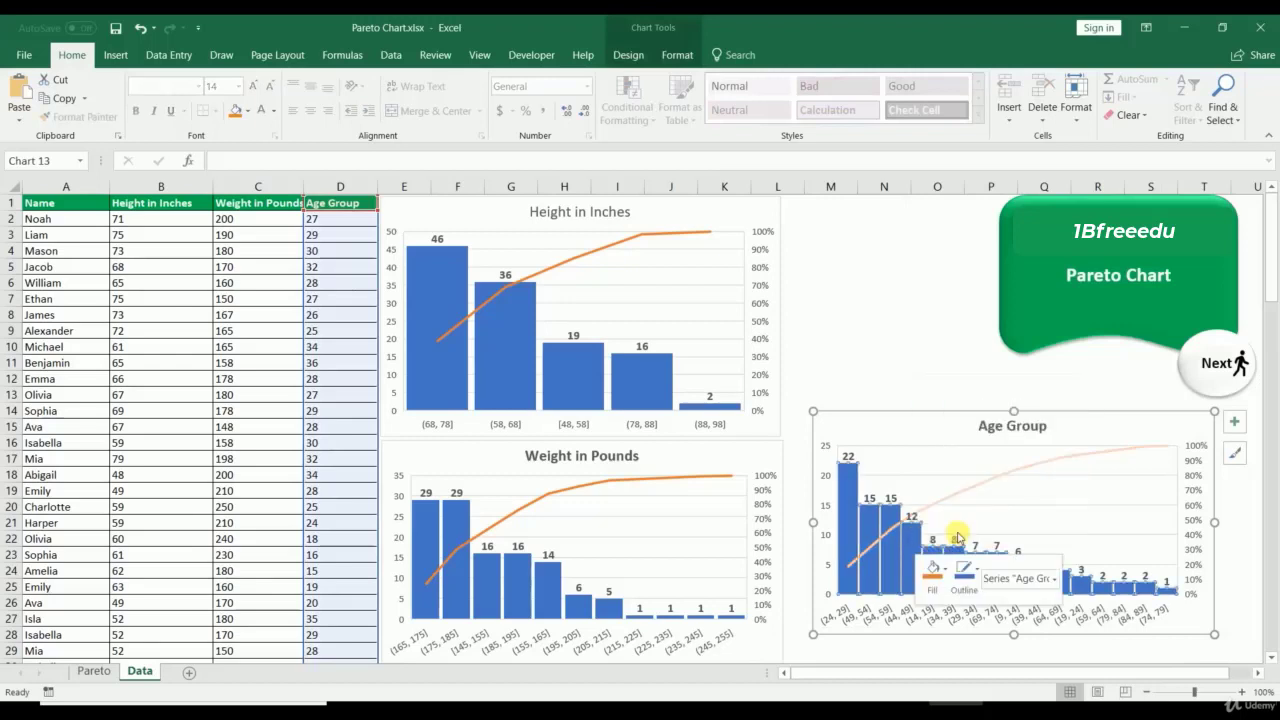
left_click(1231, 305)
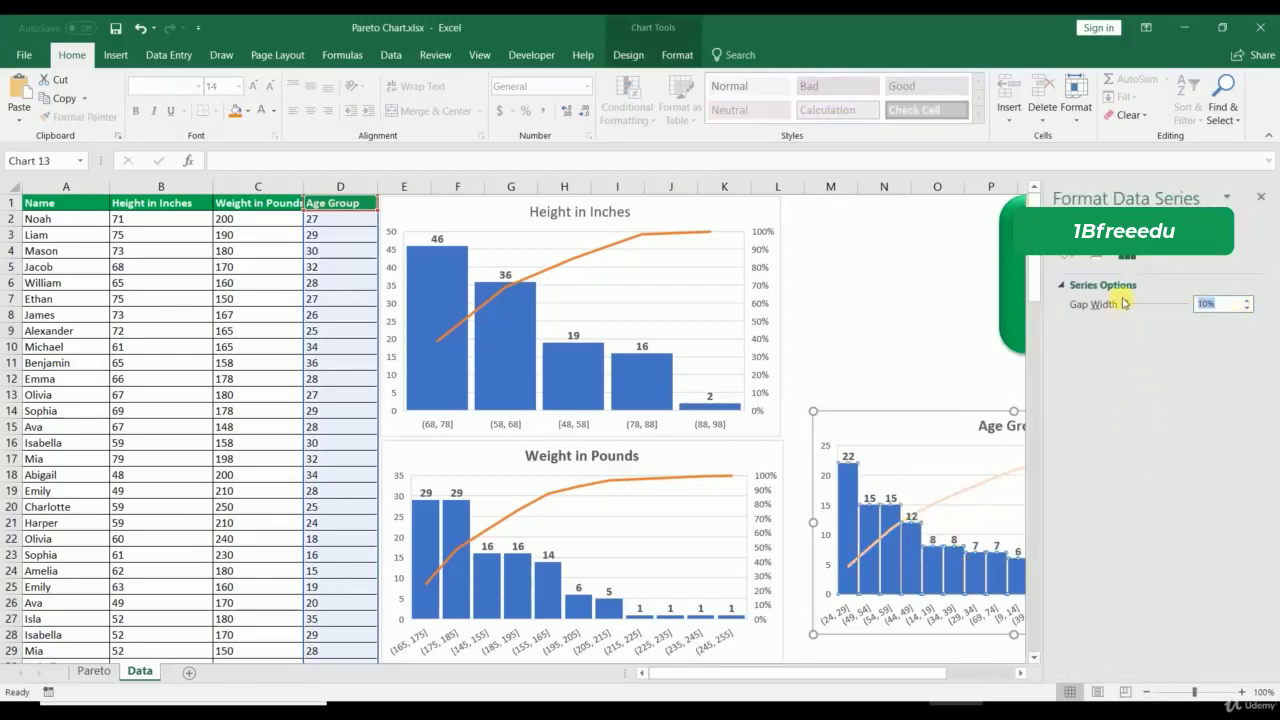
type("20")
key("Return")
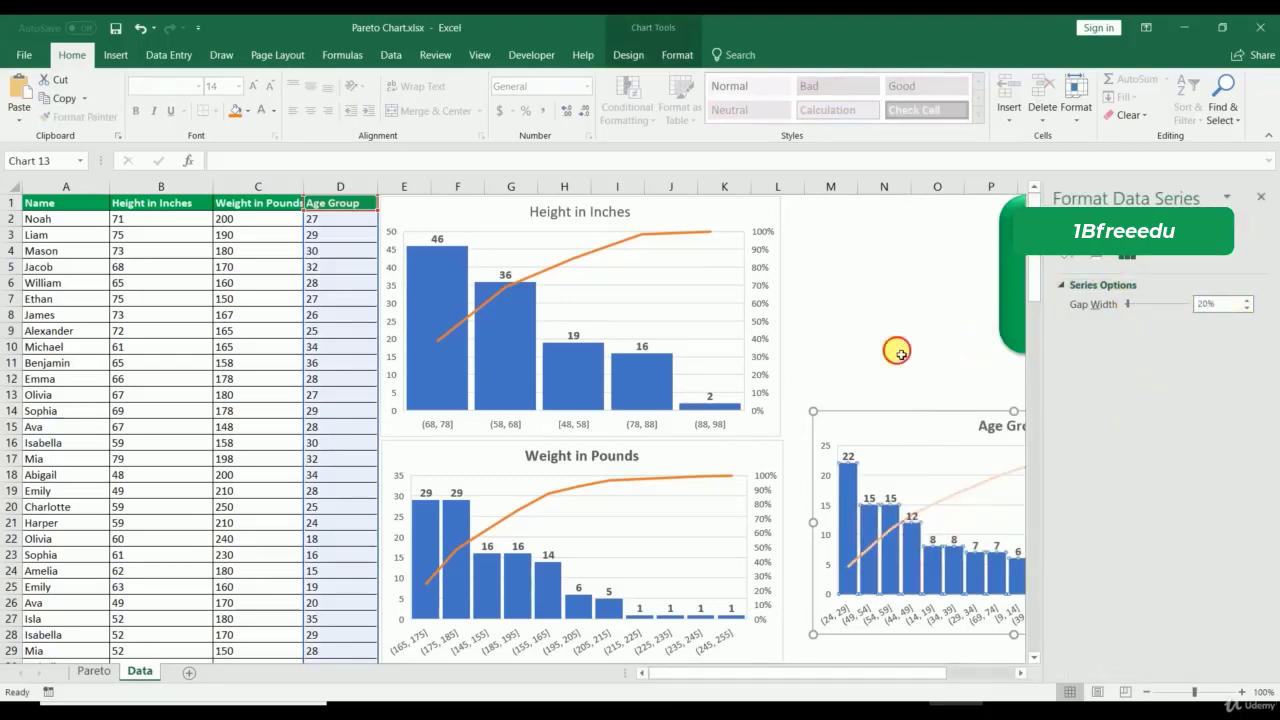
left_click(897, 352)
left_click(1262, 196)
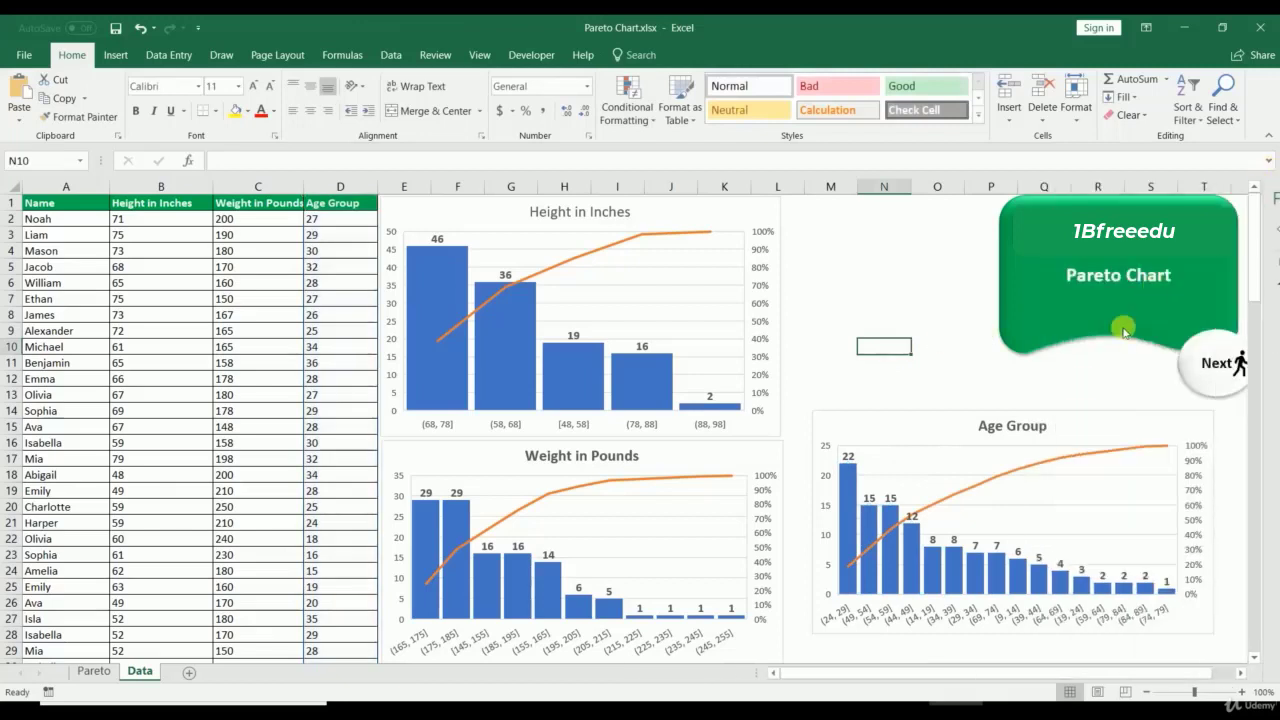
Step: Enlarge the Age Group chart, shift it left, then review the Pareto and Data sheets
left_click(990, 421)
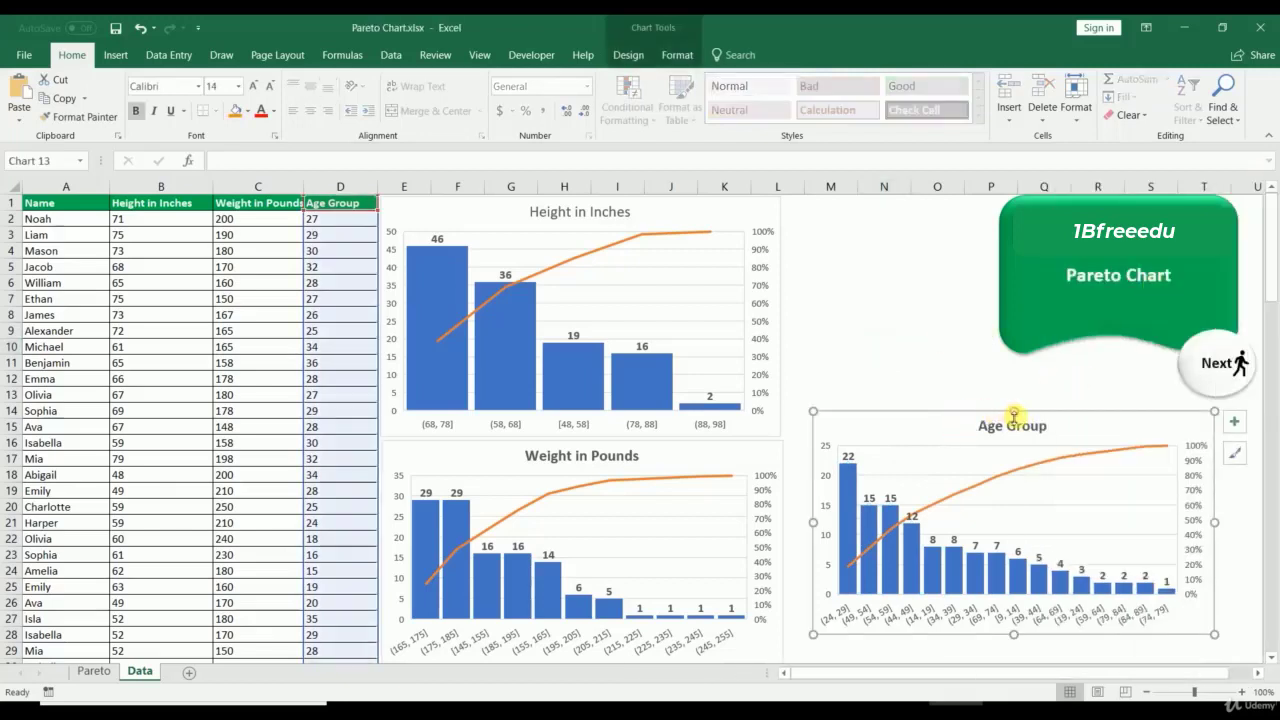
mouse_move(1013, 411)
left_mouse_down()
mouse_move(1011, 392)
mouse_move(1013, 406)
left_mouse_up()
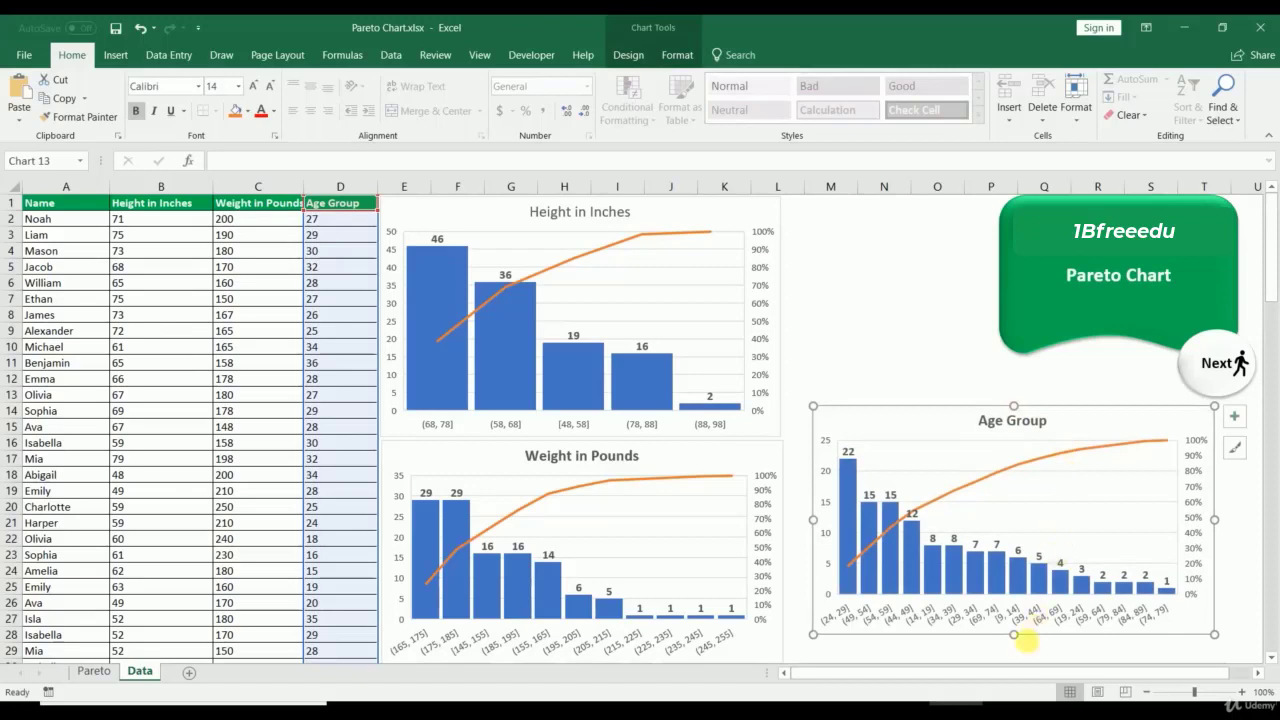
left_click_drag(1018, 640, 1014, 650)
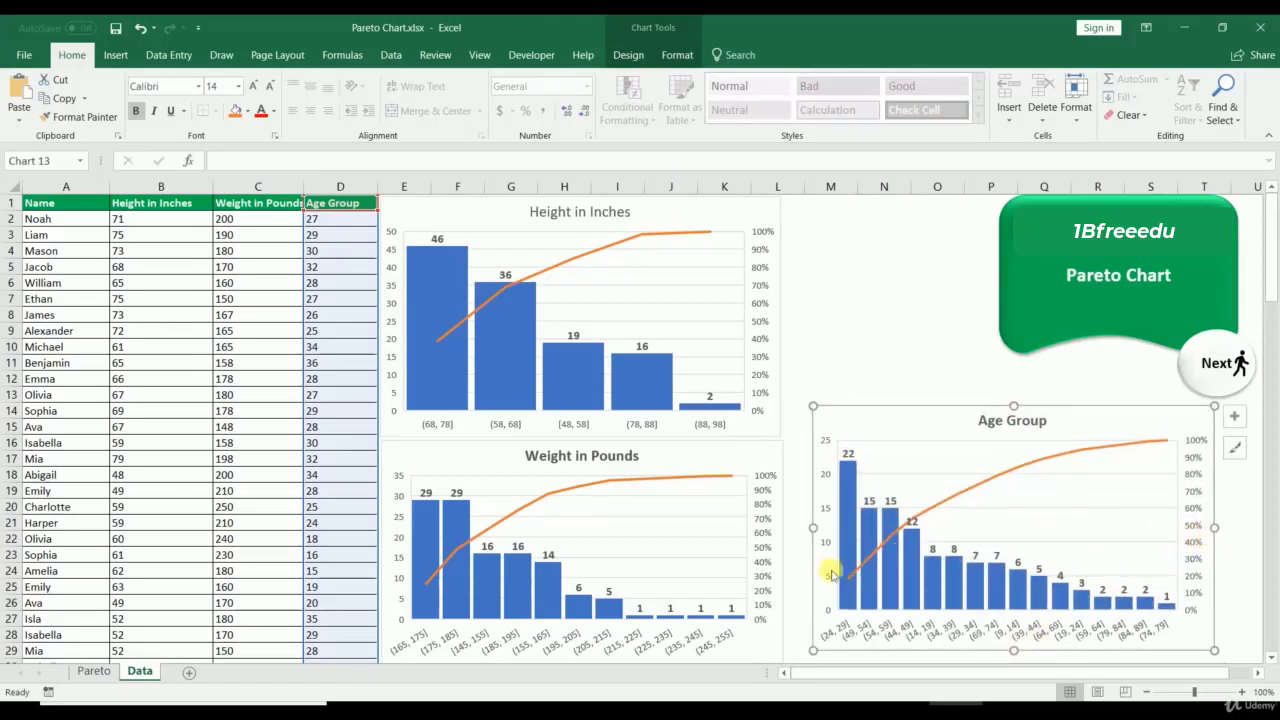
left_click_drag(856, 413, 823, 414)
left_click_drag(1187, 531, 1232, 531)
left_click(91, 672)
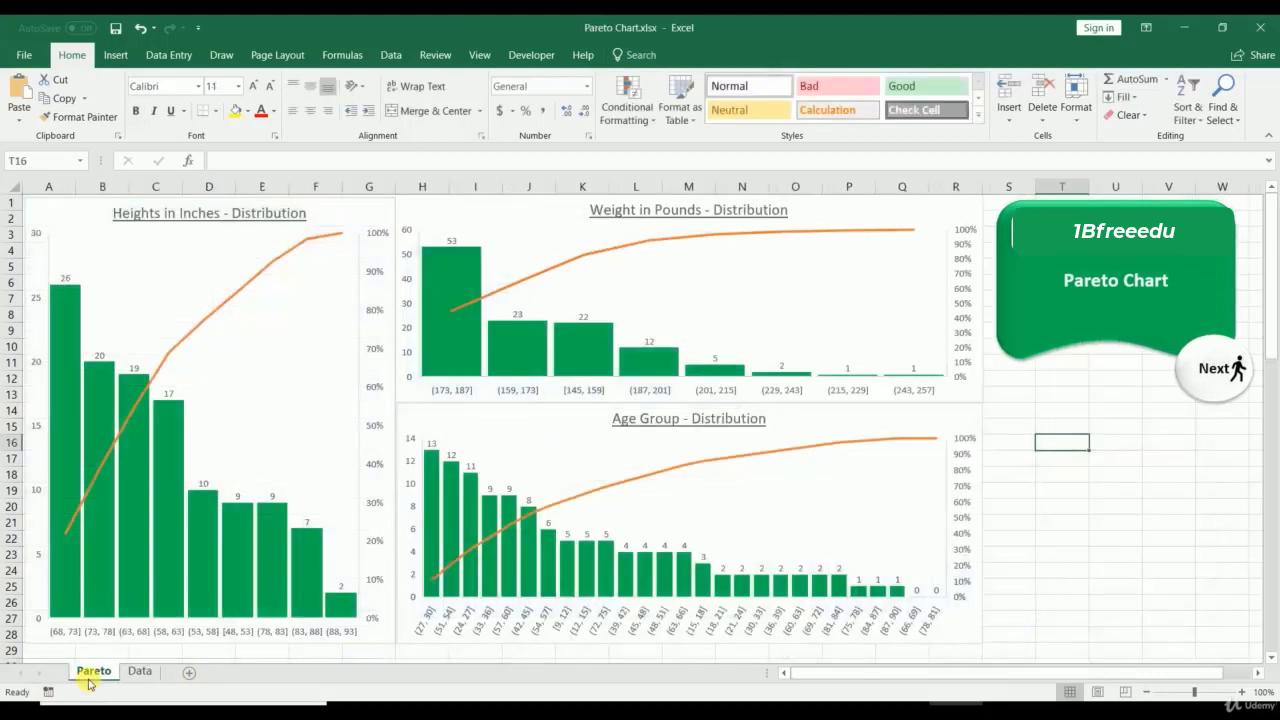
left_click(140, 673)
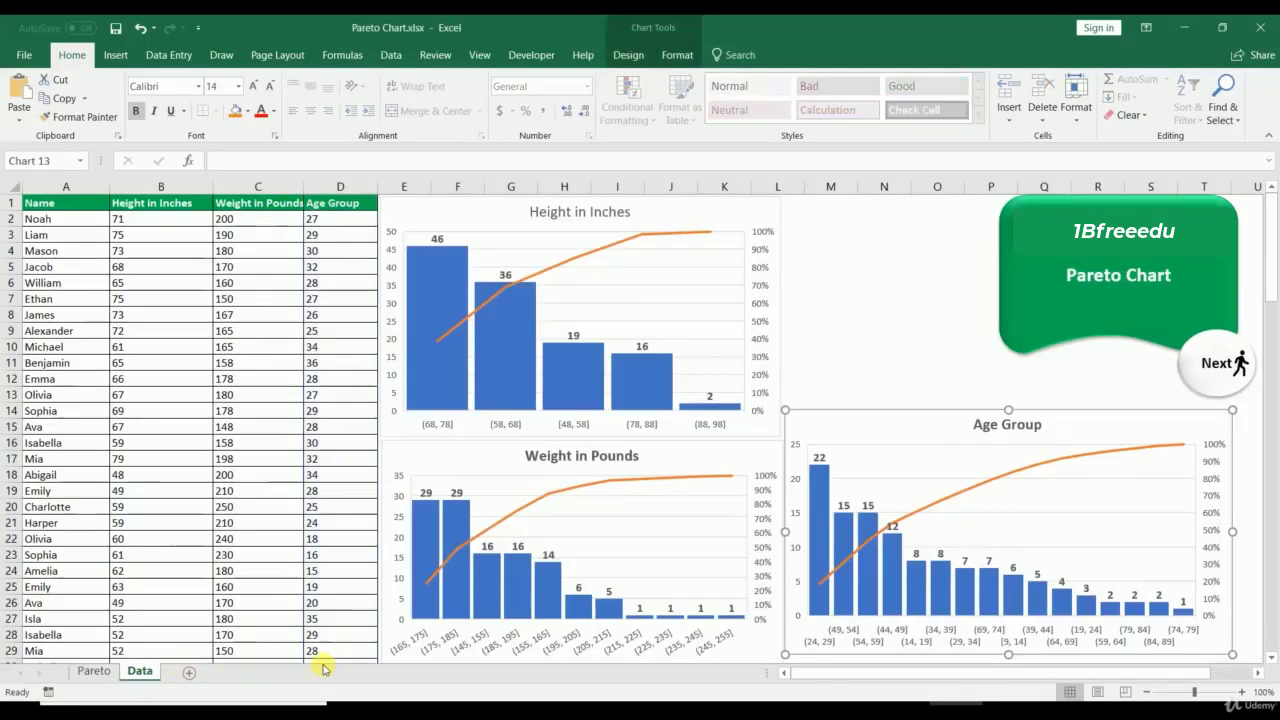
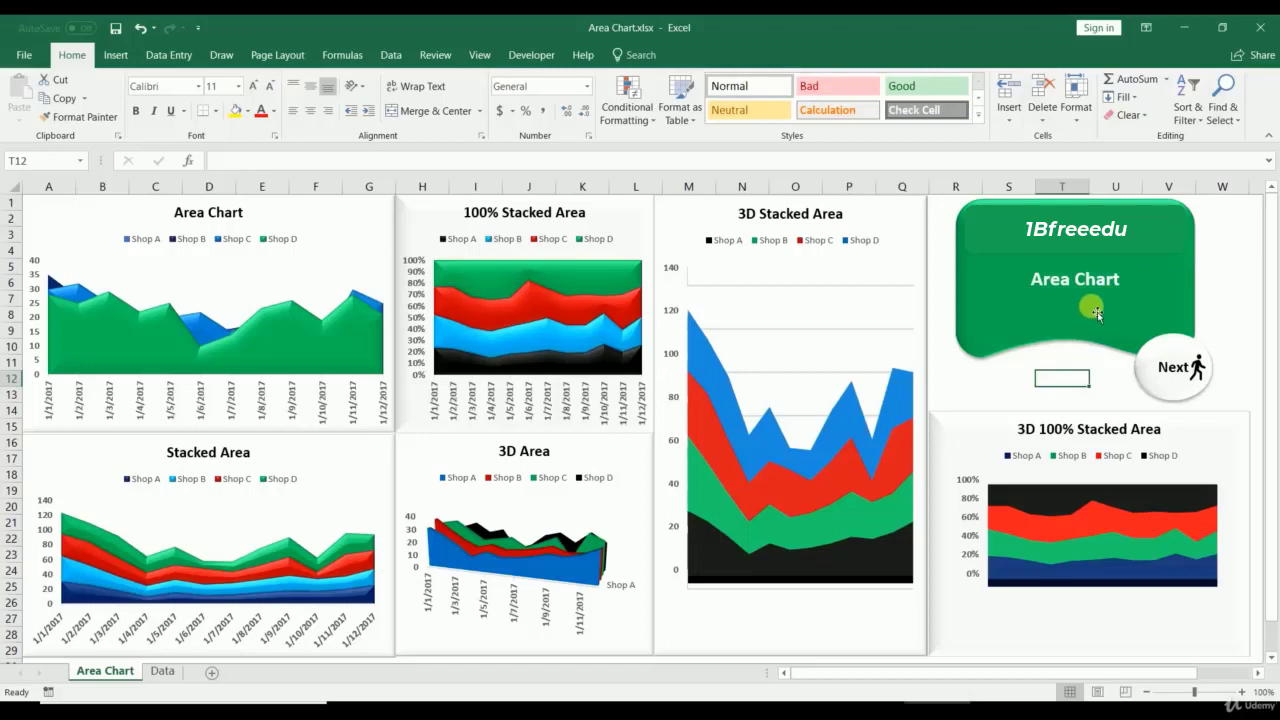
Step: Step through the series of the Area, 100% Stacked Area and 3D Area charts
left_click(105, 340)
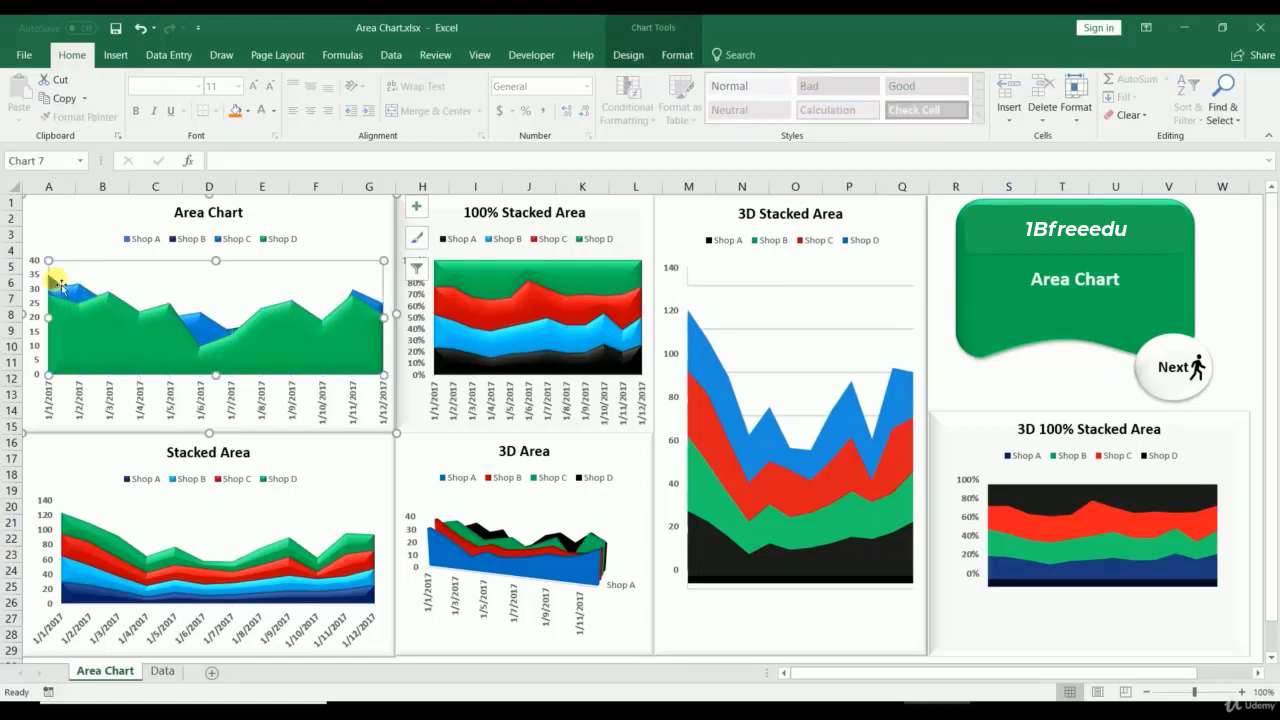
left_click(484, 276)
left_click(466, 305)
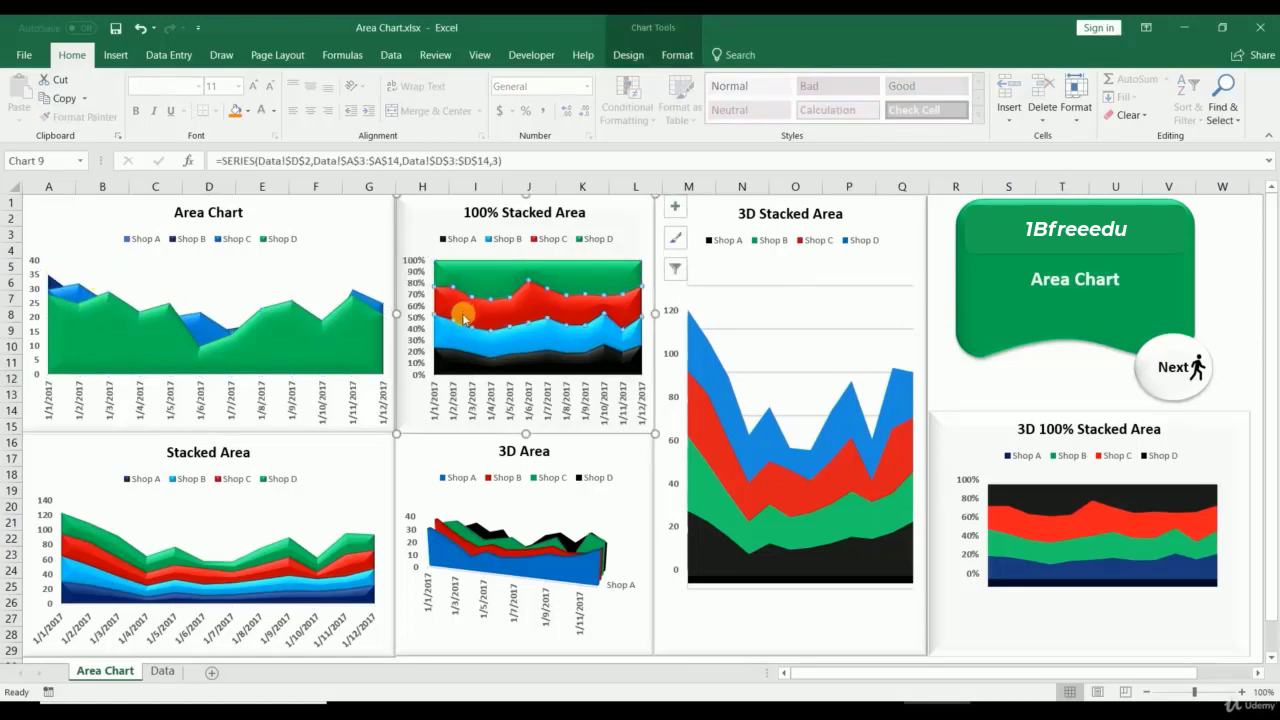
left_click(452, 362)
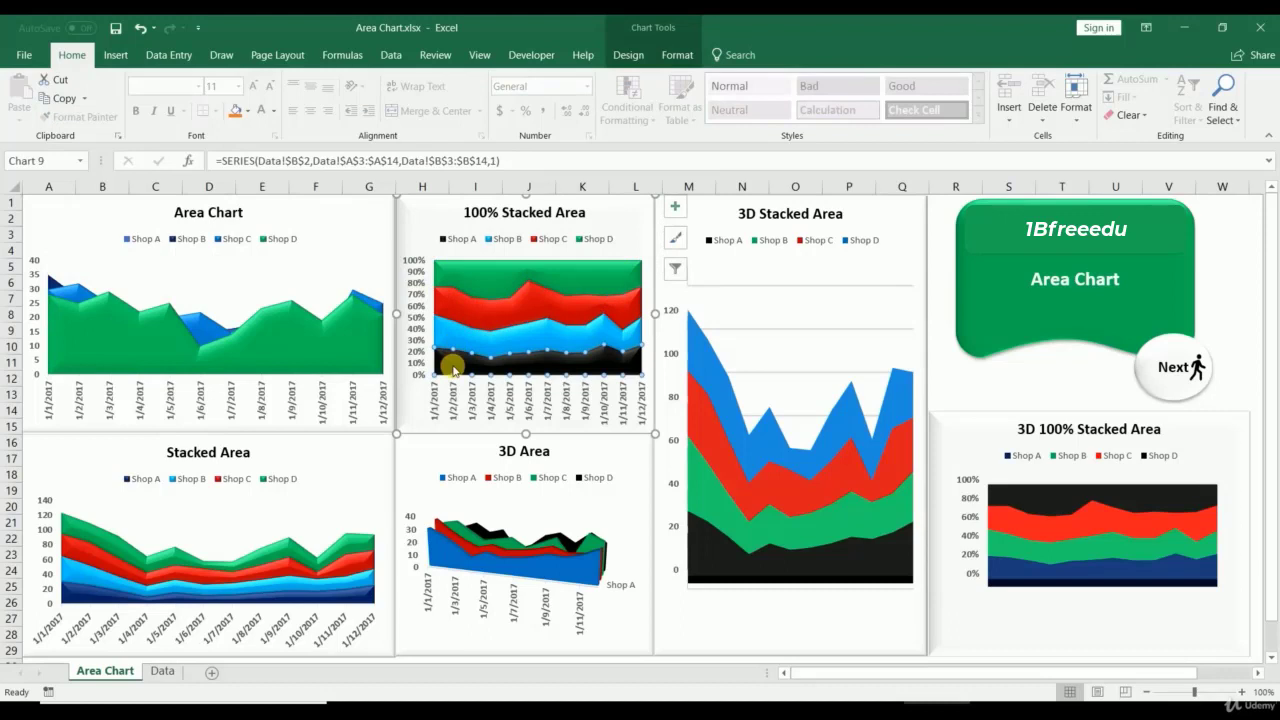
left_click(448, 524)
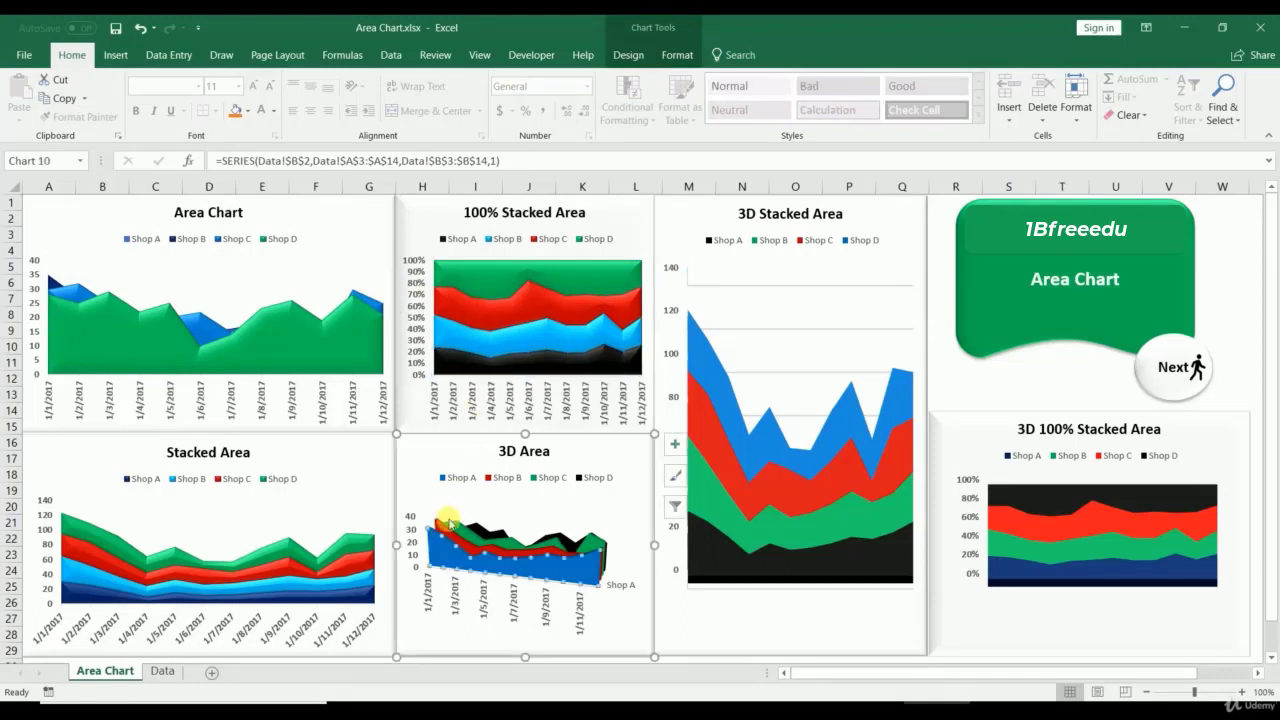
left_click(468, 532)
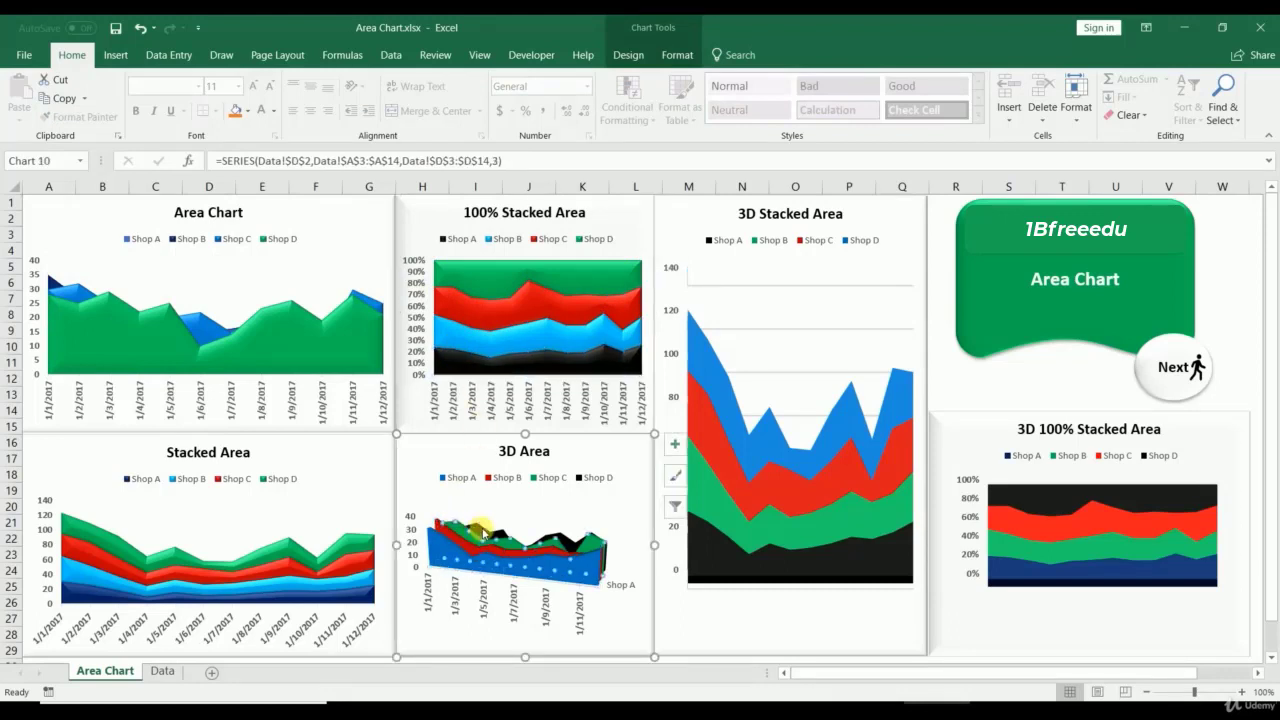
left_click(486, 531)
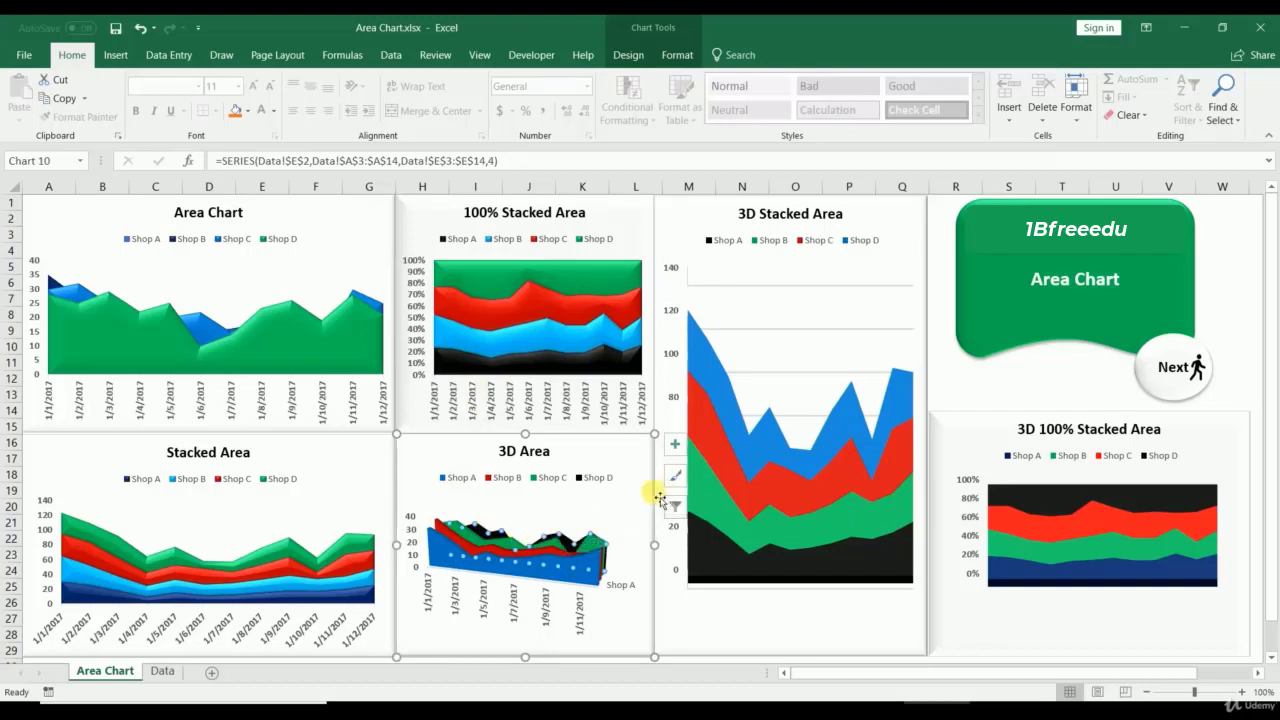
Step: Inspect the Shop D, Shop A and Shop C series of the 3D Stacked and 3D 100% Stacked charts
left_click(723, 457)
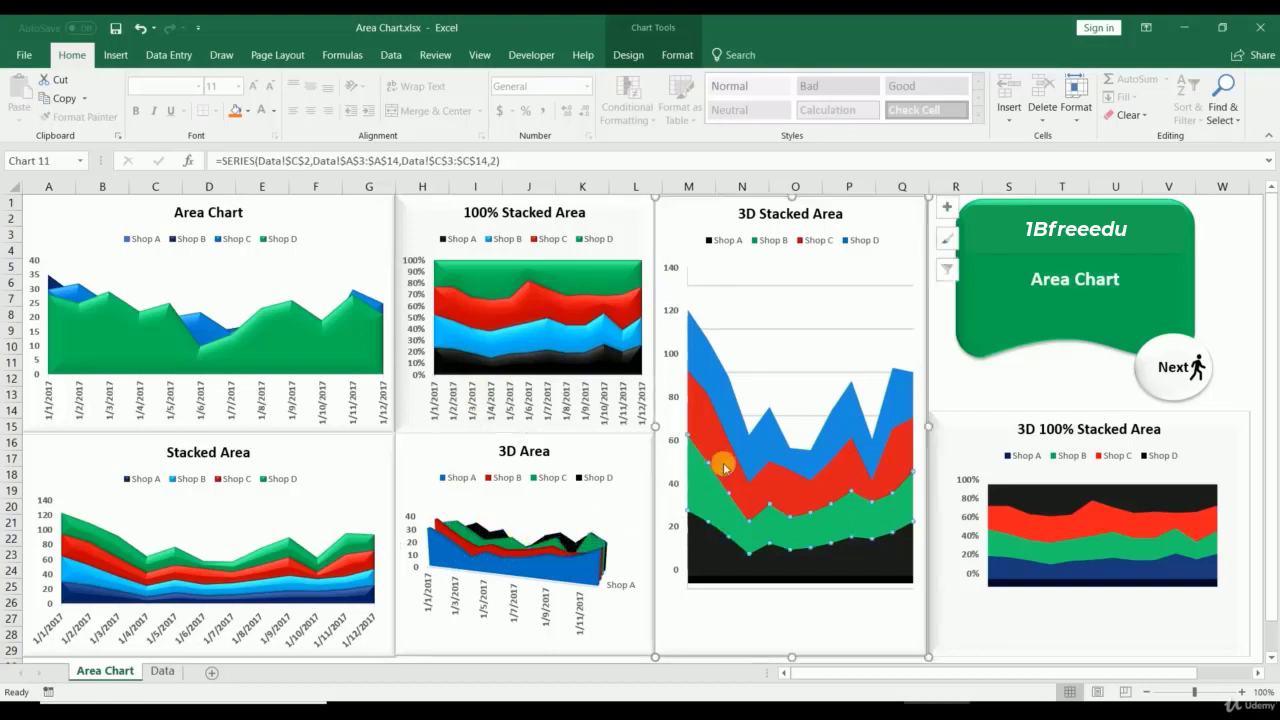
left_click(728, 409)
left_click(706, 563)
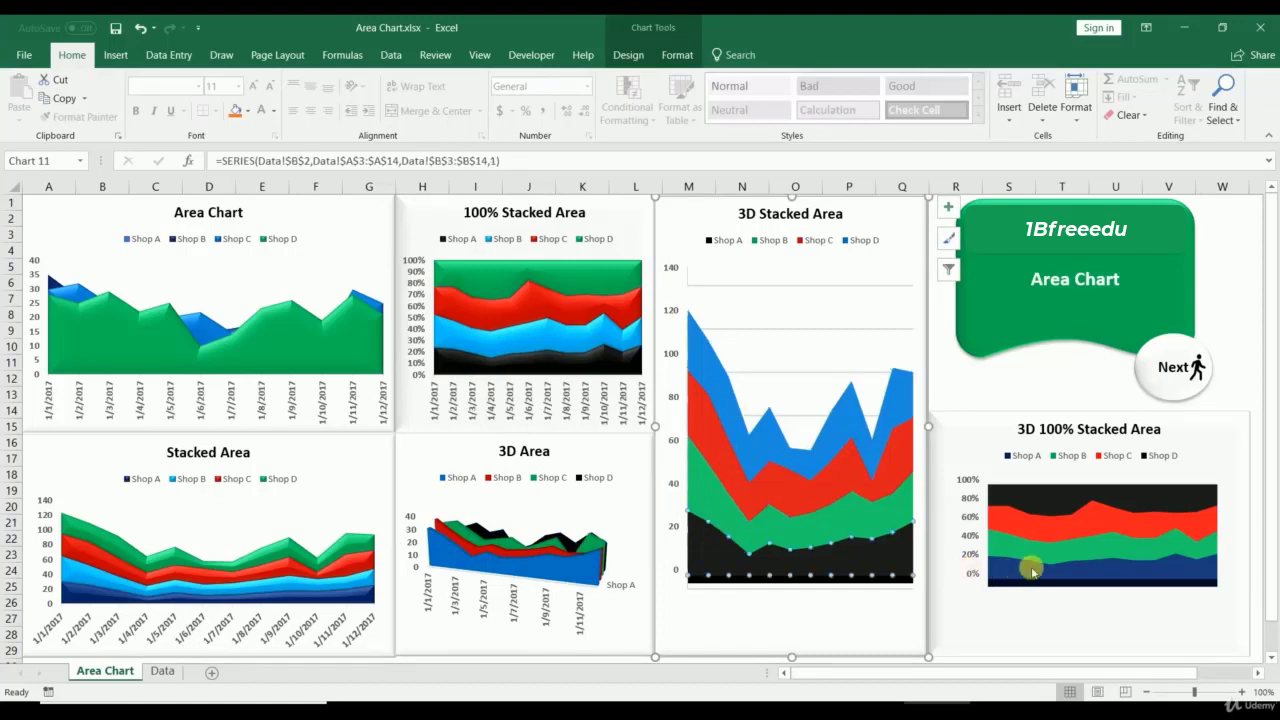
left_click(1020, 555)
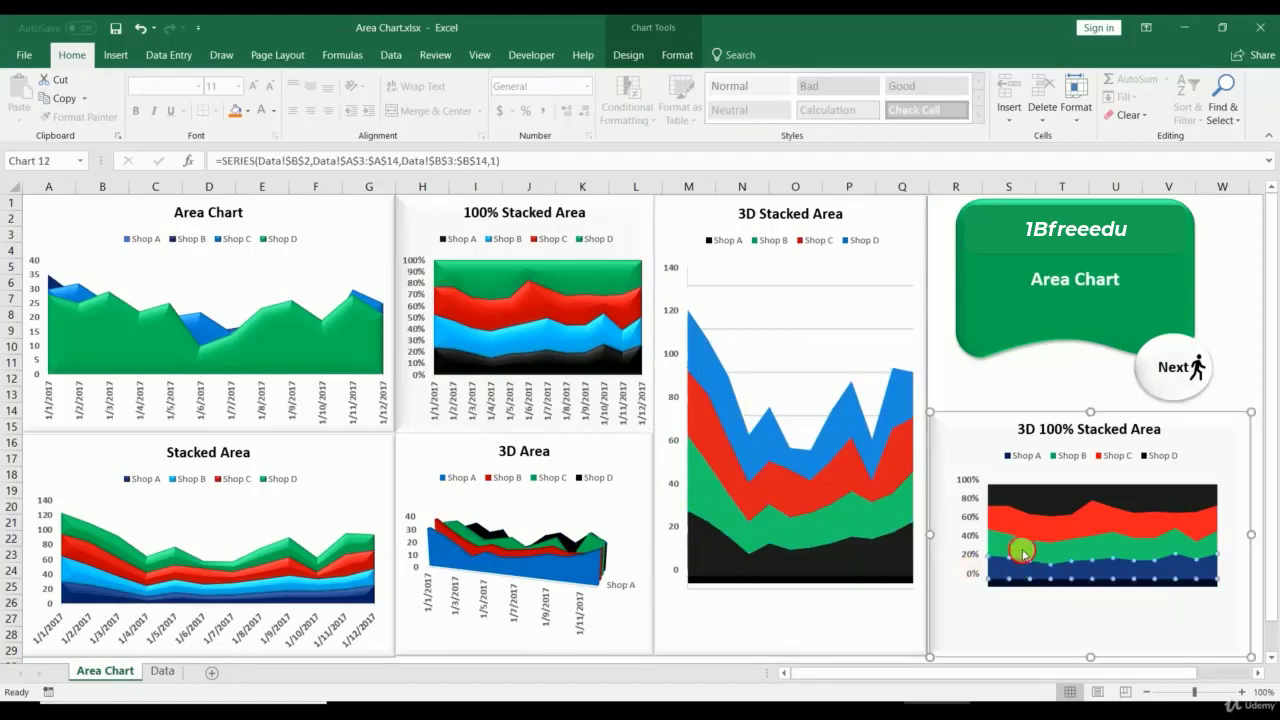
left_click(1024, 502)
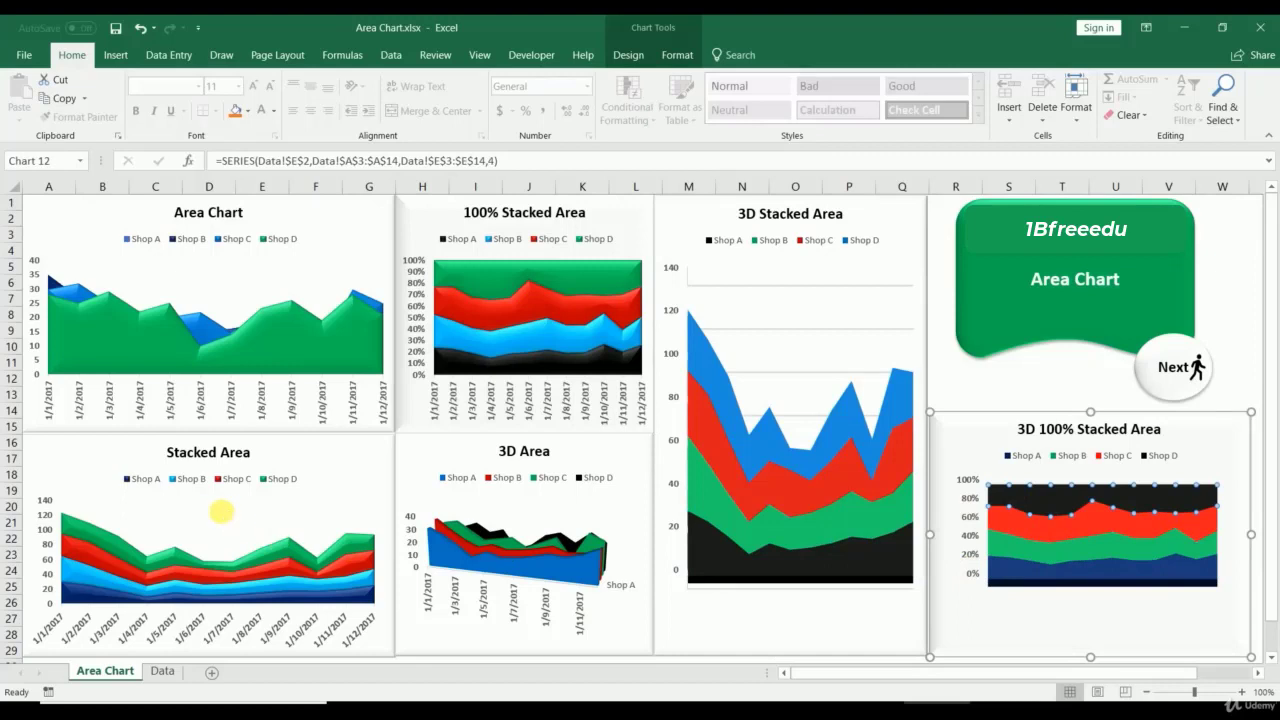
Step: Select each area chart and its legend in turn on the Area Chart sheet
left_click(225, 510)
left_click(438, 238)
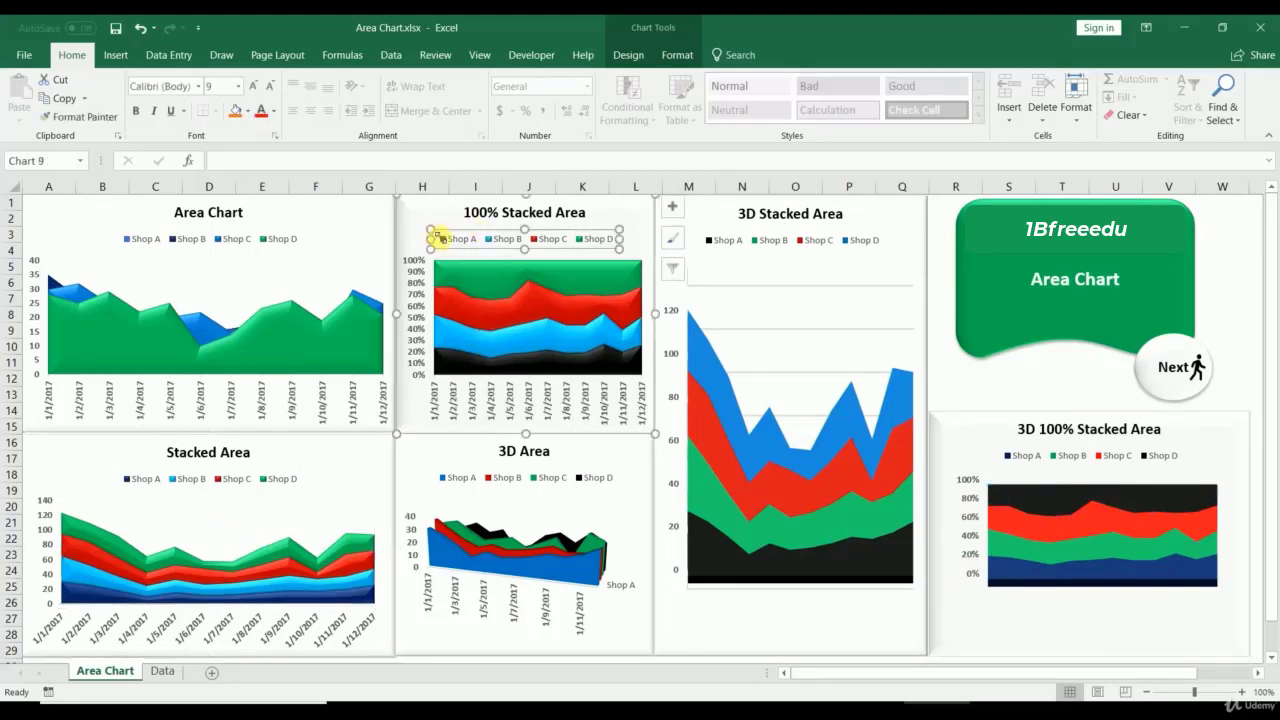
left_click(464, 460)
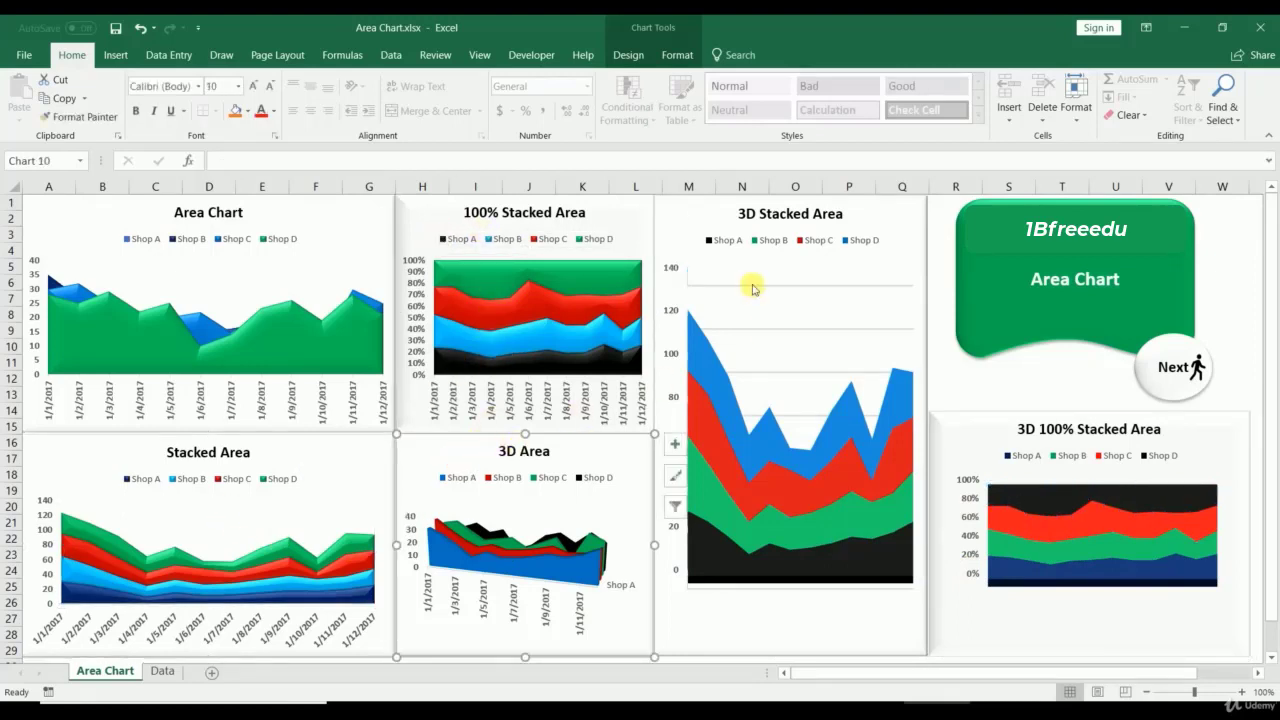
left_click(731, 222)
left_click(1003, 457)
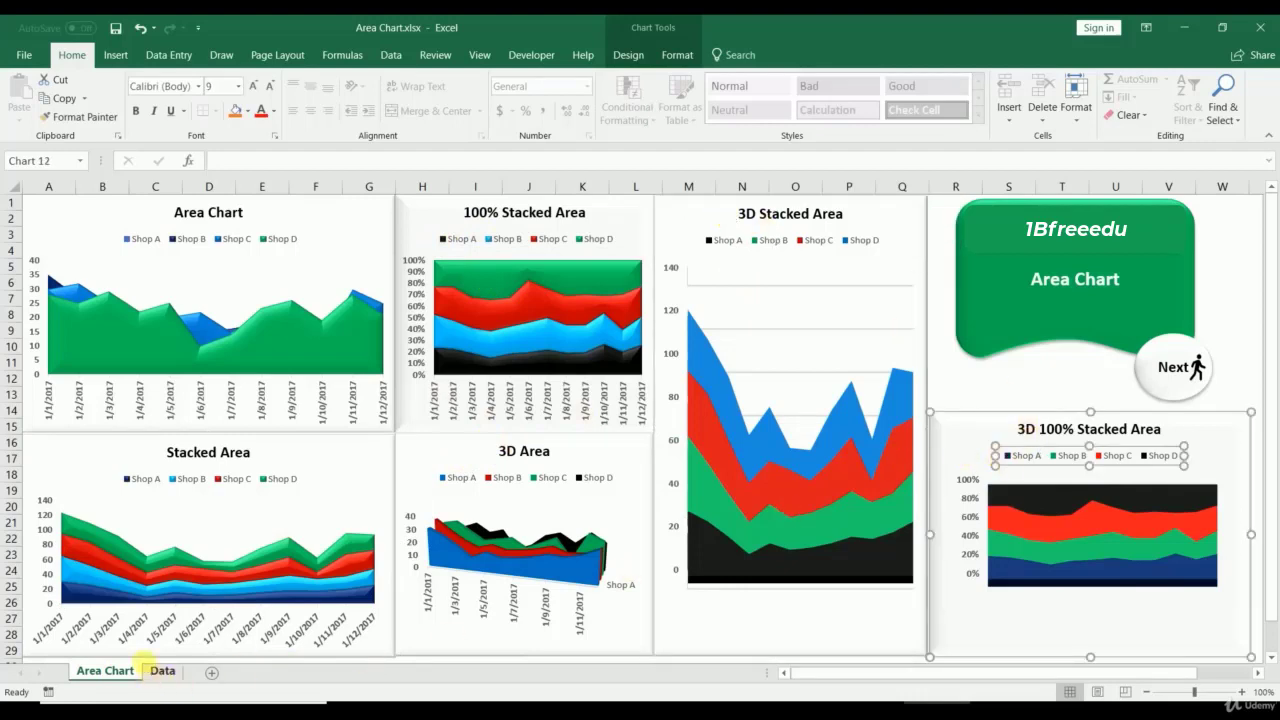
Step: Check the Area Chart's Shop D and Shop C series, then go to the Data sheet's A2 header
left_click(71, 299)
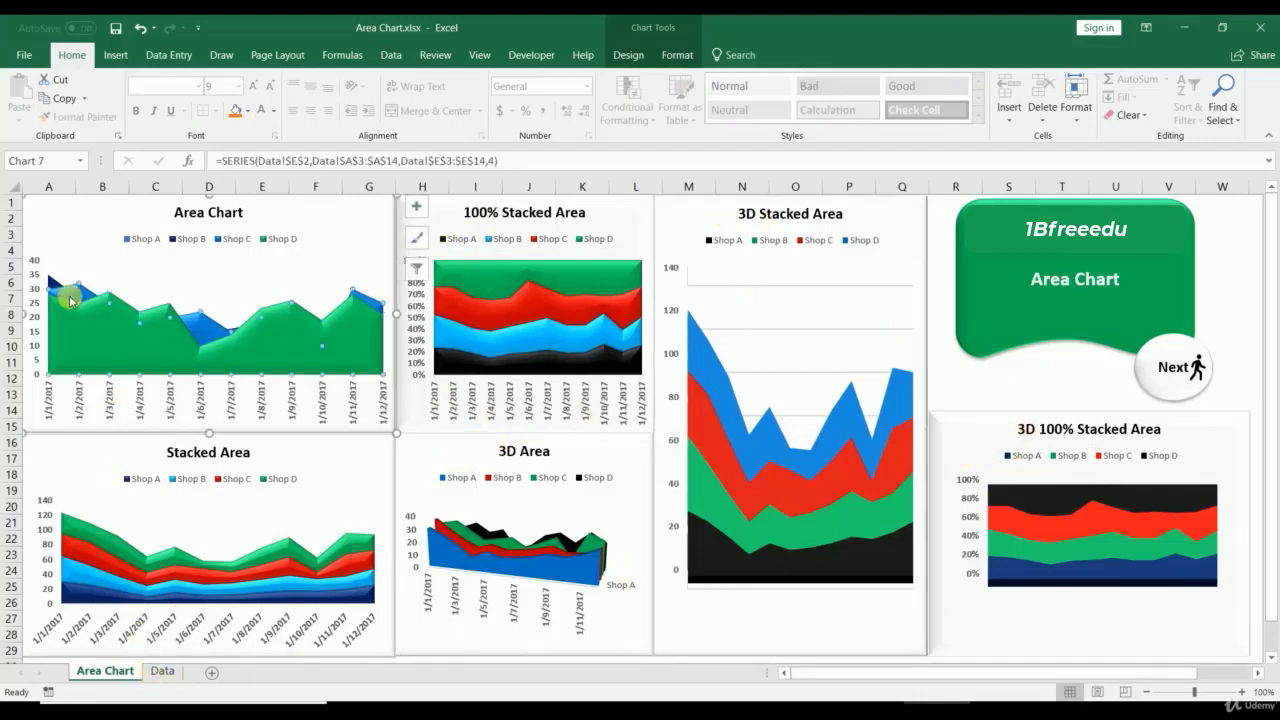
left_click(69, 295)
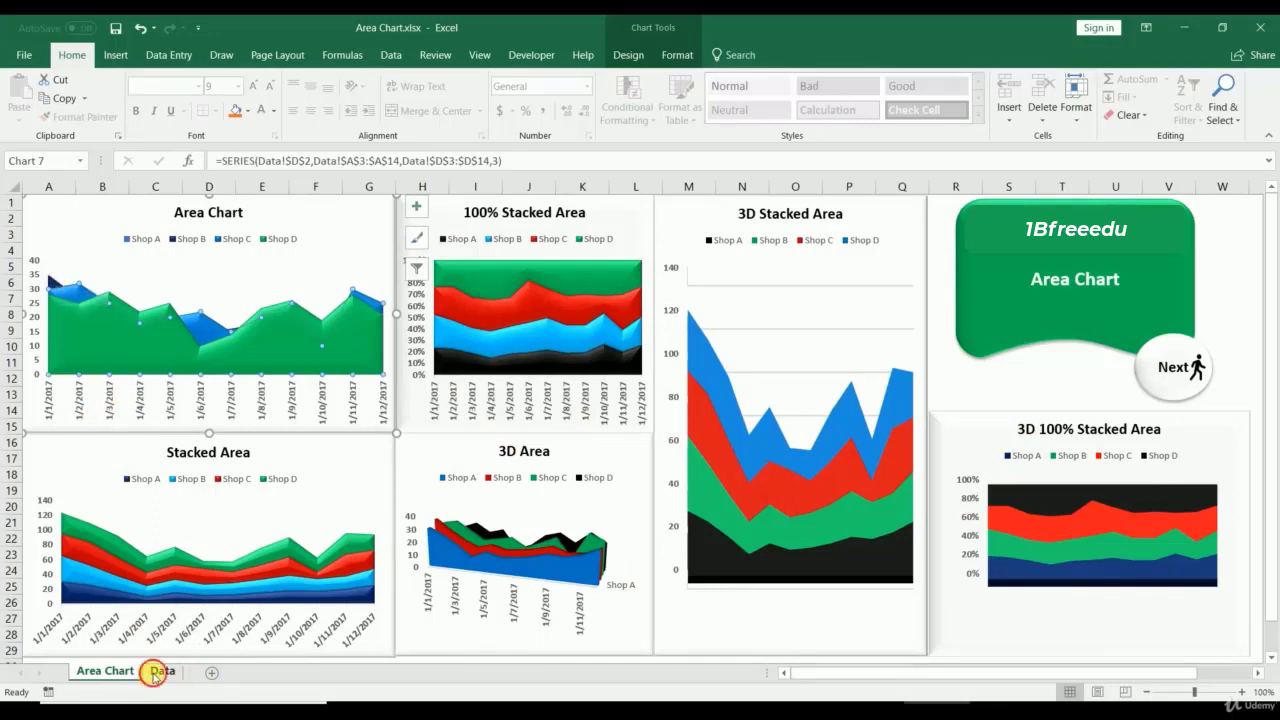
left_click(155, 672)
left_click(70, 220)
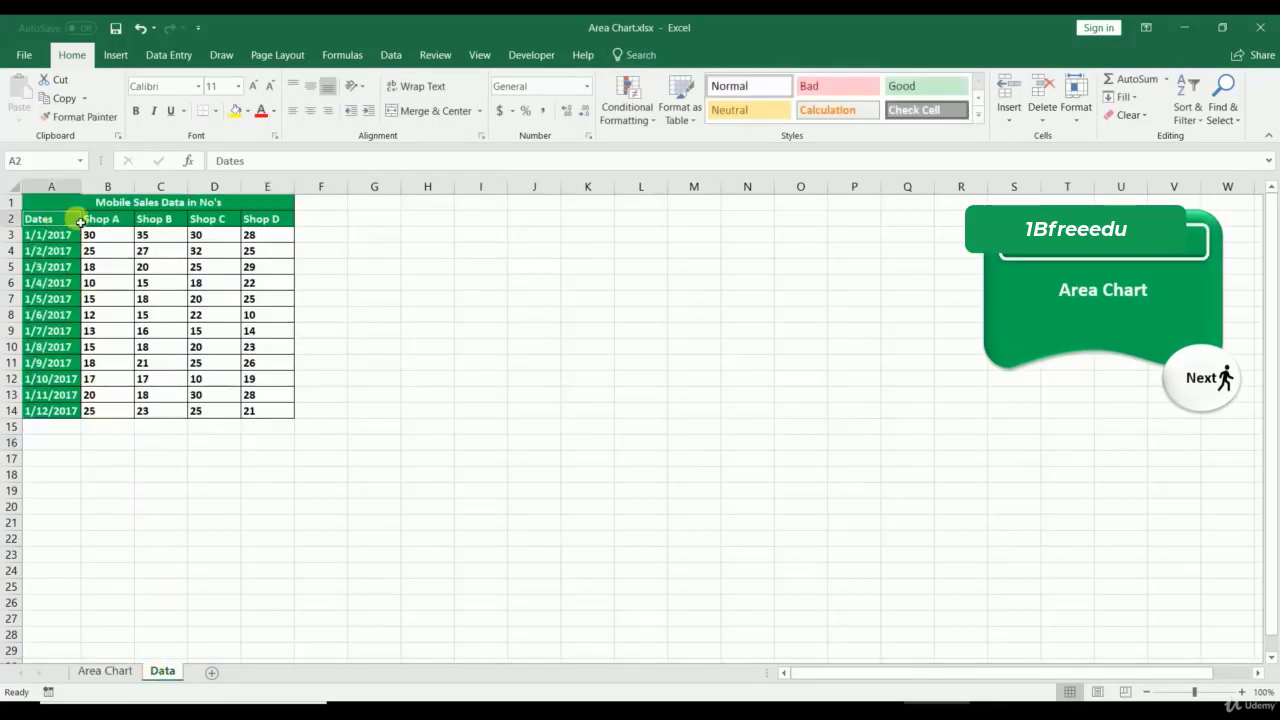
Step: Select the mobile sales table A2:E14 on the Data sheet
left_click_drag(80, 222, 251, 410)
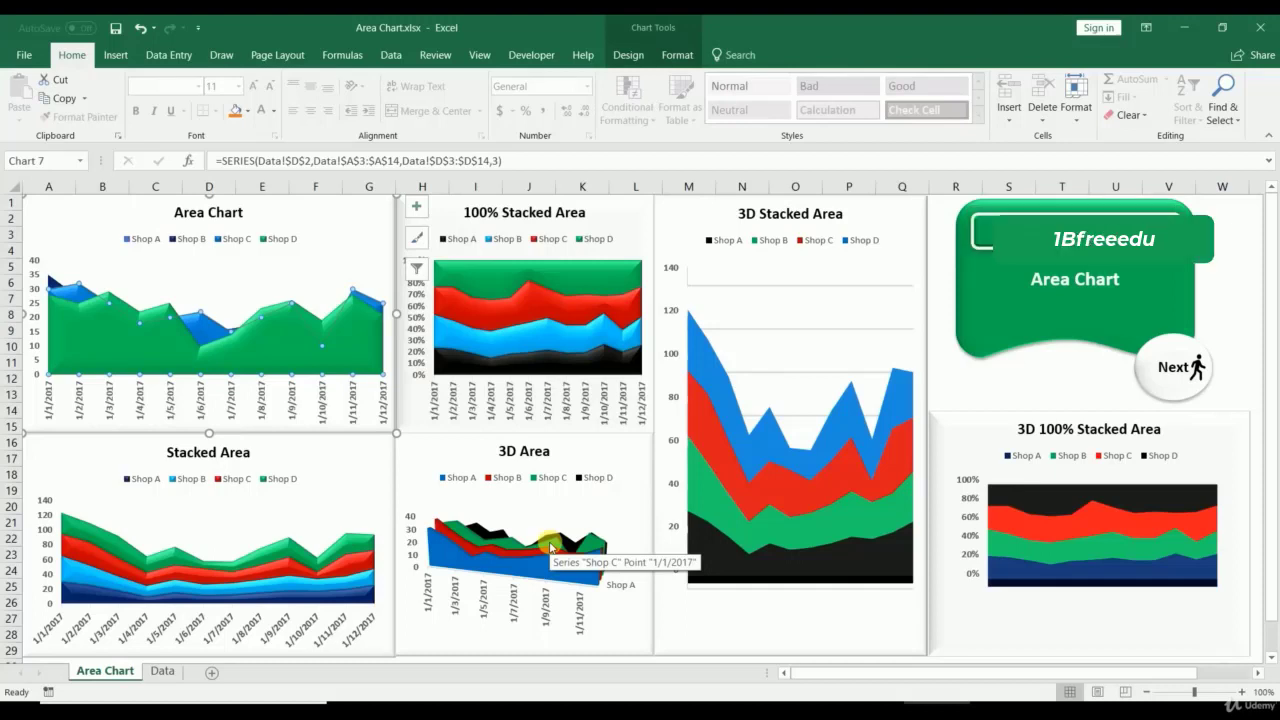
left_click(162, 672)
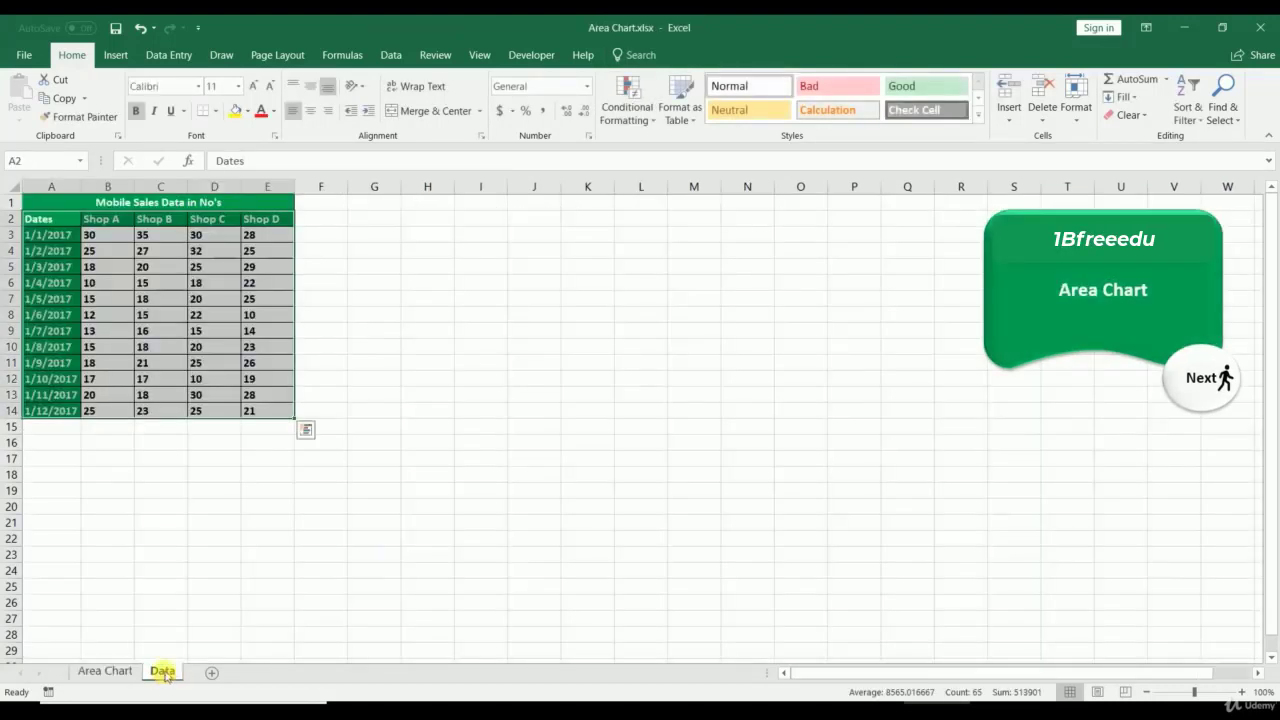
left_click_drag(73, 236, 50, 410)
left_click_drag(109, 219, 258, 221)
left_click_drag(60, 224, 262, 410)
Step: Insert a basic Area chart from All Charts and place it over F2:M16
left_click(116, 56)
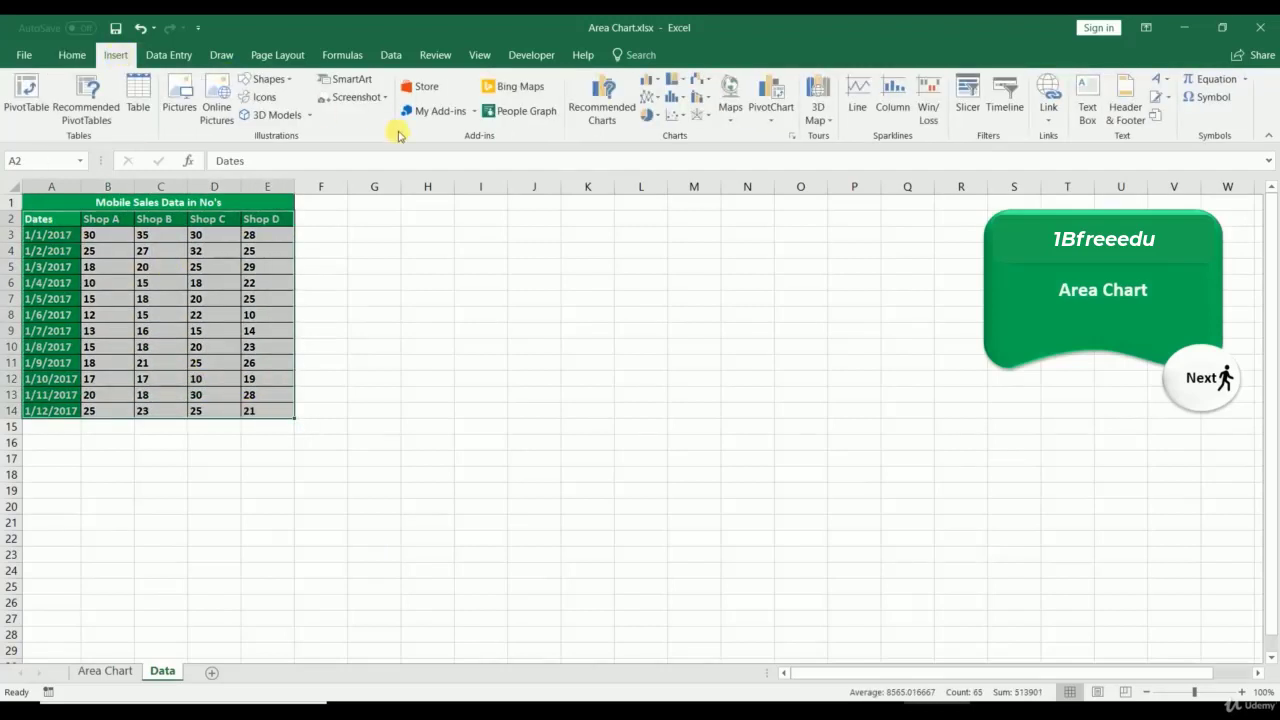
left_click(793, 137)
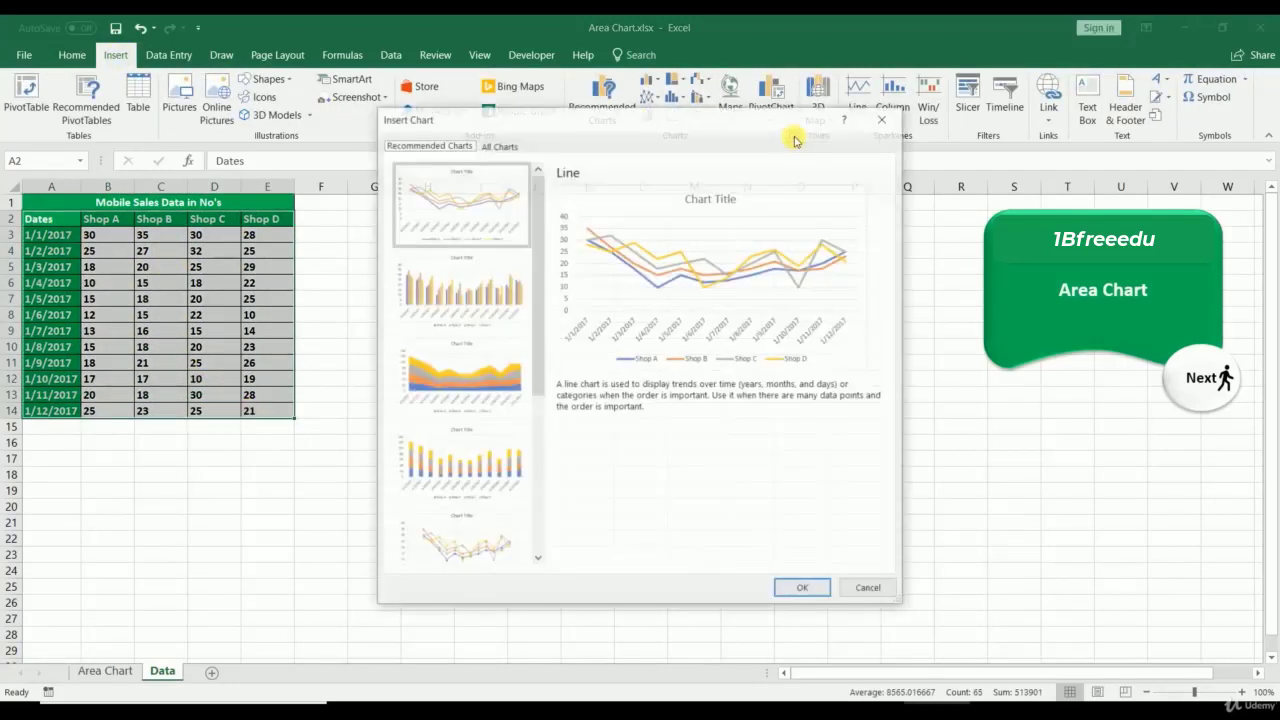
left_click(516, 146)
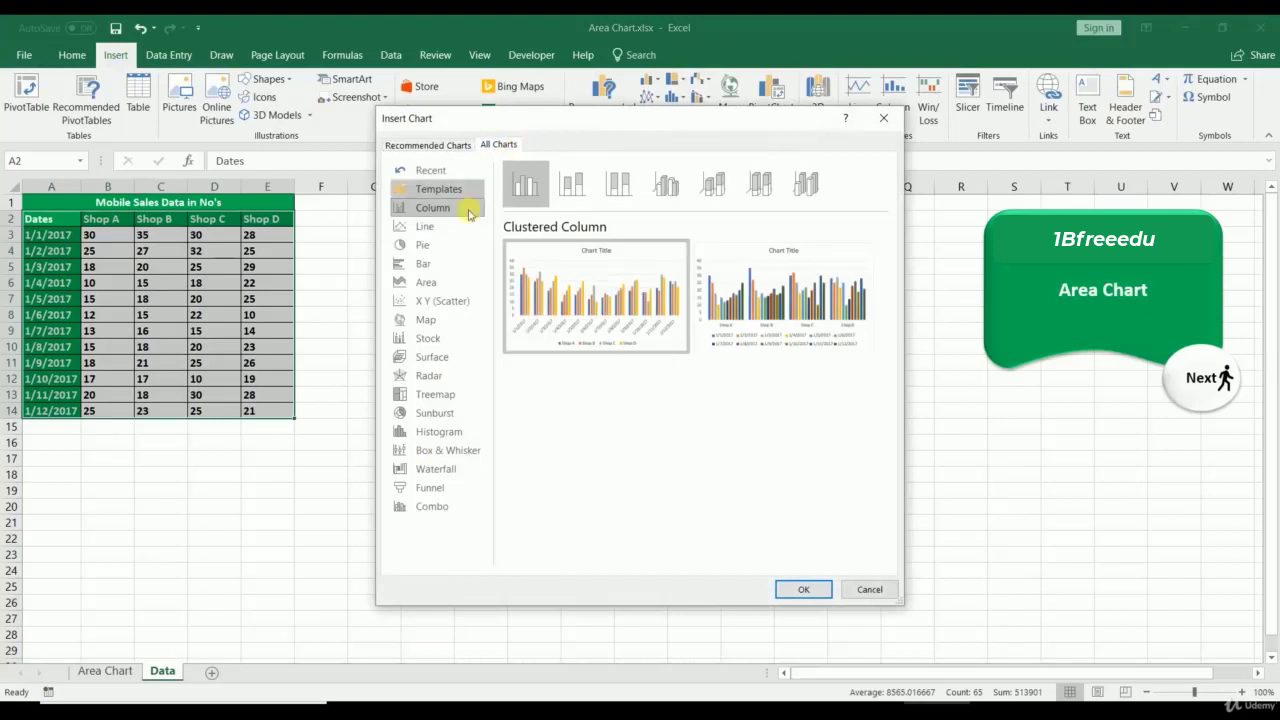
left_click(425, 282)
left_click(513, 185)
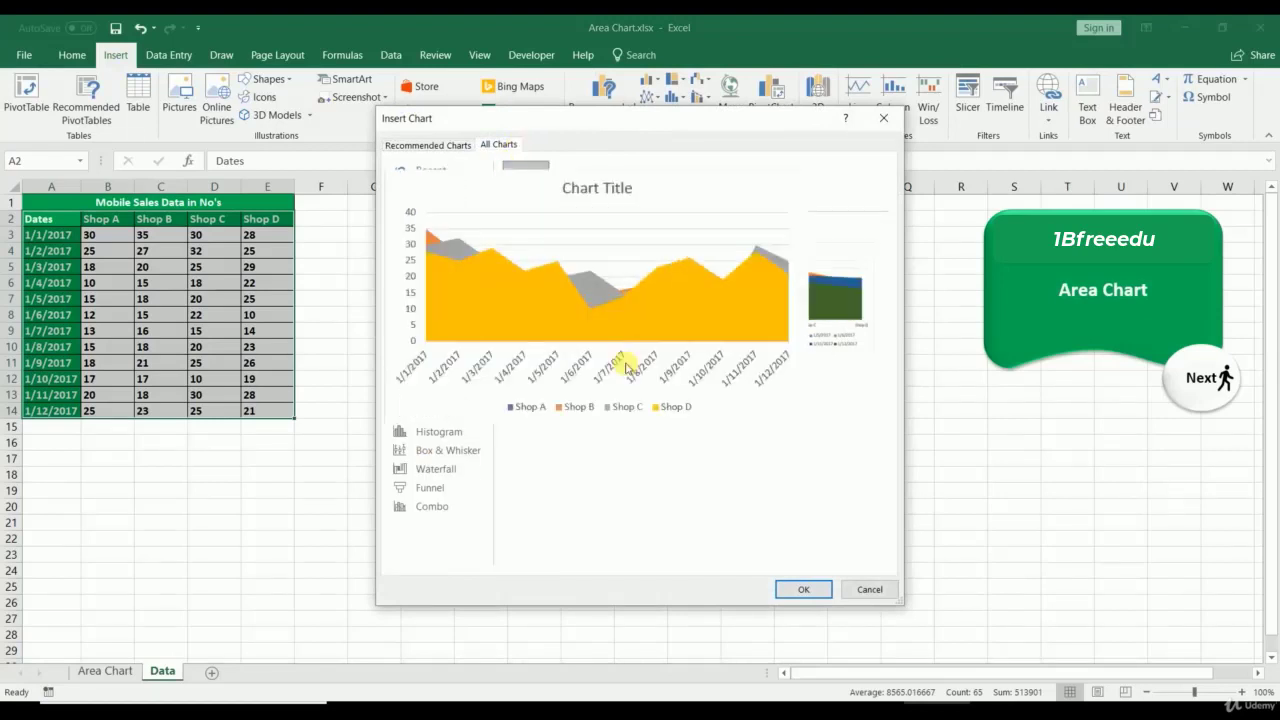
left_click(790, 589)
left_click_drag(581, 355, 444, 259)
Step: In Shop D's Format Data Series fill settings, try a solid red fill with transparency
right_click(393, 322)
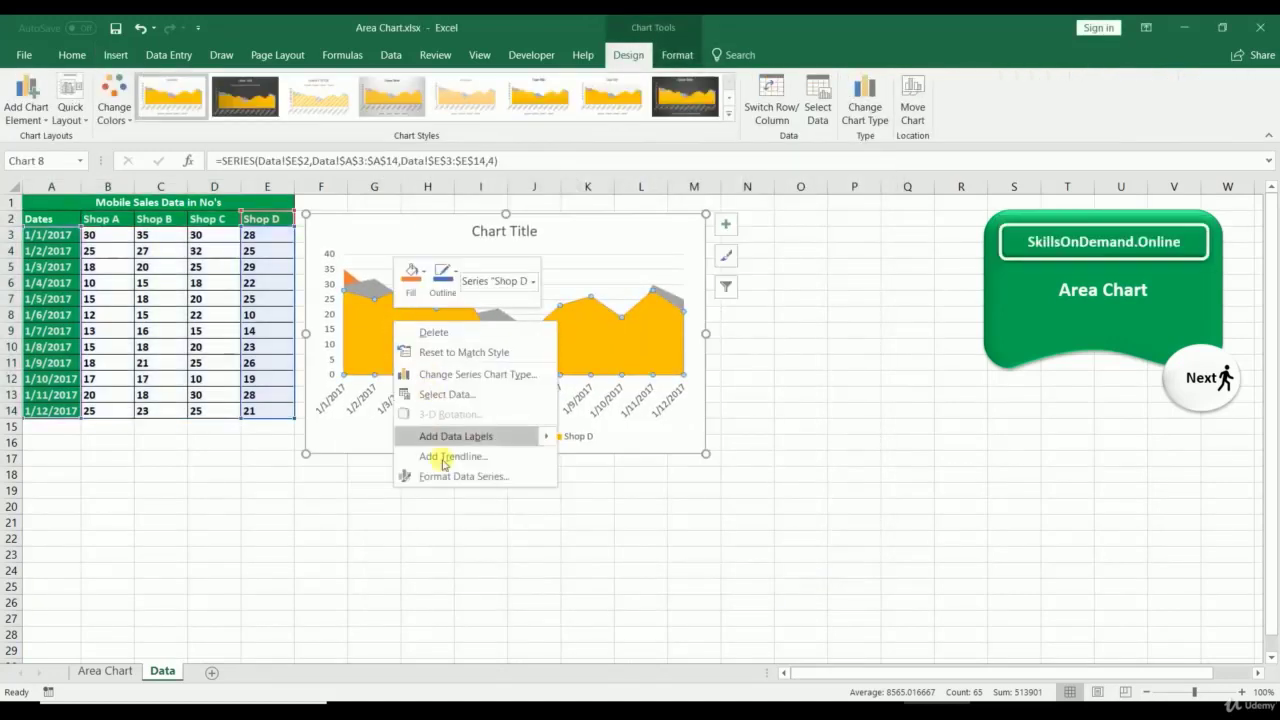
left_click(412, 476)
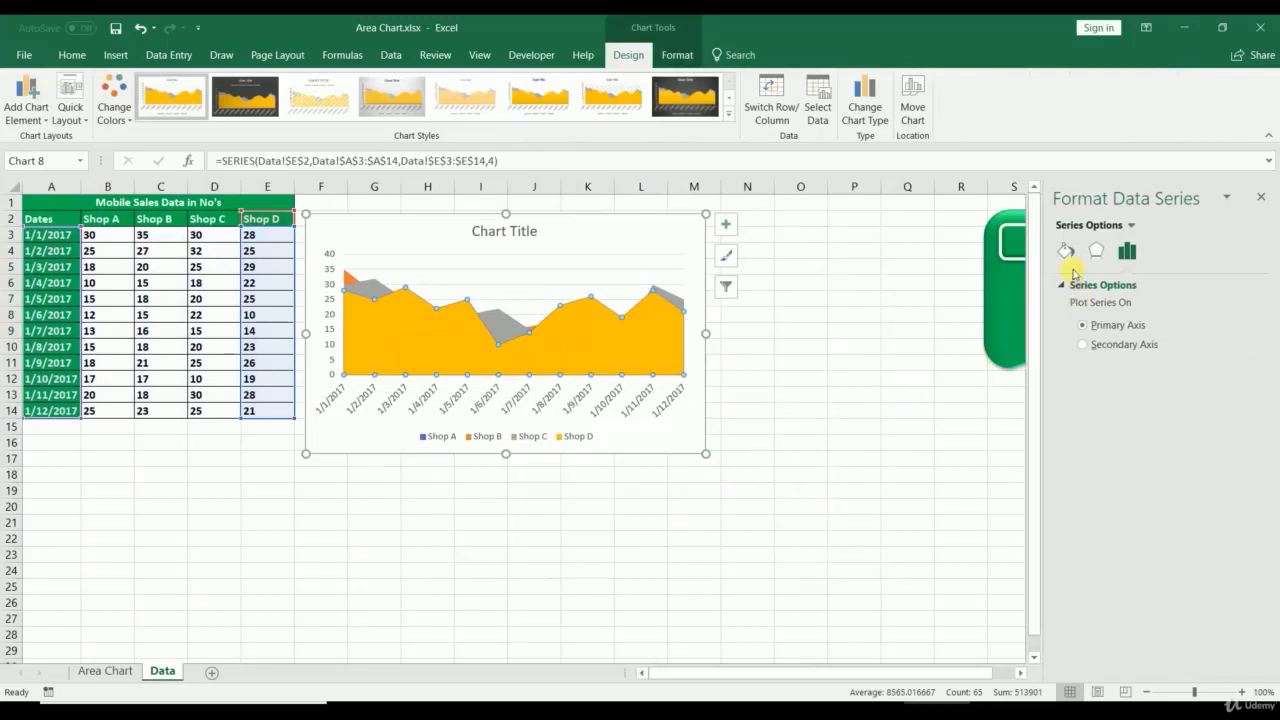
left_click(1066, 251)
left_click(1247, 436)
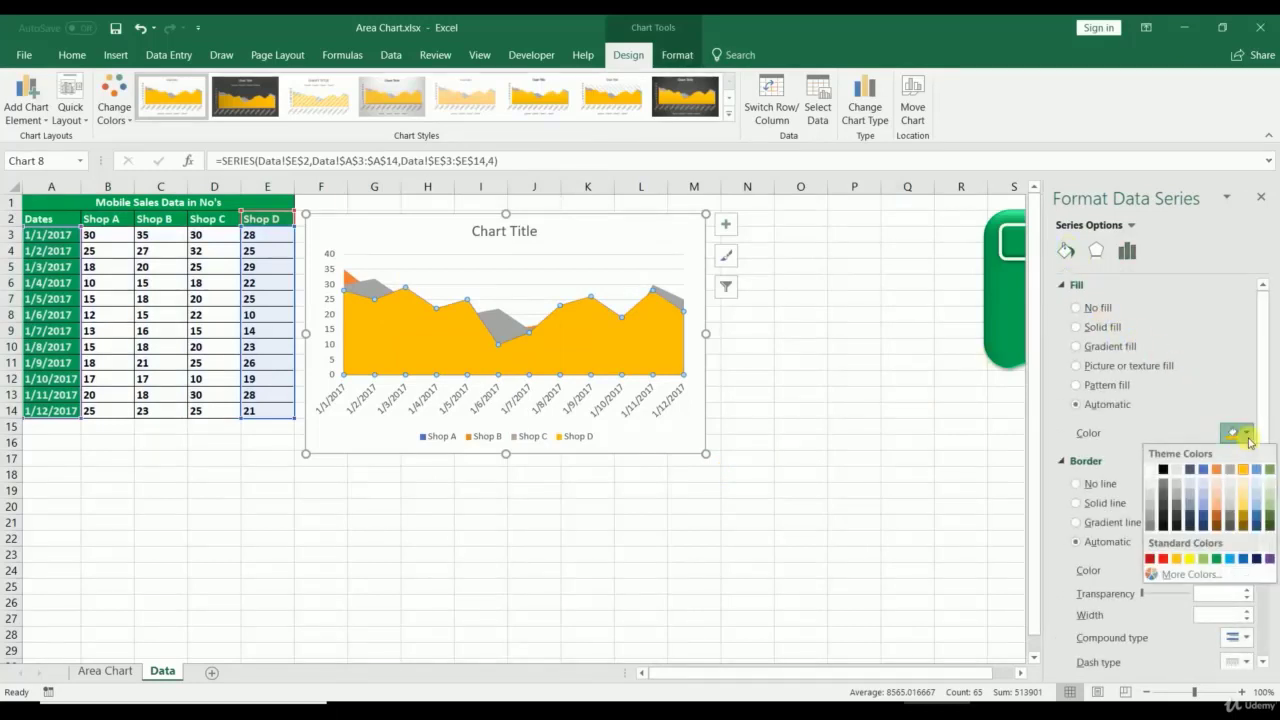
left_click(1150, 558)
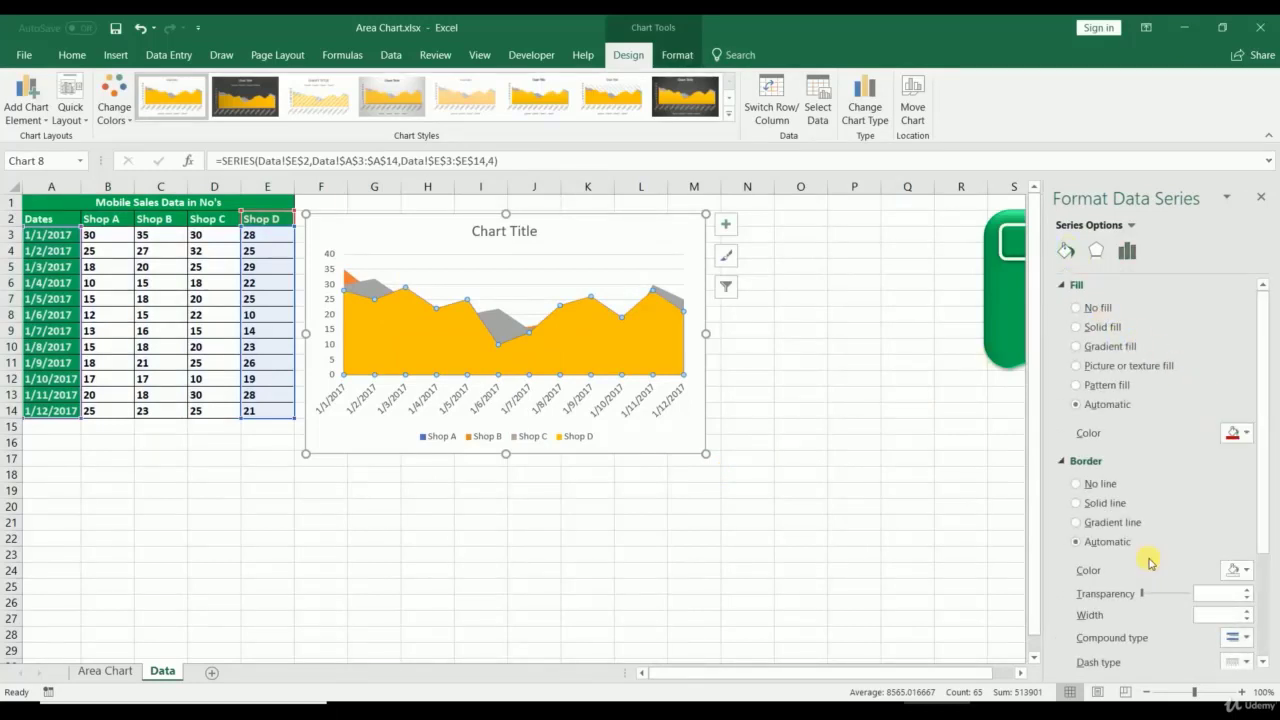
left_click_drag(1173, 457, 1126, 464)
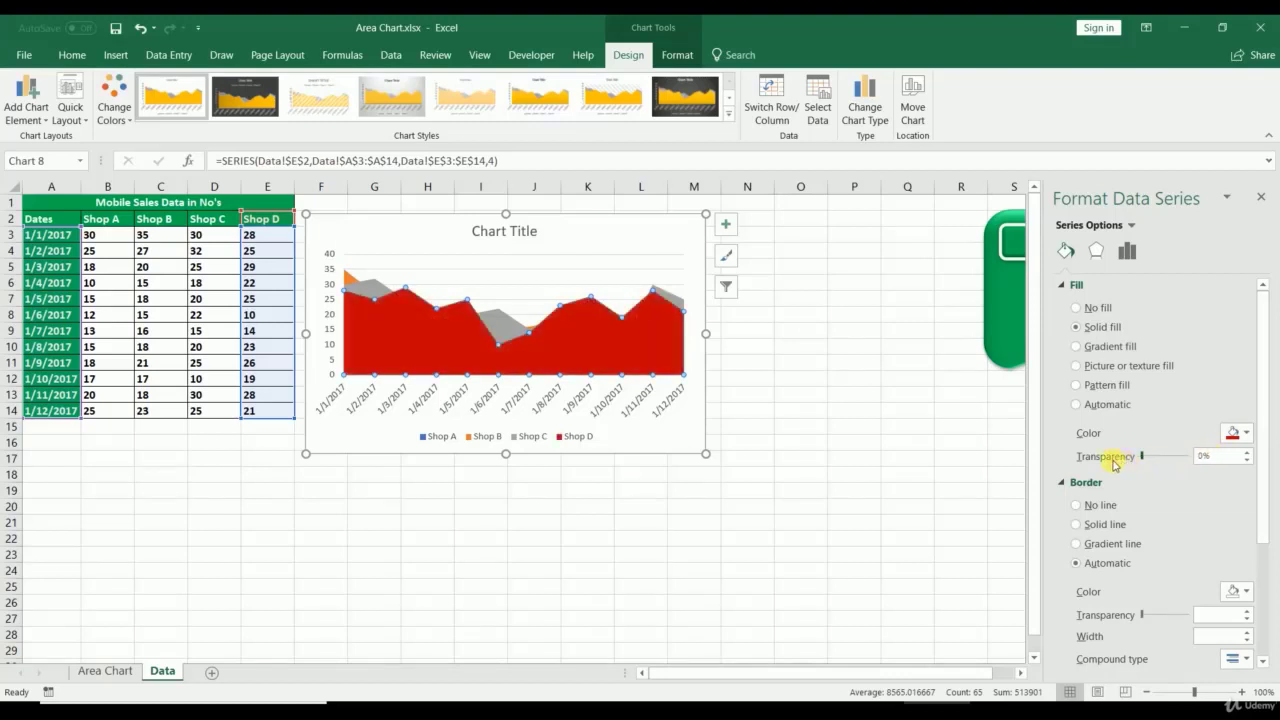
Step: Try light green, then settle on a dark blue-gray fill for Shop D
left_click(1235, 433)
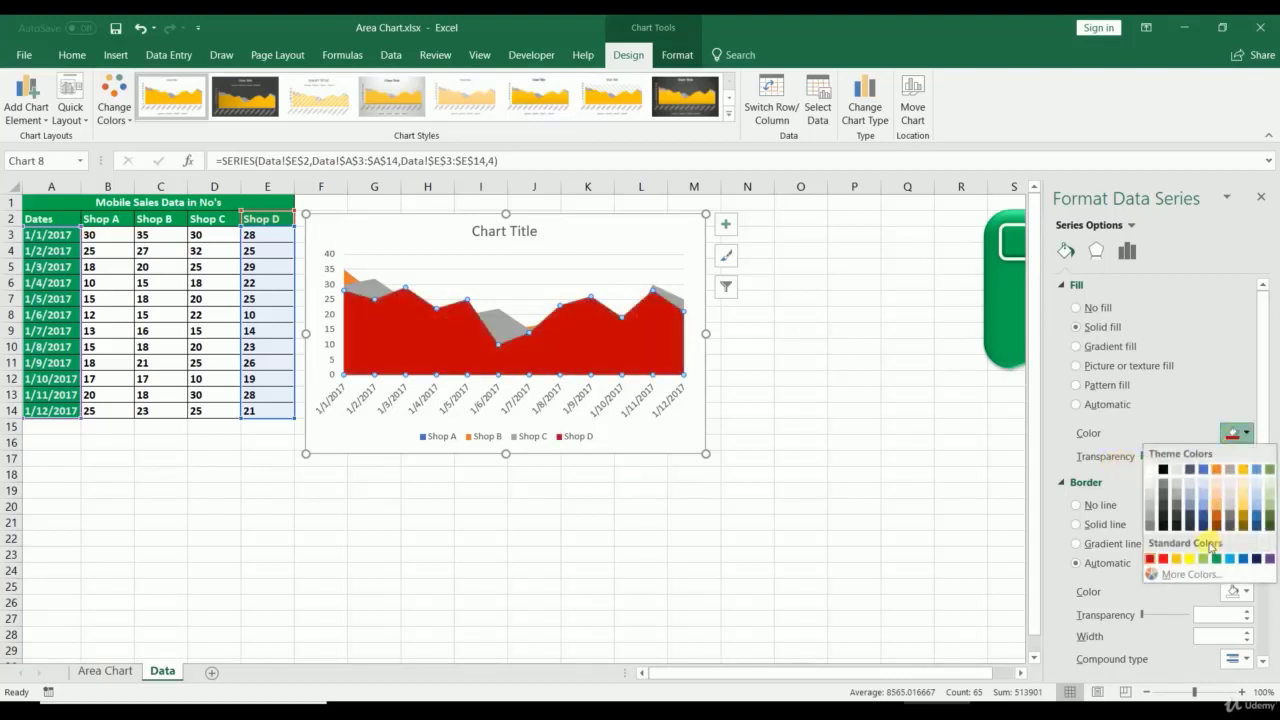
left_click(1204, 560)
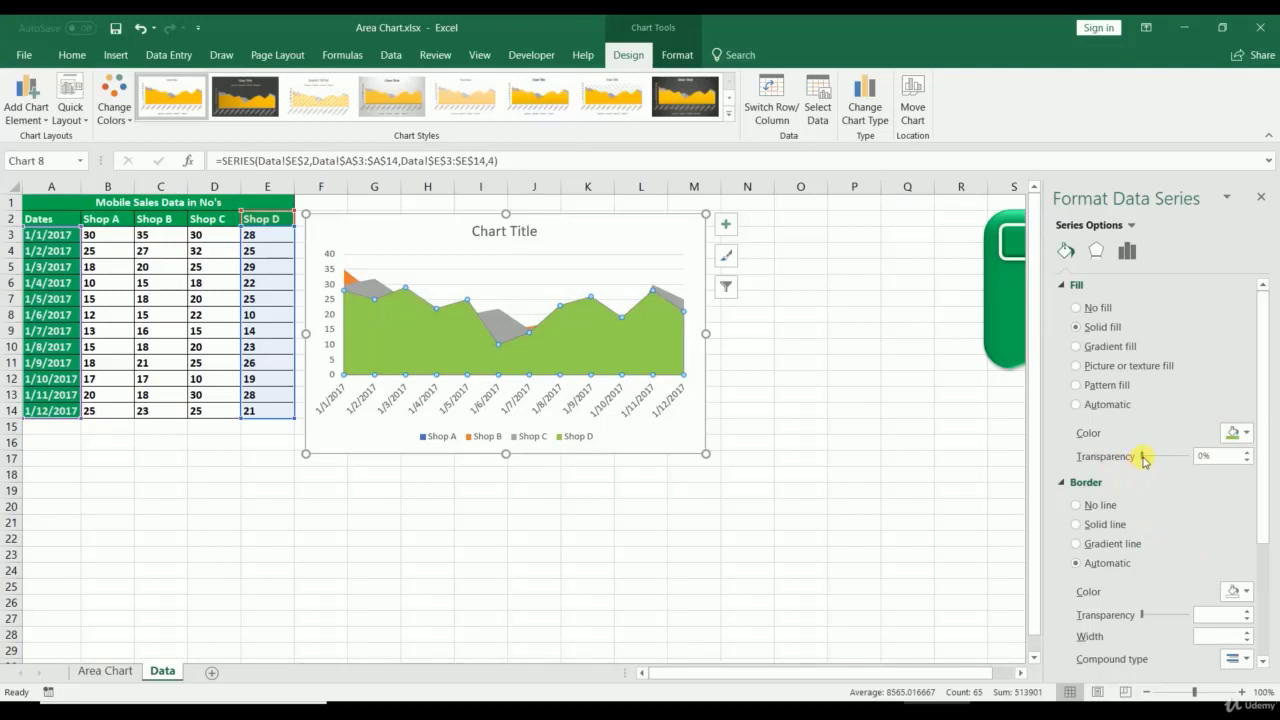
left_click_drag(1143, 459, 1108, 477)
left_click(1233, 431)
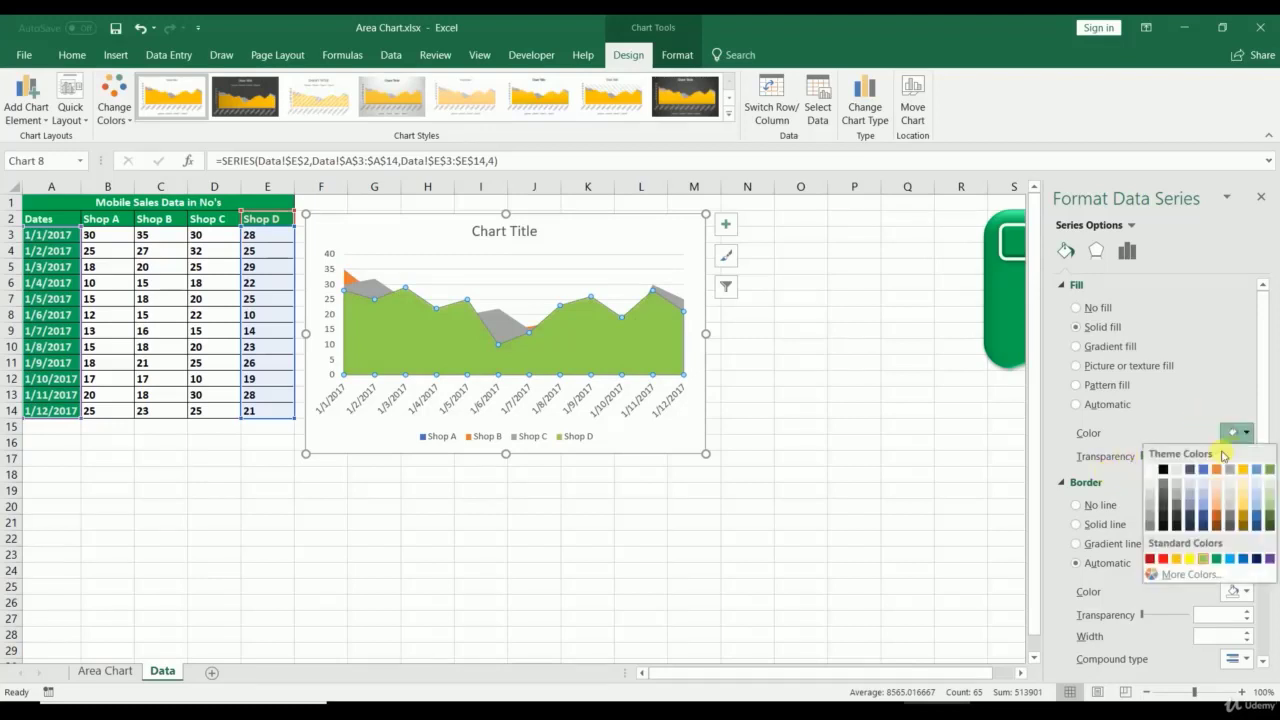
left_click(1197, 470)
left_click(750, 442)
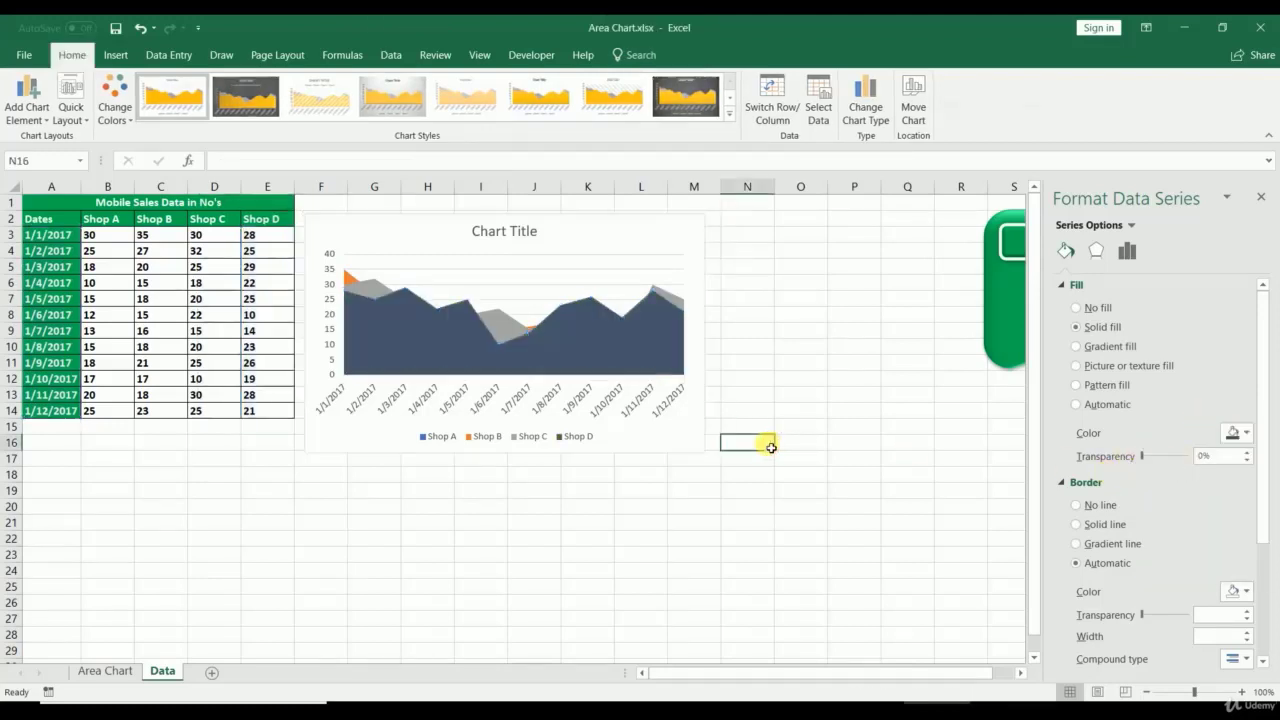
left_click(692, 436)
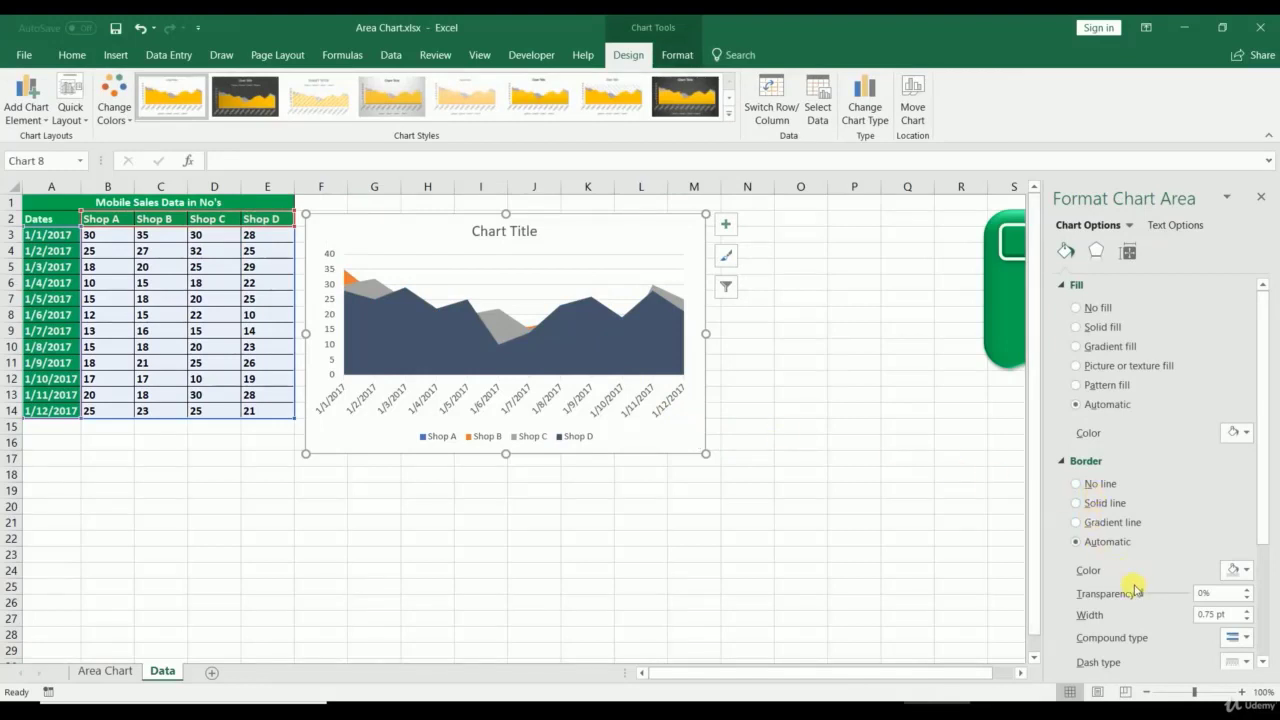
Step: Change the chart type to Stacked Area
right_click(654, 438)
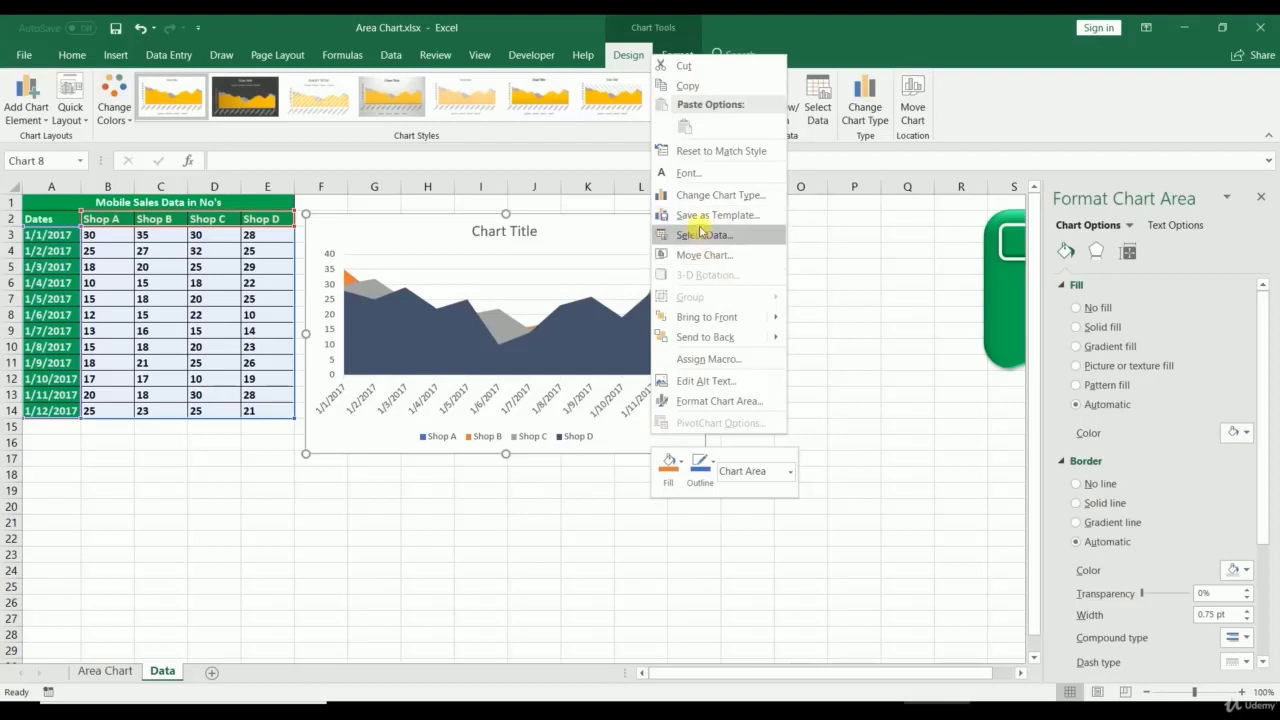
left_click(690, 196)
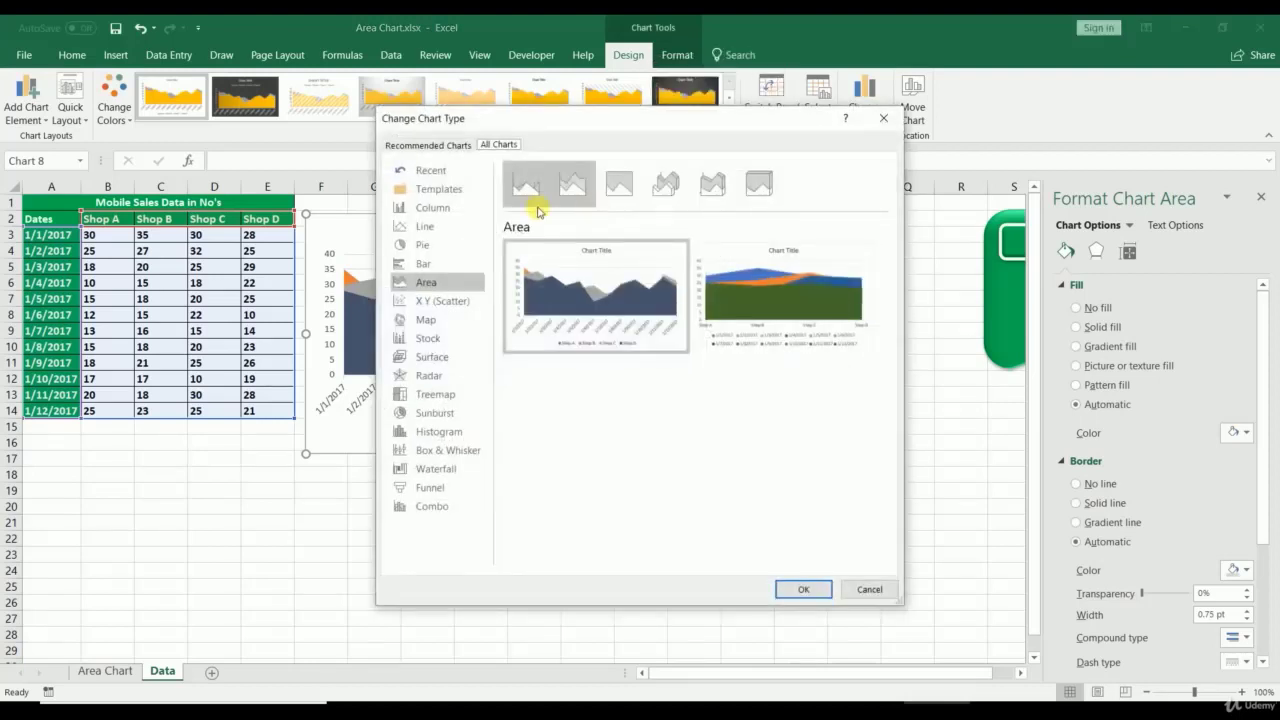
left_click(572, 182)
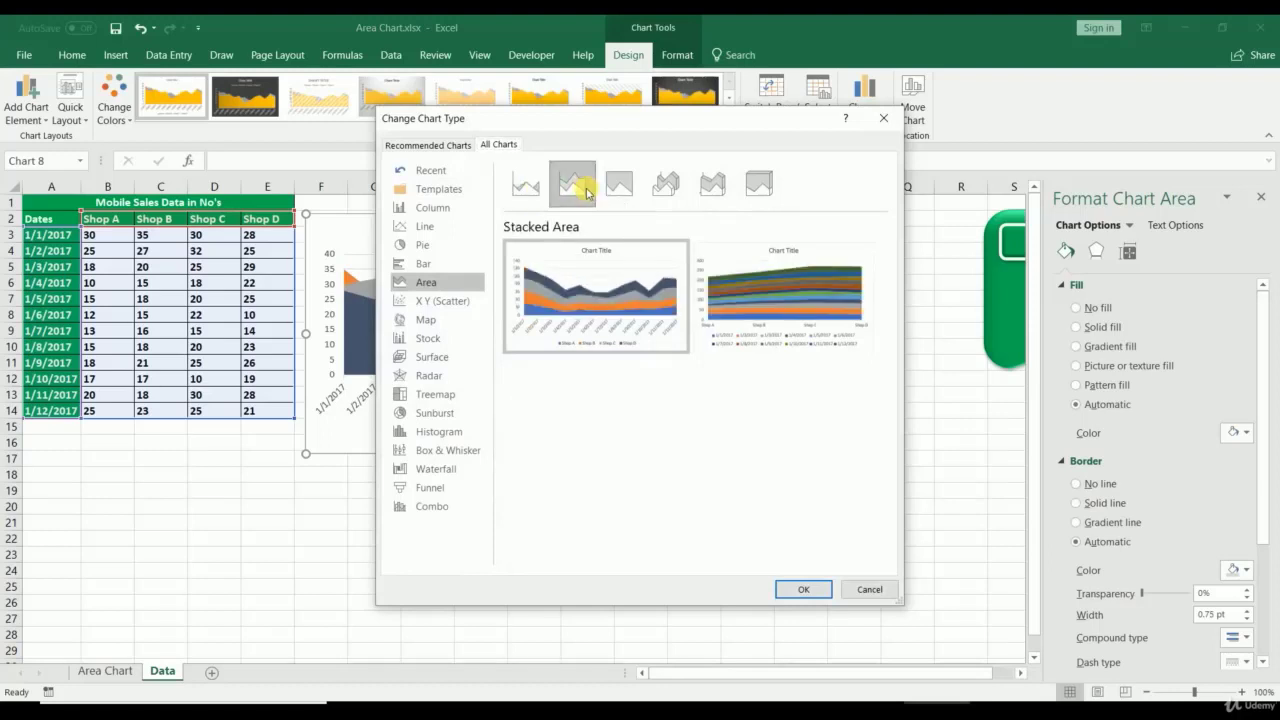
left_click(808, 589)
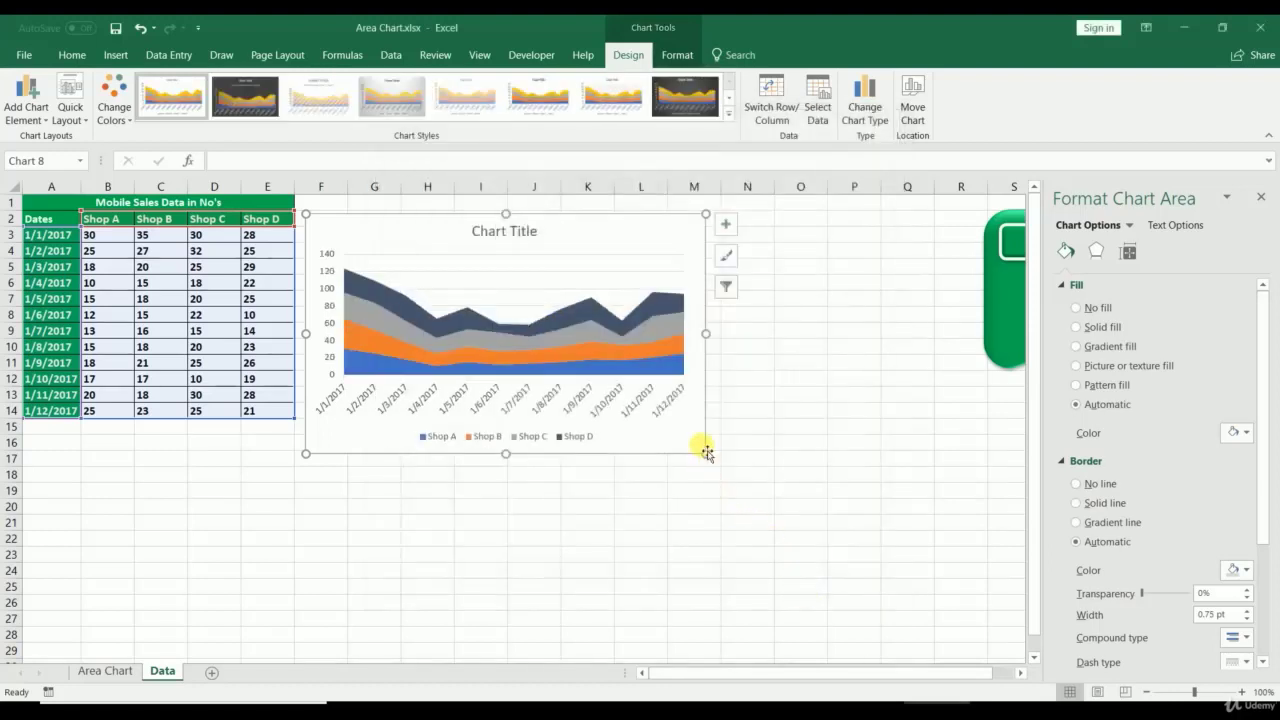
Step: Move the chart up and resize it wider and shorter beside the table
left_click_drag(703, 453, 685, 501)
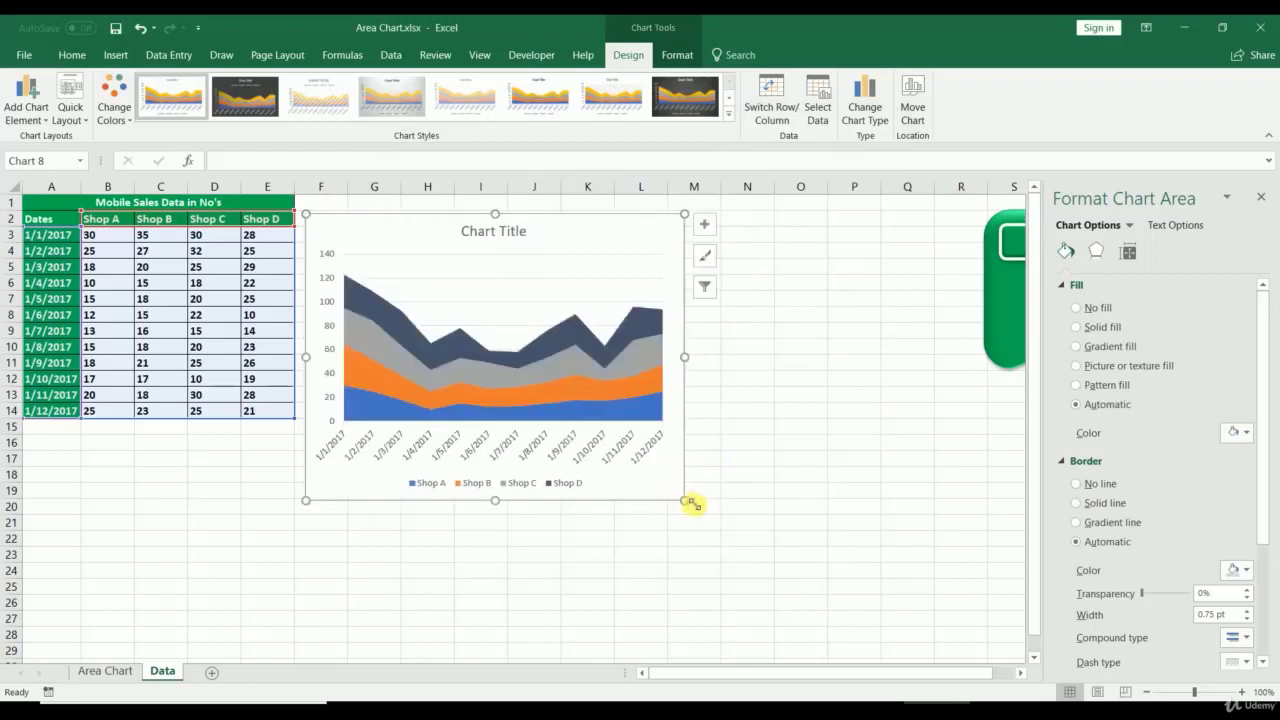
mouse_move(594, 245)
left_mouse_down()
mouse_move(586, 217)
mouse_move(566, 220)
mouse_move(590, 228)
left_mouse_up()
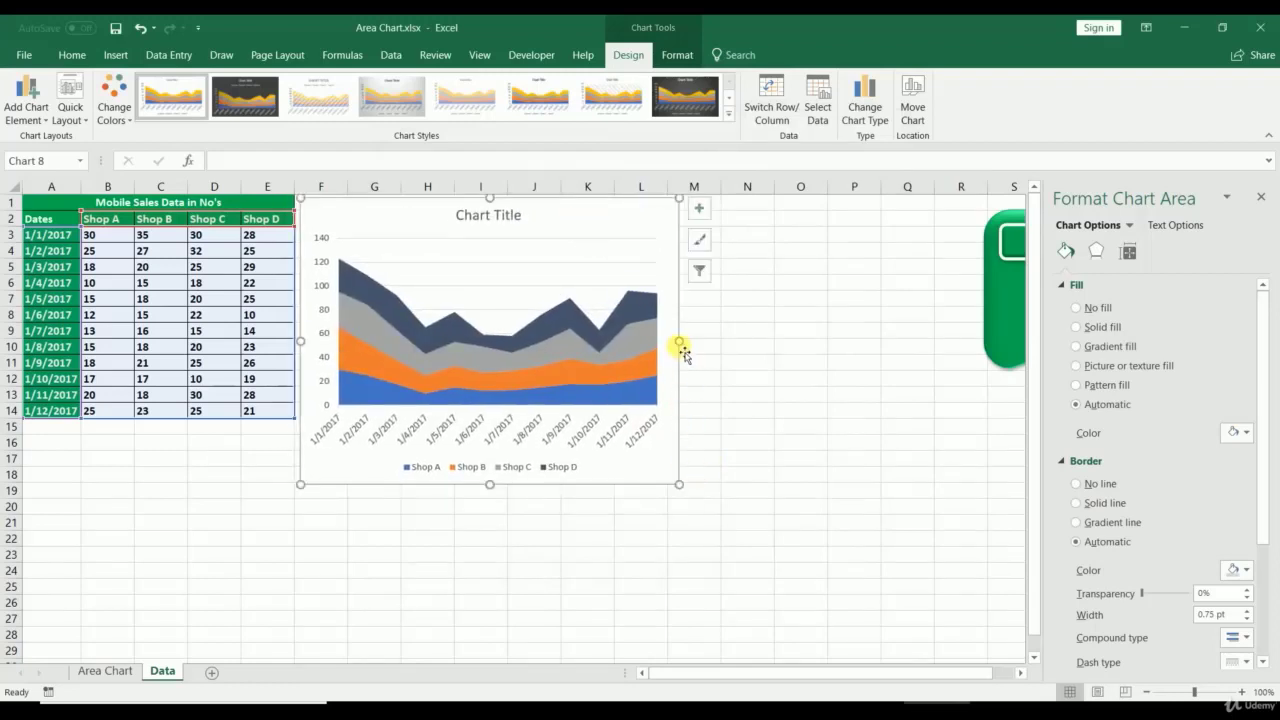
left_click_drag(680, 341, 722, 343)
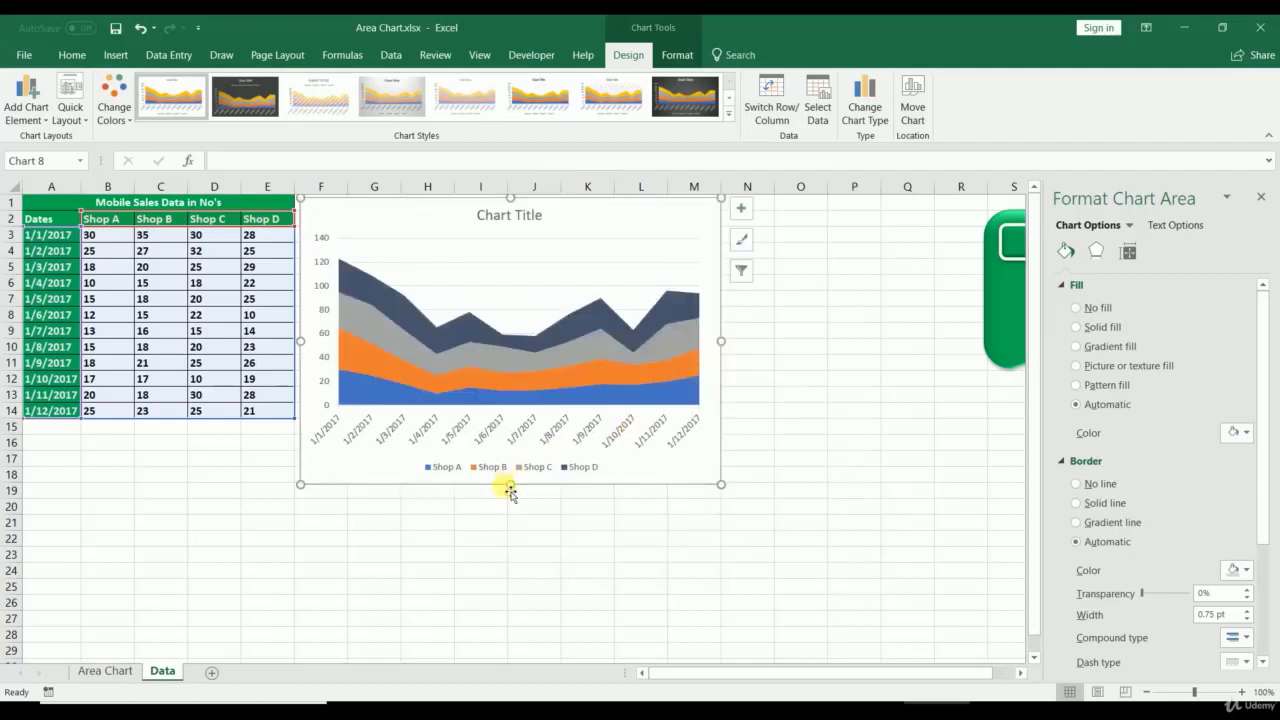
left_click_drag(513, 495, 535, 428)
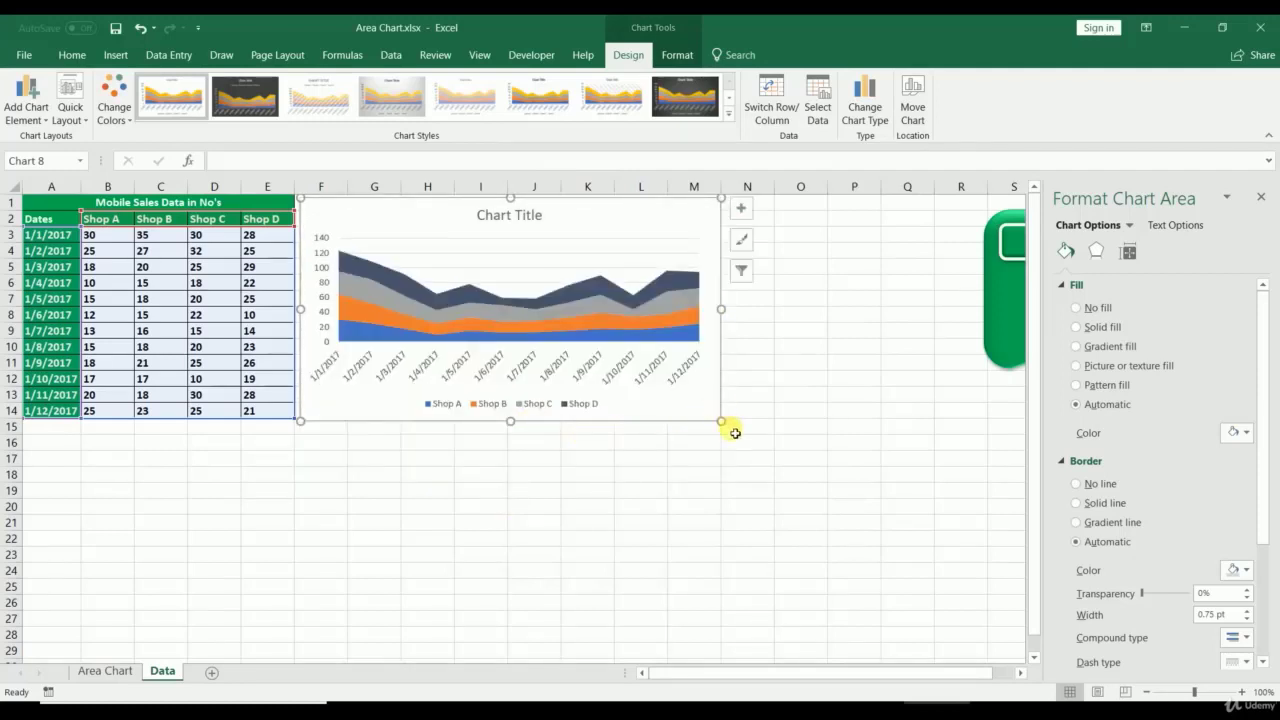
Step: Title the chart 'Mobile Sales'
left_click(486, 218)
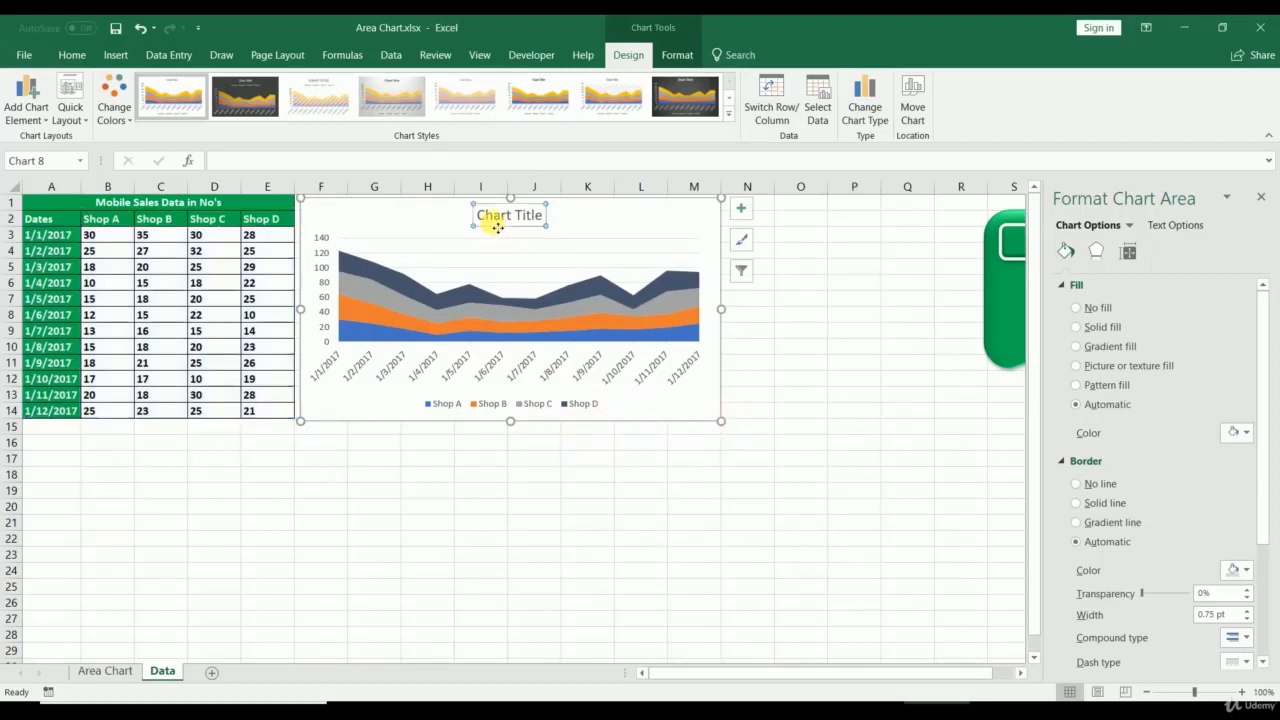
left_click_drag(486, 220, 590, 216)
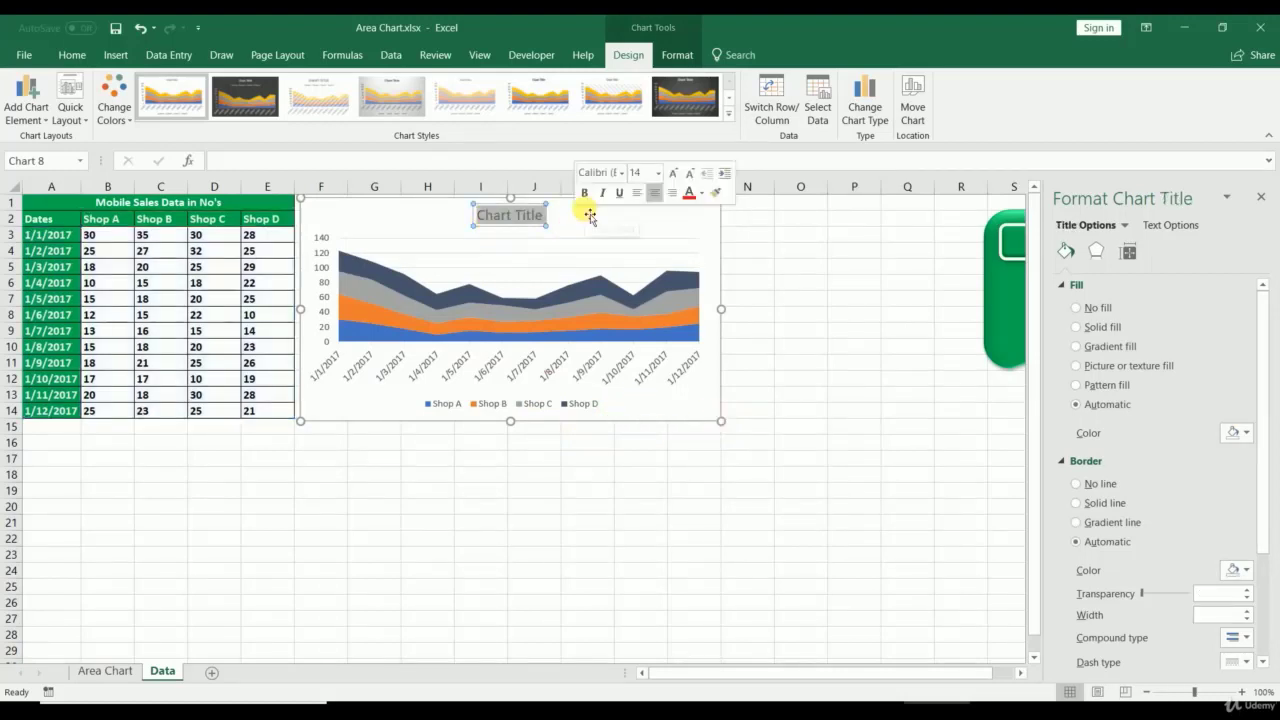
type("Mobile")
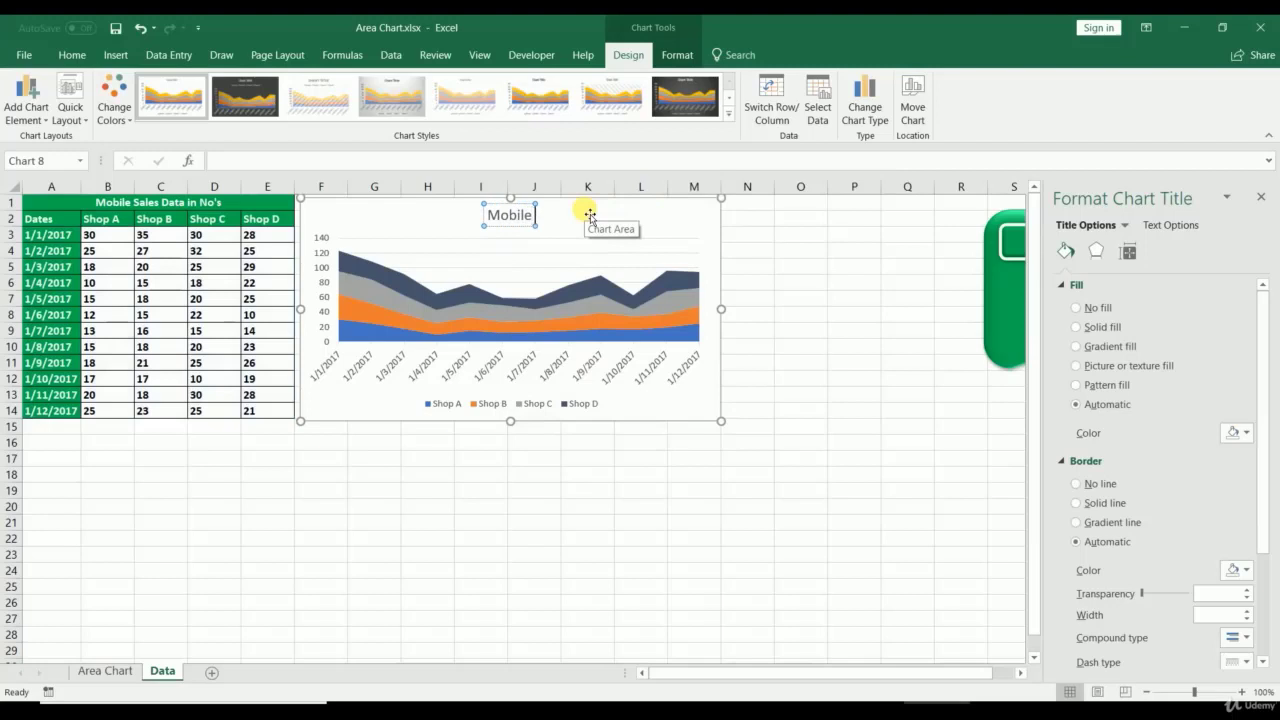
type(" Sales")
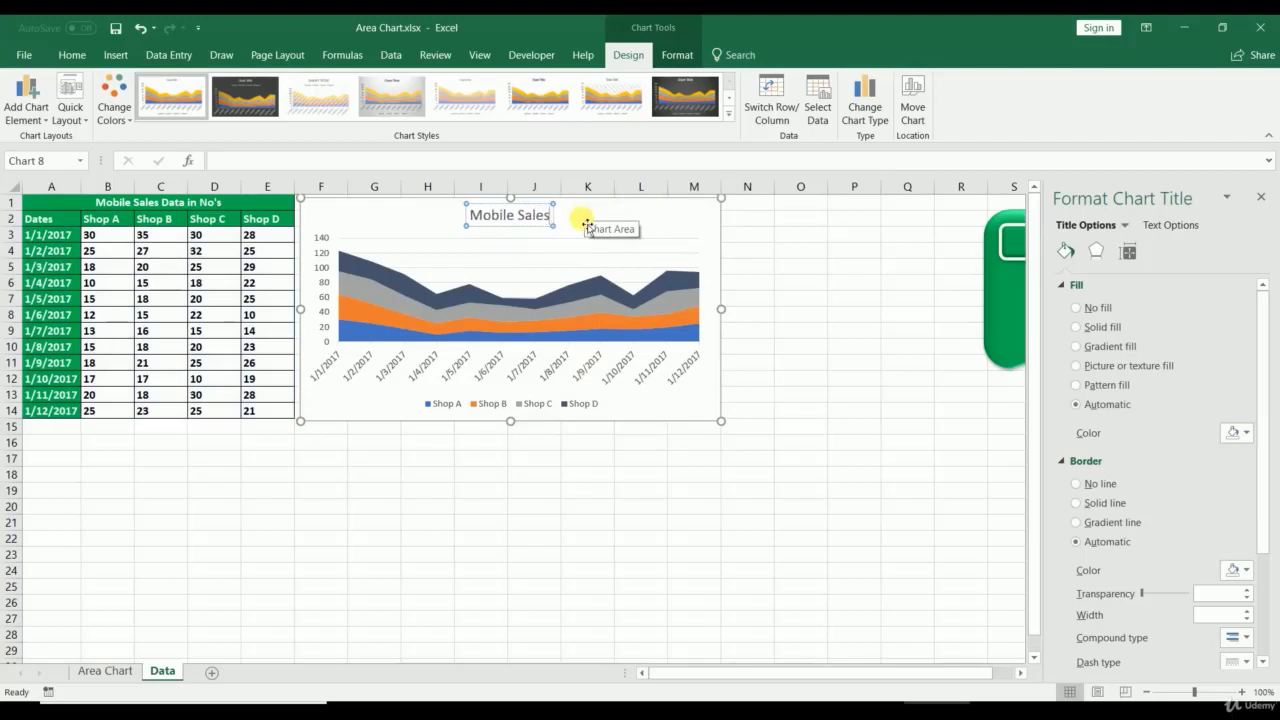
left_click(424, 506)
Step: Paste a copy of the chart at cell A16
left_click(371, 410)
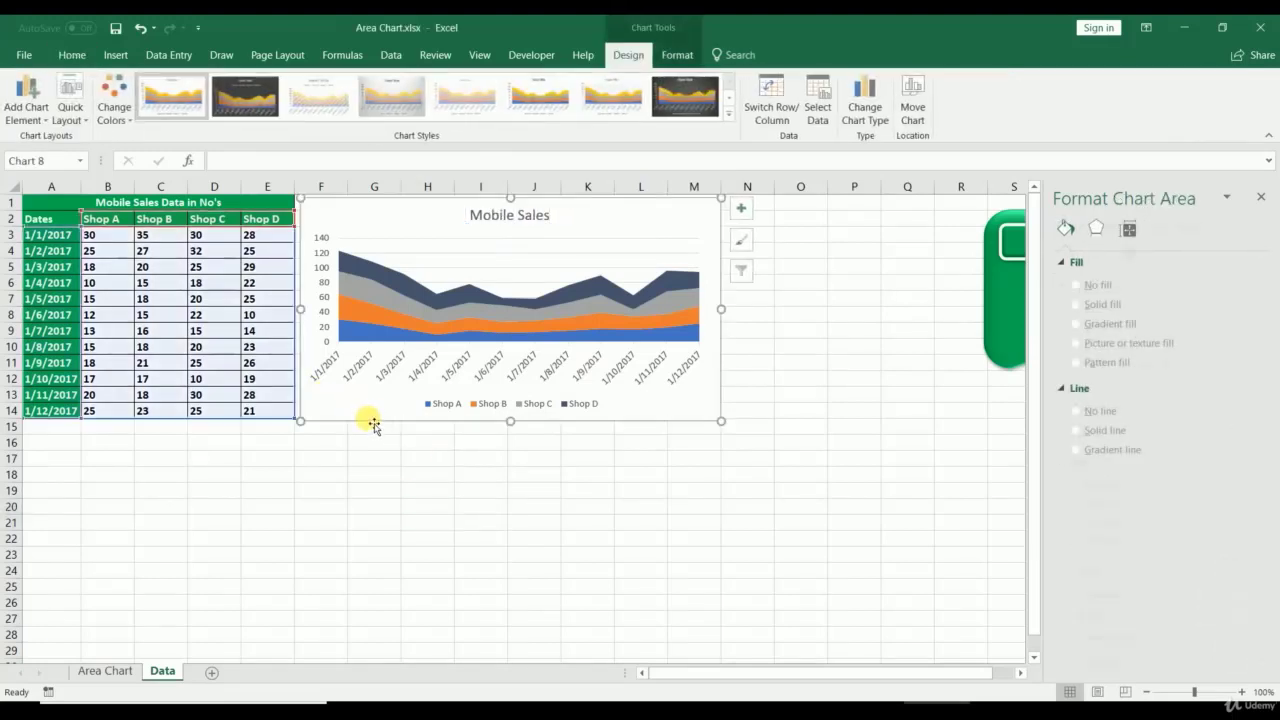
left_click(65, 442)
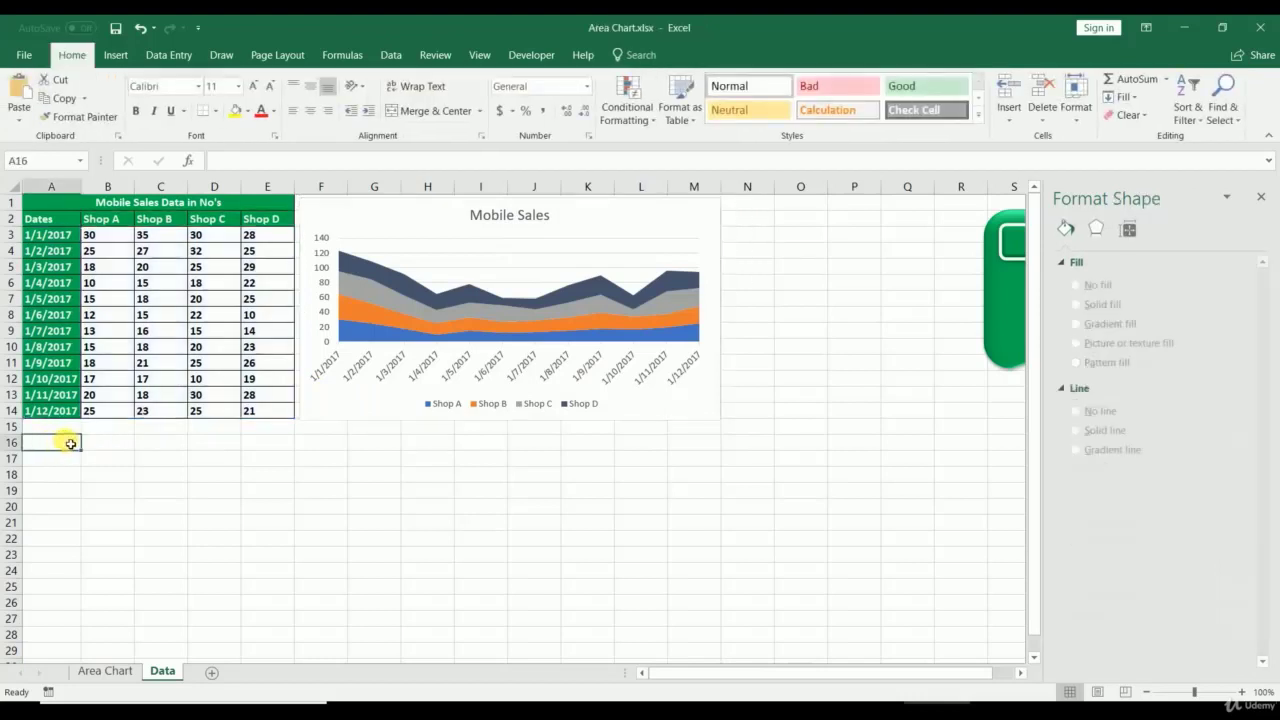
key("ctrl+v")
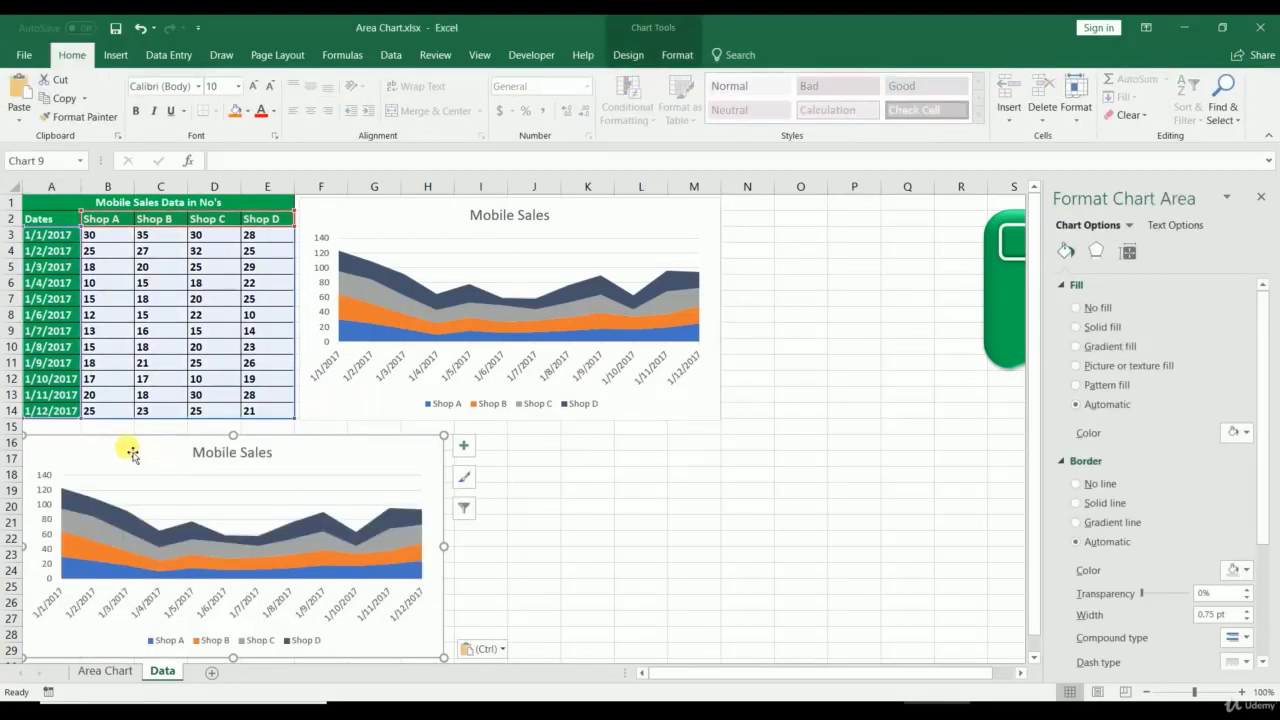
Step: Change the pasted copy at A16 to a 100% Stacked Area chart and compare it
left_click_drag(127, 449, 131, 440)
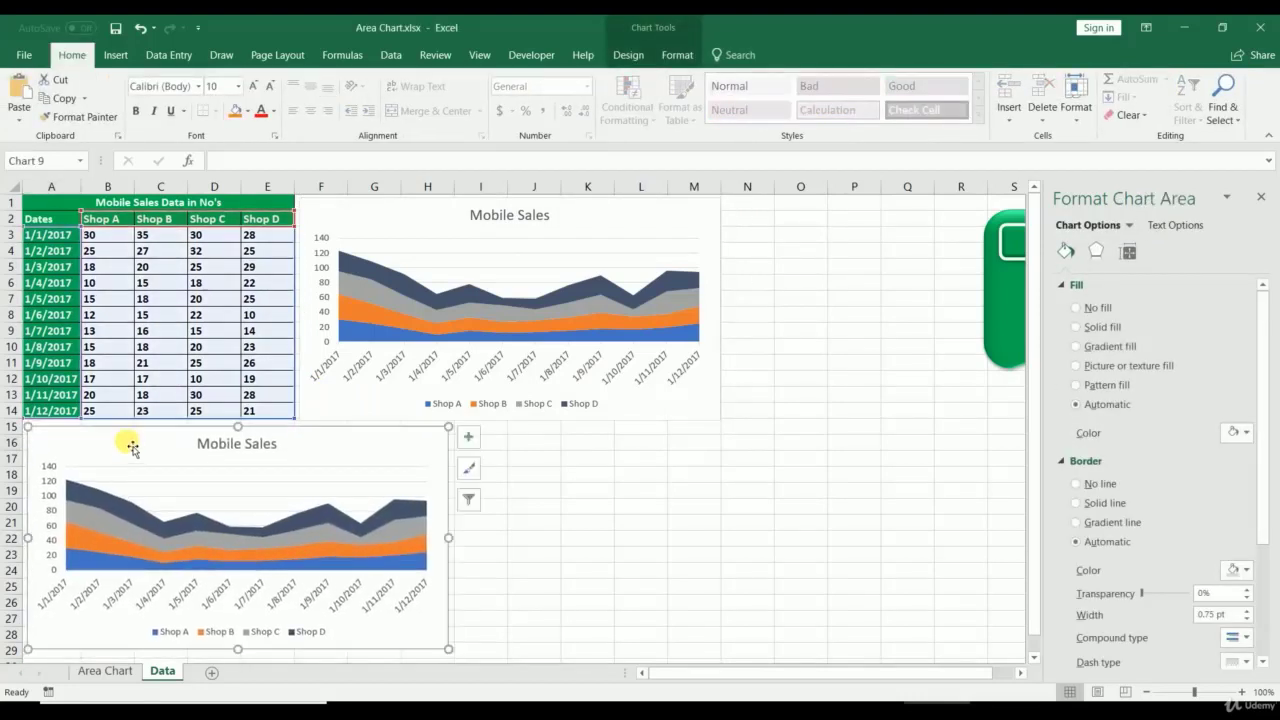
right_click(127, 444)
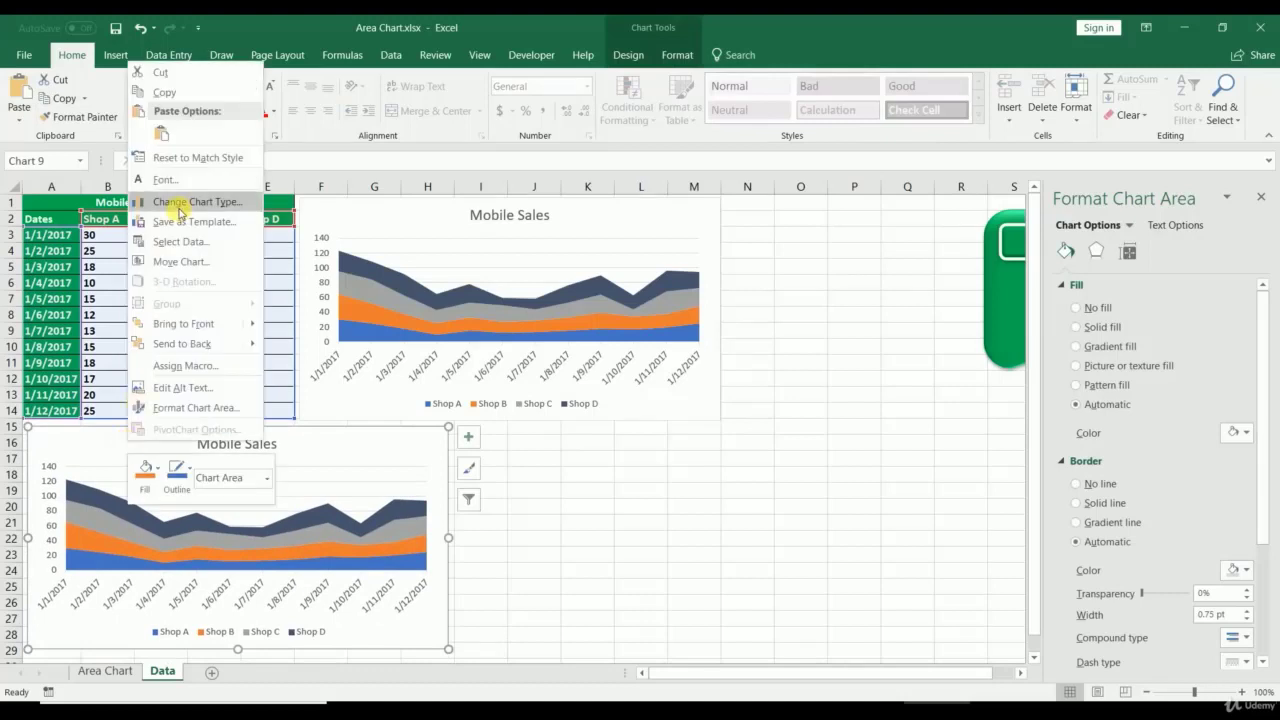
left_click(179, 207)
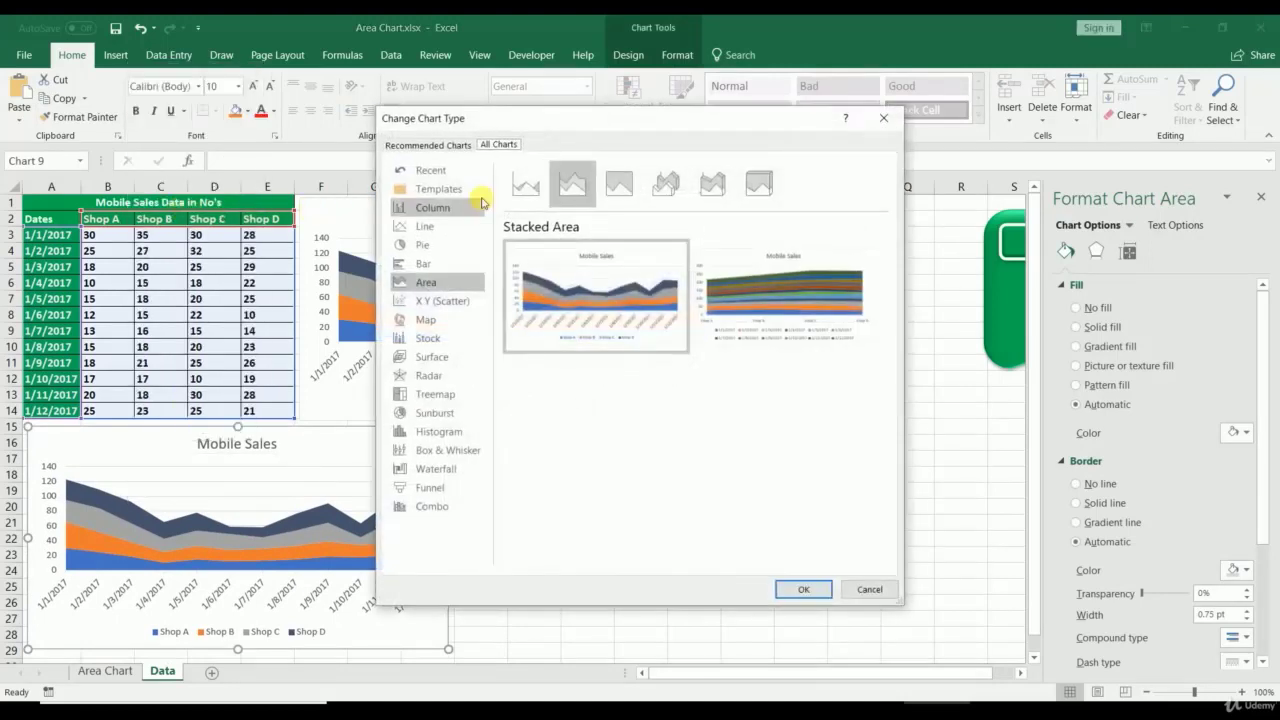
left_click(618, 185)
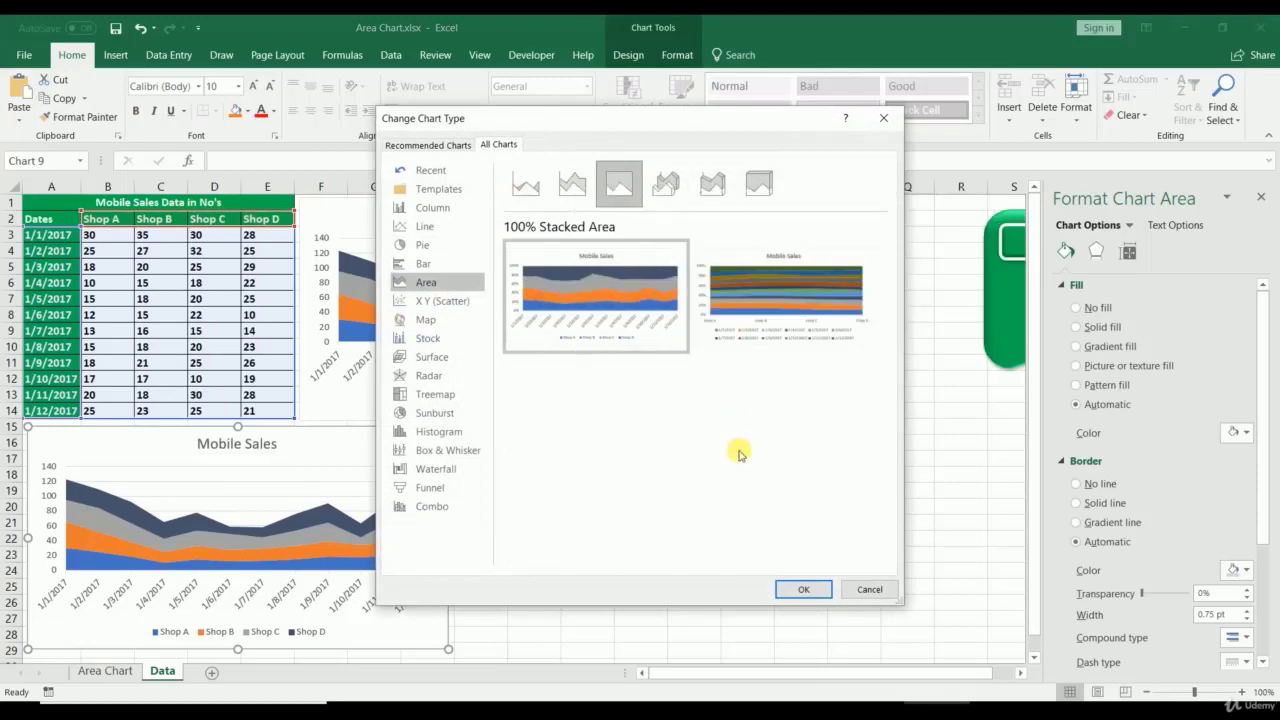
left_click(806, 590)
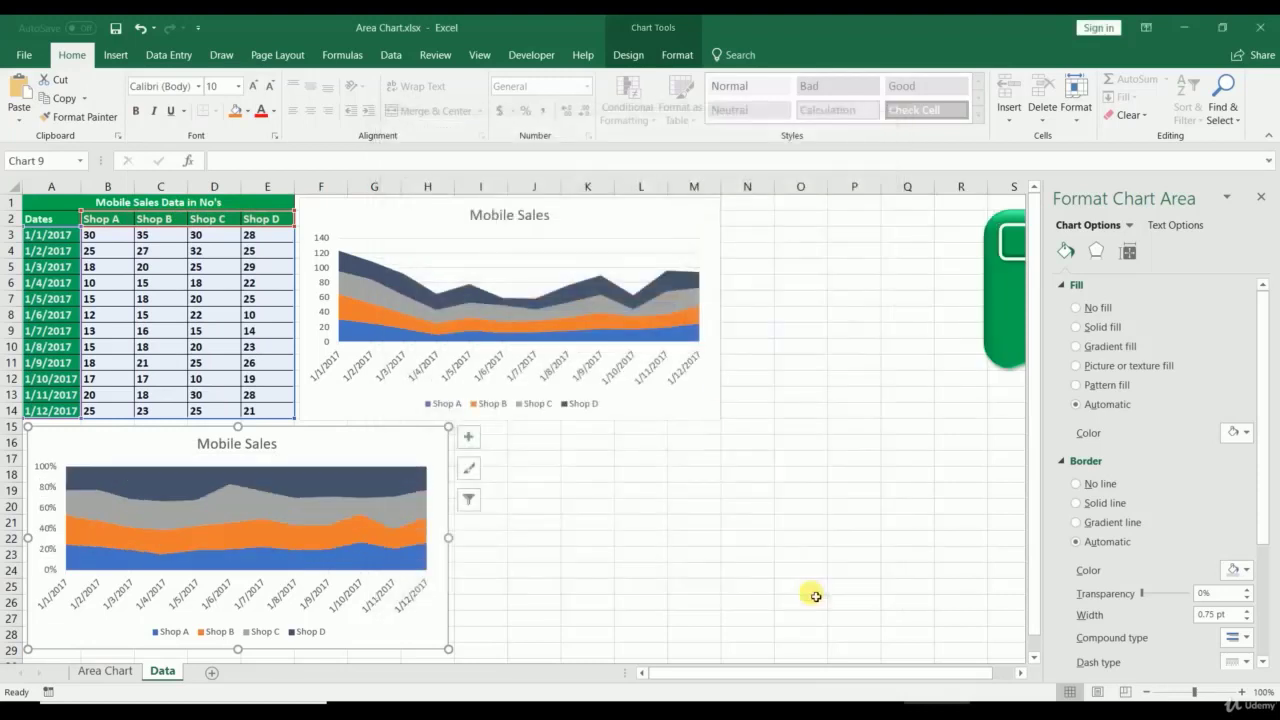
left_click(651, 556)
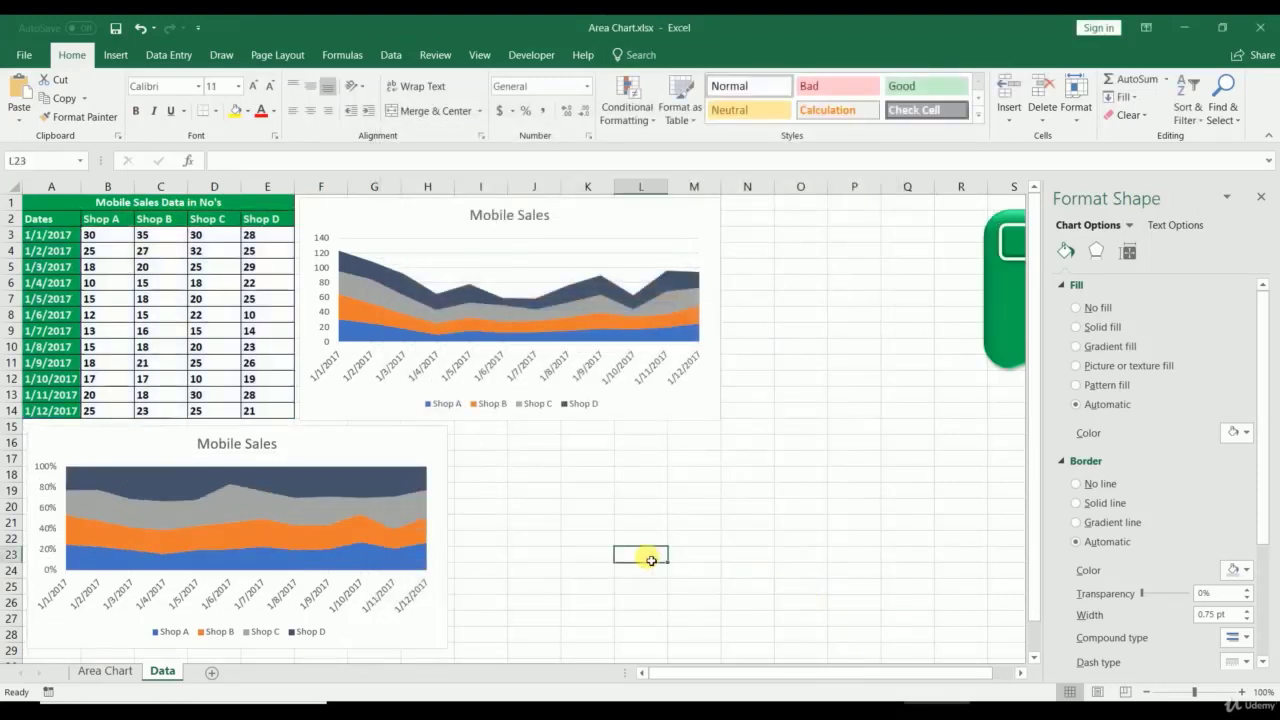
left_click(272, 446)
left_click(572, 572)
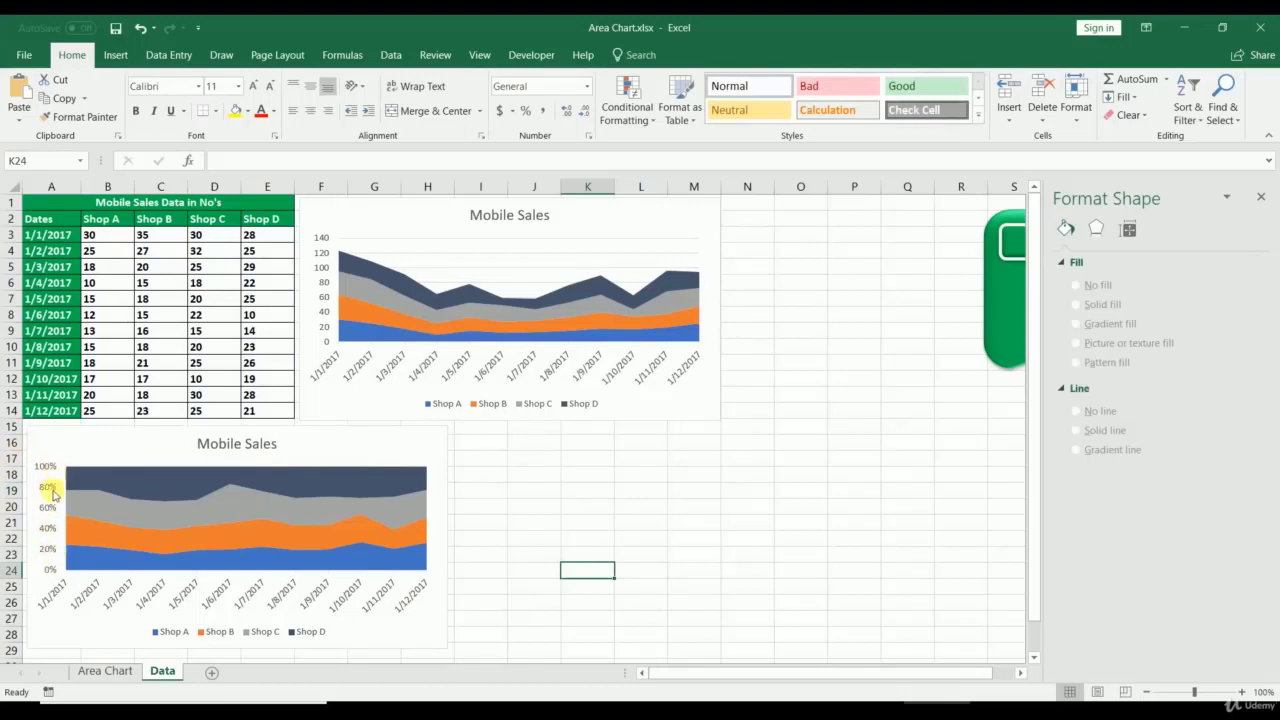
left_click(420, 450)
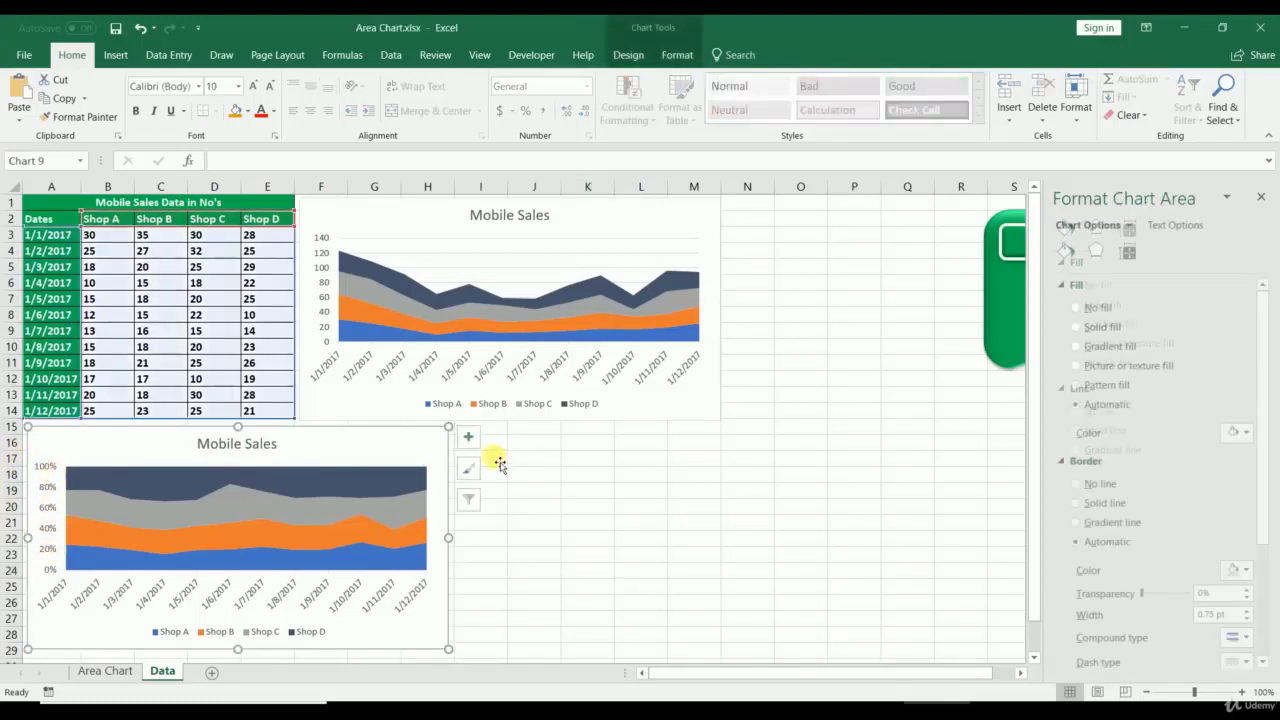
Step: Paste another chart copy at I16 and change it to a 3-D Area chart
left_click(505, 438)
key("ctrl+v")
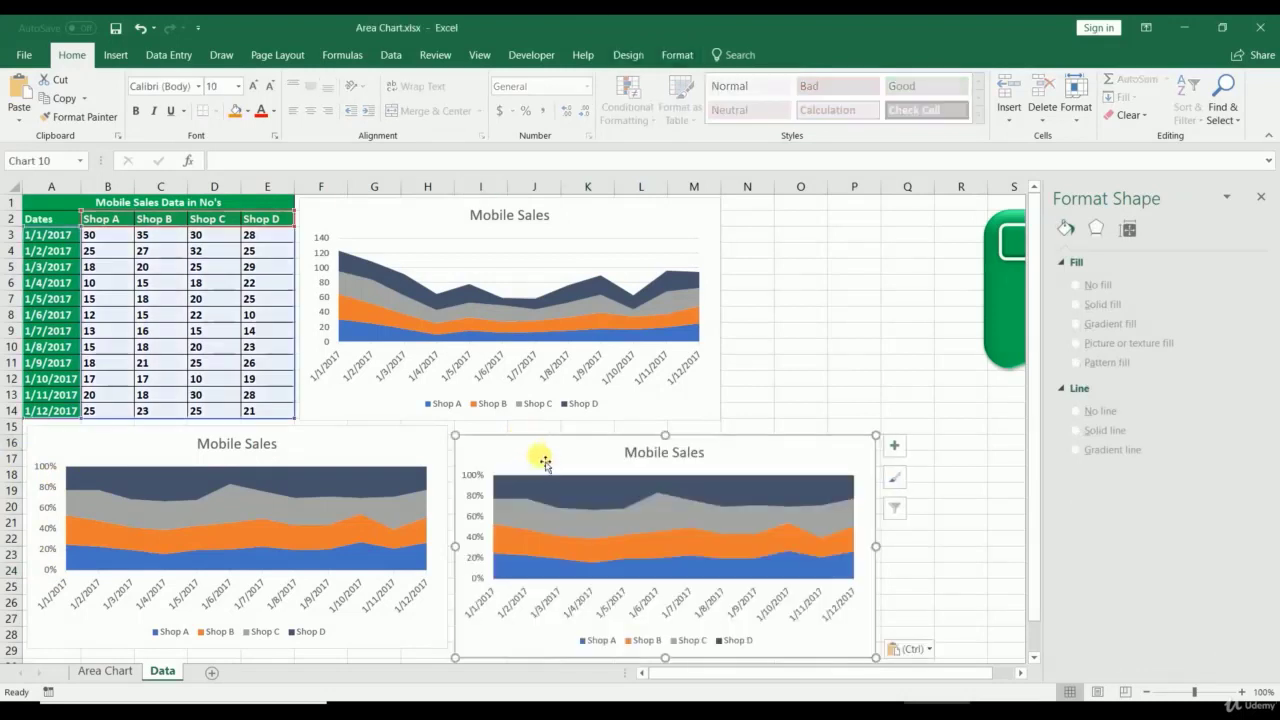
mouse_move(545, 462)
left_mouse_down()
mouse_move(549, 443)
mouse_move(537, 446)
mouse_move(550, 447)
left_mouse_up()
right_click(550, 448)
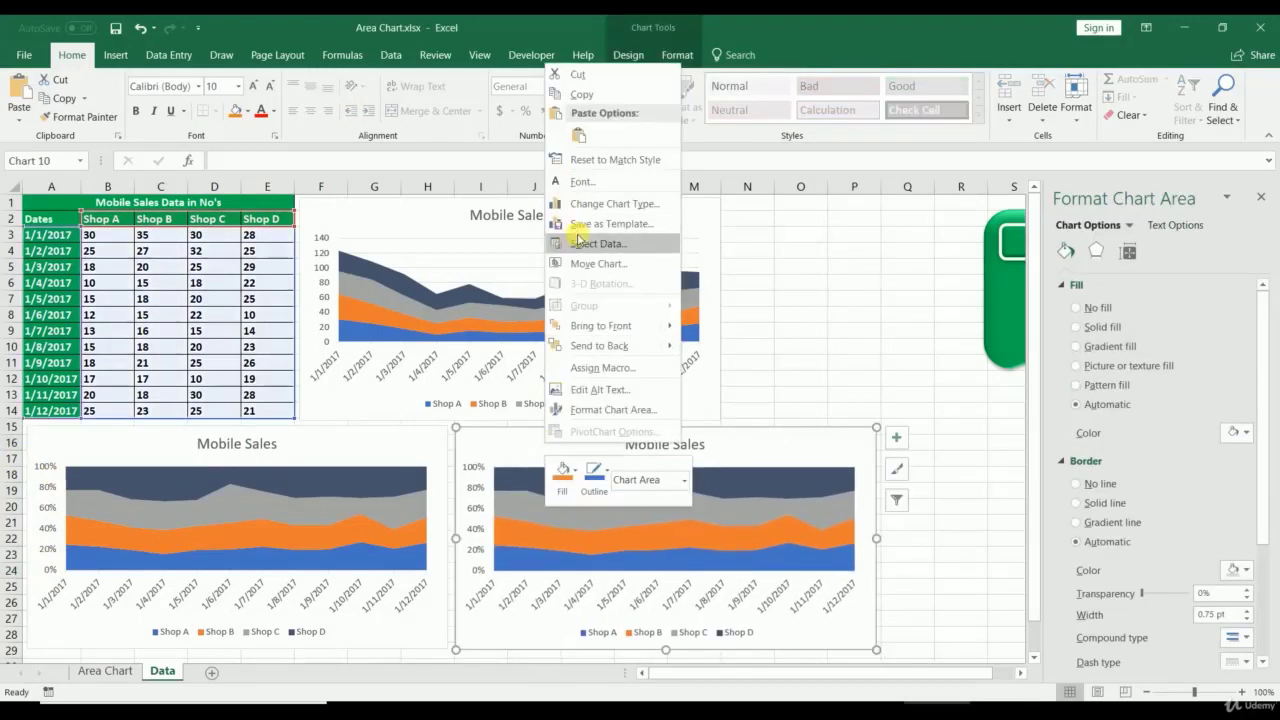
left_click(590, 203)
left_click(670, 186)
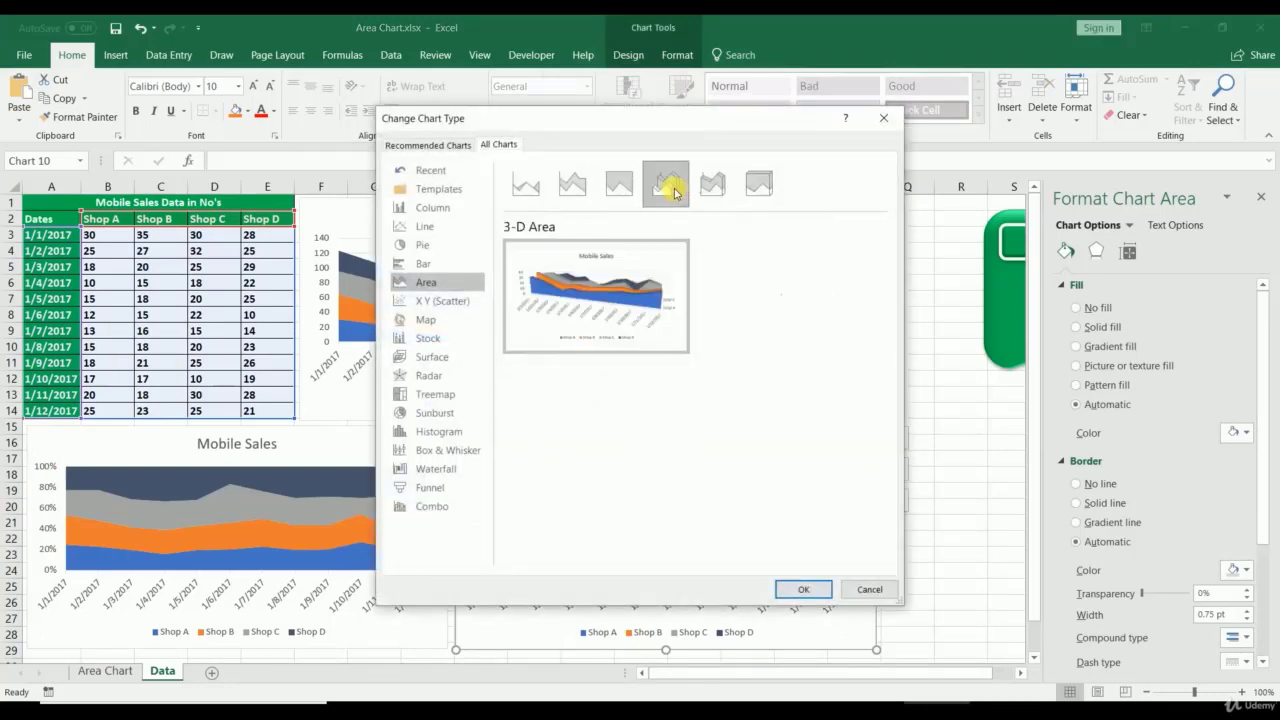
left_click(803, 589)
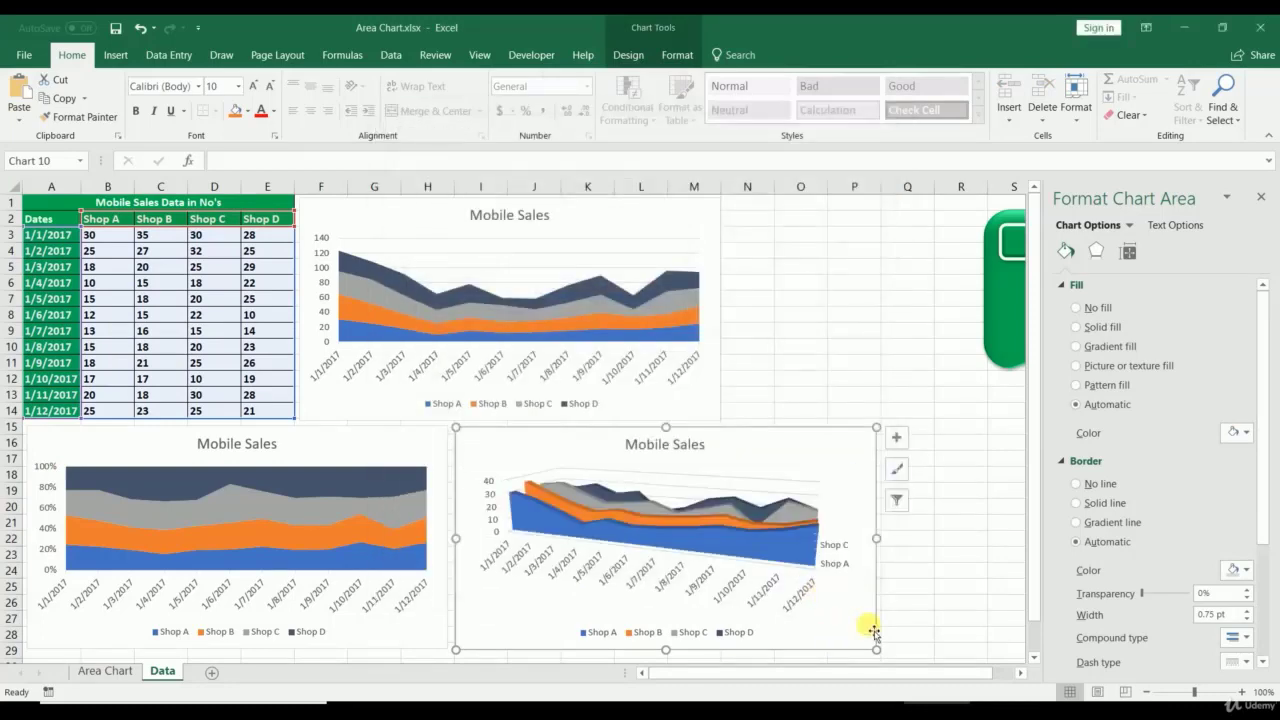
Step: Review the top Mobile Sales chart, then return to the Area Chart sheet
left_click(962, 585)
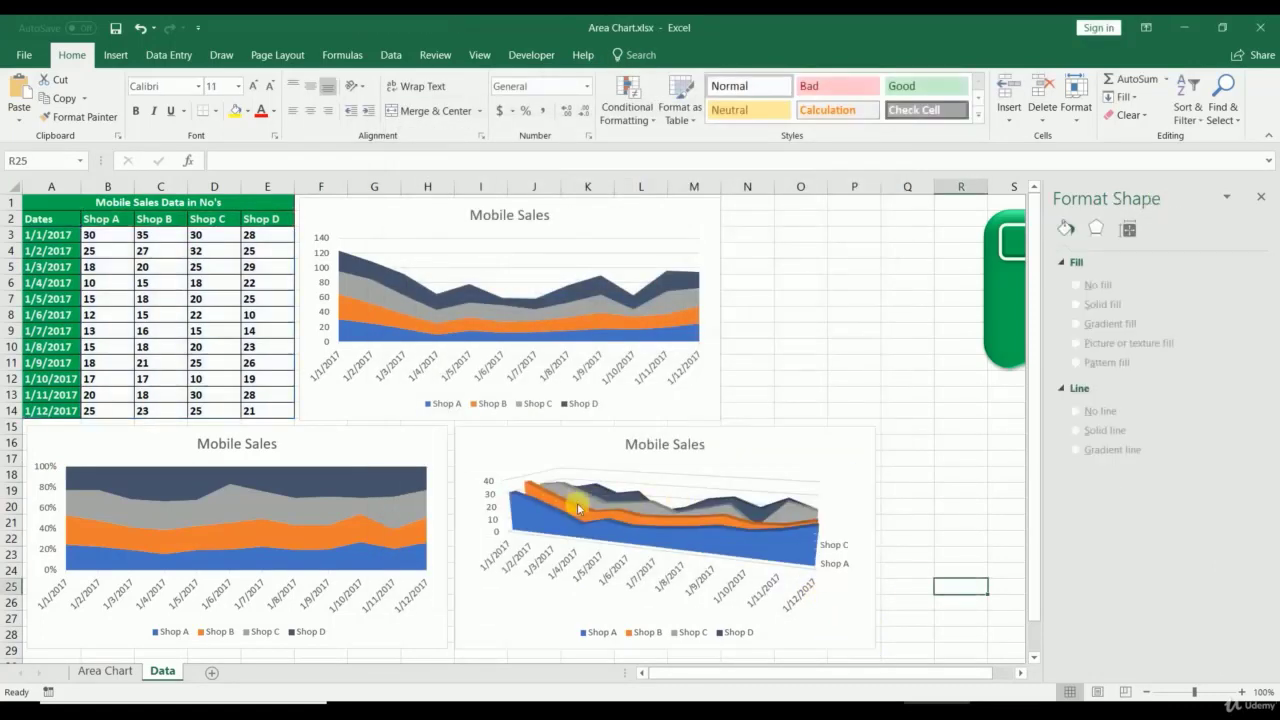
left_click(712, 375)
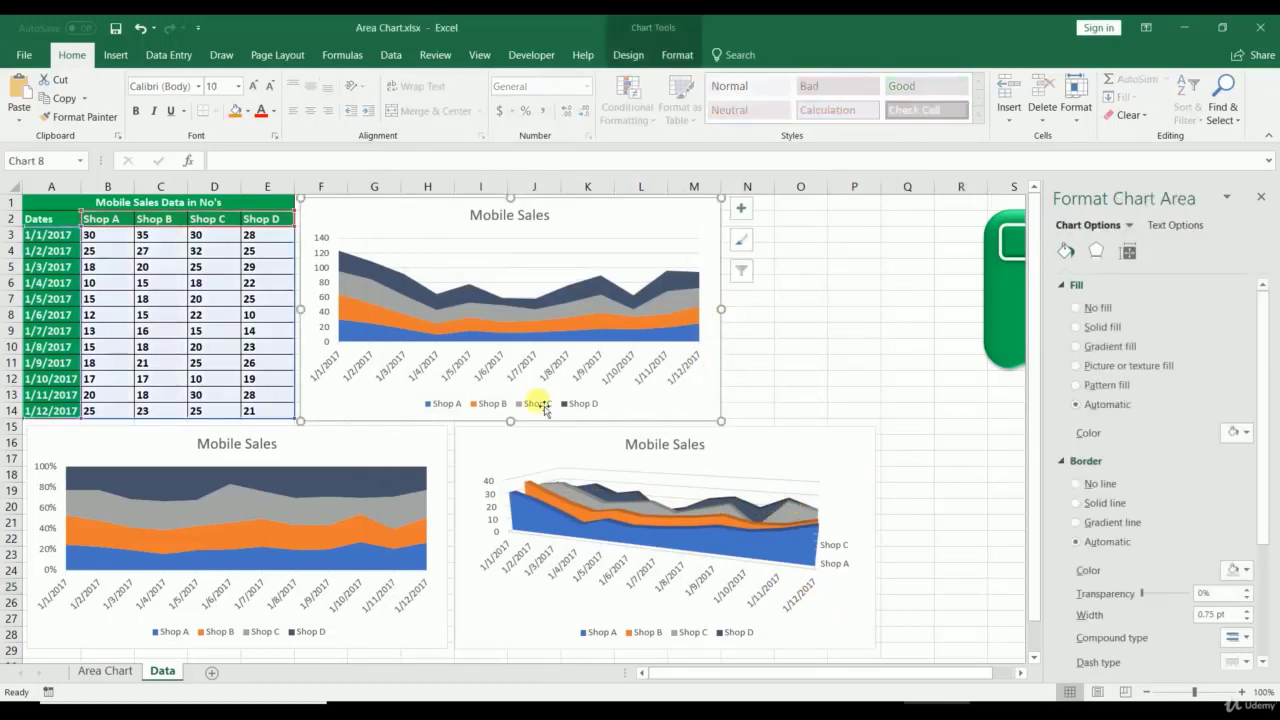
left_click(90, 670)
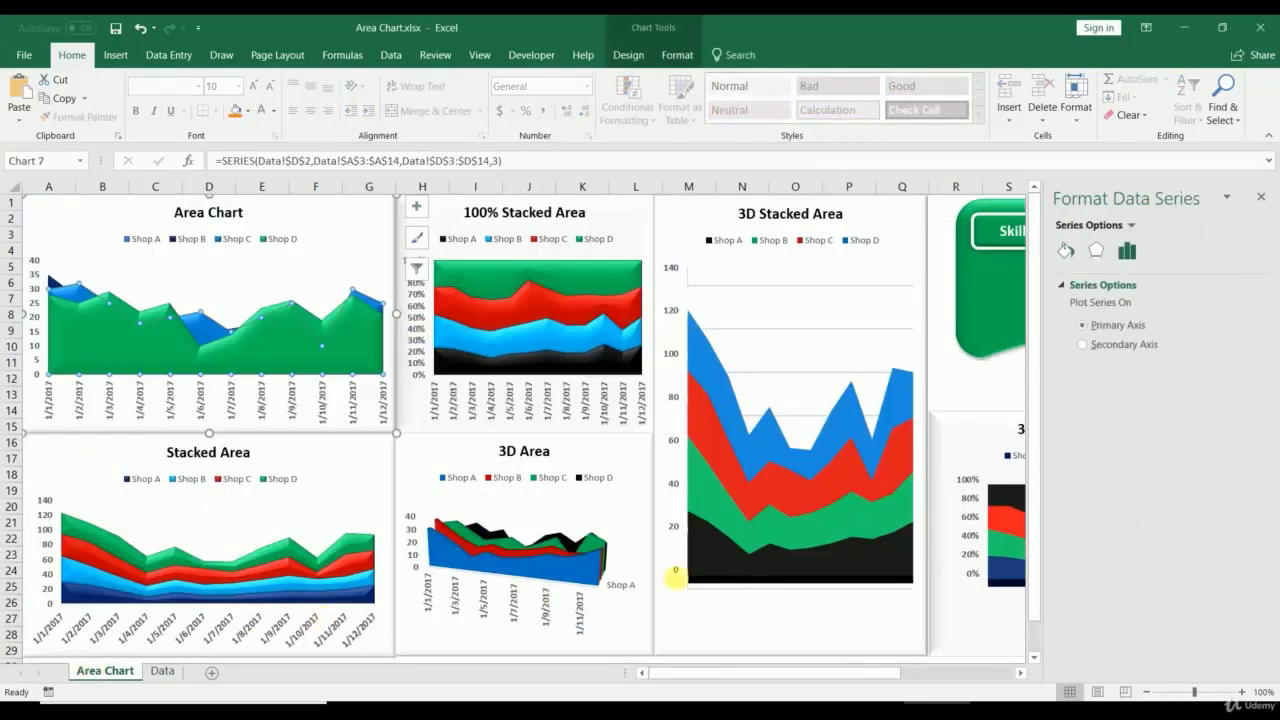
Step: Close the Format Data Series pane
left_click(1263, 198)
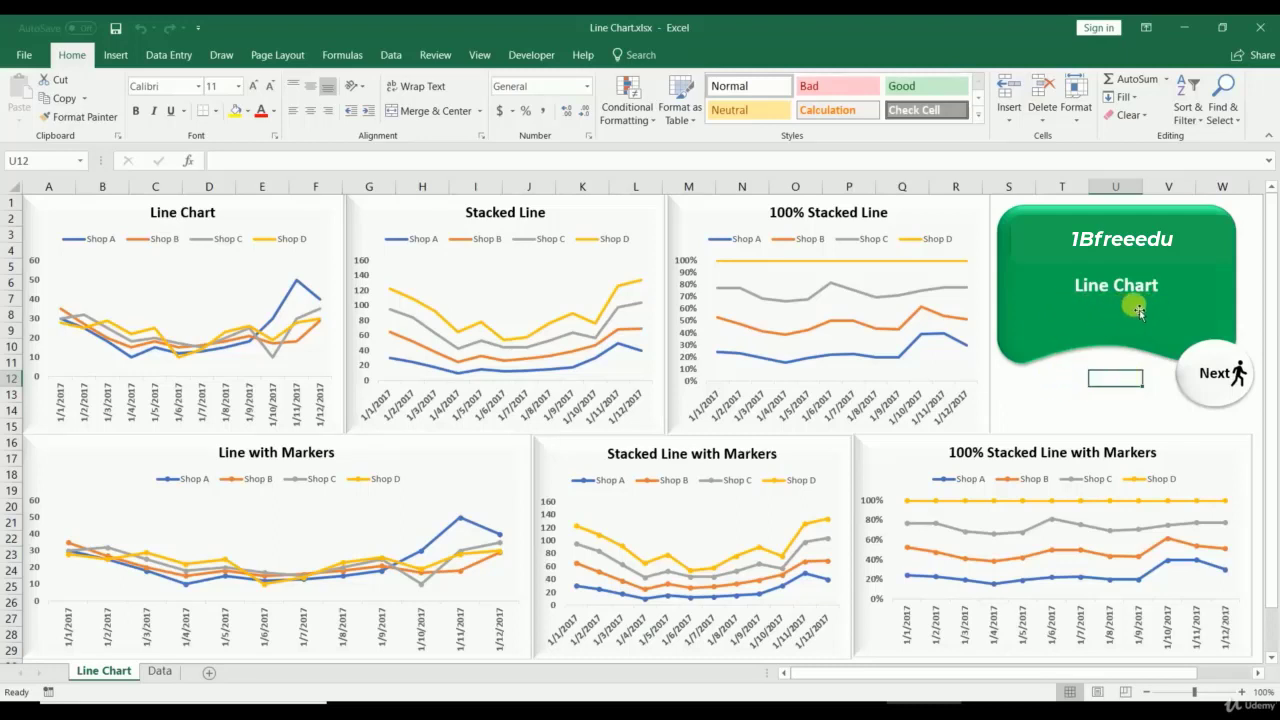
left_click(240, 366)
left_click(465, 364)
left_click(768, 358)
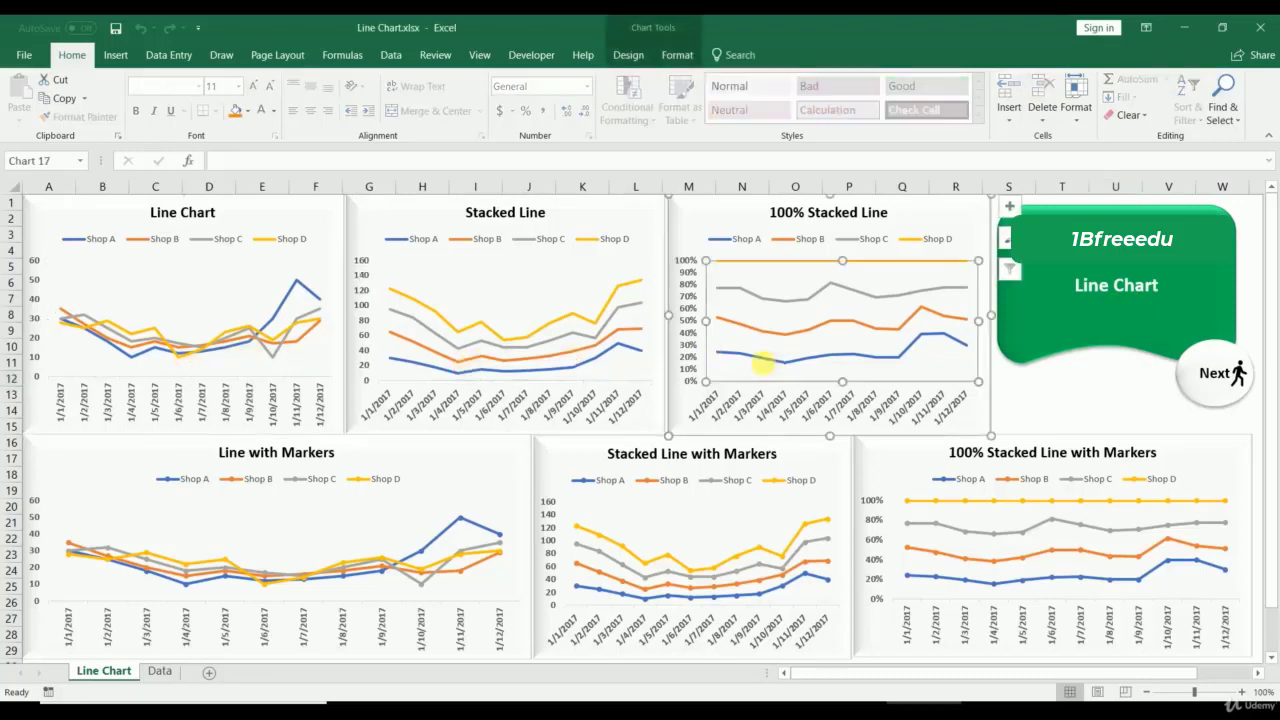
left_click(330, 560)
left_click(678, 552)
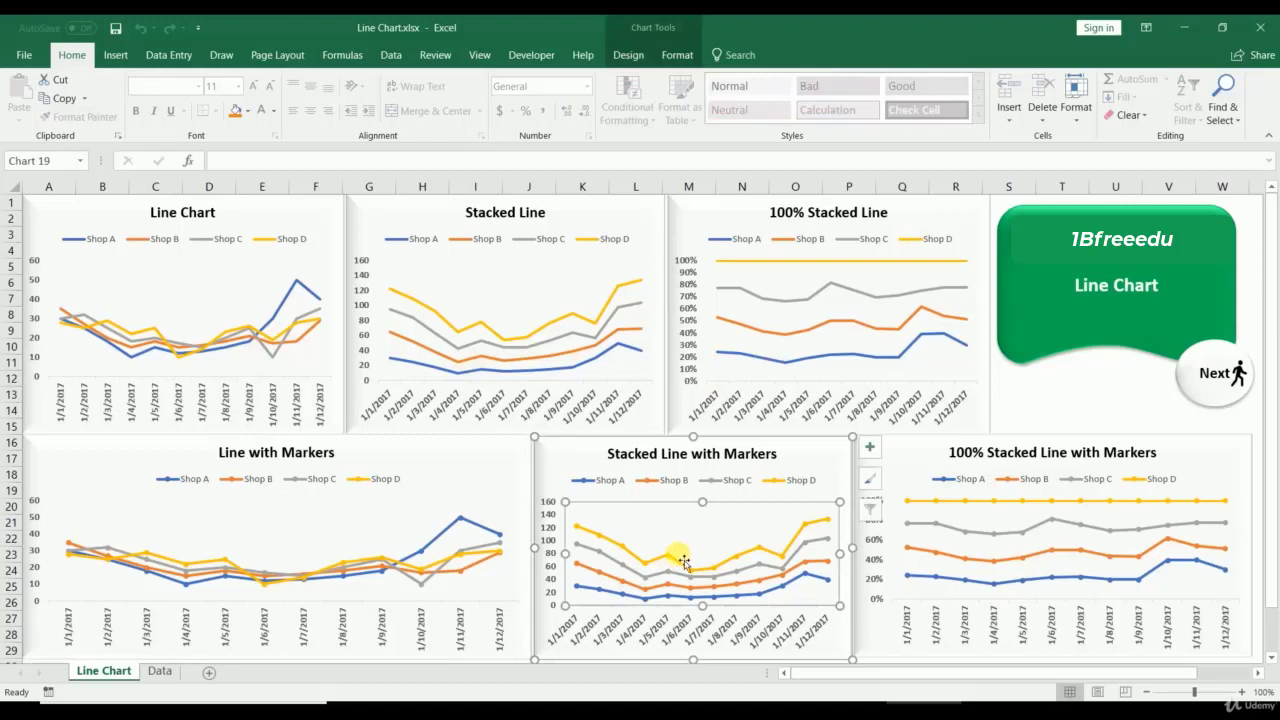
left_click(1022, 568)
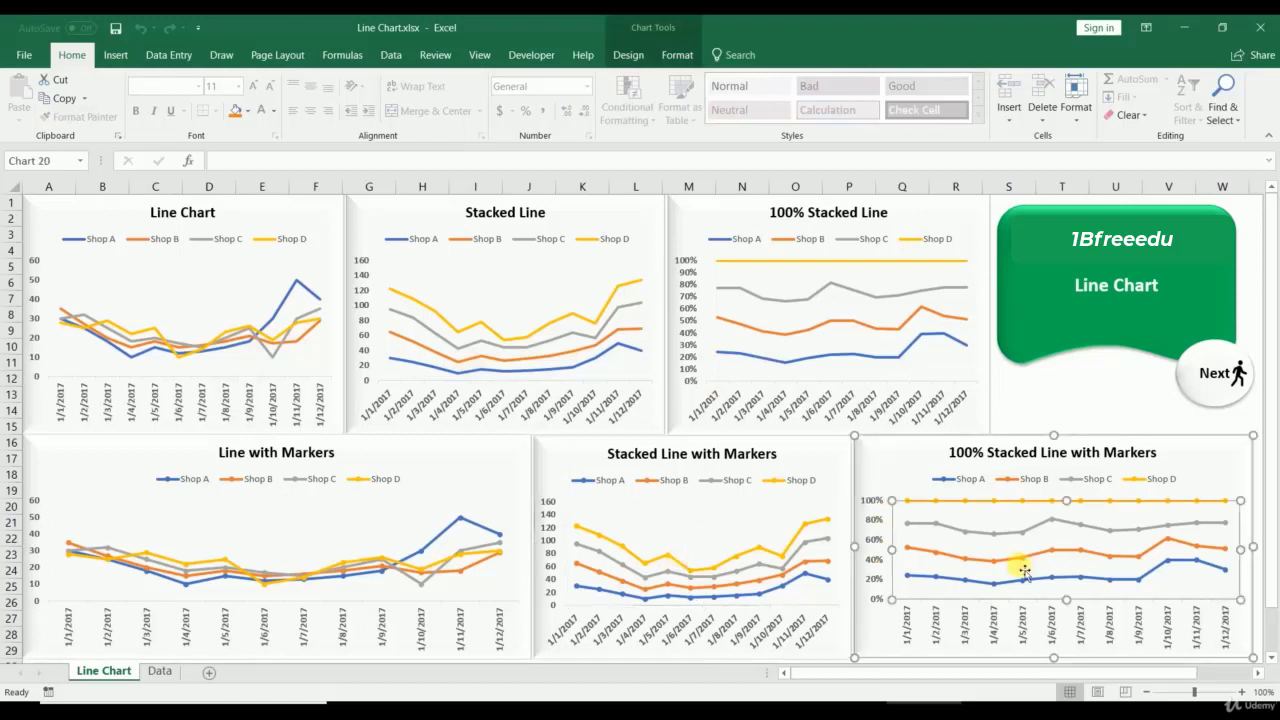
left_click(186, 632)
left_click(690, 640)
left_click(972, 638)
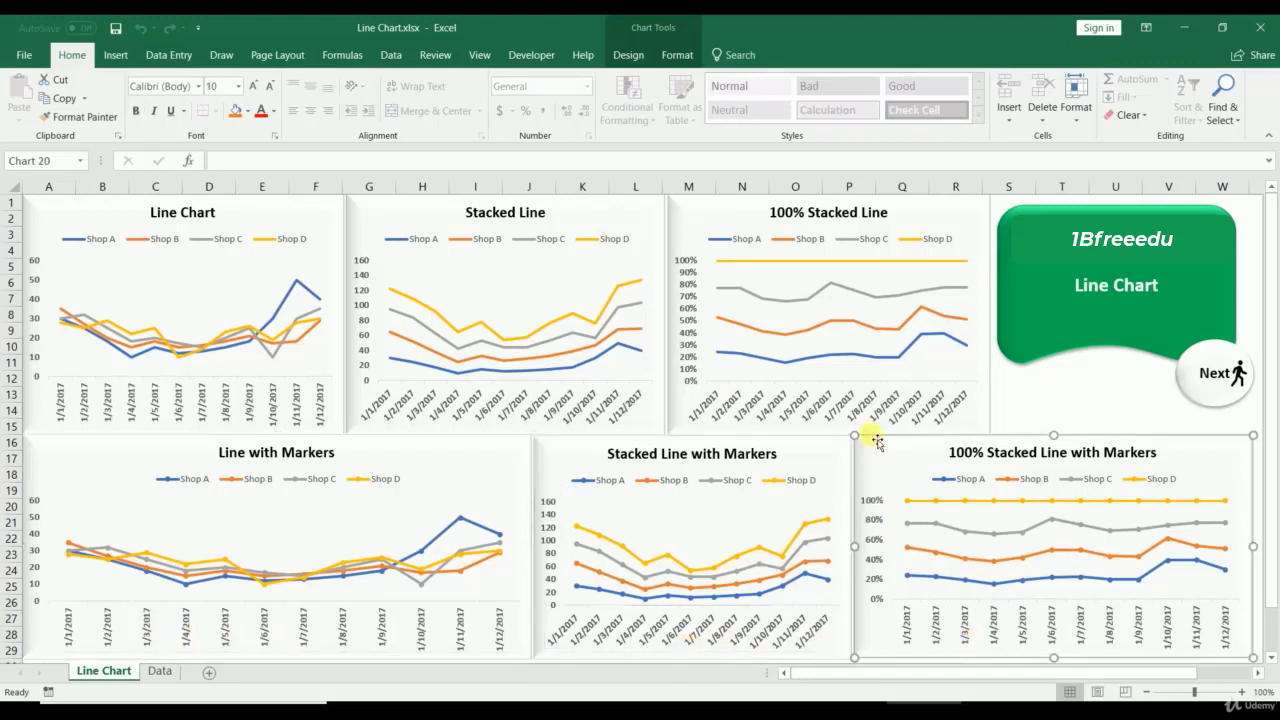
left_click(858, 412)
left_click(458, 403)
left_click(254, 412)
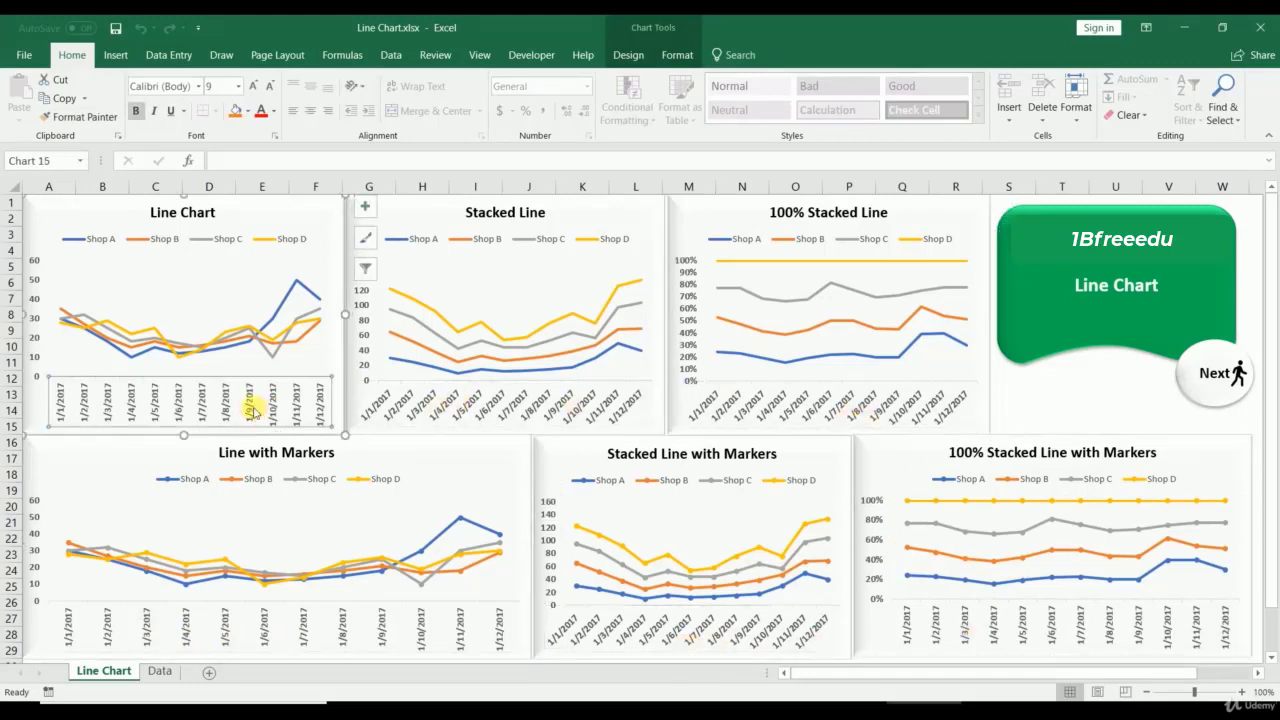
left_click(127, 238)
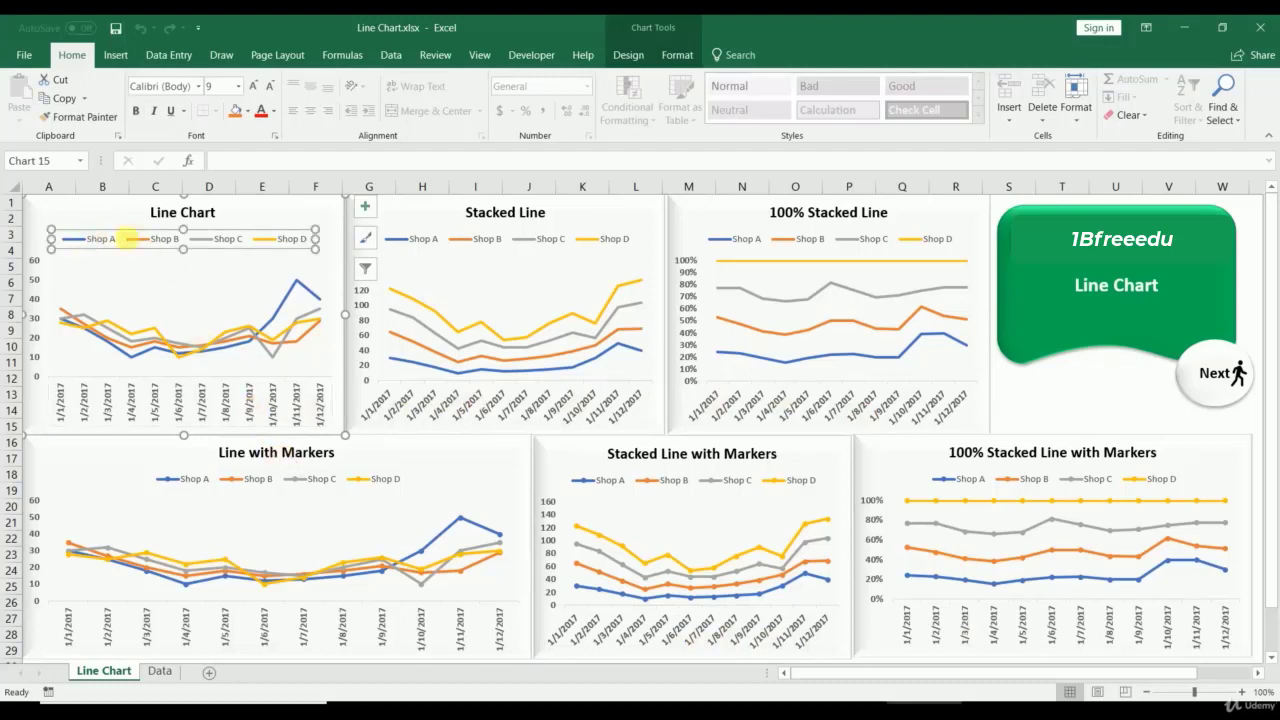
left_click(487, 248)
left_click(765, 250)
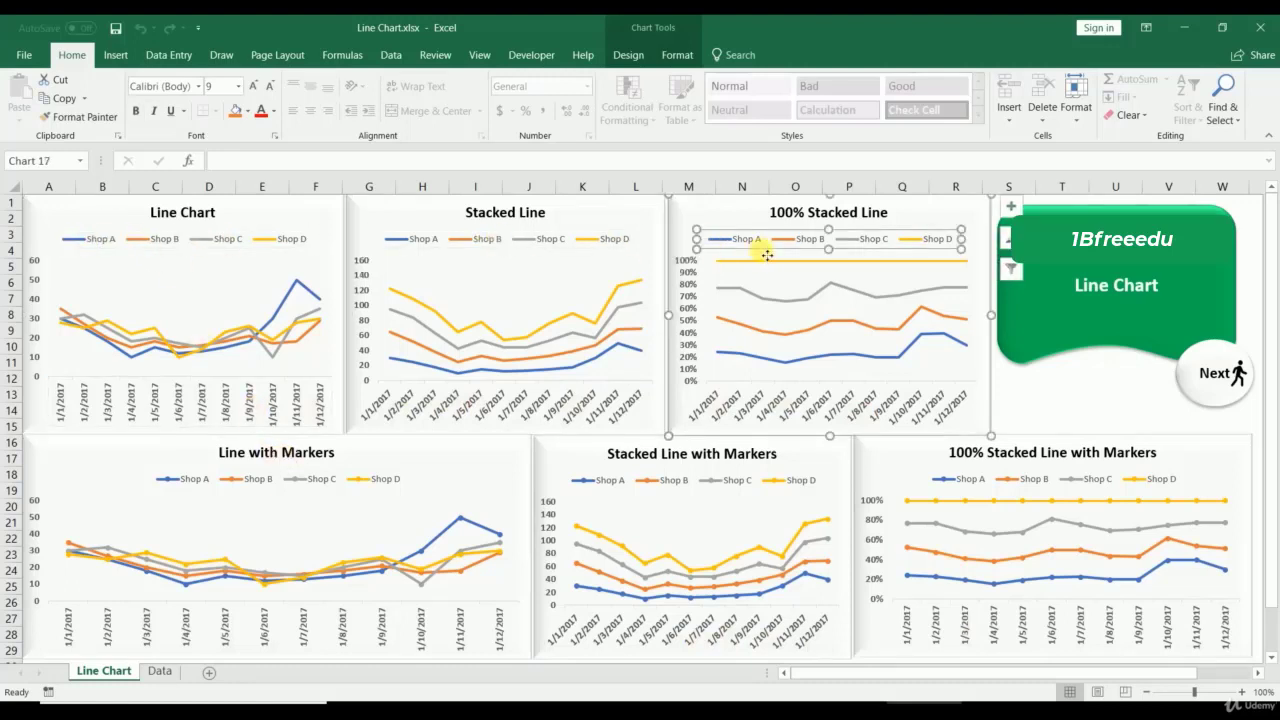
left_click(945, 481)
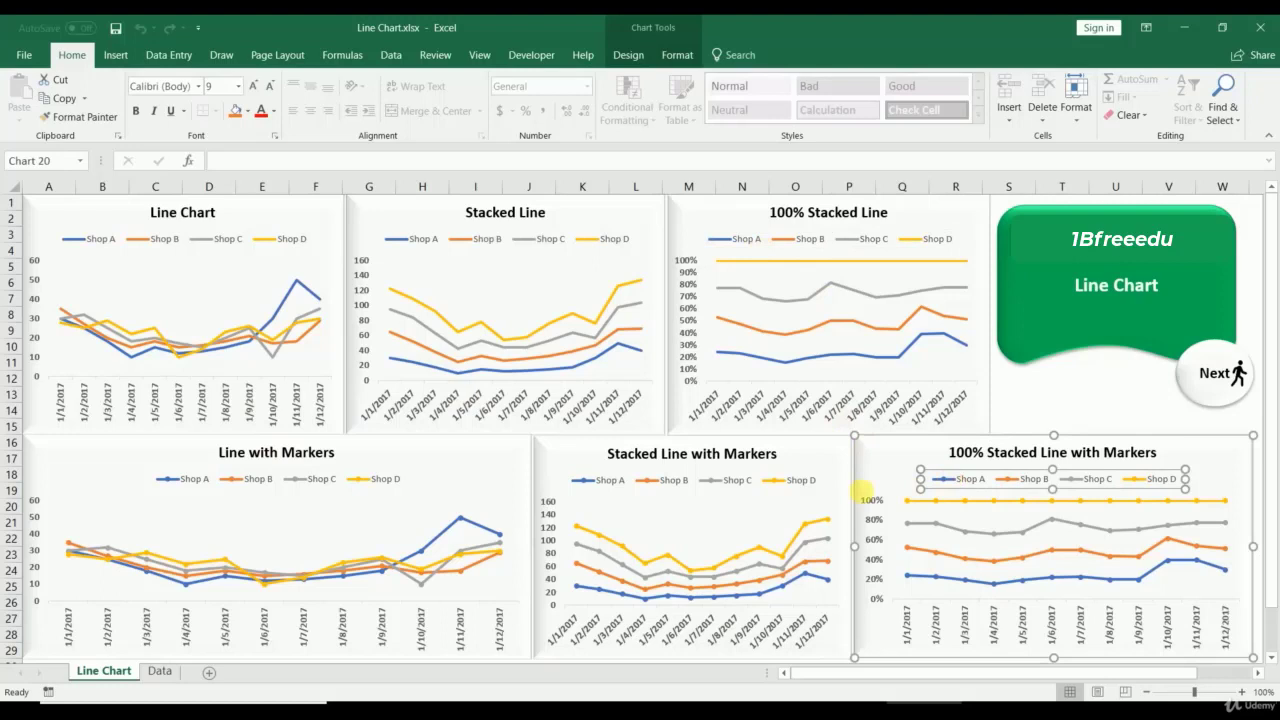
left_click(720, 485)
left_click(286, 484)
left_click(241, 645)
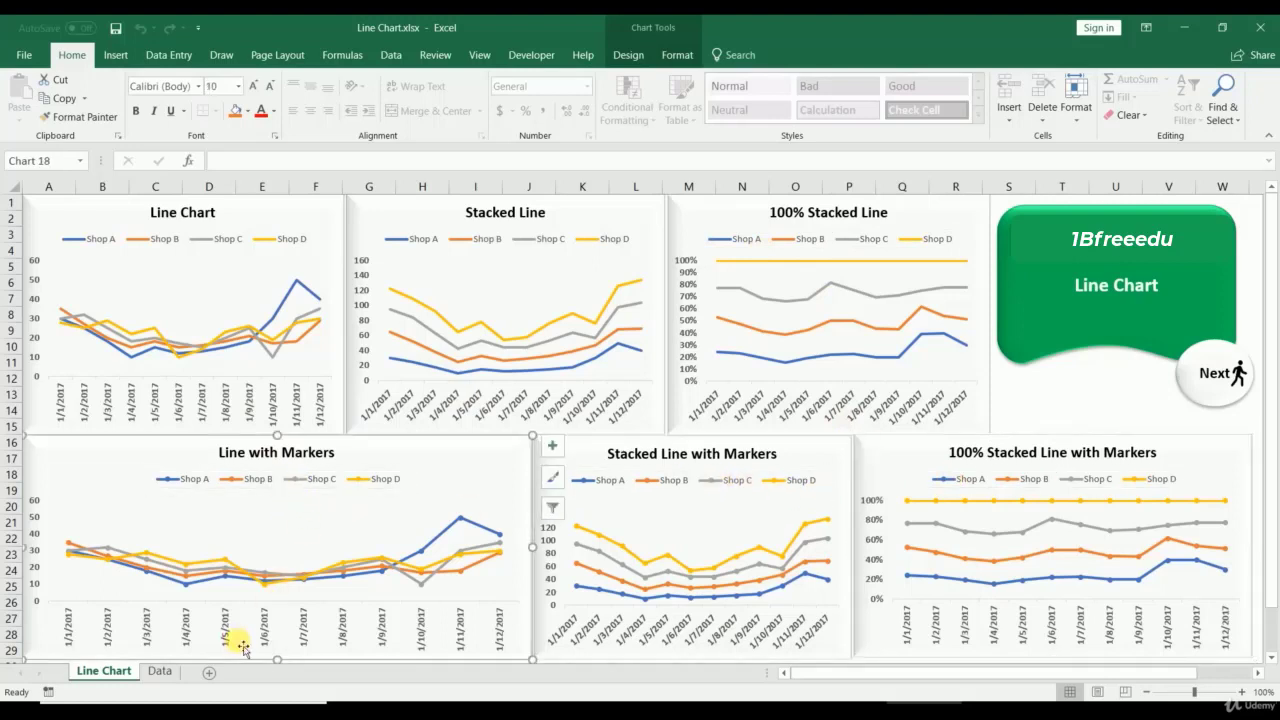
left_click(229, 642)
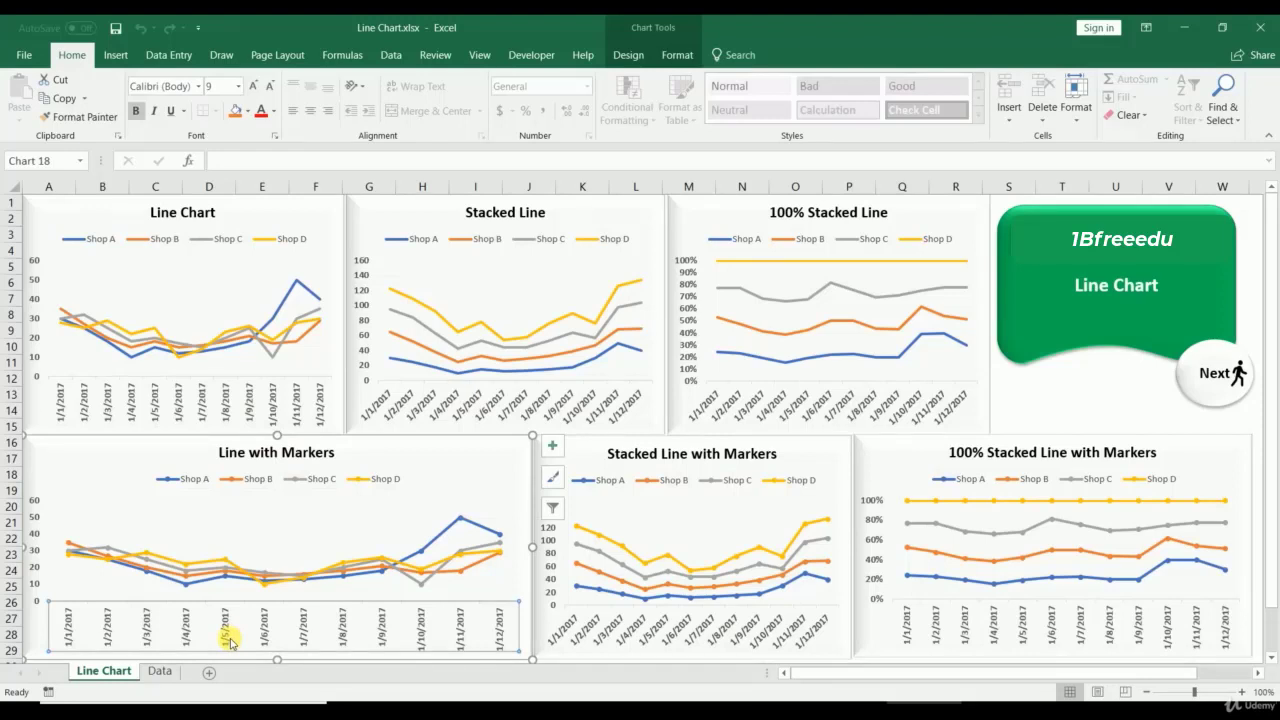
mouse_move(471, 548)
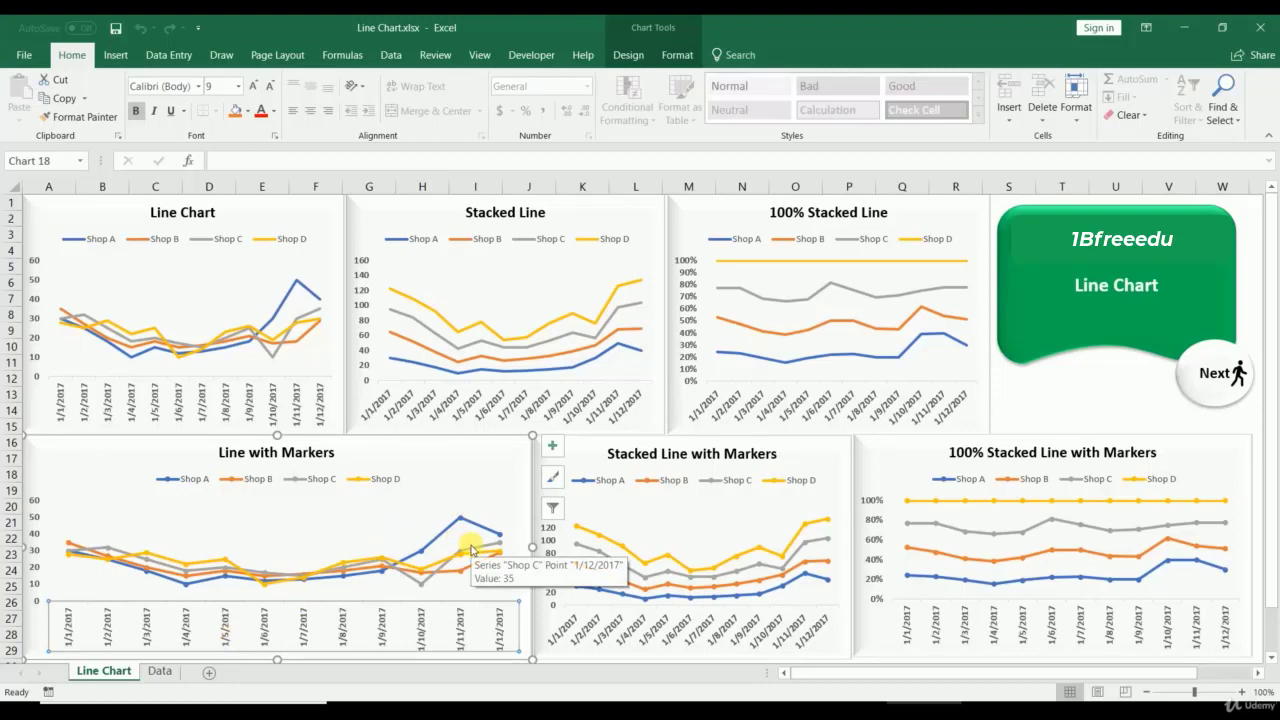
left_click(606, 628)
left_click(918, 630)
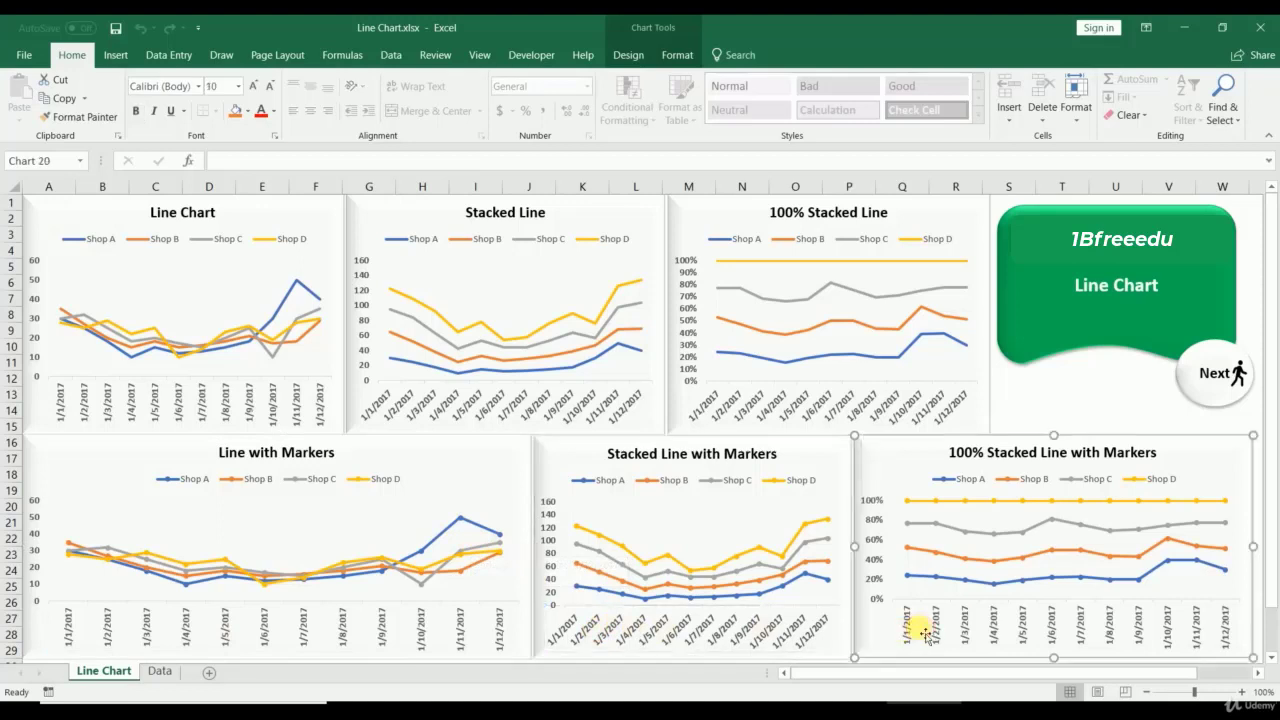
left_click(840, 405)
left_click(443, 402)
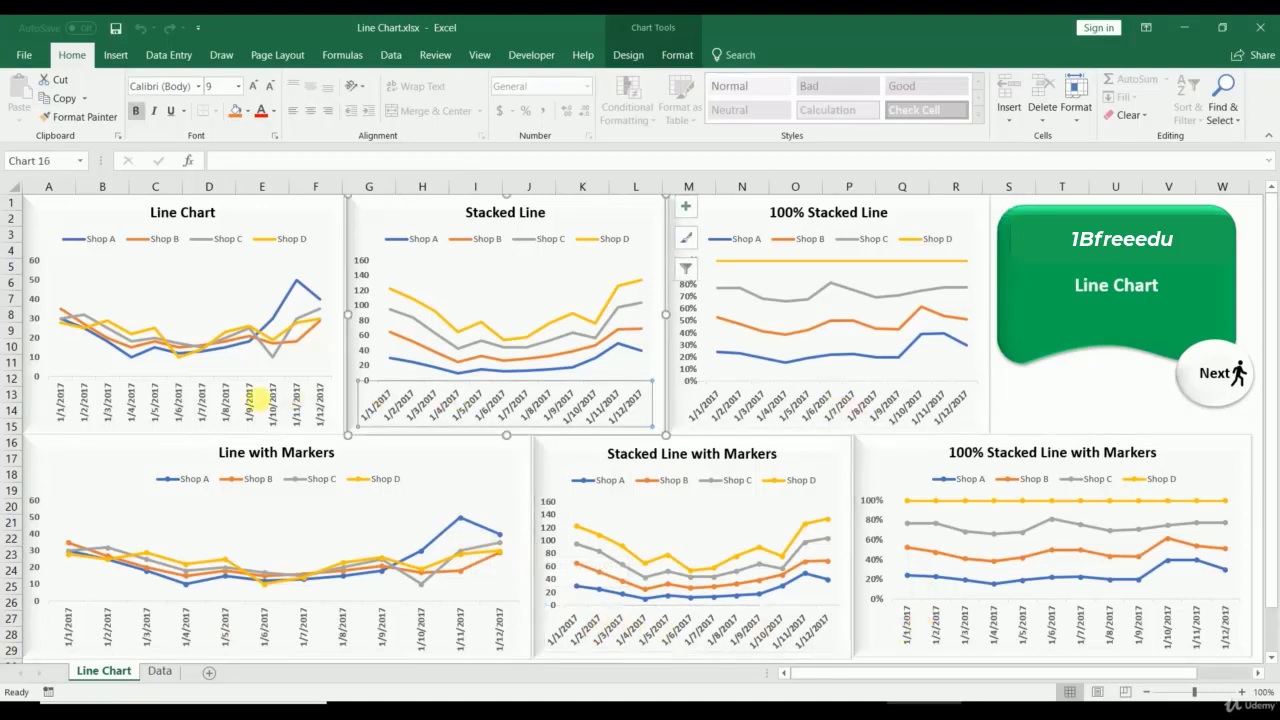
left_click(258, 400)
left_click(200, 647)
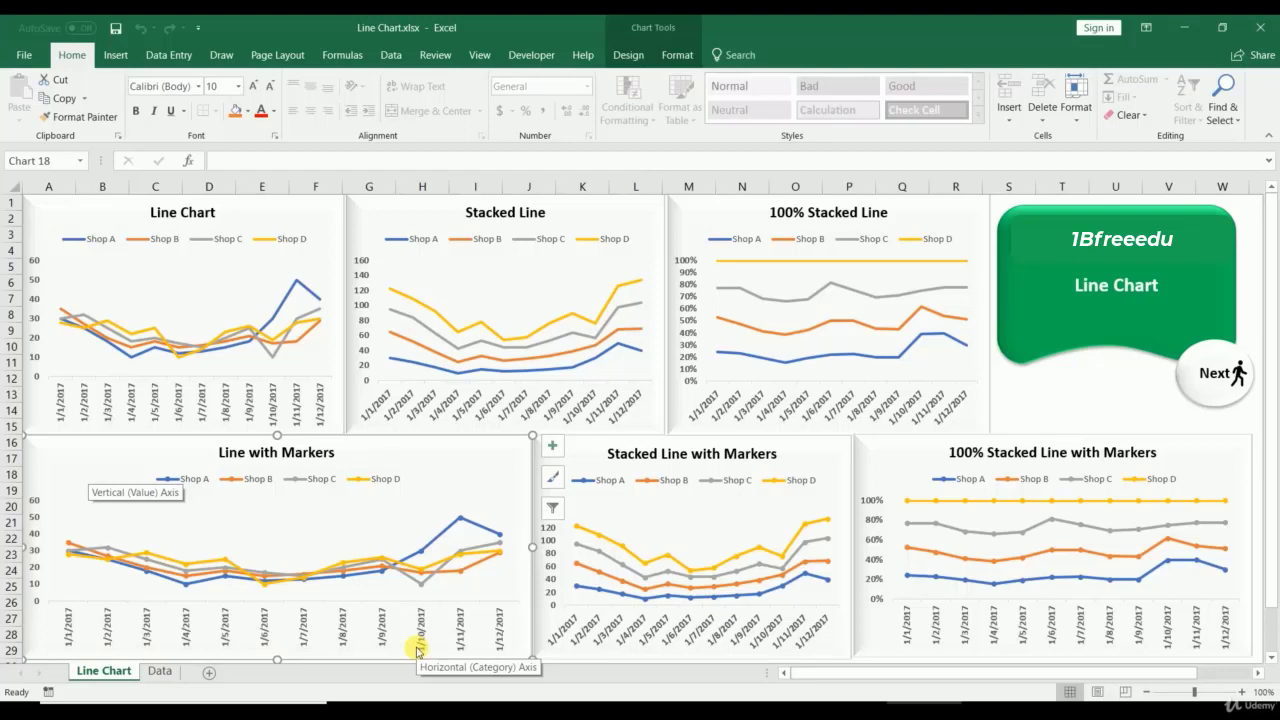
Step: Select the sales table A2:E14 on the Data sheet
left_click(159, 671)
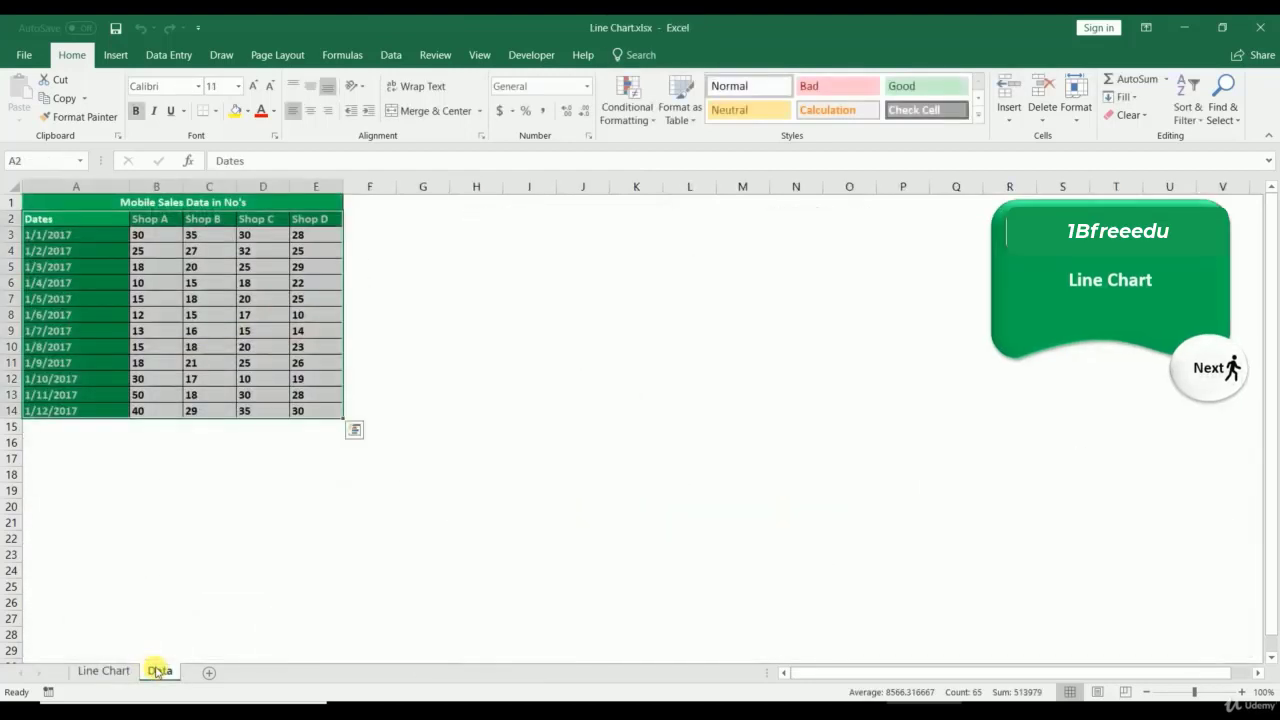
left_click(210, 555)
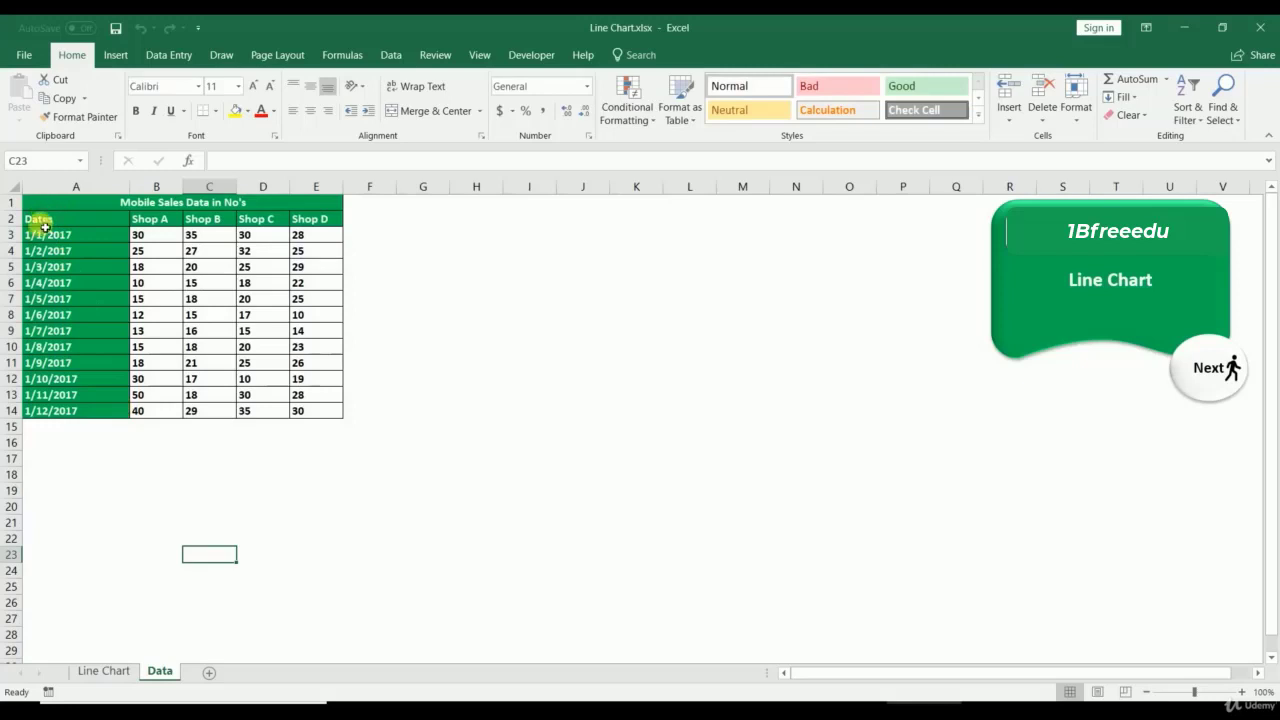
left_click_drag(40, 218, 40, 414)
left_click_drag(160, 218, 298, 222)
left_click_drag(77, 222, 302, 410)
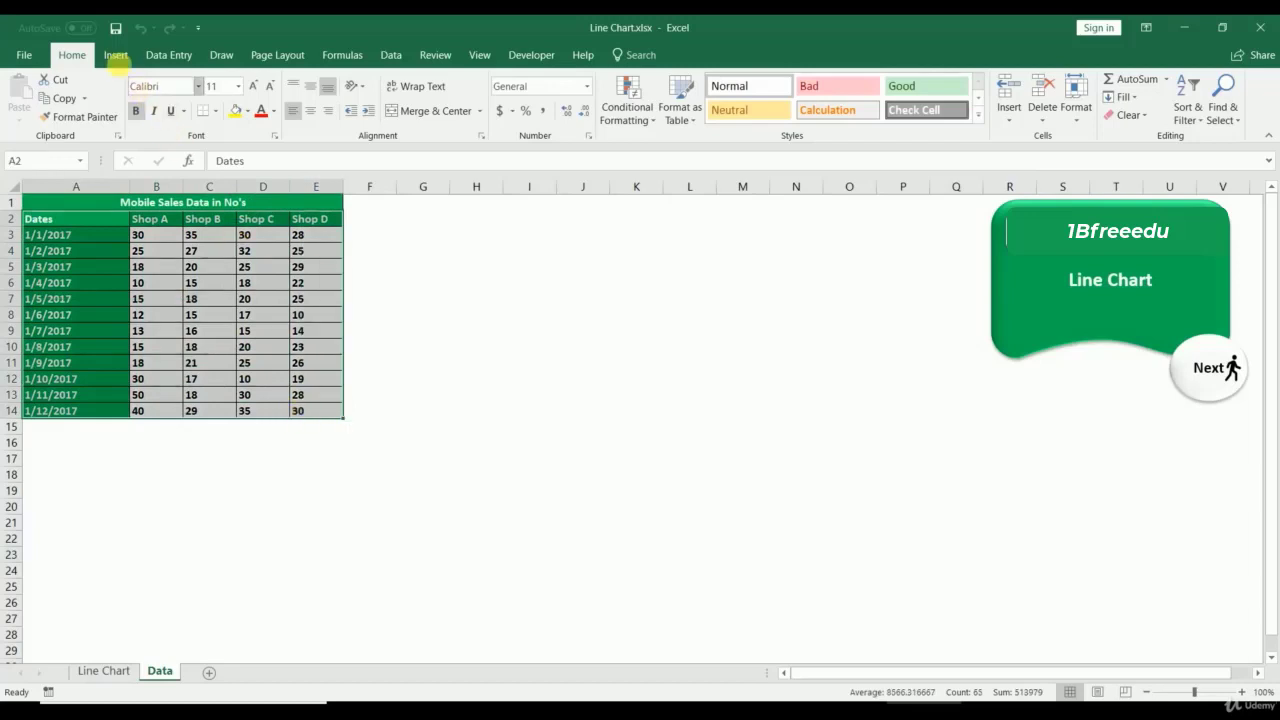
Step: Choose the basic Line chart type under All Charts
left_click(116, 56)
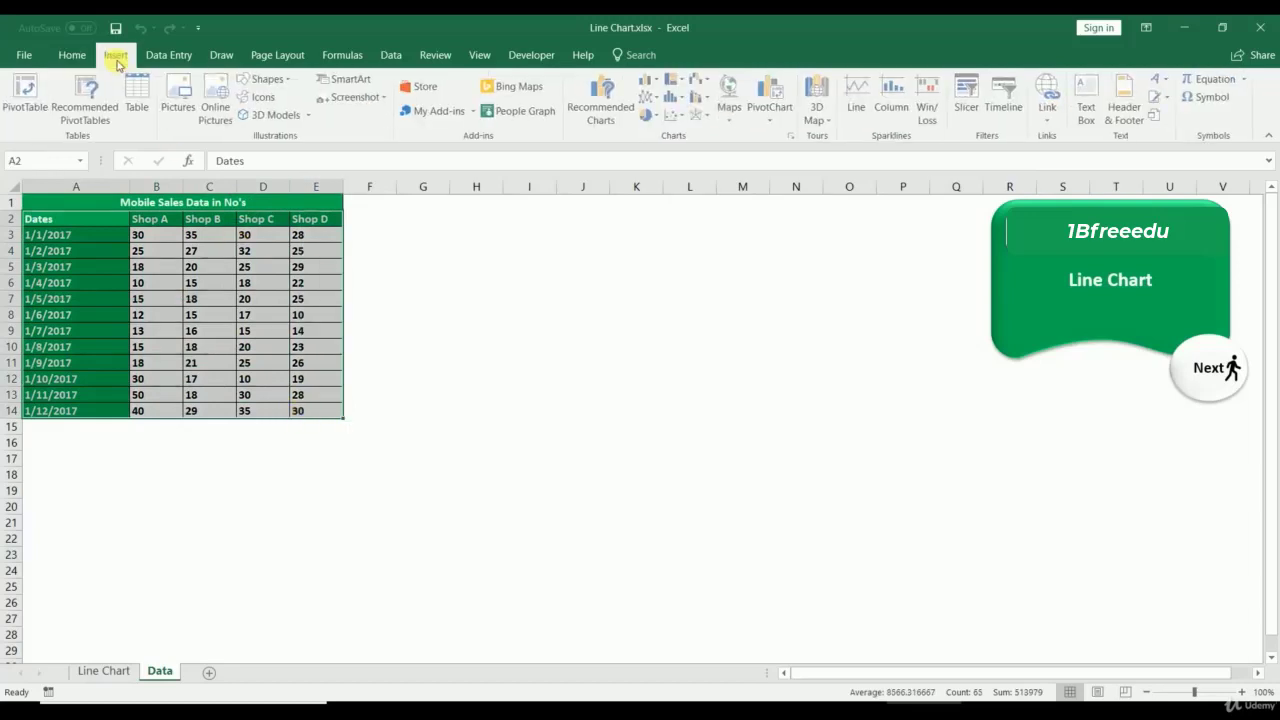
left_click(795, 137)
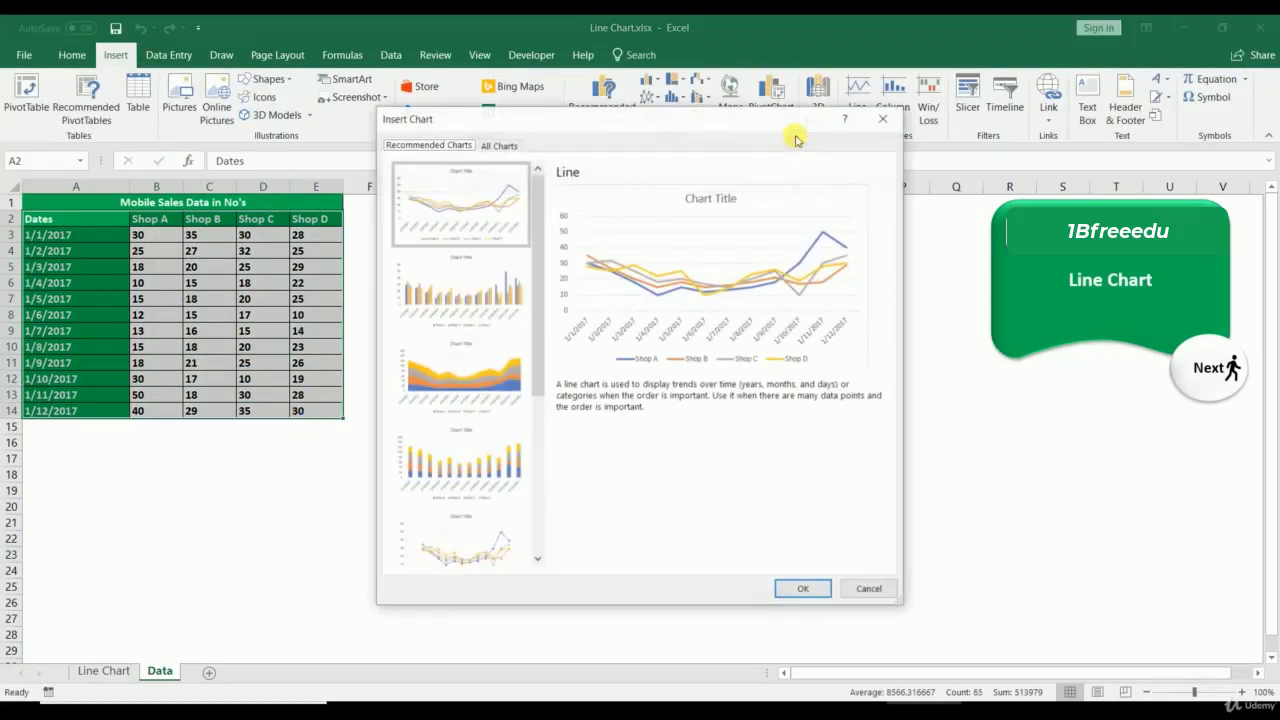
left_click(498, 145)
left_click(428, 226)
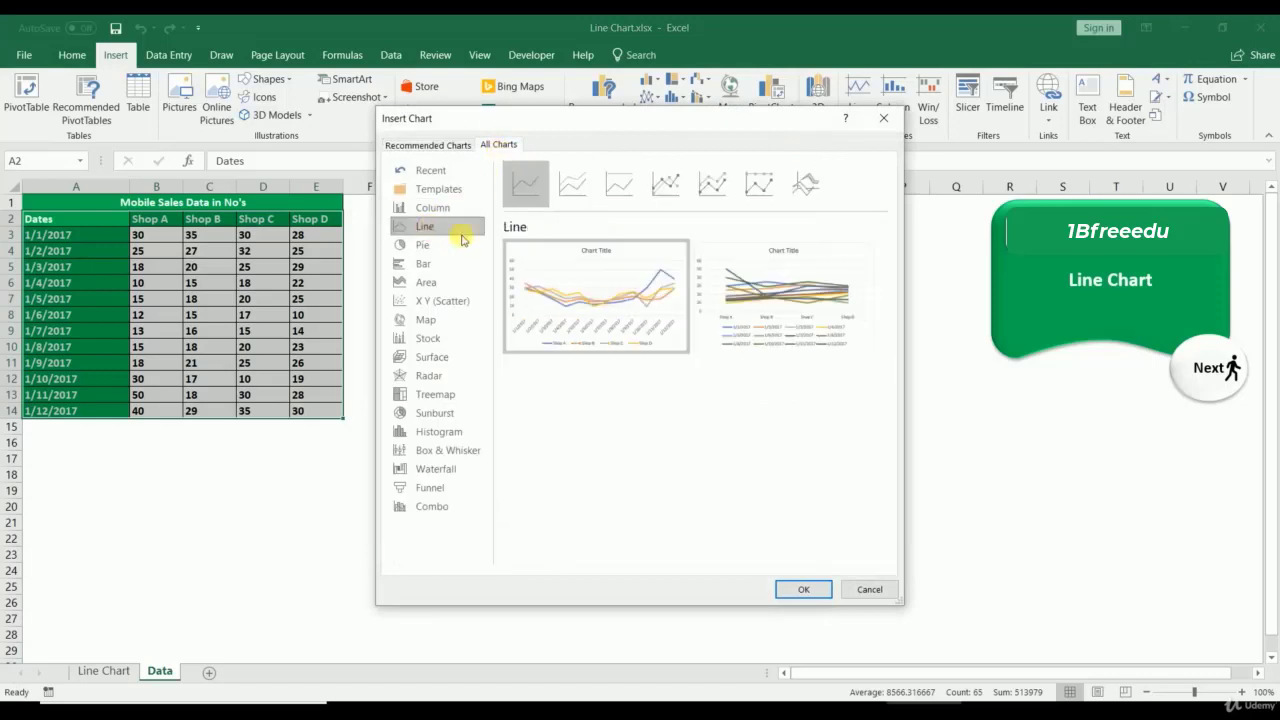
mouse_move(620, 310)
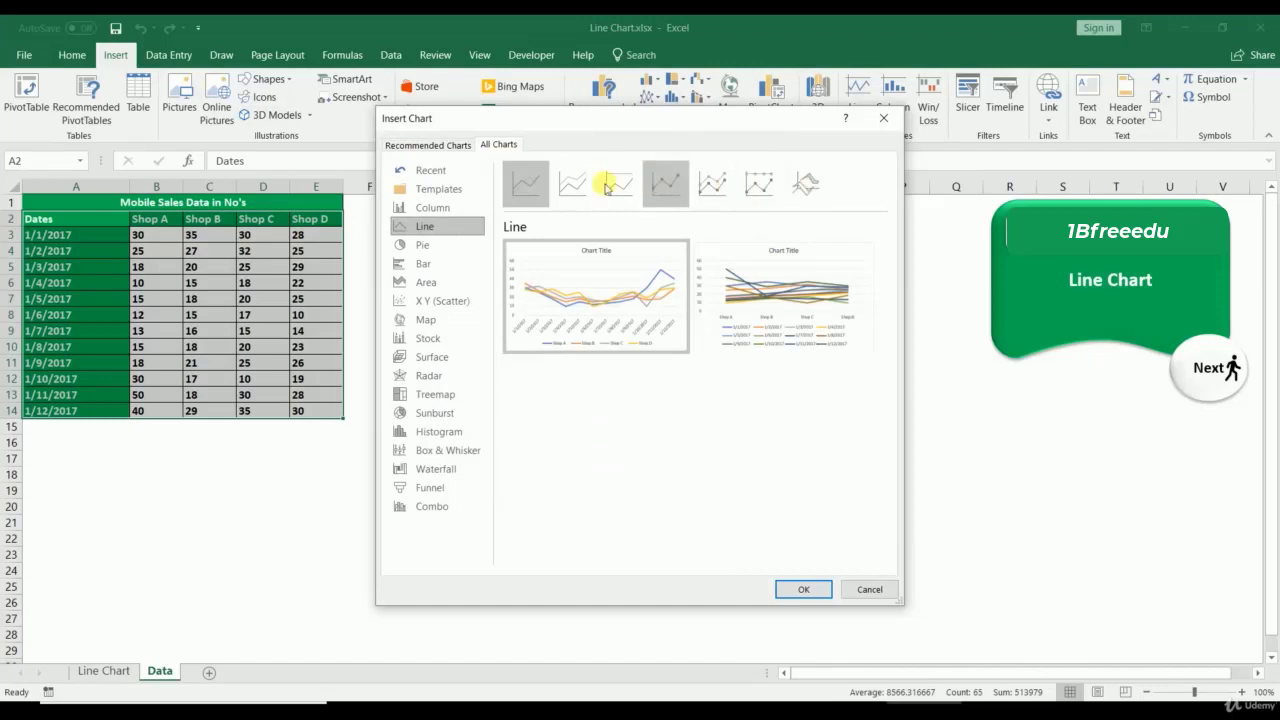
left_click(534, 185)
left_click(804, 591)
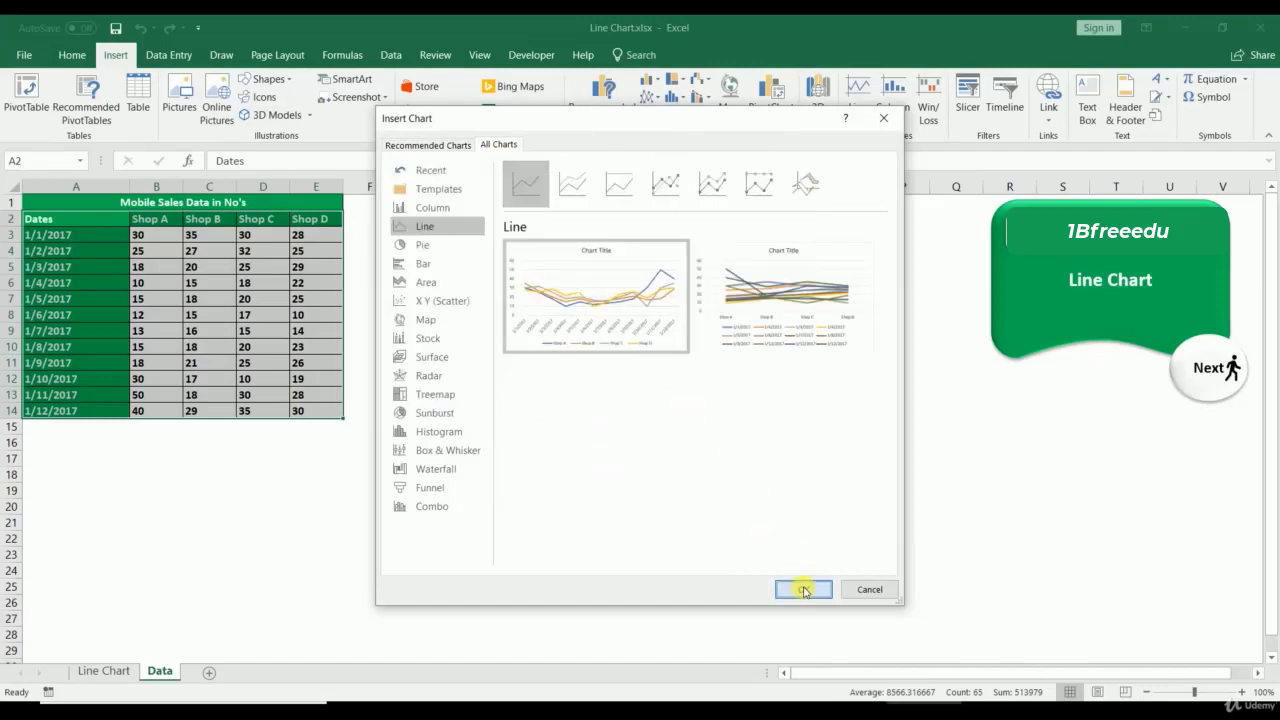
Step: Compare the other line subtypes, then insert the plain Line chart beside the table
left_click(572, 185)
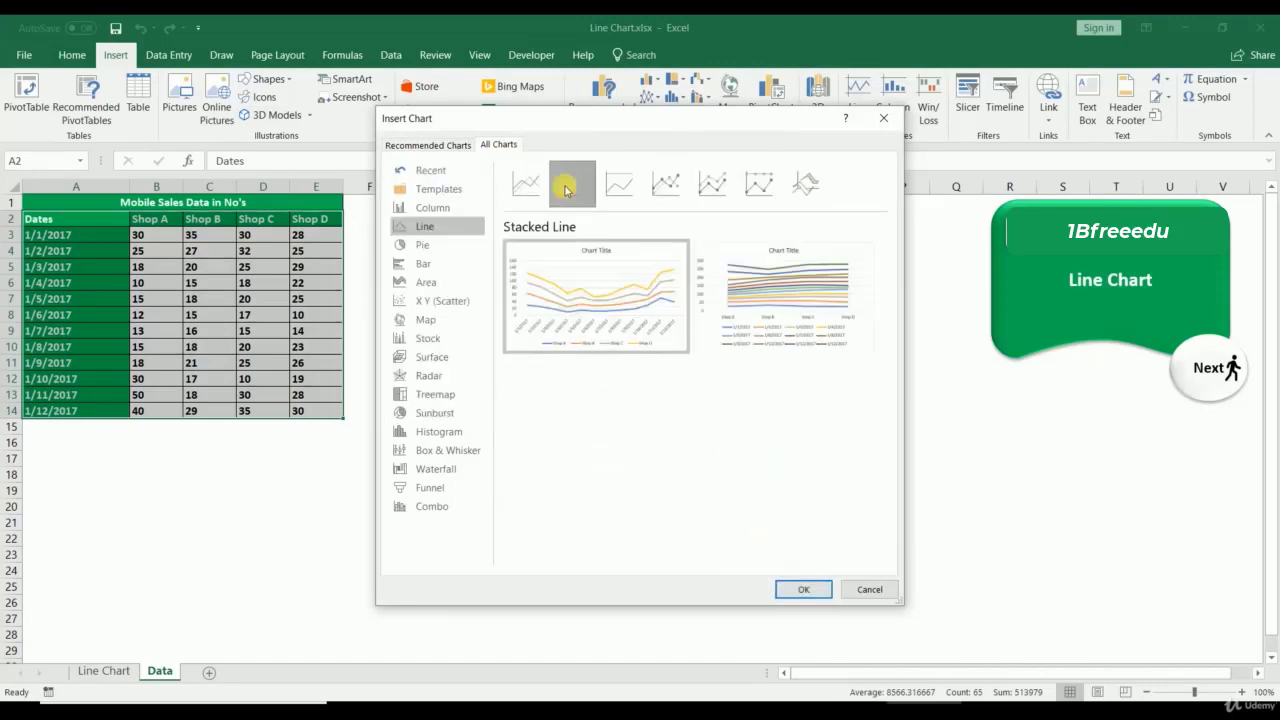
left_click(622, 195)
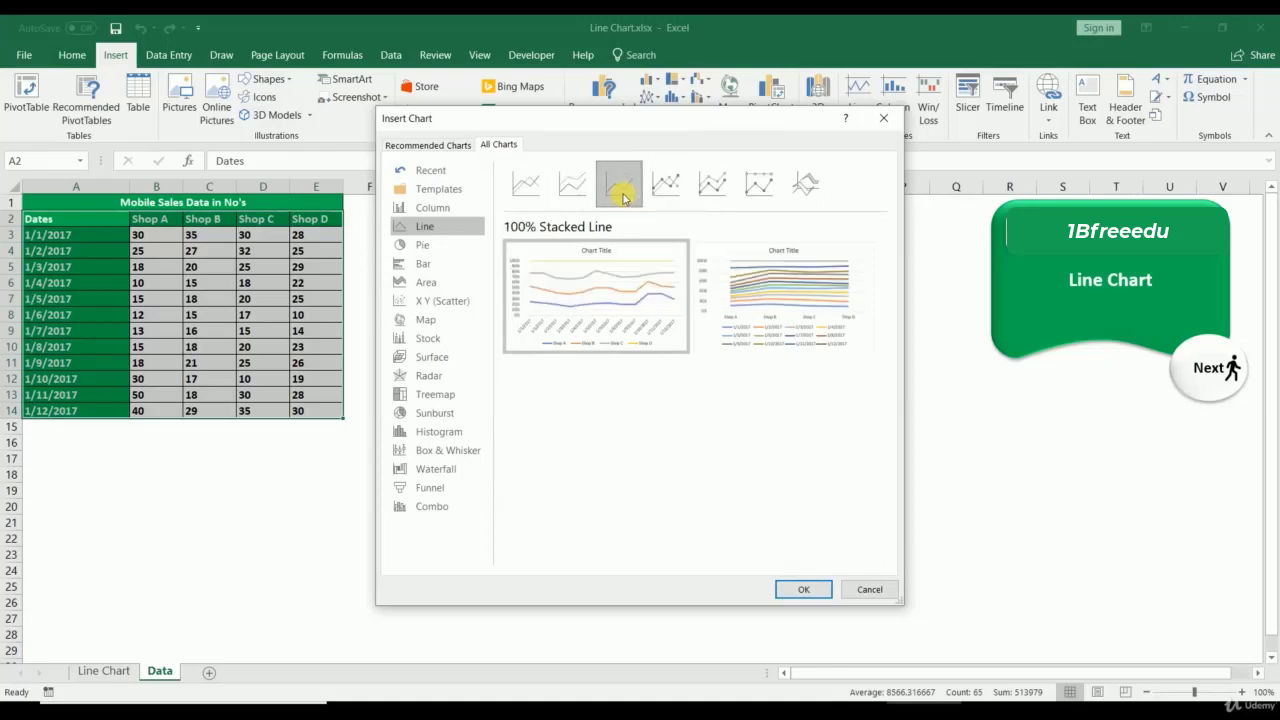
left_click(674, 193)
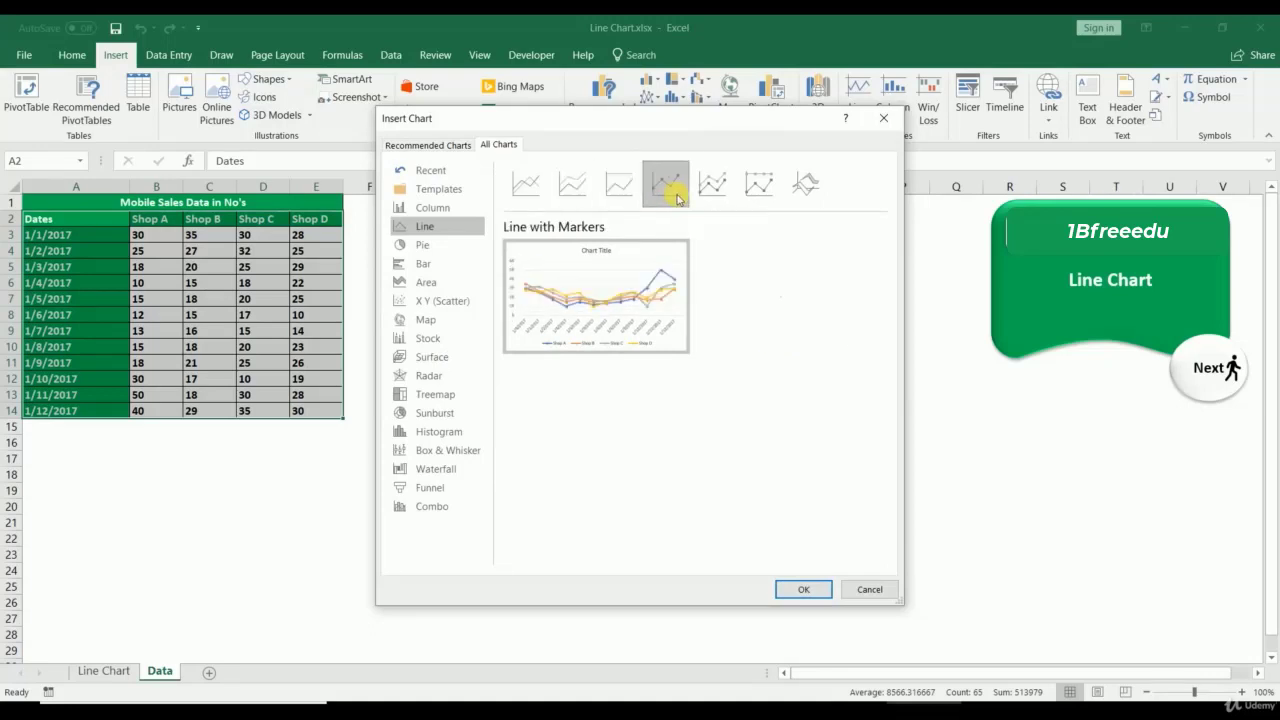
left_click(730, 200)
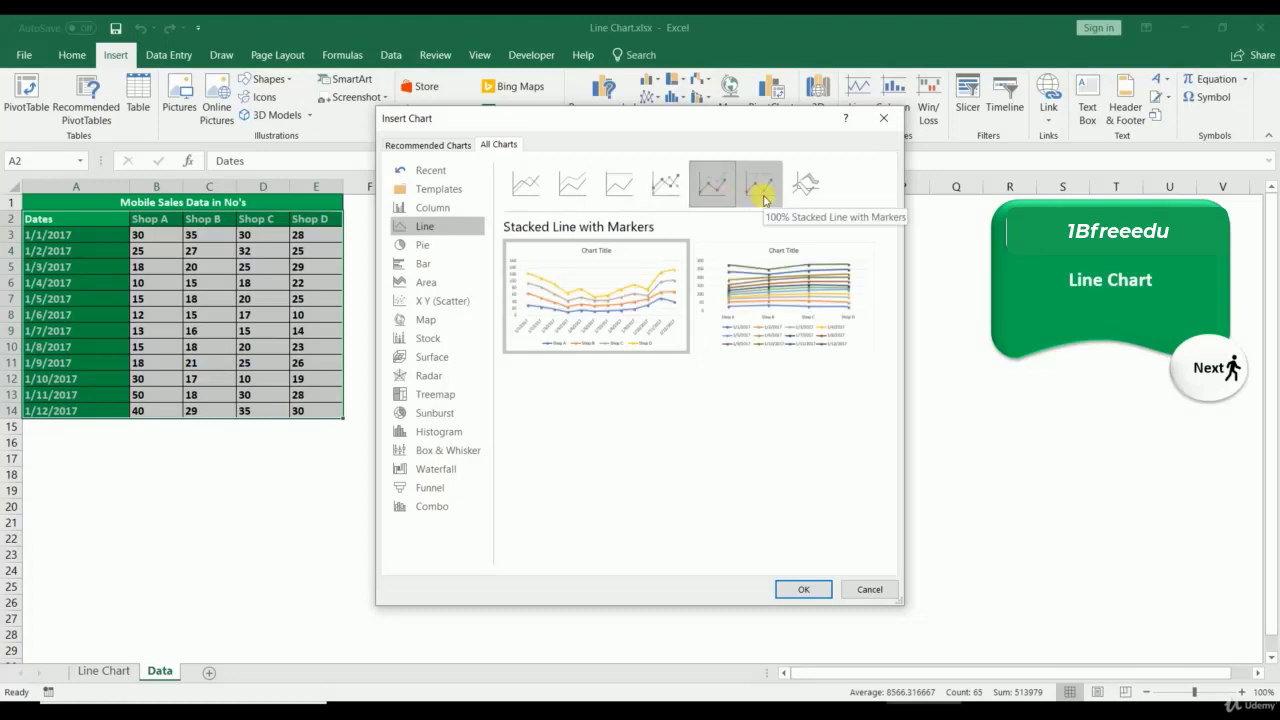
left_click(763, 200)
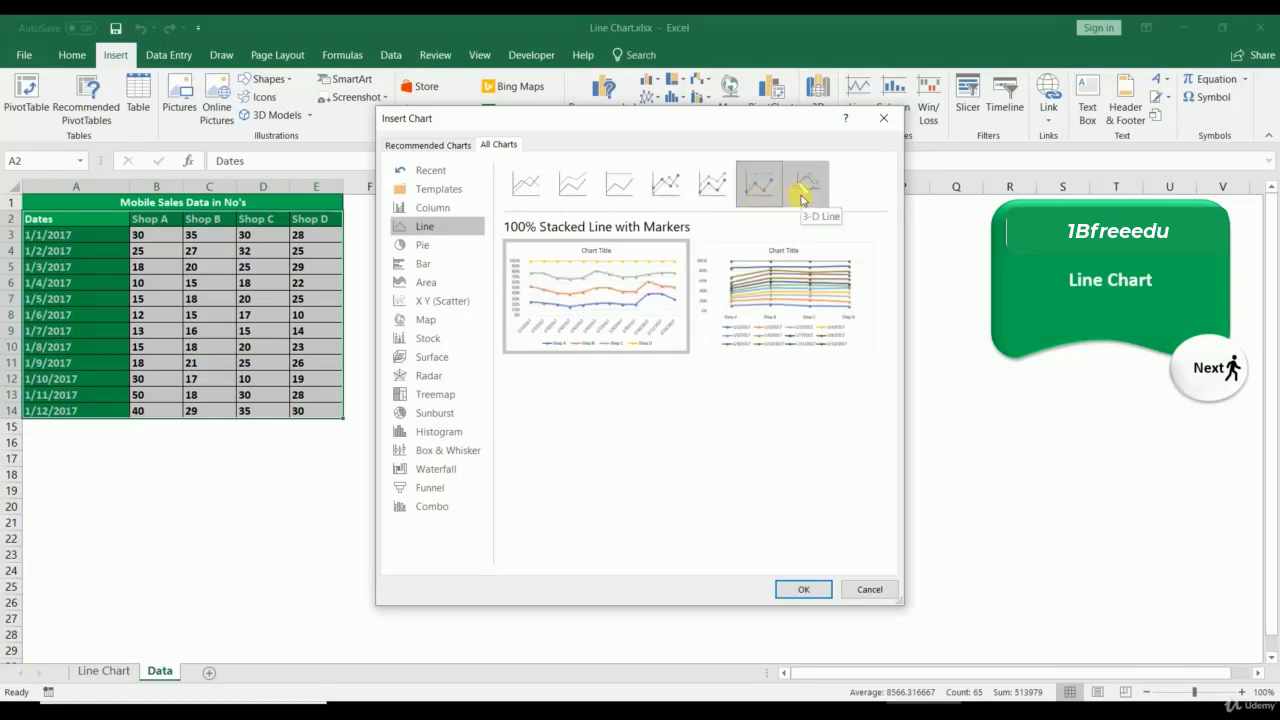
left_click(803, 198)
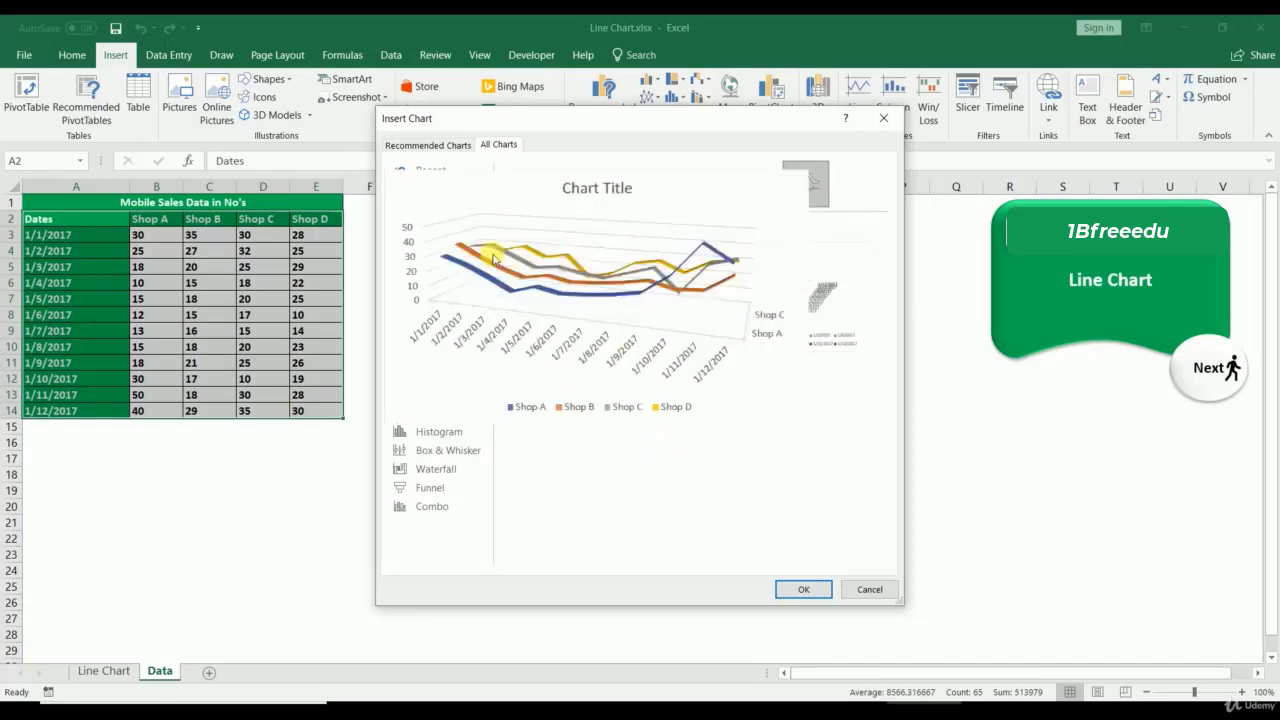
left_click(526, 183)
mouse_move(587, 305)
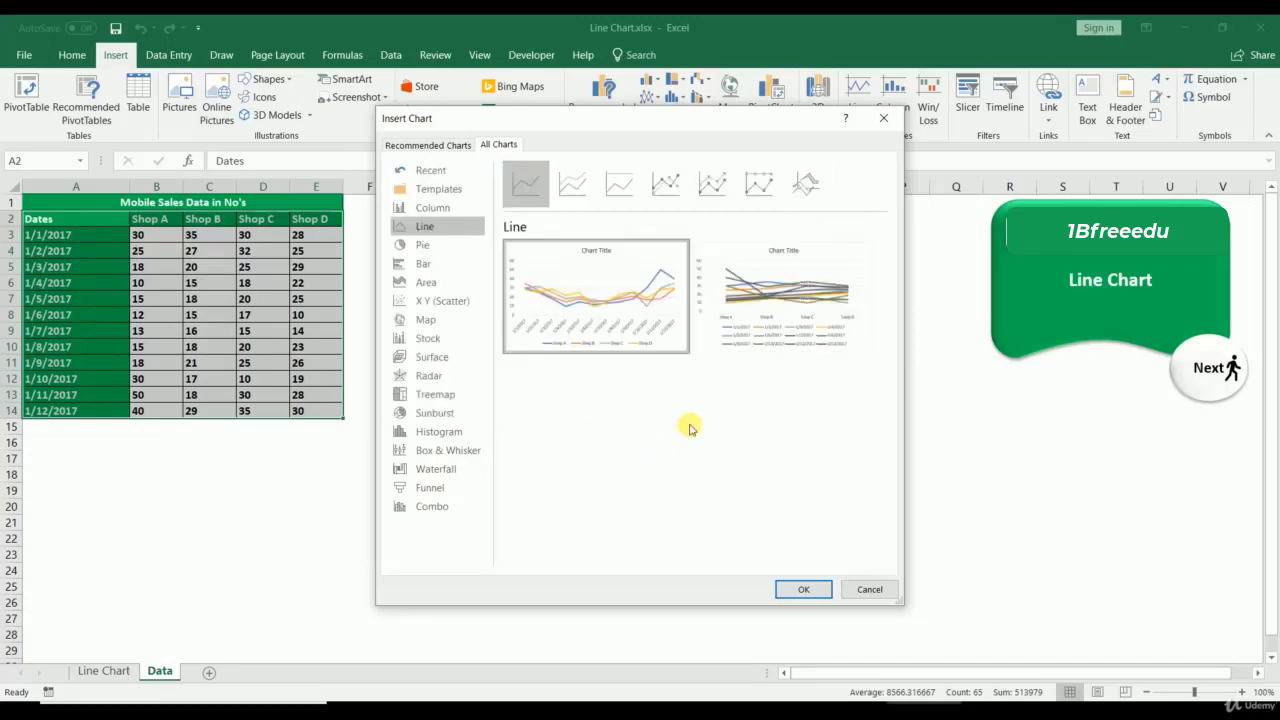
left_click(799, 589)
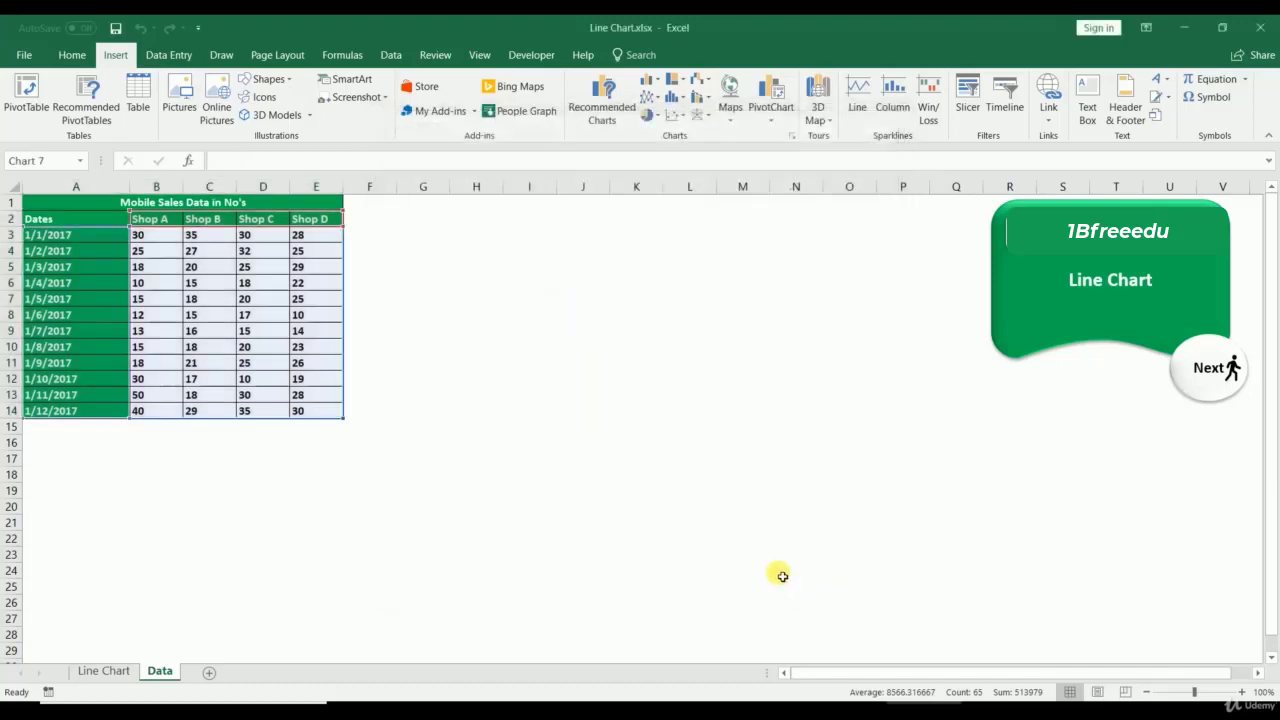
left_click_drag(497, 320, 409, 215)
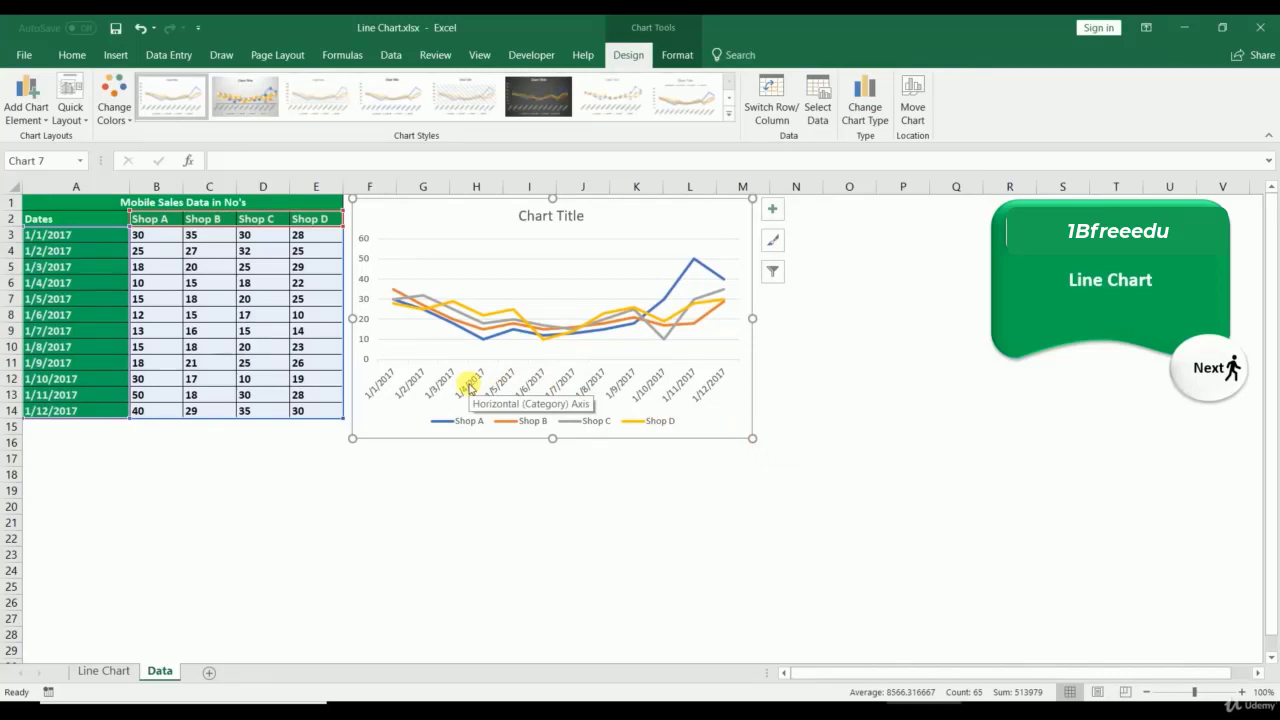
Step: Set the vertical axis bounds to minimum 5 and maximum 55 in Format Axis
right_click(364, 318)
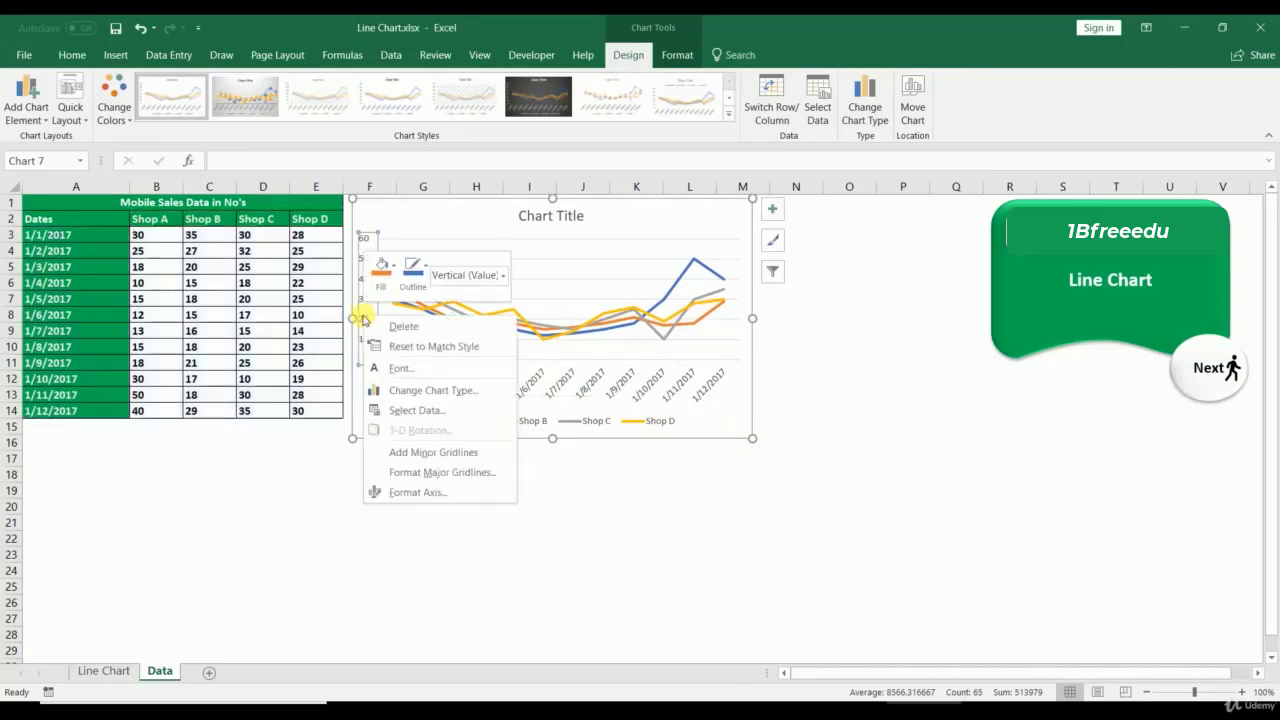
left_click(392, 492)
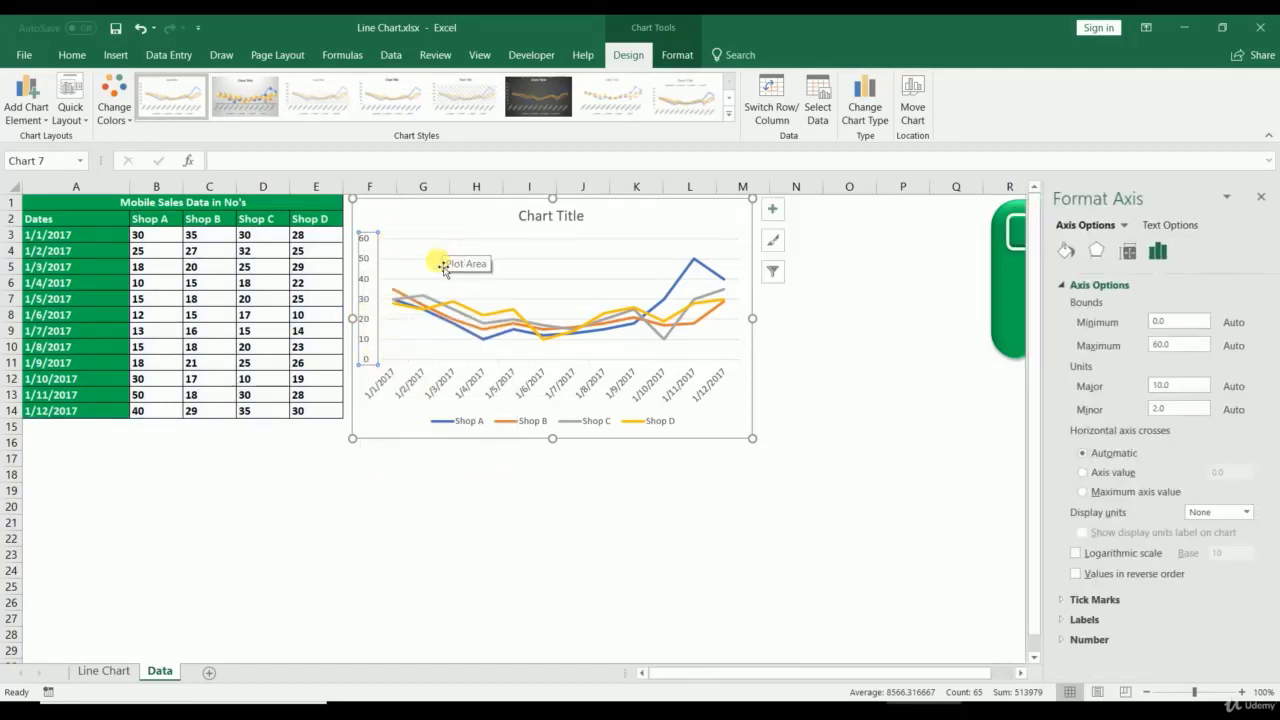
right_click(368, 345)
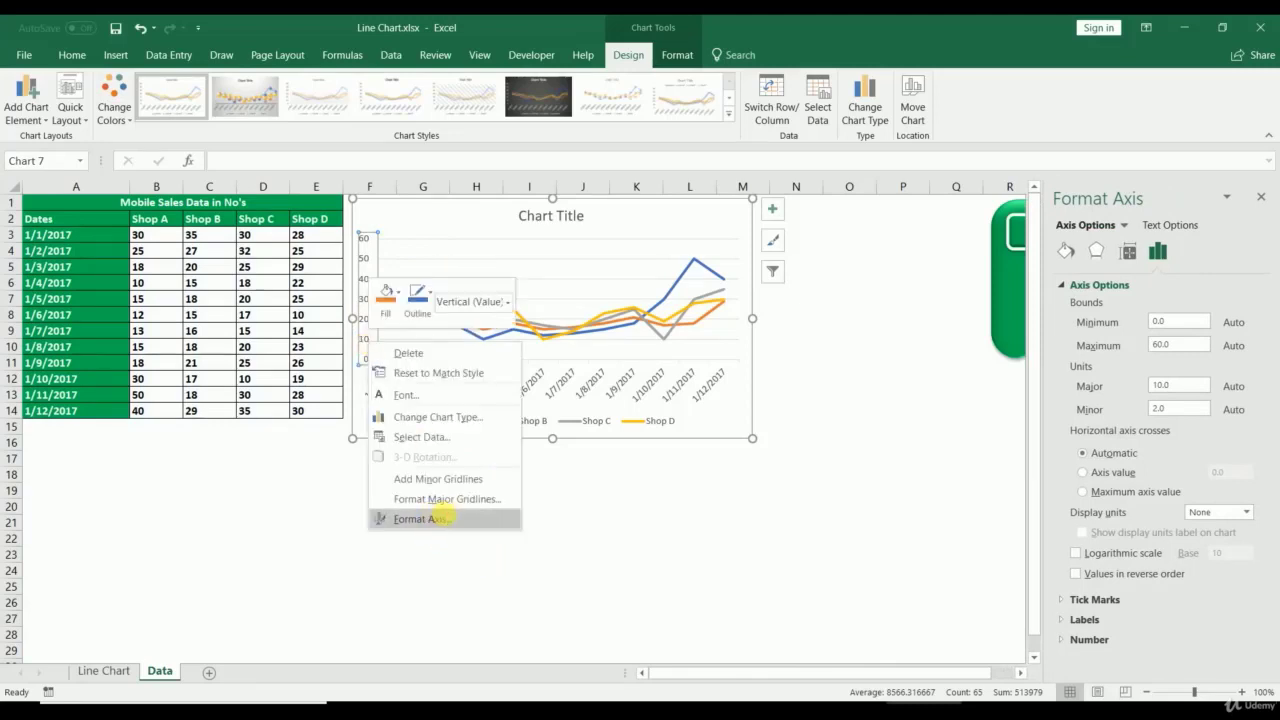
left_click(437, 517)
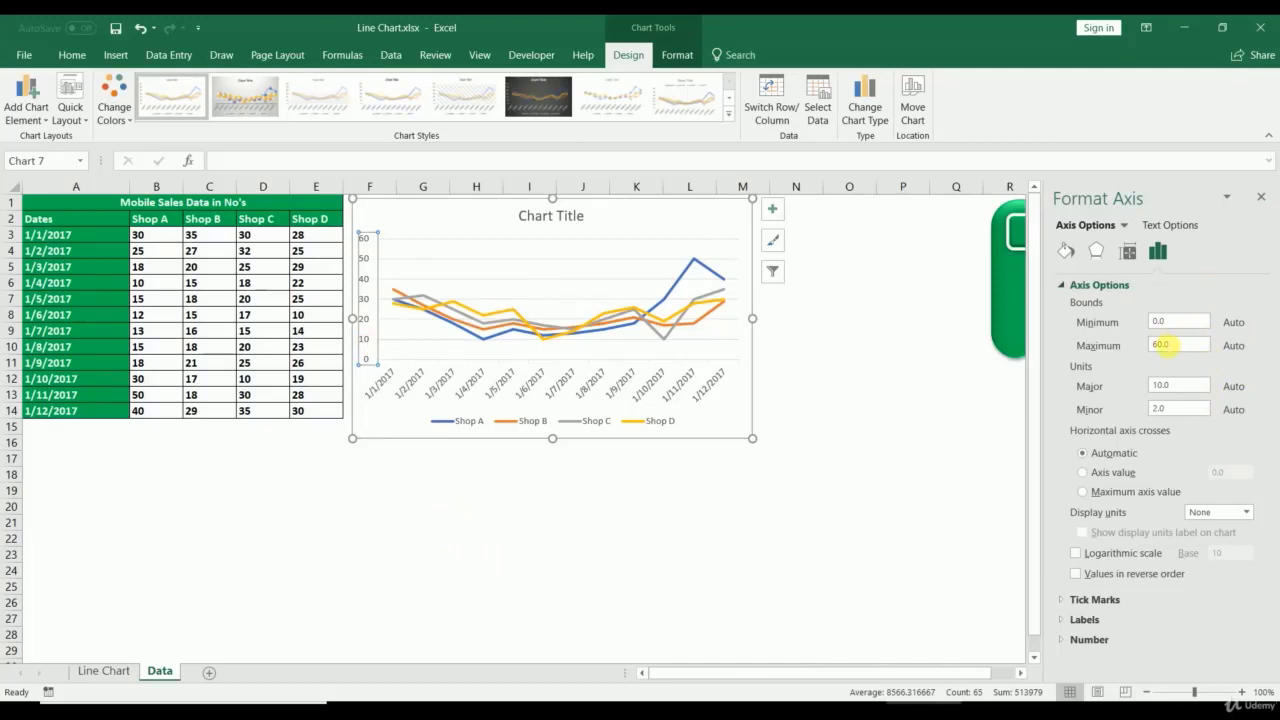
left_click(1182, 321)
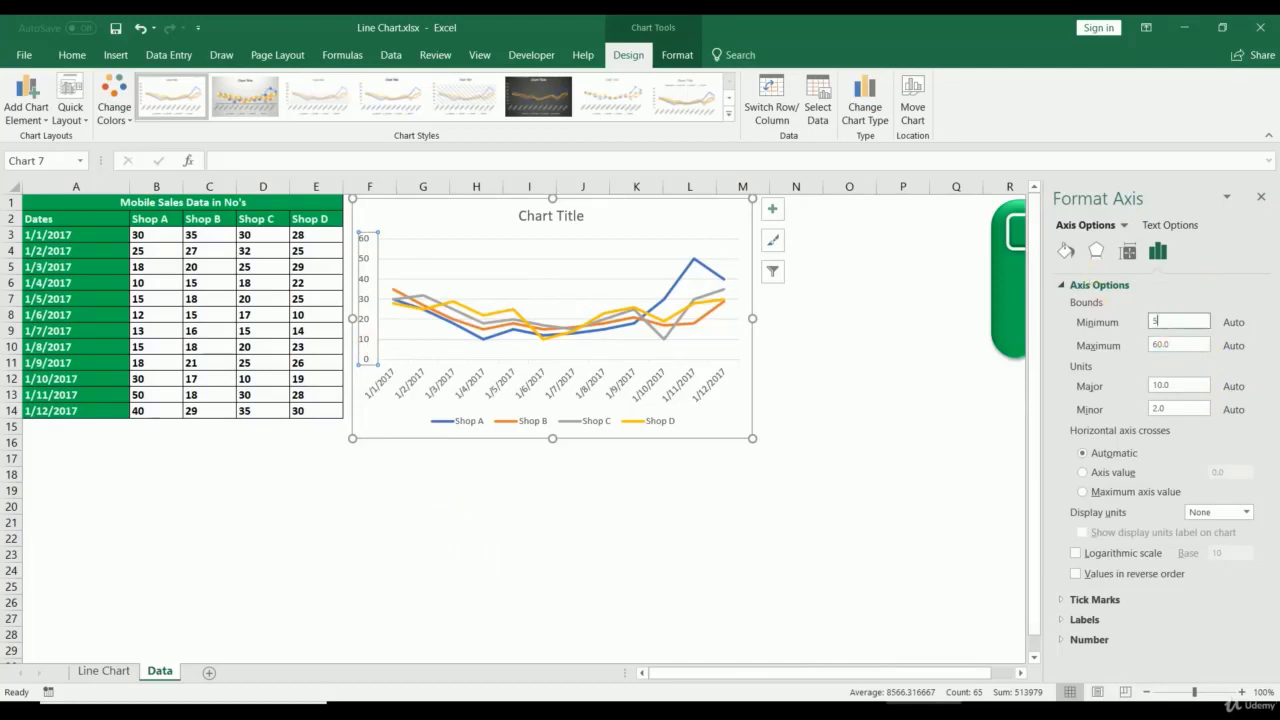
left_click(1178, 344)
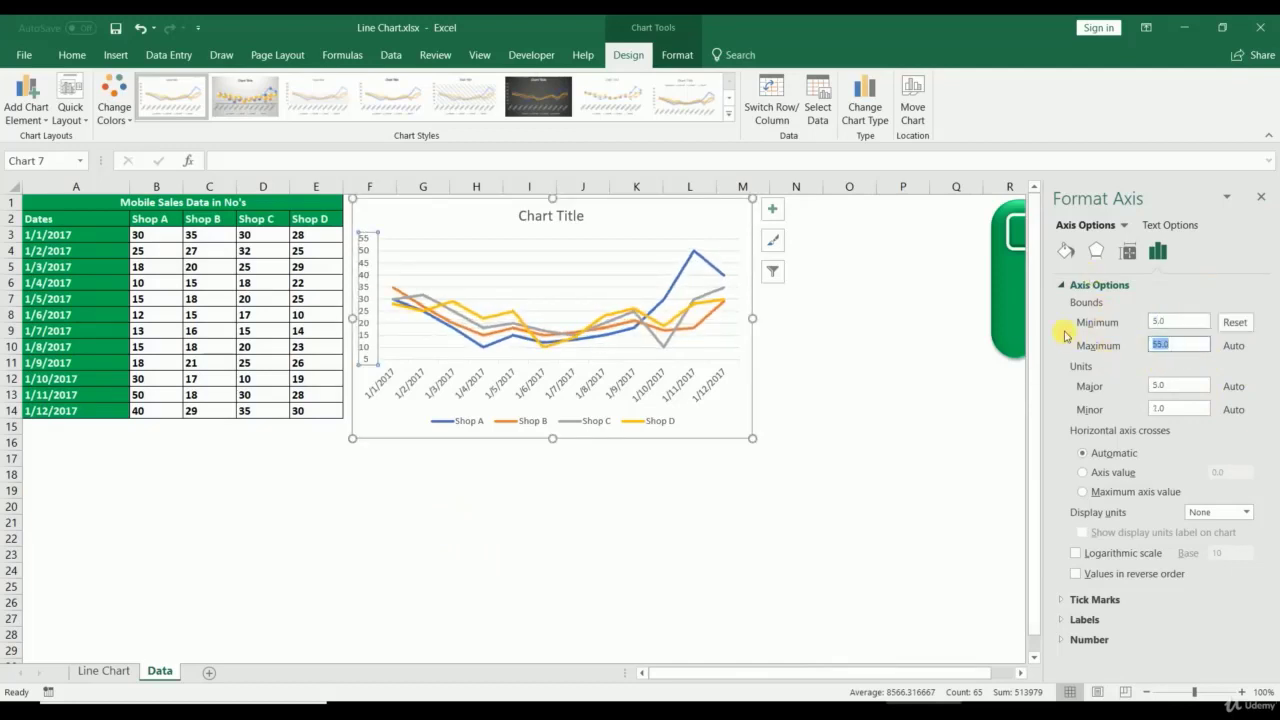
Step: Review the axis options, then reselect the line chart's vertical axis
left_click(1214, 285)
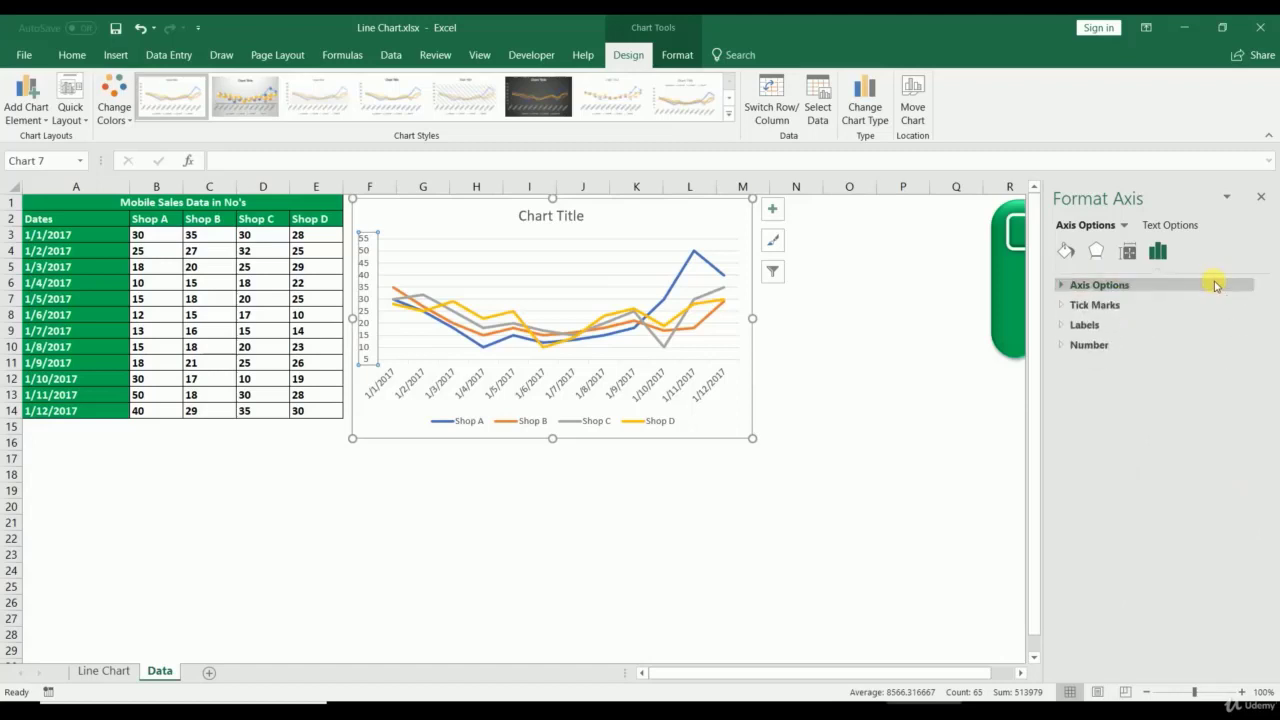
left_click(1214, 285)
left_click(743, 537)
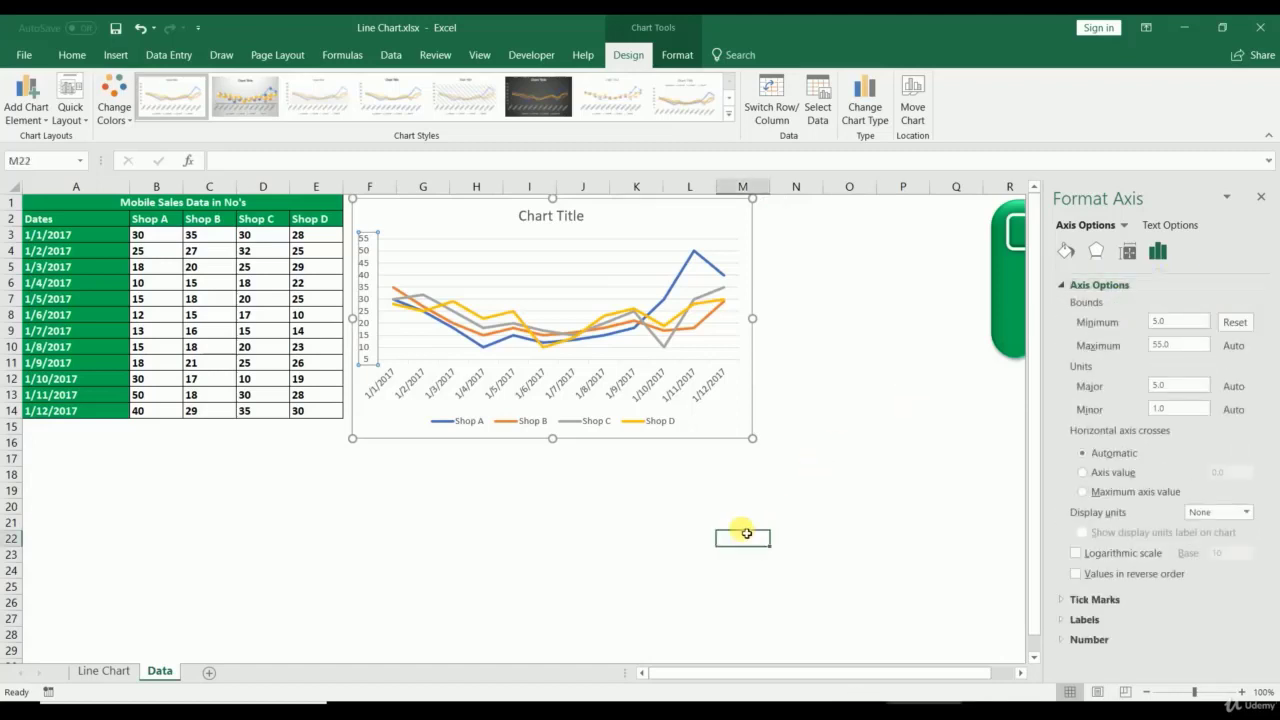
left_click(365, 305)
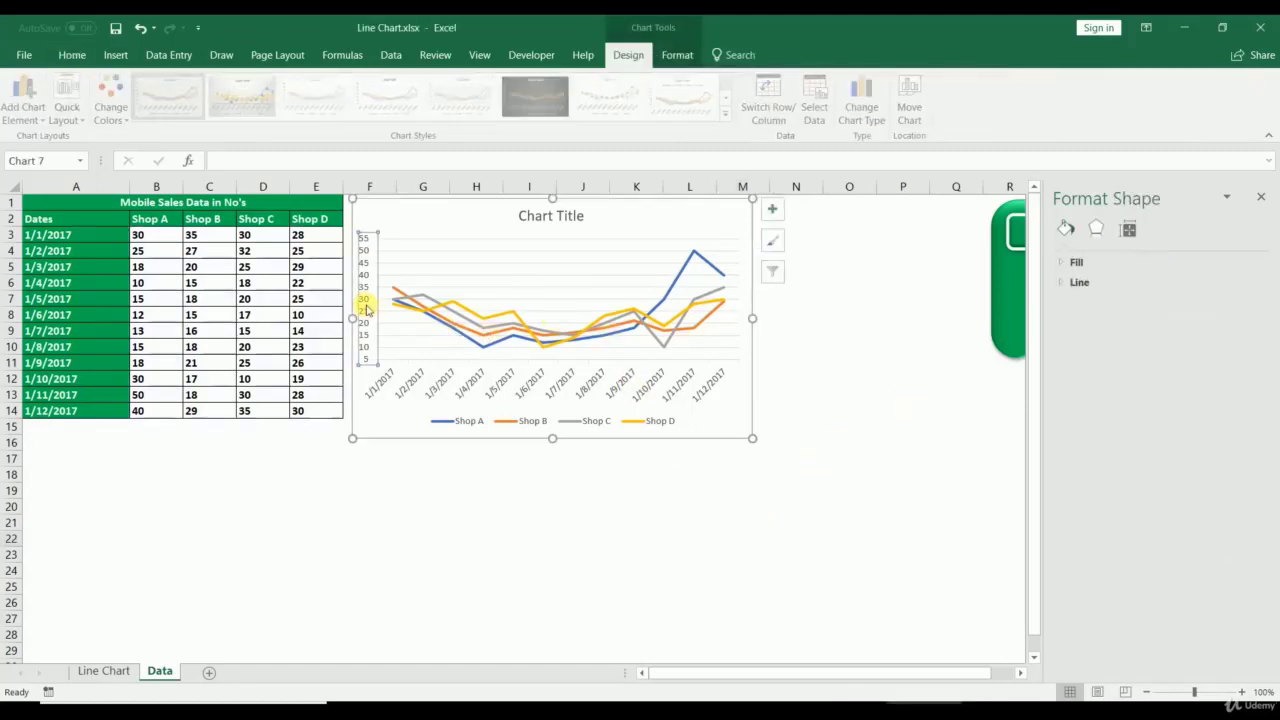
right_click(367, 305)
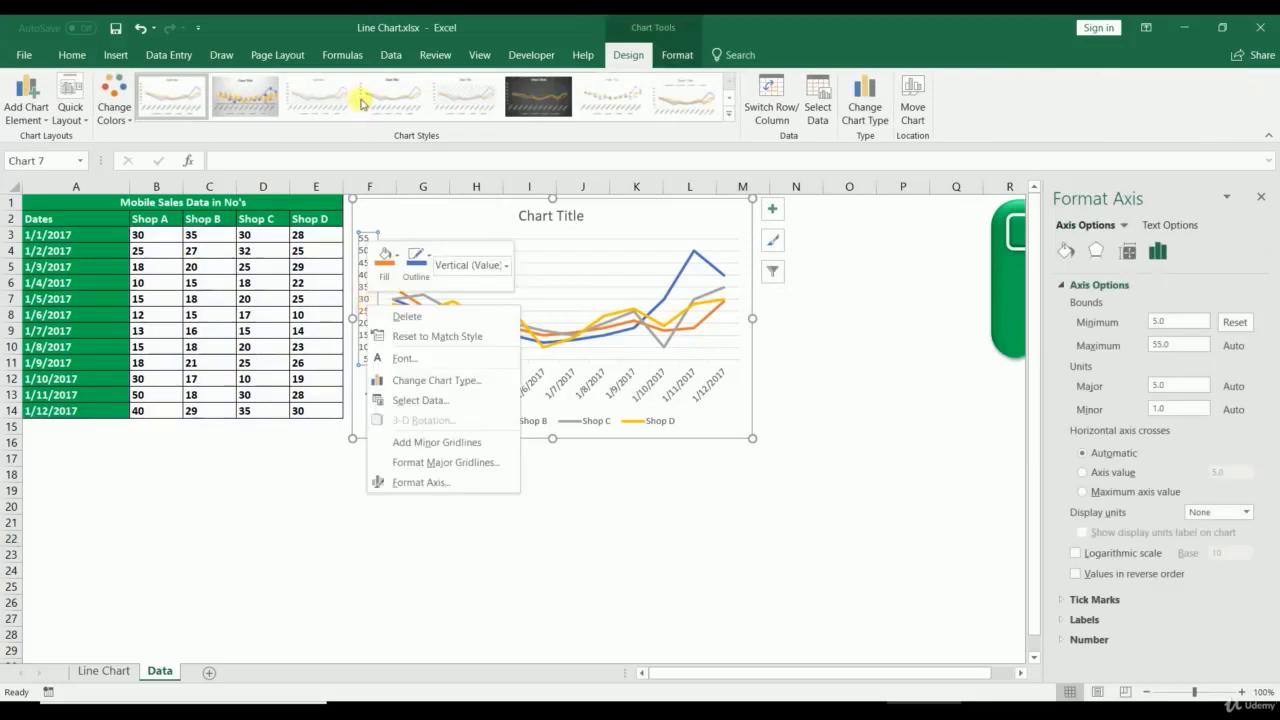
left_click(531, 55)
left_click(628, 56)
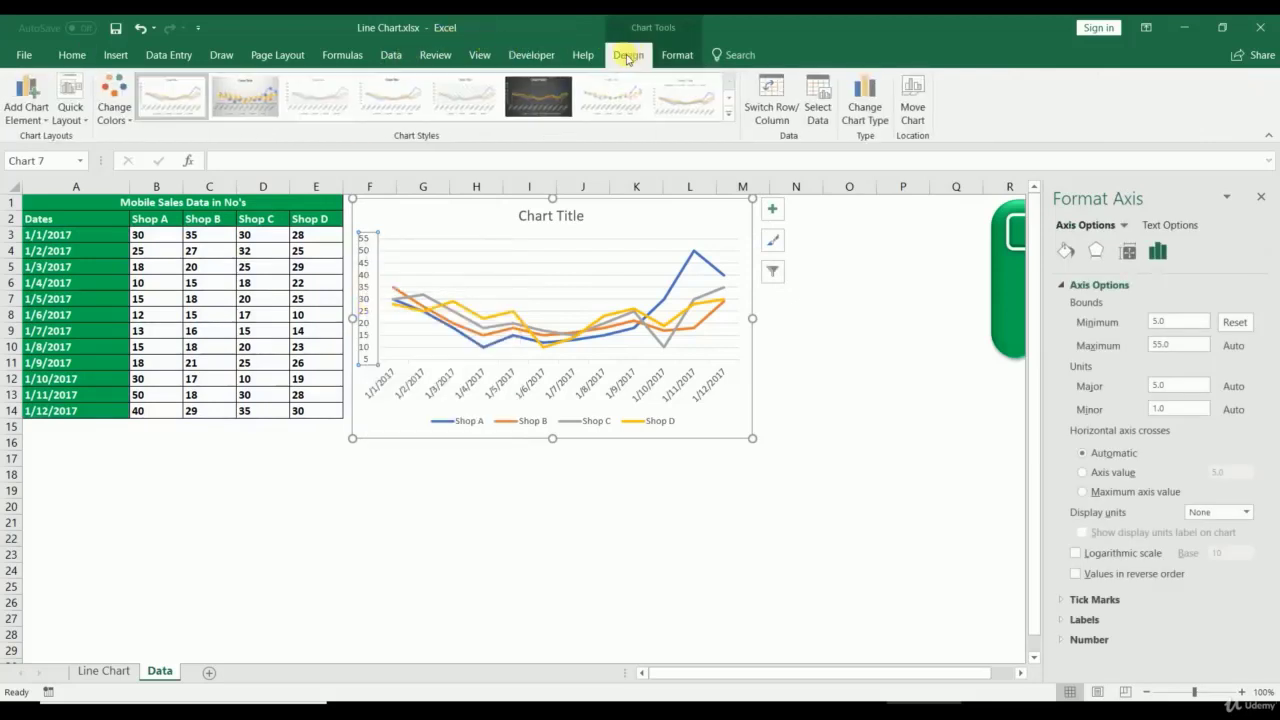
Step: Add a linear trendline for Shop A to the line chart
left_click(27, 110)
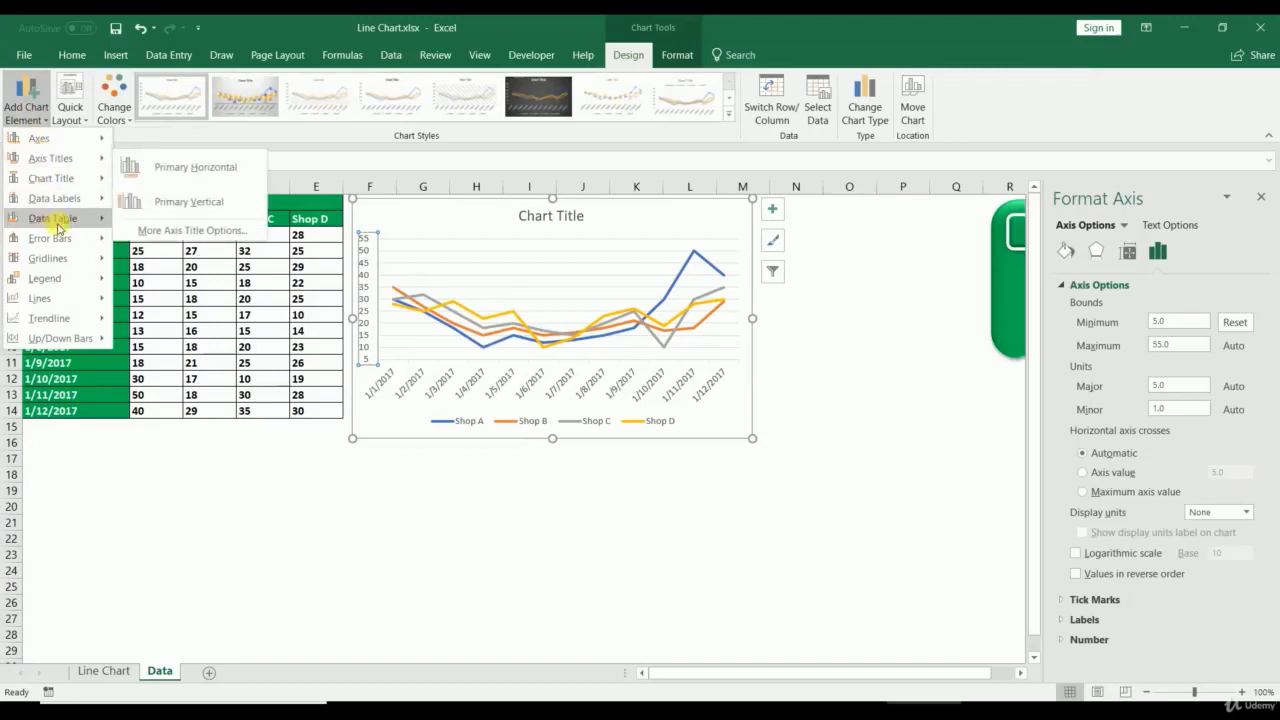
mouse_move(60, 316)
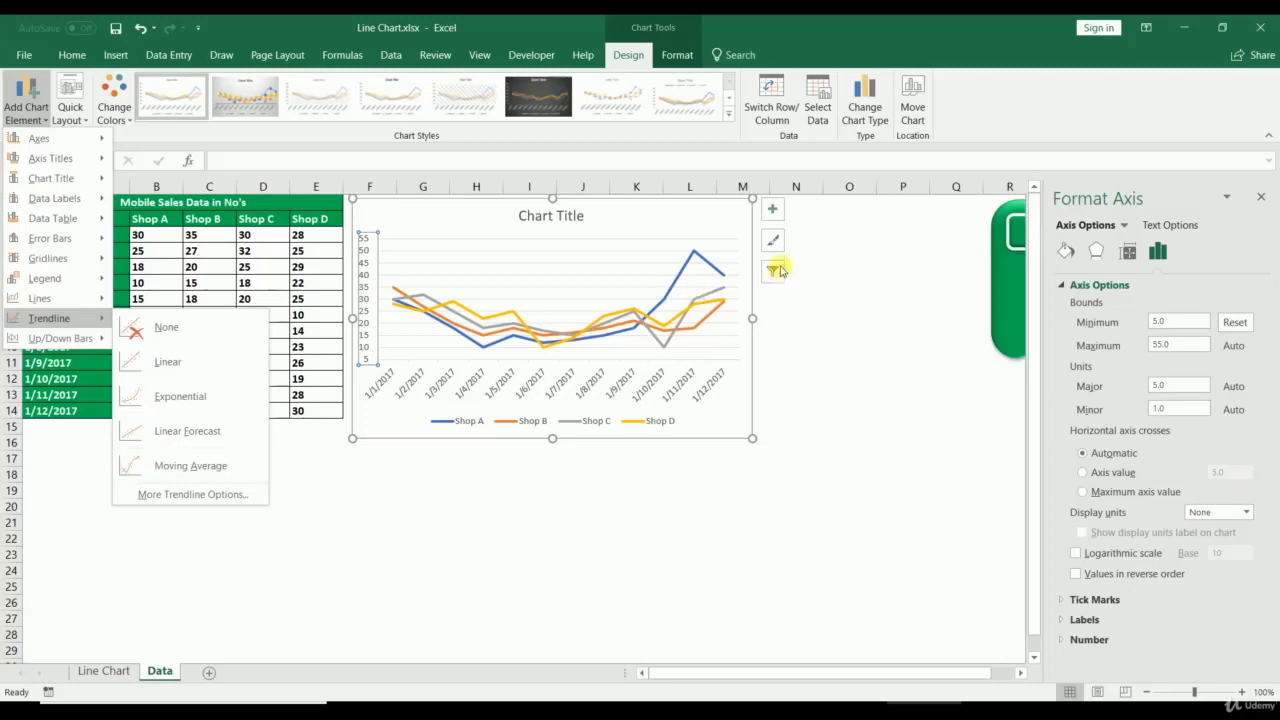
left_click(703, 260)
left_click(710, 260)
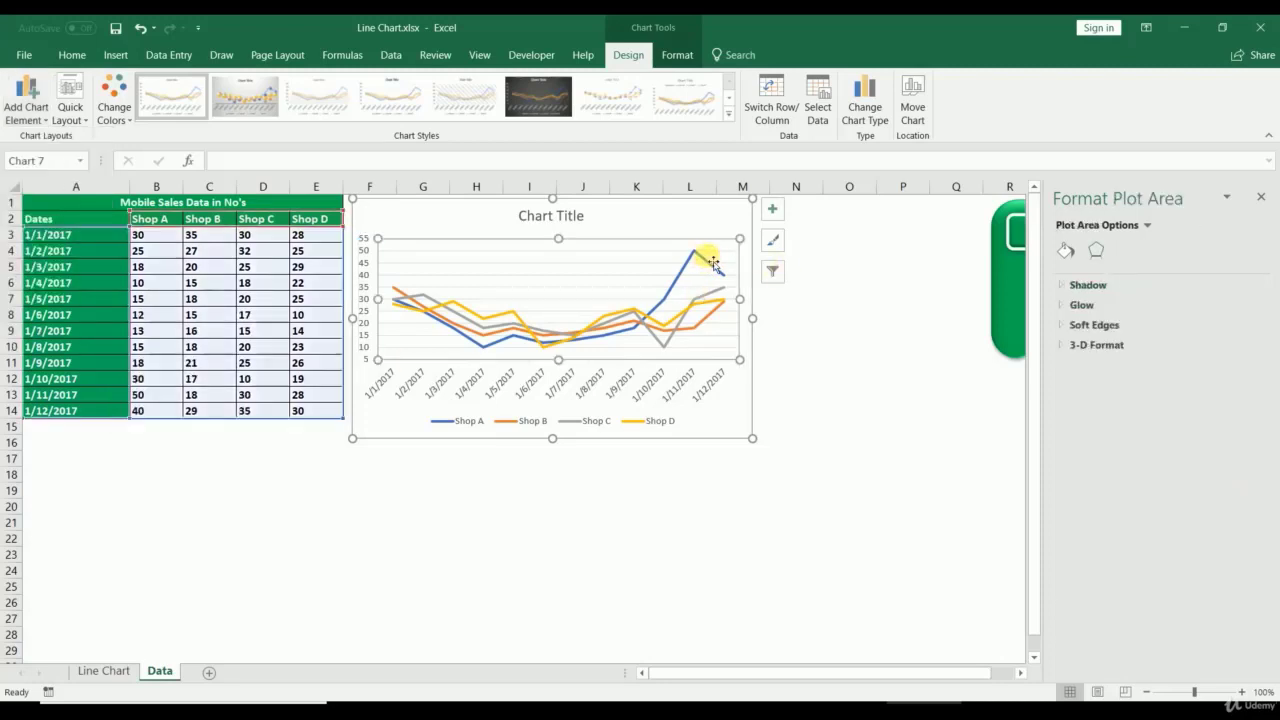
left_click(30, 118)
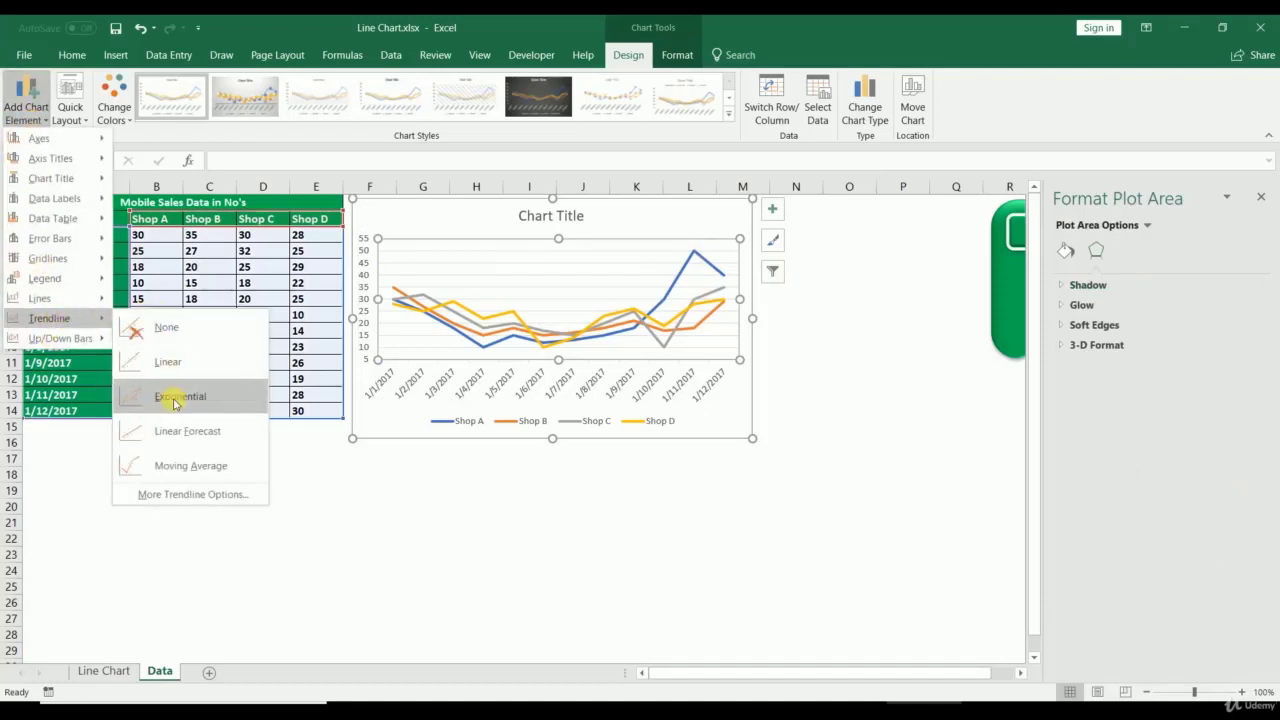
left_click(178, 368)
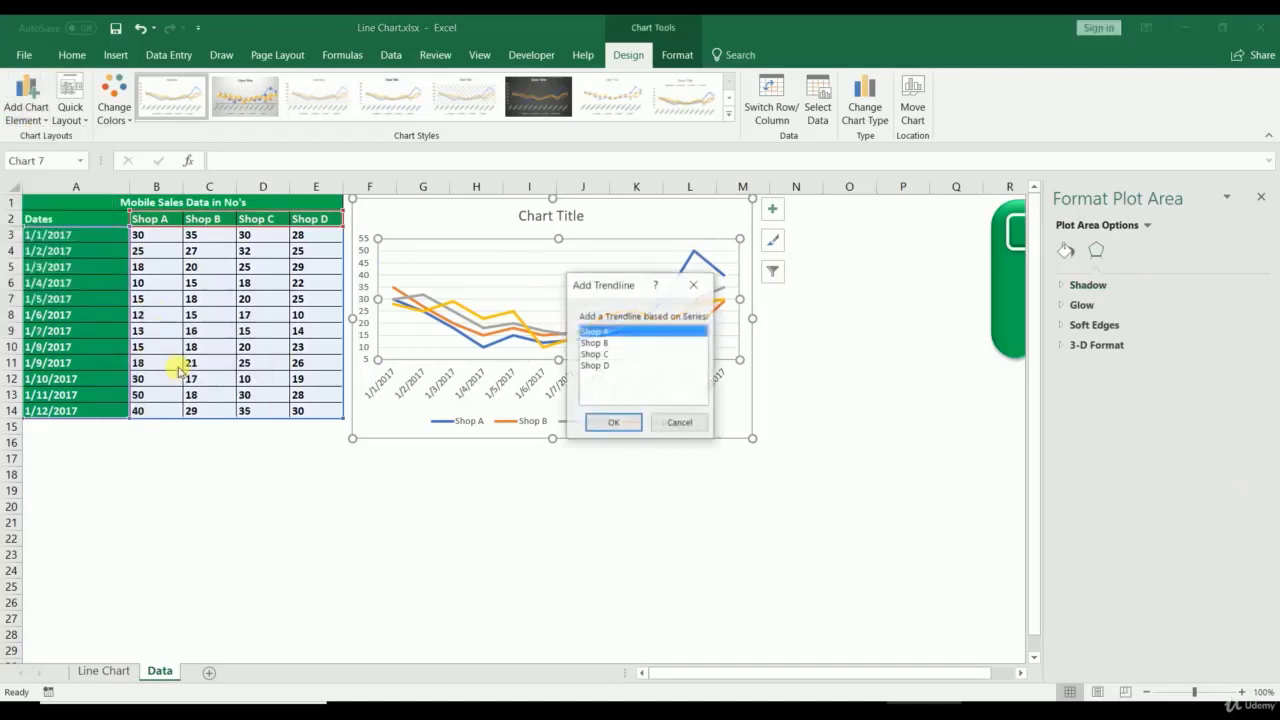
left_click(606, 422)
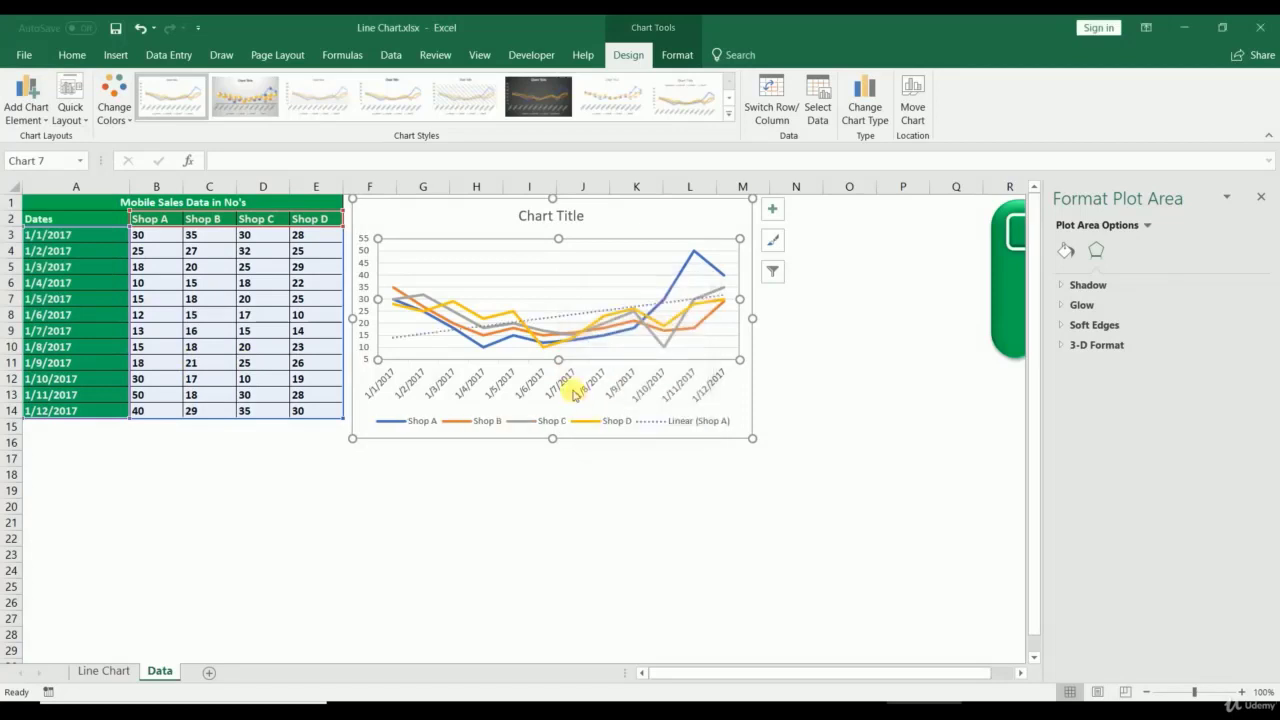
Step: Add a linear trendline for Shop B, then drag the chart larger
left_click(24, 112)
mouse_move(54, 318)
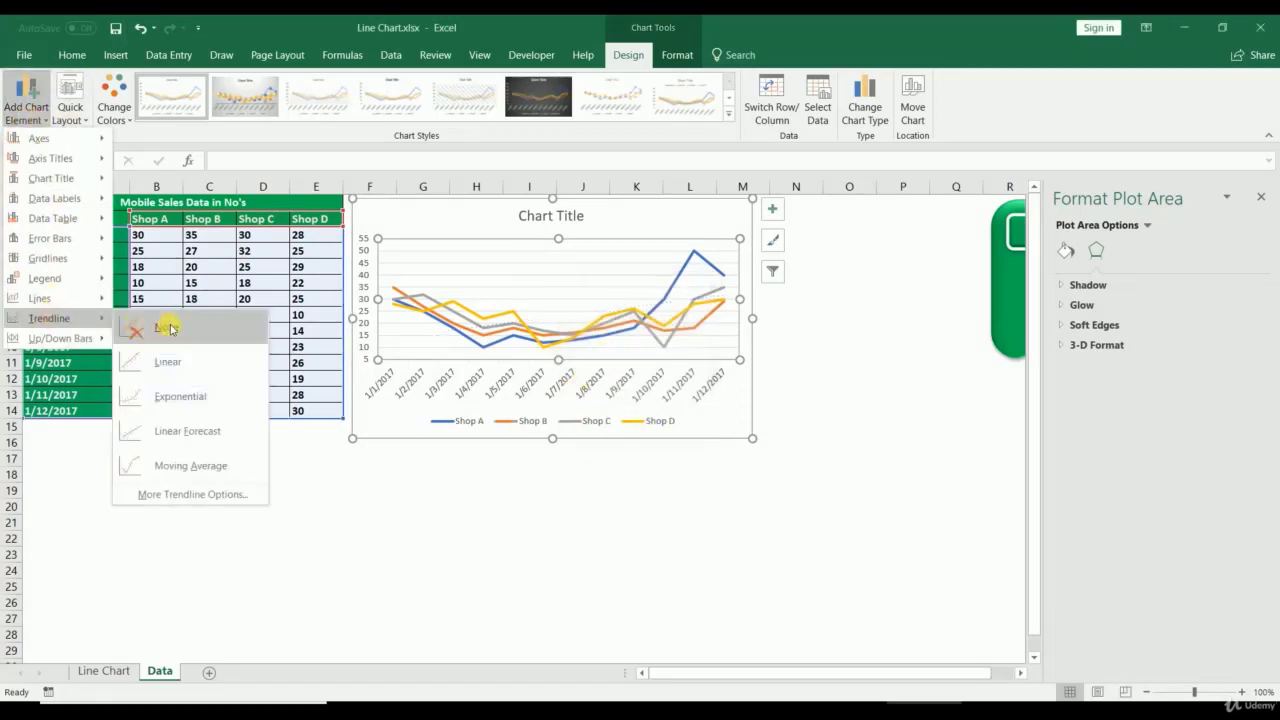
left_click(170, 362)
left_click(616, 342)
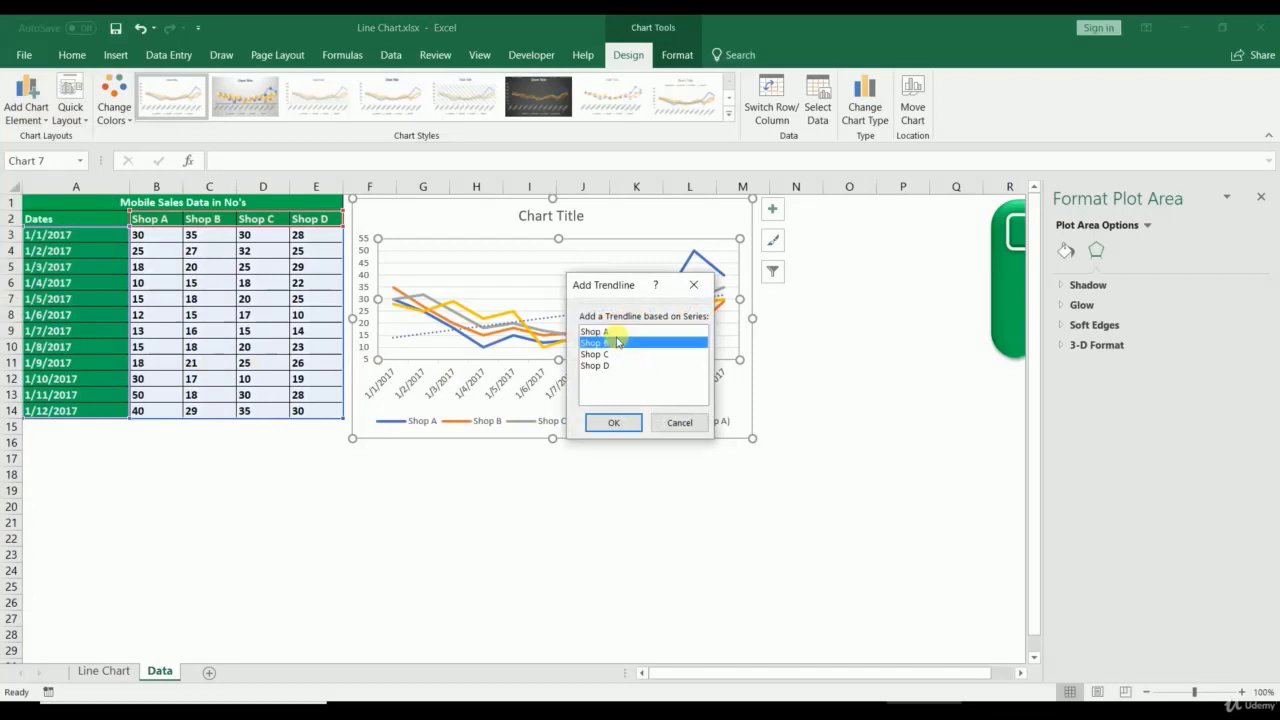
left_click(612, 422)
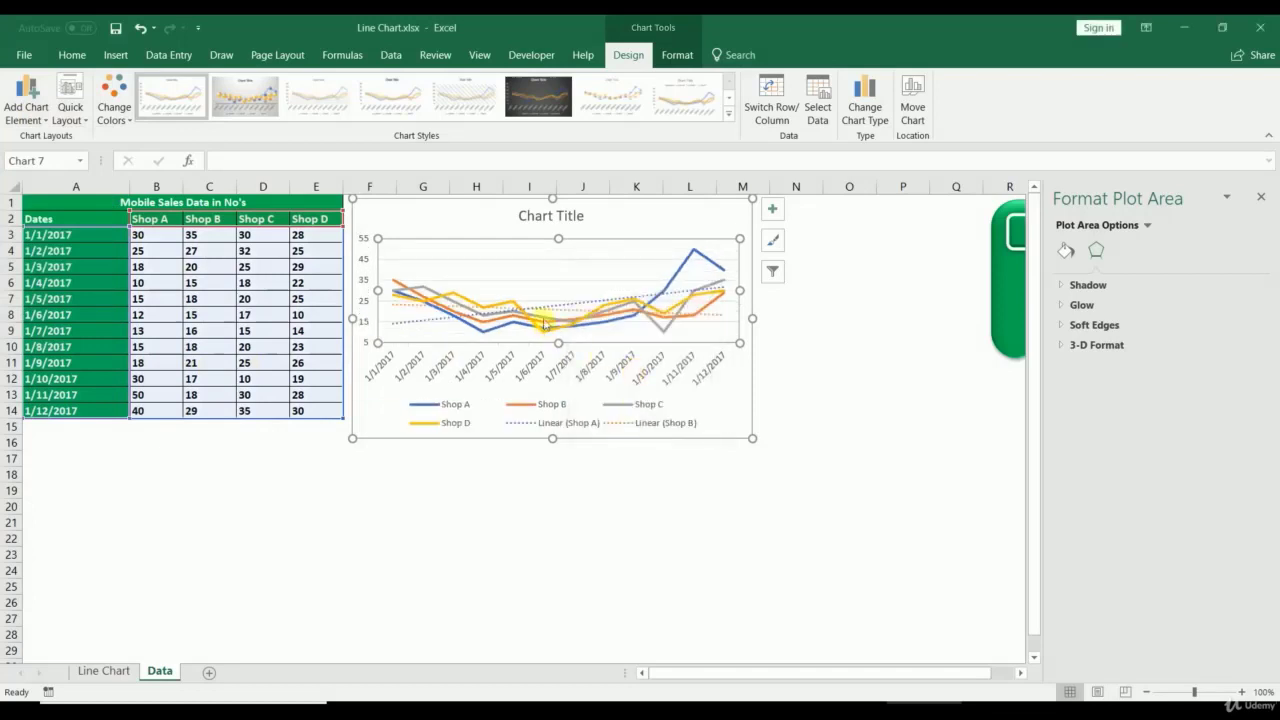
left_click_drag(752, 440, 944, 660)
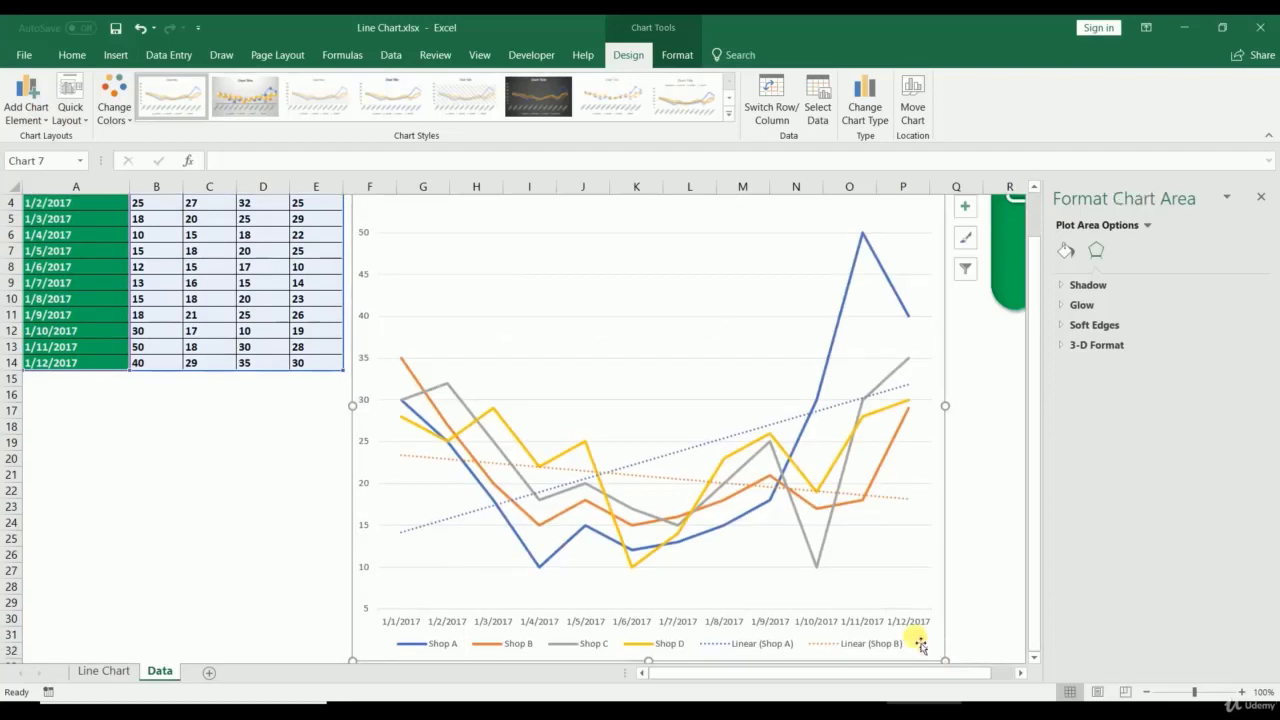
Step: Select the Shop A trendline and color its line black
left_click(722, 442)
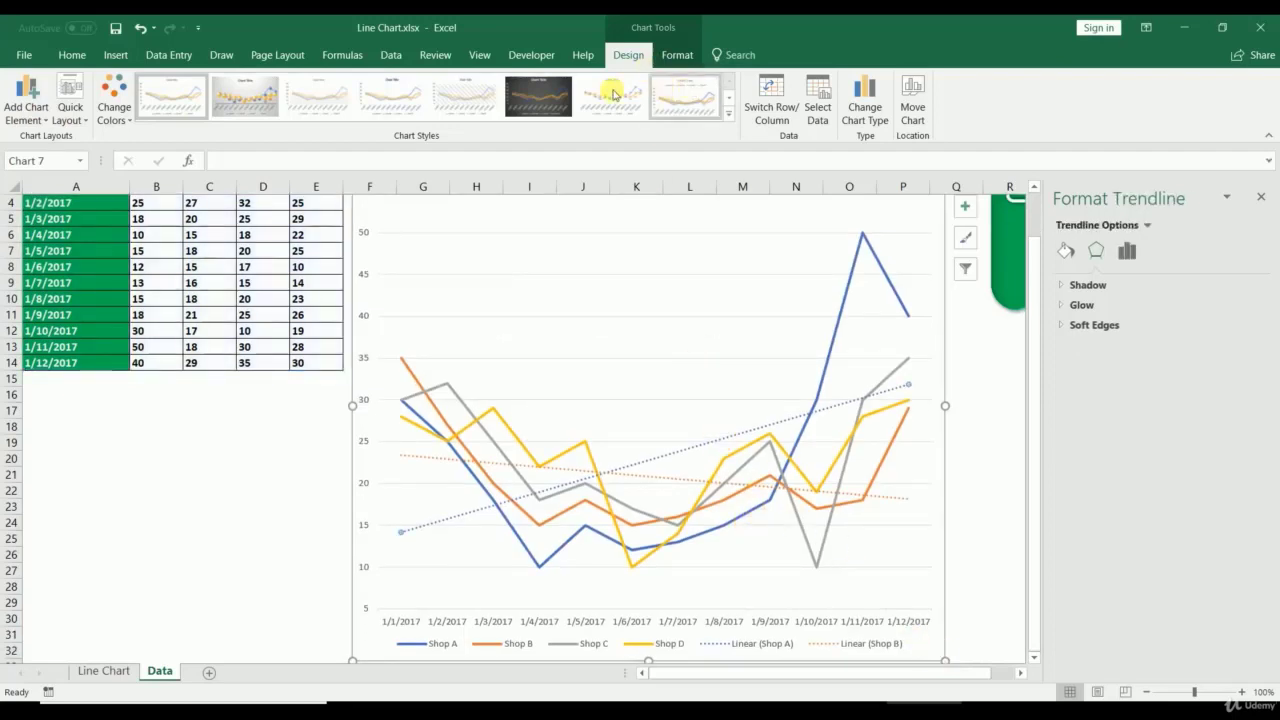
left_click(674, 55)
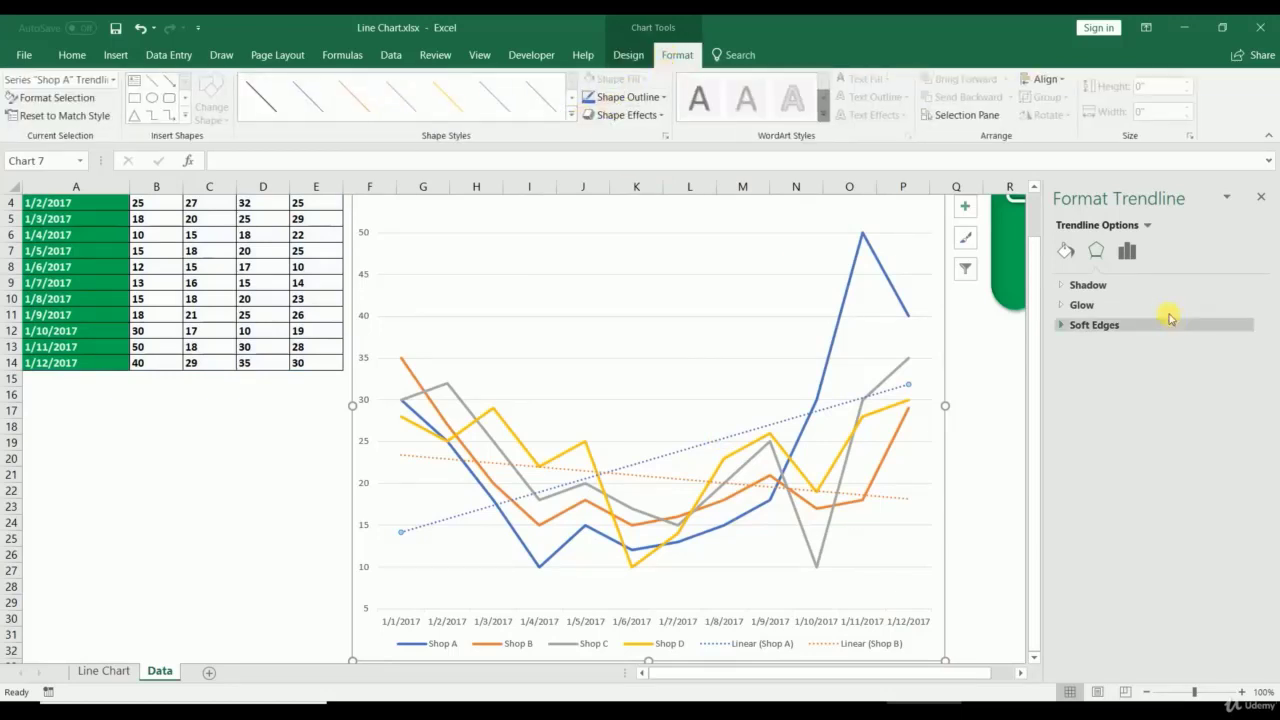
left_click(672, 457)
left_click(674, 453)
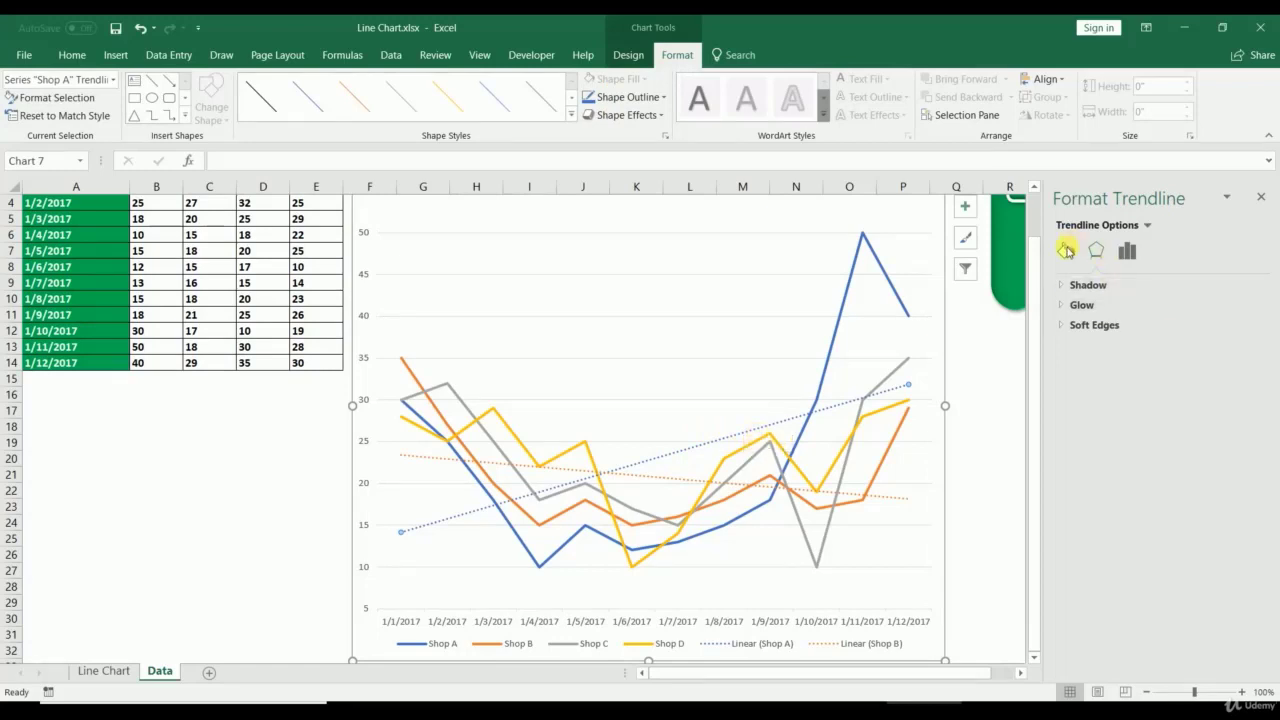
left_click(1067, 250)
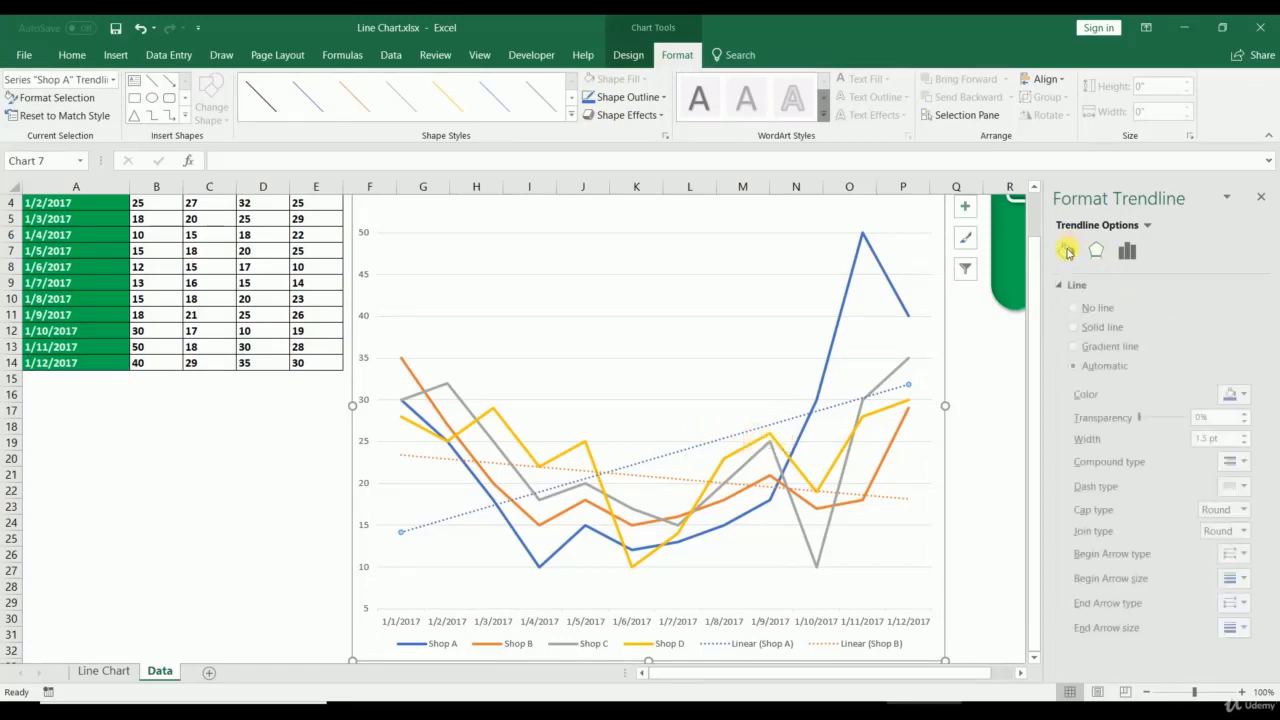
left_click(1235, 396)
left_click(1160, 437)
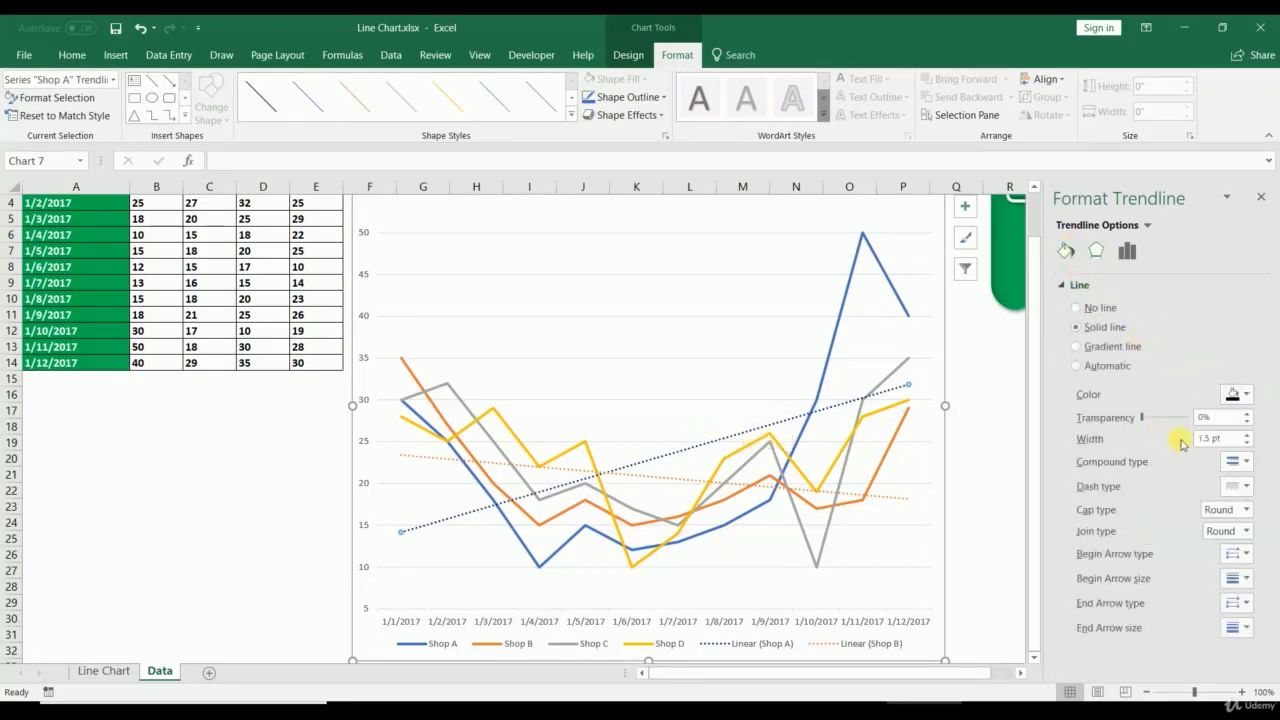
Step: Widen the Shop A trendline to 3.75 pt and give it a shadow
left_click(1247, 434)
left_click(1247, 434)
left_click(1247, 434)
left_click(1247, 434)
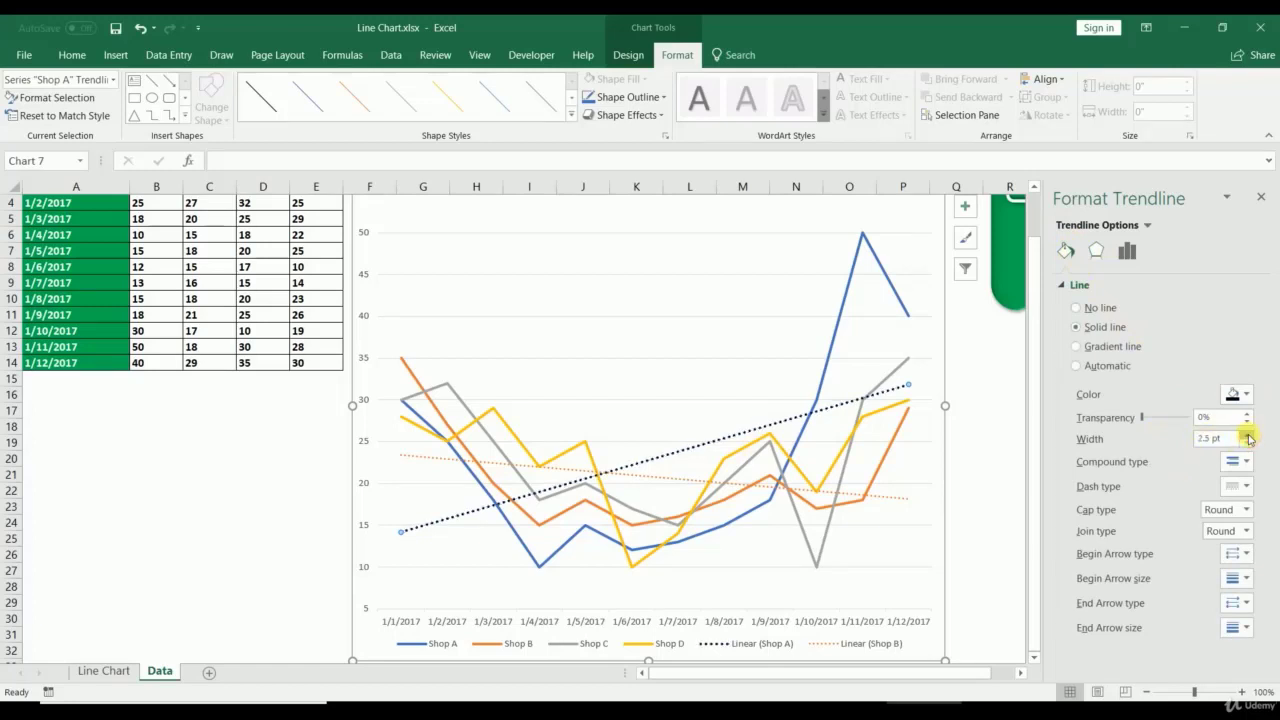
left_click(1247, 434)
left_click(1247, 434)
left_click(1247, 434)
left_click(1247, 434)
left_click(1247, 434)
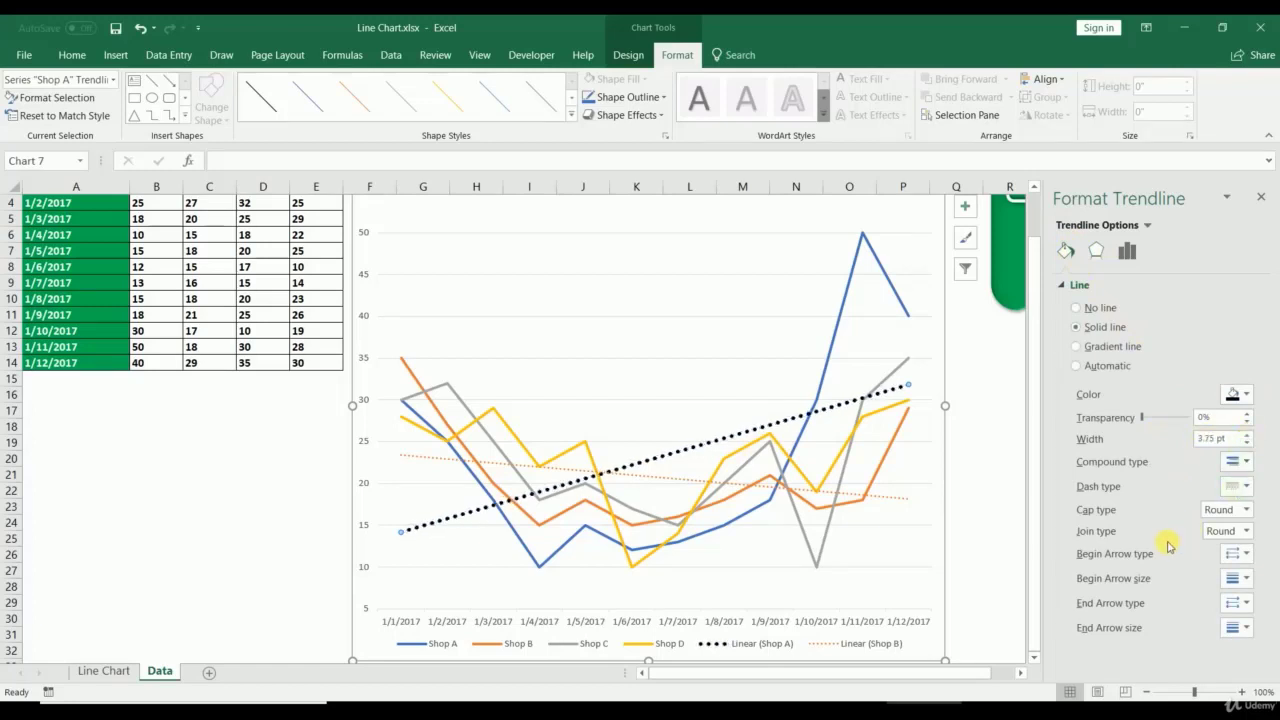
left_click(1096, 250)
left_click(1096, 286)
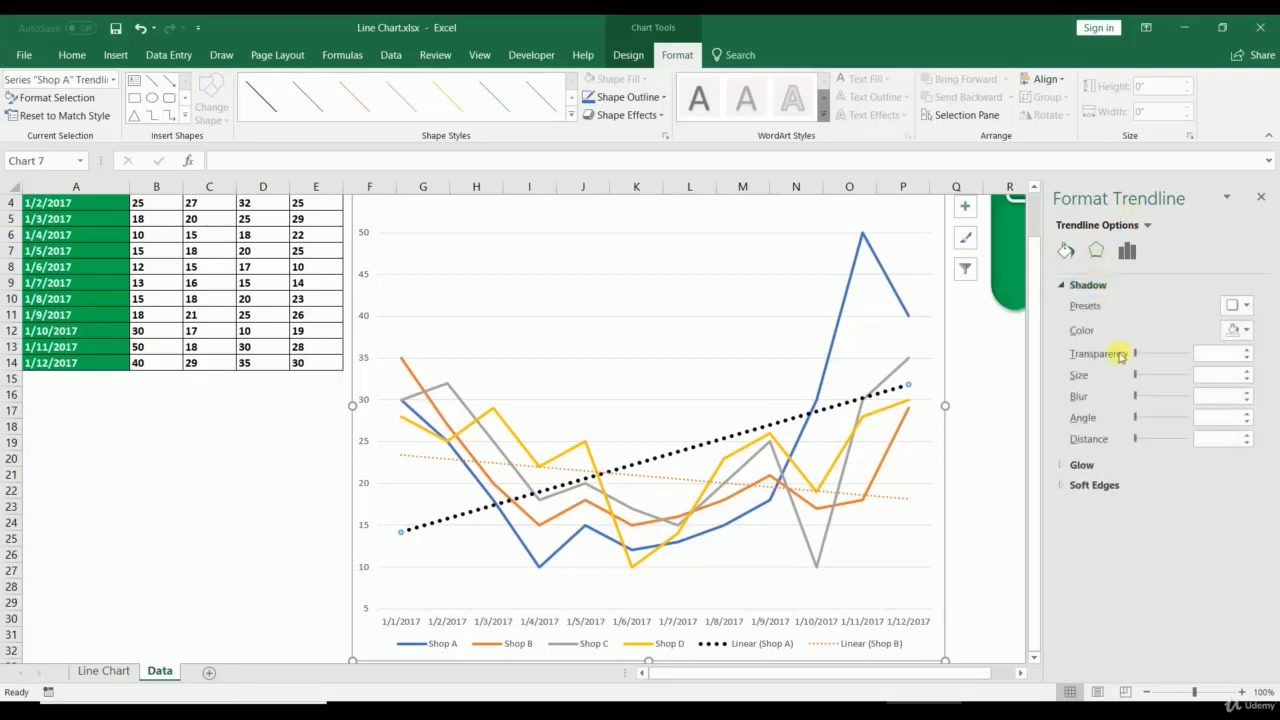
left_click_drag(1150, 356, 1085, 370)
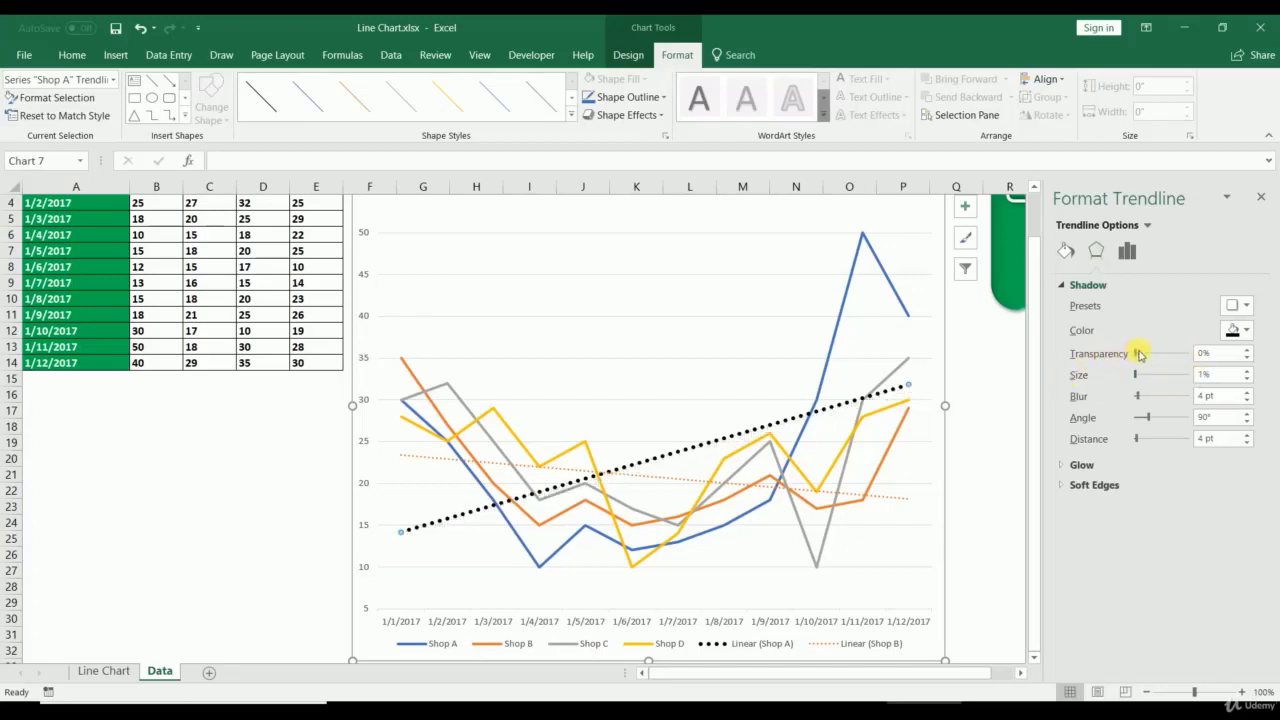
Step: Try Logarithmic, Polynomial, Power, Exponential and Moving Average types on the Shop A trendline
left_click(1127, 251)
left_click(1118, 373)
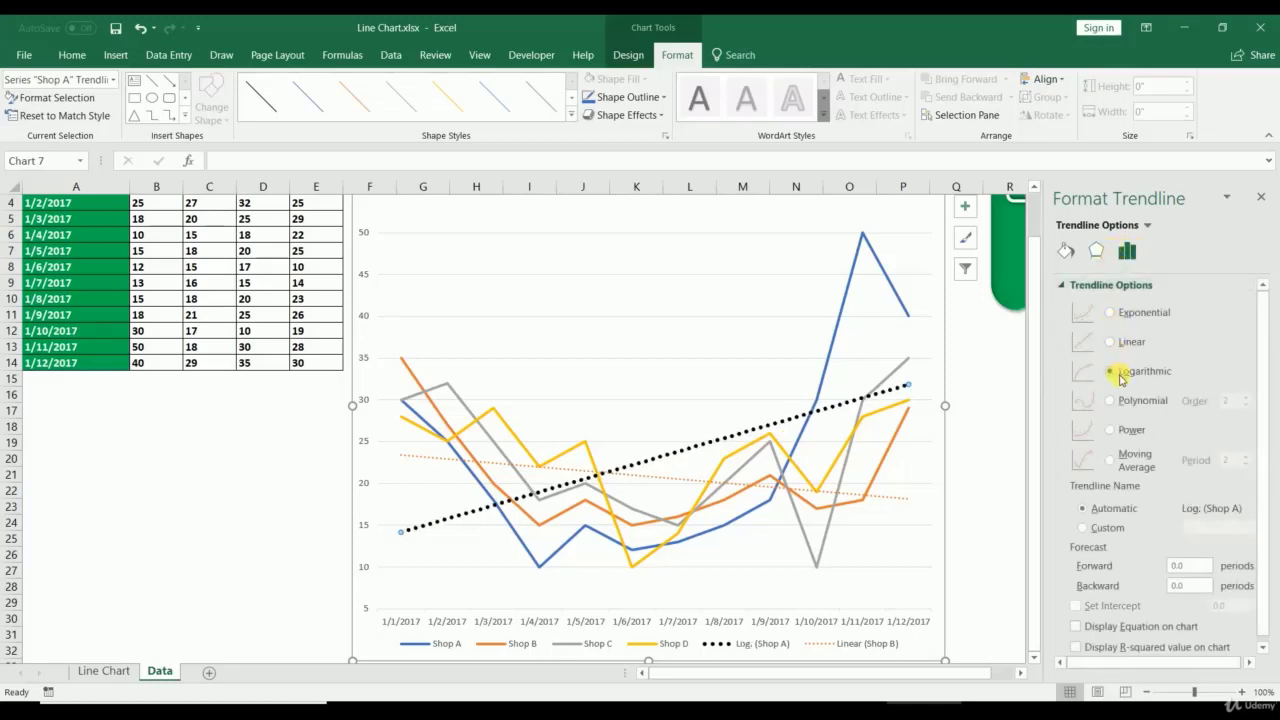
left_click(1110, 402)
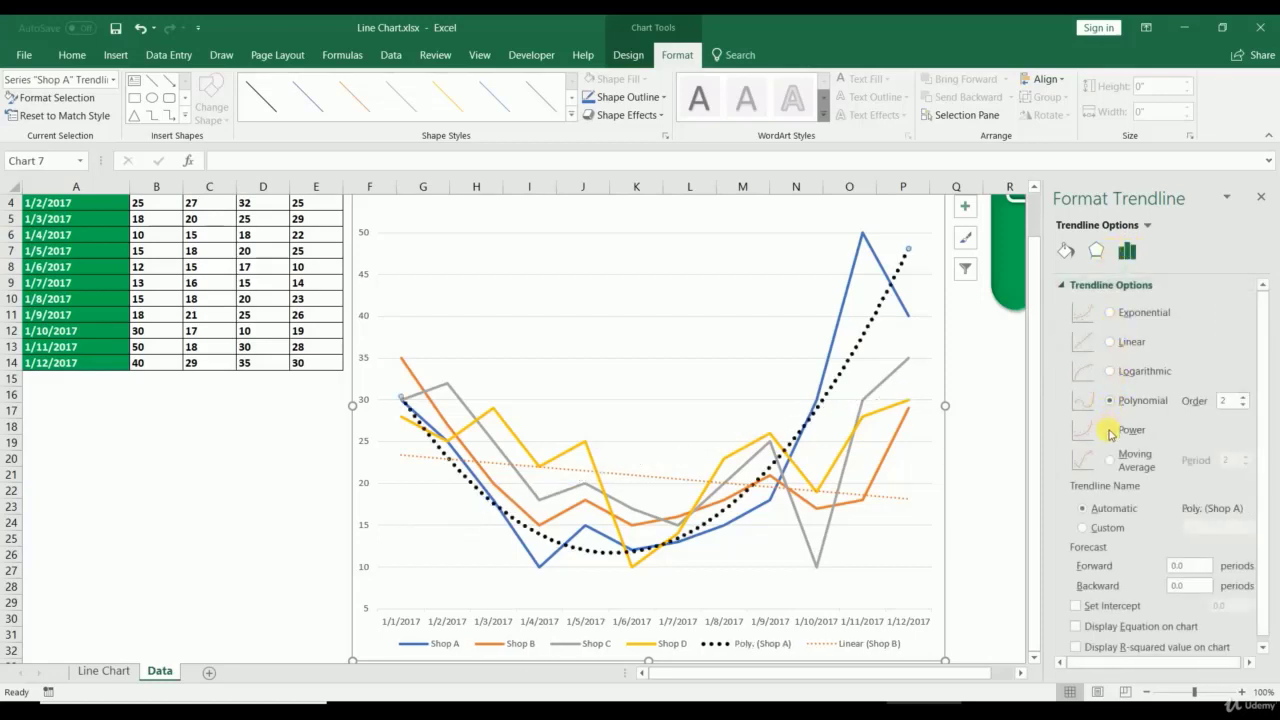
left_click(1109, 431)
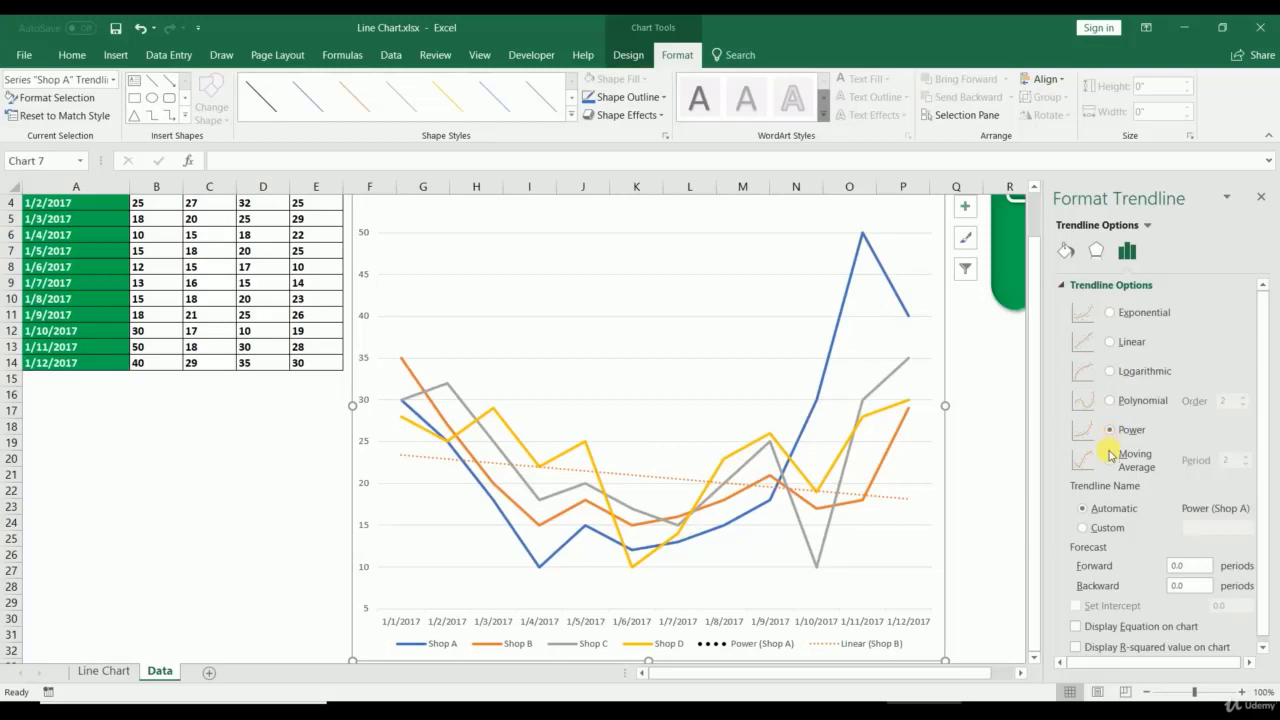
left_click(1110, 459)
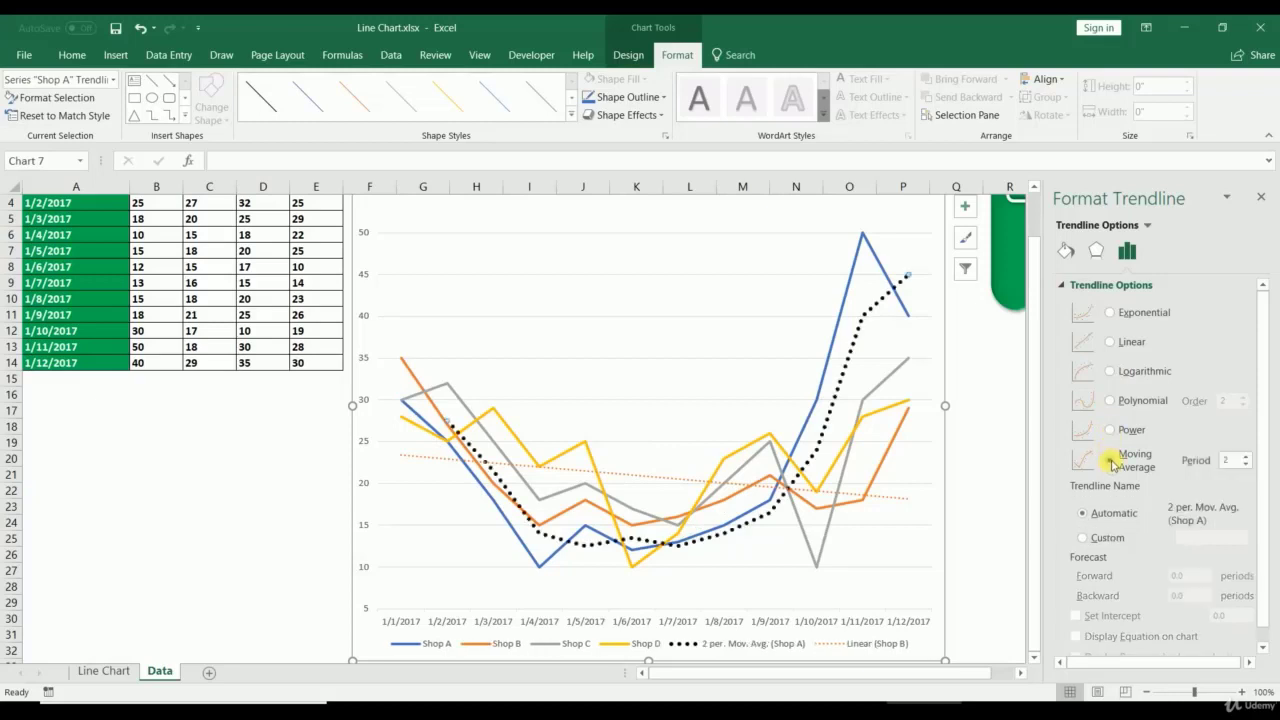
left_click(1116, 312)
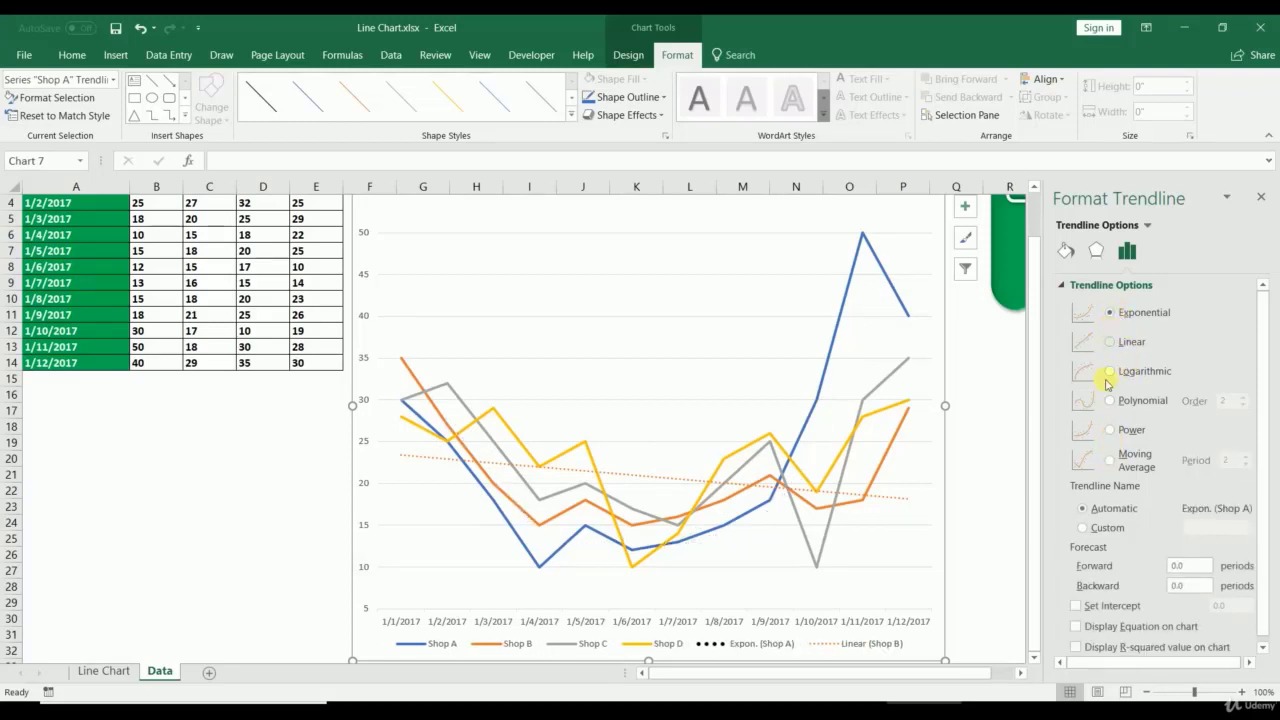
left_click(1110, 461)
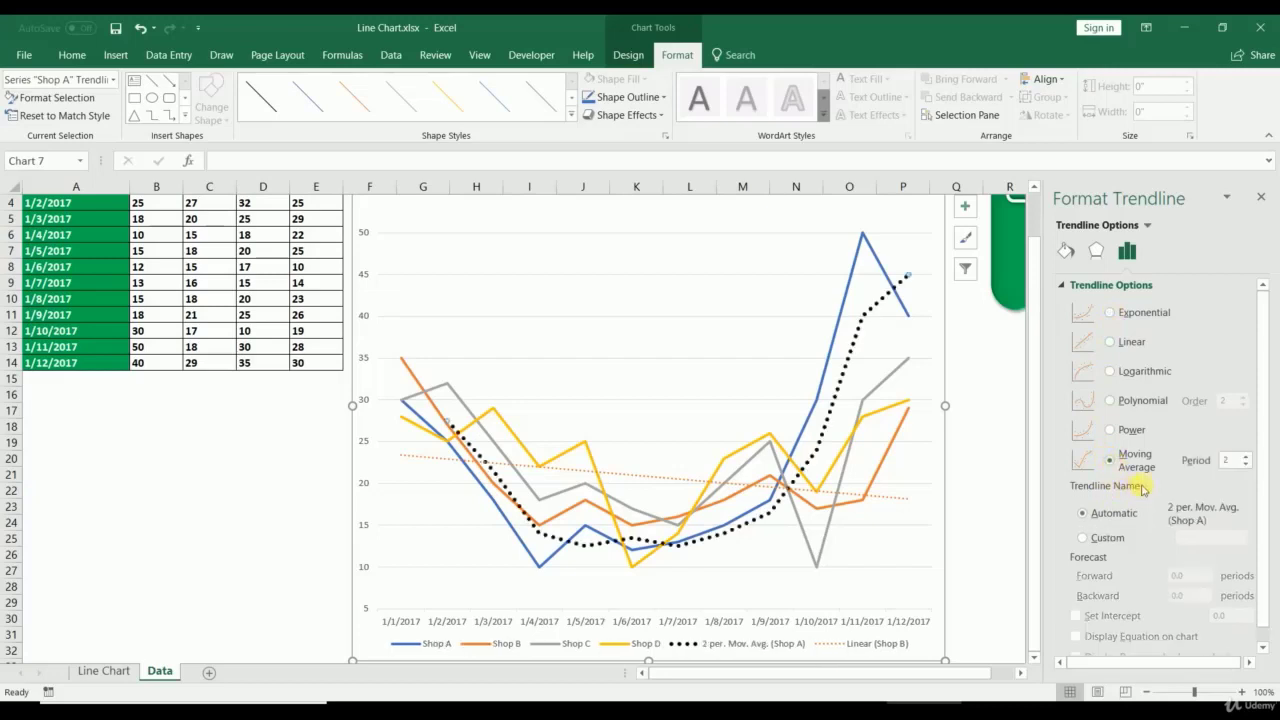
left_click_drag(1264, 420, 1276, 345)
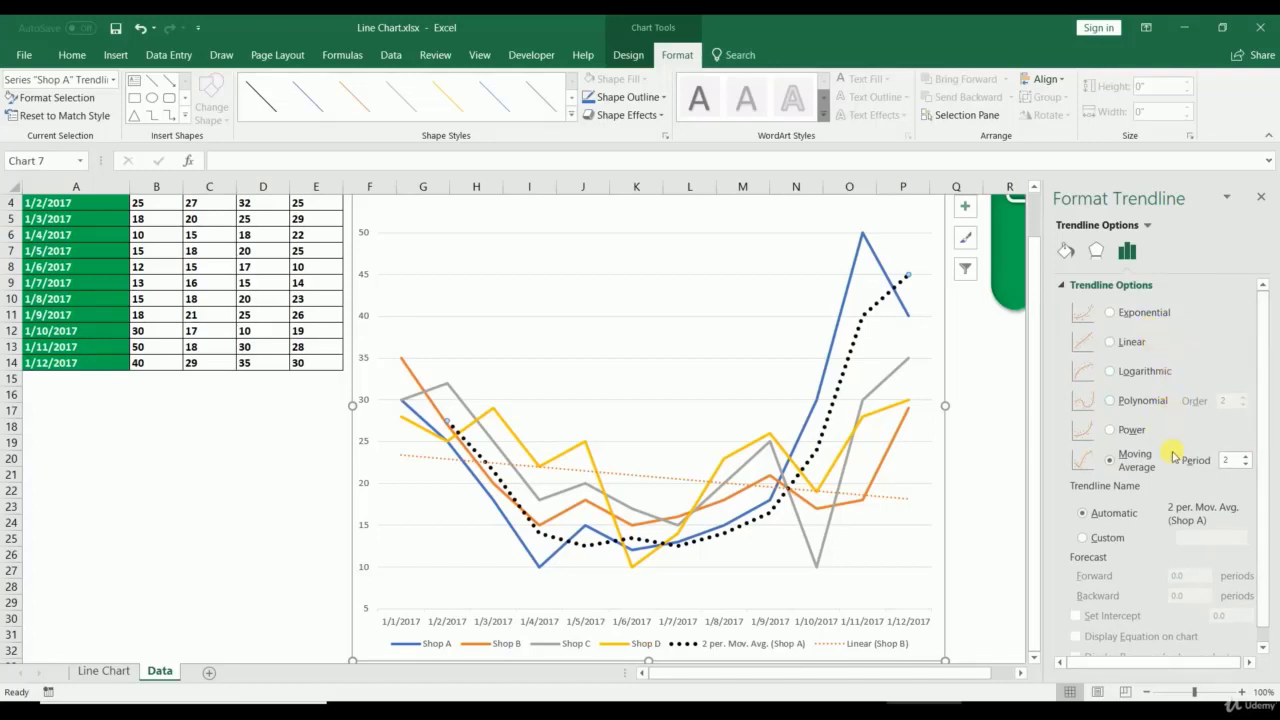
left_click_drag(1260, 491, 1263, 582)
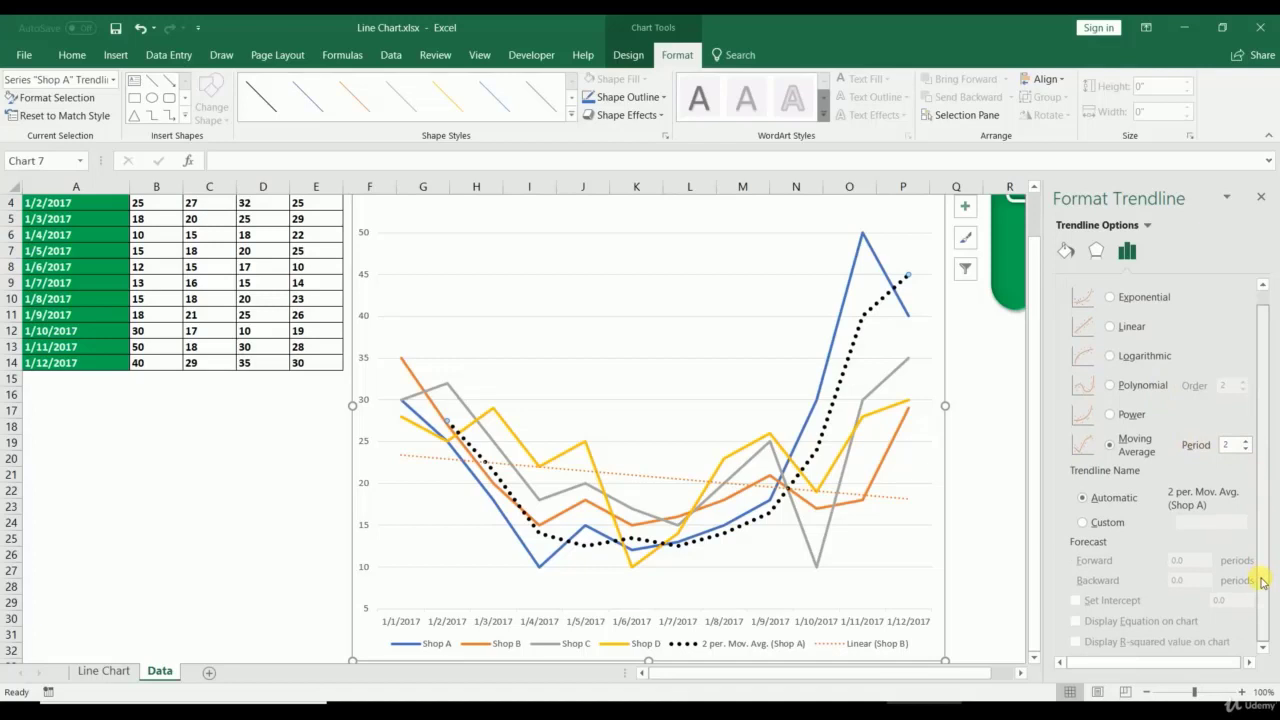
Step: Make the trendline Exponential with a 10-period Forward forecast
left_click(1110, 298)
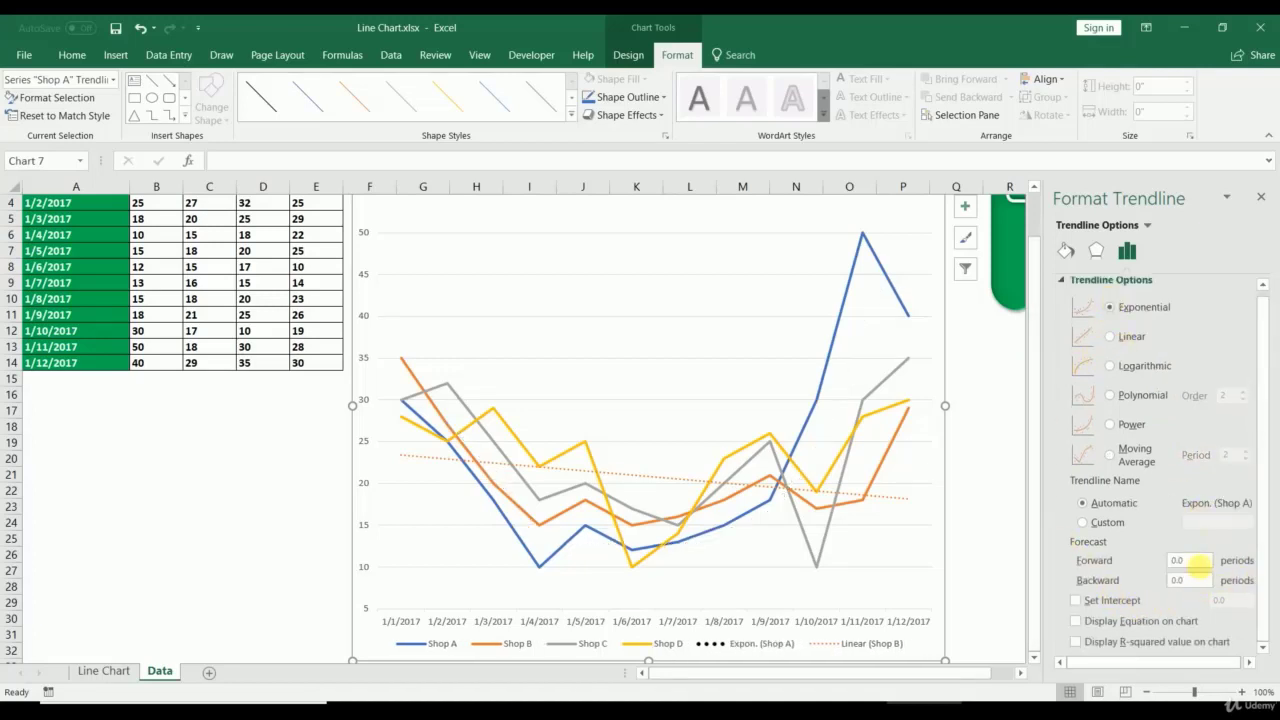
left_click_drag(1198, 560, 1105, 556)
type("10")
key("Return")
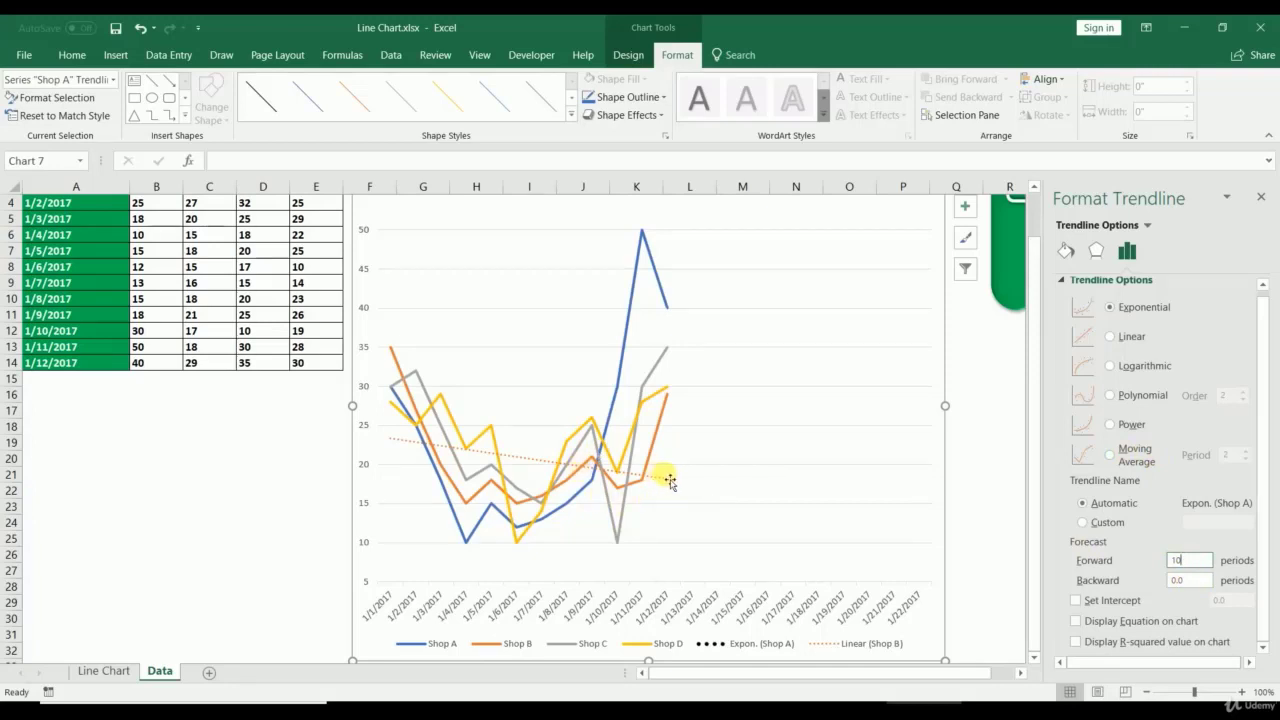
Step: Set the trendline to Linear, showing equation y = 1.6084x - 68722 and R² = 0.2192
left_click(1110, 339)
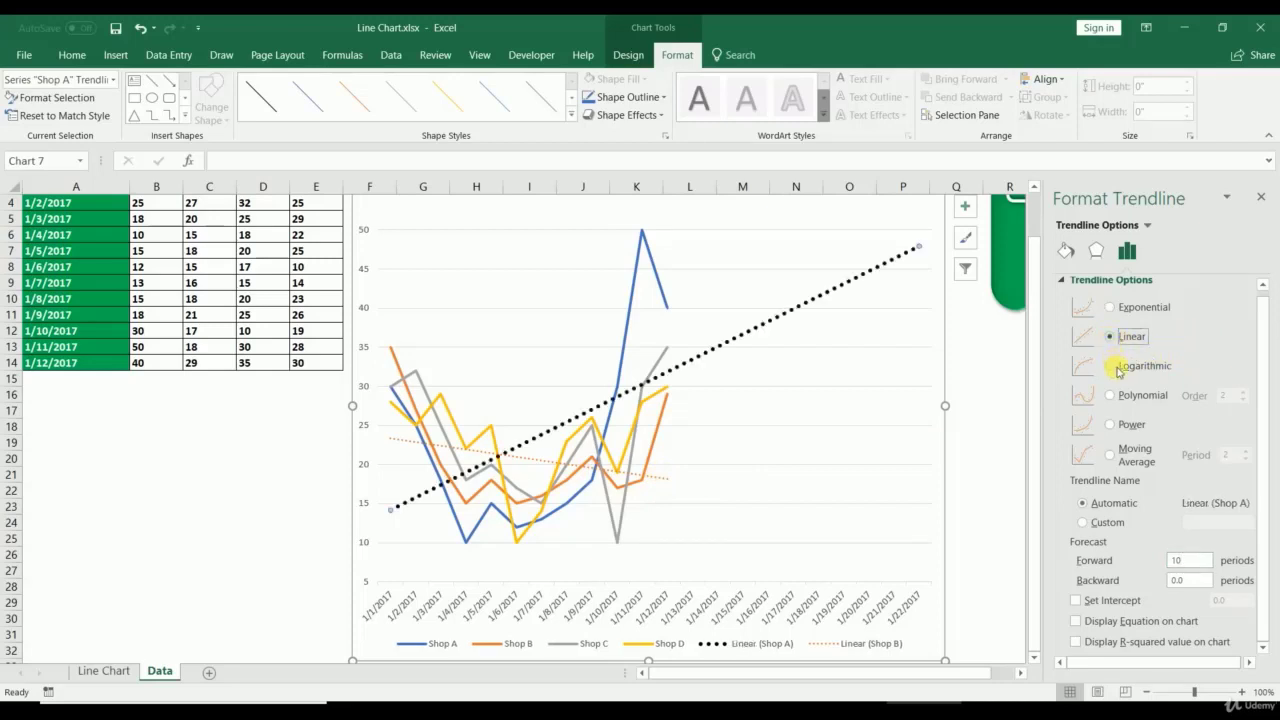
left_click(1112, 308)
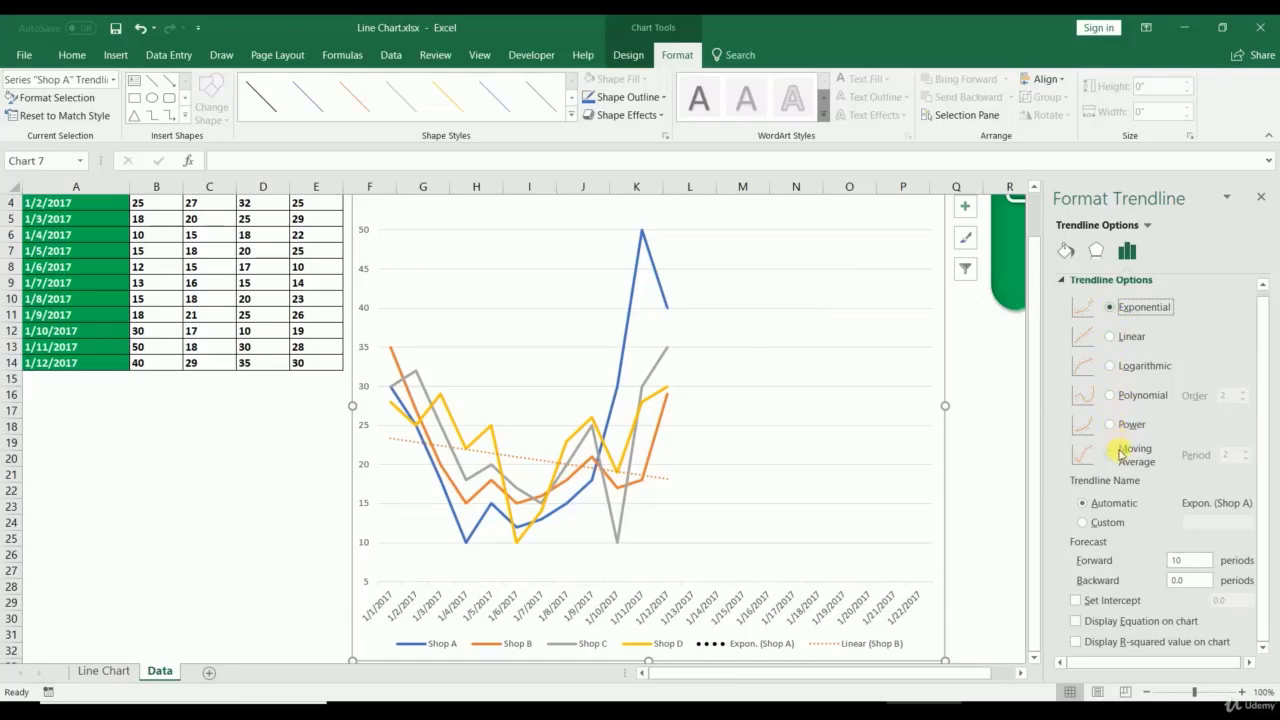
left_click(1077, 622)
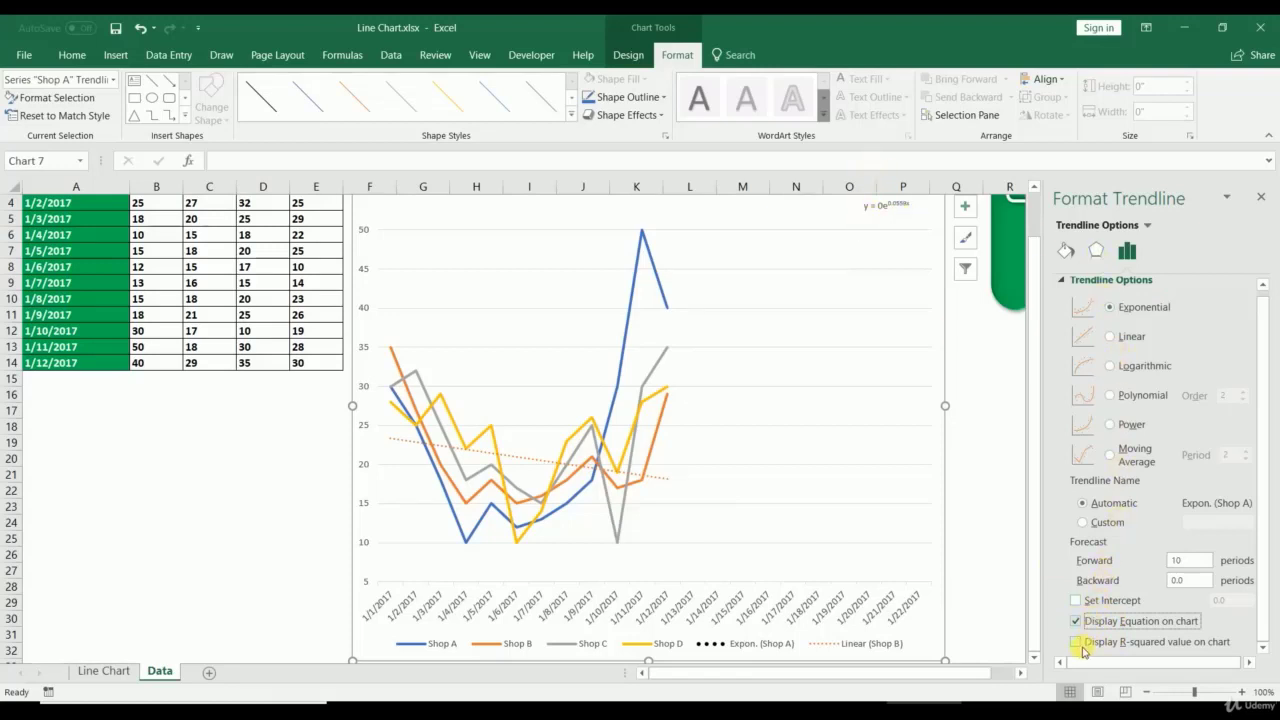
left_click(1112, 339)
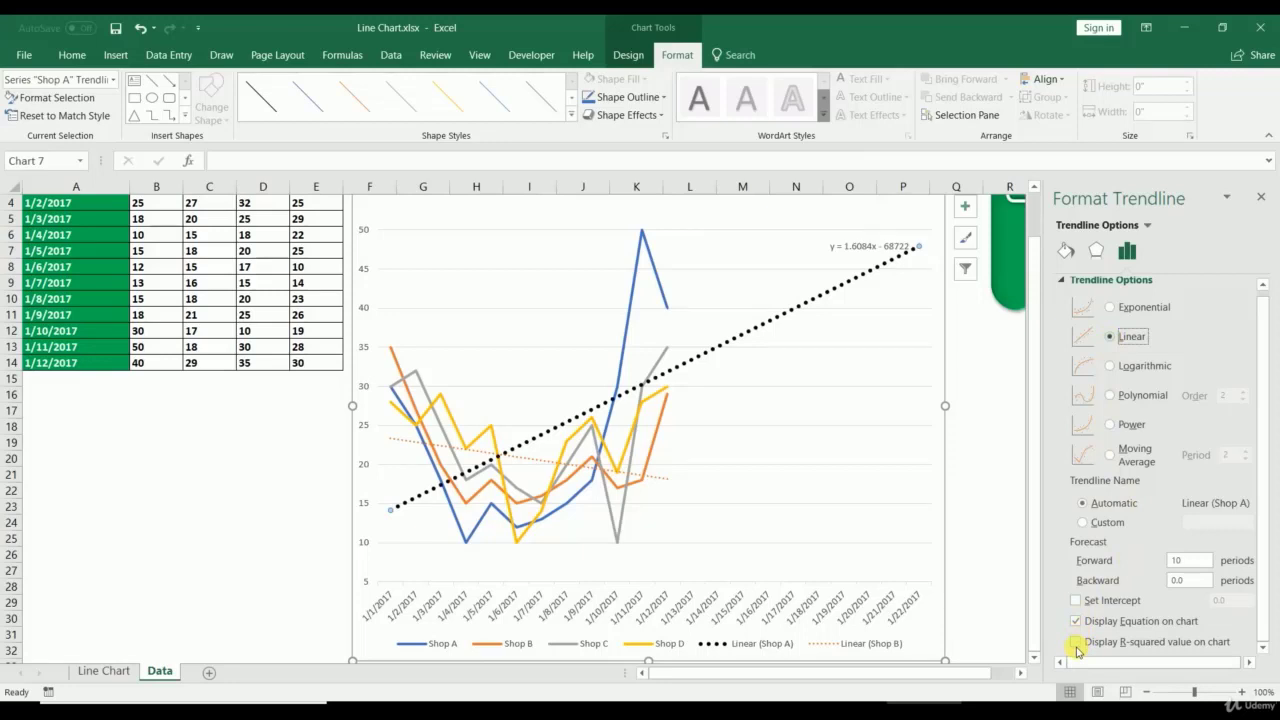
left_click(1076, 643)
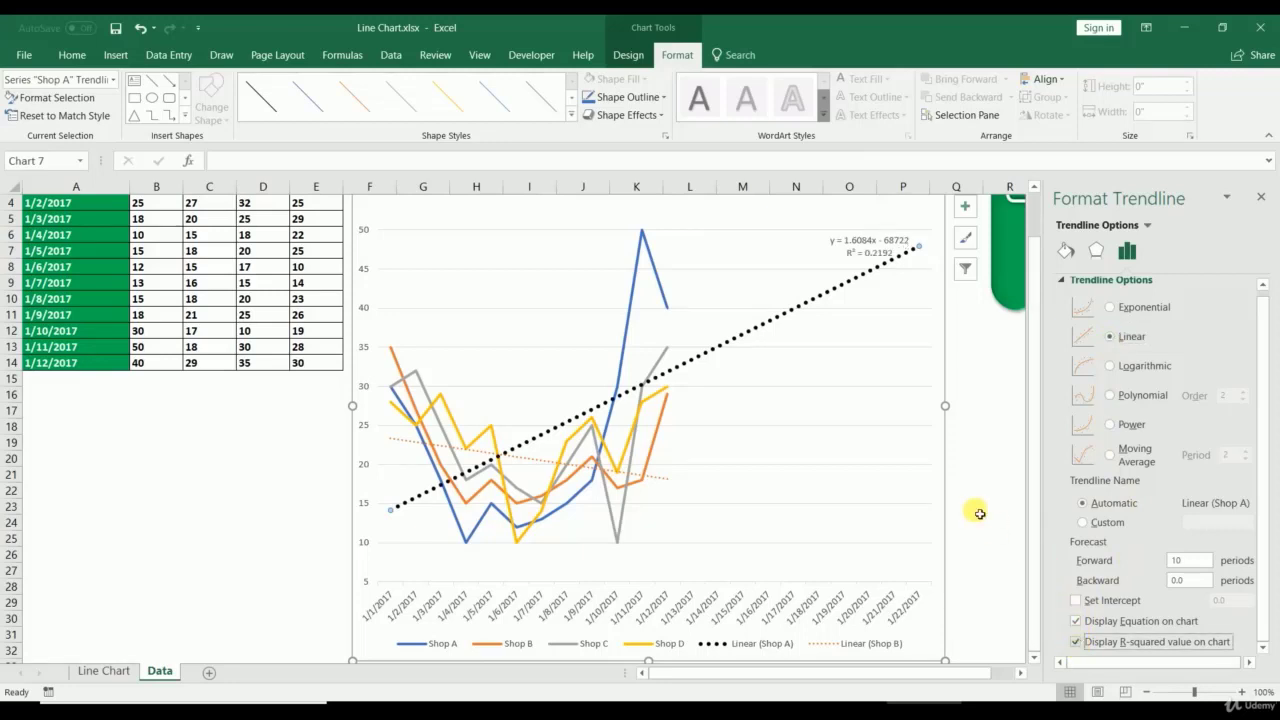
left_click(1076, 601)
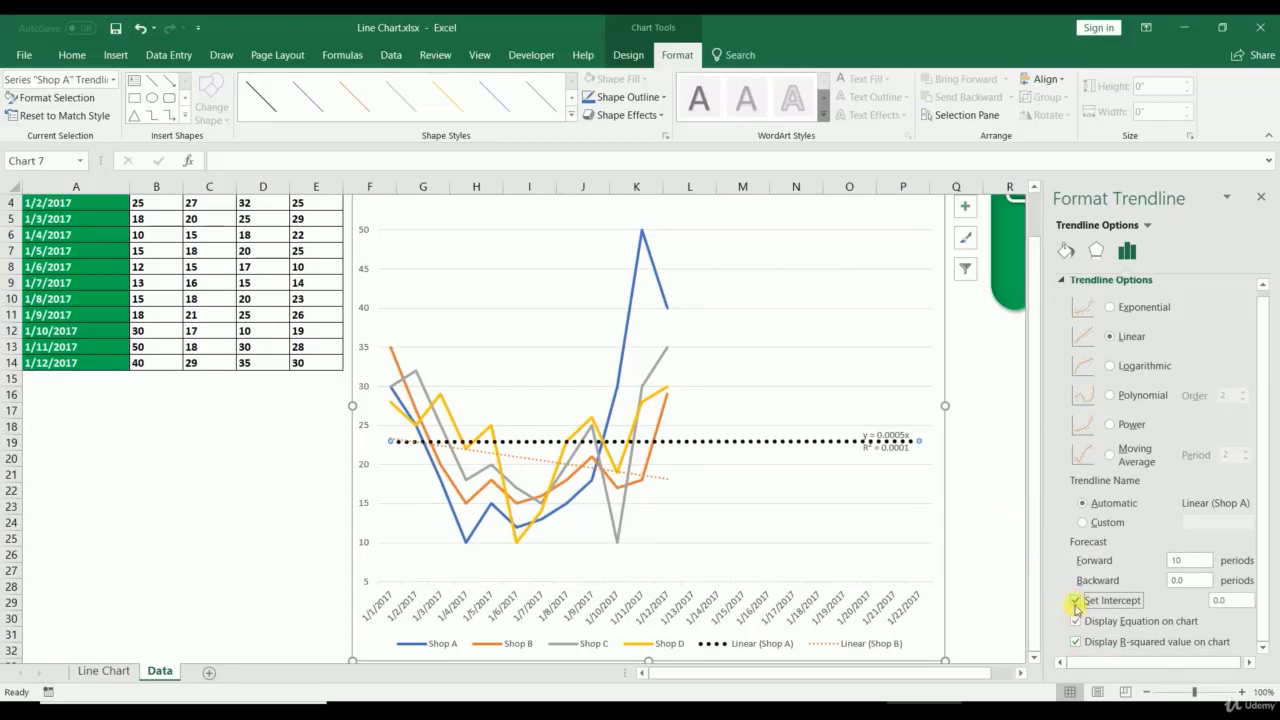
left_click(1076, 602)
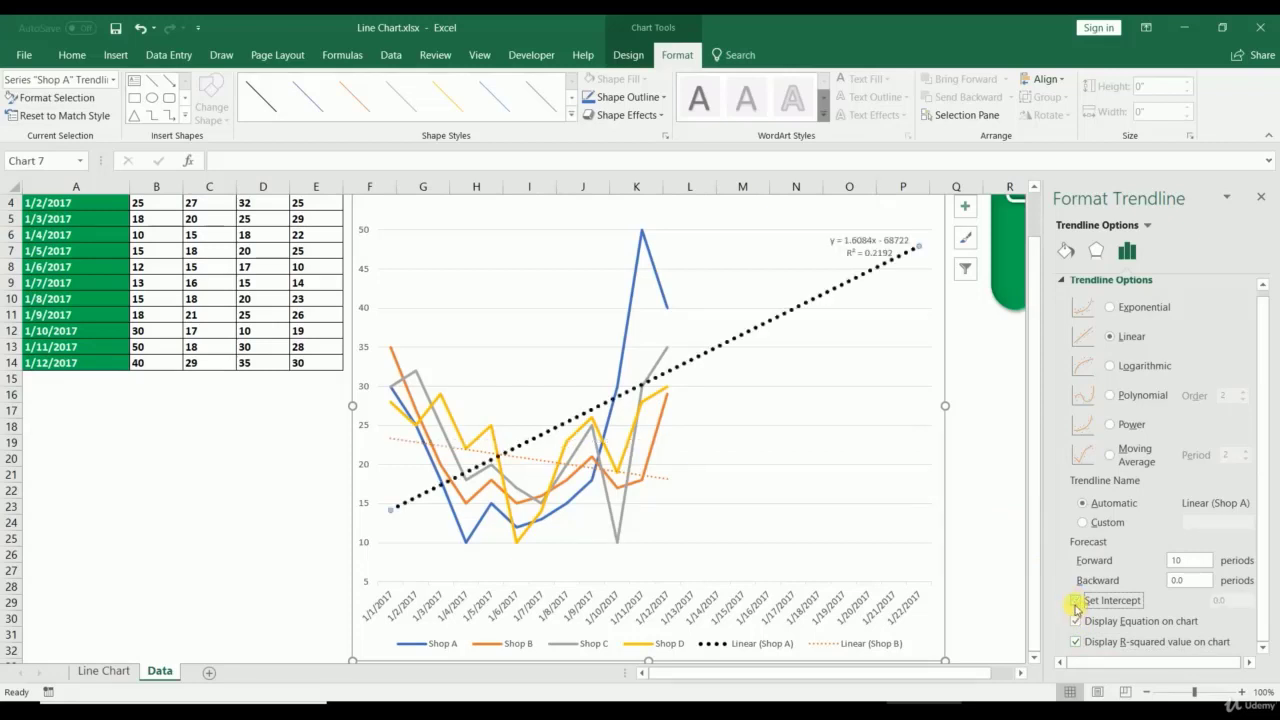
left_click(1262, 199)
Step: Try Stacked Line and Stacked Line with Markers chart types on the Shop chart
right_click(926, 258)
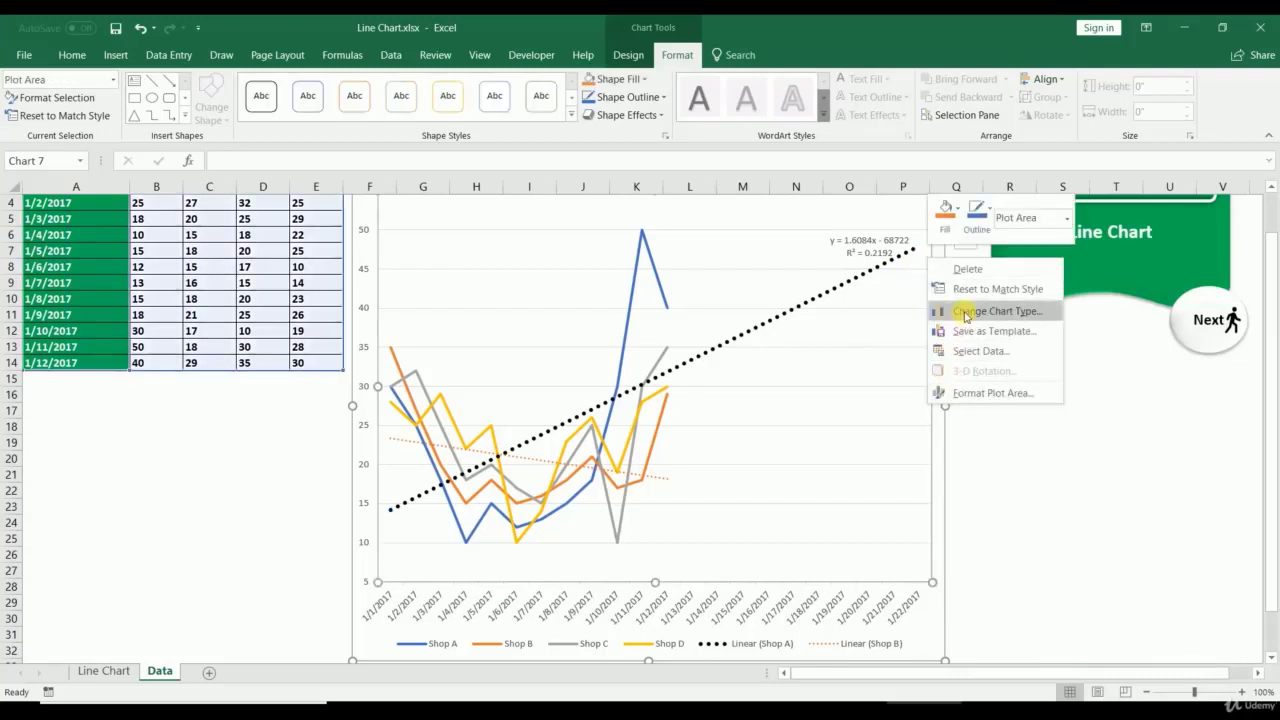
left_click(966, 310)
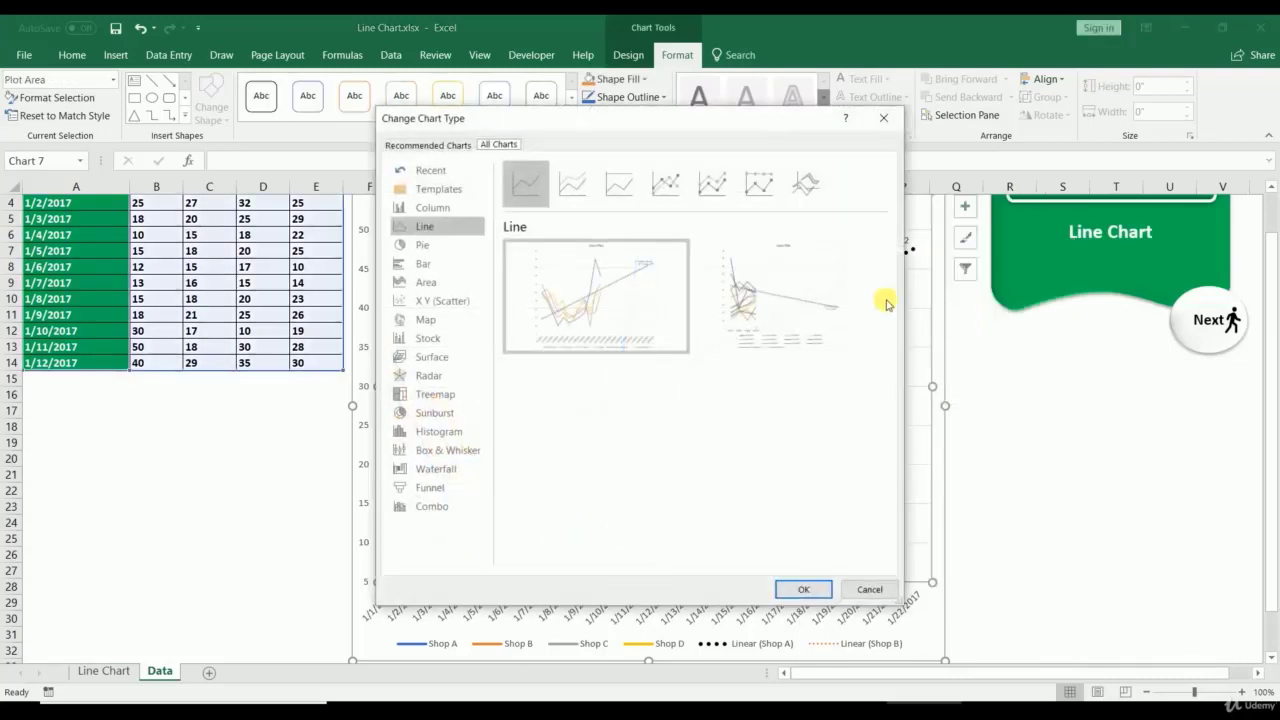
left_click(580, 192)
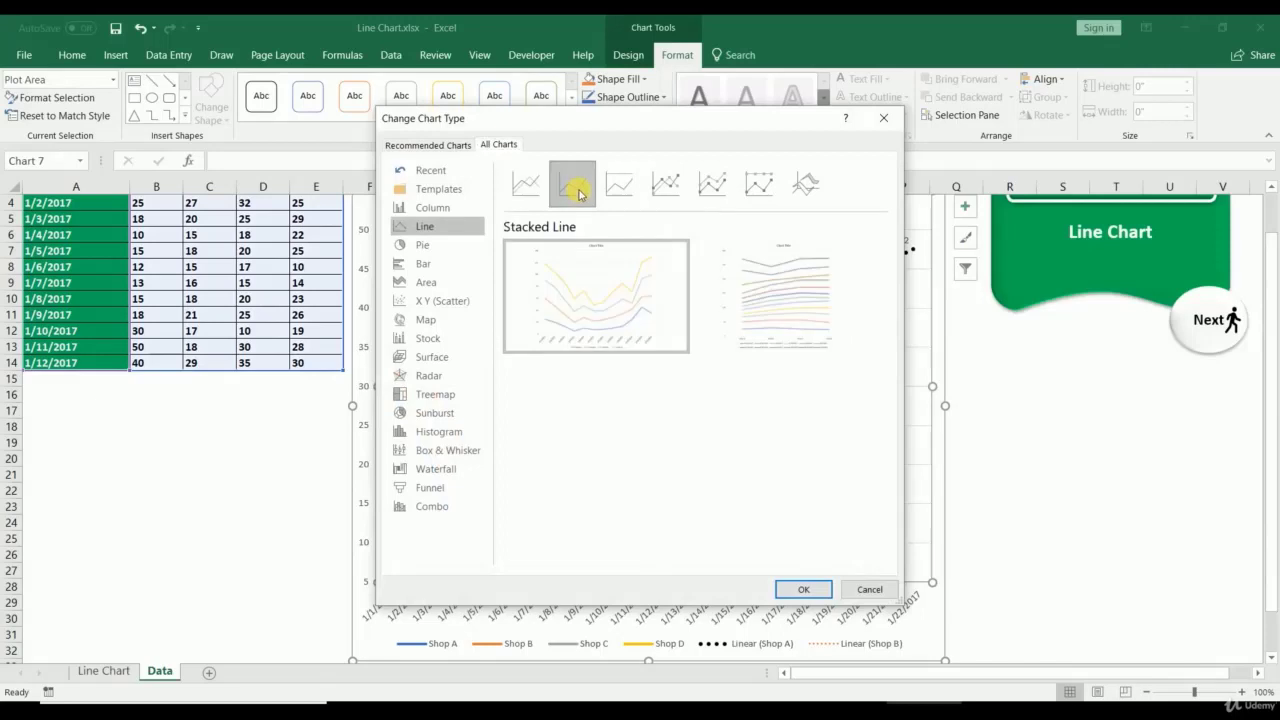
left_click(800, 589)
right_click(710, 217)
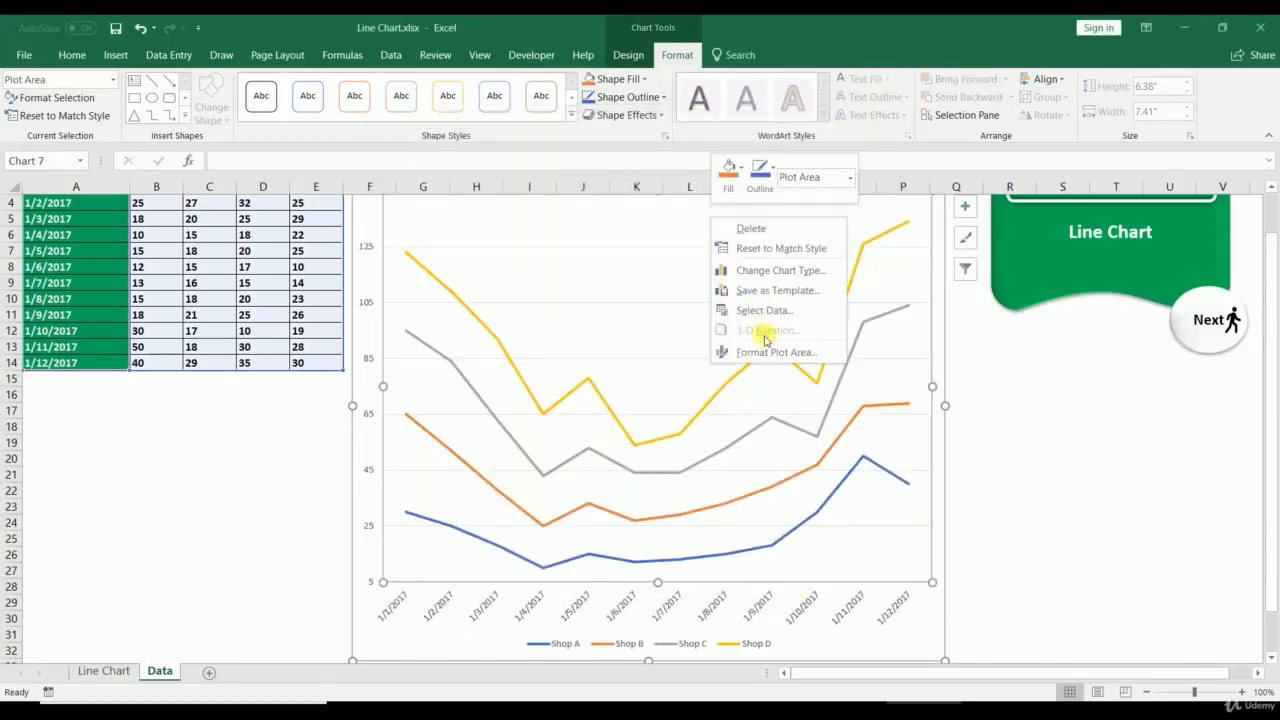
left_click(760, 270)
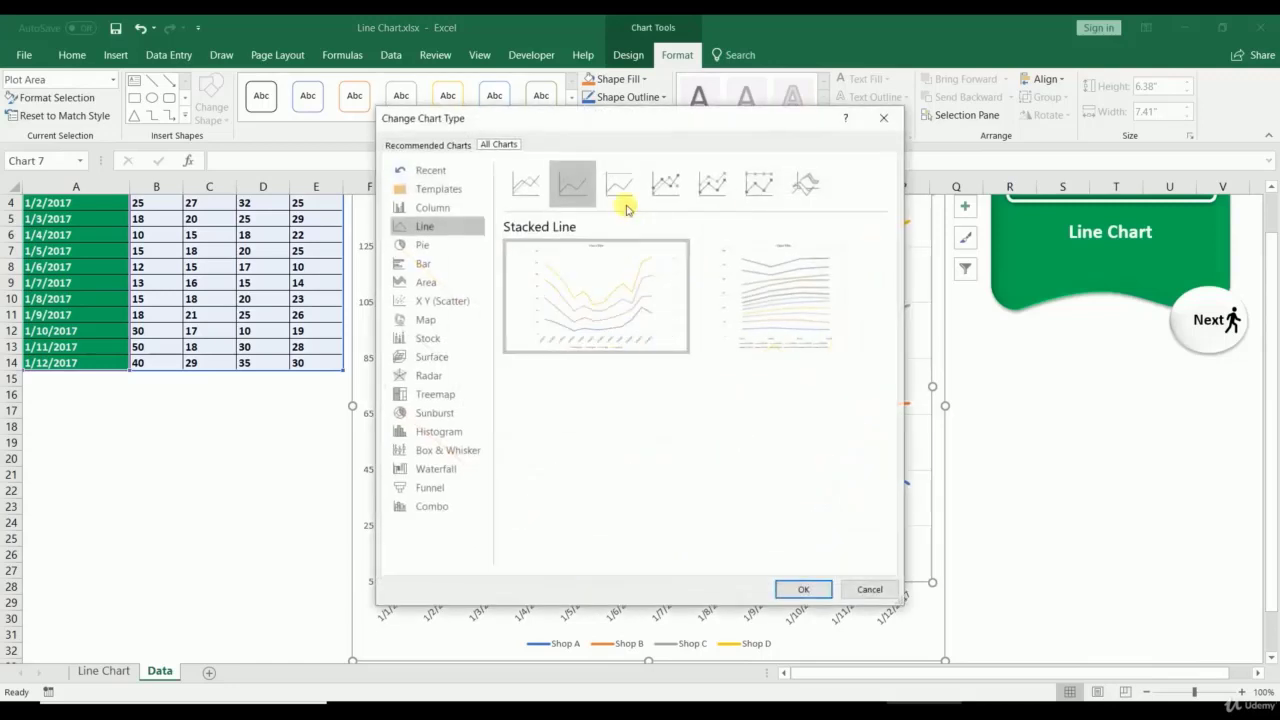
left_click(622, 198)
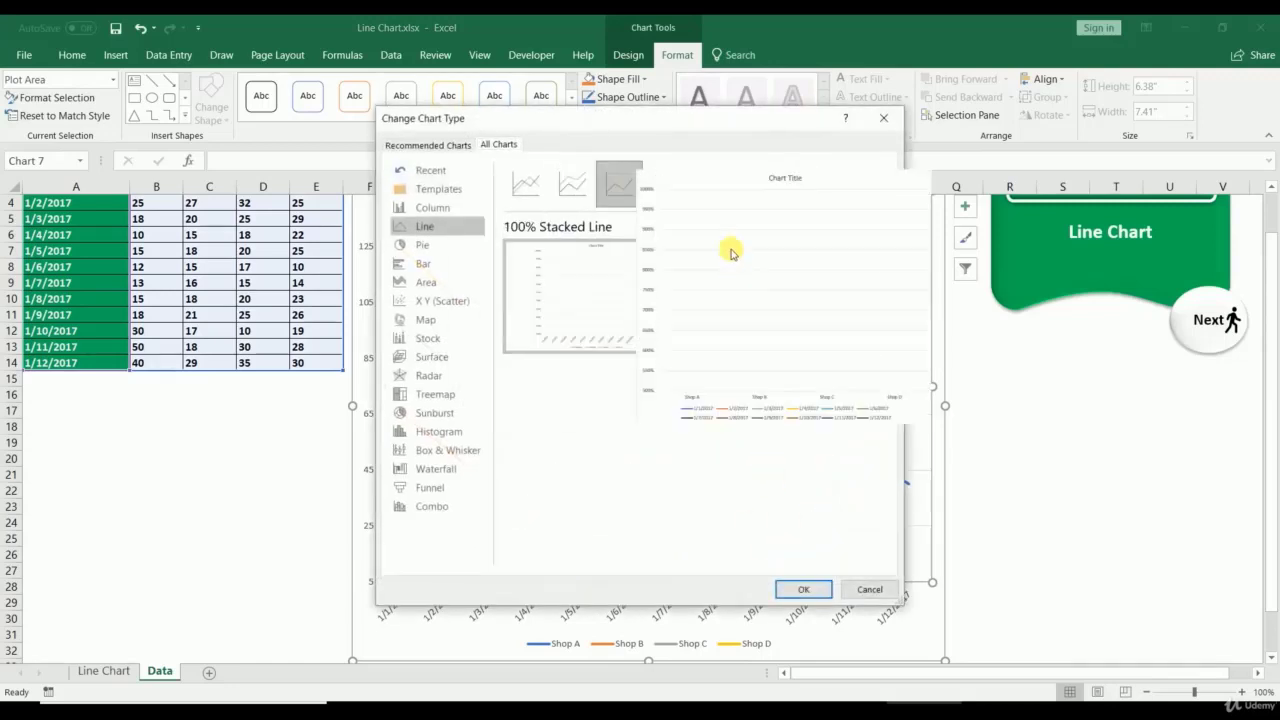
left_click(712, 183)
left_click(803, 594)
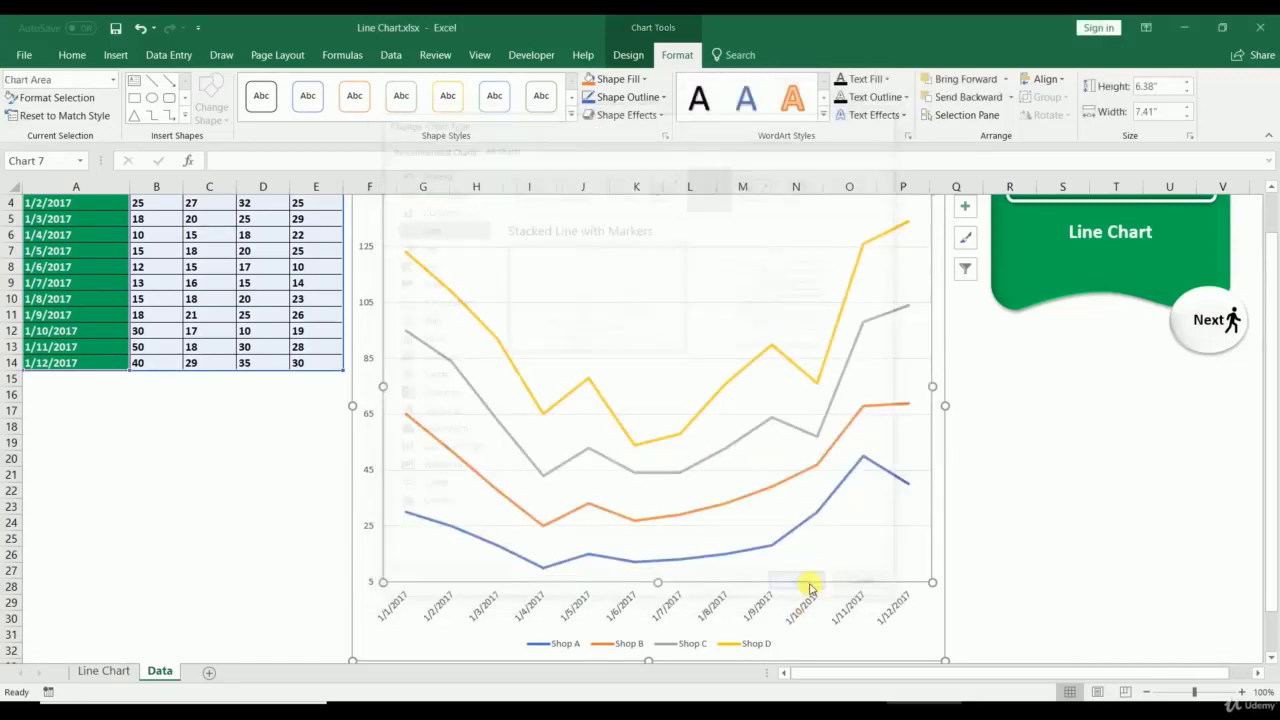
Step: Change the Shop A–D chart to a 3-D Line chart and deselect it
right_click(664, 220)
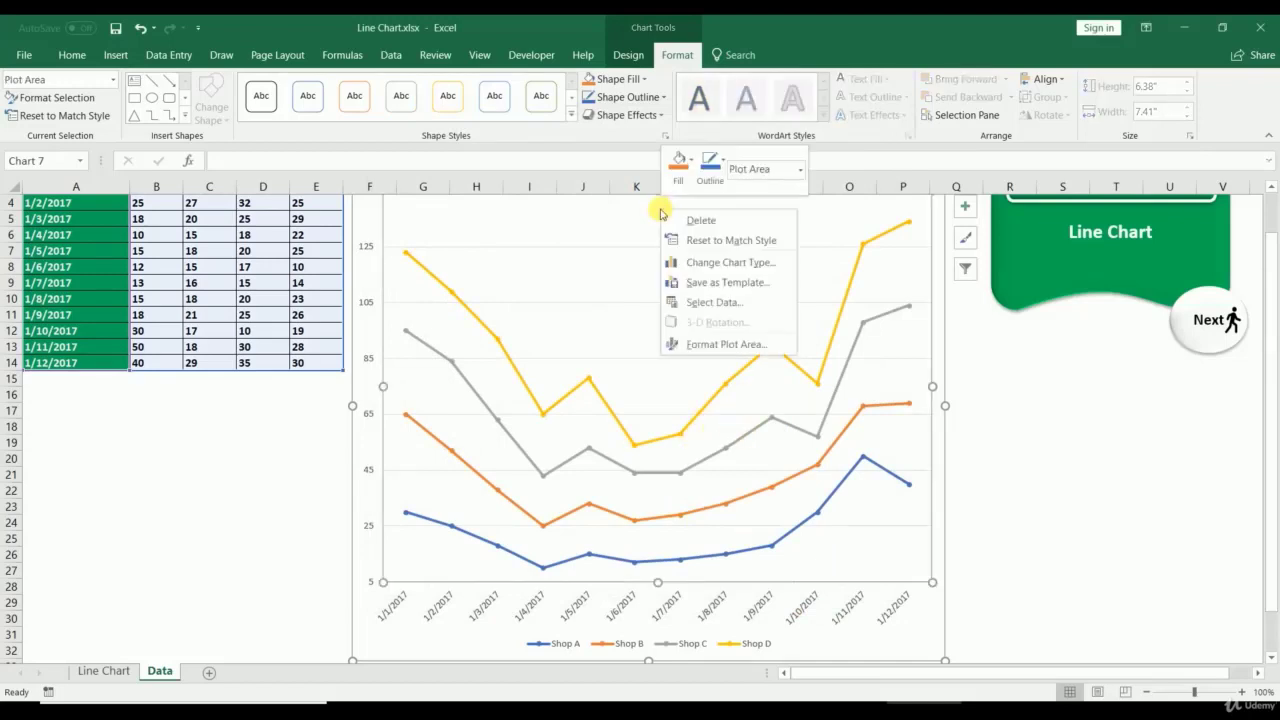
left_click(712, 262)
left_click(806, 186)
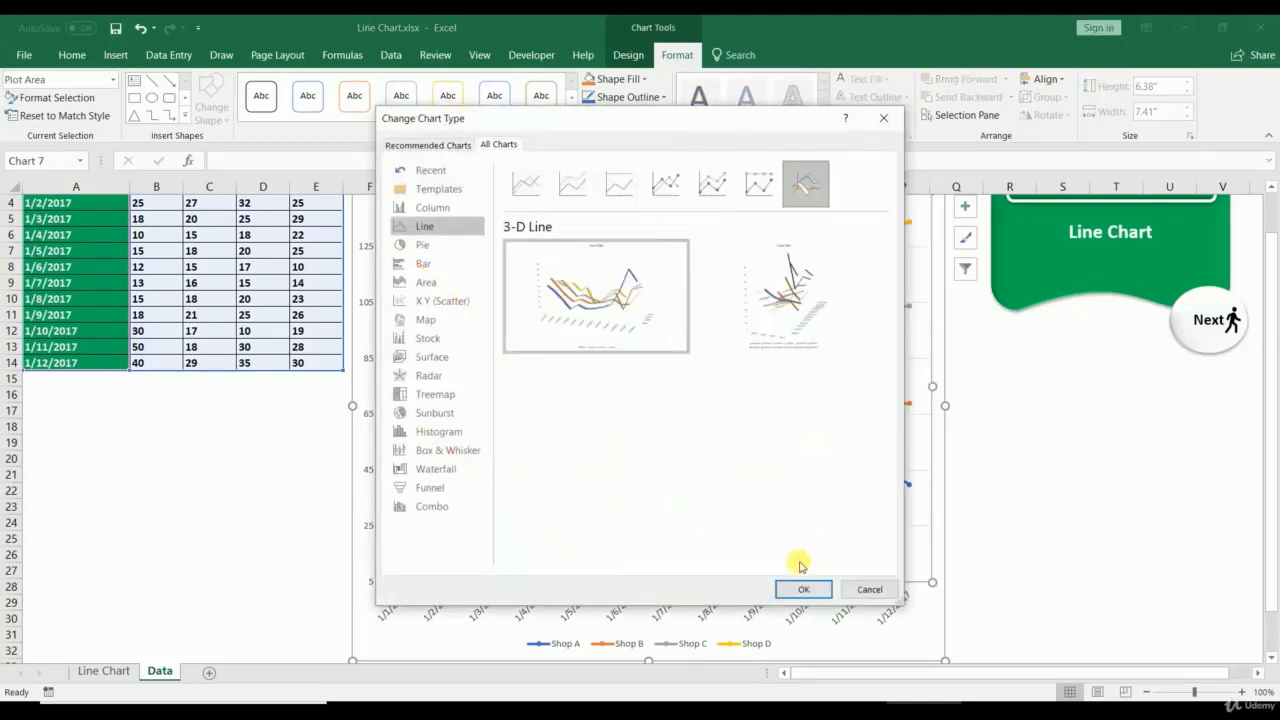
left_click(810, 590)
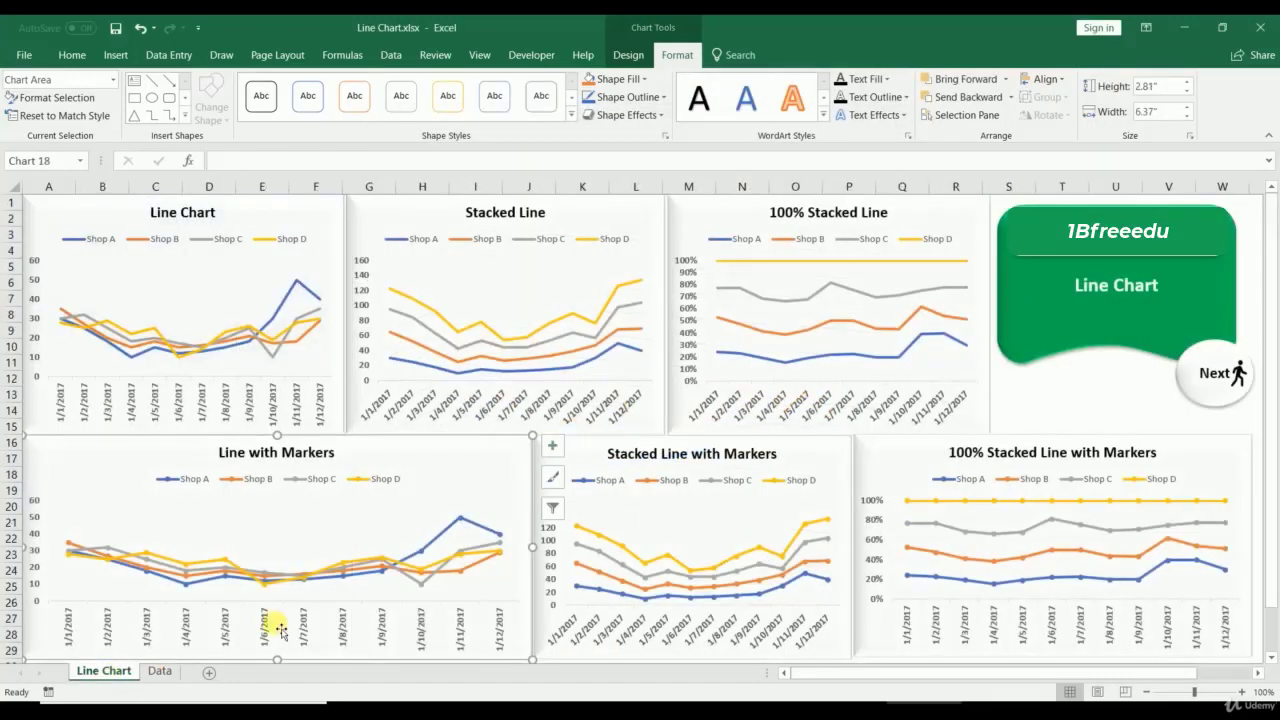
left_click(159, 671)
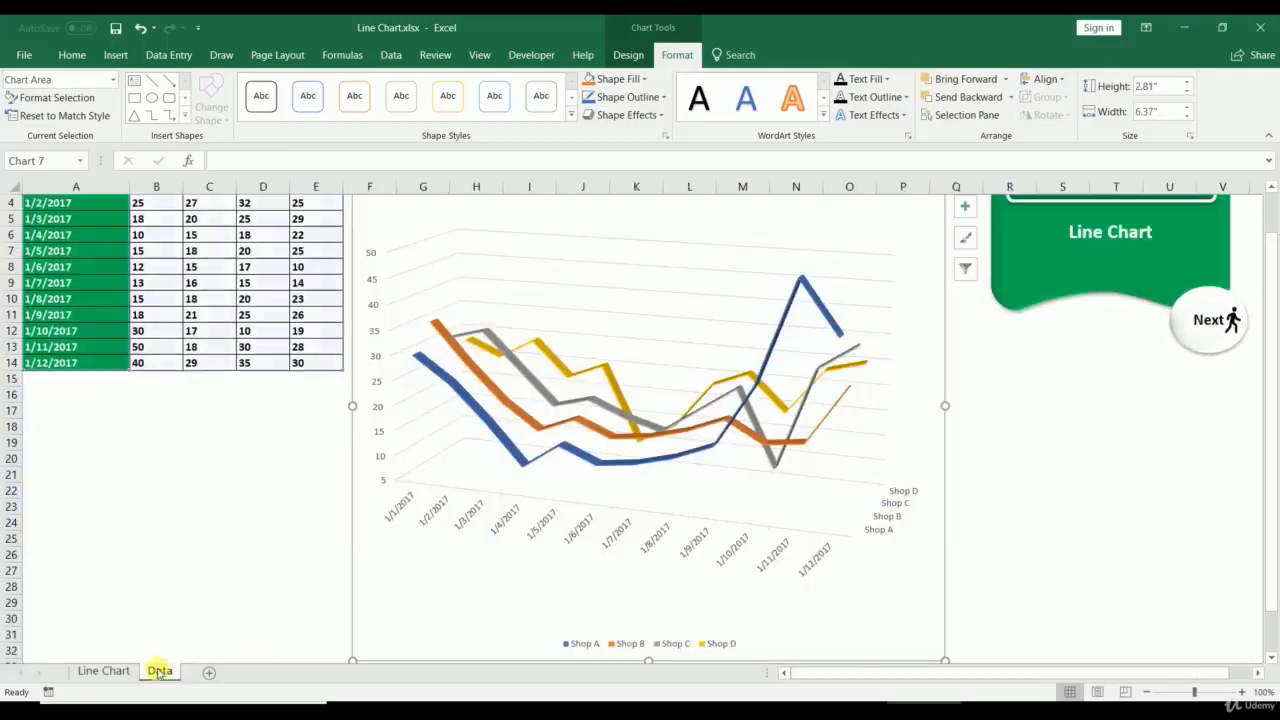
left_click(1088, 553)
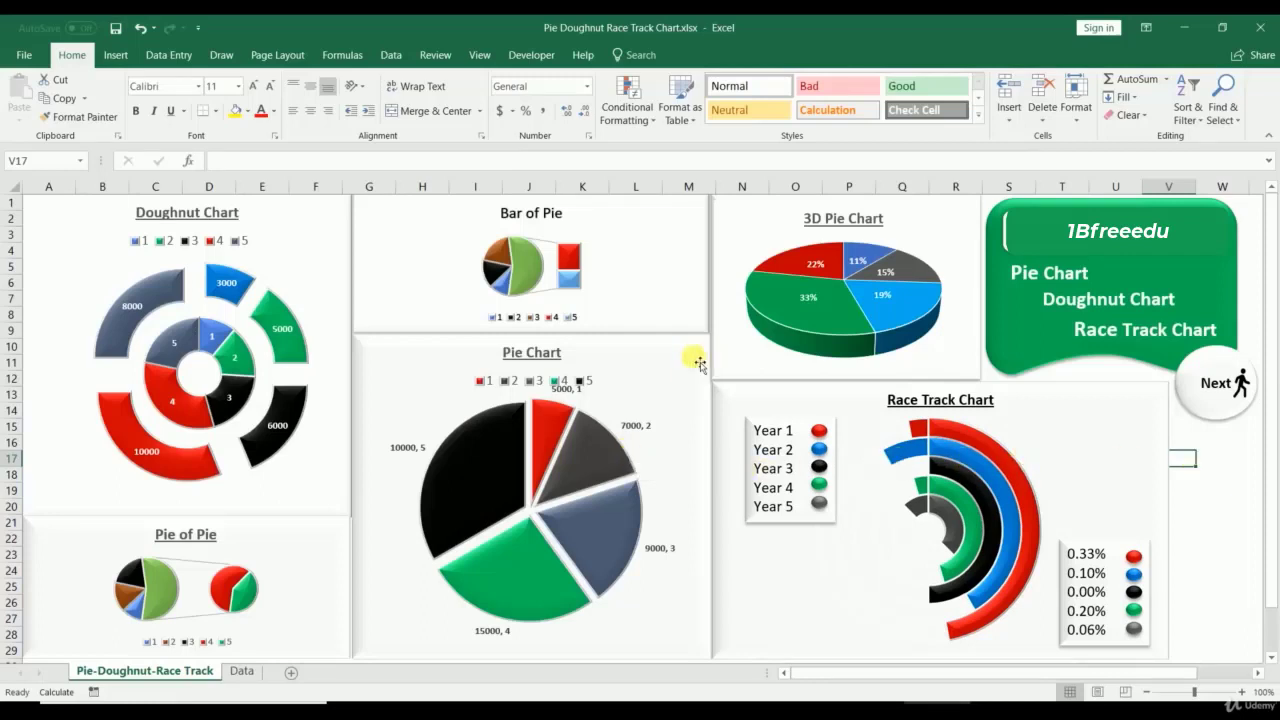
left_click(667, 352)
left_click(293, 261)
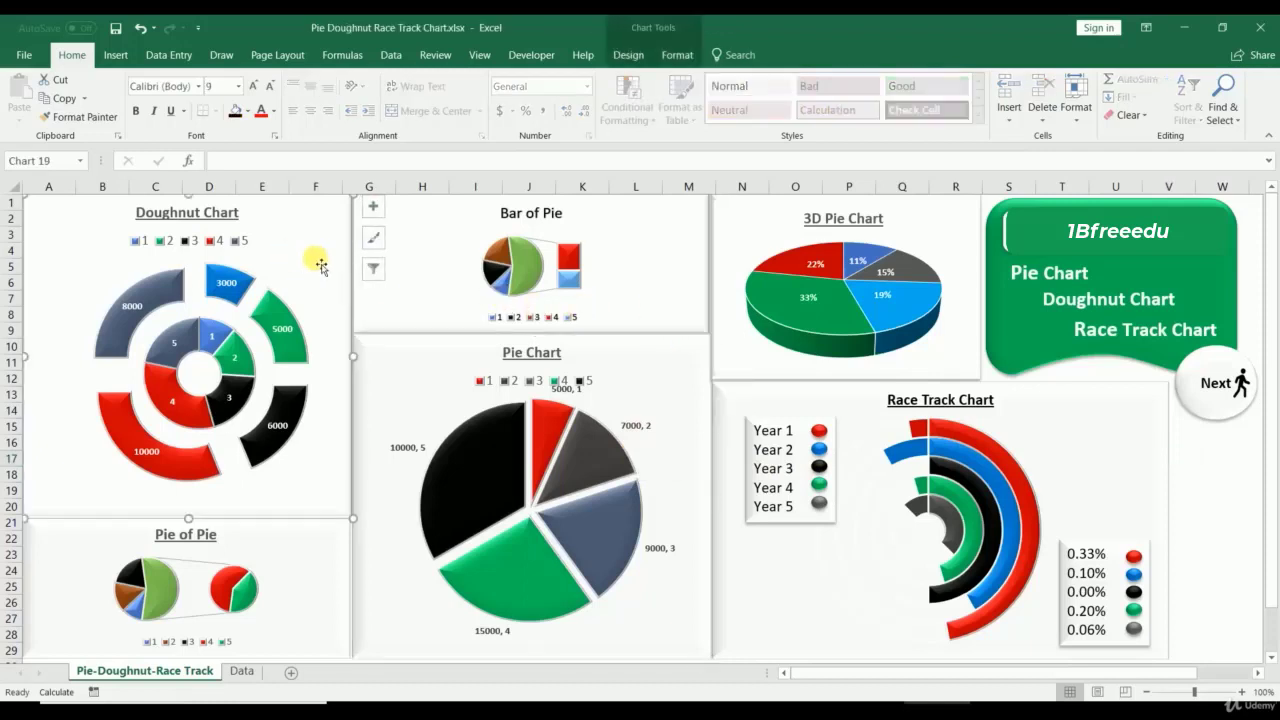
left_click(744, 397)
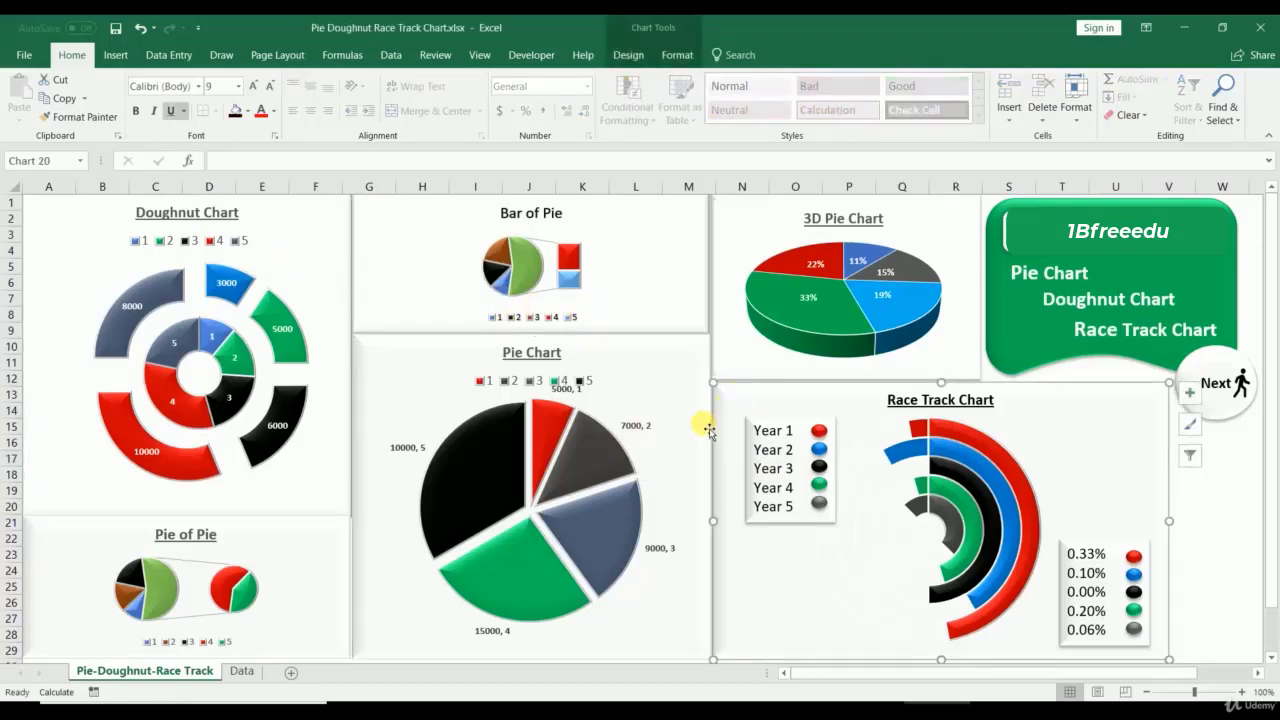
left_click(651, 390)
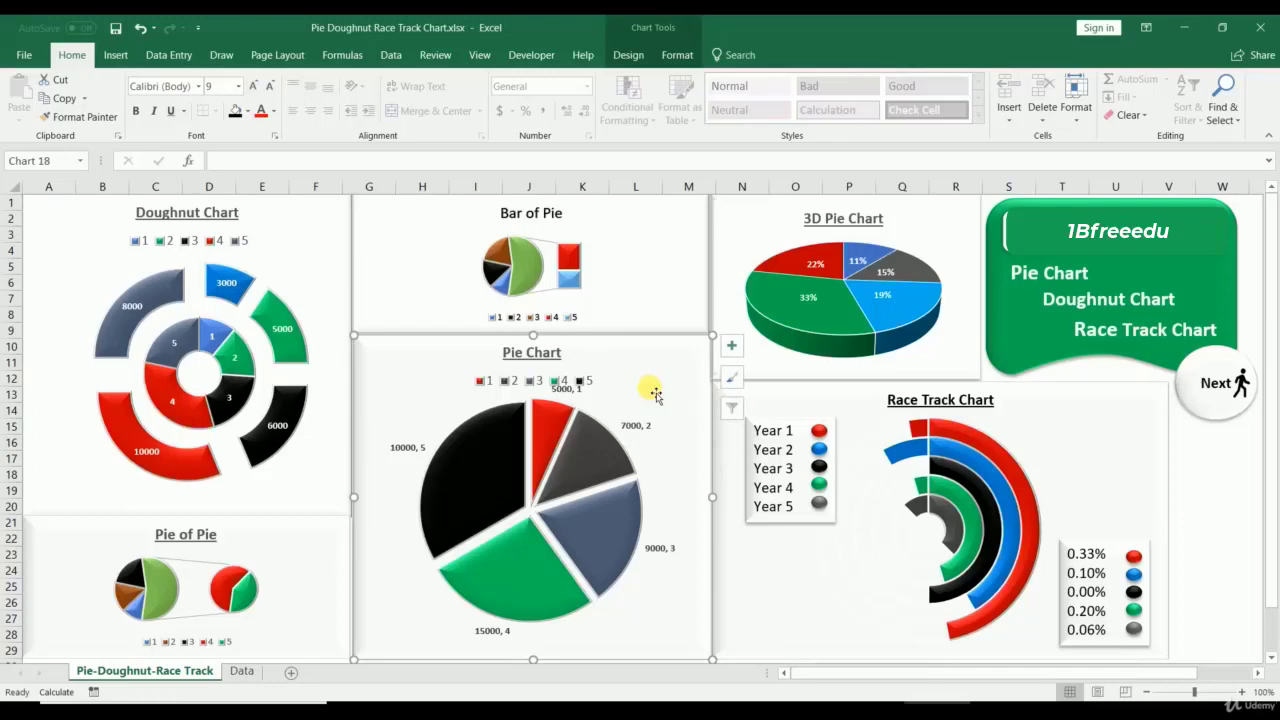
left_click(507, 452)
left_click(509, 452)
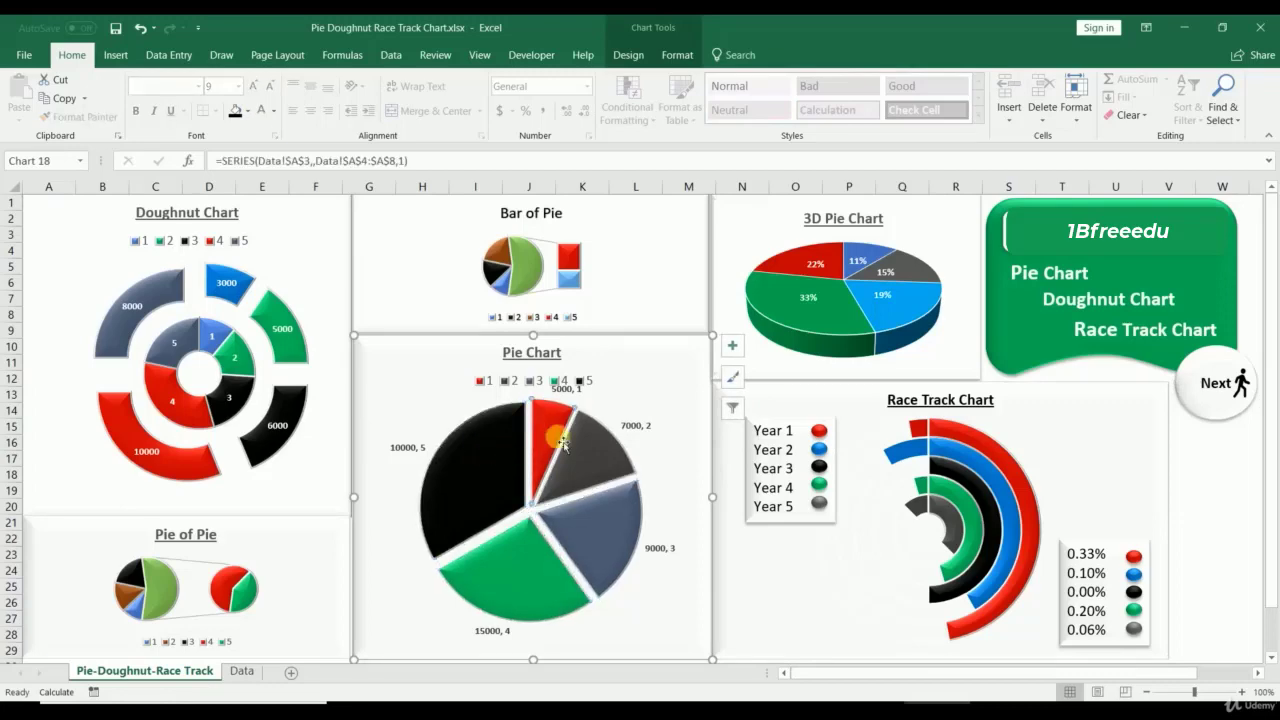
left_click(532, 383)
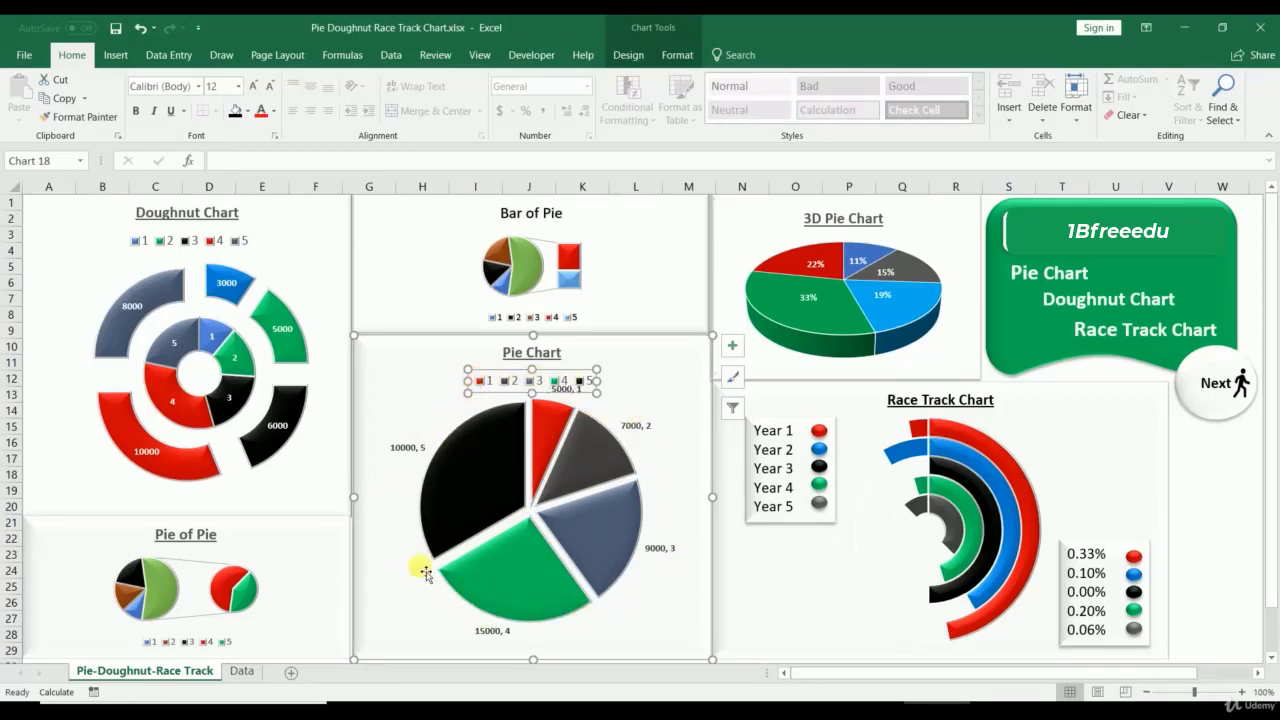
left_click(488, 494)
left_click(555, 433)
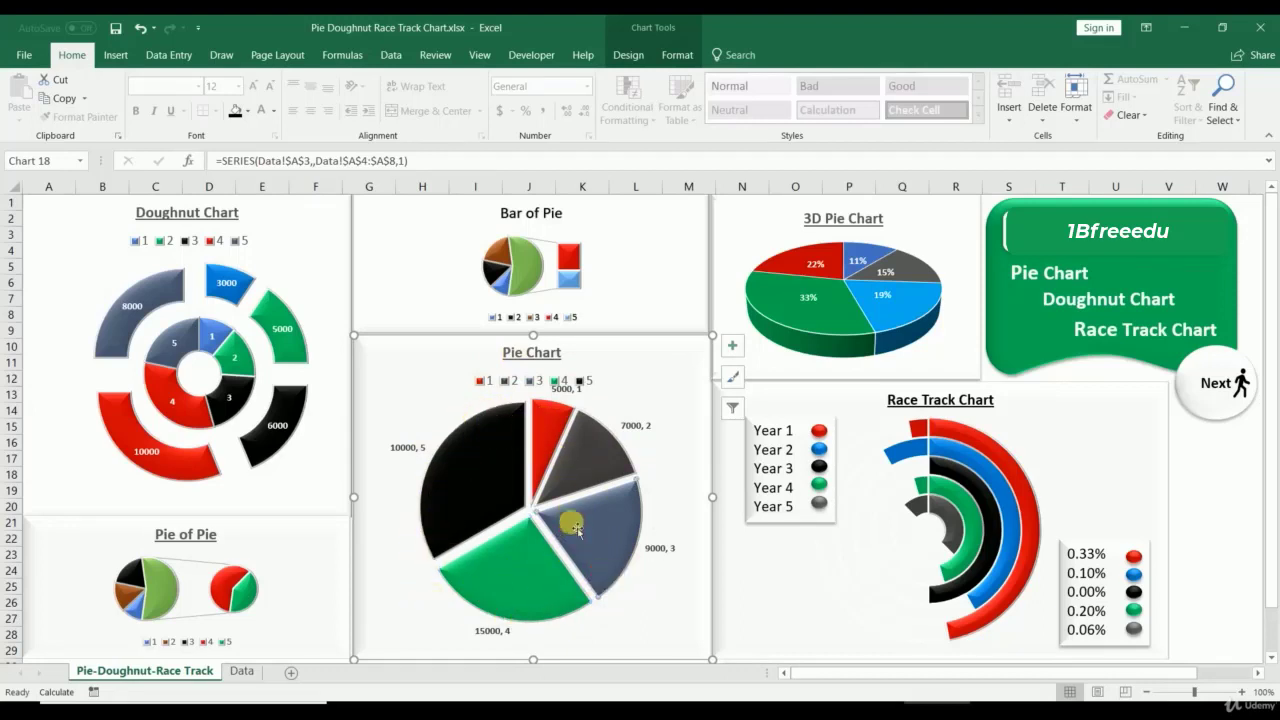
left_click(560, 435)
left_click(479, 436)
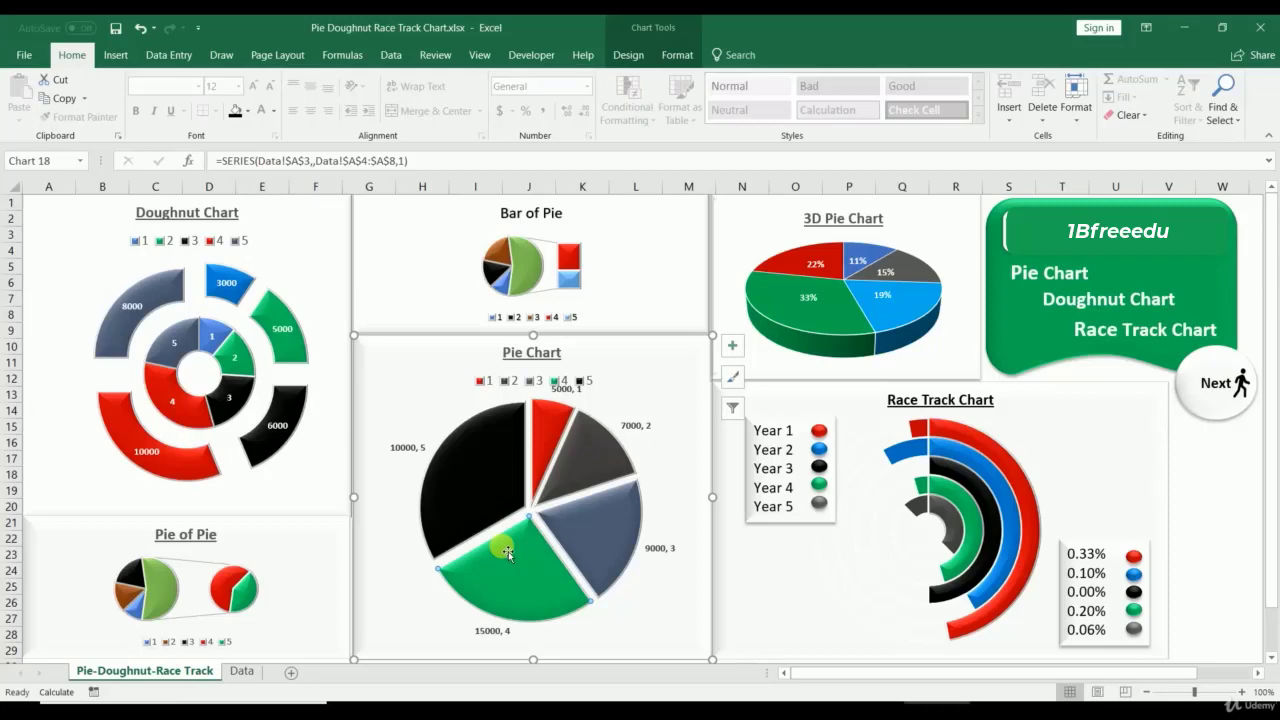
Step: Insert a 2-D pie chart of the Year column (A3:A8) on the Data sheet
left_click(240, 669)
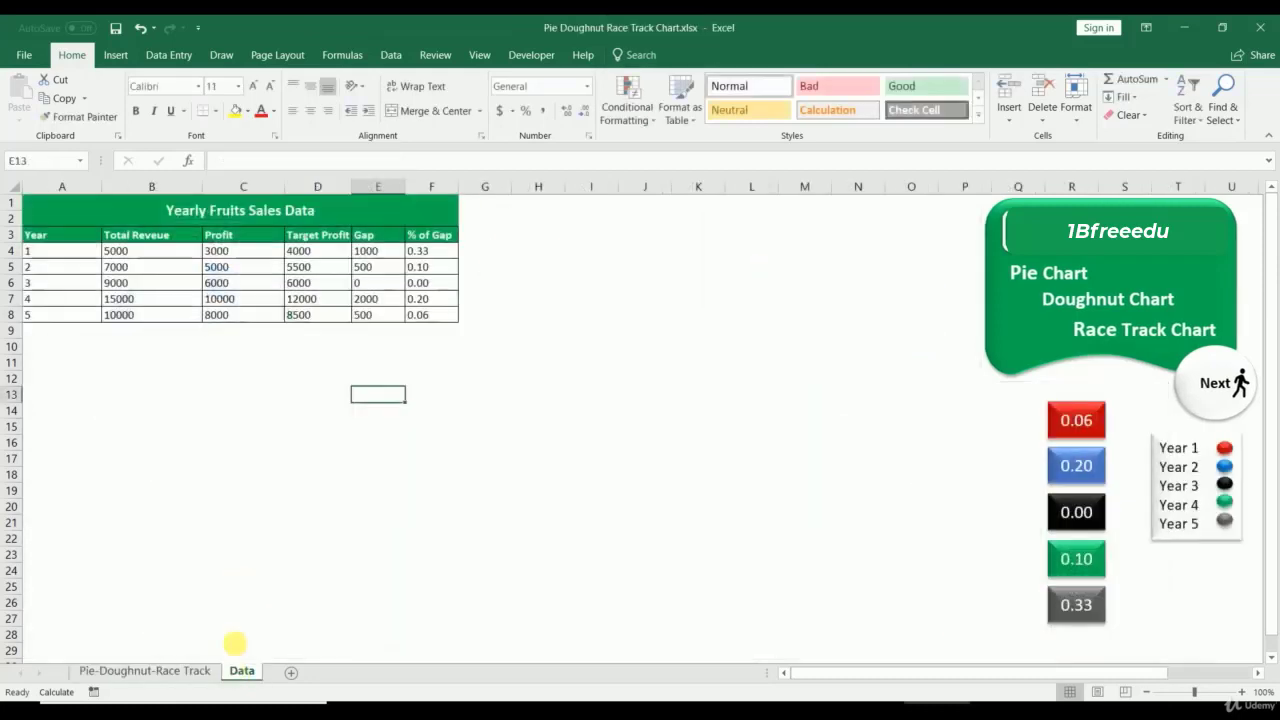
left_click(86, 234)
left_click(108, 222)
left_click_drag(63, 234, 56, 322)
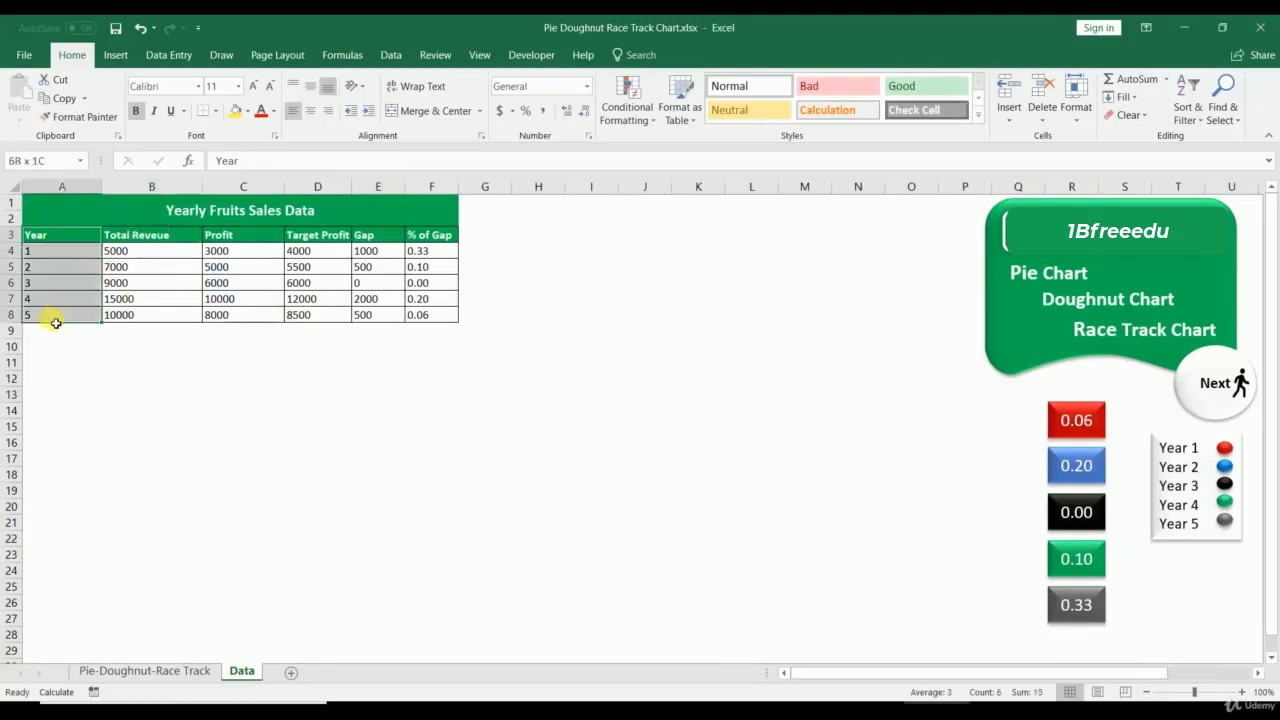
left_click(118, 54)
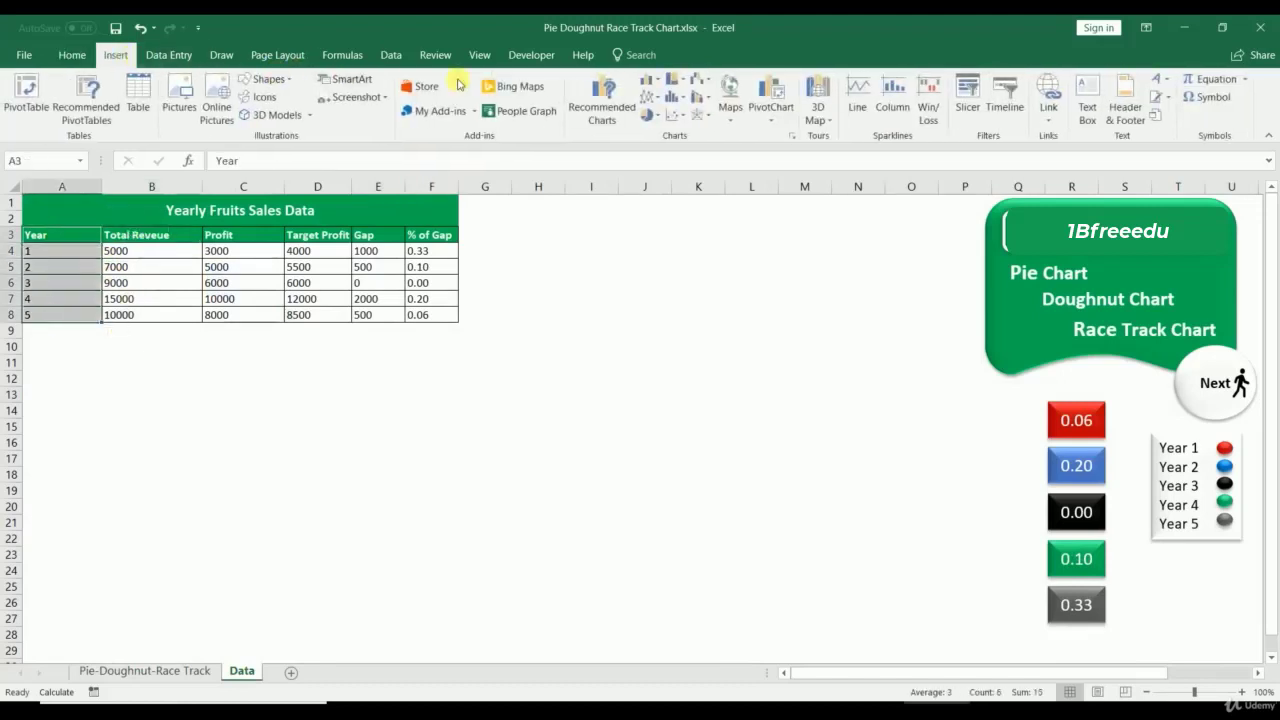
left_click(799, 141)
left_click(506, 148)
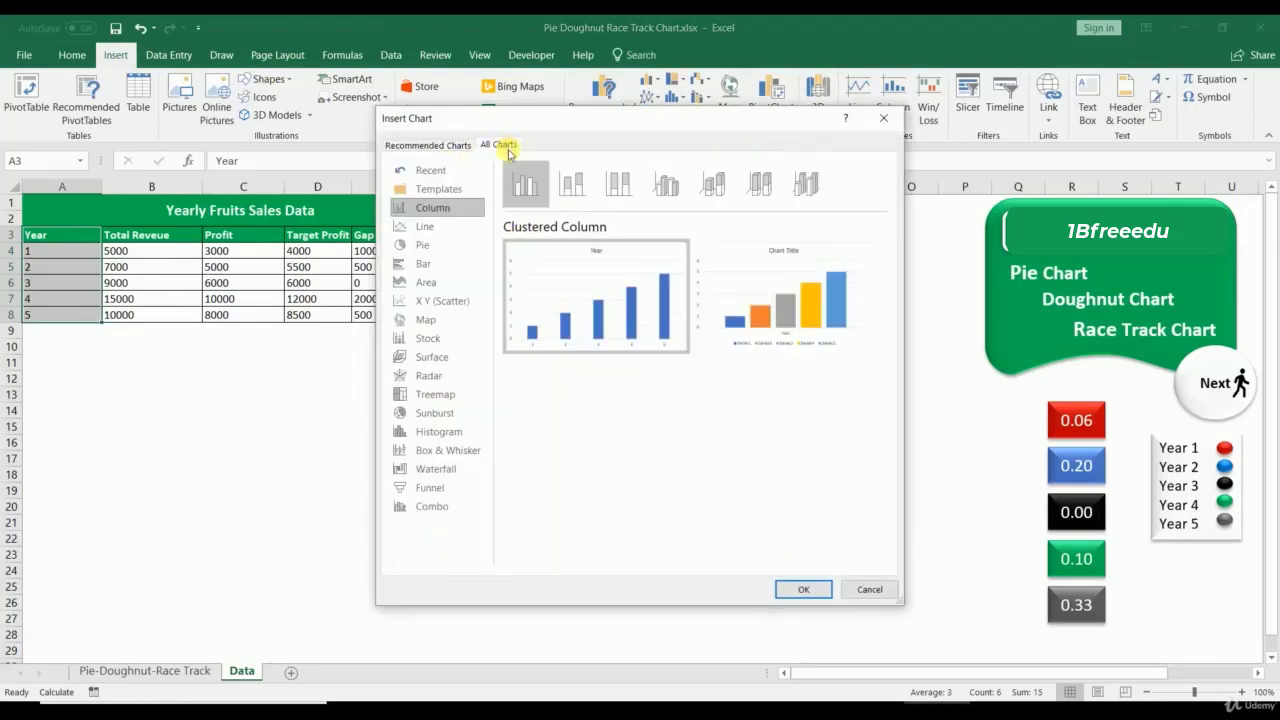
left_click(432, 243)
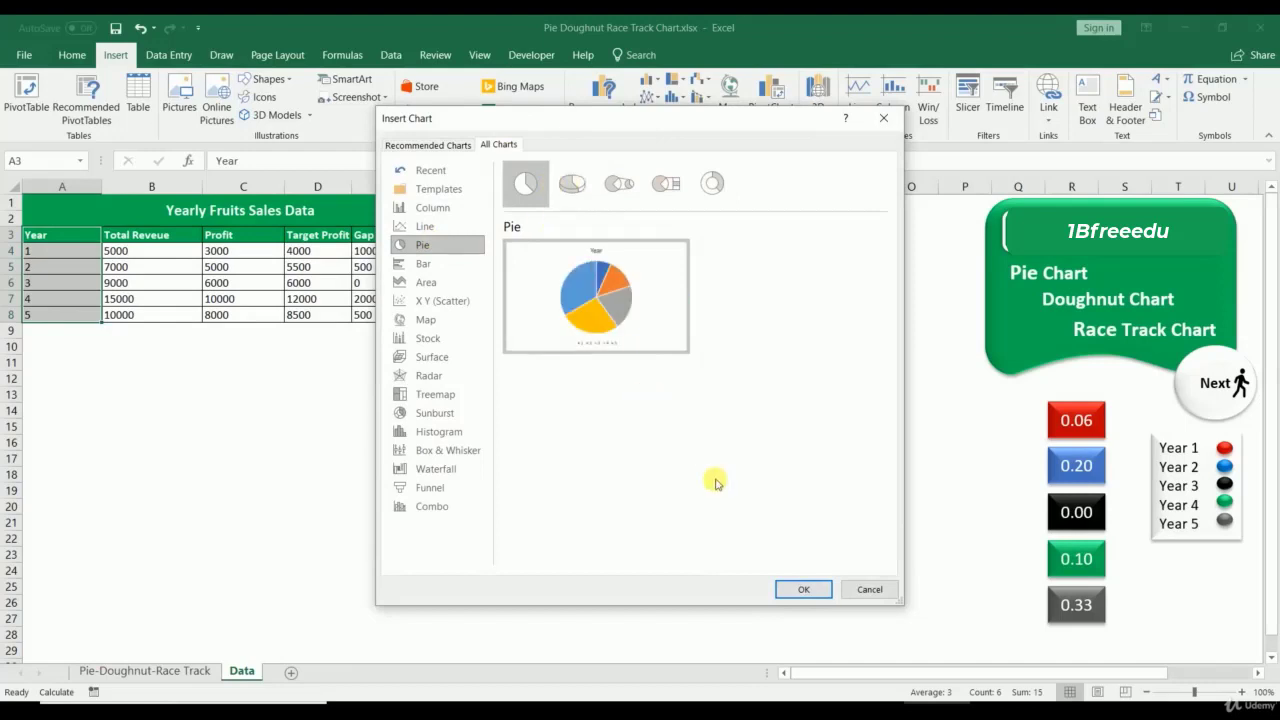
left_click(803, 589)
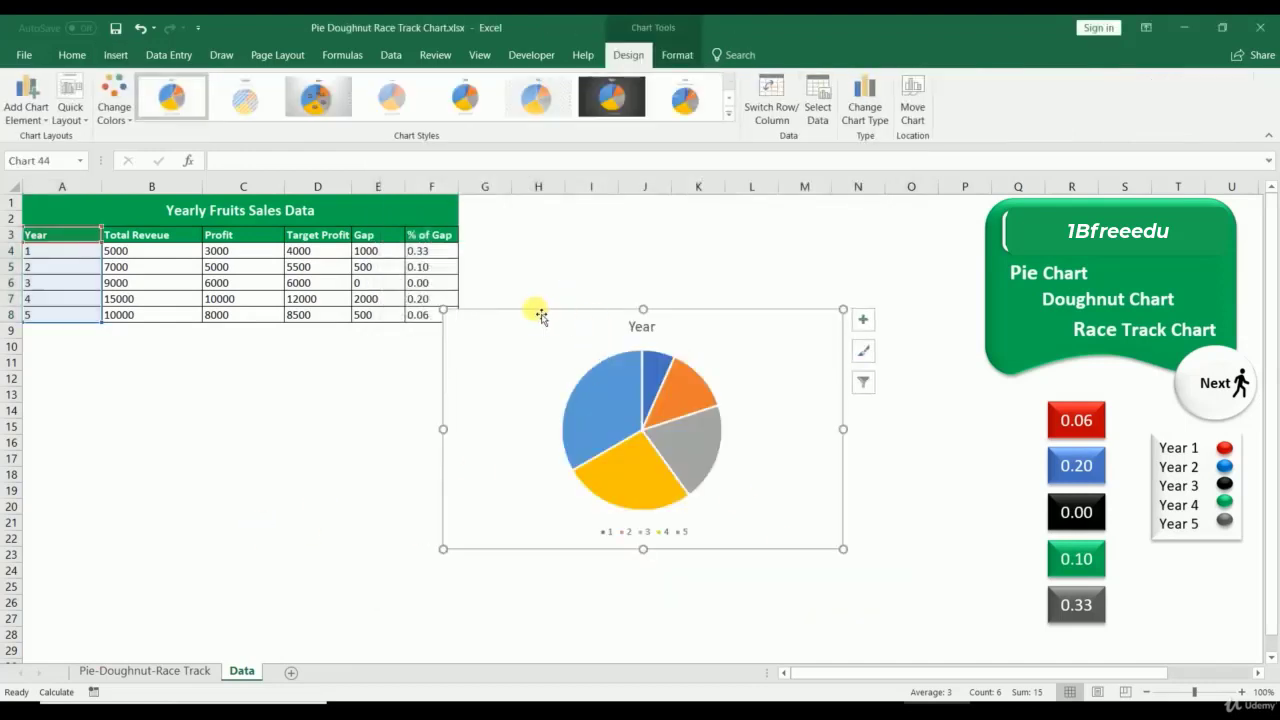
Step: Move and enlarge the Year pie beside the table and add data labels
left_click_drag(534, 322, 550, 217)
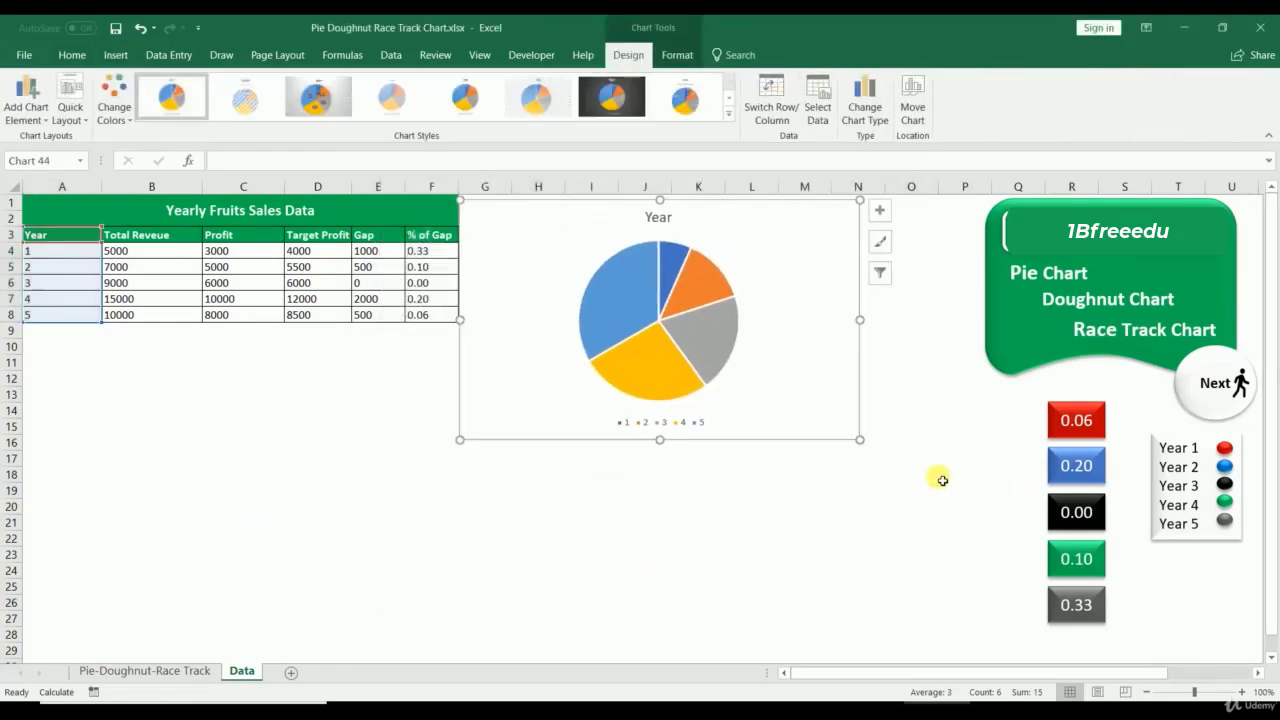
left_click_drag(865, 449, 989, 637)
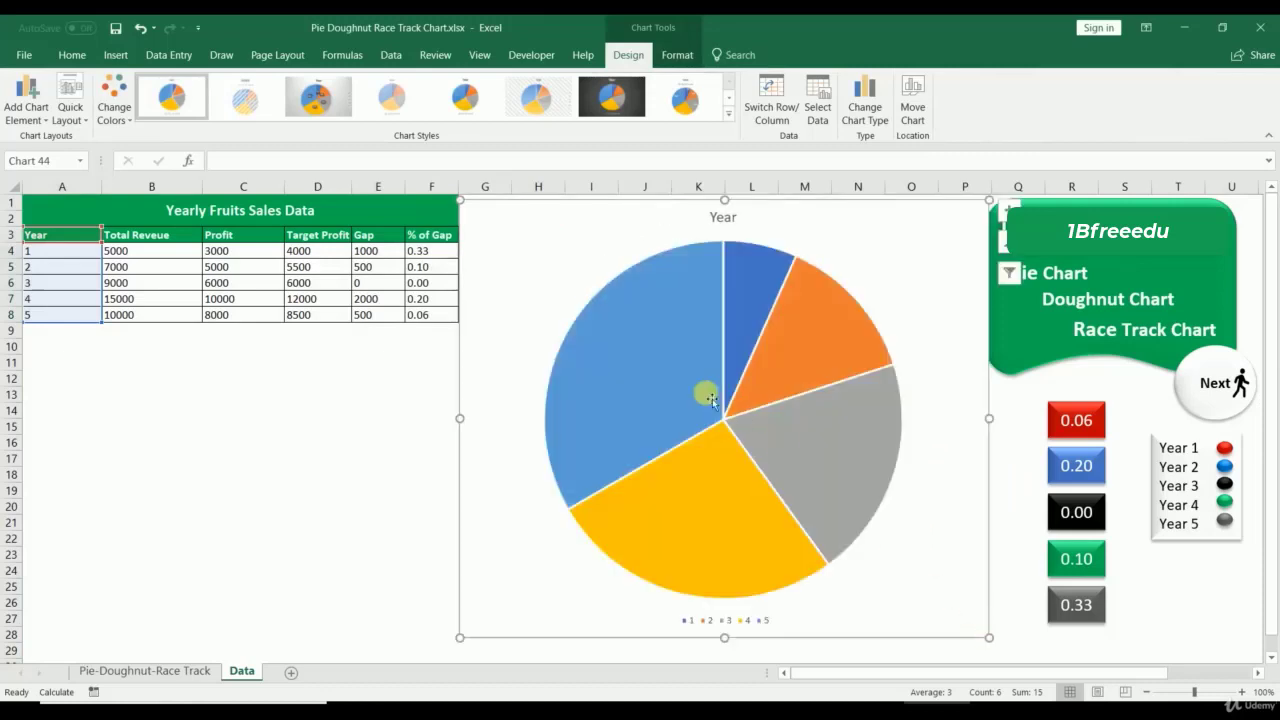
right_click(644, 423)
left_click(710, 533)
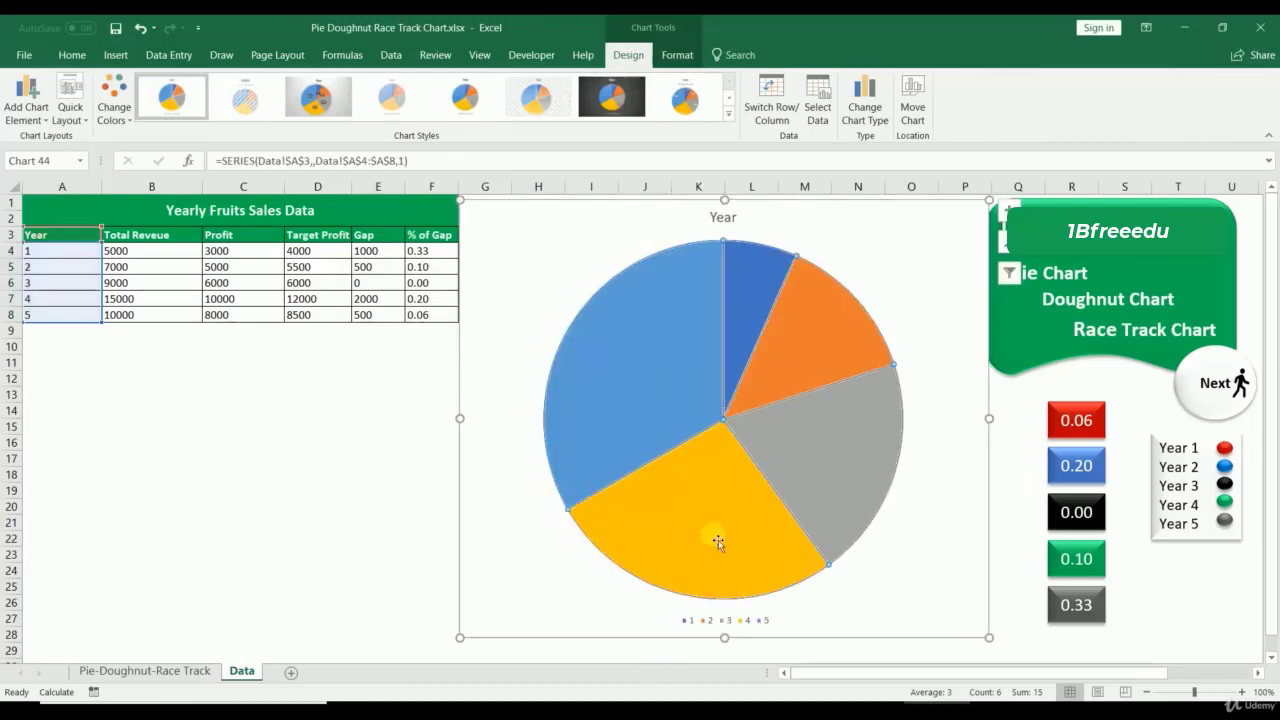
right_click(603, 346)
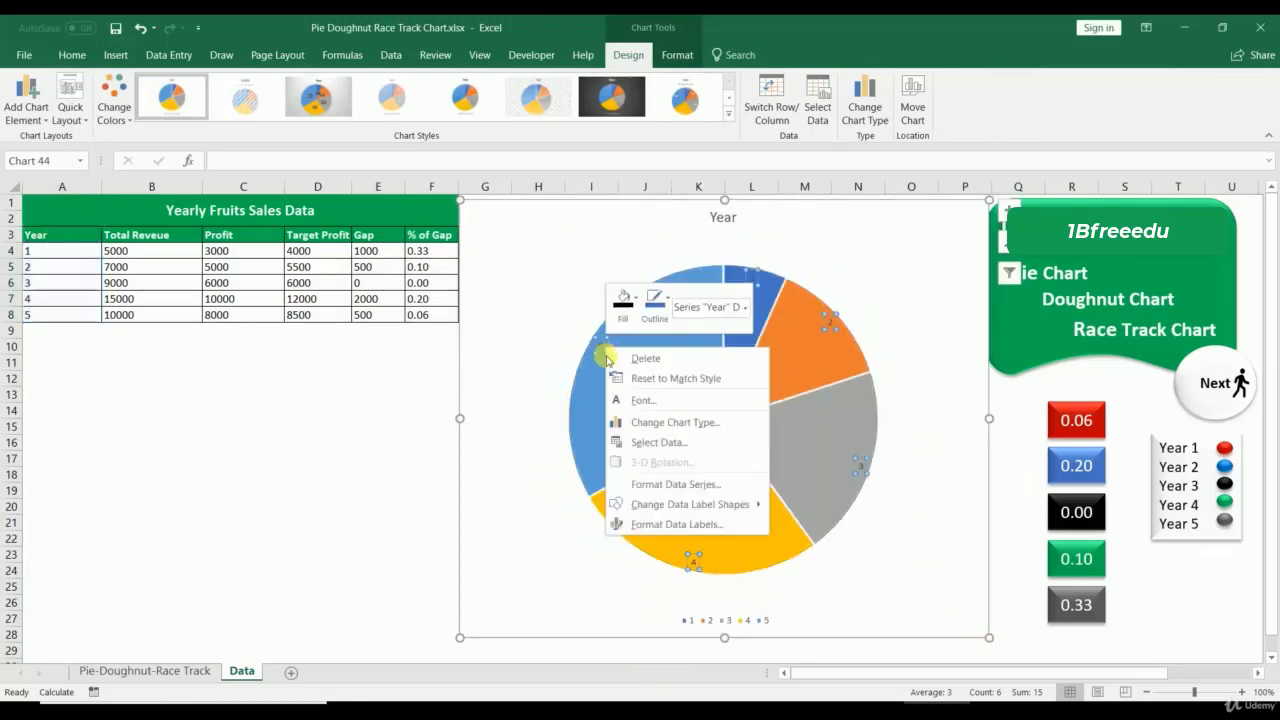
left_click(695, 530)
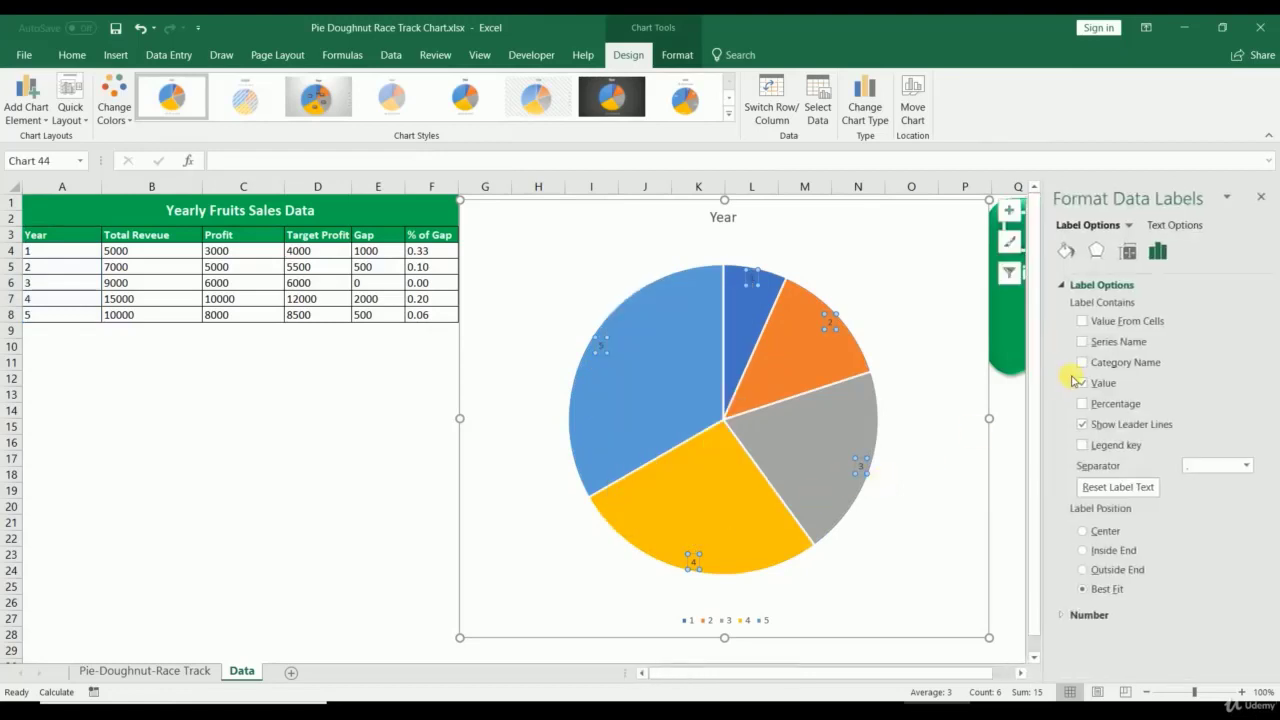
Step: Clear all Label Contains options and choose Value From Cells for the labels
left_click(1083, 362)
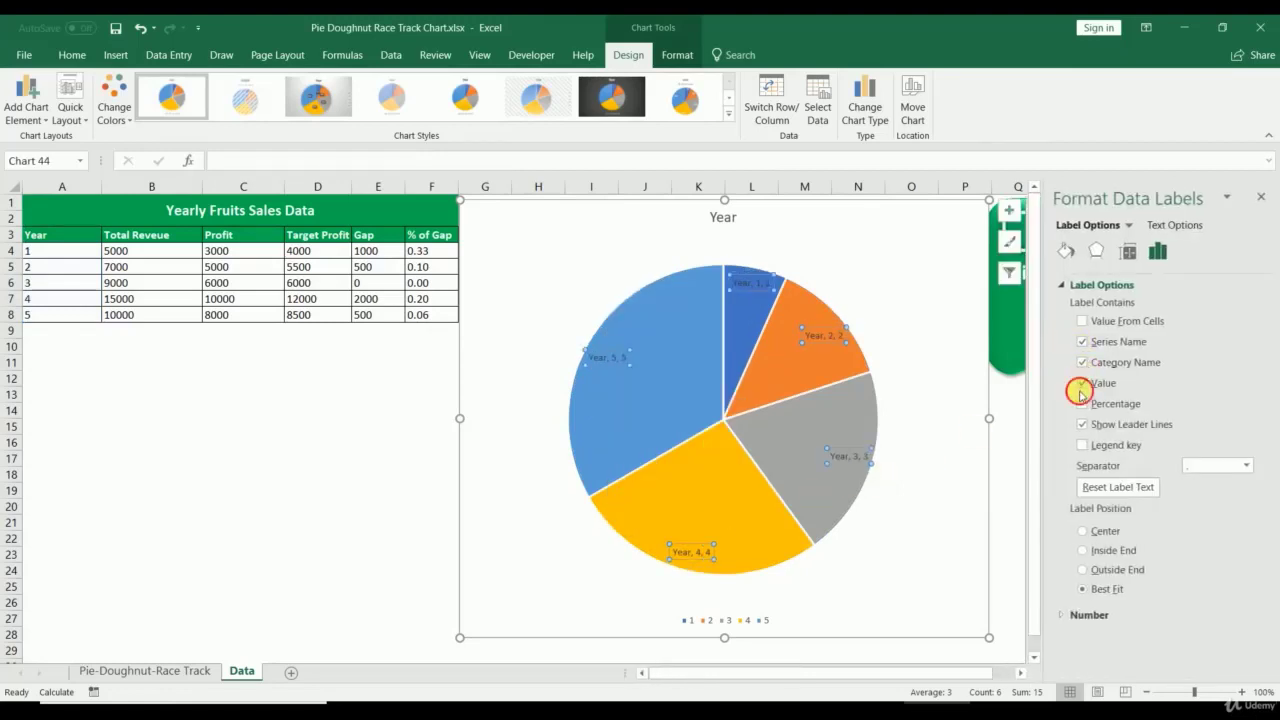
left_click(1081, 385)
left_click(1082, 404)
left_click(1082, 446)
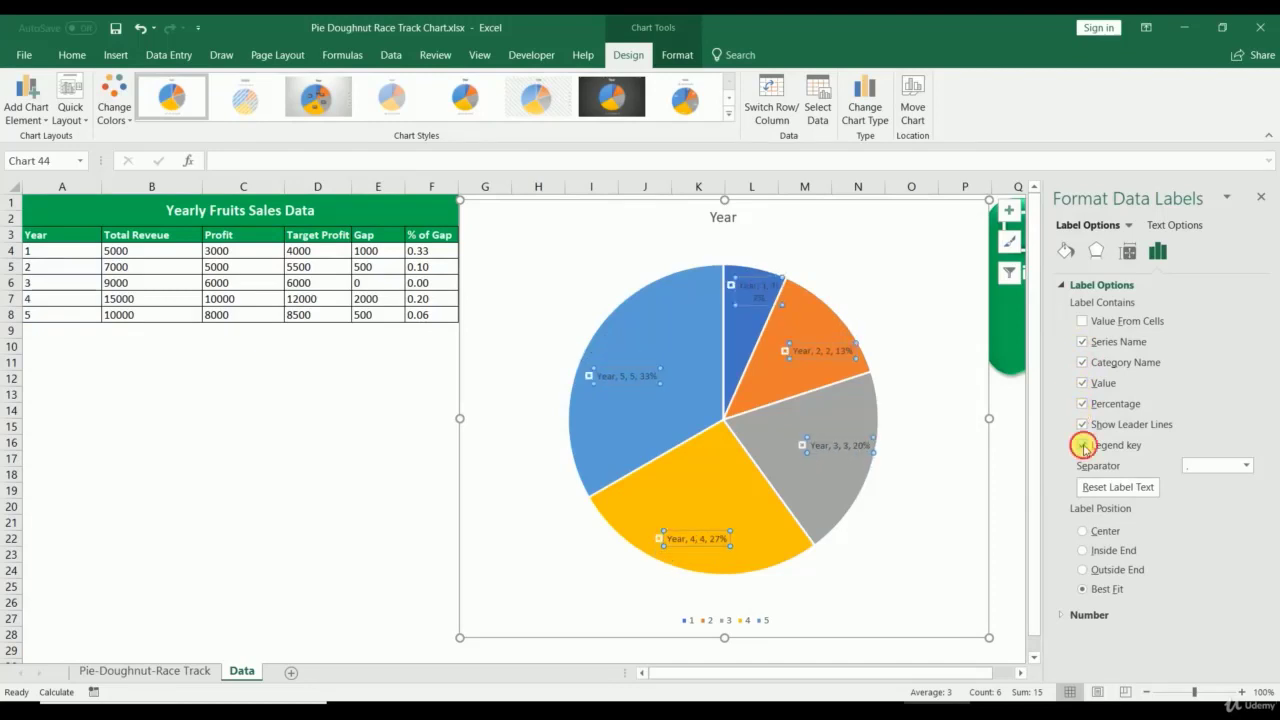
left_click(1083, 446)
left_click(1082, 383)
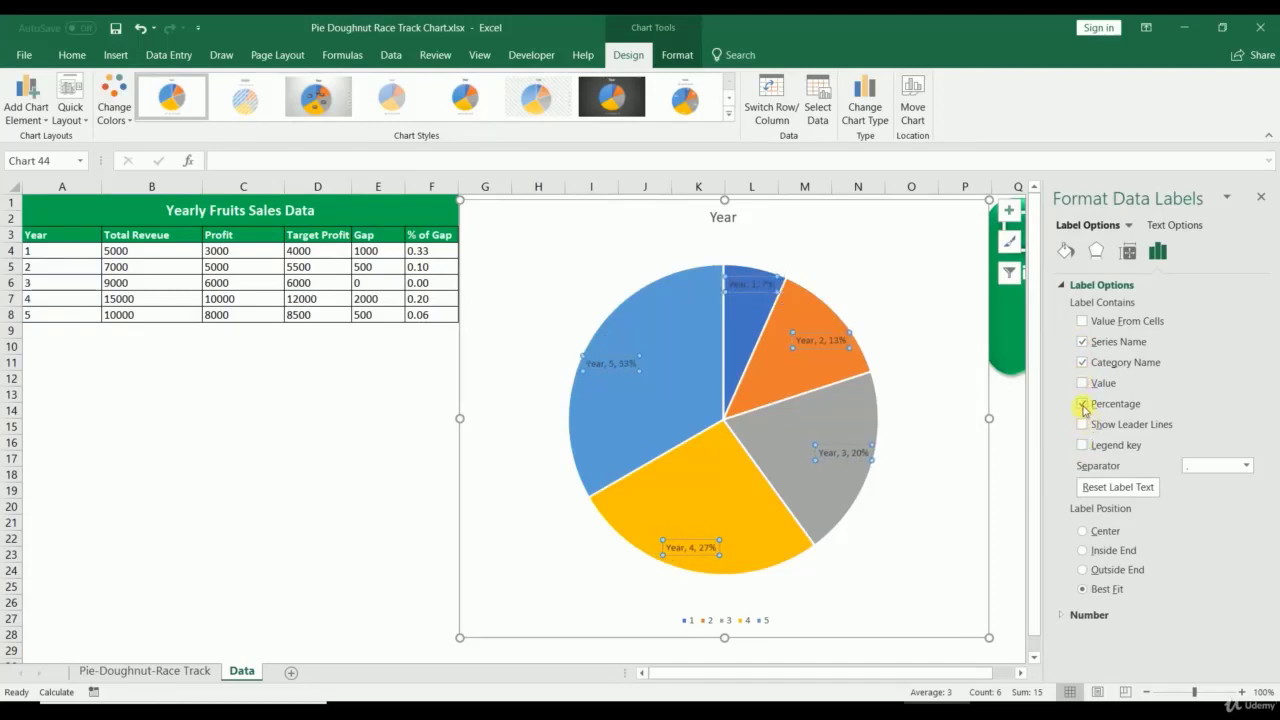
left_click(1082, 404)
left_click(1082, 342)
left_click(1082, 362)
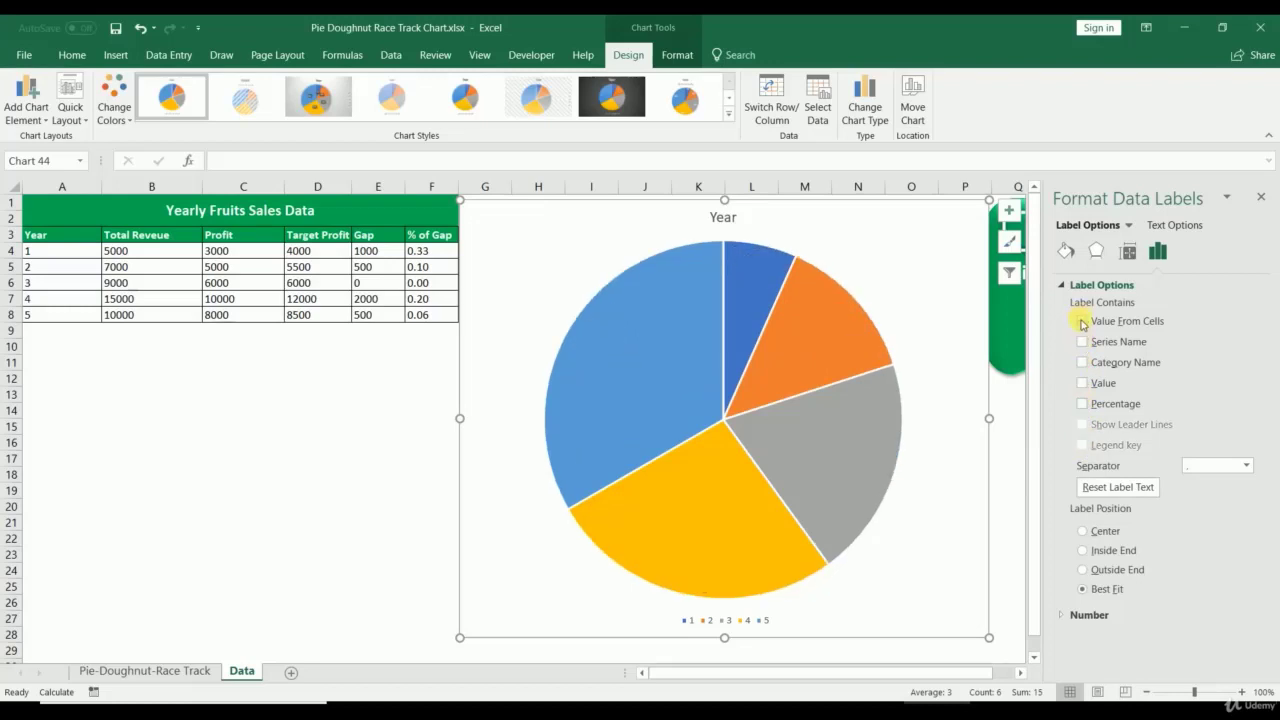
left_click(1082, 323)
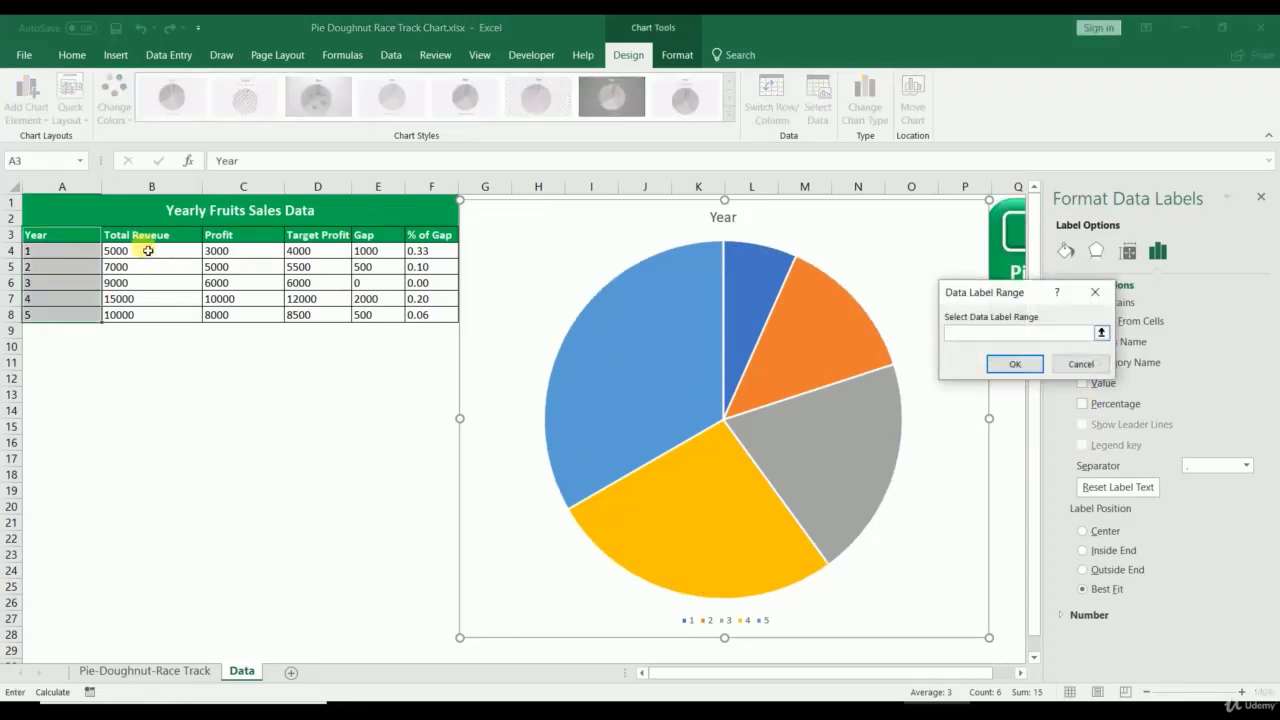
Step: Label the slices with Total Revenue values from B4:B8, positioned at Outside End
left_click_drag(148, 251, 145, 316)
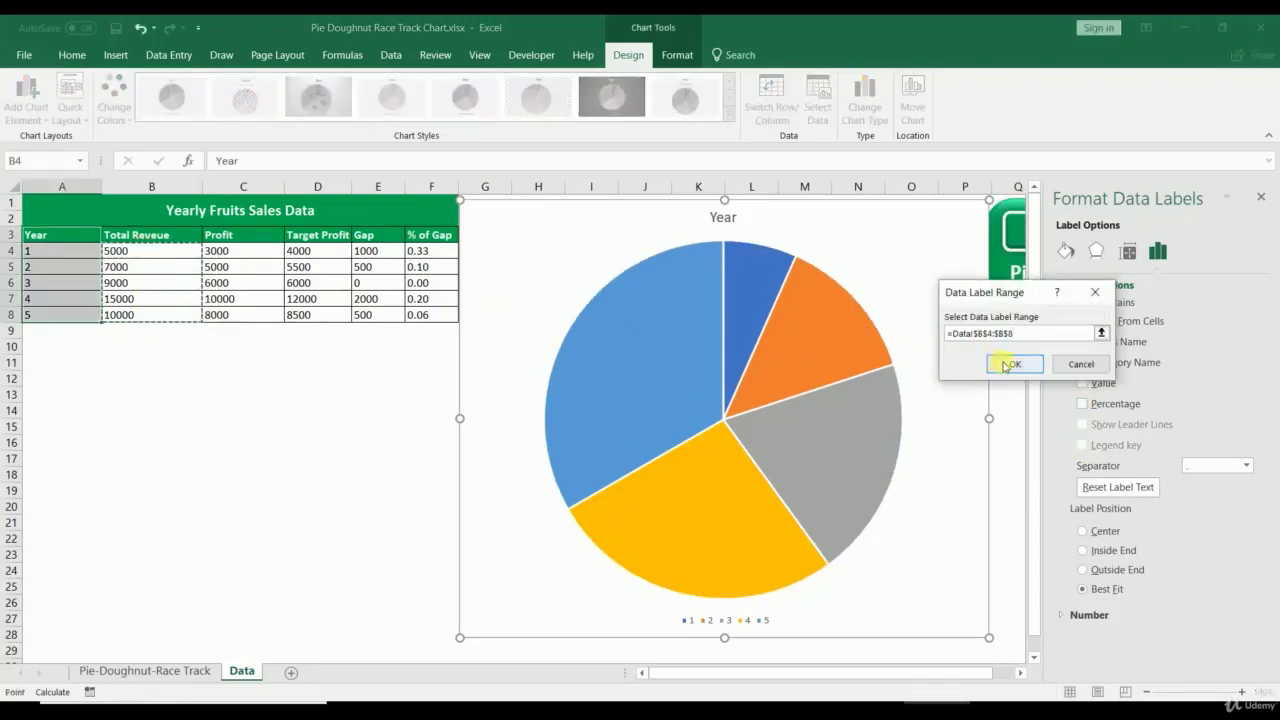
left_click(1010, 364)
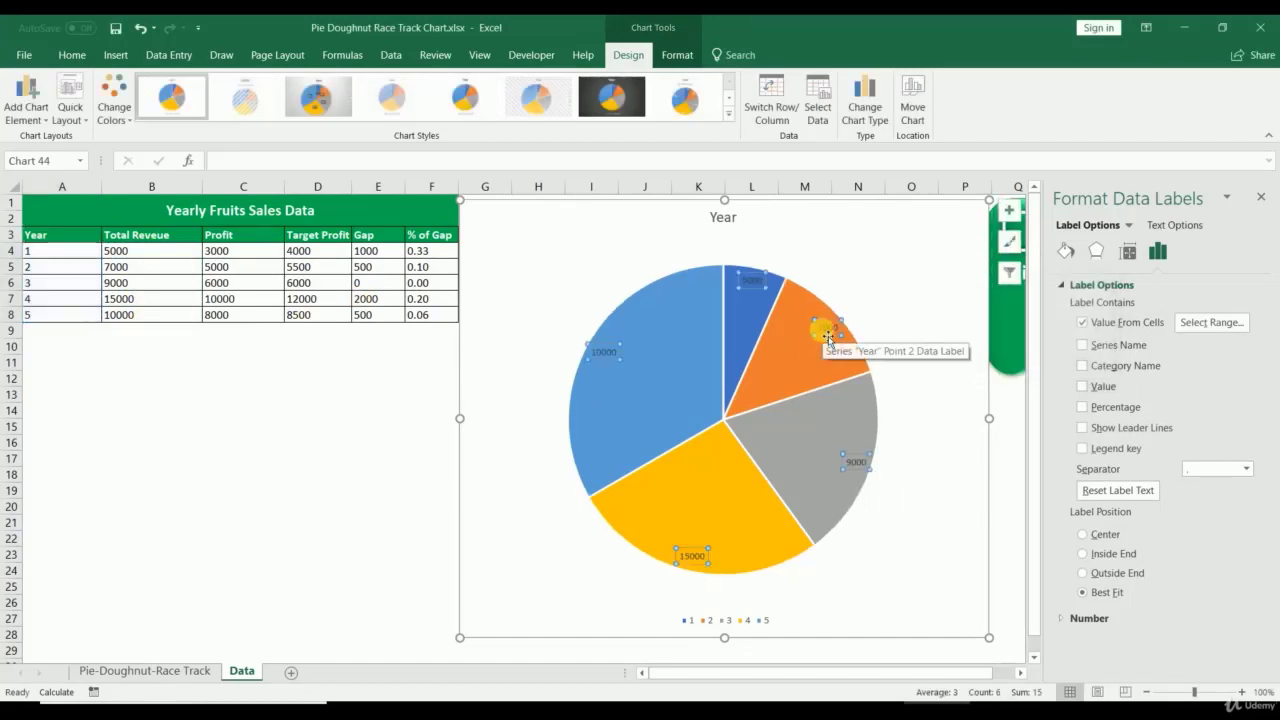
left_click(1085, 535)
left_click(1083, 553)
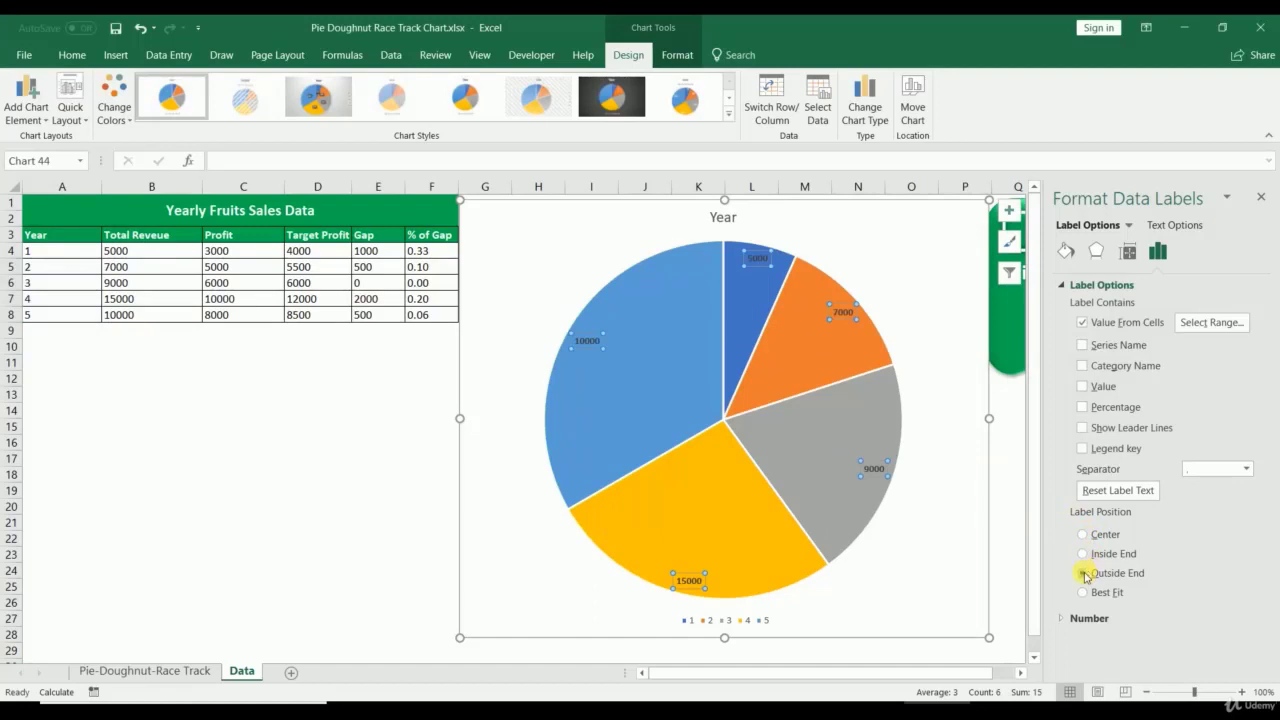
left_click(1085, 574)
left_click(1083, 593)
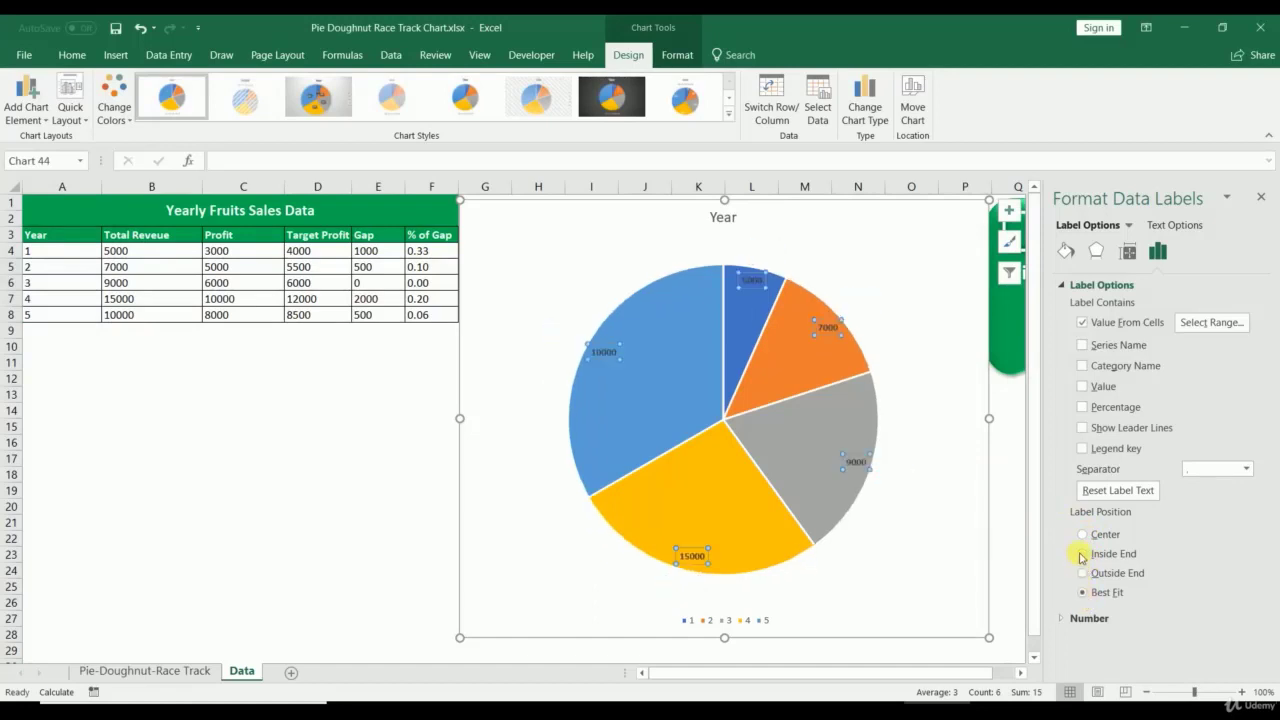
left_click(1081, 554)
left_click(1083, 575)
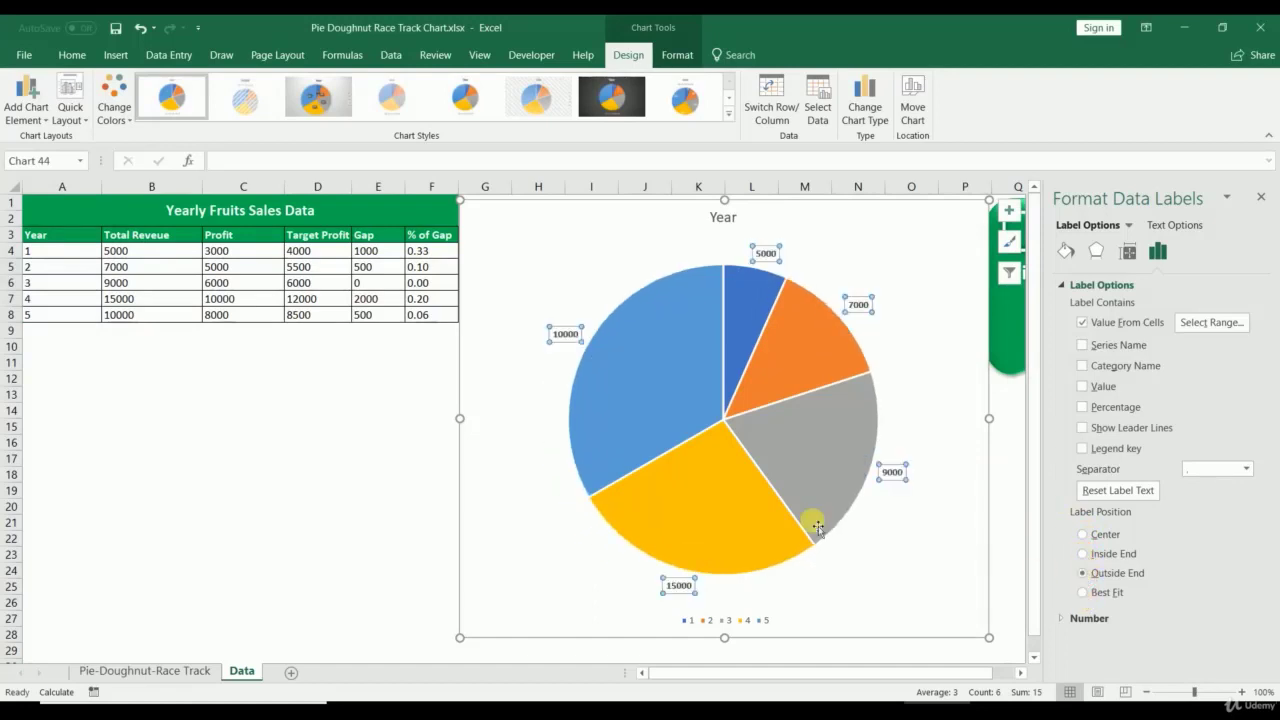
left_click(272, 505)
Step: Set the Year pie series' Pie Explosion to 10%
right_click(583, 265)
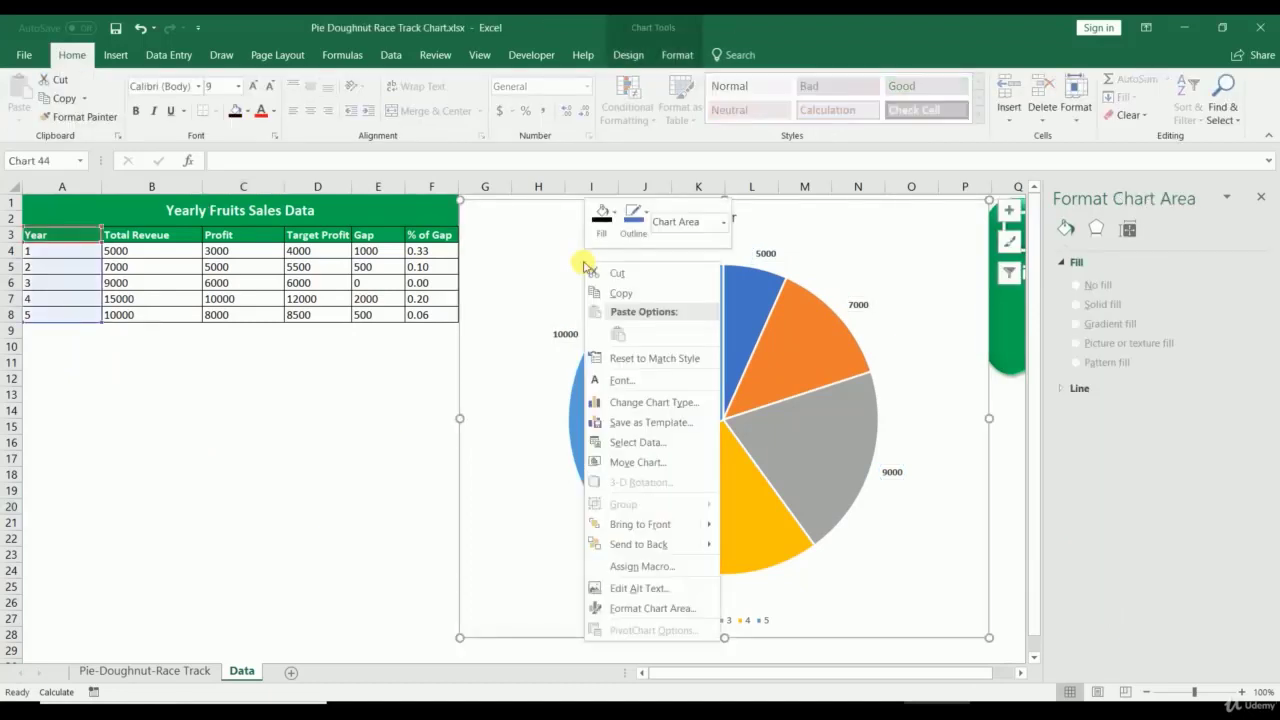
left_click(534, 343)
right_click(592, 352)
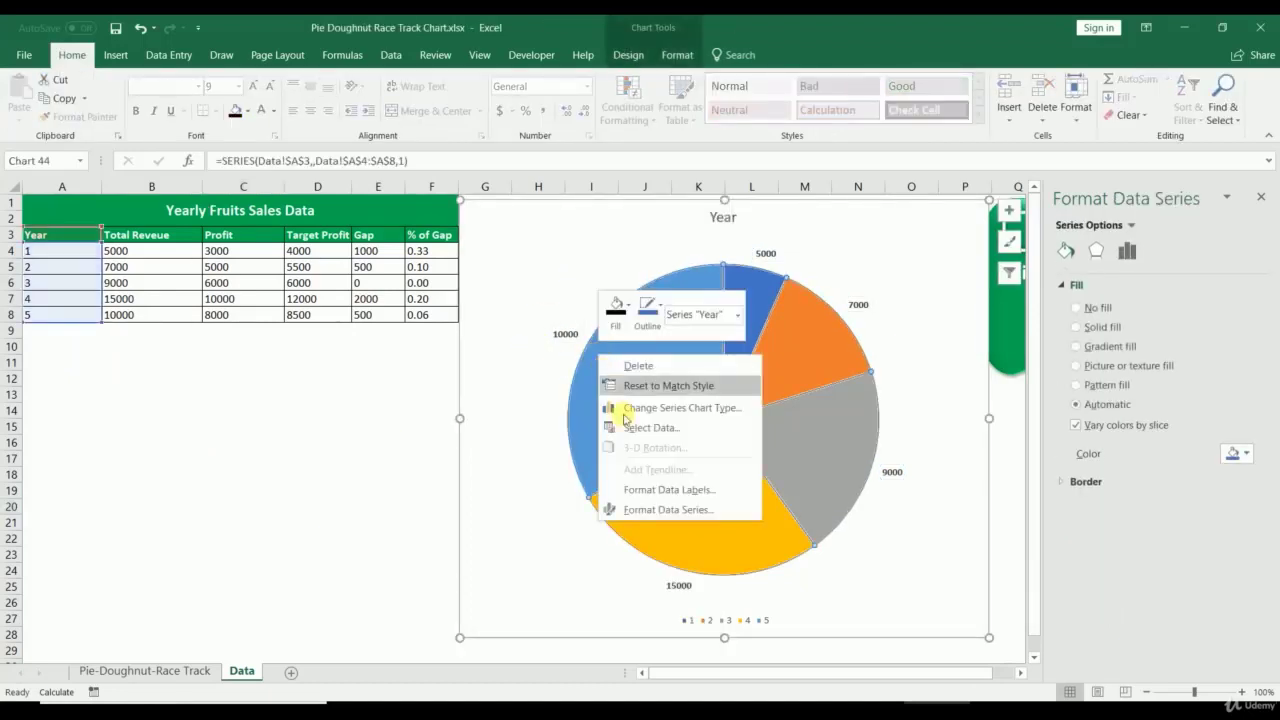
left_click(645, 509)
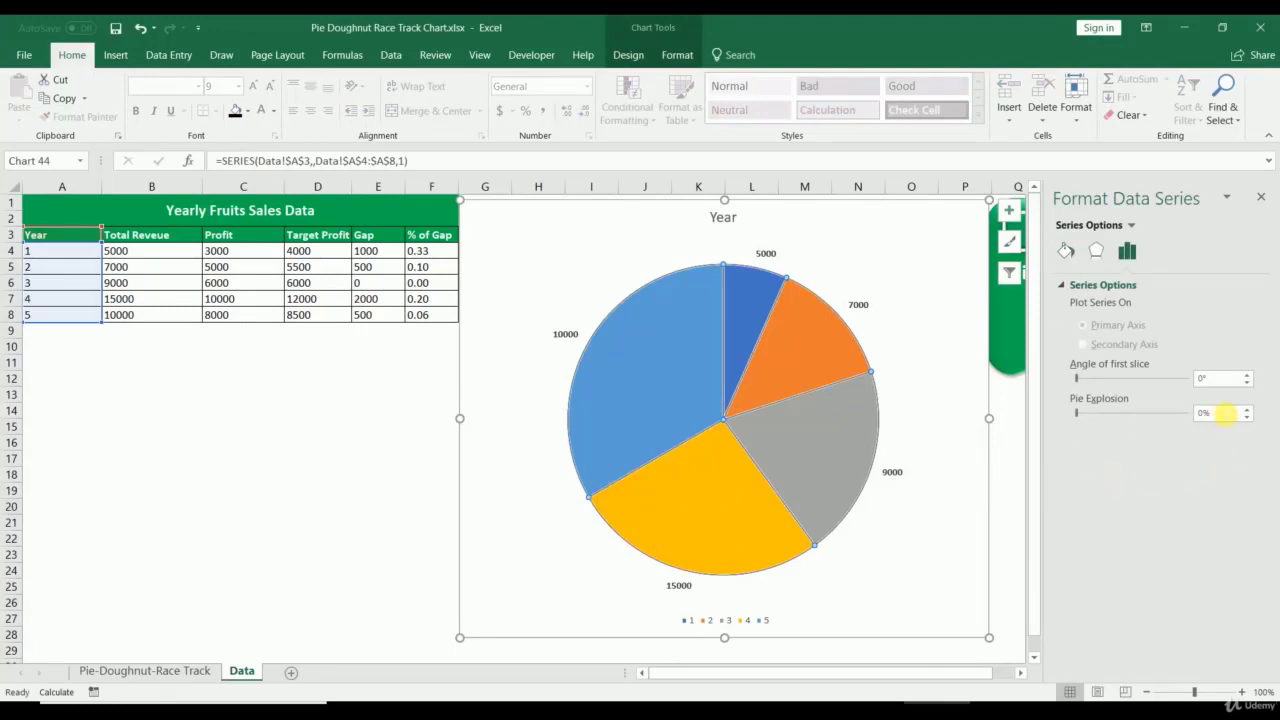
left_click(1225, 413)
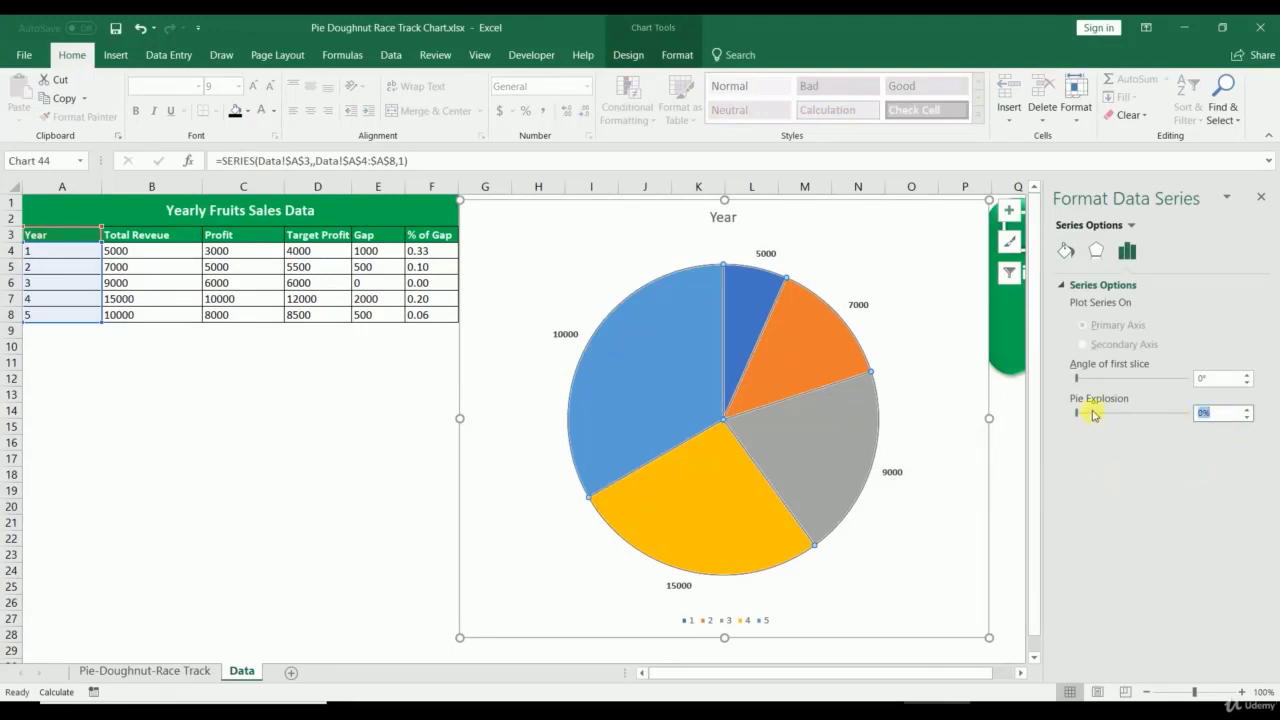
key("Return")
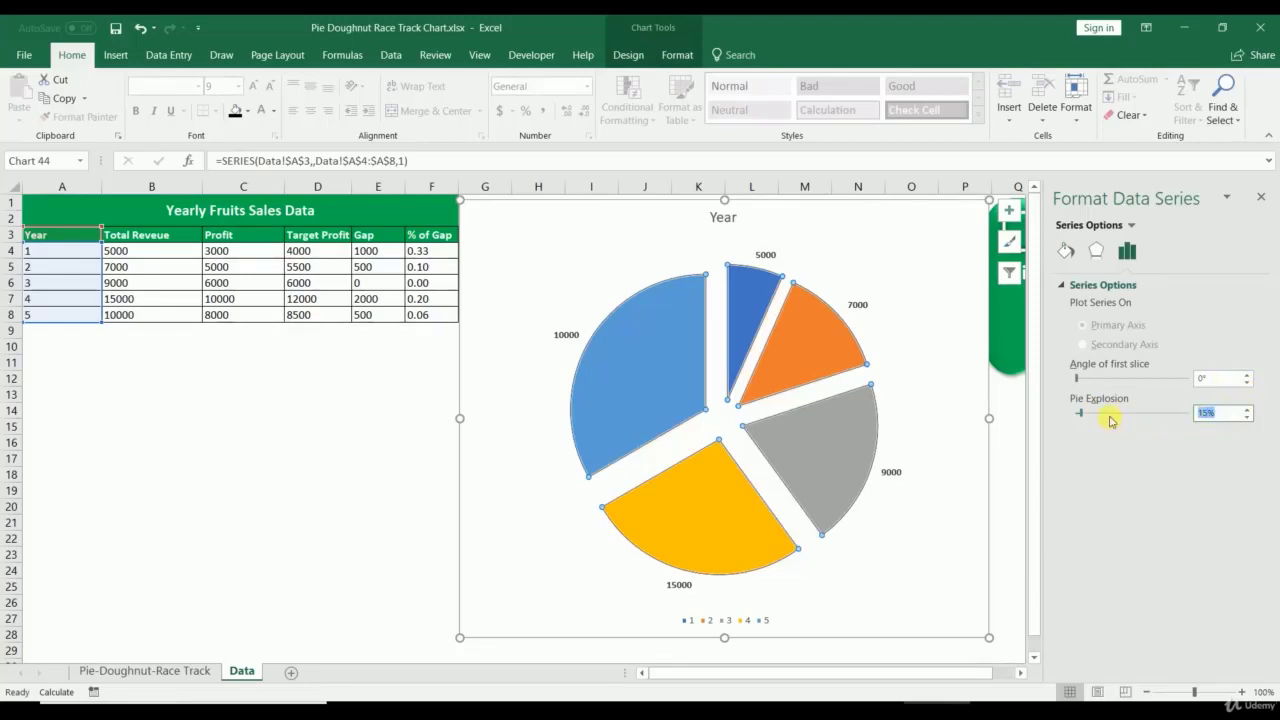
type("20")
key("Return")
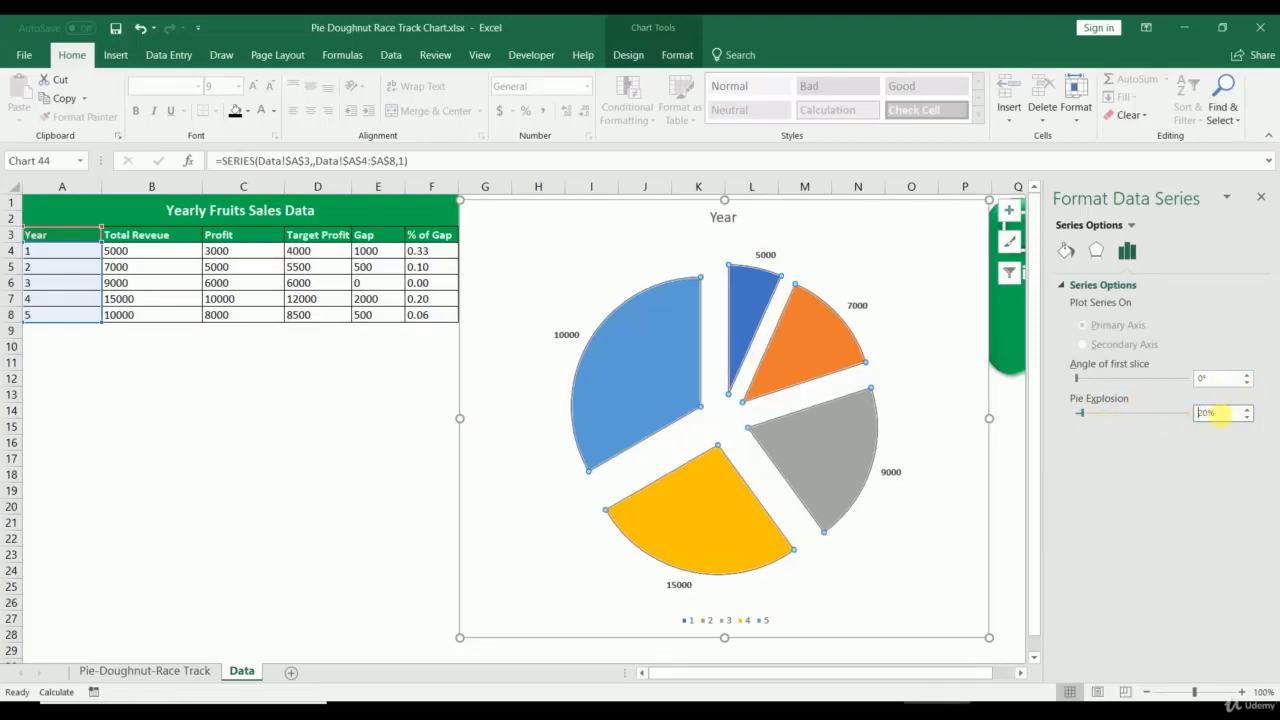
left_click(1246, 417)
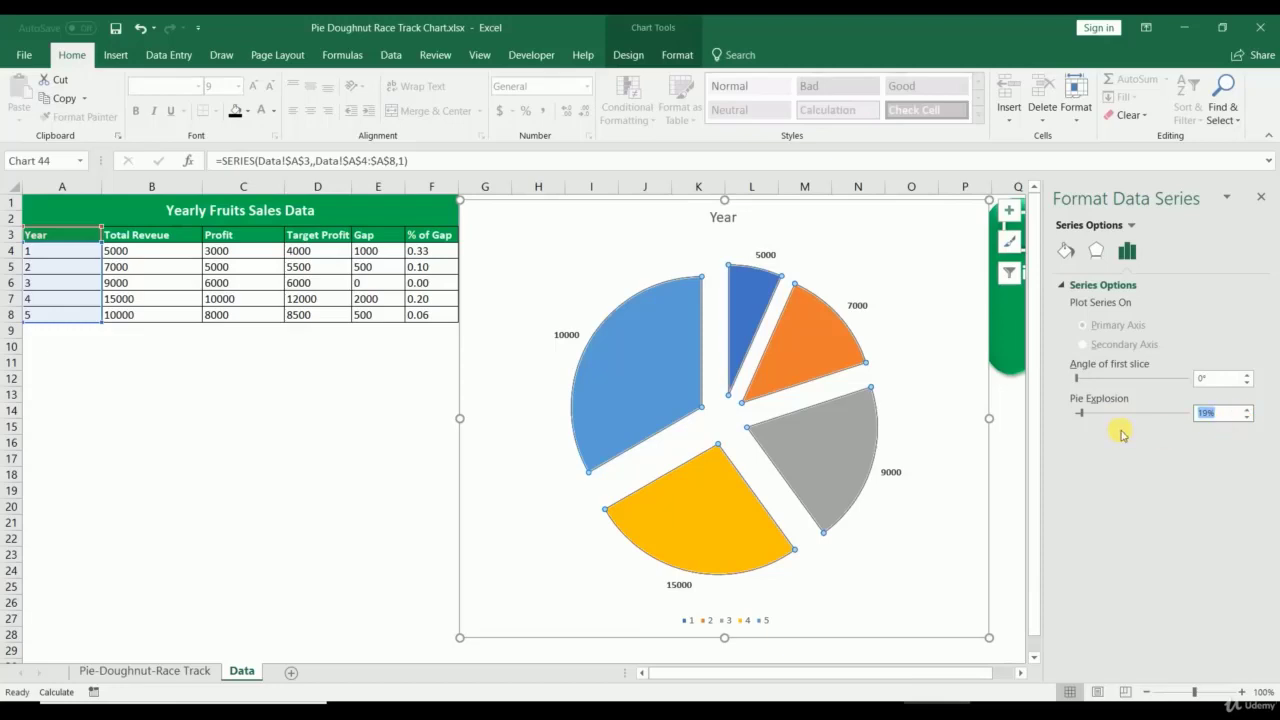
key("Return")
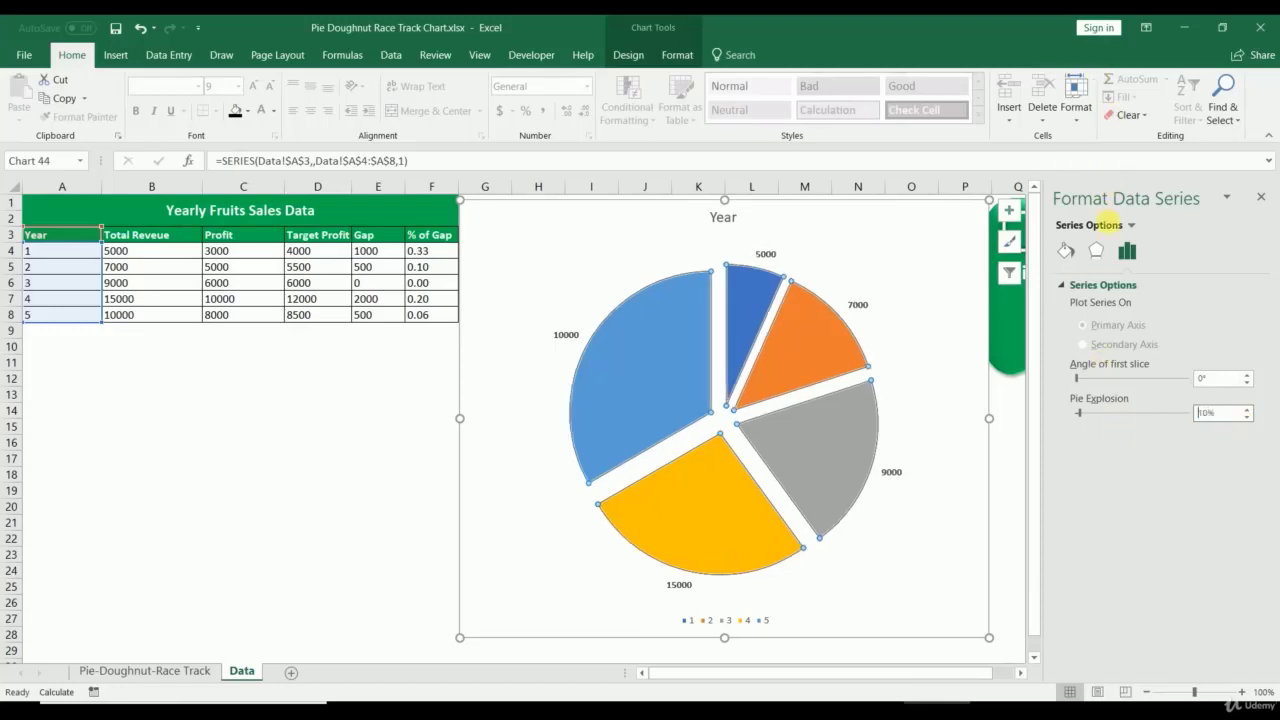
Step: Review the series Effects settings, then switch to the Pie-Doughnut-Race Track sheet
left_click(1097, 249)
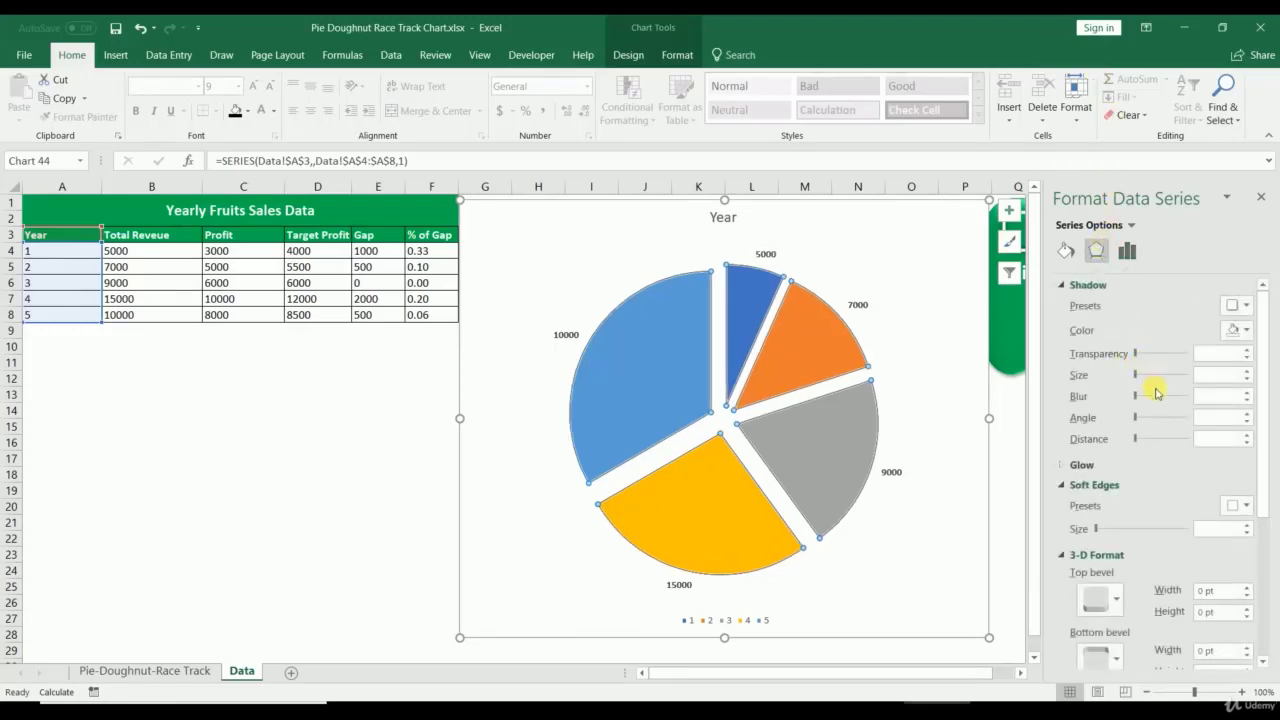
left_click(1126, 251)
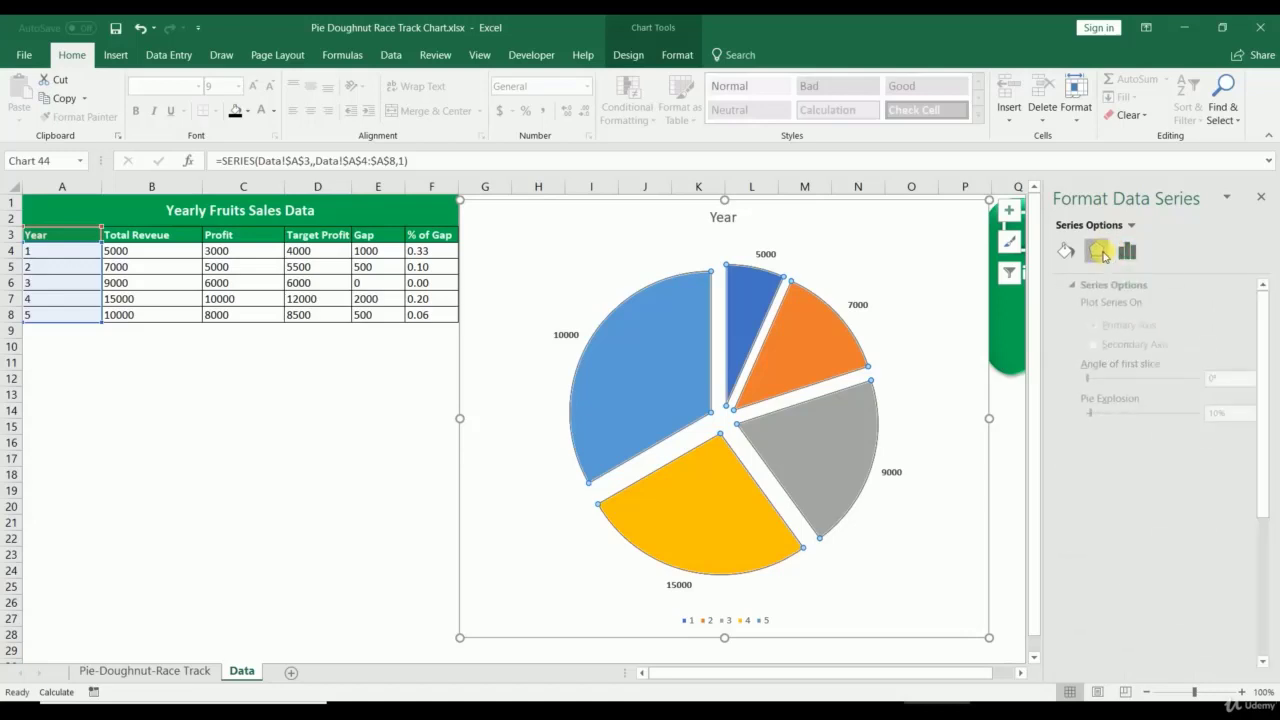
left_click(1097, 250)
left_click(1088, 287)
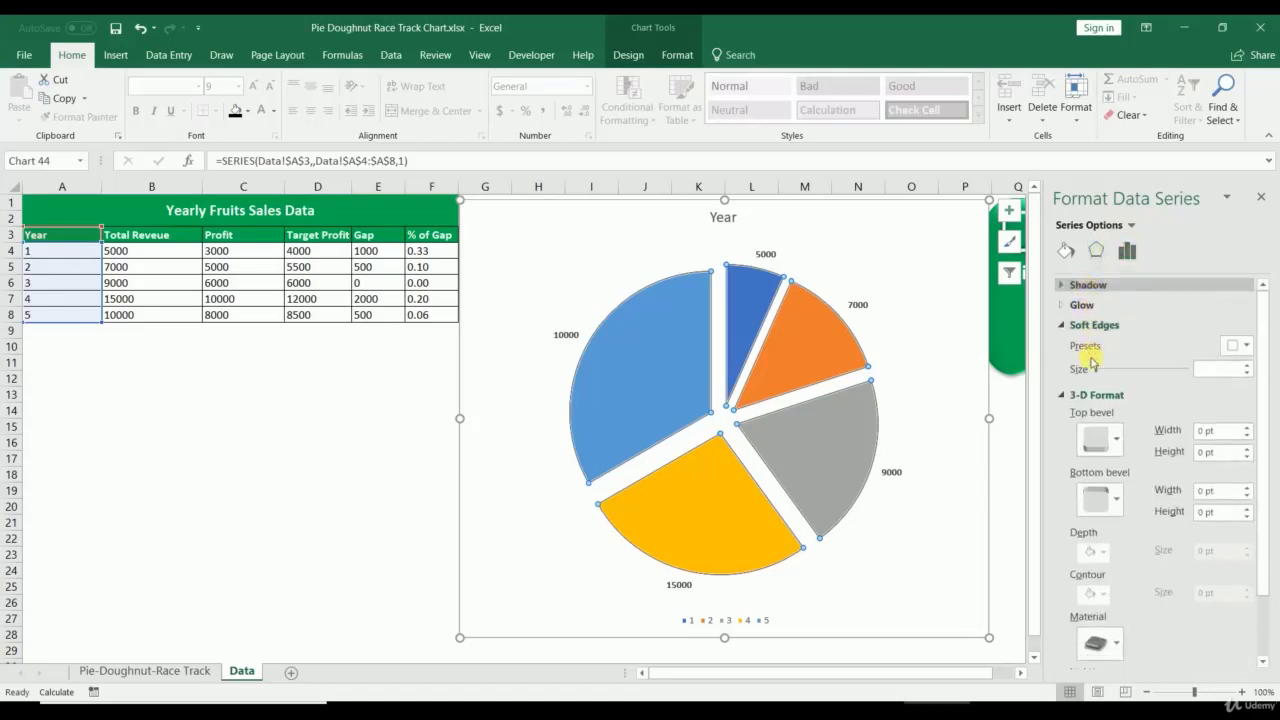
left_click(1094, 325)
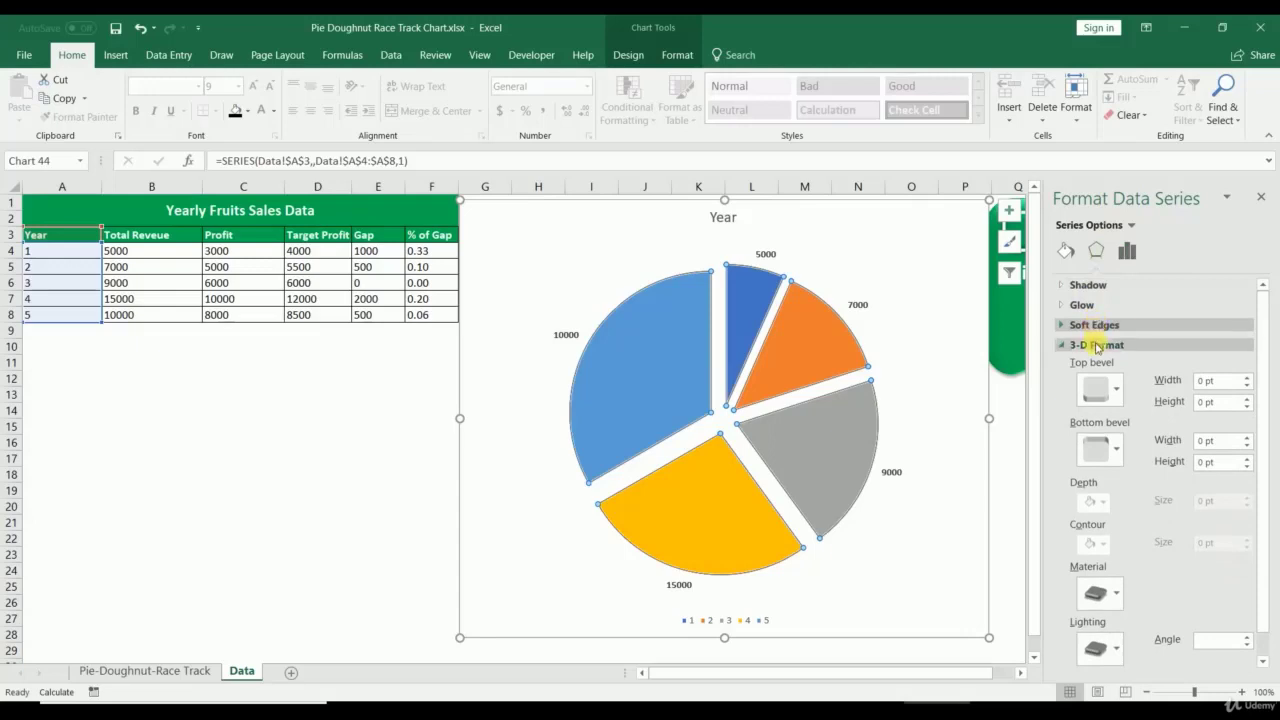
left_click(1097, 345)
left_click(190, 670)
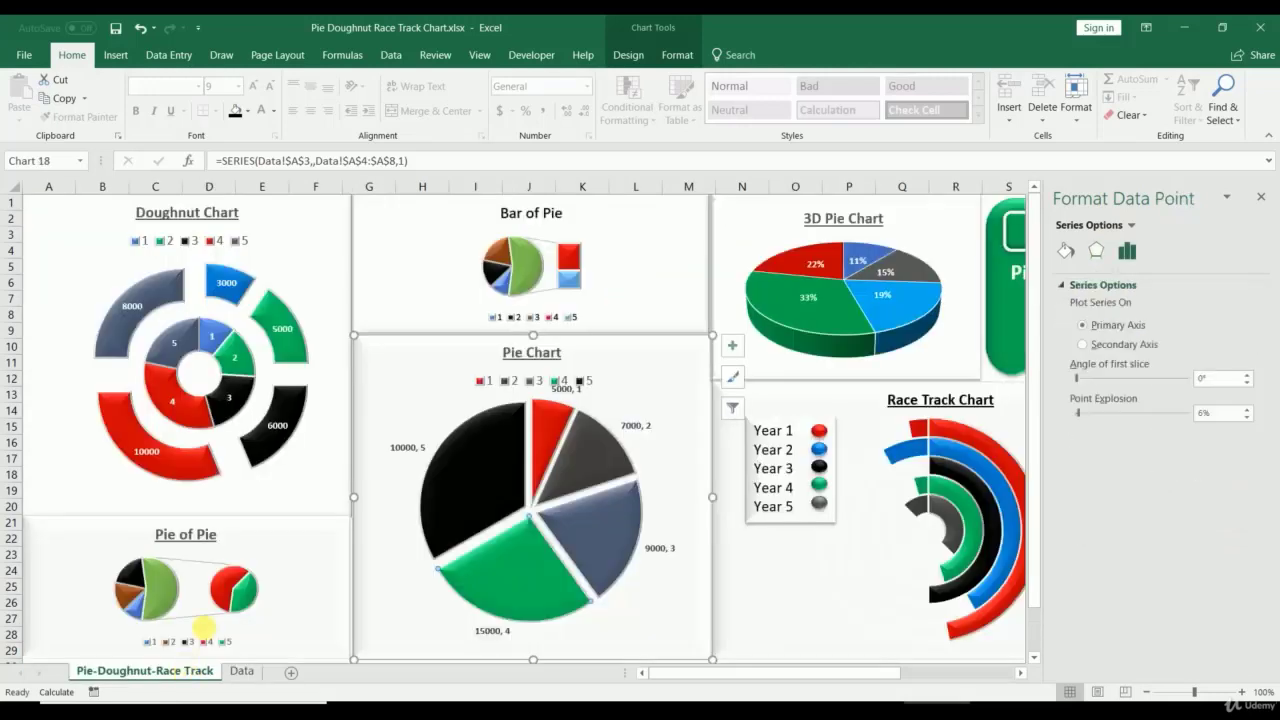
Step: Inspect the Bar of Pie, Pie of Pie and 3D Pie charts, close the pane, return to Data
left_click(637, 259)
left_click(248, 542)
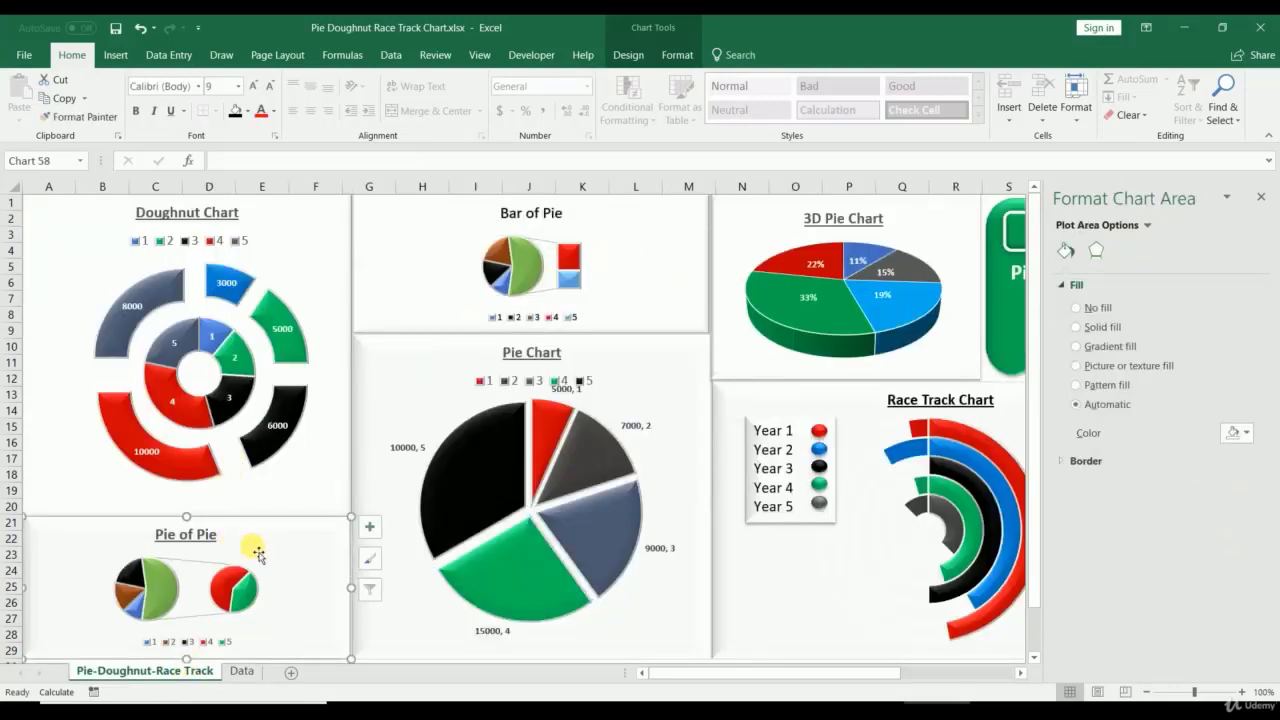
left_click(764, 286)
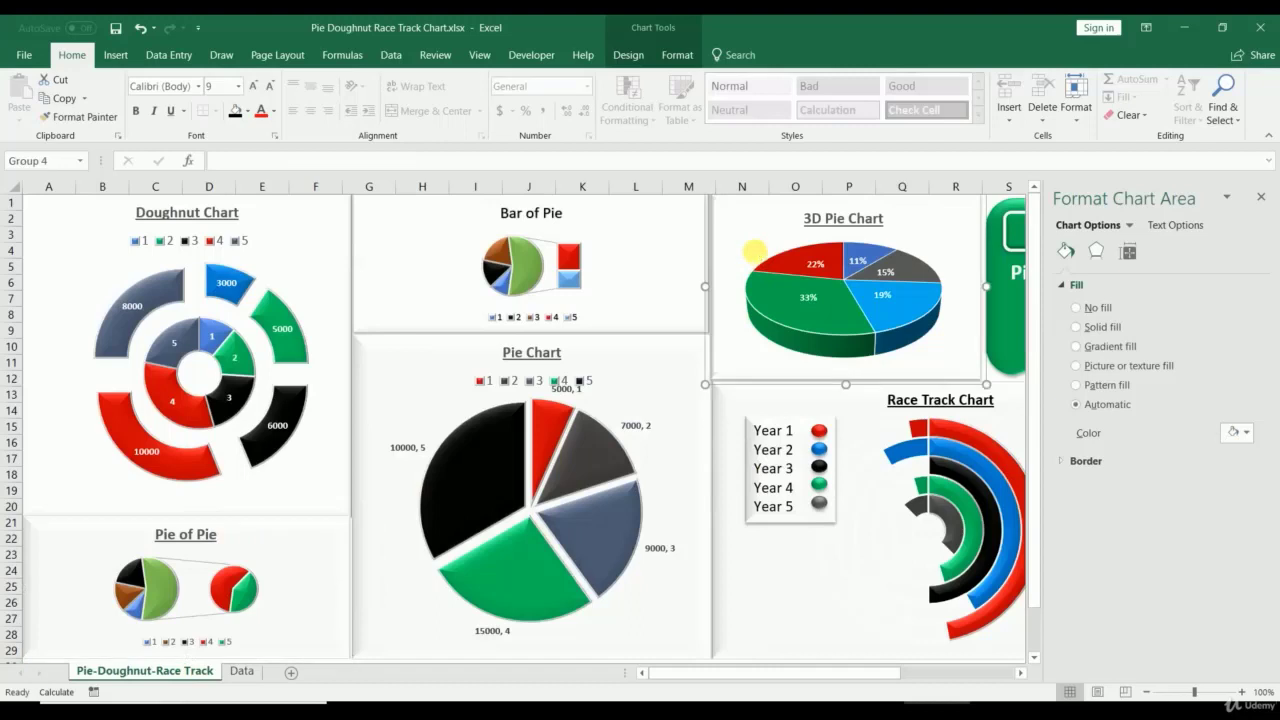
left_click(1260, 197)
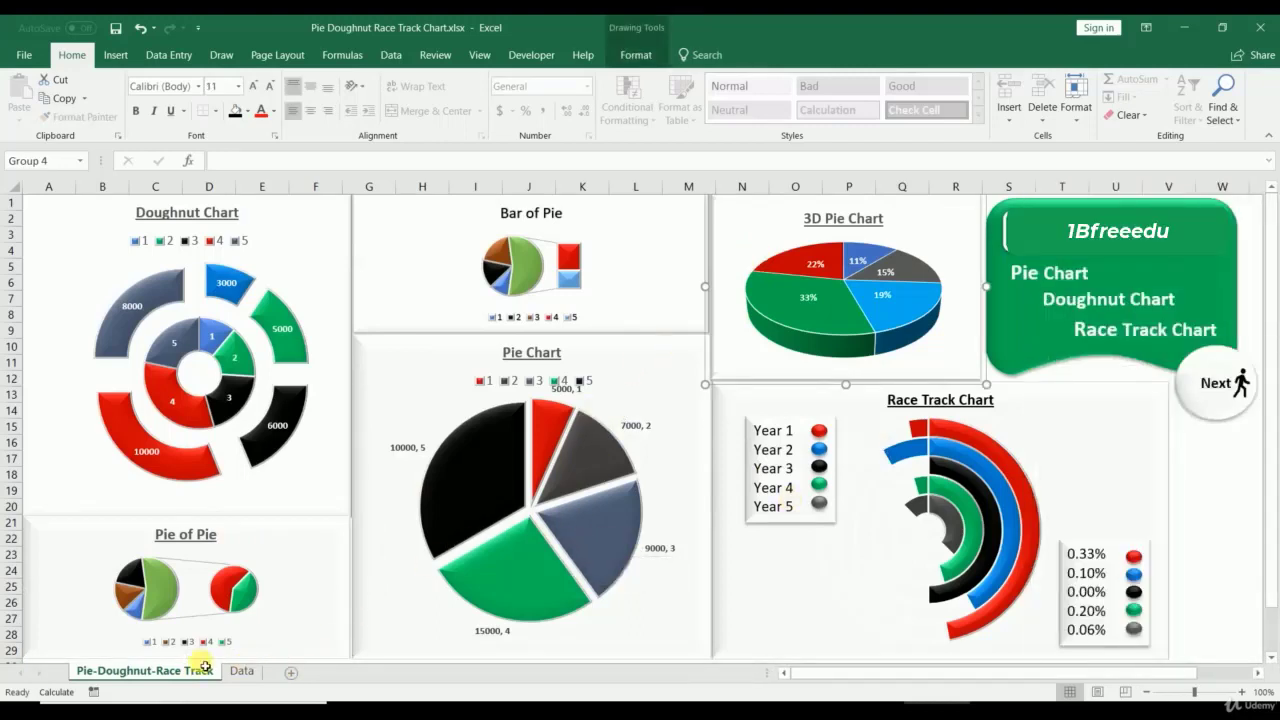
left_click(240, 676)
Step: Preview the 3-D pie, Pie of Pie, Bar of Pie and doughnut types, then delete the exploded pie chart
right_click(557, 257)
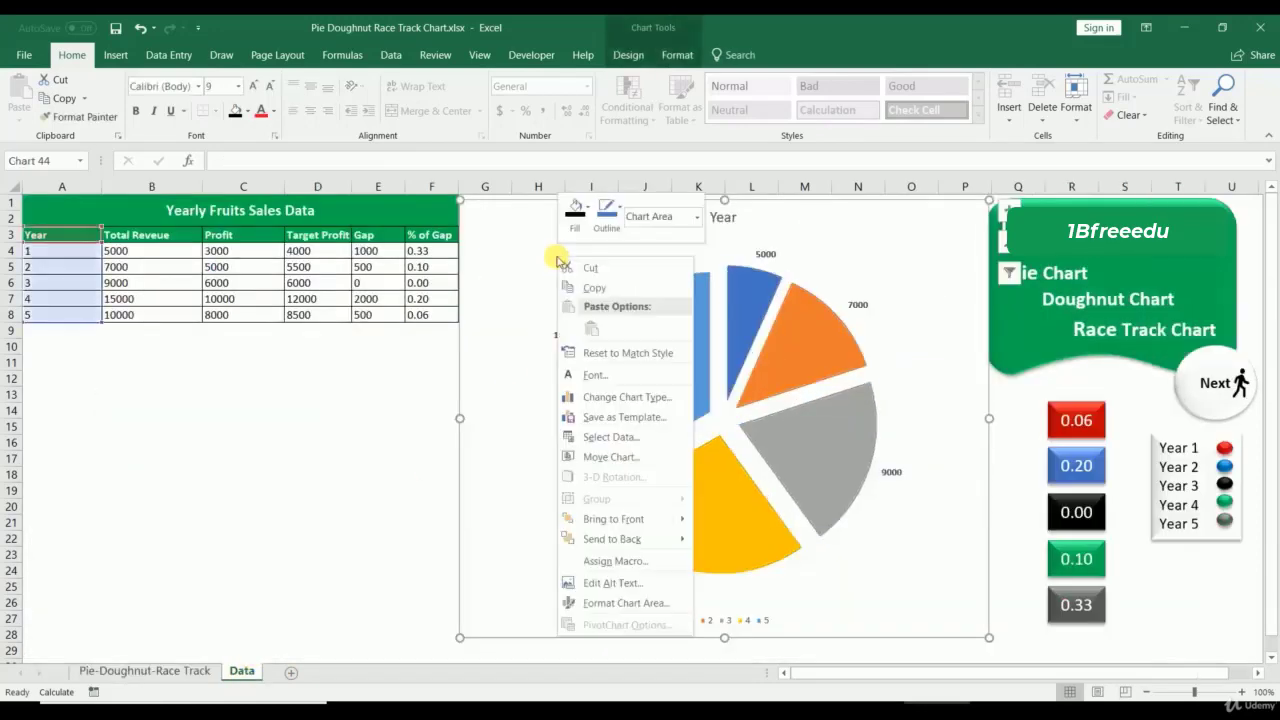
left_click(591, 397)
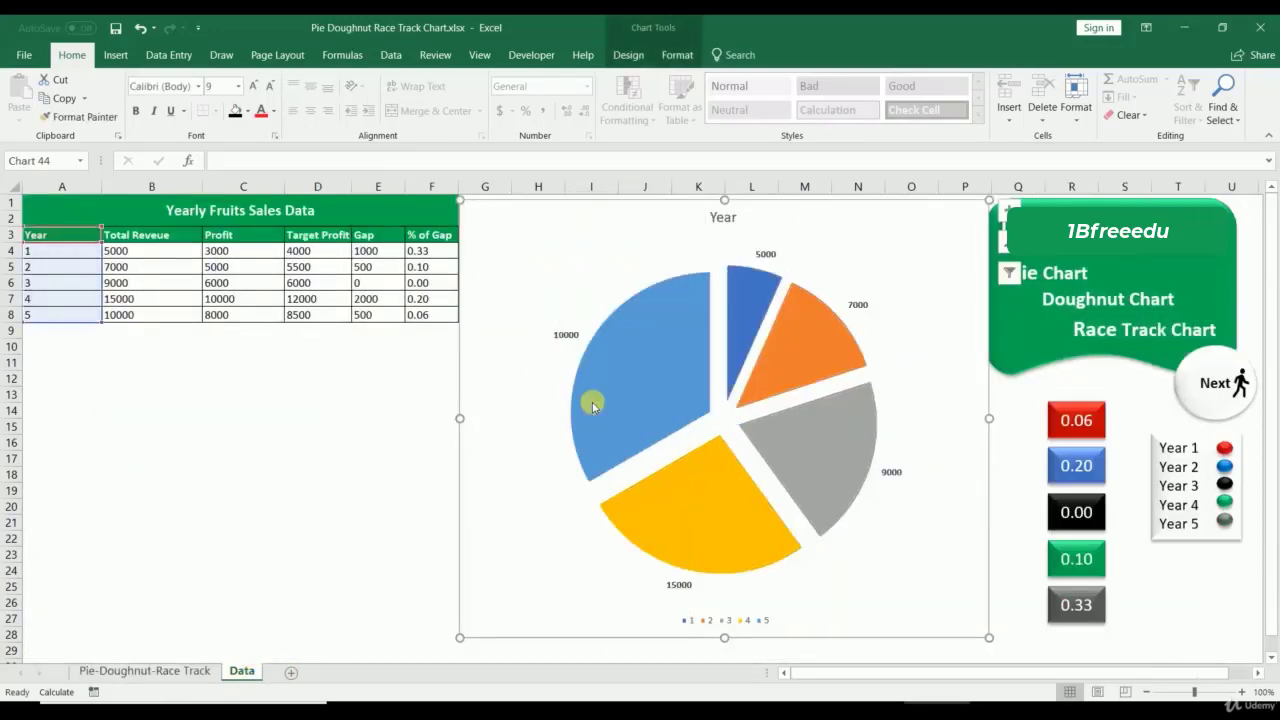
left_click(576, 186)
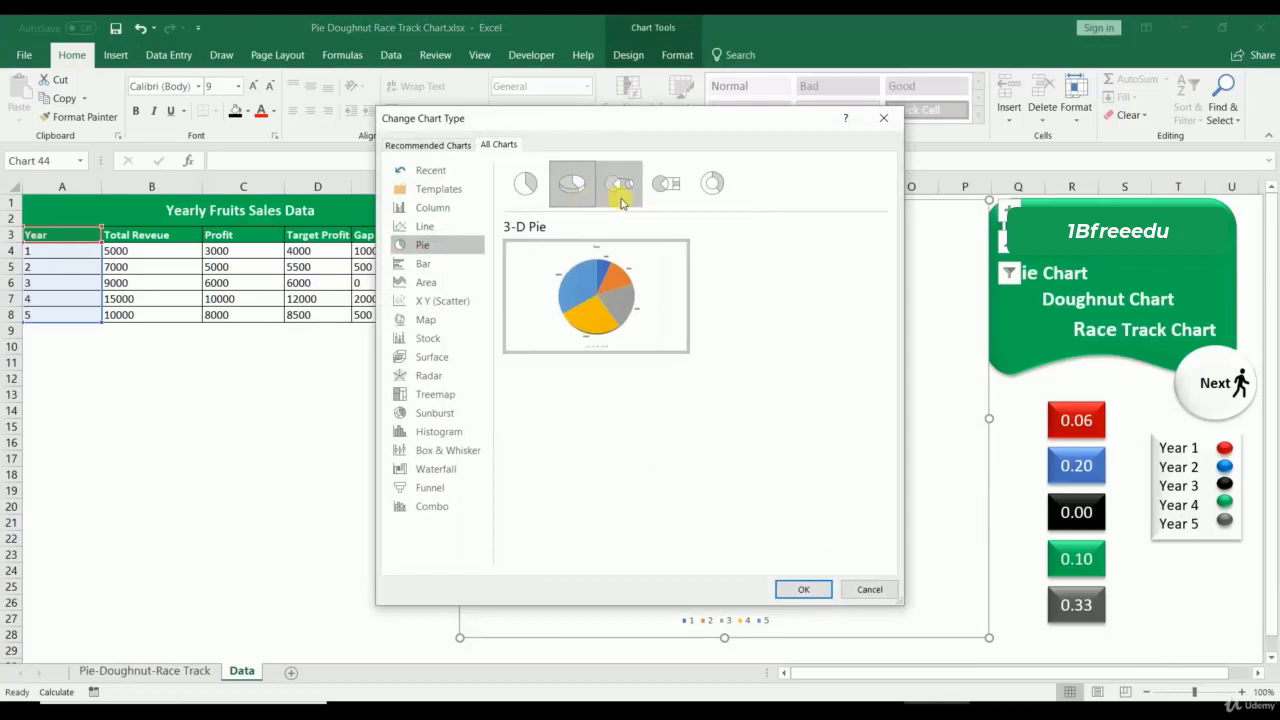
left_click(617, 185)
left_click(660, 190)
left_click(713, 185)
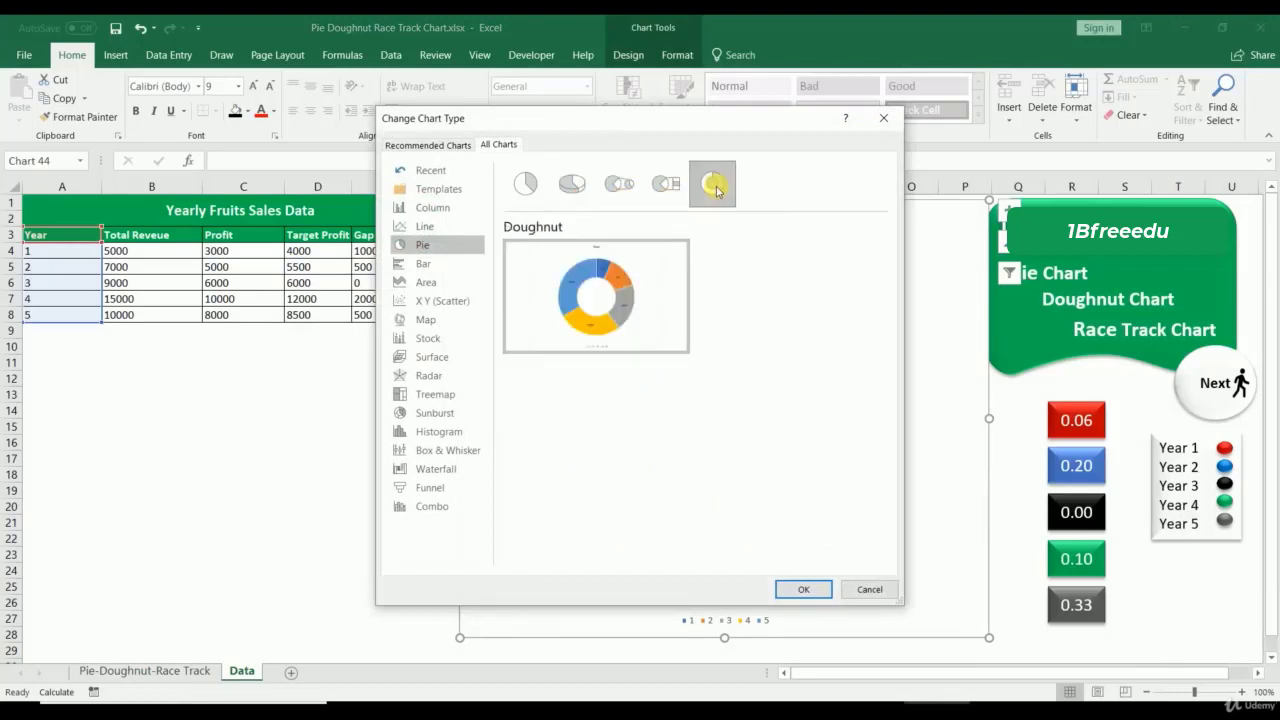
left_click(868, 589)
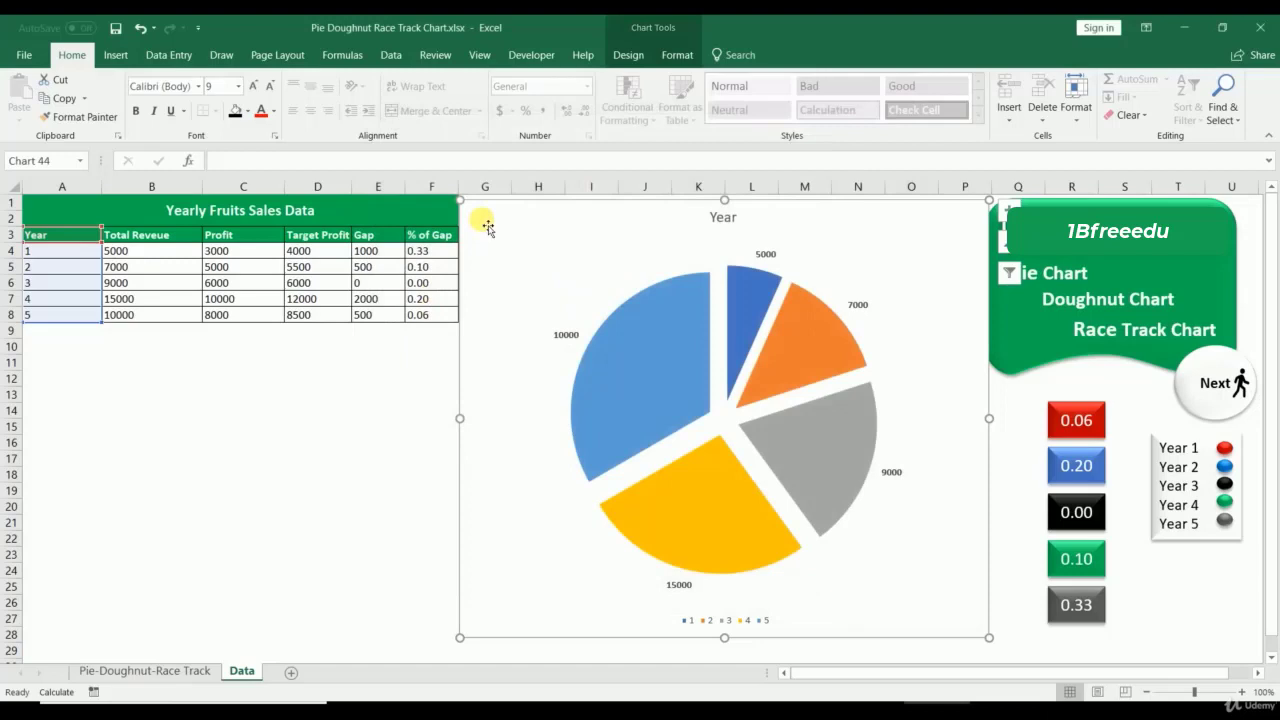
key("Delete")
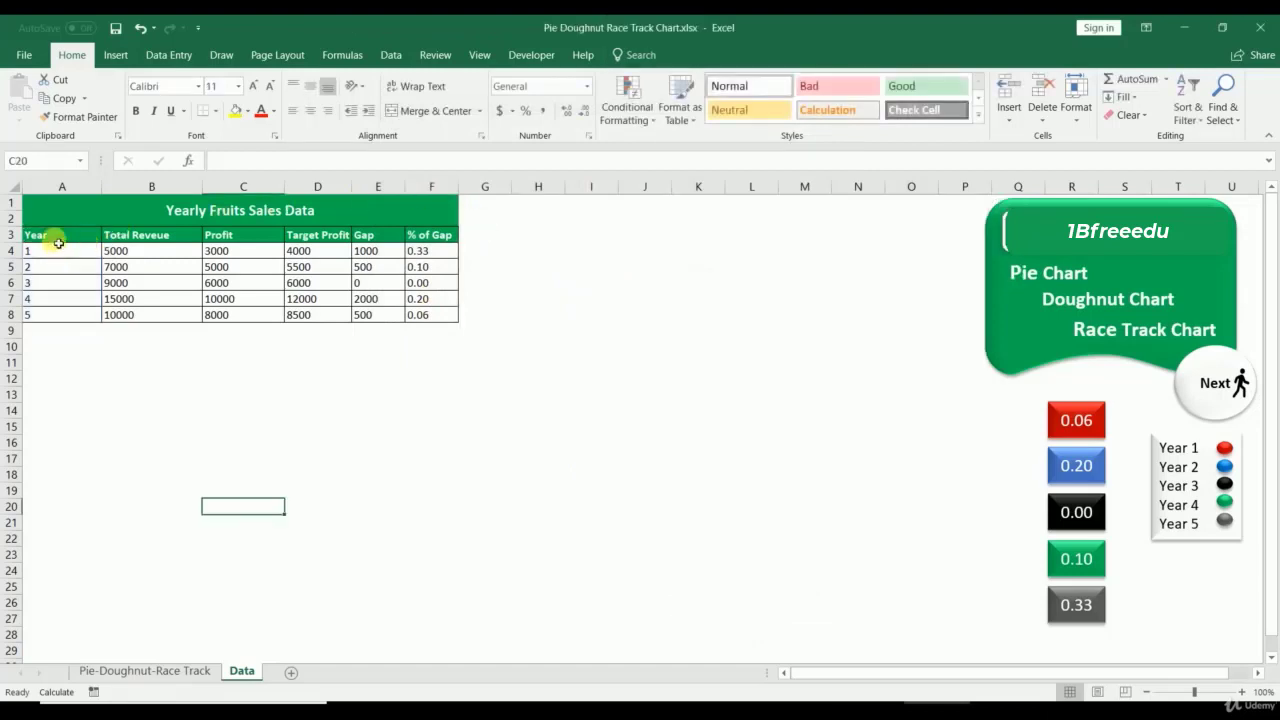
left_click(145, 670)
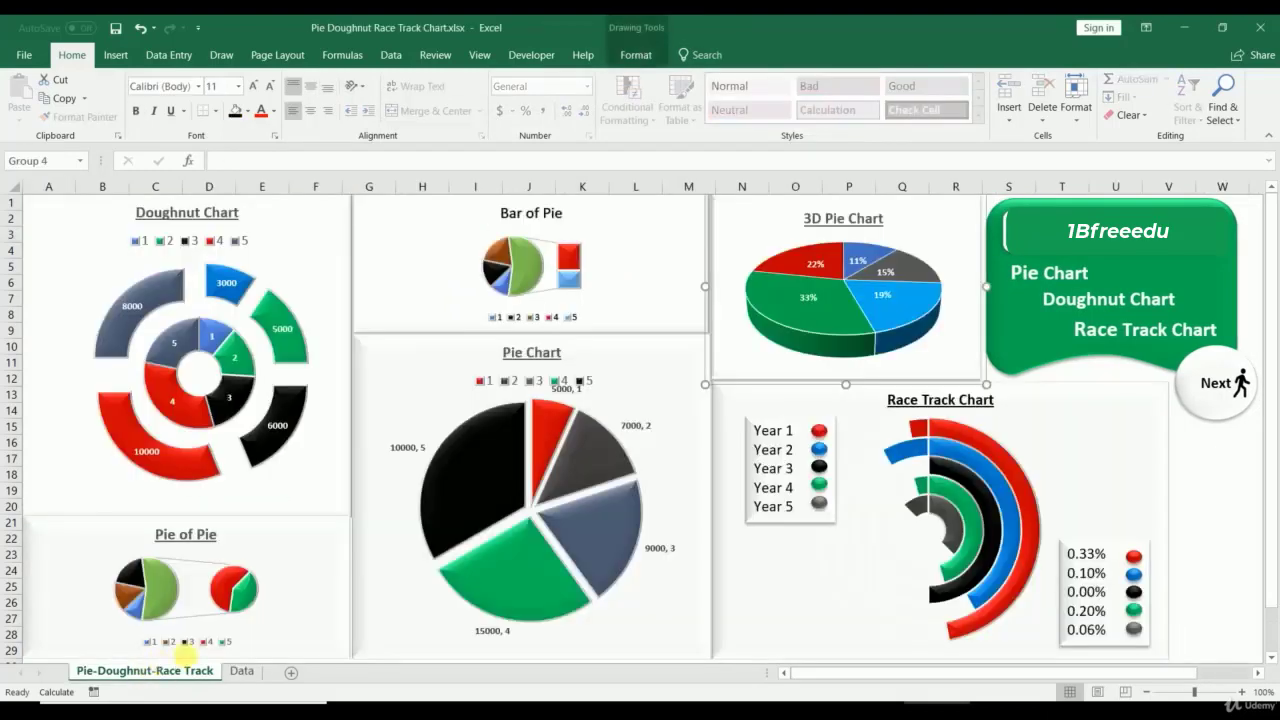
left_click(319, 284)
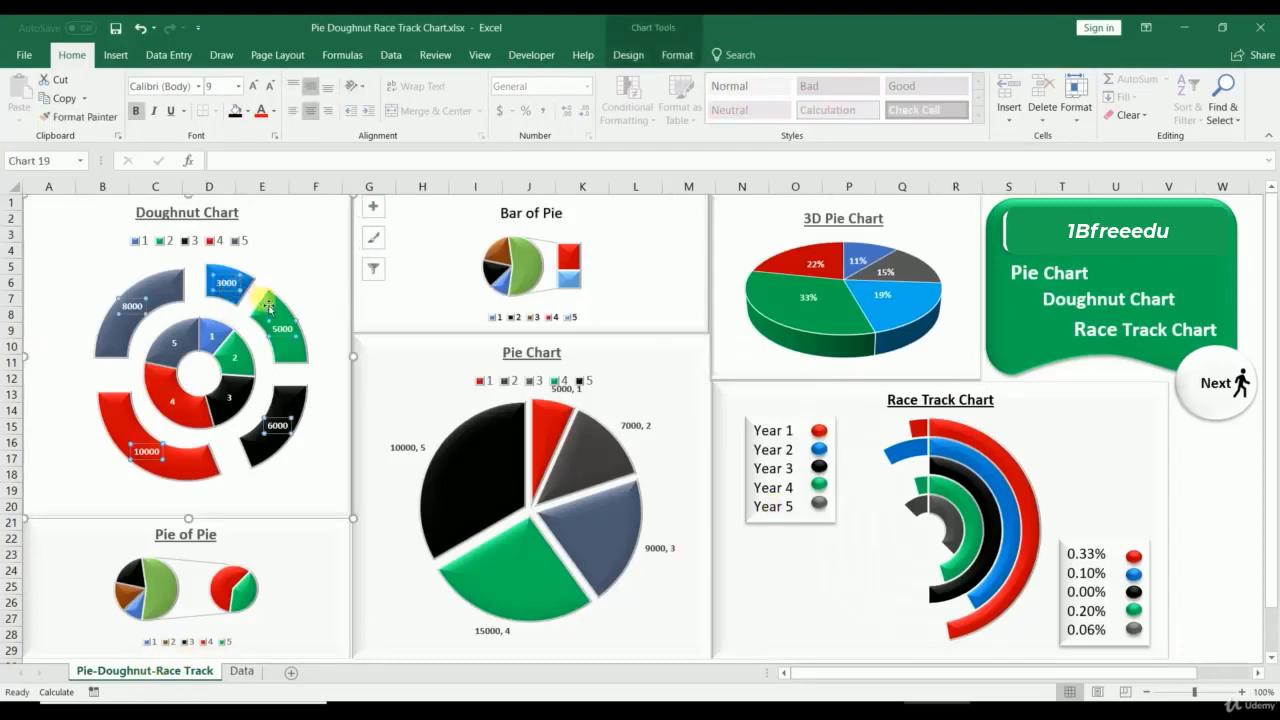
left_click(241, 363)
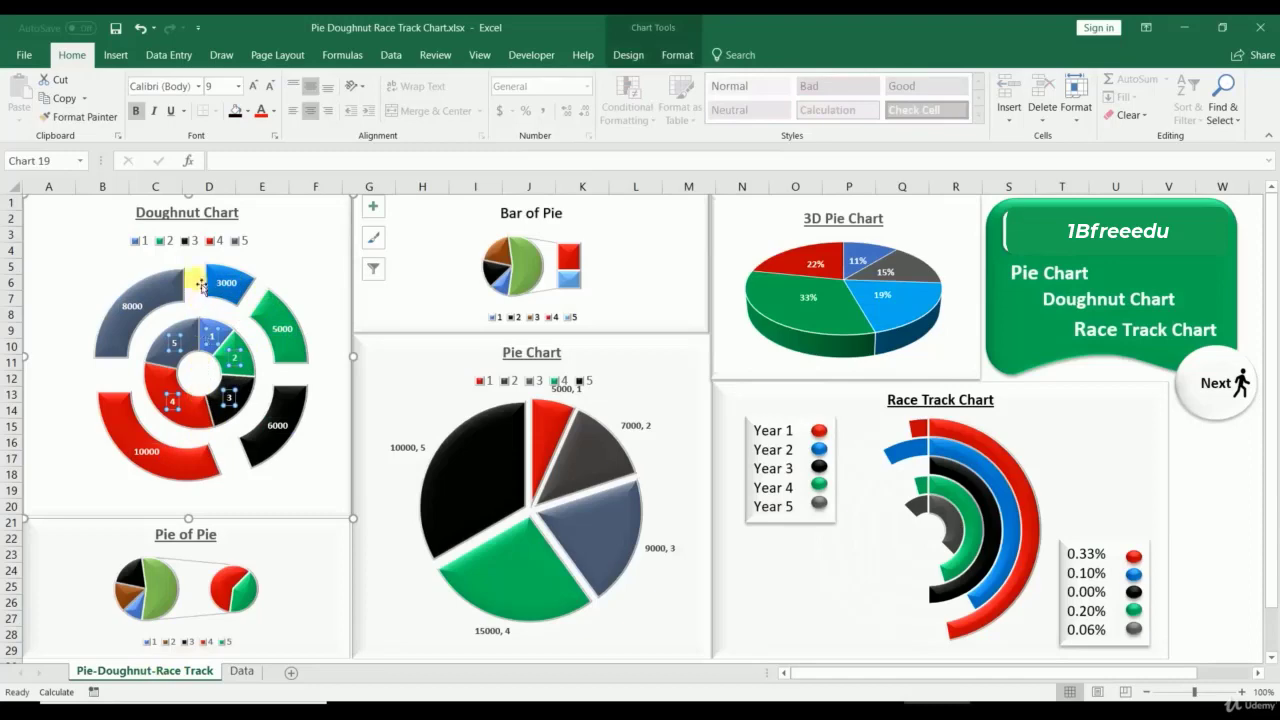
left_click(186, 241)
mouse_move(211, 462)
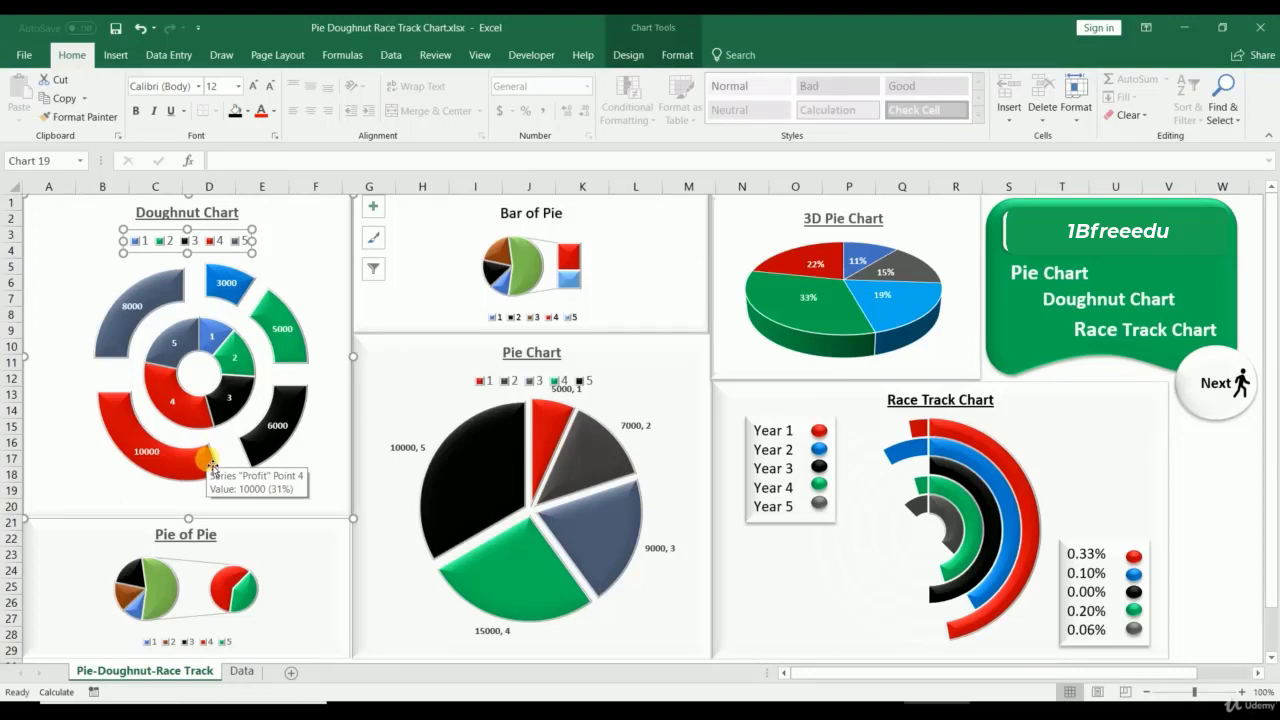
left_click(210, 462)
left_click(170, 330)
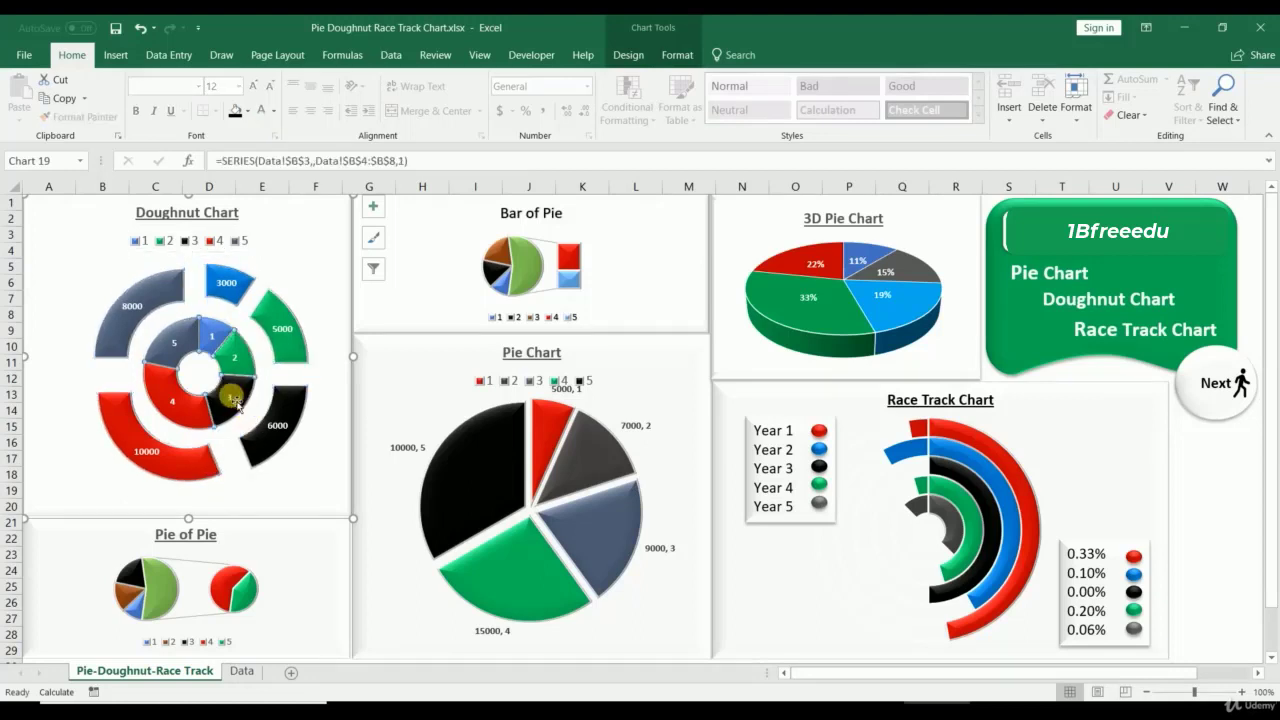
left_click(156, 302)
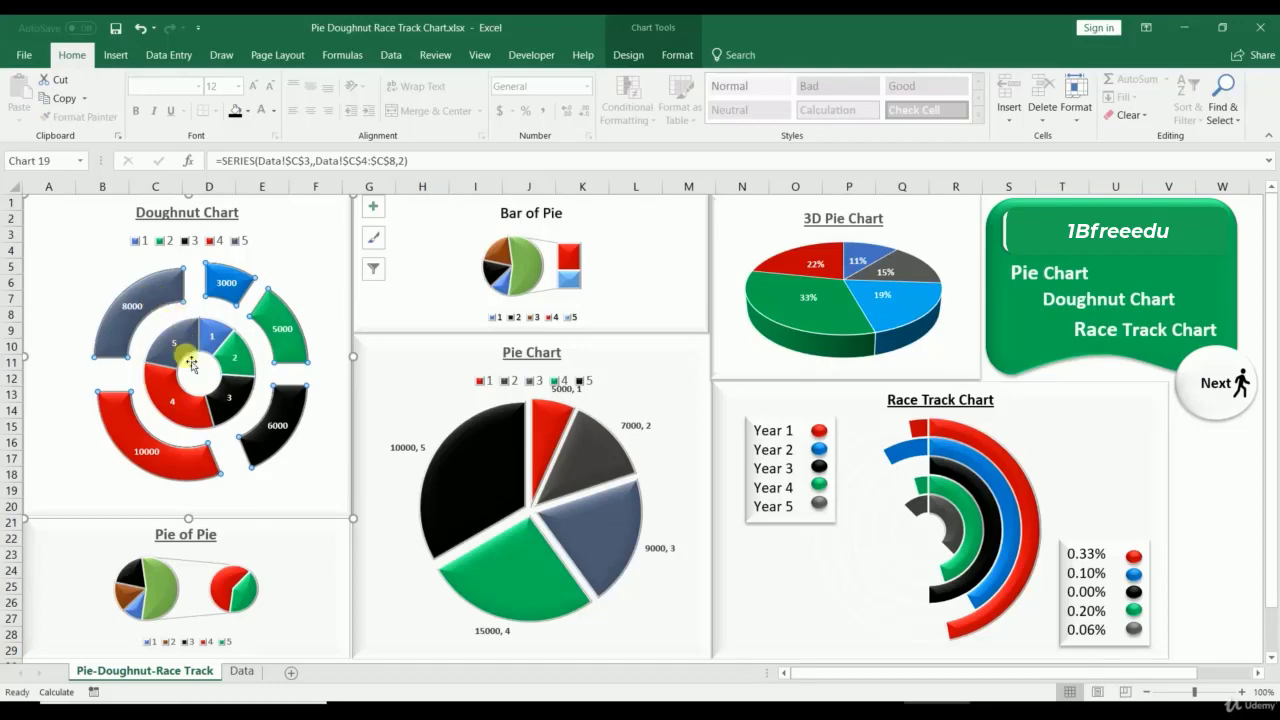
mouse_move(190, 360)
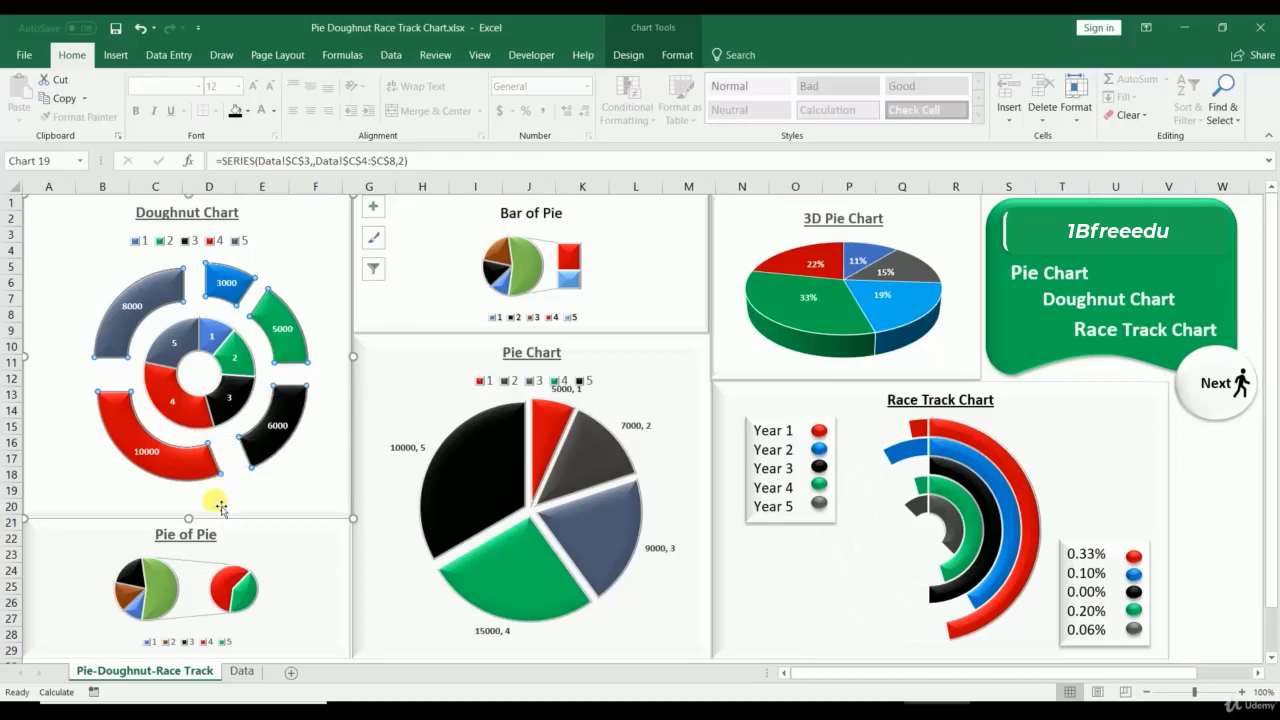
Step: On the Data sheet, select the Year column A3:A8
left_click(241, 671)
left_click(39, 234)
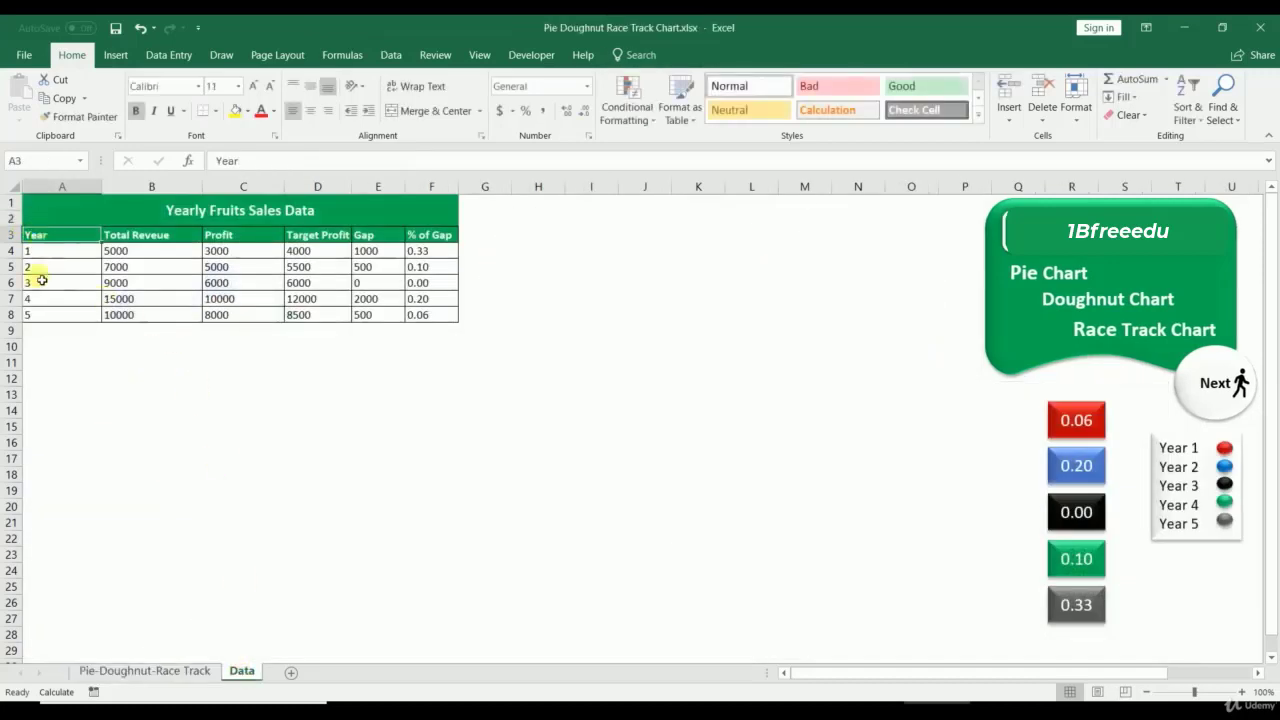
left_click_drag(41, 281, 43, 314)
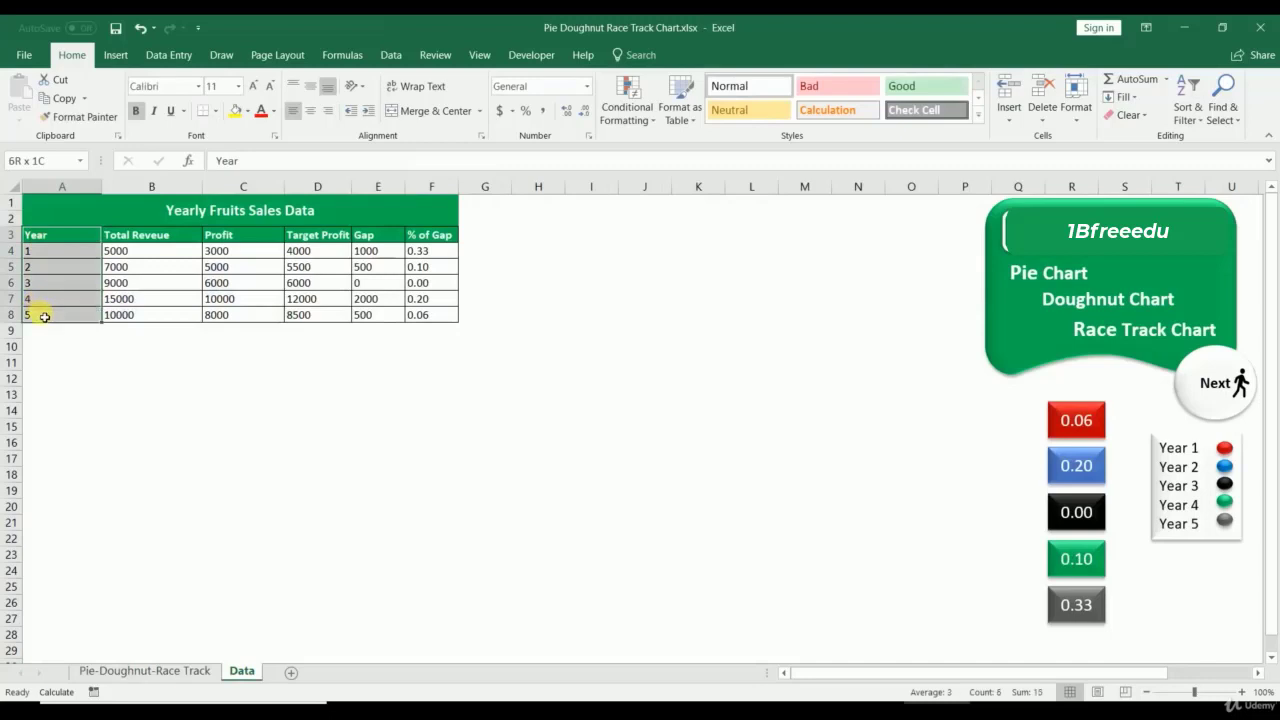
Step: Insert a doughnut chart from All Charts > Pie and move it beside the sales table
left_click(115, 54)
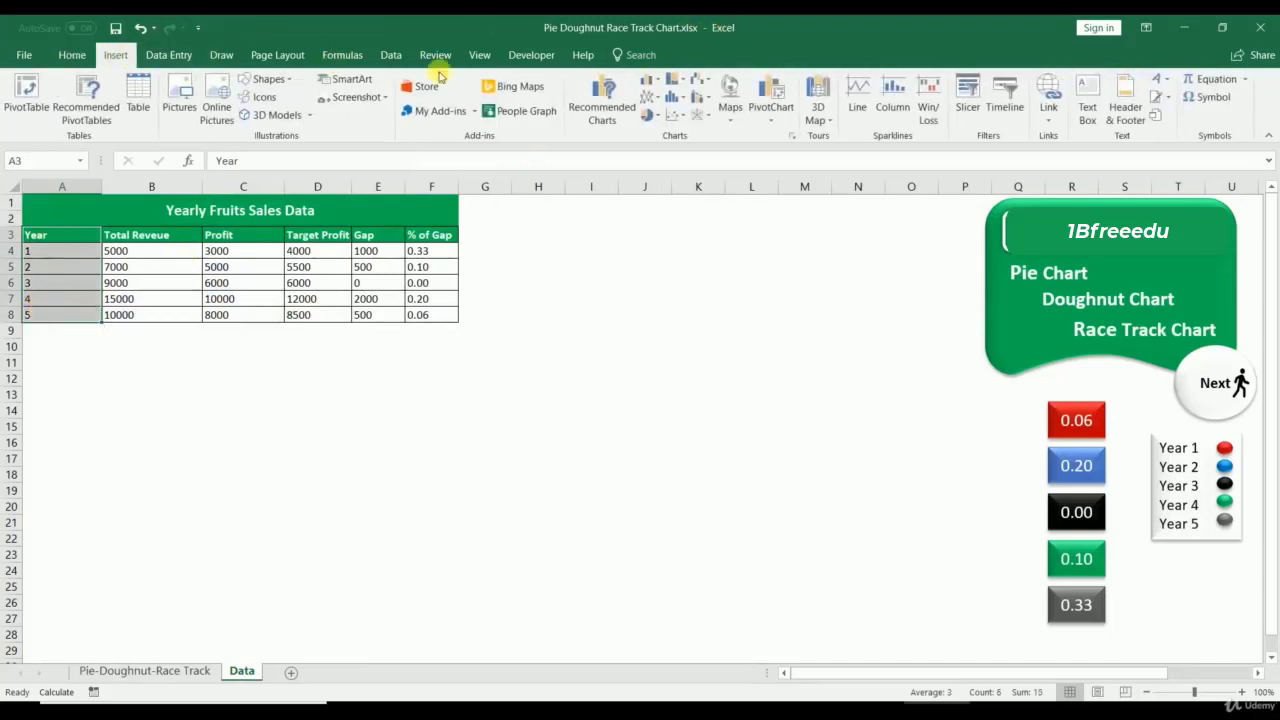
left_click(795, 134)
left_click(497, 145)
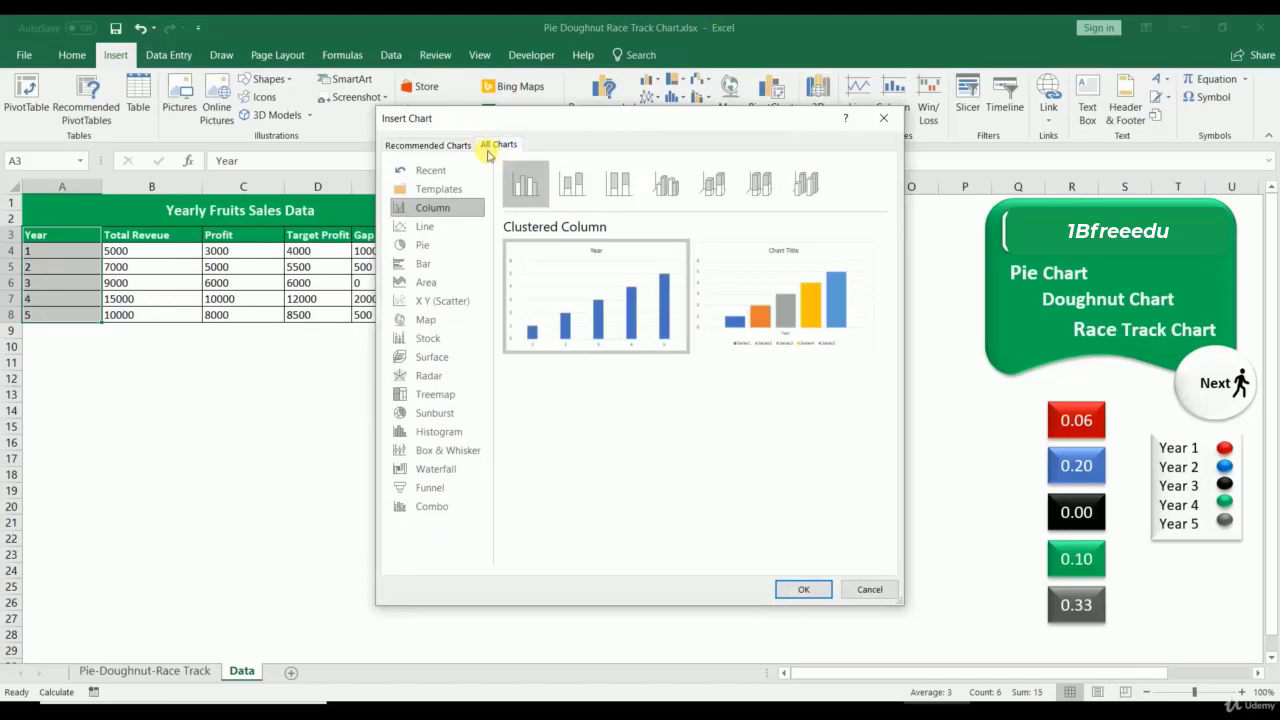
left_click(423, 245)
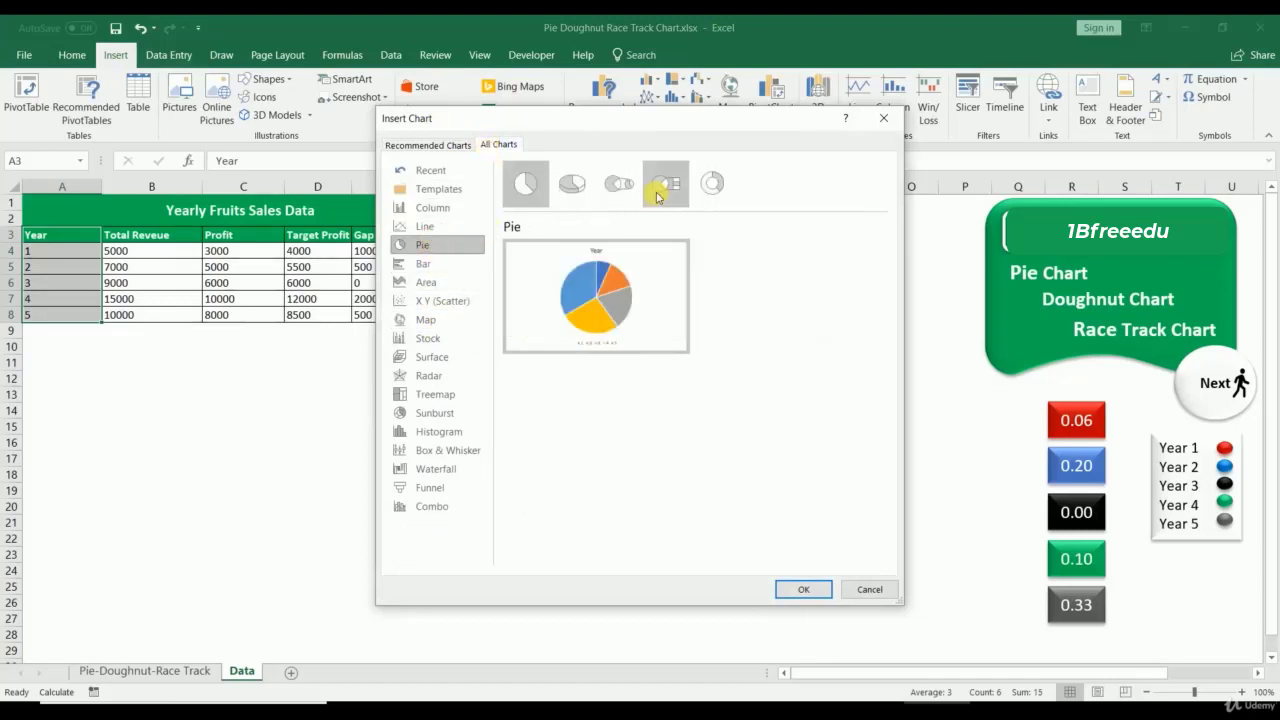
left_click(712, 183)
mouse_move(575, 295)
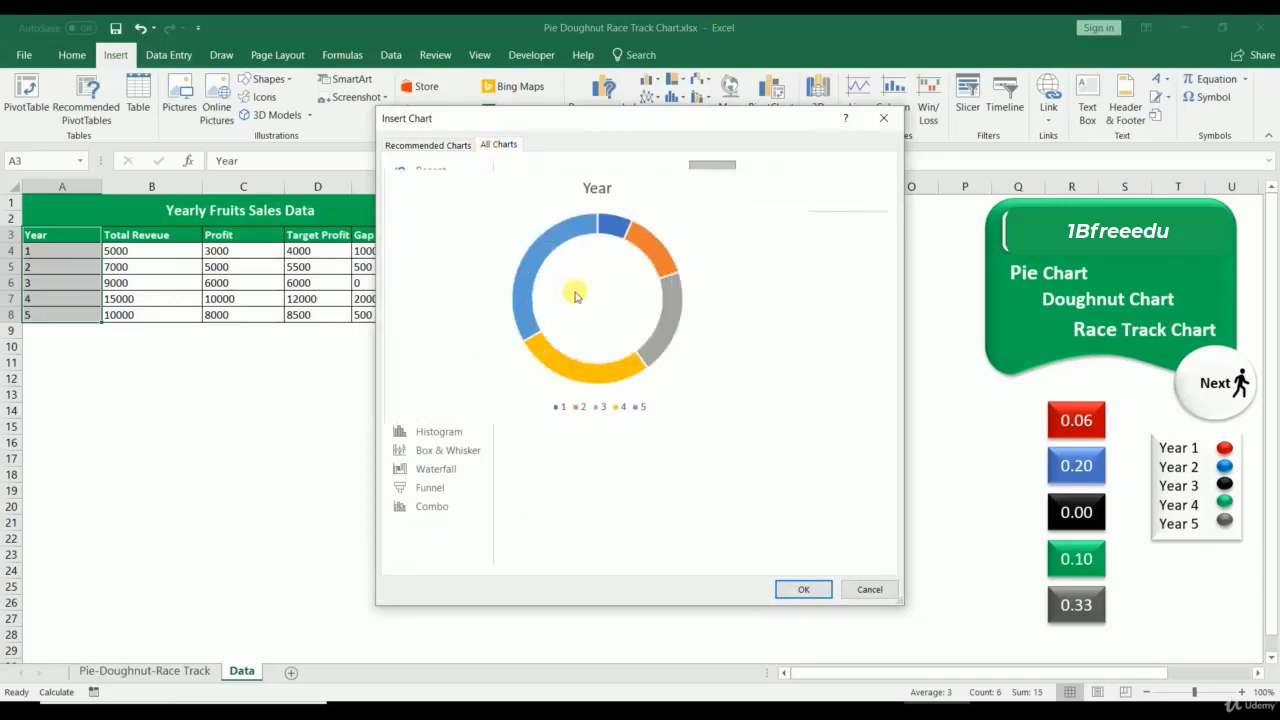
left_click(806, 590)
left_click_drag(601, 296, 600, 223)
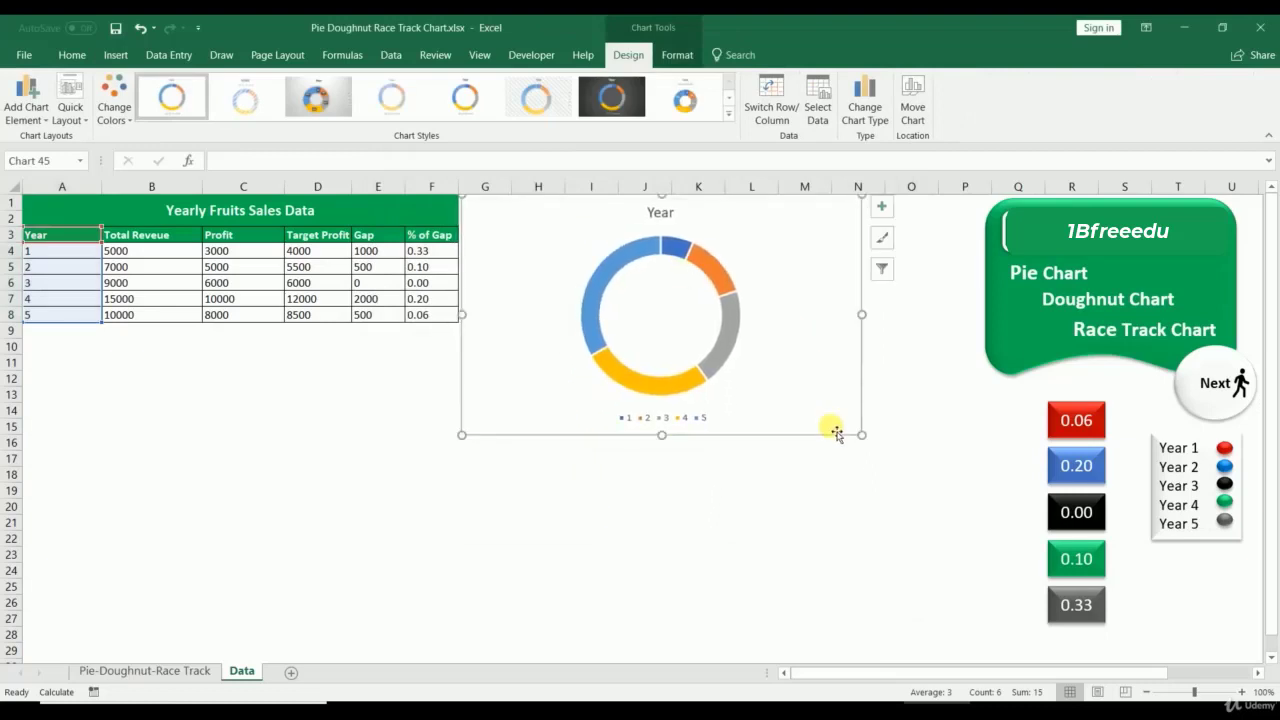
Step: Enlarge the Year doughnut chart and add data labels to it
left_click_drag(862, 437, 973, 649)
right_click(646, 298)
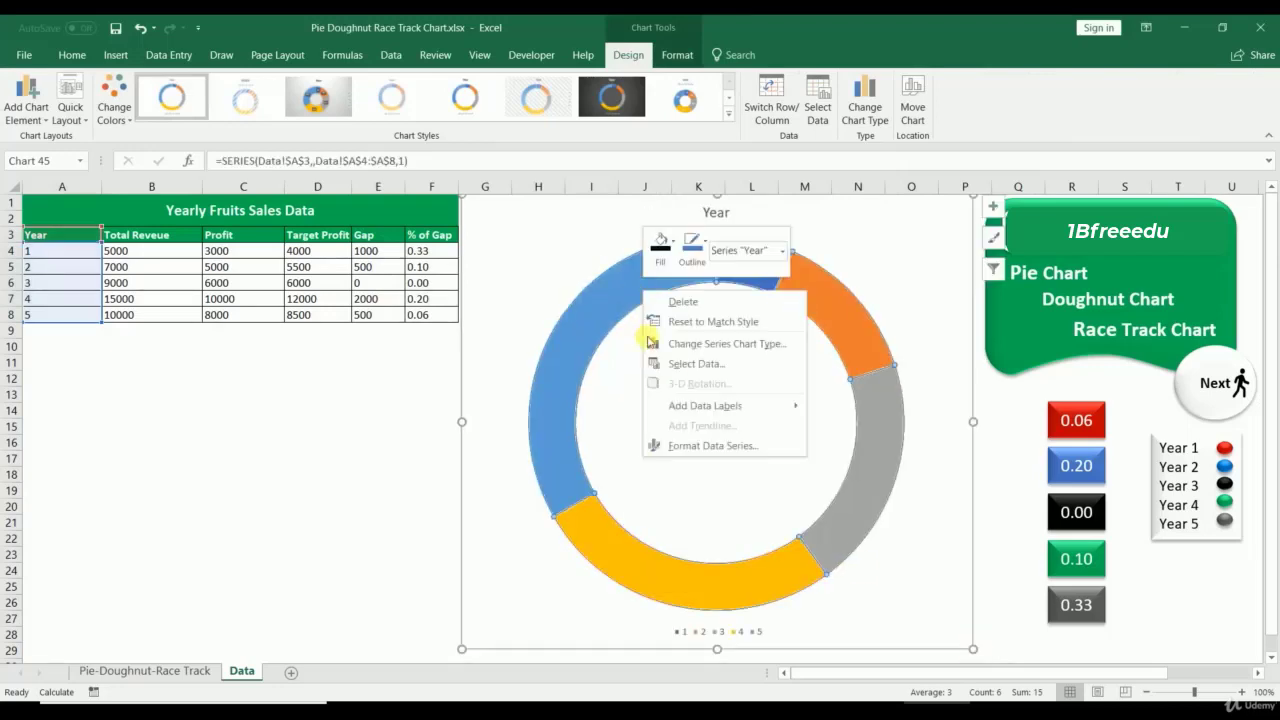
left_click(672, 405)
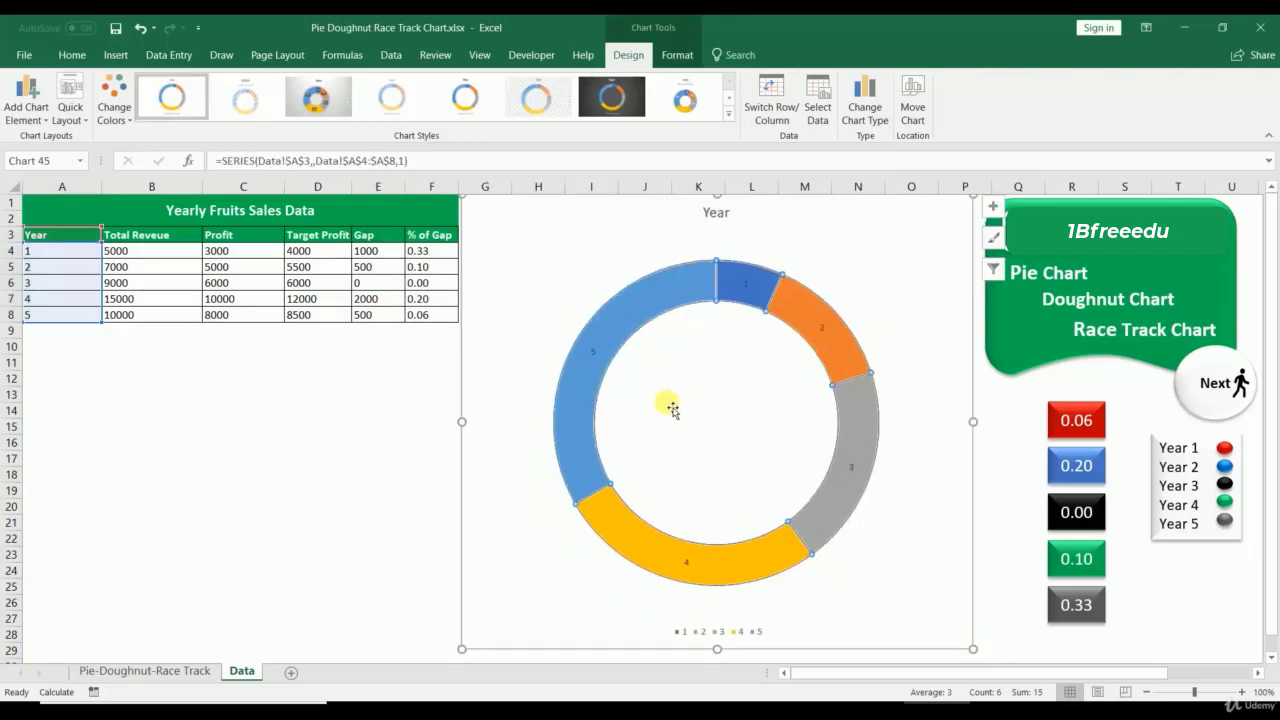
Step: Change the labels to show category names 1–5 instead of values
right_click(593, 350)
left_click(653, 529)
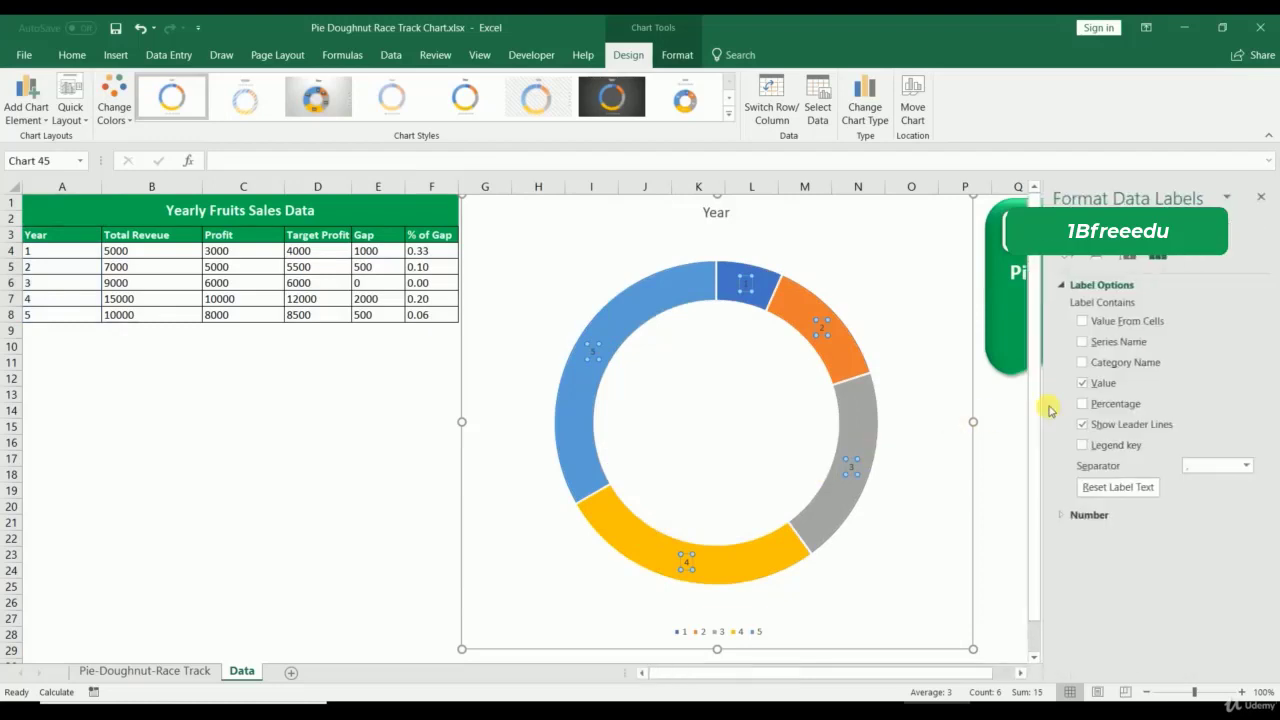
left_click(1086, 379)
left_click(1084, 364)
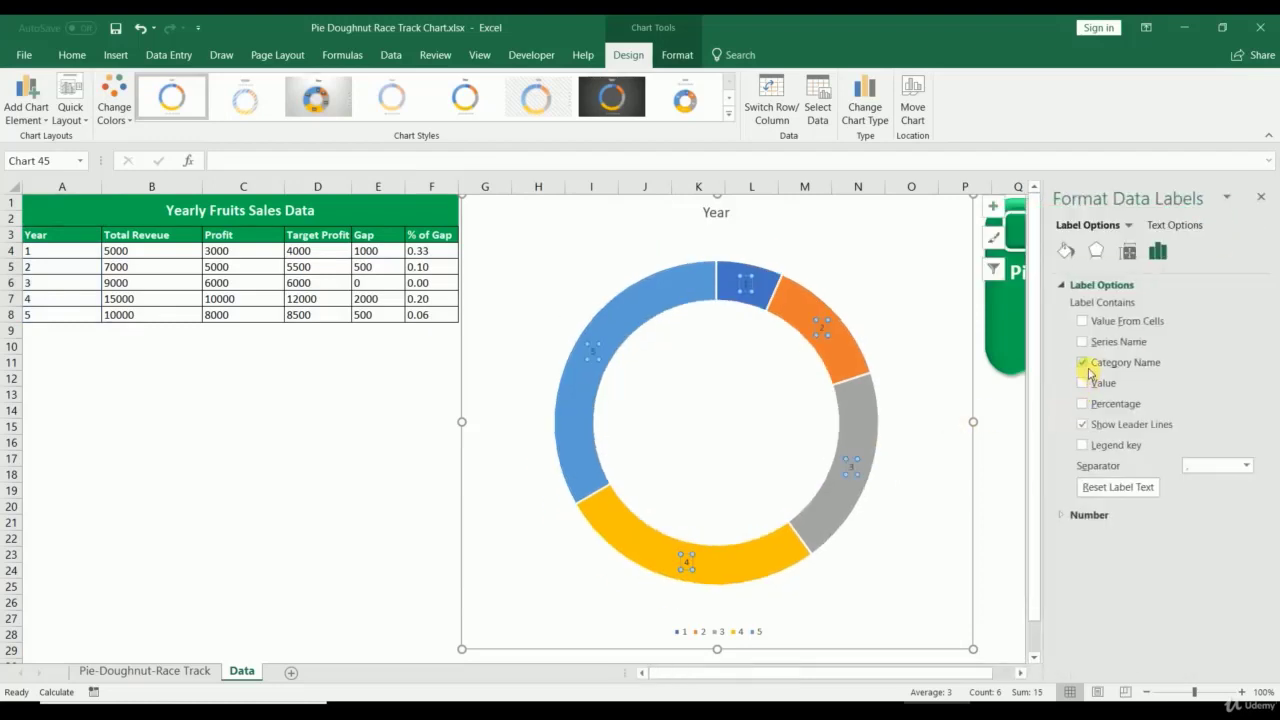
left_click(343, 508)
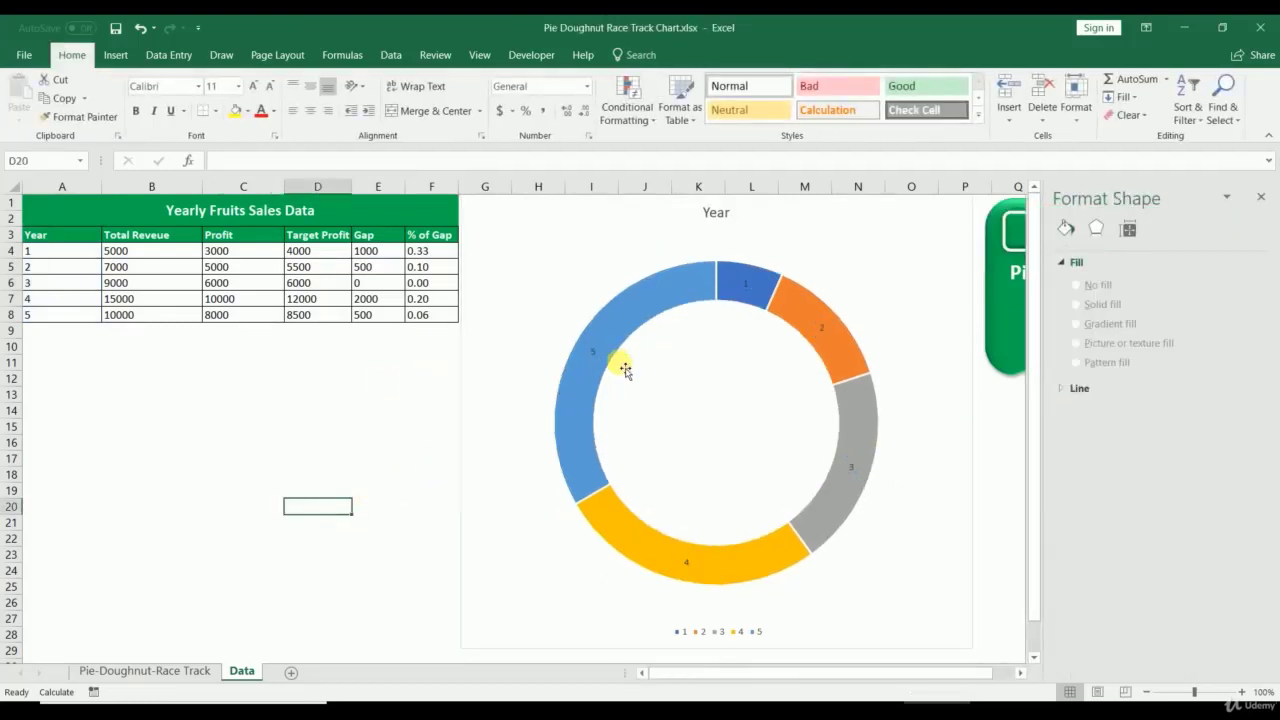
Step: Try B4:B8 as the chart data range in Select Data, then cancel
right_click(598, 330)
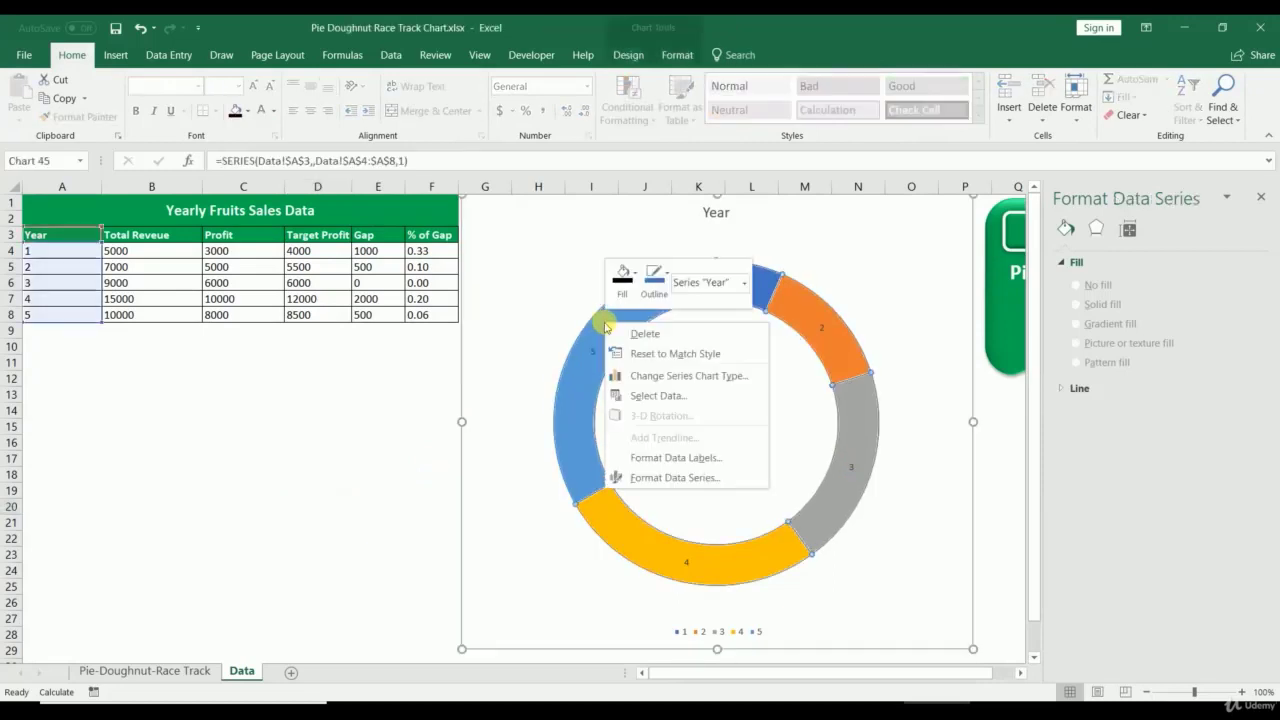
left_click(643, 395)
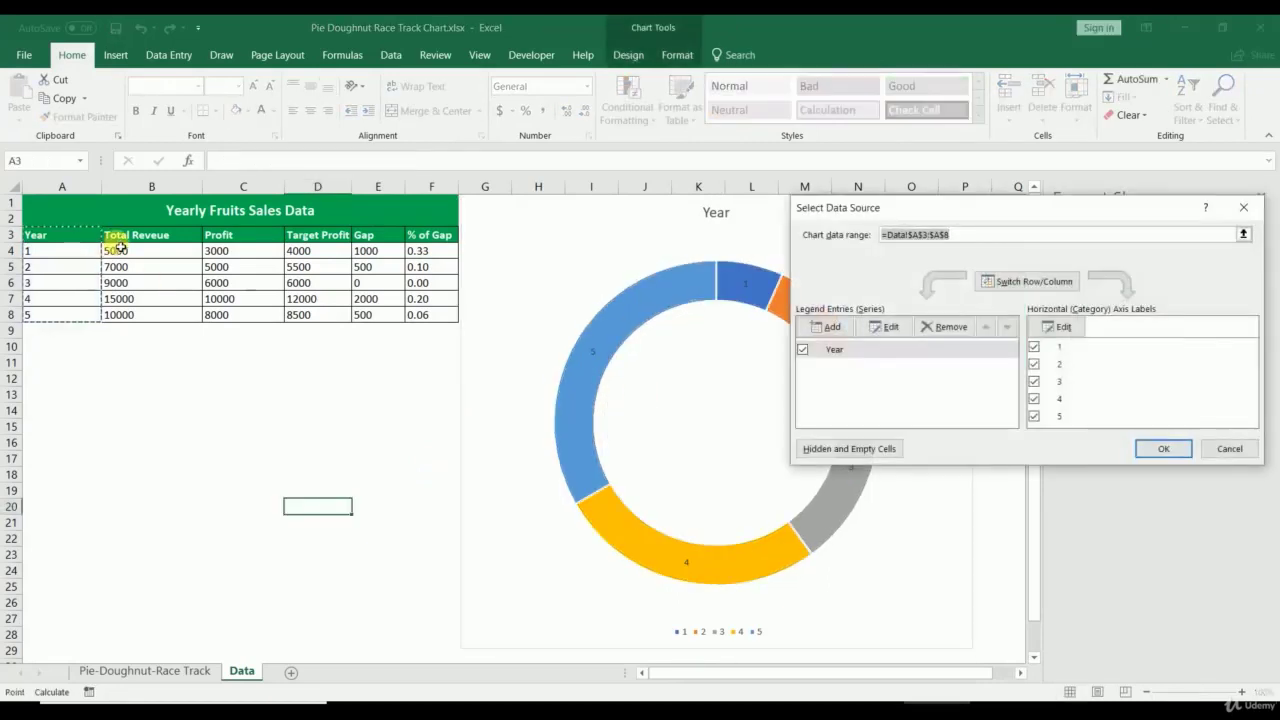
left_click_drag(118, 252, 120, 314)
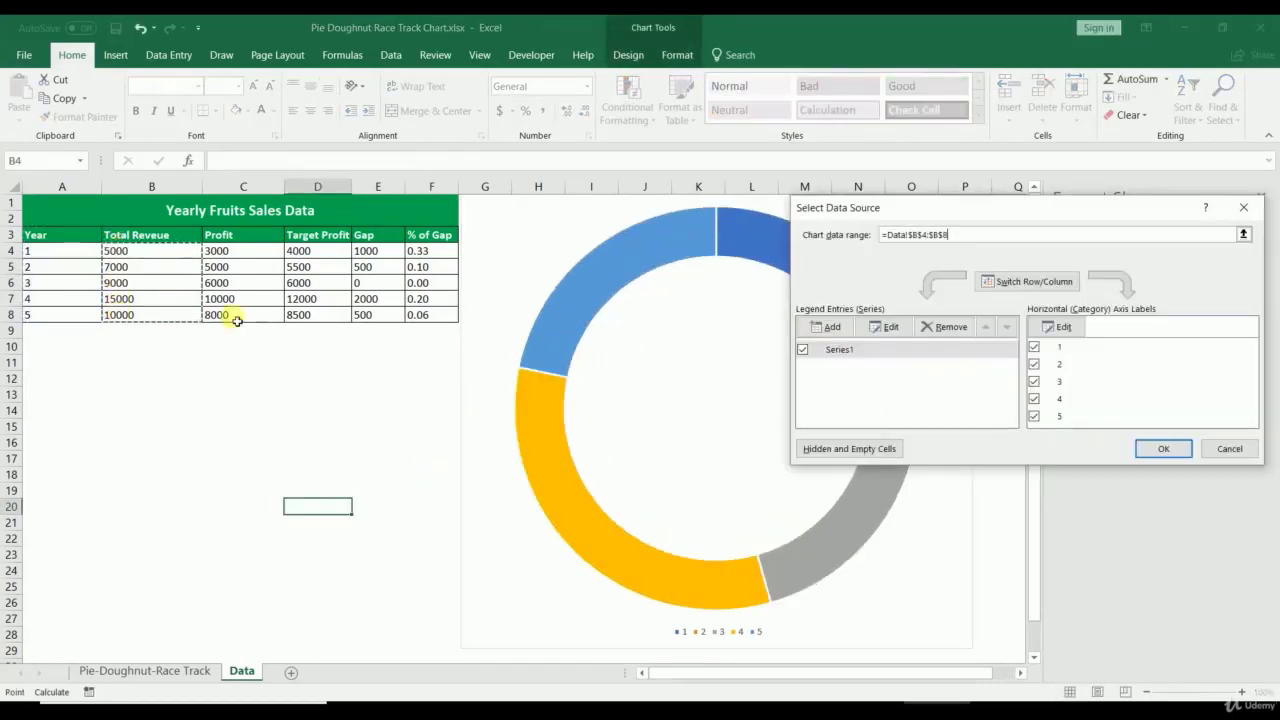
left_click(1229, 448)
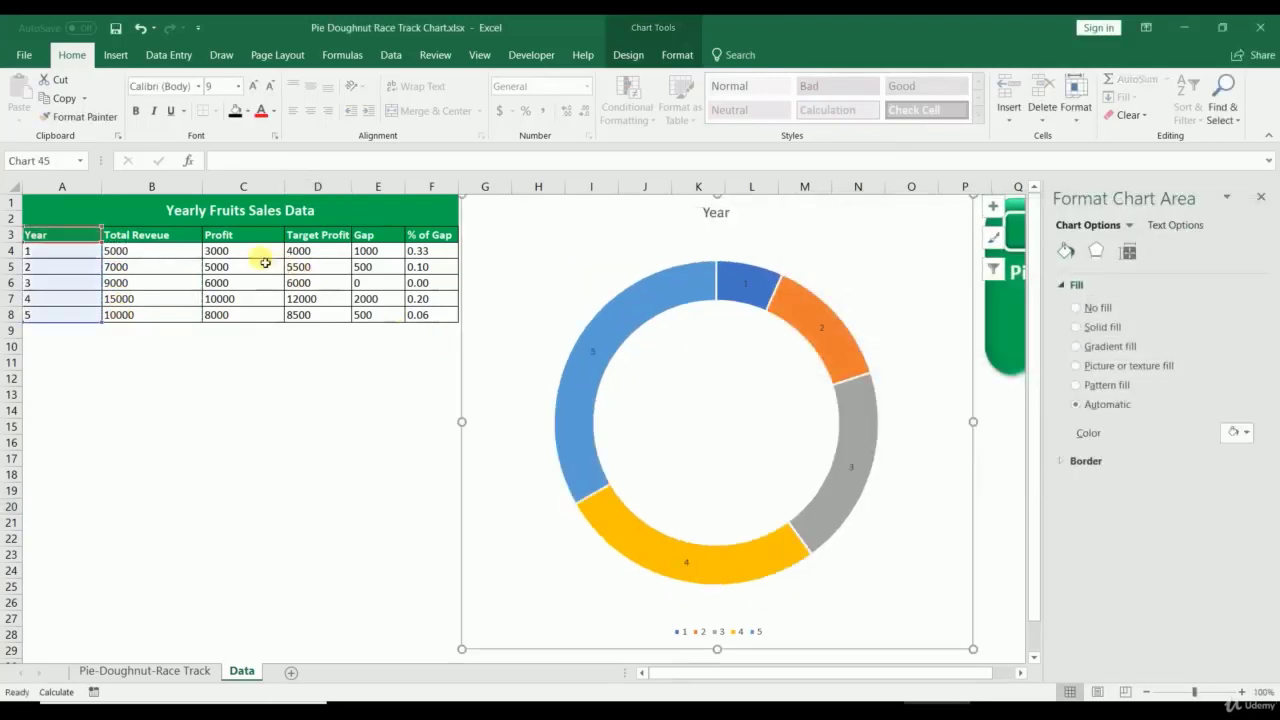
Step: Add a new series named from B3 with values B4:B8 to the doughnut
right_click(643, 310)
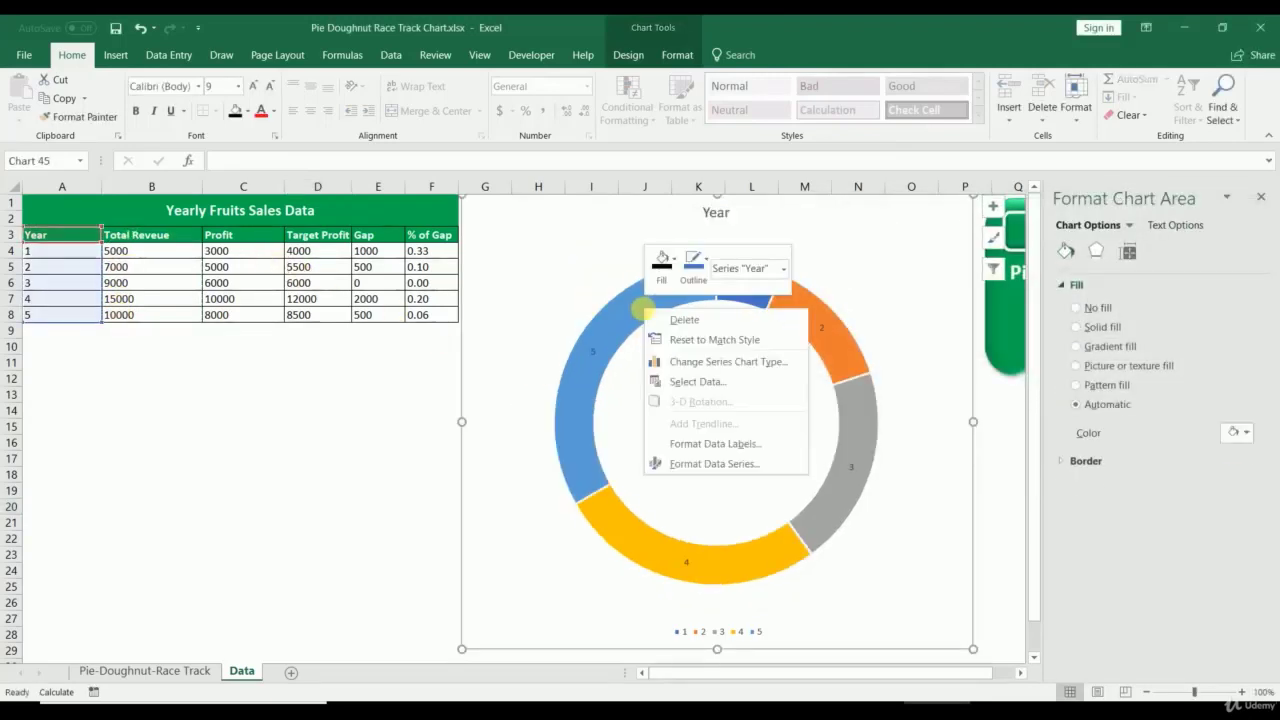
left_click(697, 383)
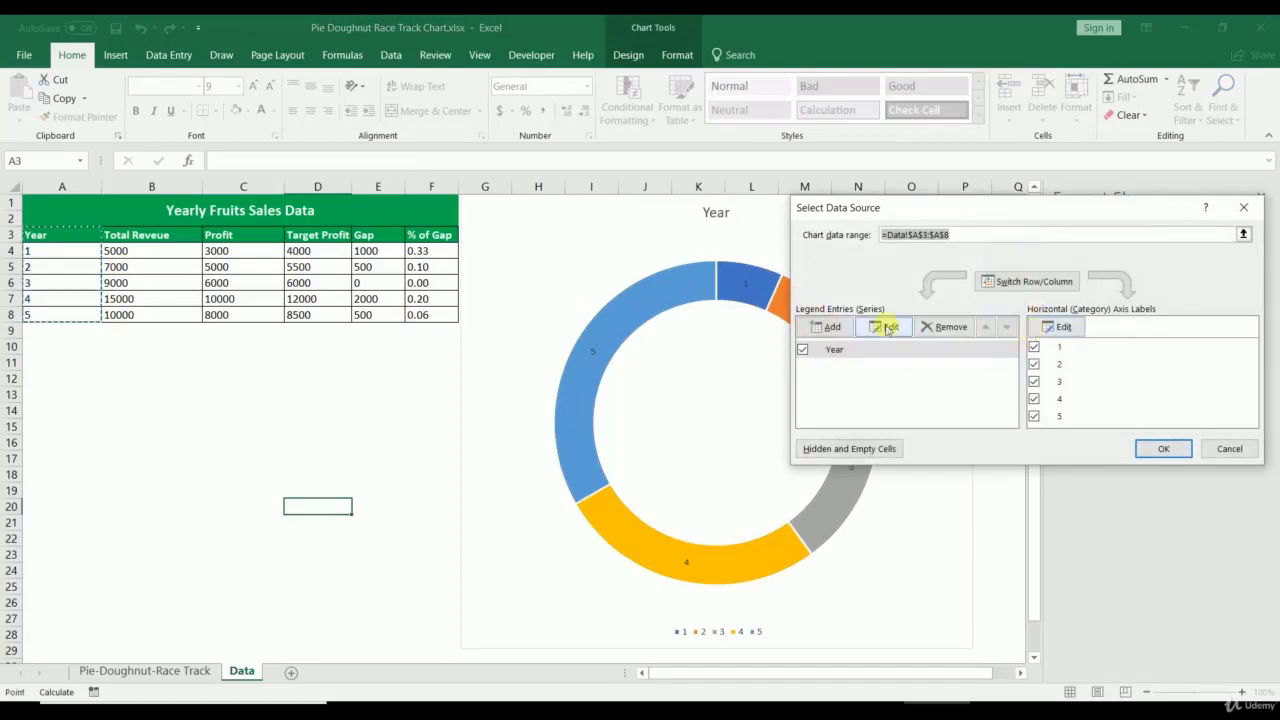
left_click(154, 237)
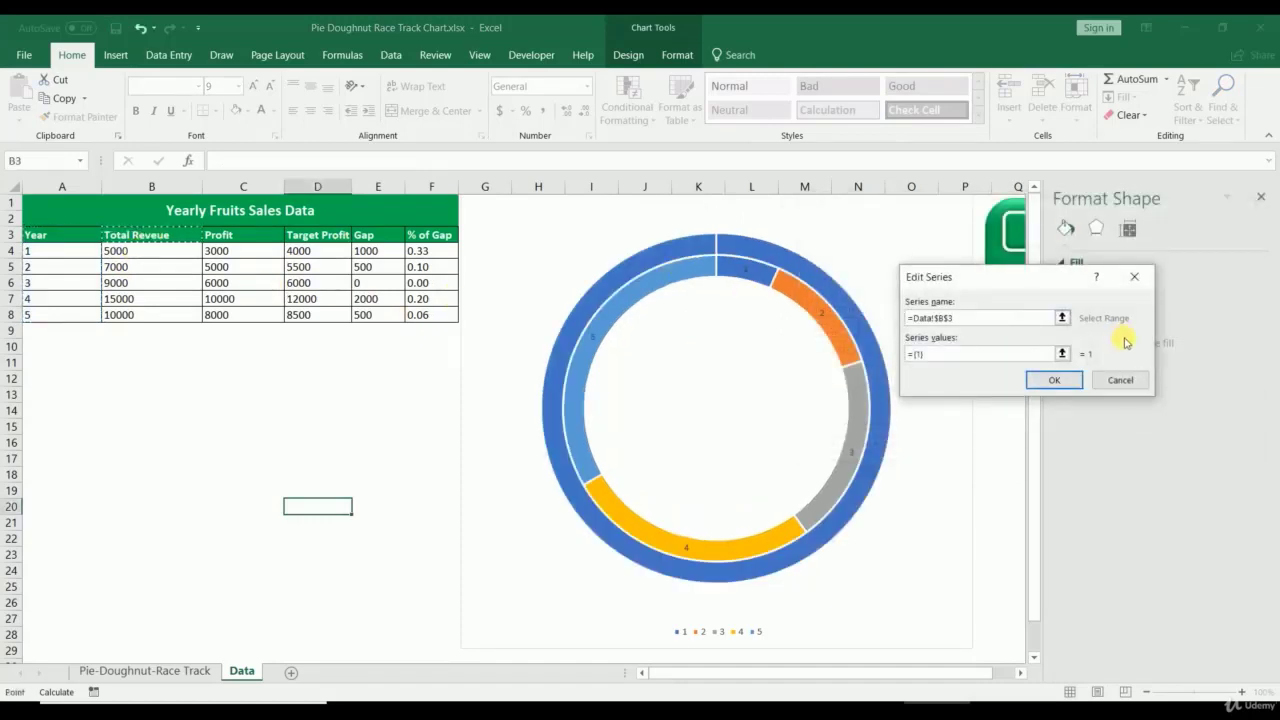
left_click(1062, 354)
left_click_drag(135, 258, 128, 316)
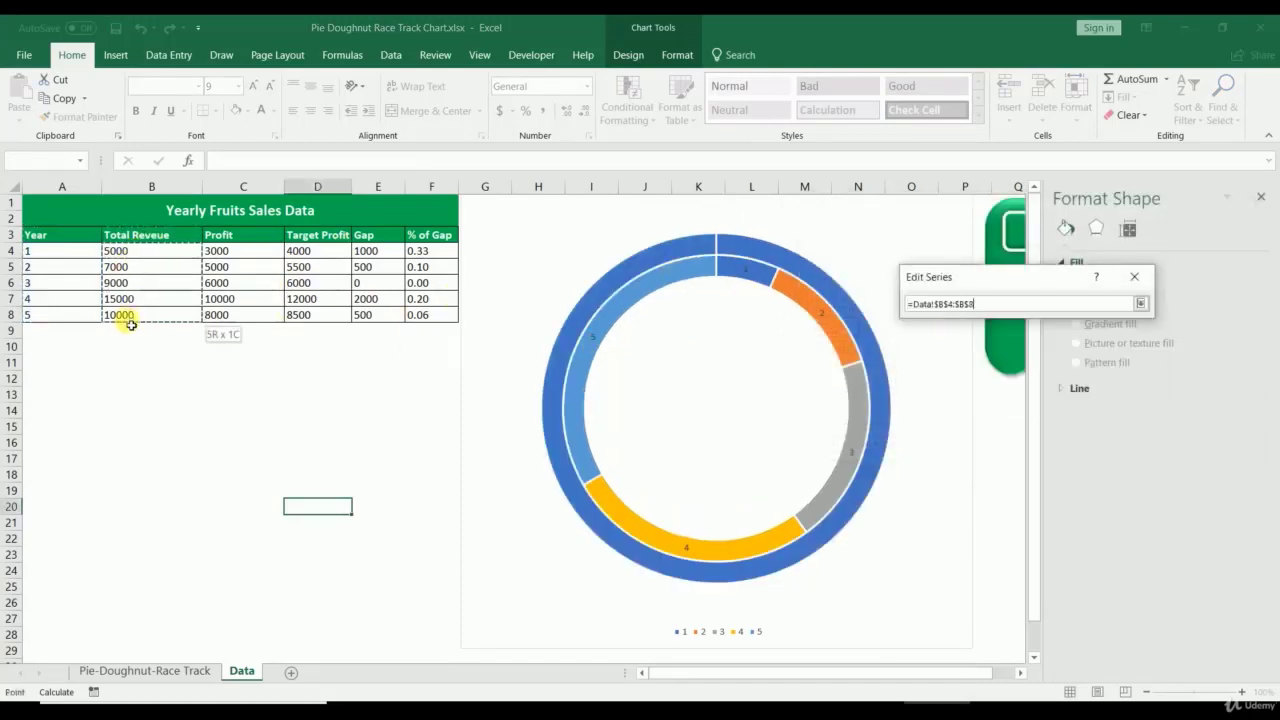
left_click(1139, 308)
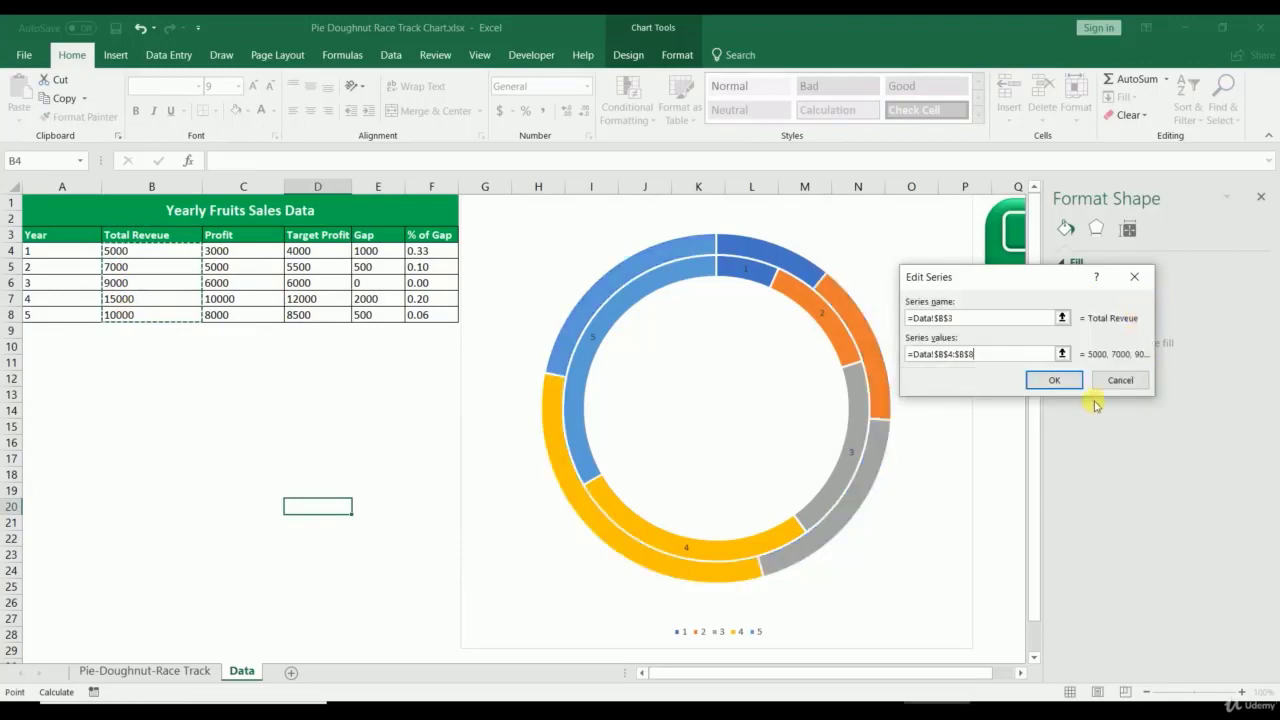
left_click(1058, 382)
left_click(1160, 449)
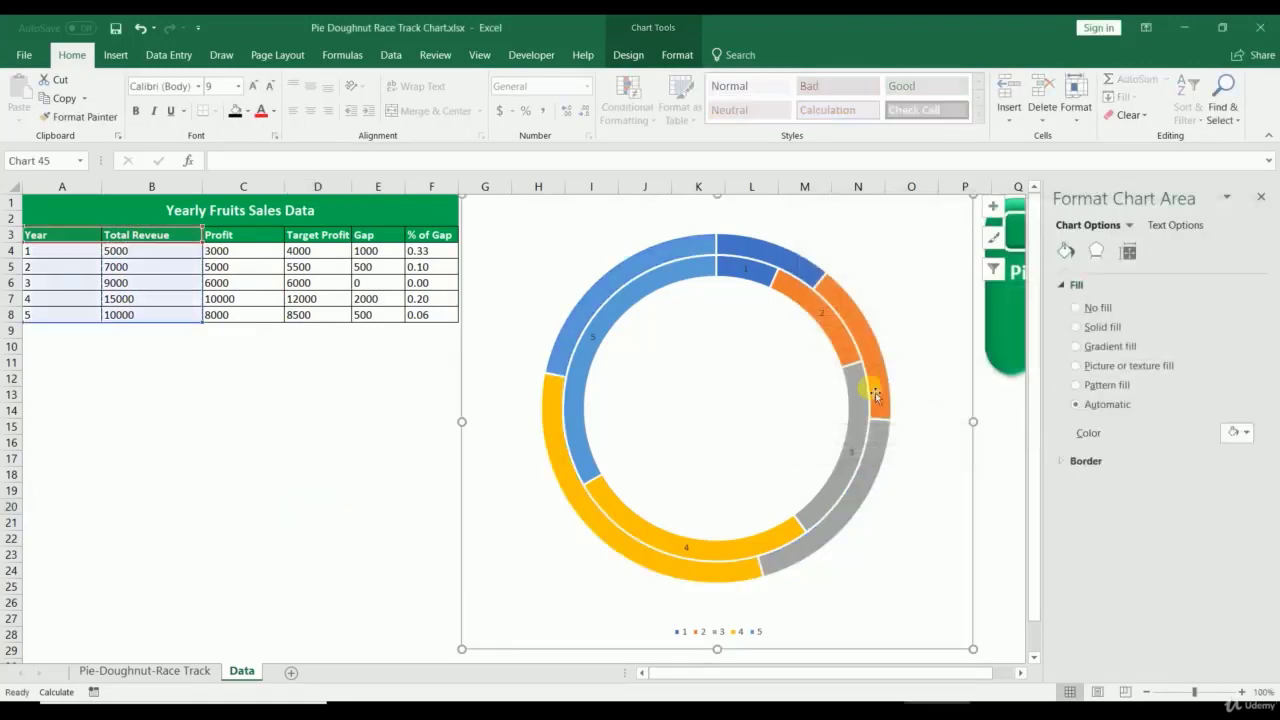
Step: Label the Total Reveue ring with values 5000, 7000, 9000, 15000, 10000 and open label formatting
right_click(652, 265)
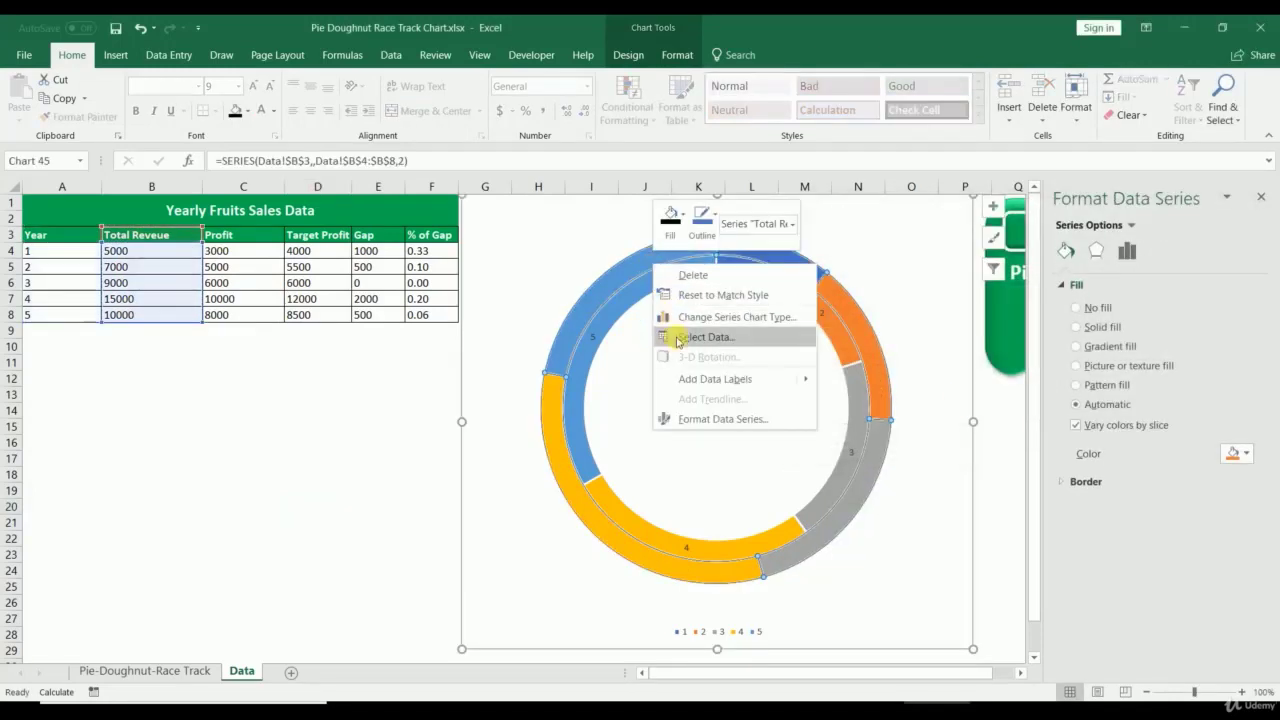
left_click(697, 378)
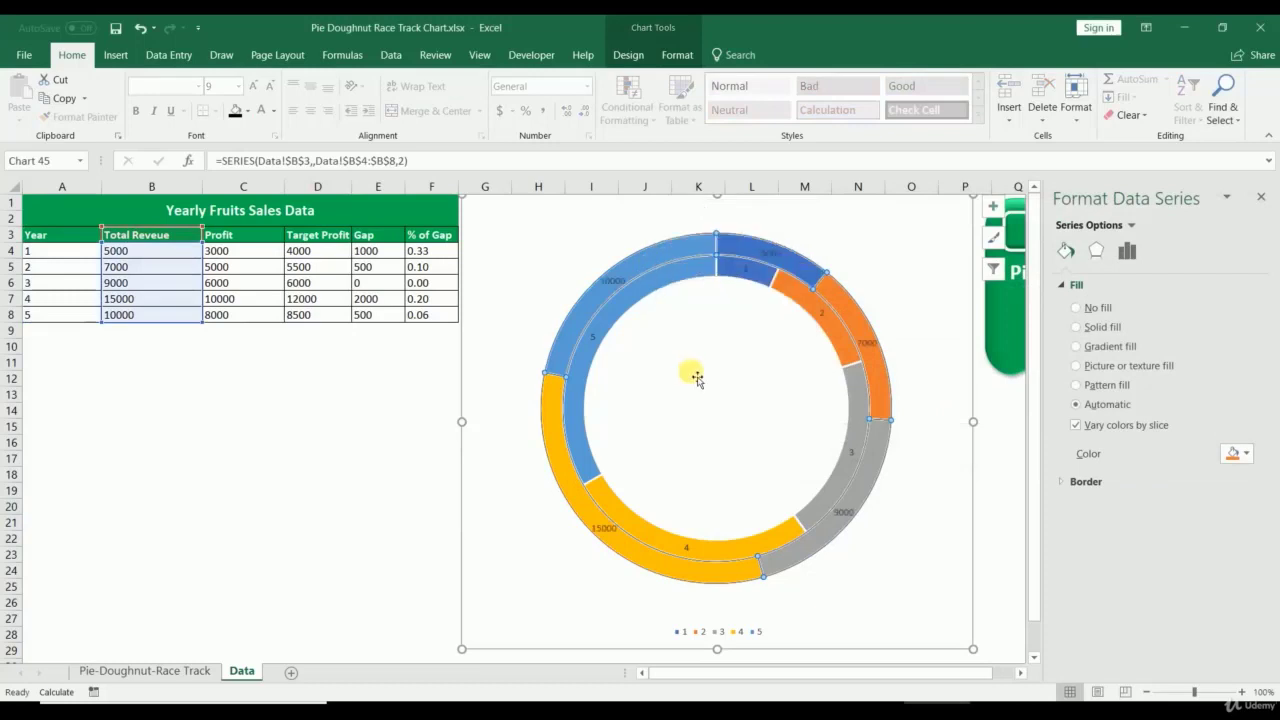
right_click(617, 296)
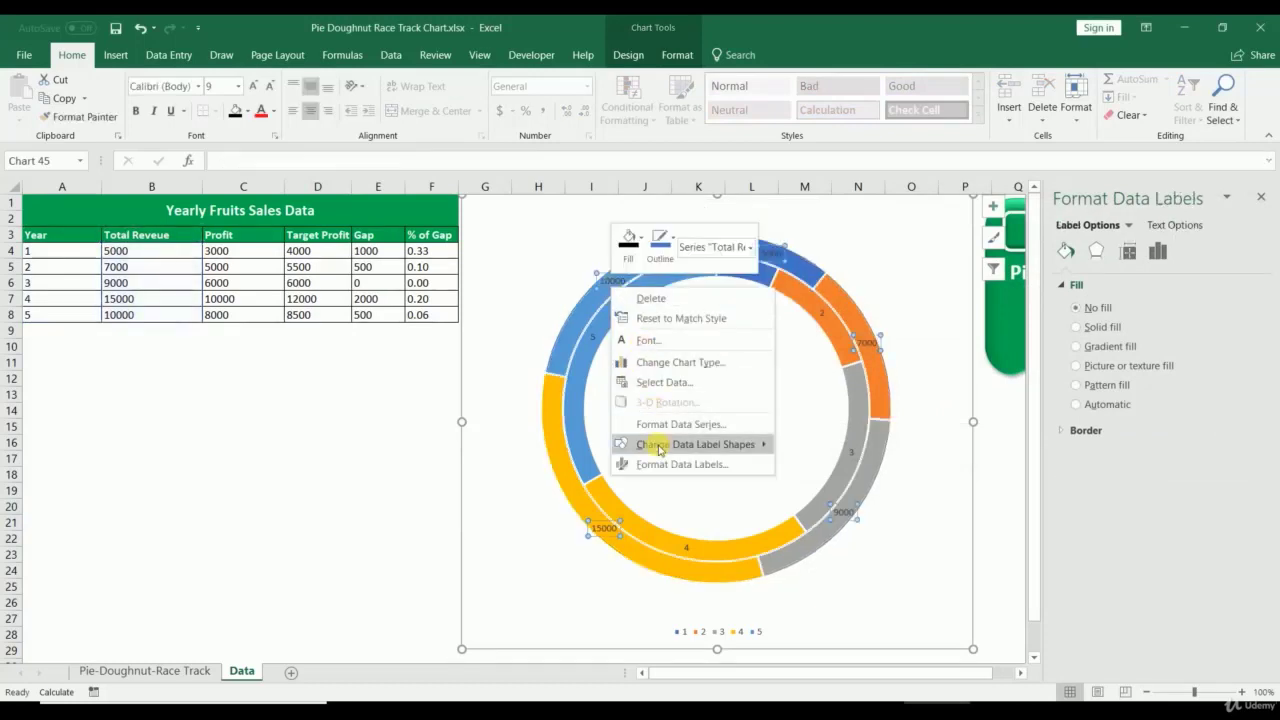
left_click(634, 463)
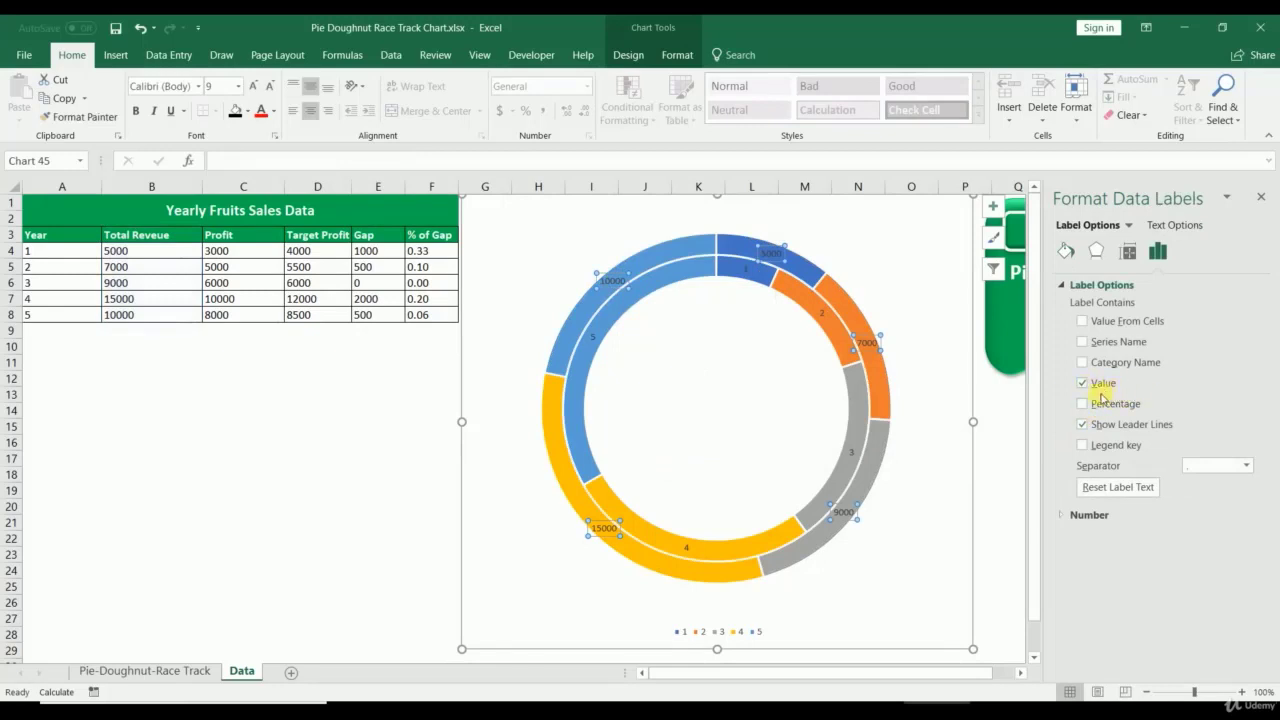
Step: Close the data label pane and open the context menu for the outer Total Revenue ring
left_click(1260, 195)
left_click(310, 490)
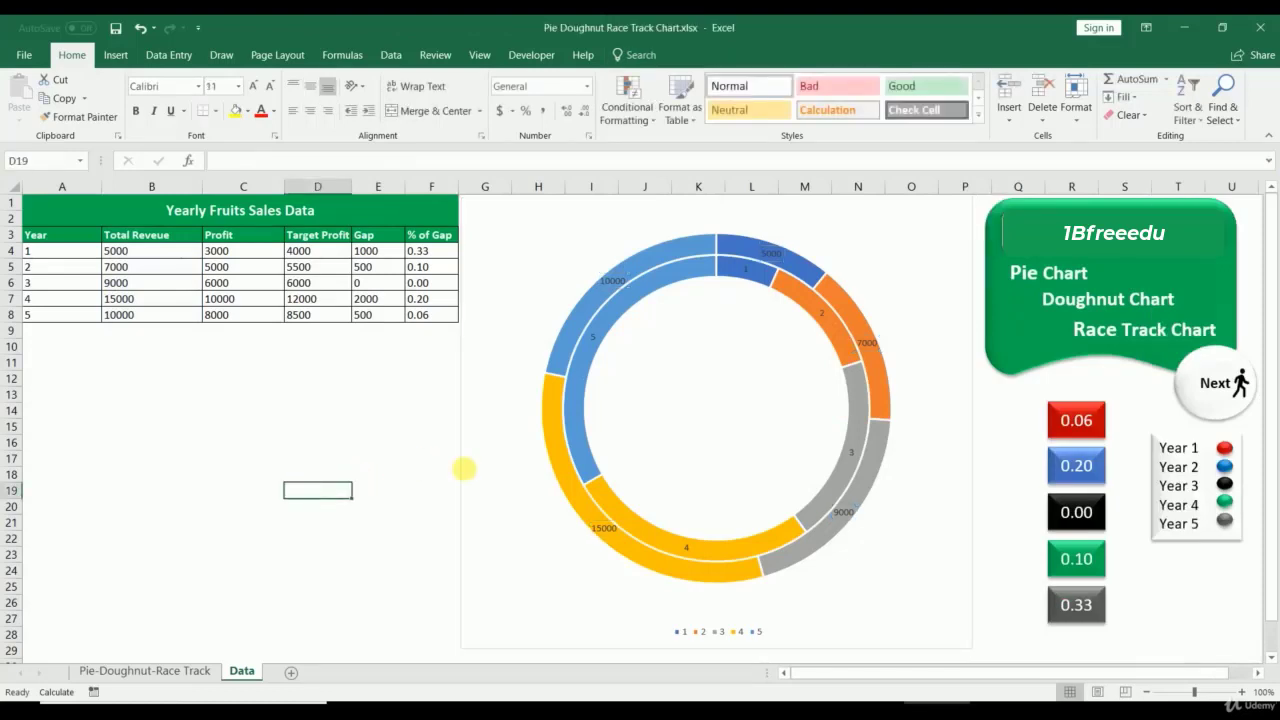
right_click(648, 272)
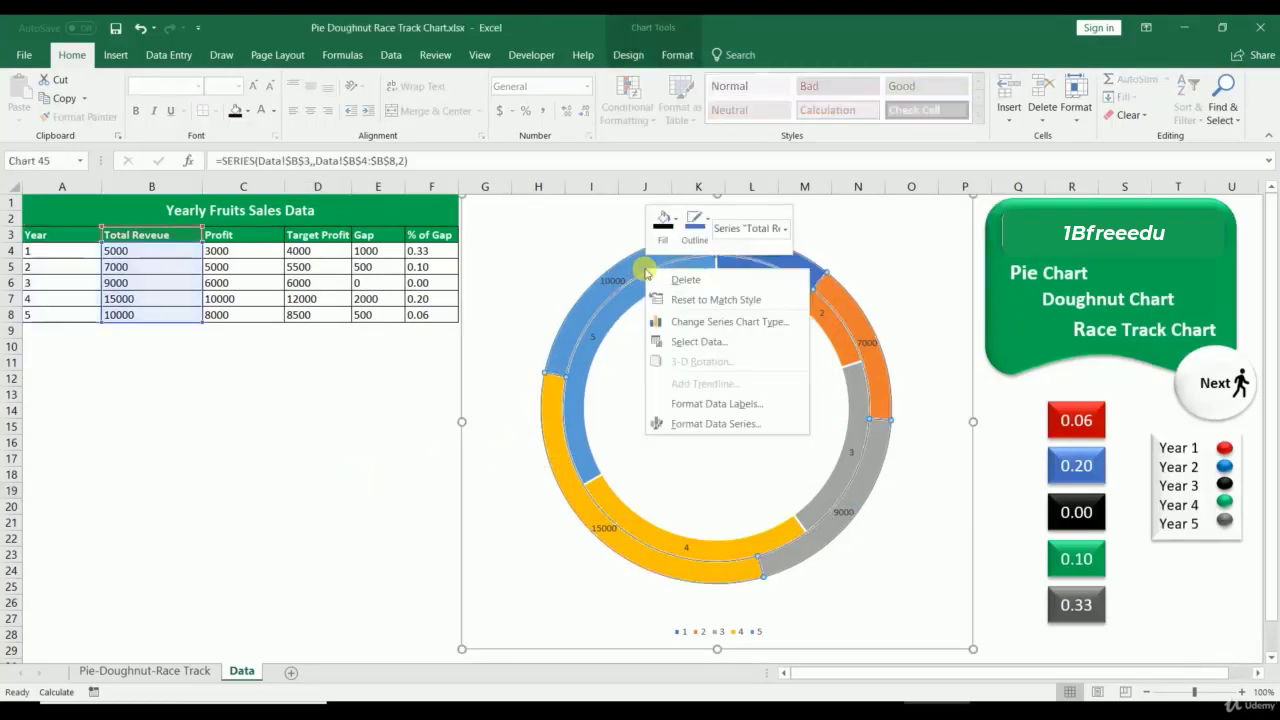
Step: Apply a preset bevel to the outer revenue ring and the inner Year ring
left_click(677, 54)
left_click(625, 114)
mouse_move(677, 144)
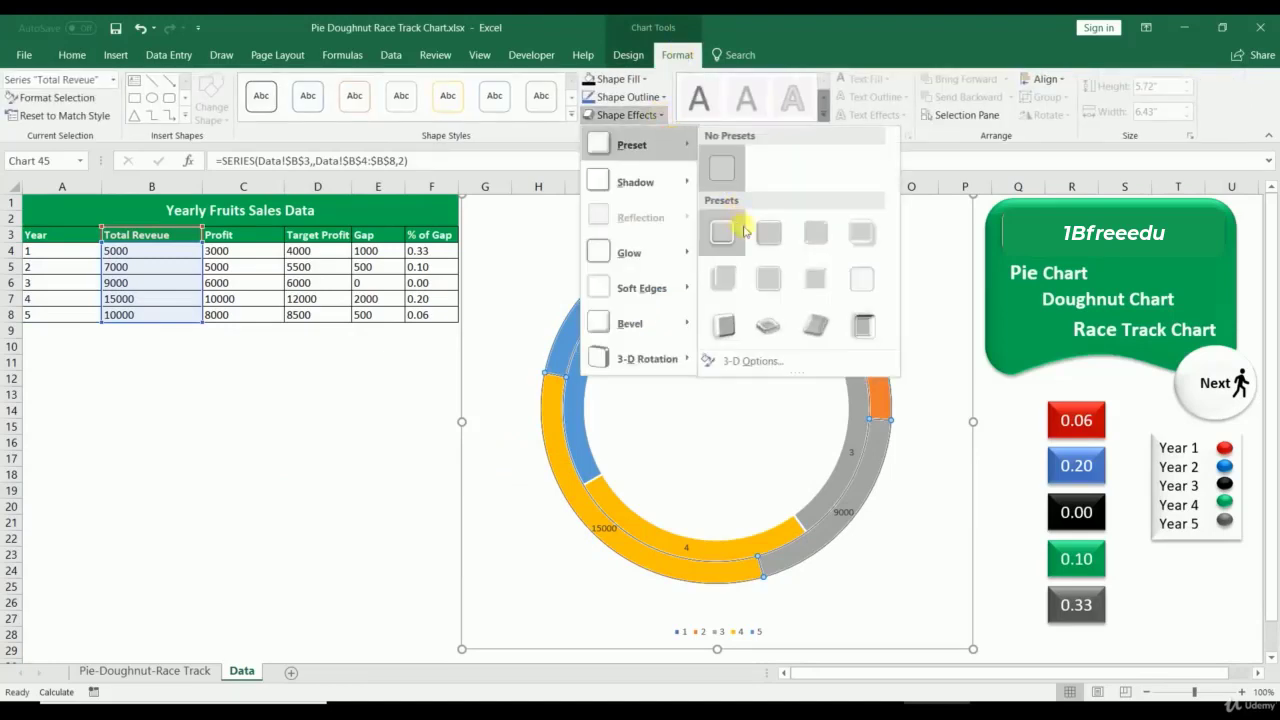
left_click(744, 231)
left_click(606, 314)
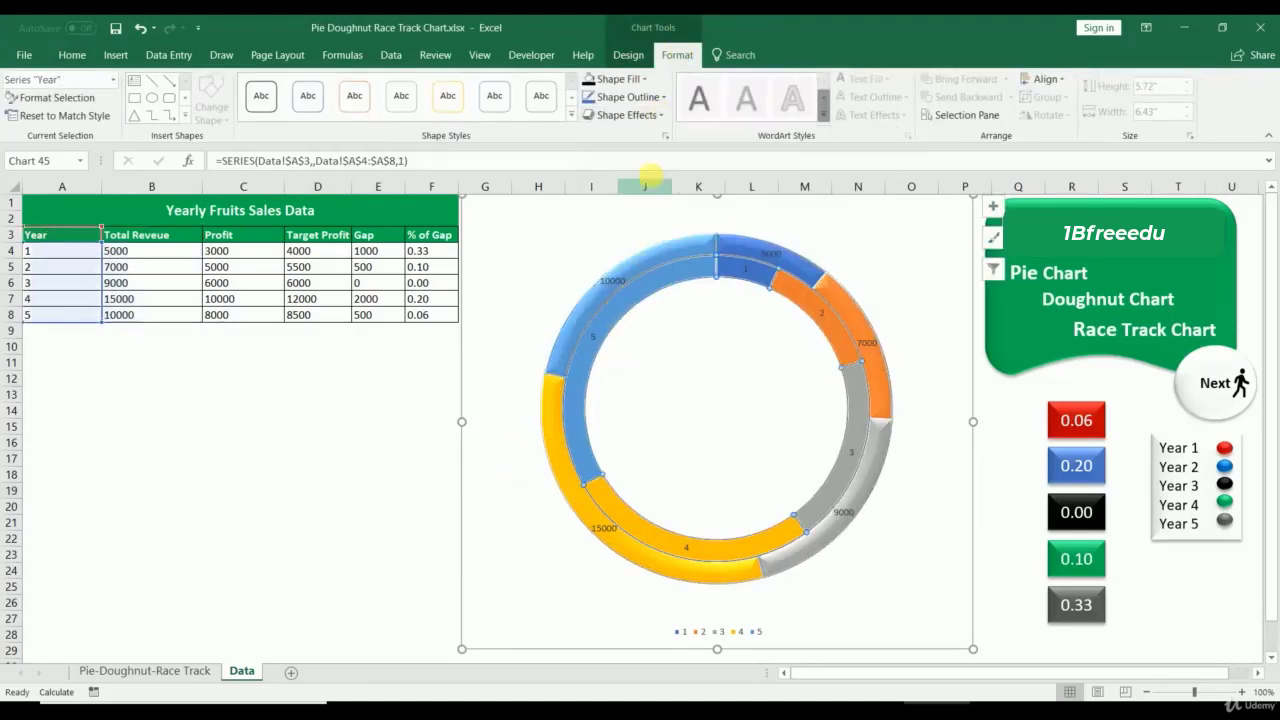
left_click(646, 117)
mouse_move(651, 136)
left_click(768, 230)
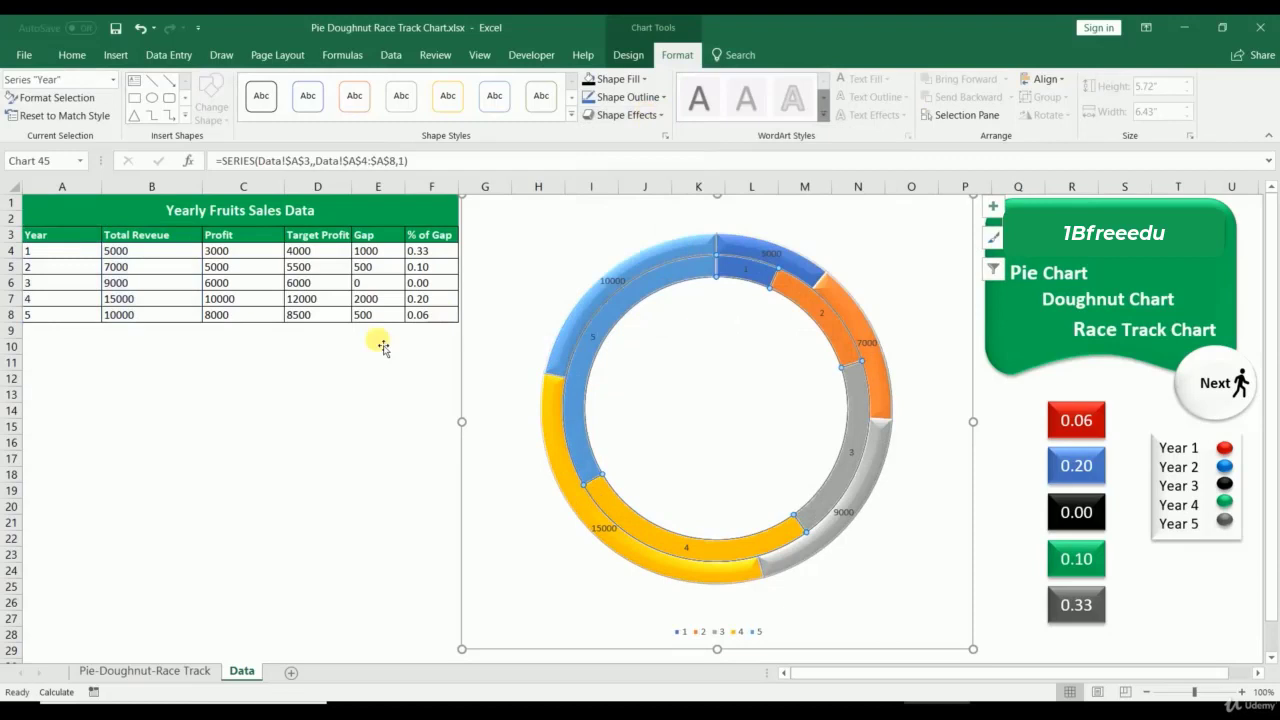
Step: Set the doughnut series to 25% hole size, 25% explosion and a 10° first-slice angle
left_click(321, 462)
left_click(623, 271)
right_click(634, 266)
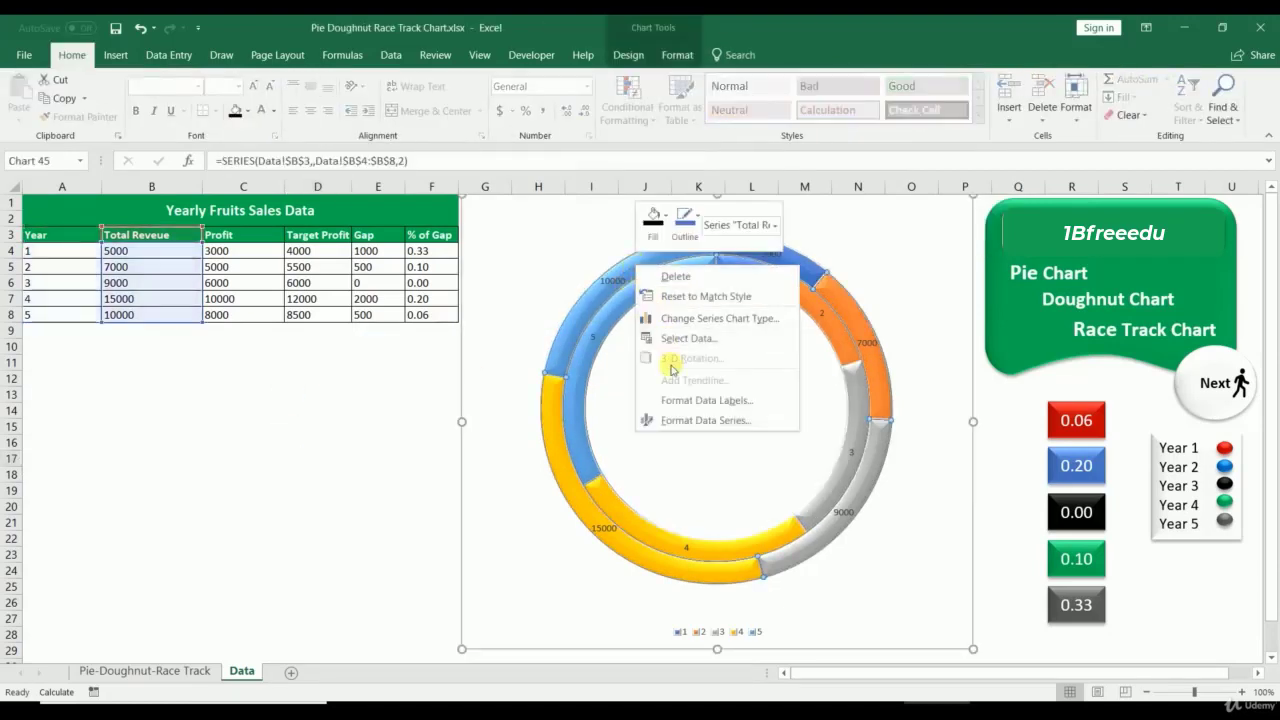
left_click(665, 420)
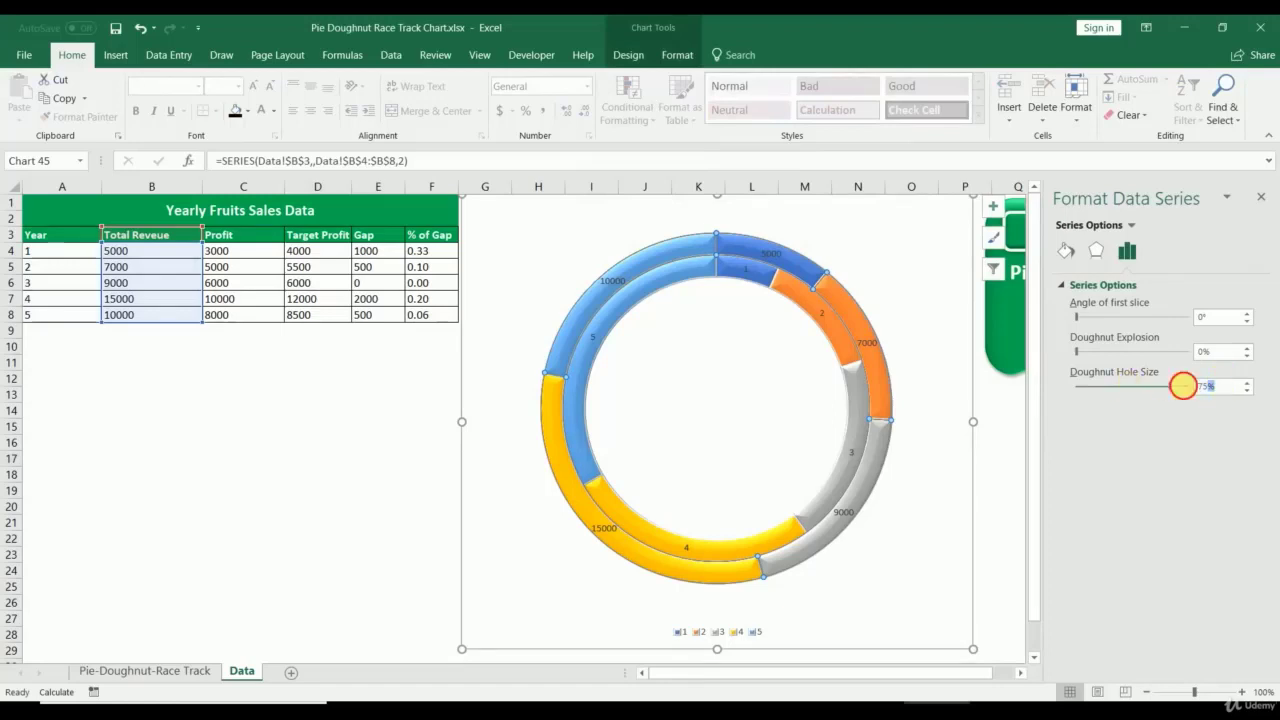
left_click_drag(1183, 386, 1133, 387)
type("25")
key("Return")
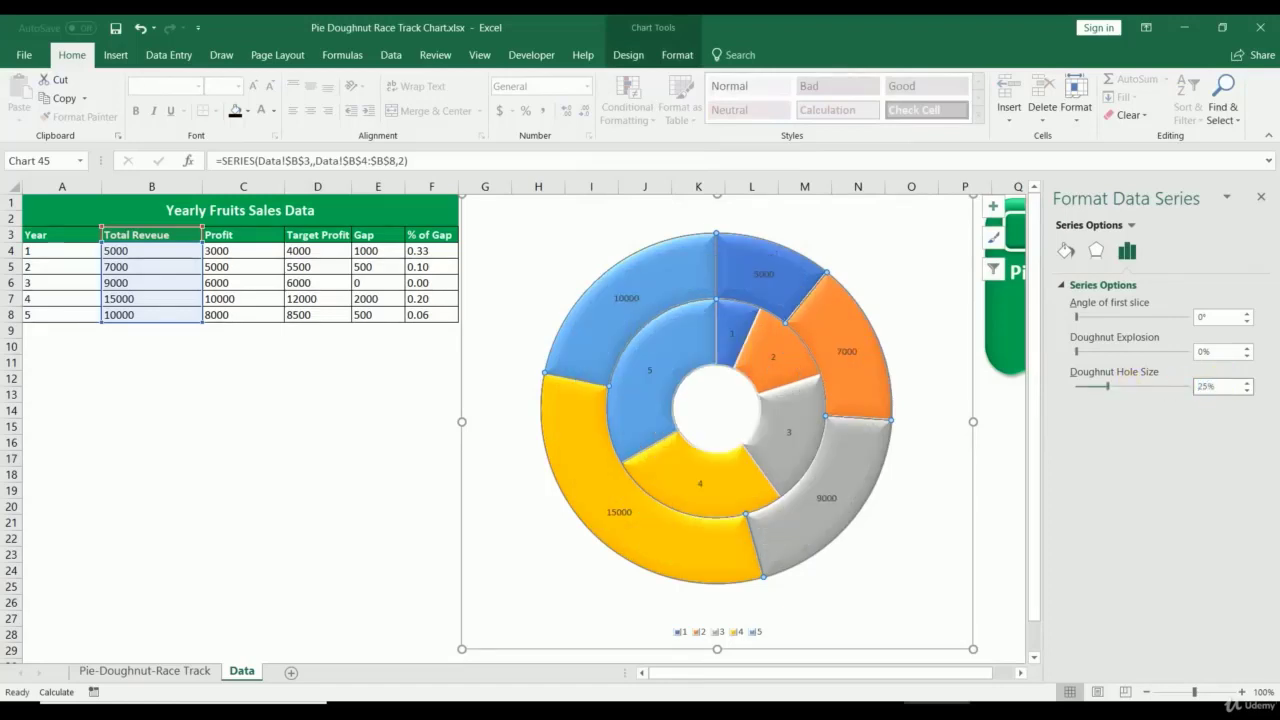
left_click_drag(1220, 352, 1170, 352)
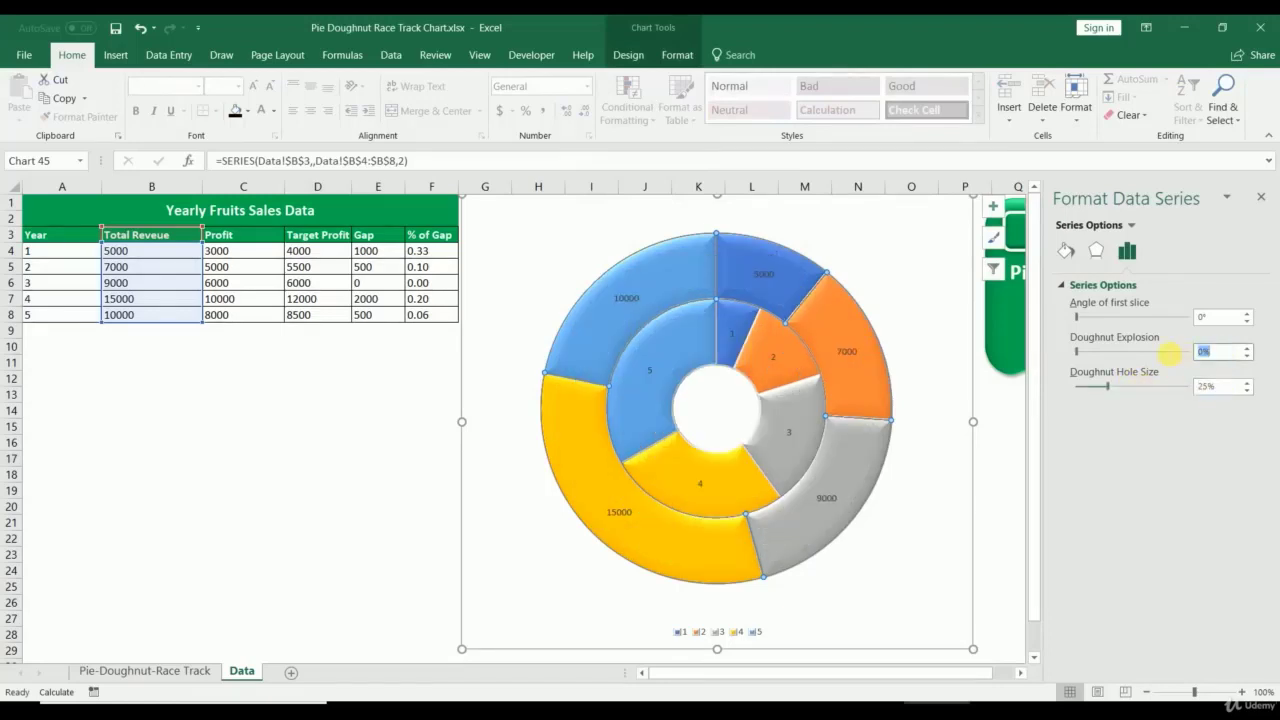
key("Return")
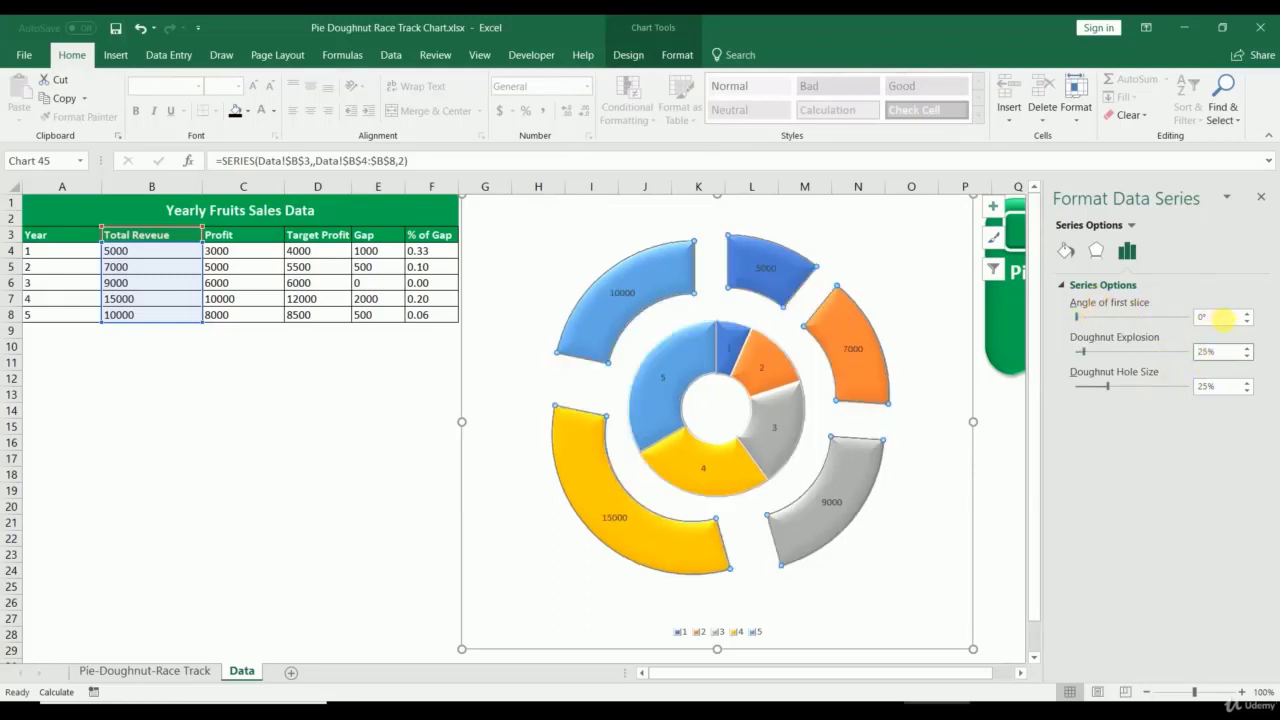
left_click_drag(1224, 317, 1103, 318)
type("10")
key("Return")
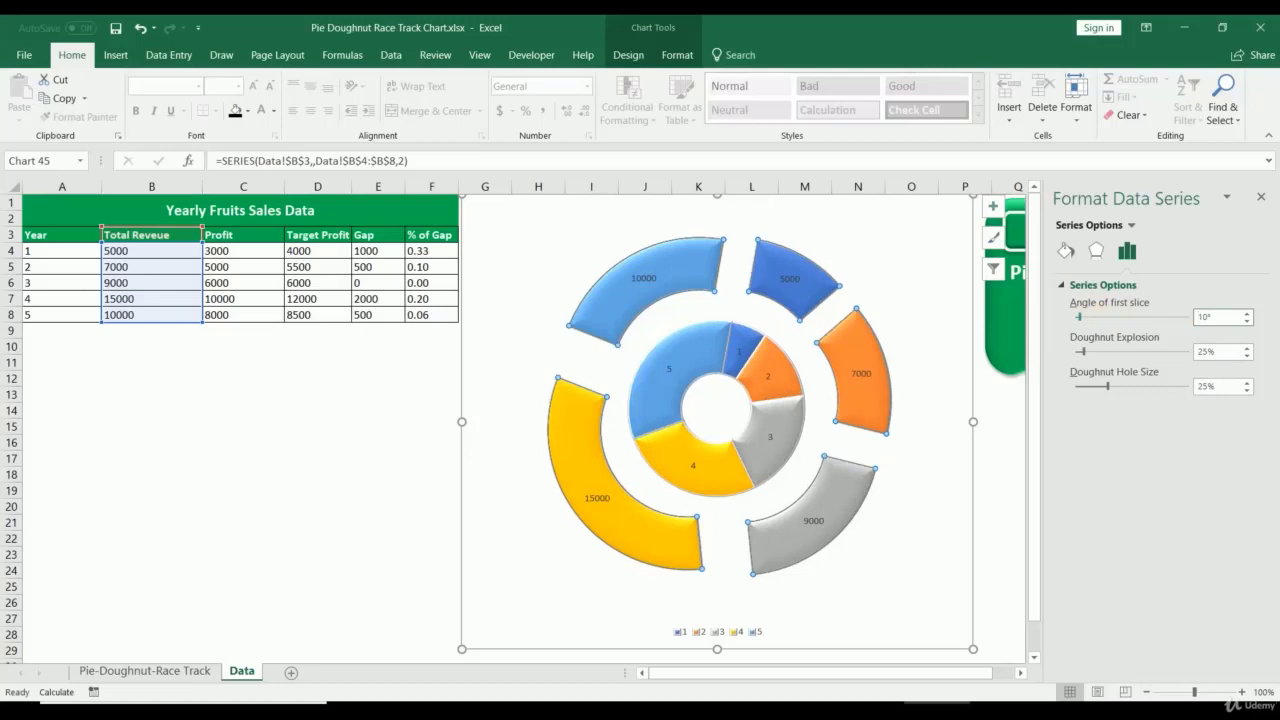
Step: Close the series formatting pane and delete the doughnut chart
left_click(1095, 254)
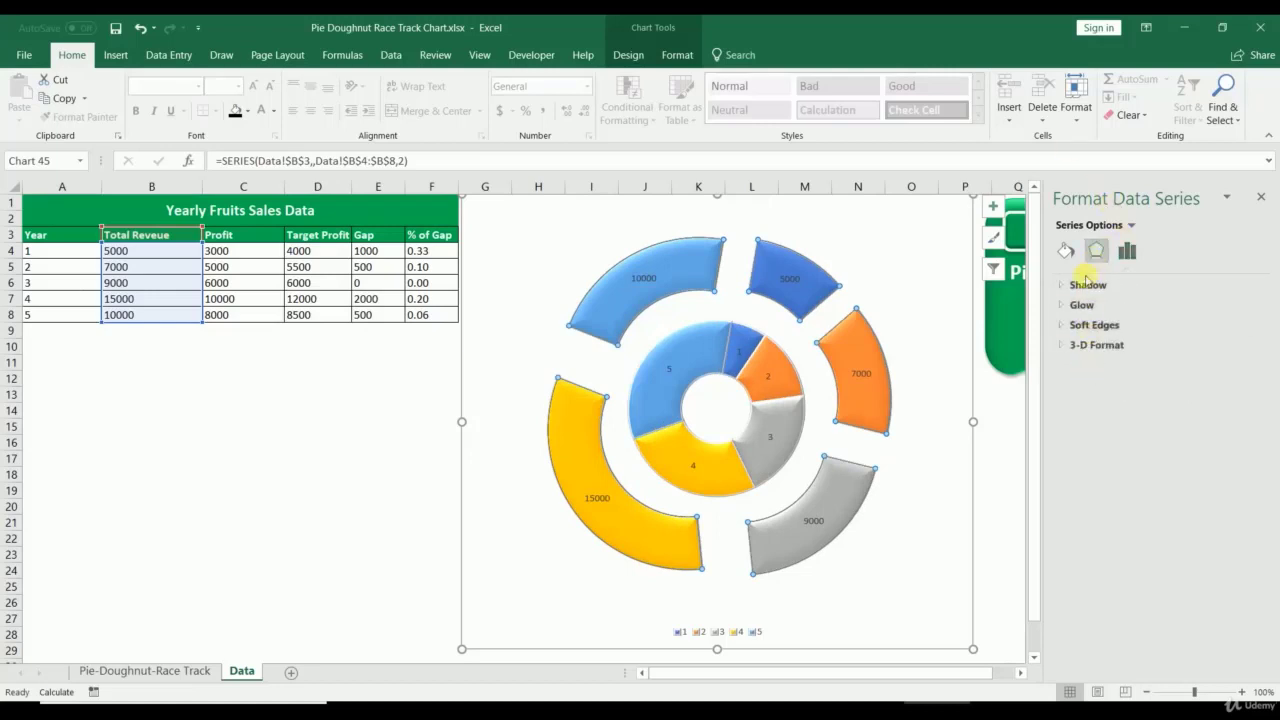
left_click(1127, 250)
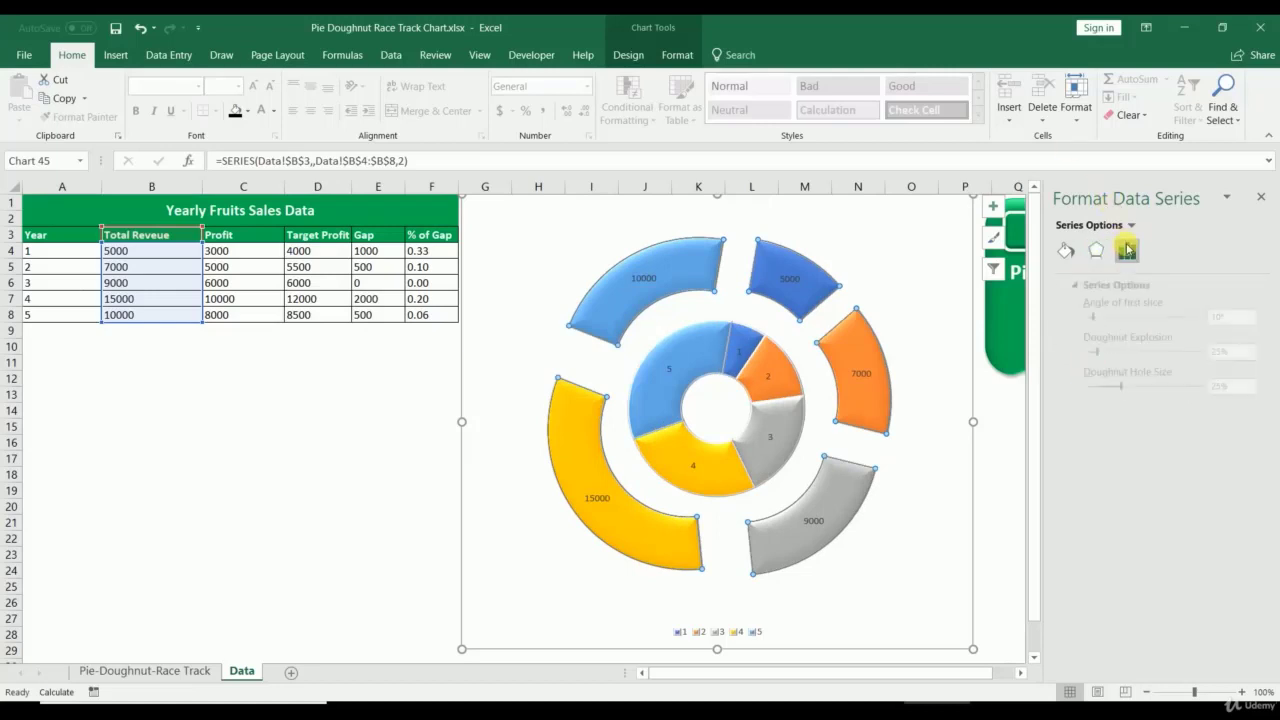
left_click(1075, 252)
left_click(1261, 197)
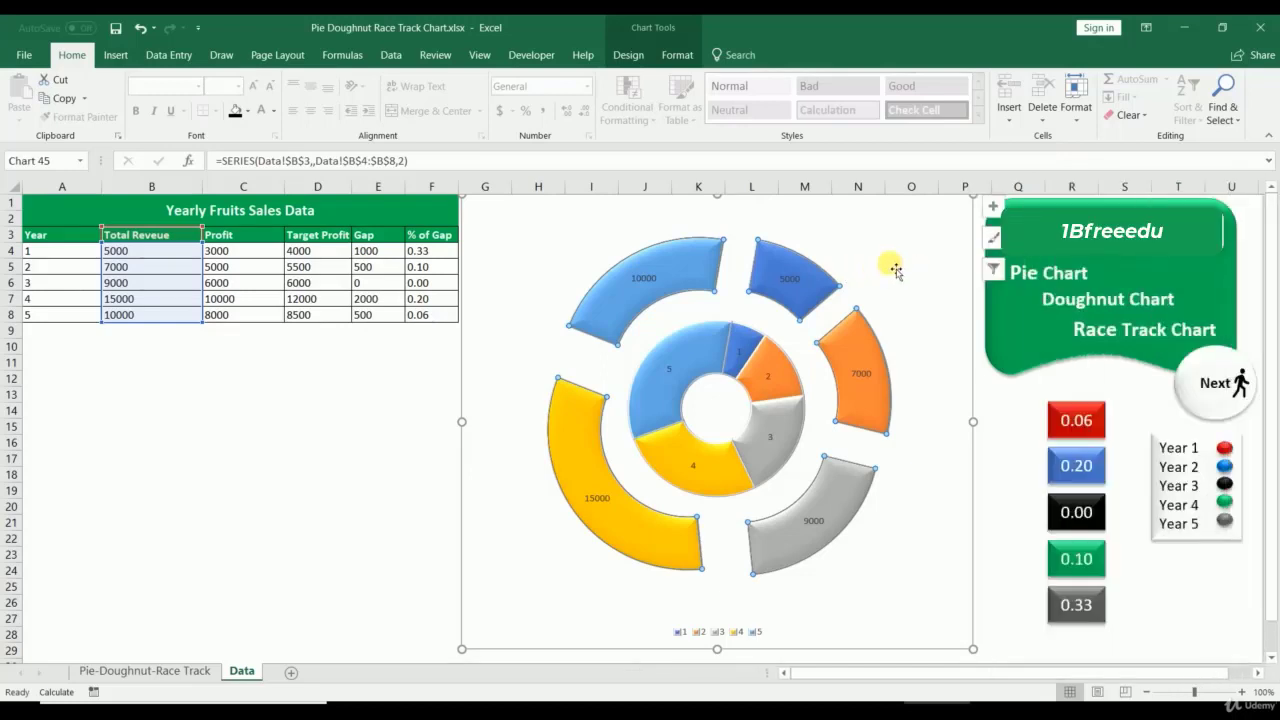
left_click(895, 268)
left_click(952, 236)
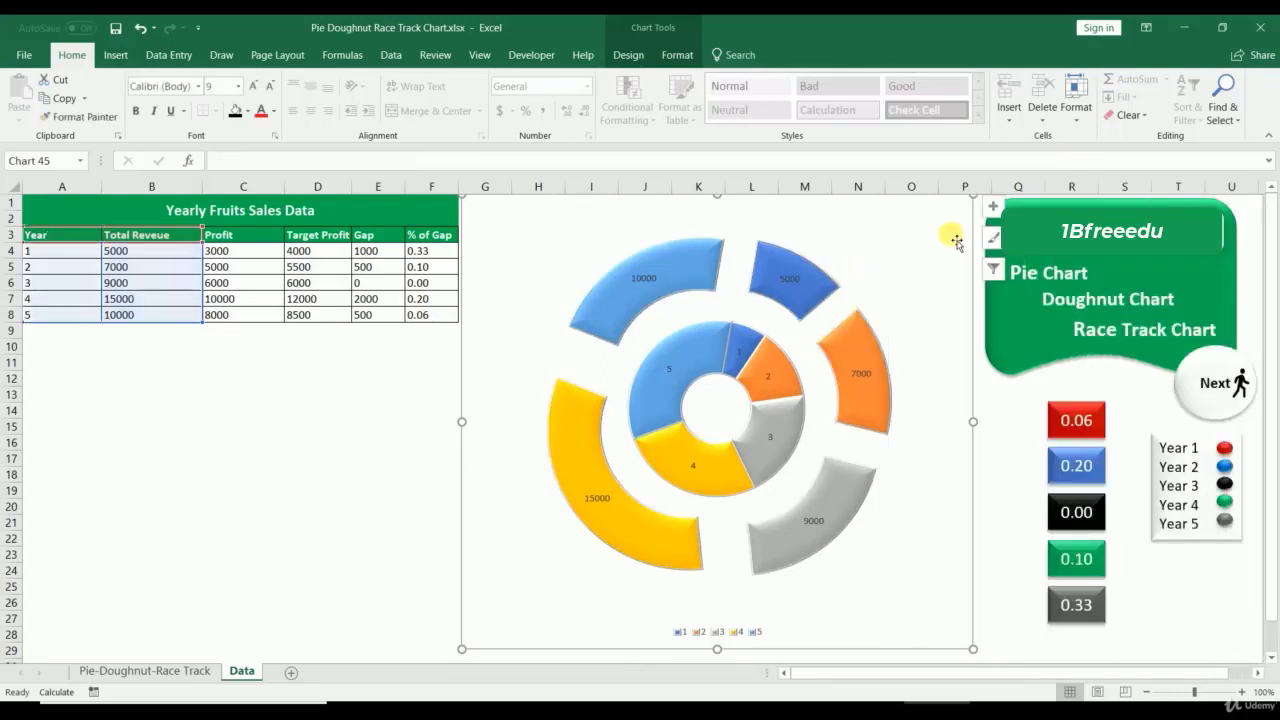
key("Delete")
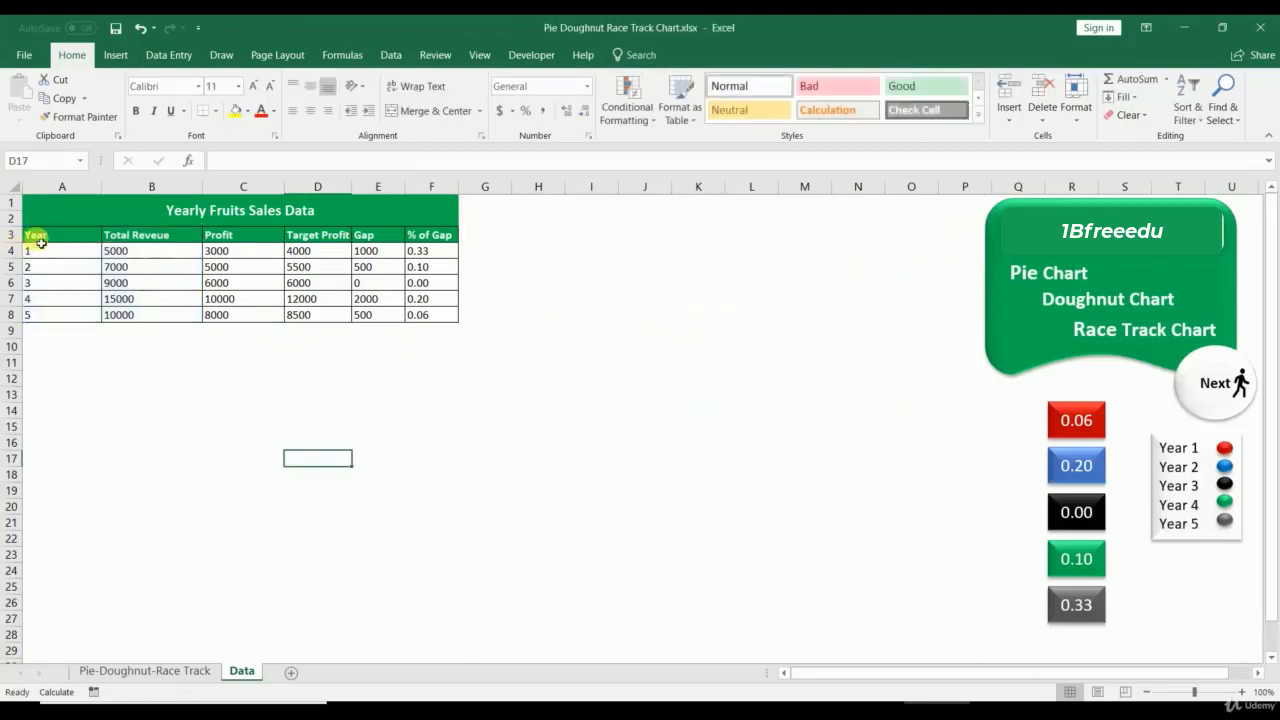
Step: Select the Year values A3:A8 on the Data sheet and preview the chart options
left_click_drag(40, 242, 49, 311)
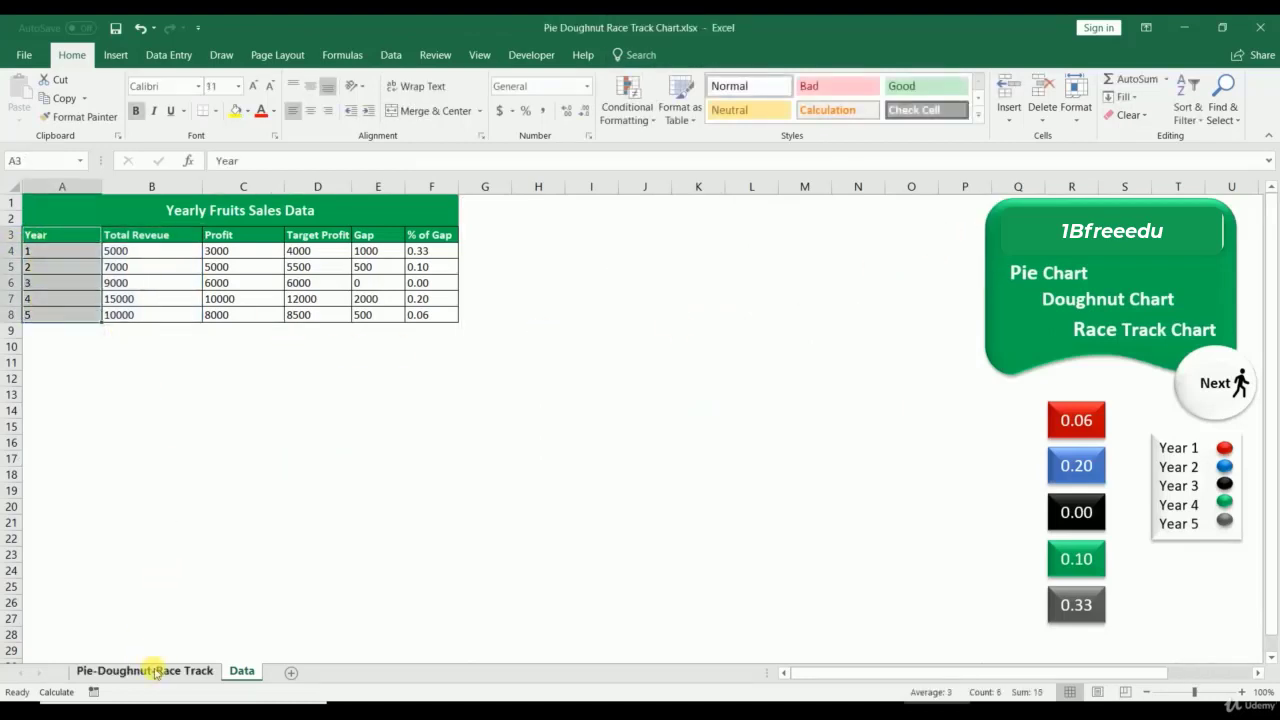
left_click(155, 672)
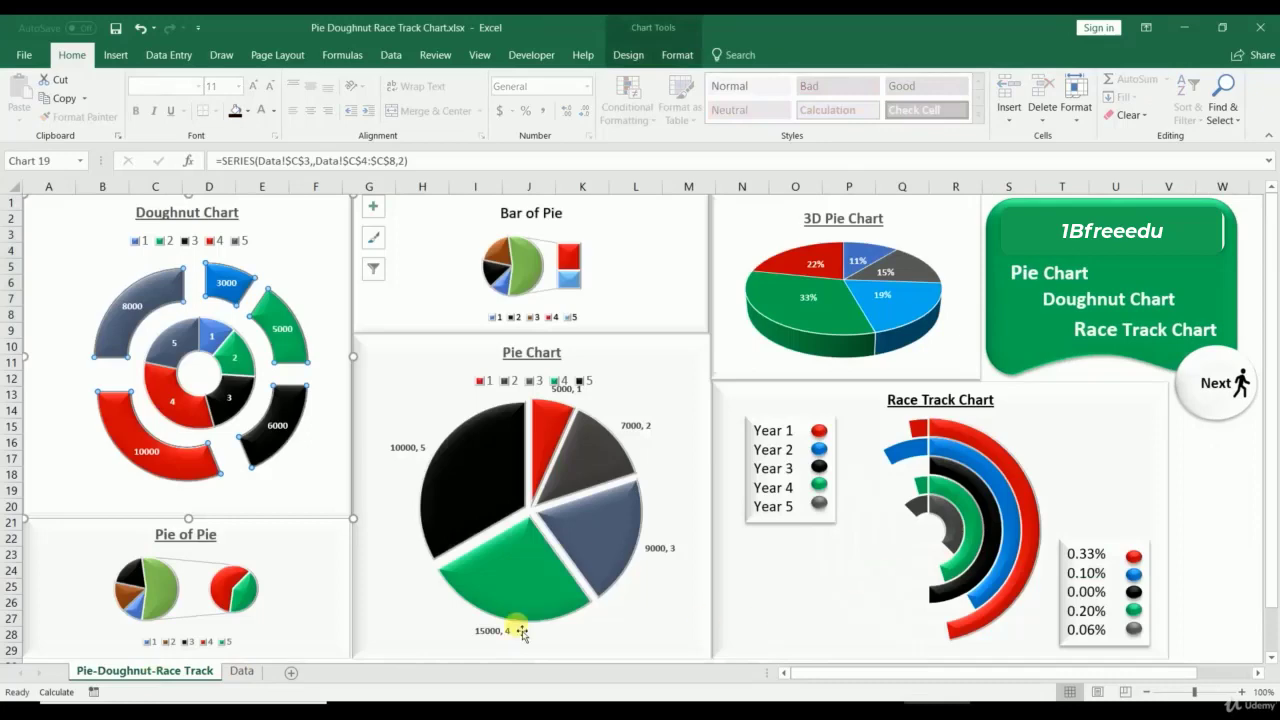
left_click(241, 672)
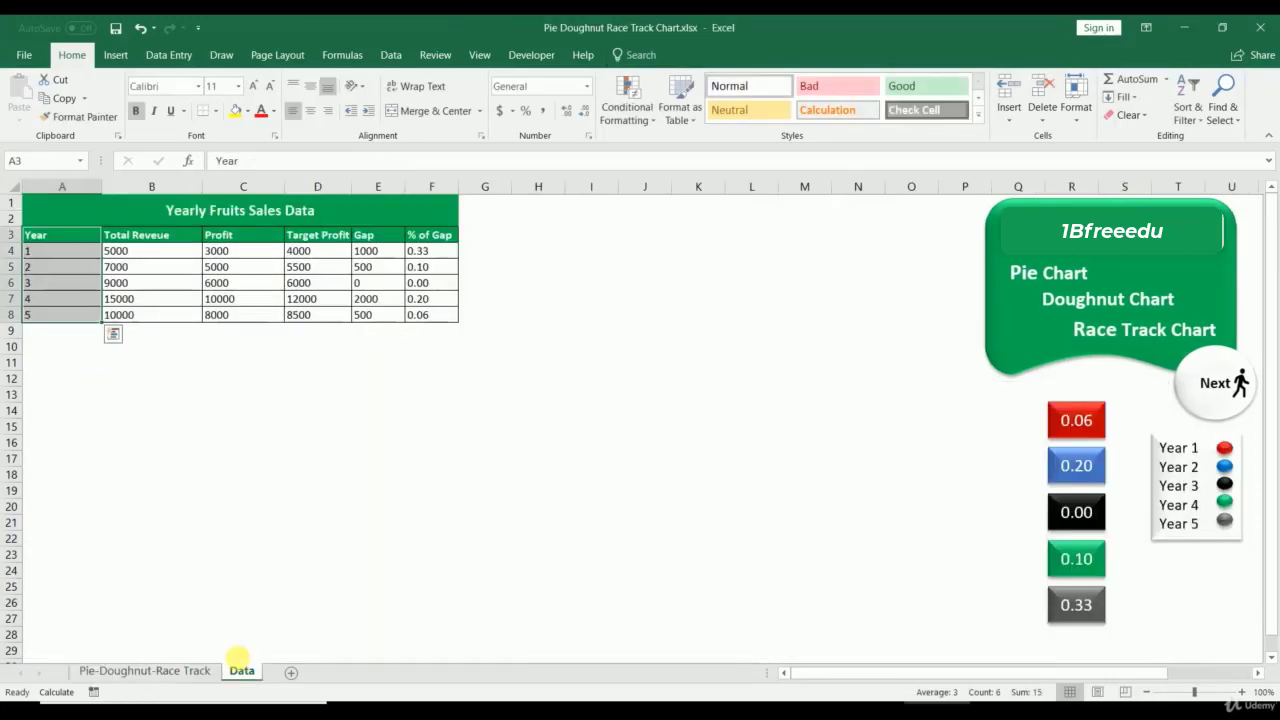
left_click(120, 55)
left_click(798, 137)
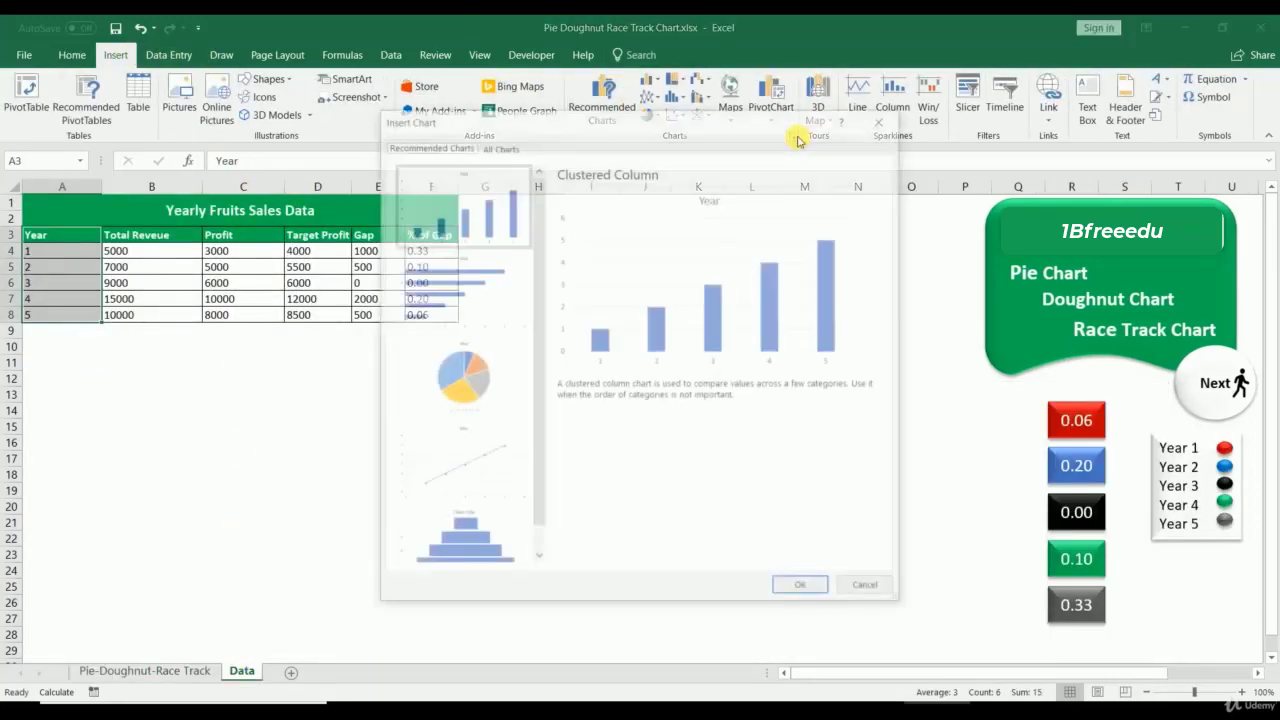
left_click(883, 118)
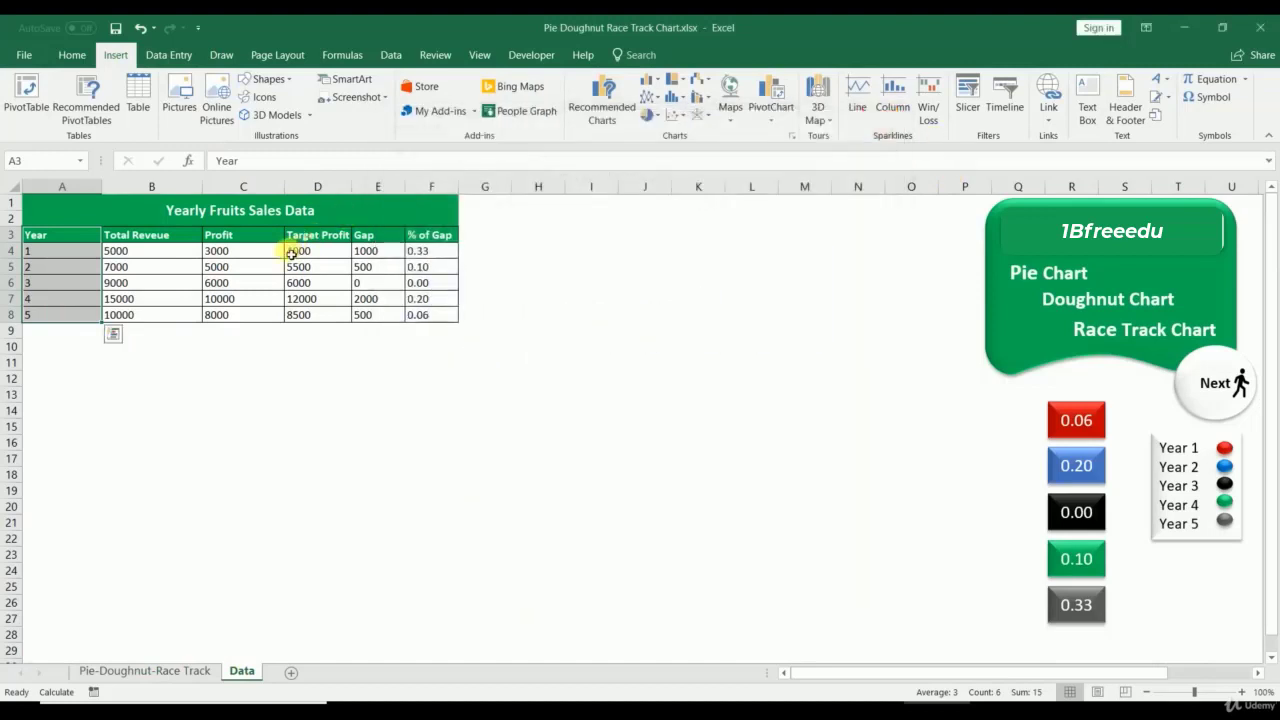
Step: Add the Profit, Target Profit and Gap columns and insert a Pie > Doughnut chart
left_click_drag(243, 235, 246, 314)
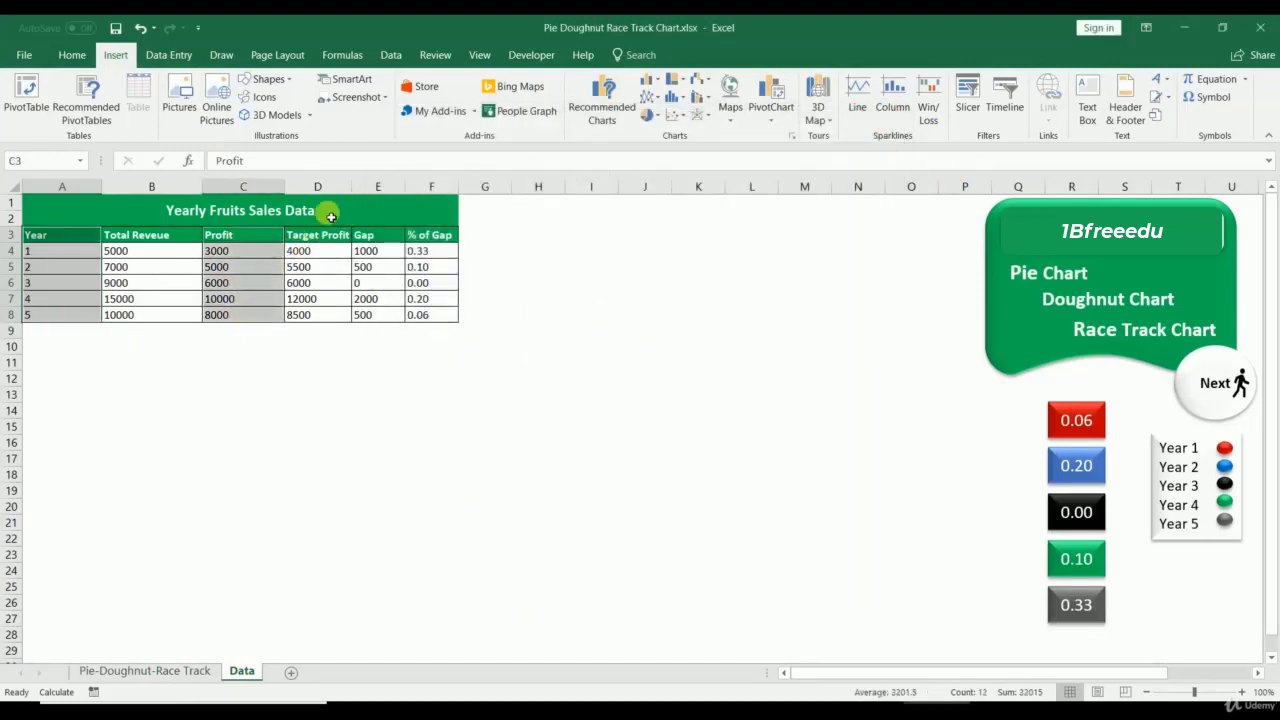
left_click_drag(323, 240, 320, 315)
left_click_drag(366, 237, 363, 318)
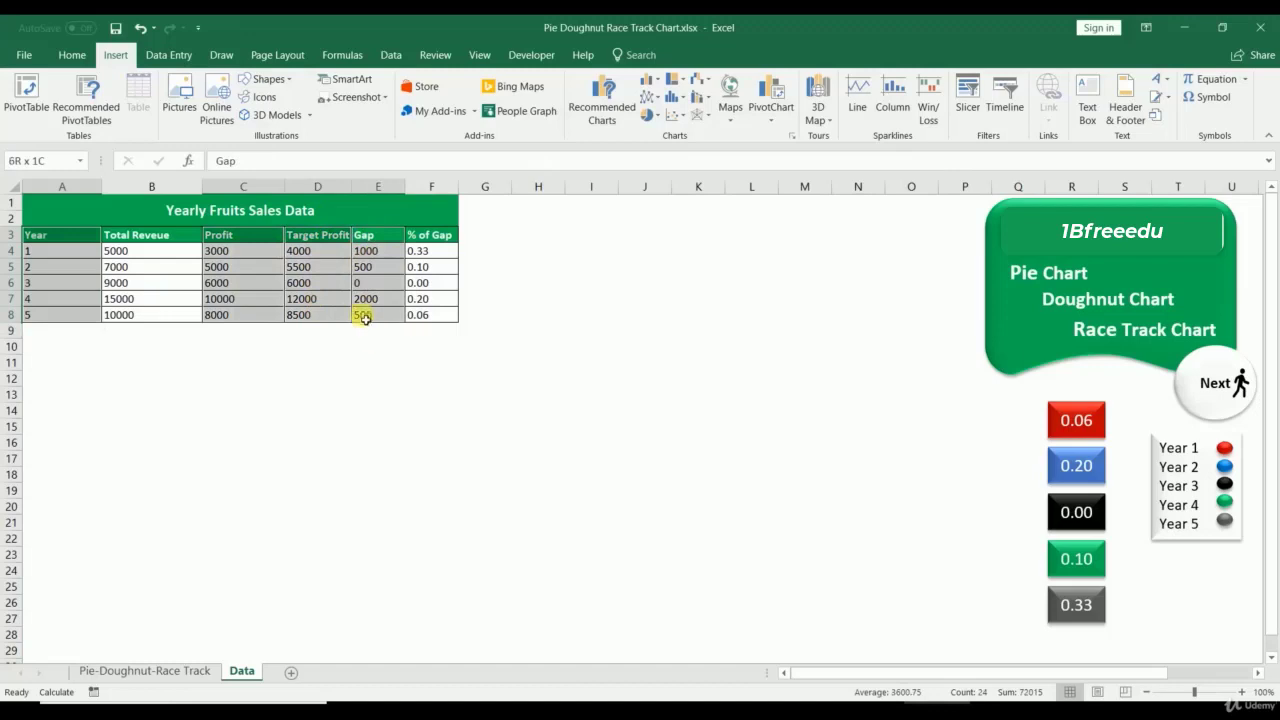
left_click(791, 134)
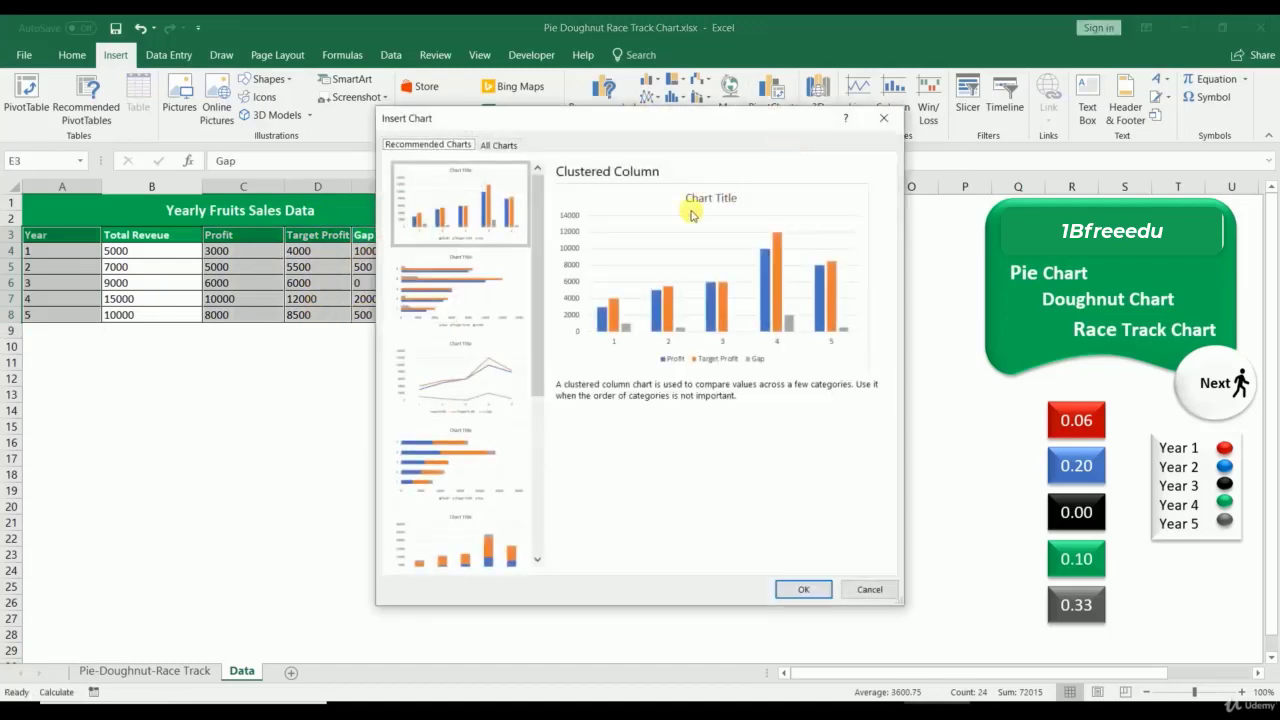
left_click(498, 145)
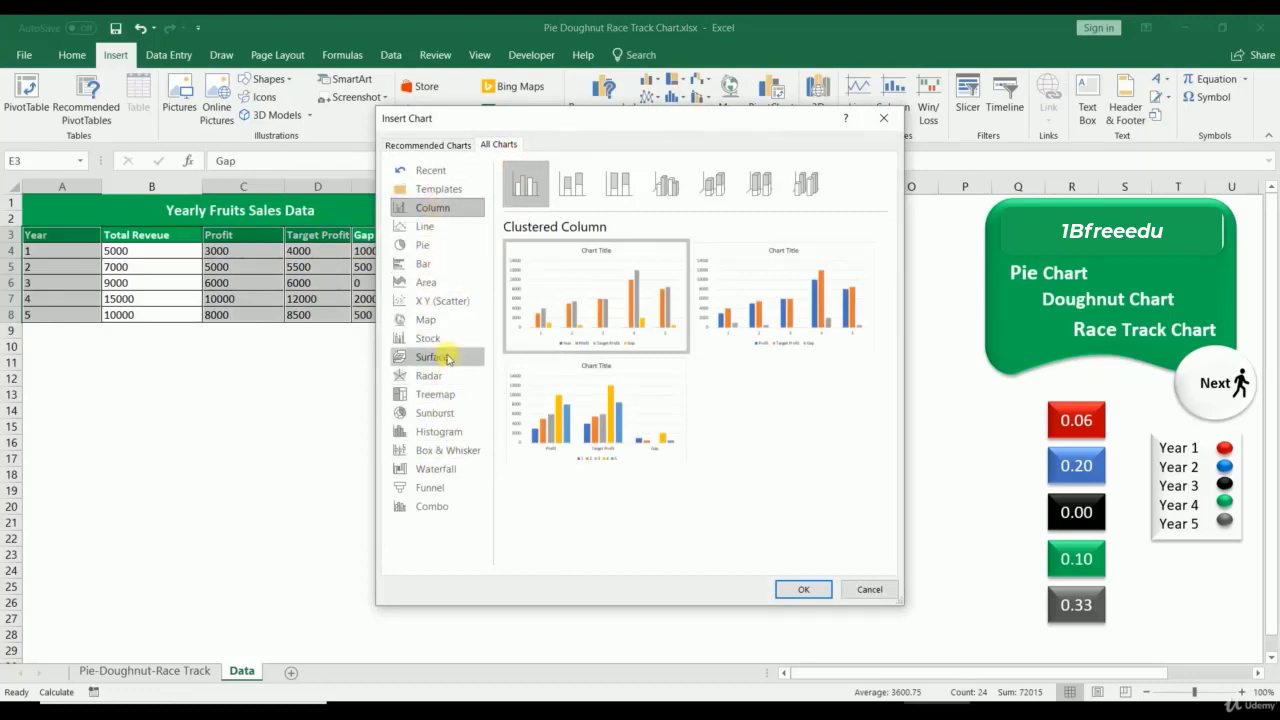
left_click(434, 247)
left_click(710, 180)
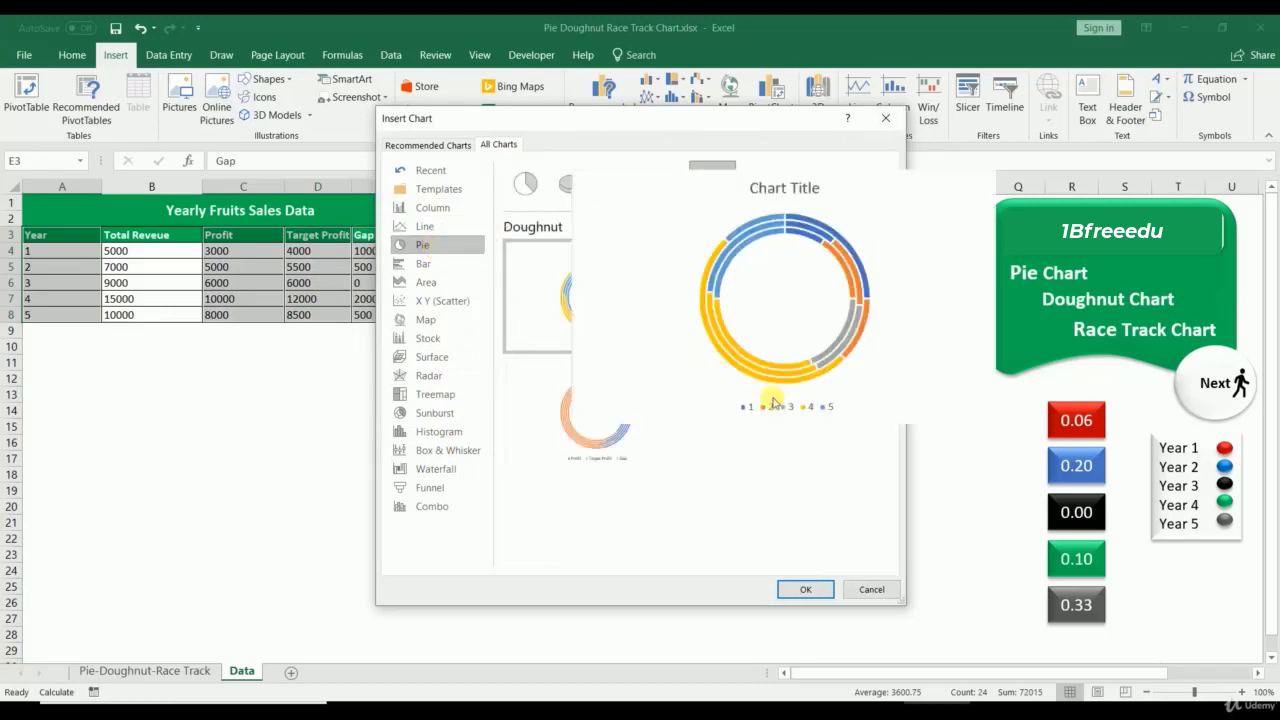
left_click(805, 592)
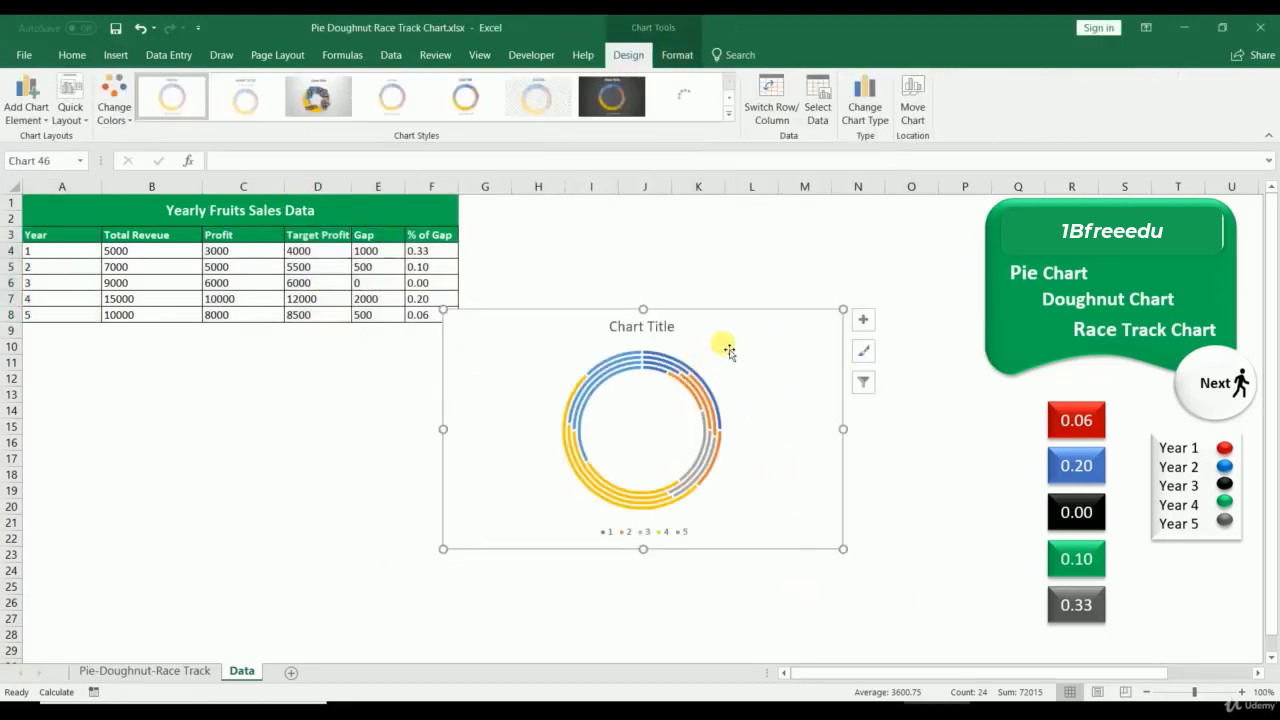
Step: Enlarge the new doughnut chart and delete its legend
left_click_drag(843, 309, 963, 197)
left_click_drag(967, 553, 1002, 640)
left_click(757, 623)
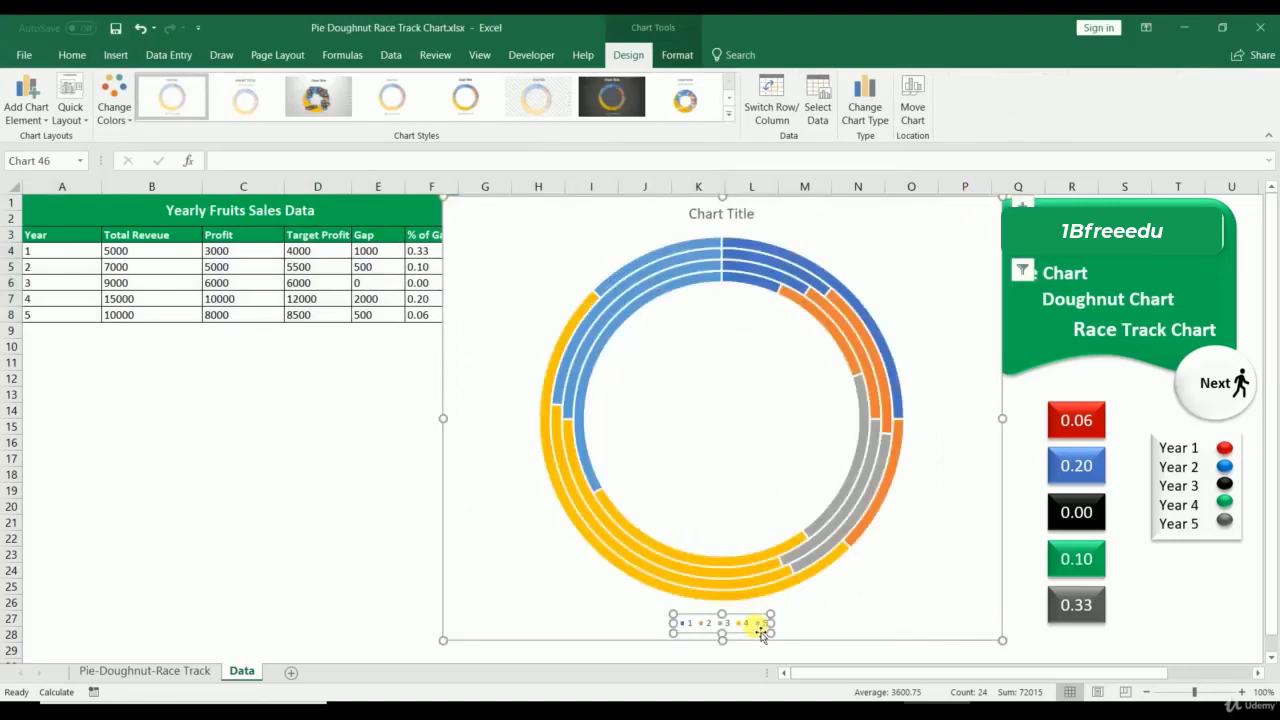
key("Delete")
Step: Give the doughnut series a 15% hole size and an 8° first-slice angle
right_click(752, 521)
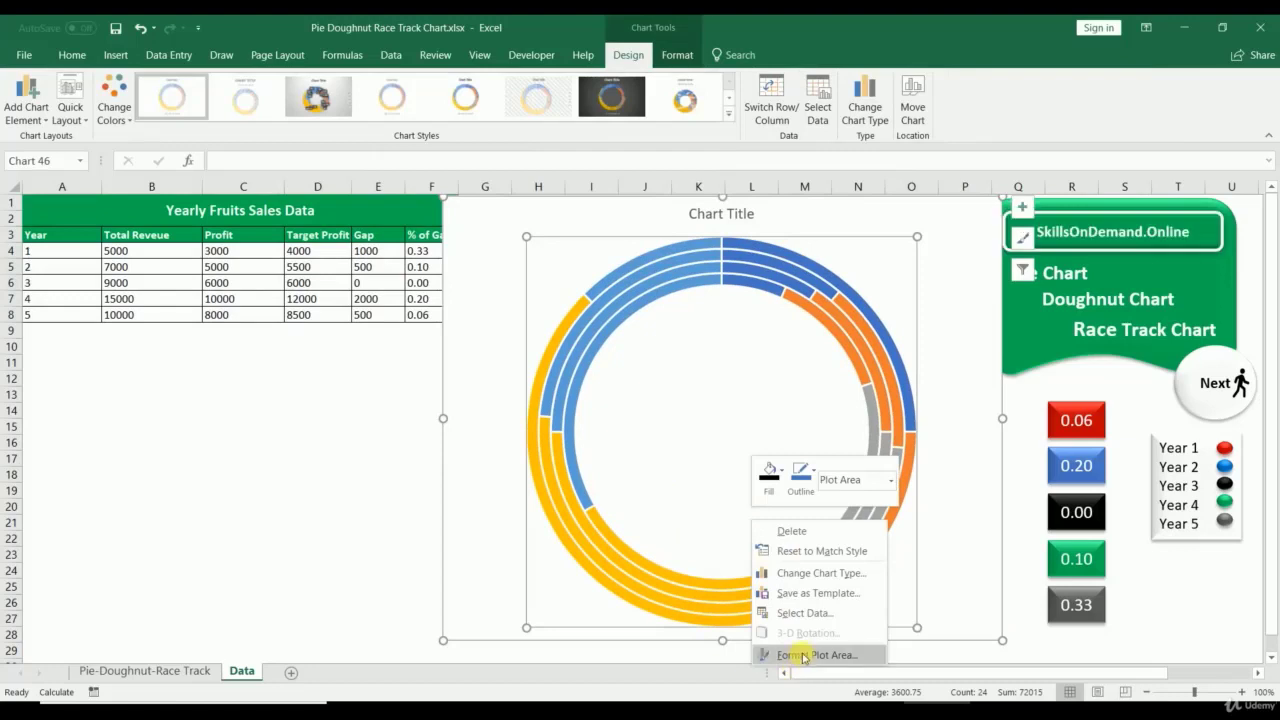
left_click(803, 655)
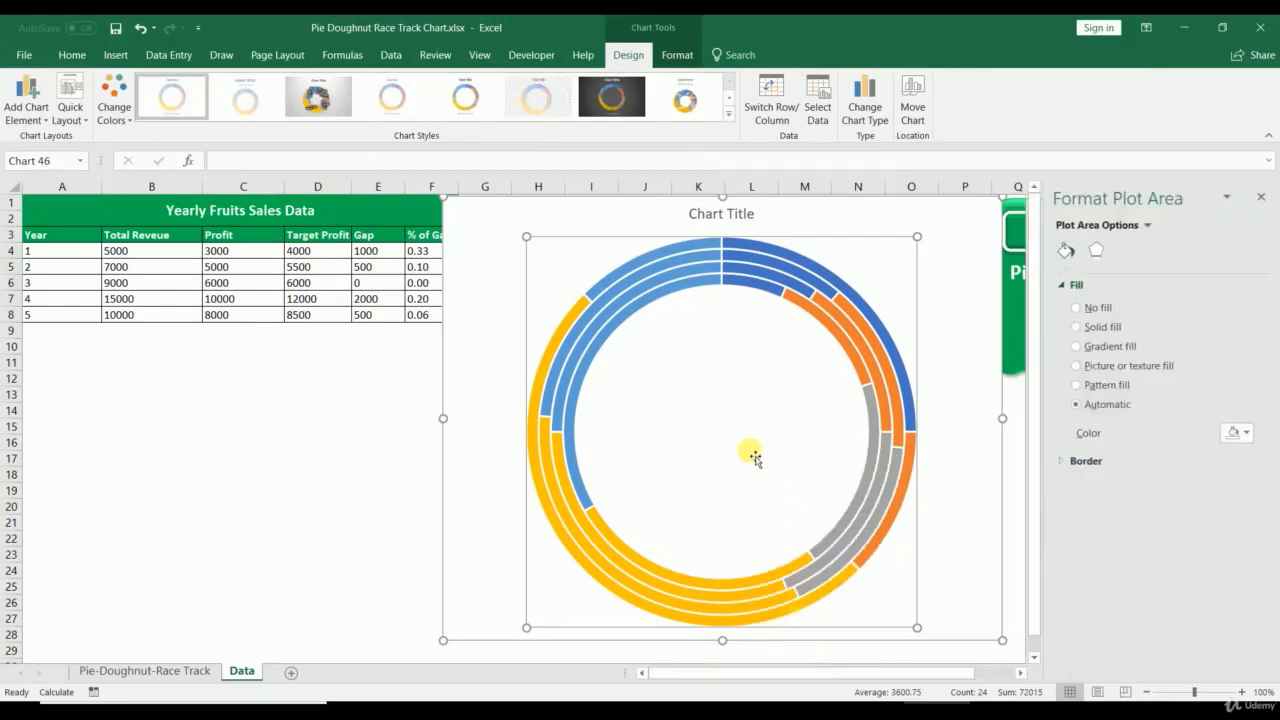
right_click(735, 419)
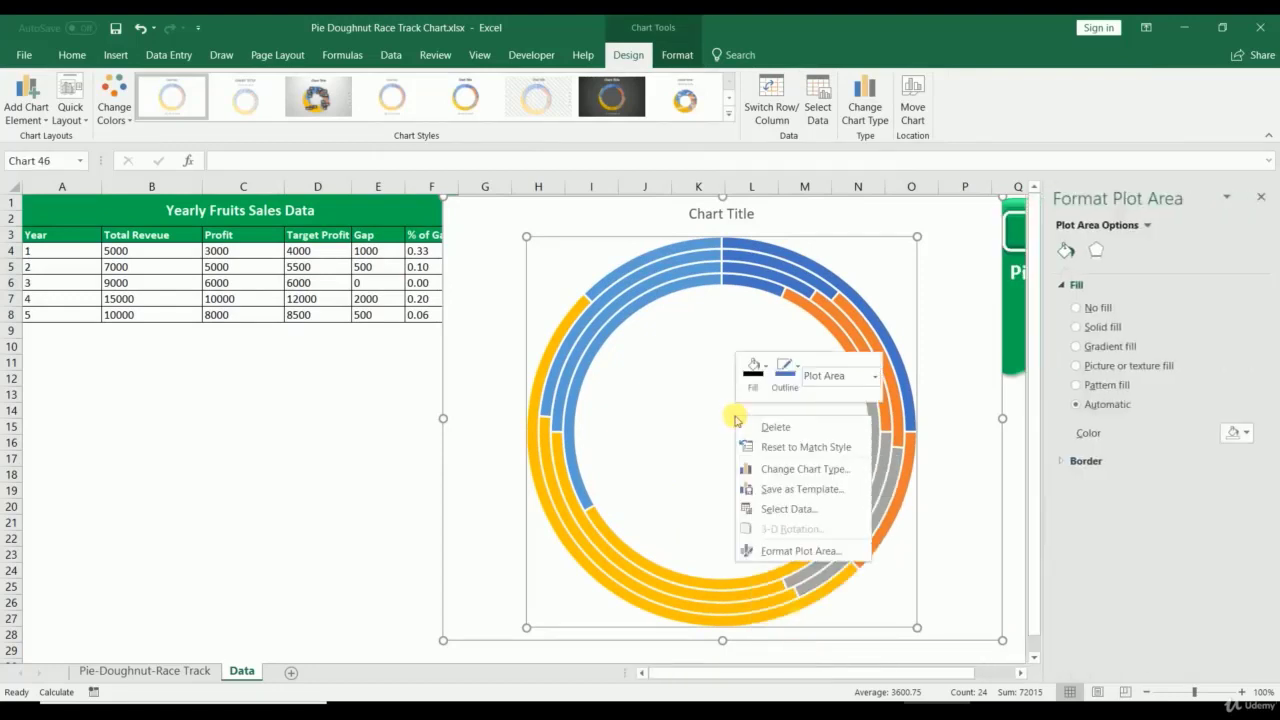
left_click(782, 553)
right_click(620, 572)
left_click(640, 552)
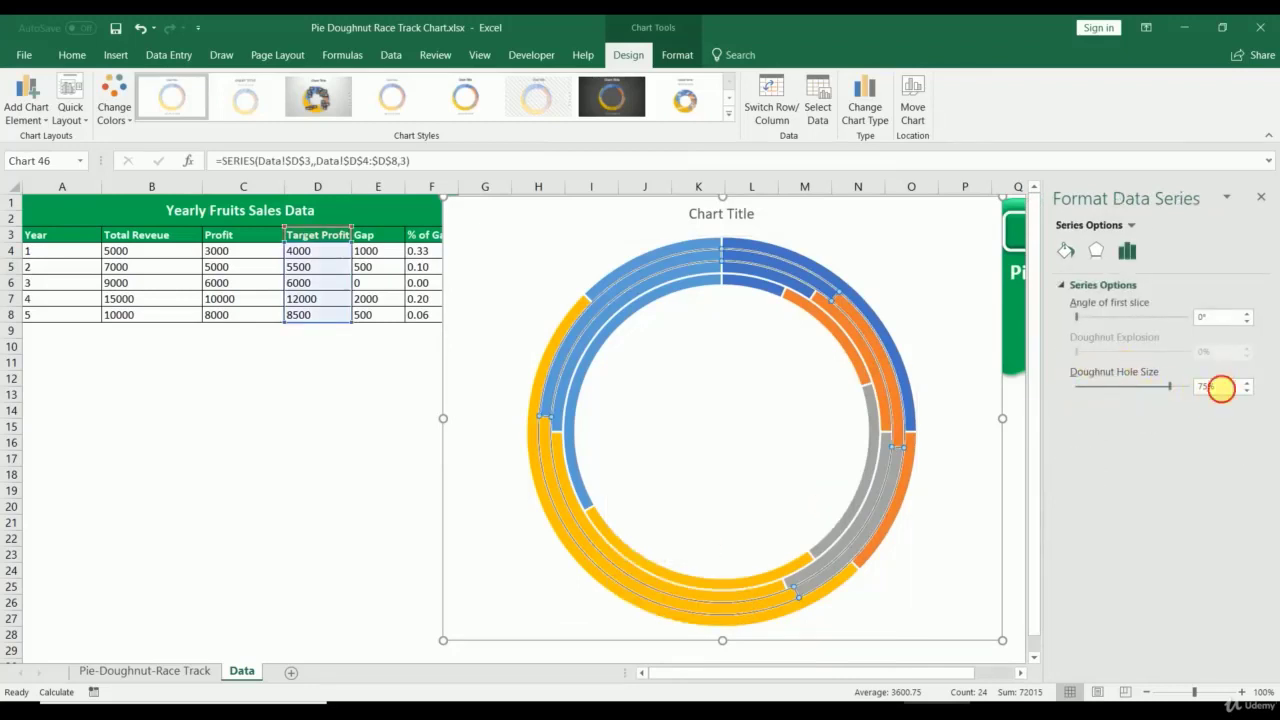
left_click(1221, 388)
left_click(1199, 318)
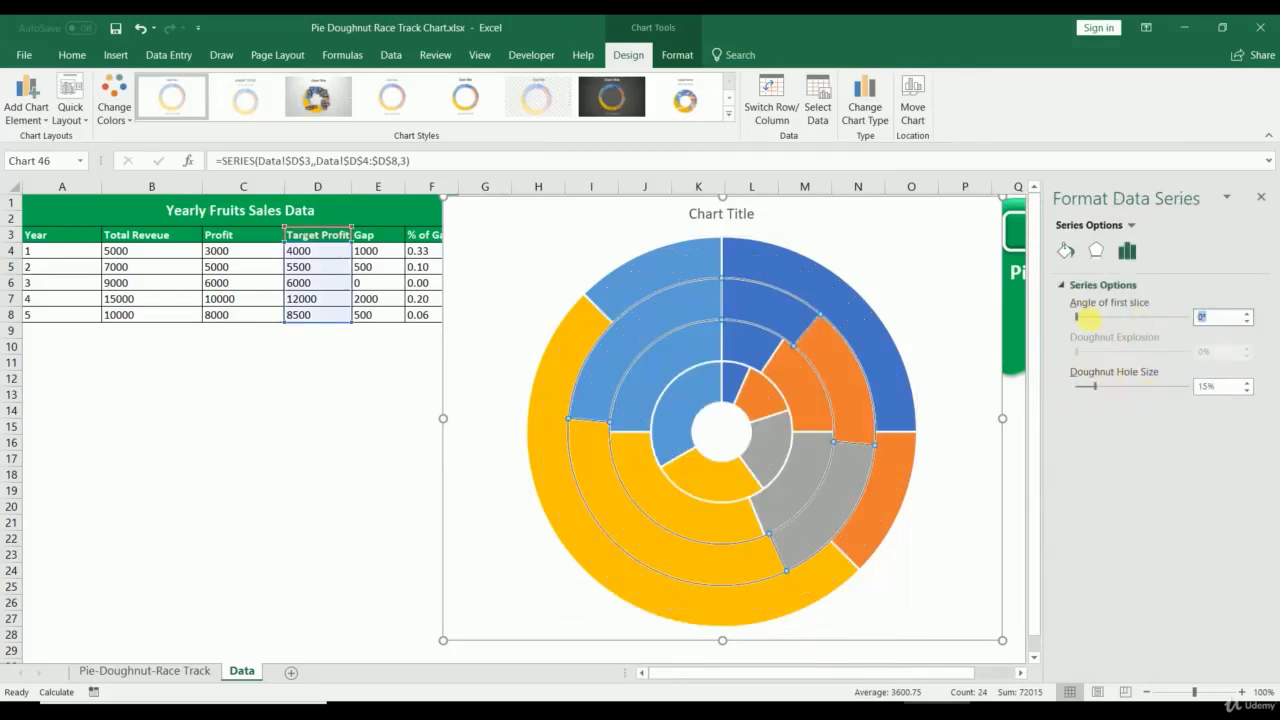
left_click(1017, 469)
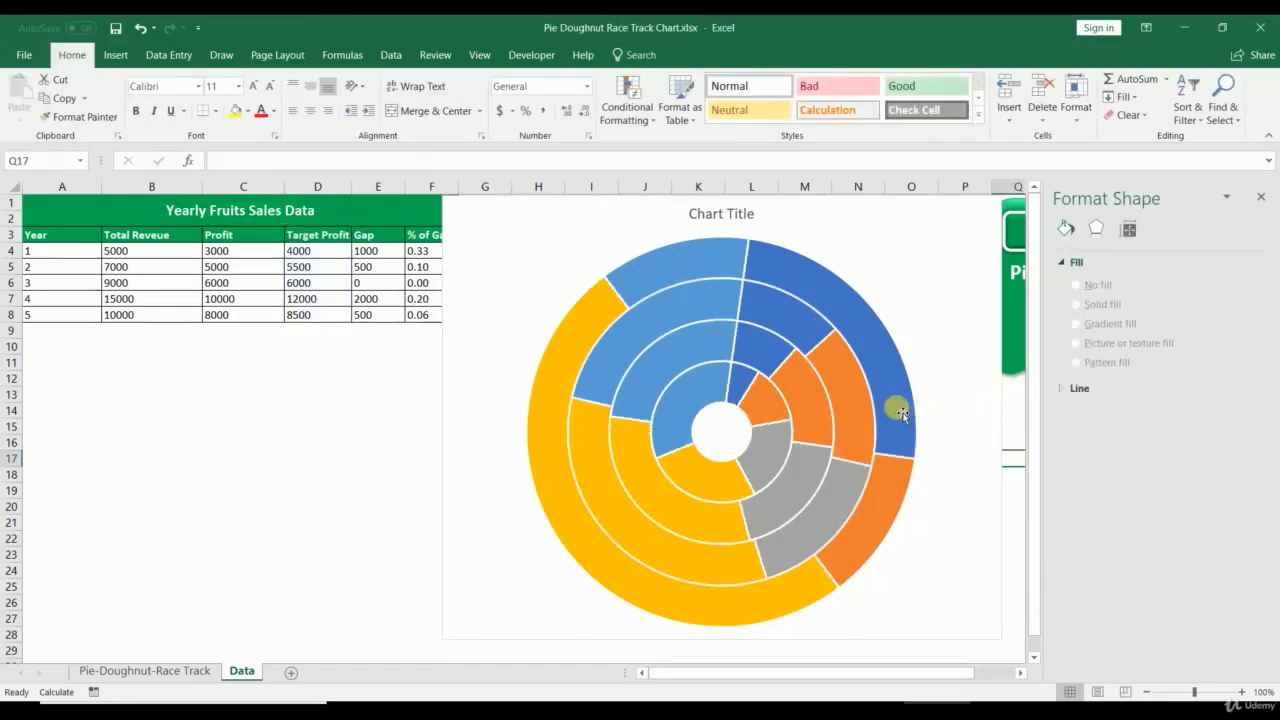
Step: Select each ring in turn to check its series, then close the formatting pane
left_click(563, 344)
left_click(604, 366)
left_click(648, 377)
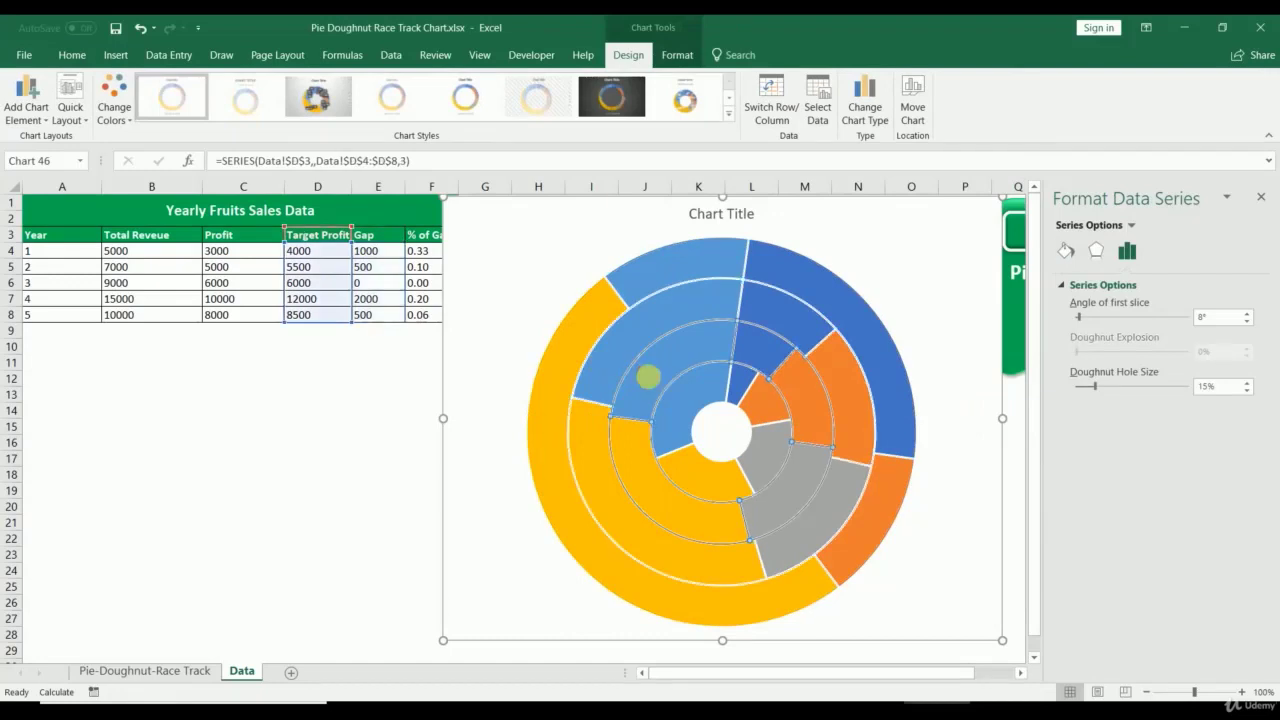
left_click(684, 406)
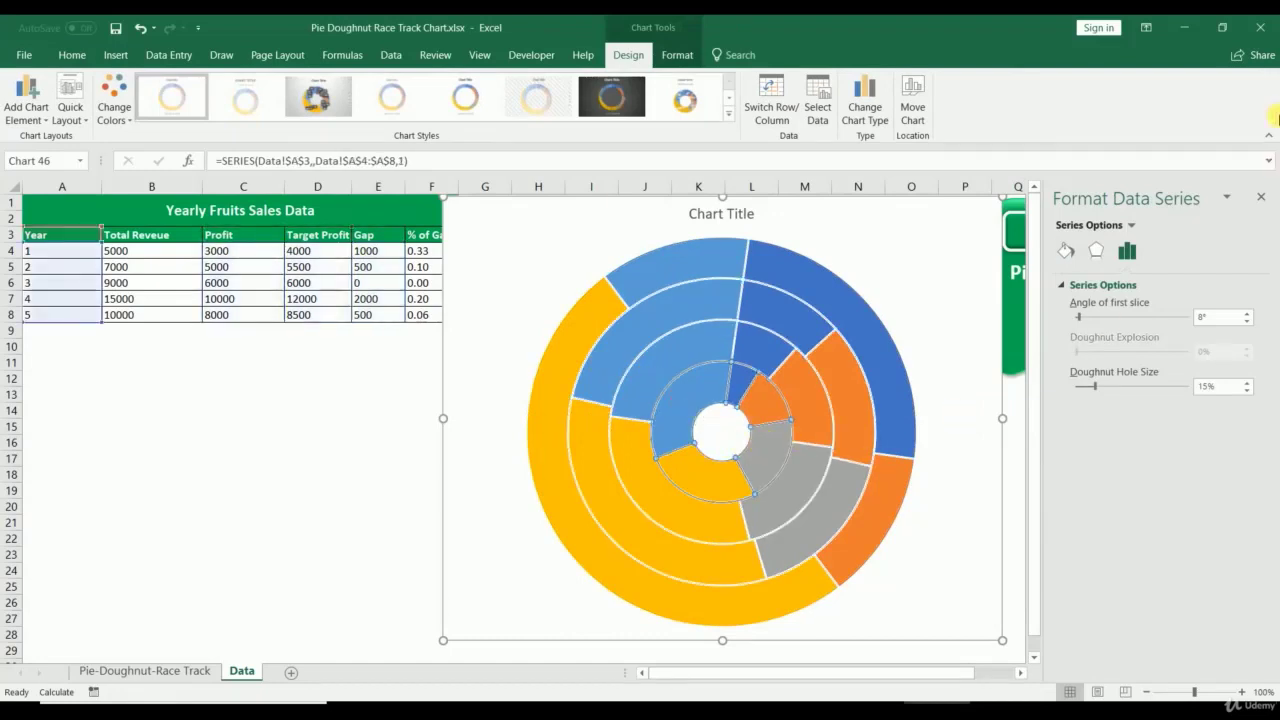
left_click(1262, 199)
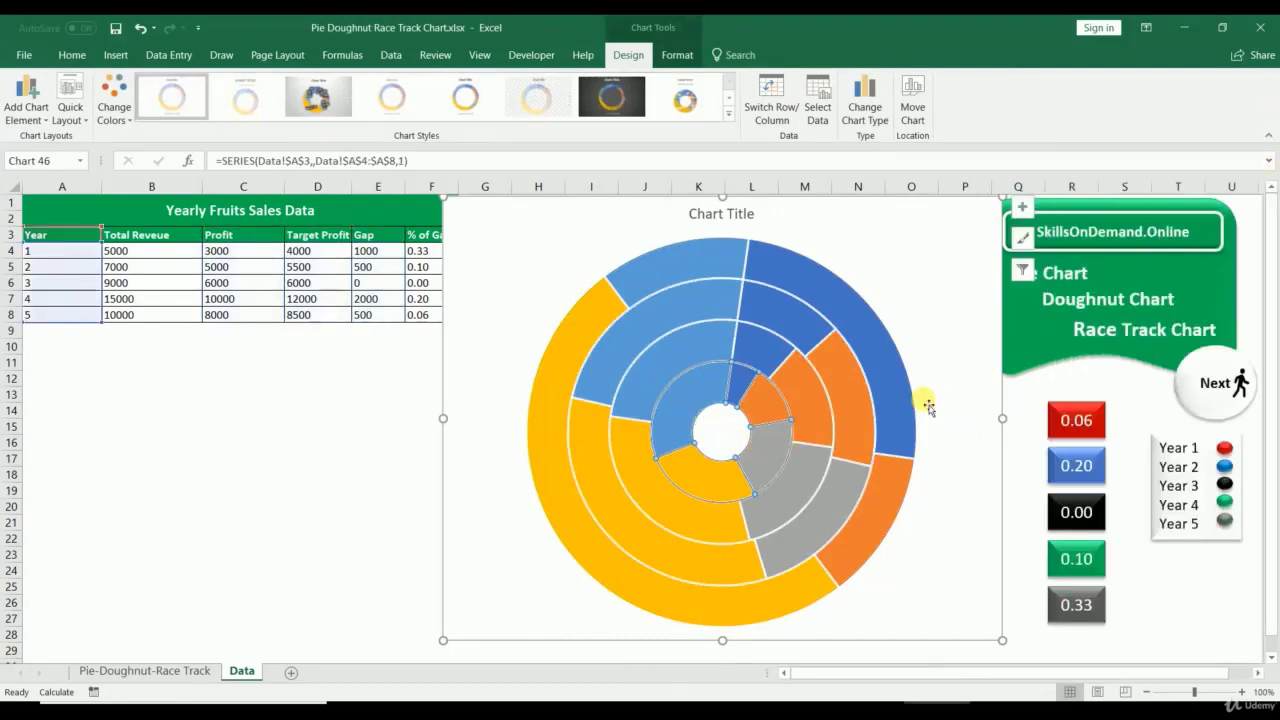
left_click(848, 328)
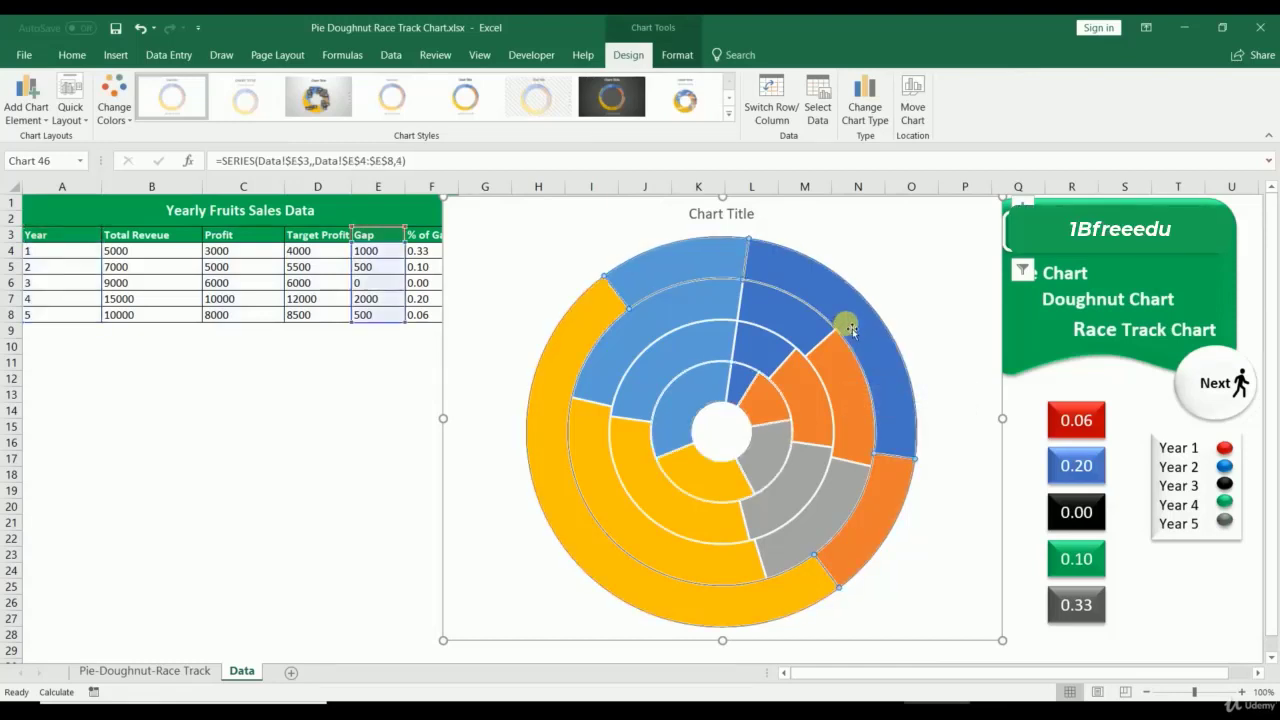
left_click(750, 320)
left_click(747, 355)
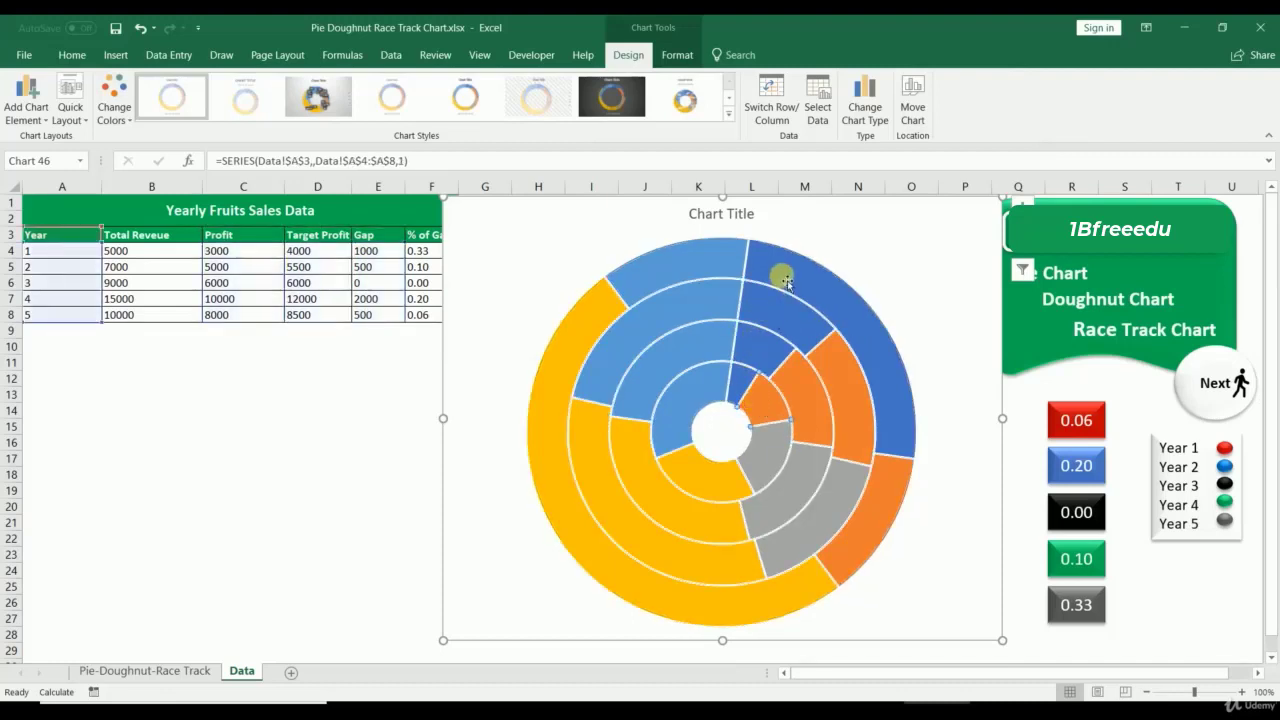
left_click(752, 270)
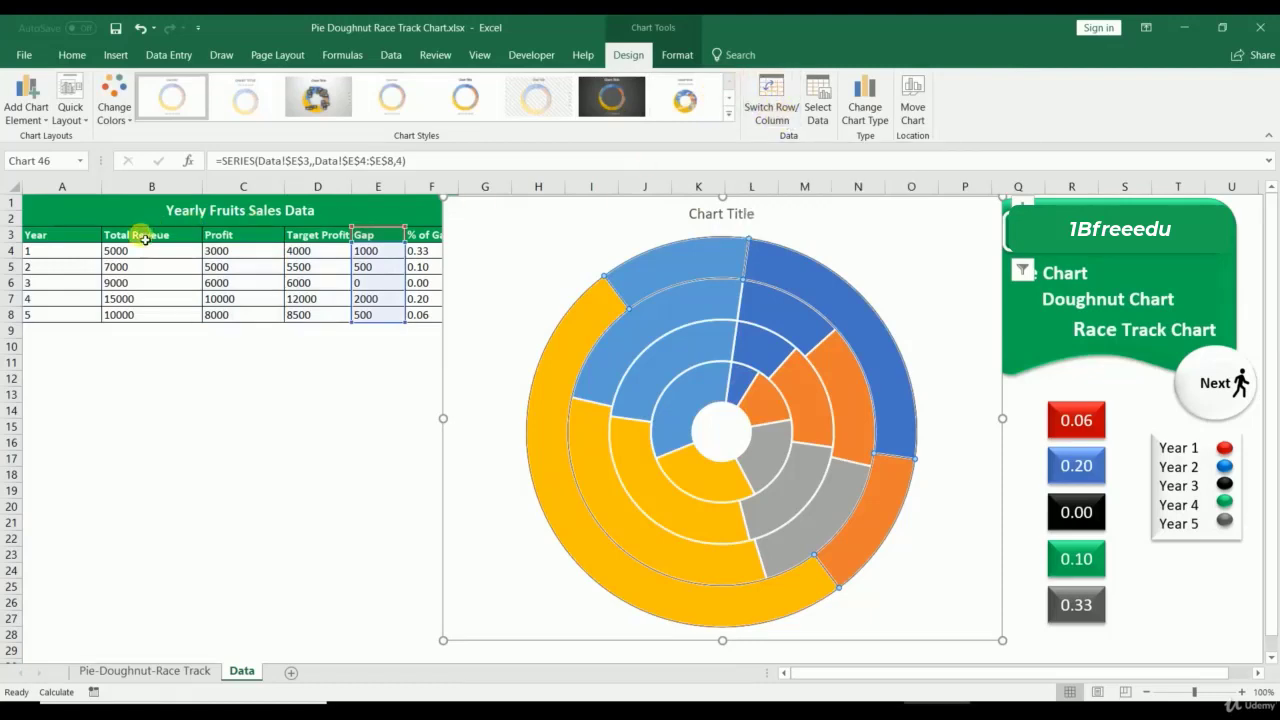
Step: Review the table headers through % of Gap, then reselect the chart area
left_click(265, 234)
left_click(327, 237)
left_click(376, 236)
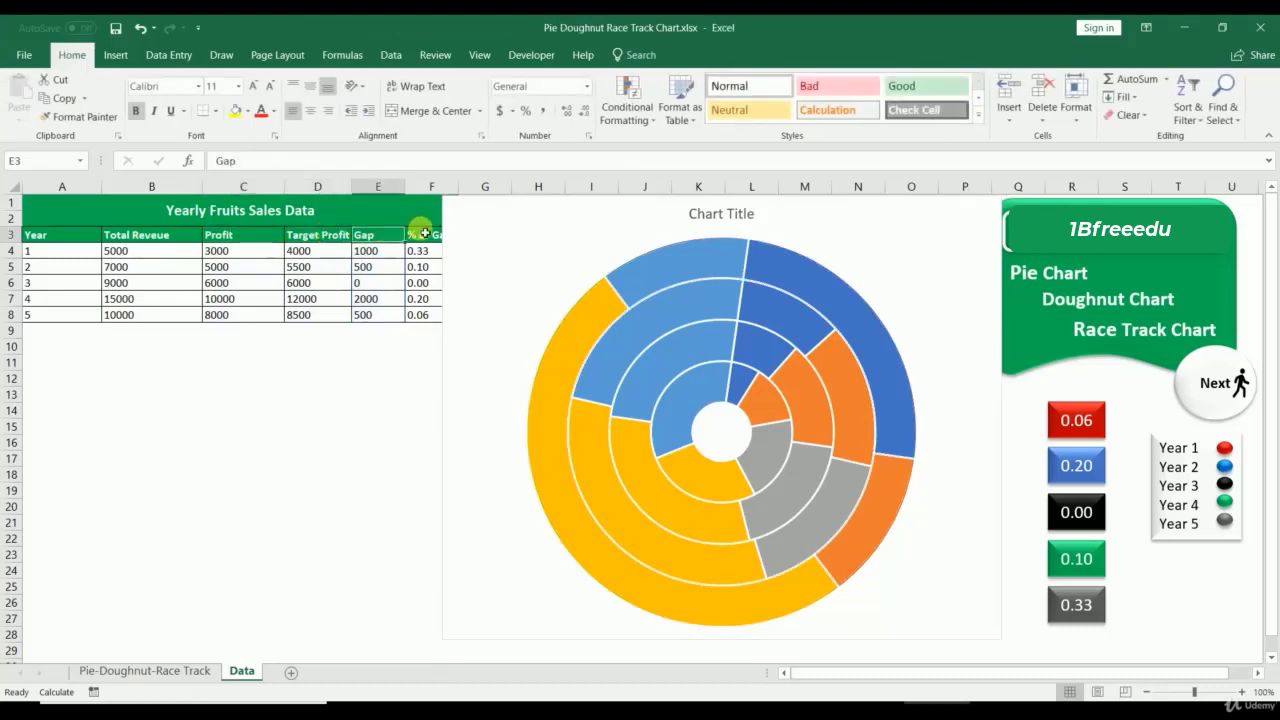
left_click(424, 236)
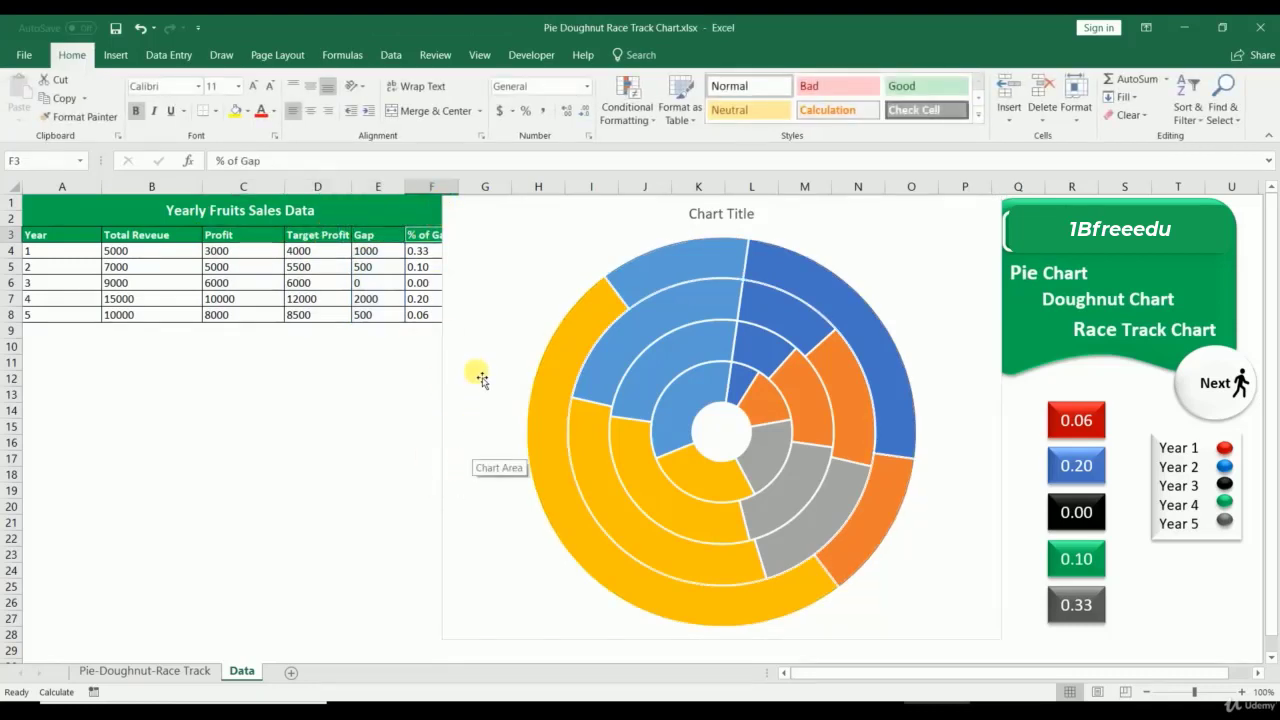
left_click(640, 263)
left_click(600, 225)
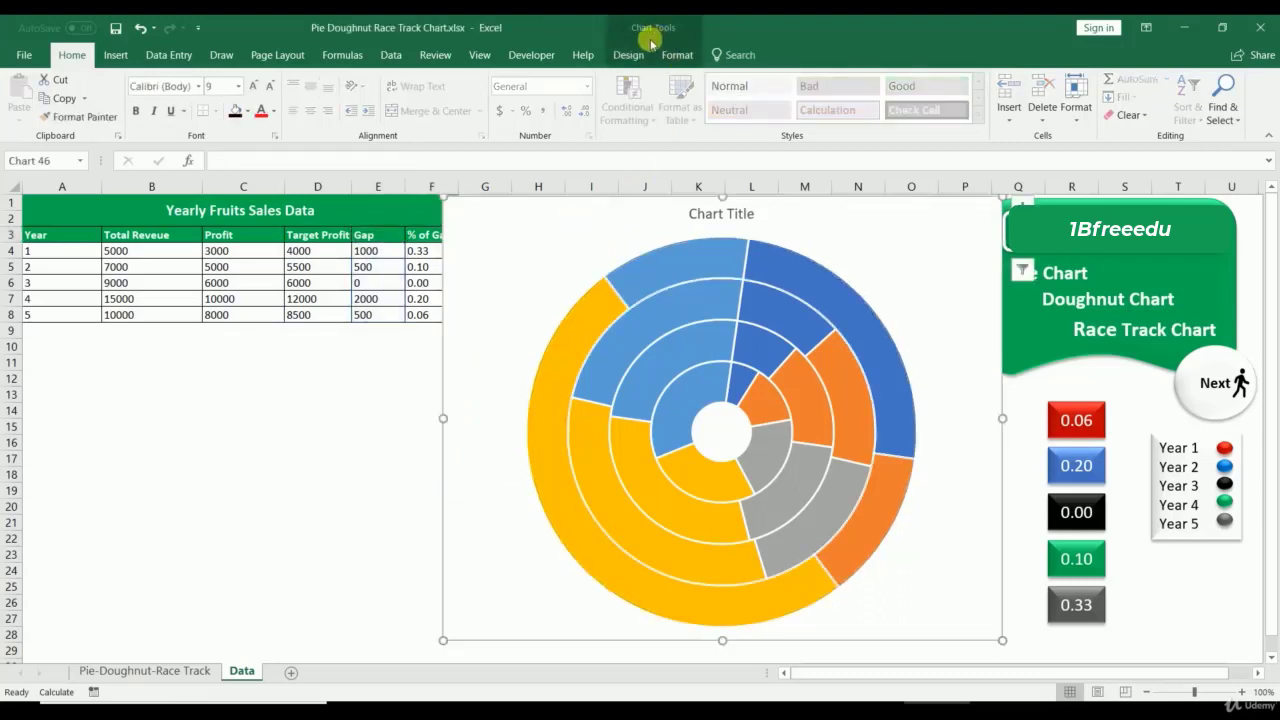
Step: Use Switch Row/Column on Chart Design so each ring represents one year
left_click(626, 52)
left_click(765, 110)
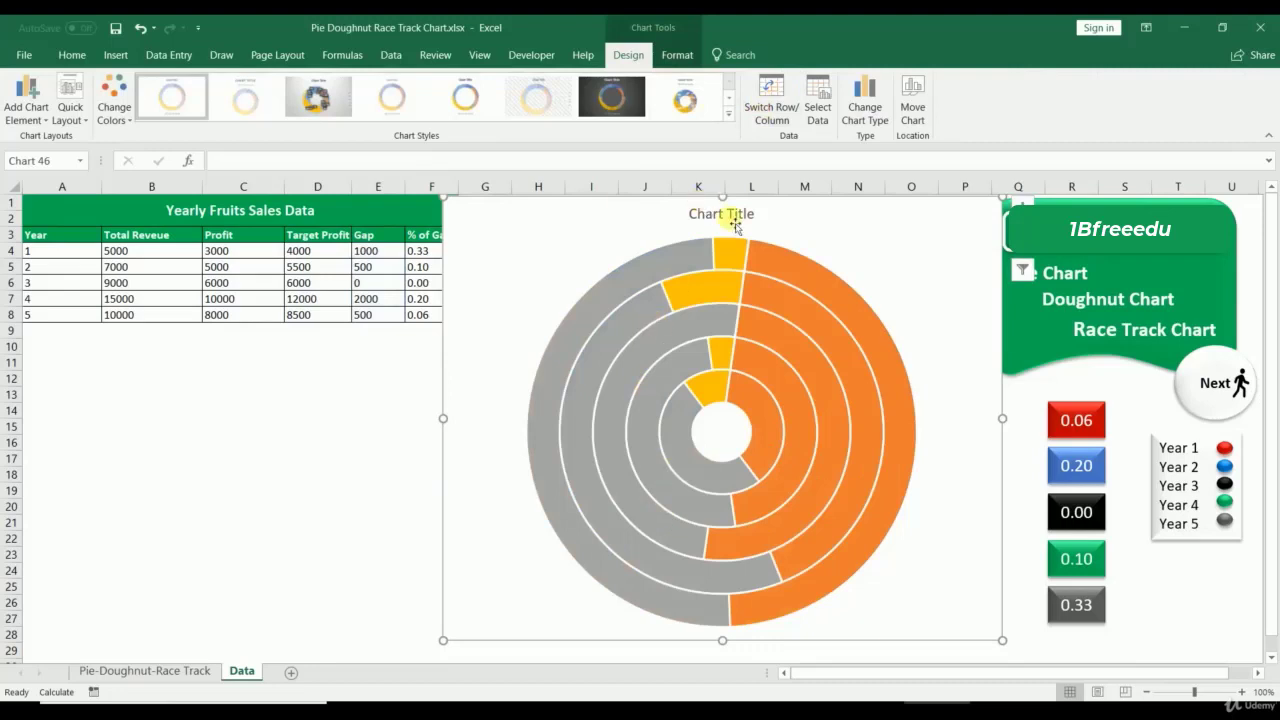
left_click(768, 95)
left_click(768, 95)
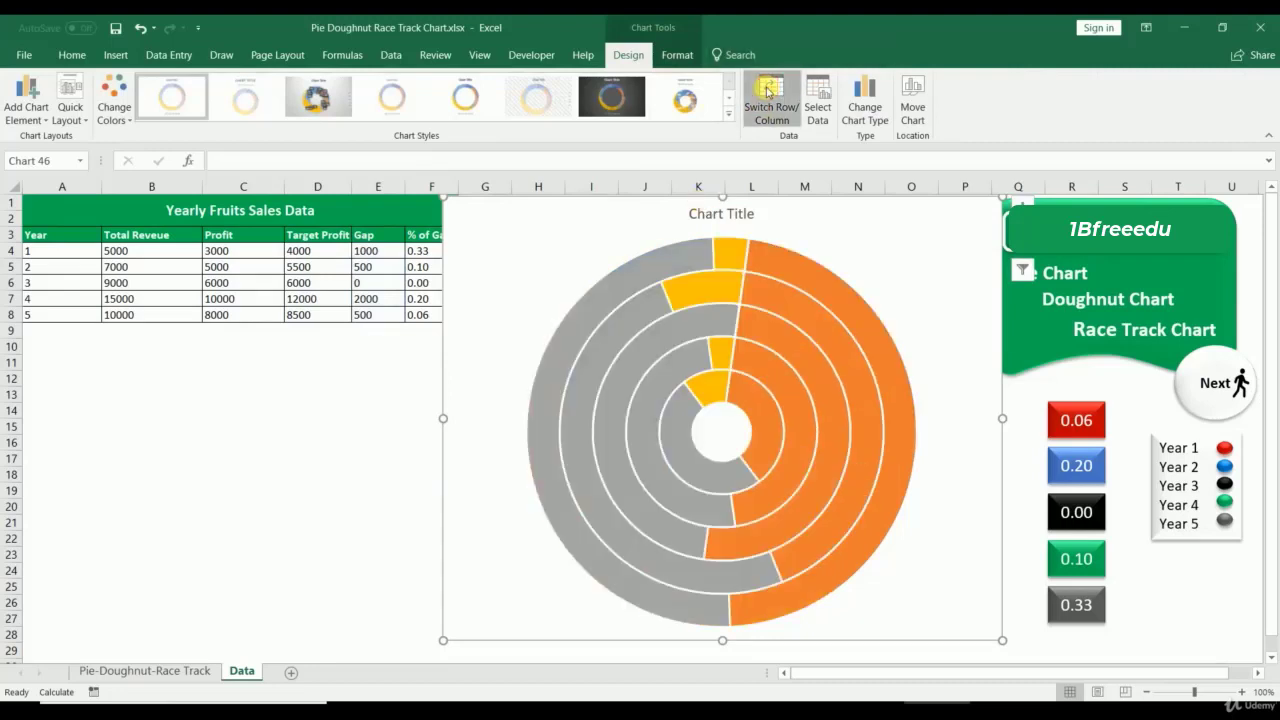
left_click(768, 91)
left_click(768, 91)
left_click(768, 91)
left_click(768, 91)
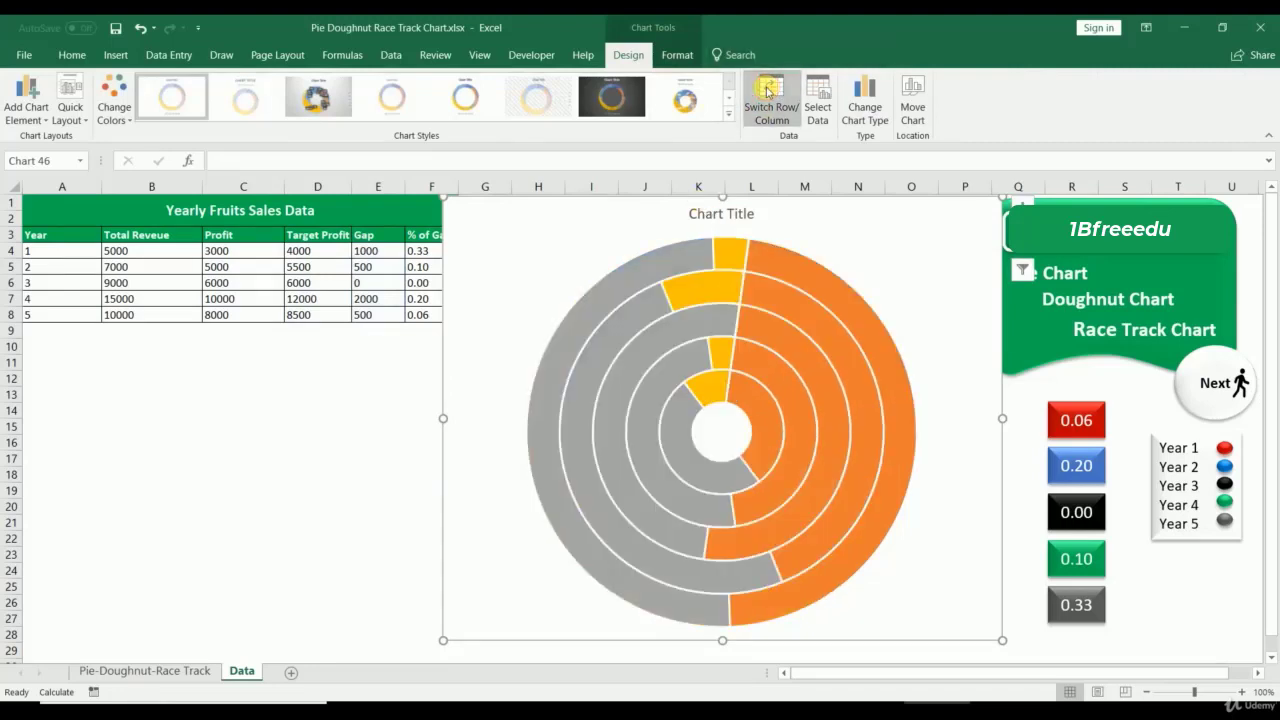
Step: Set the outer ring's grey Gap slice to No fill
left_click(677, 270)
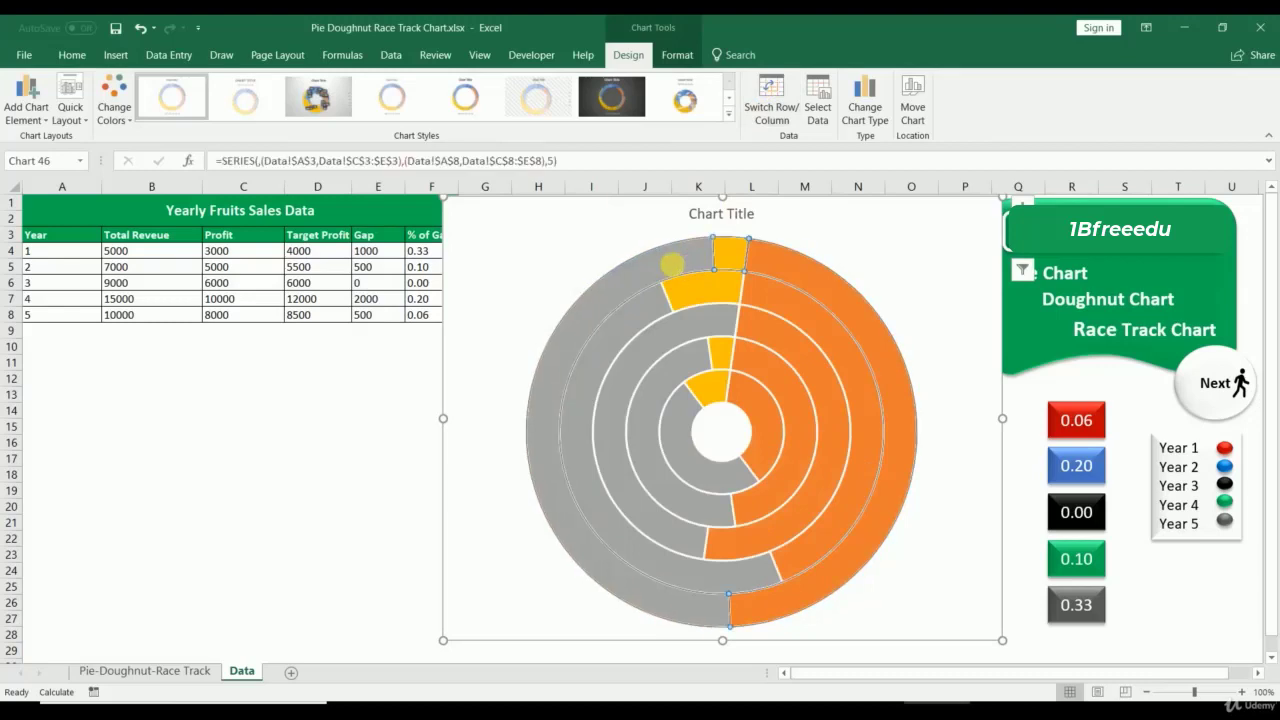
left_click(676, 268)
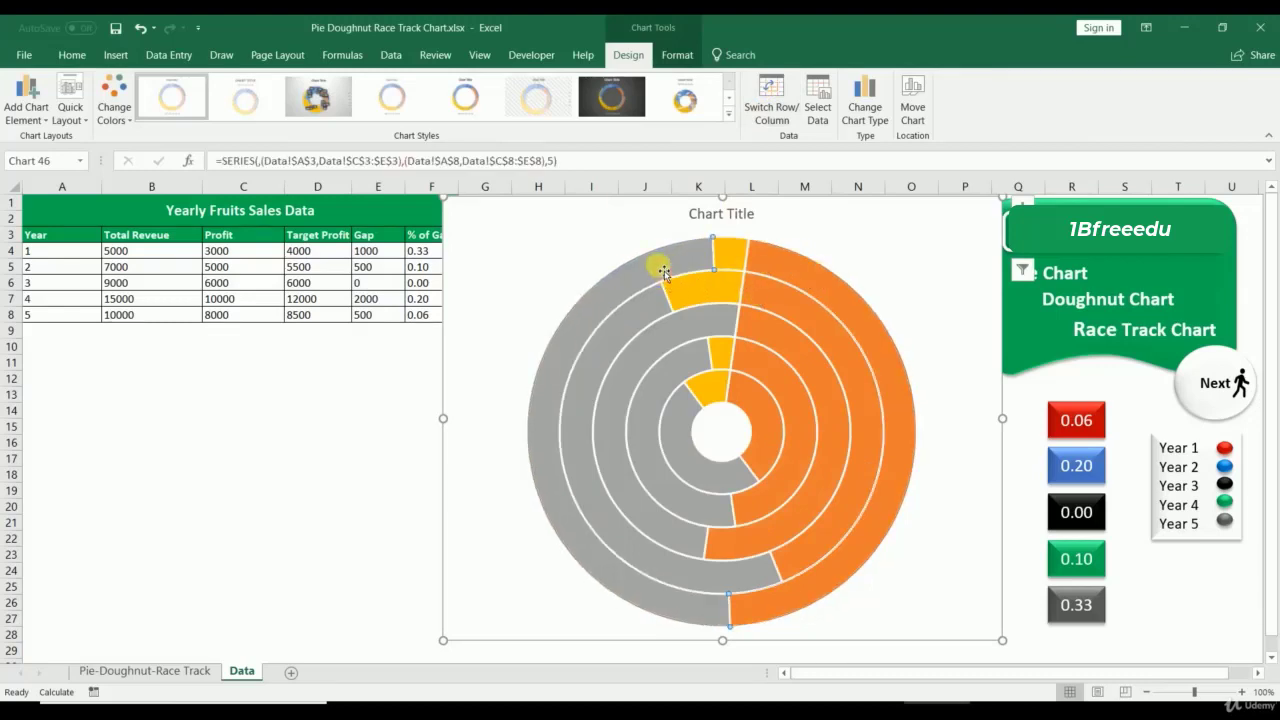
right_click(662, 271)
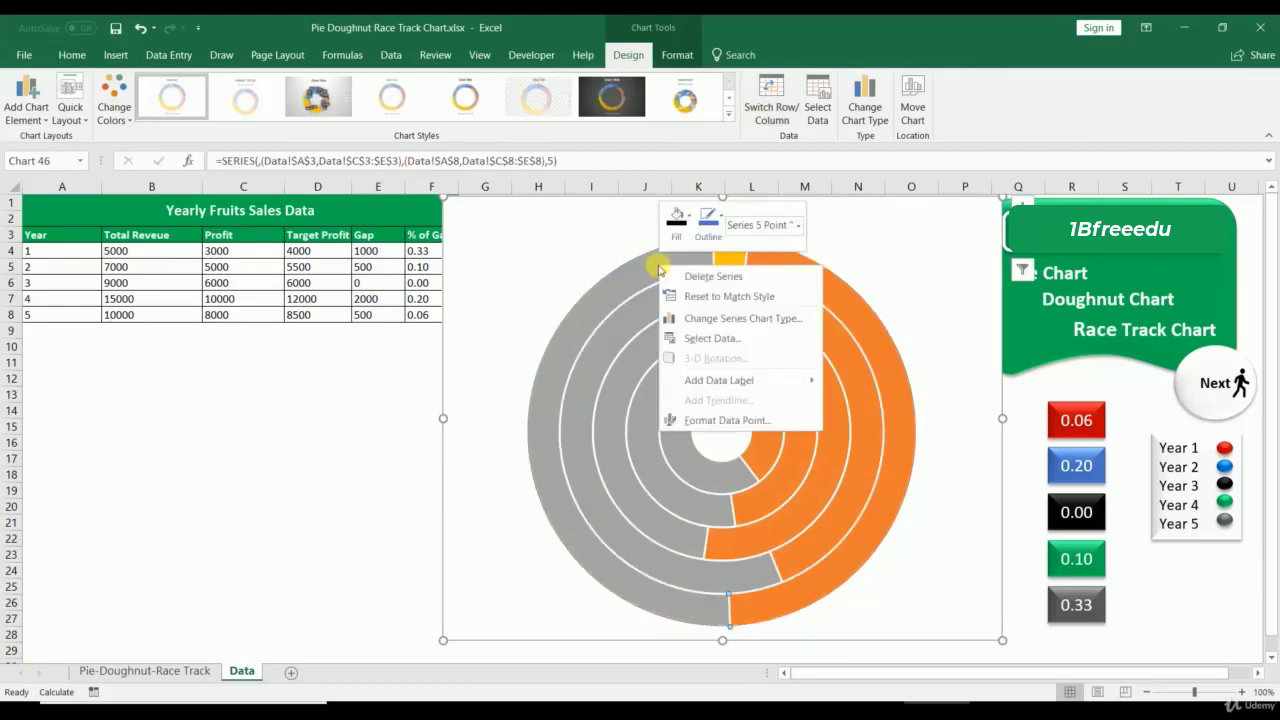
left_click(720, 420)
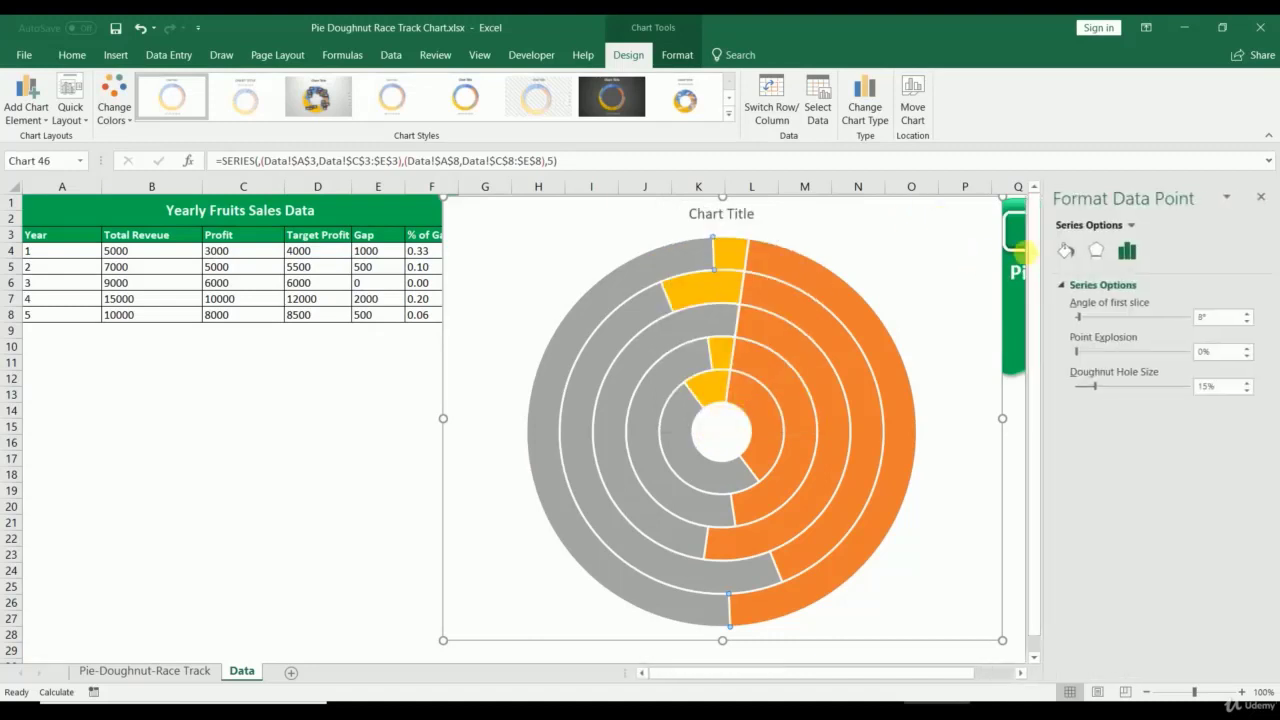
left_click(1067, 251)
left_click(1078, 312)
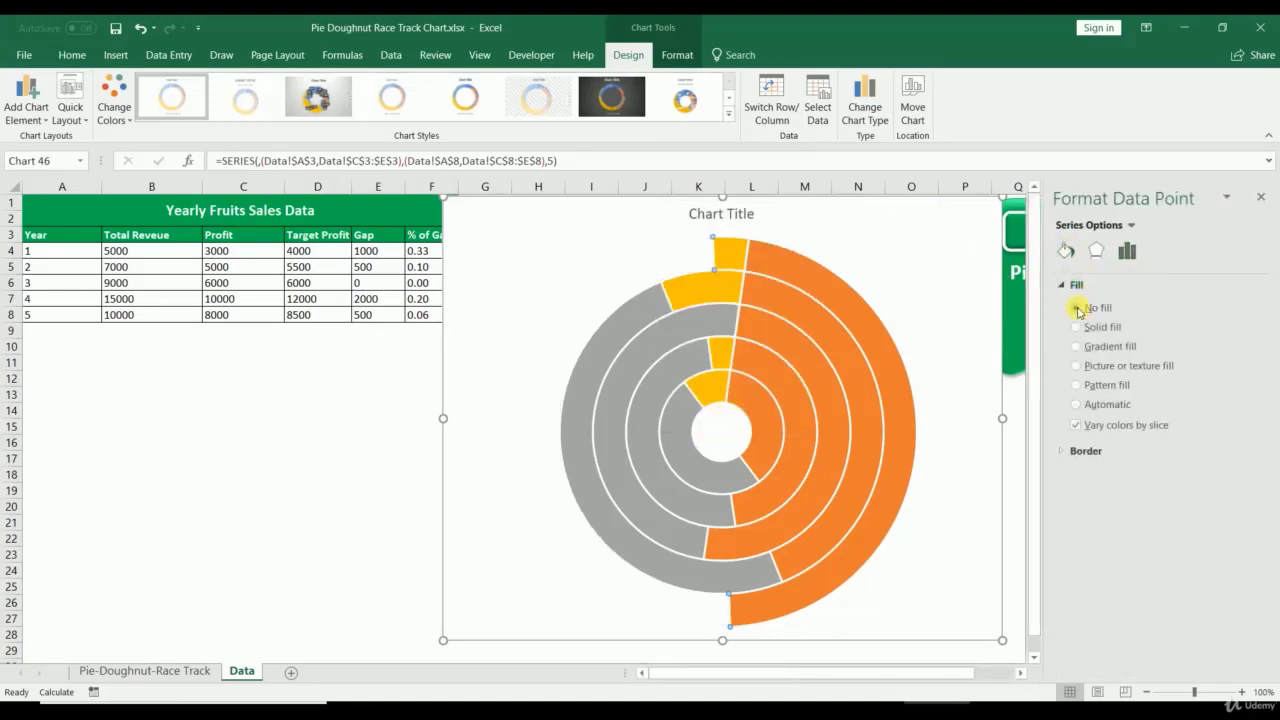
Step: Set No fill on the grey Gap slice of the remaining four rings, then close the pane
left_click(642, 323)
left_click(642, 323)
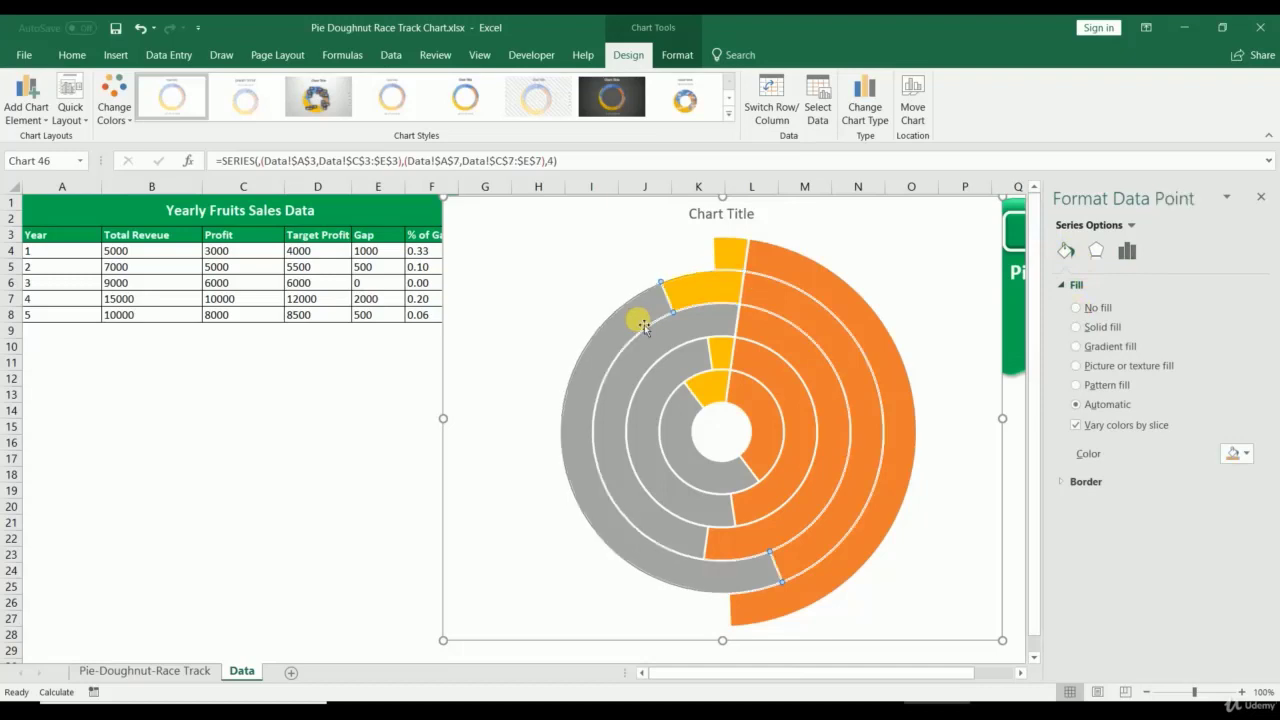
left_click(1077, 308)
left_click(667, 331)
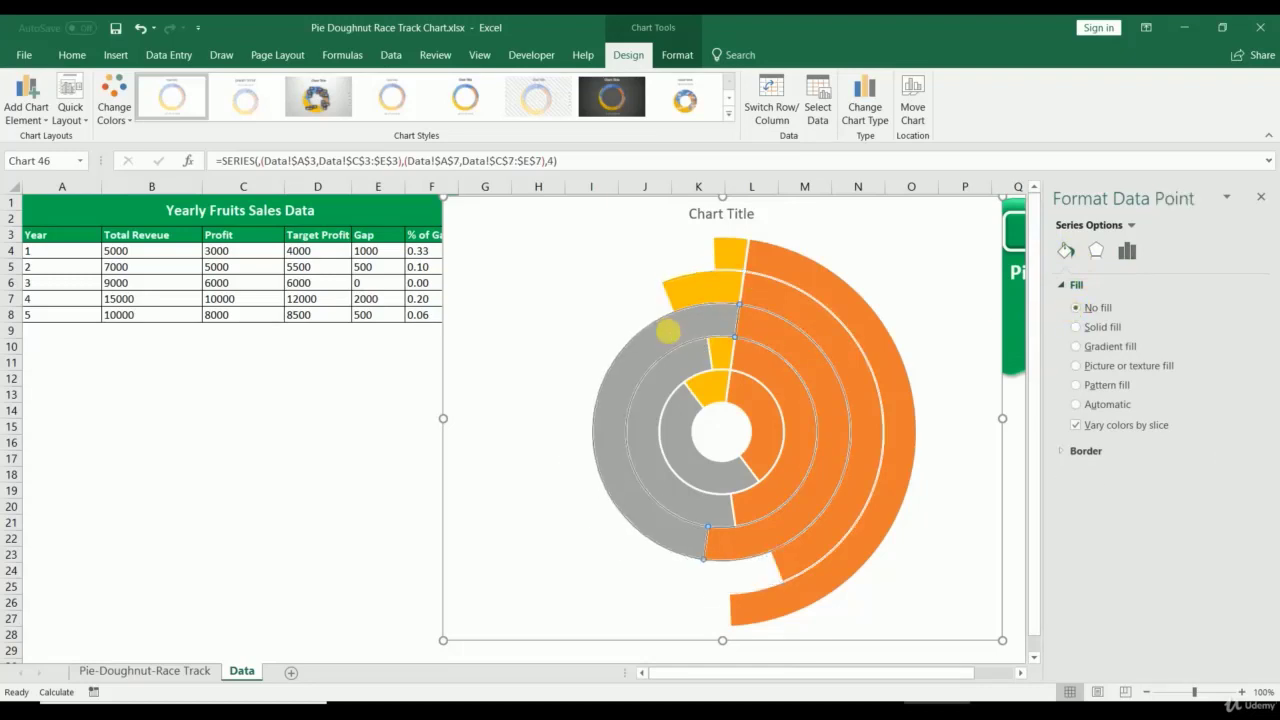
left_click(667, 331)
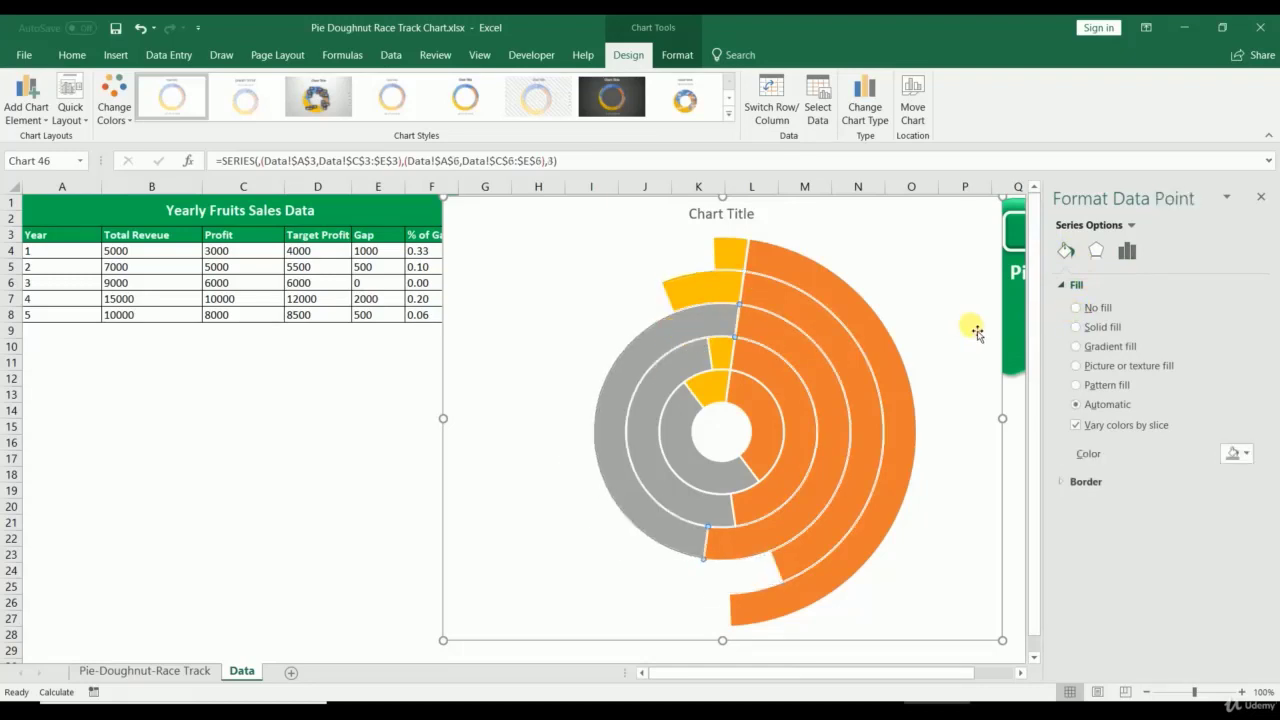
left_click(1077, 308)
left_click(668, 372)
left_click(668, 372)
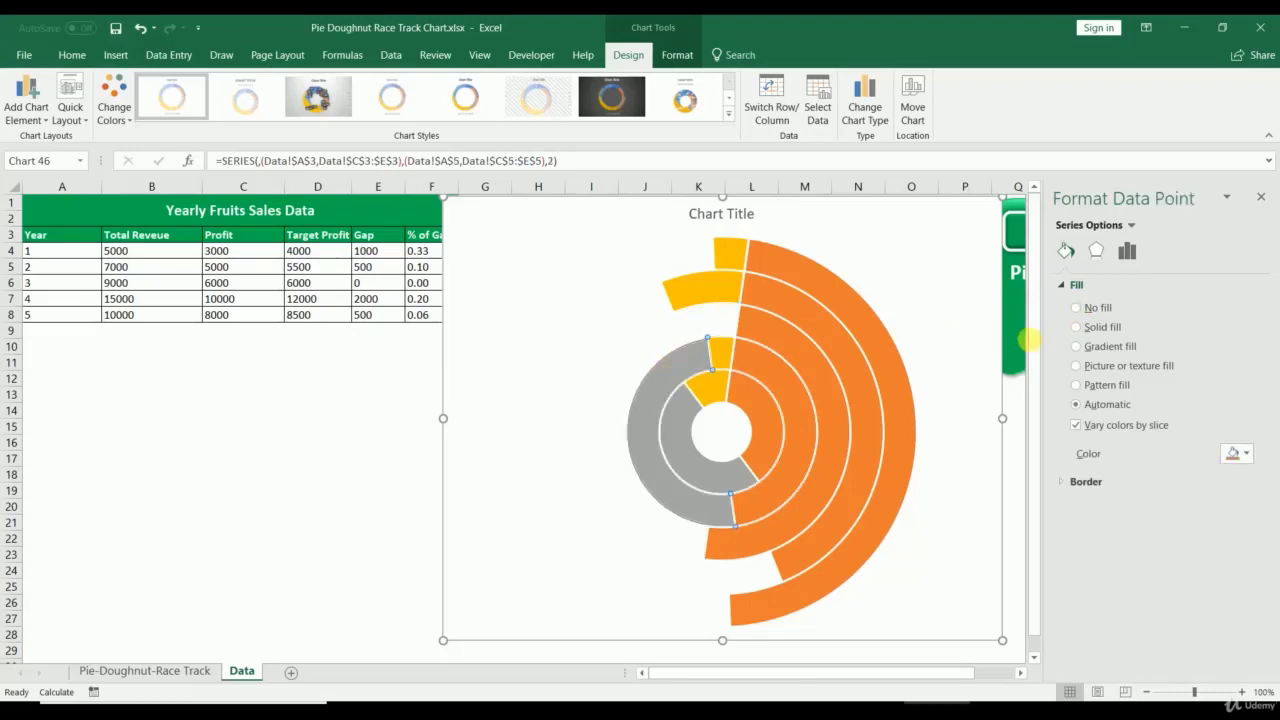
left_click(1077, 308)
left_click(686, 420)
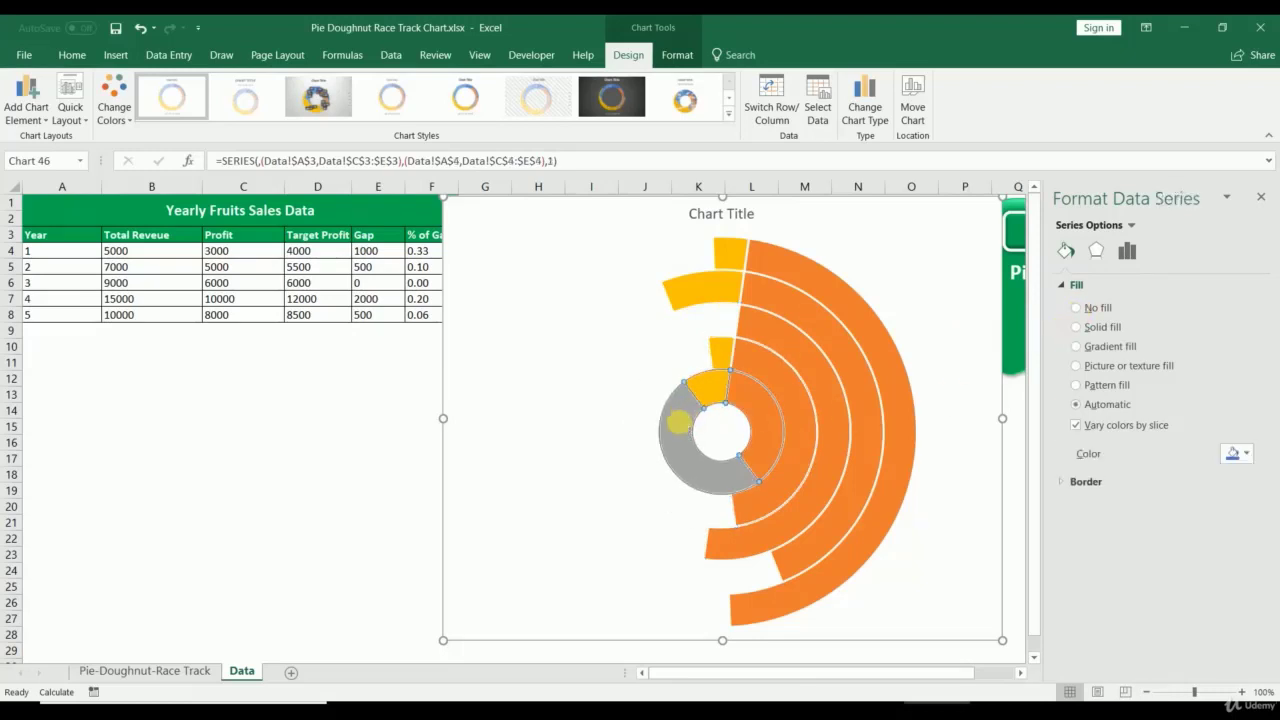
left_click(686, 420)
left_click(1096, 310)
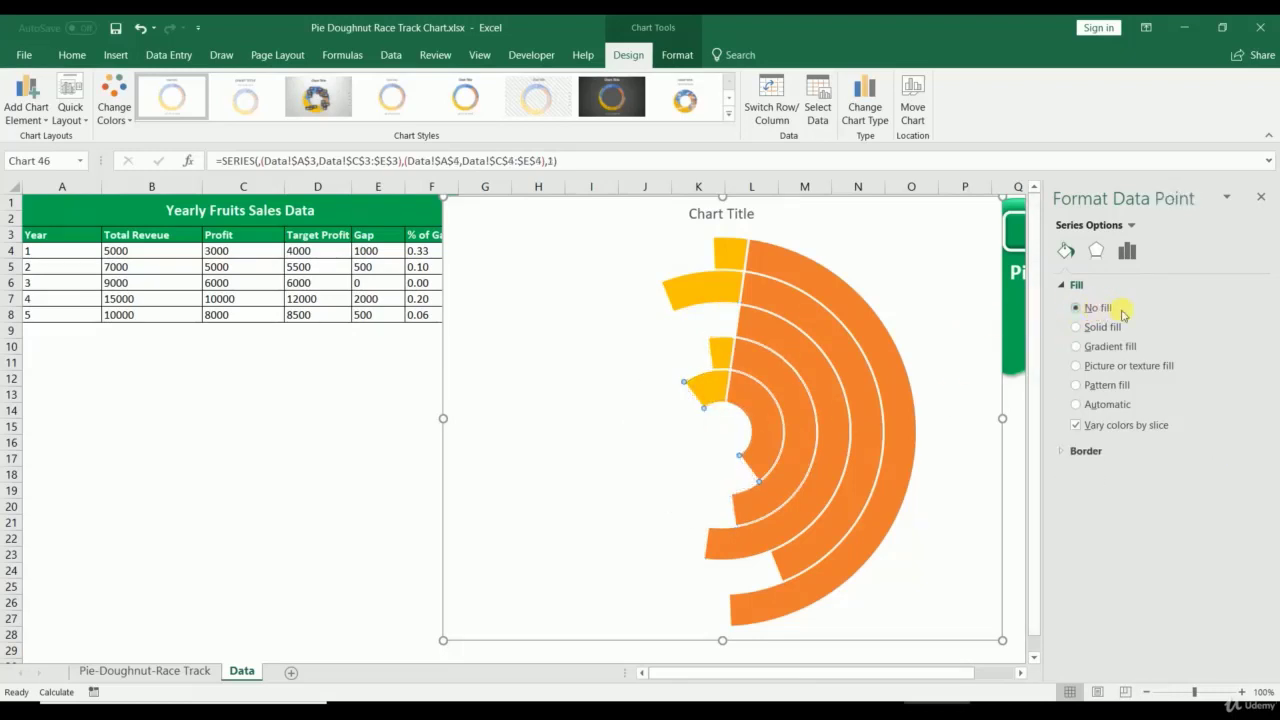
left_click(1260, 200)
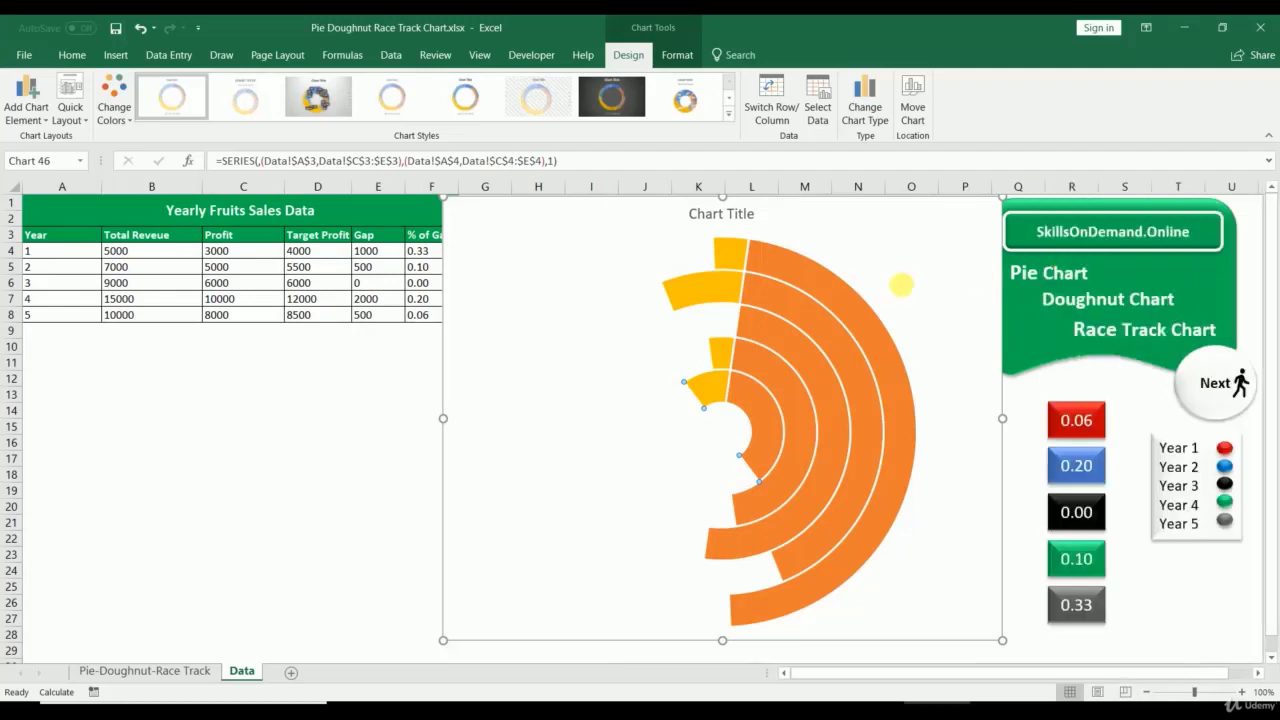
Step: Add data labels to the outer series, showing values like 500, and check cell E8
right_click(810, 281)
left_click(855, 393)
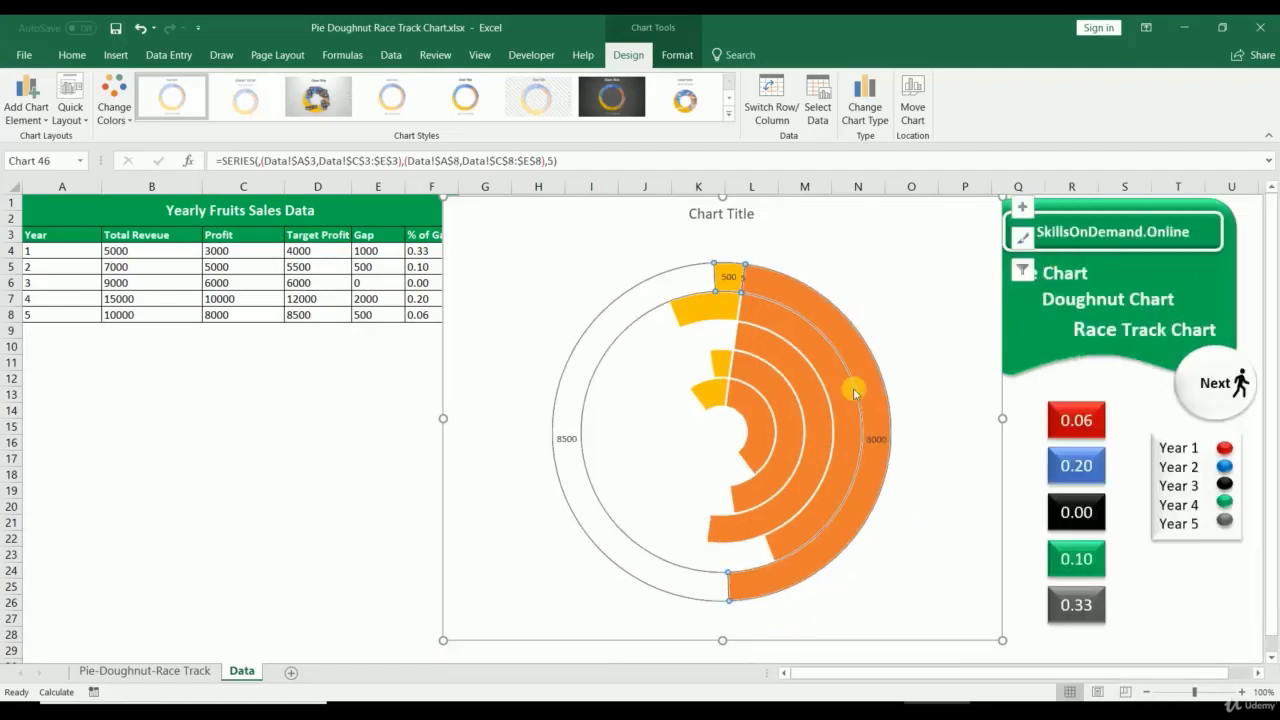
left_click(750, 287)
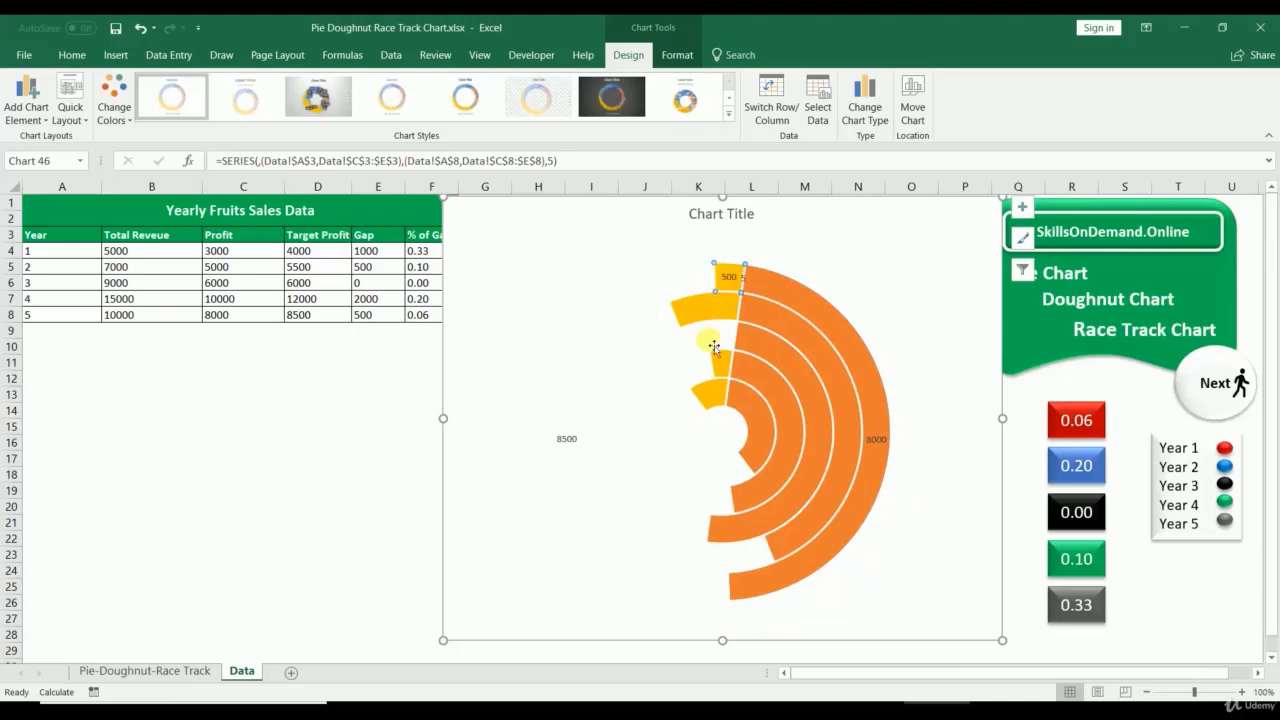
left_click(372, 316)
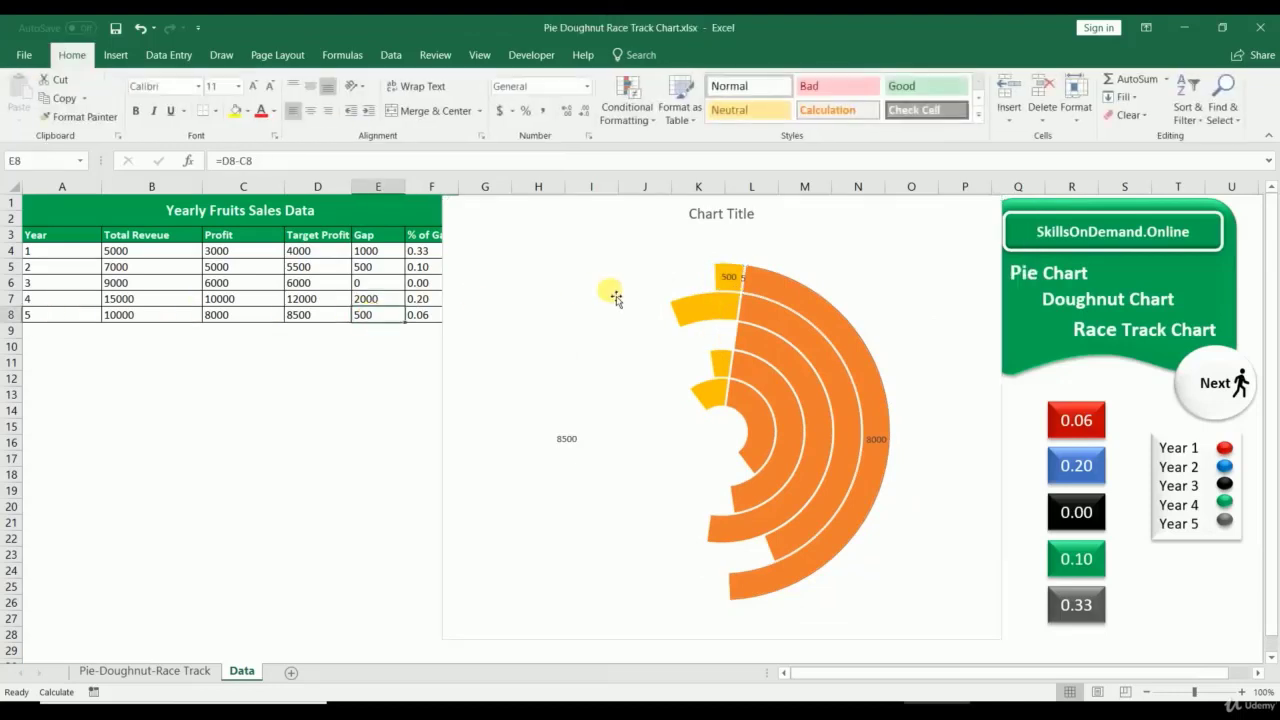
left_click(737, 284)
left_click(361, 317)
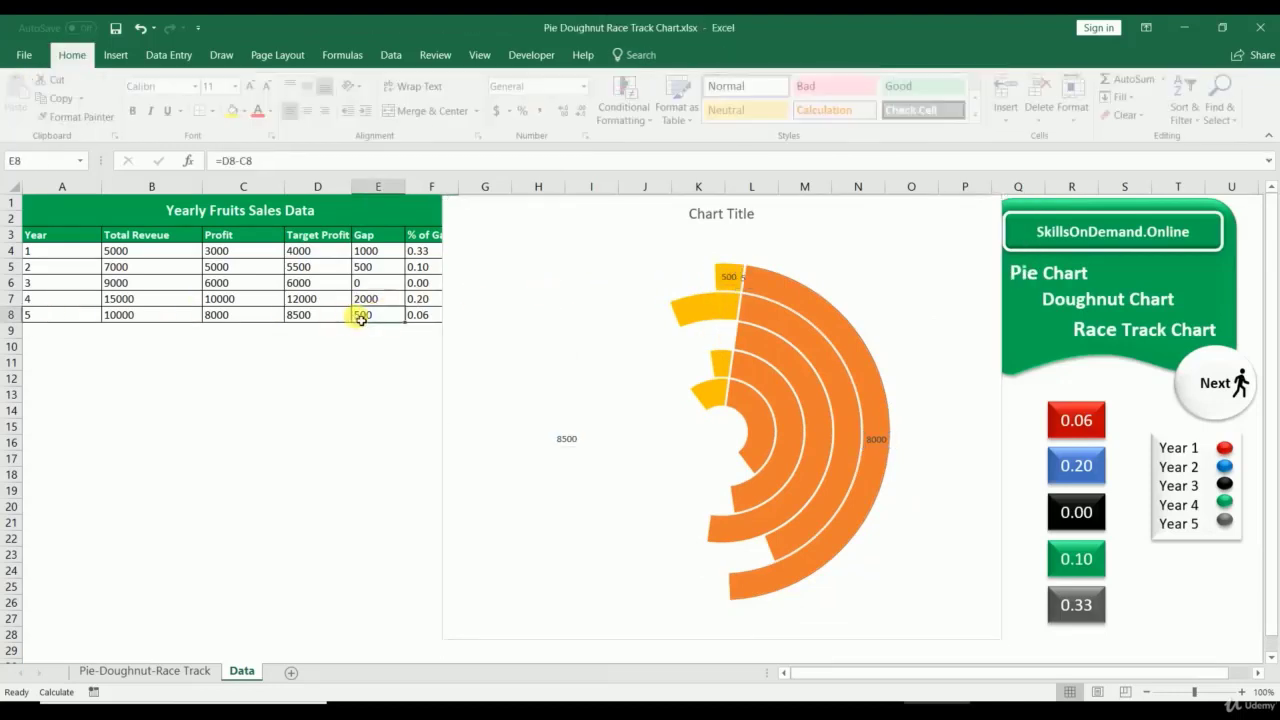
Step: Add data labels to the Year 4 ring, including 12000, and compare Gap formulas in E7 and E8
right_click(731, 310)
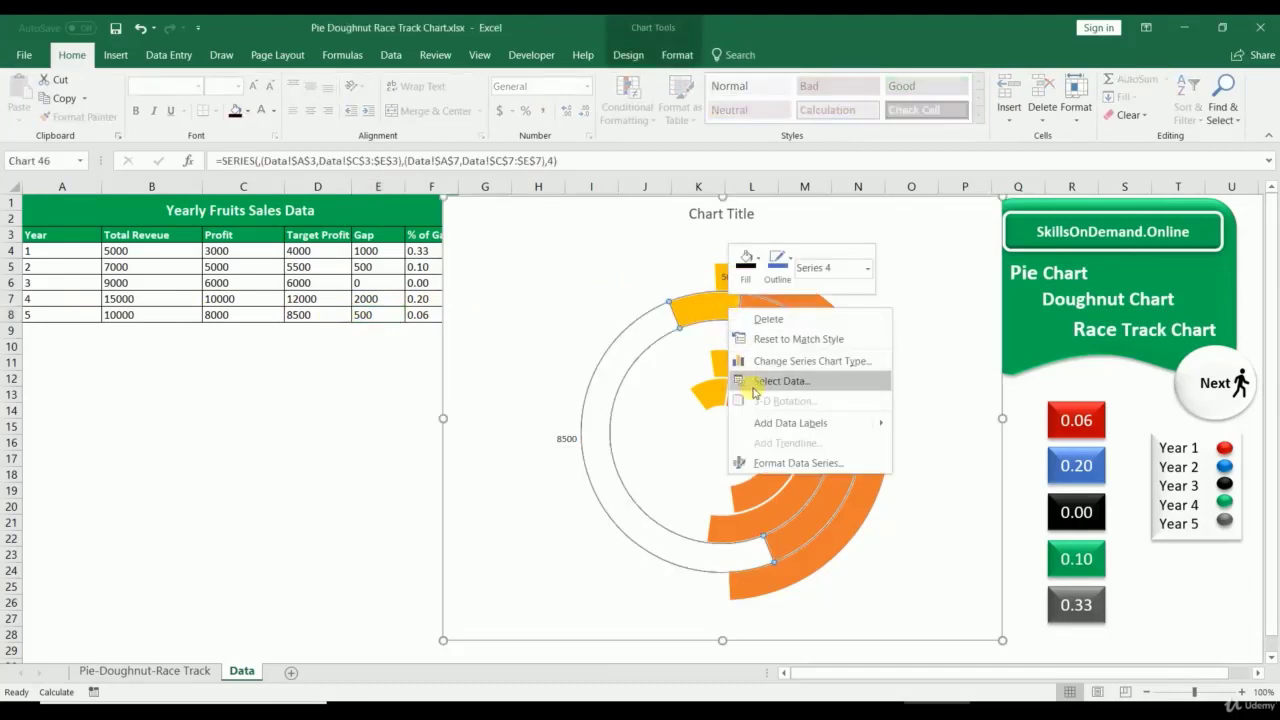
left_click(760, 423)
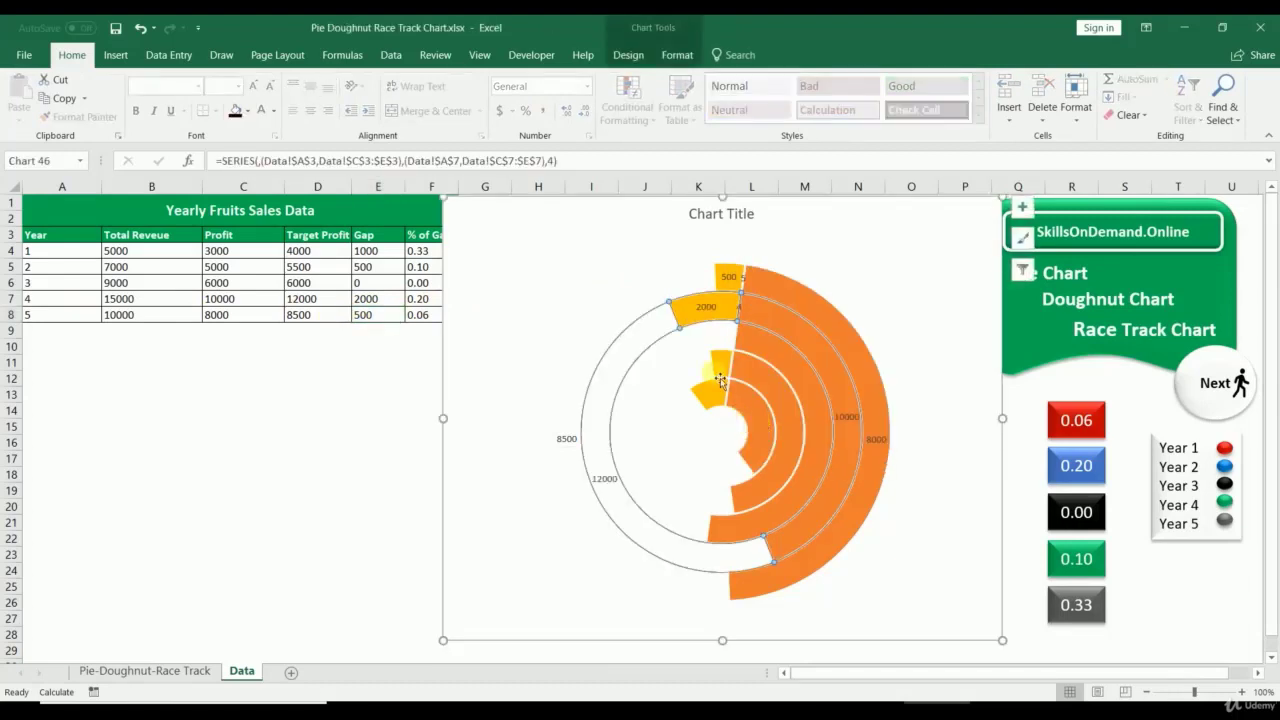
left_click(602, 478)
left_click(366, 300)
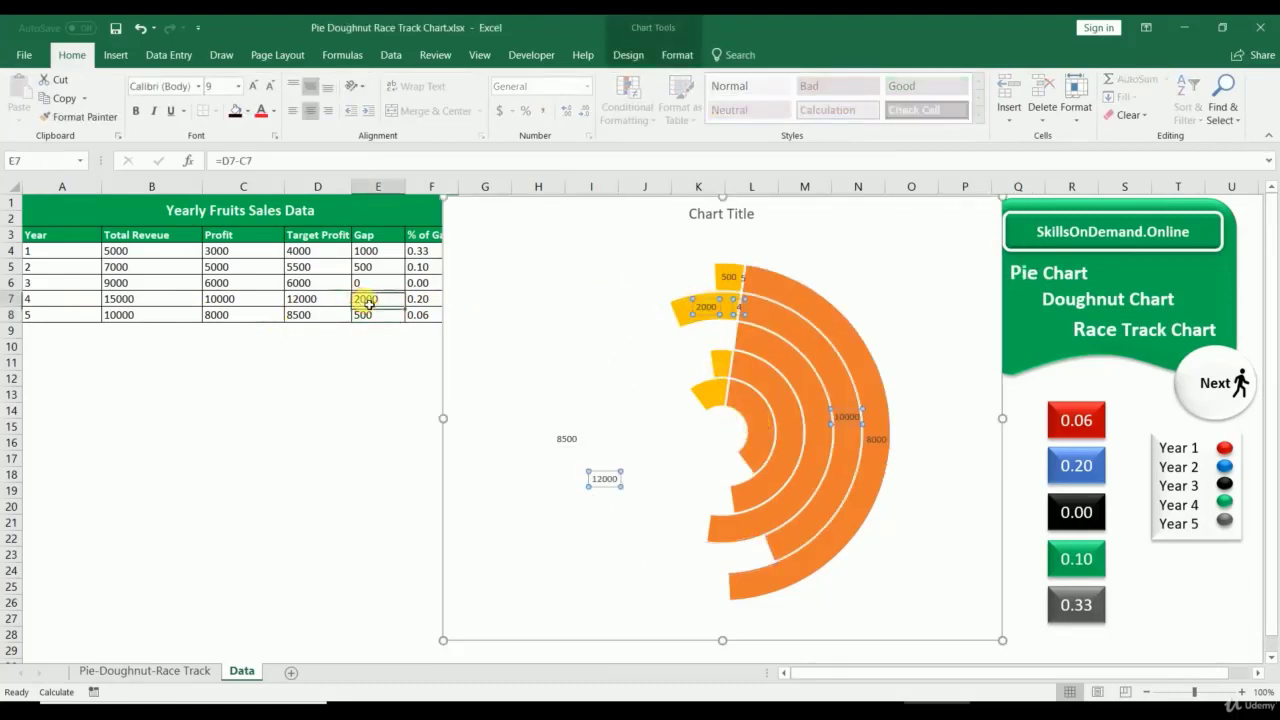
left_click(700, 302)
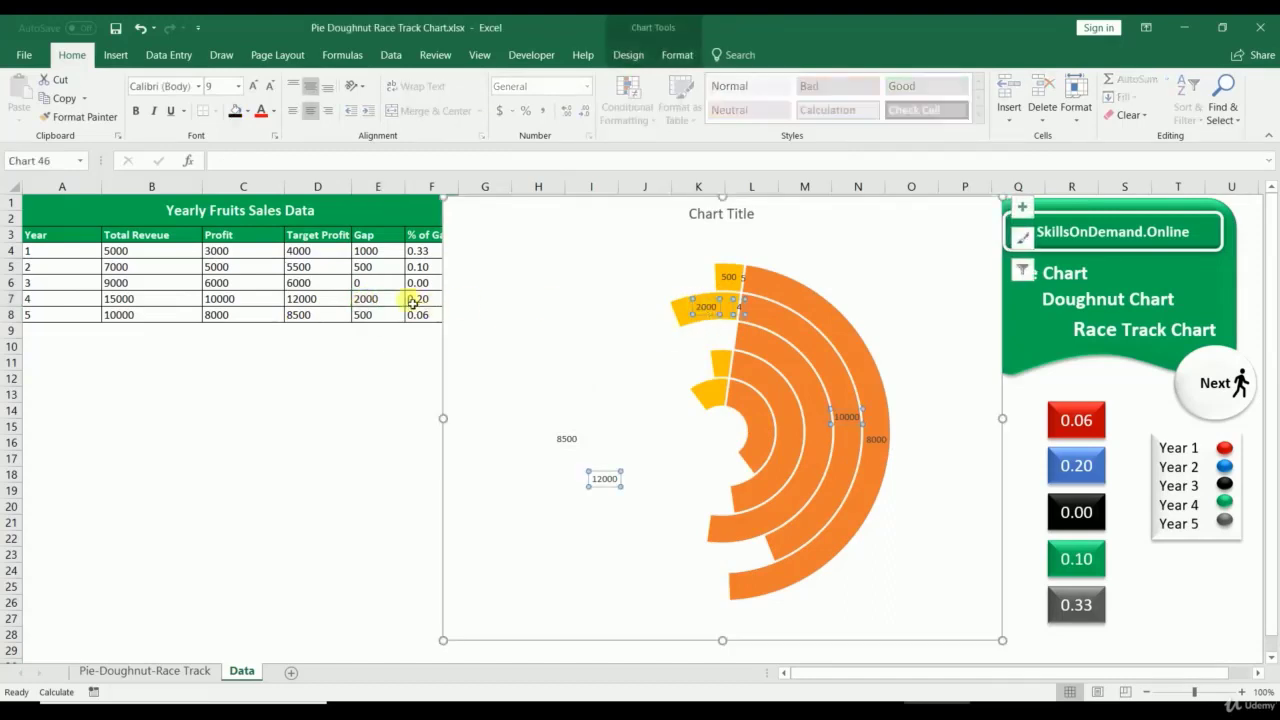
left_click(371, 298)
left_click(372, 314)
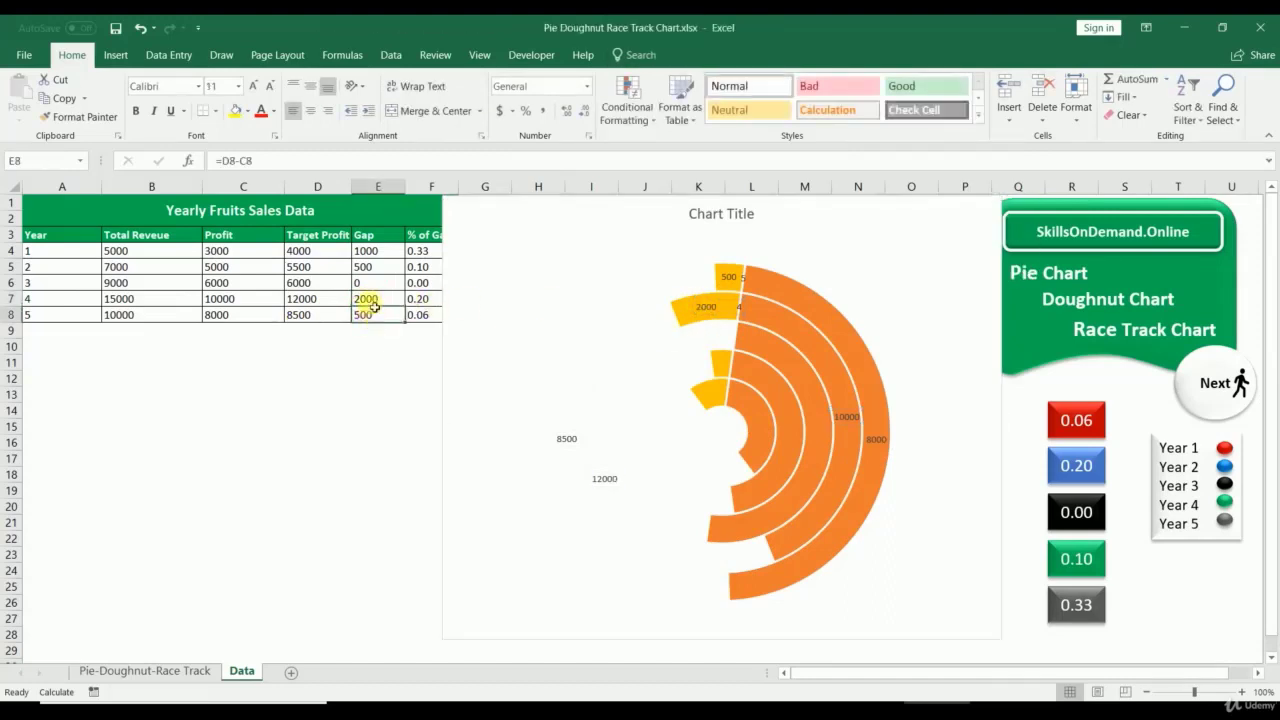
left_click(370, 302)
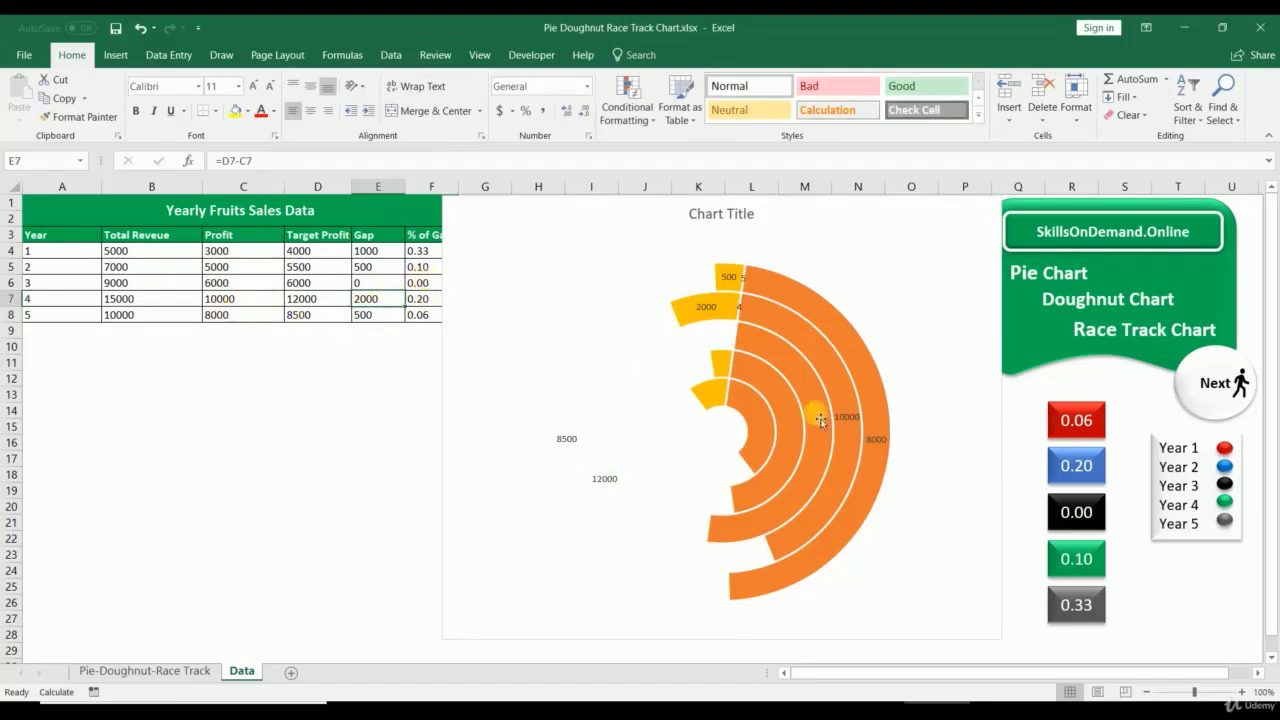
Step: Select just the outer ring's Profit segment
left_click(875, 439)
left_click(217, 313)
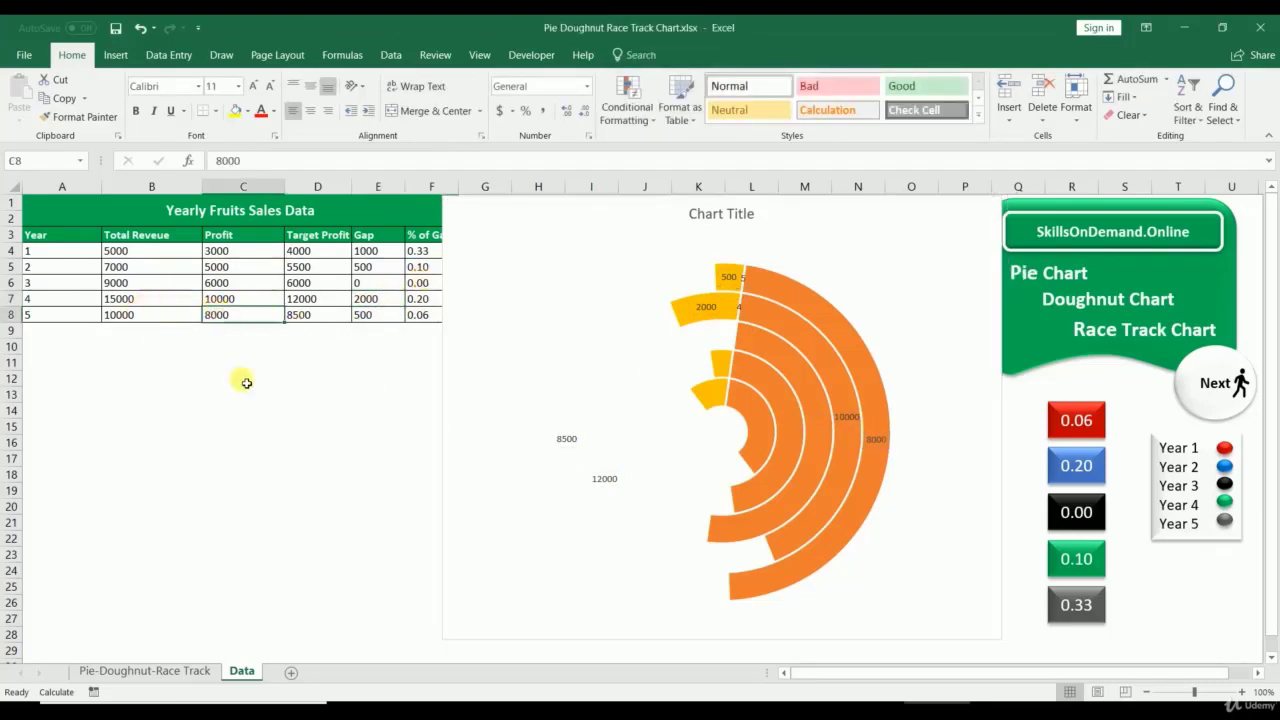
left_click(243, 443)
left_click(786, 295)
left_click(786, 295)
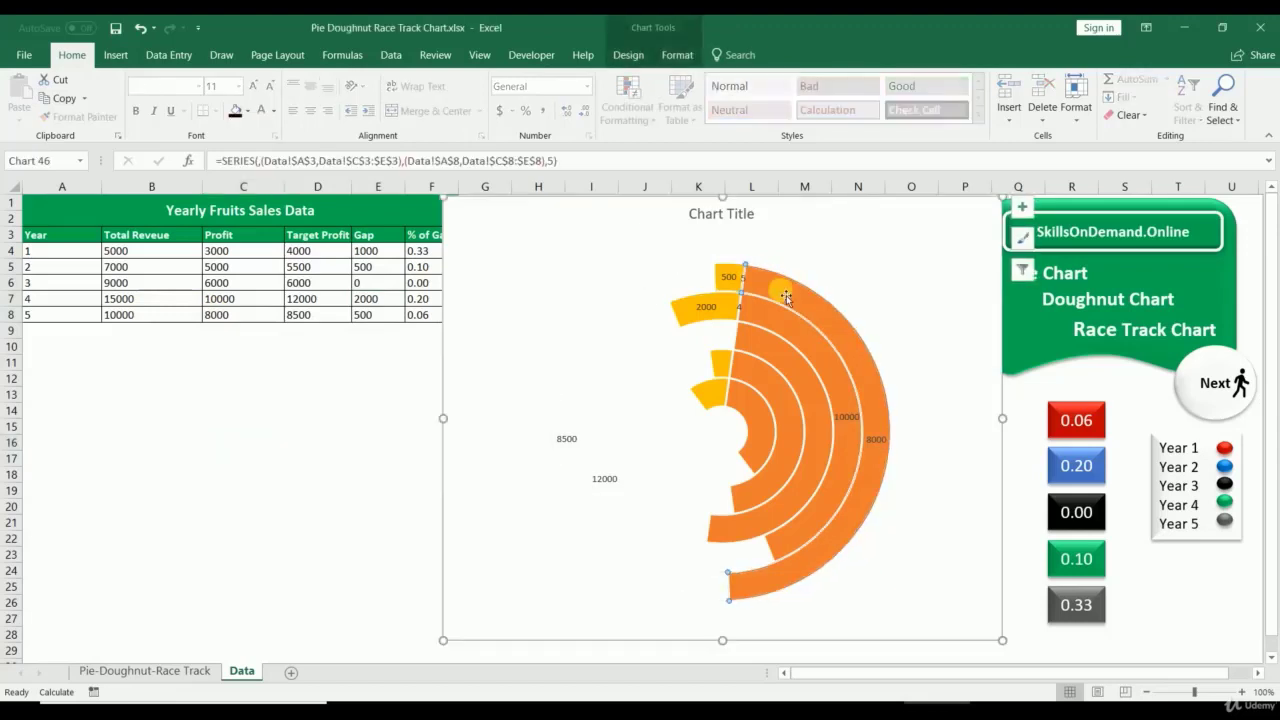
Step: Fill the outer three rings' Profit segments red, blue and black
left_click(677, 53)
left_click(637, 86)
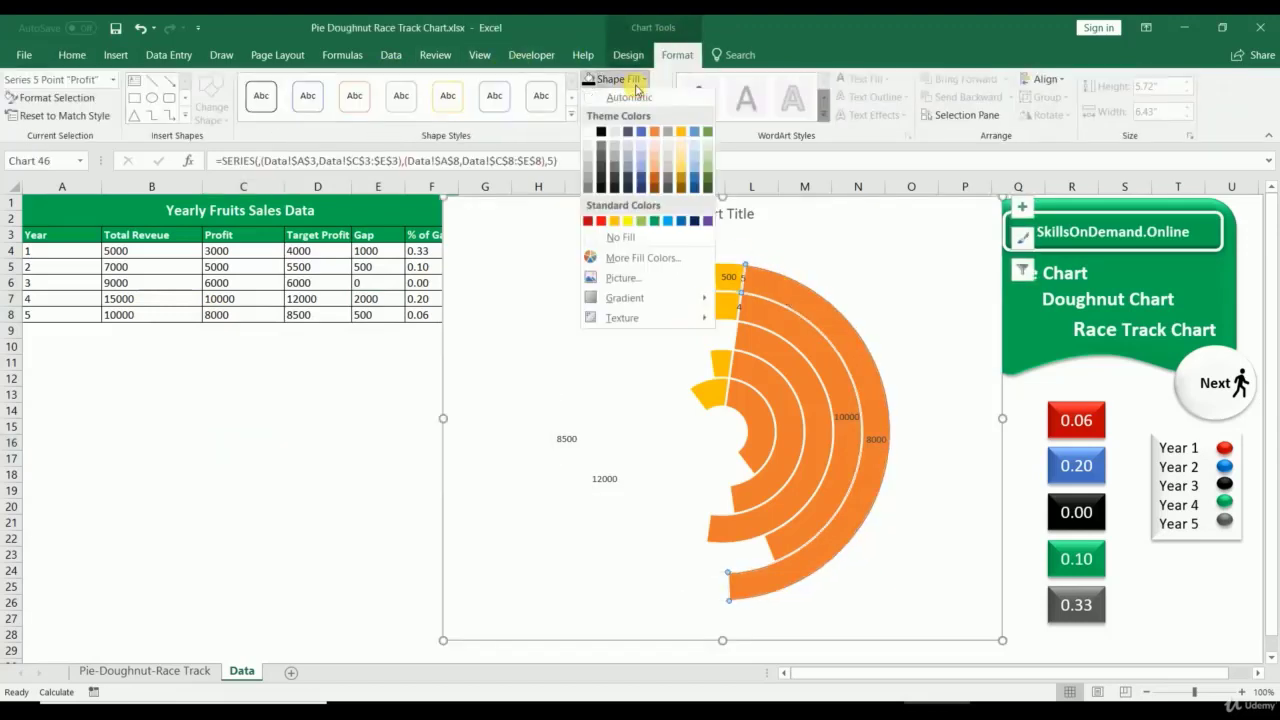
left_click(589, 229)
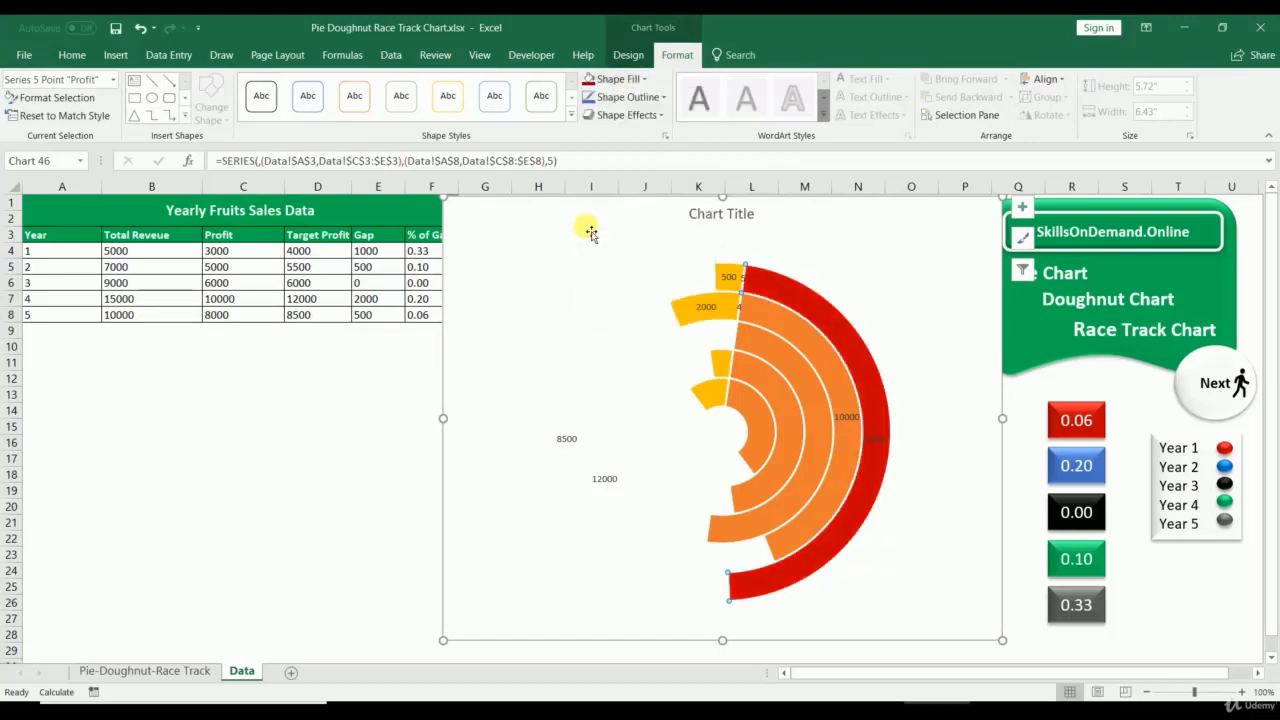
left_click(799, 334)
left_click(799, 343)
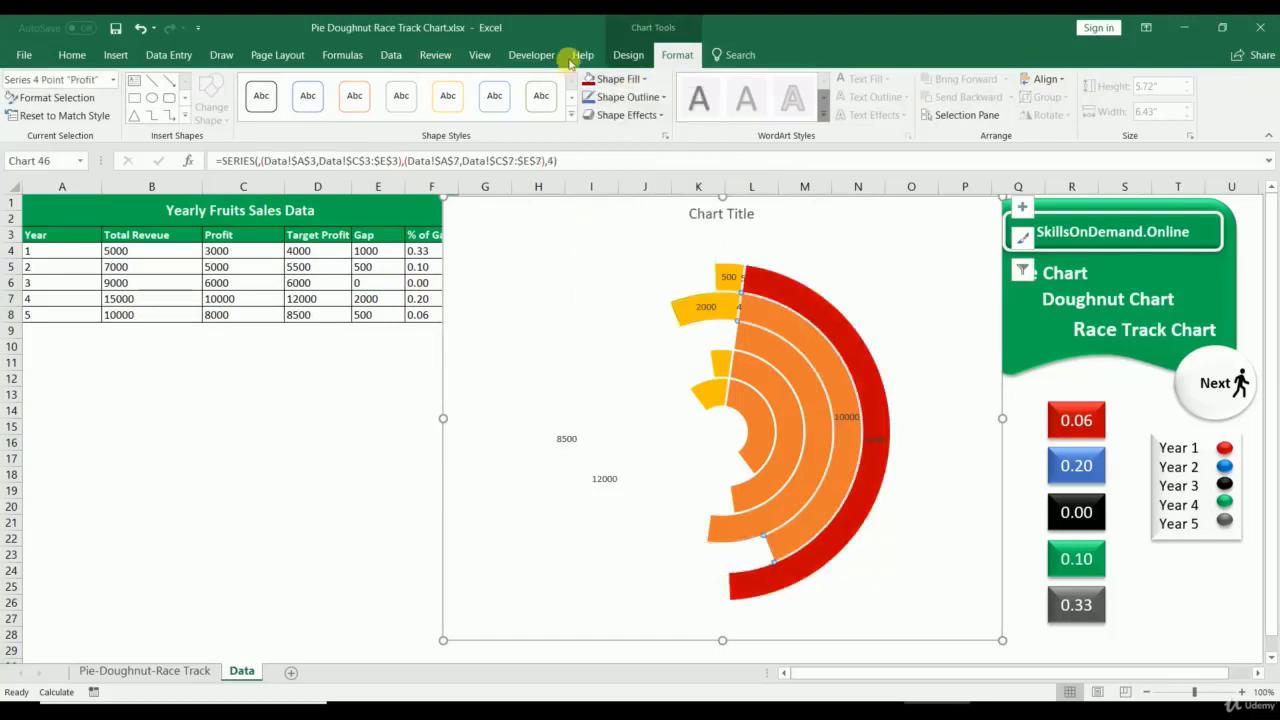
left_click(618, 78)
left_click(680, 222)
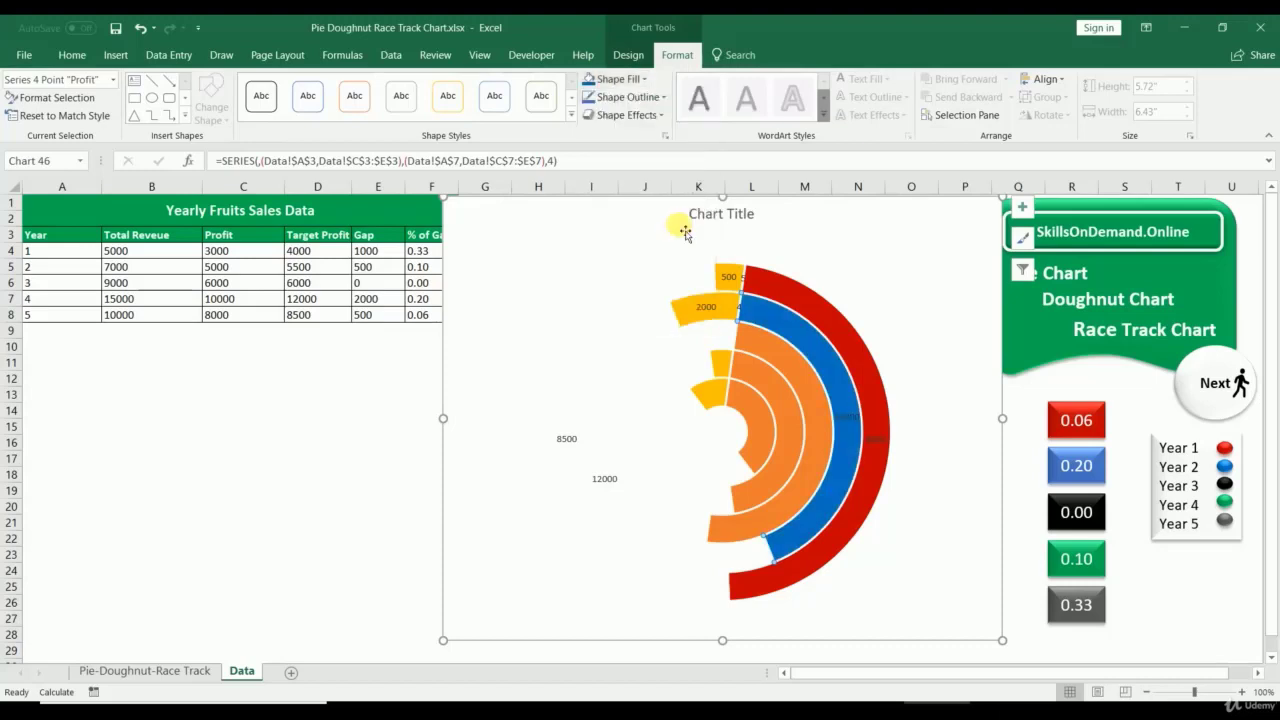
left_click(767, 352)
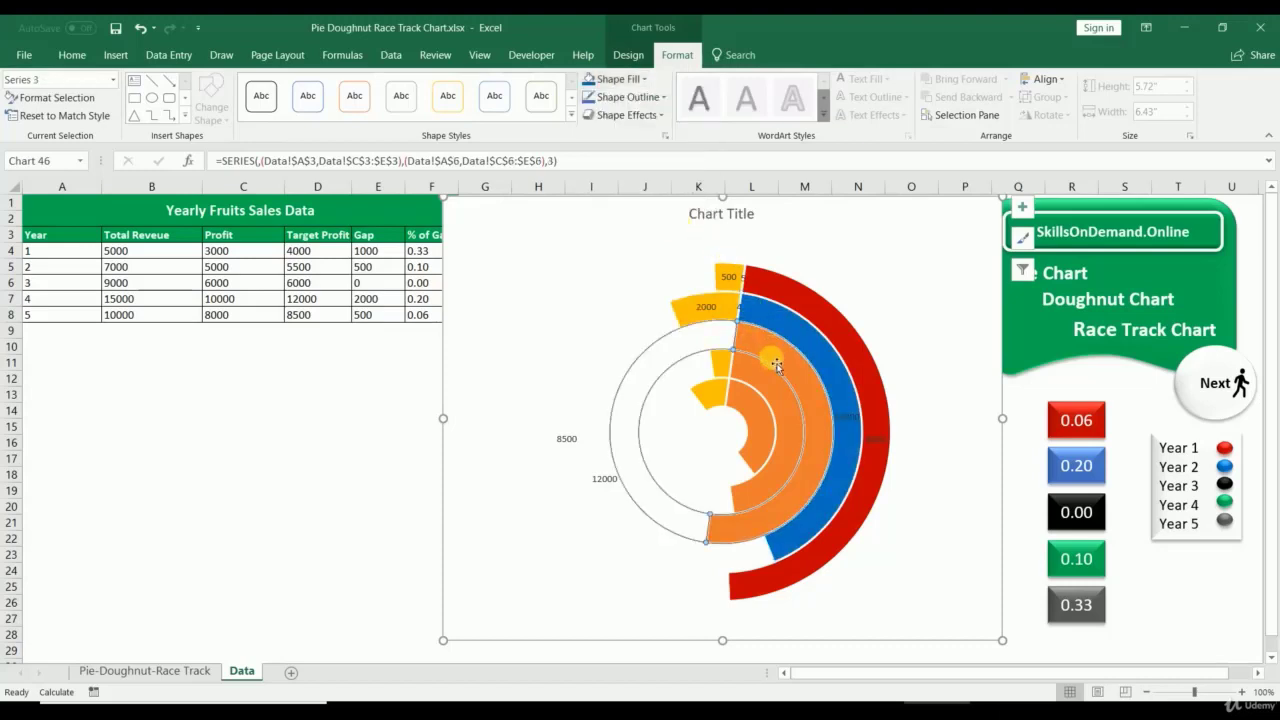
left_click(767, 352)
left_click(618, 78)
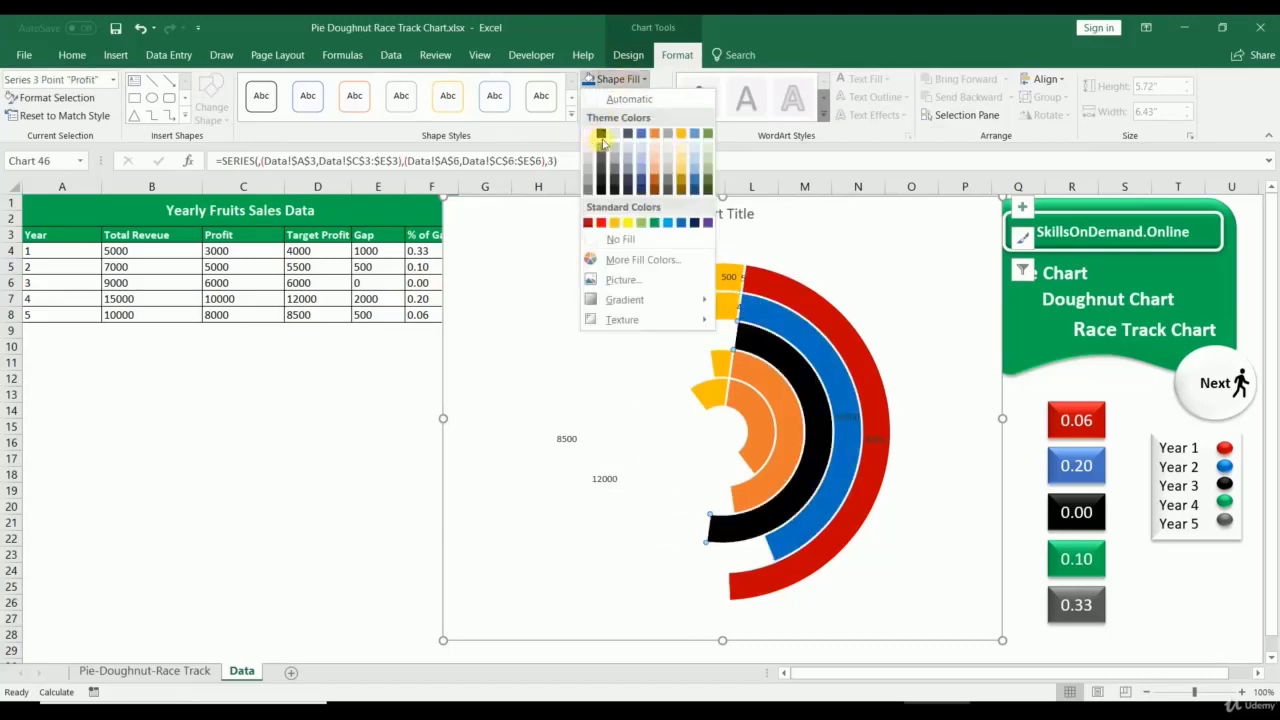
left_click(601, 133)
Step: Fill the fourth ring's Profit segment green and the innermost ring's grey
left_click(766, 386)
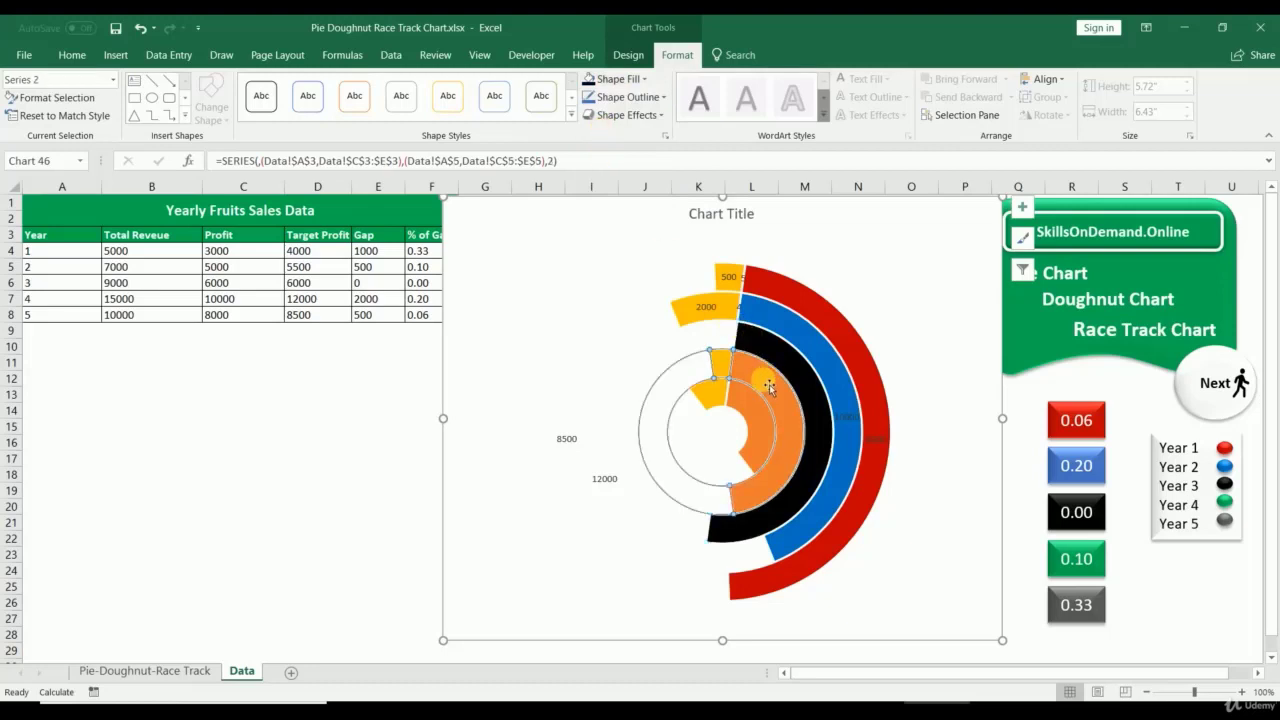
left_click(768, 388)
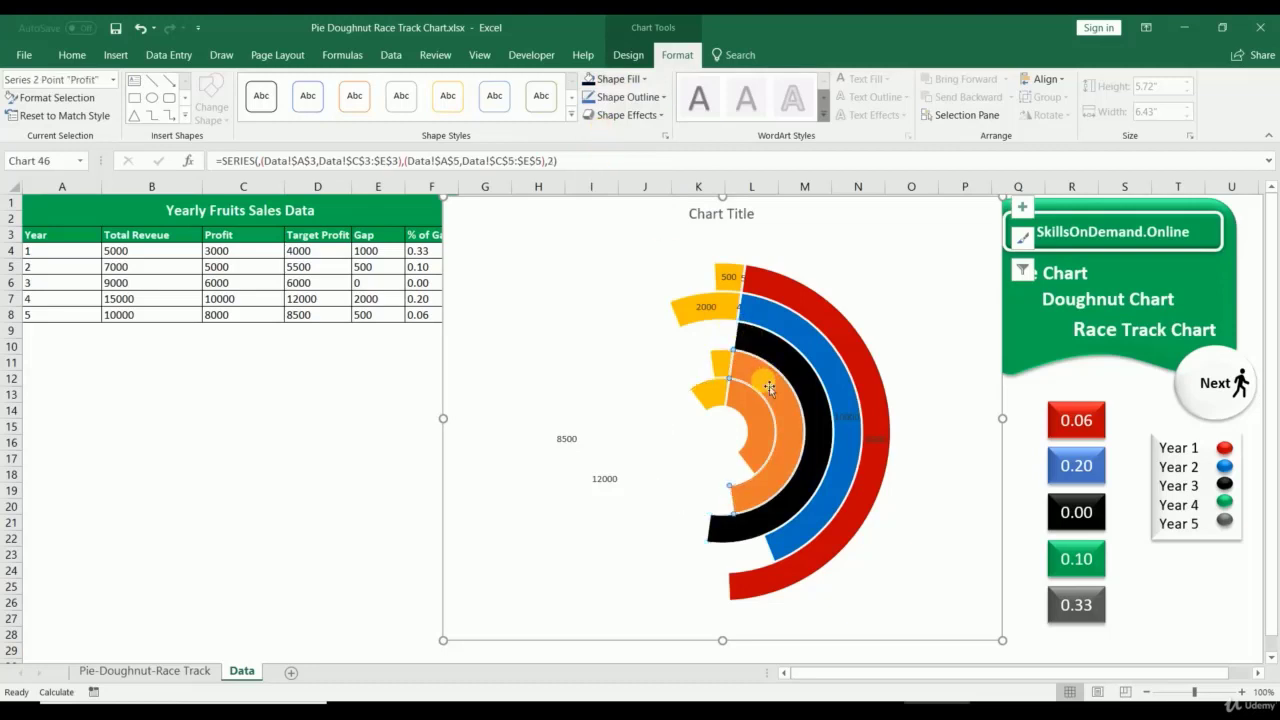
left_click(618, 78)
left_click(653, 222)
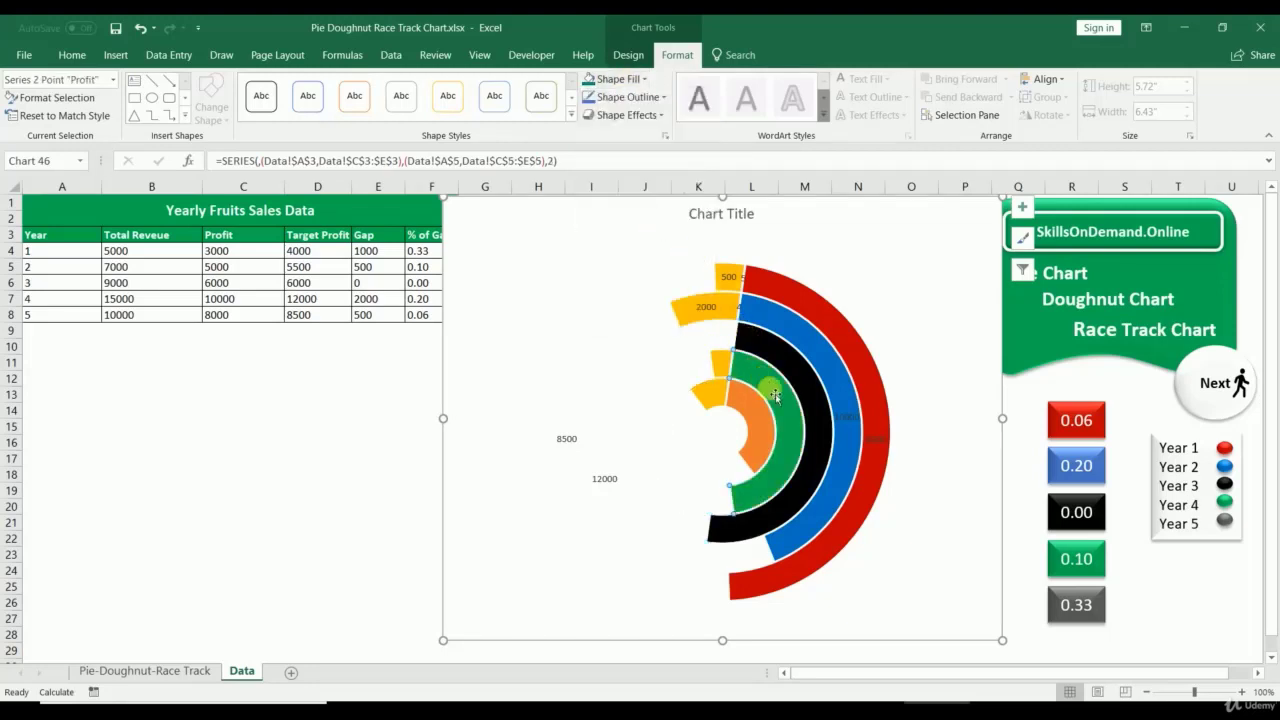
left_click(760, 434)
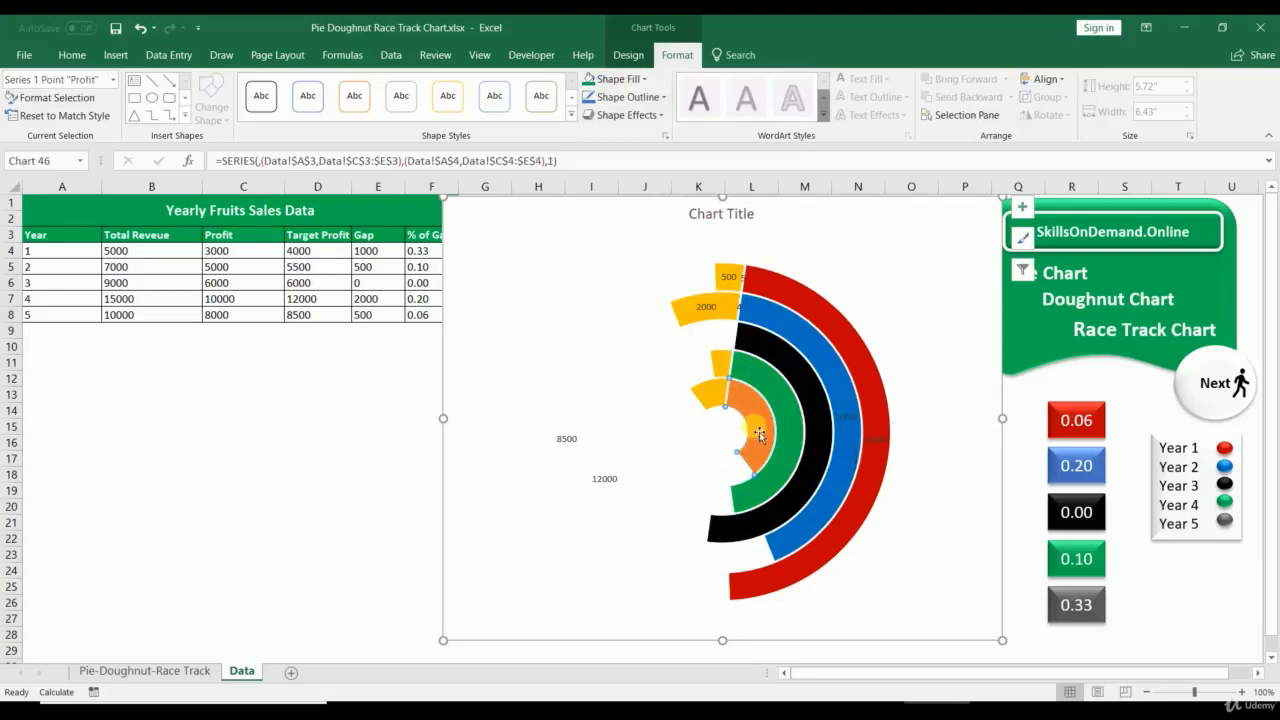
left_click(760, 434)
left_click(610, 80)
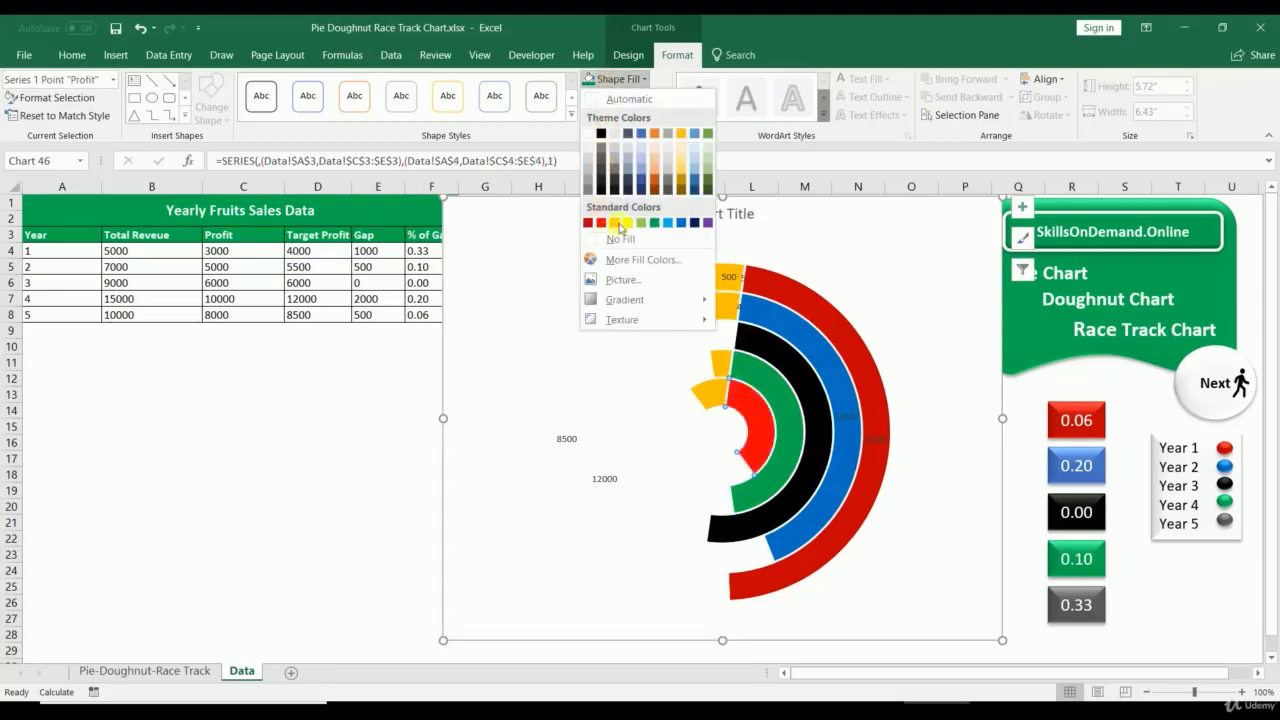
left_click(603, 148)
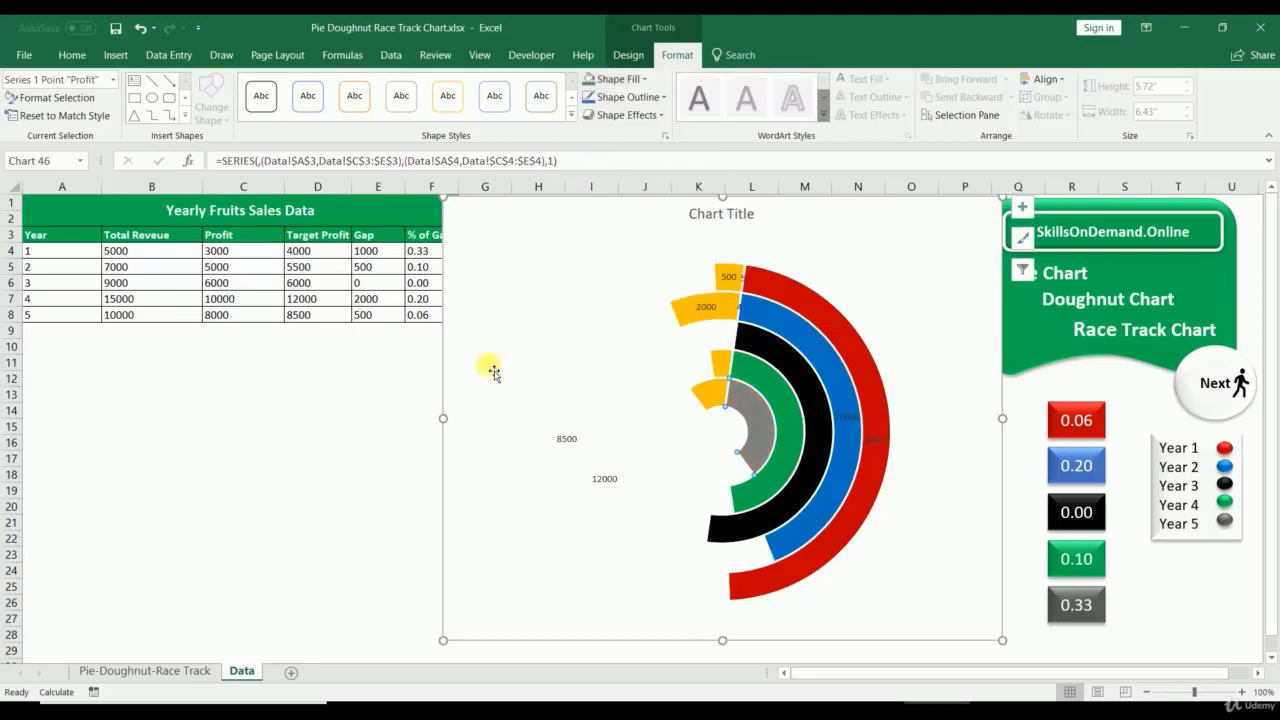
left_click(366, 463)
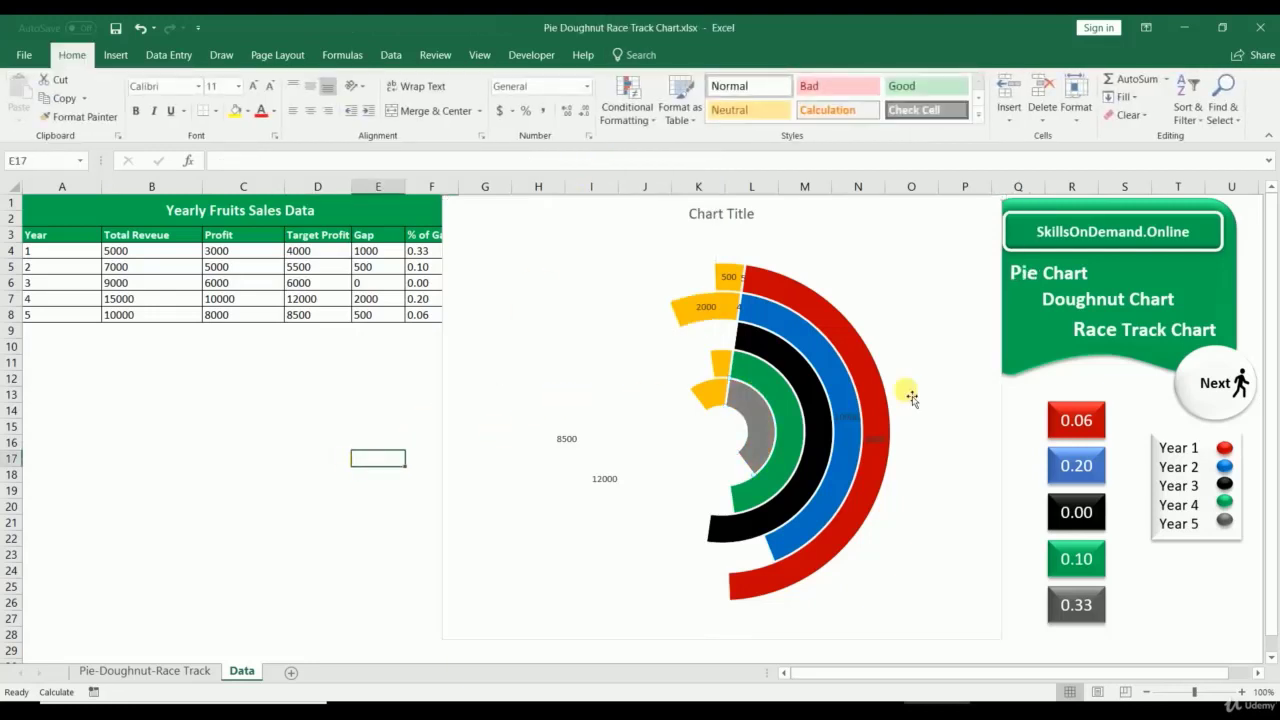
Step: Copy the Year 1–5 legend shape and paste it onto the race track chart
left_click(1230, 535)
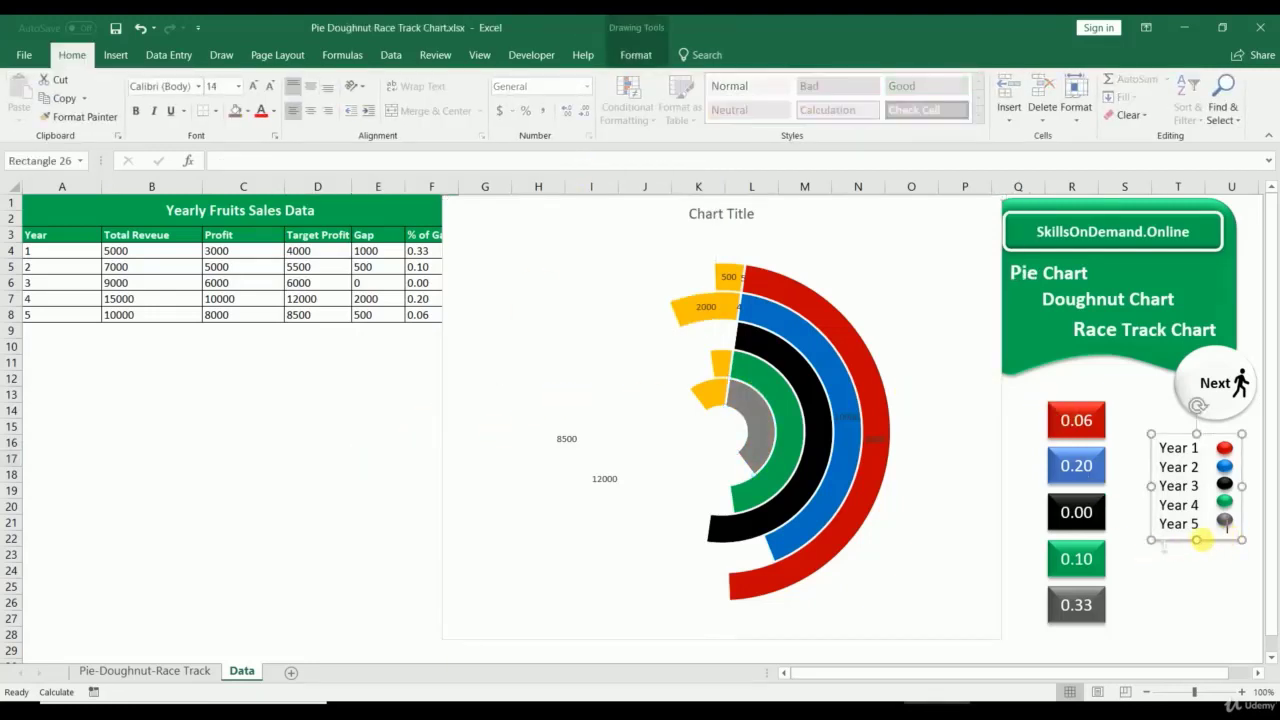
left_click_drag(1237, 527, 1240, 512)
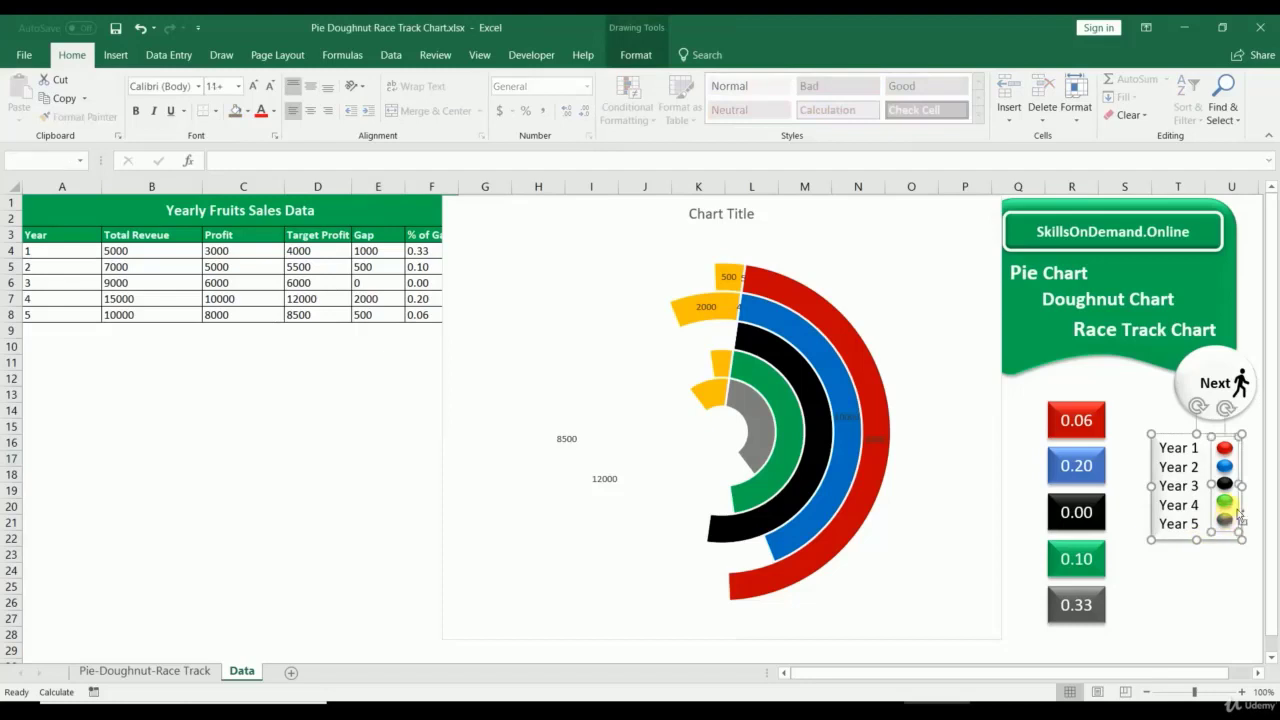
left_click(577, 260)
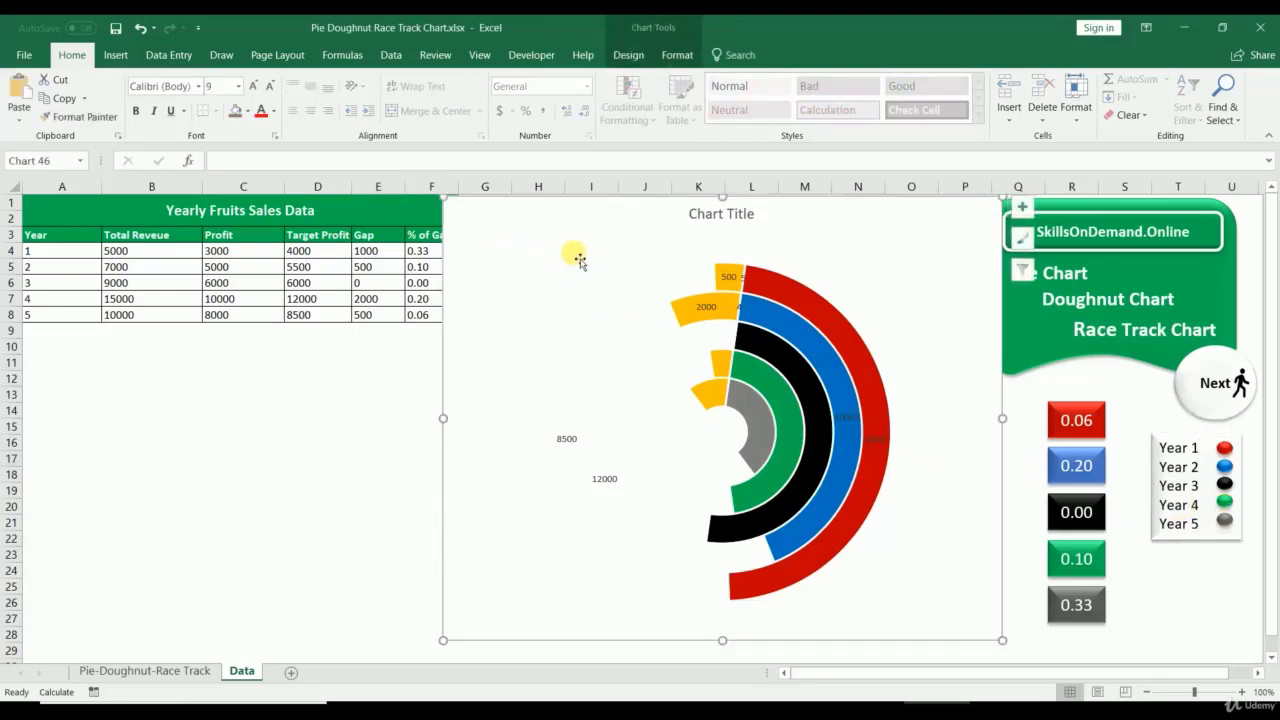
key("ctrl+v")
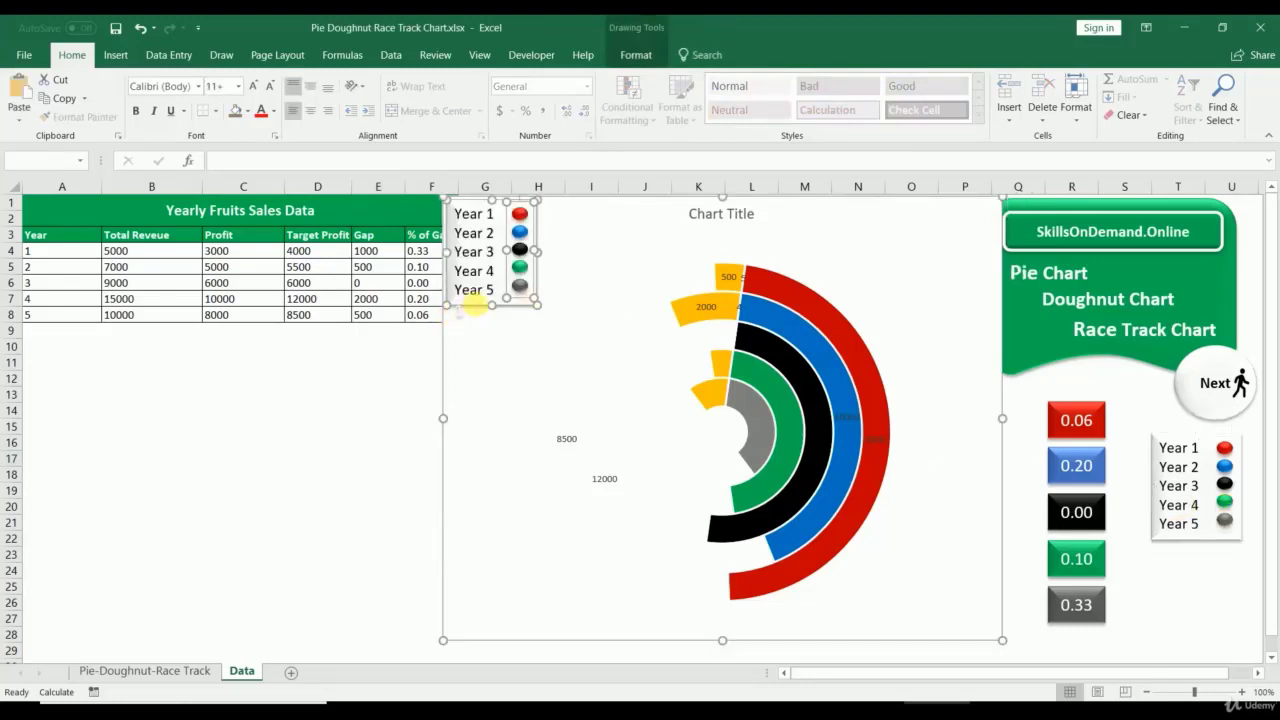
Step: Move the pasted Year labels text box below the coloured markers
left_click(476, 300)
left_click_drag(486, 298, 477, 365)
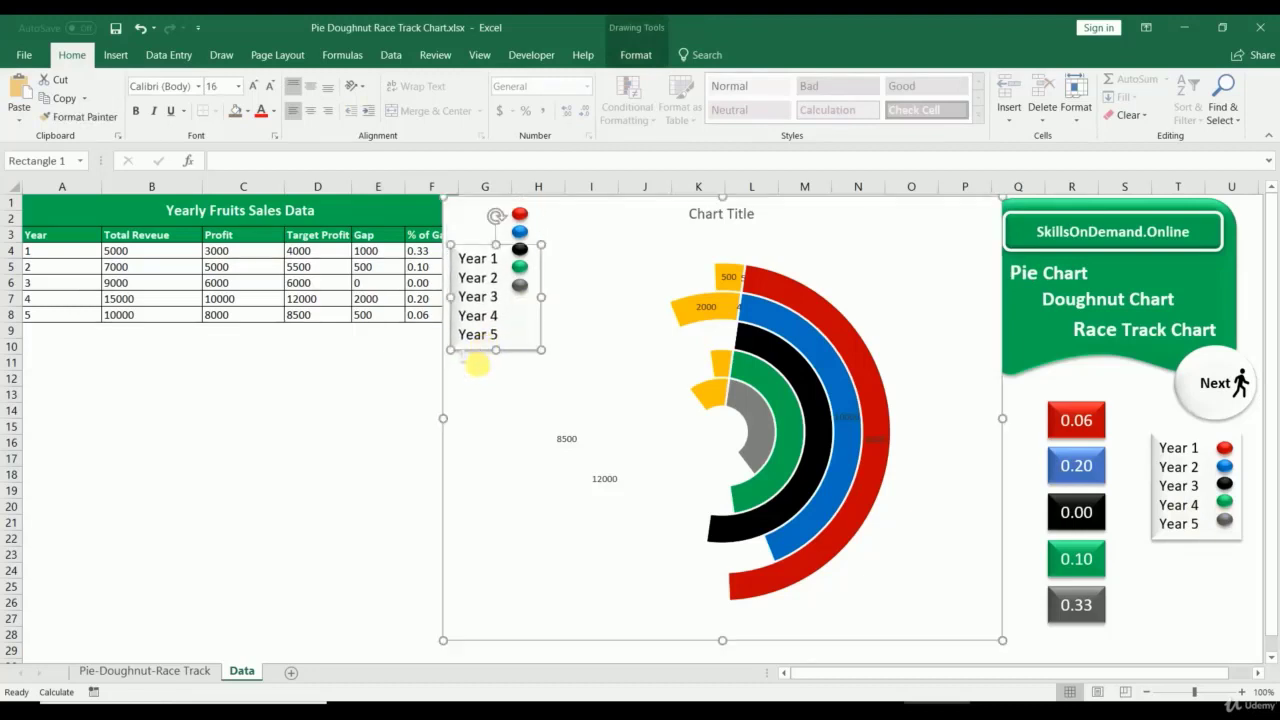
left_click(465, 357)
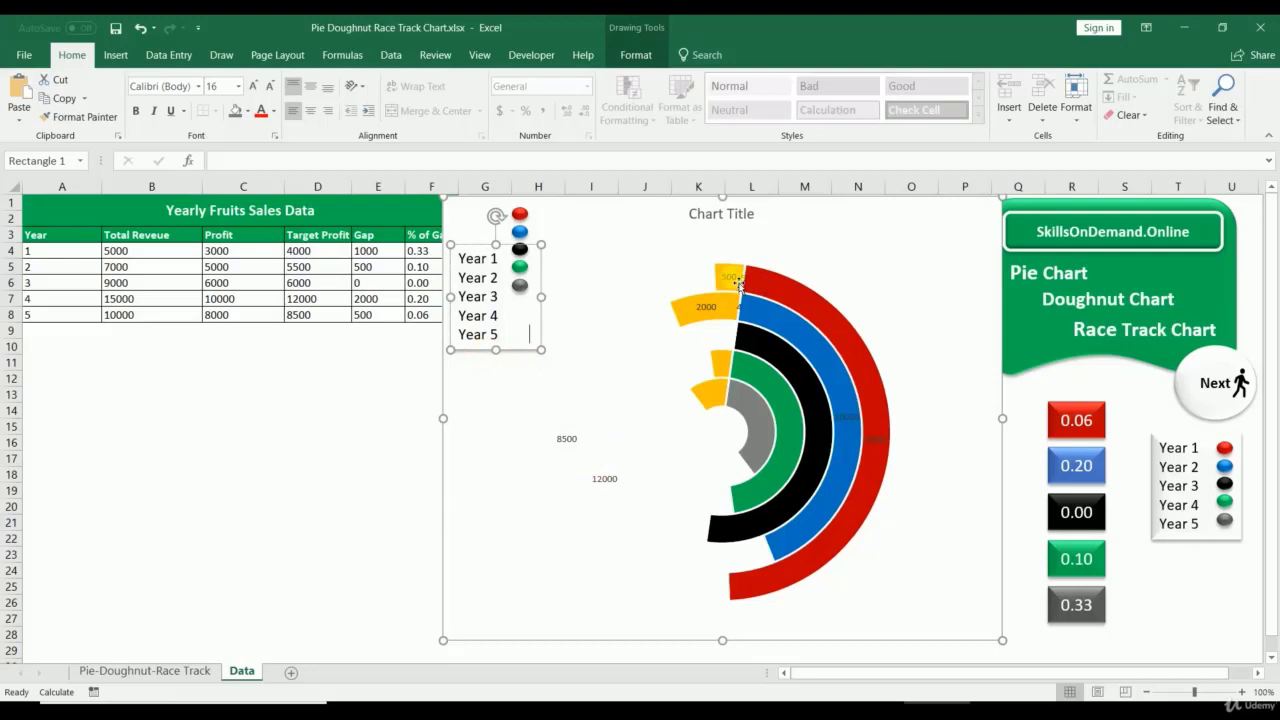
Step: Inspect the Year 5 data labels, then delete the chart and restore it with undo
left_click(690, 360)
right_click(733, 277)
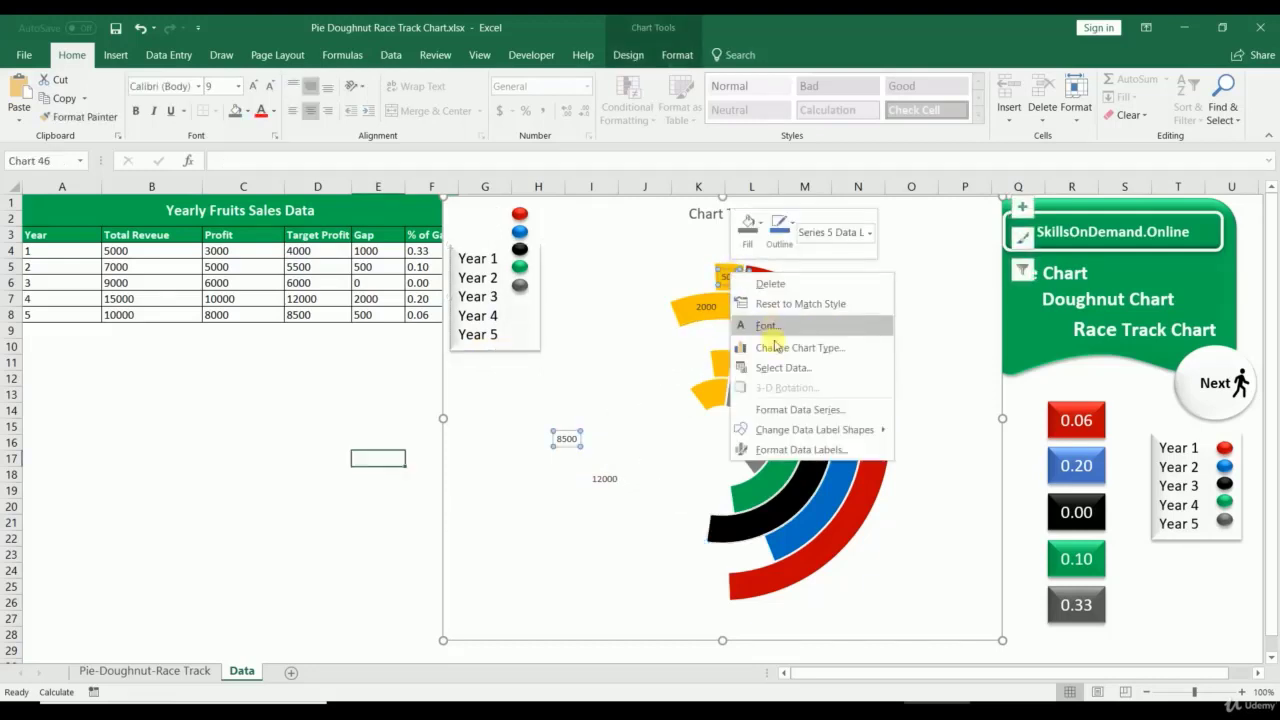
left_click(604, 370)
key("Delete")
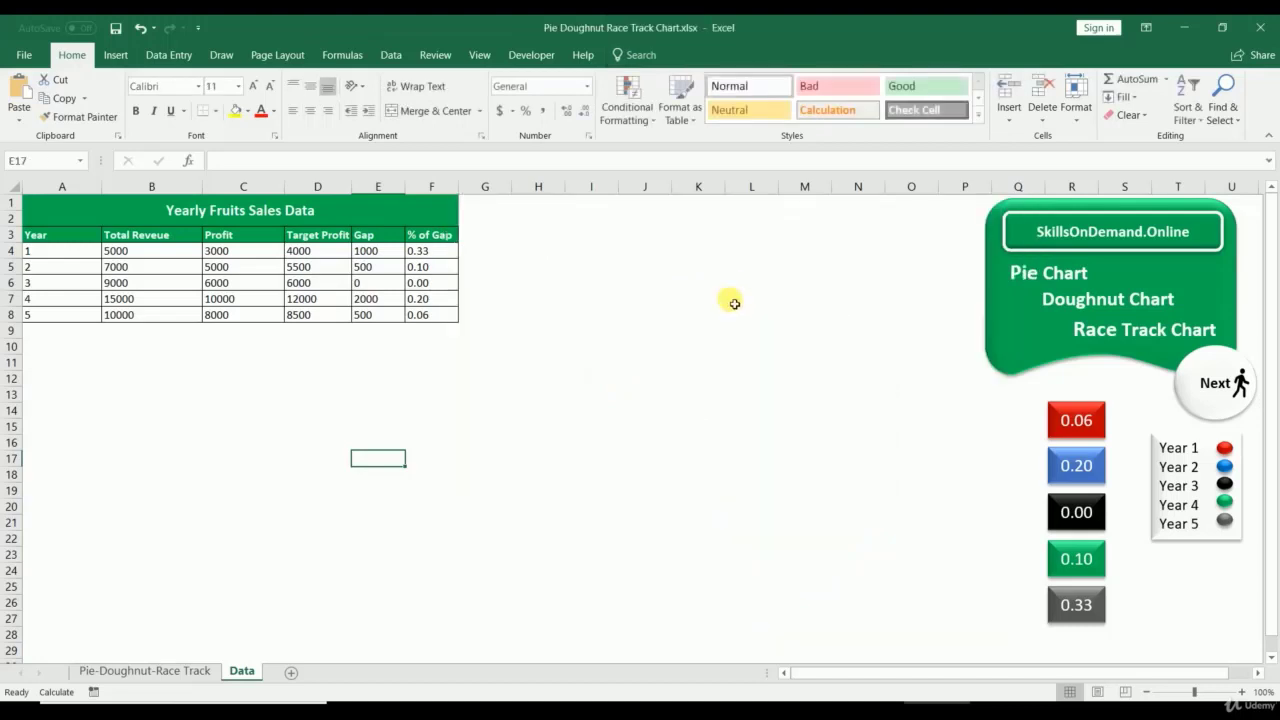
key("ctrl+z")
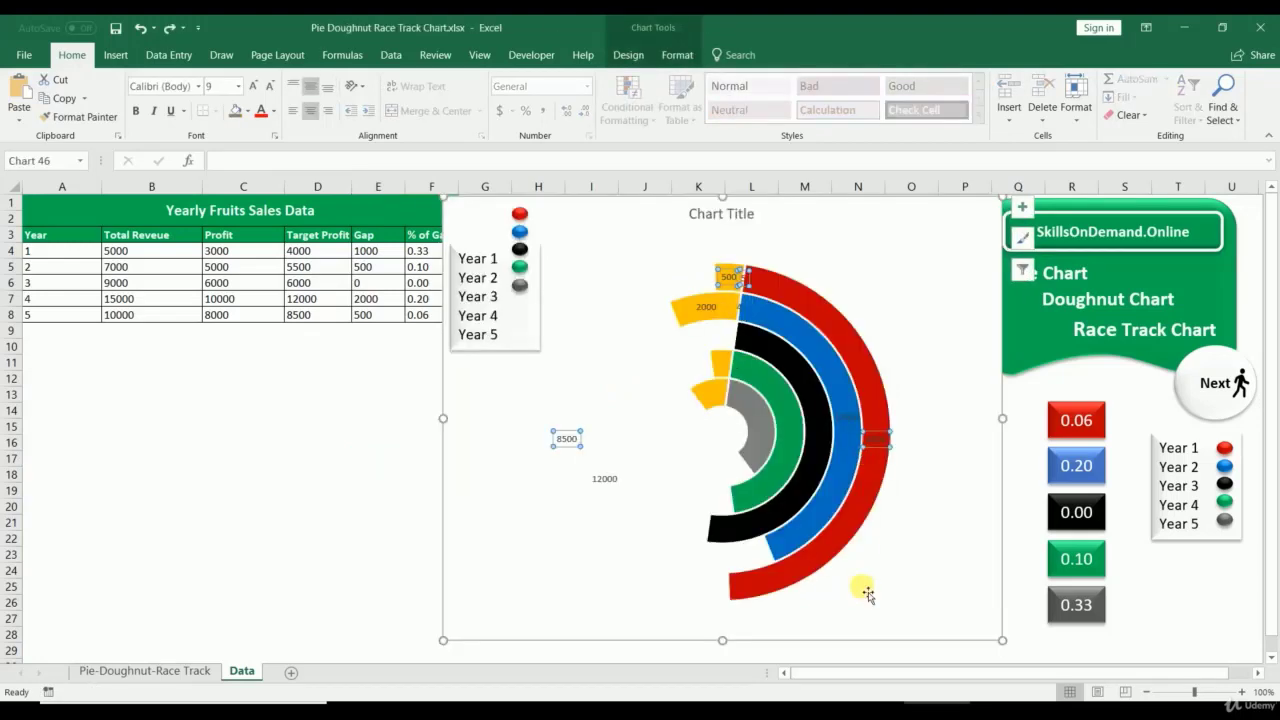
Step: Duplicate the red, blue, black, green and grey 0.33 value boxes and move the copies beside the chart's legend
left_click(1076, 416)
left_click(1078, 465, "ctrl")
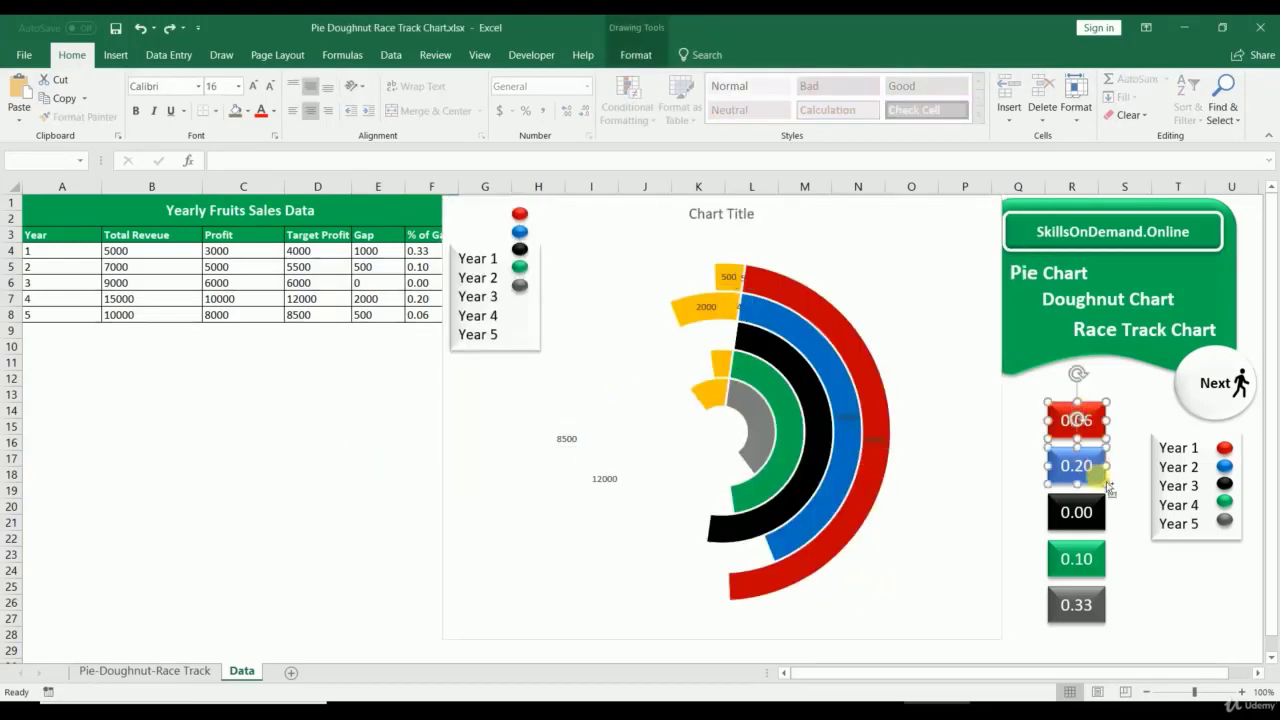
left_click(1078, 512, "ctrl")
left_click(1078, 558, "ctrl")
left_click(1095, 604, "ctrl")
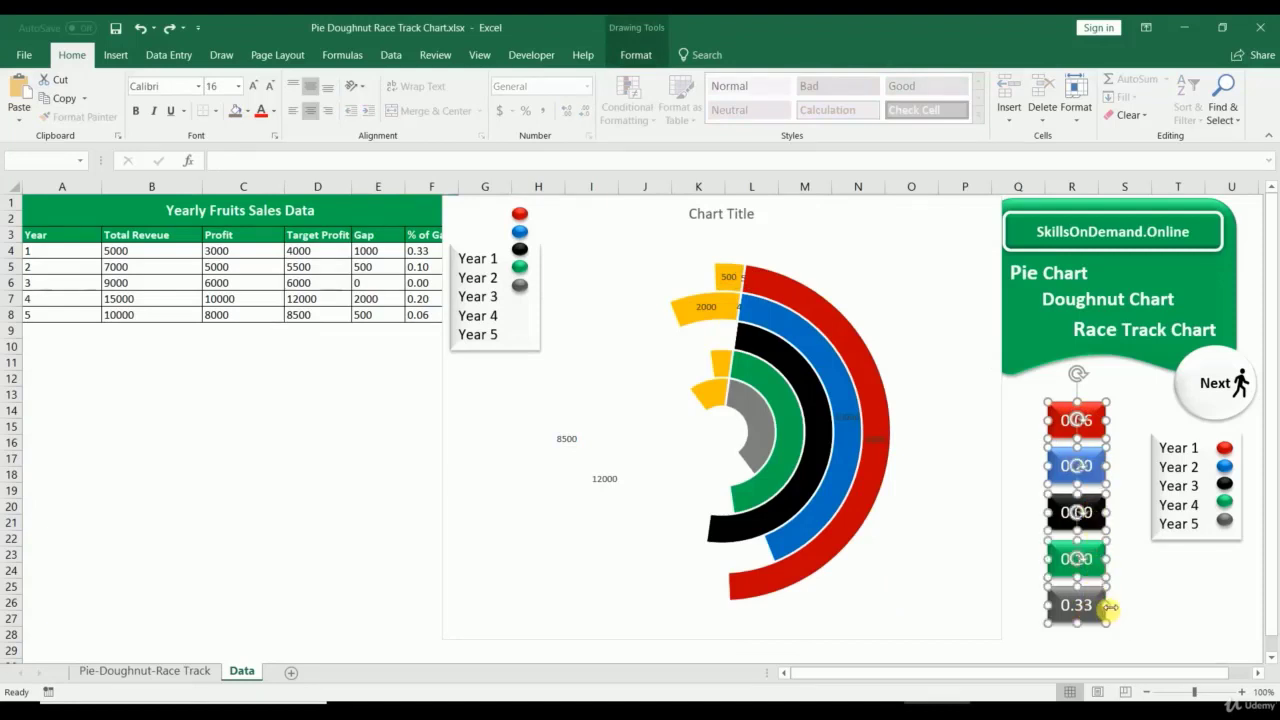
key("ctrl+d")
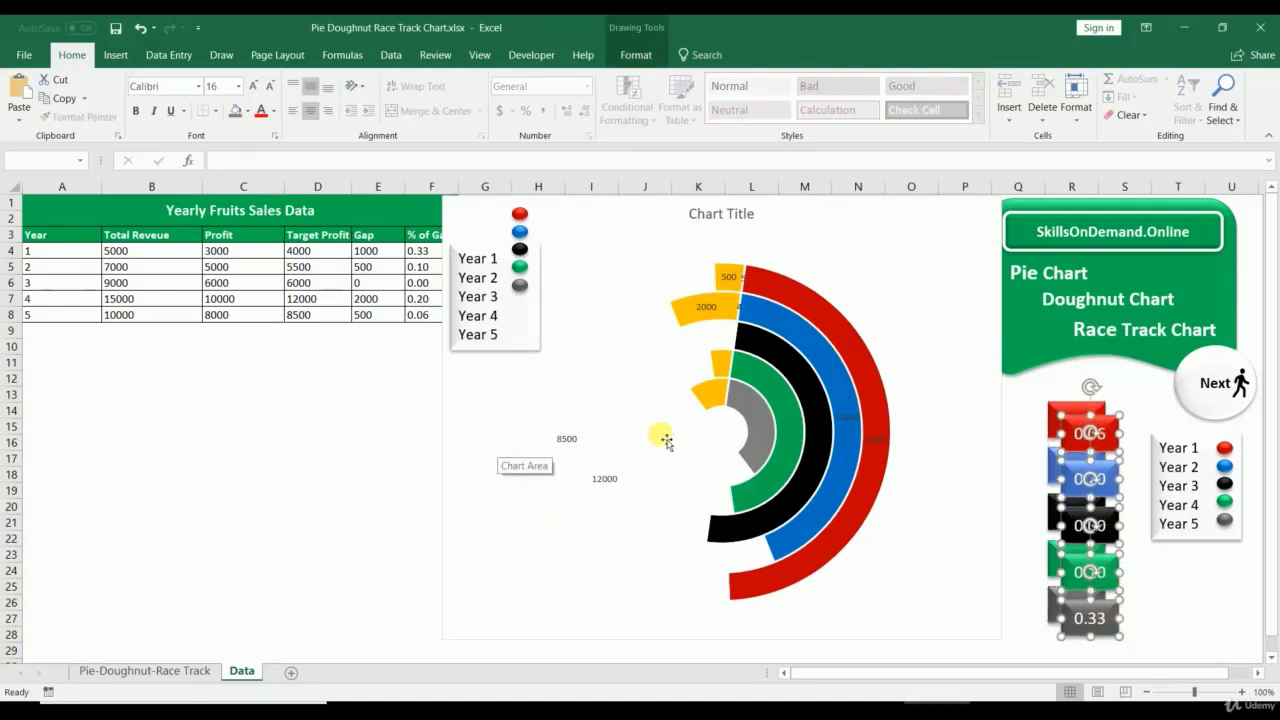
mouse_move(1076, 432)
left_mouse_down()
mouse_move(611, 423)
mouse_move(477, 405)
left_mouse_up()
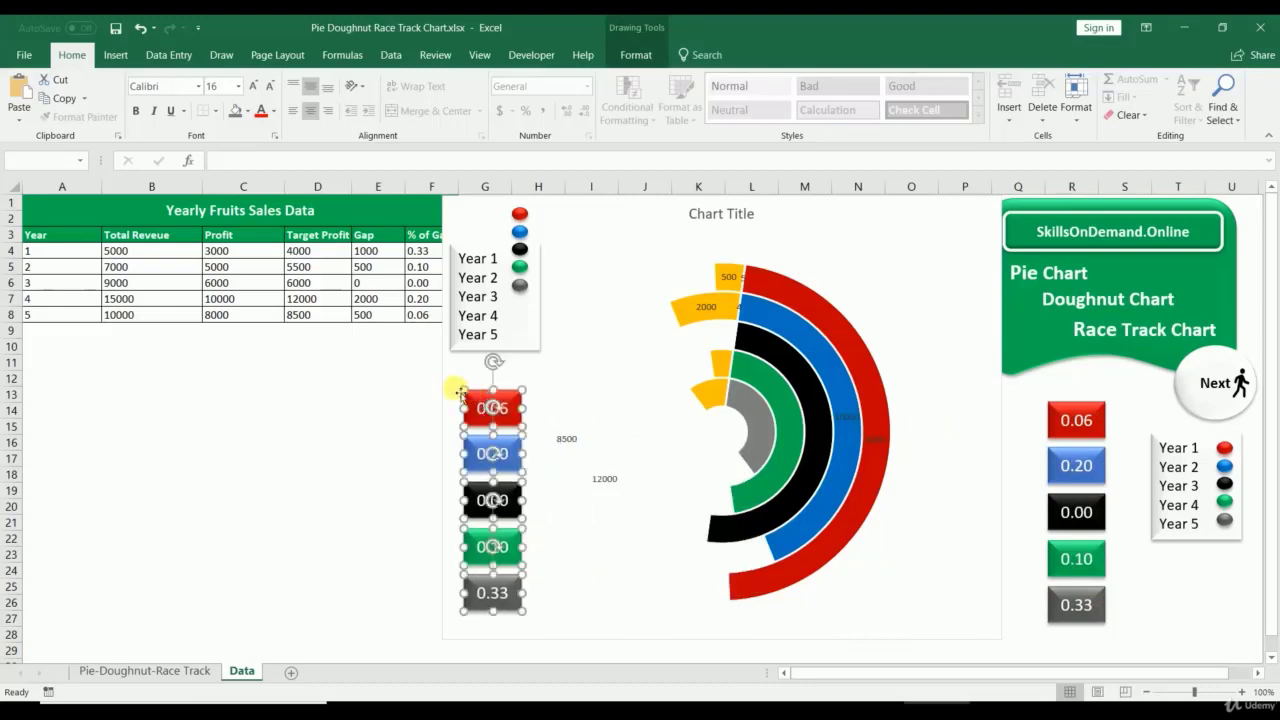
Step: Check the % of Gap formulas in F7 and F8, then select the 500 data label
left_click(420, 300)
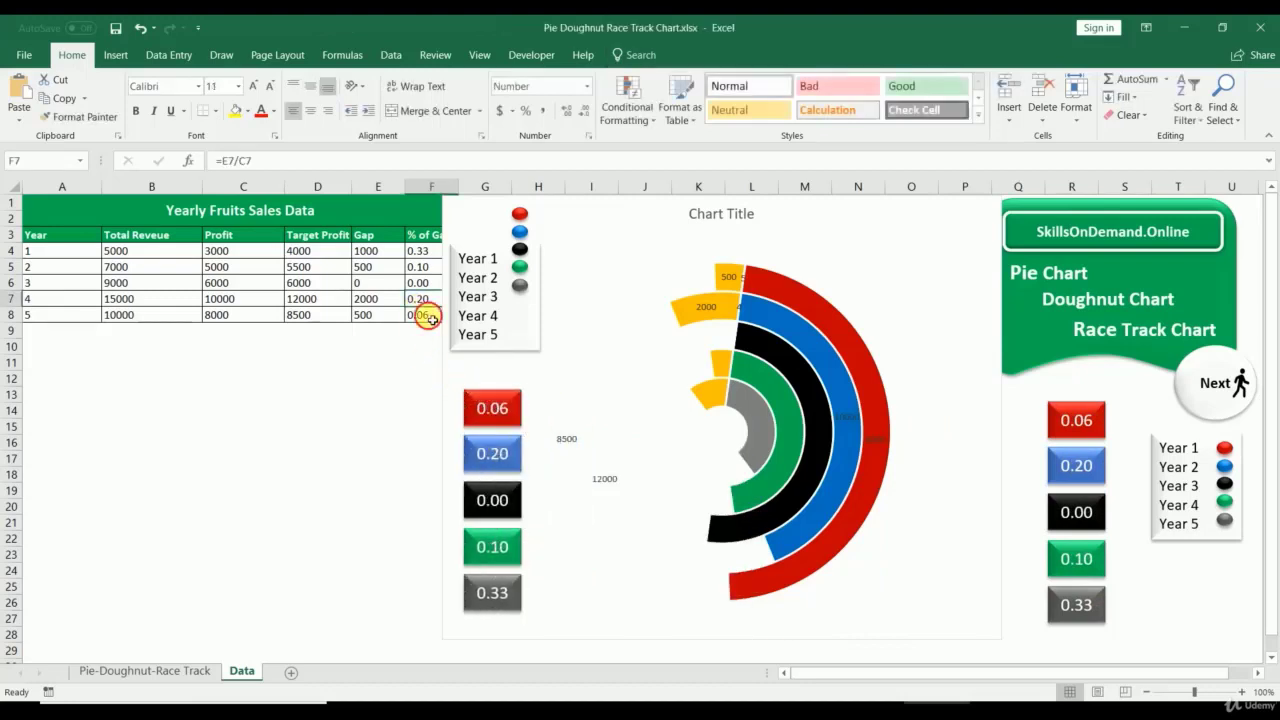
left_click(468, 400)
left_click(422, 314)
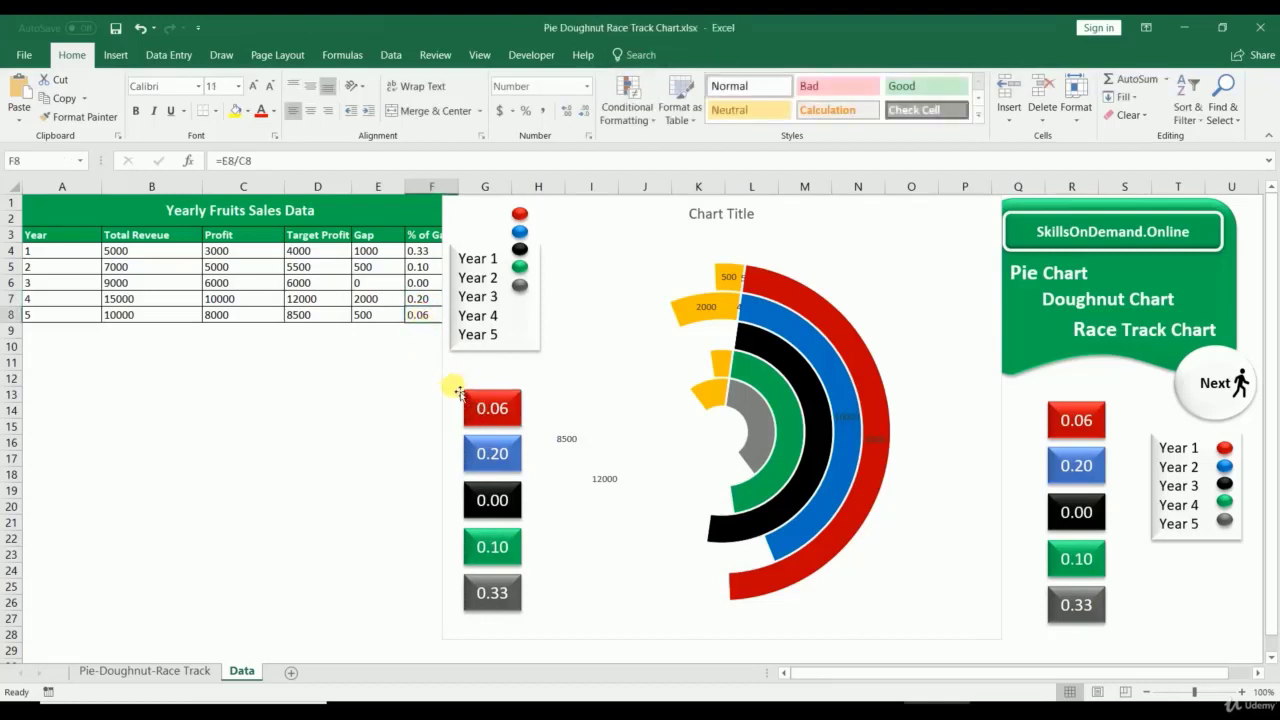
left_click(478, 405)
Step: Uncheck Value in Format Data Labels for both label series, hiding 500, 2000, 8500 and 12000
right_click(725, 278)
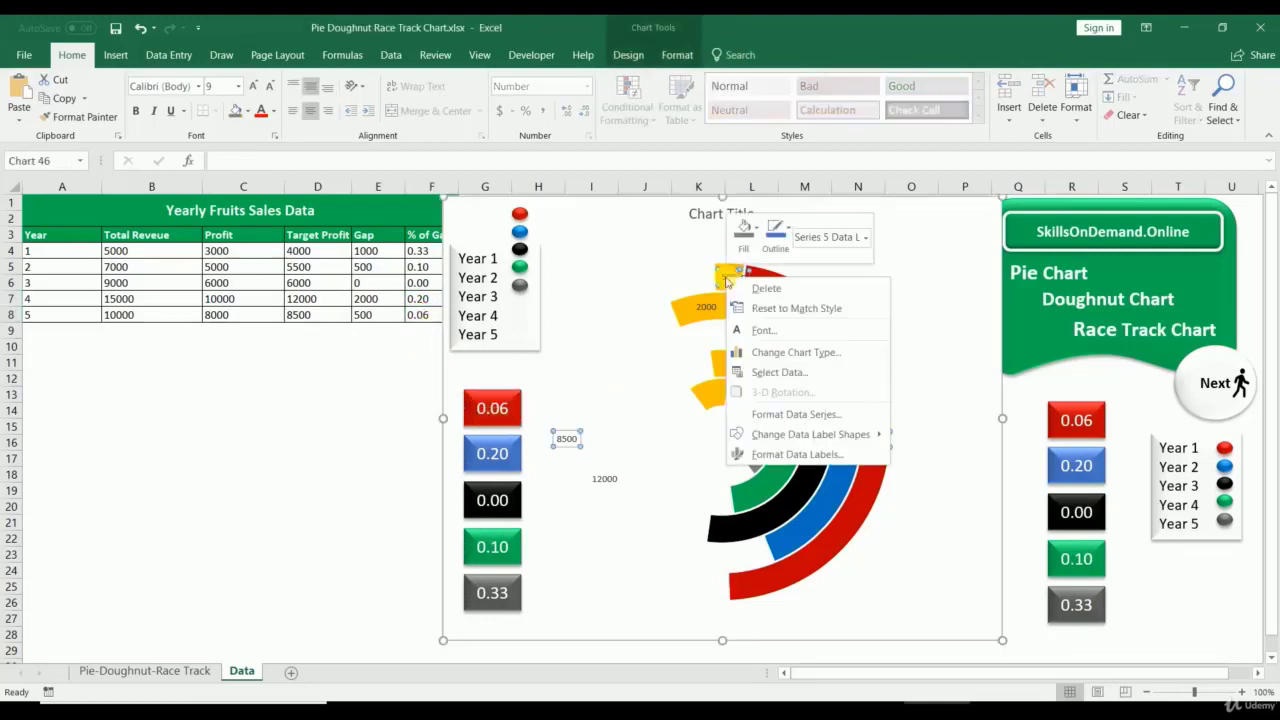
left_click(790, 454)
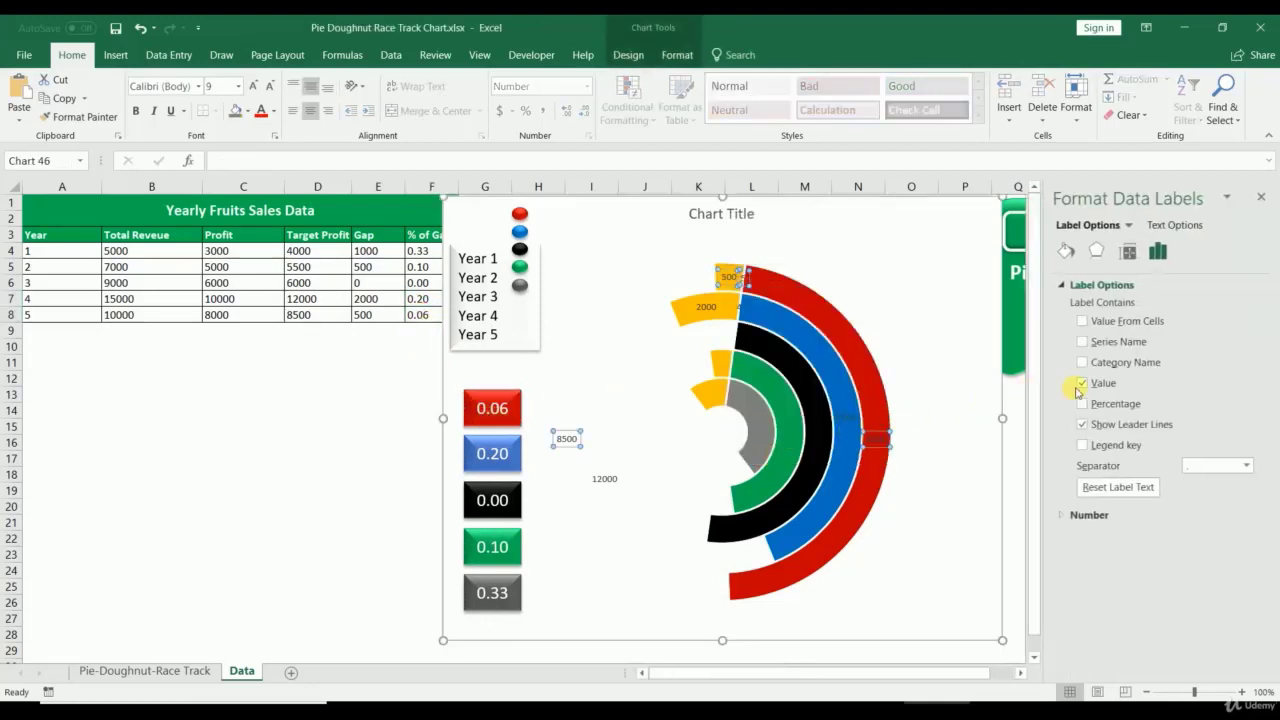
left_click(1083, 384)
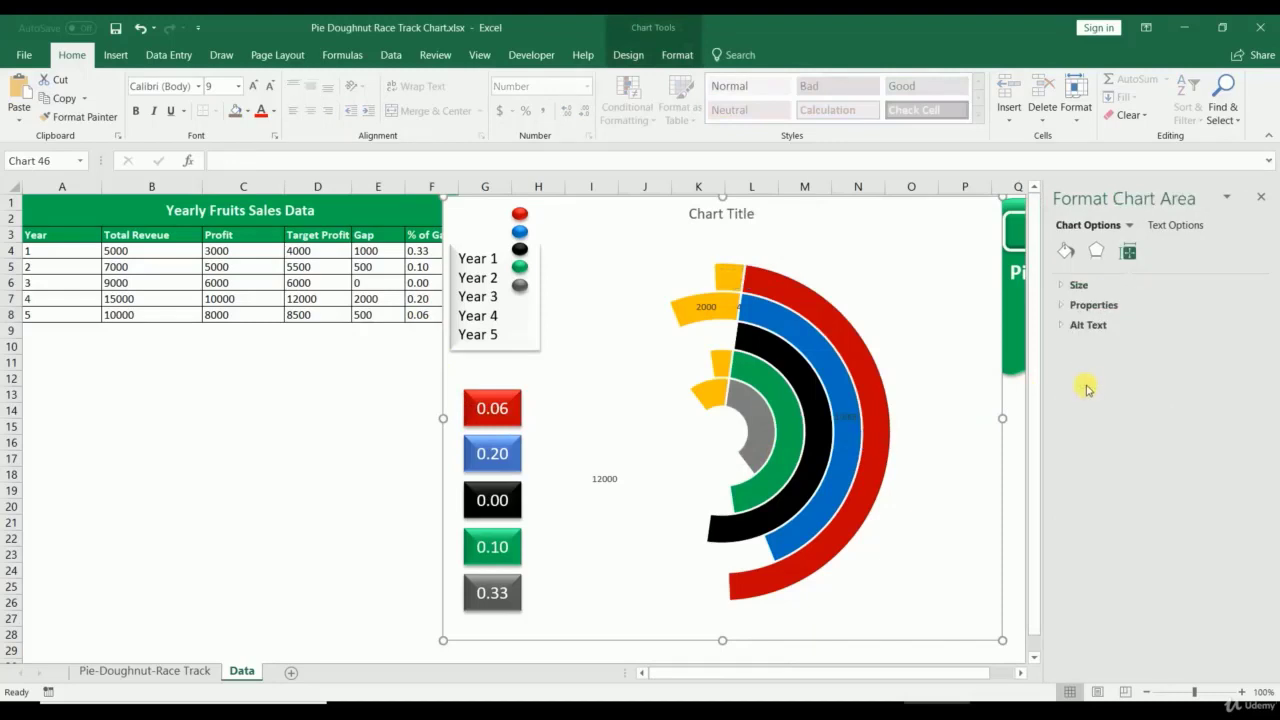
left_click(1263, 198)
right_click(706, 307)
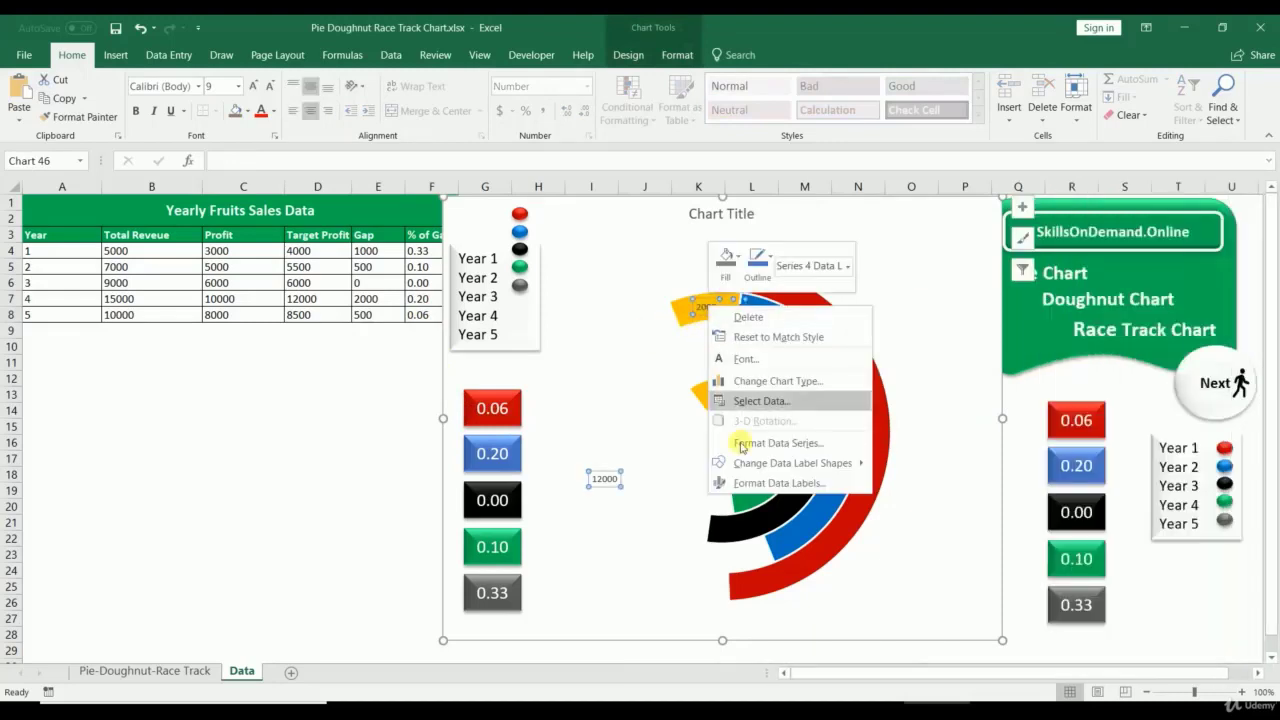
left_click(740, 482)
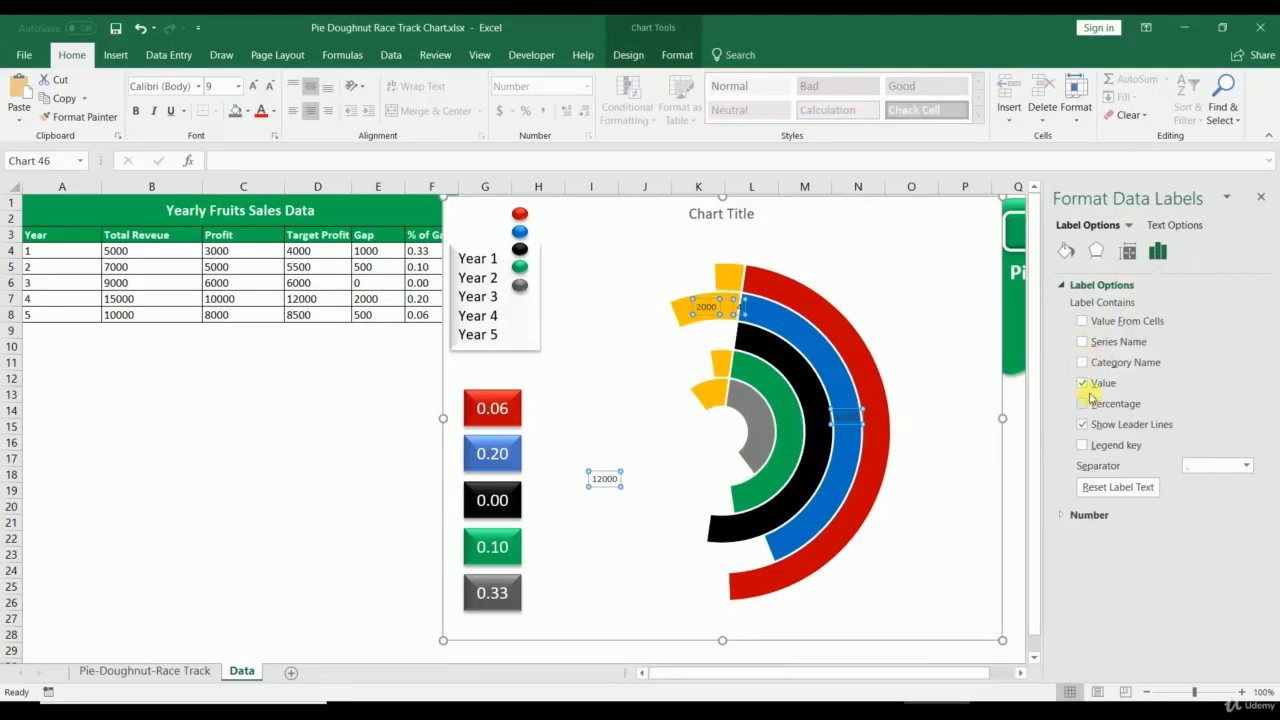
left_click(1083, 384)
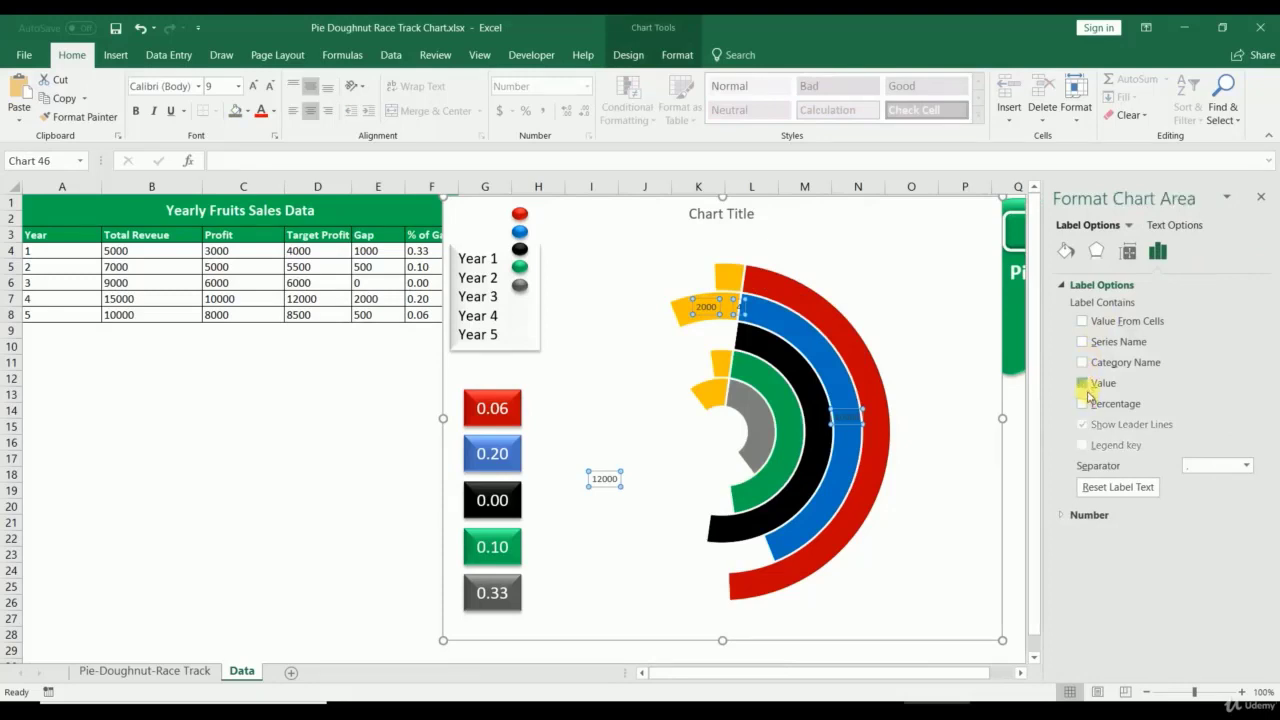
left_click(340, 519)
left_click(1262, 199)
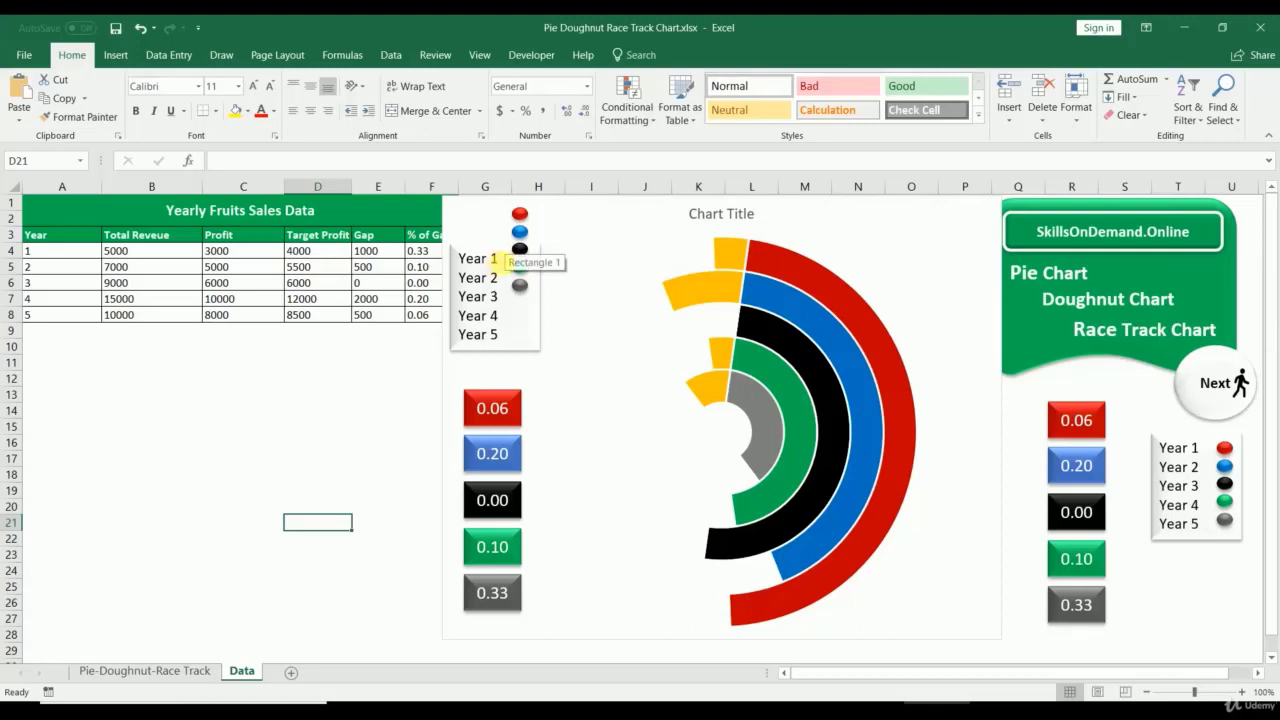
Step: Move the Year legend box up so the labels line up with the coloured dots
left_click(526, 342)
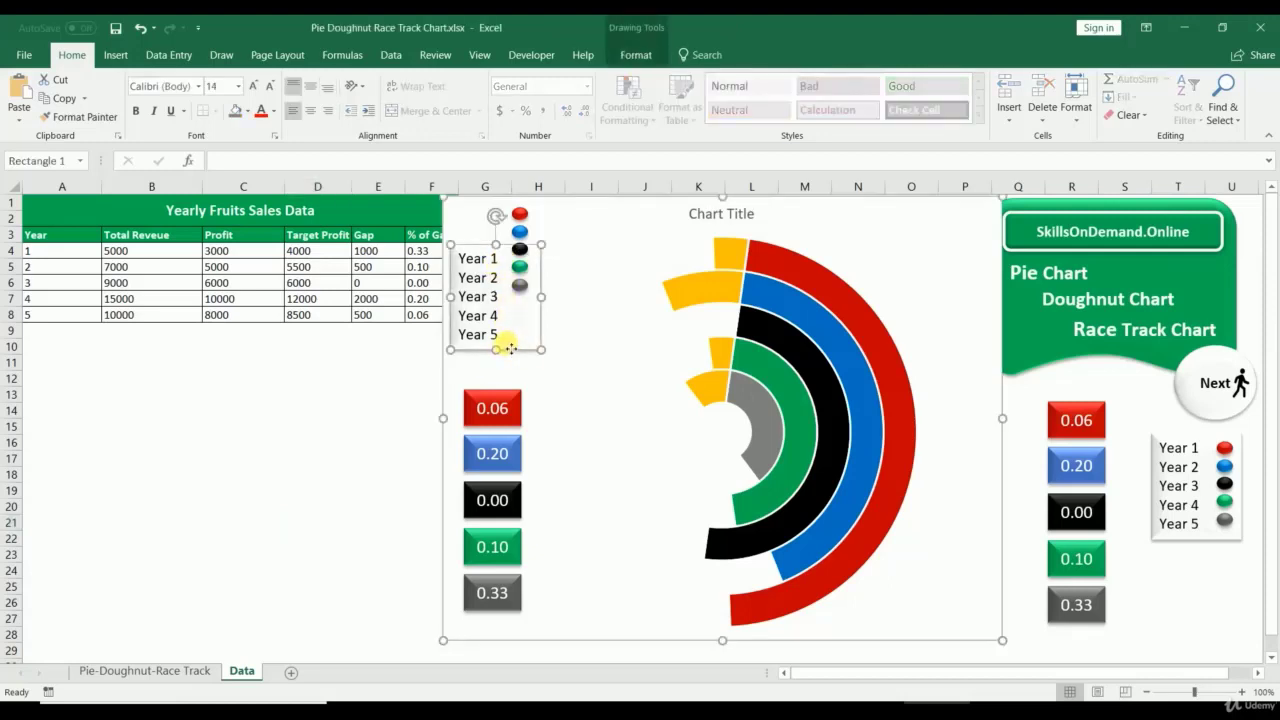
left_click_drag(510, 352, 509, 309)
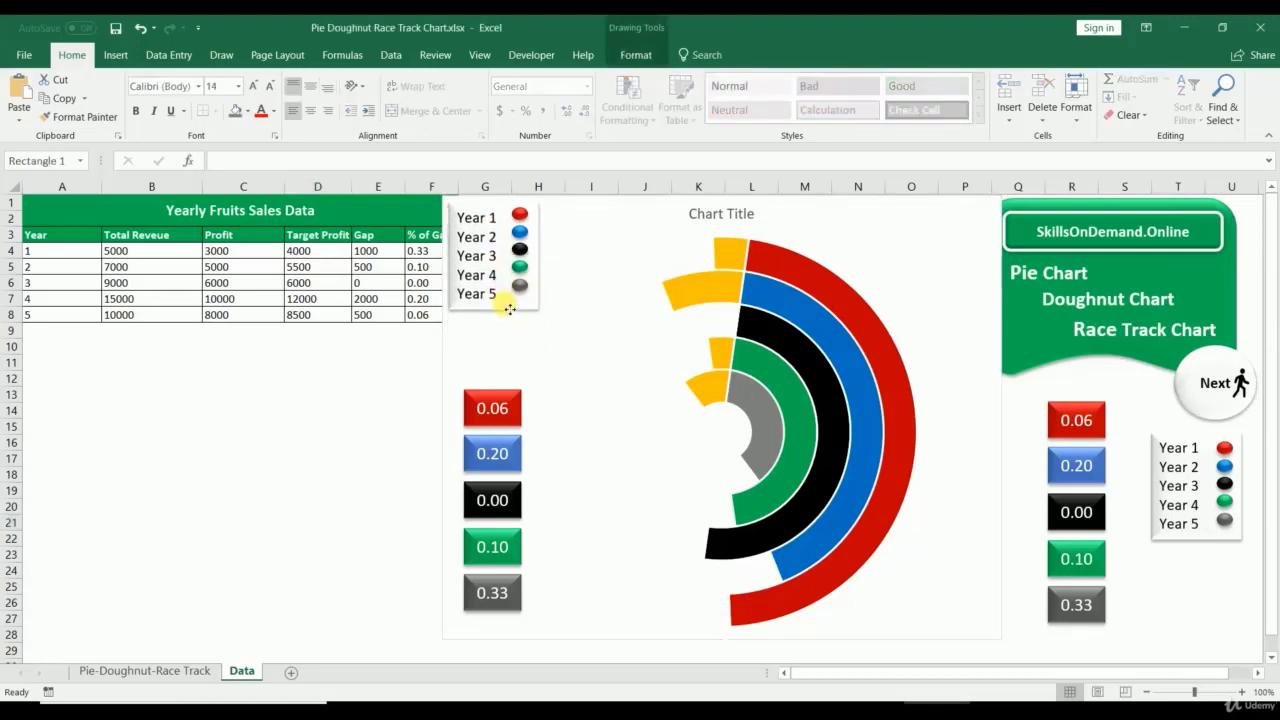
left_click(368, 425)
Step: Link the copied red 0.06 box to cell $F$8 via the formula bar
left_click(512, 411)
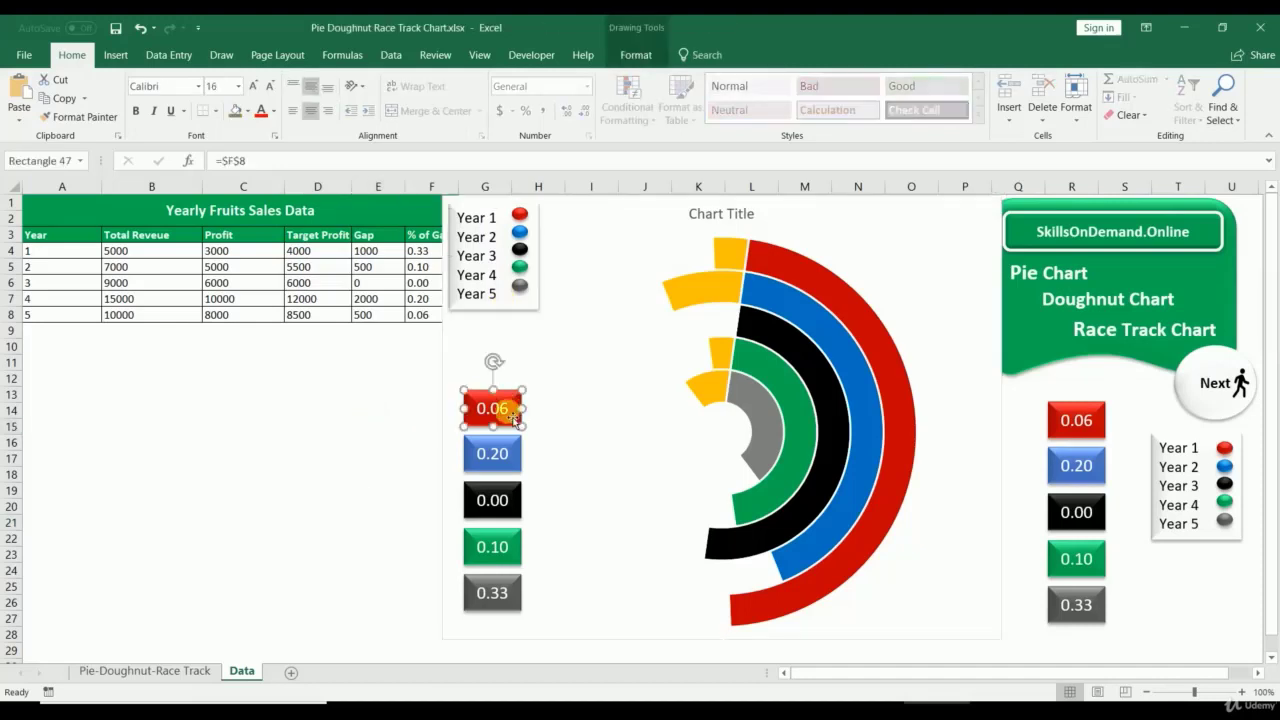
left_click(220, 160)
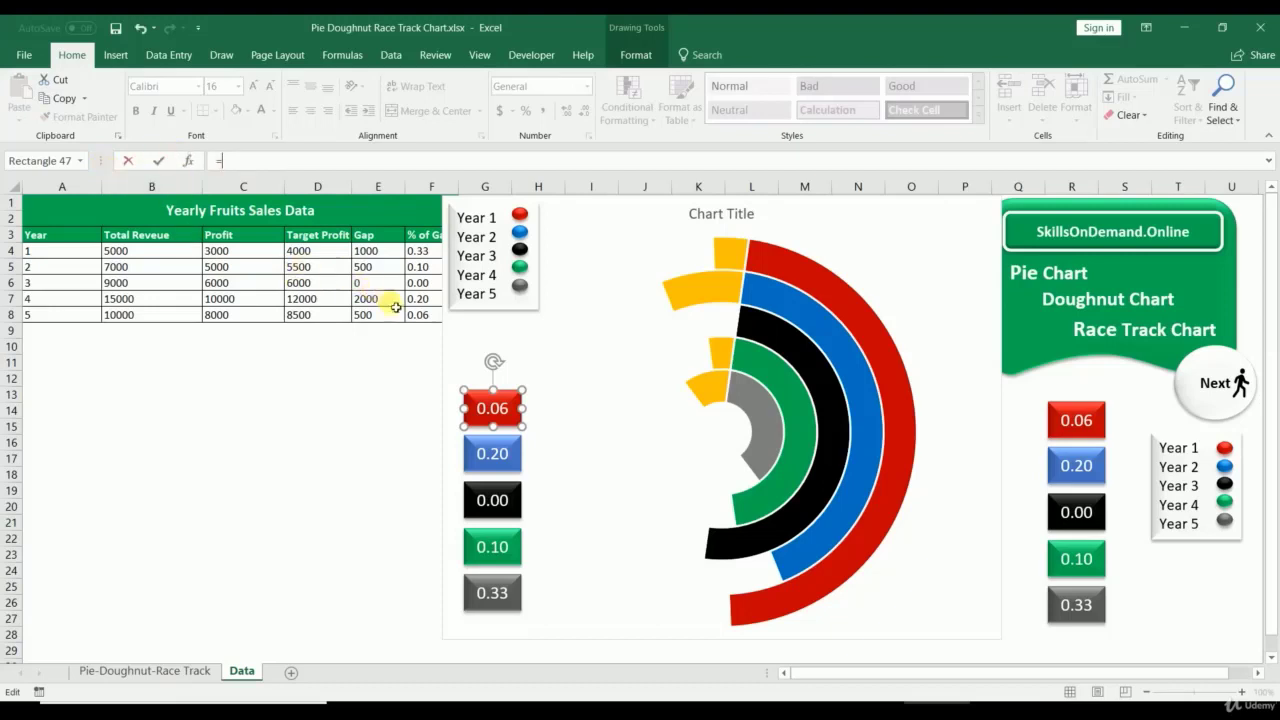
left_click(424, 322)
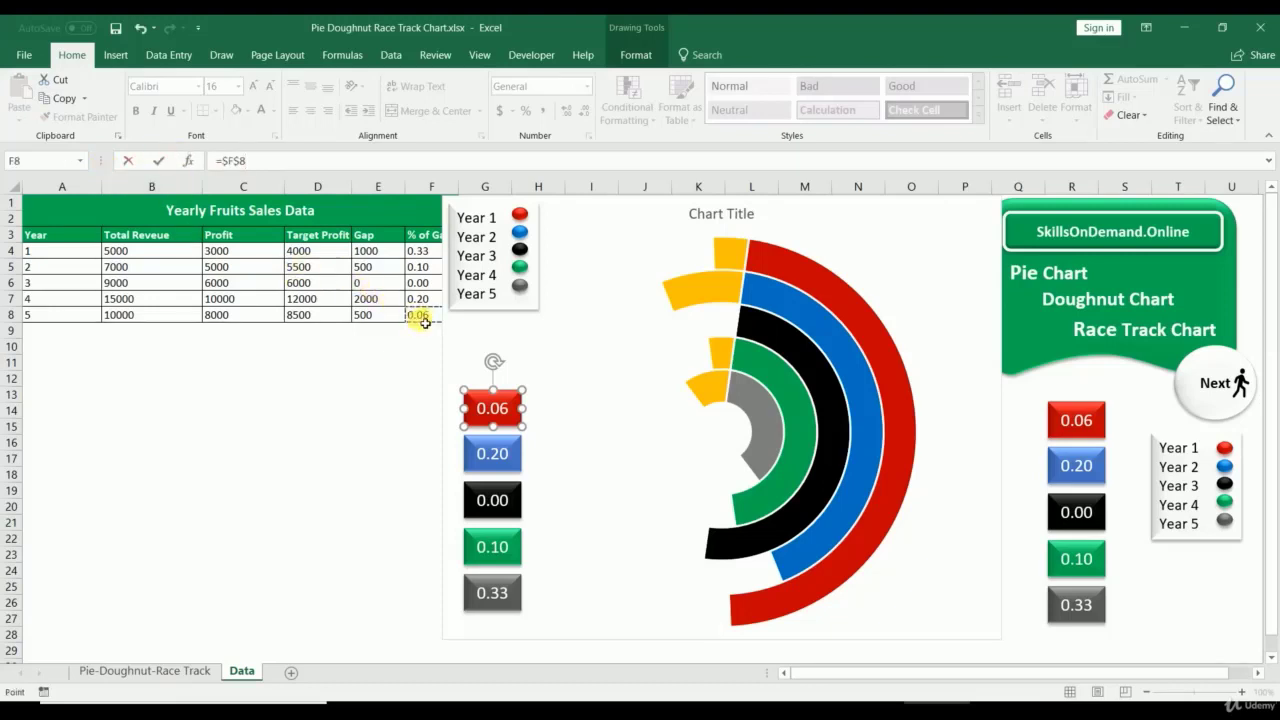
key("Return")
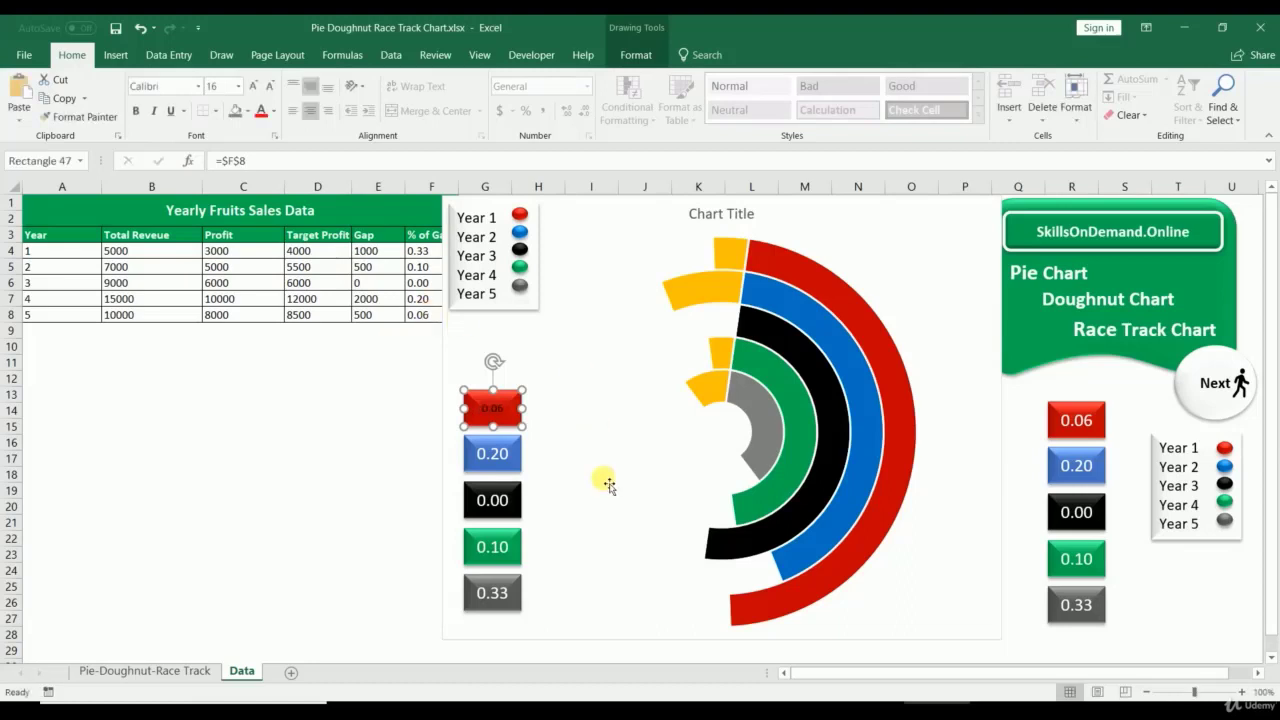
left_click(312, 528)
left_click(502, 452)
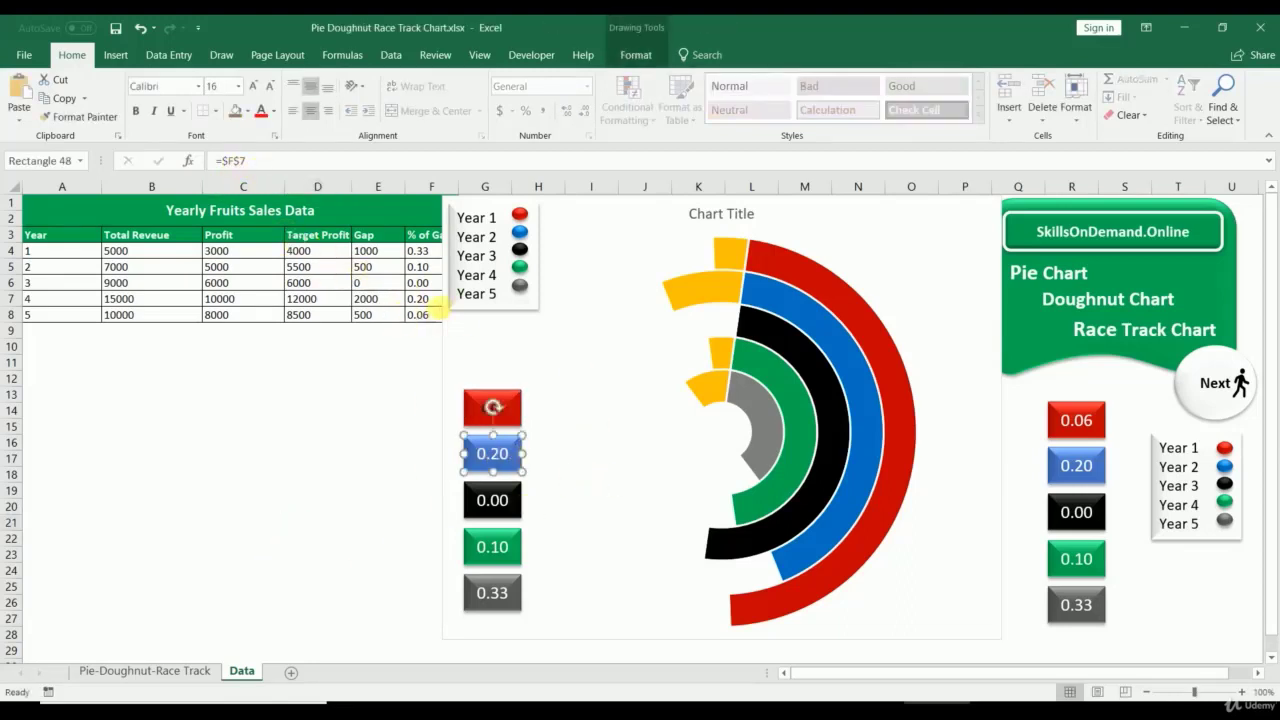
key("Escape")
Step: Make the red 0.06 box's text white
left_click(470, 392)
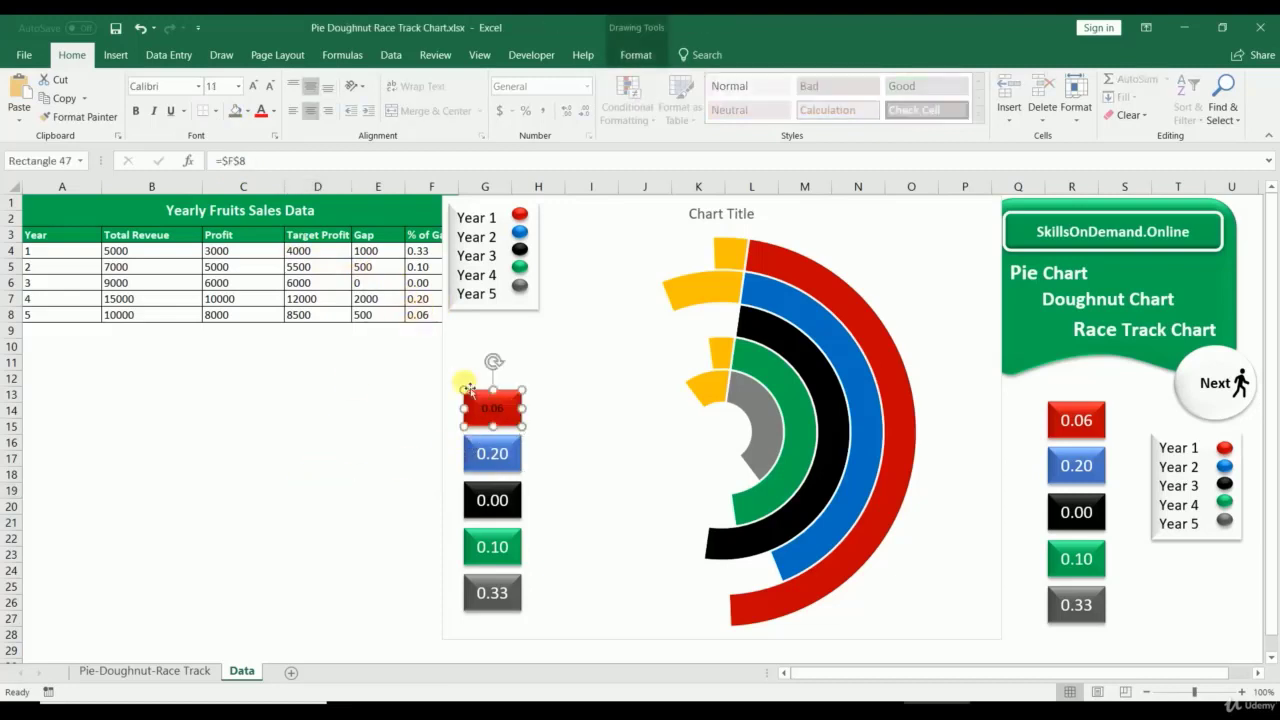
left_click(276, 110)
left_click(258, 168)
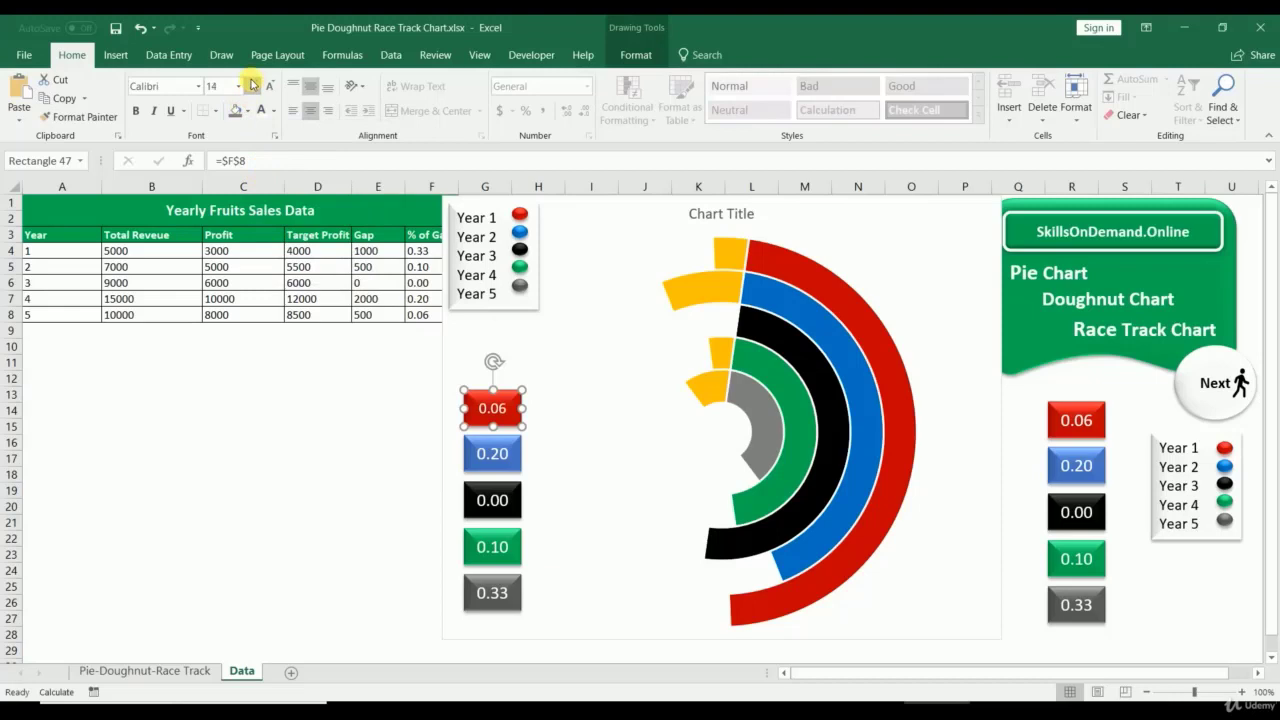
left_click(313, 474)
Step: Check that the blue box links to F7 and the black 0.00 box links to F6
left_click(521, 418)
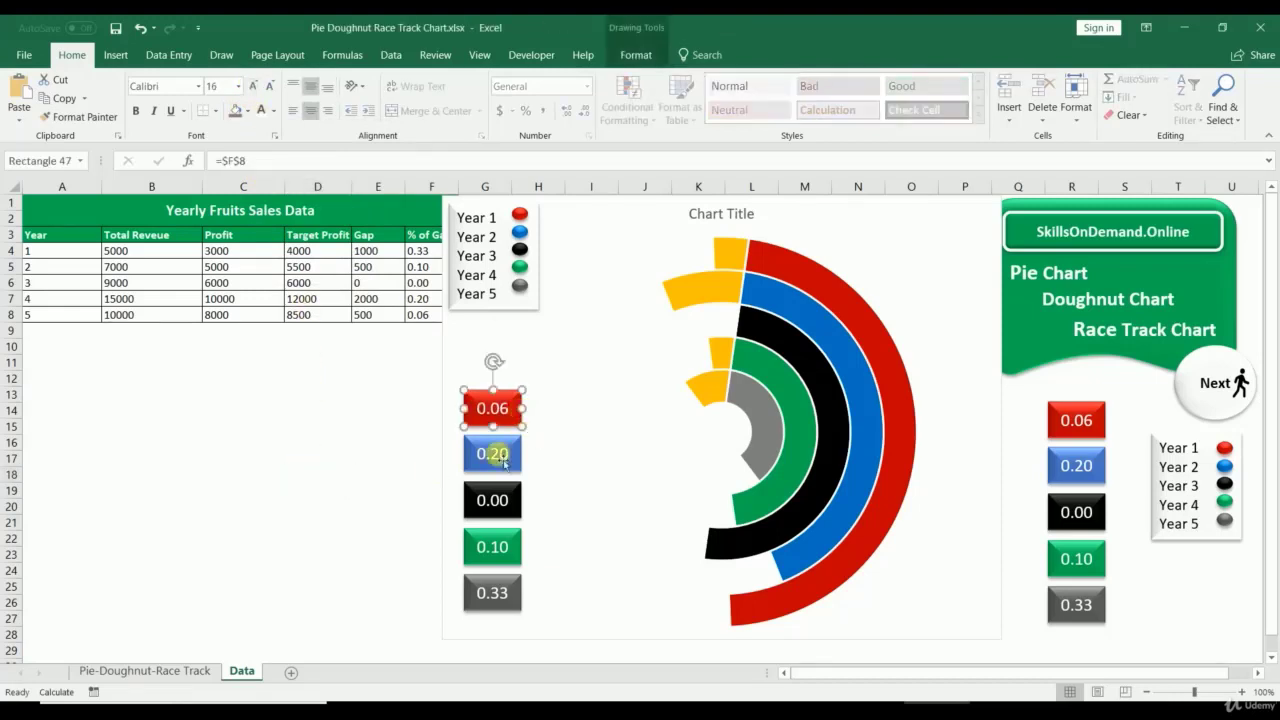
left_click(494, 453)
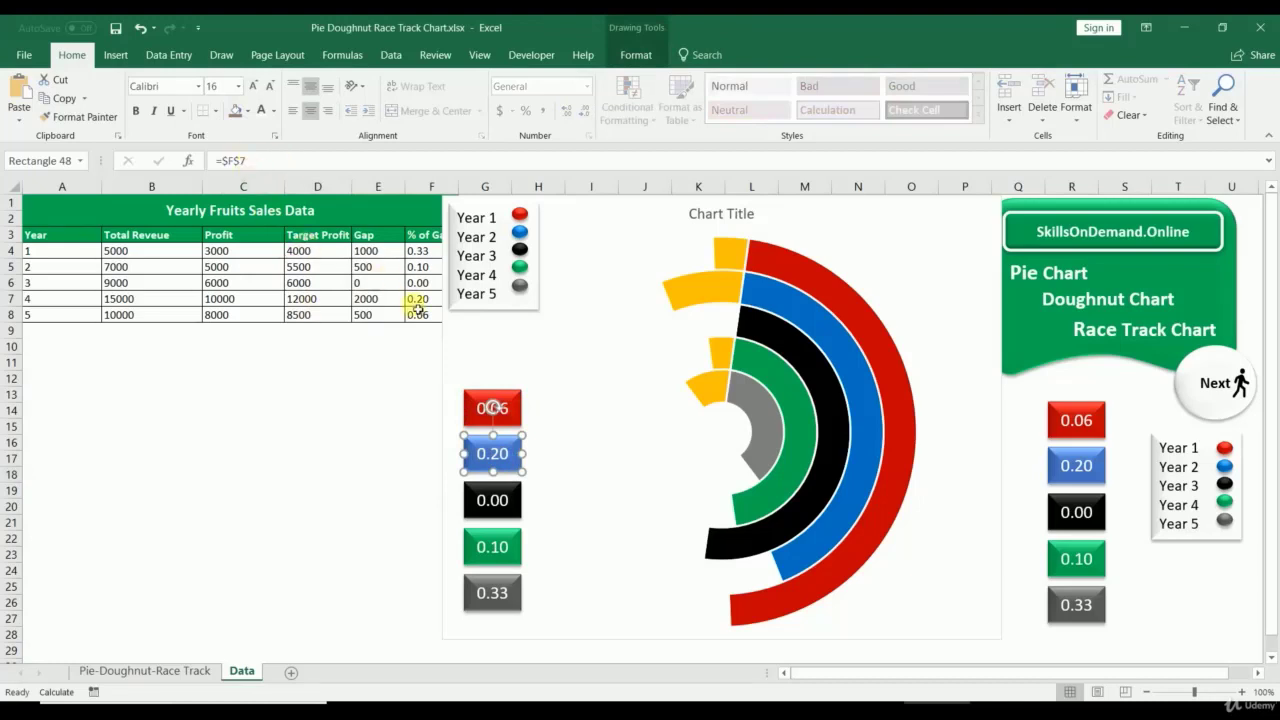
left_click(487, 494)
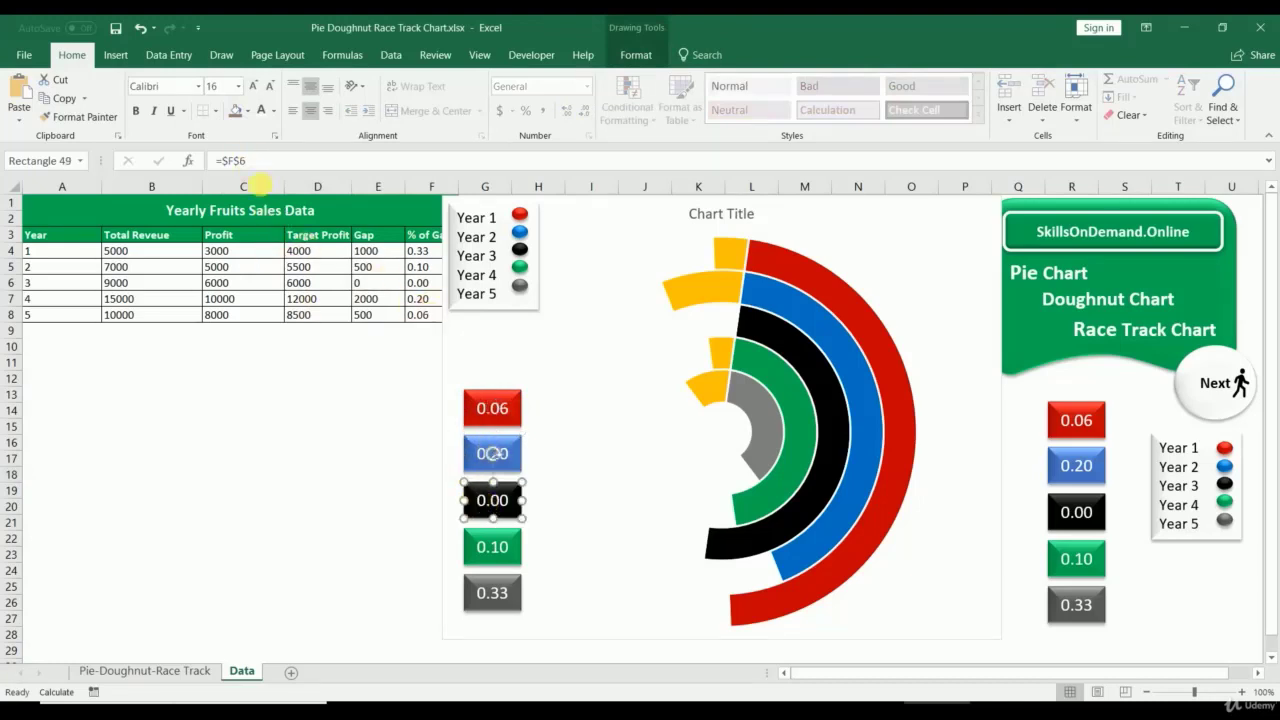
left_click(427, 282)
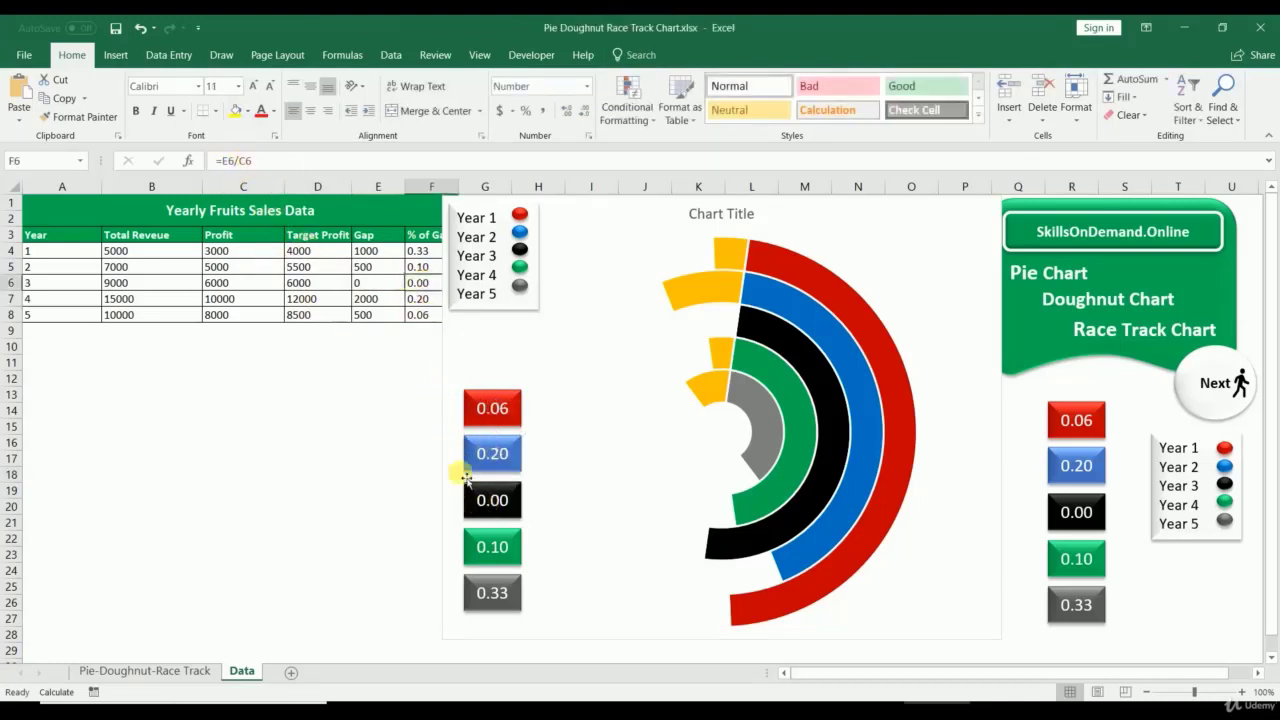
left_click(498, 498)
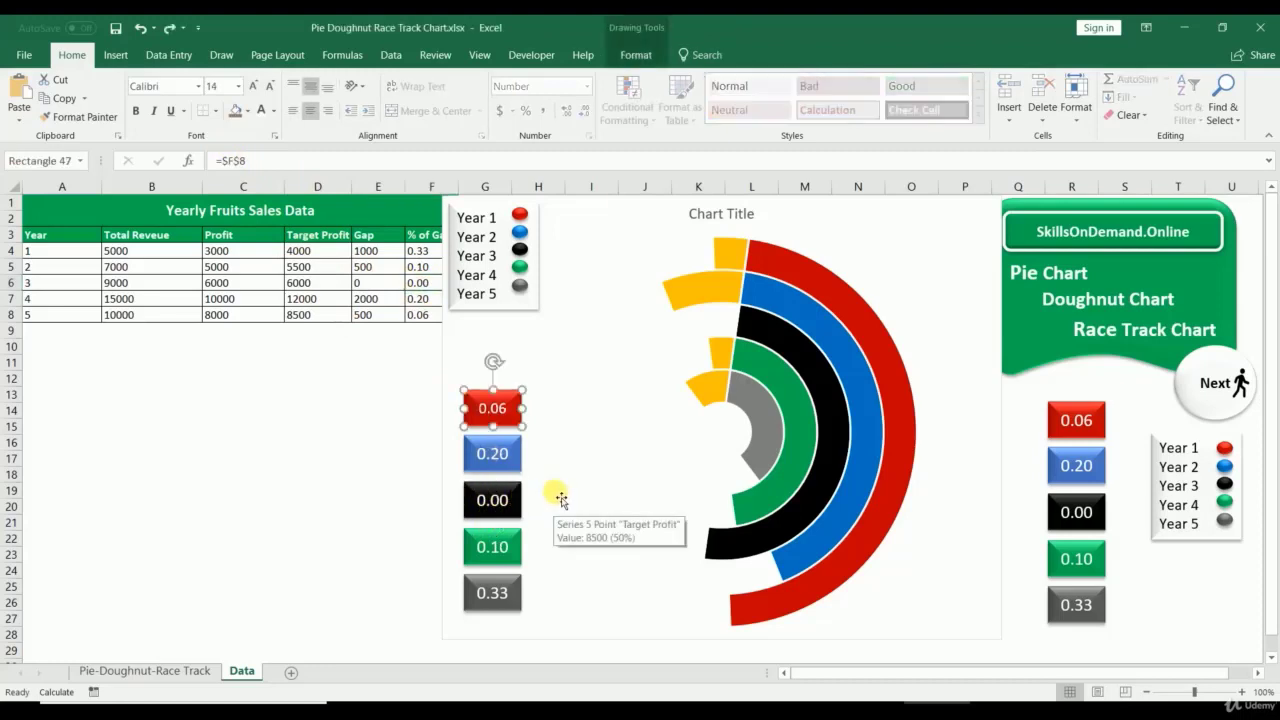
Step: Try Year 1 Profit values in C4, entering 4000 and then 500
left_click(233, 252)
key("Return")
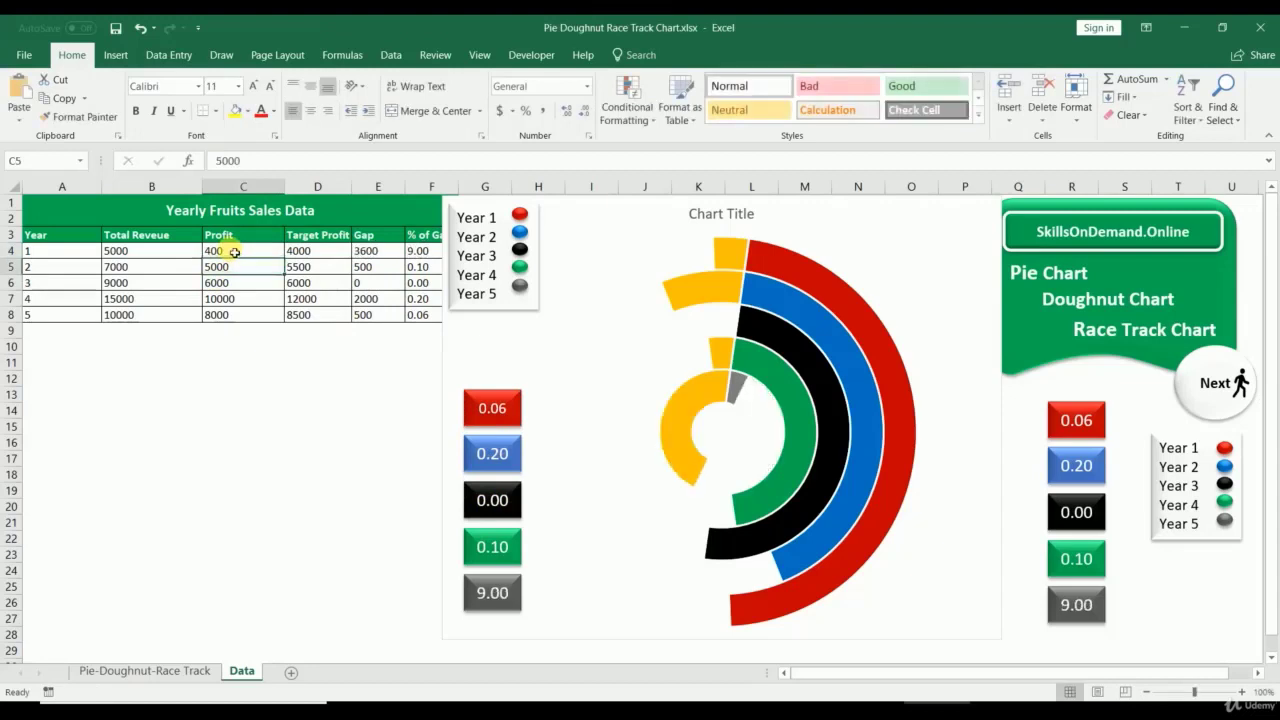
left_click(233, 252)
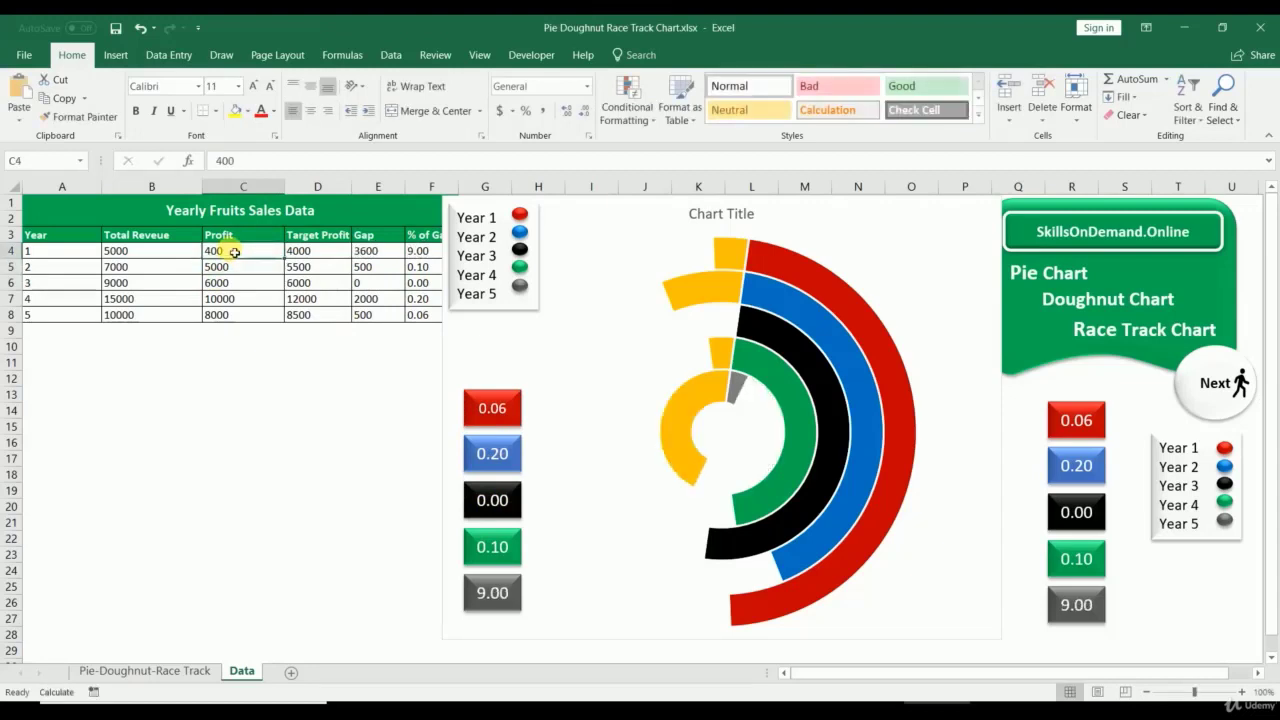
type("4000")
key("Return")
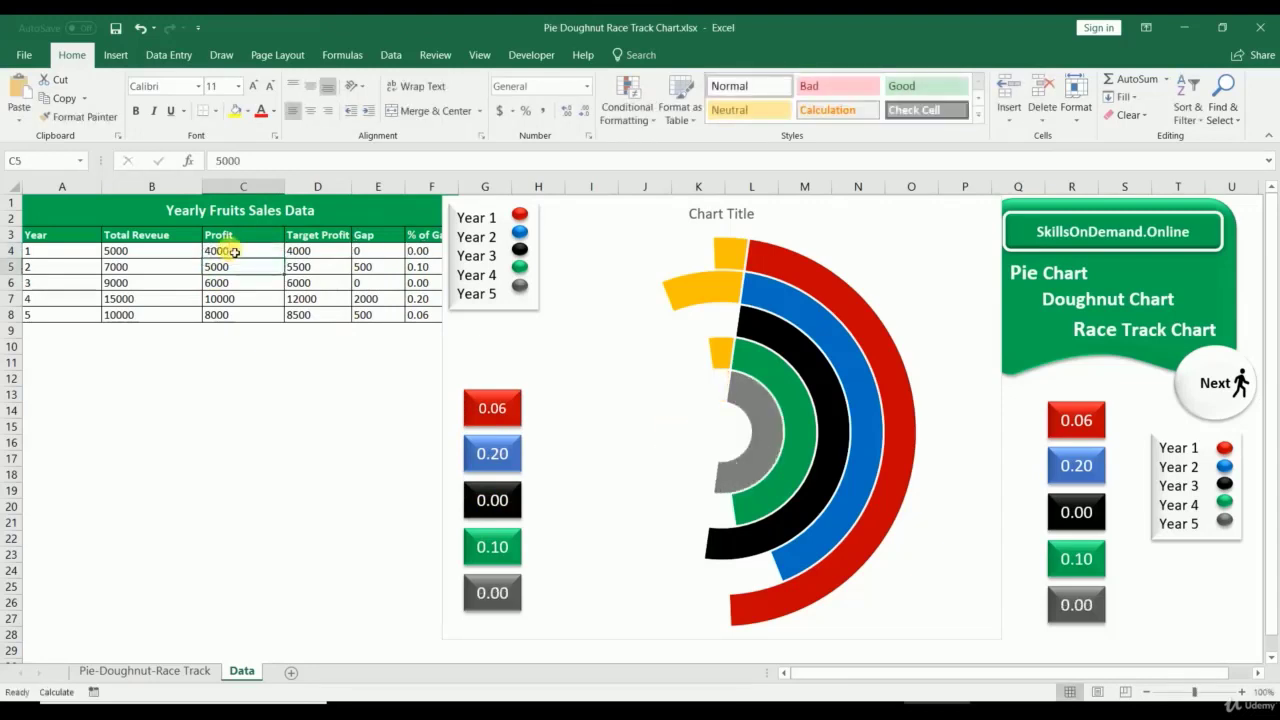
left_click(233, 252)
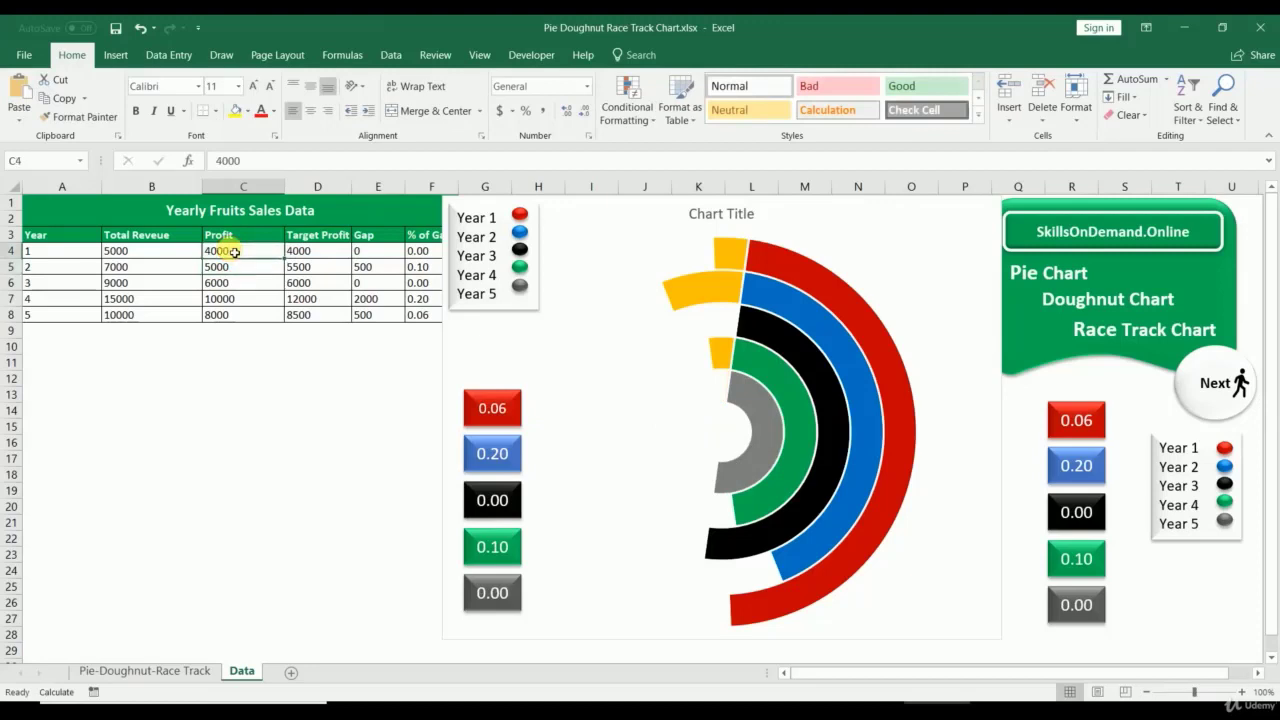
type("500")
key("Return")
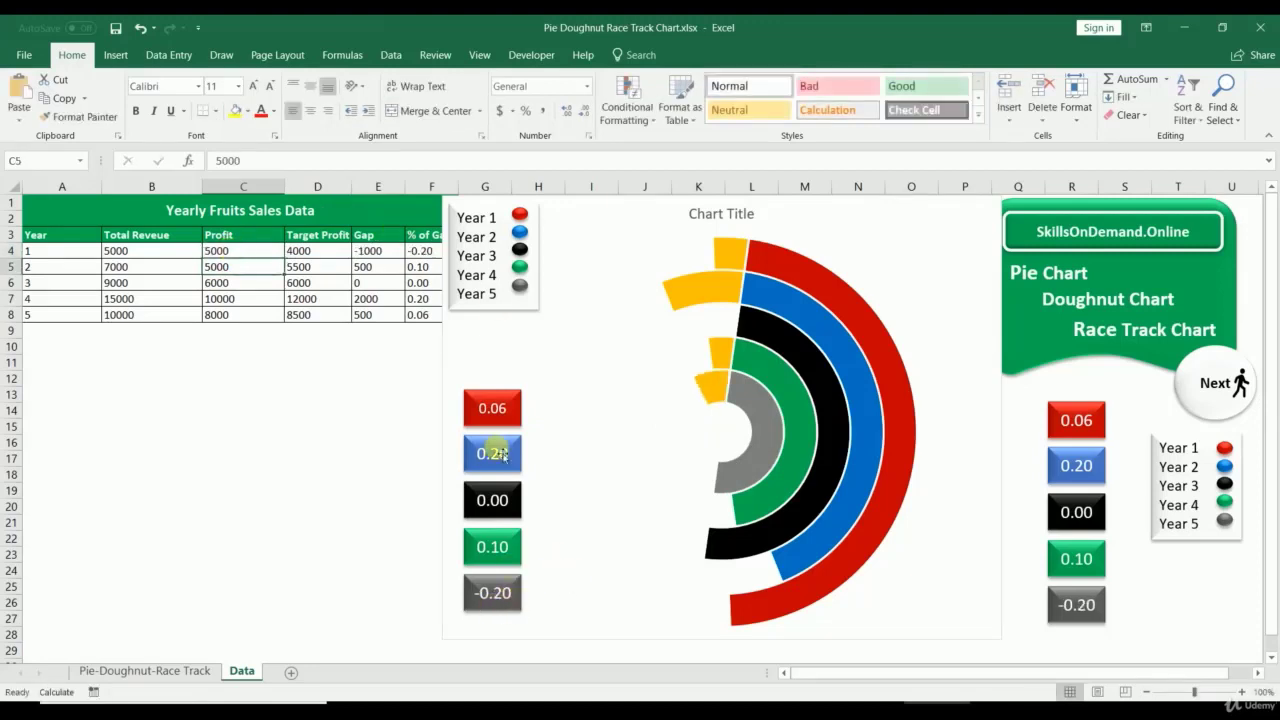
Step: Enter 800 as Year 1 Profit, then undo back to 400
left_click(265, 254)
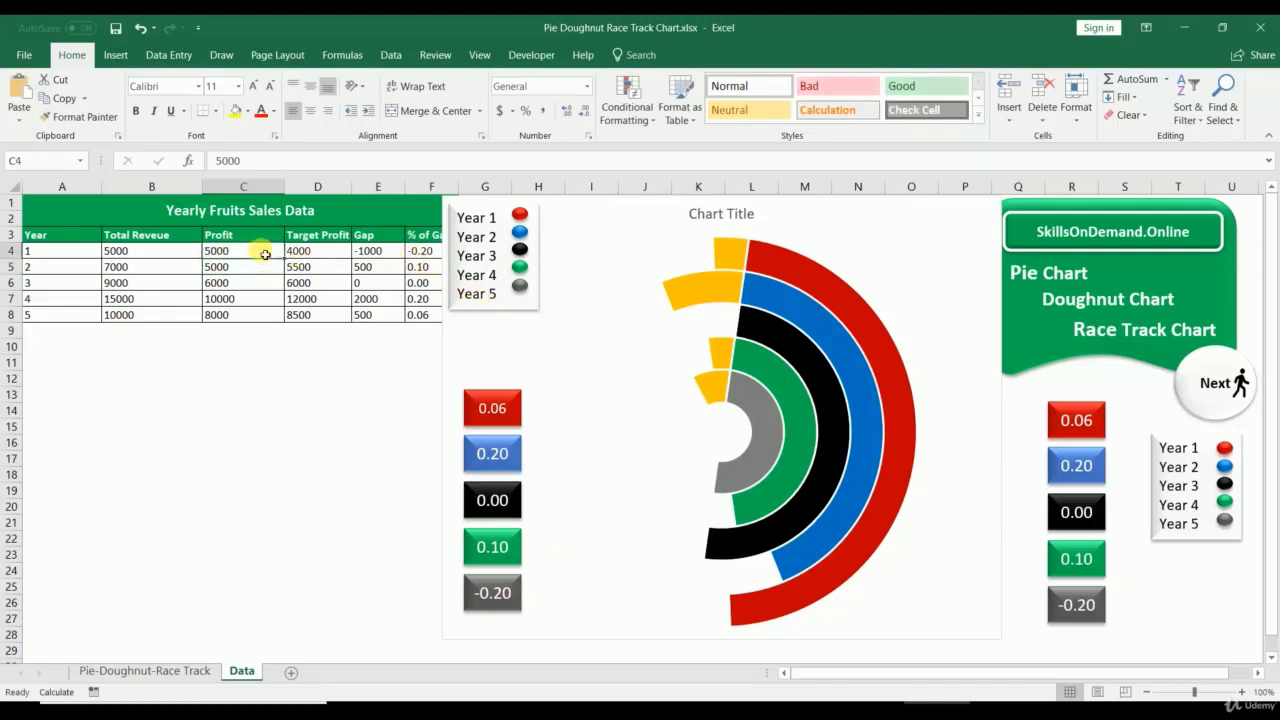
type("800")
key("Return")
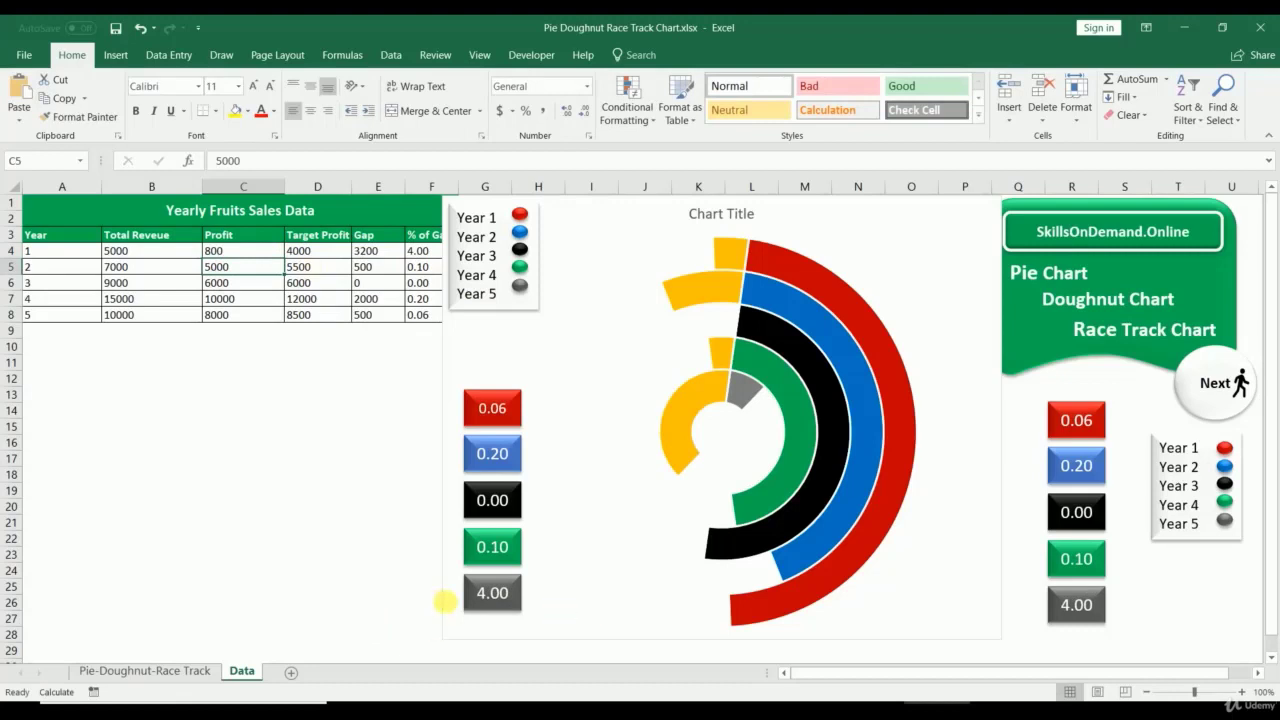
key("ctrl+z")
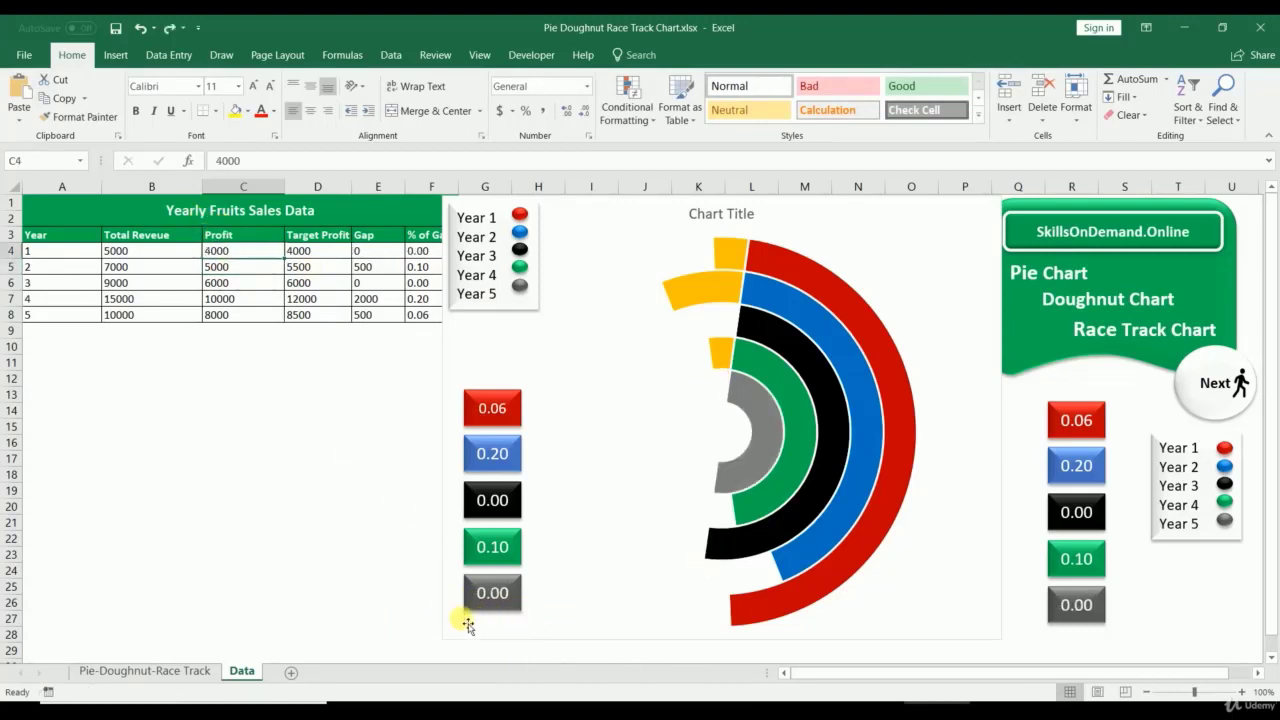
key("ctrl+z")
left_click(262, 522)
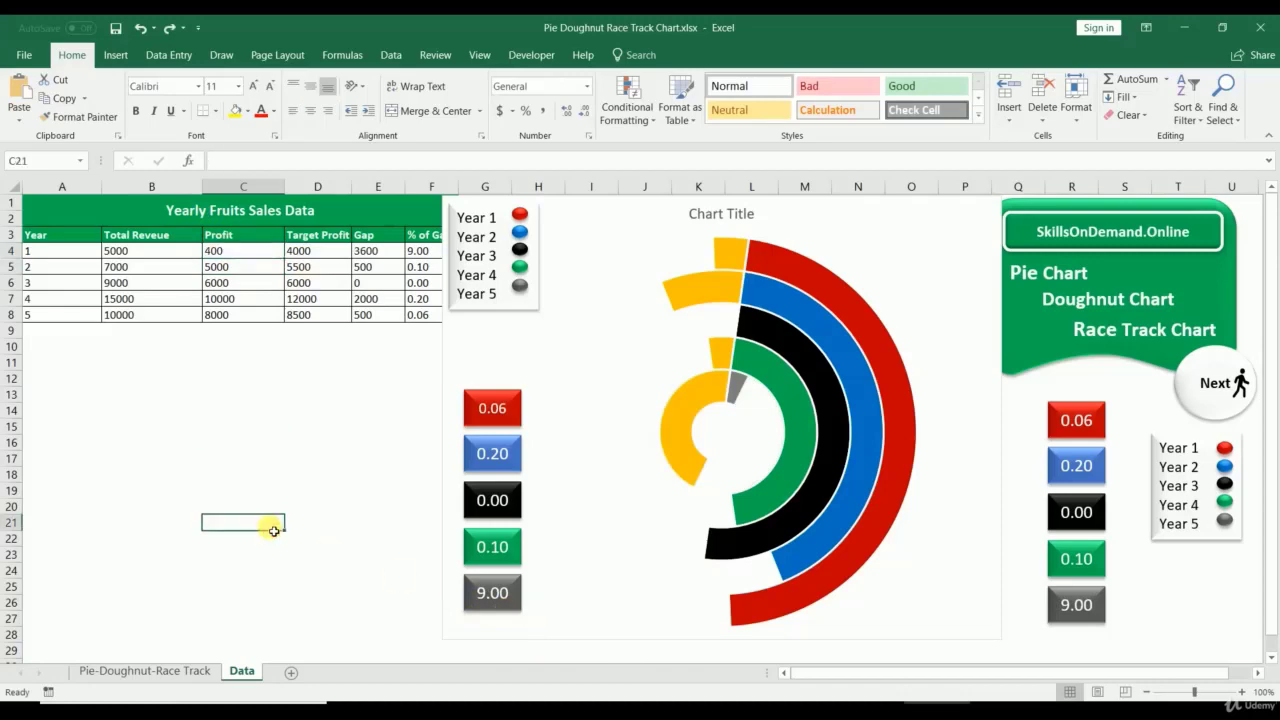
Step: Switch to the Scatter Chart workbook and select each of its four example scatter charts
left_click(137, 674)
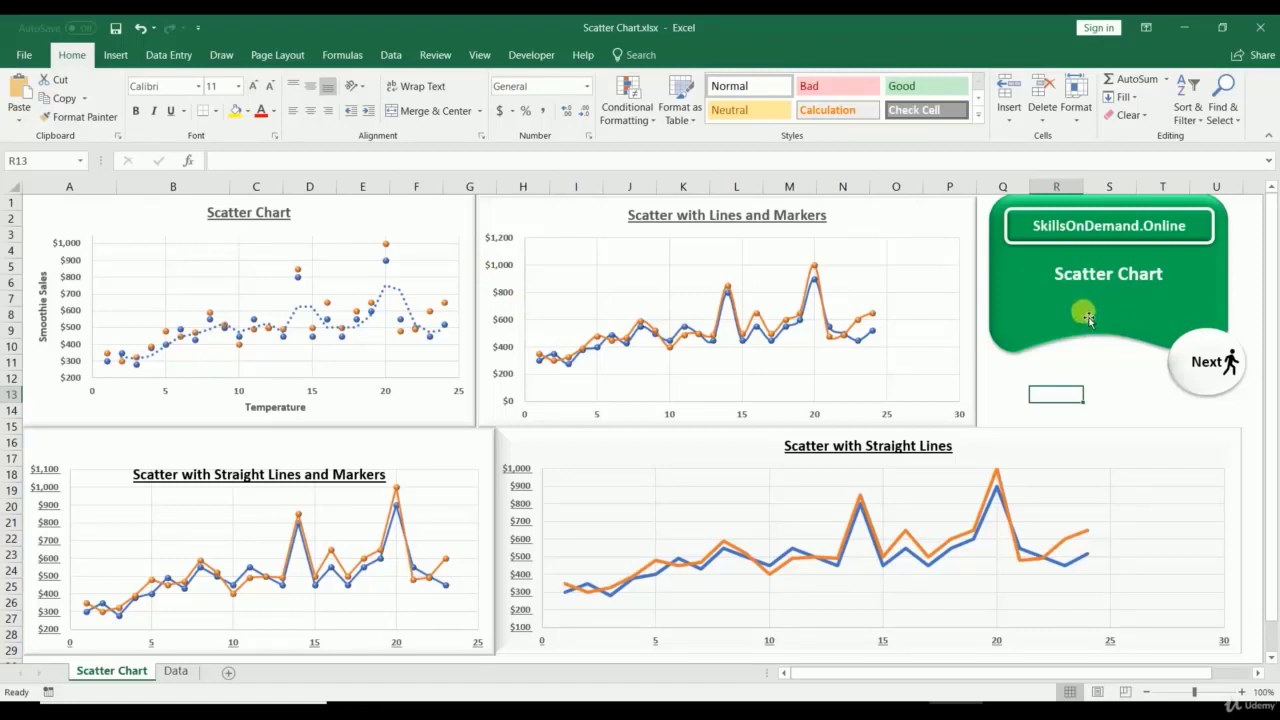
left_click(452, 212)
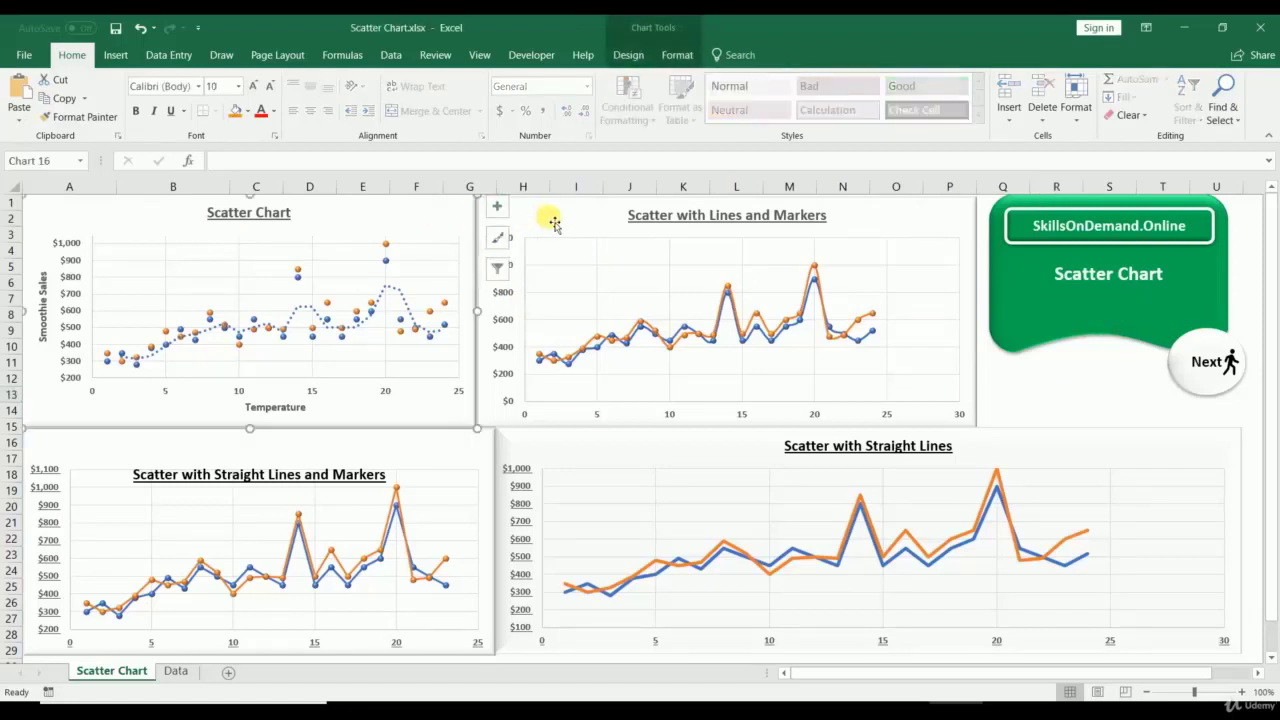
left_click(559, 223)
left_click(432, 447)
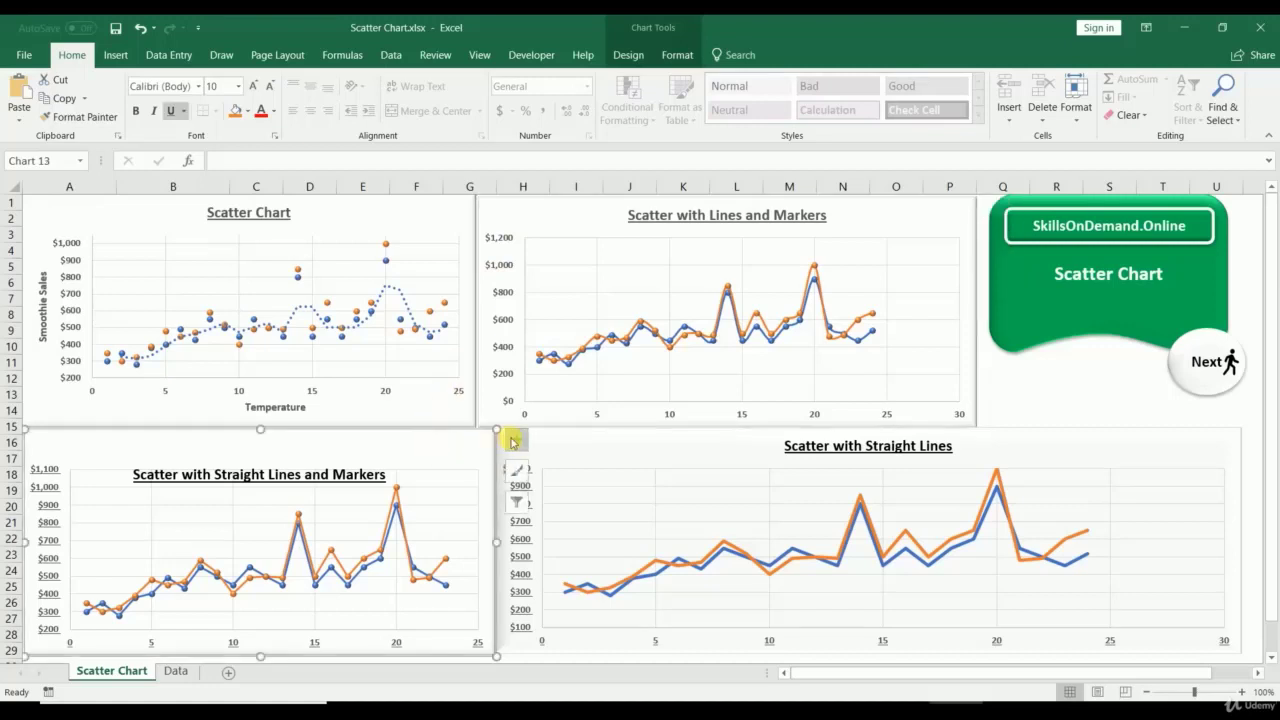
left_click(566, 450)
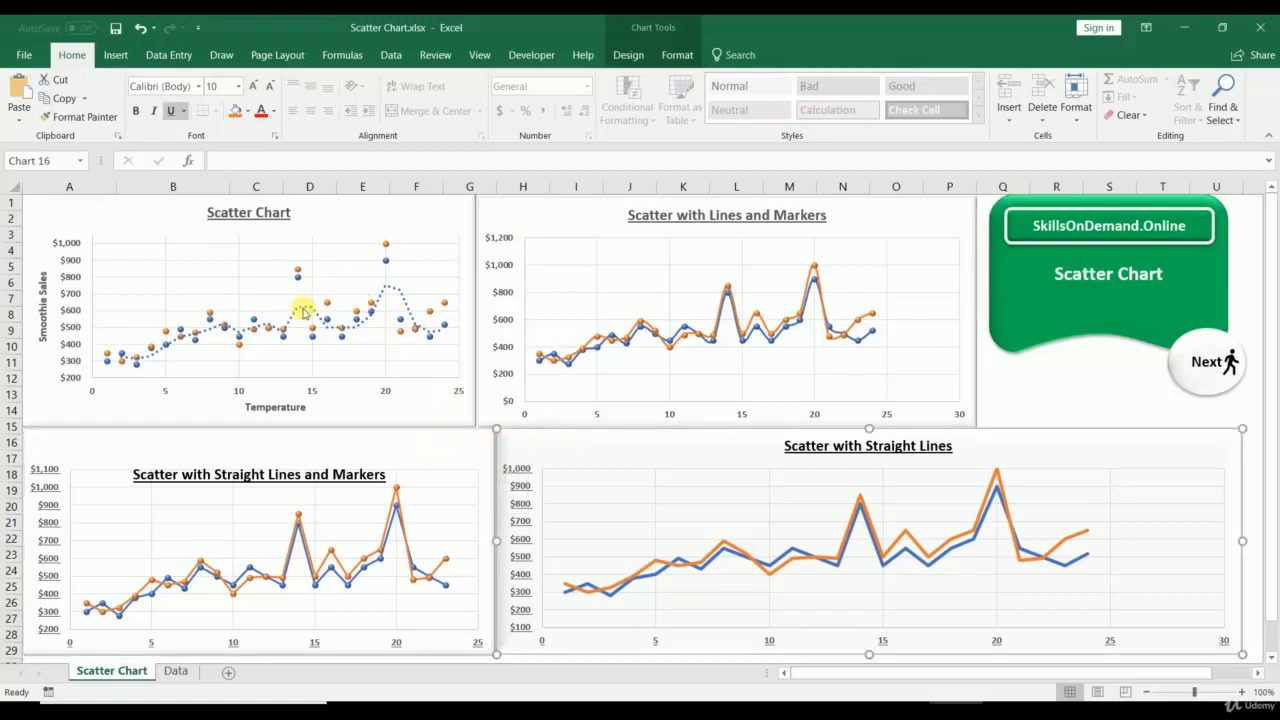
Step: Inspect the top-left scatter chart's sales series, Temperature axis and Smoothie Sales axis
left_click(303, 312)
left_click(301, 279)
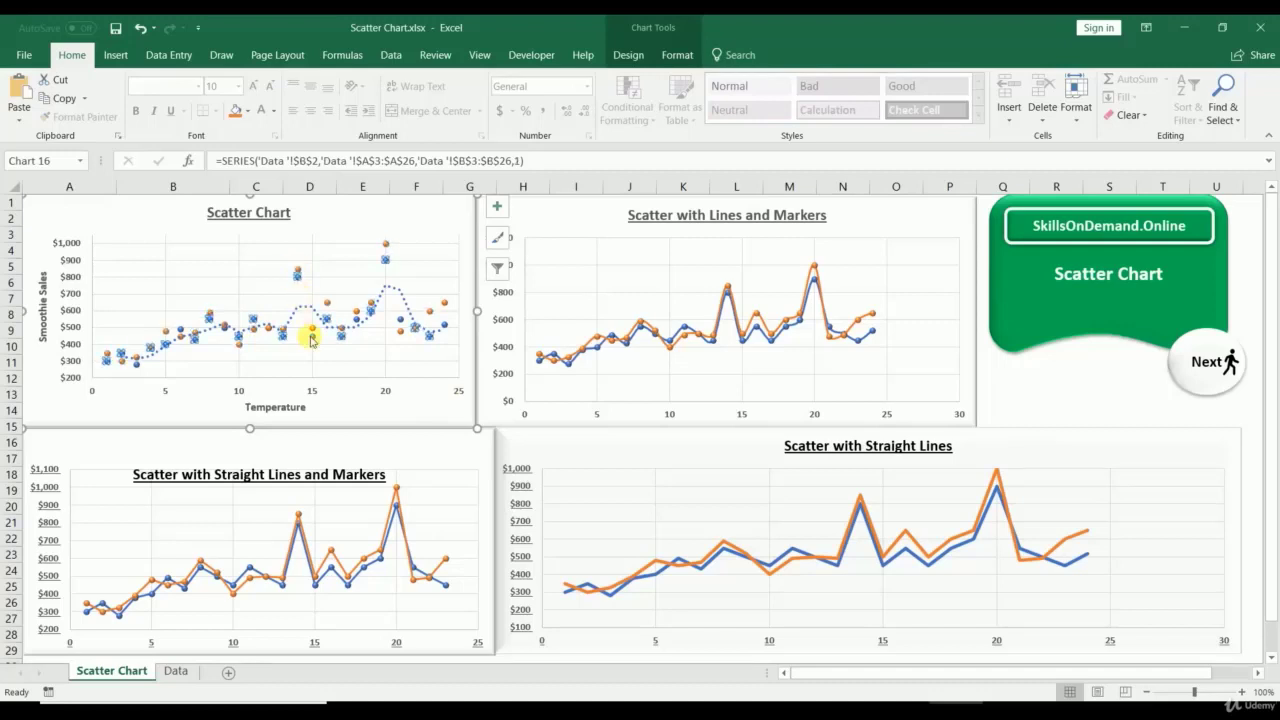
left_click(306, 388)
left_click(76, 310)
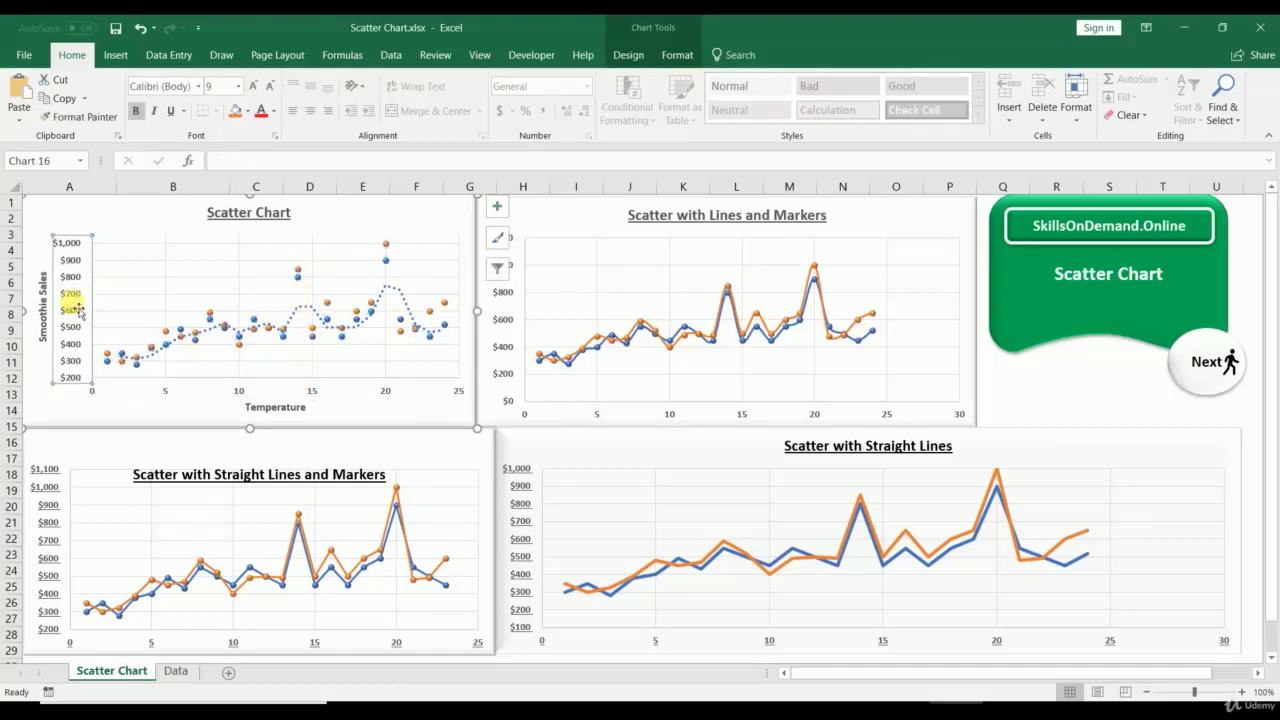
left_click(241, 381)
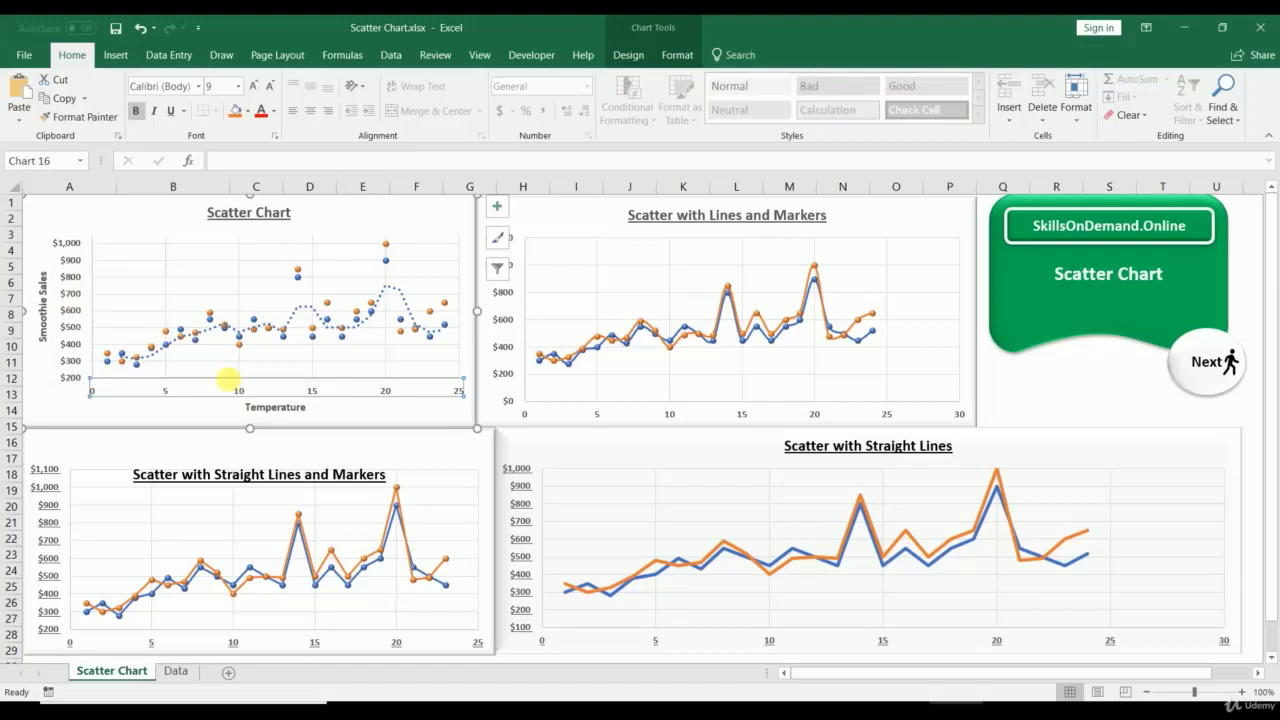
left_click(70, 290)
left_click(207, 316)
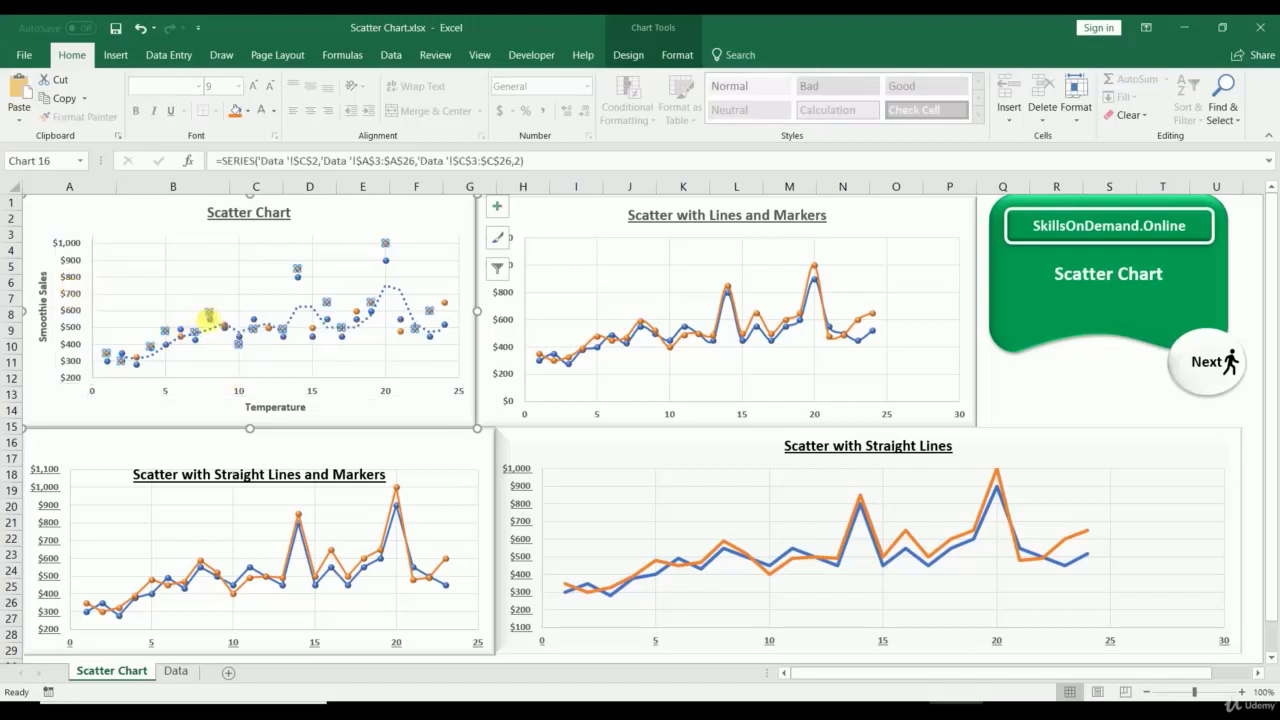
left_click(240, 343)
left_click(389, 409)
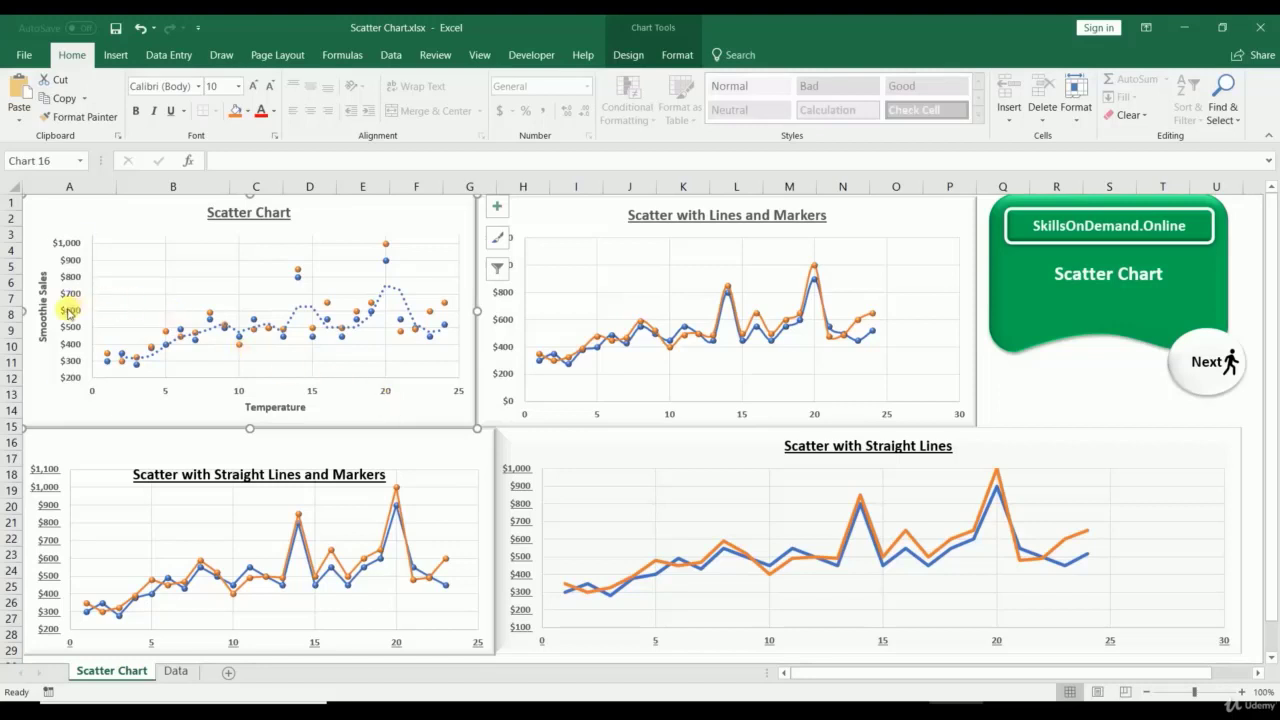
left_click(166, 394)
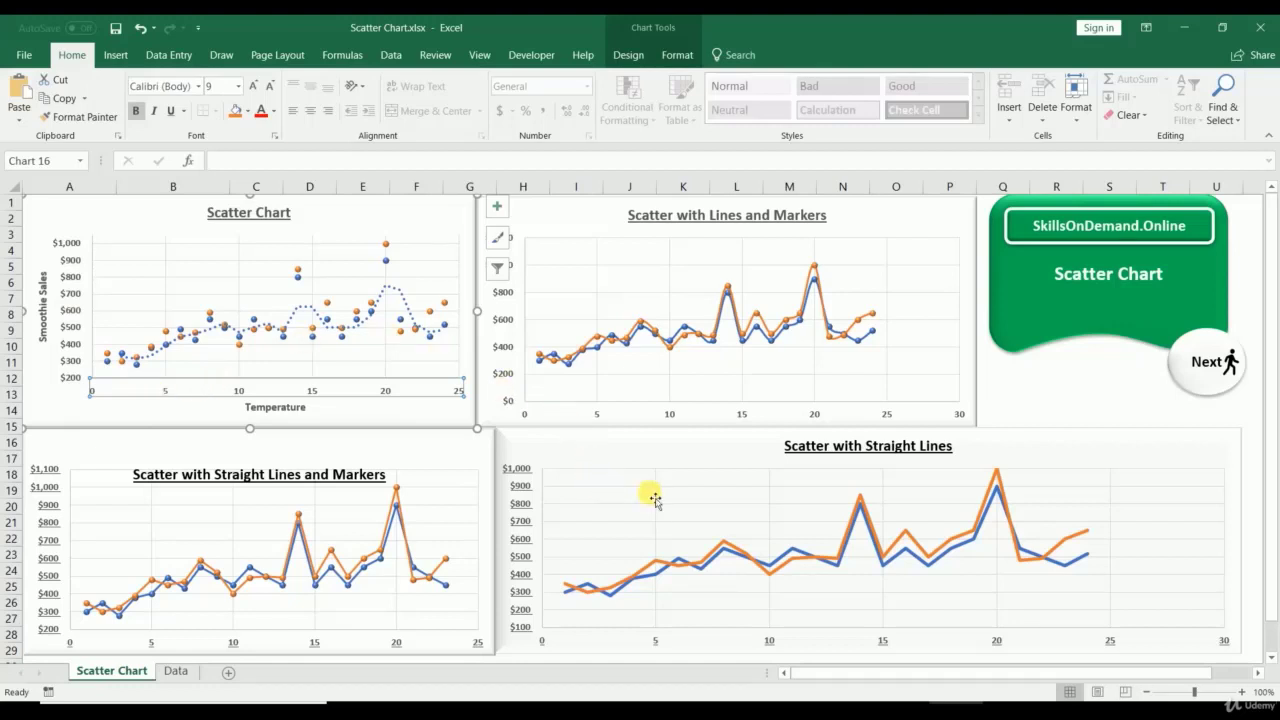
Step: Nudge the Scatter with Lines and Markers chart upward, then go to the Data sheet
left_click(627, 406)
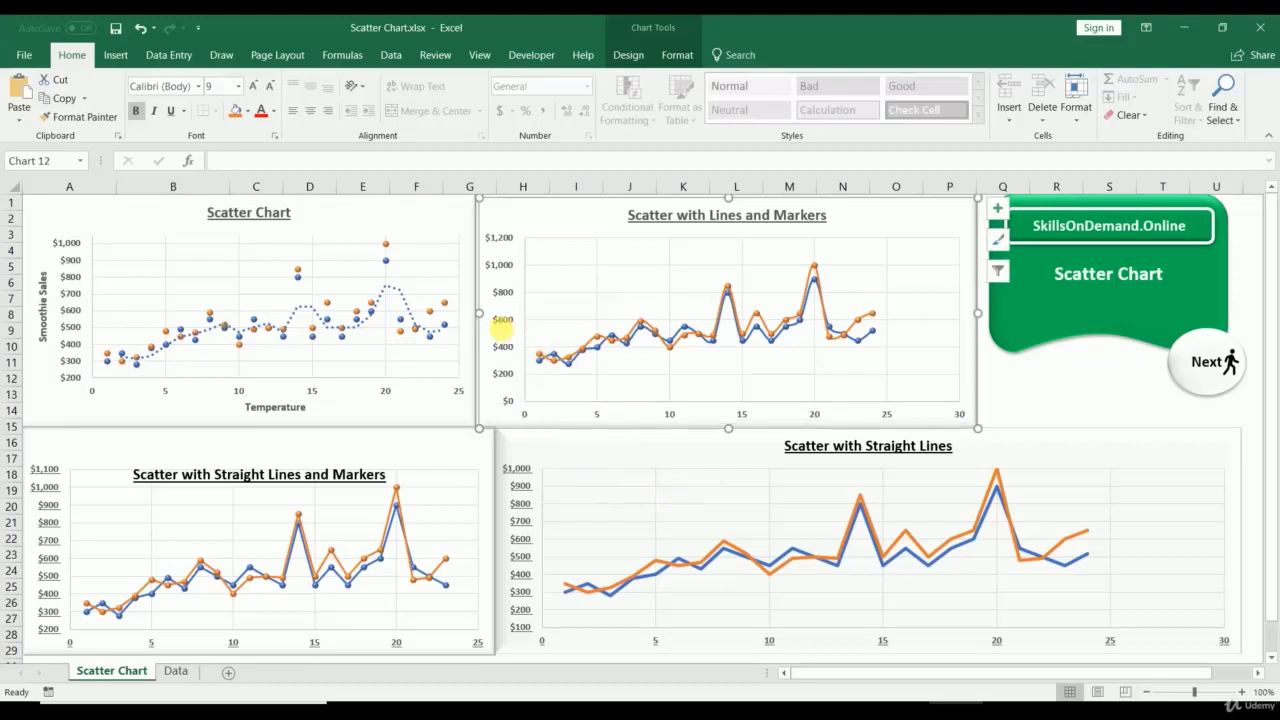
left_click(501, 340)
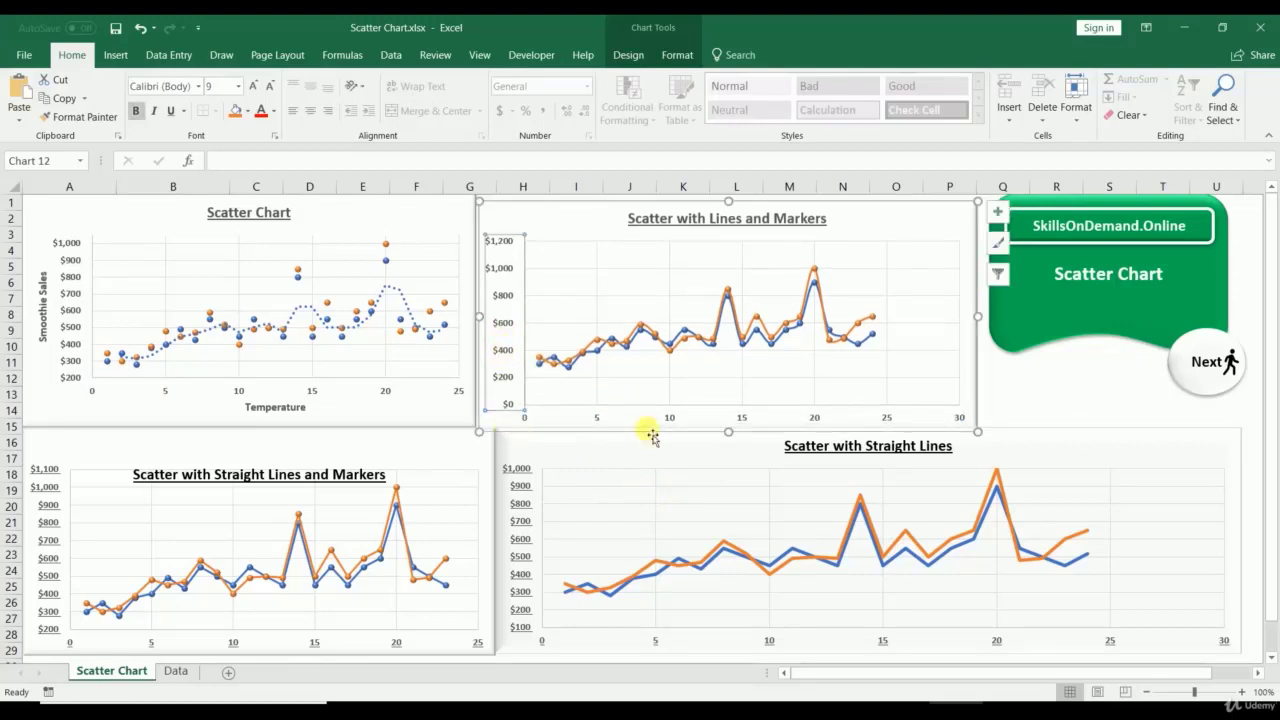
left_click(1048, 398)
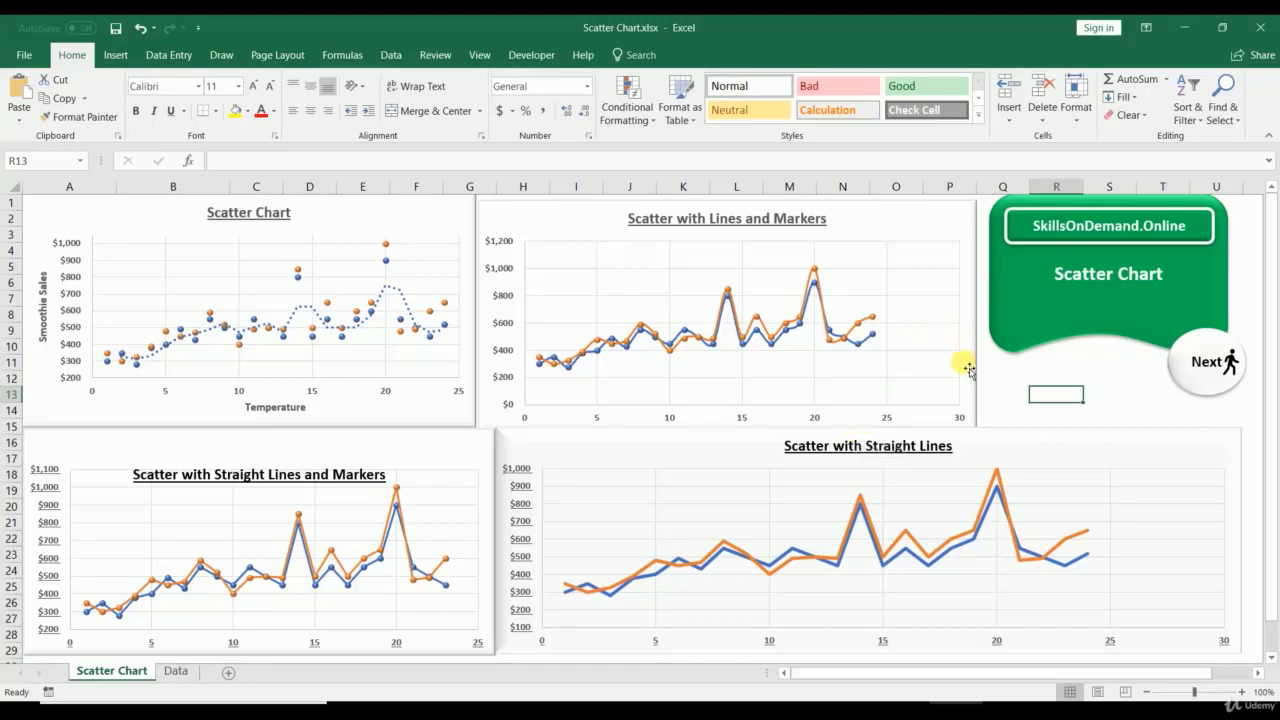
left_click_drag(969, 370, 973, 363)
left_click(1084, 428)
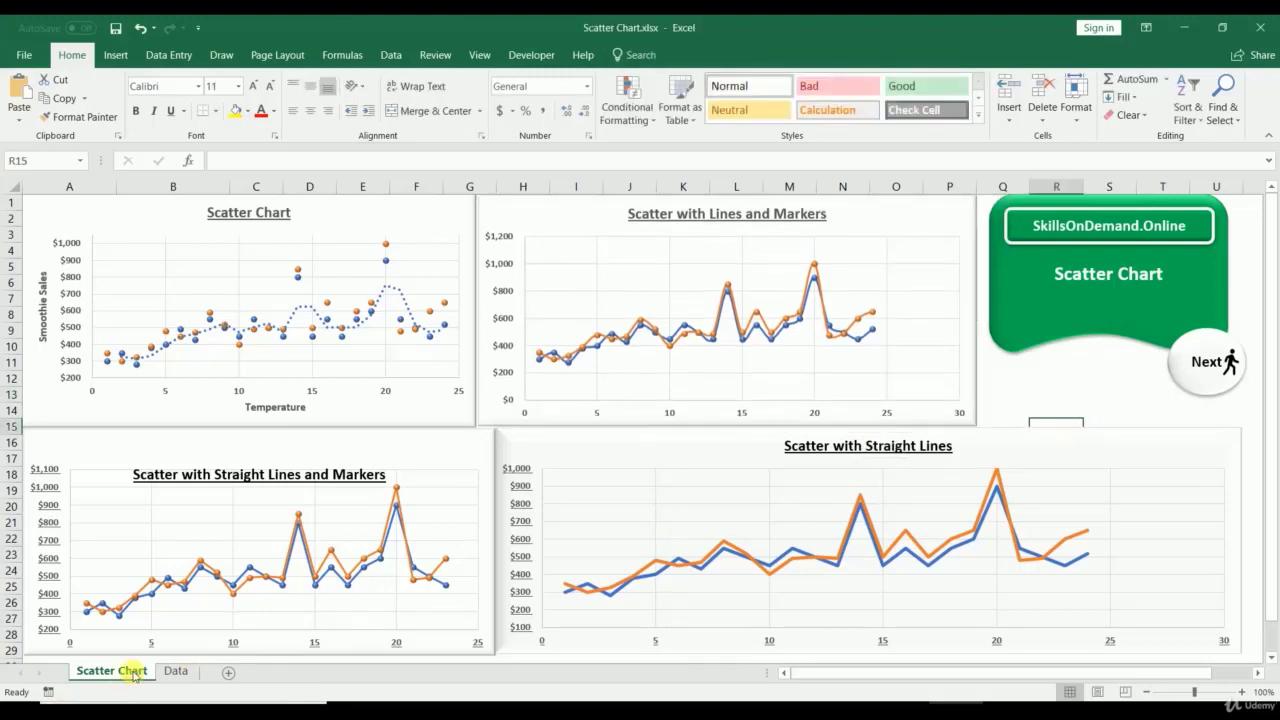
left_click(176, 671)
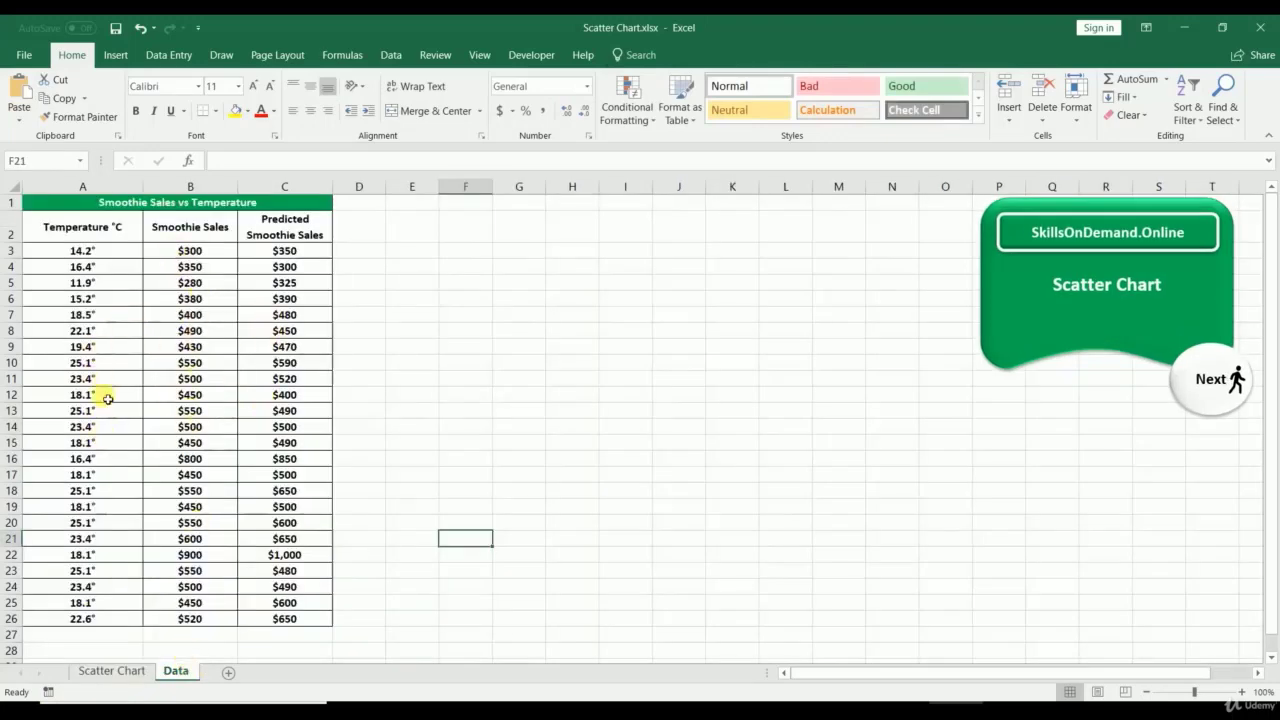
Step: Select A2:C26 covering Temperature °C, Smoothie Sales and Predicted Smoothie Sales with headers
left_click(111, 671)
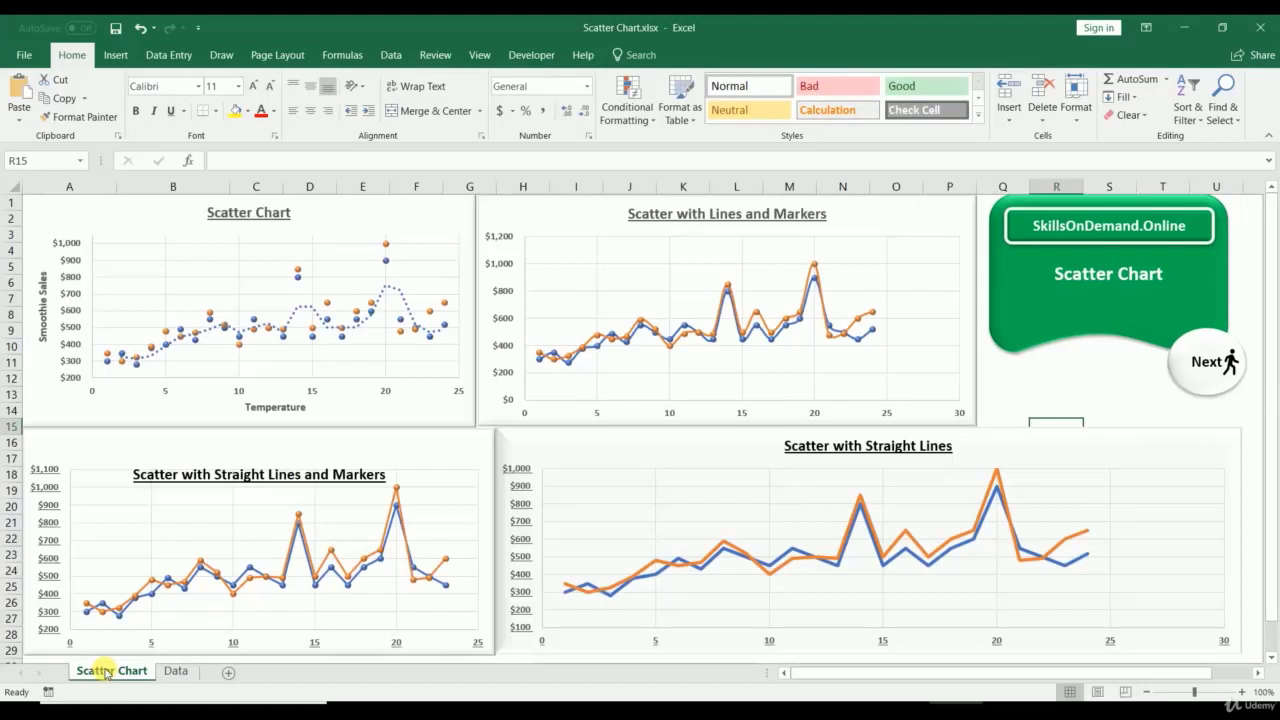
left_click(186, 672)
left_click(80, 228)
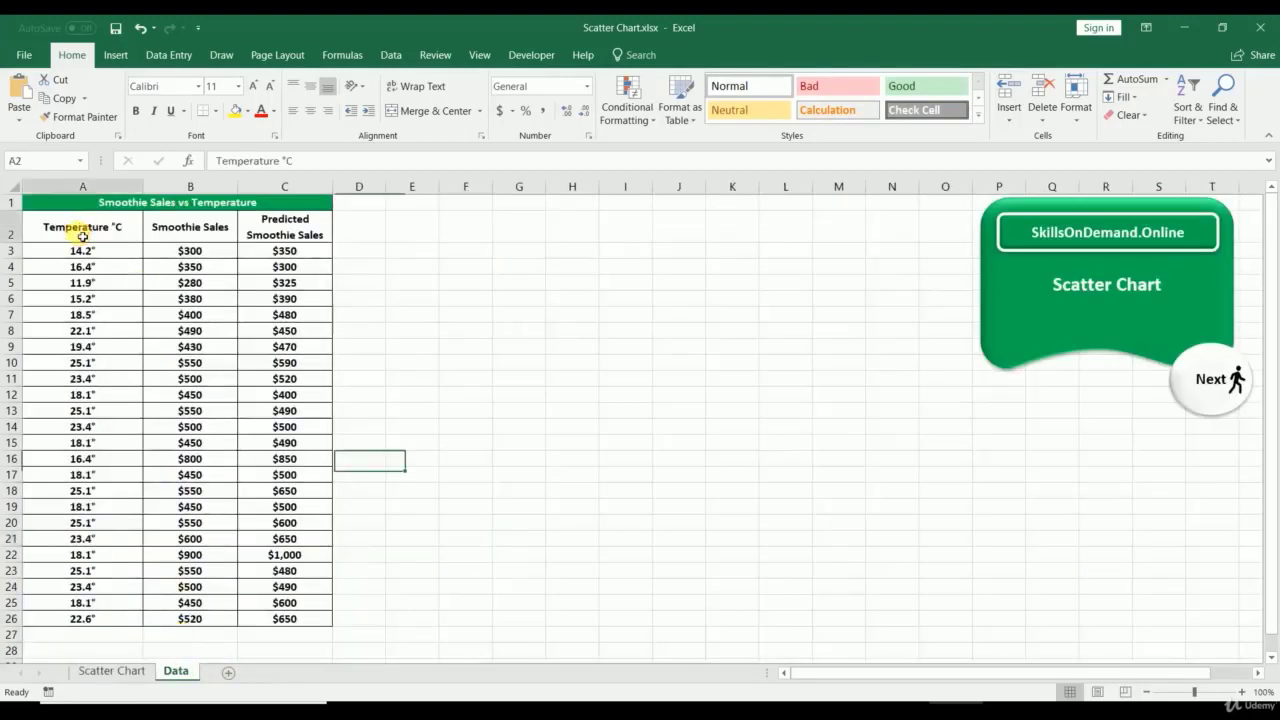
left_click(195, 227)
left_click(287, 223)
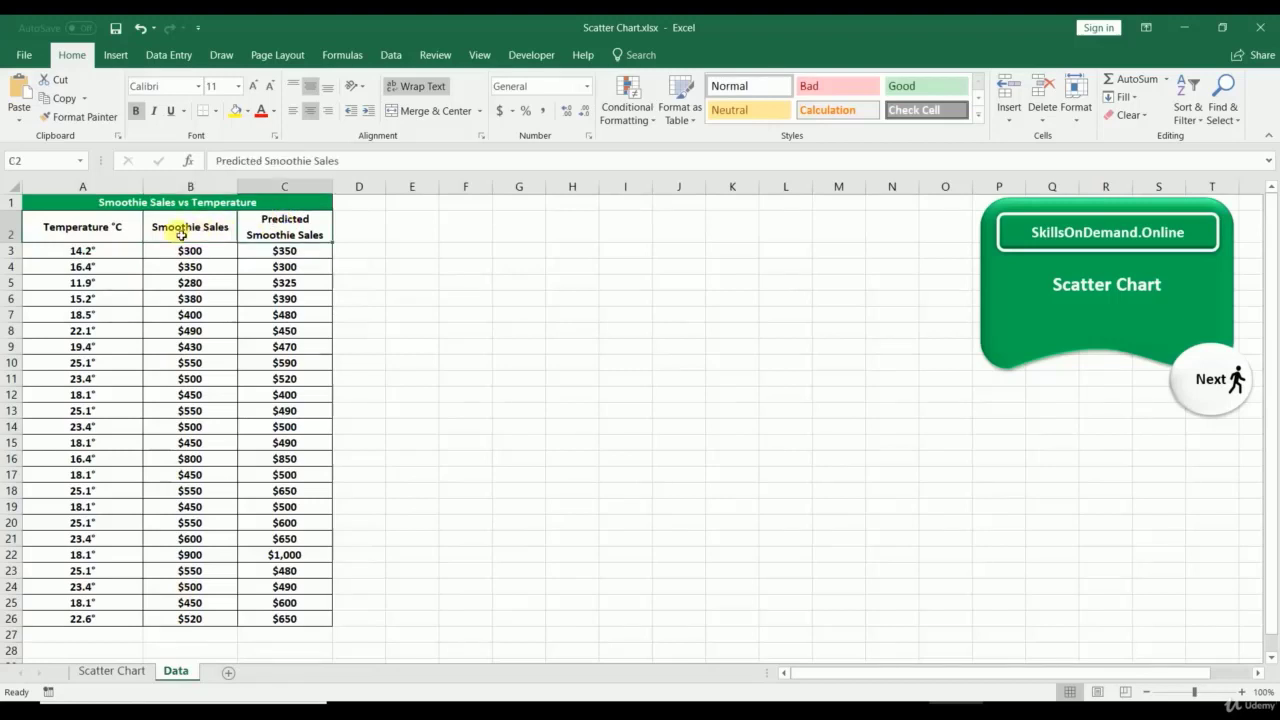
left_click_drag(122, 228, 270, 610)
left_click(116, 55)
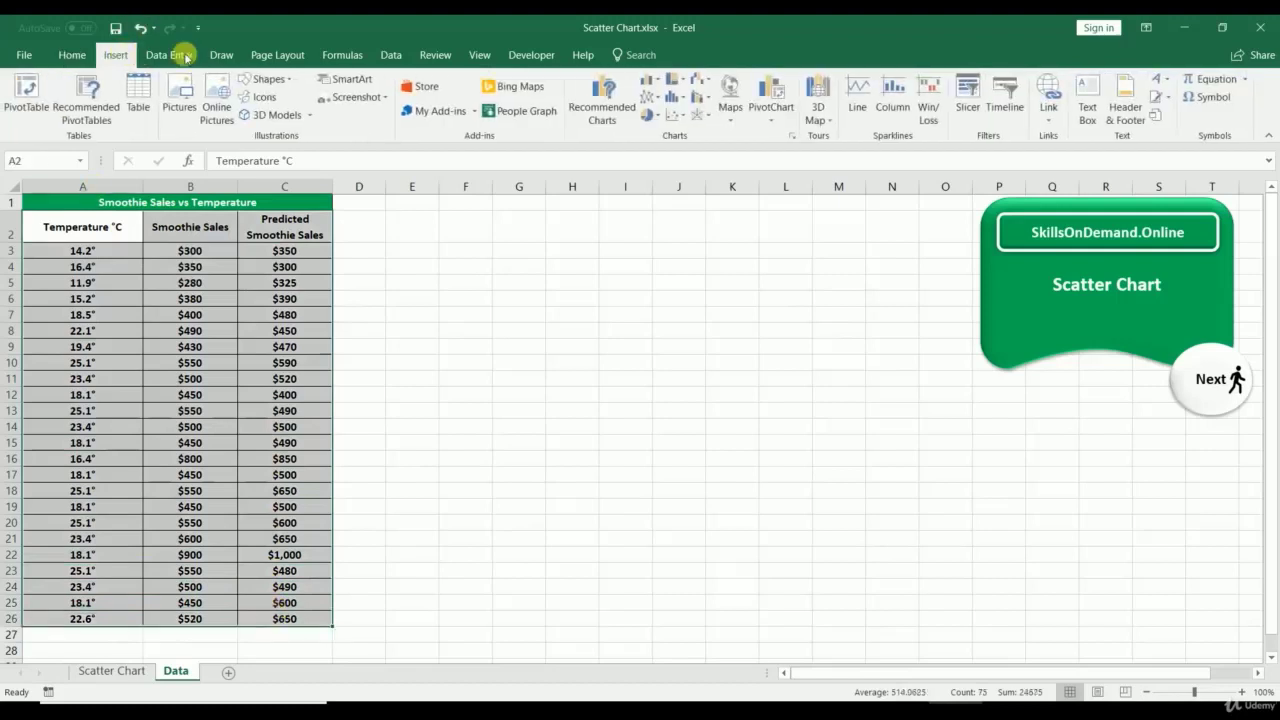
Step: Compare the X Y scatter subtypes in All Charts and insert the marker-only Scatter chart
left_click(796, 139)
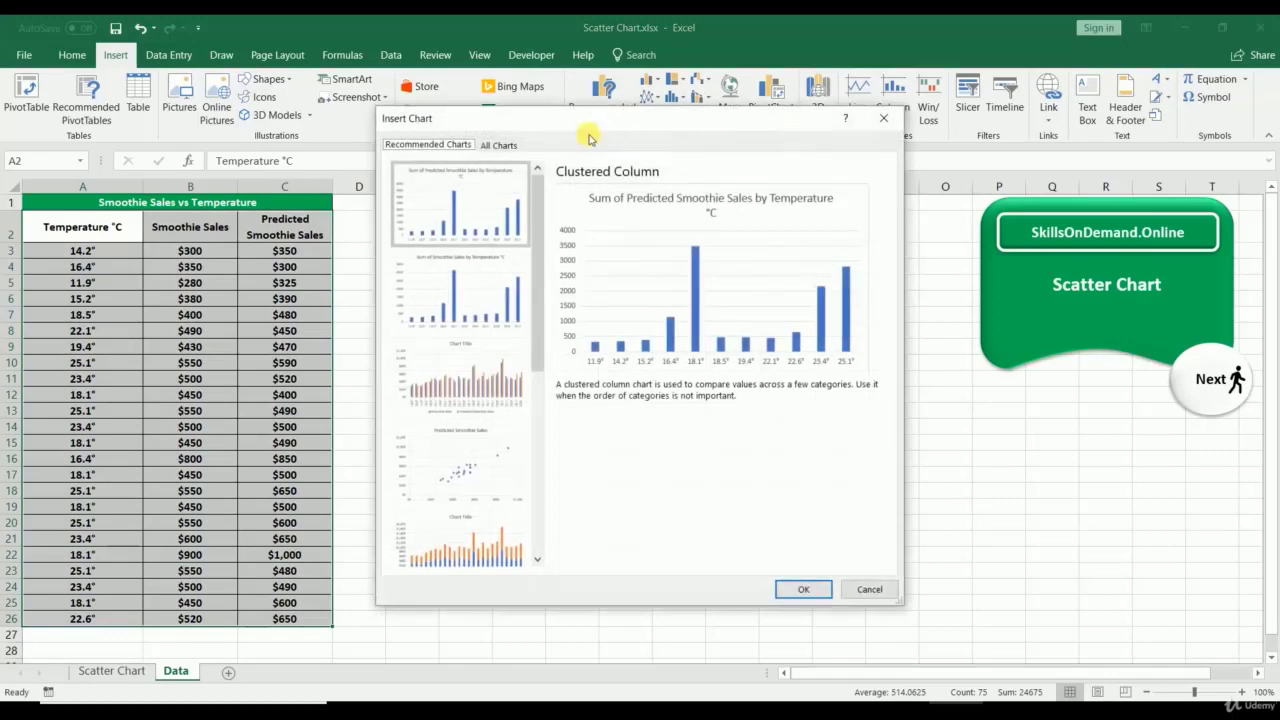
left_click(507, 145)
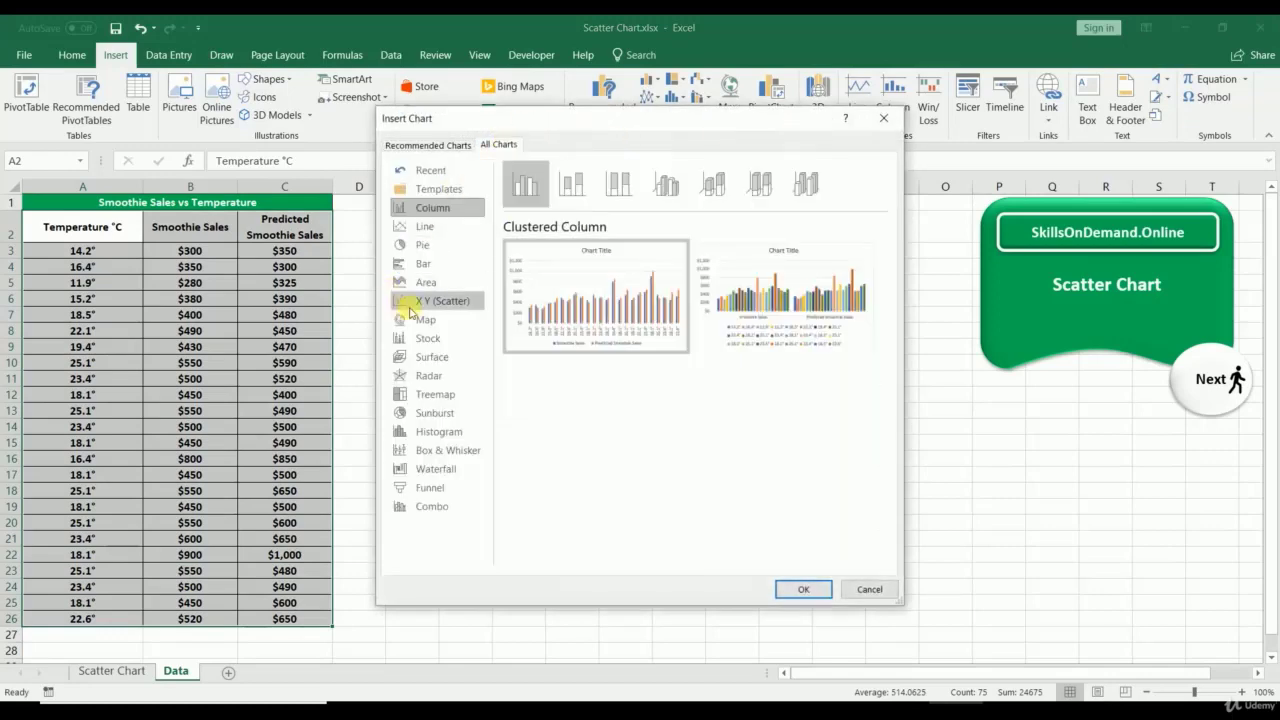
left_click(416, 300)
left_click(523, 190)
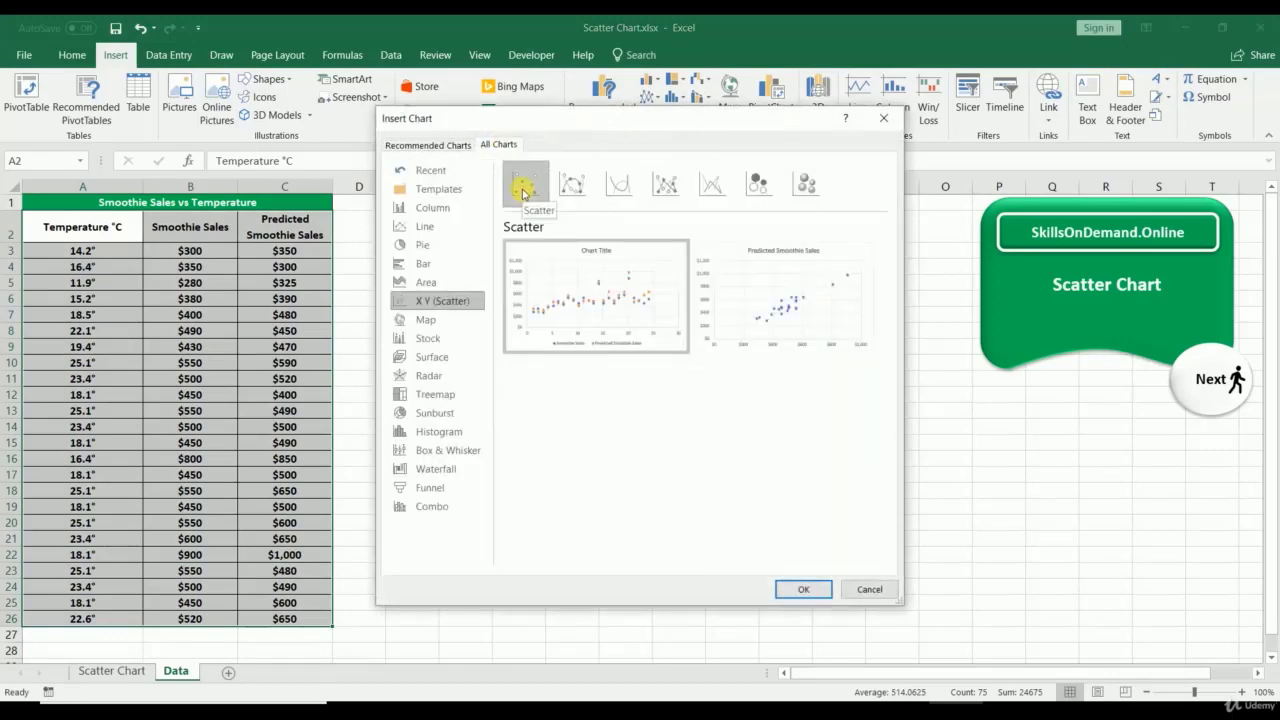
left_click(576, 188)
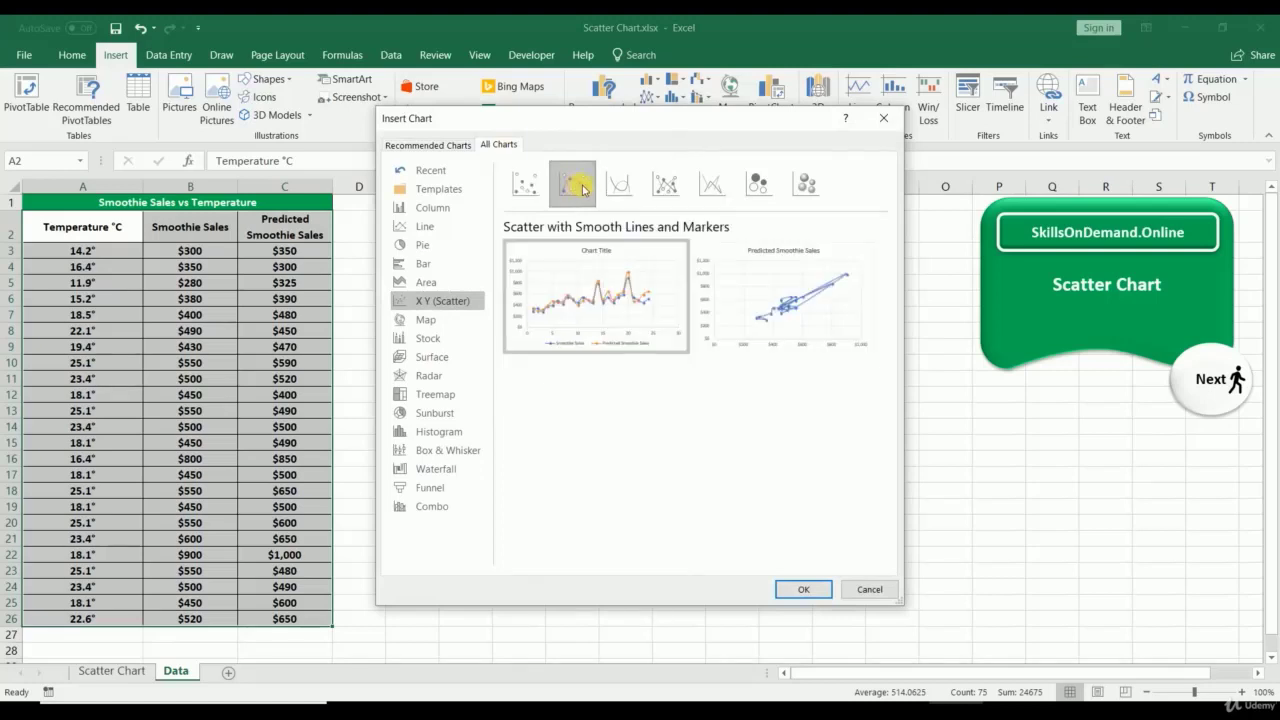
left_click(615, 188)
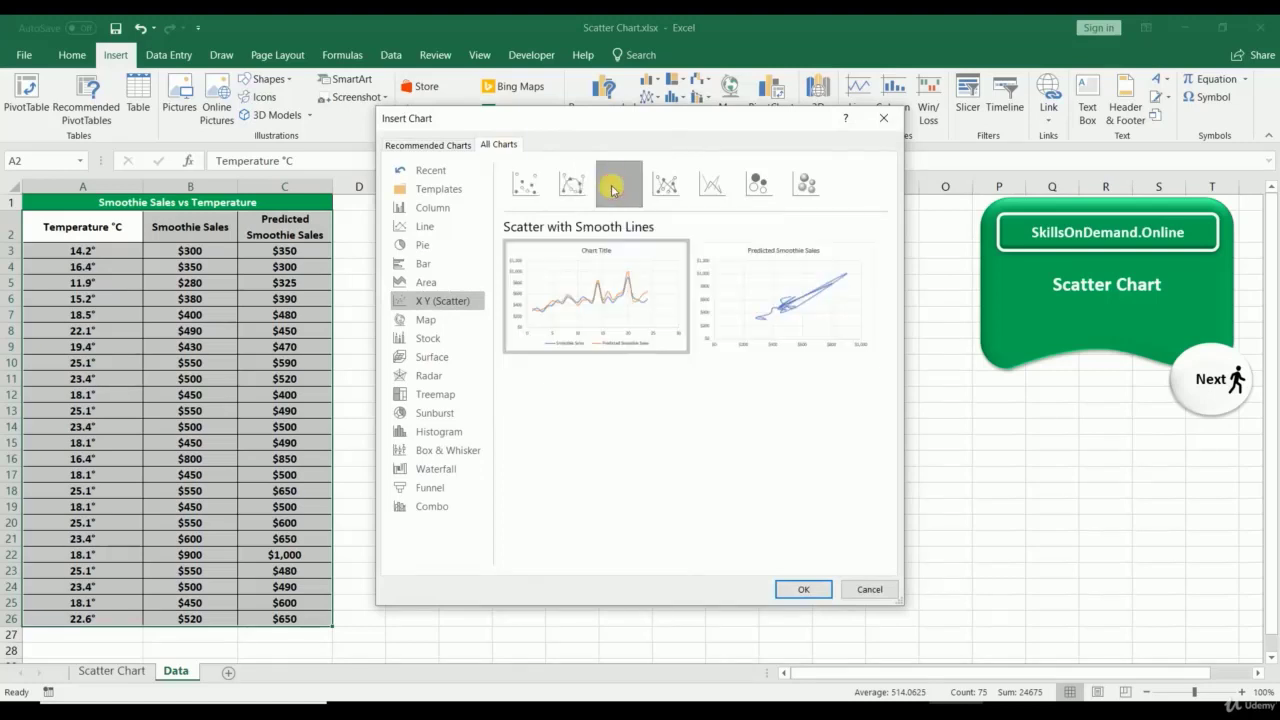
left_click(665, 188)
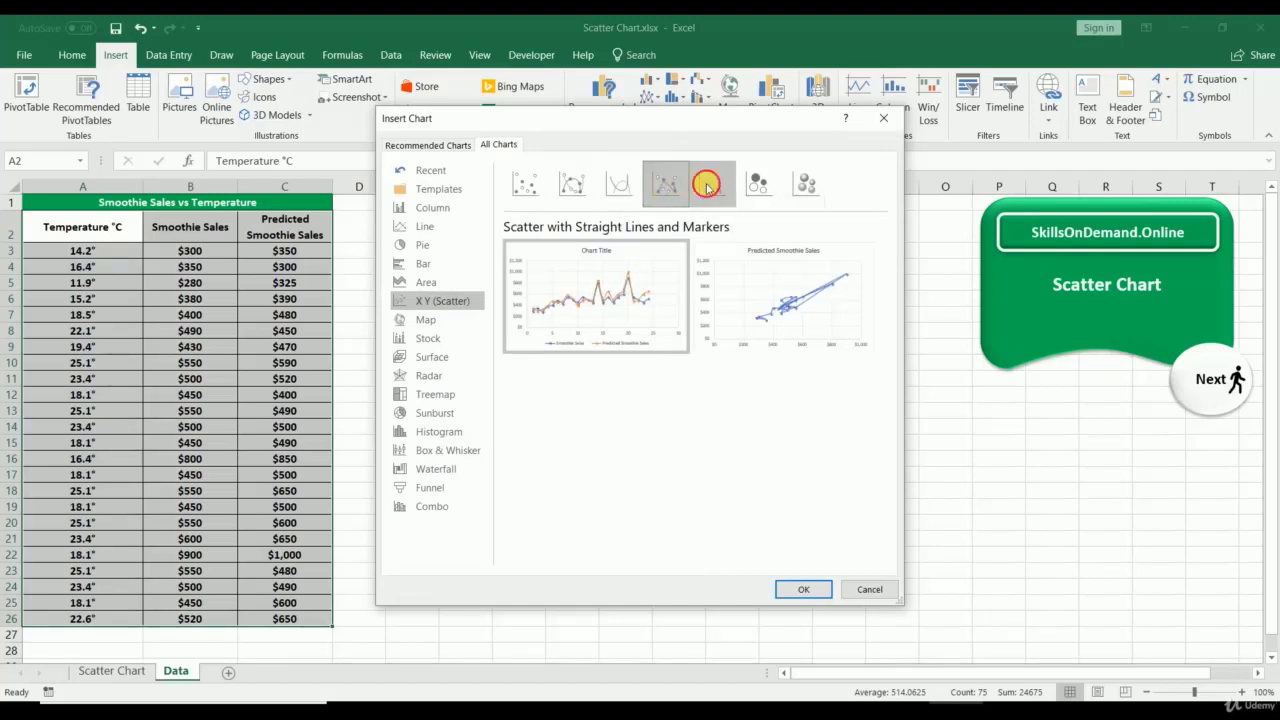
left_click(709, 187)
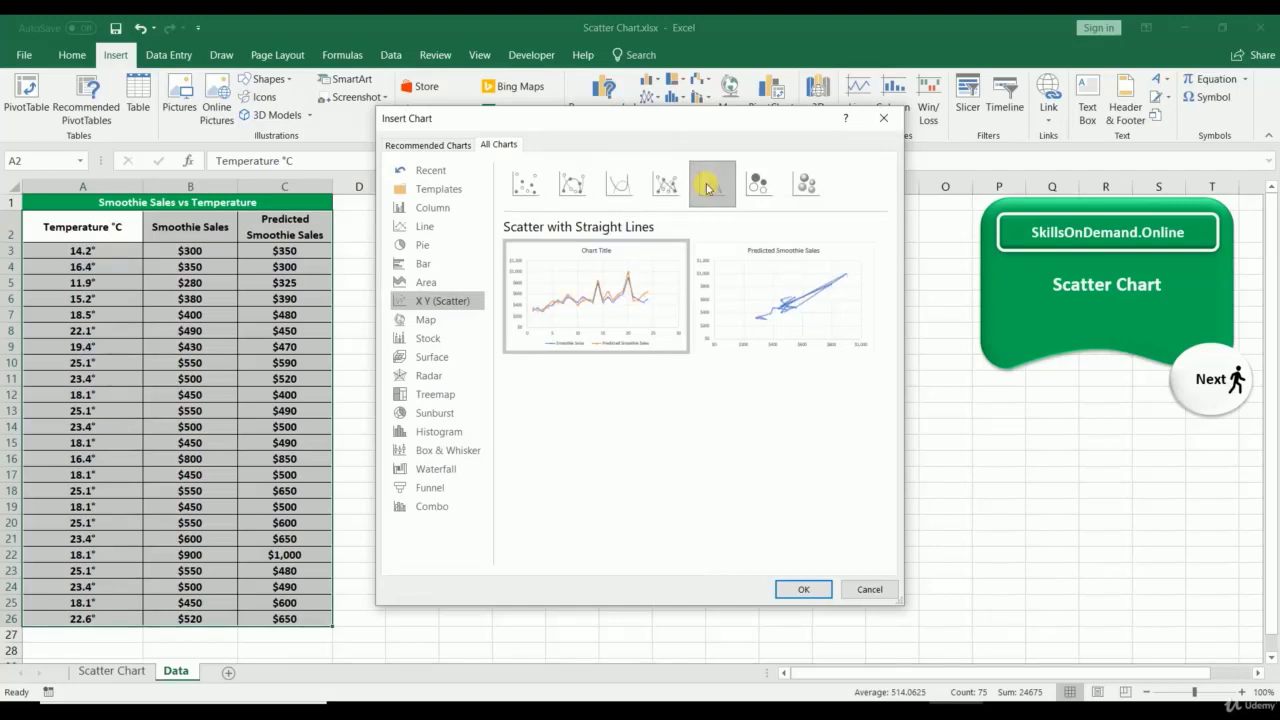
left_click(524, 184)
left_click(800, 590)
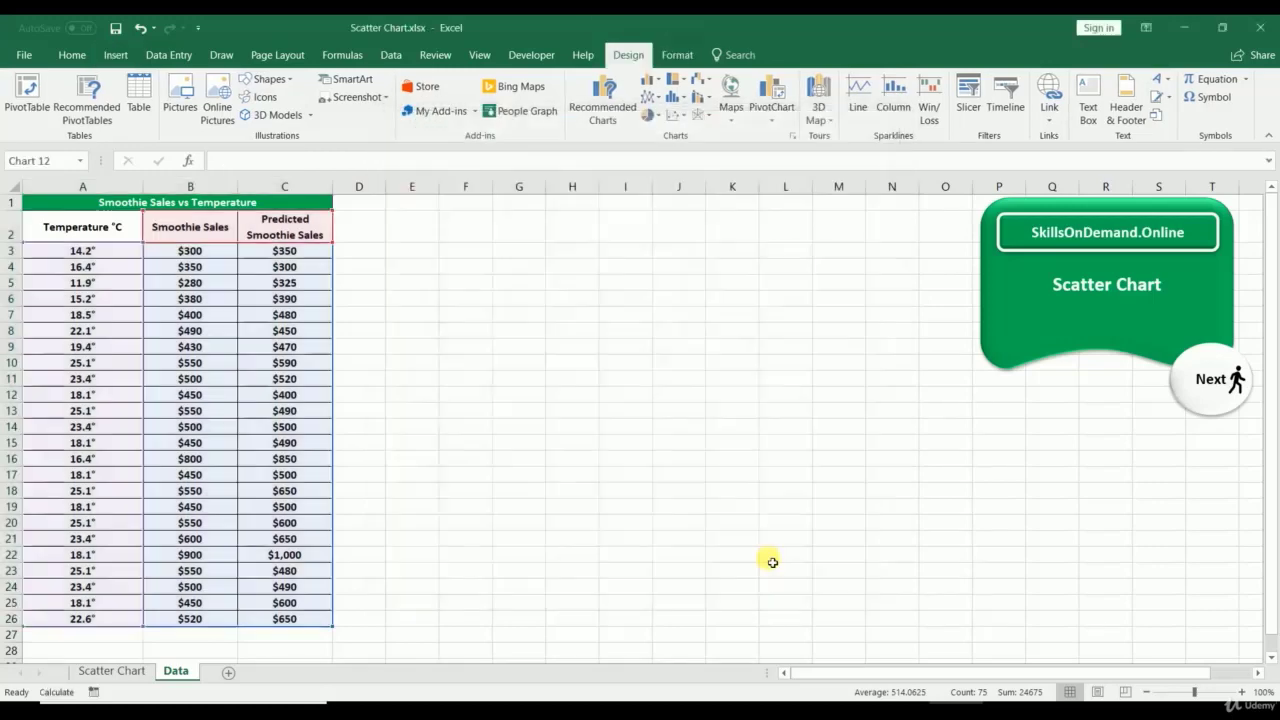
Step: Enlarge the new chart and turn off its primary horizontal and vertical axes
left_click_drag(443, 313, 343, 210)
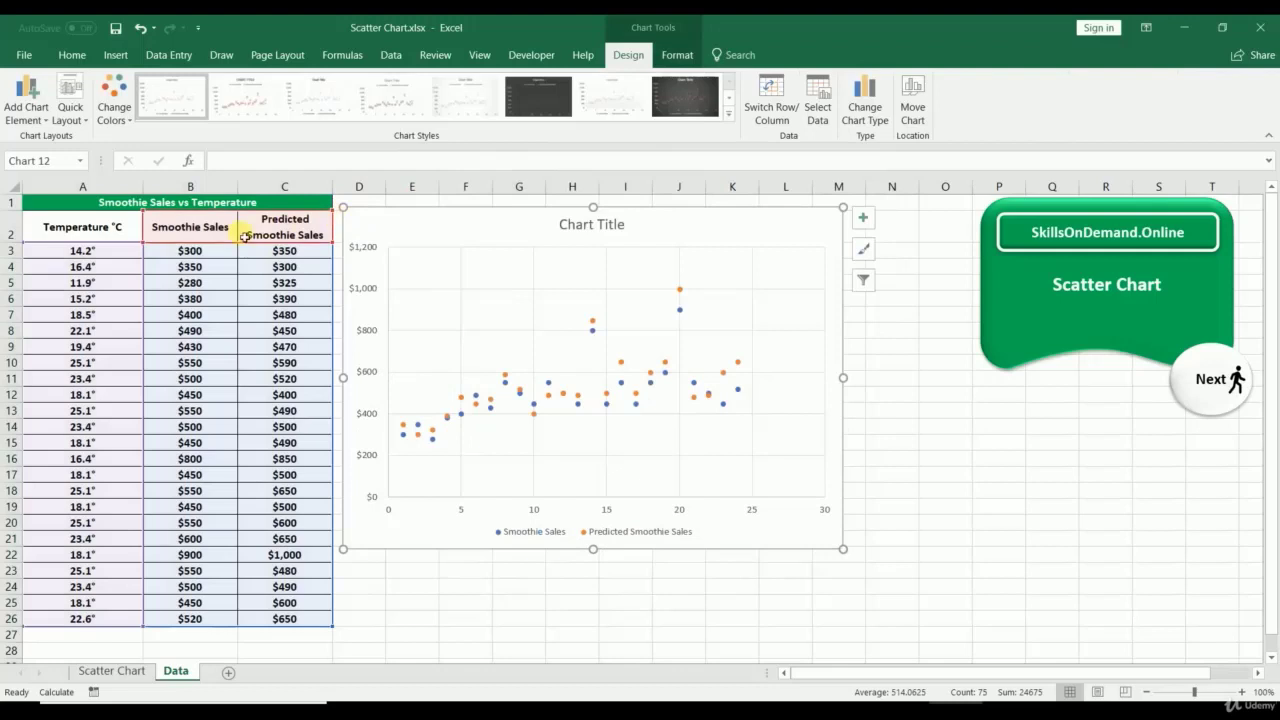
left_click(26, 107)
mouse_move(95, 142)
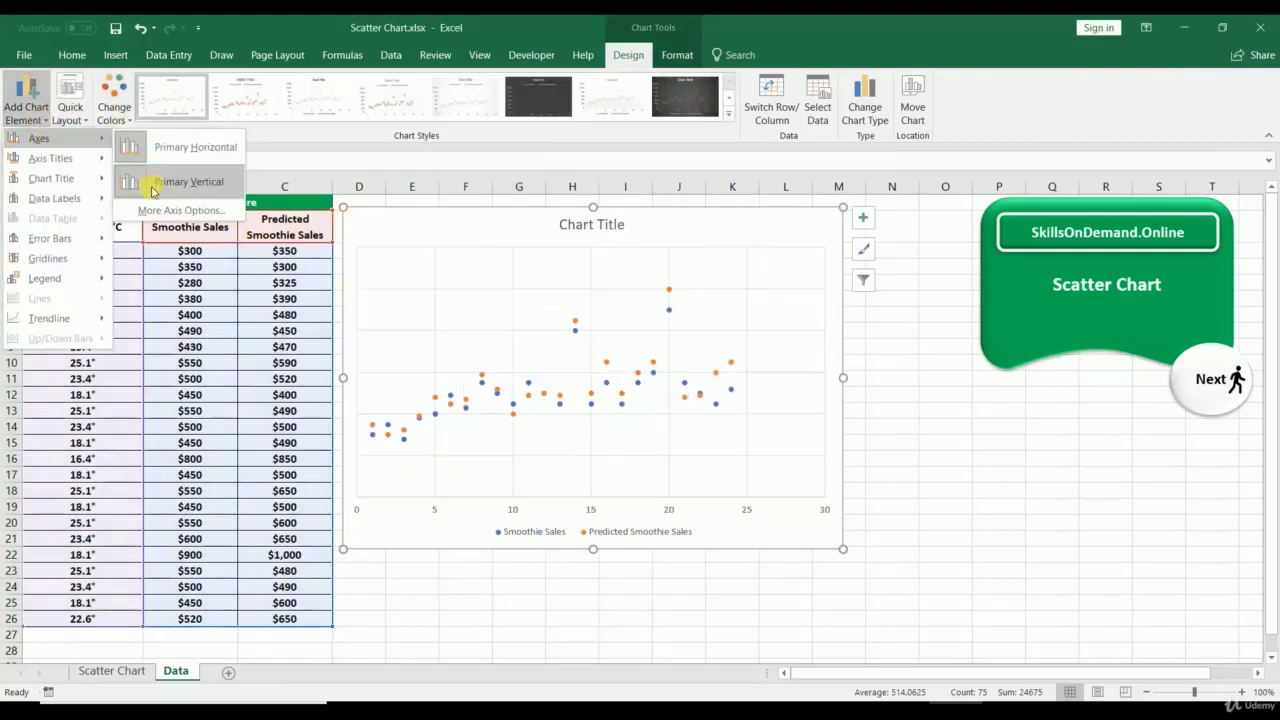
left_click(152, 150)
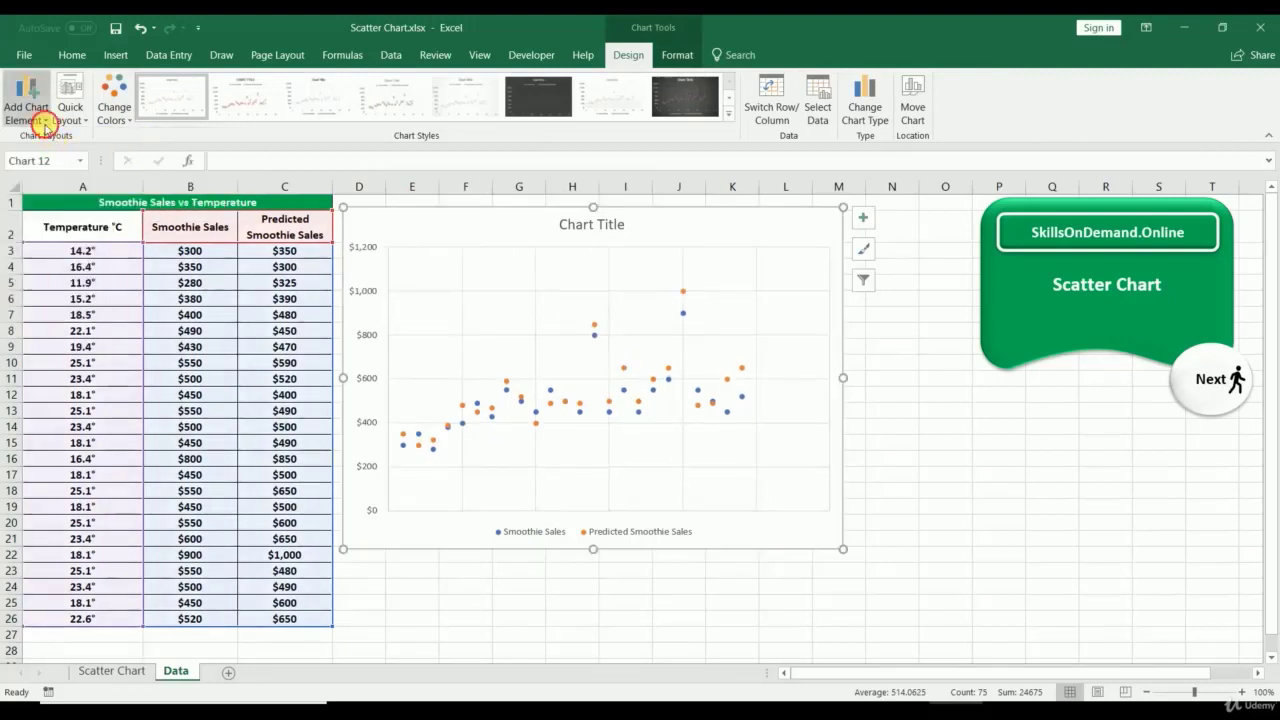
left_click(38, 118)
mouse_move(40, 138)
left_click(160, 170)
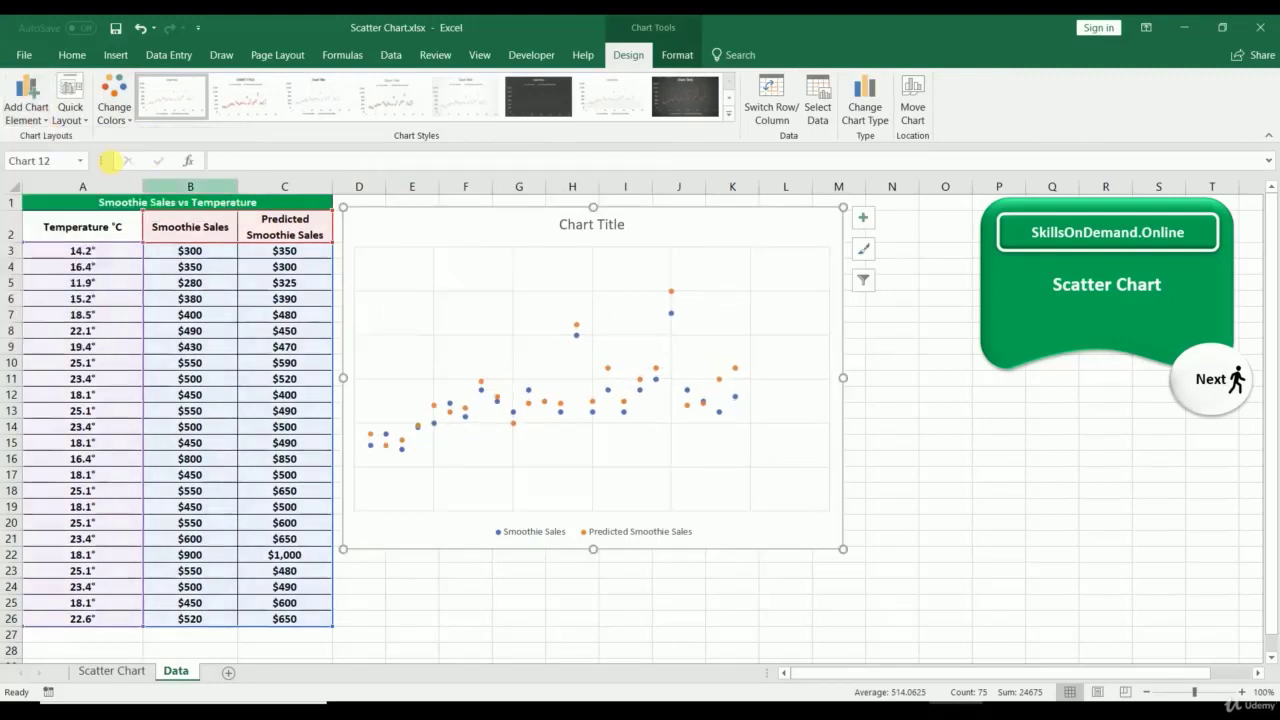
Step: Add a 2-period moving-average trendline based on the Smoothie Sales series
left_click(28, 112)
mouse_move(48, 318)
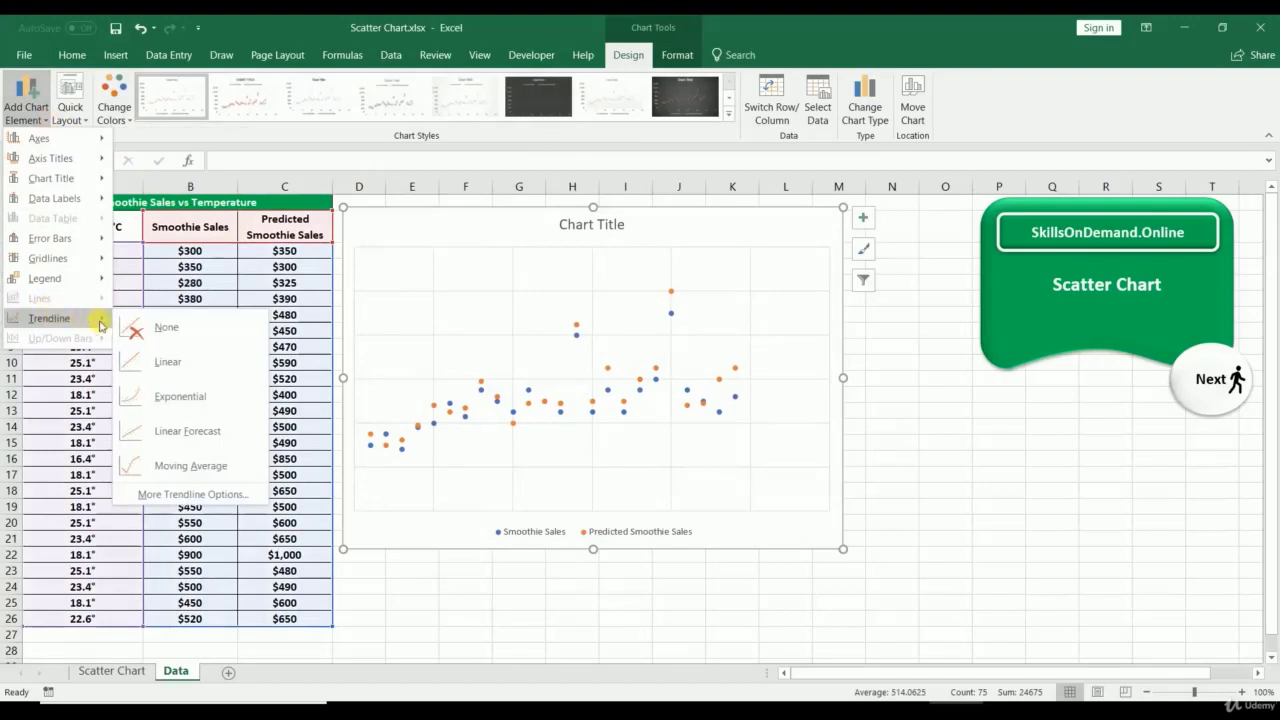
left_click(167, 468)
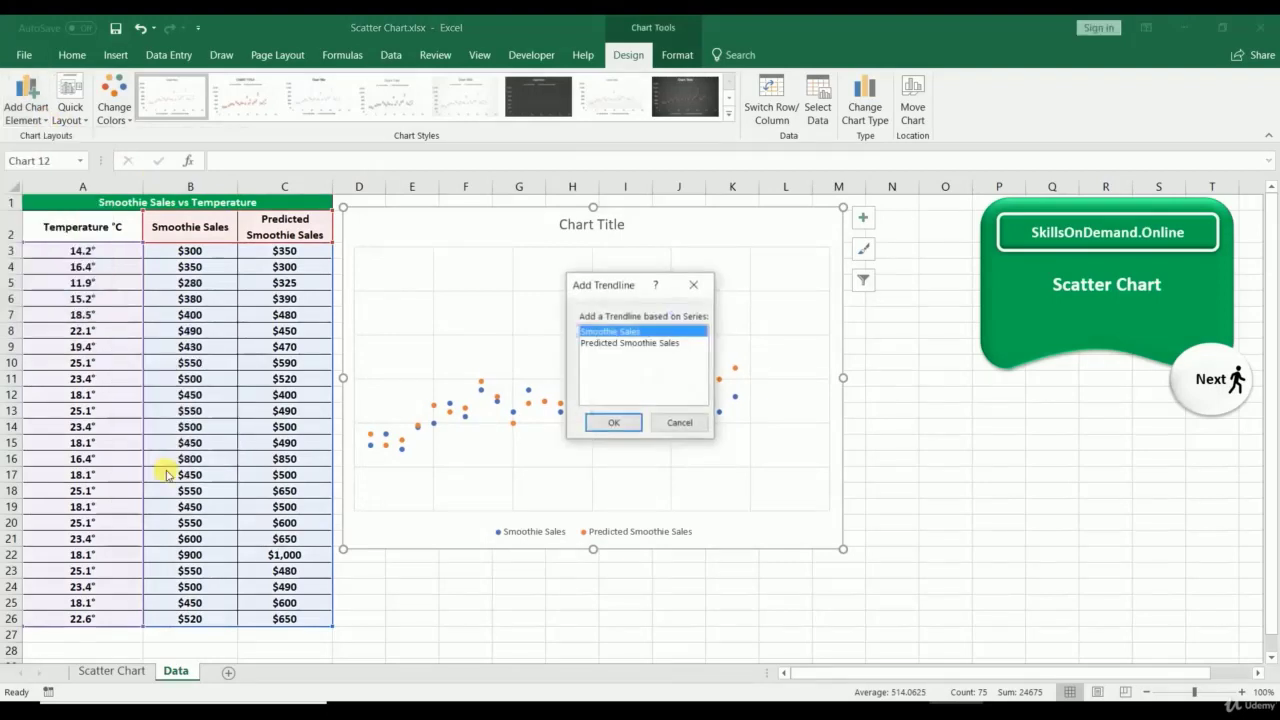
left_click(606, 424)
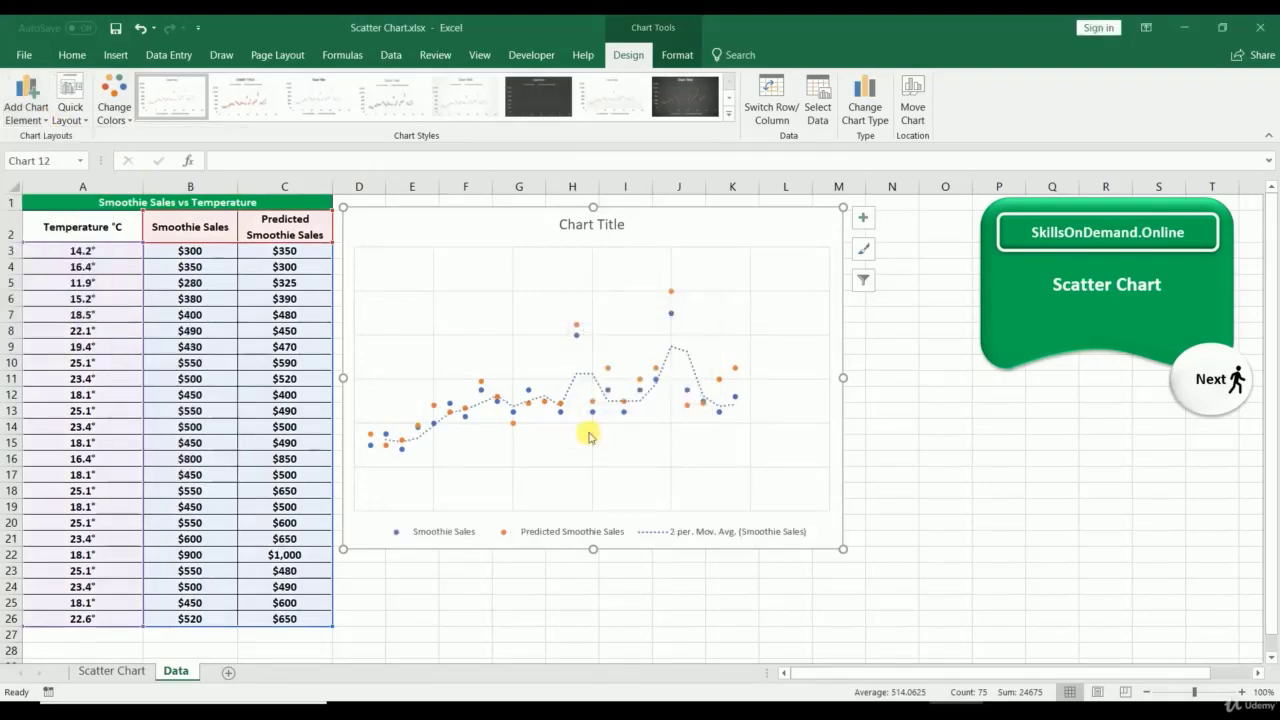
left_click(104, 118)
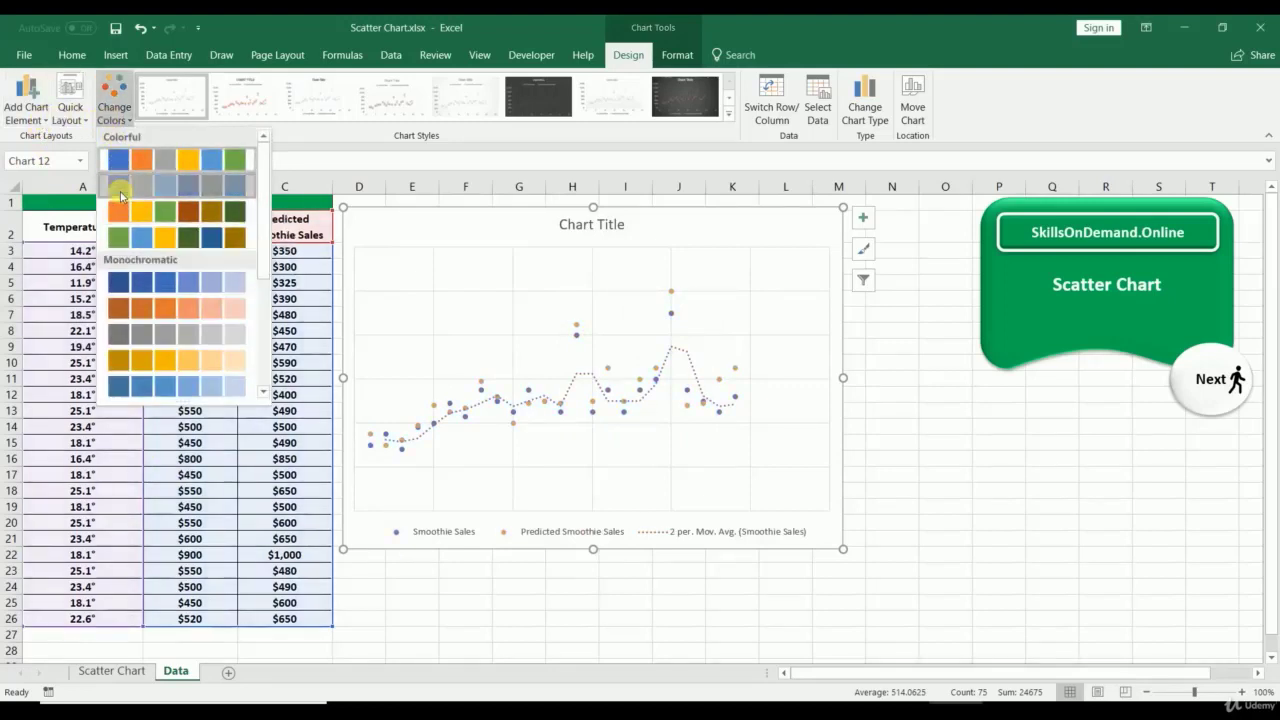
Step: Apply the blue-and-grey colour scheme, enlarge the chart, and preview other trendline types
left_click(120, 160)
left_click_drag(845, 550, 972, 652)
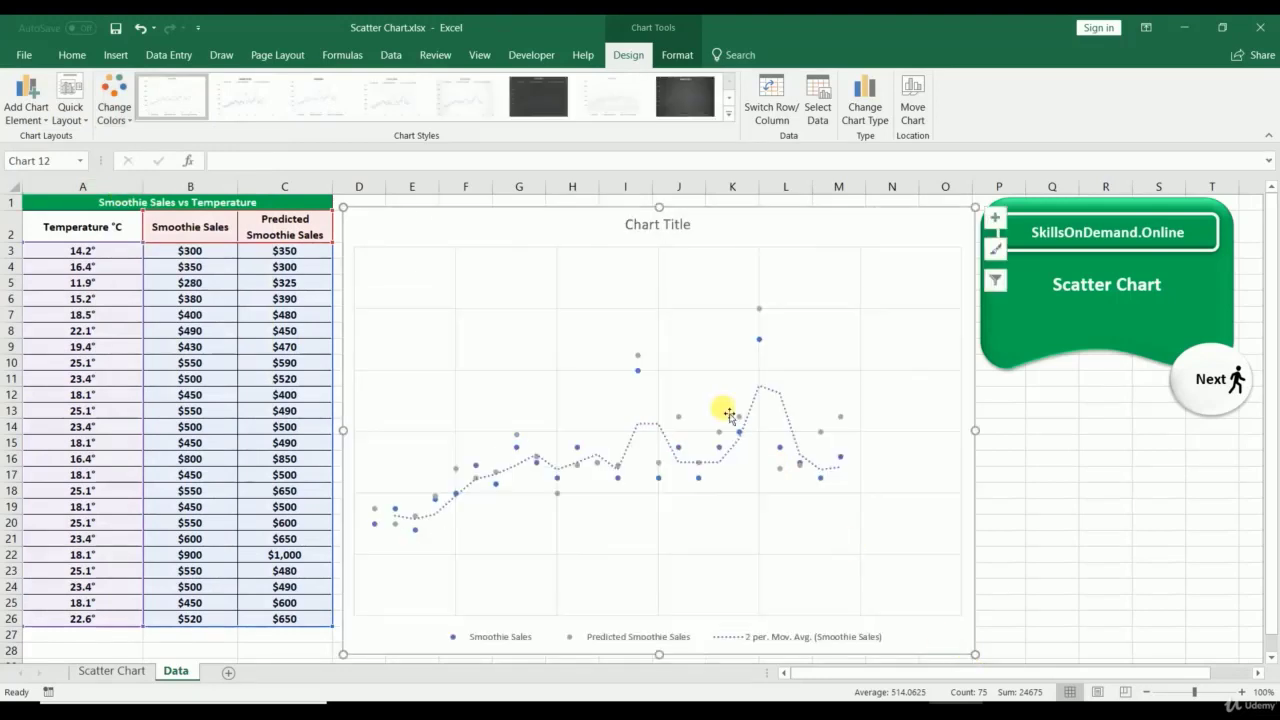
left_click(35, 112)
mouse_move(43, 324)
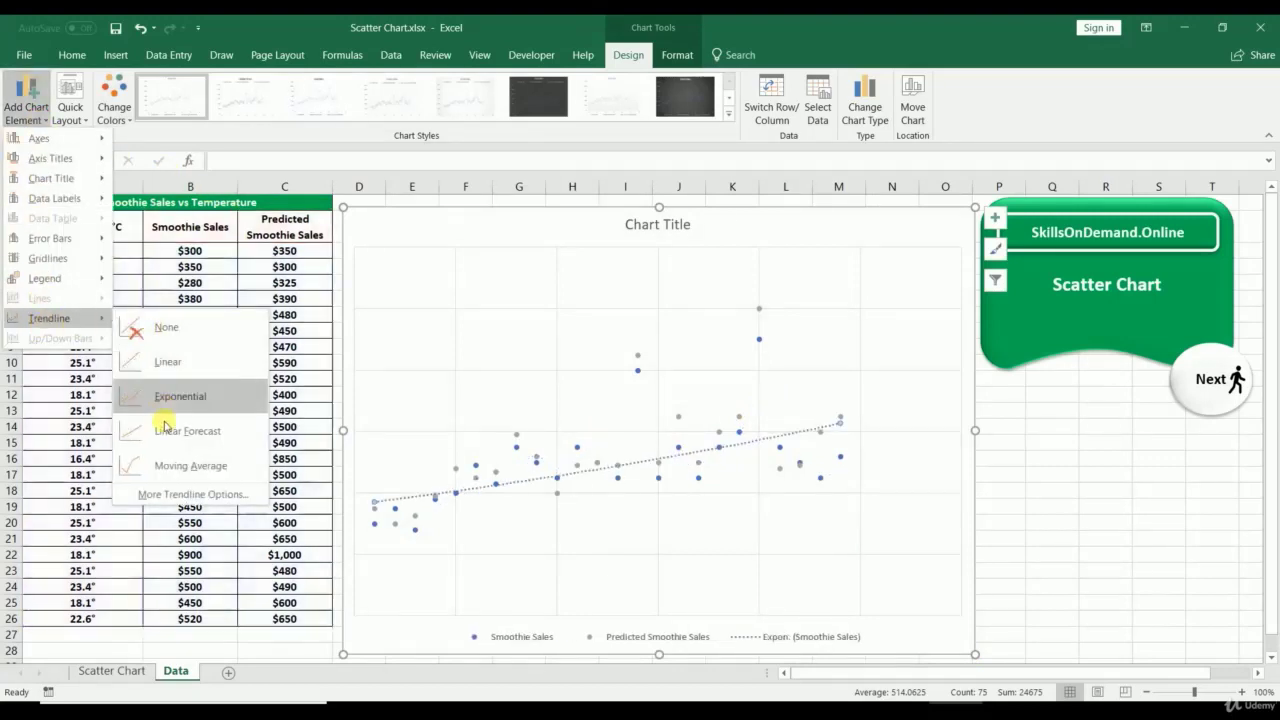
left_click(208, 468)
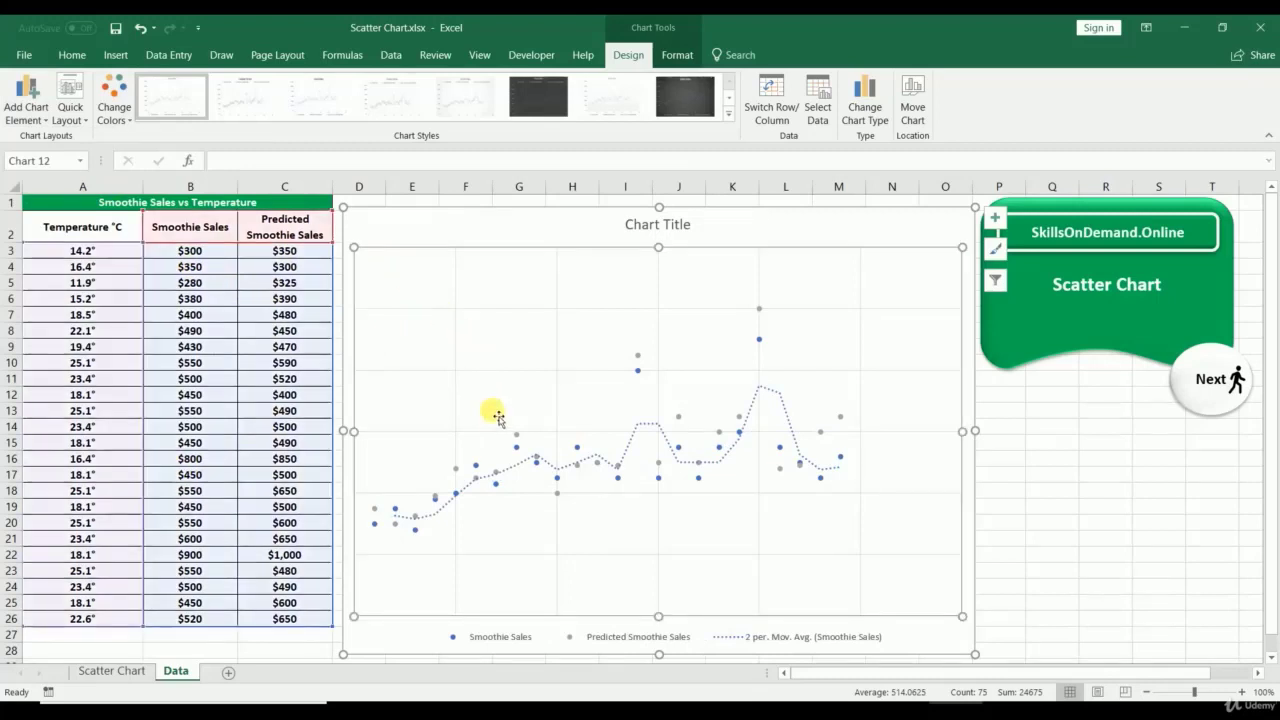
left_click(597, 463)
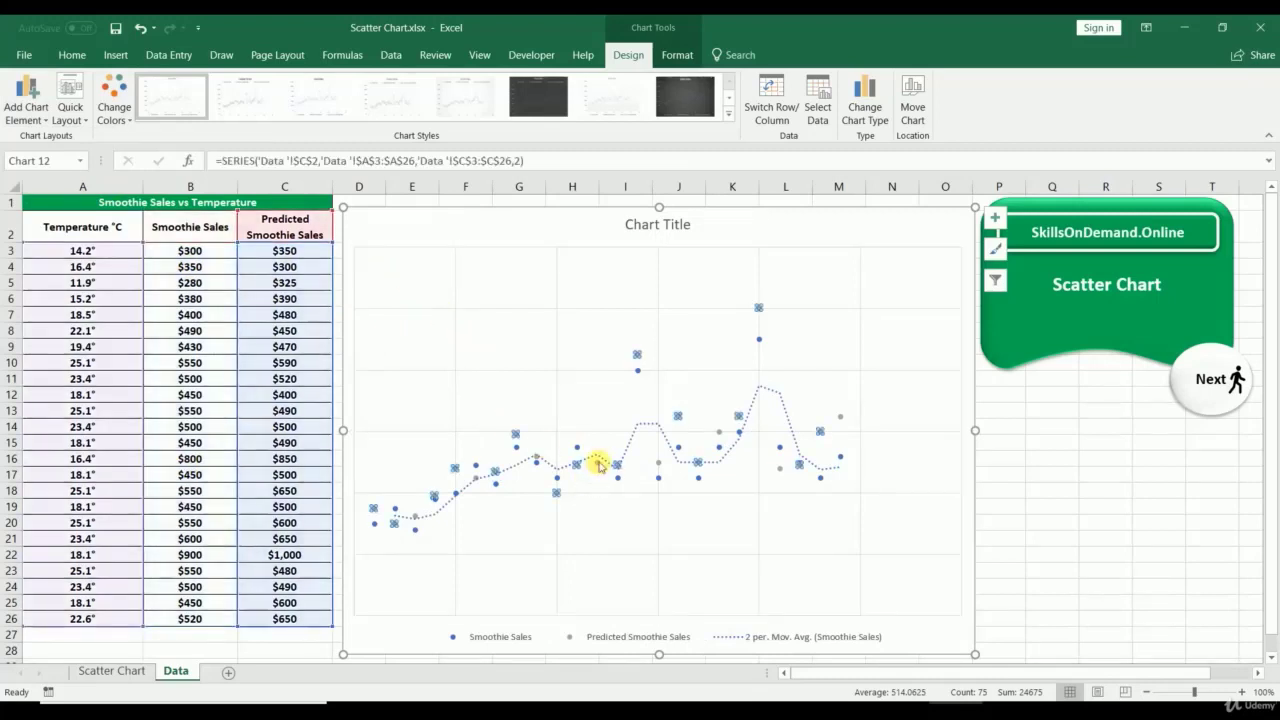
Step: Restore the primary vertical axis, scaled $0 to $1,200, and reselect the chart
left_click(34, 114)
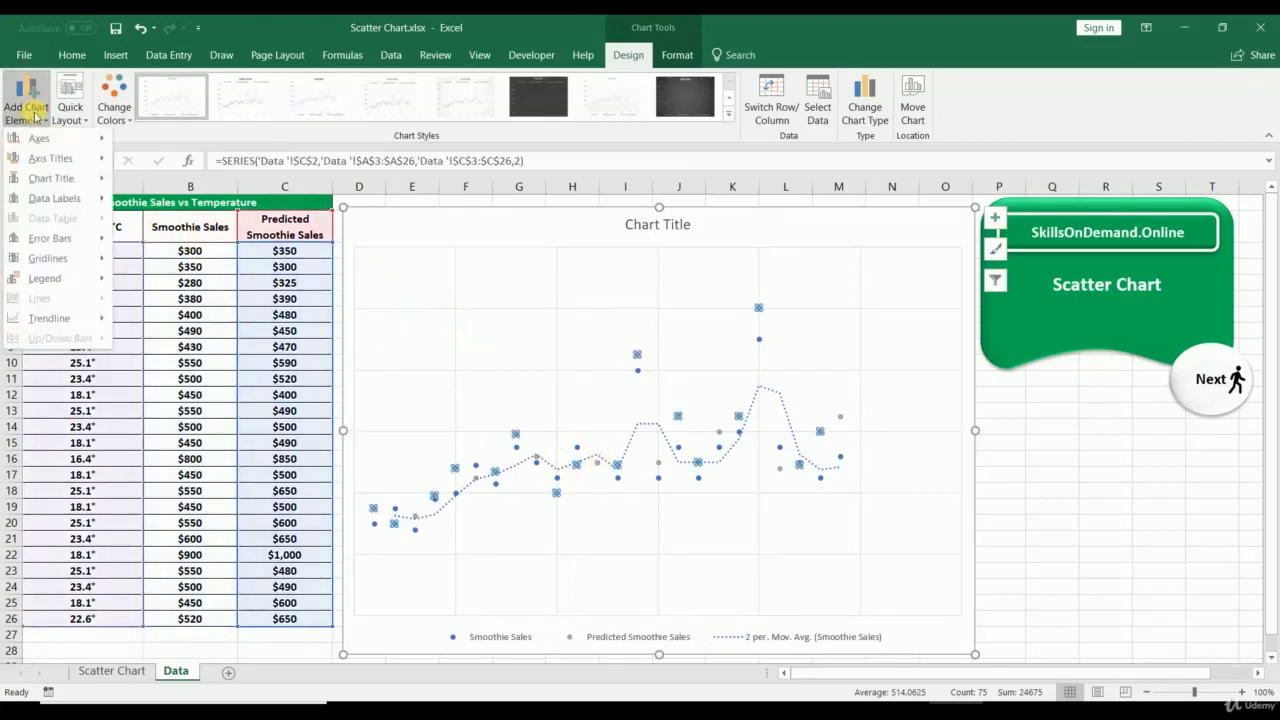
mouse_move(40, 138)
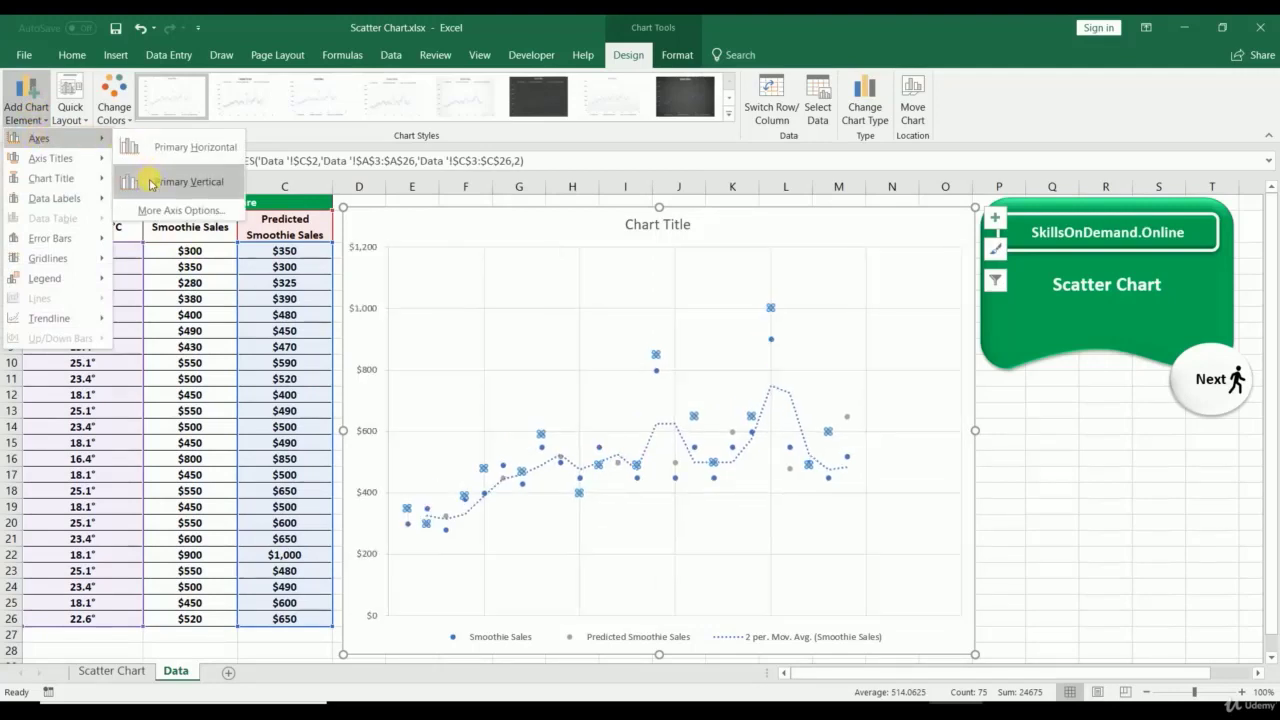
left_click(149, 181)
left_click(1045, 491)
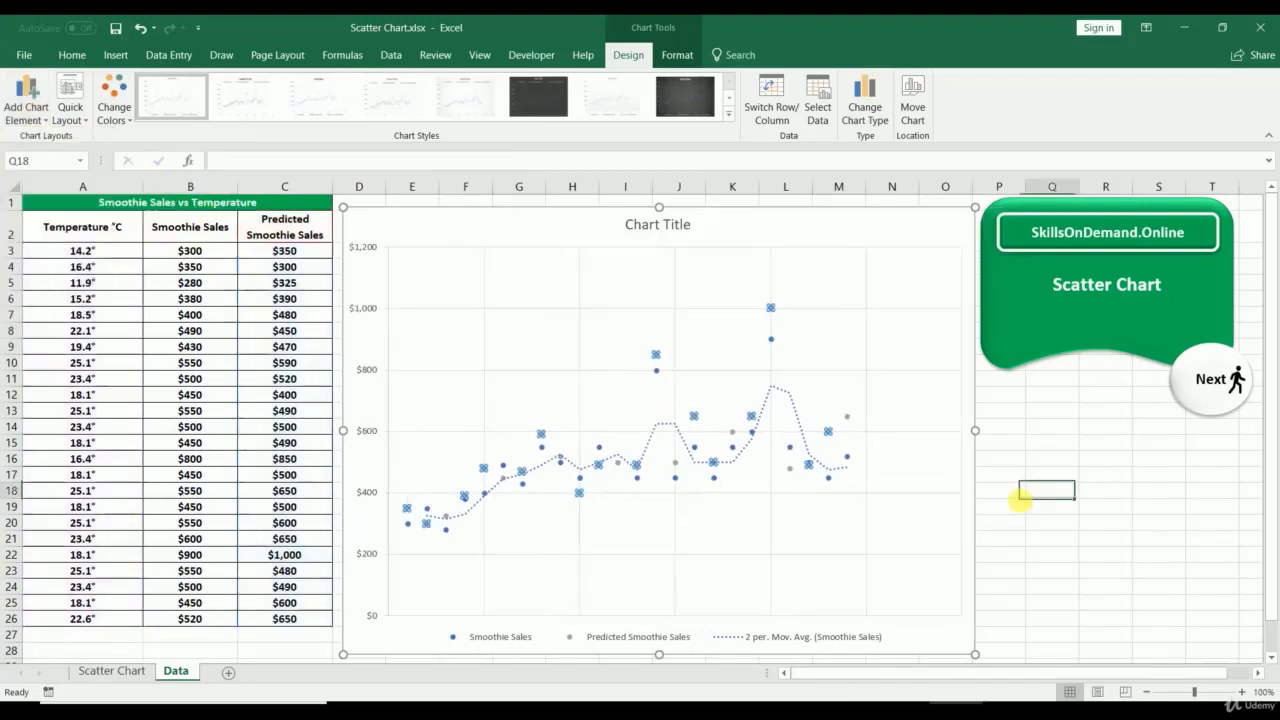
left_click(868, 634)
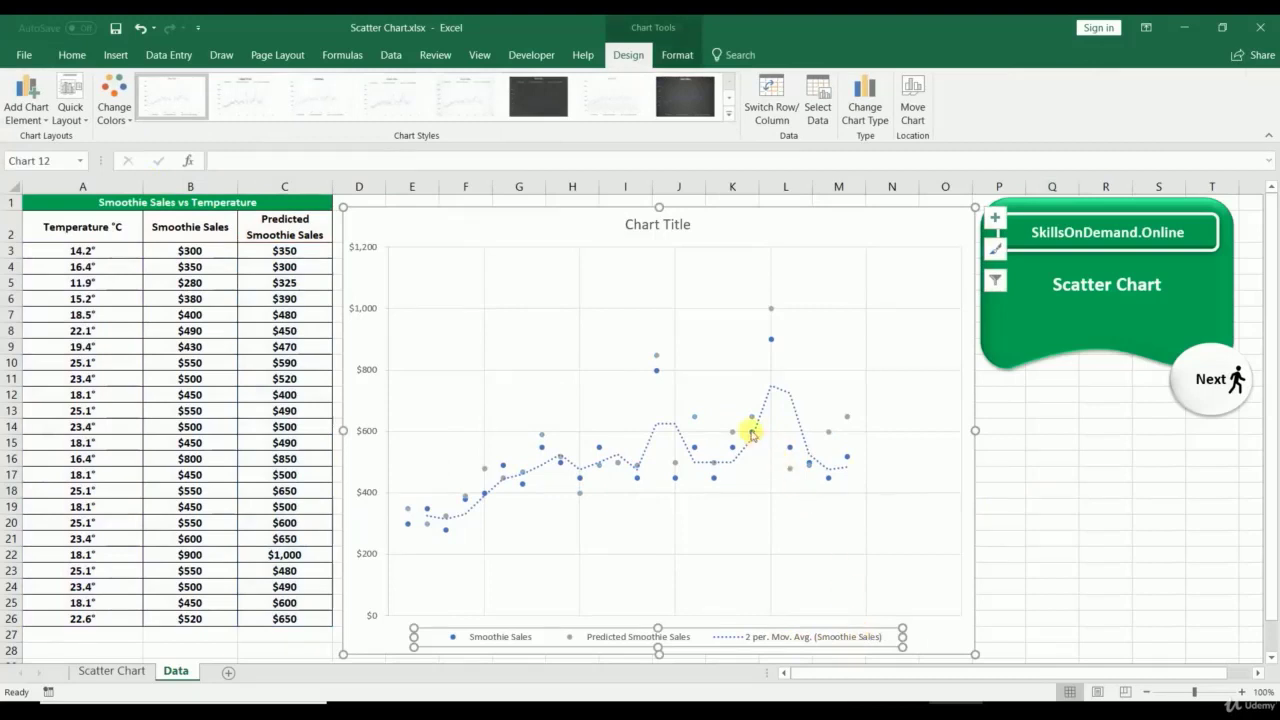
left_click(390, 372)
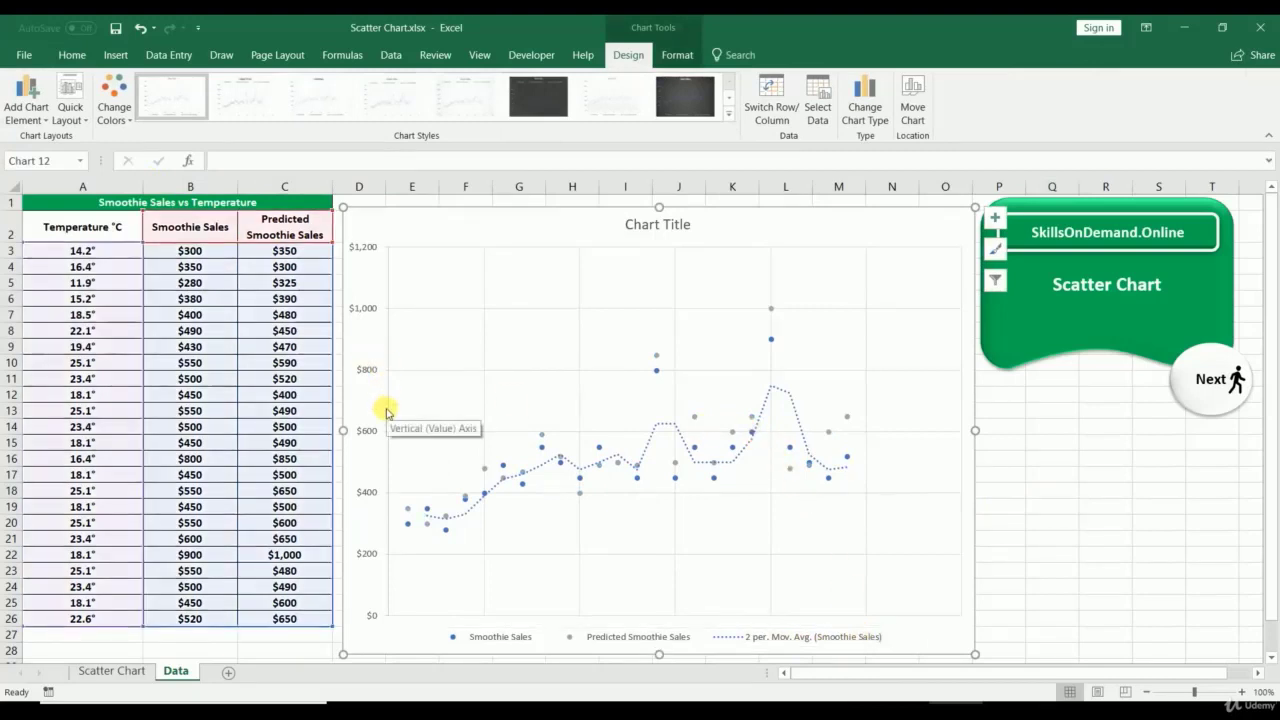
Step: Replace the chart title with 'Smoothie Sales Vs Temperature'
left_click(654, 222)
left_click_drag(634, 224, 714, 222)
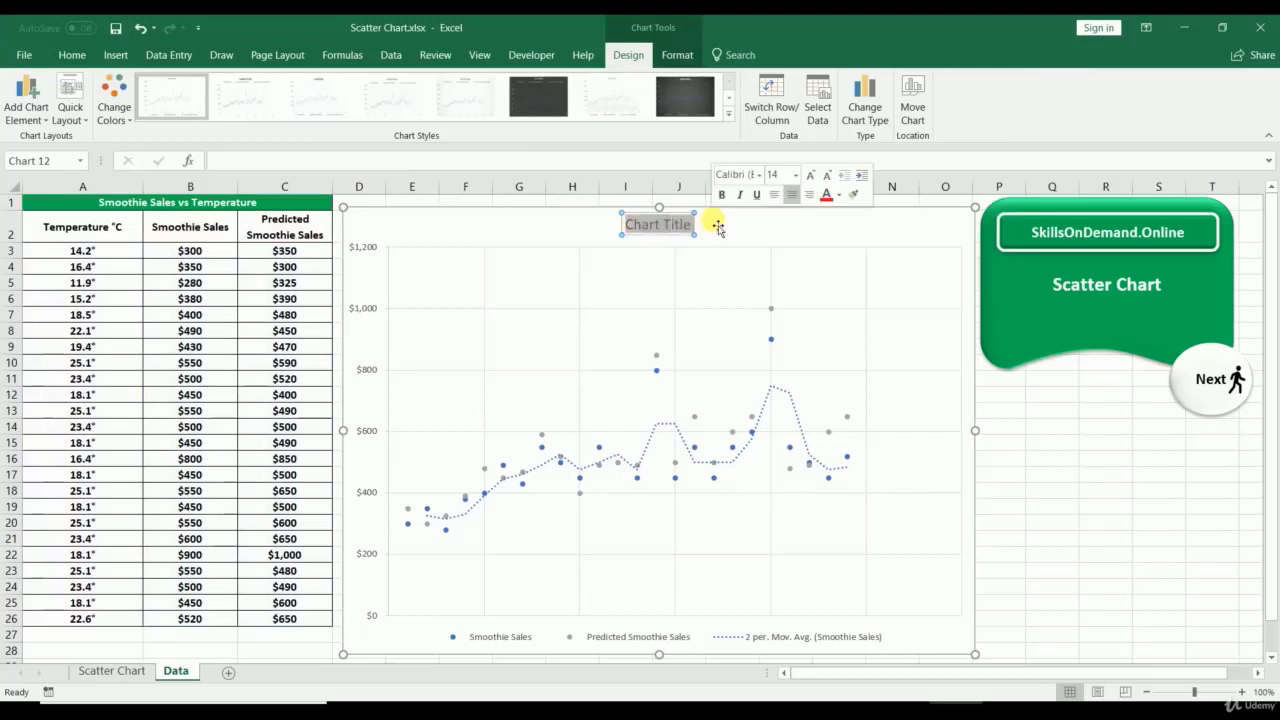
type("oot")
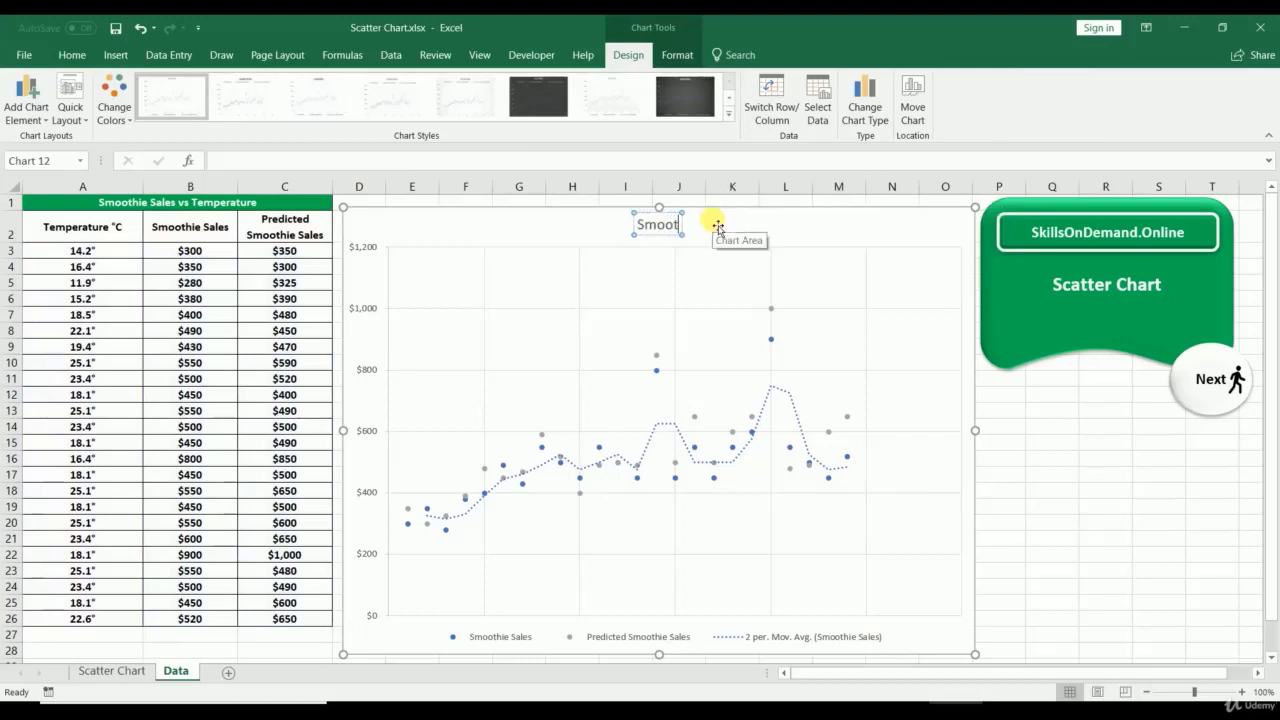
type("hie Sa")
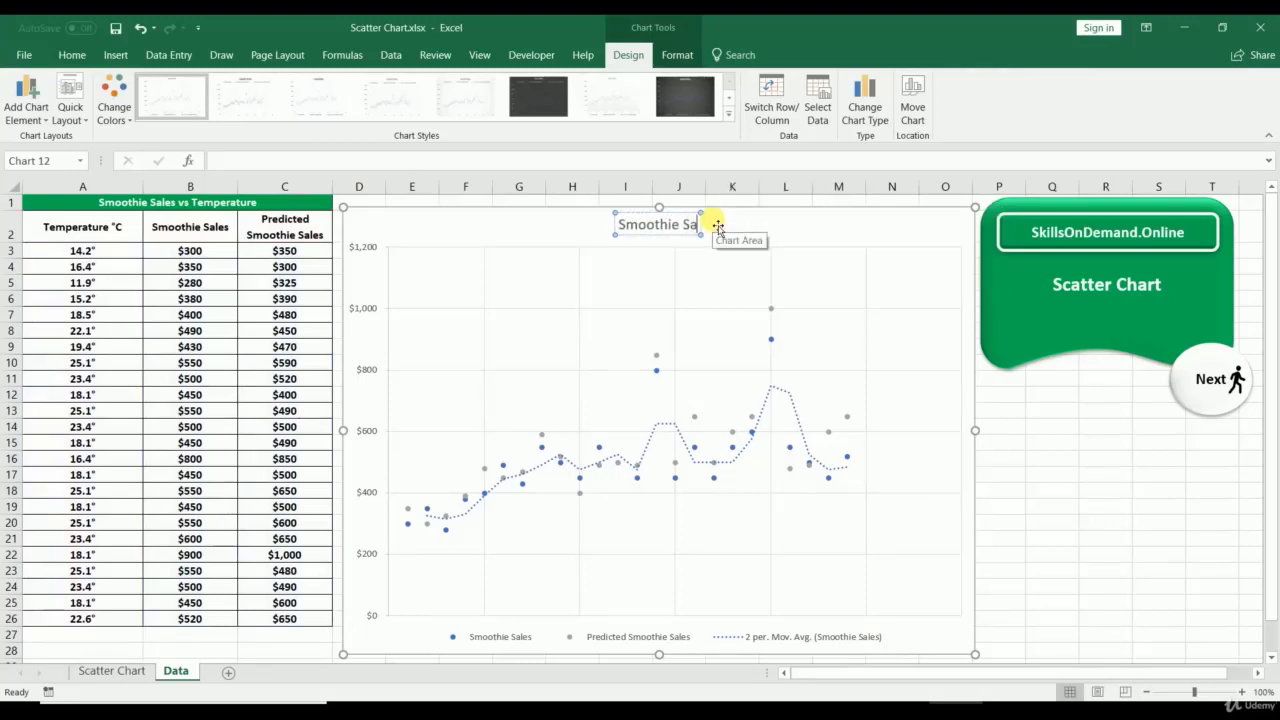
type("les Vs")
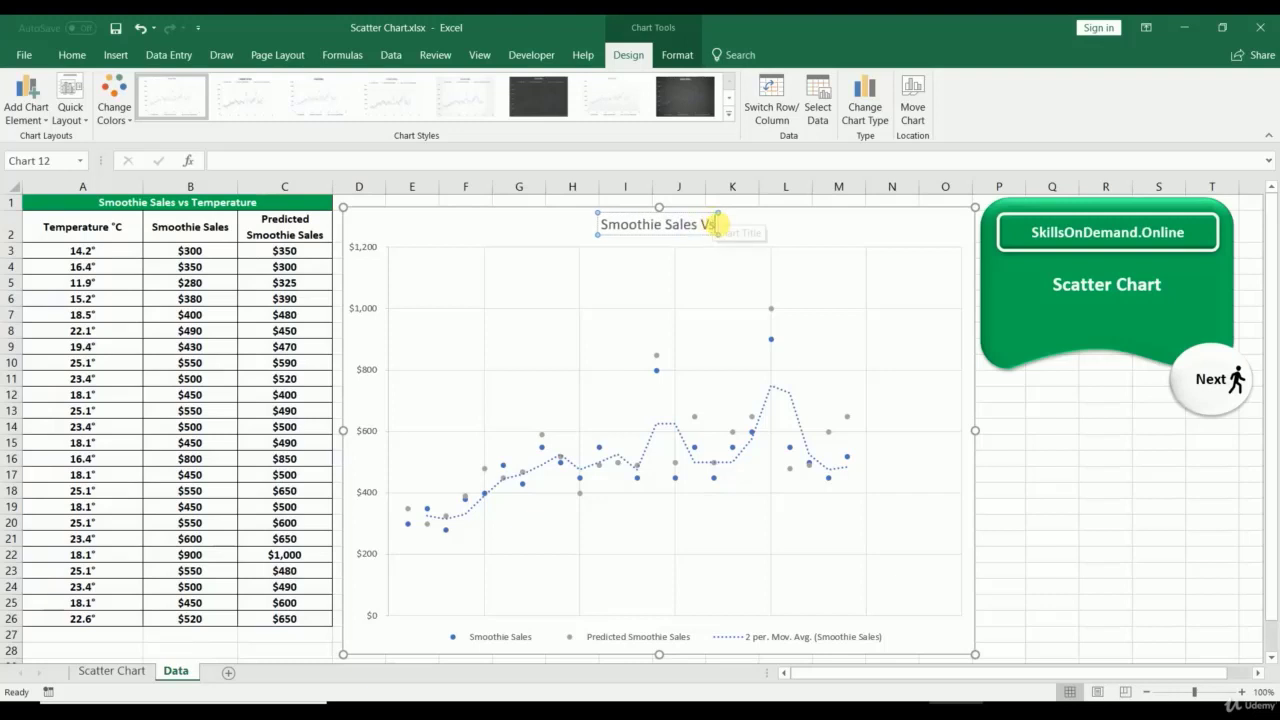
type(" Te")
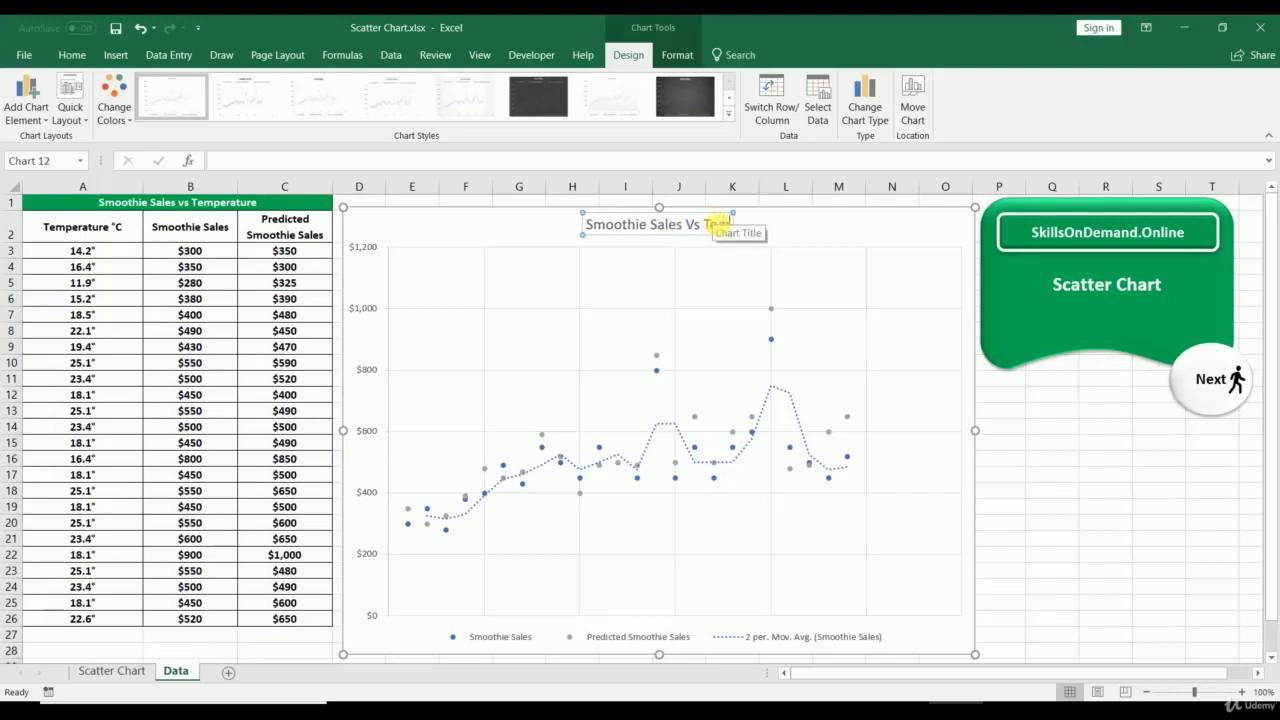
type("mperature")
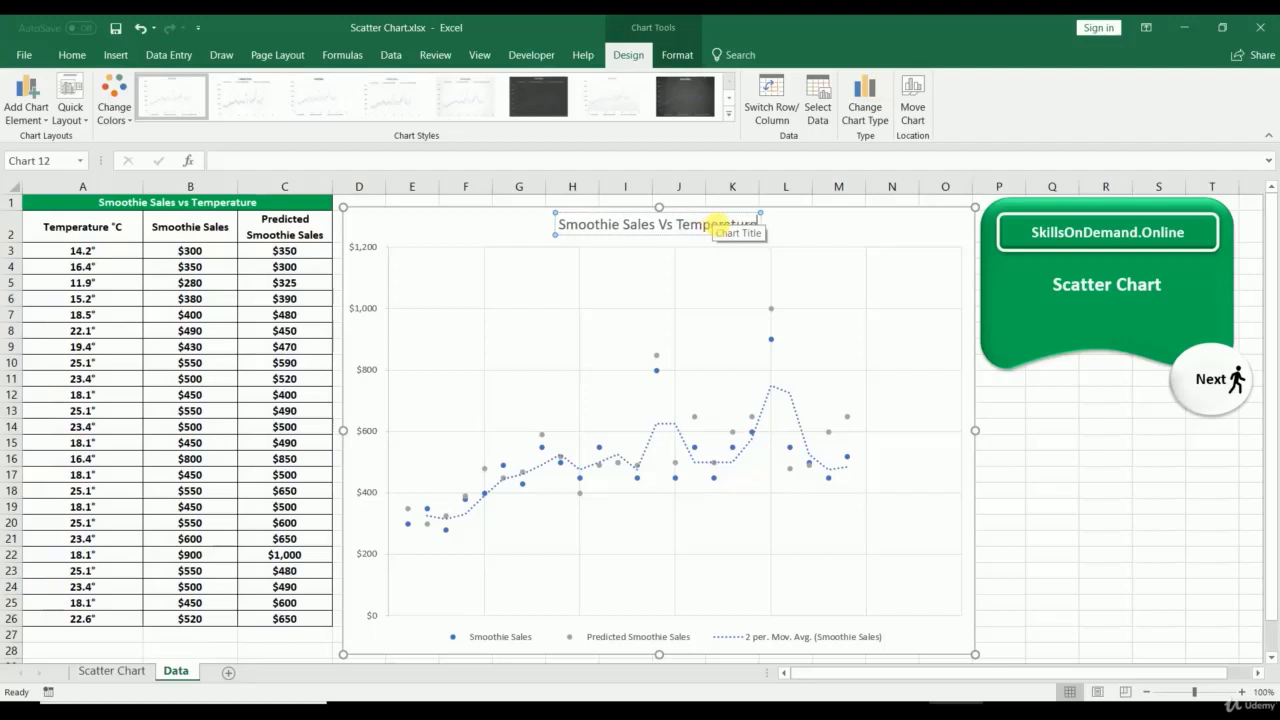
Step: Restore the primary horizontal axis, numbered 0 to 30, then deselect the chart
left_click(431, 645)
left_click(26, 100)
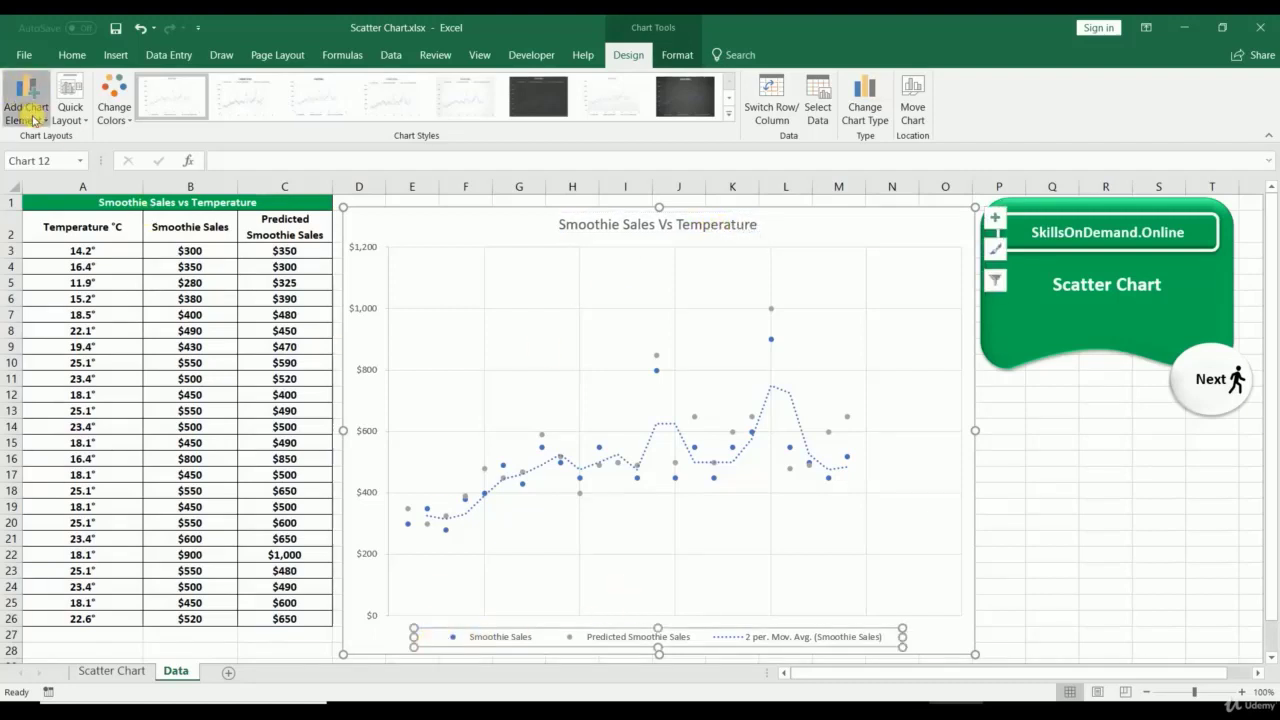
mouse_move(63, 146)
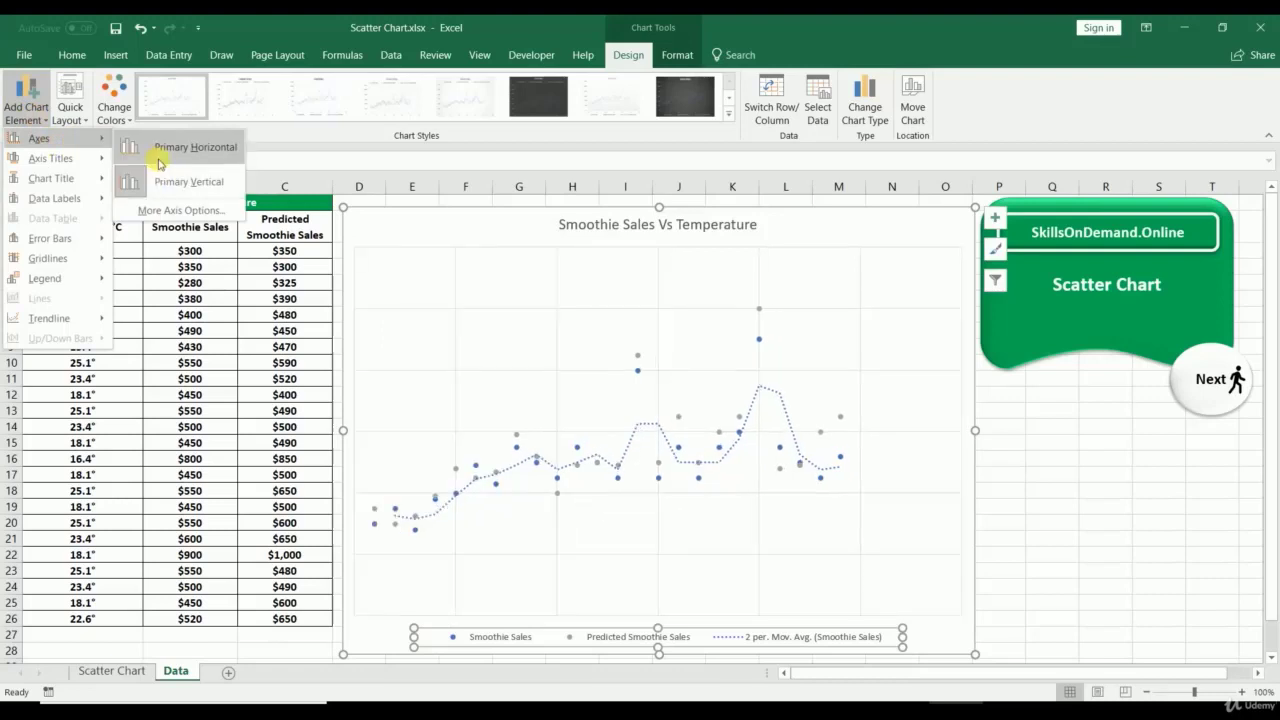
left_click(158, 160)
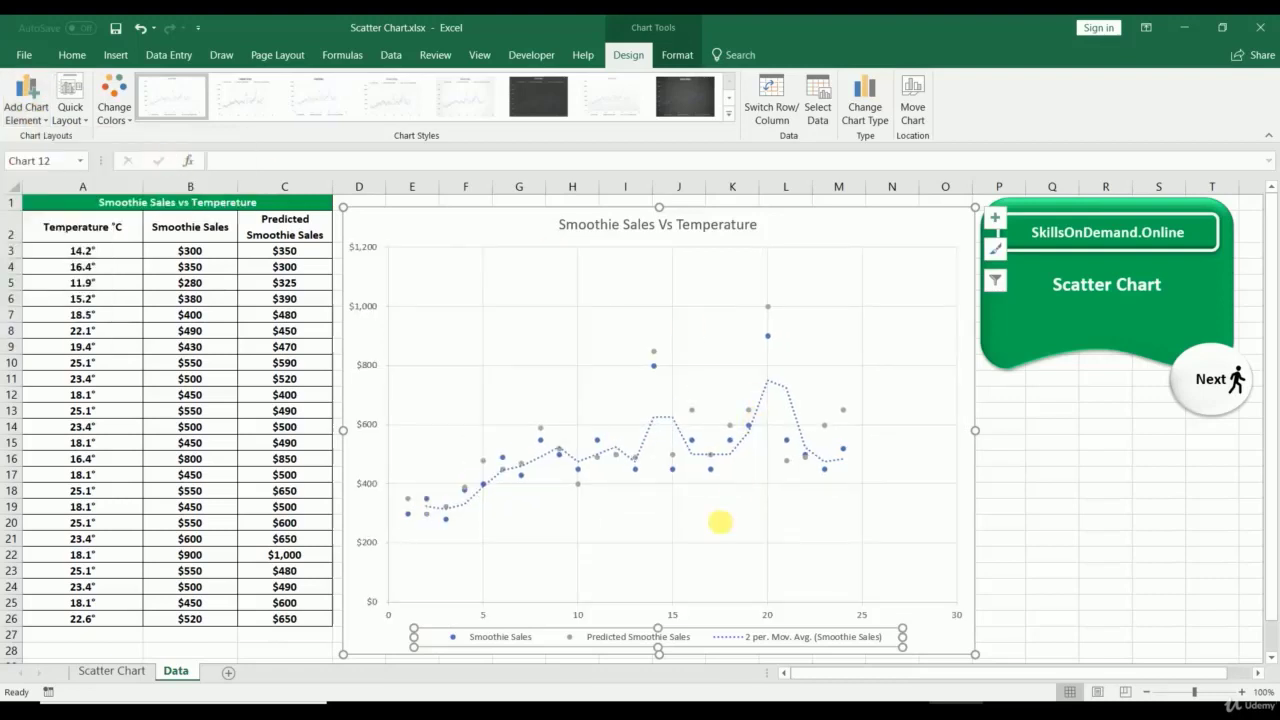
left_click(978, 624)
left_click(957, 614)
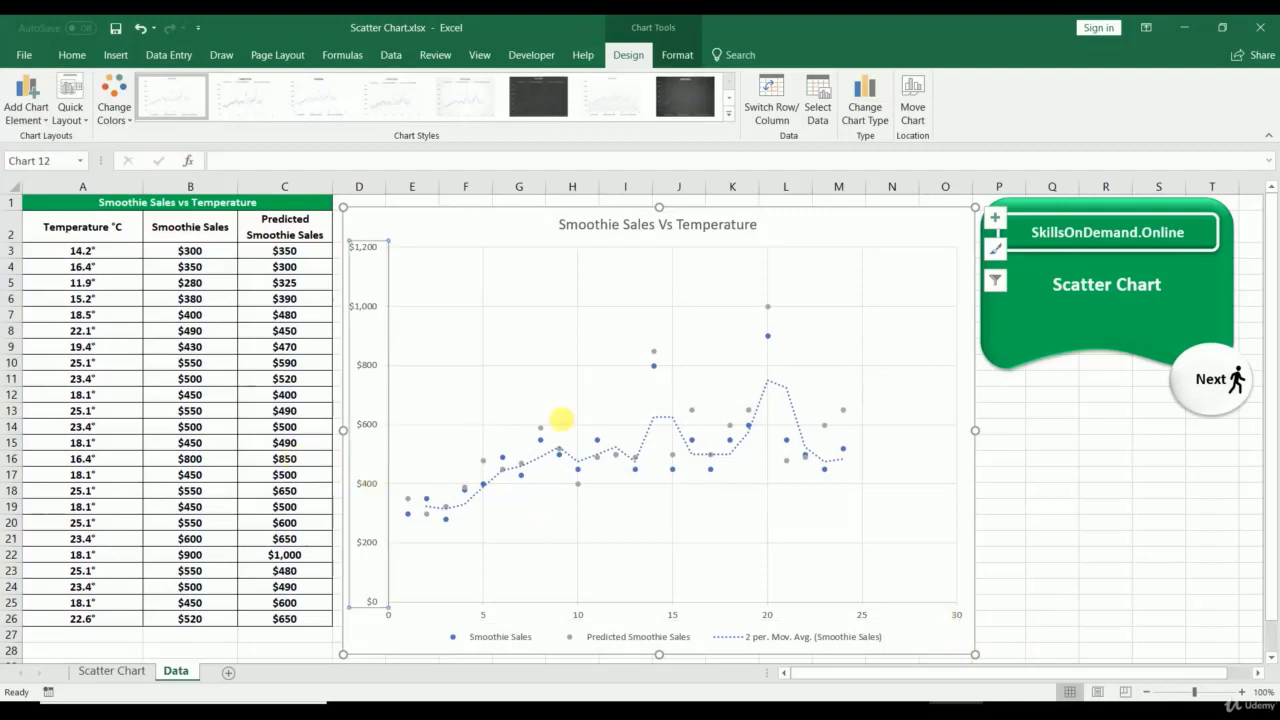
left_click(653, 365)
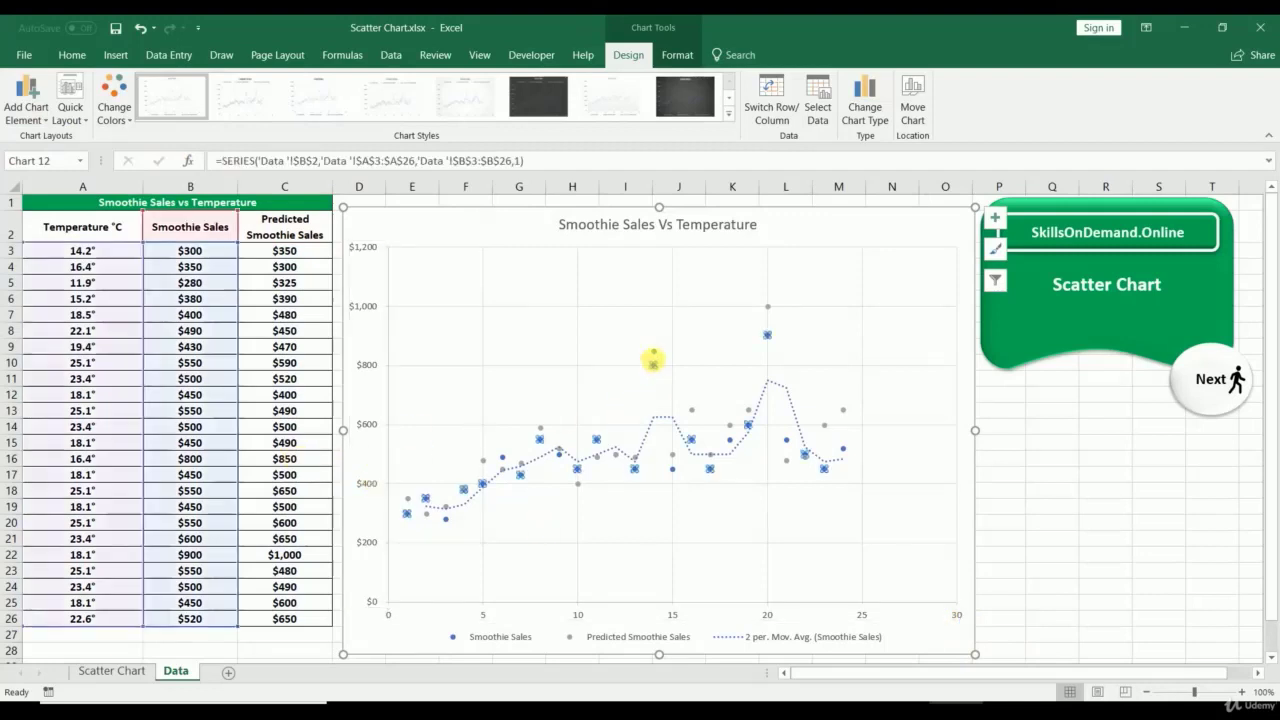
left_click(82, 267)
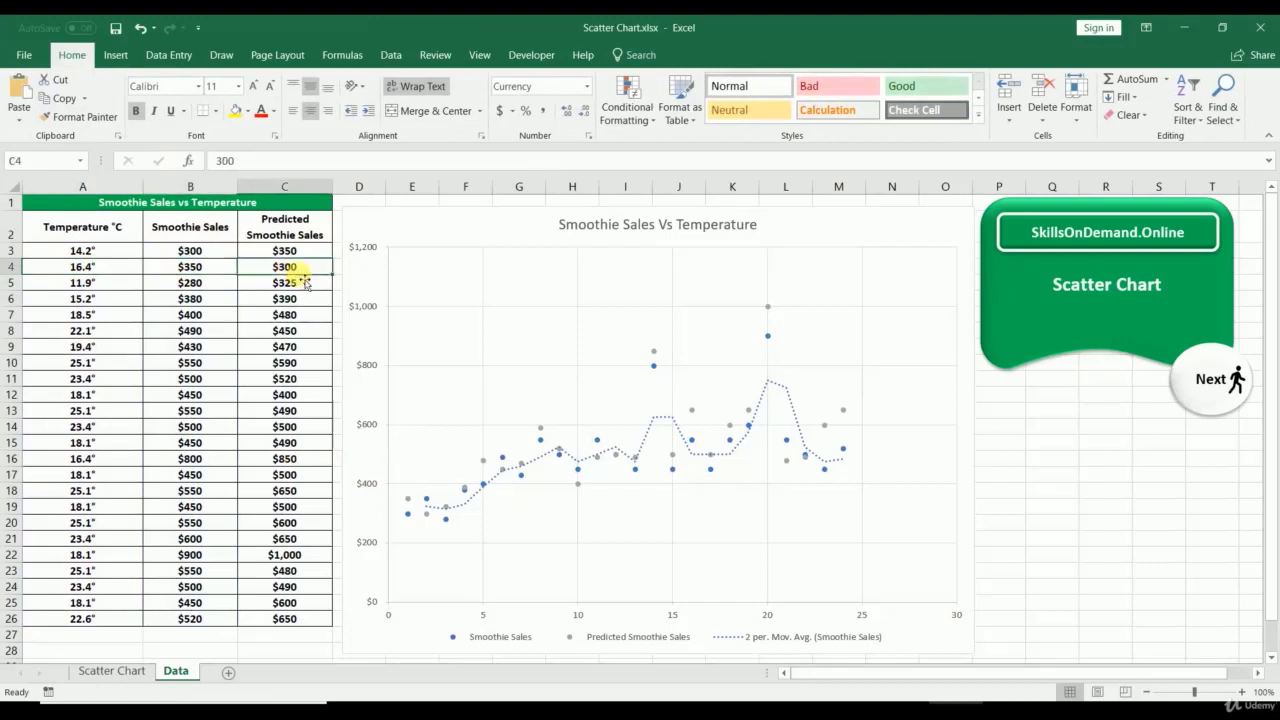
left_click(1155, 510)
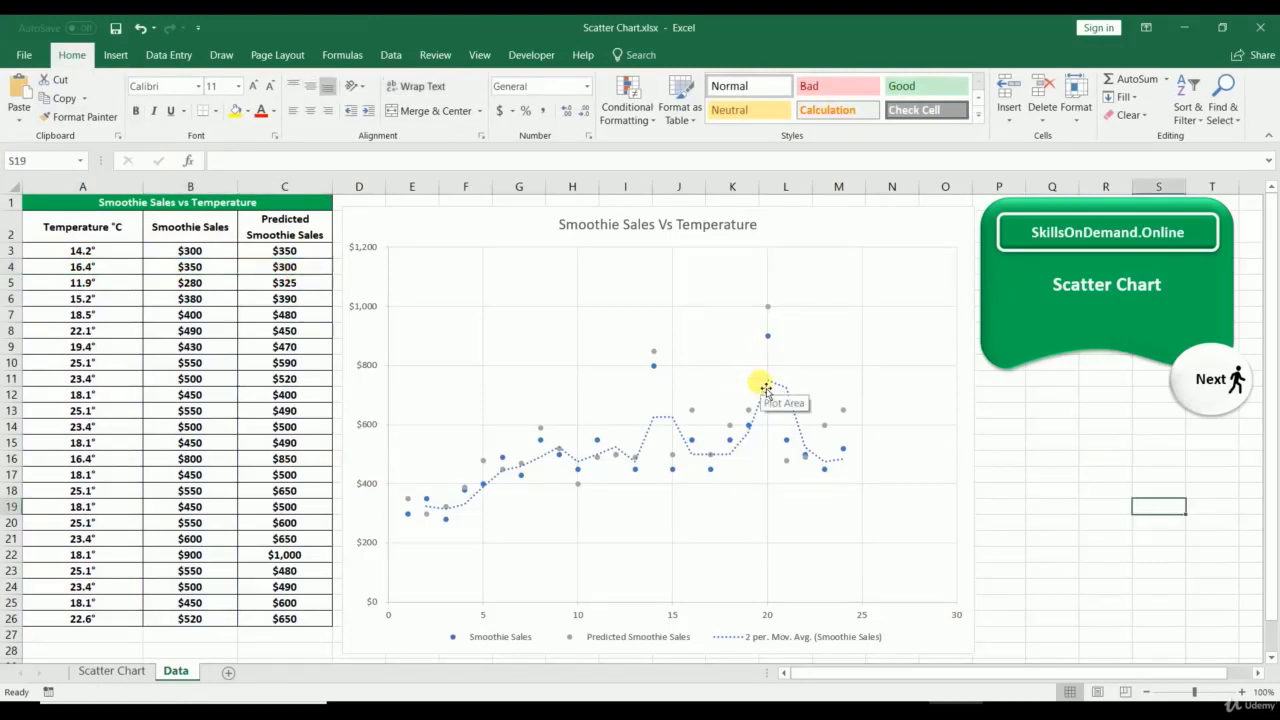
Step: Change the smoothie chart on the Data sheet to Scatter with Smooth Lines and Markers
left_click(112, 671)
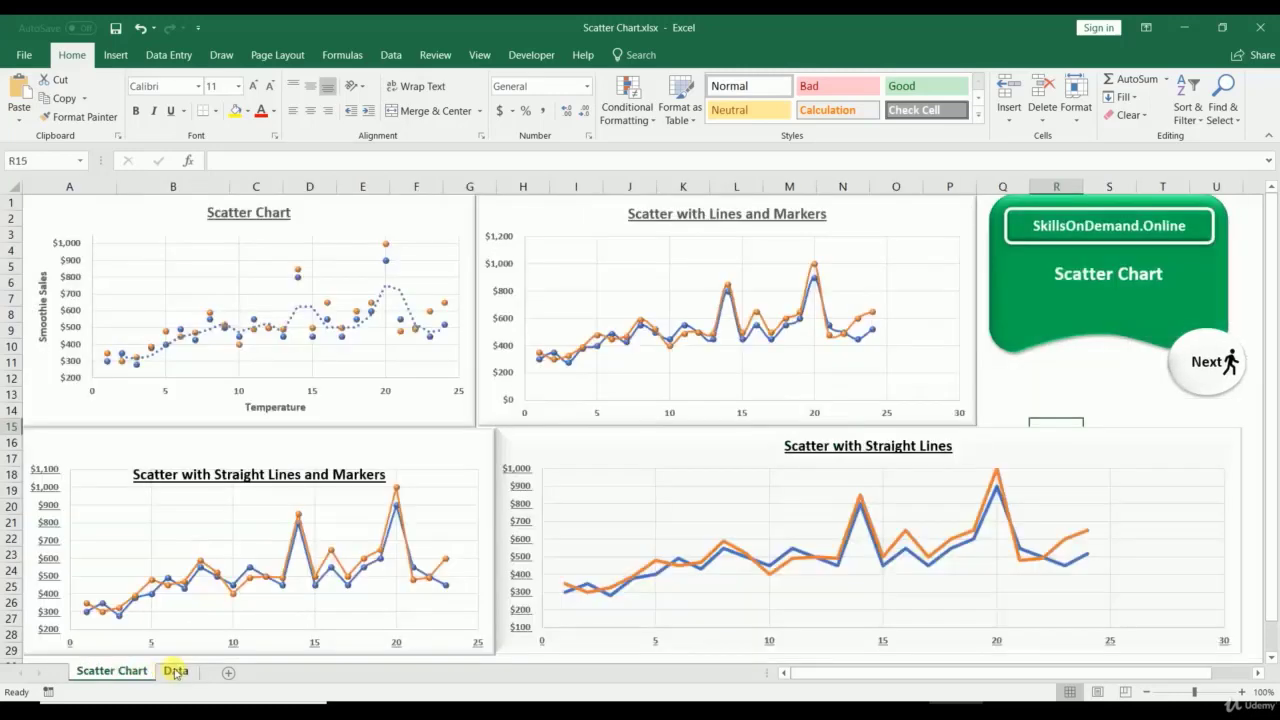
left_click(176, 671)
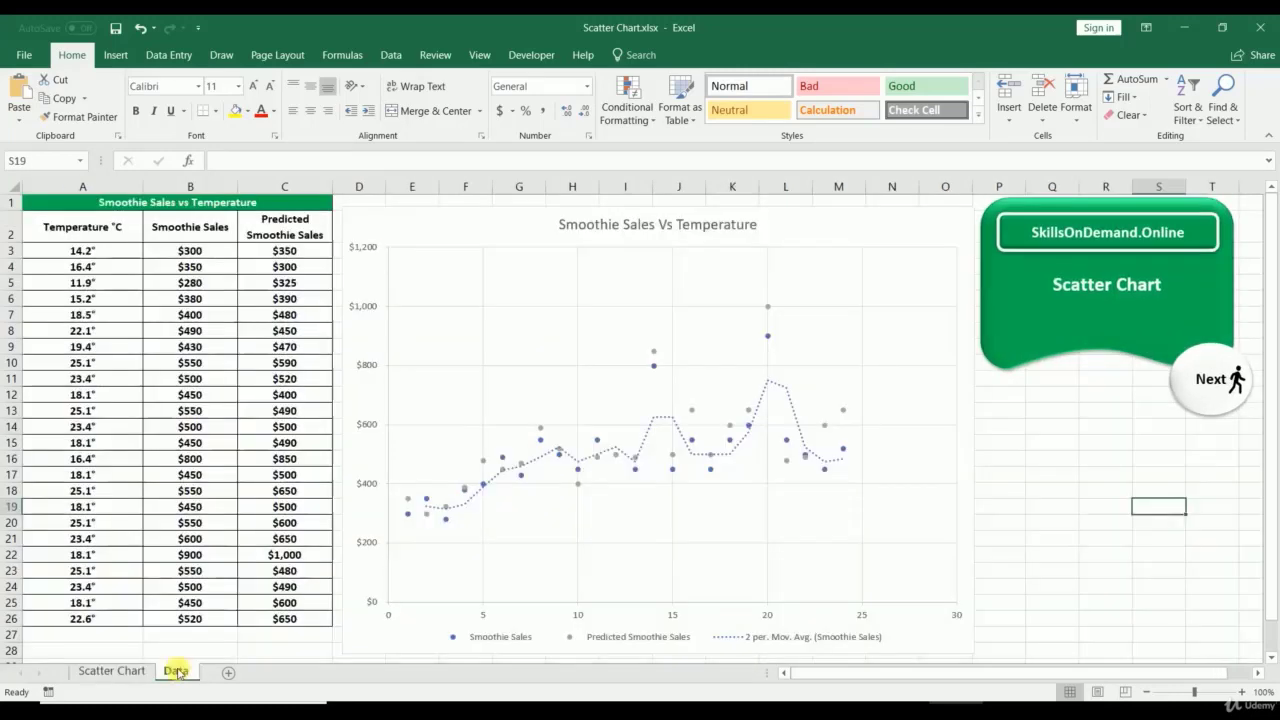
right_click(432, 217)
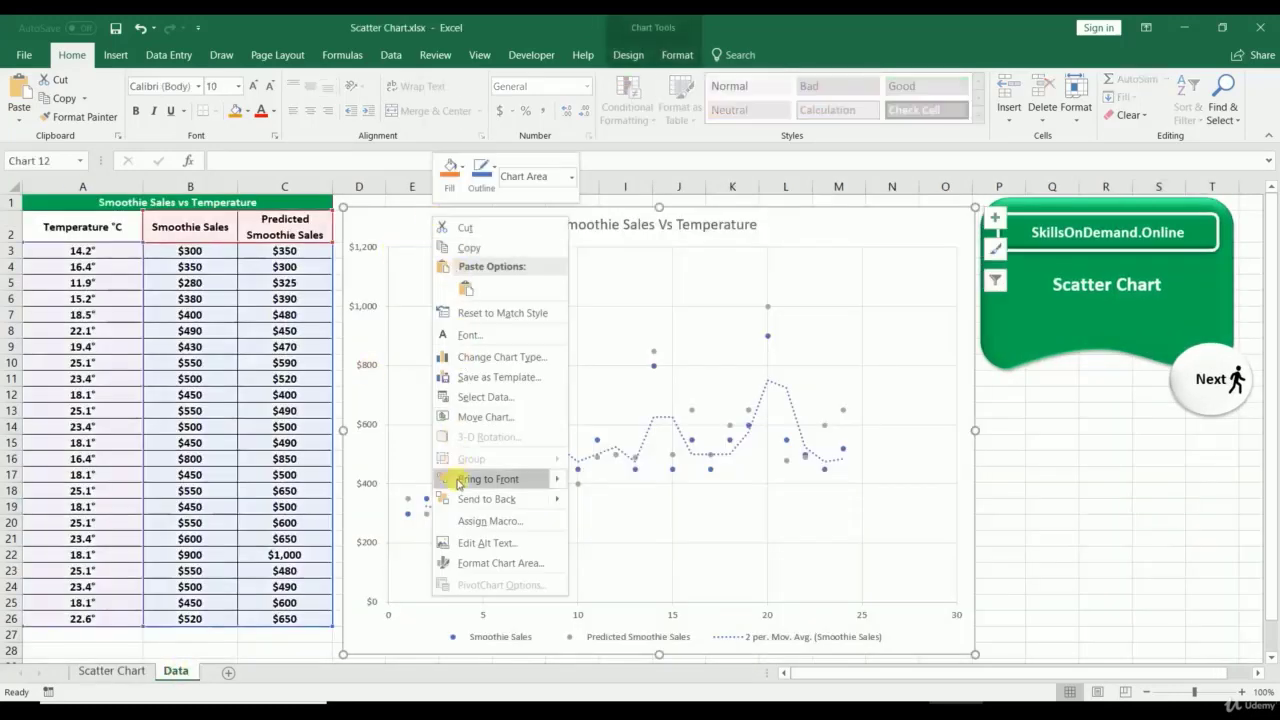
left_click(470, 358)
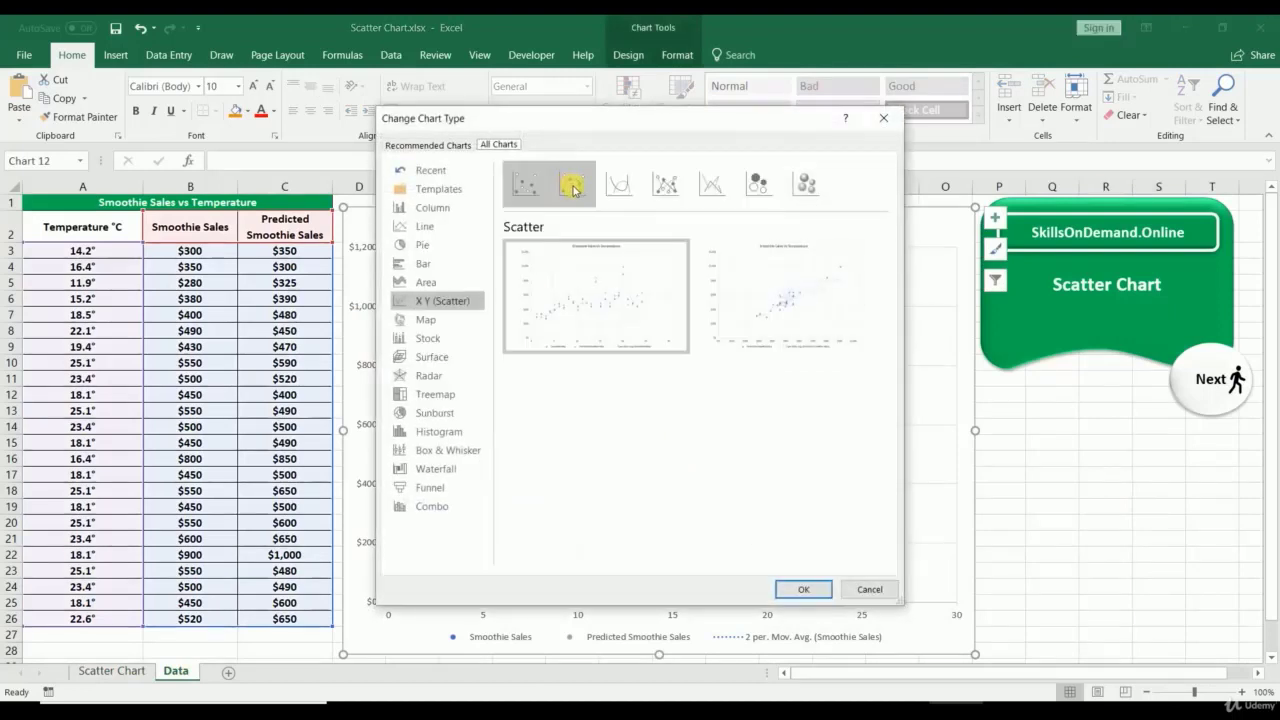
left_click(574, 188)
left_click(802, 589)
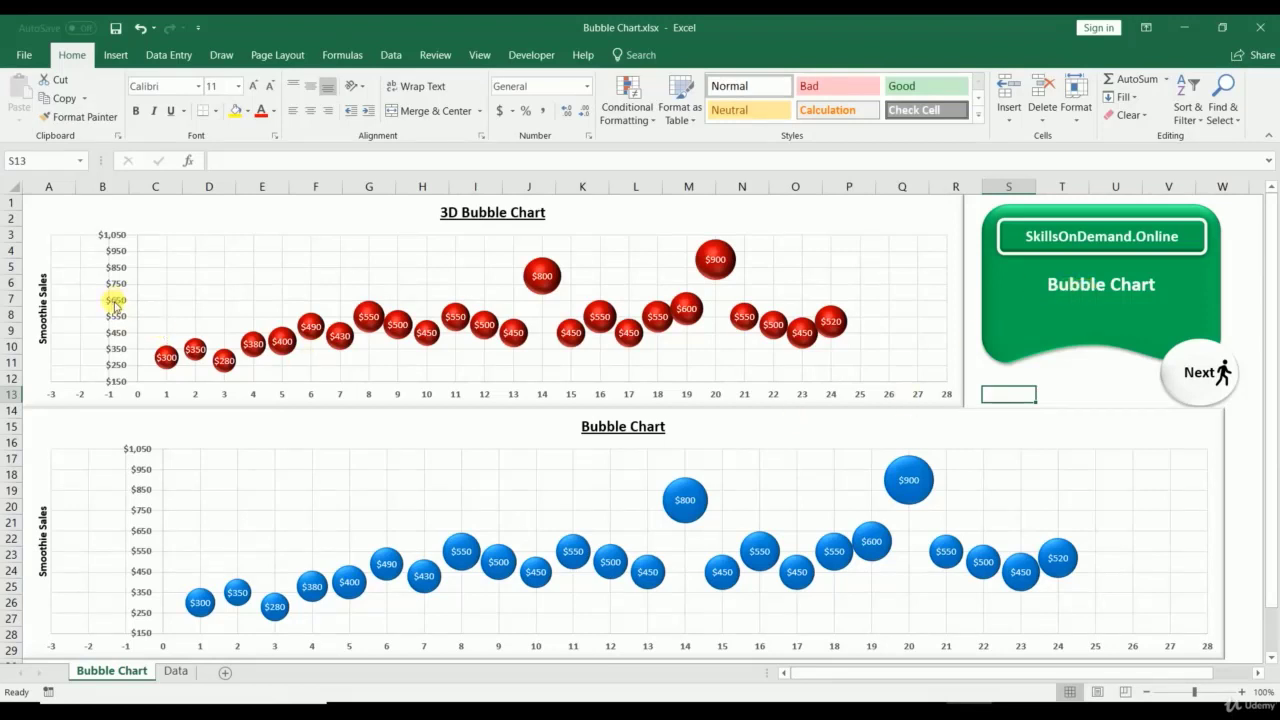
left_click(166, 357)
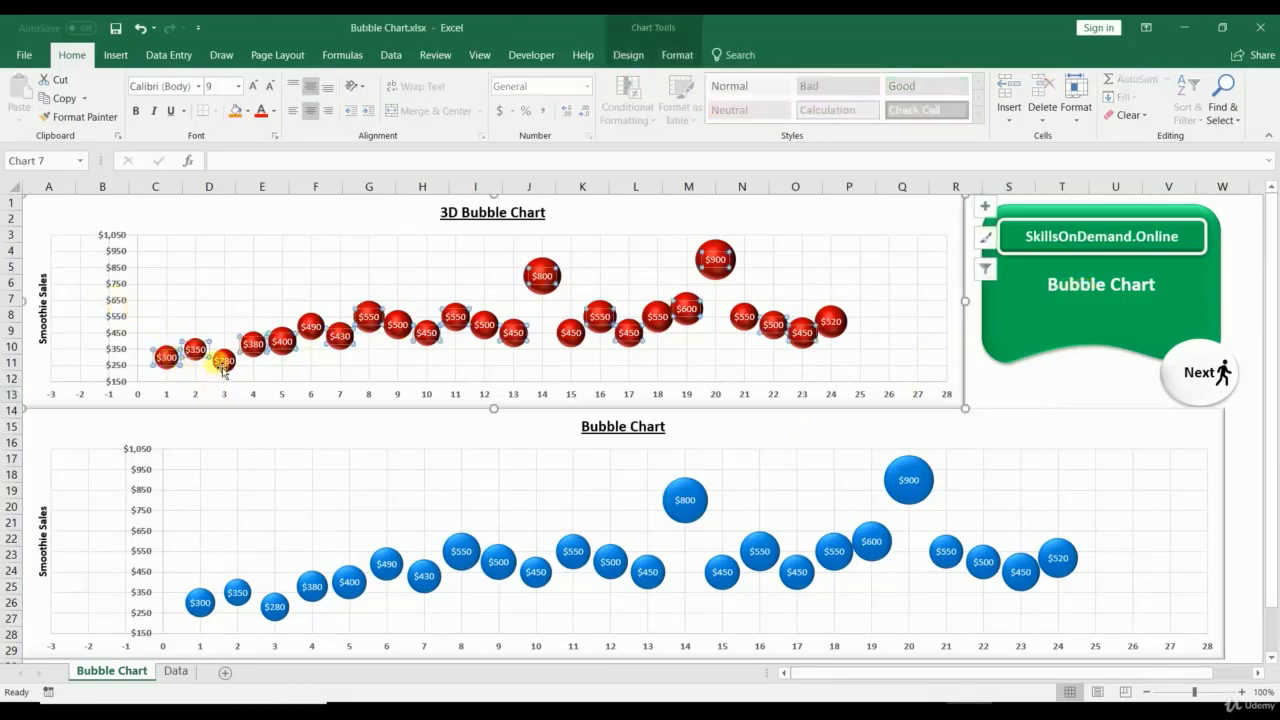
left_click(224, 361)
left_click(109, 337)
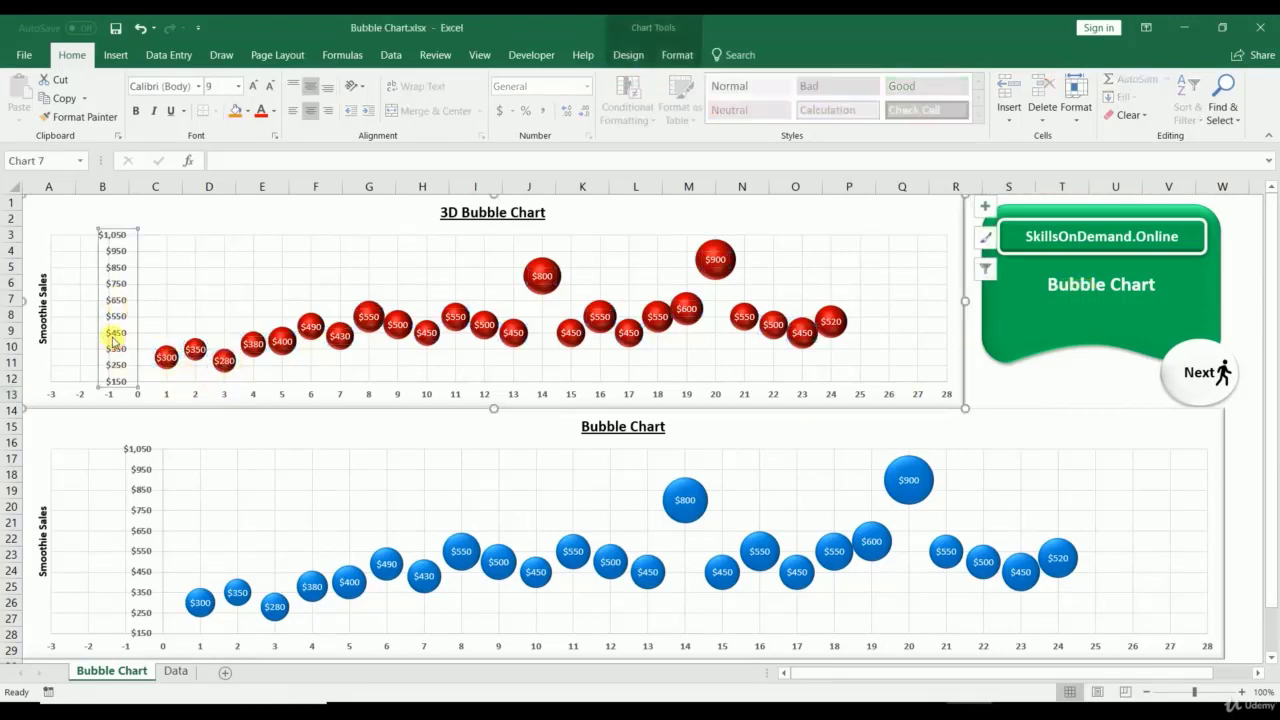
left_click(210, 400)
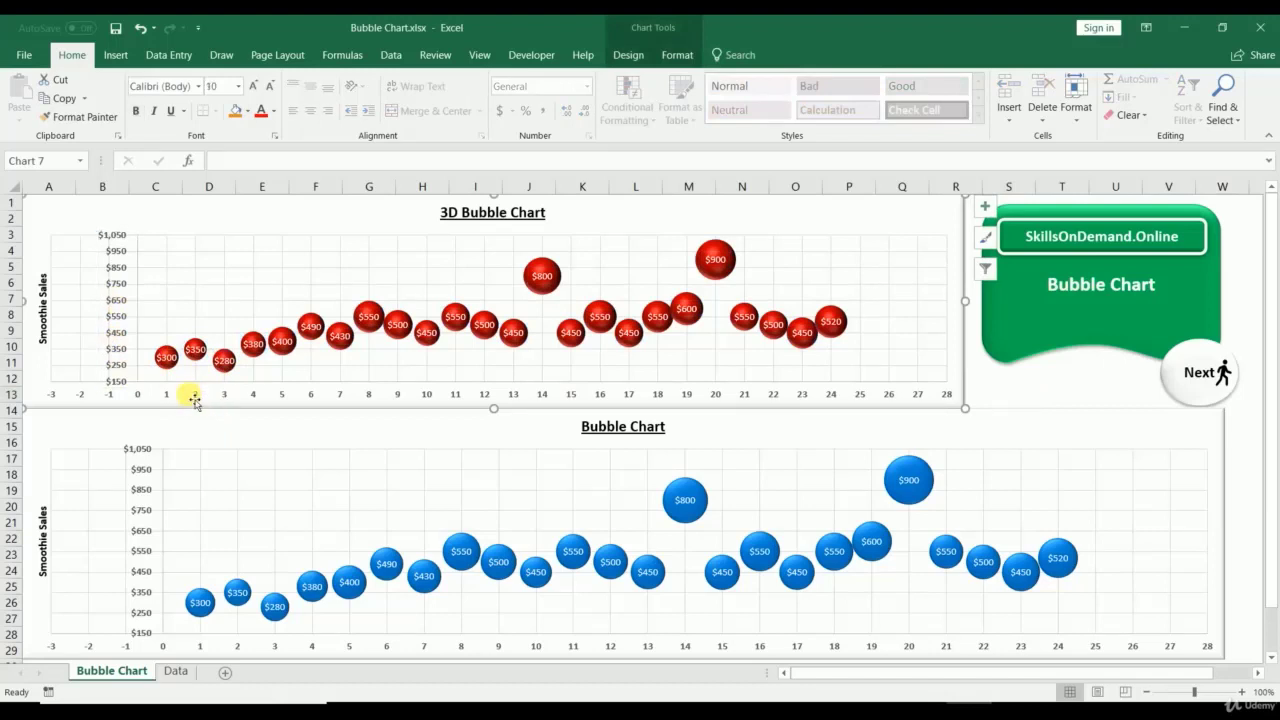
left_click(193, 393)
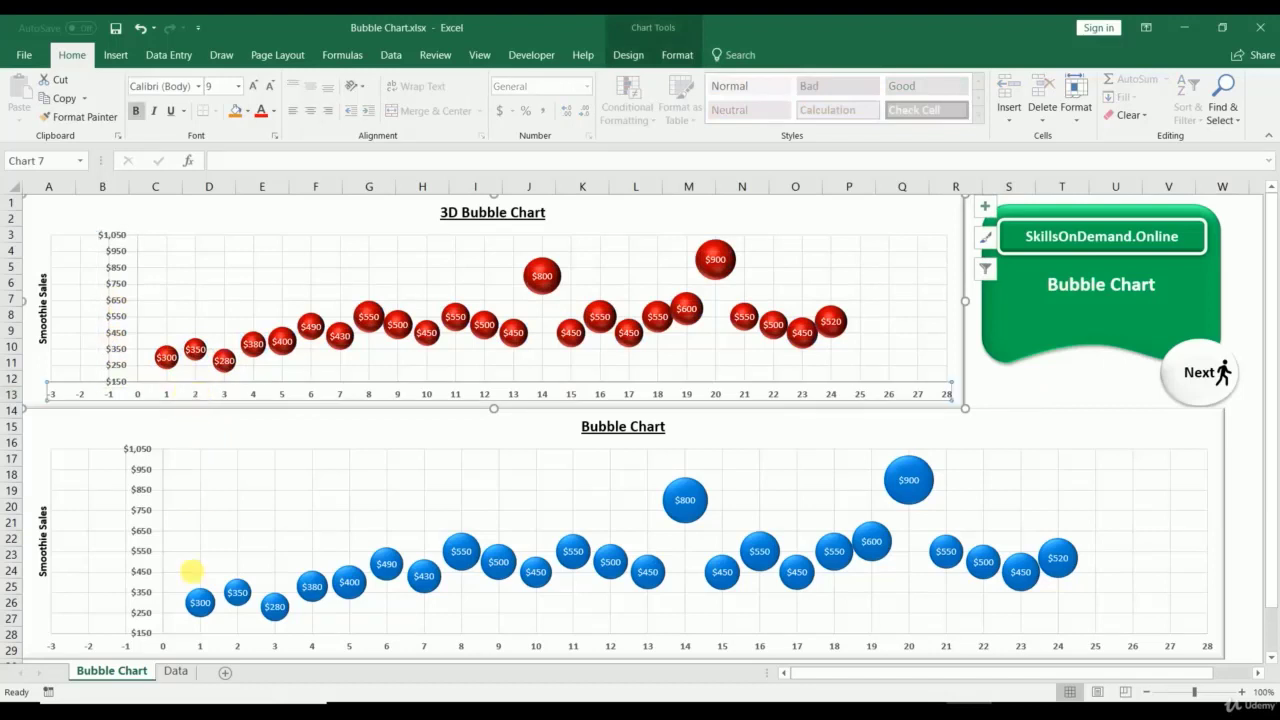
left_click(132, 527)
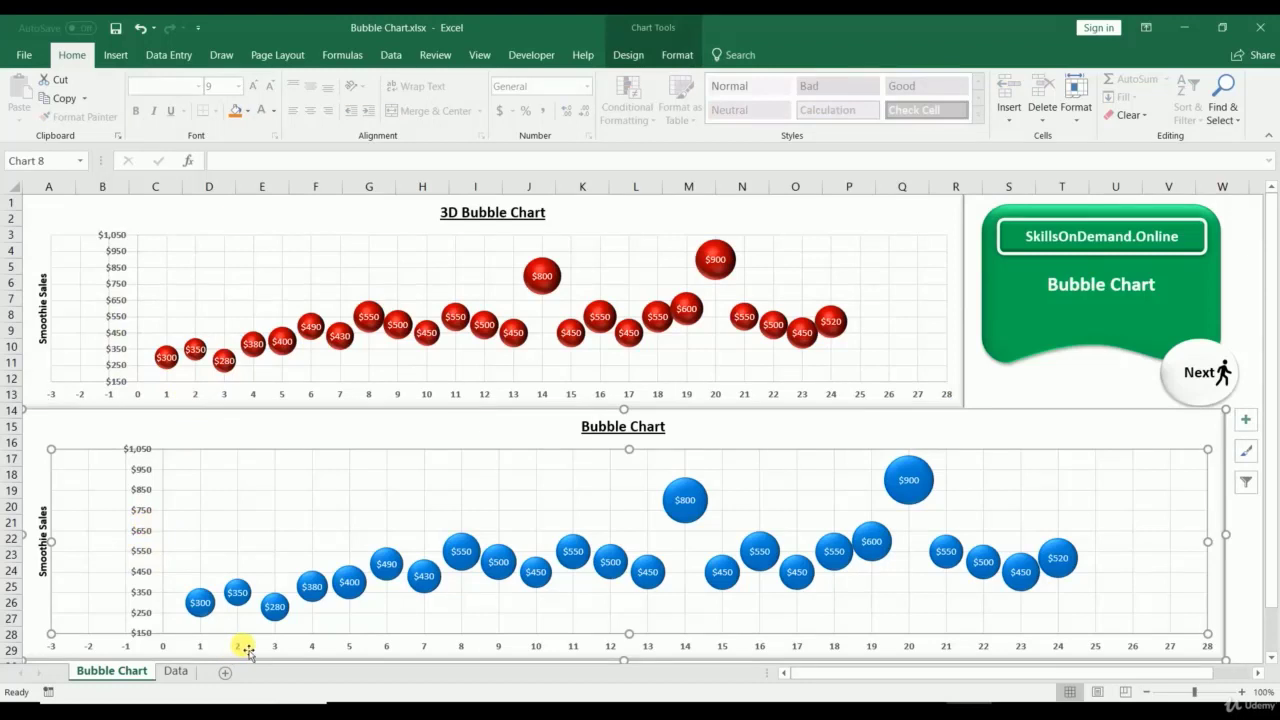
left_click(315, 591)
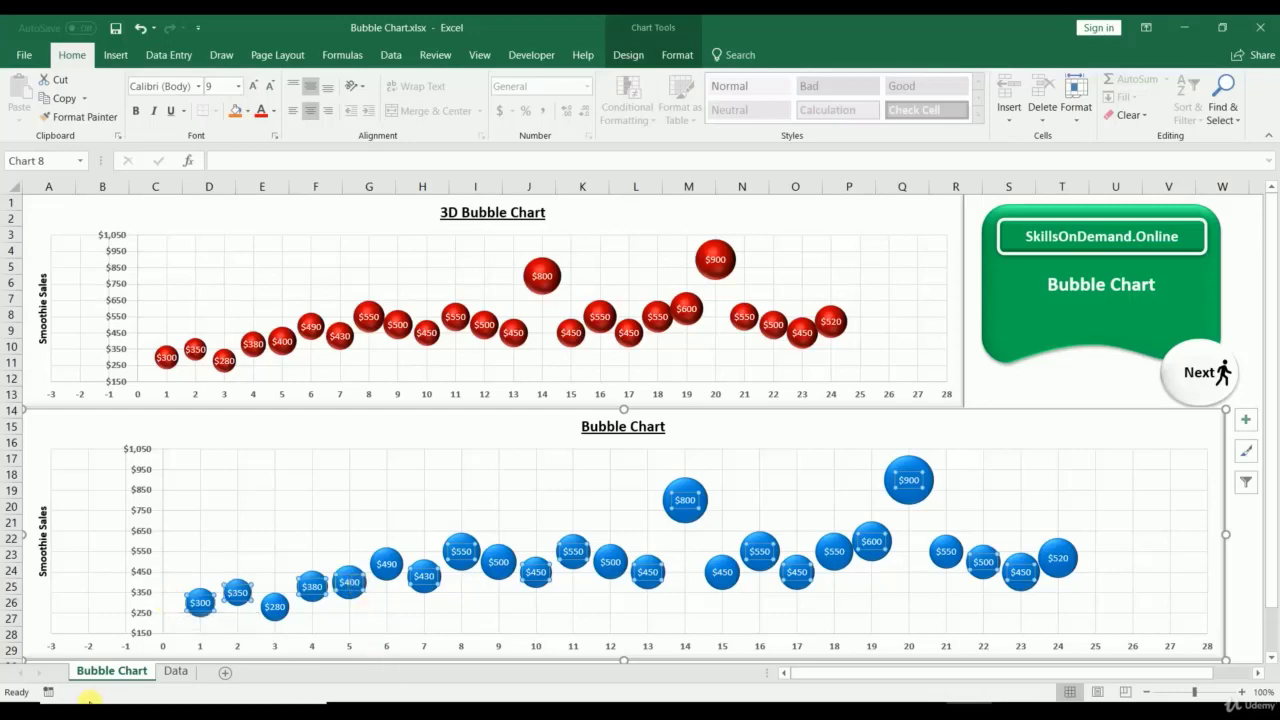
left_click(195, 674)
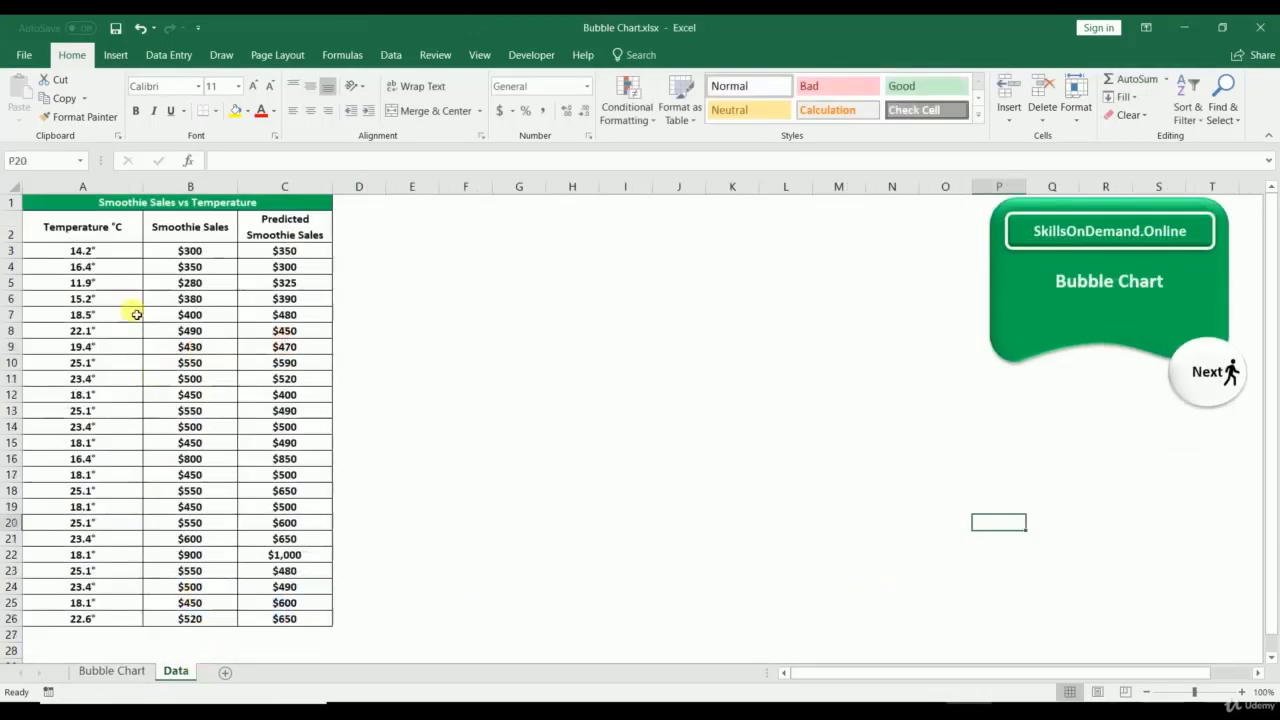
left_click(100, 250)
left_click(197, 252)
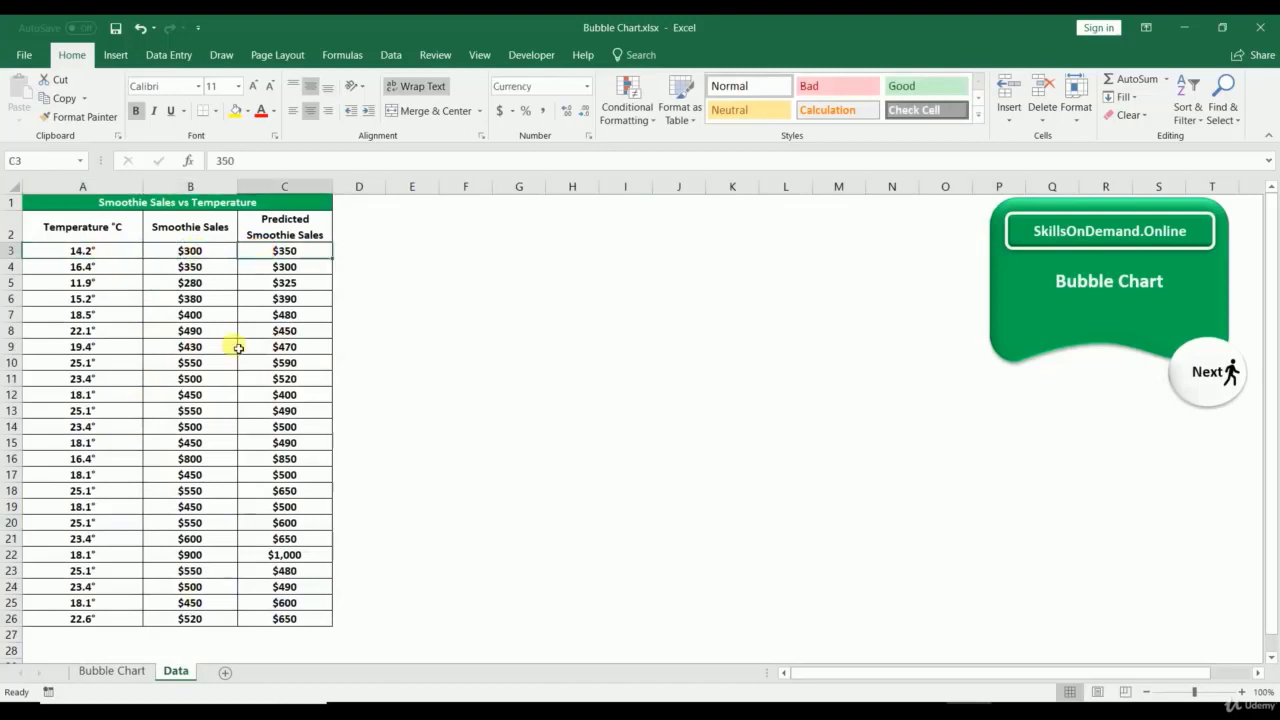
left_click(114, 672)
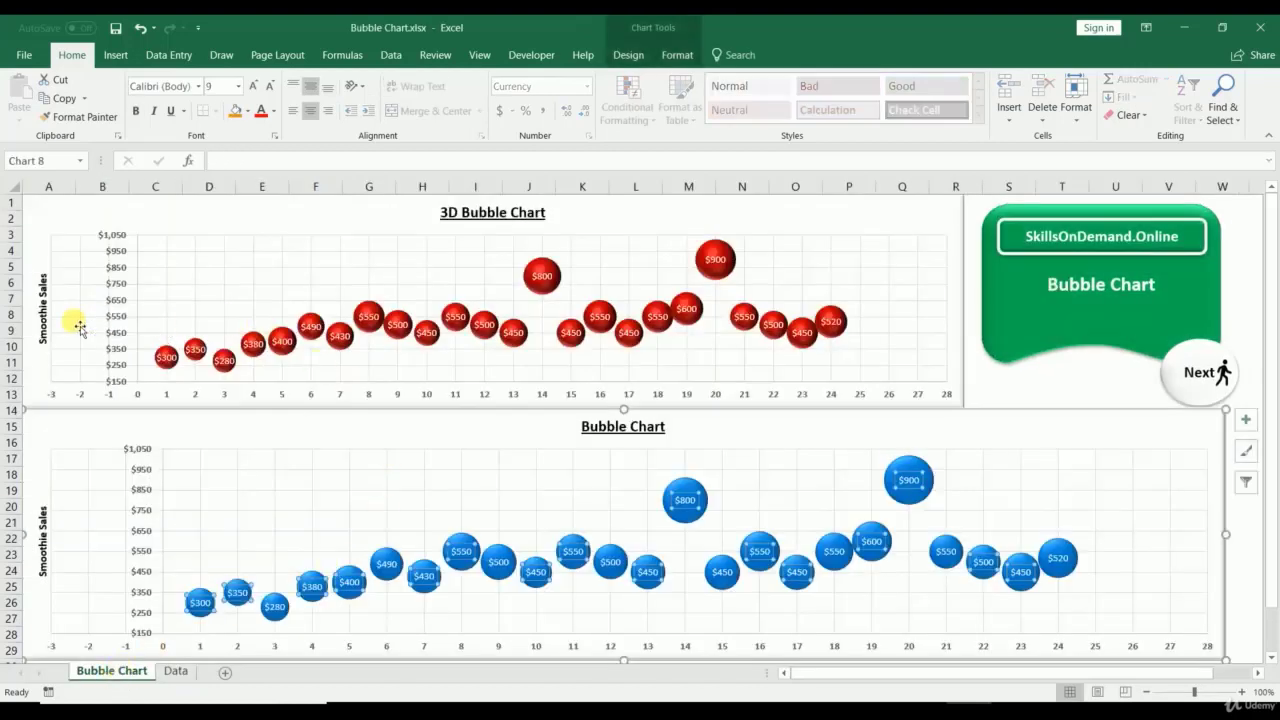
left_click(80, 222)
left_click(85, 440)
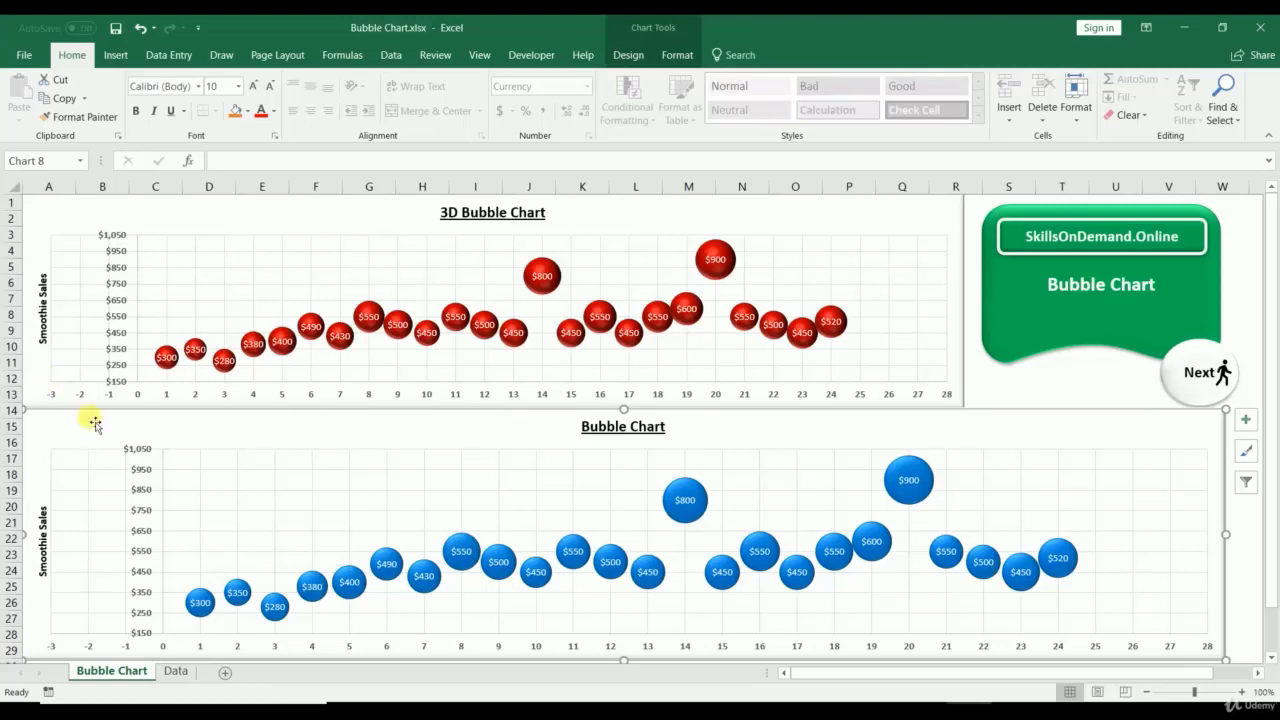
left_click(175, 671)
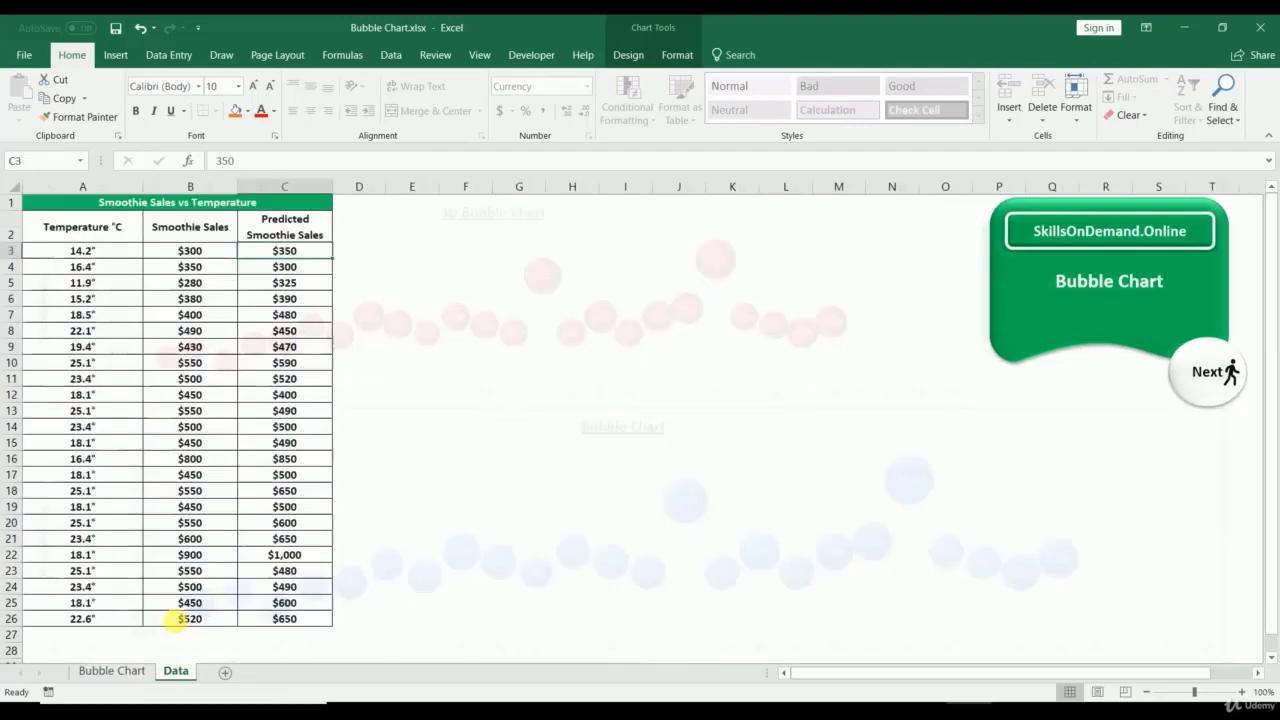
left_click(82, 187)
left_click(10, 226)
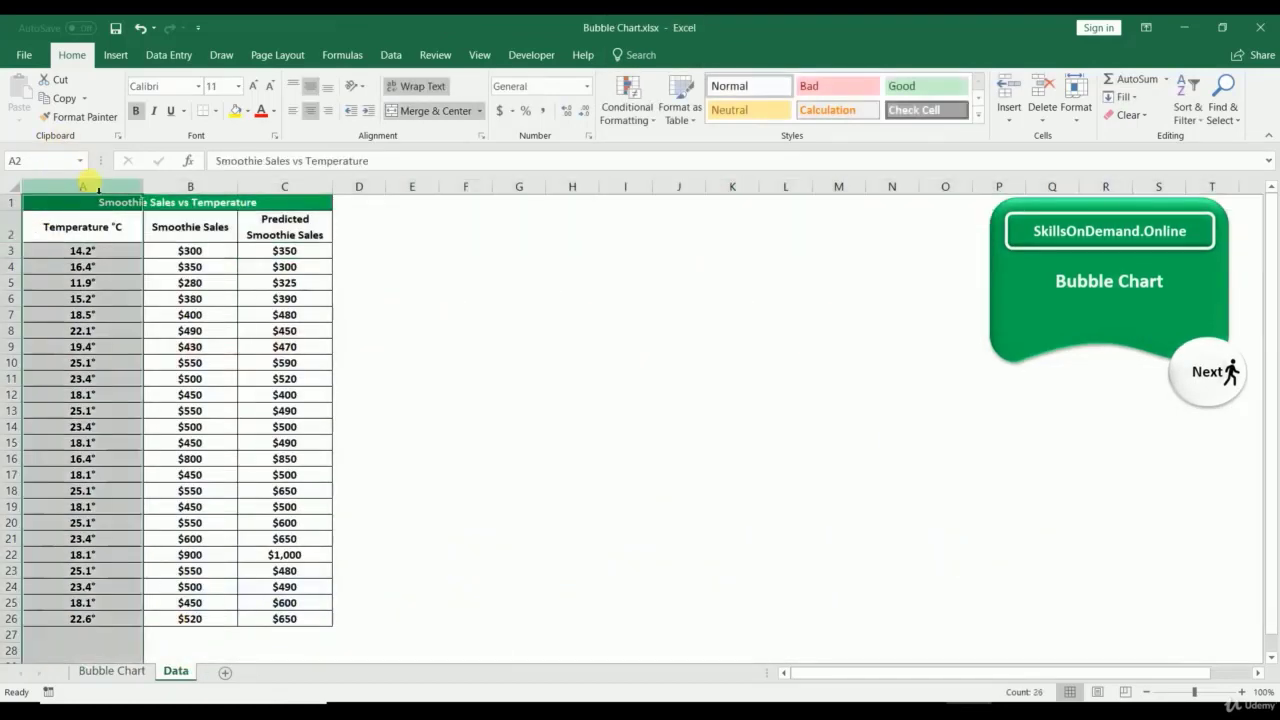
left_click(90, 189)
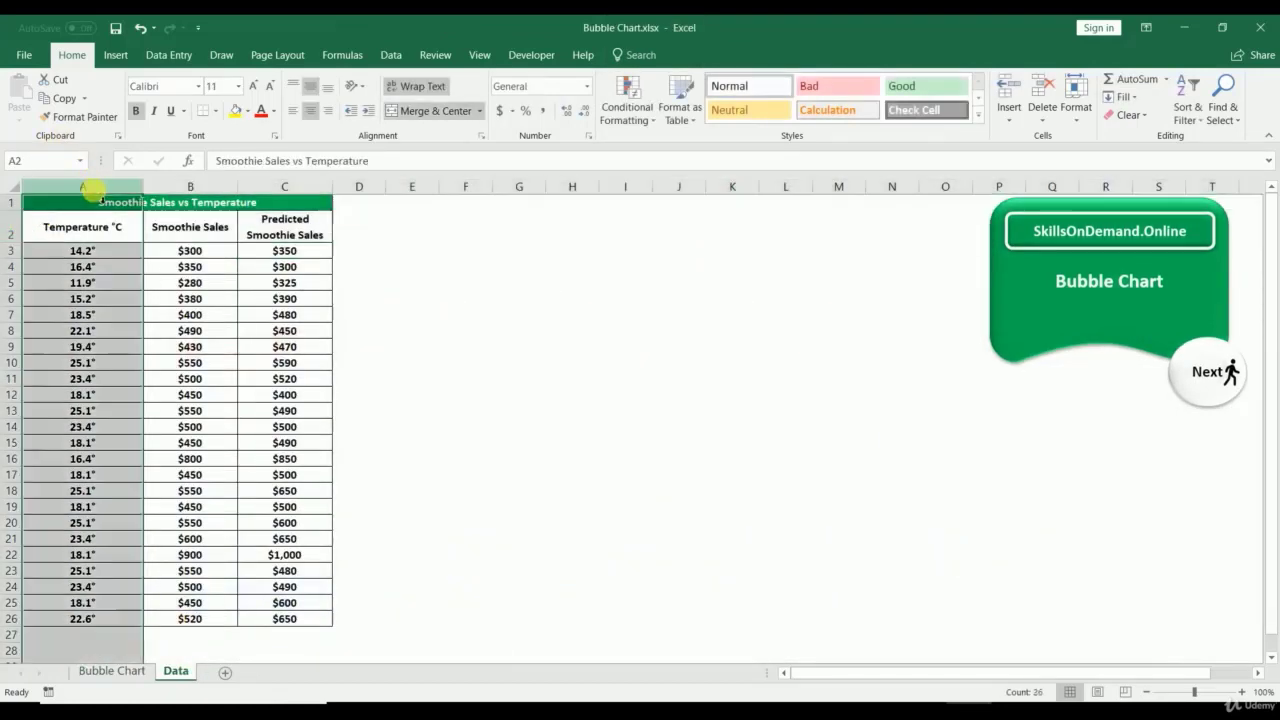
left_click(13, 227)
left_click(77, 188)
left_click(12, 227)
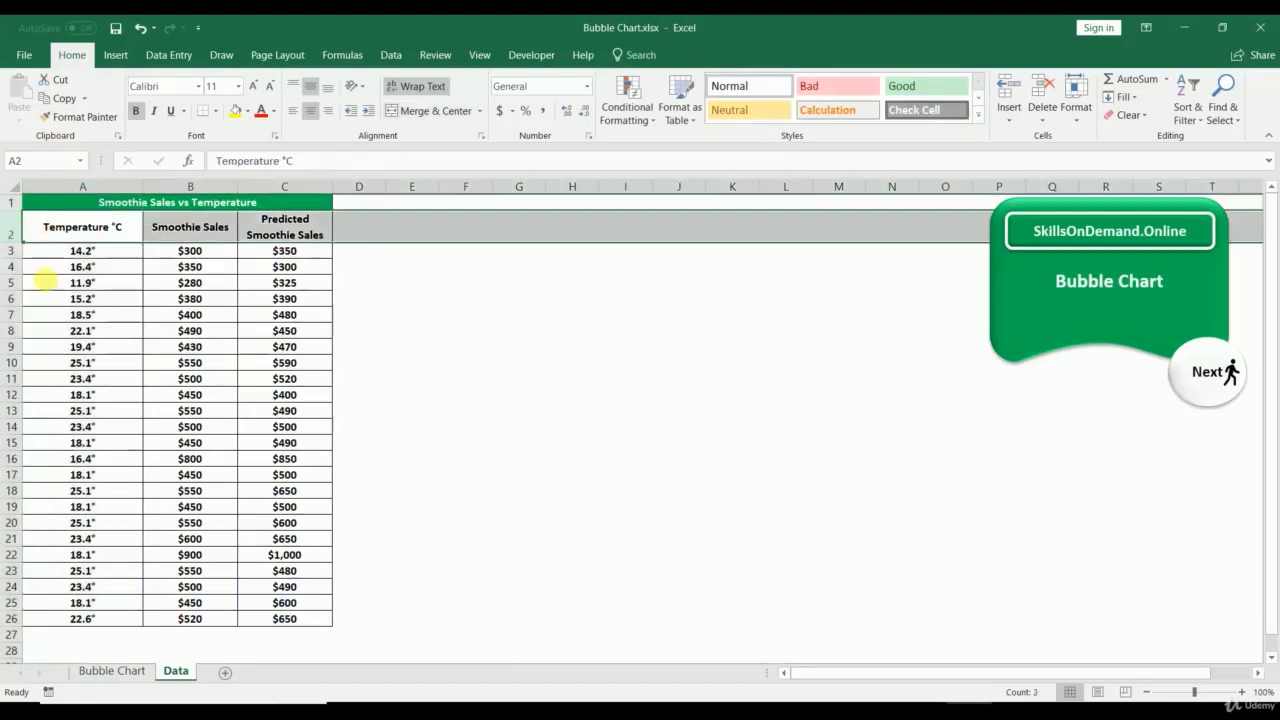
left_click(140, 670)
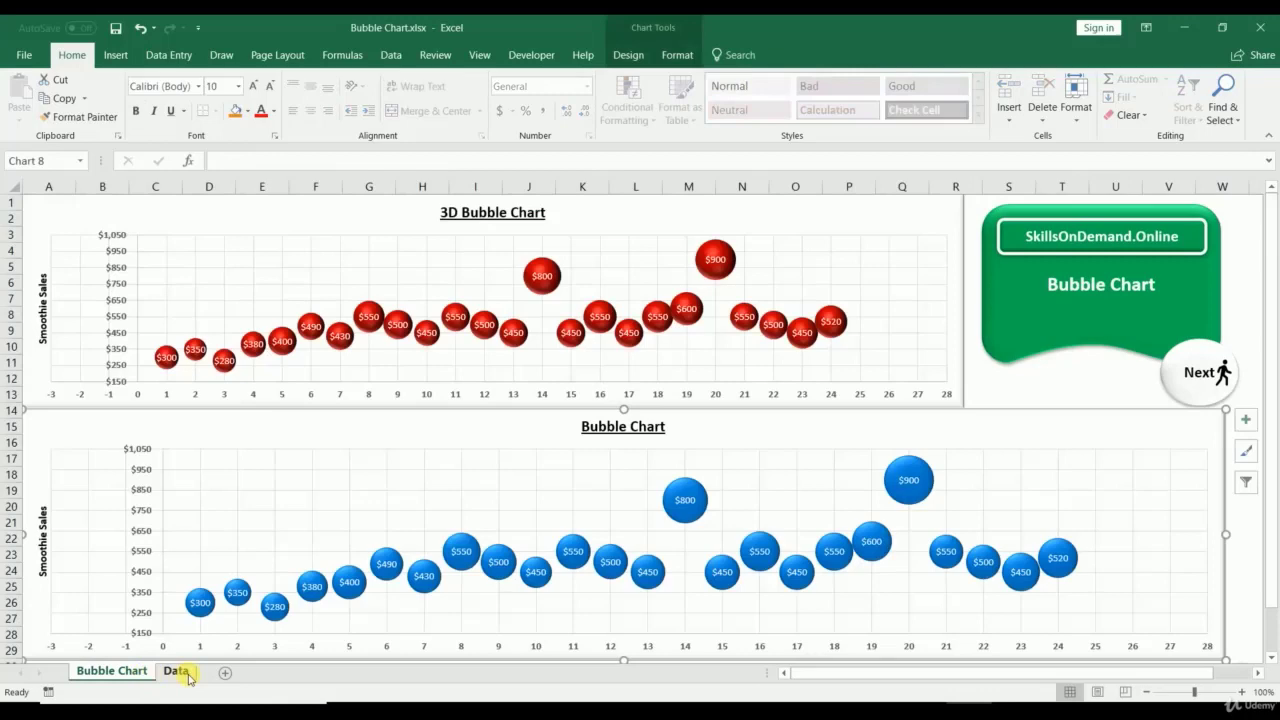
left_click(176, 671)
left_click(88, 186)
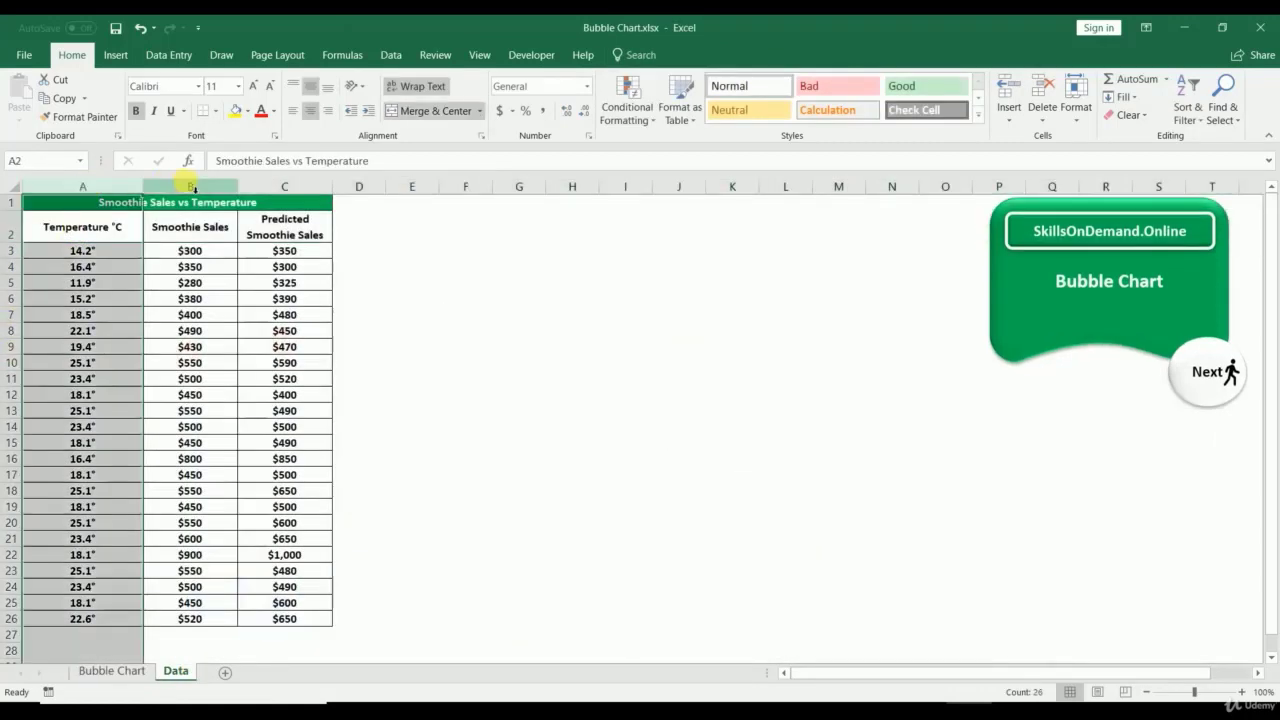
left_click(191, 187)
left_click(285, 187)
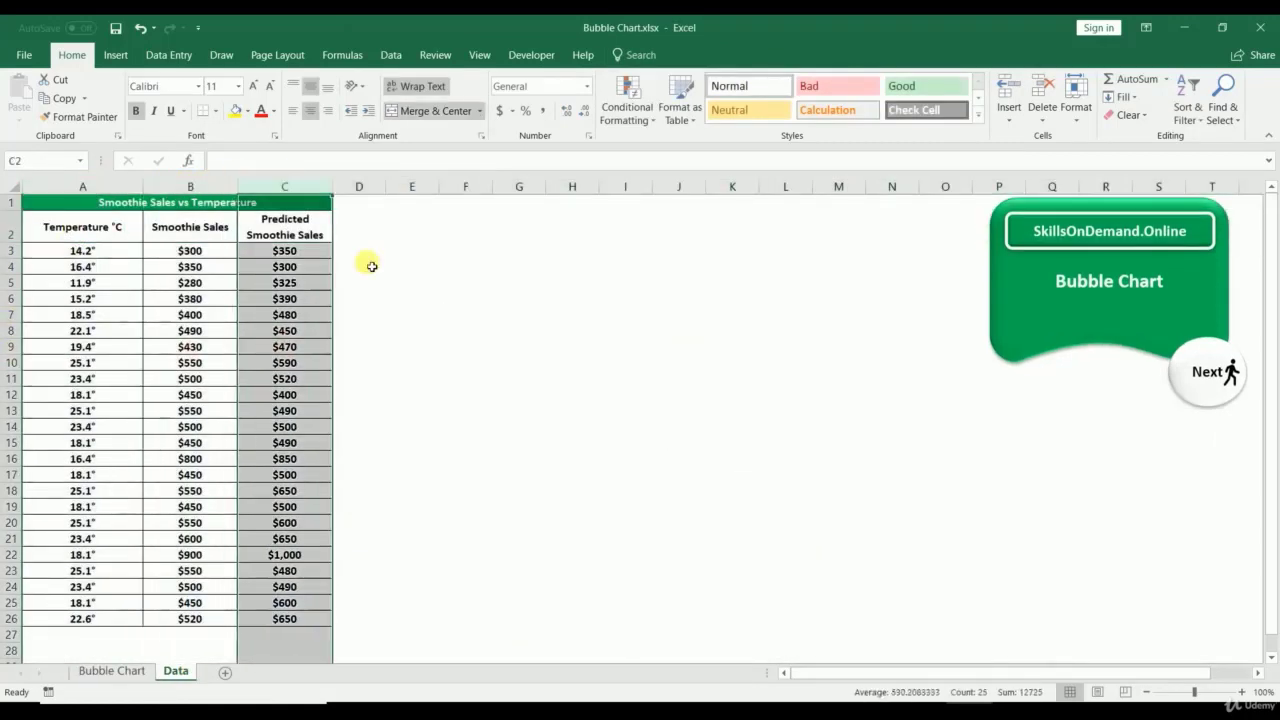
left_click(423, 337)
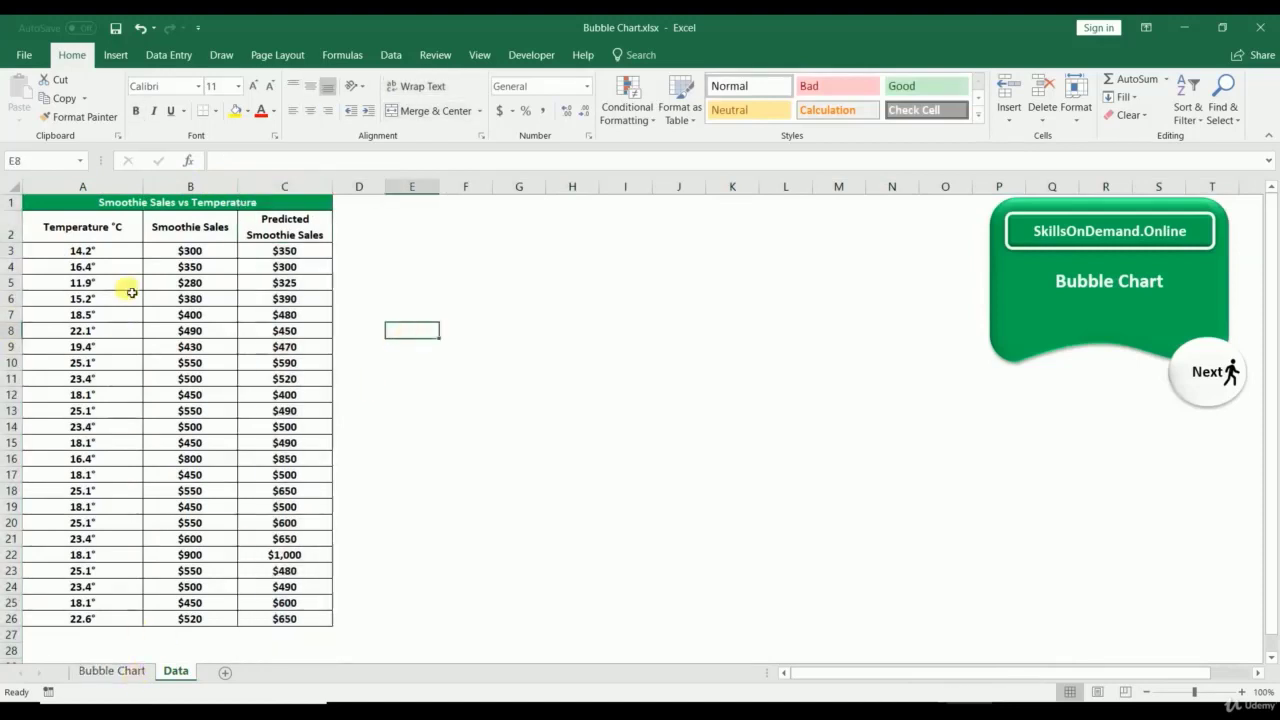
left_click(117, 187)
left_click(190, 187)
left_click(285, 187)
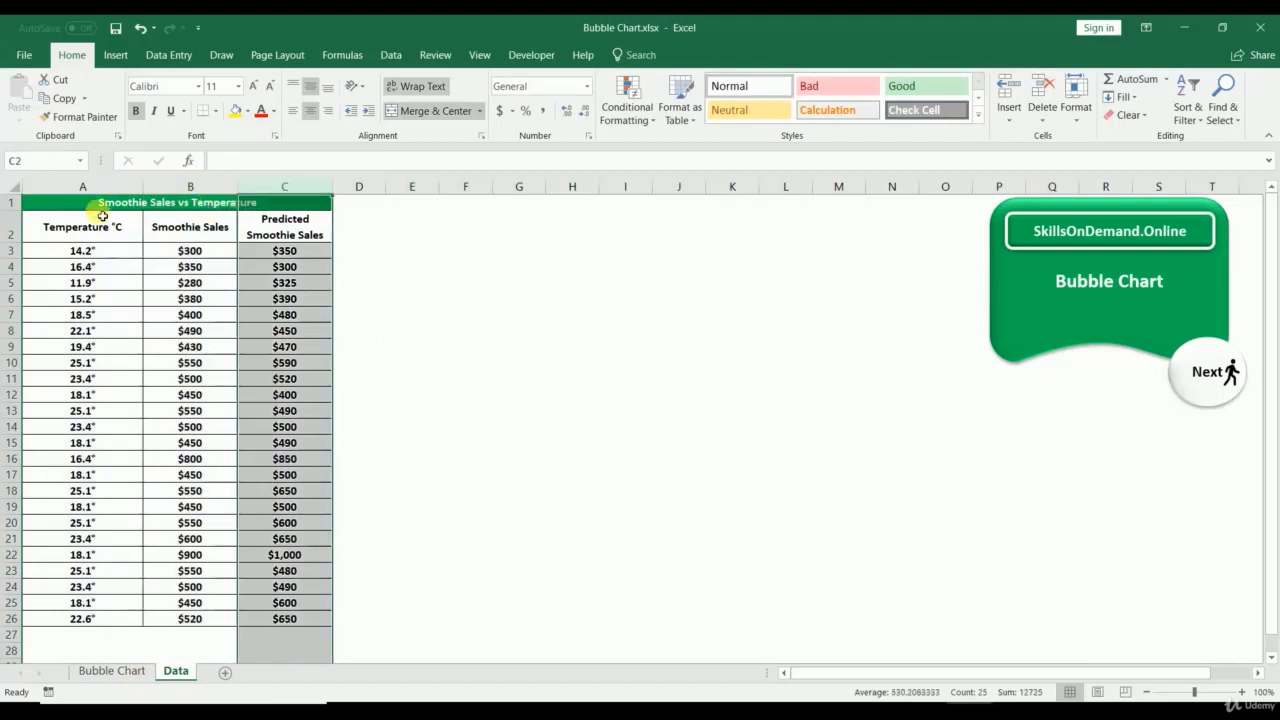
left_click(11, 233)
left_click(11, 251)
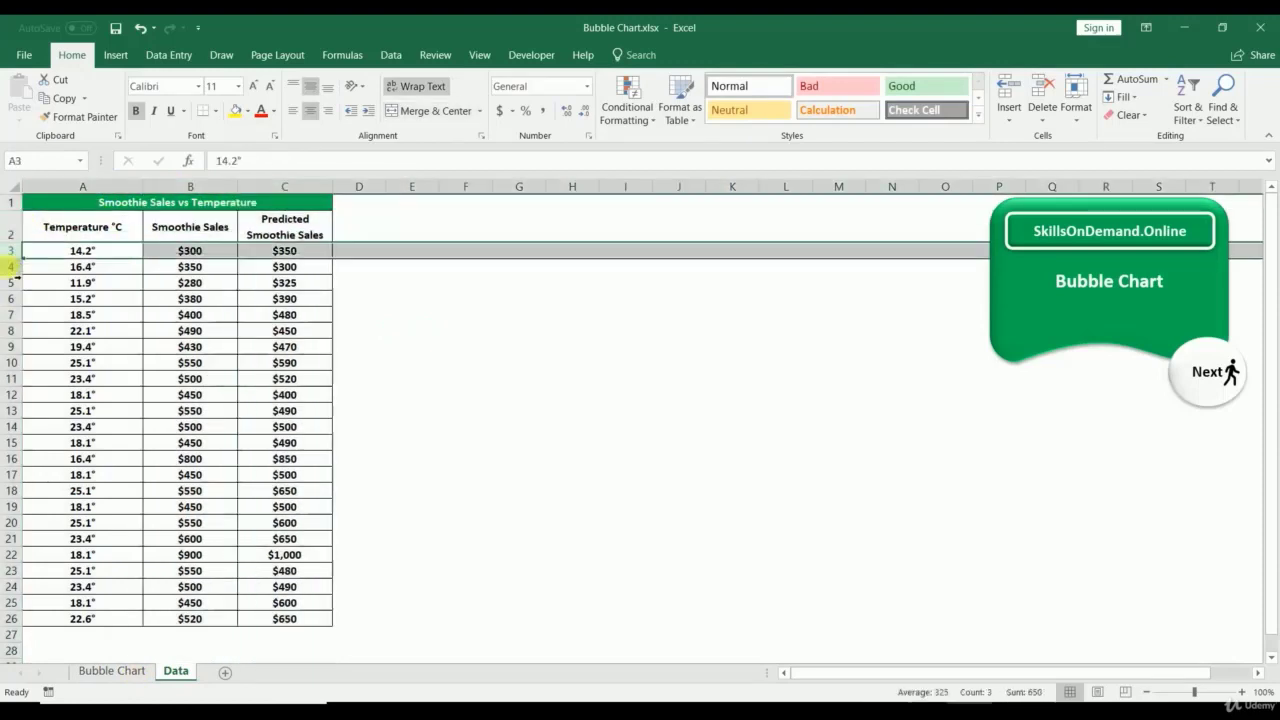
left_click(11, 267)
left_click(93, 225)
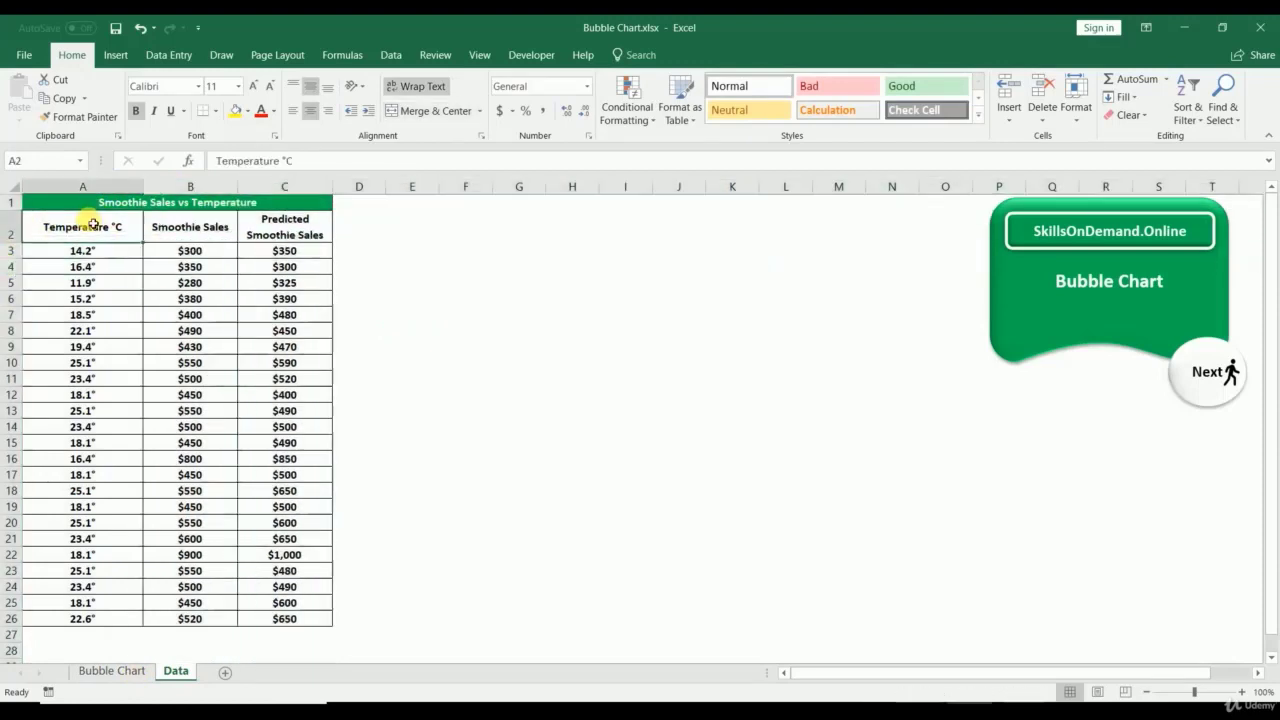
type("X")
left_click(170, 226)
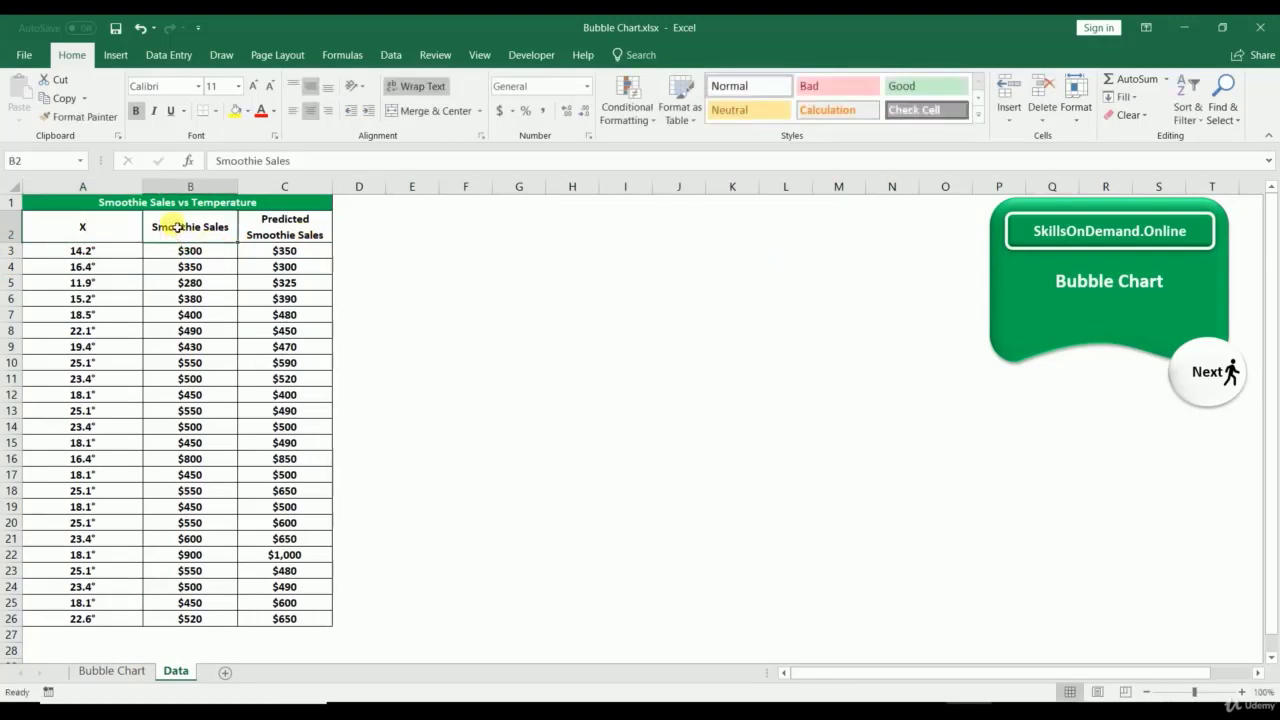
type("Y")
left_click(285, 227)
type("Z")
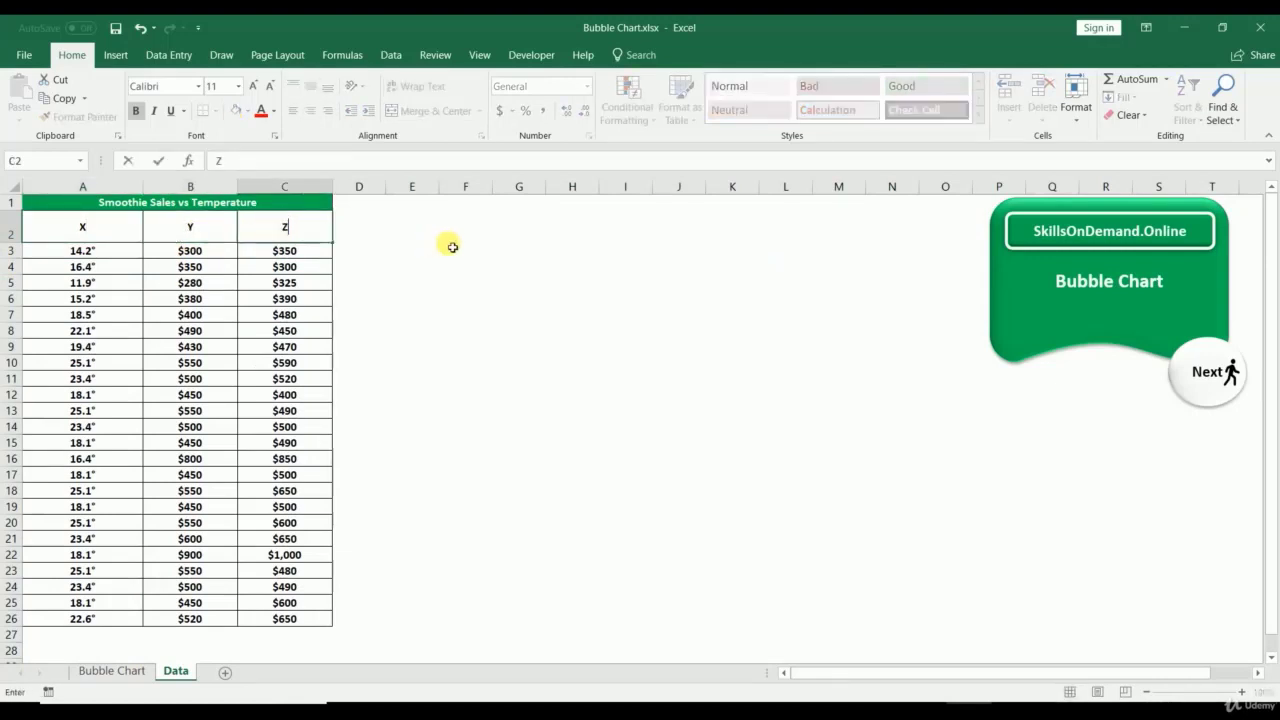
left_click(452, 247)
key("ctrl+z")
key("ctrl+z")
key("ctrl+z")
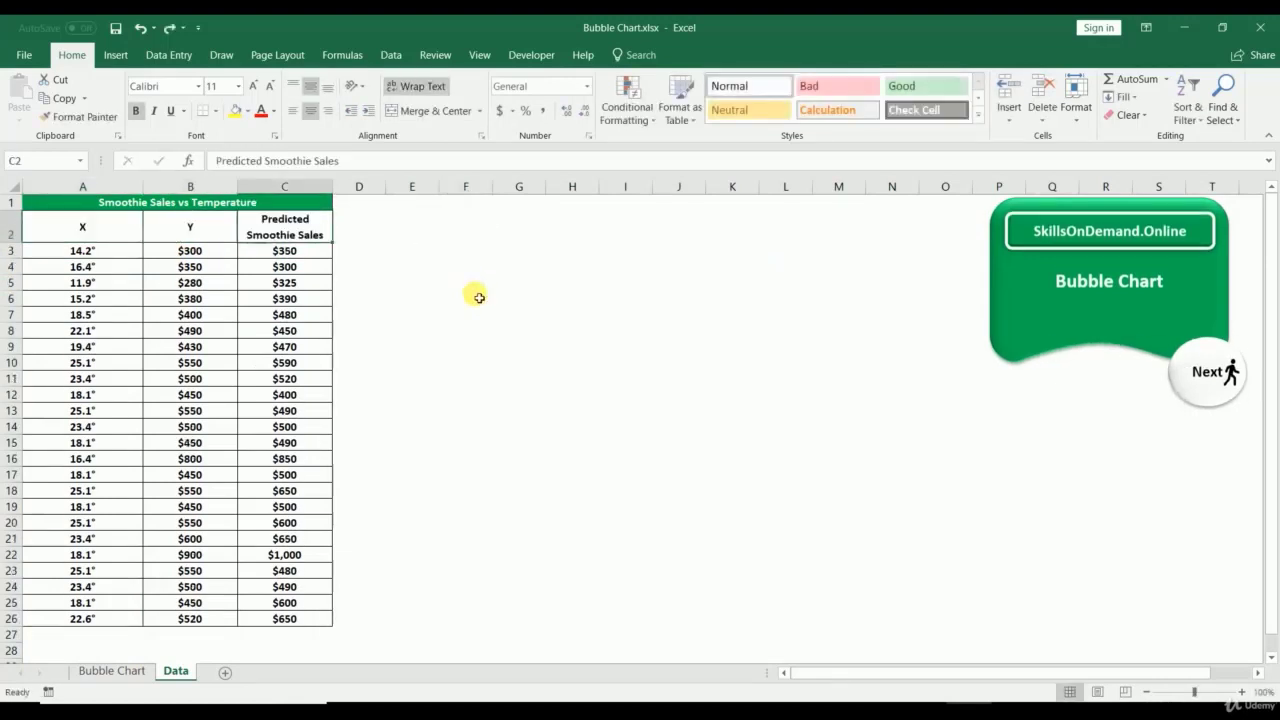
left_click(134, 674)
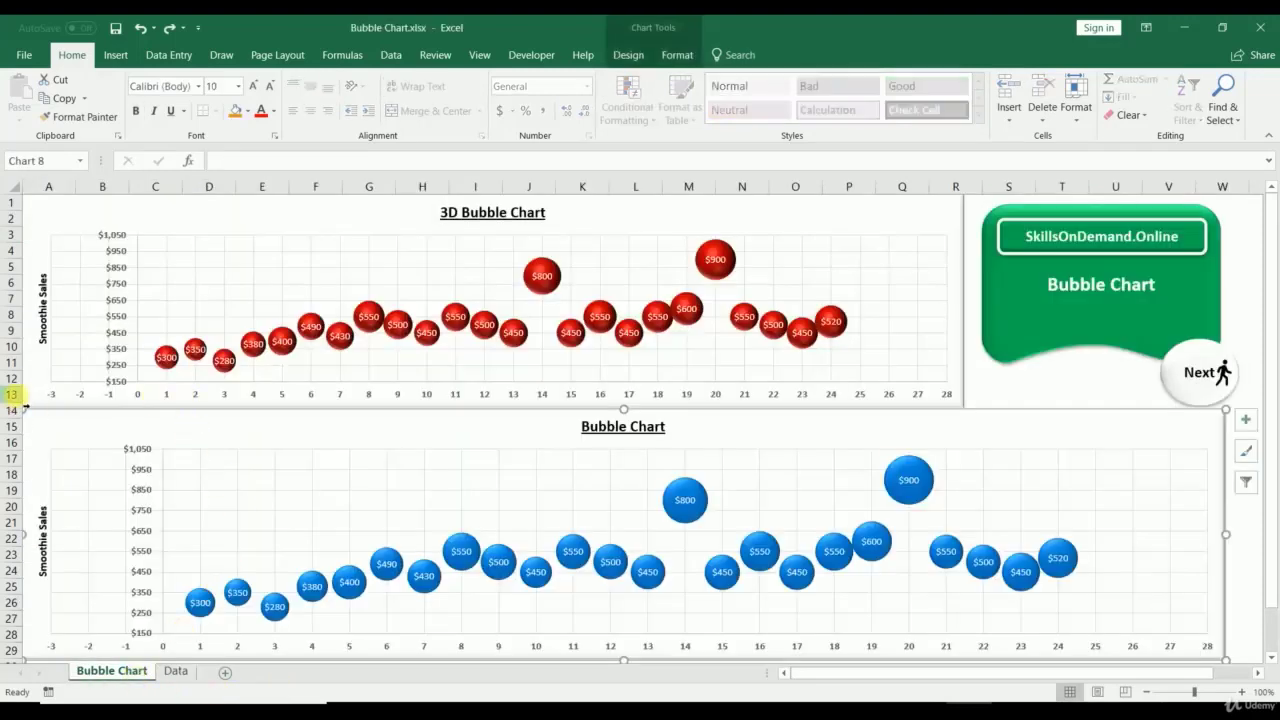
Step: Select the 3D and lower bubble charts in turn, then go to the Data sheet
left_click(43, 382)
left_click(46, 419)
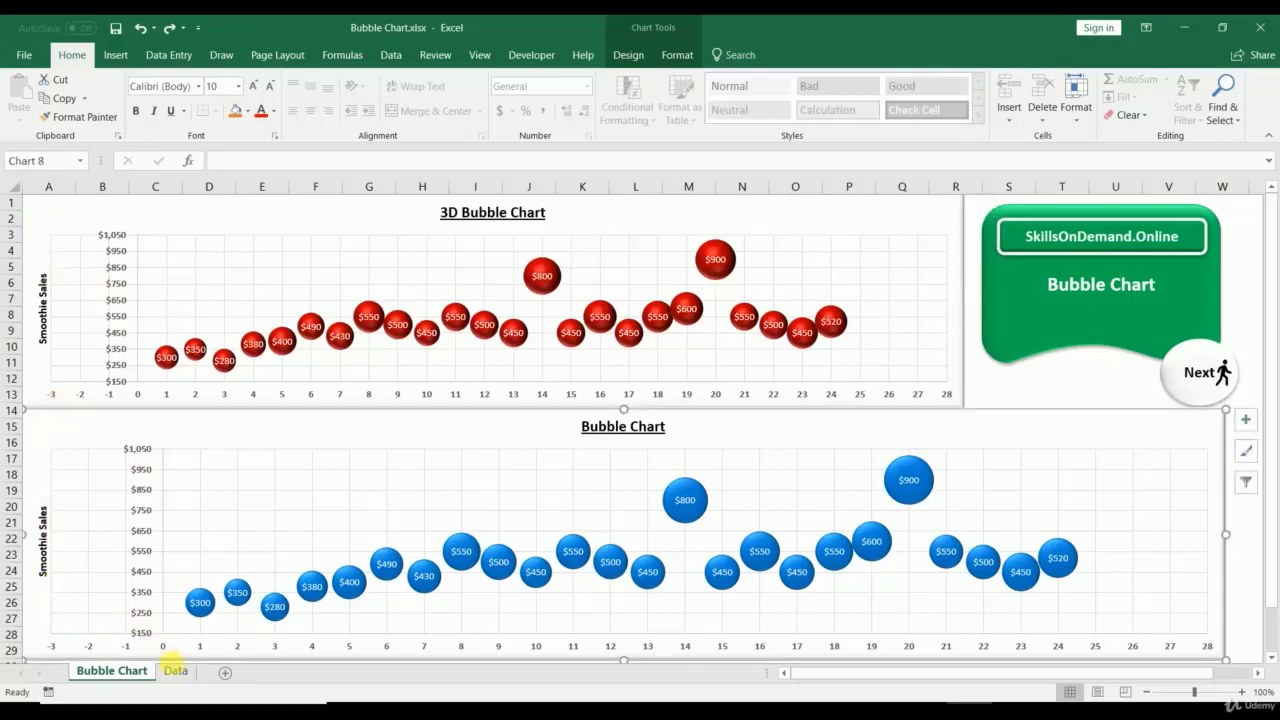
left_click(175, 671)
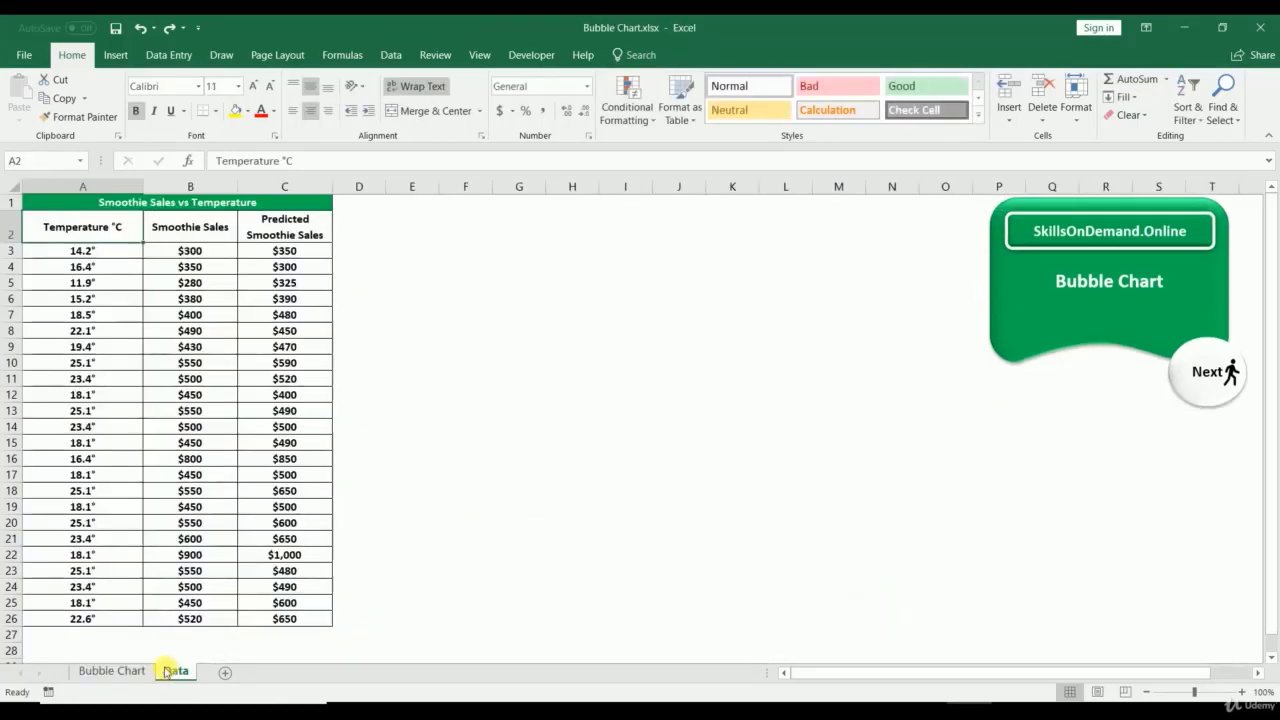
Step: Select A2:C26 and insert a Bubble chart from the X Y (Scatter) family
left_click(207, 227)
left_click(273, 231)
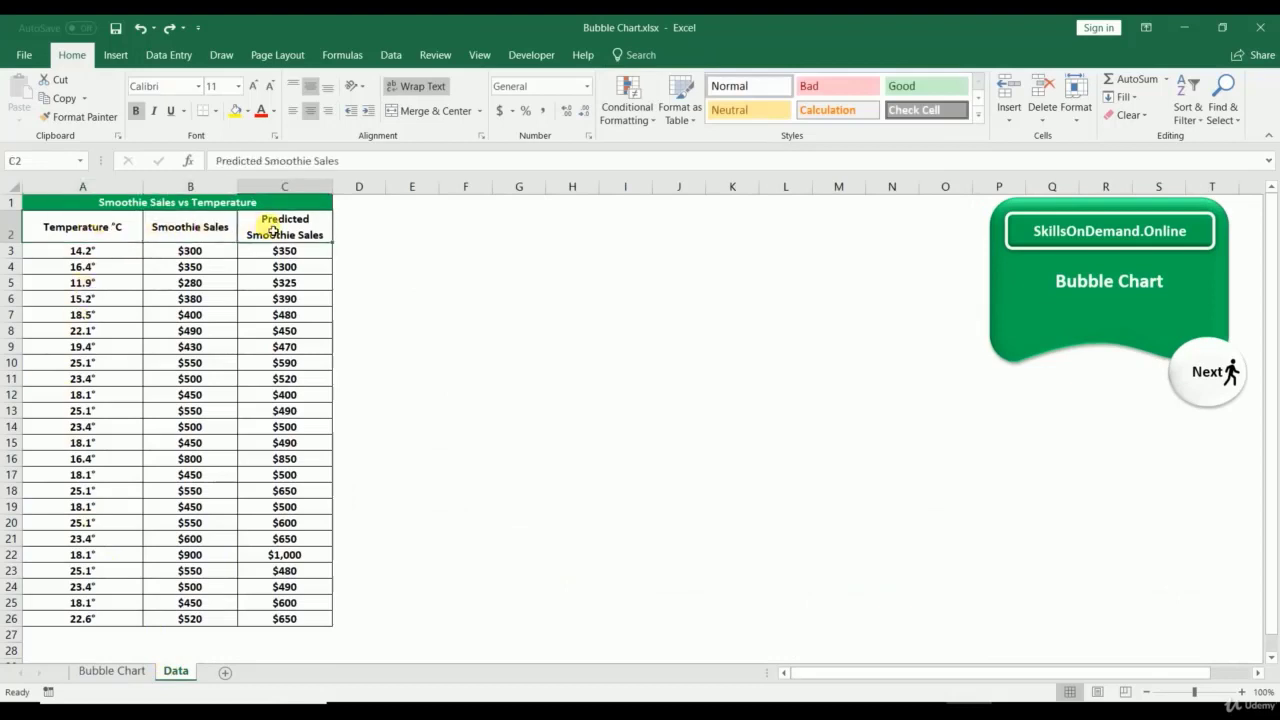
left_click_drag(50, 226, 290, 619)
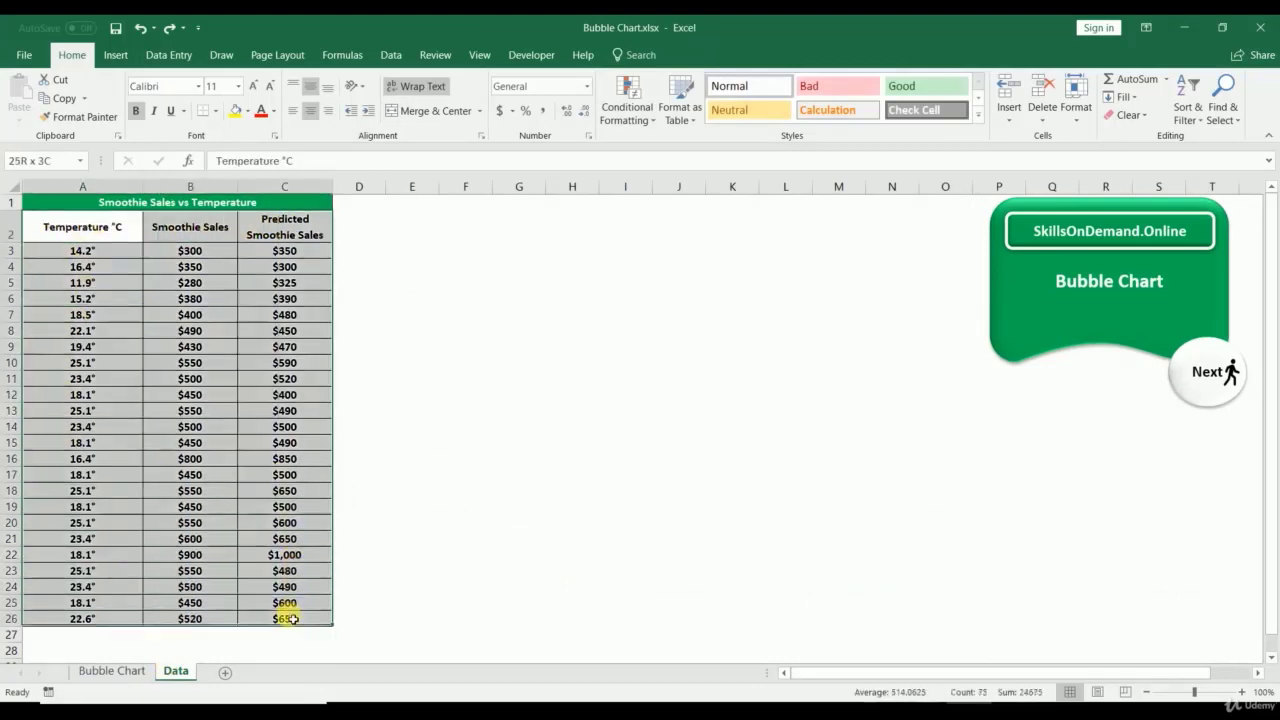
left_click(113, 54)
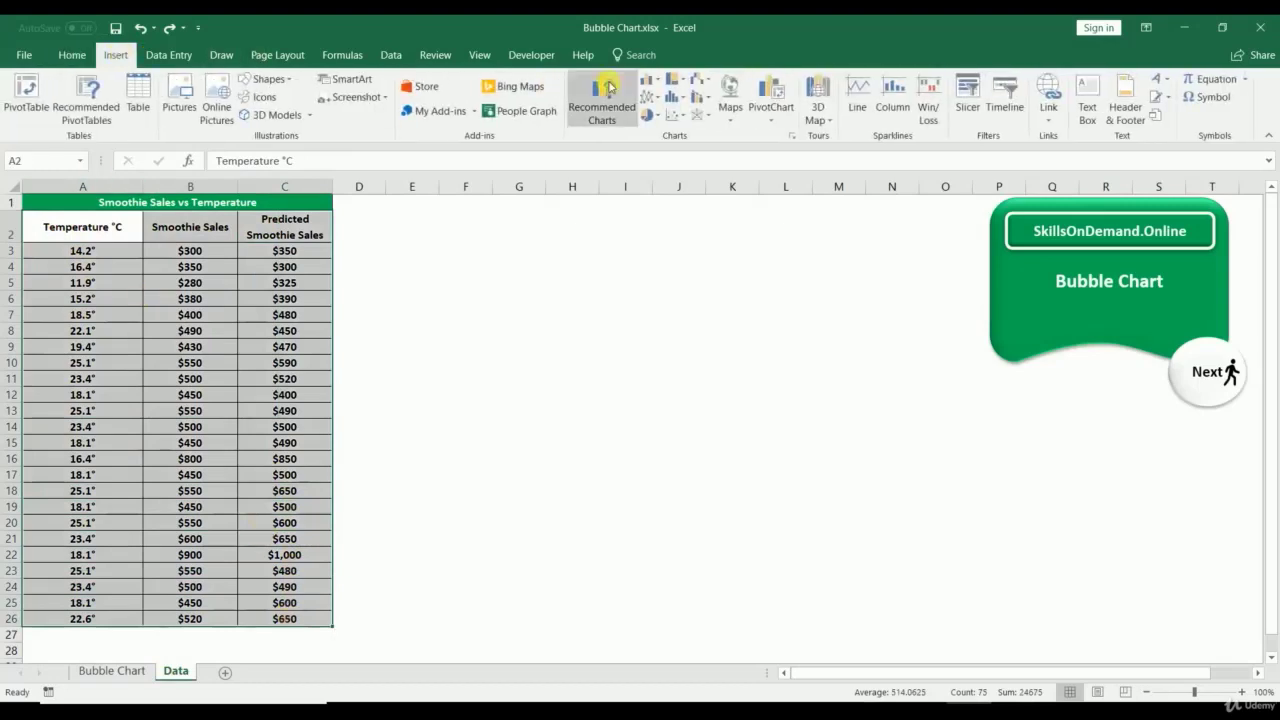
left_click(791, 136)
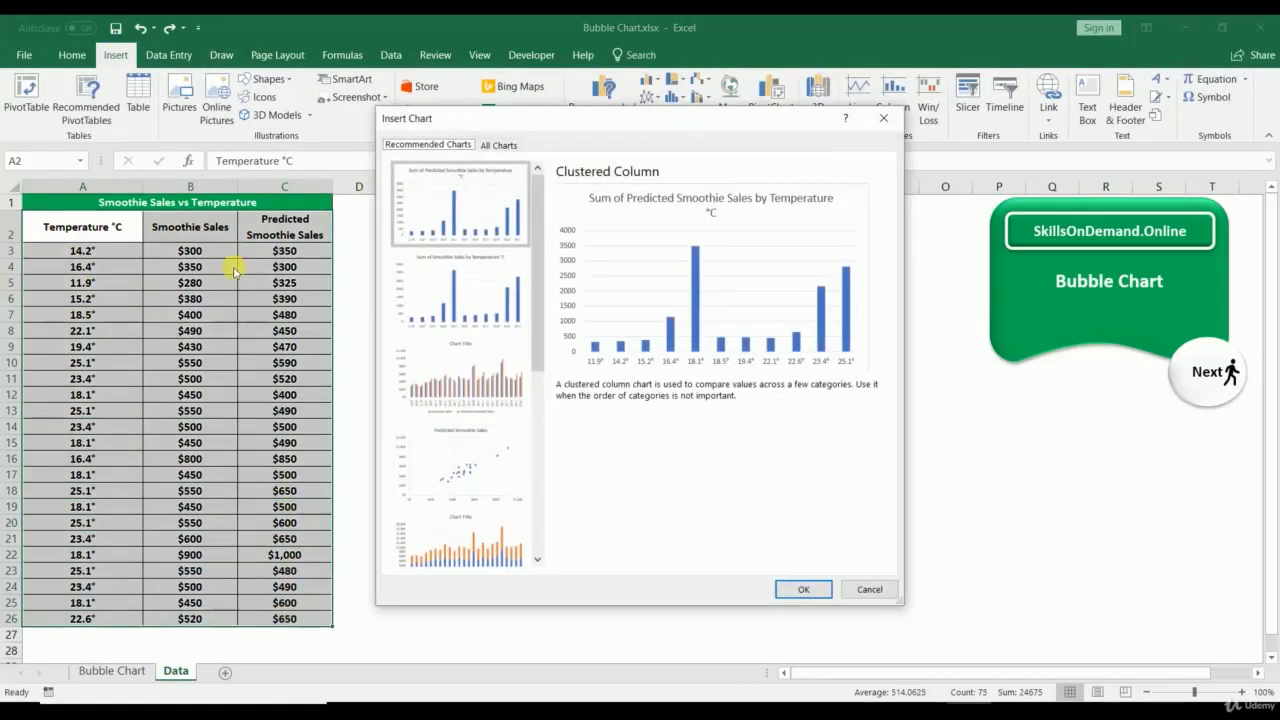
left_click(499, 144)
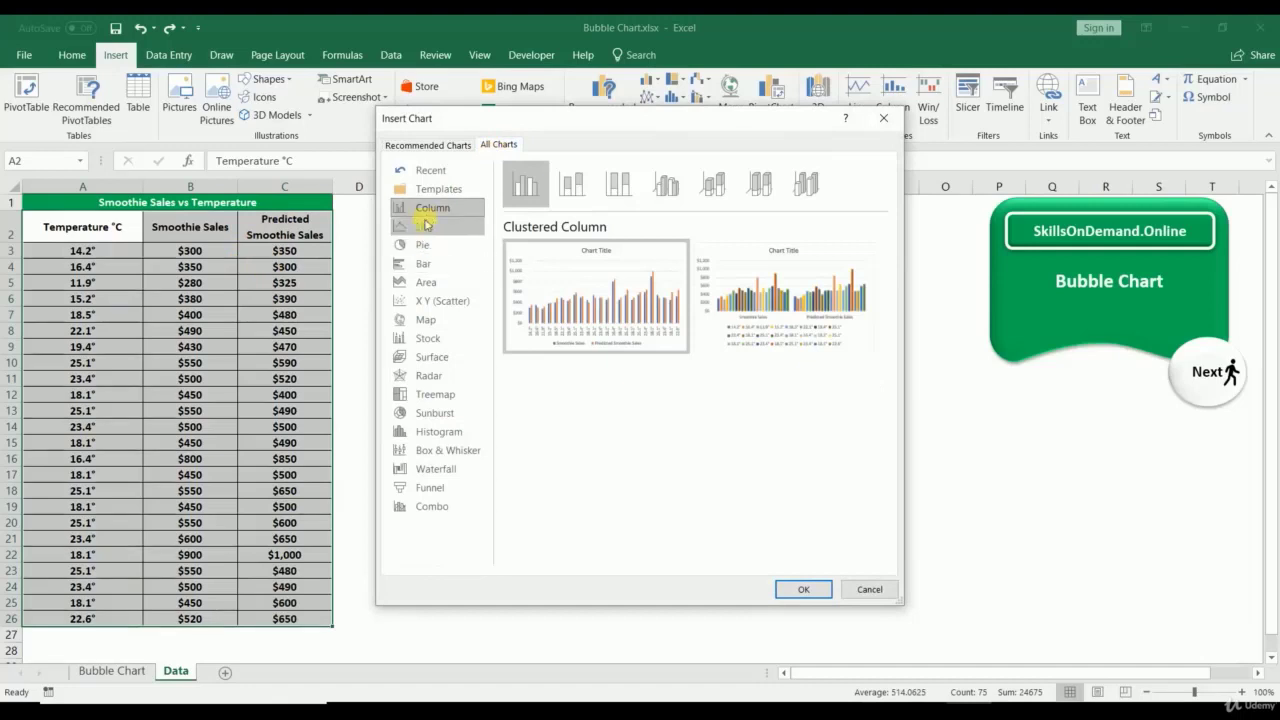
left_click(428, 300)
left_click(778, 186)
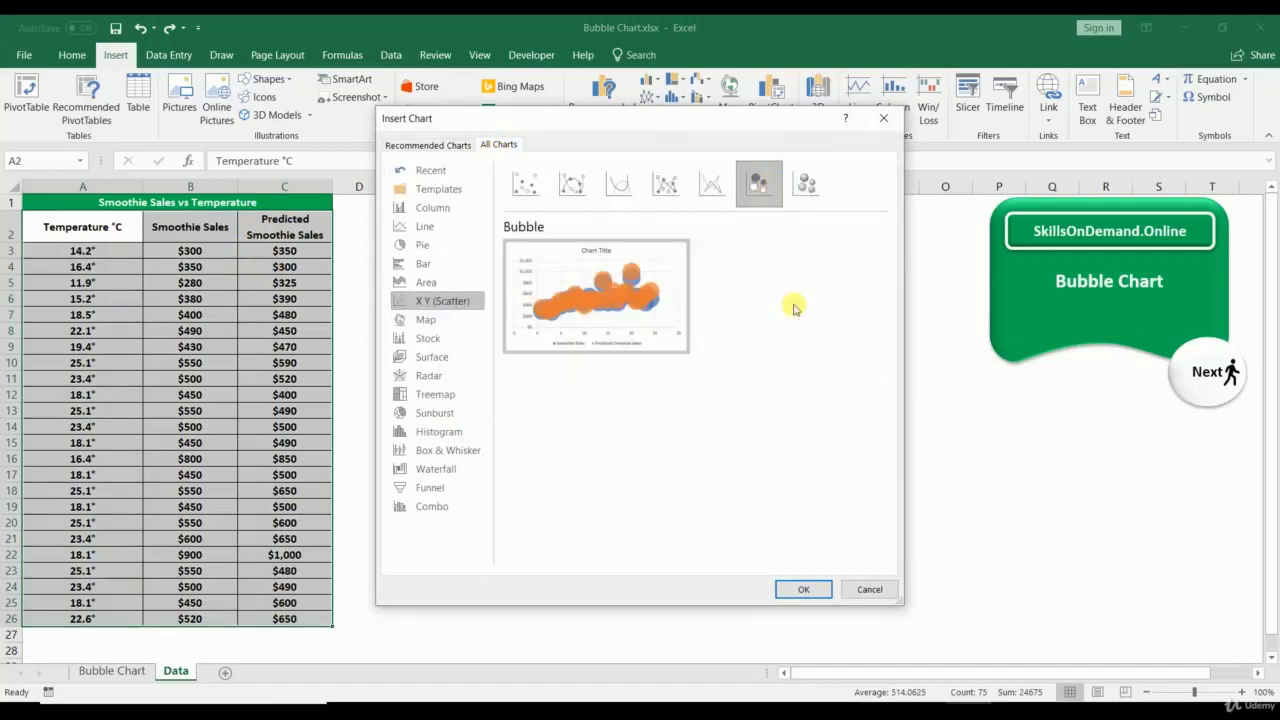
left_click(803, 589)
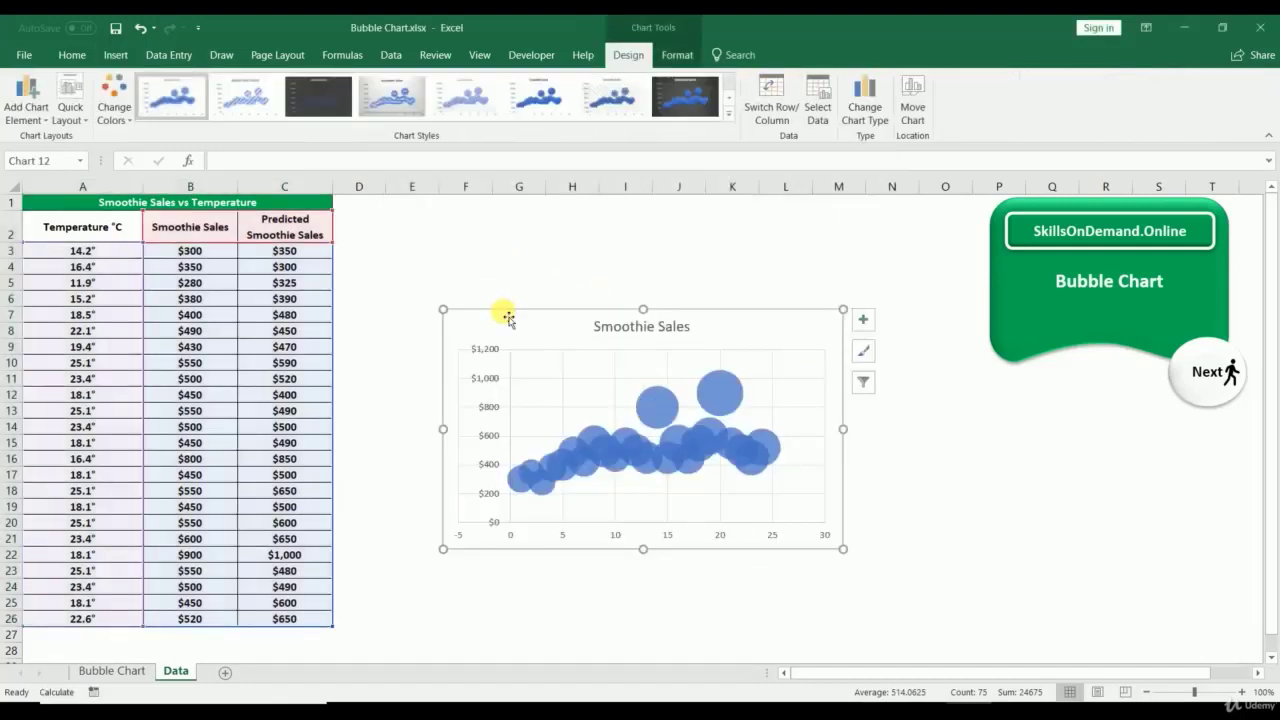
Step: Move the bubble chart down beside the table and widen it to the right
left_click_drag(503, 314, 400, 394)
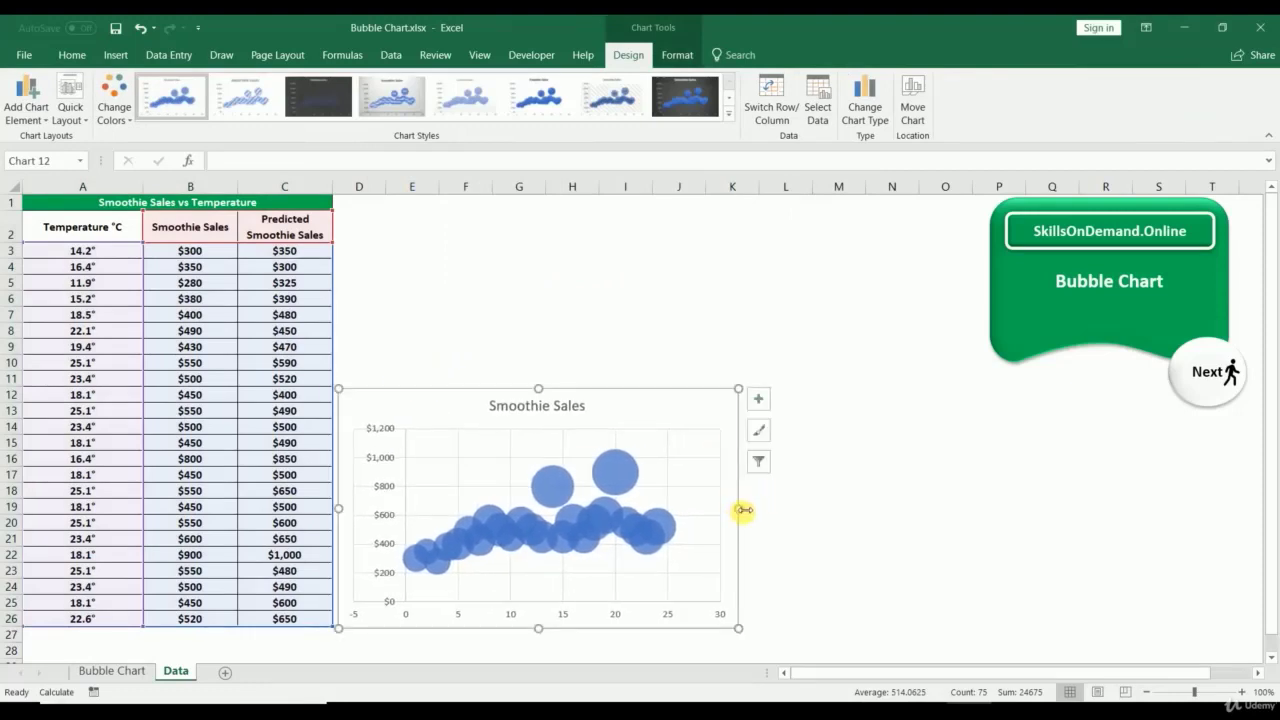
left_click_drag(744, 510, 1046, 552)
left_click_drag(1000, 674, 824, 684)
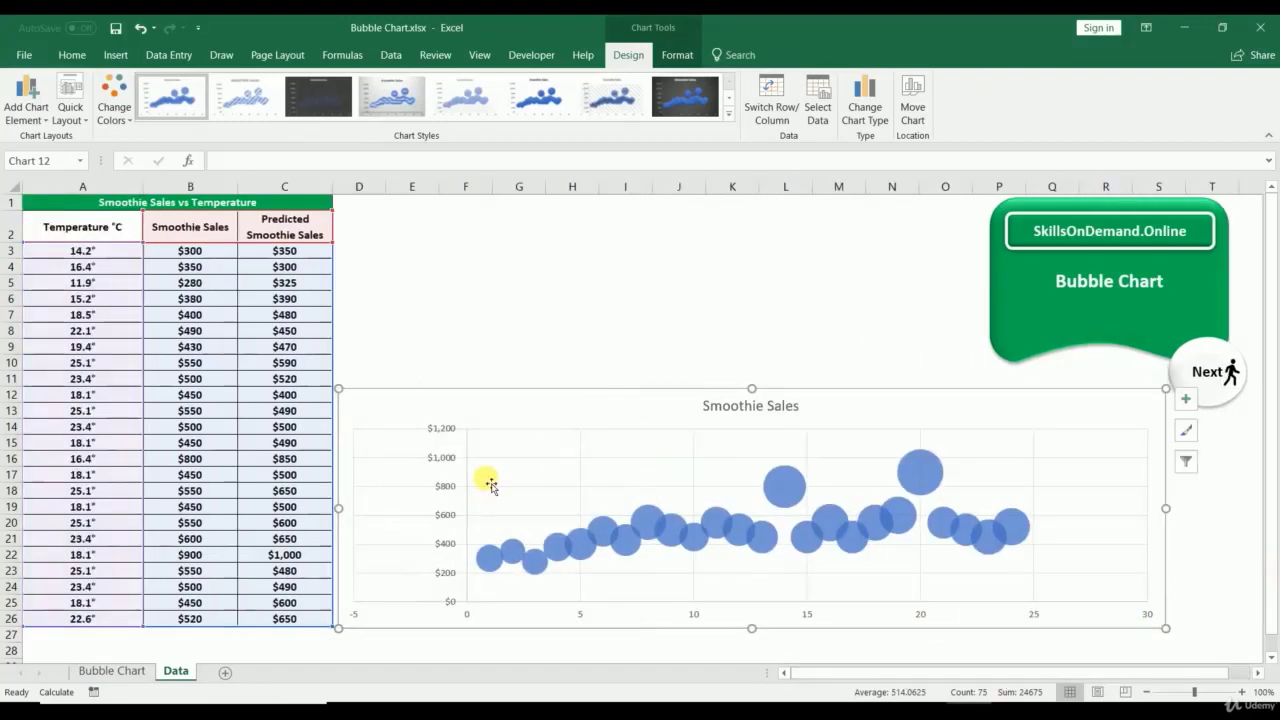
Step: Add primary horizontal and primary vertical axis titles to the chart
left_click(8, 105)
mouse_move(26, 145)
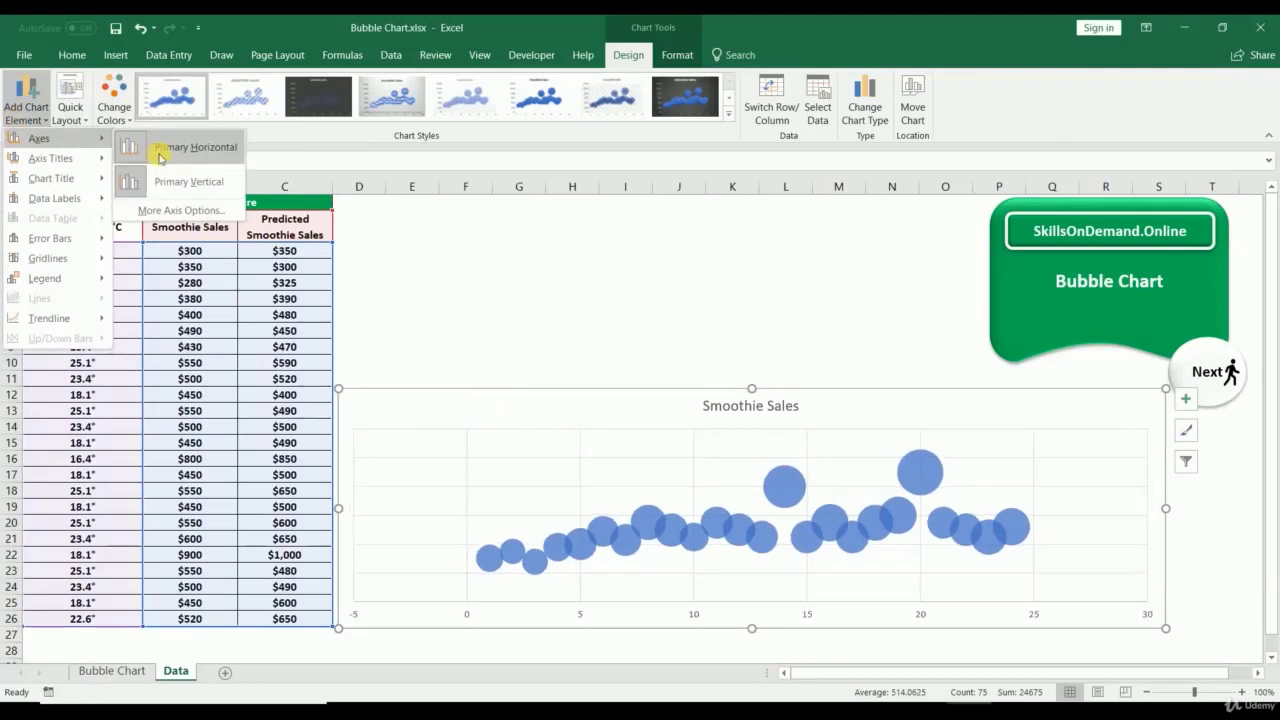
mouse_move(72, 160)
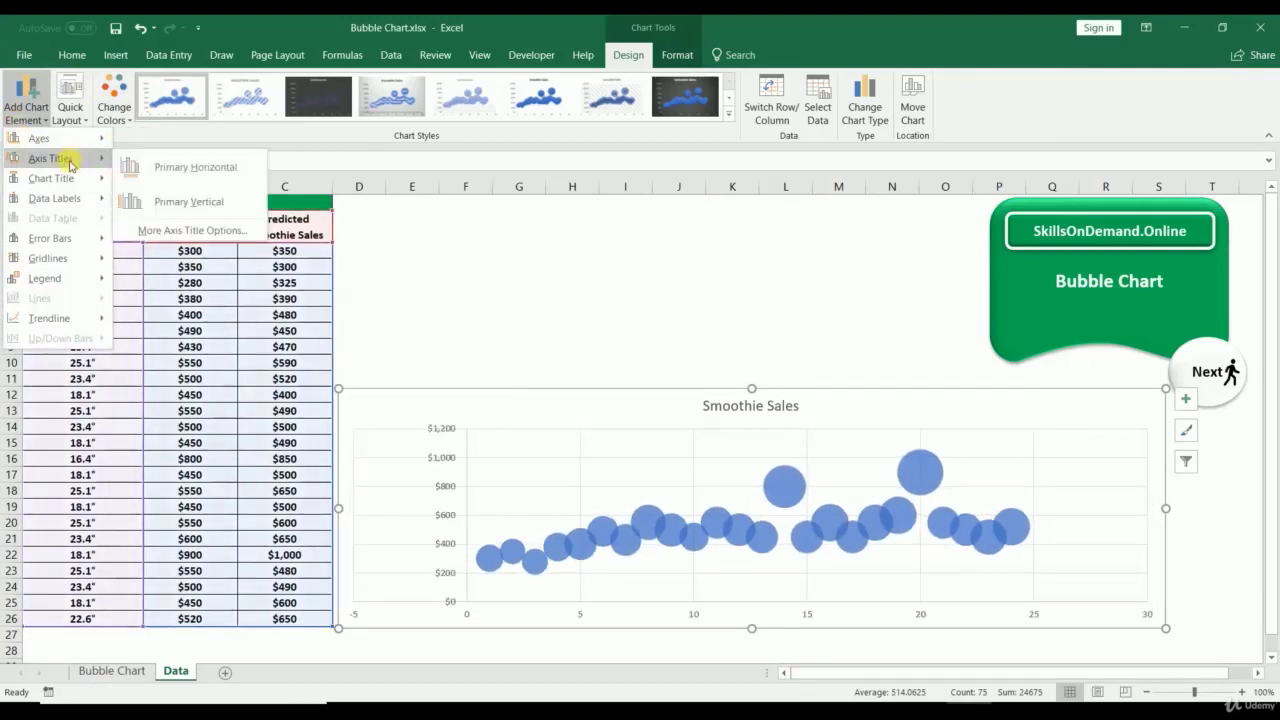
left_click(146, 166)
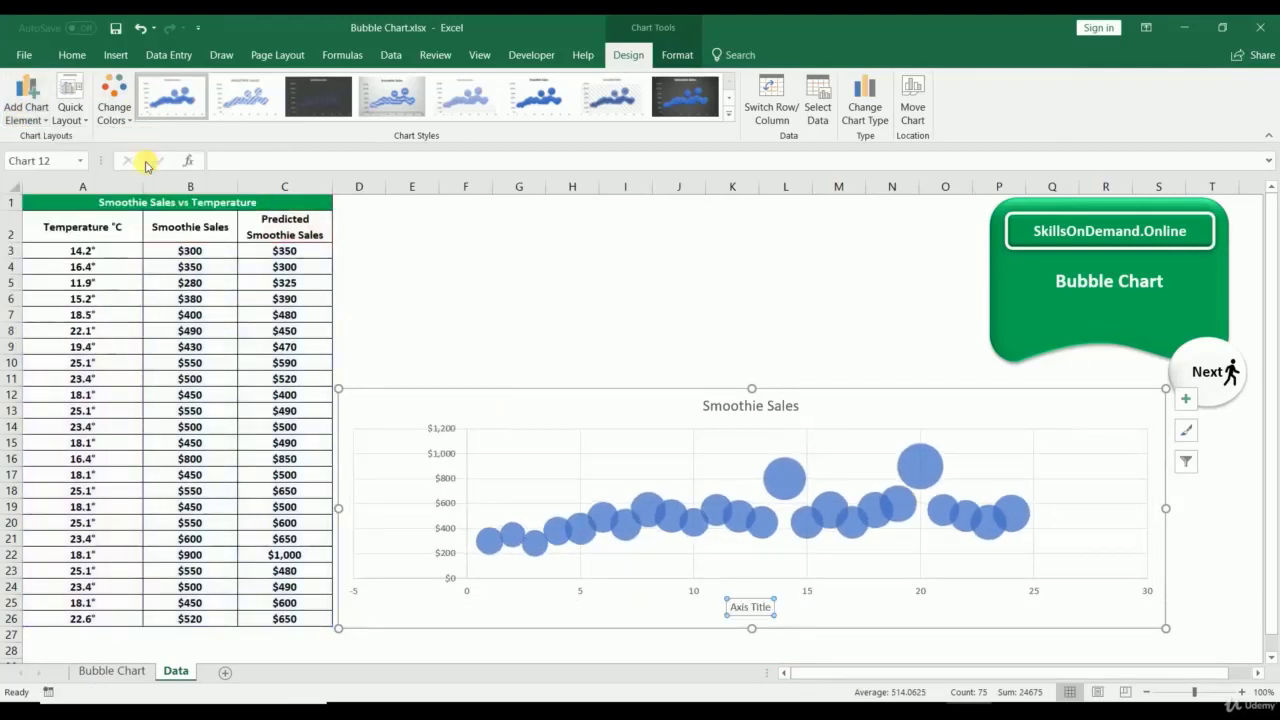
left_click(24, 104)
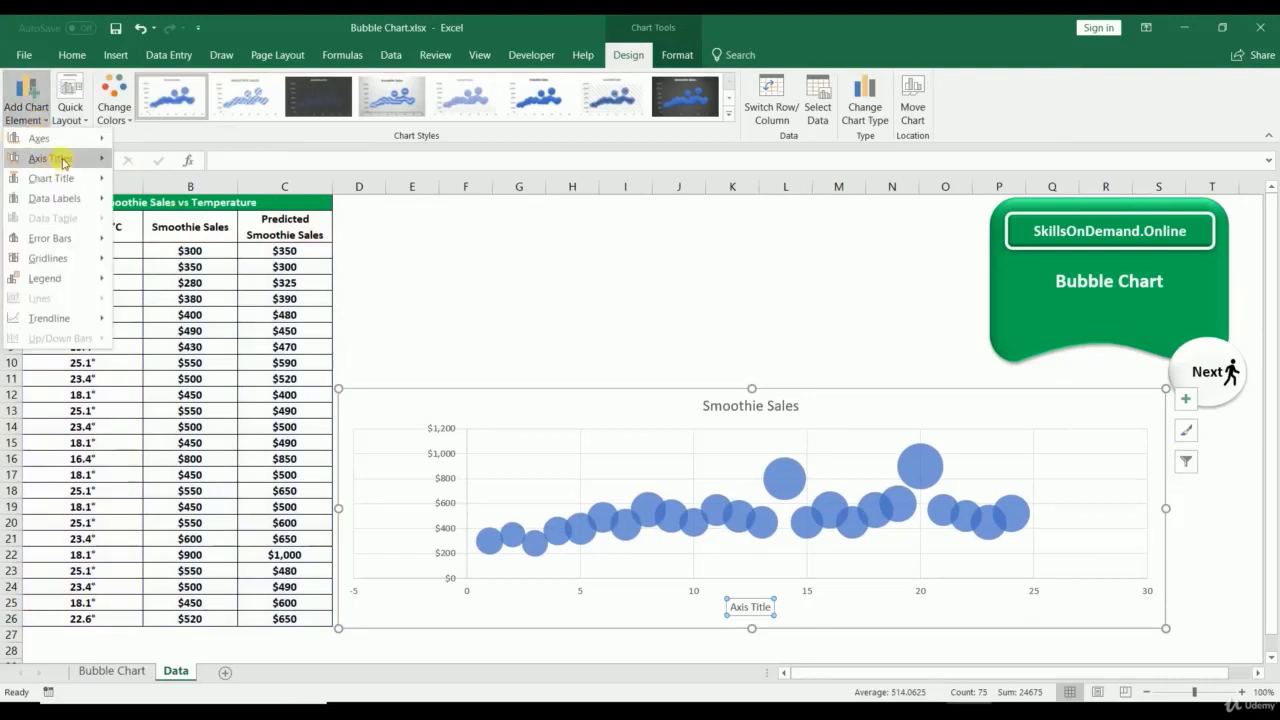
mouse_move(60, 158)
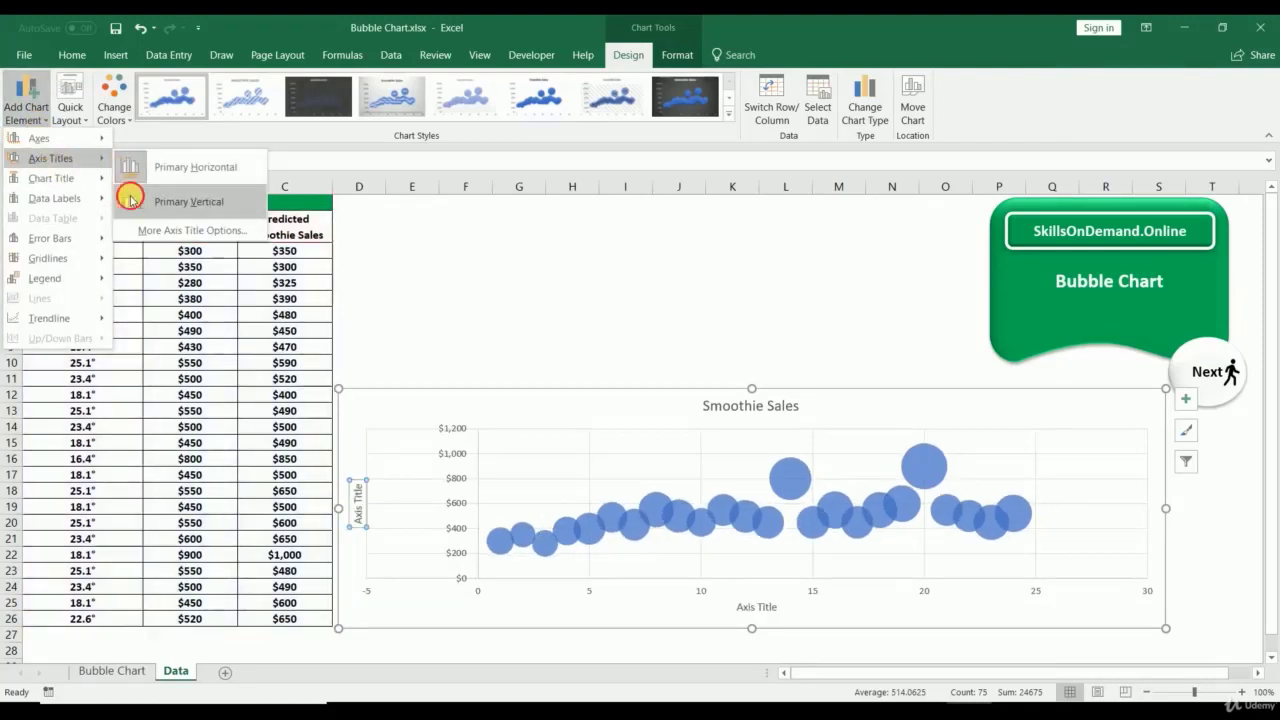
left_click(130, 199)
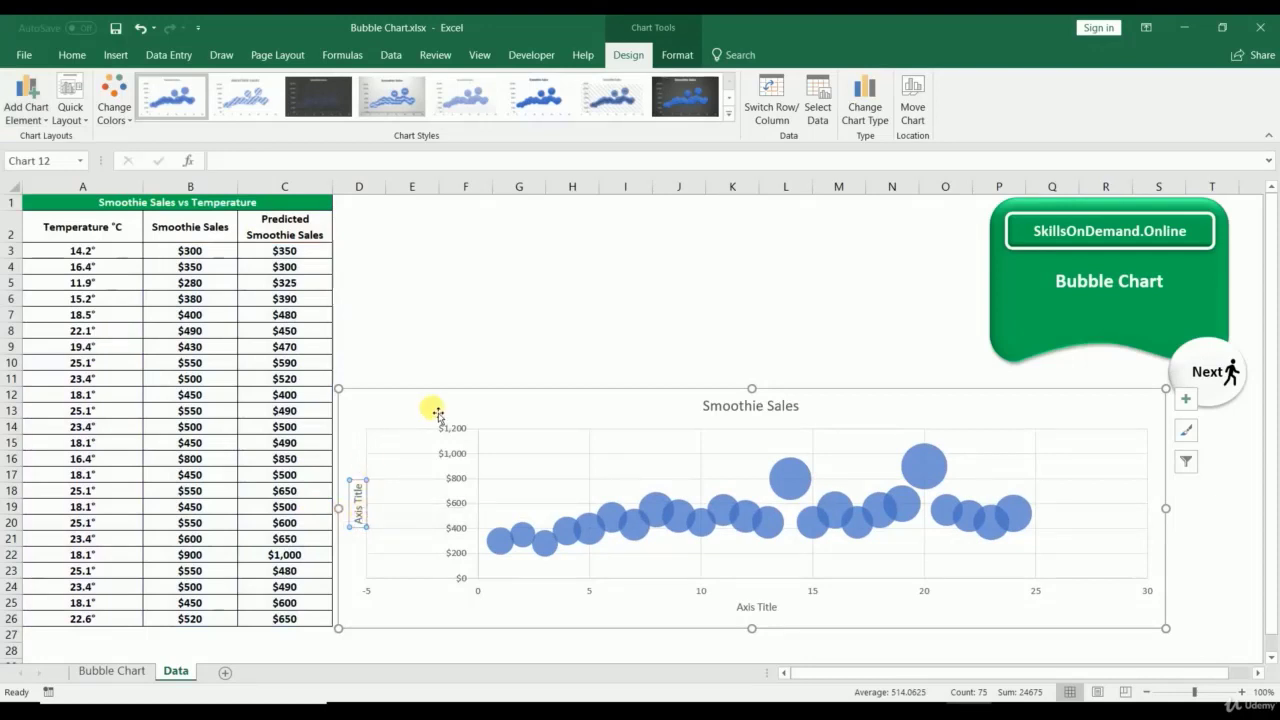
Step: Set the vertical axis minimum to 150
left_click(555, 530)
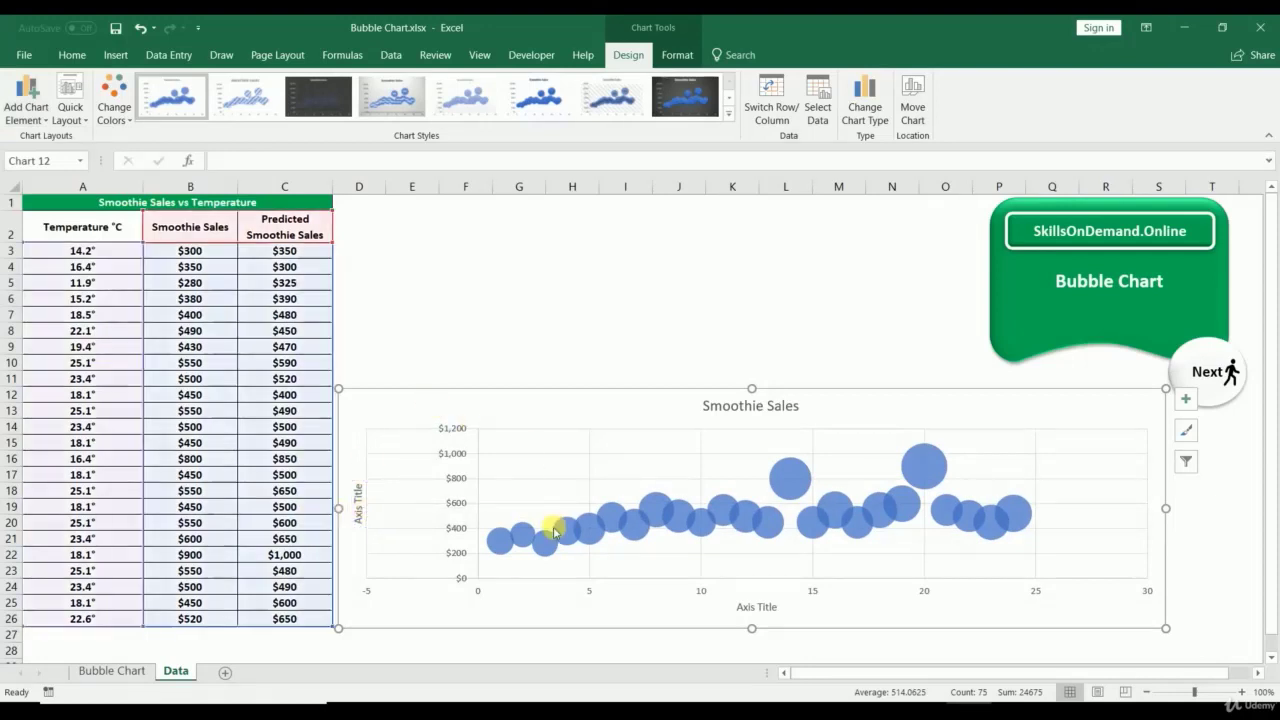
right_click(464, 561)
left_click(490, 545)
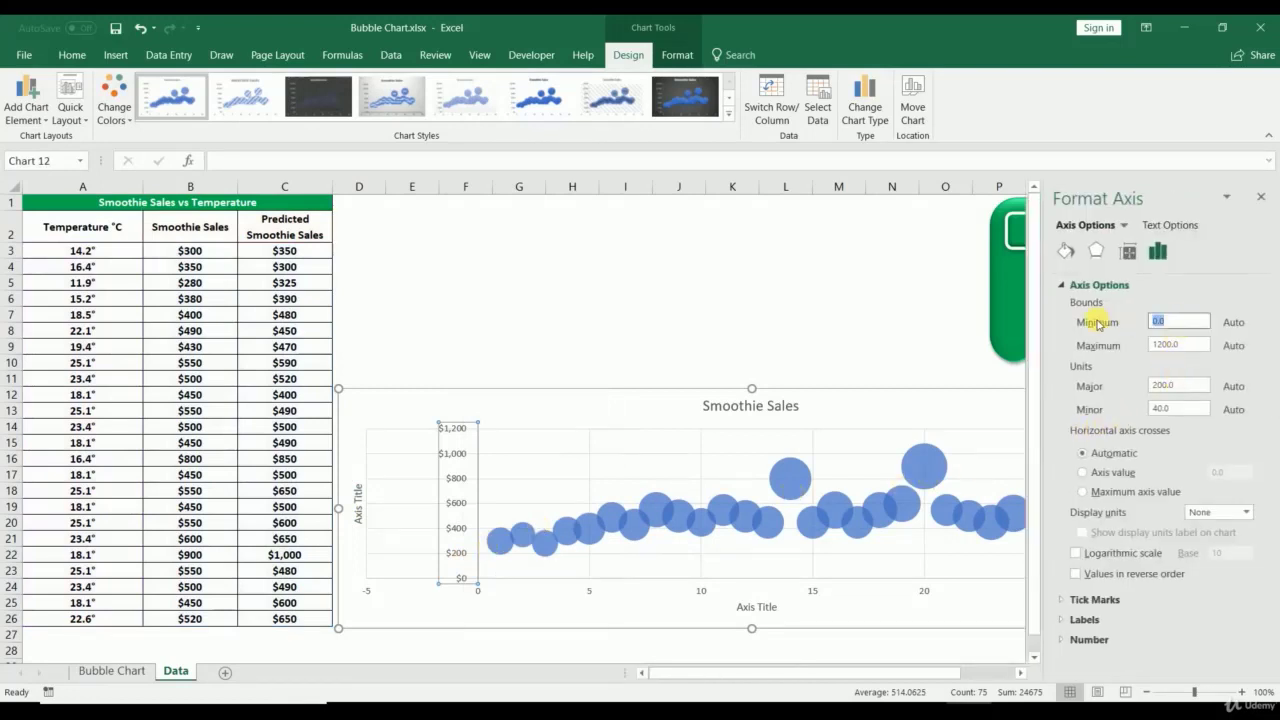
left_click(893, 345)
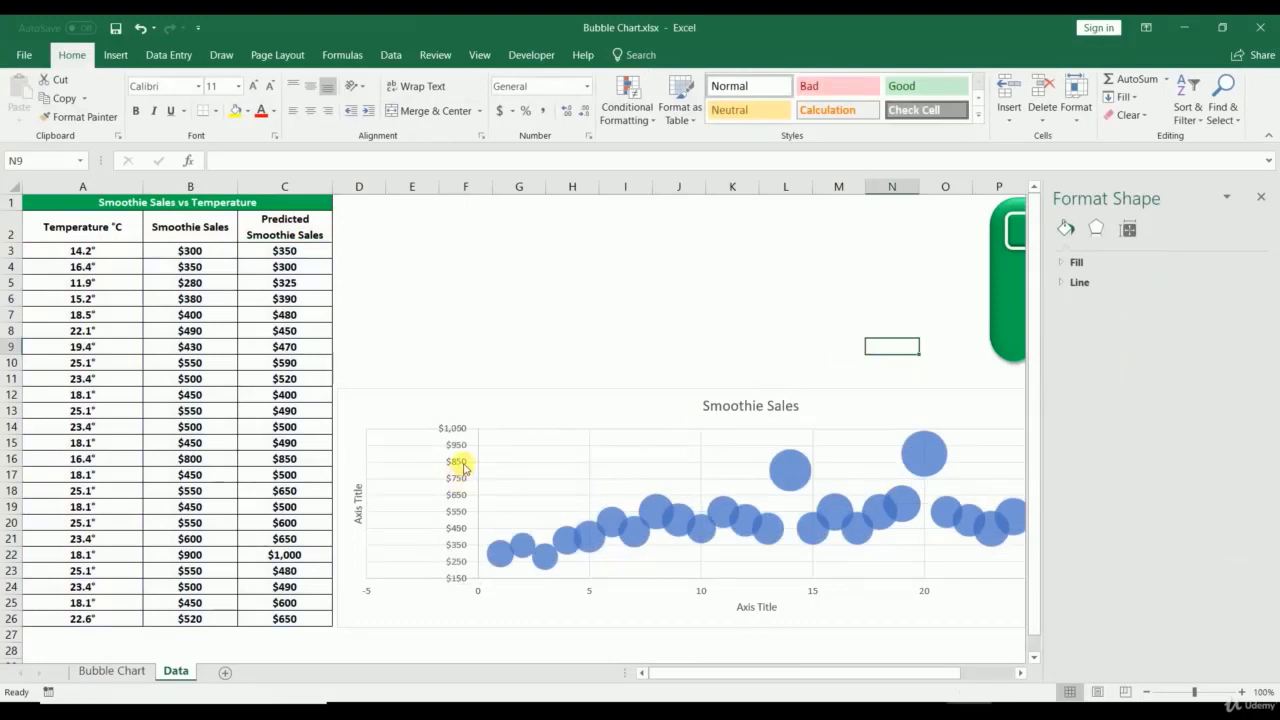
Step: Add data labels to the smoothie sales bubbles
right_click(521, 547)
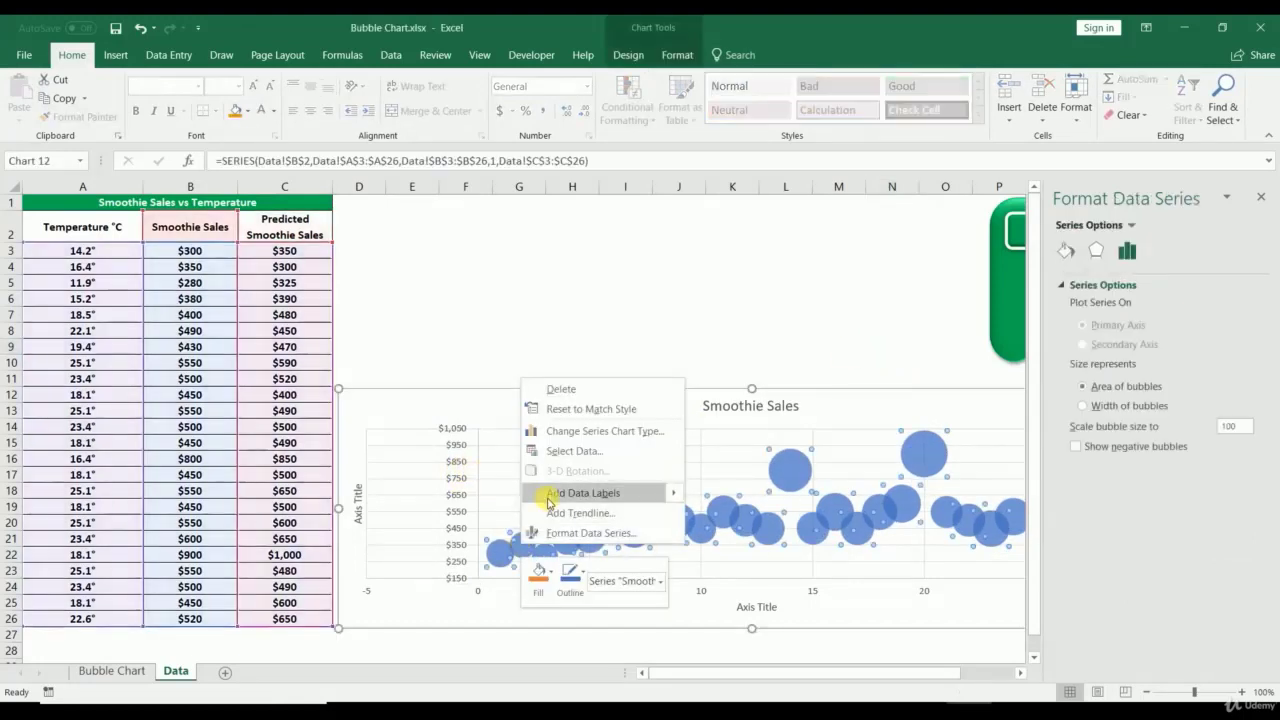
left_click(549, 500)
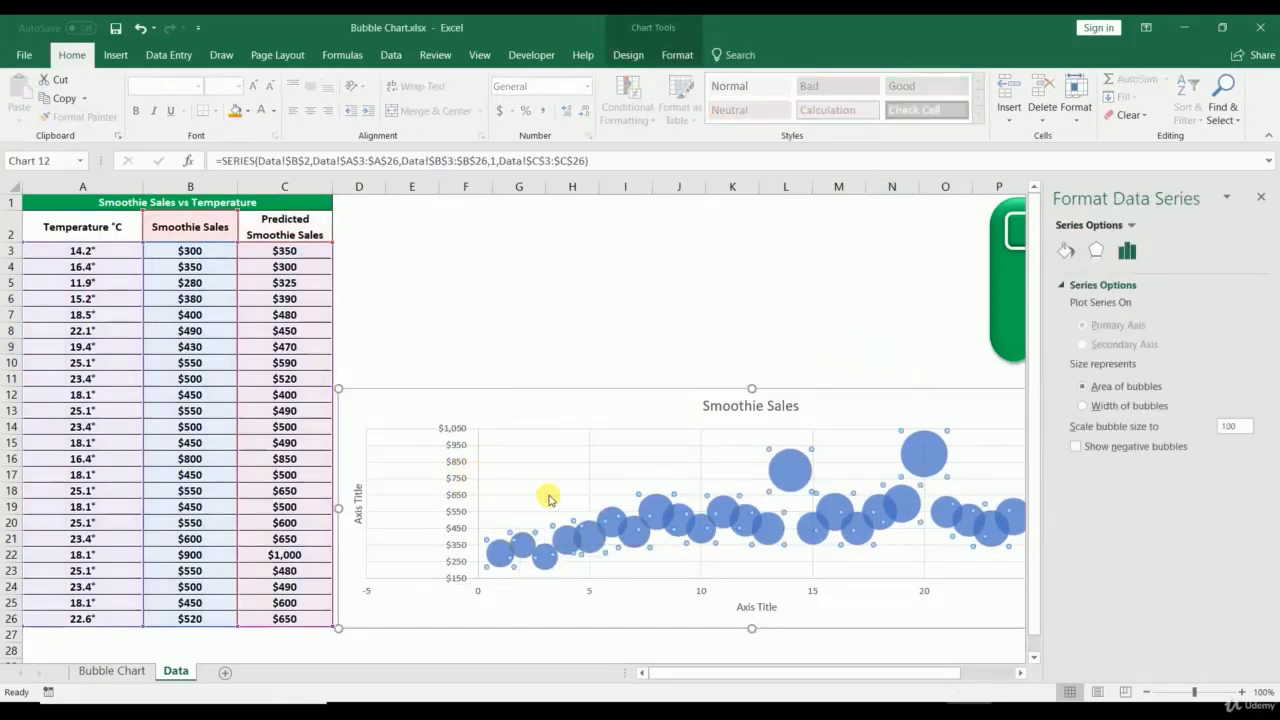
right_click(553, 547)
left_click(586, 538)
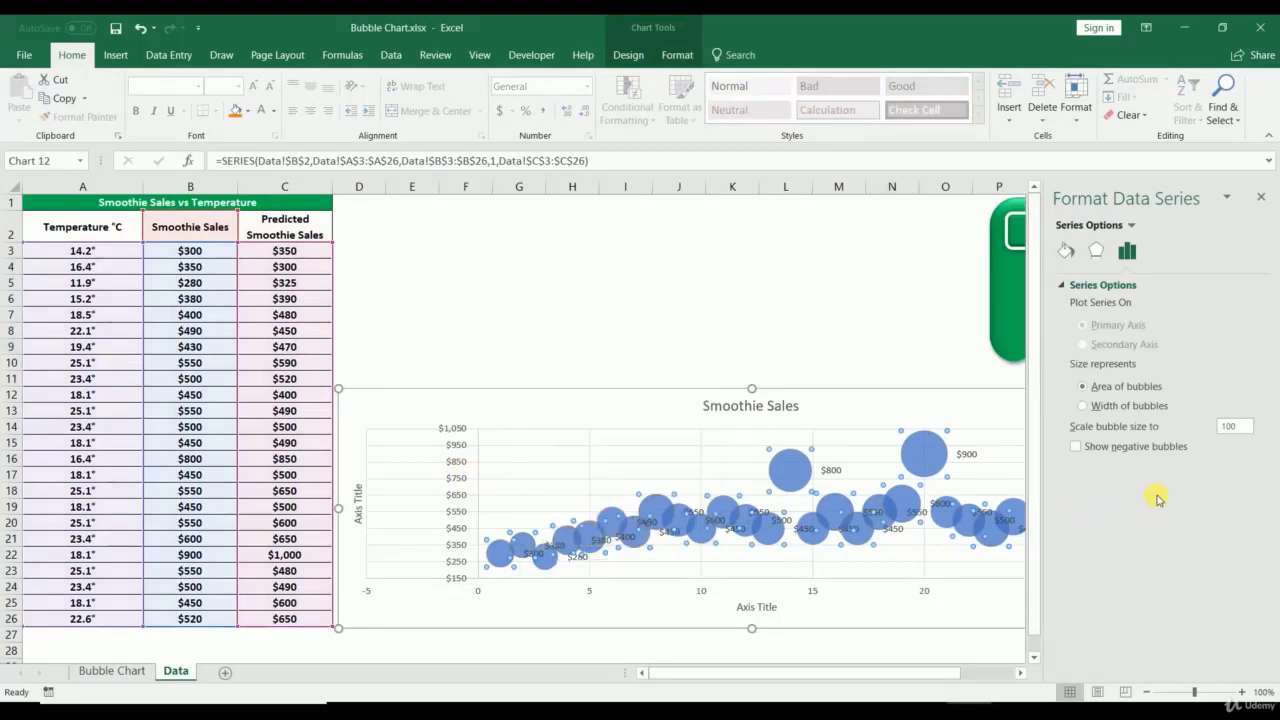
Step: Centre the data labels on the bubbles and stretch the chart taller
right_click(557, 552)
left_click(551, 552)
left_click(555, 545)
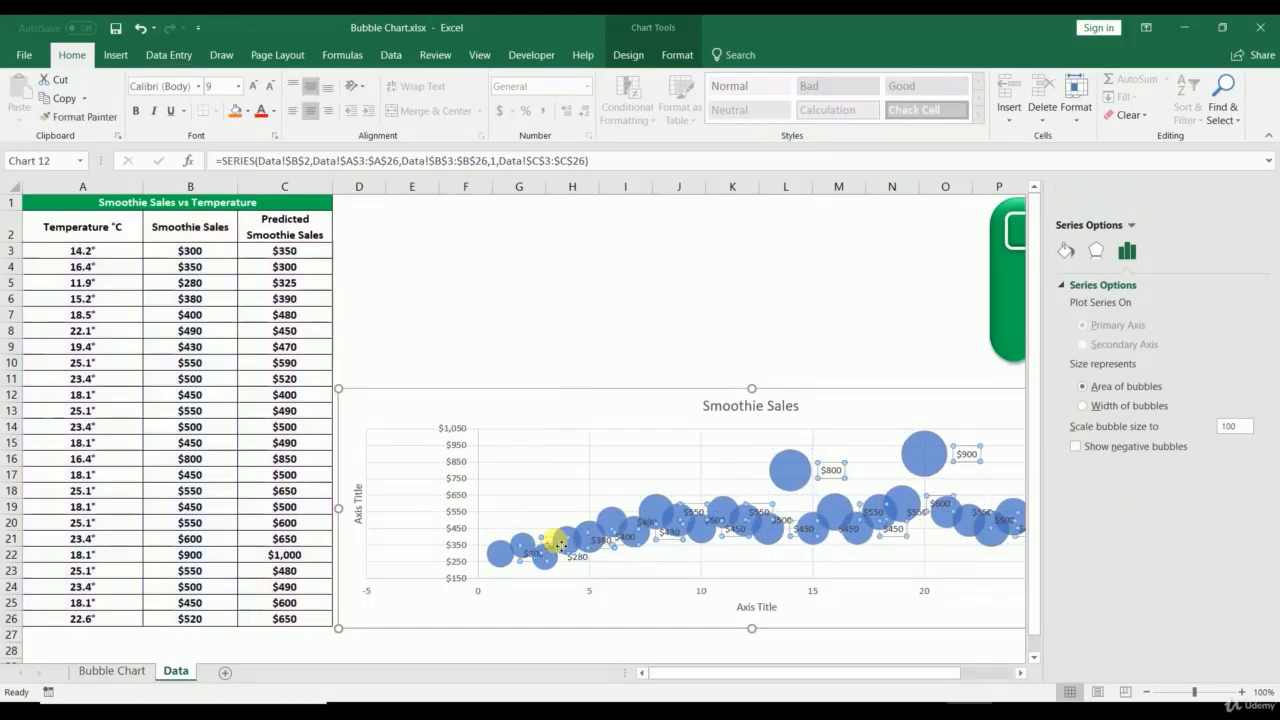
right_click(556, 547)
left_click(586, 531)
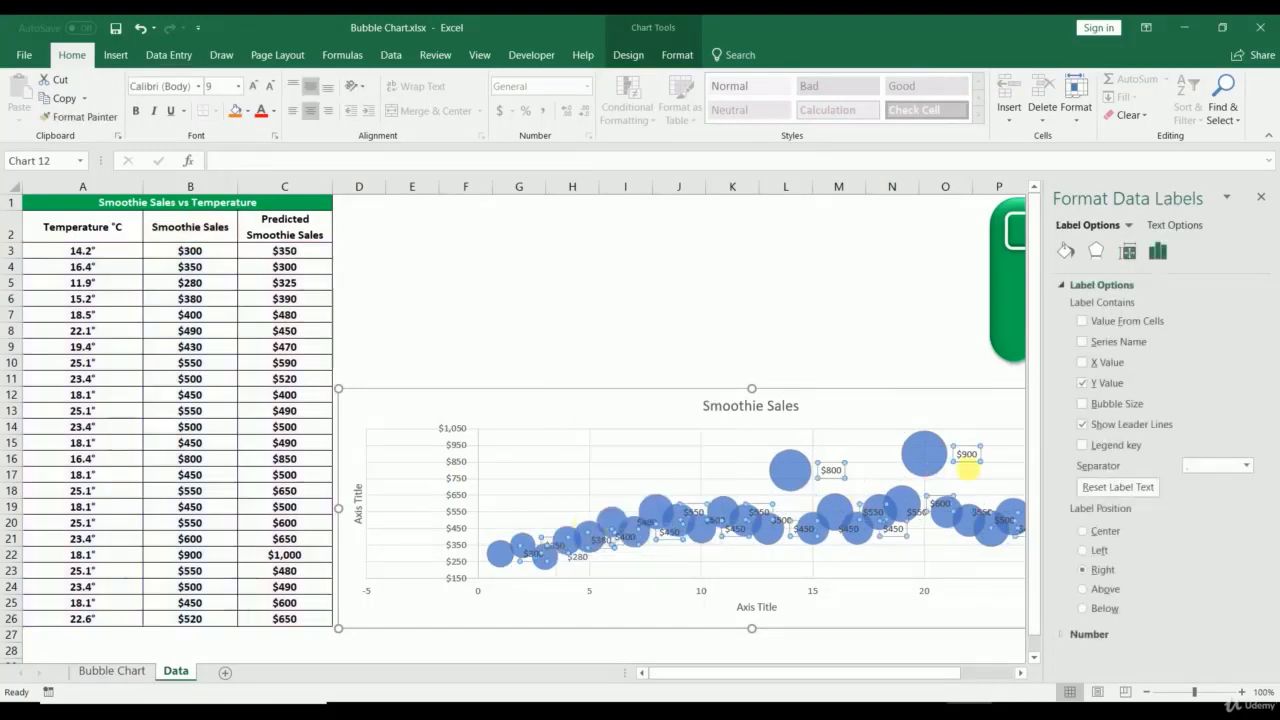
left_click(1083, 532)
left_click(1260, 199)
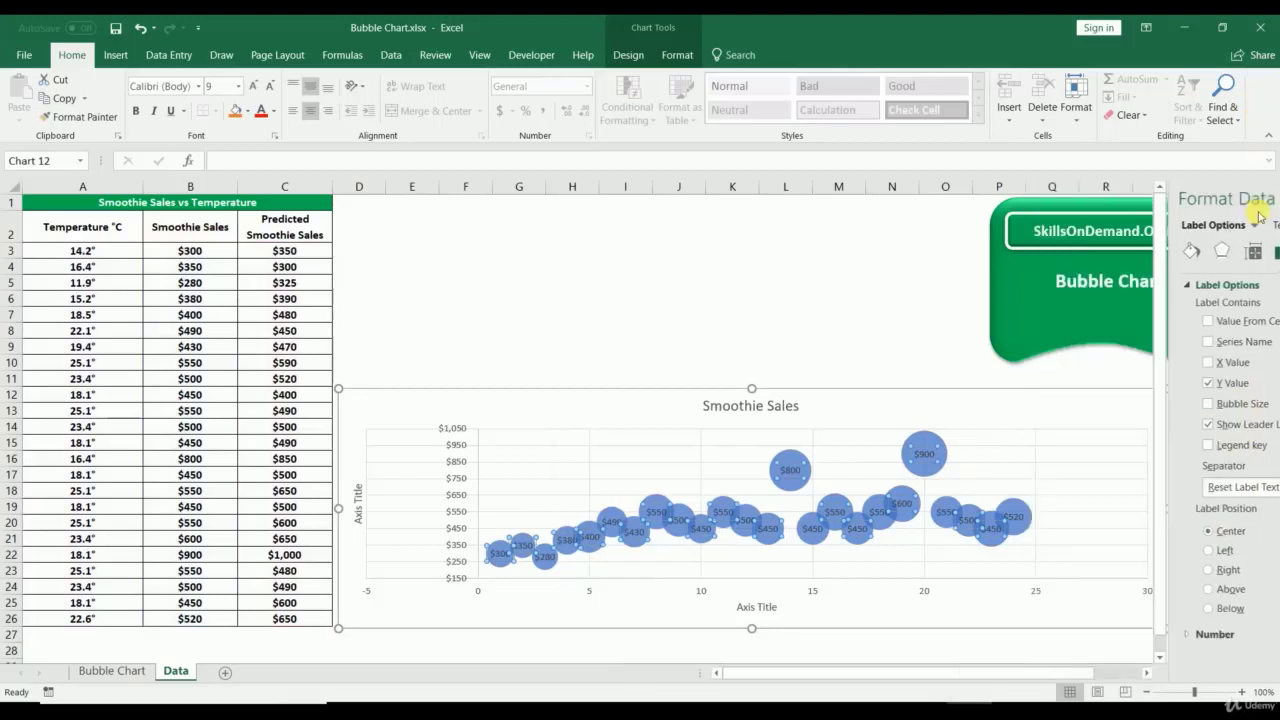
left_click_drag(751, 389, 758, 300)
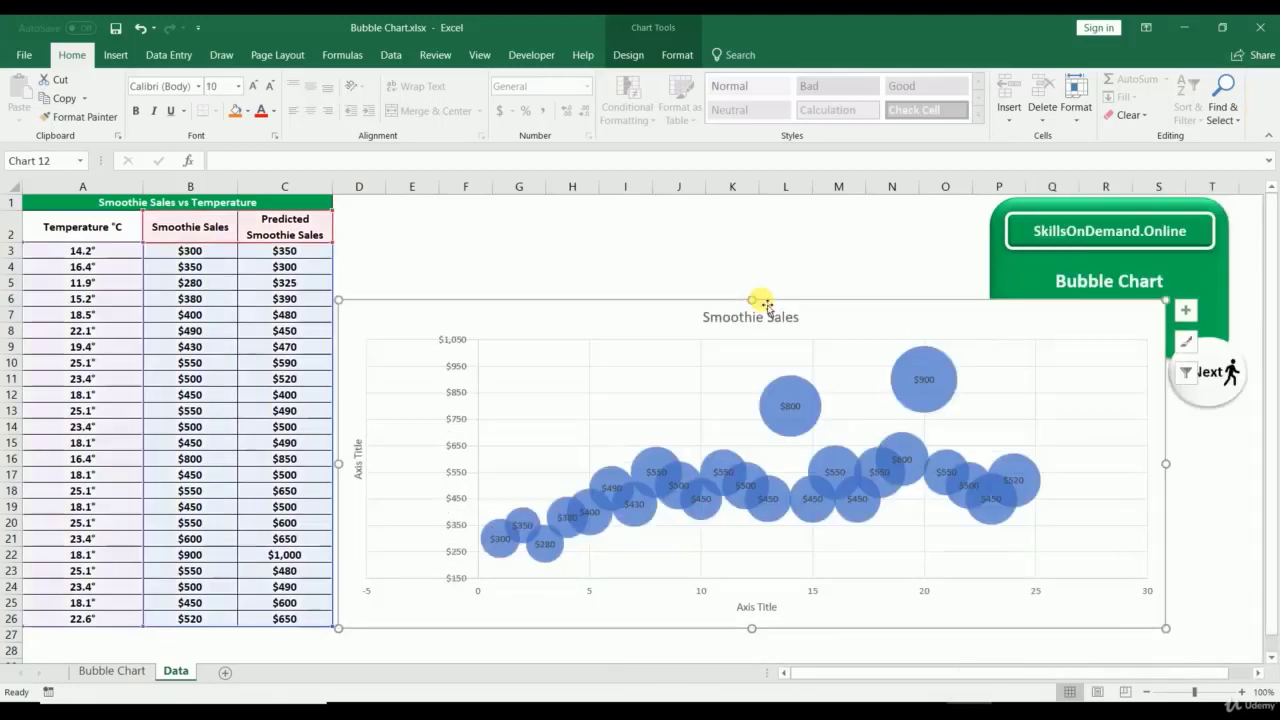
Step: Title the vertical axis 'Smoothie Sales' and the horizontal axis 'Temperature'
left_click(358, 478)
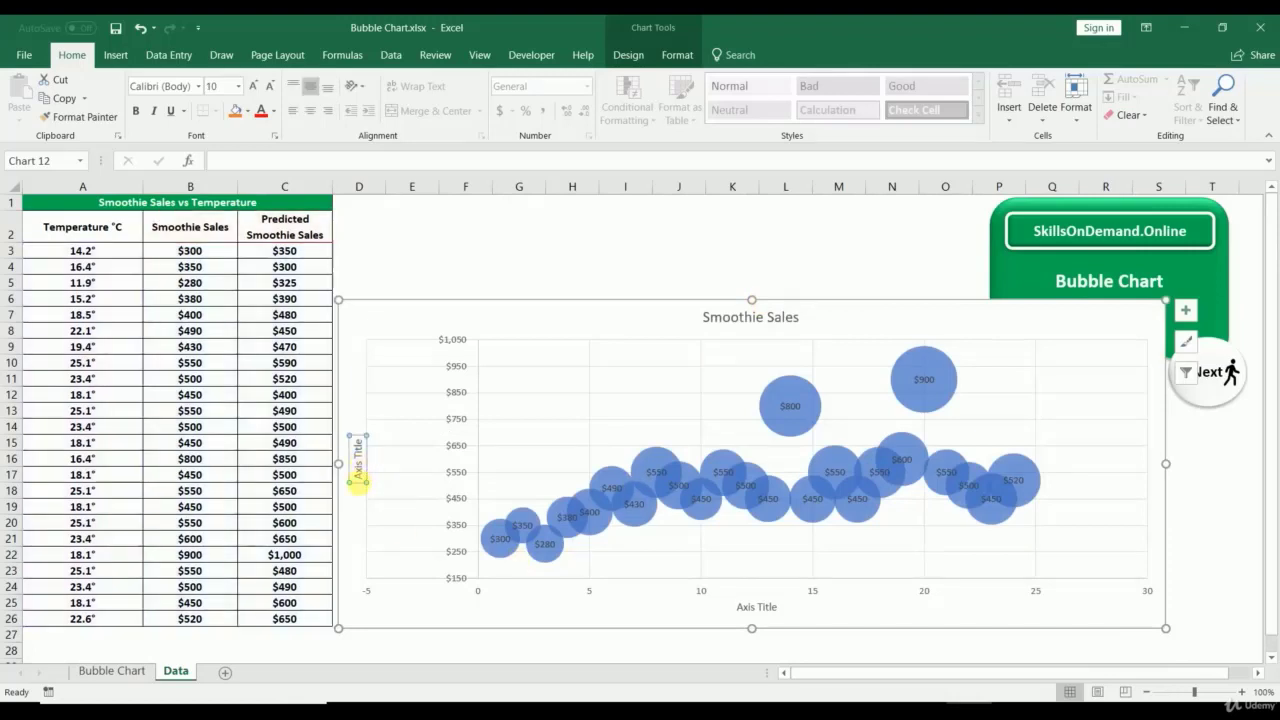
left_click_drag(359, 481, 366, 430)
type("Smoothie Sales")
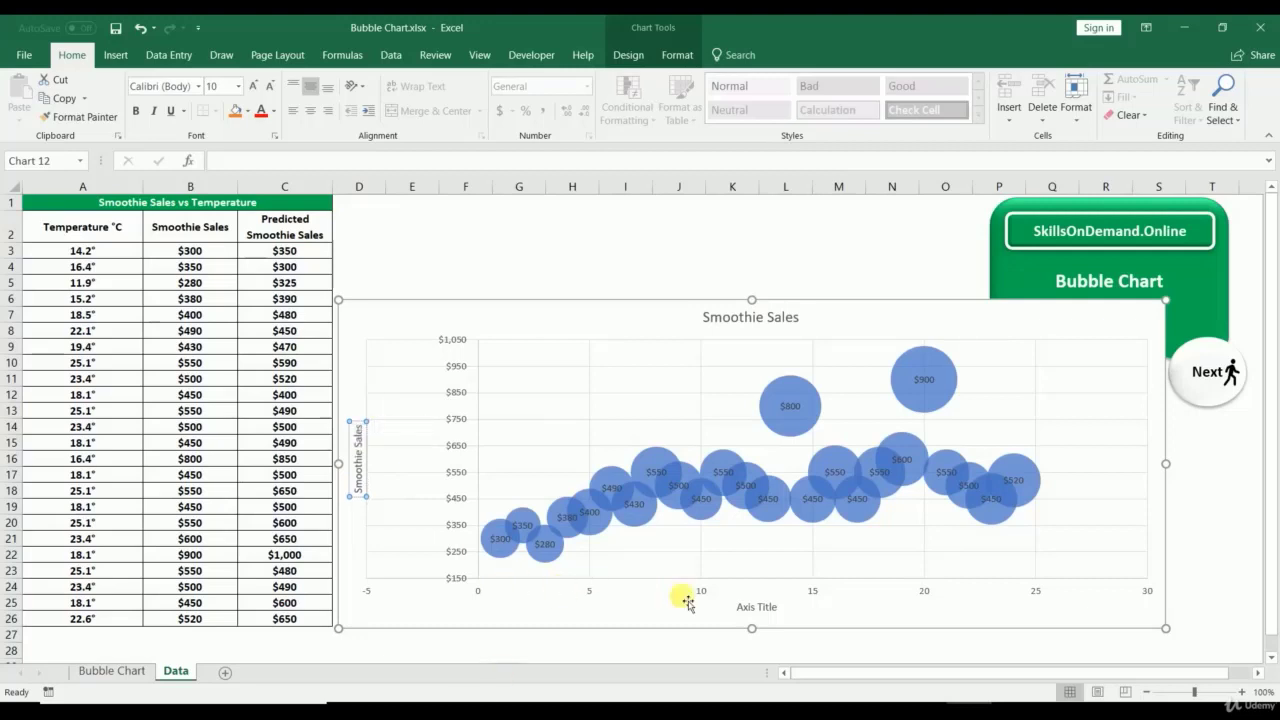
left_click(753, 610)
left_click_drag(751, 613, 805, 617)
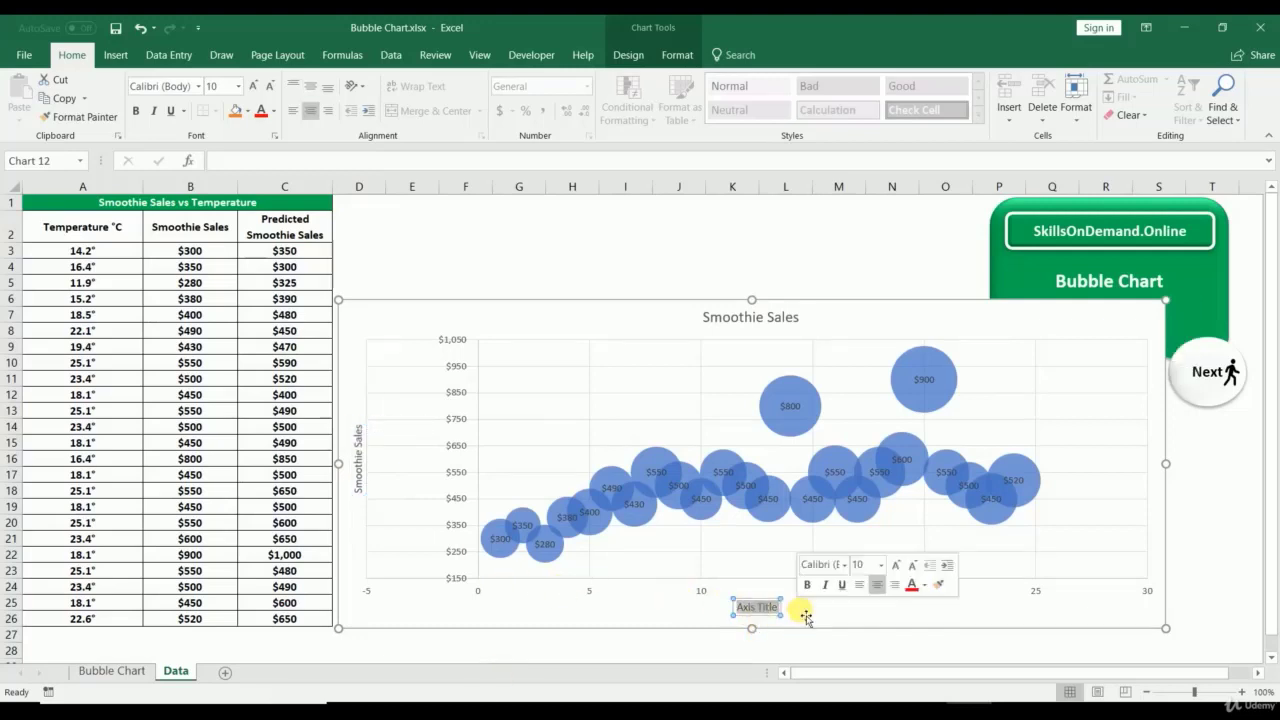
key("BackSpace")
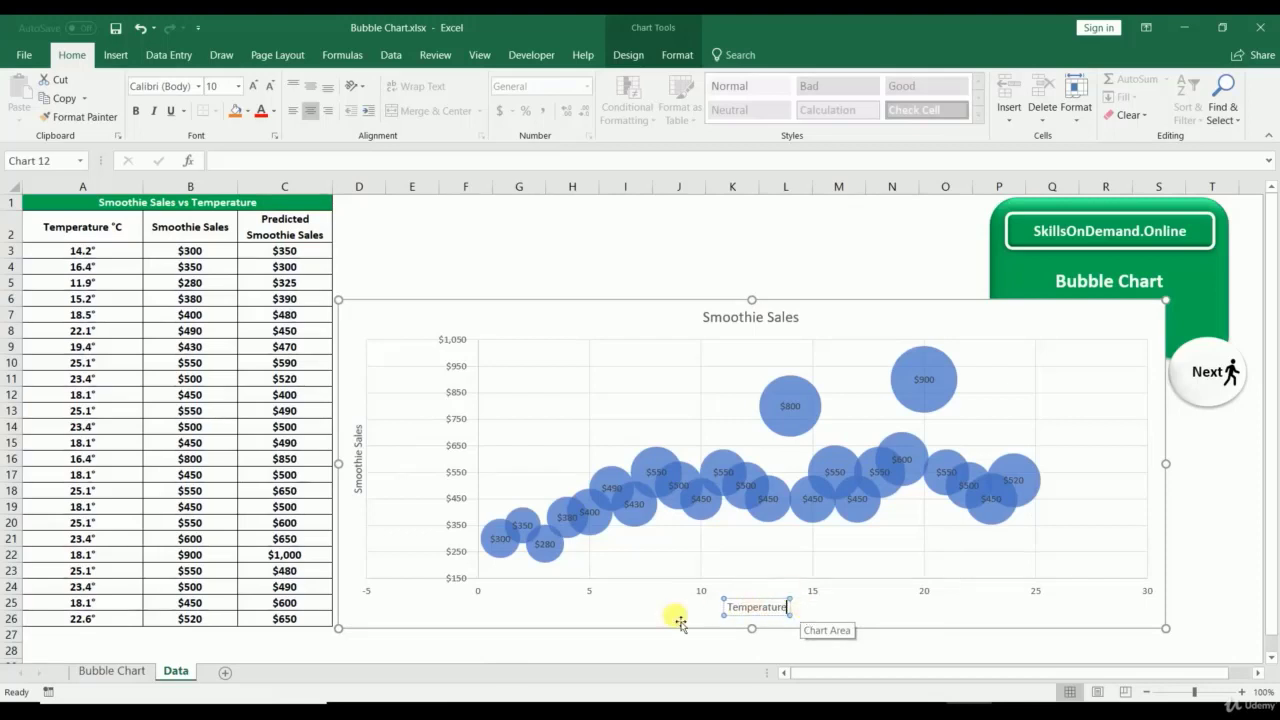
left_click(571, 643)
Step: Make the bubble data labels white
left_click(563, 514)
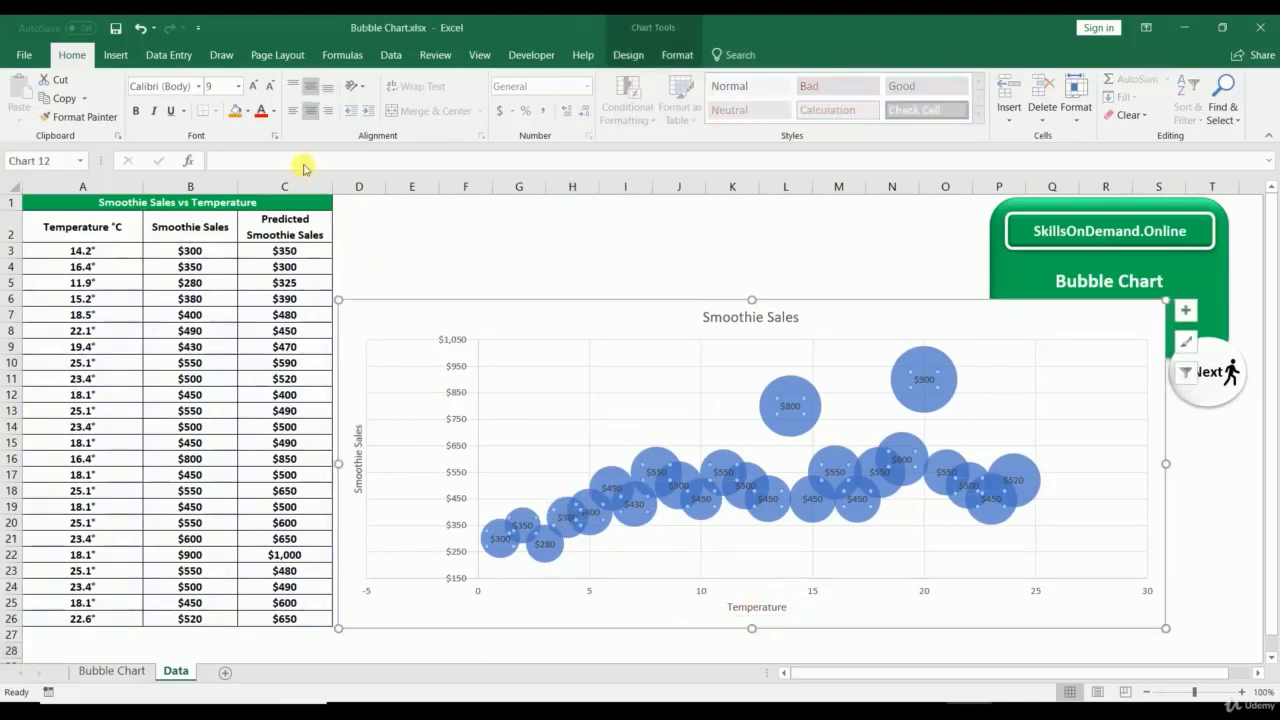
left_click(277, 111)
left_click(262, 165)
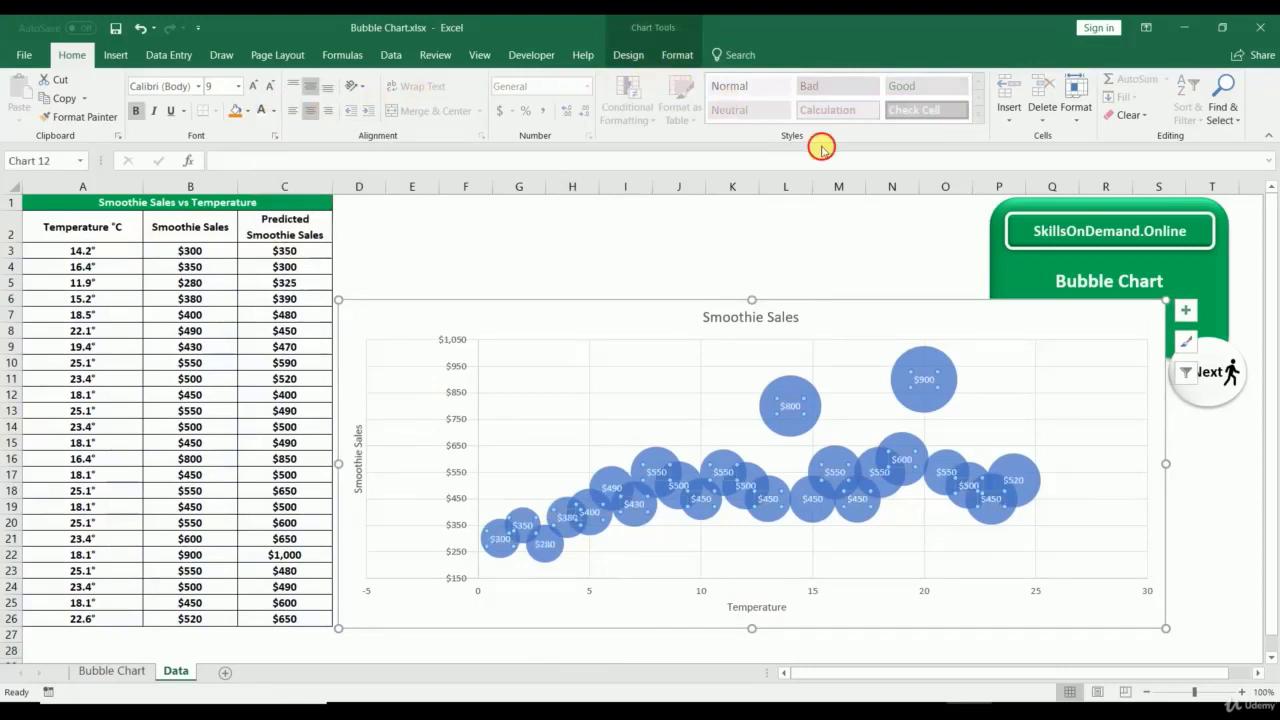
Step: Give the bubbles a glossy 3-D shape effect and an orange fill
left_click(653, 457)
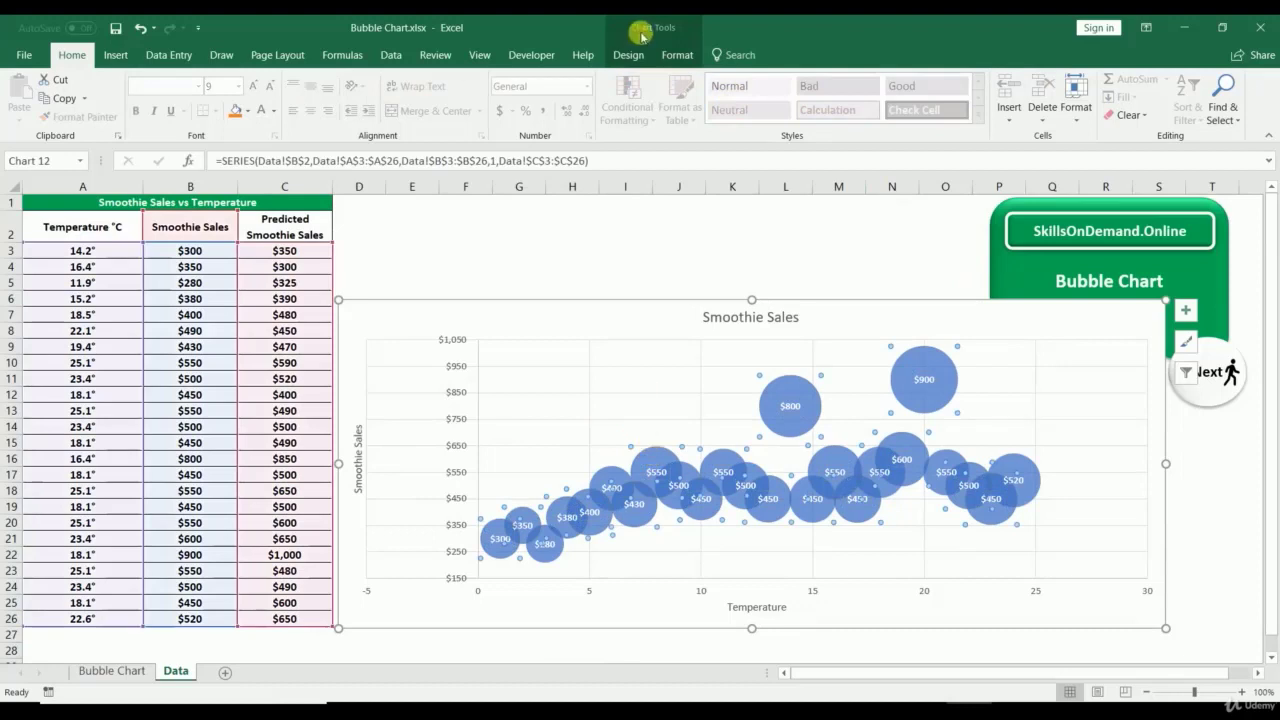
left_click(676, 55)
left_click(645, 116)
mouse_move(640, 145)
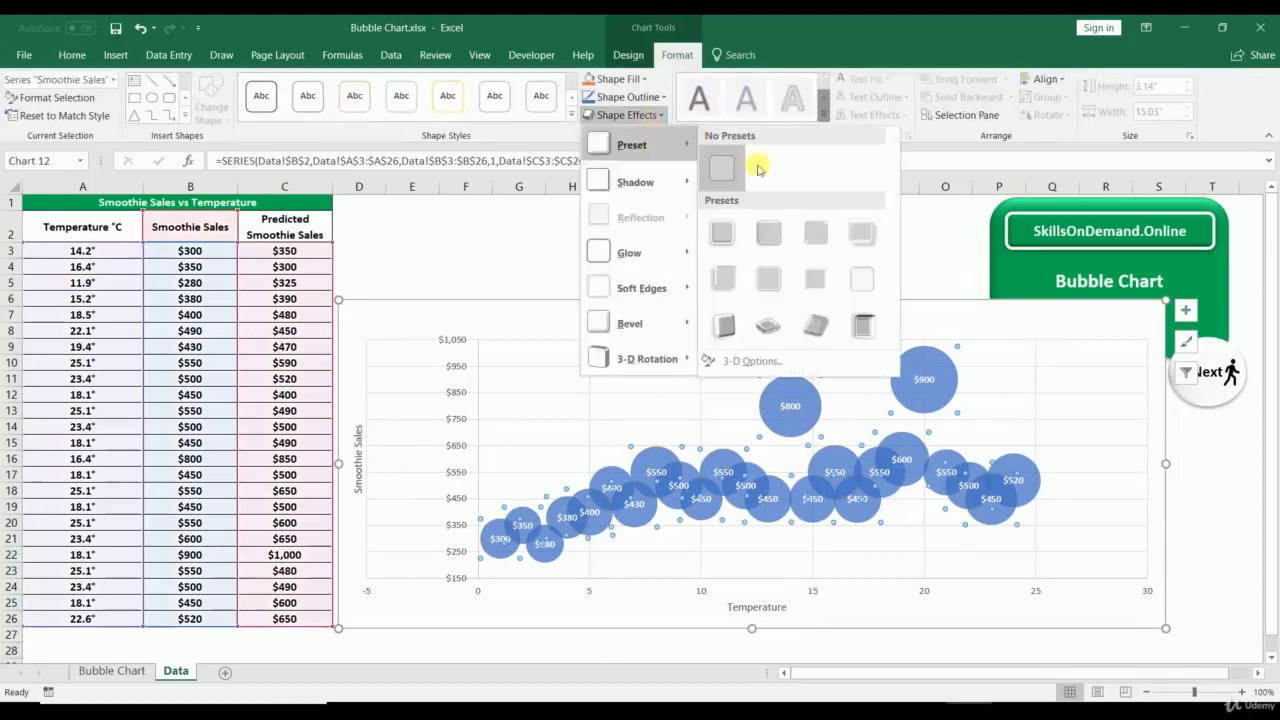
left_click(768, 232)
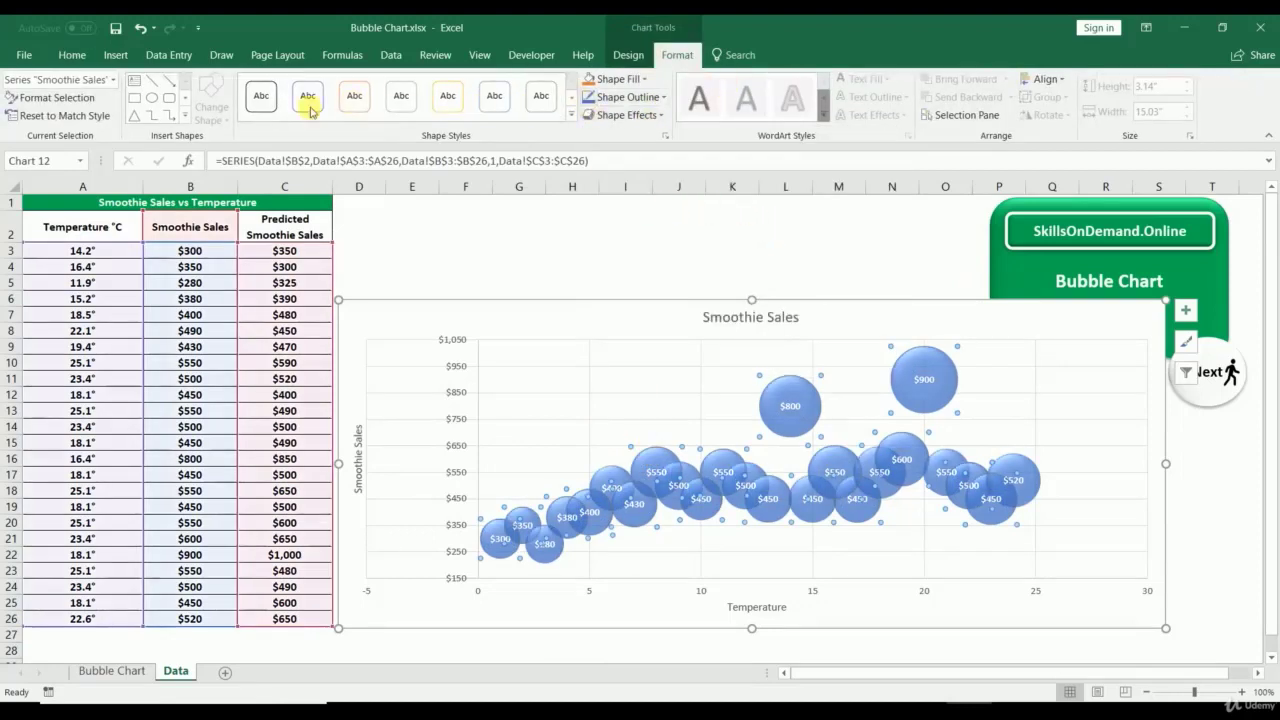
left_click(597, 80)
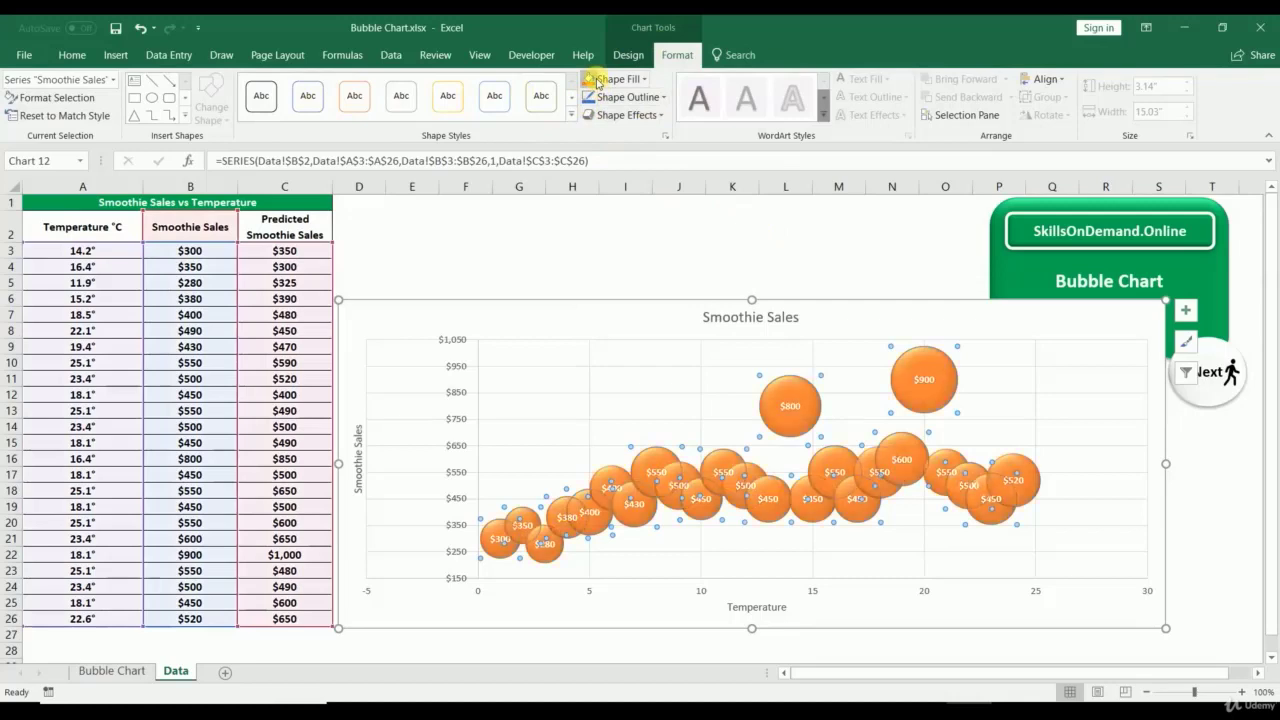
Step: Make the Temperature axis title and the chart title bold
left_click(474, 248)
left_click(470, 380)
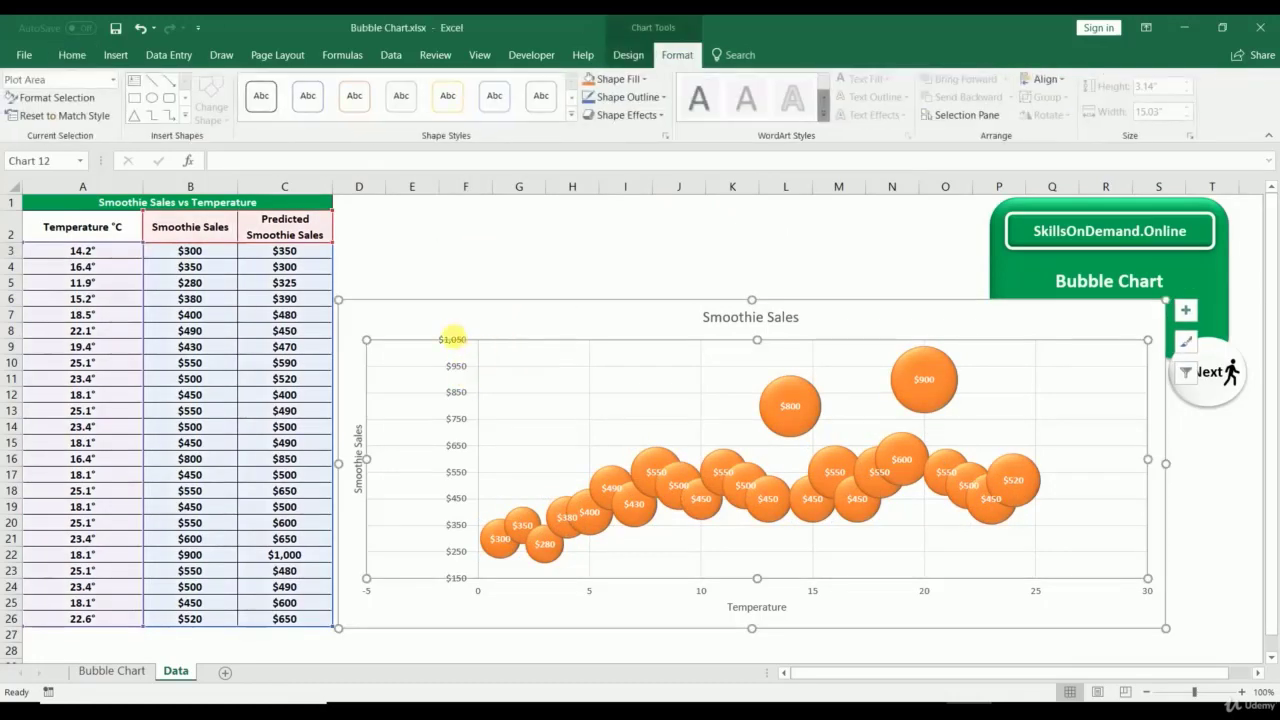
left_click(453, 339)
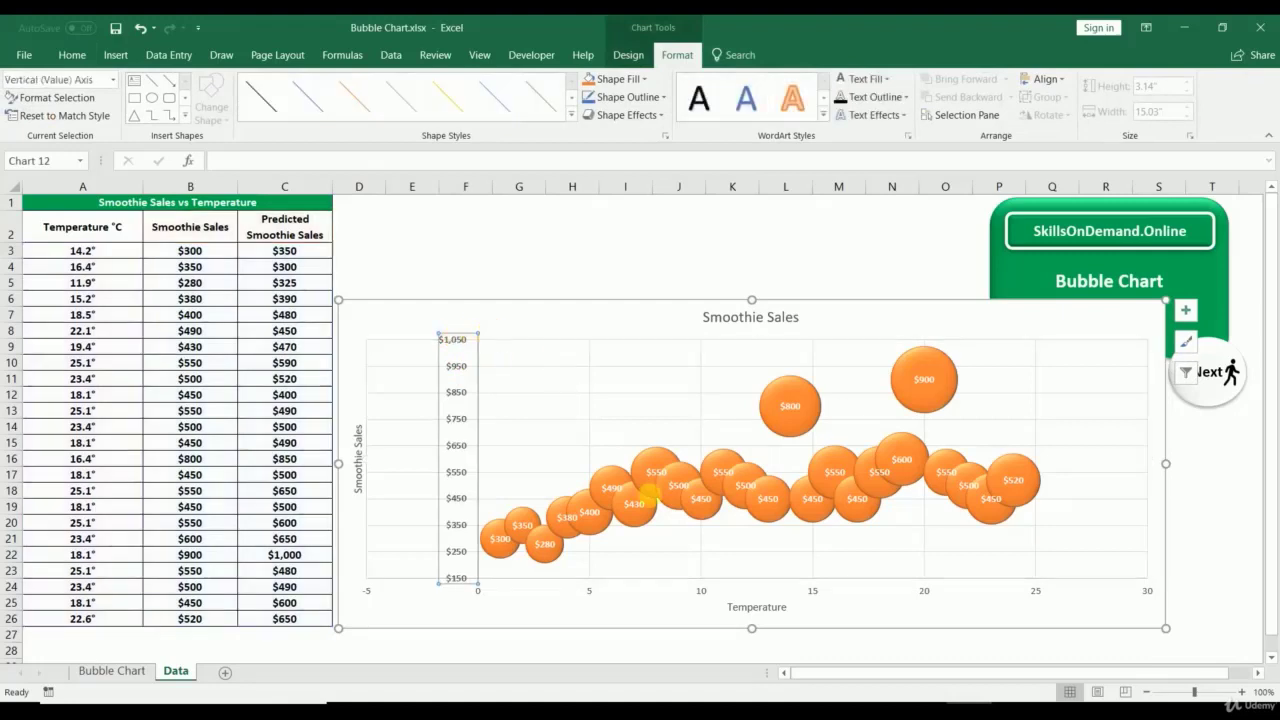
left_click(738, 600)
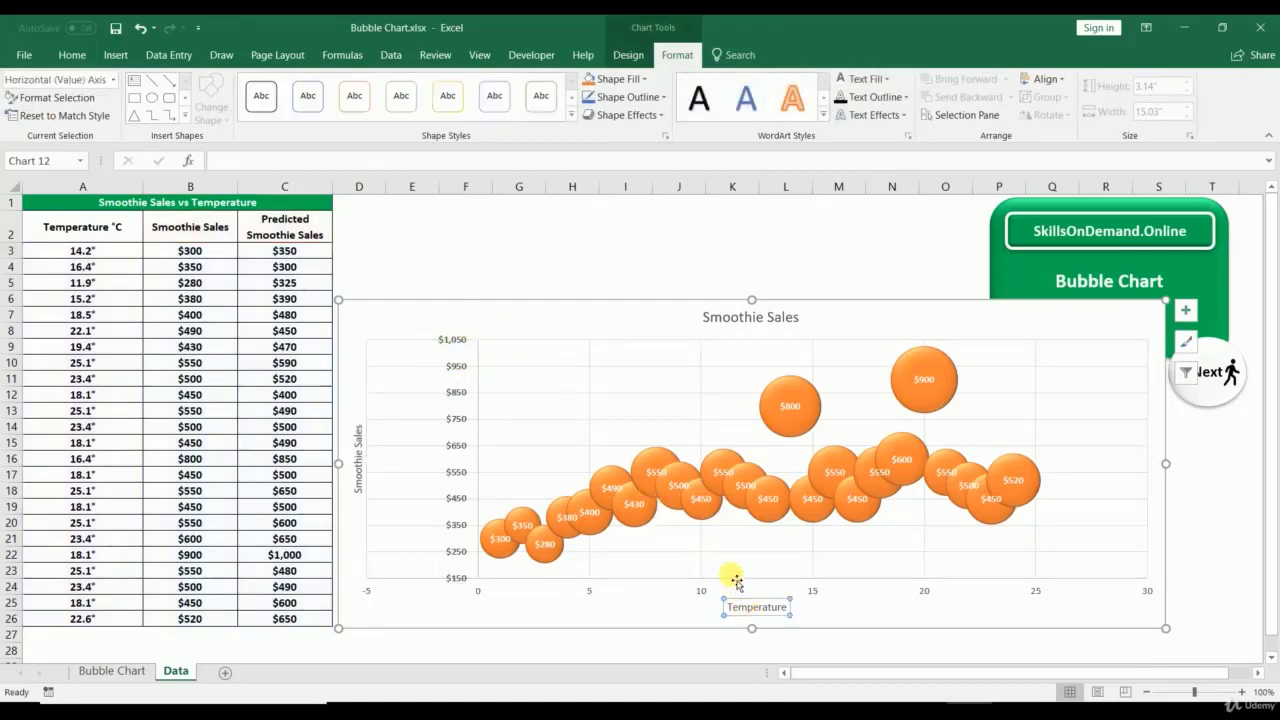
left_click(740, 316)
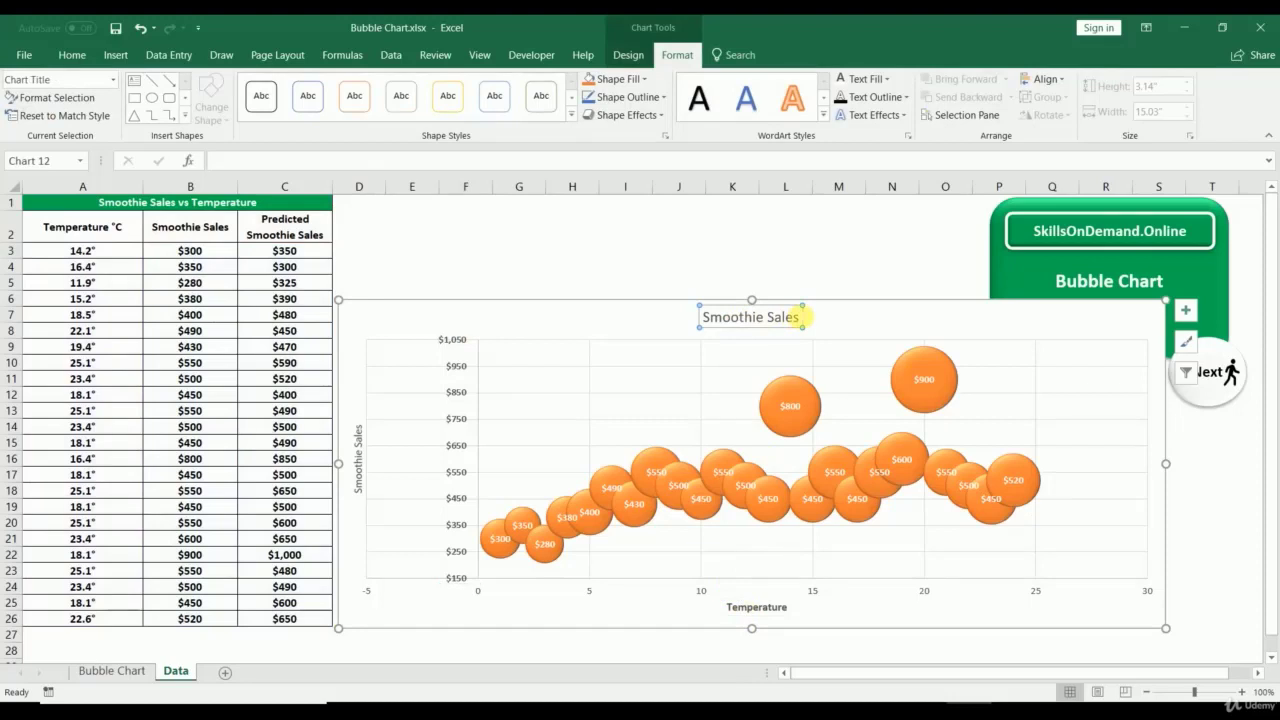
left_click(603, 268)
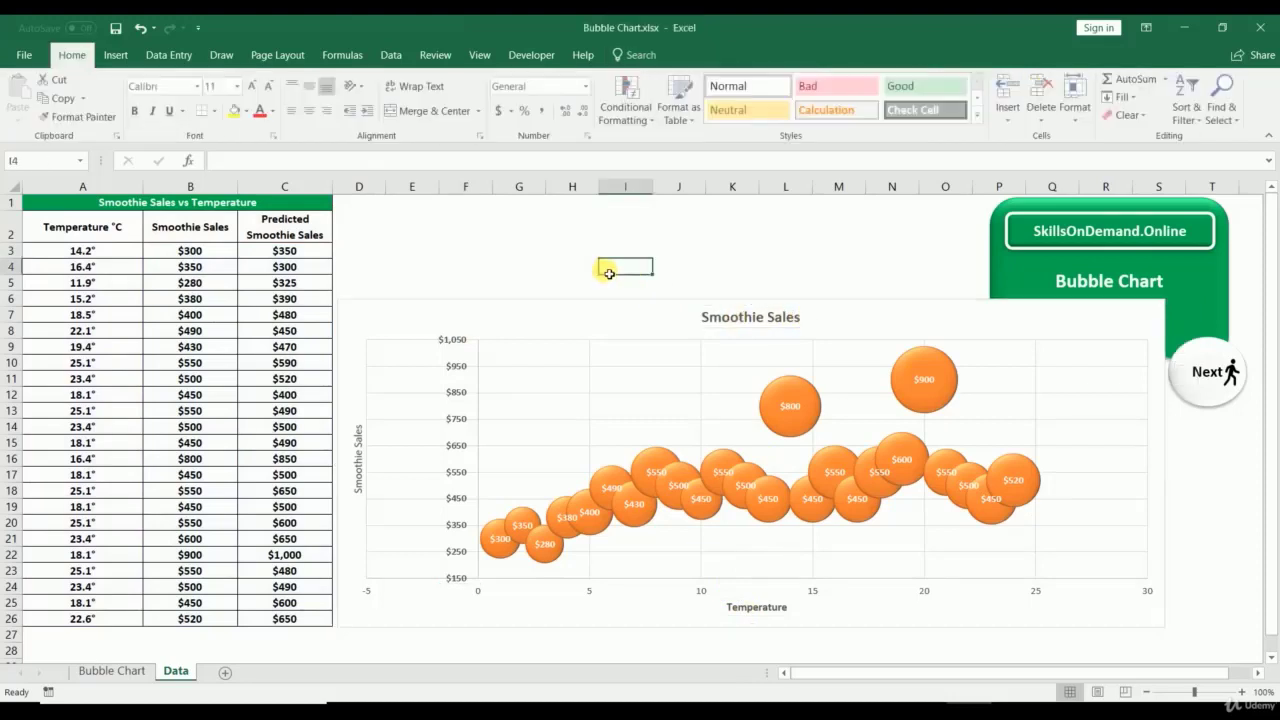
left_click(1012, 335)
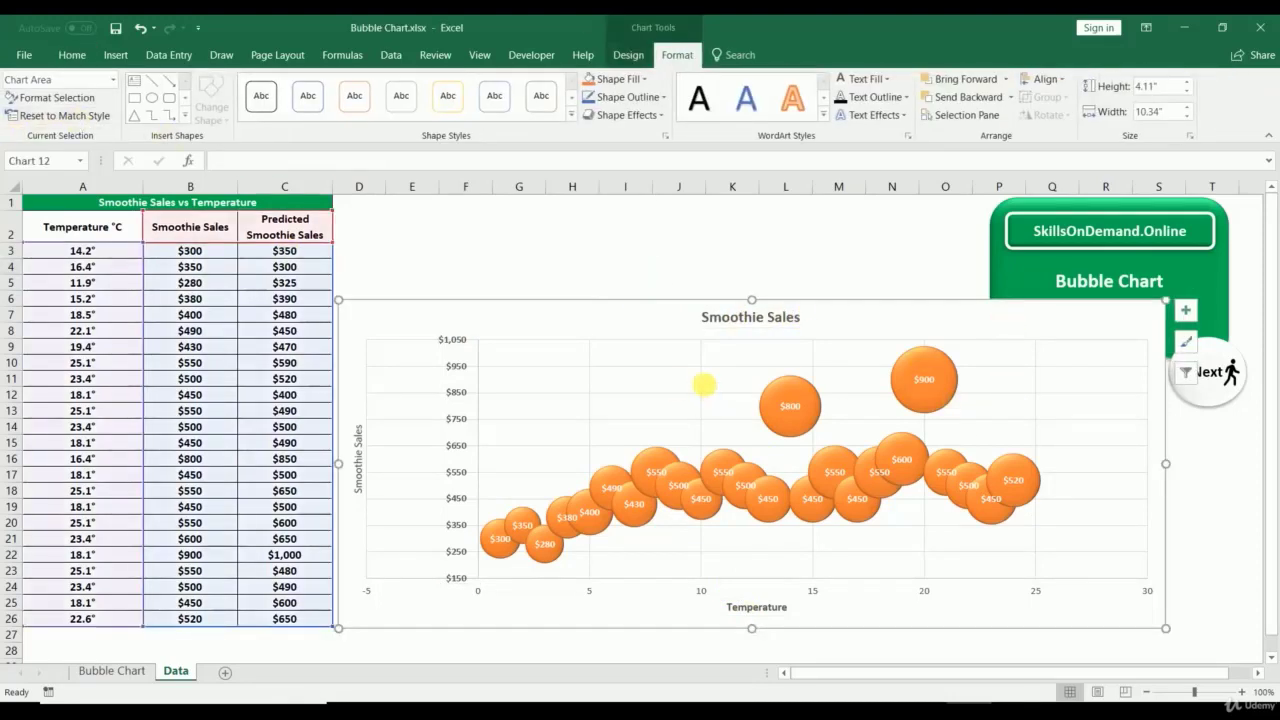
Step: Add a Moving Average trendline to the bubble chart
left_click(628, 55)
left_click(26, 100)
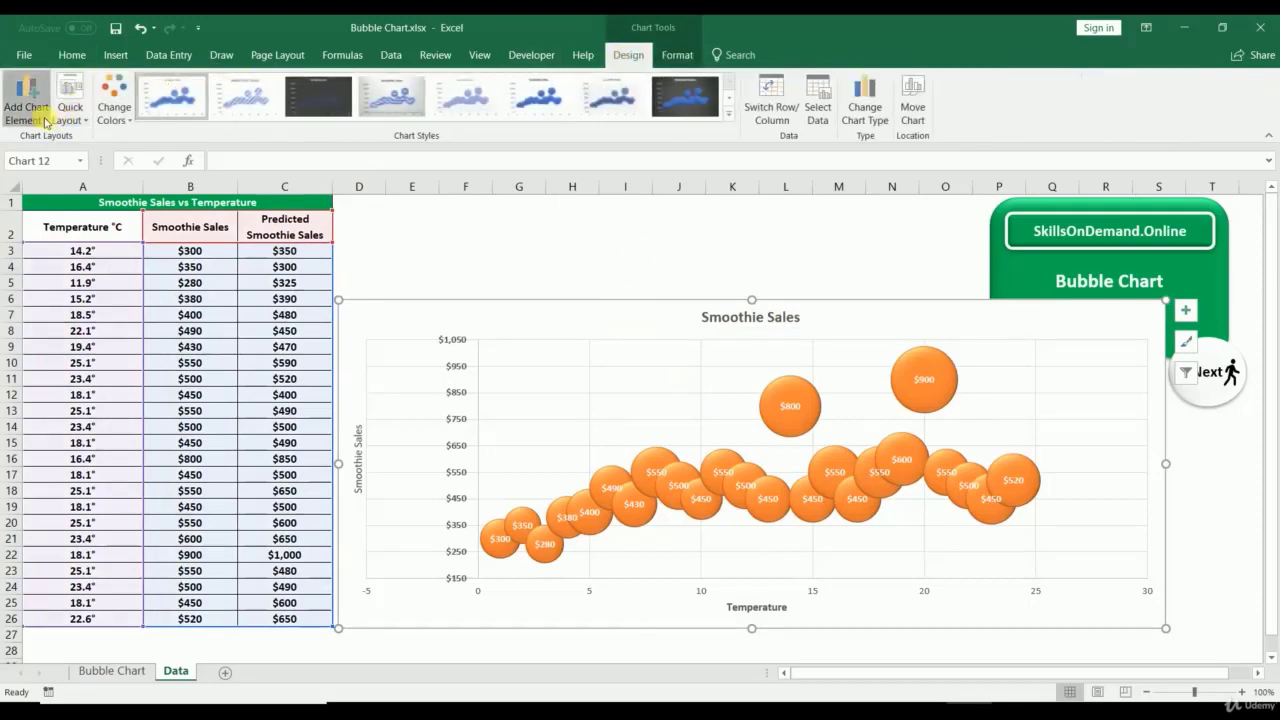
mouse_move(108, 320)
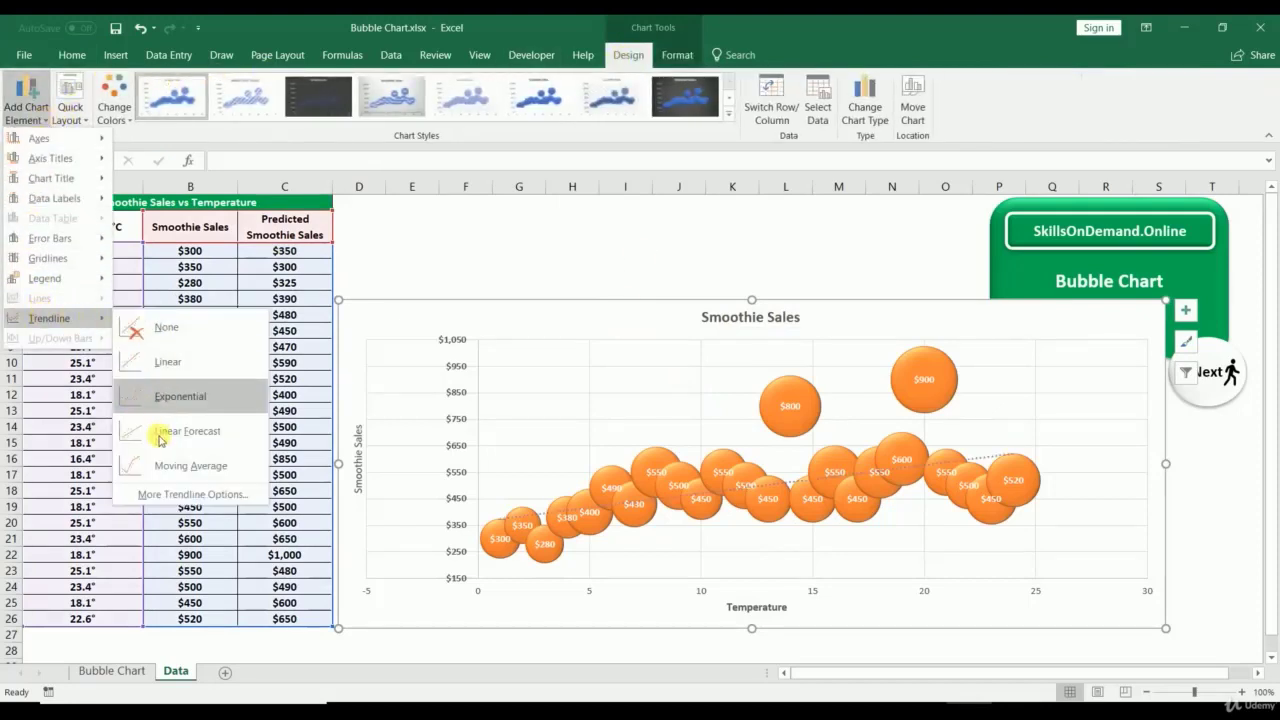
left_click(163, 463)
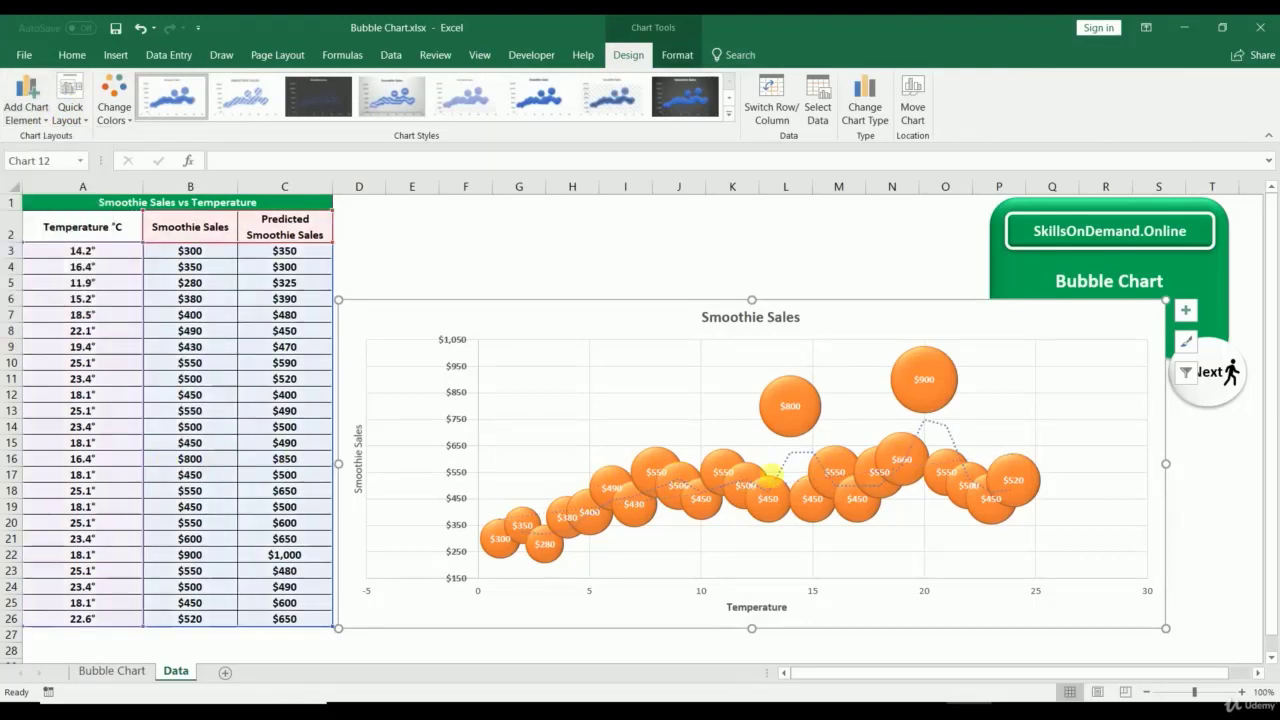
Step: Set the trendline's shape outline to Automatic so it appears dark and dotted
left_click(805, 450)
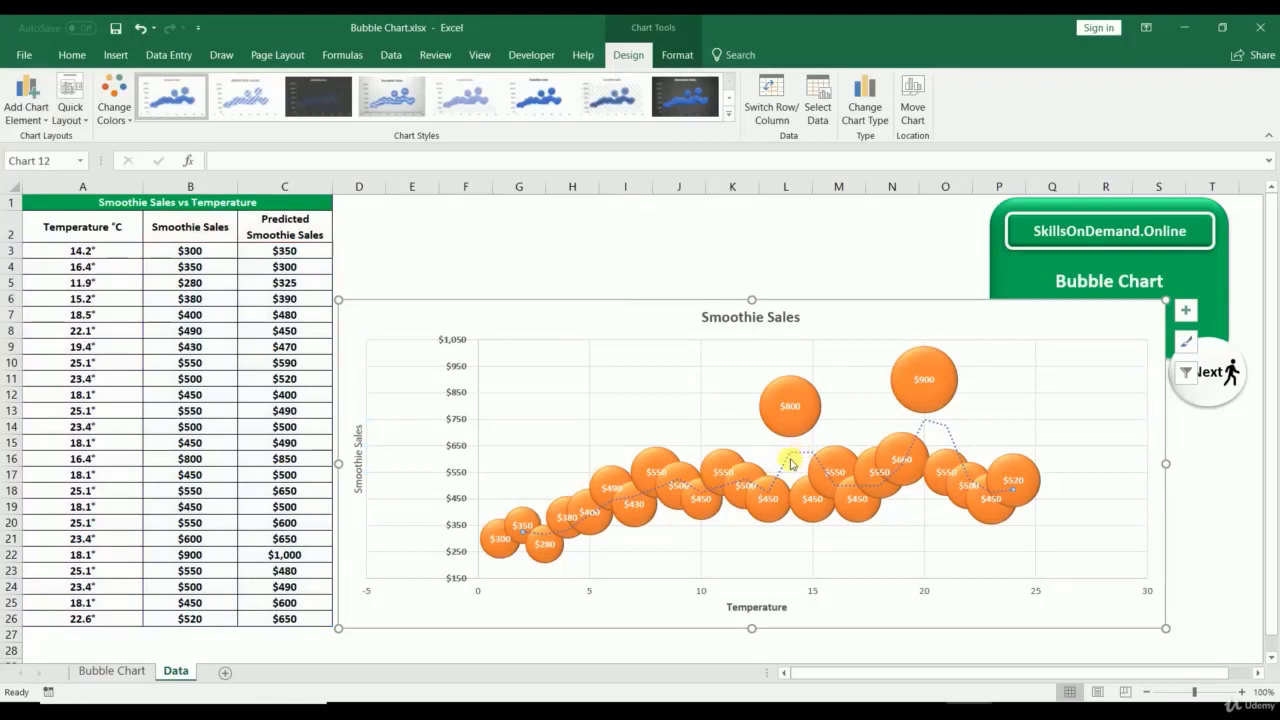
left_click(678, 53)
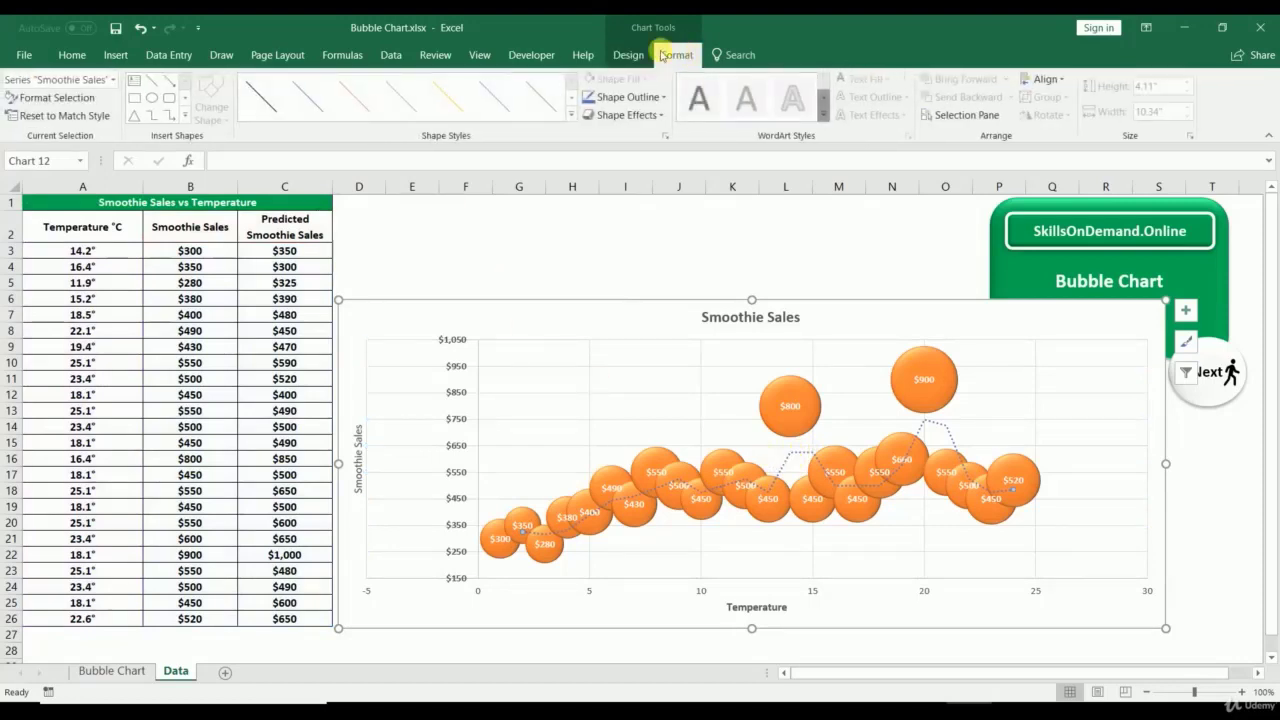
left_click(627, 97)
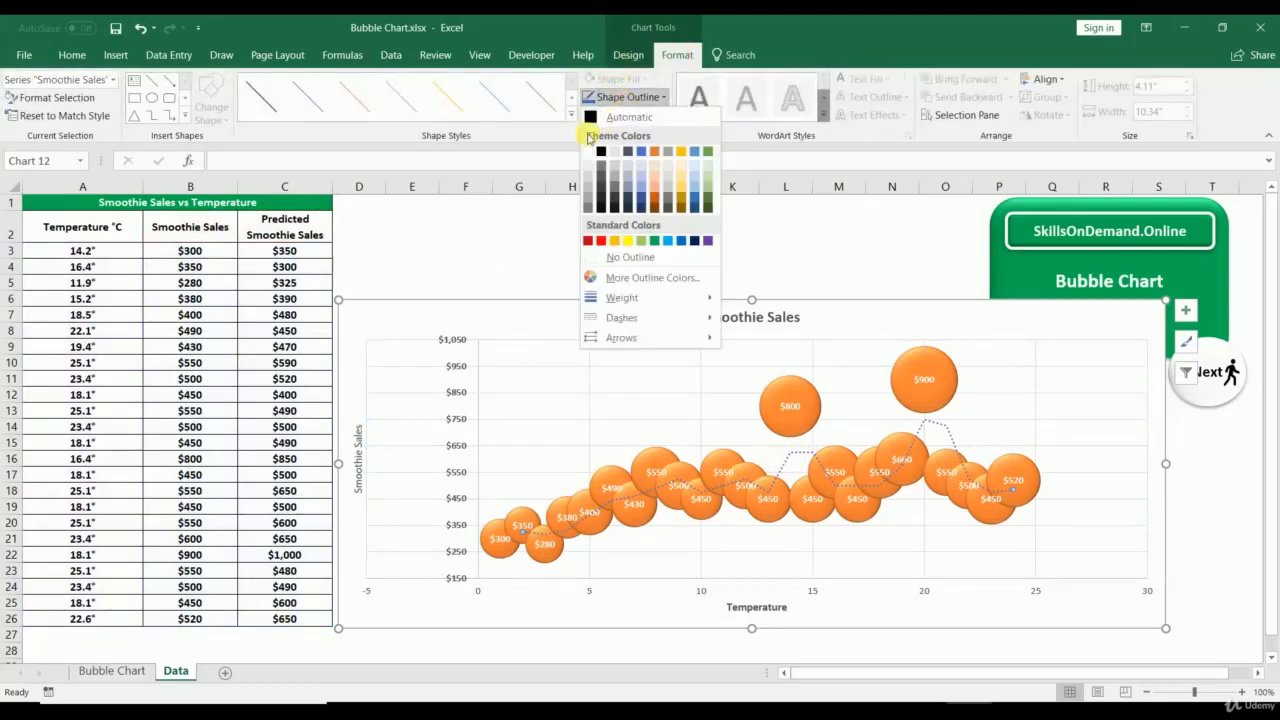
left_click(593, 117)
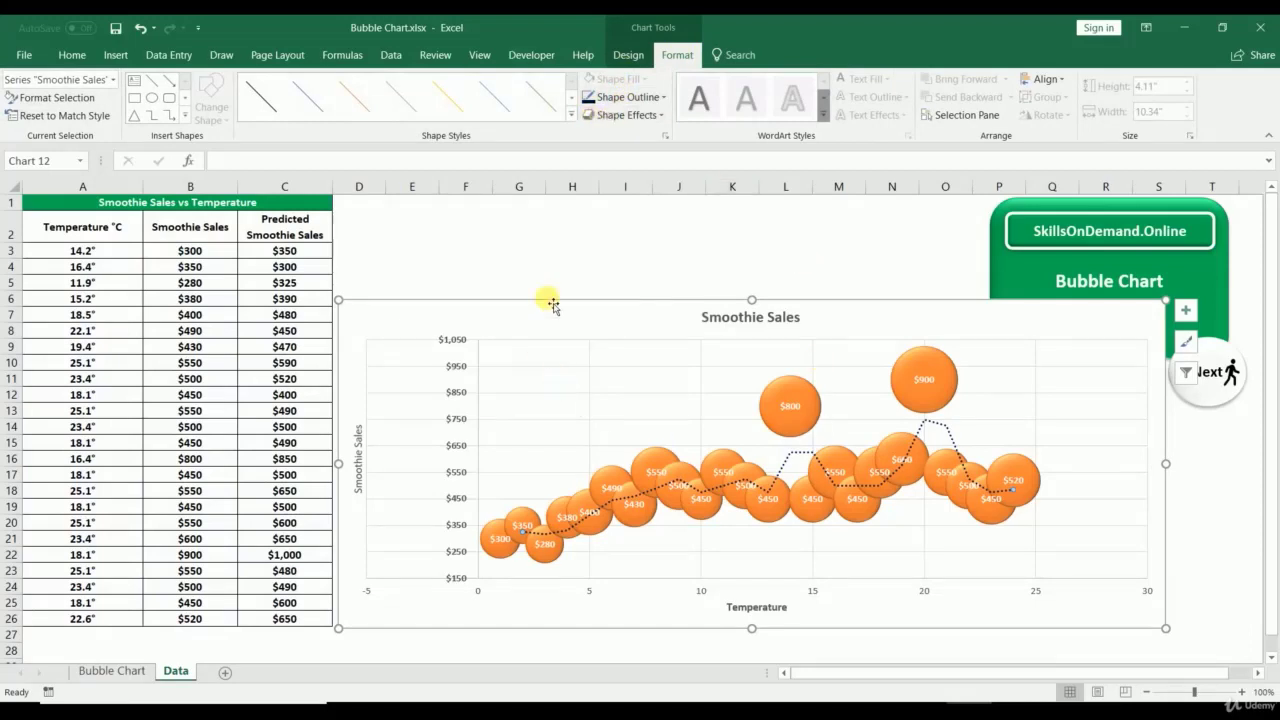
left_click(560, 268)
left_click(583, 323)
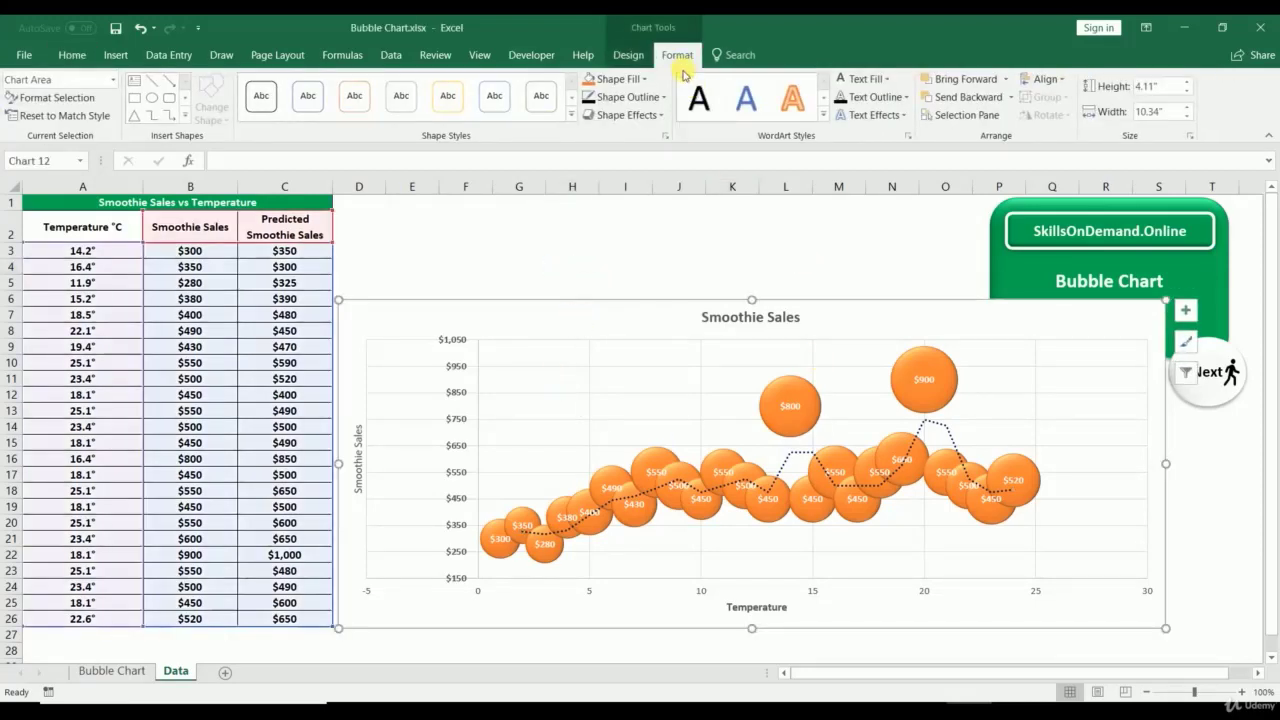
Step: Convert the smoothie sales chart to the 3-D Bubble type
right_click(600, 314)
key("Escape")
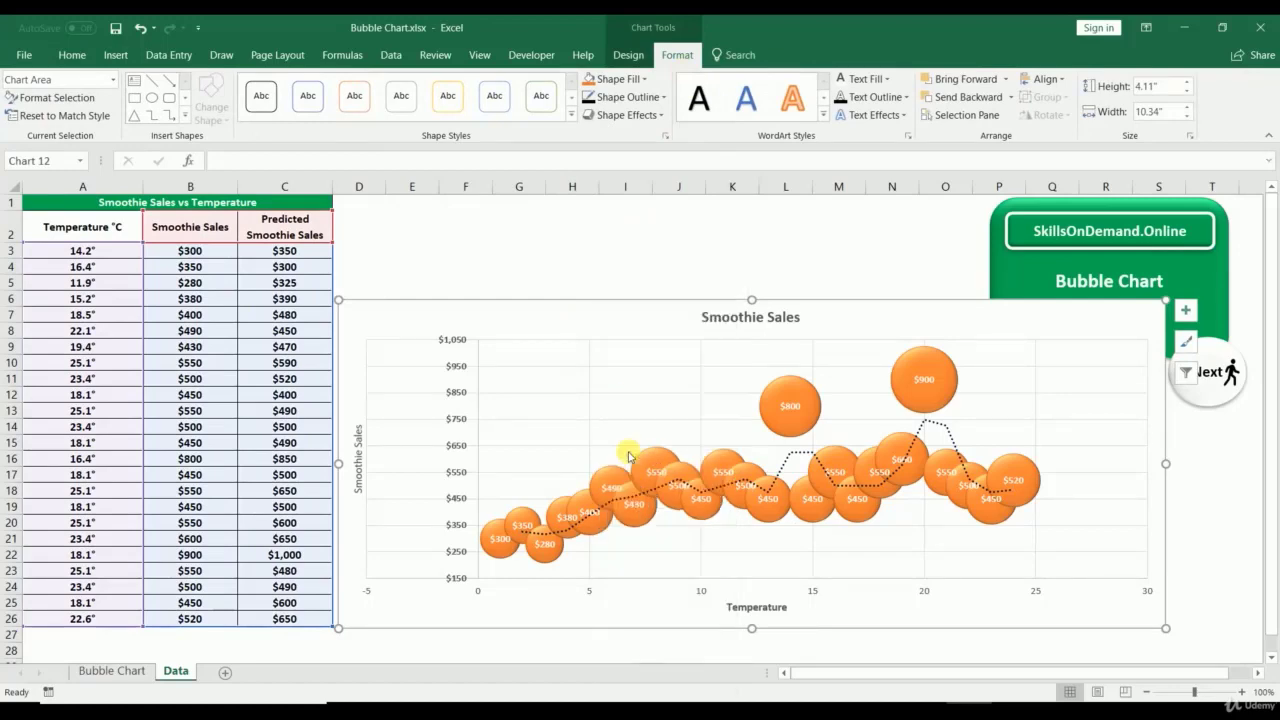
left_click(806, 182)
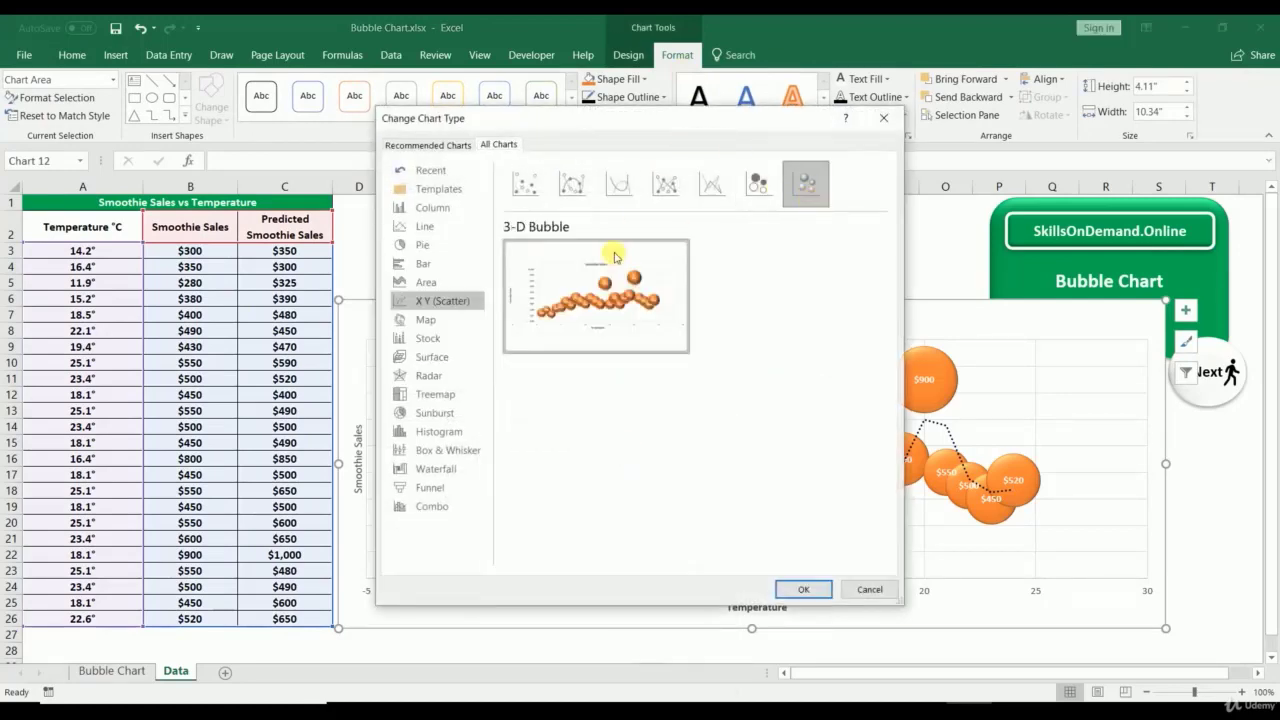
left_click(807, 589)
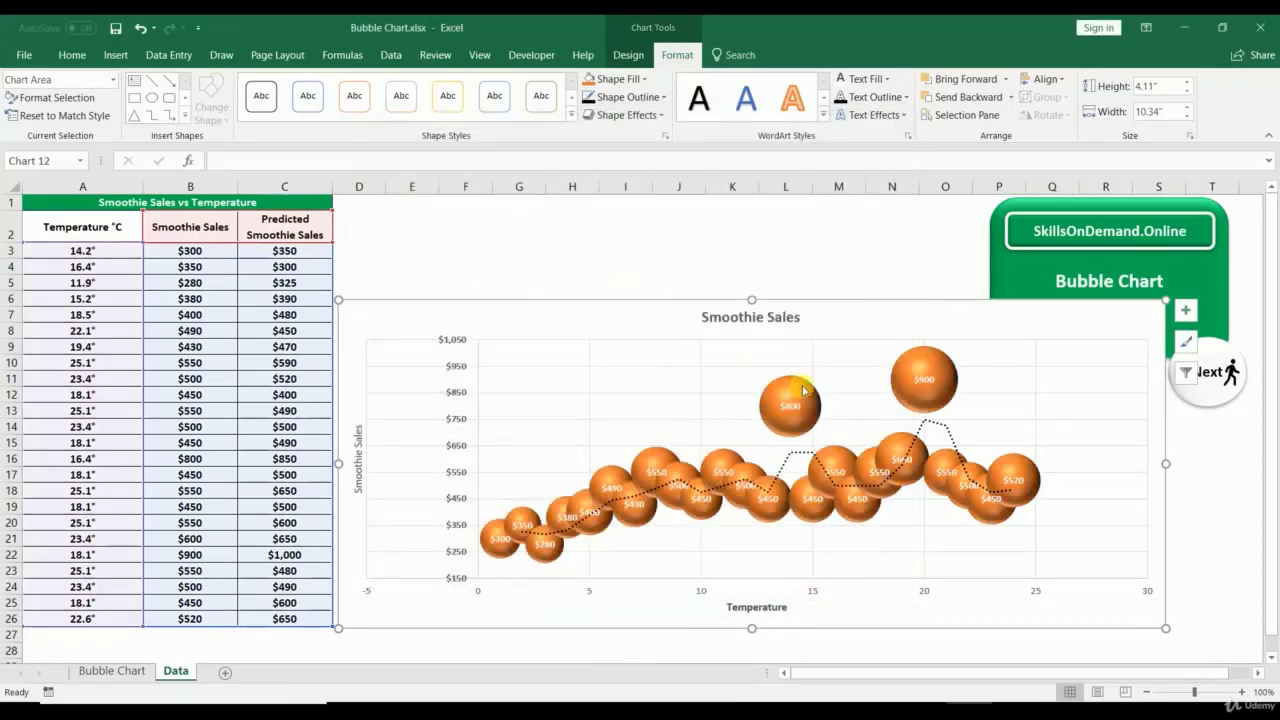
Step: Fill the 3-D bubbles blue, then view the Bubble Chart sheet and return to Data
left_click(805, 390)
left_click(618, 79)
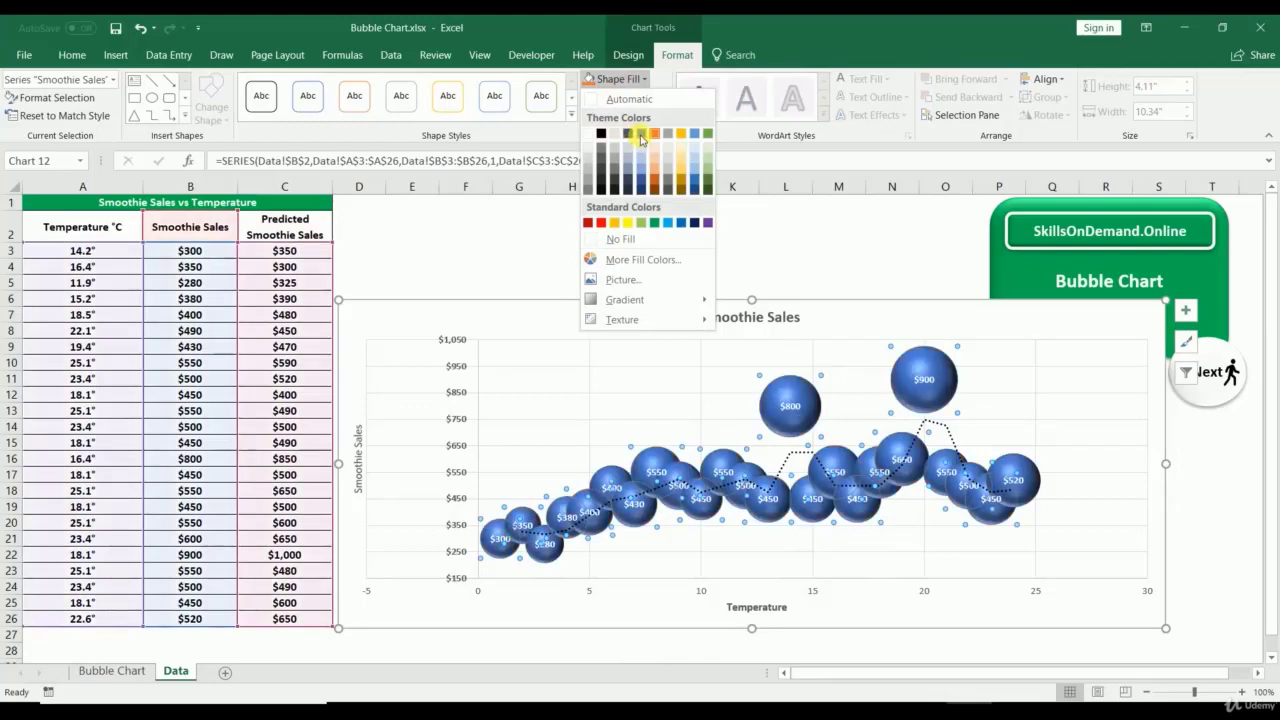
left_click(641, 134)
left_click(586, 251)
left_click(848, 264)
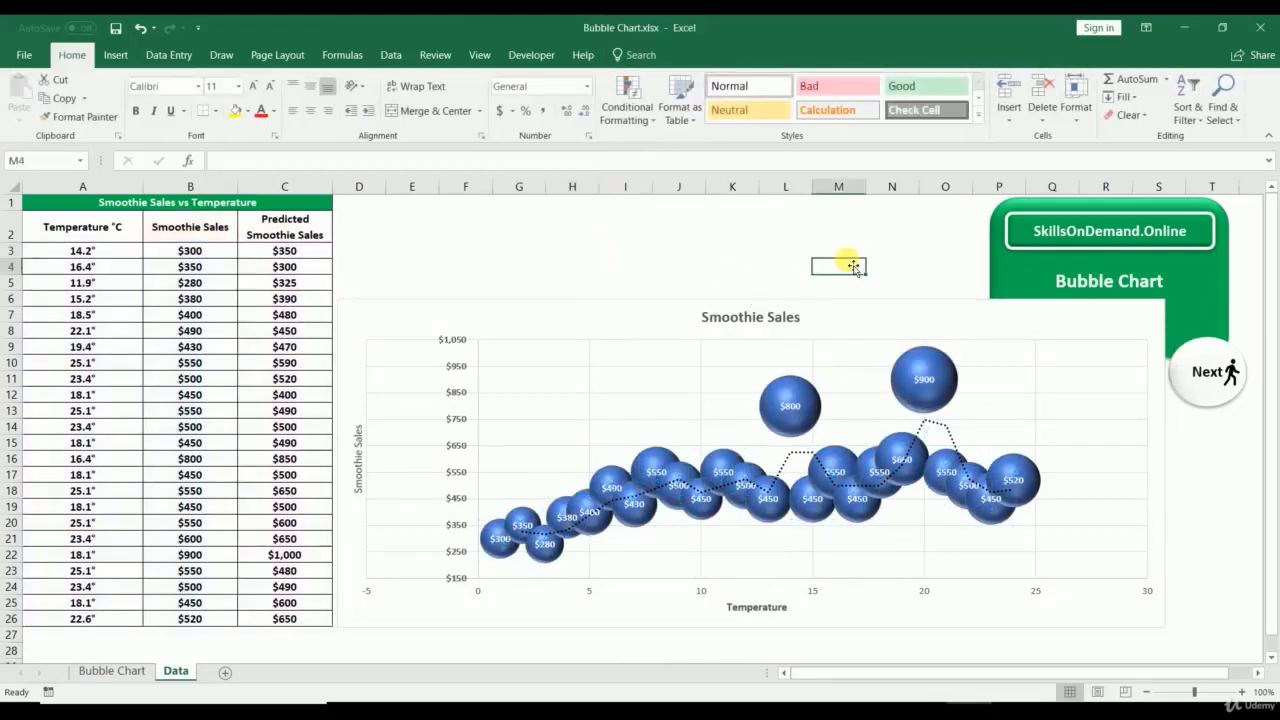
left_click(110, 671)
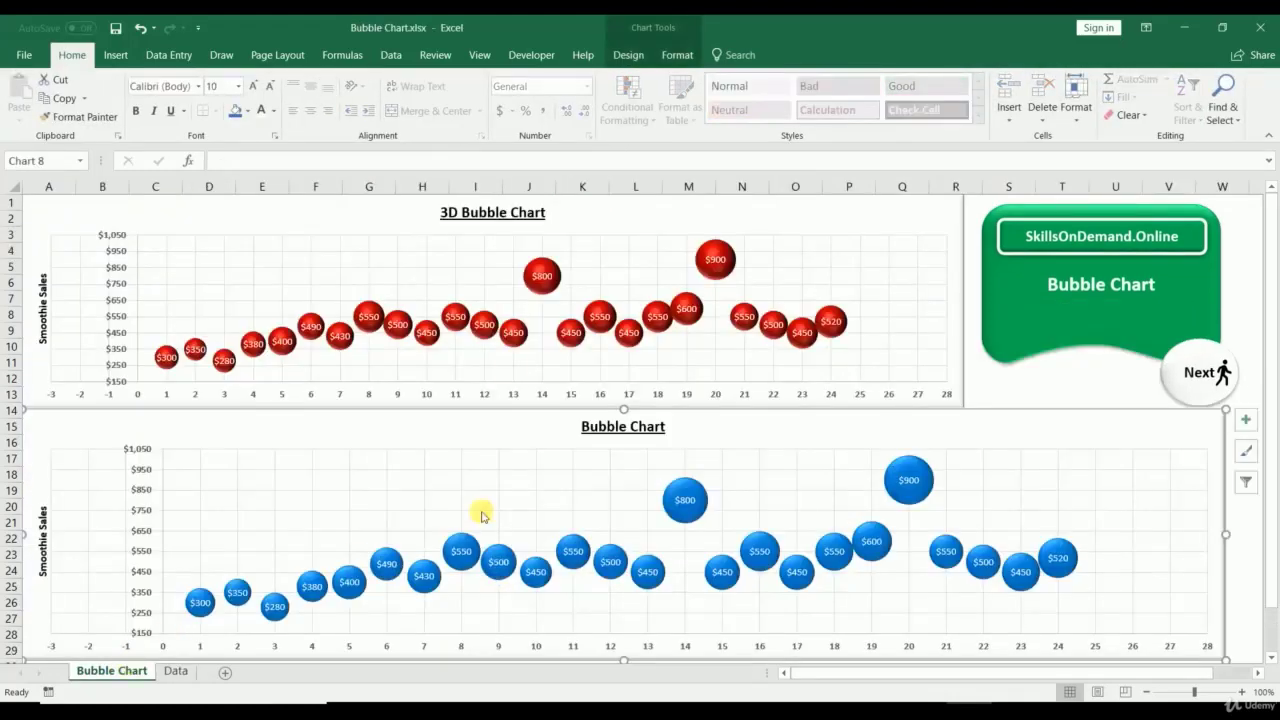
left_click(176, 671)
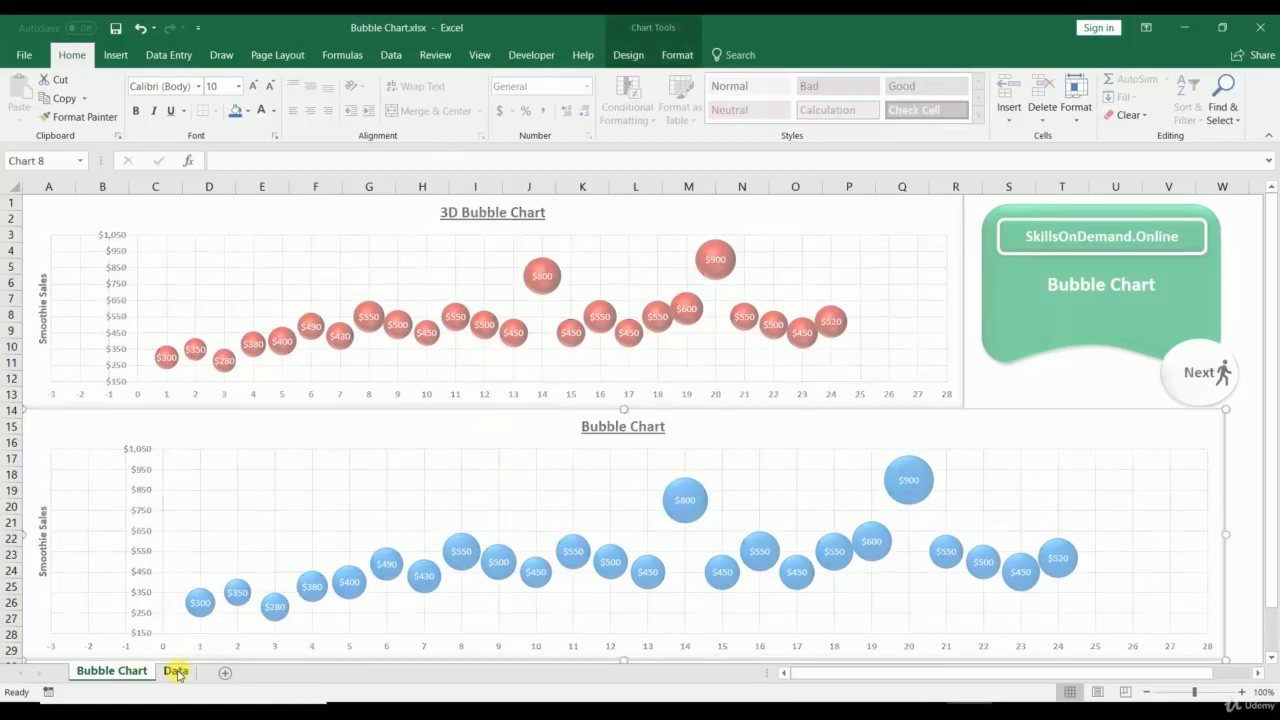
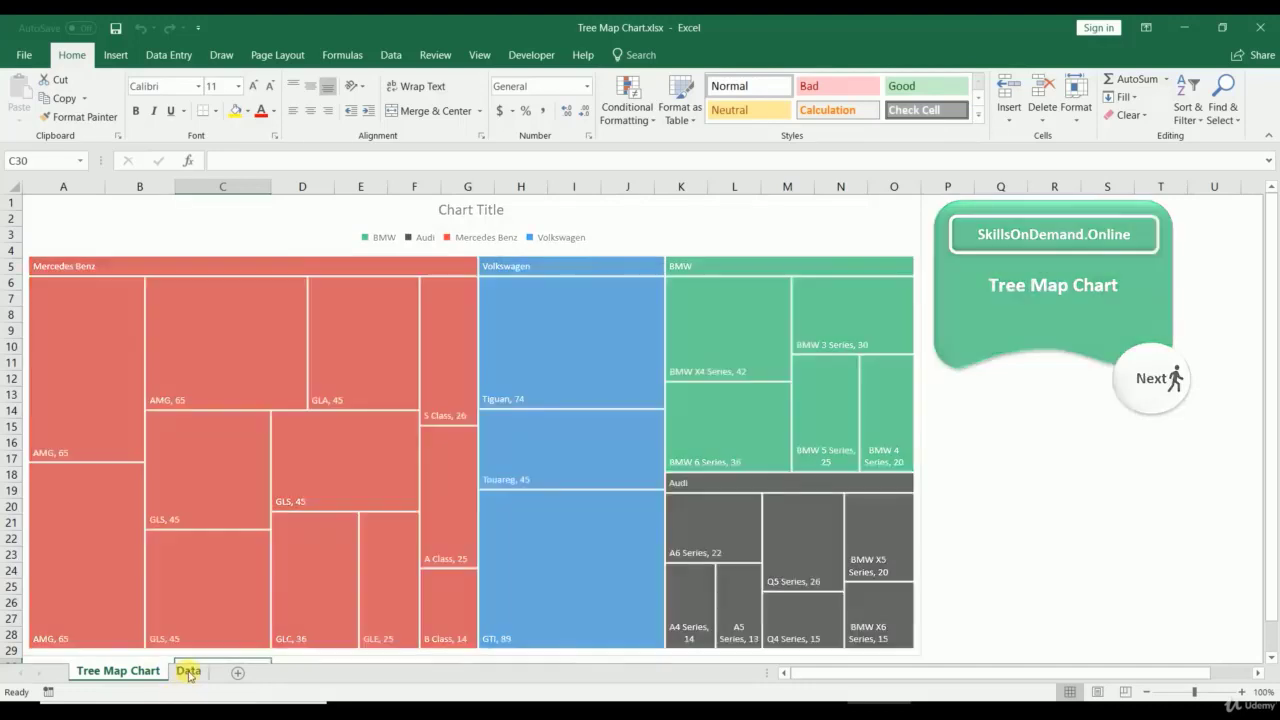
Step: Show the Data sheet with the vehicle sales table and treemap, selecting cell B13
left_click(188, 670)
left_click(149, 395)
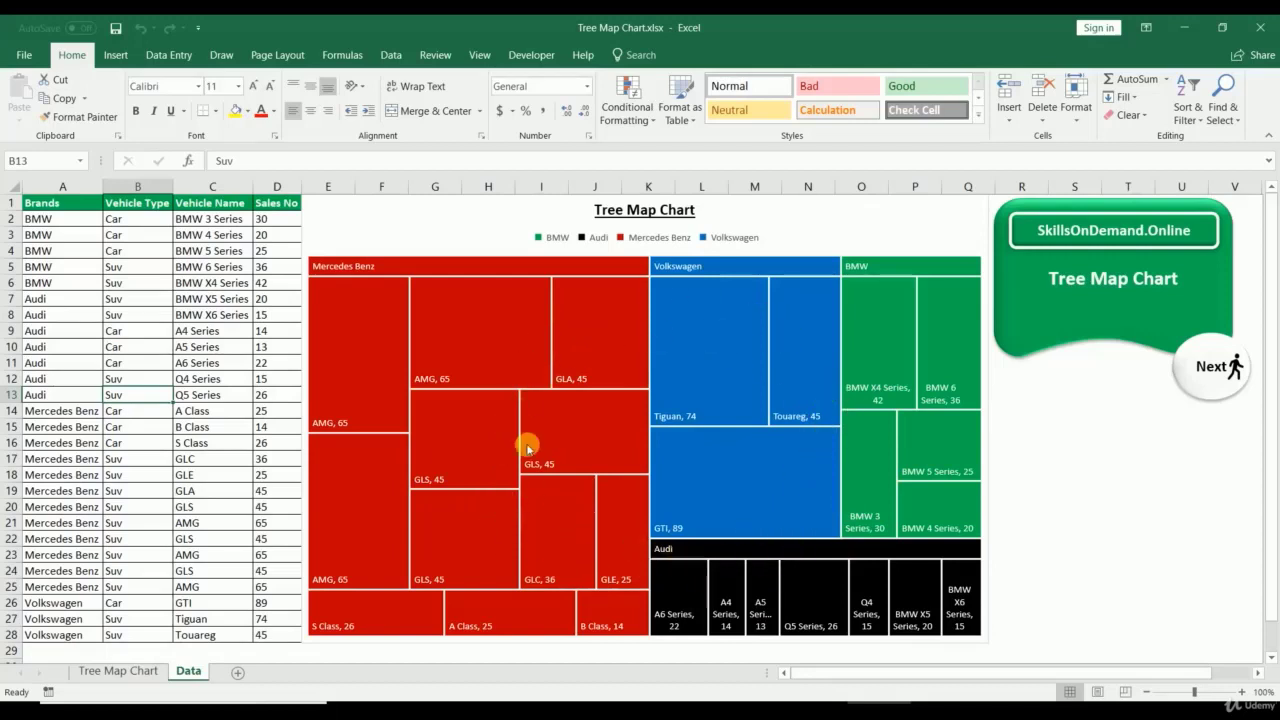
Step: Inspect the treemap's Volkswagen, Mercedes Benz, BMW and Audi branches, labels and series
left_click(607, 328)
left_click(714, 334)
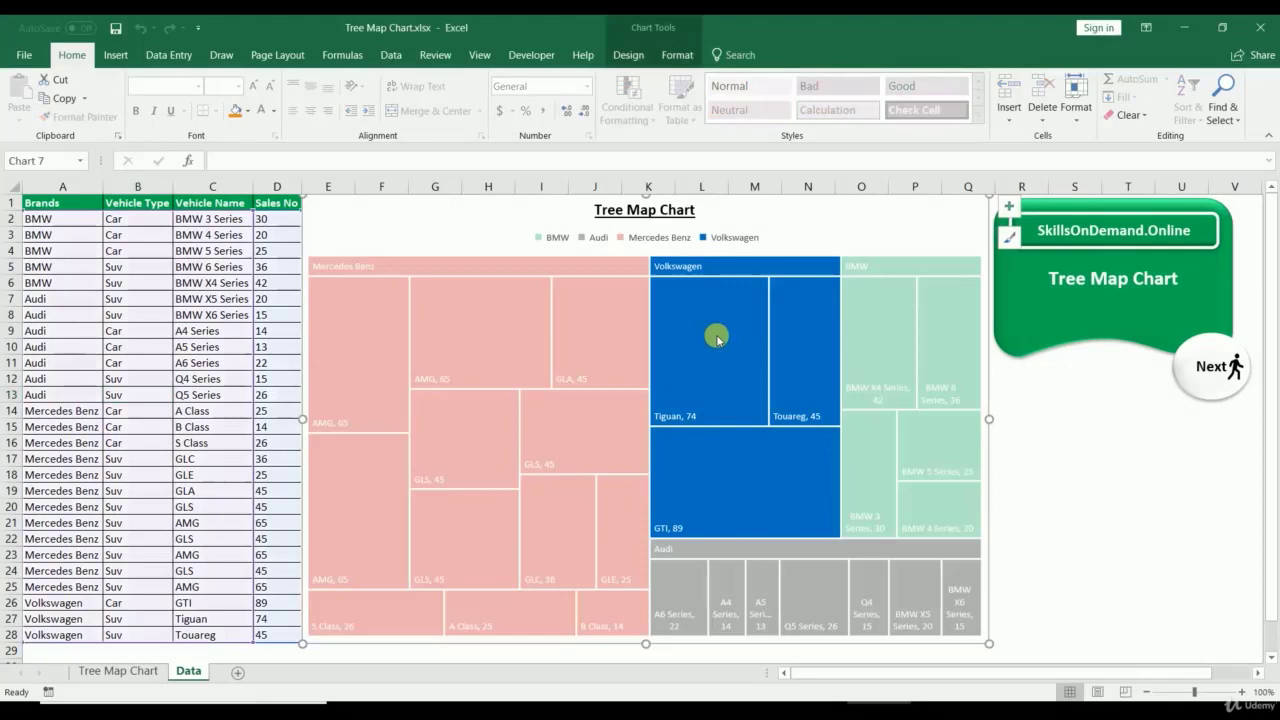
left_click(584, 330)
left_click(890, 345)
left_click(835, 551)
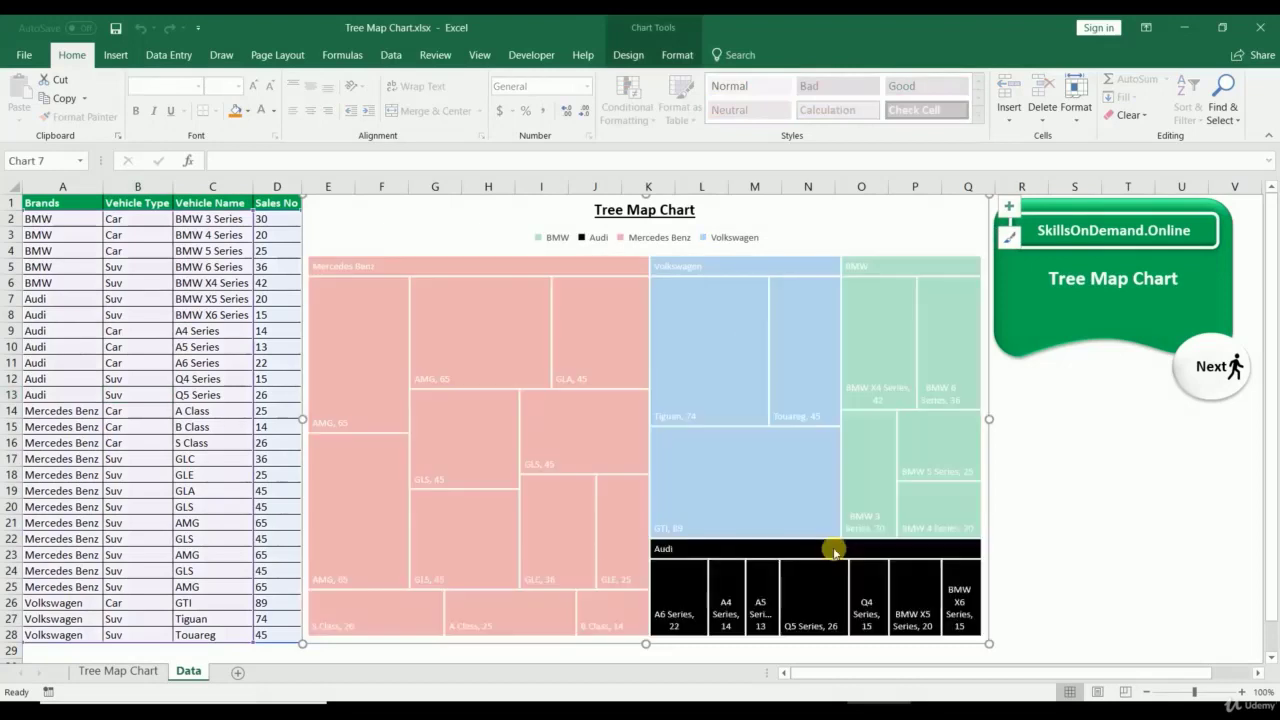
left_click(583, 515)
left_click(729, 386)
left_click(857, 387)
left_click(798, 597)
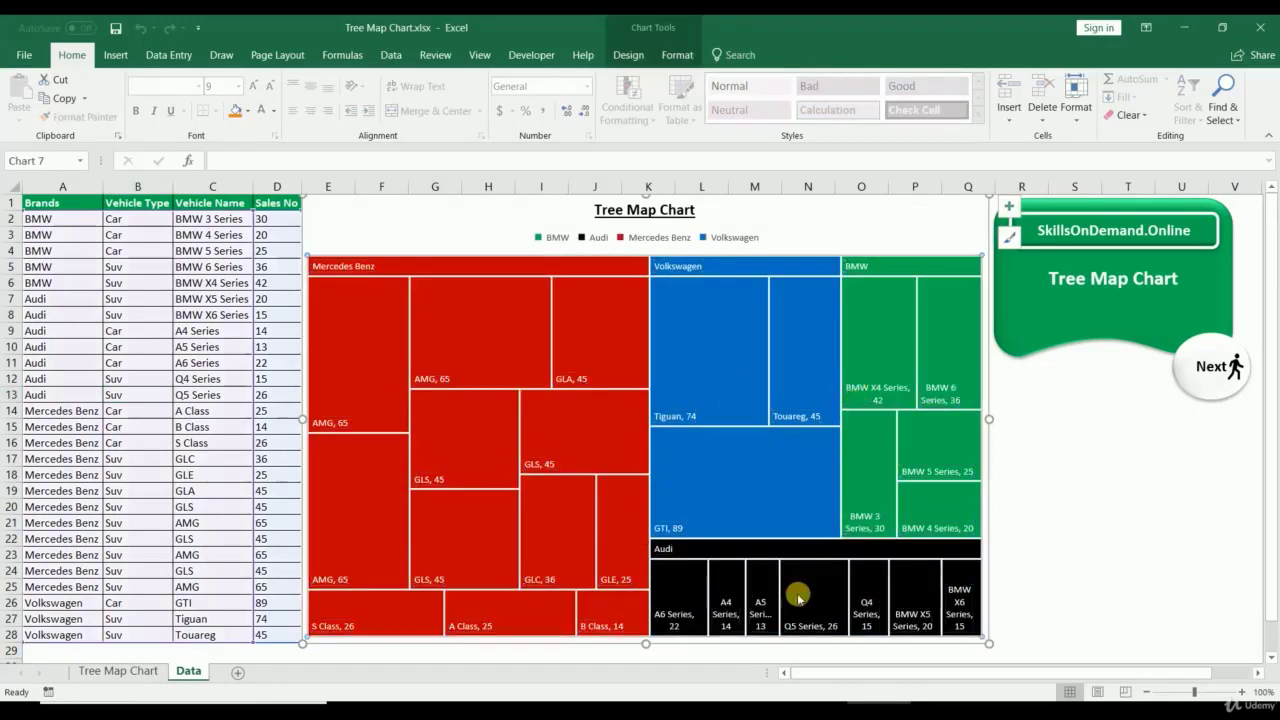
left_click(1078, 540)
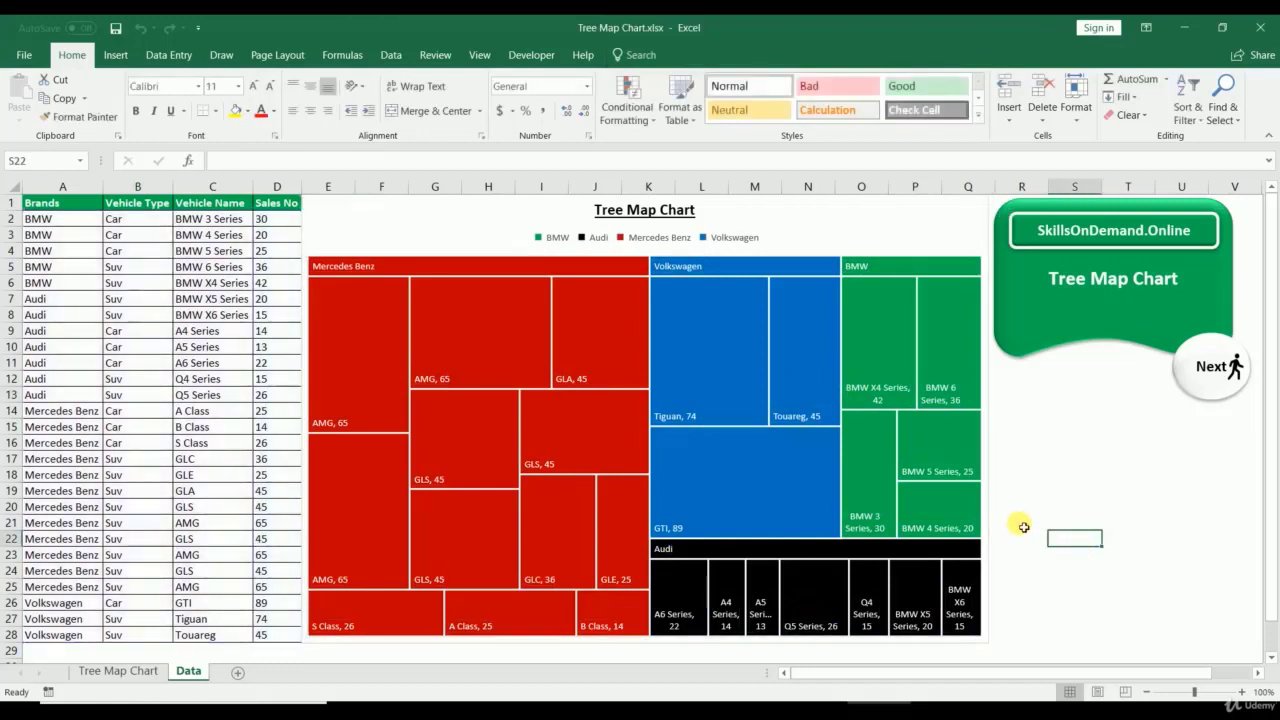
left_click(384, 238)
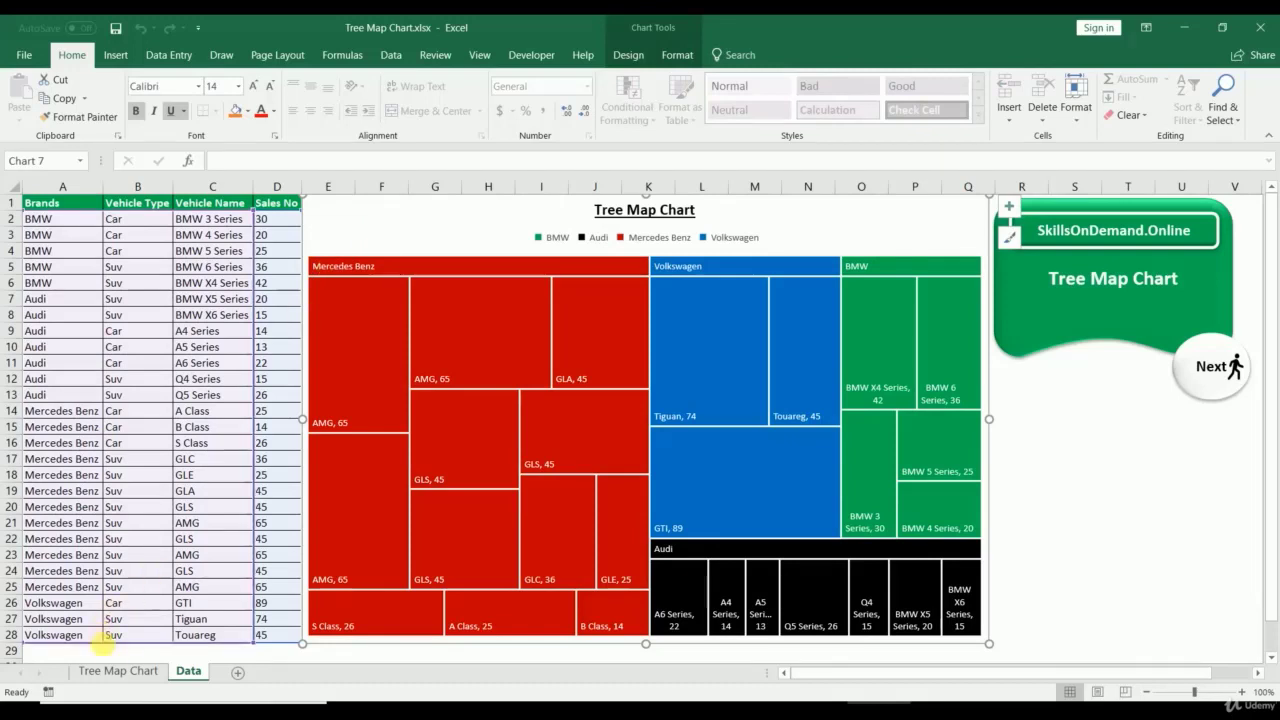
Step: Copy the Audi A4 Series and A5 Series rows in A9:D10
left_click(58, 430)
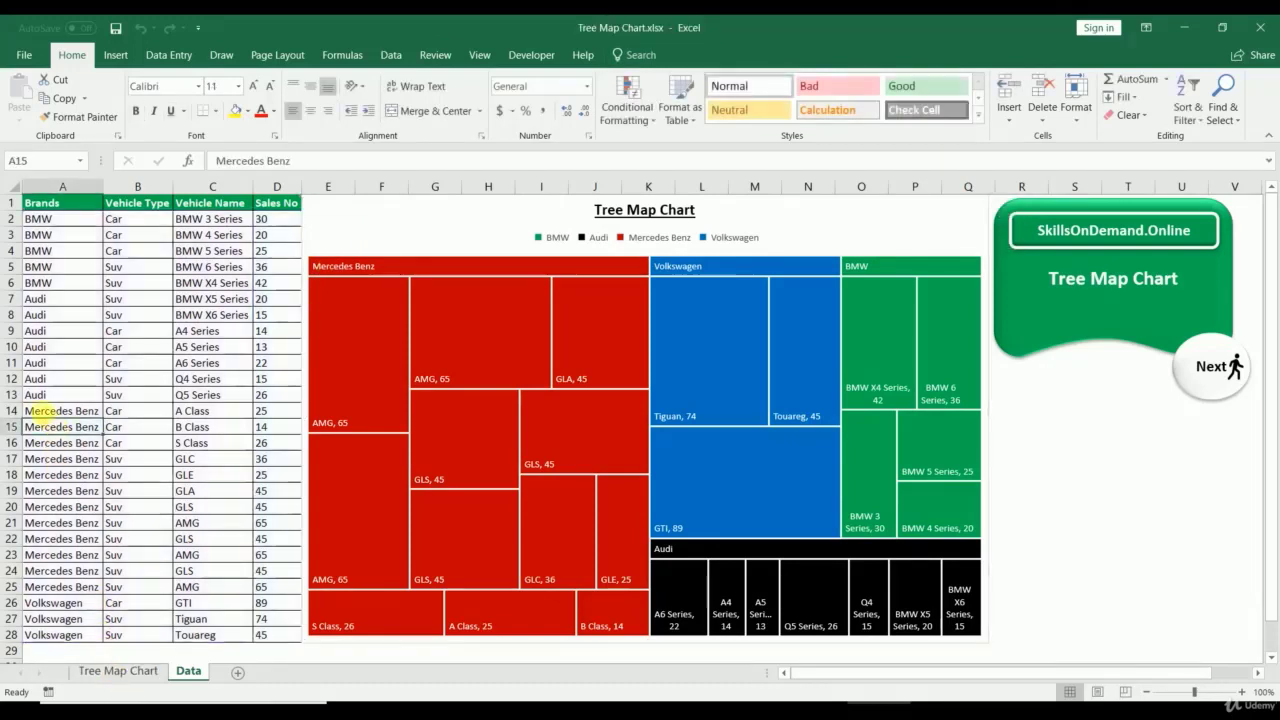
left_click(47, 411)
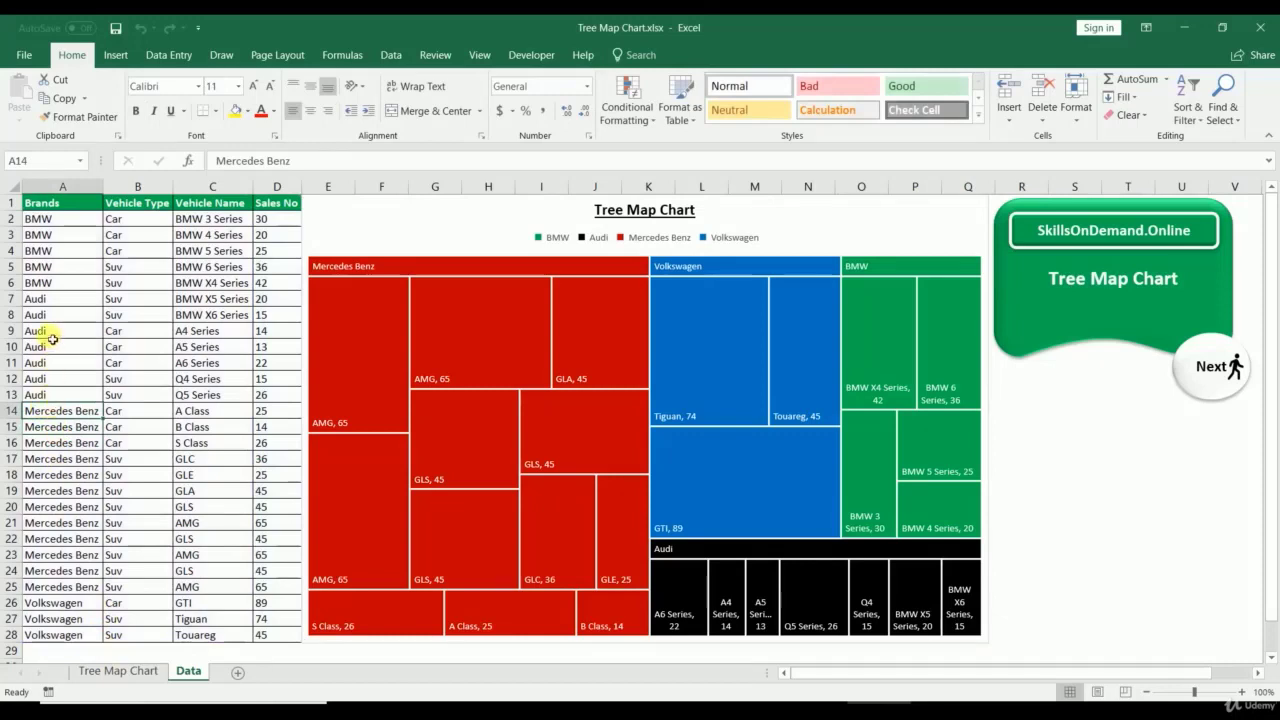
left_click_drag(52, 333, 266, 332)
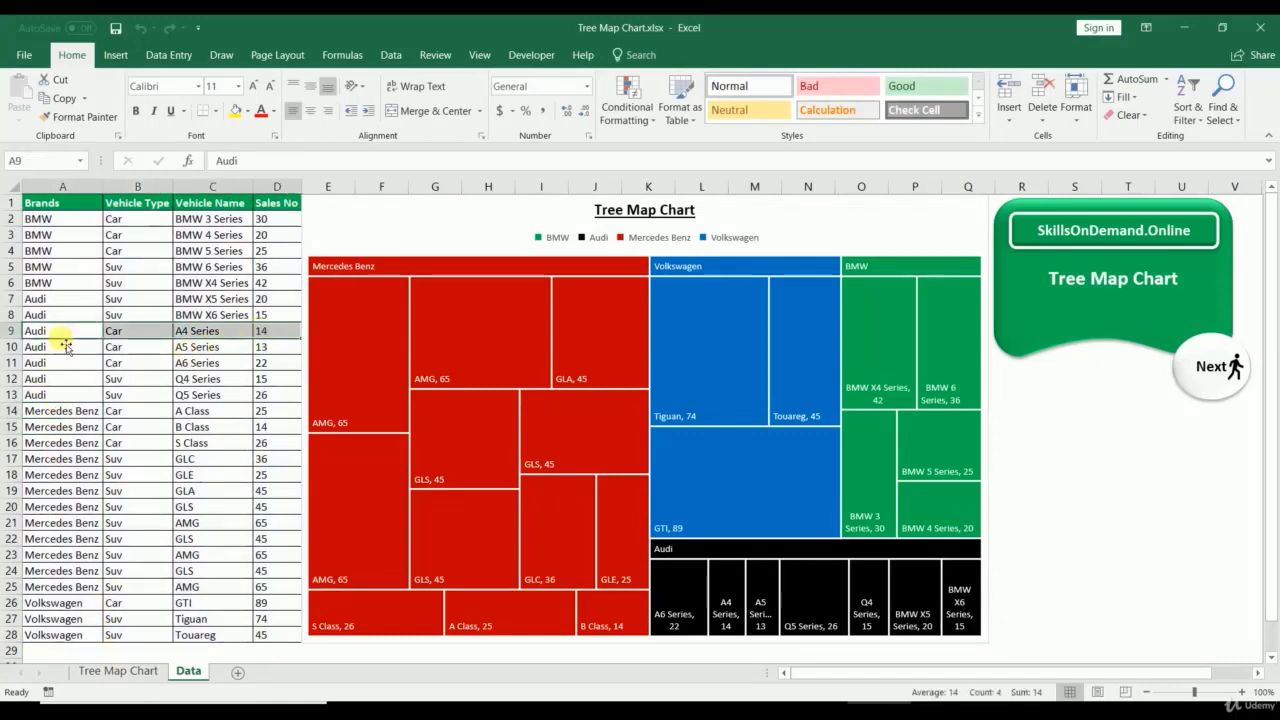
left_click_drag(71, 332, 266, 348)
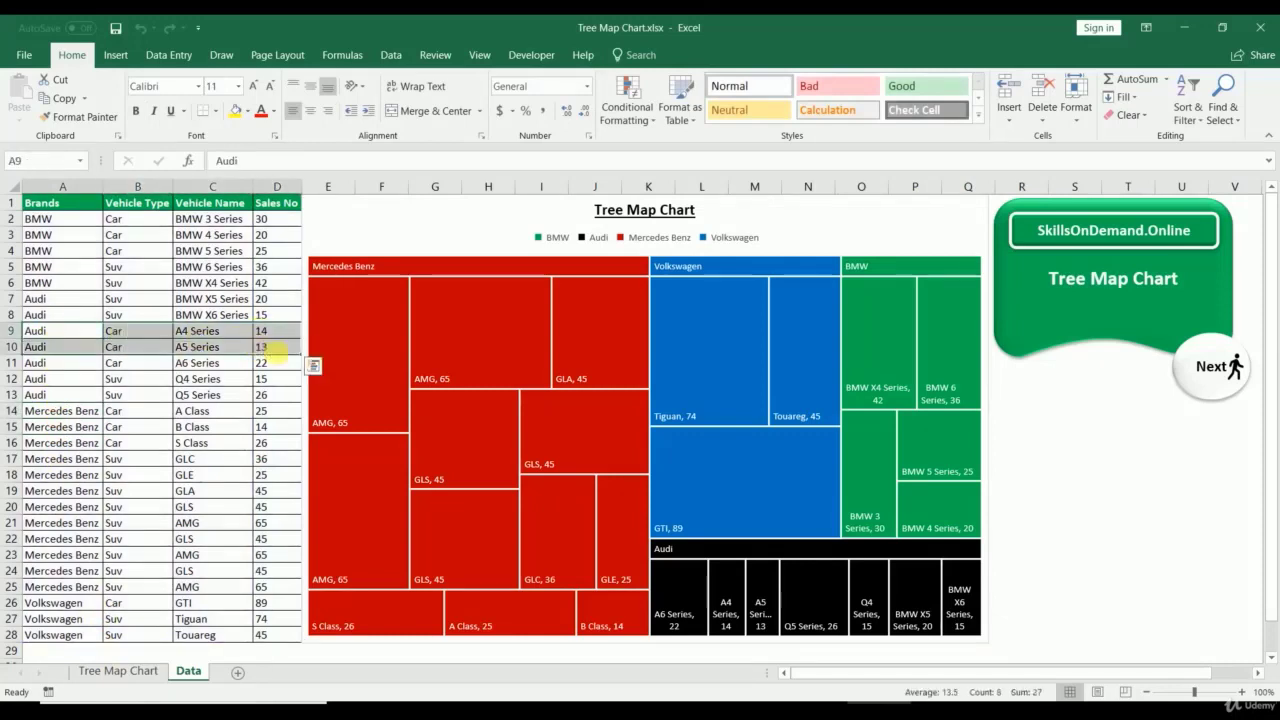
left_click(467, 388)
left_click_drag(37, 332, 266, 346)
key("ctrl+c")
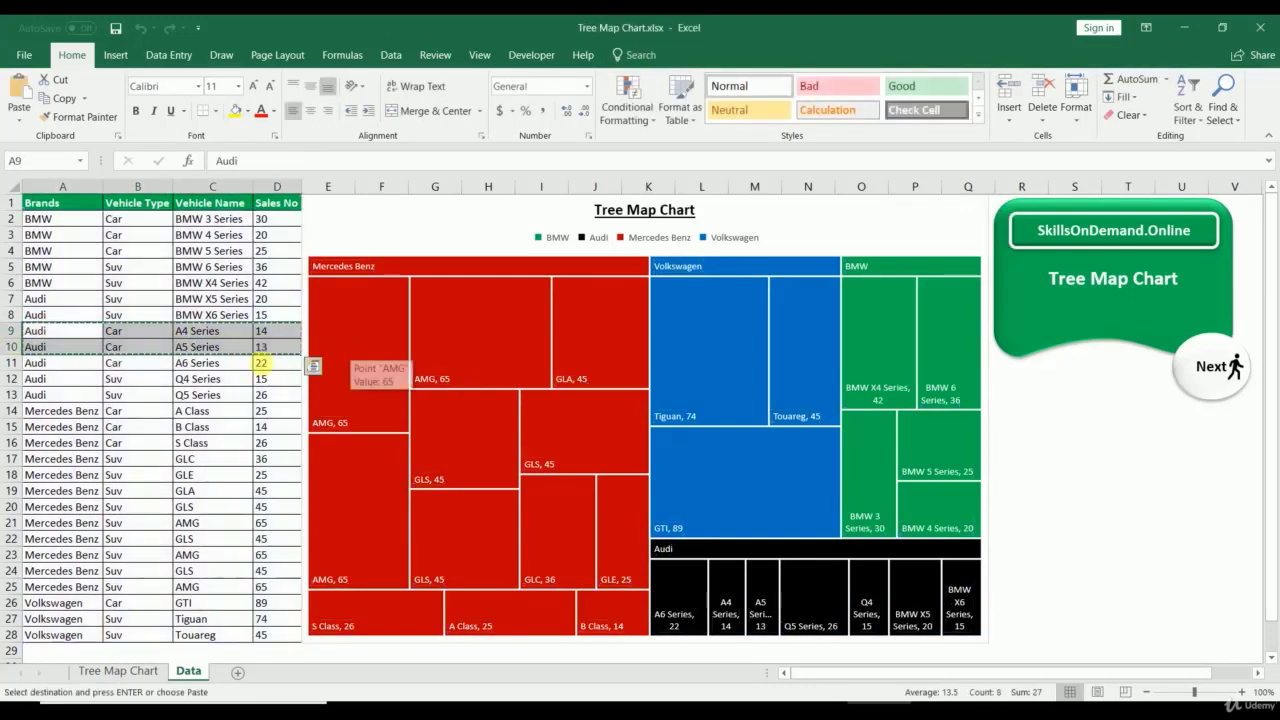
Step: Review the Vehicle Type, Vehicle Name and Sales No headers and reselect the treemap
left_click(62, 475)
left_click(68, 215)
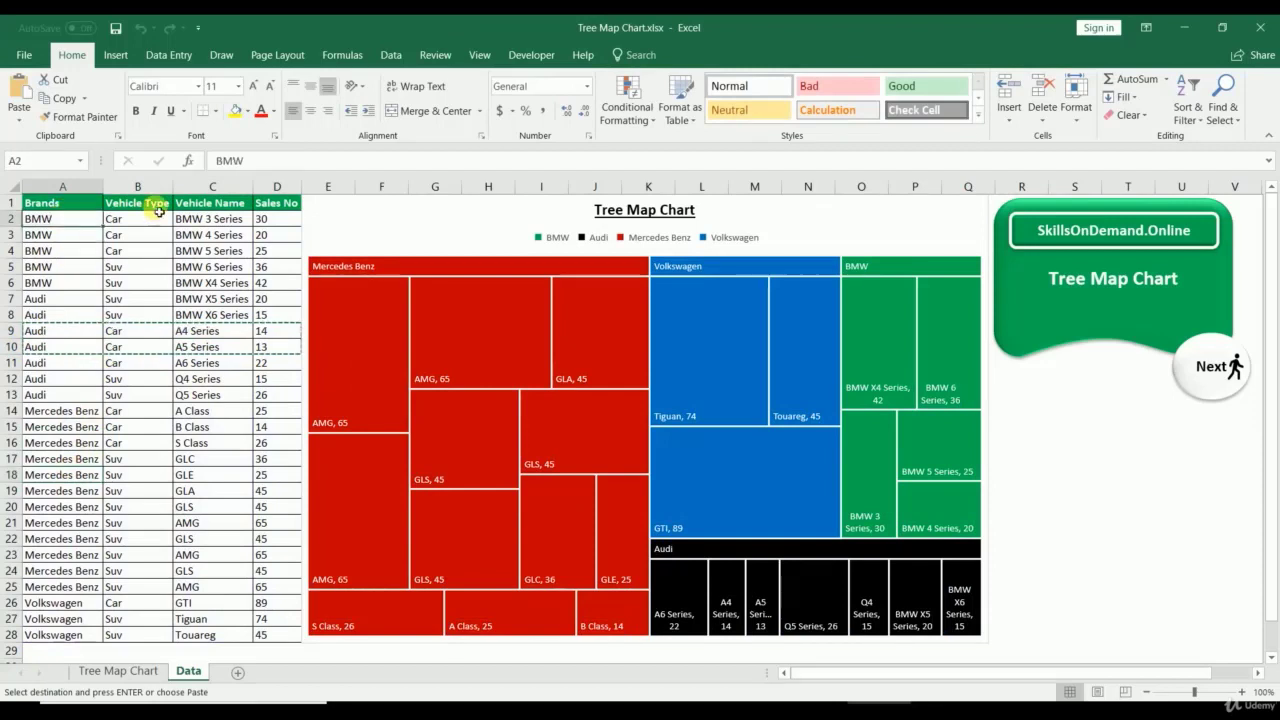
left_click(160, 207)
left_click(211, 207)
left_click(284, 207)
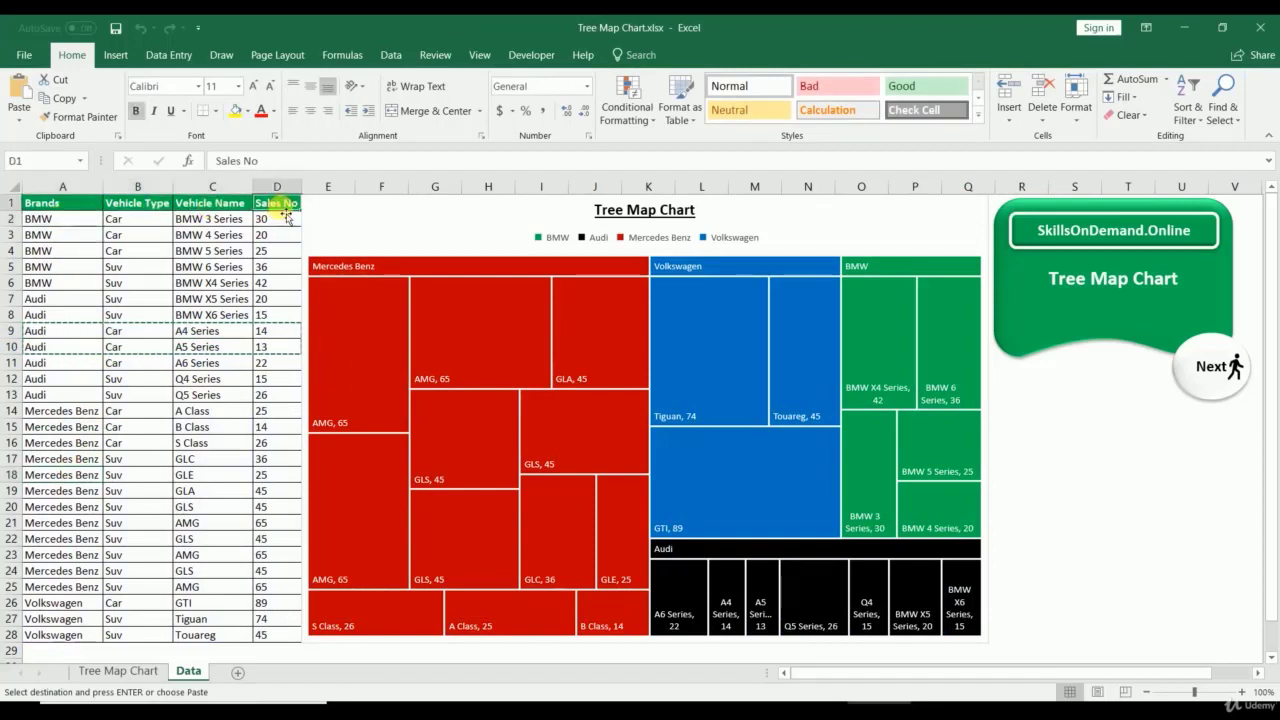
left_click(432, 231)
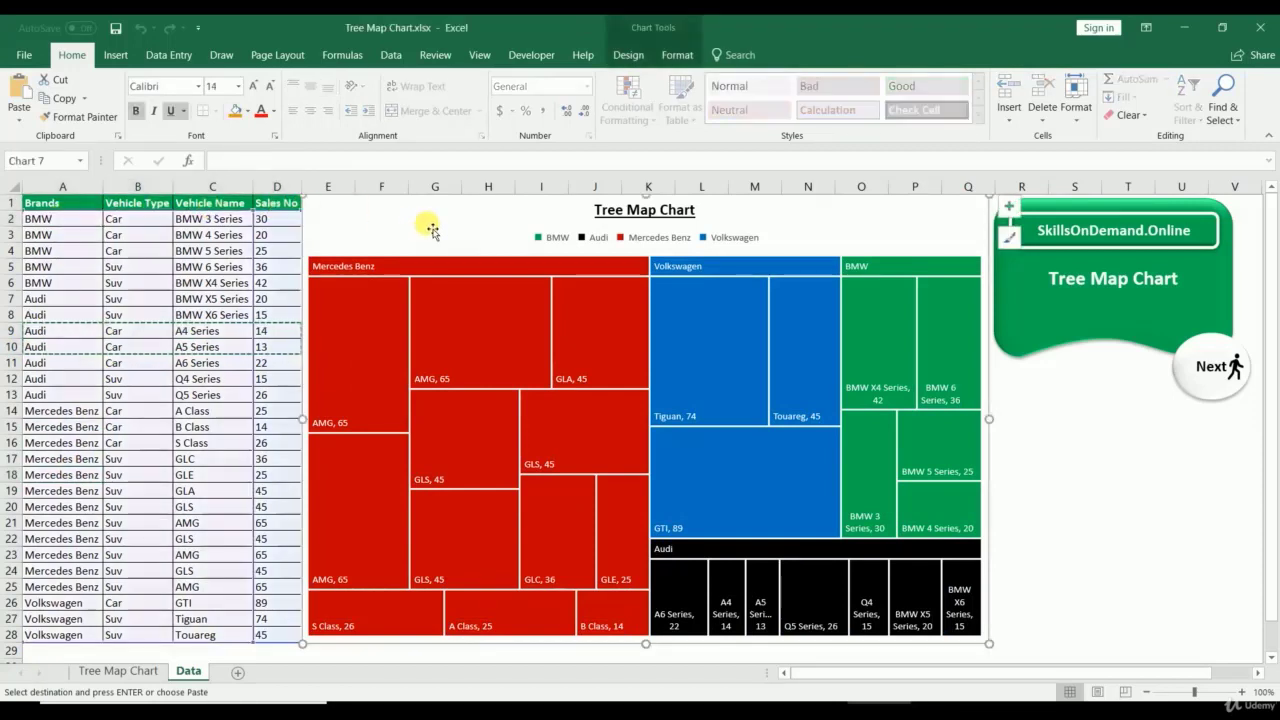
Step: Delete the old treemap and insert a new Treemap chart from A1:D28
key("Delete")
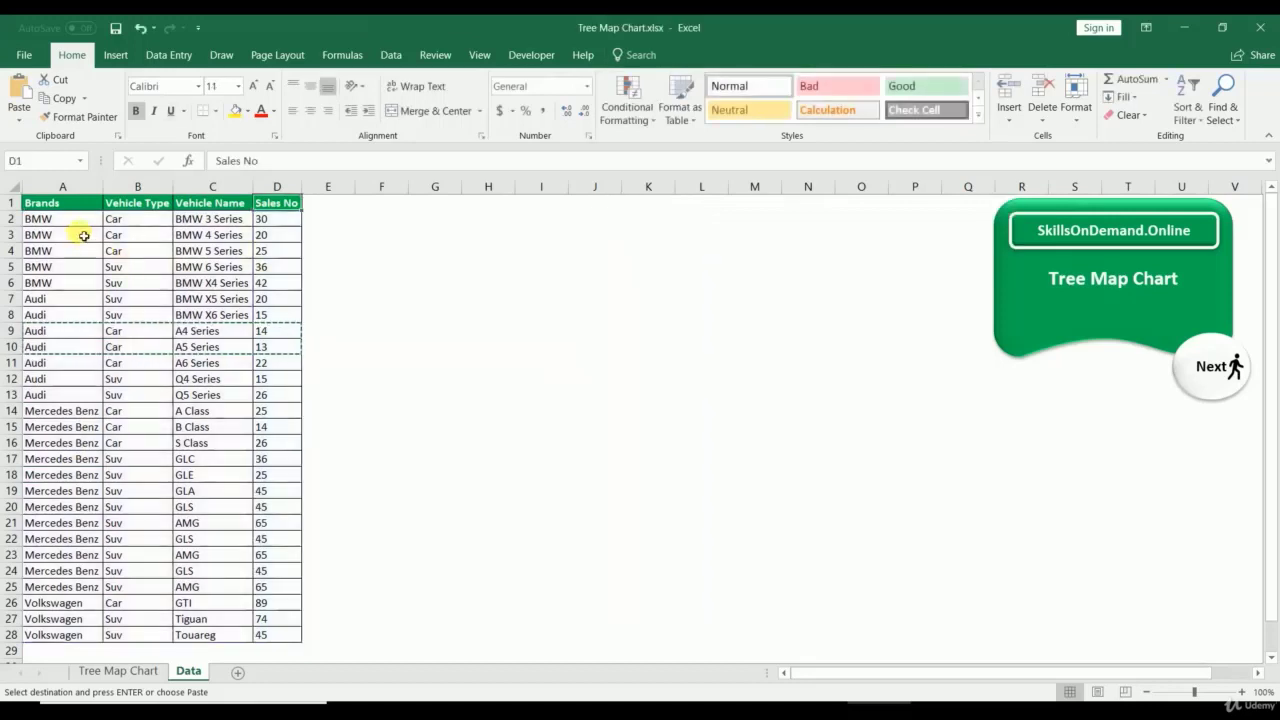
left_click_drag(267, 590, 264, 632)
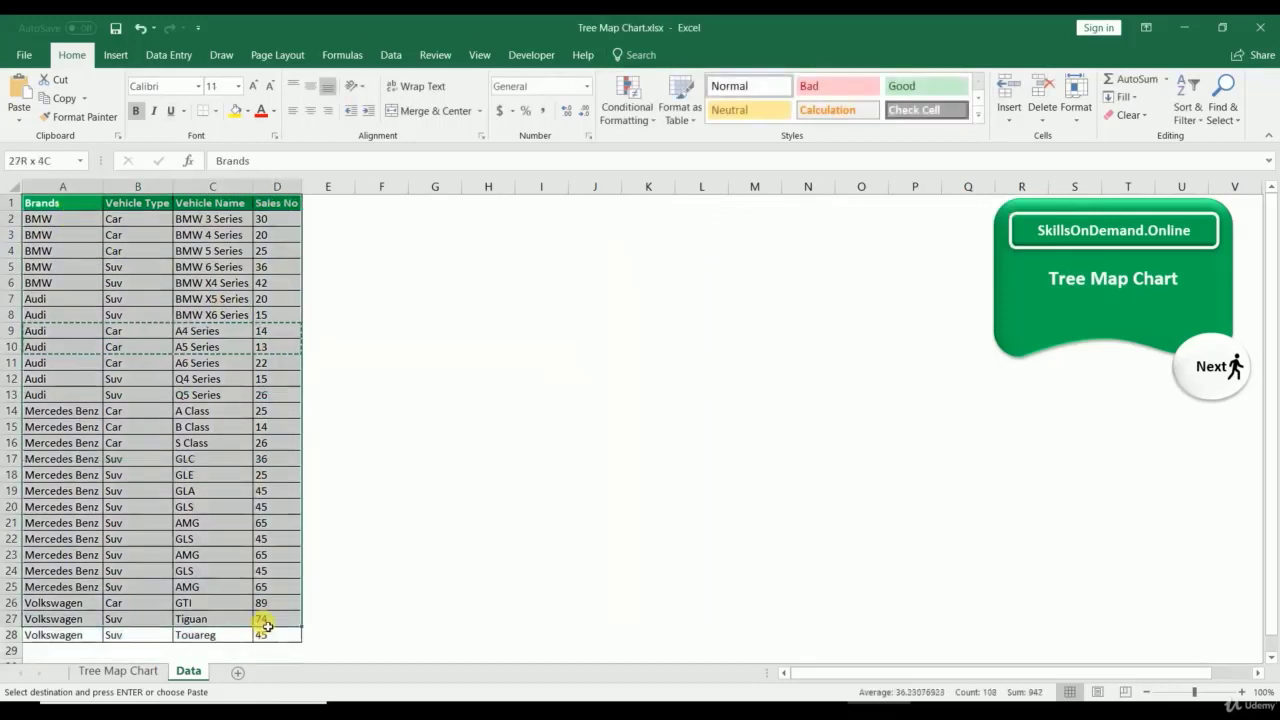
left_click(113, 54)
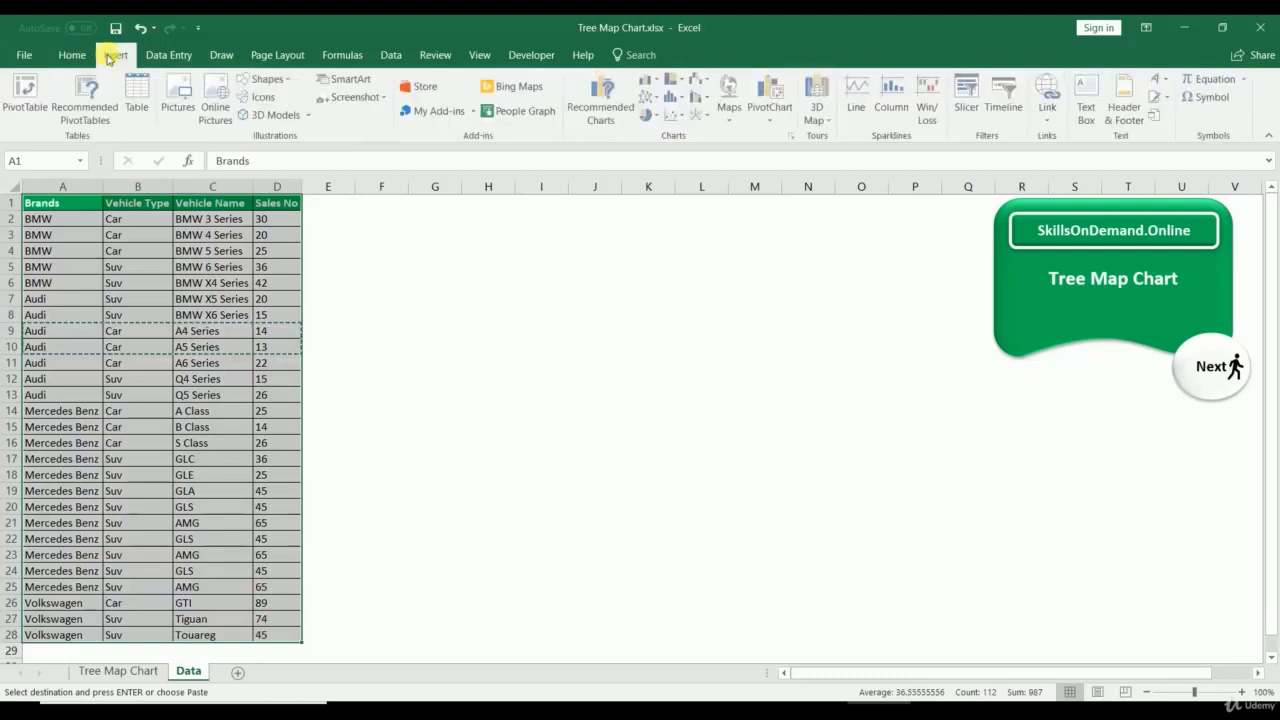
left_click(792, 135)
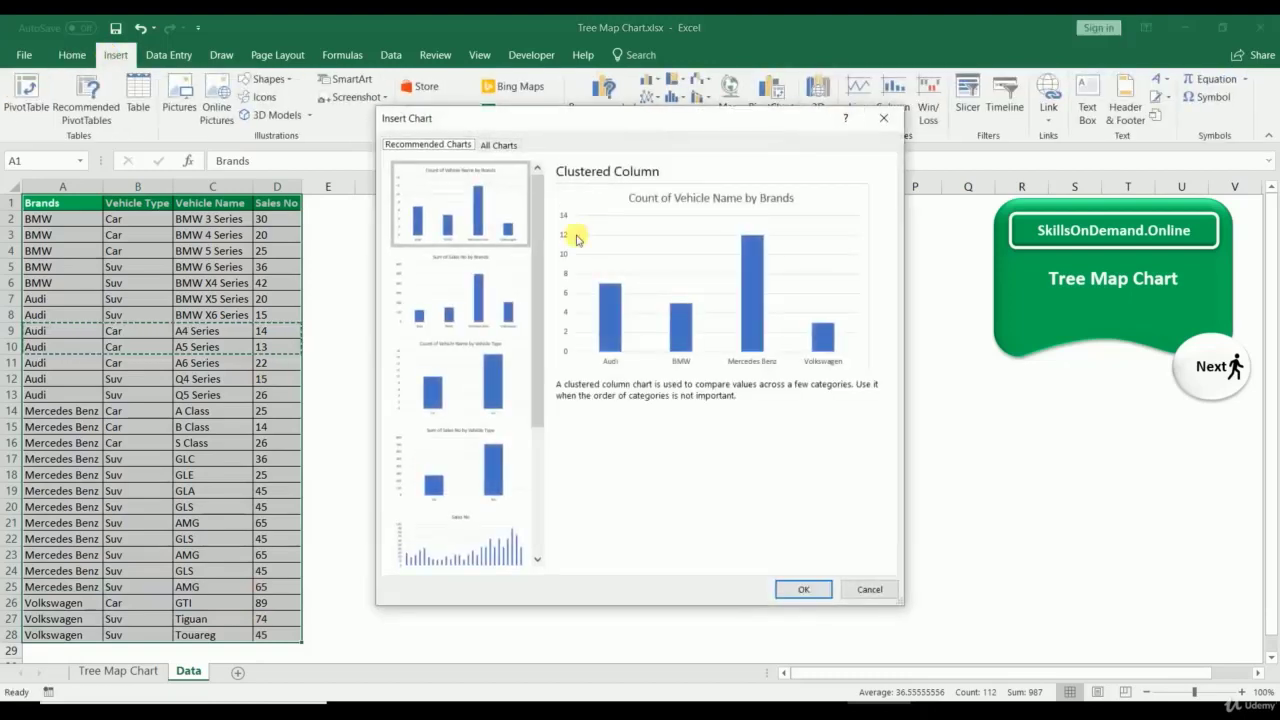
left_click(502, 145)
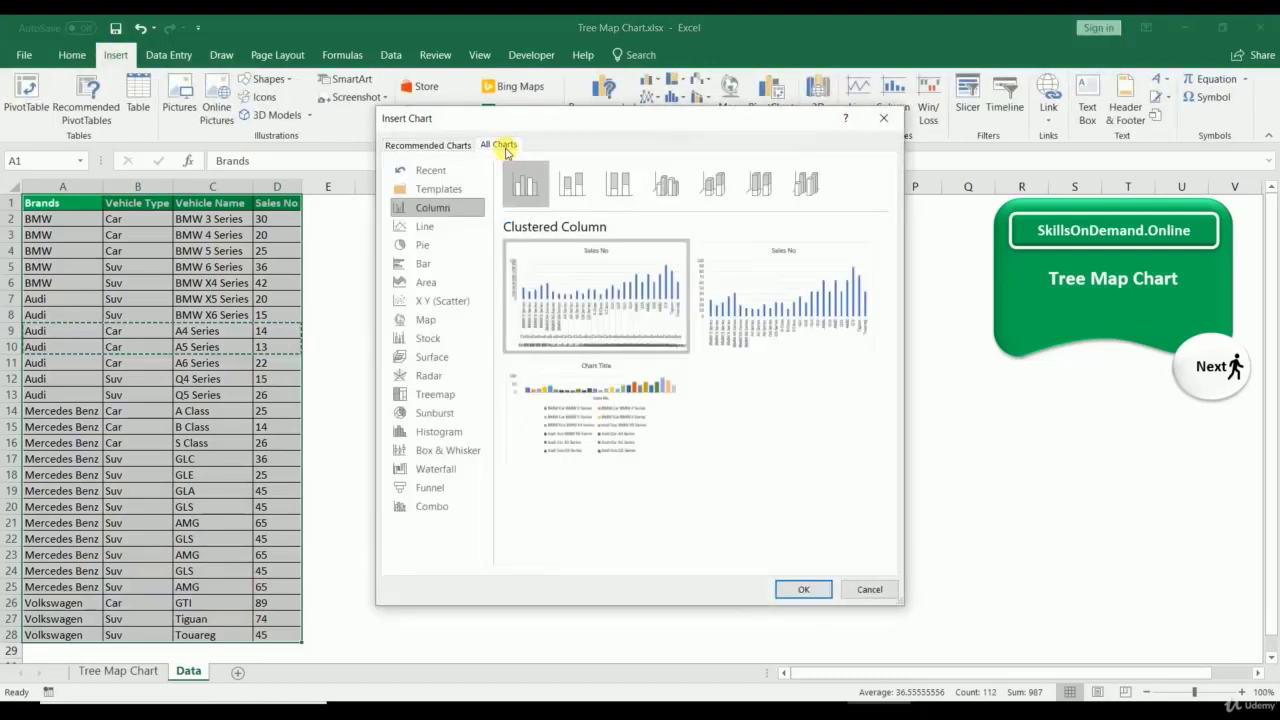
left_click(432, 394)
left_click(808, 592)
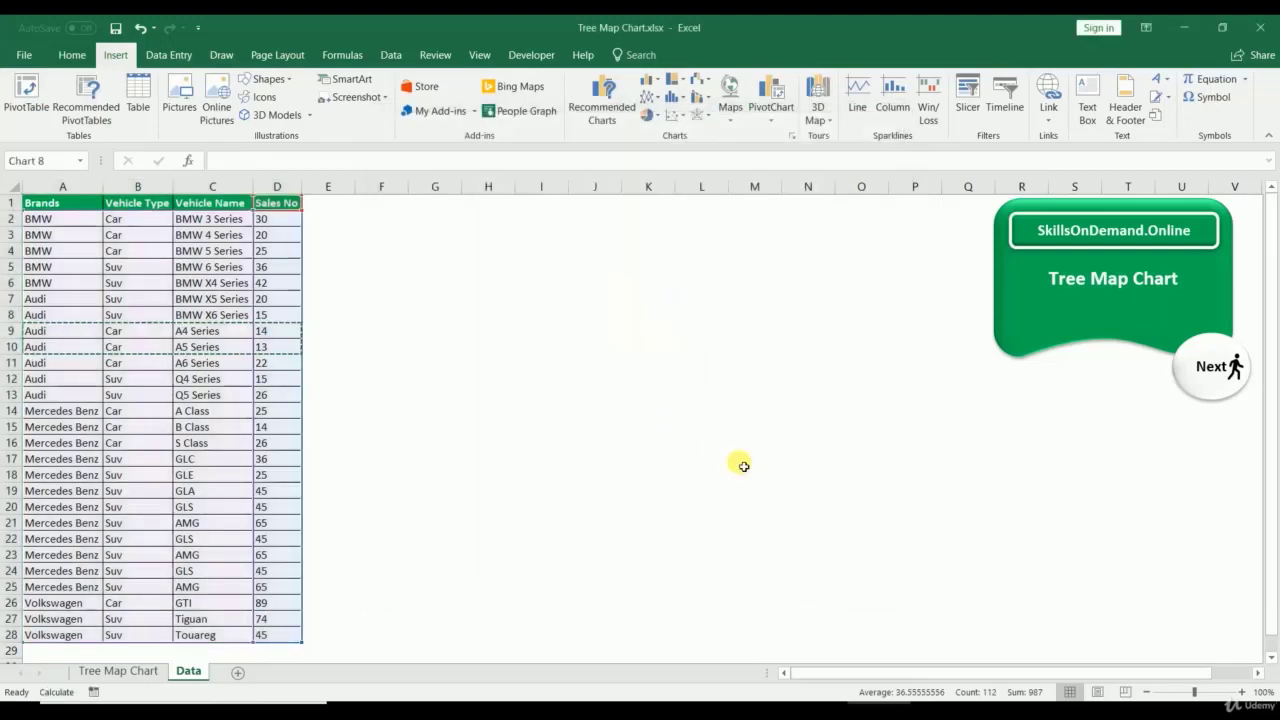
Step: Move the new treemap beside the table and stretch it across columns E to Q
left_click_drag(542, 332, 406, 219)
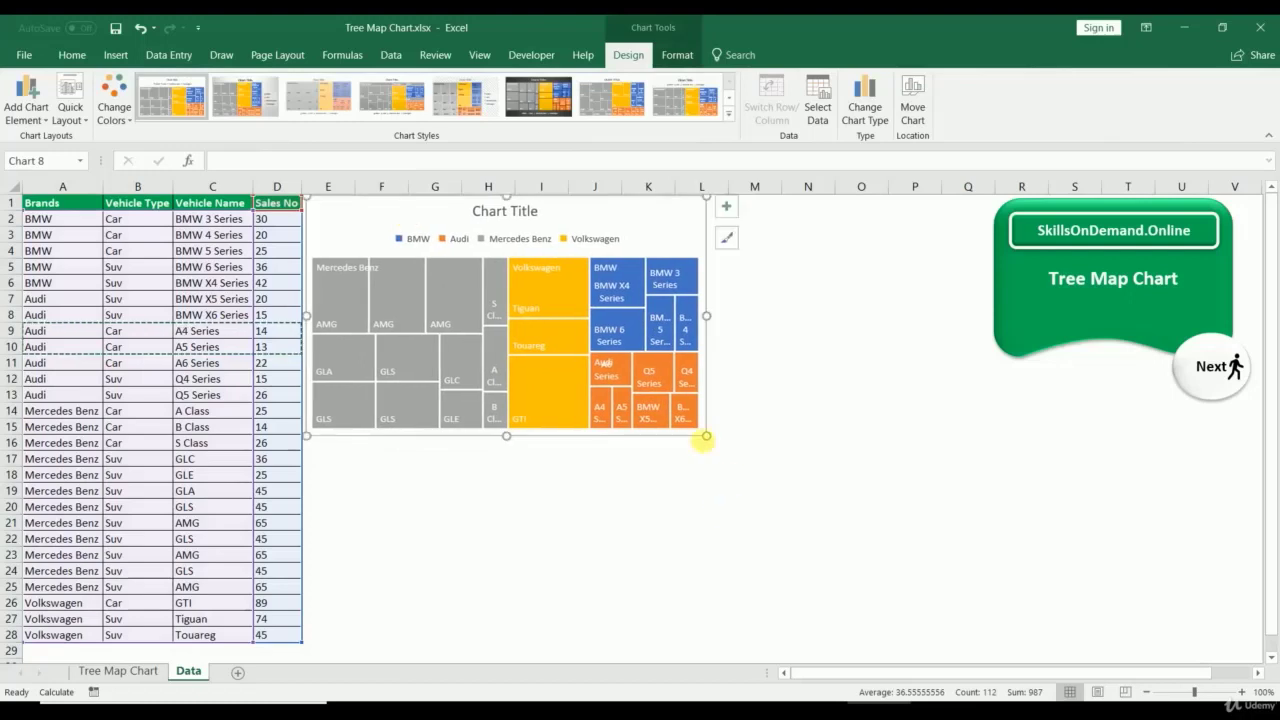
left_click_drag(703, 437, 985, 652)
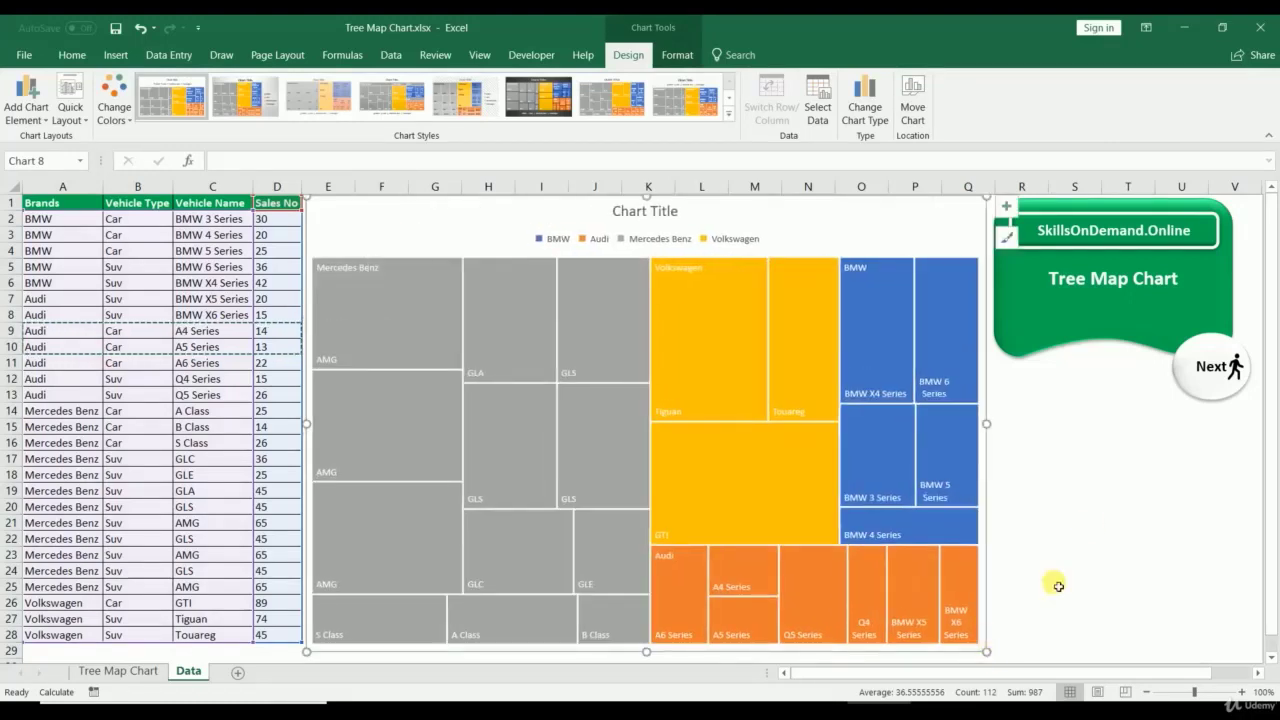
left_click(1085, 520)
left_click(611, 282)
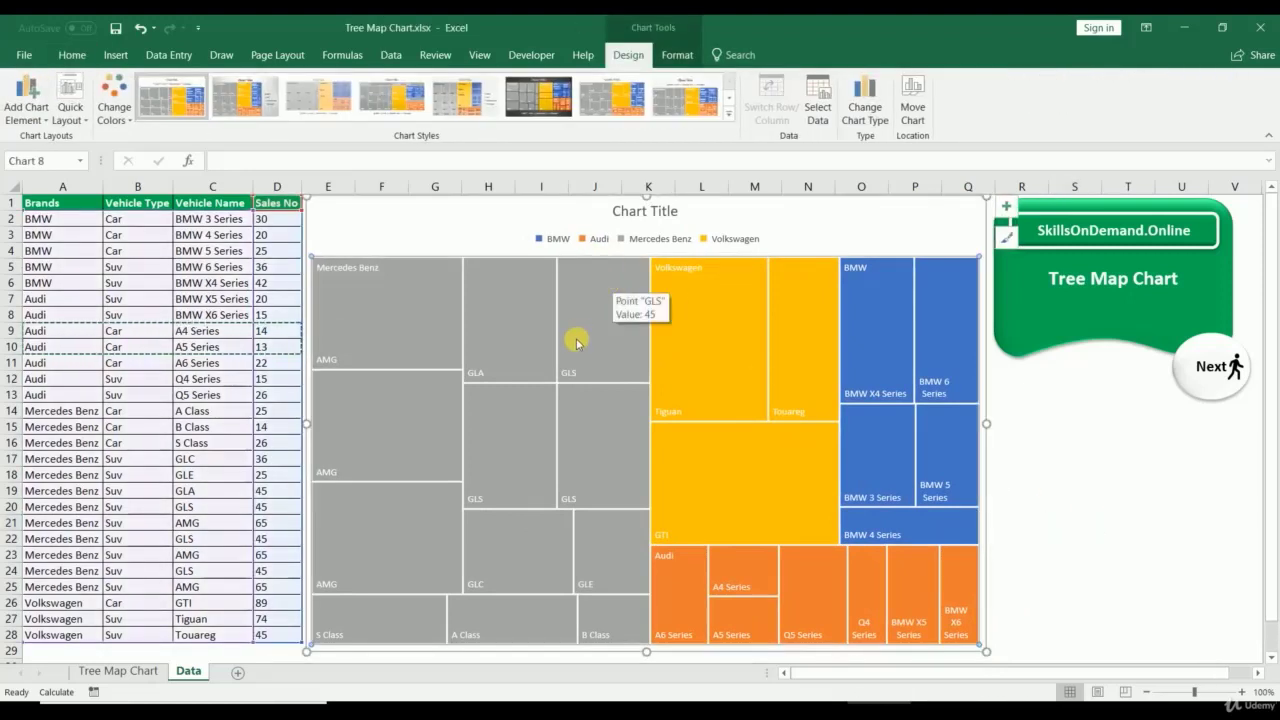
Step: Try a dark red fill on the whole treemap, then undo it
left_click(677, 55)
left_click(614, 82)
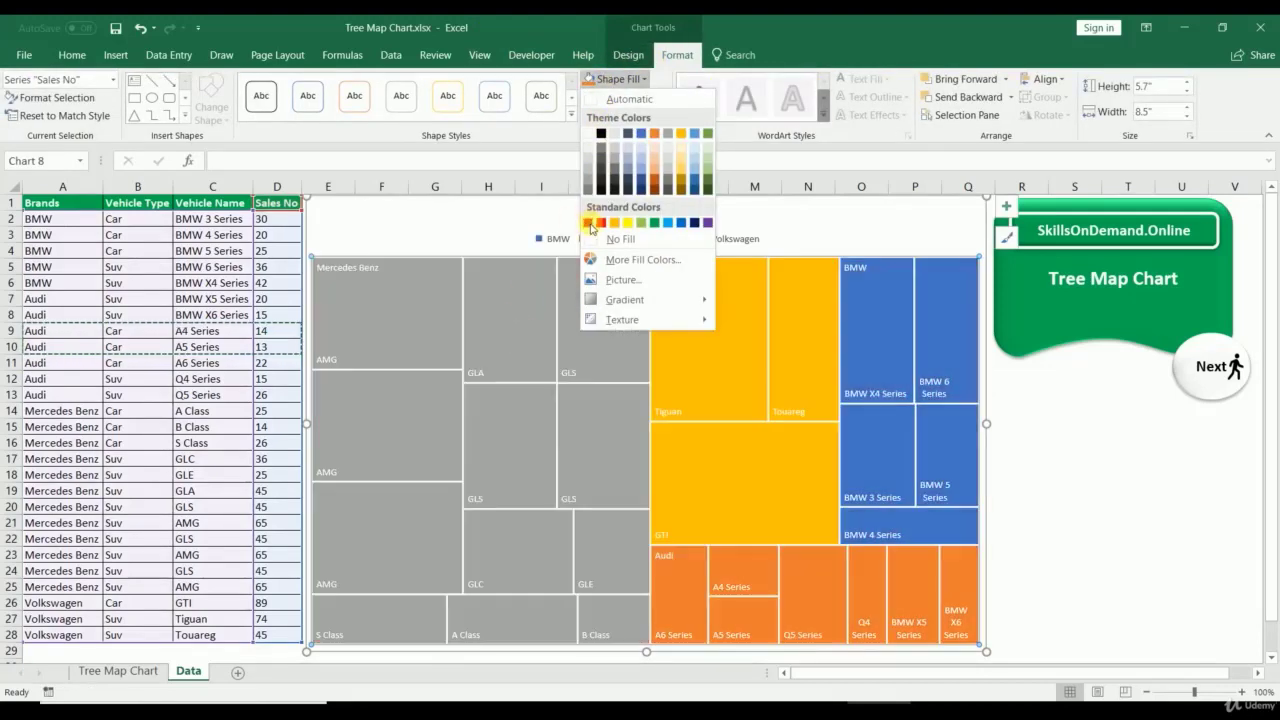
left_click(591, 228)
key("ctrl+z")
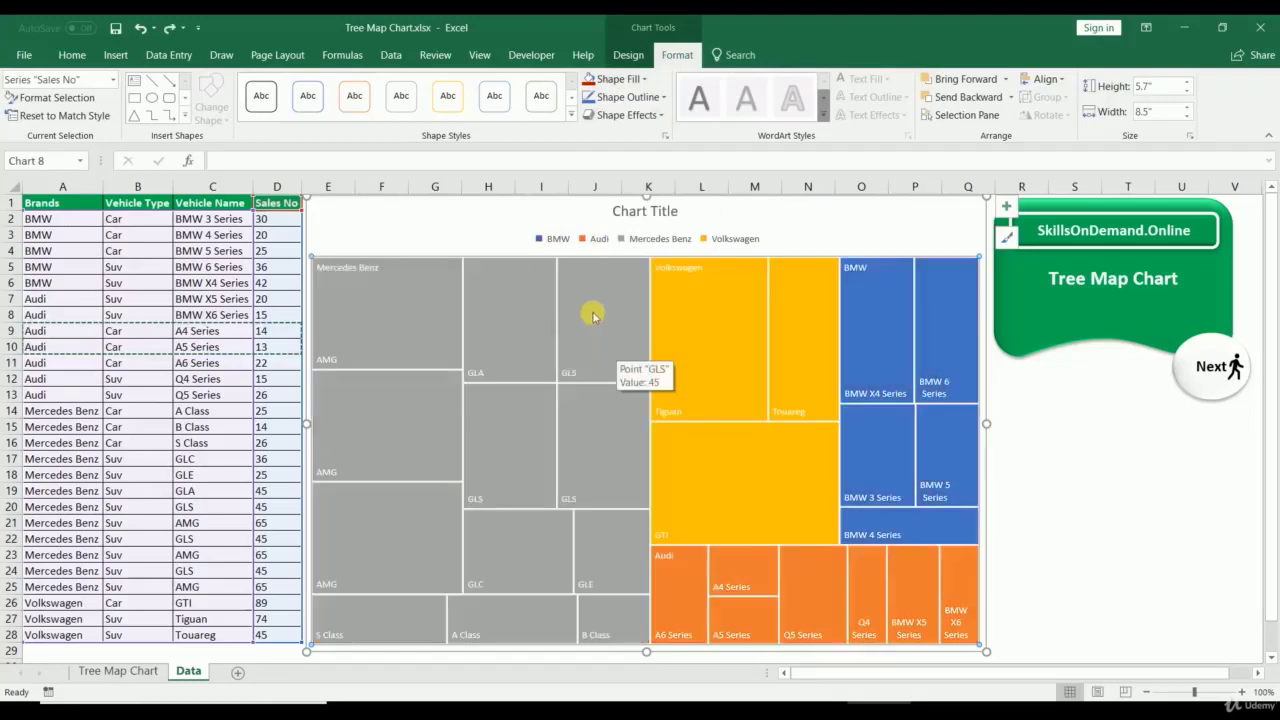
left_click(600, 311)
left_click(600, 308)
left_click(487, 207)
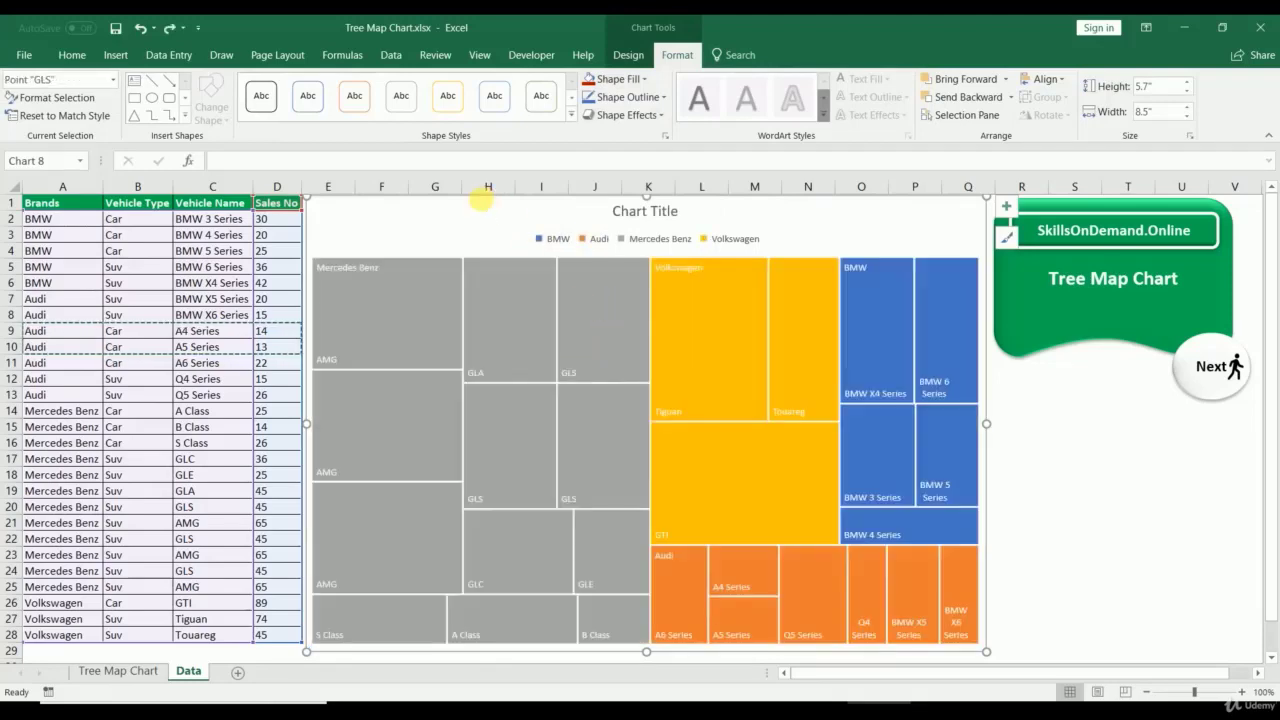
left_click(1075, 570)
left_click(603, 328)
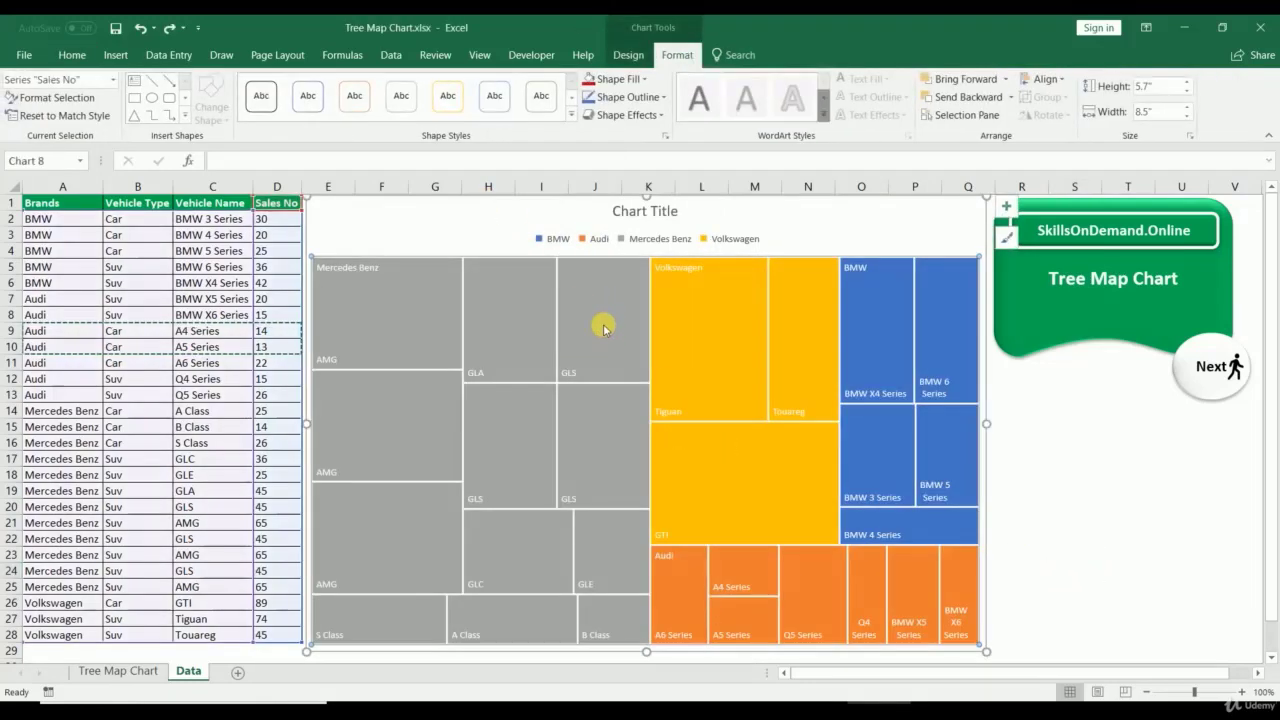
Step: Fill only the Mercedes Benz branch red, keeping the other brands' colours
left_click(603, 323)
left_click(612, 80)
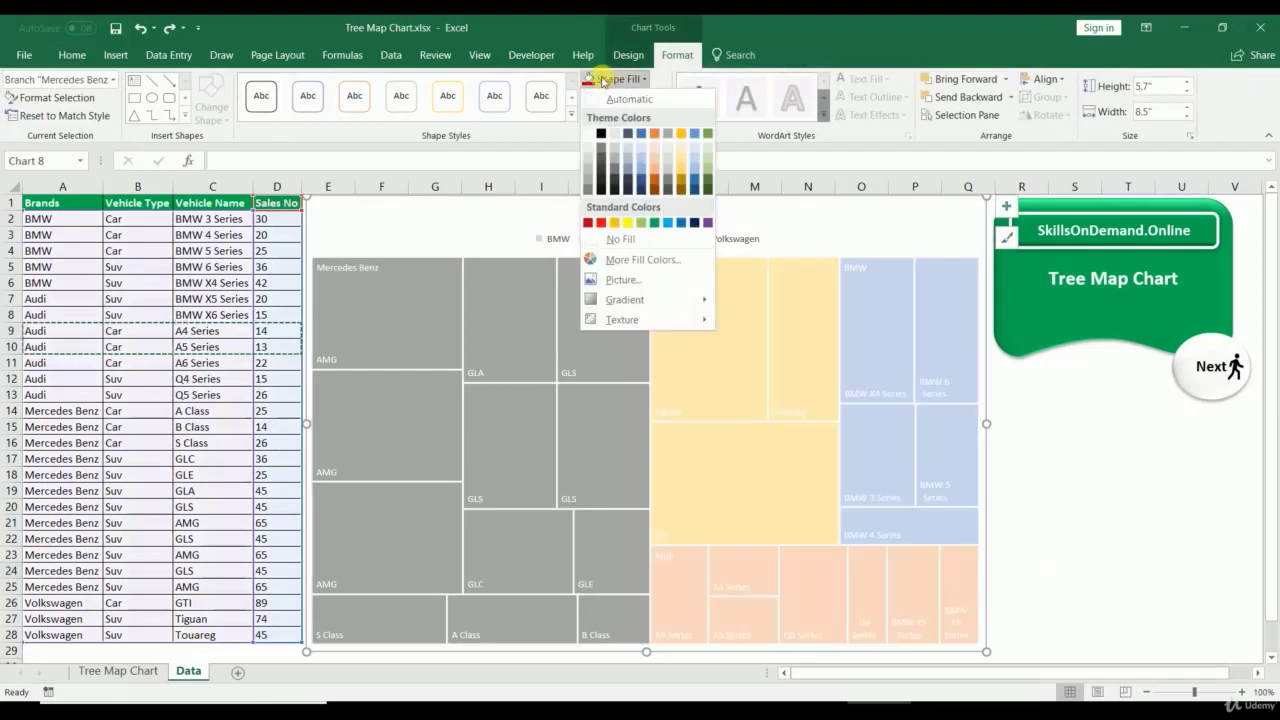
left_click(590, 81)
left_click(1078, 457)
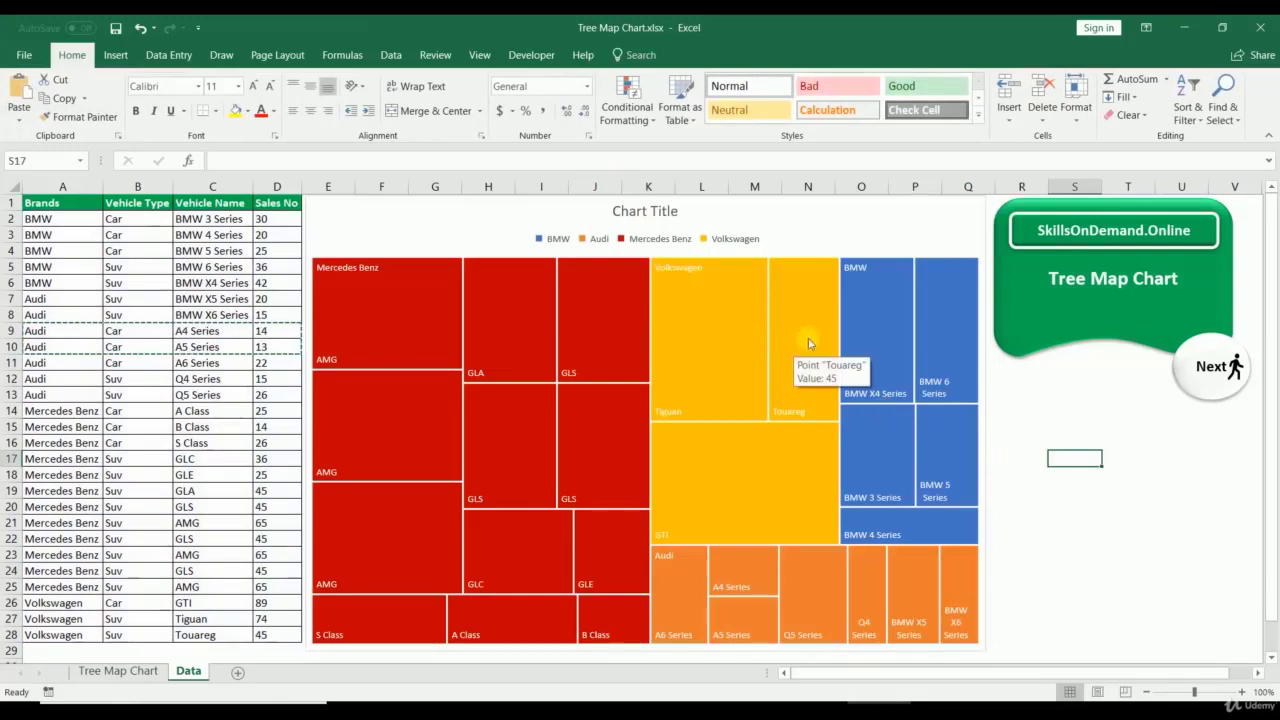
left_click(875, 364)
left_click(790, 576)
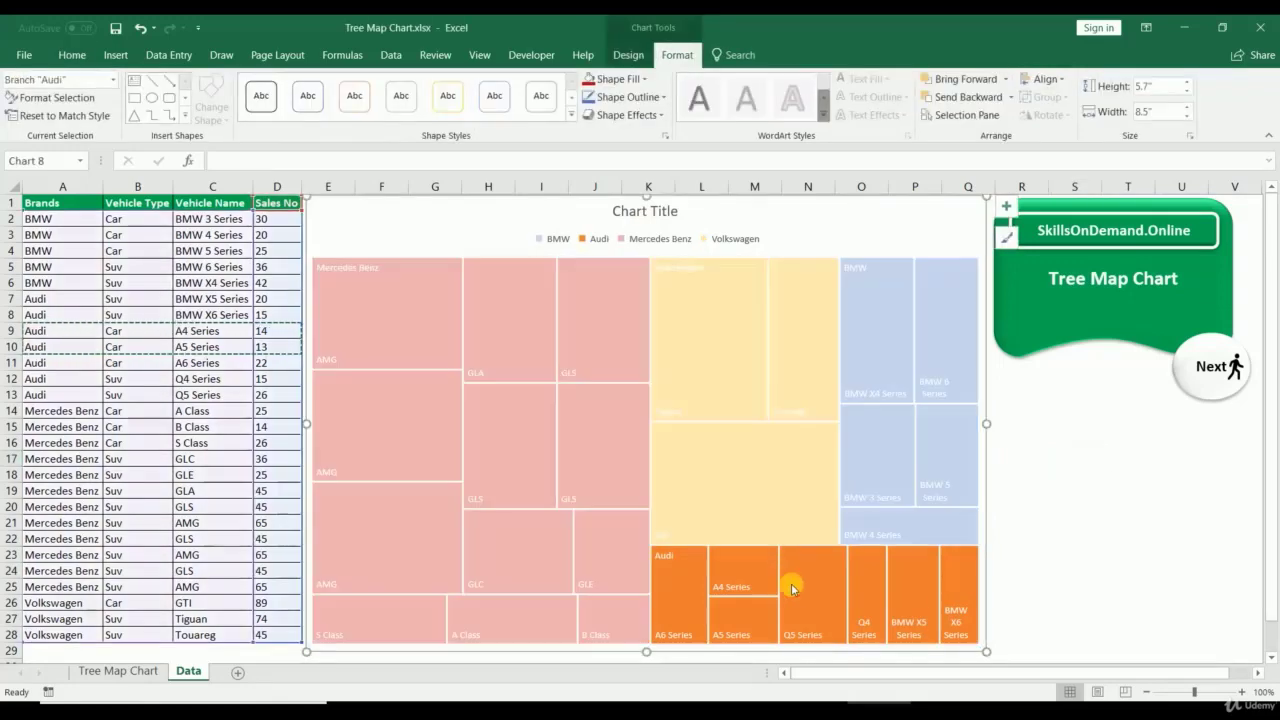
left_click(1066, 546)
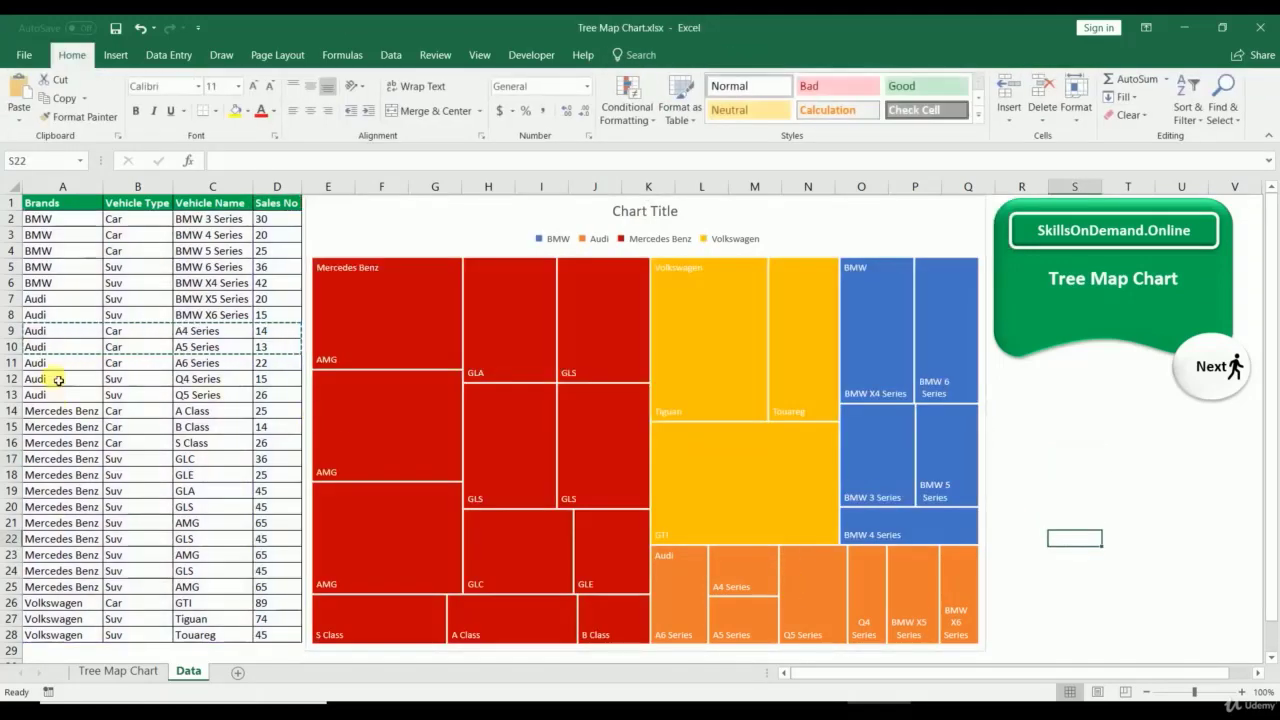
left_click_drag(40, 332, 281, 354)
key("ctrl+c")
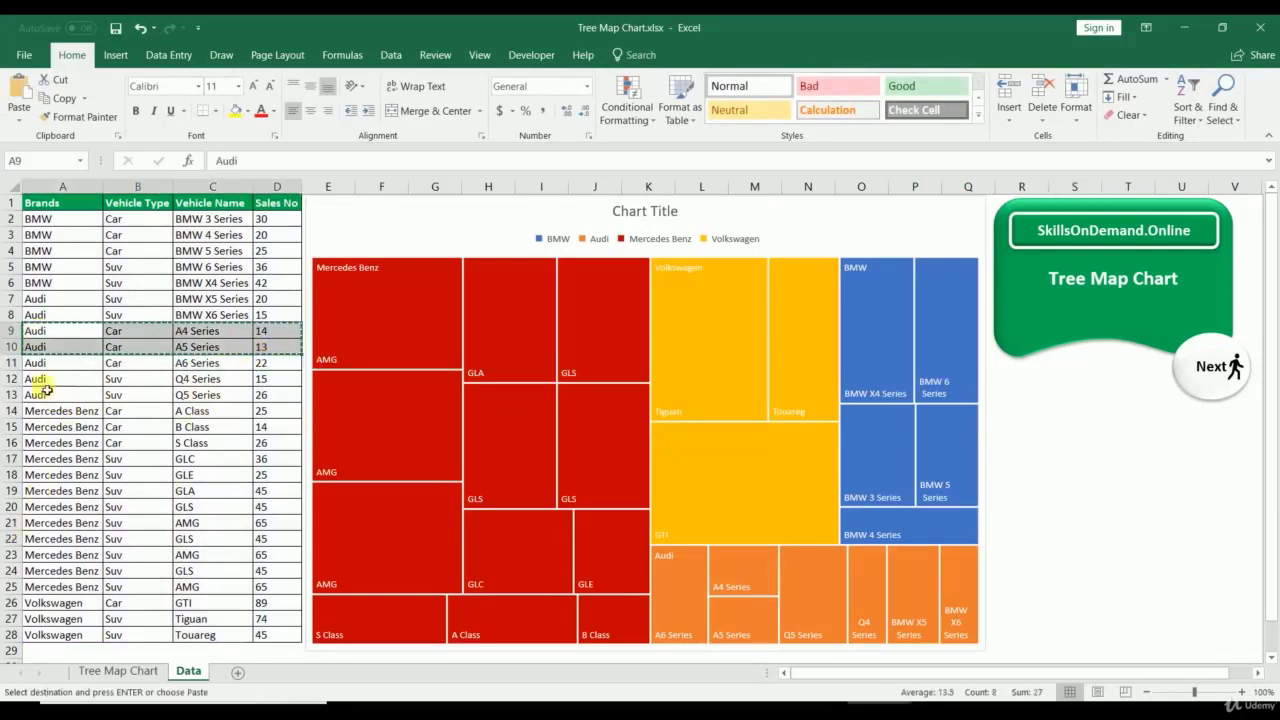
left_click(45, 494)
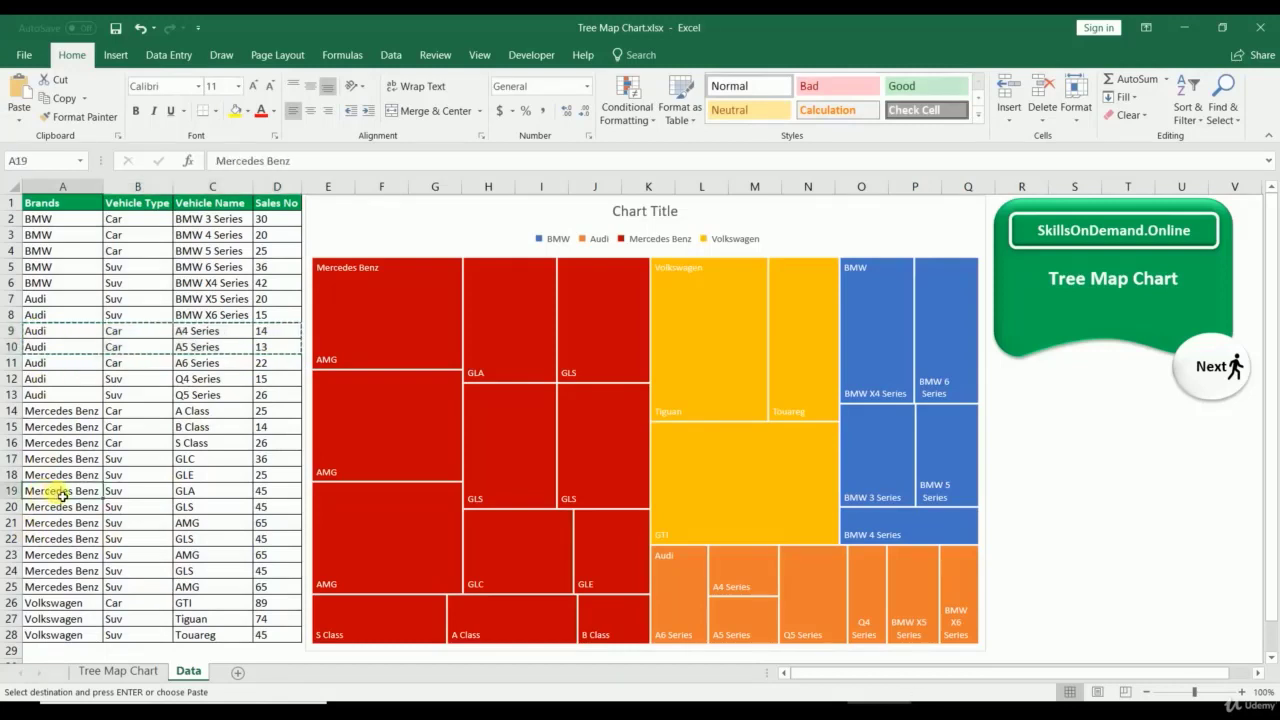
key("ctrl+v")
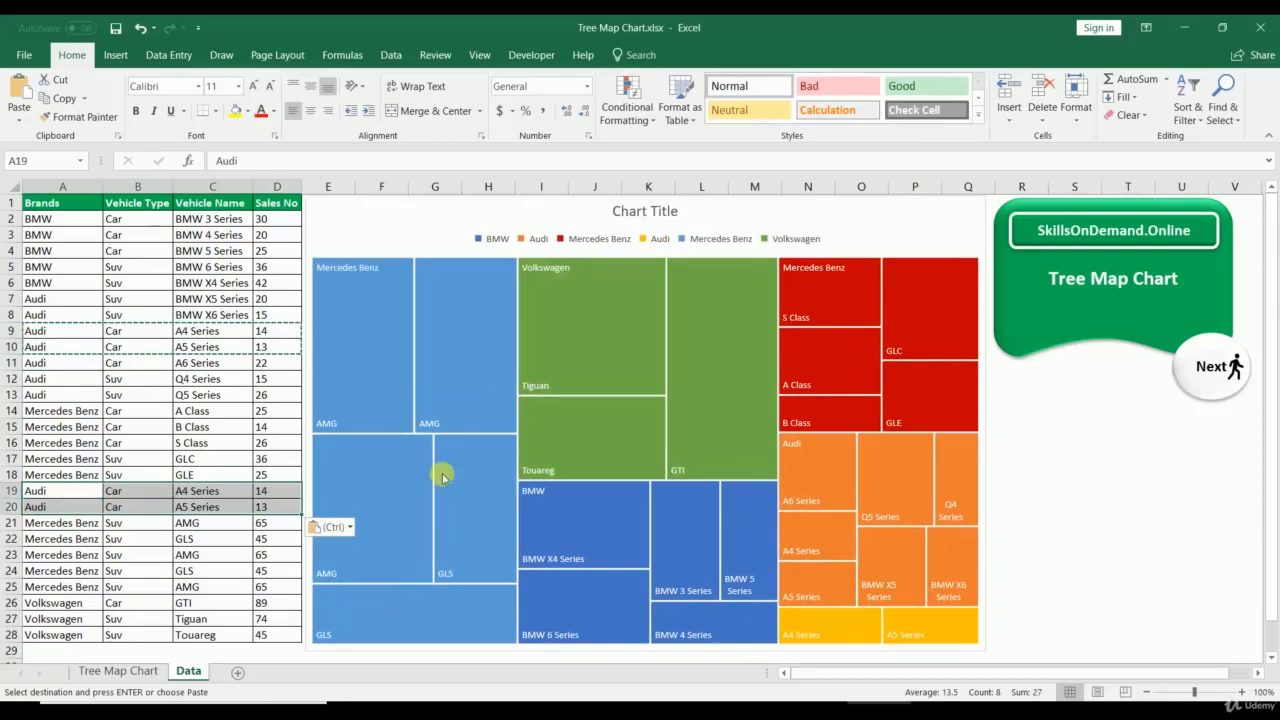
left_click(810, 470)
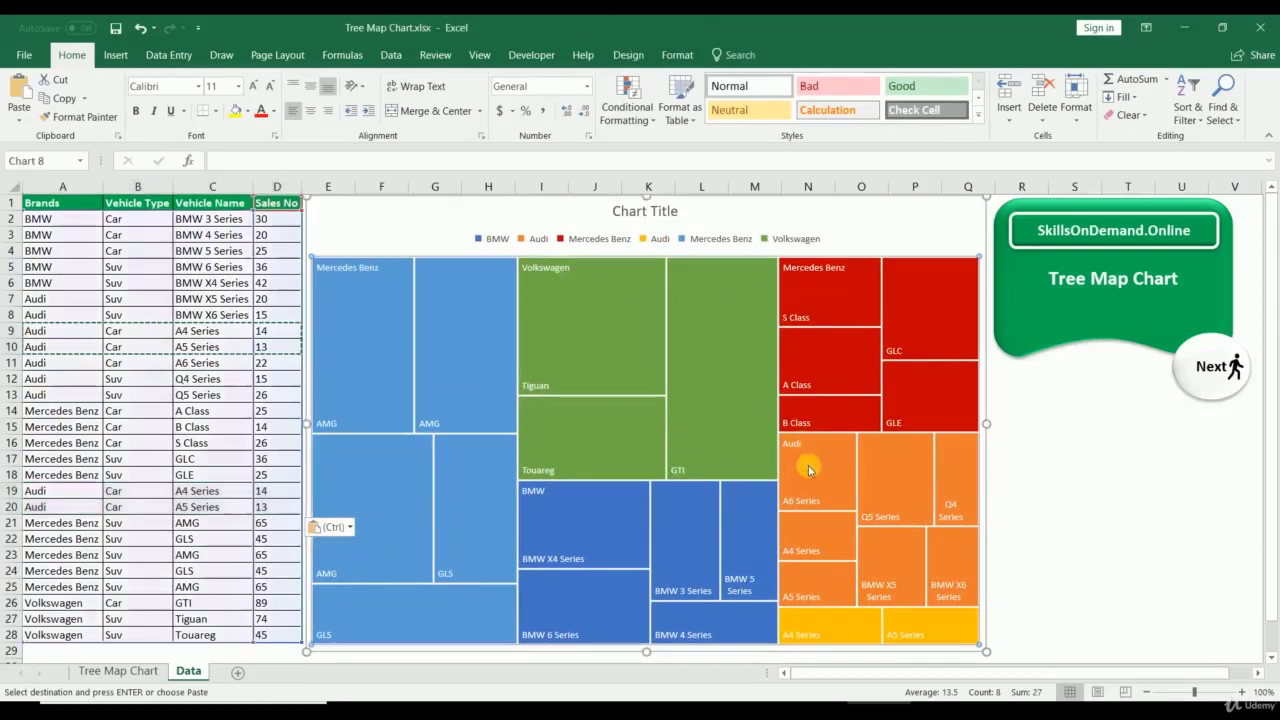
left_click(810, 470)
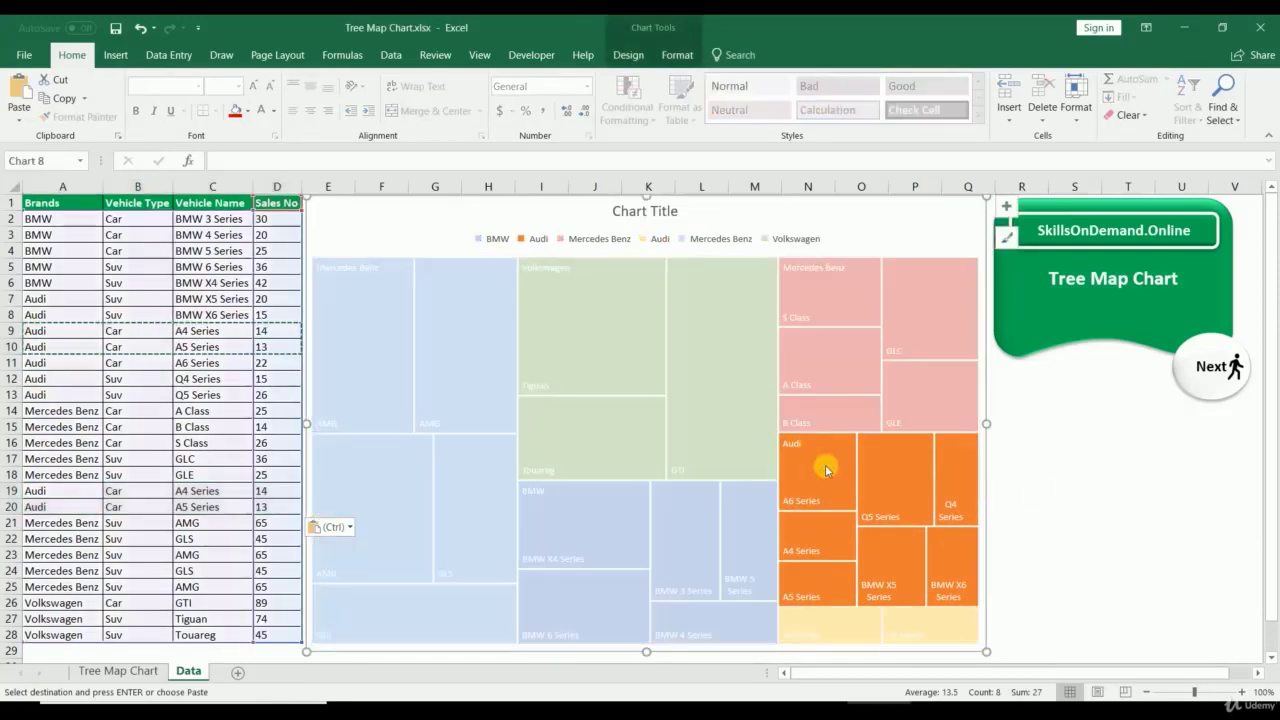
left_click(1030, 492)
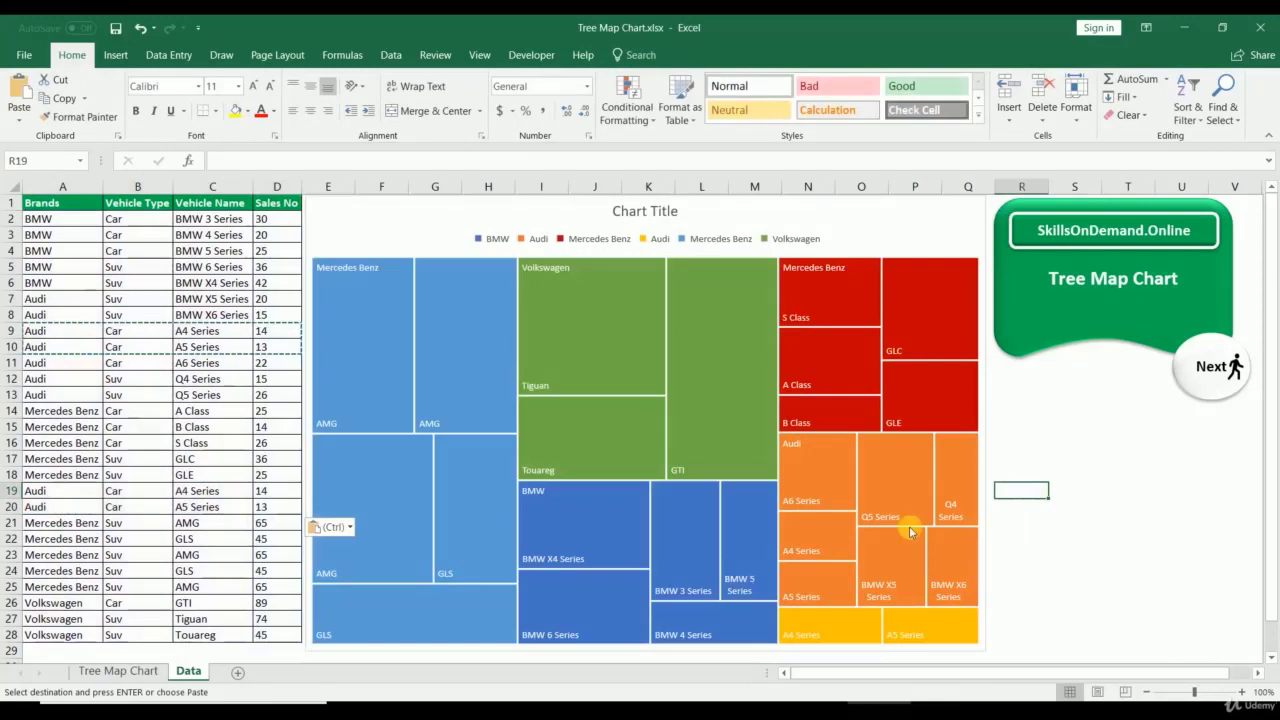
left_click(822, 635)
left_click(1106, 542)
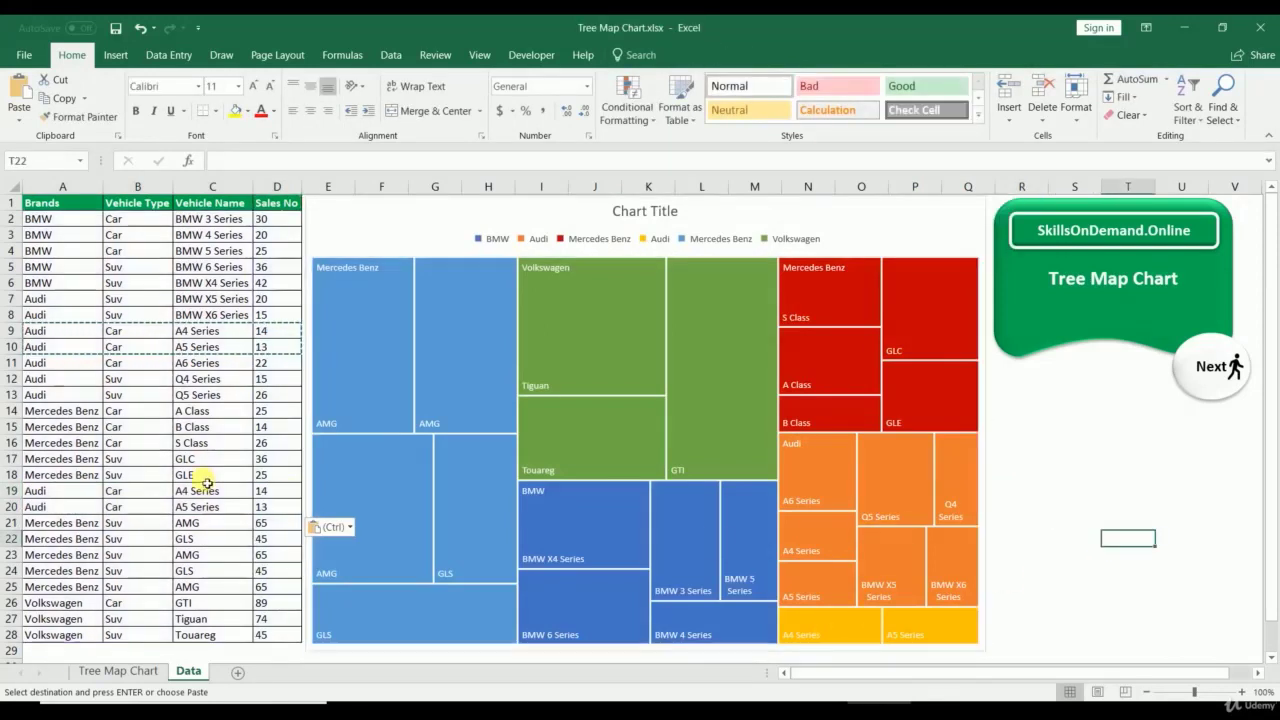
key("ctrl+z")
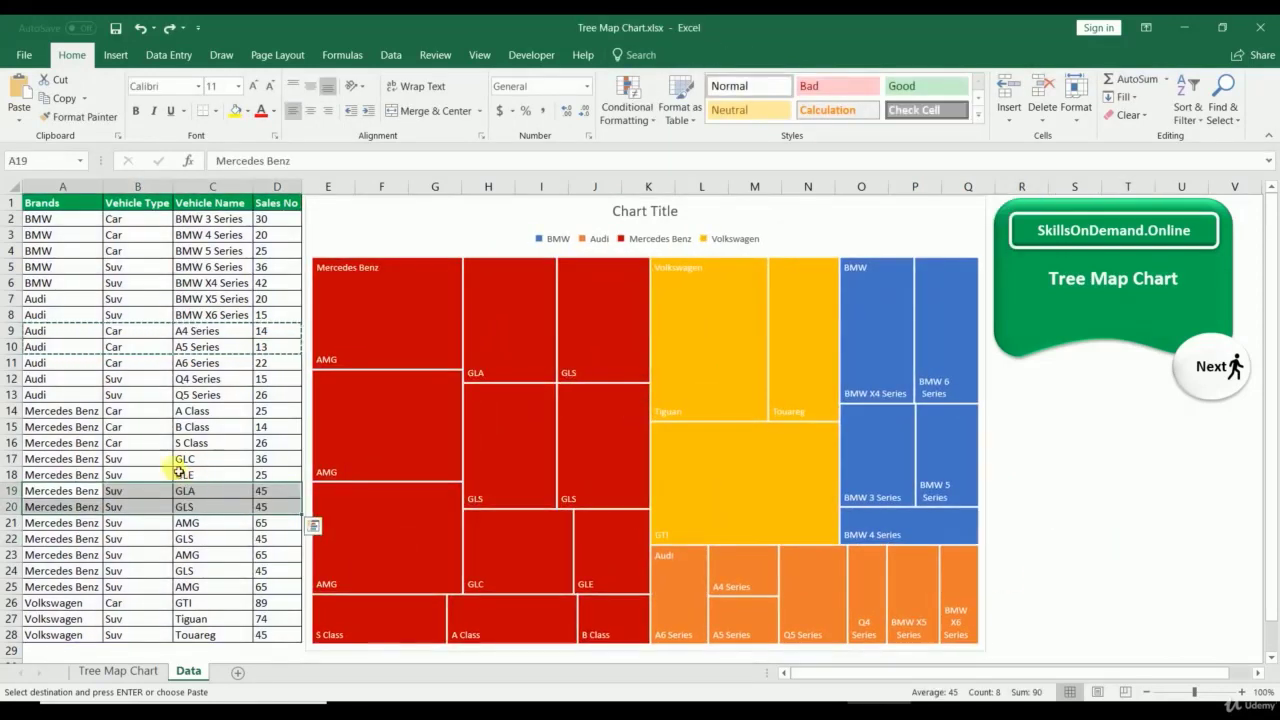
left_click(115, 427)
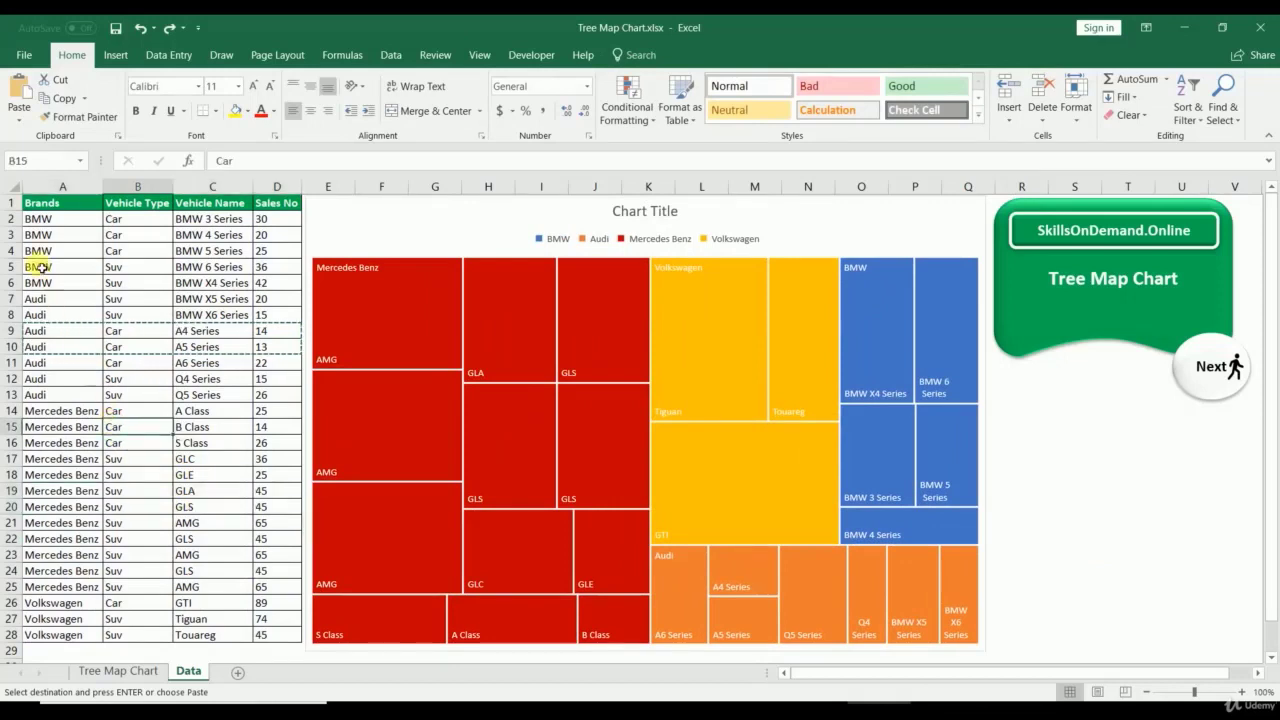
left_click_drag(49, 632, 269, 632)
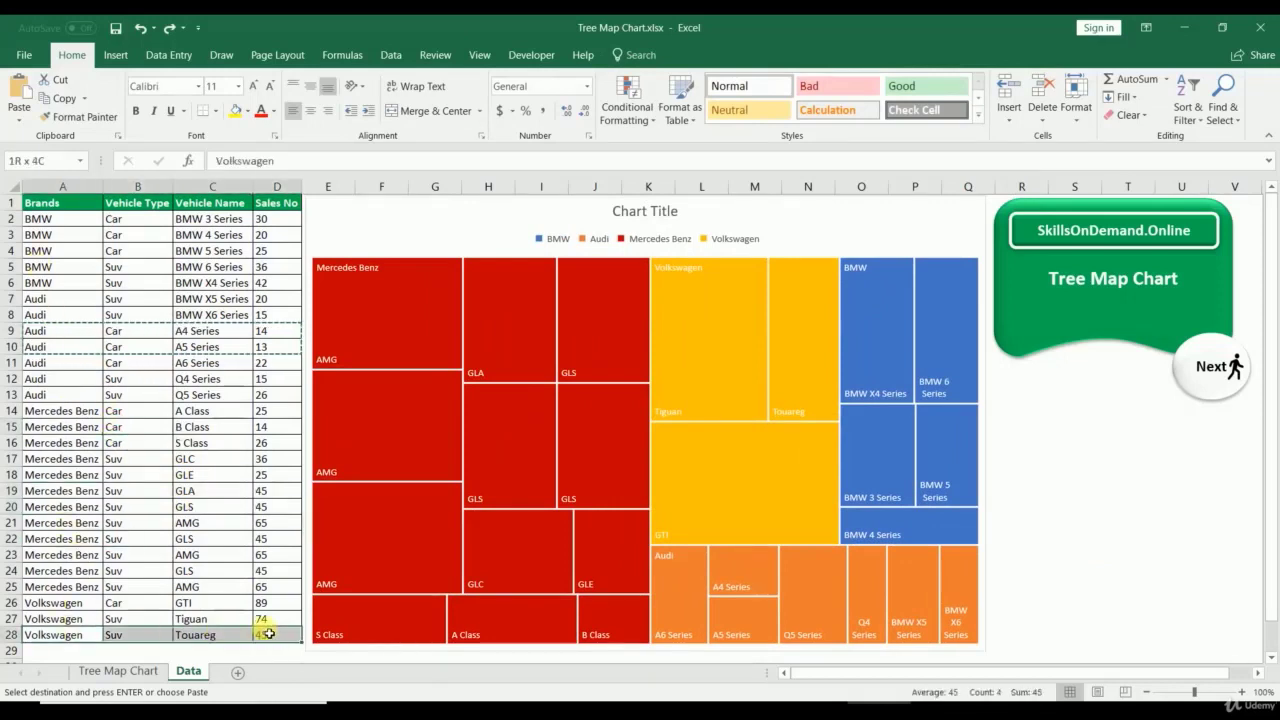
left_click_drag(195, 588, 114, 541)
left_click_drag(80, 641, 257, 639)
key("ctrl+c")
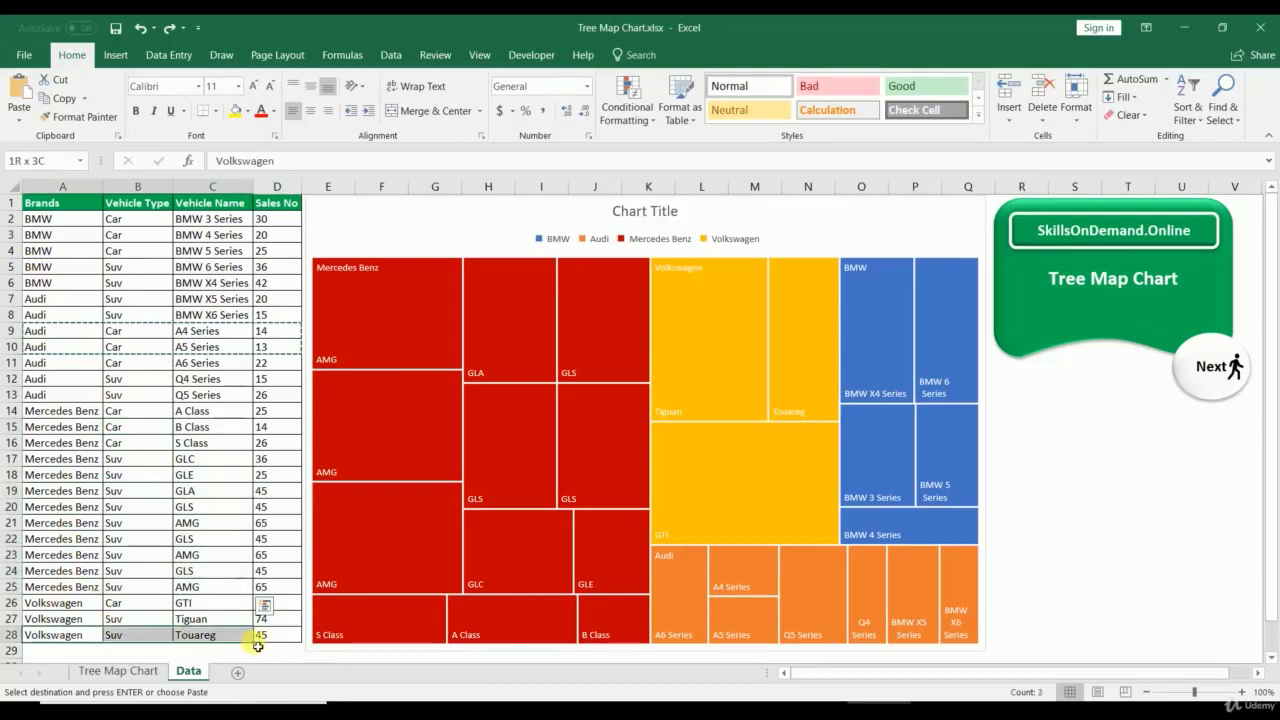
left_click(37, 251)
key("ctrl+v")
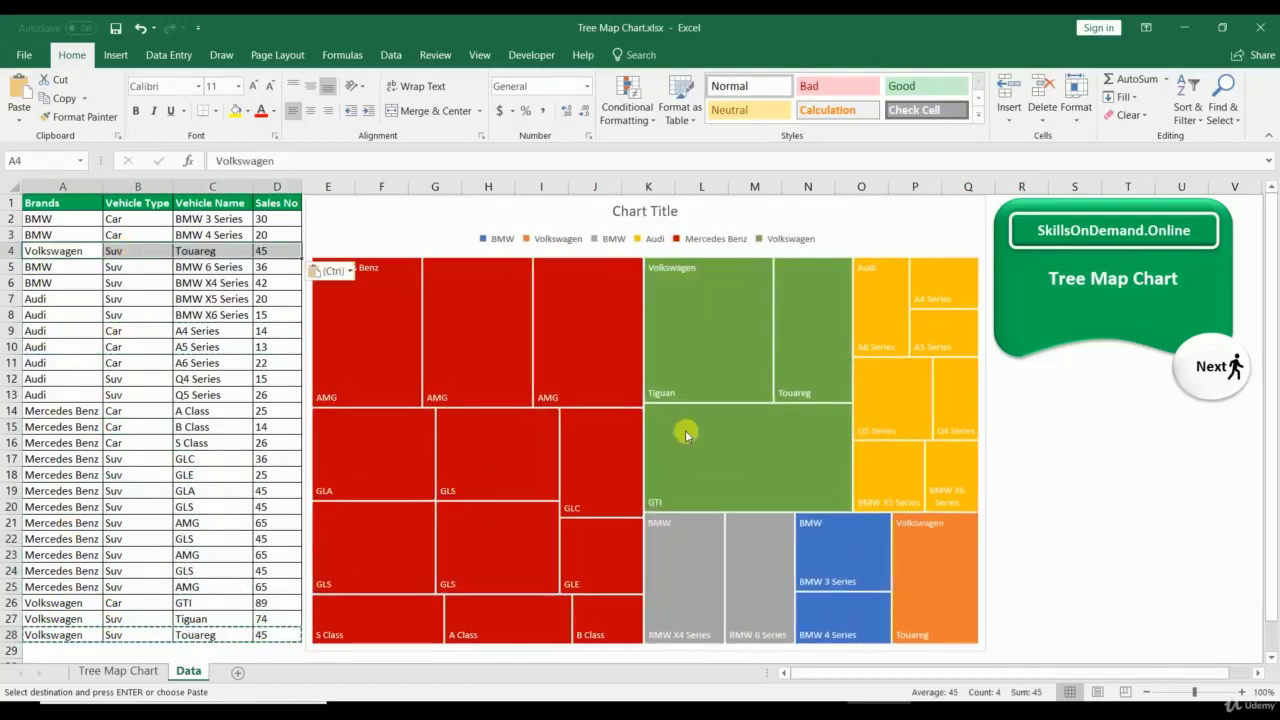
left_click(864, 510)
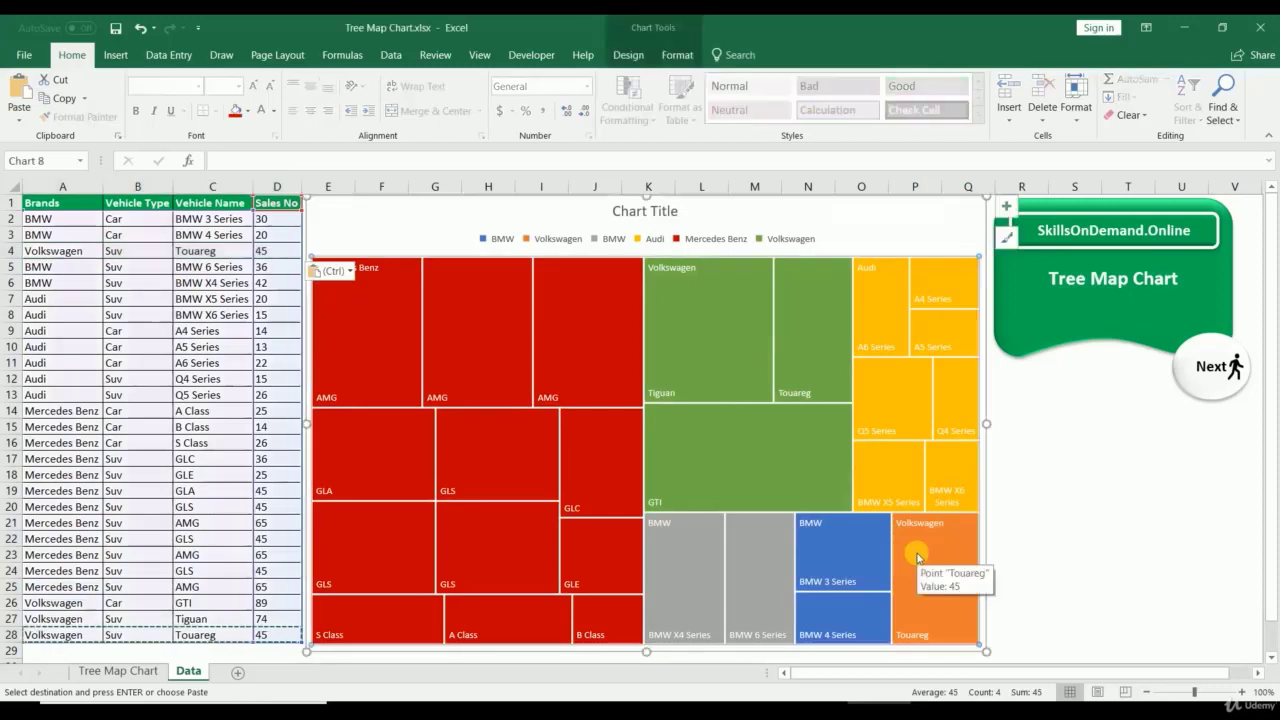
left_click(676, 313)
left_click(920, 572)
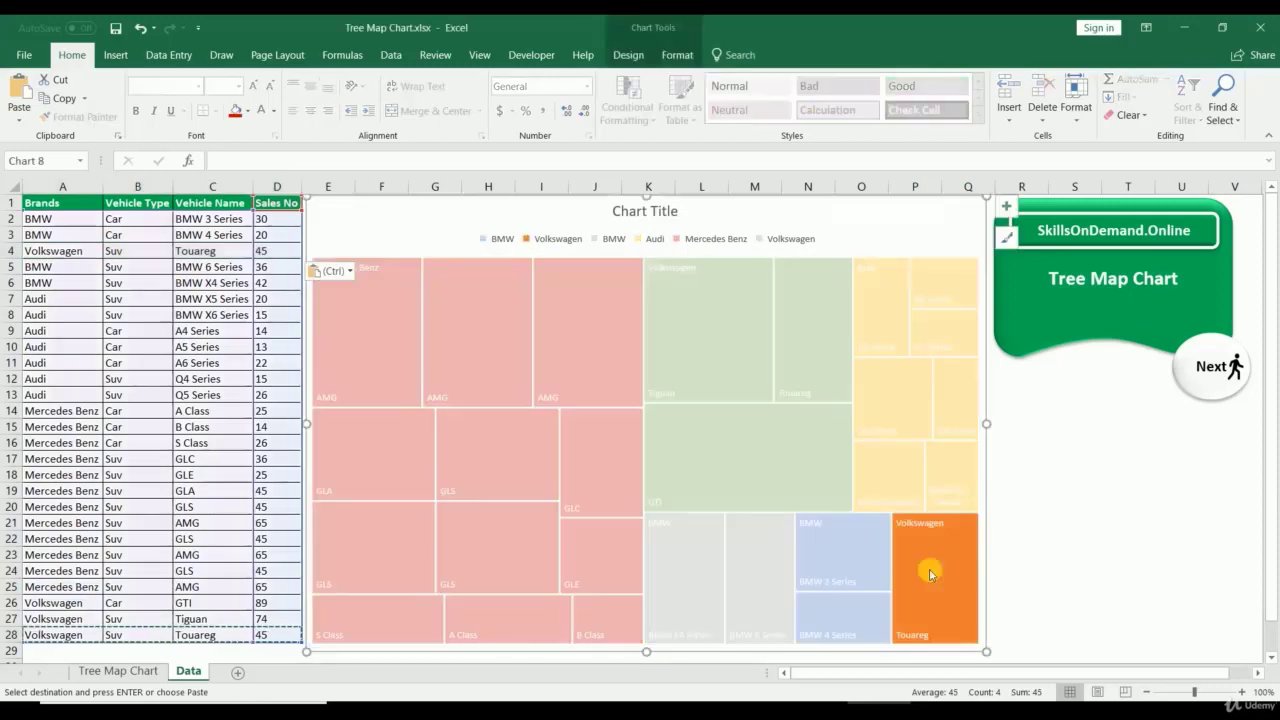
key("ctrl+z")
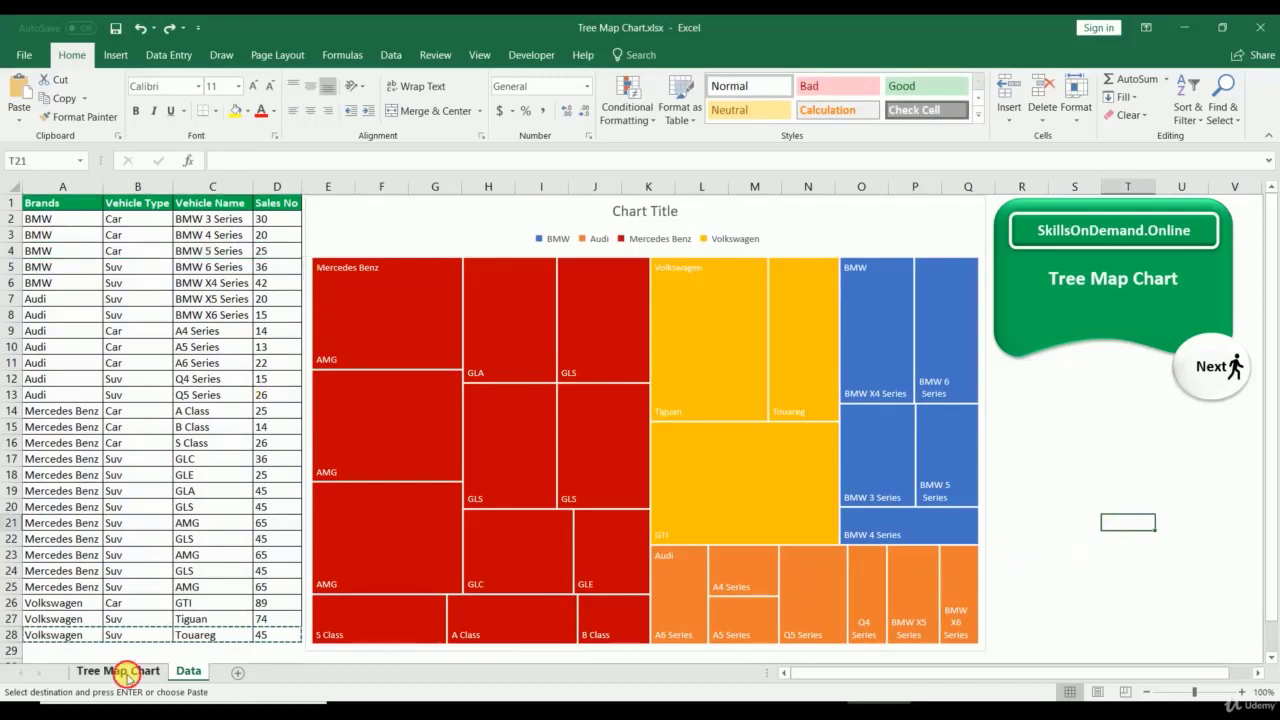
Step: View the Tree Map Chart sheet and return to the Data sheet
left_click(120, 671)
left_click(194, 672)
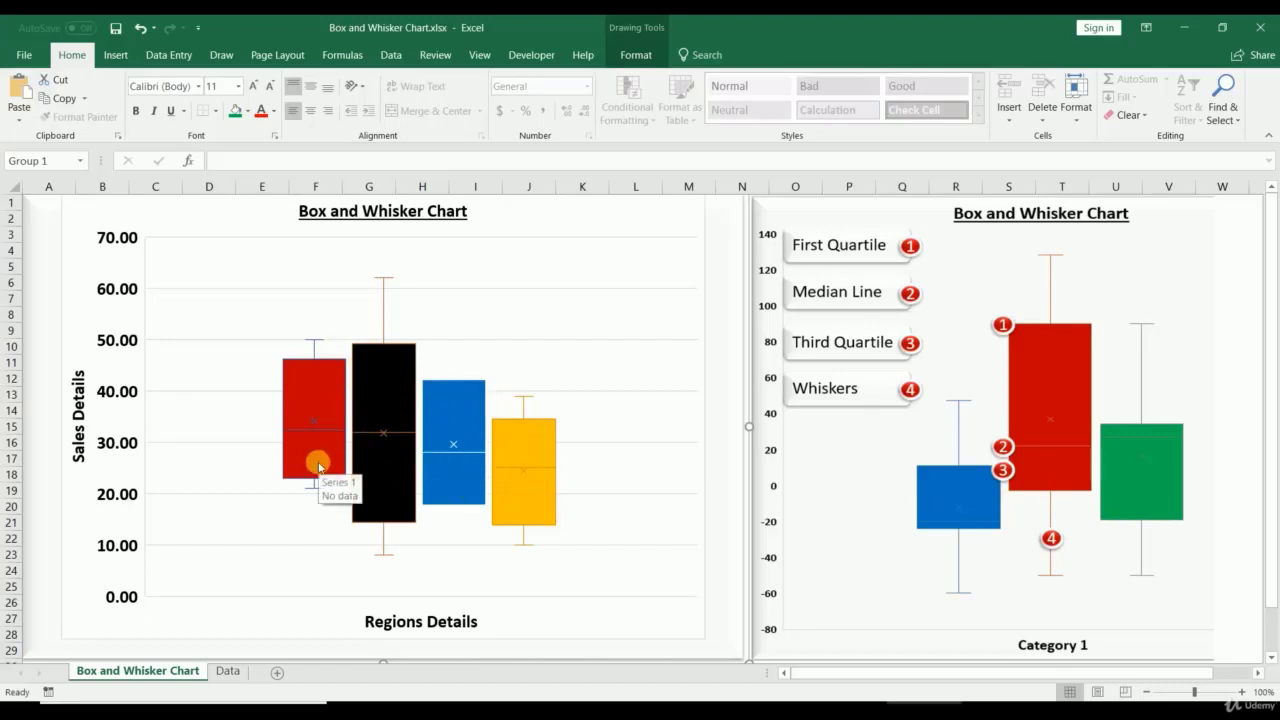
Step: Open the Data sheet and highlight the Jan–Dec months and East–South region headers
left_click(232, 671)
left_click(423, 446)
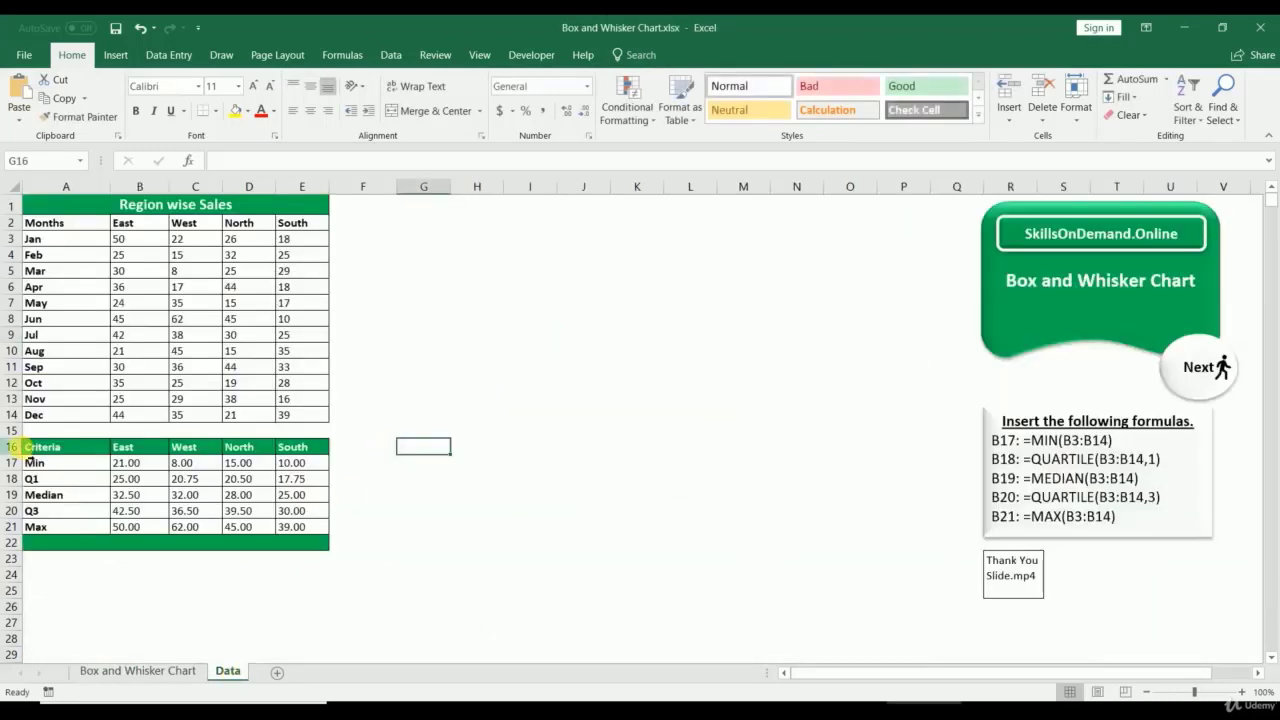
left_click_drag(65, 225, 60, 414)
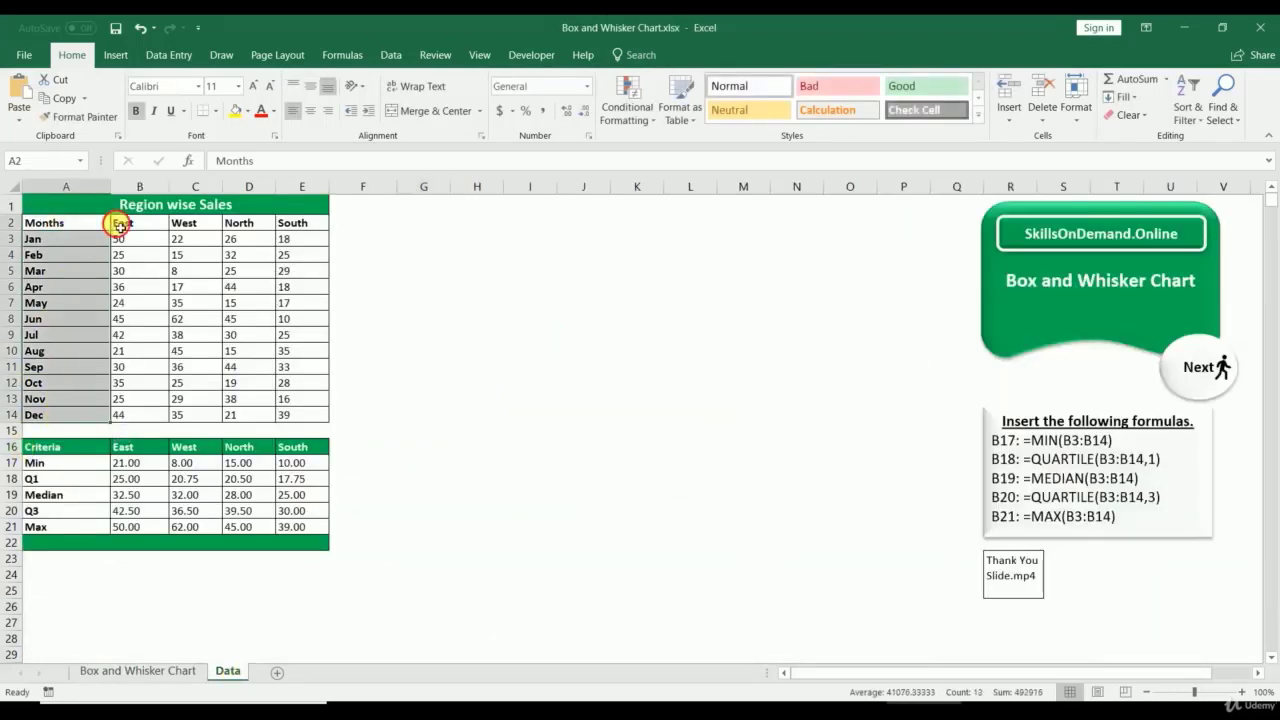
left_click_drag(114, 223, 320, 223)
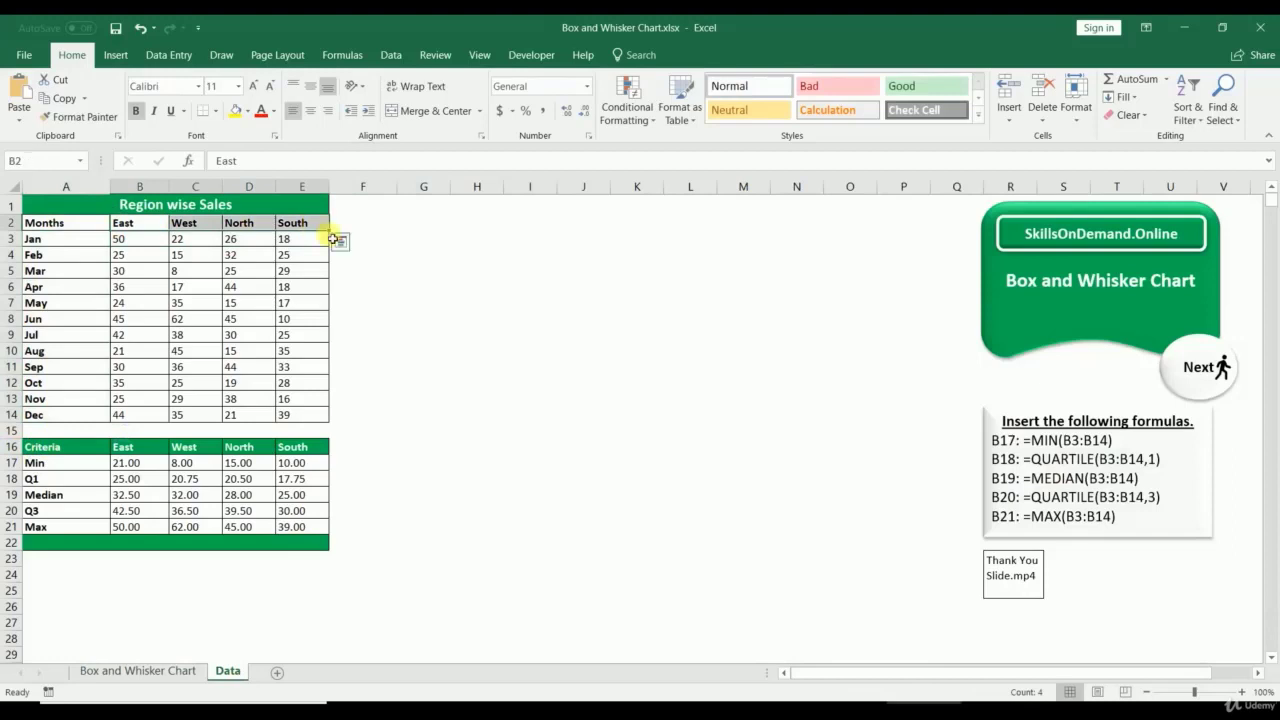
left_click(407, 320)
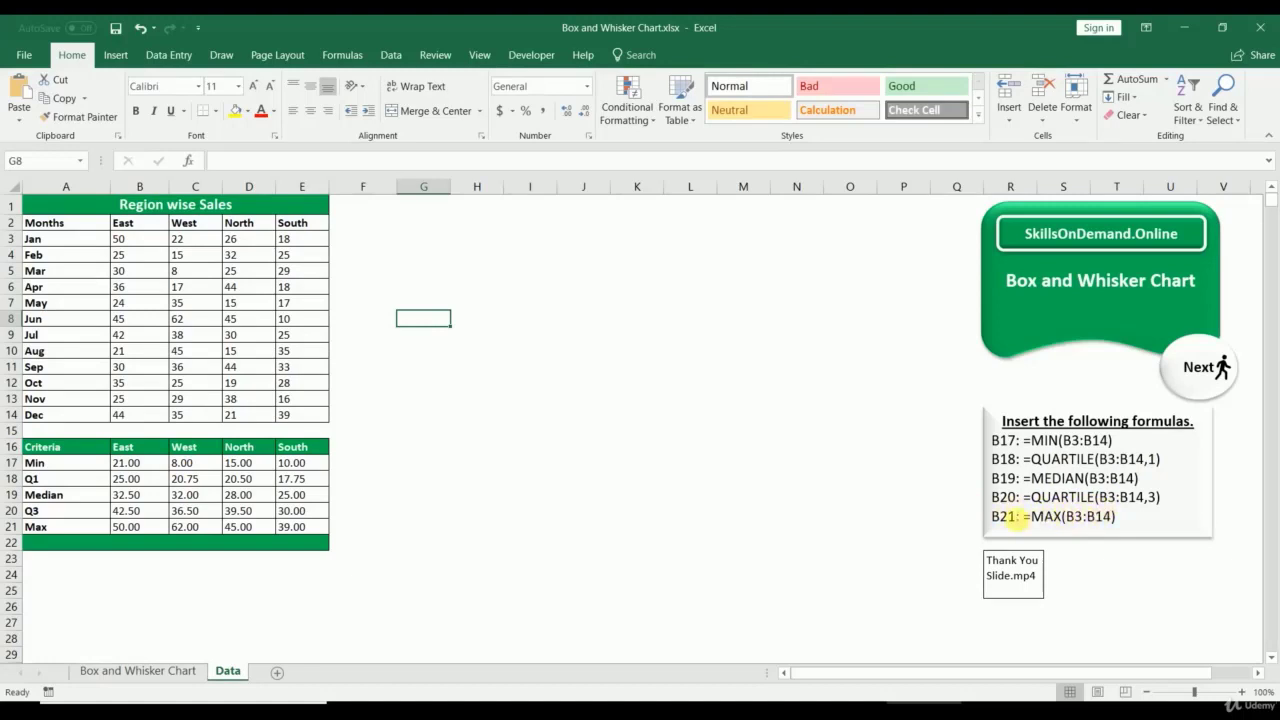
left_click(695, 514)
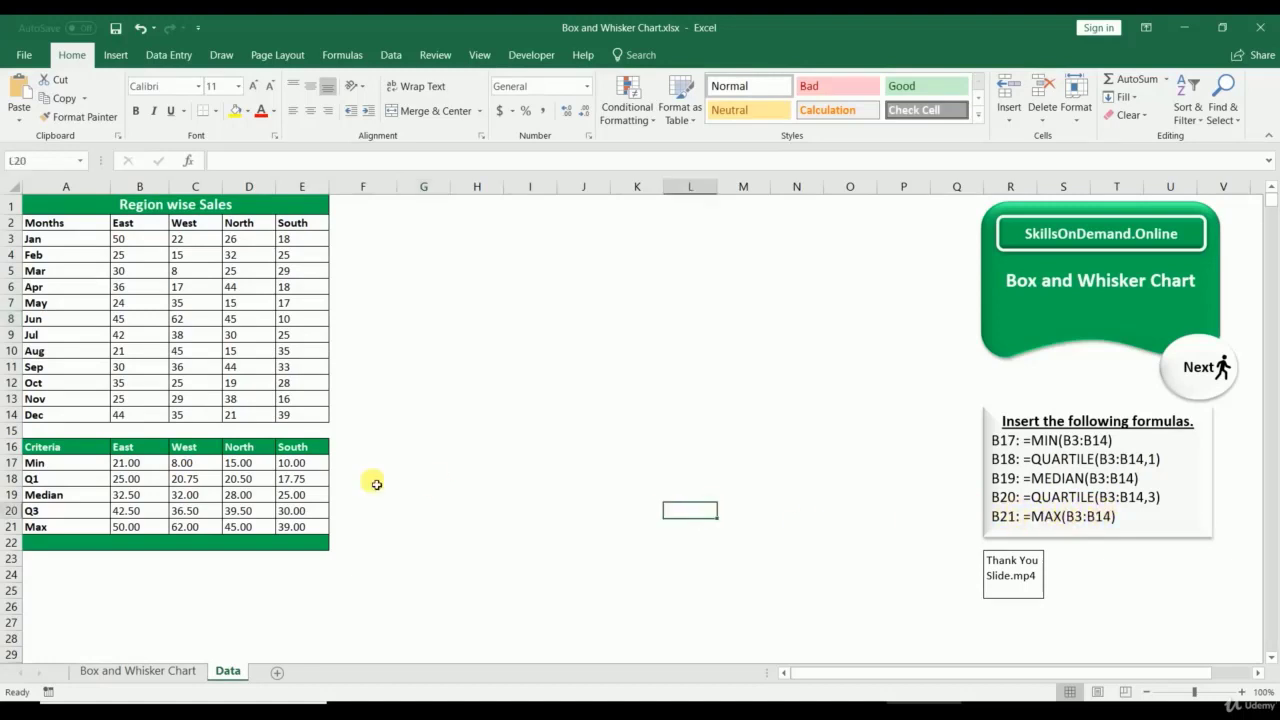
left_click(80, 466)
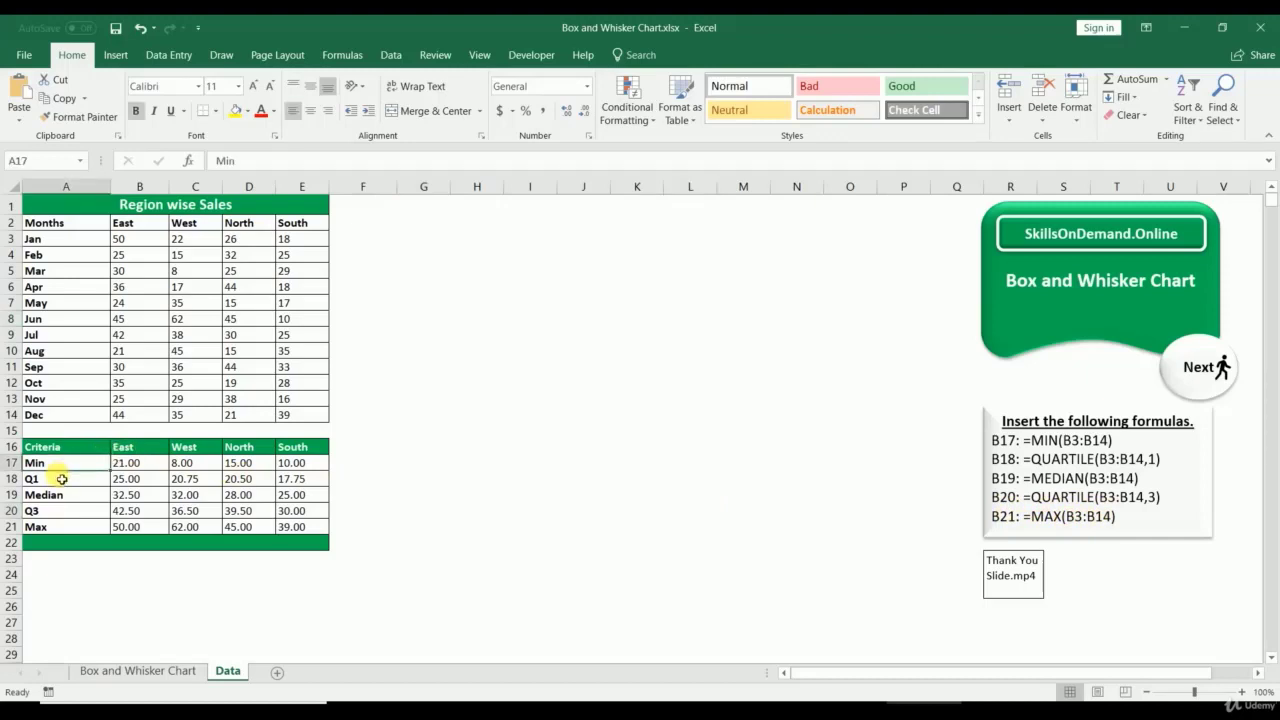
left_click(62, 479)
left_click(55, 495)
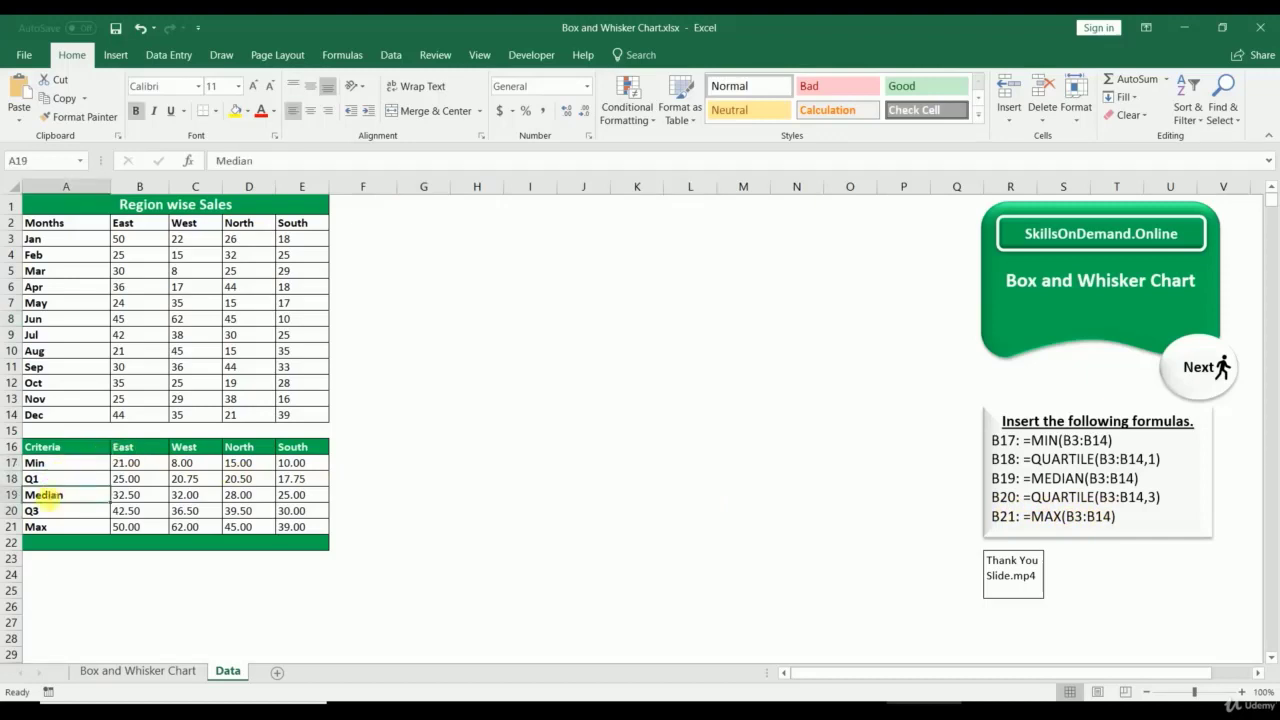
left_click(43, 511)
left_click(45, 527)
left_click(128, 464)
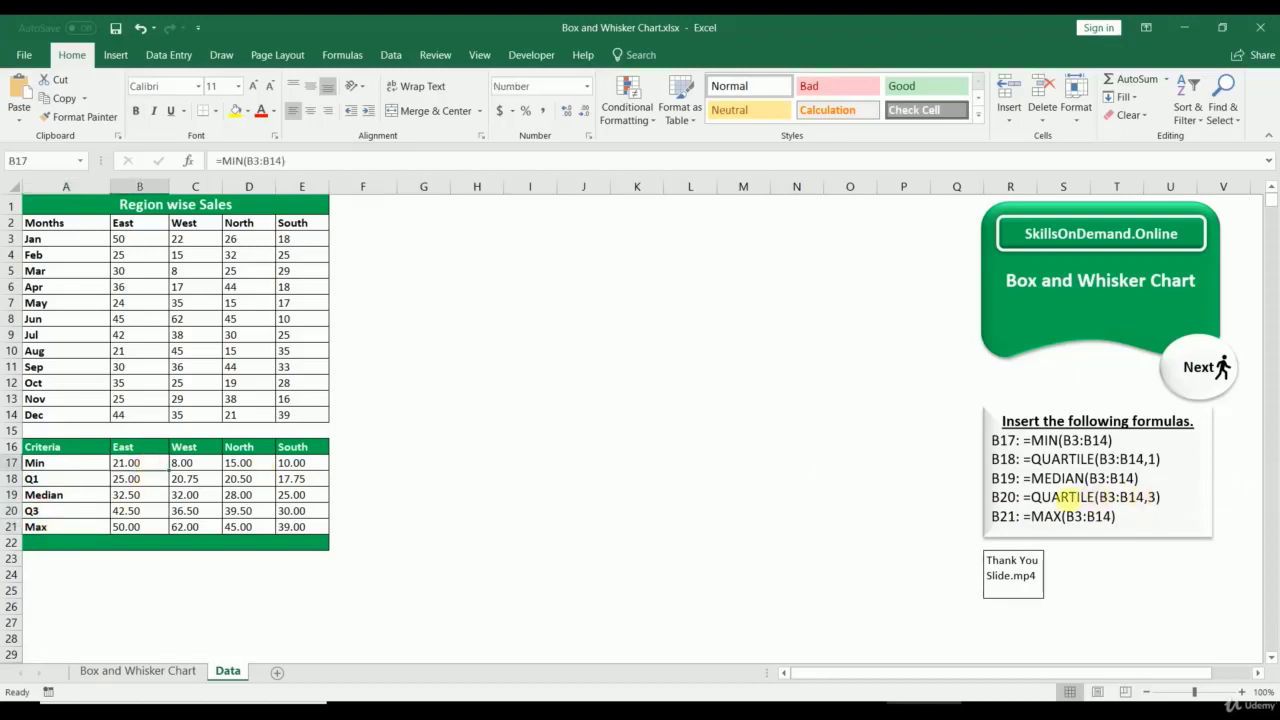
left_click_drag(89, 463, 70, 528)
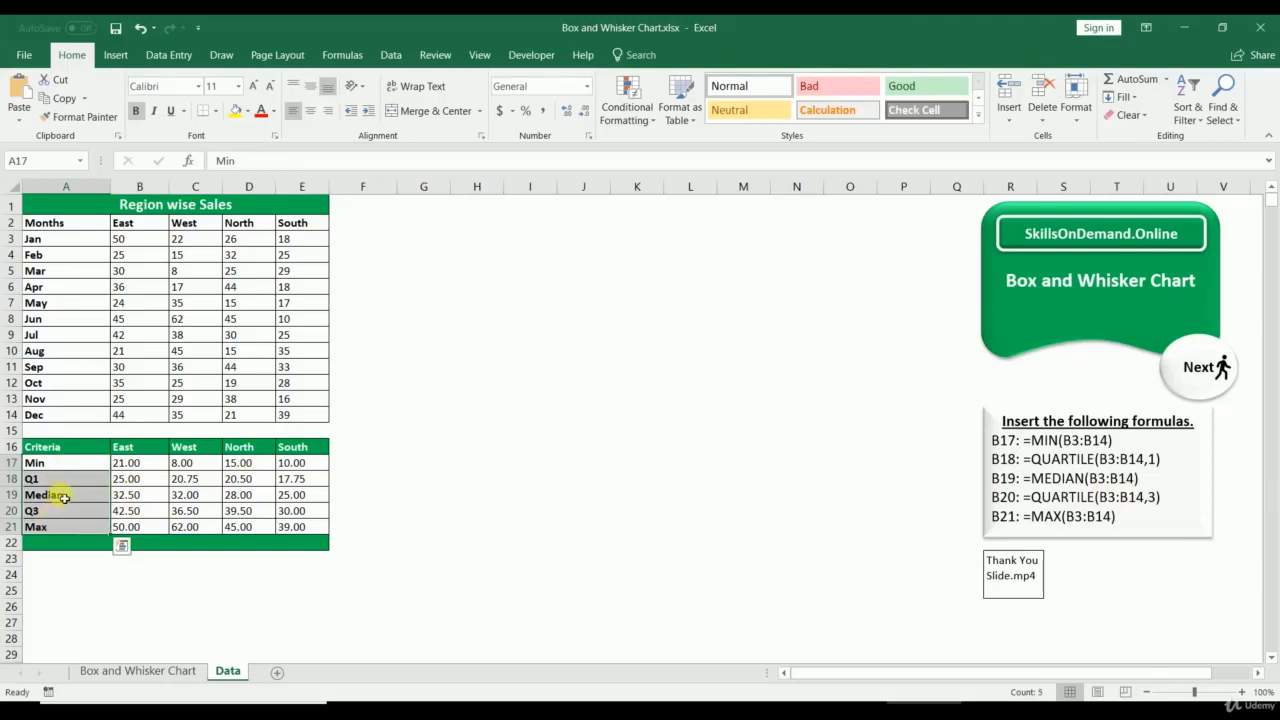
left_click_drag(84, 456, 316, 458)
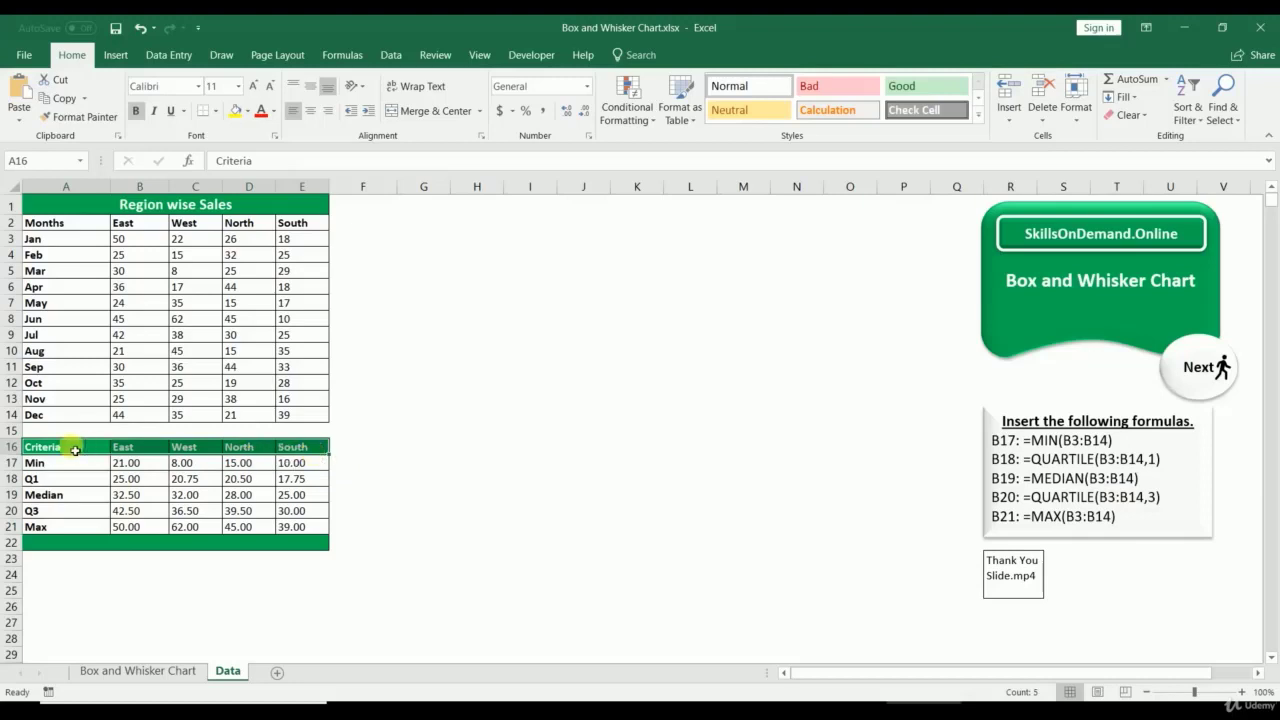
left_click_drag(66, 449, 290, 457)
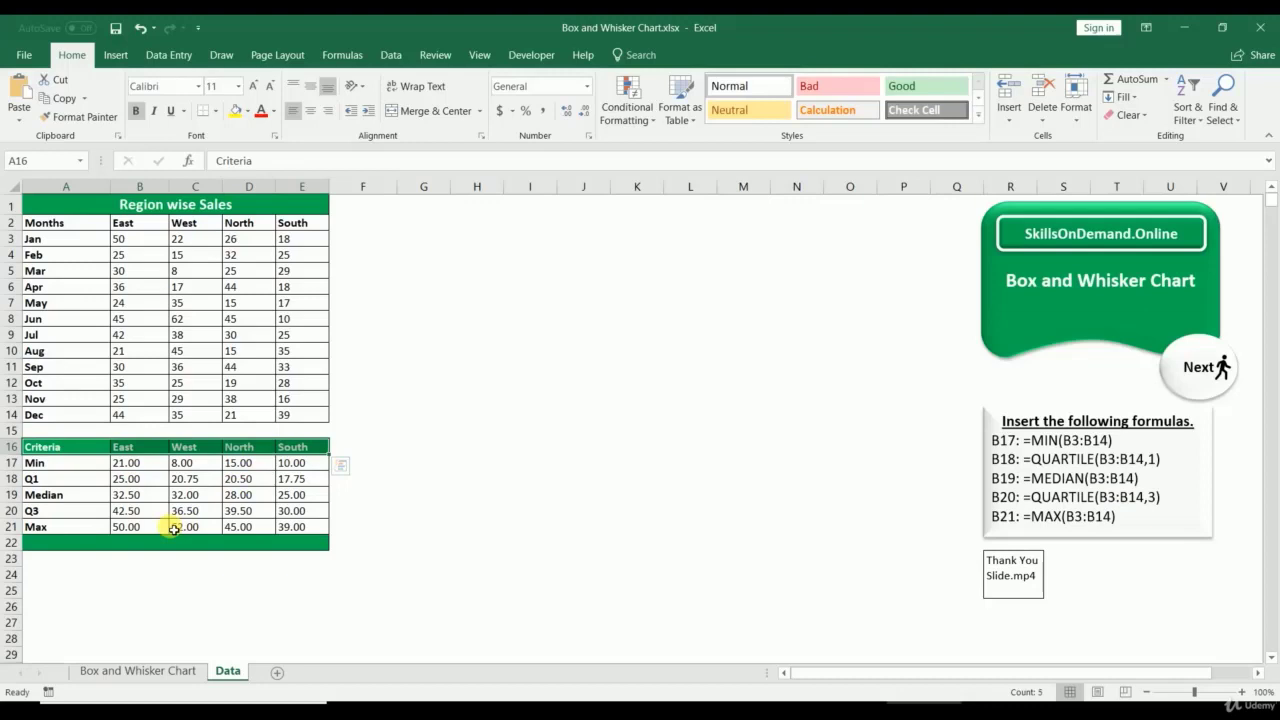
left_click_drag(90, 449, 325, 449)
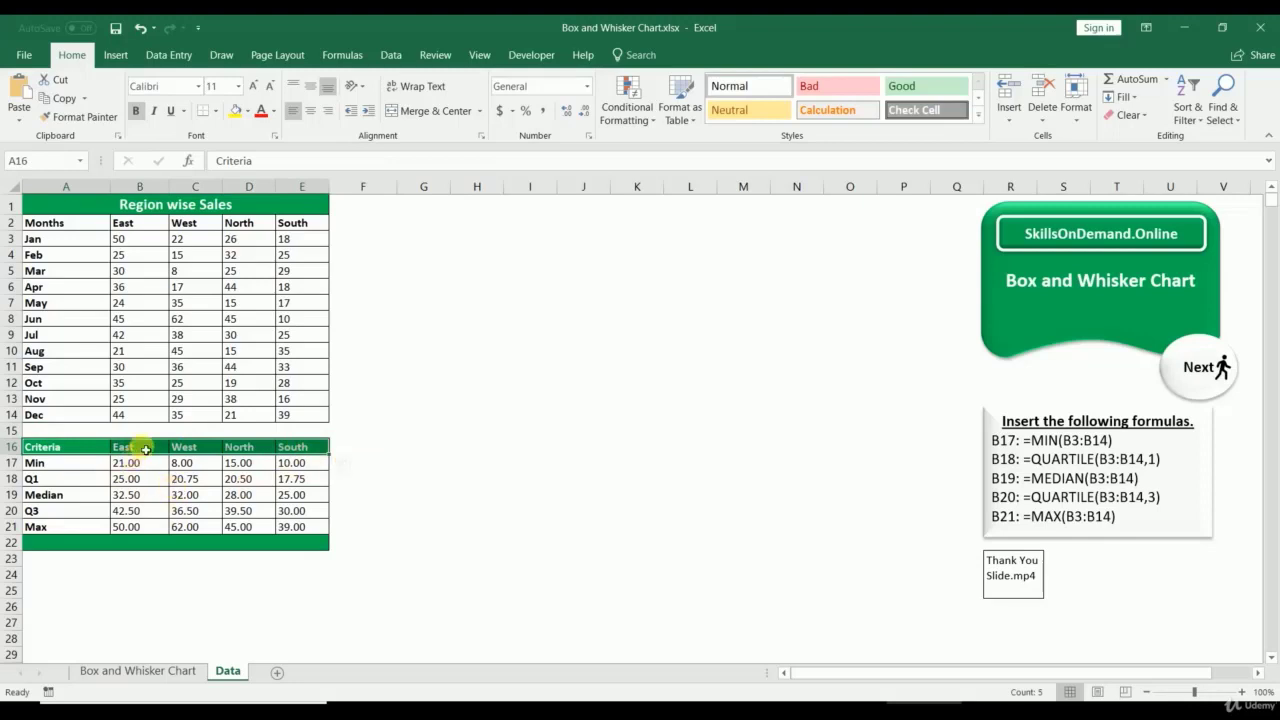
left_click_drag(130, 447, 301, 529)
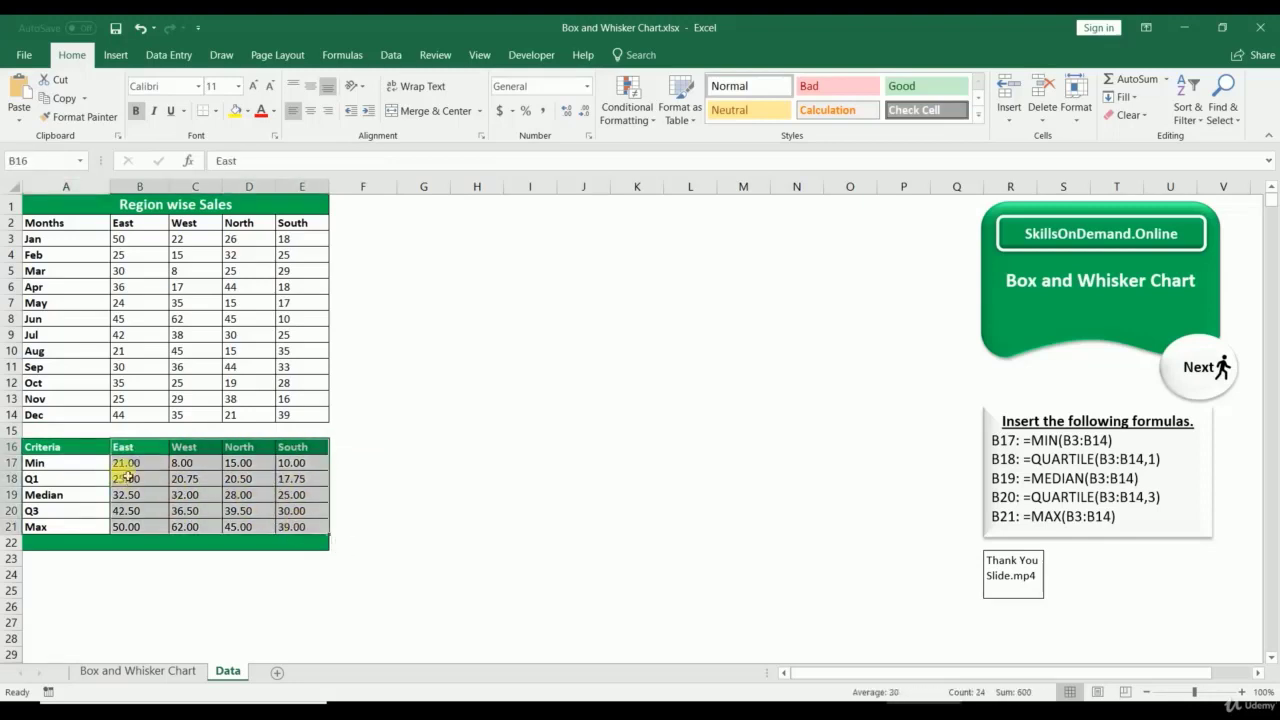
left_click(157, 469)
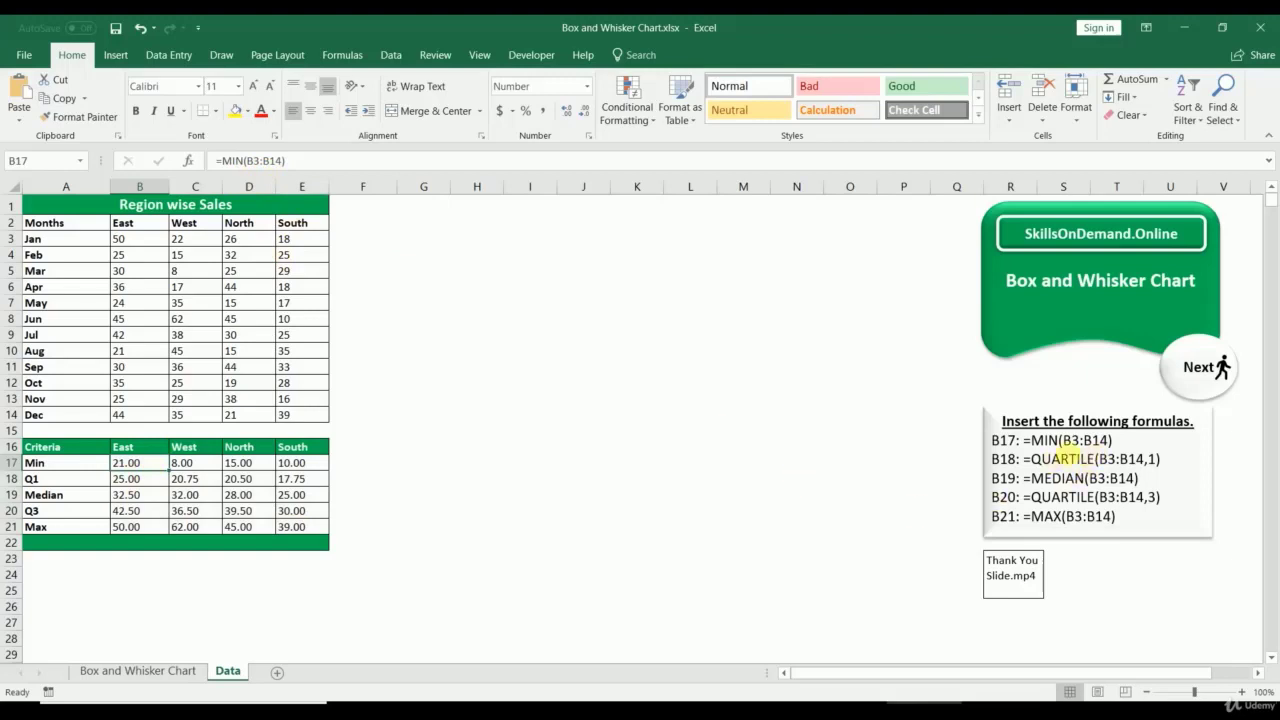
left_click_drag(128, 240, 134, 417)
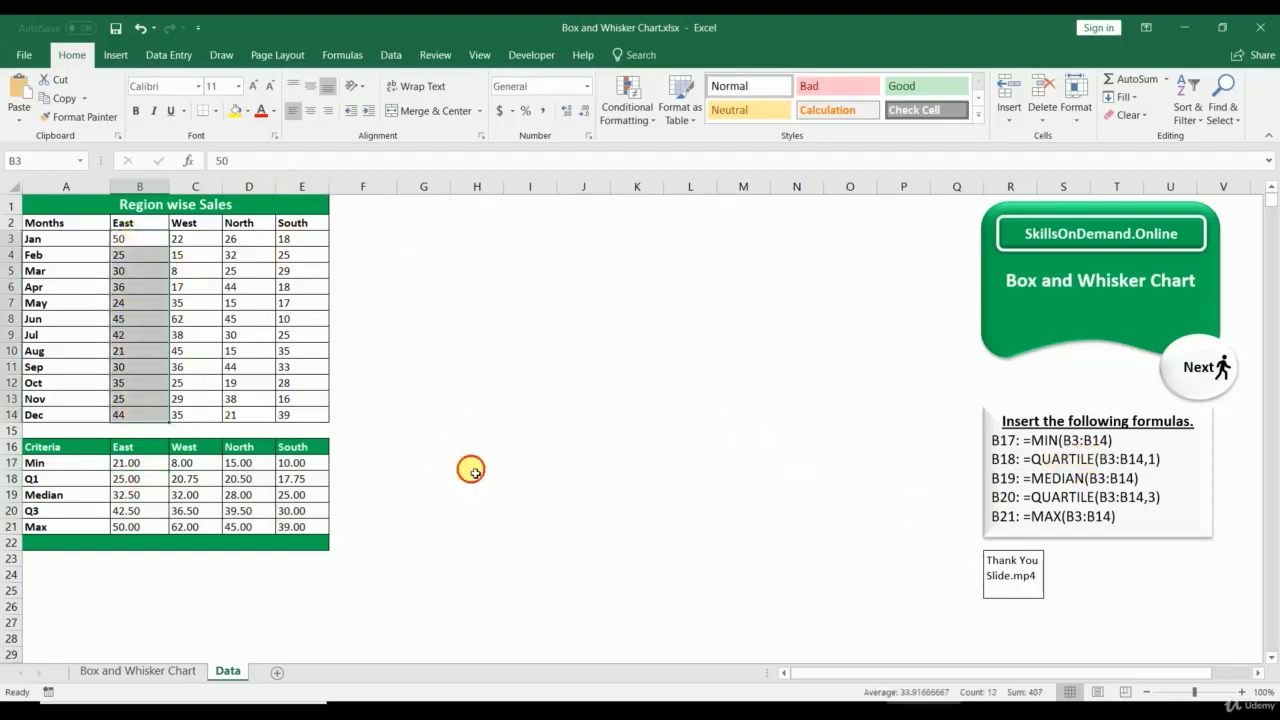
left_click(469, 466)
left_click(126, 480)
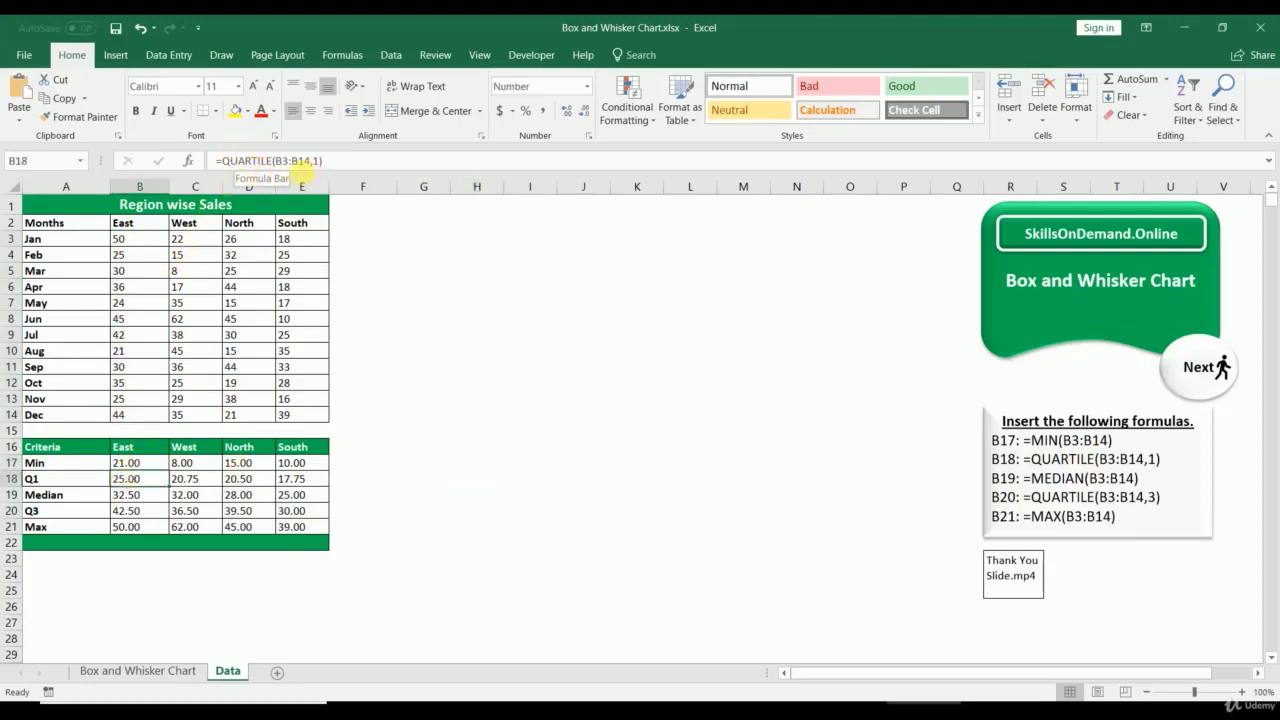
left_click_drag(144, 351, 140, 414)
left_click(144, 496)
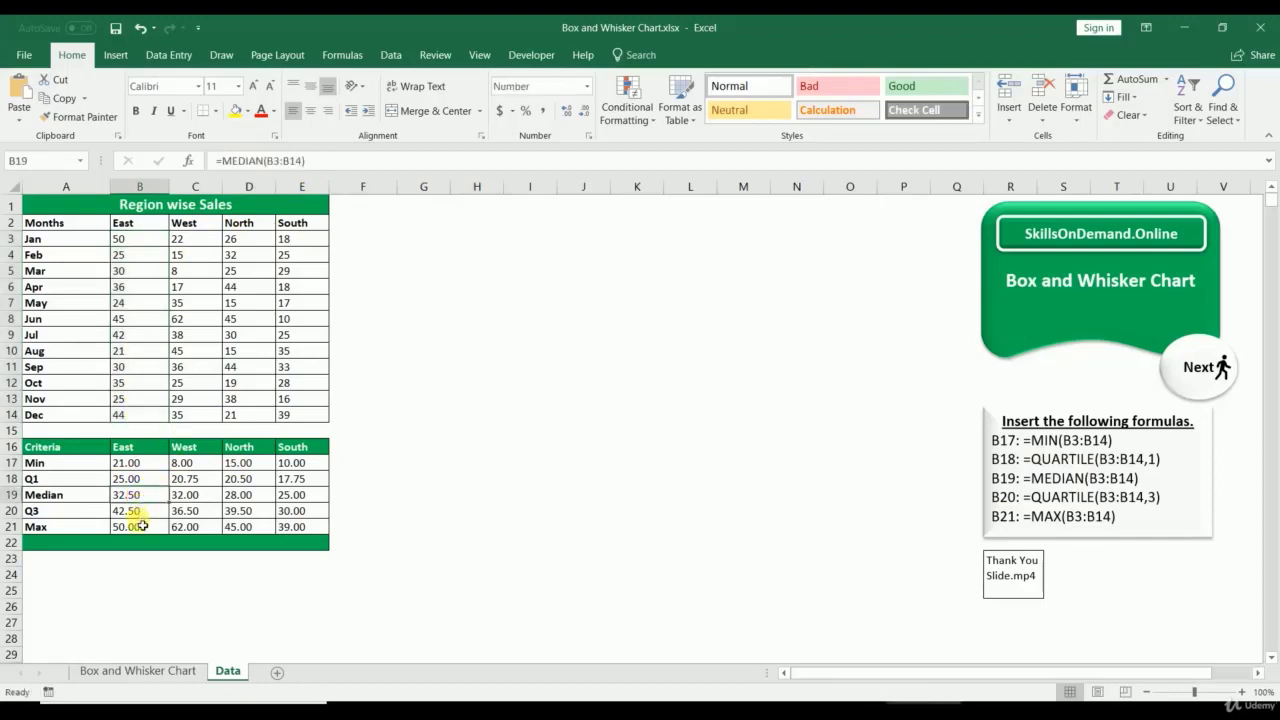
left_click(143, 526)
left_click(145, 468)
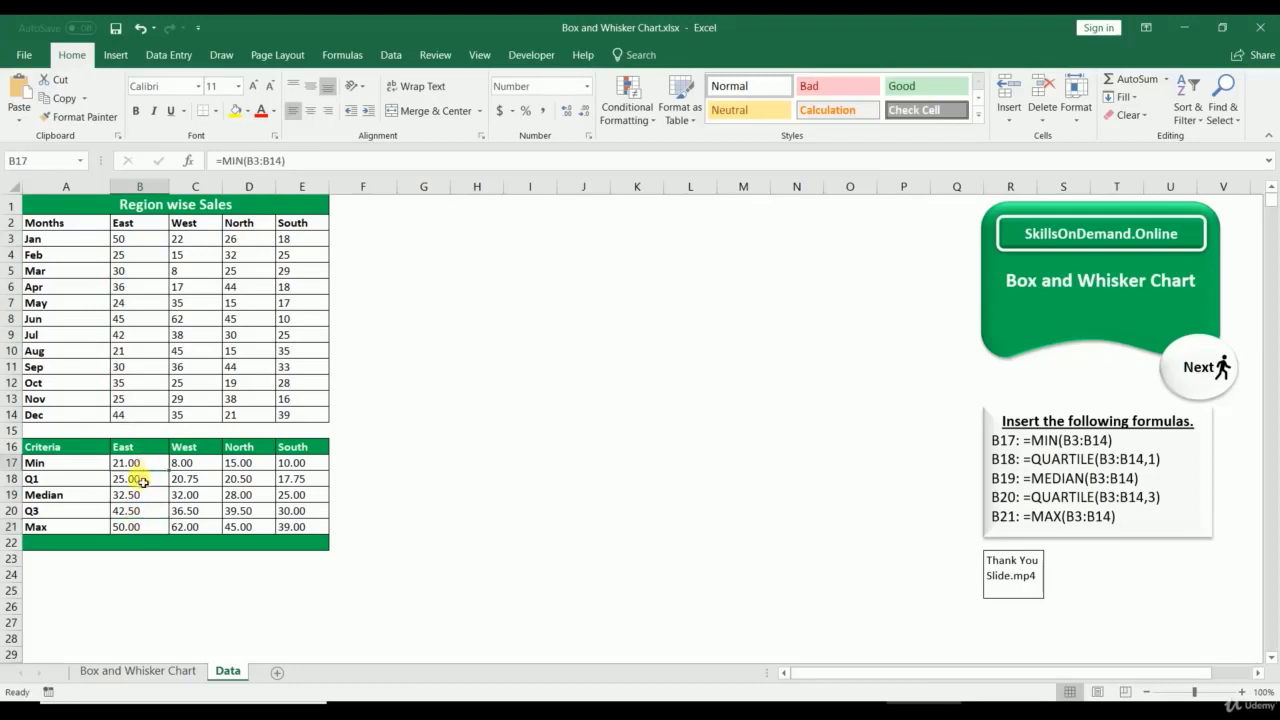
left_click(143, 480)
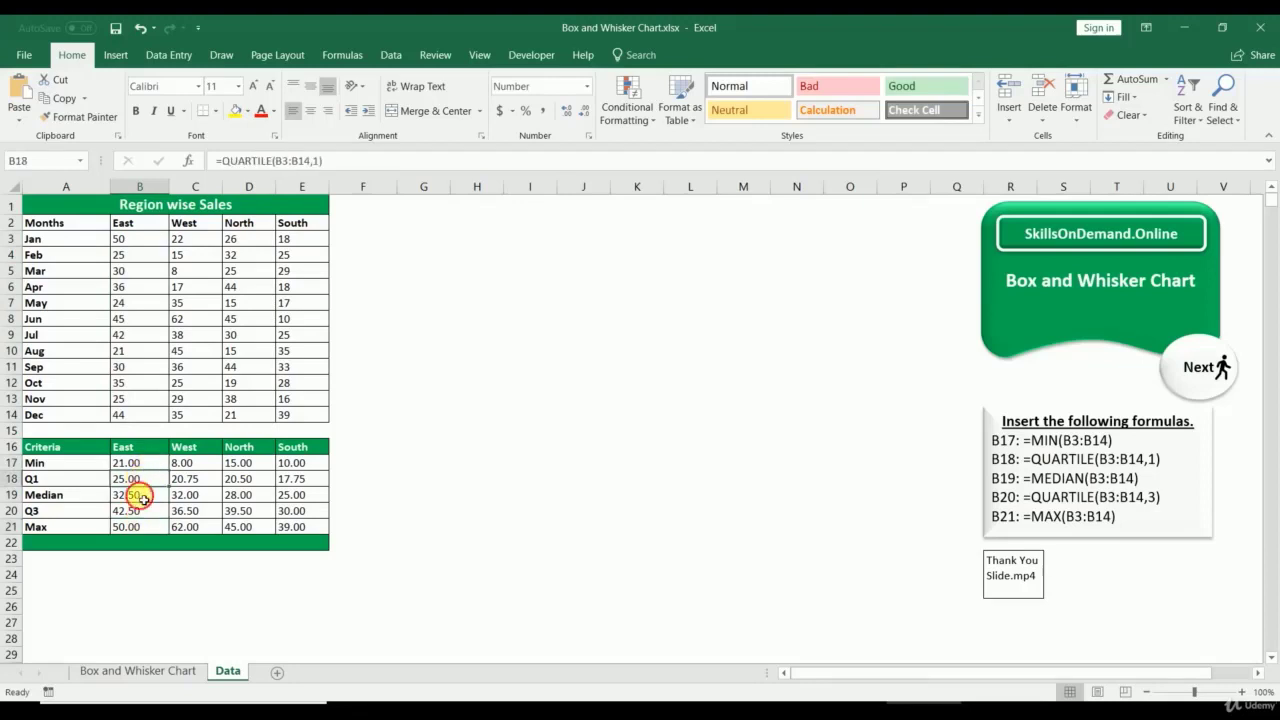
left_click(142, 496)
left_click(142, 512)
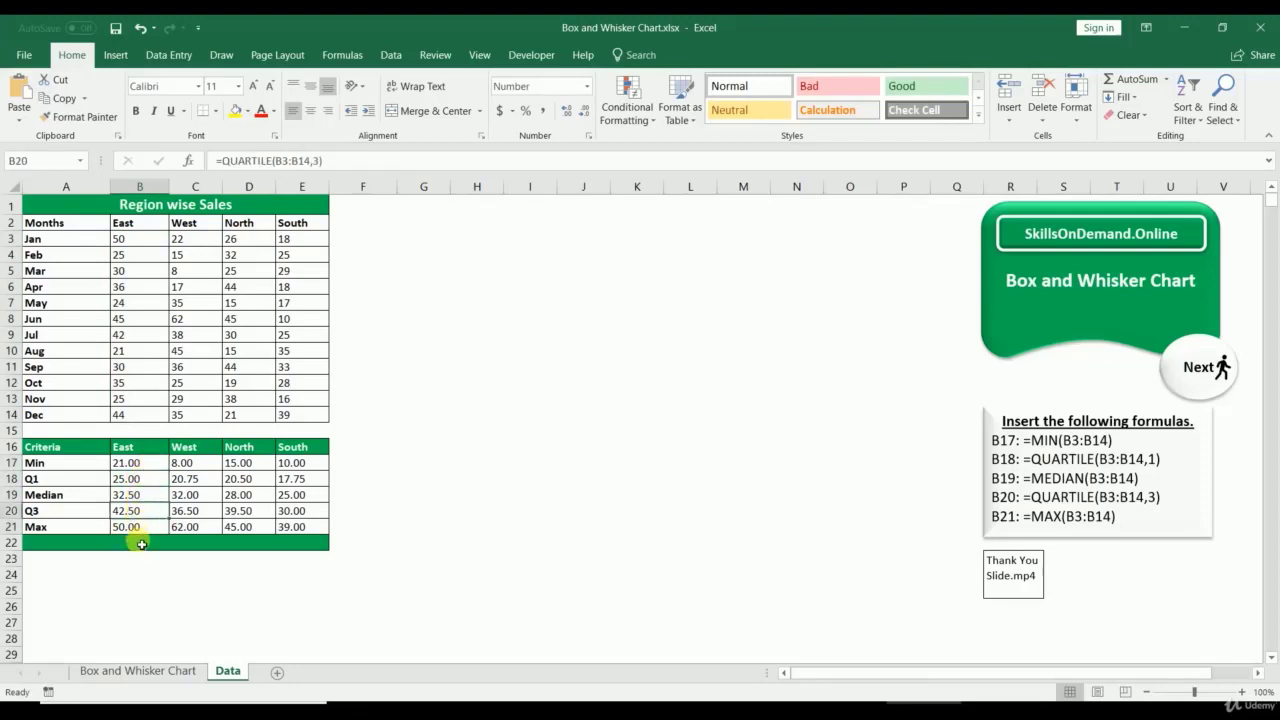
left_click(150, 527)
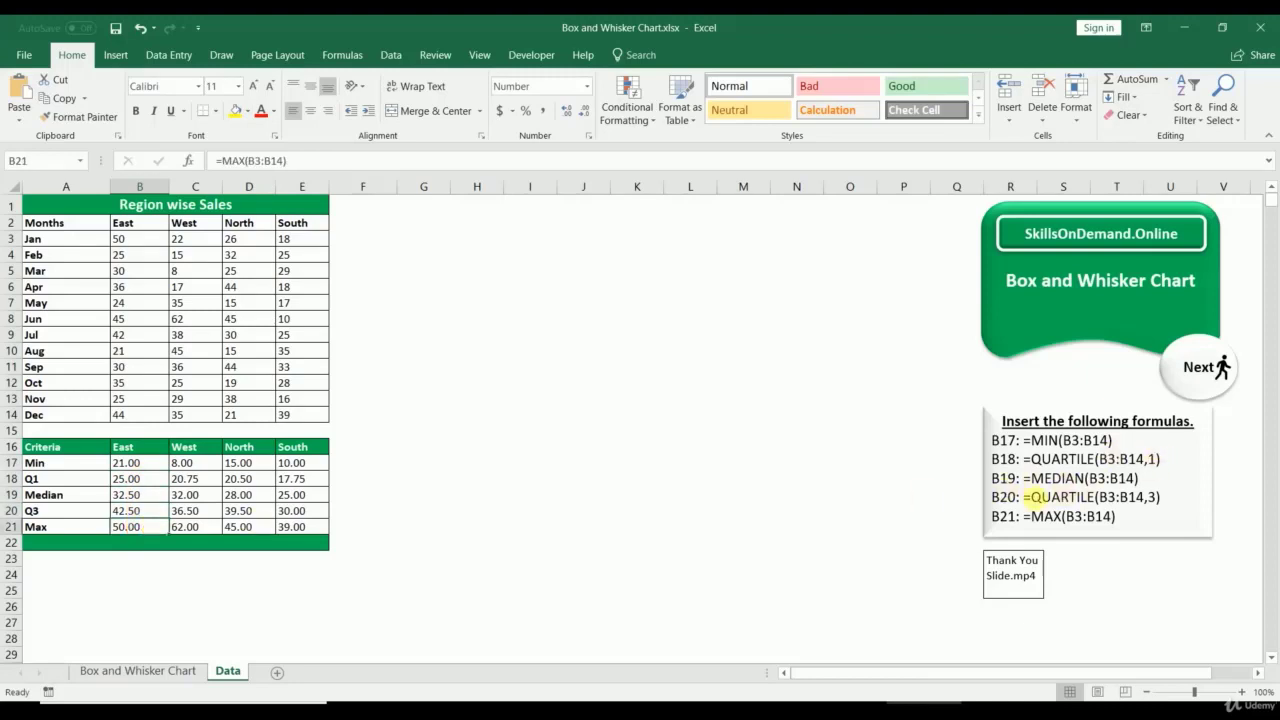
left_click(145, 468)
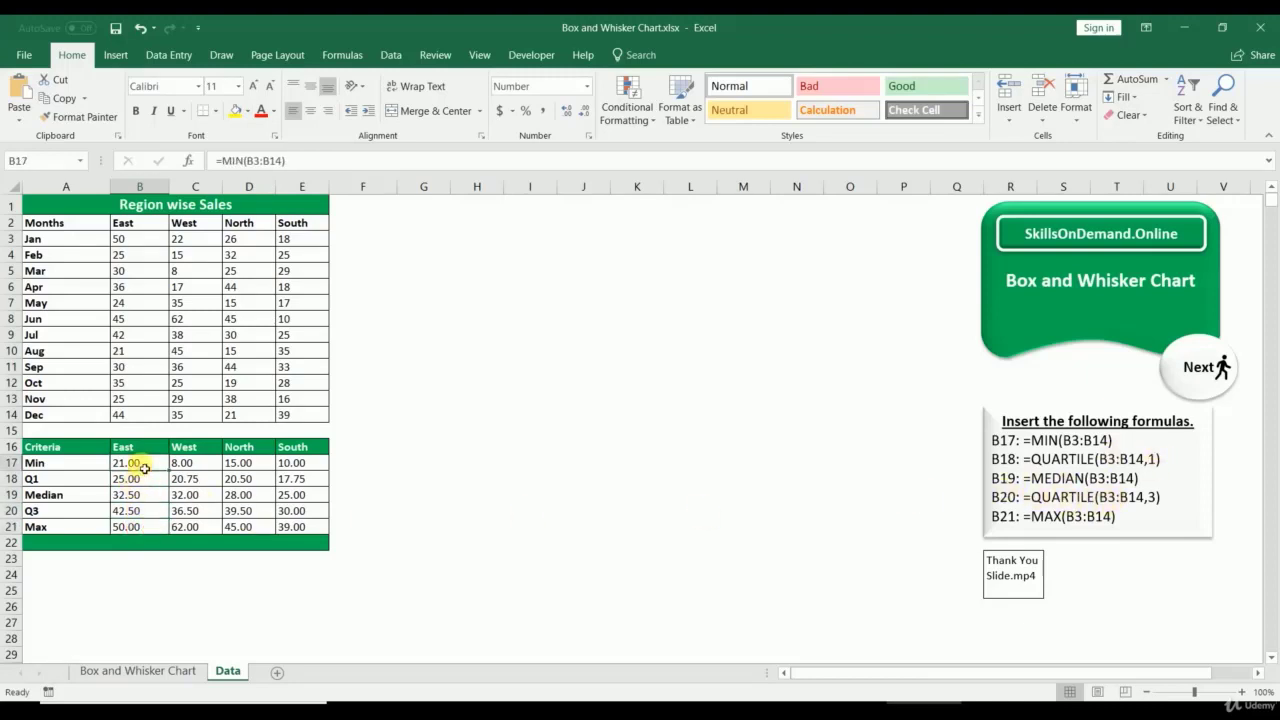
left_click(197, 464)
left_click(252, 465)
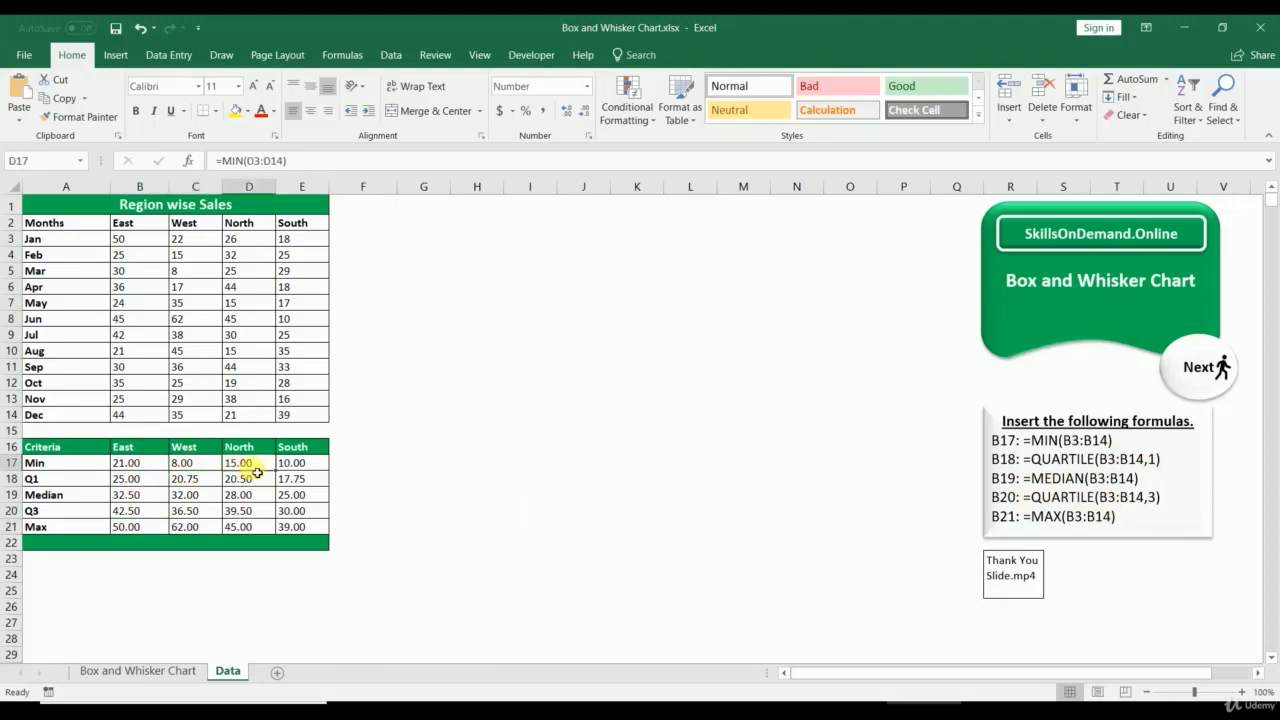
left_click(319, 466)
left_click(198, 483)
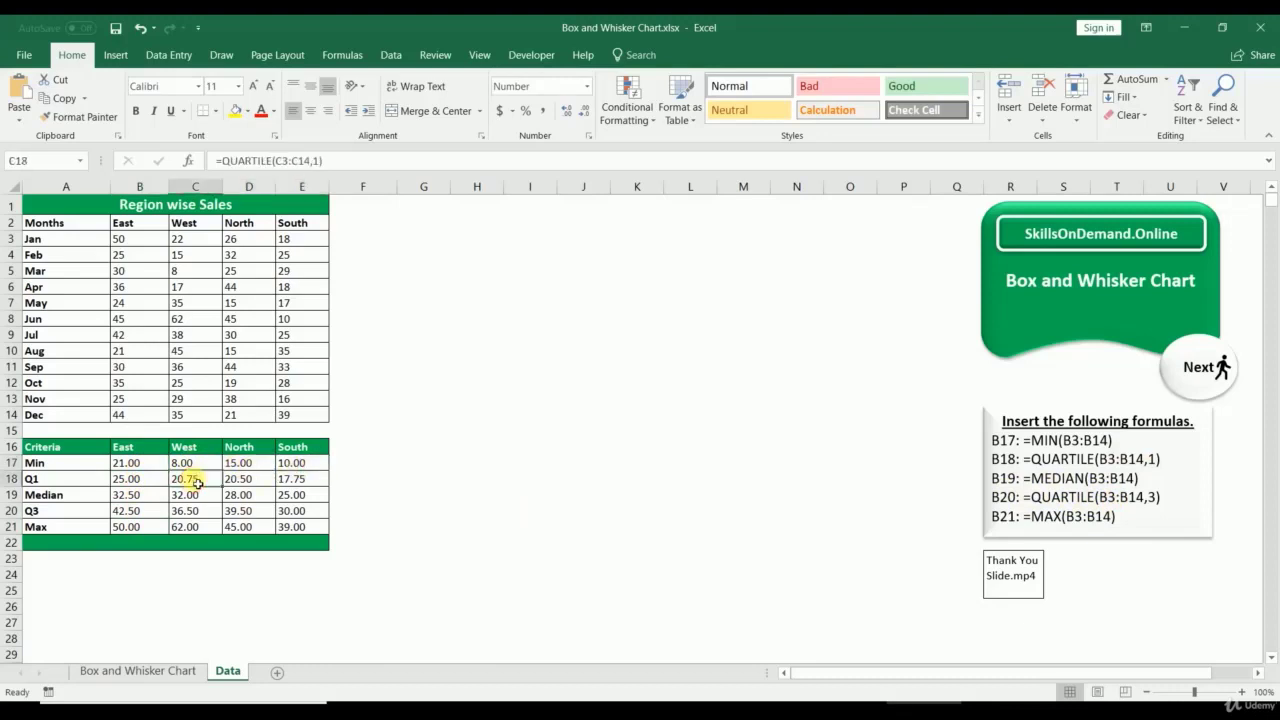
left_click(258, 485)
left_click(297, 481)
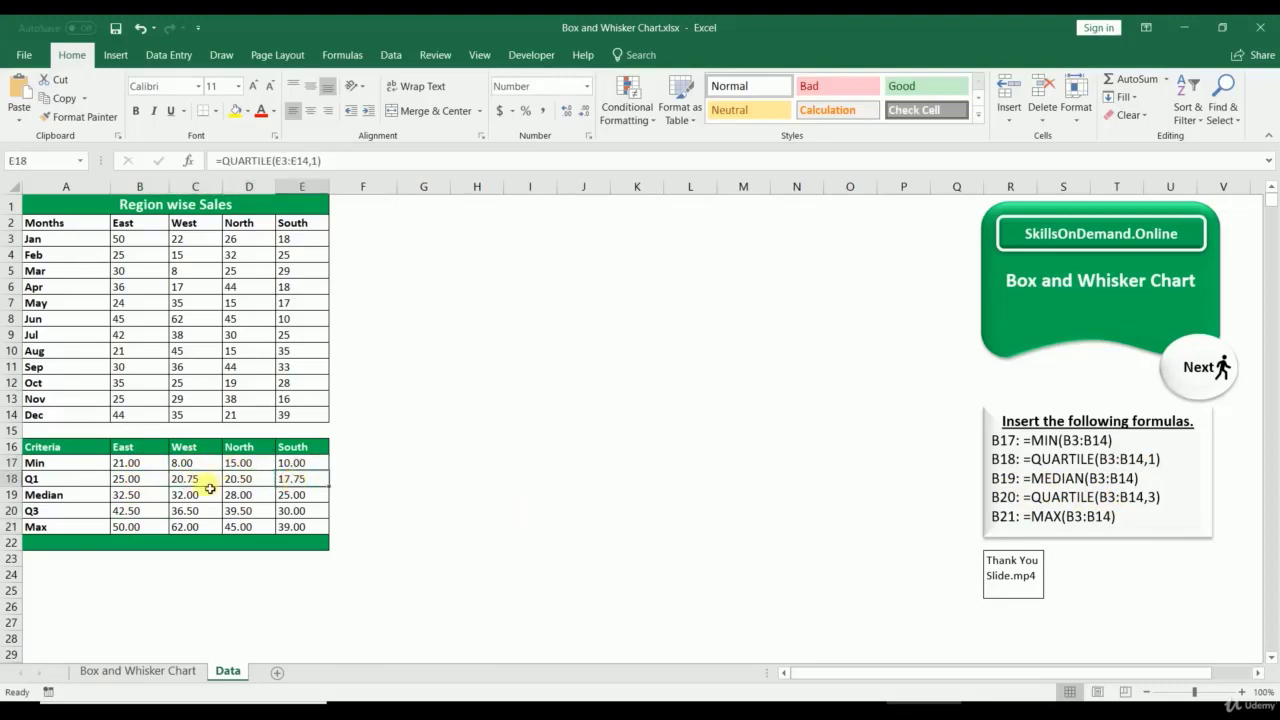
left_click(190, 496)
left_click(248, 497)
left_click(295, 500)
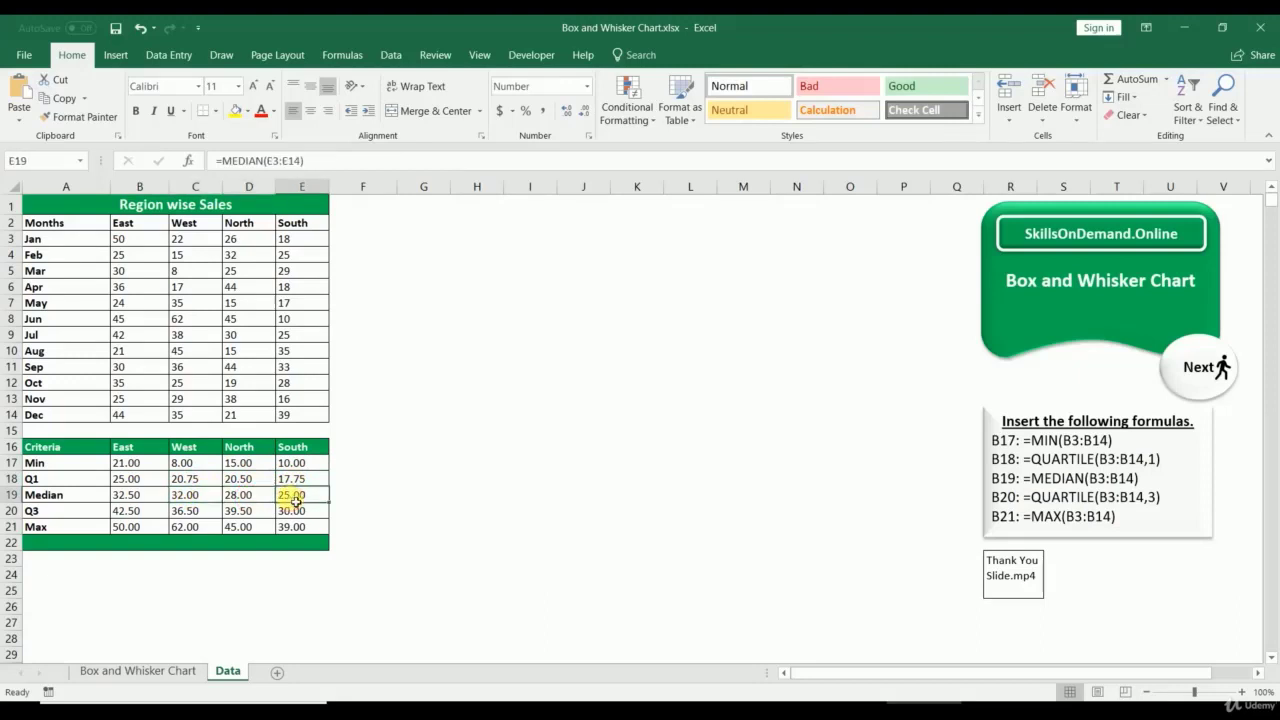
left_click(198, 512)
left_click(250, 510)
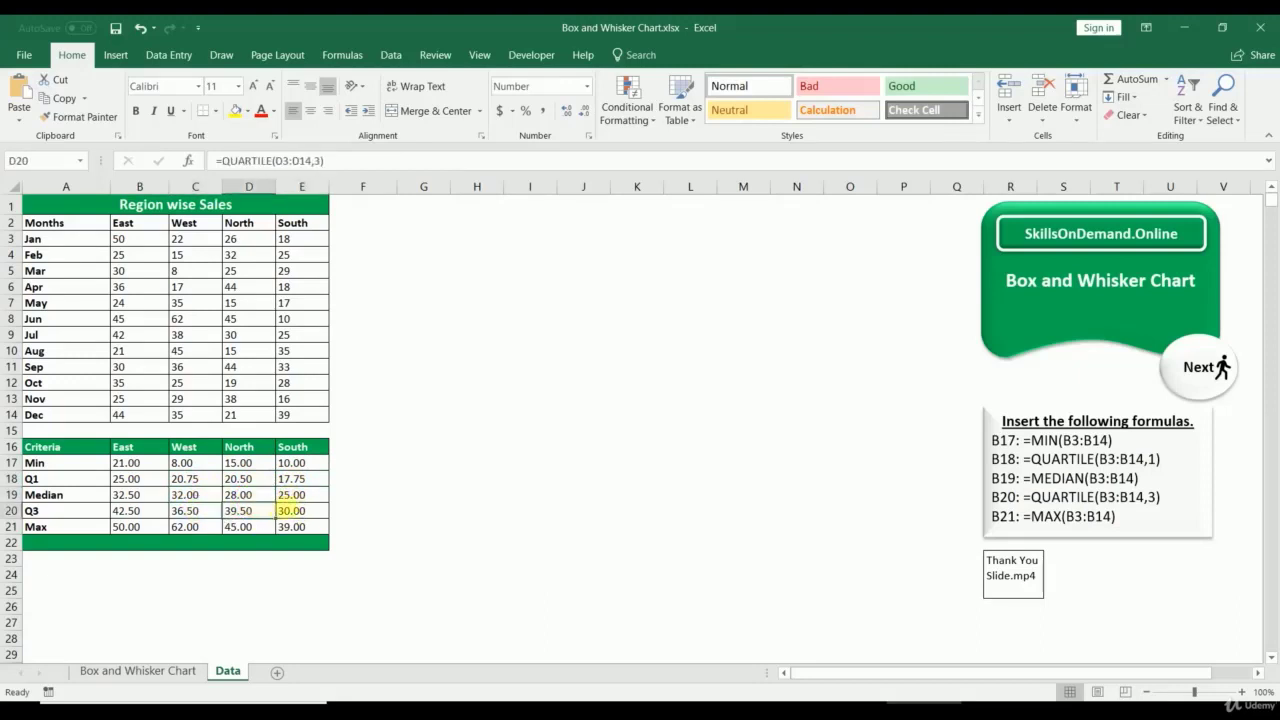
left_click(290, 510)
left_click(197, 528)
left_click(240, 528)
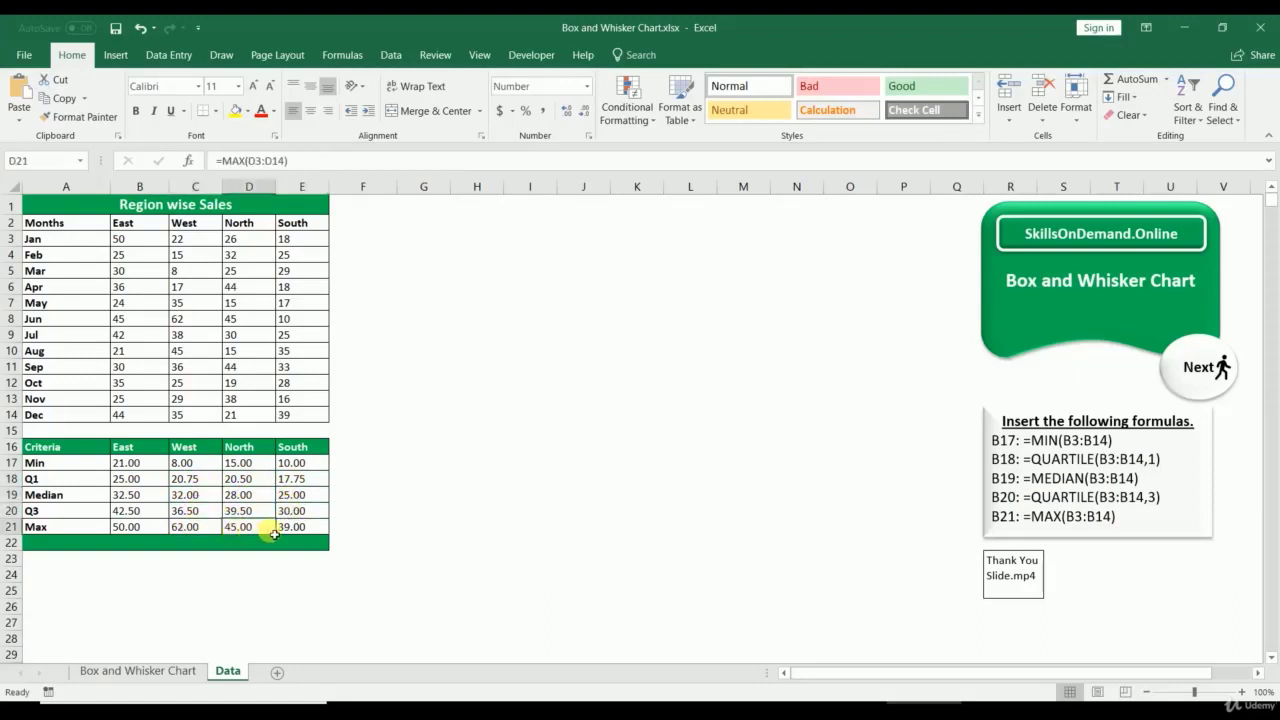
left_click(288, 530)
left_click_drag(128, 447, 292, 525)
Step: Insert a Box & Whisker chart and enlarge it beside the table near F1
left_click(117, 56)
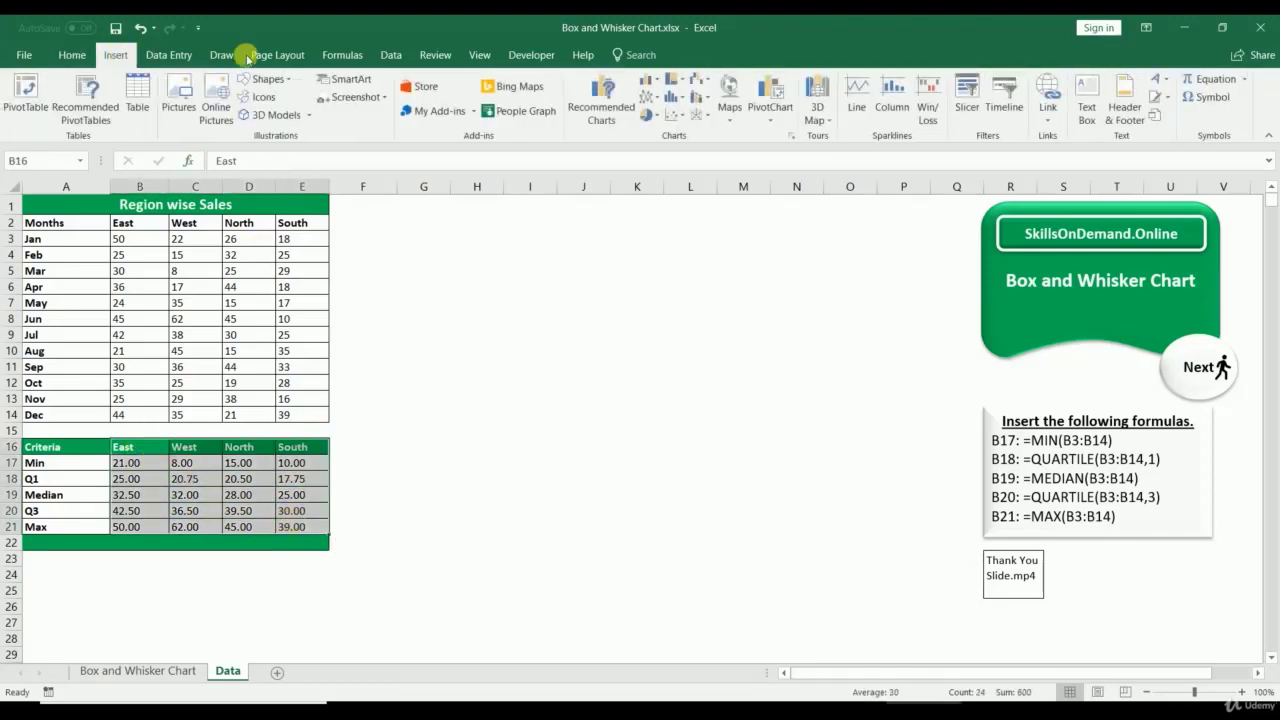
left_click(790, 137)
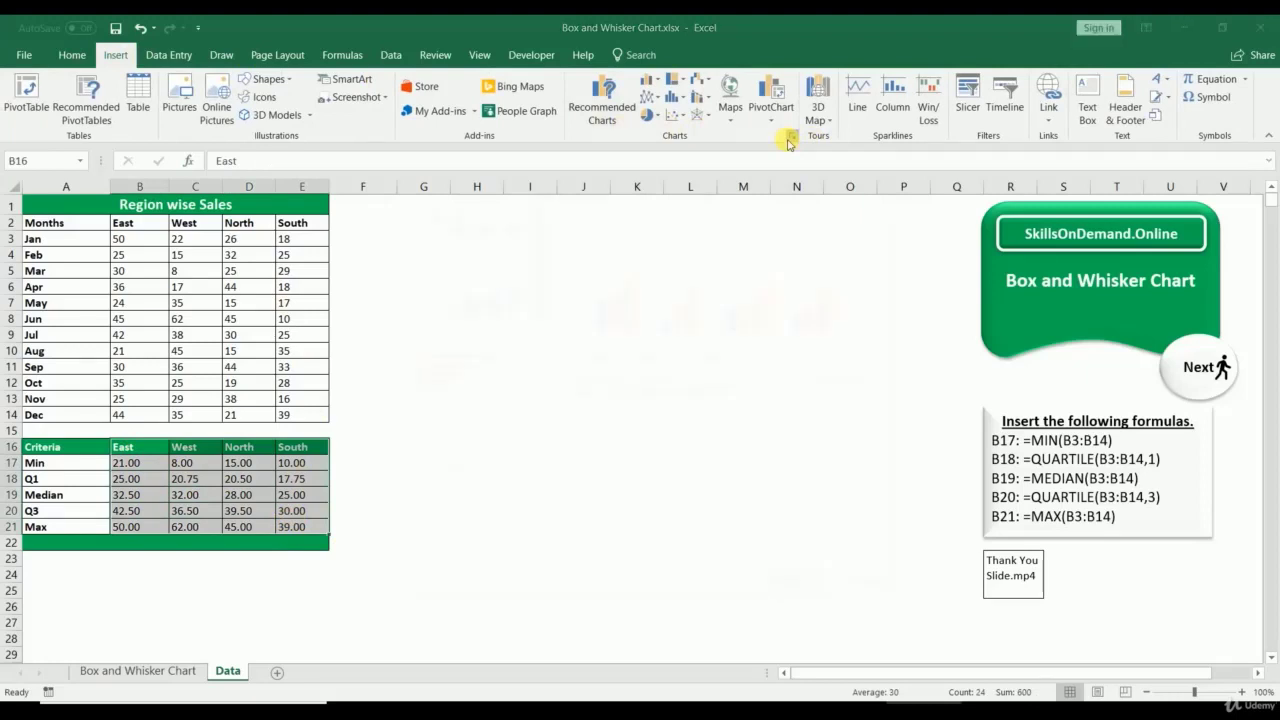
left_click(488, 146)
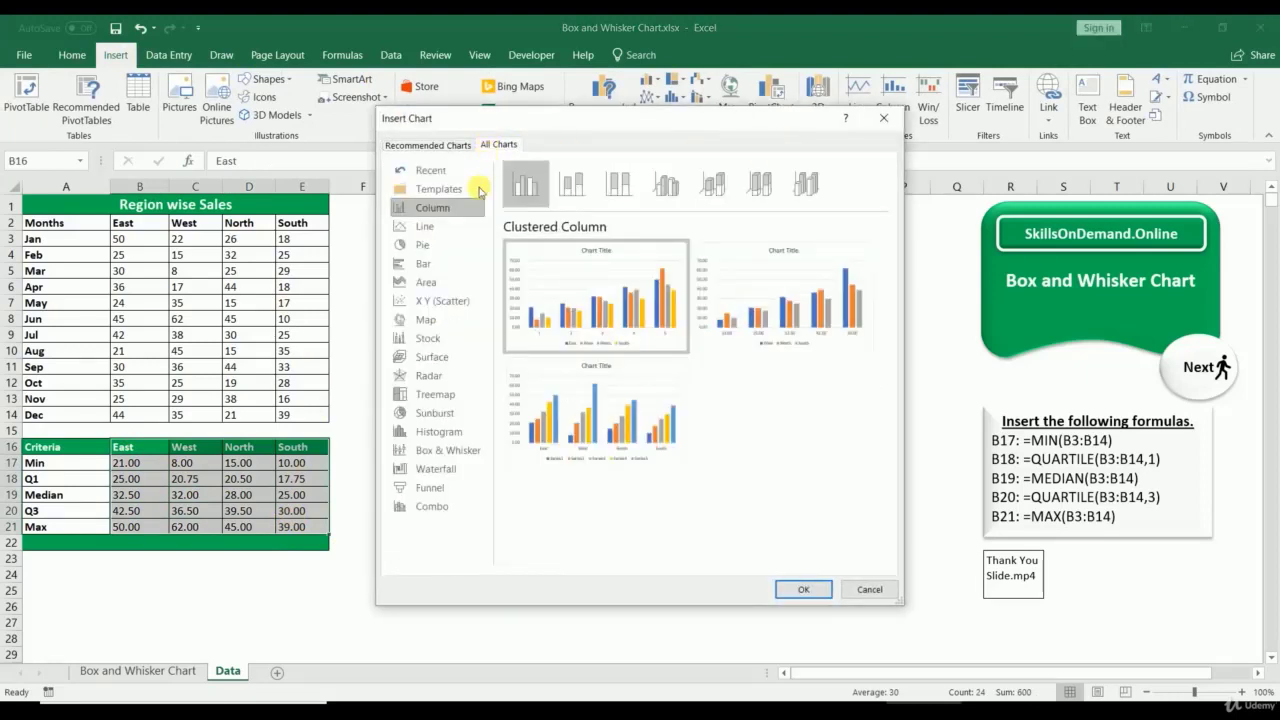
left_click(445, 450)
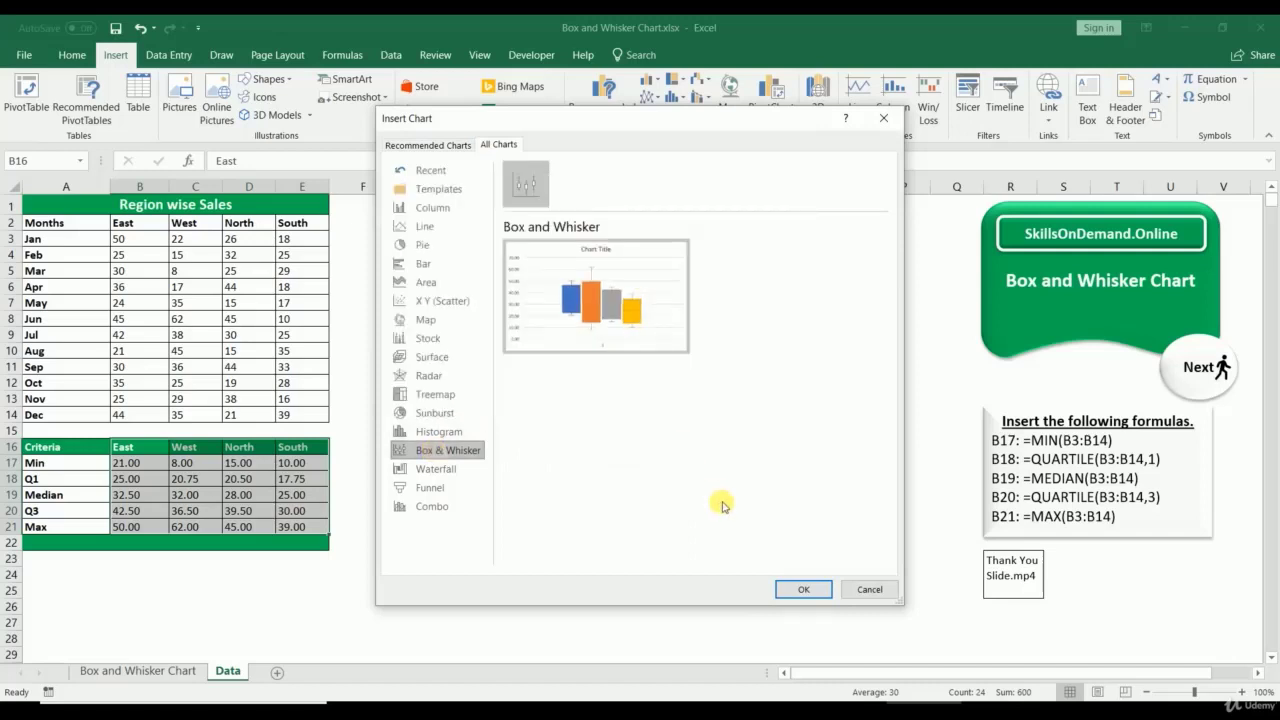
left_click(793, 588)
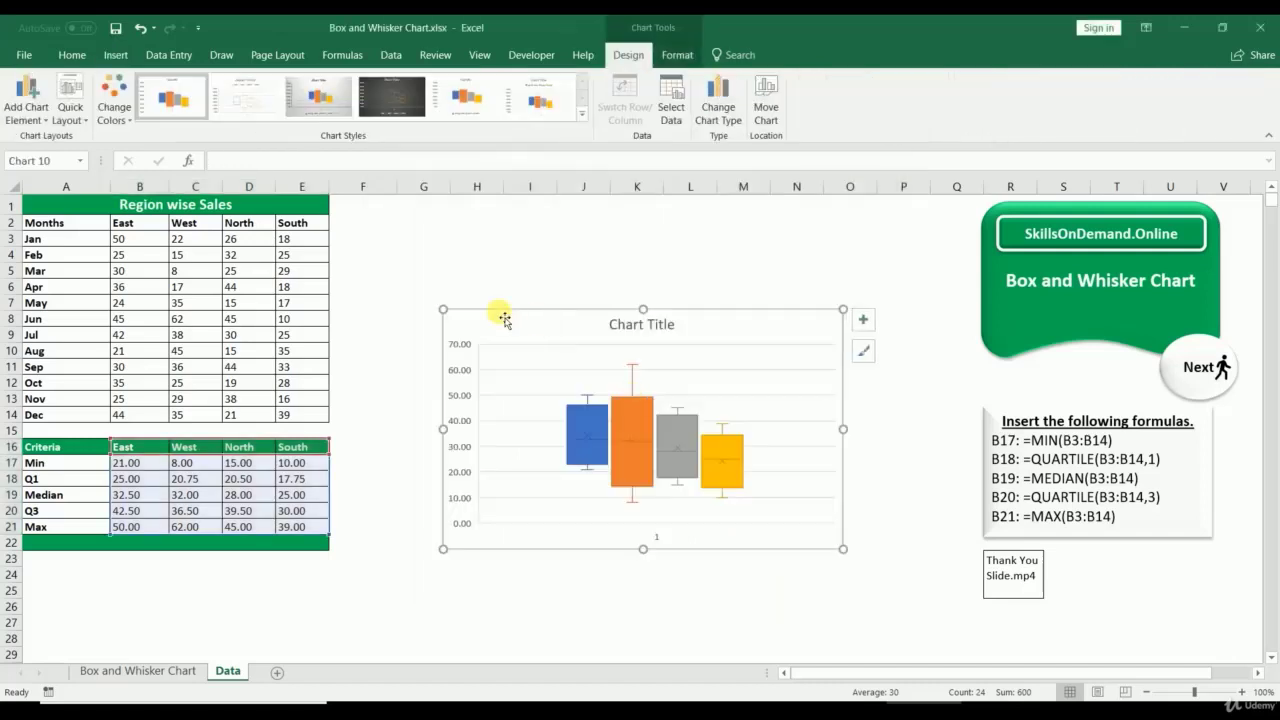
mouse_move(500, 314)
left_mouse_down()
mouse_move(399, 219)
mouse_move(398, 199)
mouse_move(506, 311)
left_mouse_up()
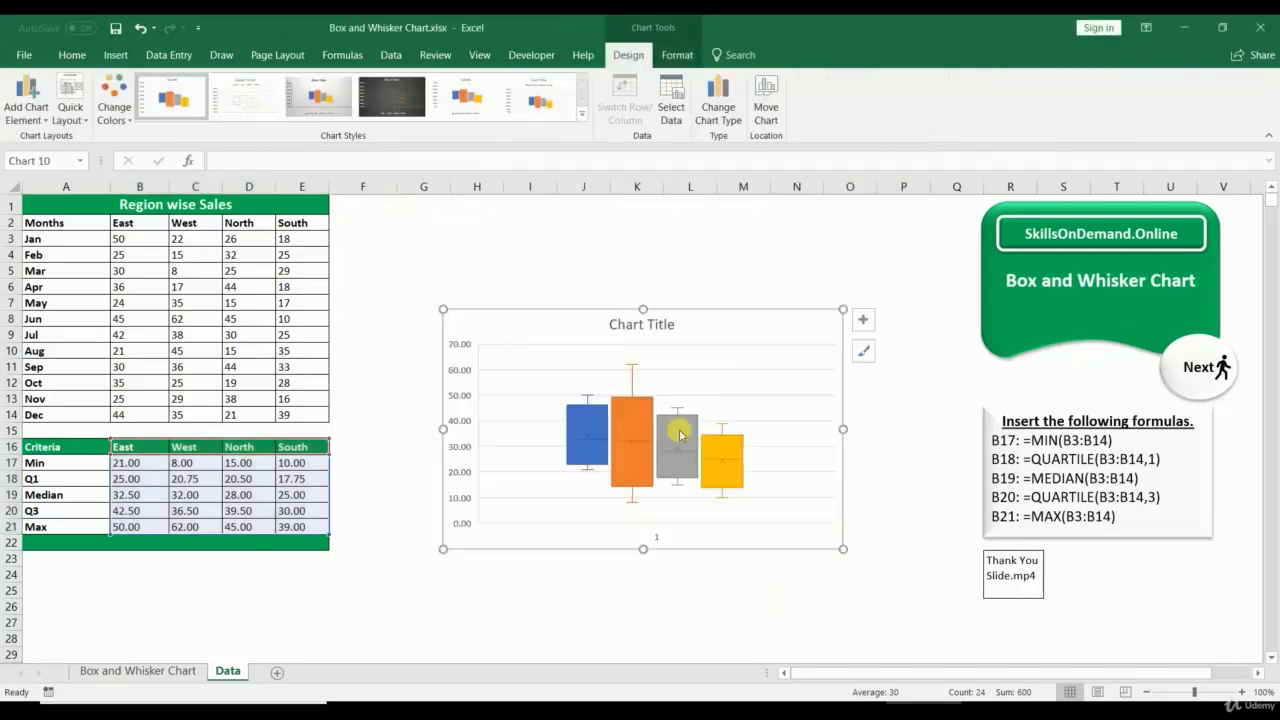
left_click_drag(580, 331, 477, 226)
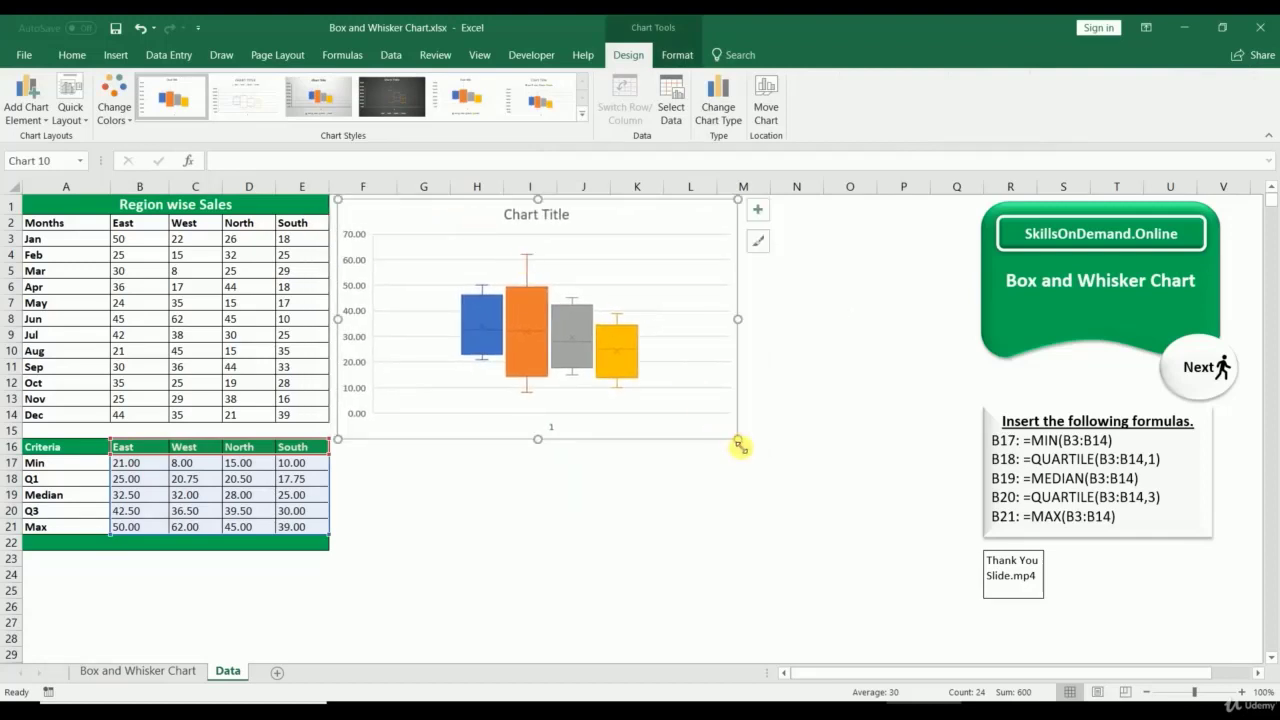
left_click_drag(738, 440, 966, 646)
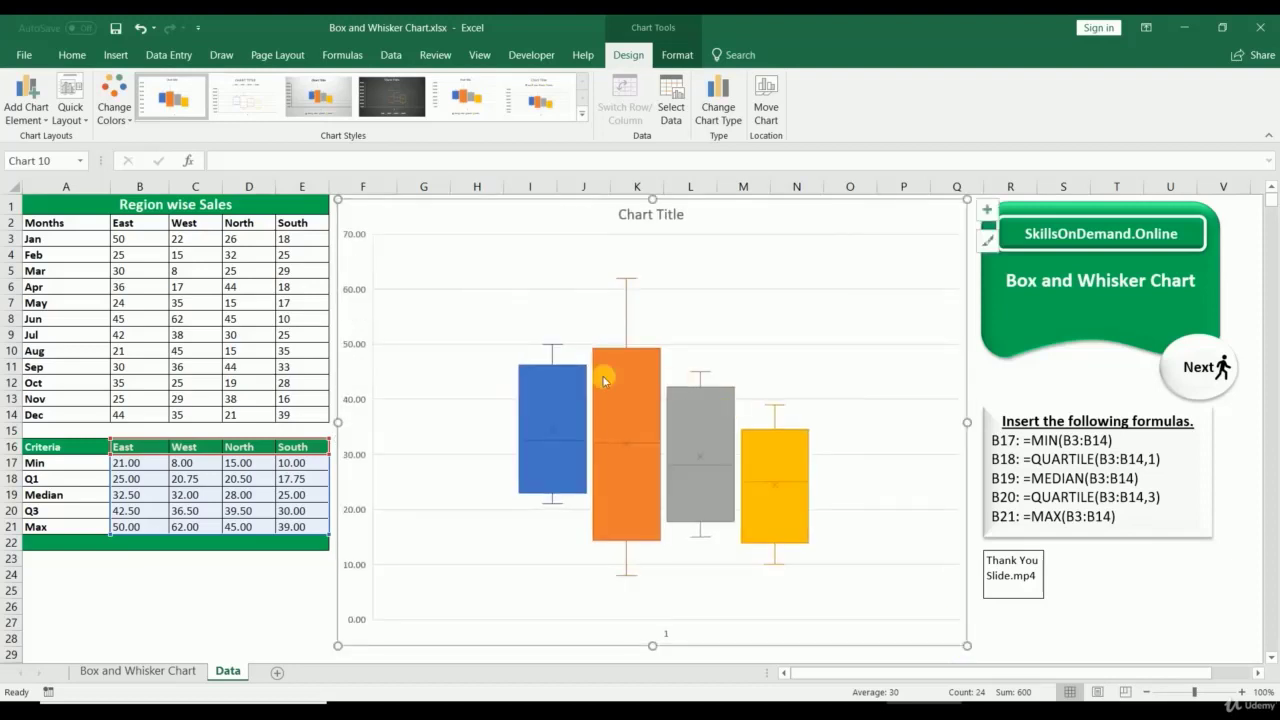
Step: Recolour the West box green
left_click(632, 449)
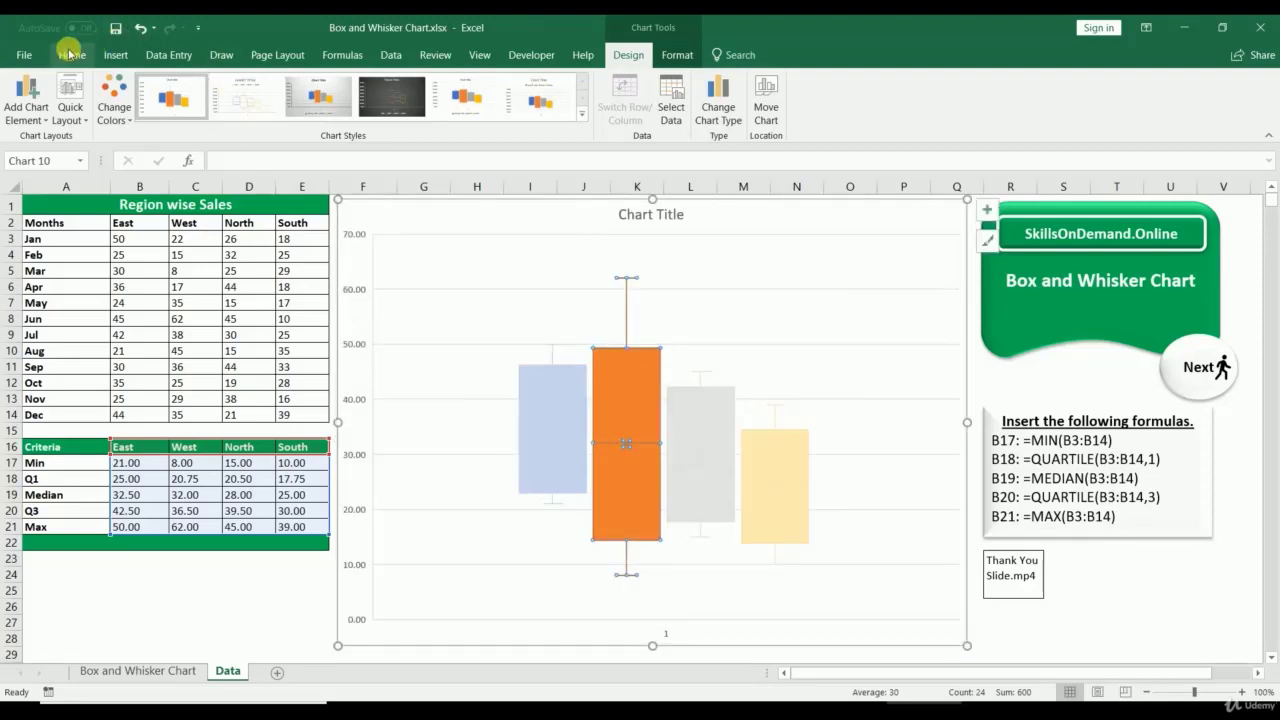
left_click(70, 54)
left_click(232, 113)
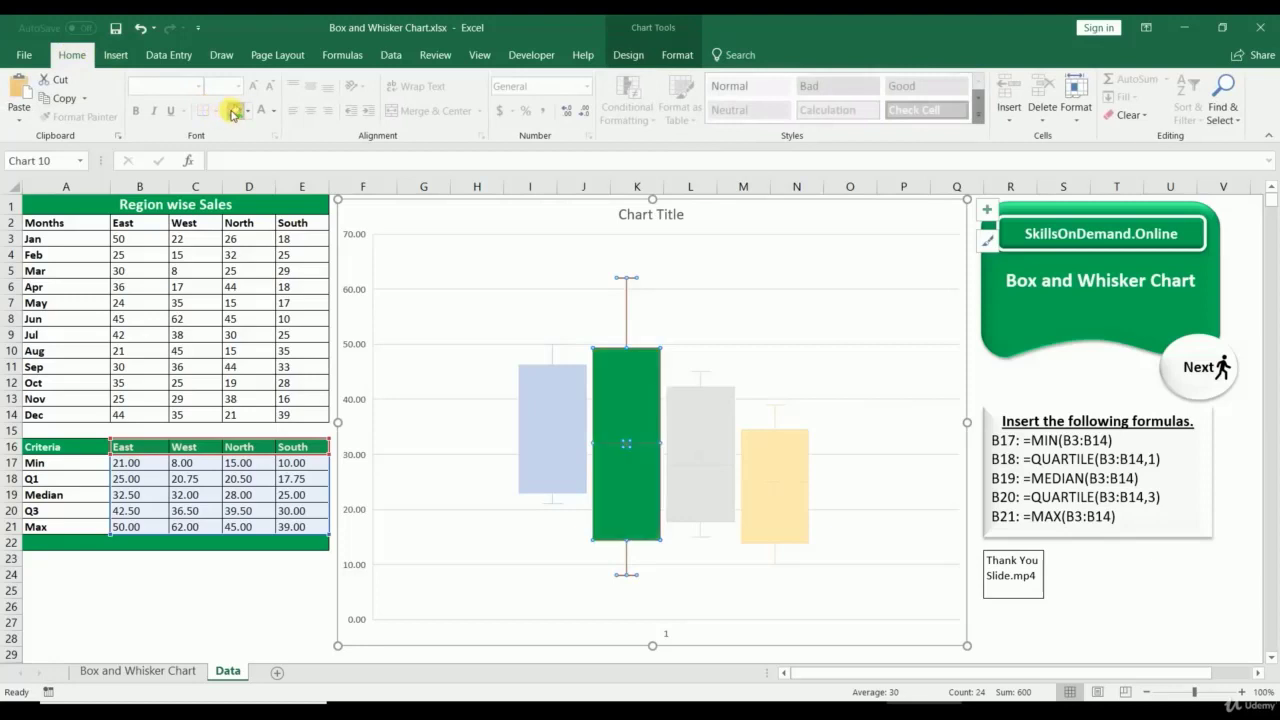
Step: Add data labels to the West box, positioned Above the points
left_click(765, 372)
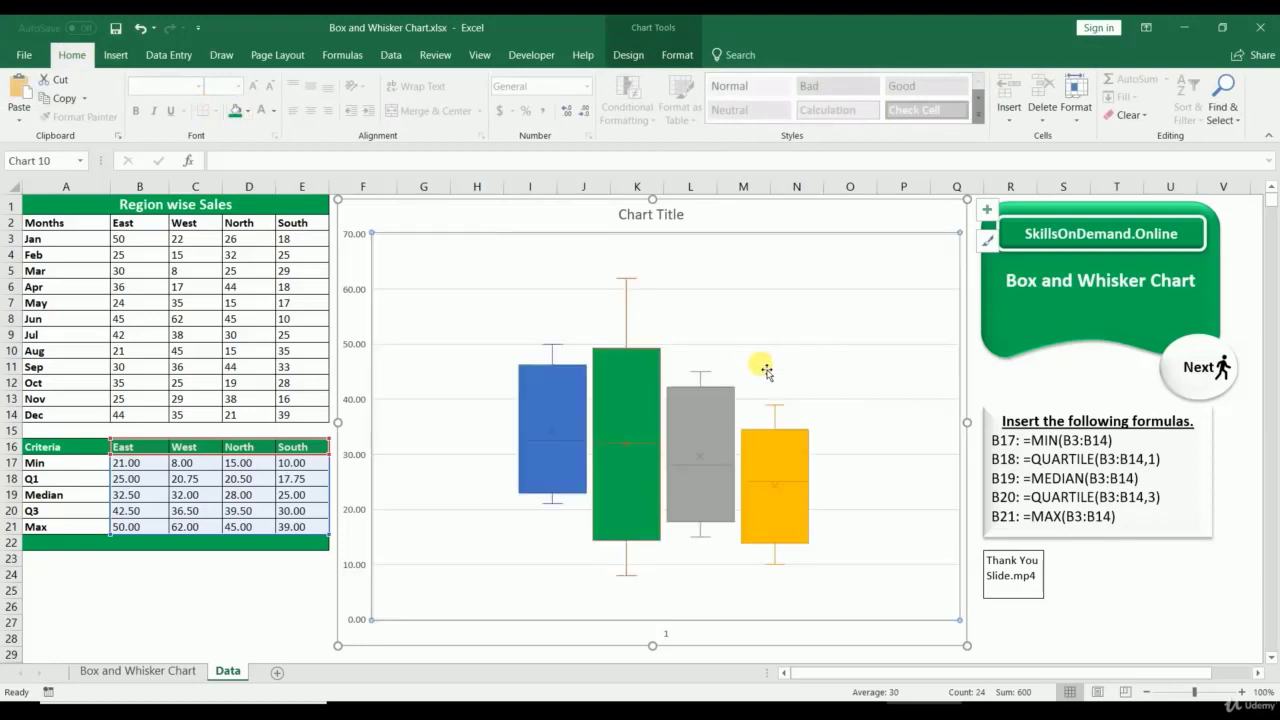
right_click(652, 370)
left_click(721, 485)
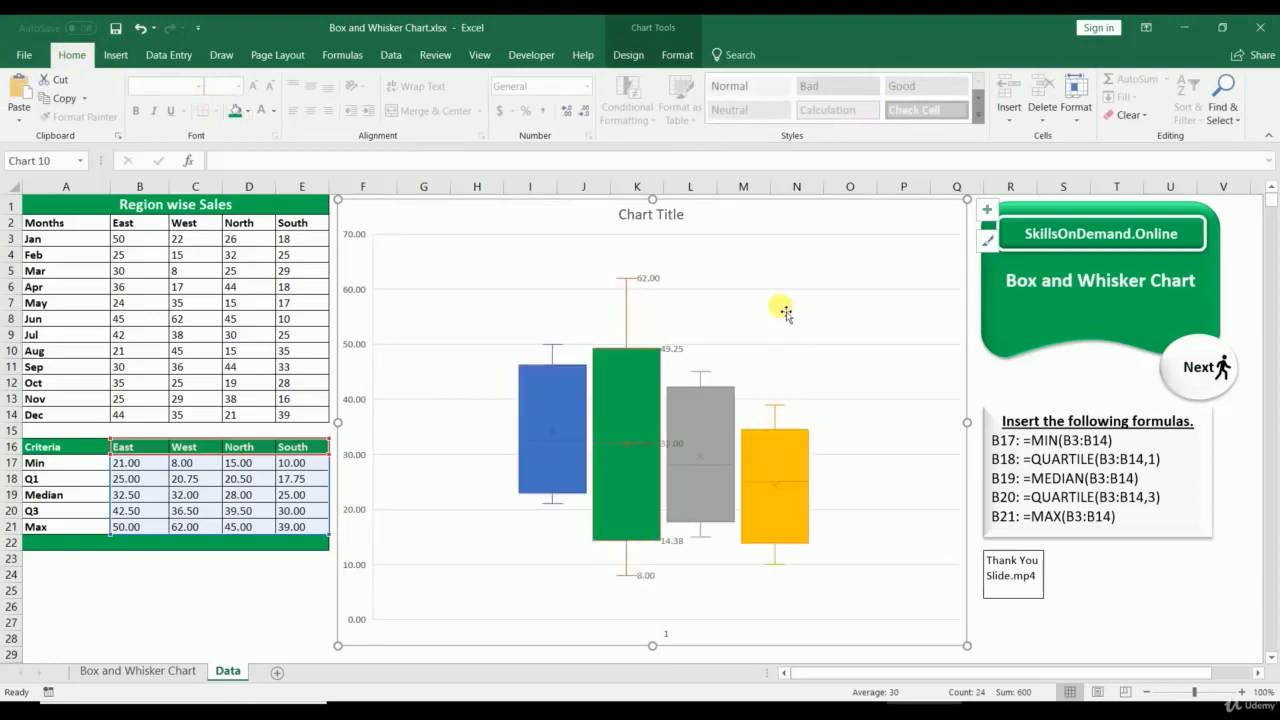
right_click(673, 352)
left_click(703, 529)
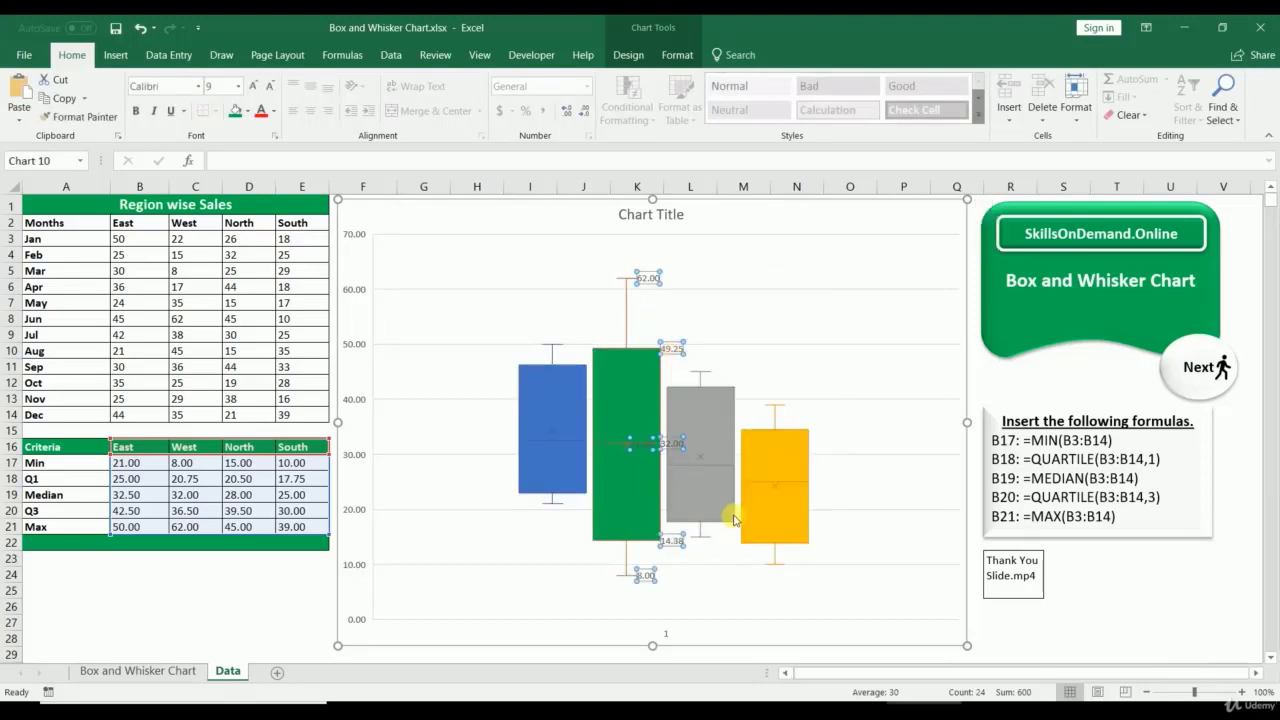
left_click(1085, 468)
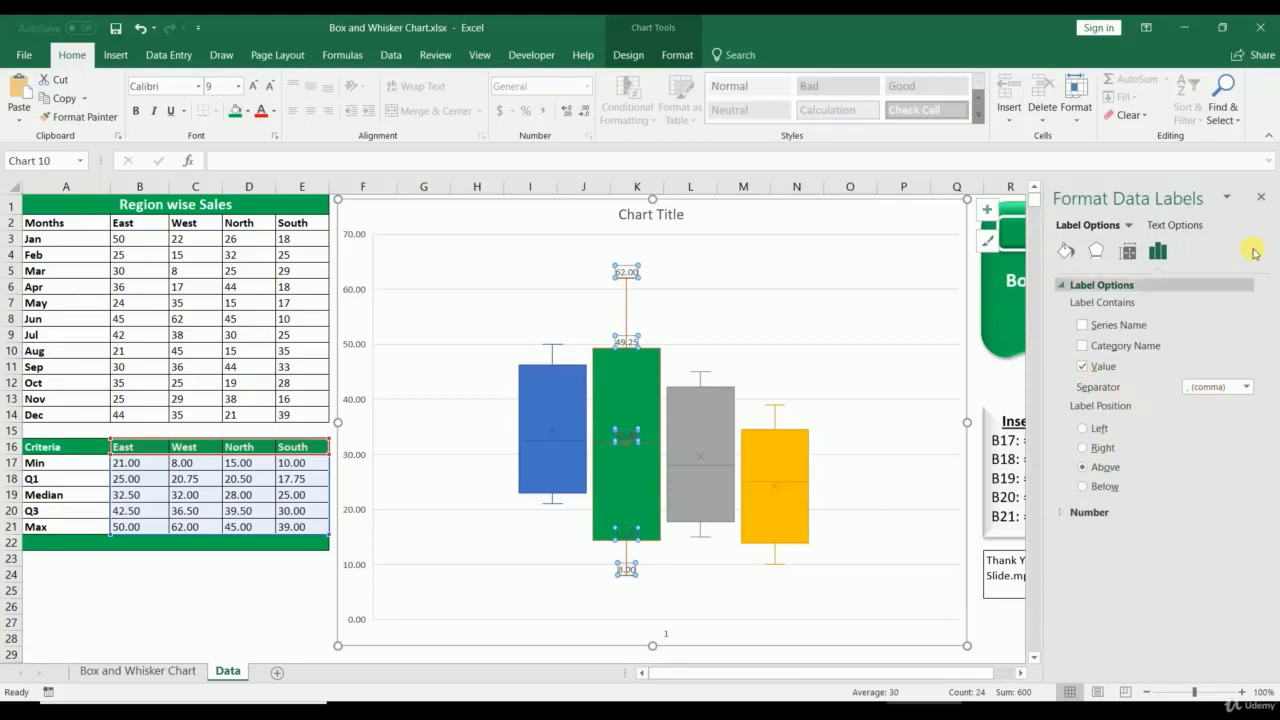
left_click(1261, 197)
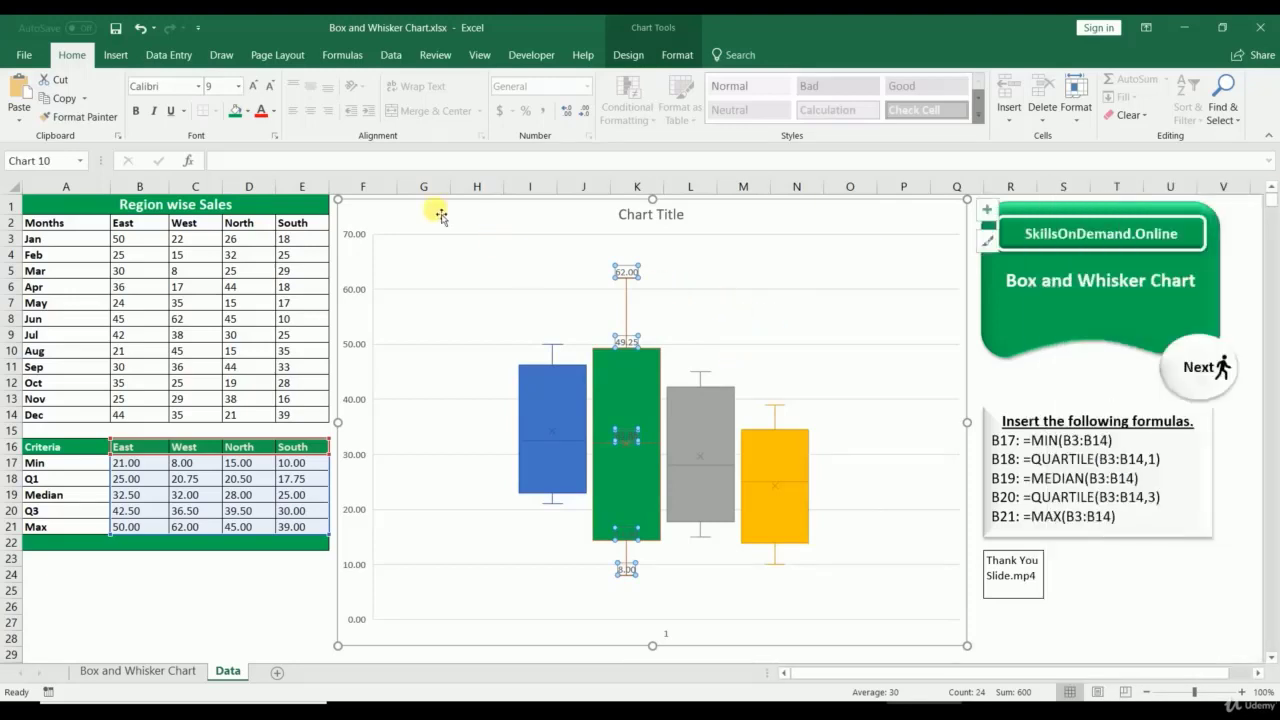
Step: Increase the West data labels' font size to 16
left_click(798, 240)
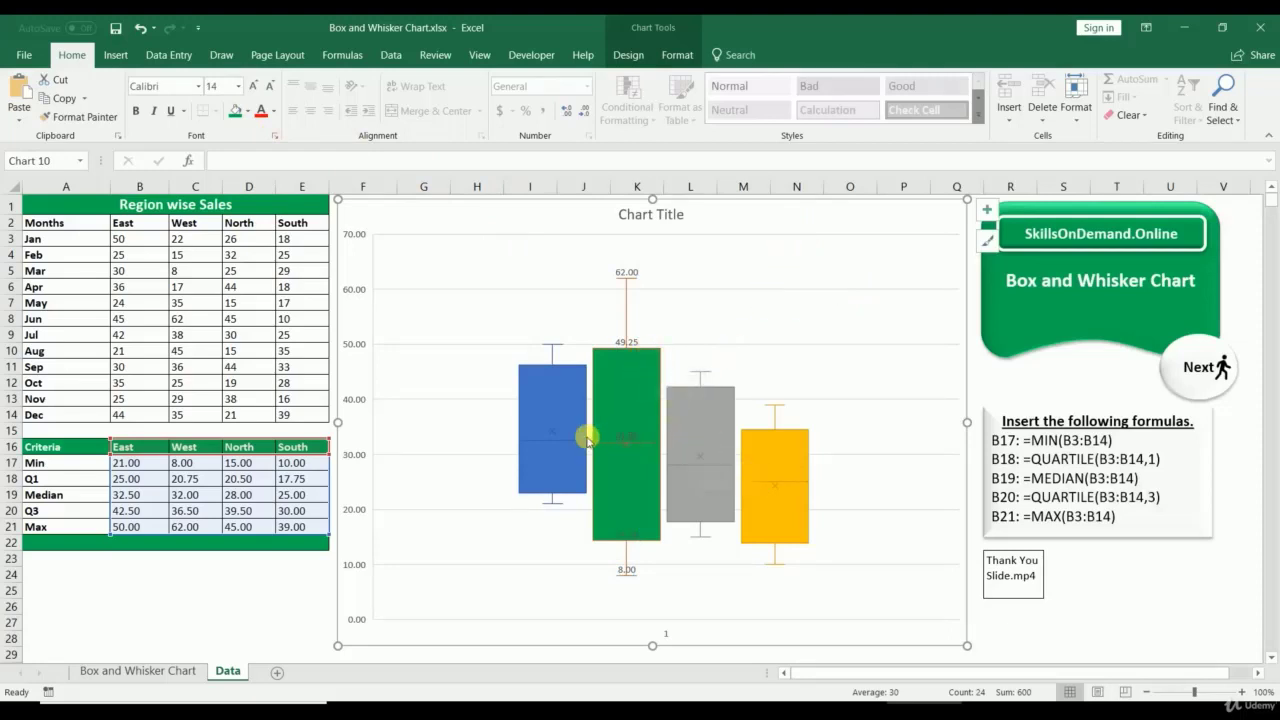
left_click(628, 436)
left_click(628, 436)
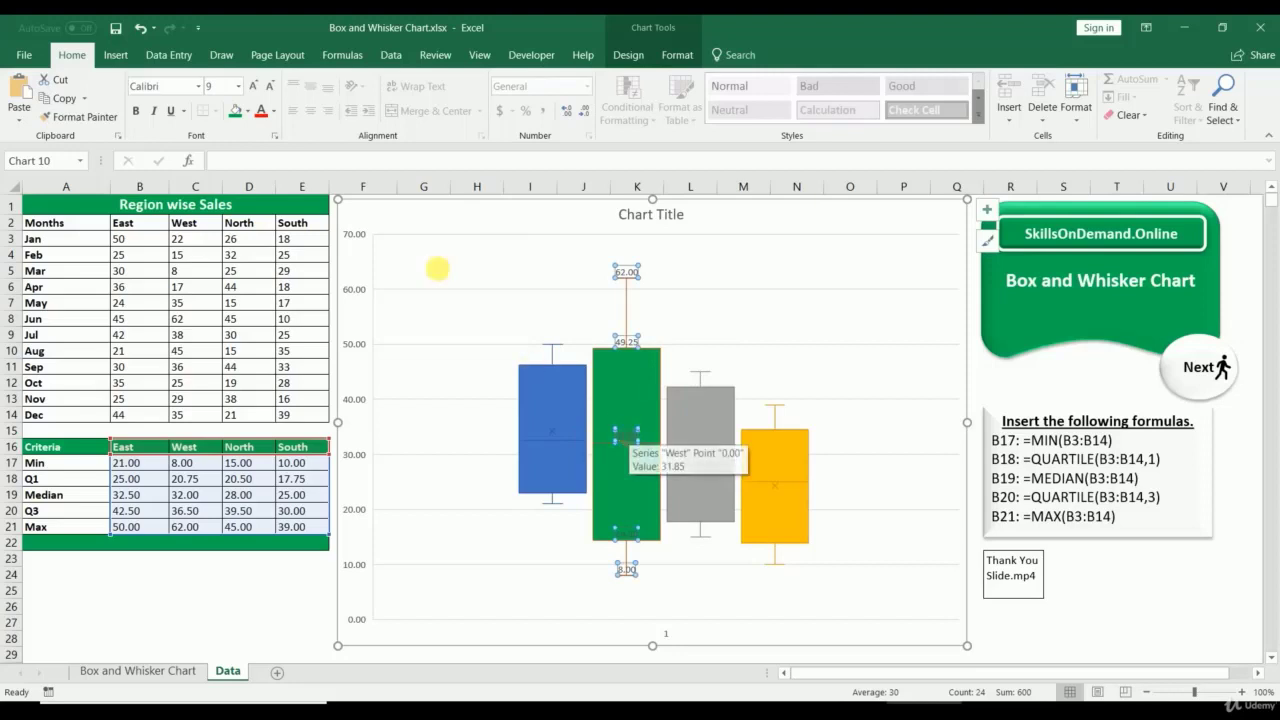
left_click(255, 86)
left_click(255, 86)
left_click(255, 86)
left_click(255, 86)
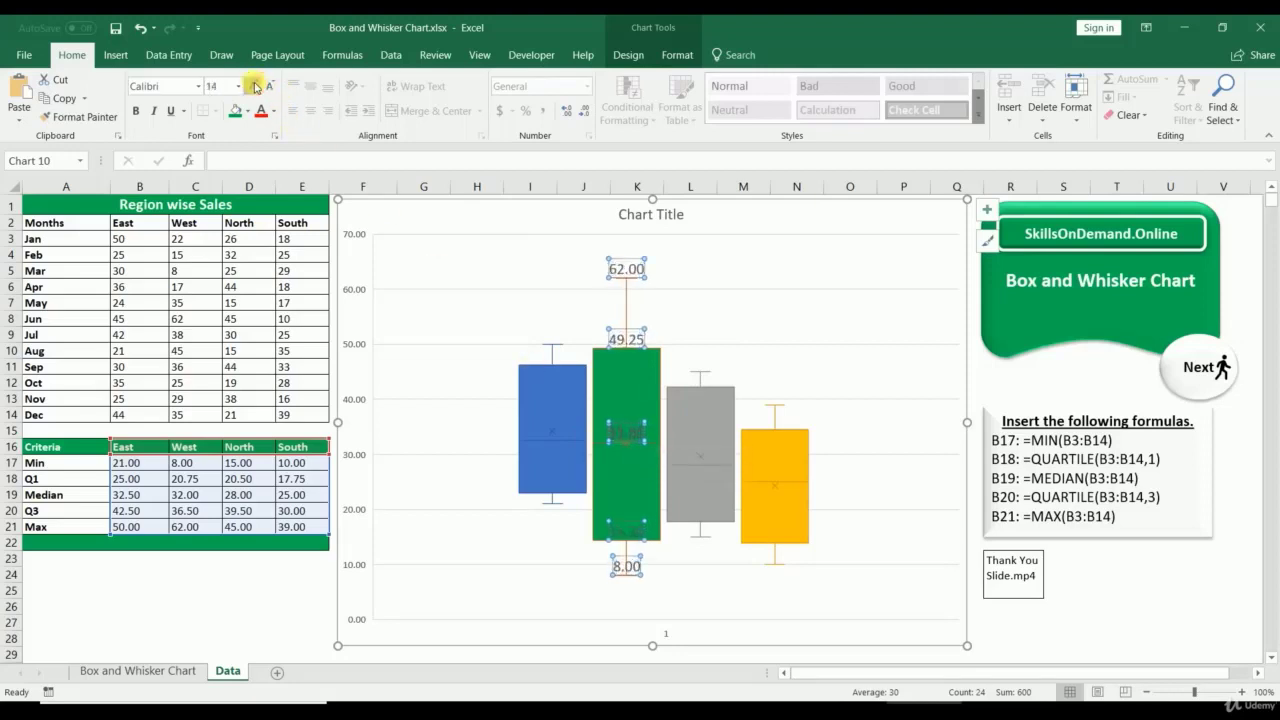
left_click(255, 86)
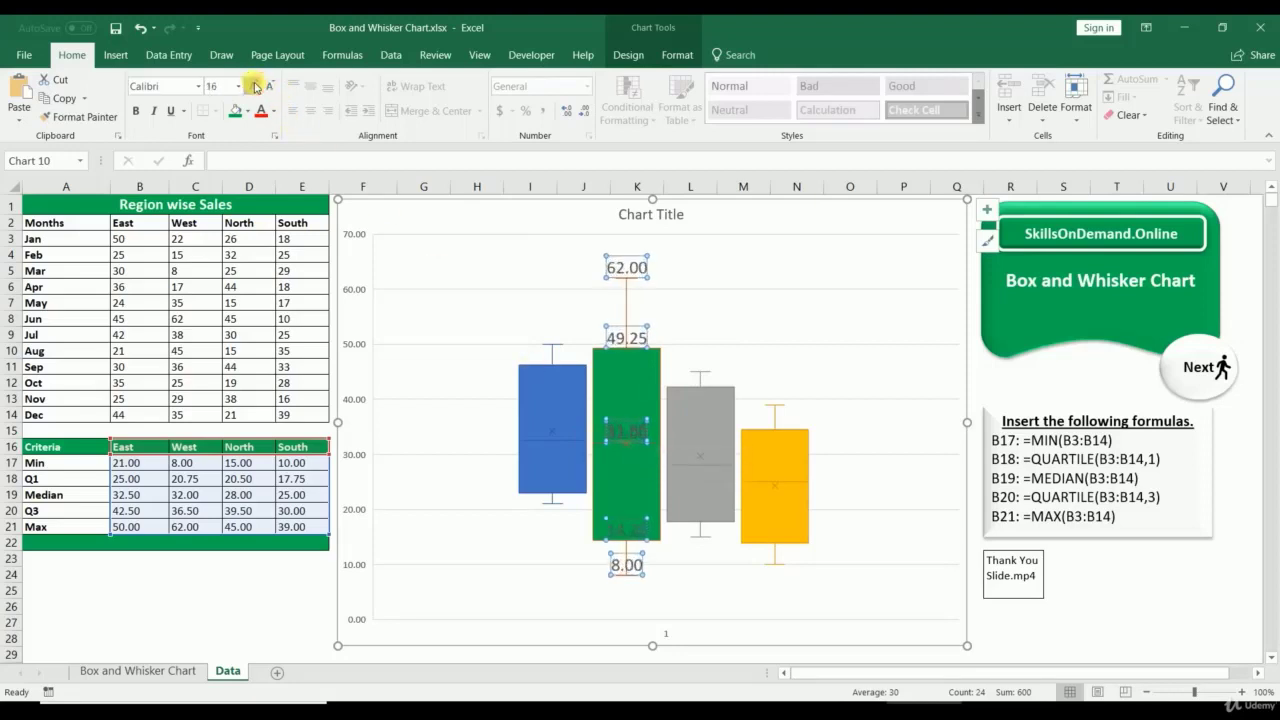
left_click(830, 296)
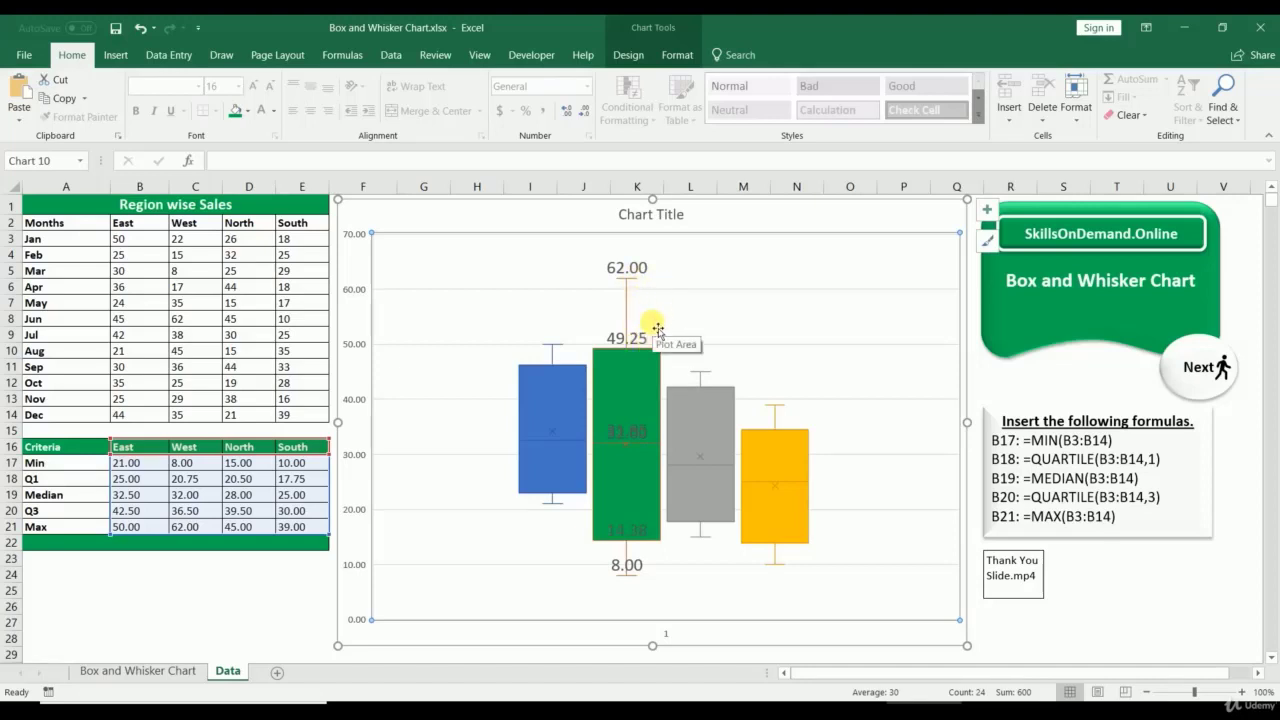
Step: Reduce the West data labels' font size to 11
left_click(624, 434)
left_click(273, 87)
left_click(273, 87)
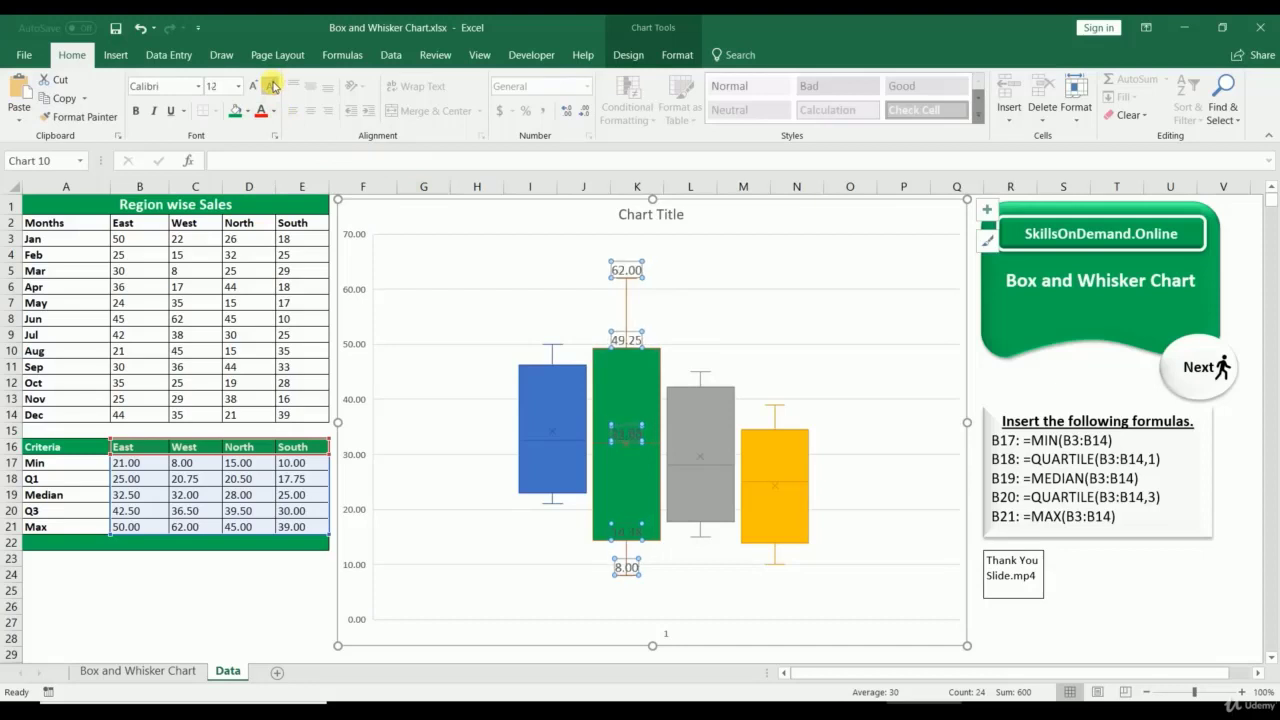
left_click(273, 87)
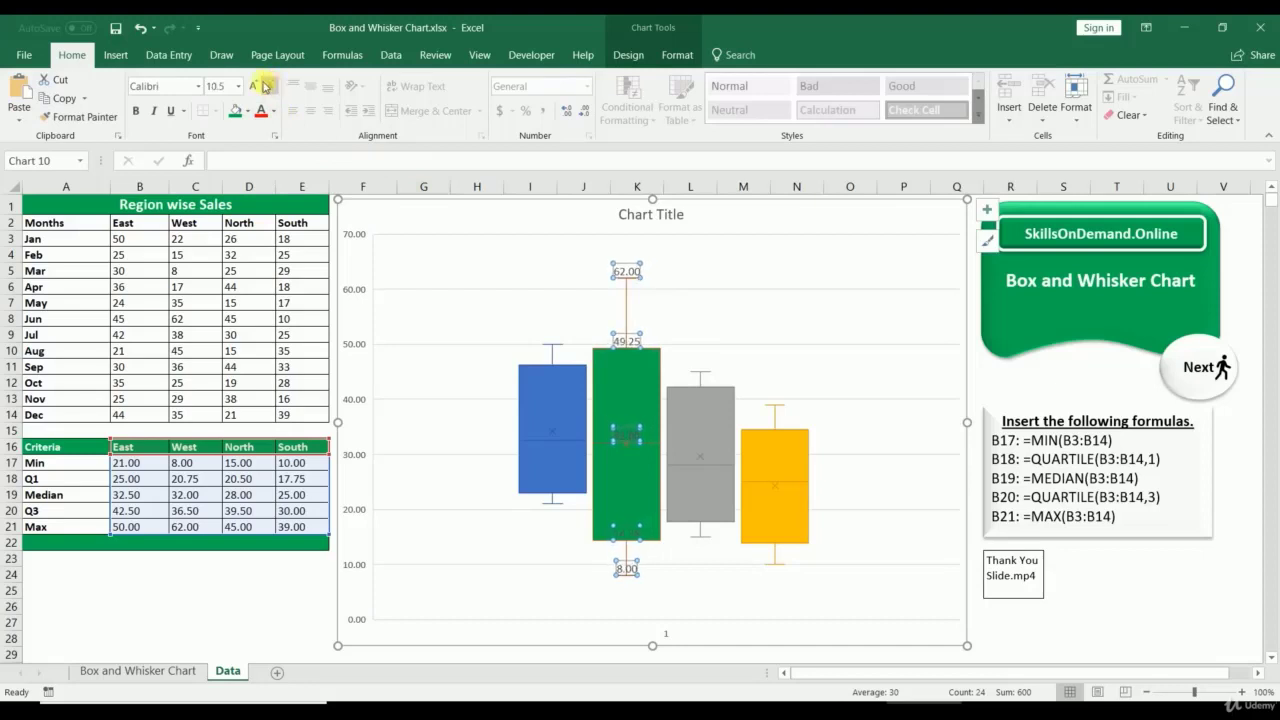
left_click(250, 87)
Step: Add value labels to the grey North box
right_click(716, 425)
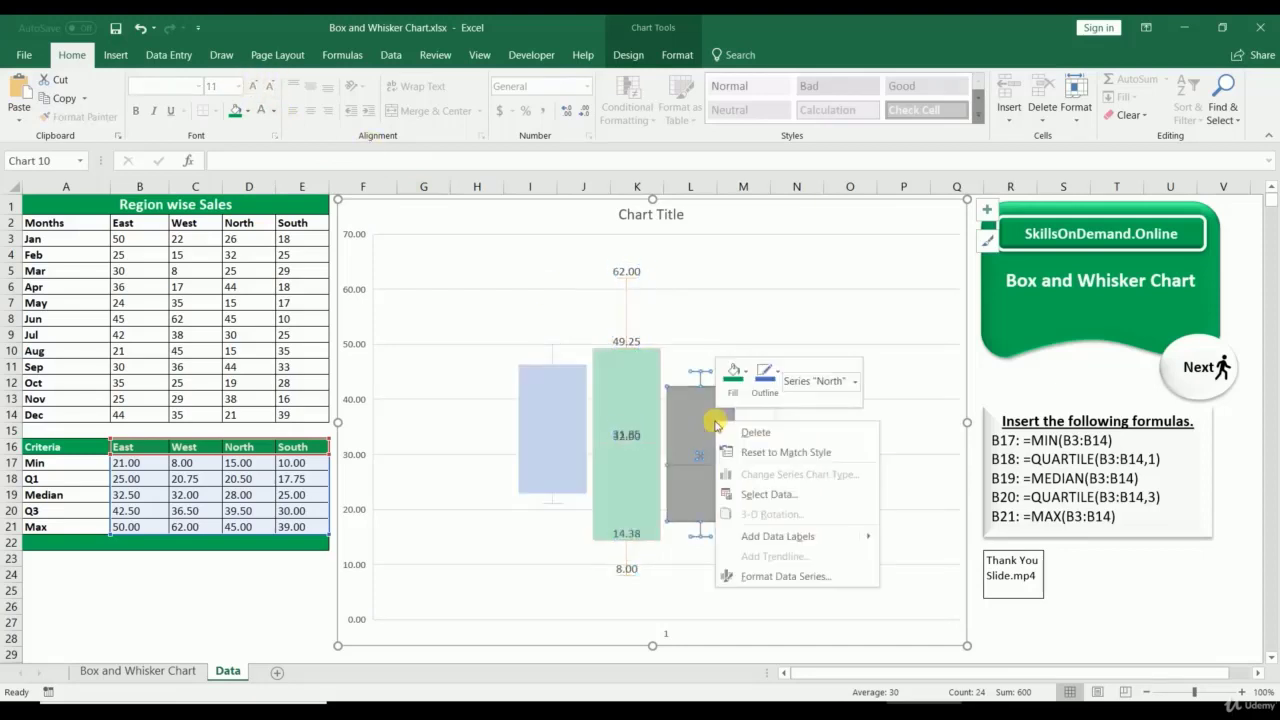
left_click(752, 533)
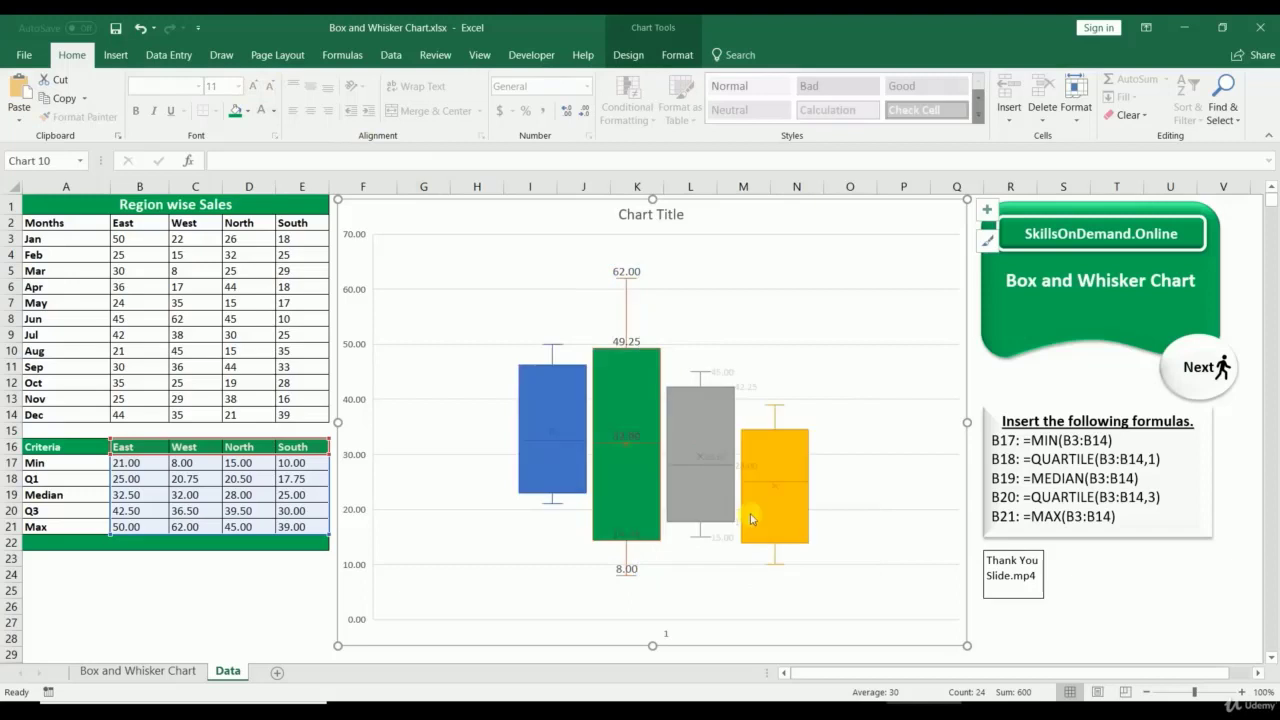
left_click(832, 322)
left_click(704, 414)
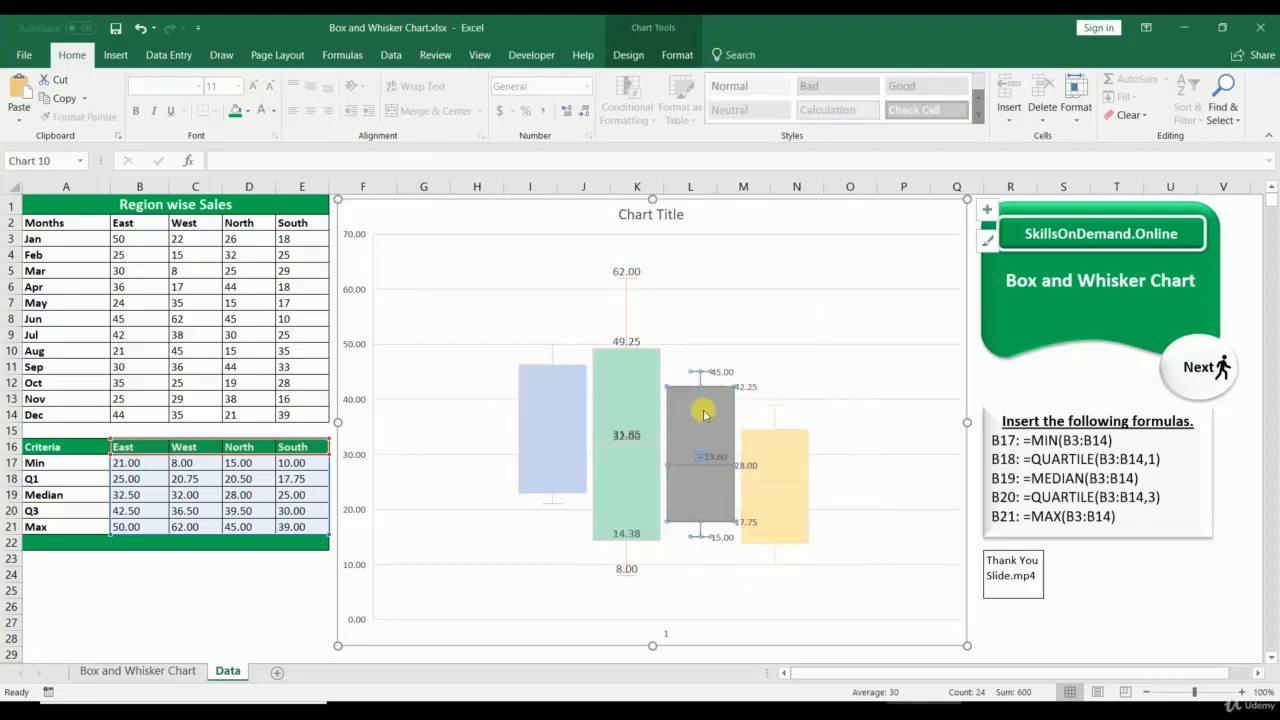
right_click(560, 432)
left_click(538, 412)
Step: Add value labels to the blue East and orange South boxes
left_click(543, 409)
right_click(543, 408)
left_click(613, 519)
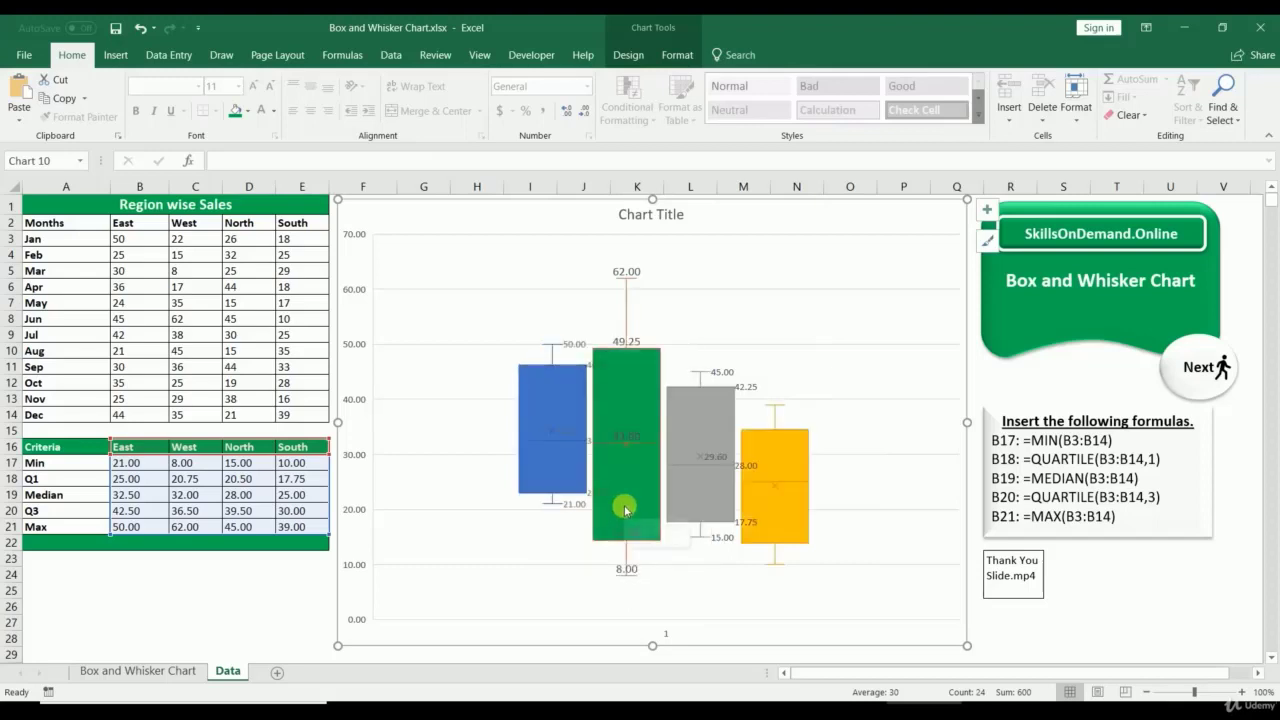
left_click(795, 469)
right_click(796, 464)
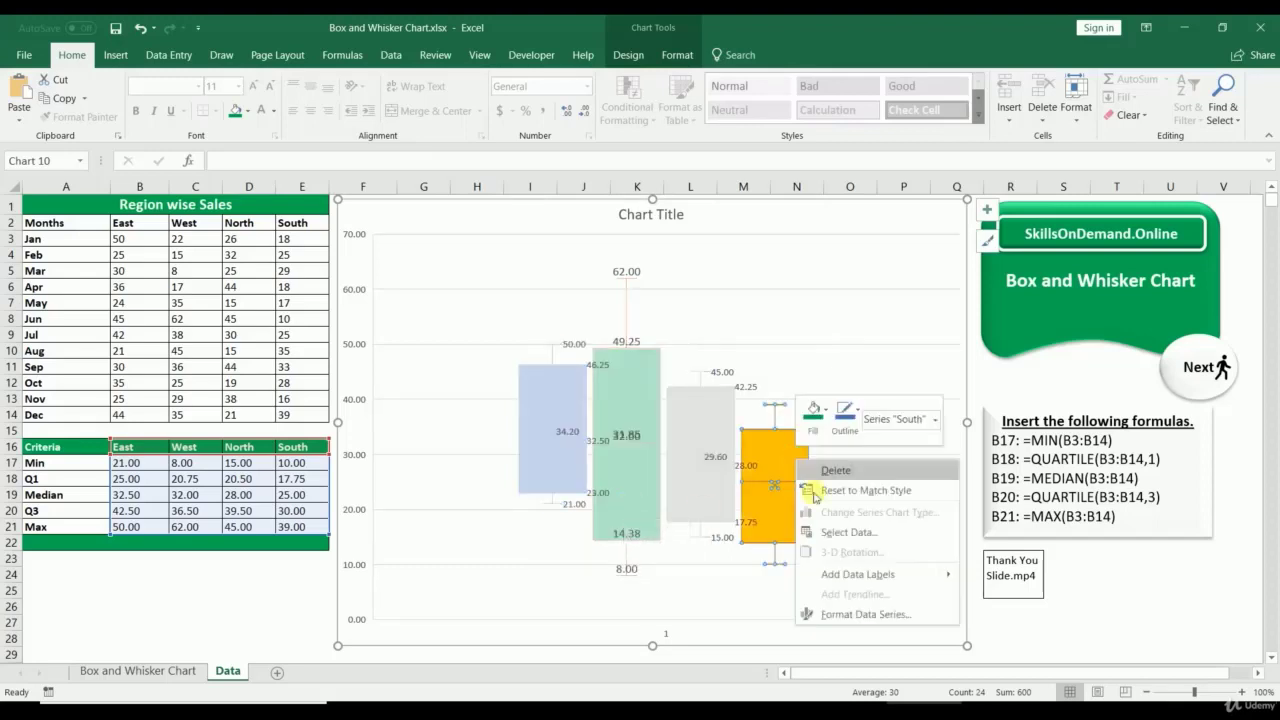
left_click(857, 572)
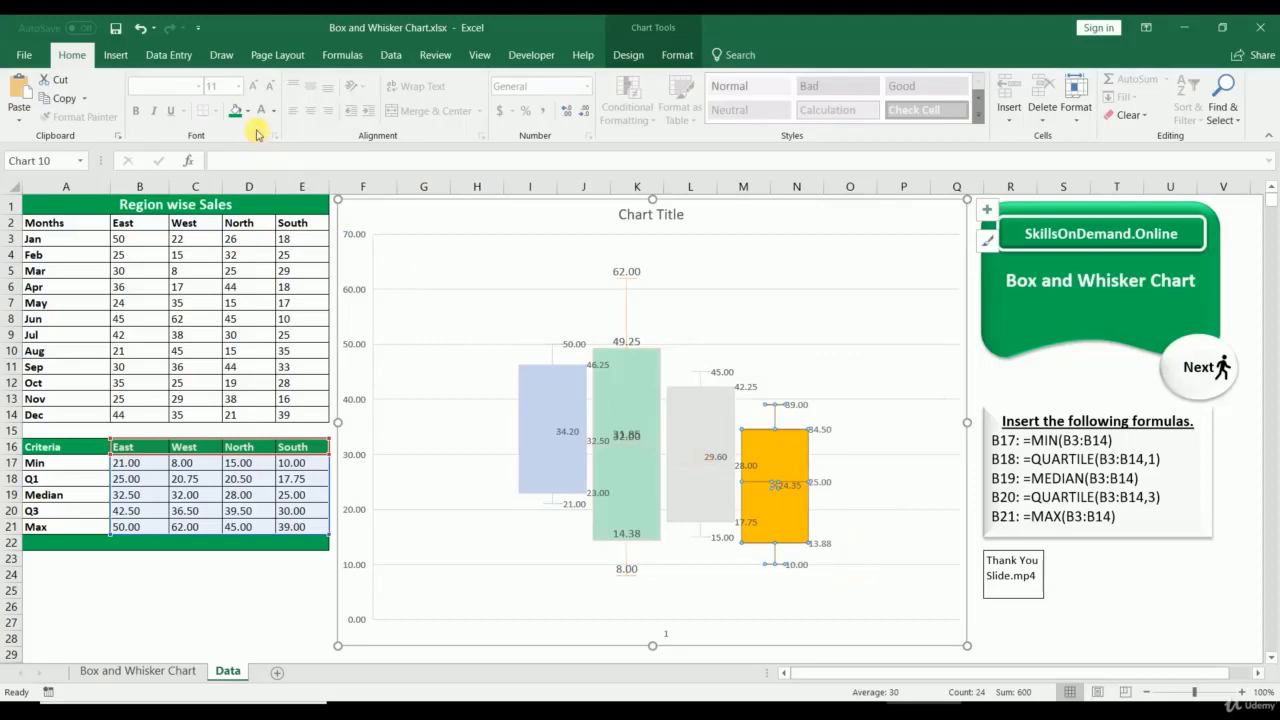
left_click(849, 277)
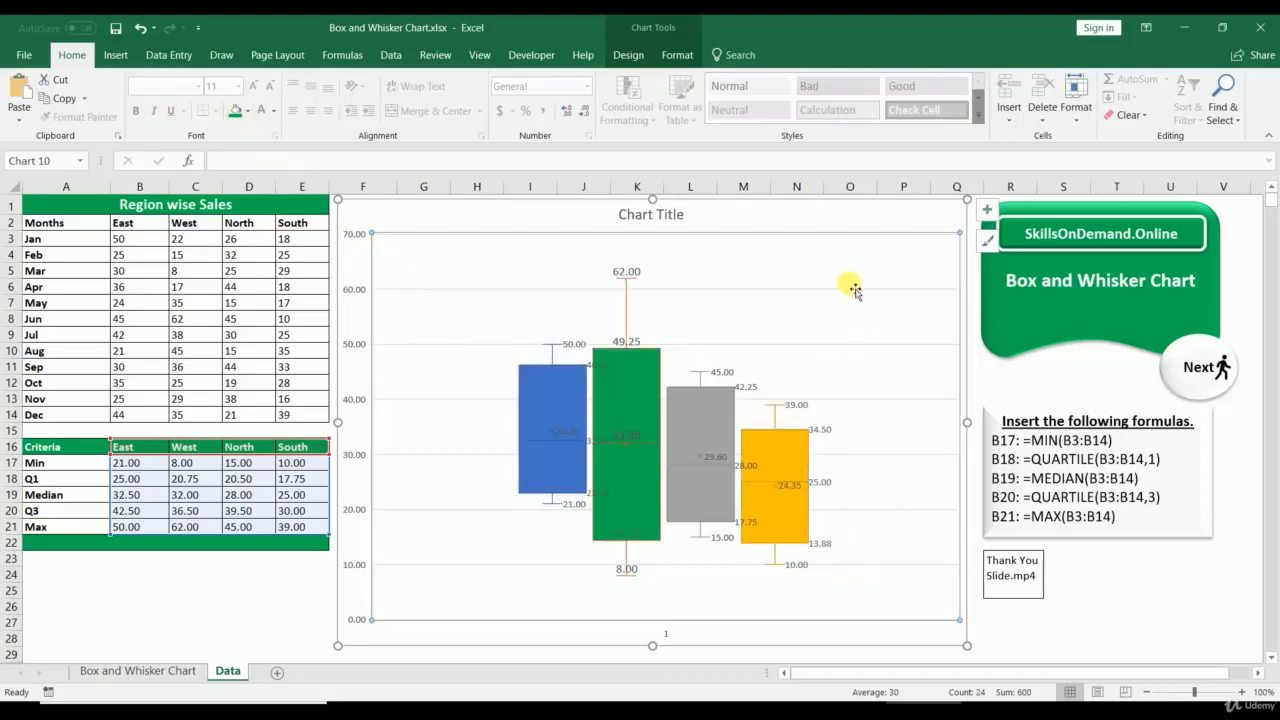
left_click(245, 579)
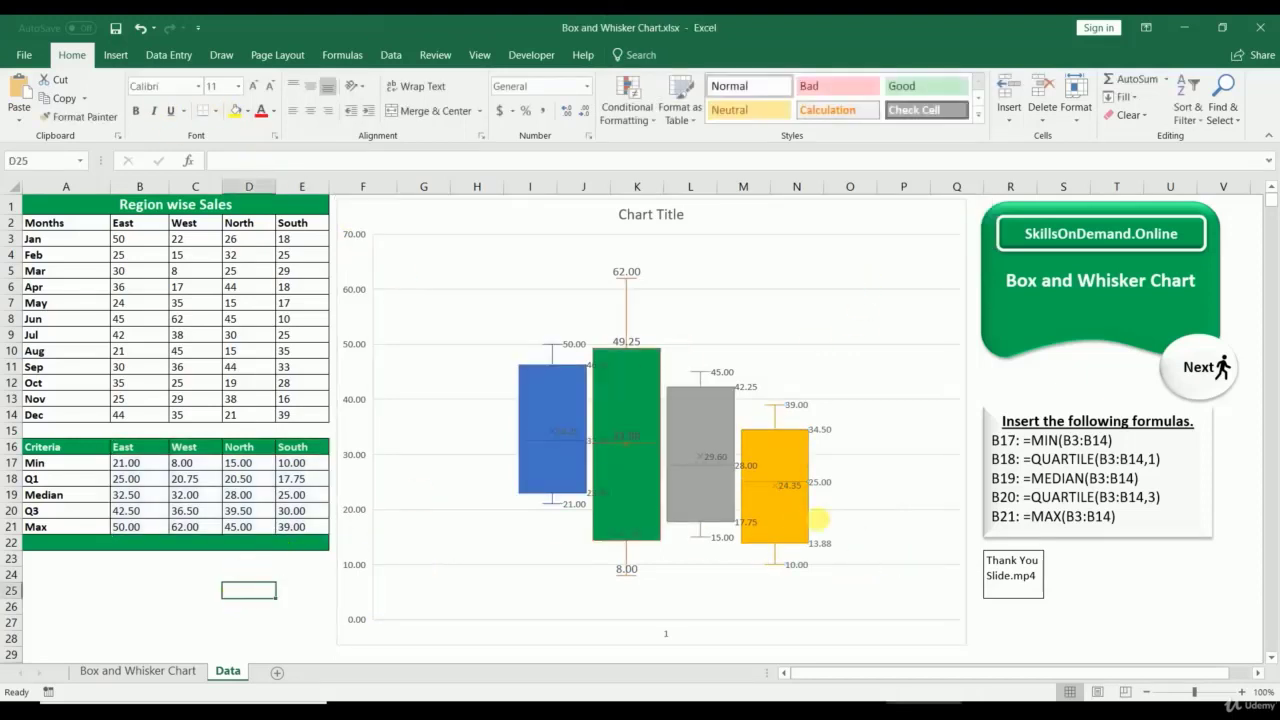
Step: Replace the box and whisker chart's title text with 'Region Wise Sales'
left_click(642, 221)
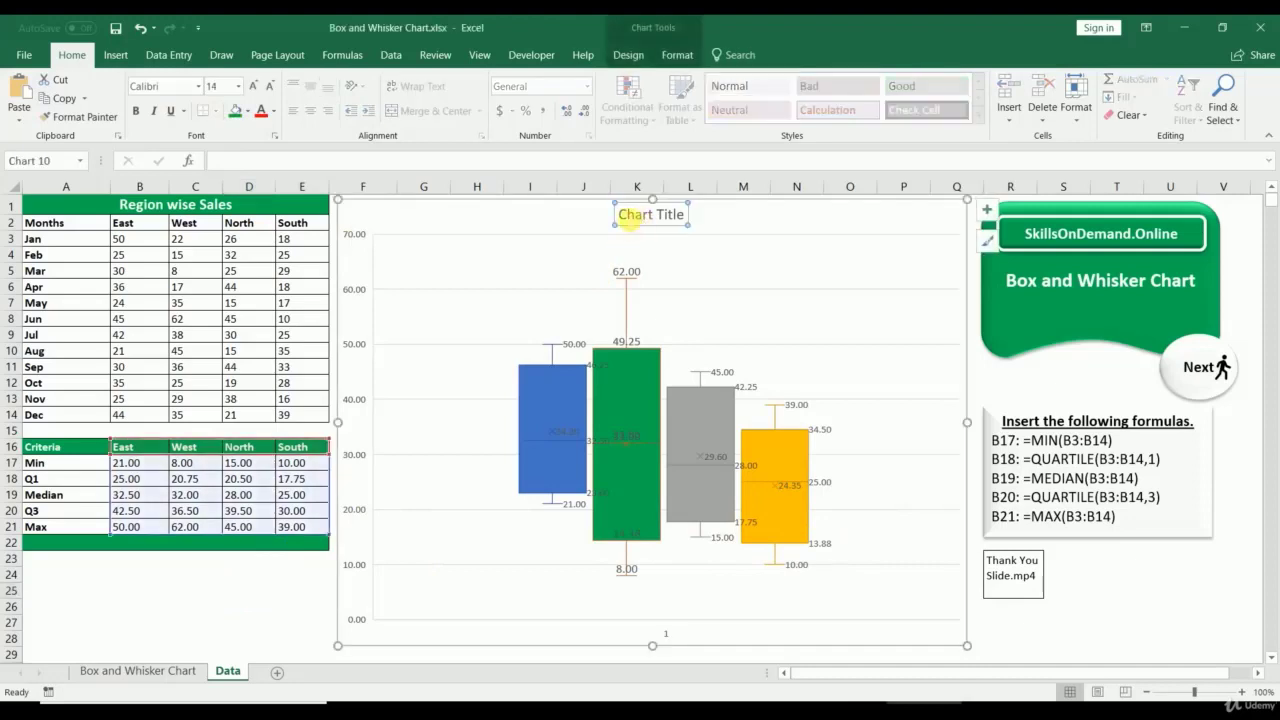
left_click_drag(622, 217, 800, 233)
type("Reg")
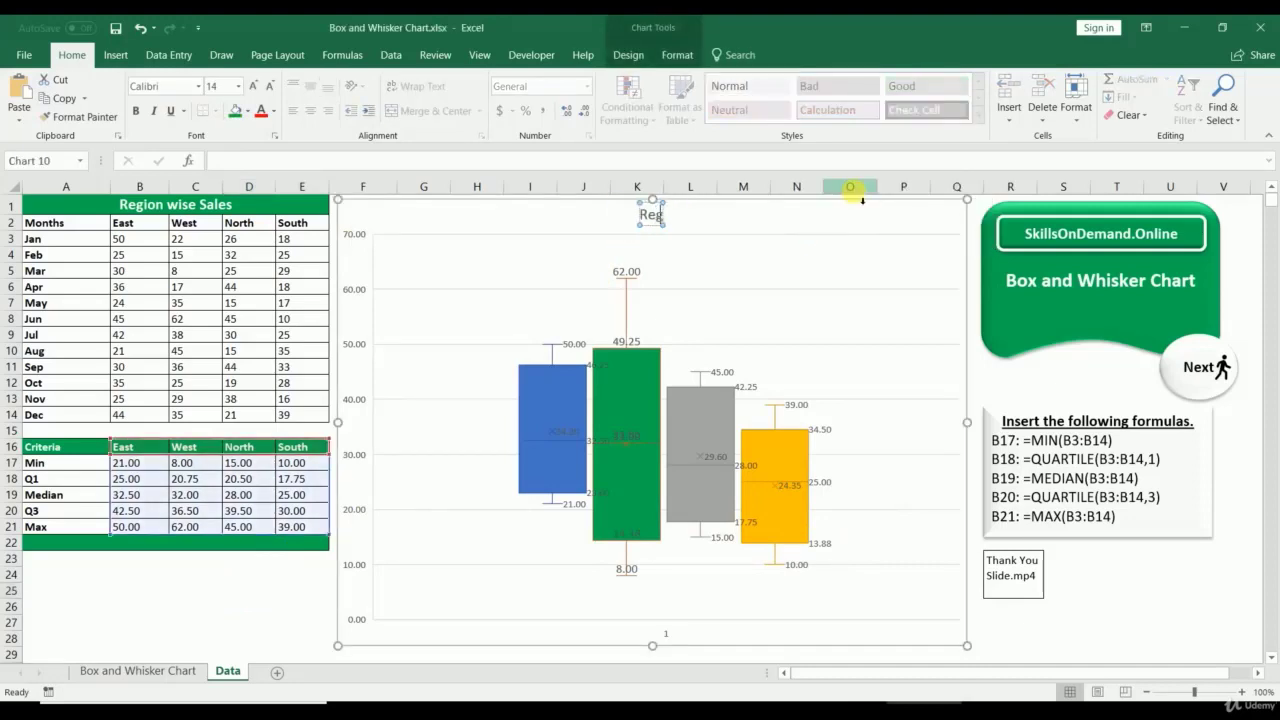
type("ion Wise S")
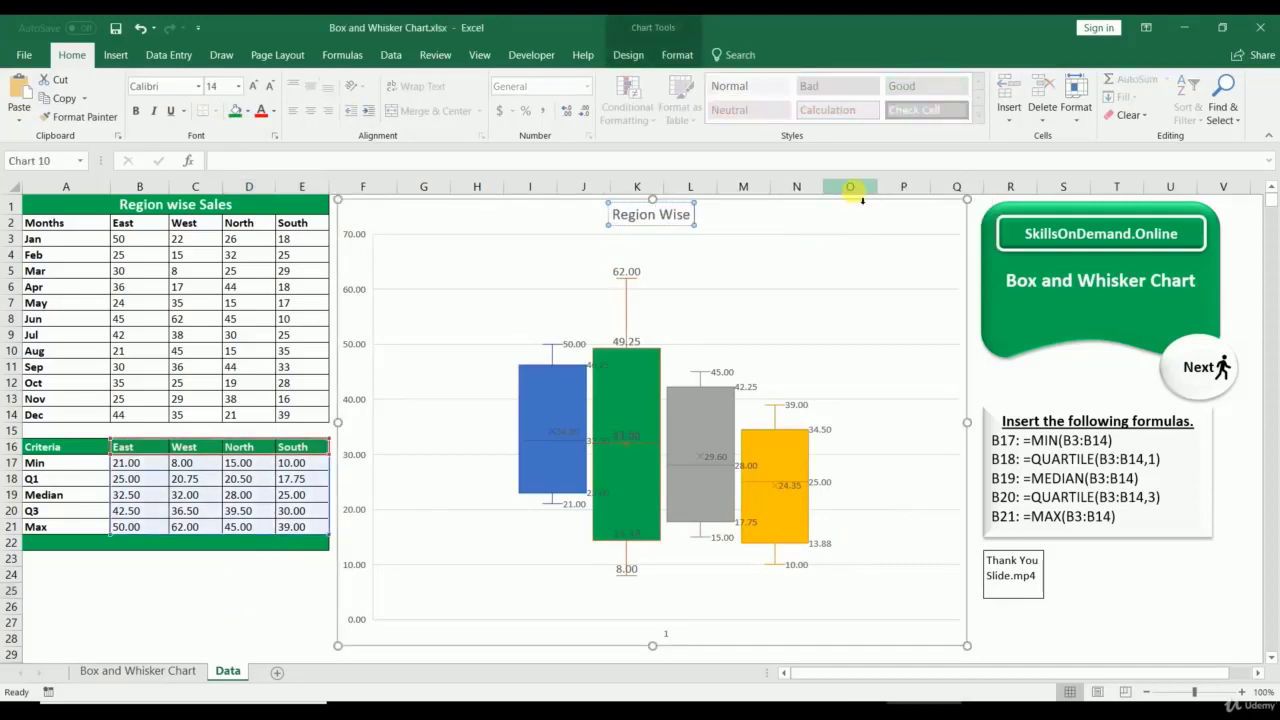
type("ales")
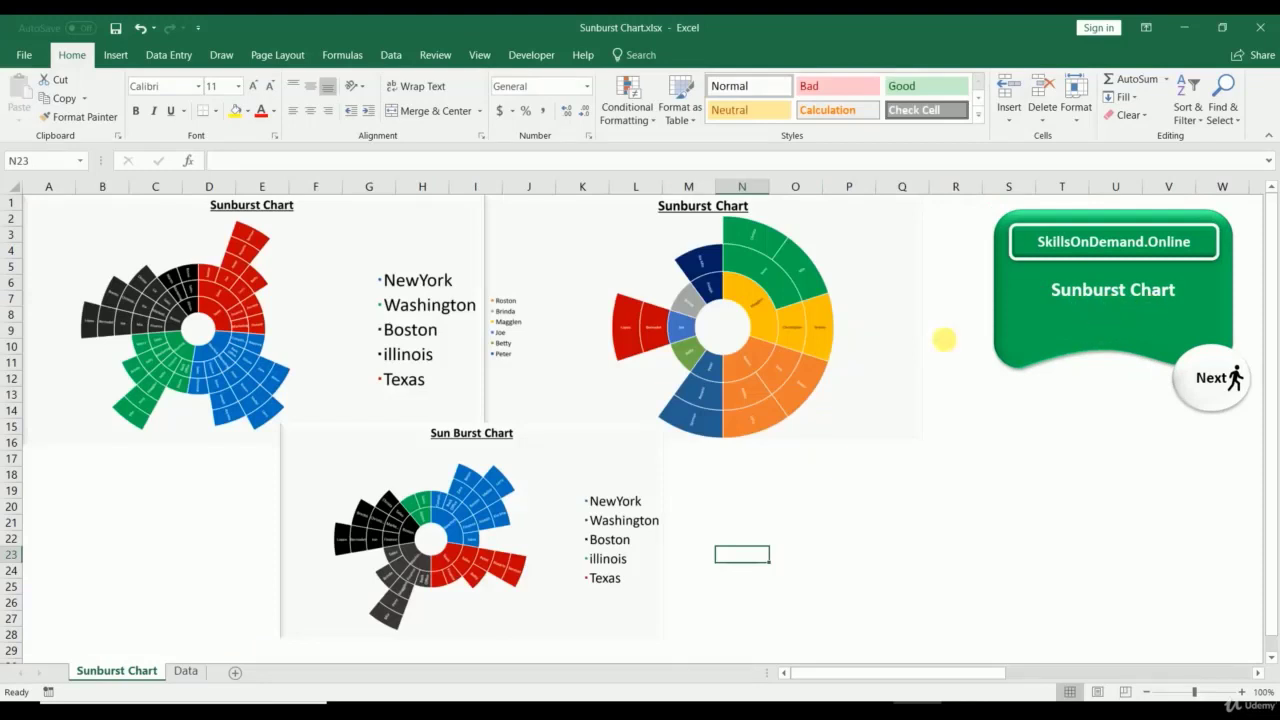
Step: Review the Data sheet's columns, Office Locations through Count, and its sunburst chart
left_click(186, 671)
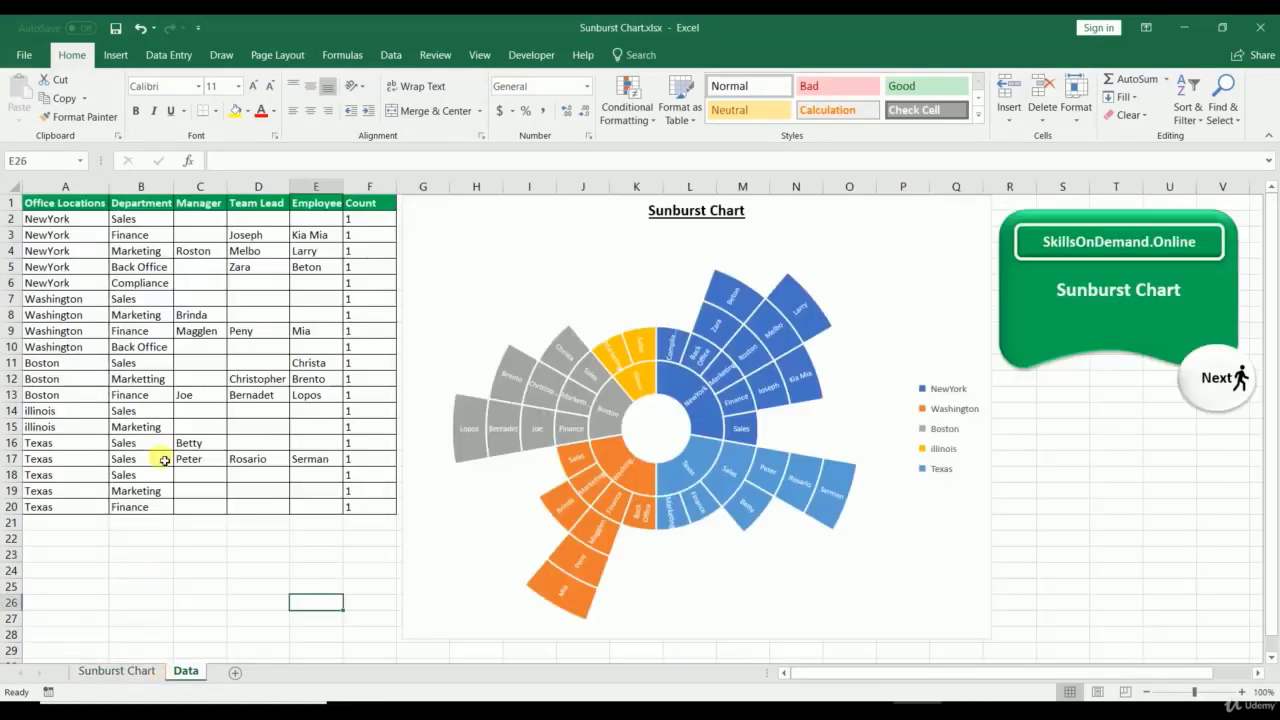
left_click_drag(50, 205, 372, 506)
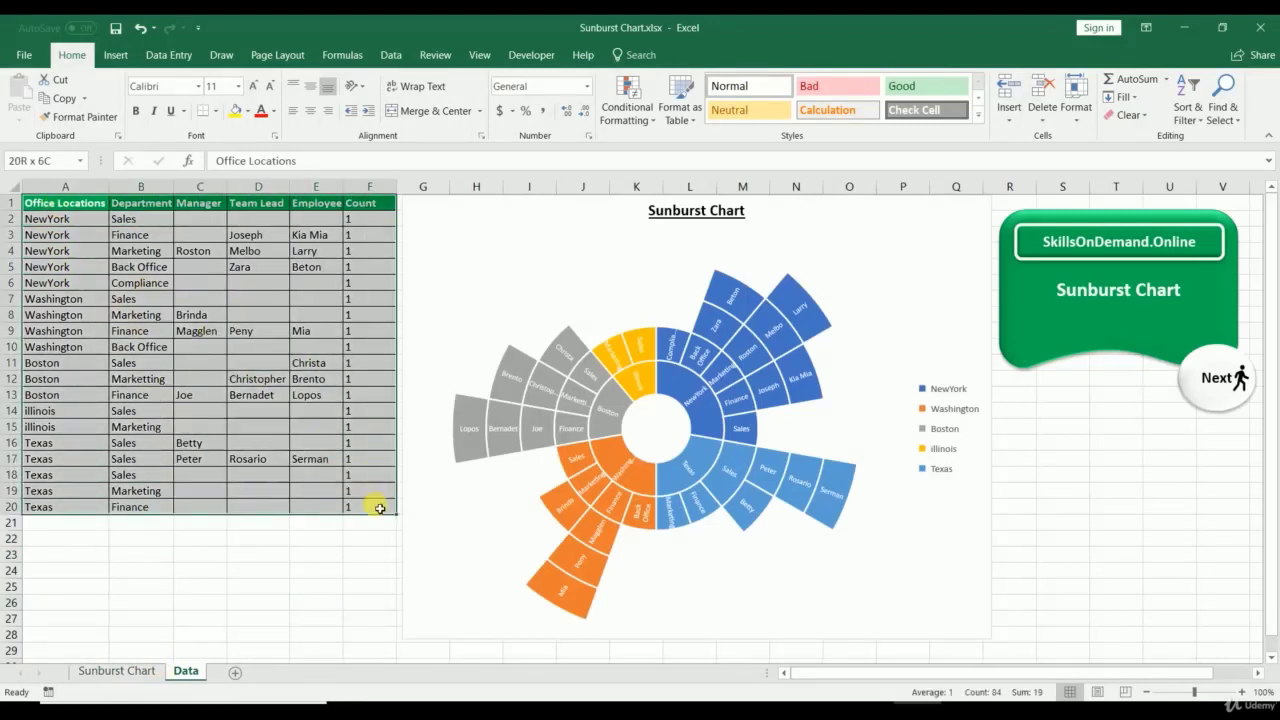
left_click(97, 187)
left_click(160, 187)
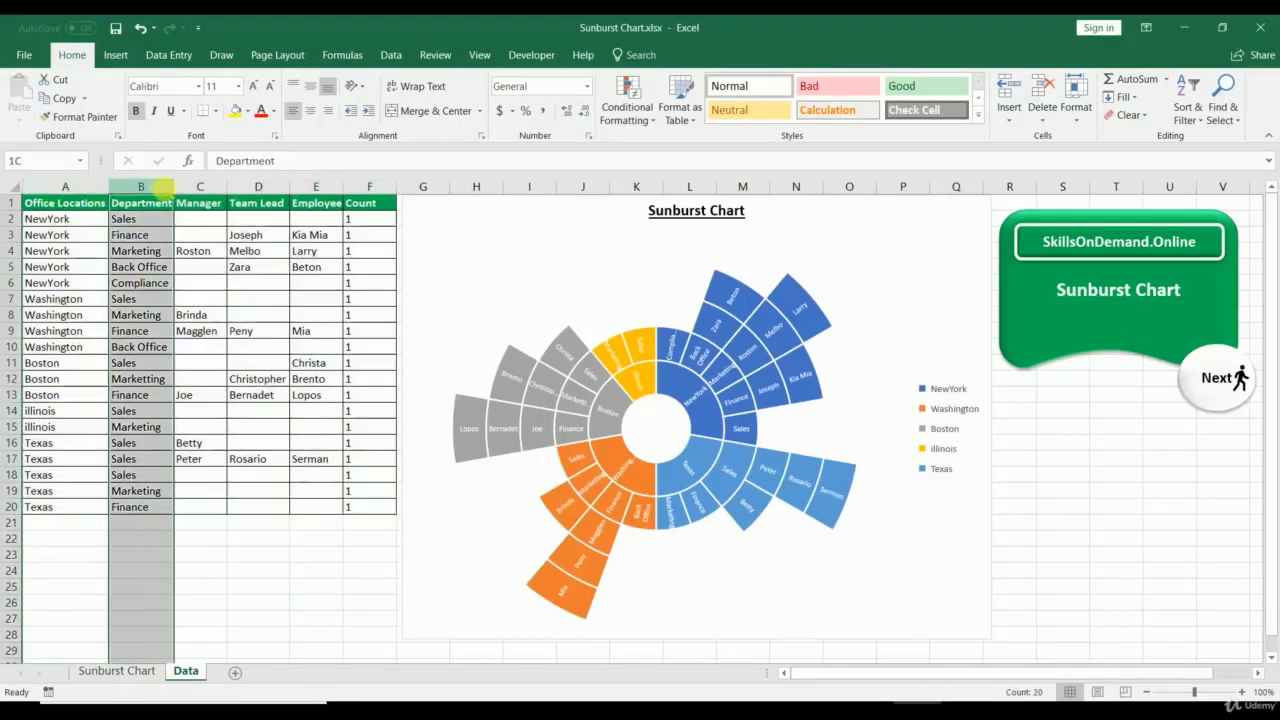
left_click(215, 187)
left_click(270, 187)
left_click(316, 187)
left_click(368, 187)
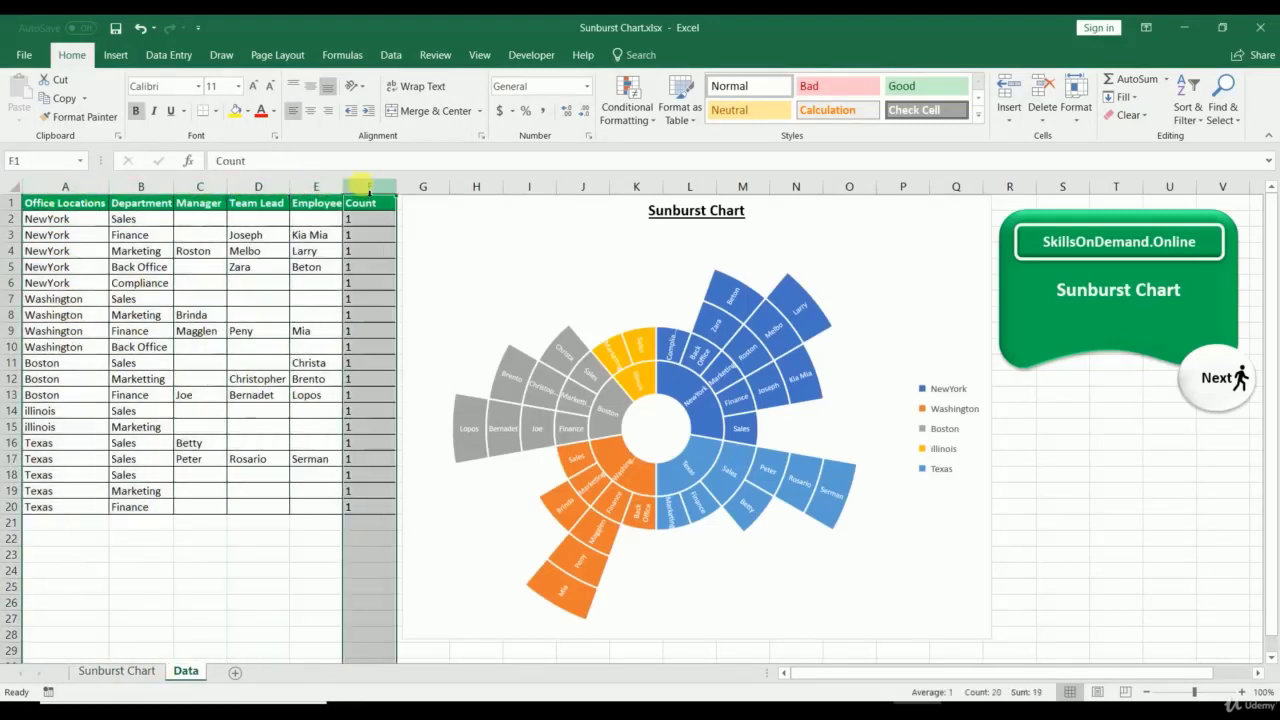
left_click(640, 428)
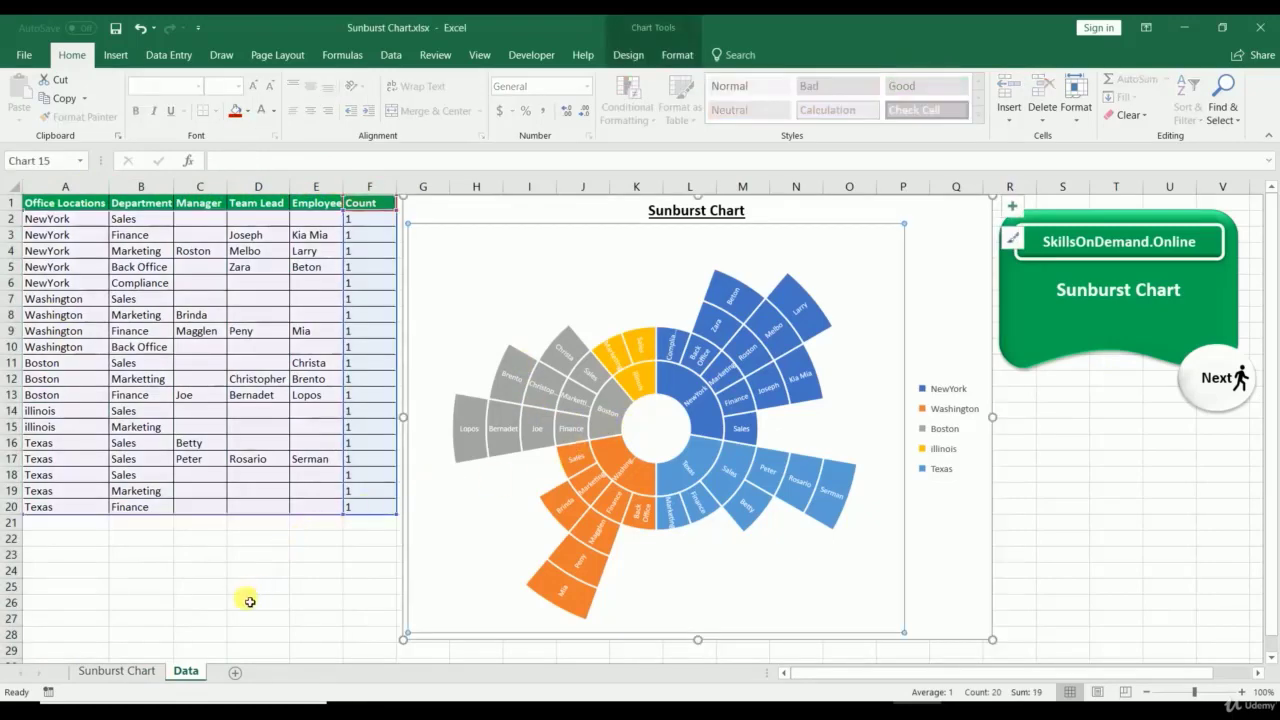
Step: On the Sunburst Chart sheet, stretch the bottom Sun Burst Chart picture slightly taller
left_click(144, 676)
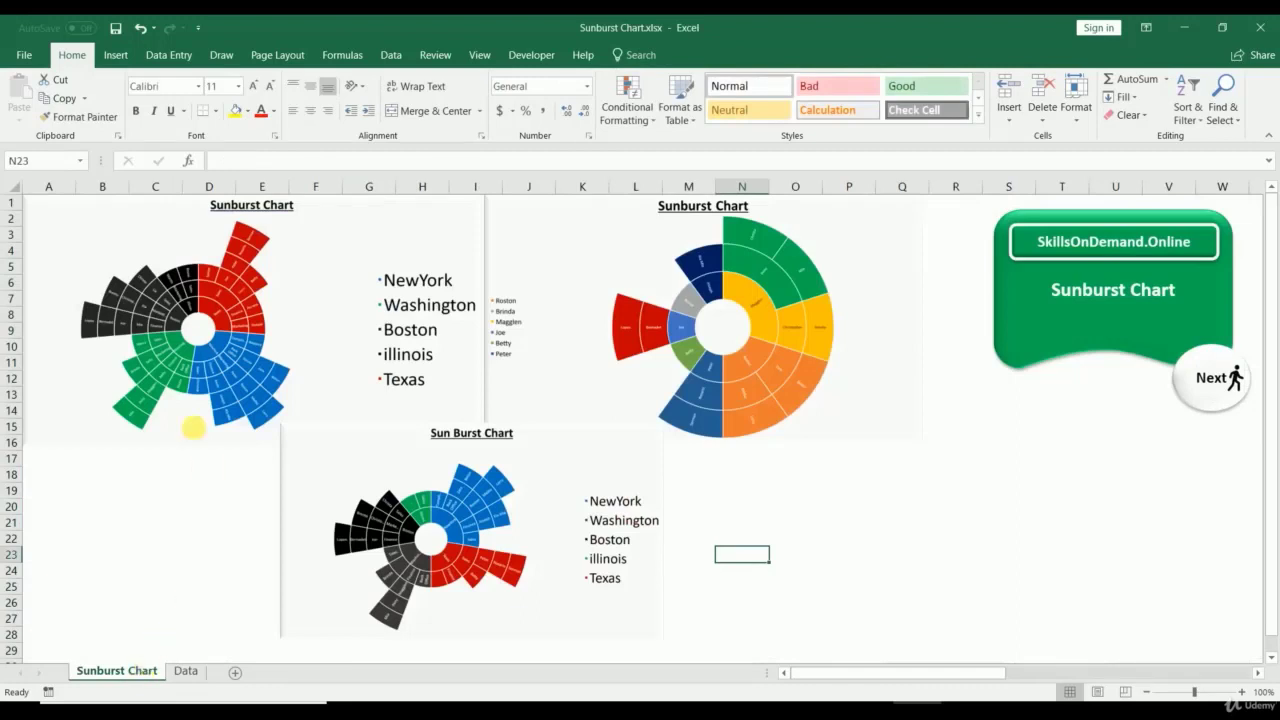
left_click(342, 216)
left_click(597, 232)
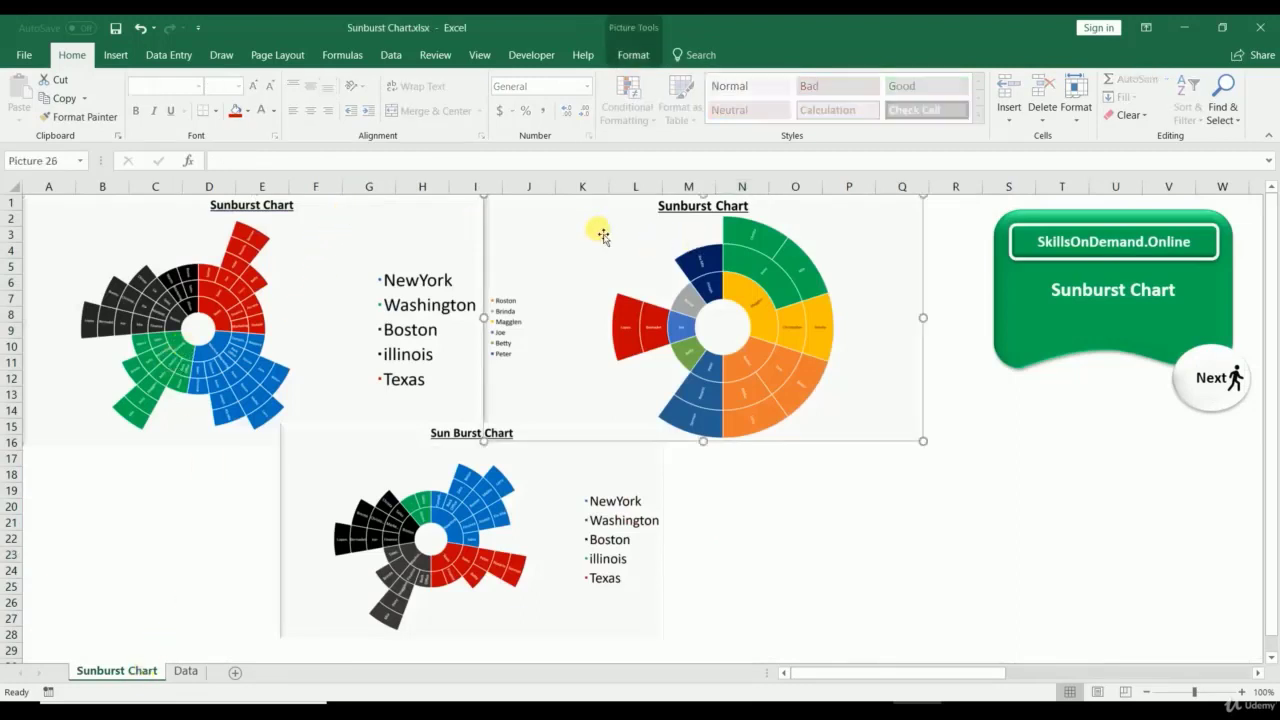
left_click(560, 457)
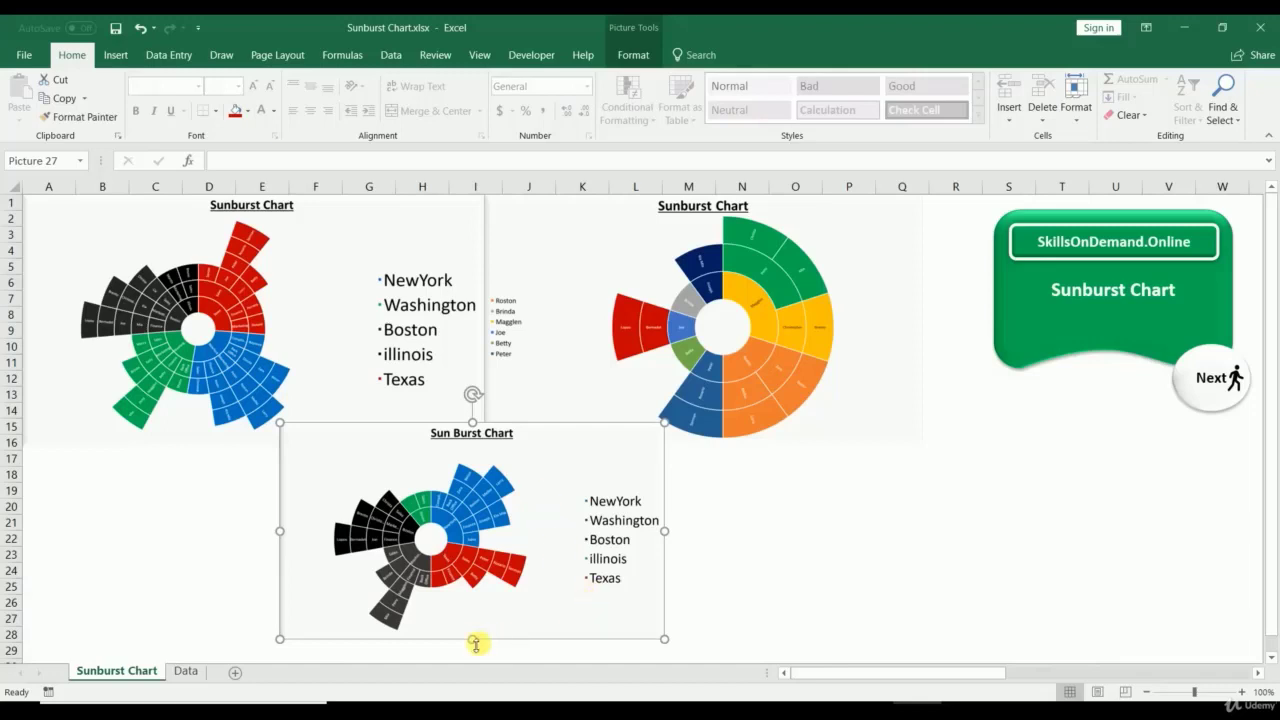
left_click_drag(475, 643, 485, 648)
left_click(716, 543)
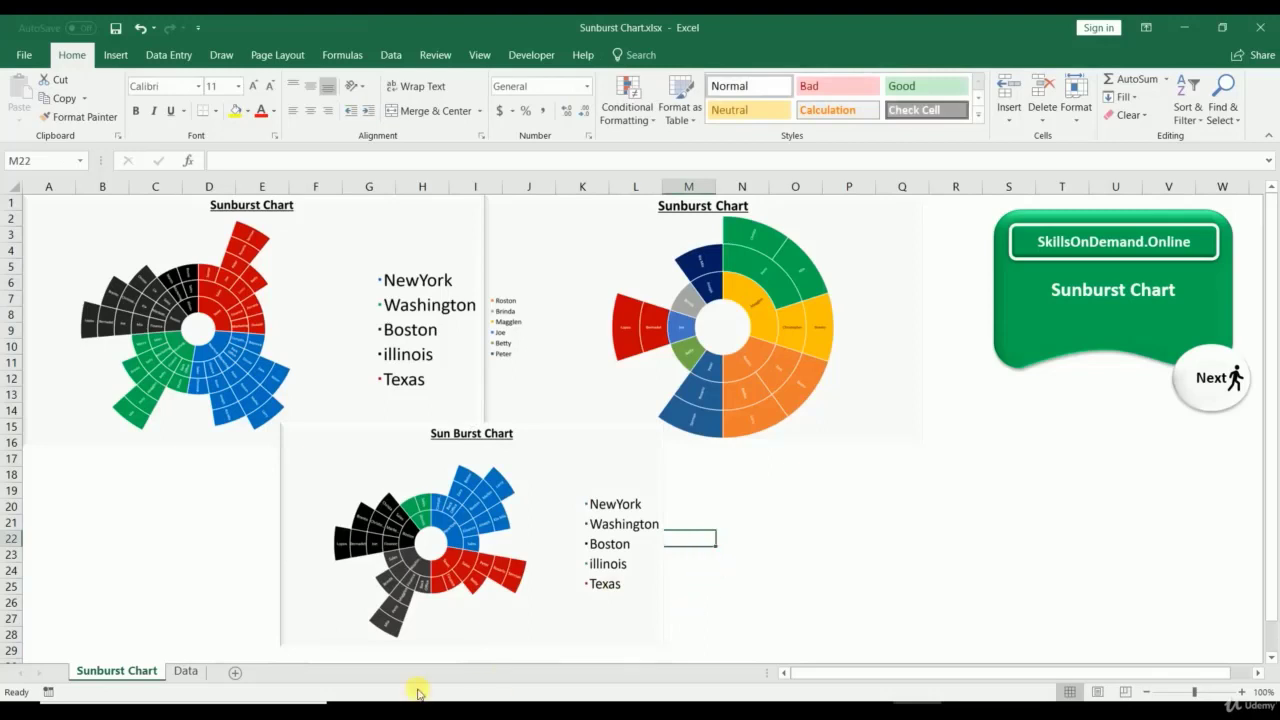
left_click(186, 672)
Step: Select each table column in turn, Office Locations through Count, then clear the selection
left_click(141, 634)
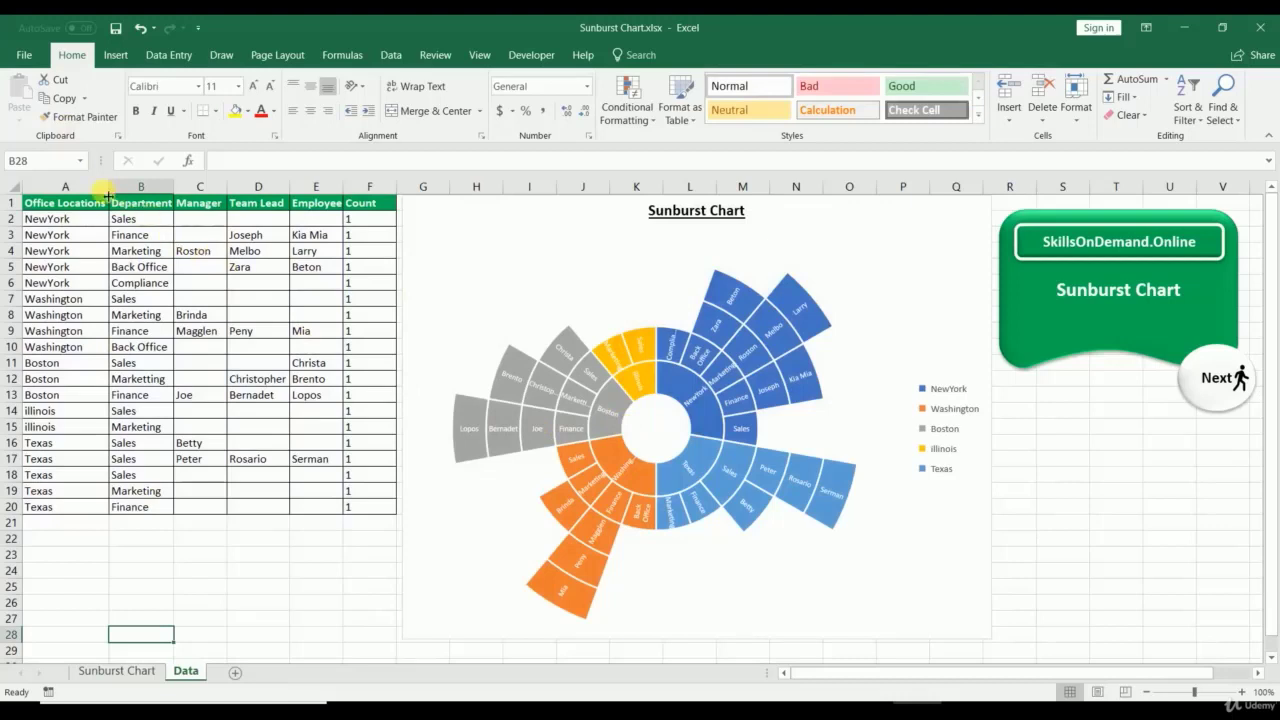
left_click(65, 186)
left_click(141, 186)
left_click(200, 186)
left_click(258, 186)
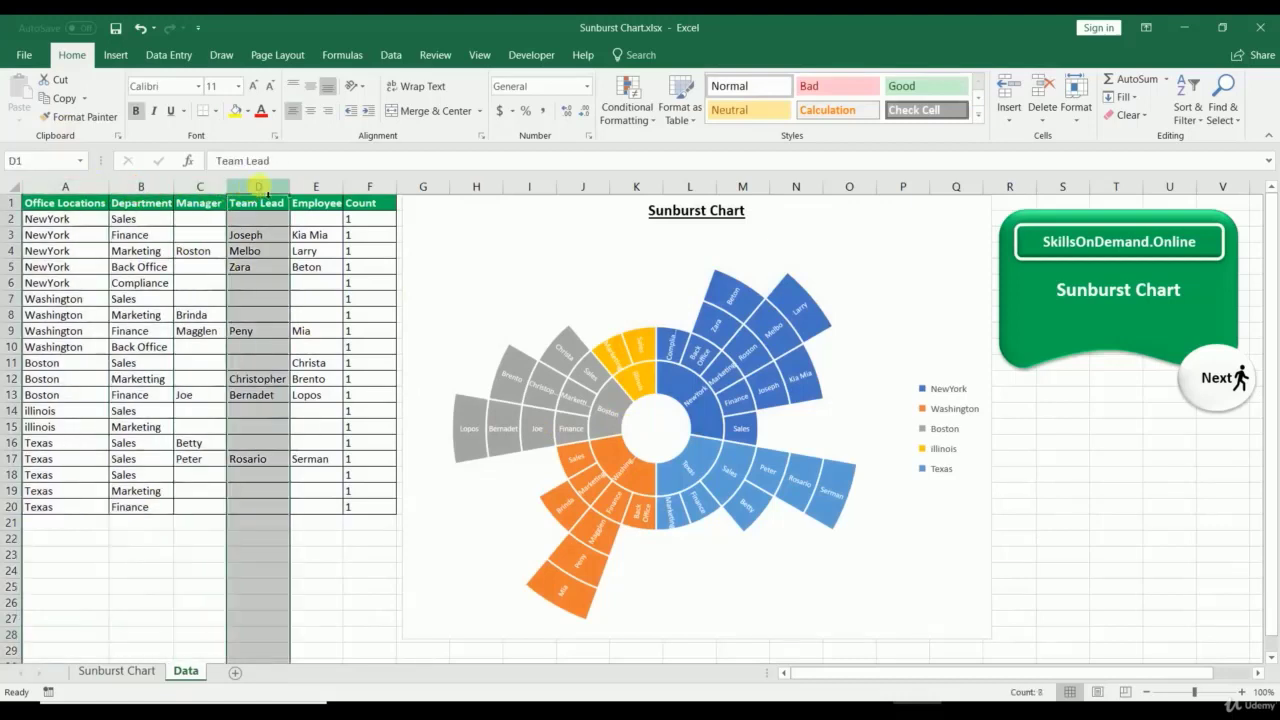
left_click(316, 186)
left_click(369, 186)
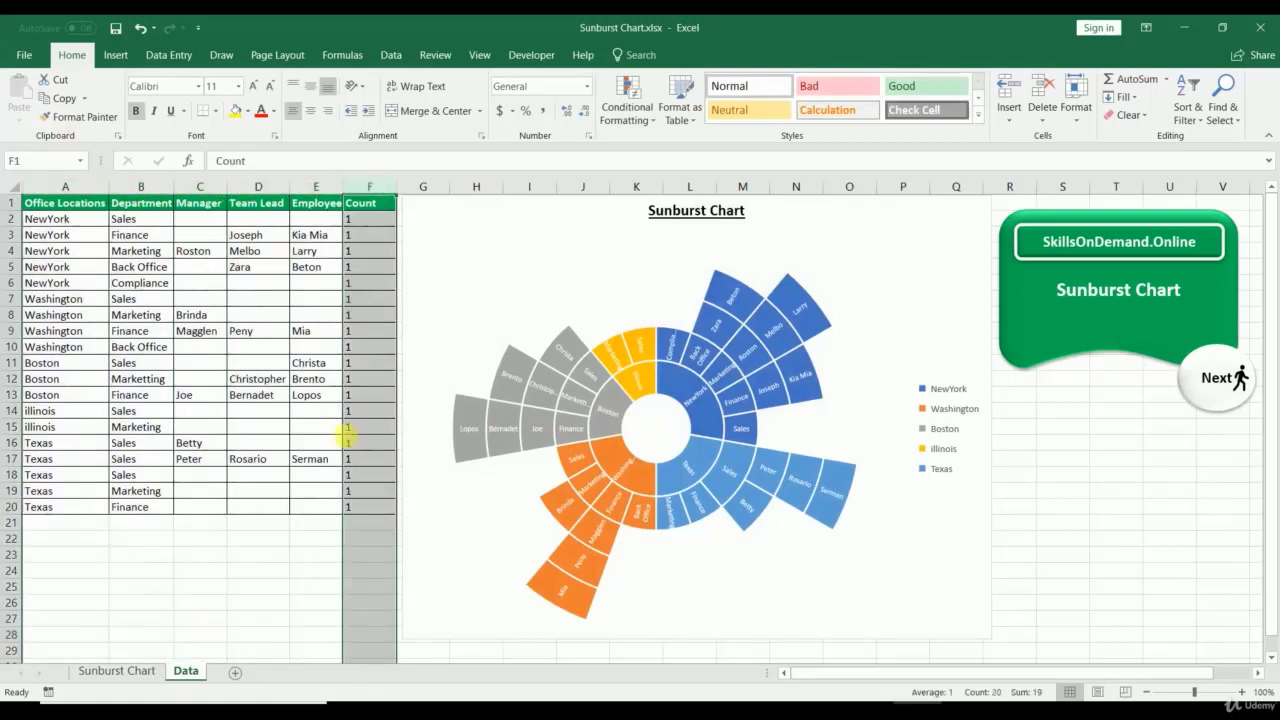
left_click(300, 570)
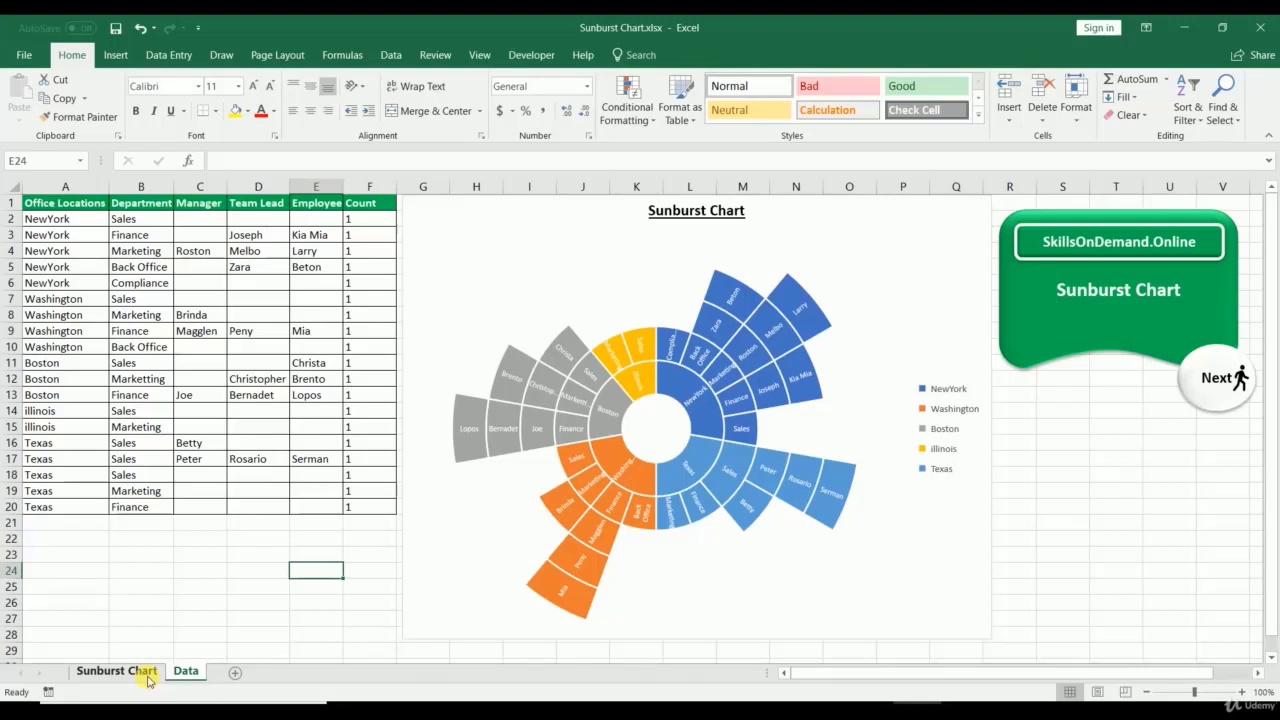
Step: Go over the header cells Office Locations to Count and reselect the sunburst chart
left_click(453, 220)
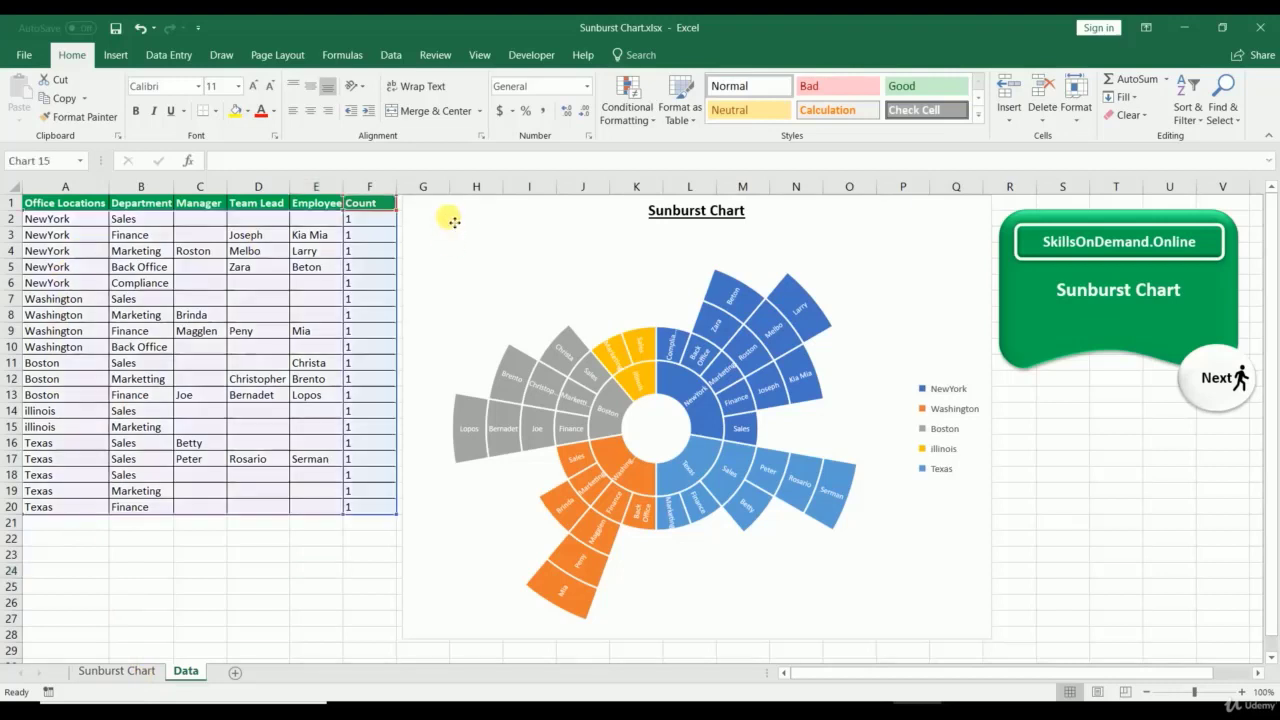
left_click(70, 203)
left_click(141, 205)
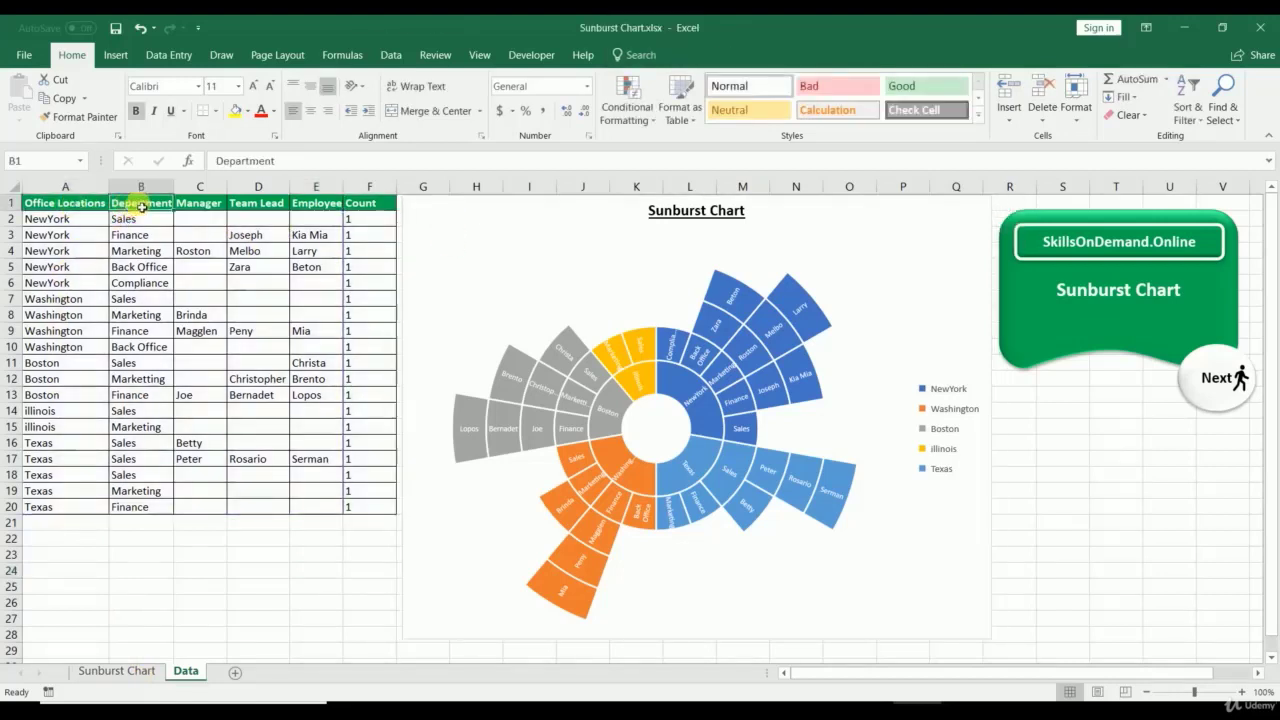
left_click(206, 207)
left_click(242, 205)
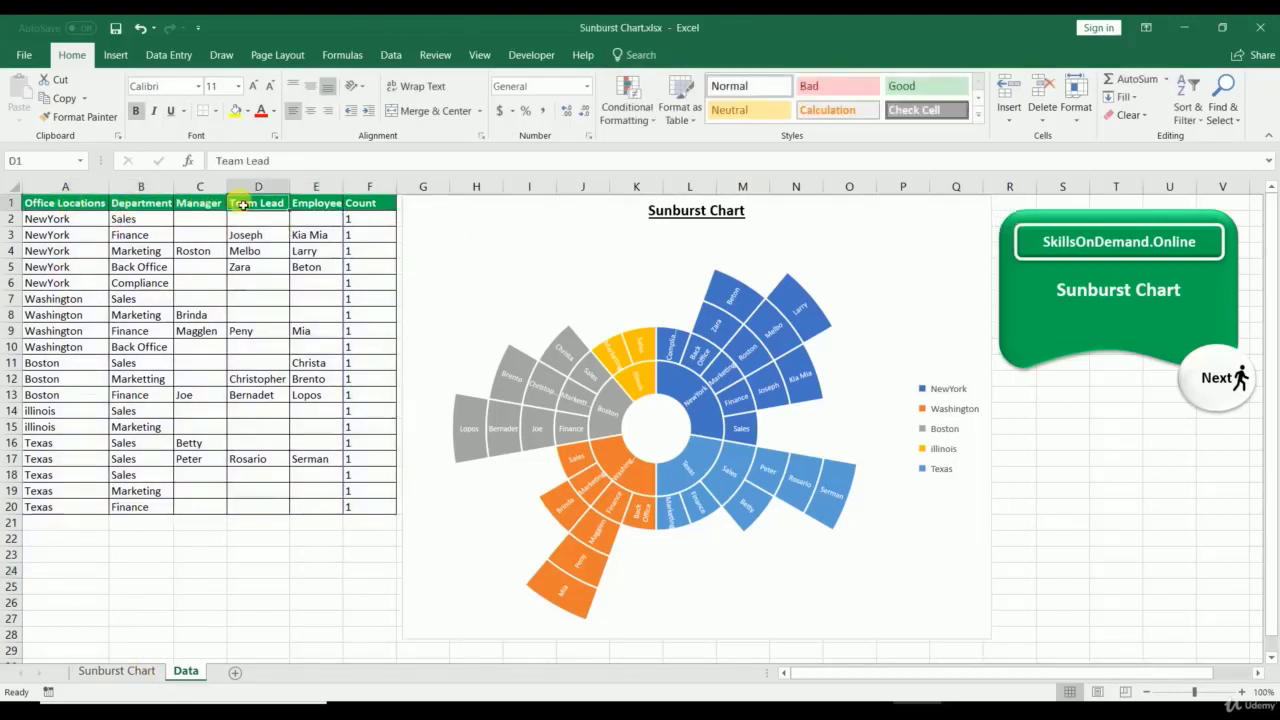
left_click(310, 204)
left_click(366, 204)
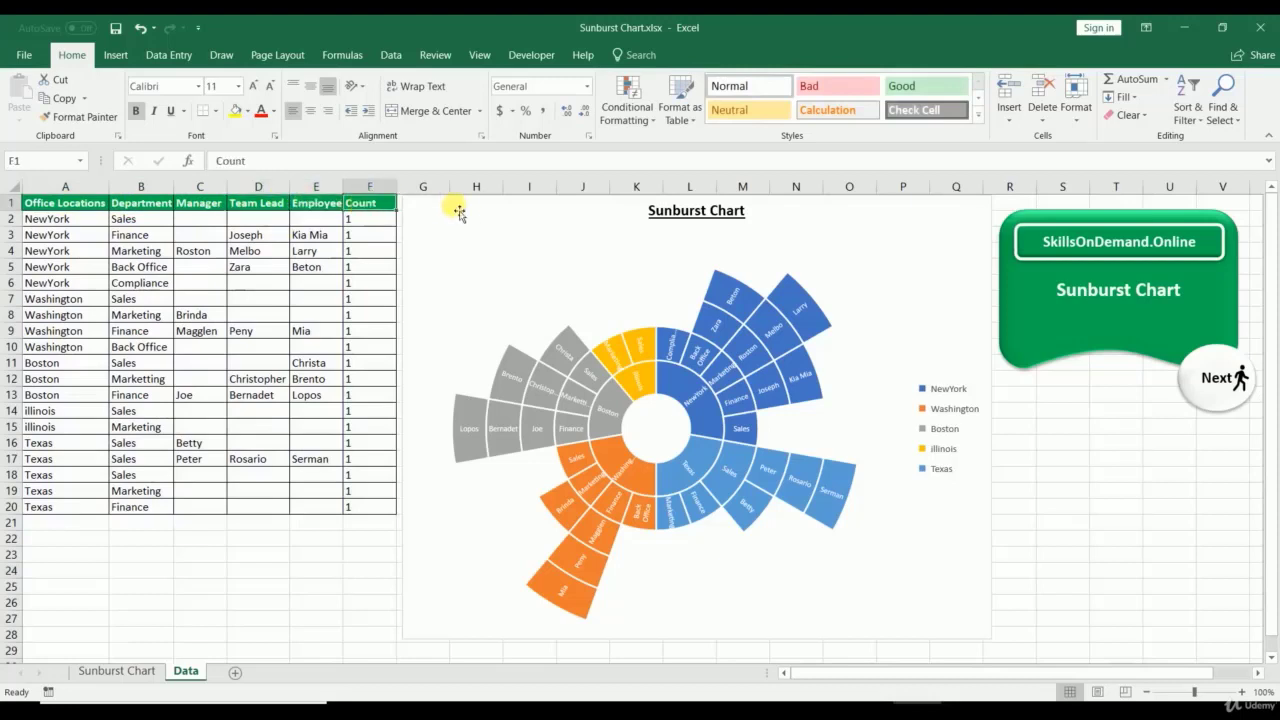
left_click(472, 216)
Step: Delete the old chart and insert a new sunburst chart from table A1:F20
key("Delete")
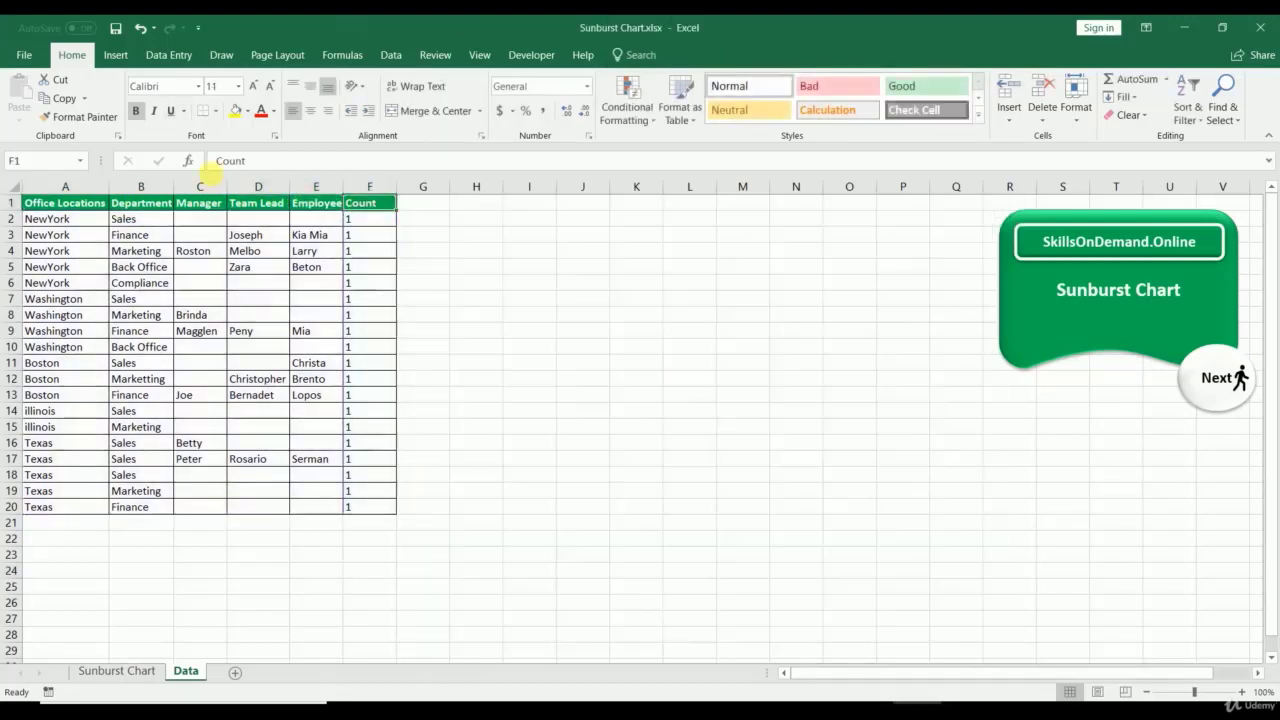
left_click_drag(52, 208, 360, 508)
left_click(116, 56)
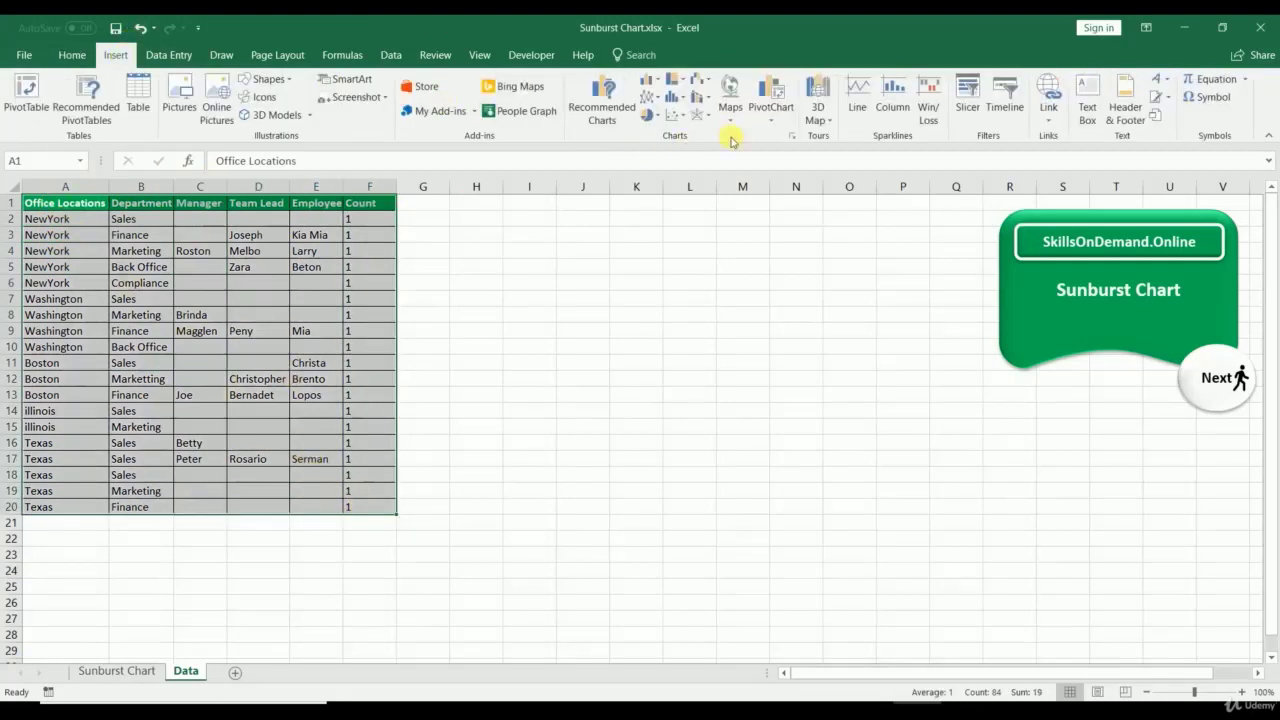
left_click(796, 136)
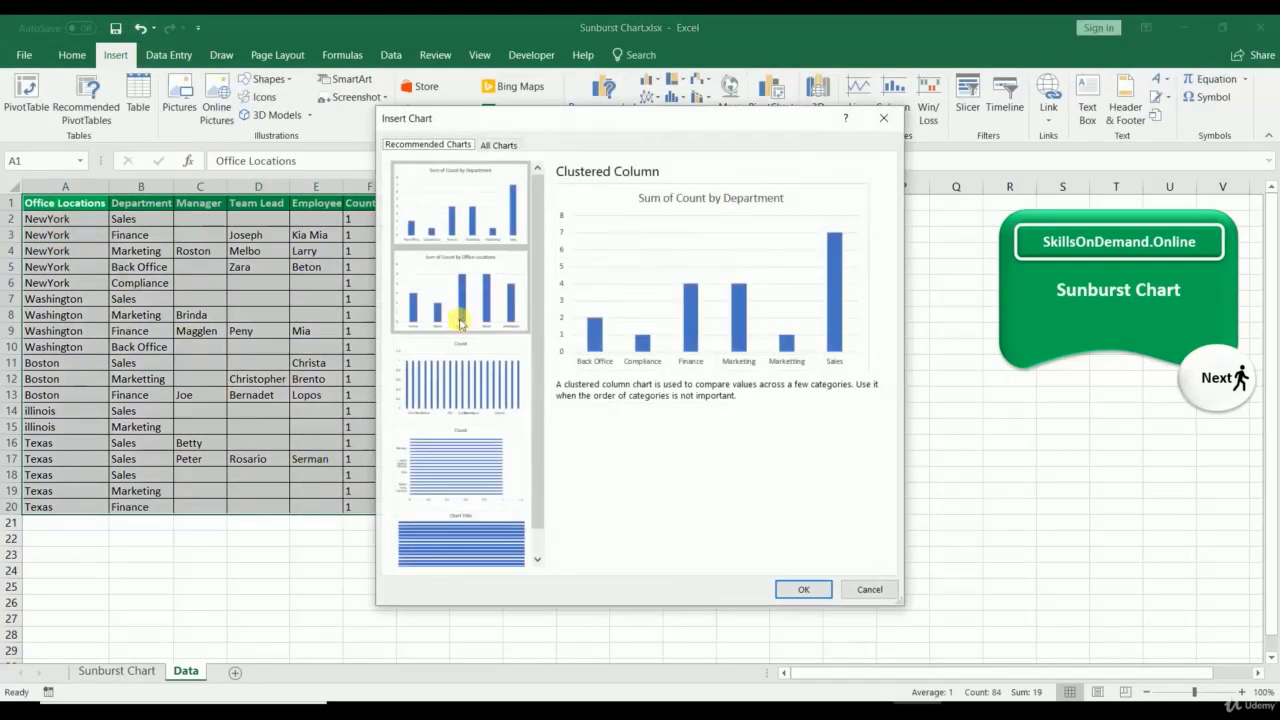
left_click(494, 146)
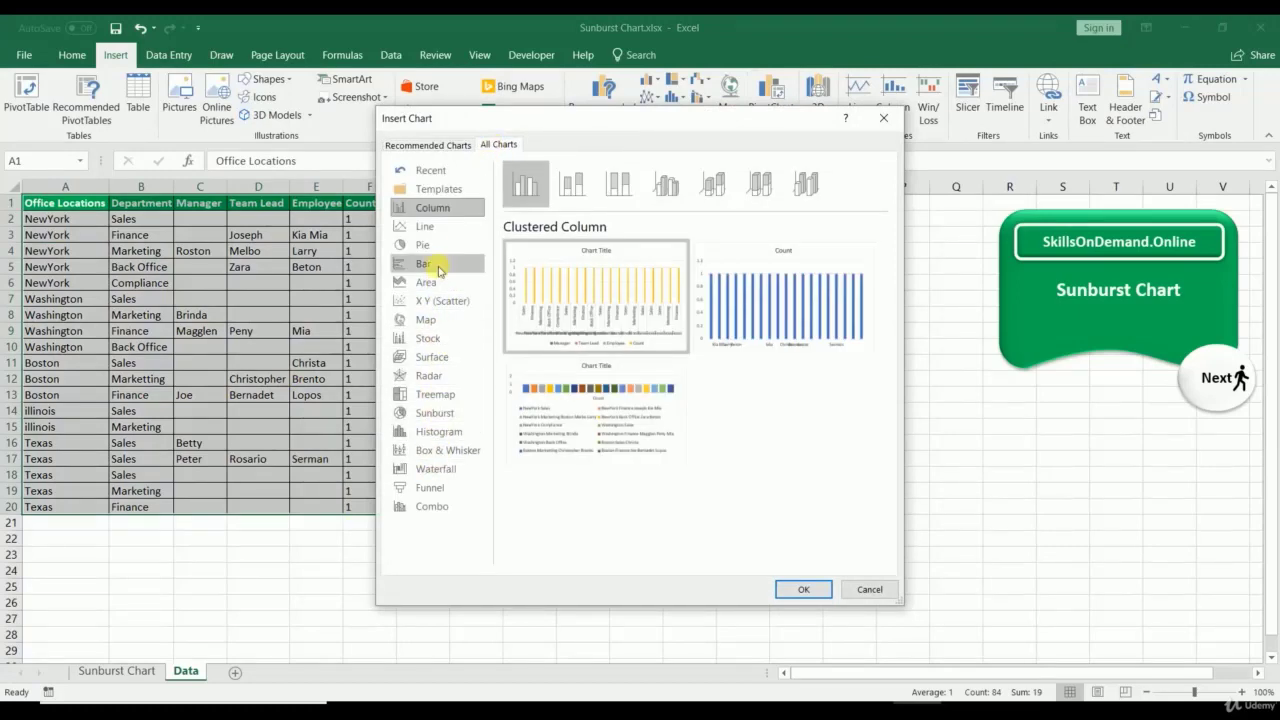
left_click(432, 412)
left_click(803, 589)
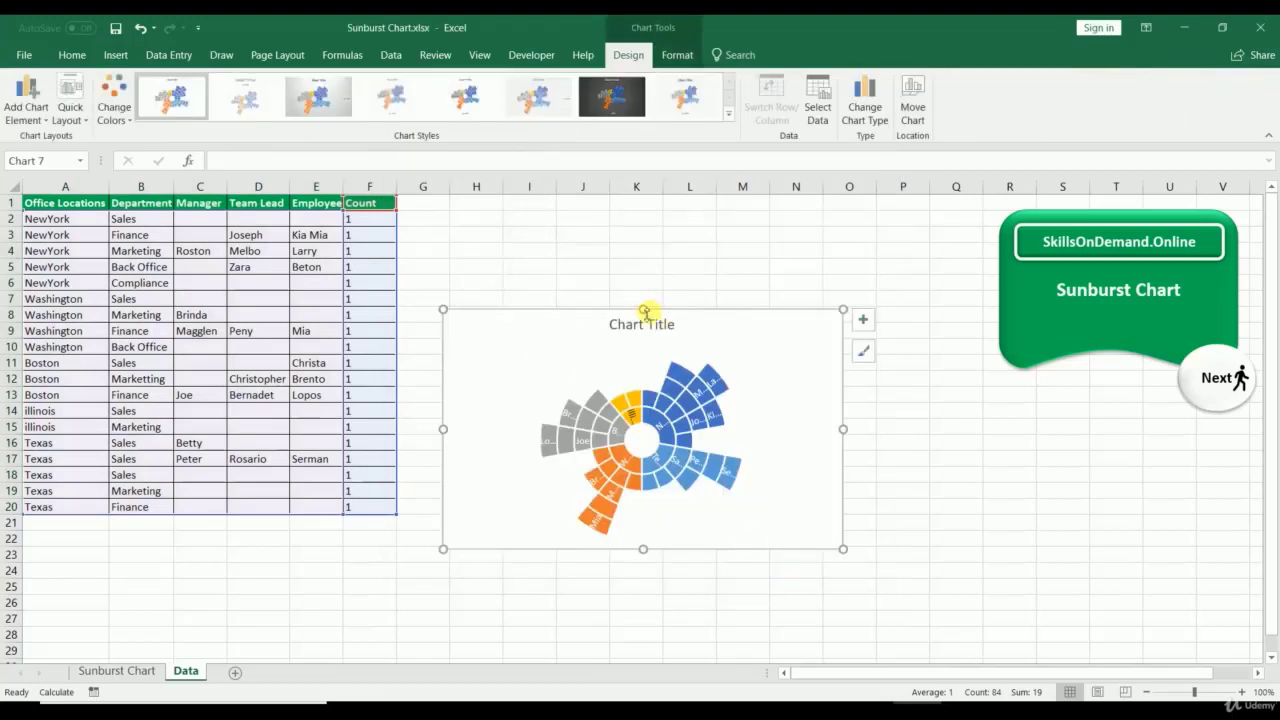
Step: Enlarge the new sunburst chart upward, to the right and further down
left_click_drag(645, 311, 640, 194)
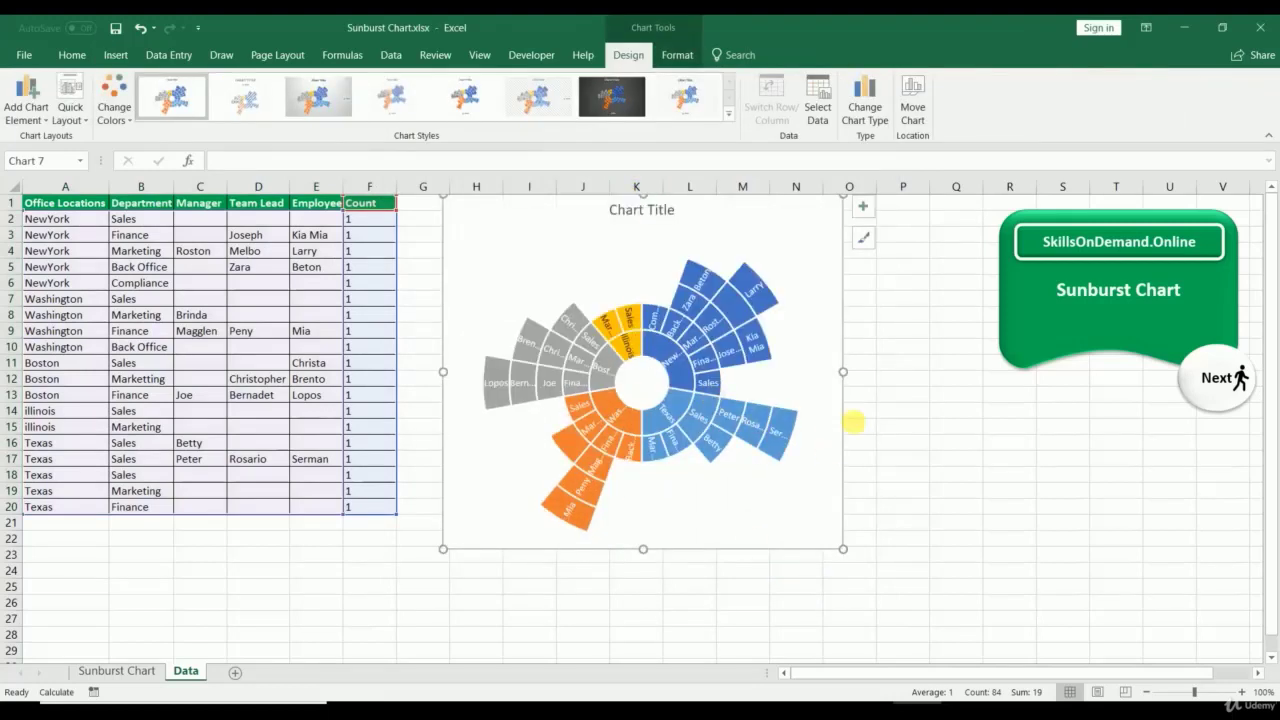
left_click_drag(847, 370, 985, 378)
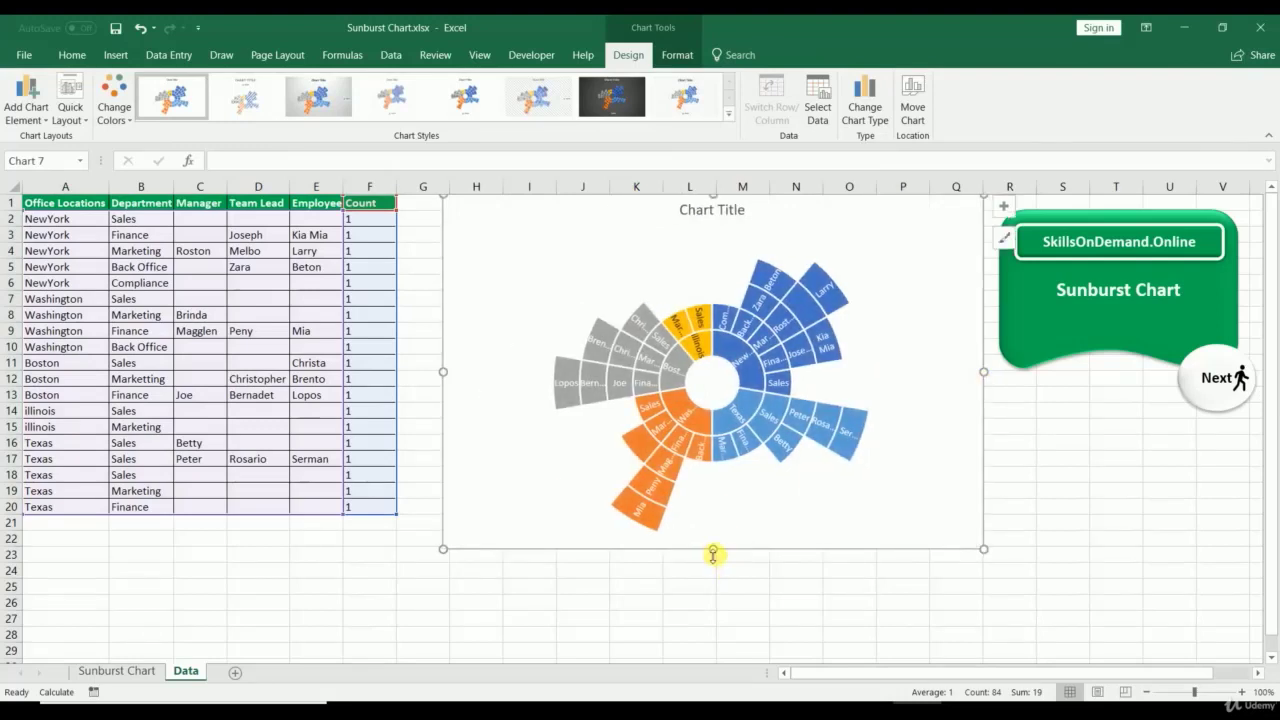
left_click_drag(713, 554, 727, 594)
scroll(1088, 589, "up", 2)
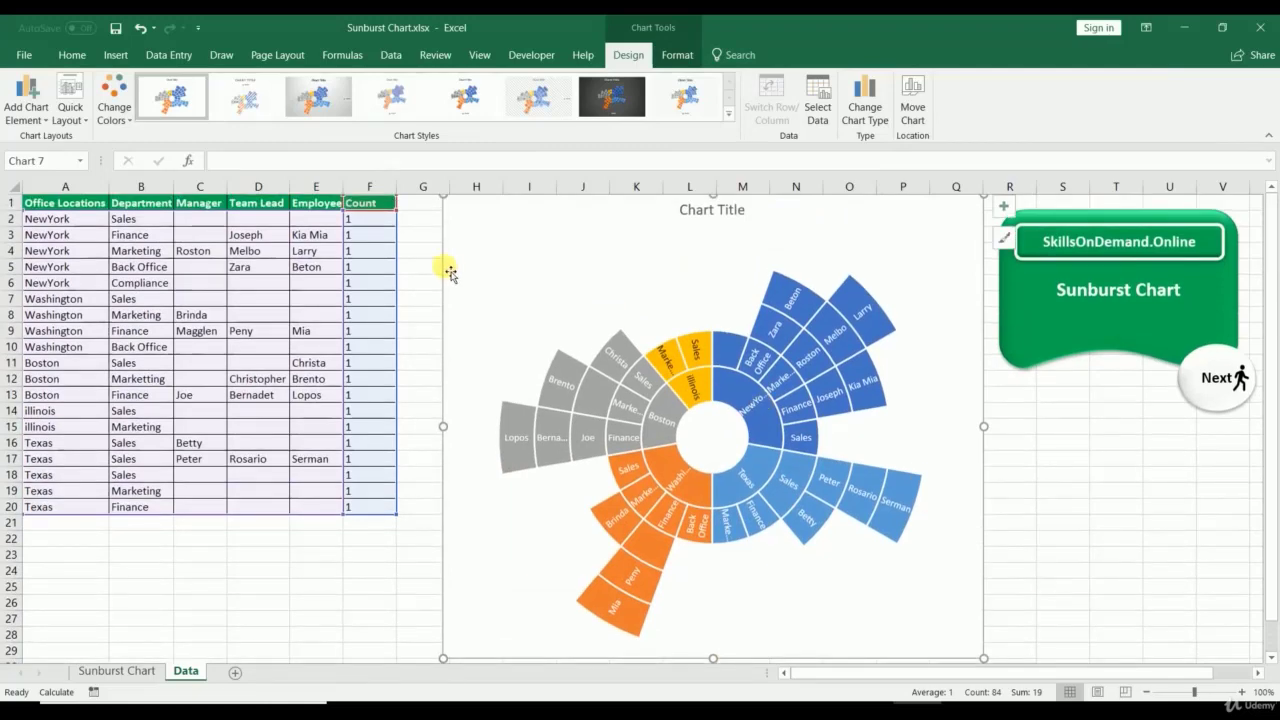
left_click(140, 603)
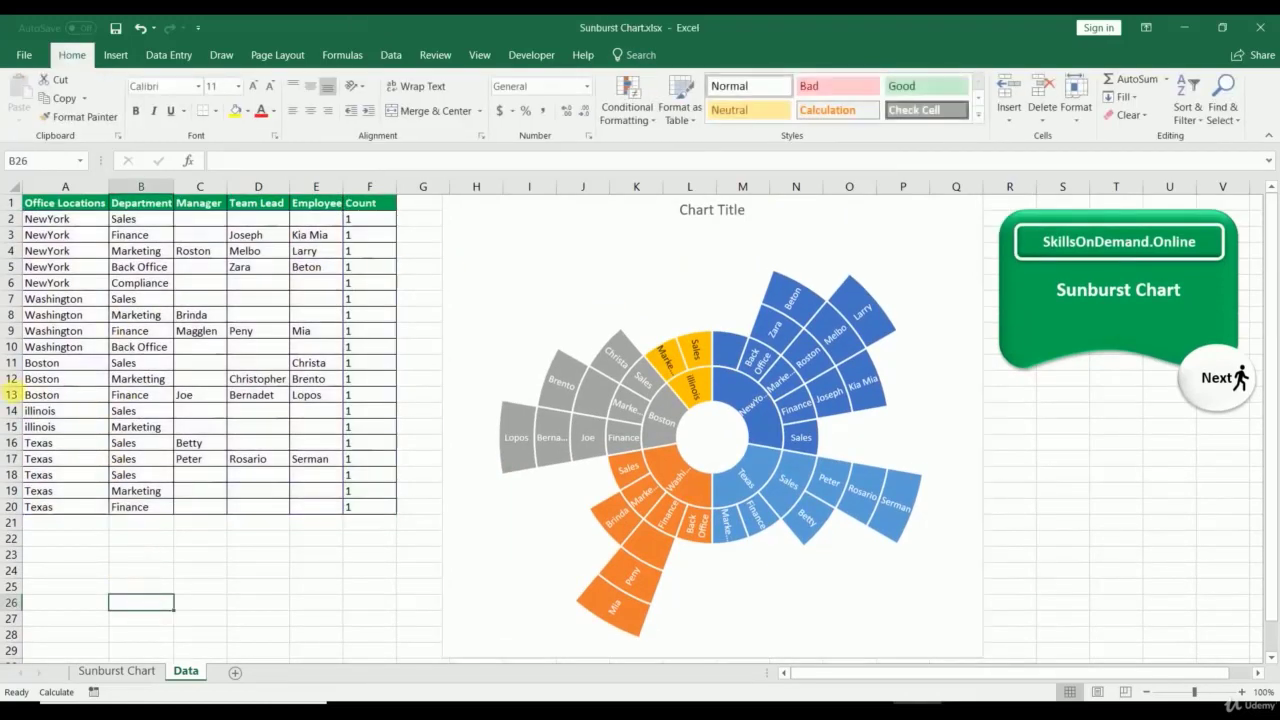
left_click_drag(28, 382, 372, 386)
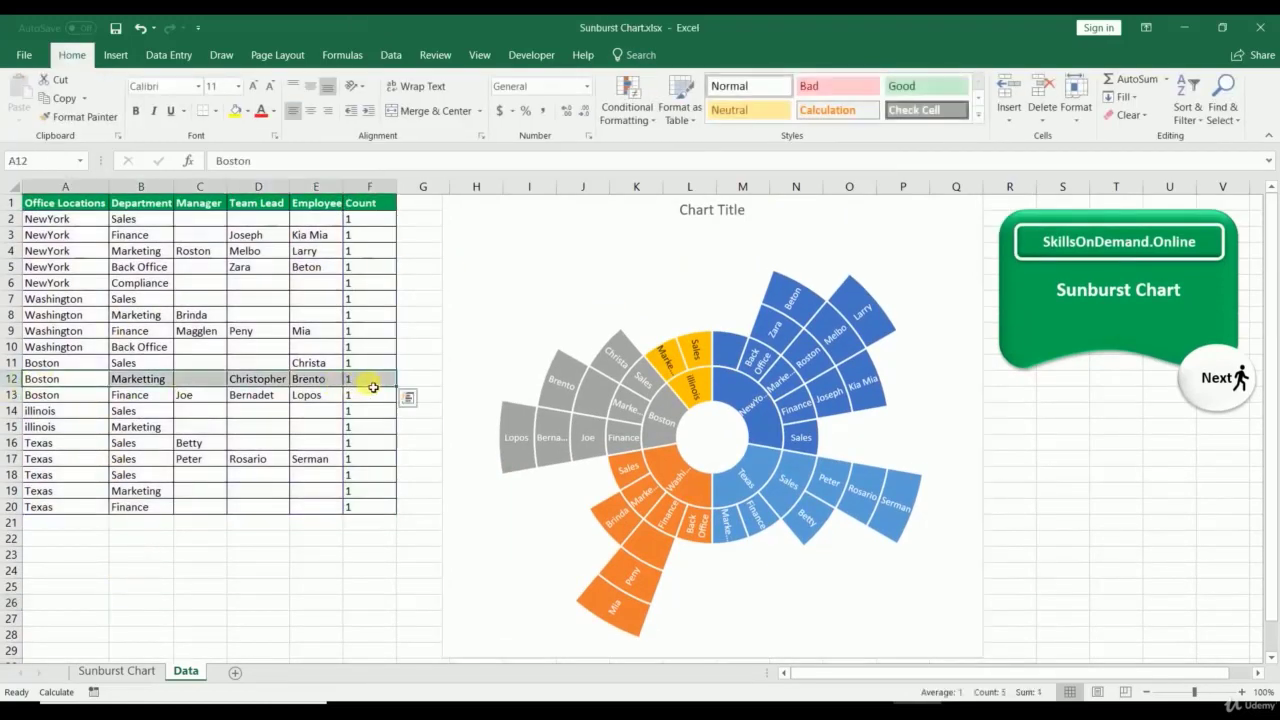
key("Delete")
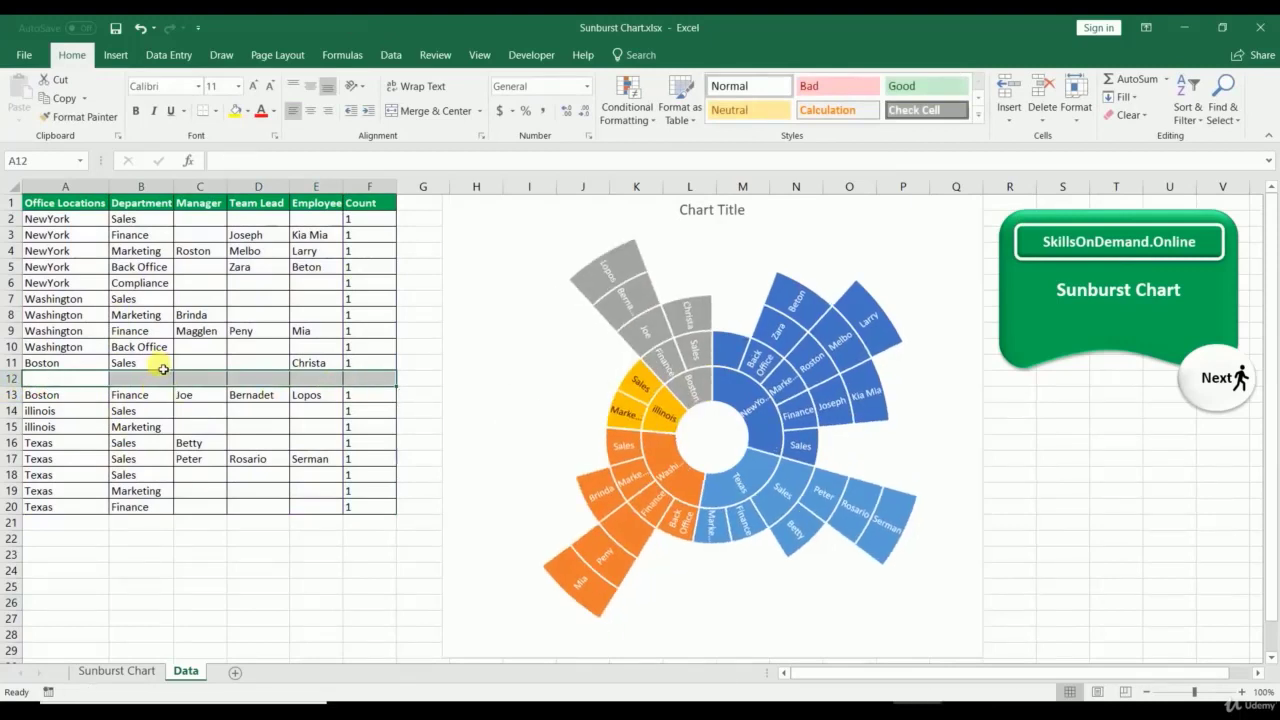
key("ctrl+z")
left_click_drag(40, 300, 347, 308)
key("Delete")
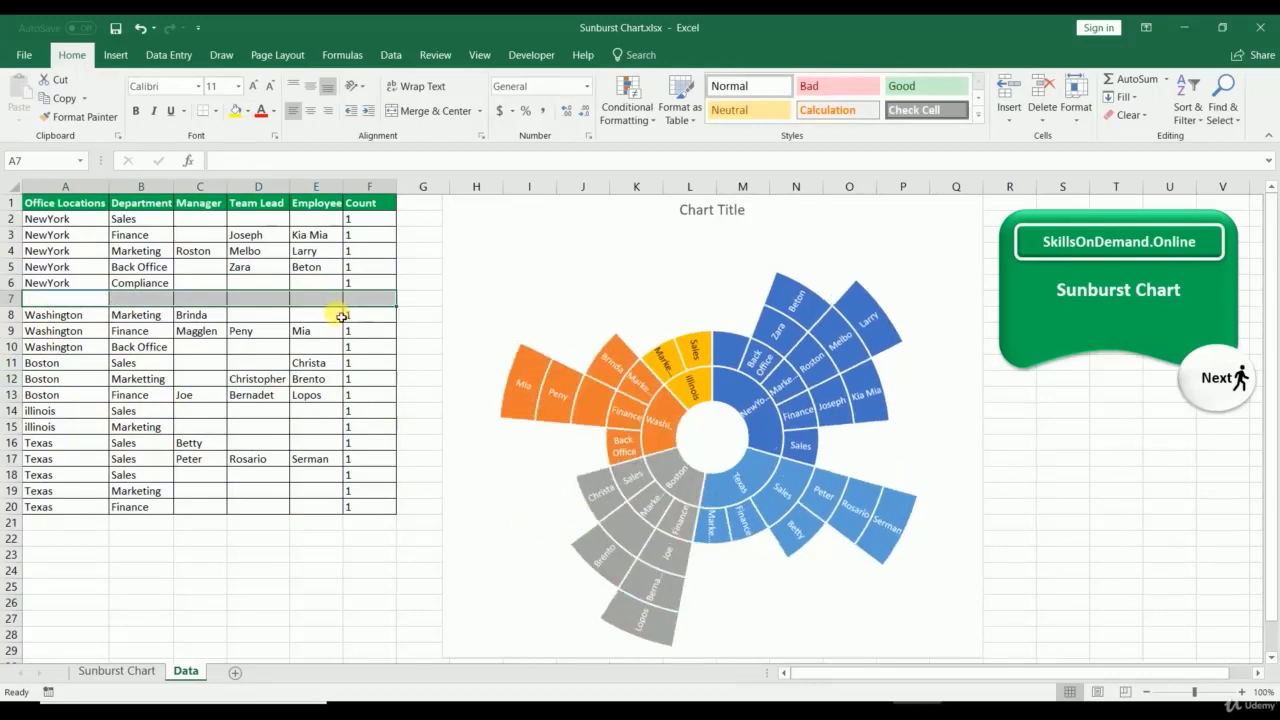
key("ctrl+z")
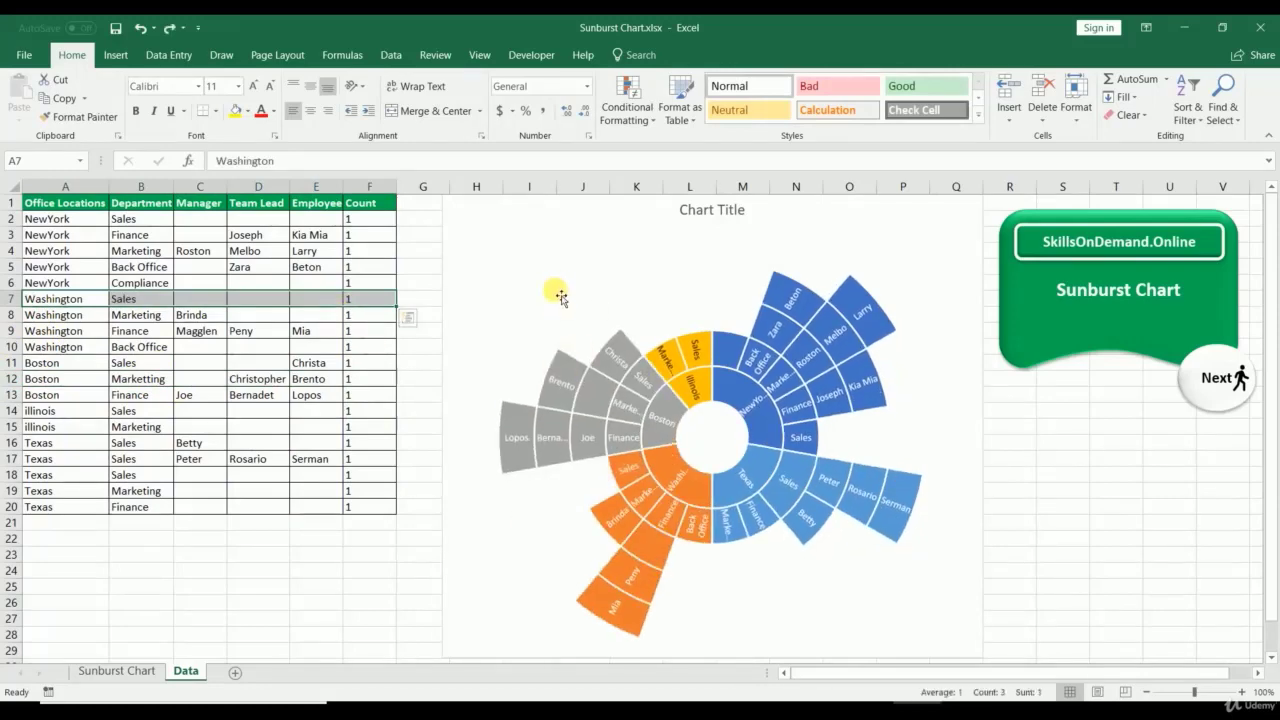
right_click(556, 286)
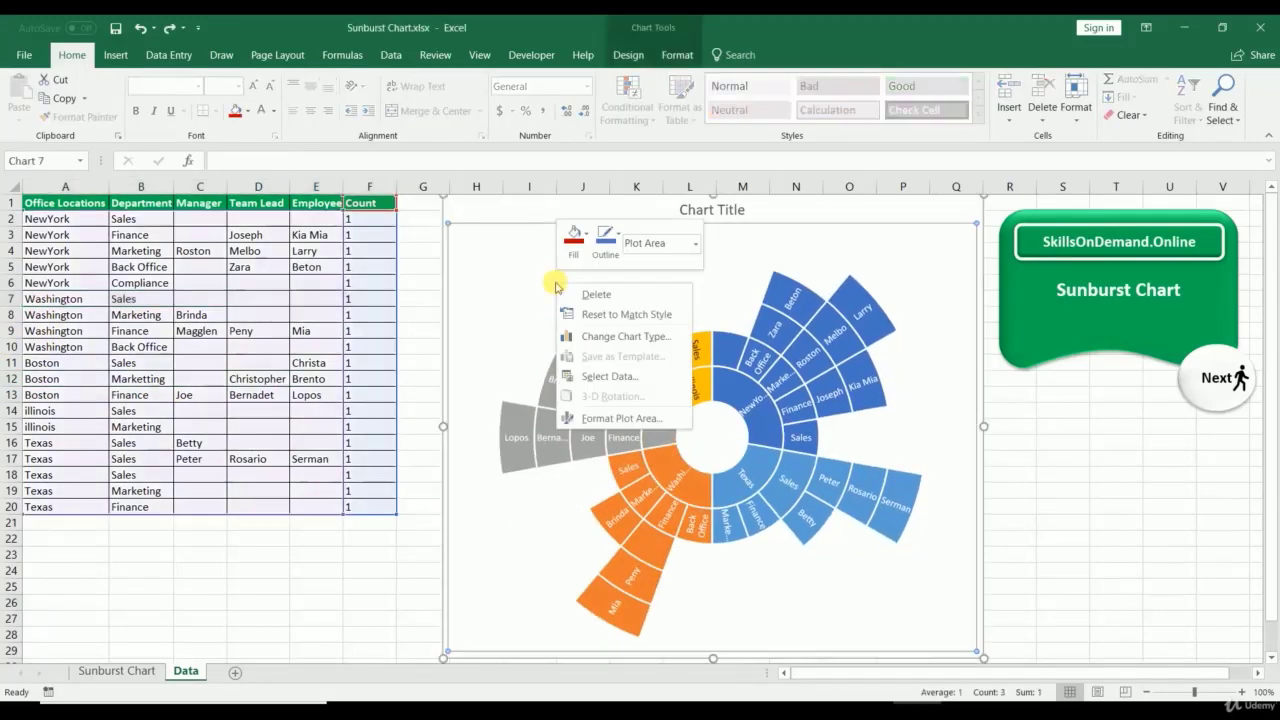
Step: Place a legend of NewYork, Washington, Boston, Illinois and Texas on the chart's right
left_click(493, 220)
left_click(628, 54)
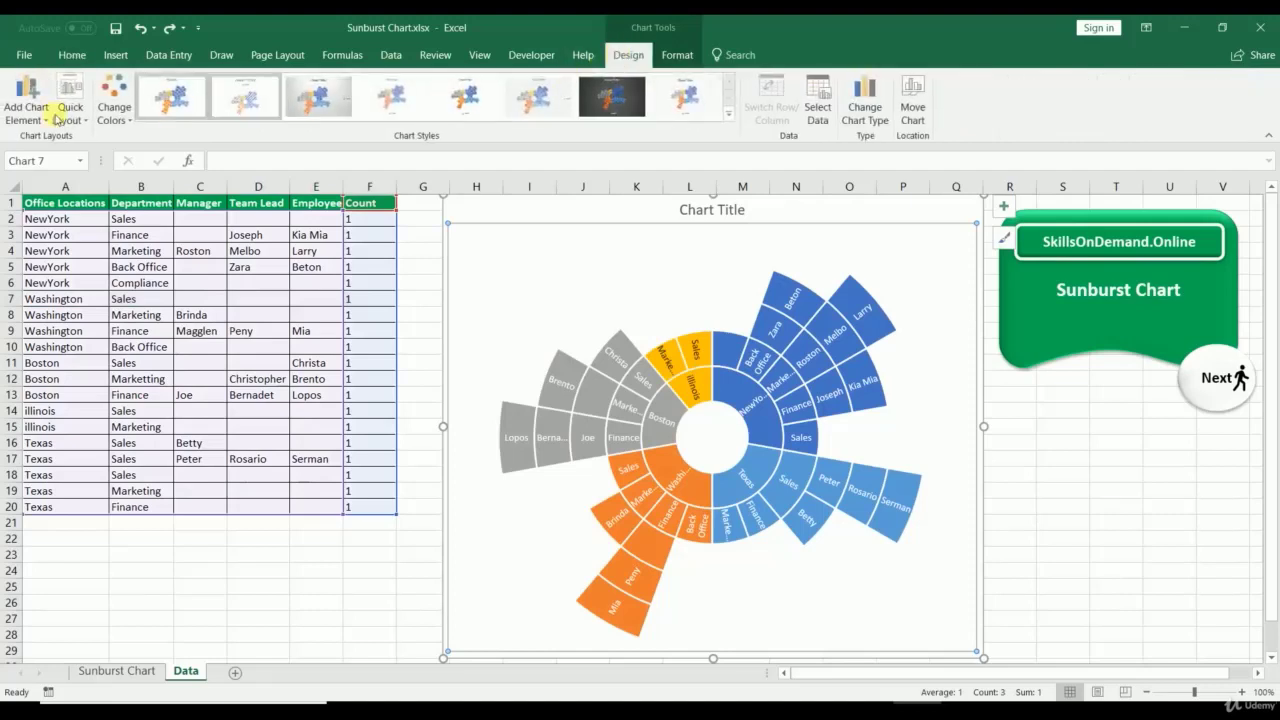
left_click(45, 120)
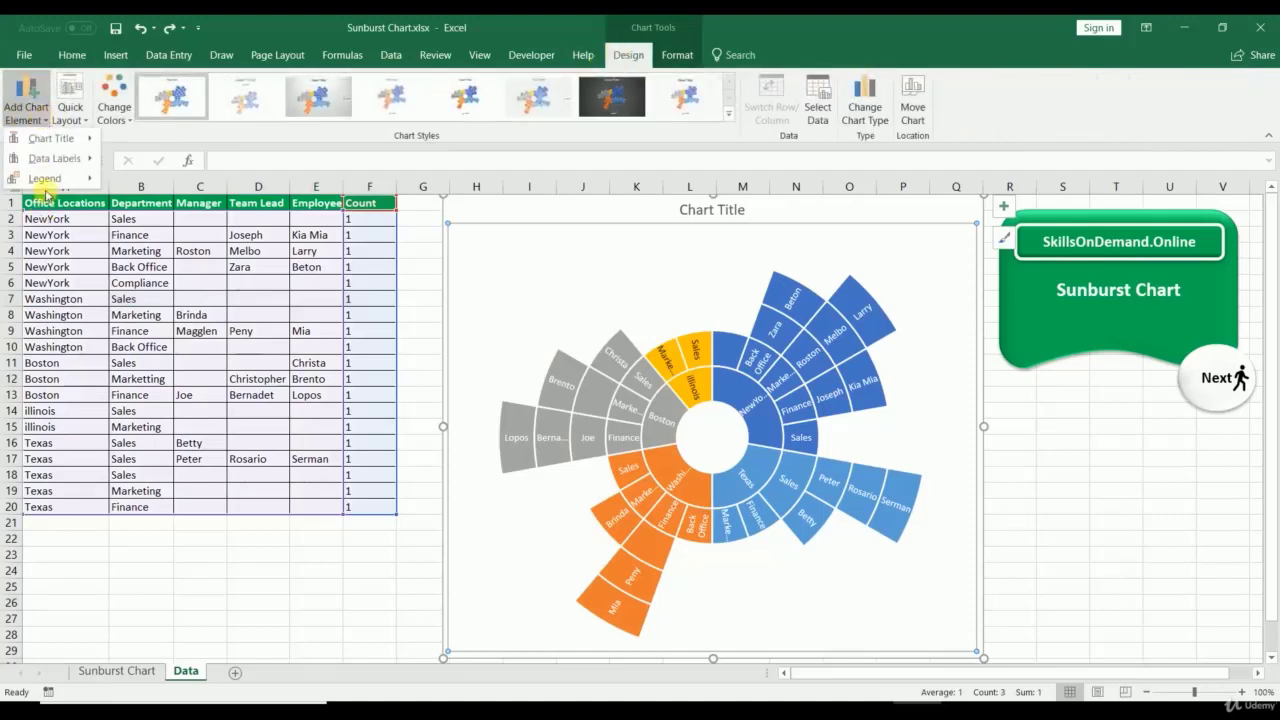
mouse_move(50, 178)
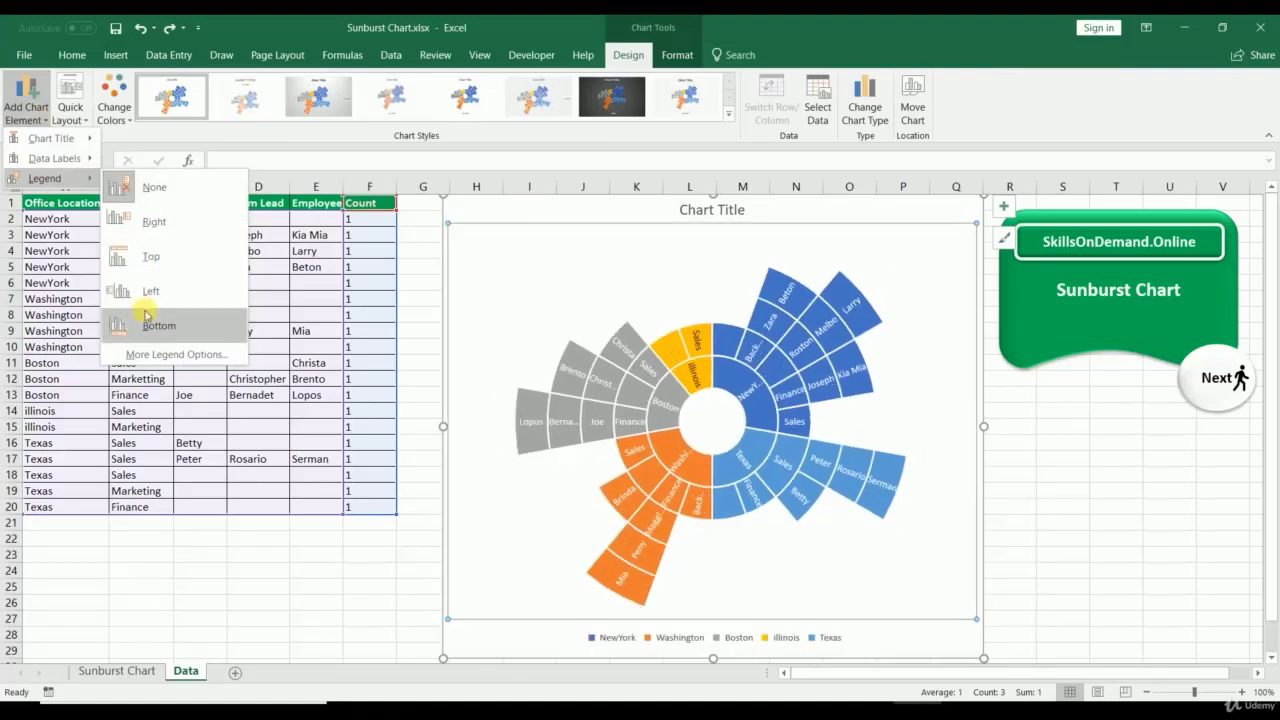
left_click(145, 222)
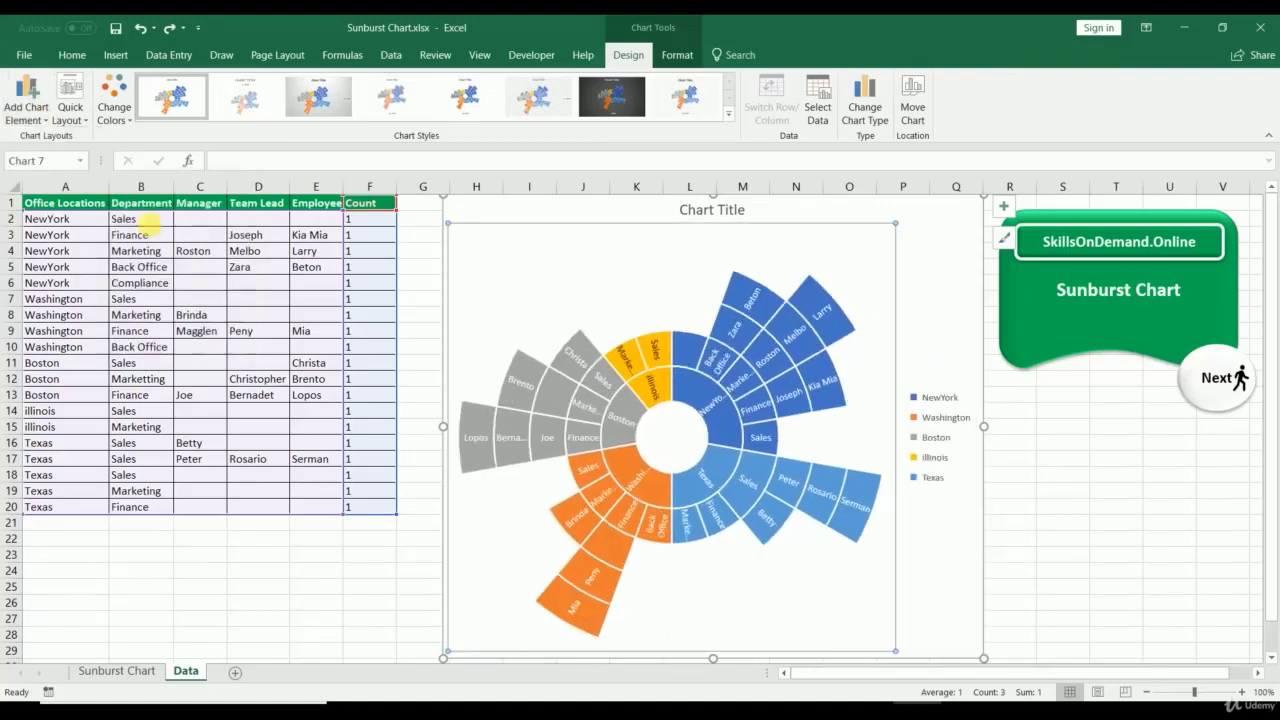
left_click(177, 587)
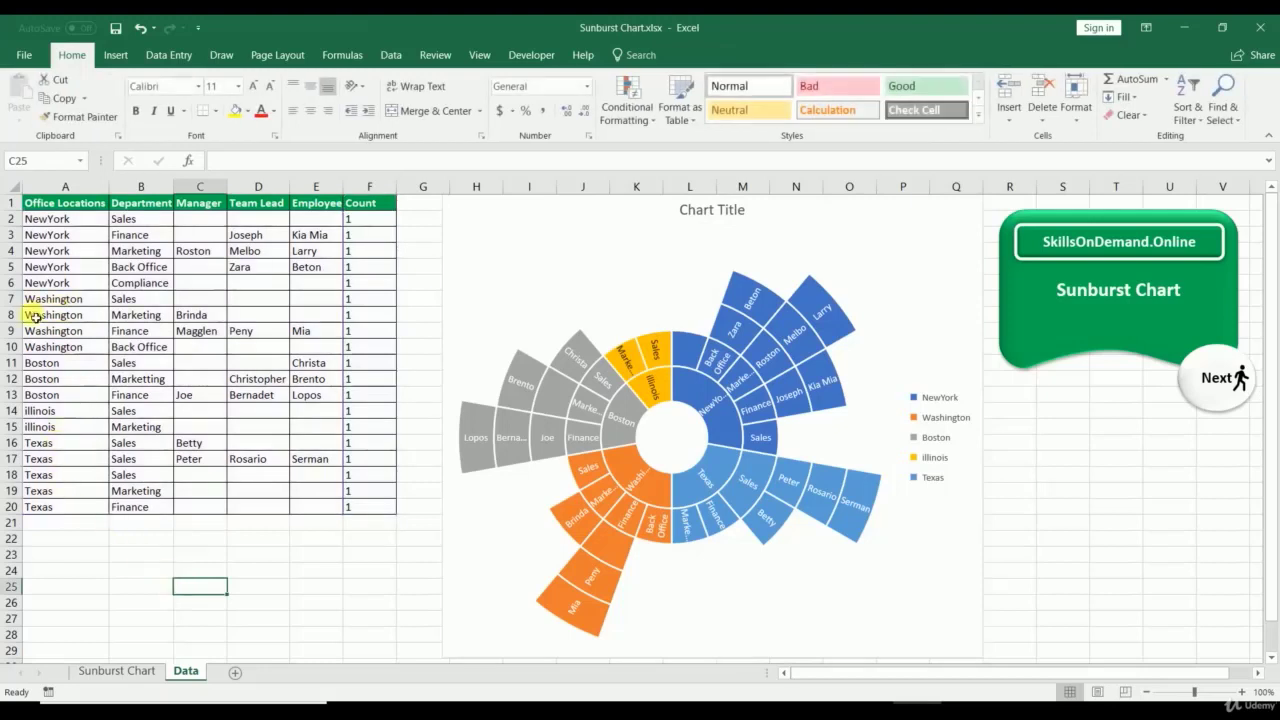
Step: Clear the Washington rows A7:F9, then undo to restore them
left_click_drag(44, 304, 364, 337)
key("Delete")
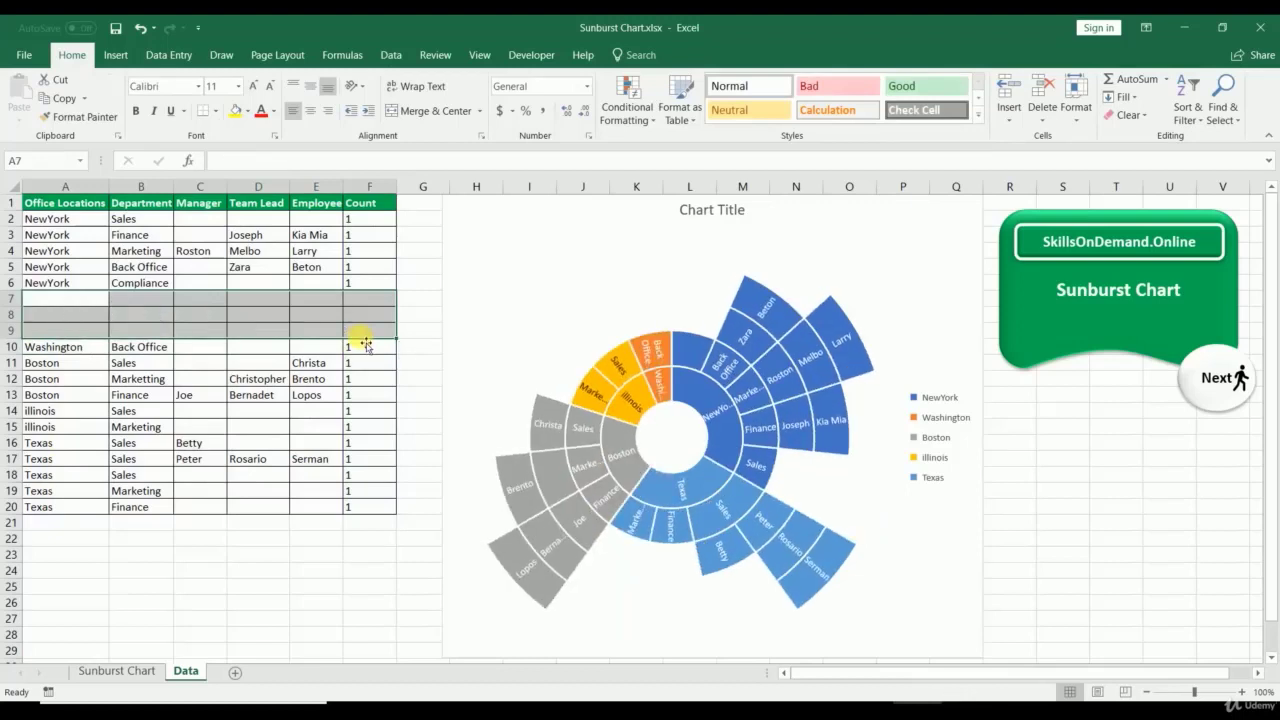
key("ctrl+z")
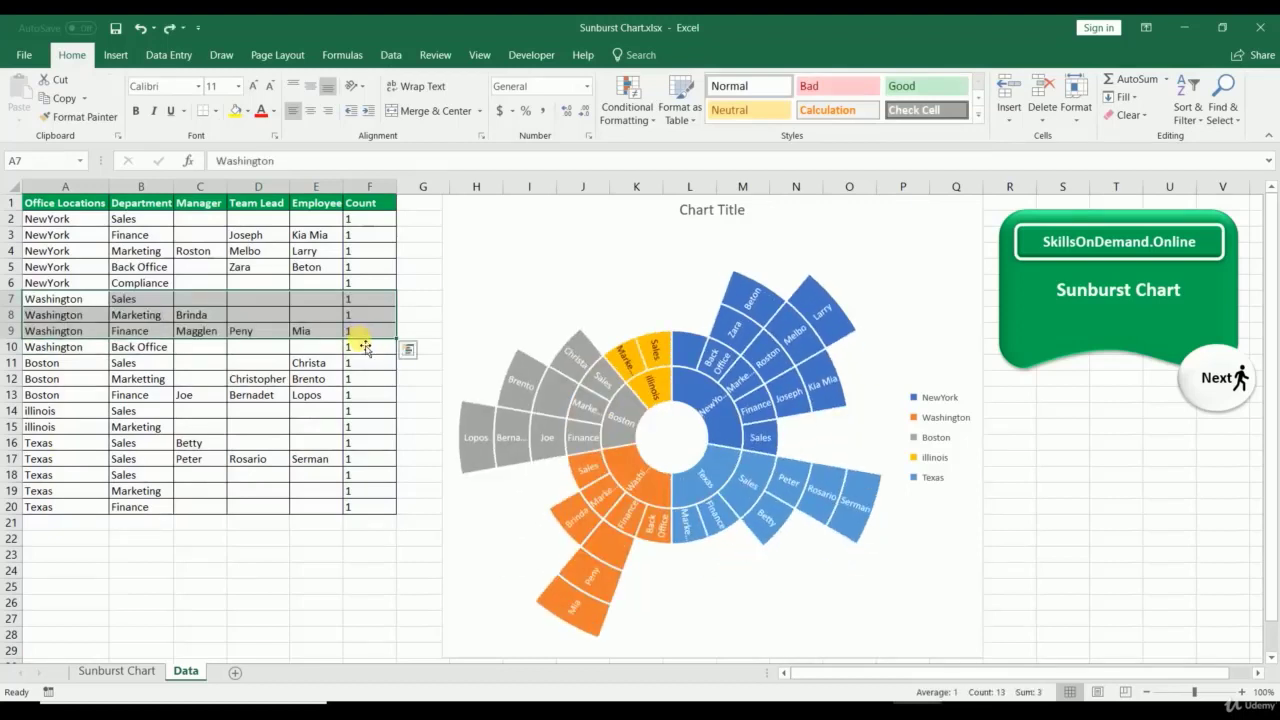
left_click(316, 618)
Step: Fill the Boston branch of the sunburst chart with red
left_click(652, 259)
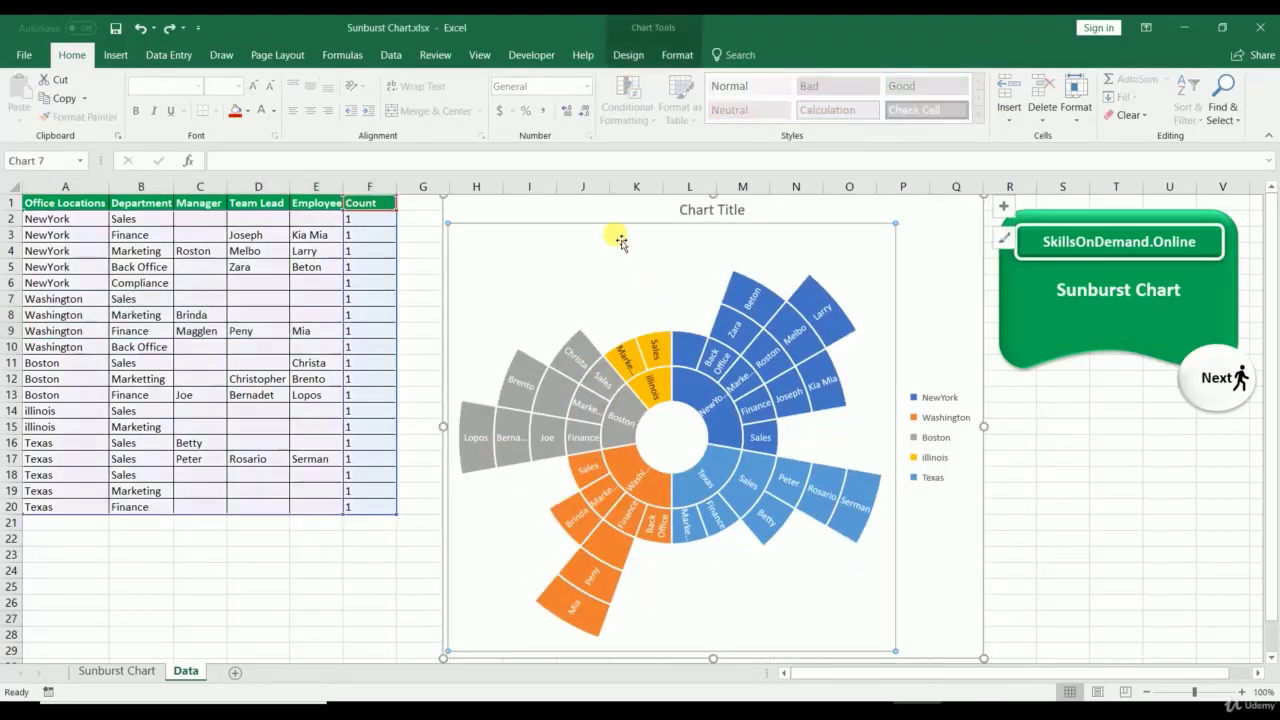
left_click(591, 349)
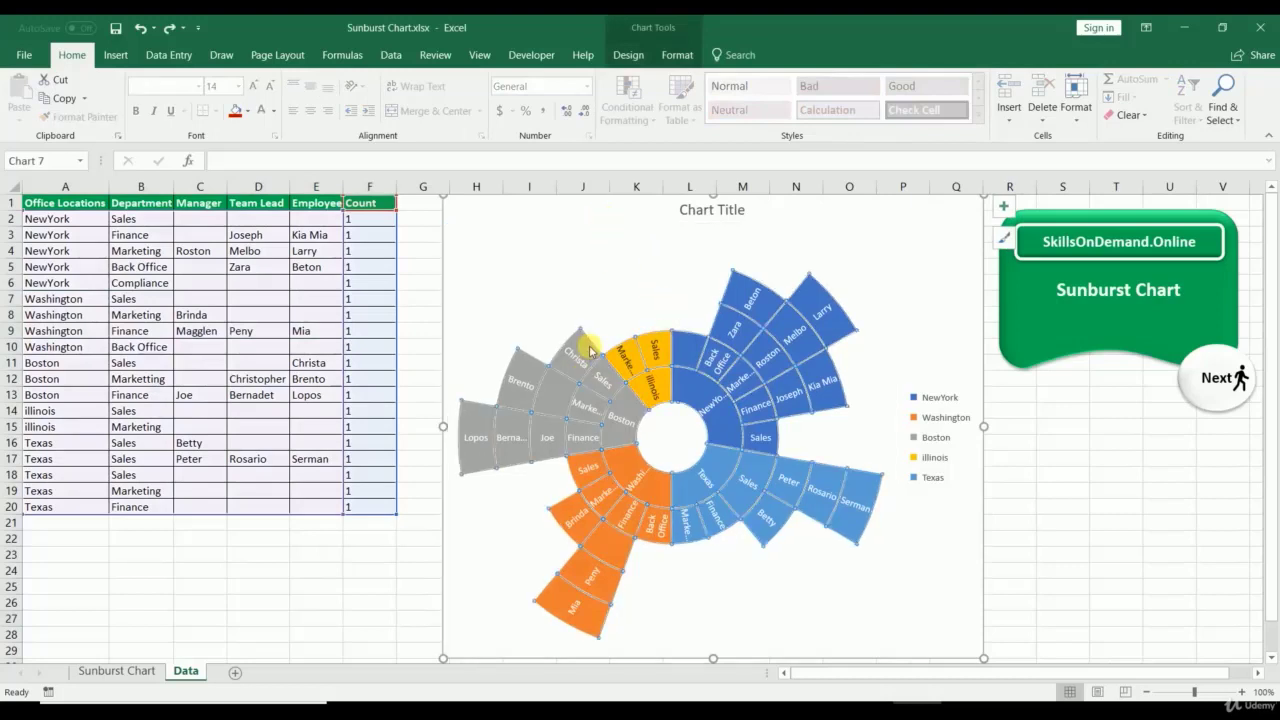
left_click(677, 55)
left_click(641, 79)
left_click(616, 217)
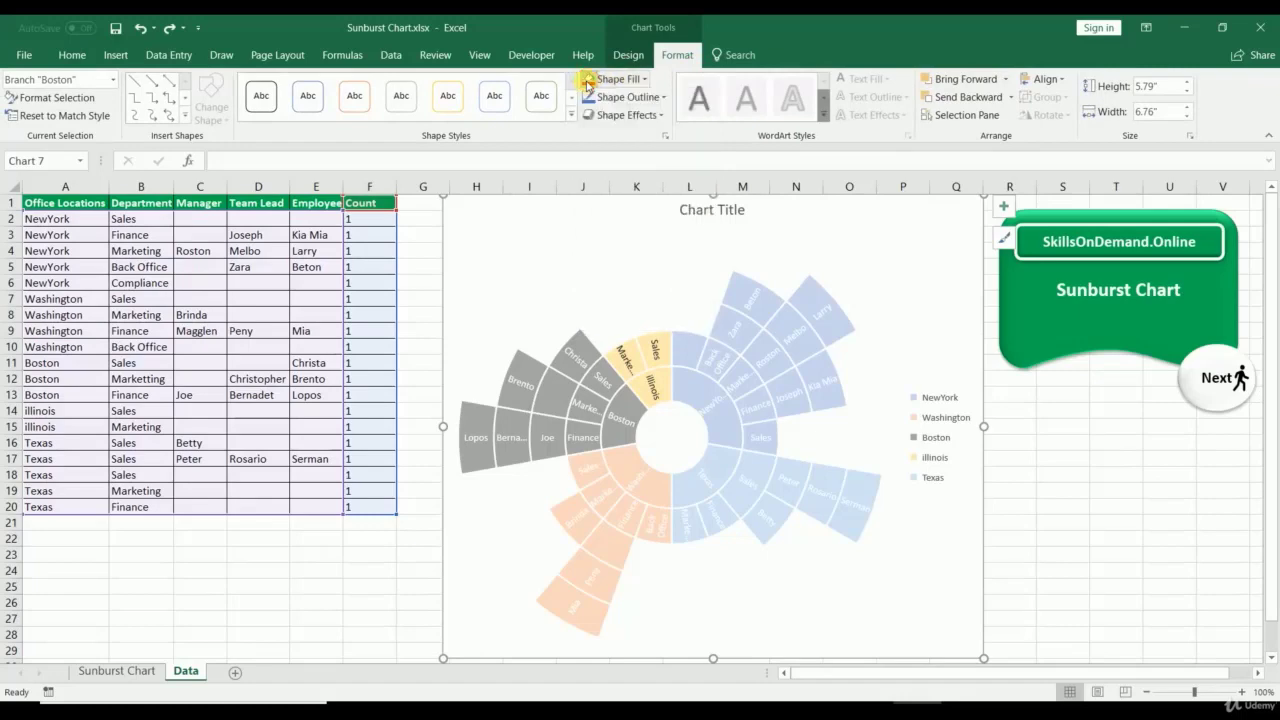
left_click(325, 618)
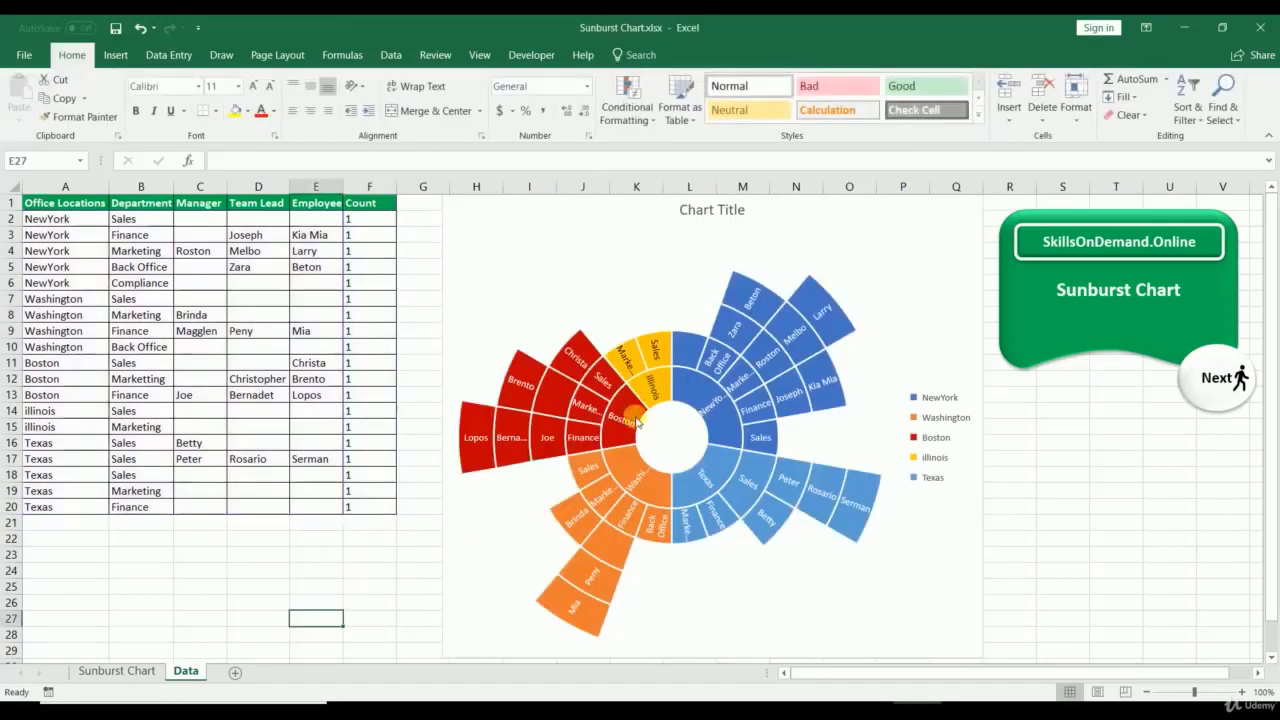
Step: Select the Texas branch and bring up its fill colour choices
left_click(785, 465)
left_click(790, 472)
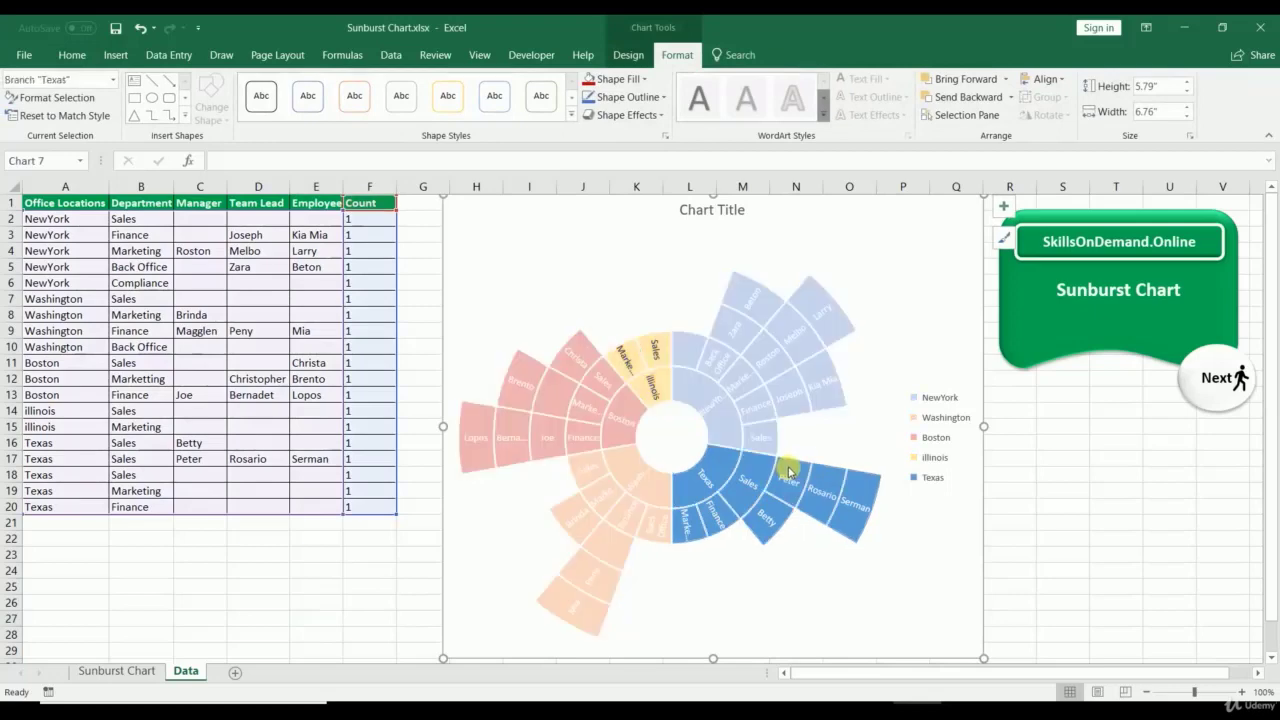
left_click(612, 79)
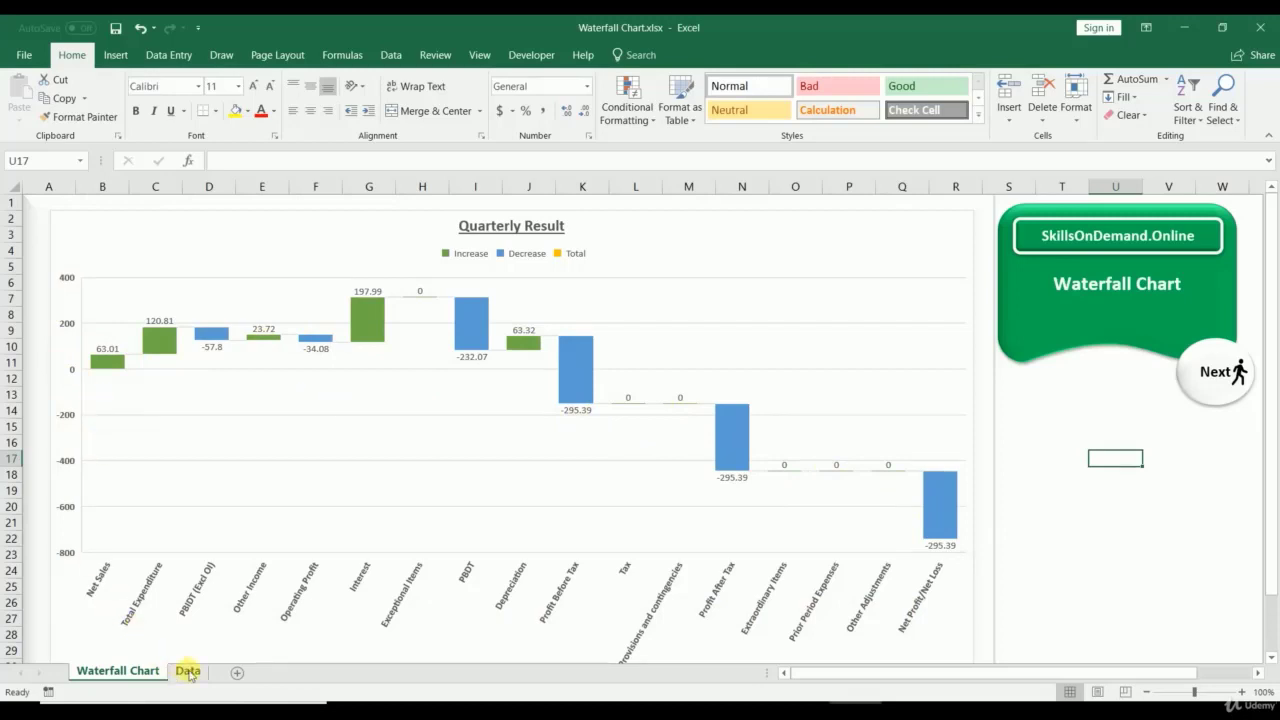
Step: Select the 'Quarterly Result' waterfall chart on the Waterfall Chart sheet
left_click(101, 368)
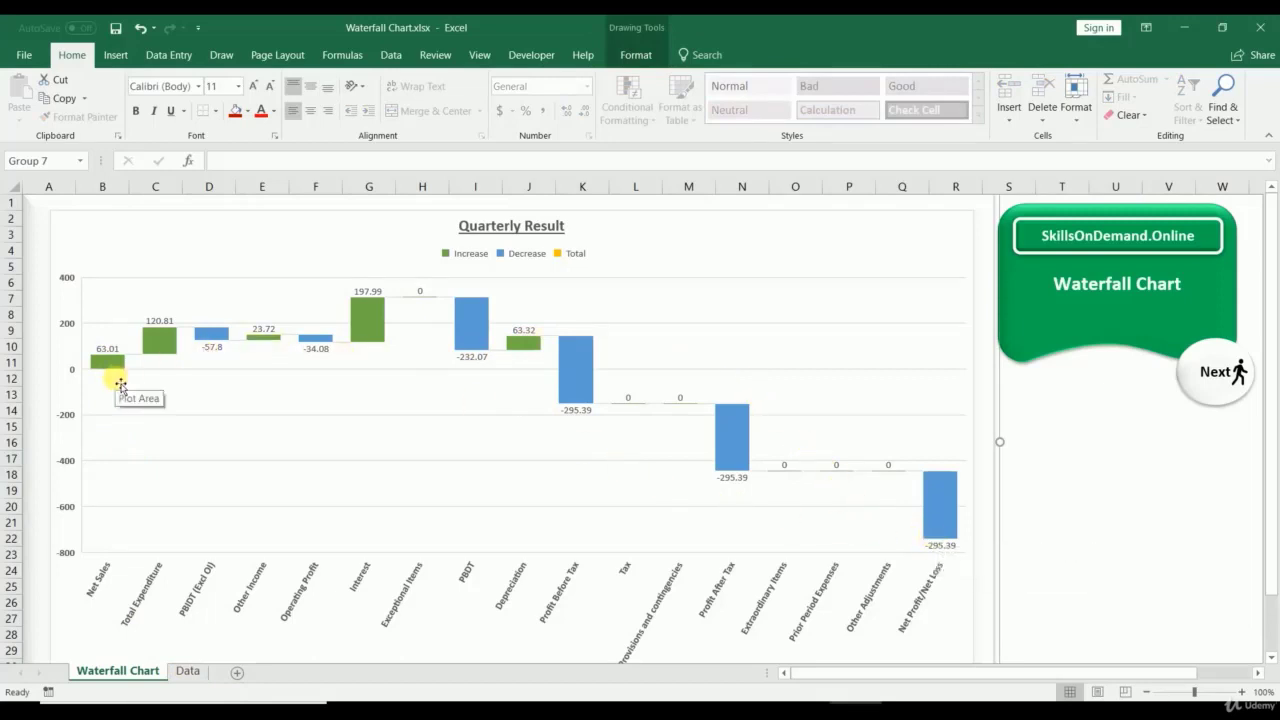
Step: On the Data sheet, review the Quarterly Results table A1:B19
left_click(187, 672)
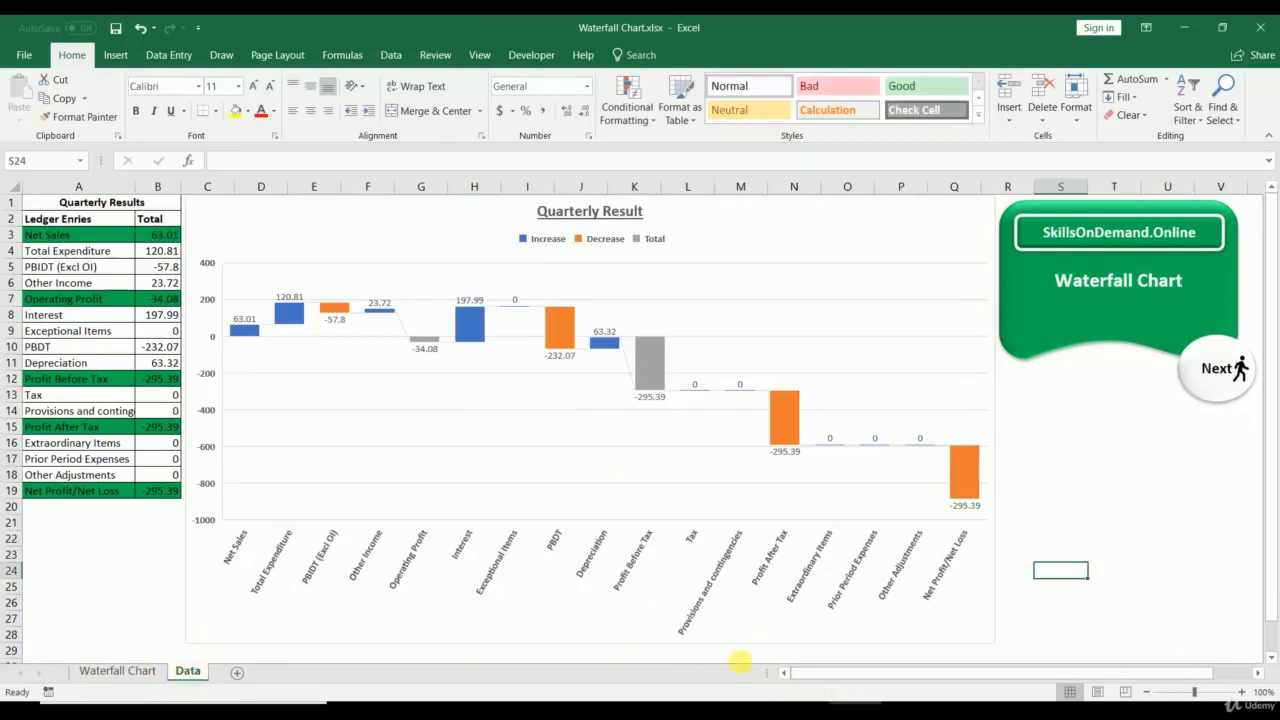
left_click_drag(35, 202, 119, 499)
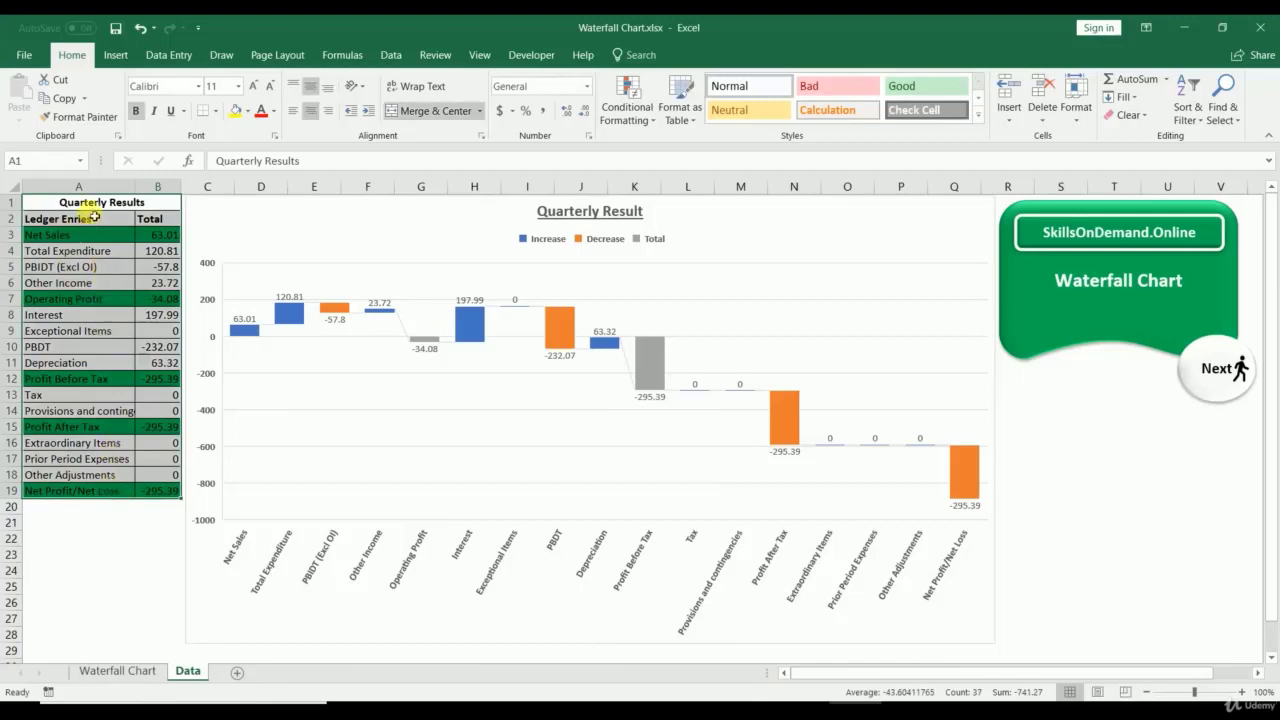
left_click_drag(91, 204, 103, 499)
left_click(94, 550)
Step: Delete the existing waterfall chart from the Data sheet
left_click(288, 248)
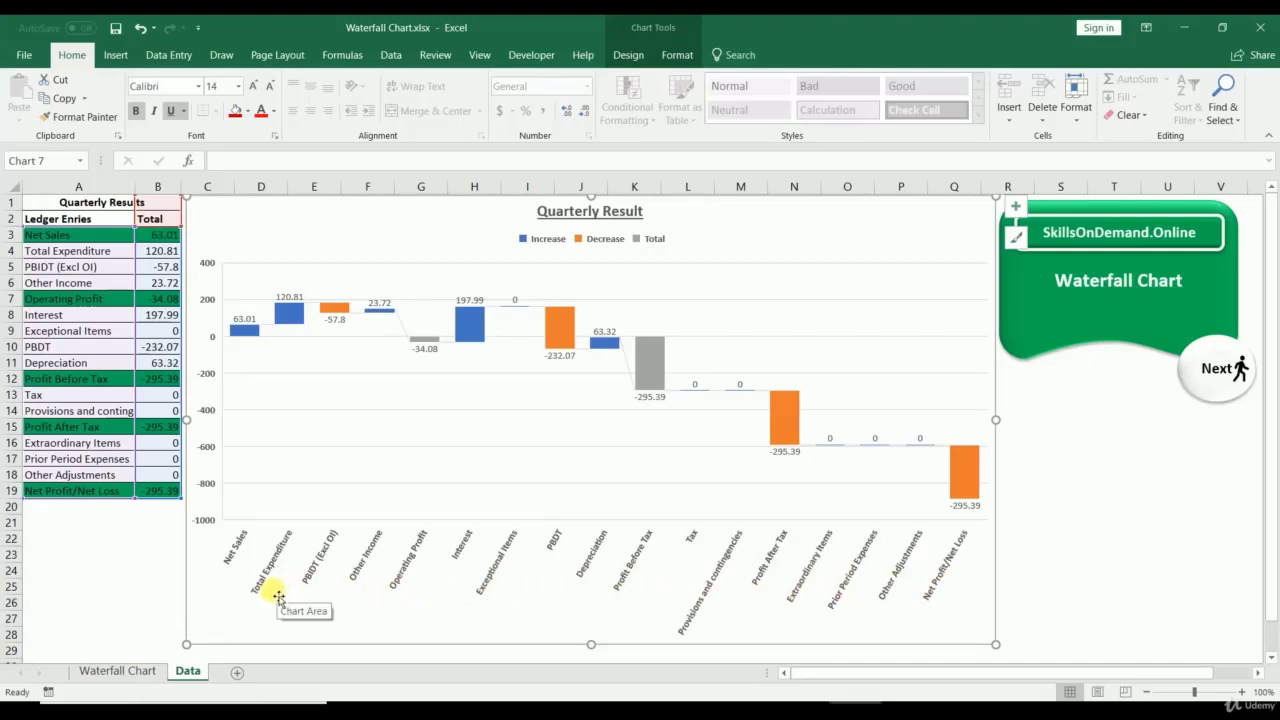
left_click(126, 555)
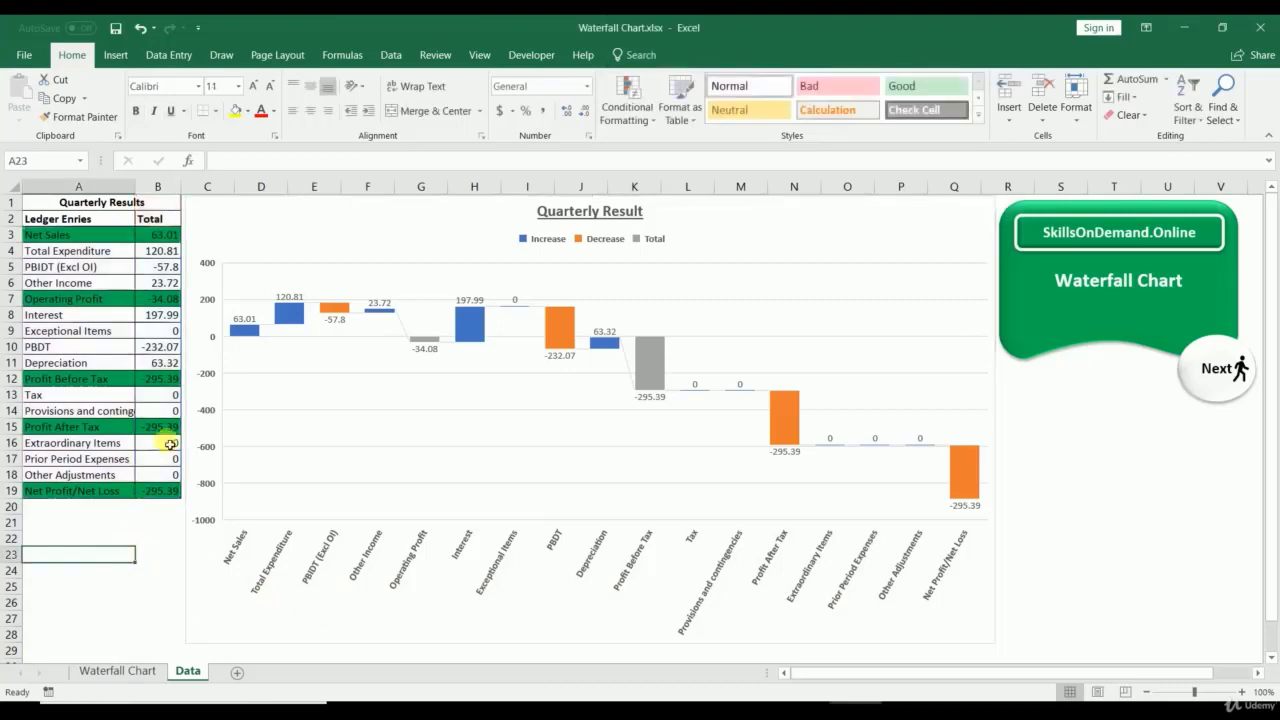
left_click(235, 202)
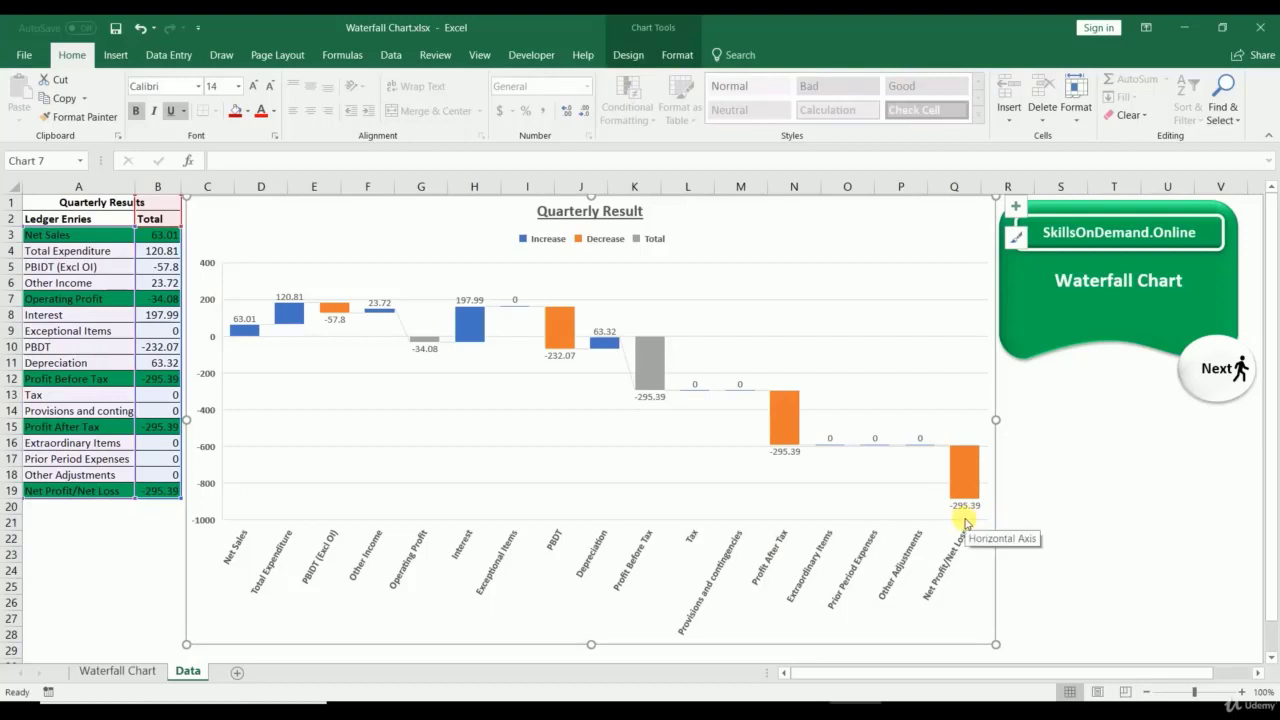
key("Delete")
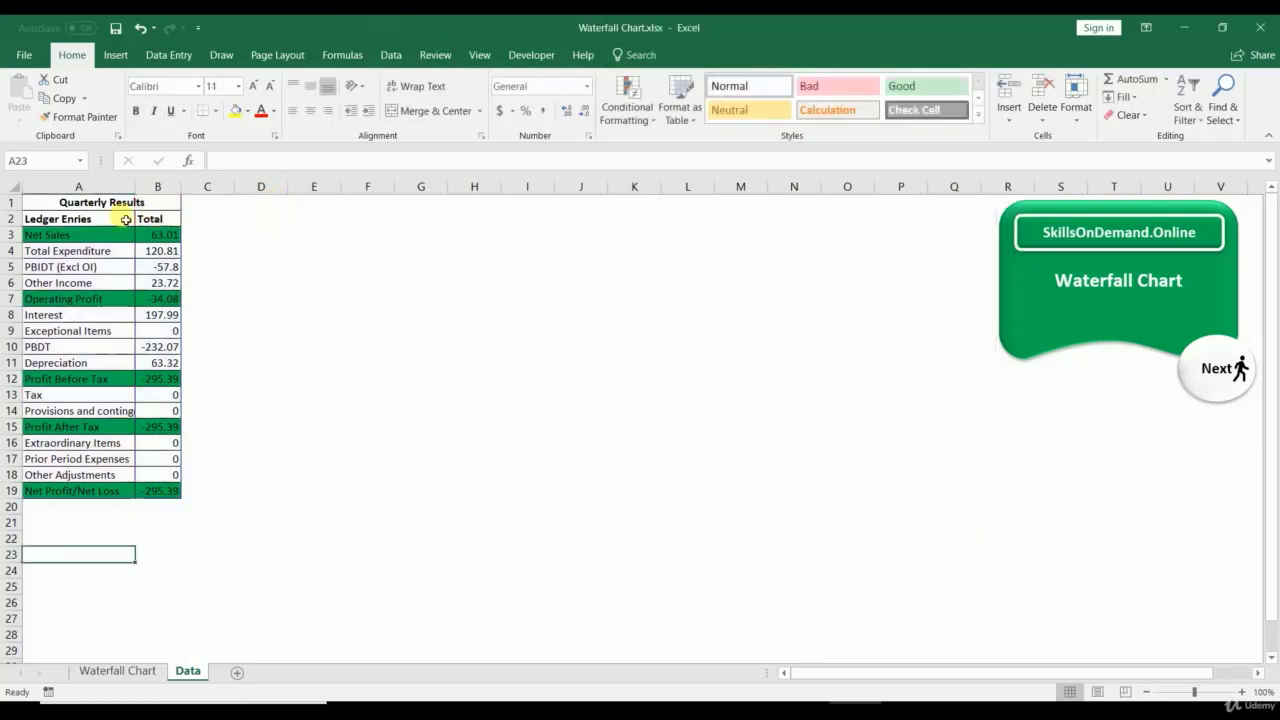
Step: Insert a waterfall chart from the ledger entries and totals in A2:B19
left_click_drag(50, 222, 166, 490)
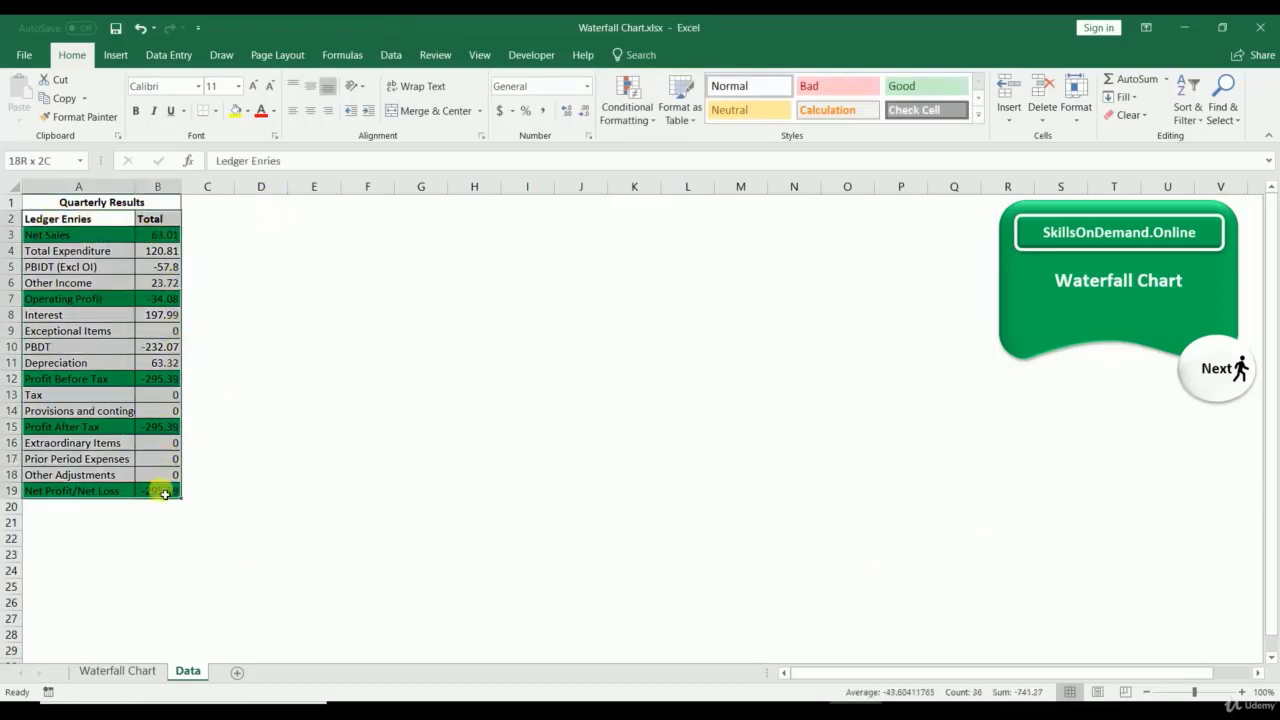
left_click(115, 54)
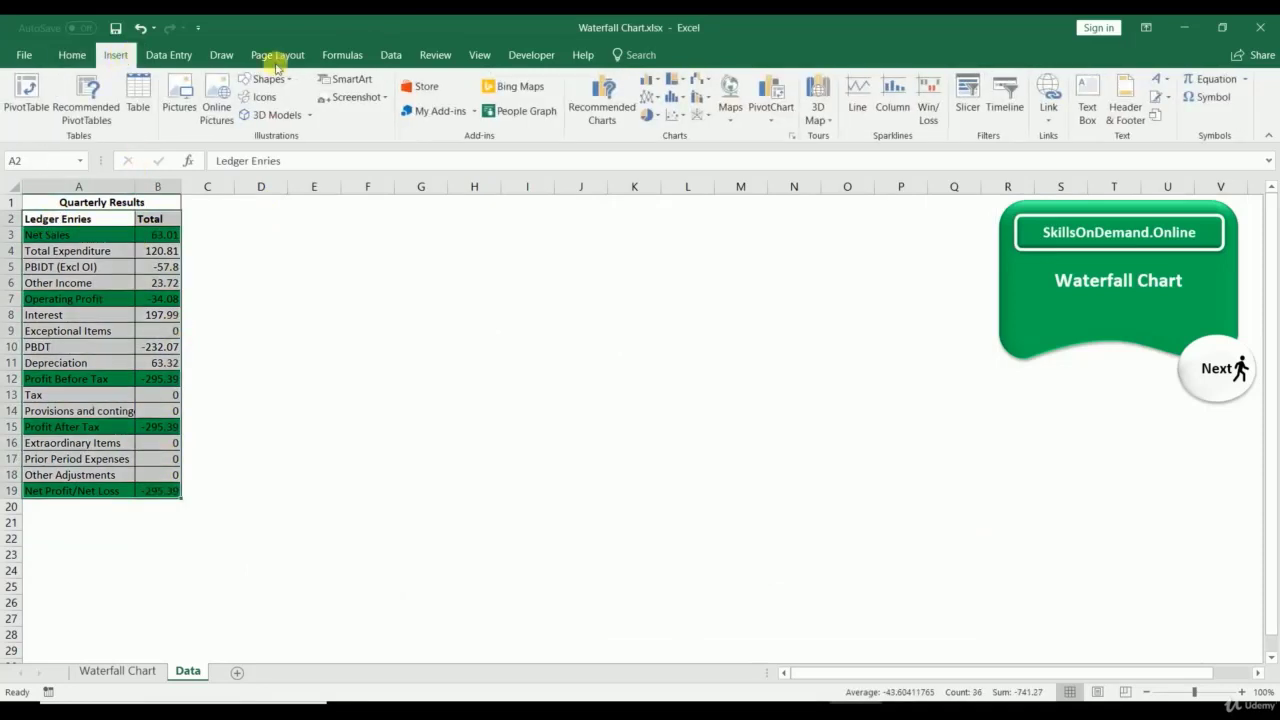
left_click(793, 136)
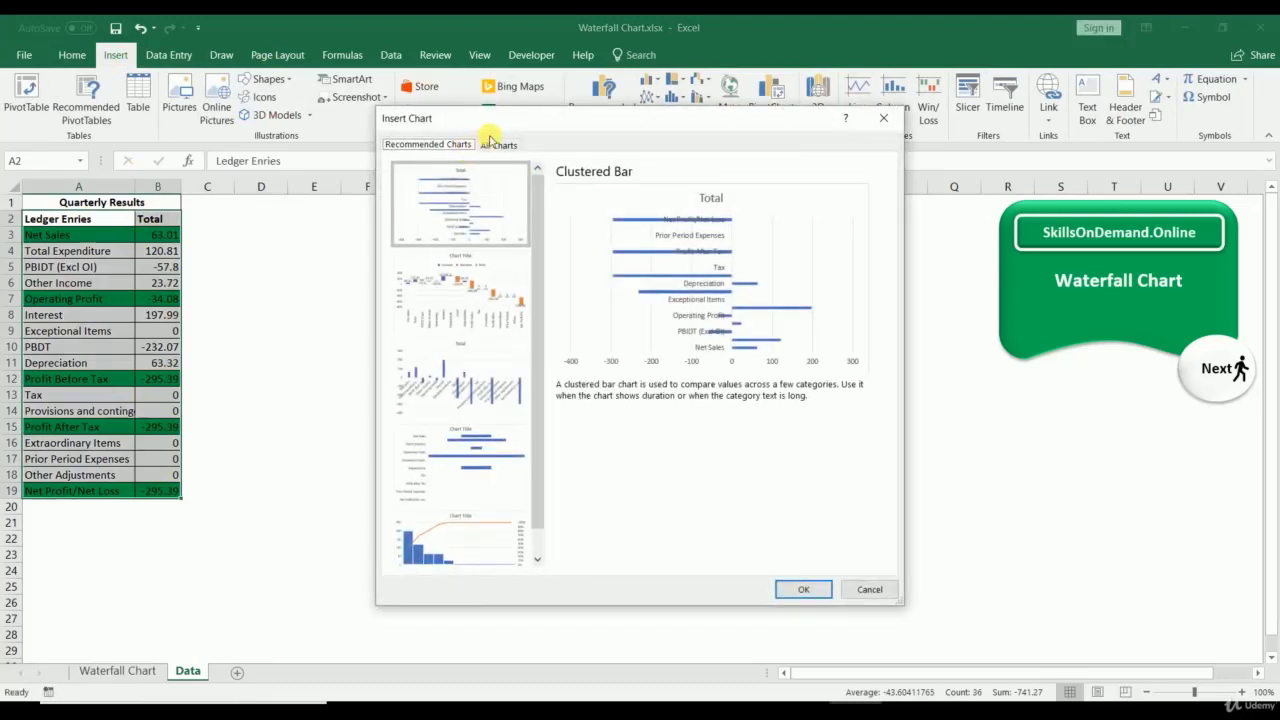
left_click(497, 144)
left_click(470, 468)
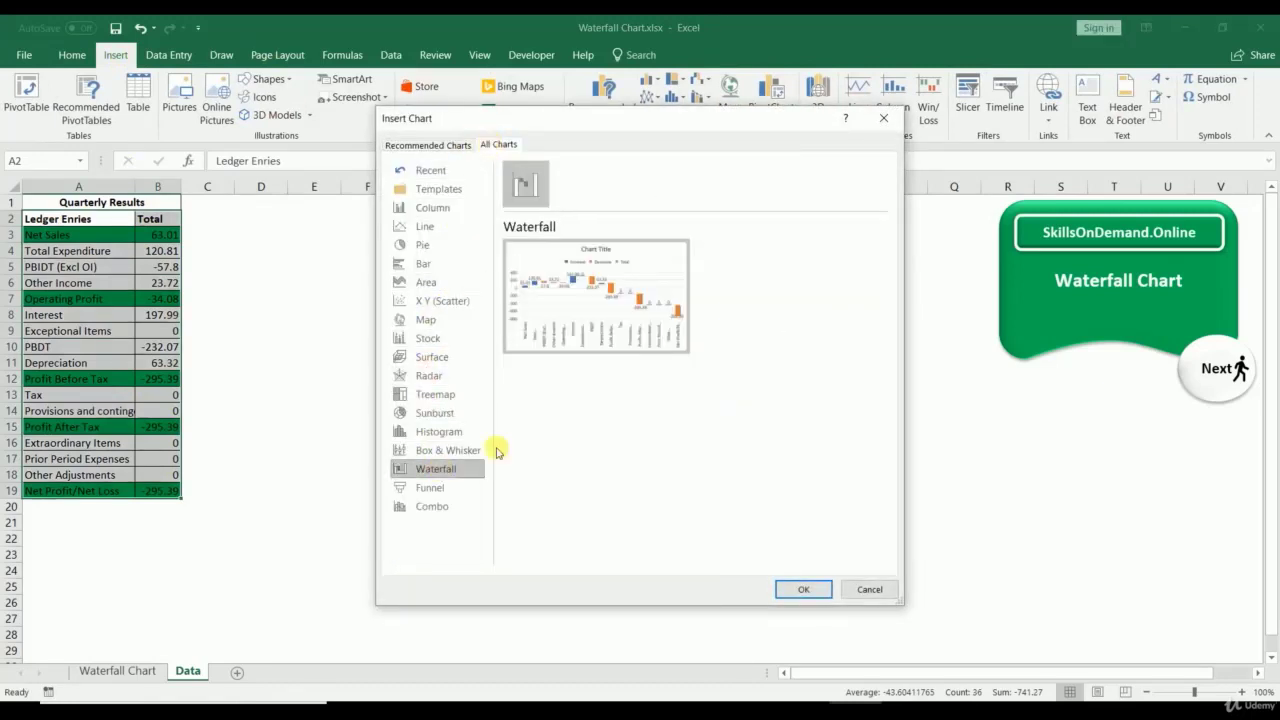
left_click(790, 588)
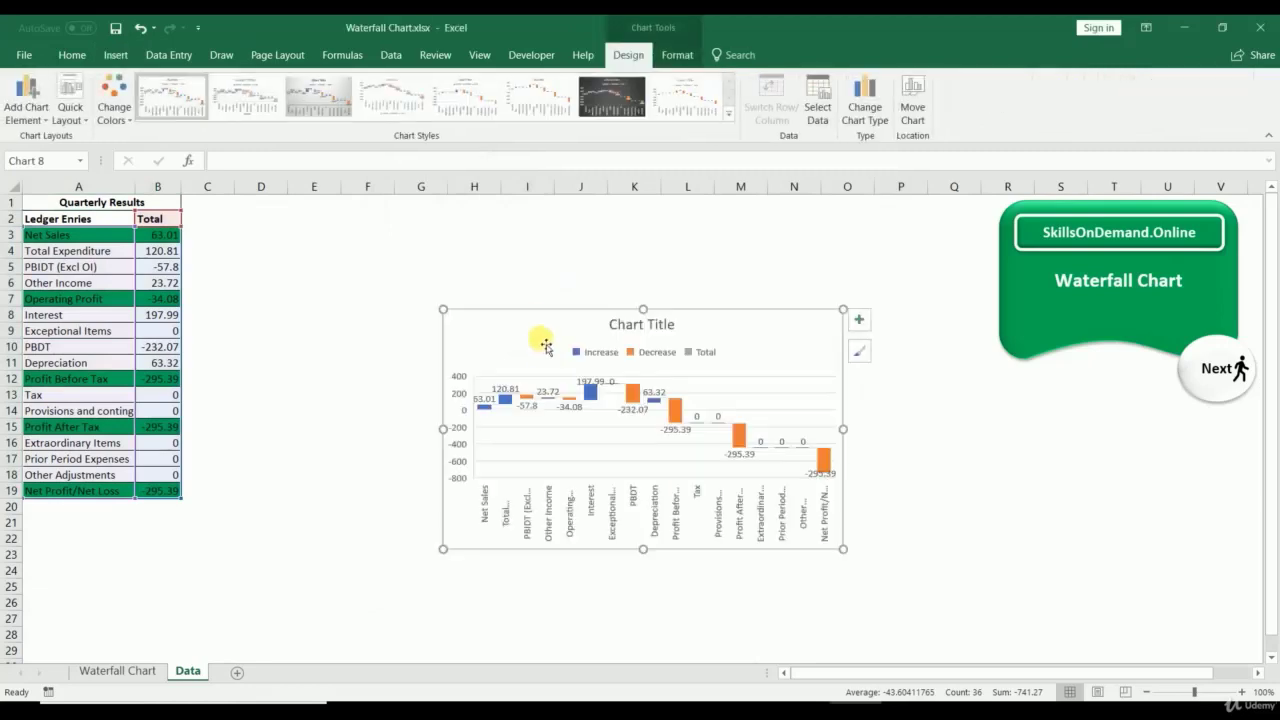
Step: Title the chart 'Quarterly Result' and stretch it taller and wider on both sides
left_click_drag(617, 330, 693, 321)
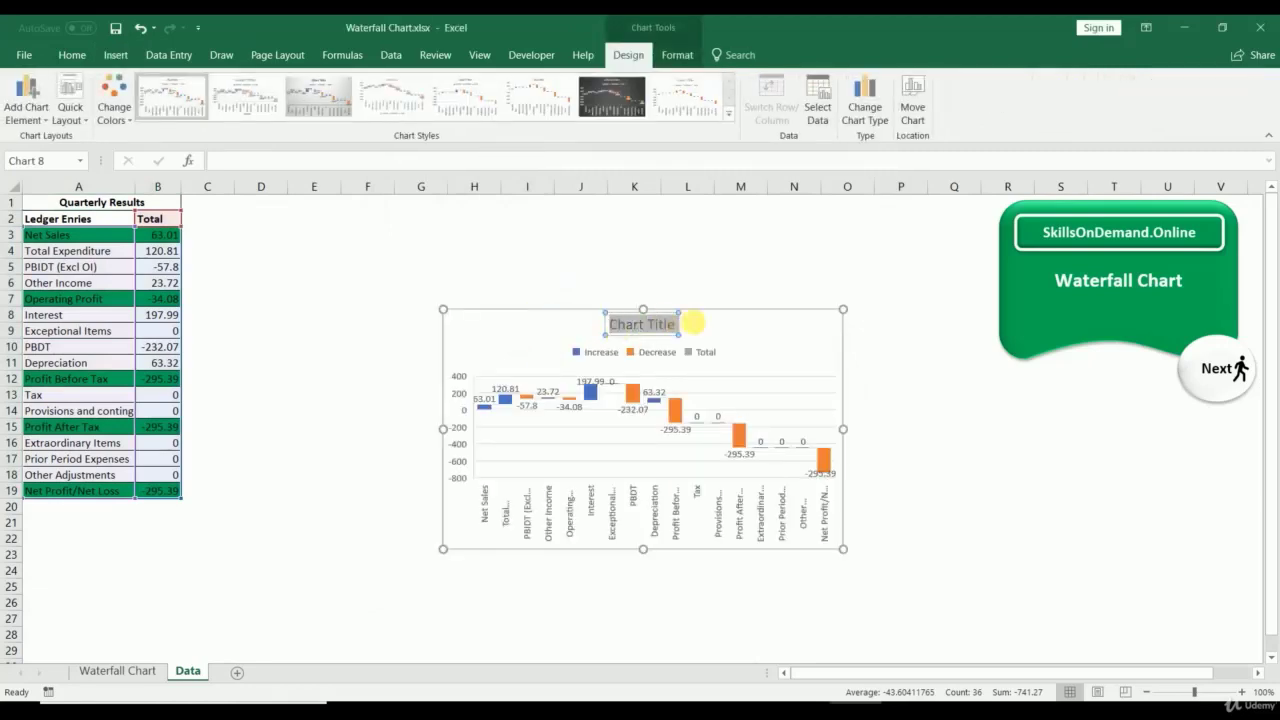
type("Q")
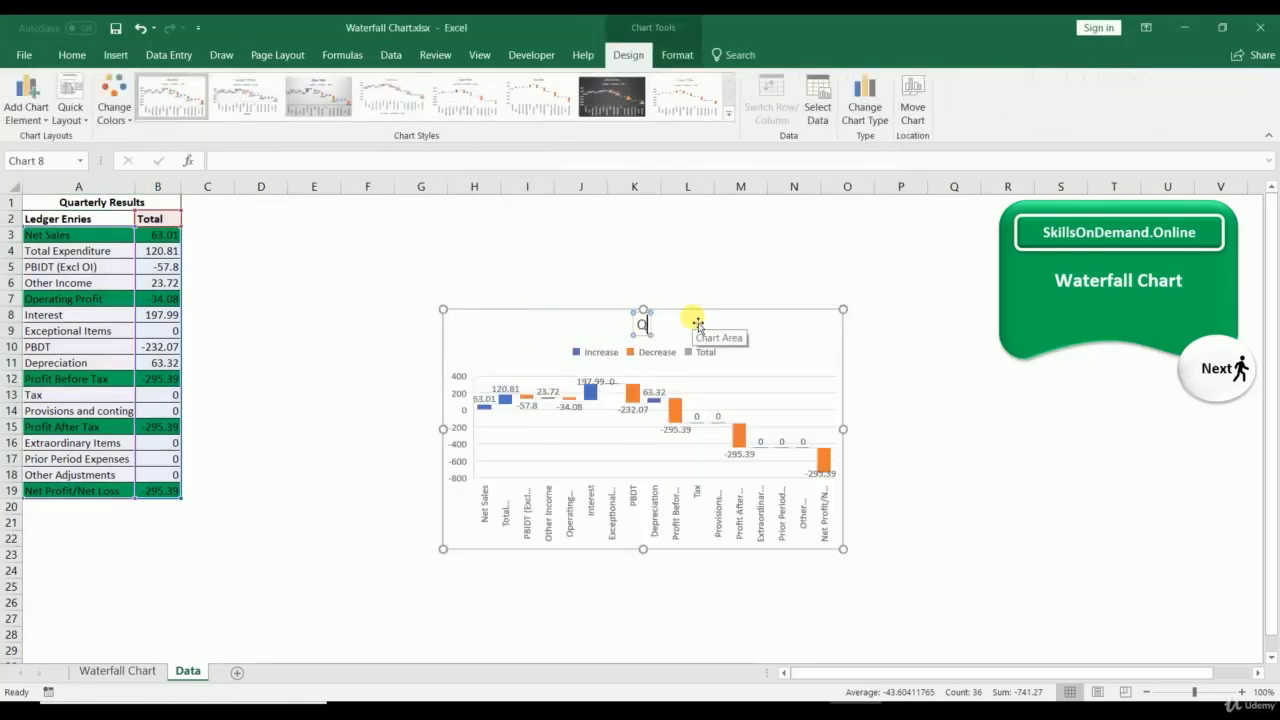
type("uarterly R")
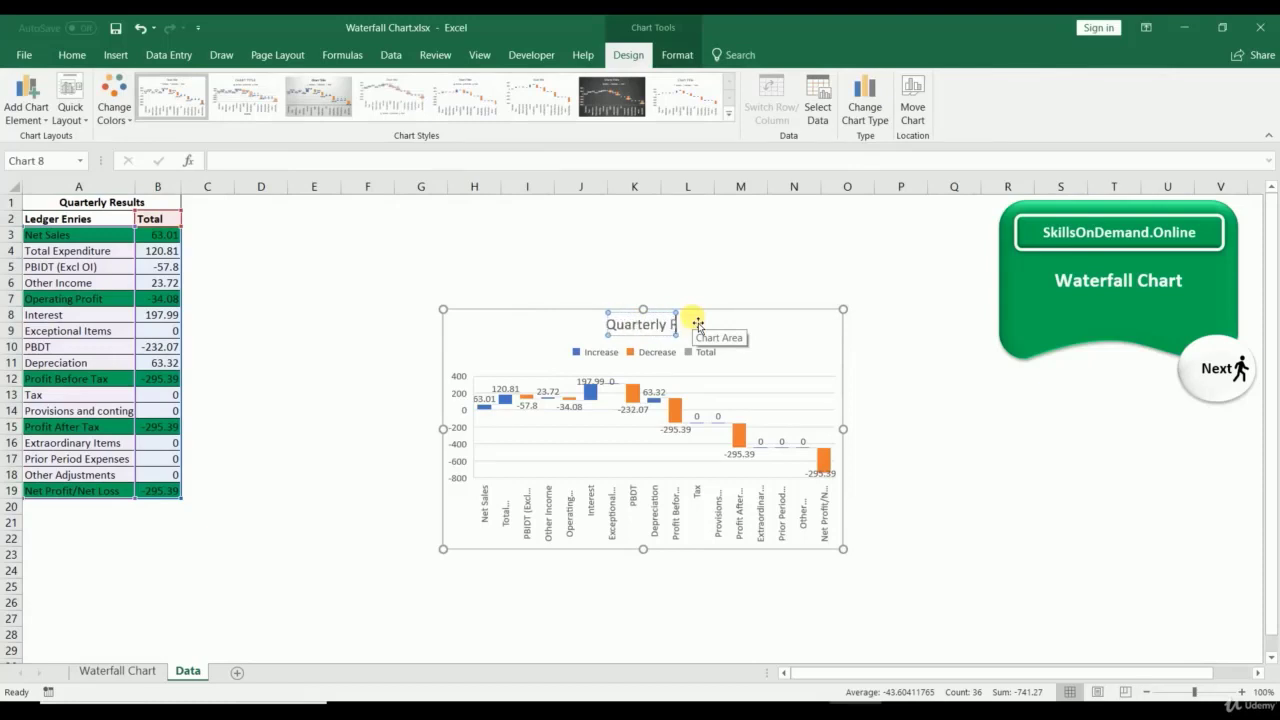
type("esult")
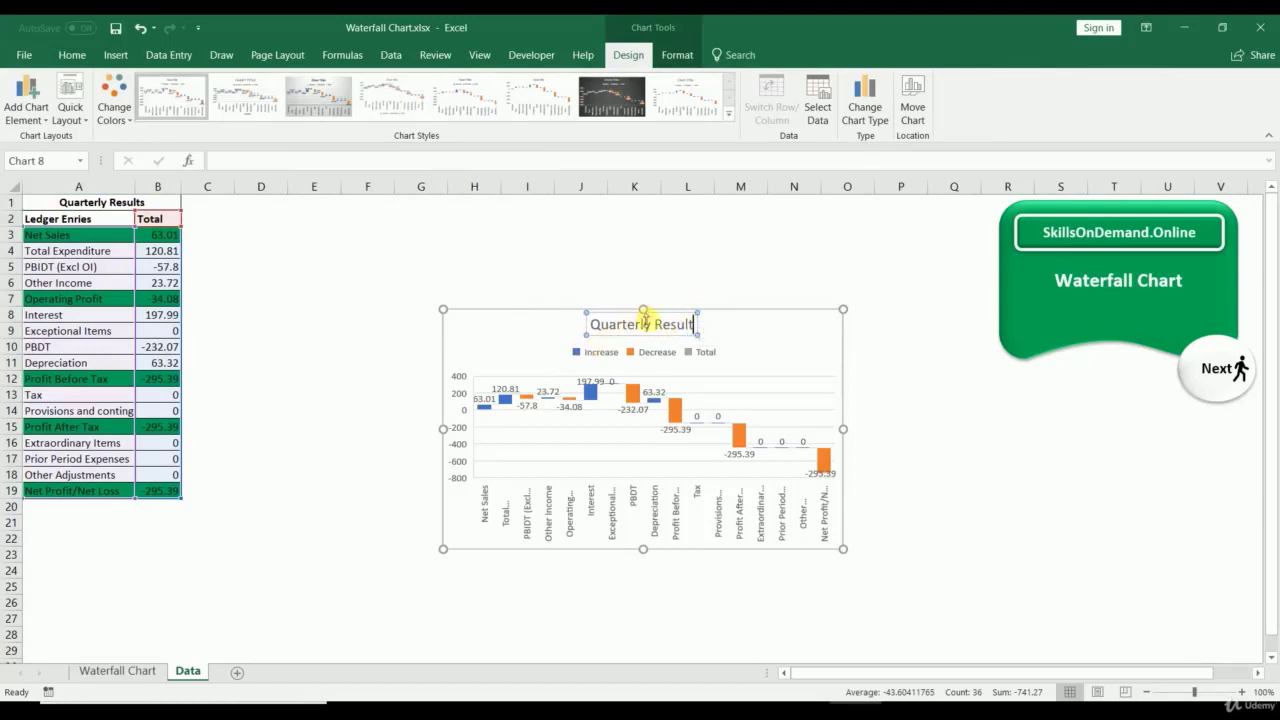
left_click_drag(643, 309, 643, 199)
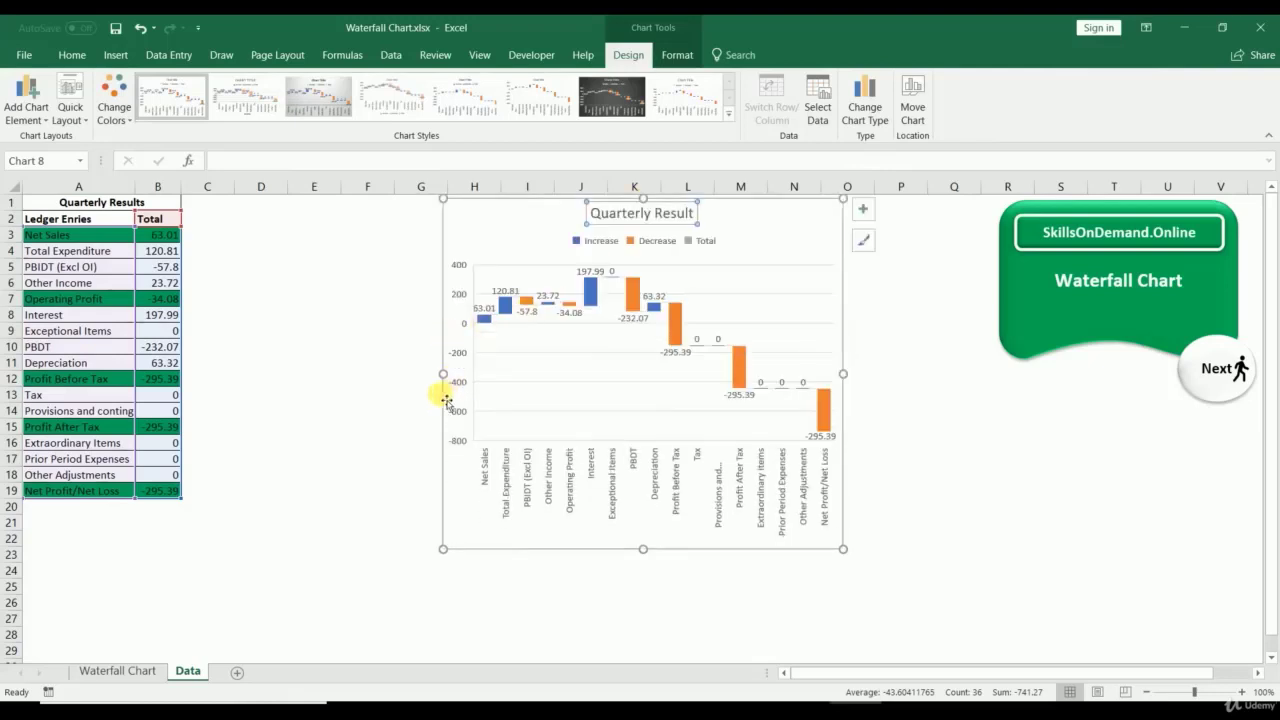
left_click_drag(443, 375, 189, 380)
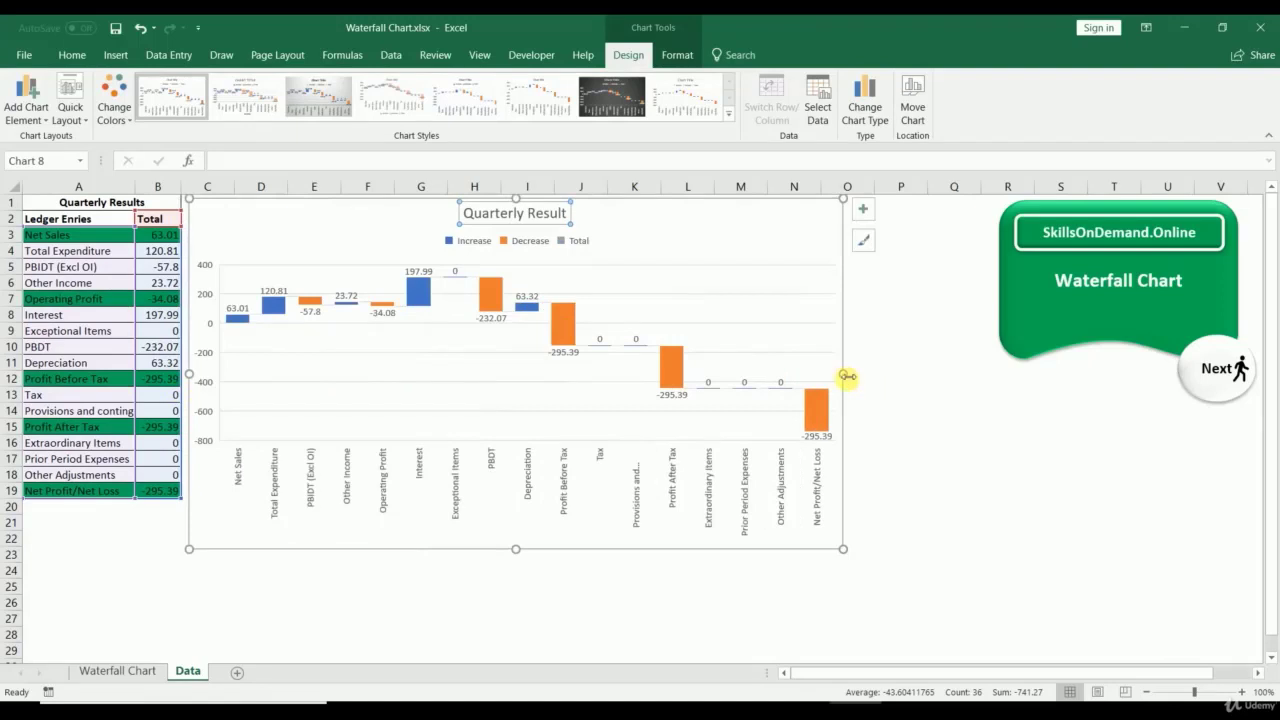
left_click_drag(847, 376, 983, 375)
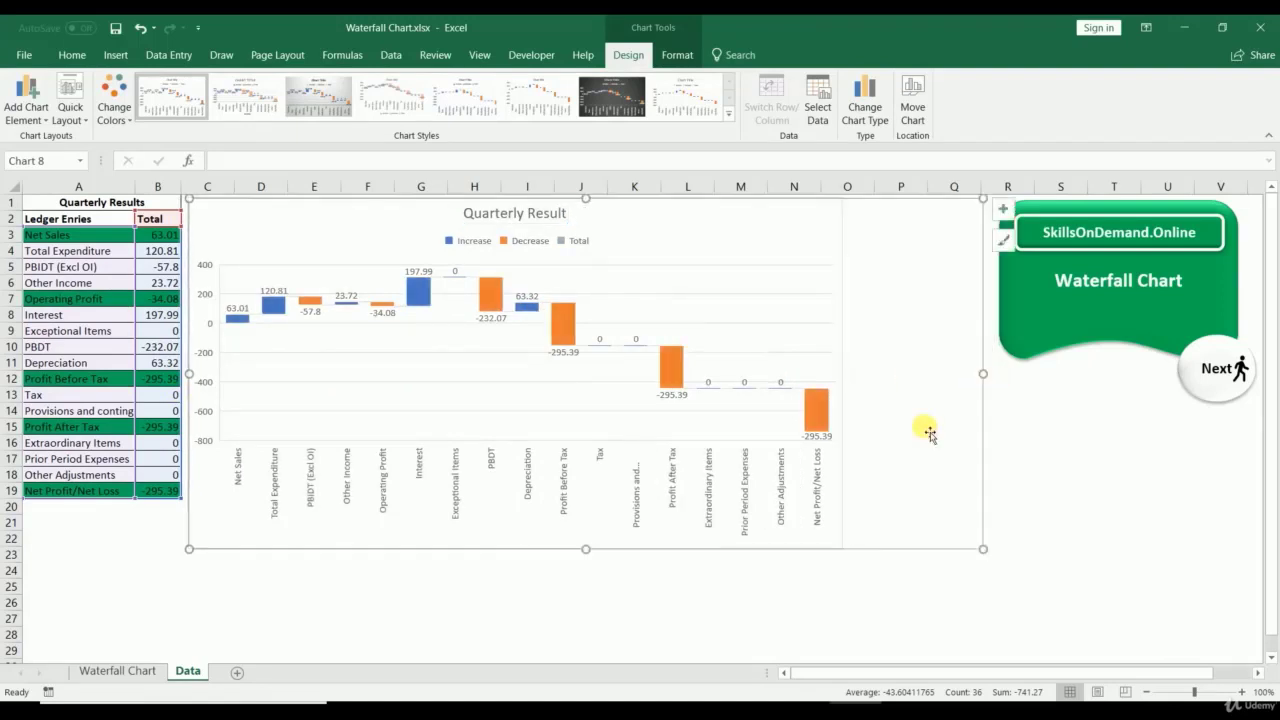
Step: Stretch the chart down so labels show fully, and select the Net Profit/Net Loss label
left_click_drag(585, 549, 585, 658)
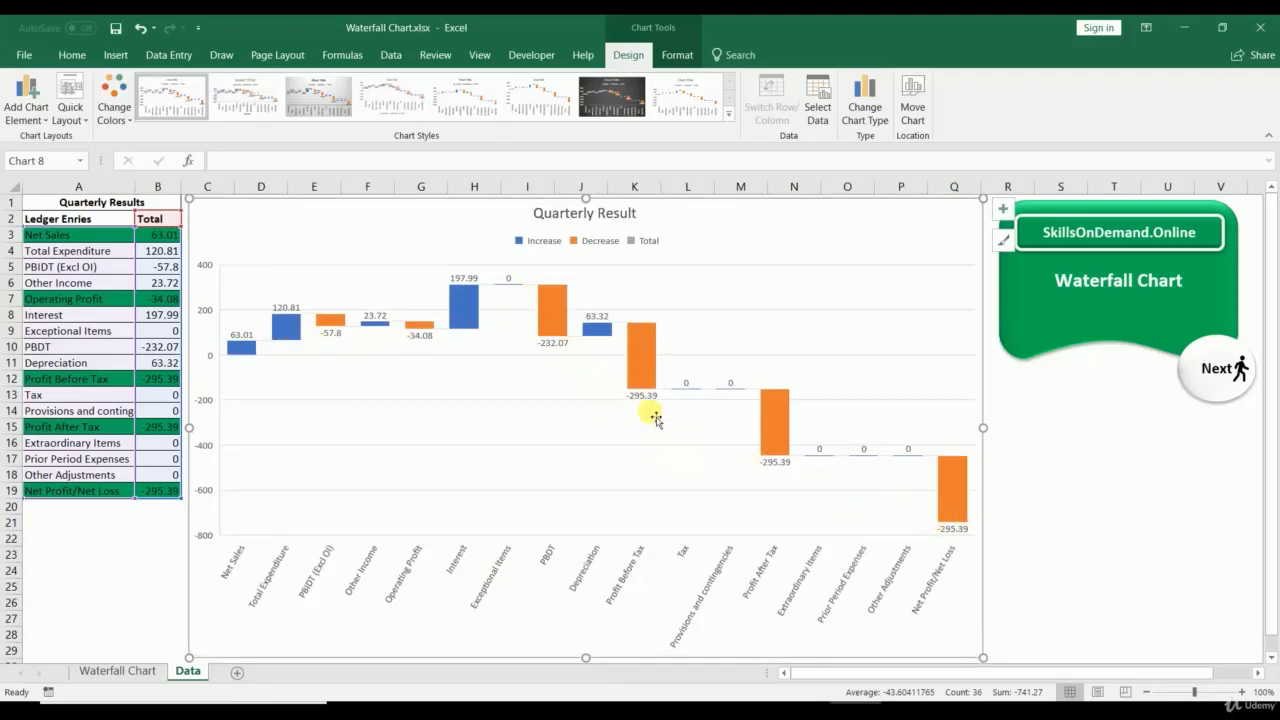
mouse_move(248, 360)
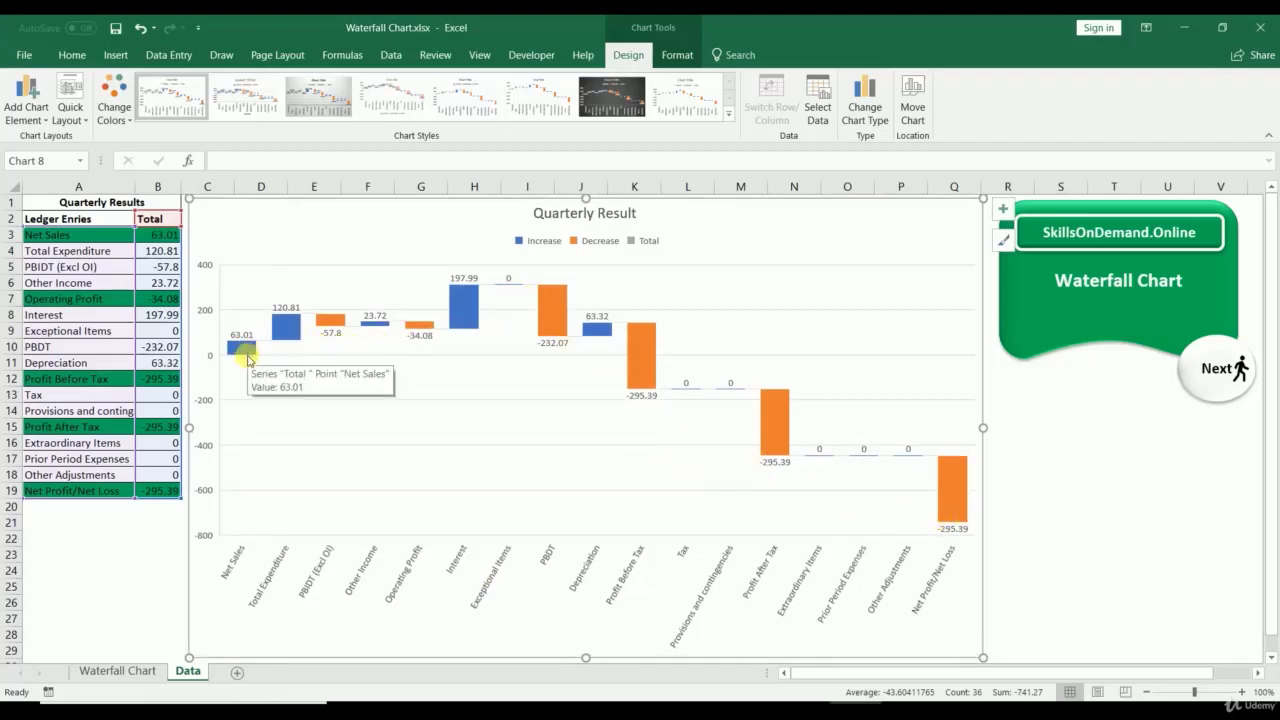
left_click(948, 530)
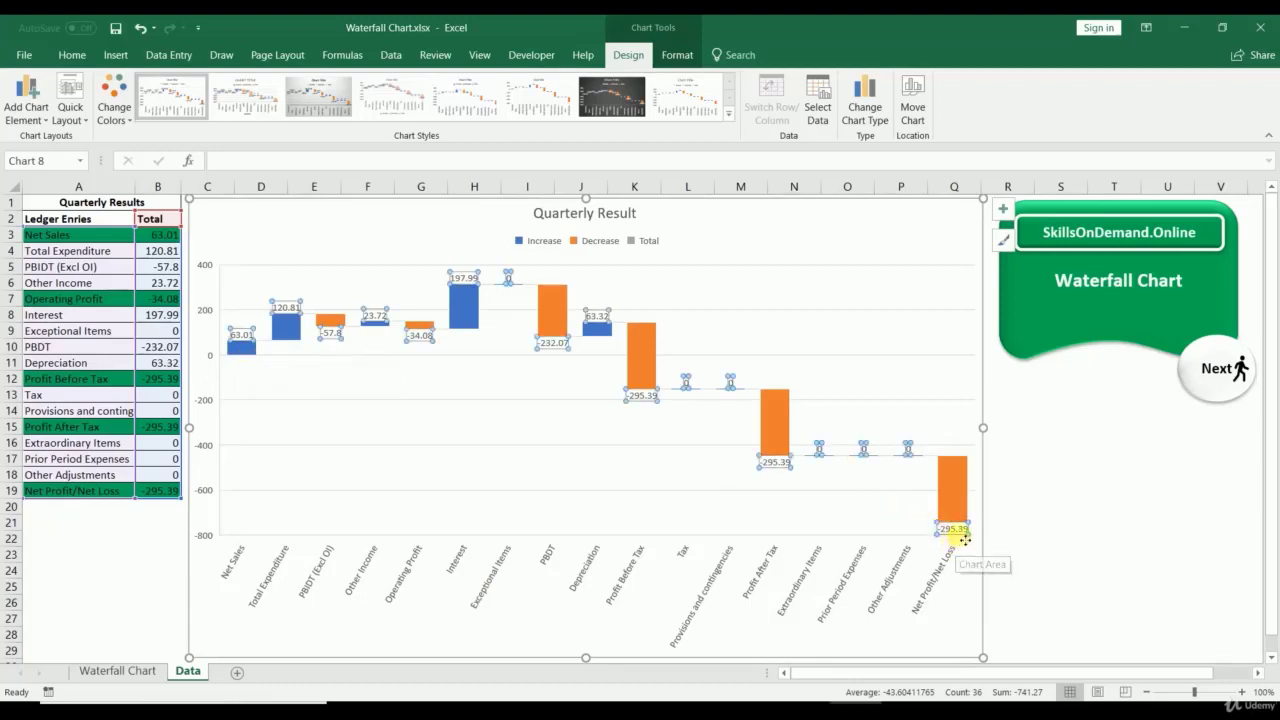
left_click(957, 534)
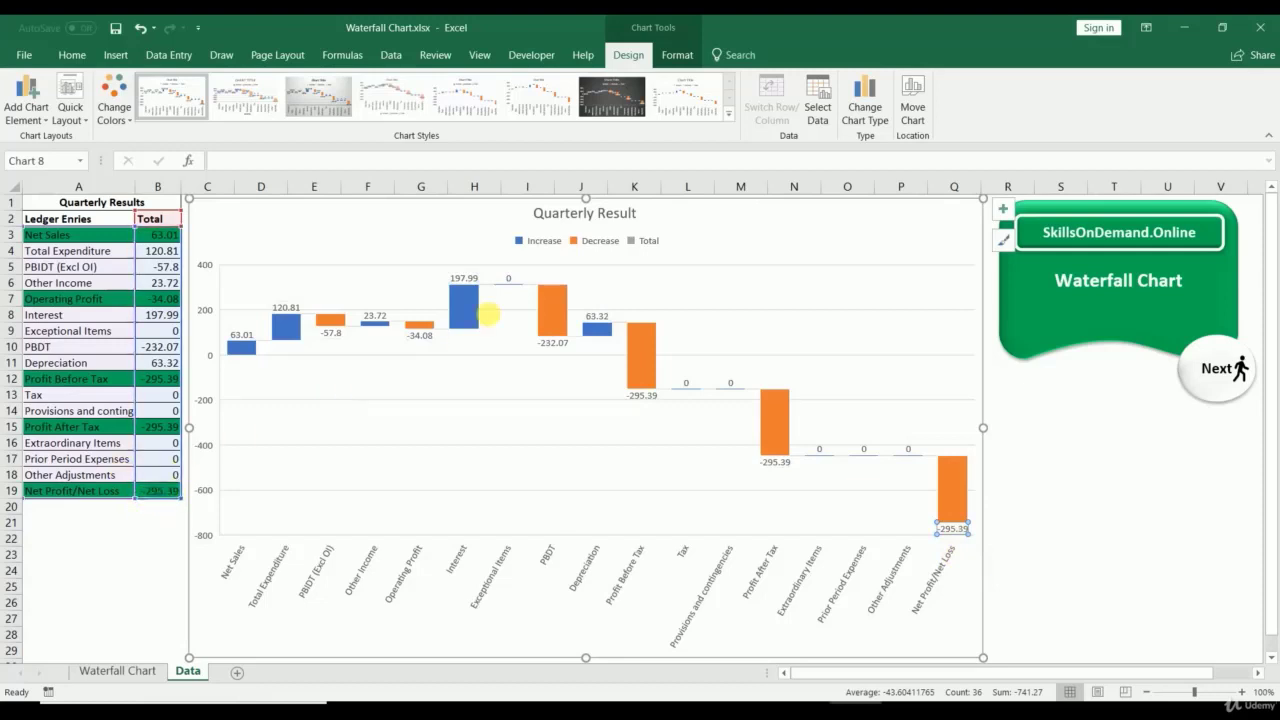
Step: Apply Colorful Palette 4 so the bars turn green, blue and gold
left_click(112, 116)
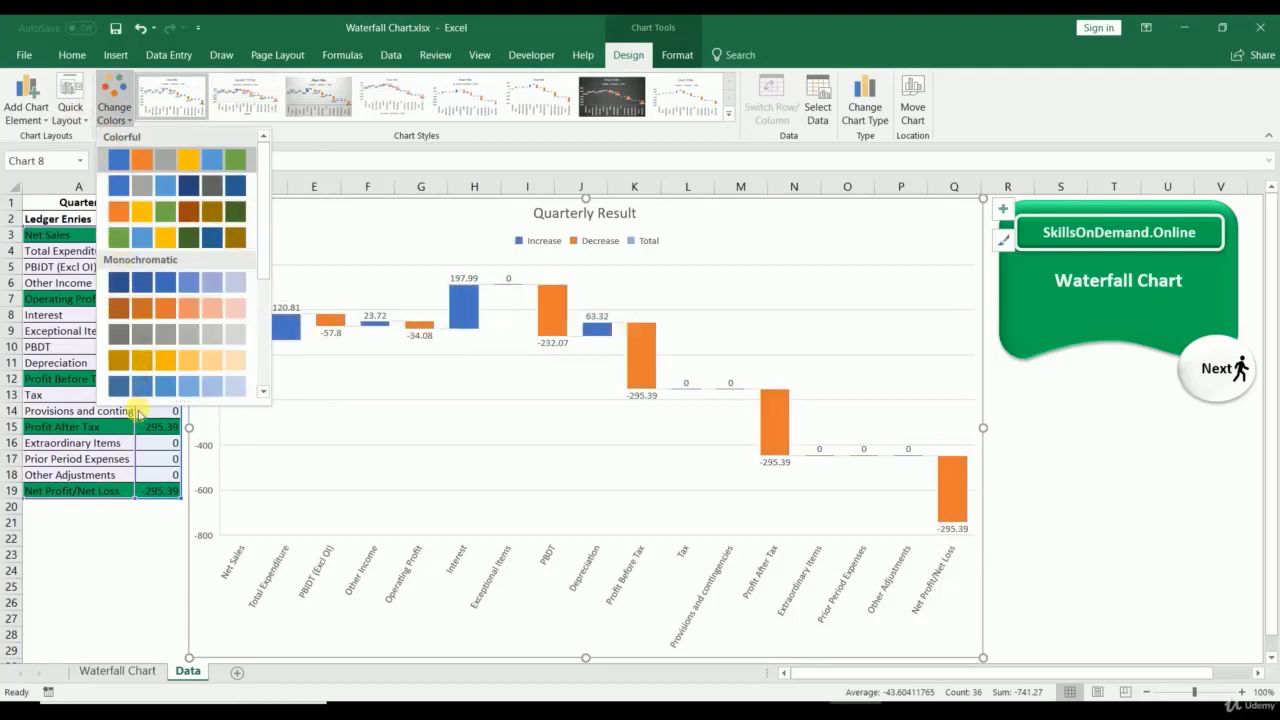
left_click(122, 234)
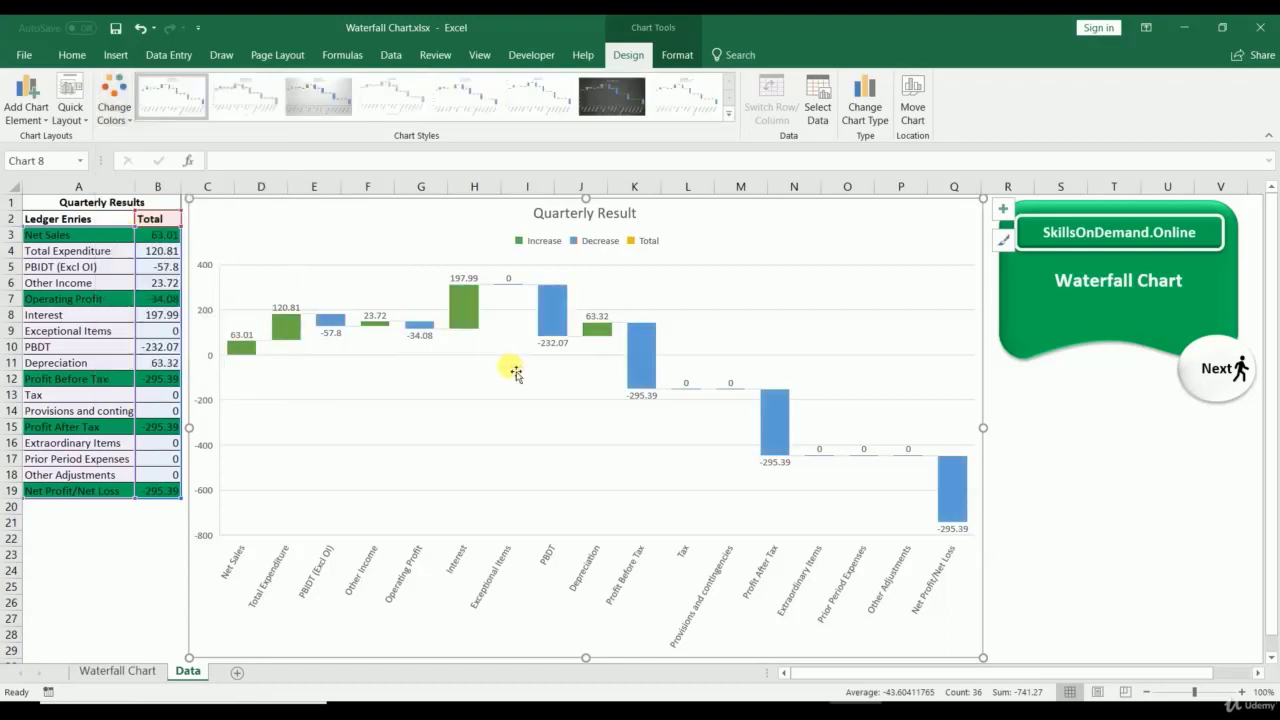
left_click(1145, 508)
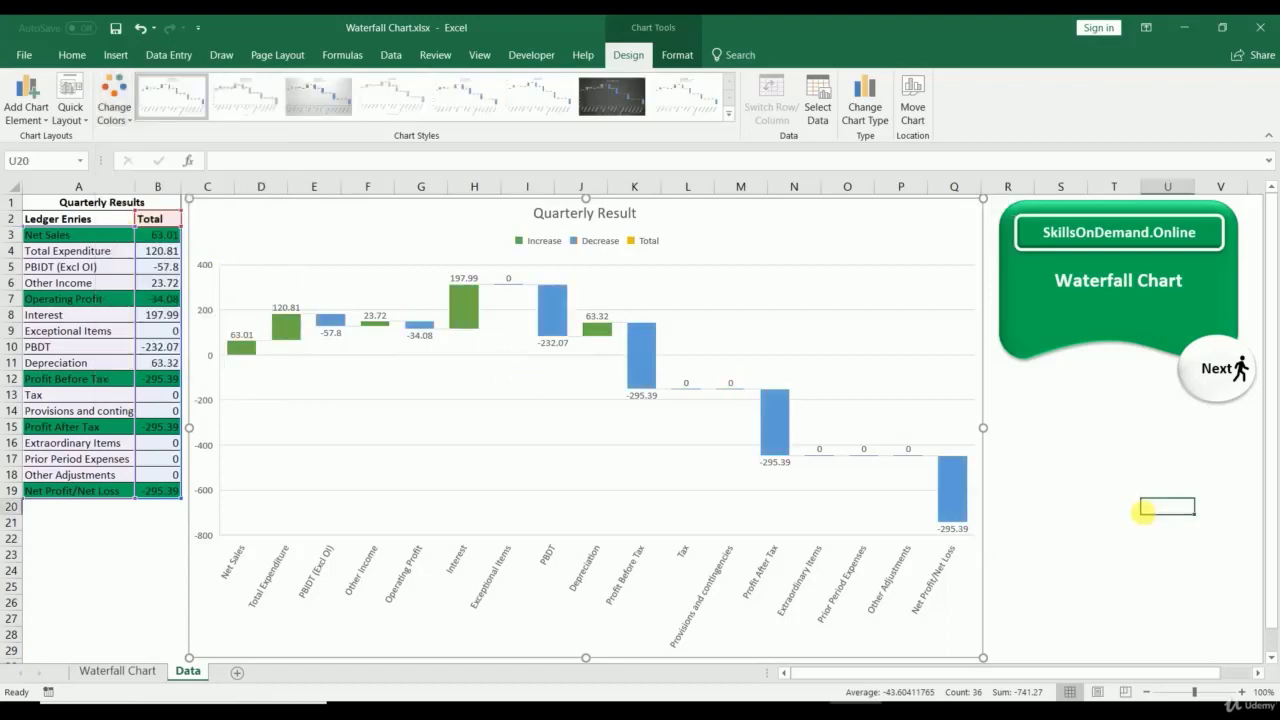
left_click(115, 670)
Step: Return to the Data sheet and inspect the finished Interview Process funnel chart's stage labels
left_click(188, 672)
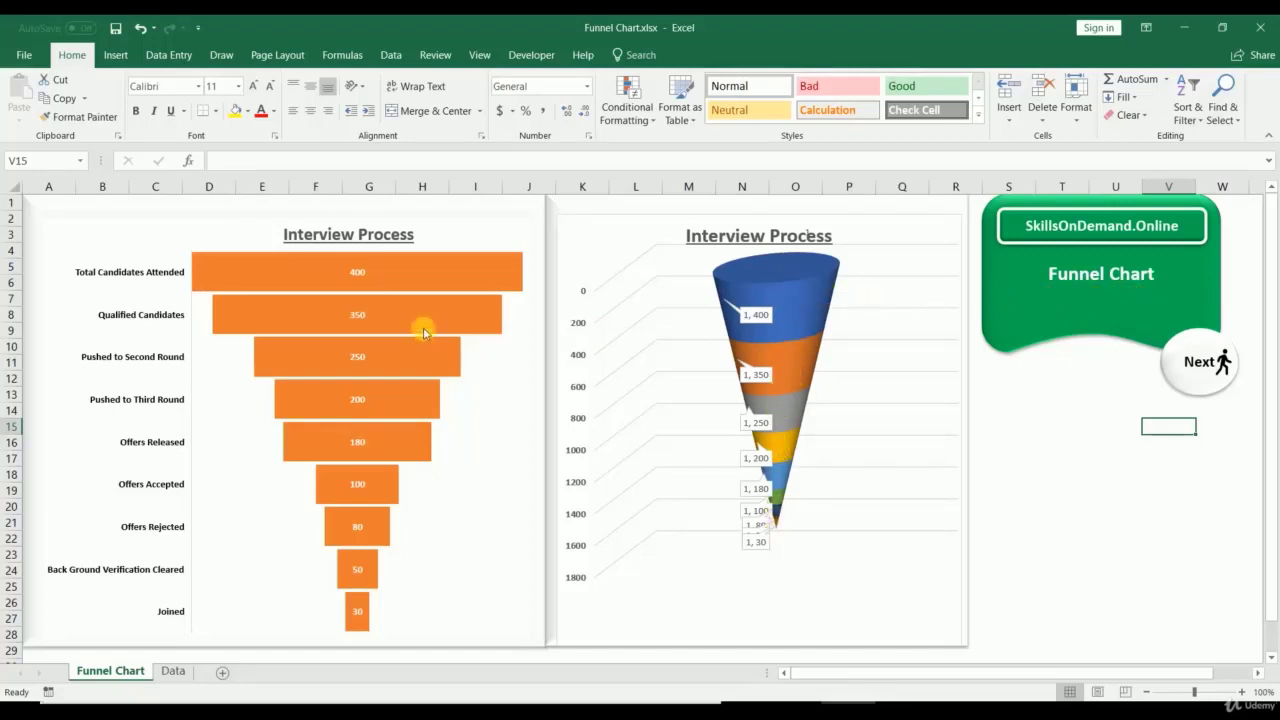
left_click(92, 277)
left_click(101, 281)
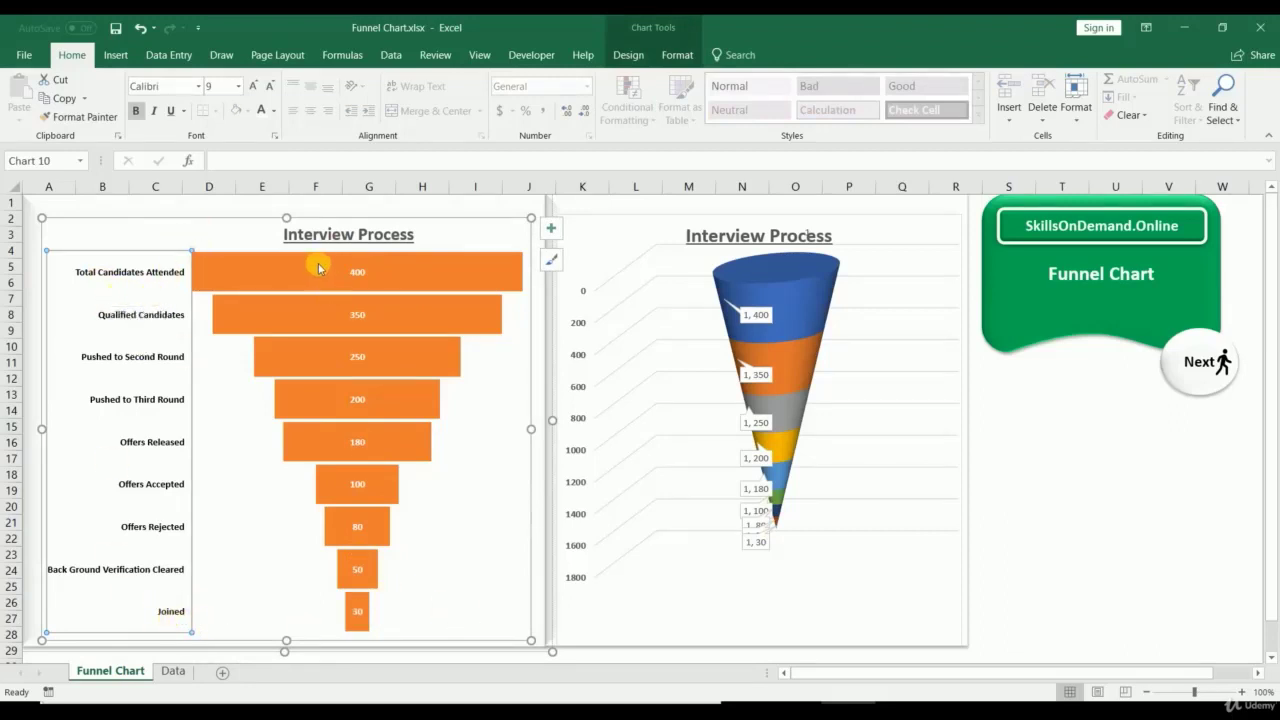
left_click(1012, 460)
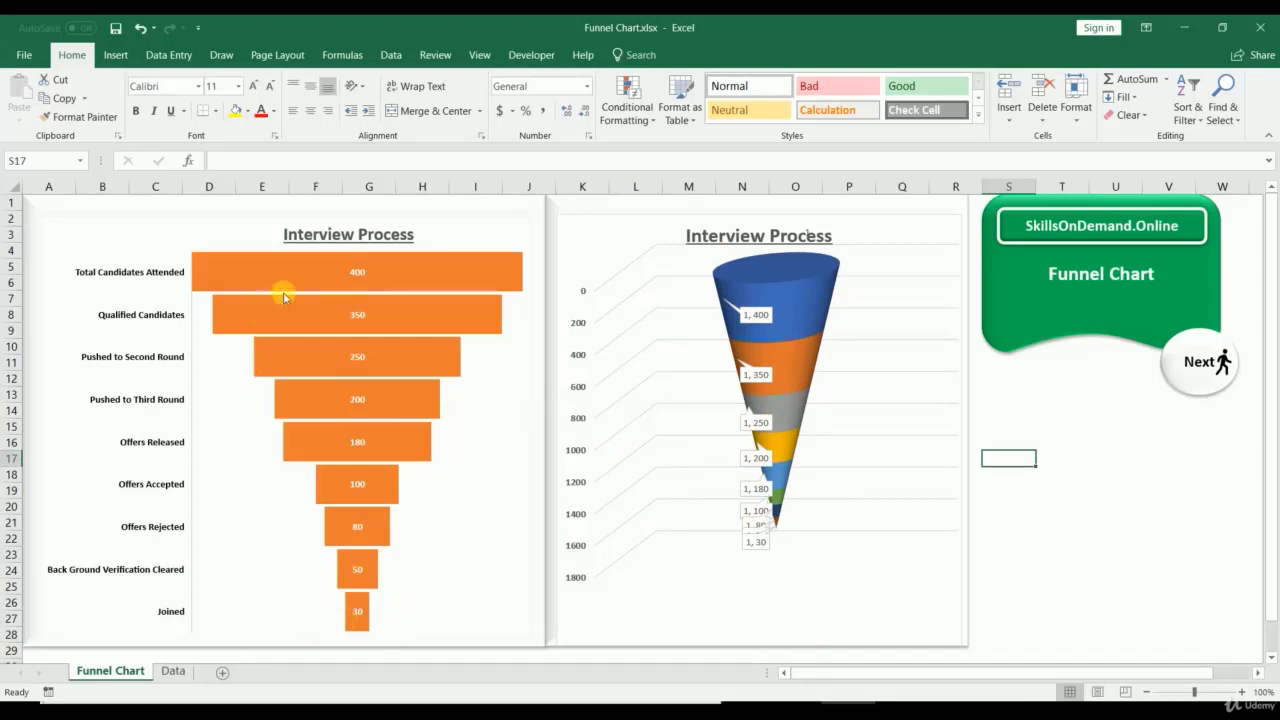
mouse_move(437, 284)
Step: Select the Interview Details table A3:B12 on the Data sheet
left_click(172, 671)
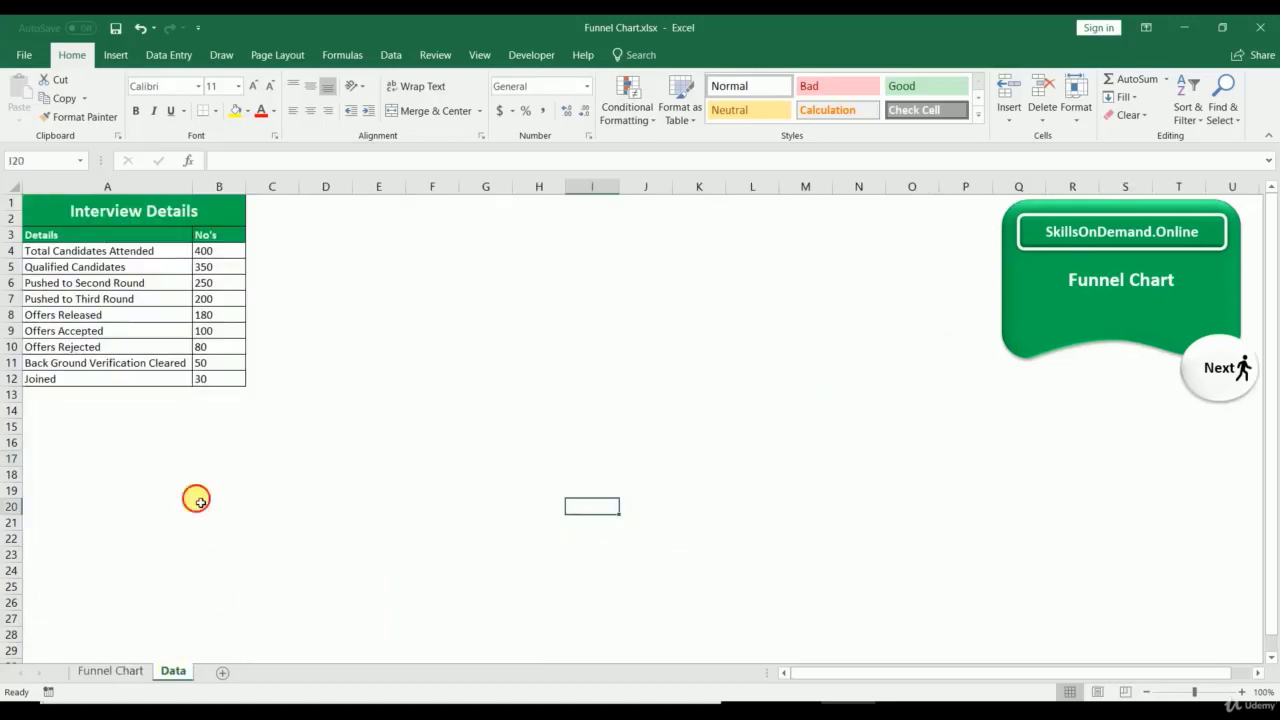
left_click_drag(41, 238, 209, 379)
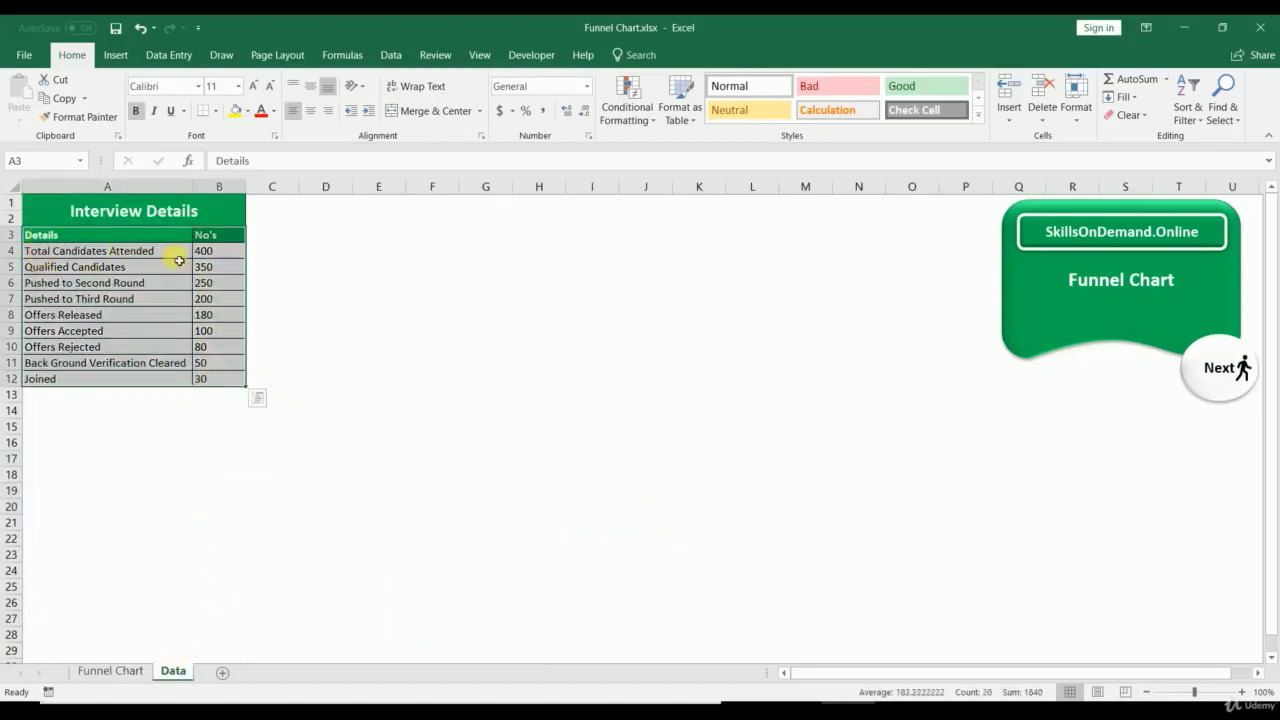
left_click(116, 56)
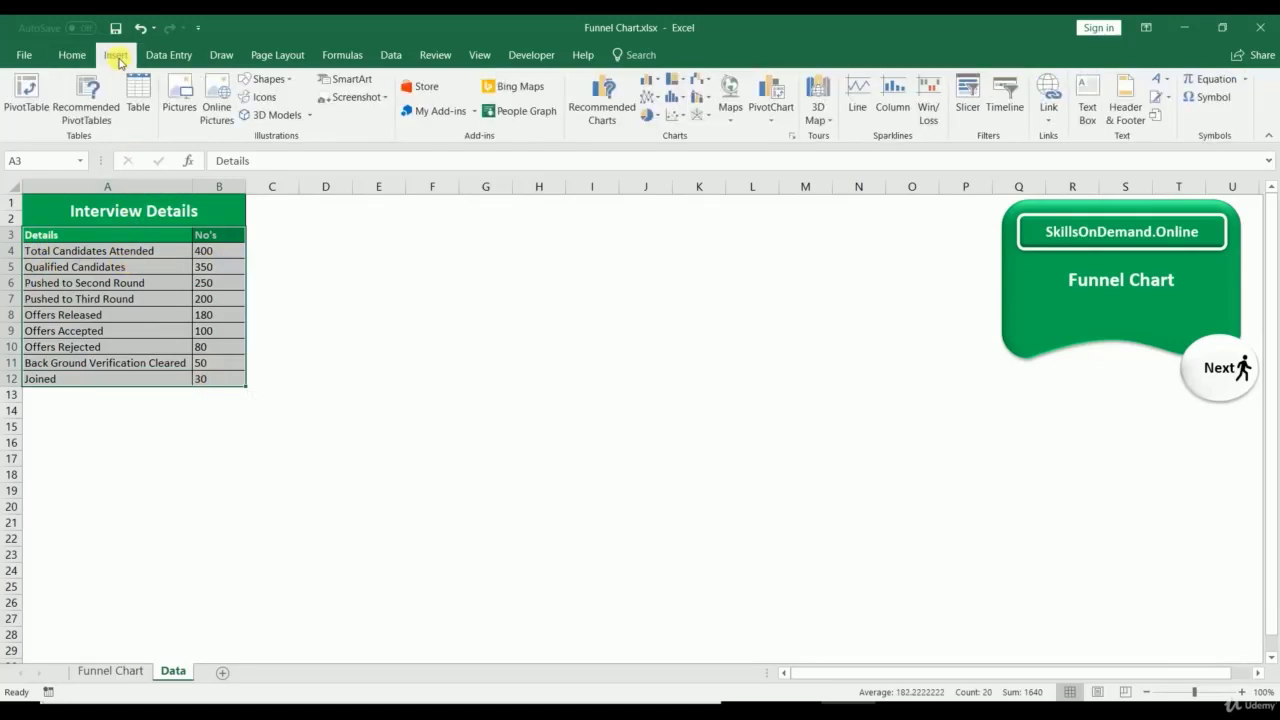
left_click(100, 265)
left_click_drag(77, 251, 90, 378)
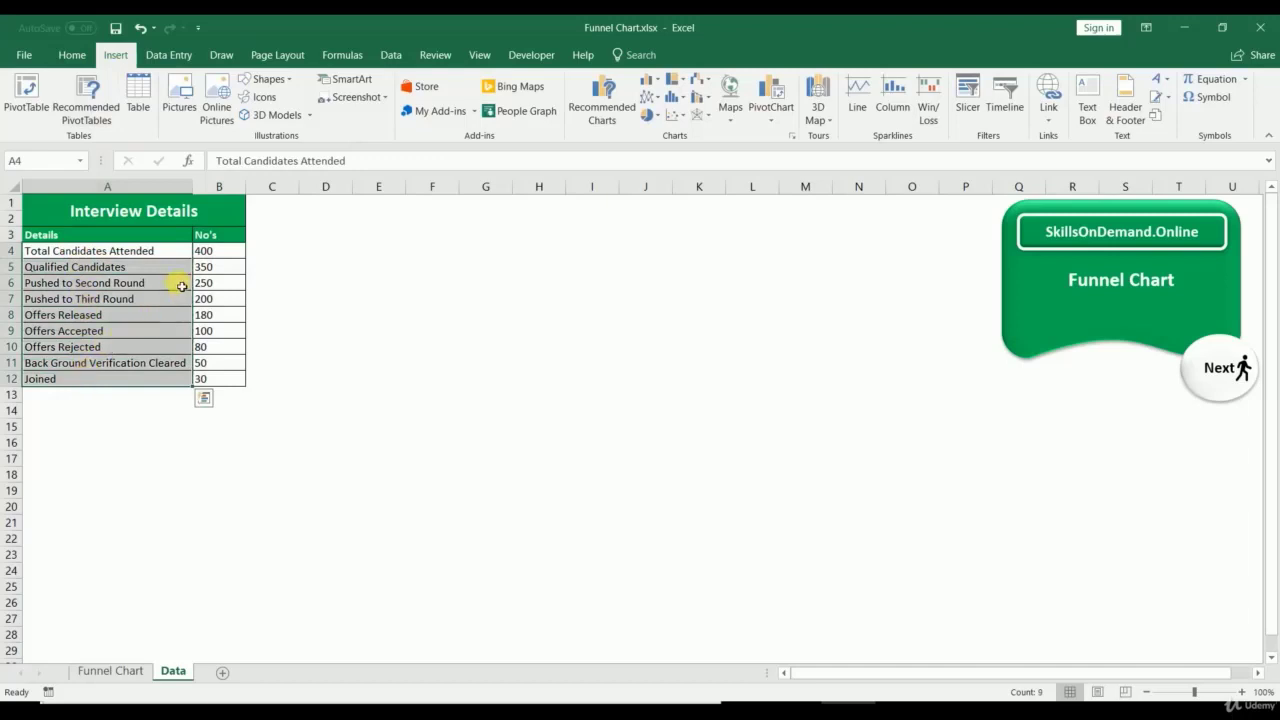
left_click_drag(203, 251, 203, 377)
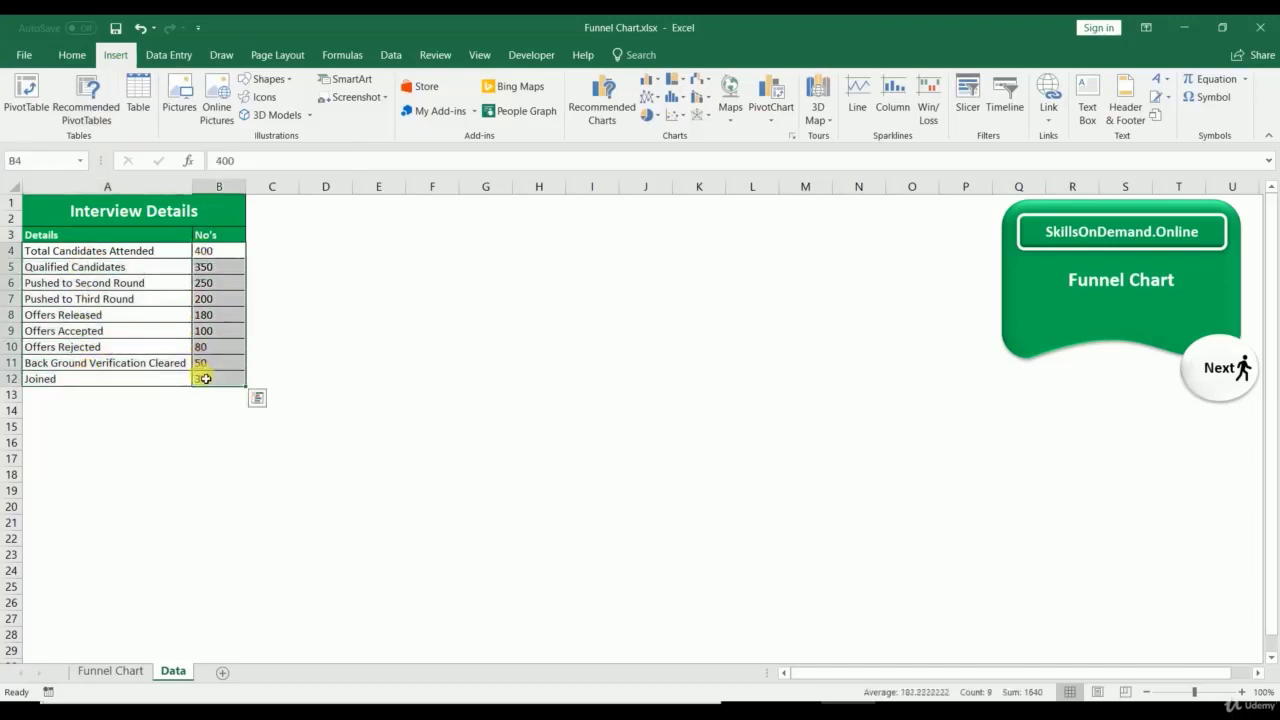
left_click_drag(58, 239, 214, 380)
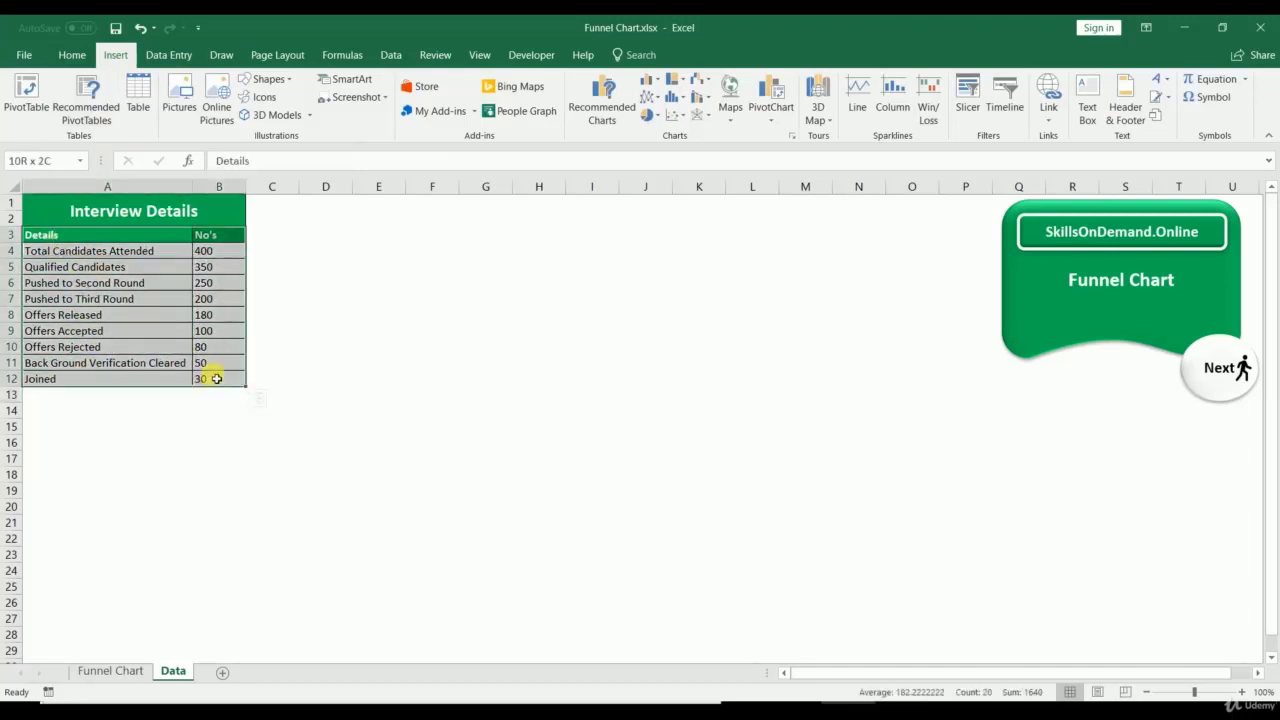
Step: Insert a Funnel chart from All Charts and move it beside the table in columns C–J
left_click(792, 137)
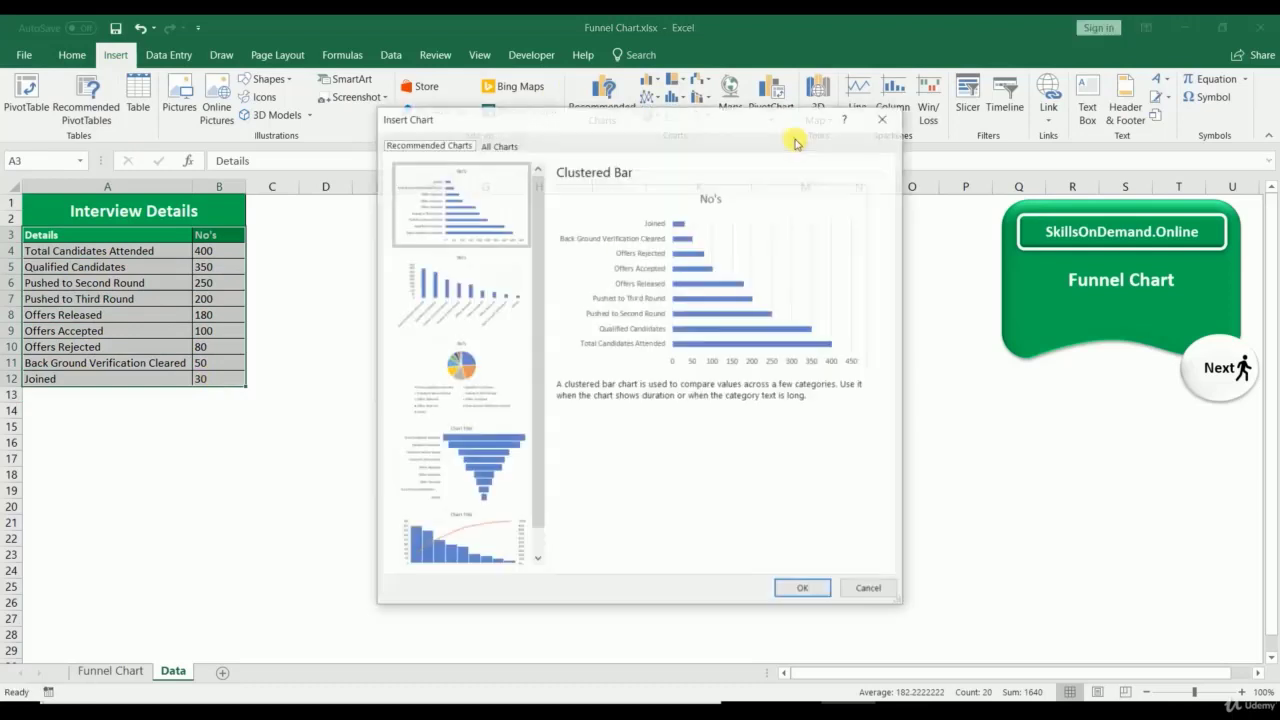
left_click(499, 145)
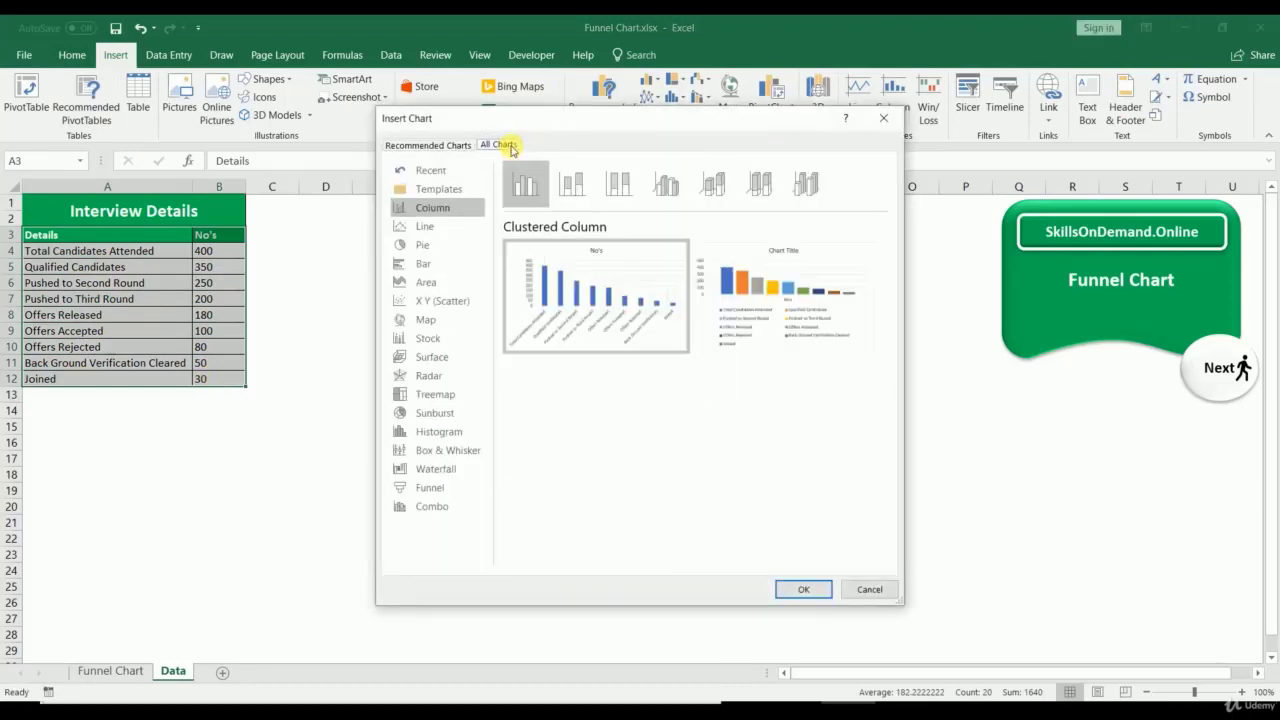
left_click(430, 487)
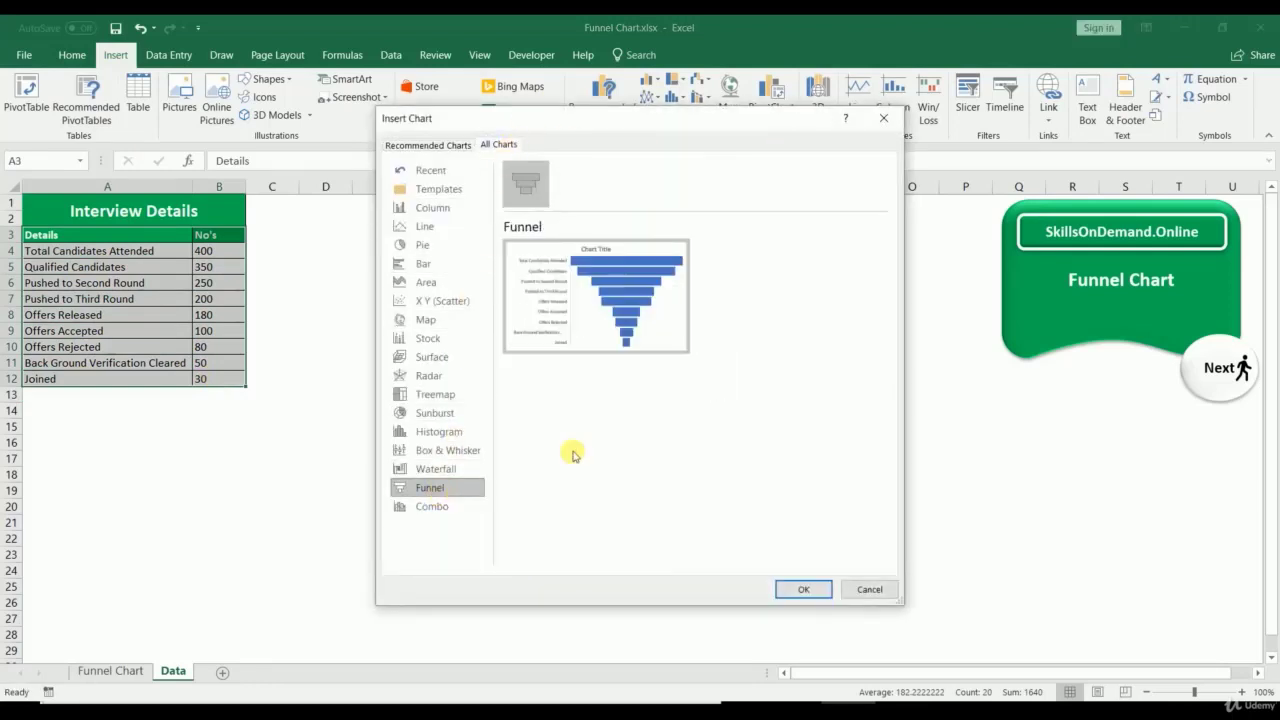
left_click(780, 590)
left_click_drag(490, 317, 299, 206)
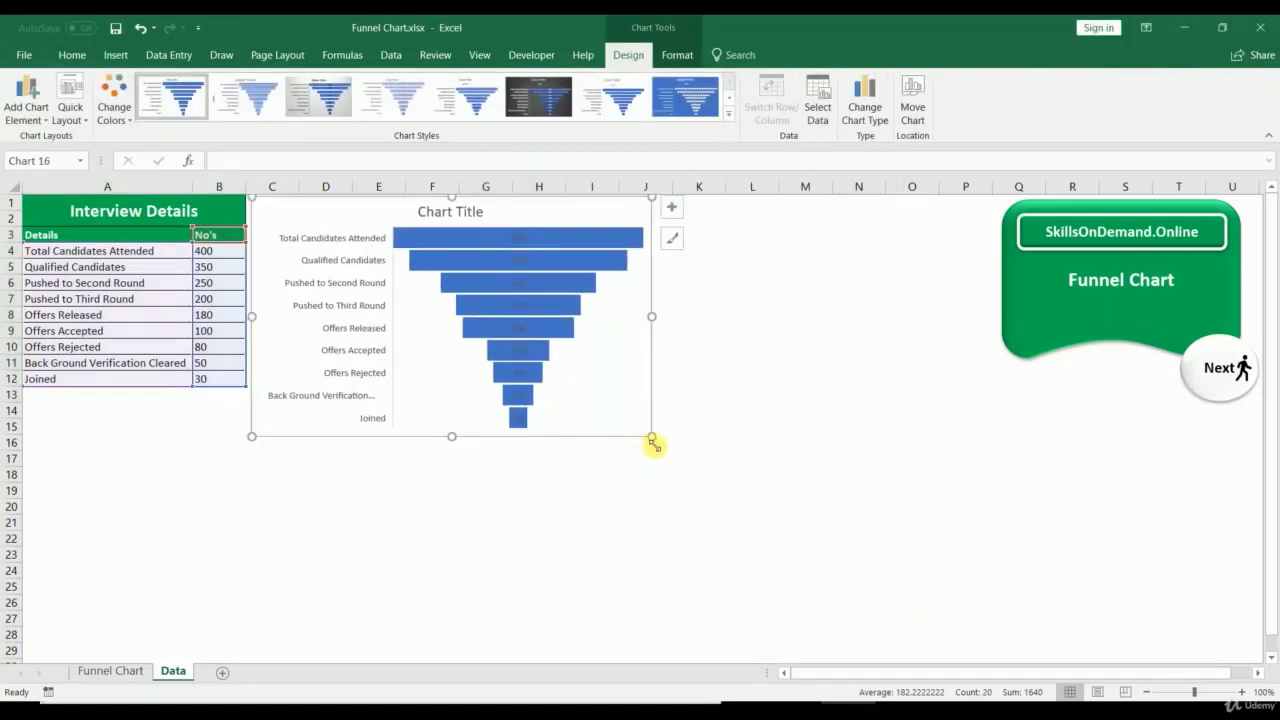
Step: Enlarge the funnel chart and give its bar value labels a more readable font colour
left_click_drag(652, 442, 587, 579)
scroll(620, 531, "up", 2)
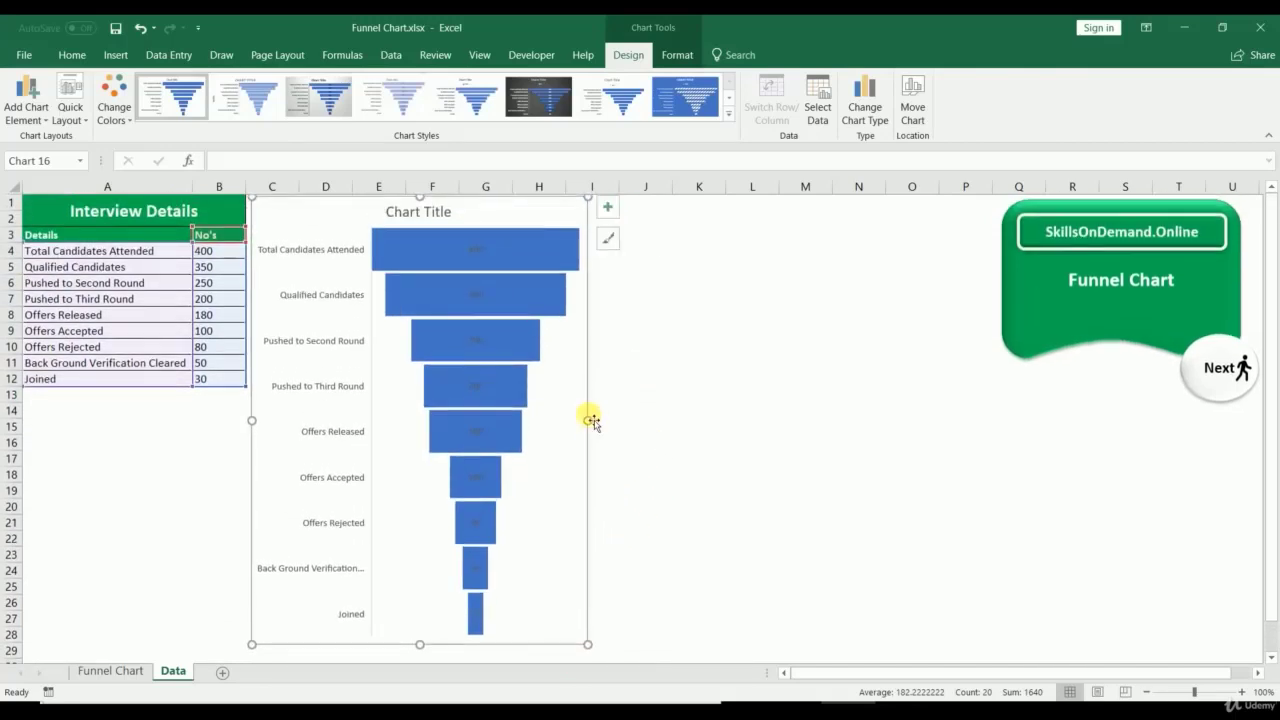
left_click_drag(588, 421, 604, 421)
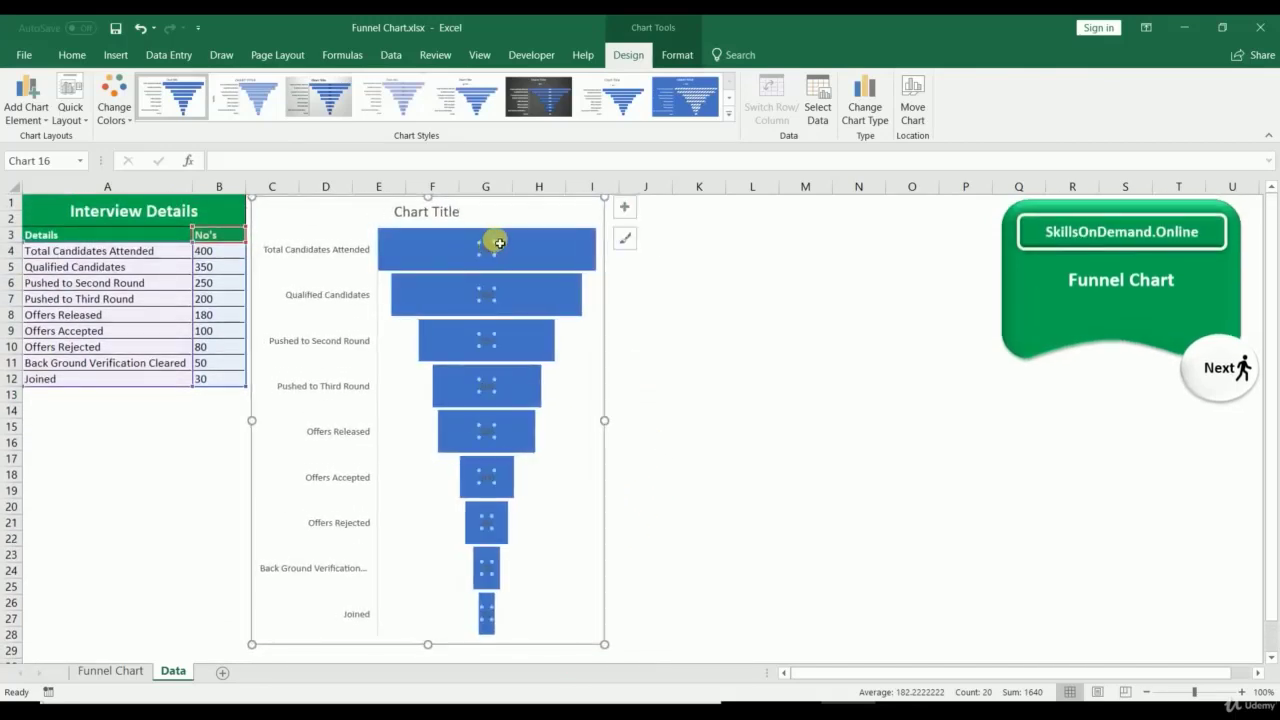
left_click(74, 55)
left_click(255, 116)
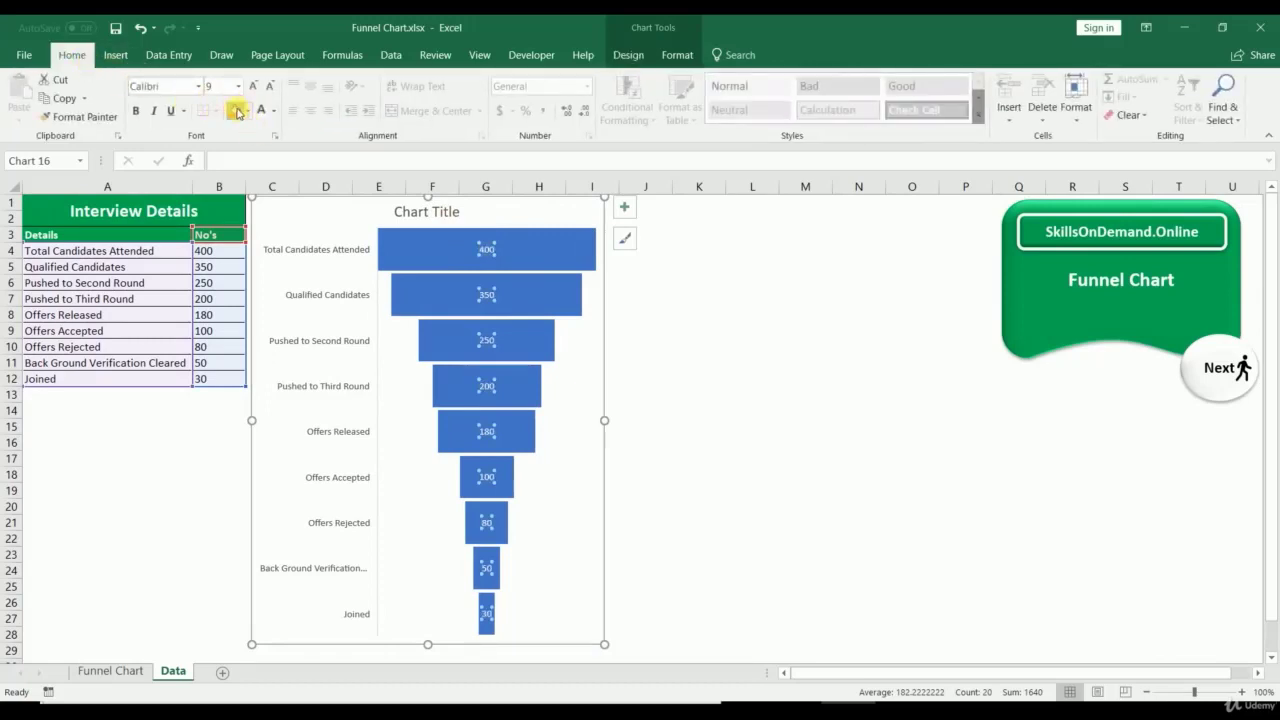
Step: Fill the funnel bars orange, then reselect the Interview Details data A3:B12
left_click(686, 334)
left_click(557, 246)
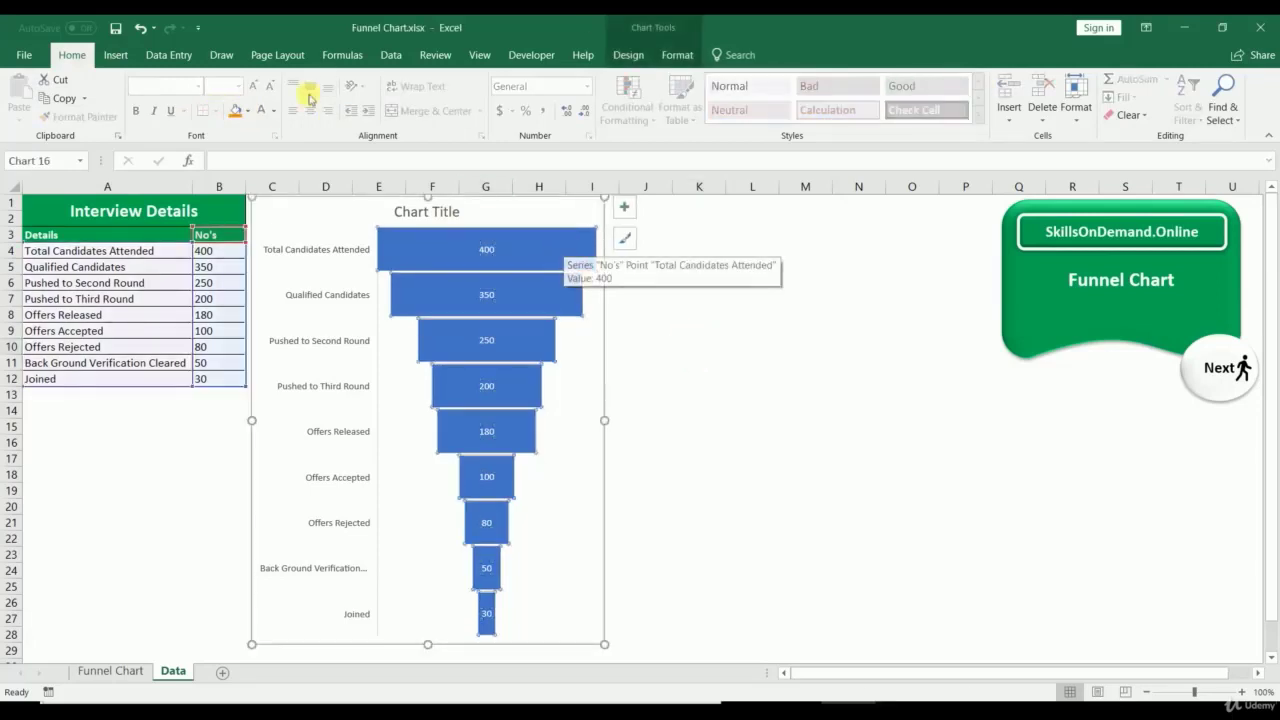
left_click(230, 112)
left_click(690, 362)
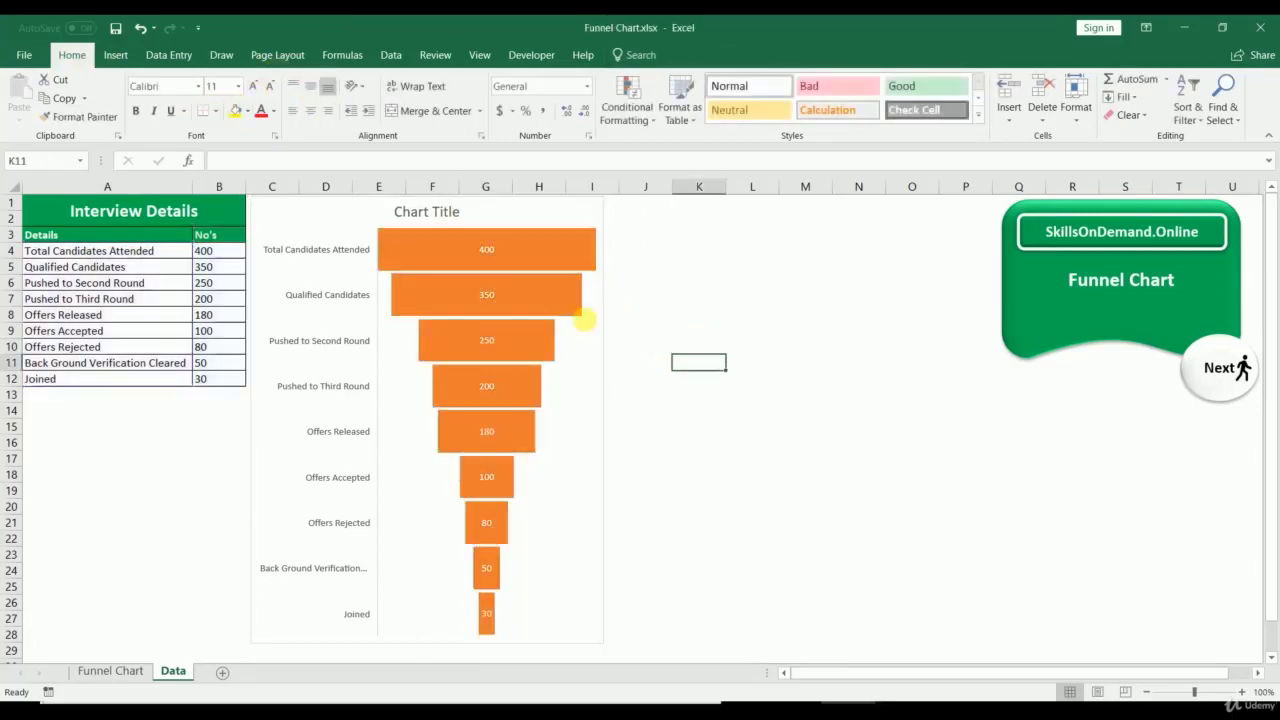
left_click(411, 212)
left_click(411, 212)
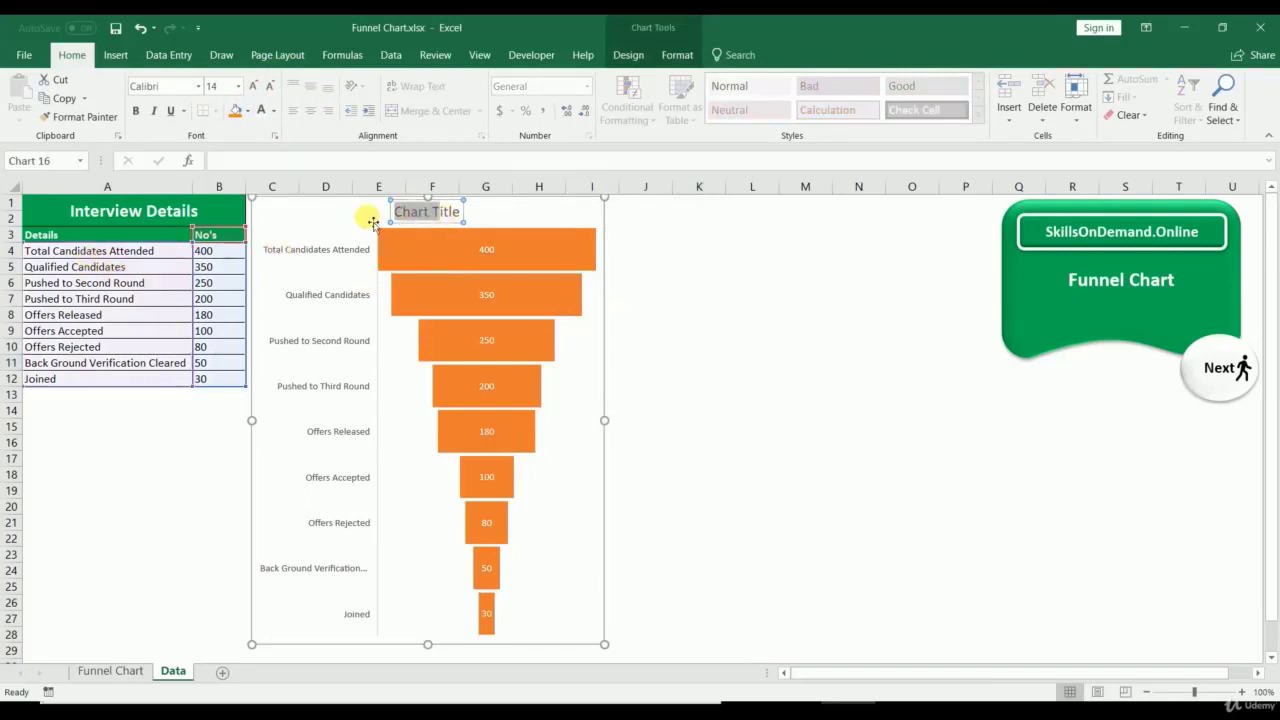
left_click(63, 571)
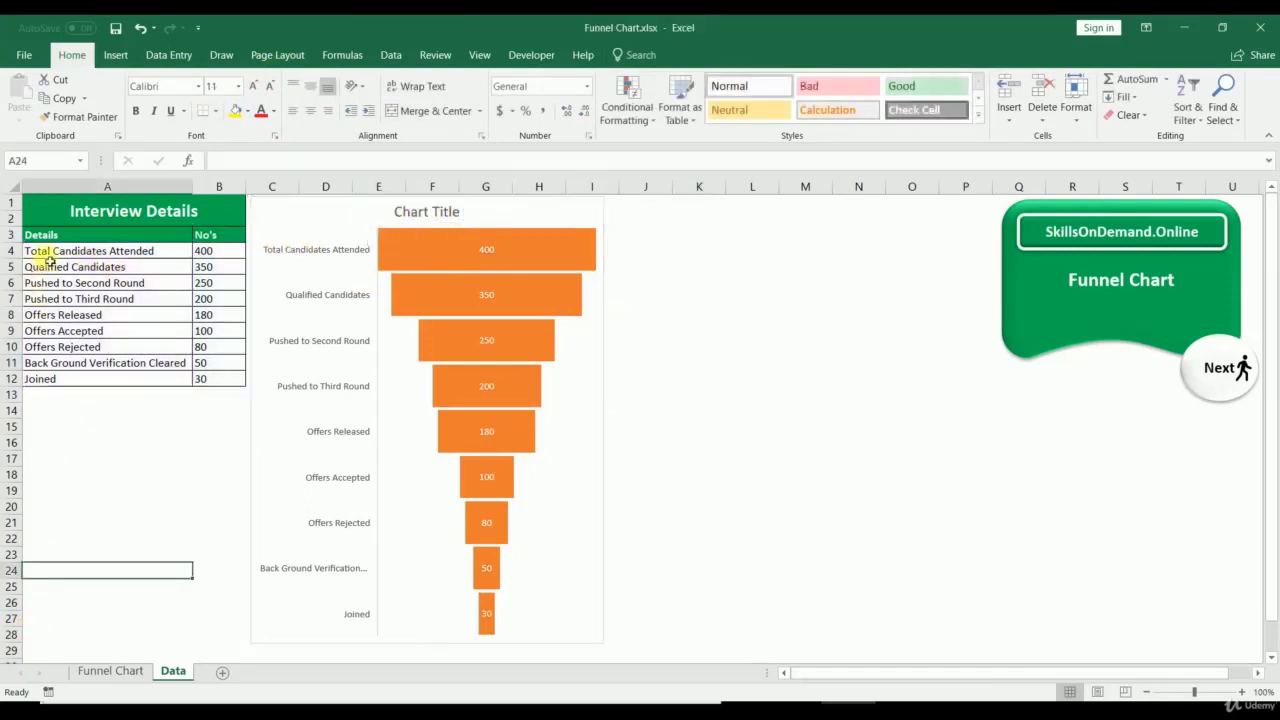
left_click_drag(53, 237, 200, 380)
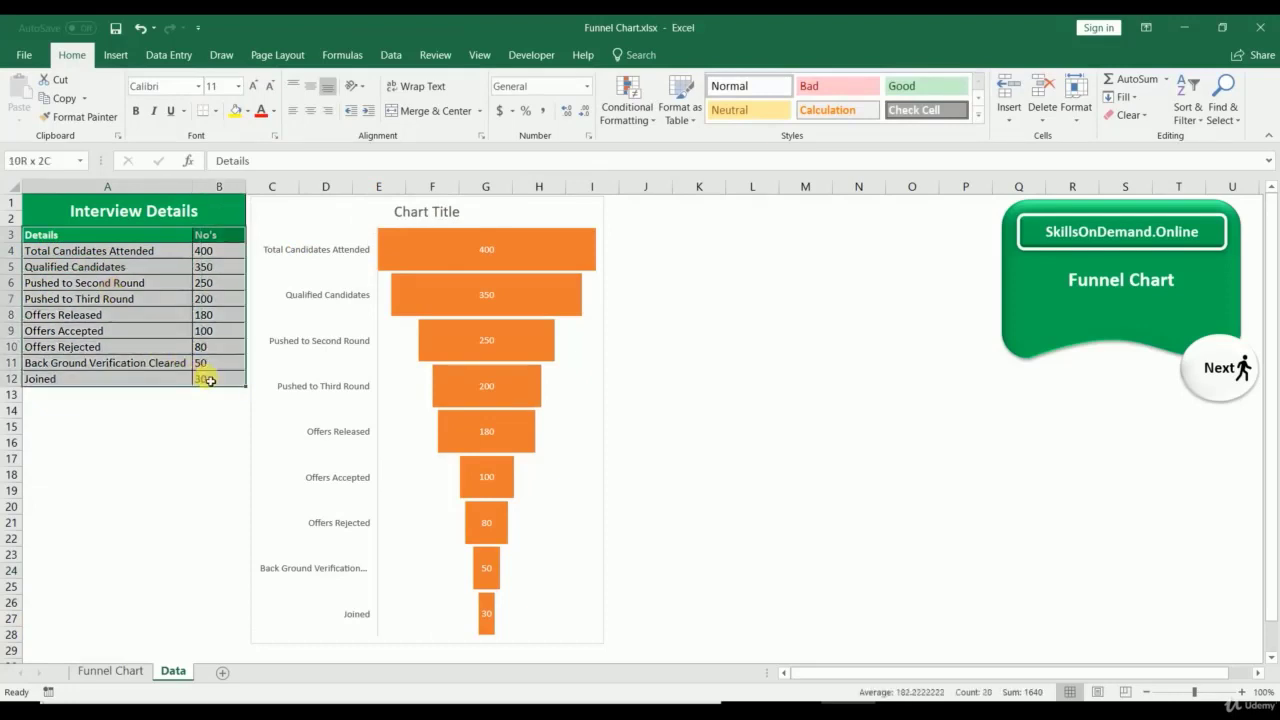
Step: Insert a 3-D Stacked Column chart and move it beside the funnel chart
left_click(115, 55)
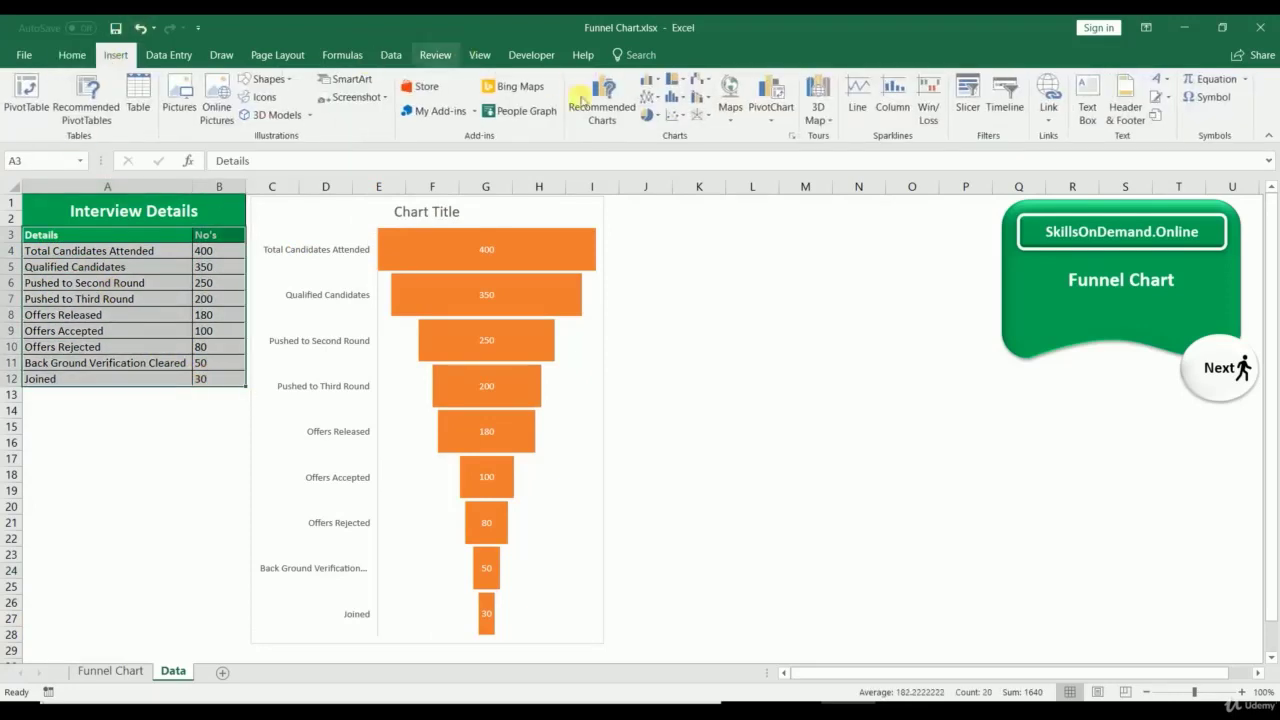
left_click(795, 137)
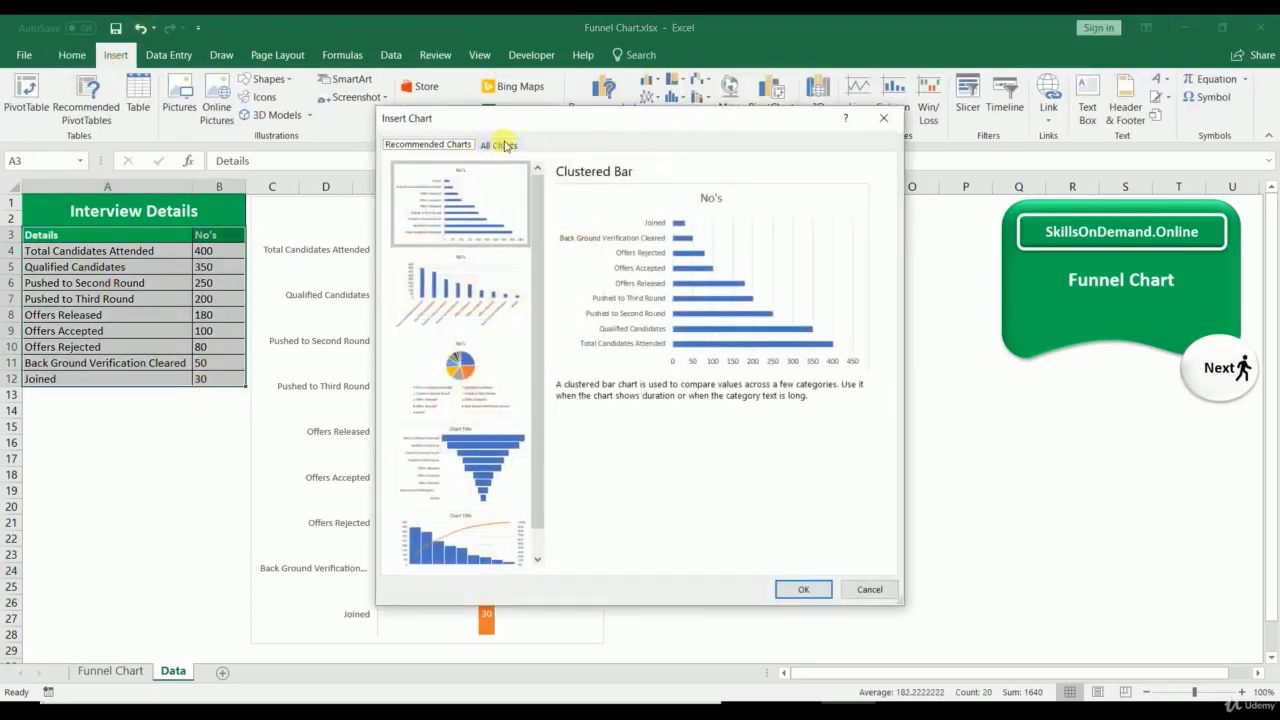
left_click(505, 146)
left_click(666, 186)
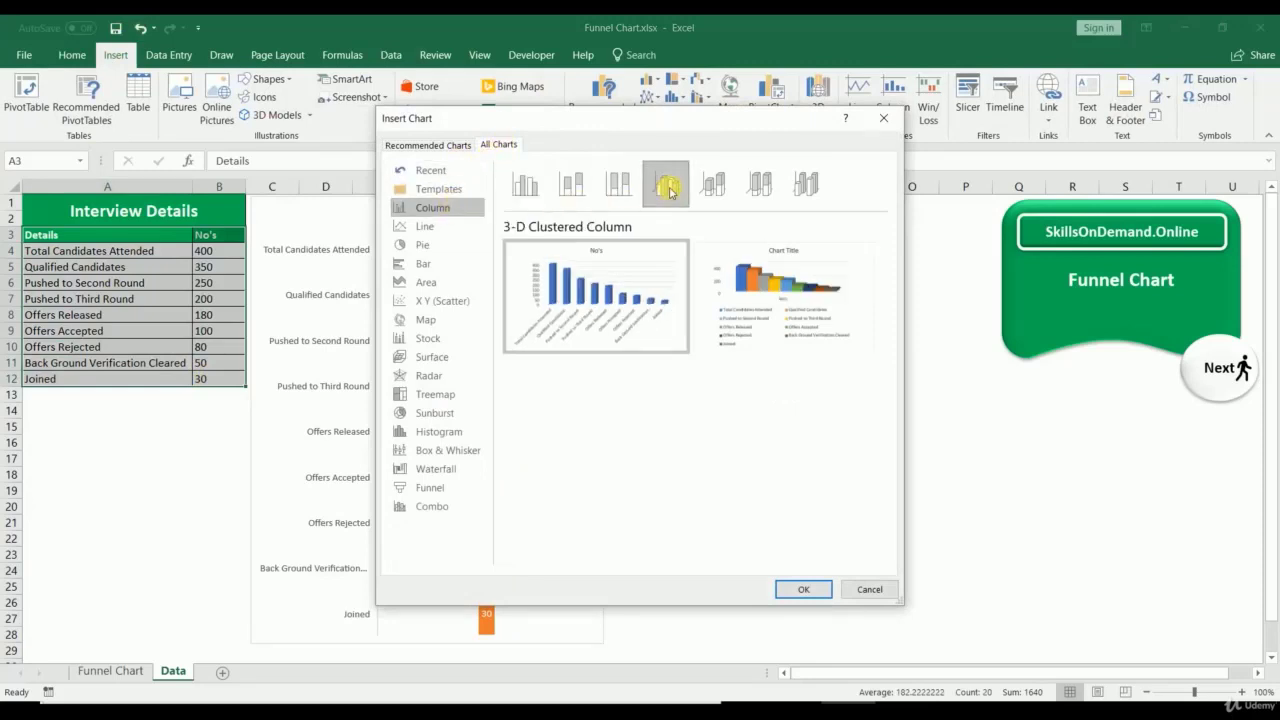
left_click(716, 188)
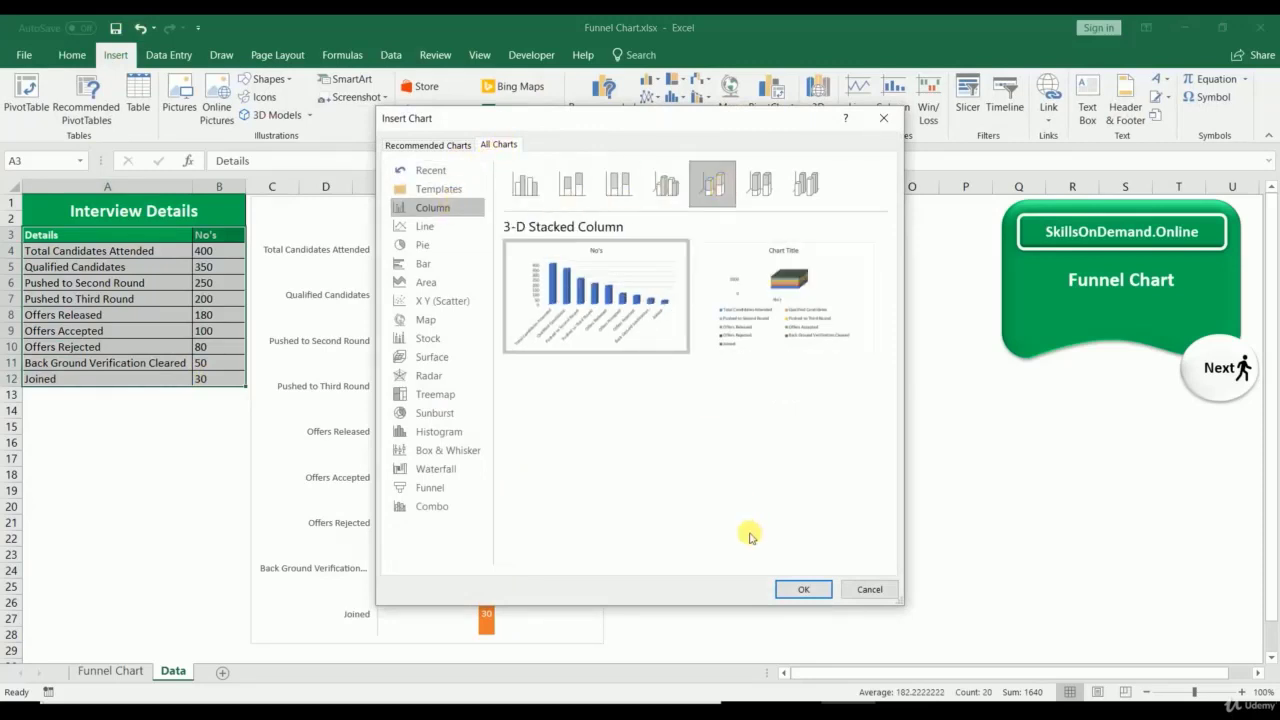
left_click(795, 589)
left_click_drag(694, 318, 860, 205)
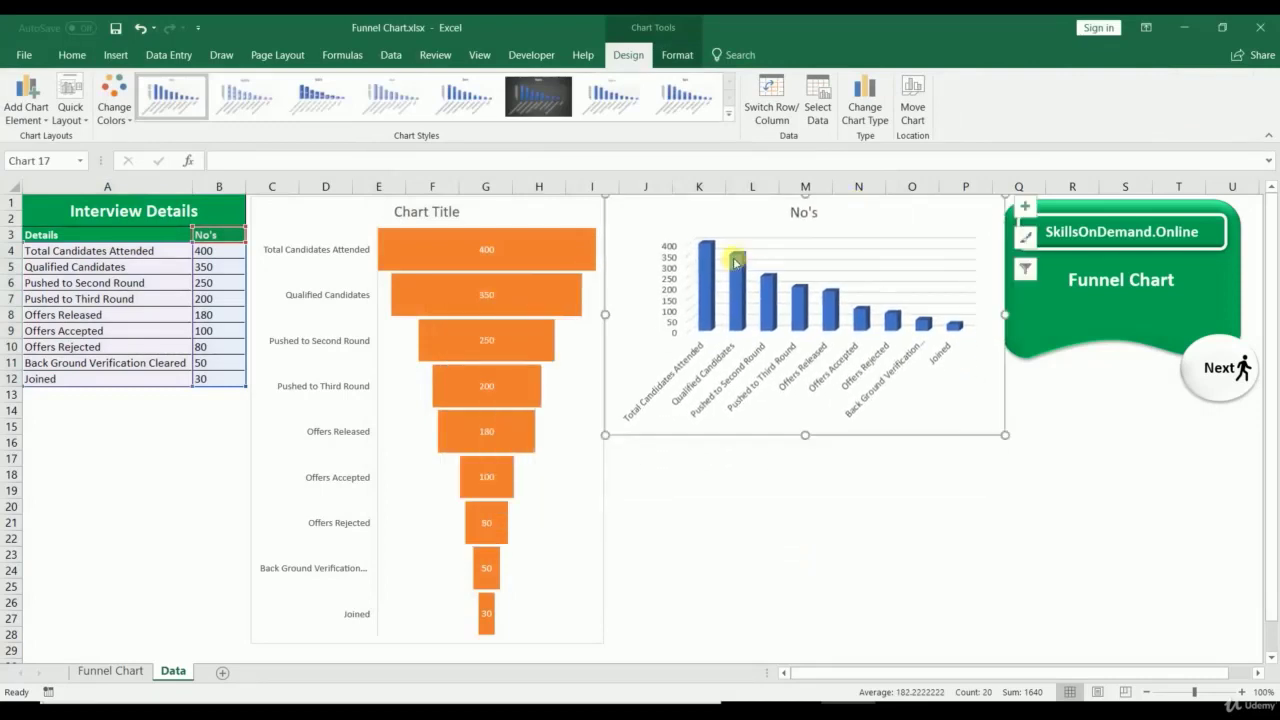
Step: Give the column series a Full Cone shape and stretch the chart down to row 28
right_click(706, 286)
left_click(765, 446)
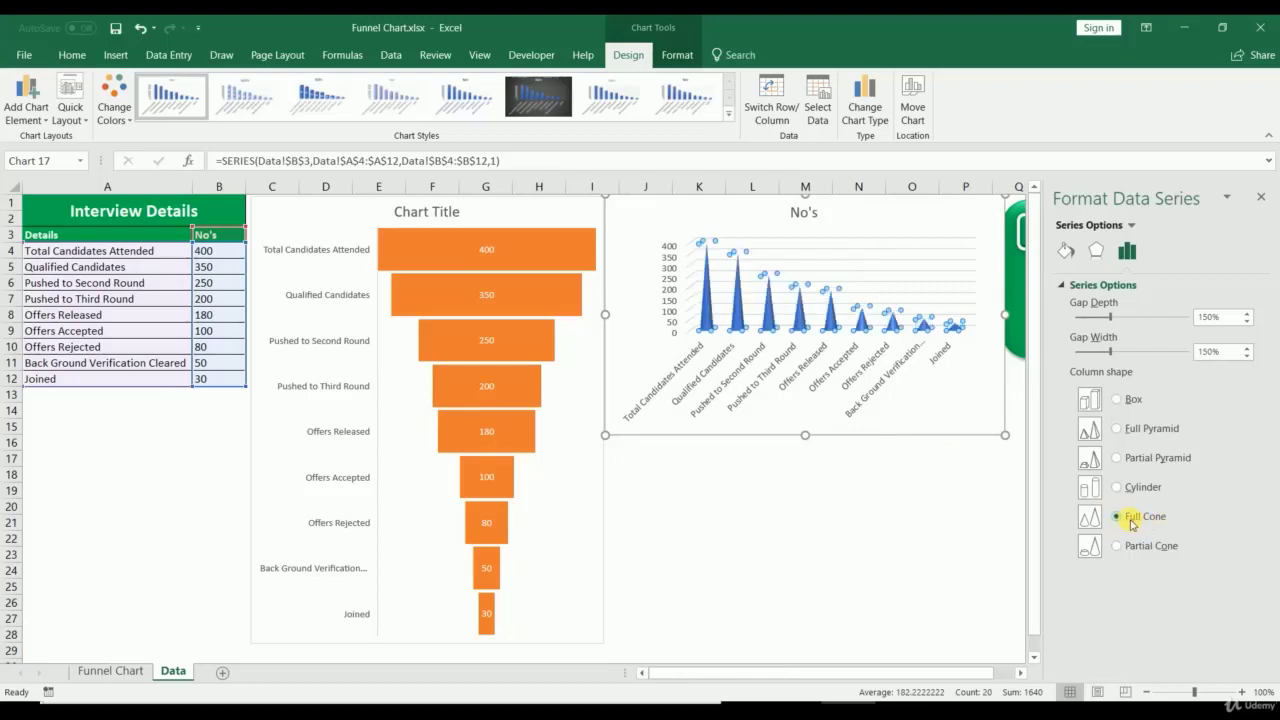
left_click(772, 520)
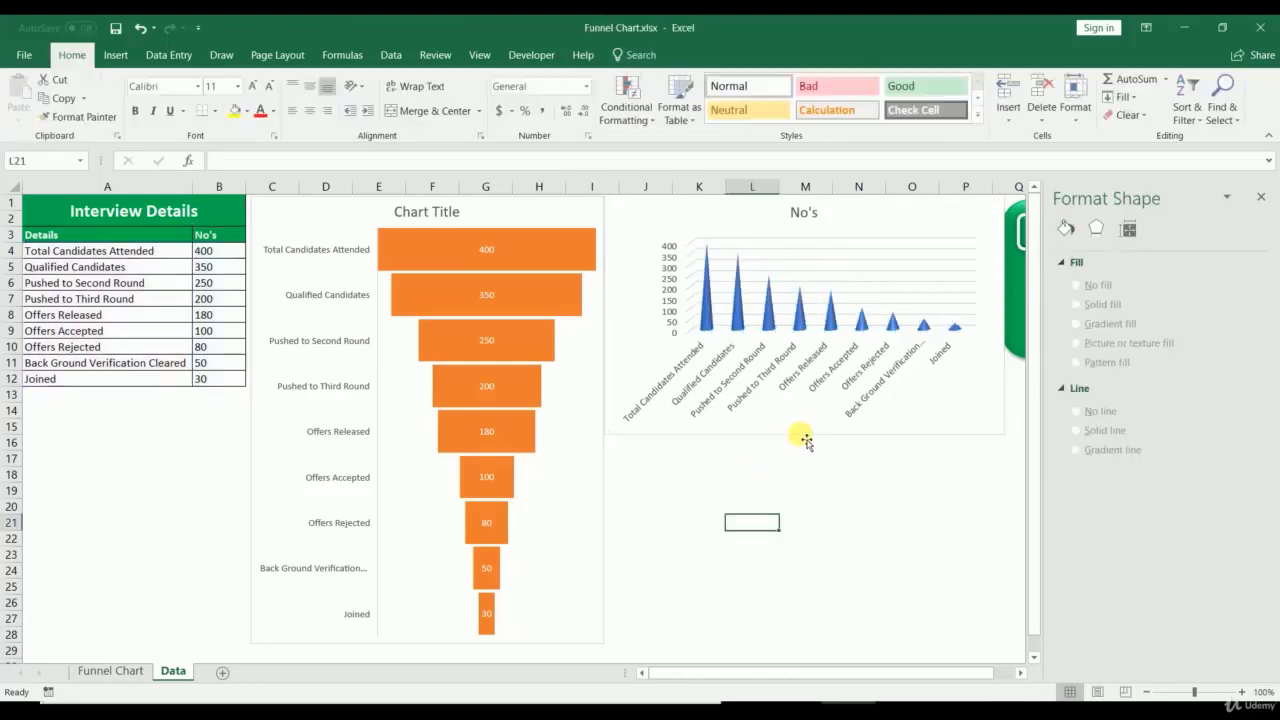
left_click(805, 436)
left_click_drag(805, 436, 778, 643)
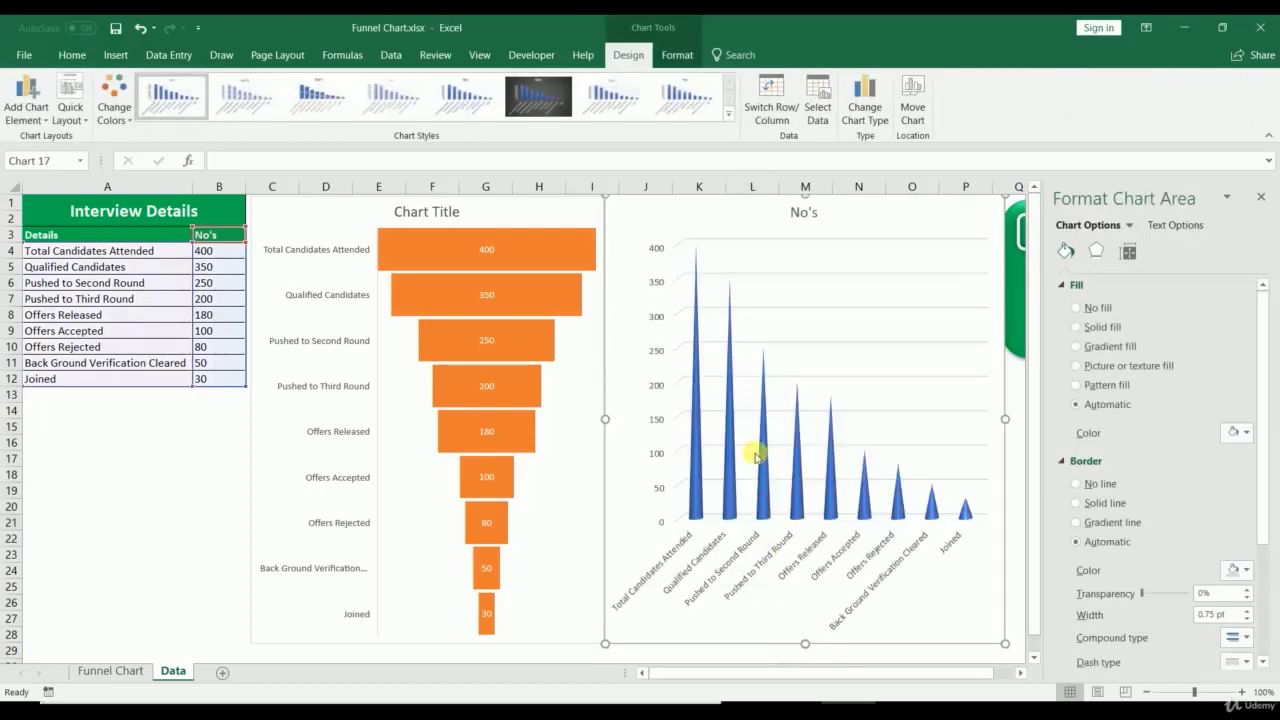
left_click(693, 457)
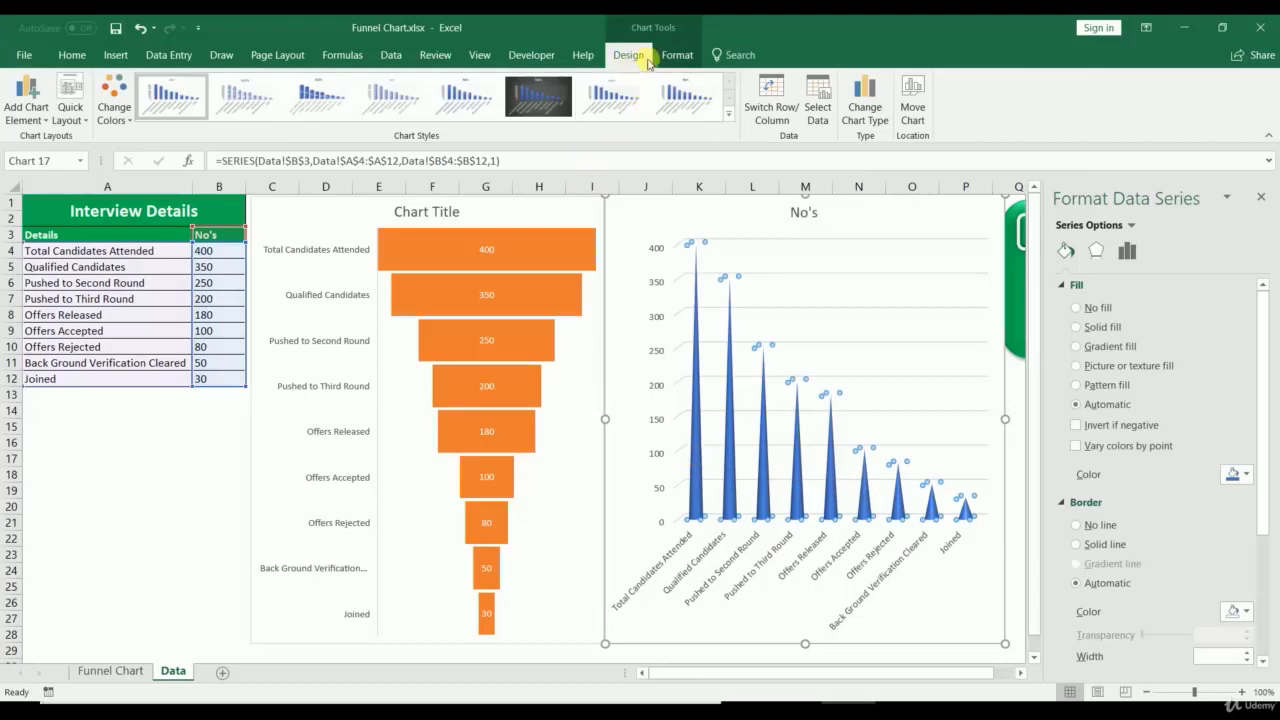
Step: Switch Row/Column so the values stack into one multicoloured cone
left_click(773, 104)
left_click(773, 104)
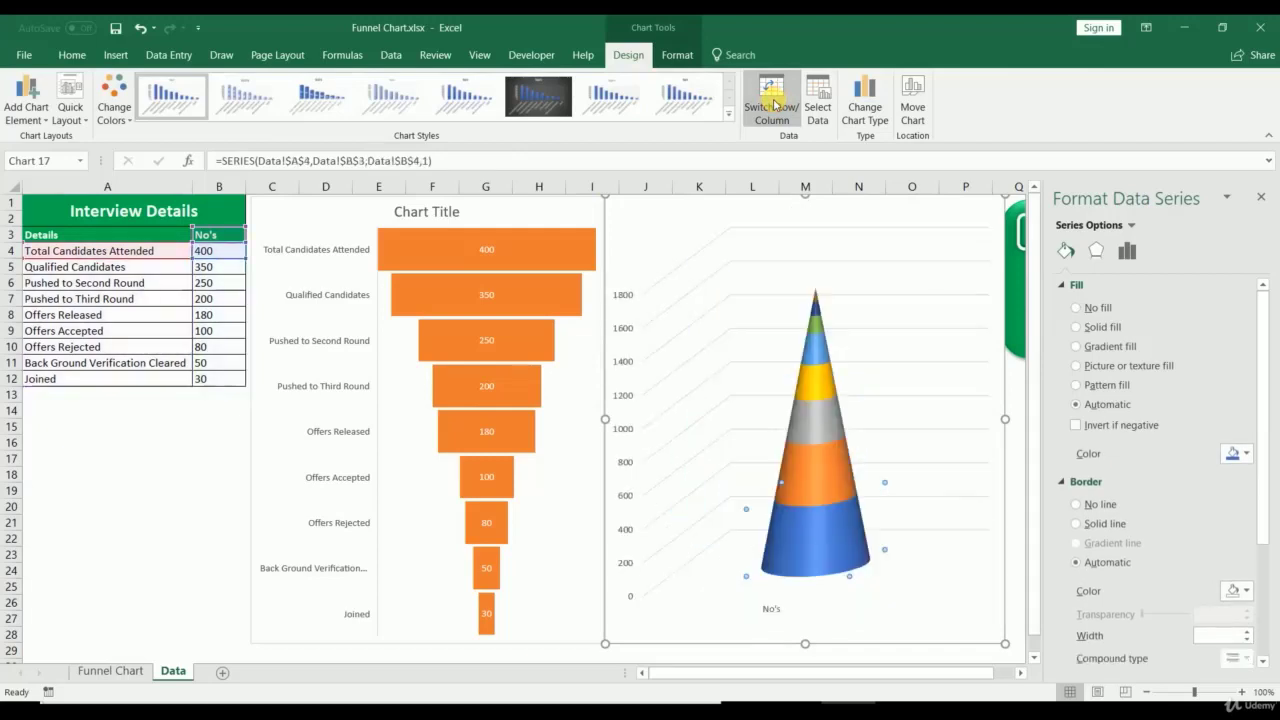
left_click(773, 104)
left_click(773, 104)
Step: Turn on Values in reverse order for the vertical axis so the cone points down
left_click(672, 445)
right_click(672, 445)
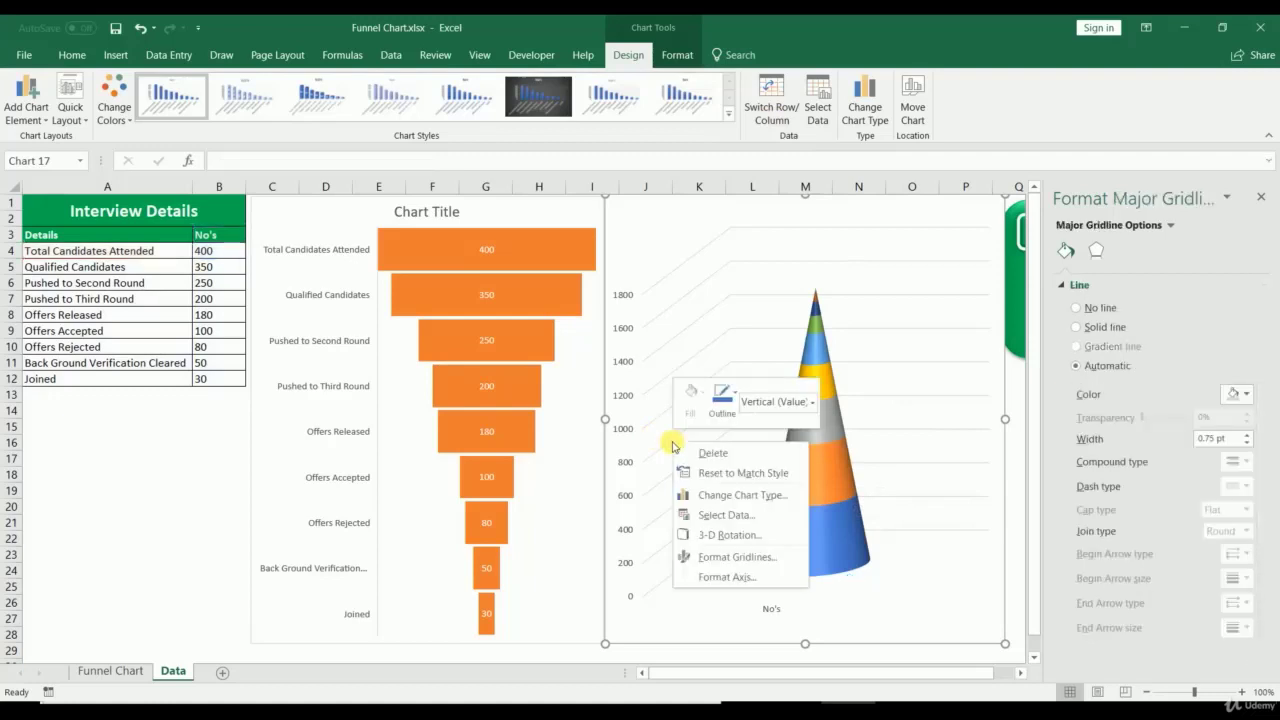
left_click(664, 448)
left_click(668, 445)
right_click(667, 443)
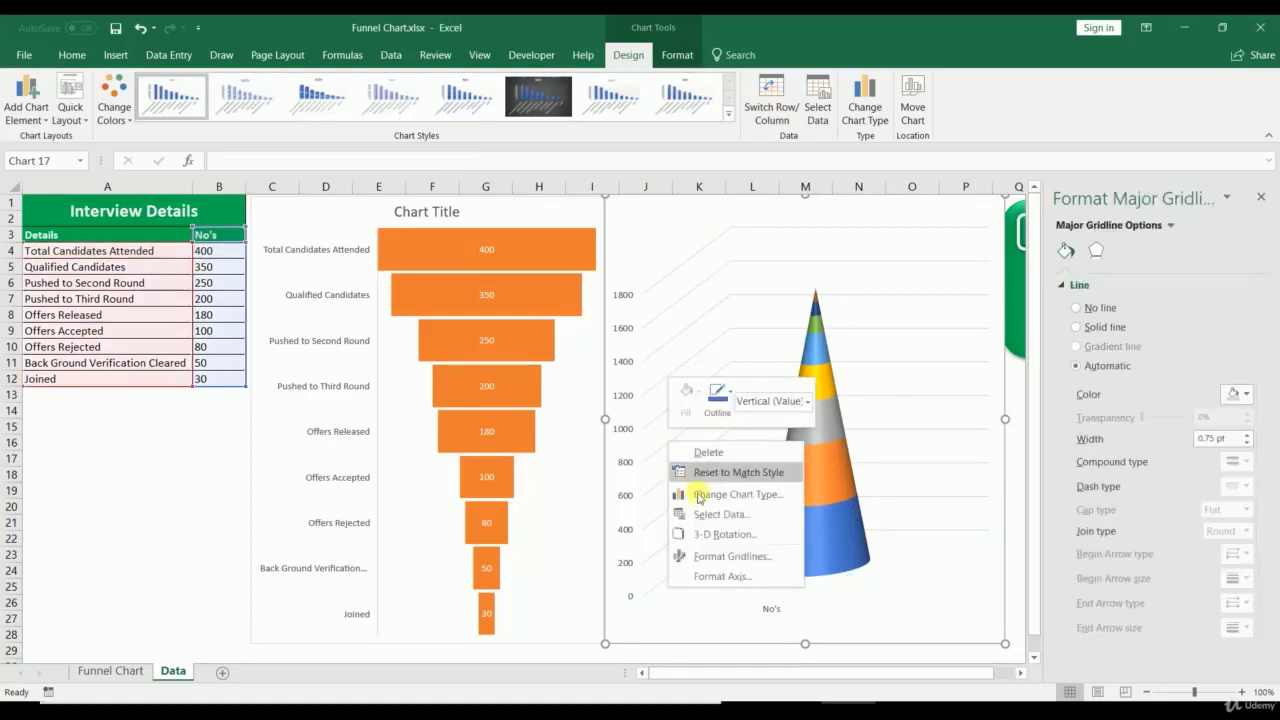
left_click(711, 573)
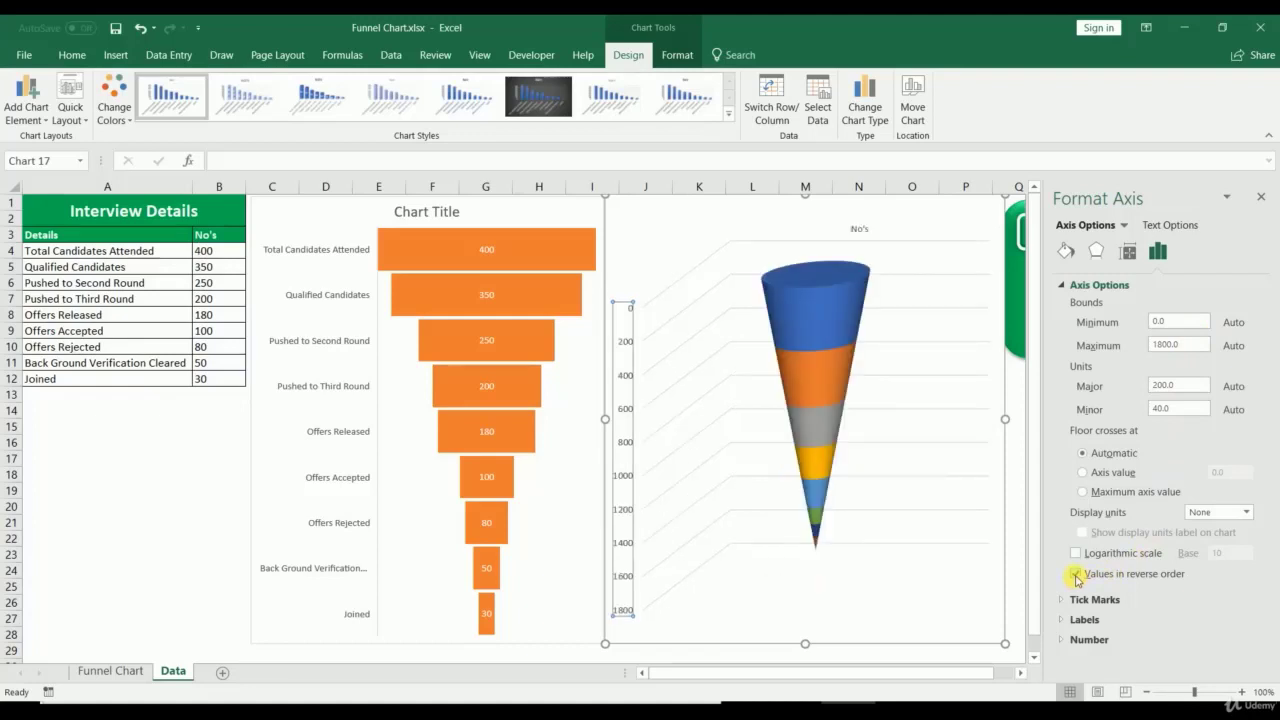
left_click(1076, 575)
left_click(1076, 575)
Step: Close the Format Axis pane and delete the No's label from the cone chart
left_click(1261, 199)
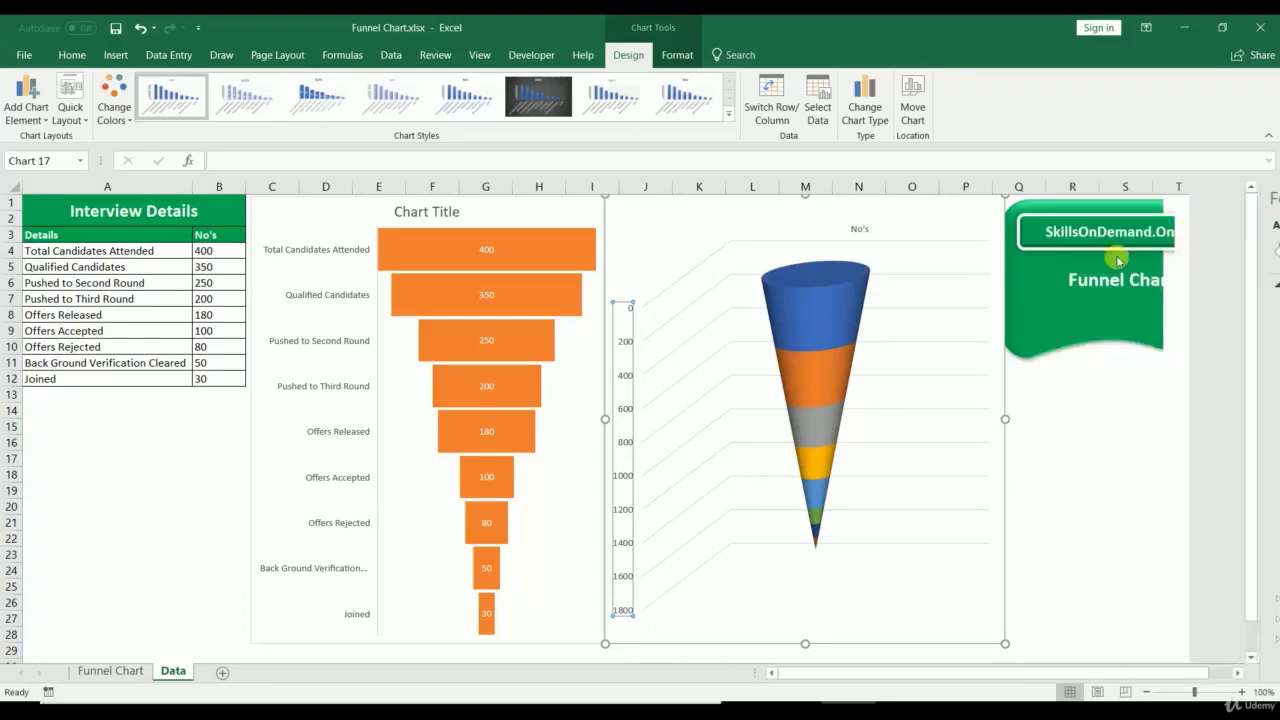
left_click(859, 231)
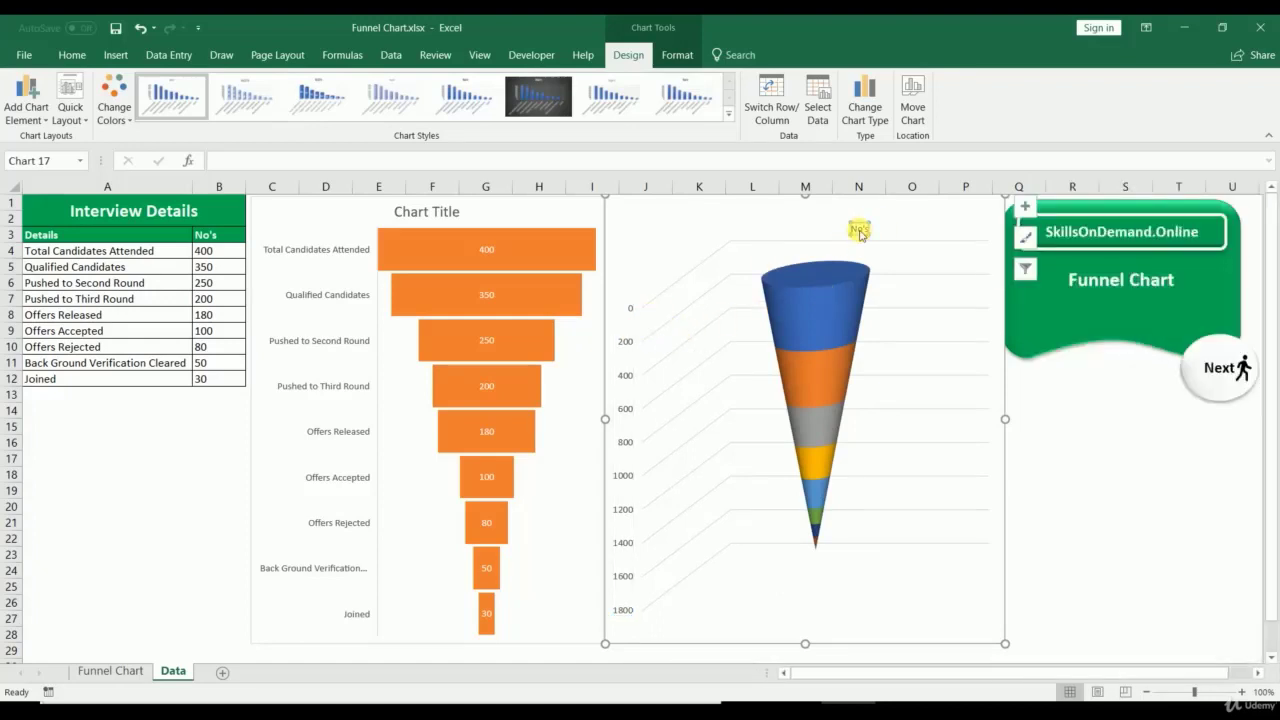
right_click(859, 231)
left_click(859, 231)
key("Delete")
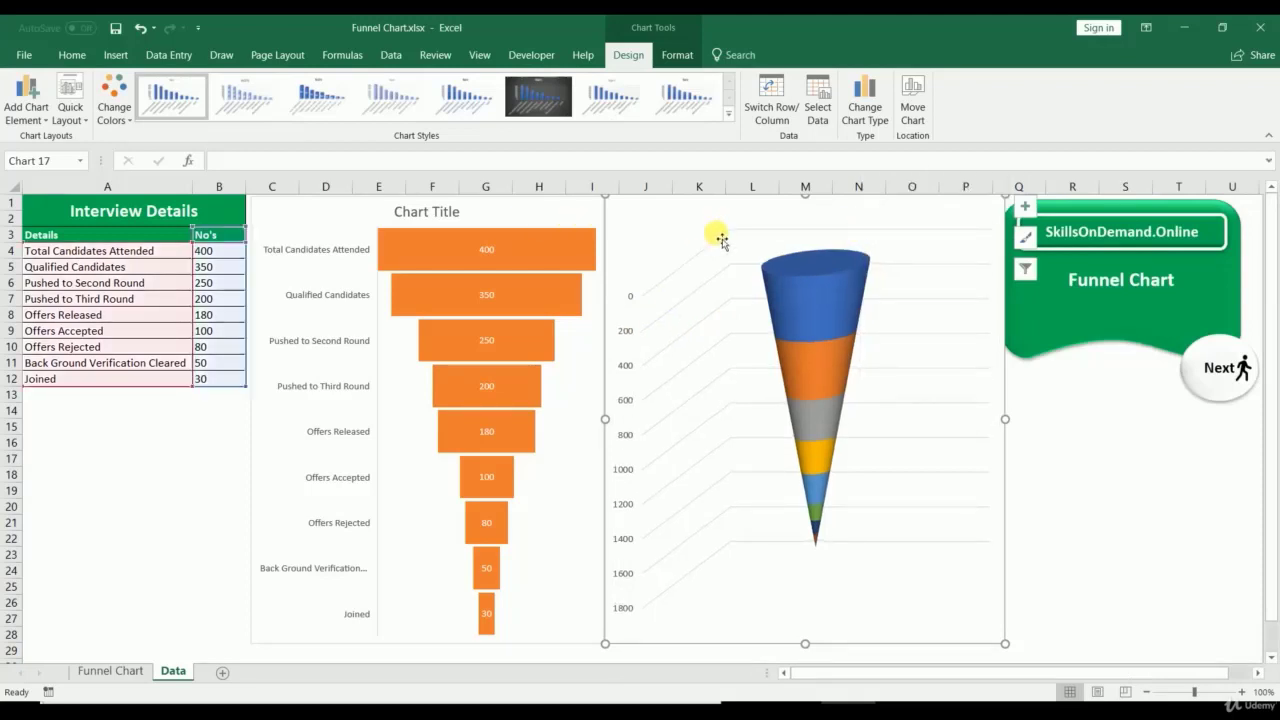
Step: Set the cone series' Gap Depth to 50% in Format Data Series
left_click(770, 290)
right_click(772, 290)
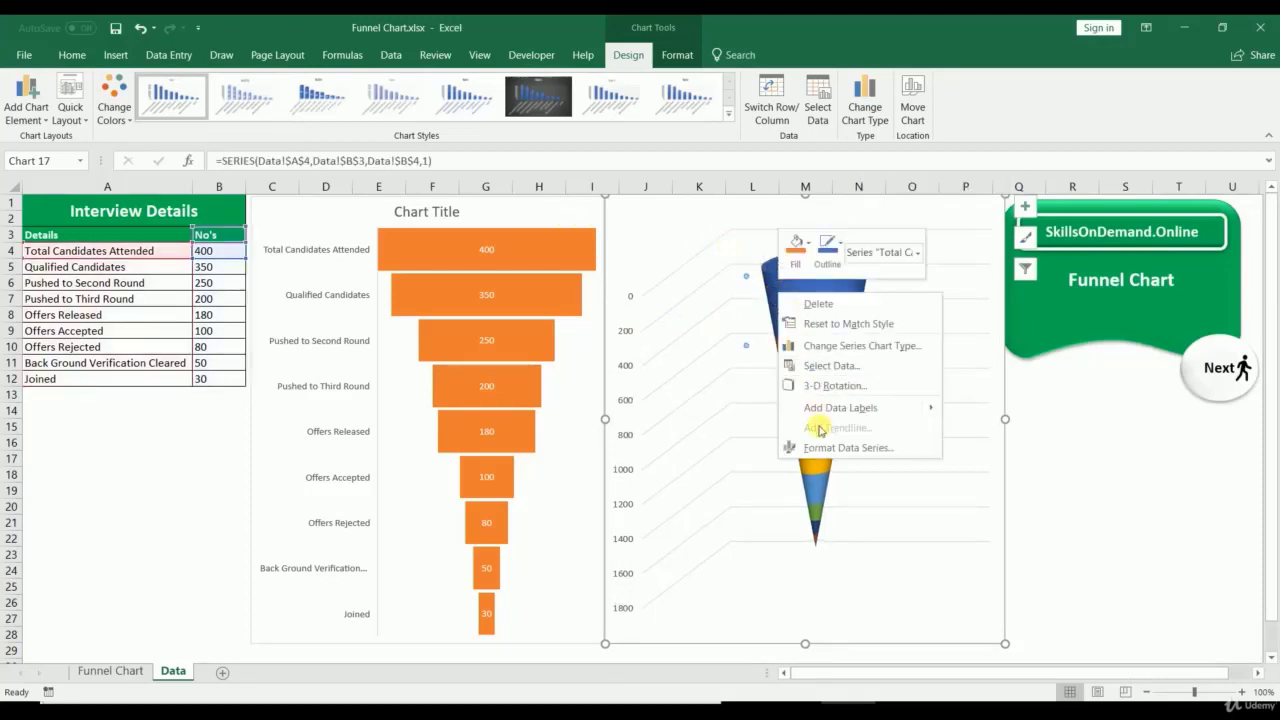
left_click(840, 447)
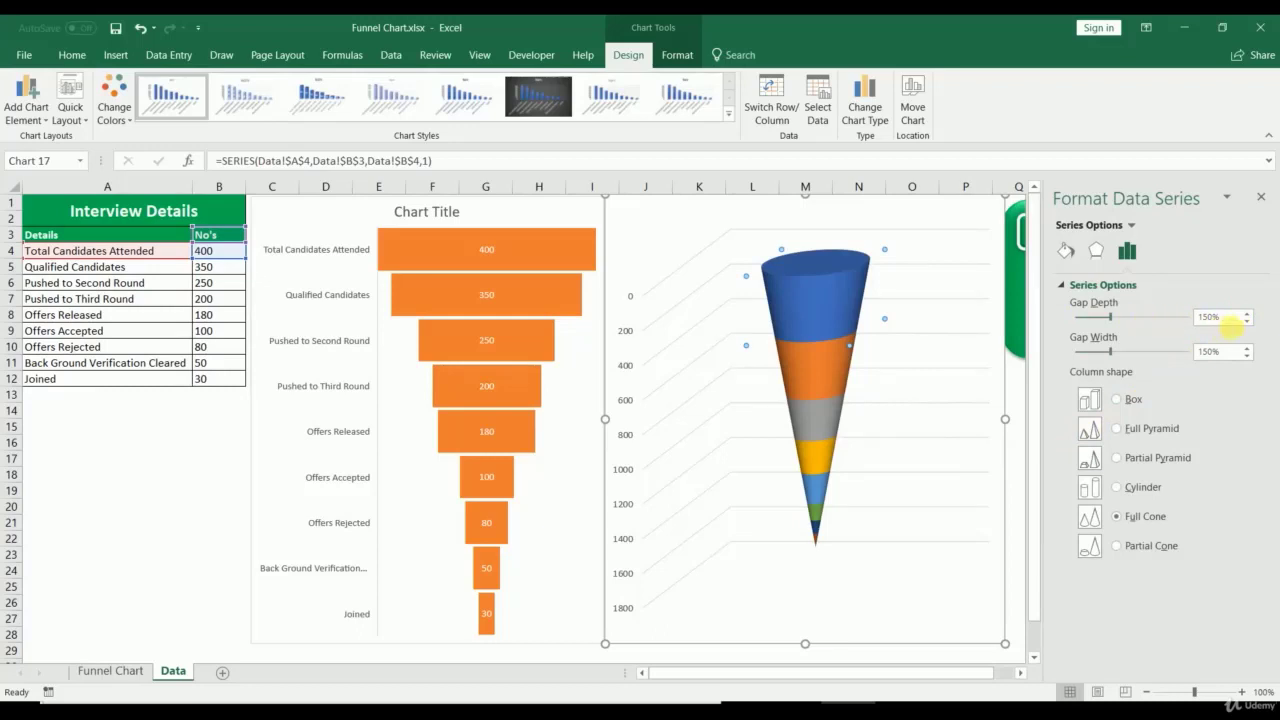
left_click(1228, 318)
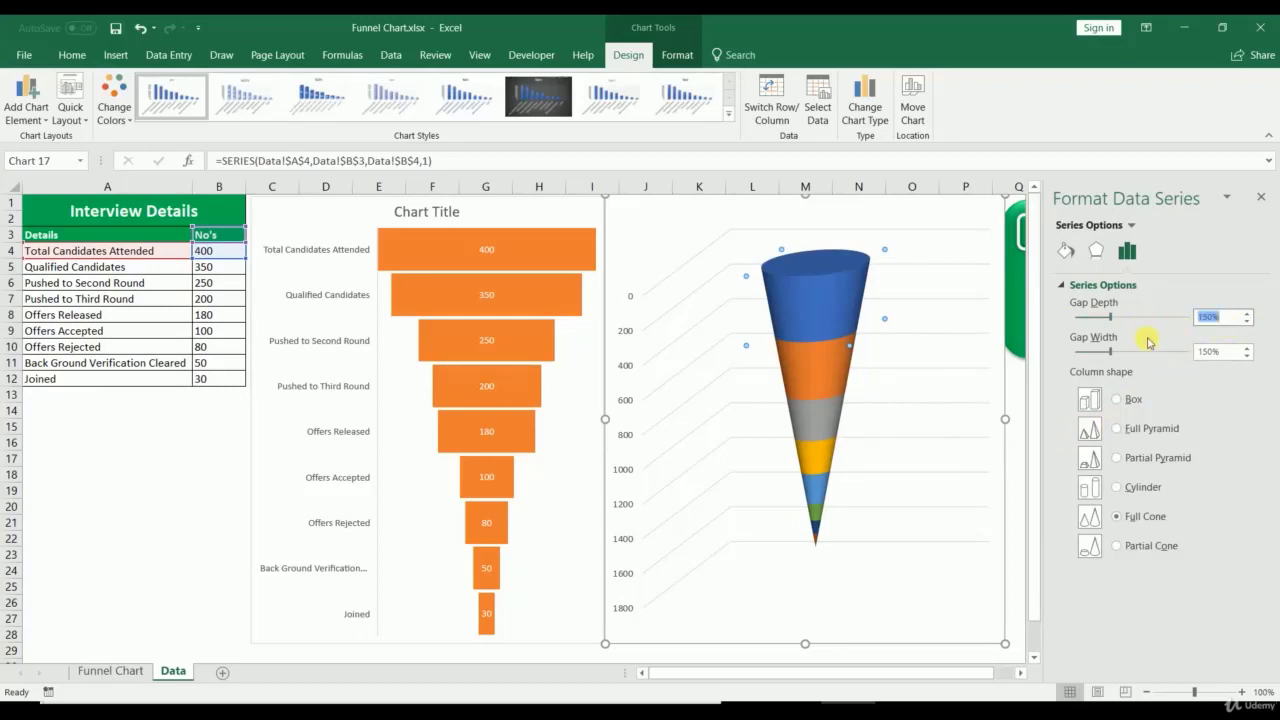
key("Return")
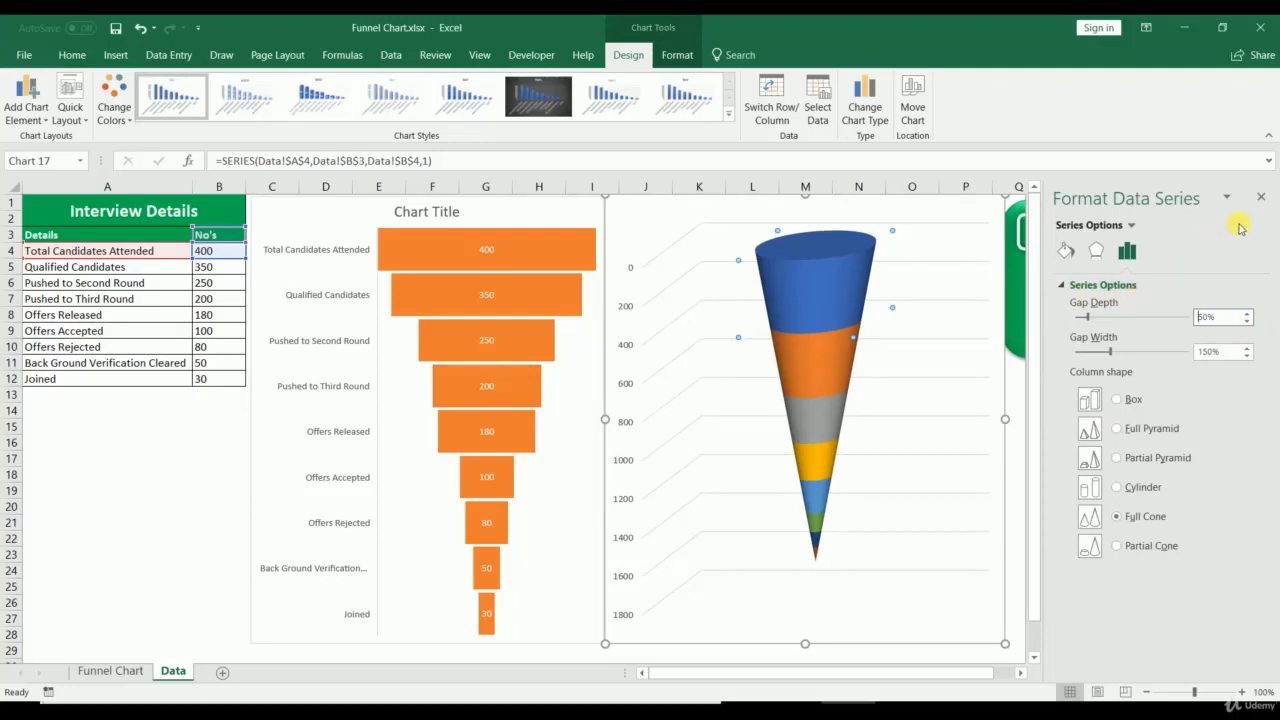
left_click(1263, 199)
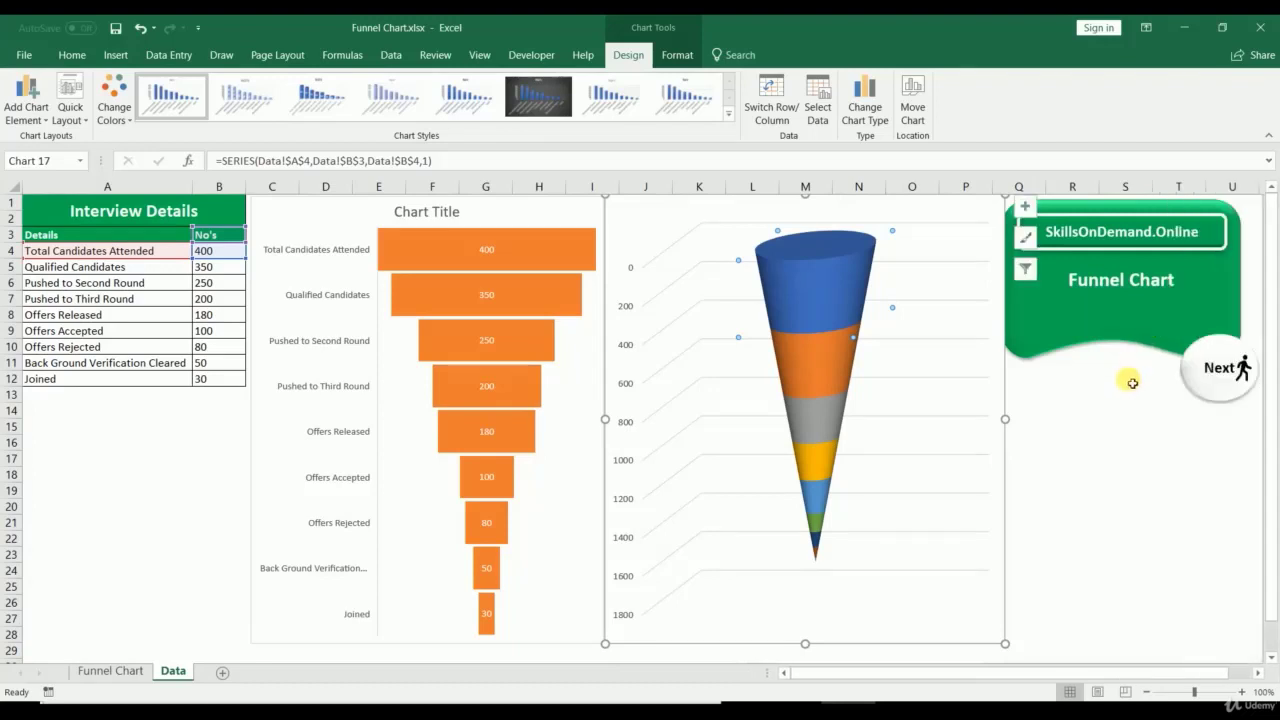
left_click(1109, 433)
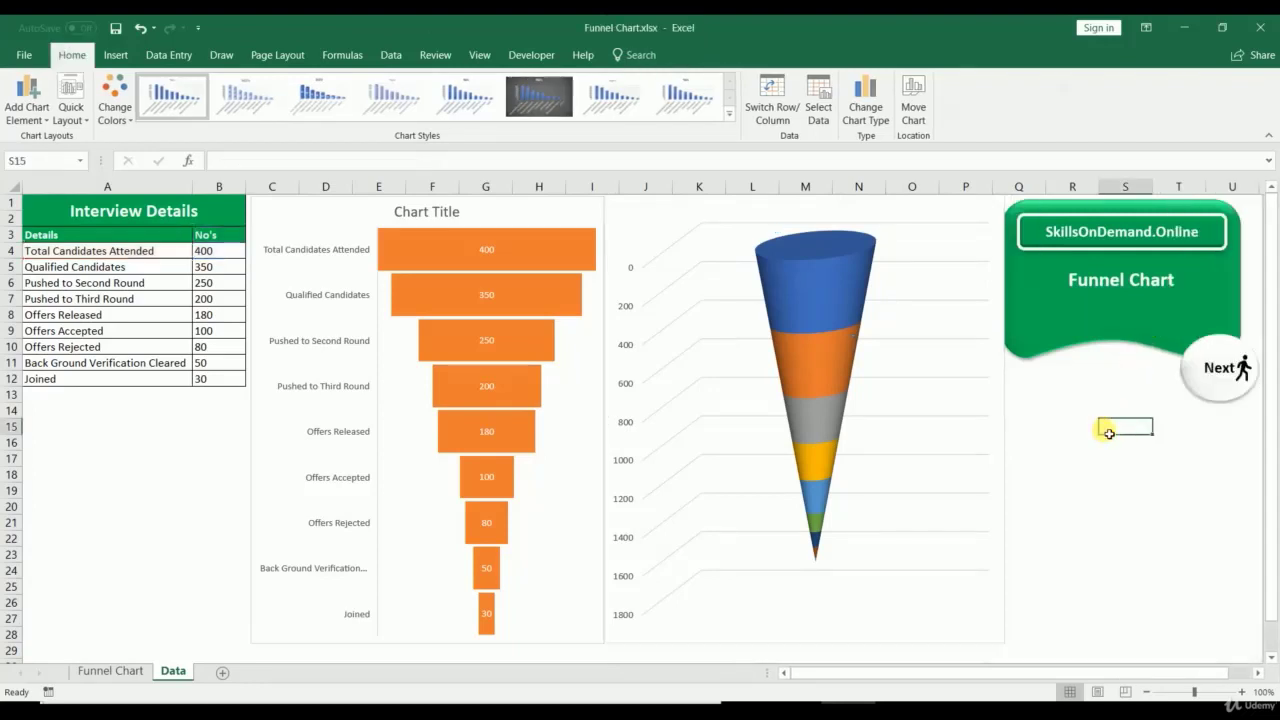
Step: Narrow the cone chart slightly and add a primary horizontal axis
left_click(1000, 392)
left_click_drag(1005, 419, 996, 420)
left_click(1037, 431)
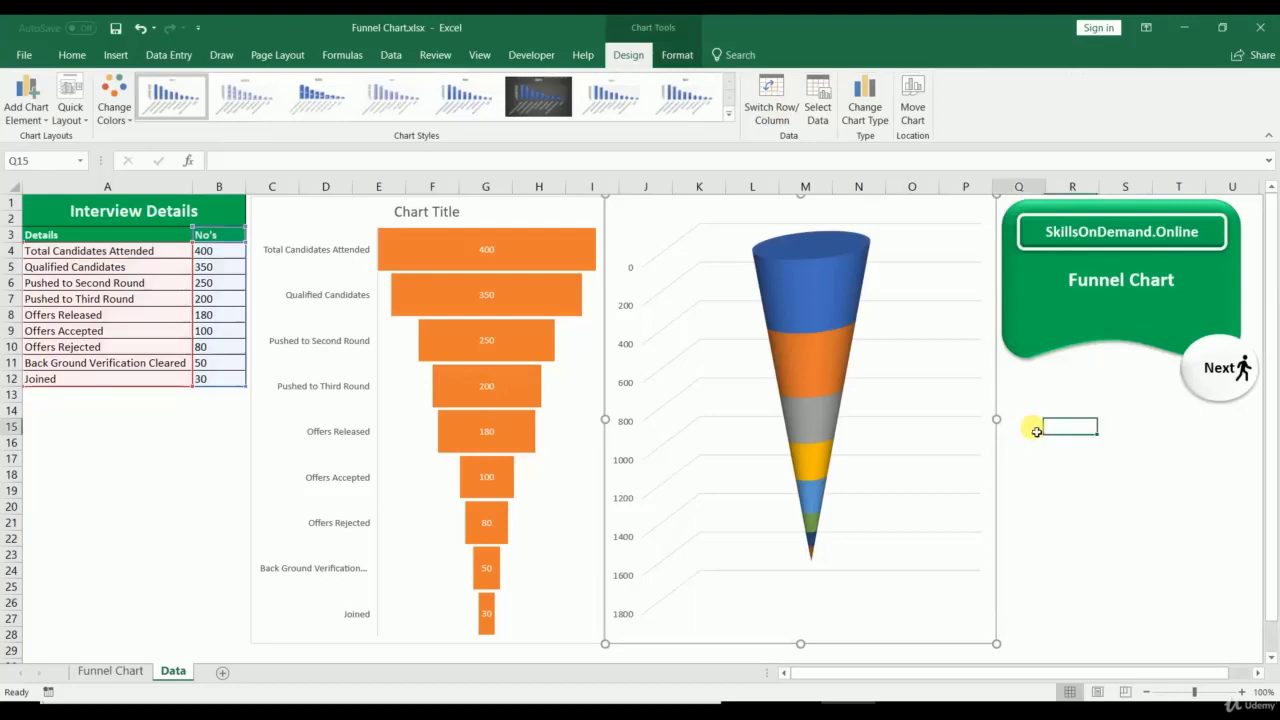
left_click(633, 215)
left_click(531, 55)
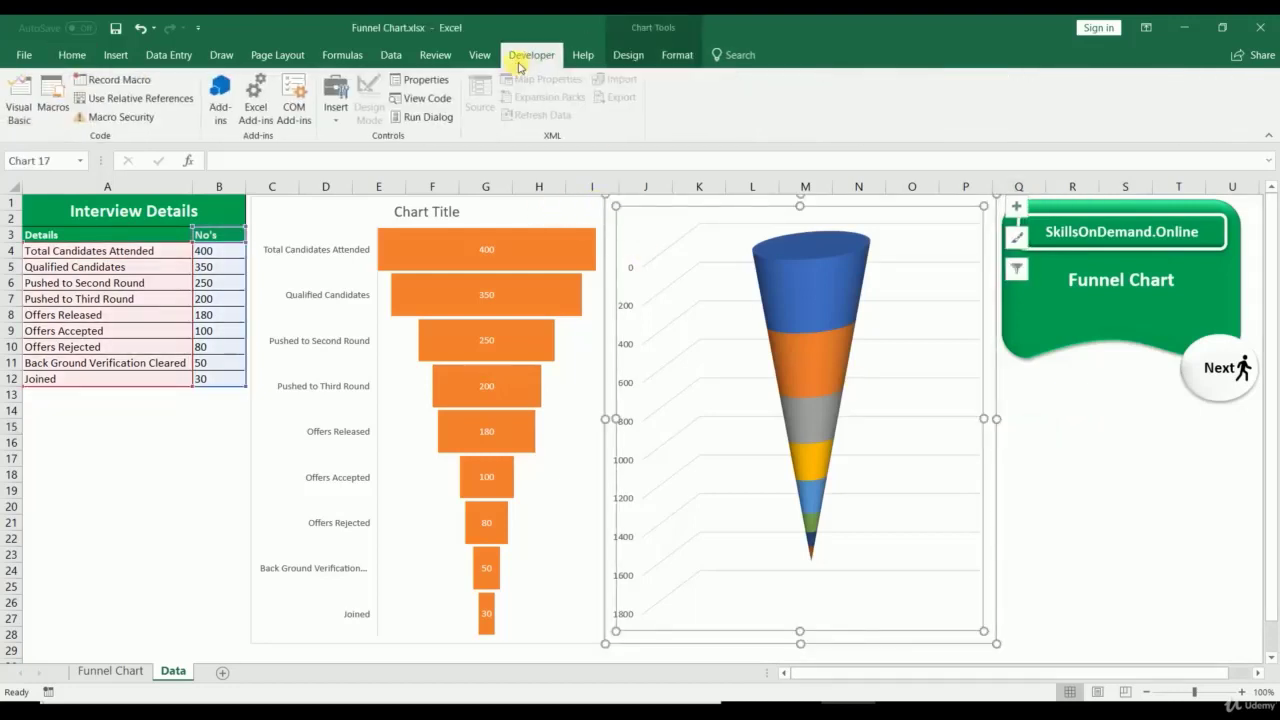
left_click(625, 57)
left_click(26, 100)
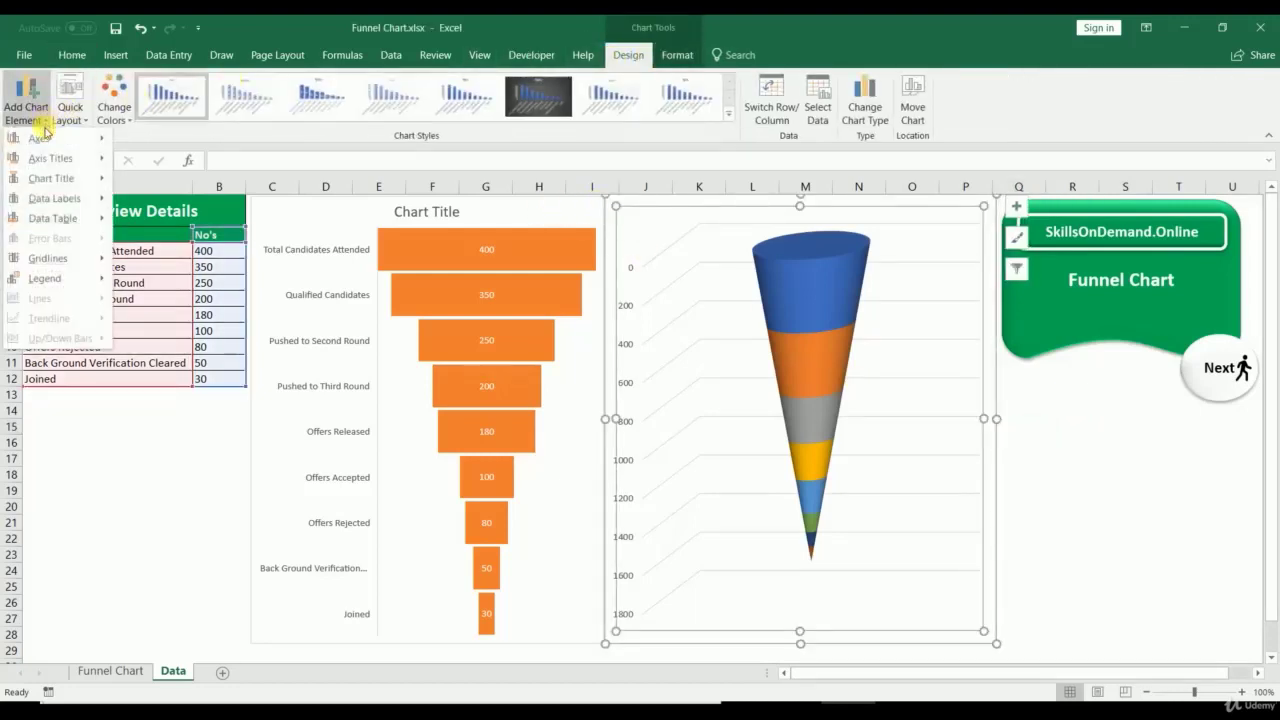
mouse_move(40, 138)
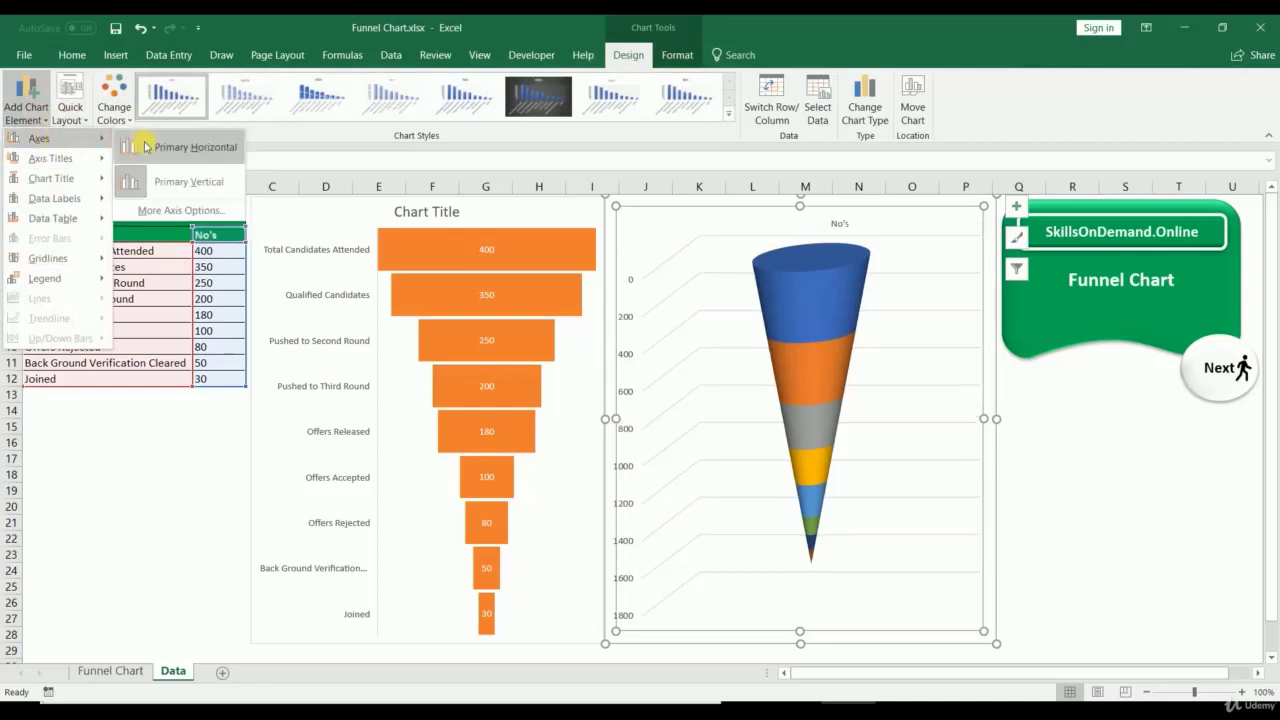
left_click(143, 148)
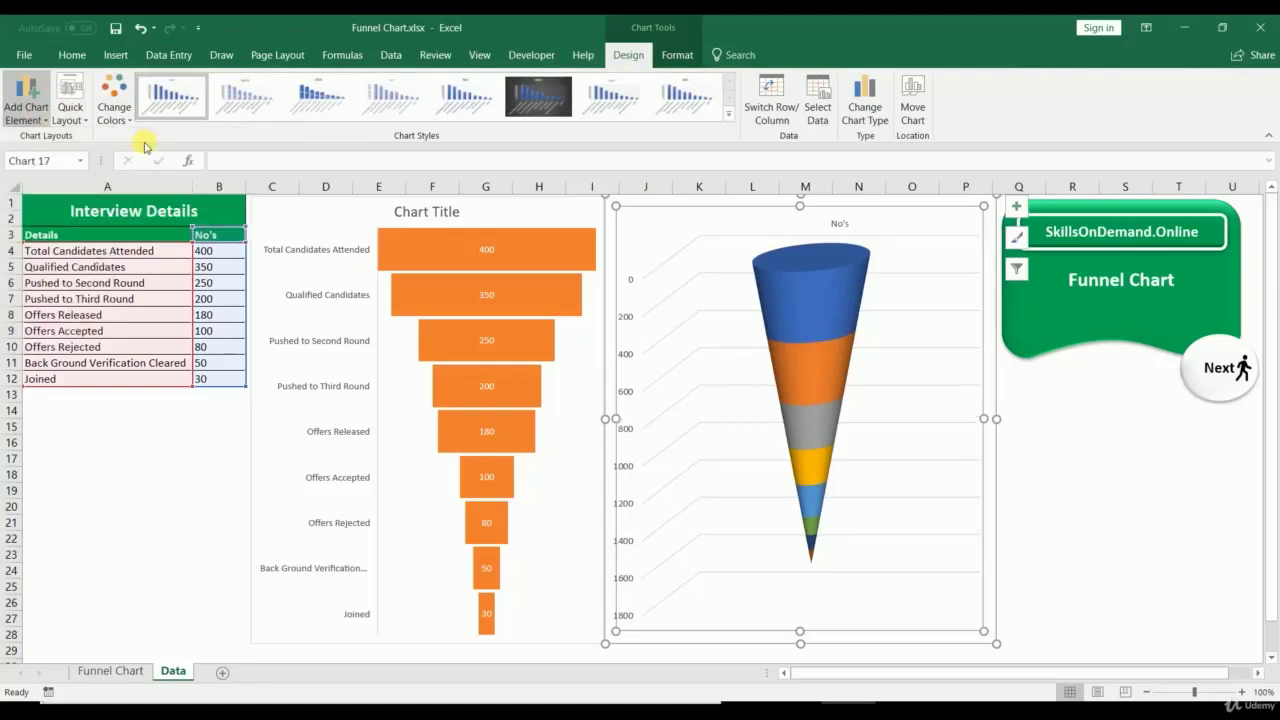
Step: Add a horizontal axis title and Data Callout labels to the cone slices
left_click(26, 100)
mouse_move(40, 158)
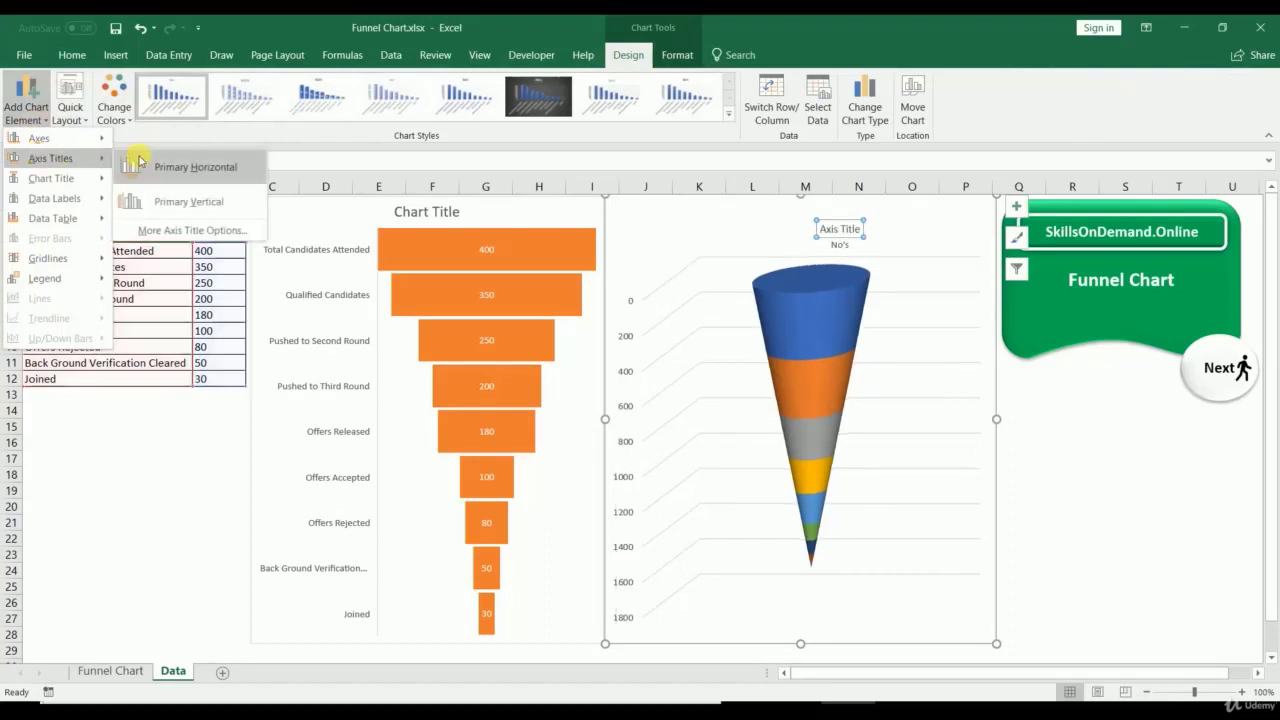
left_click(135, 165)
left_click(40, 123)
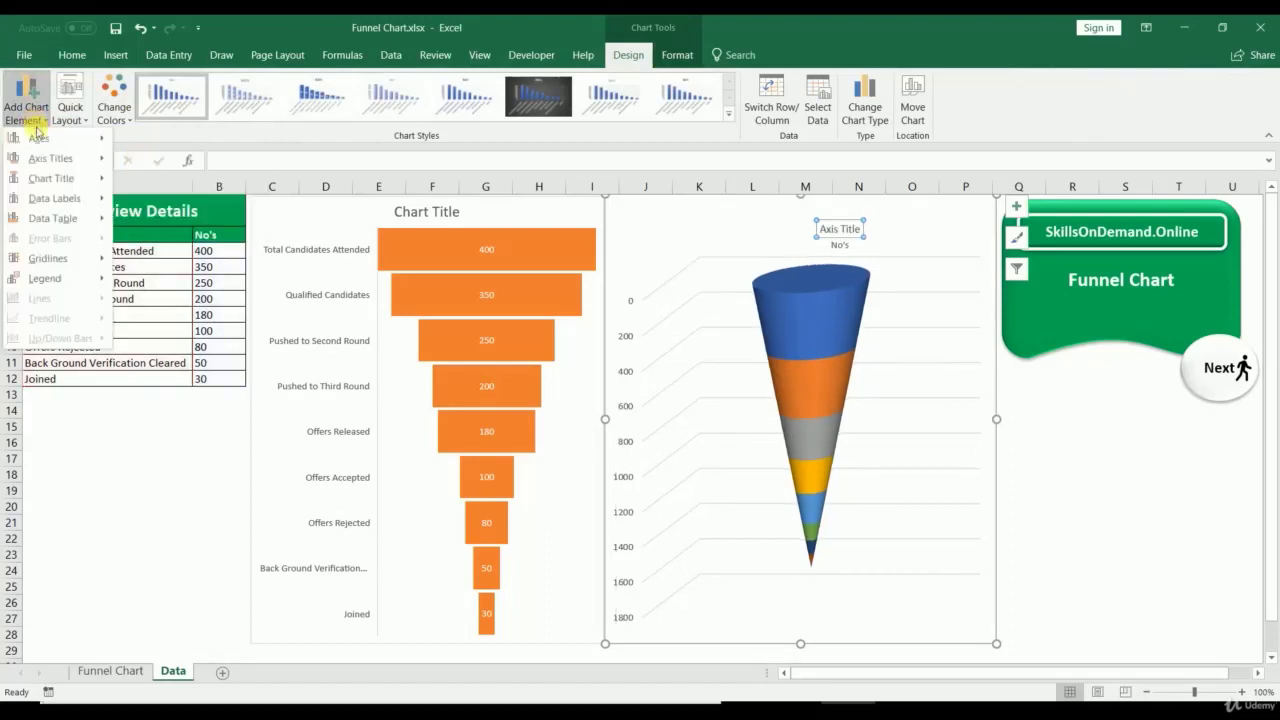
mouse_move(51, 199)
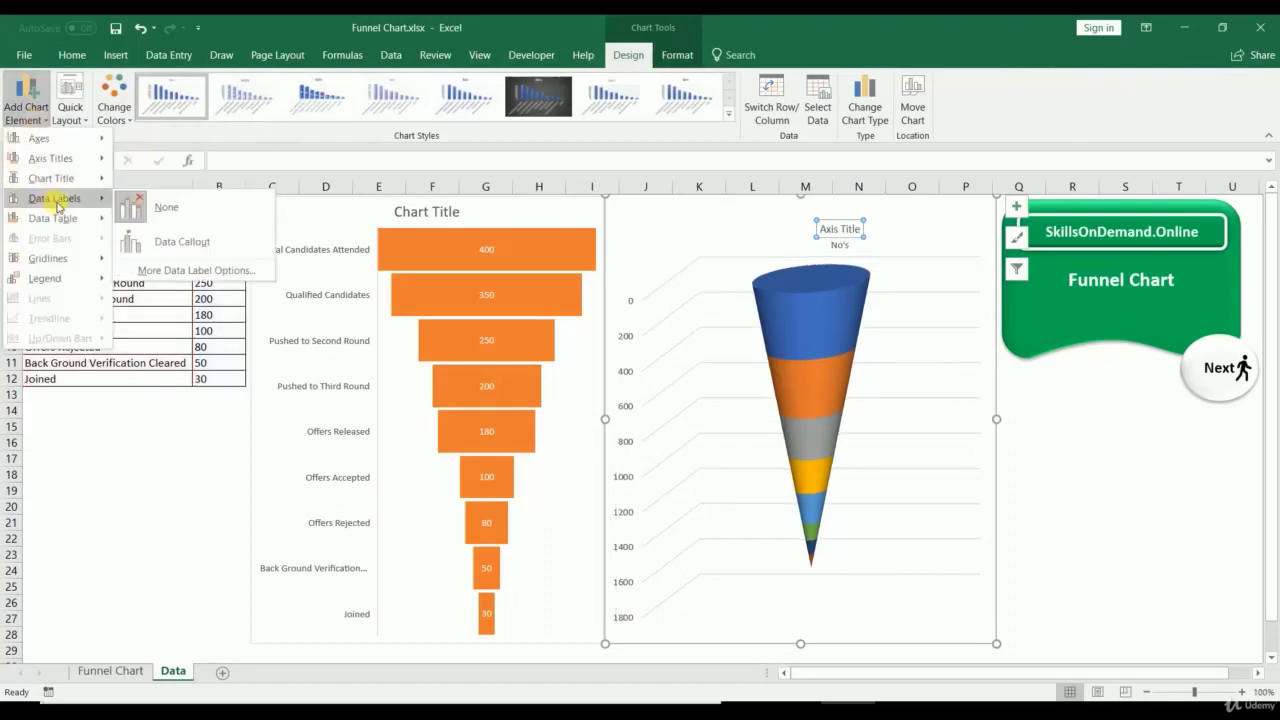
left_click(125, 238)
Step: Replace the axis title placeholder text with 'Interview Details'
left_click(1142, 502)
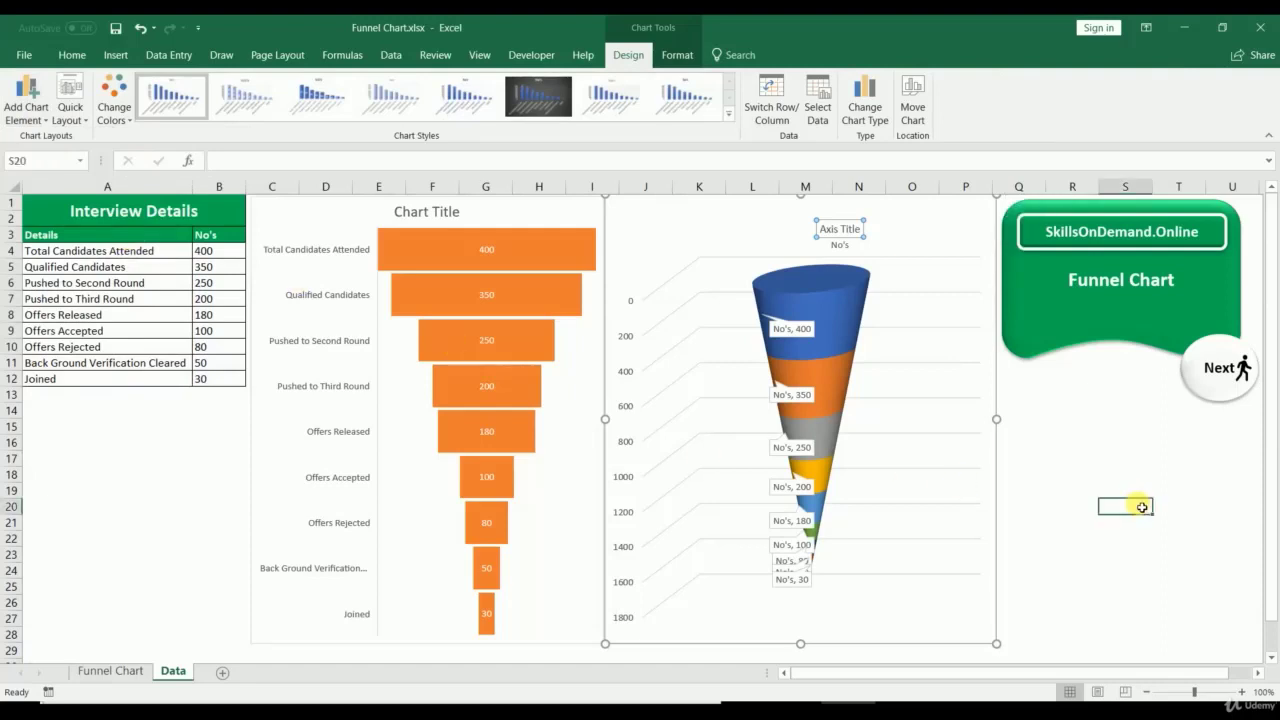
left_click(821, 232)
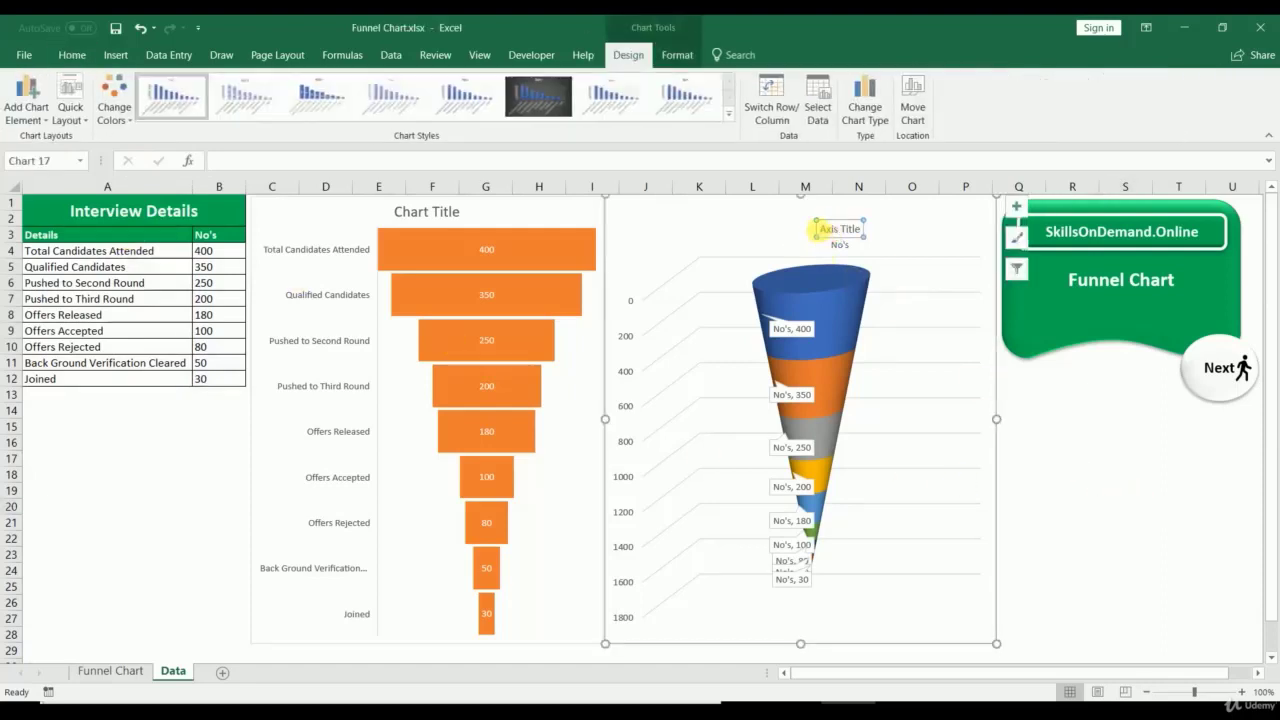
left_click_drag(818, 229, 880, 228)
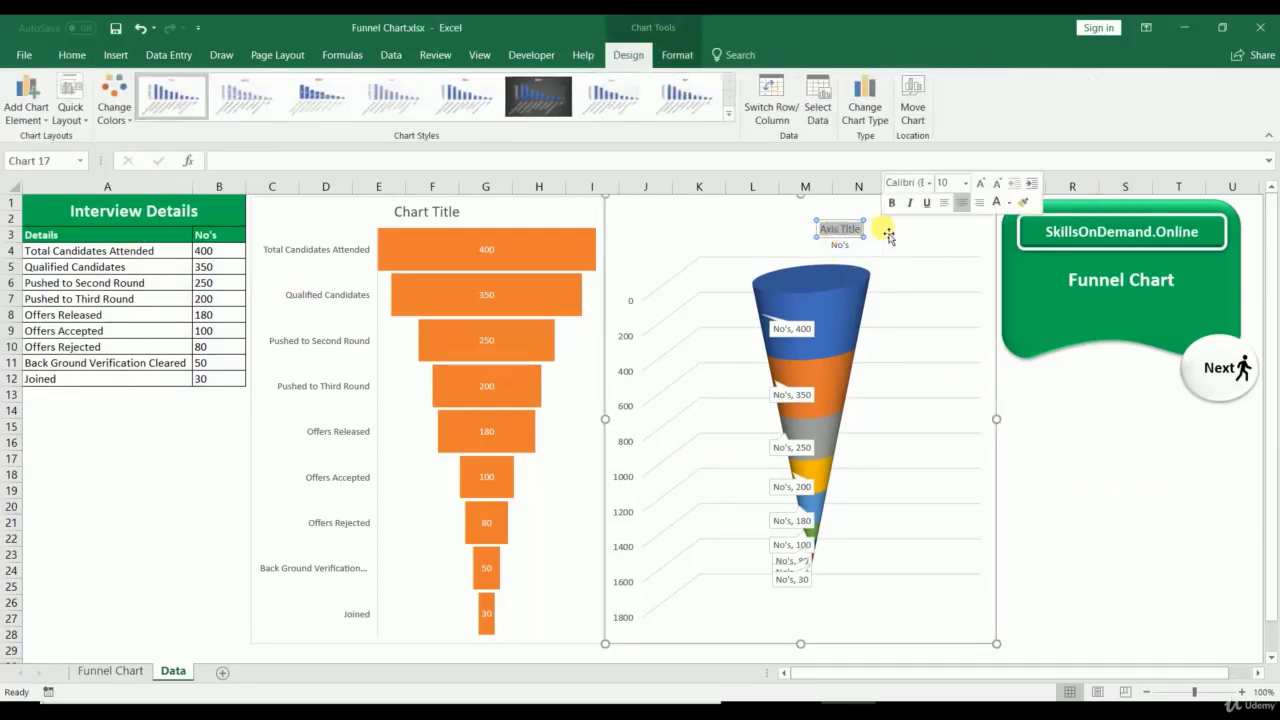
type("Interv")
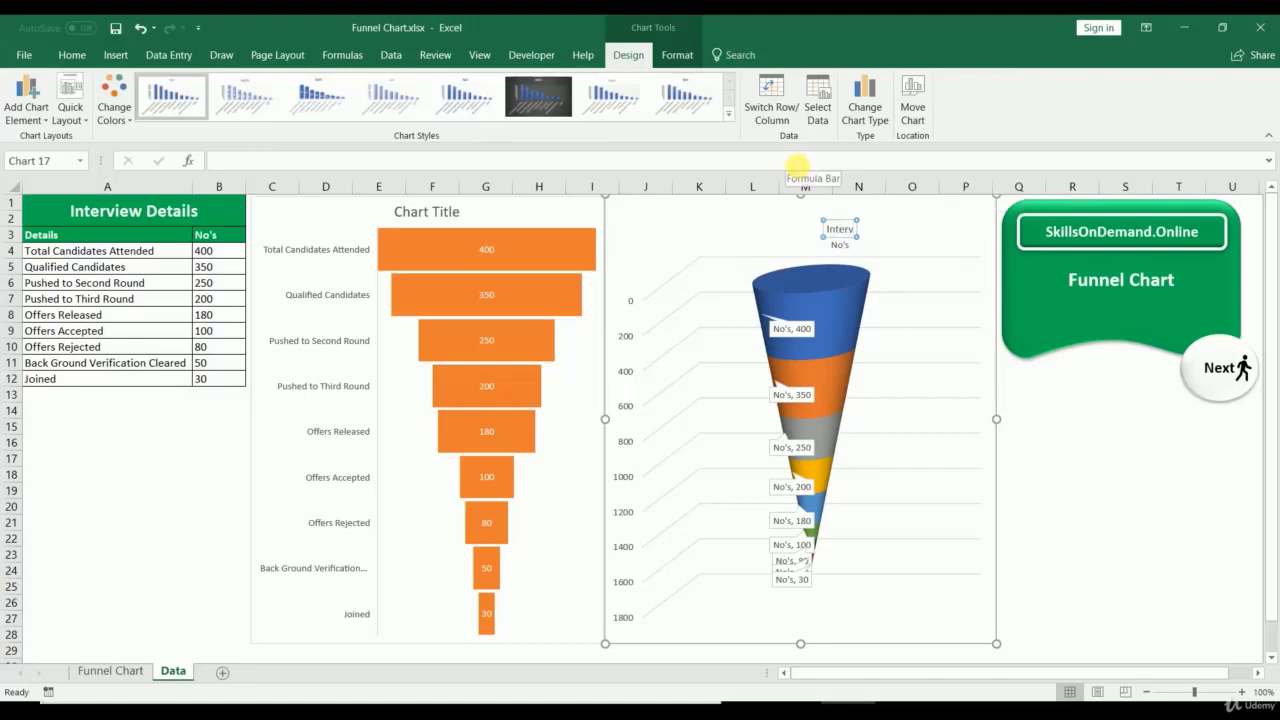
type("iew Details")
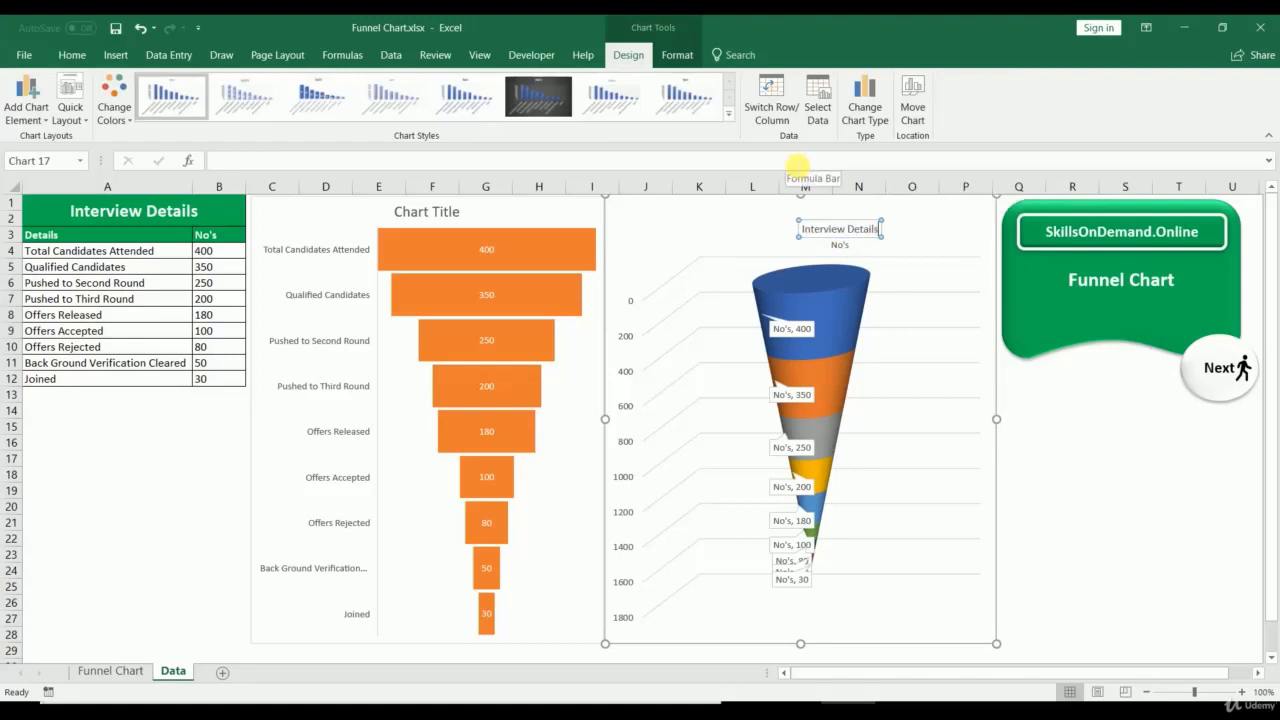
Step: Delete the No's label and enlarge the 'Interview Details' title font by two steps
left_click(840, 248)
key("Delete")
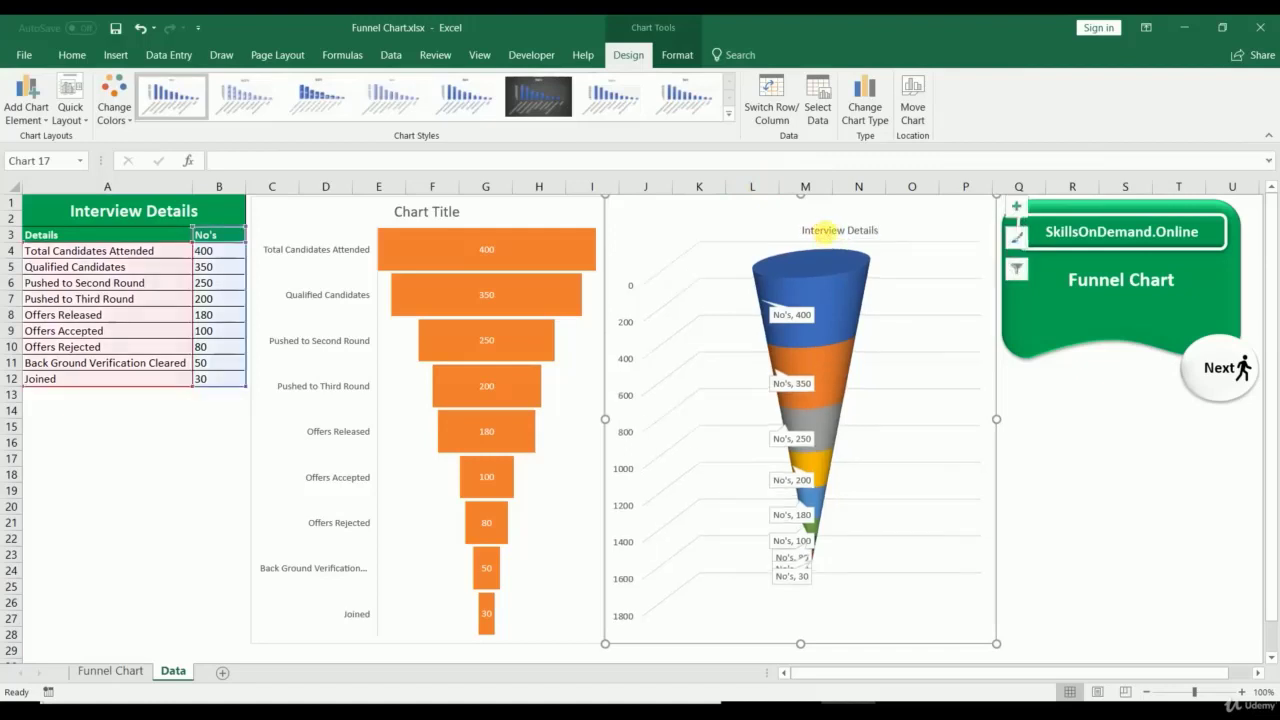
left_click(823, 230)
left_click(76, 58)
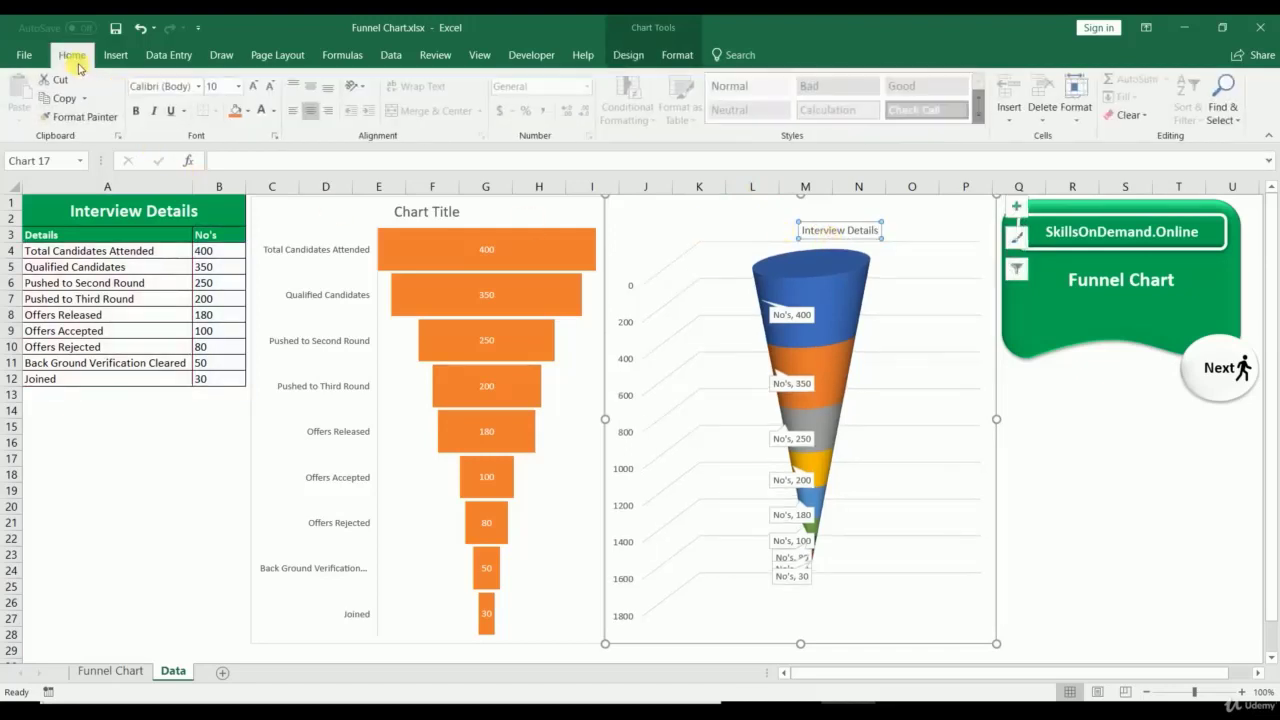
left_click(253, 86)
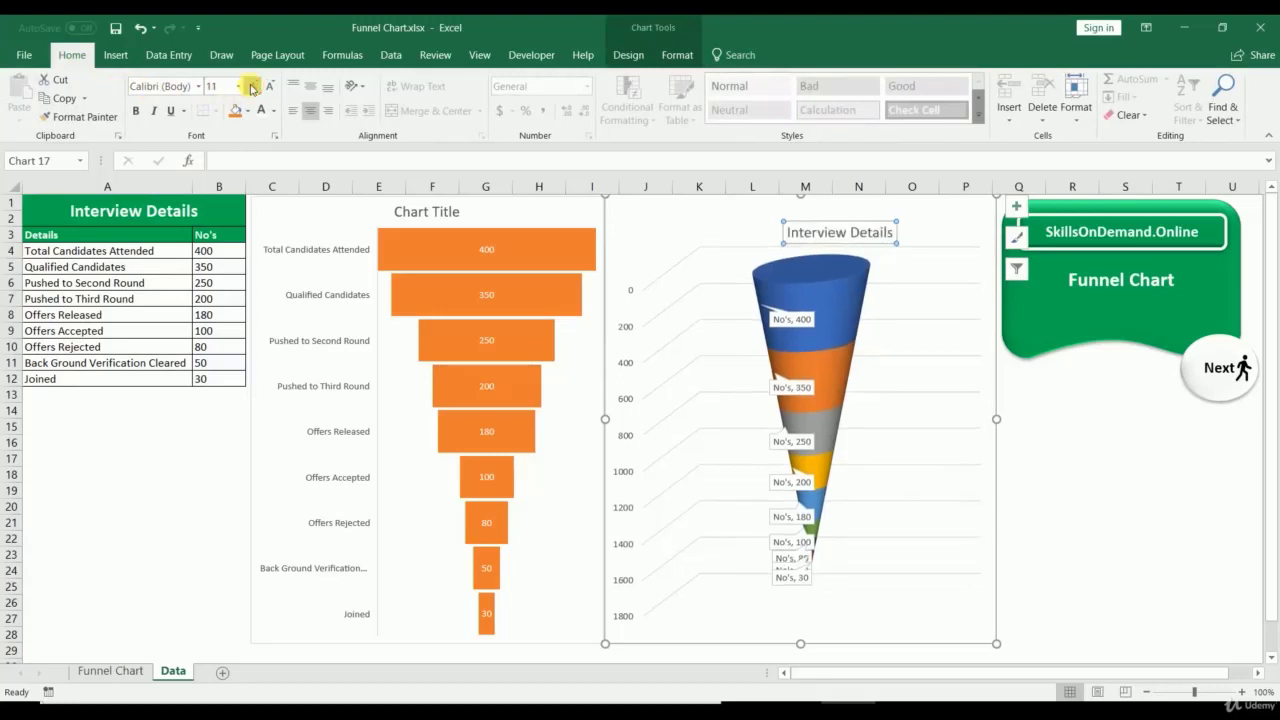
left_click(253, 86)
left_click(253, 86)
left_click(1125, 474)
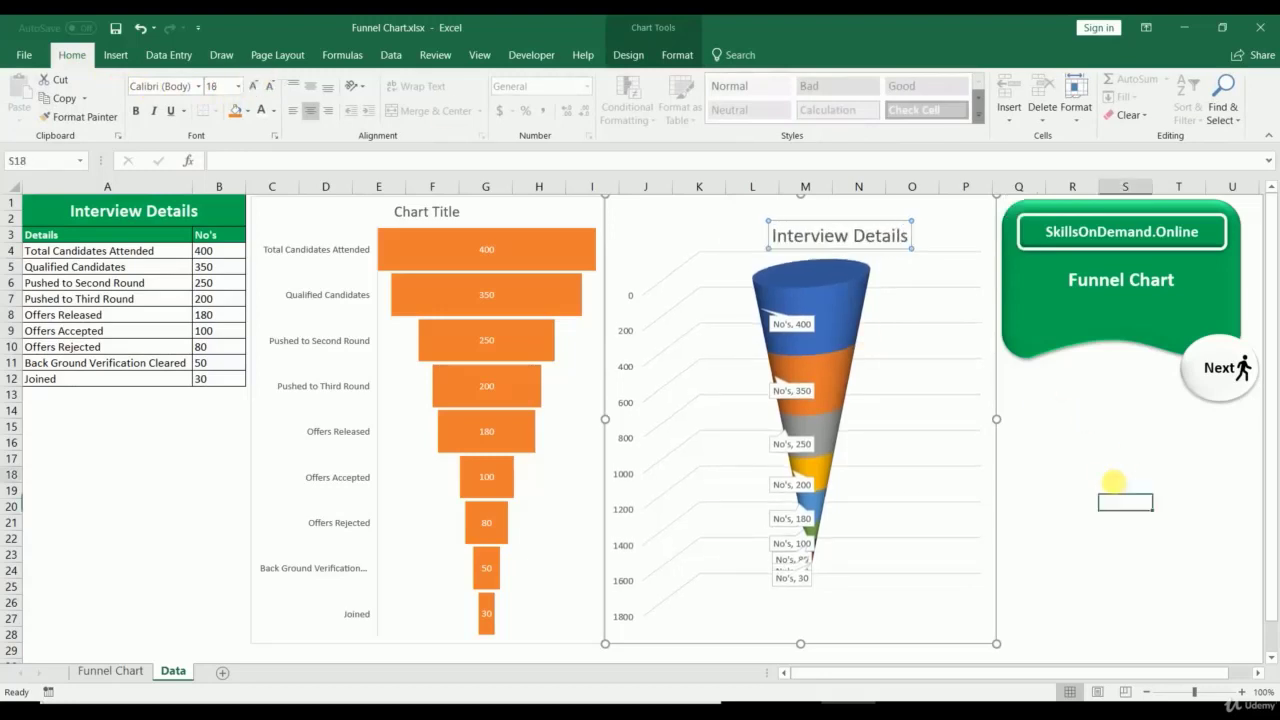
Step: Copy the 'Interview Details' title into the funnel chart, replacing 'Chart Title'
left_click(785, 240)
left_click_drag(777, 238, 922, 234)
key("ctrl+c")
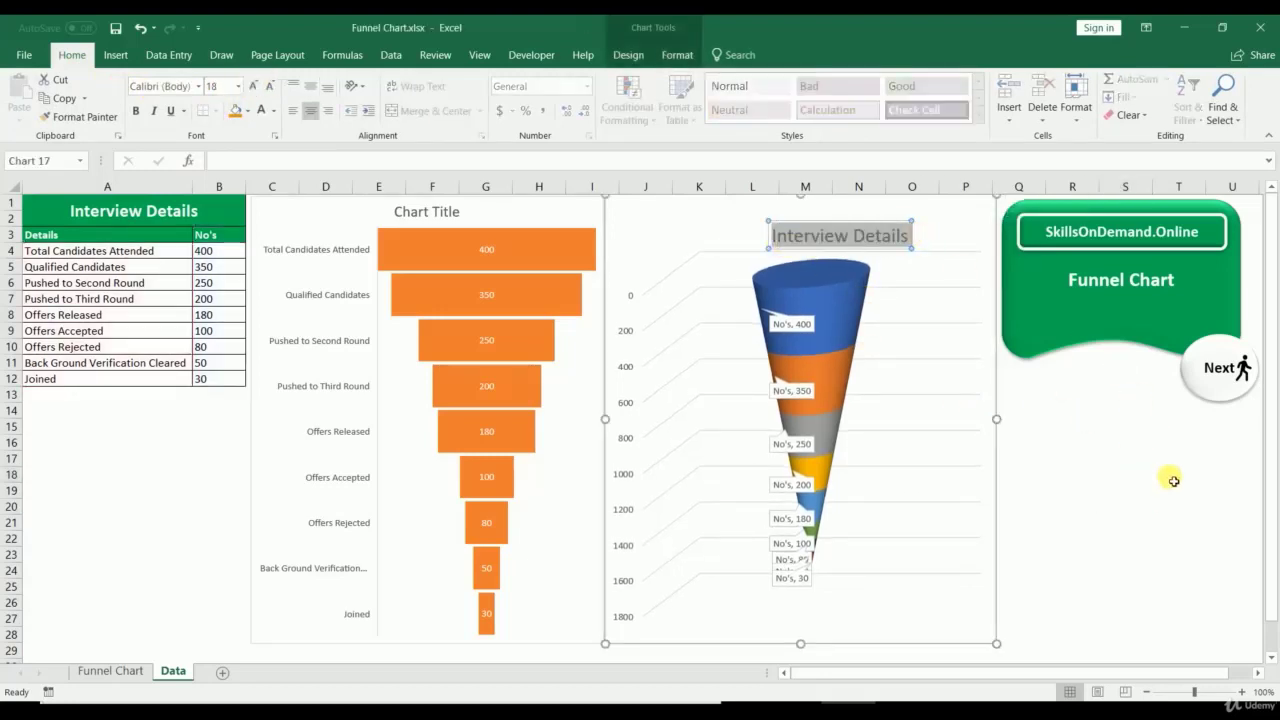
left_click(1138, 536)
left_click(400, 211)
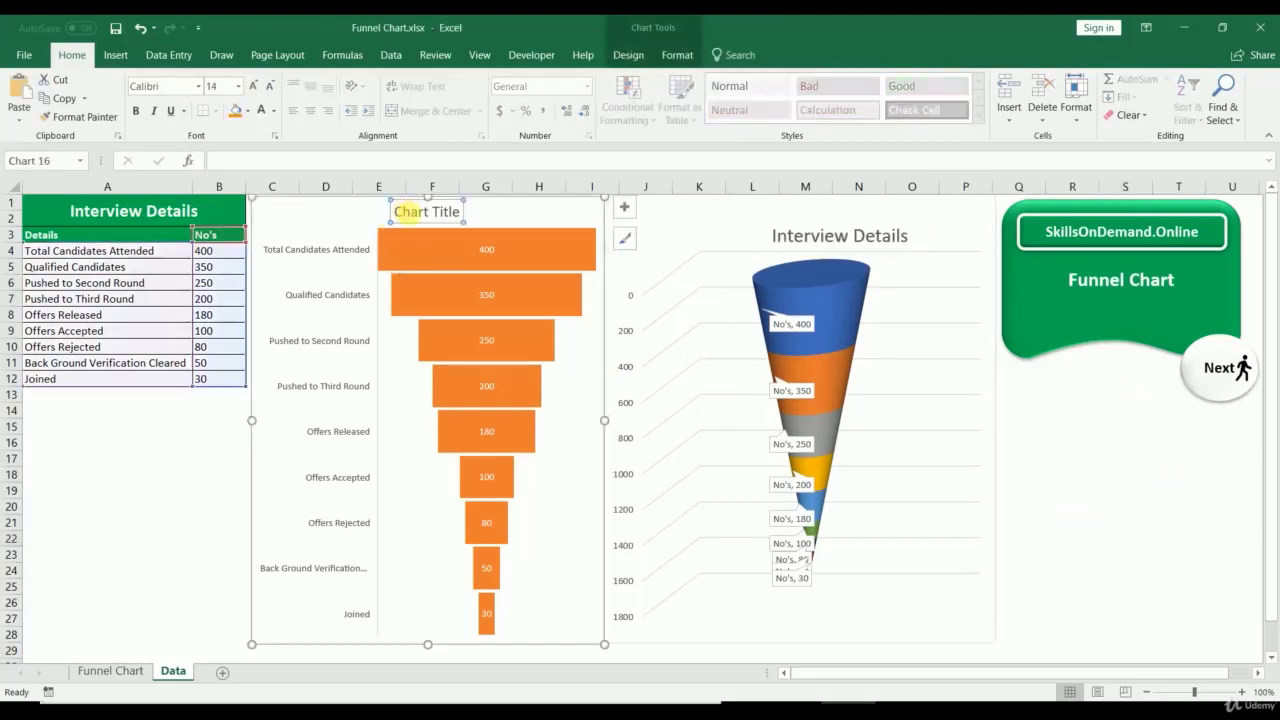
left_click_drag(400, 211, 491, 214)
key("ctrl+v")
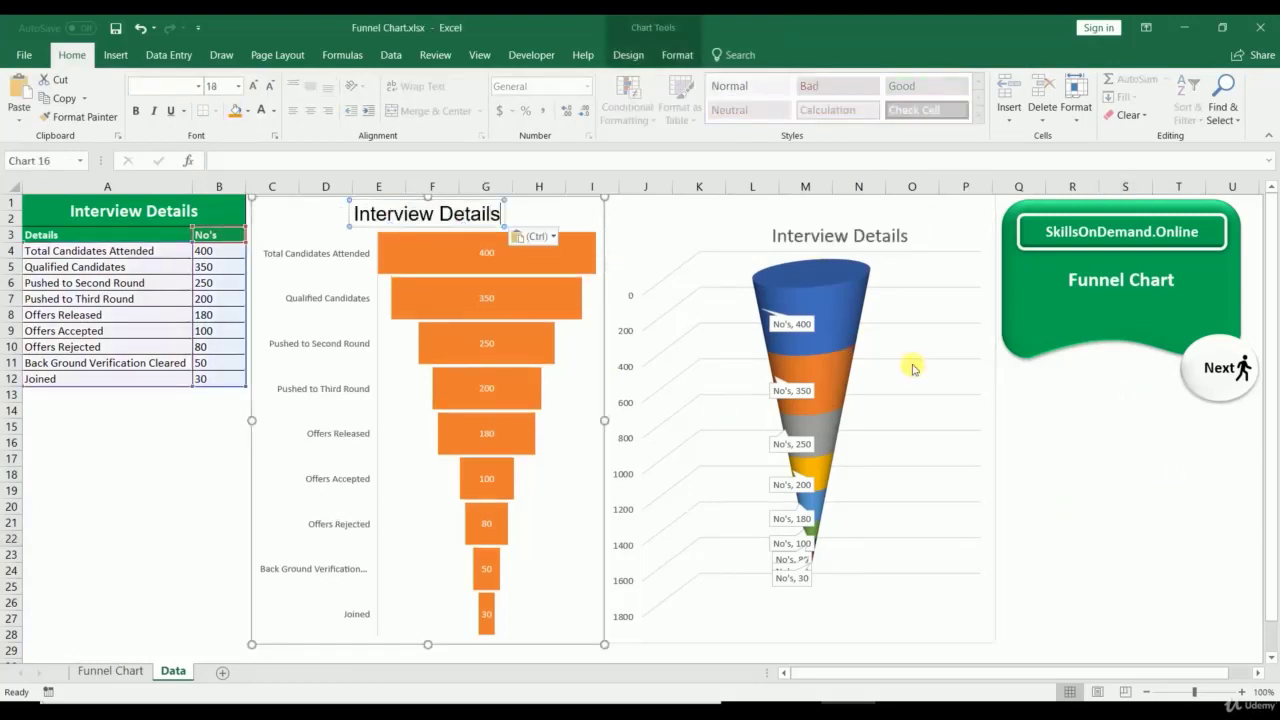
left_click(1112, 438)
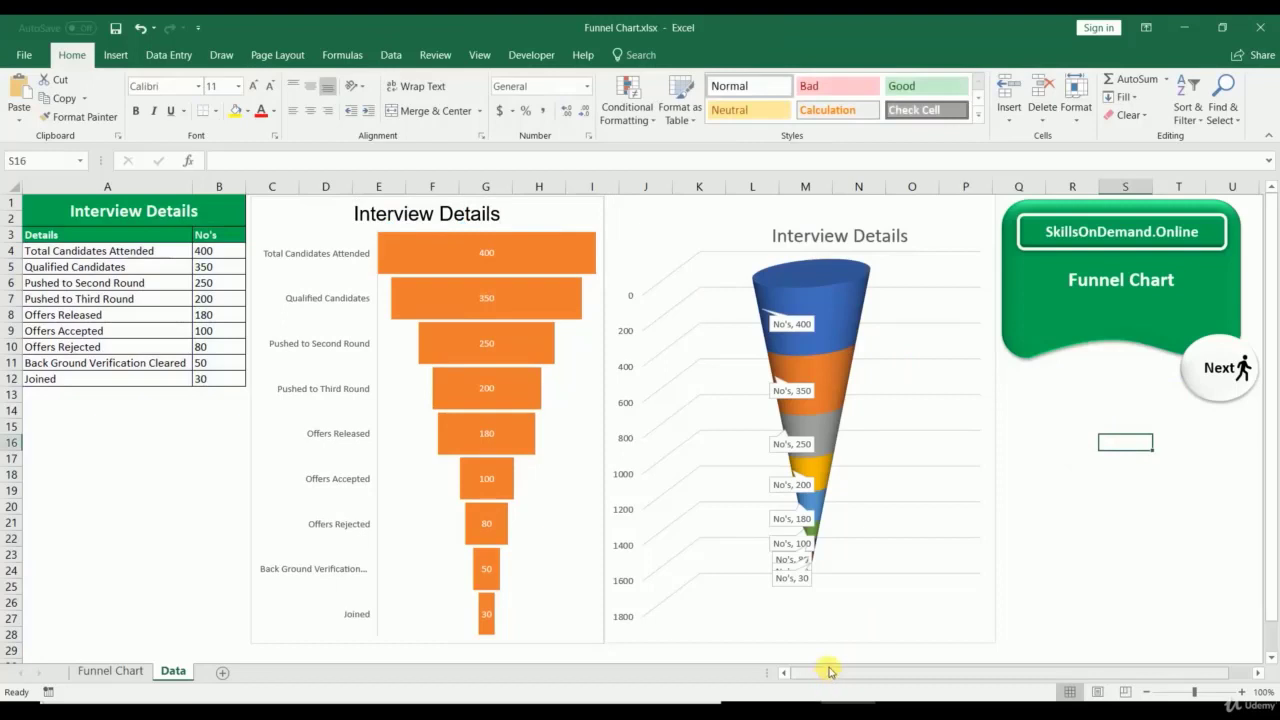
left_click(941, 622)
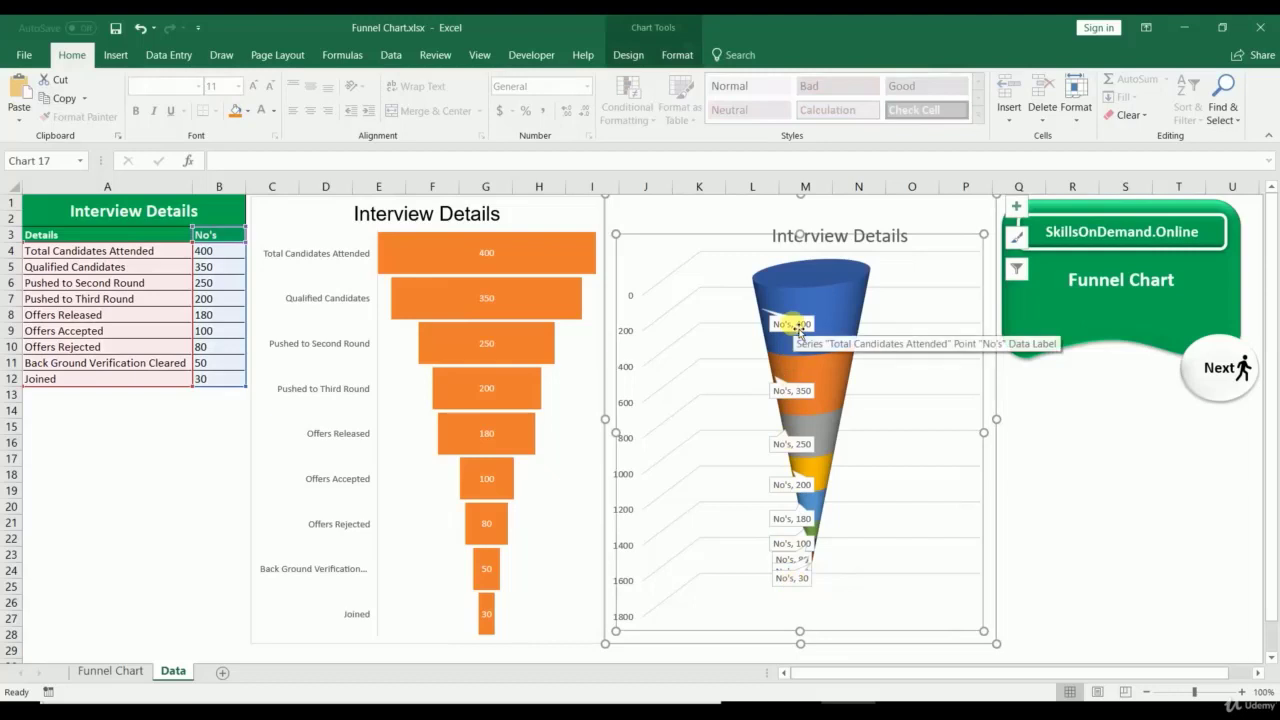
left_click(1115, 466)
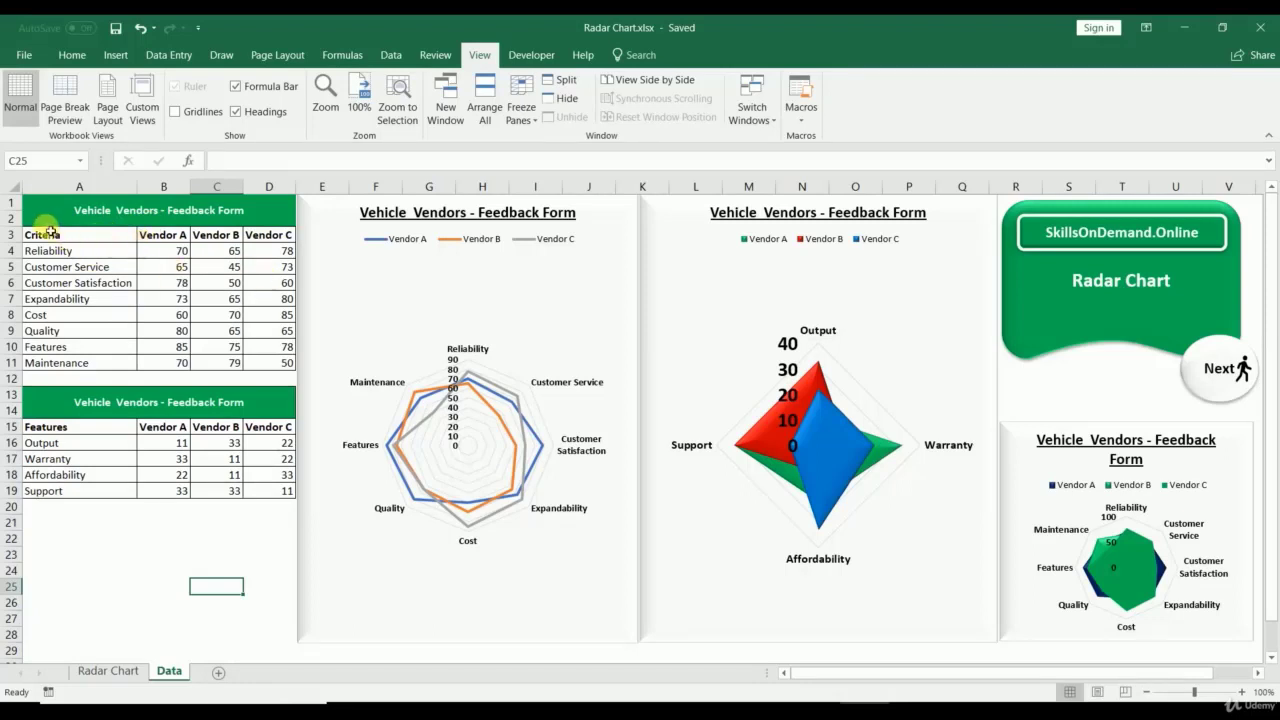
left_click_drag(40, 214, 233, 352)
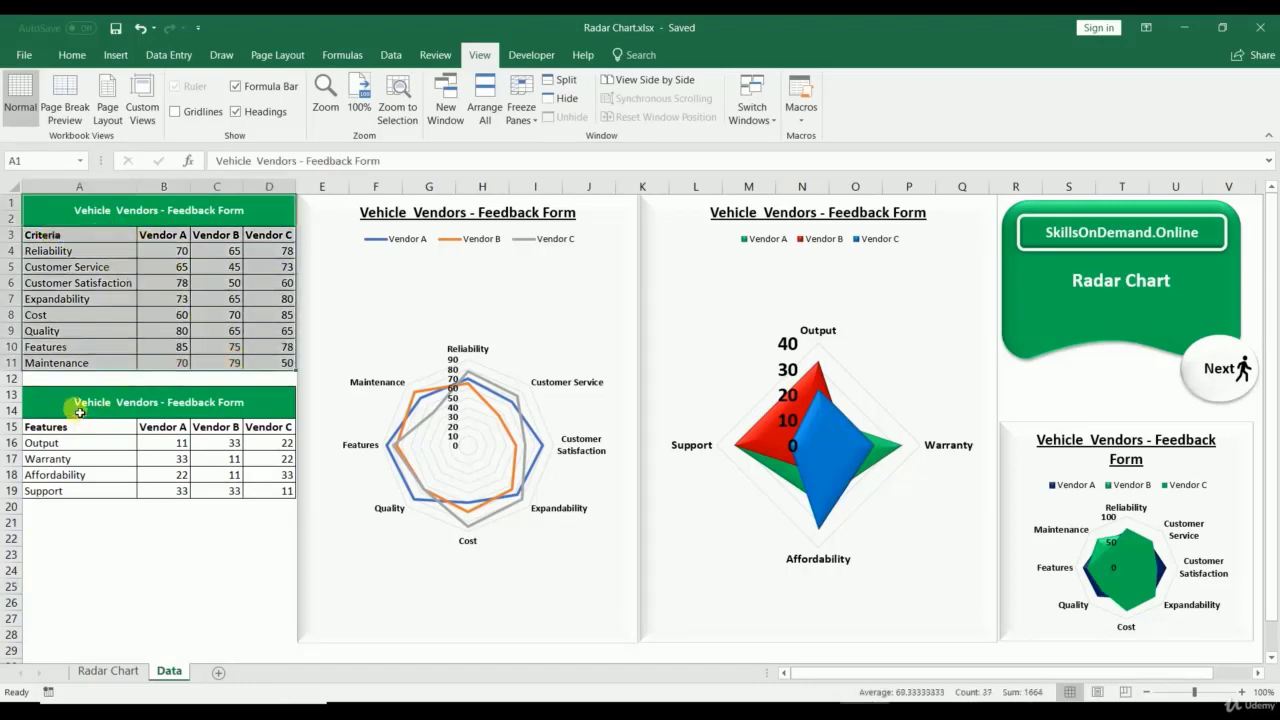
left_click_drag(80, 412, 163, 511)
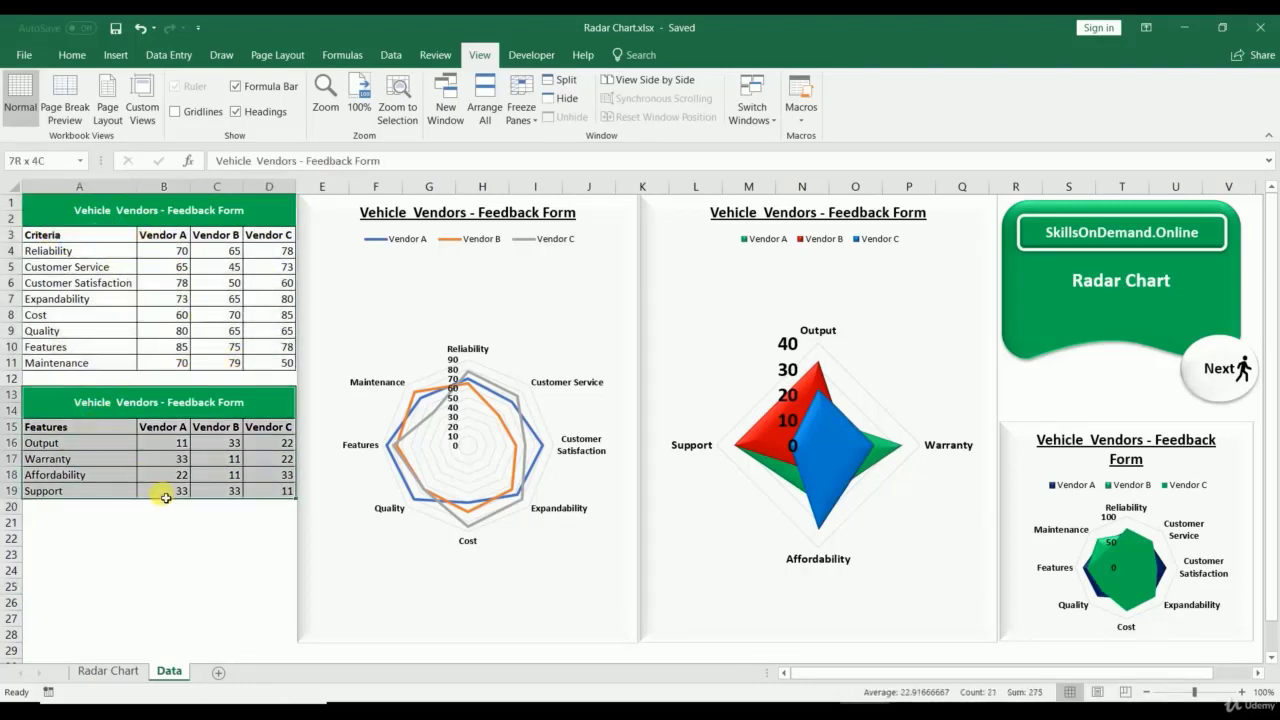
left_click(134, 525)
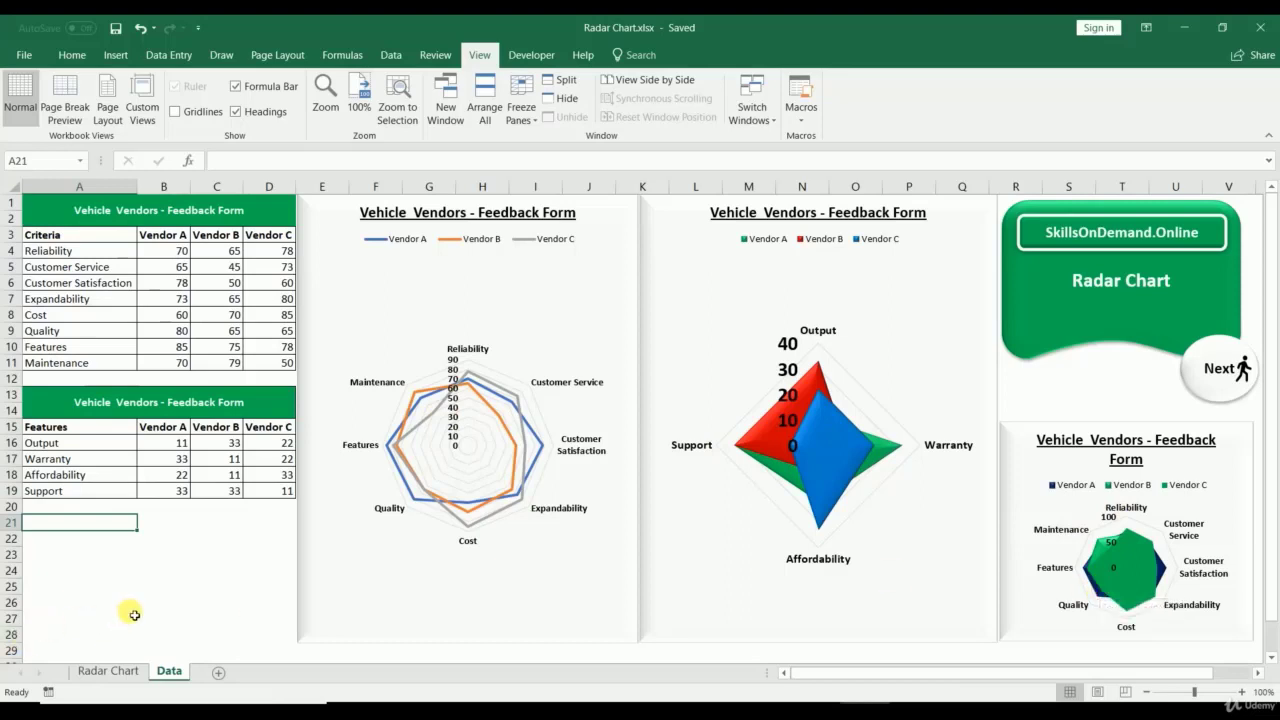
left_click(112, 671)
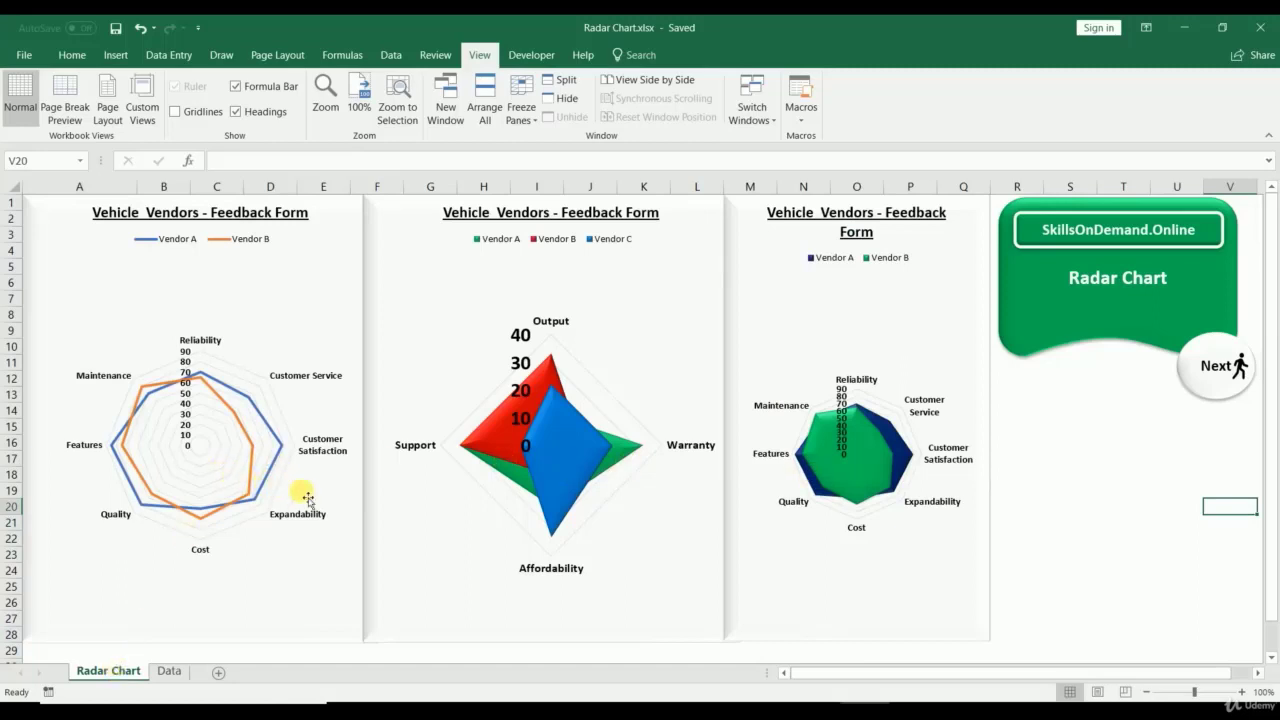
left_click(170, 672)
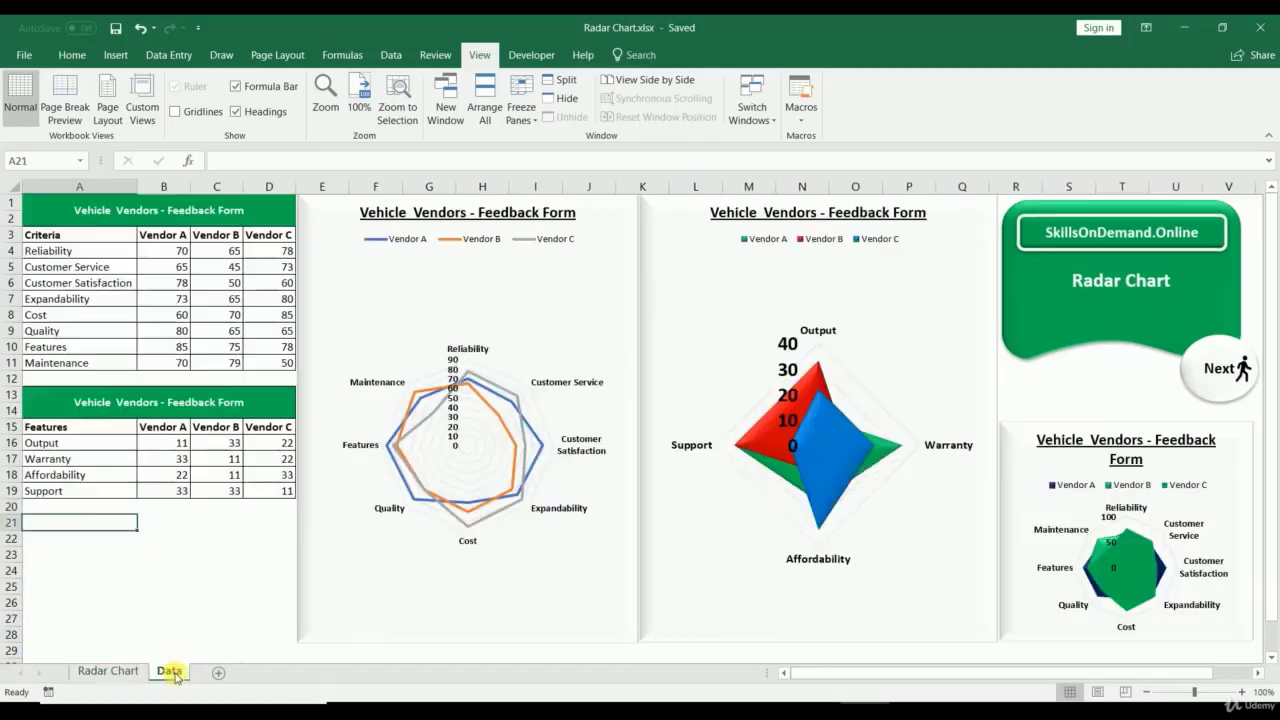
left_click(203, 610)
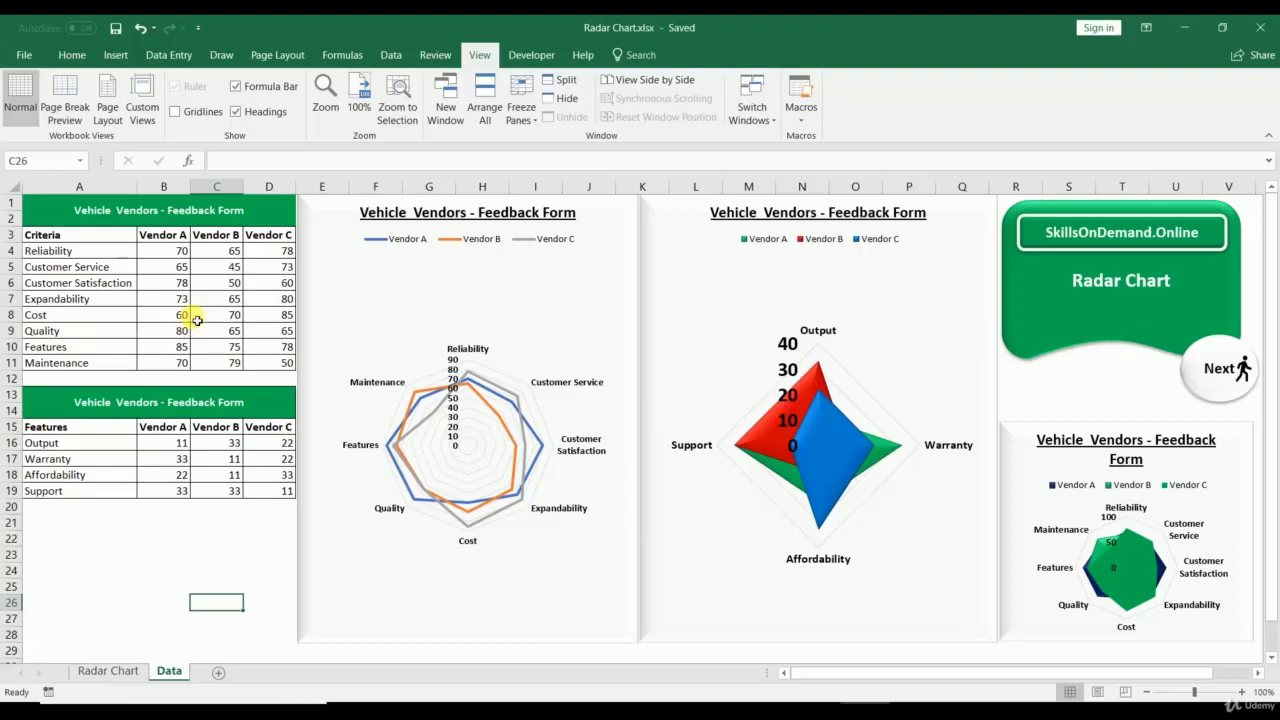
left_click(427, 329)
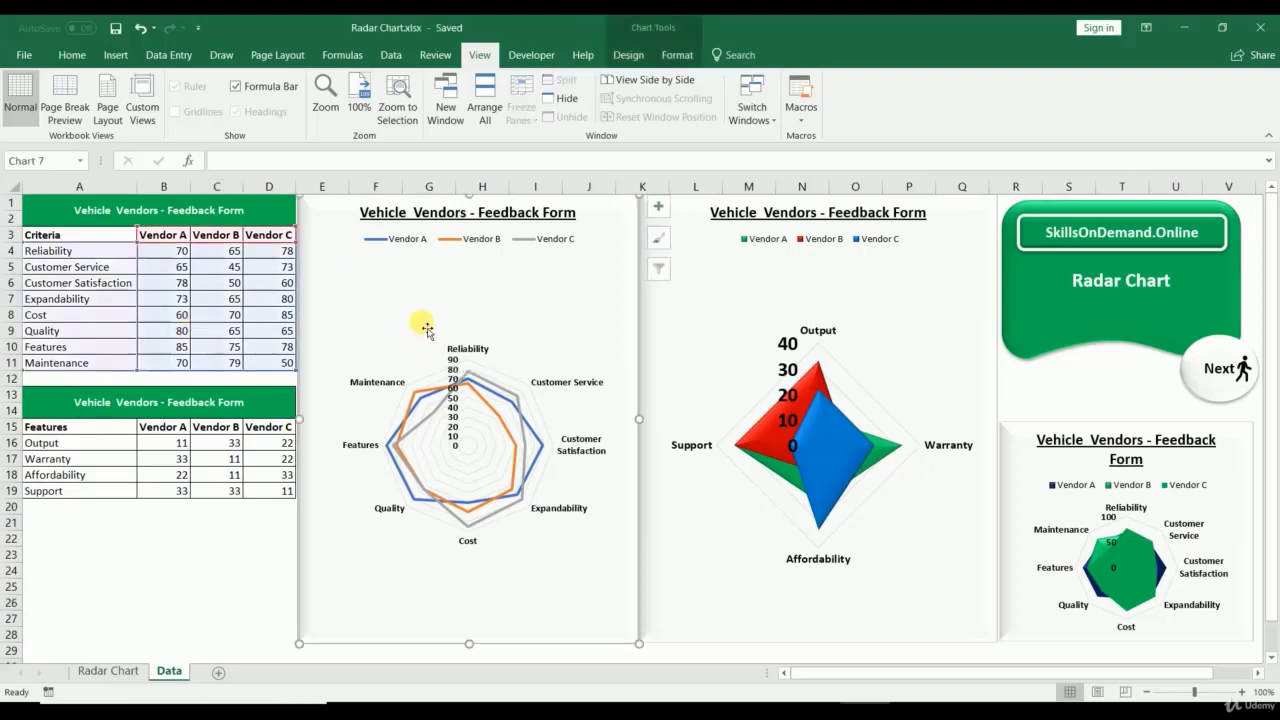
left_click(675, 317)
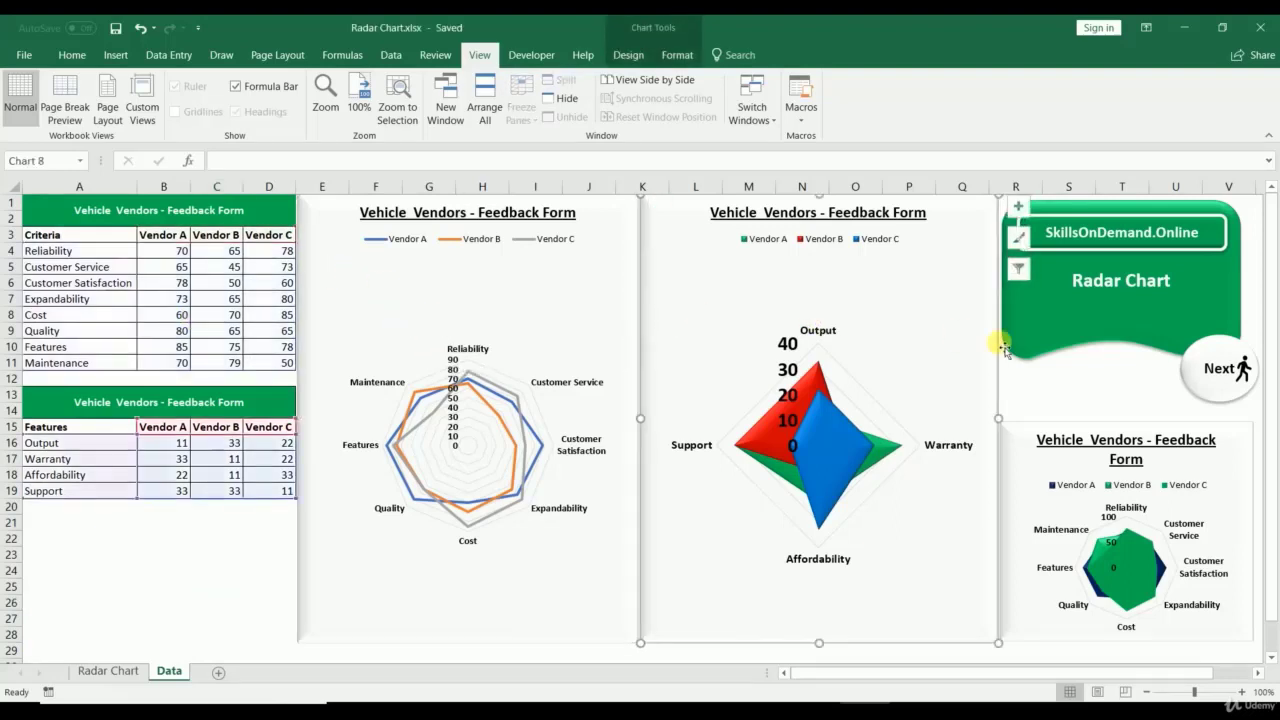
left_click(1042, 474)
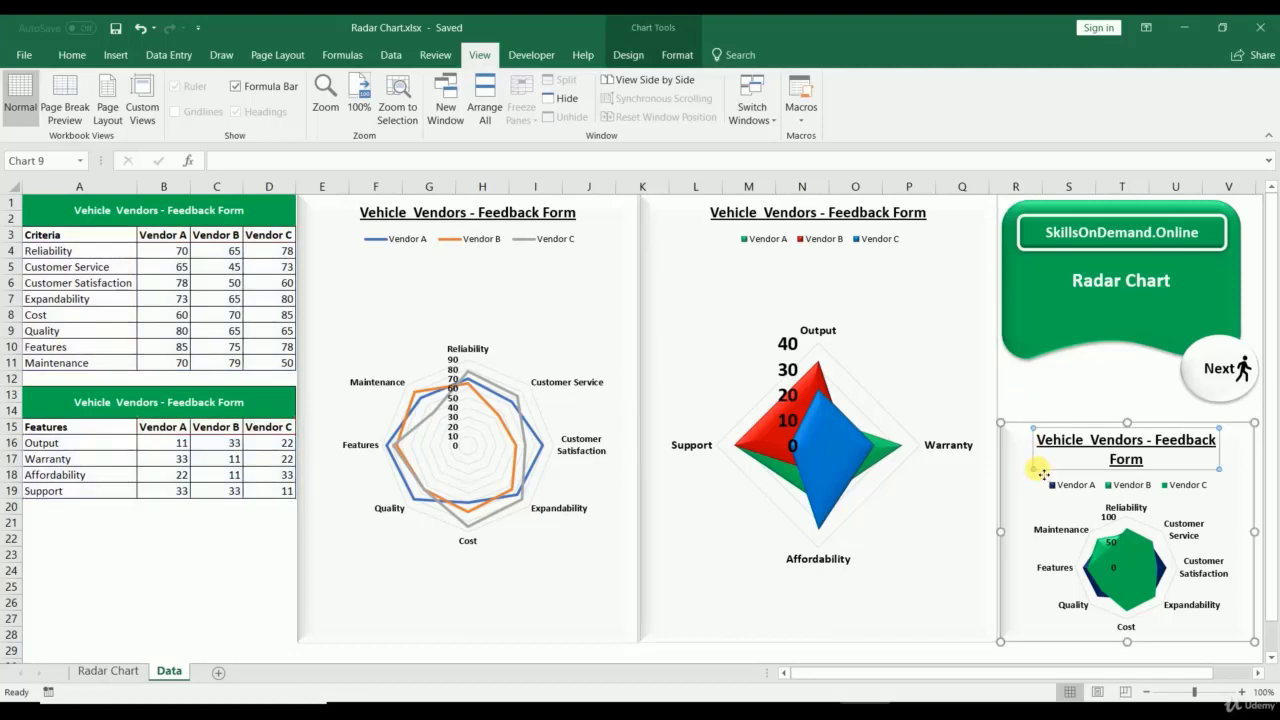
left_click(1034, 530)
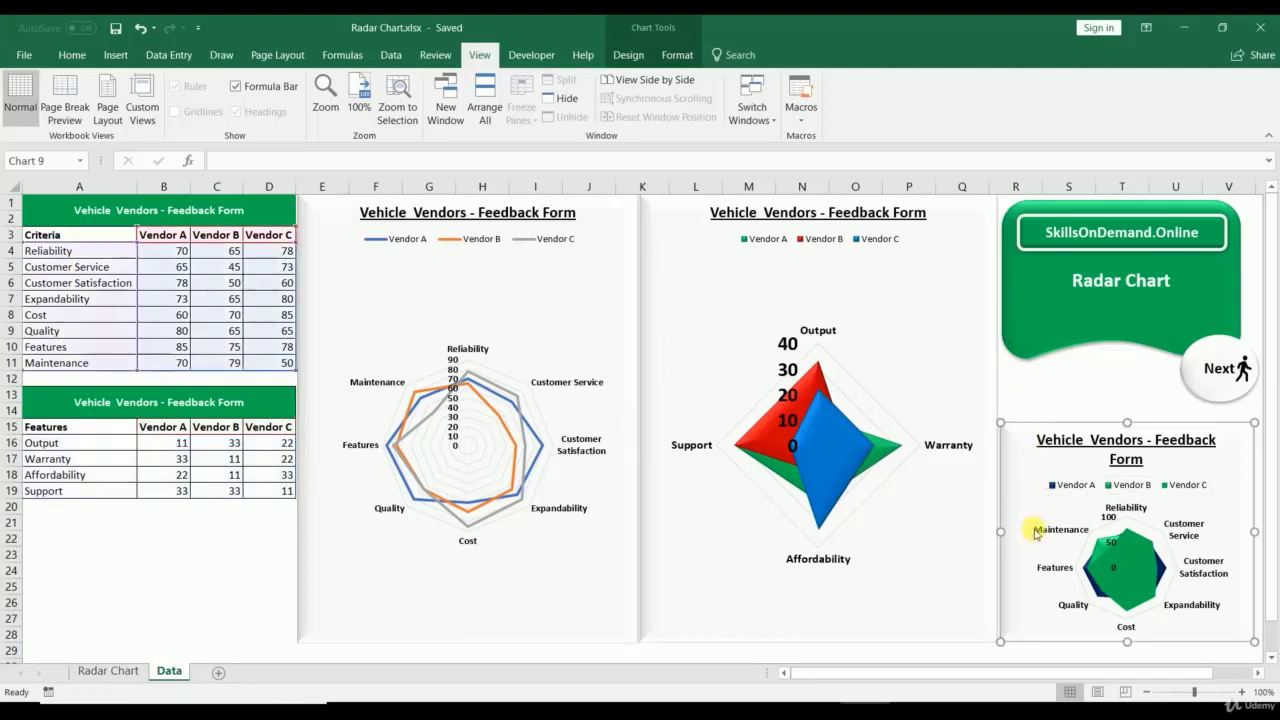
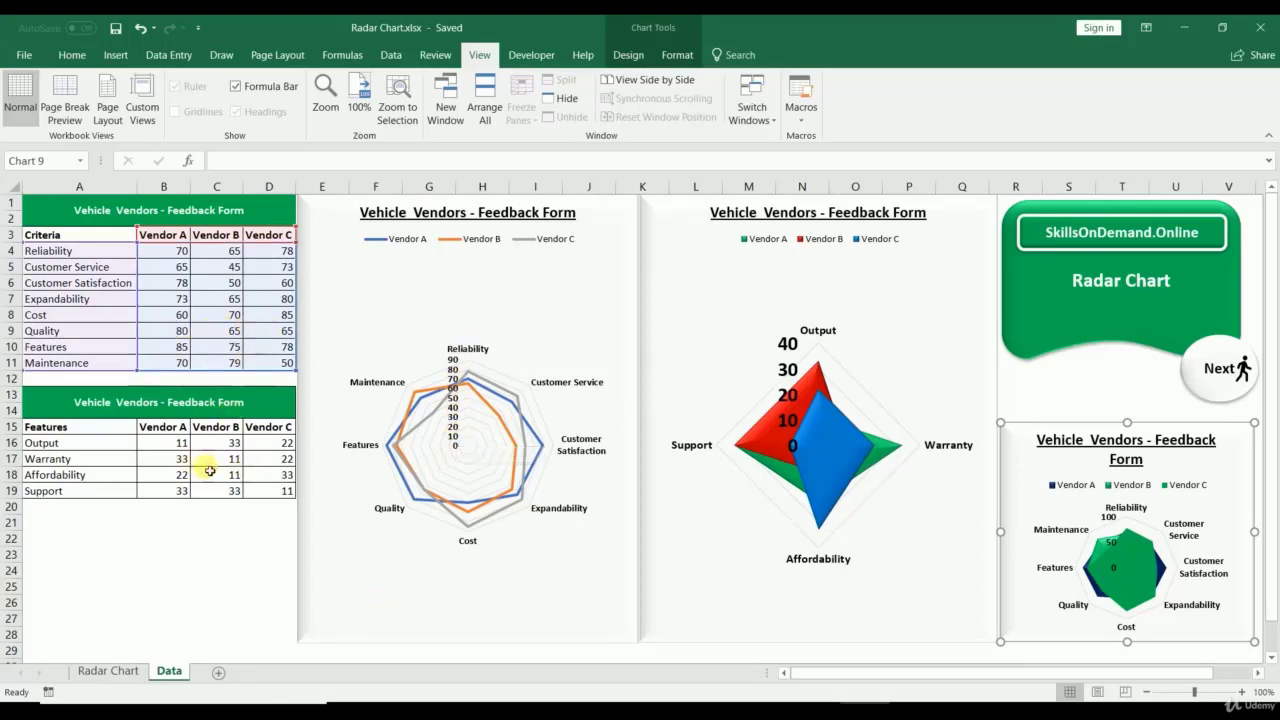
Step: Delete the line radar chart and insert a Radar chart of the vendor criteria table A3:D11
left_click(316, 331)
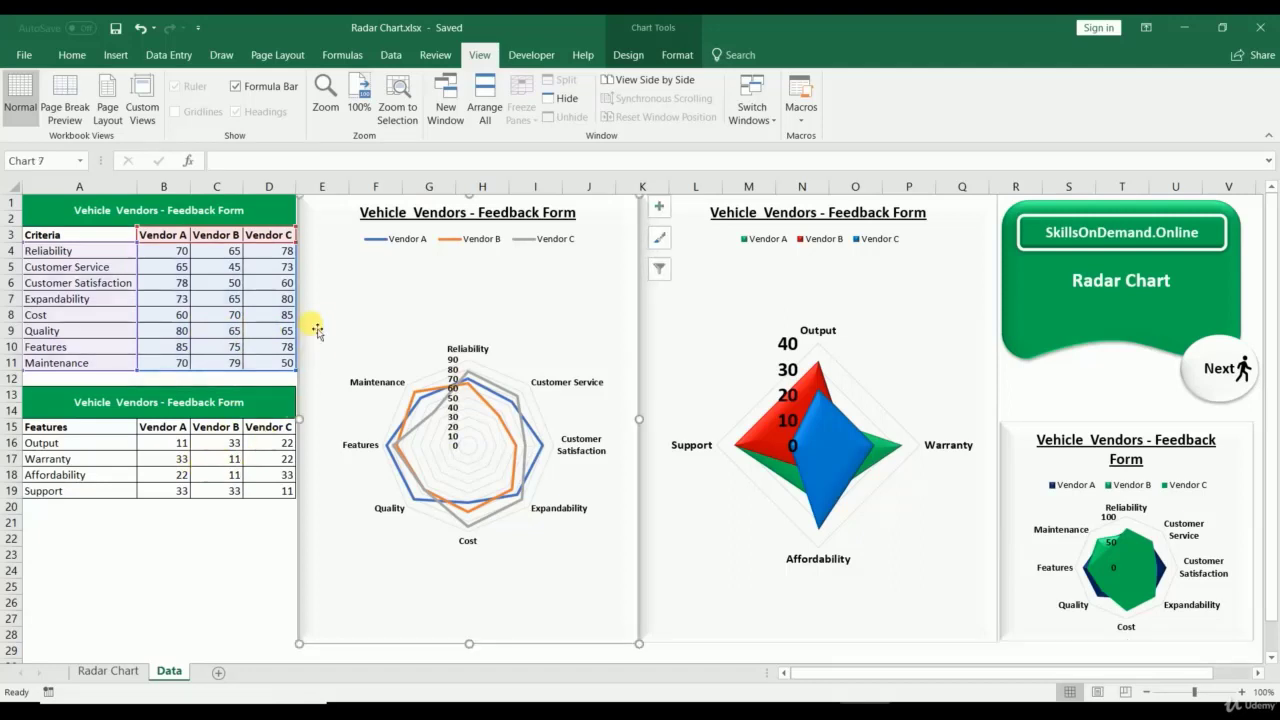
key("Delete")
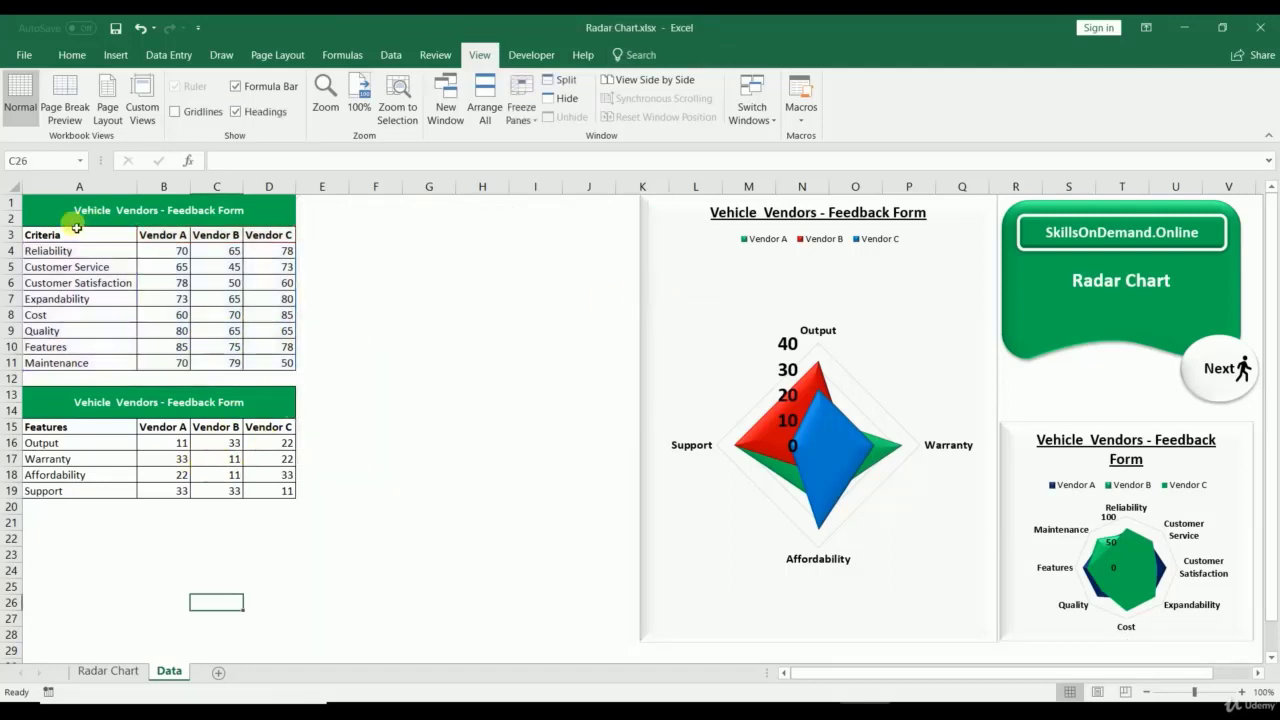
left_click_drag(77, 234, 269, 363)
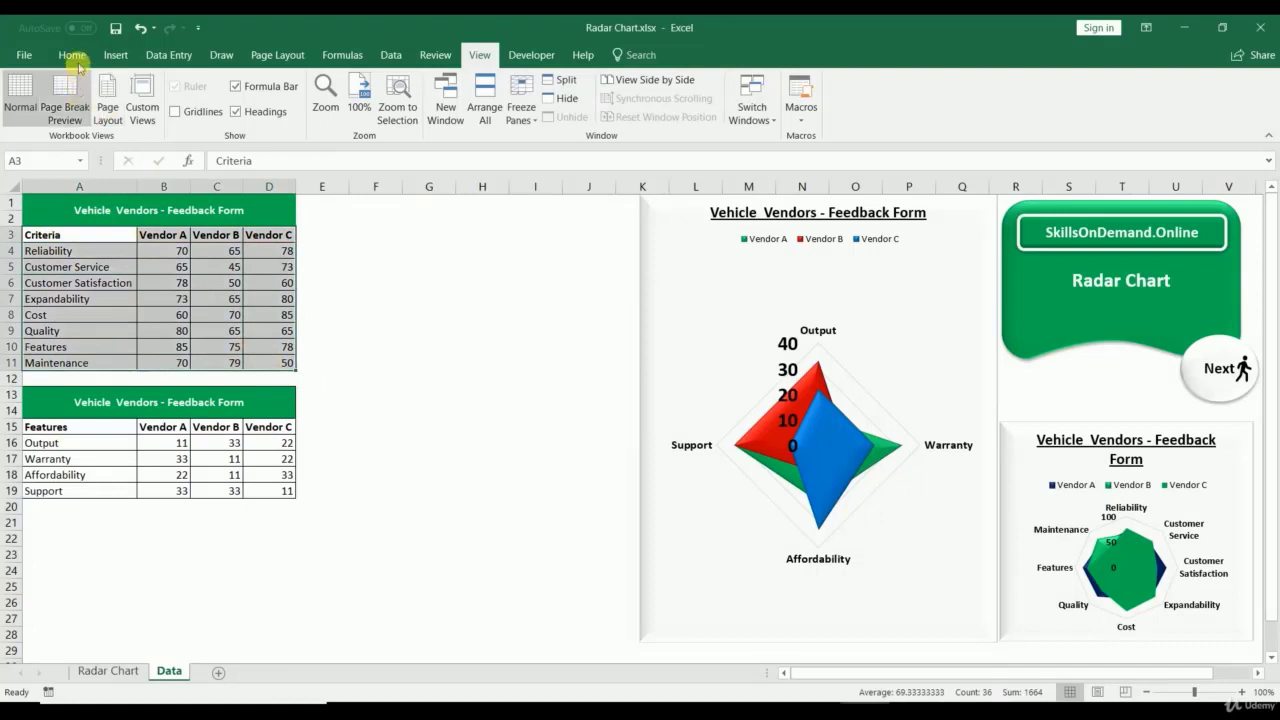
left_click(112, 54)
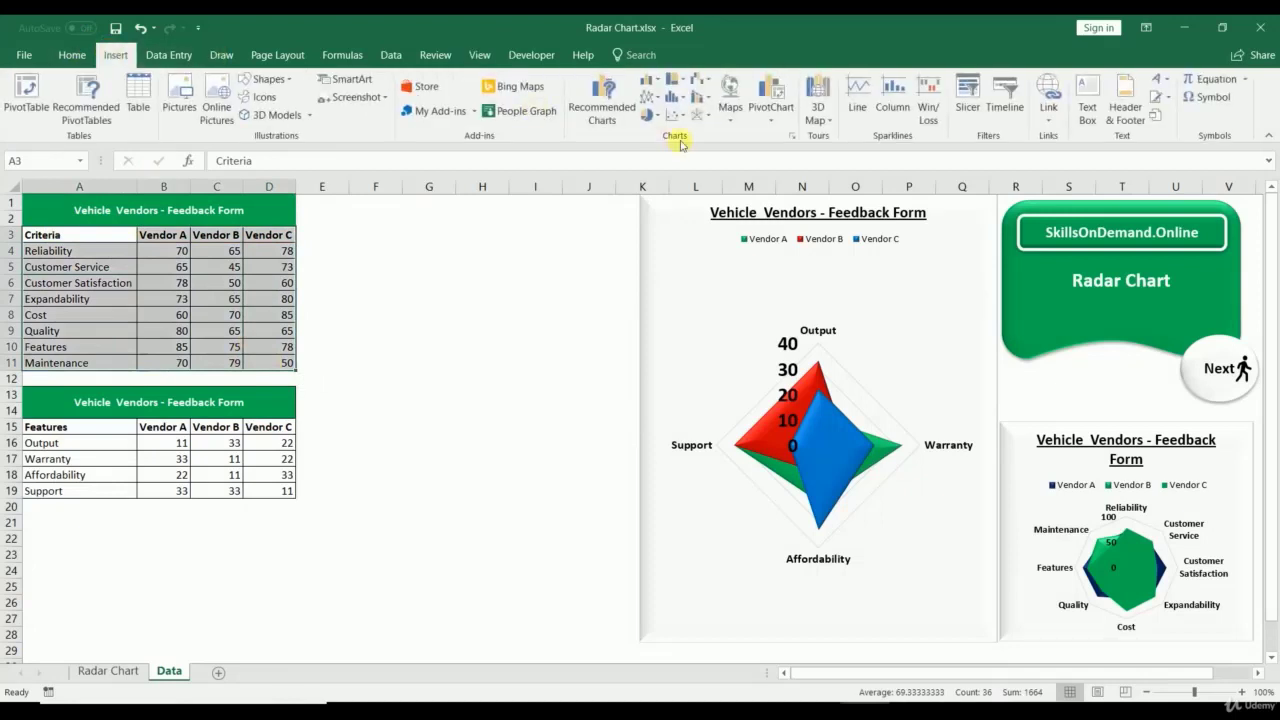
left_click(792, 137)
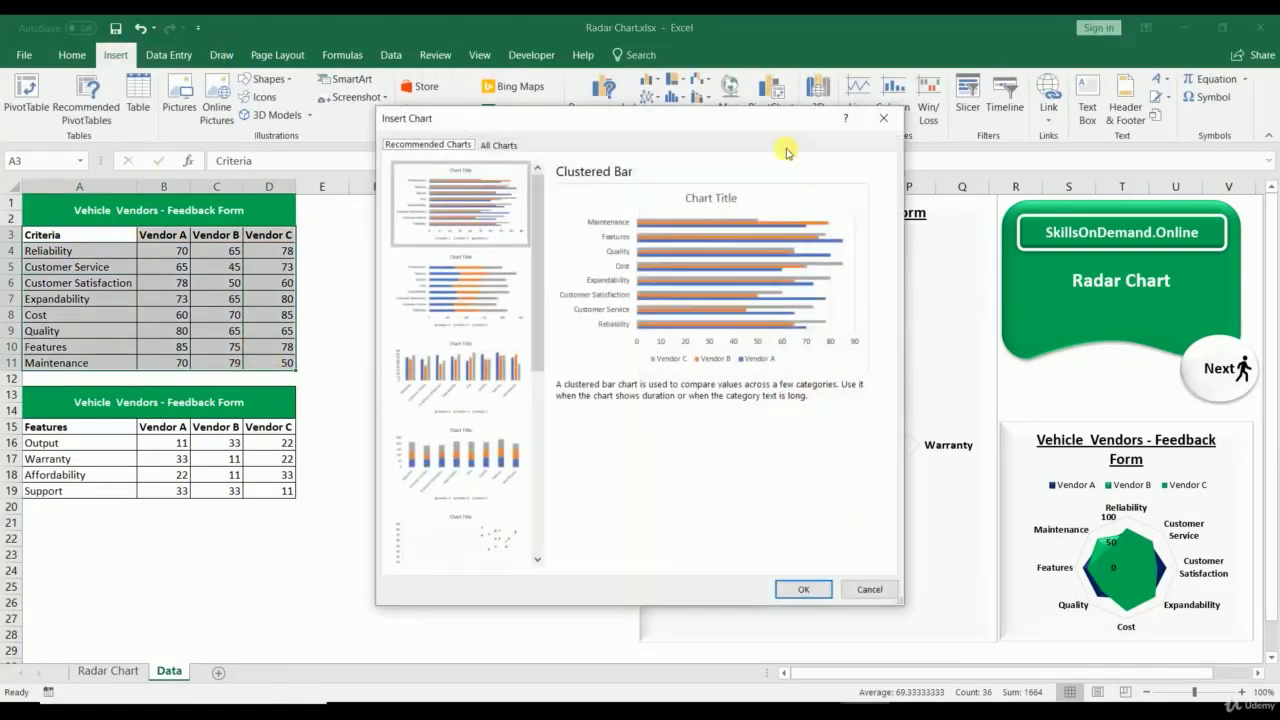
left_click(510, 148)
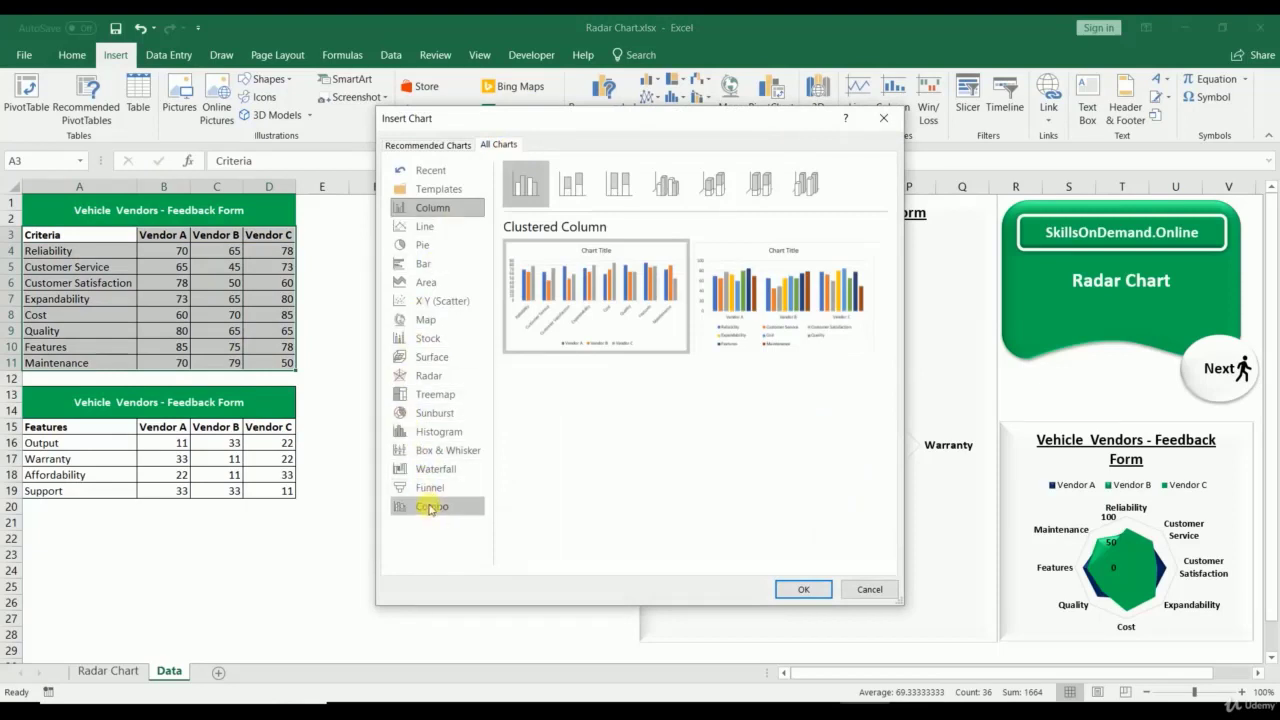
left_click(428, 378)
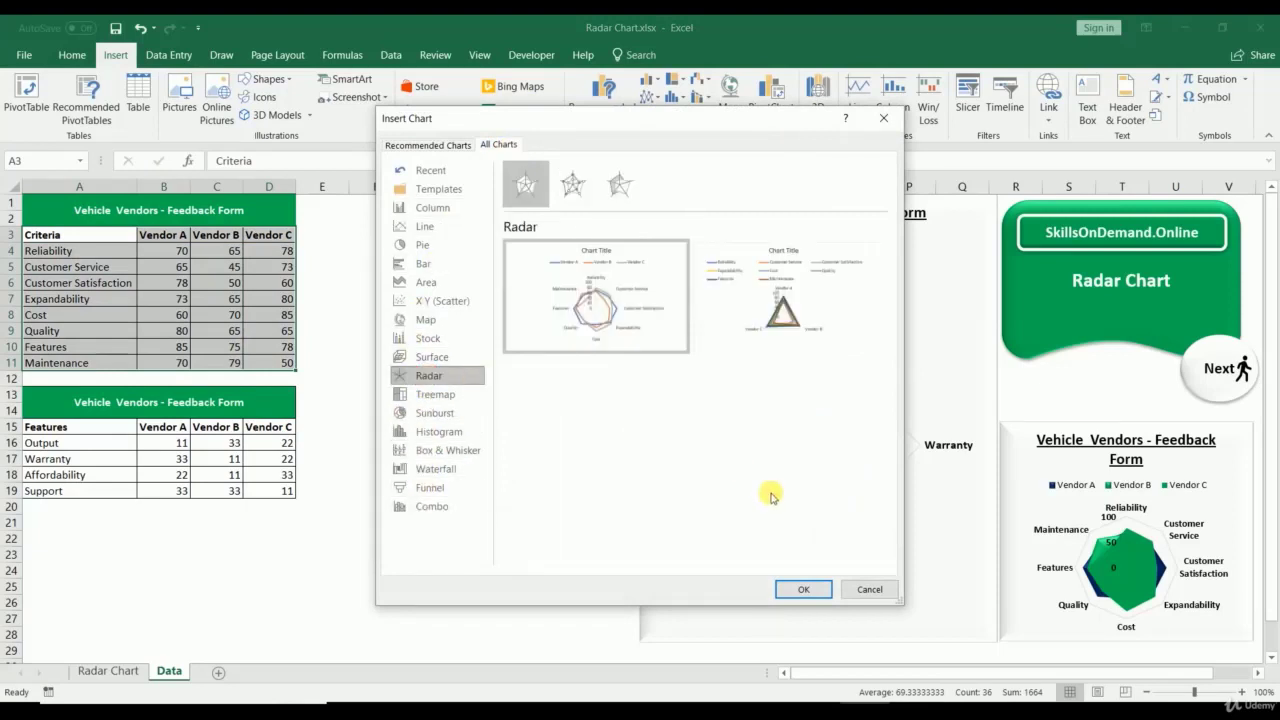
left_click(803, 589)
Step: Move the new radar chart beside the tables and enlarge it across columns E–J
left_click_drag(541, 425, 372, 227)
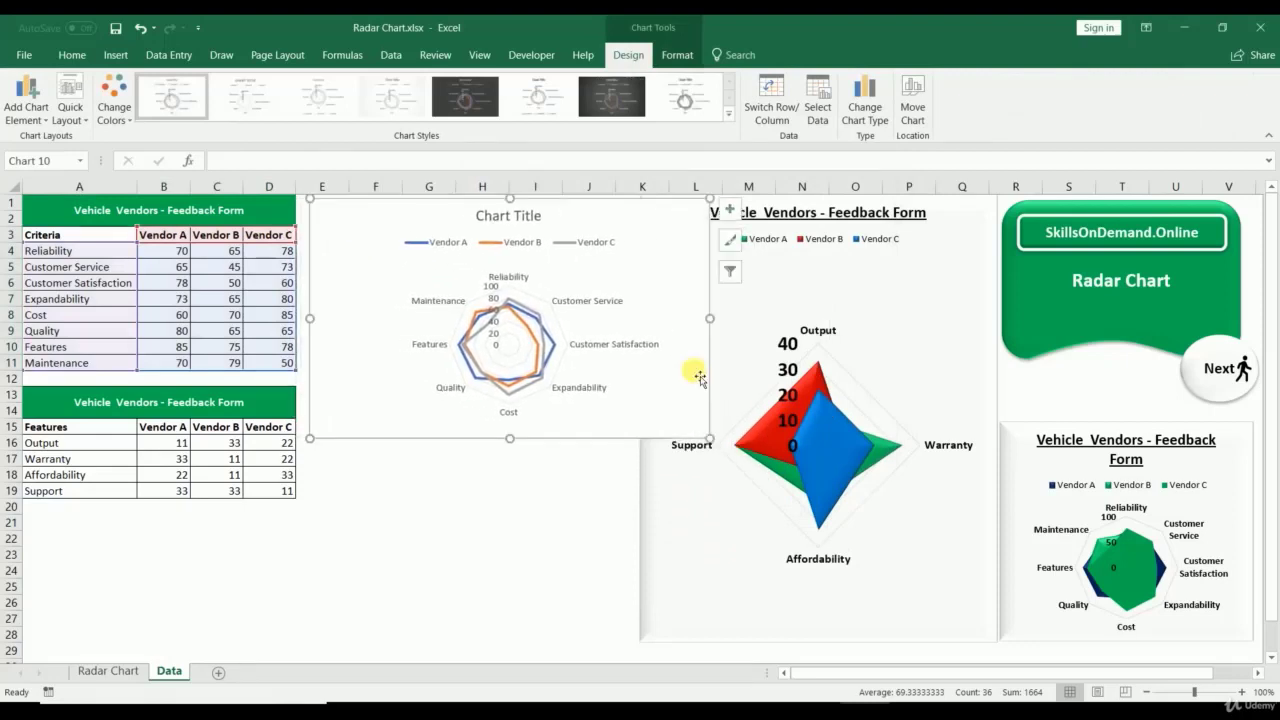
left_click_drag(715, 441, 633, 641)
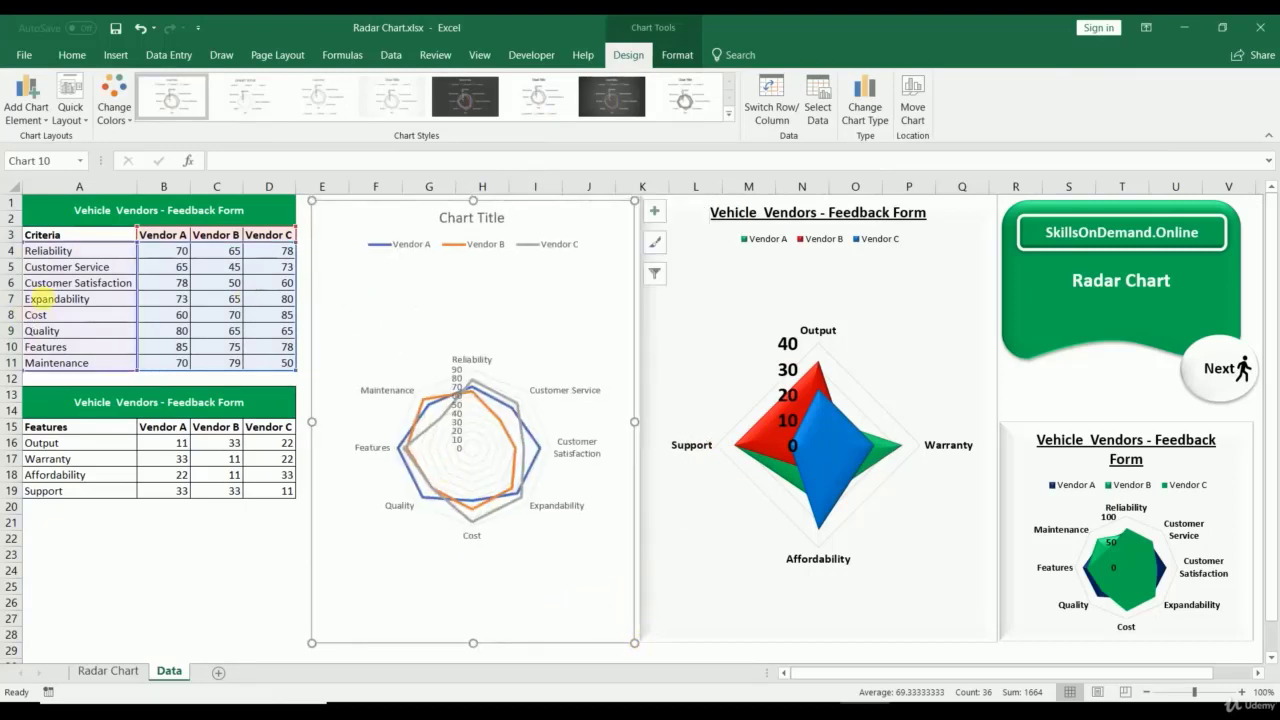
left_click_drag(50, 298, 282, 298)
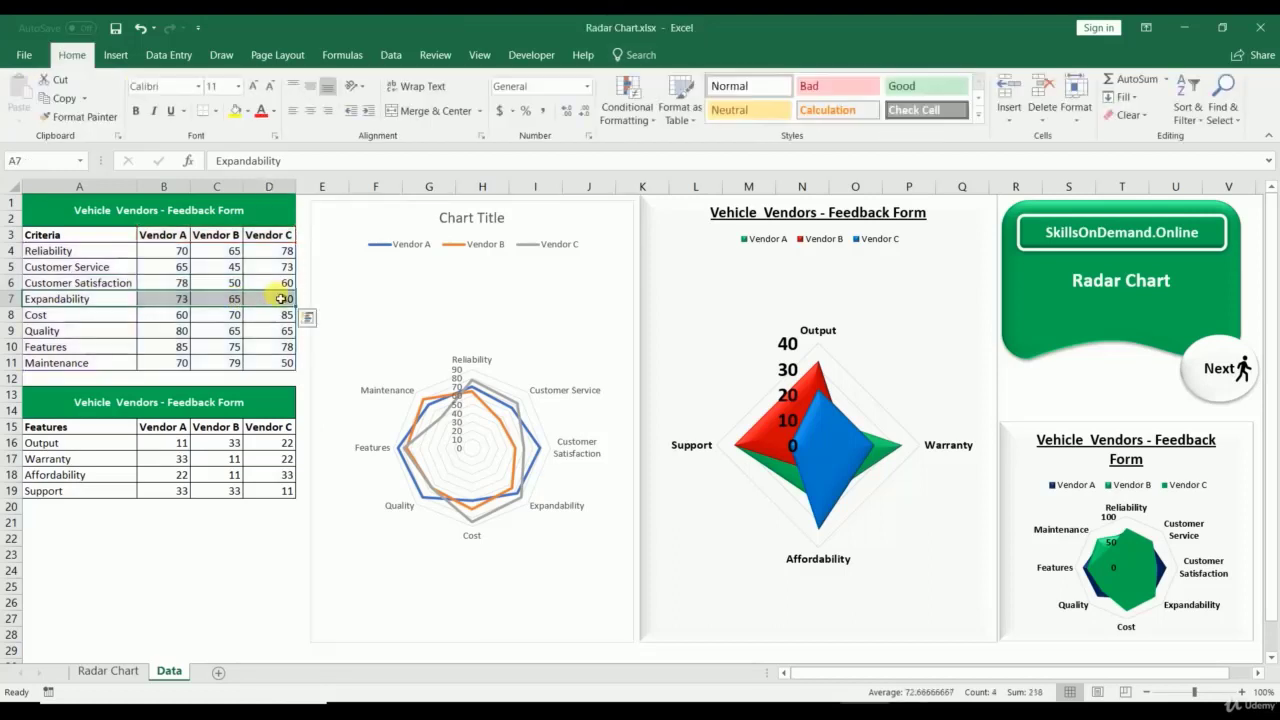
key("ctrl+shift+plus")
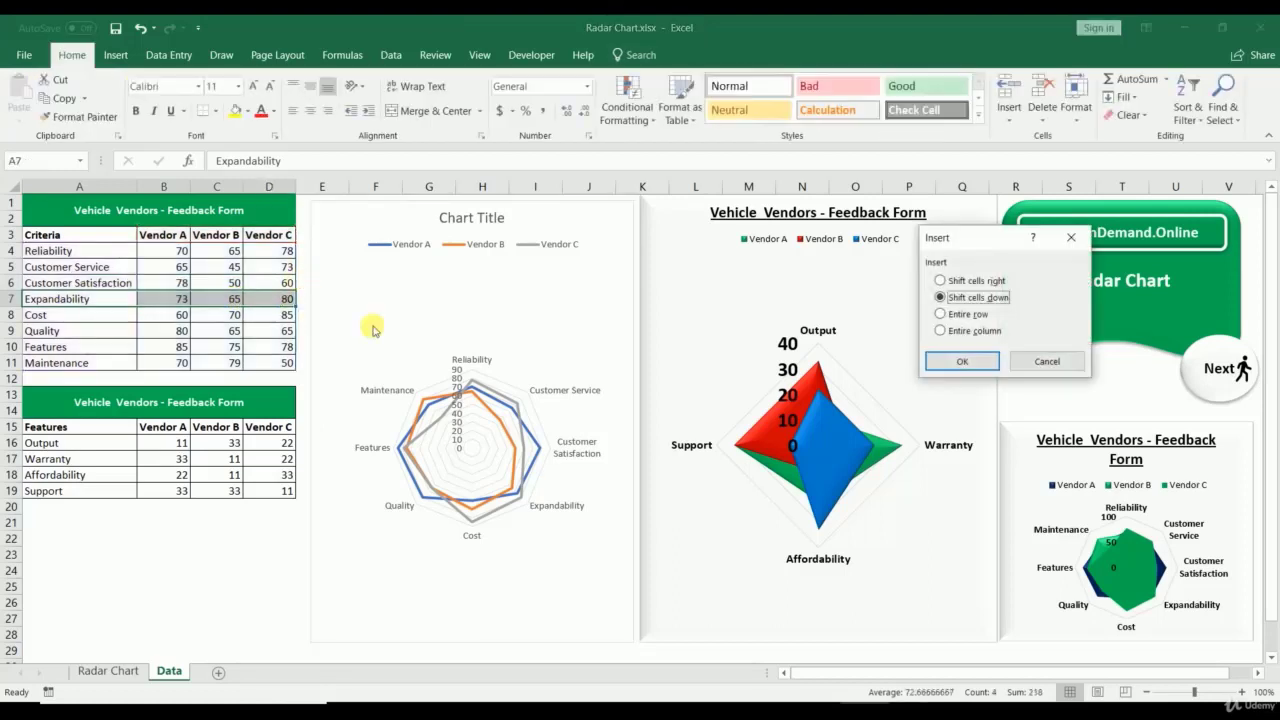
left_click(945, 364)
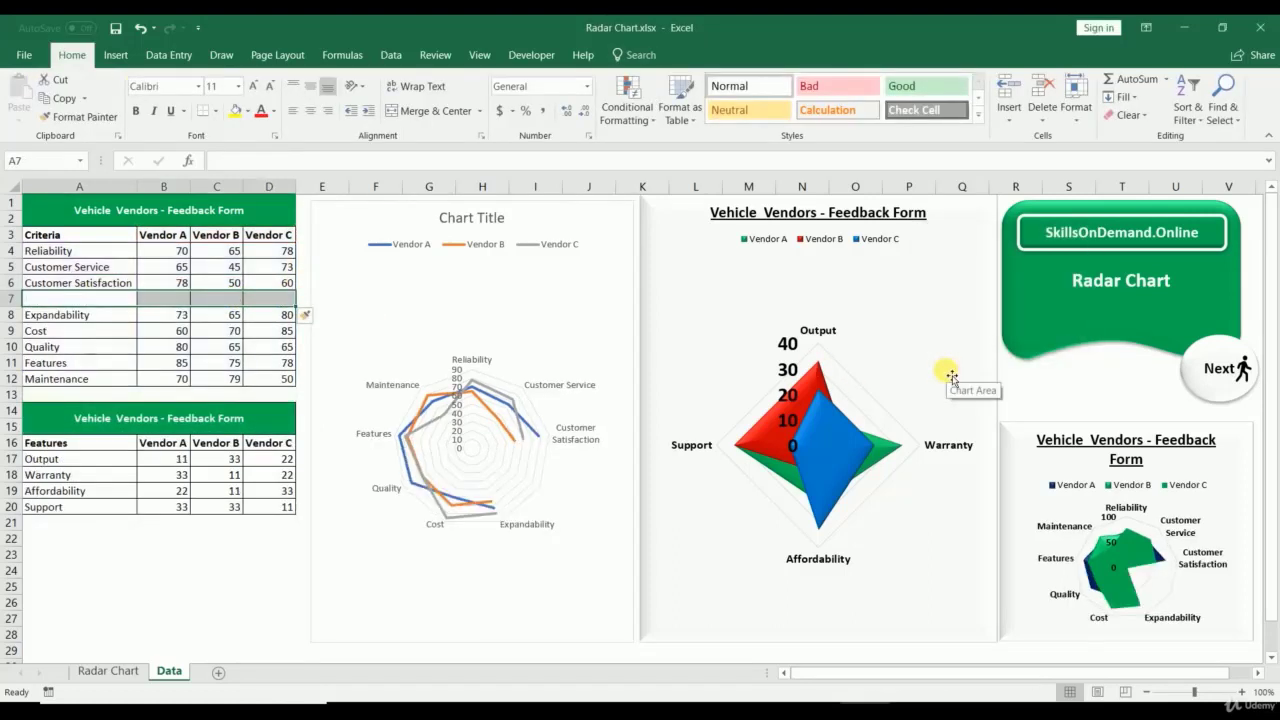
left_click_drag(92, 305, 267, 303)
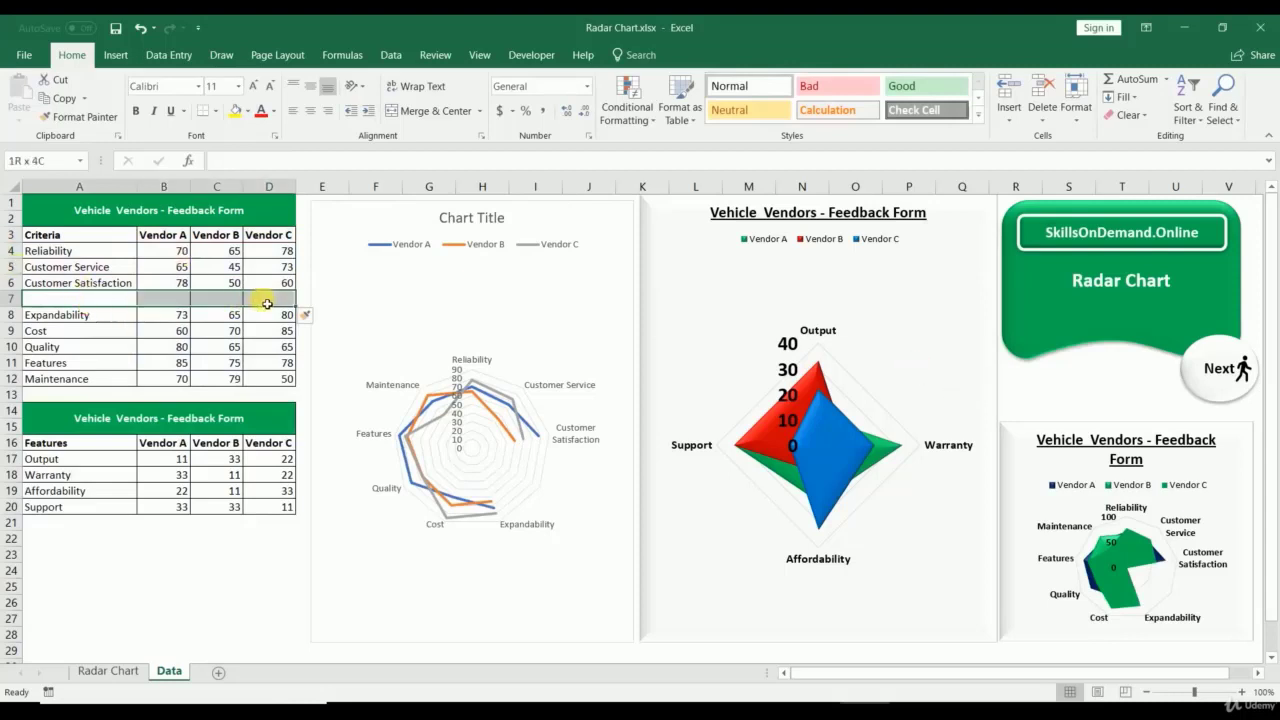
key("ctrl+shift+plus")
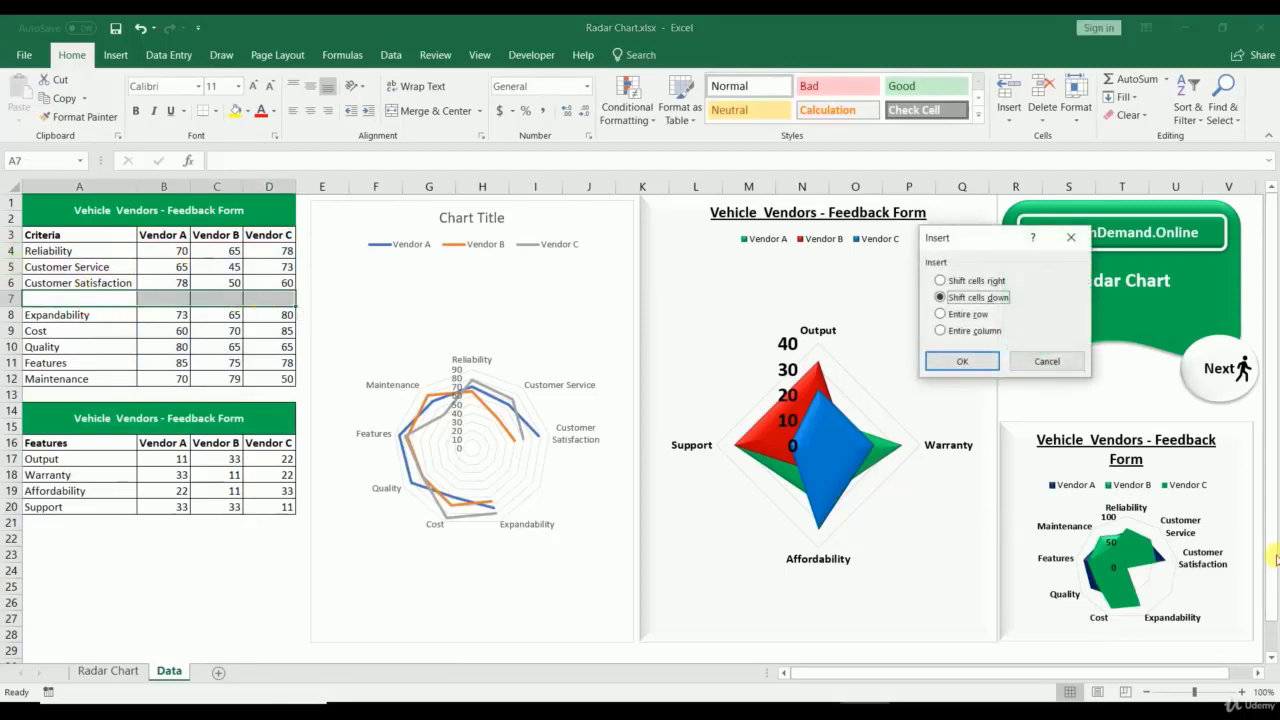
left_click(962, 361)
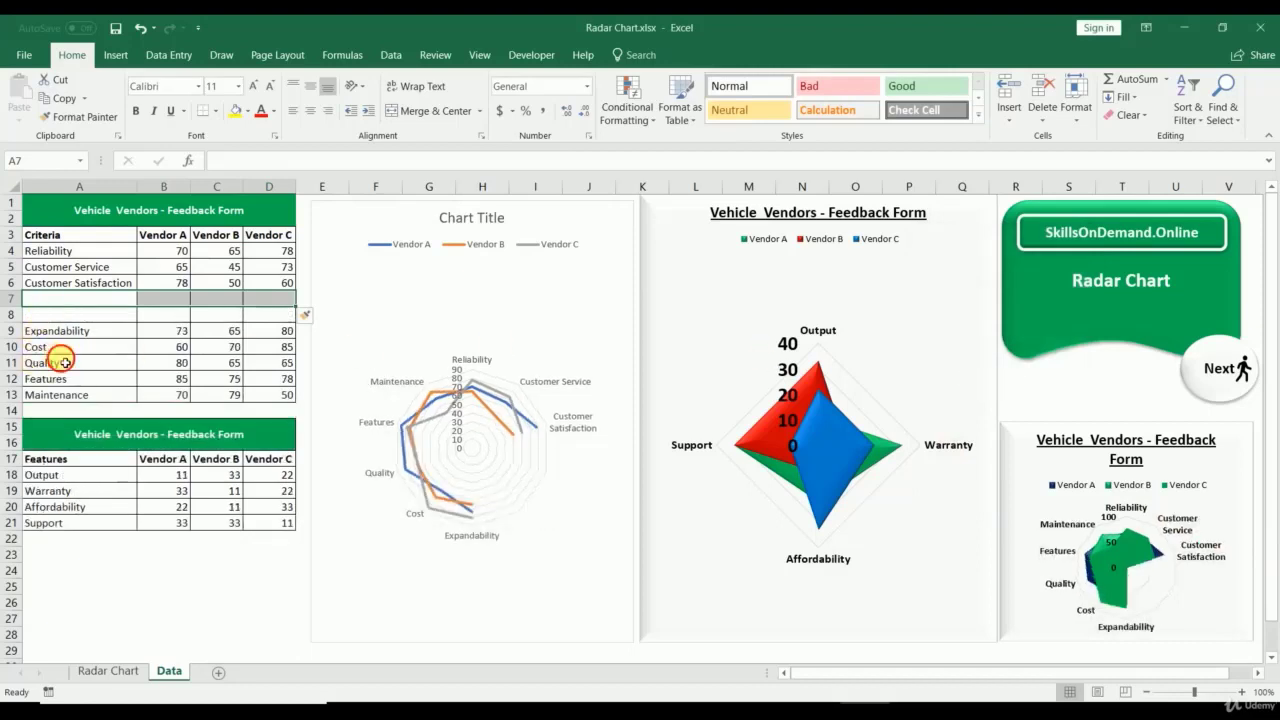
left_click_drag(45, 347, 290, 383)
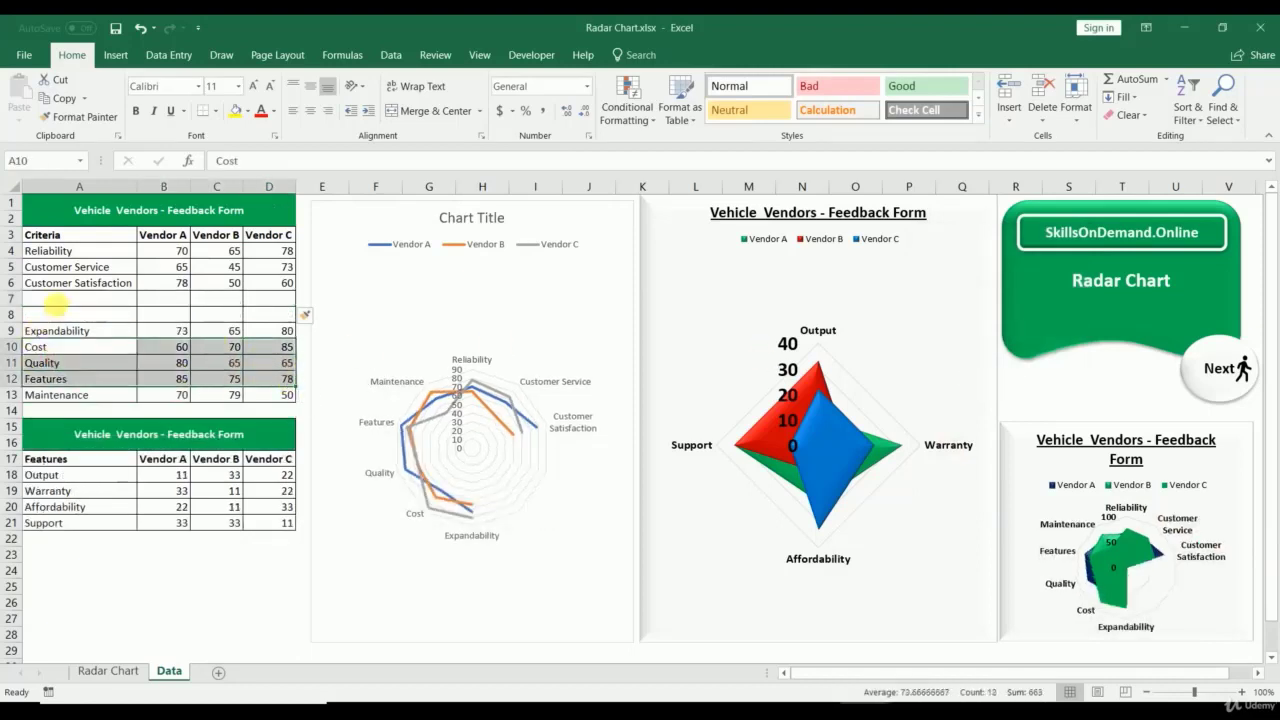
key("ctrl+c")
left_click(57, 304)
key("ctrl+v")
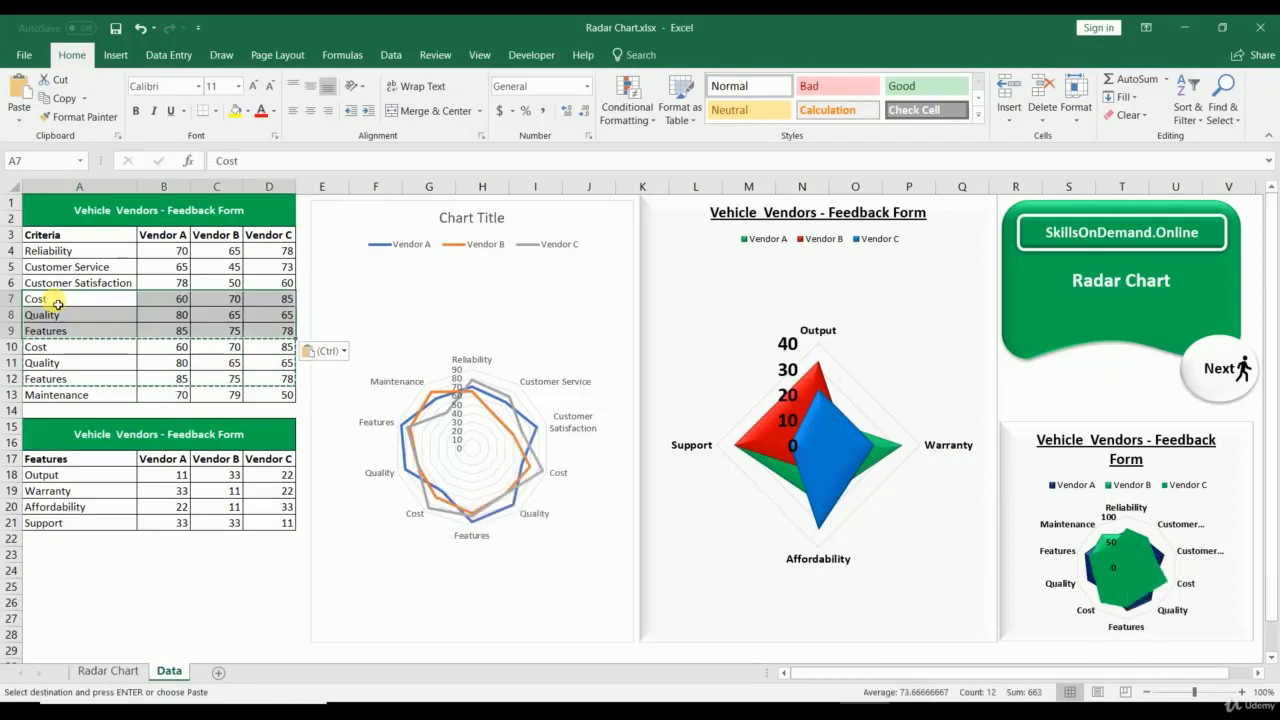
key("ctrl+z")
key("ctrl+z")
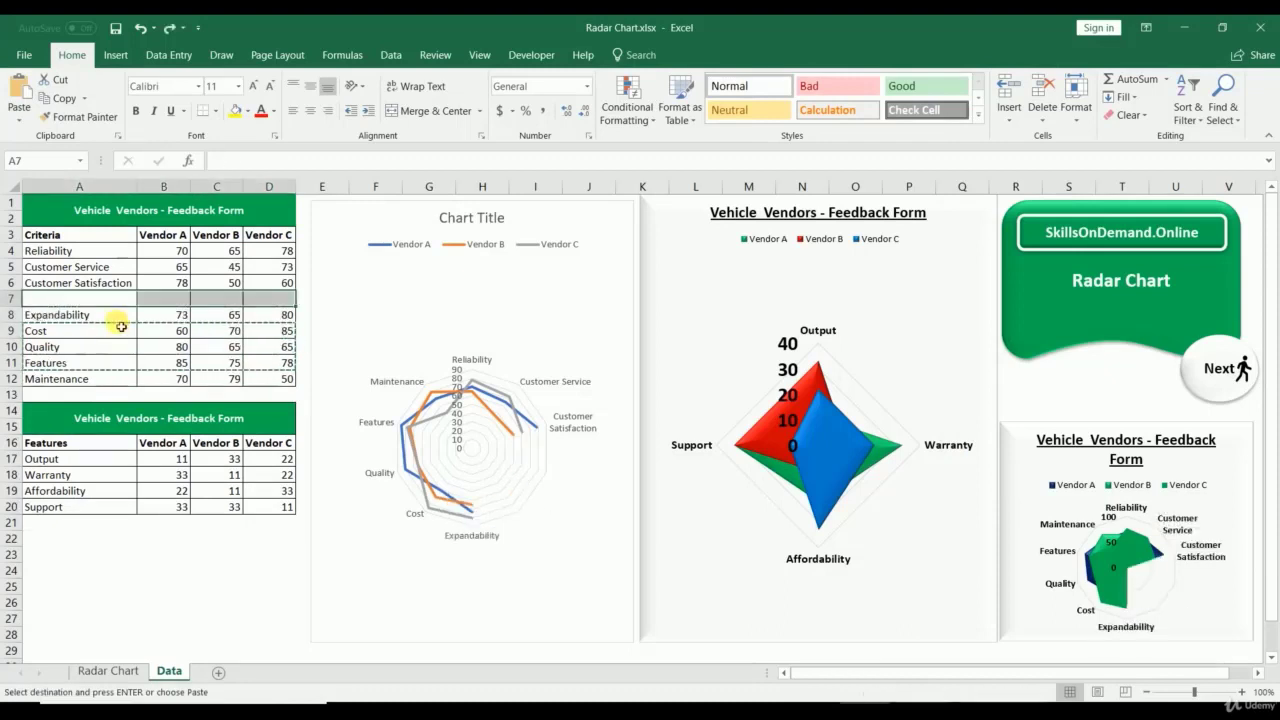
key("ctrl+z")
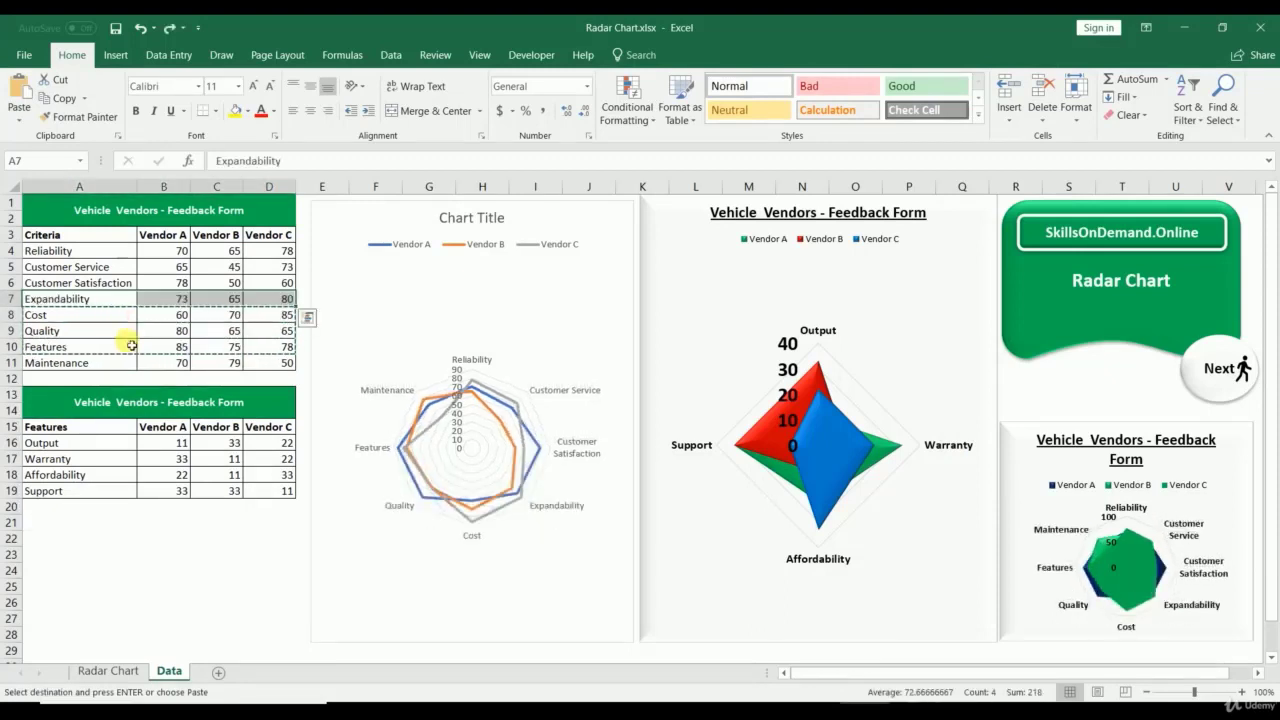
left_click(162, 585)
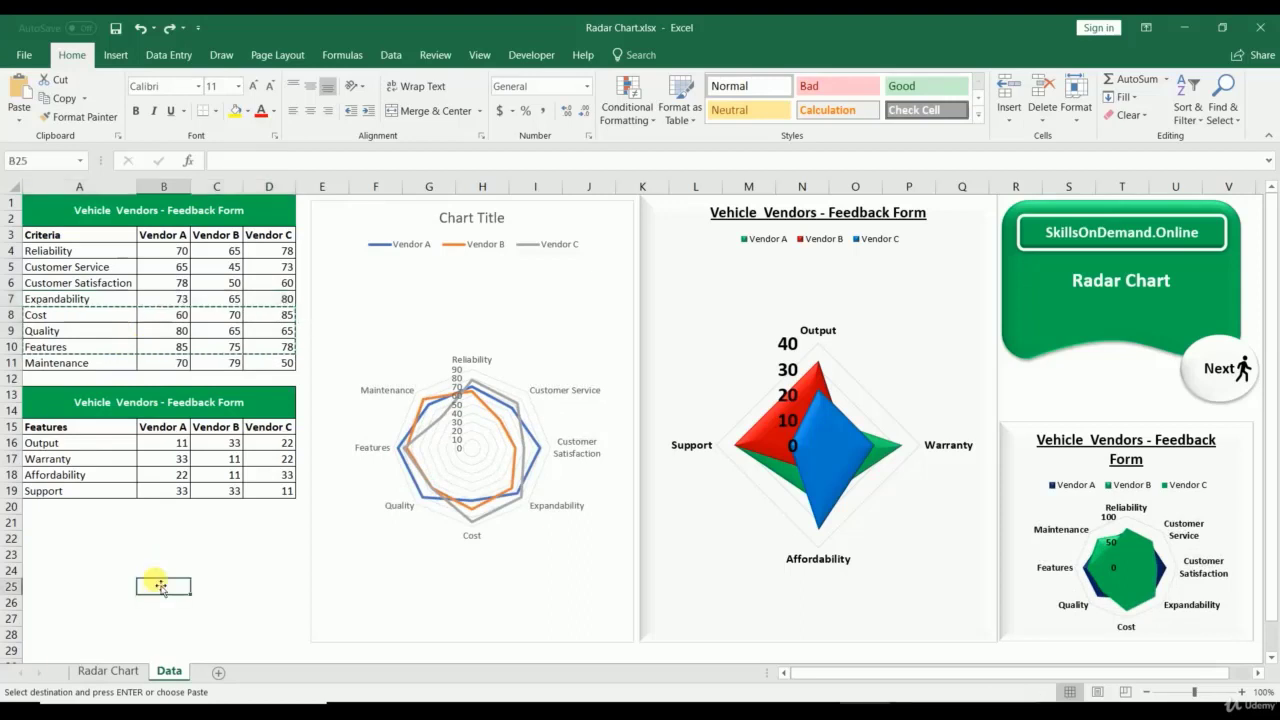
Step: Change the radar chart's data range to the Features table A15:D19
left_click(365, 317)
left_click(449, 217)
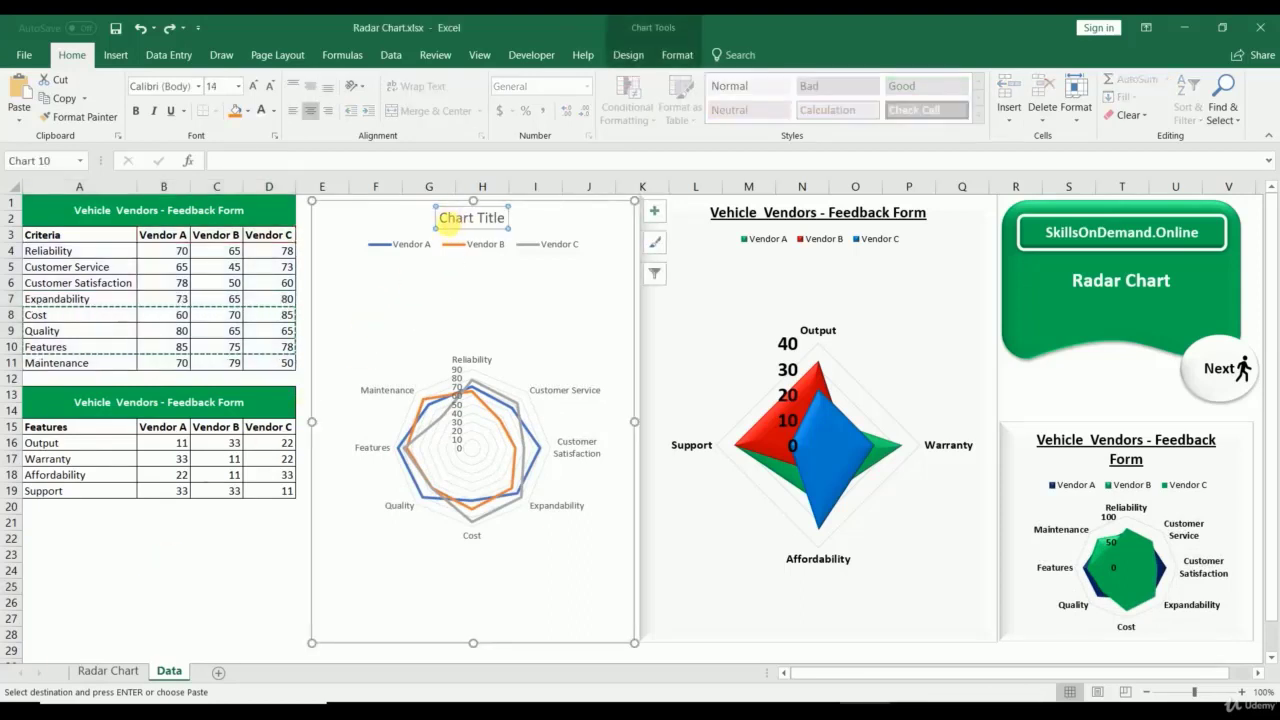
left_click_drag(449, 217, 560, 220)
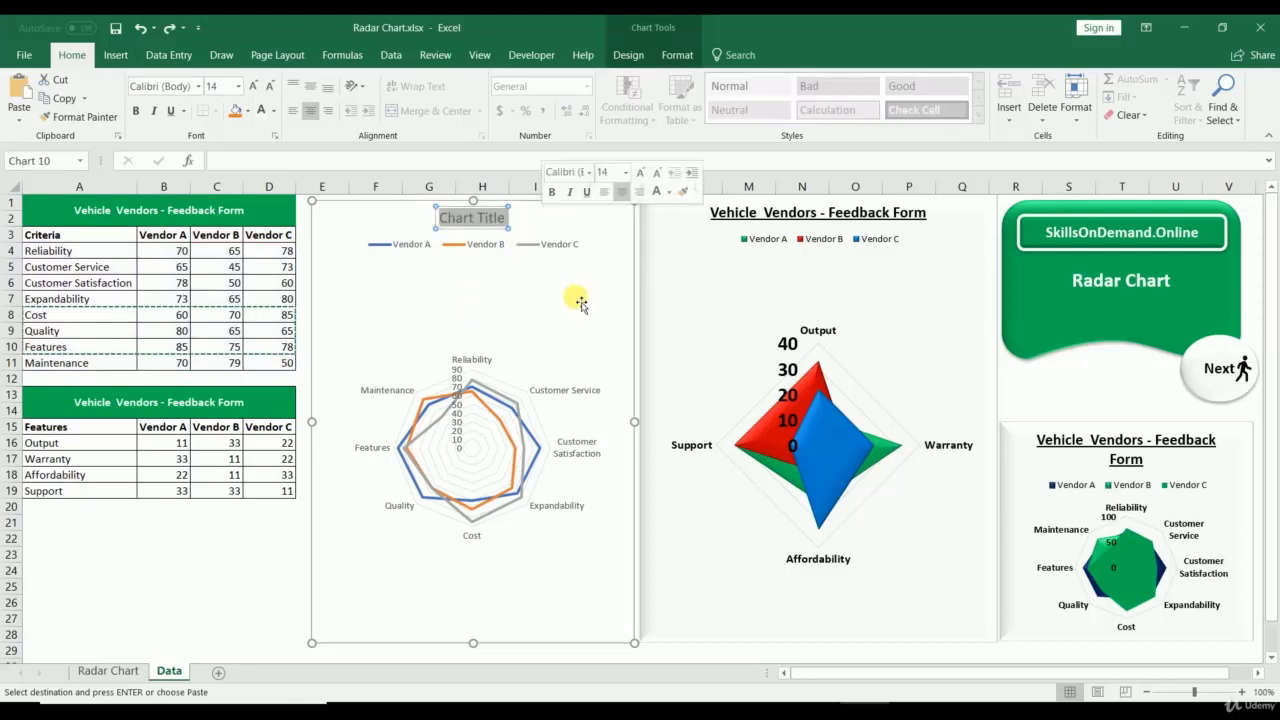
left_click(585, 216)
right_click(586, 216)
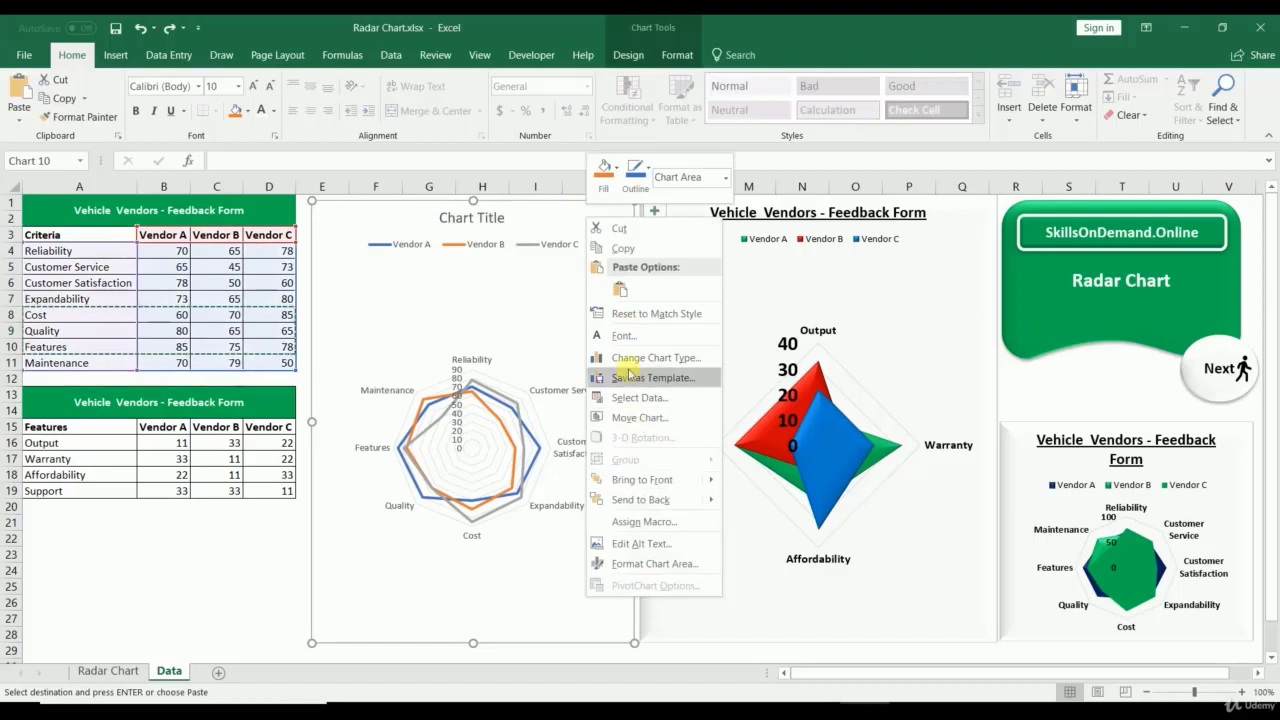
left_click(630, 397)
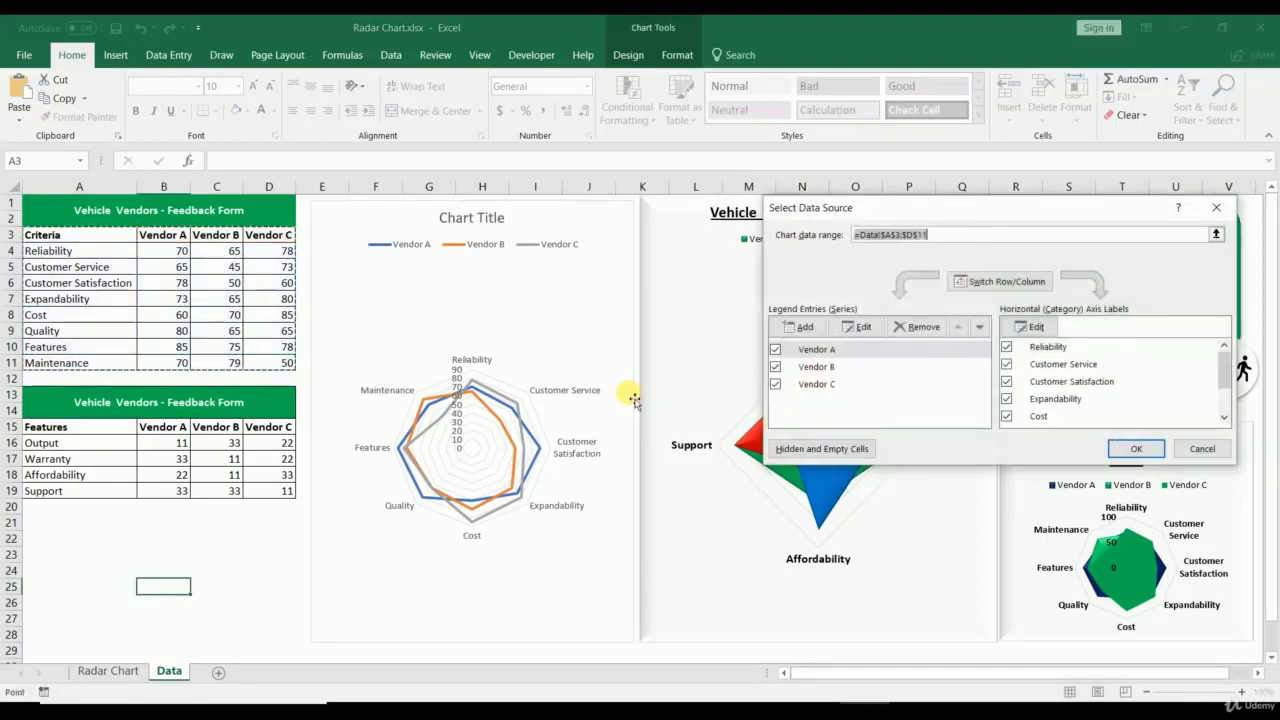
left_click_drag(40, 428, 273, 494)
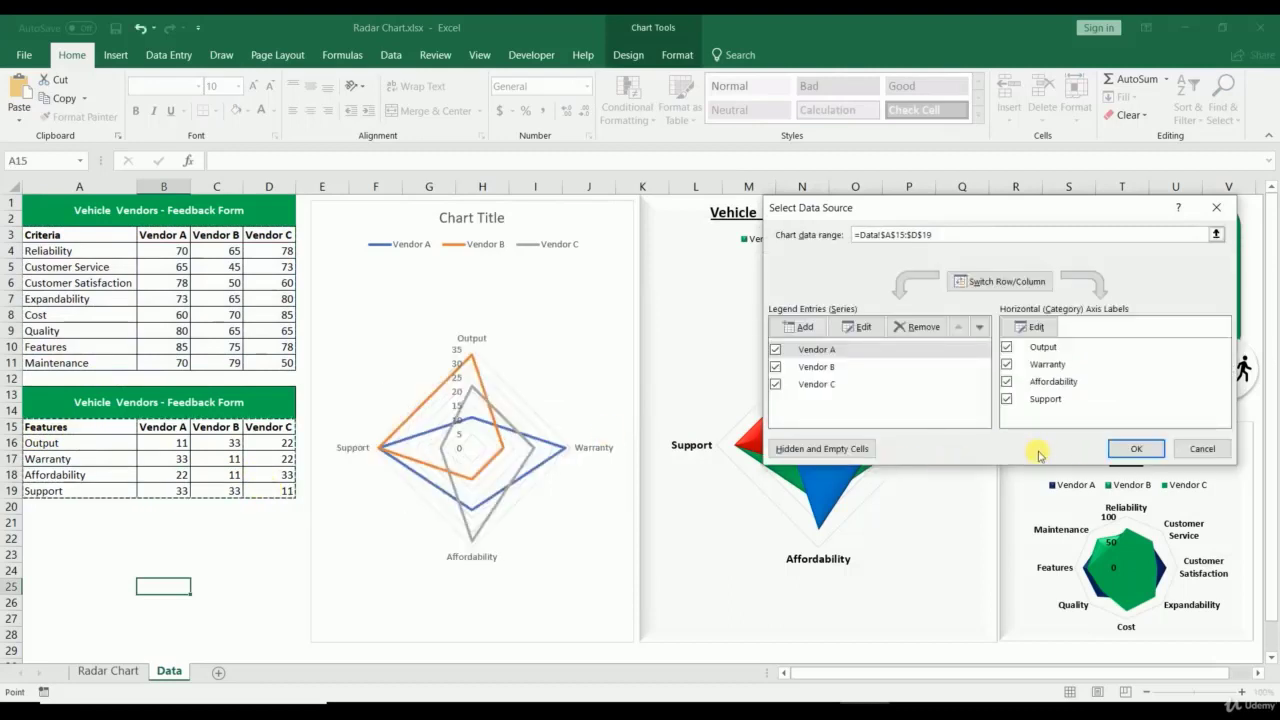
left_click(1136, 448)
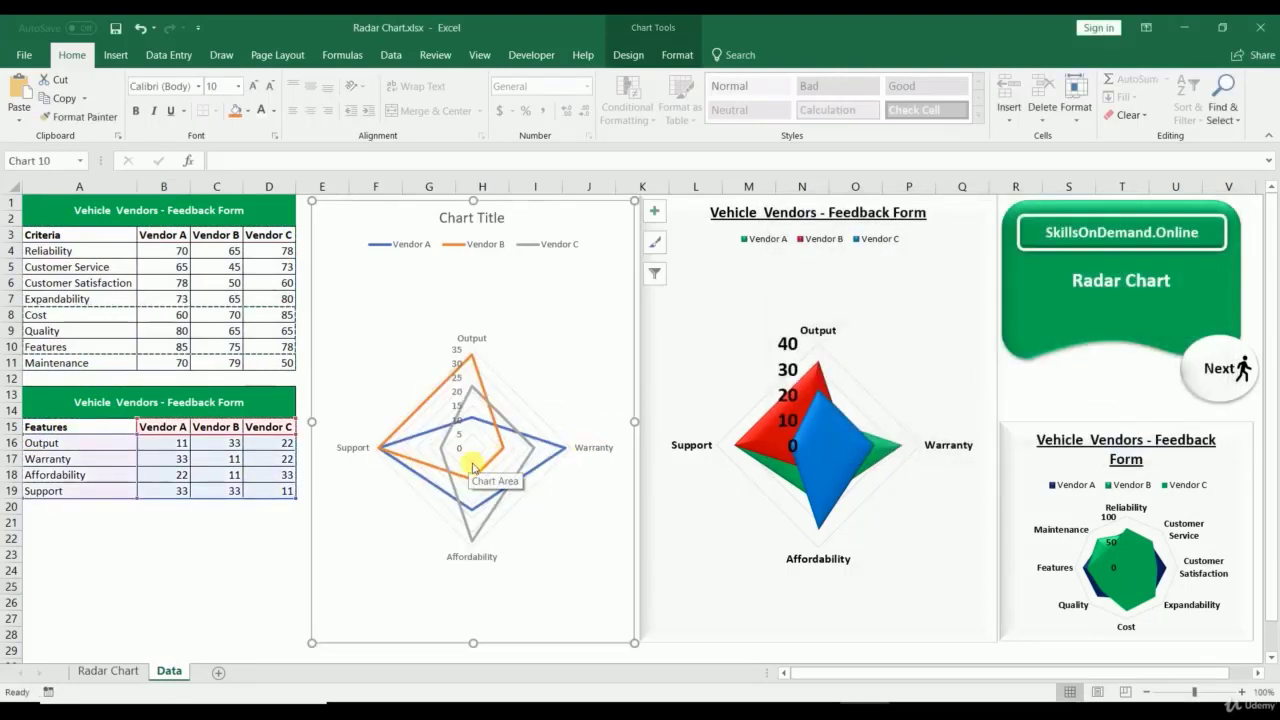
Step: Switch the chart type to Filled Radar
right_click(550, 298)
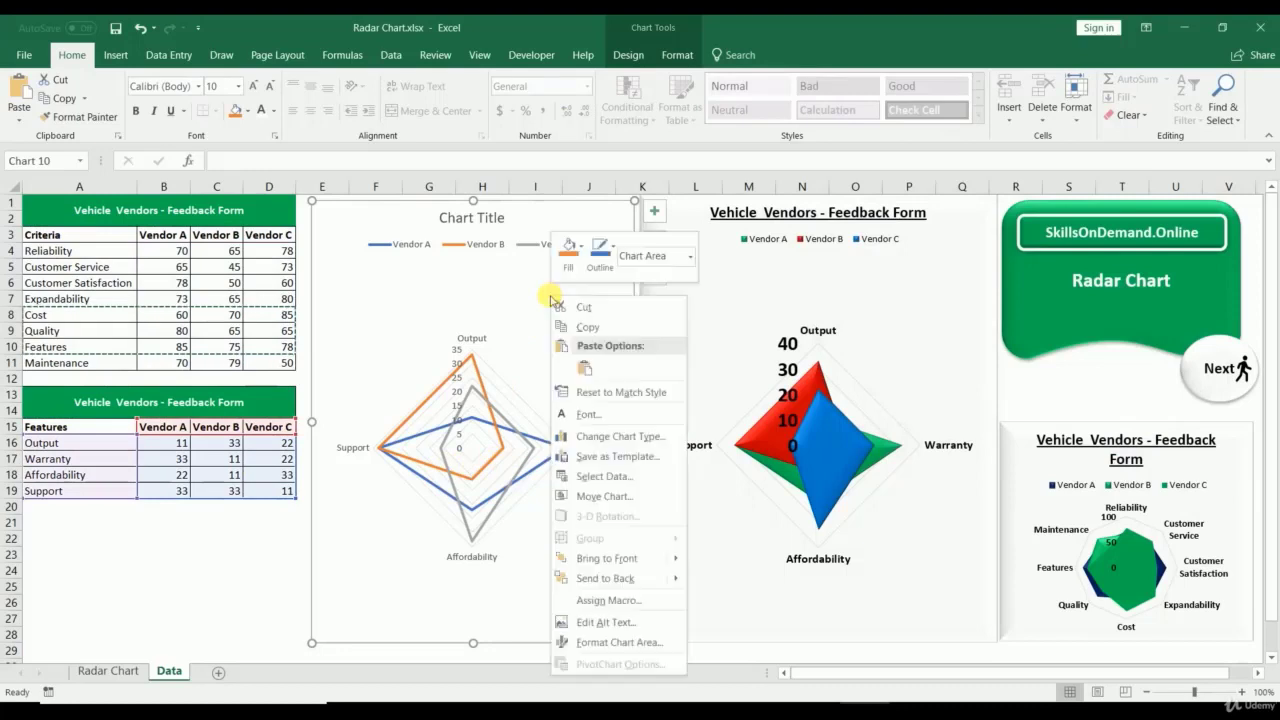
left_click(590, 436)
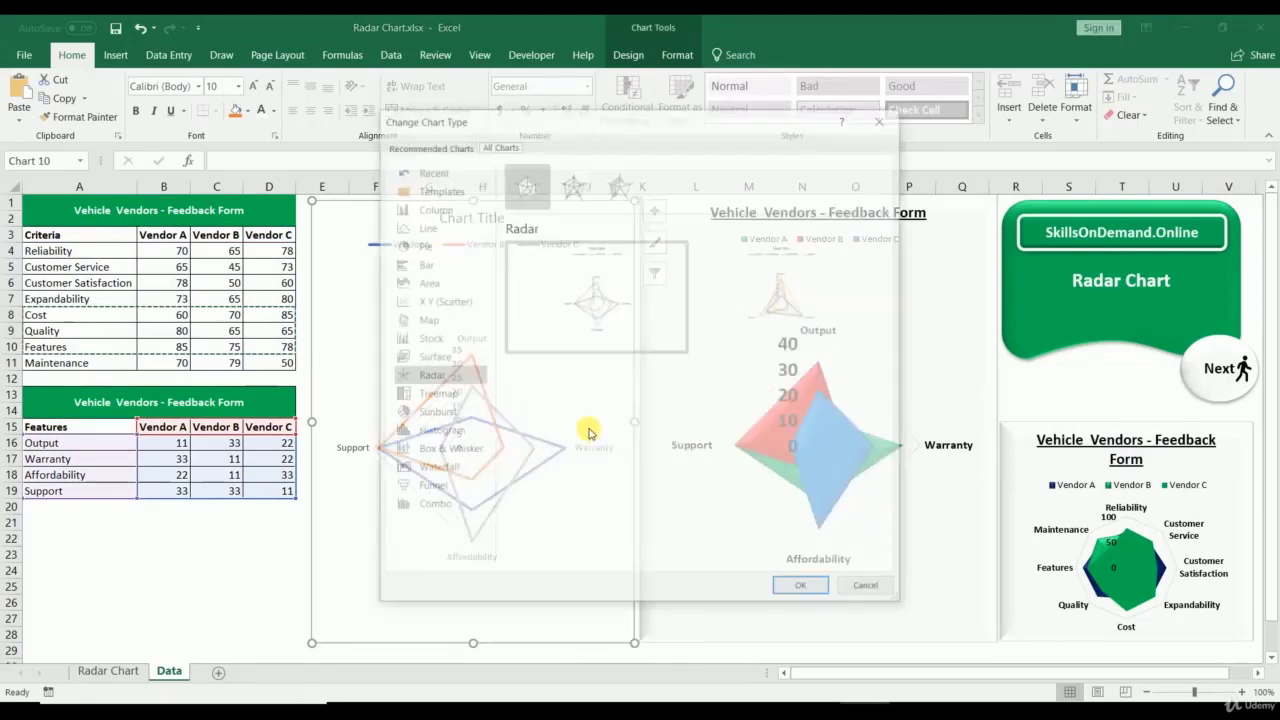
left_click(573, 184)
left_click(630, 188)
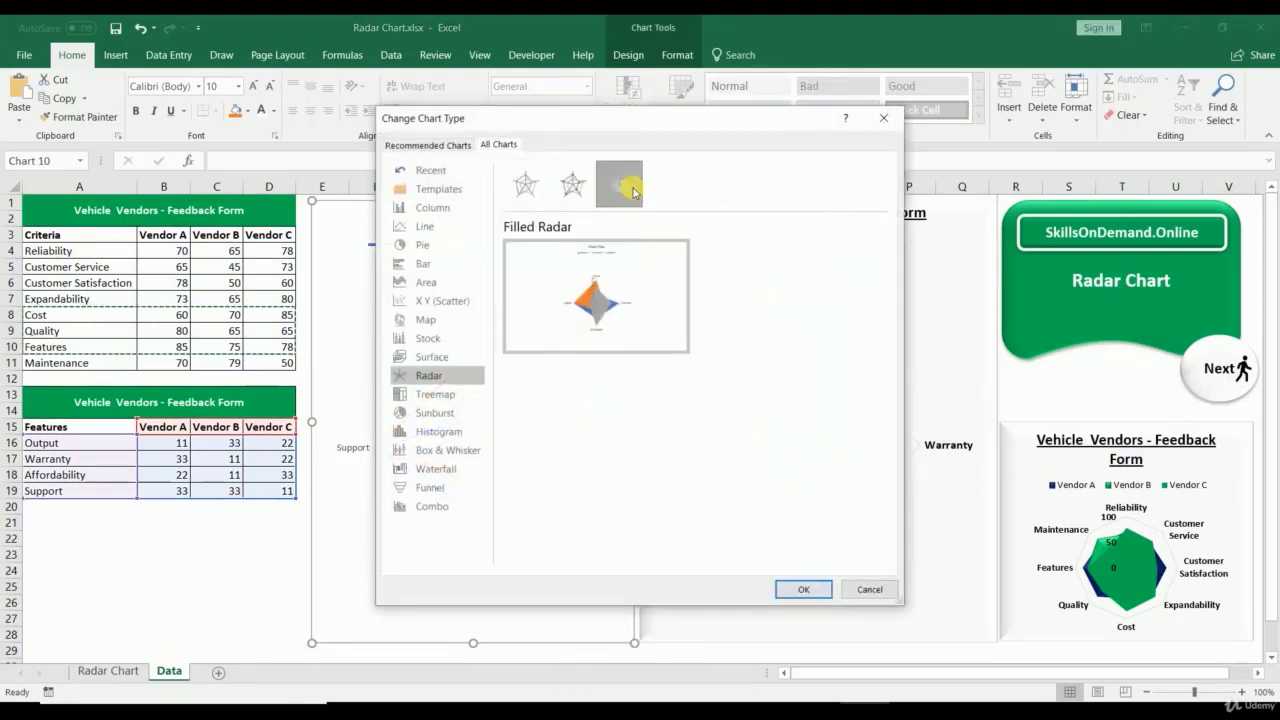
left_click(803, 589)
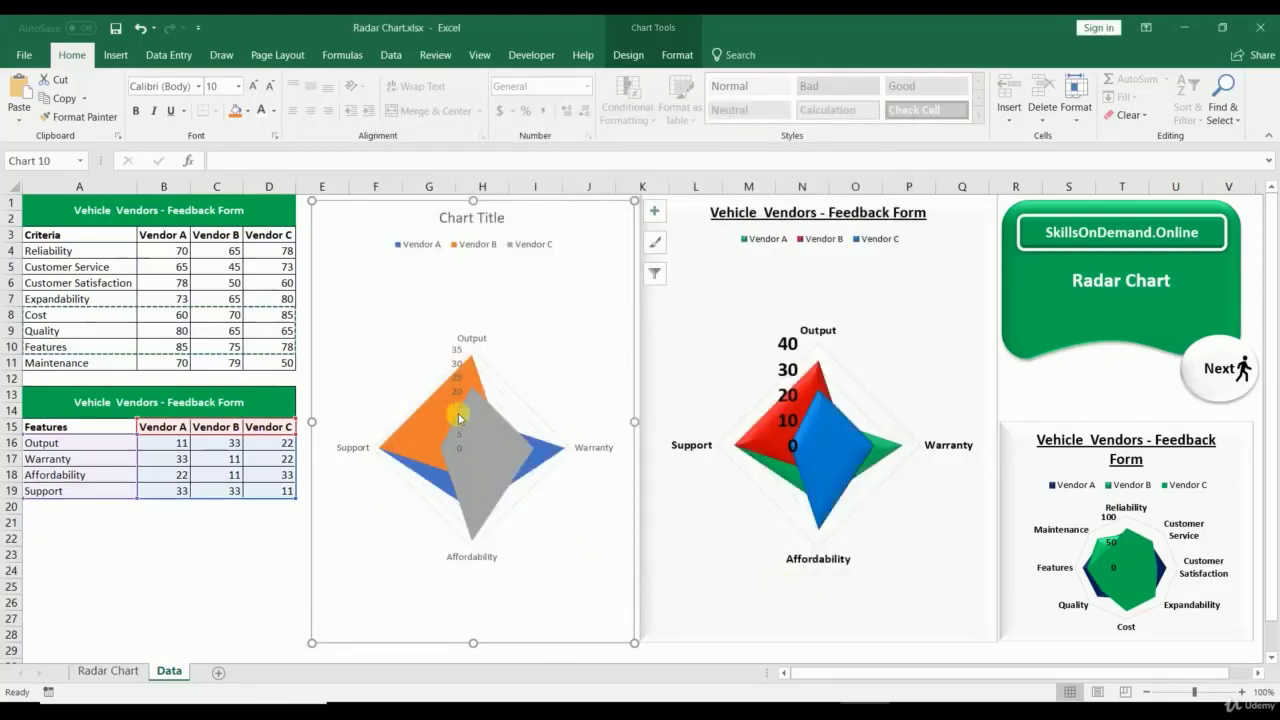
left_click(490, 435)
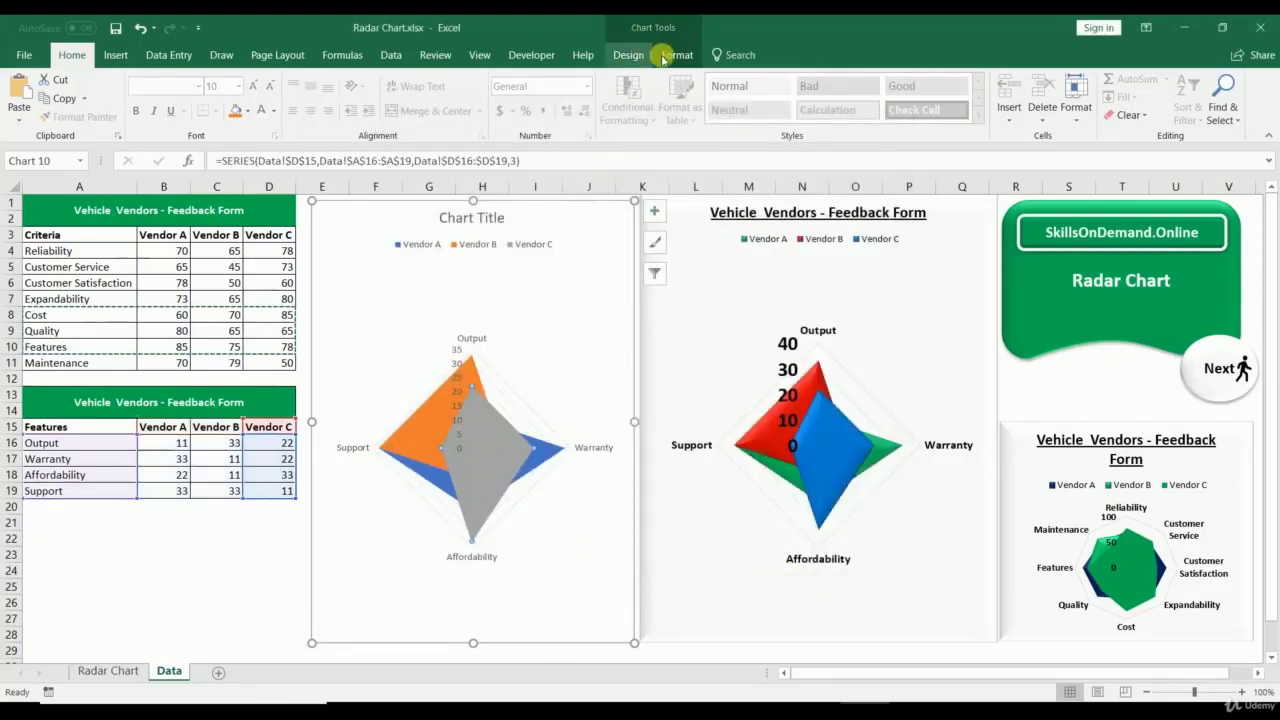
Step: Apply a bevel preset shape effect to the Vendor C and Vendor B series
left_click(677, 55)
left_click(627, 115)
mouse_move(620, 140)
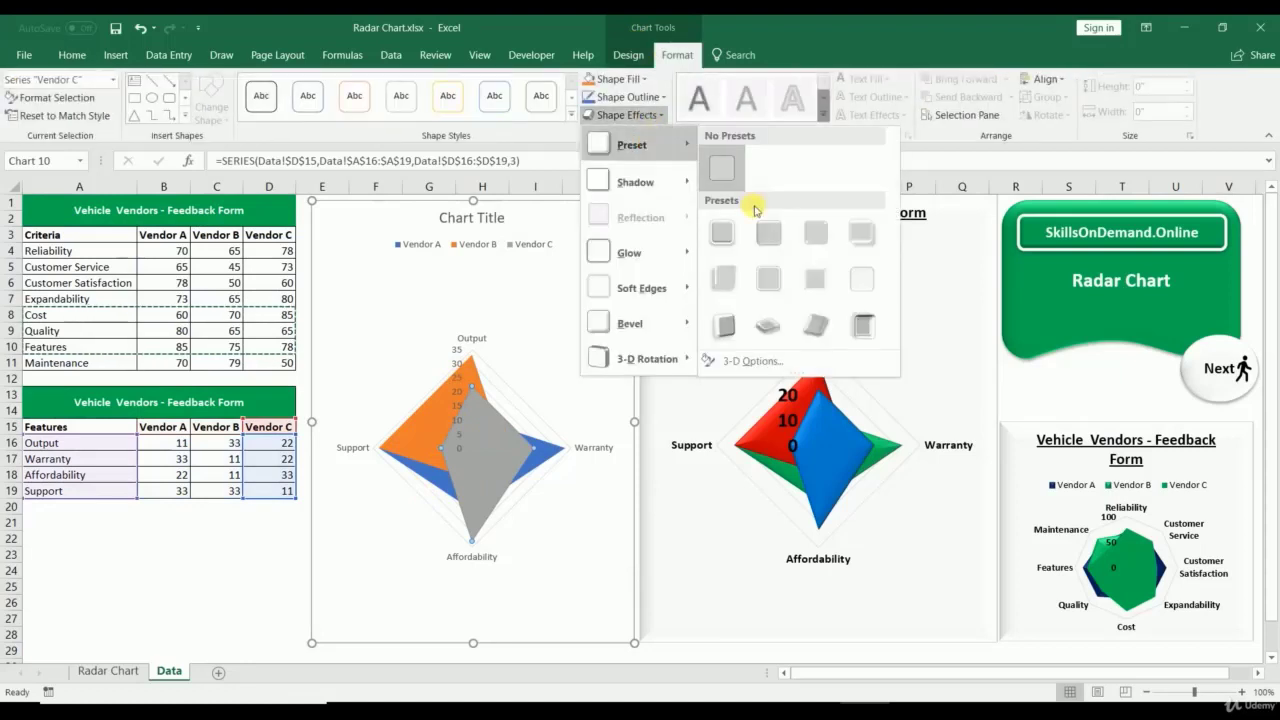
left_click(720, 258)
left_click(415, 430)
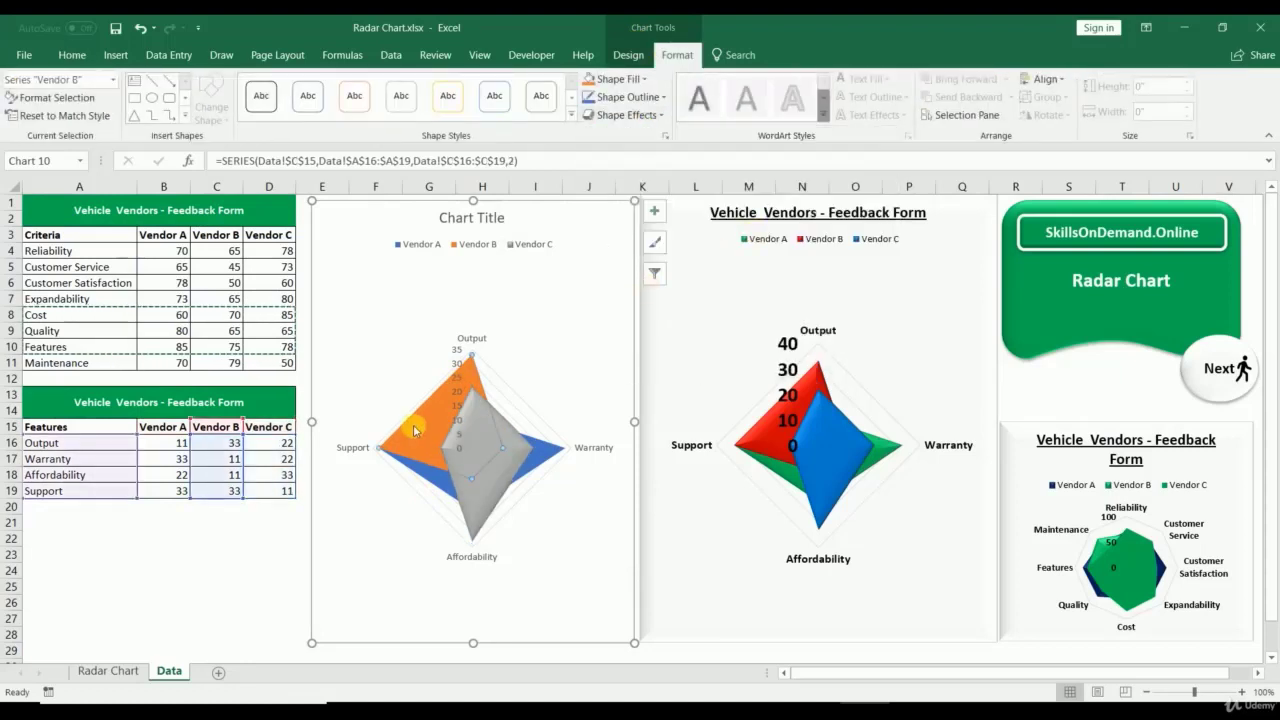
left_click(642, 80)
left_click(642, 80)
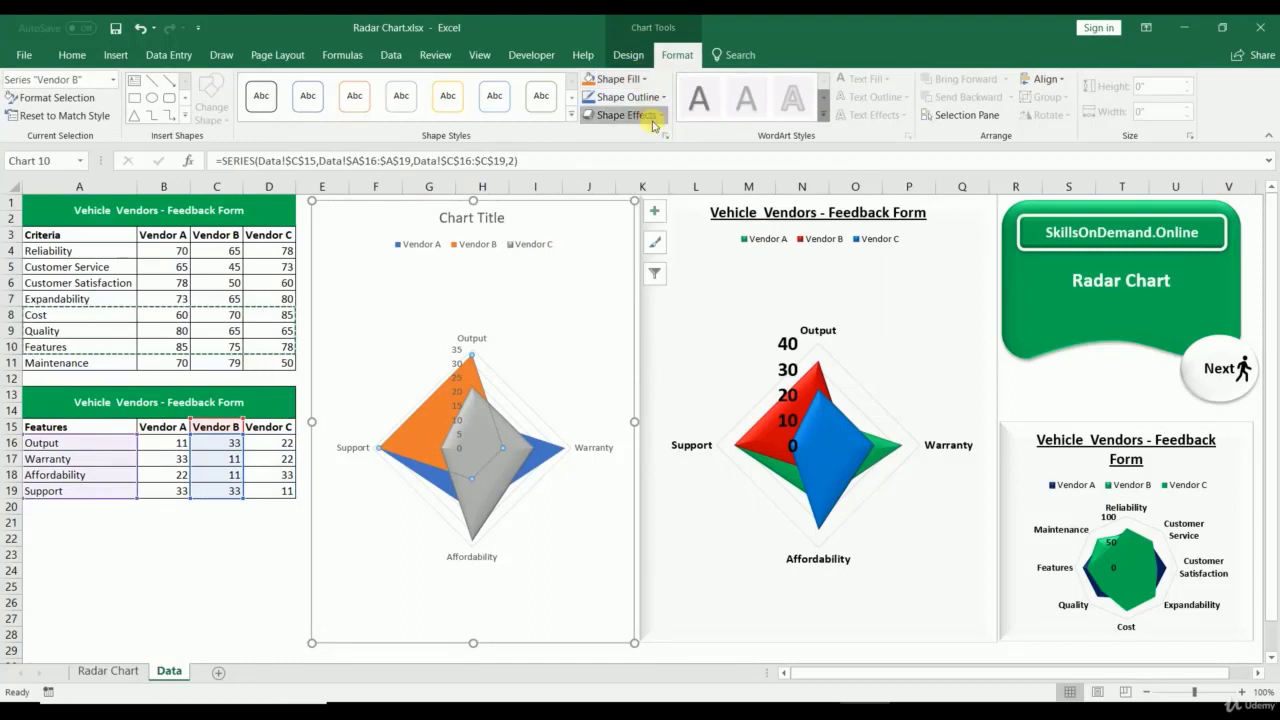
left_click(650, 117)
mouse_move(690, 145)
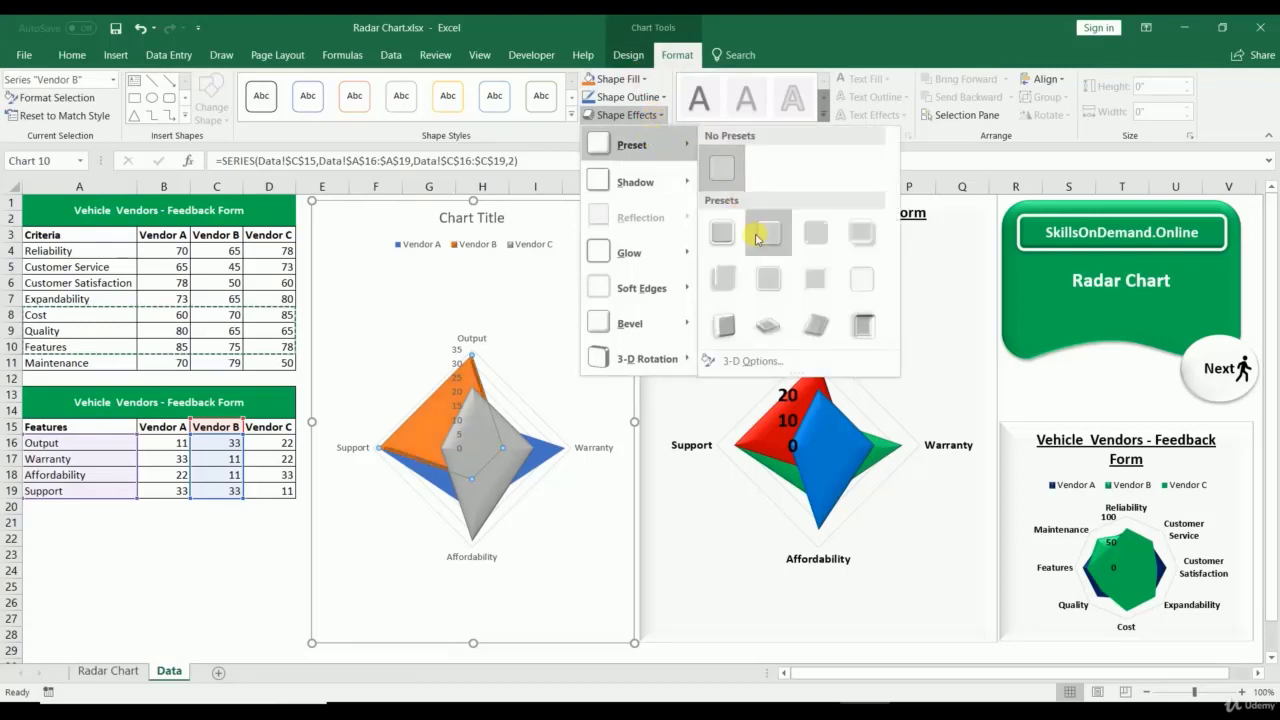
left_click(757, 238)
Step: Apply a bevel preset shape effect to the Vendor A series
left_click(436, 479)
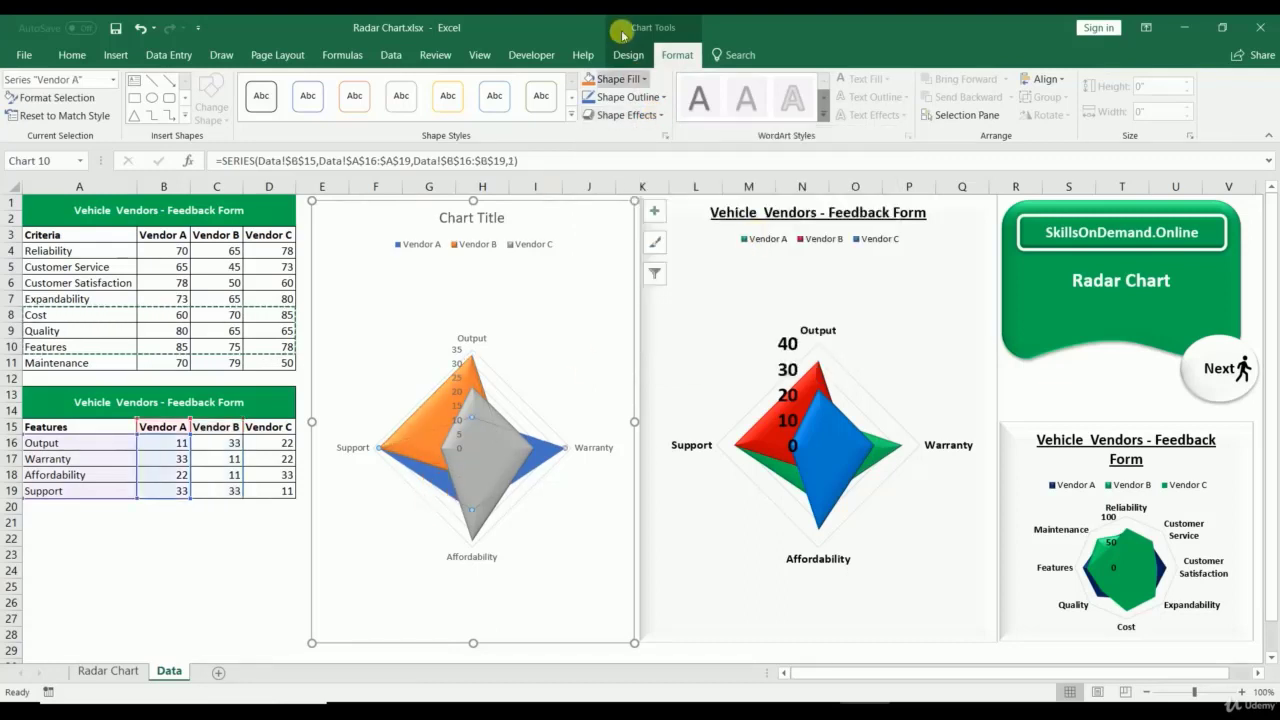
left_click(660, 112)
left_click(660, 116)
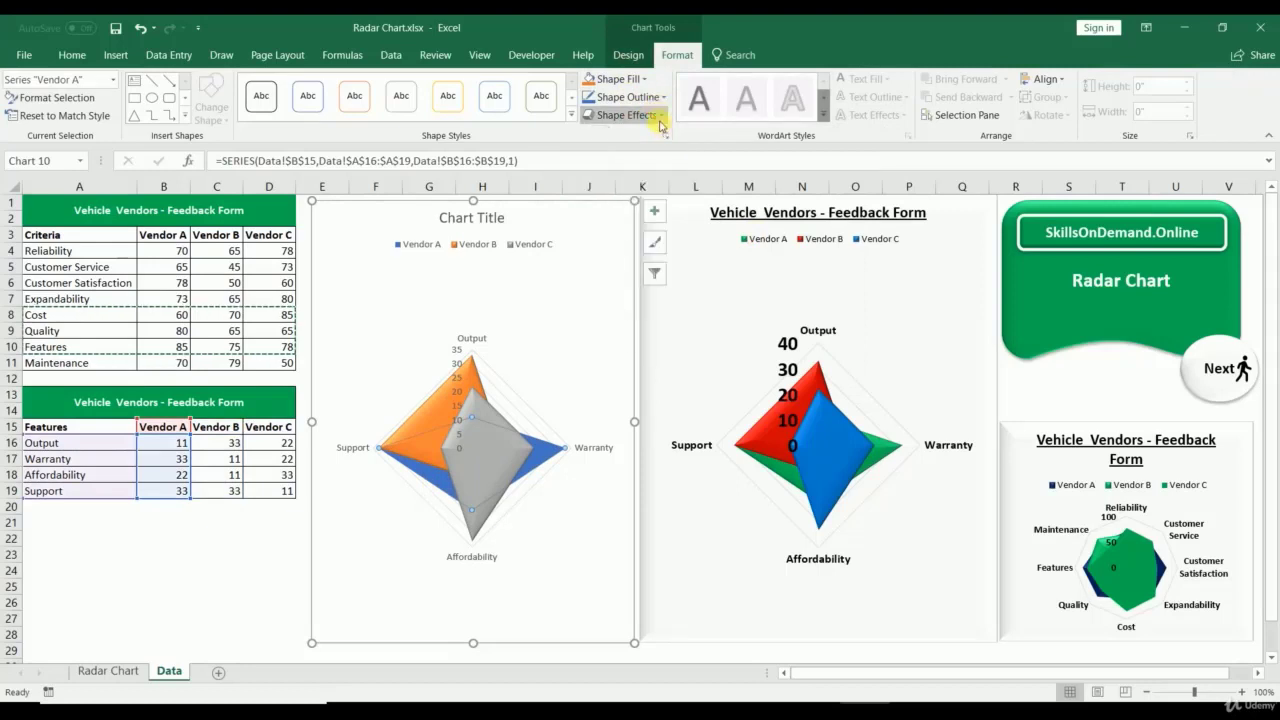
left_click(626, 115)
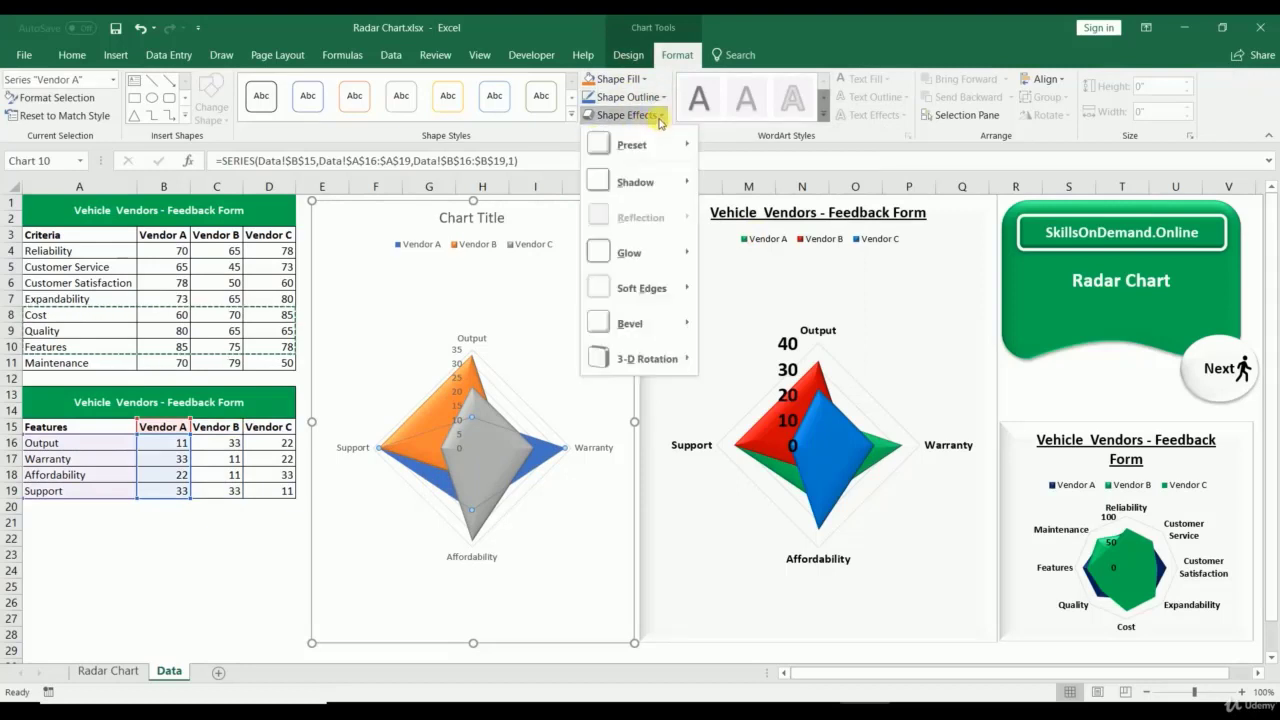
mouse_move(651, 144)
left_click(763, 228)
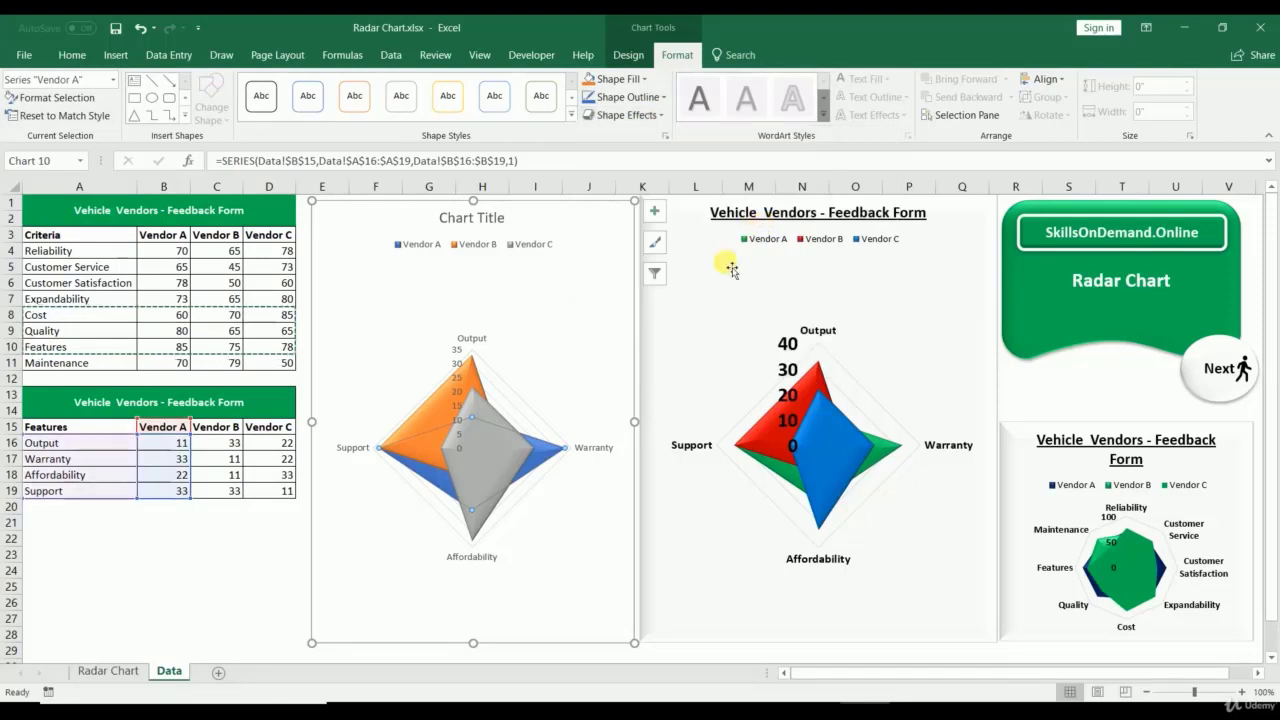
left_click(600, 475)
left_click(461, 408)
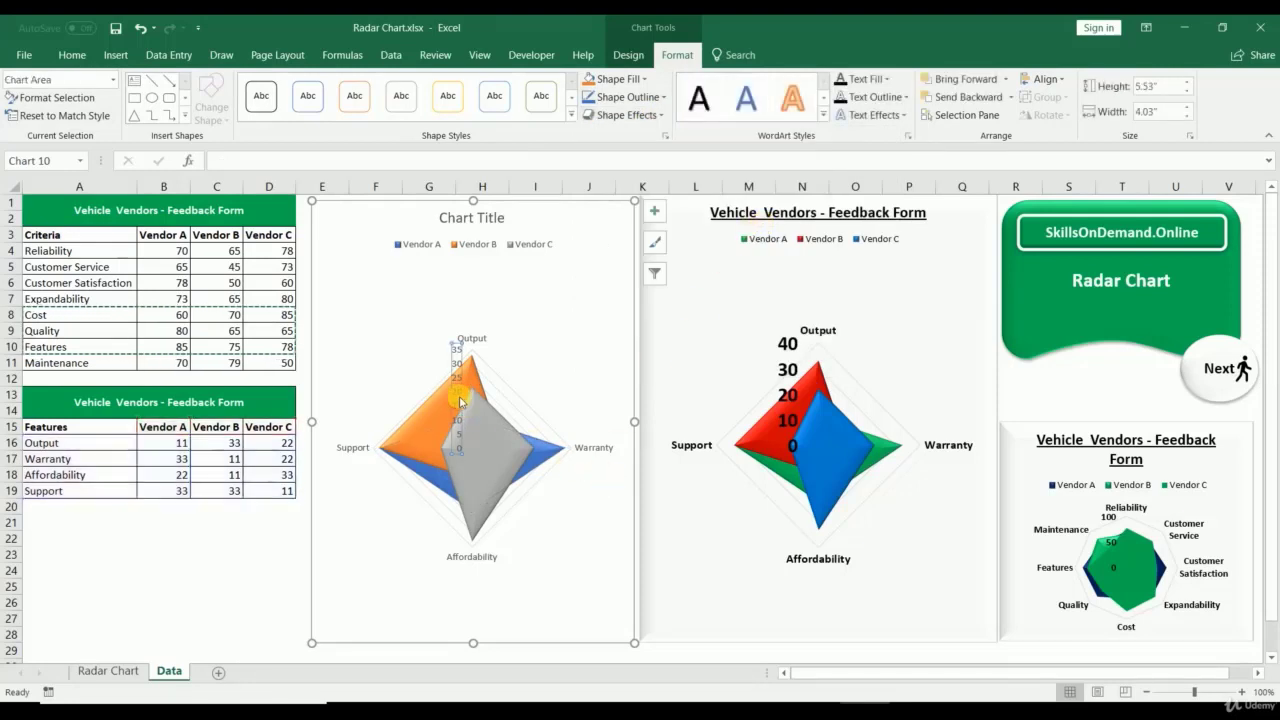
Step: Increase the radial axis numbers' font size by four steps
left_click(80, 58)
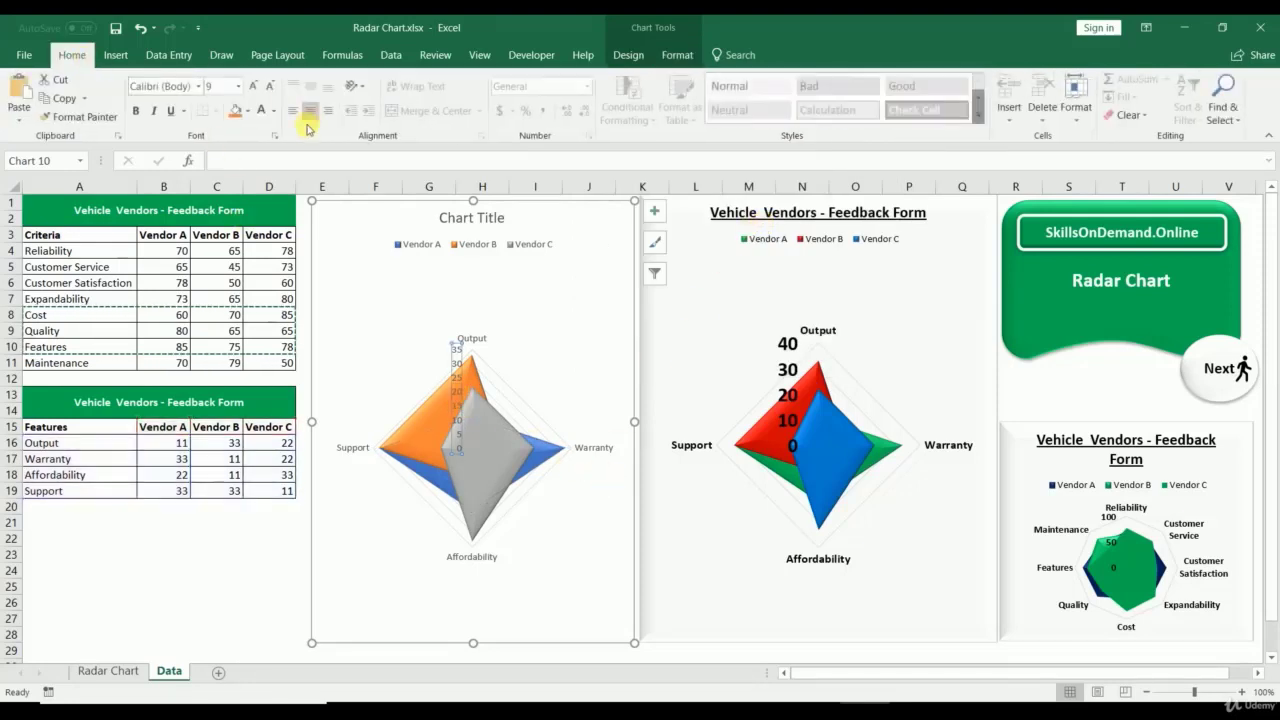
left_click(250, 87)
left_click(250, 87)
left_click(250, 87)
left_click(250, 87)
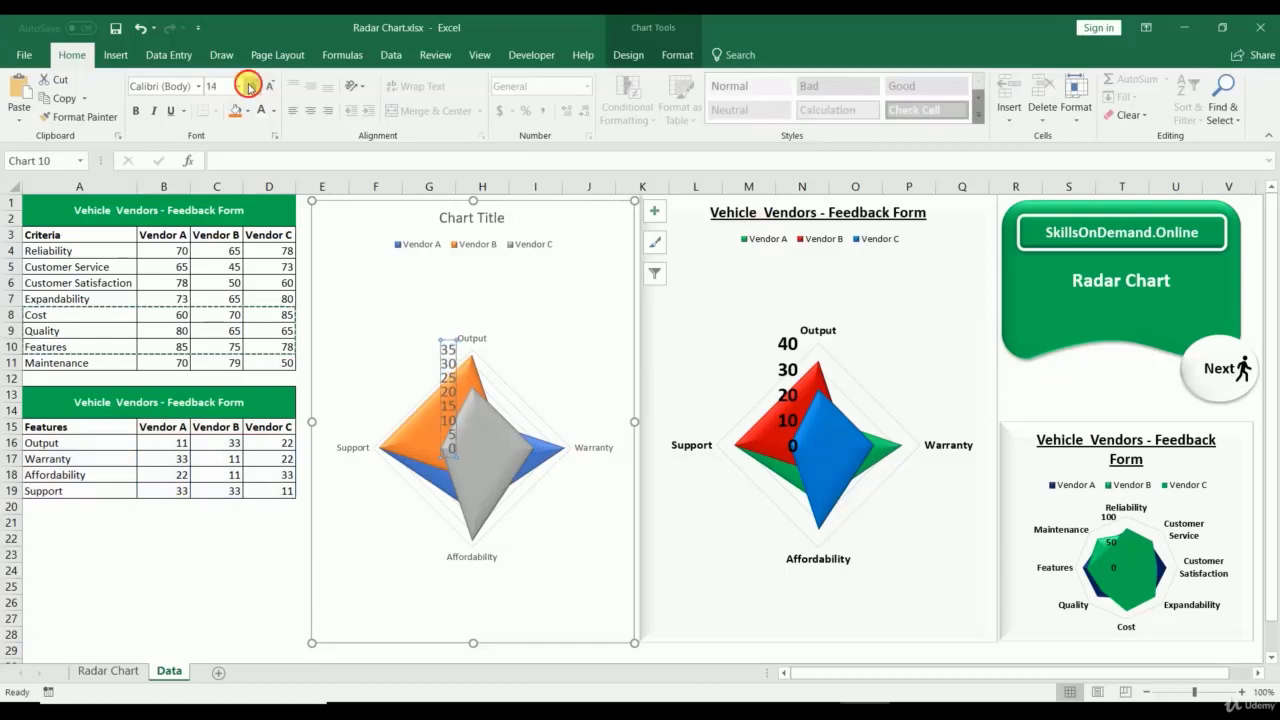
left_click(250, 87)
left_click(250, 87)
left_click(250, 87)
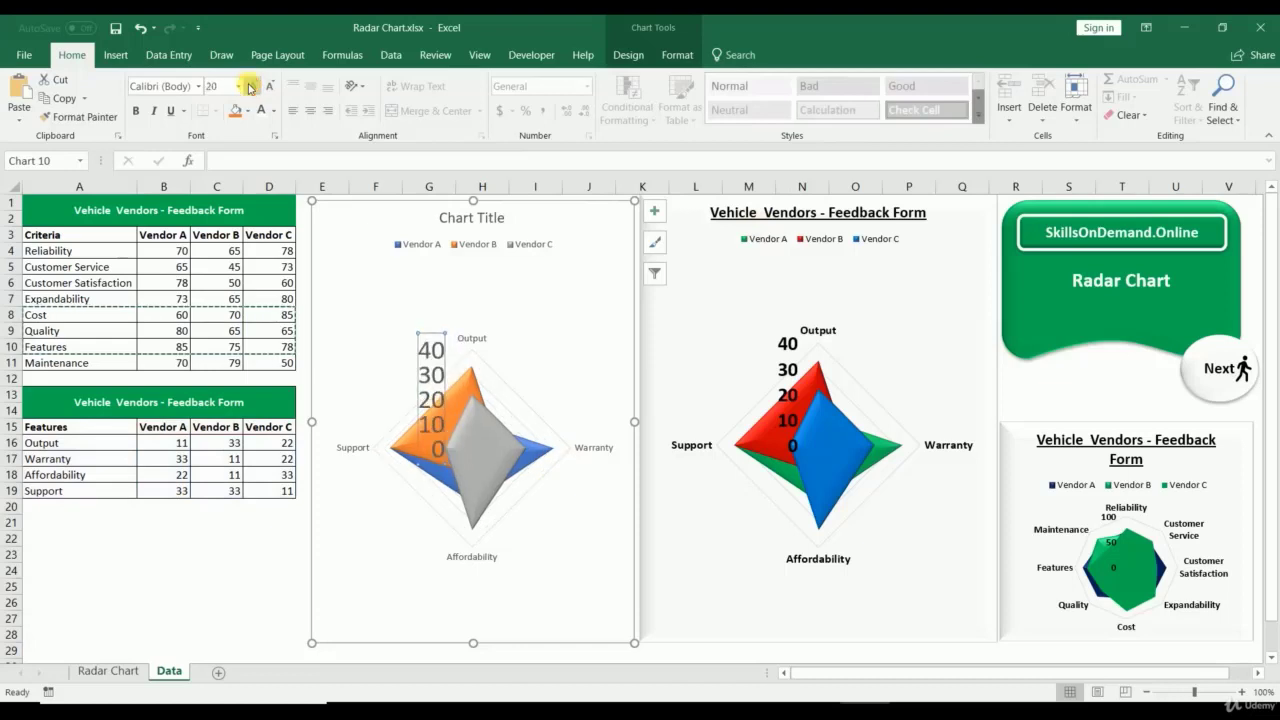
Step: Make the Output, Support, Warranty and Affordability category labels bold
left_click(466, 337)
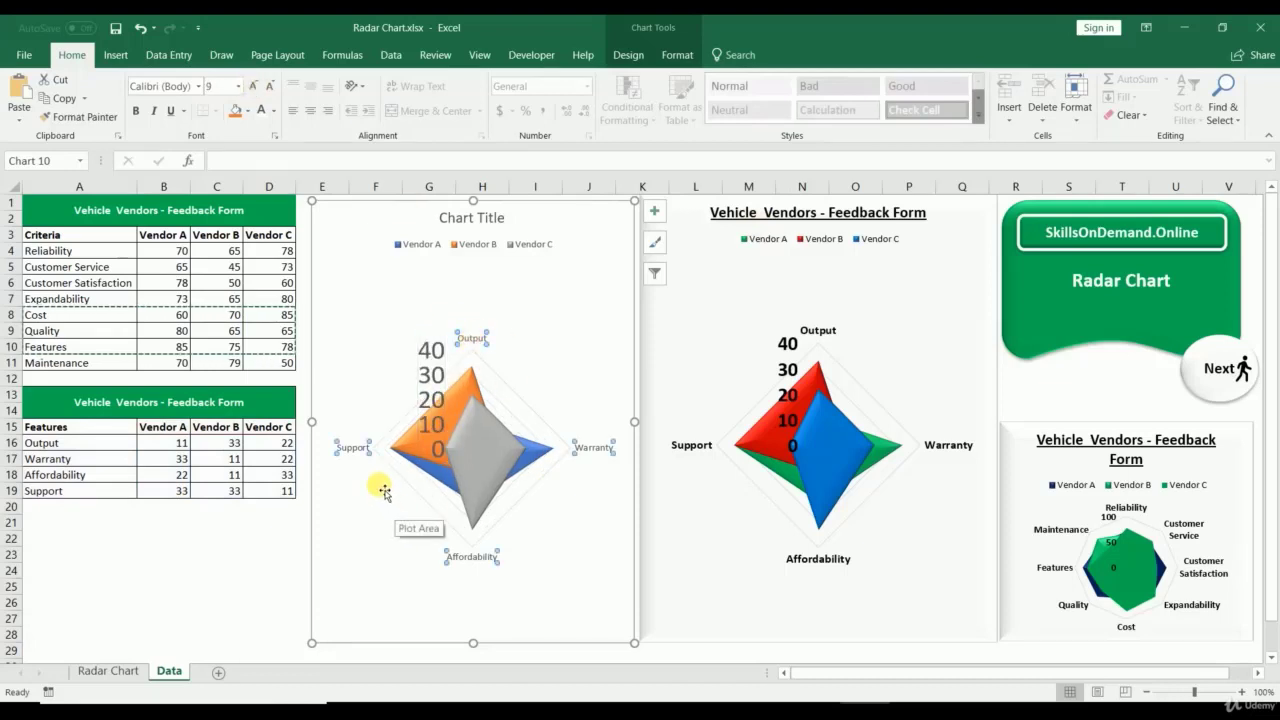
key("ctrl+b")
left_click(229, 559)
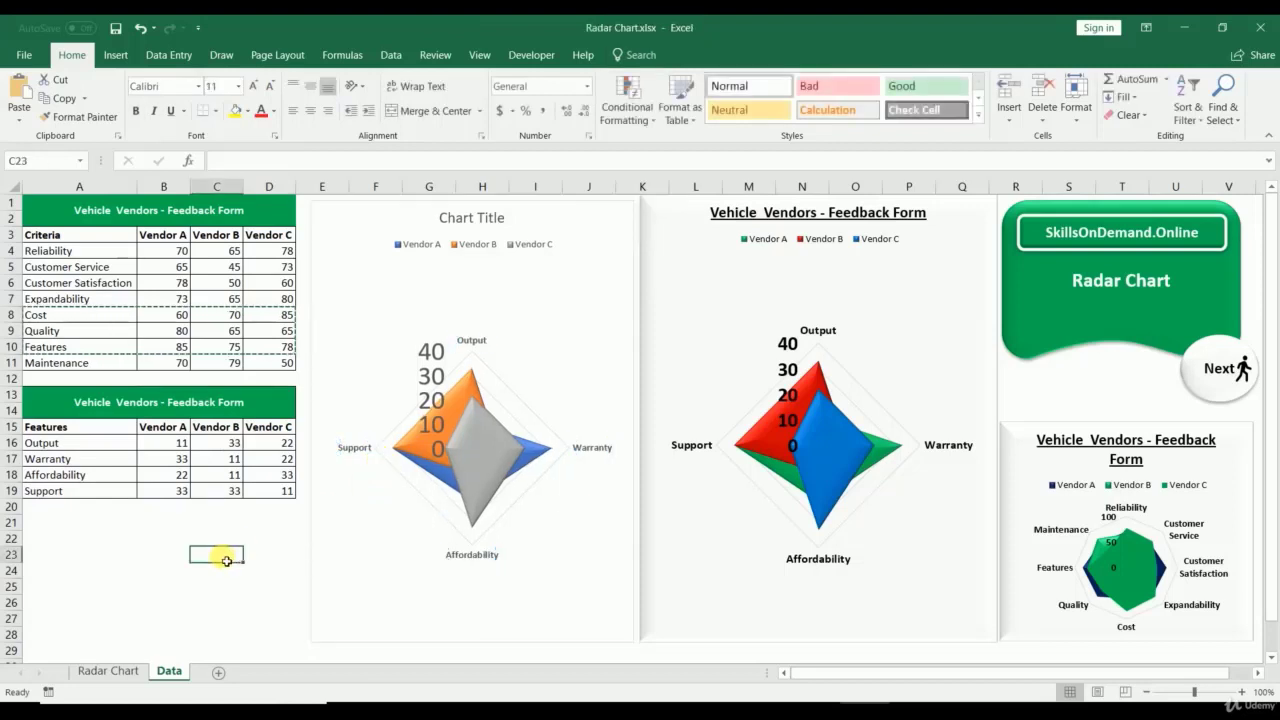
left_click(1039, 535)
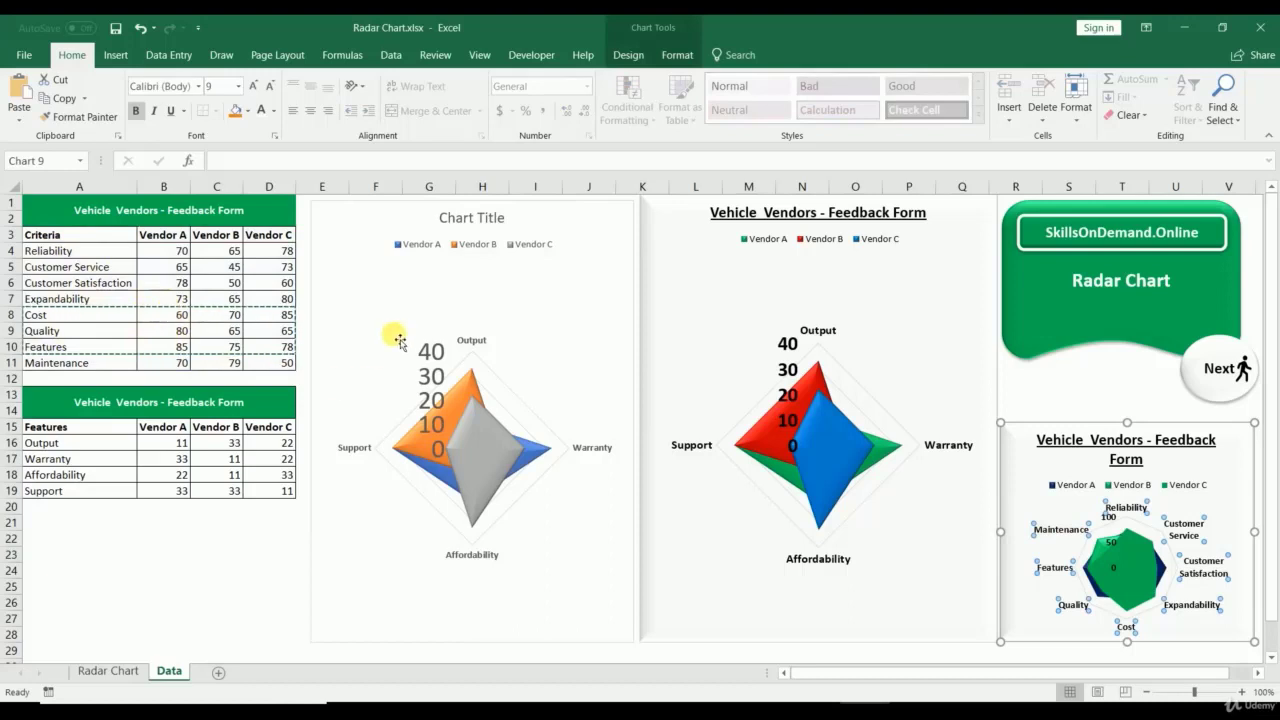
left_click(456, 417)
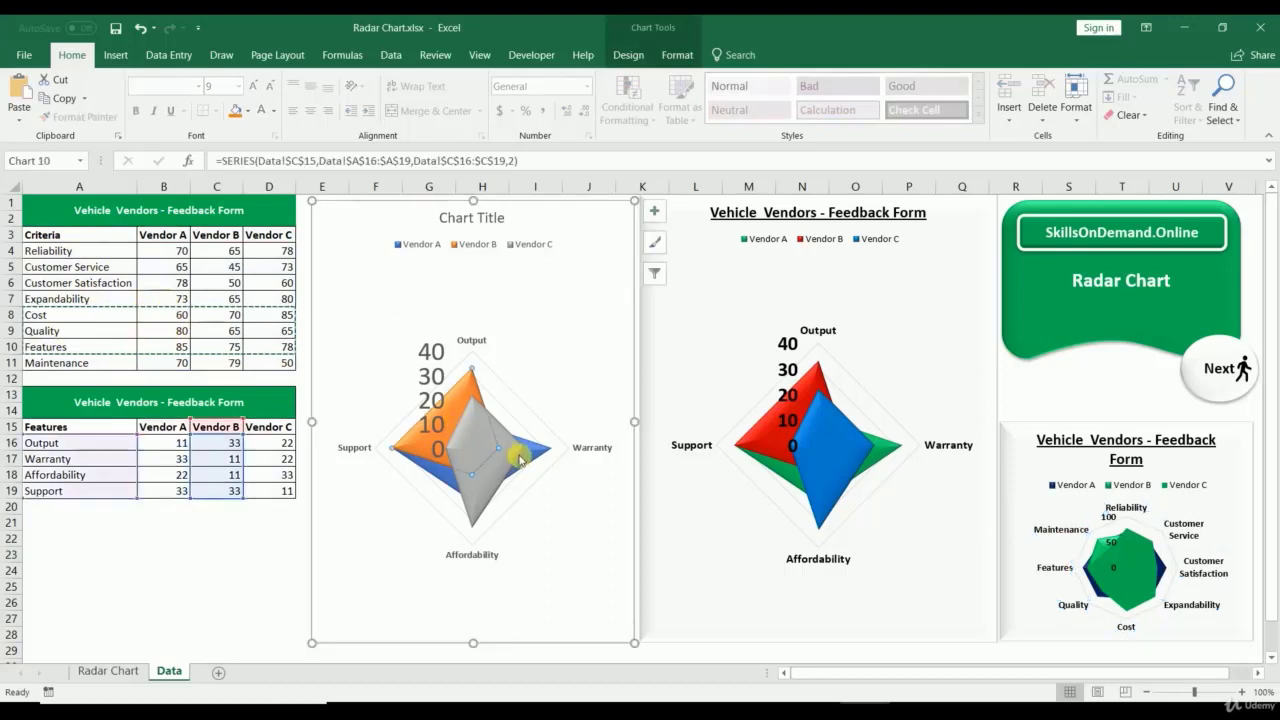
left_click(521, 458)
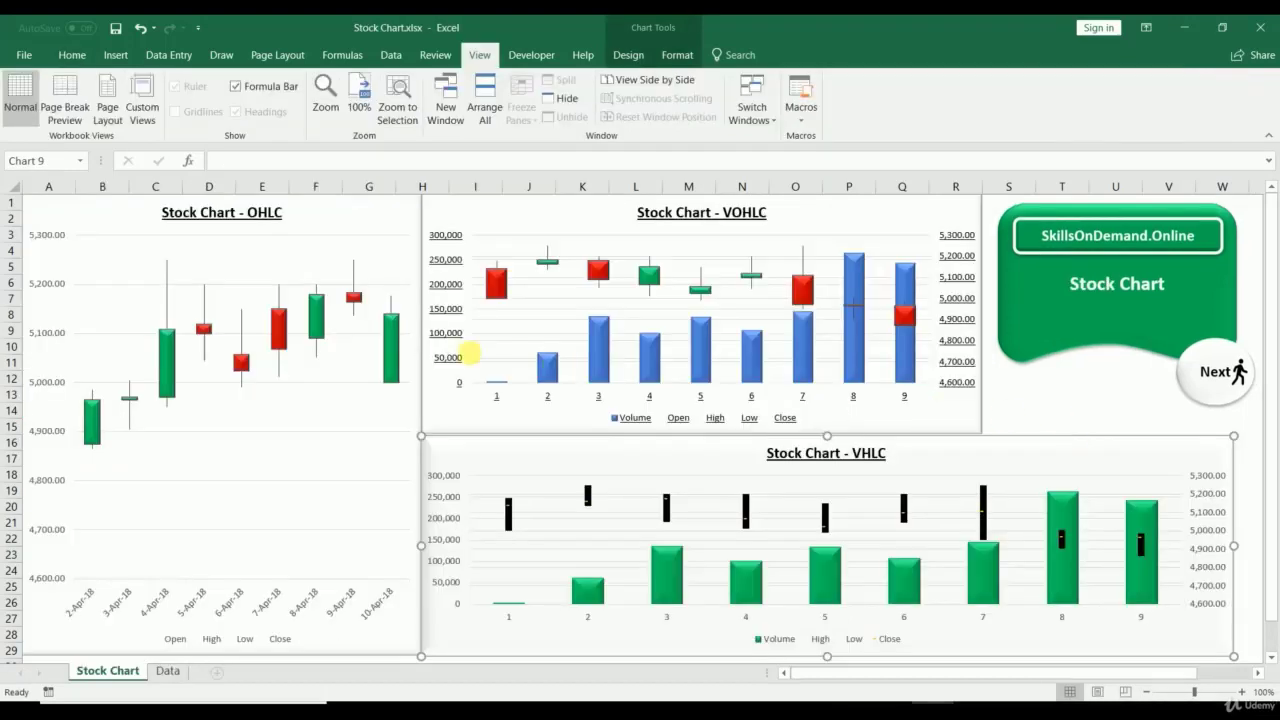
Step: Review the OHLC, VOHLC and VHLC stock charts on the Stock Chart and Data sheets
left_click(343, 205)
left_click(444, 240)
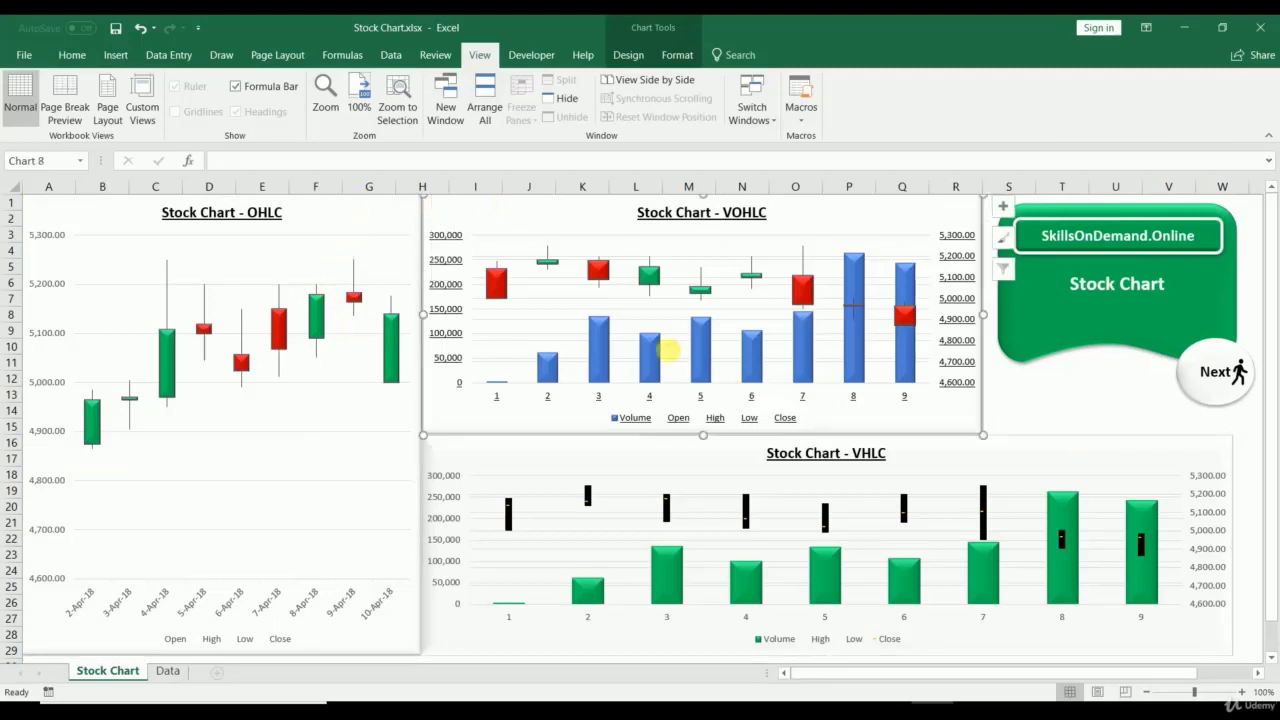
left_click(613, 451)
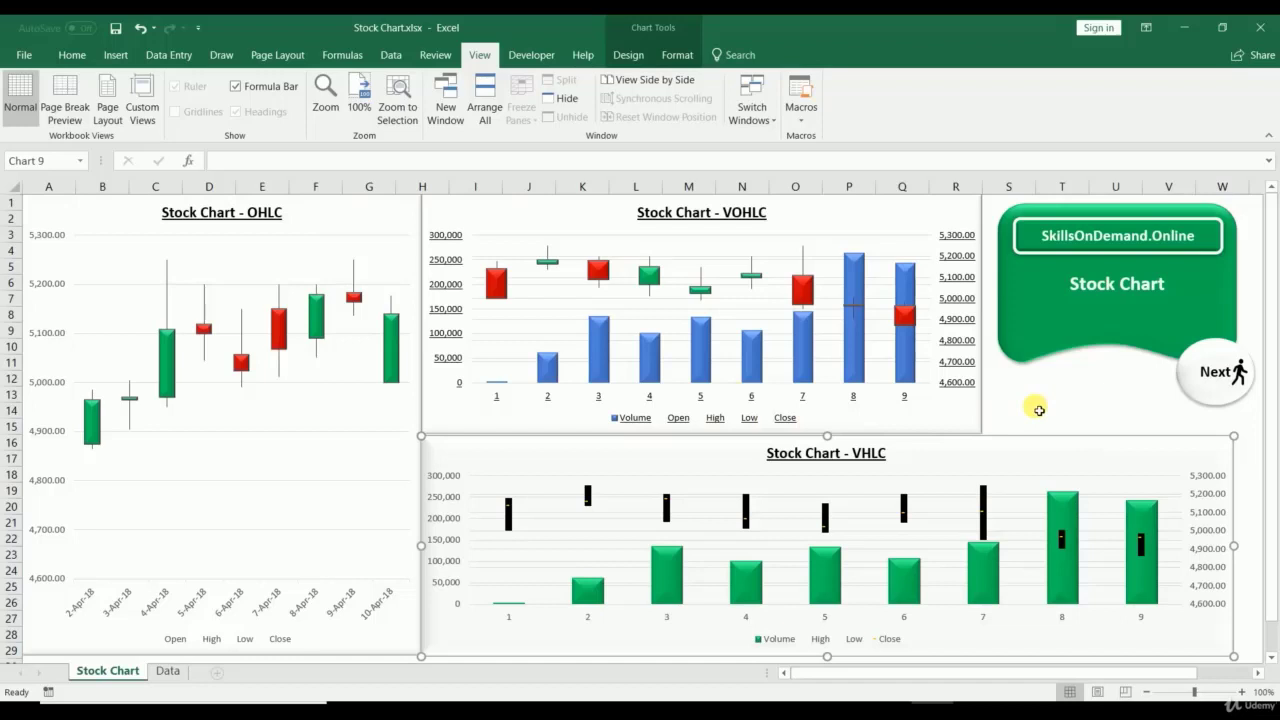
left_click(178, 675)
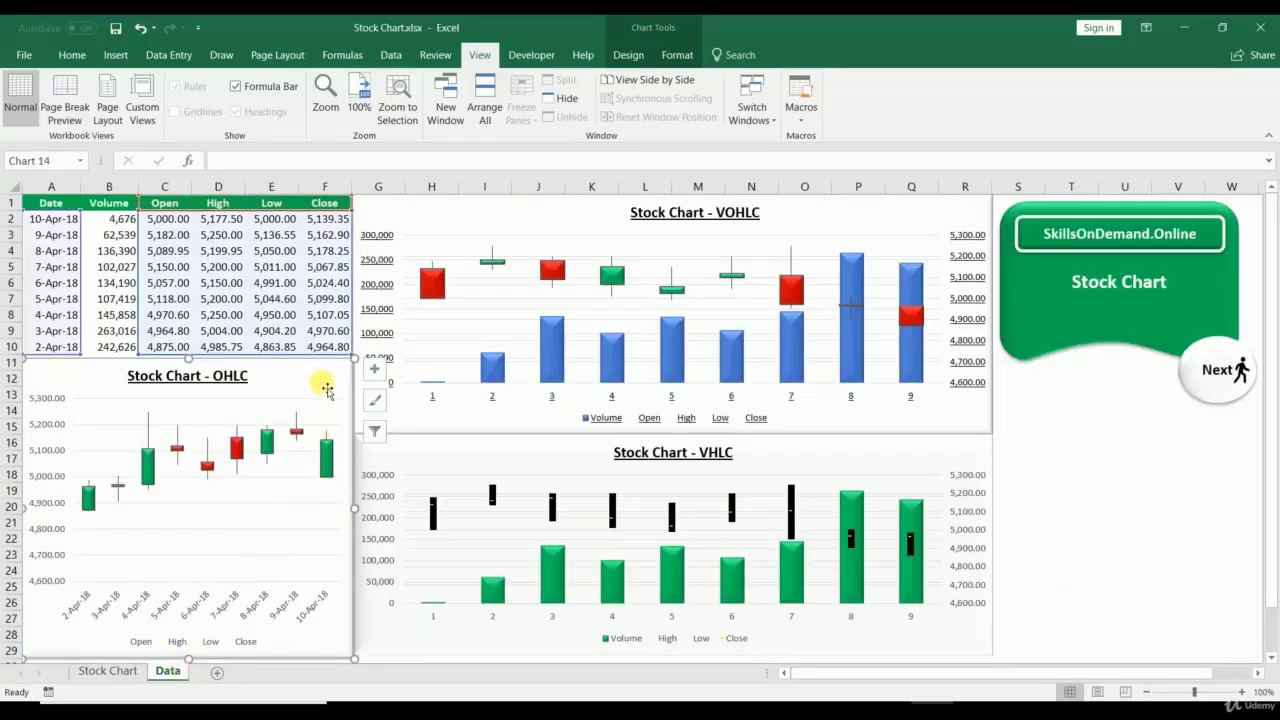
left_click(420, 218)
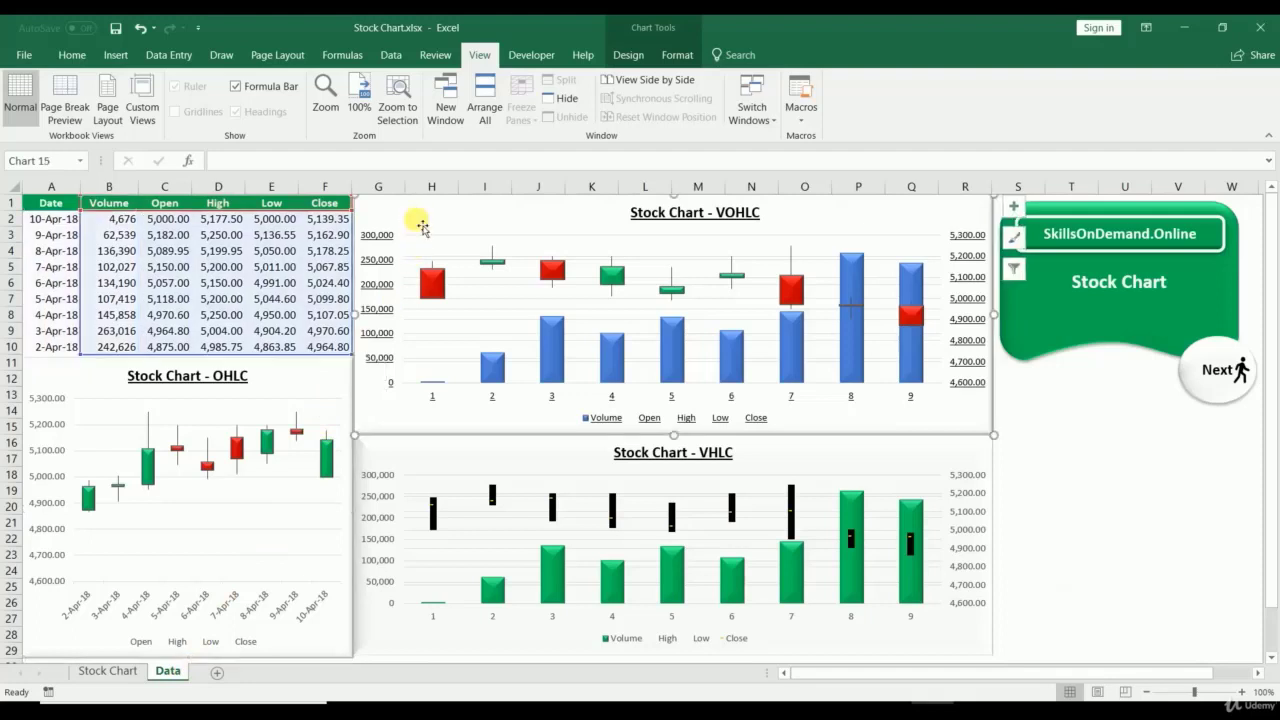
left_click(596, 458)
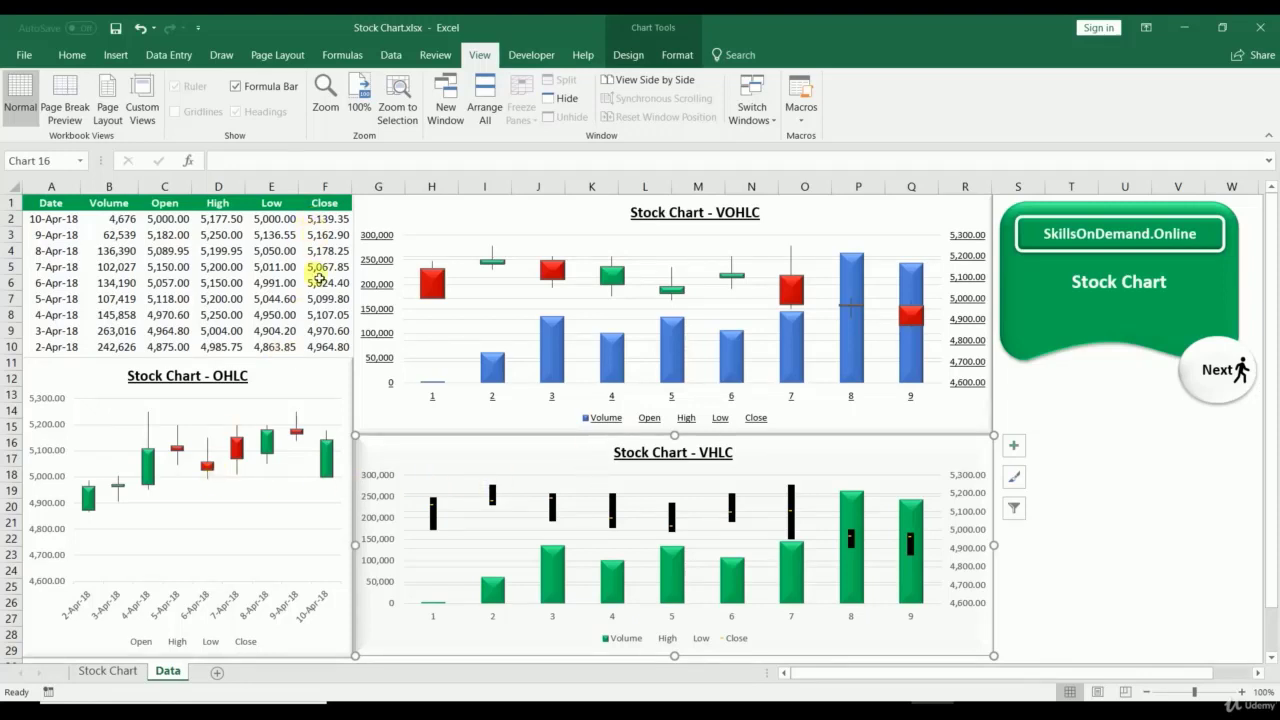
left_click(100, 678)
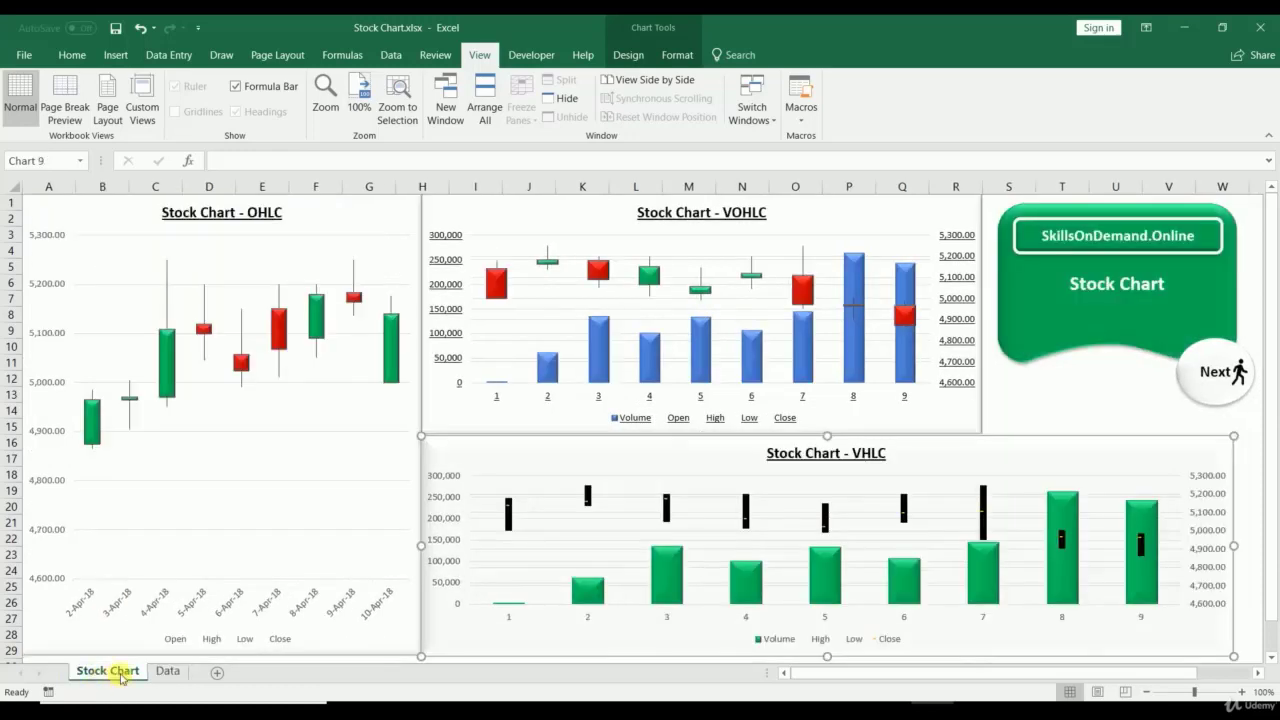
left_click(168, 675)
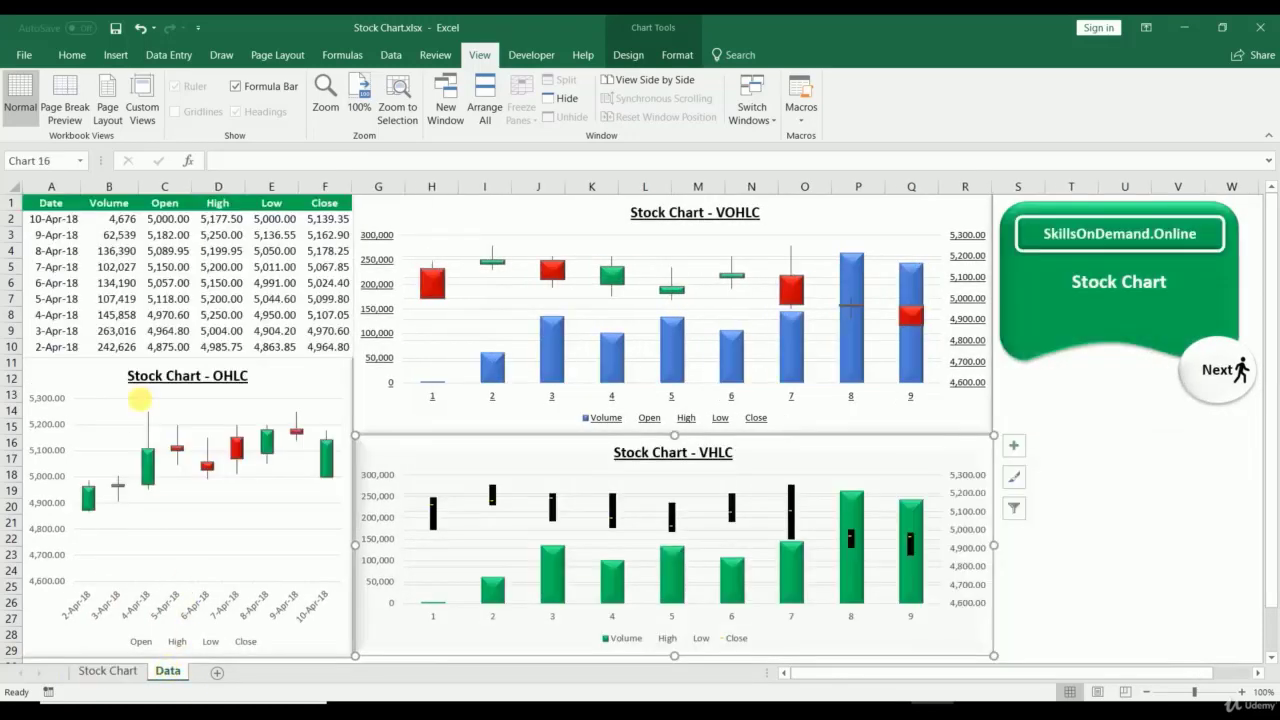
Step: Check the Date-to-Close price columns, then delete the Stock Chart - OHLC chart
left_click_drag(62, 208, 45, 328)
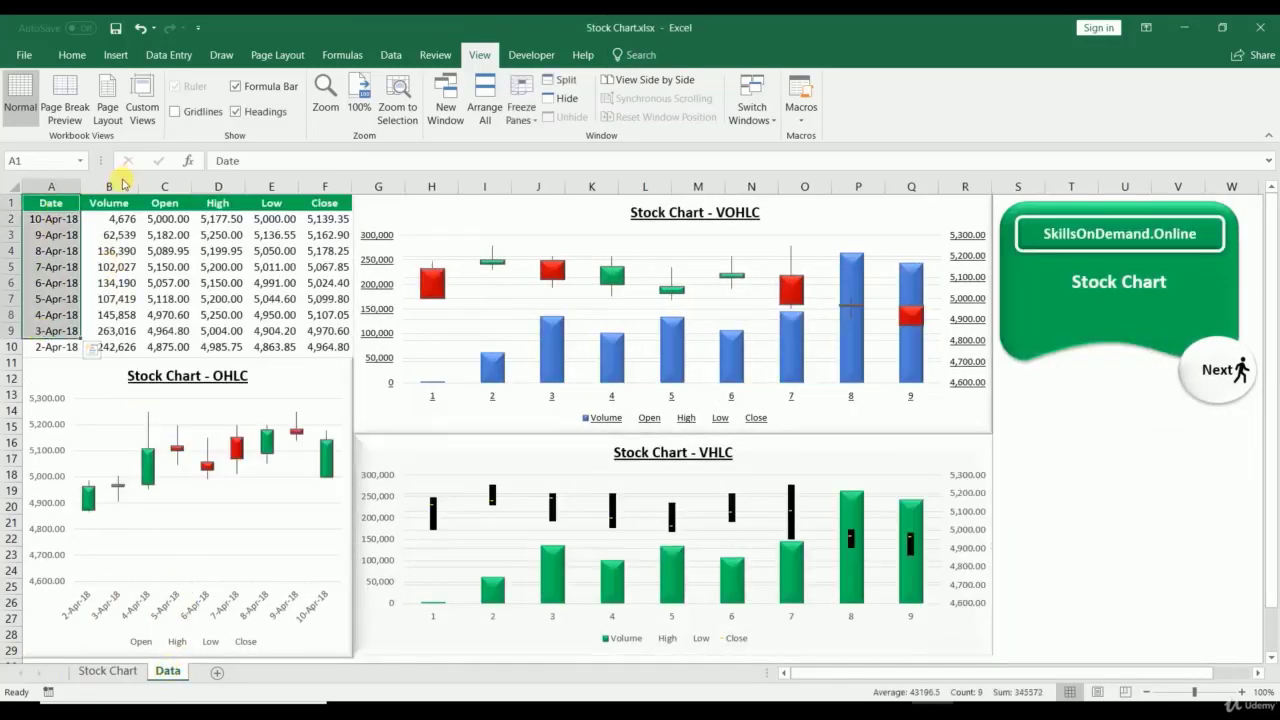
left_click_drag(108, 203, 108, 335)
left_click_drag(165, 205, 163, 319)
left_click_drag(218, 206, 221, 334)
left_click_drag(265, 205, 257, 332)
left_click_drag(318, 205, 322, 334)
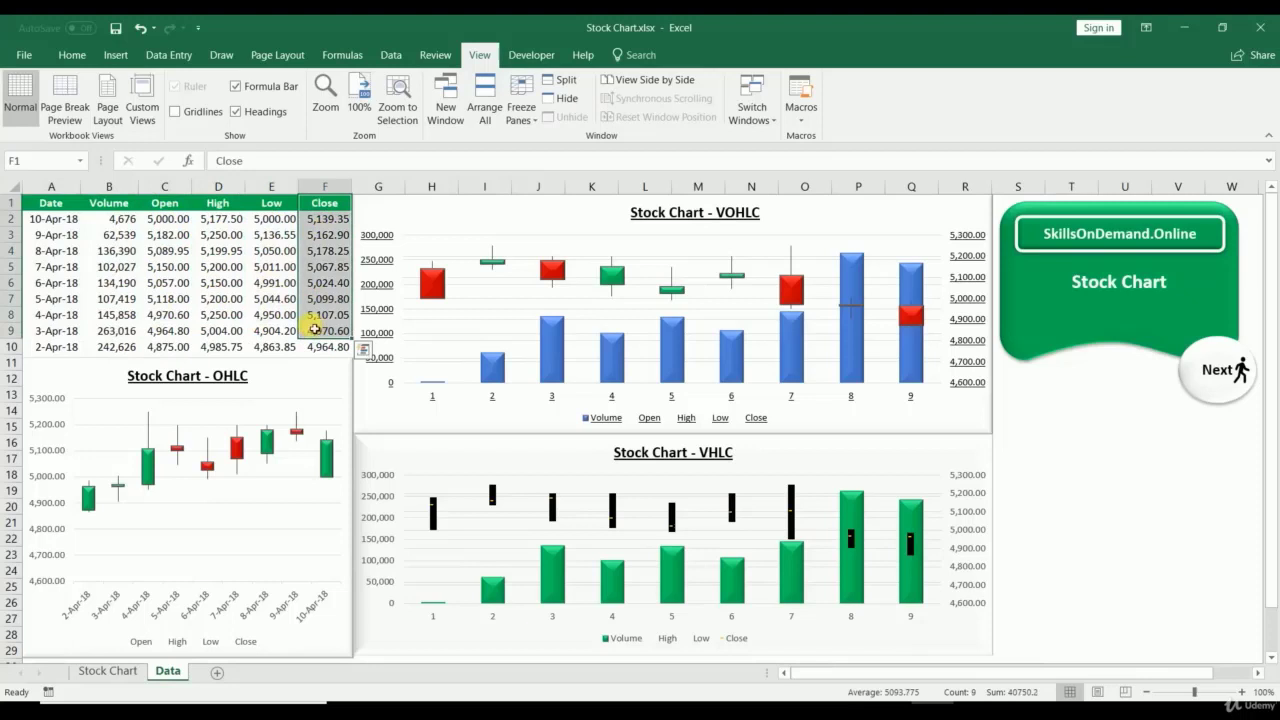
left_click(331, 373)
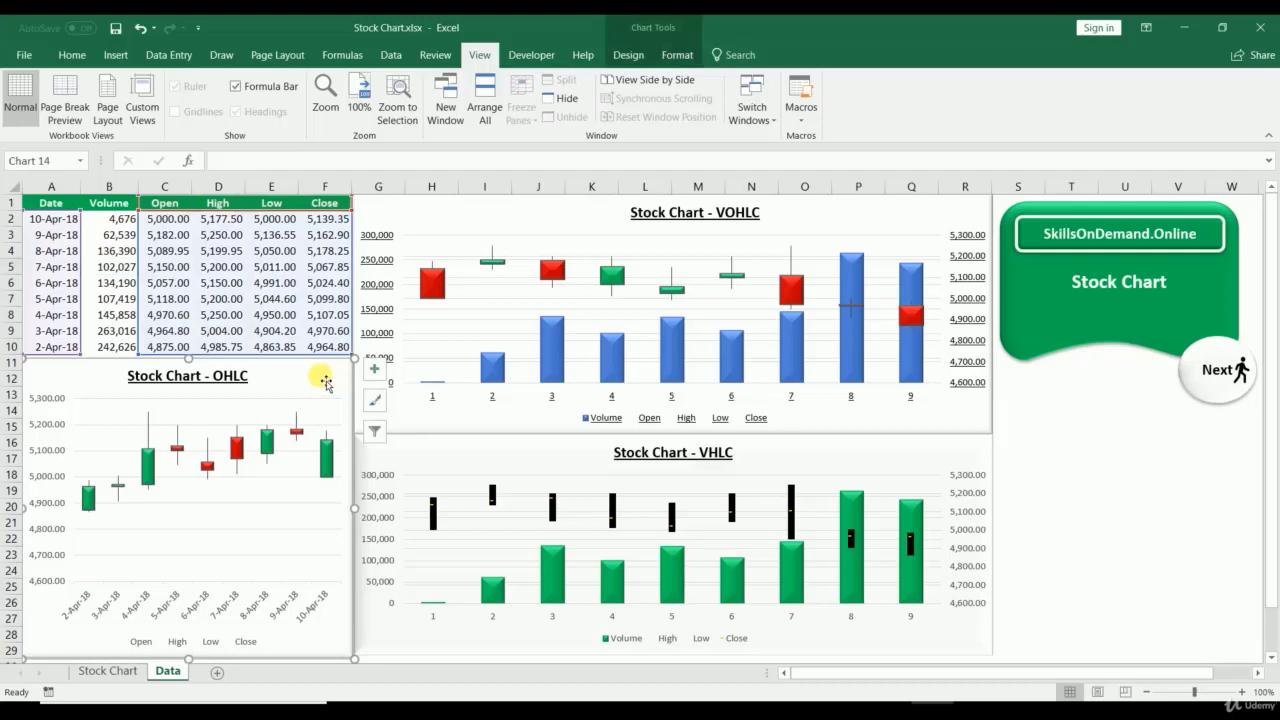
key("Delete")
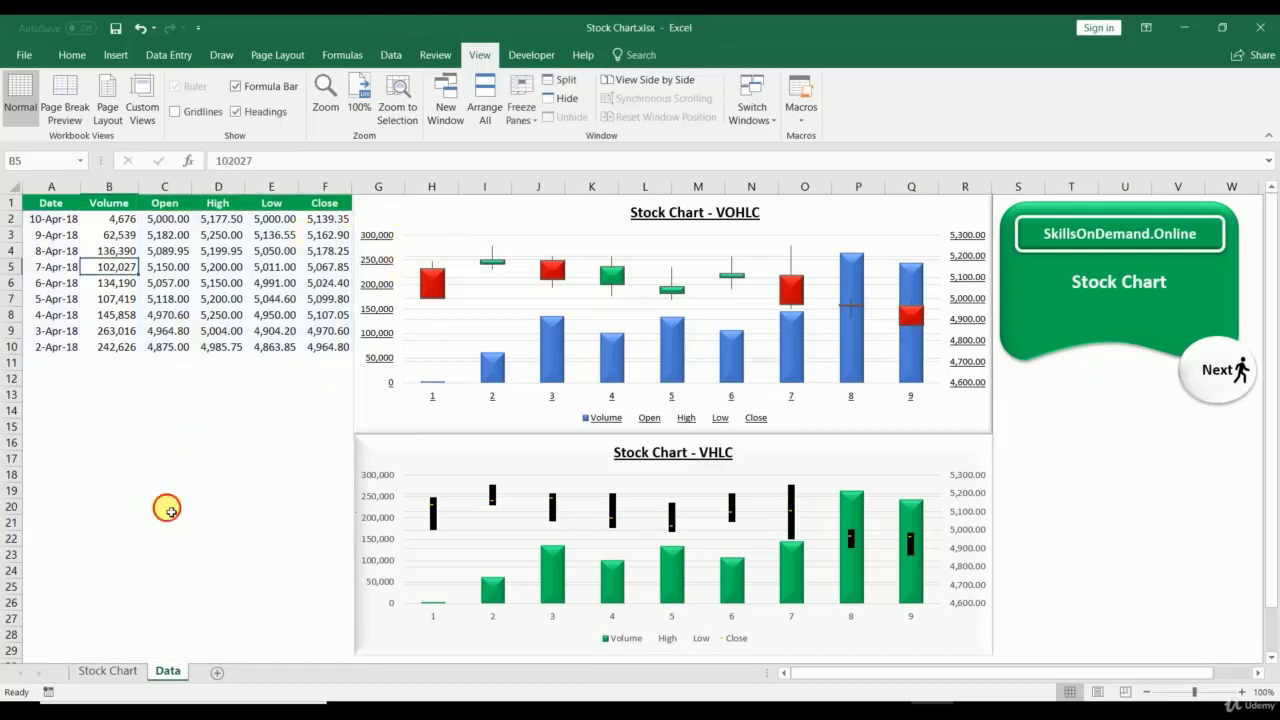
Step: Insert a High-Low-Close stock chart from Date A1:A10 plus High, Low, Close D1:F10
left_click(166, 506)
left_click_drag(215, 203, 331, 348)
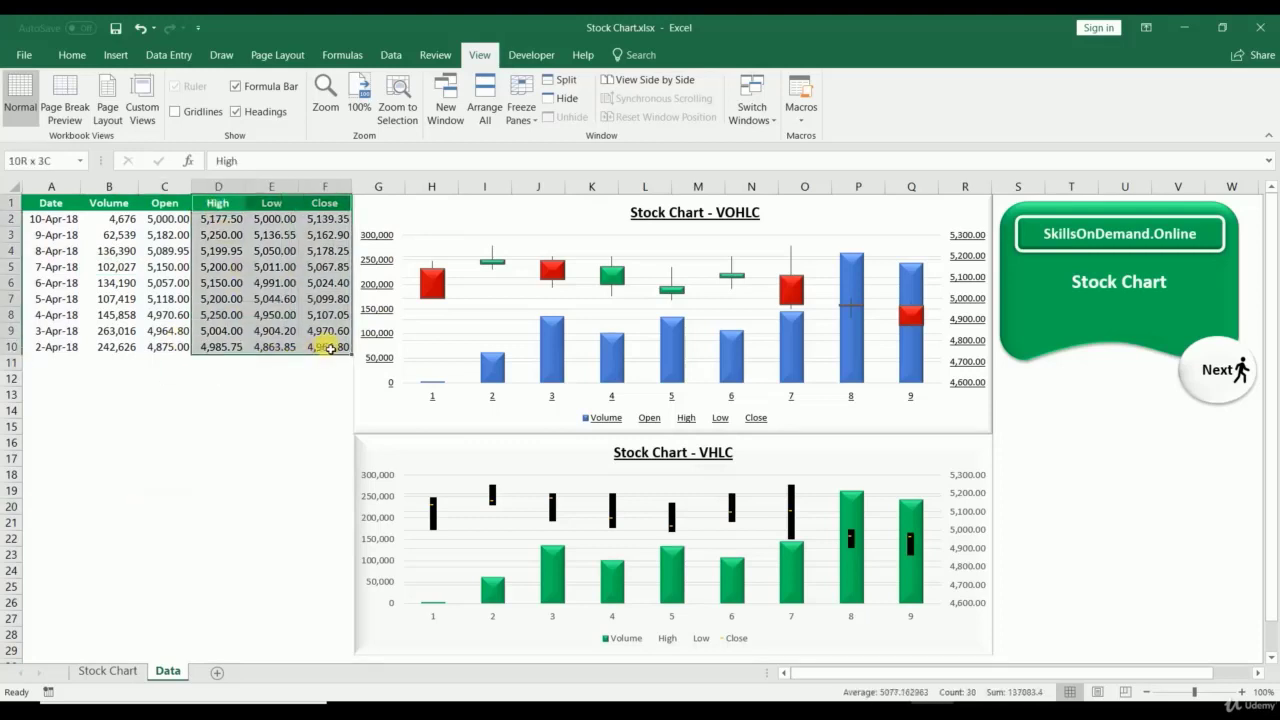
left_click_drag(44, 204, 51, 346)
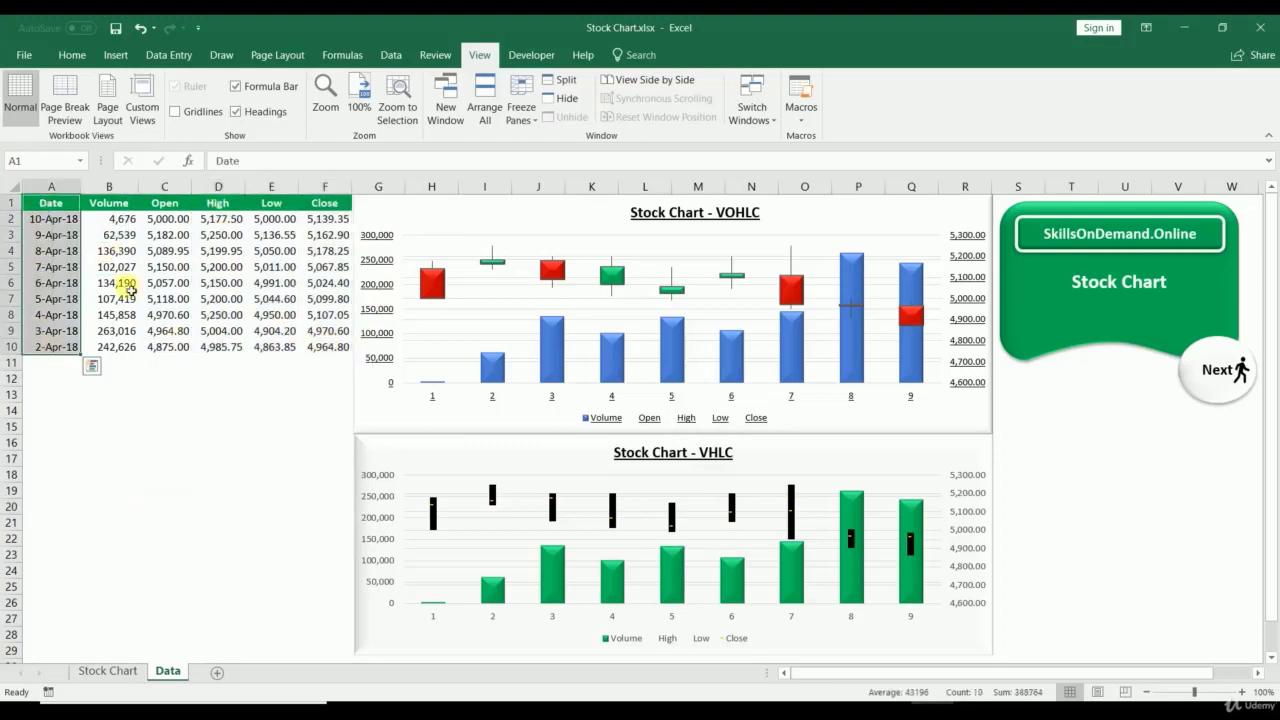
left_click_drag(225, 210, 326, 345)
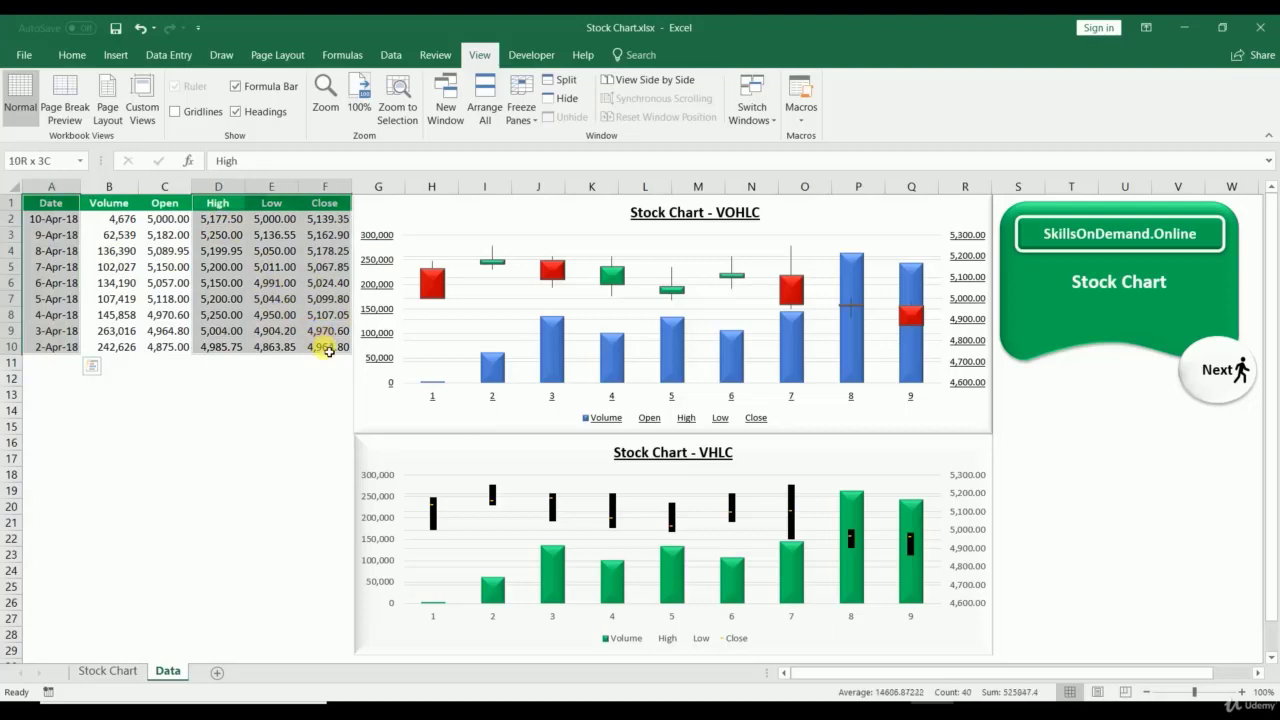
left_click(112, 55)
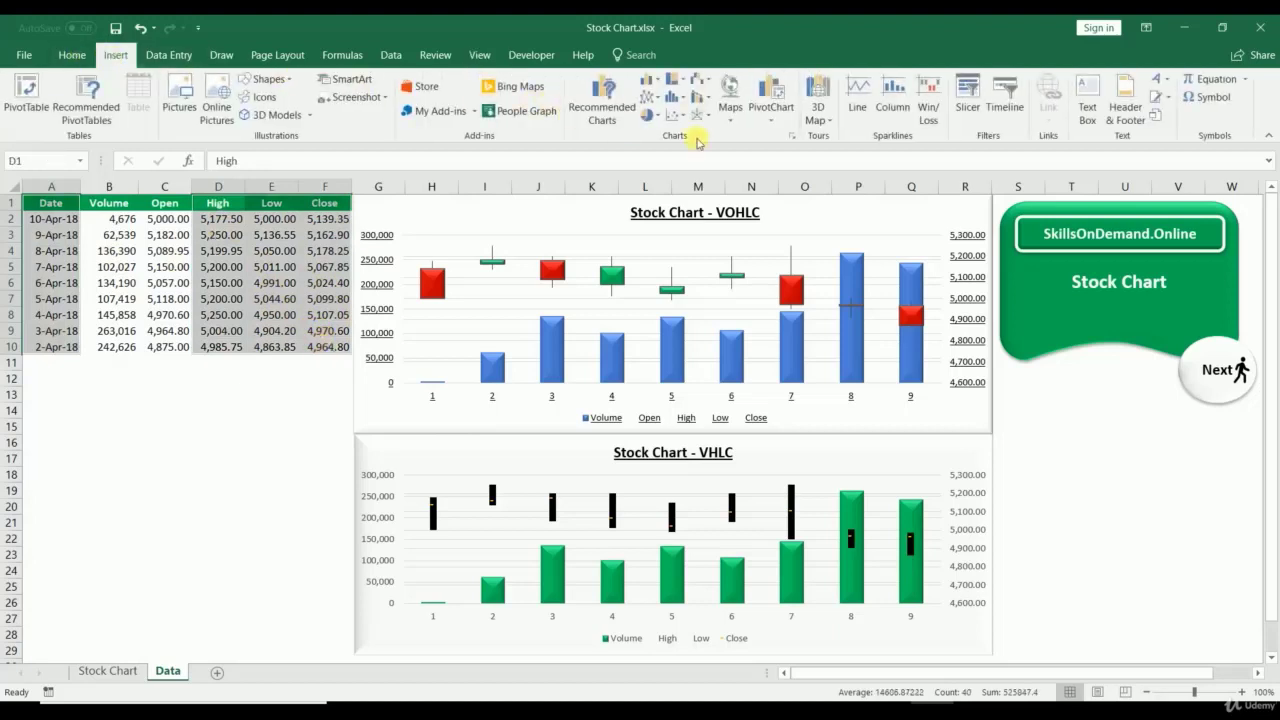
left_click(791, 136)
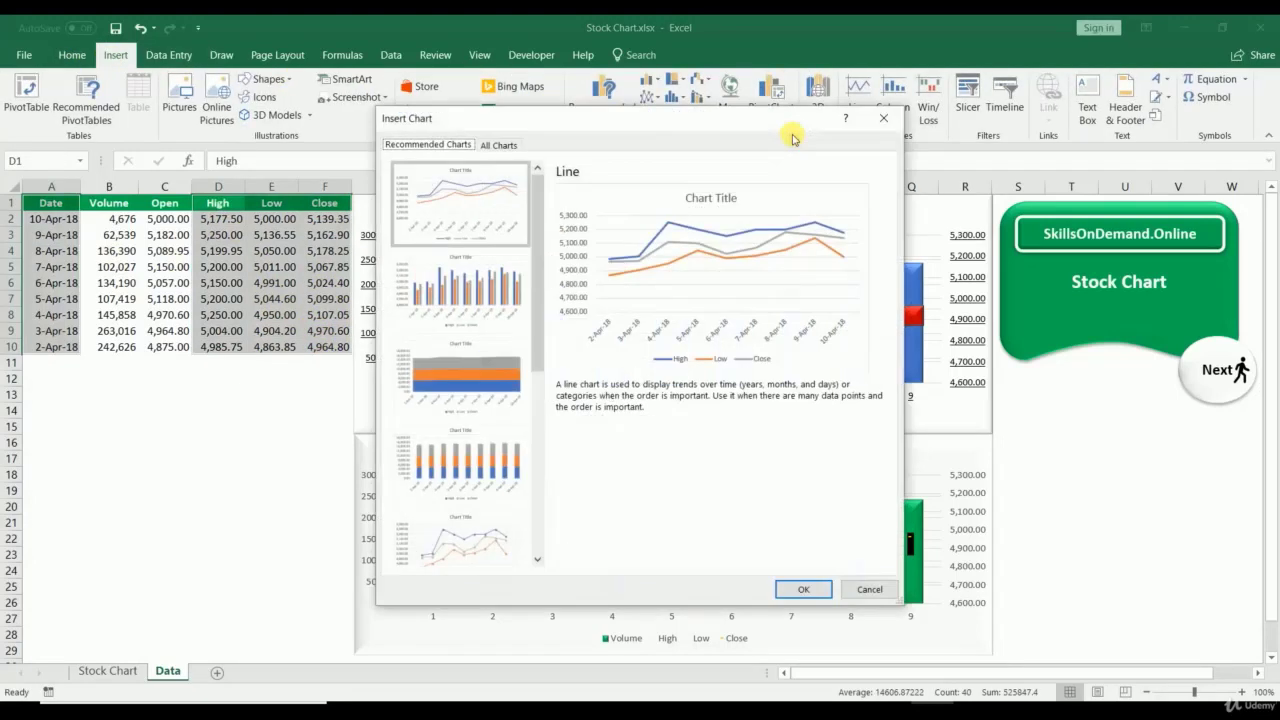
left_click(513, 147)
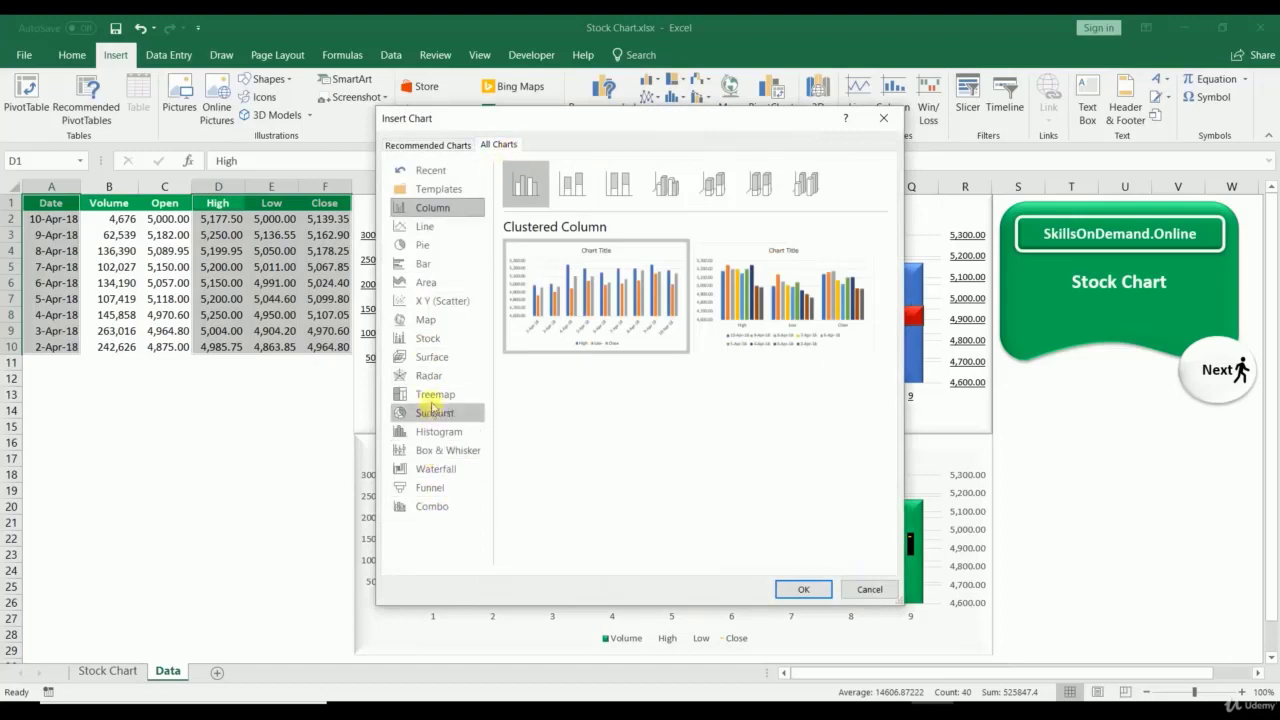
left_click(442, 339)
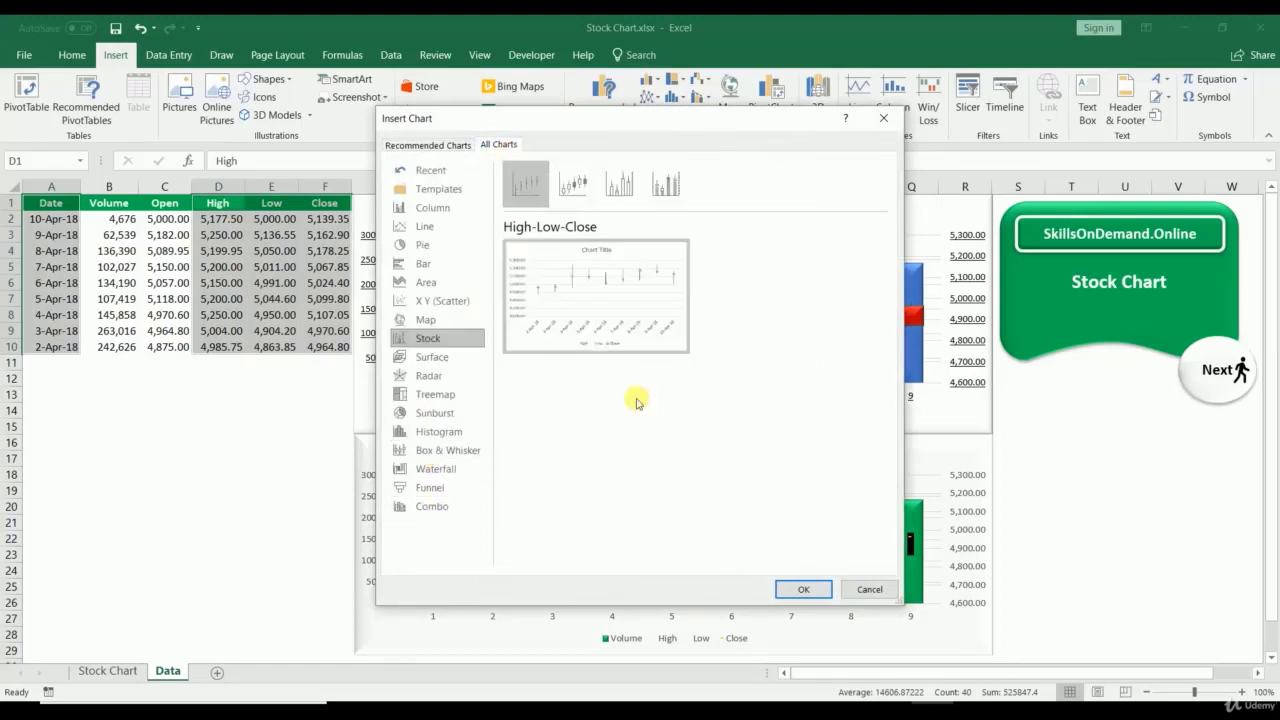
left_click(801, 589)
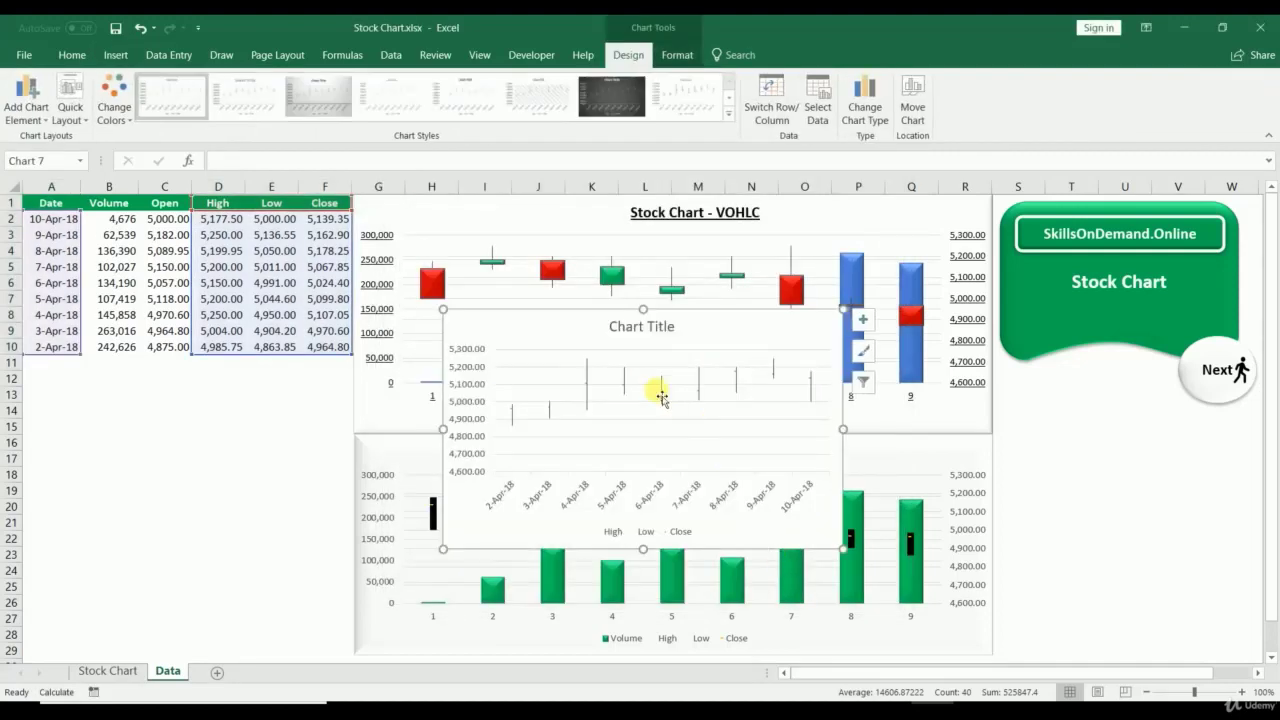
Step: Move the High-Low-Close chart under the data, resize it, and apply a dark chart style
left_click_drag(560, 328, 141, 391)
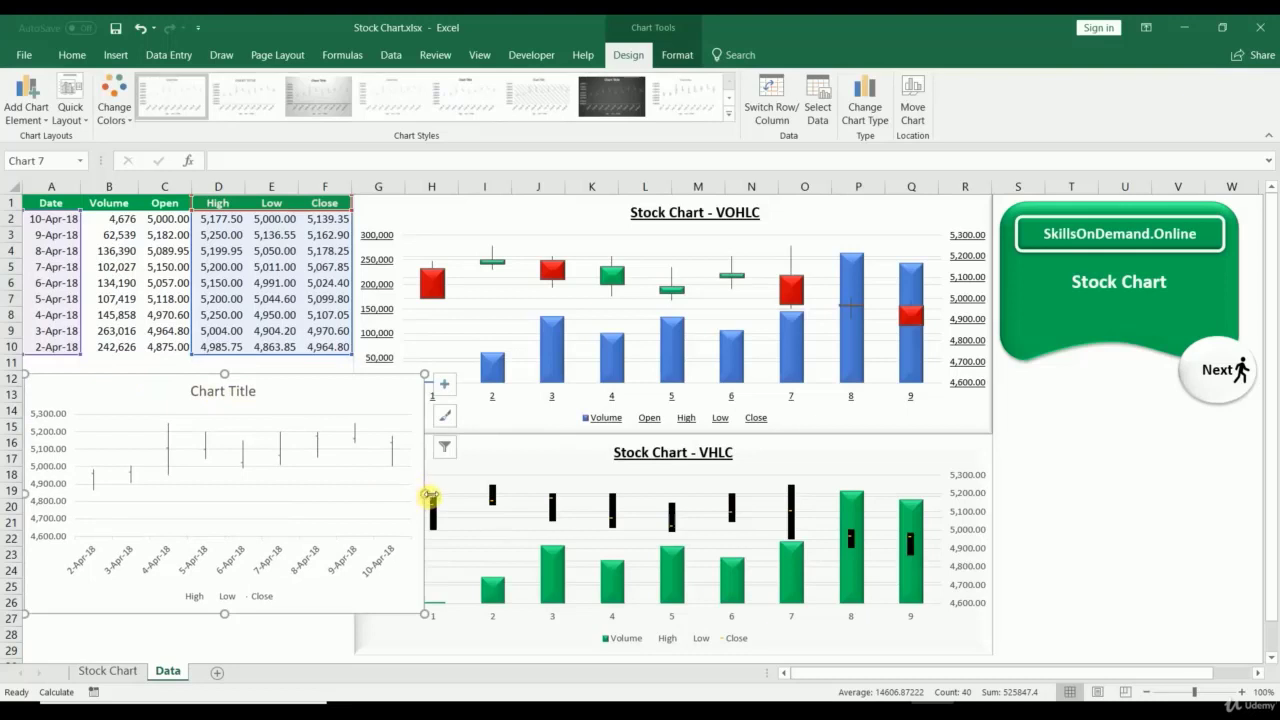
left_click_drag(429, 494, 353, 493)
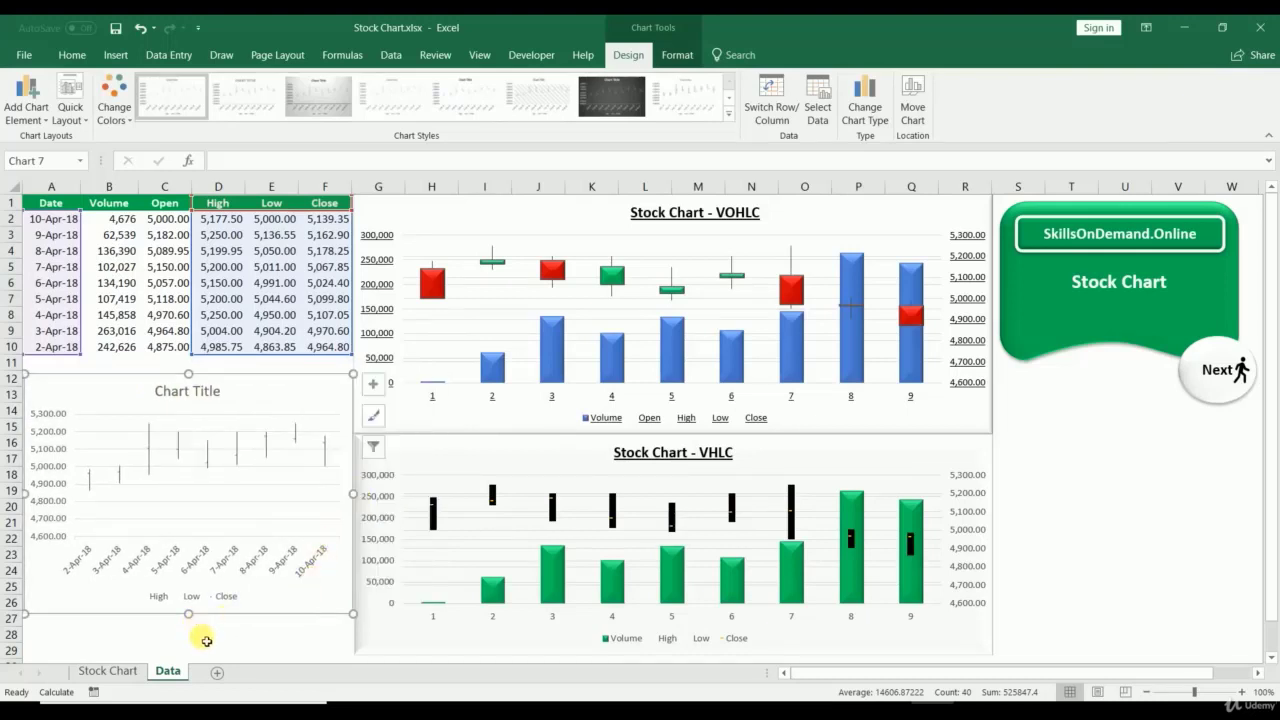
left_click_drag(188, 619, 175, 660)
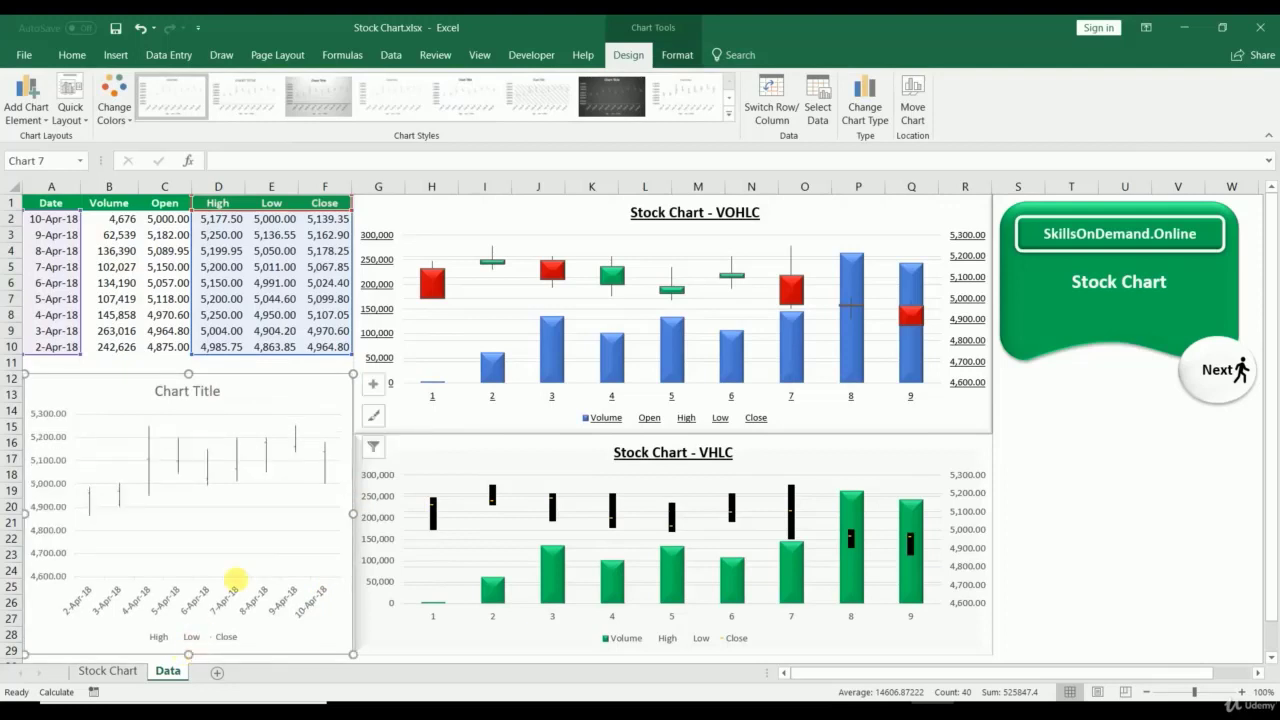
left_click(592, 102)
left_click(1111, 507)
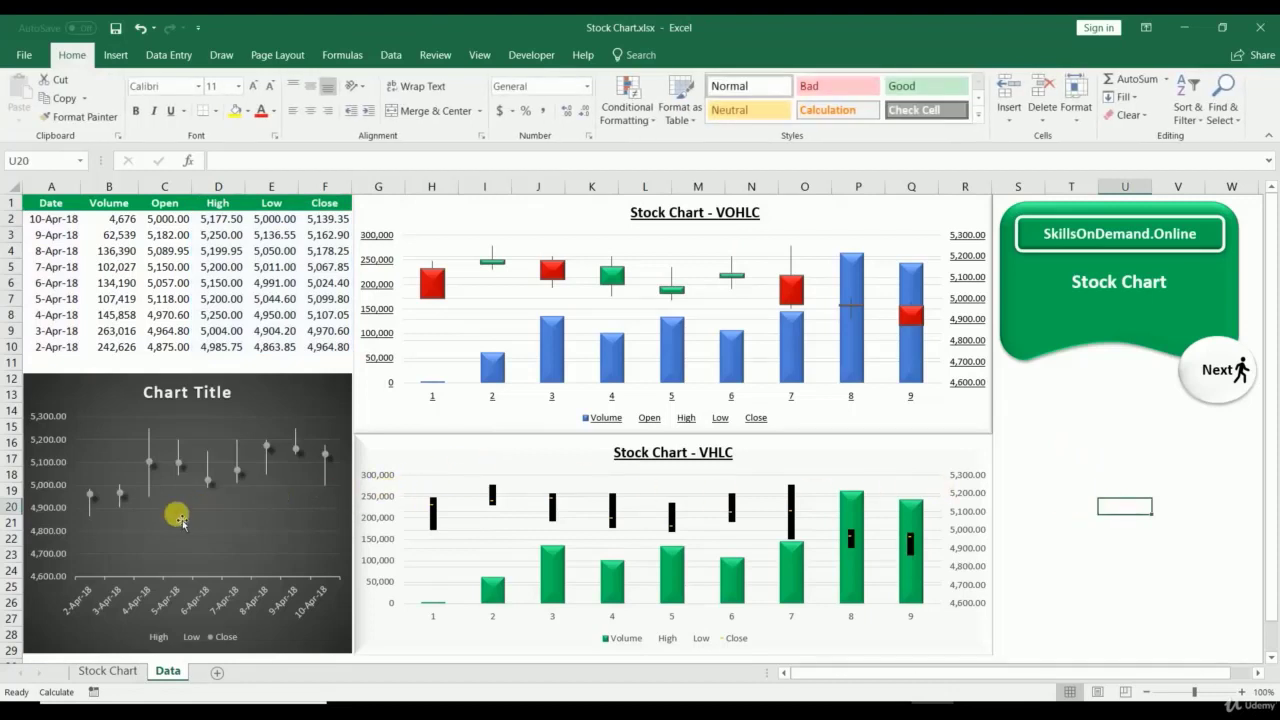
Step: Add a primary horizontal axis title to the dark High-Low-Close chart
left_click(80, 394)
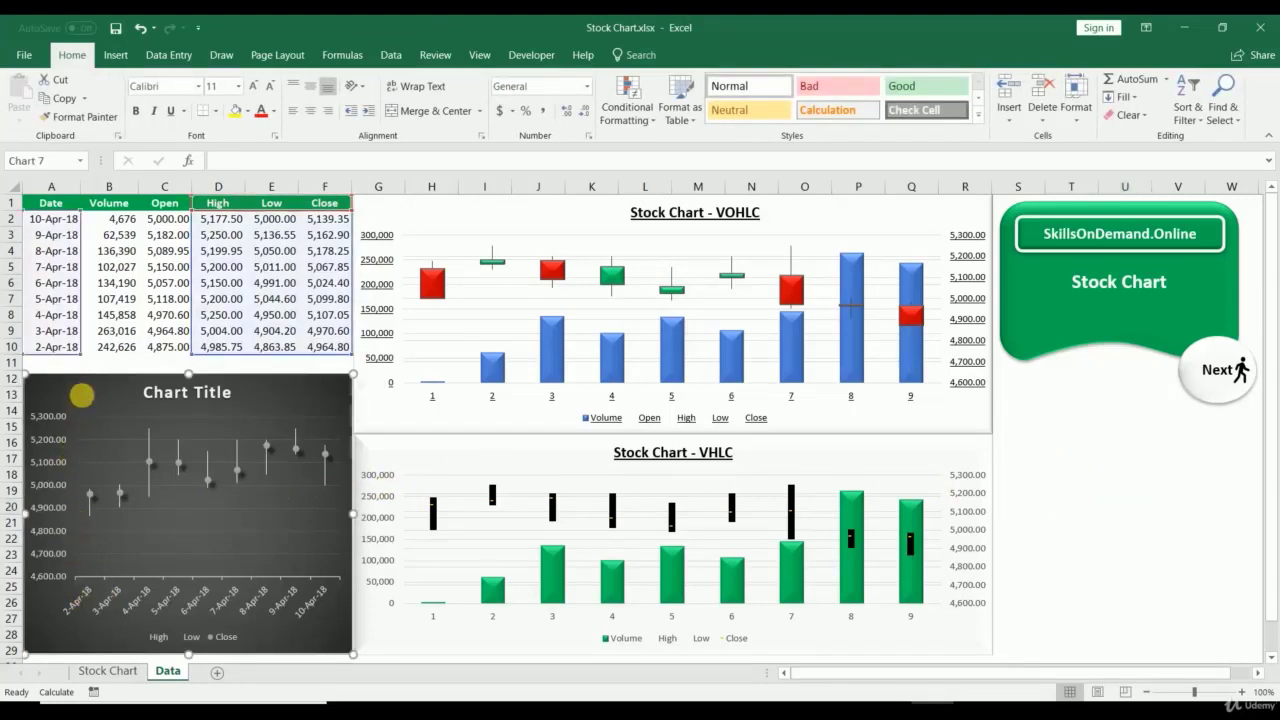
left_click(628, 55)
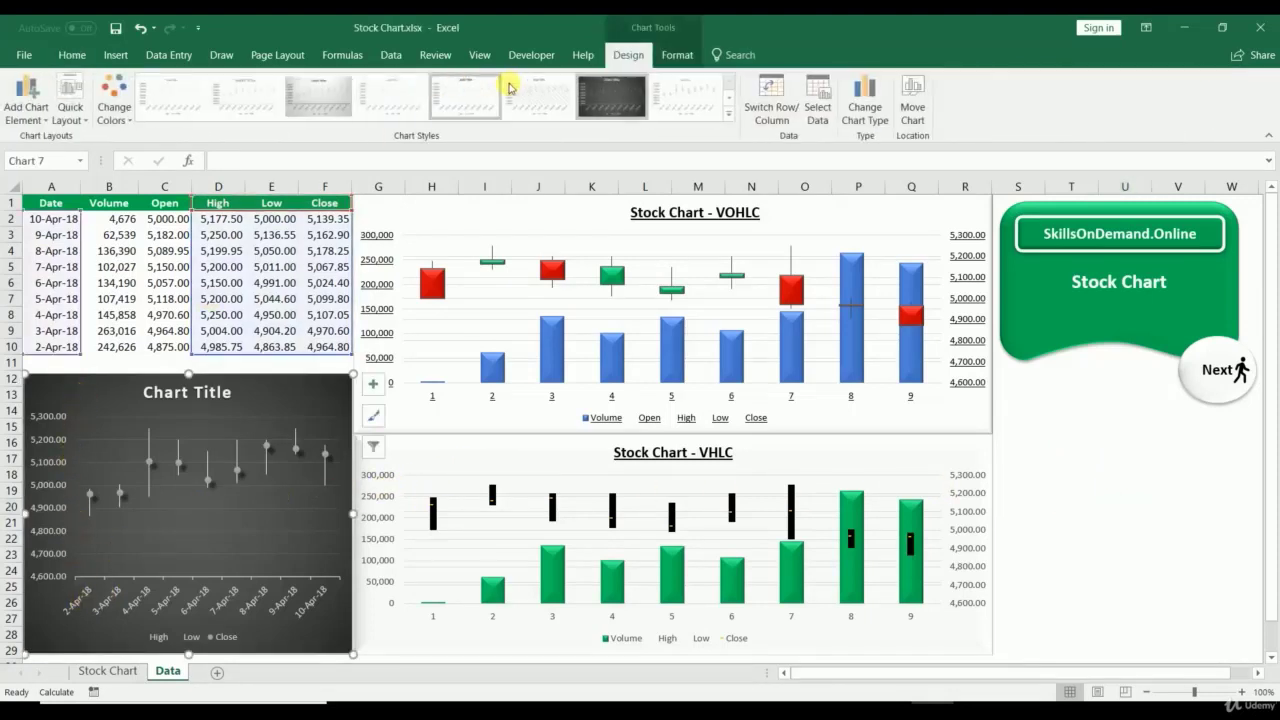
left_click(27, 100)
mouse_move(103, 160)
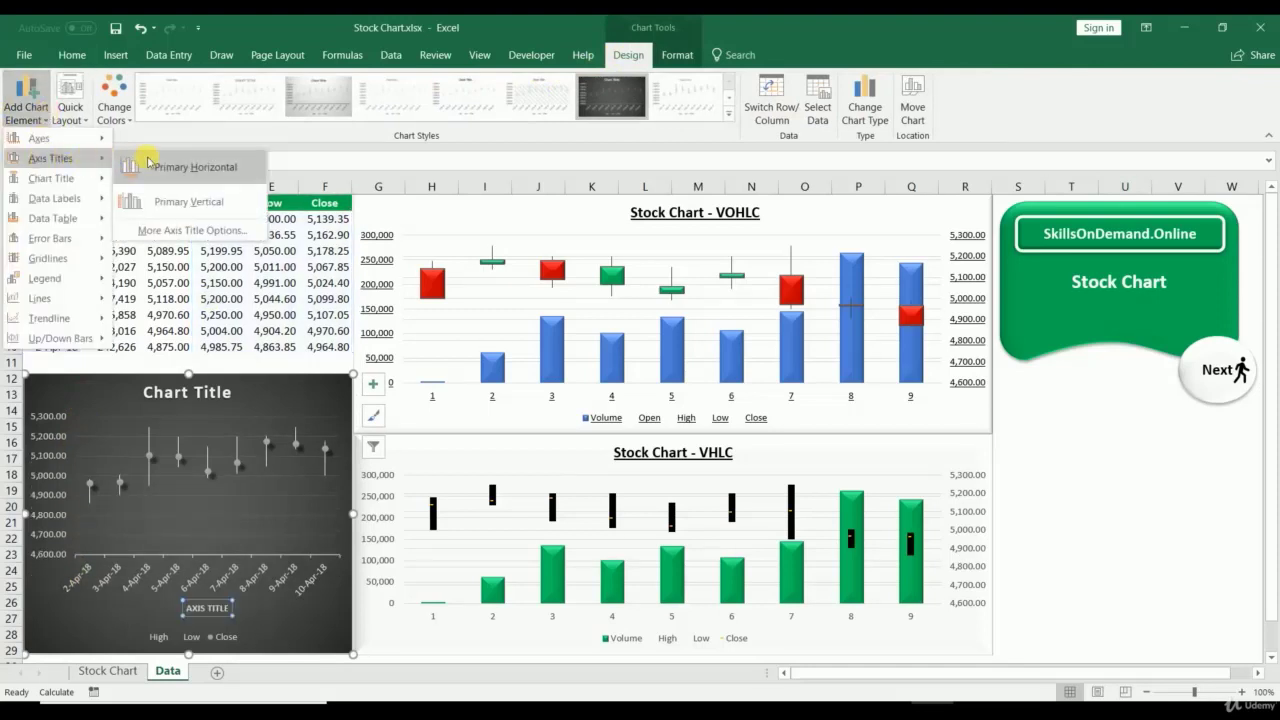
left_click(148, 164)
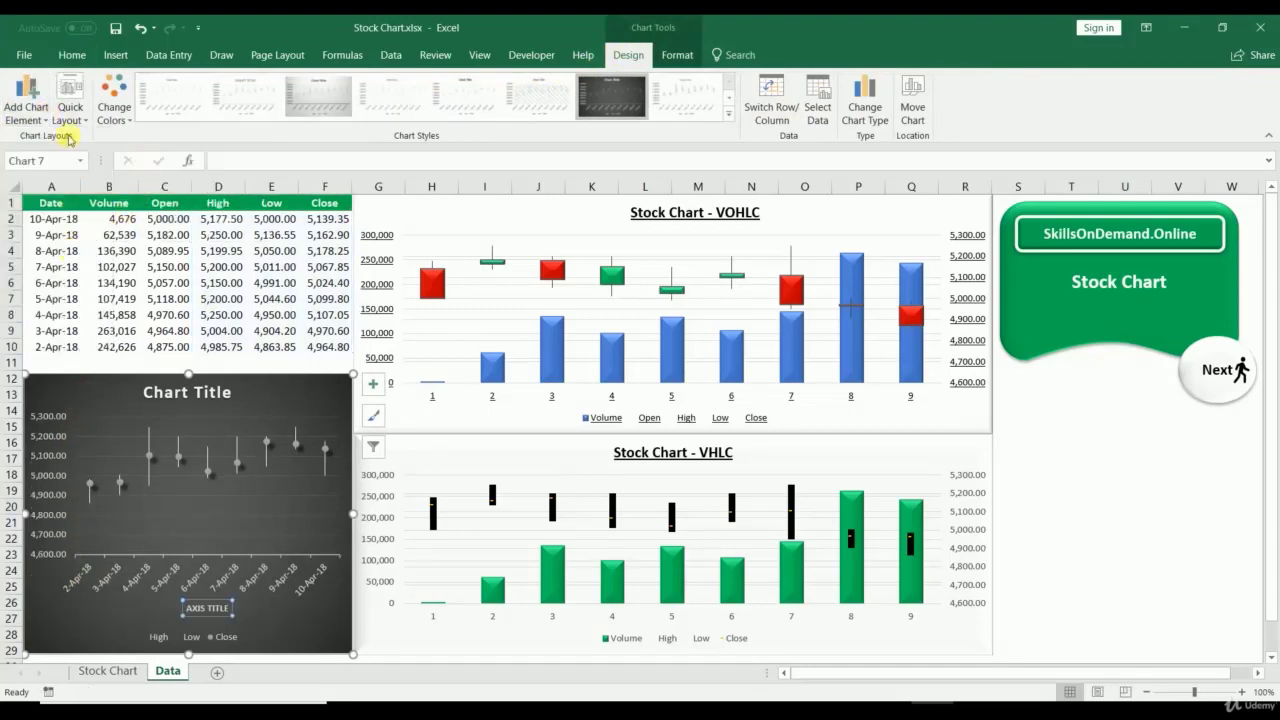
left_click(36, 118)
left_click(1130, 476)
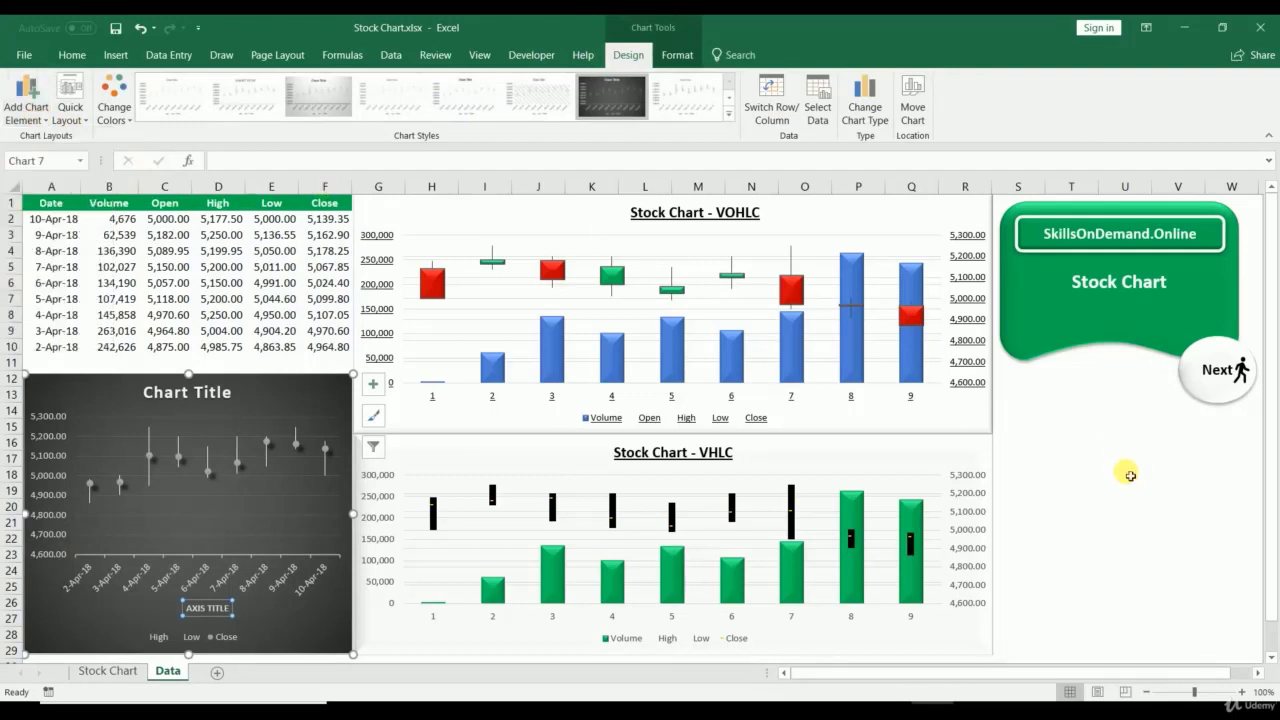
Step: Delete the Stock Chart - VOHLC chart
left_click(549, 208)
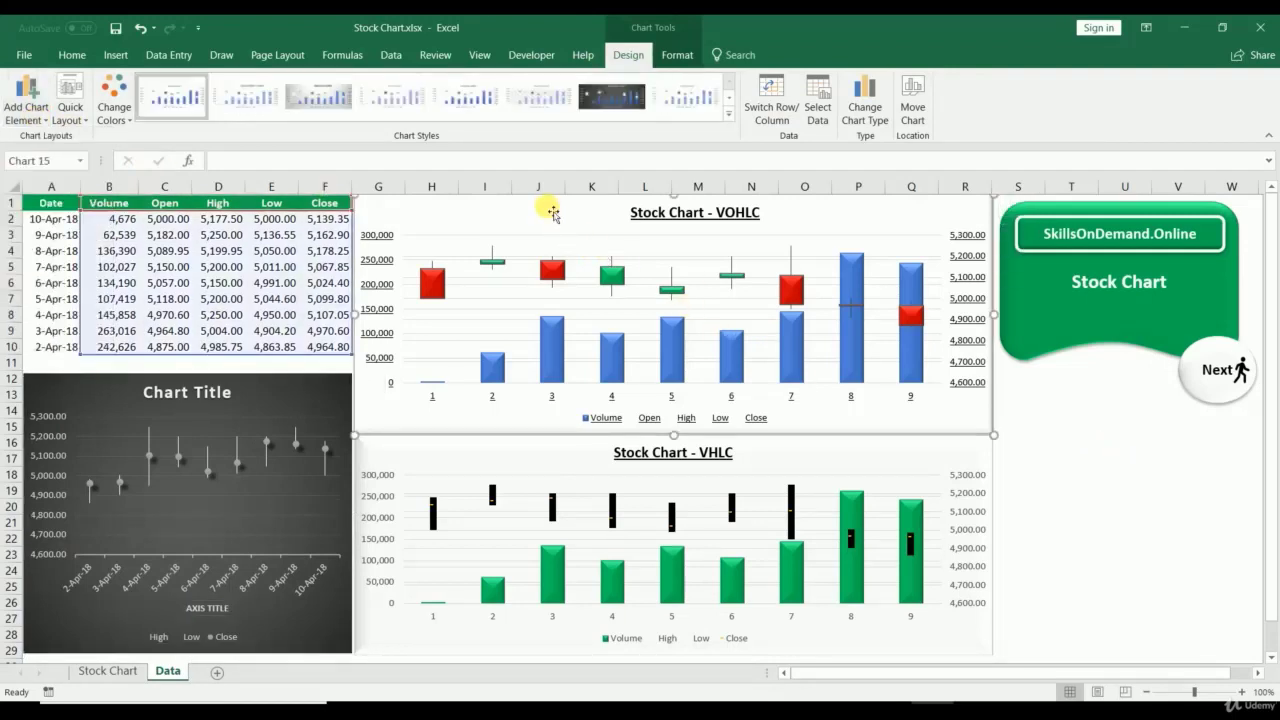
key("Delete")
left_click_drag(62, 212, 60, 346)
Step: Insert a Volume-Open-High-Low-Close stock chart of A1:F10
left_click(90, 204, "ctrl")
left_click_drag(118, 236, 325, 346)
left_click(116, 52)
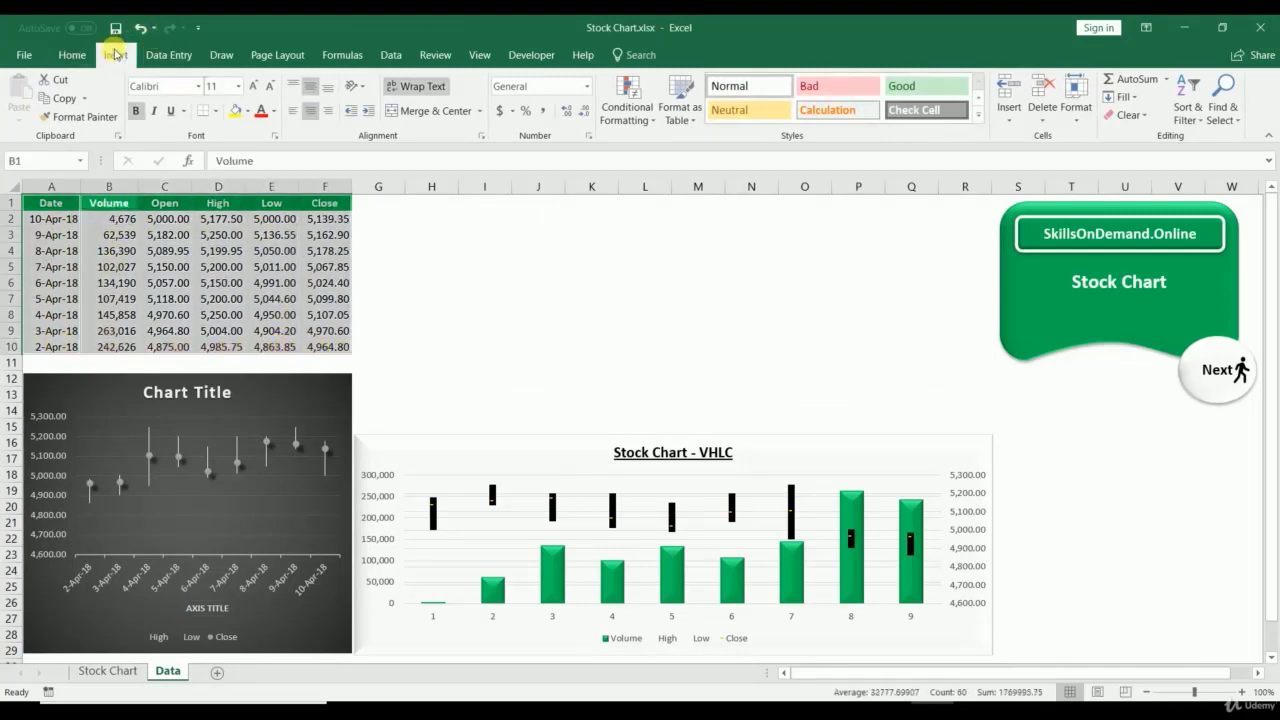
left_click(792, 135)
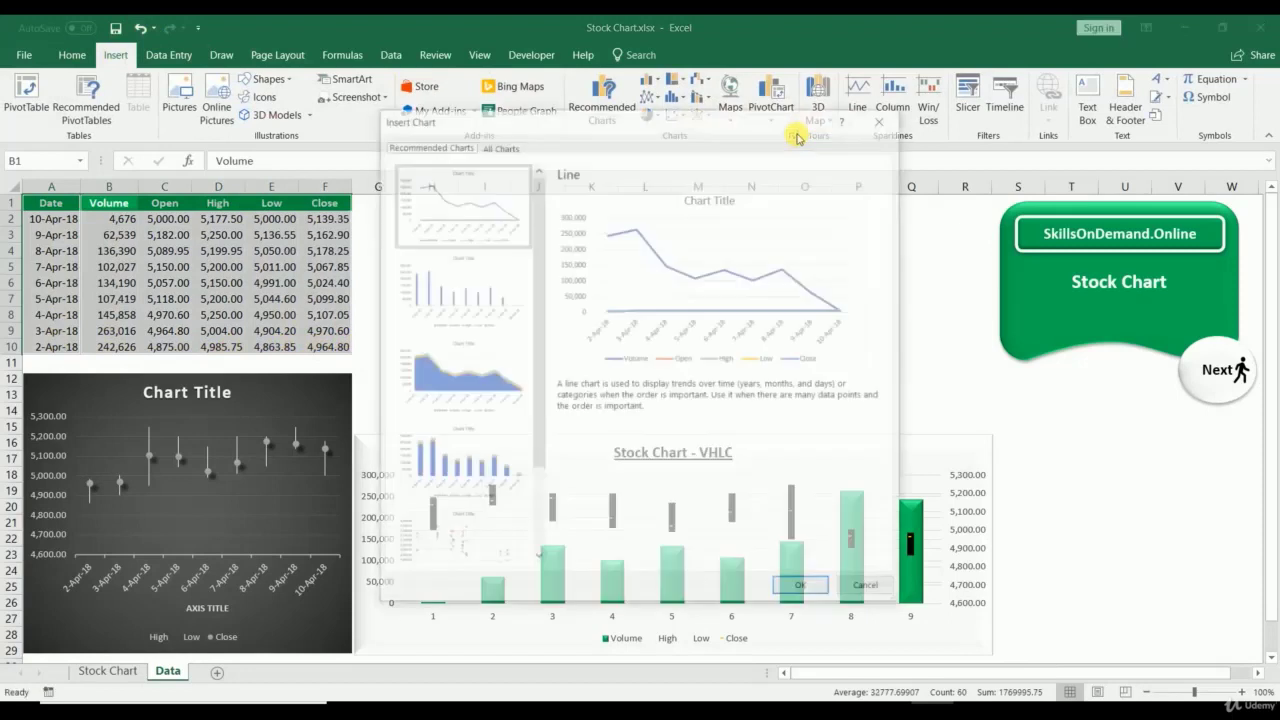
left_click(493, 148)
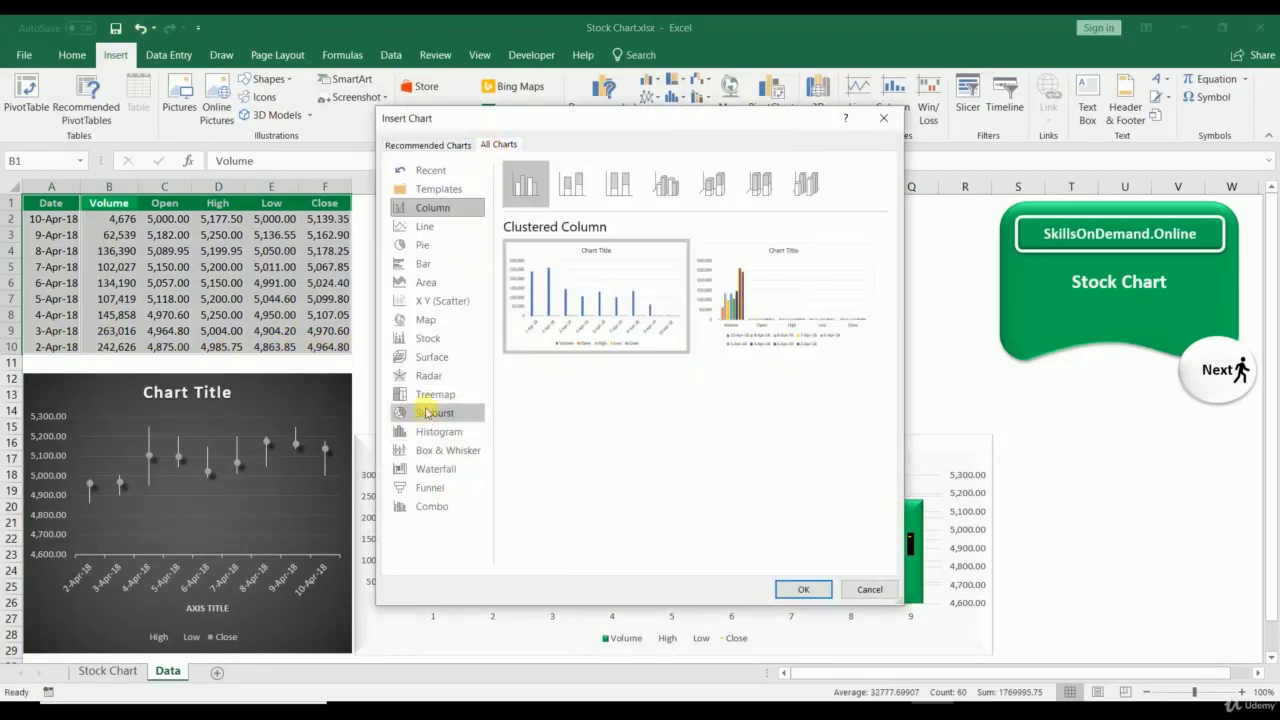
left_click(428, 338)
left_click(570, 189)
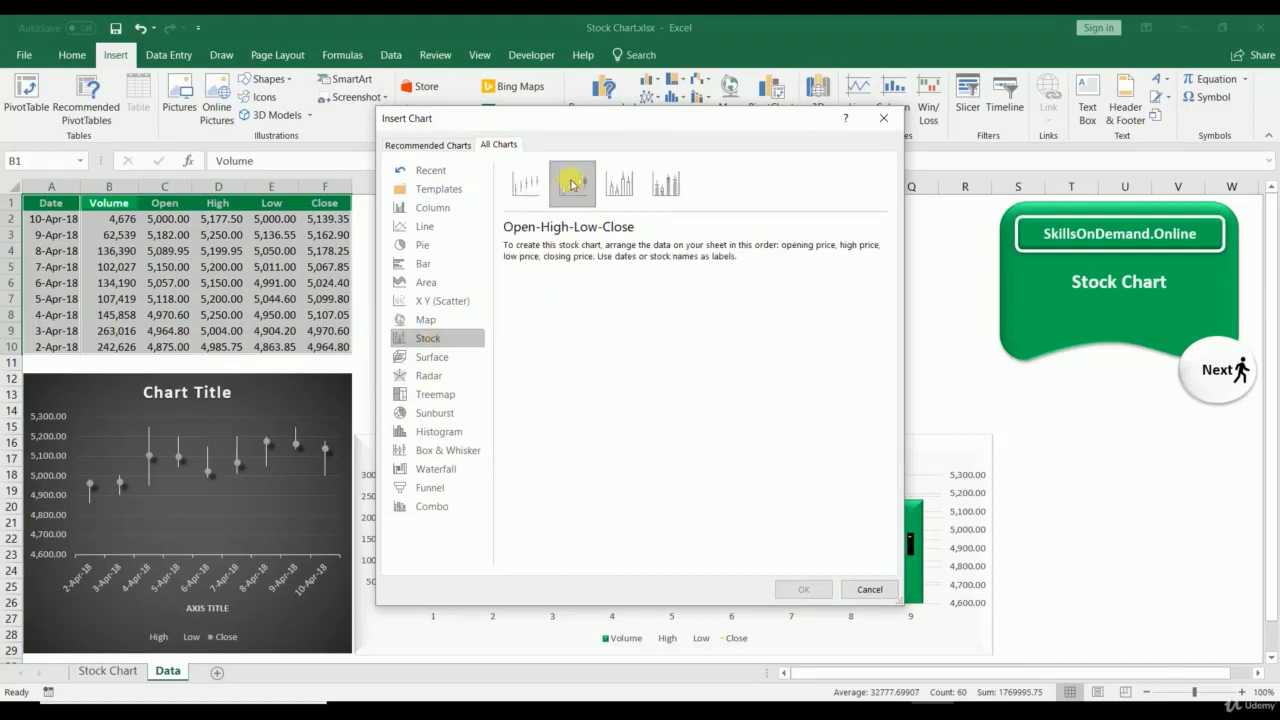
left_click(621, 187)
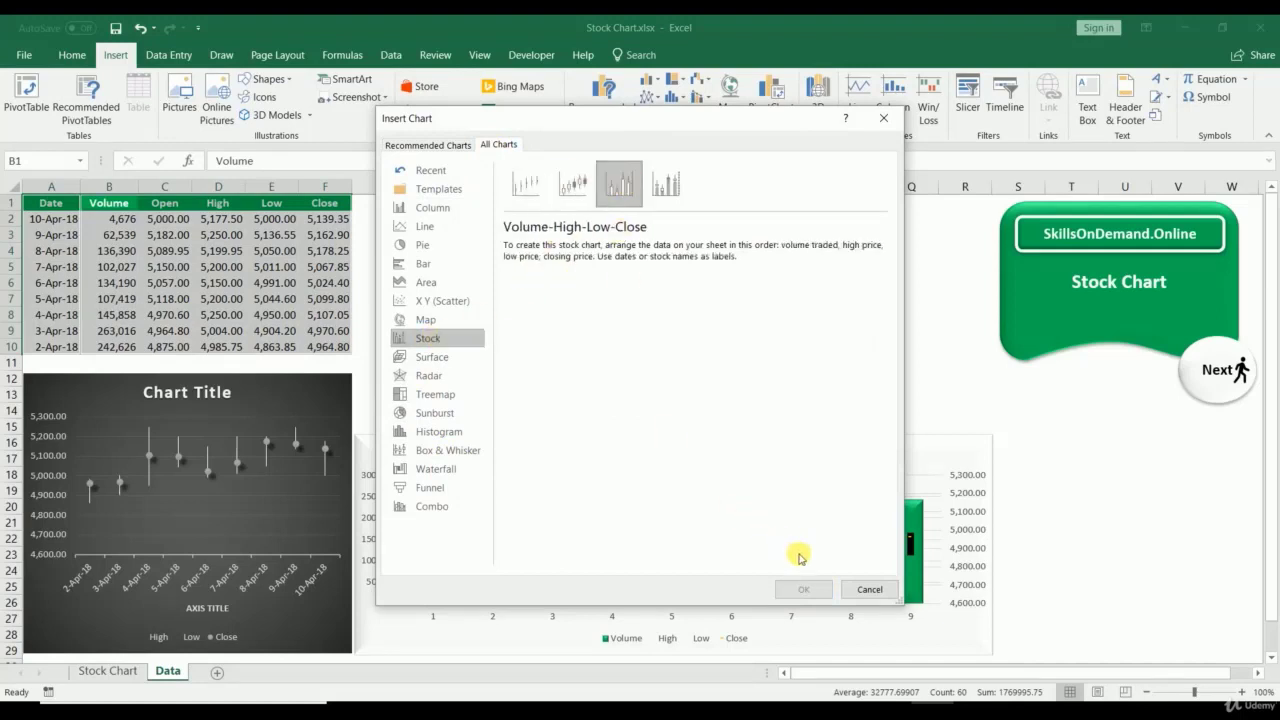
left_click(666, 183)
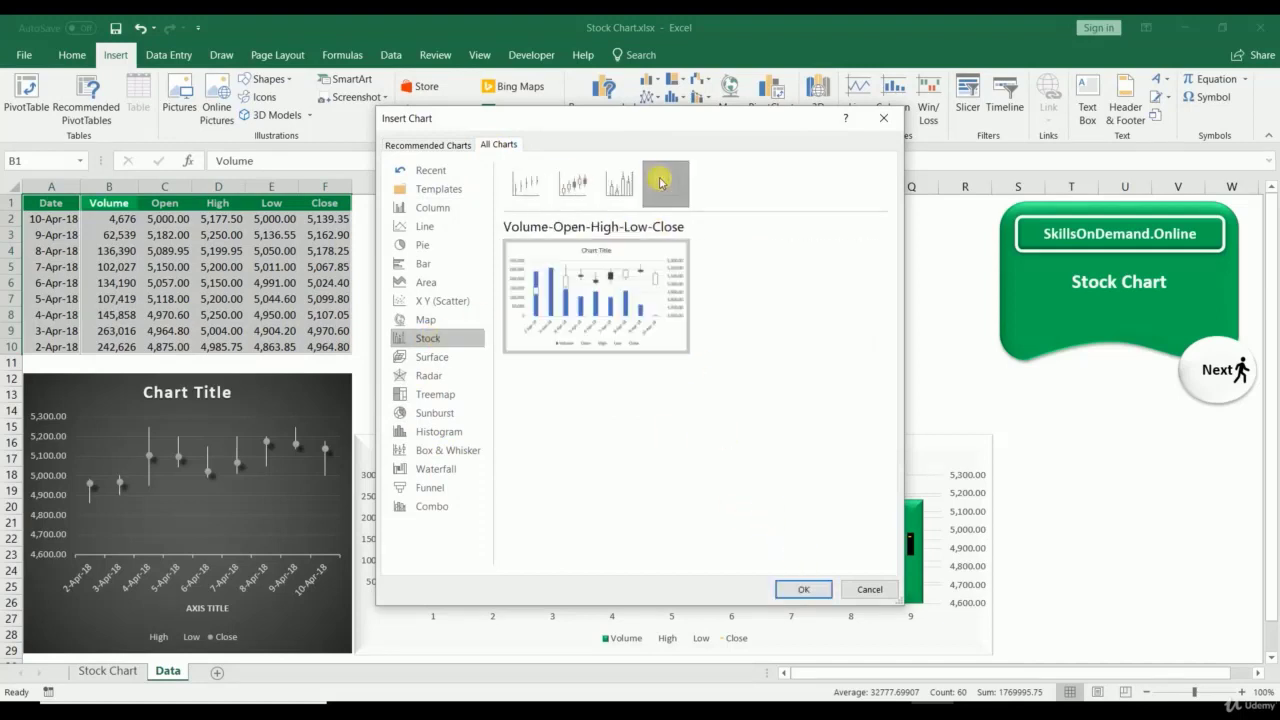
left_click(800, 592)
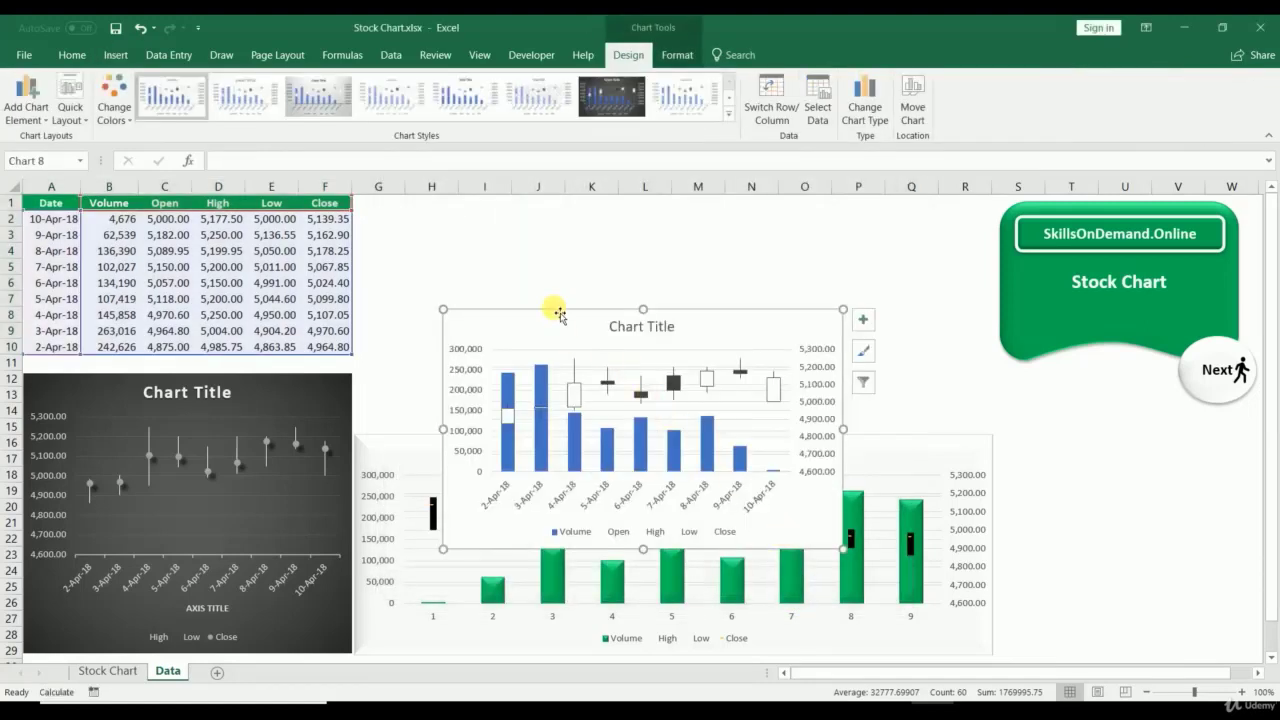
Step: Move the new chart to the top, widen it across the sheet, and delete the VHLC chart
left_click_drag(558, 321, 654, 291)
left_click_drag(558, 330, 477, 219)
left_click_drag(505, 336, 416, 219)
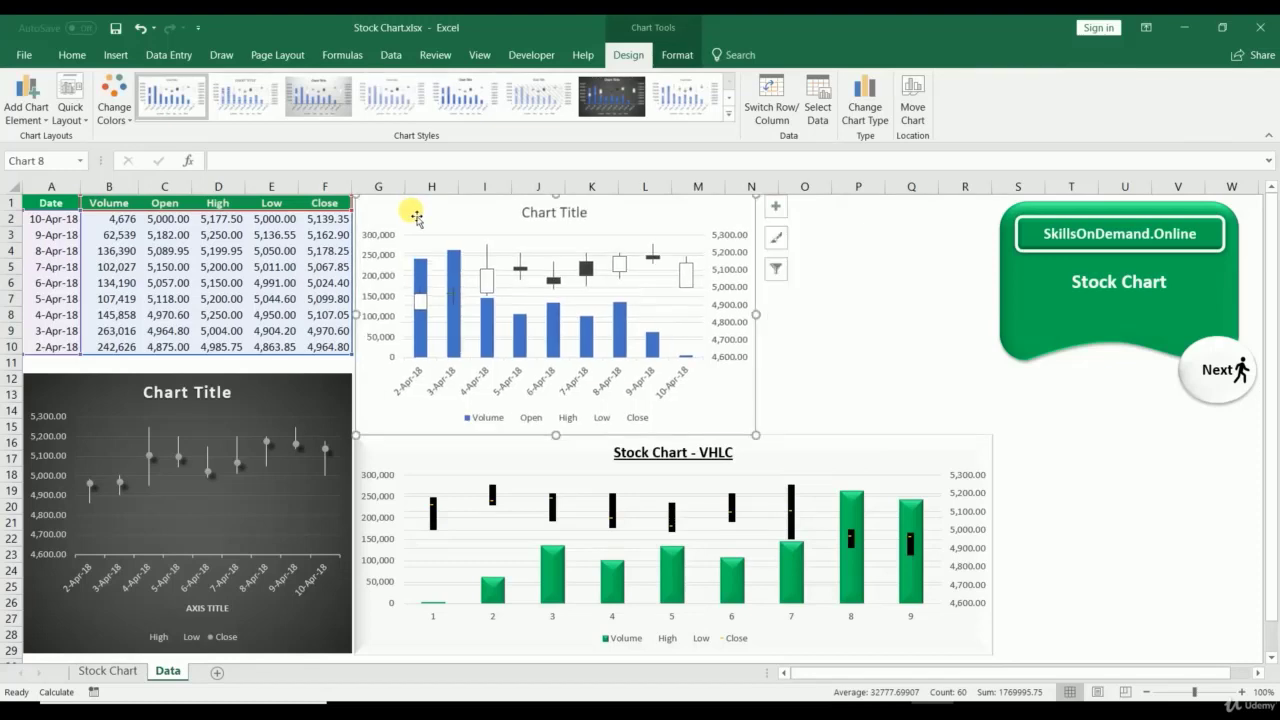
left_click_drag(760, 315, 998, 315)
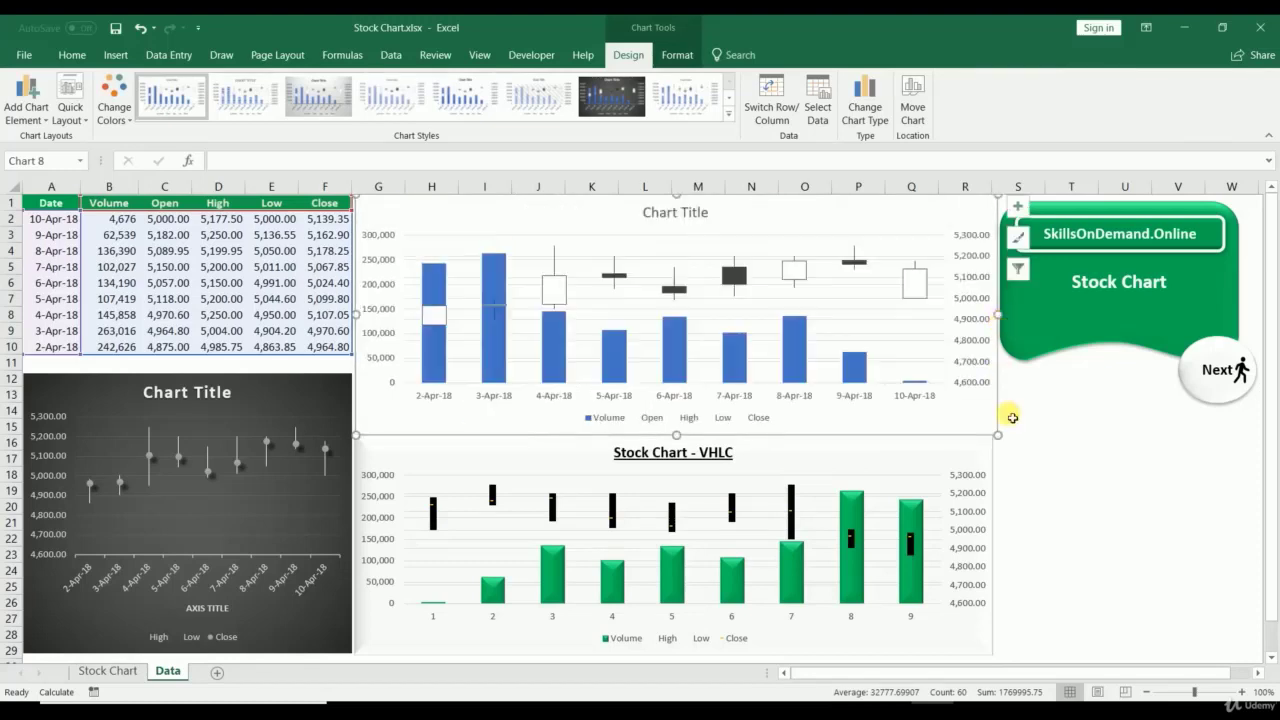
left_click(1077, 488)
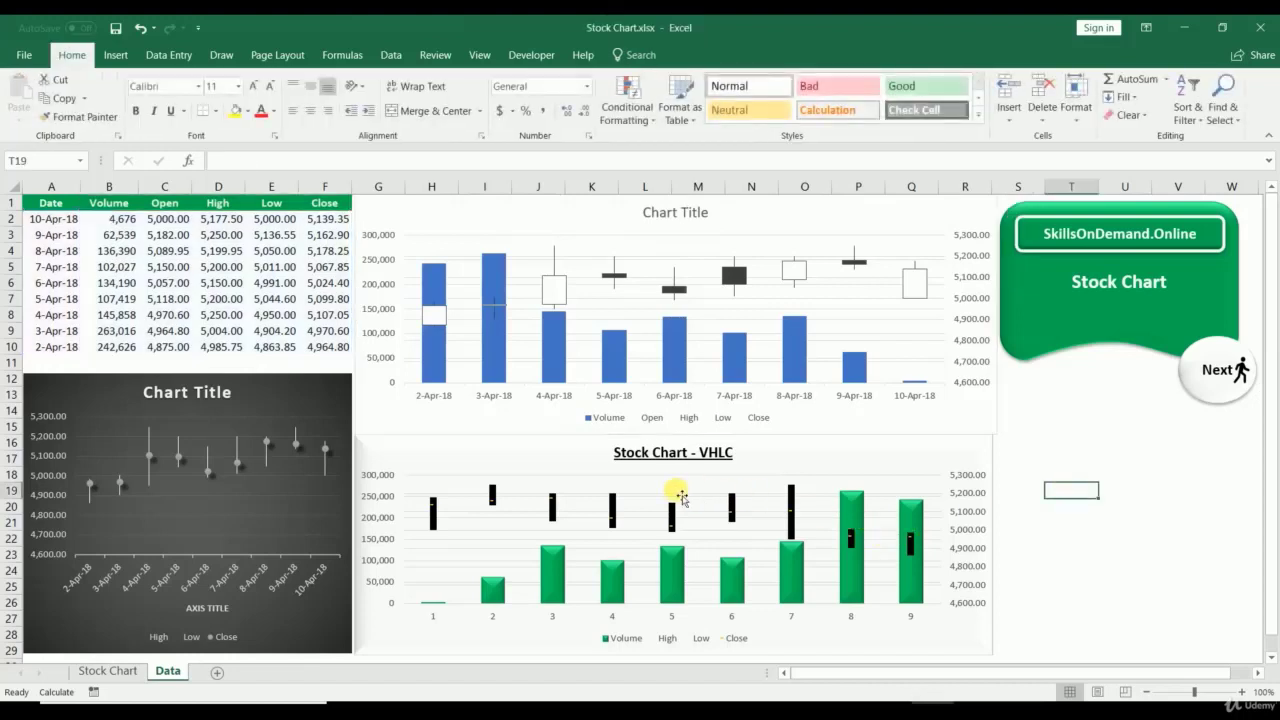
left_click(760, 457)
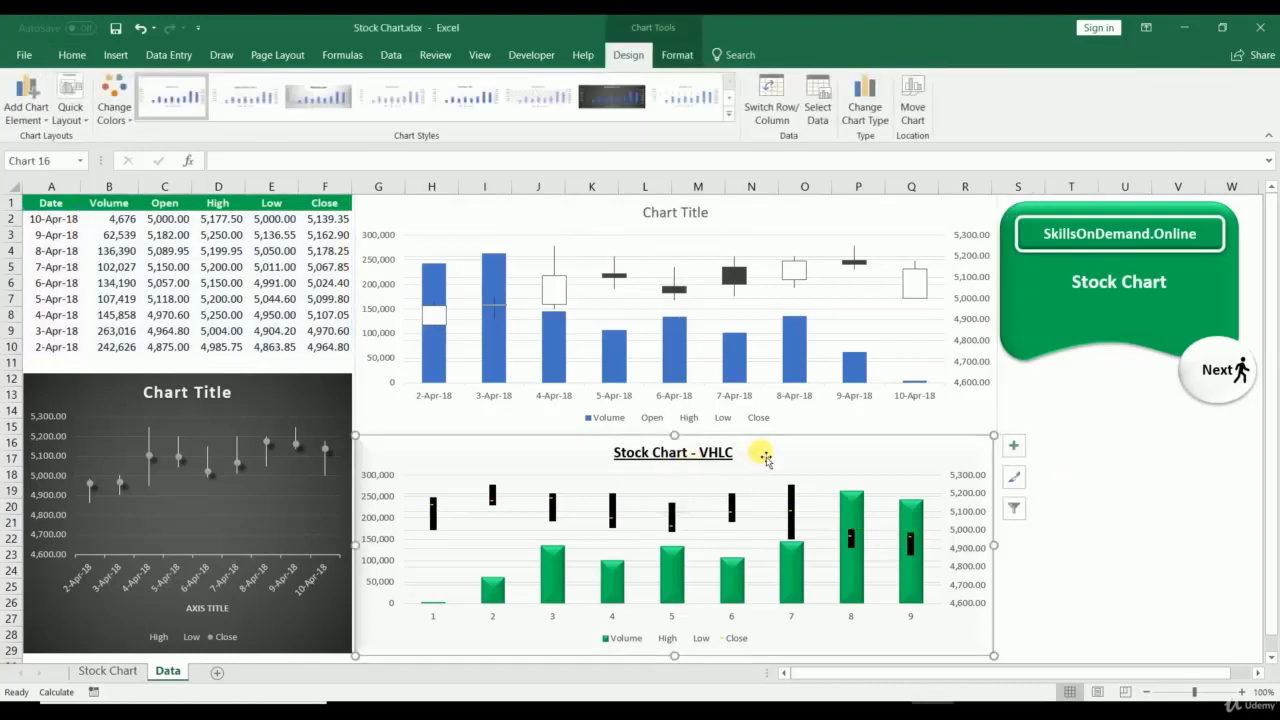
key("Delete")
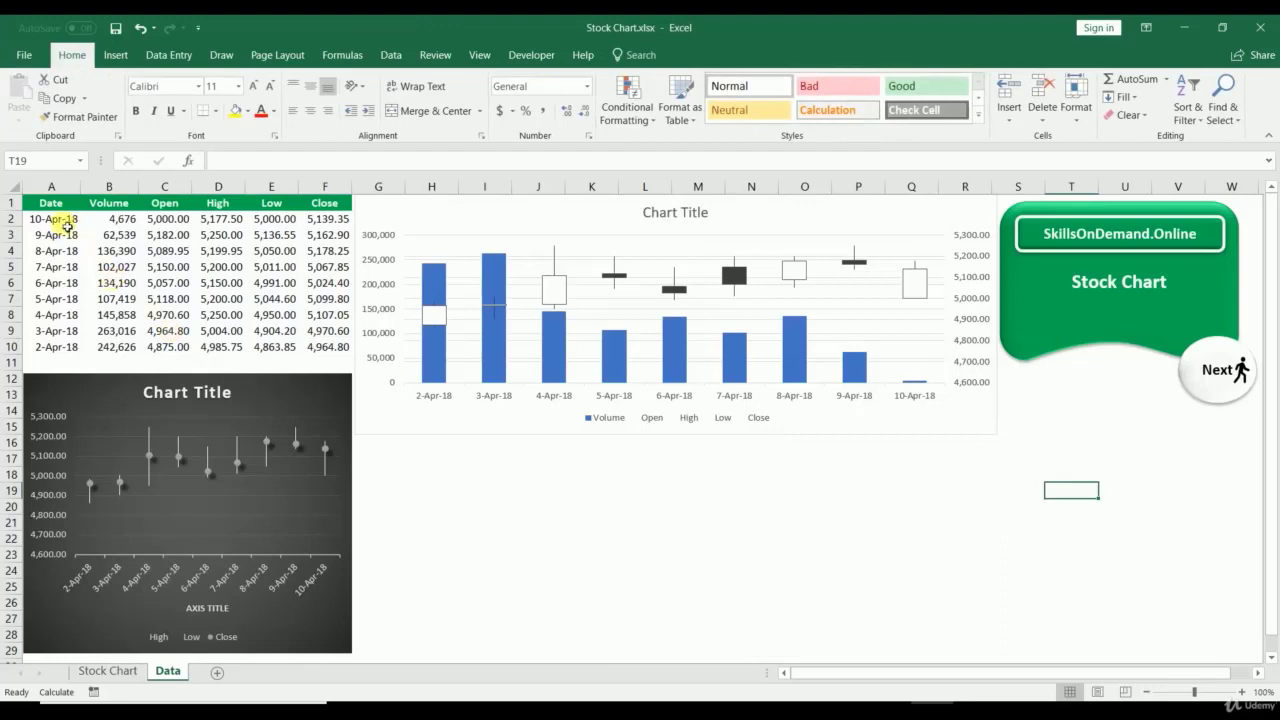
Step: Insert a Volume-High-Low-Close stock chart from Date, Volume, High, Low and Close columns
left_click_drag(78, 202, 120, 346)
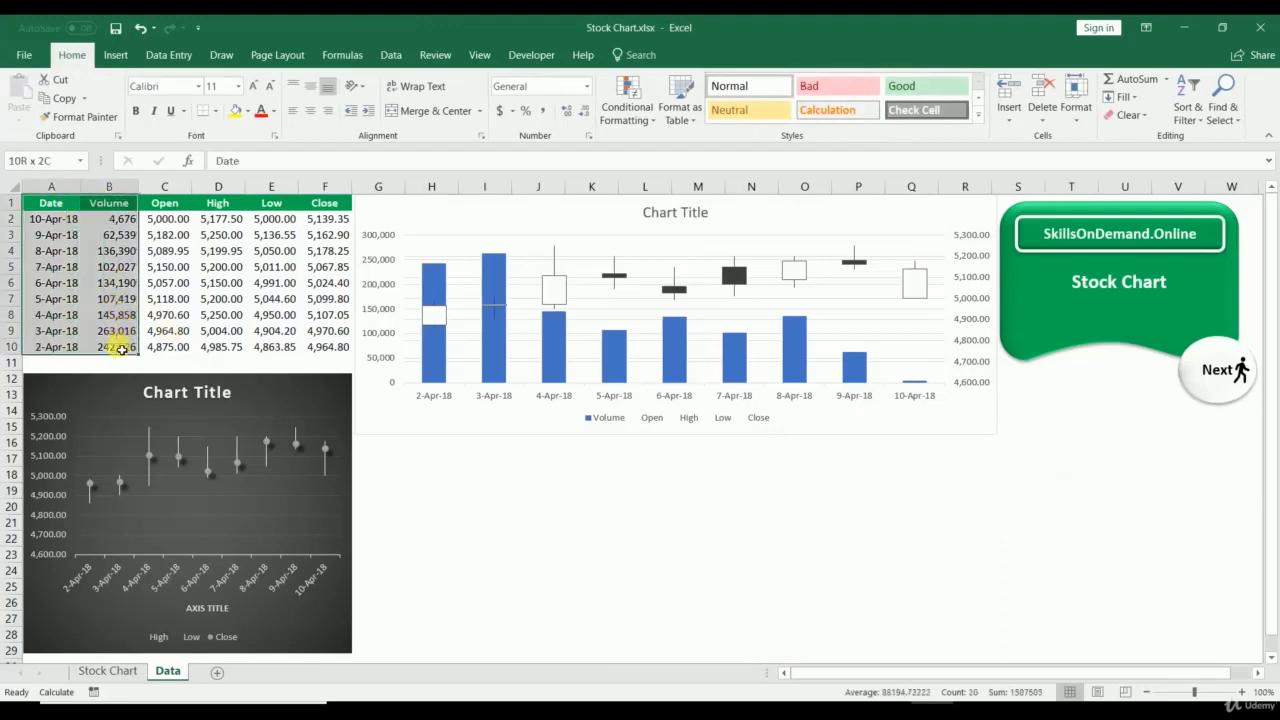
left_click_drag(235, 210, 338, 347, "ctrl")
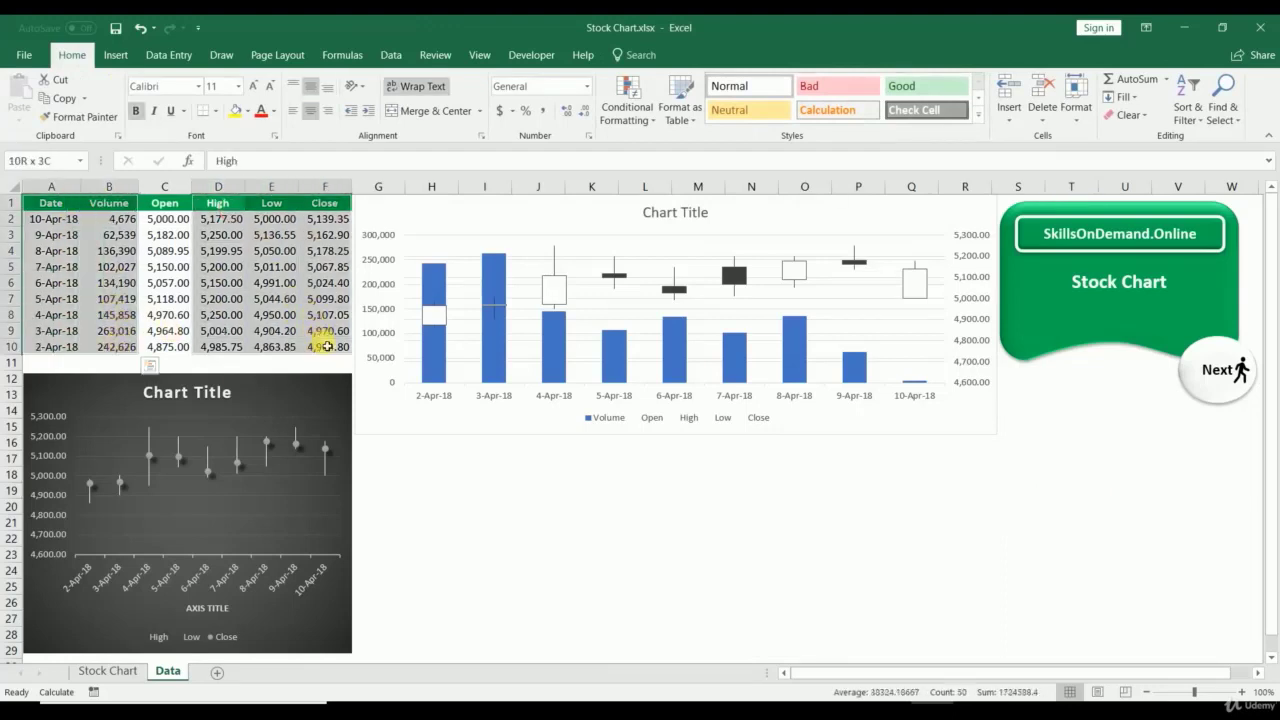
left_click(115, 54)
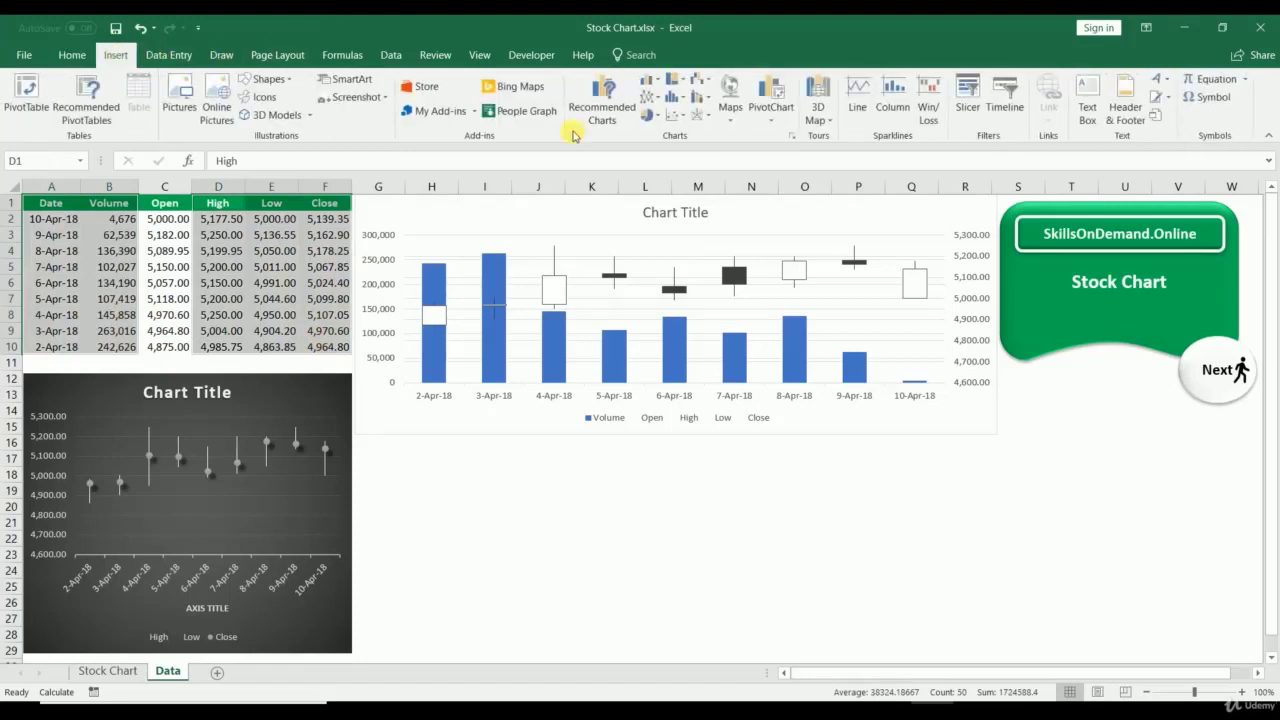
left_click(792, 136)
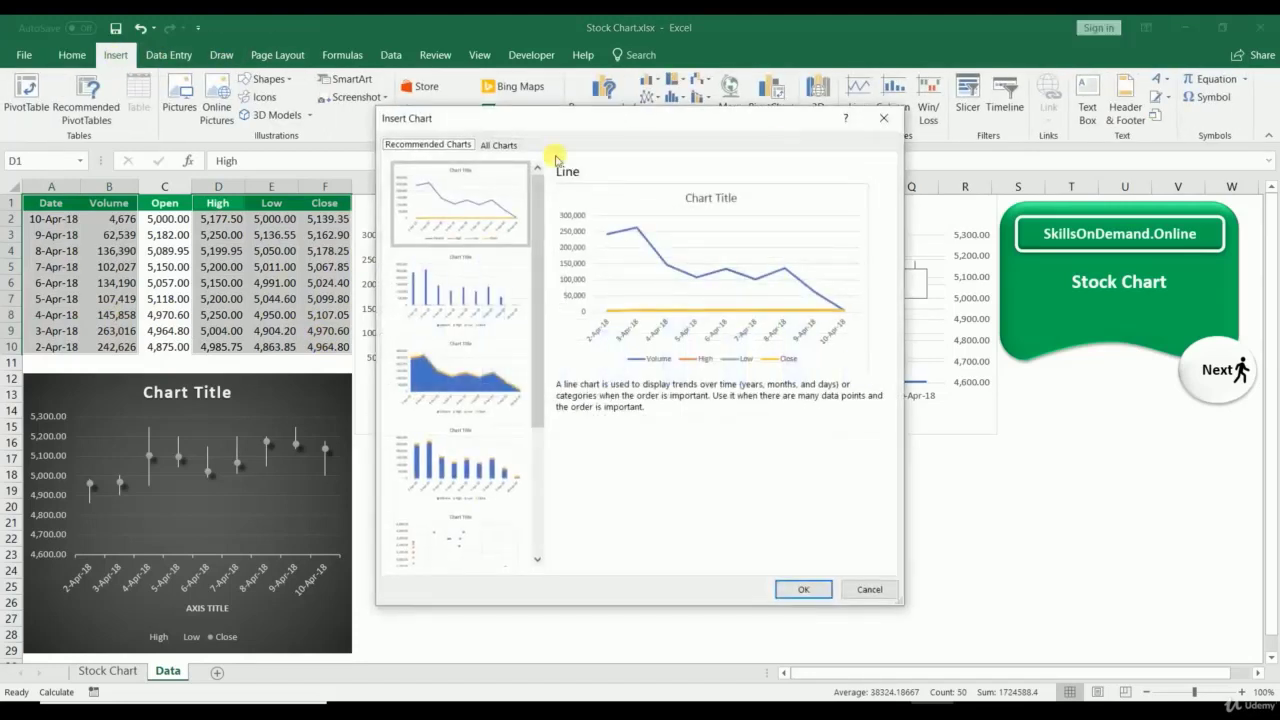
left_click(507, 145)
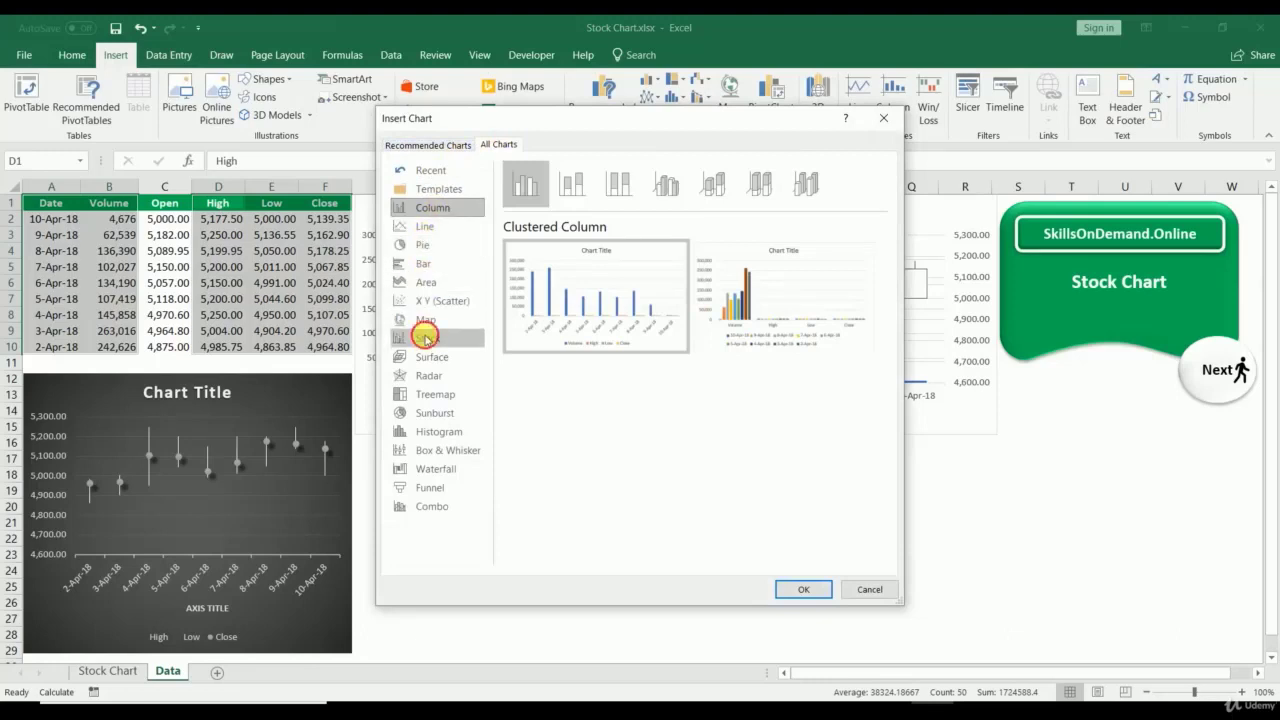
left_click(426, 336)
left_click(601, 197)
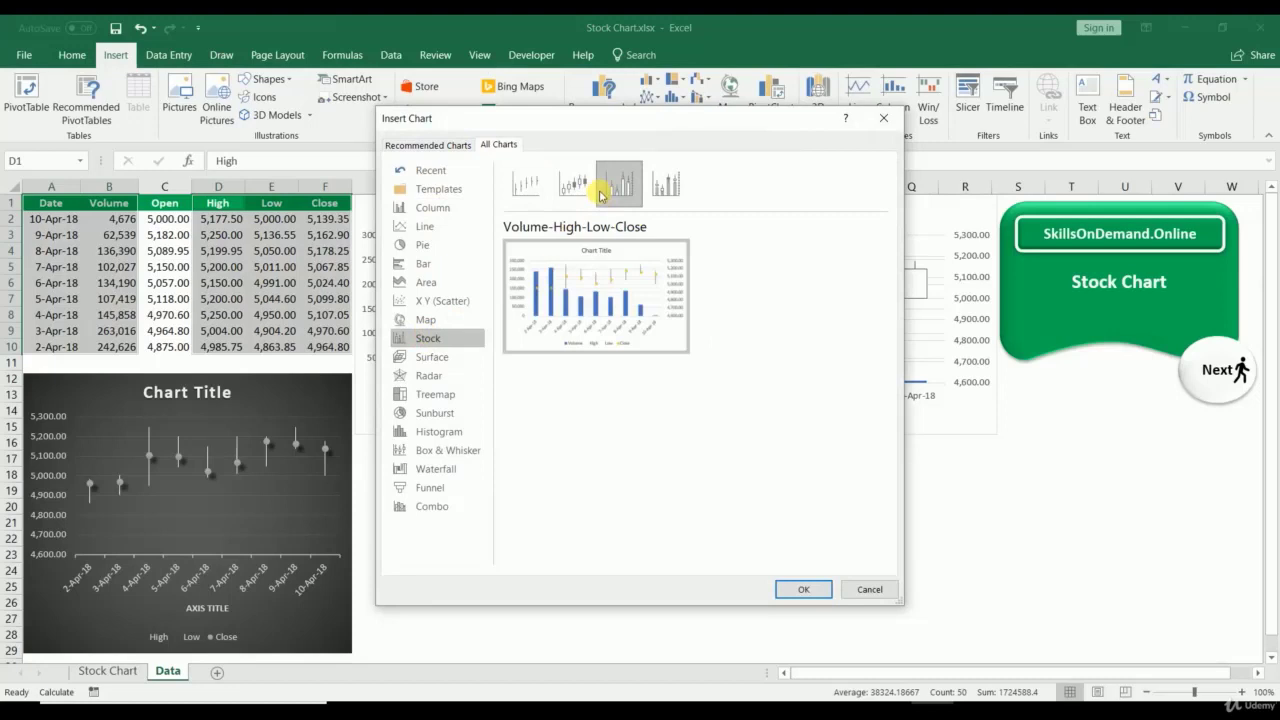
left_click(795, 588)
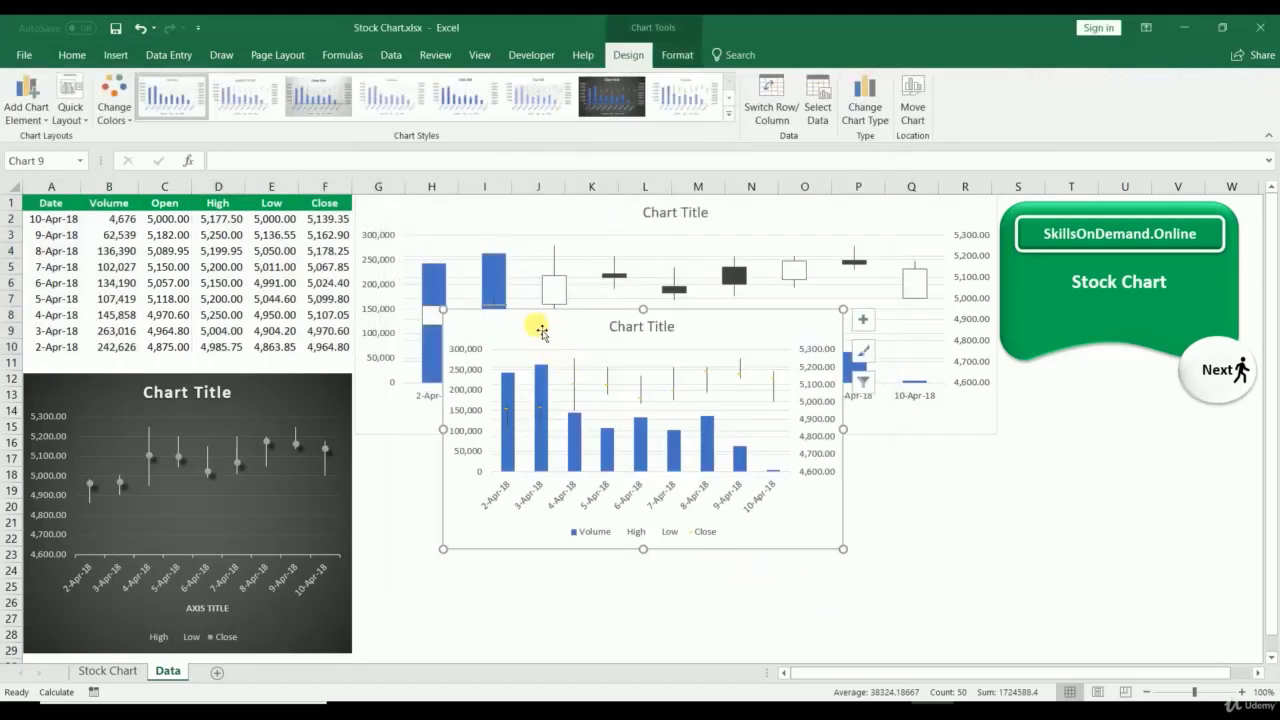
Step: Place the chart below the candlestick chart, widen it, then select A1:A10 with C1:F10
left_click_drag(541, 332, 449, 449)
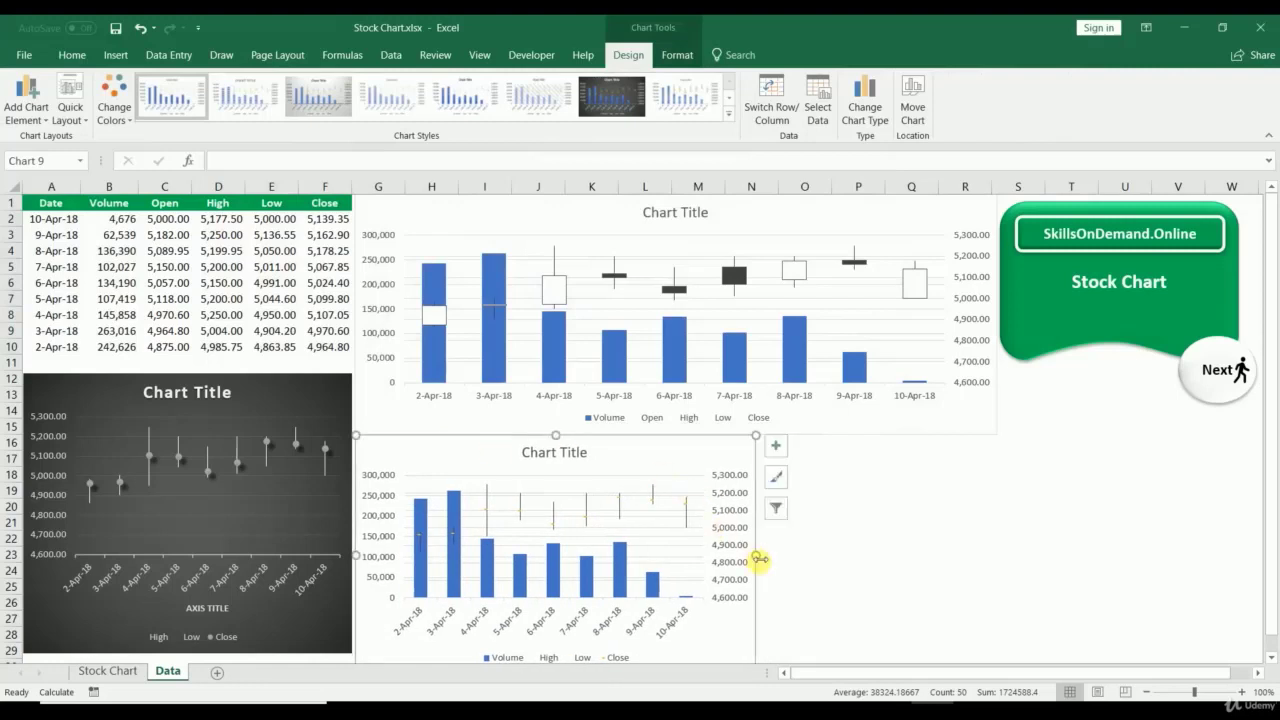
left_click_drag(760, 560, 723, 555)
left_click(1031, 544)
left_click_drag(48, 205, 57, 340)
left_click_drag(180, 204, 330, 352)
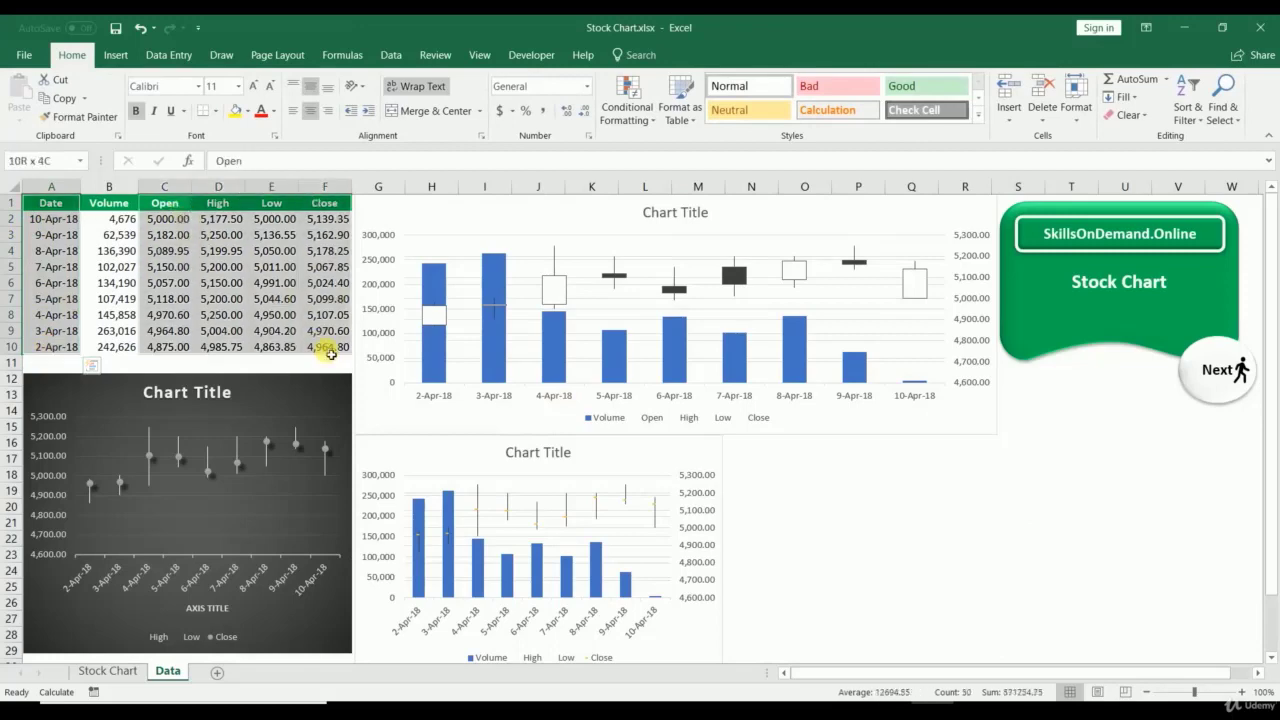
Step: Insert an Open-High-Low-Close stock chart and place it, widened, beside the Volume-High-Low-Close chart
left_click(115, 55)
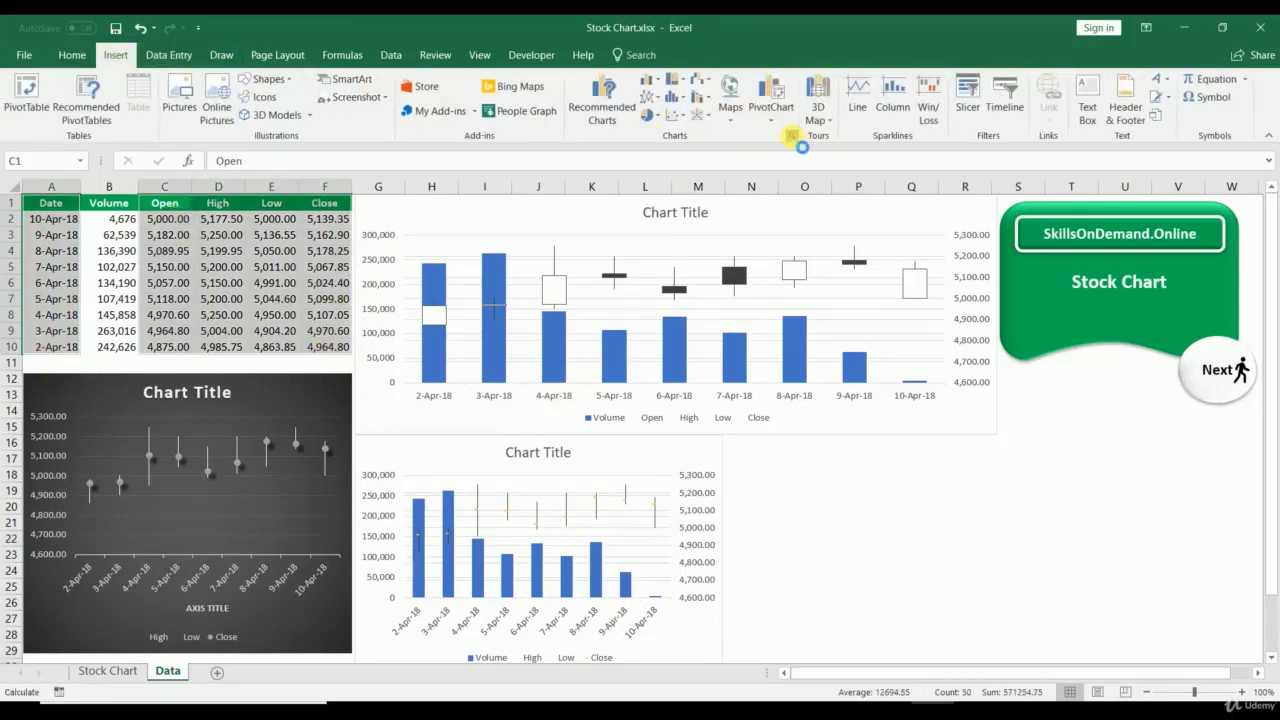
left_click(788, 136)
left_click(500, 146)
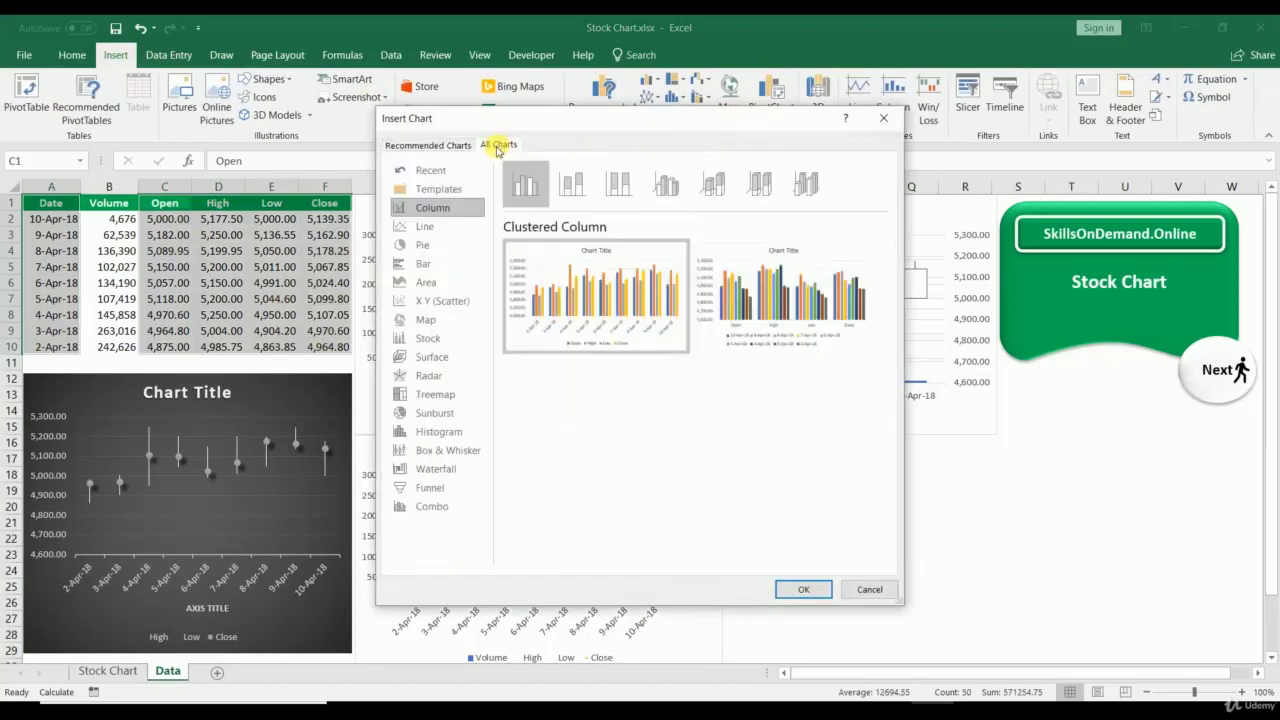
left_click(426, 338)
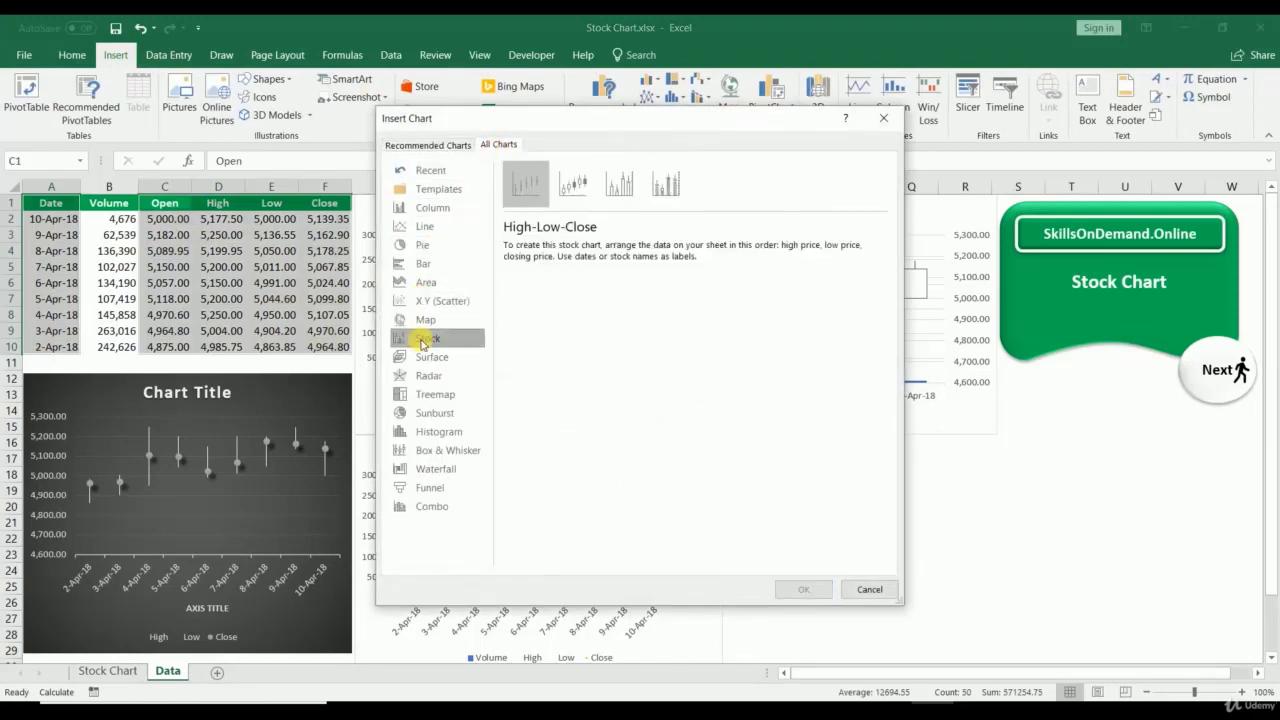
left_click(572, 183)
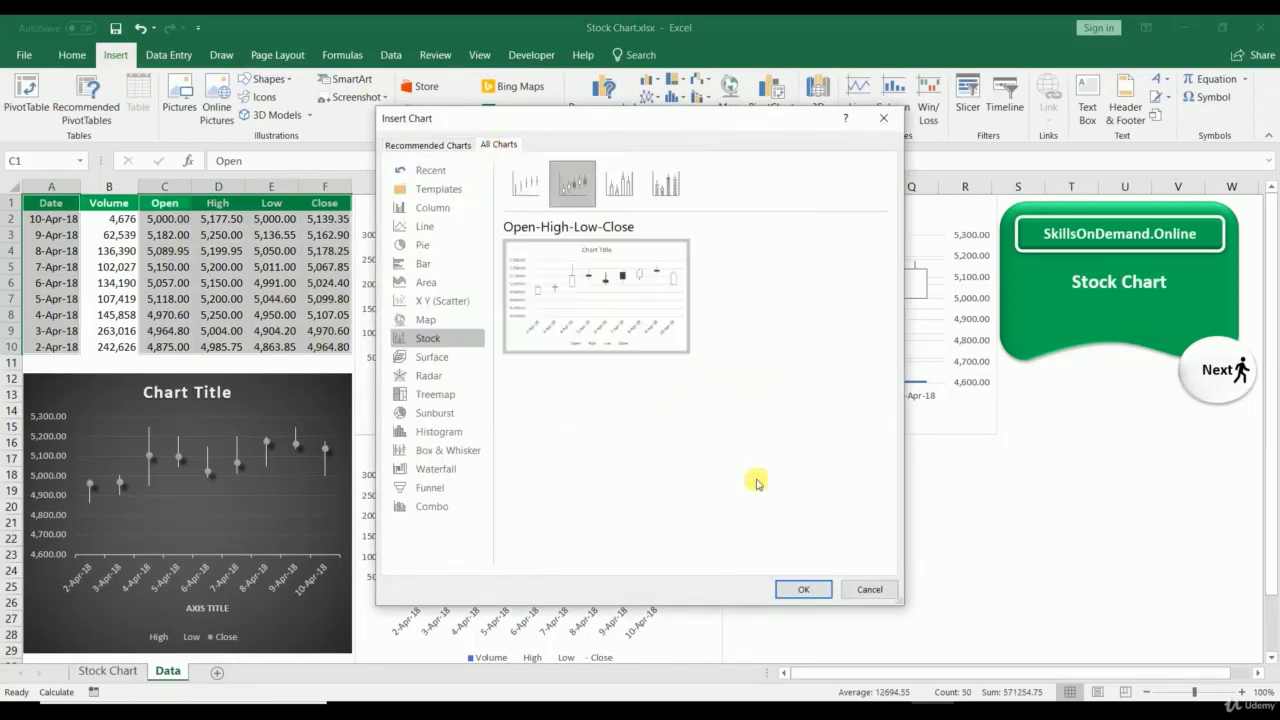
left_click(803, 589)
mouse_move(845, 385)
left_mouse_down()
mouse_move(1060, 486)
mouse_move(1006, 449)
mouse_move(1026, 466)
mouse_move(1021, 456)
left_mouse_up()
left_click_drag(1126, 551, 1187, 551)
left_click(1087, 408)
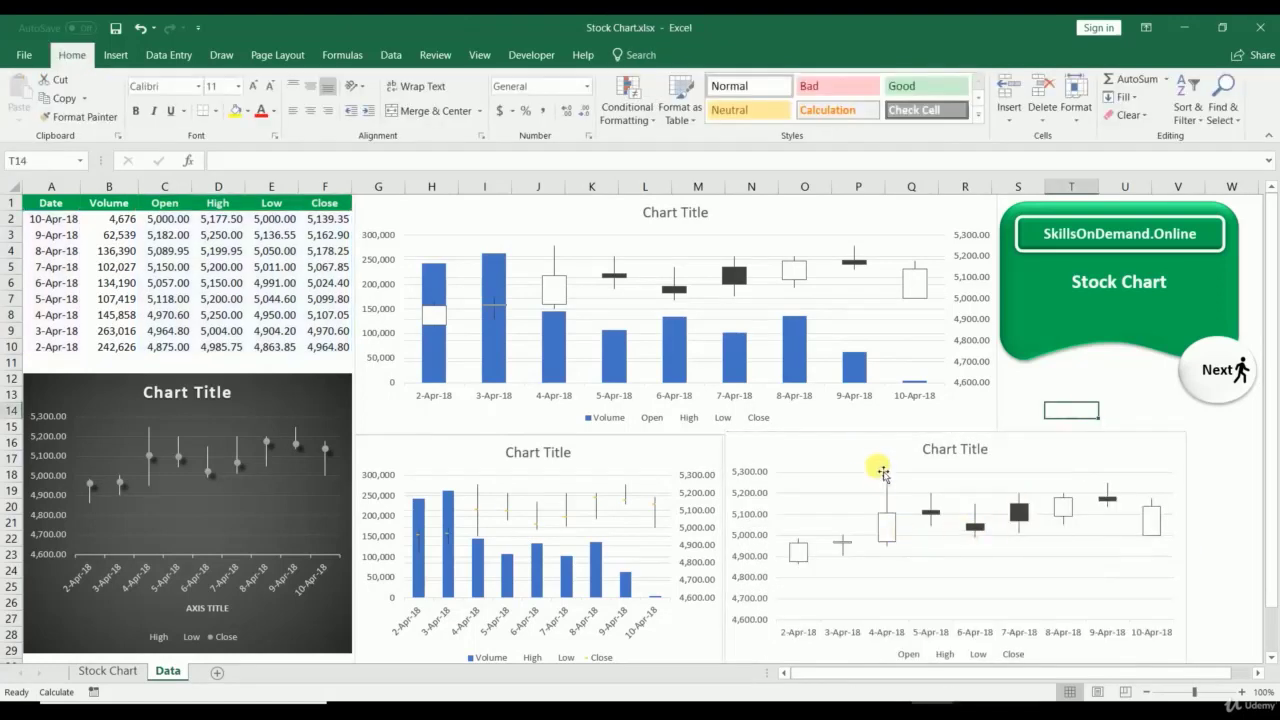
left_click(868, 440)
Step: Give the Open-High-Low-Close chart and the top volume-price chart a dark style
left_click(612, 96)
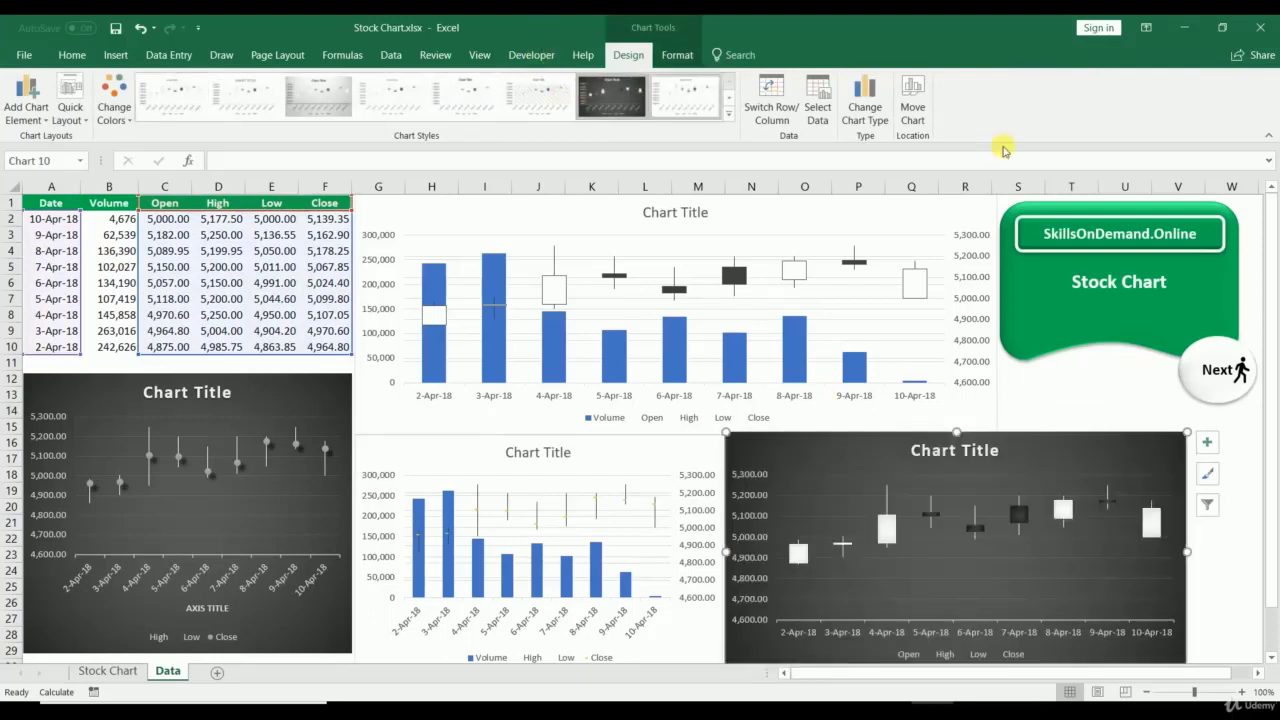
left_click(1088, 407)
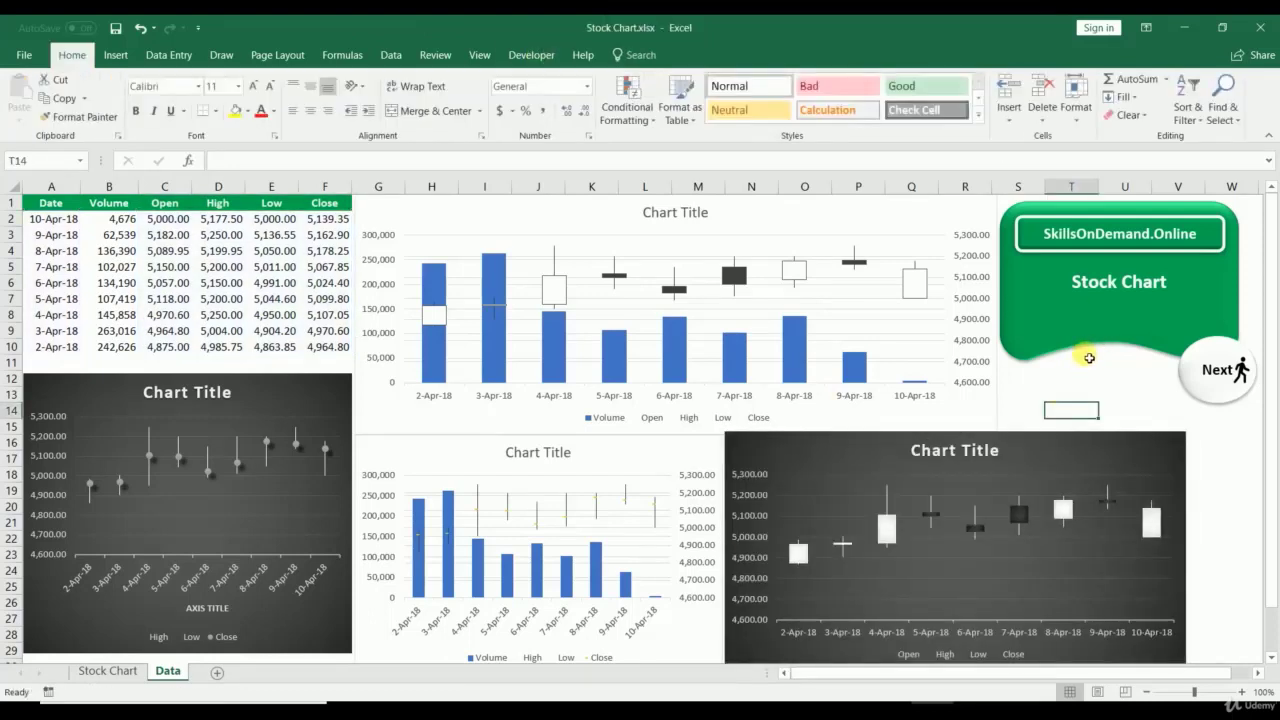
left_click(597, 220)
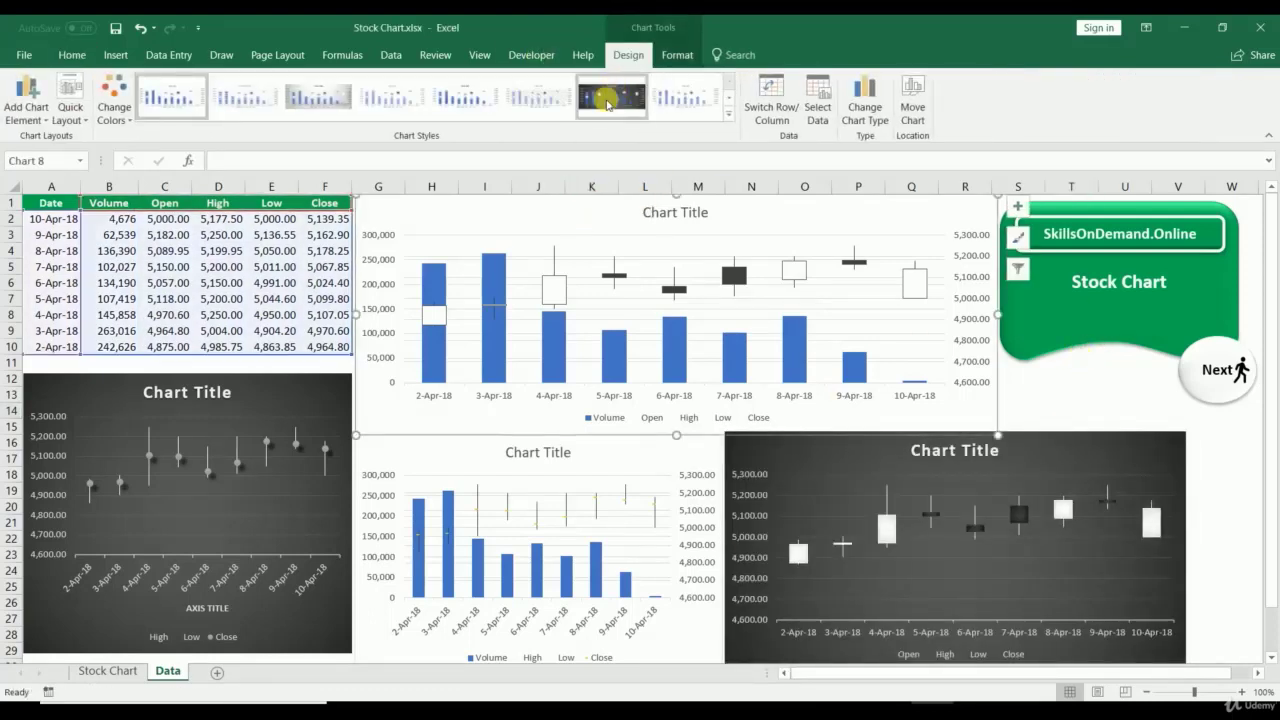
left_click(610, 97)
Step: Restyle the Volume-High-Low-Close chart dark, then go to the Stock Chart sheet
left_click(414, 457)
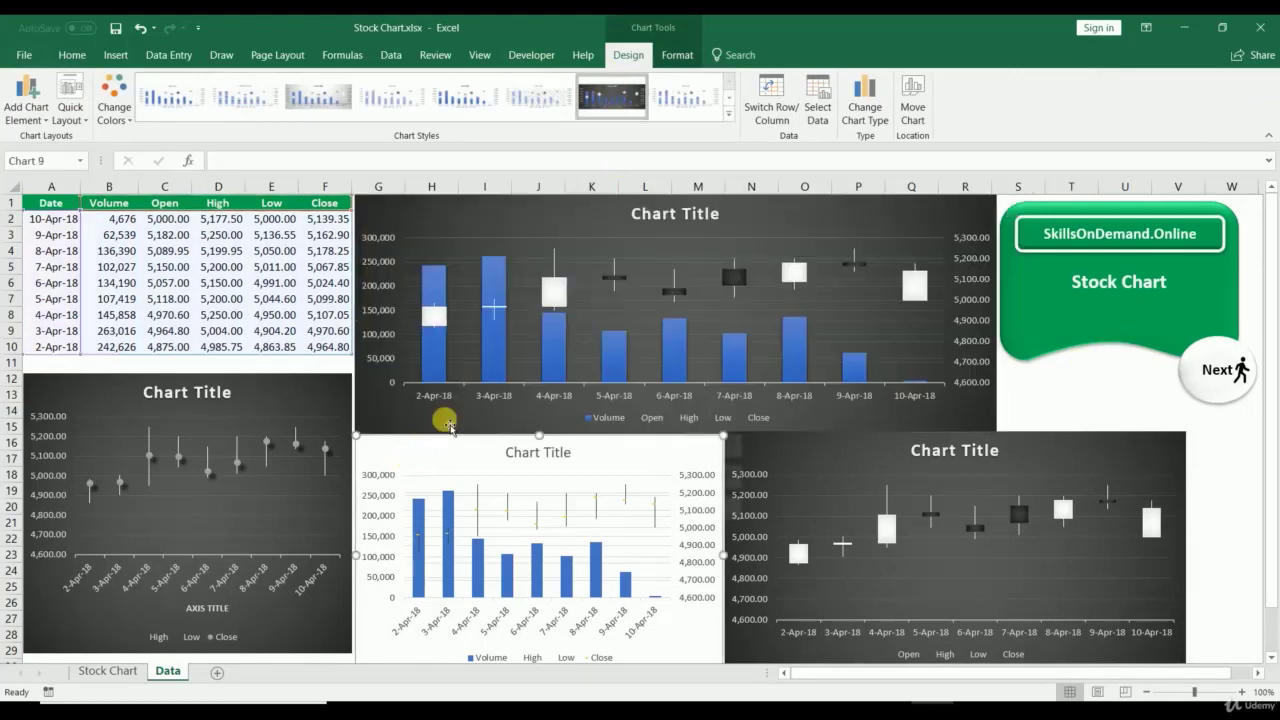
left_click(605, 95)
left_click(1121, 408)
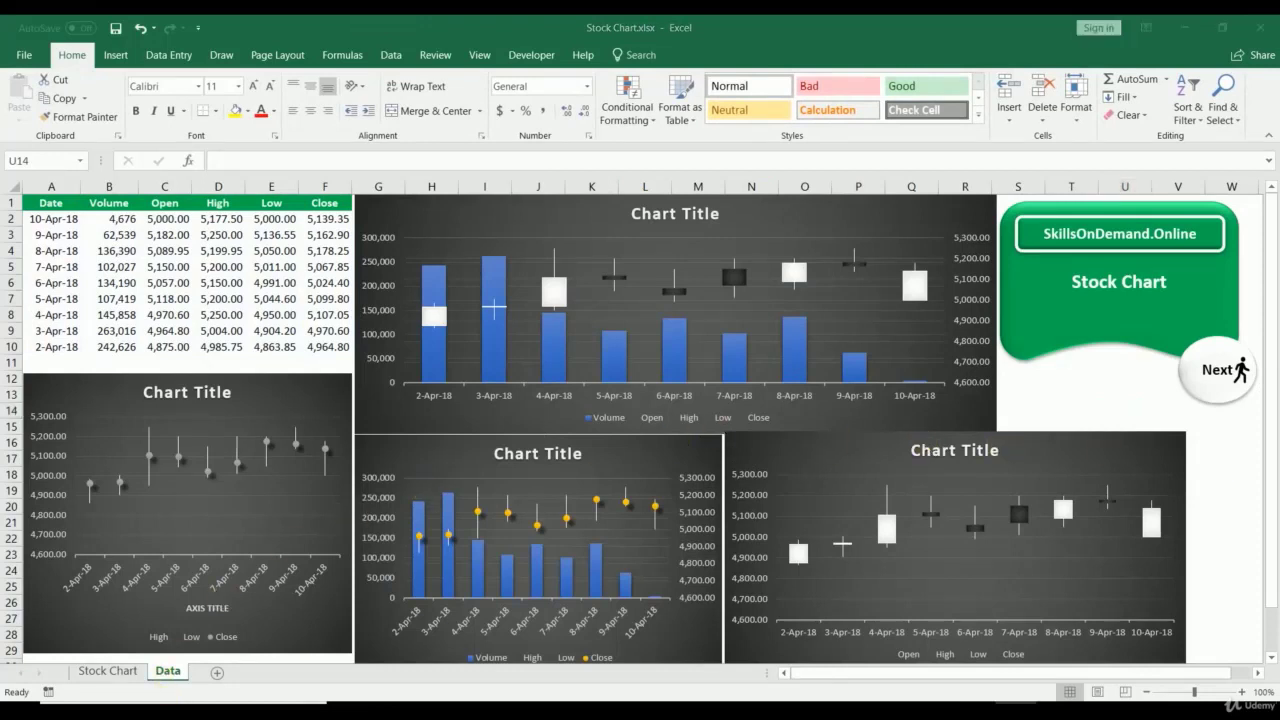
left_click(121, 672)
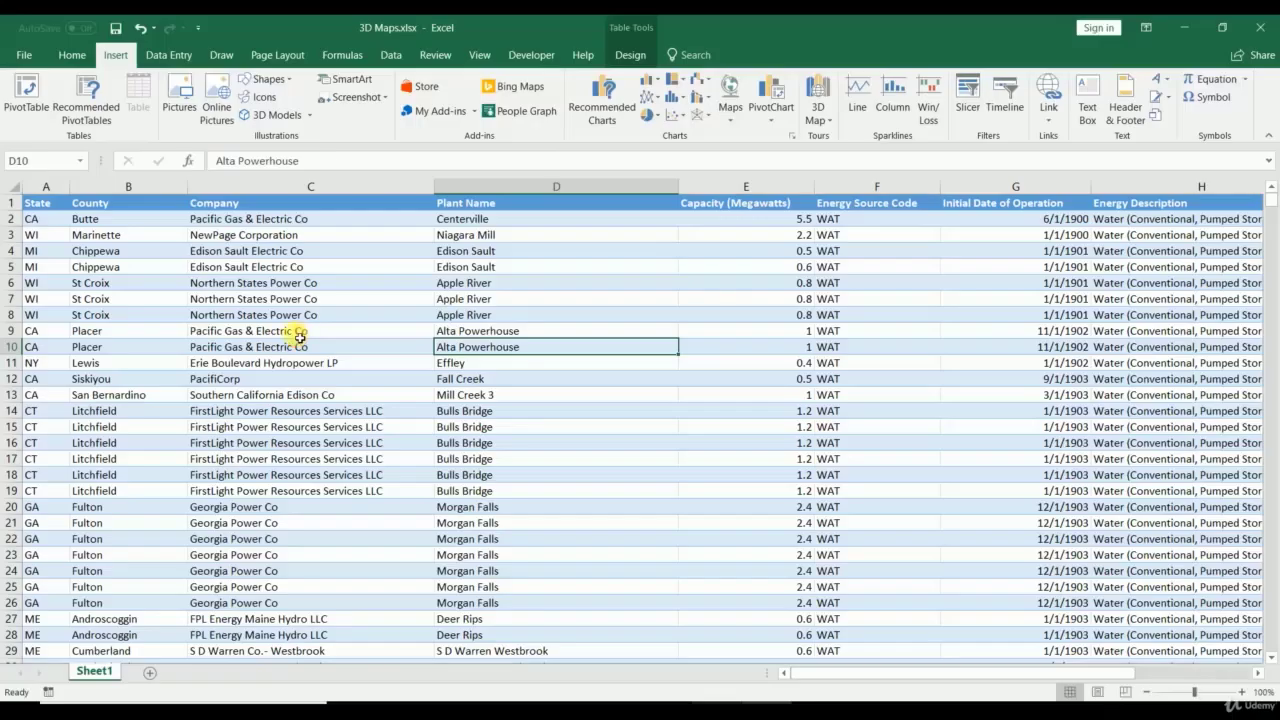
Step: Launch 3D Maps from the power plant table and load the Power Stations (Short) tour
left_click(295, 331)
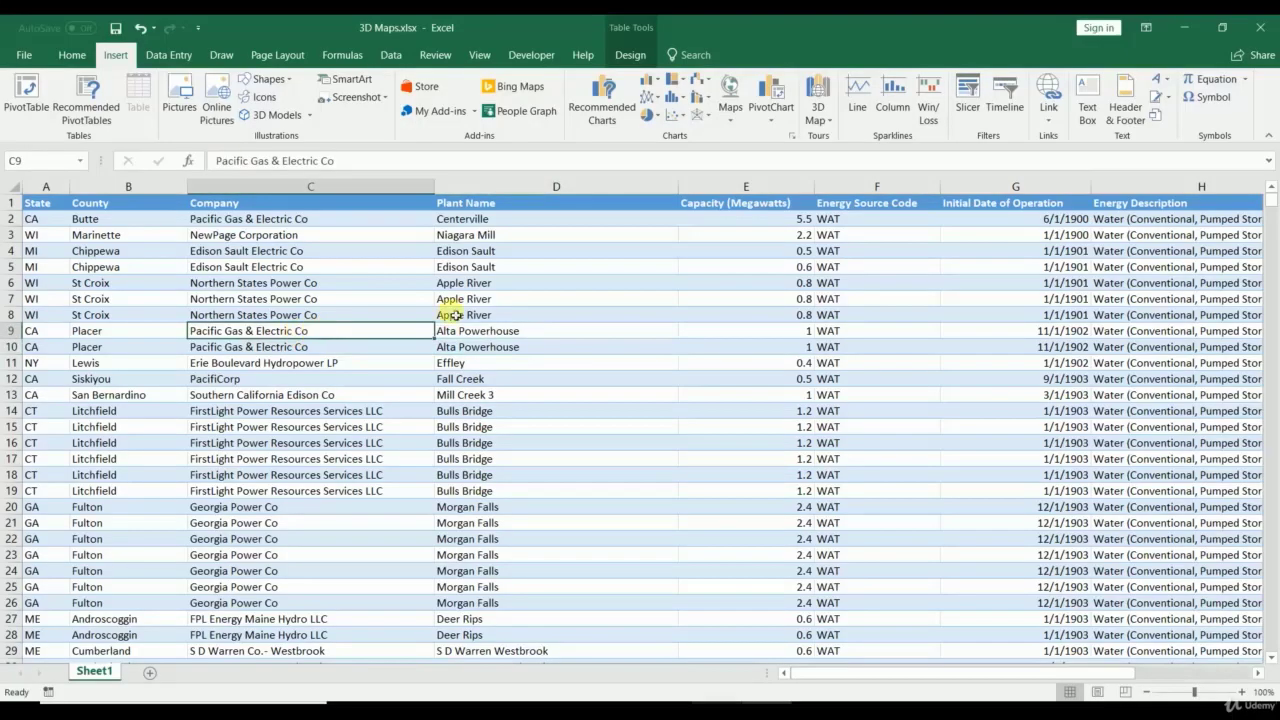
left_click(672, 305)
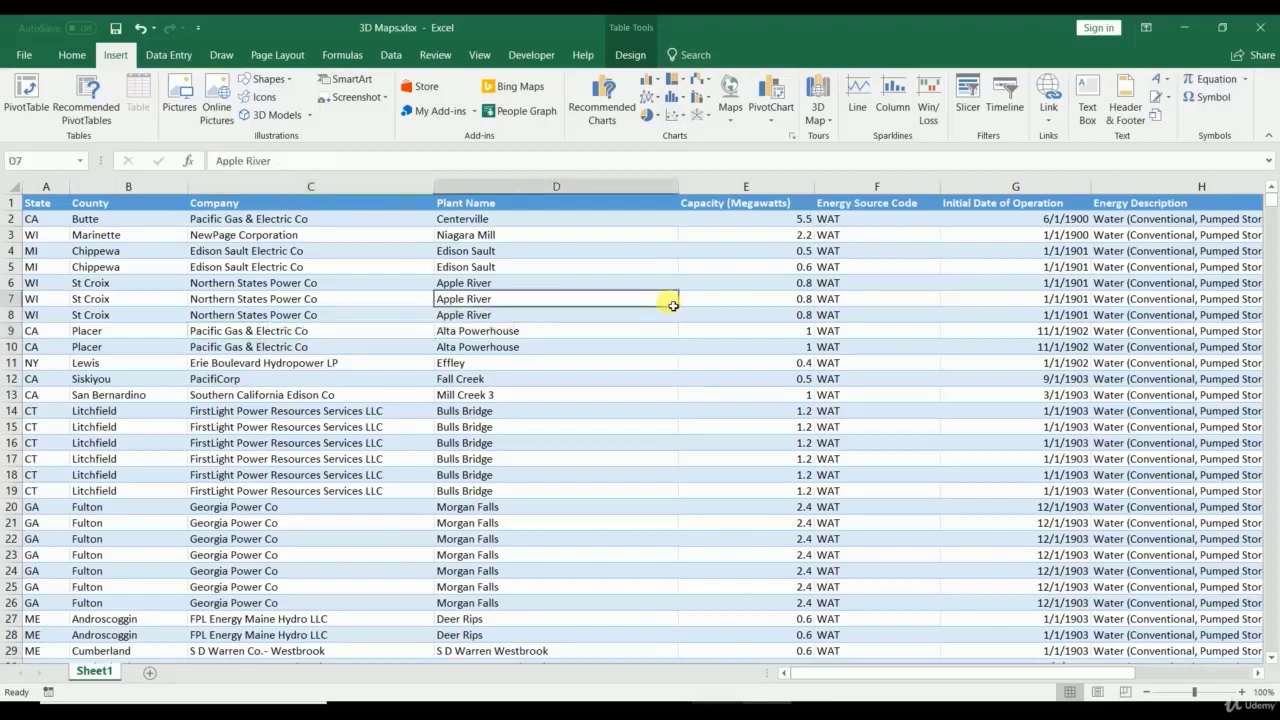
left_click(825, 113)
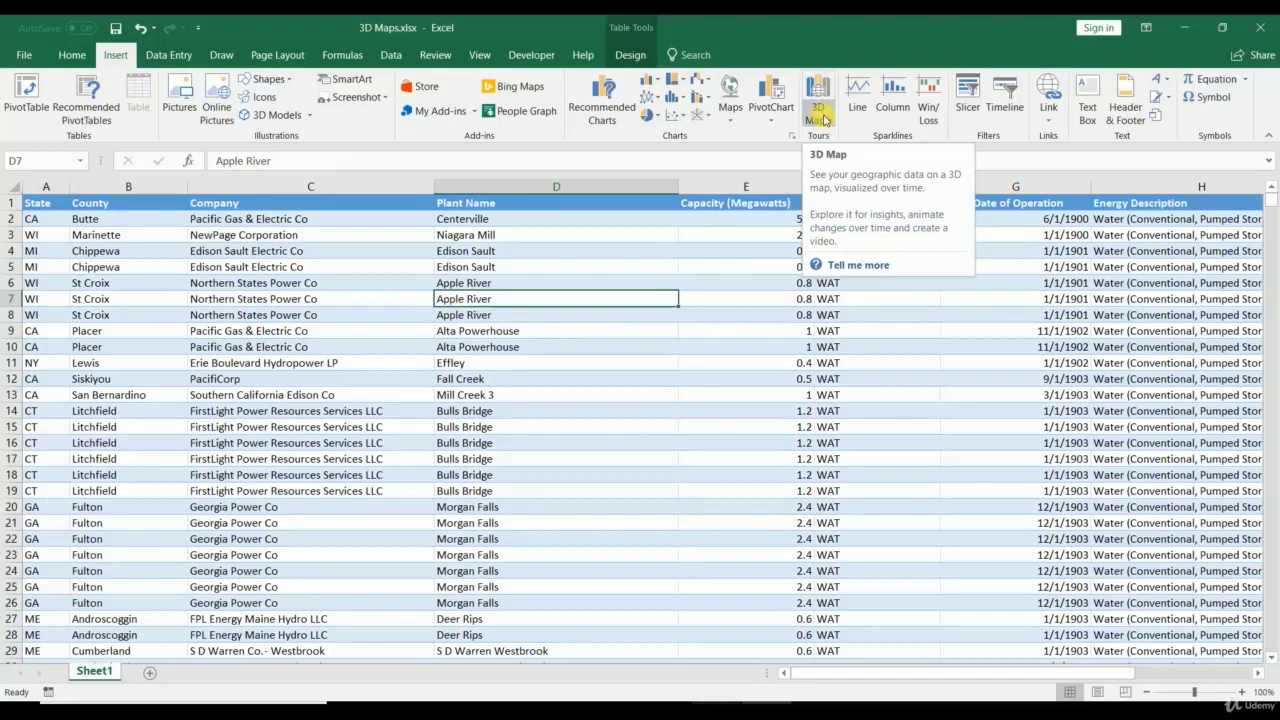
left_click(822, 106)
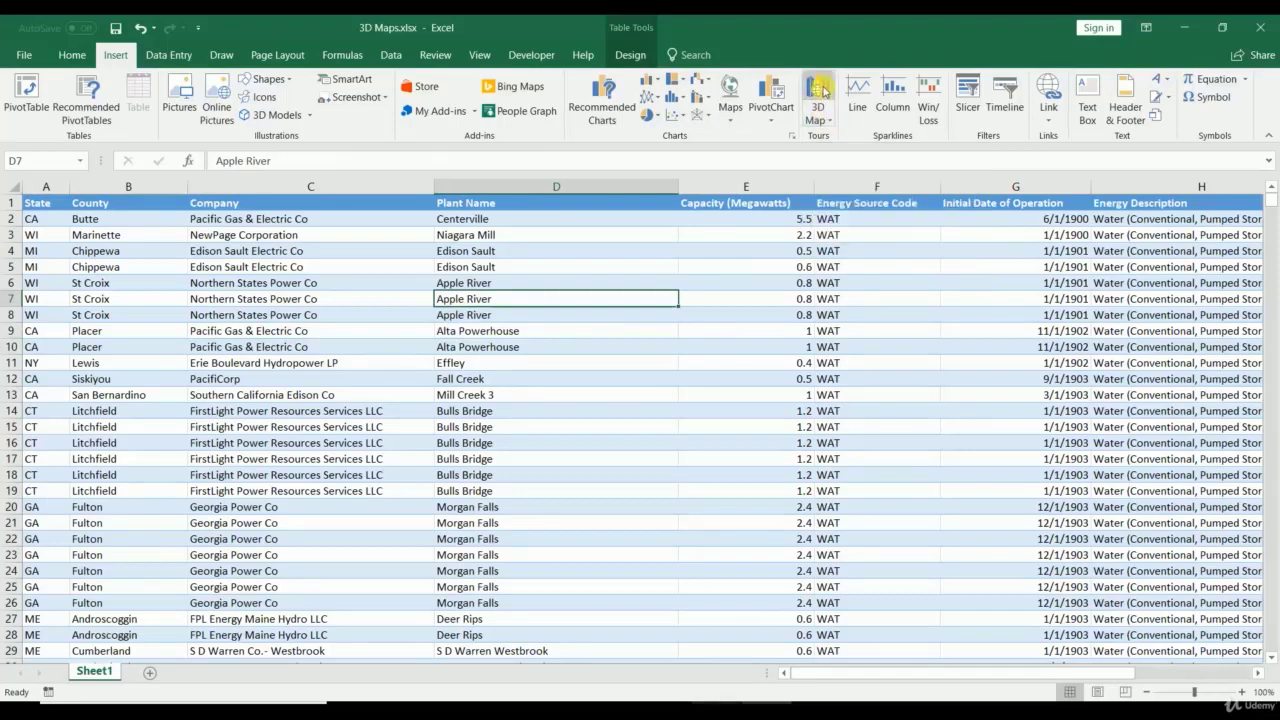
left_click(648, 384)
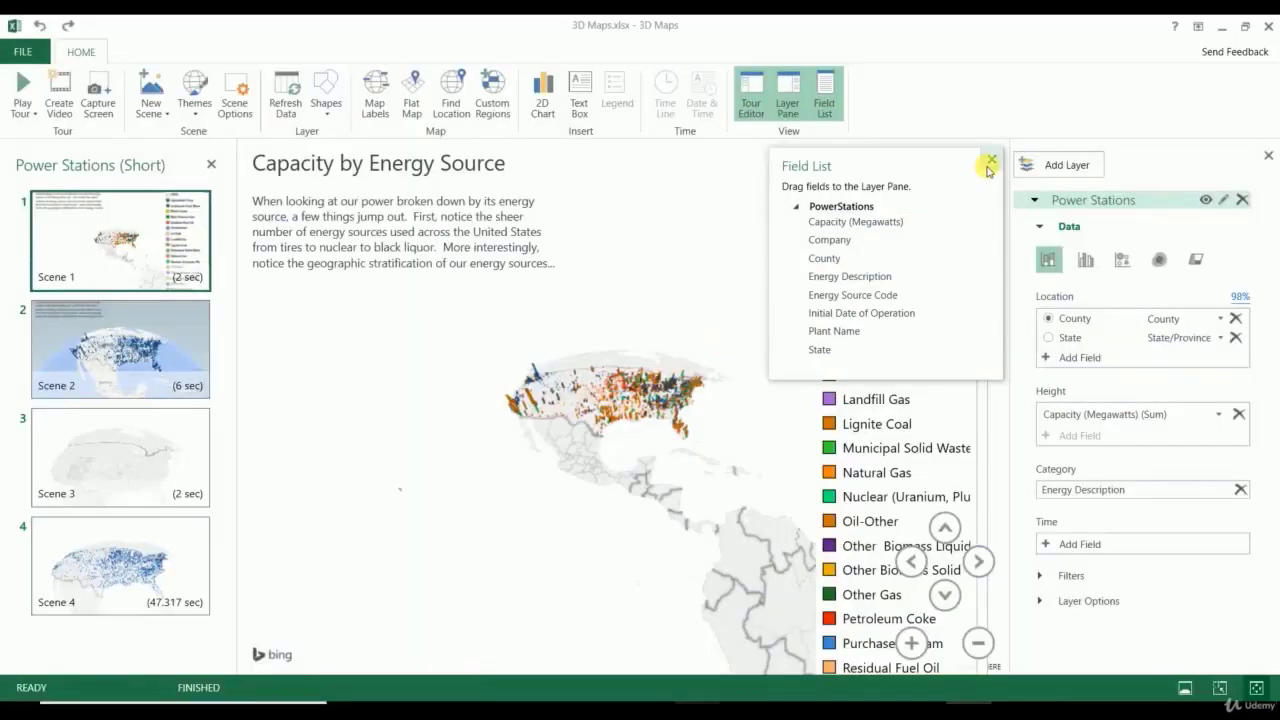
Step: Close the field list and remove the map legend
left_click(990, 162)
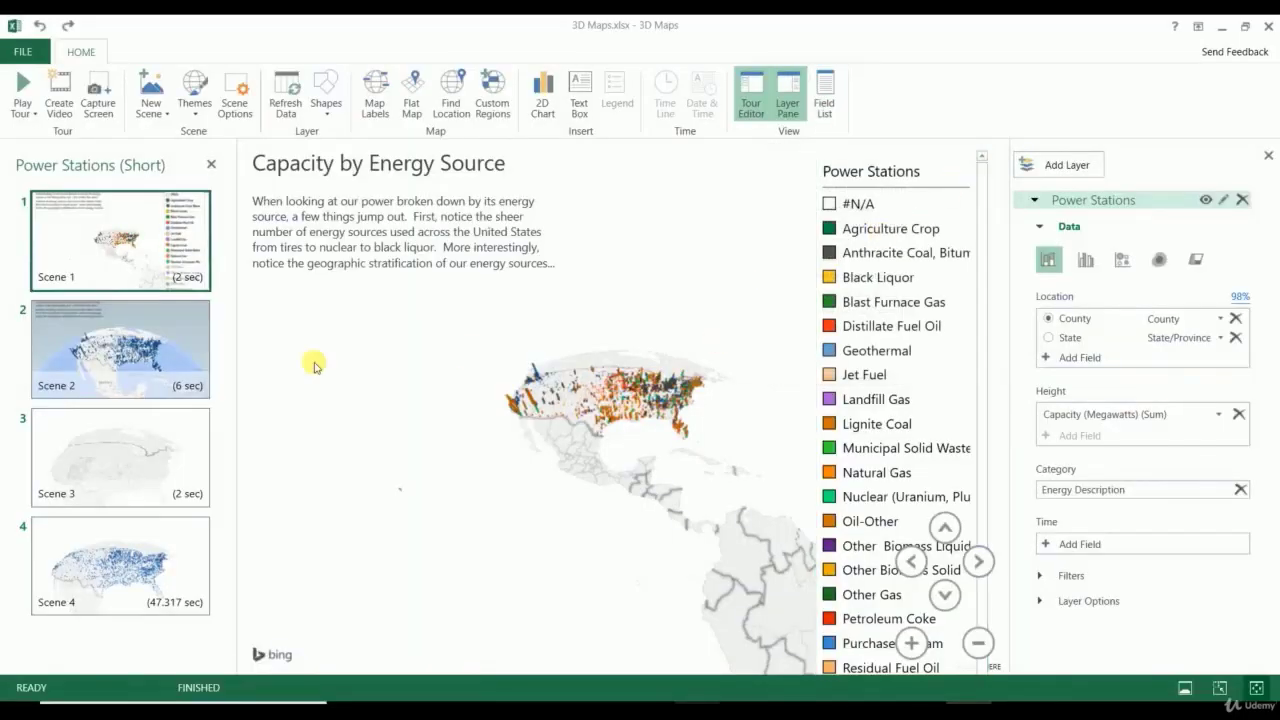
right_click(953, 168)
left_click(1000, 269)
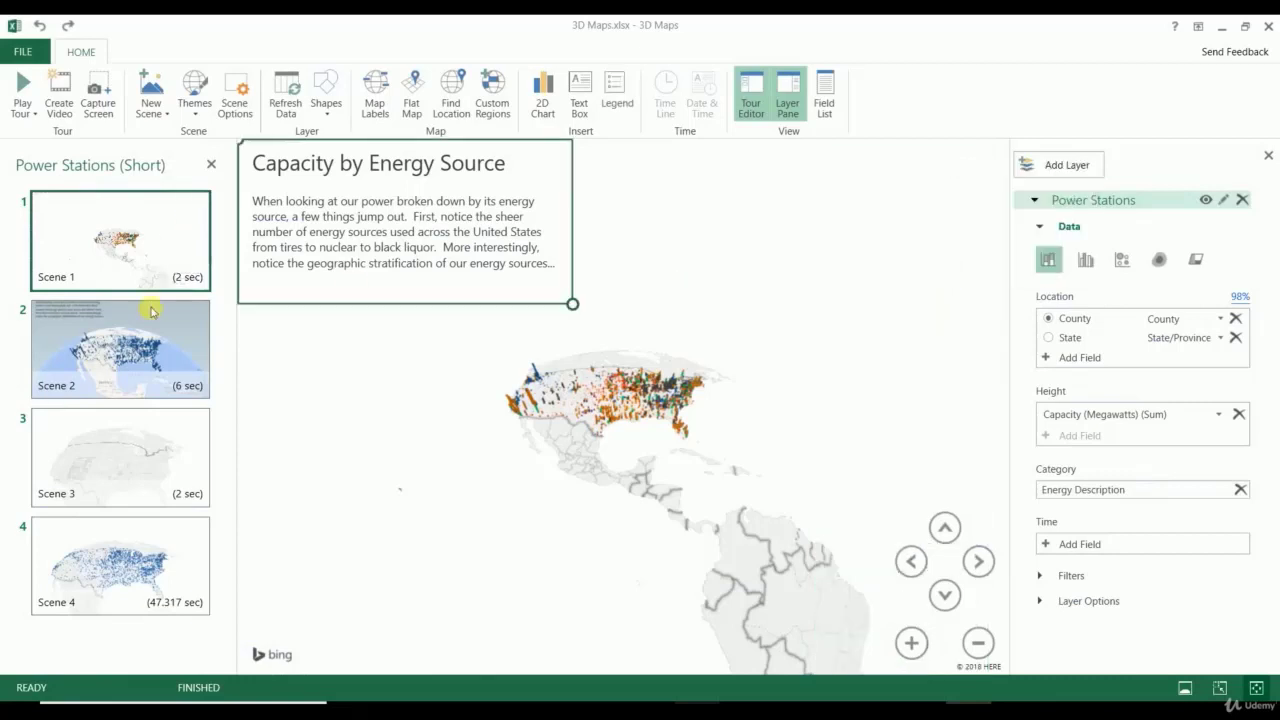
Step: On Scene 2, try clustered column, bubble and heat map views, then revert to stacked columns
left_click(75, 355)
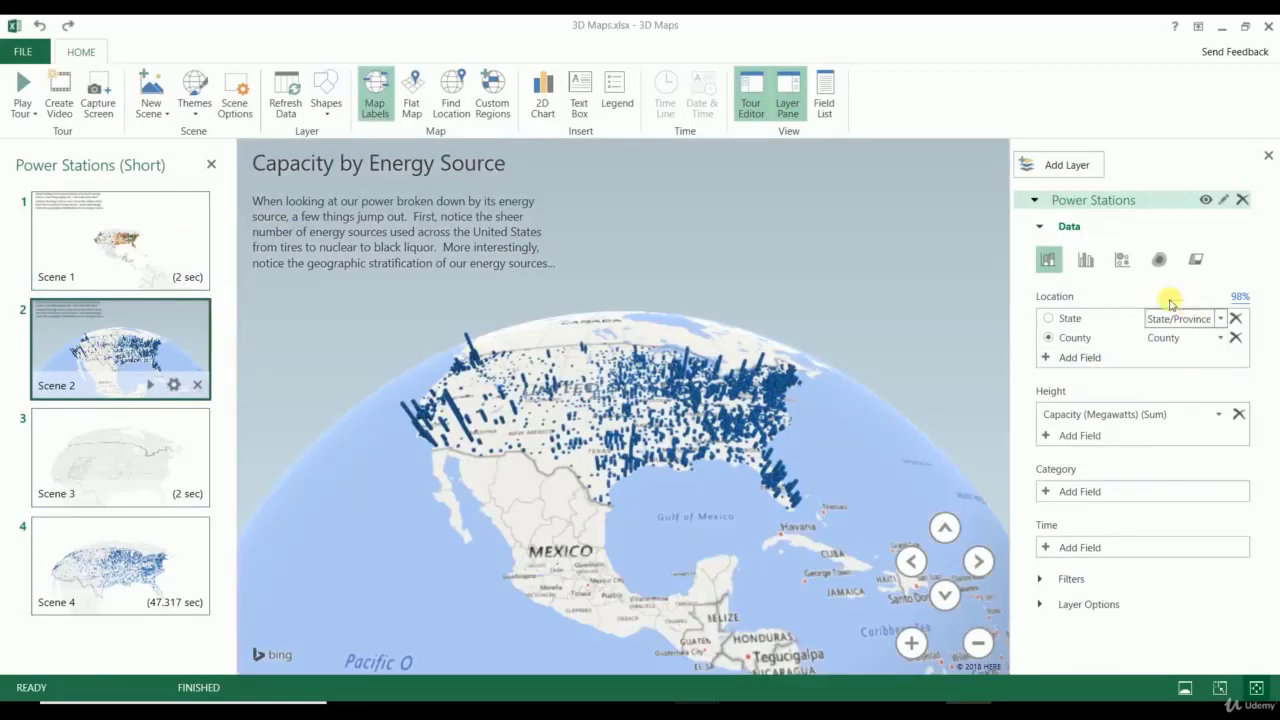
left_click(1090, 259)
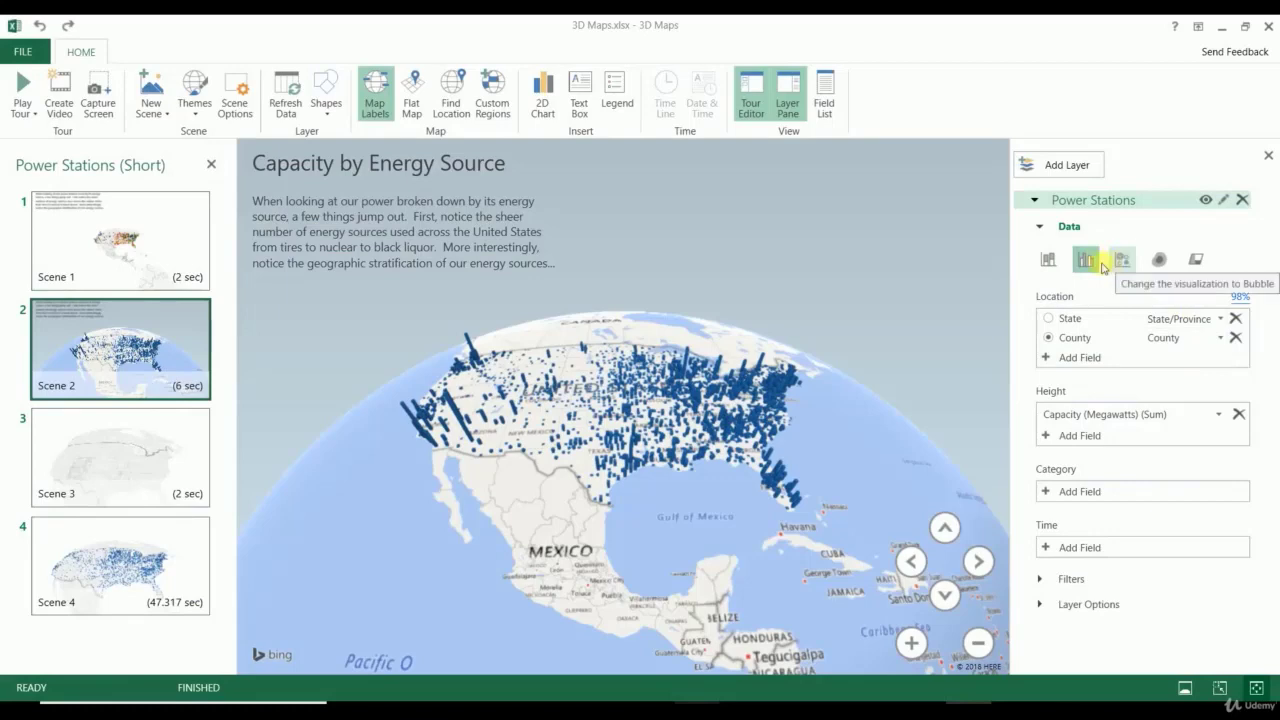
left_click(1122, 260)
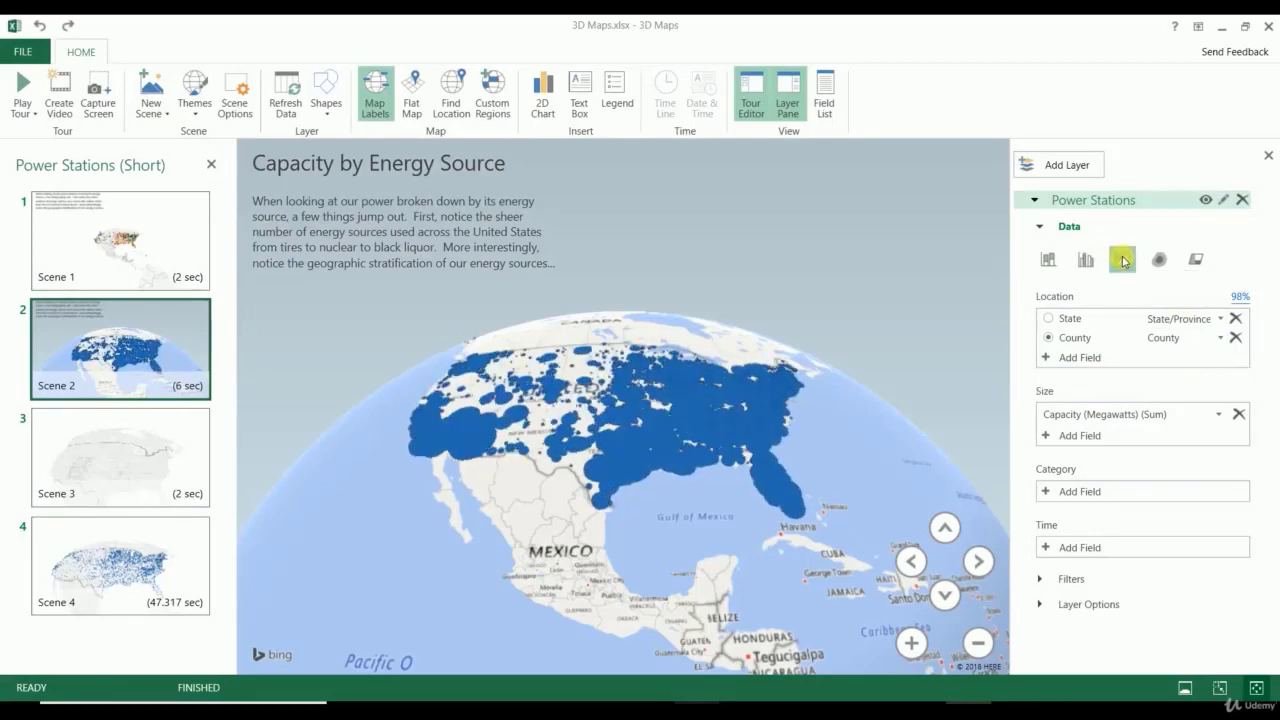
left_click(1155, 260)
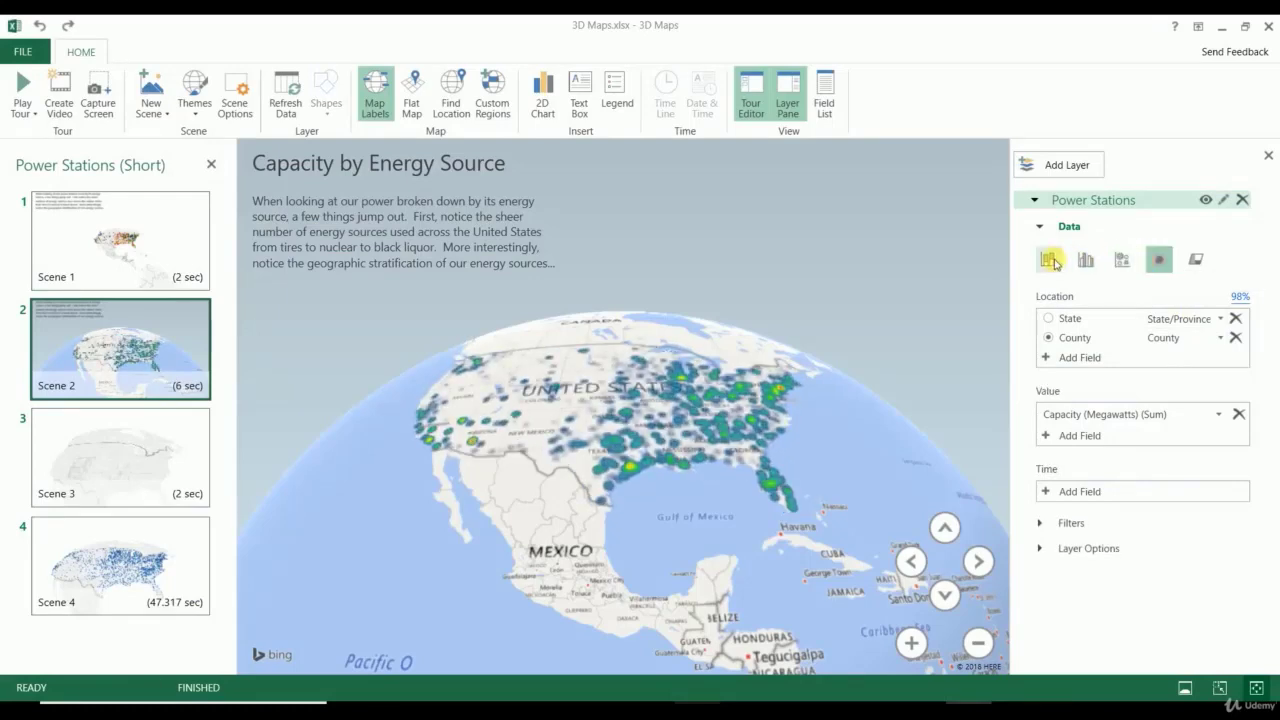
left_click(1050, 260)
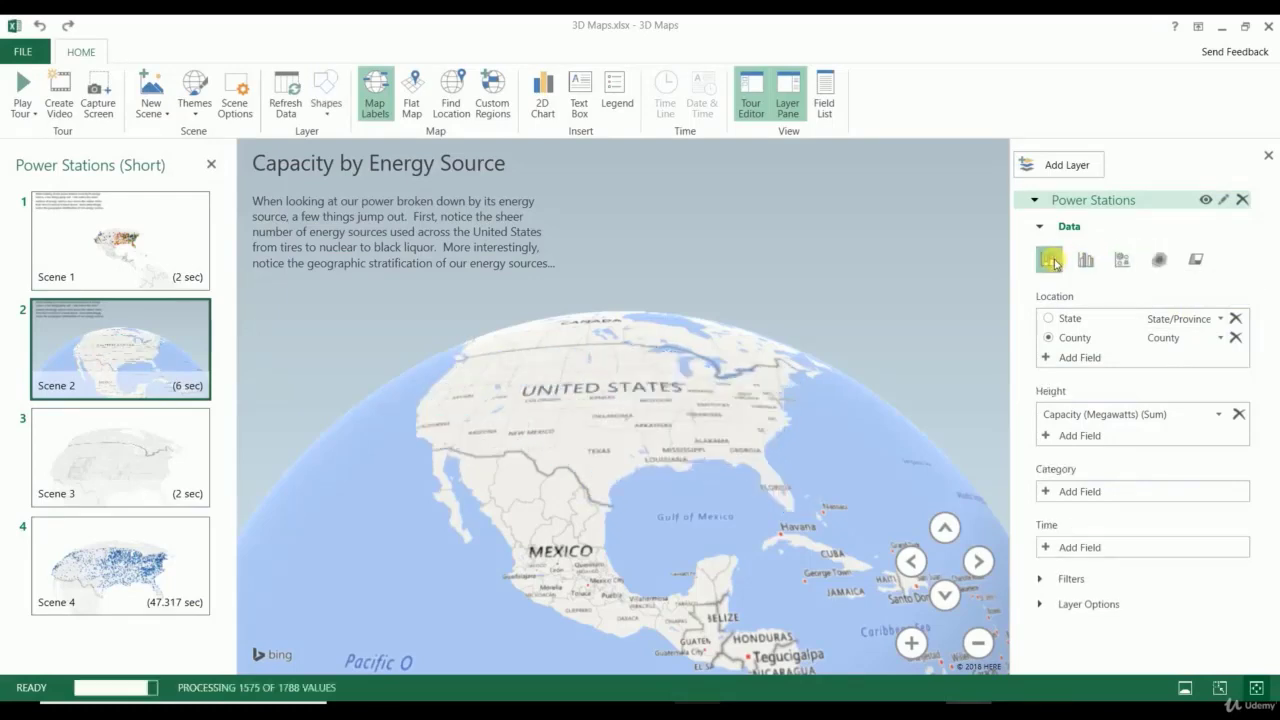
Step: Flatten the map, show Scene 2 stations as clustered columns on a light theme, then open Scene 3
left_click(418, 104)
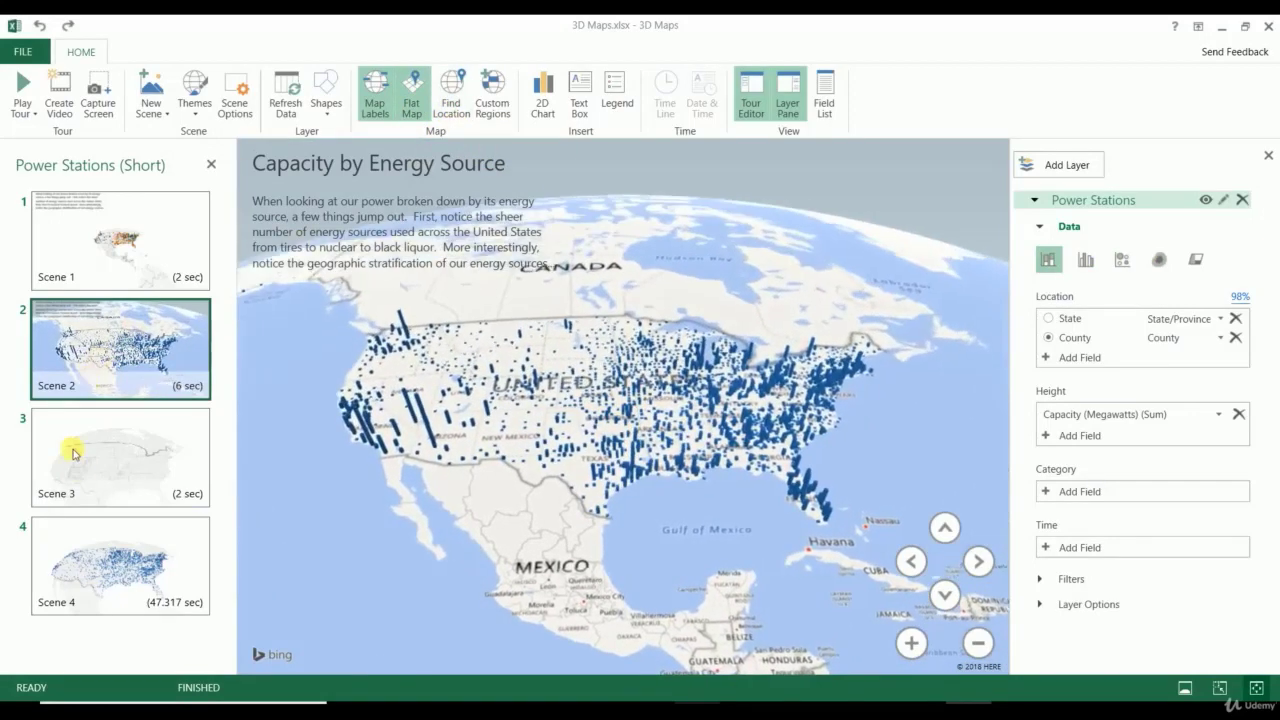
left_click(193, 114)
left_click(300, 152)
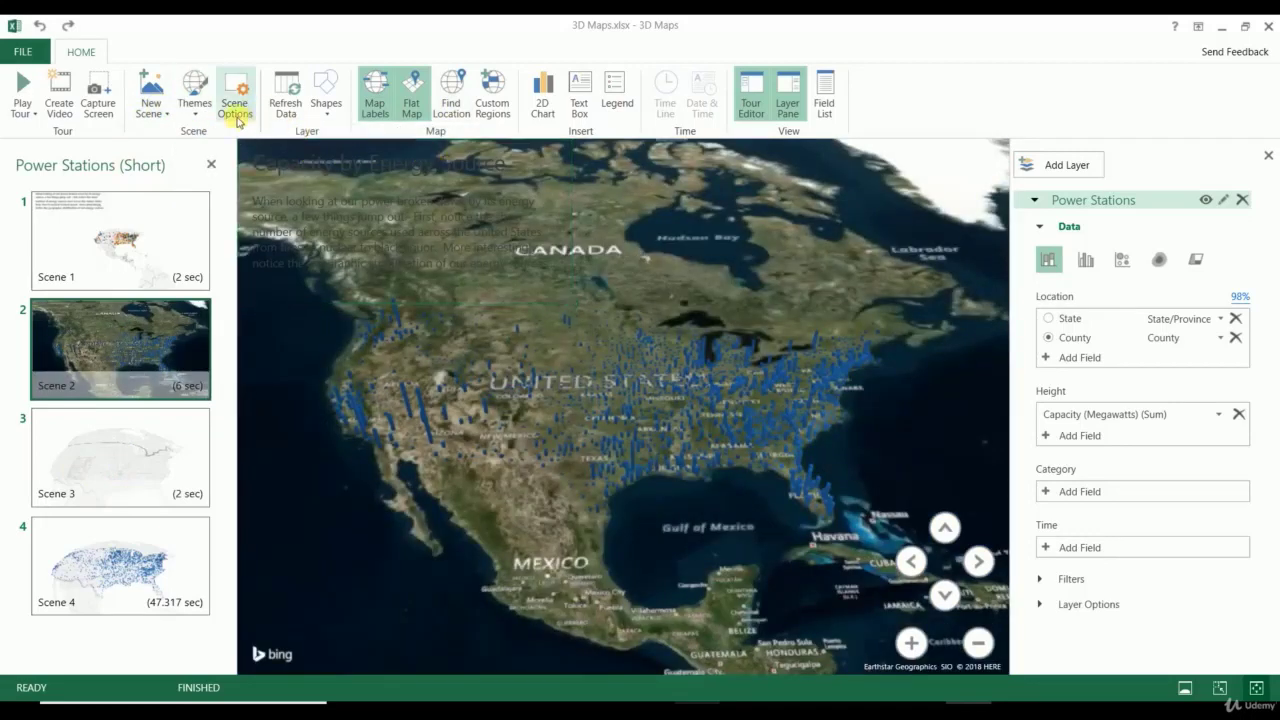
left_click(197, 116)
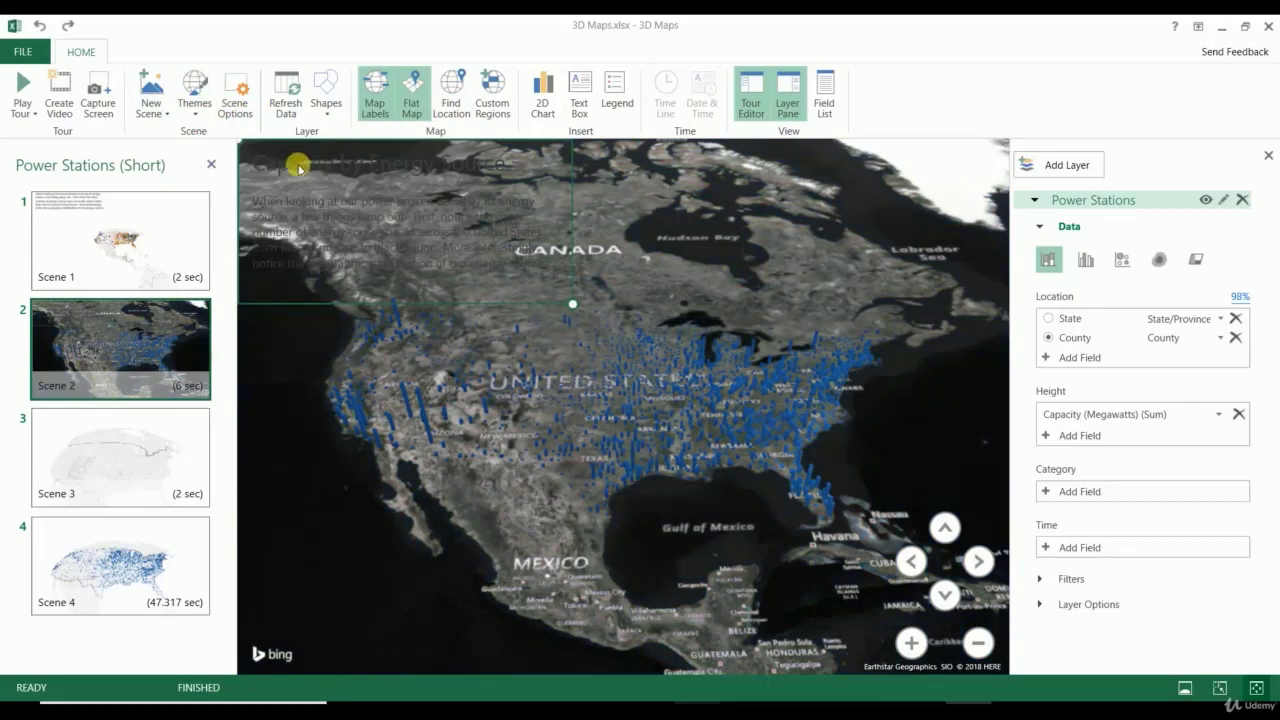
left_click(1085, 258)
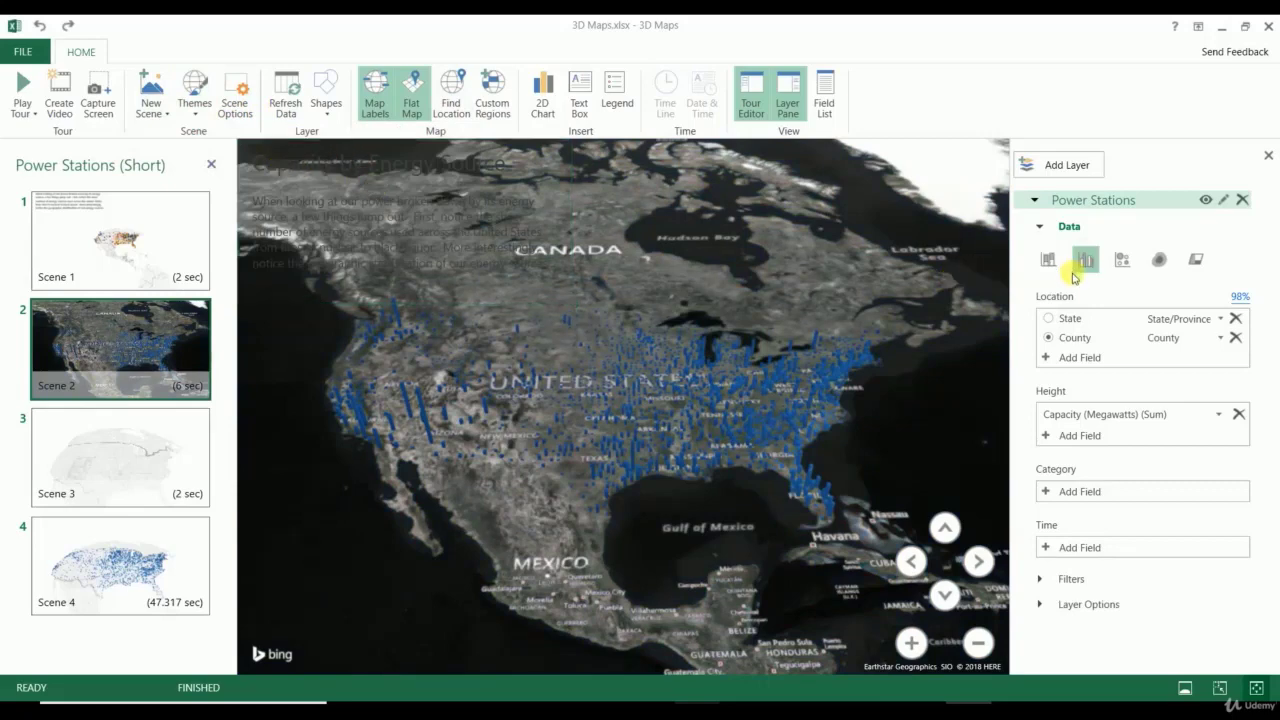
left_click(194, 108)
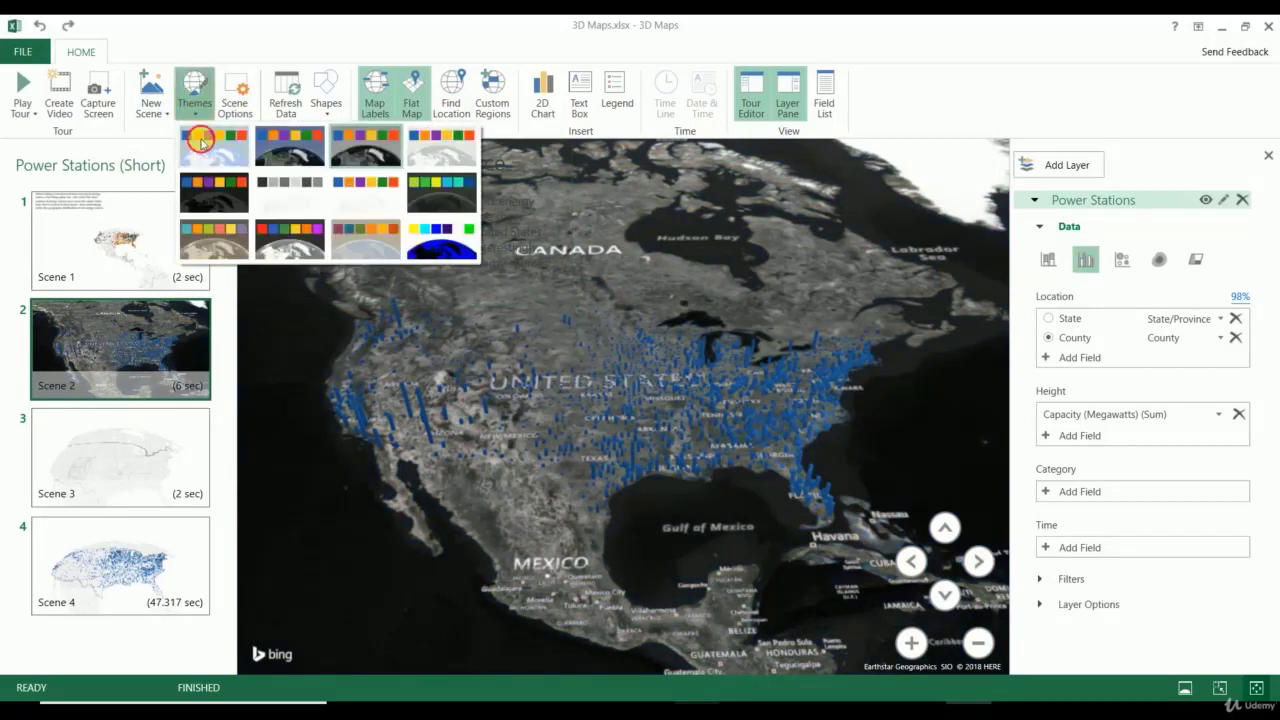
left_click(205, 142)
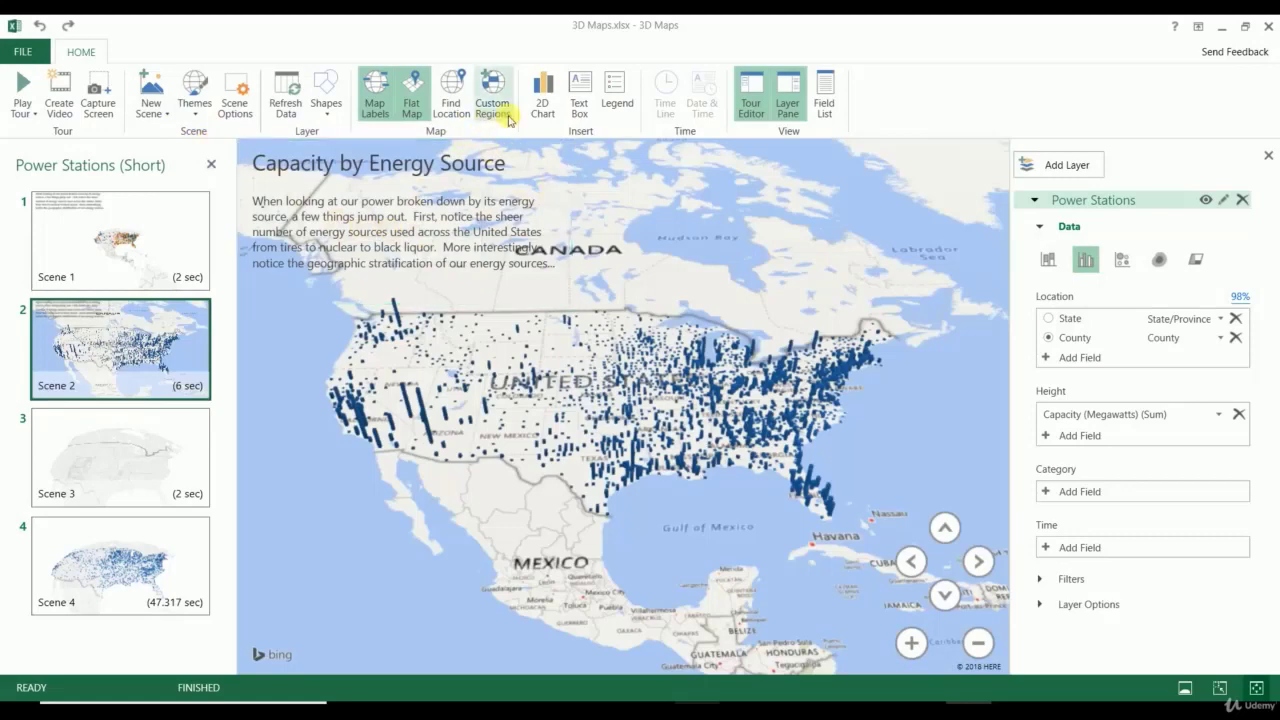
left_click(131, 462)
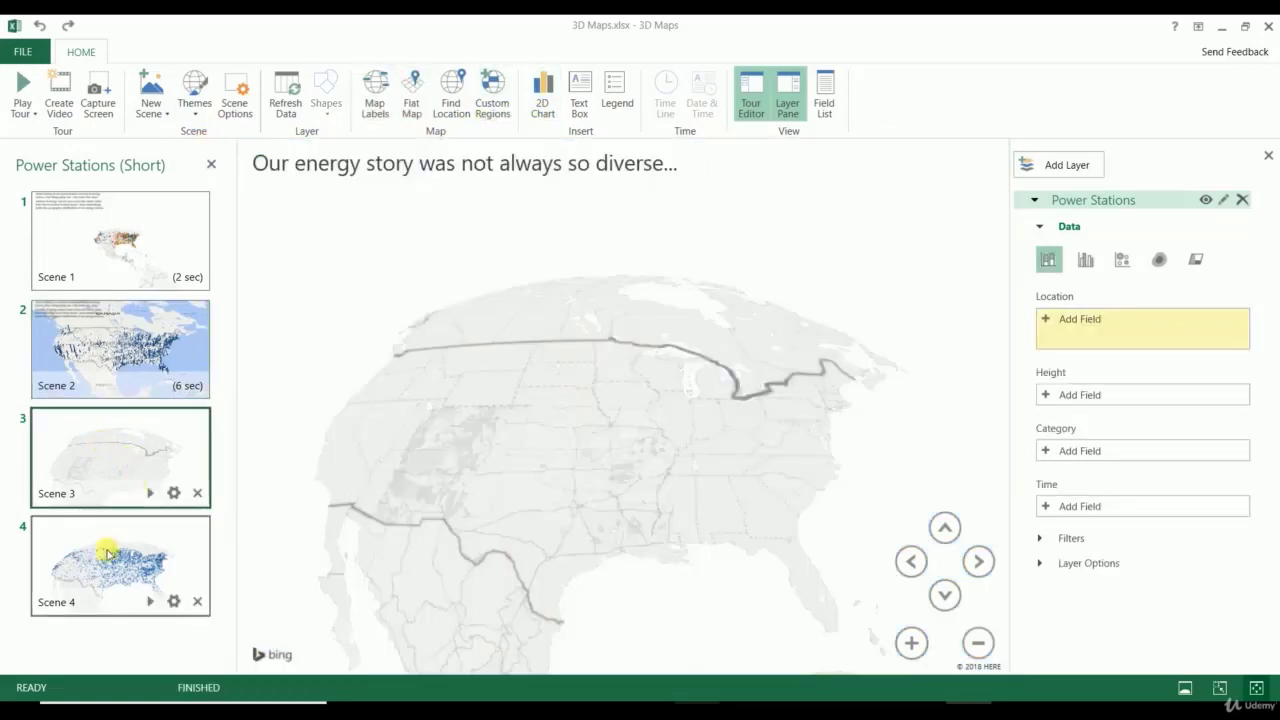
Step: Show Scene 4's stations as columns at 107% size and rotate the globe over the United States
left_click(108, 570)
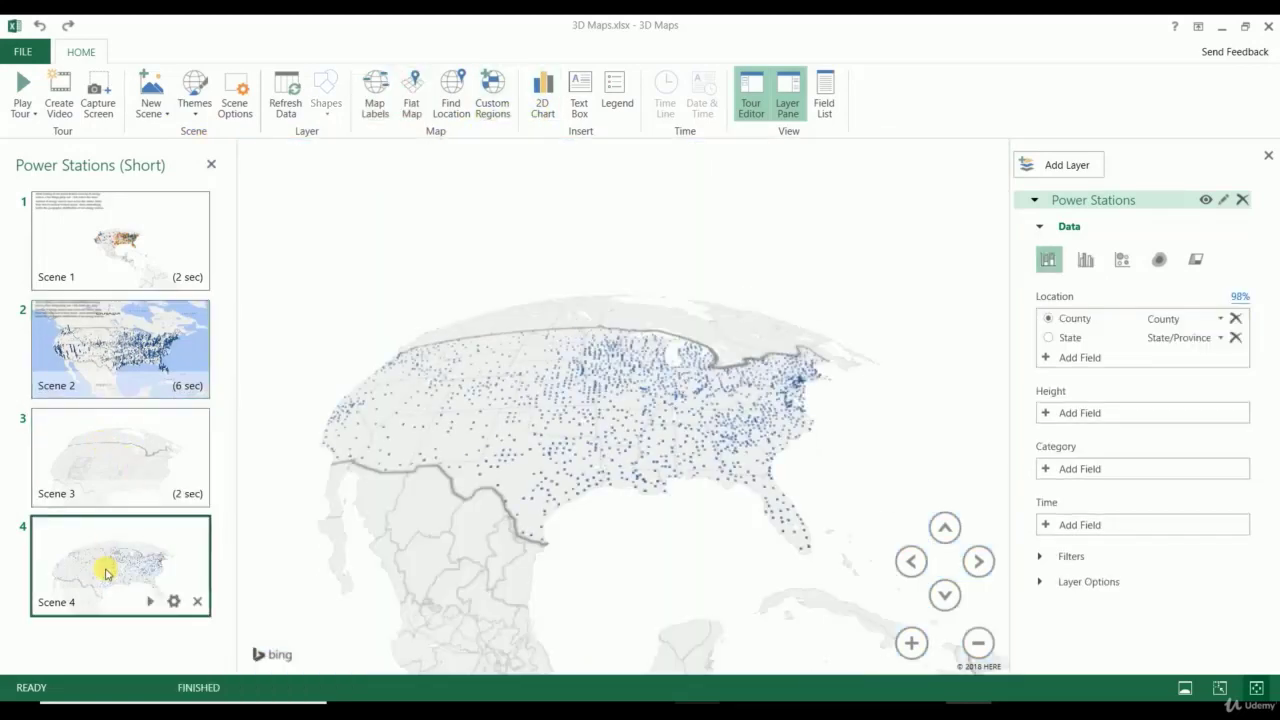
left_click(1097, 262)
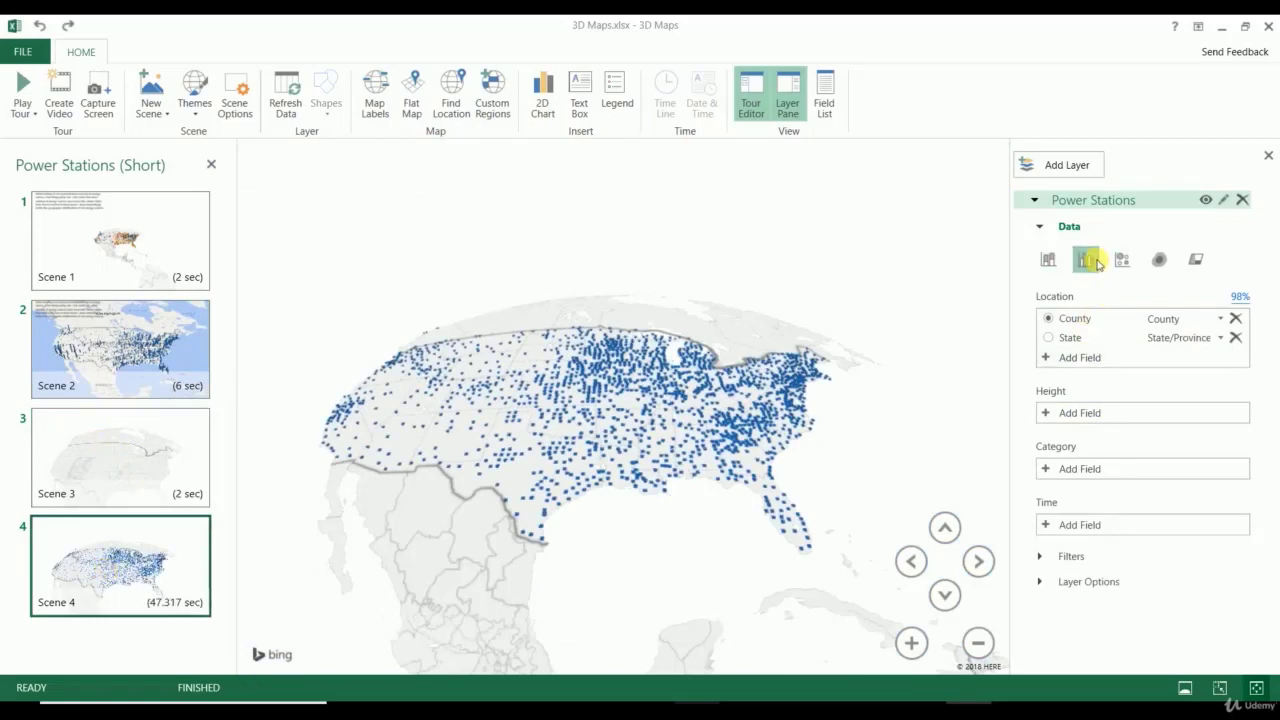
left_click(1068, 557)
left_click(1082, 607)
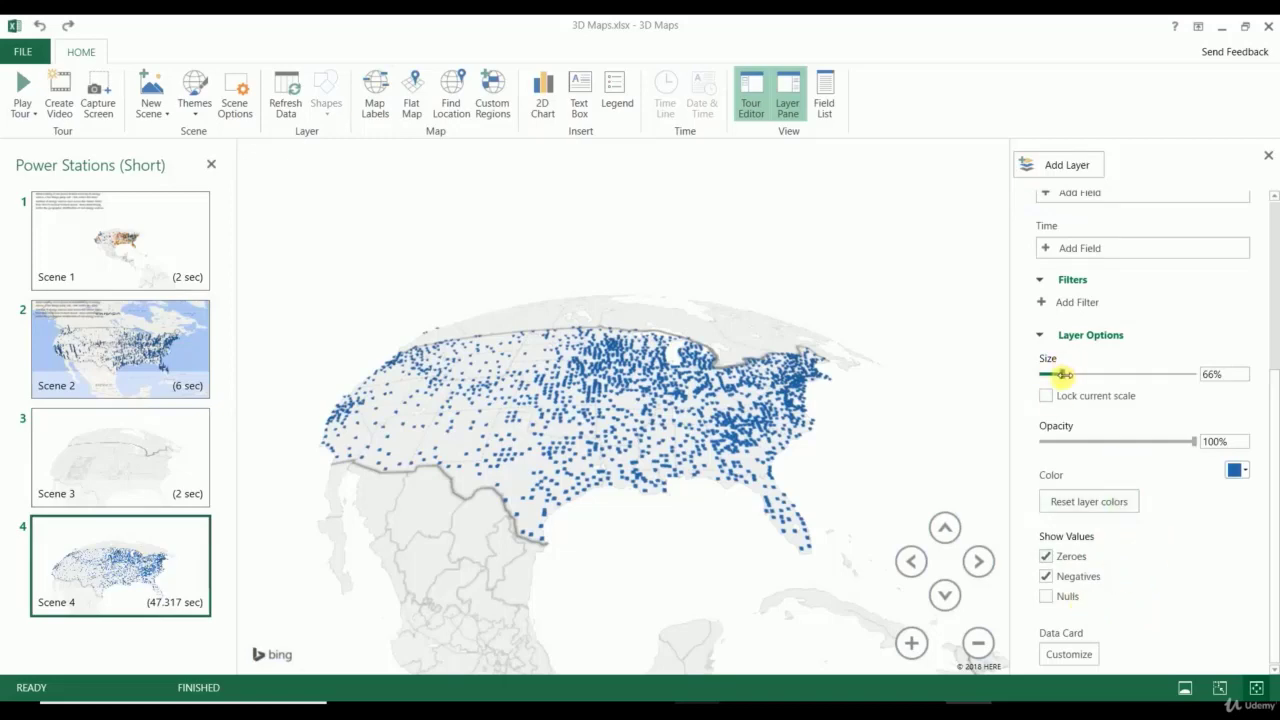
left_click_drag(1062, 374, 1077, 396)
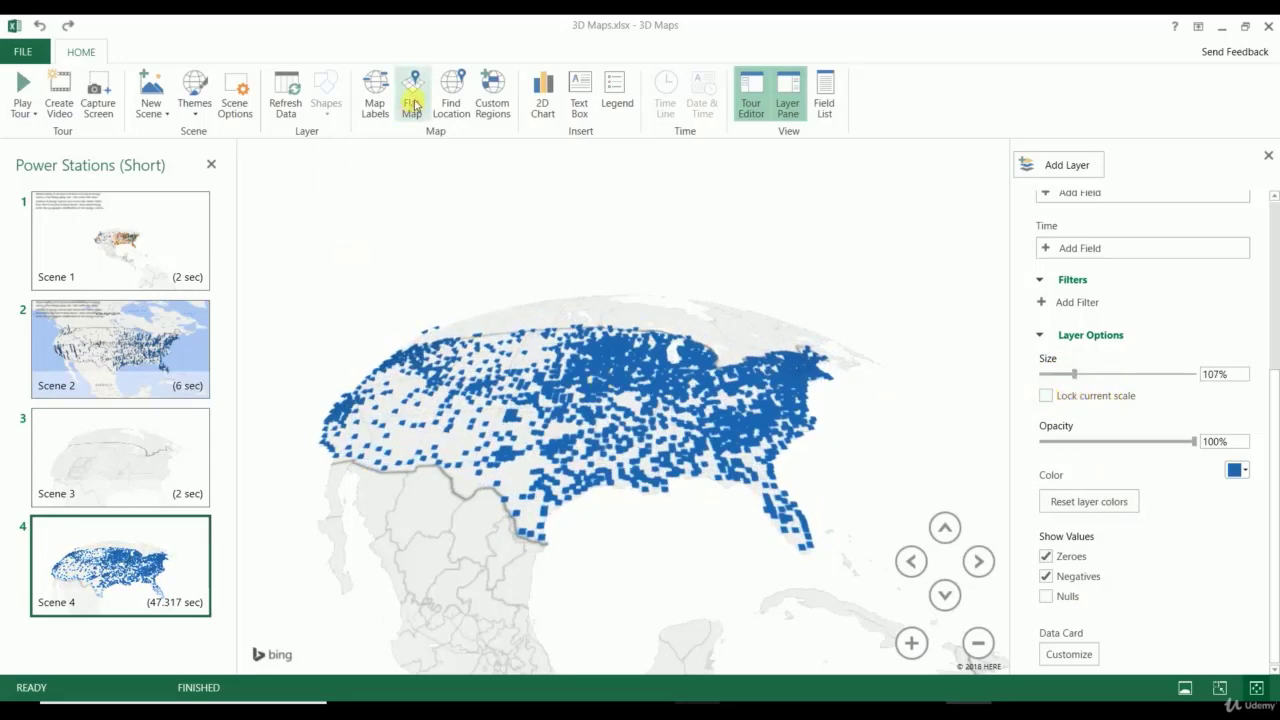
mouse_move(437, 223)
left_mouse_down()
mouse_move(493, 395)
mouse_move(574, 283)
mouse_move(743, 237)
mouse_move(674, 346)
mouse_move(527, 351)
mouse_move(440, 243)
left_mouse_up()
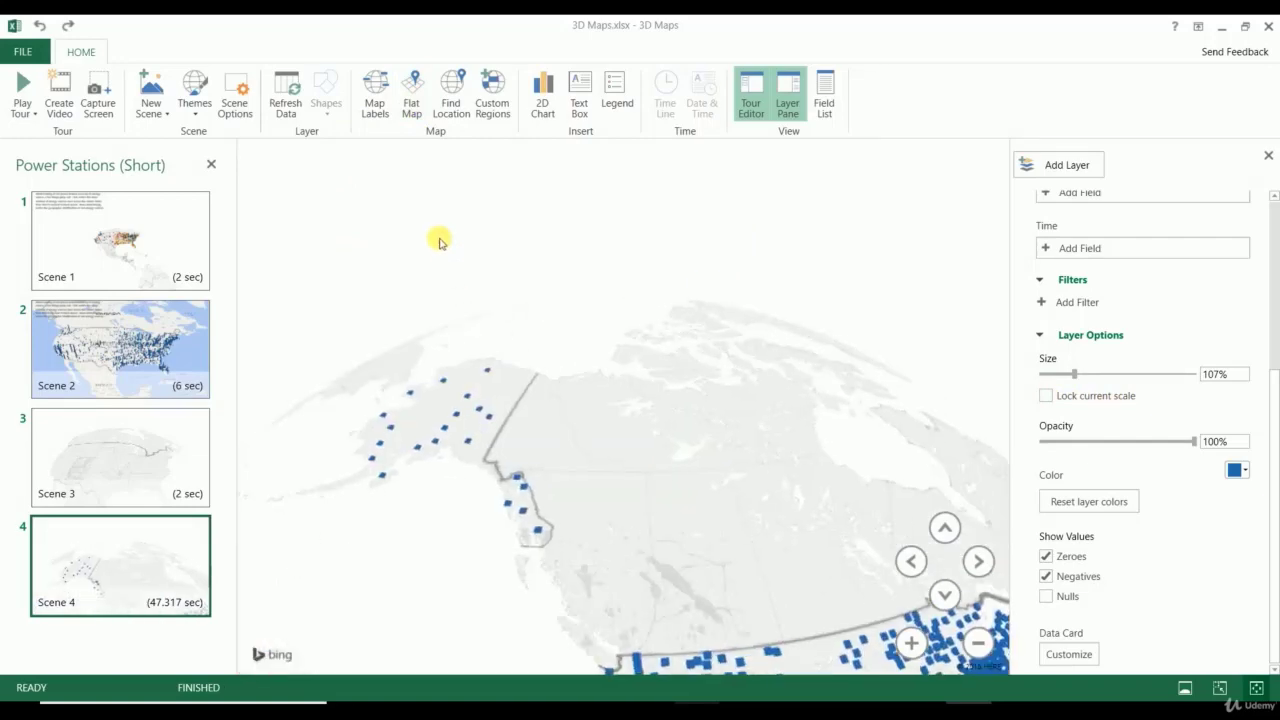
left_click_drag(486, 409, 489, 314)
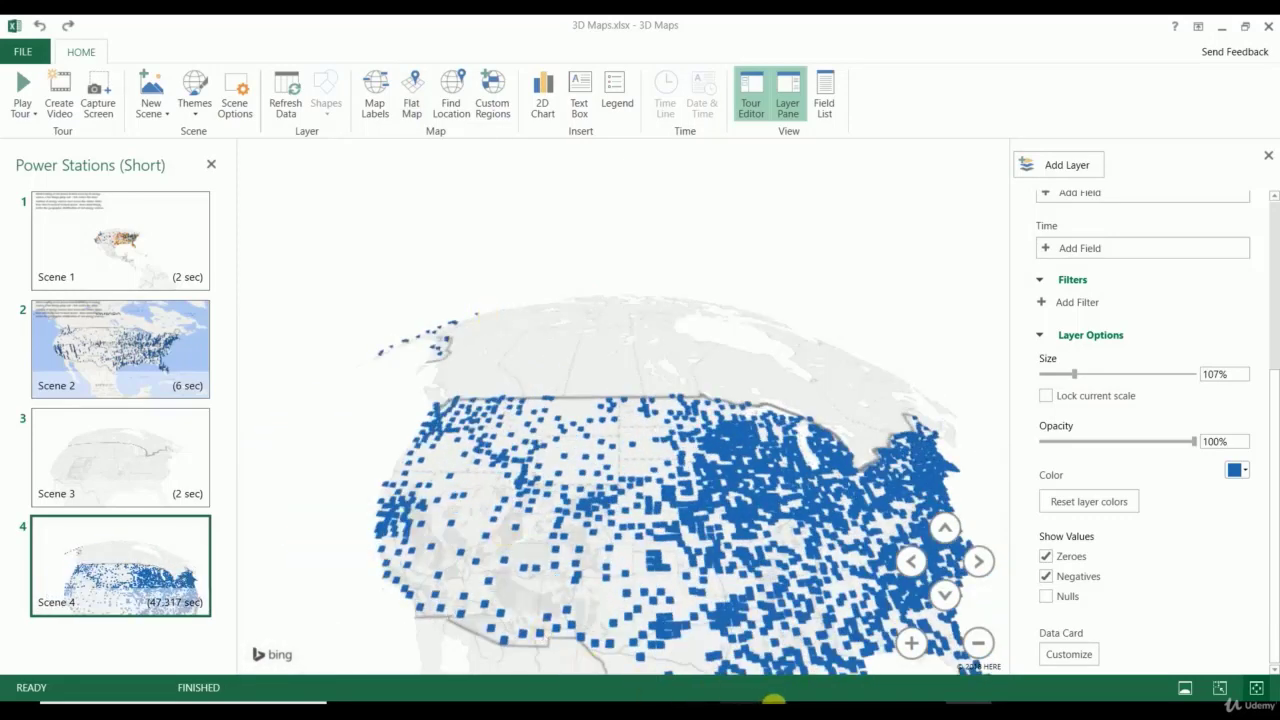
left_click(743, 711)
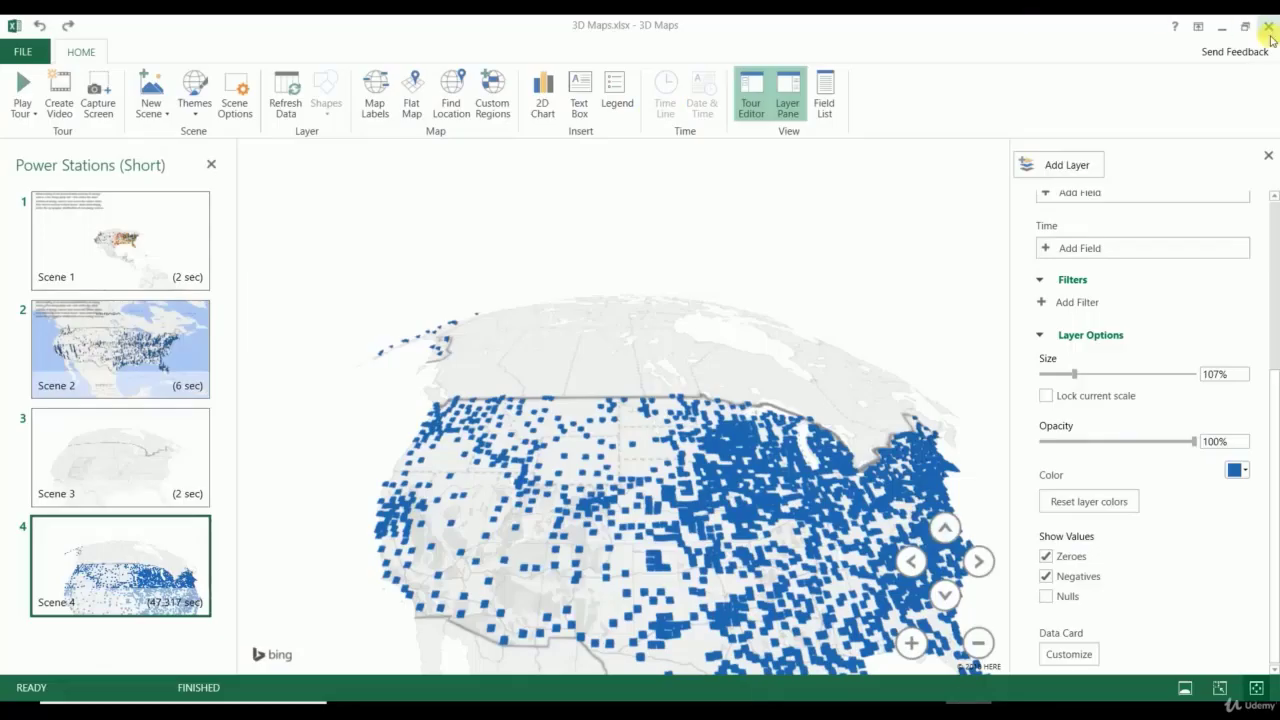
Step: Close 3D Maps, select the whole power stations table, and browse the Data, Table Design and Insert tabs
left_click(1268, 30)
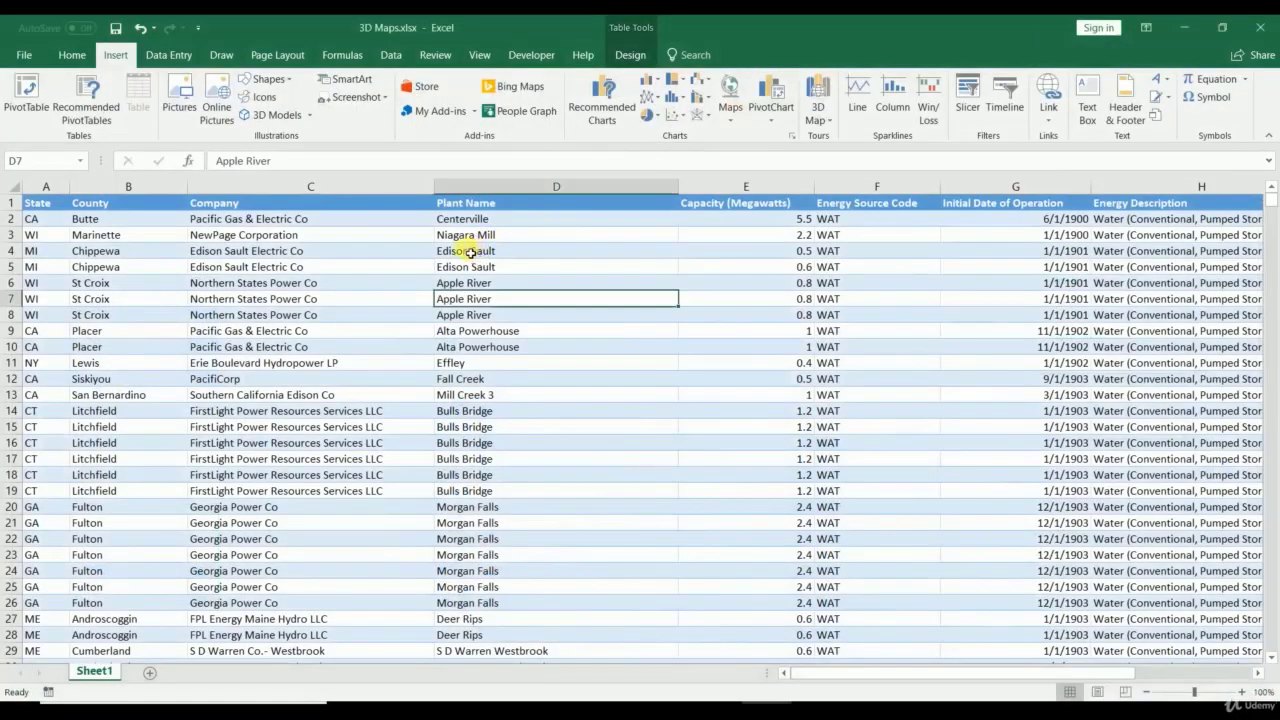
key("ctrl+a")
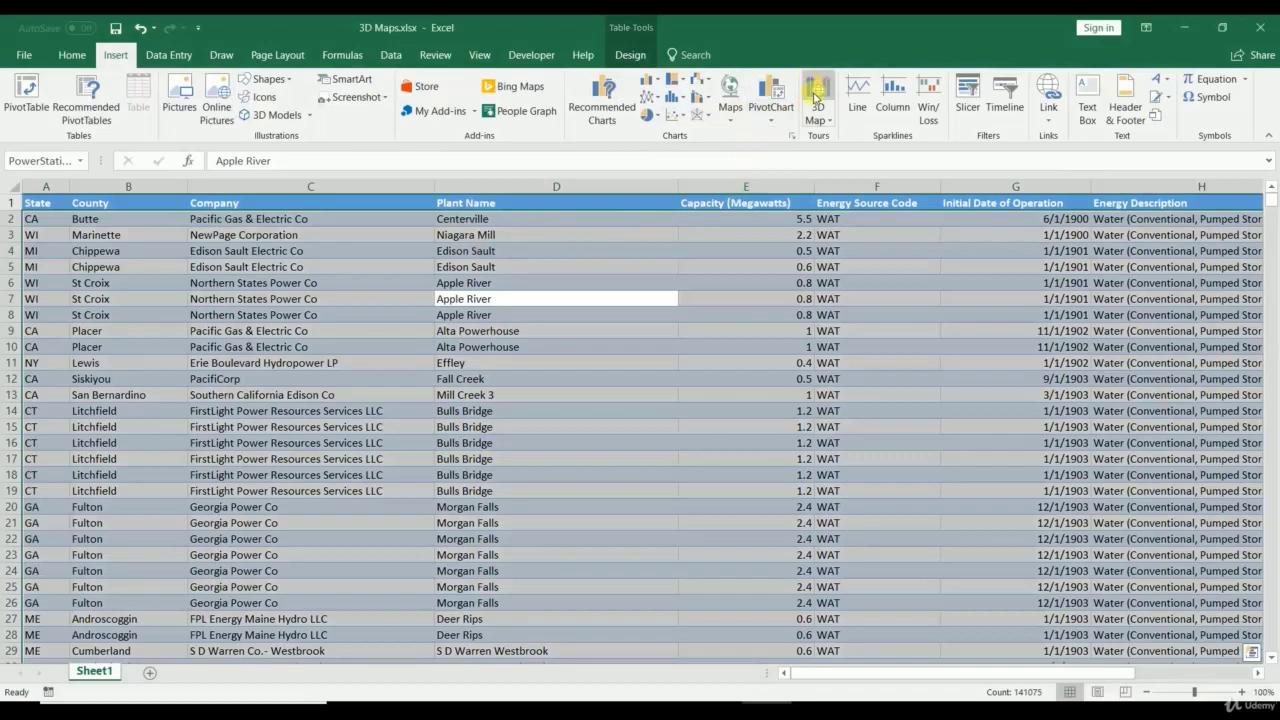
left_click(391, 55)
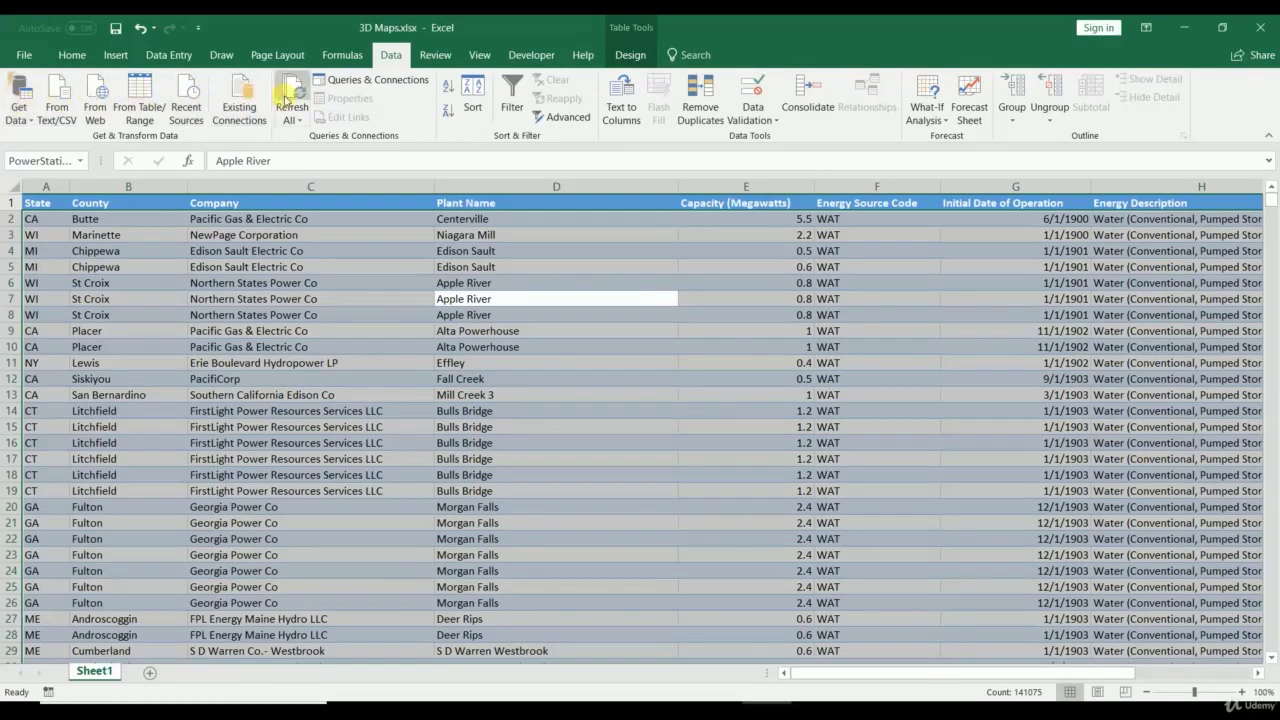
left_click(621, 54)
scroll(586, 56, "up", 5)
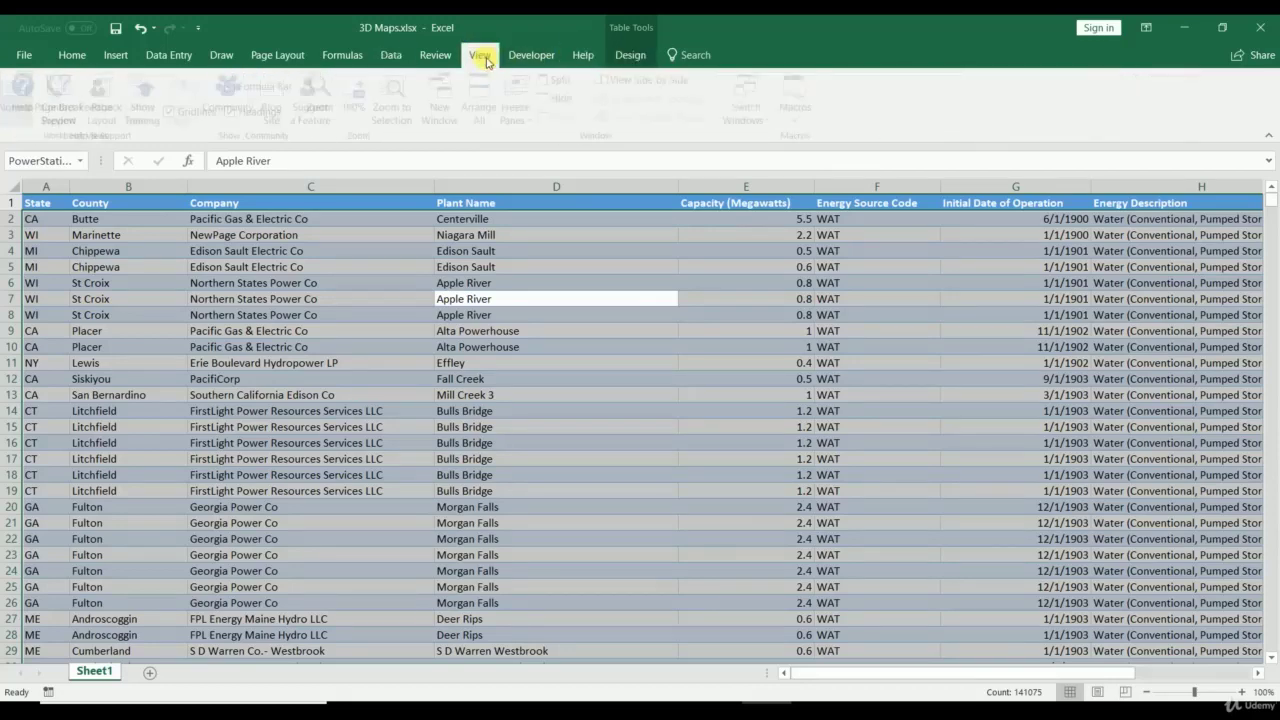
left_click(106, 58)
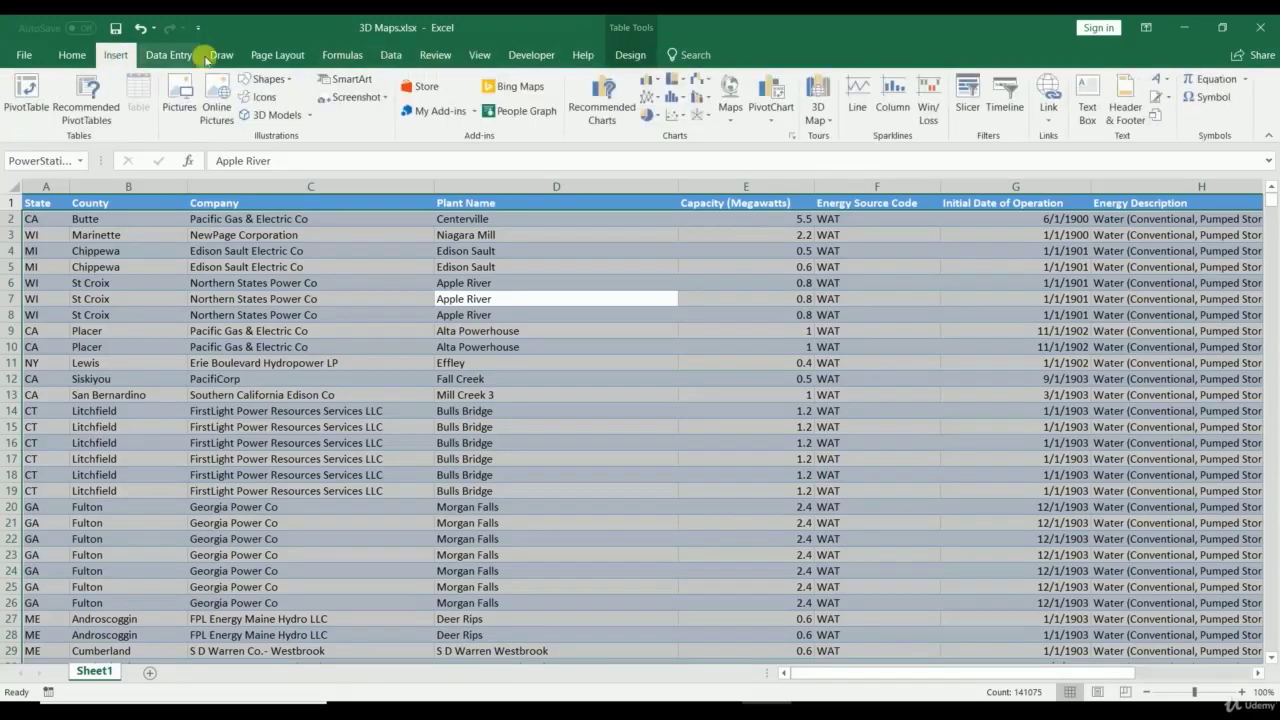
Step: Click through the table's header cells, then select the whole data range with Ctrl+A
left_click(79, 204)
left_click(80, 207)
left_click(200, 190)
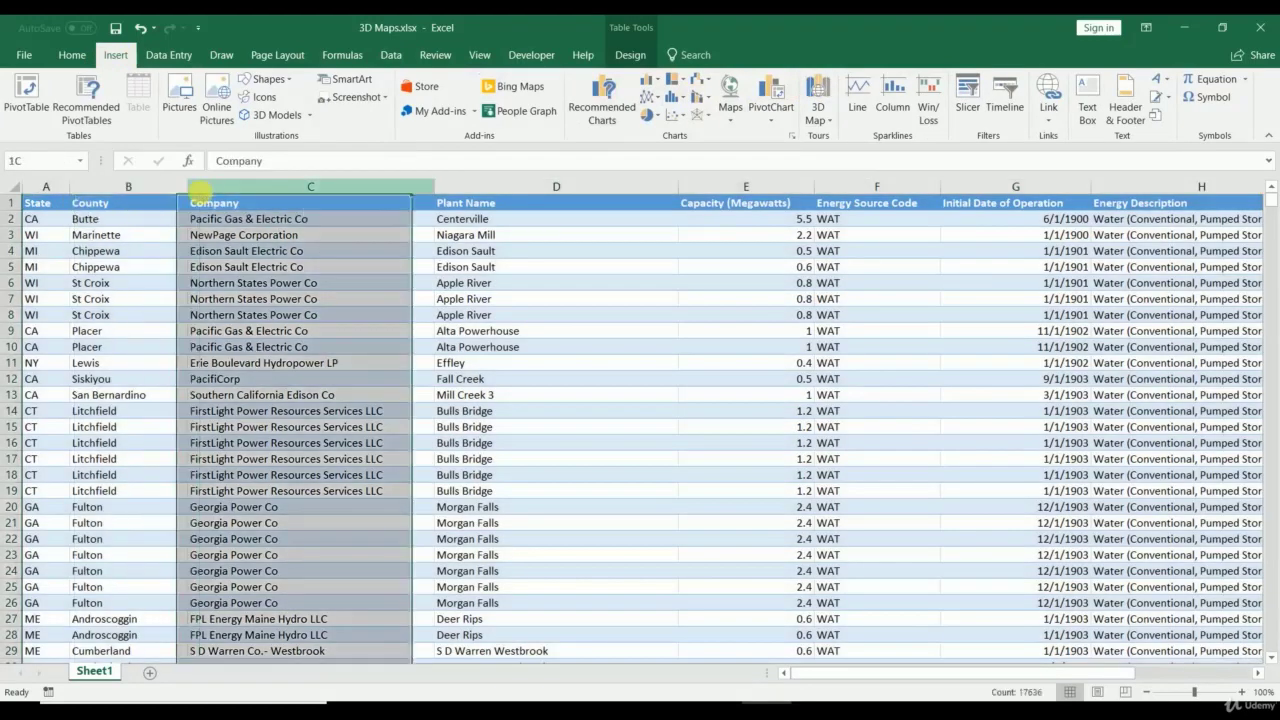
left_click(532, 190)
left_click(731, 187)
left_click(884, 187)
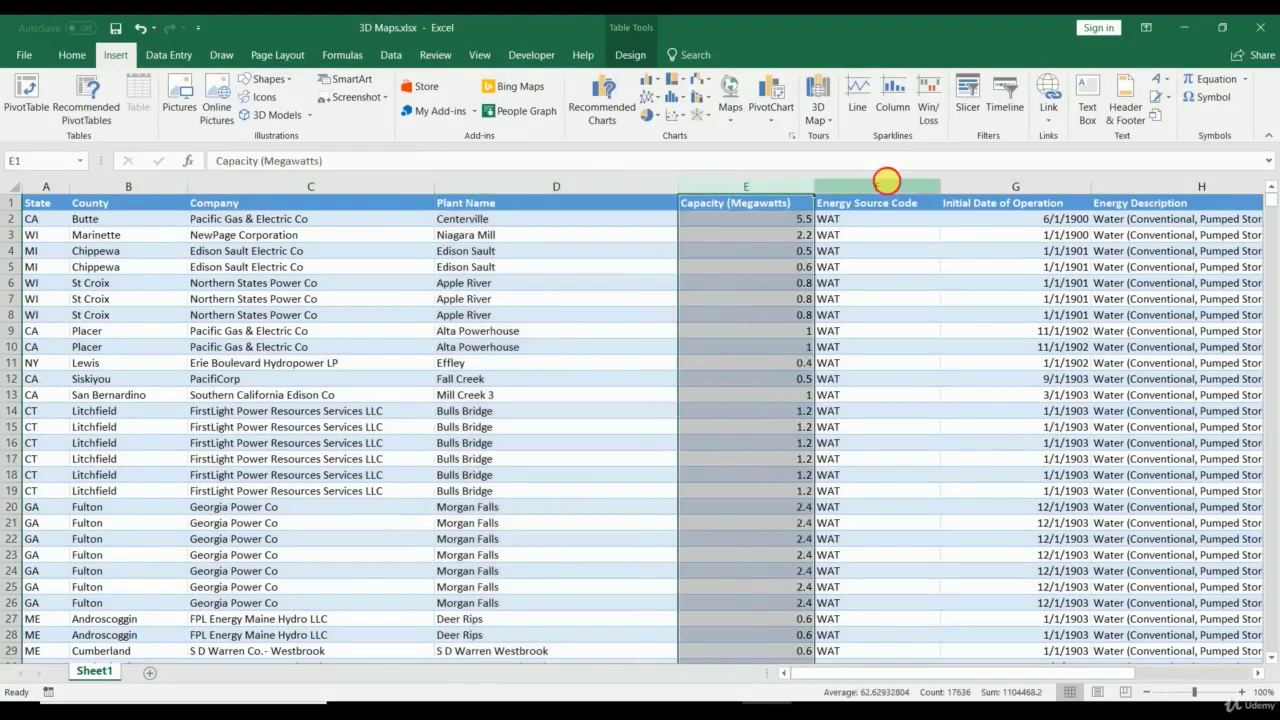
left_click(1052, 187)
left_click(1133, 189)
left_click(298, 283)
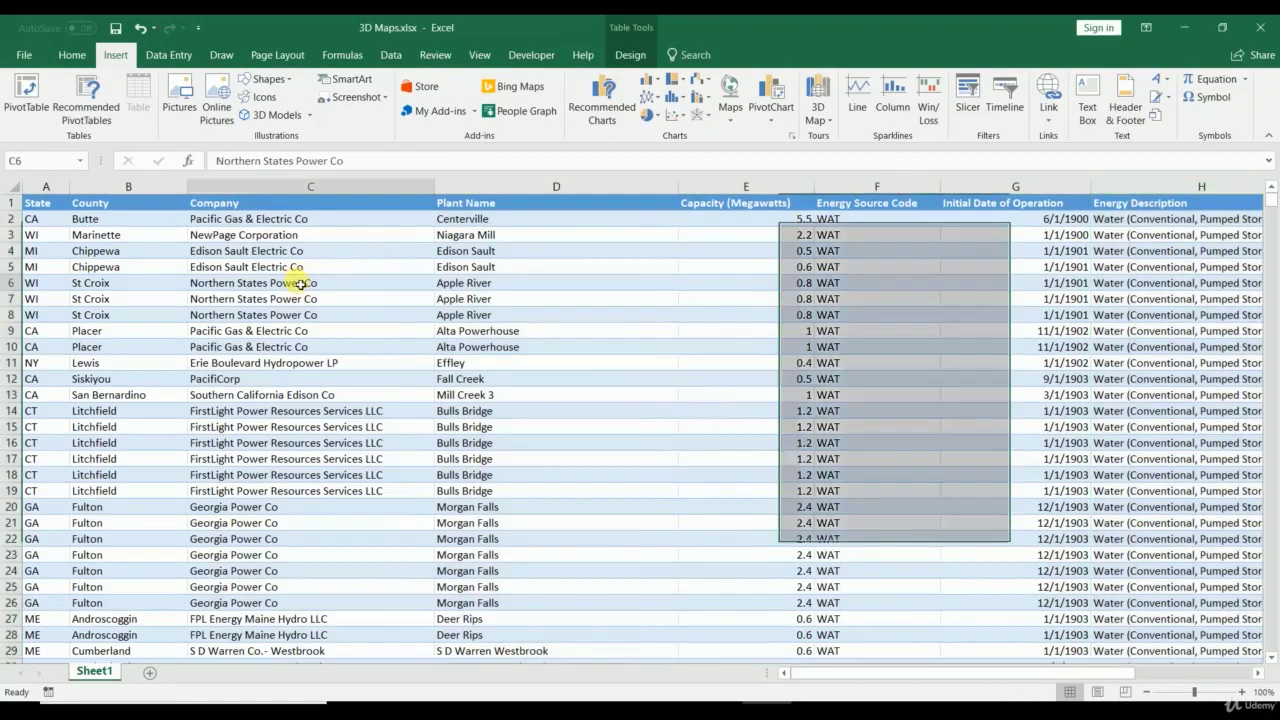
key("ctrl+a")
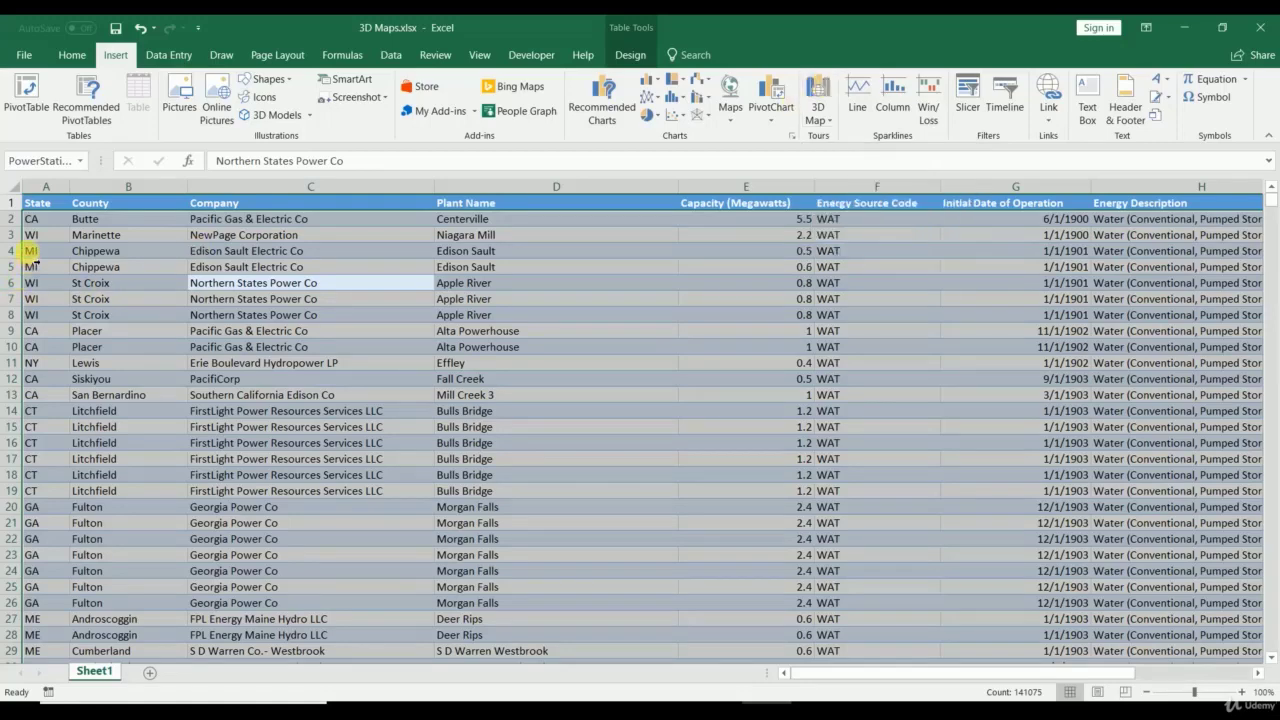
Step: Extend selections from cell A4 along column A, then select the full table from A1
left_click(49, 250)
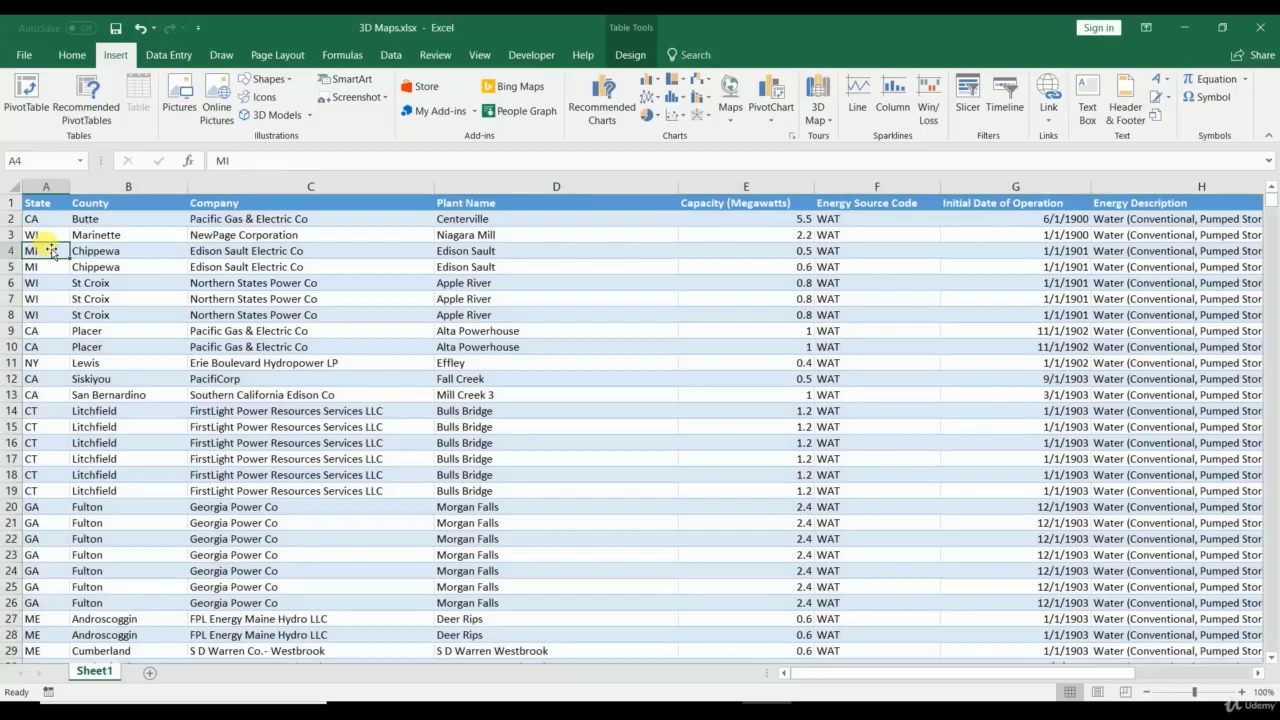
key("ctrl+shift+Down")
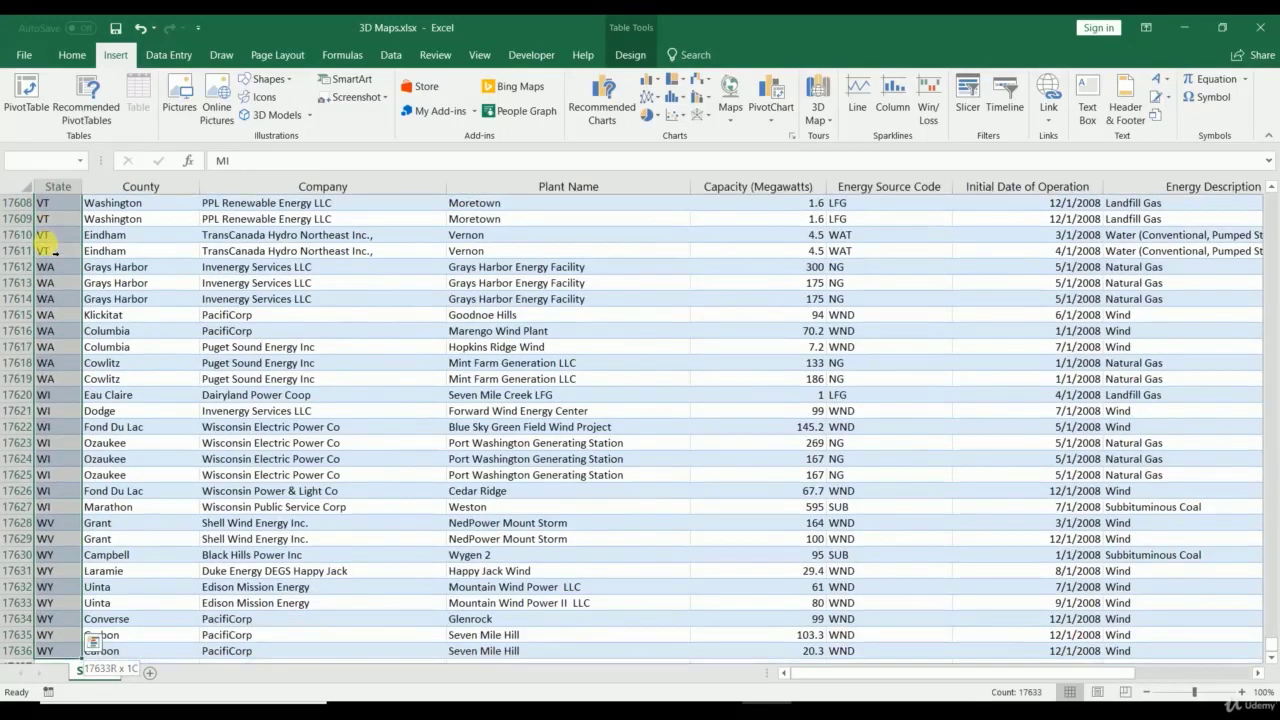
key("ctrl+shift+Up")
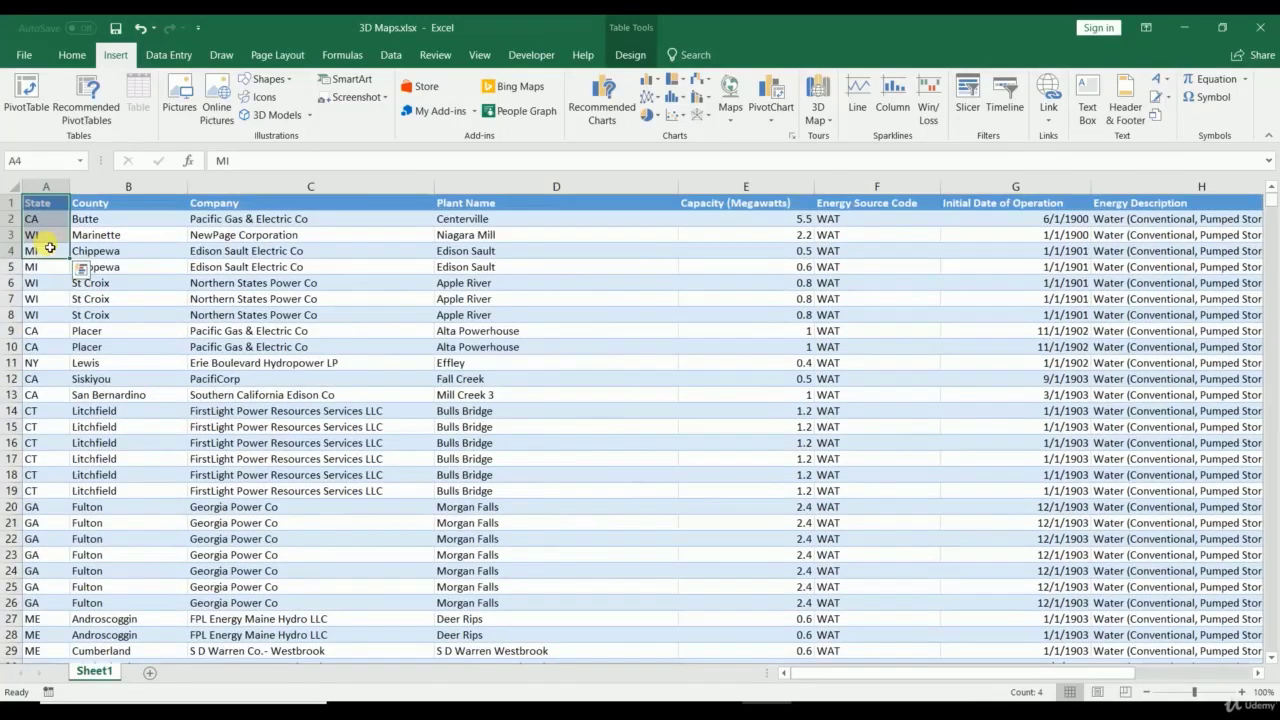
left_click(49, 248)
key("Up")
key("Up")
key("Up")
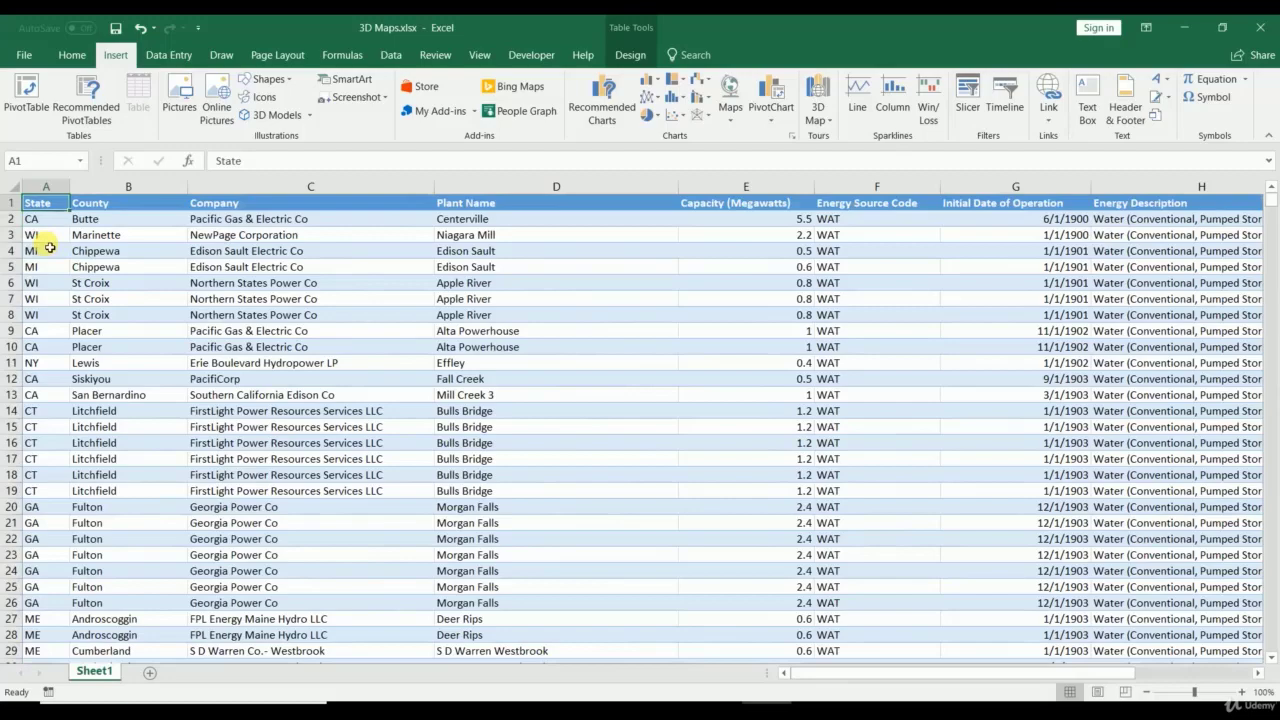
key("ctrl+shift+End")
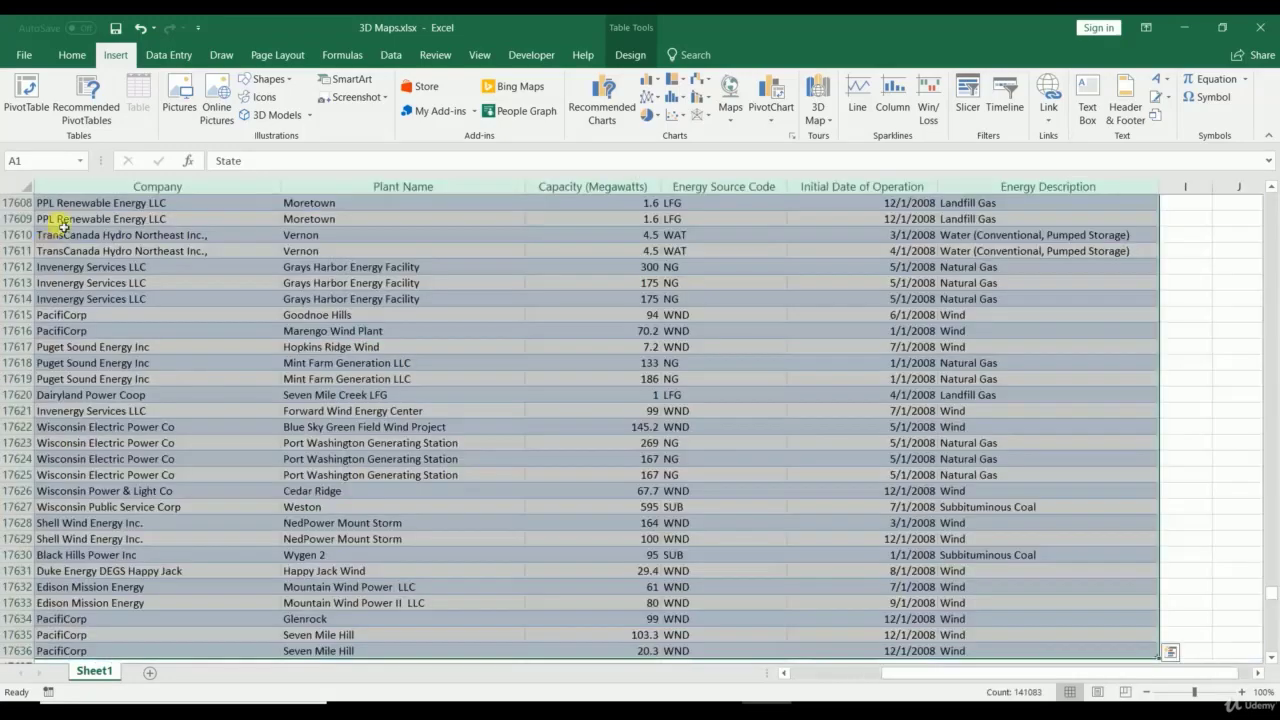
Step: From cell C17515 jump back to A1, reselecting column A and then the whole table
scroll(463, 280, "up", 15)
left_click(88, 395)
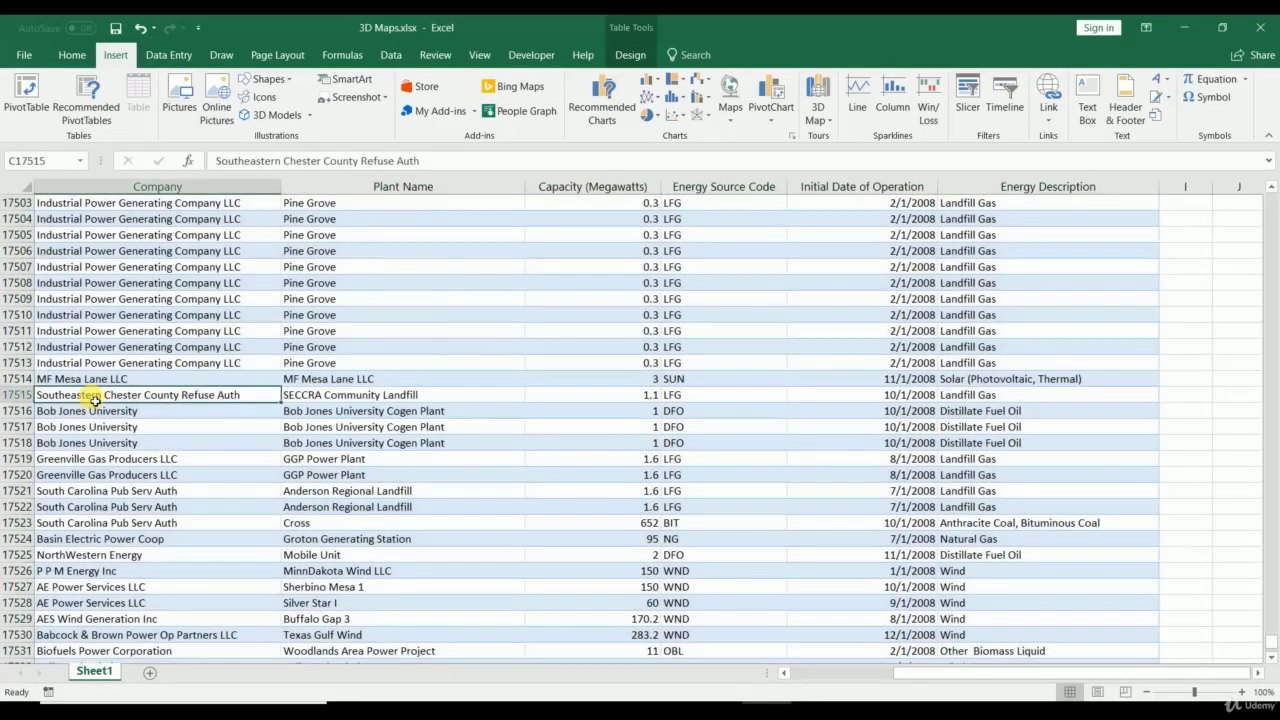
scroll(92, 398, "down", 20)
scroll(95, 401, "up", 20)
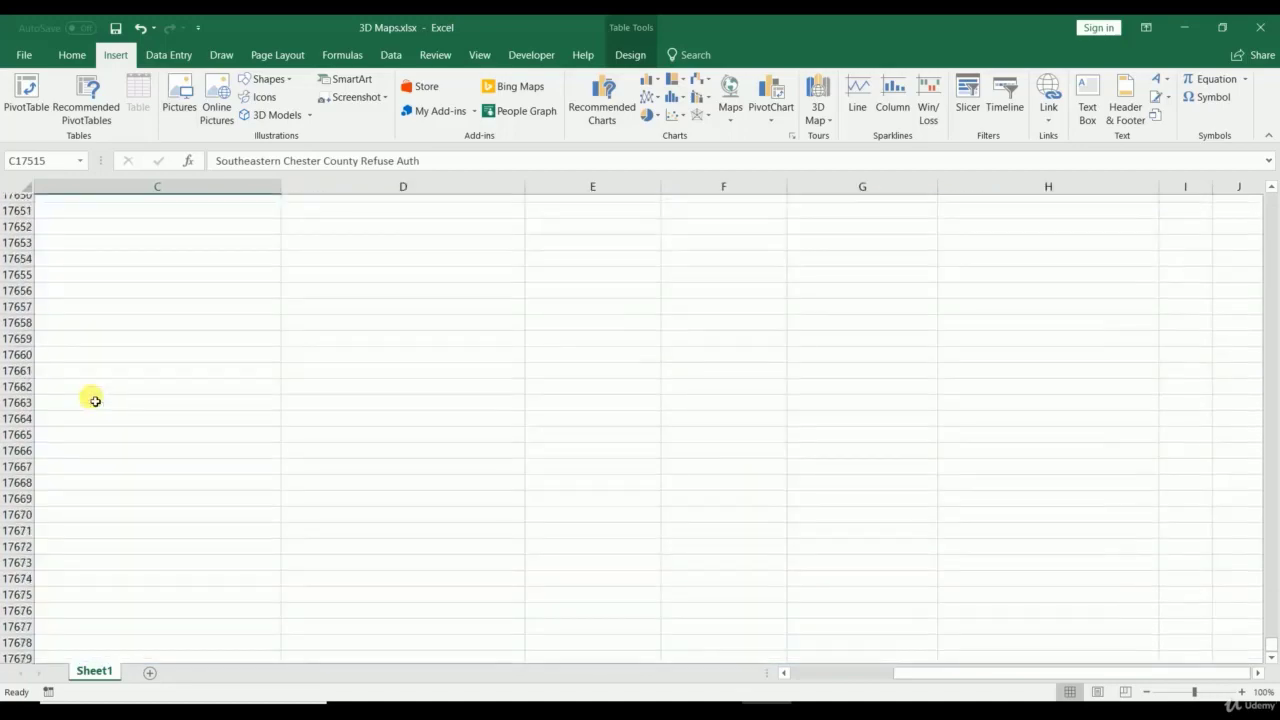
left_click(90, 398)
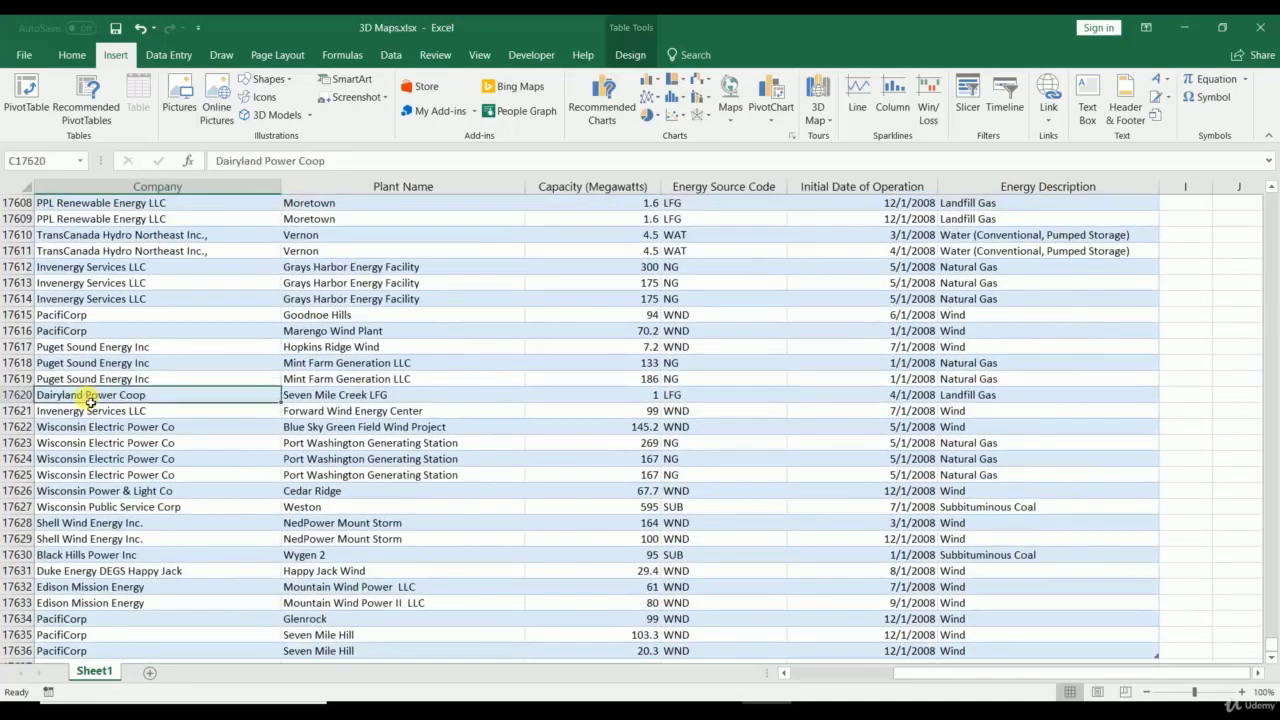
key("ctrl+Up")
key("ctrl+Left")
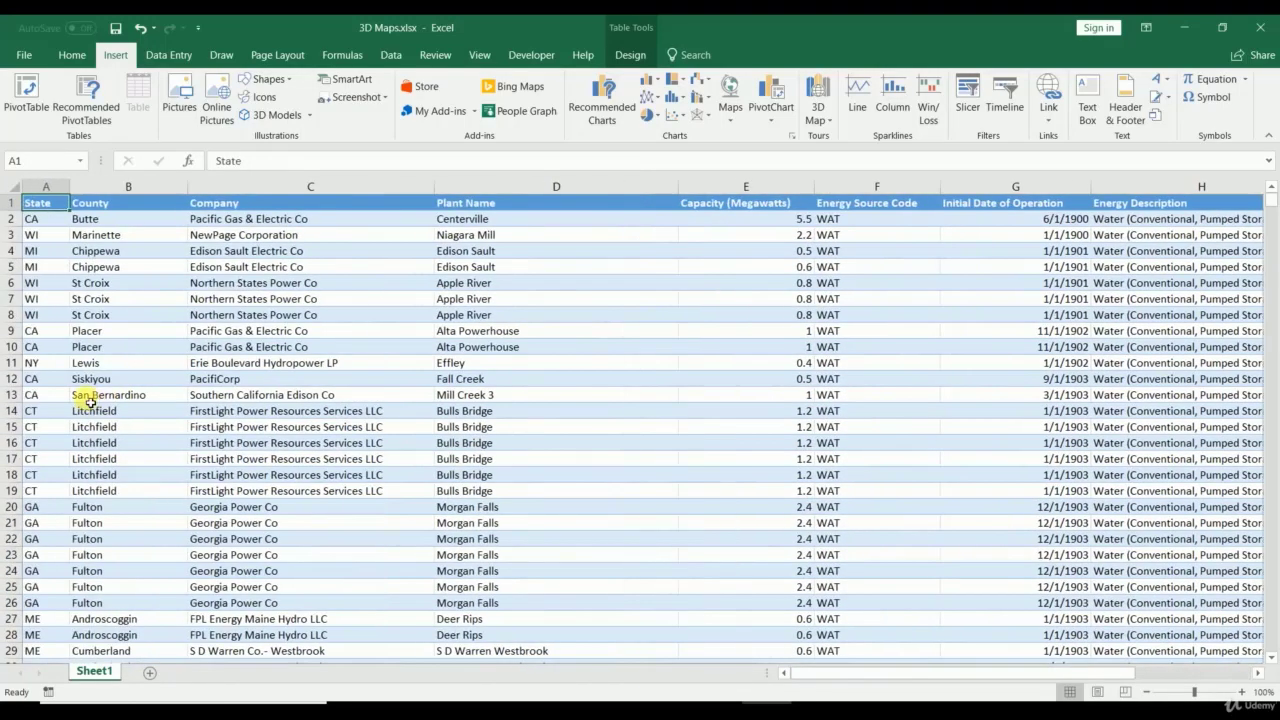
key("ctrl+shift+Down")
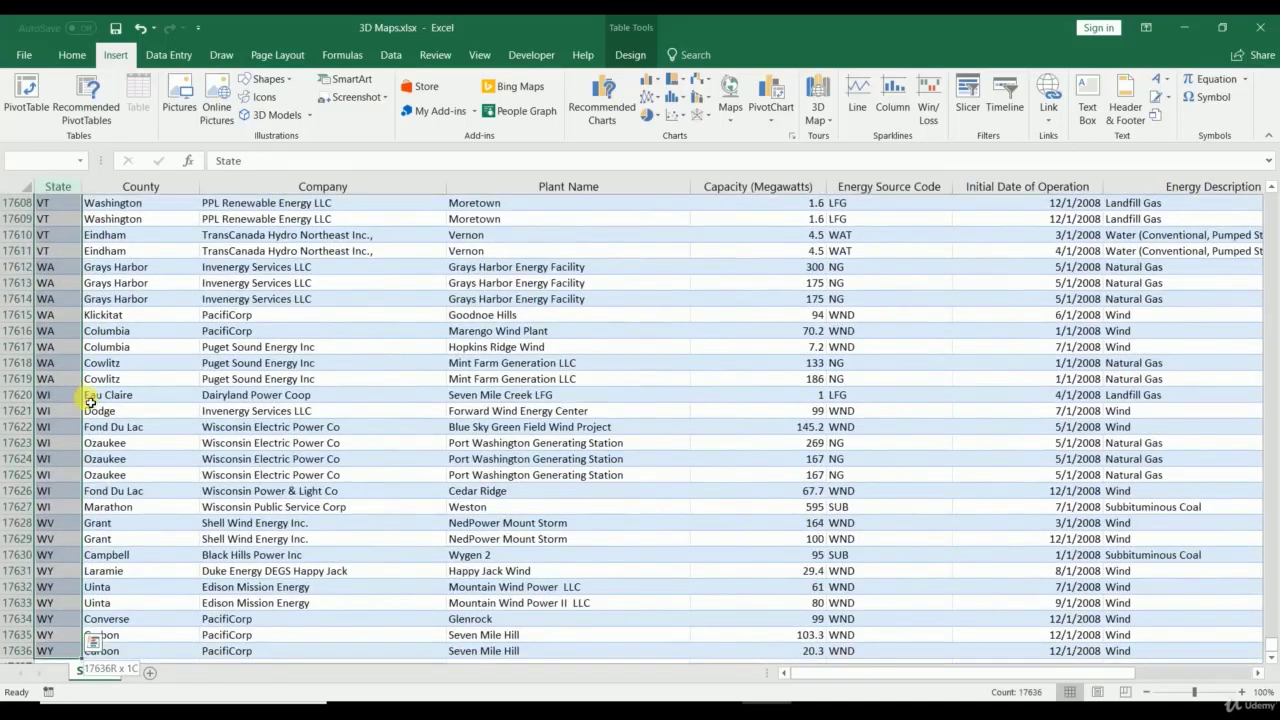
key("ctrl+Up")
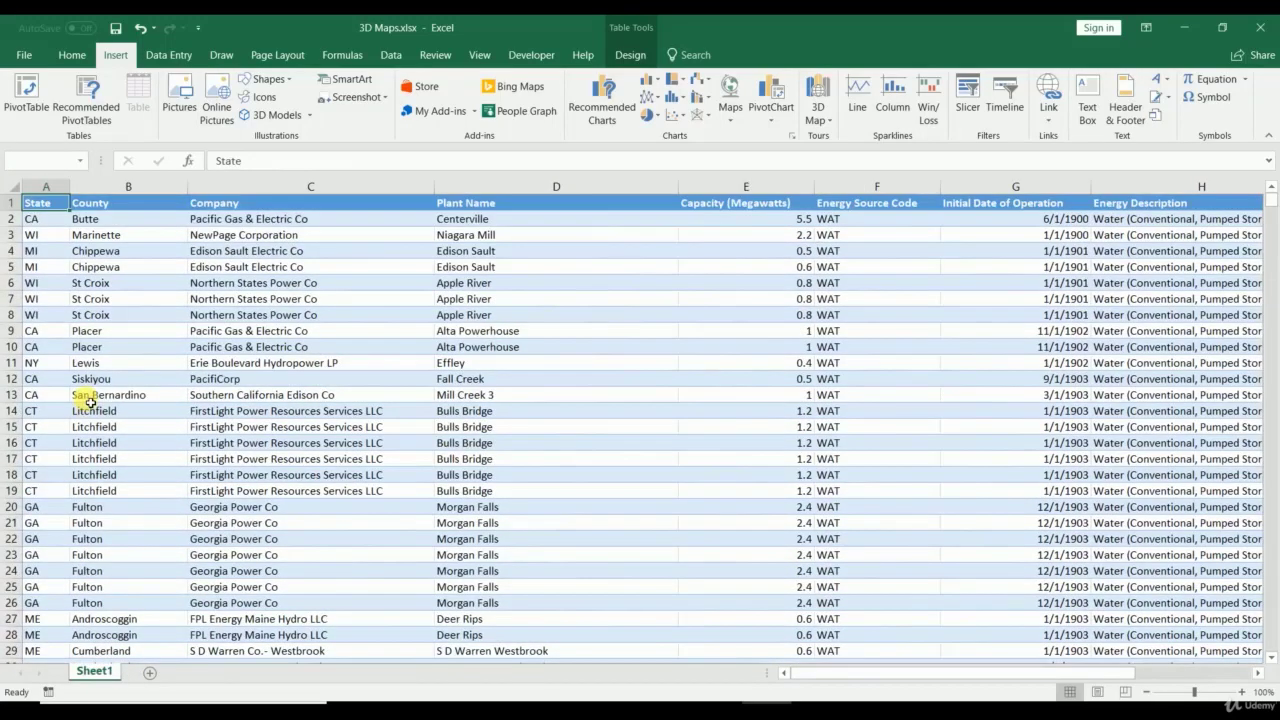
key("ctrl+shift+End")
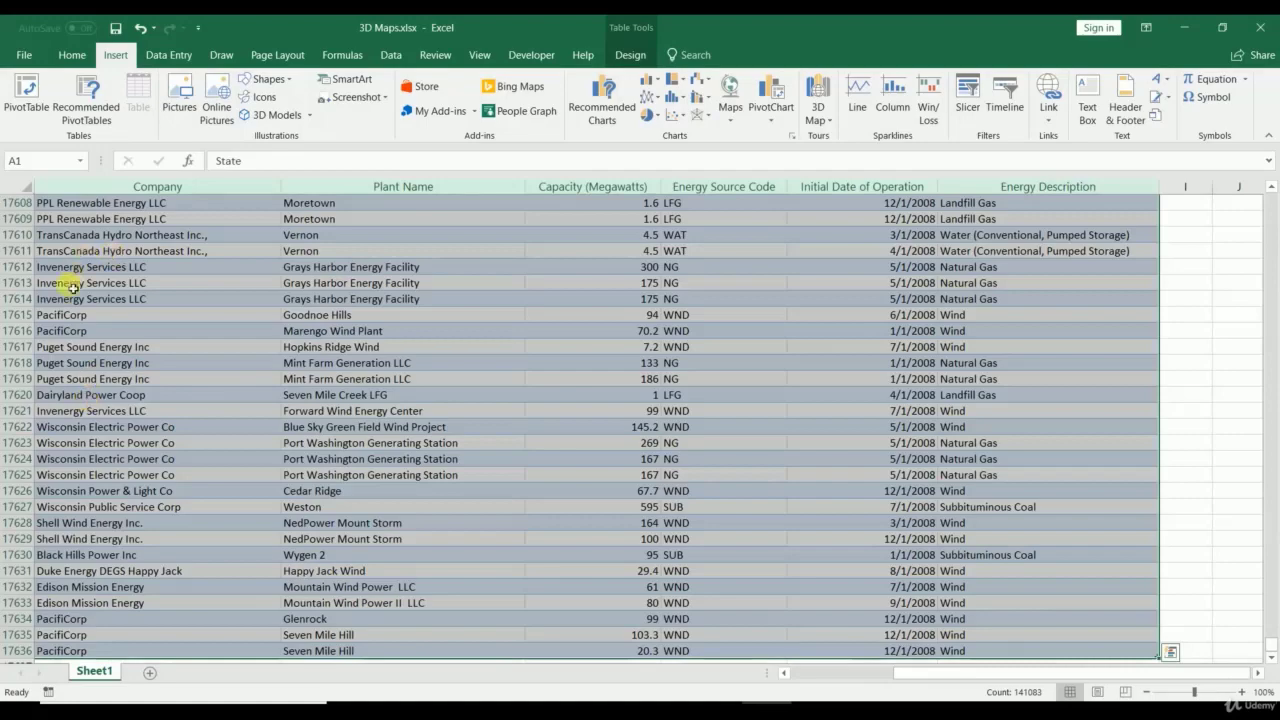
Step: Clear the selection, jump to the sheet top, and select the table data from a cell inside it
scroll(112, 303, "up", 20)
left_click(123, 305)
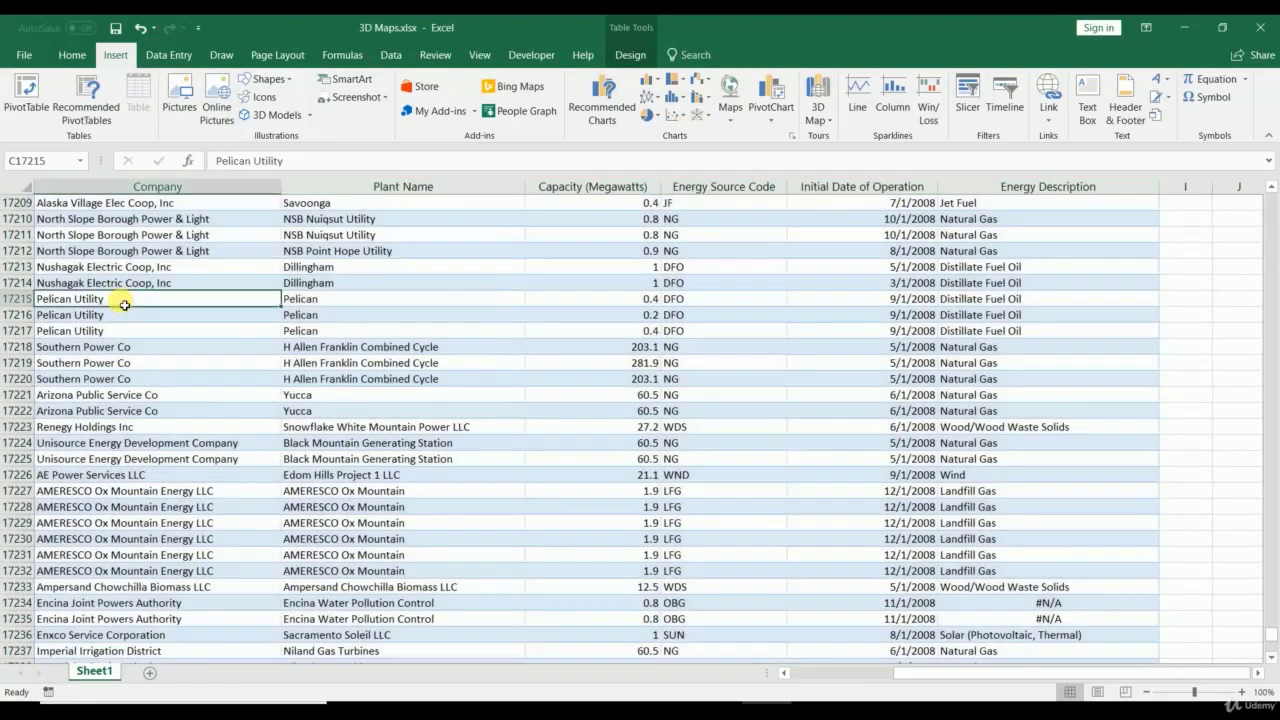
key("ctrl+Home")
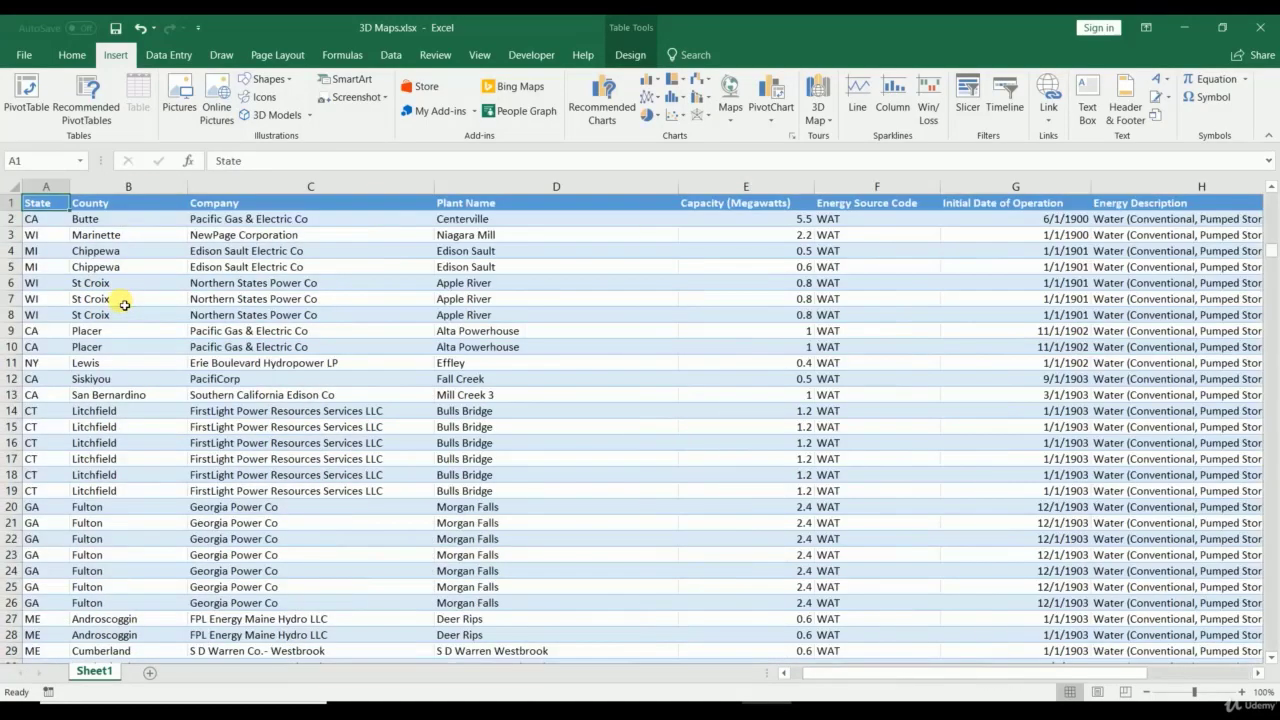
left_click(123, 299)
key("ctrl+a")
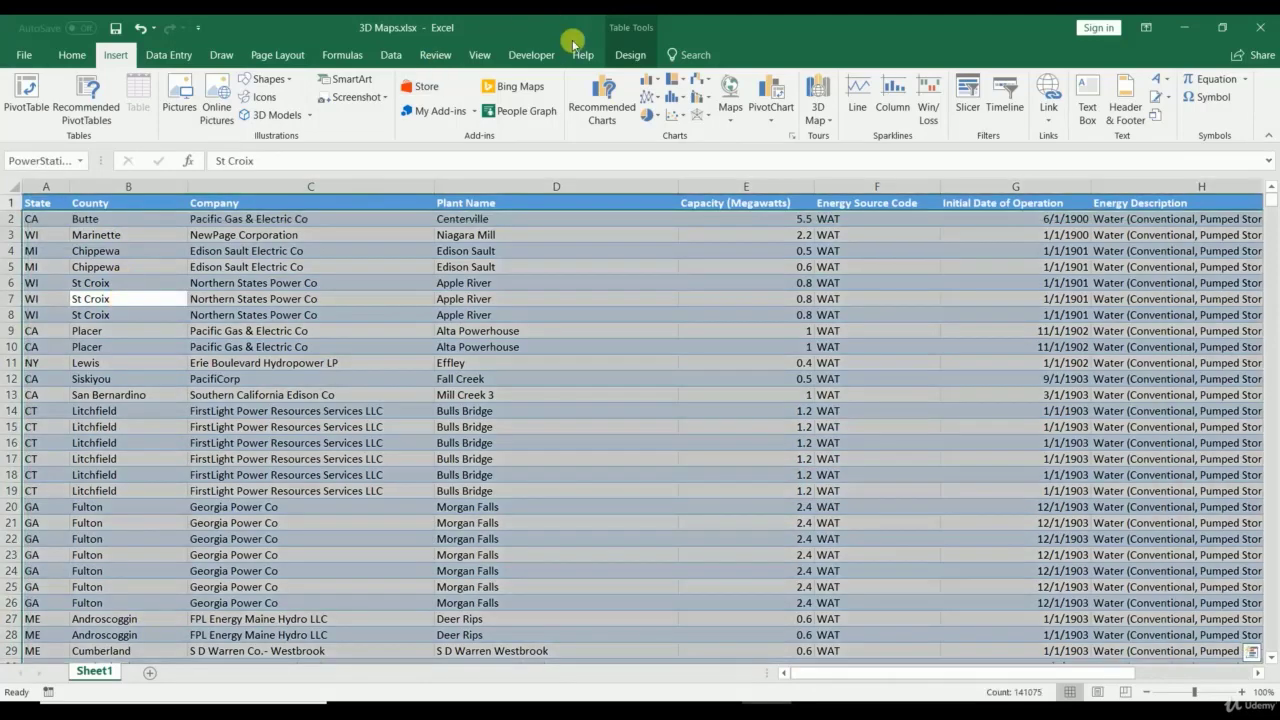
Step: Launch 3D Maps on the power station data and create a new tour, Tour 2
left_click(817, 110)
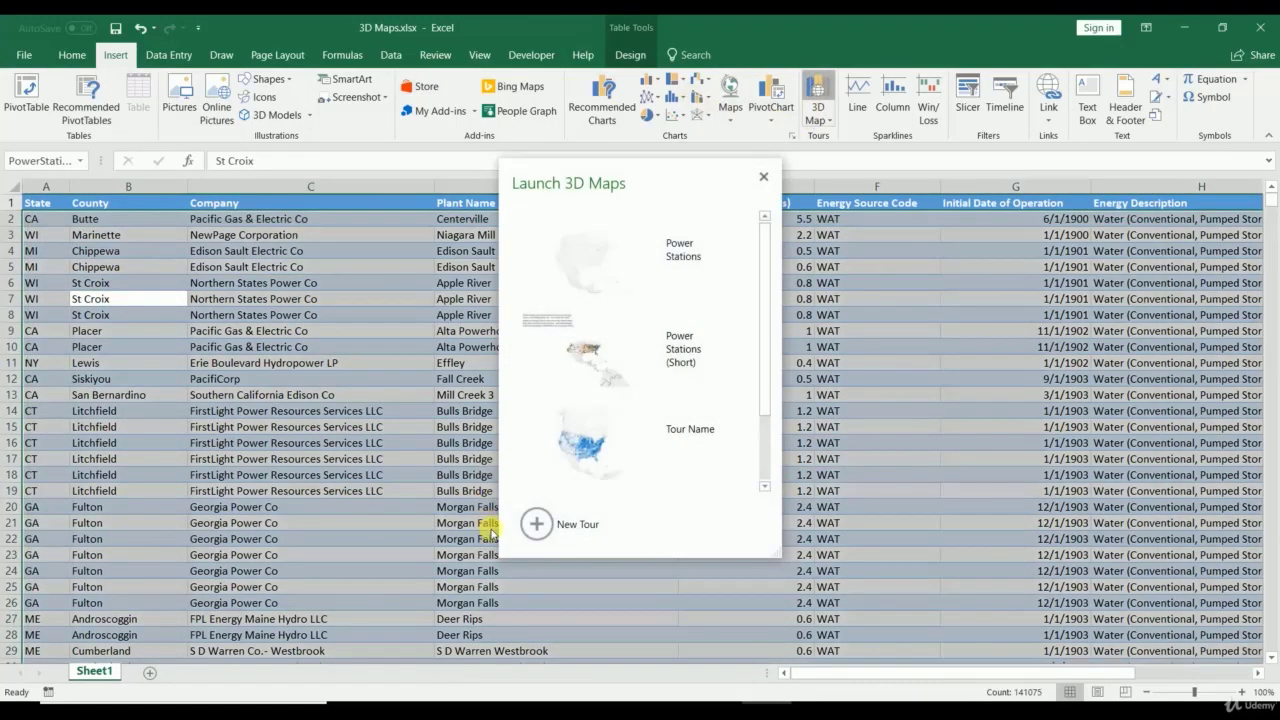
left_click(540, 524)
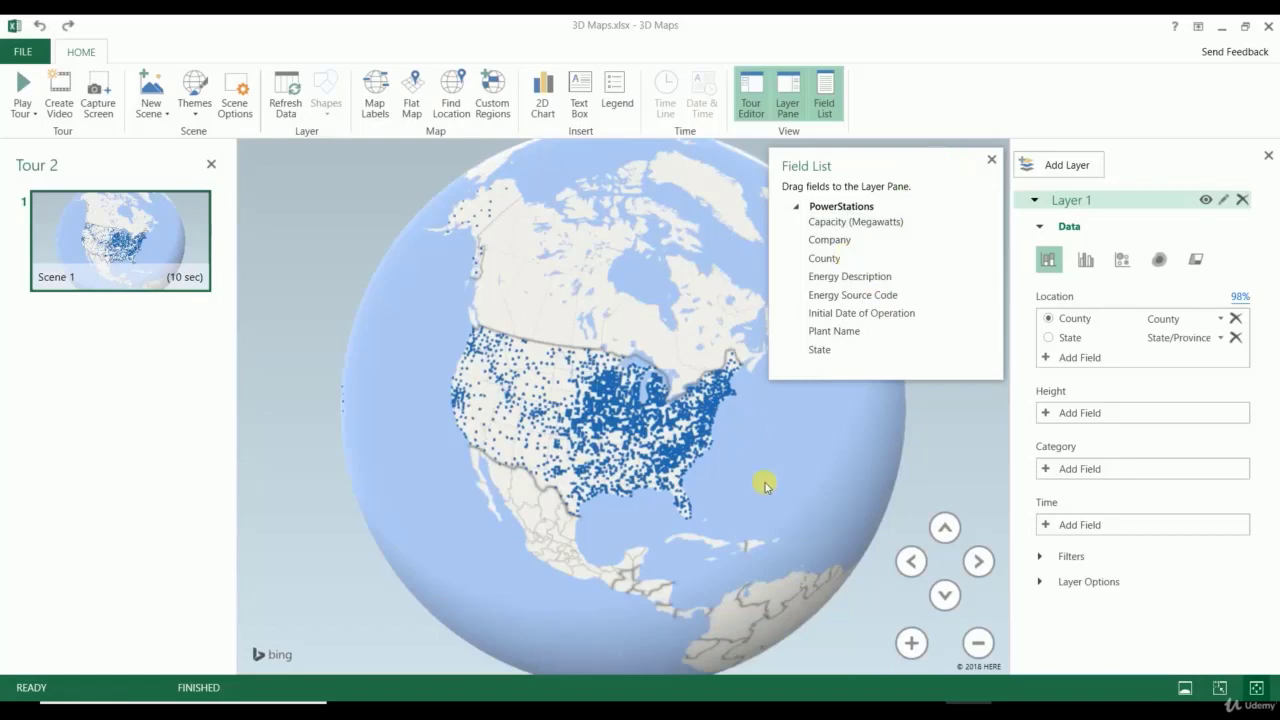
left_click_drag(763, 480, 763, 408)
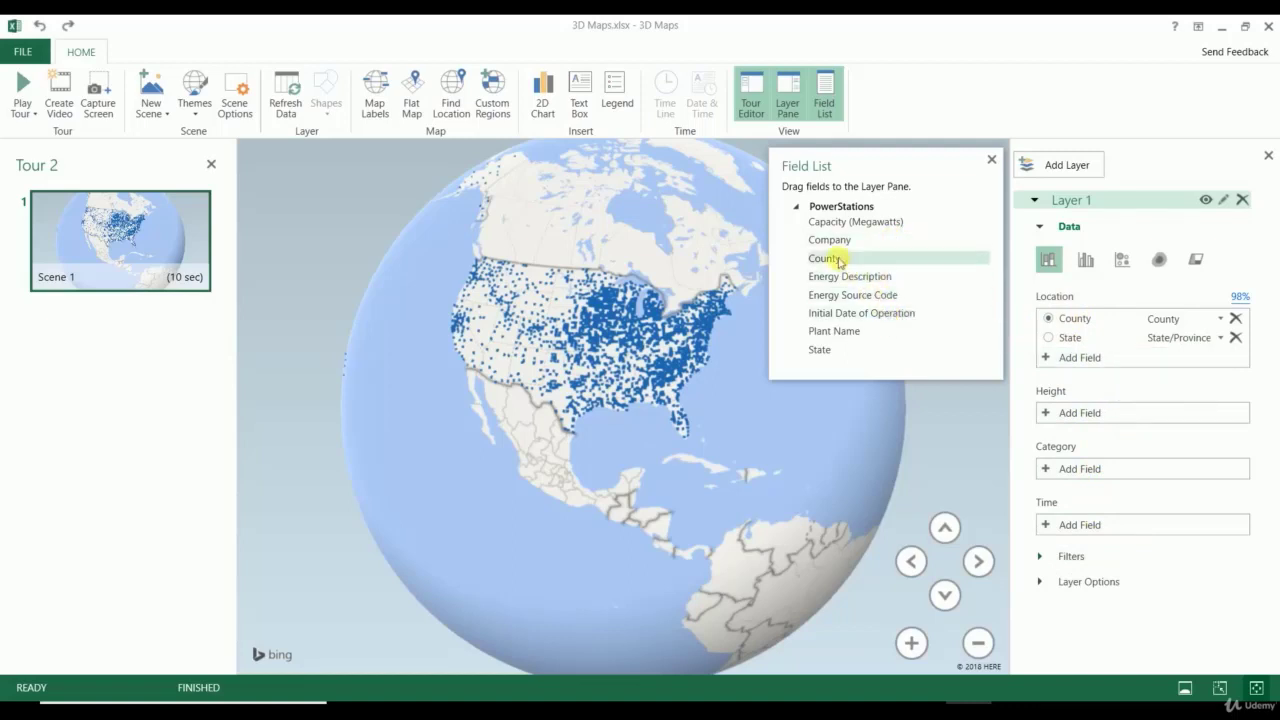
left_click_drag(836, 260, 1080, 324)
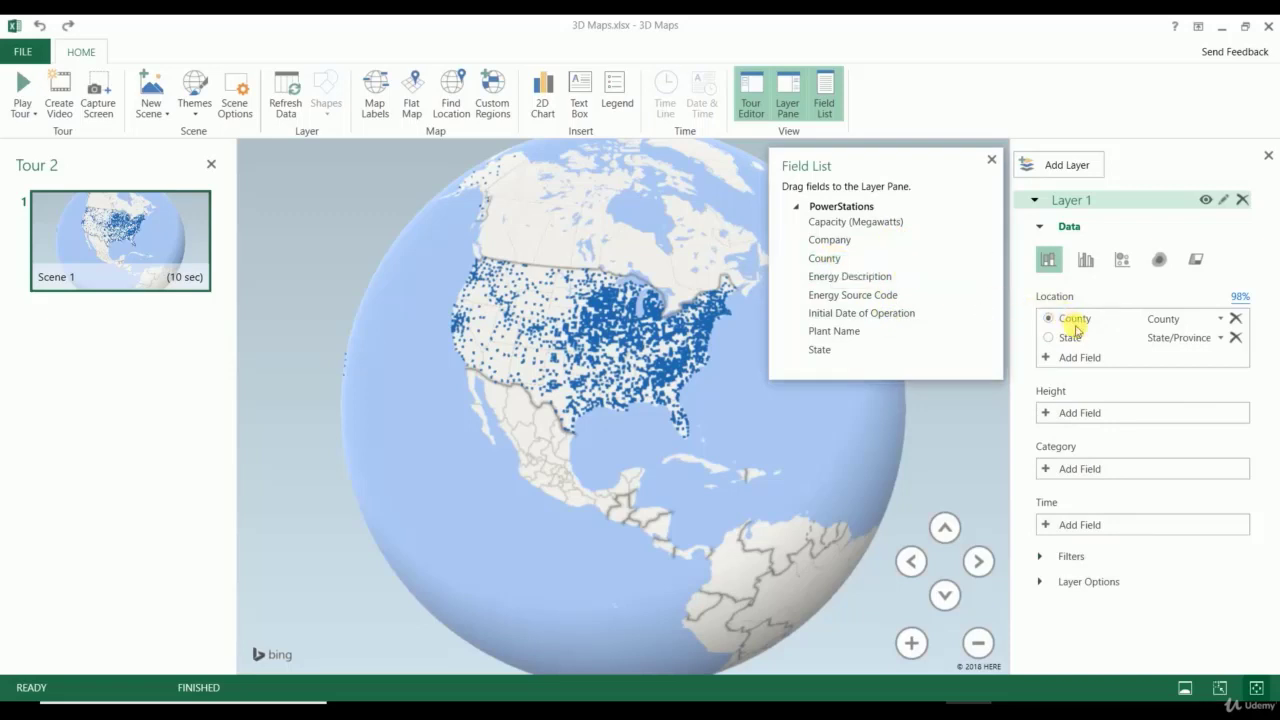
left_click(820, 352)
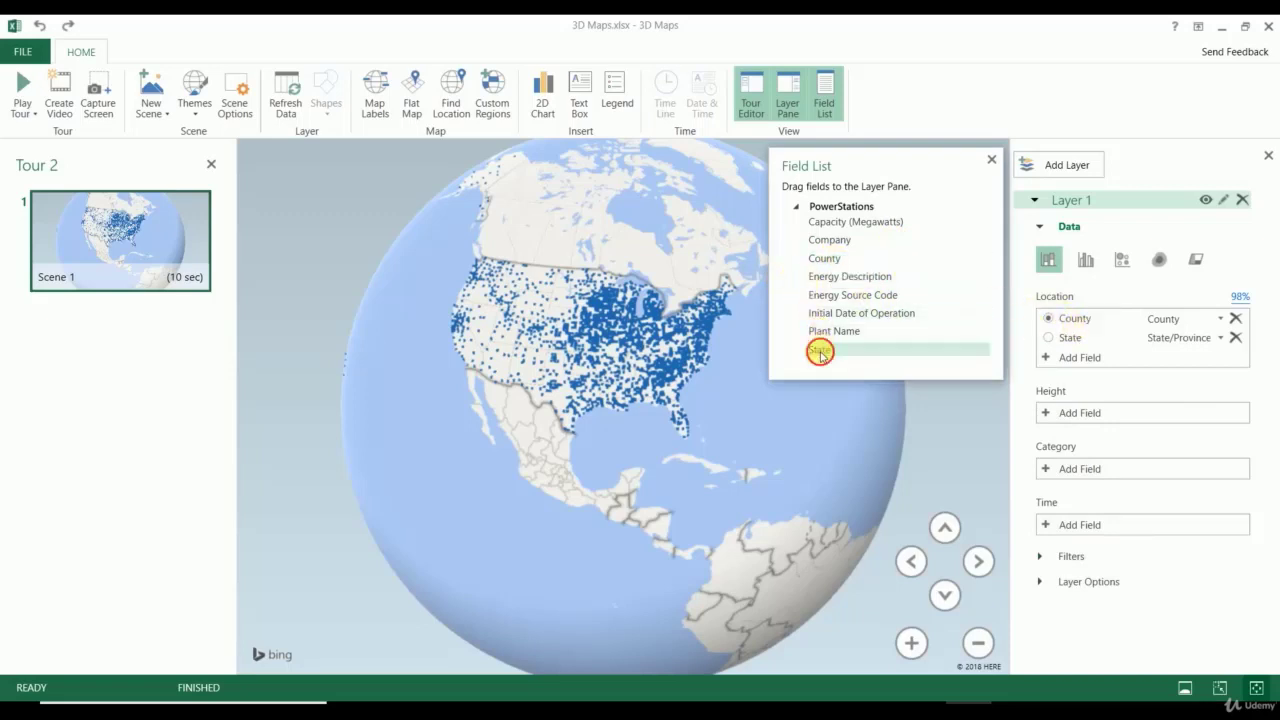
left_click(1049, 338)
left_click(1048, 320)
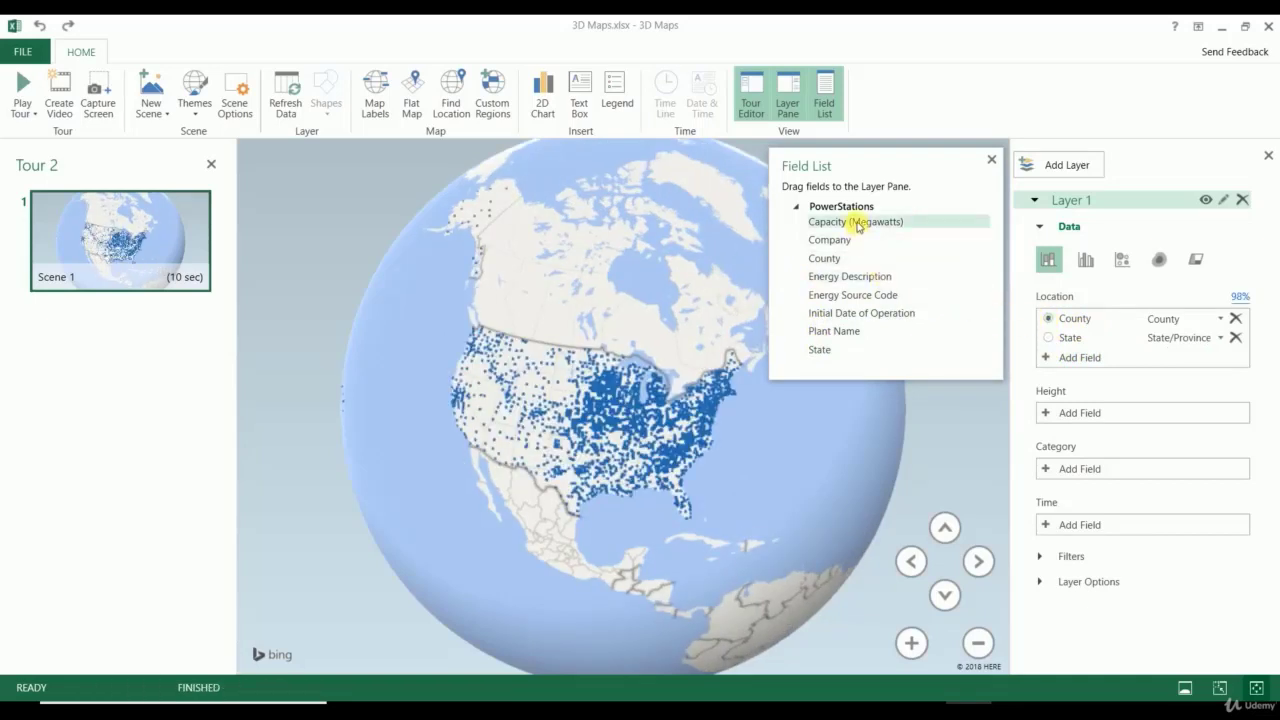
Step: Set Capacity as height, Company as category, Initial Date of Operation as time, and remove the legend
left_click_drag(1104, 411, 1104, 412)
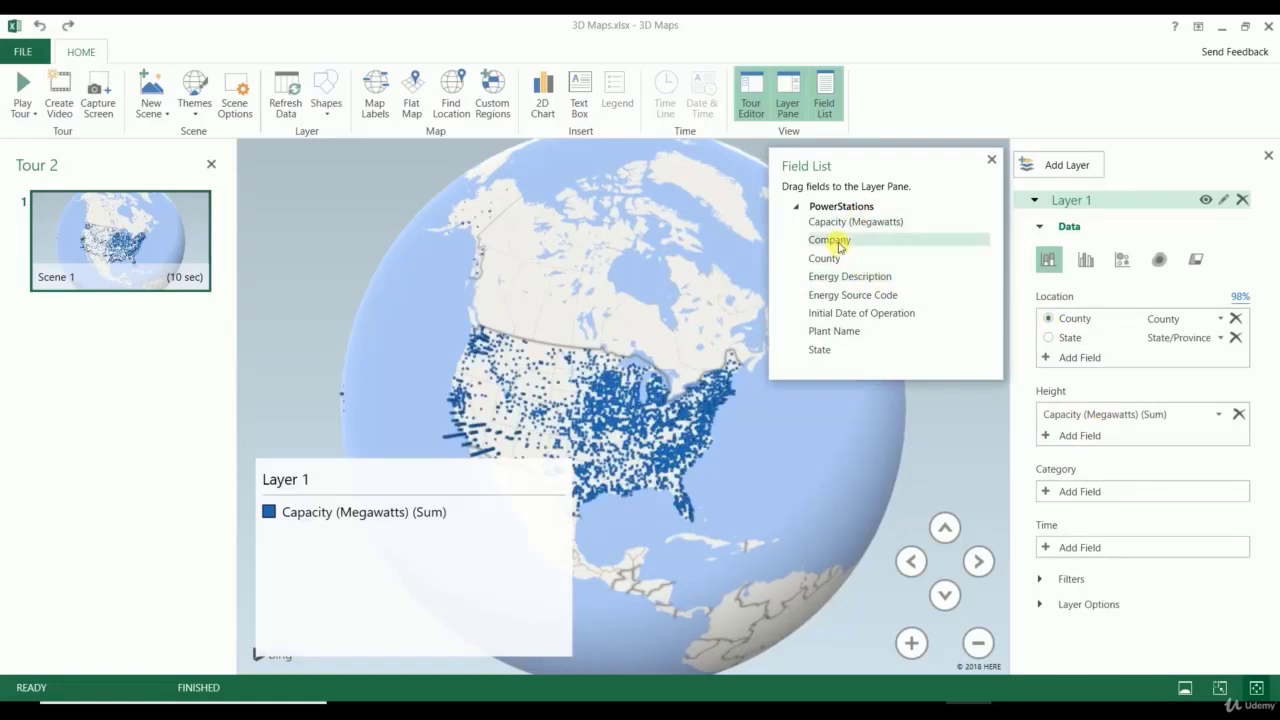
left_click_drag(1097, 503, 1094, 490)
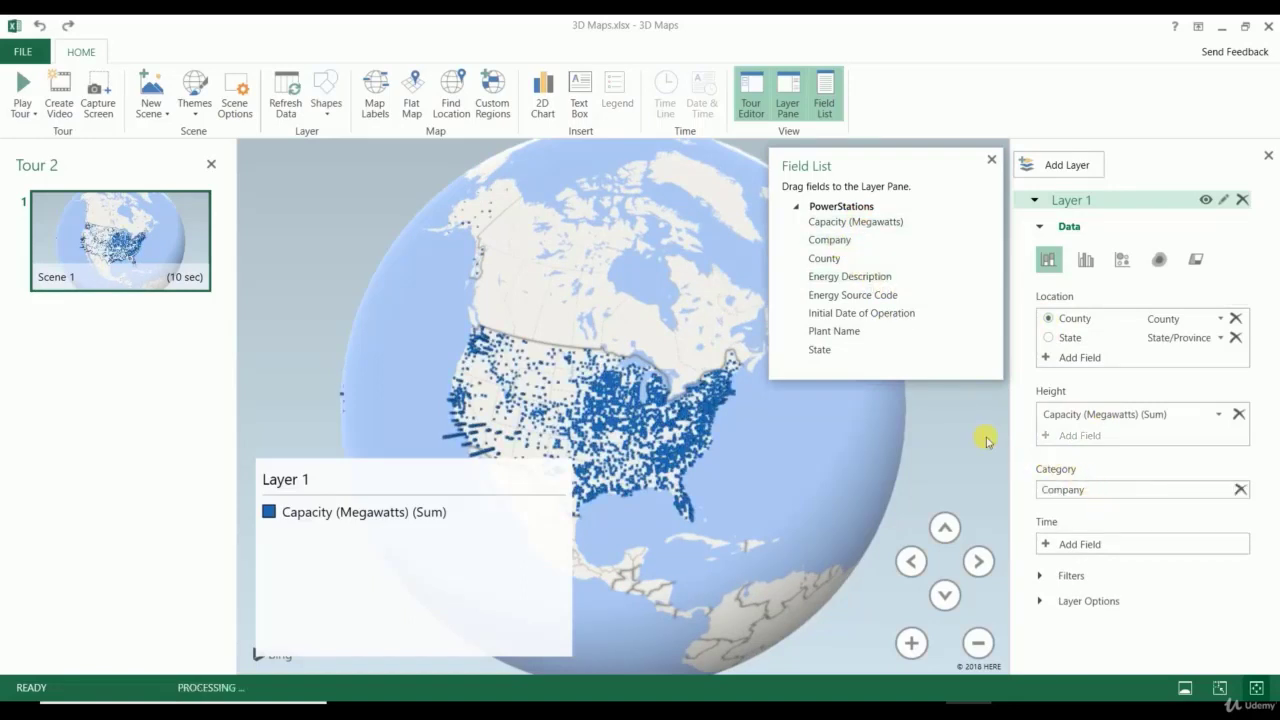
left_click_drag(858, 314, 1094, 547)
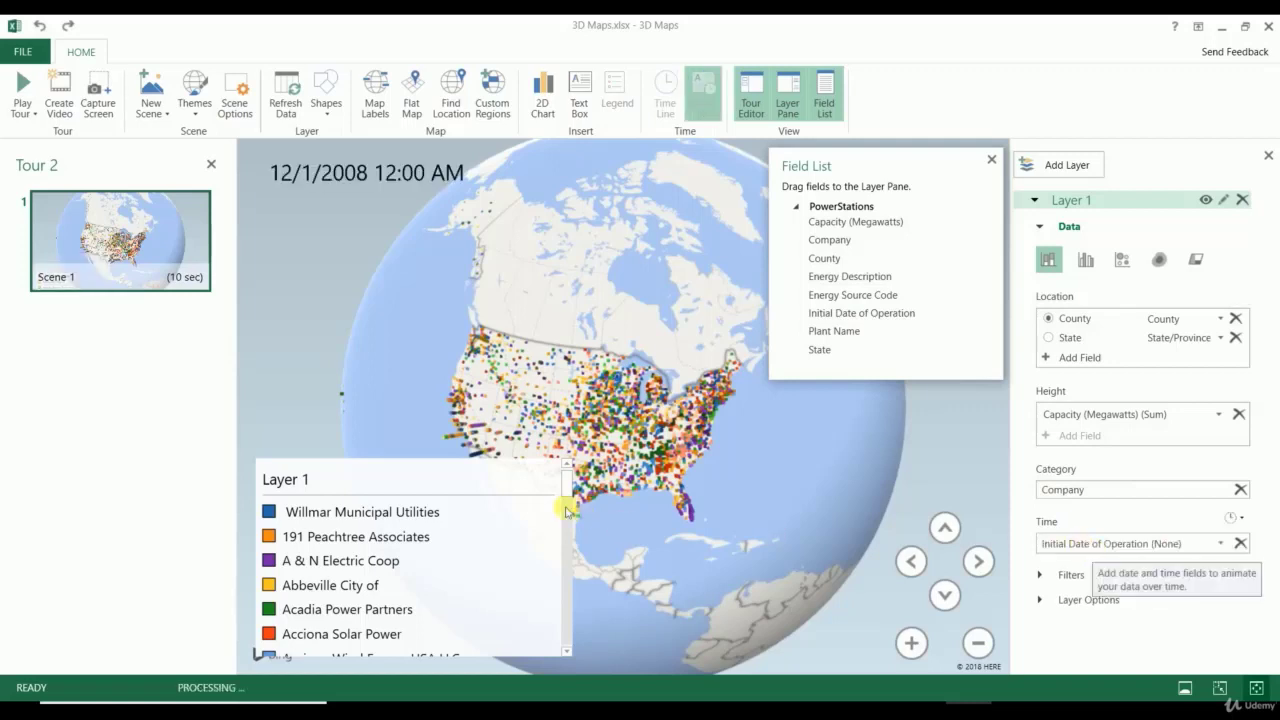
right_click(521, 477)
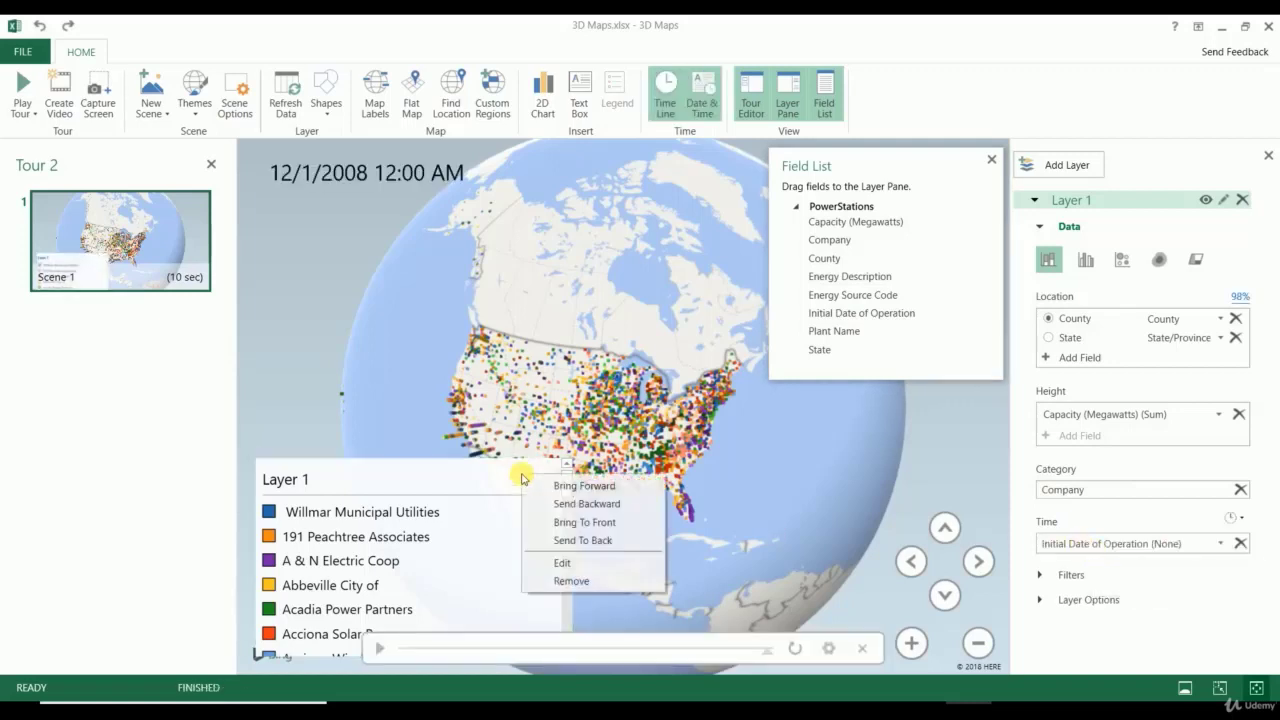
left_click(566, 581)
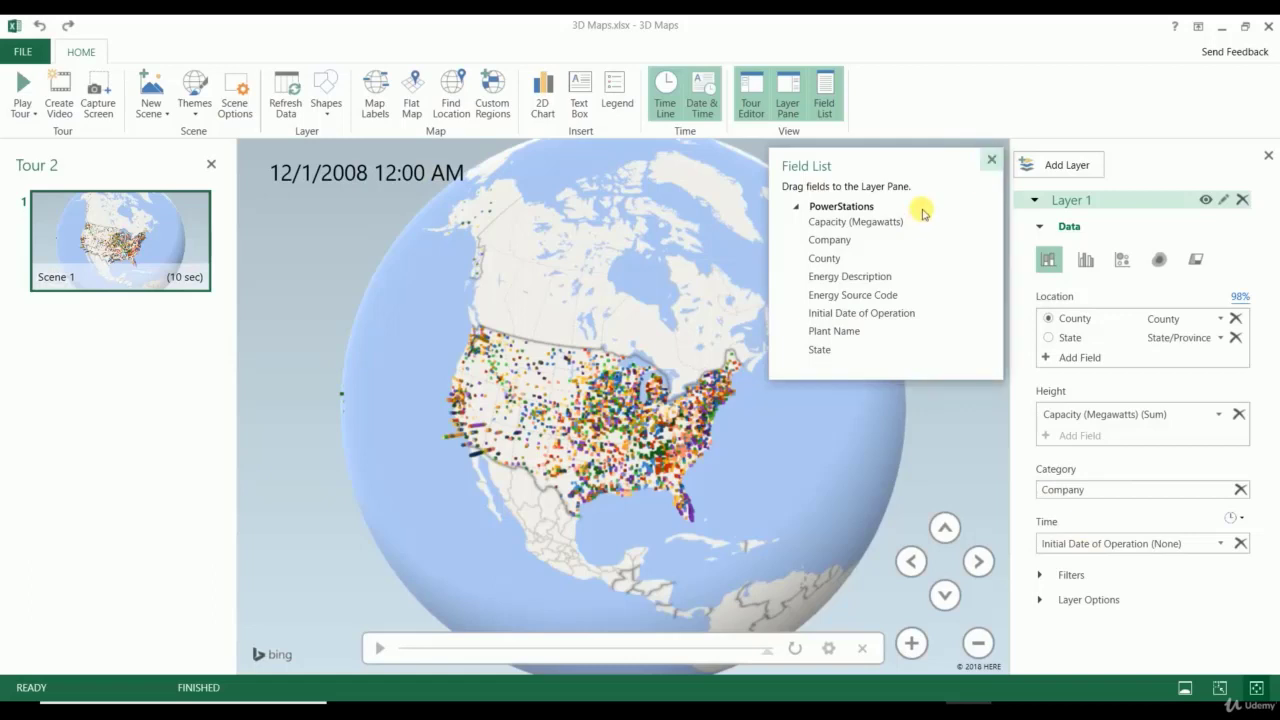
Step: Close the field list, expand Layer Options, and tilt the globe to reveal the 3D columns
left_click(992, 157)
left_click(1060, 600)
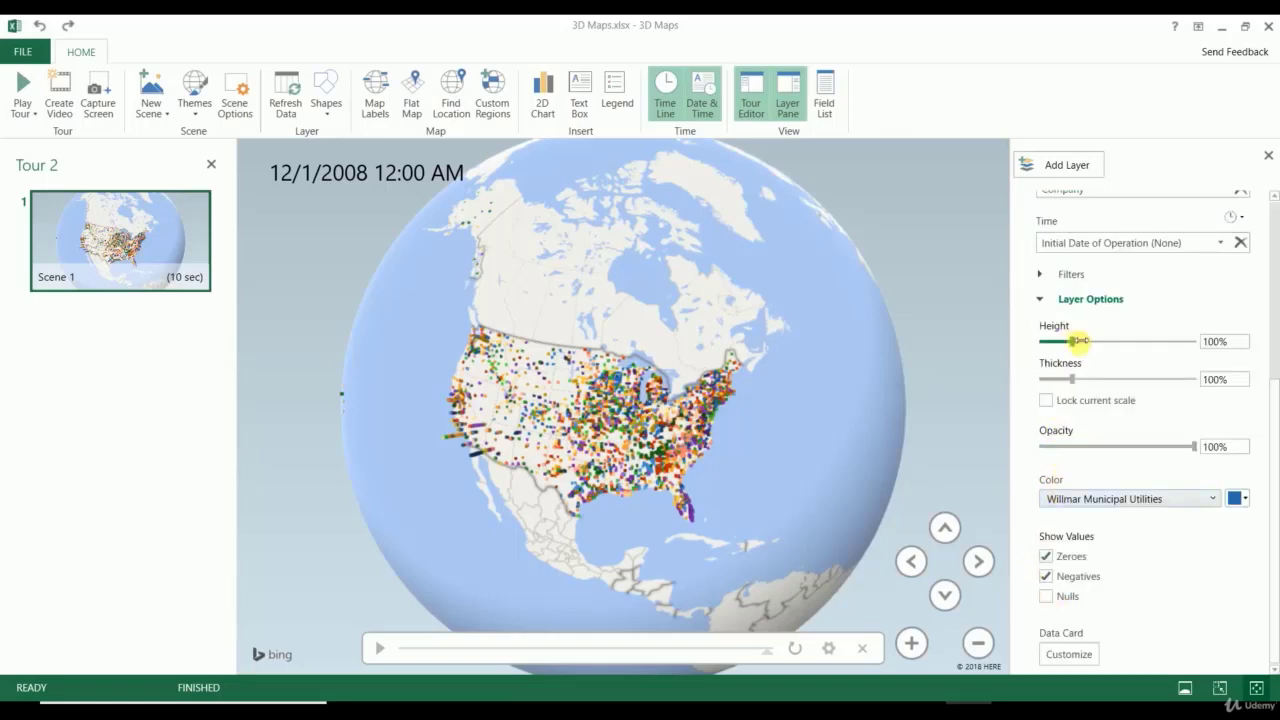
left_click_drag(730, 463, 771, 277)
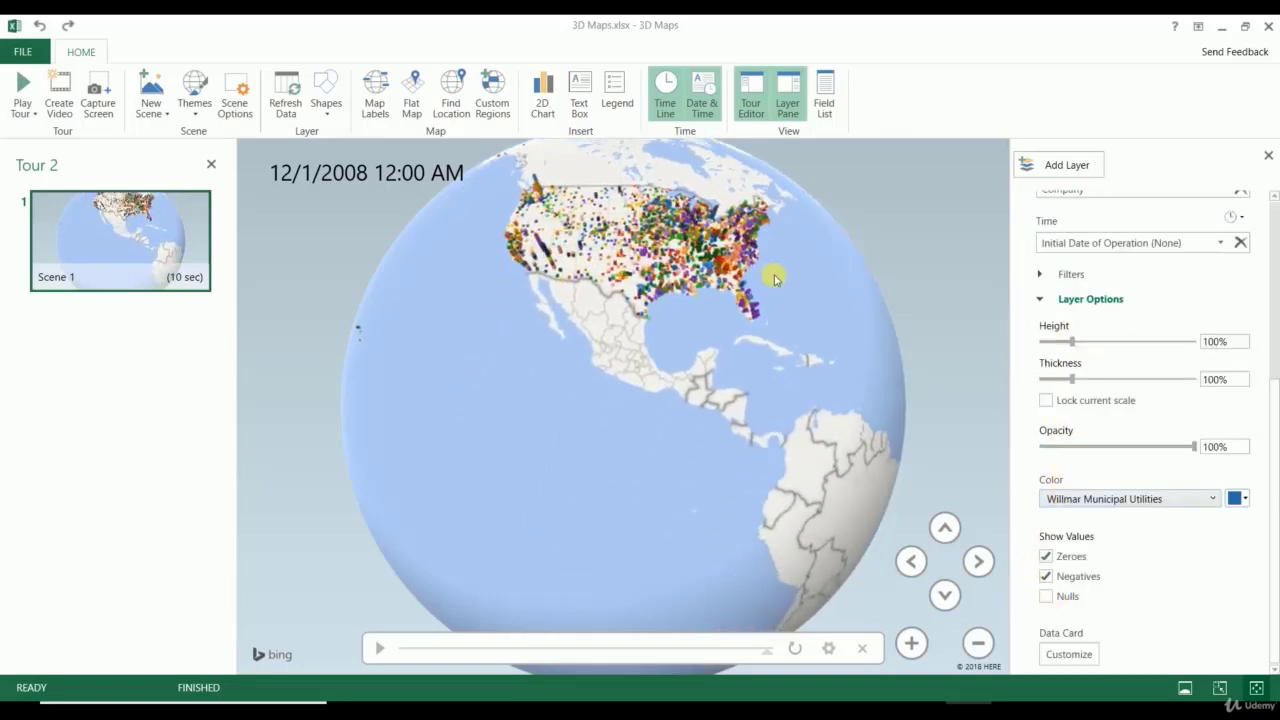
left_click(413, 95)
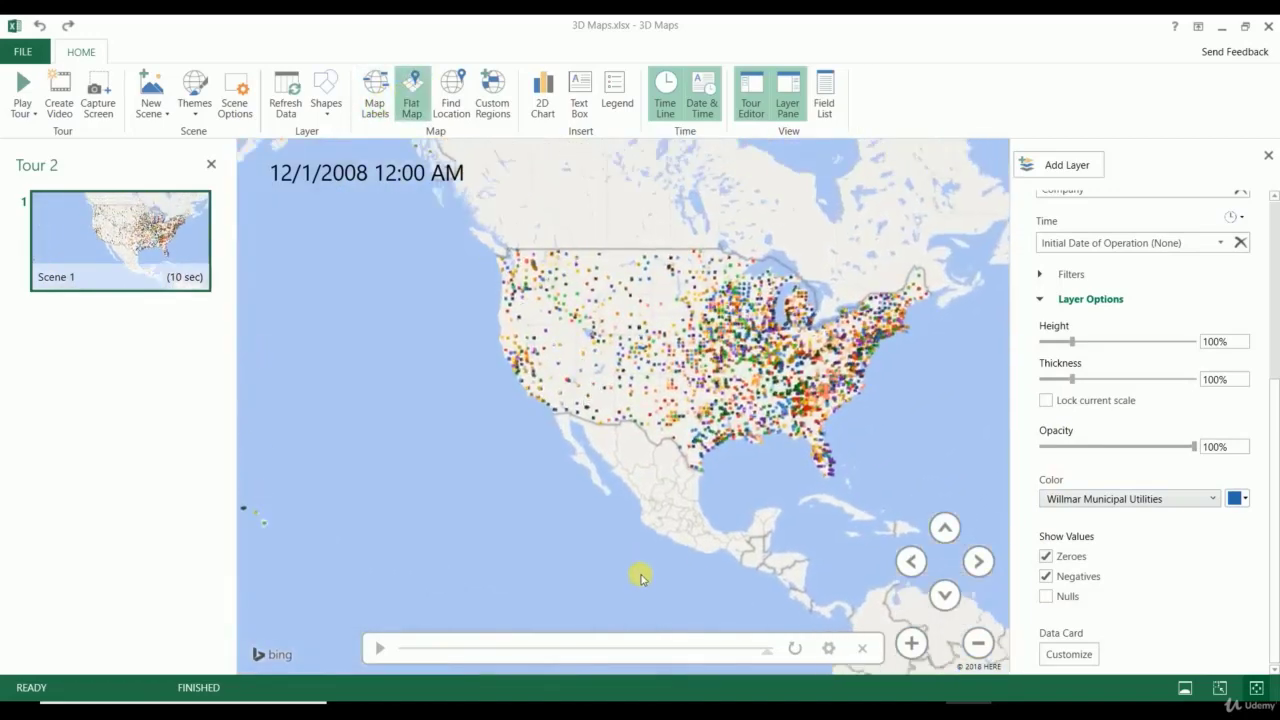
left_click(410, 102)
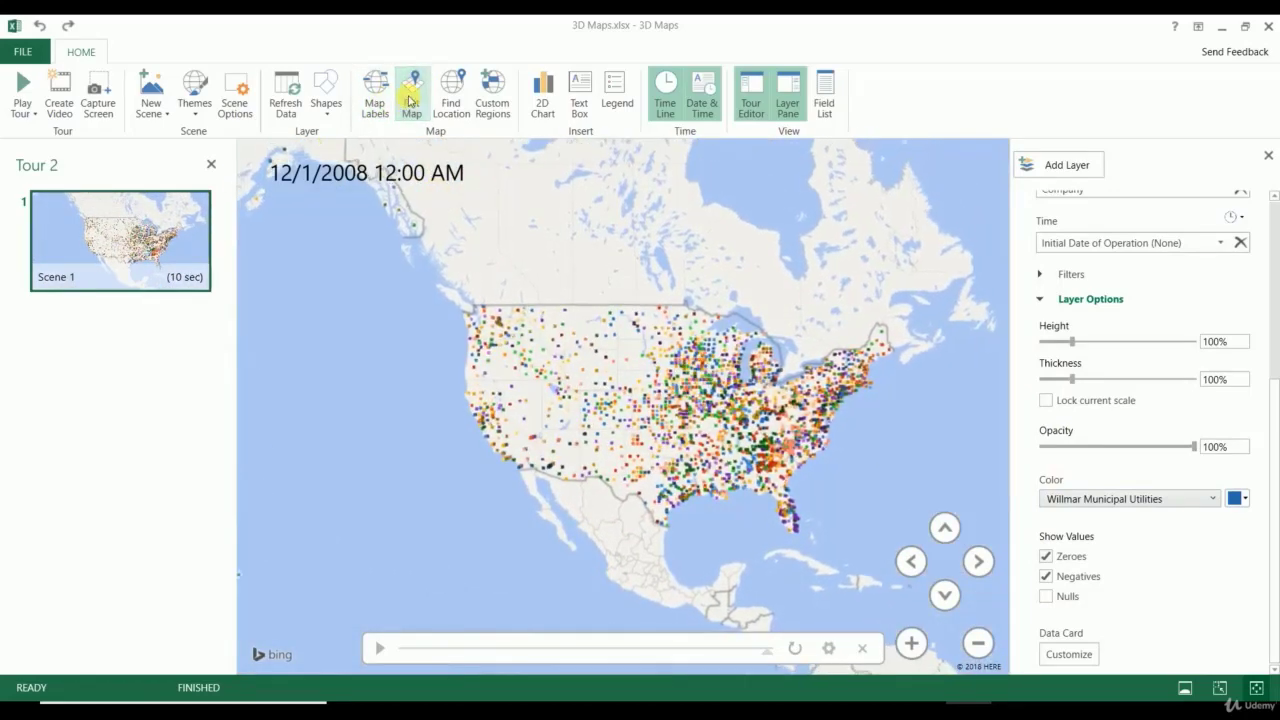
left_click(945, 596)
left_click(947, 599)
left_click(947, 599)
left_click(947, 599)
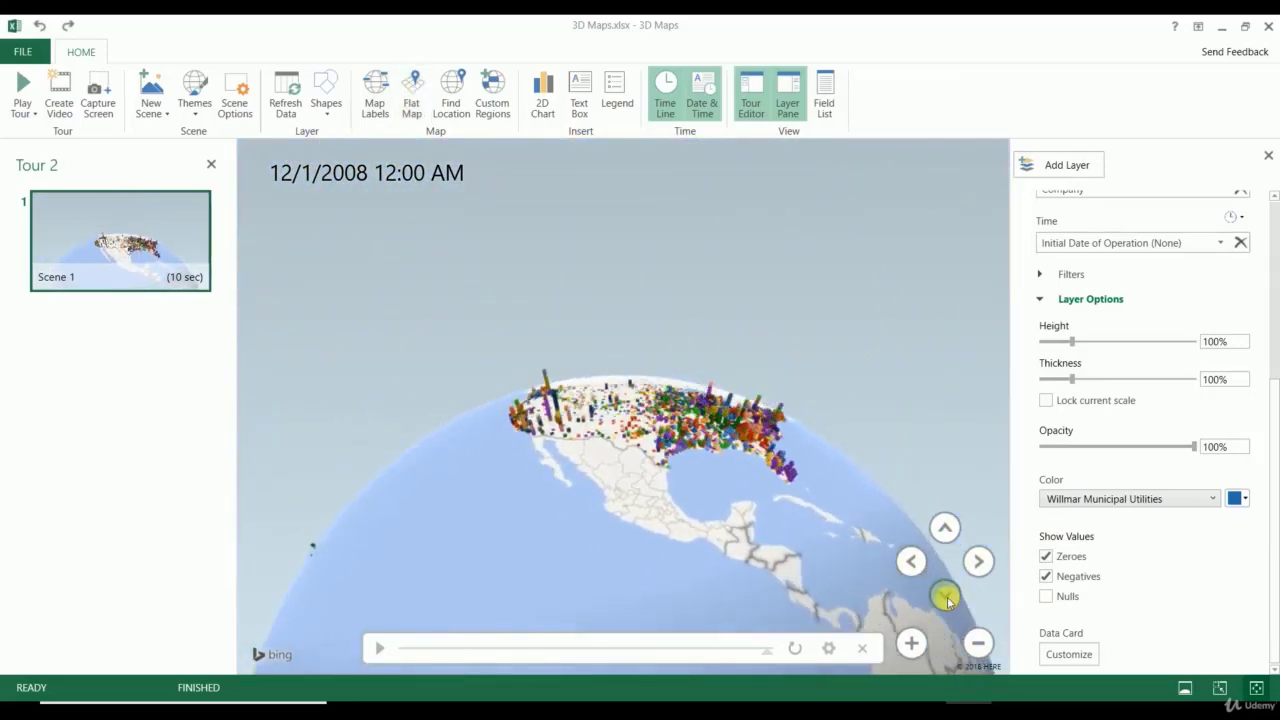
left_click(948, 601)
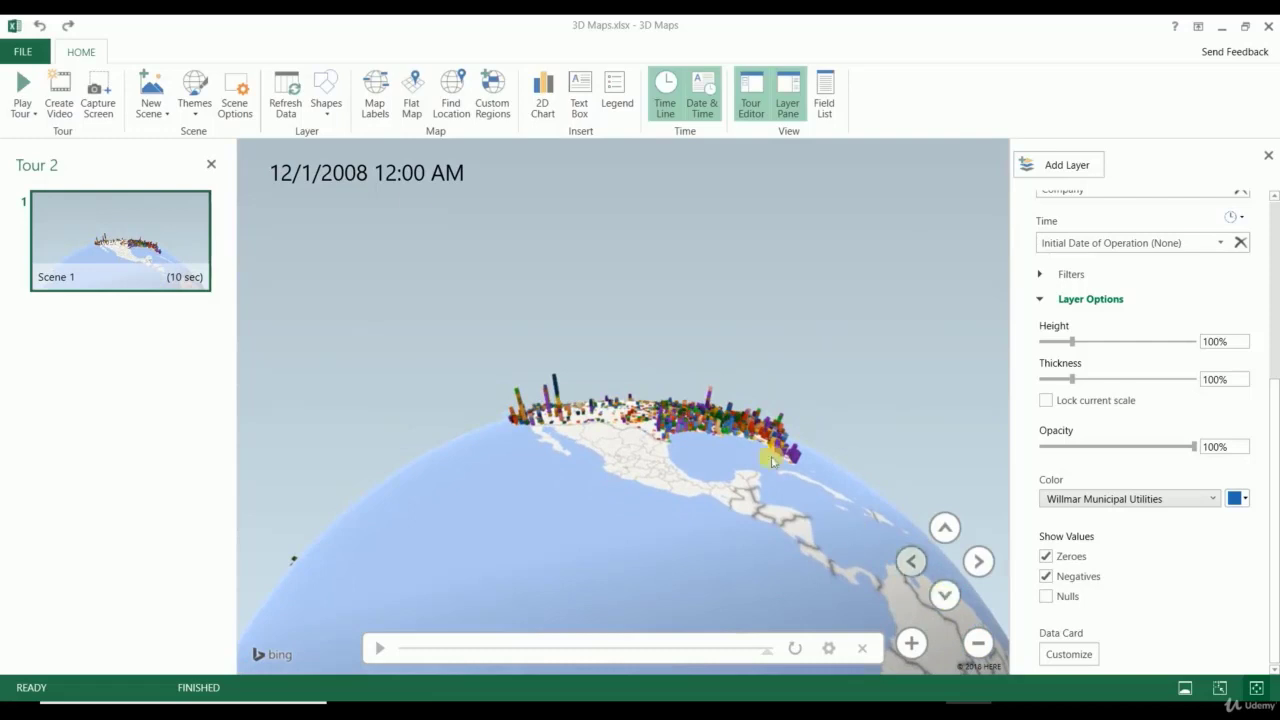
Step: Turn map labels on and raise the column height to 308%
left_click(366, 84)
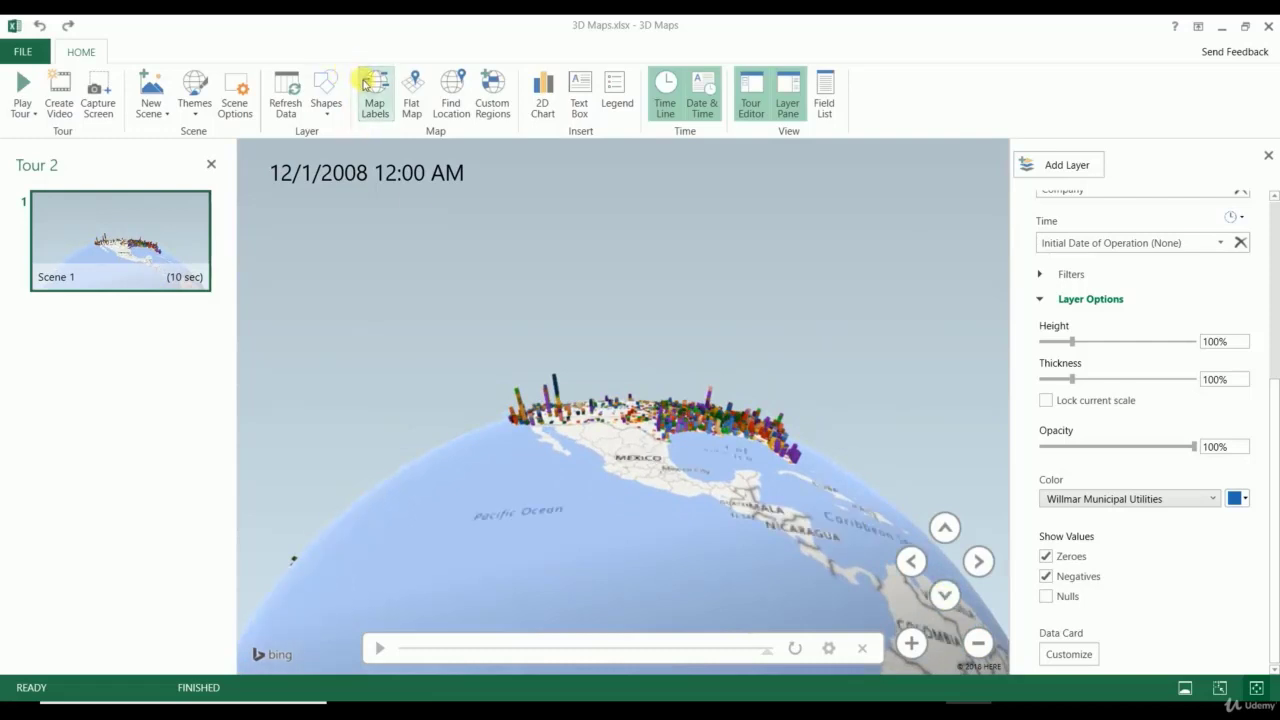
left_click(366, 84)
left_click(390, 110)
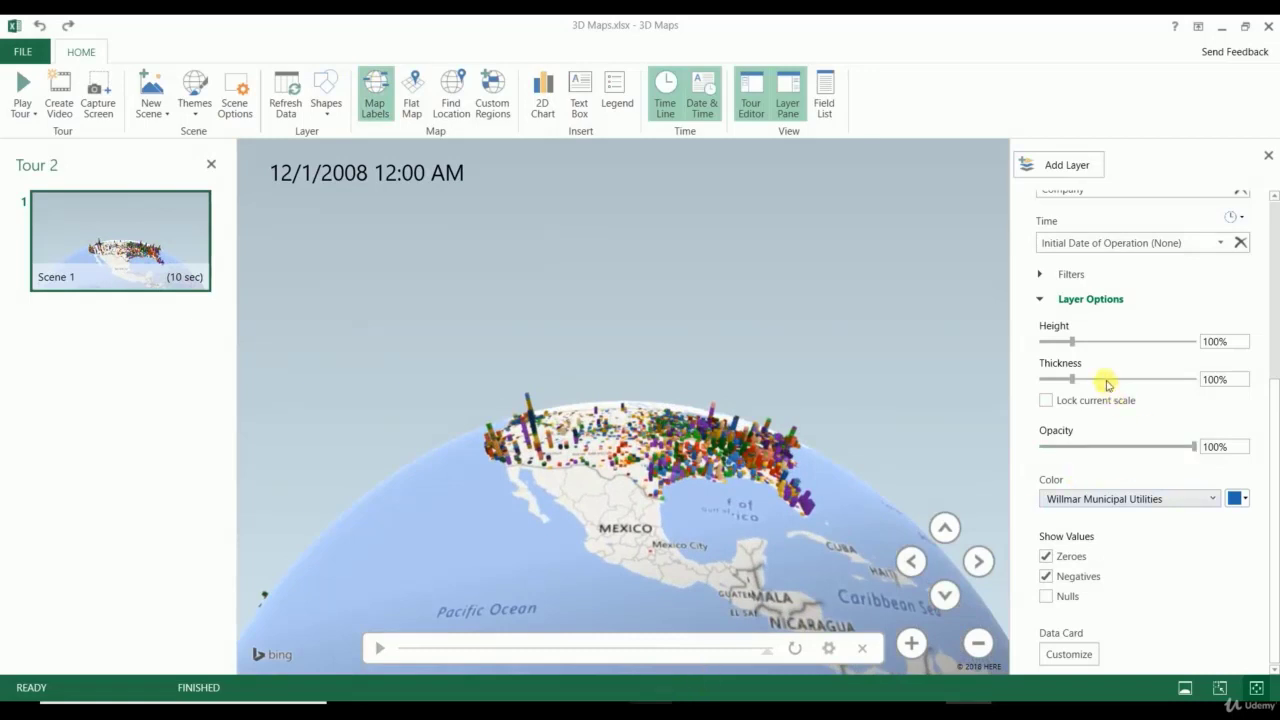
left_click_drag(1086, 343, 1147, 347)
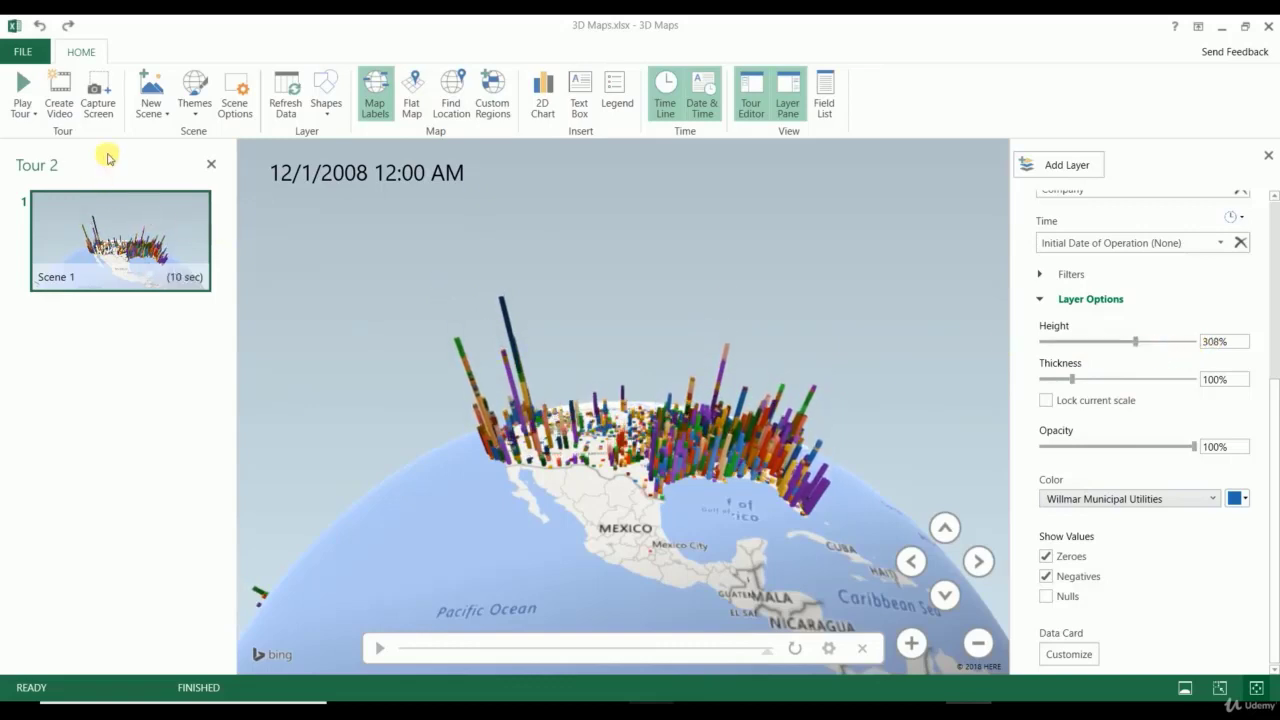
Step: Try triangular columns, hide the labels, then settle on pentagon-shaped columns
left_click(320, 112)
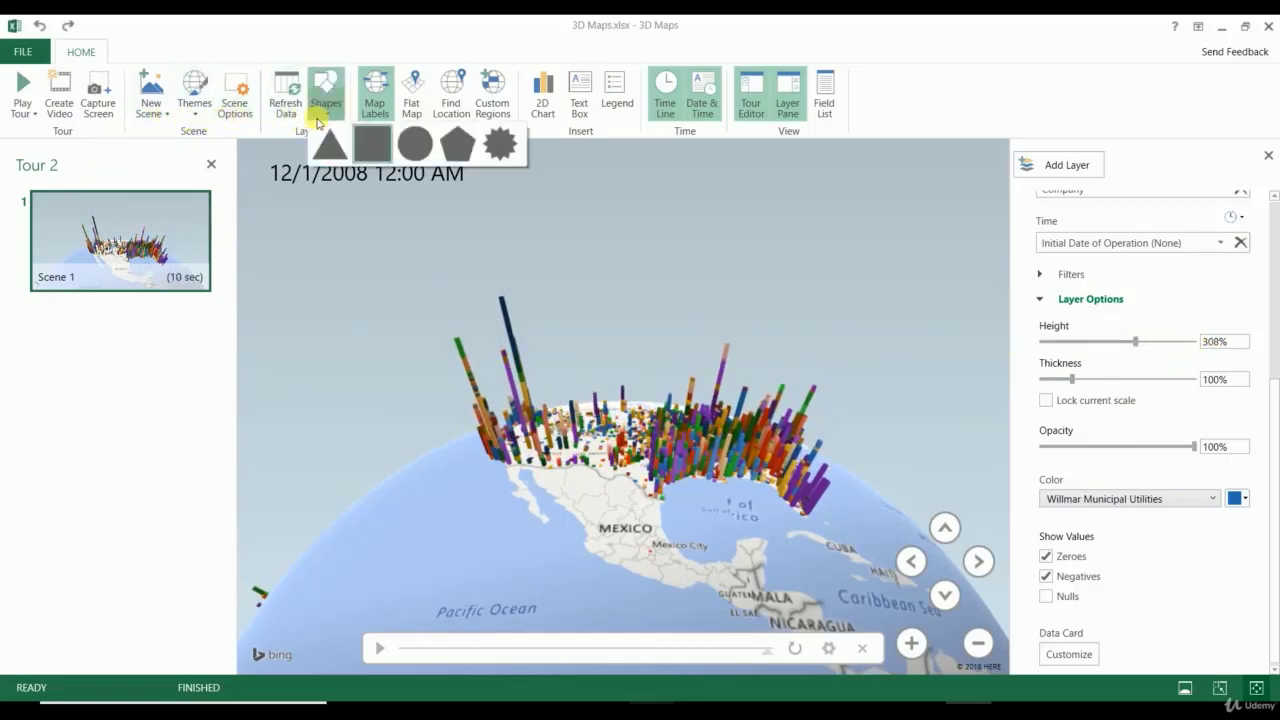
left_click(335, 140)
left_click(375, 108)
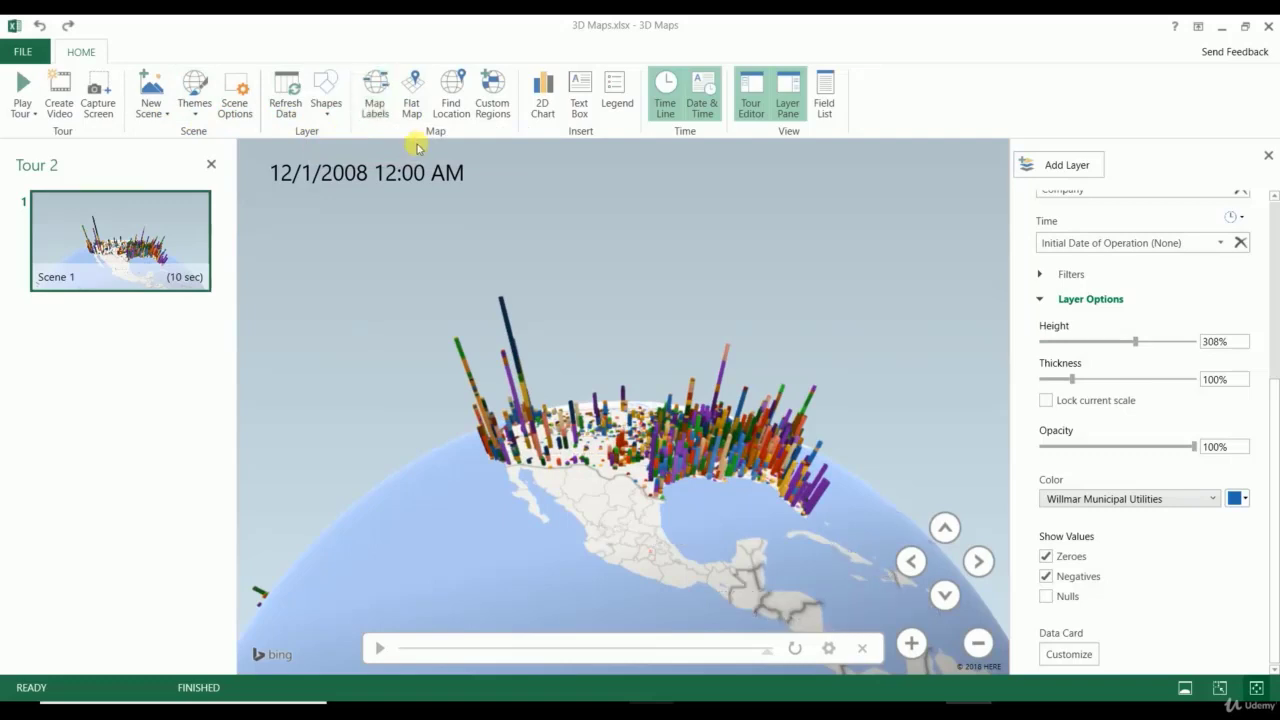
left_click(326, 106)
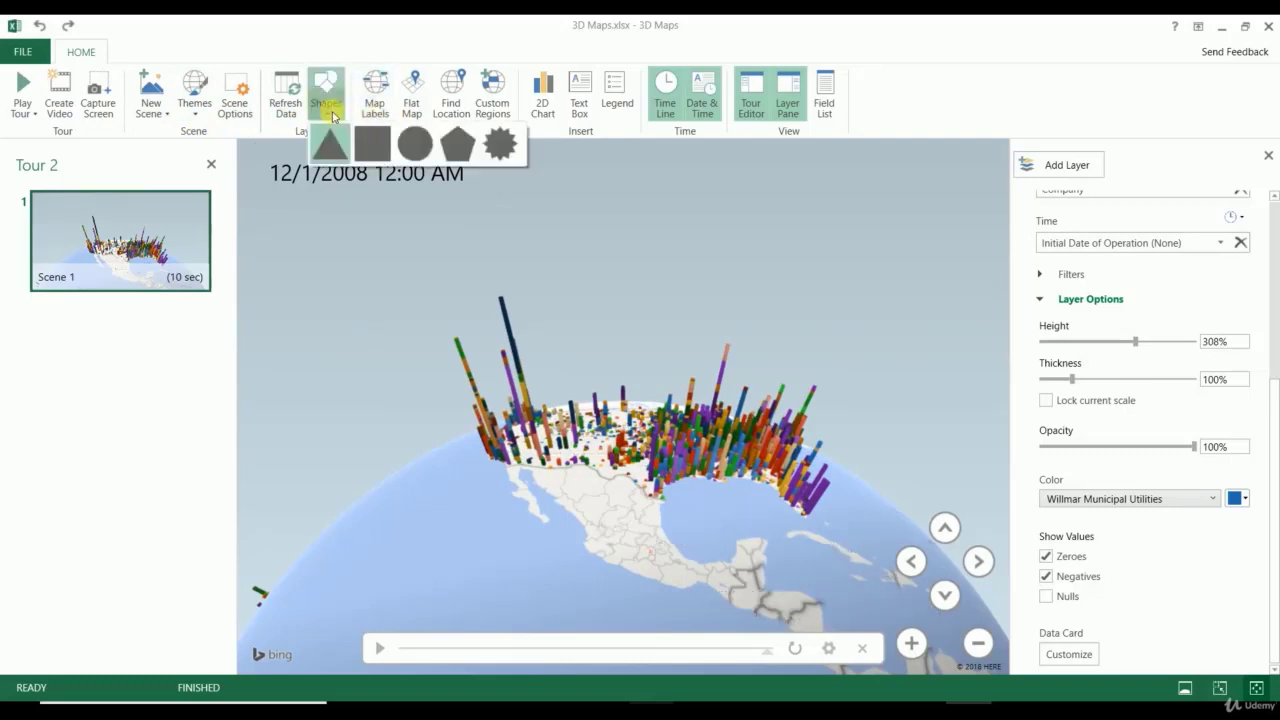
left_click(466, 148)
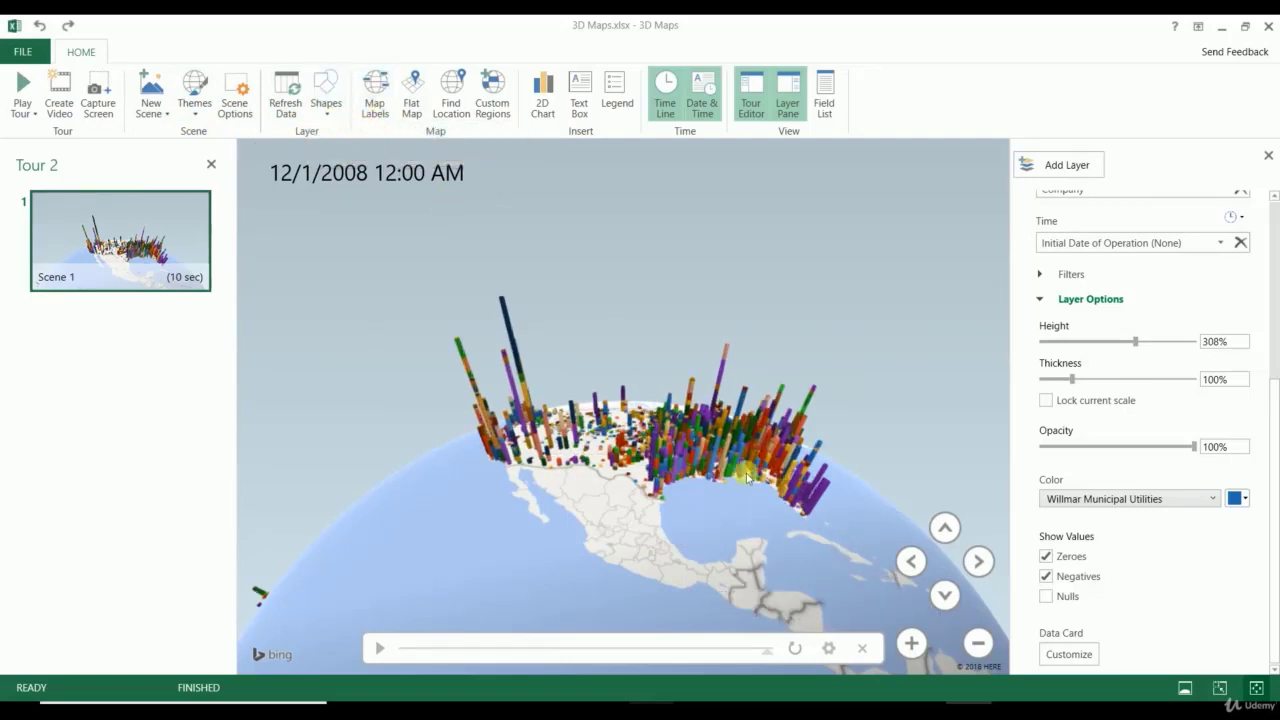
Step: Try light, satellite and grey themes, then settle on the dark map theme with place labels
left_click(194, 97)
left_click(237, 152)
left_click(194, 97)
left_click(278, 145)
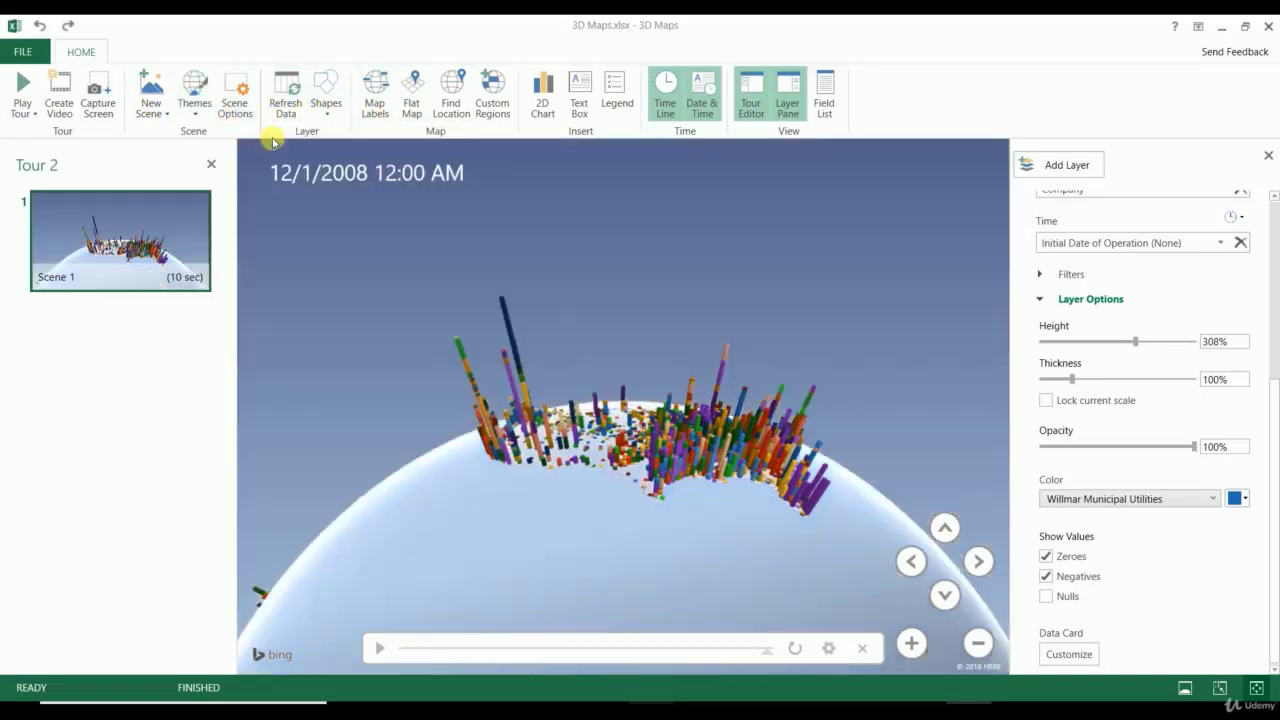
left_click(194, 97)
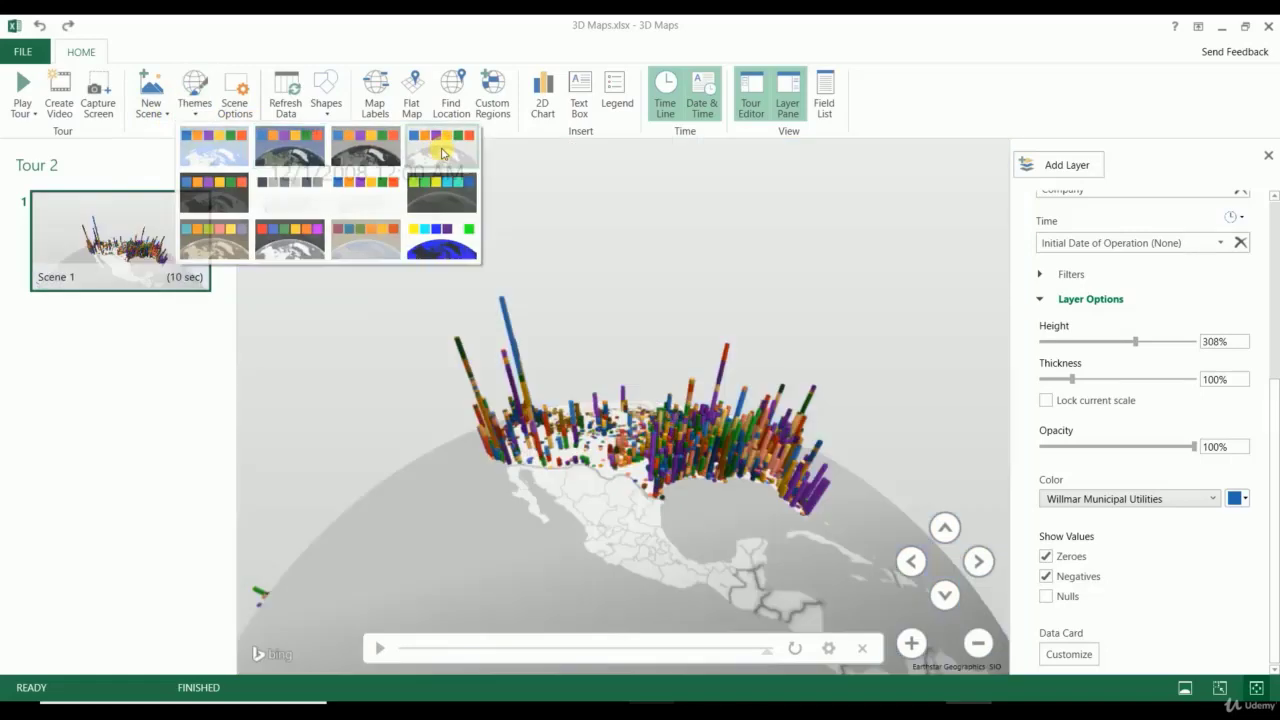
left_click(442, 152)
left_click(194, 97)
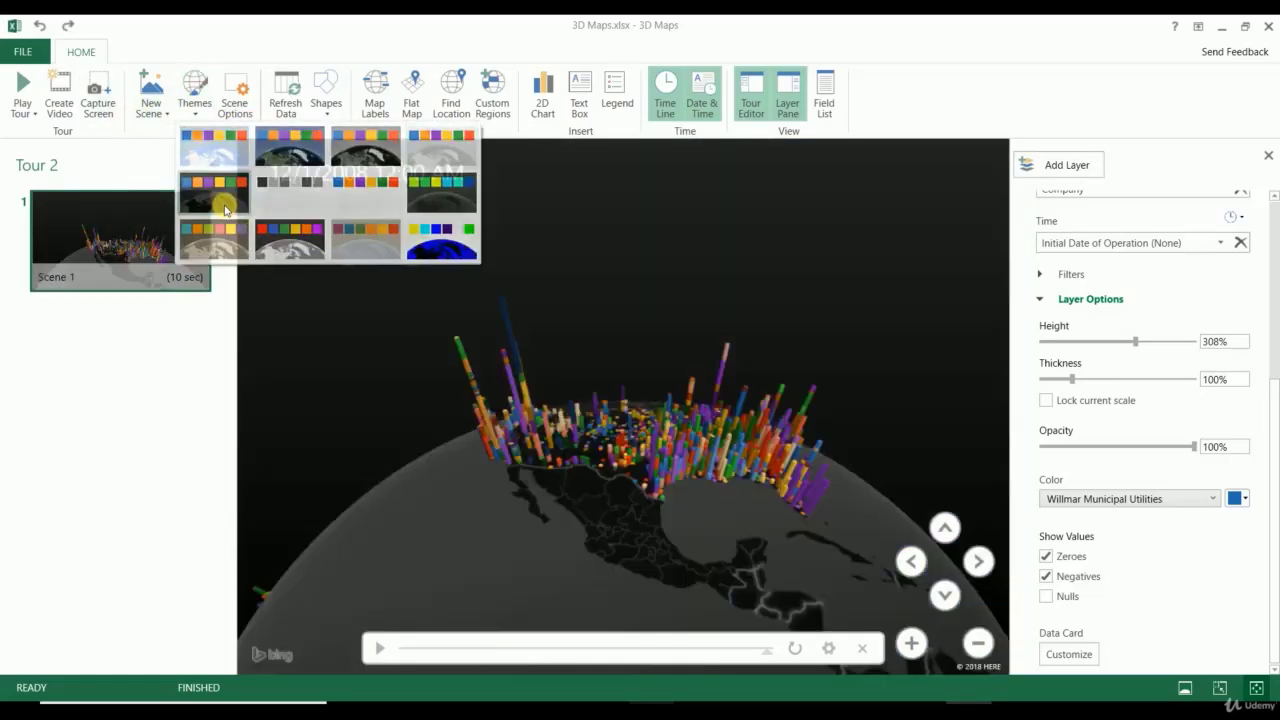
left_click(225, 195)
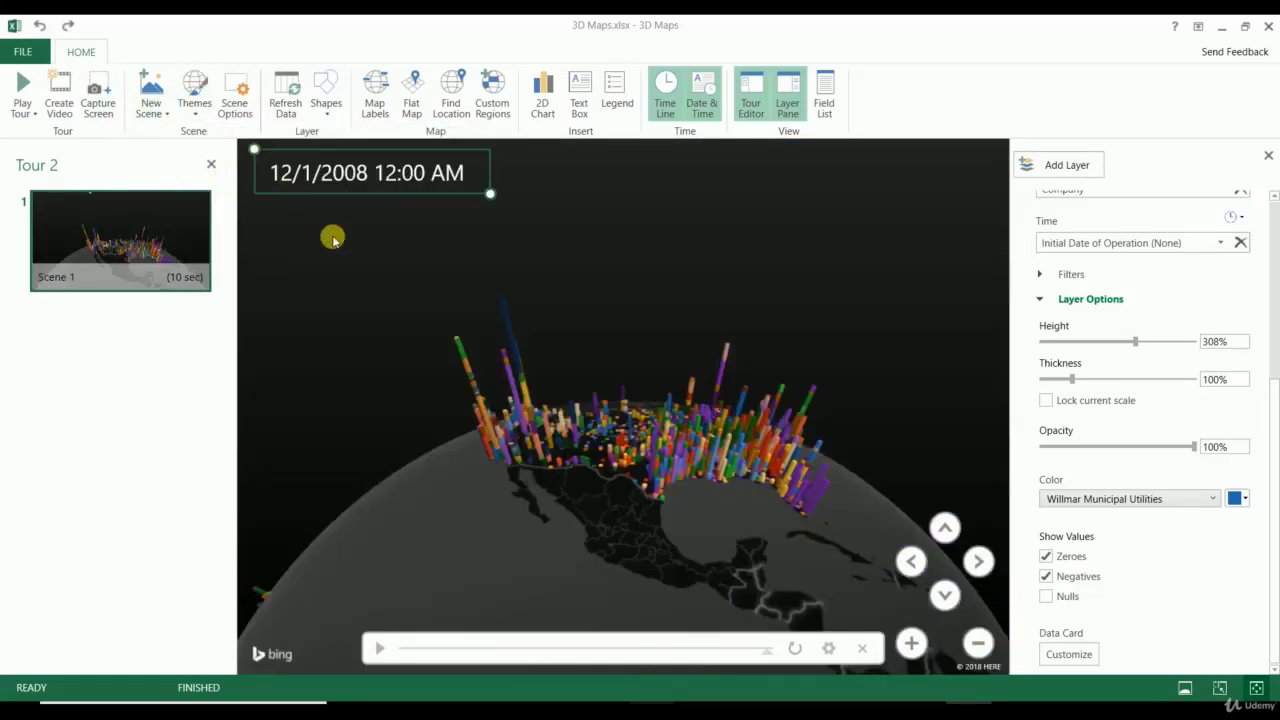
left_click(368, 85)
Step: Zoom and pan over Texas, inspecting the San Antonio, LCRA and TXU Generation Co LP columns
scroll(600, 528, "up", 5)
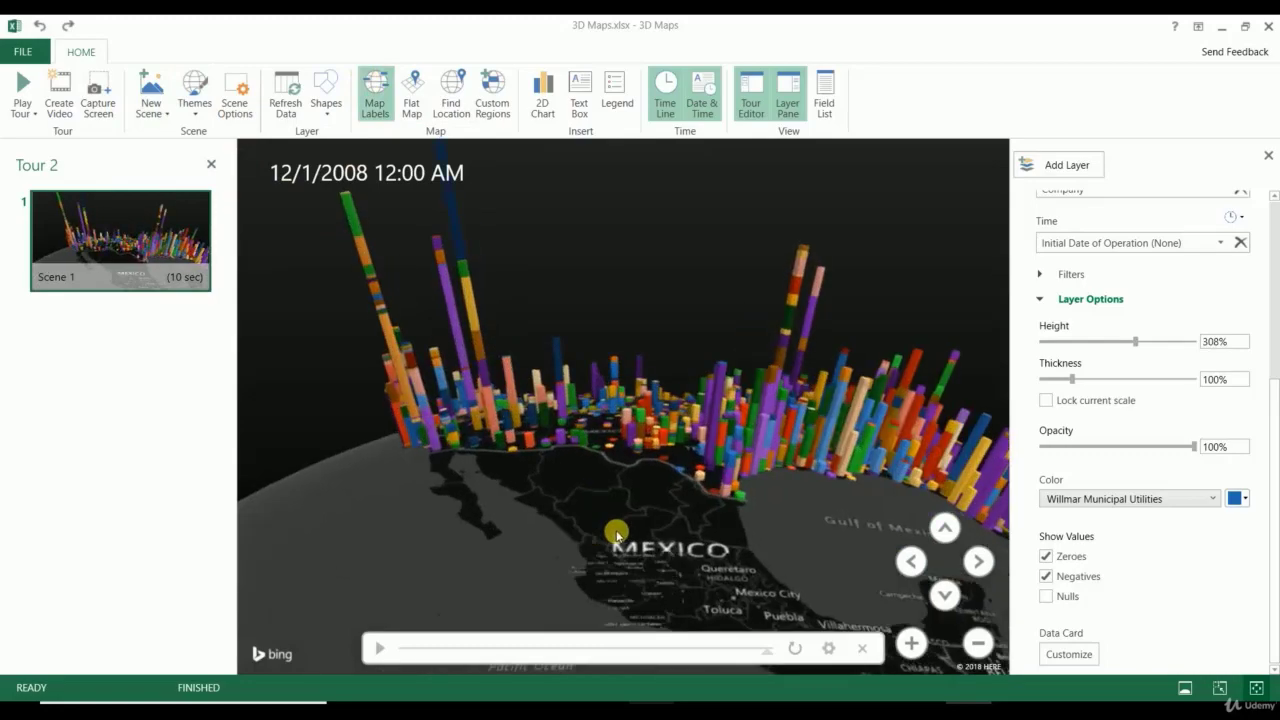
scroll(650, 534, "up", 3)
scroll(657, 477, "up", 4)
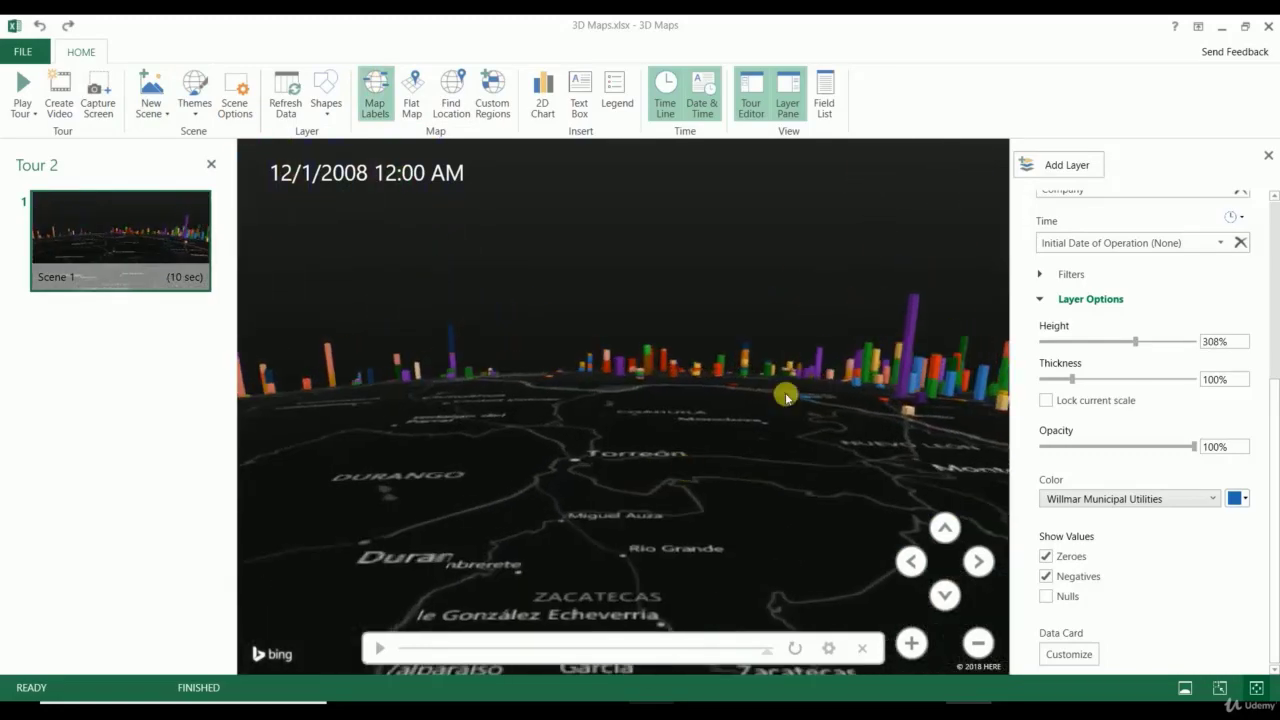
left_click_drag(786, 395, 126, 460)
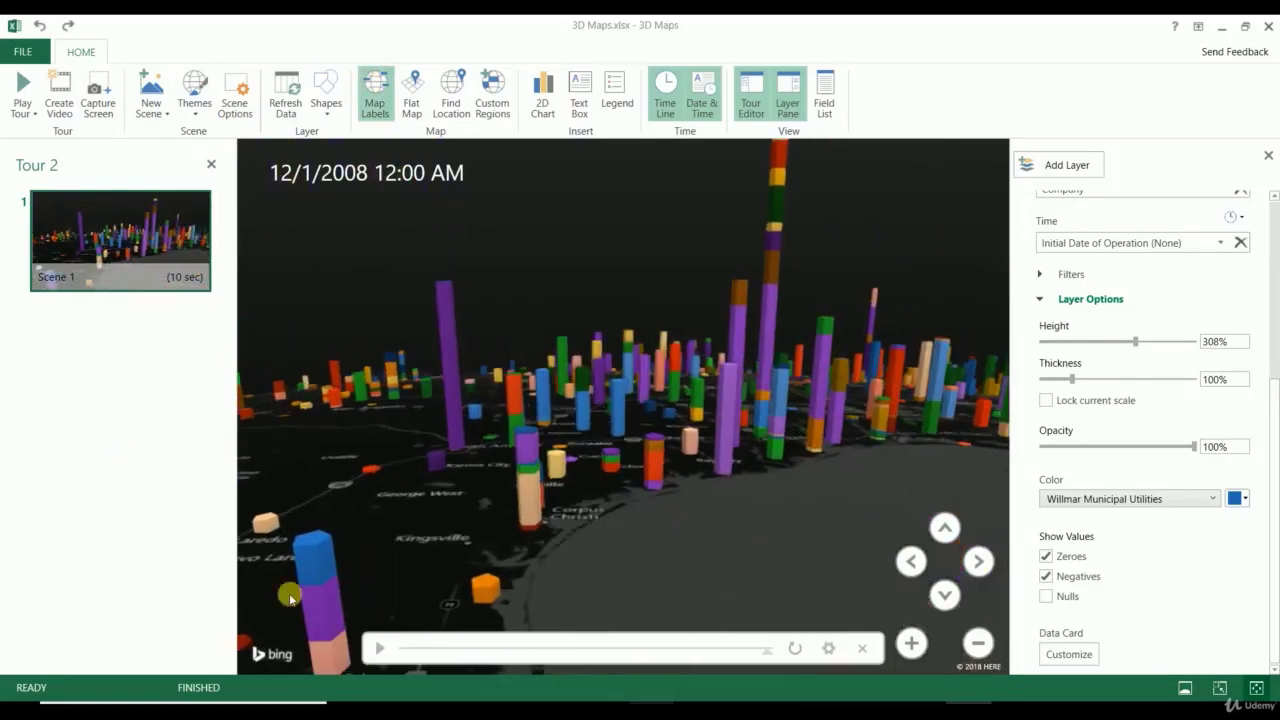
left_click(768, 446)
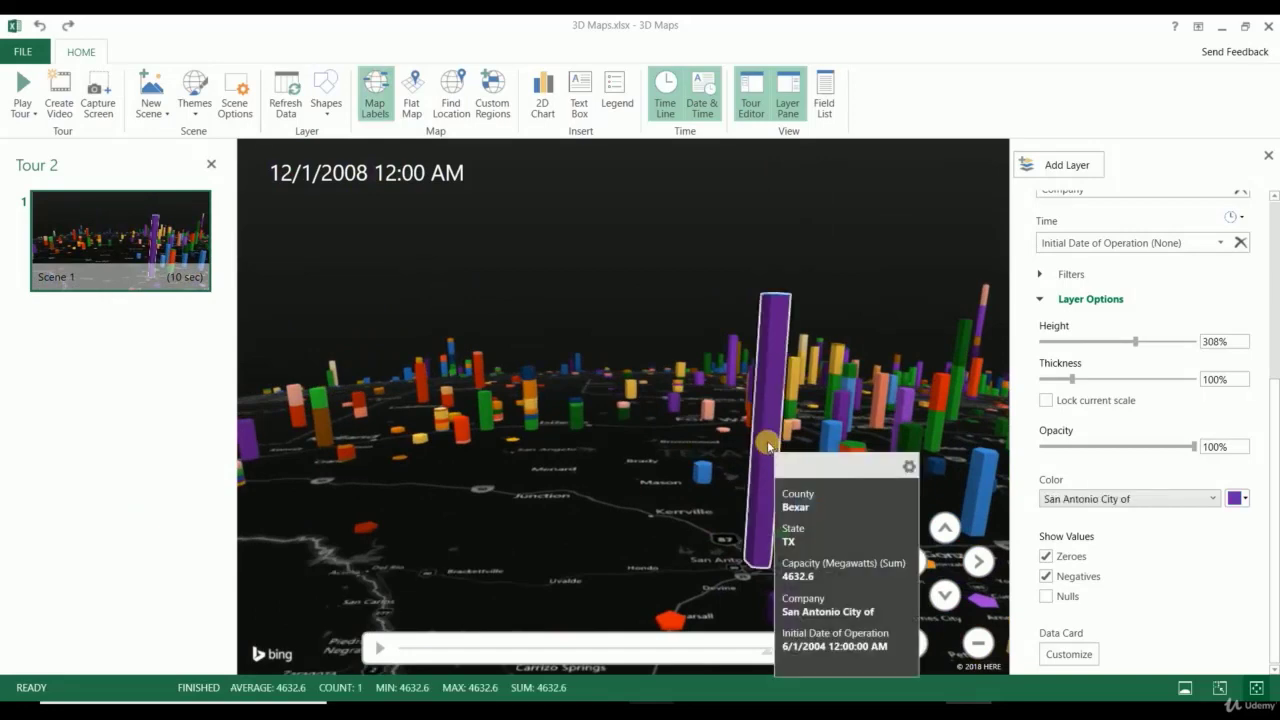
left_click(705, 471)
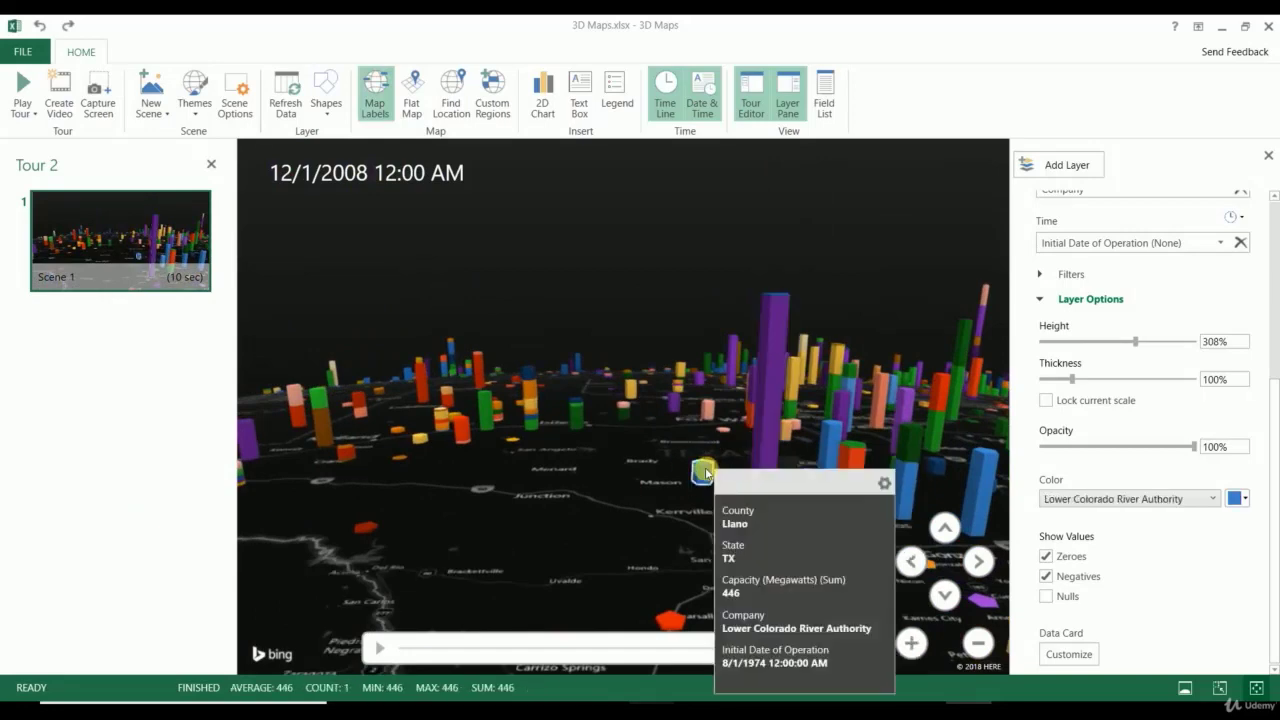
left_click(570, 427)
left_click(489, 424)
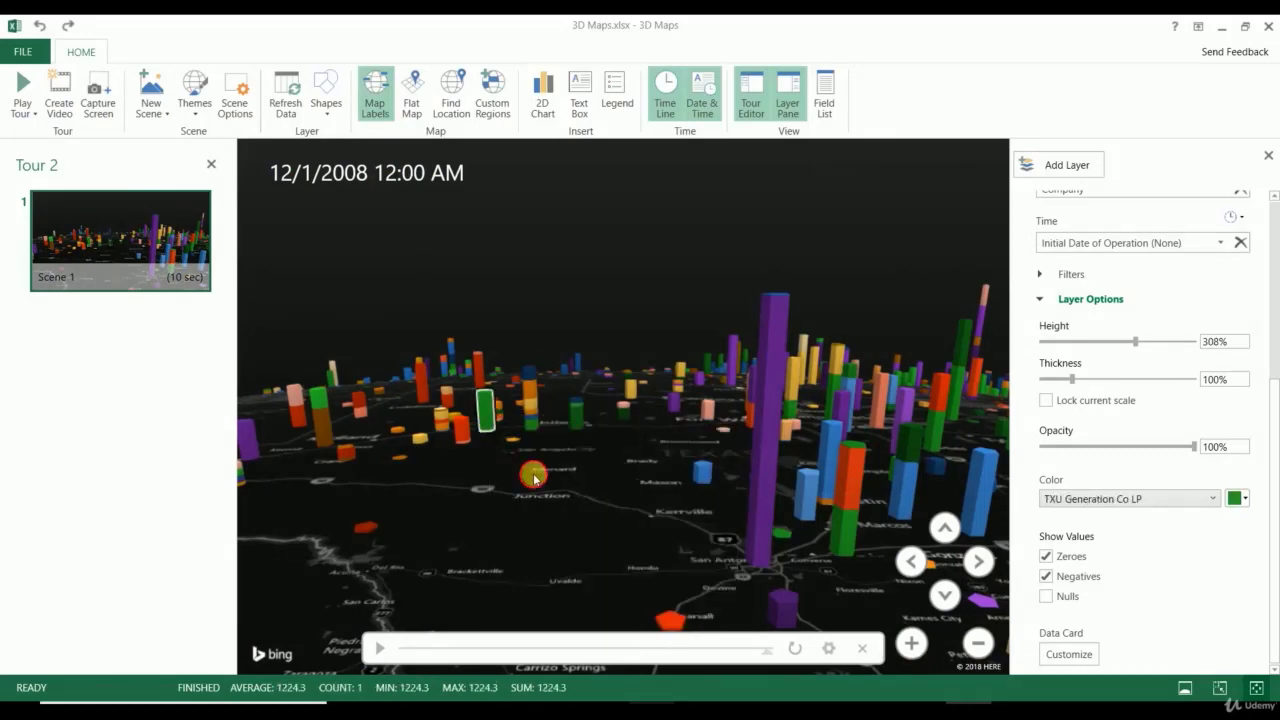
left_click_drag(531, 474, 235, 616)
left_click_drag(994, 597, 160, 508)
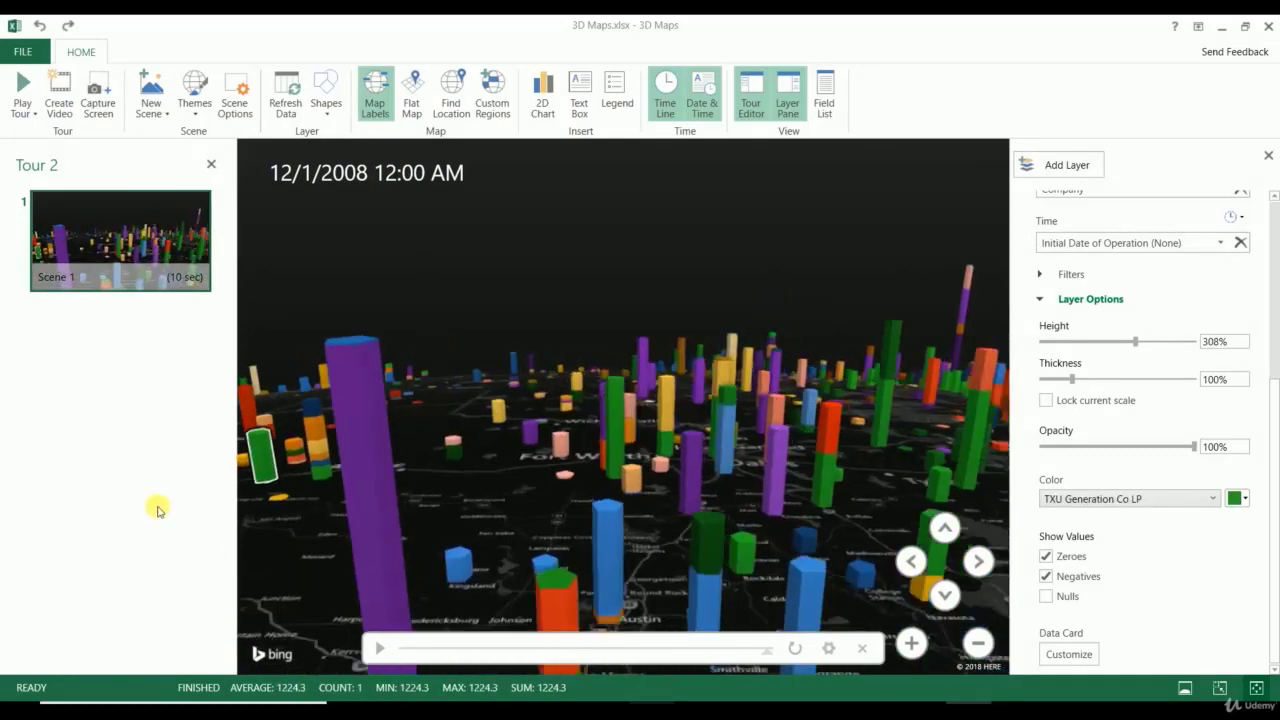
left_click_drag(304, 363, 871, 363)
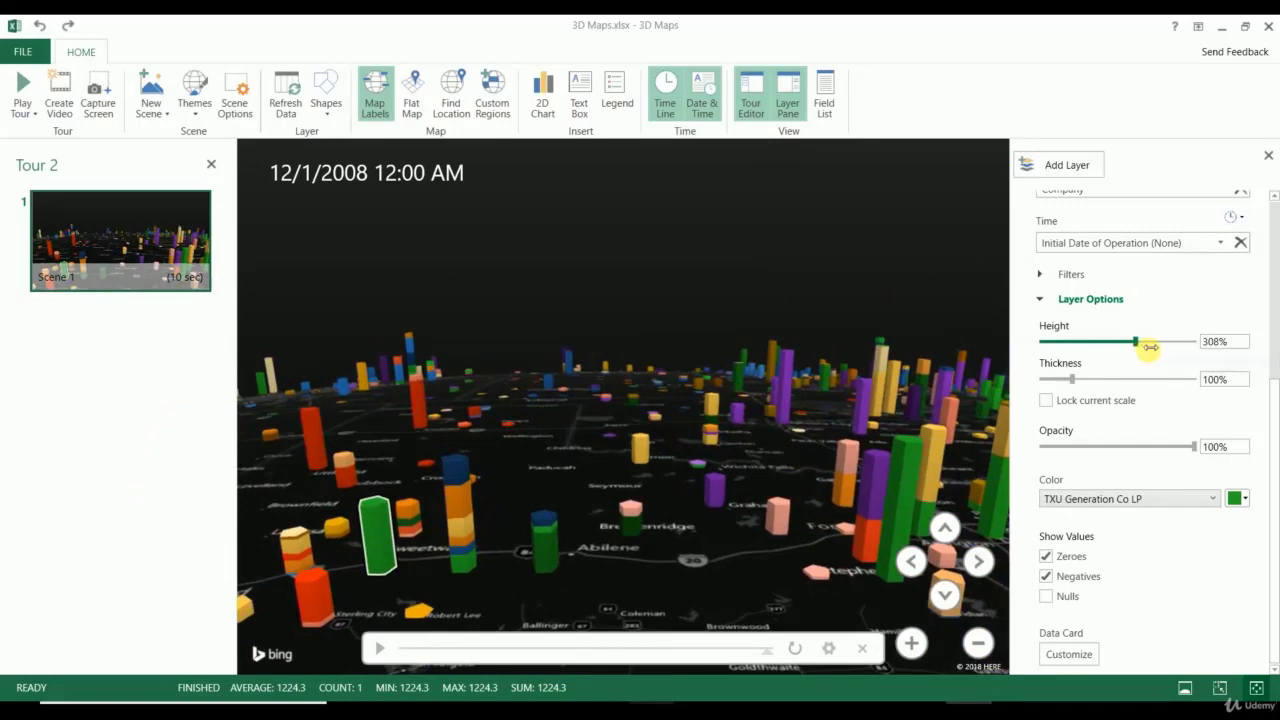
Step: Raise column height to 323%, thickness to 170%, and colour TXU Generation Co LP red
left_click_drag(1150, 347, 1117, 354)
left_click(411, 100)
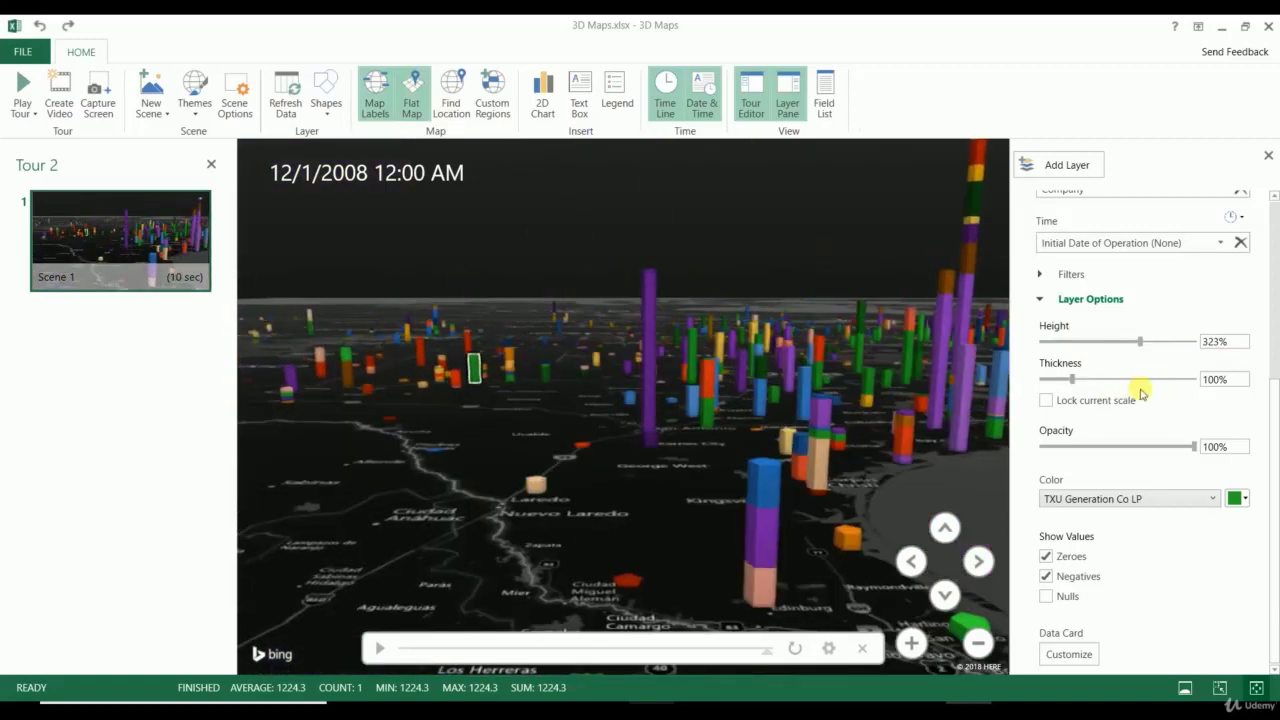
left_click_drag(1072, 378, 1097, 389)
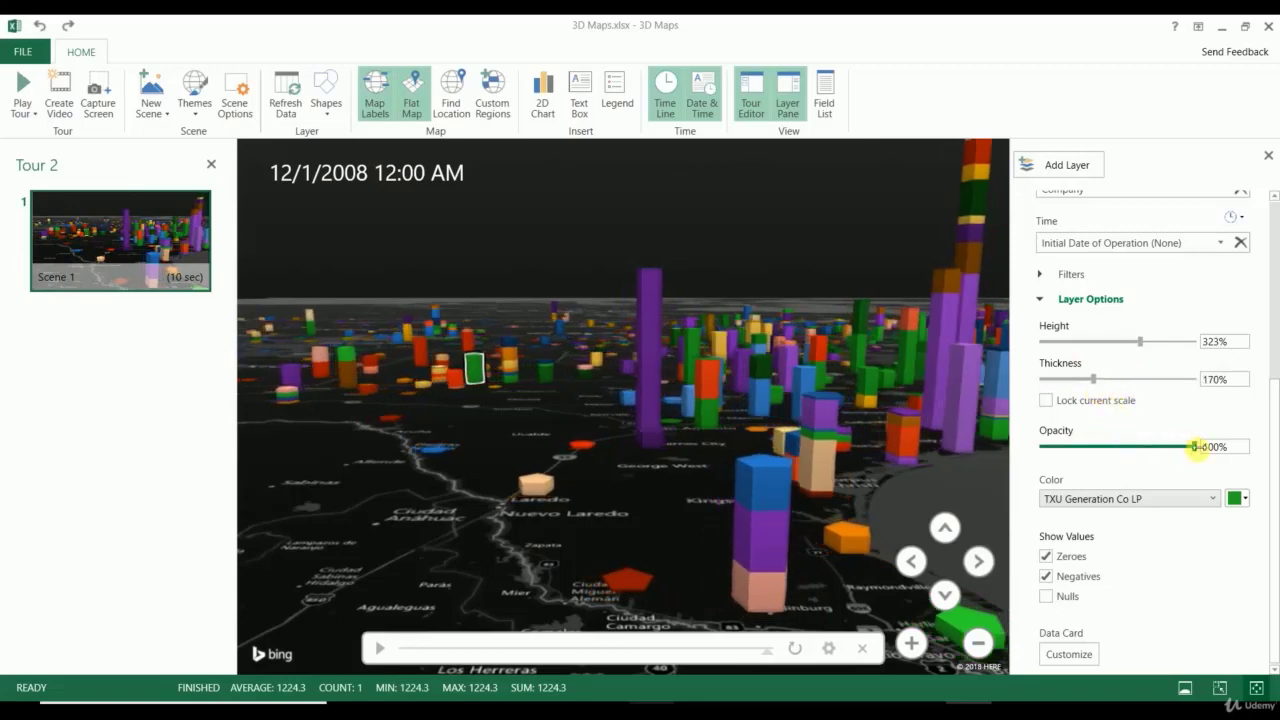
mouse_move(1195, 446)
left_mouse_down()
mouse_move(1137, 446)
mouse_move(1211, 446)
left_mouse_up()
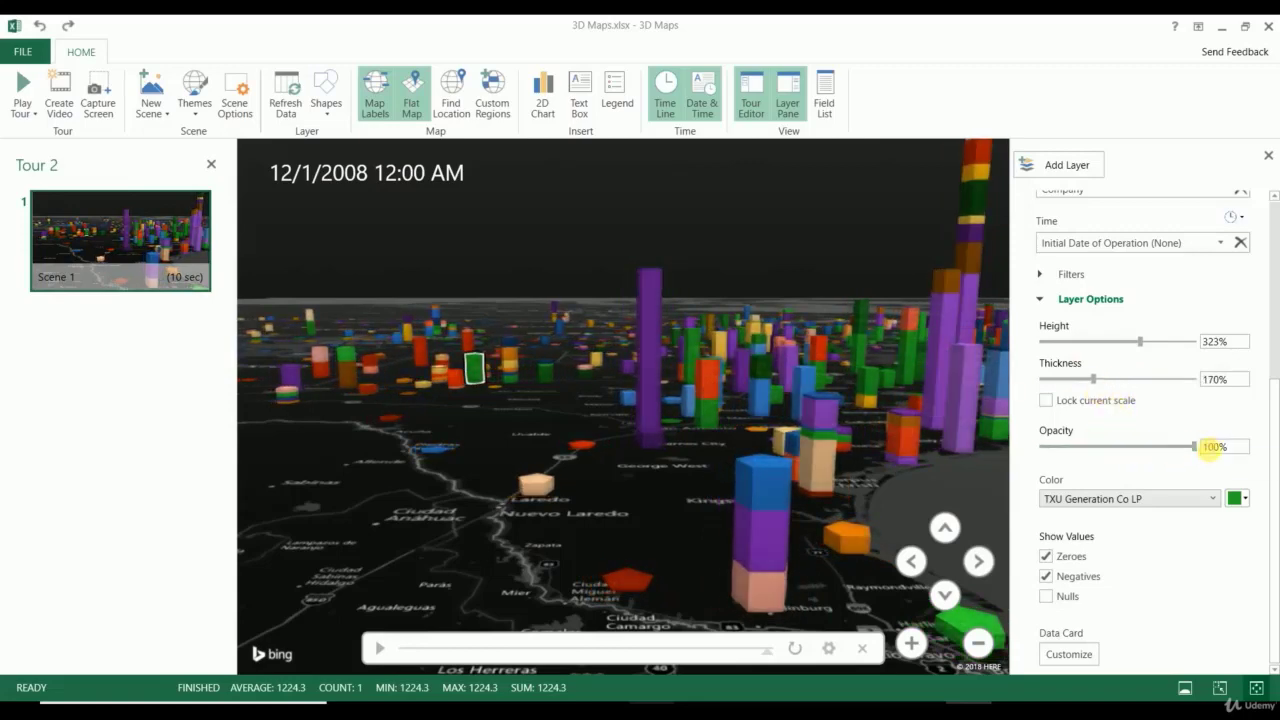
left_click(1240, 499)
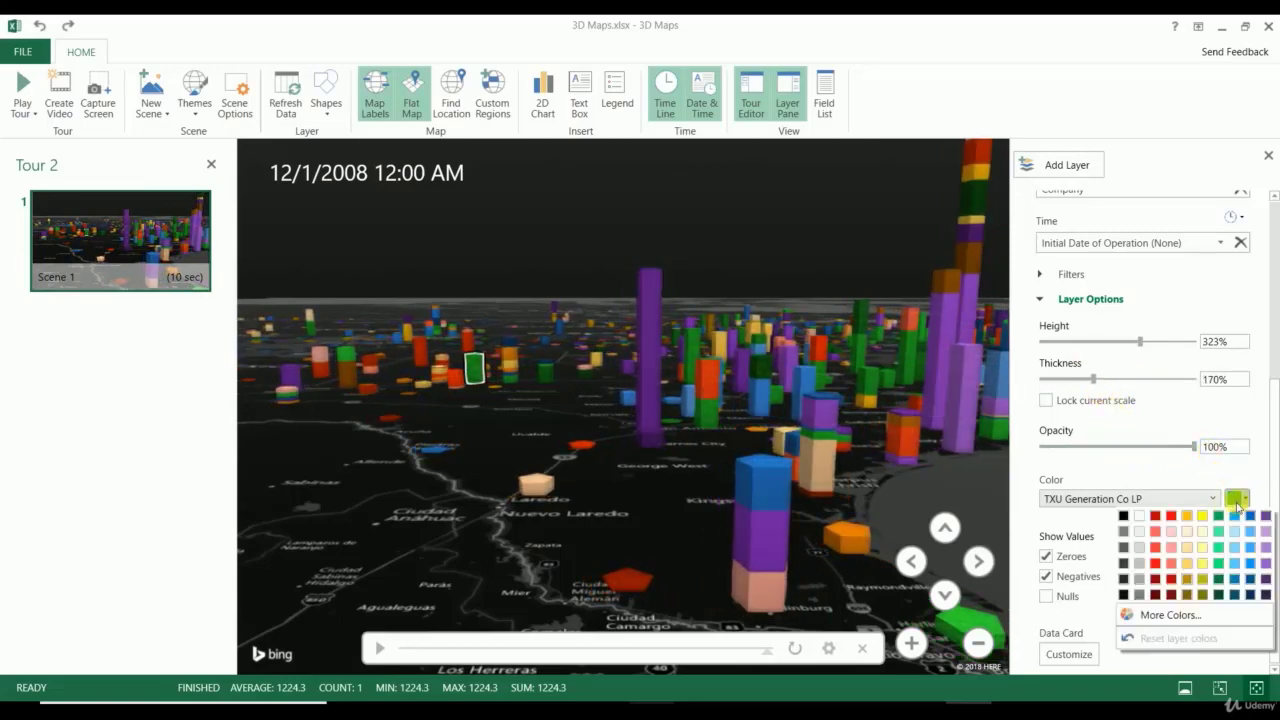
left_click(1158, 564)
Step: Pan the map and tilt it to an overhead view of Texas
left_click_drag(560, 508, 437, 538)
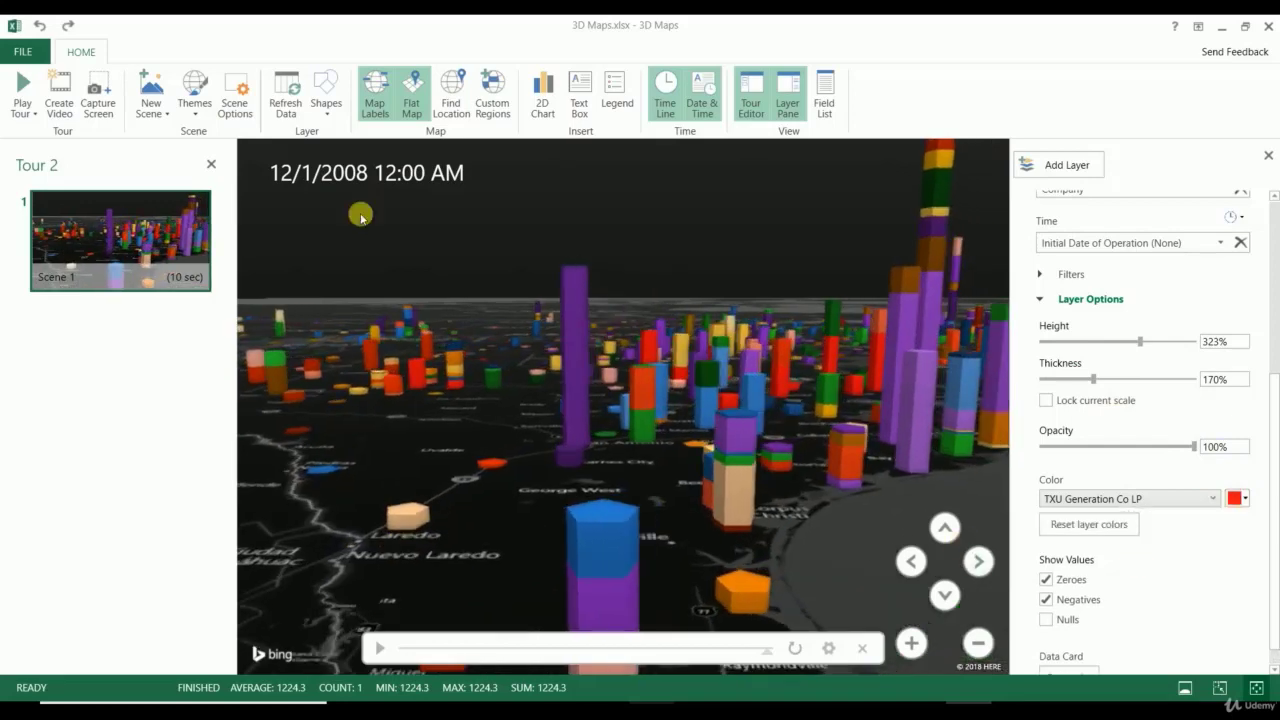
left_click(412, 96)
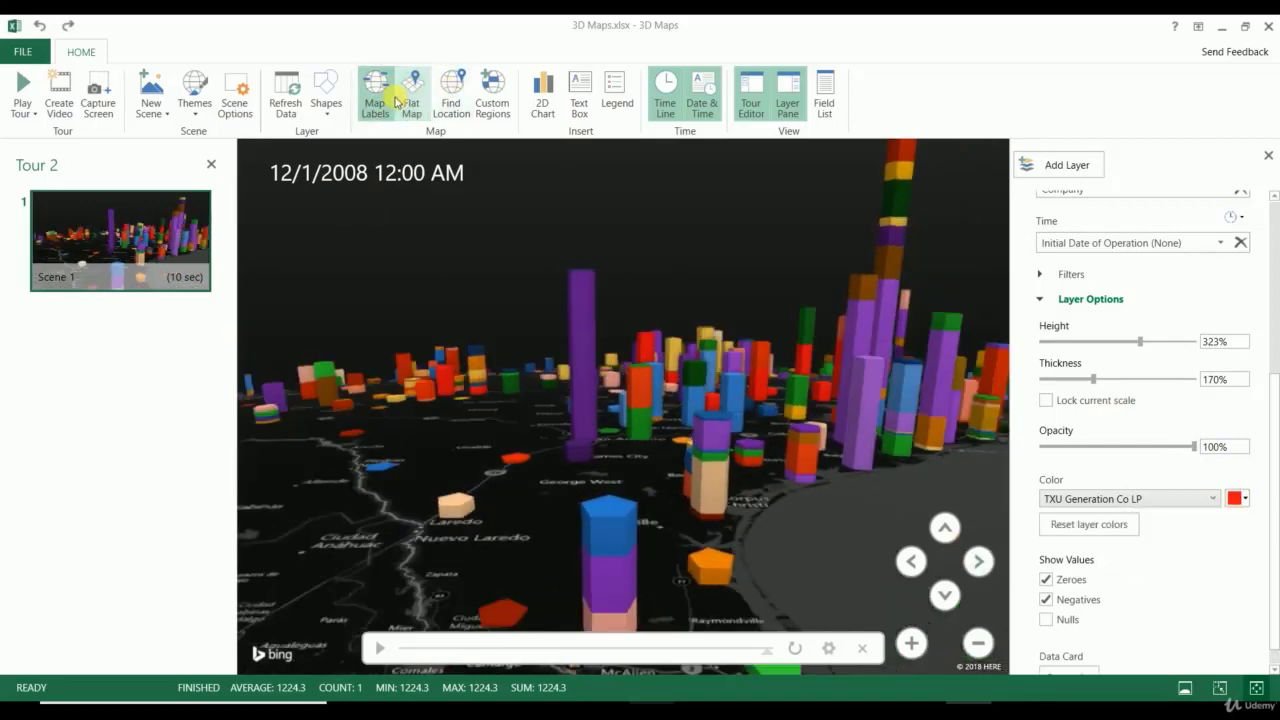
left_click(411, 99)
left_click(940, 527)
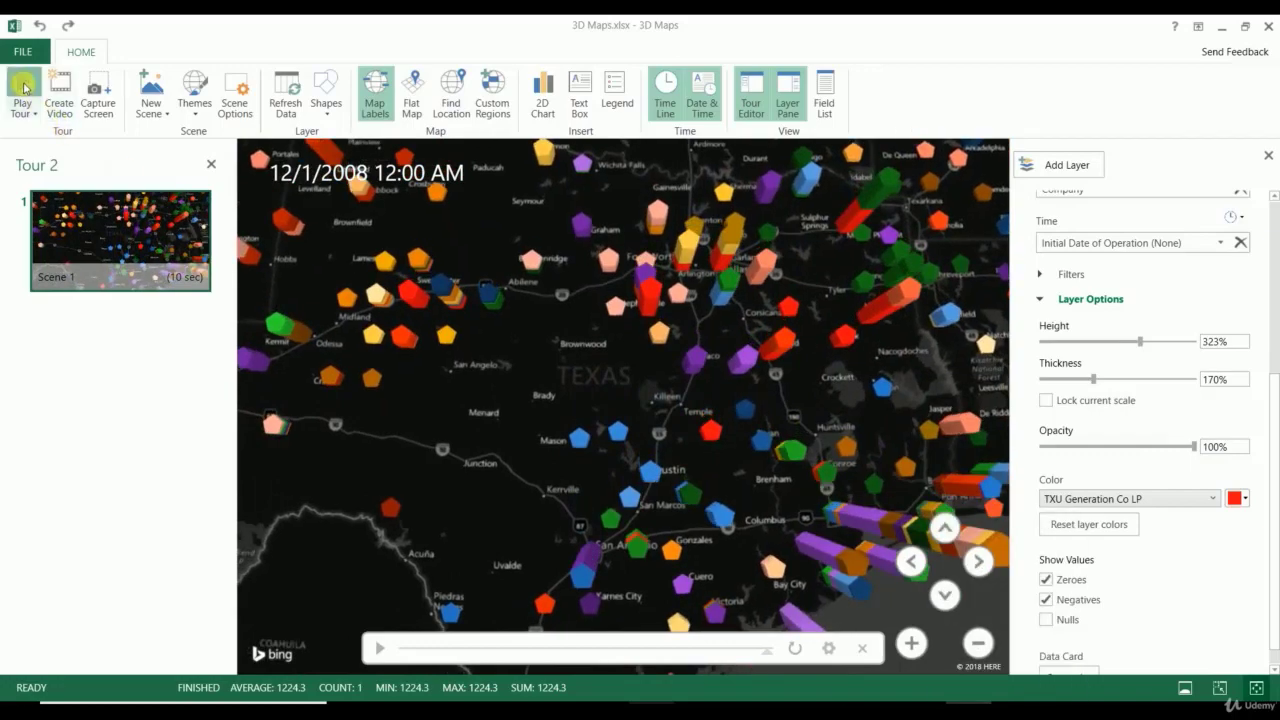
Step: Play the 3D Maps tour full screen, then exit playback
left_click(23, 88)
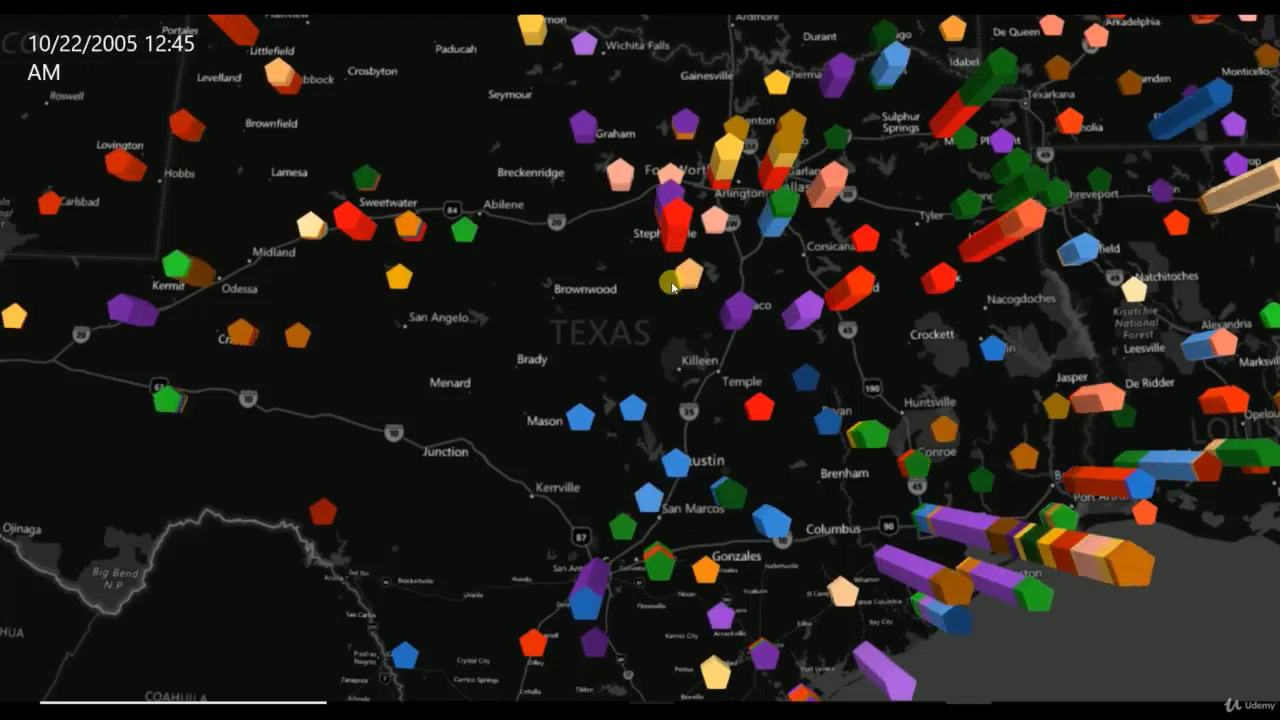
mouse_move(672, 283)
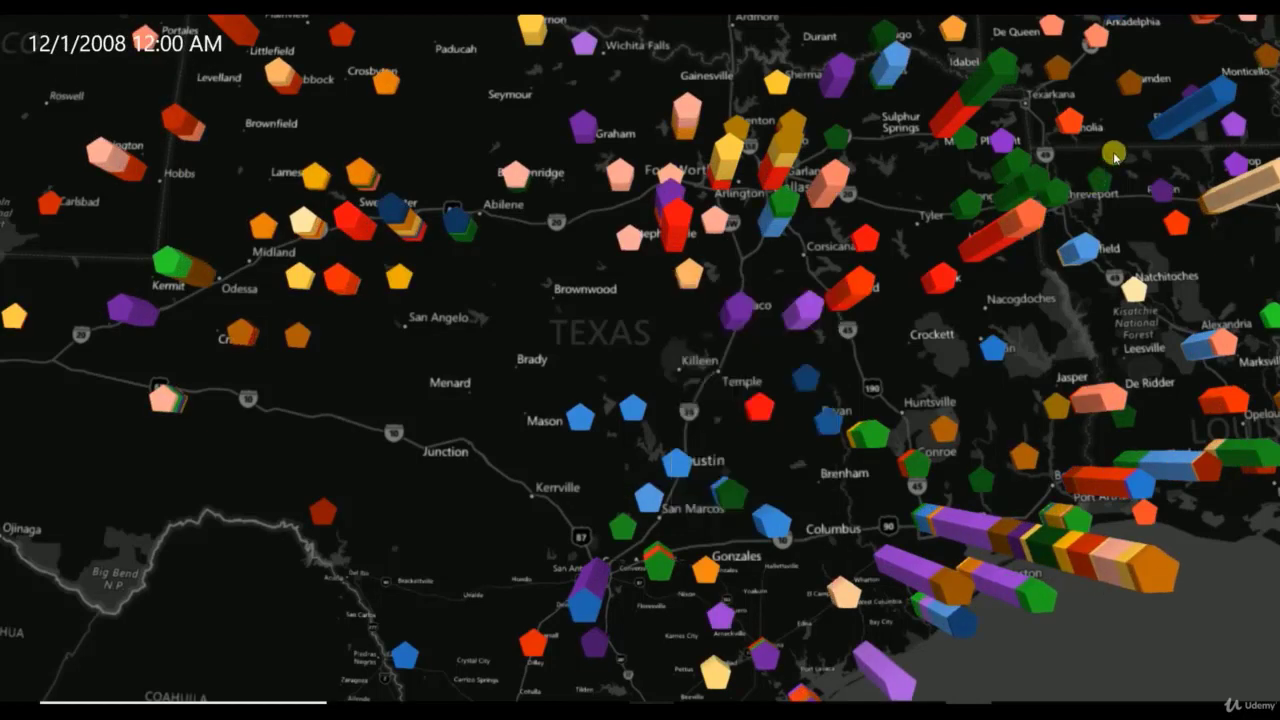
key("Escape")
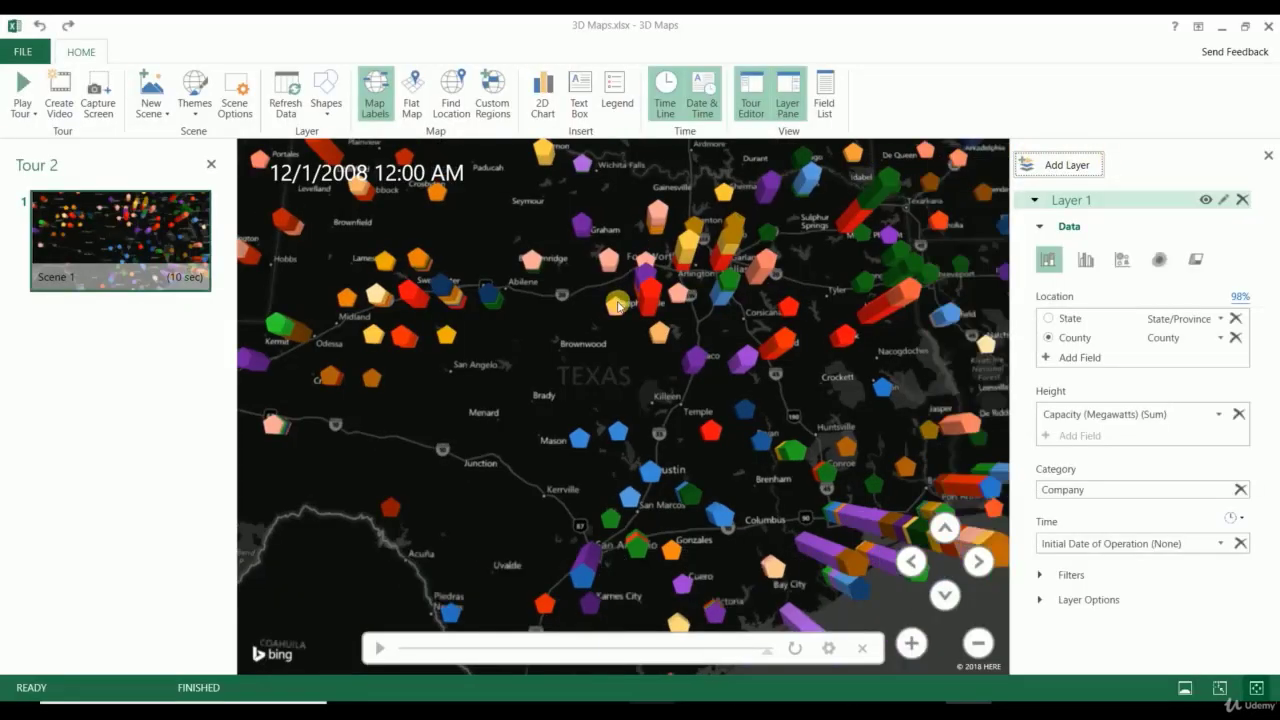
Step: Toggle Flat Map, tilt and zoom out to a globe view over Mexico, then replay the tour
left_click(427, 104)
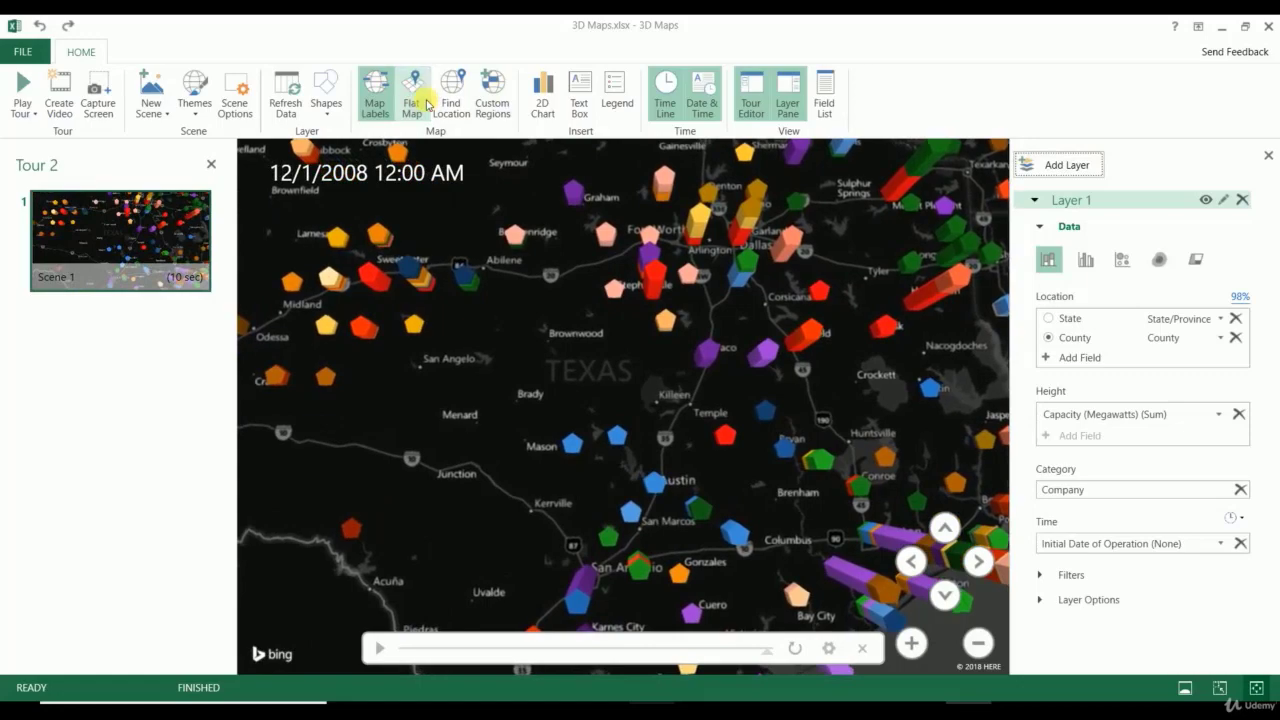
left_click(948, 593)
left_click_drag(955, 592, 955, 592)
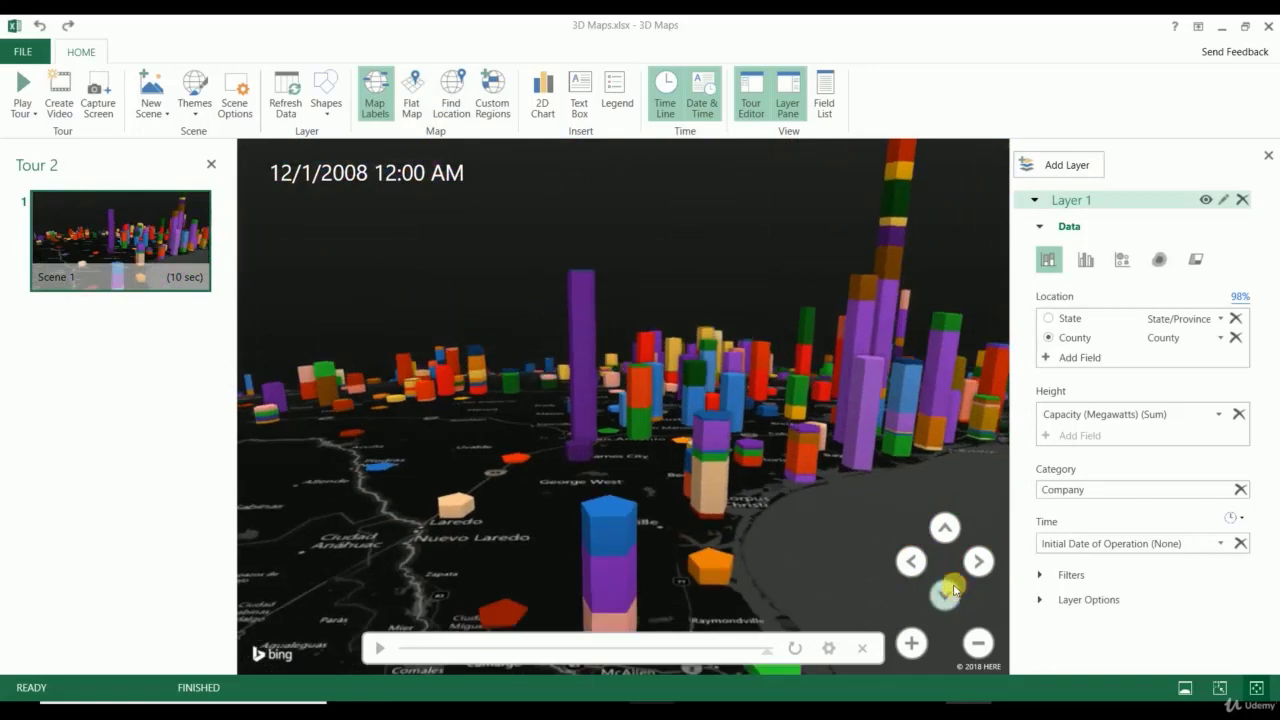
left_click(978, 644)
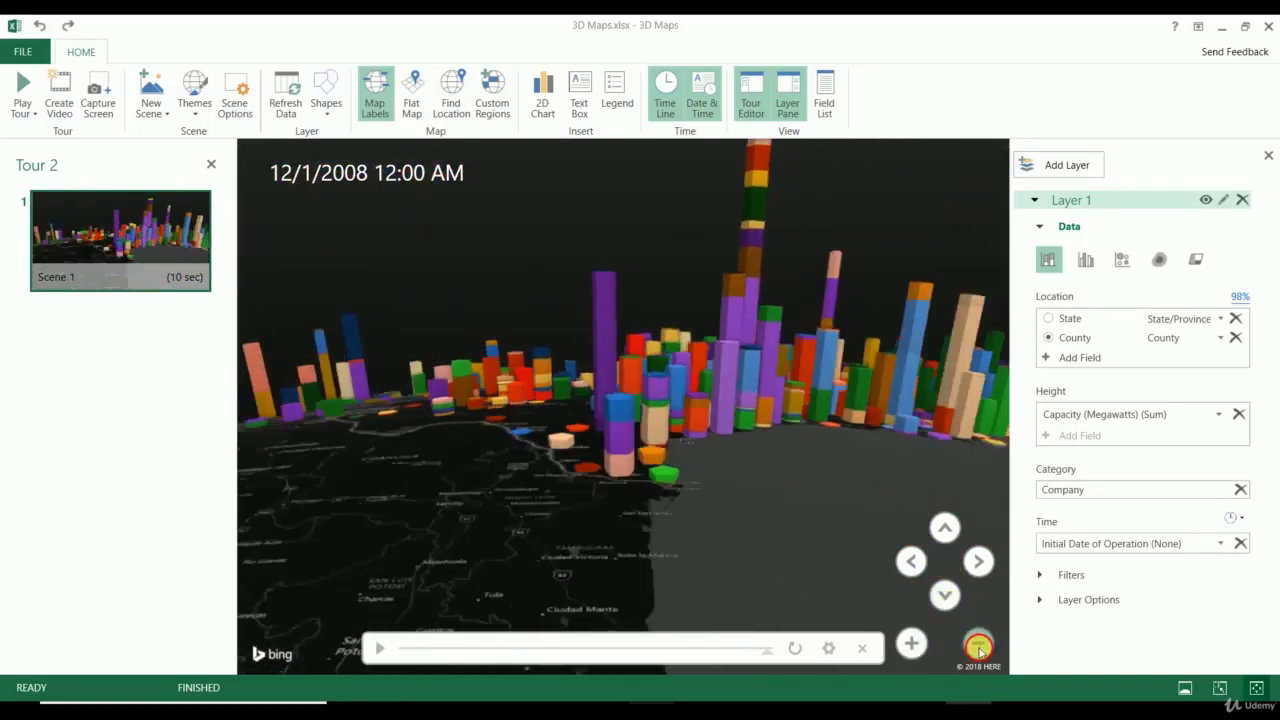
left_click_drag(978, 646, 978, 646)
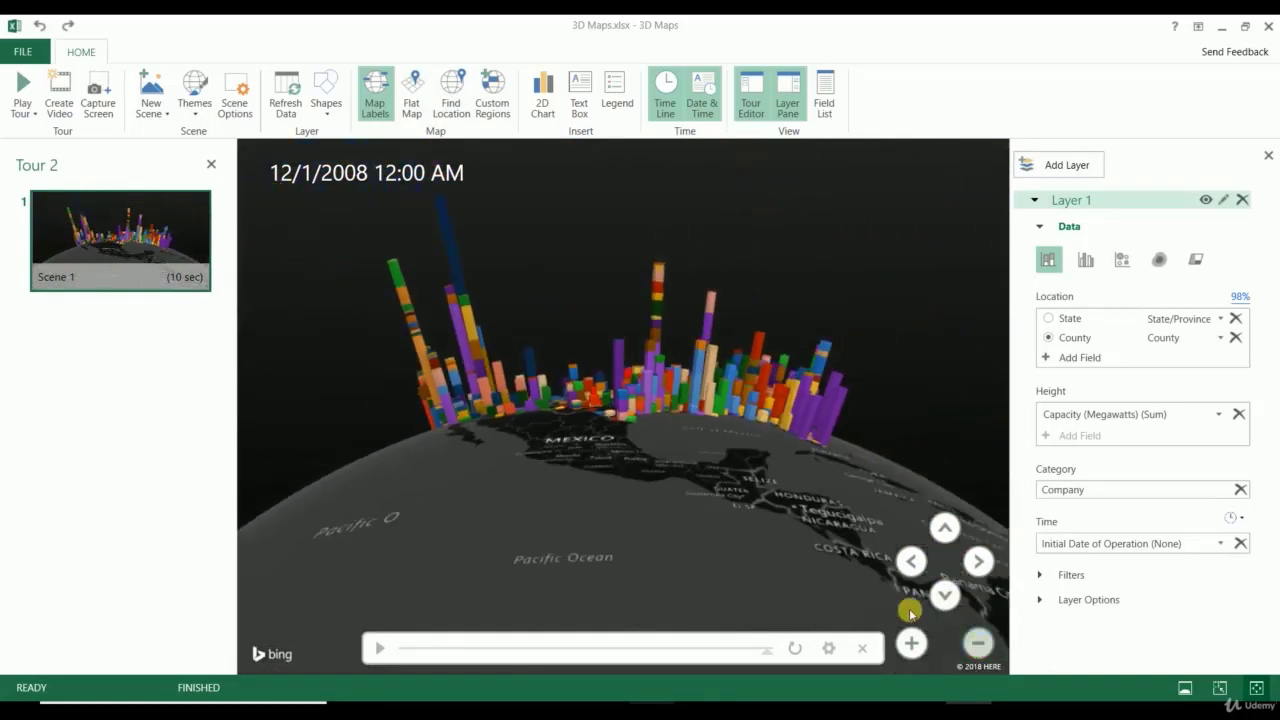
left_click(22, 92)
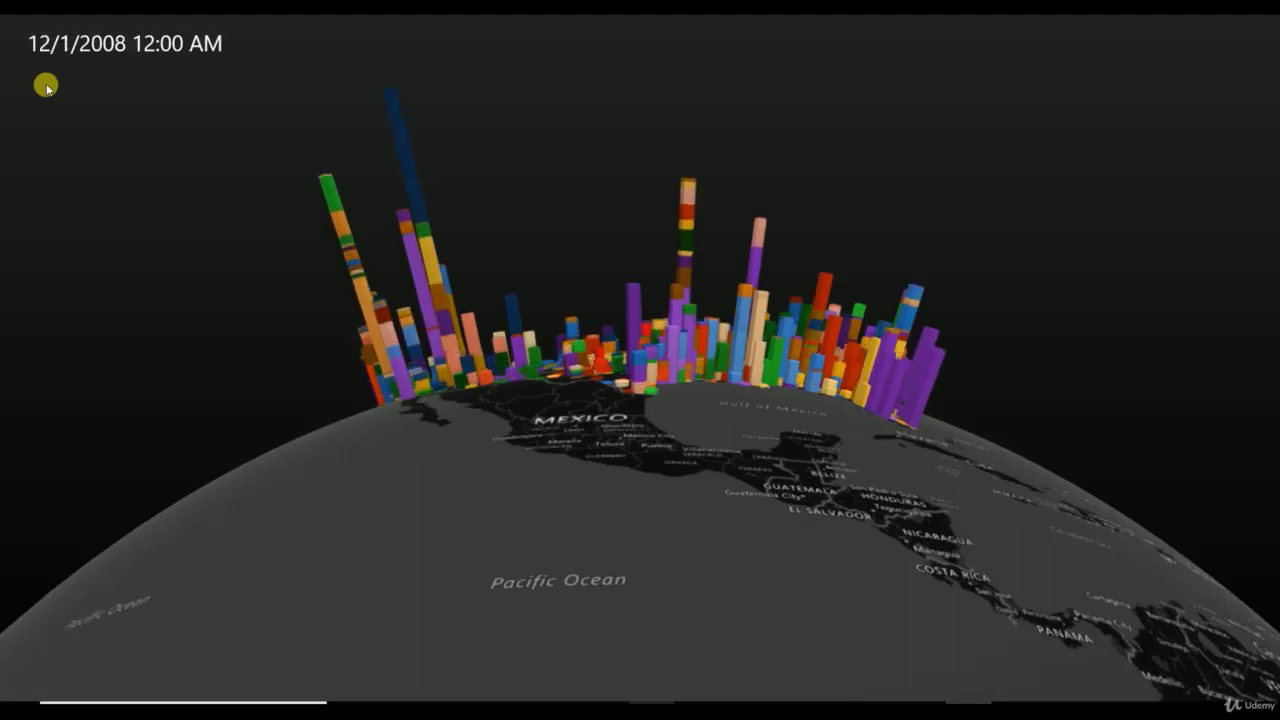
key("Escape")
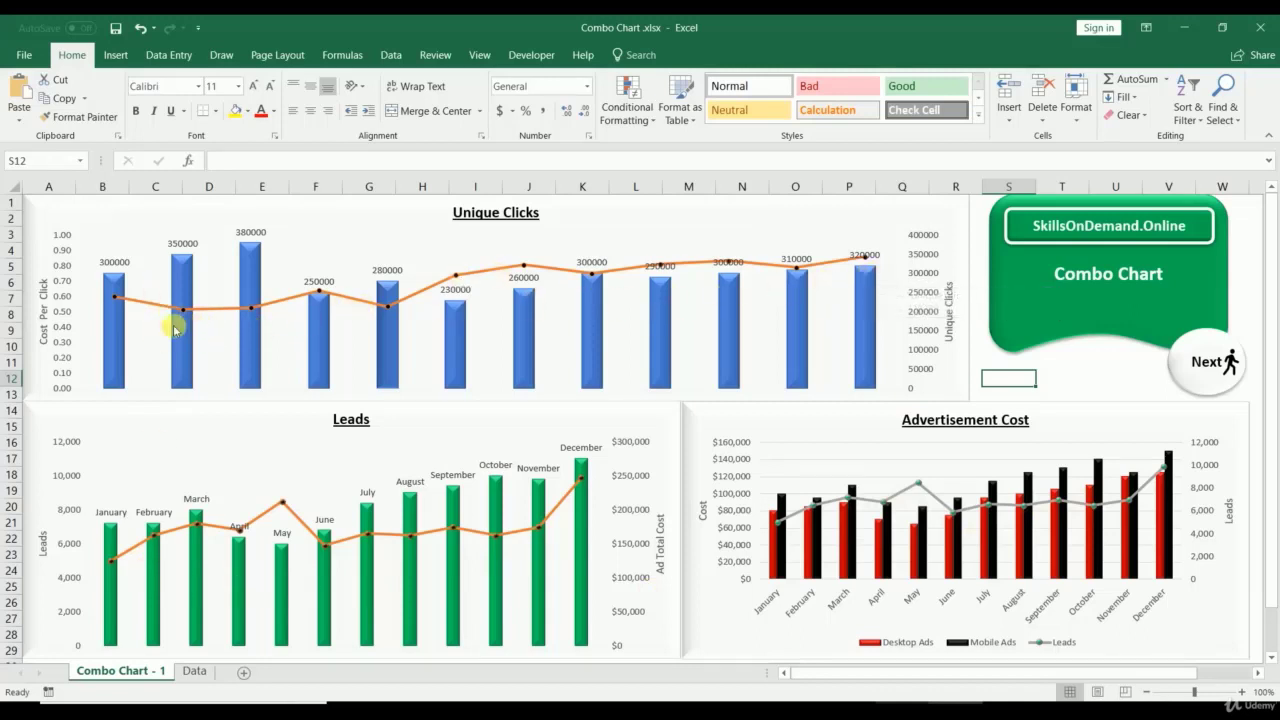
Step: Close 3D Maps and return to the Combo Chart - 1 sheet of the Combo Chart workbook
mouse_move(173, 328)
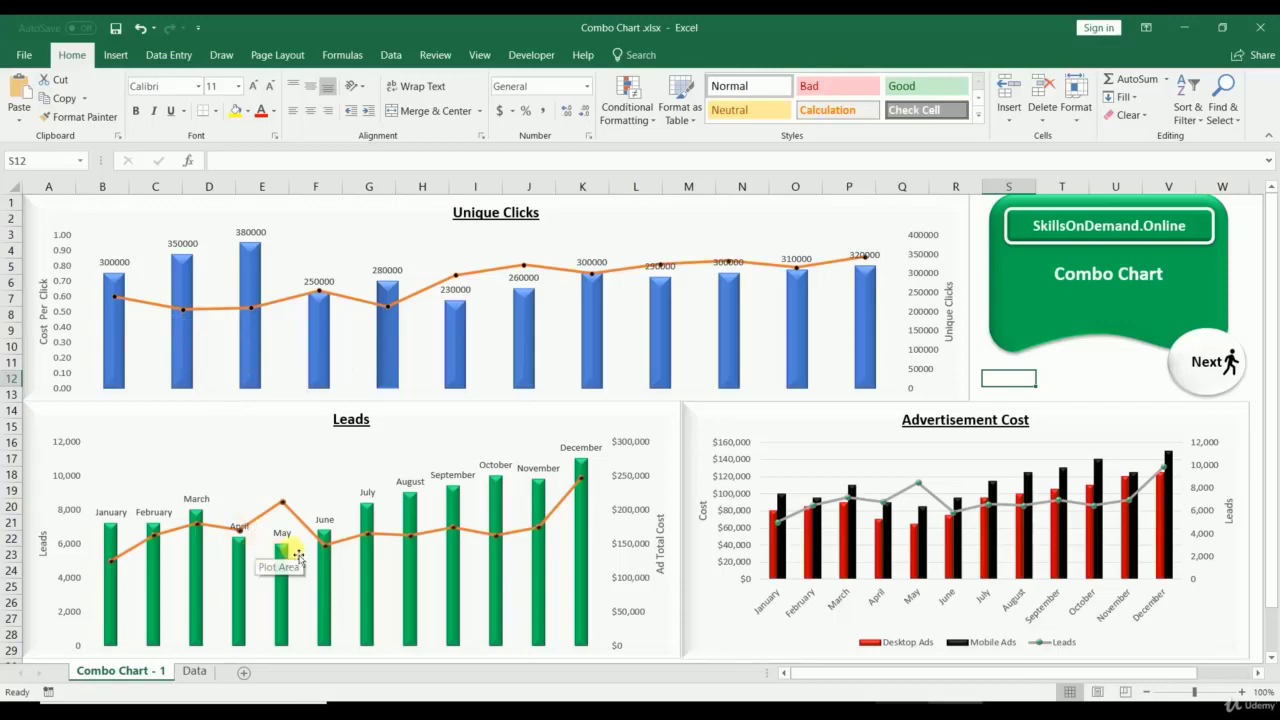
Step: On the Data sheet, select the table headers Month through Cost per Click and the month cells
left_click(192, 671)
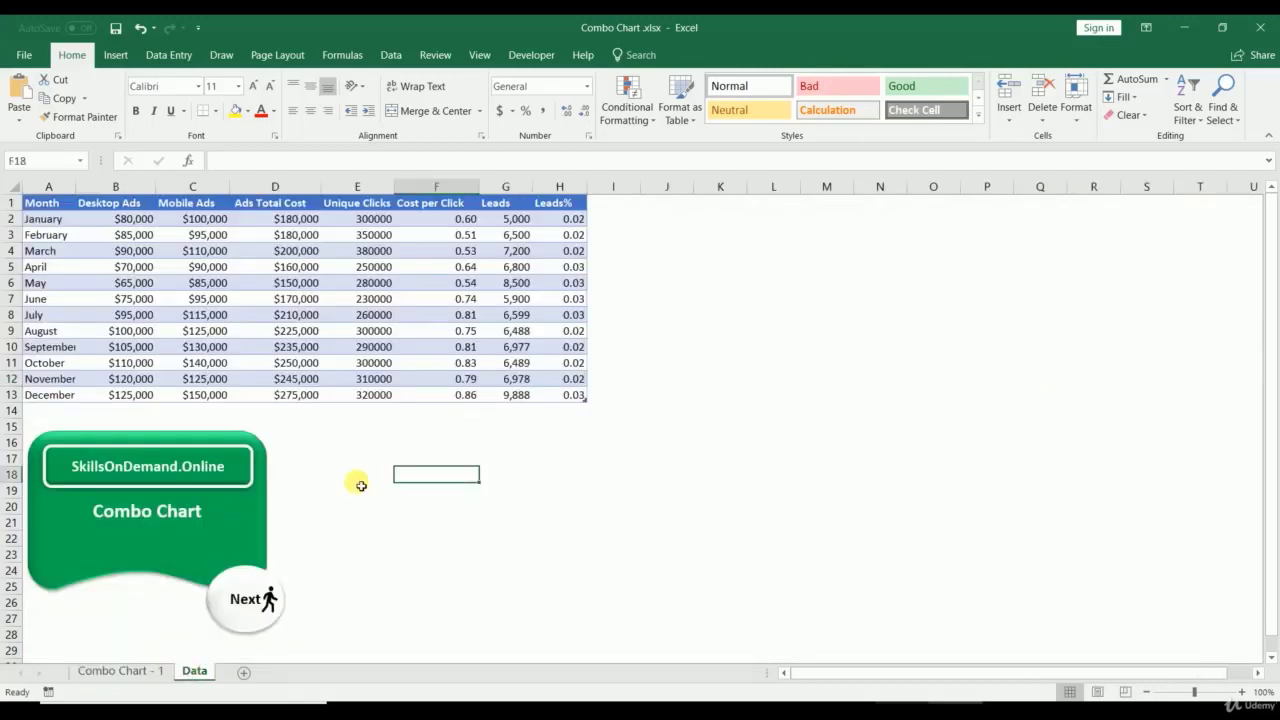
left_click(355, 476)
left_click_drag(60, 208, 540, 205)
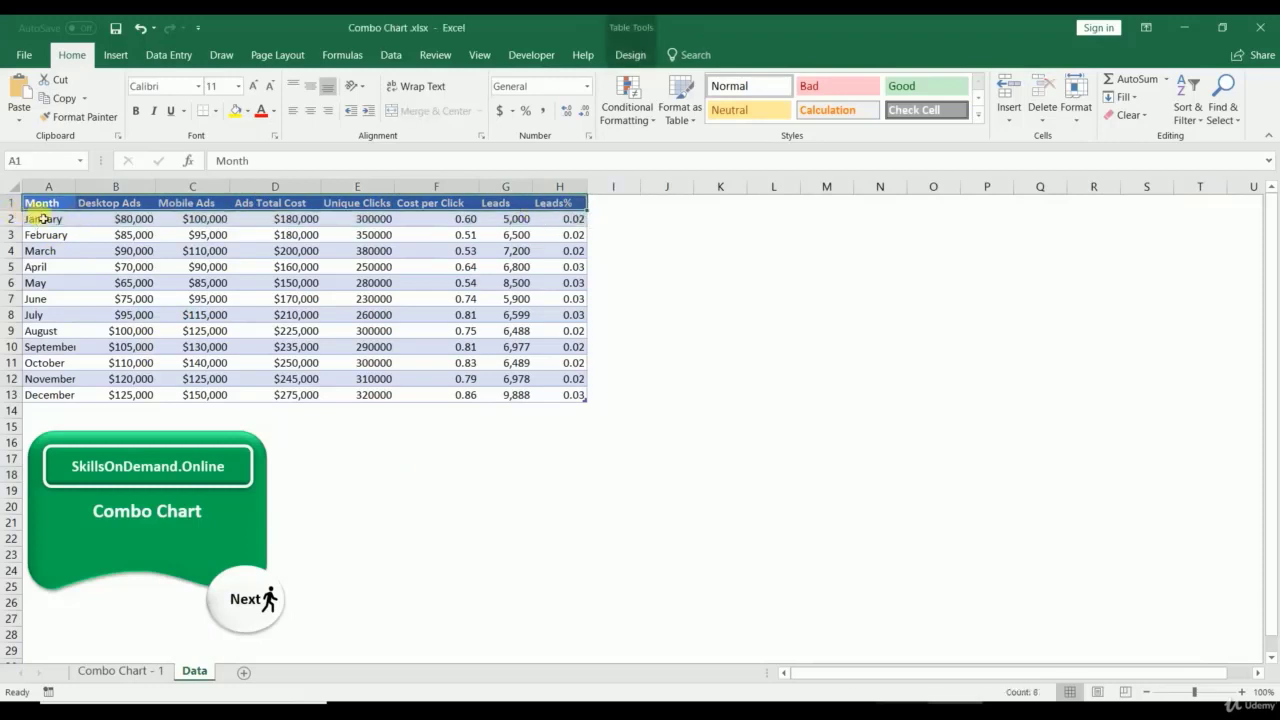
left_click_drag(43, 218, 30, 395)
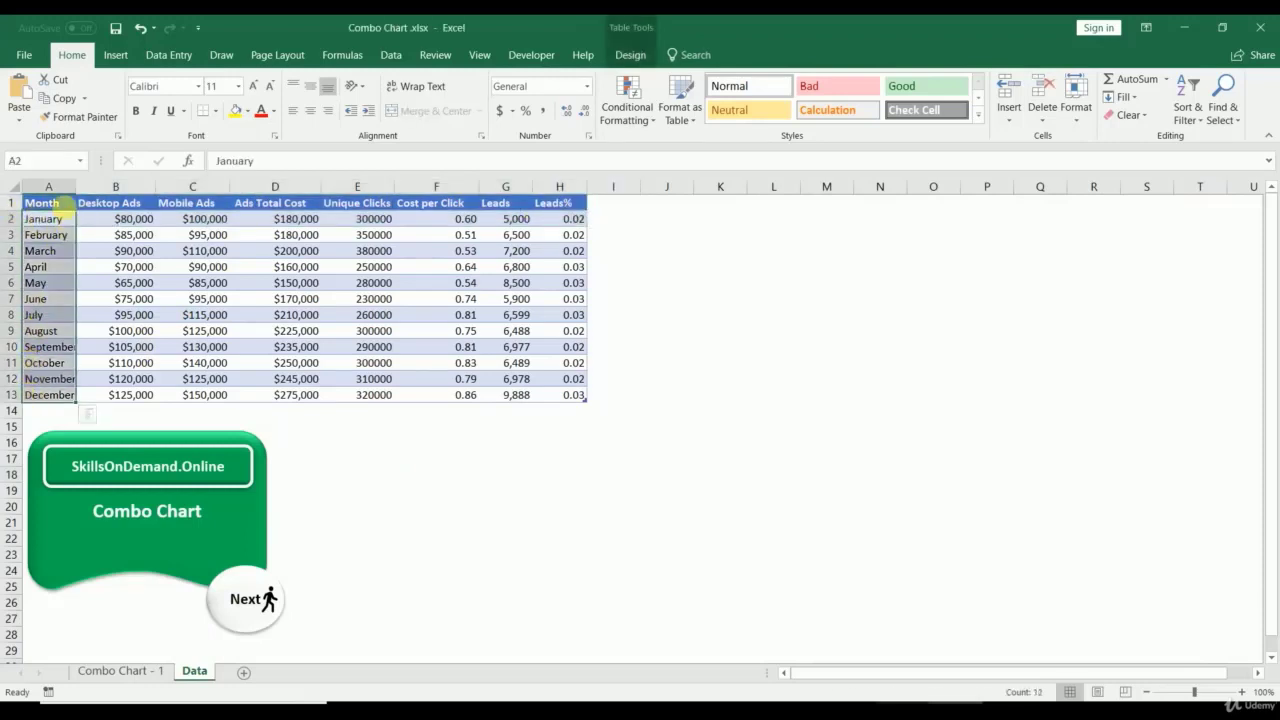
left_click_drag(57, 195, 449, 197)
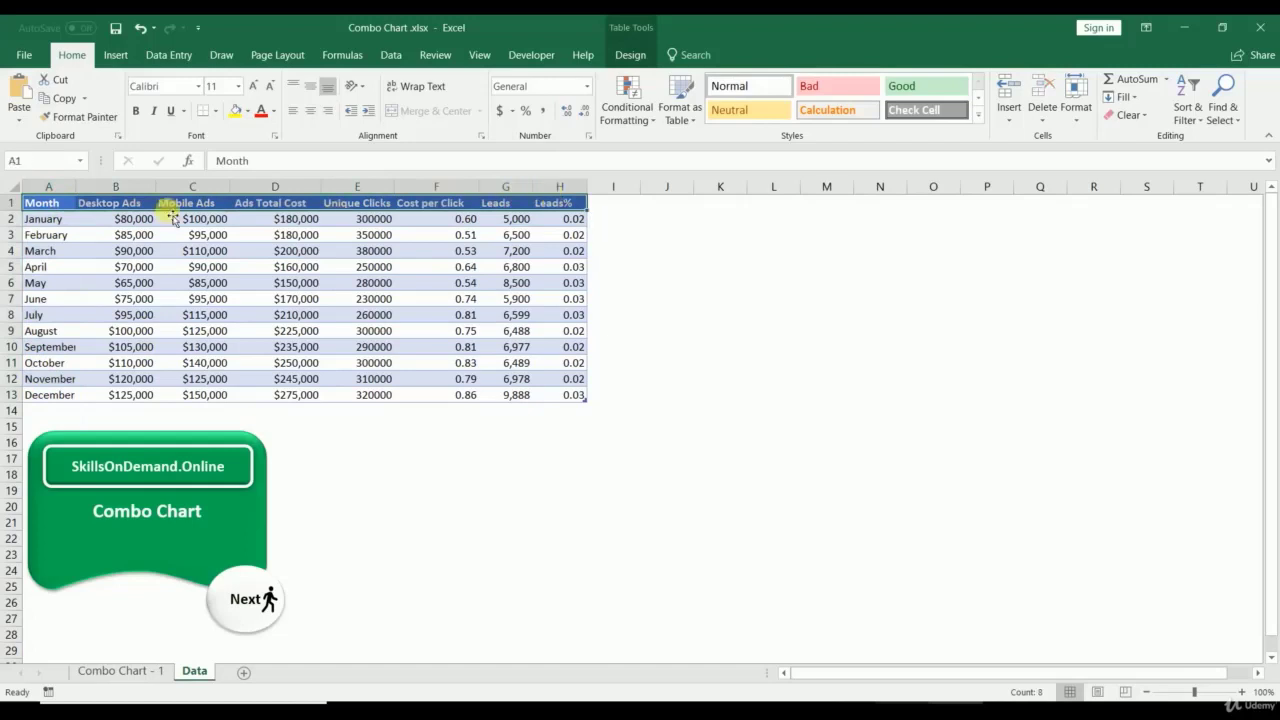
left_click_drag(44, 200, 50, 270)
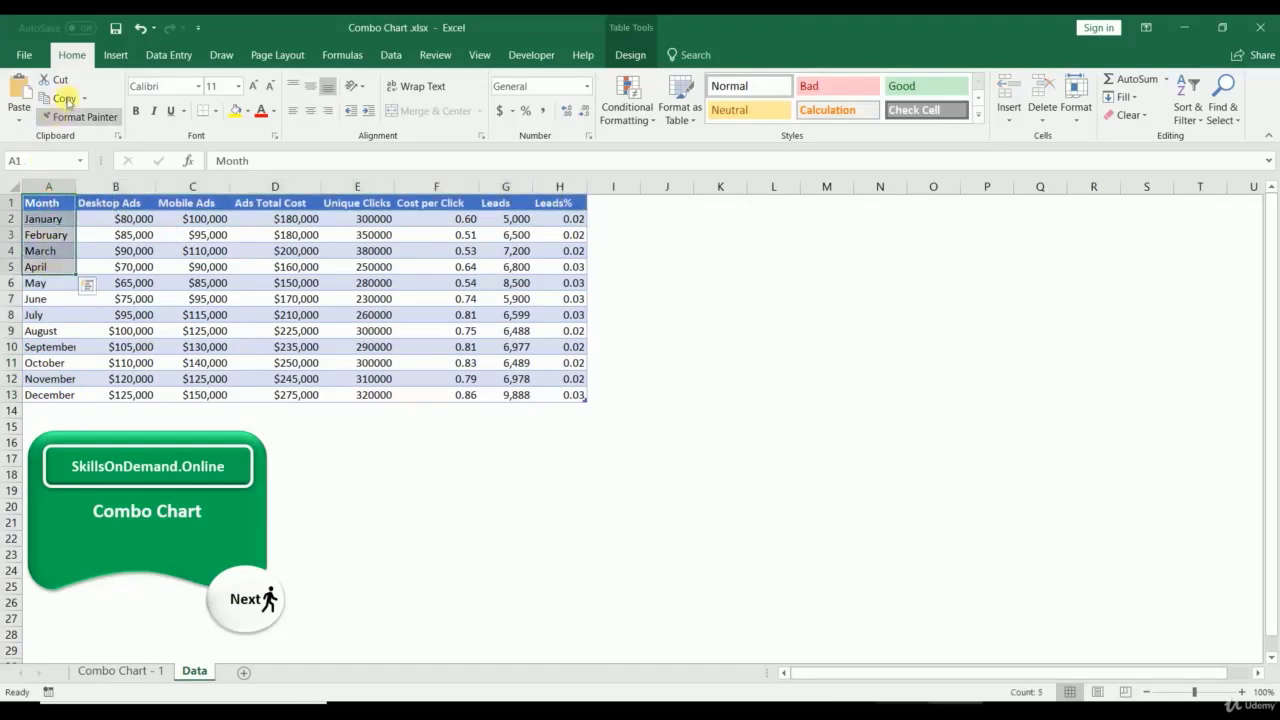
Step: Insert a Clustered Column chart from the Insert Chart dialog's All Charts list
left_click(115, 55)
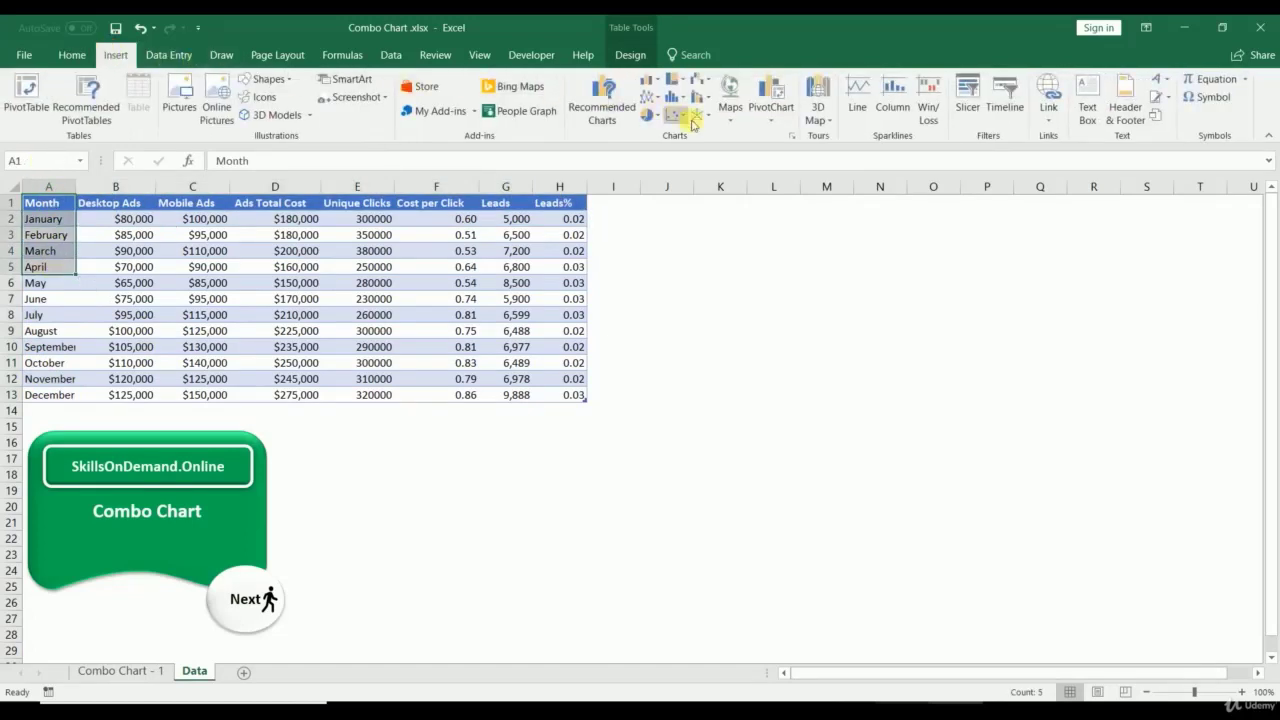
left_click(792, 136)
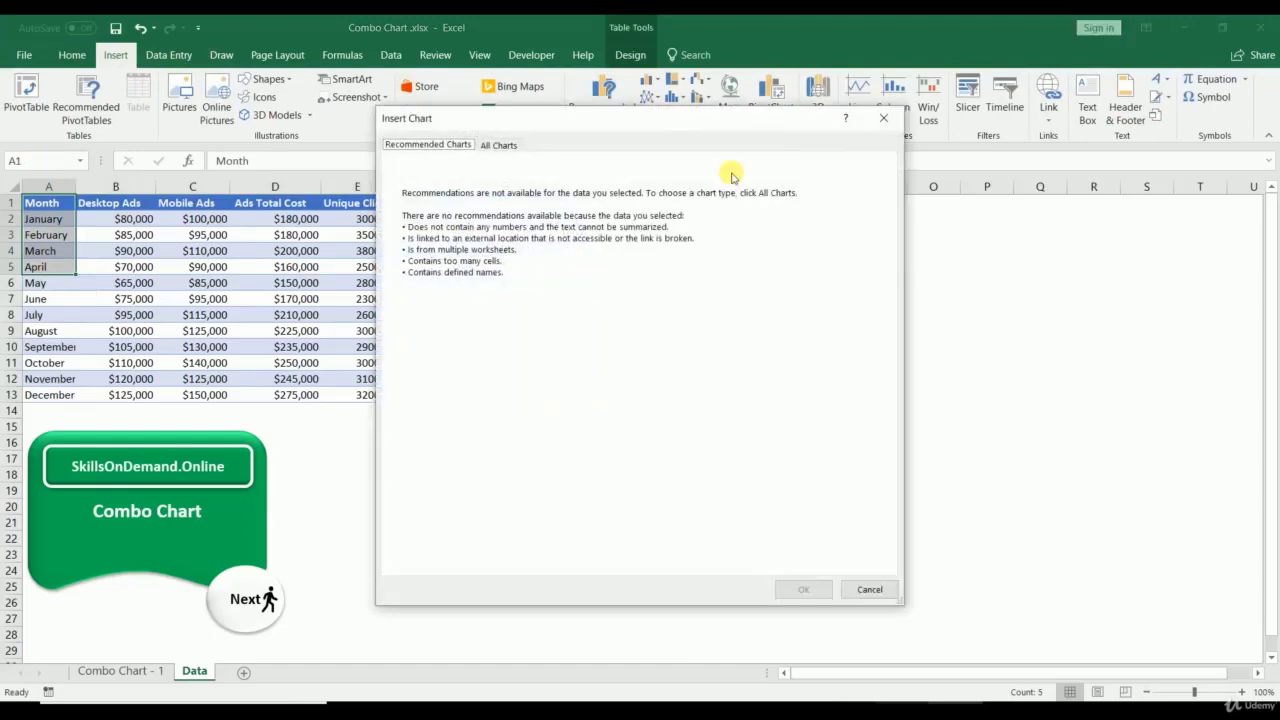
left_click(500, 147)
left_click_drag(543, 120, 791, 225)
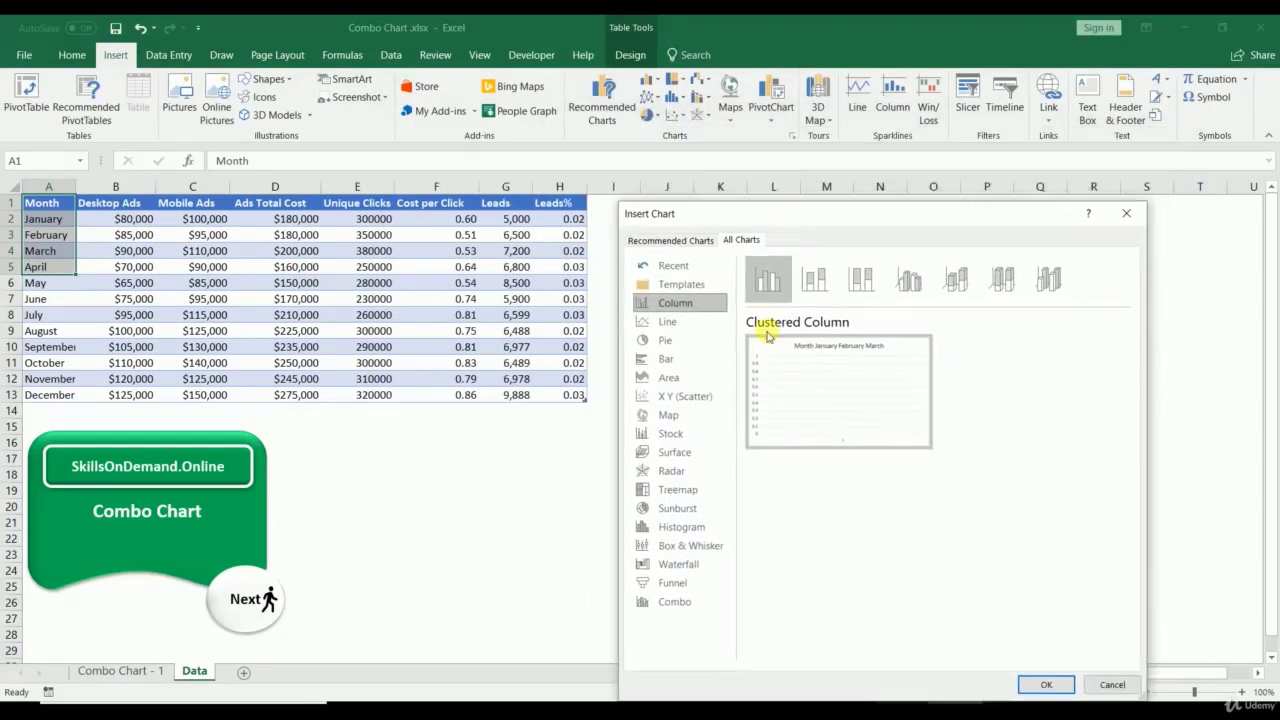
left_click(769, 279)
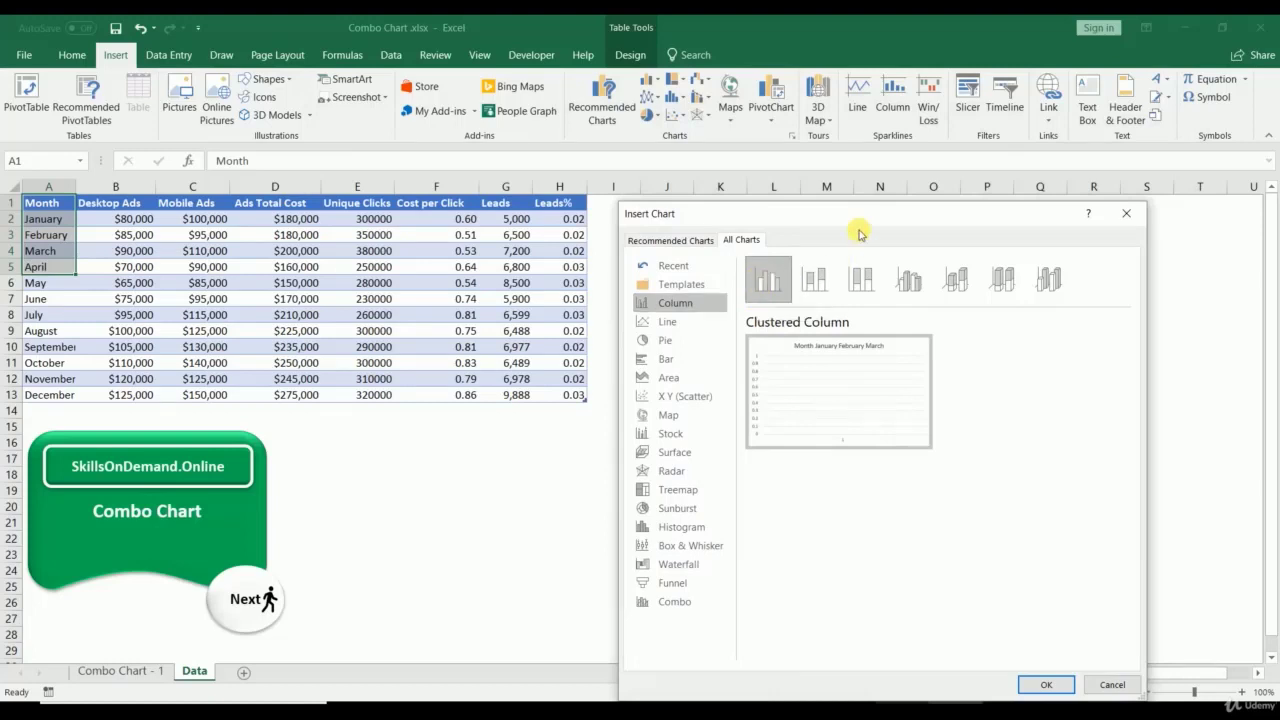
left_click(1044, 686)
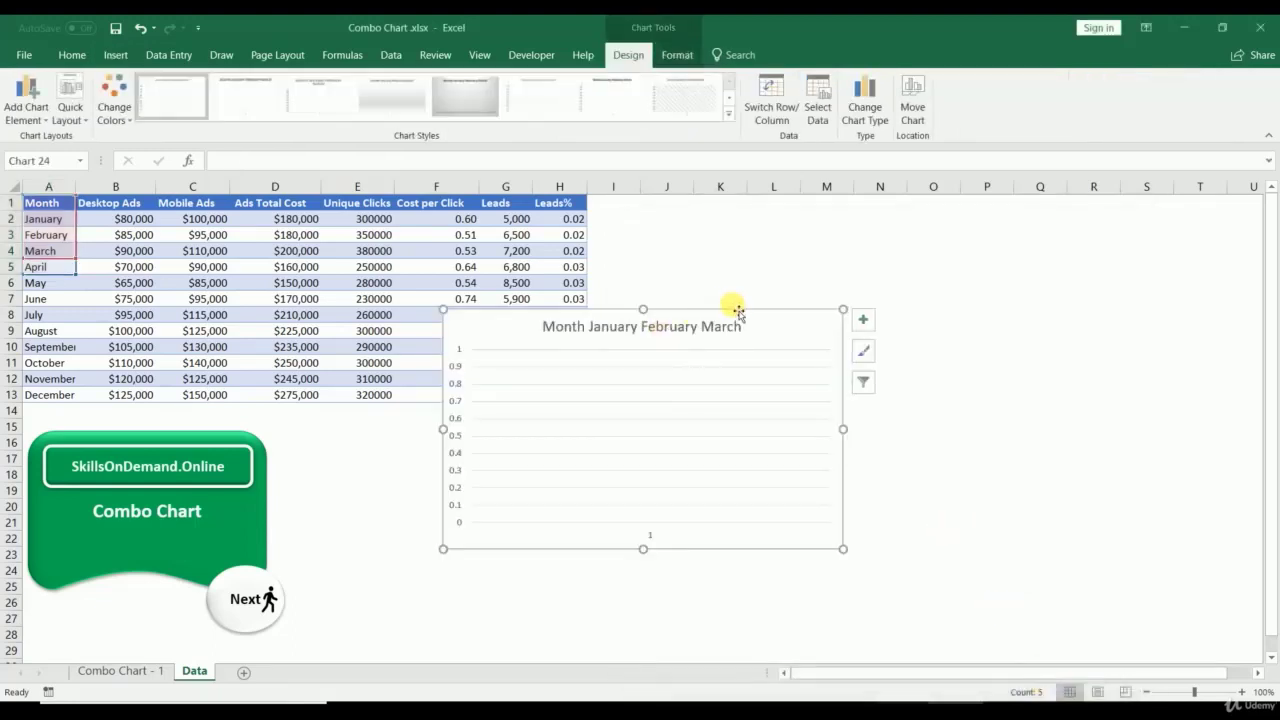
Step: Move and enlarge the chart to cover I1:T29, then clear its data range in Select Data
left_click_drag(738, 313, 893, 214)
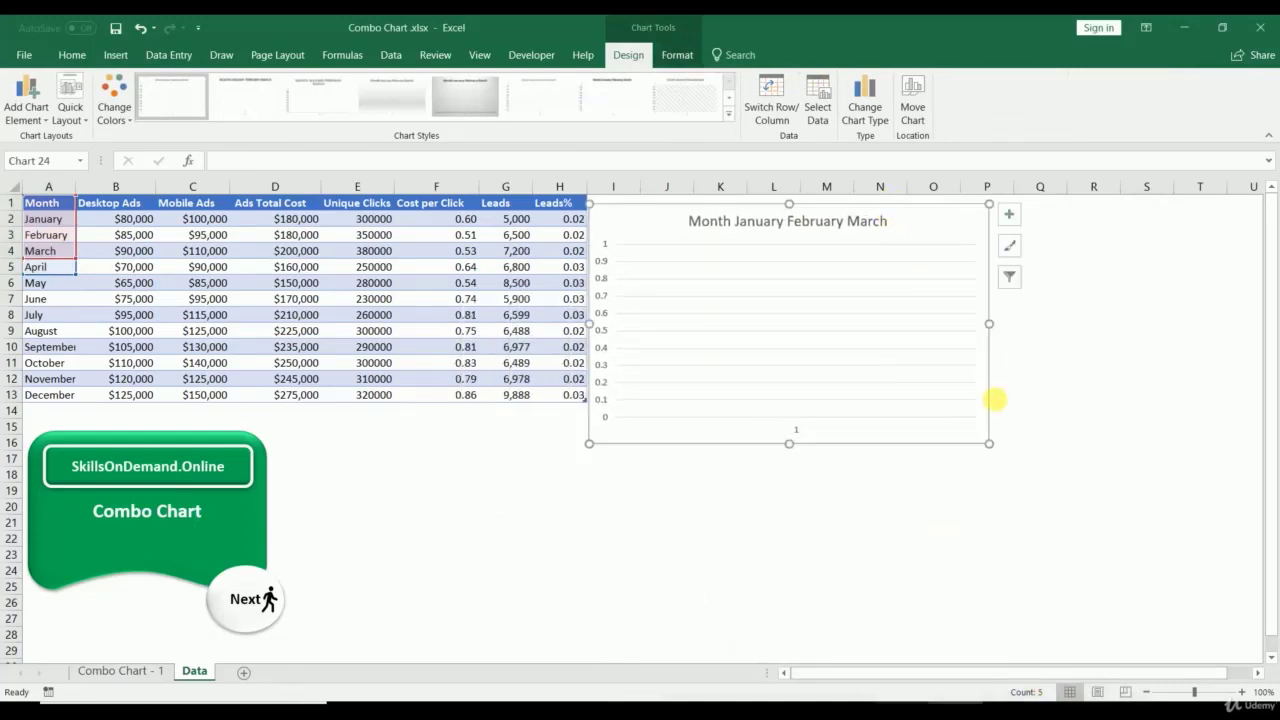
left_click_drag(989, 444, 1200, 650)
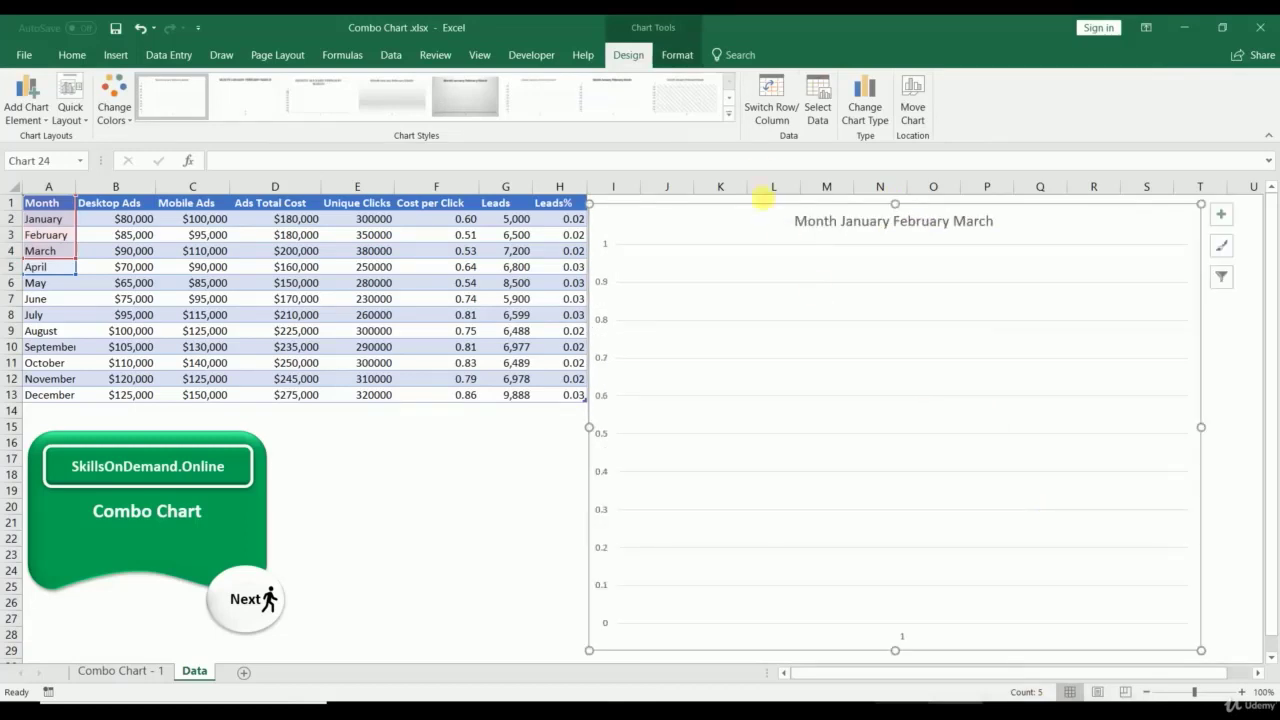
right_click(760, 237)
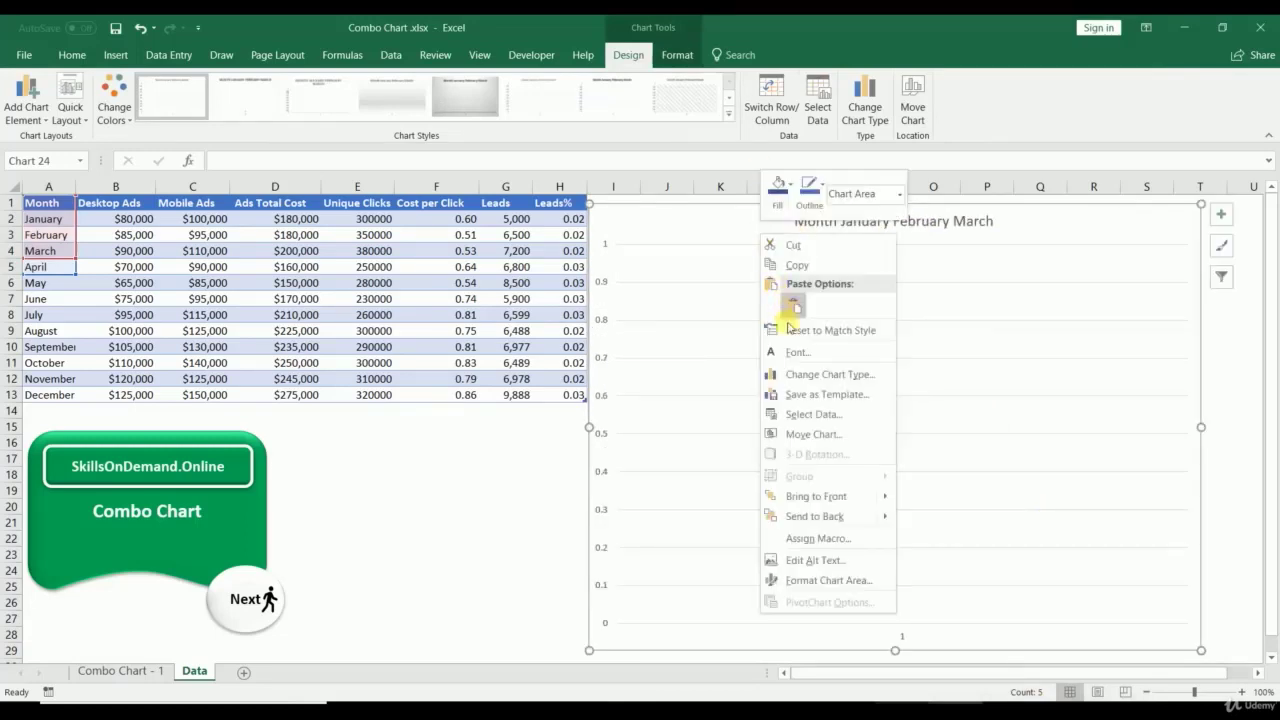
left_click(800, 414)
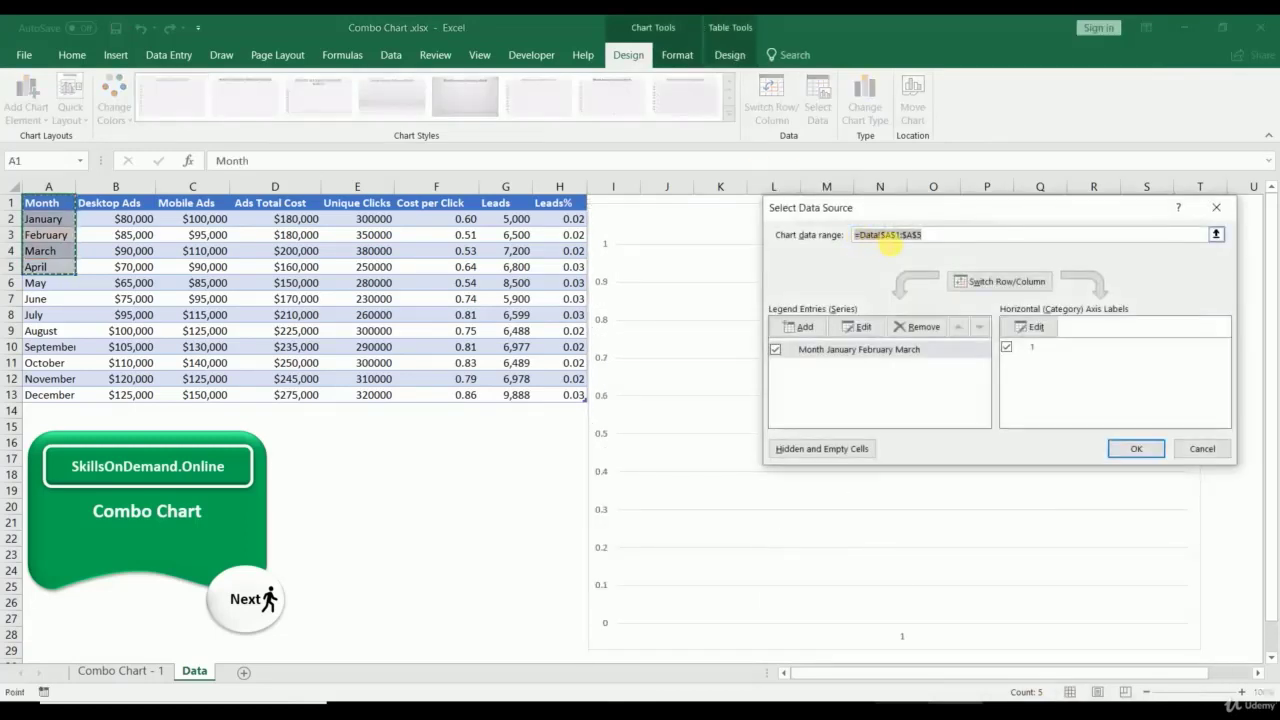
key("BackSpace")
Step: Add a Unique Clicks series (E1, E2:E13) with months A2:A13 as axis labels
left_click(812, 328)
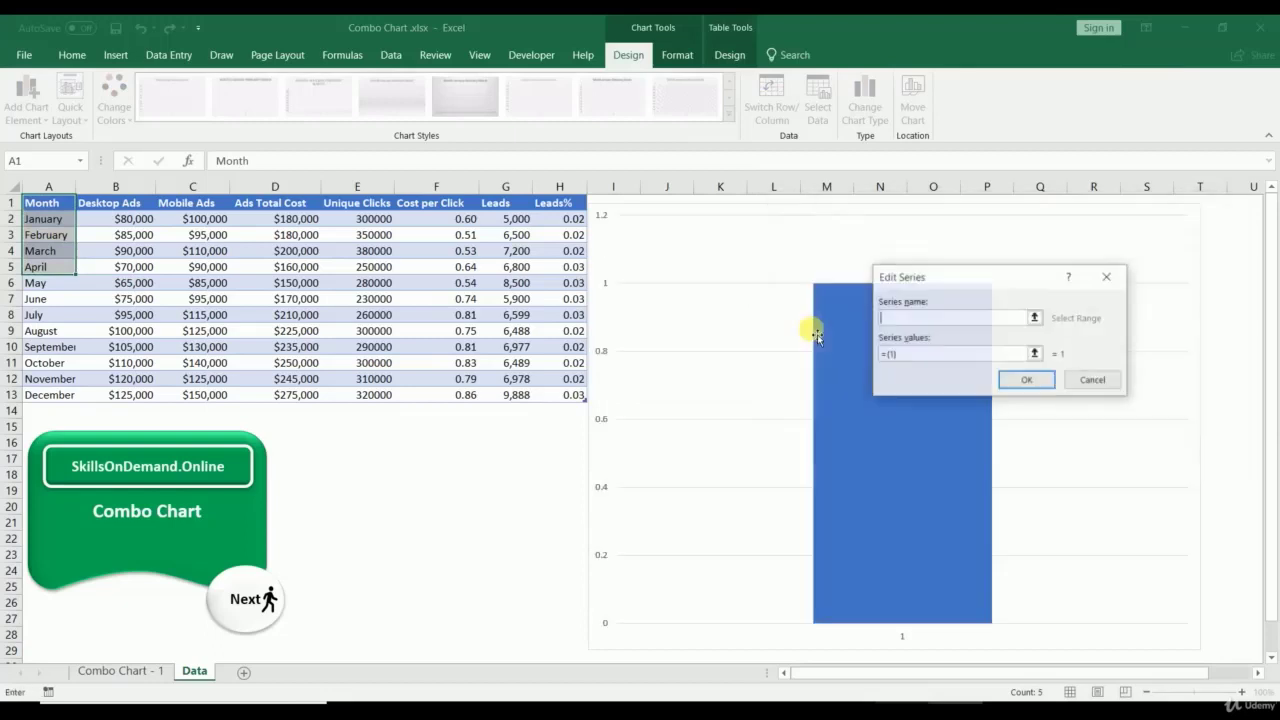
left_click(362, 205)
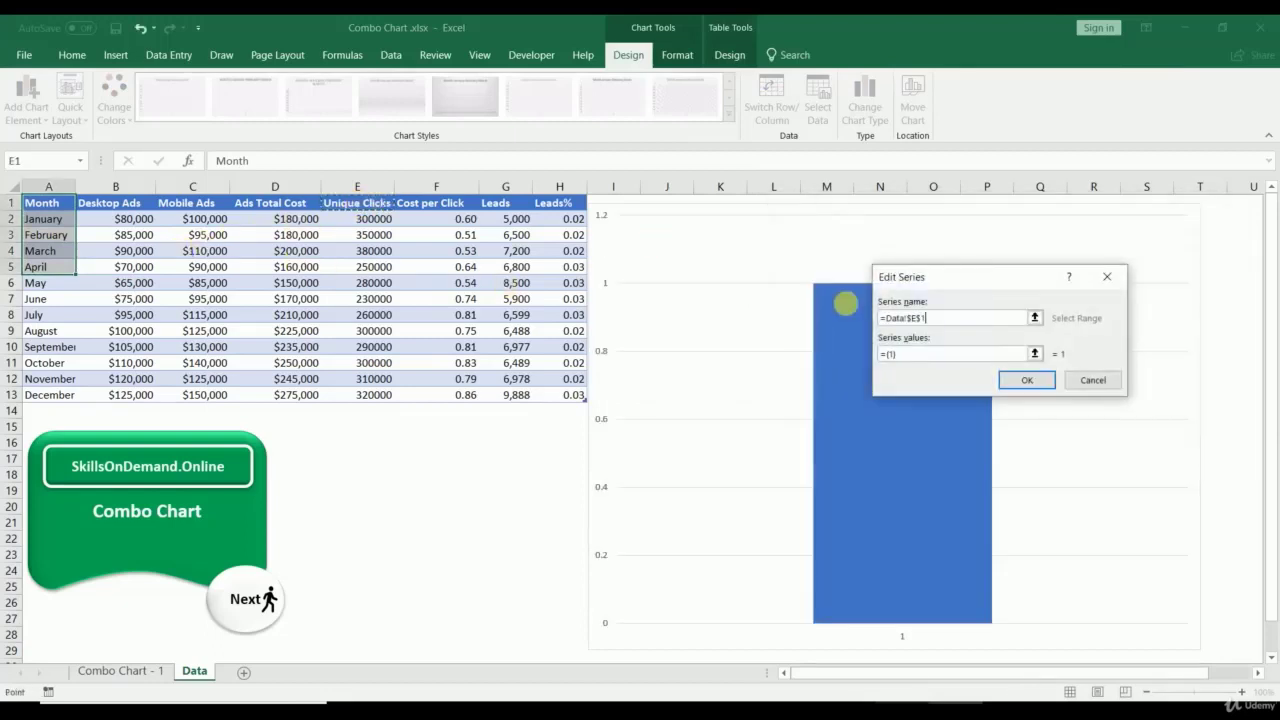
left_click(1035, 353)
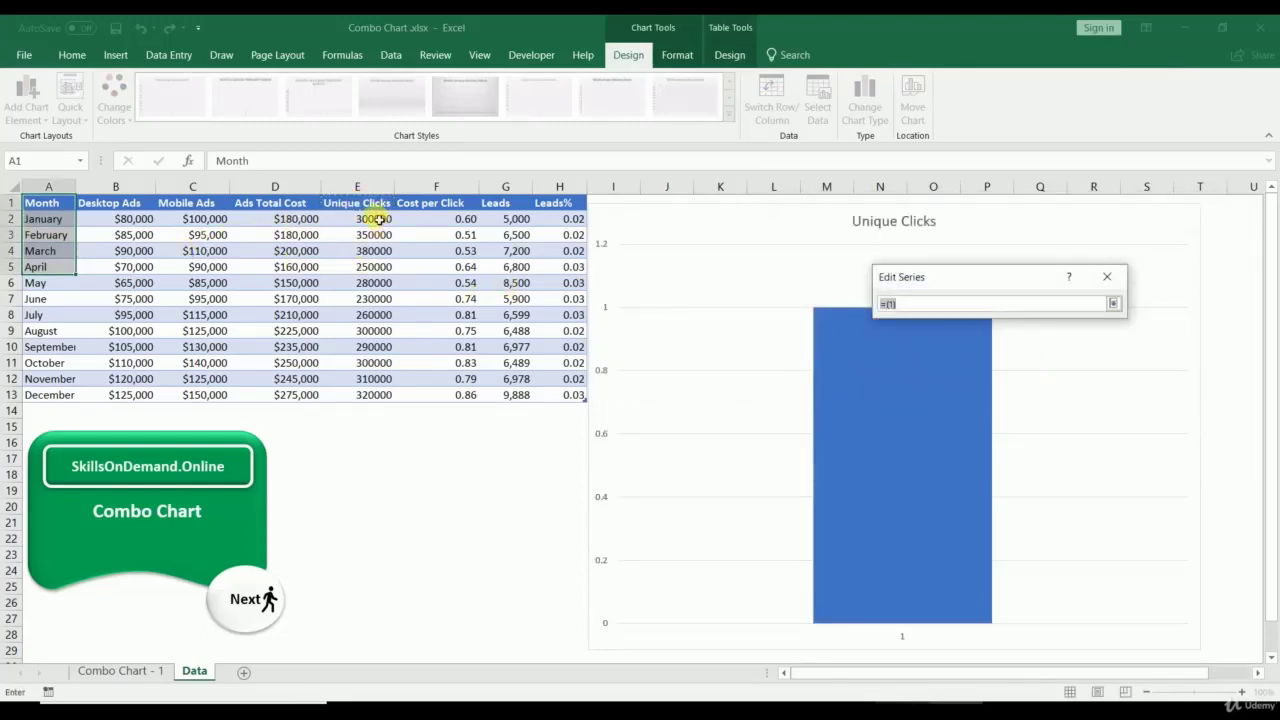
left_click_drag(375, 218, 374, 395)
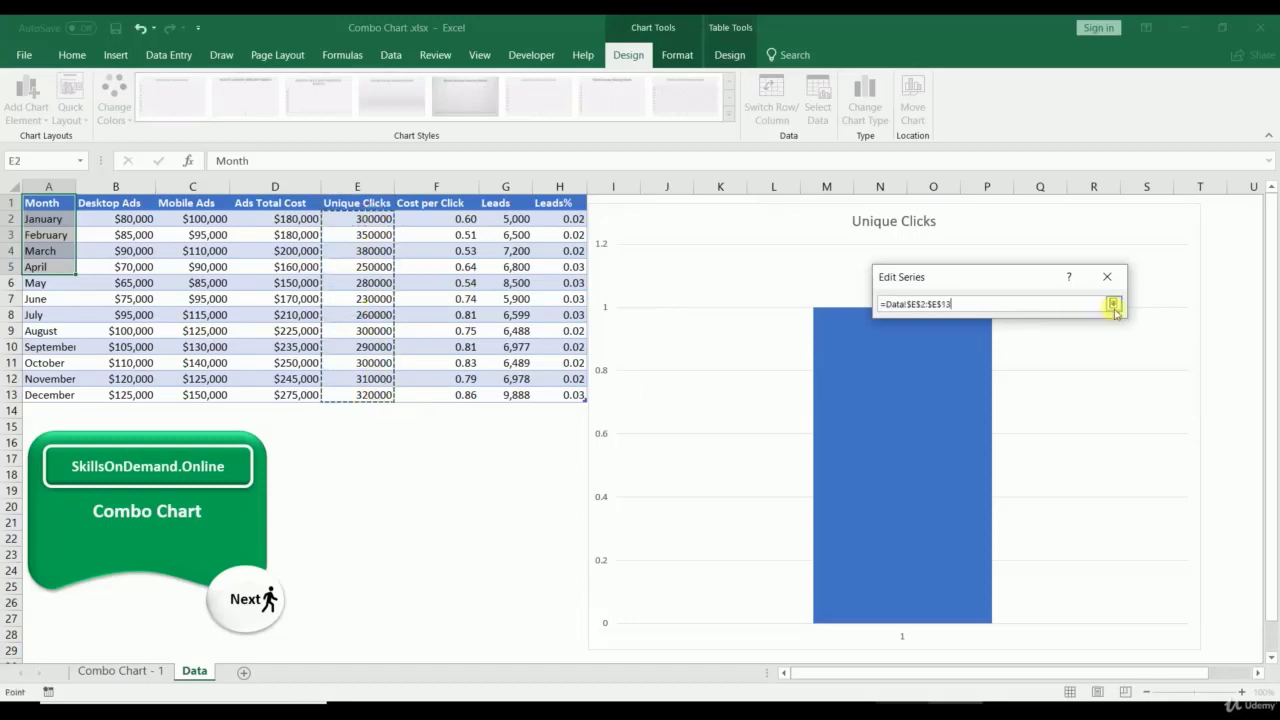
left_click(1113, 304)
left_click(1027, 381)
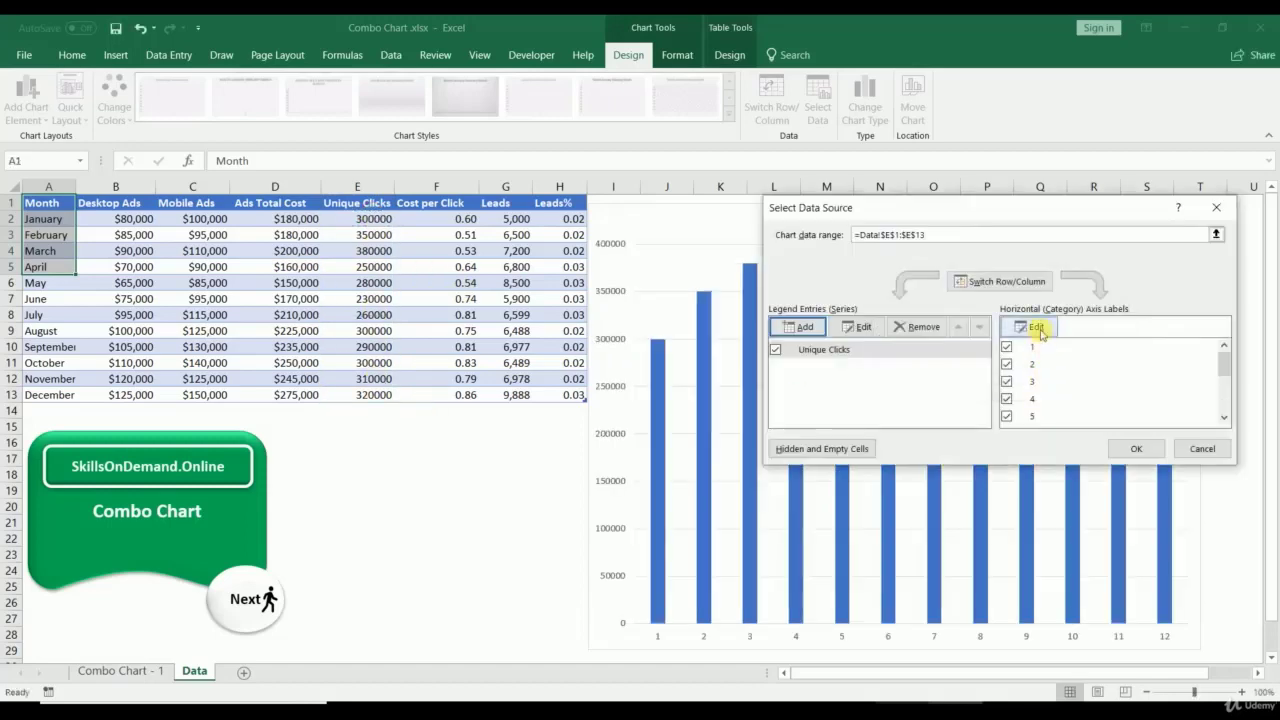
left_click(1040, 333)
left_click_drag(42, 218, 63, 394)
left_click(1030, 357)
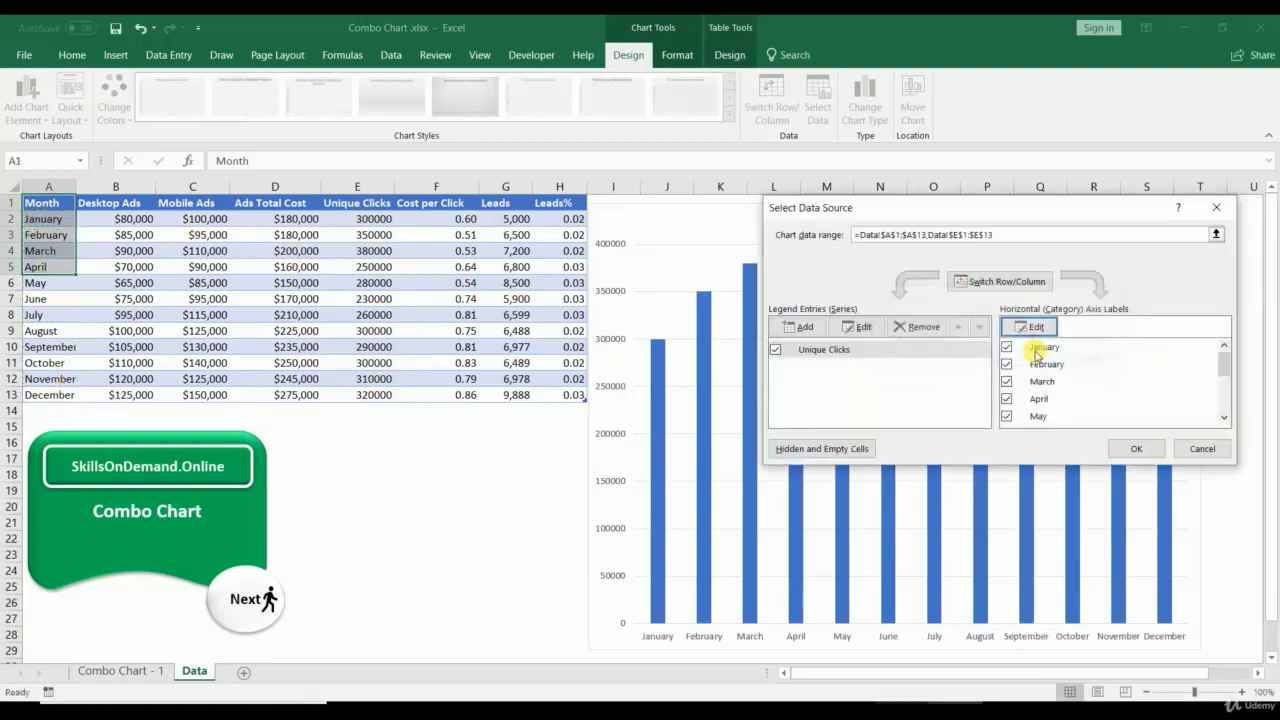
Step: Add a Cost per Click series (F1, F2:F13) with A2:A13 month labels, and apply
left_click(803, 327)
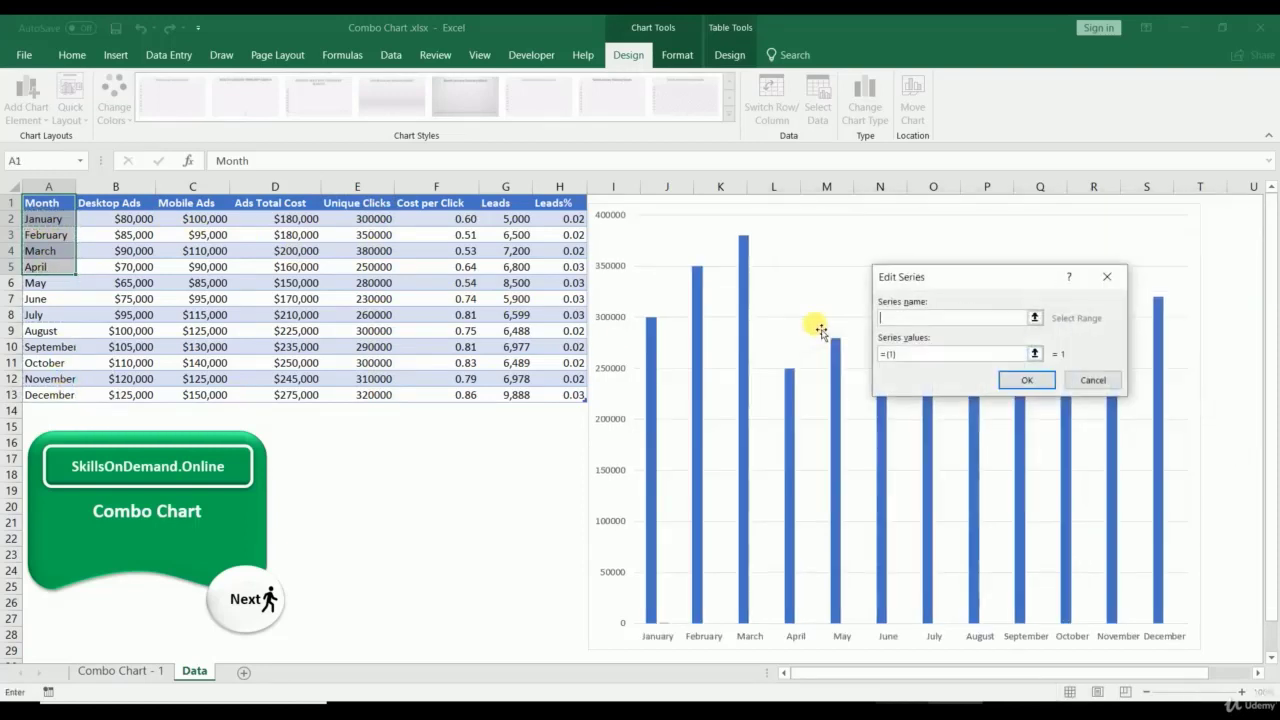
left_click(1034, 317)
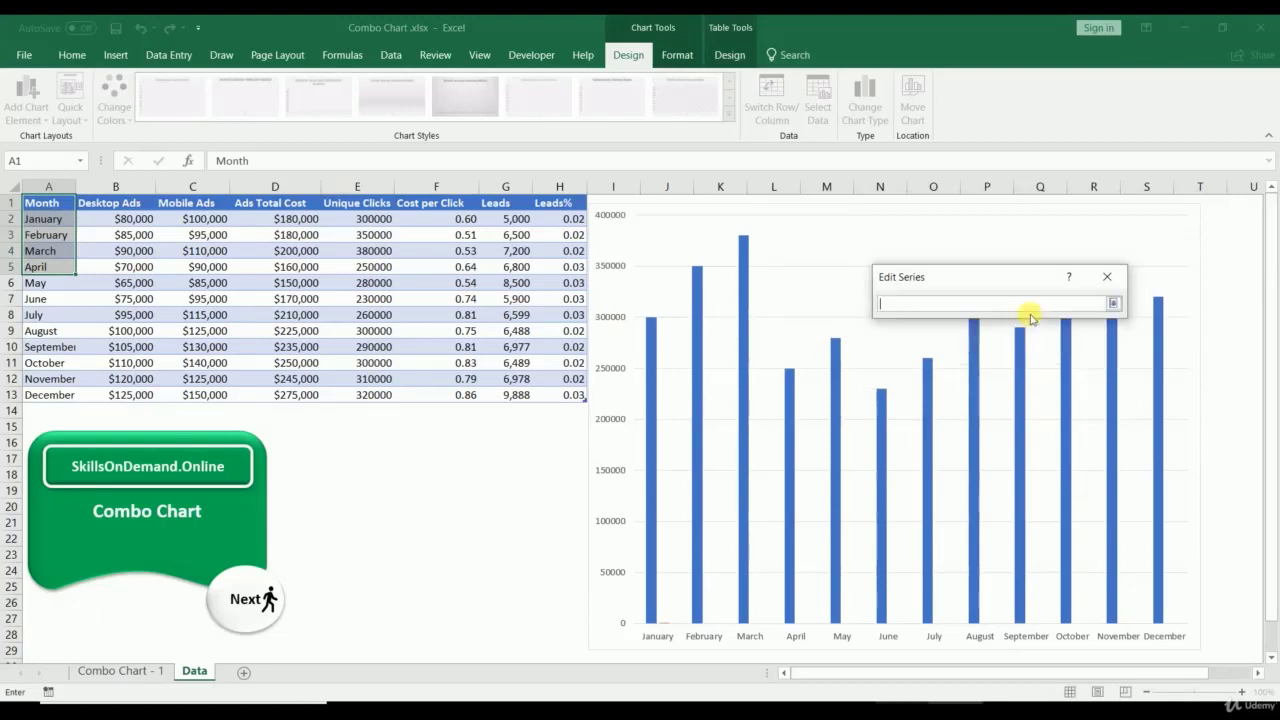
left_click(456, 203)
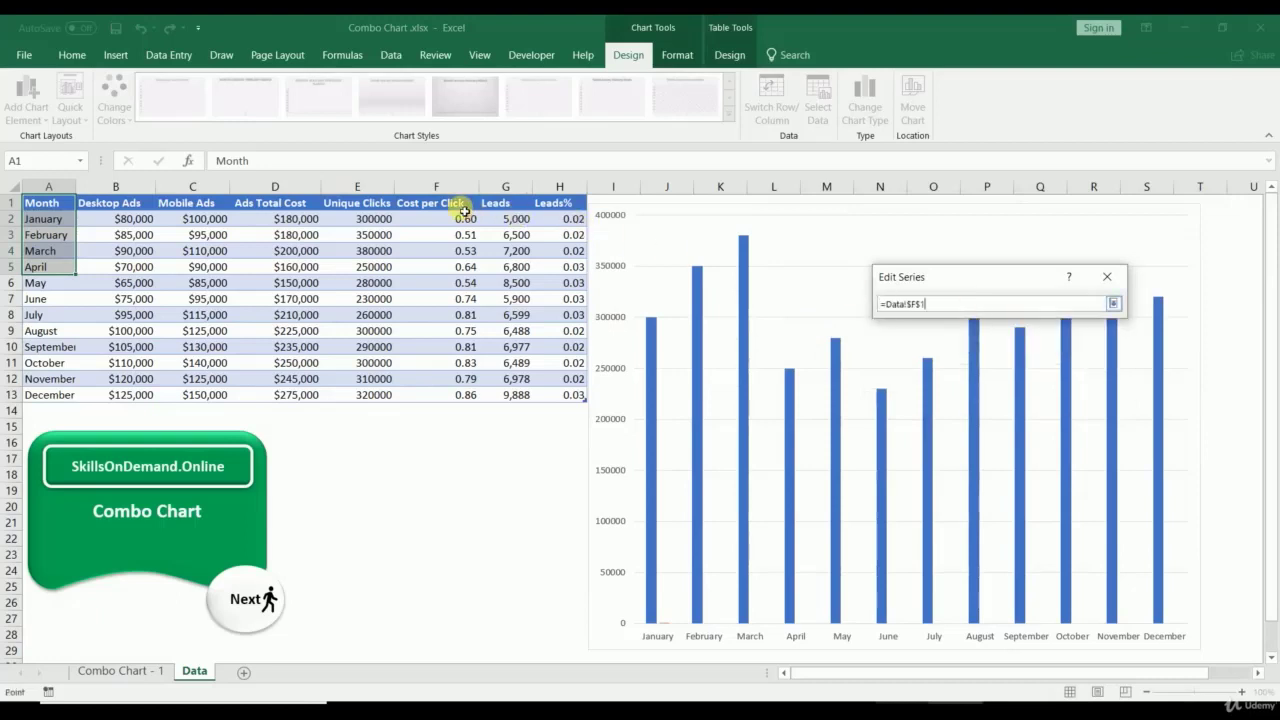
left_click(1113, 305)
left_click(1037, 351)
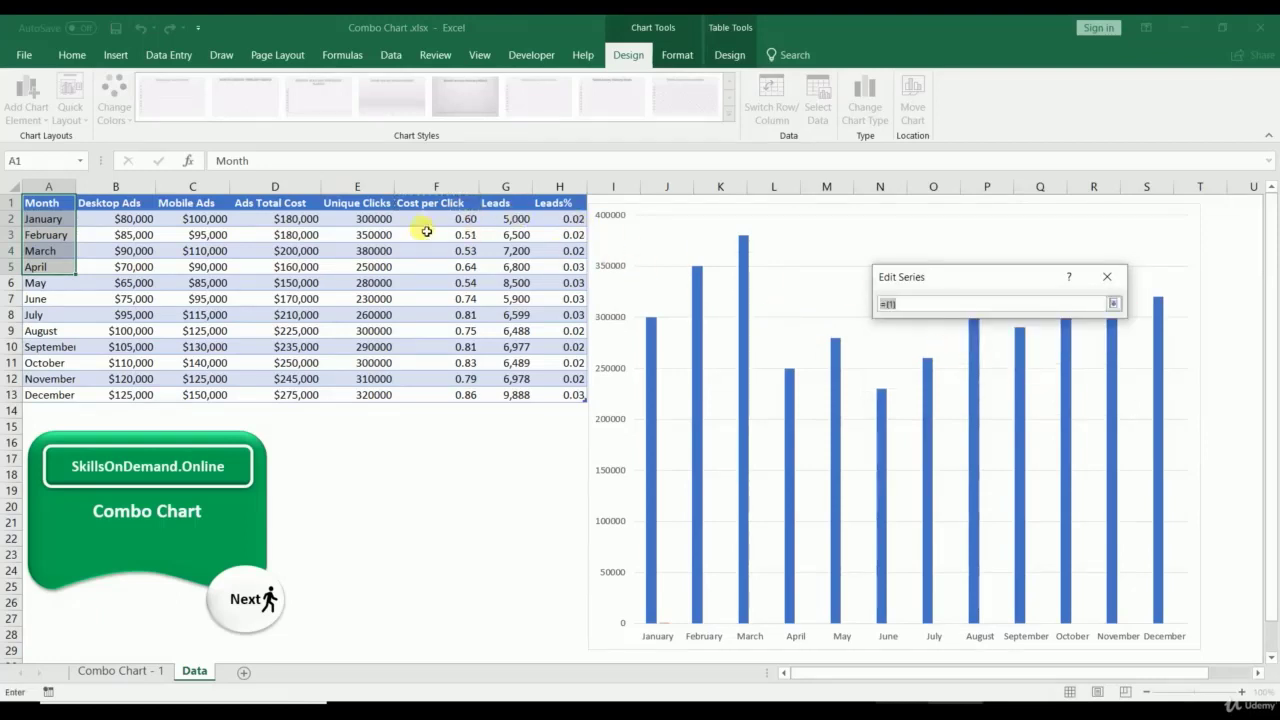
left_click_drag(456, 226, 452, 396)
left_click(1113, 304)
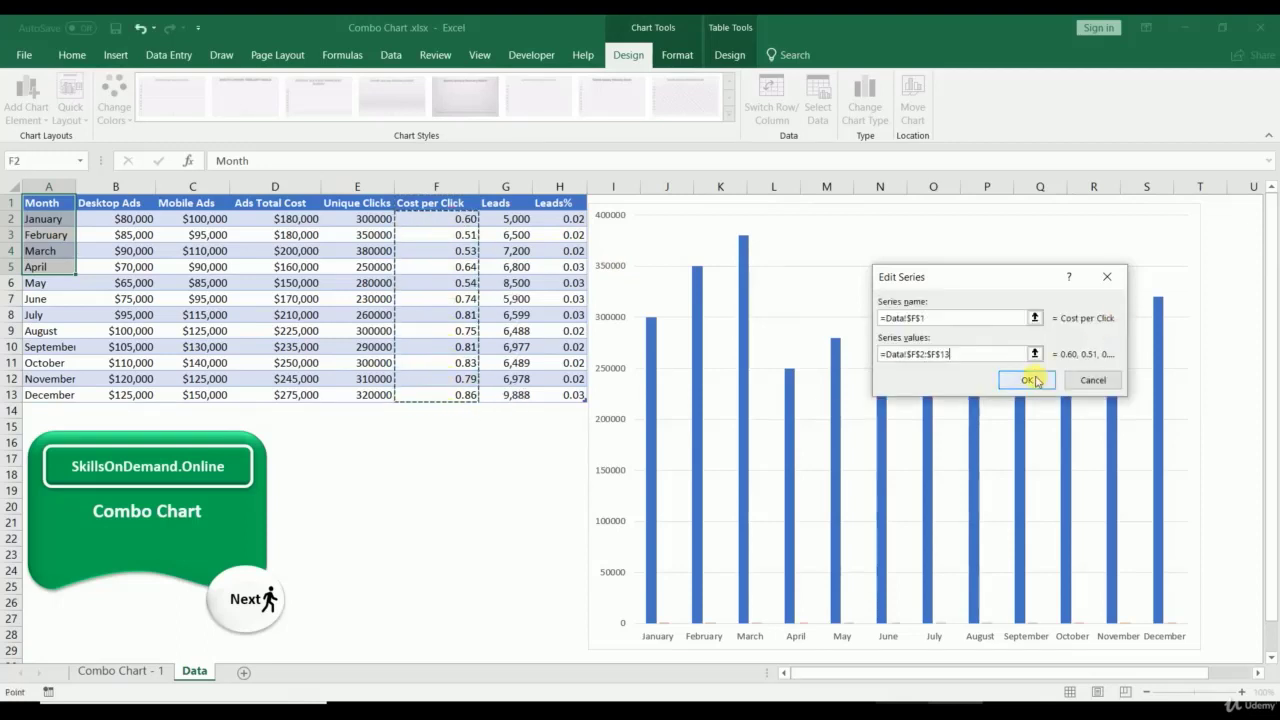
left_click(1036, 372)
left_click(1036, 326)
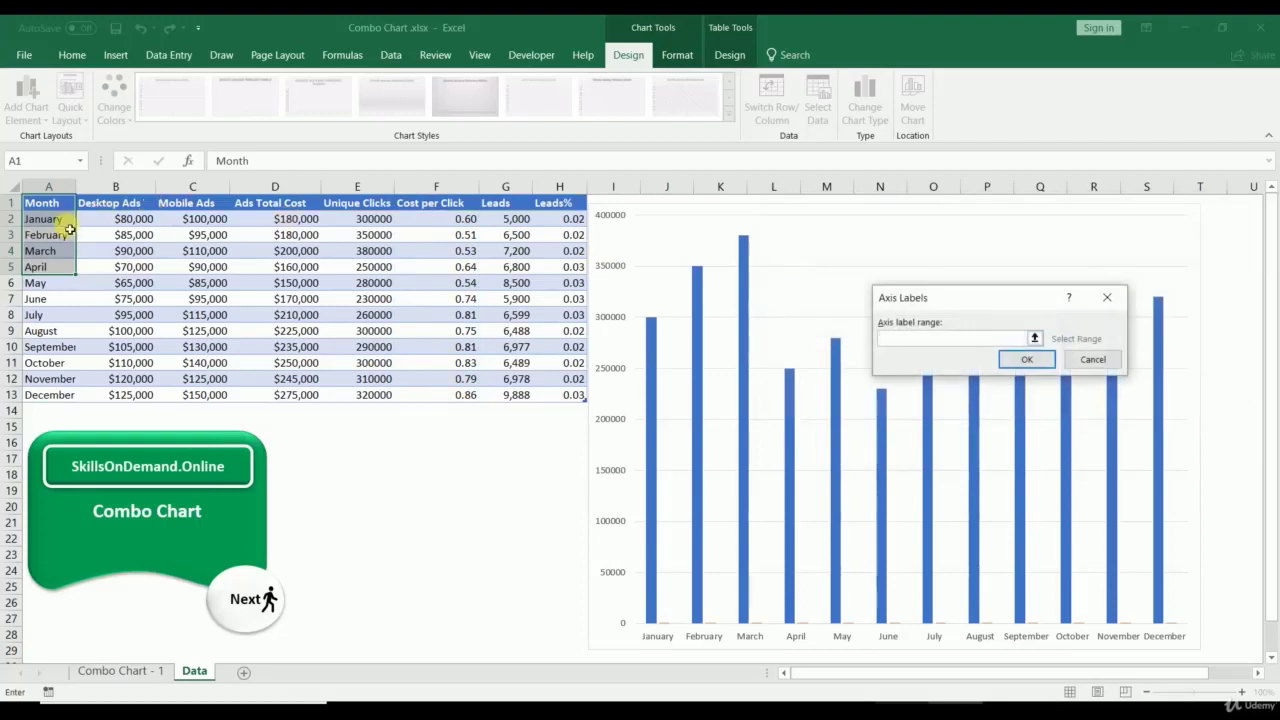
left_click_drag(60, 220, 62, 396)
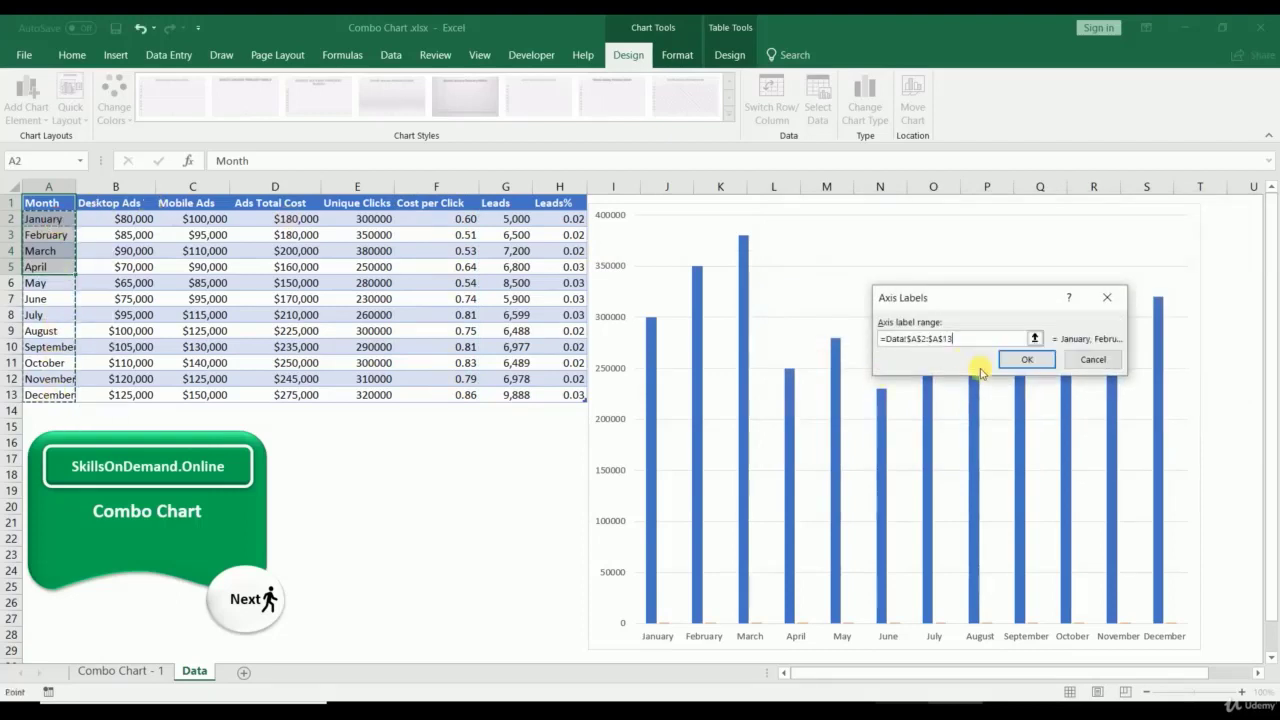
left_click(1022, 358)
left_click(1130, 449)
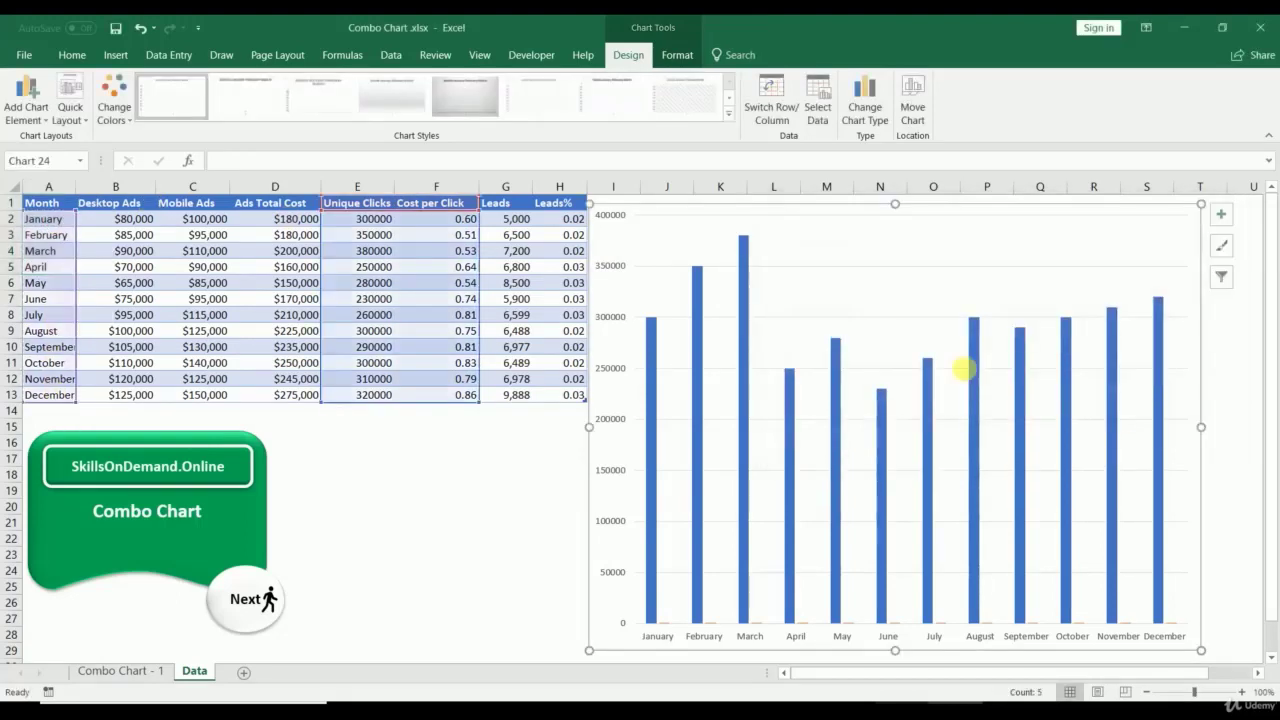
Step: Open Change Chart Type from the plot area and choose Combo under All Charts
right_click(876, 245)
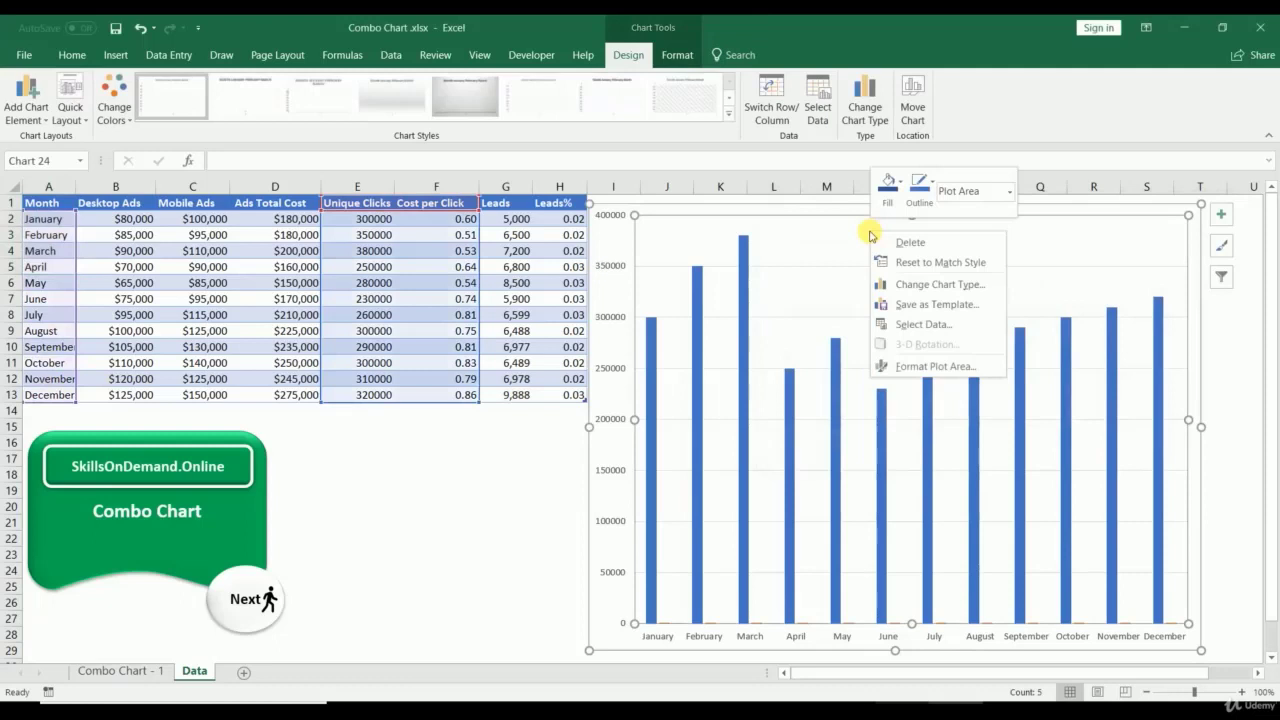
left_click(926, 285)
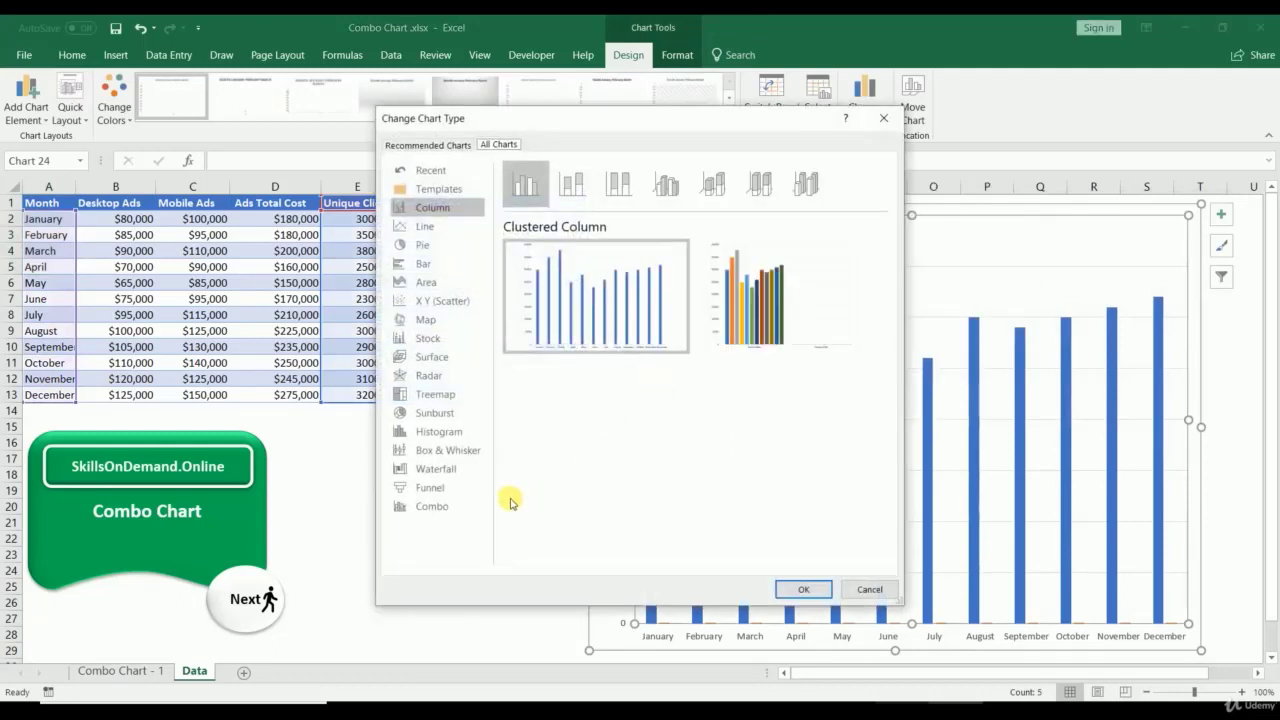
left_click(437, 507)
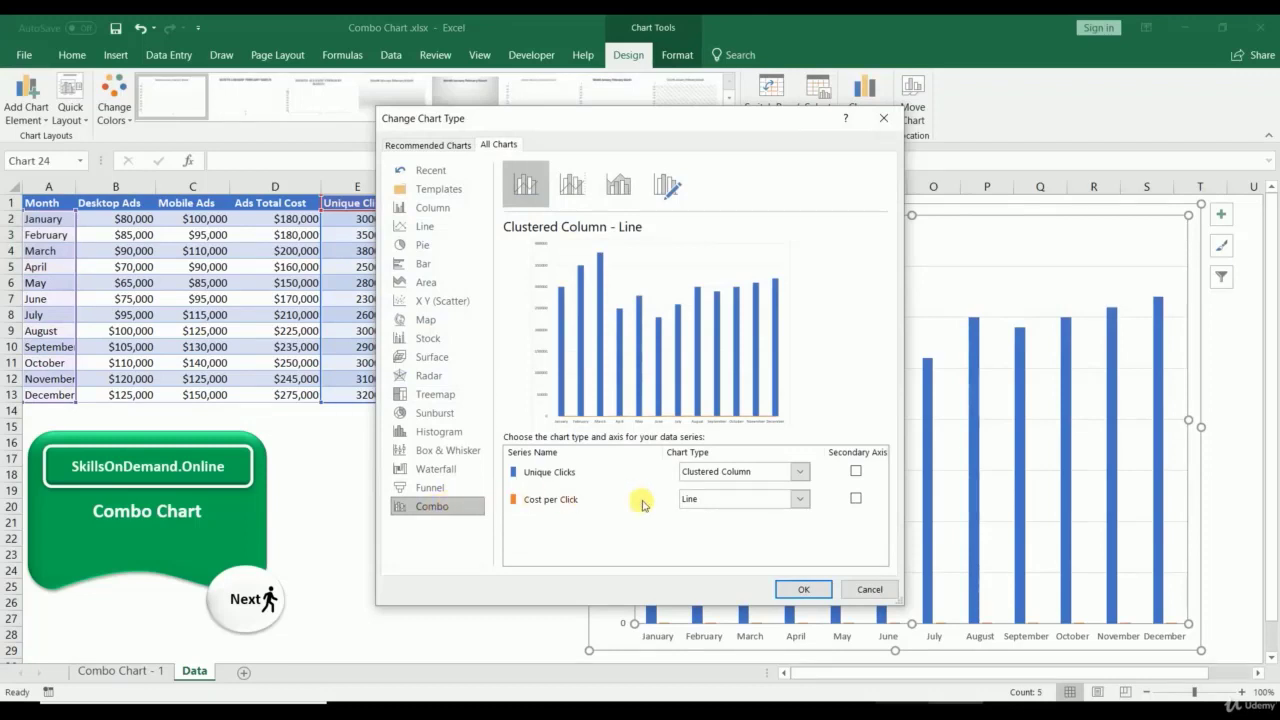
Step: Make Cost per Click a line with markers on the secondary axis, with Unique Clicks as columns
left_click(743, 511)
left_click(851, 356)
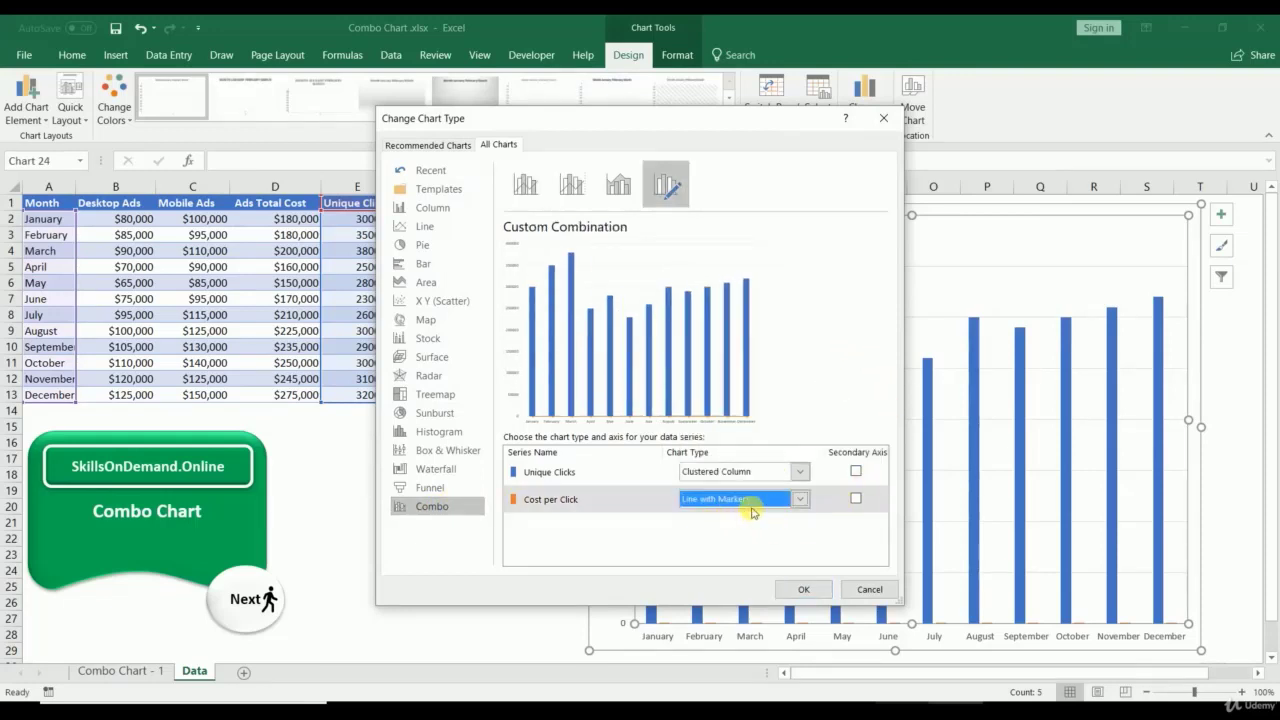
left_click(856, 499)
left_click(856, 500)
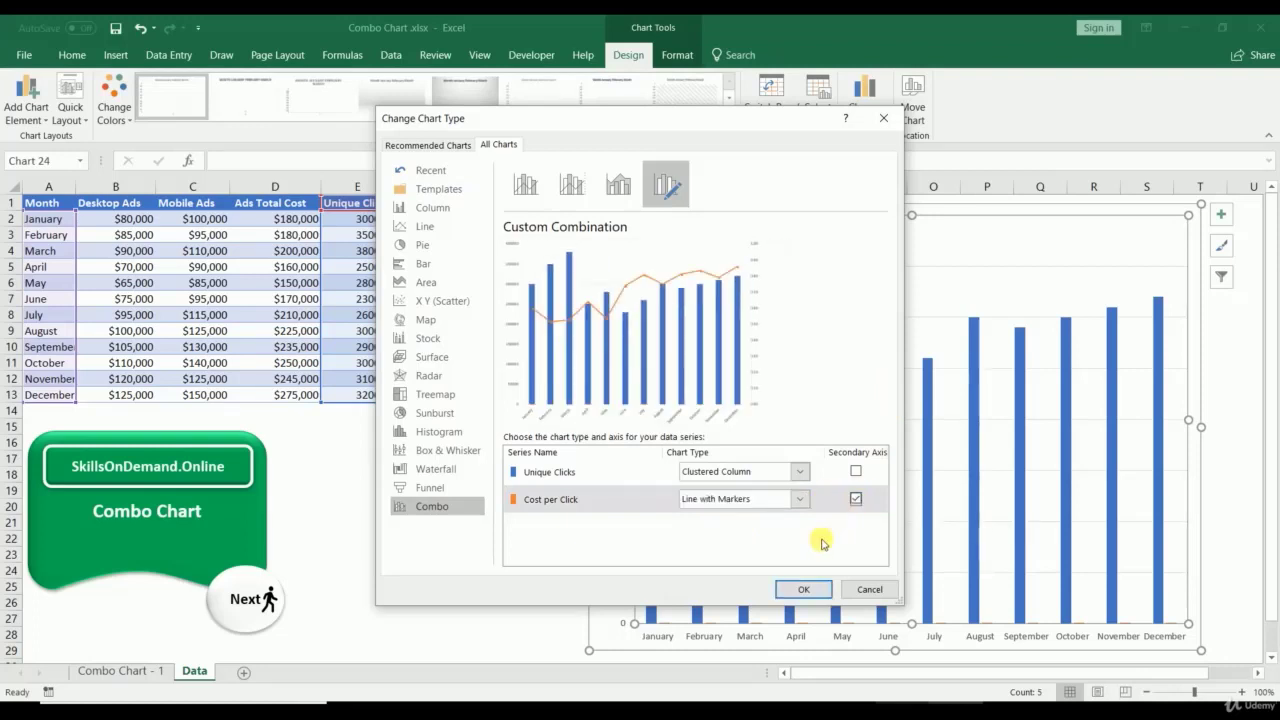
left_click(803, 589)
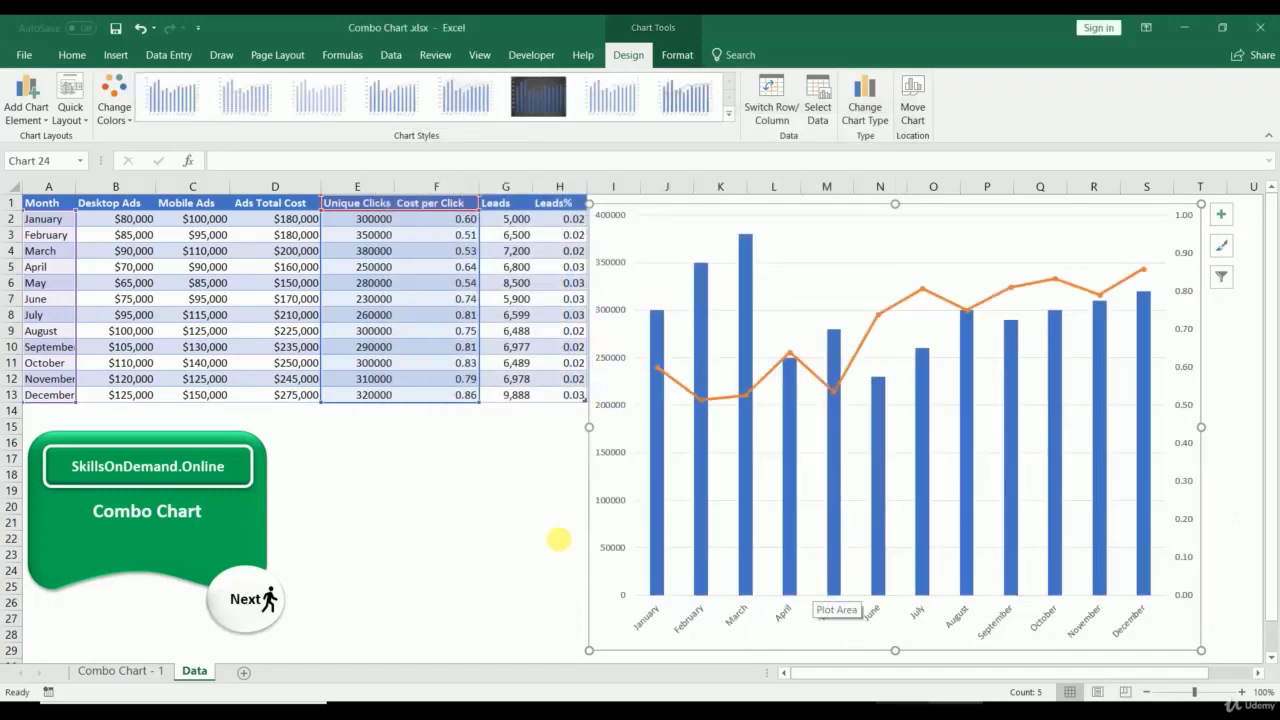
Step: Add a primary vertical axis title reading Unique Clicks
left_click(26, 92)
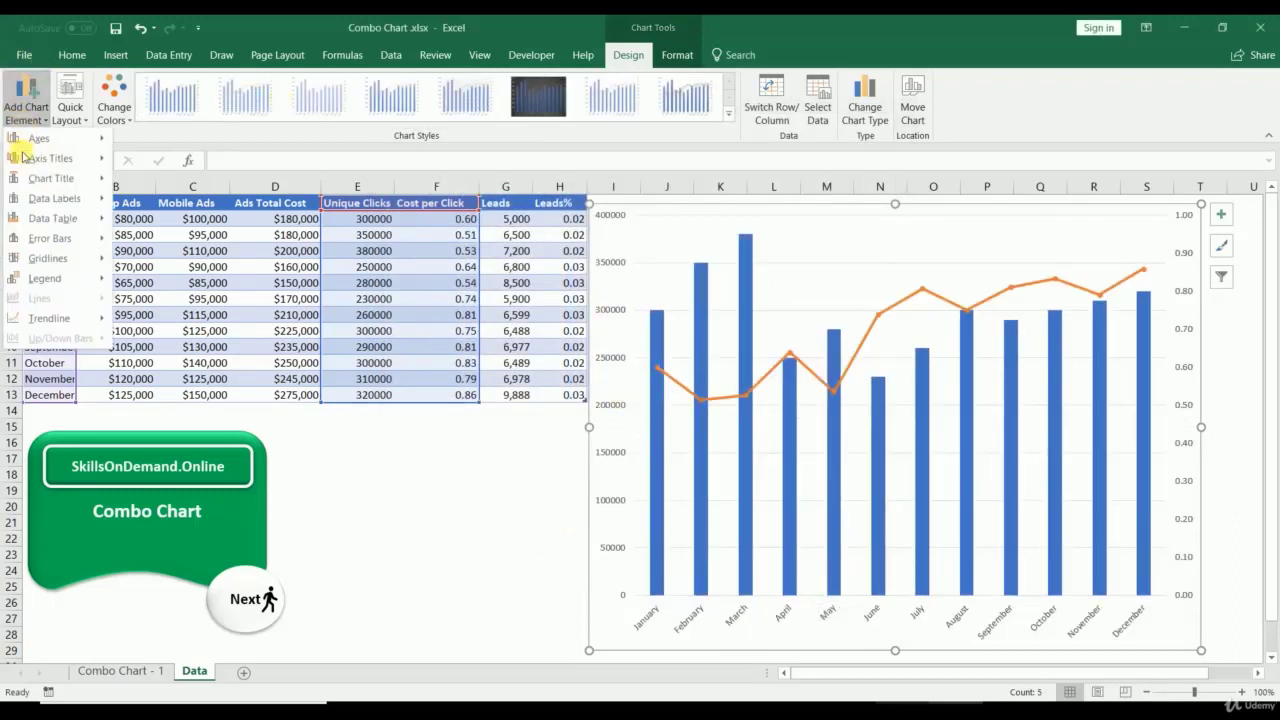
mouse_move(45, 158)
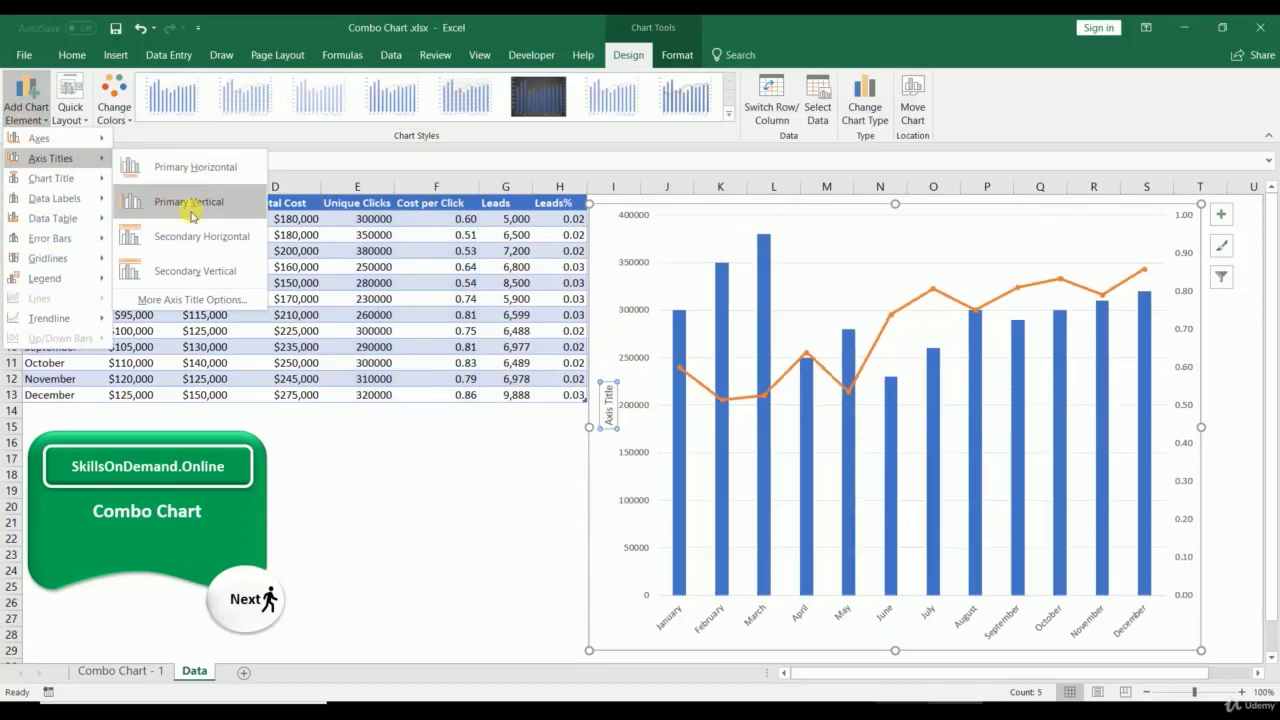
left_click(192, 204)
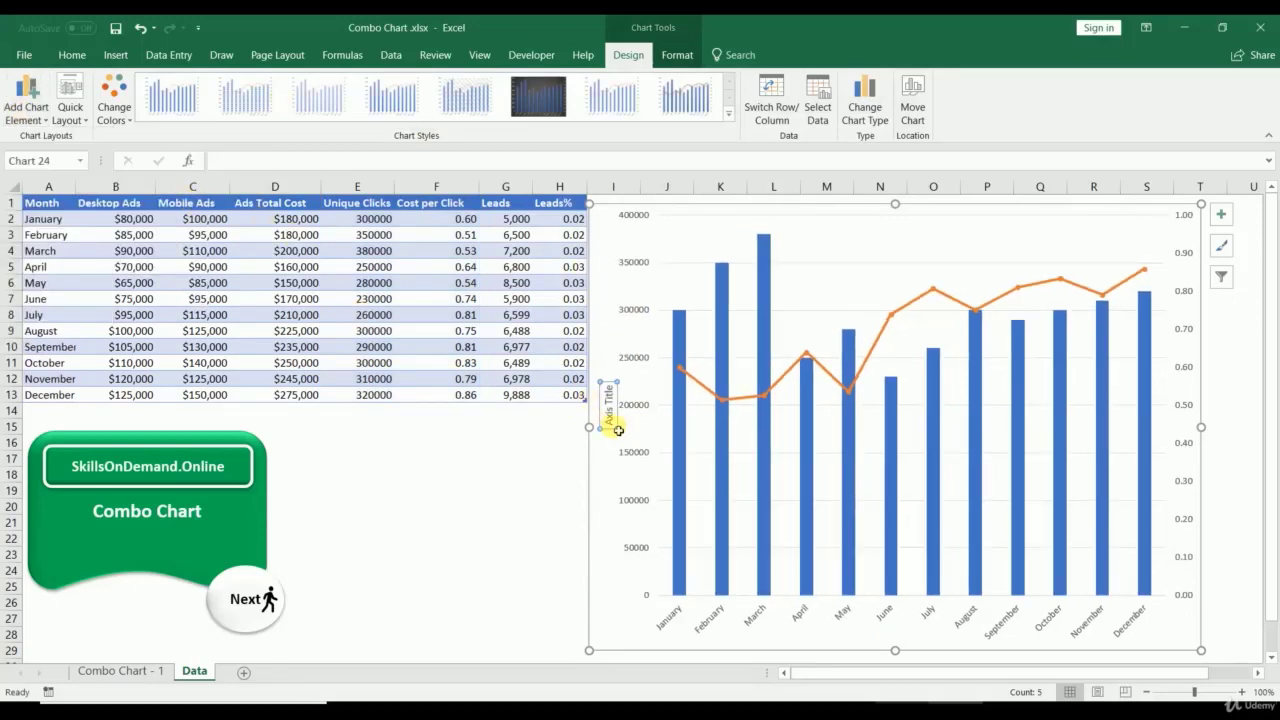
left_click_drag(618, 430, 606, 366)
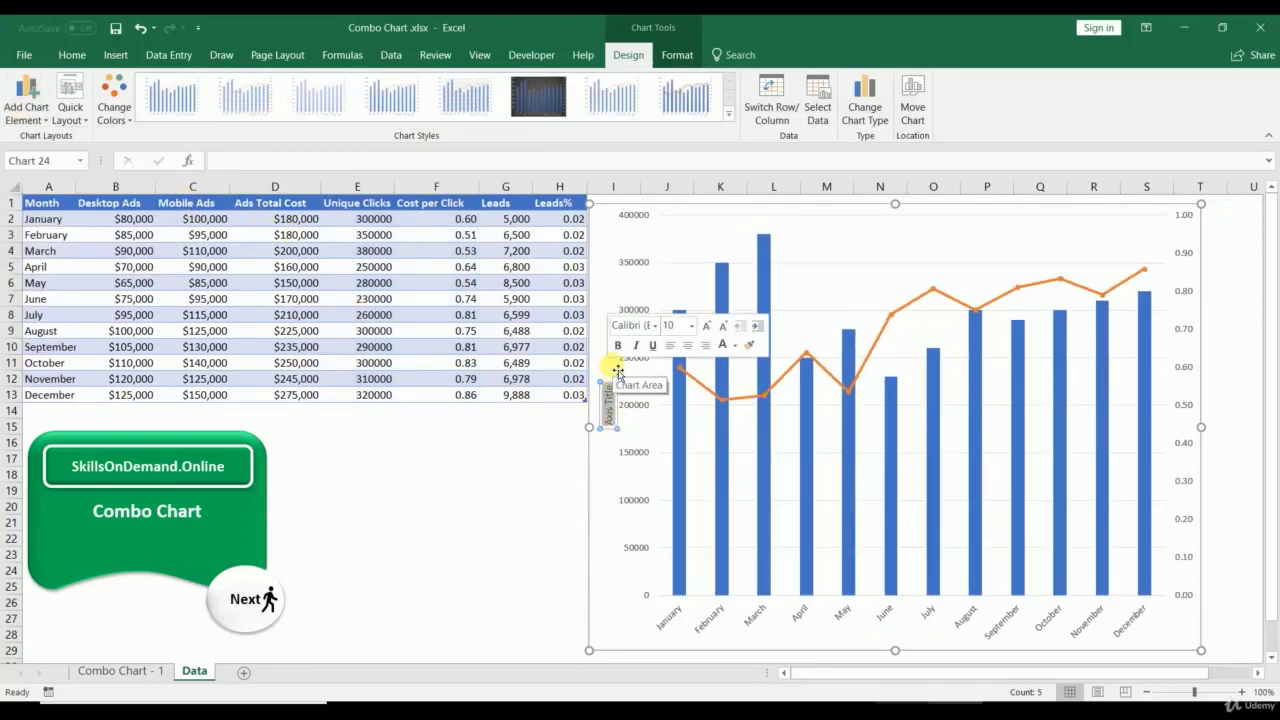
key("BackSpace")
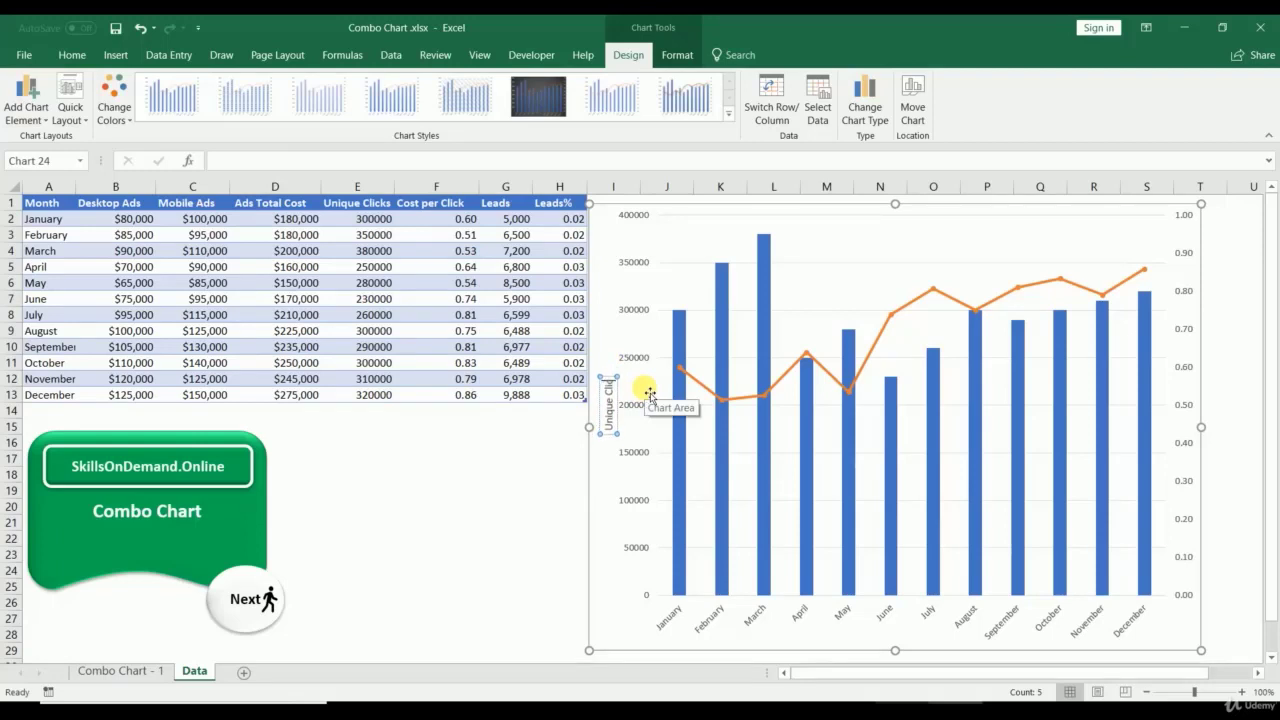
left_click(440, 489)
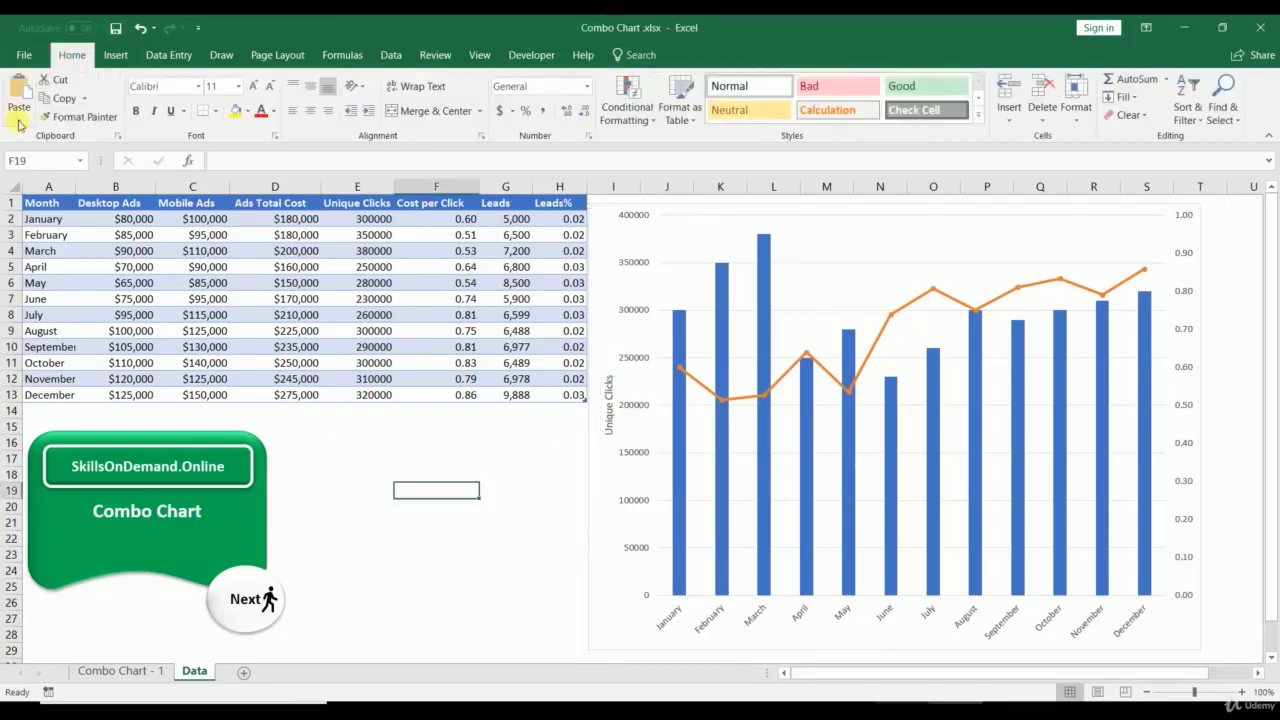
left_click(606, 264)
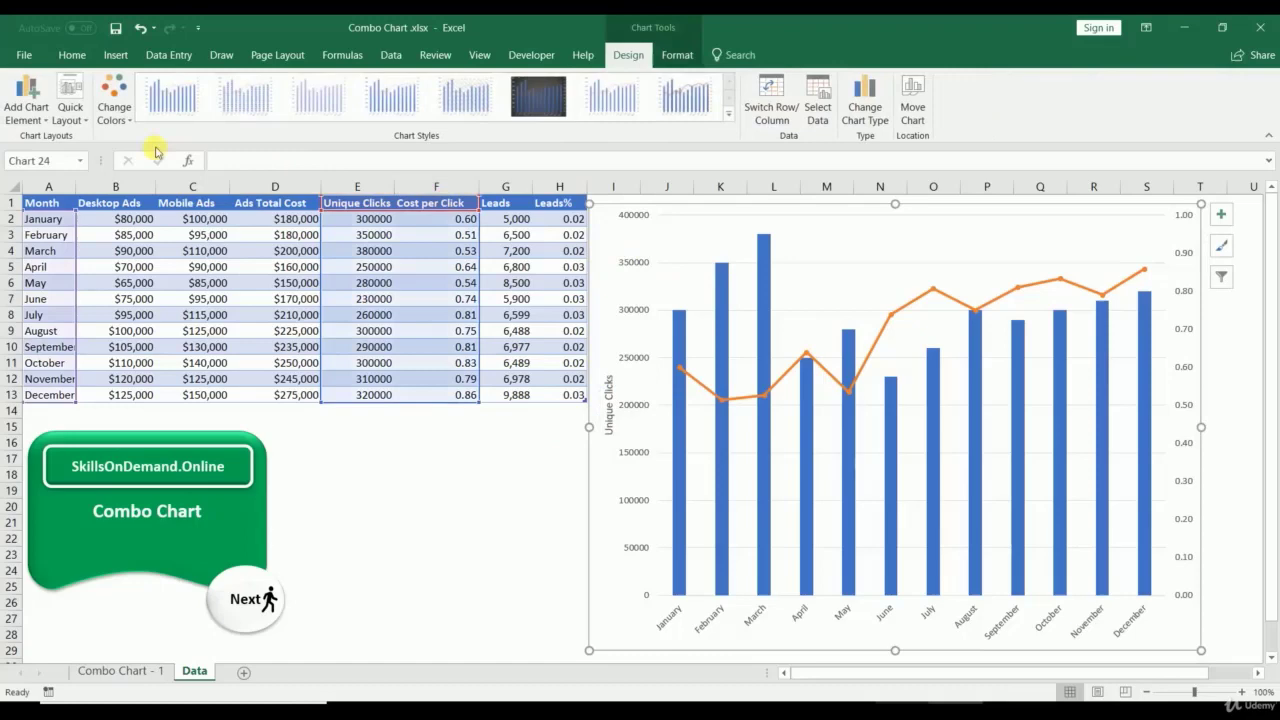
Step: Add a secondary vertical axis title reading Cost Per Click
left_click(25, 105)
mouse_move(95, 160)
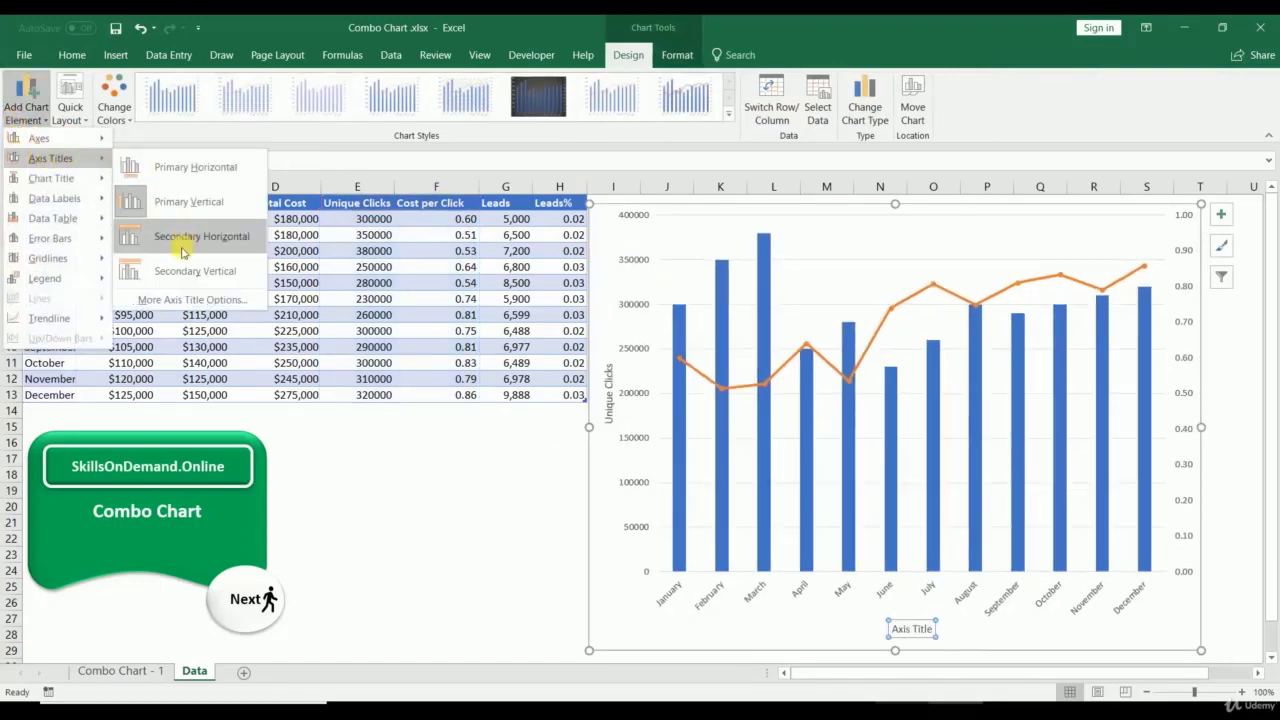
left_click(180, 270)
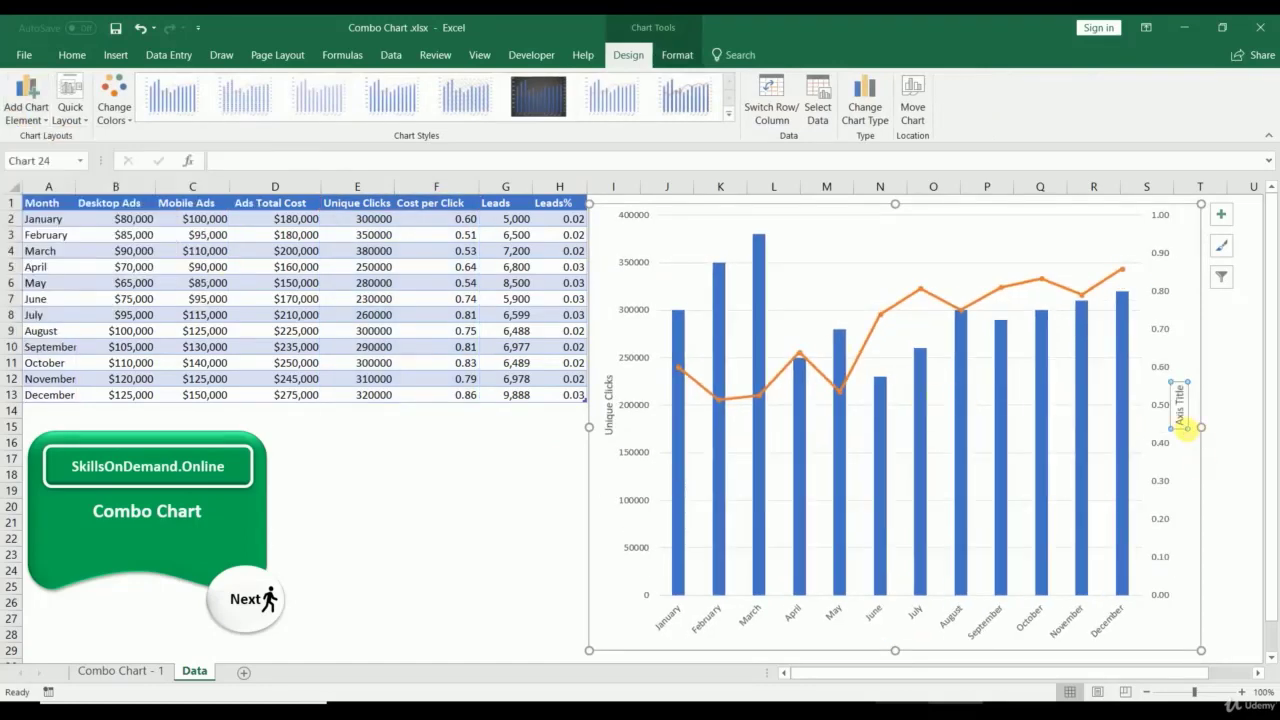
left_click_drag(1186, 429, 1185, 395)
type("Co")
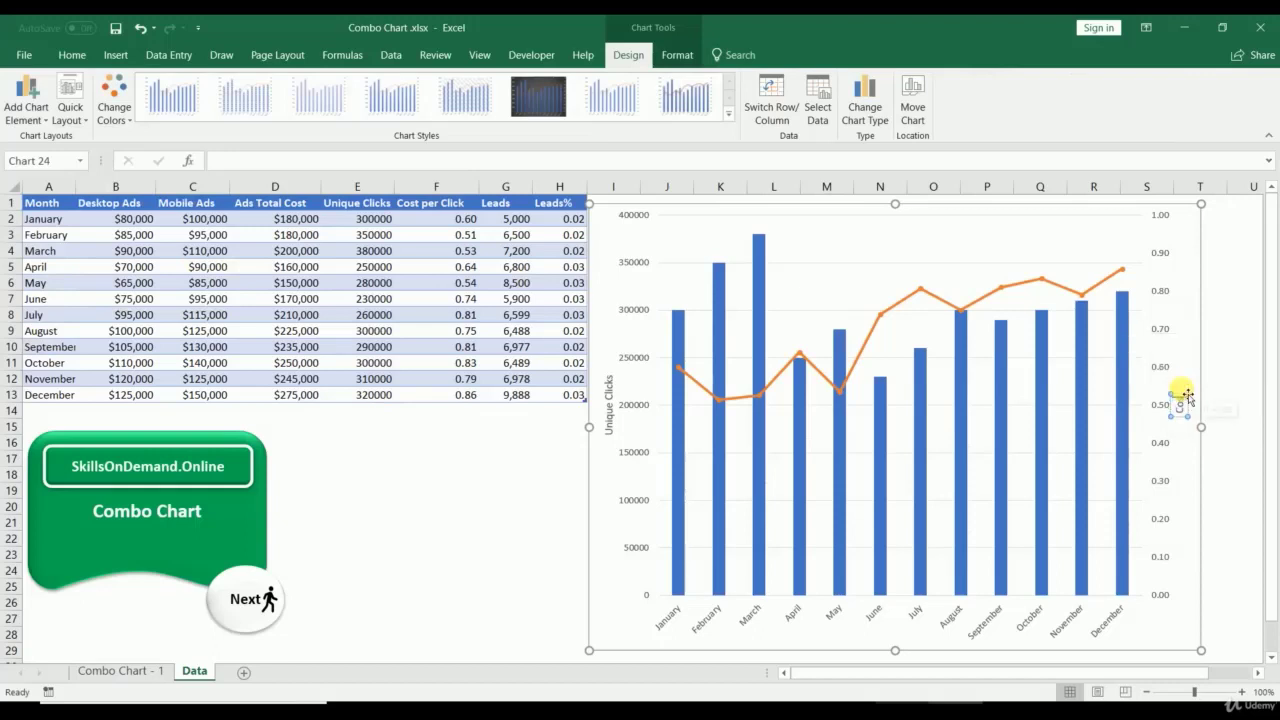
type("st per Click")
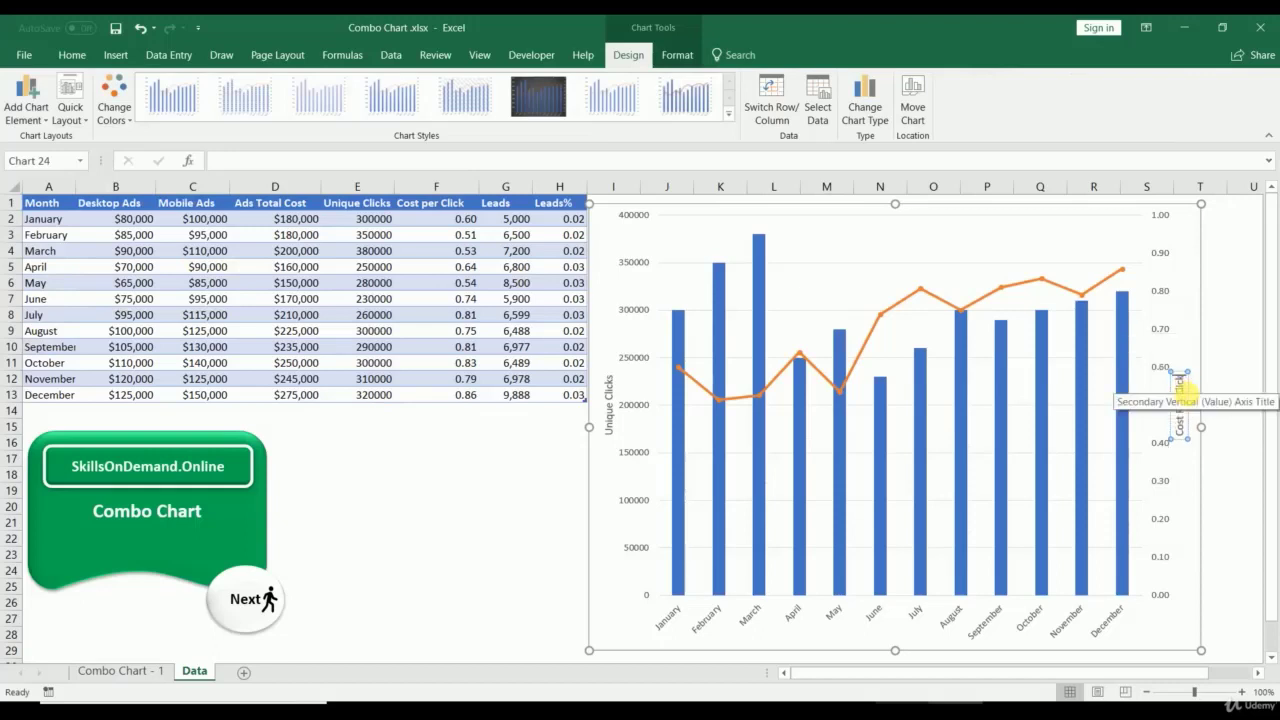
left_click(500, 545)
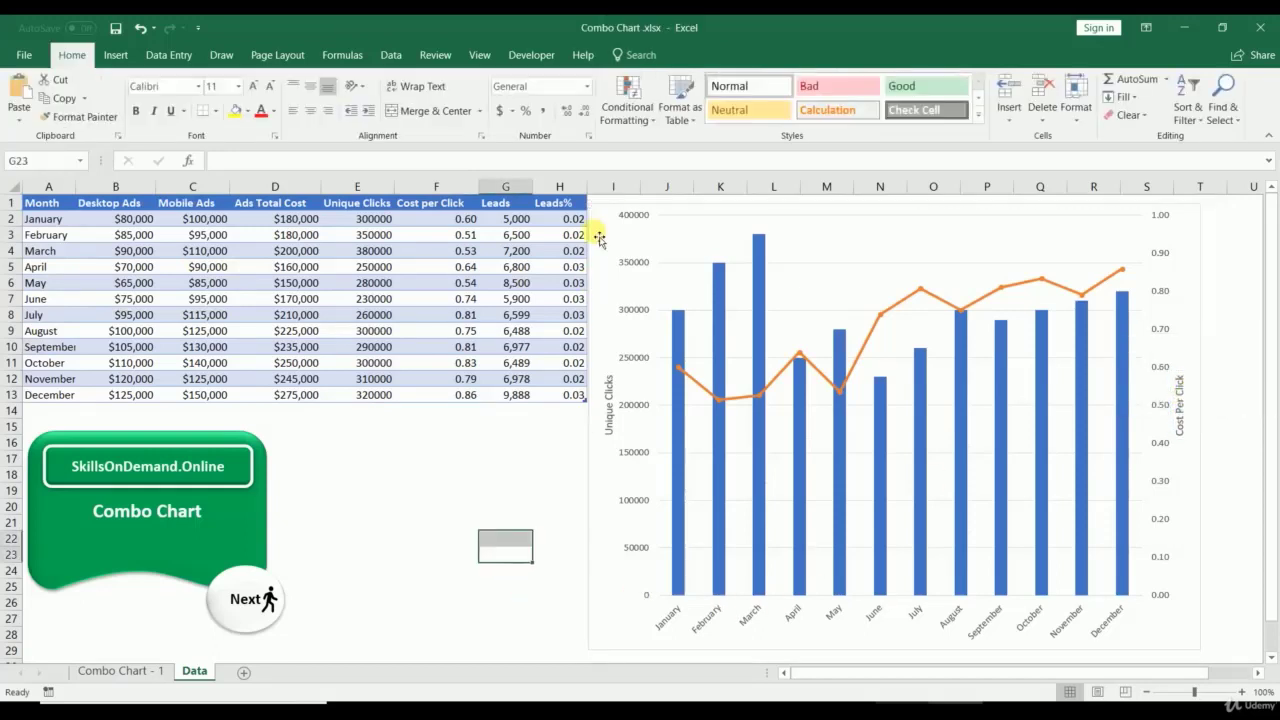
left_click(594, 237)
left_click(25, 100)
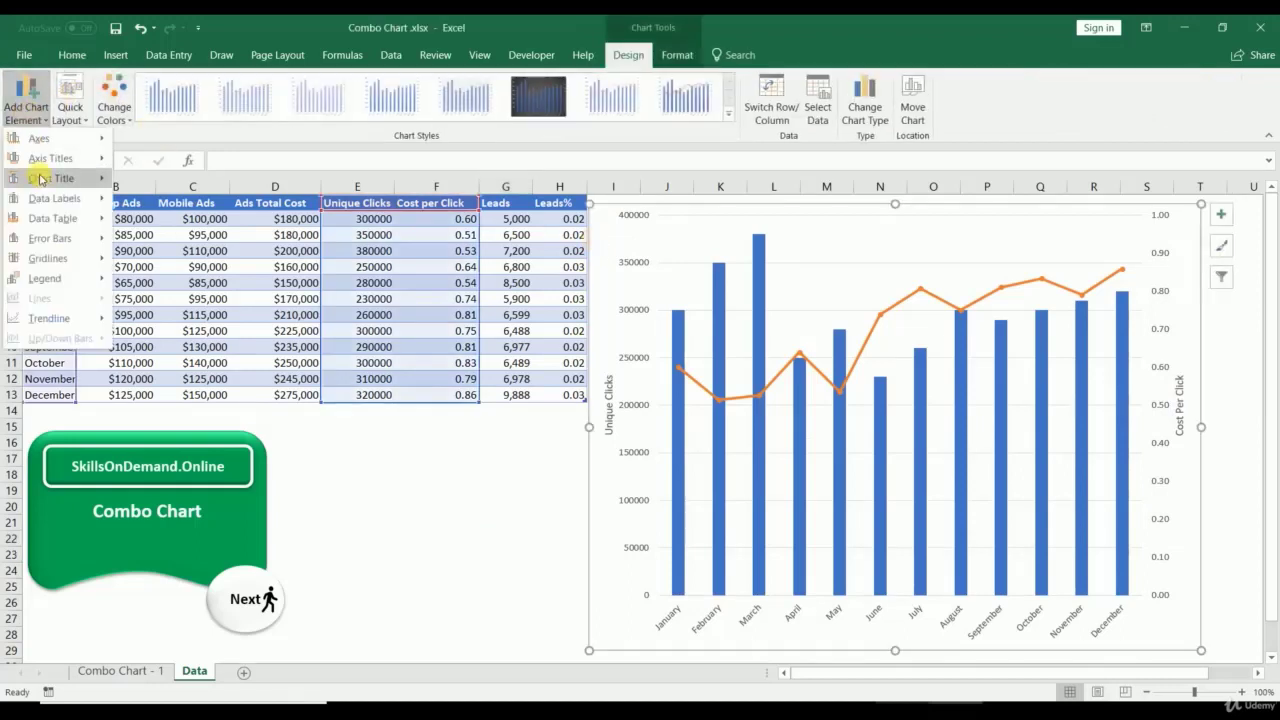
Step: Add a chart title above the plot reading 'Ads Revenue'
mouse_move(99, 180)
left_click(218, 221)
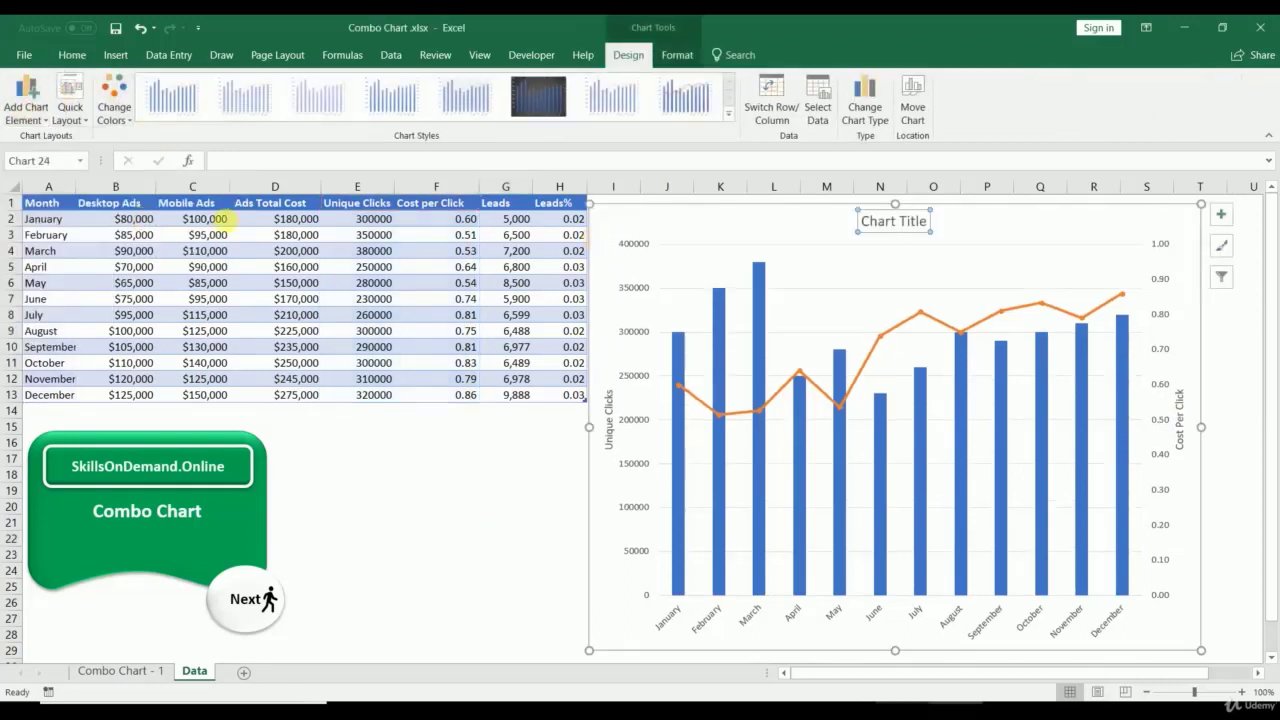
triple_click(872, 228)
type("Ads")
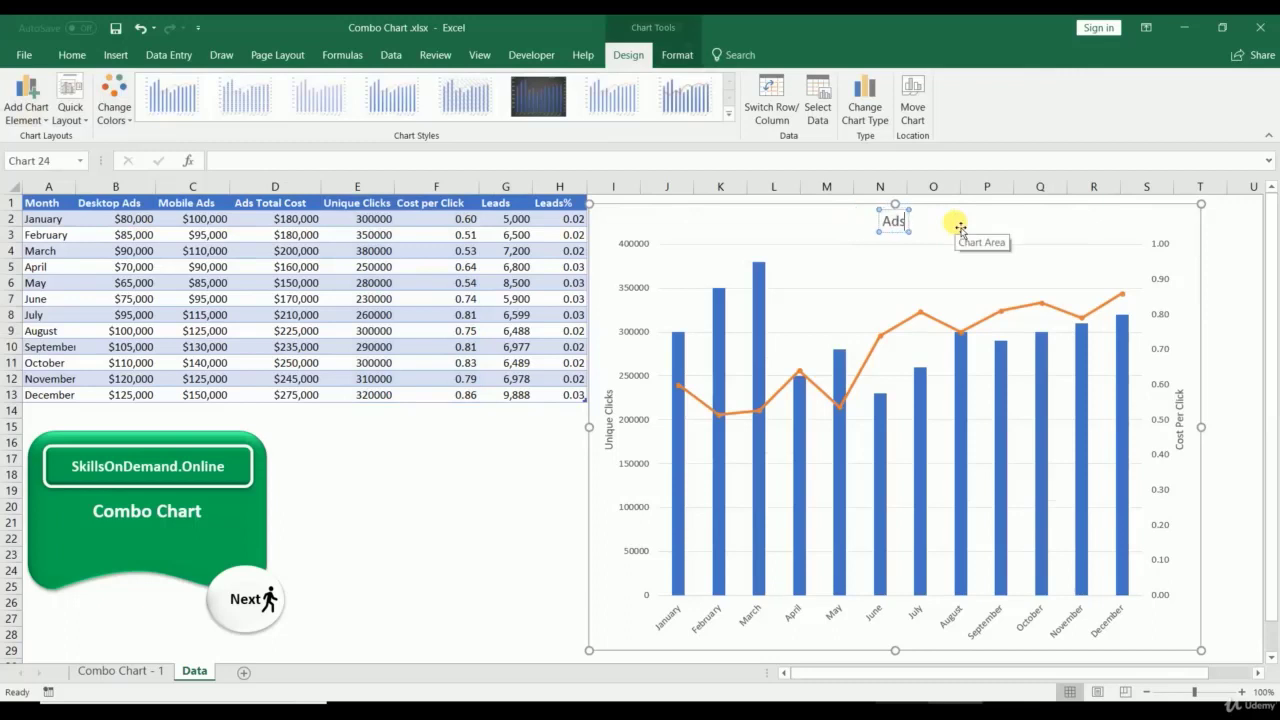
type(" Reven")
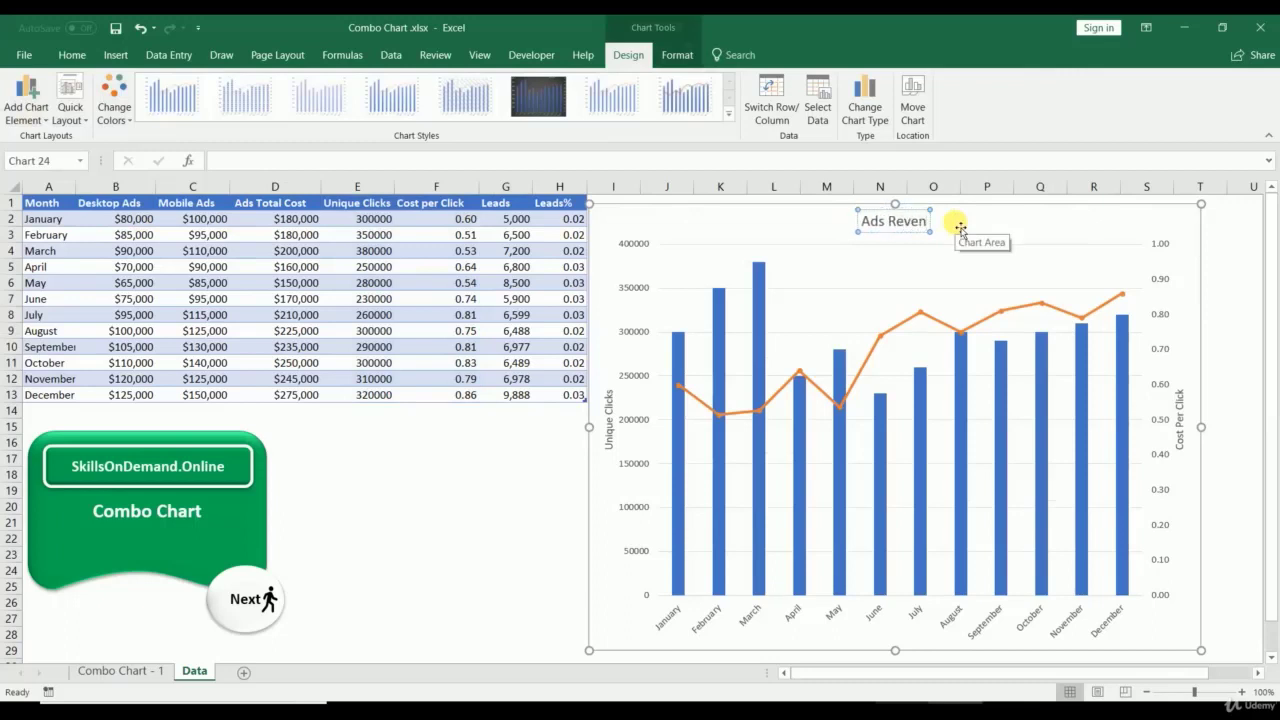
type("ue")
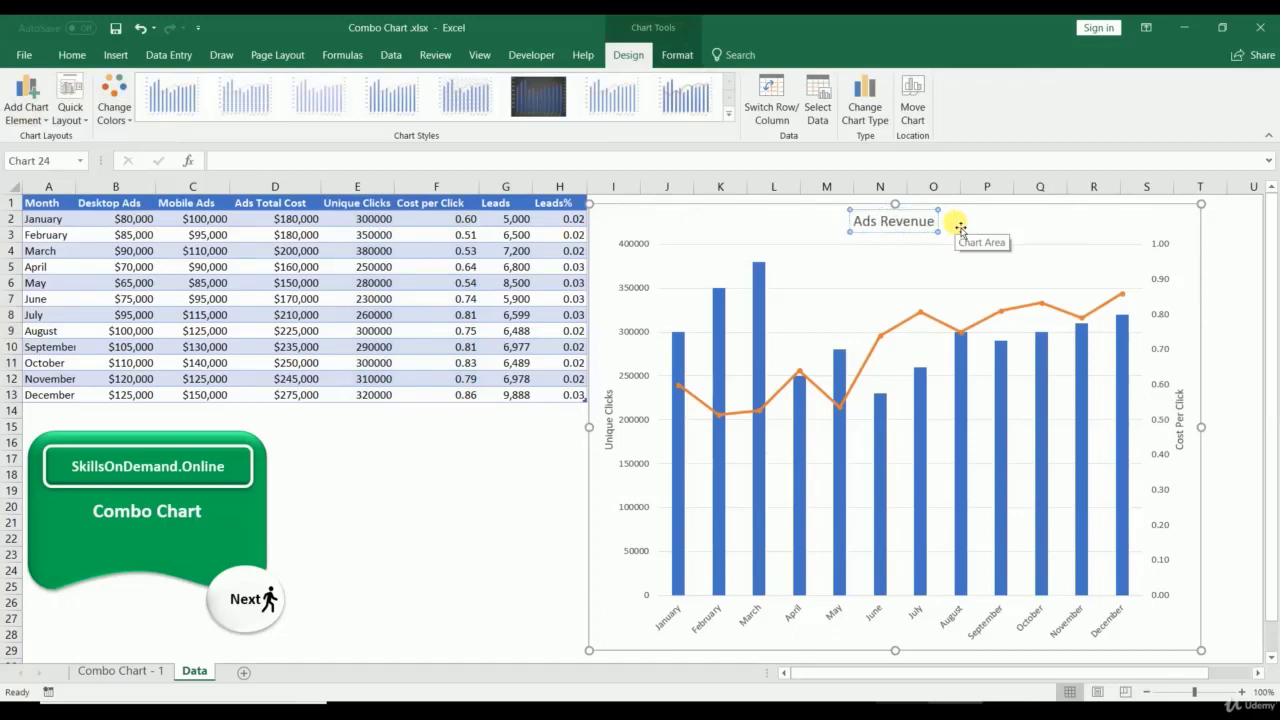
left_click(518, 475)
left_click(679, 470)
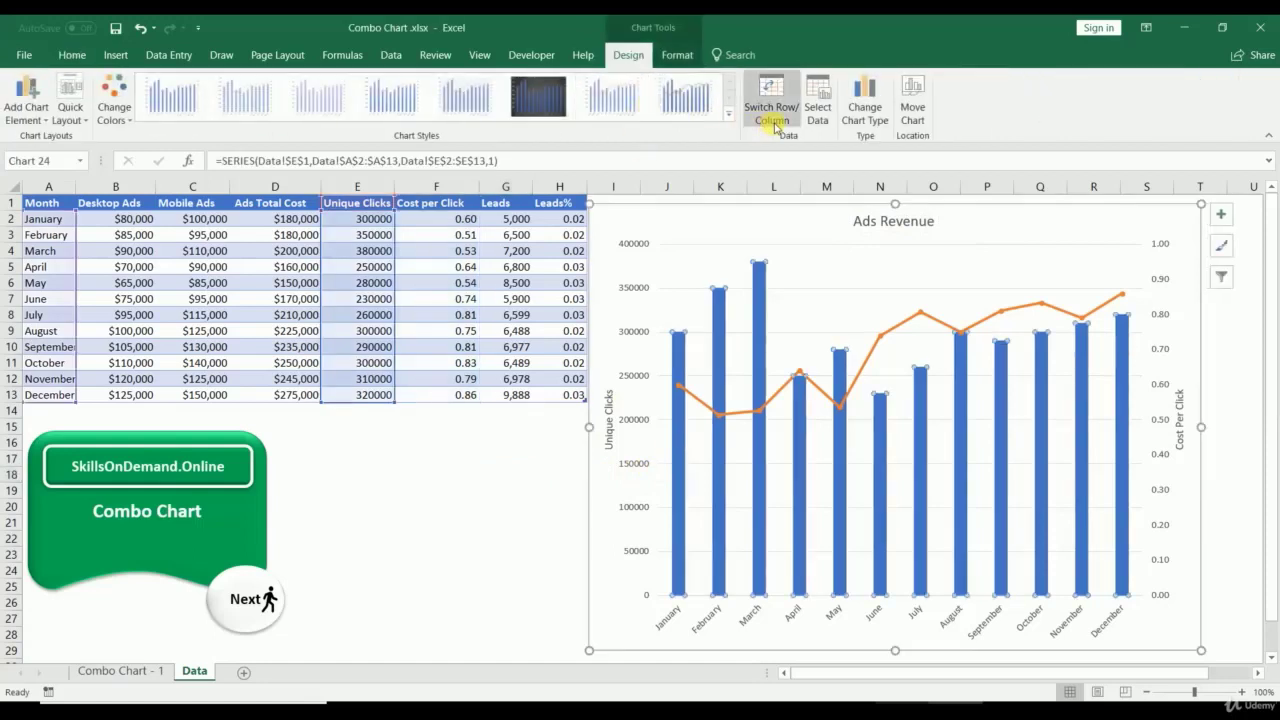
Step: Give the Unique Clicks columns a rounded bevel effect and make the Cost per Click line dark red
left_click(677, 54)
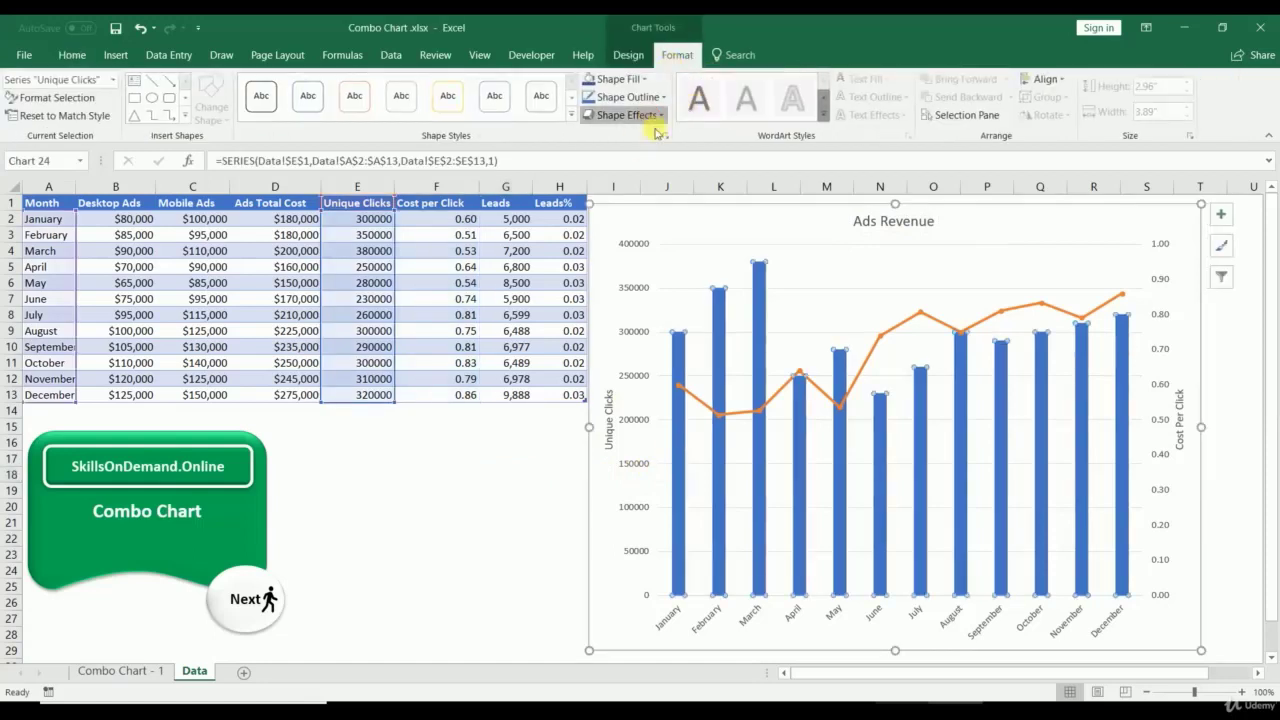
left_click(627, 114)
mouse_move(640, 145)
left_click(758, 225)
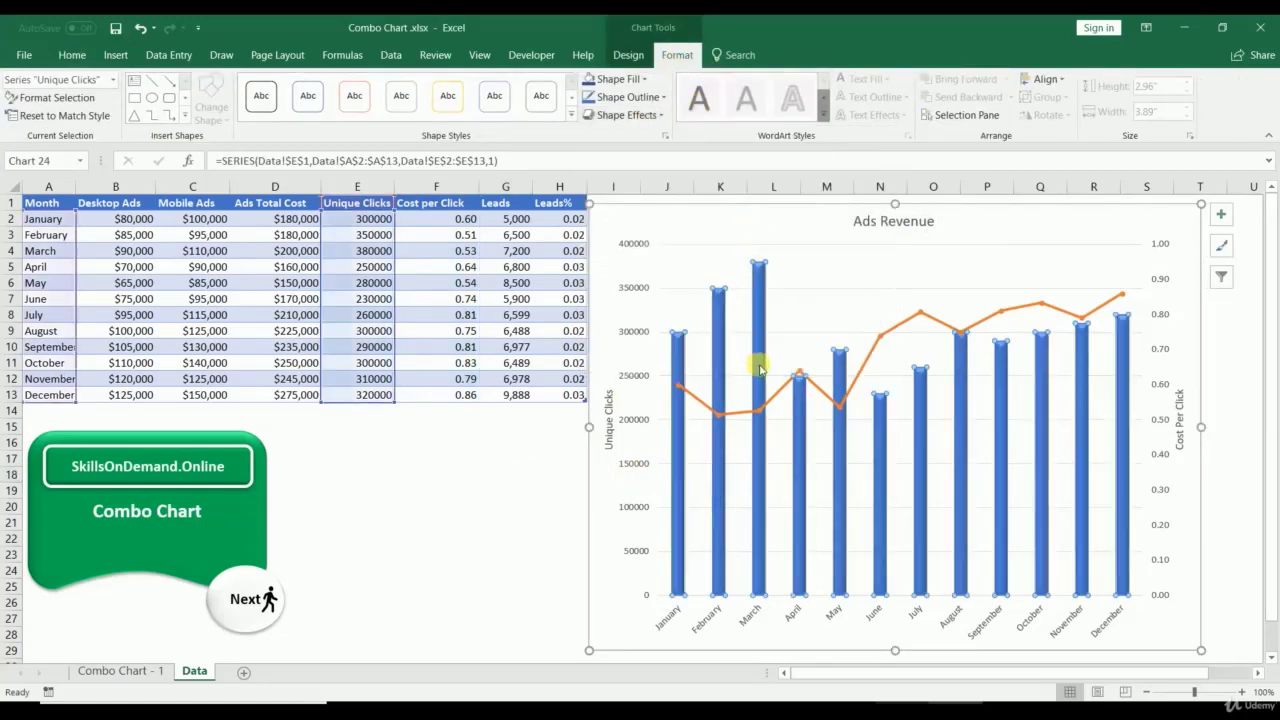
left_click(779, 398)
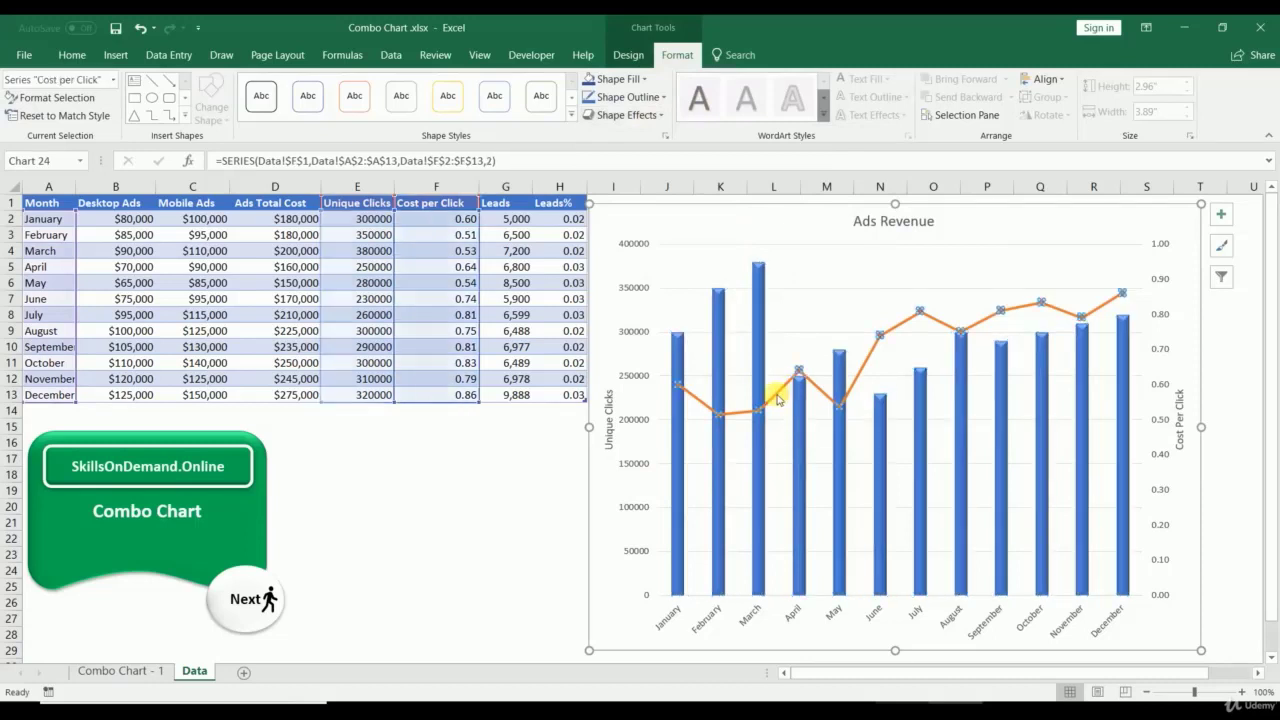
left_click(618, 97)
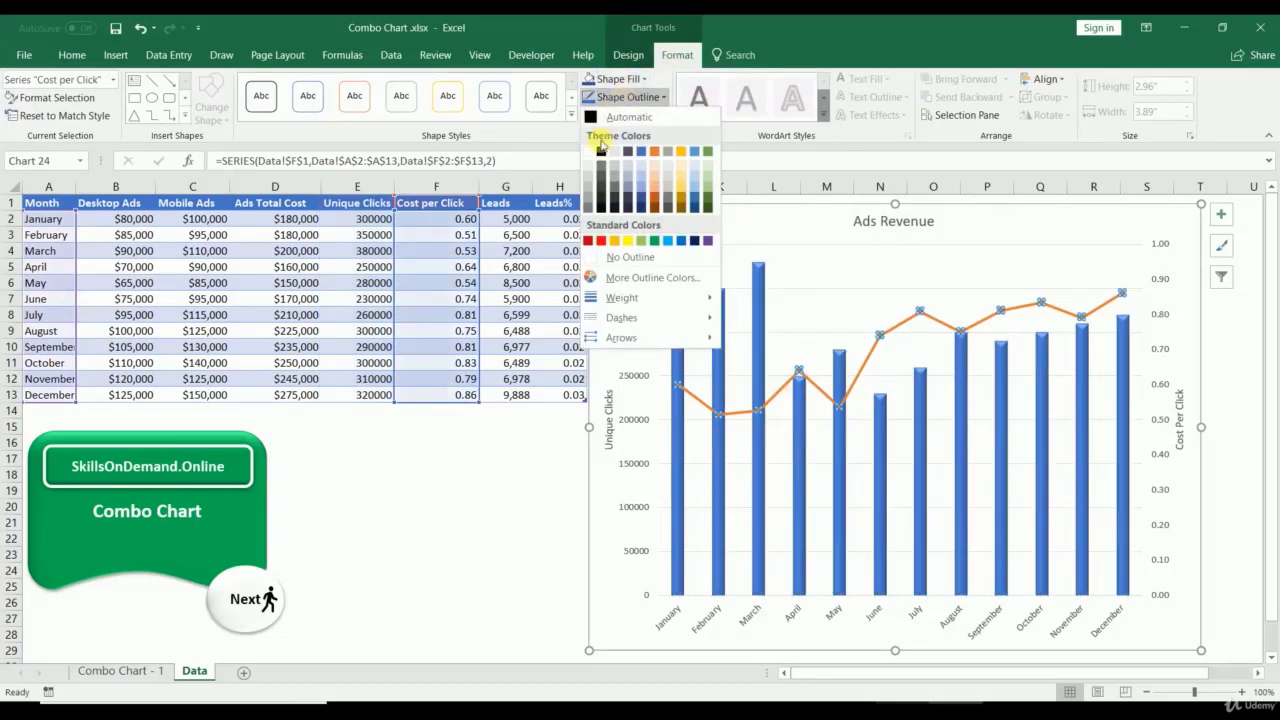
left_click(590, 241)
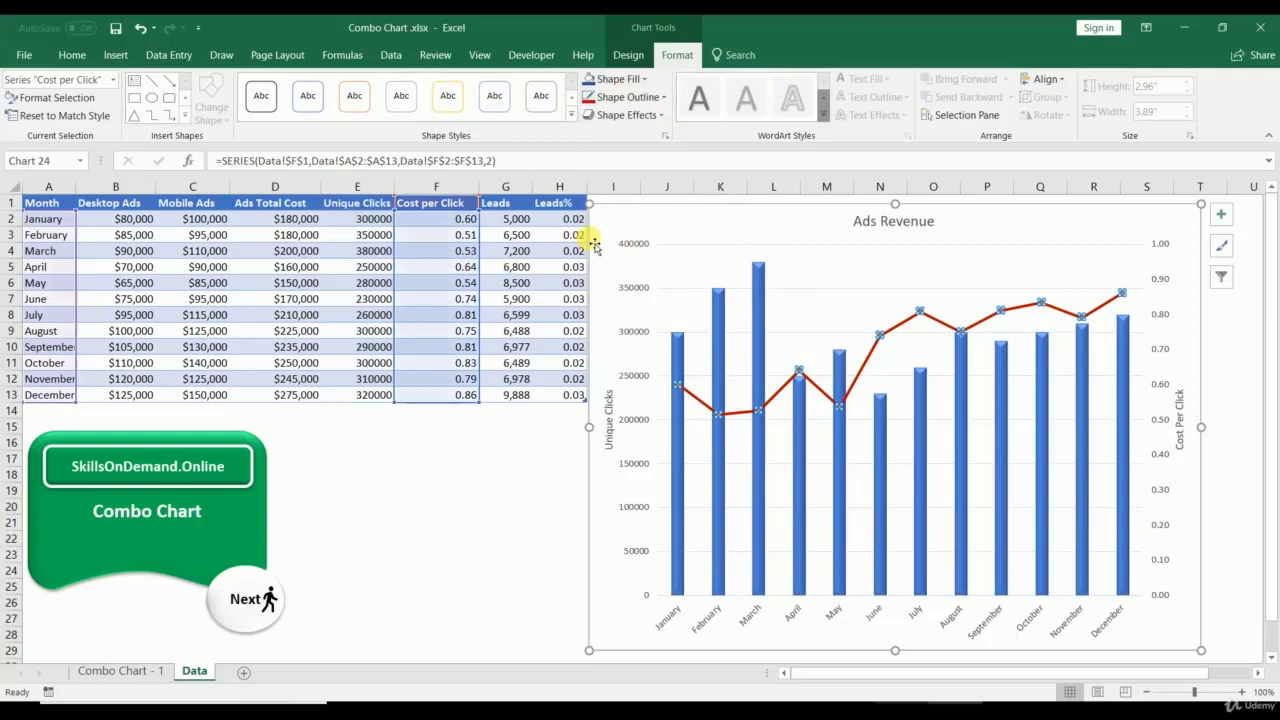
Step: Add value labels to the Unique Clicks columns and bold the Unique Clicks axis title
right_click(758, 278)
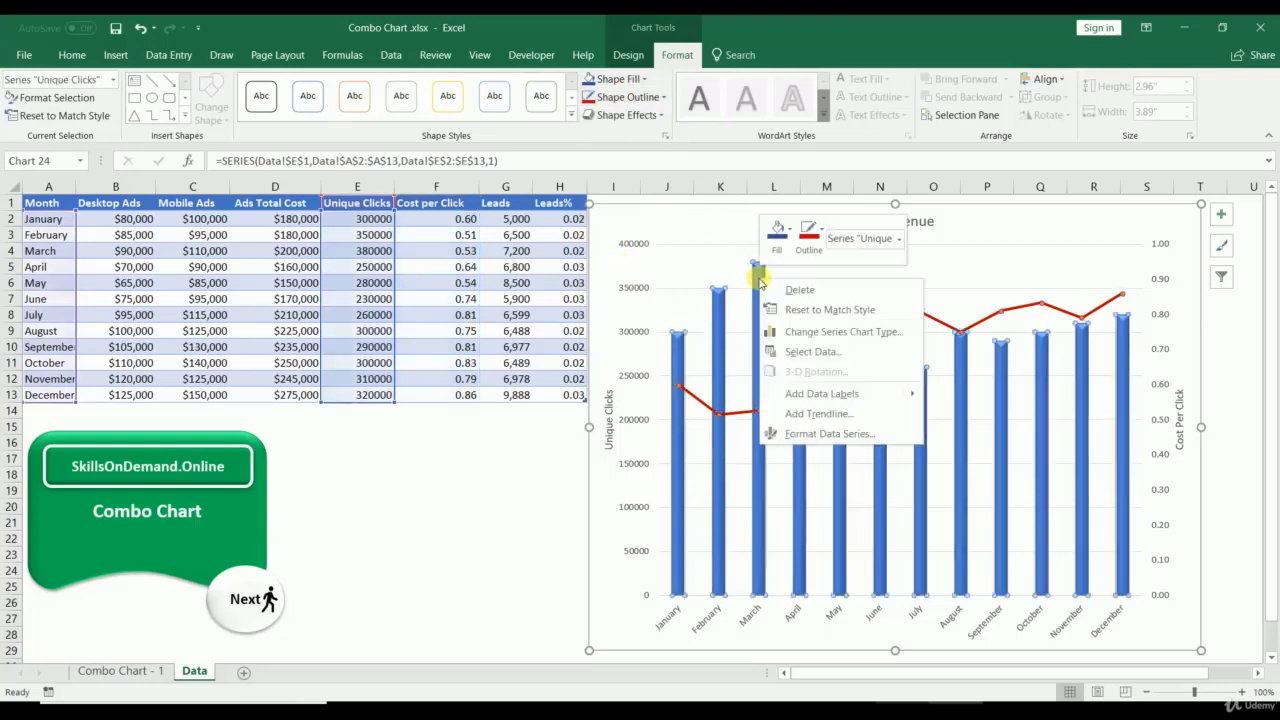
left_click(803, 393)
left_click(510, 527)
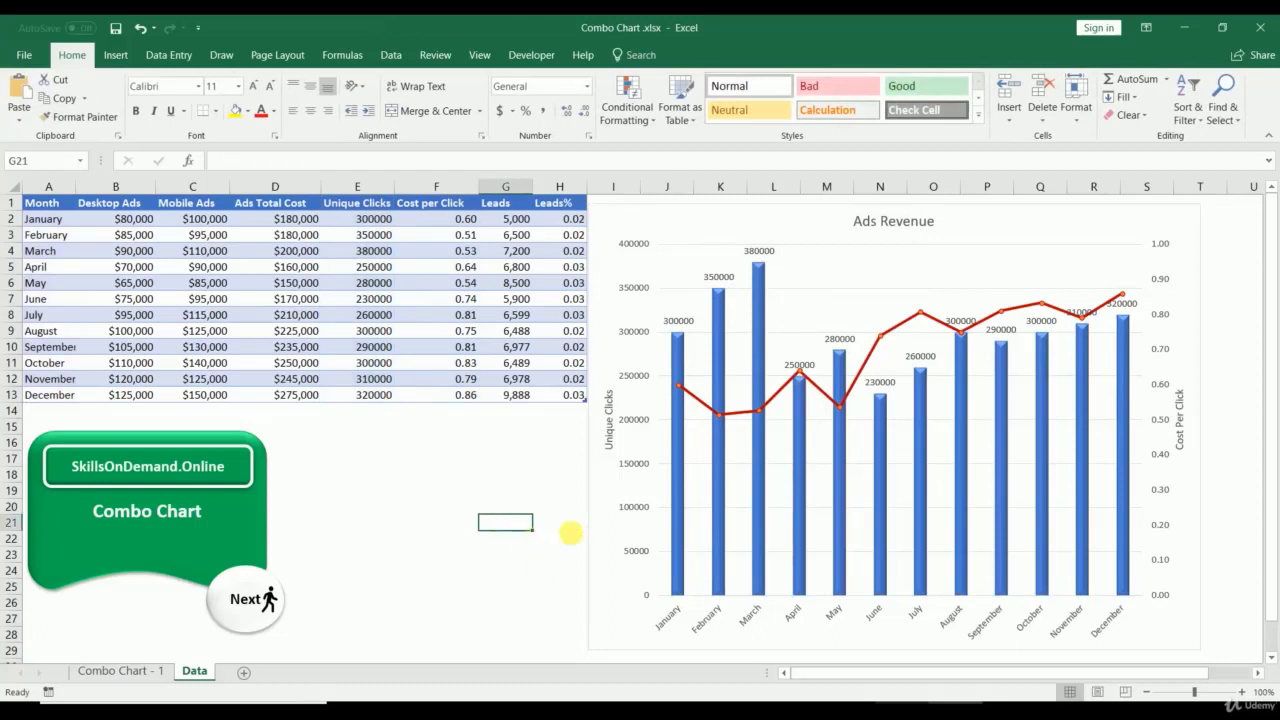
left_click(673, 618)
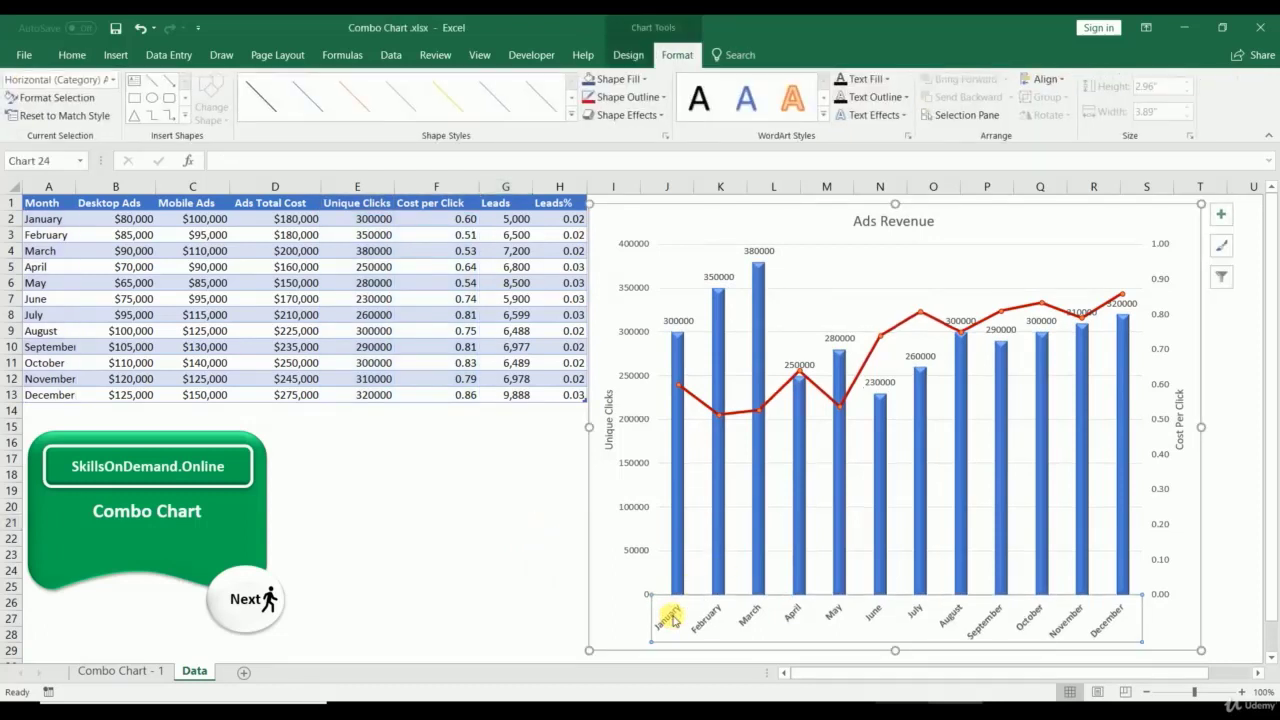
left_click(608, 425)
key("ctrl+b")
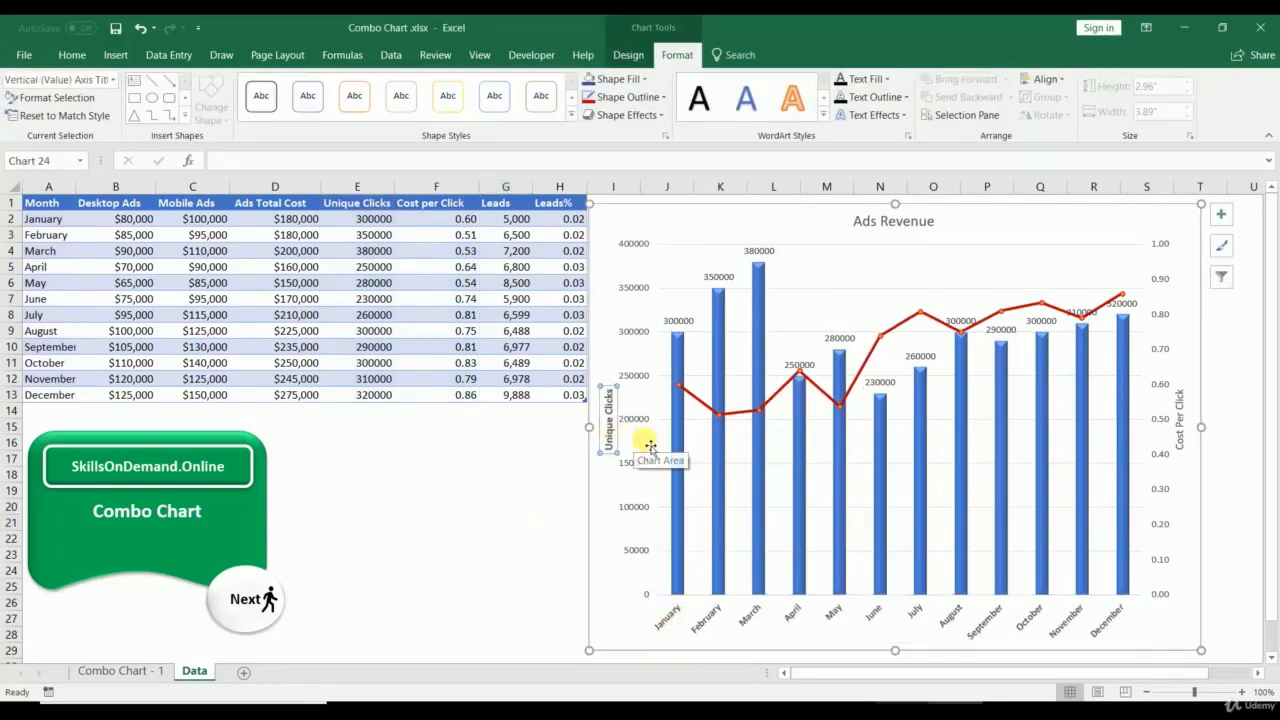
Step: Shrink the chart to 2.71 by 4.51 inches and move it below the data table
left_click_drag(648, 445, 678, 446)
left_click(609, 236)
left_click(622, 206)
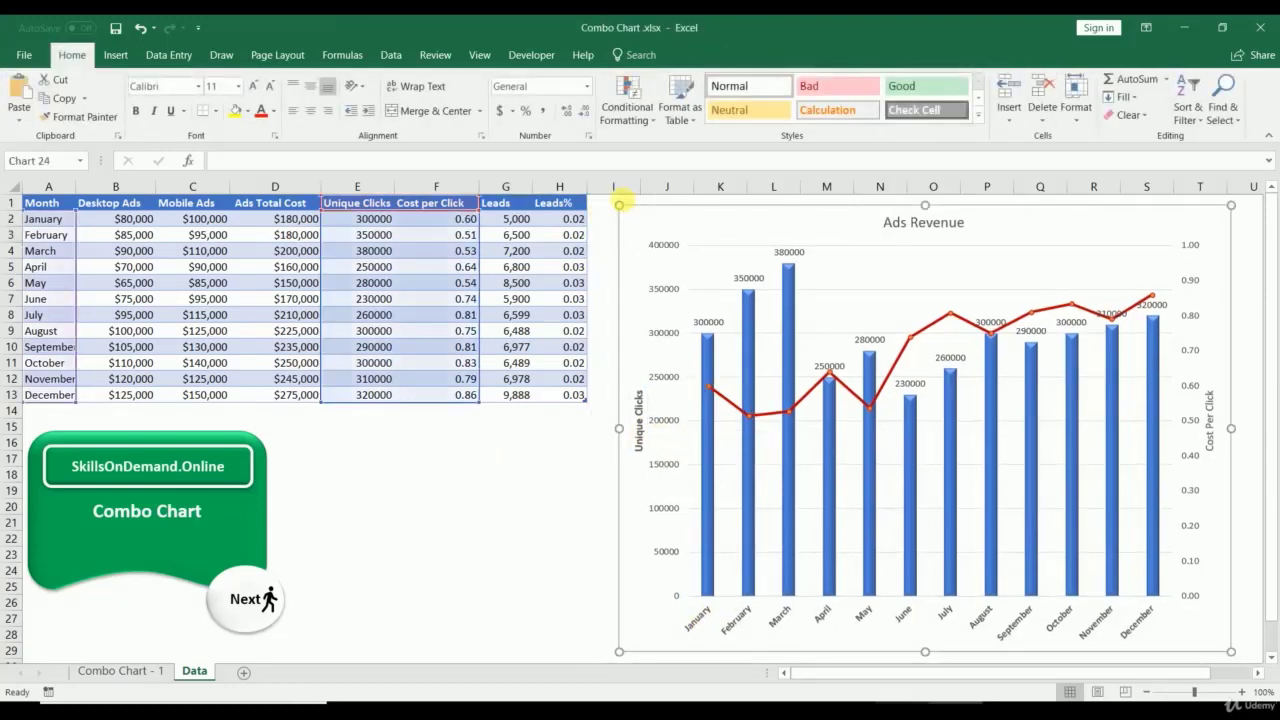
left_click_drag(622, 206, 351, 434)
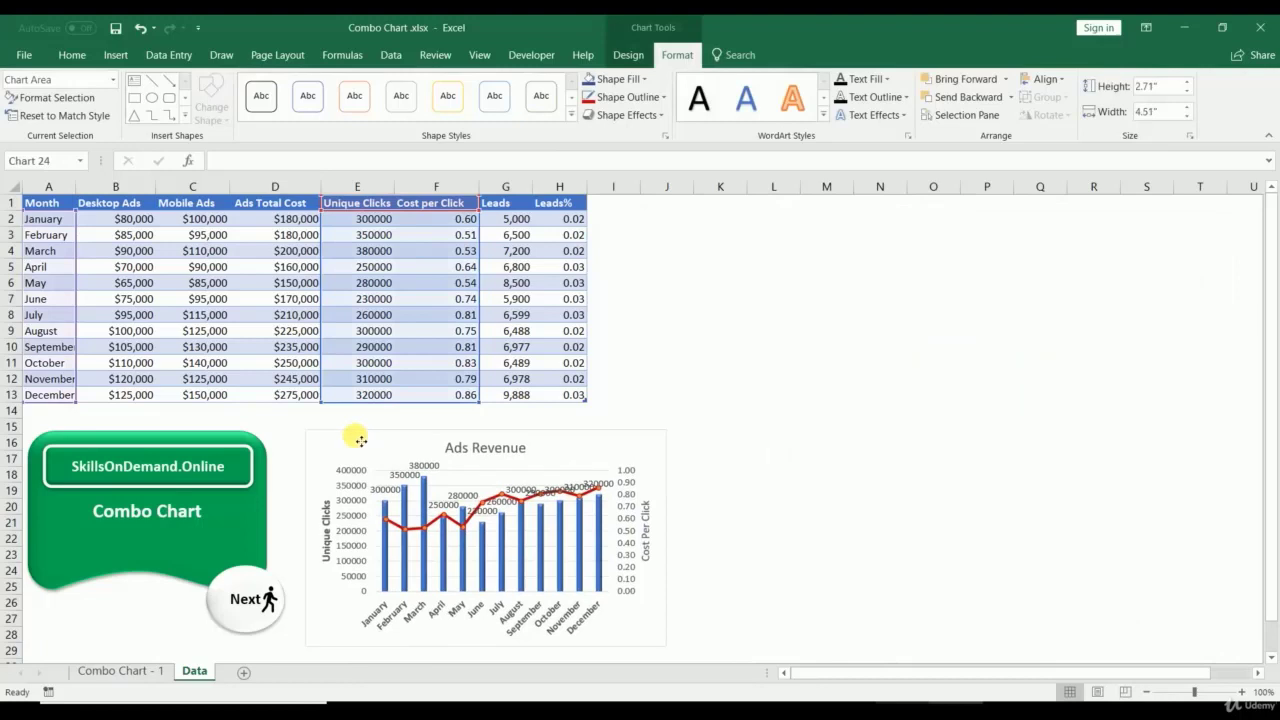
Step: Paste a duplicate of the chart beside the table near column J and enlarge it
key("ctrl+c")
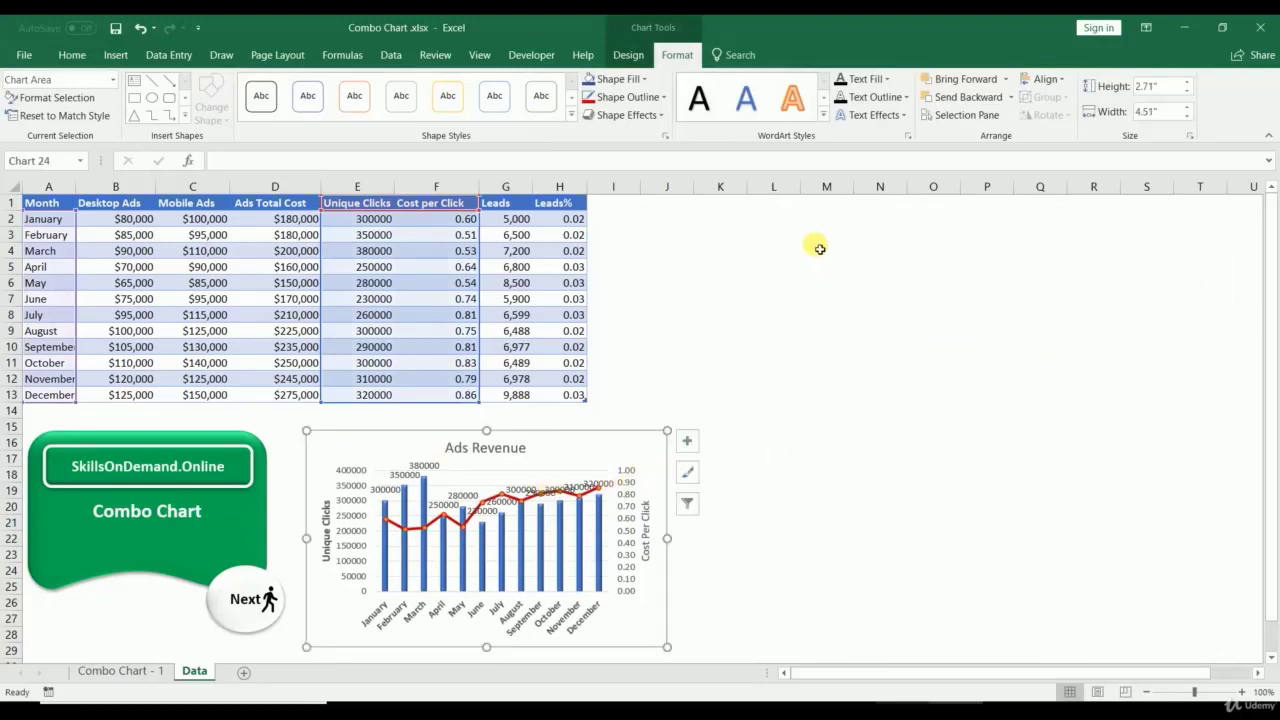
left_click(773, 218)
key("ctrl+v")
left_click_drag(766, 240, 691, 216)
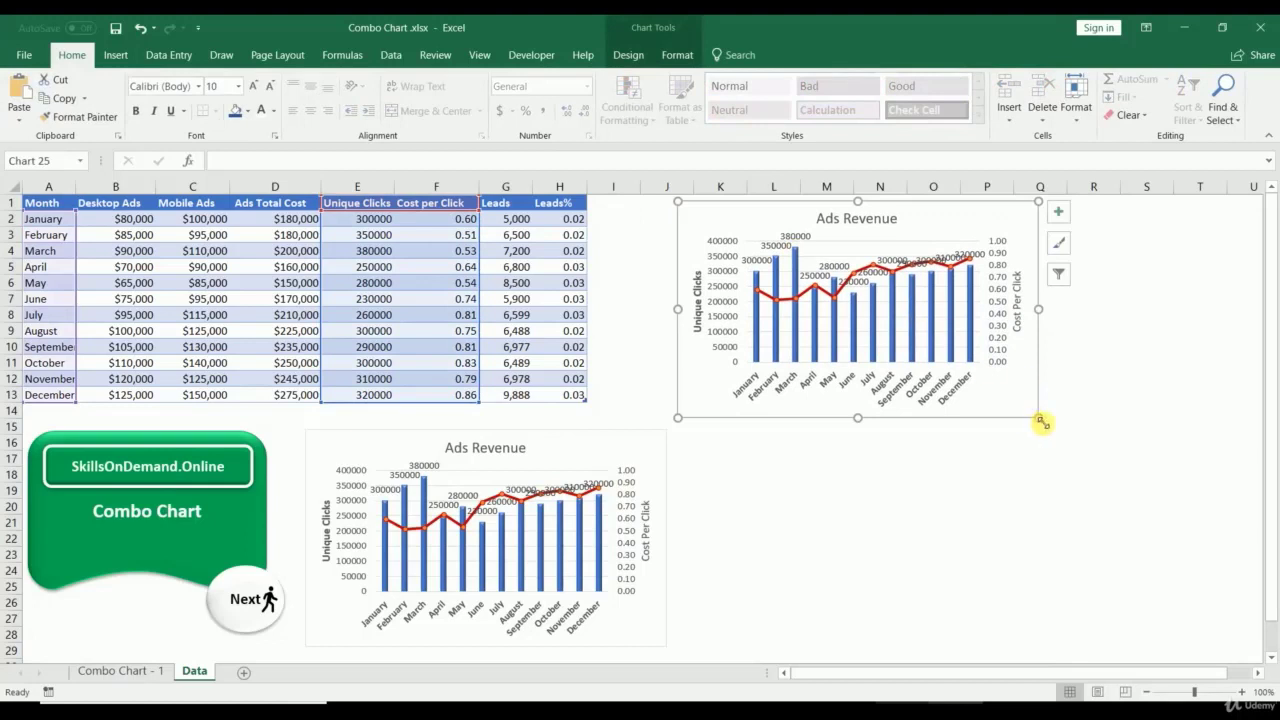
left_click_drag(1040, 422, 1229, 632)
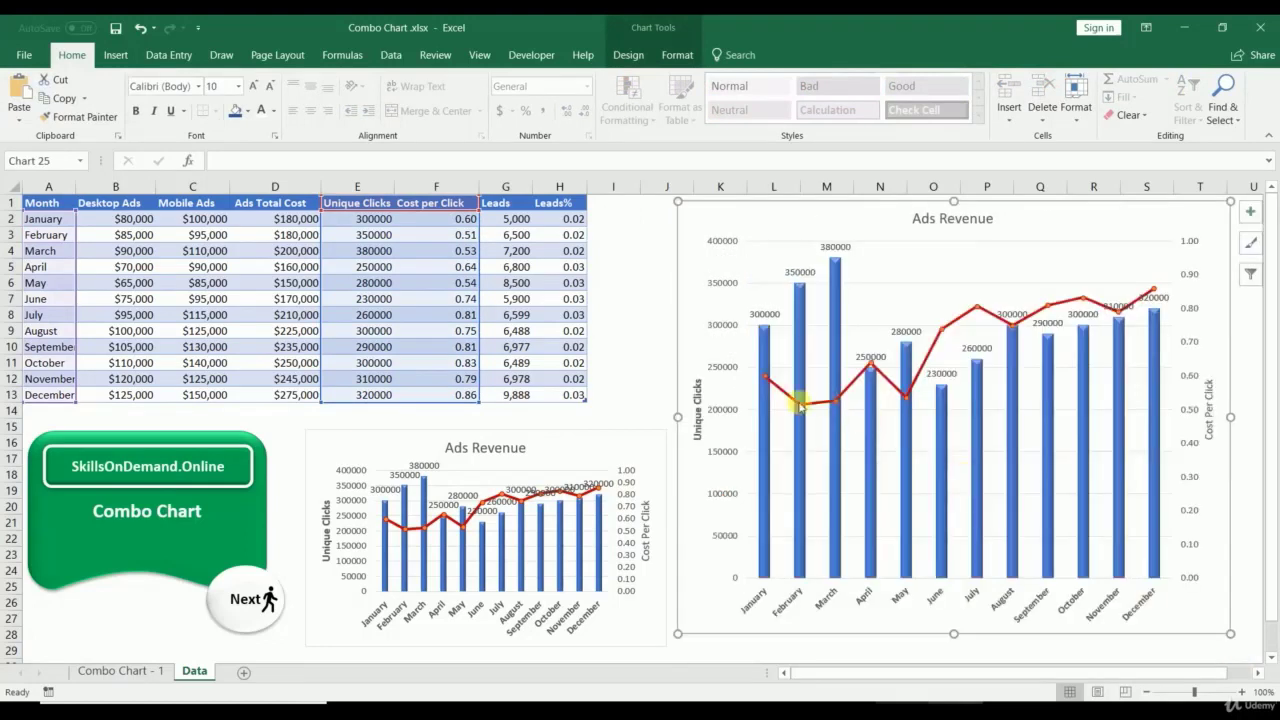
left_click(766, 408)
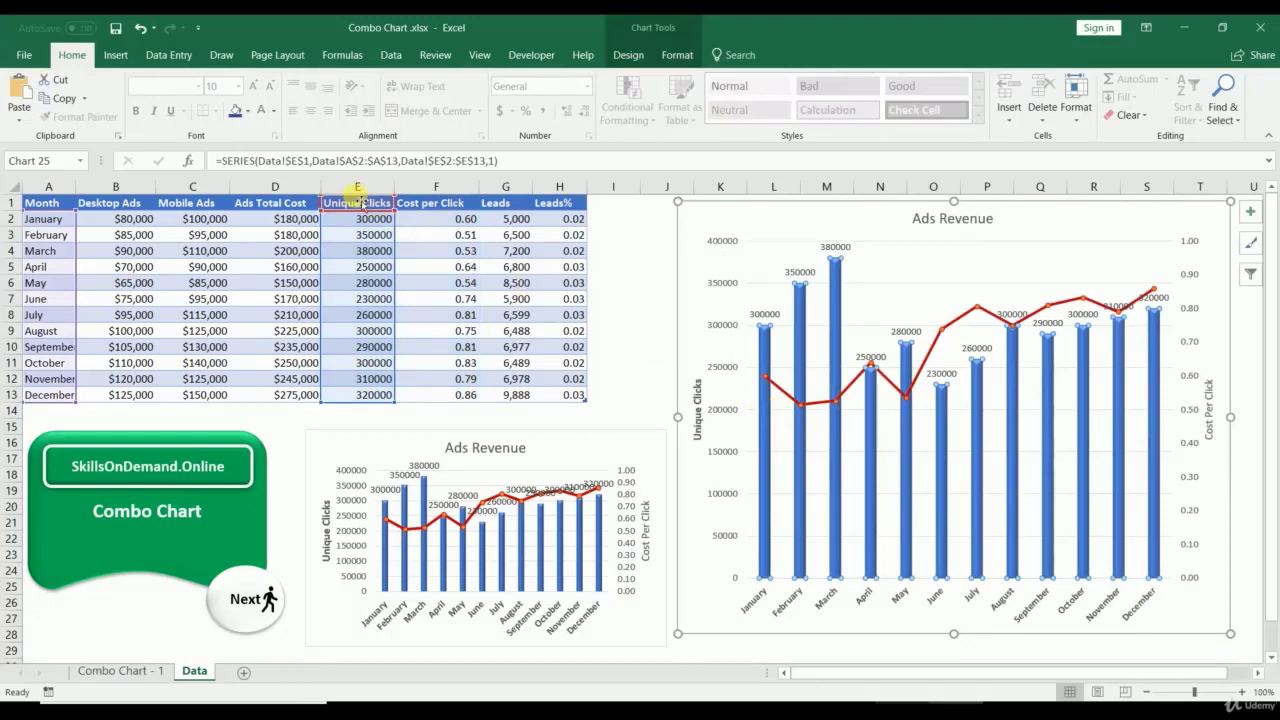
Step: Repoint the copy's column series name and values to the Ads Total Cost column
left_click_drag(357, 199, 290, 197)
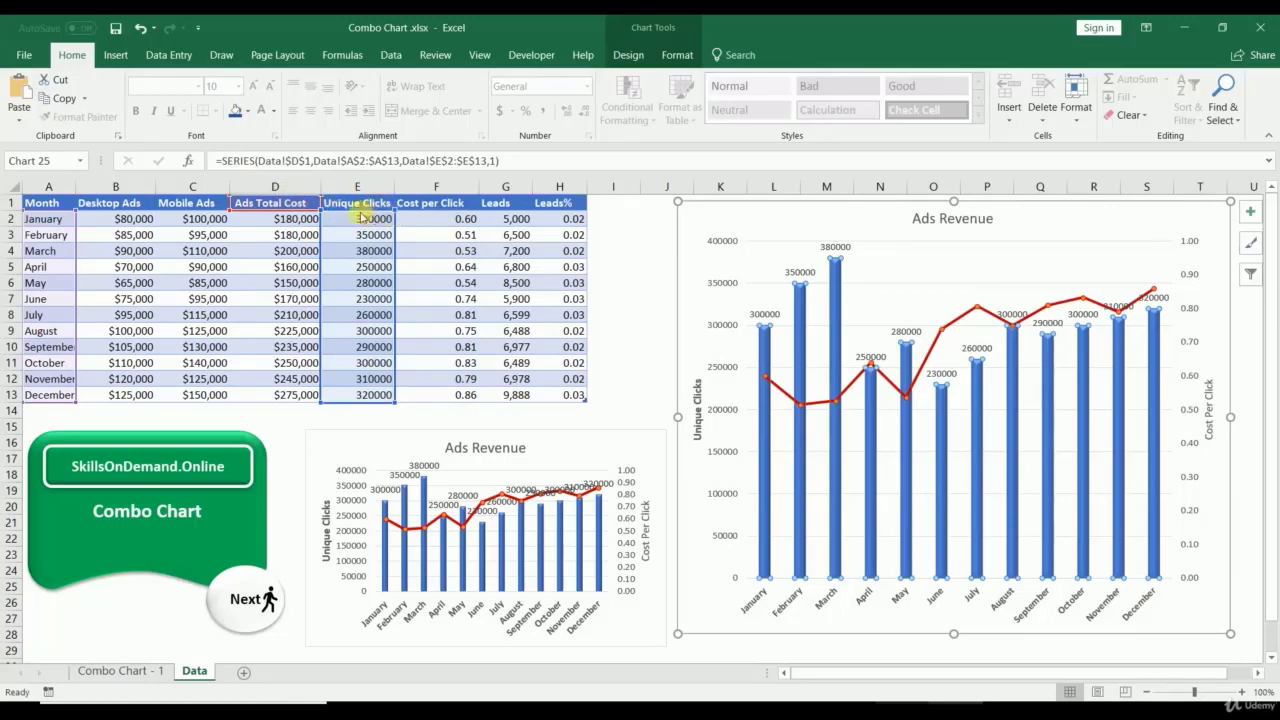
left_click_drag(362, 216, 308, 218)
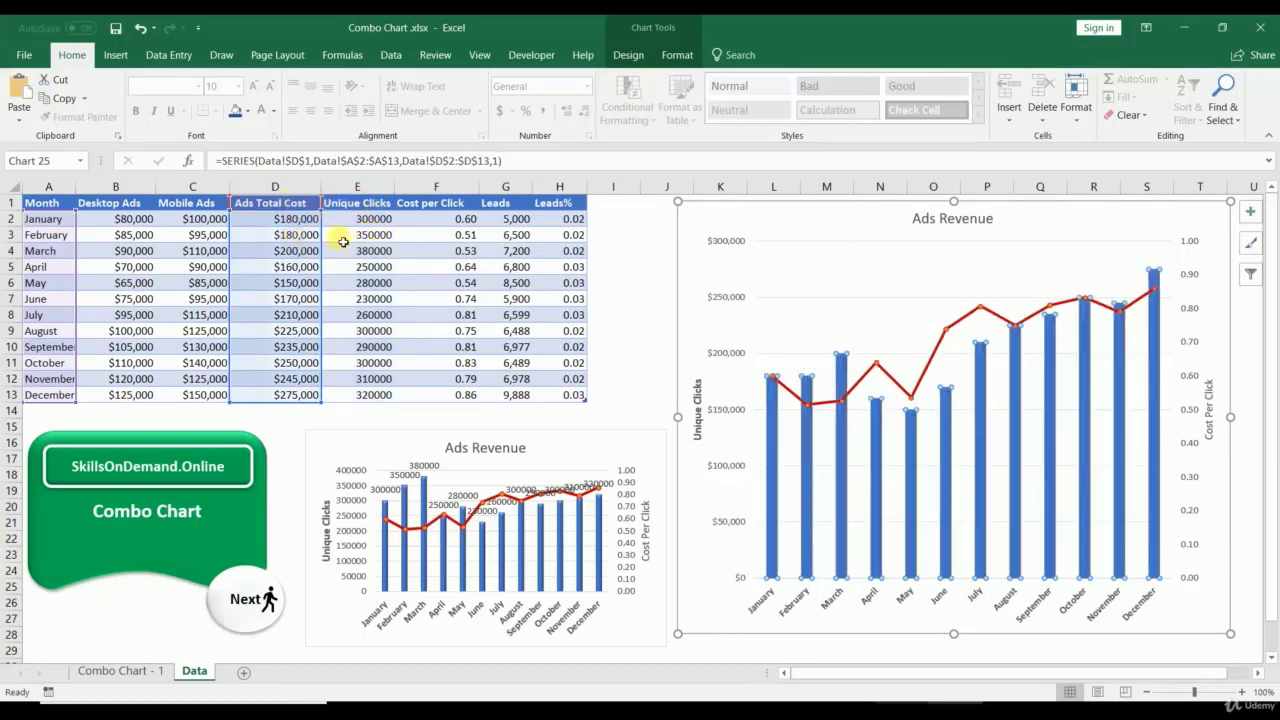
left_click(878, 428)
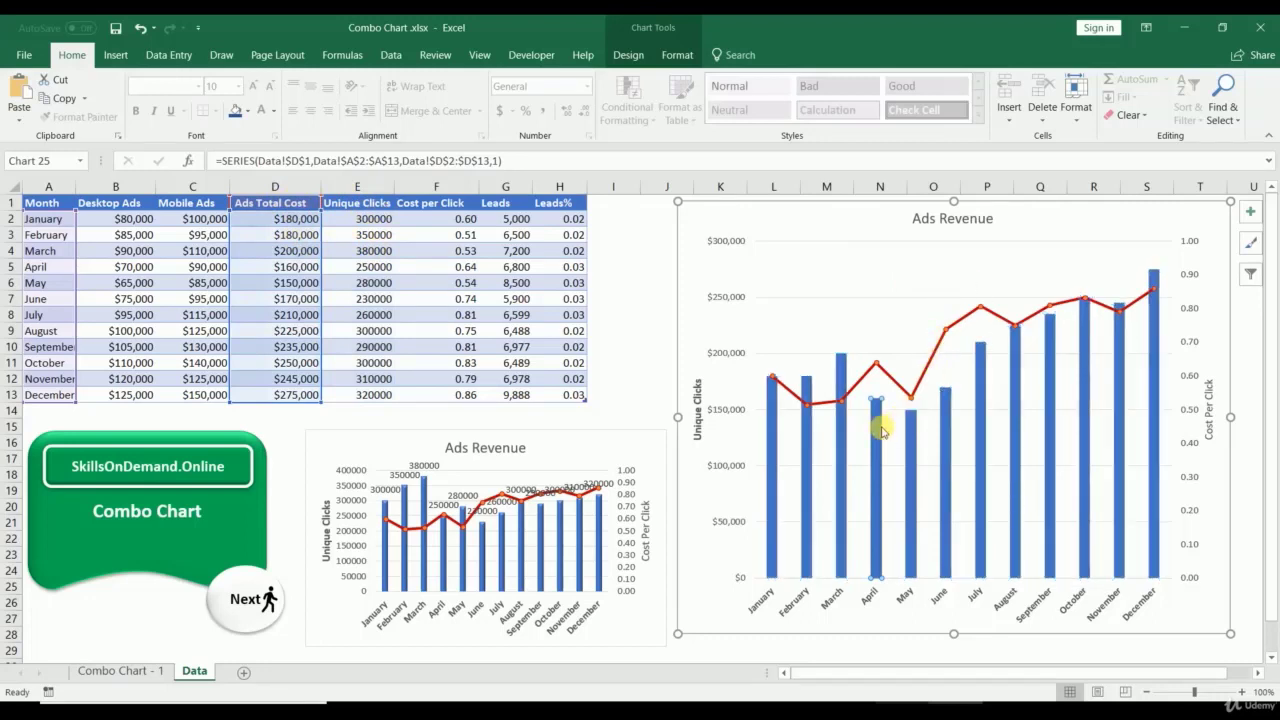
Step: Switch the line series from Cost per Click (column F) to the Leads column (G)
left_click(860, 388)
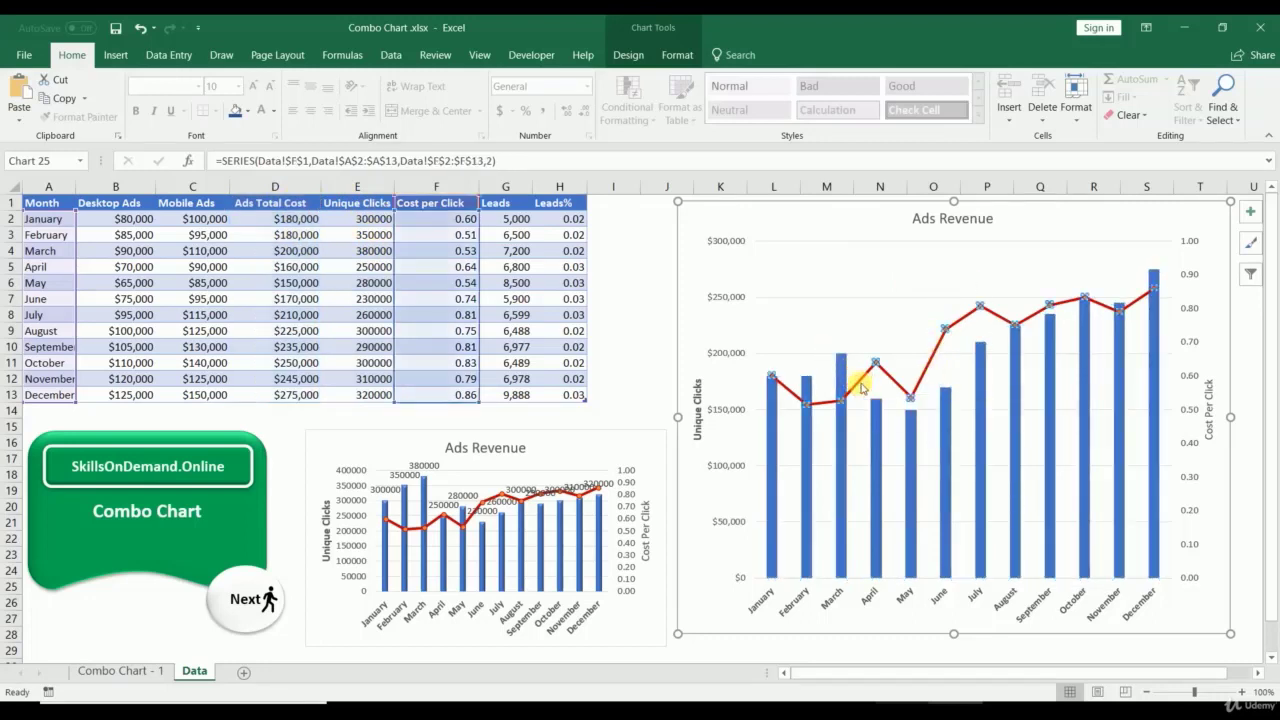
left_click(432, 203)
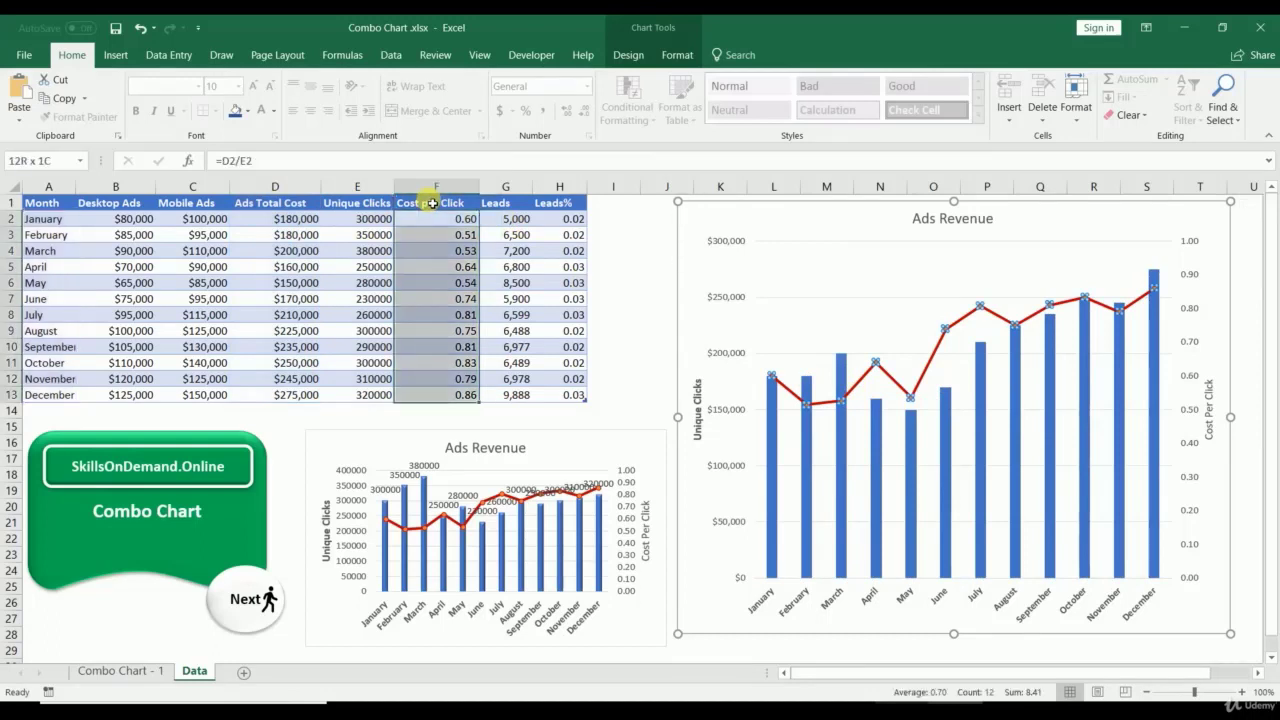
left_click(858, 383)
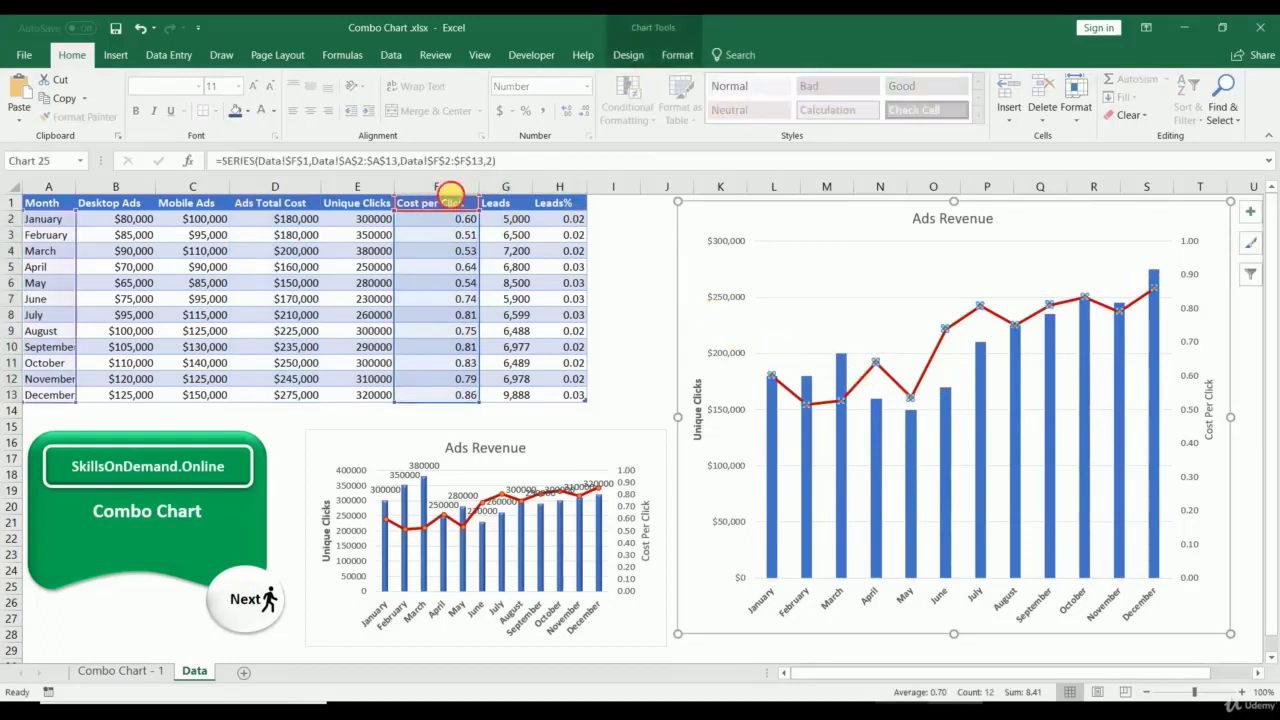
left_click_drag(449, 196, 497, 218)
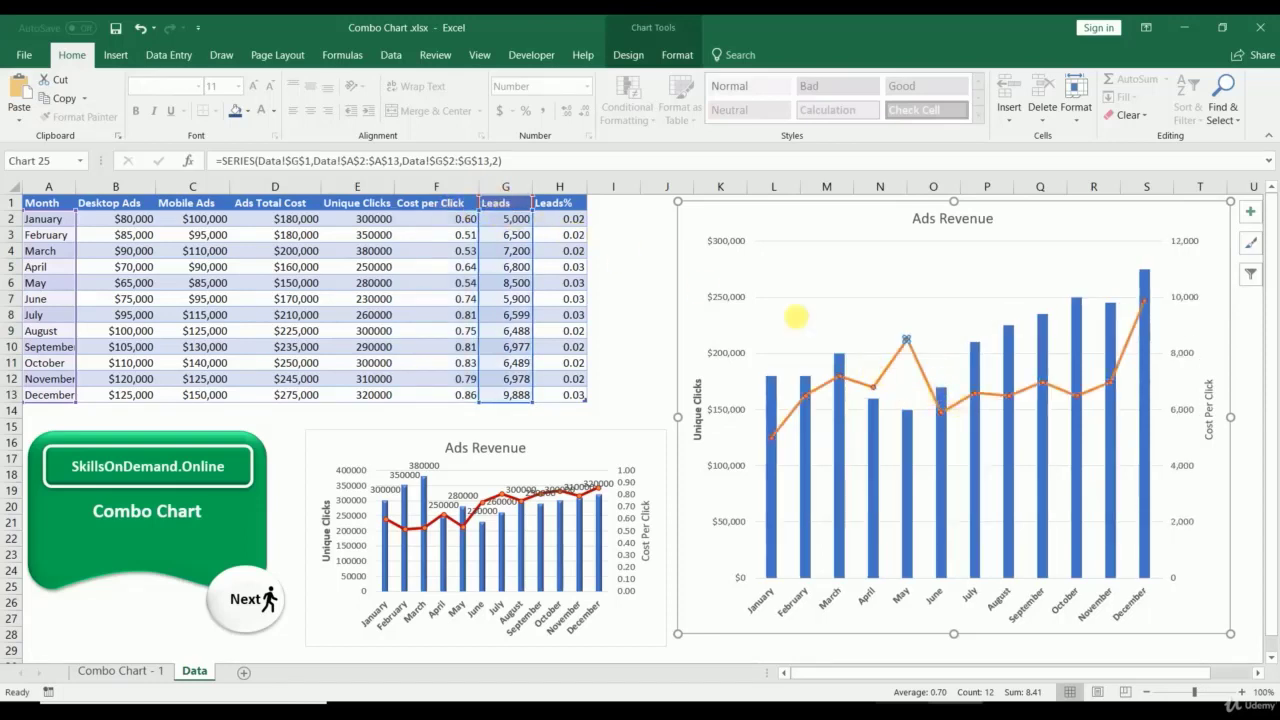
left_click(664, 55)
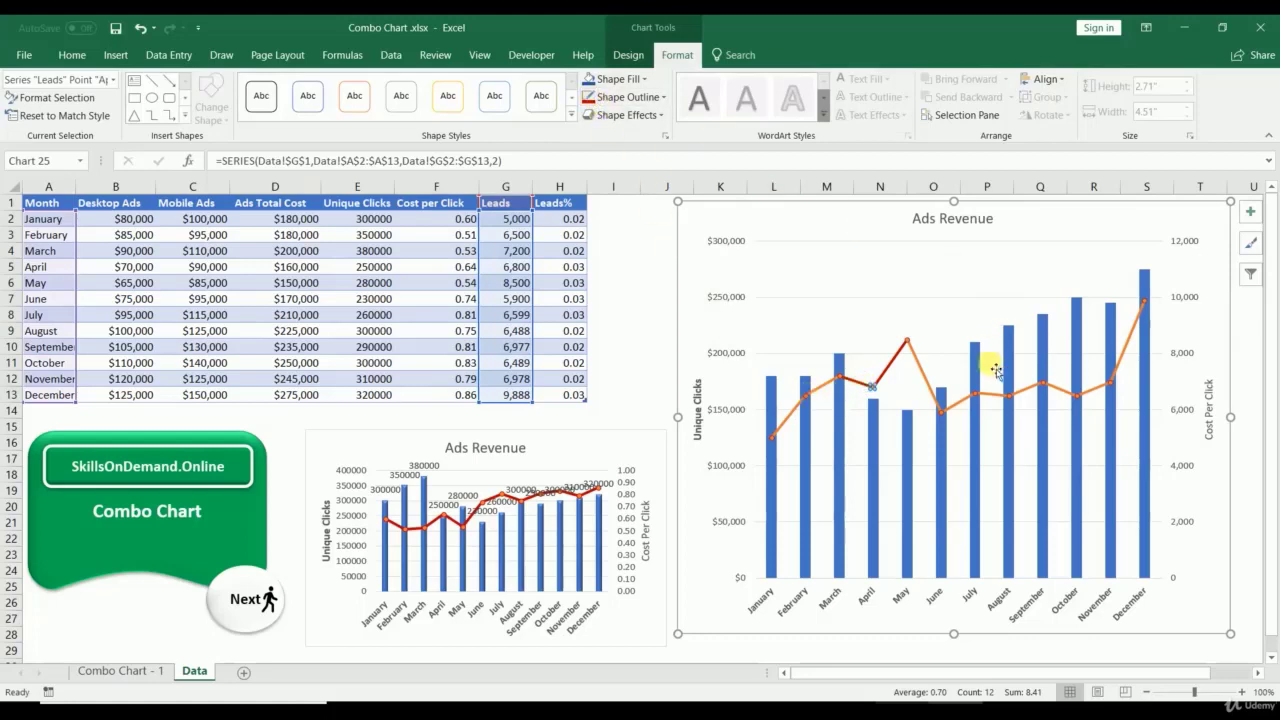
left_click(656, 377)
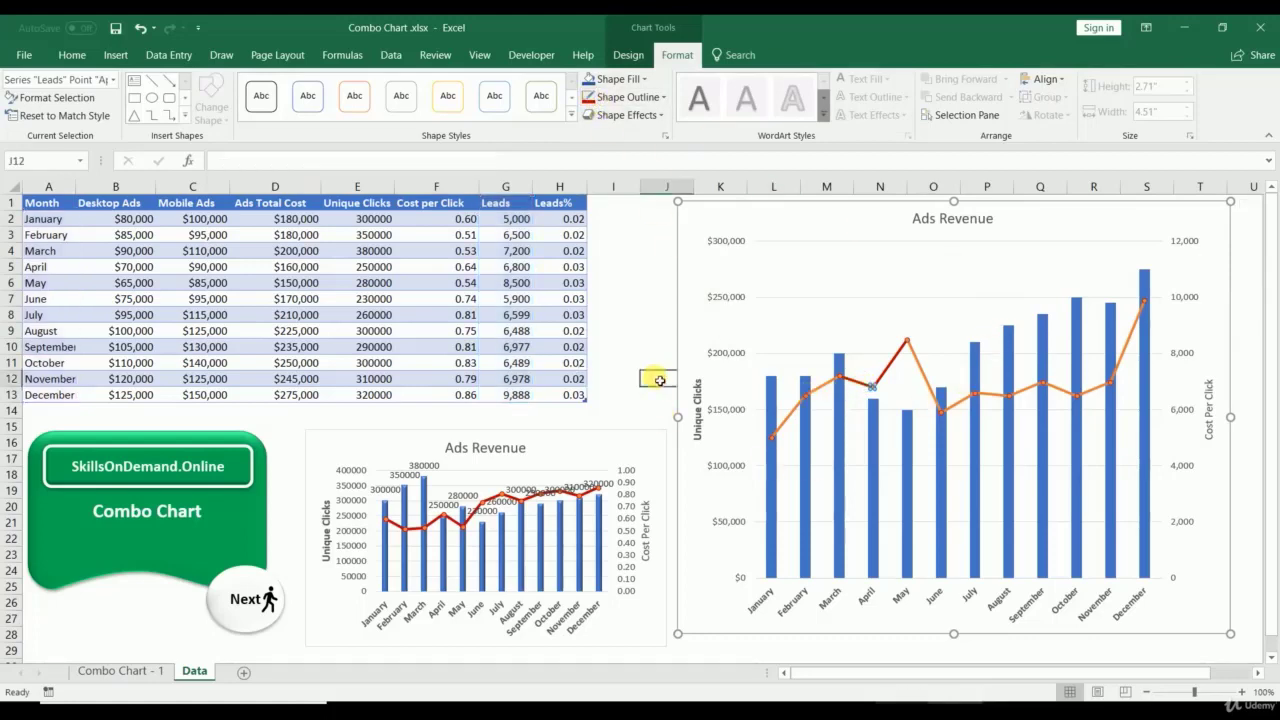
left_click(700, 432)
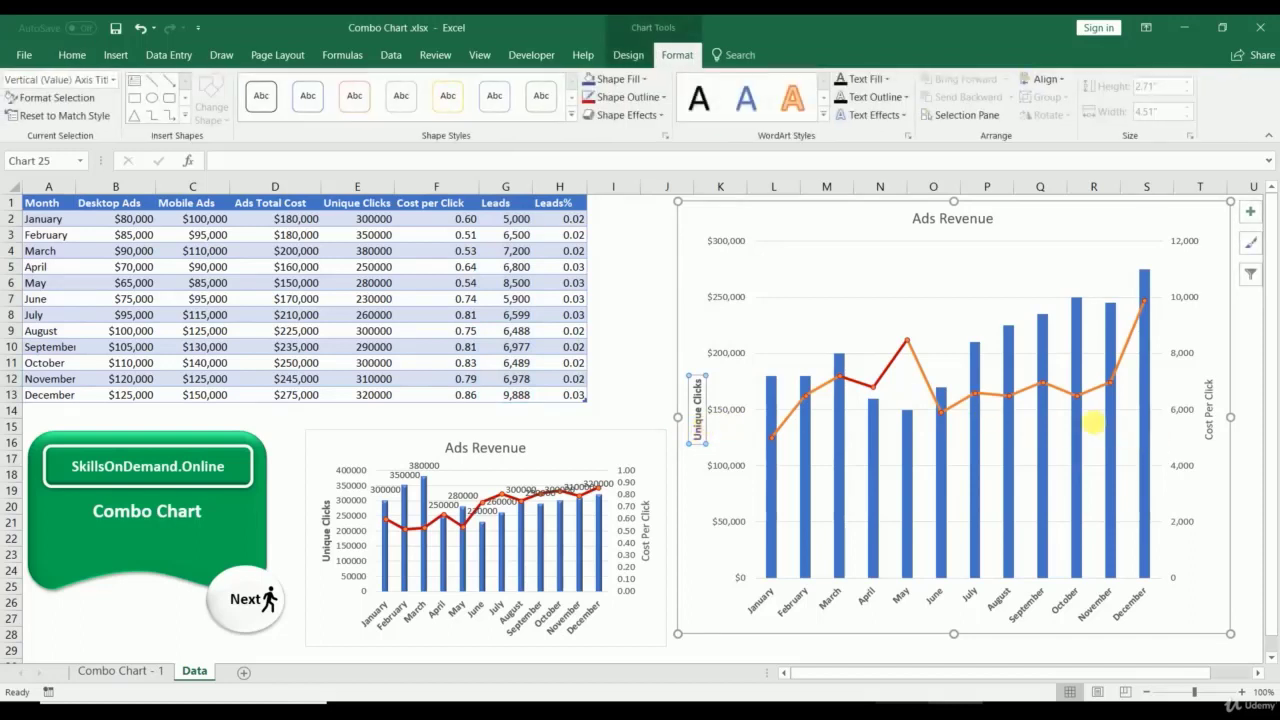
left_click(1210, 438)
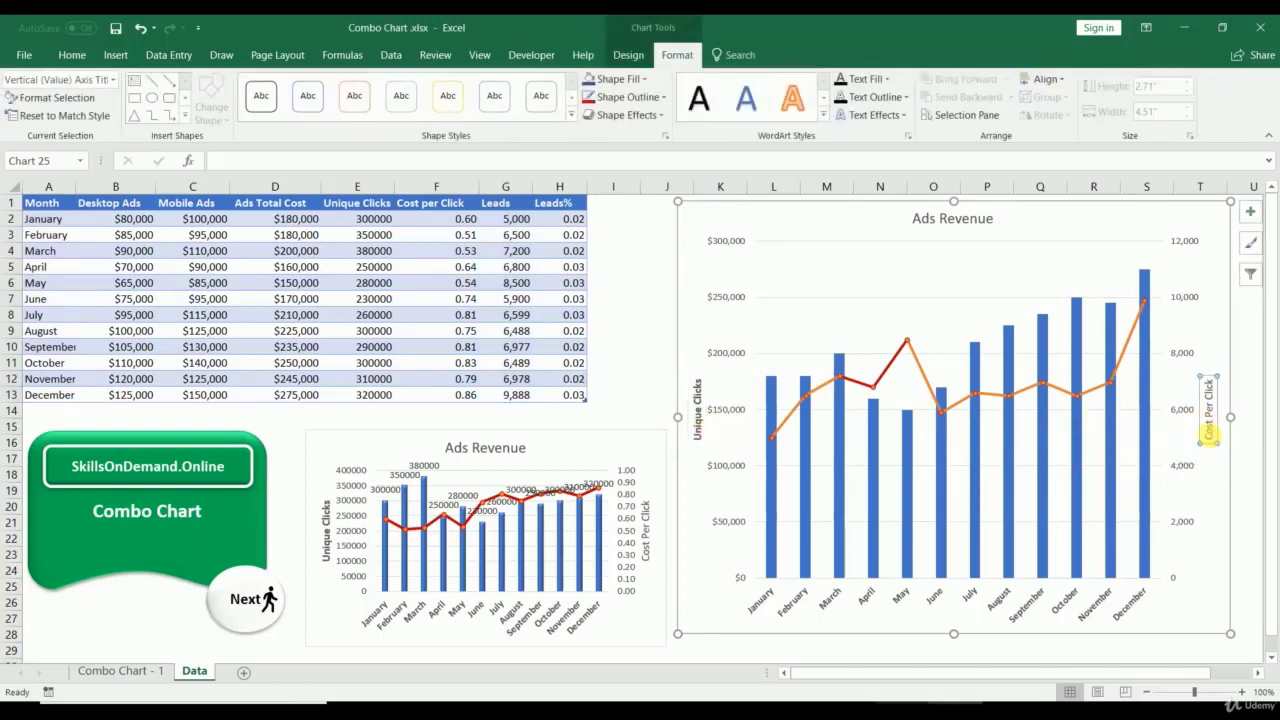
left_click_drag(1212, 440, 1213, 372)
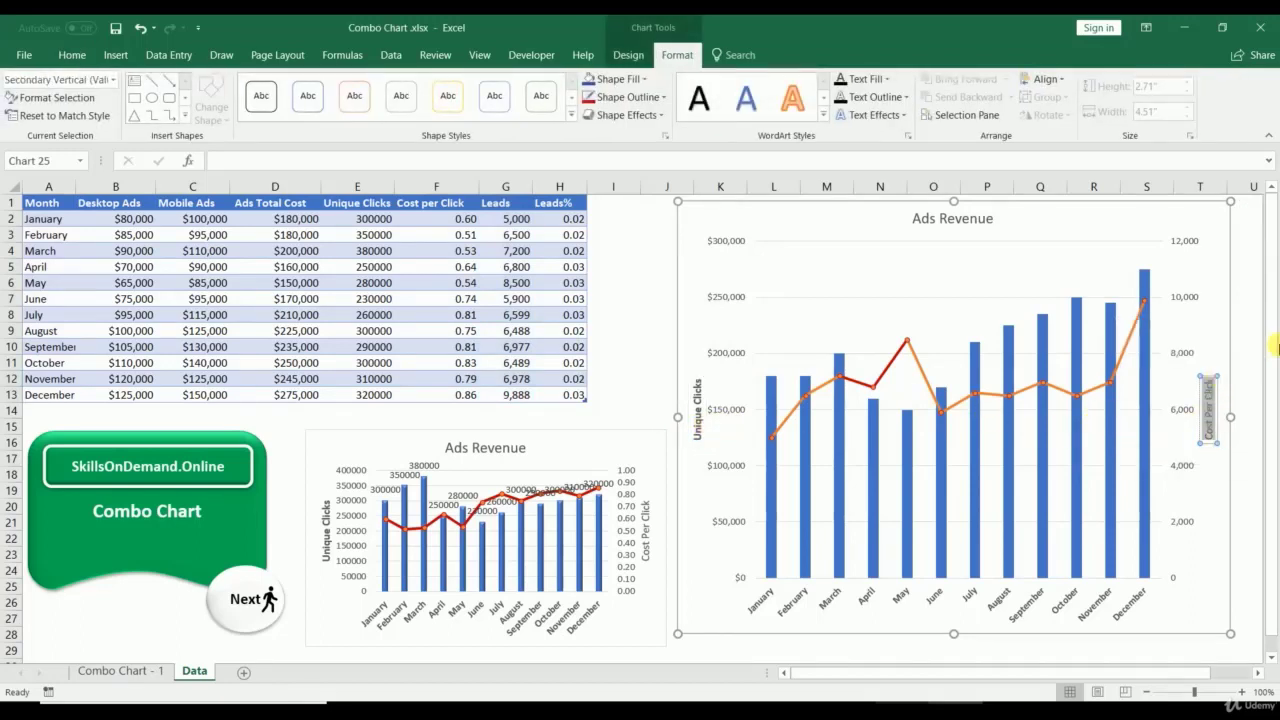
Step: Rename the axis titles to Leads (right) and Ads Total Cost (left)
type("Leads")
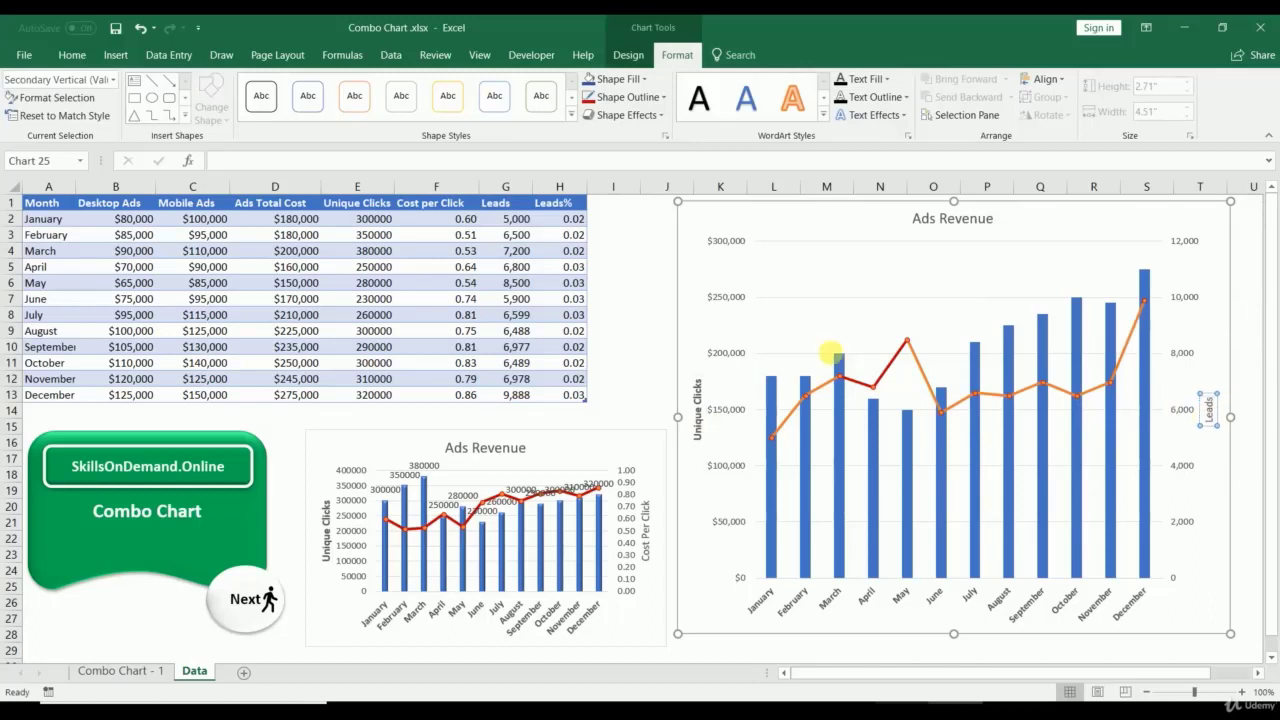
left_click(698, 415)
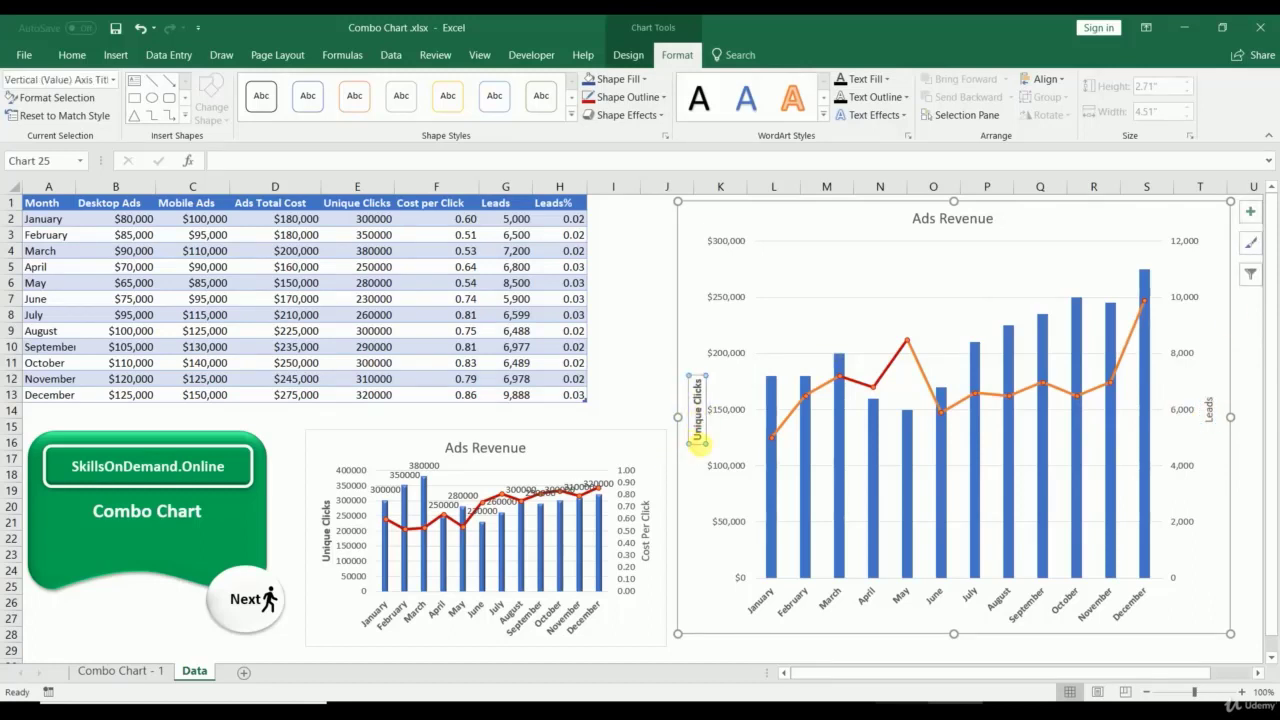
left_click_drag(698, 445, 703, 380)
type("Ads T")
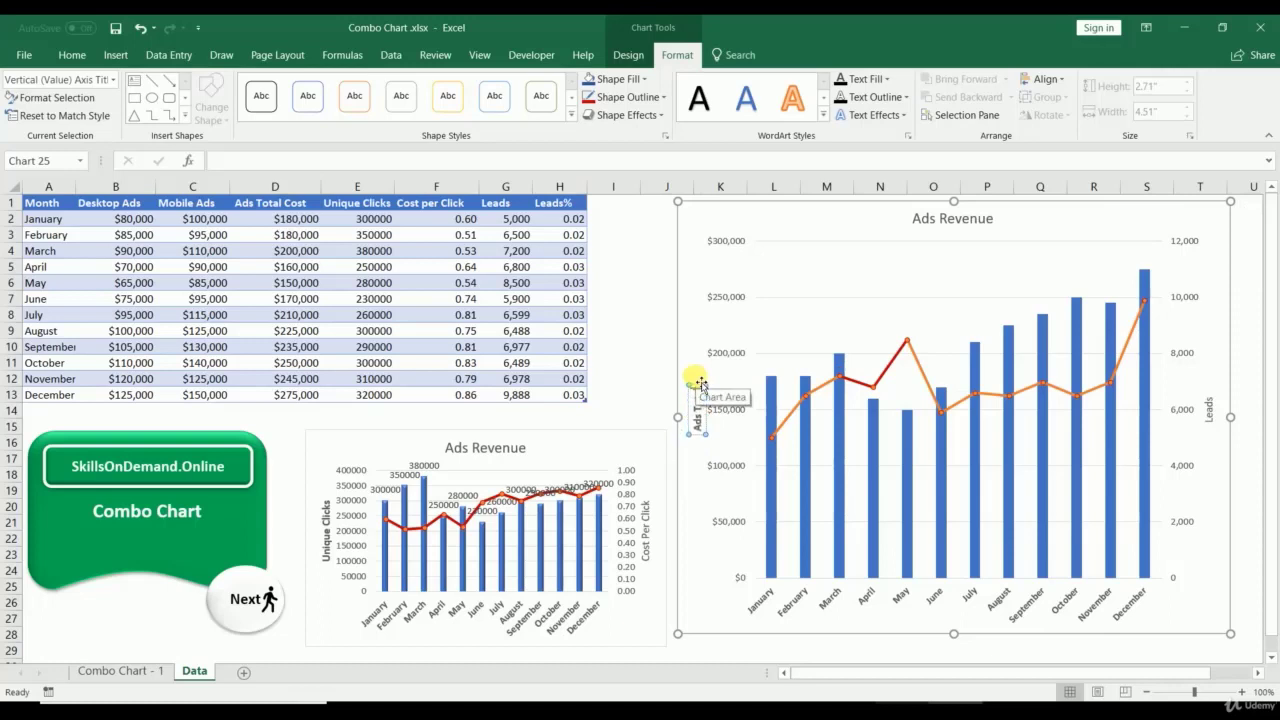
type("otal Cost")
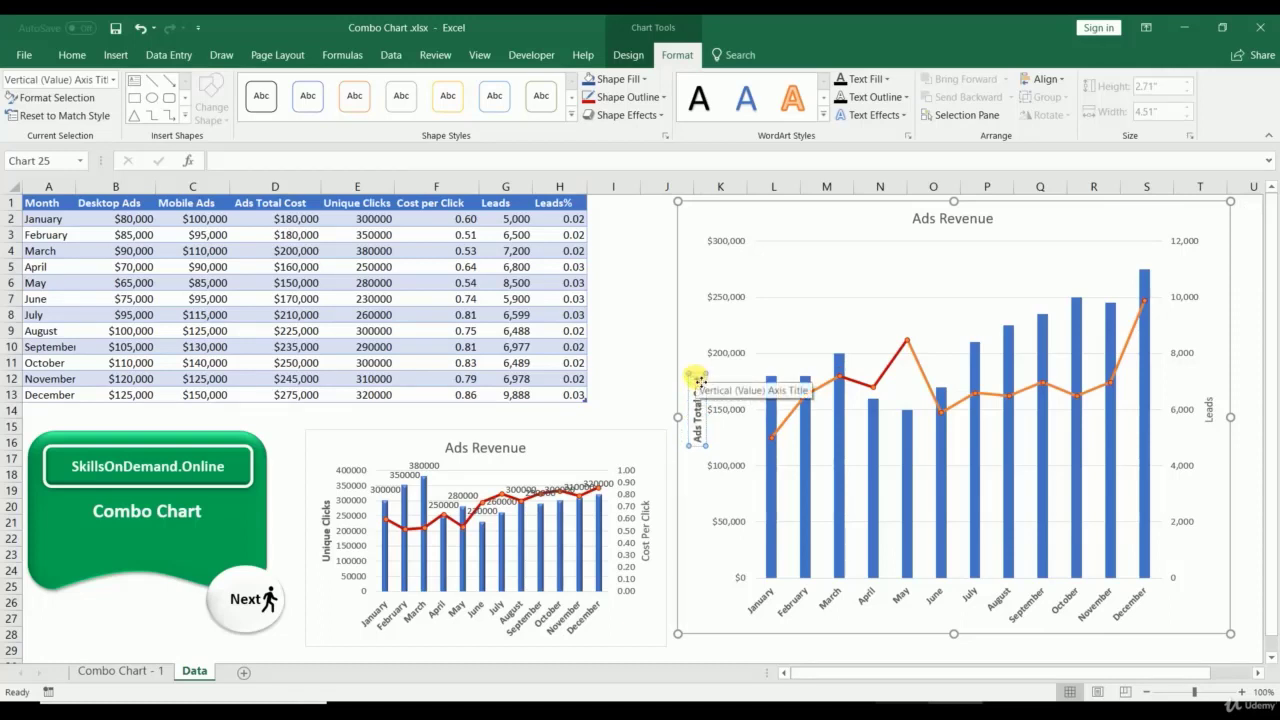
Step: Retitle the chart 'Ads Cost and Leads generated'
left_click(941, 227)
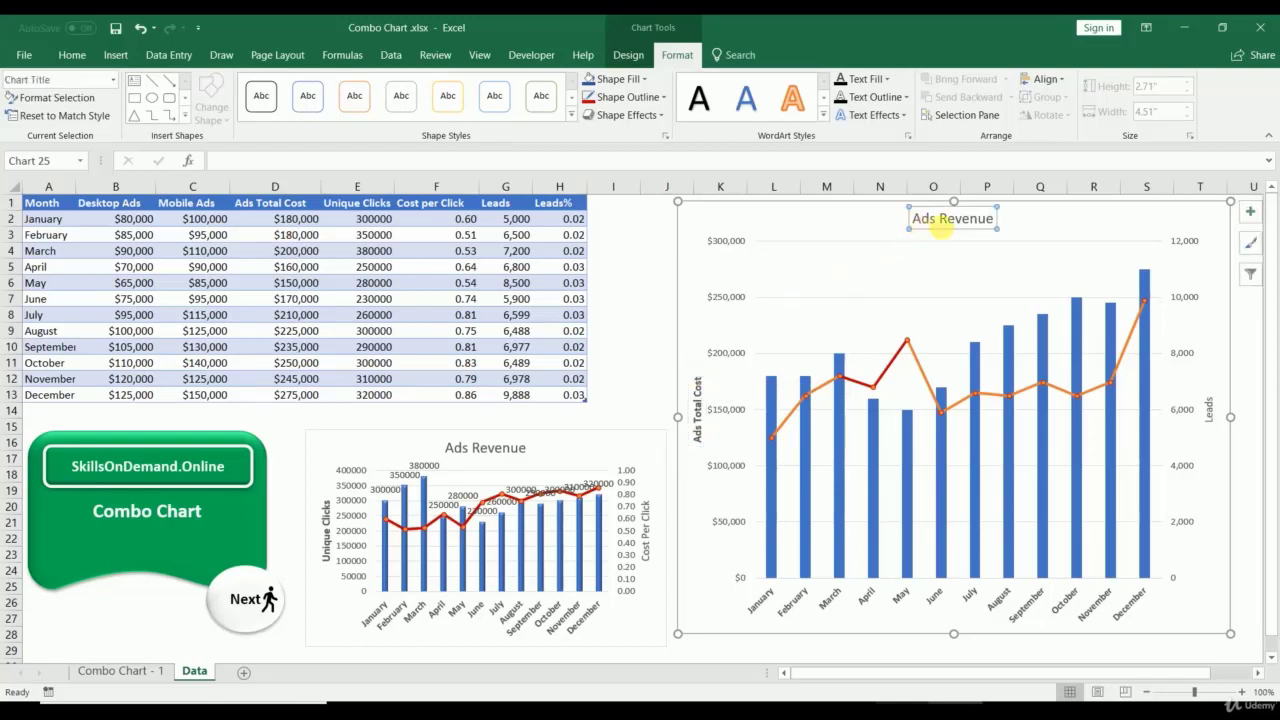
triple_click(945, 220)
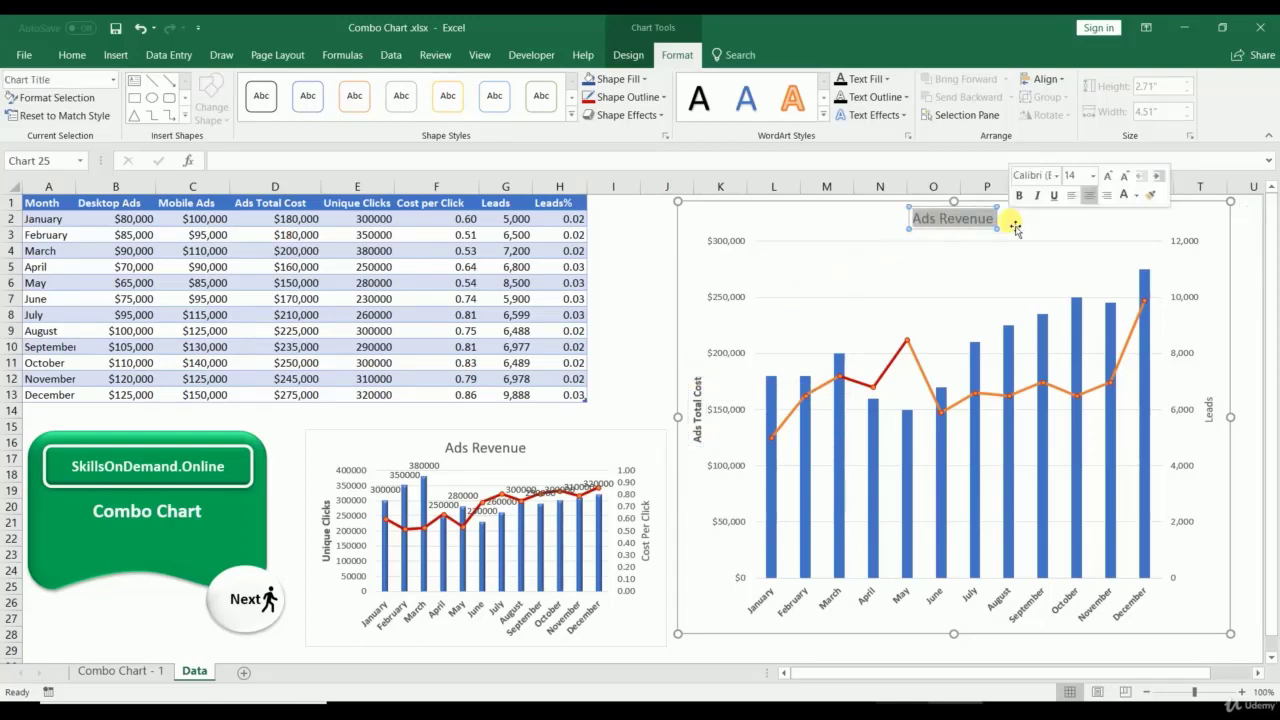
type("Ads")
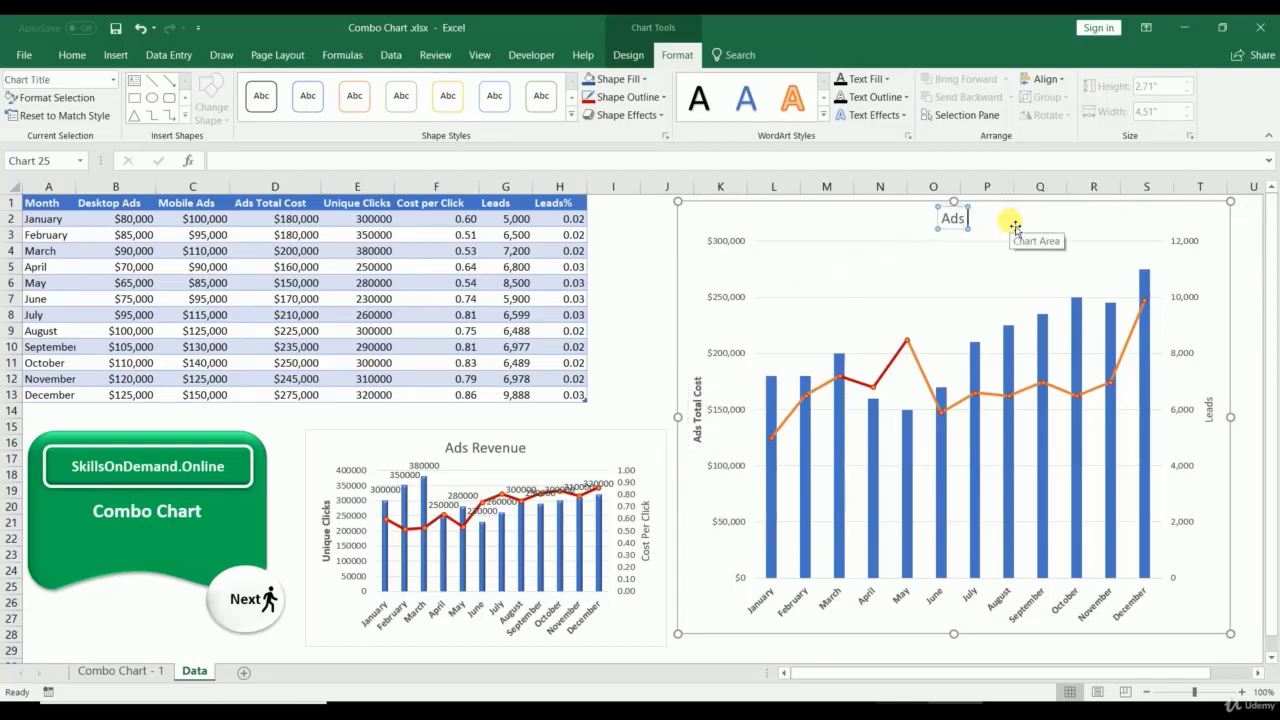
type(" Cost and Le")
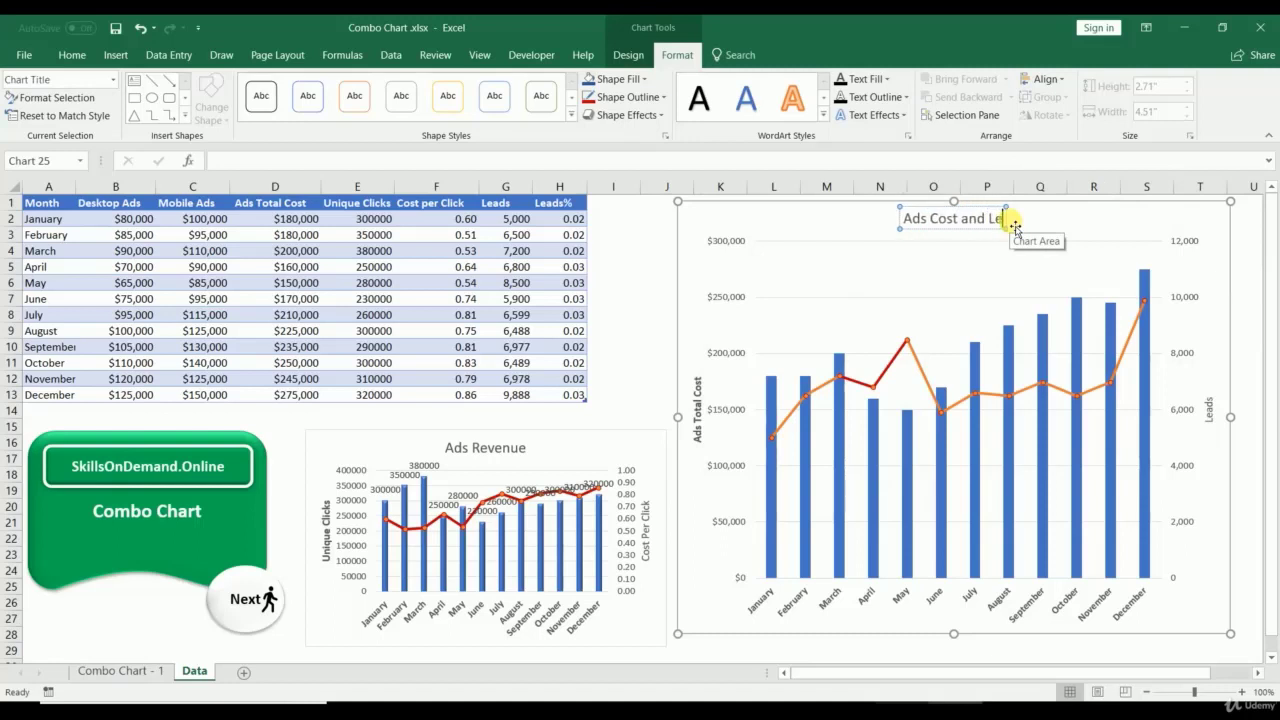
type("ads generated")
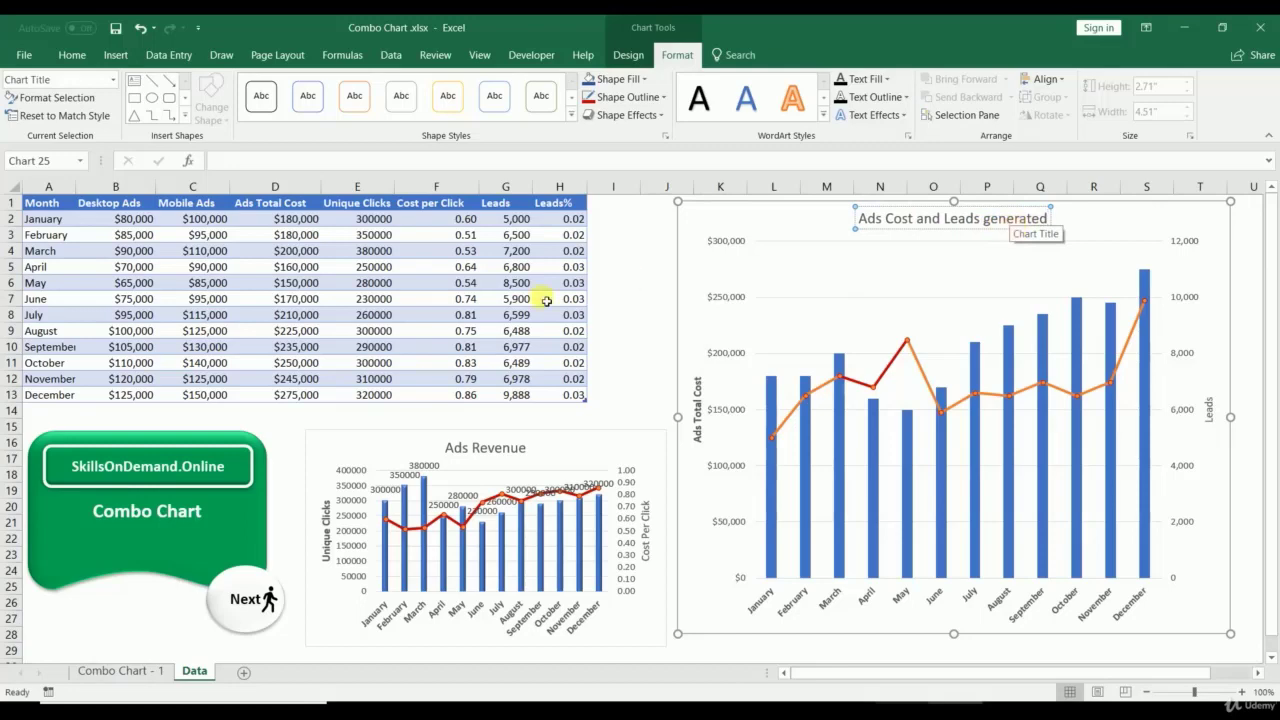
left_click(645, 283)
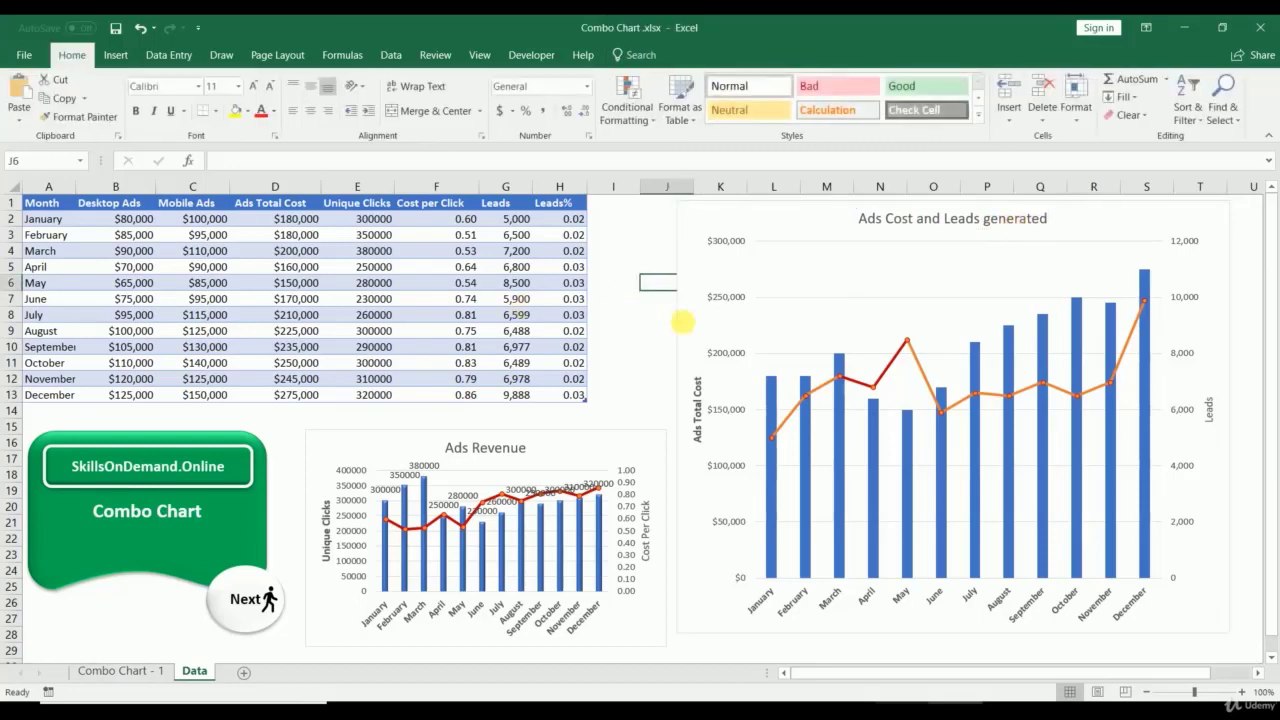
Step: Give the Ads Total Cost columns a bevelled preset effect
left_click(775, 392)
left_click(626, 115)
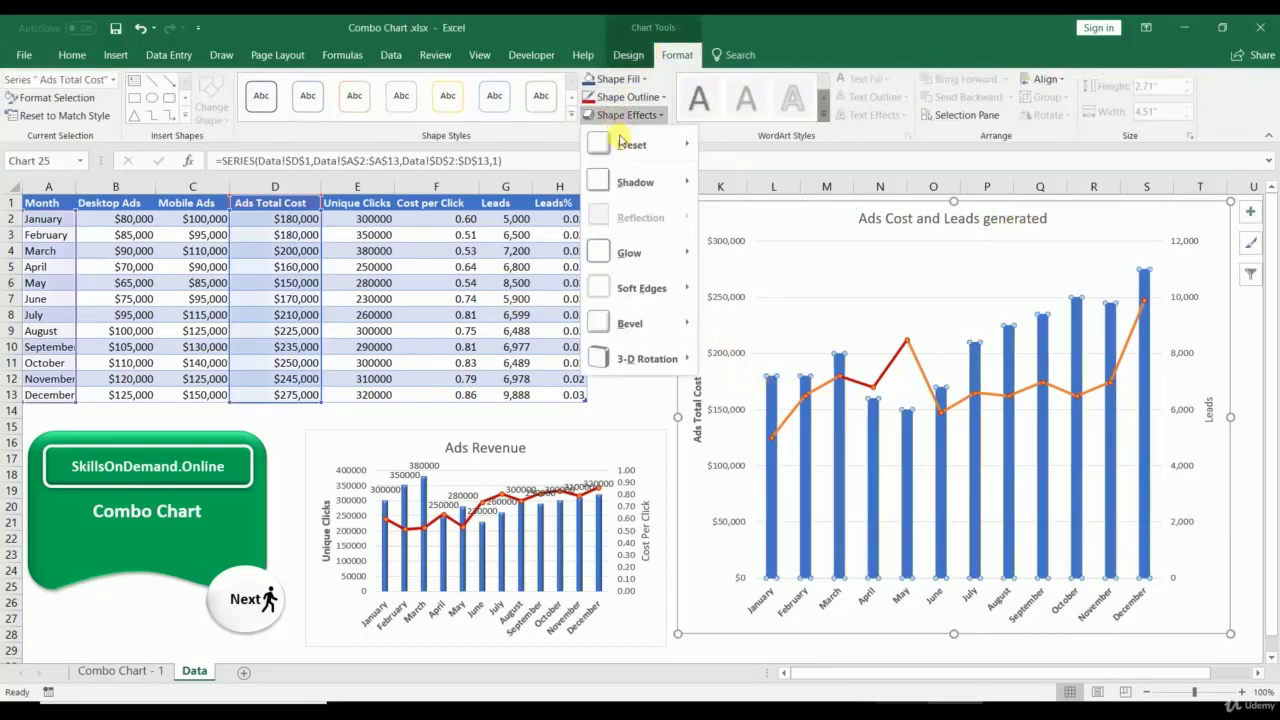
mouse_move(630, 145)
left_click(772, 239)
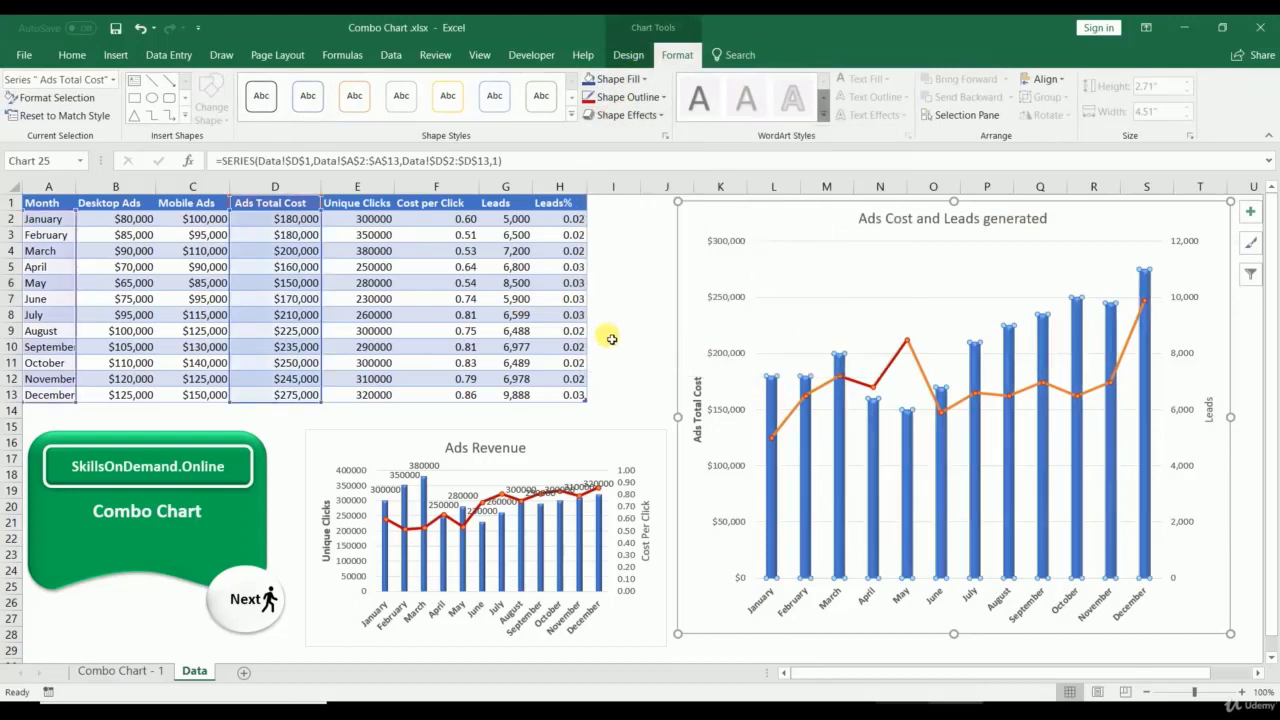
Step: Add value labels to the Ads Total Cost columns
right_click(770, 399)
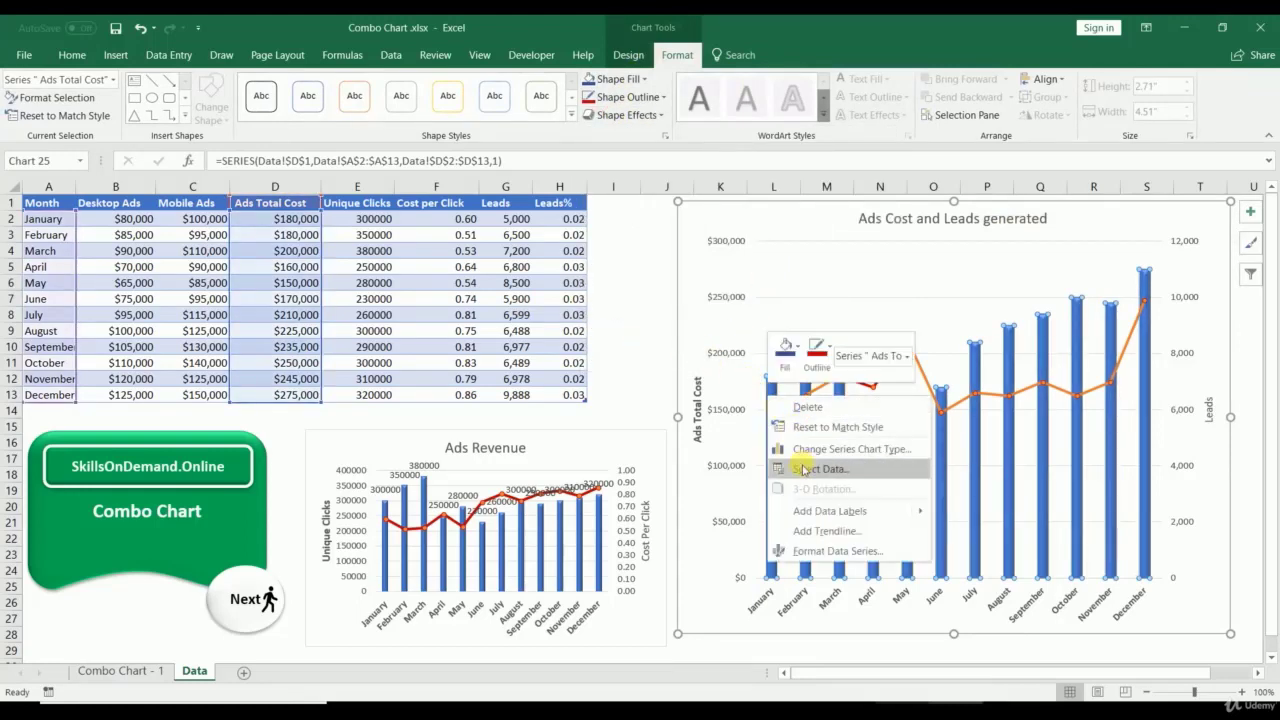
left_click(812, 510)
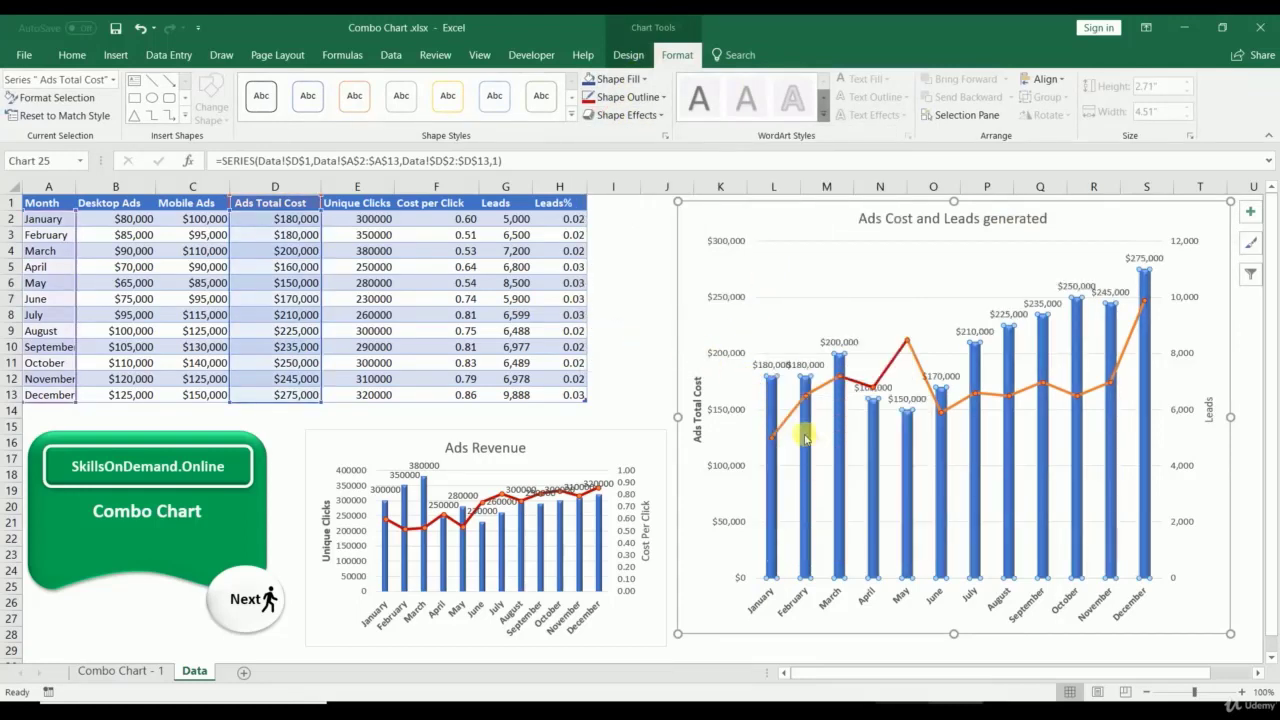
right_click(770, 398)
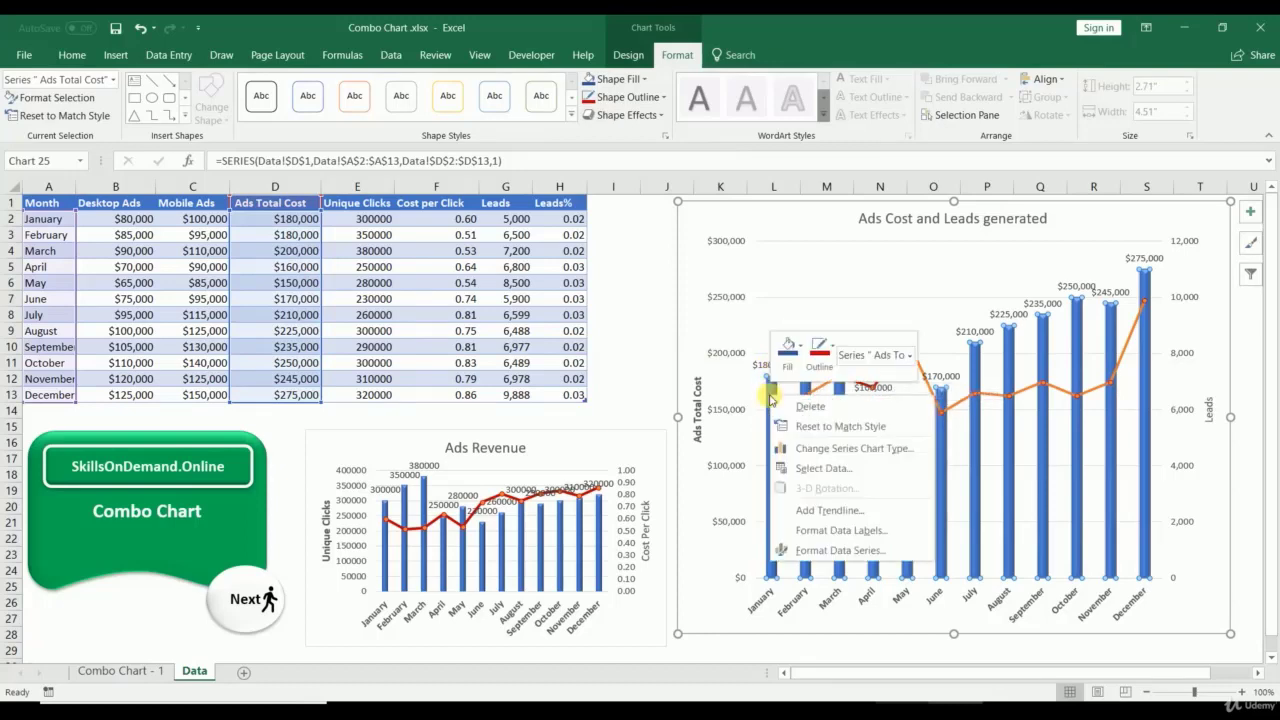
left_click(762, 372)
left_click(762, 370)
right_click(762, 366)
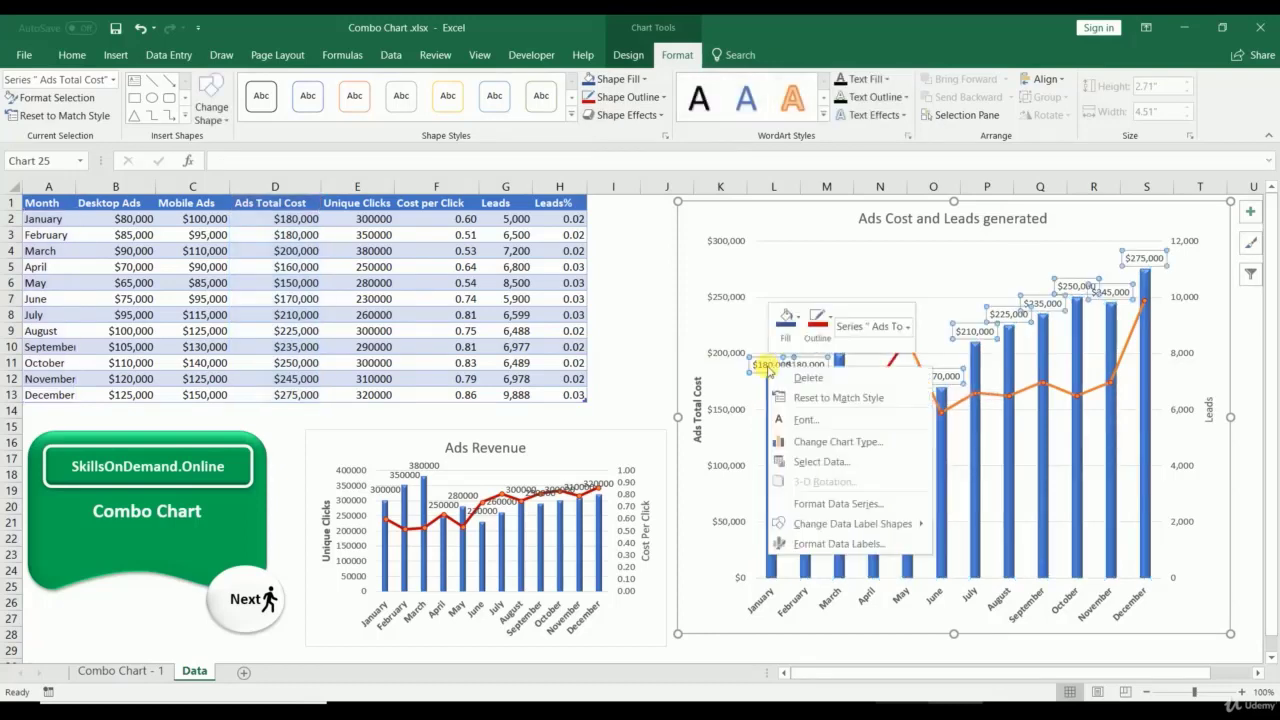
left_click(832, 543)
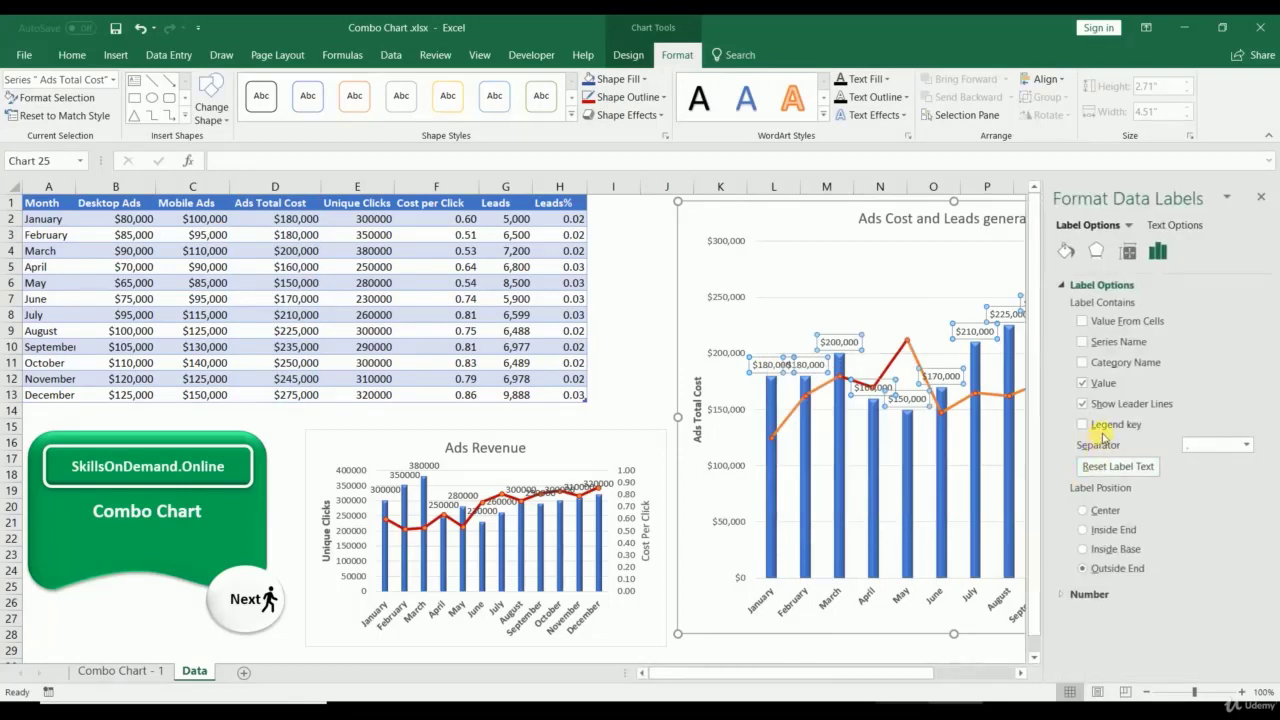
Step: Set the data label position to Outside End, without legend keys
left_click(1084, 511)
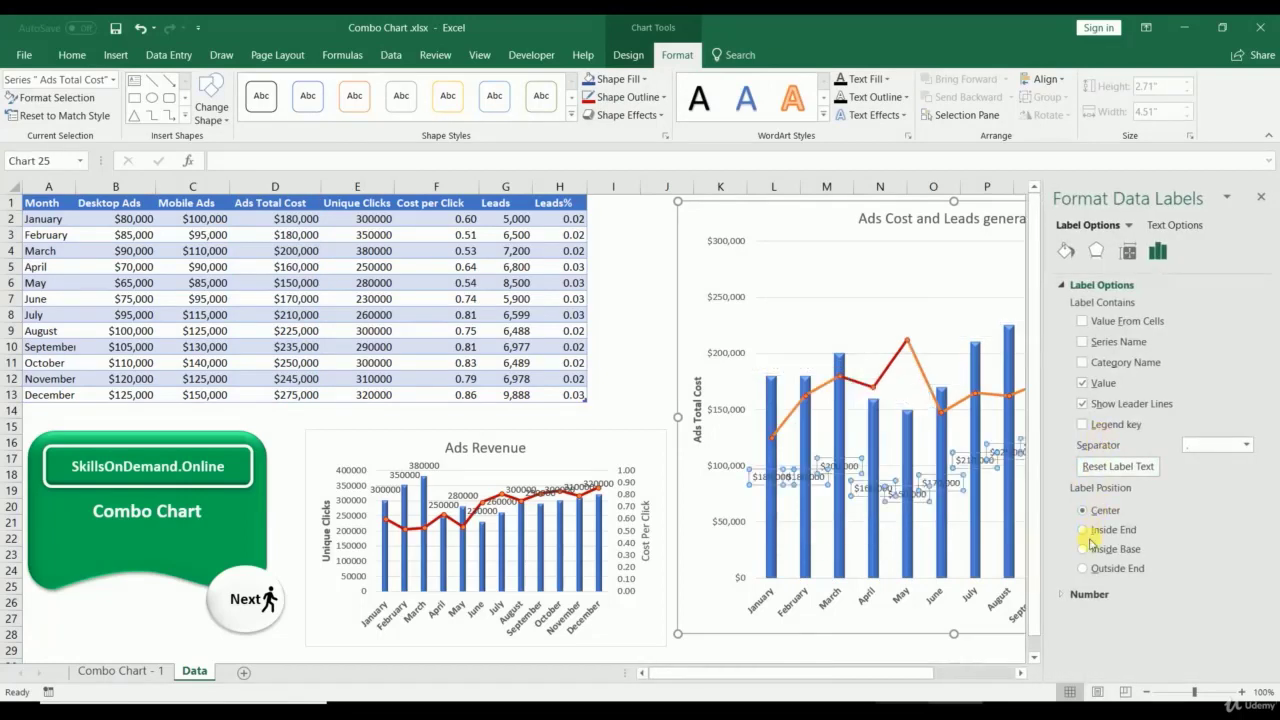
left_click(1088, 532)
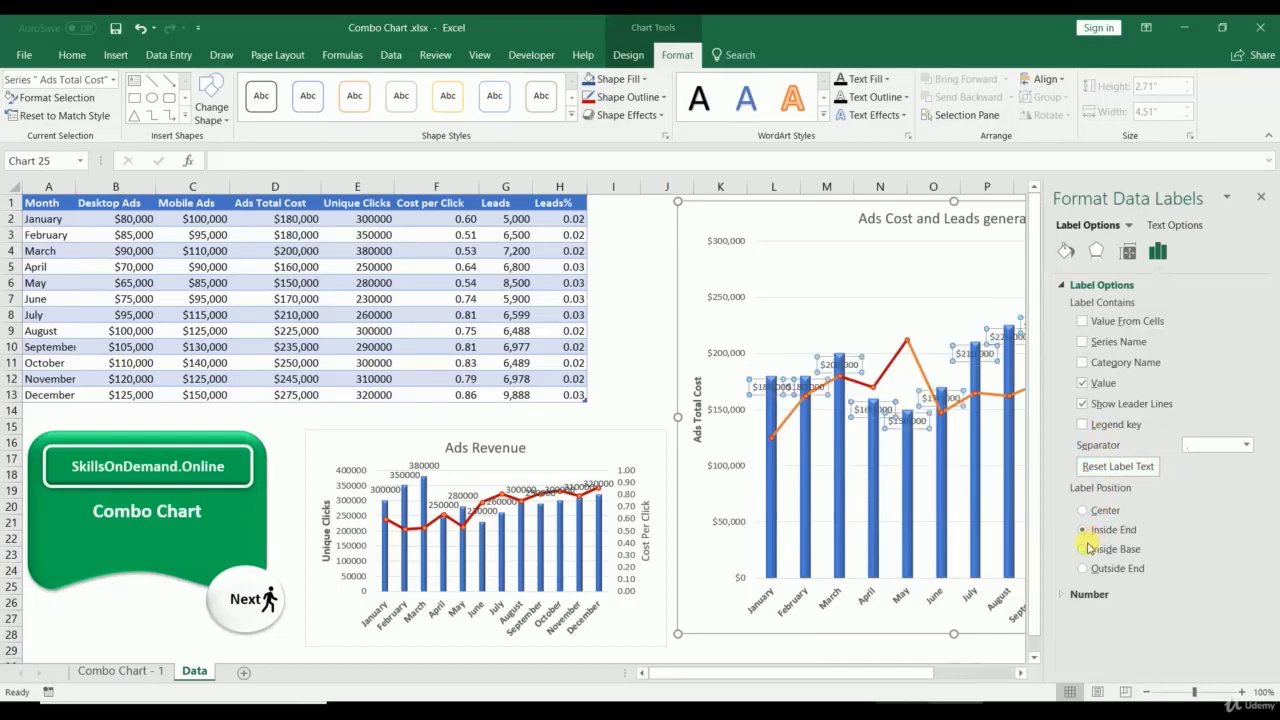
left_click(1084, 549)
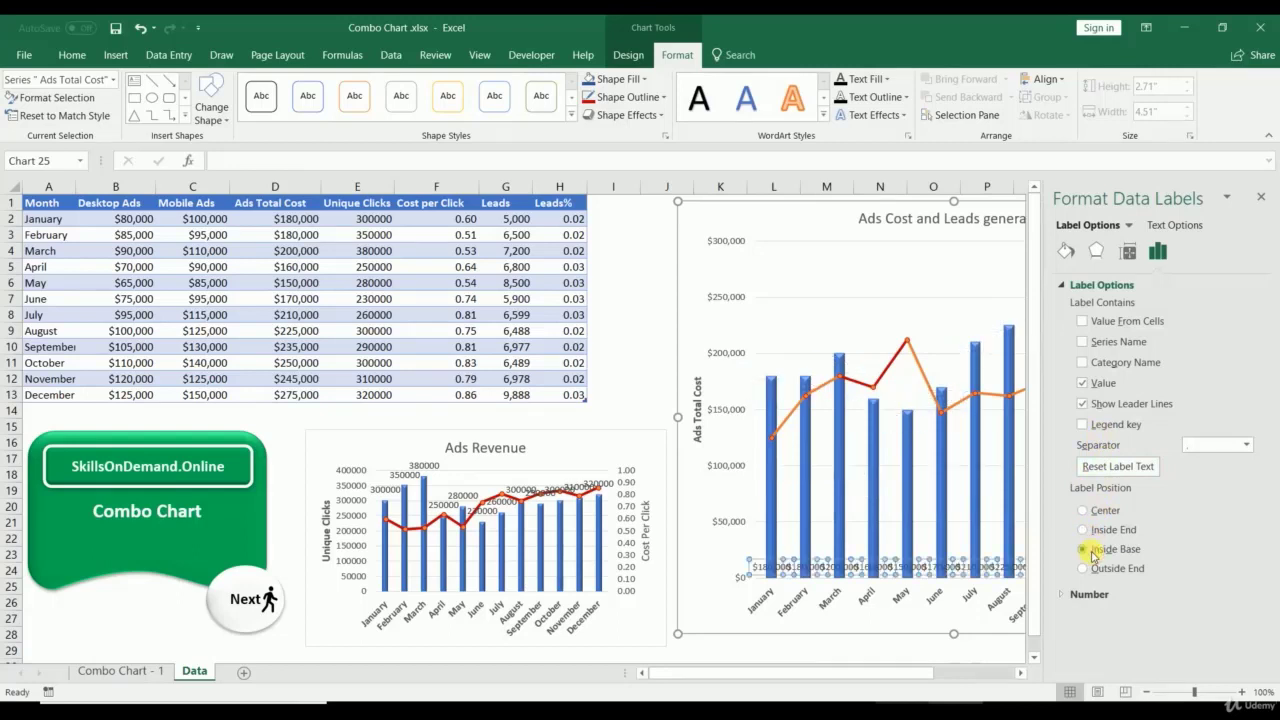
left_click(1098, 570)
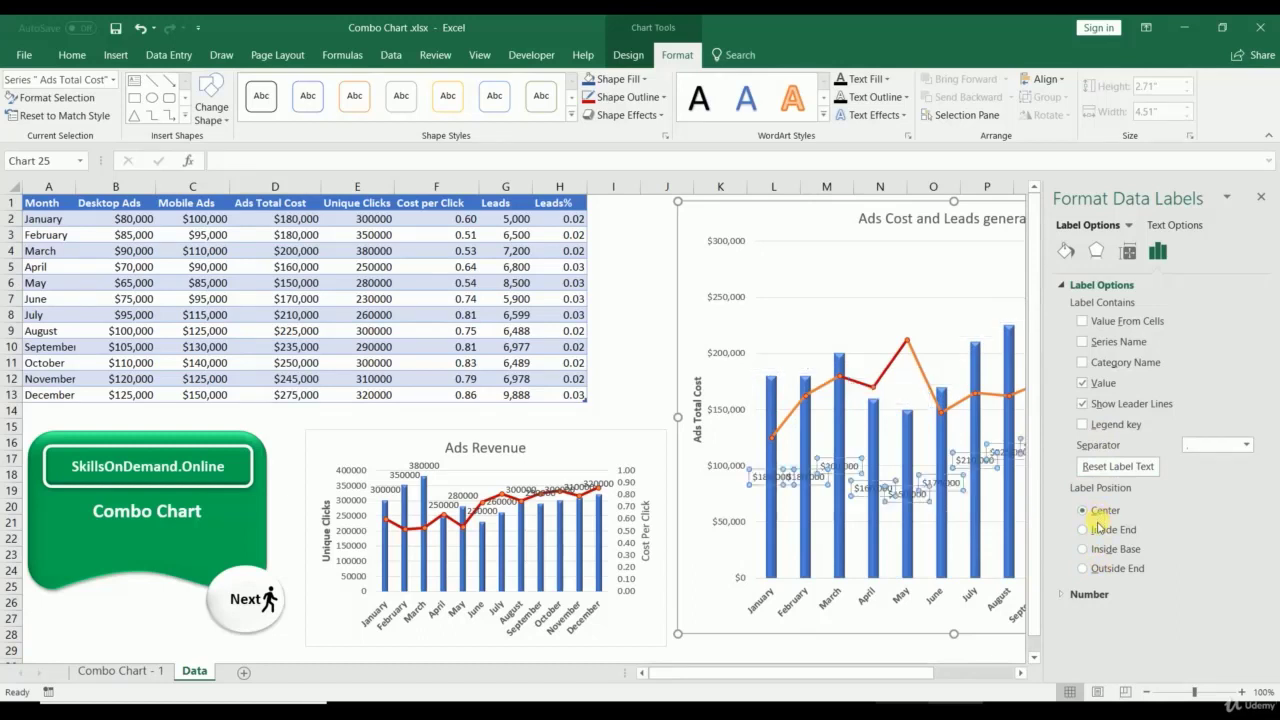
left_click(1097, 570)
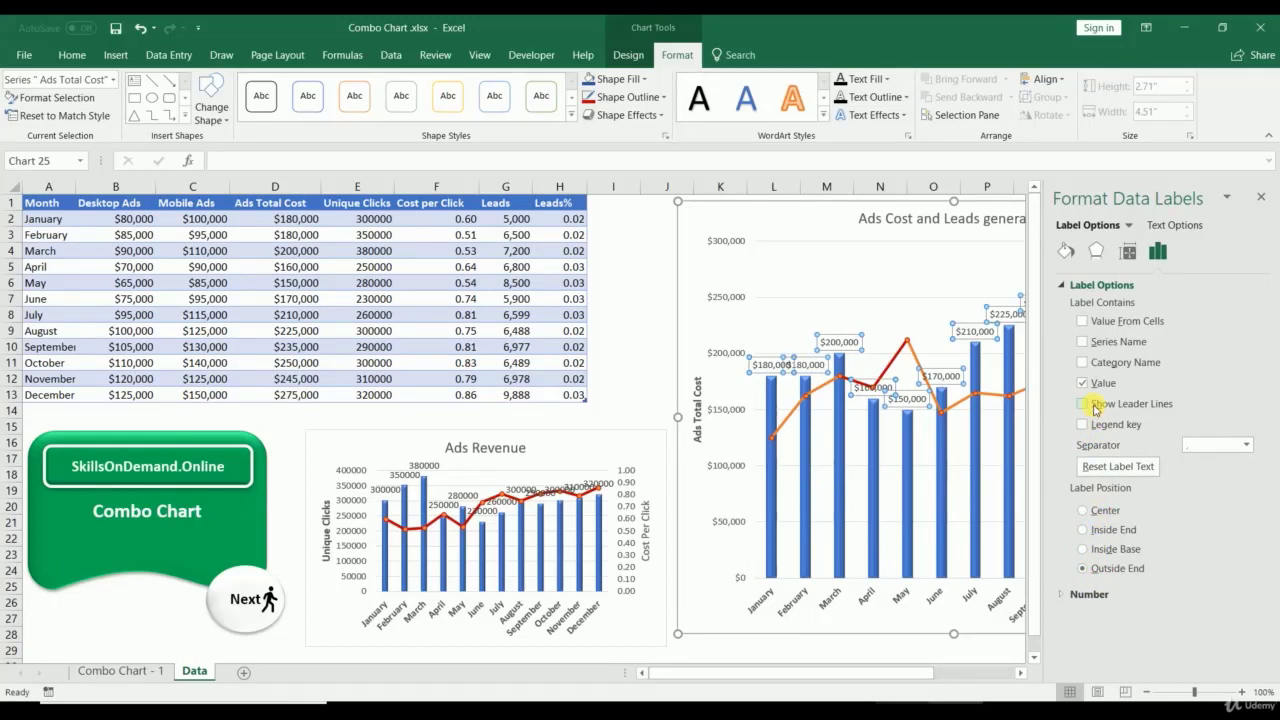
left_click(1081, 425)
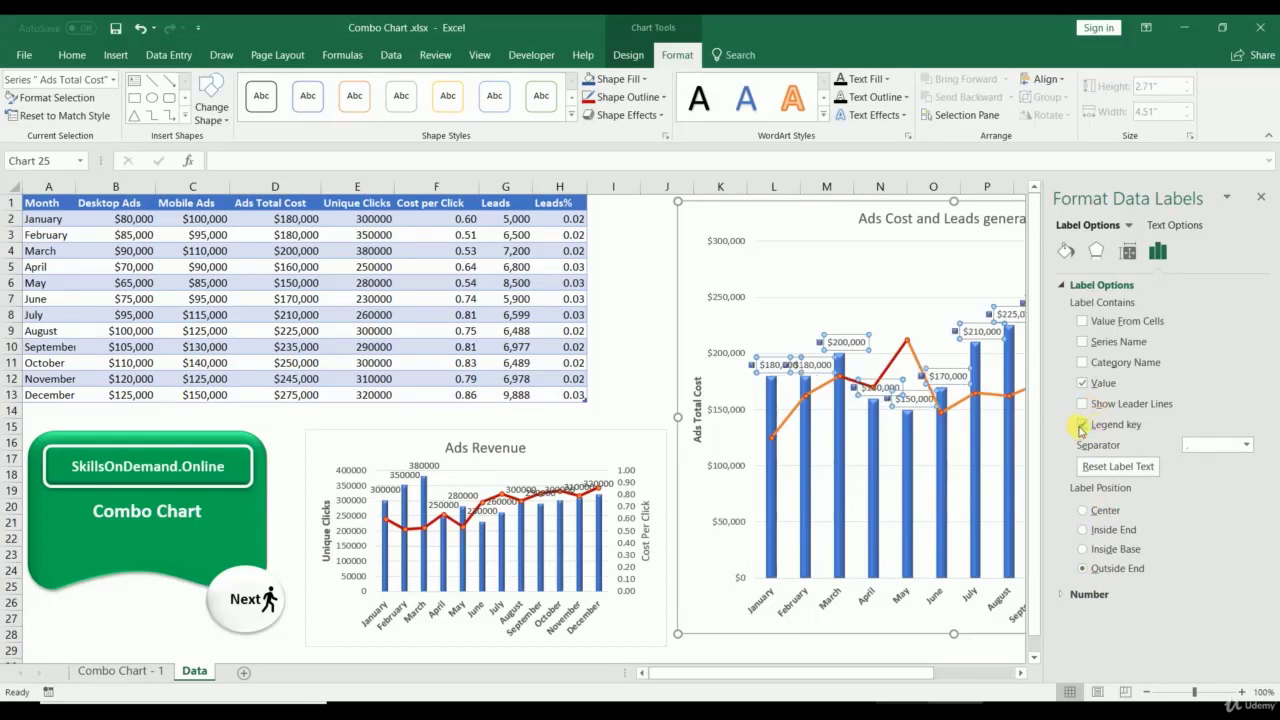
left_click(1081, 425)
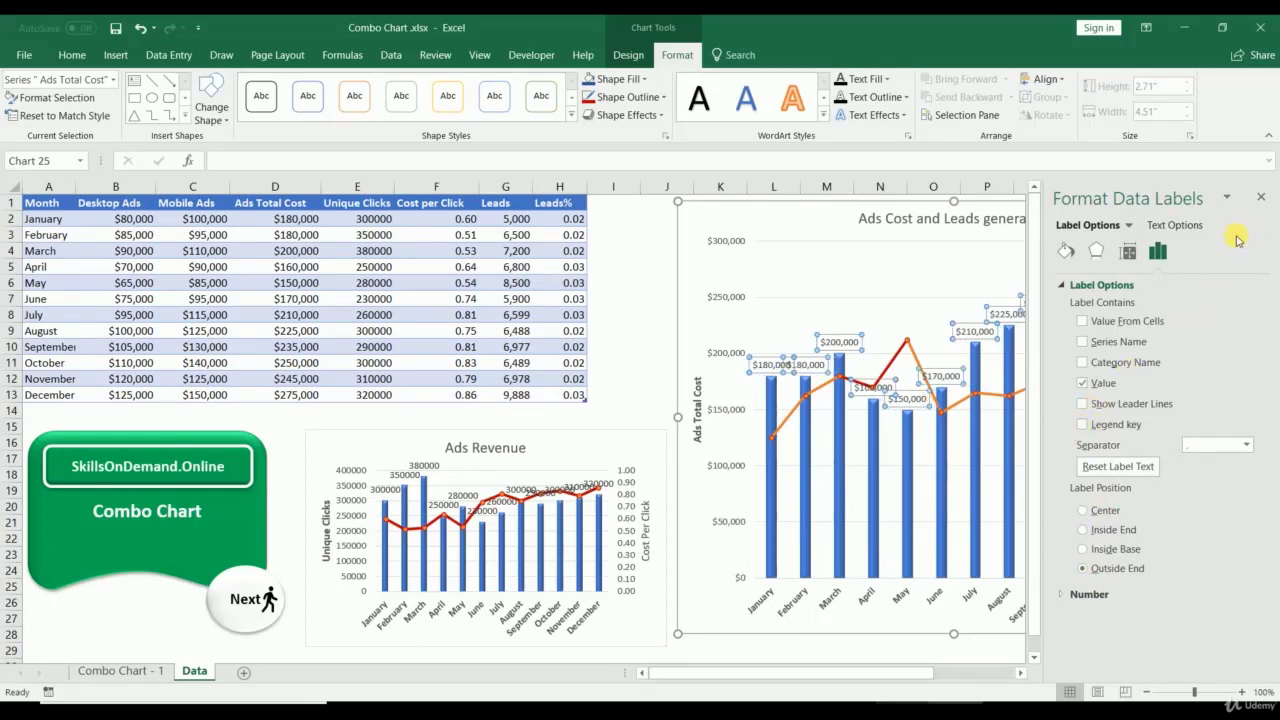
left_click(1263, 194)
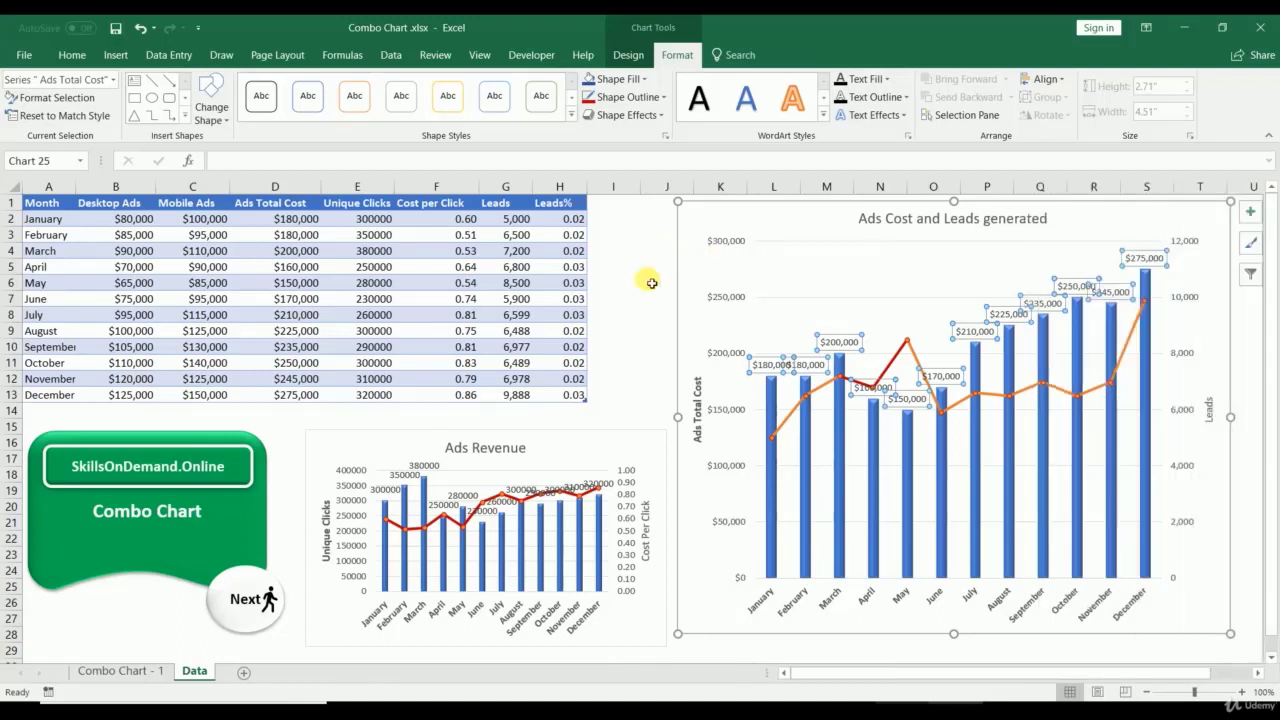
Step: Change the Ads Total Cost data labels' shape to a rounded rectangle
left_click(222, 125)
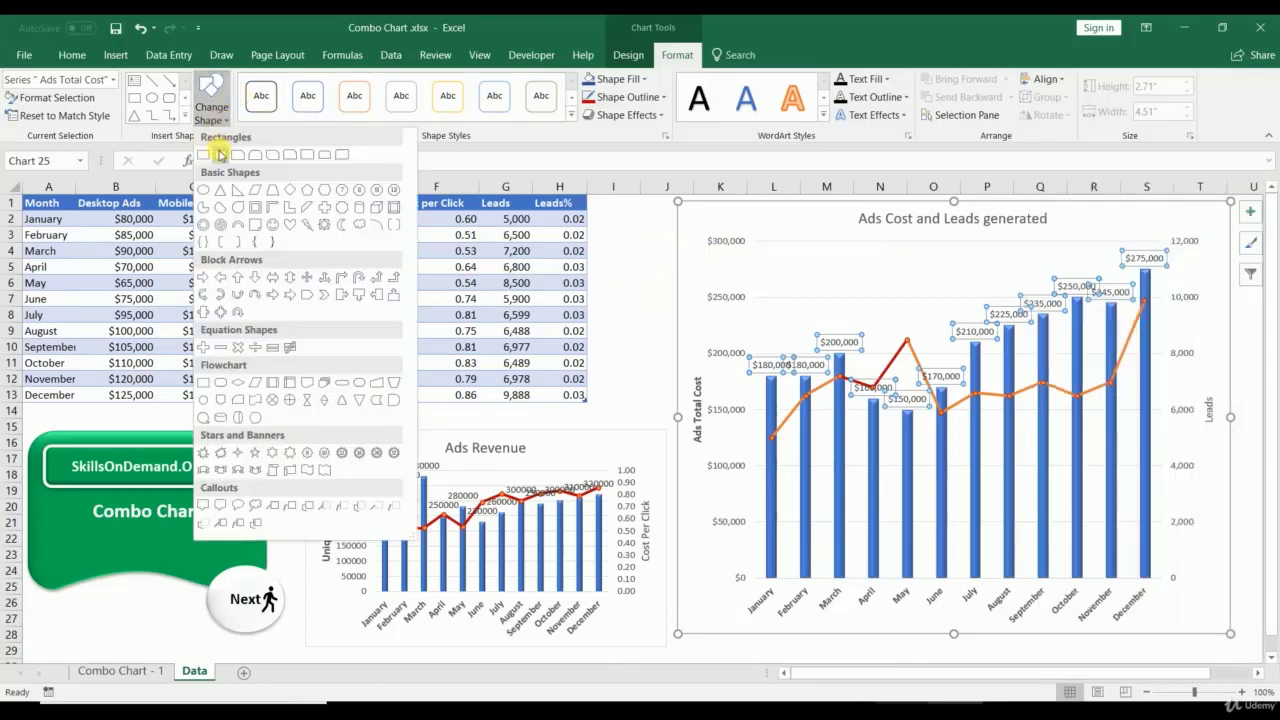
left_click(221, 158)
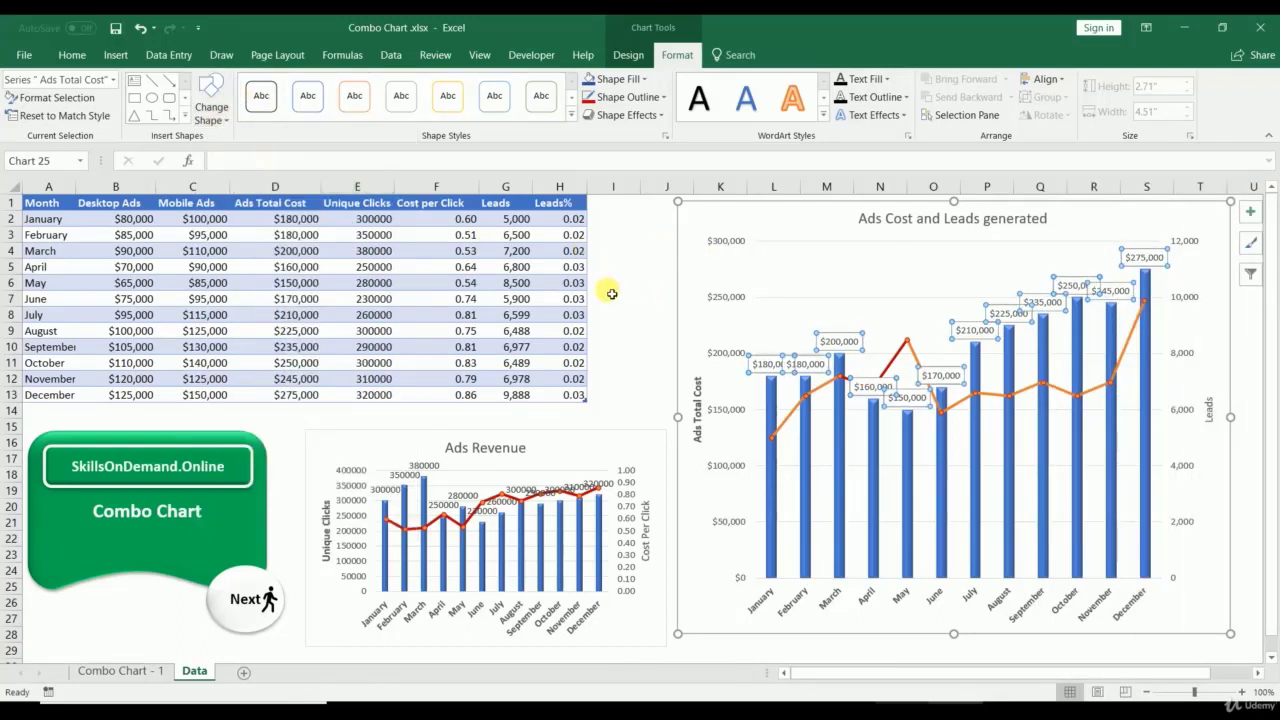
left_click(638, 316)
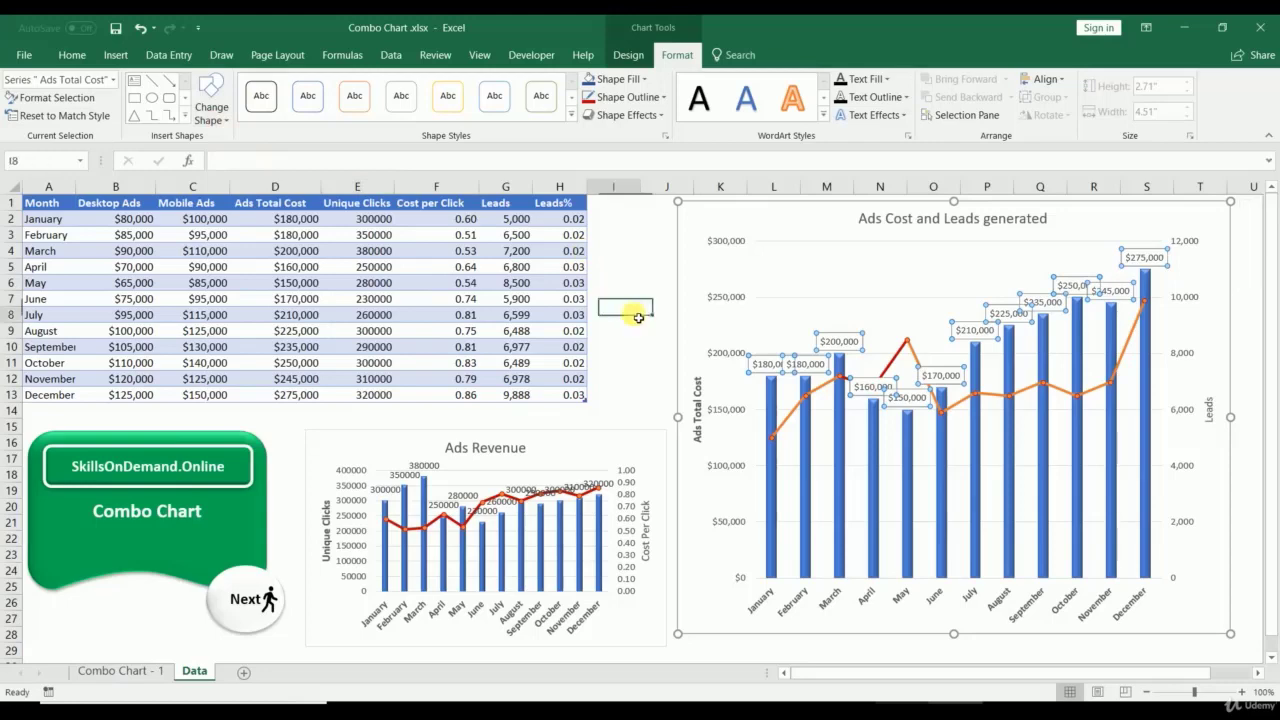
Step: Fill the data labels dark blue and make their text white
left_click(827, 349)
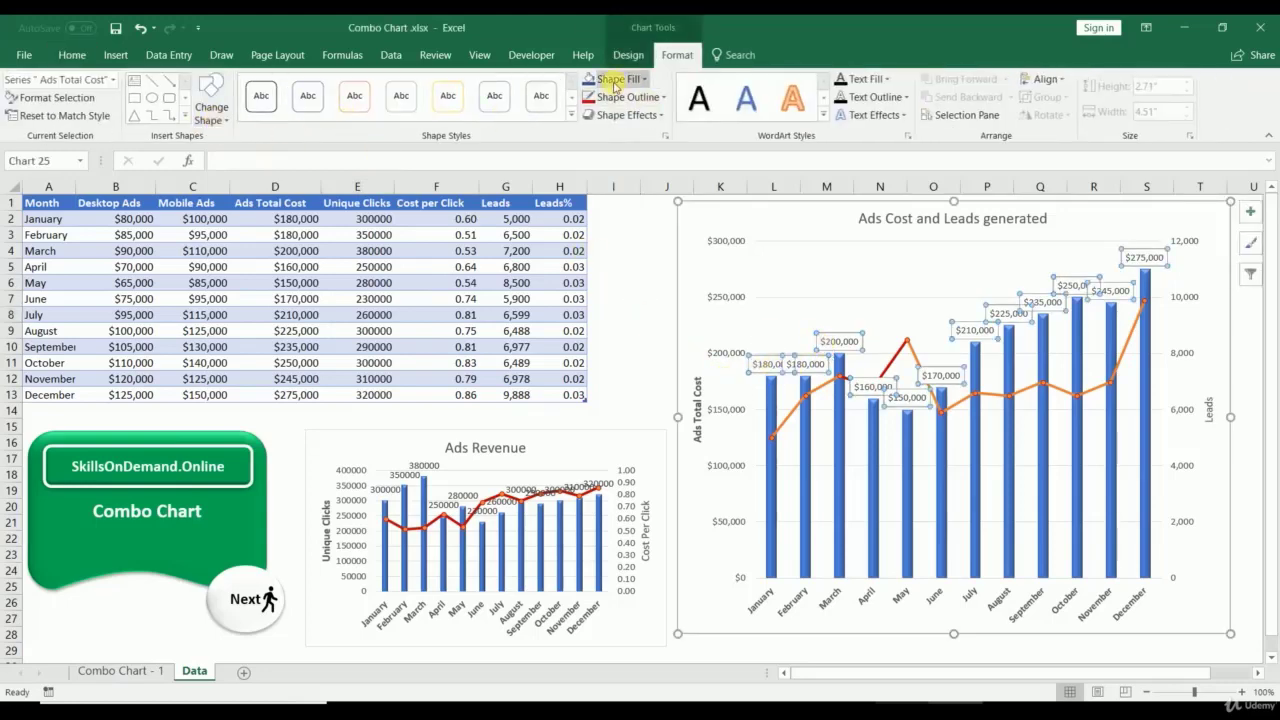
left_click(588, 80)
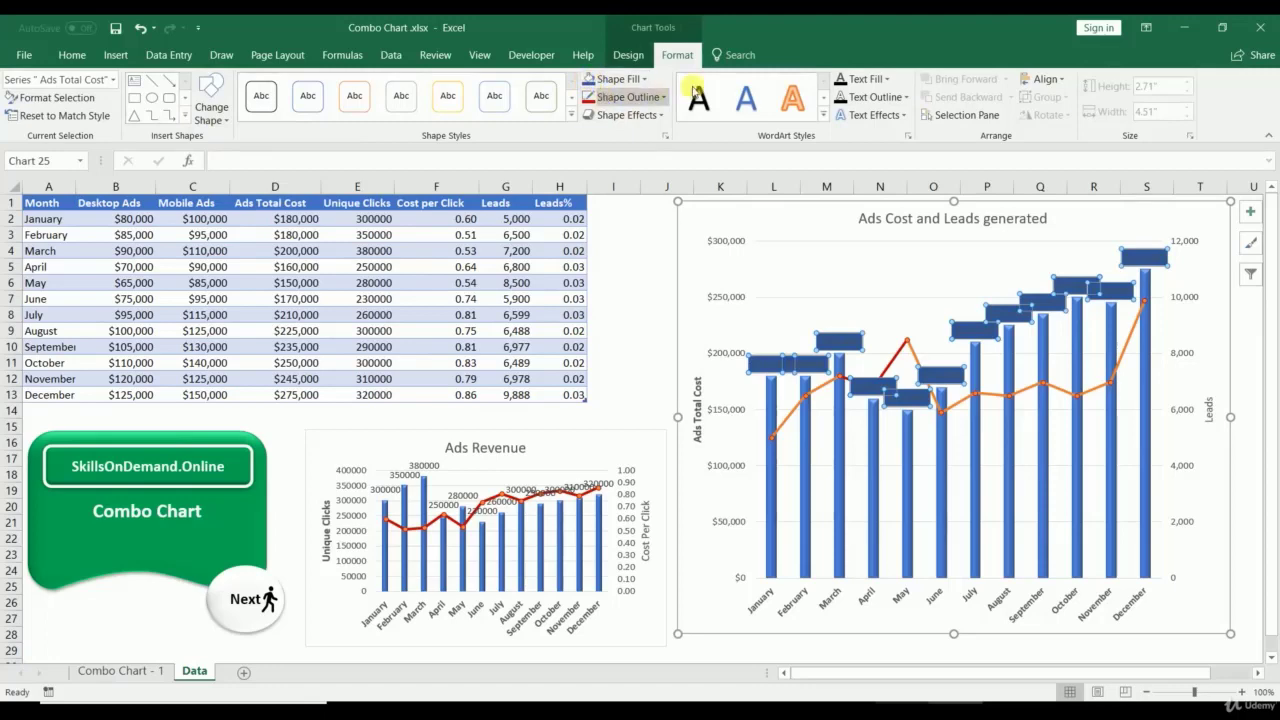
left_click(866, 78)
left_click(838, 137)
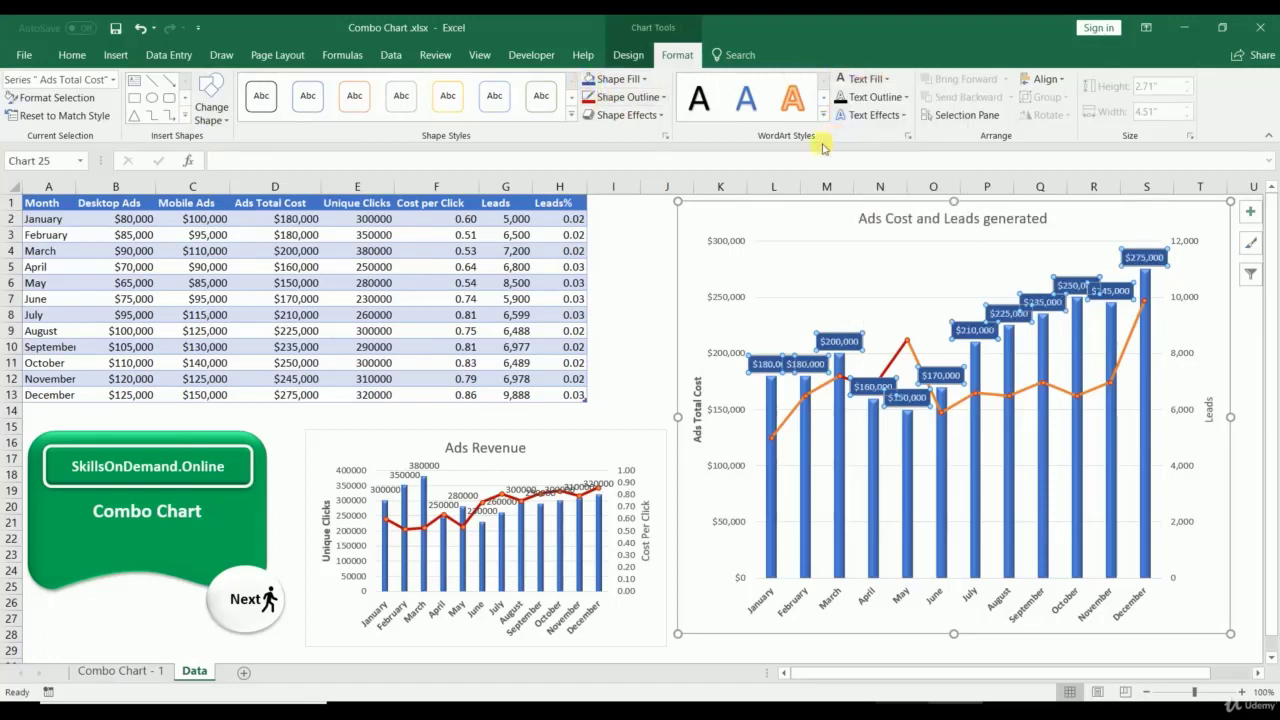
left_click(628, 271)
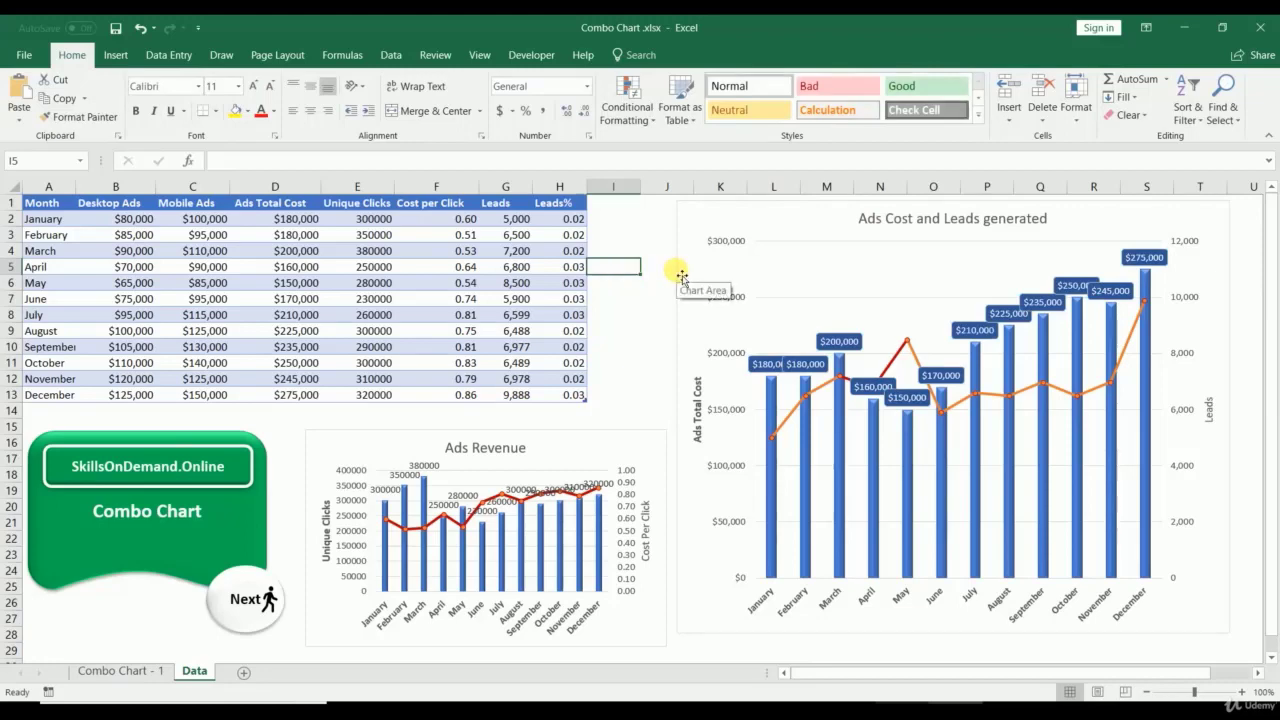
Step: Capitalise the title to 'Ads Cost and Leads Generated'
left_click(1003, 218)
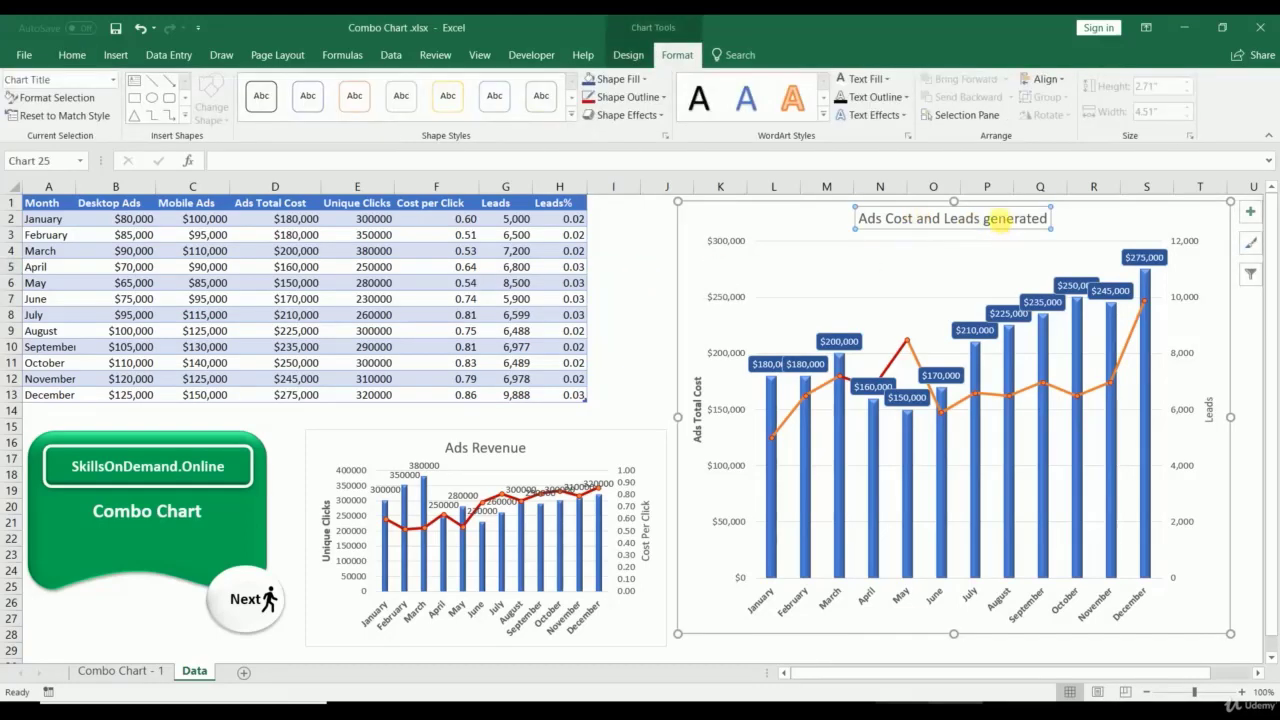
key("BackSpace")
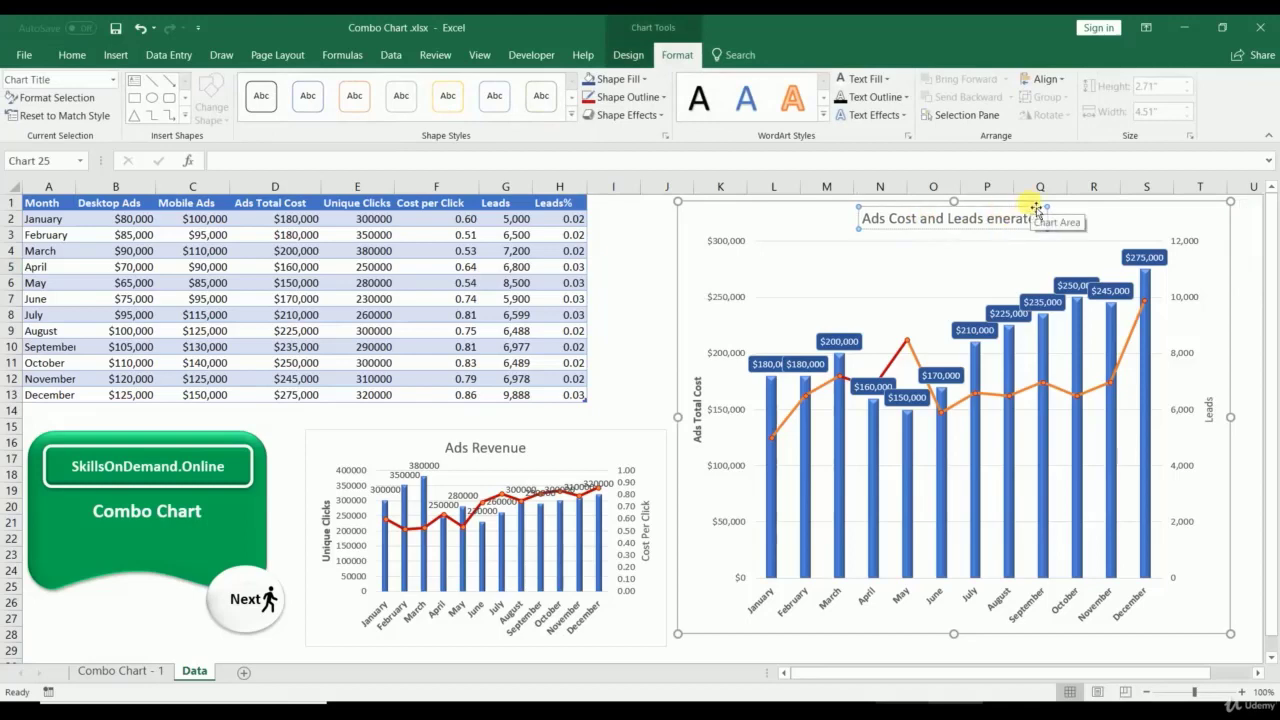
type("G")
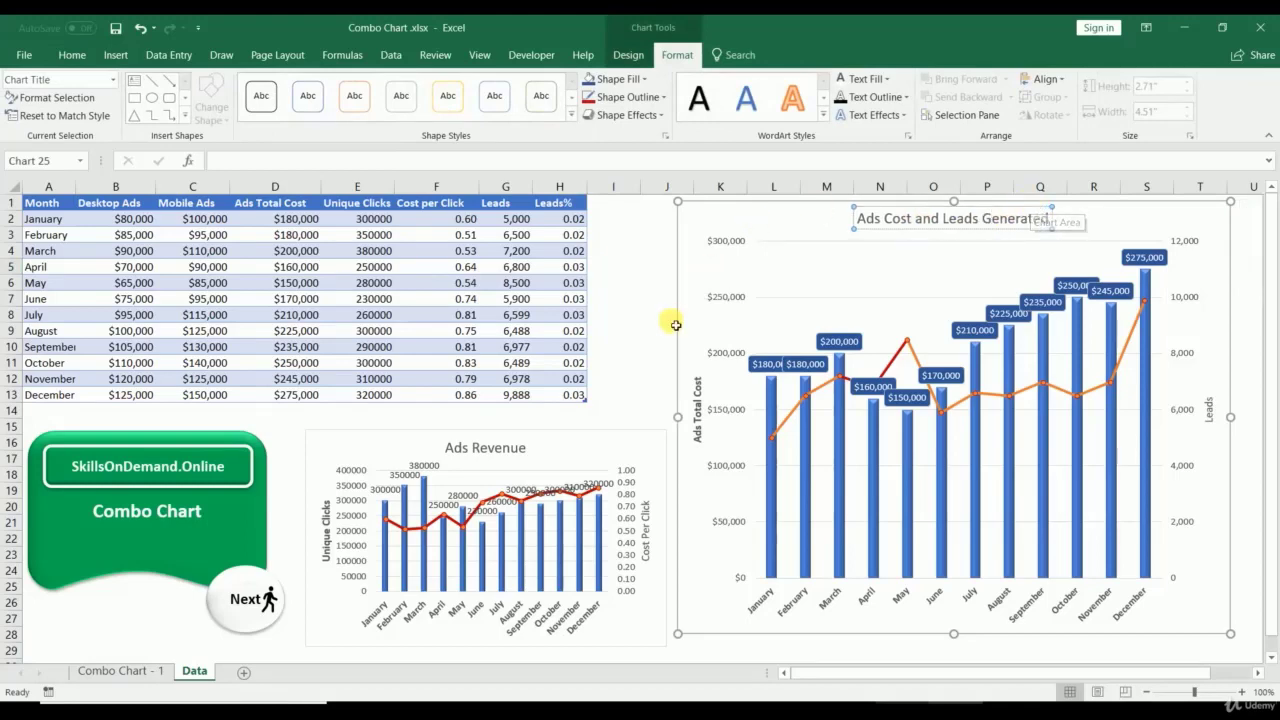
left_click(623, 363)
Step: Enlarge the Ads Revenue chart, then switch to the Excel Info Chart.xlsx workbook
left_click(610, 450)
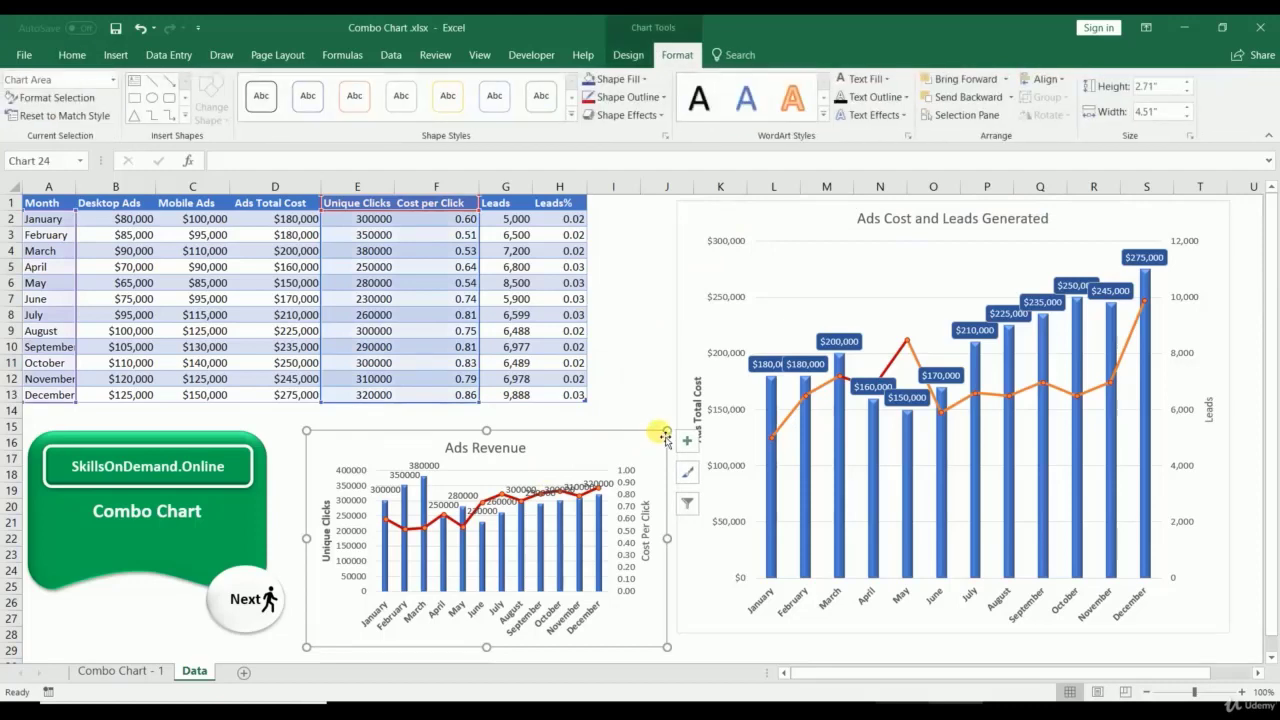
left_click_drag(667, 430, 670, 407)
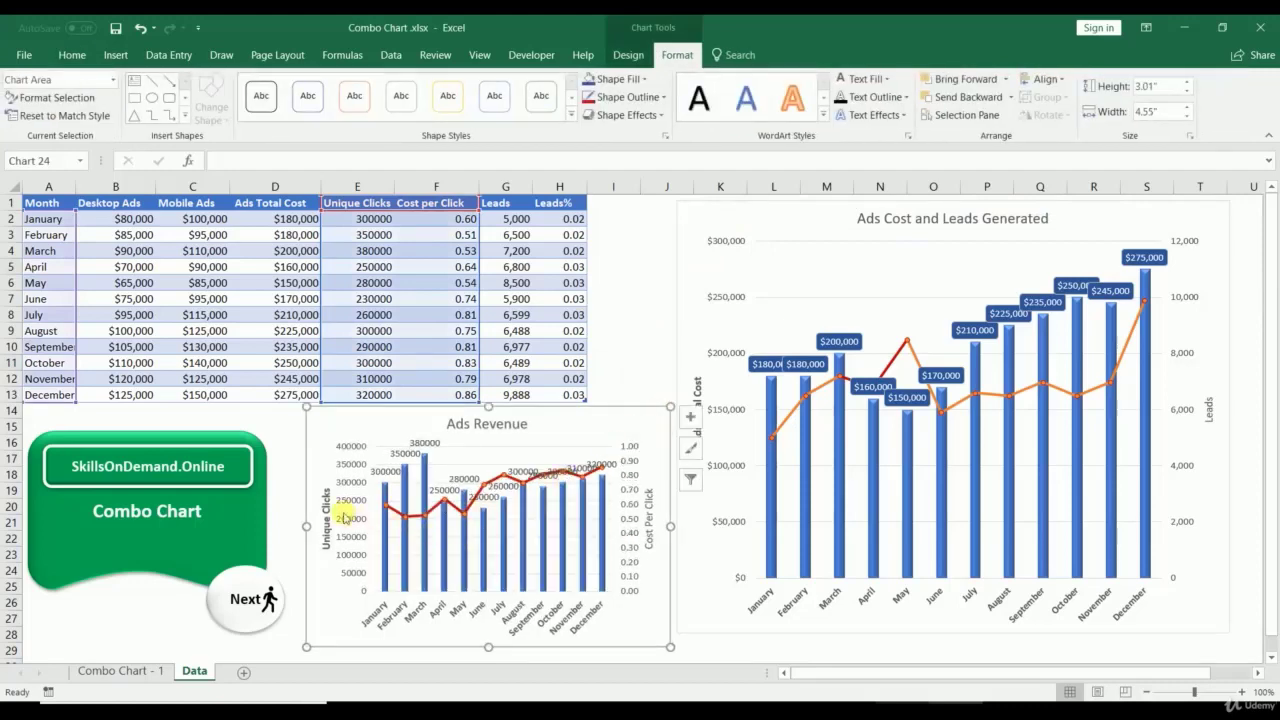
left_click_drag(306, 526, 295, 525)
left_click(656, 348)
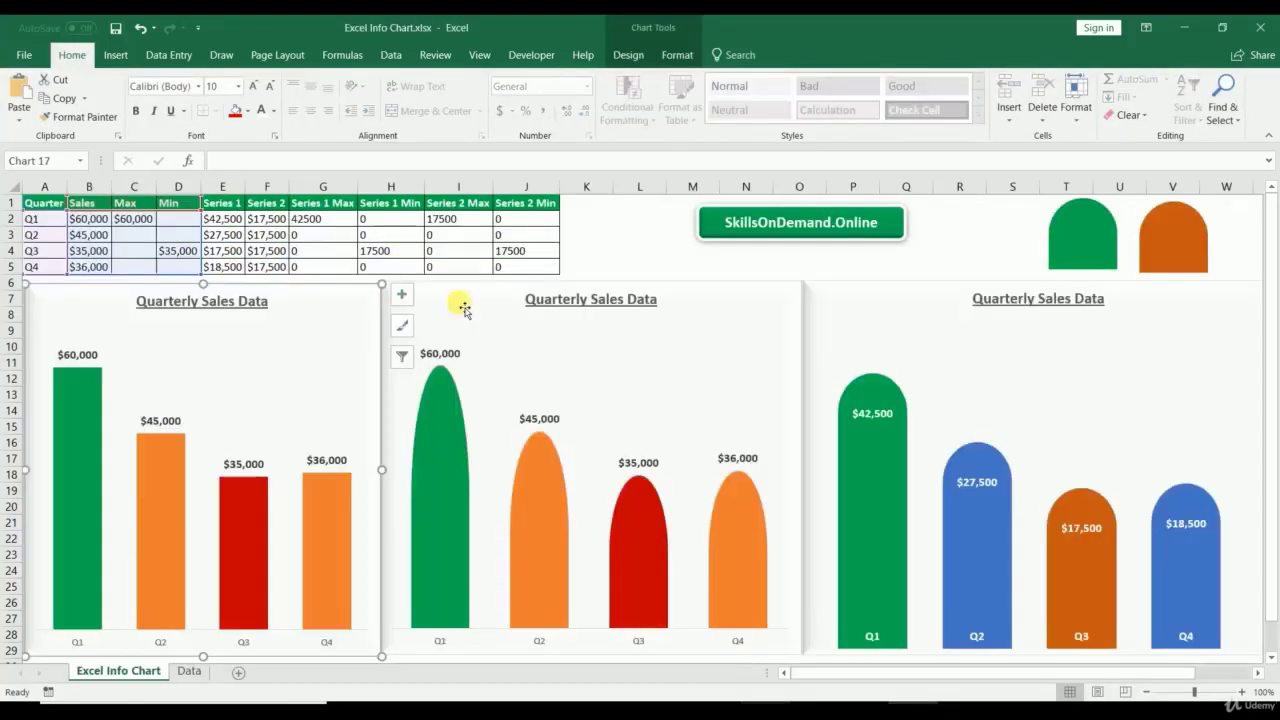
left_click(457, 306)
left_click(894, 308)
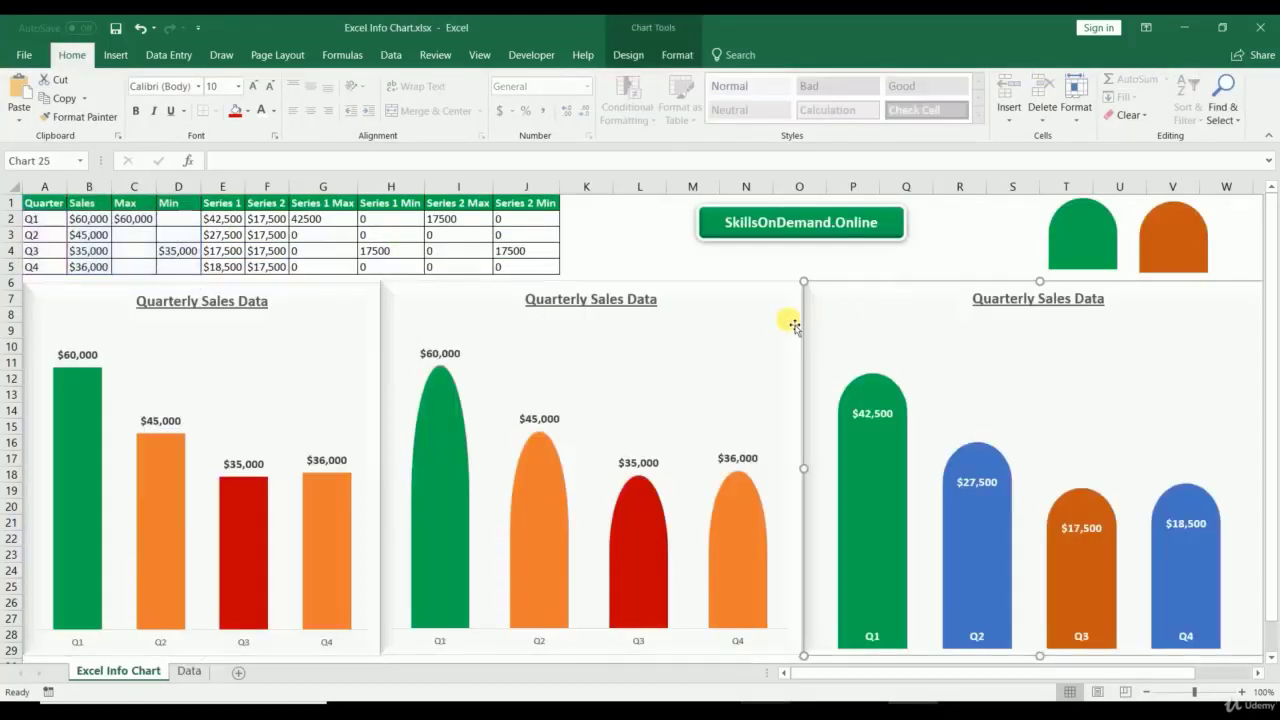
Step: Inspect the existing Quarterly Sales Data charts, the A1:J5 table and the rounded shapes
left_click(498, 296)
left_click(331, 298)
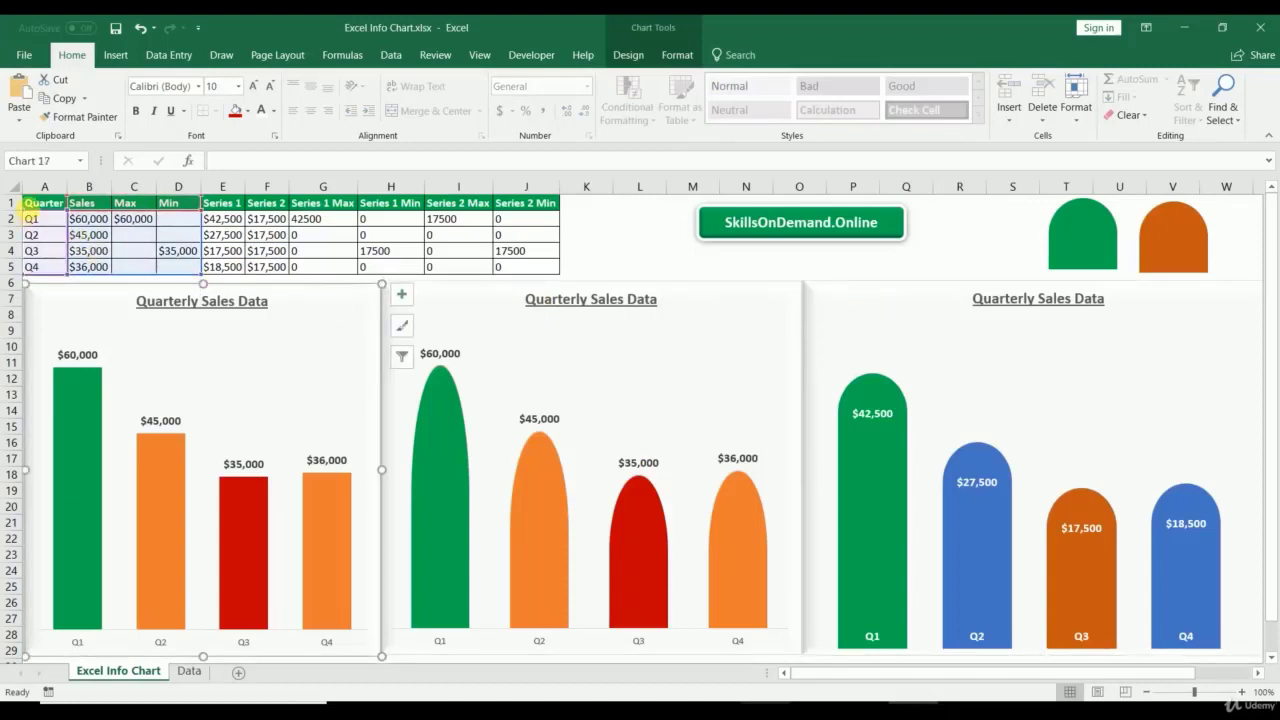
left_click_drag(38, 206, 534, 273)
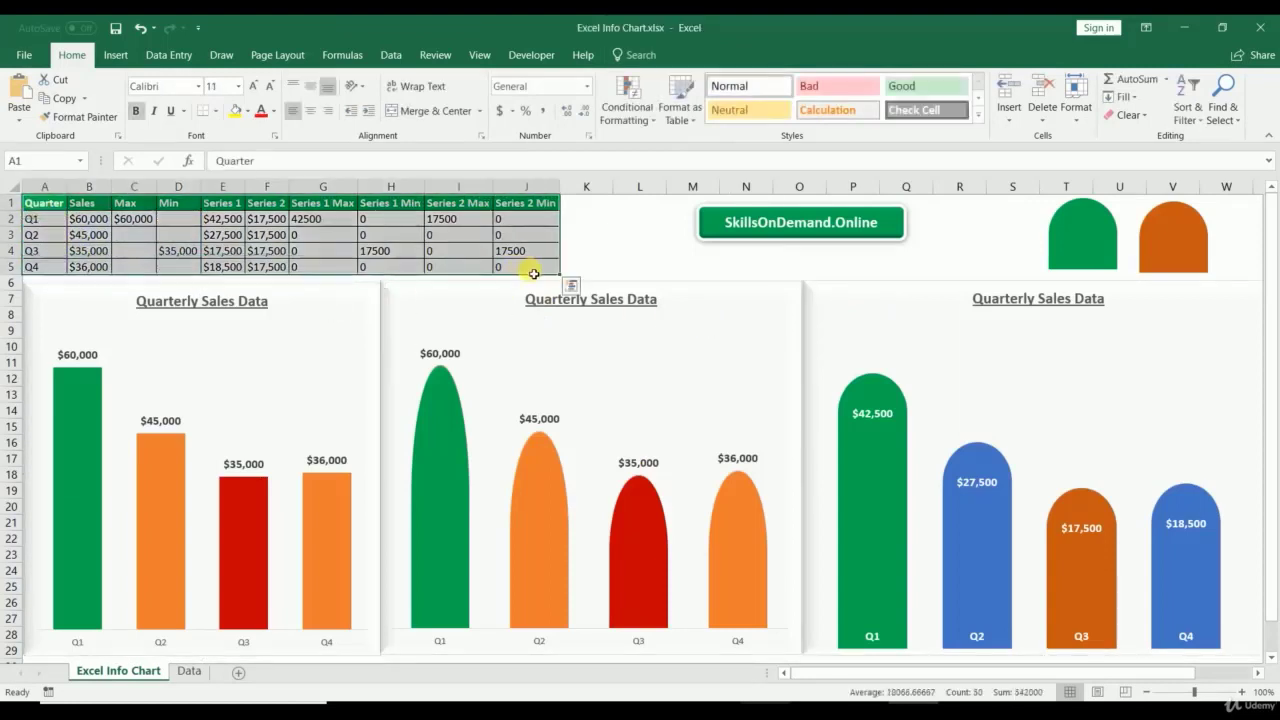
left_click(329, 304)
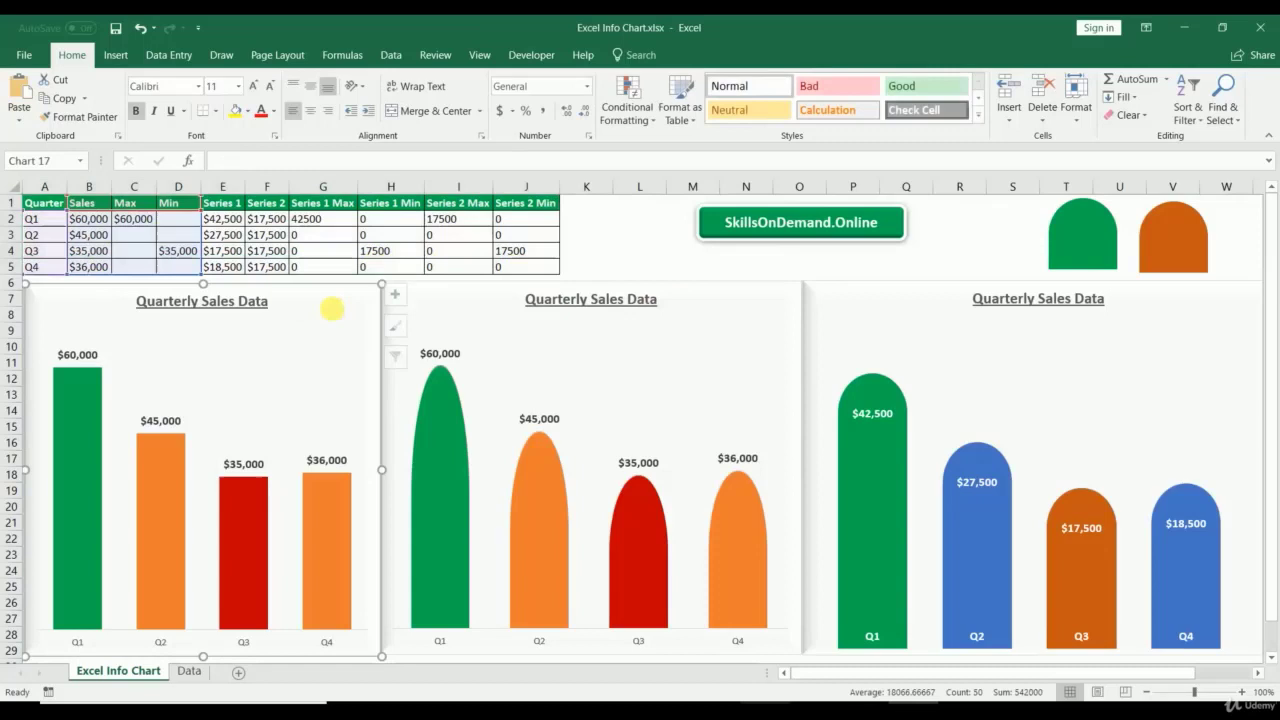
left_click(489, 320)
left_click(1082, 235)
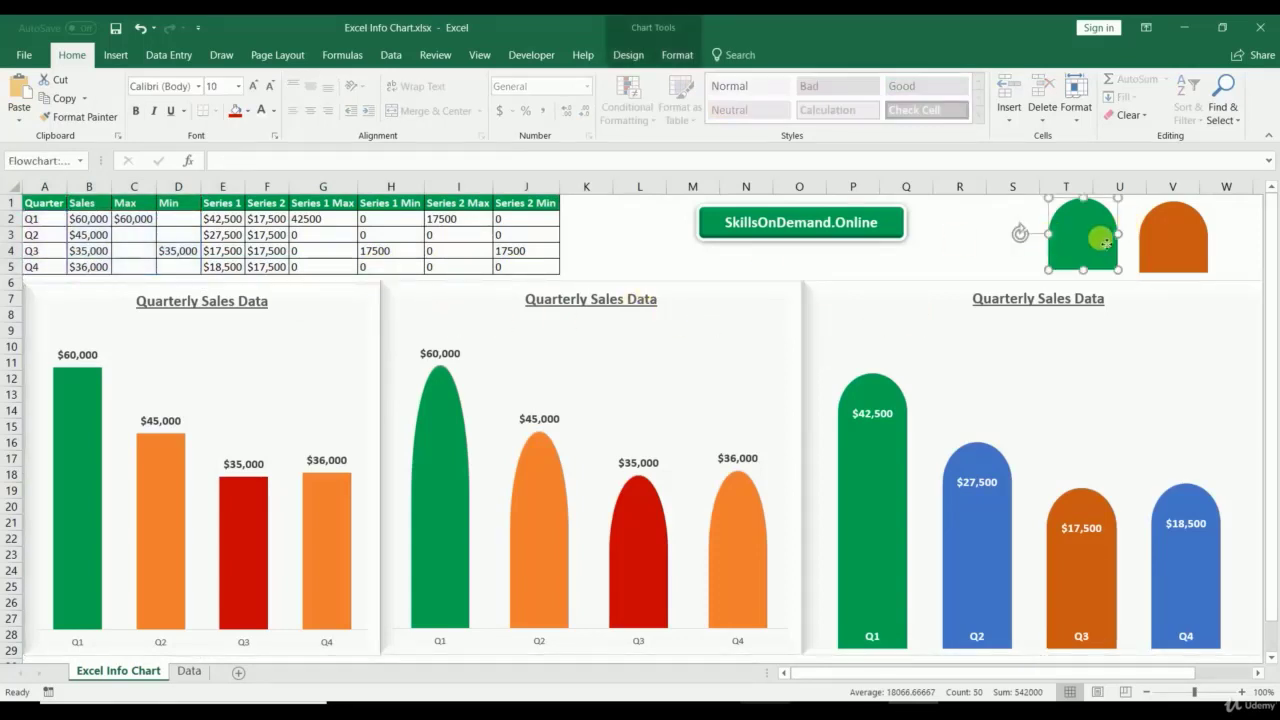
left_click(1157, 245)
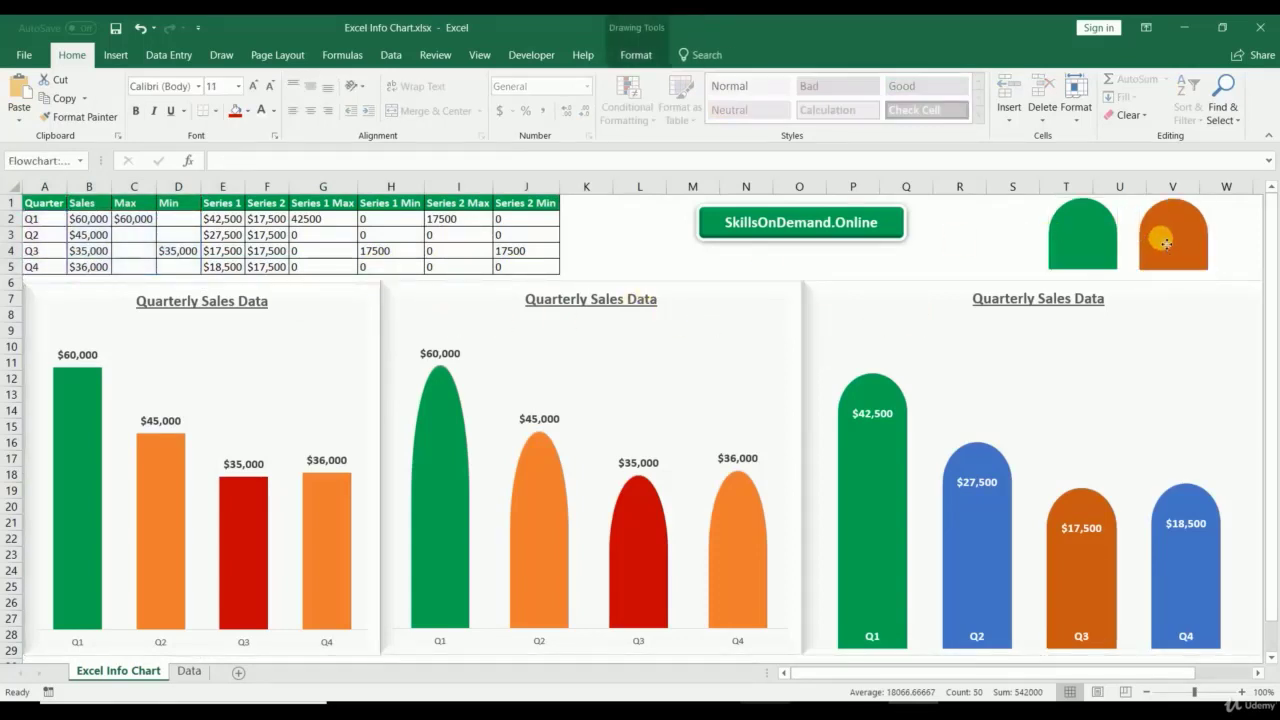
left_click(1010, 254)
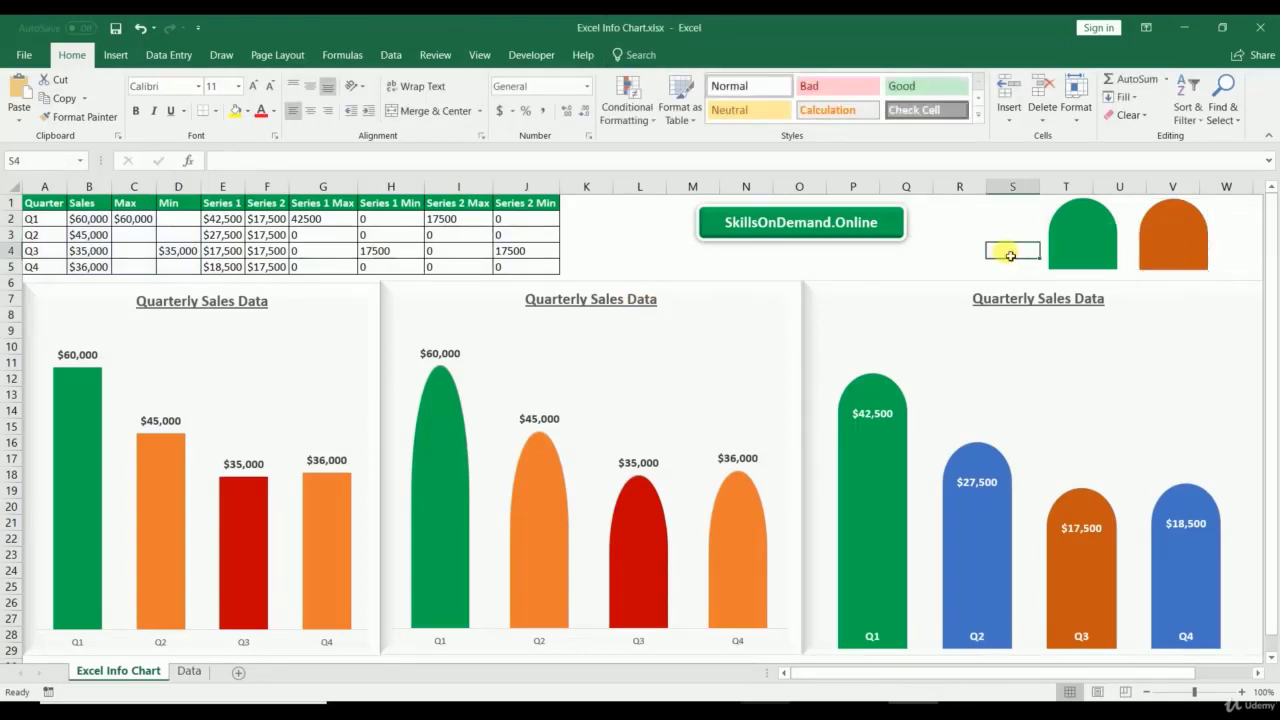
Step: On the Data sheet, clear the helper values in C2:J5
left_click(190, 672)
left_click_drag(35, 203, 113, 271)
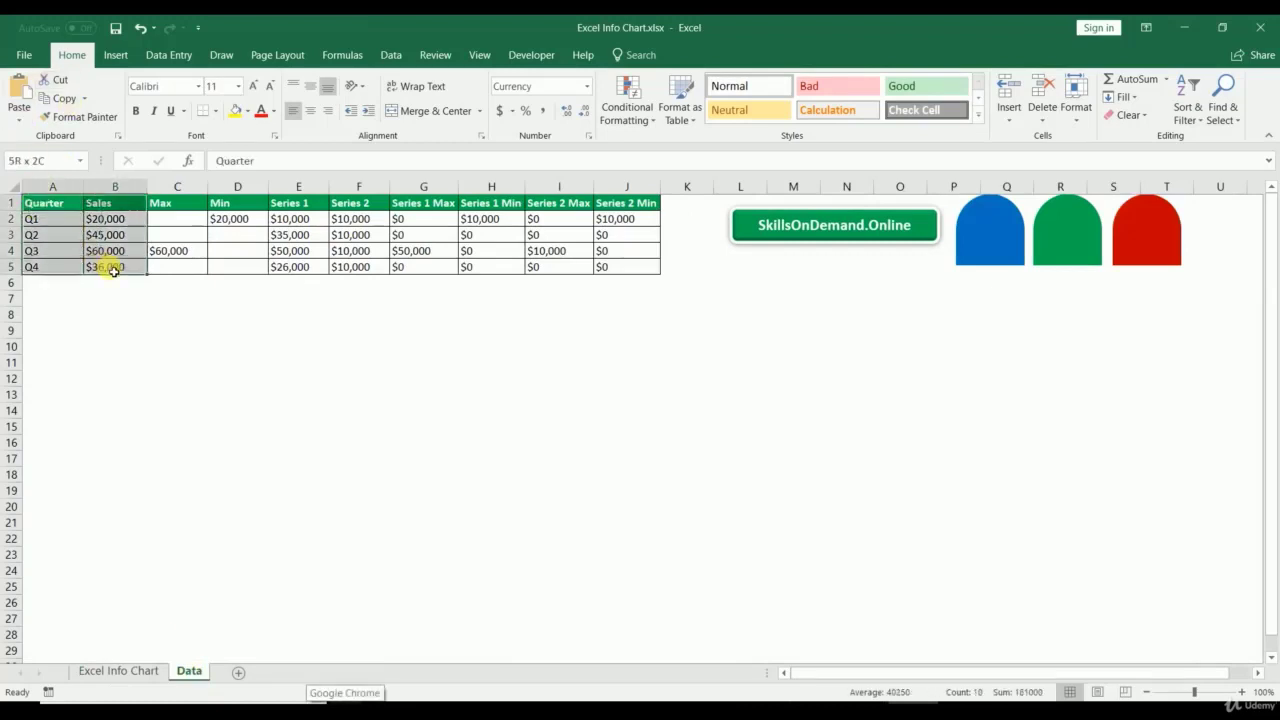
left_click_drag(171, 220, 606, 263)
key("Delete")
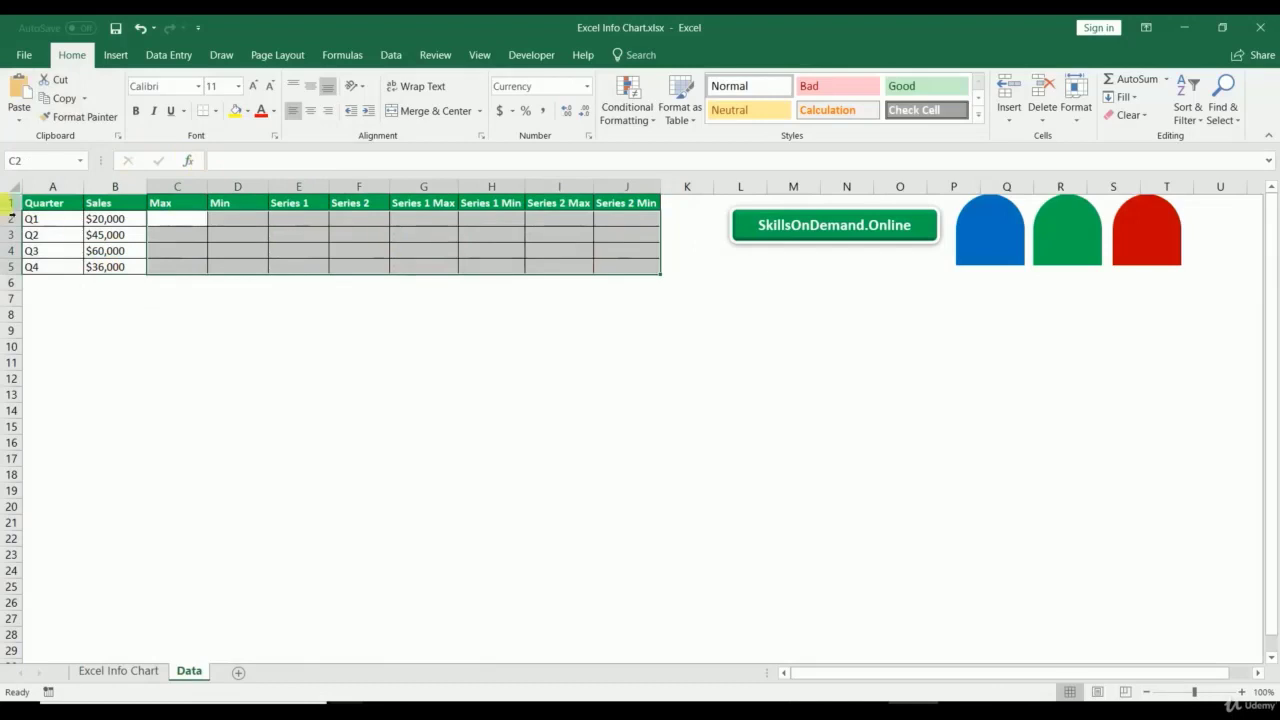
Step: Insert a clustered column chart of A1:B5, placed below the table and enlarged to row 29
left_click_drag(43, 203, 114, 264)
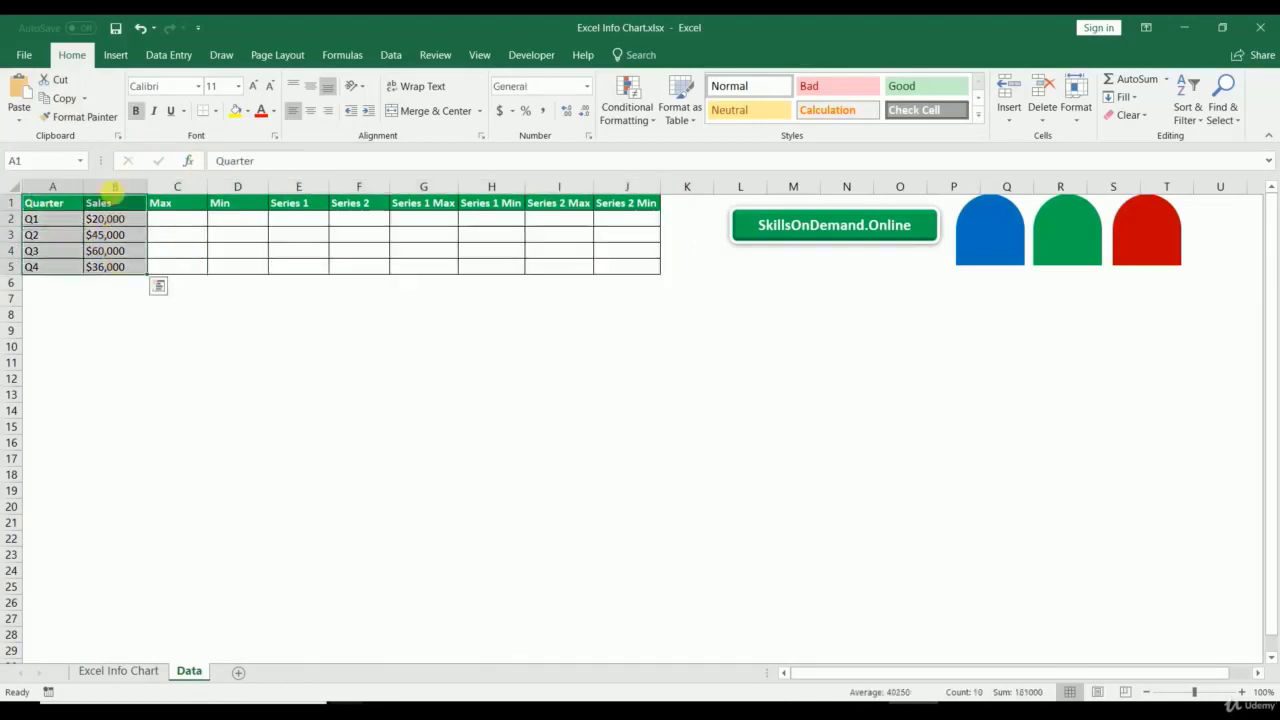
left_click(116, 55)
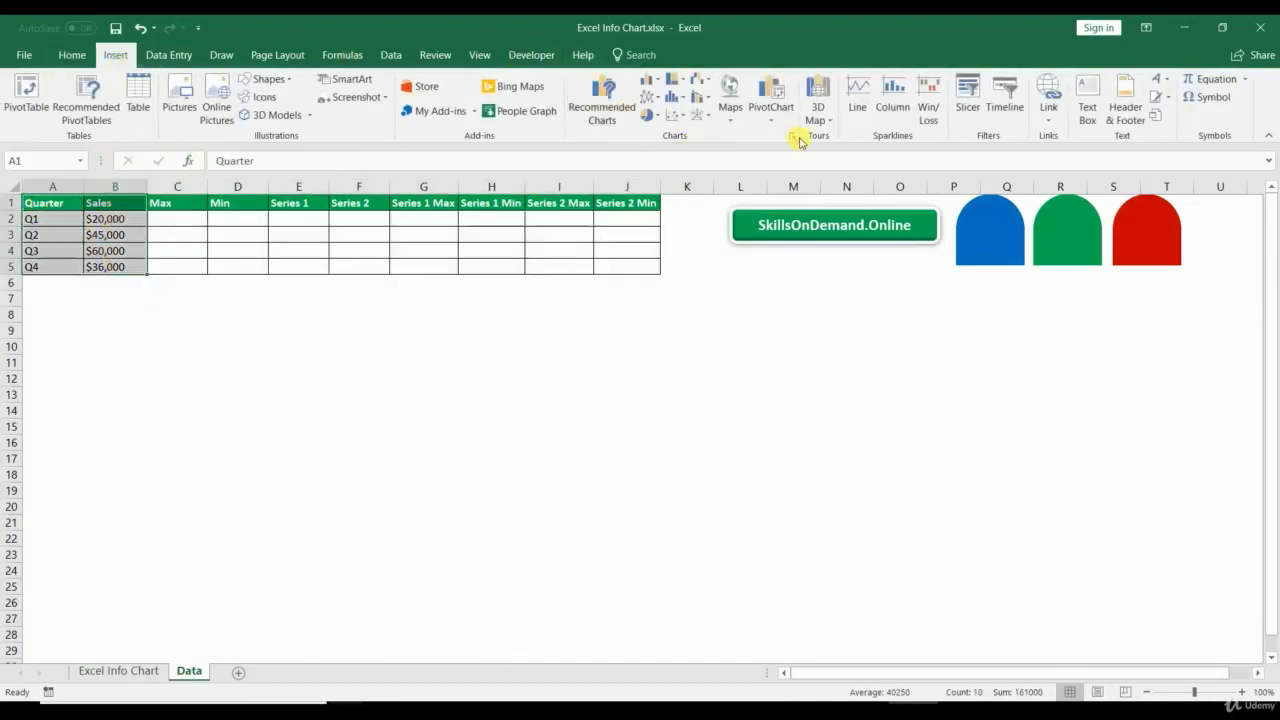
left_click(792, 137)
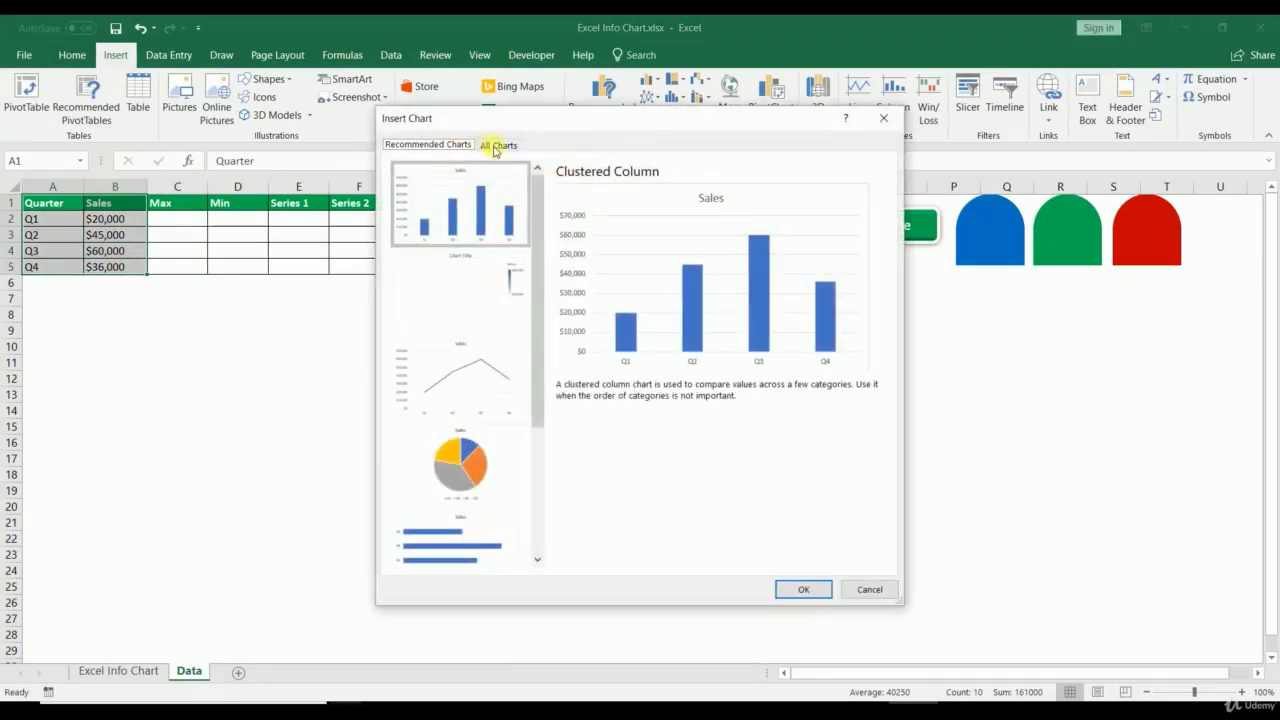
left_click(493, 144)
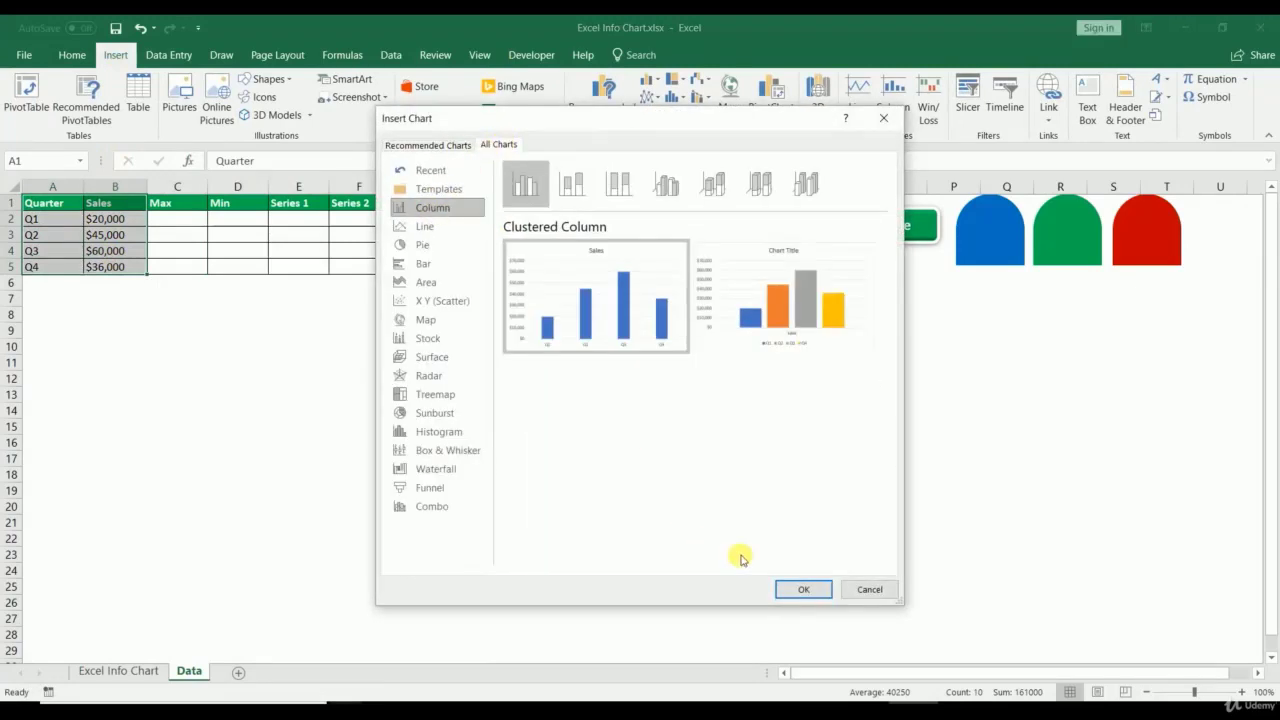
left_click(786, 590)
left_click_drag(402, 326, 100, 300)
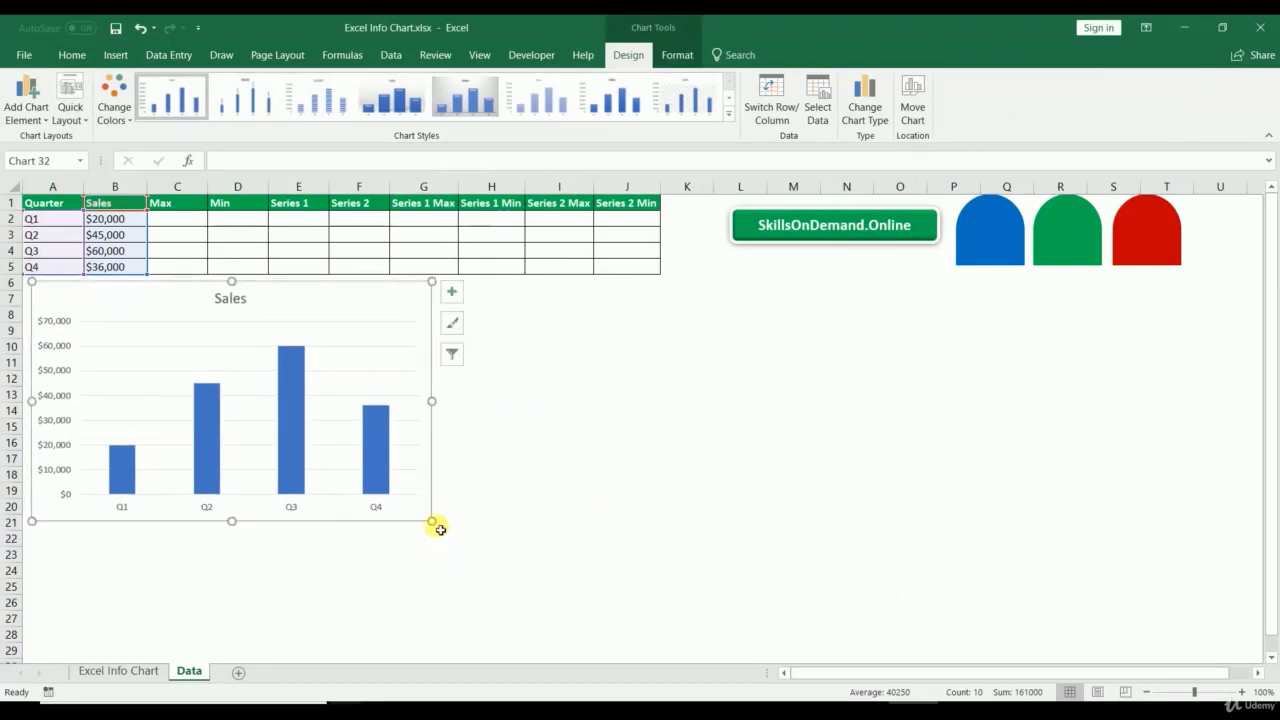
left_click_drag(433, 522, 543, 643)
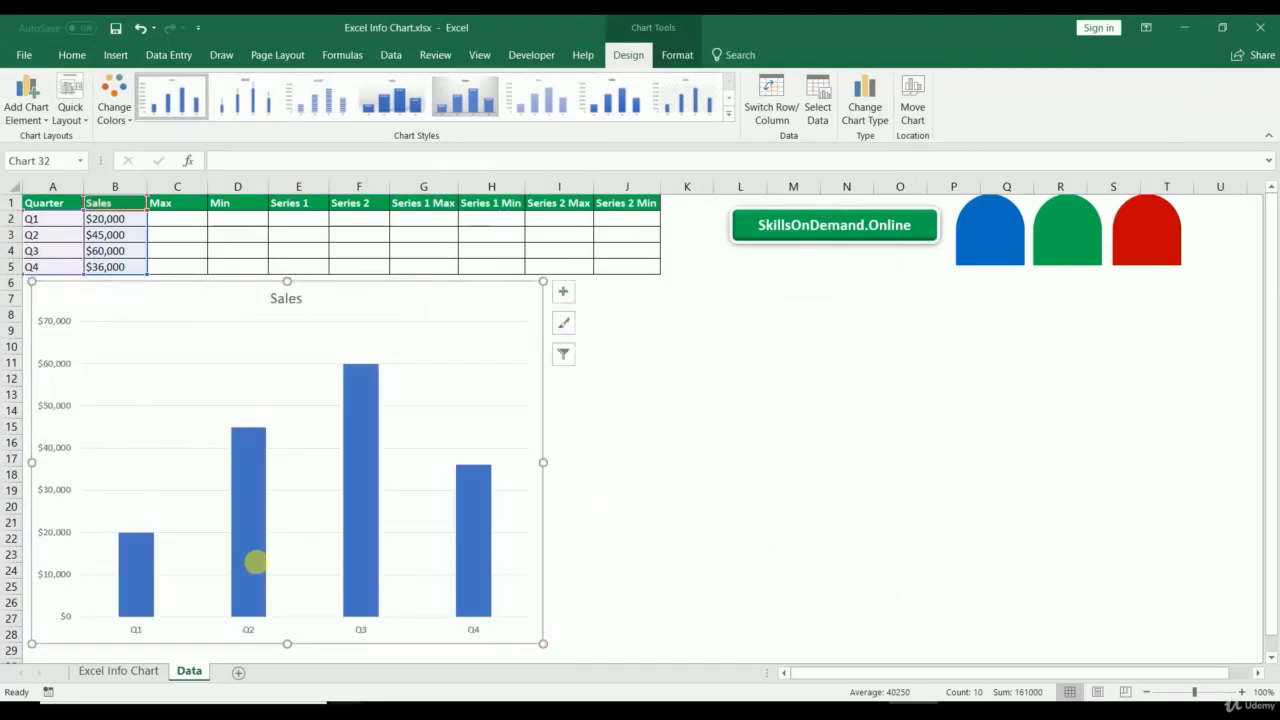
Step: Remove the chart's vertical value axis, gridlines and Q1–Q4 category axis
left_click(194, 577)
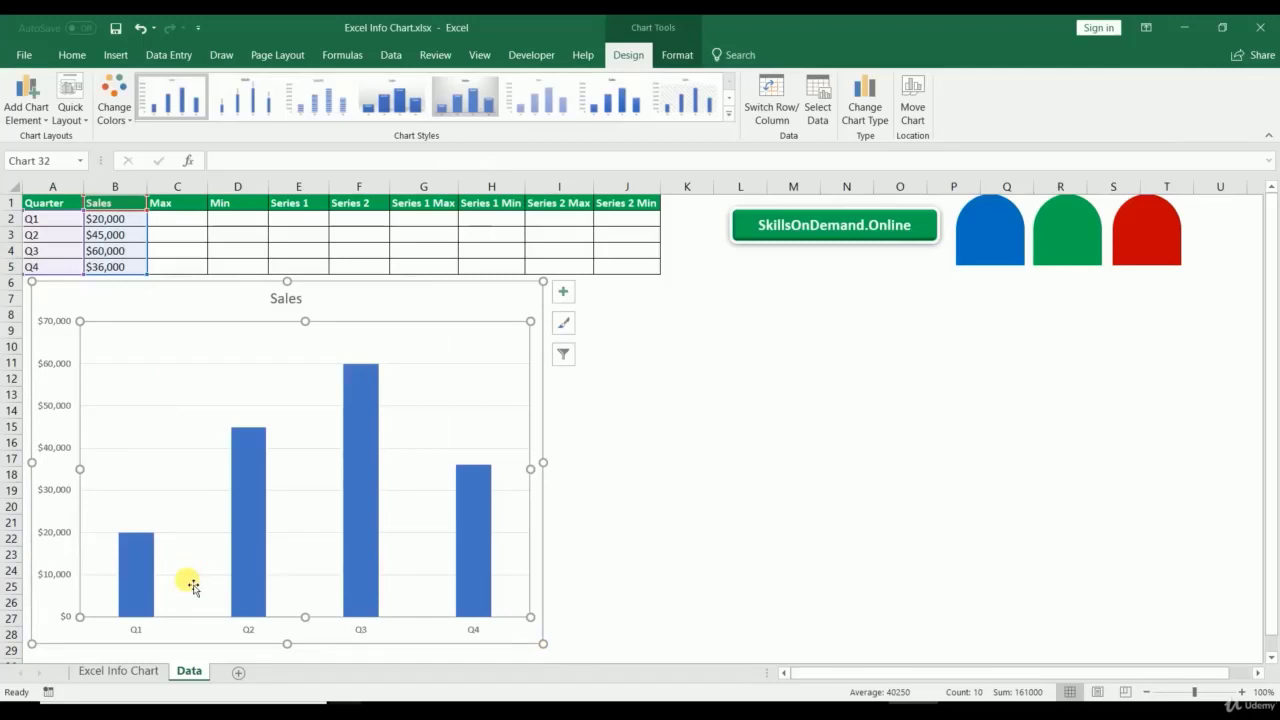
double_click(193, 580)
left_click(194, 576)
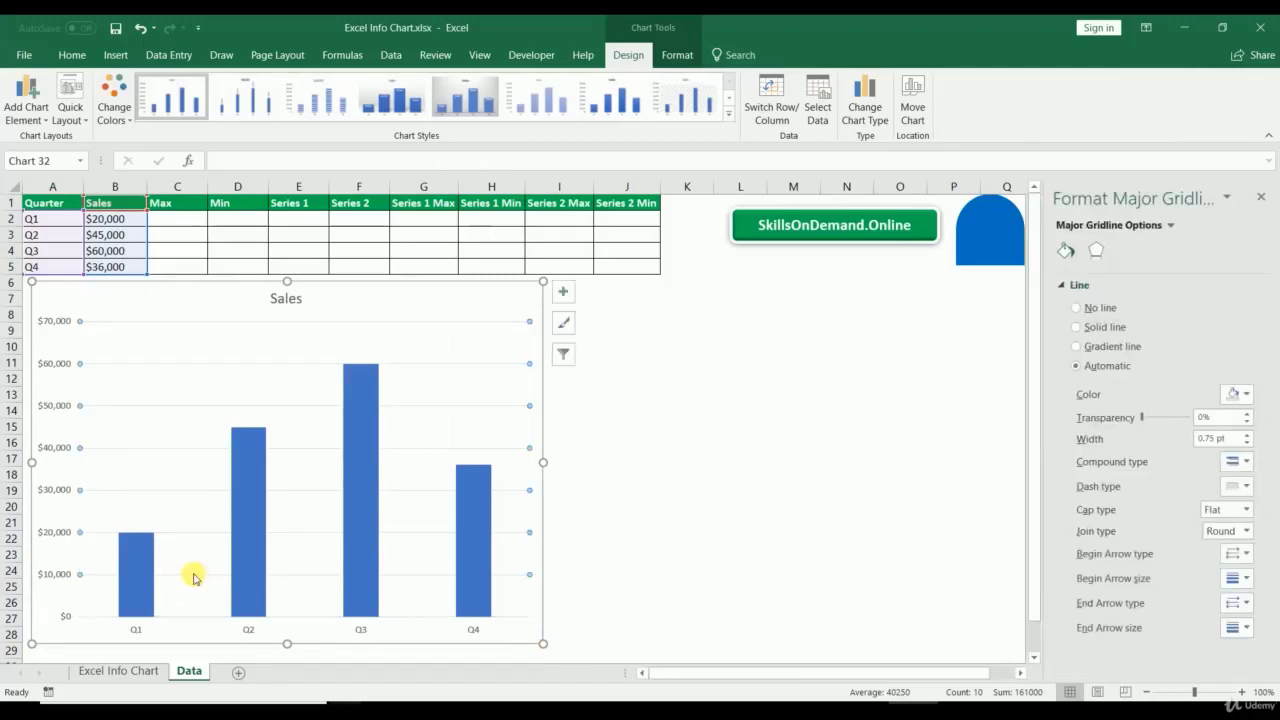
left_click(43, 500)
left_click(51, 443)
key("Delete")
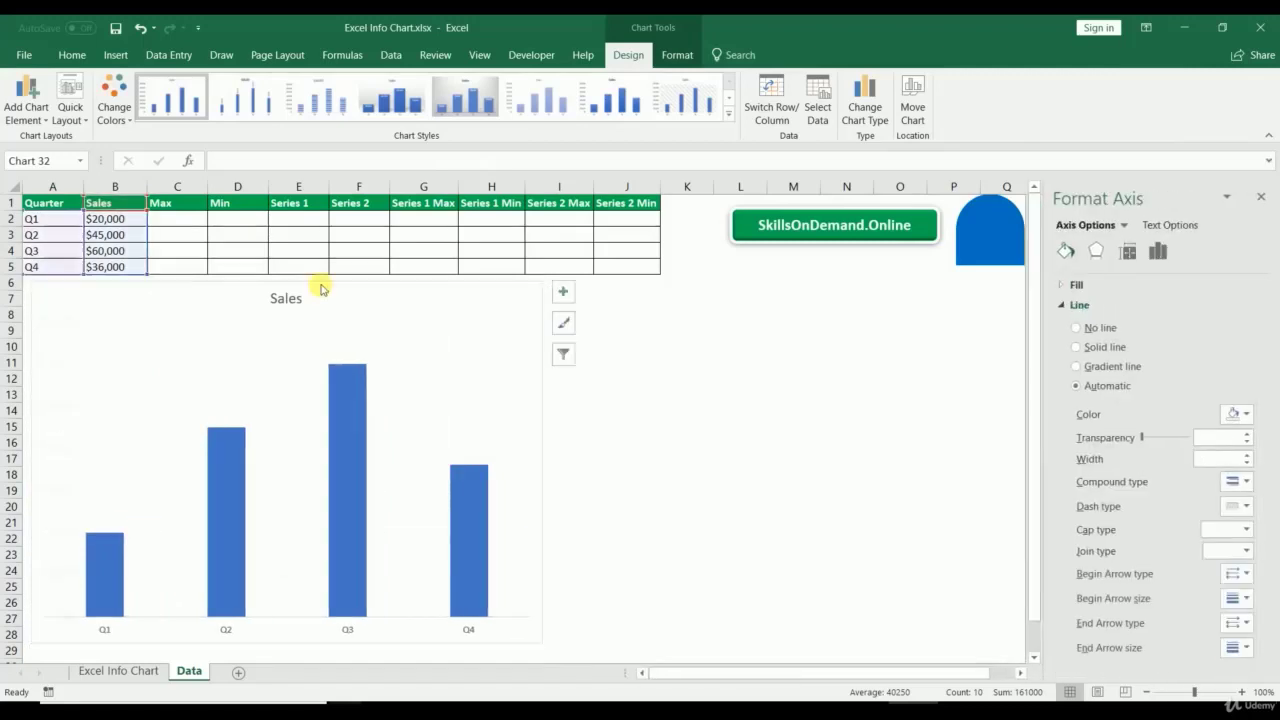
left_click(226, 629)
key("Delete")
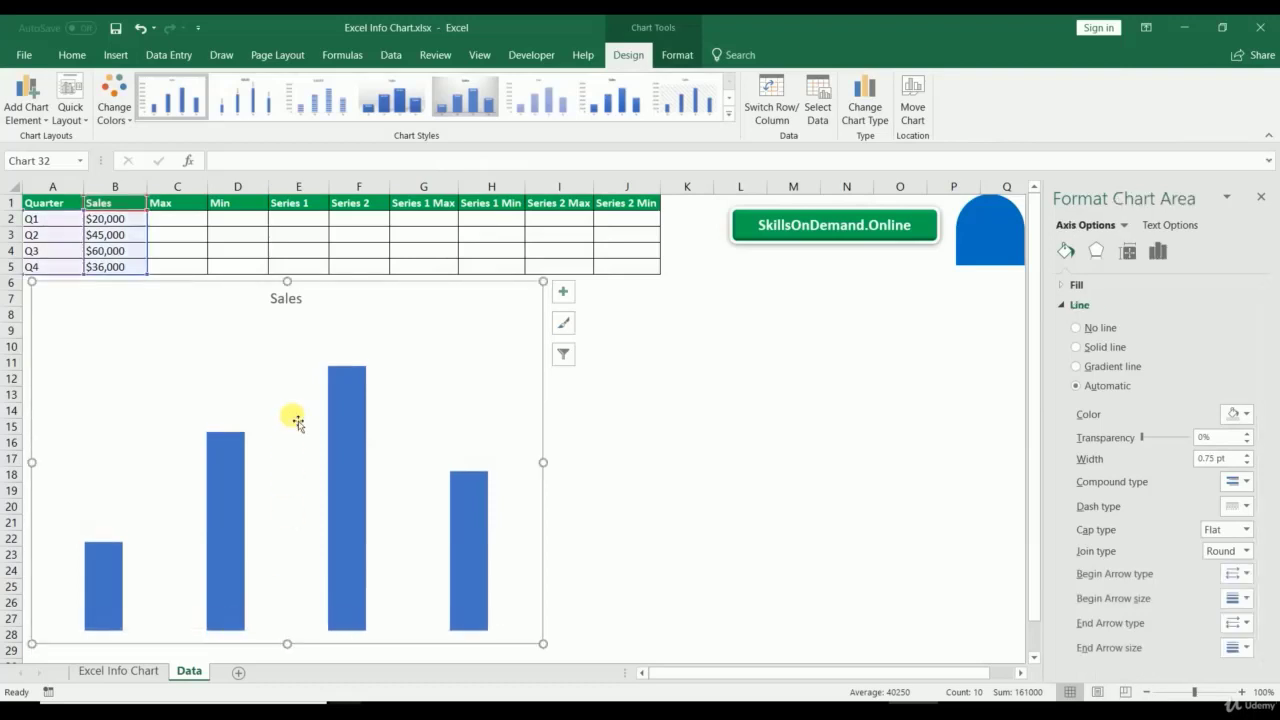
Step: Add data labels to the Sales bars and set the gap width to 70%
right_click(222, 462)
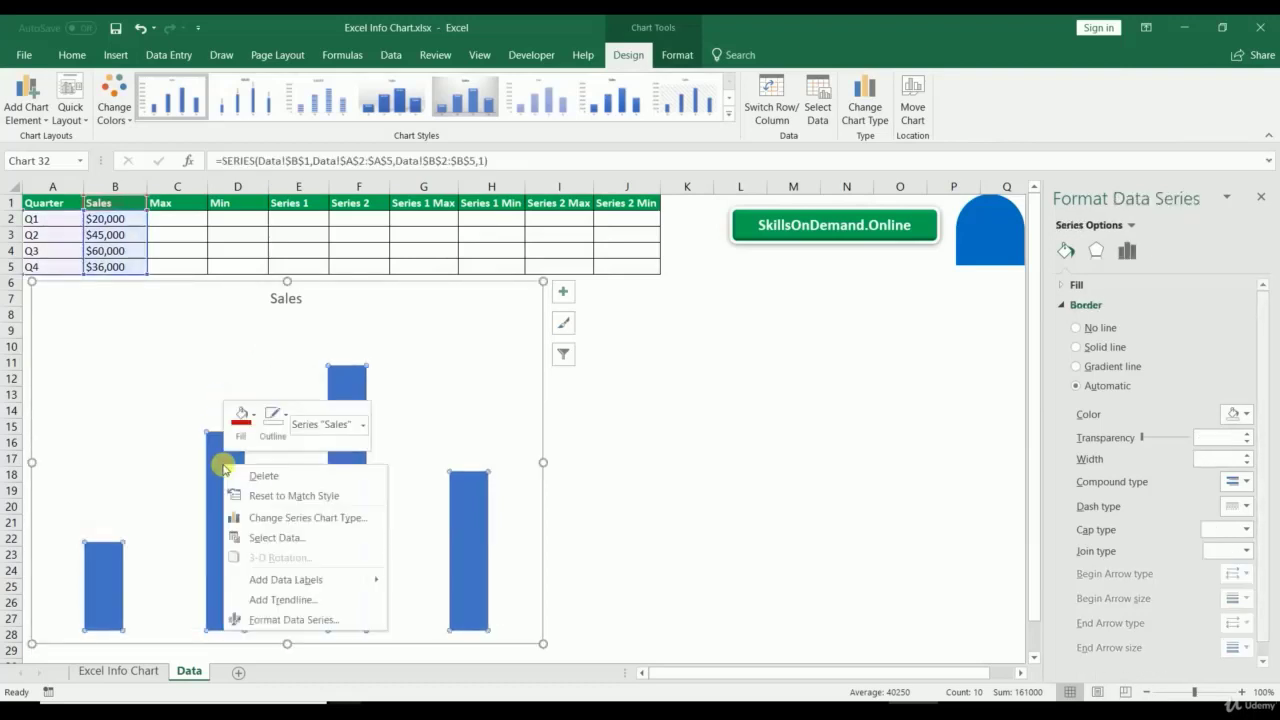
left_click(259, 579)
right_click(223, 515)
left_click(267, 670)
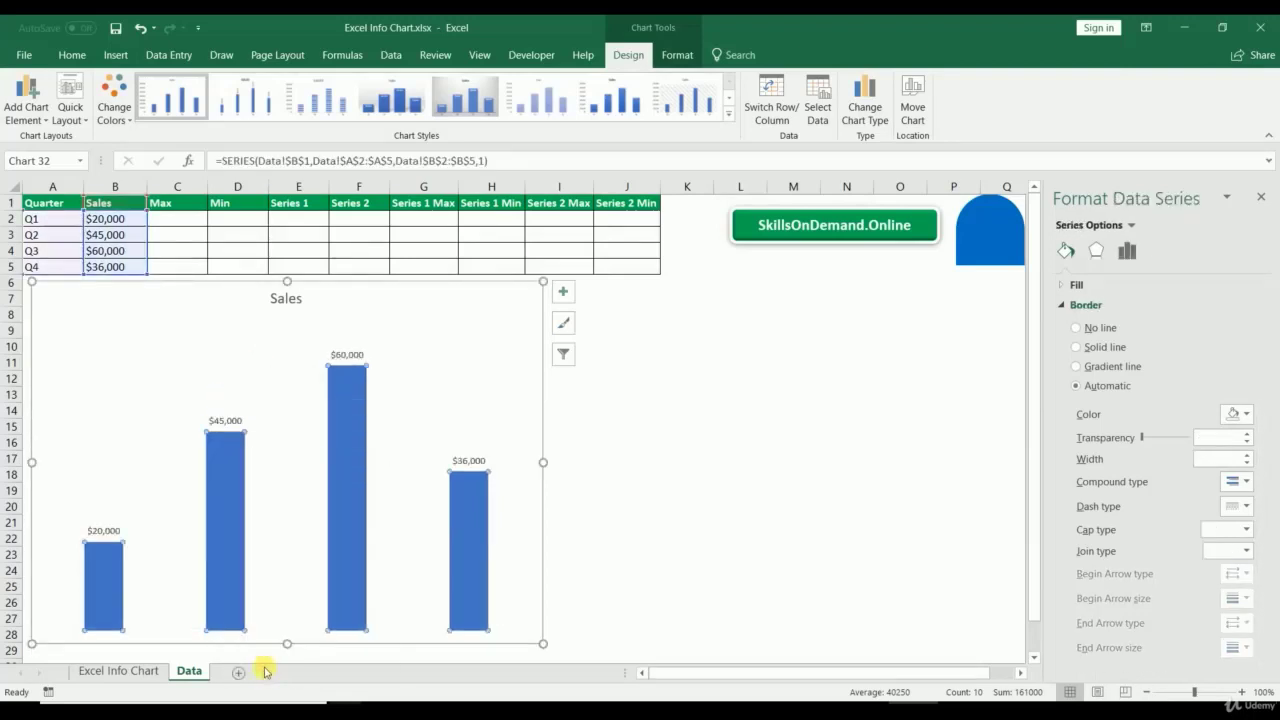
left_click(1226, 388)
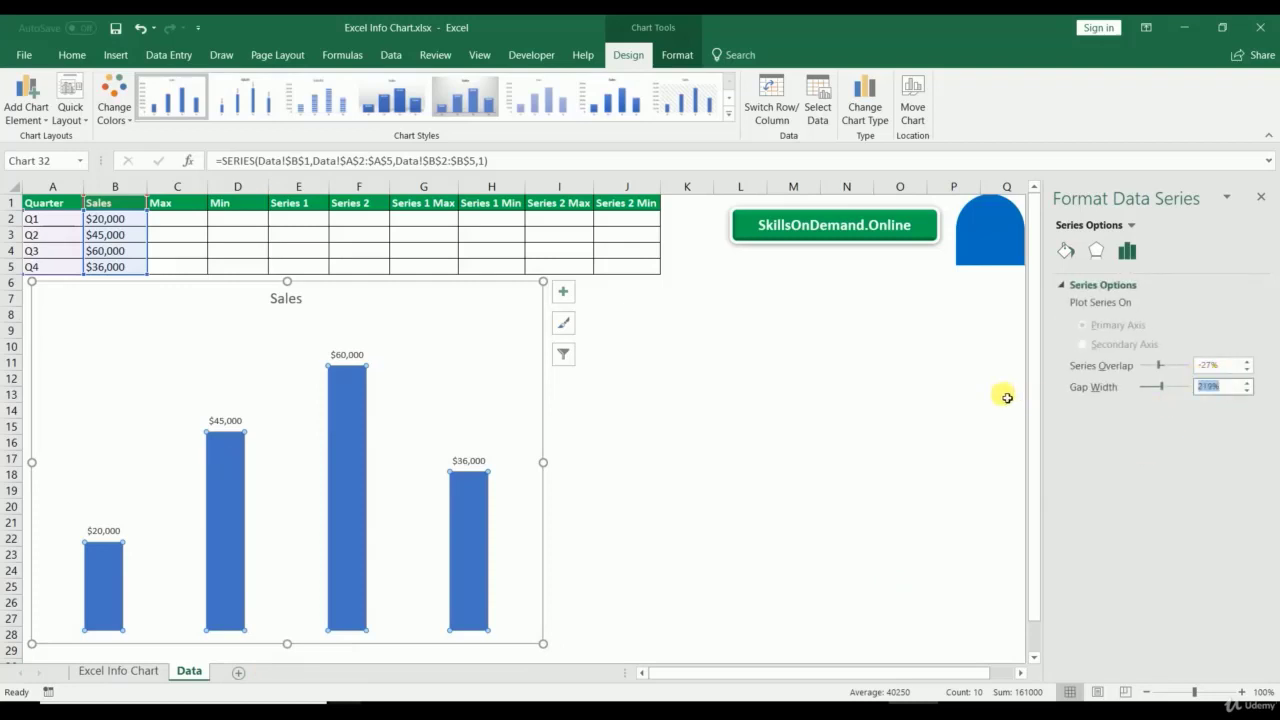
type("70")
key("Return")
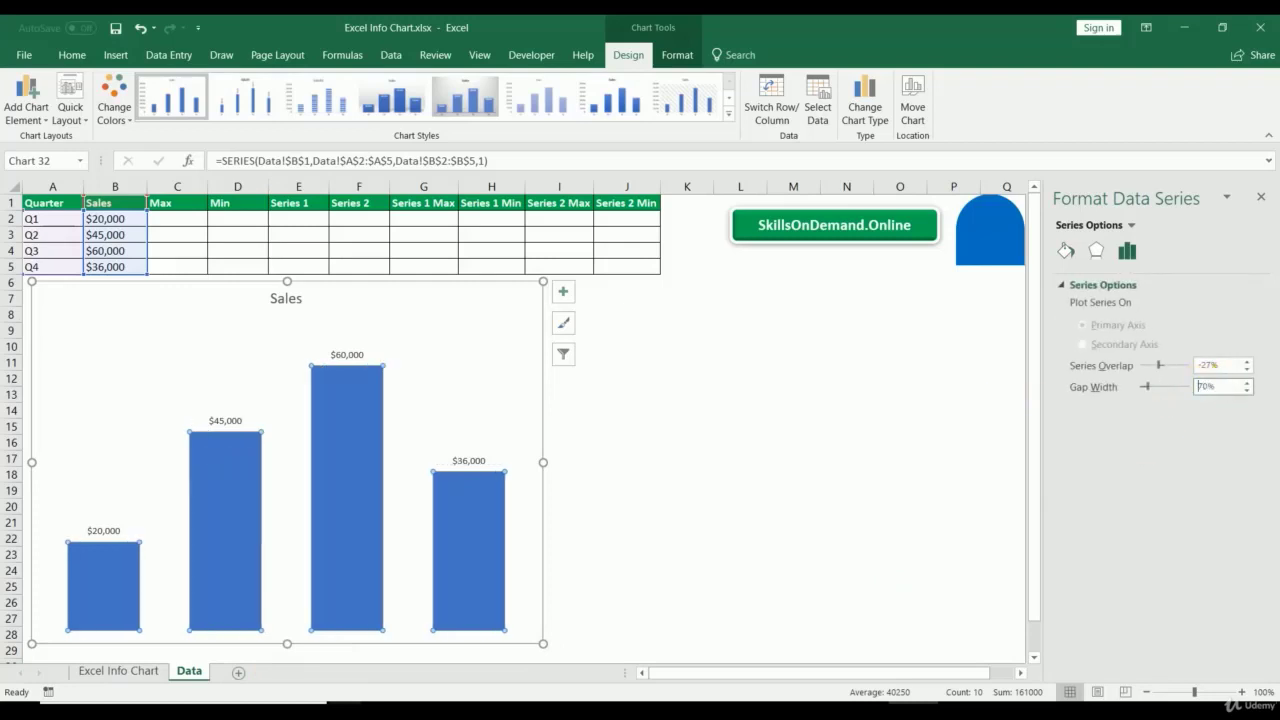
left_click(285, 305)
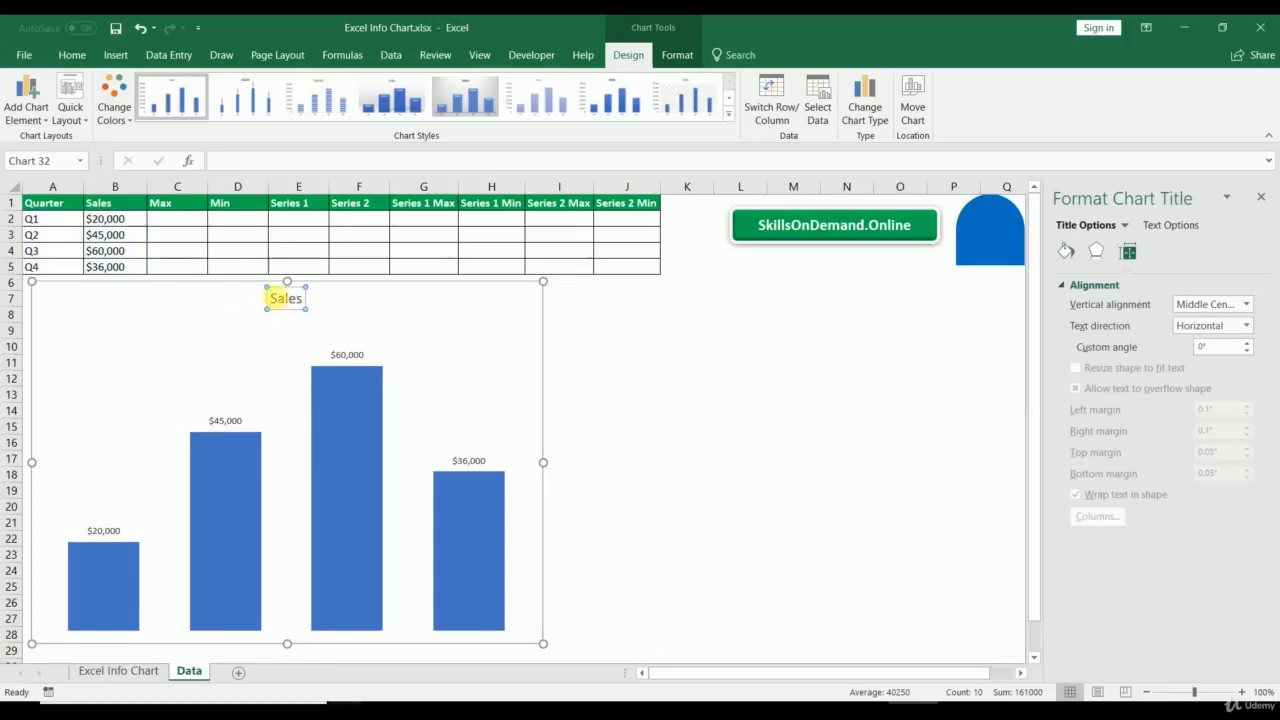
Step: Retitle the chart 'Quarterly Sales Data'
left_click(270, 298)
type("Quarterly")
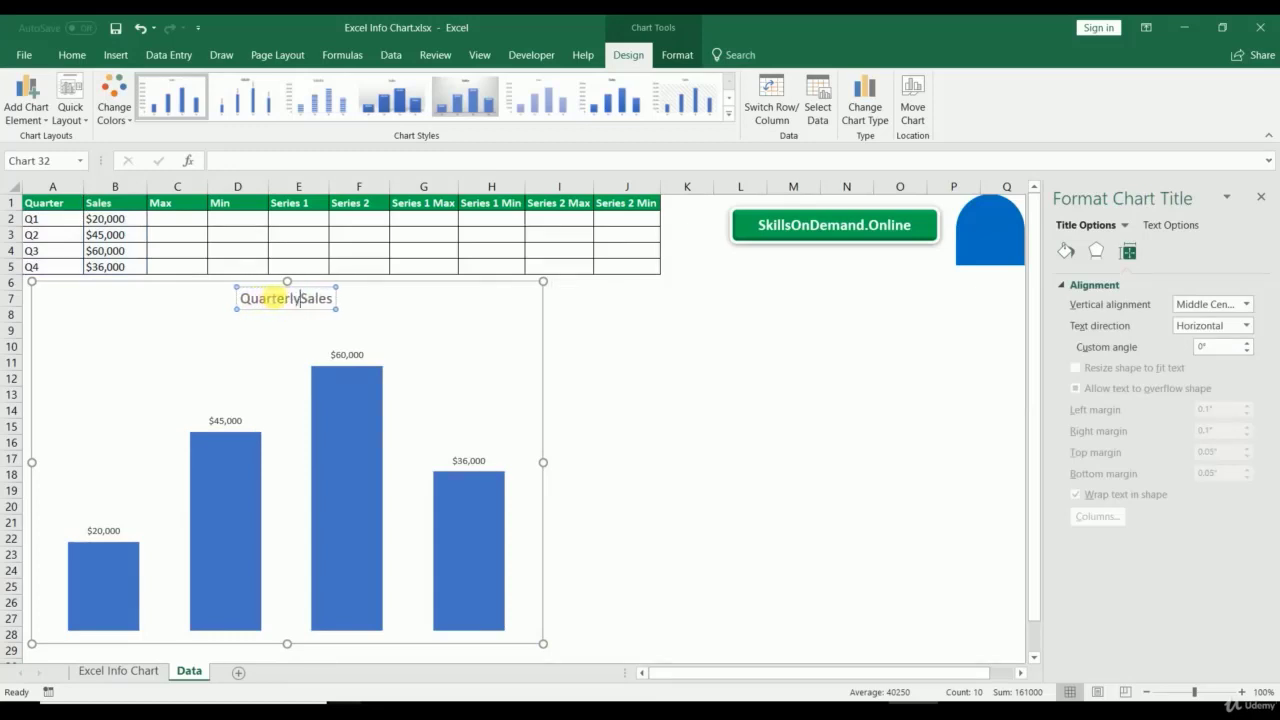
type(" Sales")
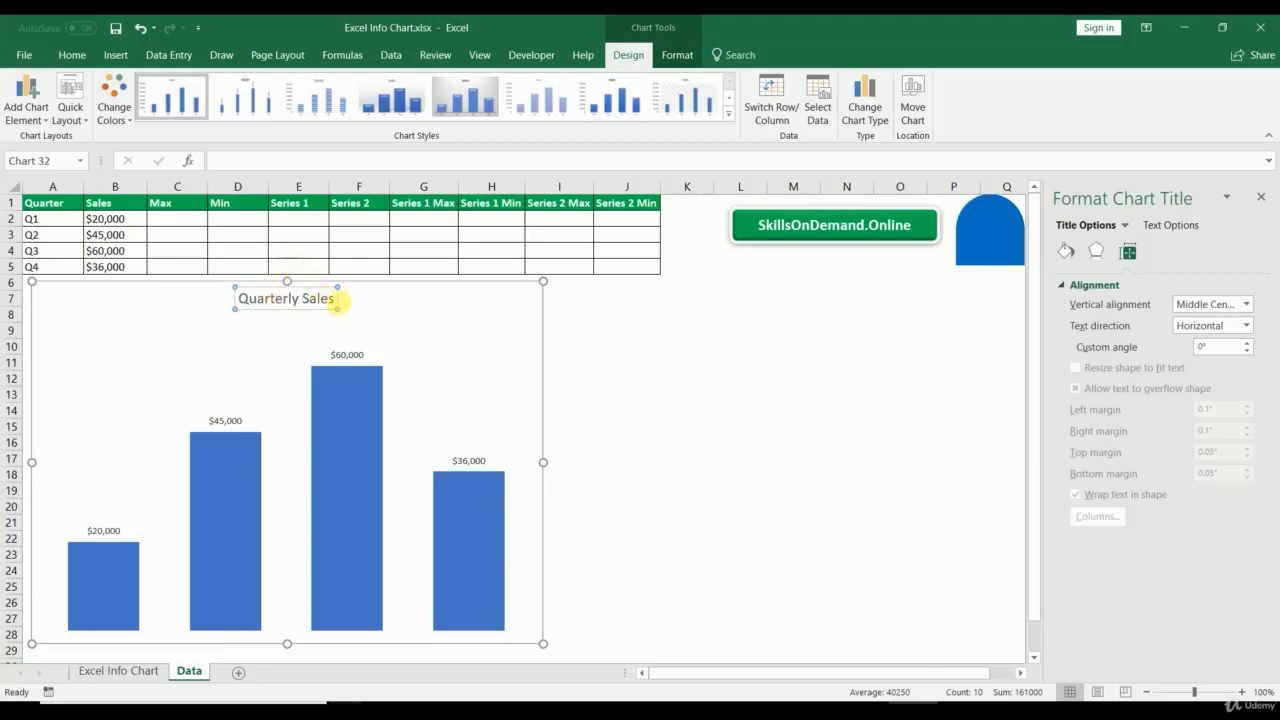
type(" Data")
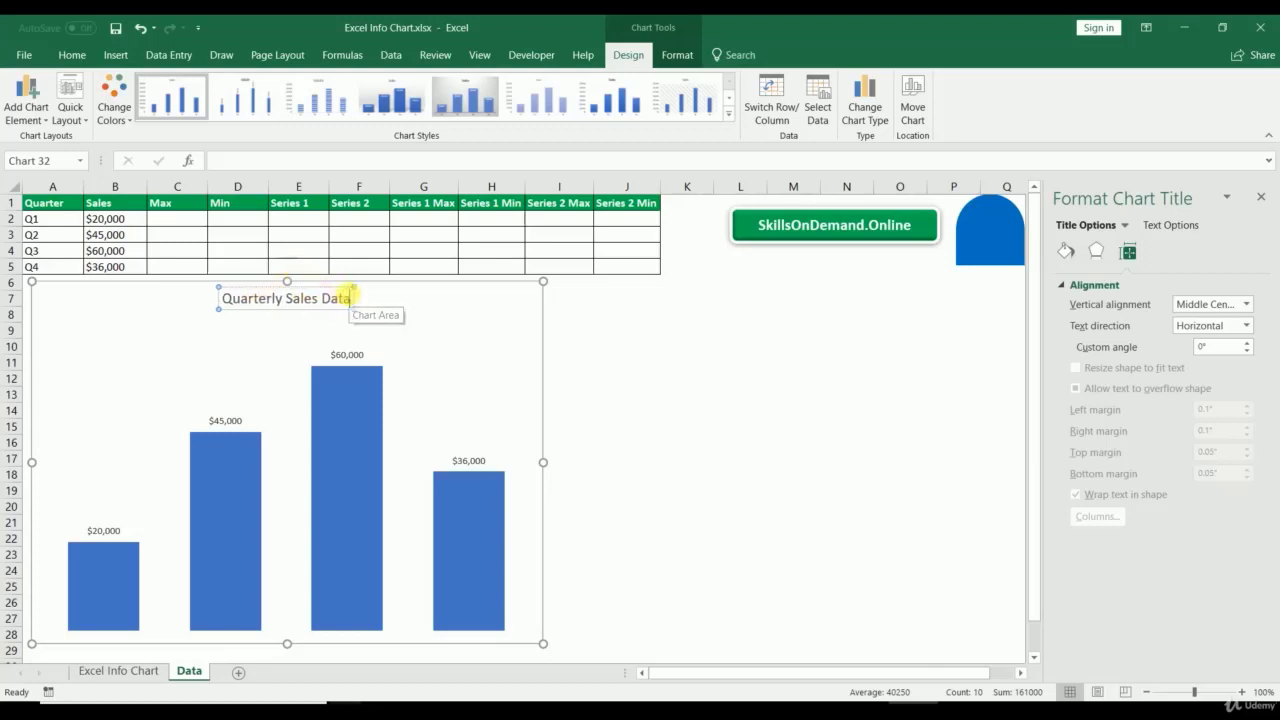
left_click(691, 406)
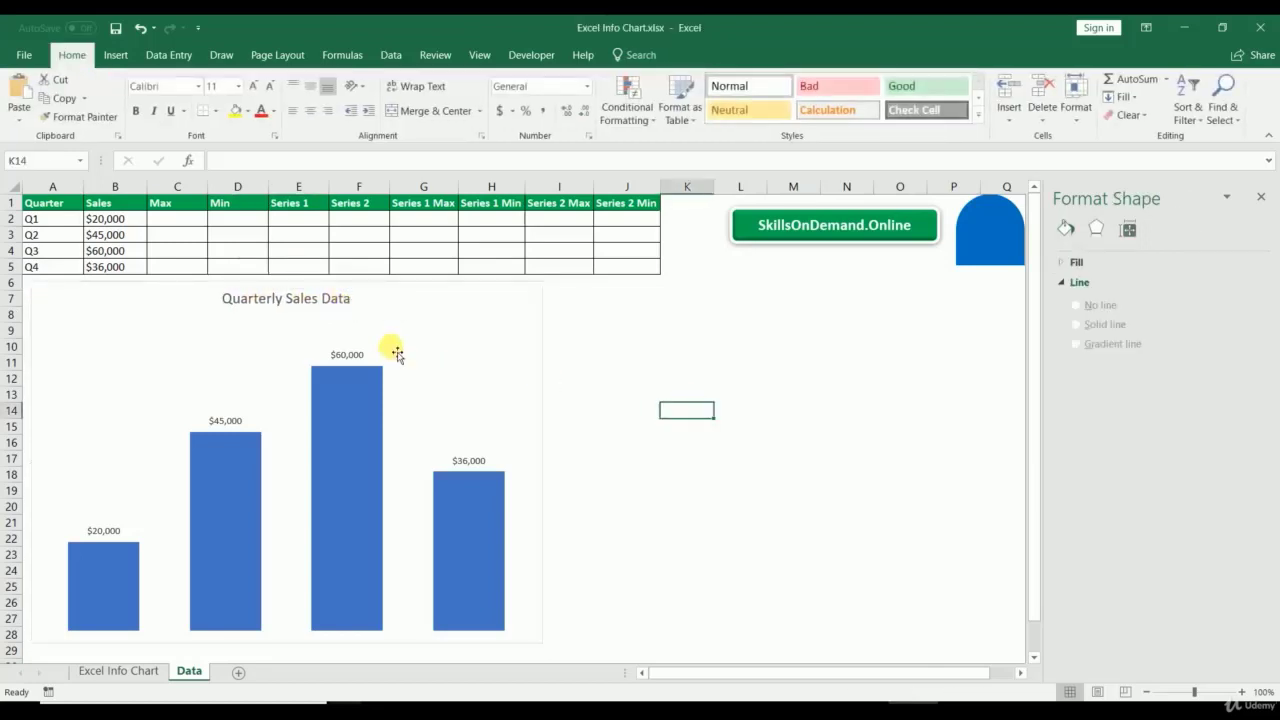
Step: Remove the outline from the Sales bars
left_click(446, 316)
left_click(363, 389)
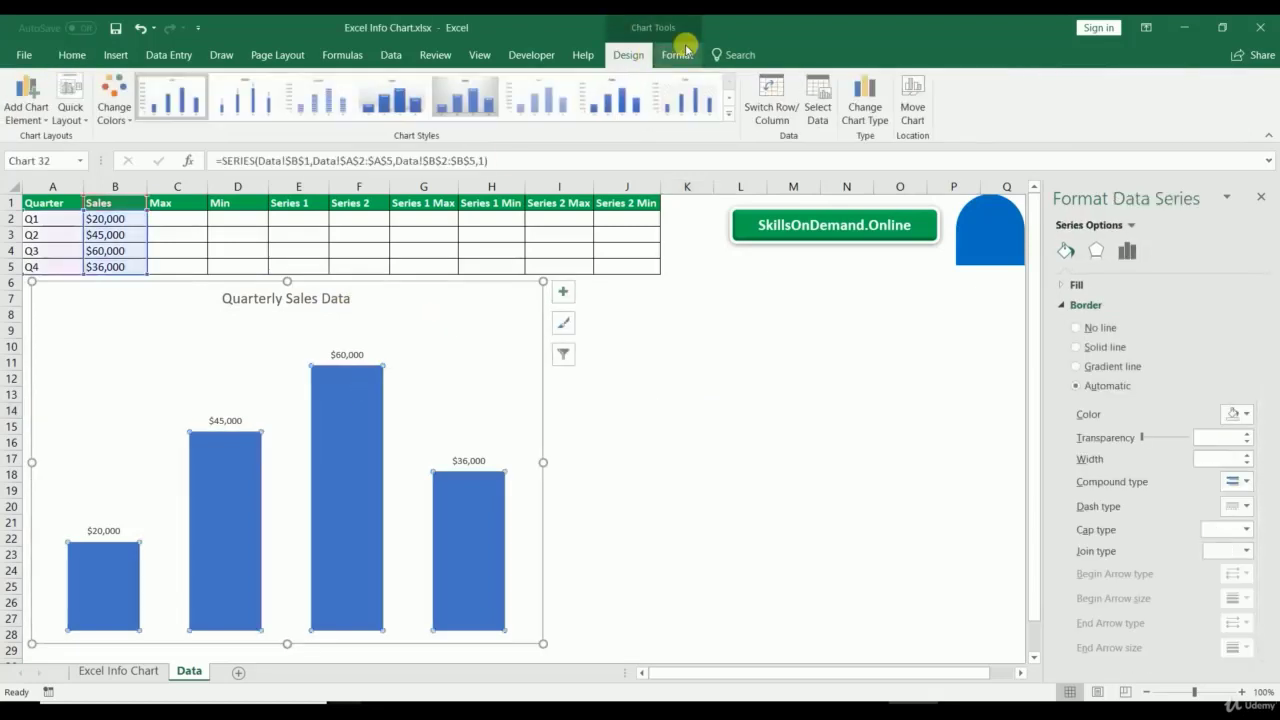
left_click(677, 55)
left_click(612, 97)
left_click(605, 260)
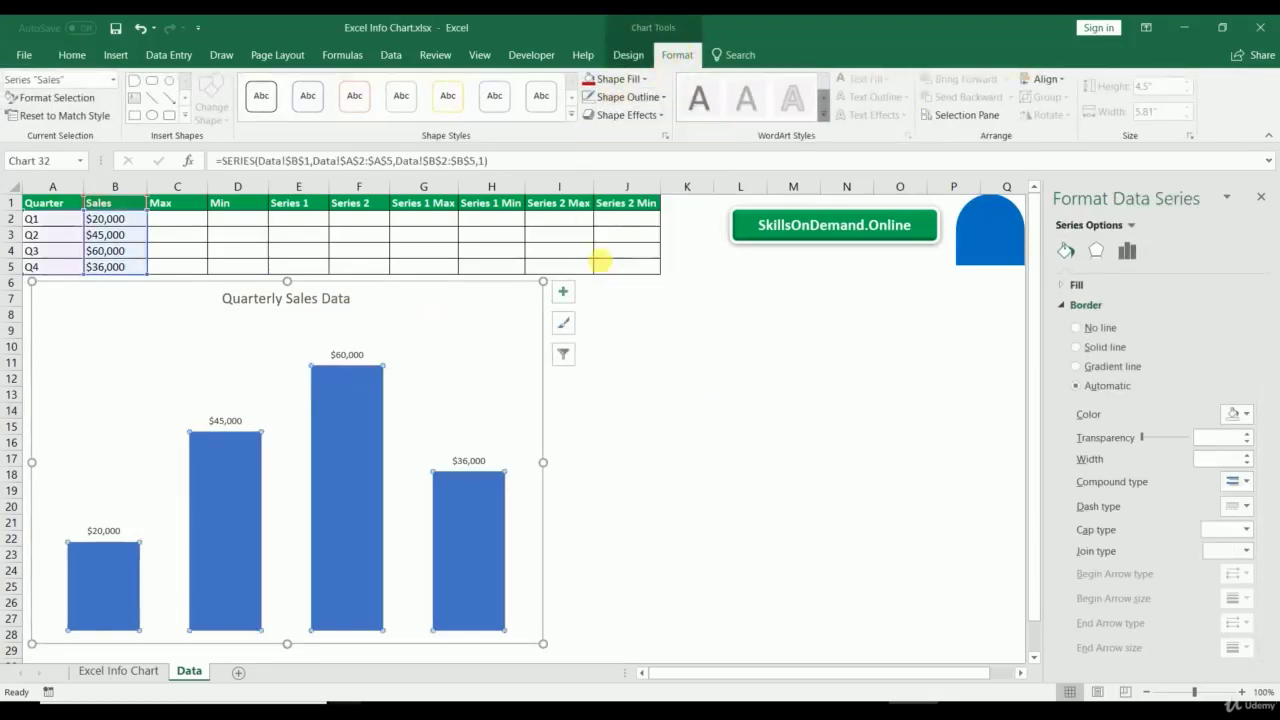
left_click(645, 516)
Step: Make the 'Quarterly Sales Data' chart title bold
left_click(260, 311)
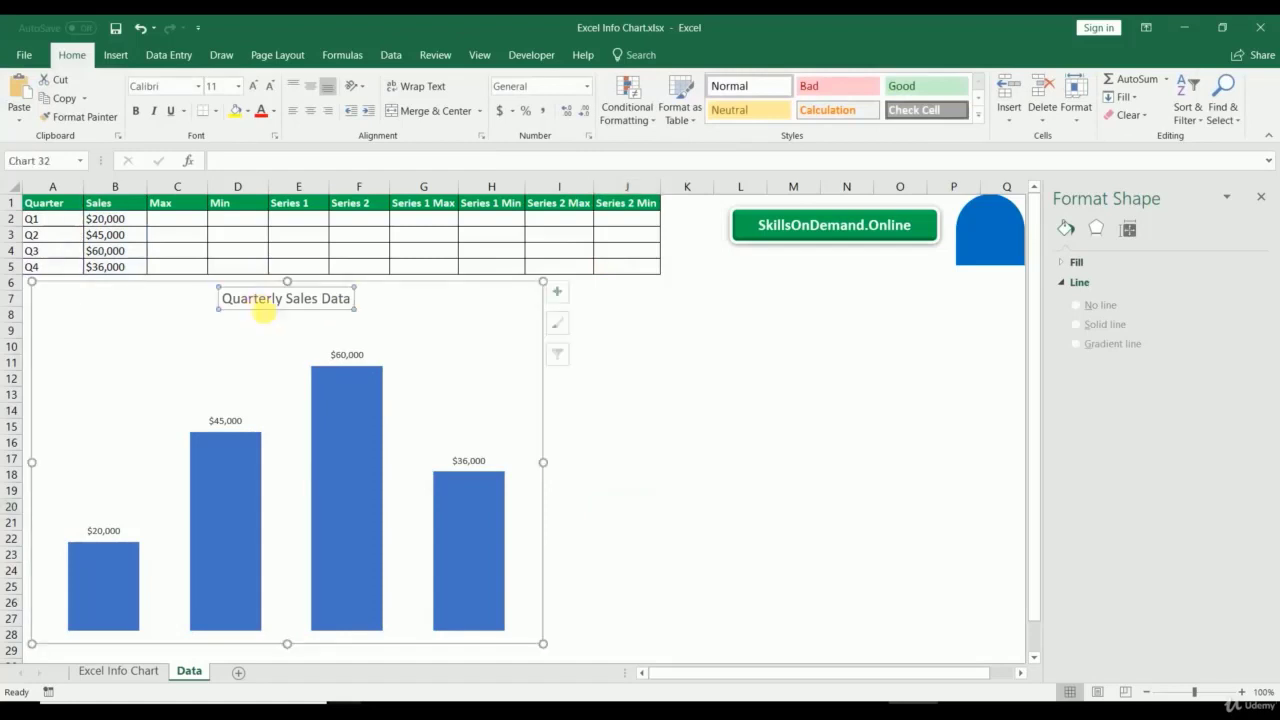
key("ctrl+b")
left_click(732, 478)
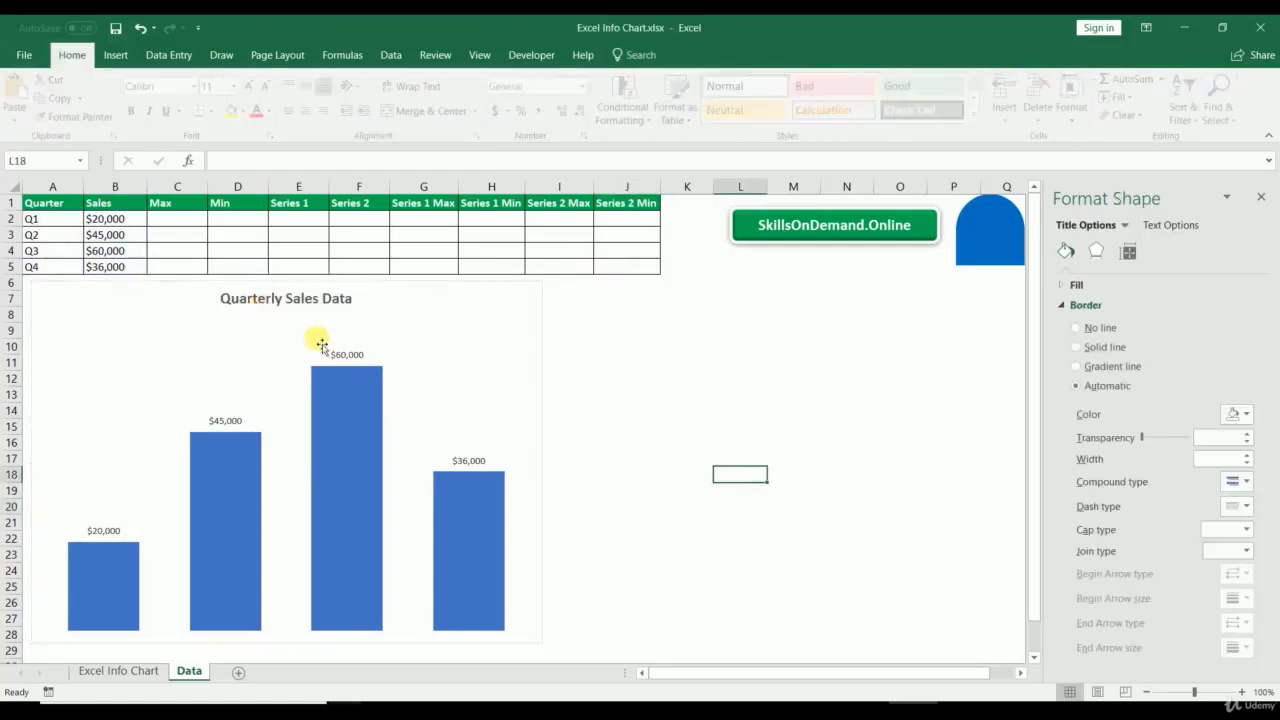
left_click(347, 354)
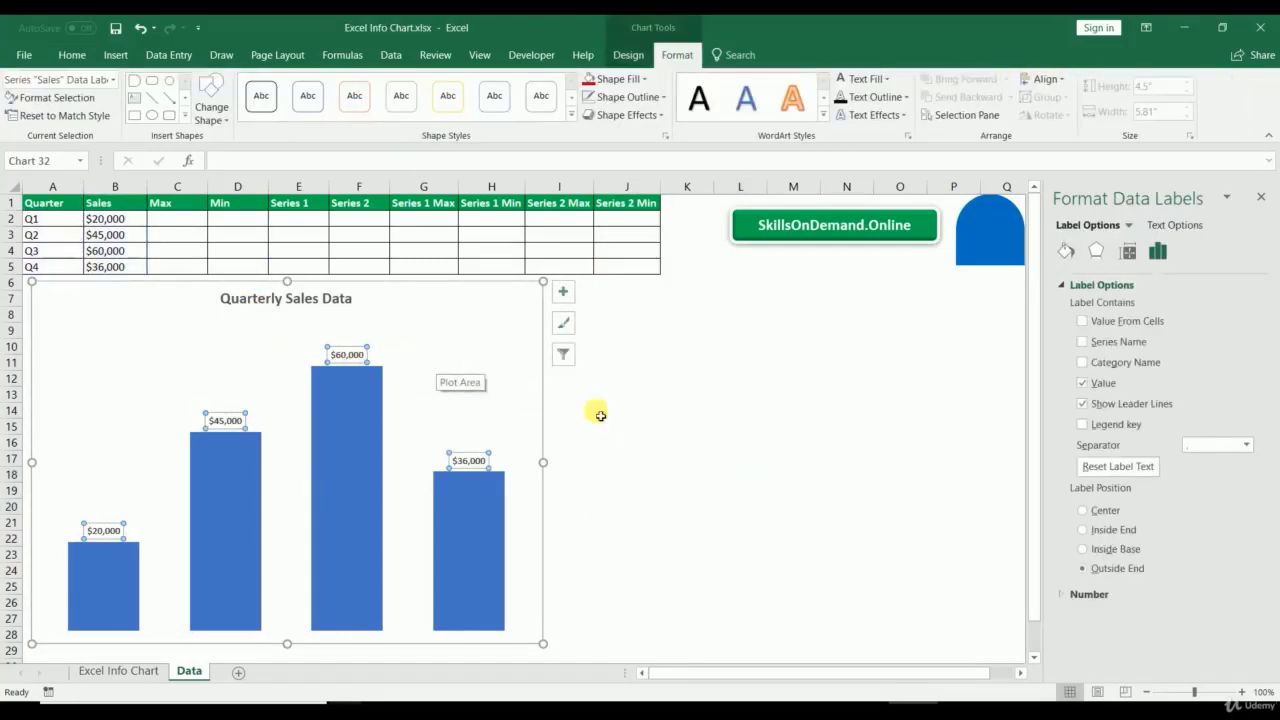
left_click(700, 426)
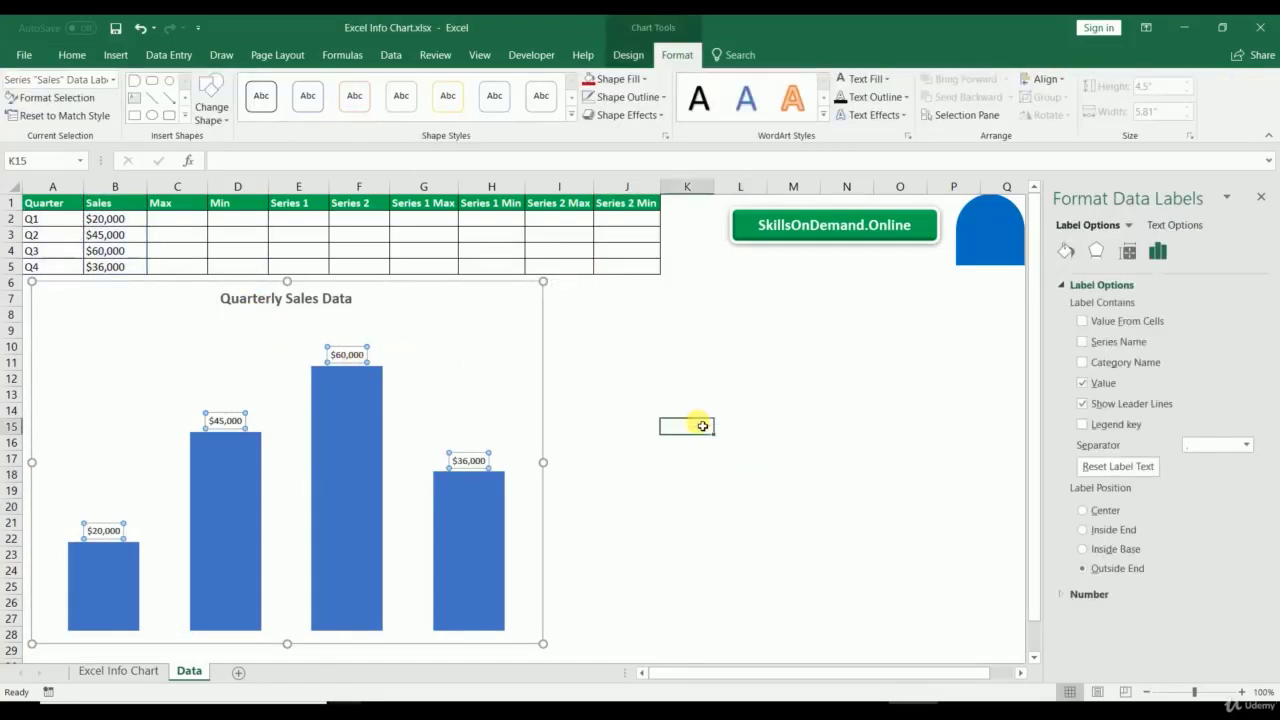
left_click(201, 218)
Step: Enter =IF(B2=MAX($B$2:$B$5),B2,"") in C2
type("=")
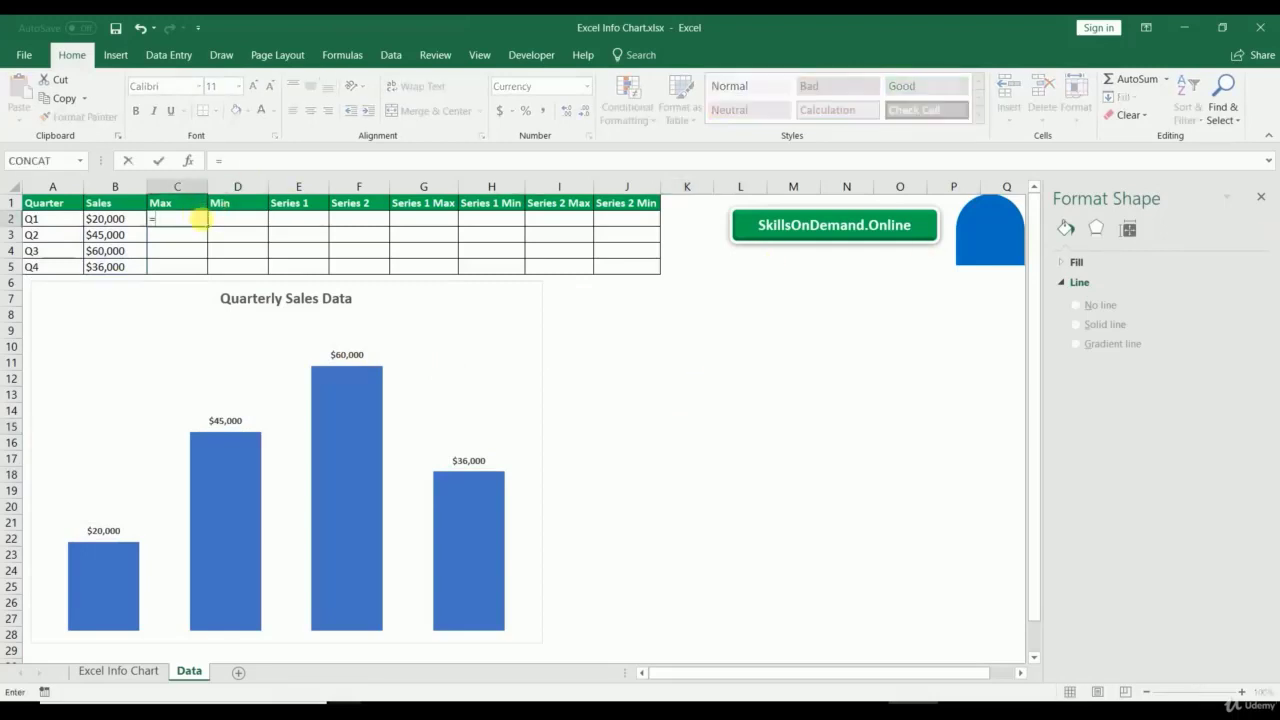
key("BackSpace")
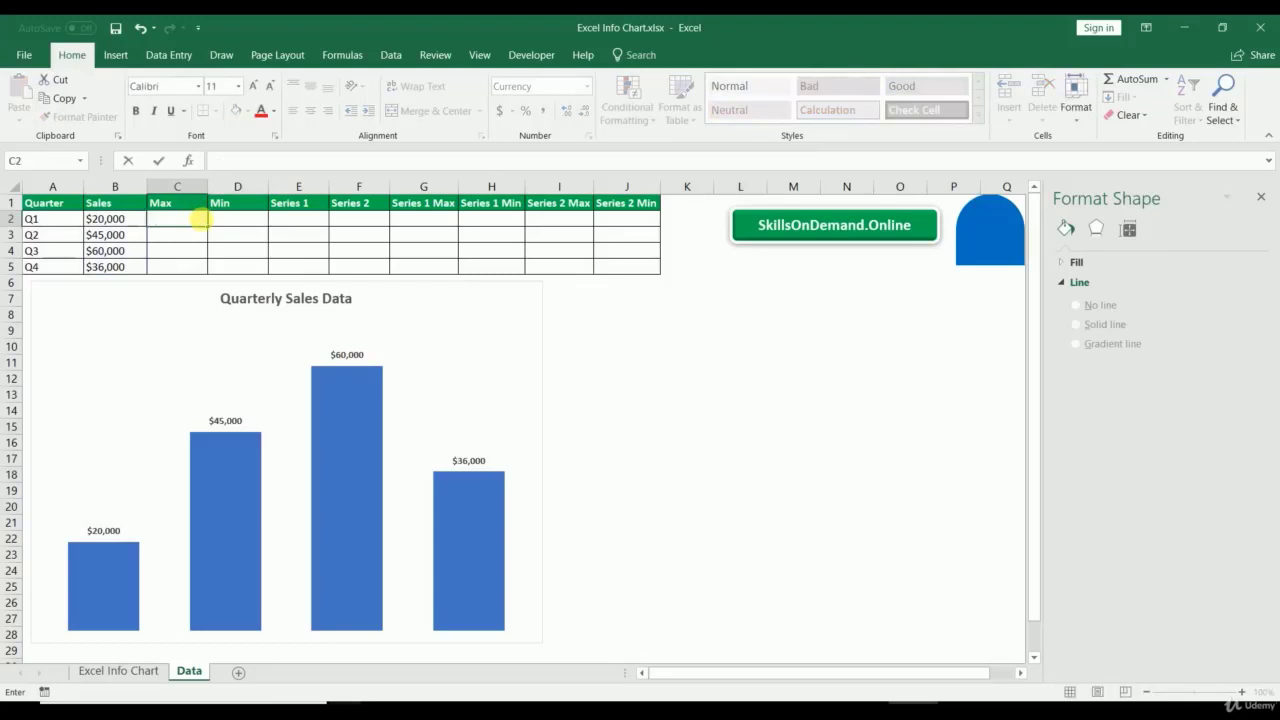
left_click(179, 202)
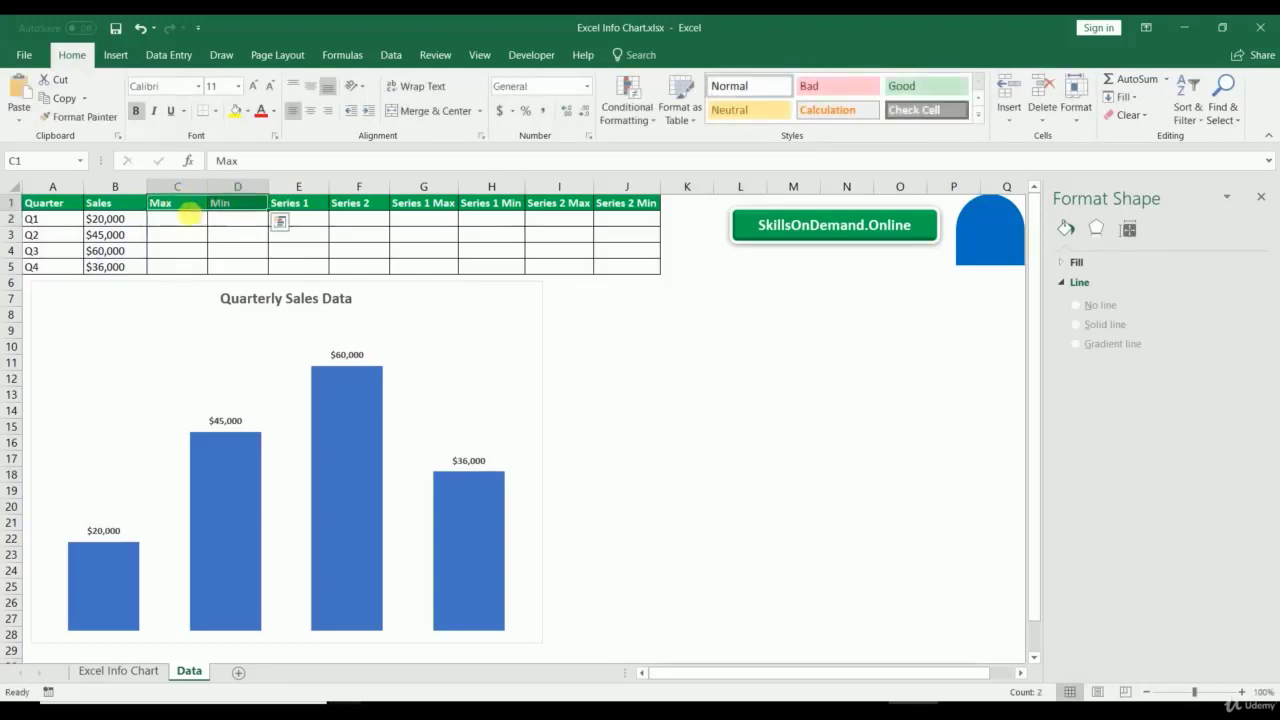
left_click(187, 226)
type("i")
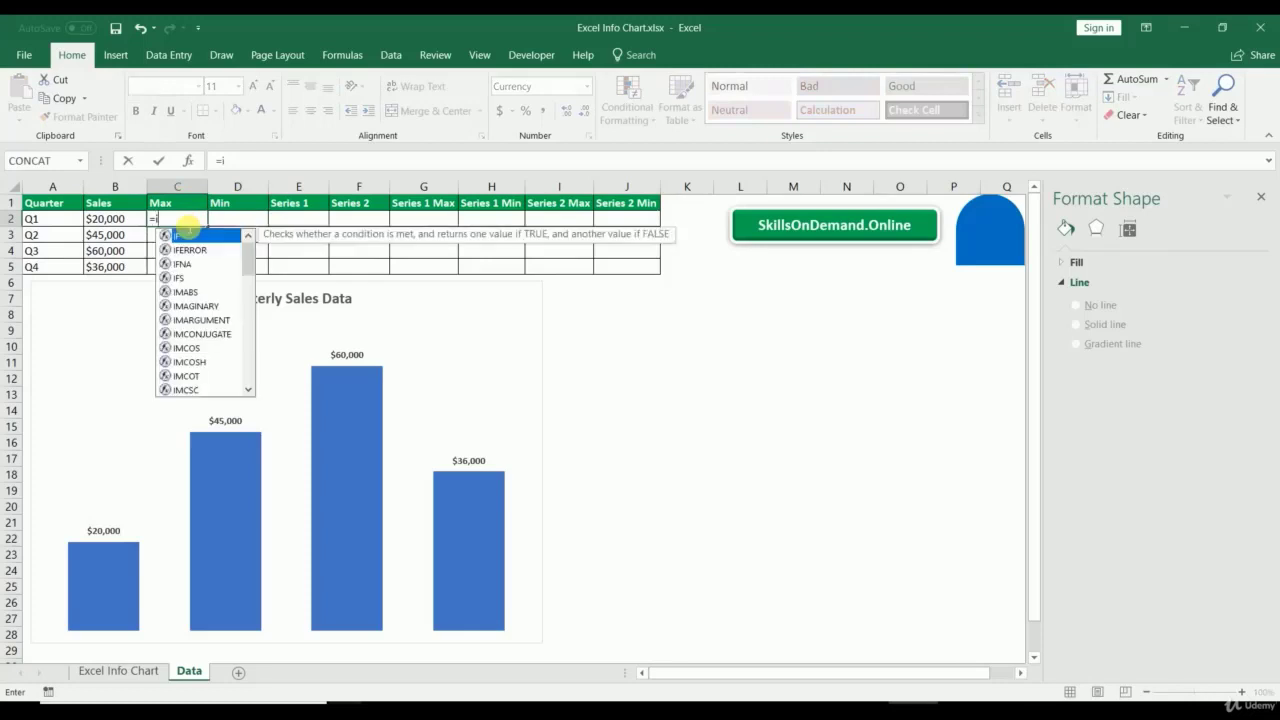
type("f(")
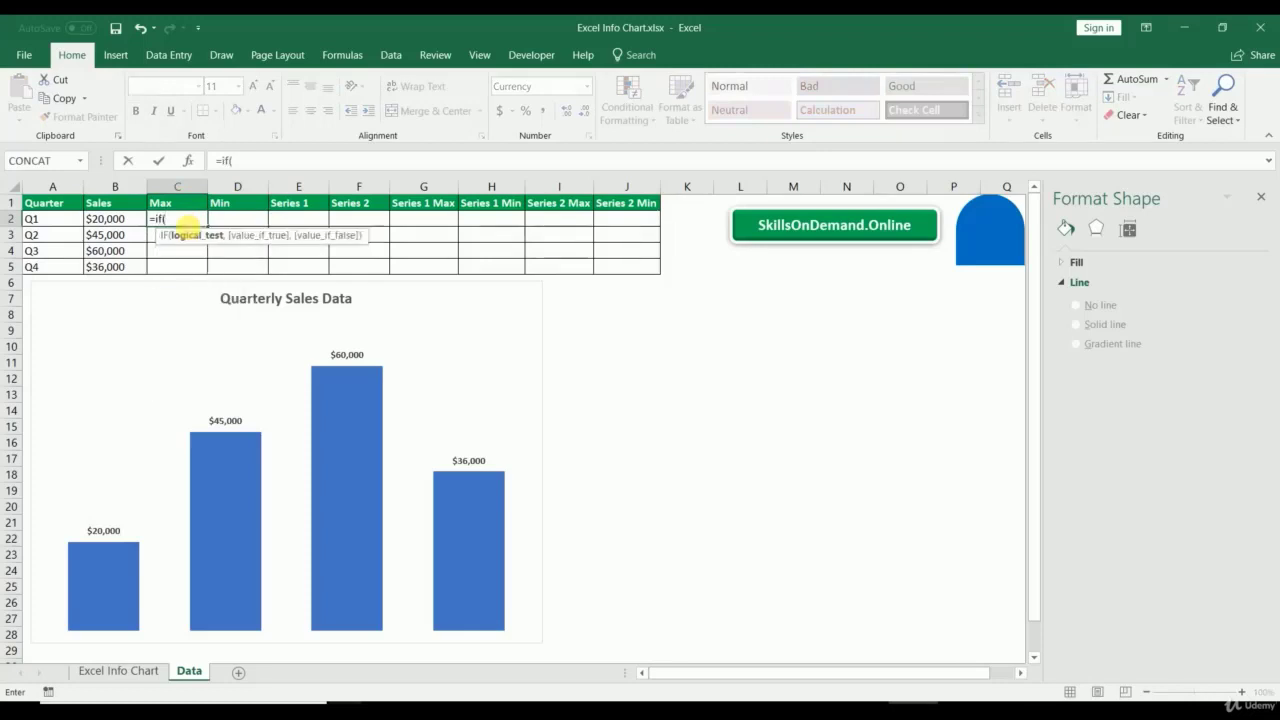
left_click(108, 222)
type("=max(")
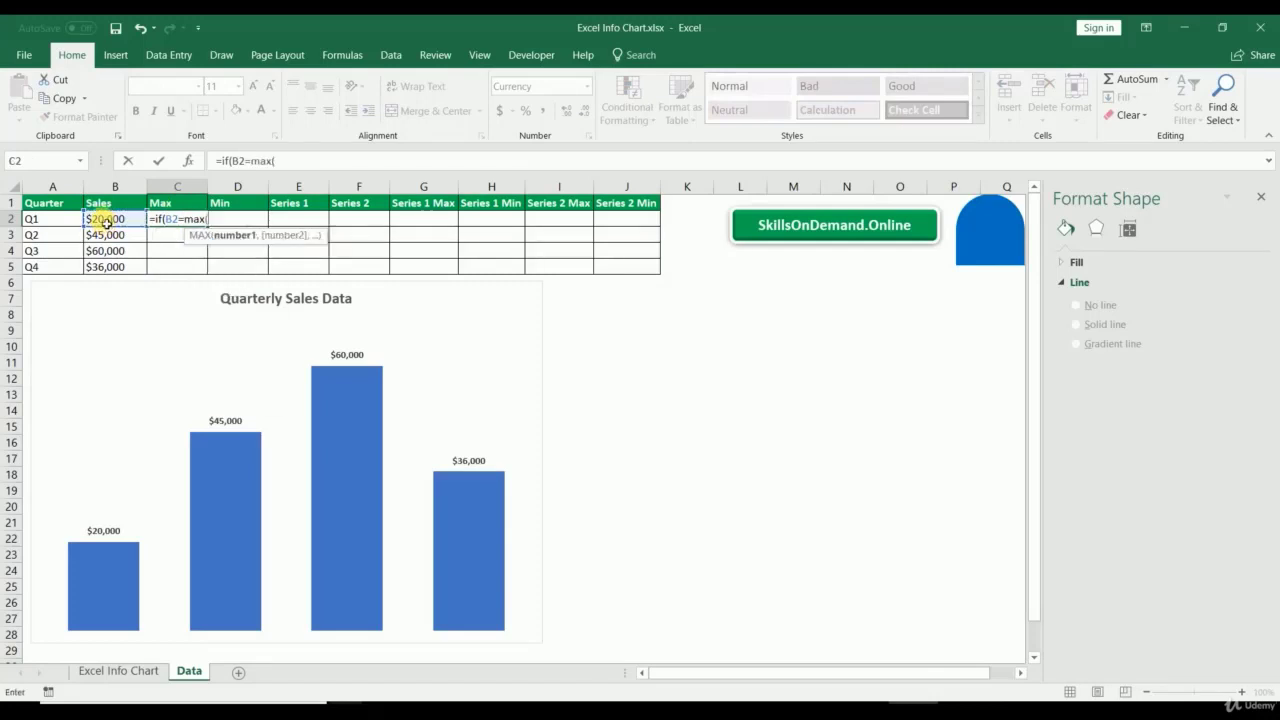
left_click_drag(107, 222, 108, 267)
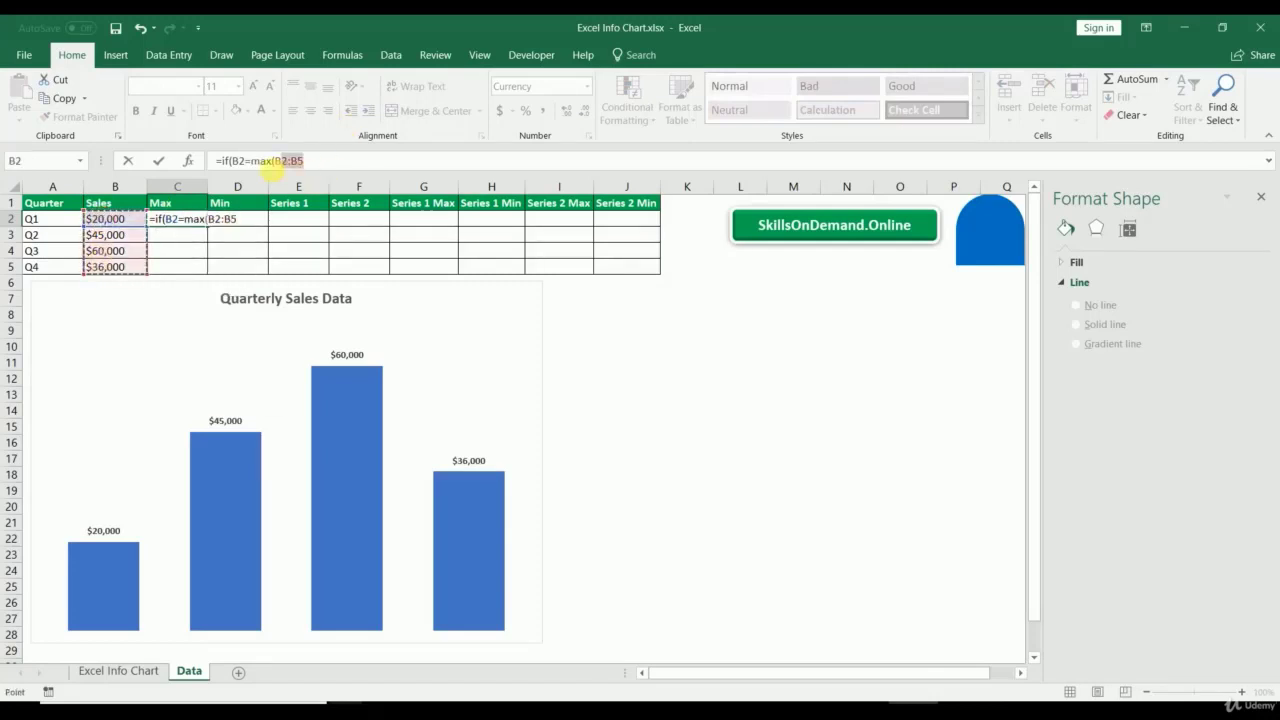
left_click(270, 163)
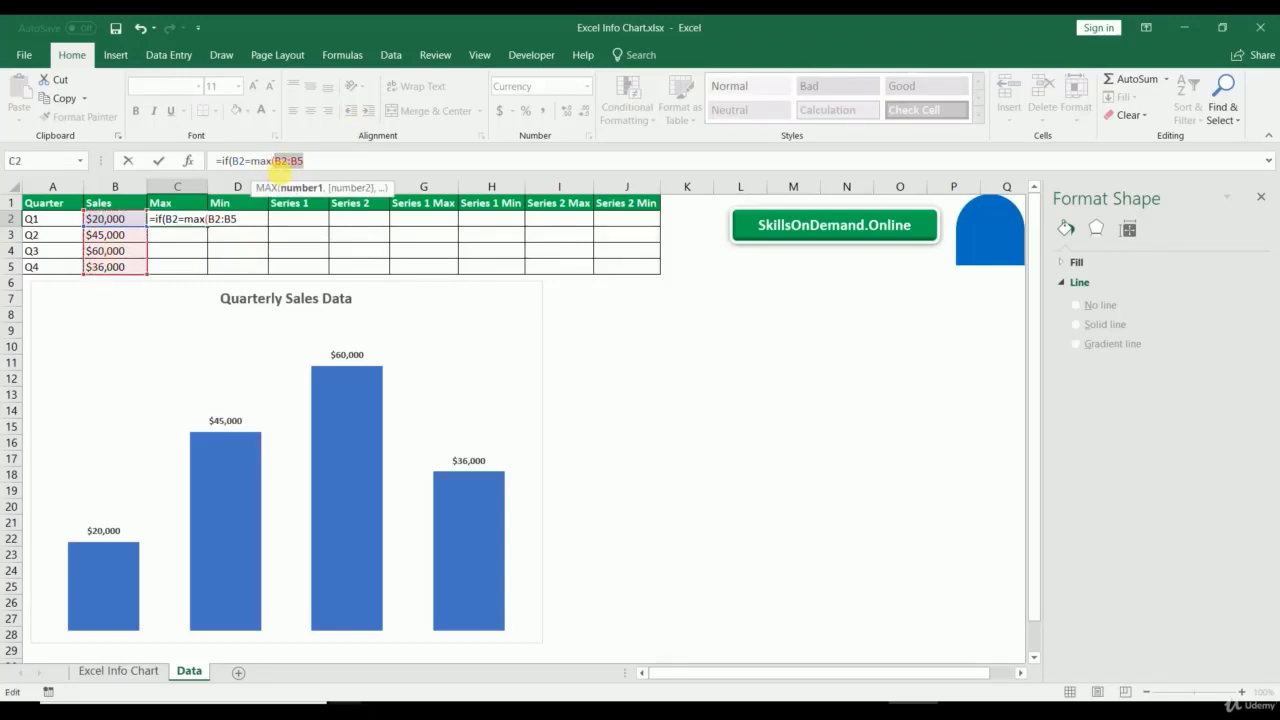
key("F4")
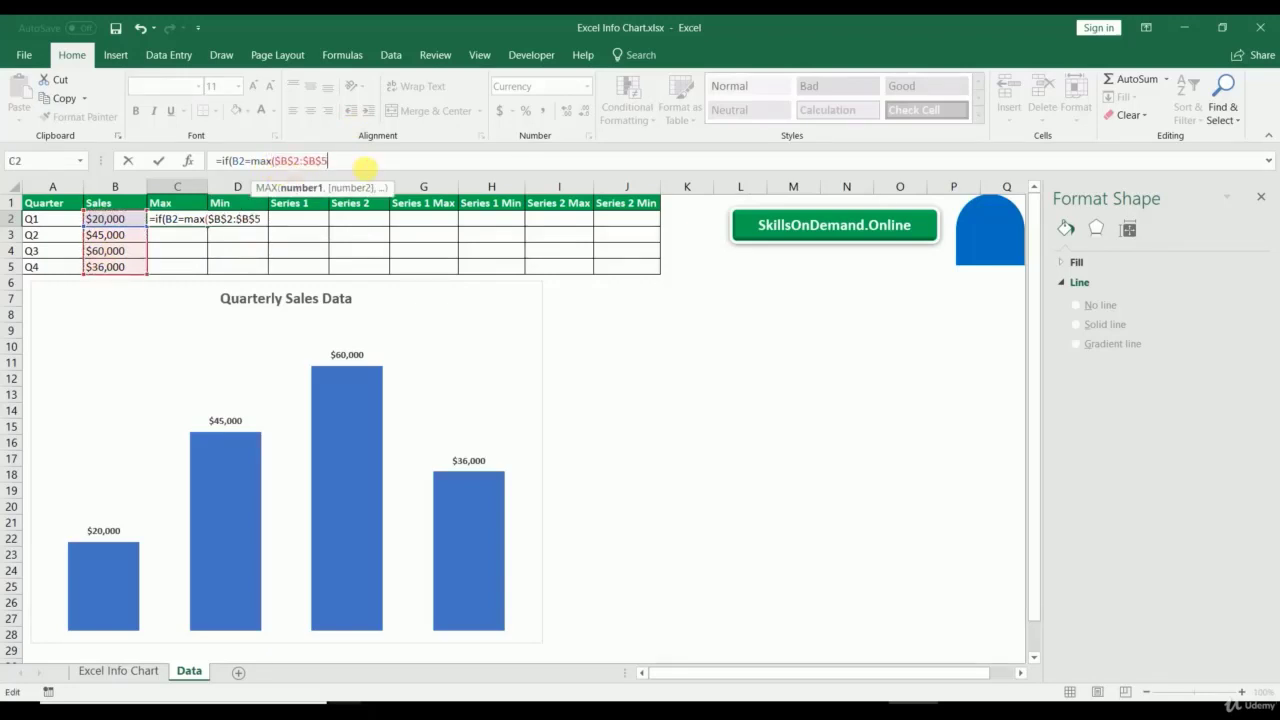
type("),")
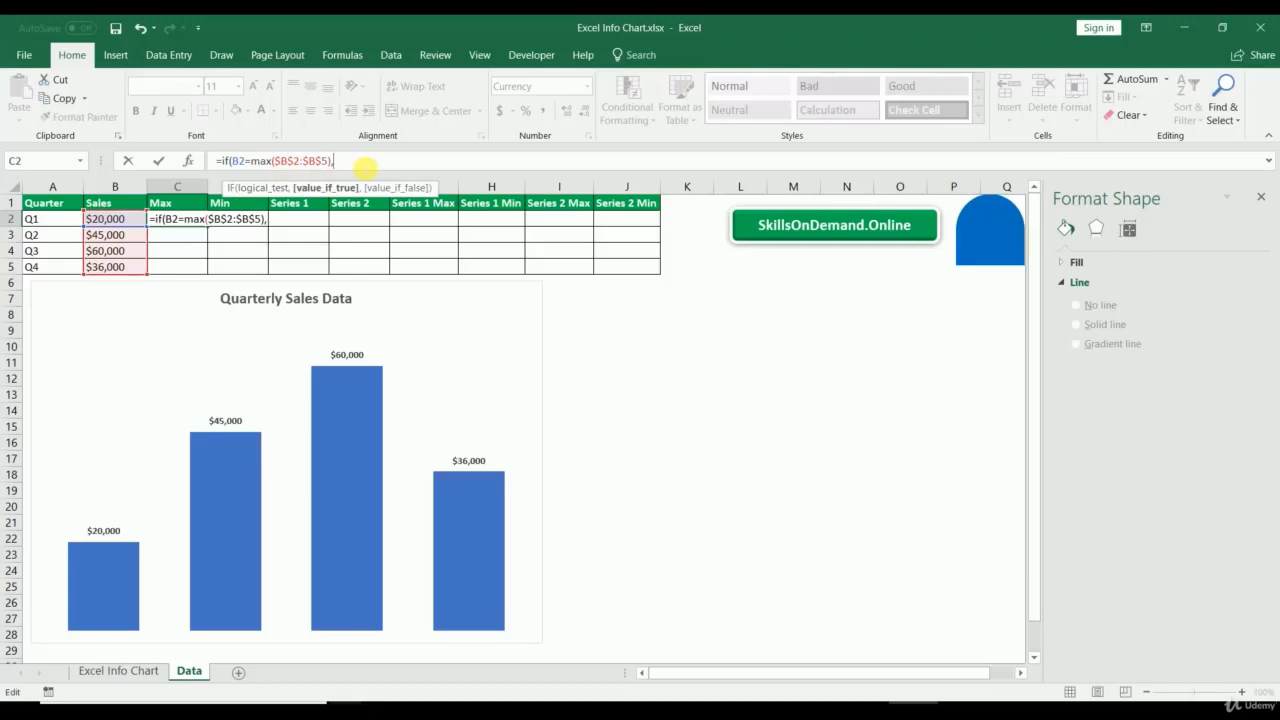
type("b2,")
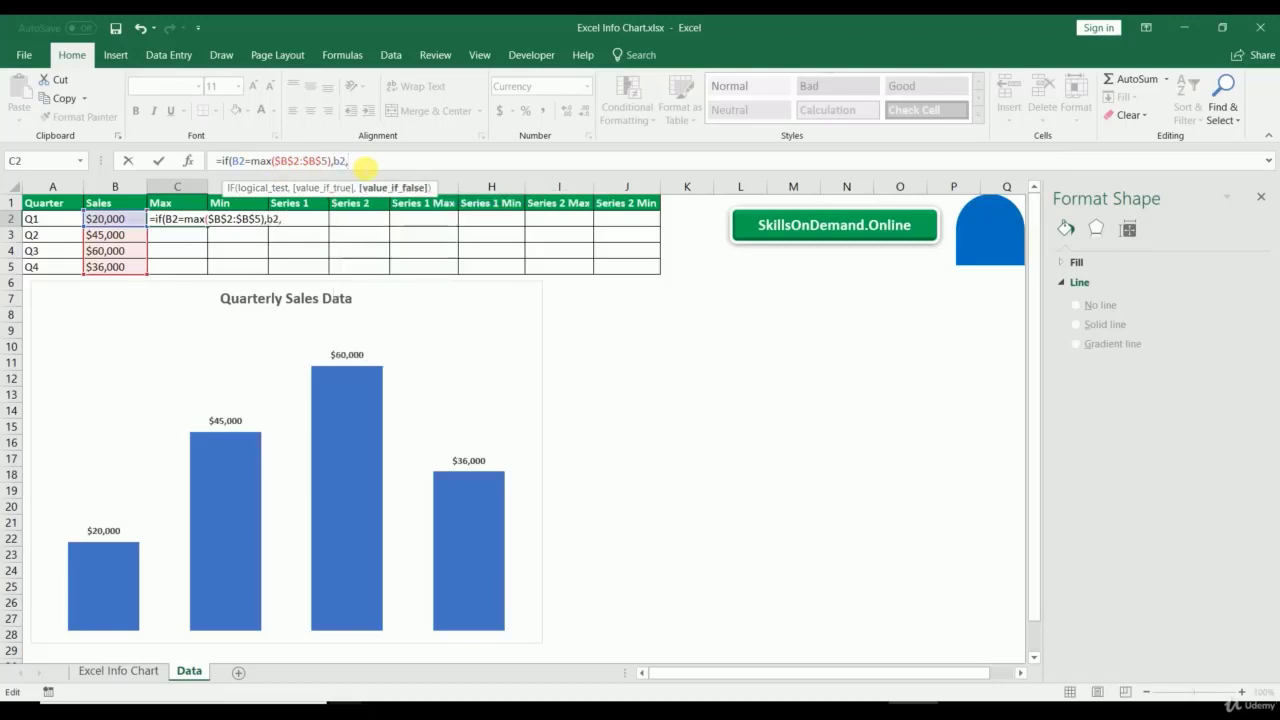
type("\"\")")
key("Return")
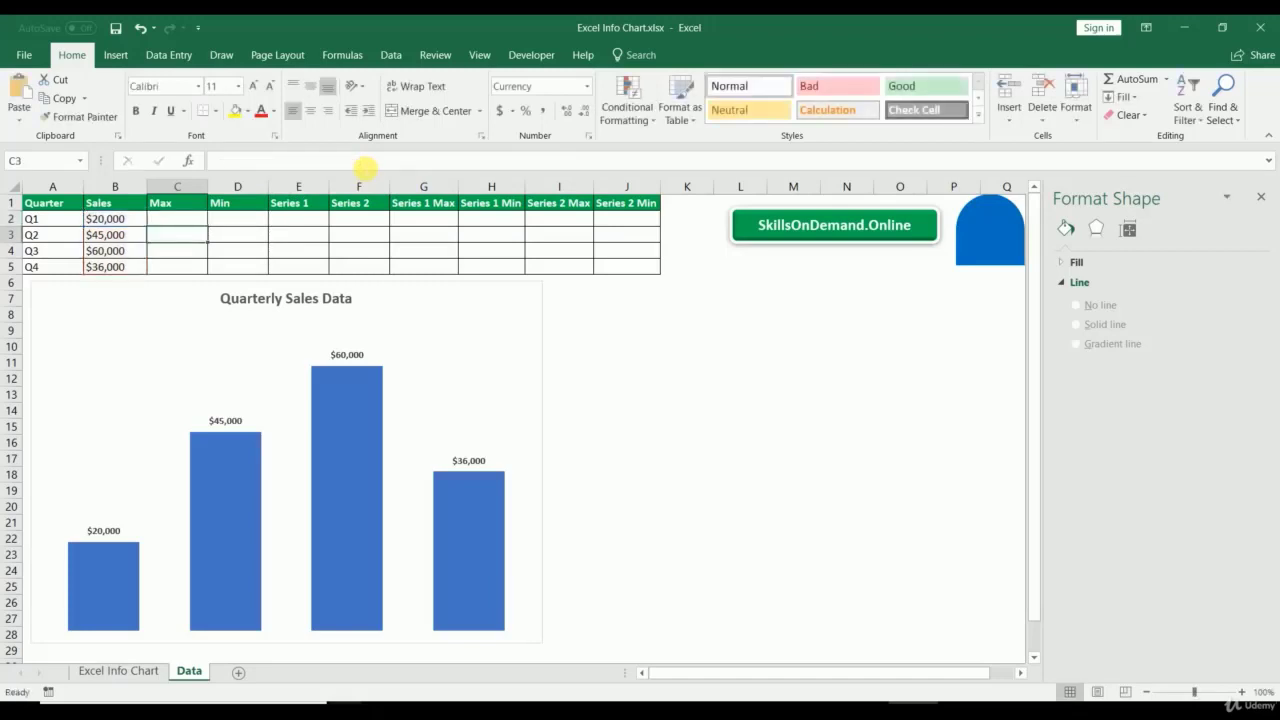
Step: Fill the Max formula down to C5 and review the four sales values
left_click(175, 221)
left_click_drag(206, 227, 201, 273)
left_click(239, 225)
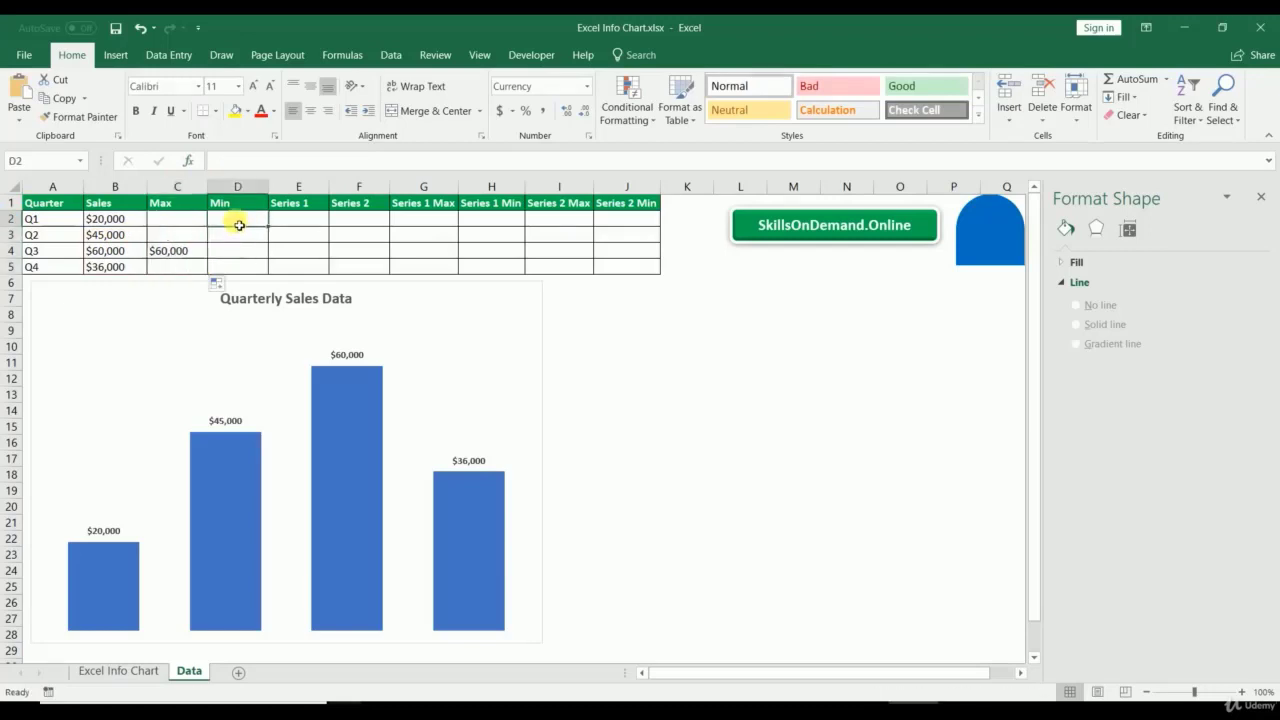
left_click_drag(110, 224, 177, 271)
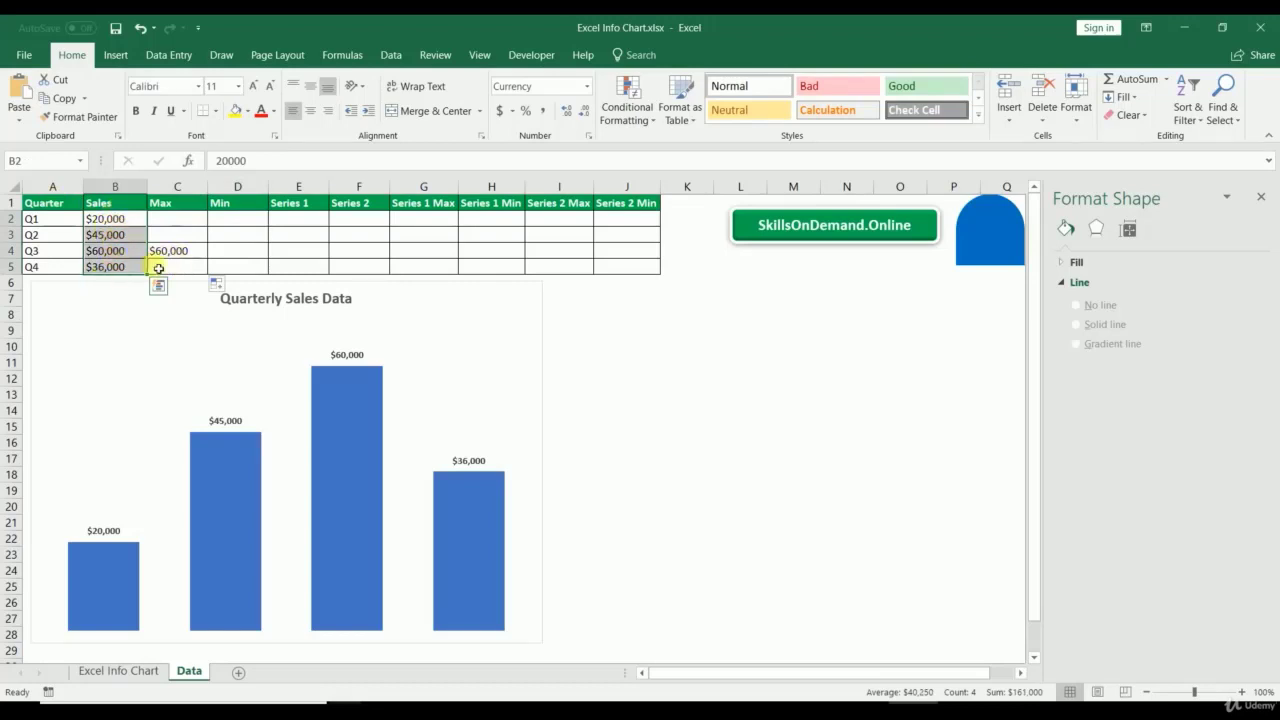
left_click(230, 219)
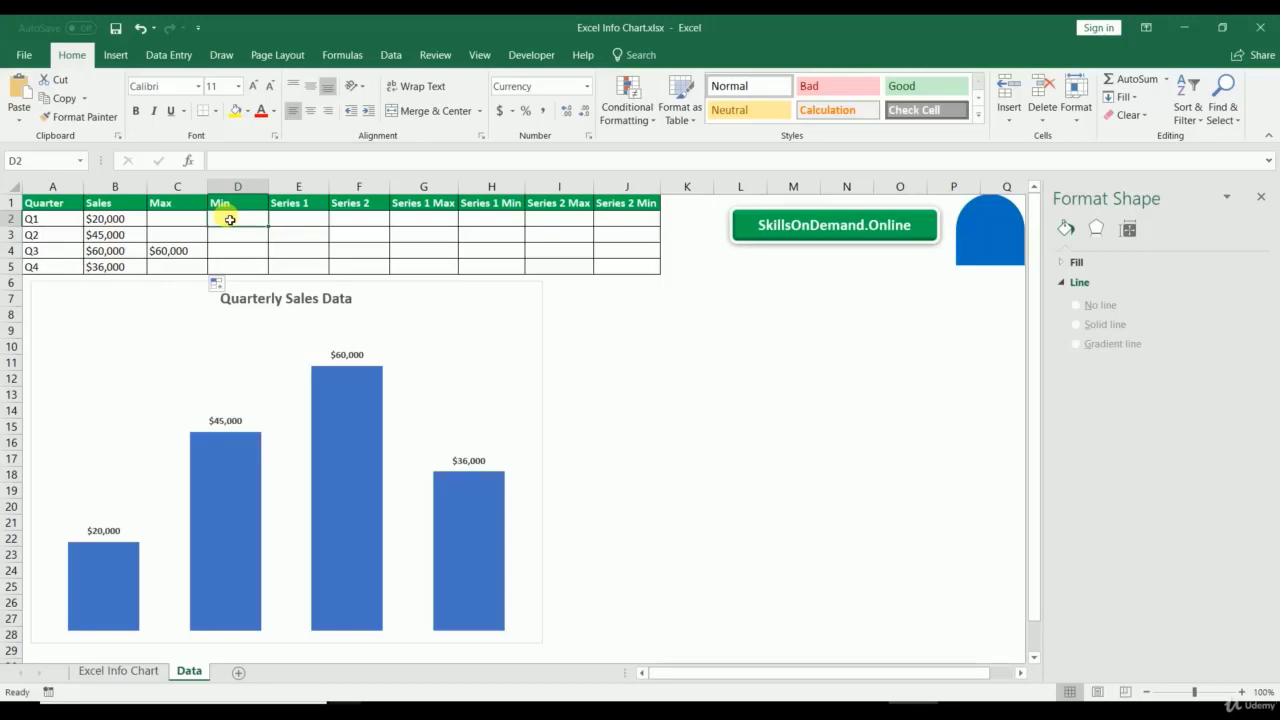
Step: Enter =IF(B2=MIN($B$2:$B$5),B2,"") in D2 for the Min column
type("=if*")
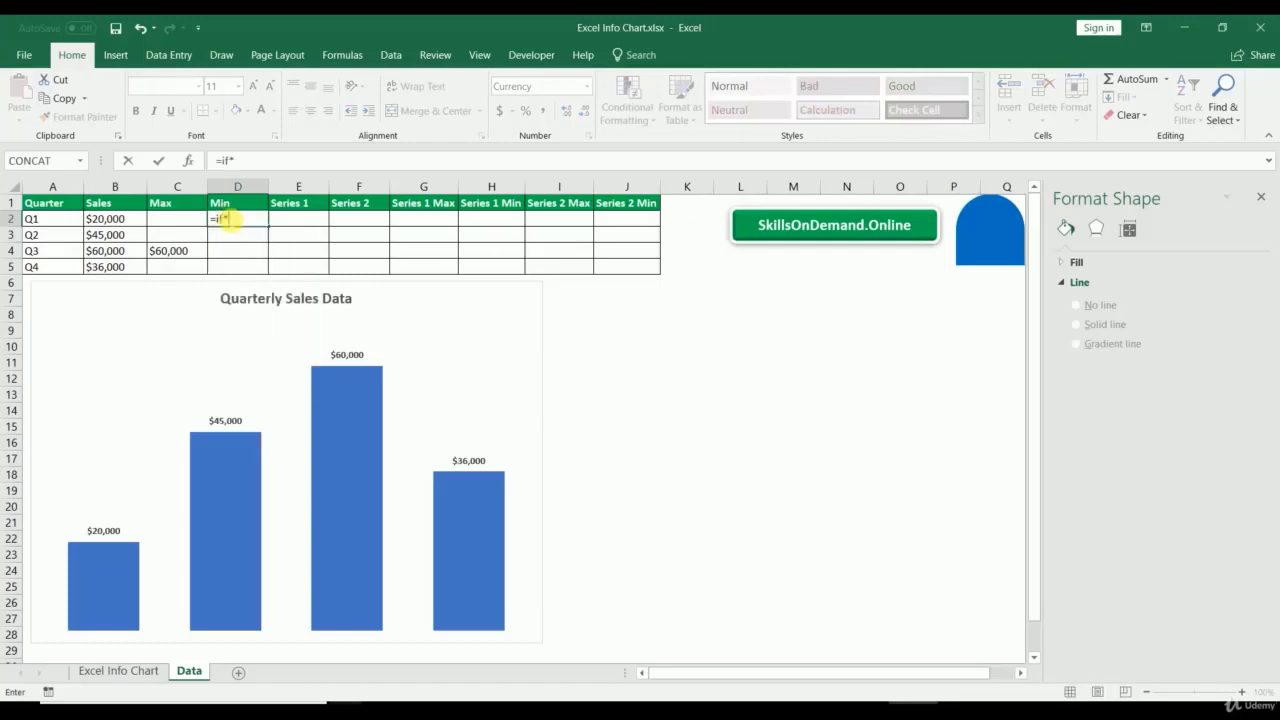
key("BackSpace")
type("(")
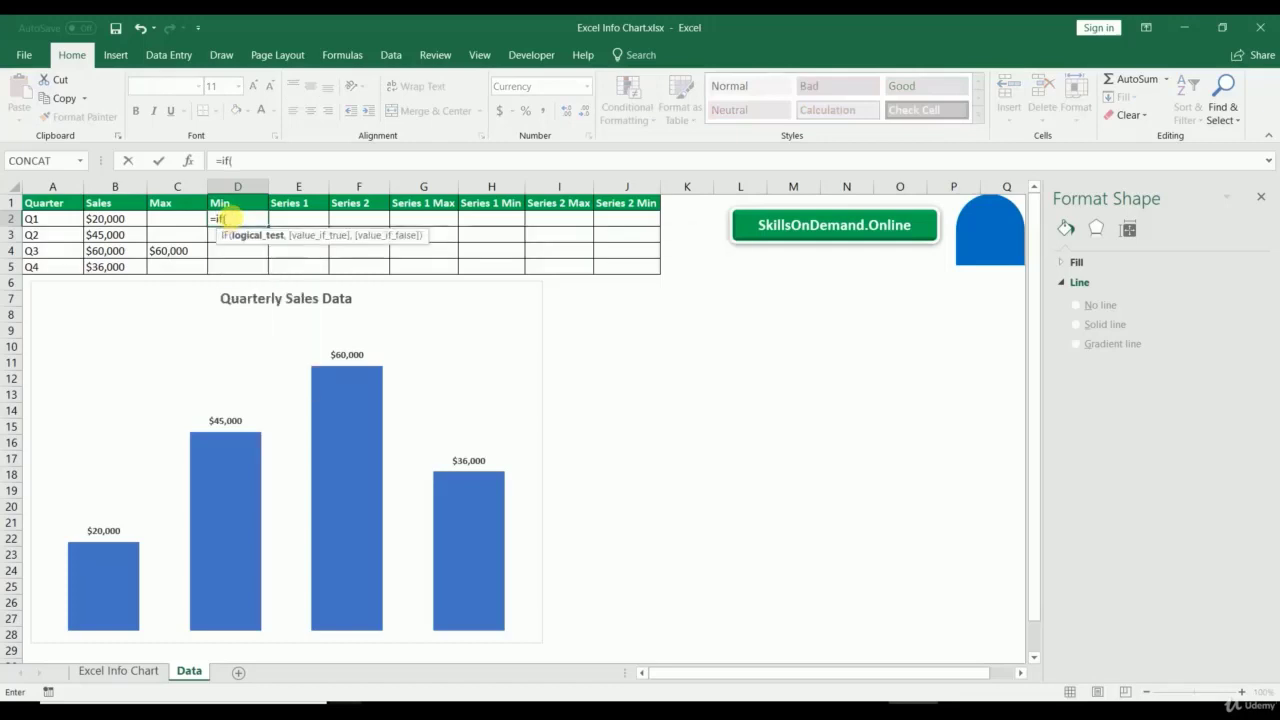
left_click(103, 224)
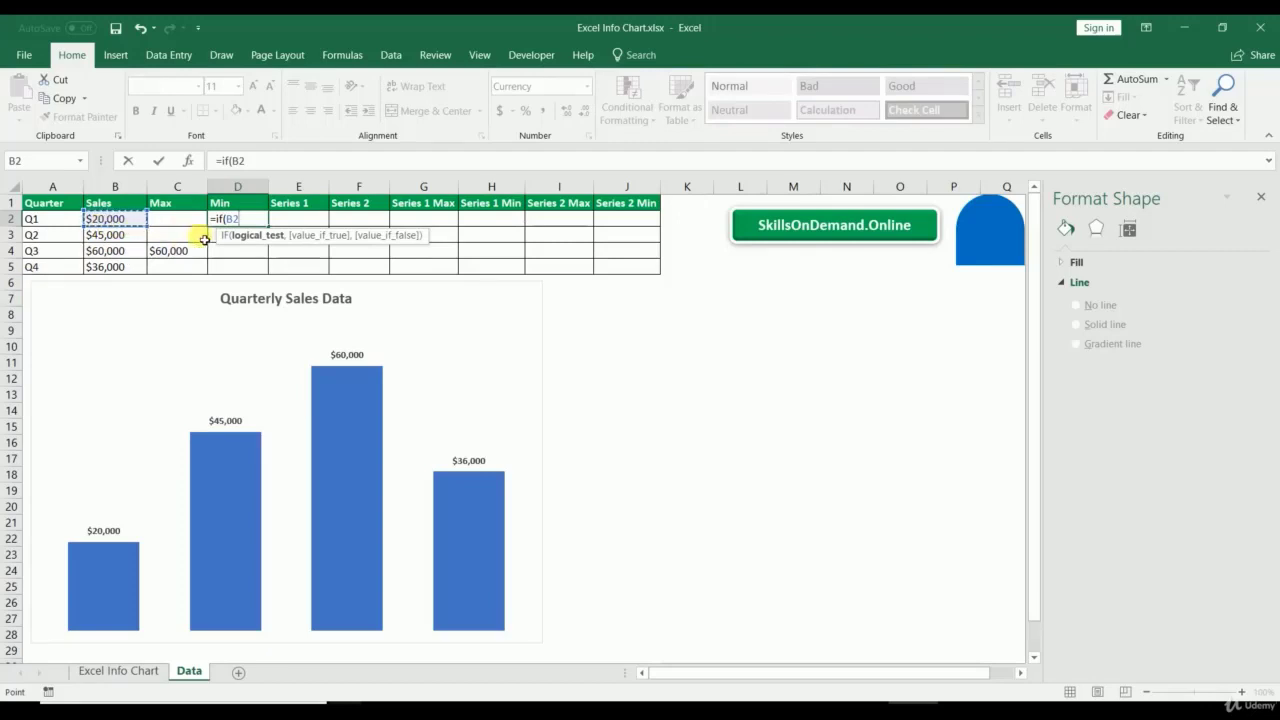
type("=")
left_click(203, 208)
type("in(")
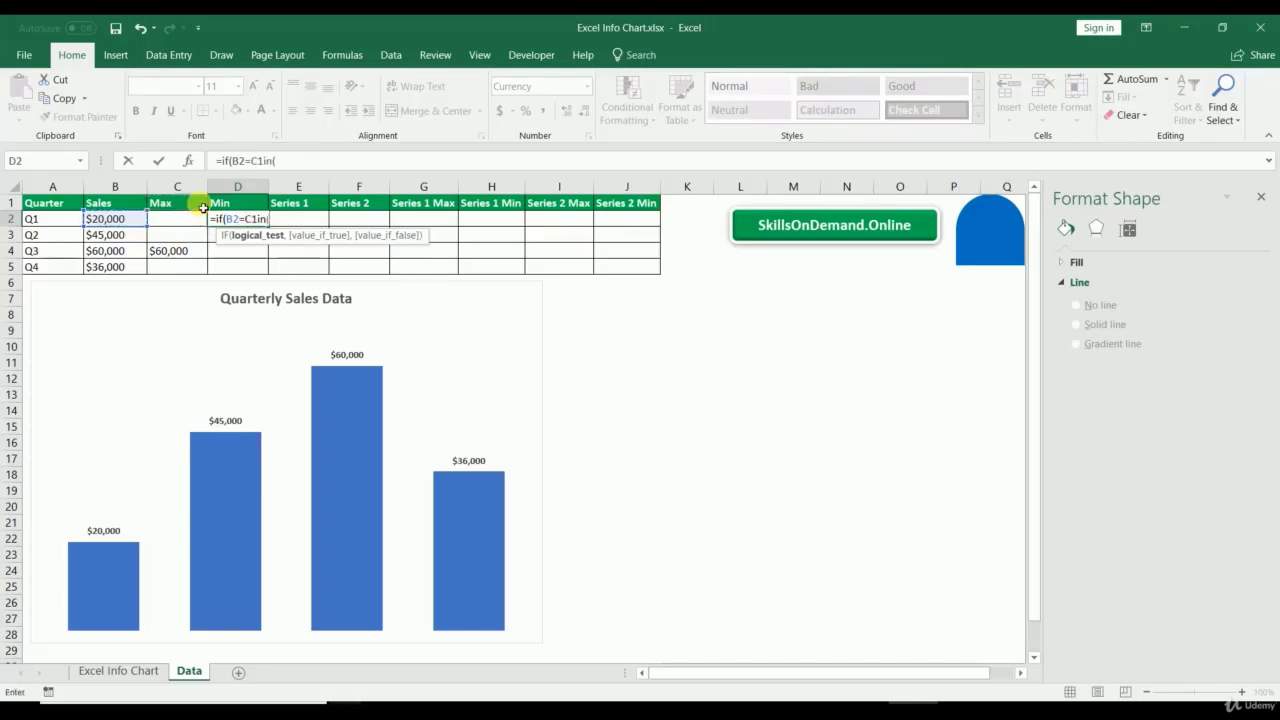
left_click_drag(250, 161, 338, 170)
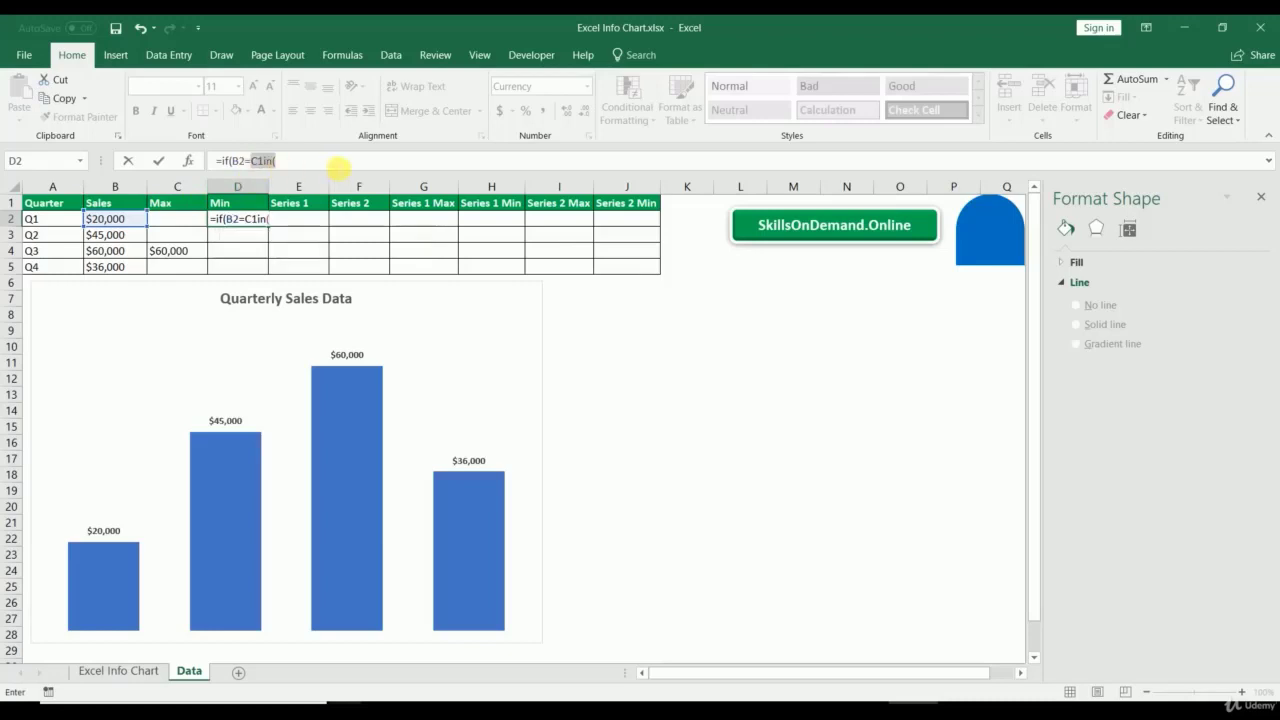
type("min")
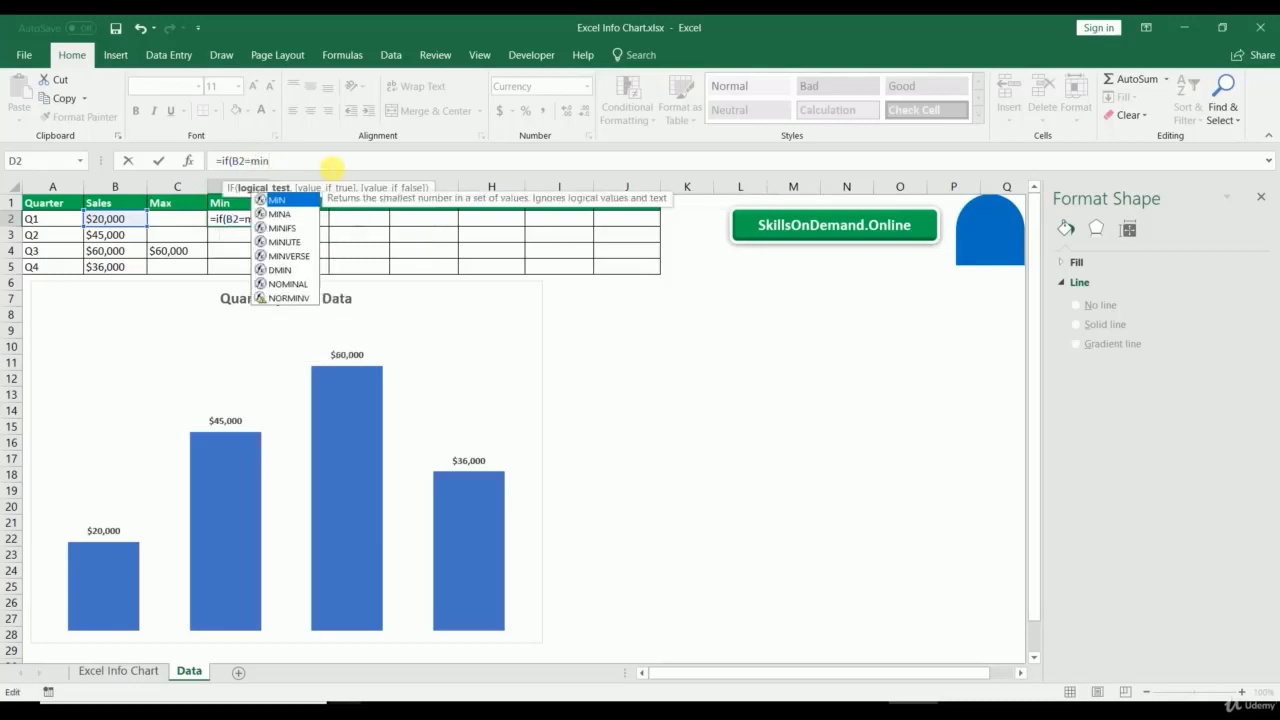
type("(")
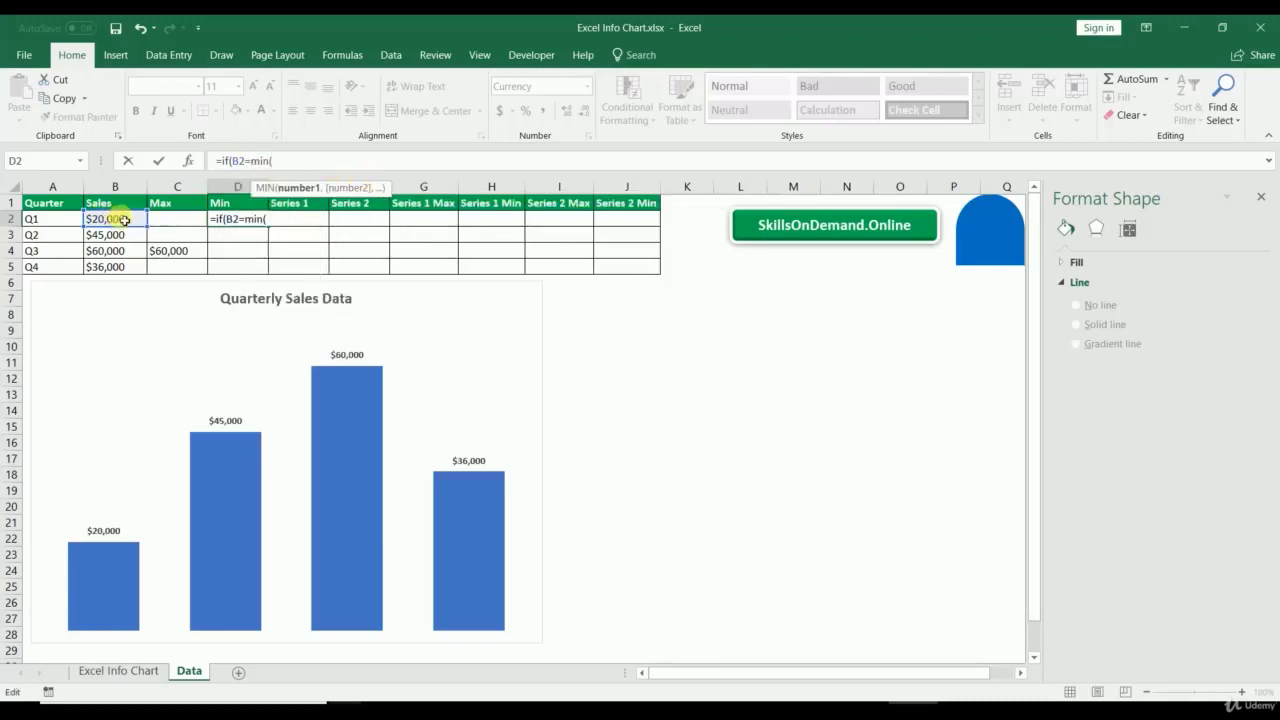
left_click_drag(122, 219, 115, 266)
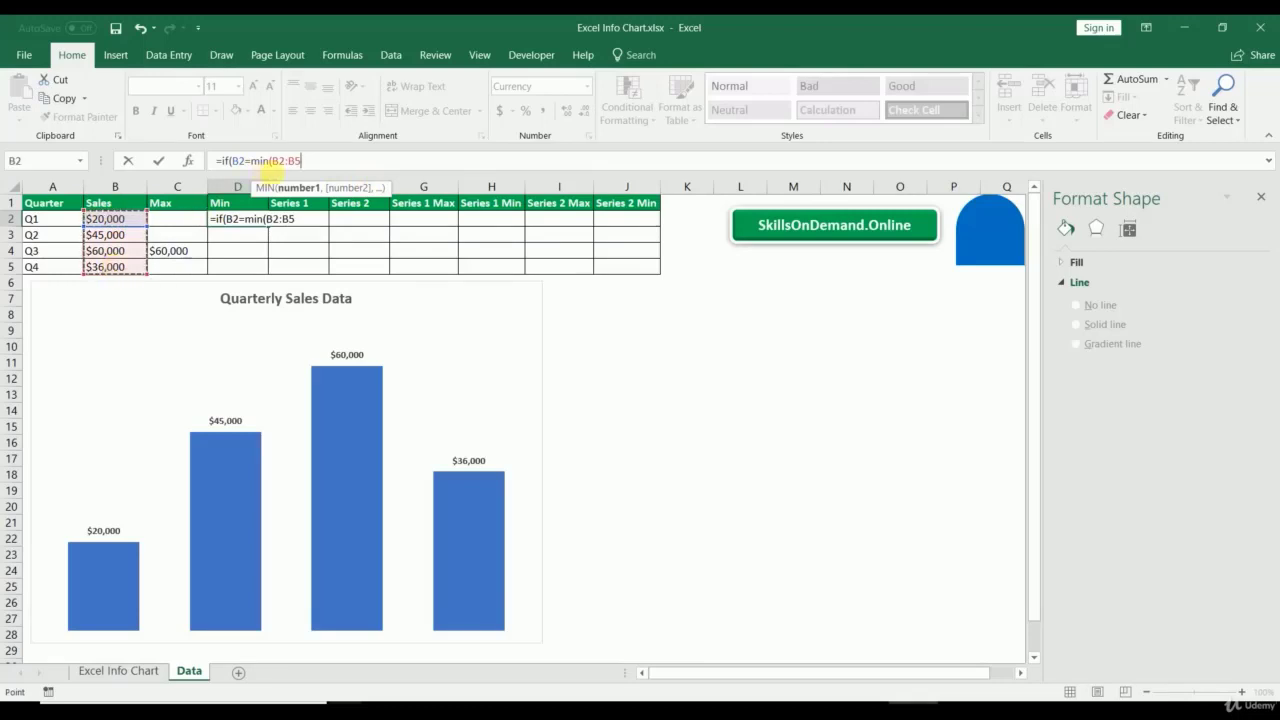
left_click_drag(272, 160, 328, 160)
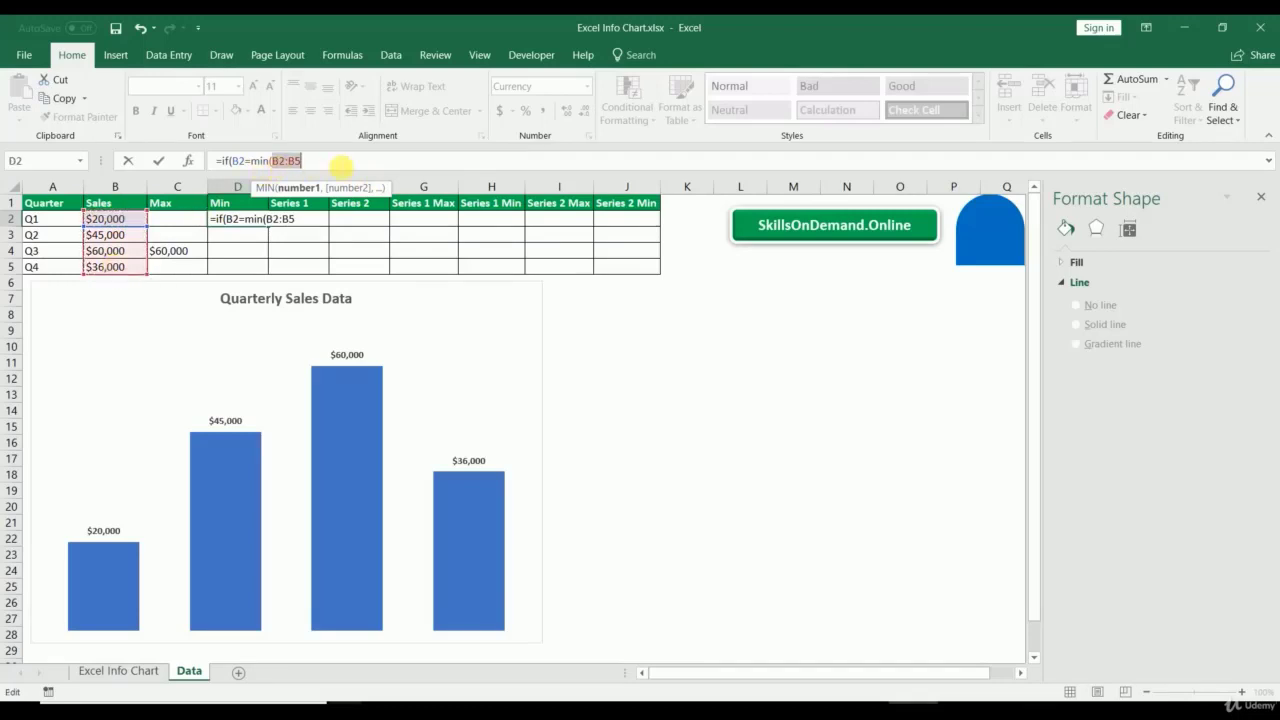
key("F4")
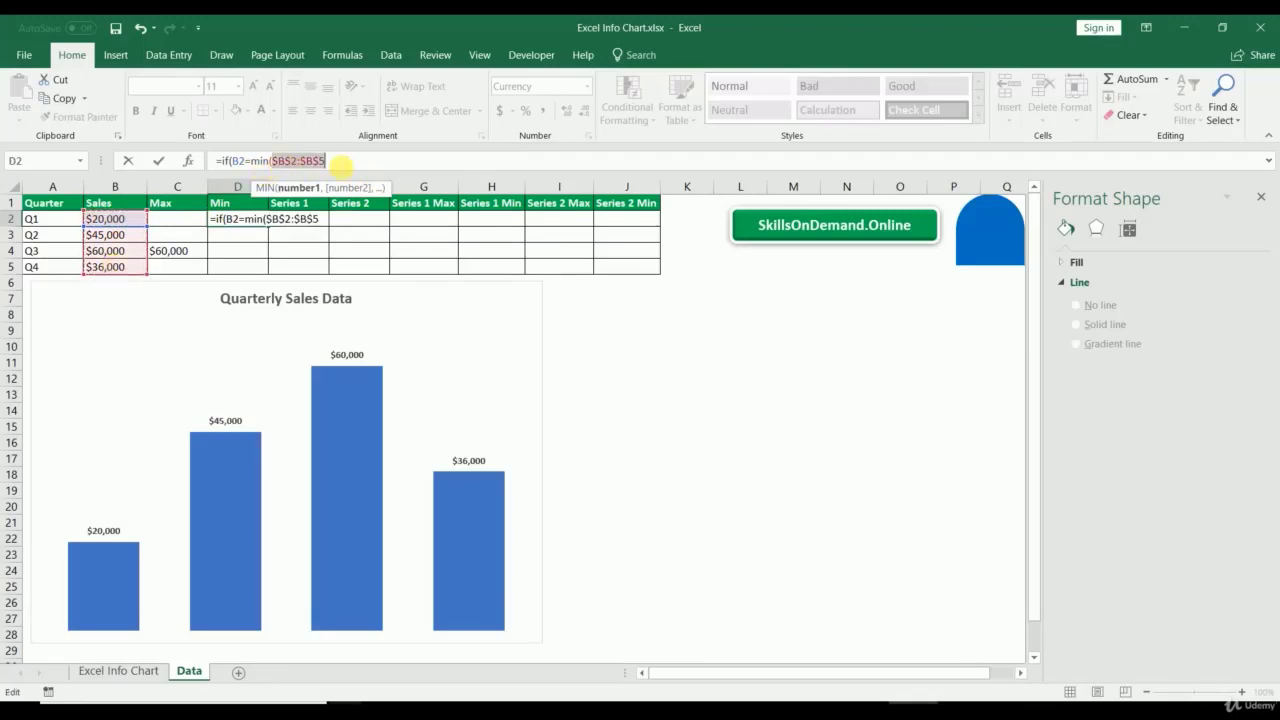
left_click(331, 165)
type(")")
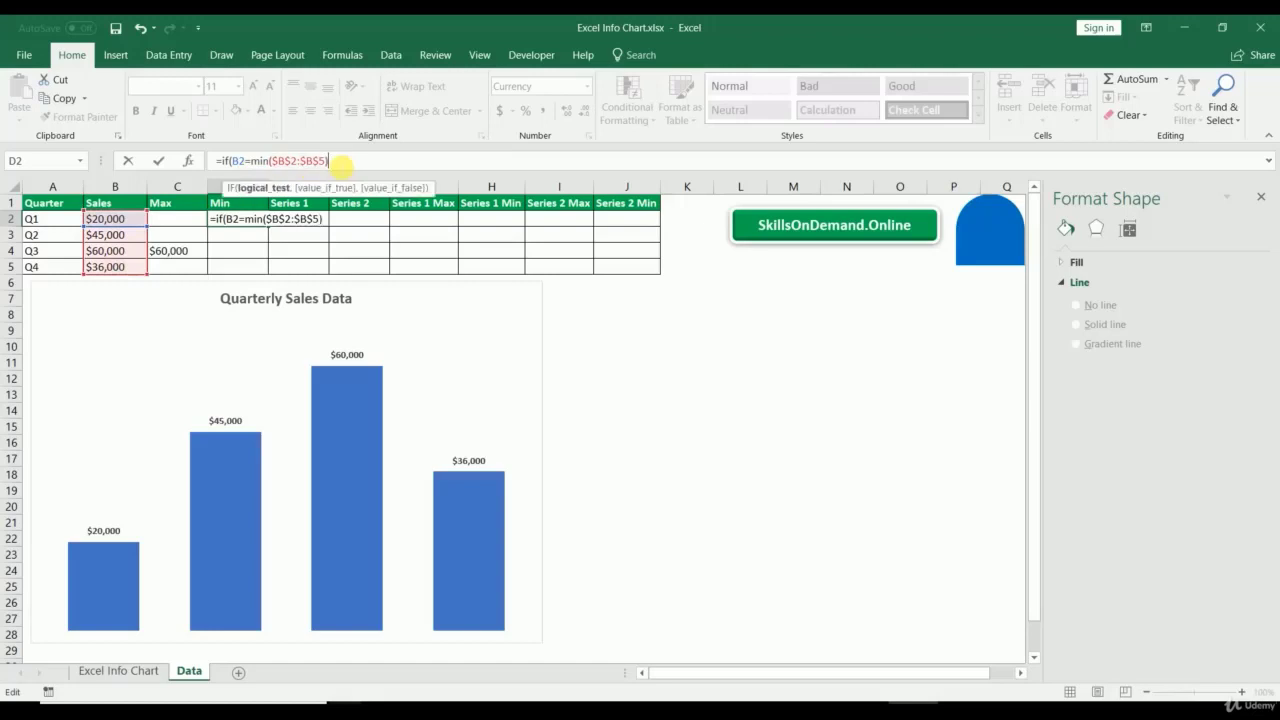
type(",")
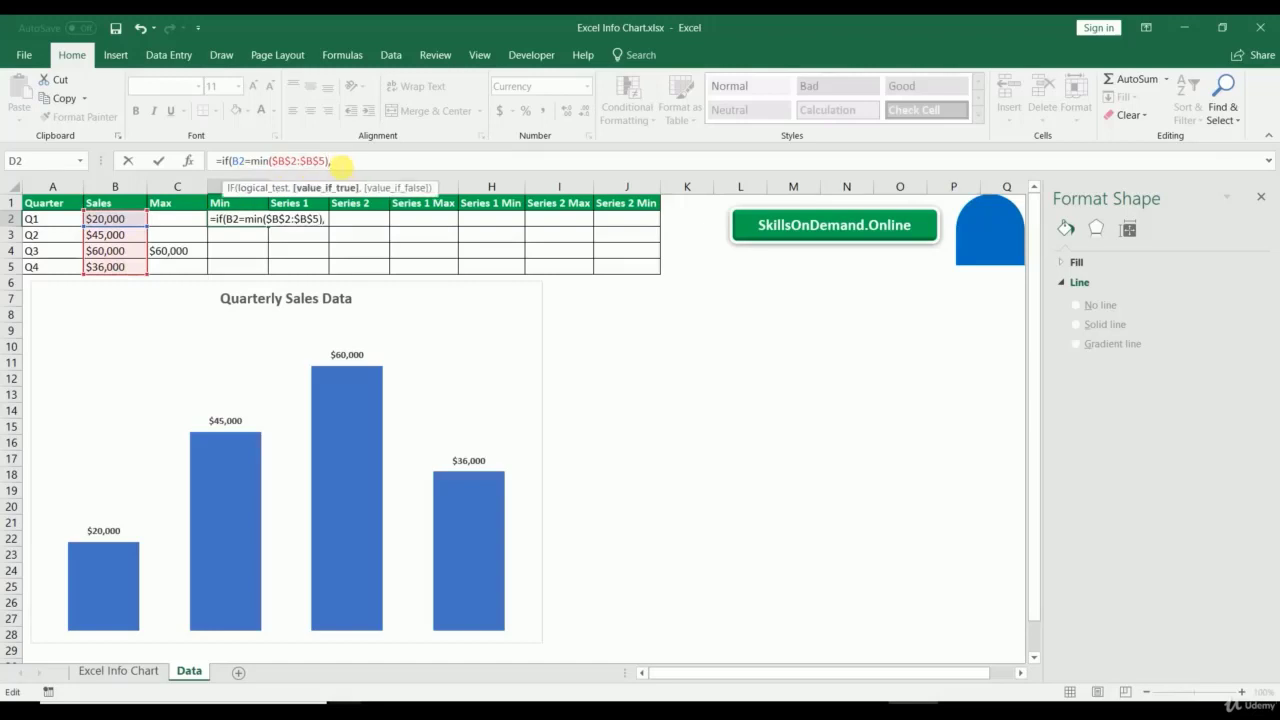
type("b2,")
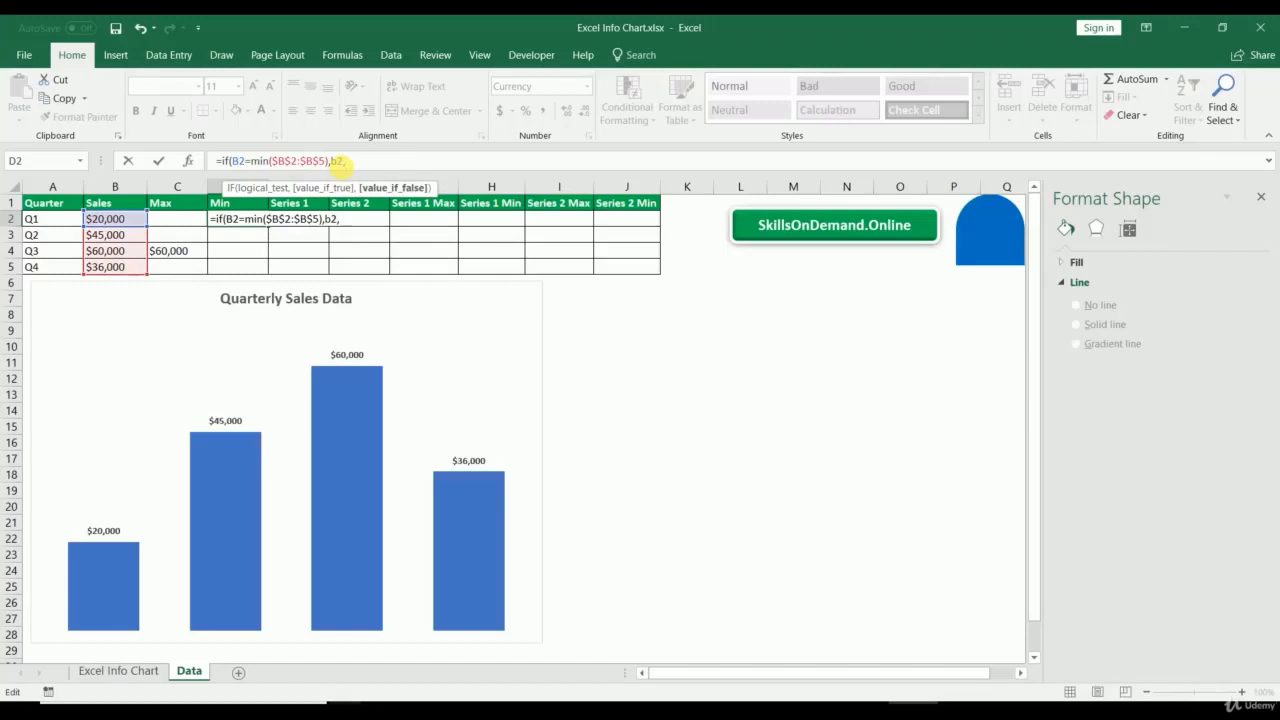
type("\"\")")
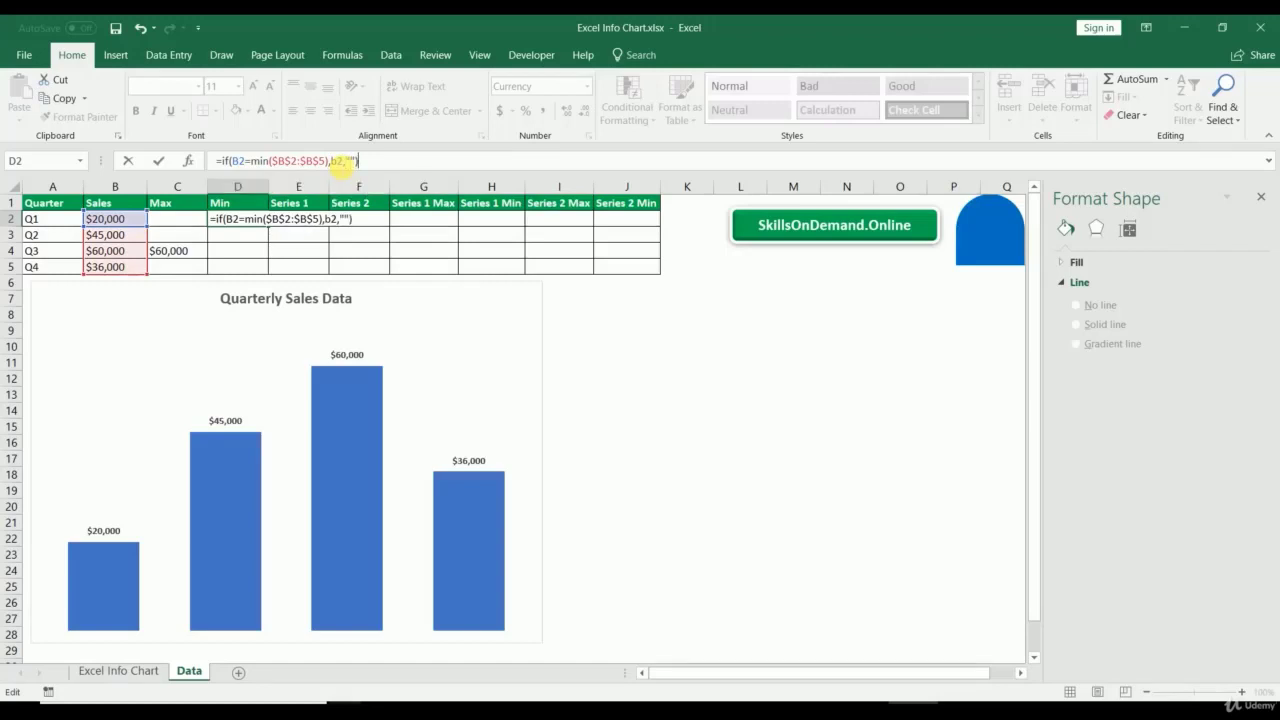
key("Return")
Step: Fill the Min formula down to D5 and change Q2 sales in B3 to 80000
left_click(261, 217)
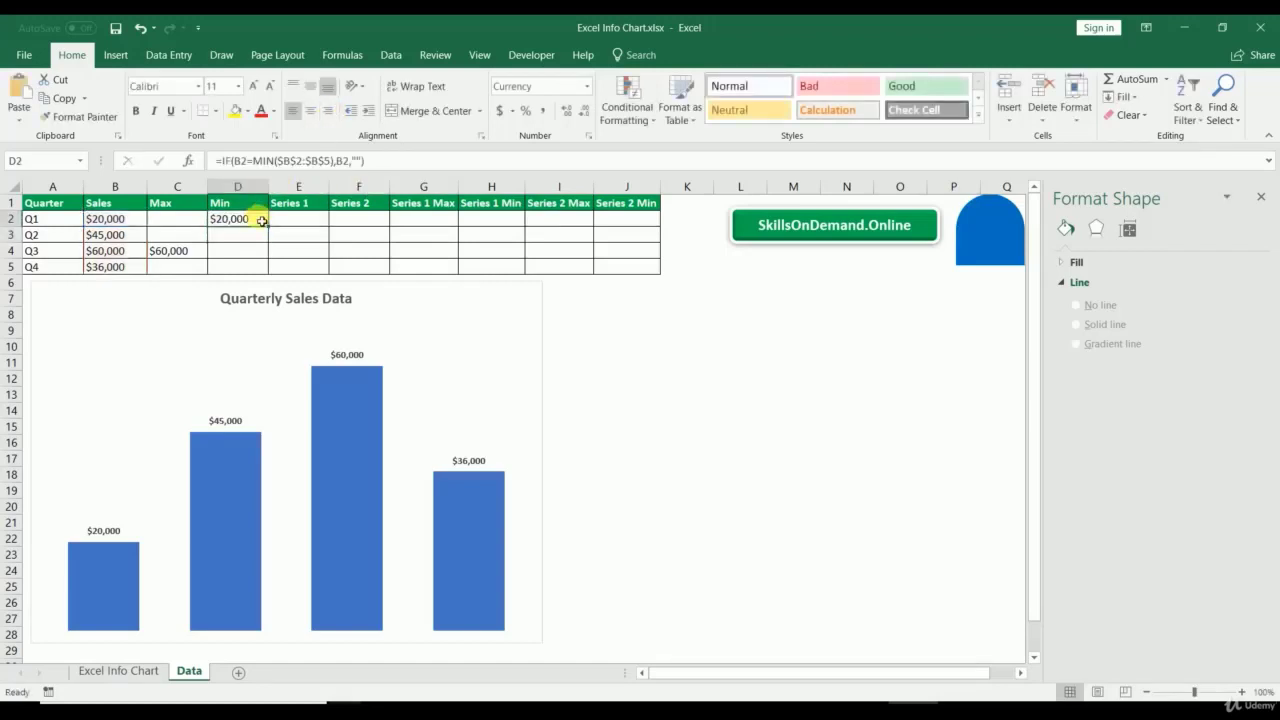
left_click_drag(266, 234, 262, 268)
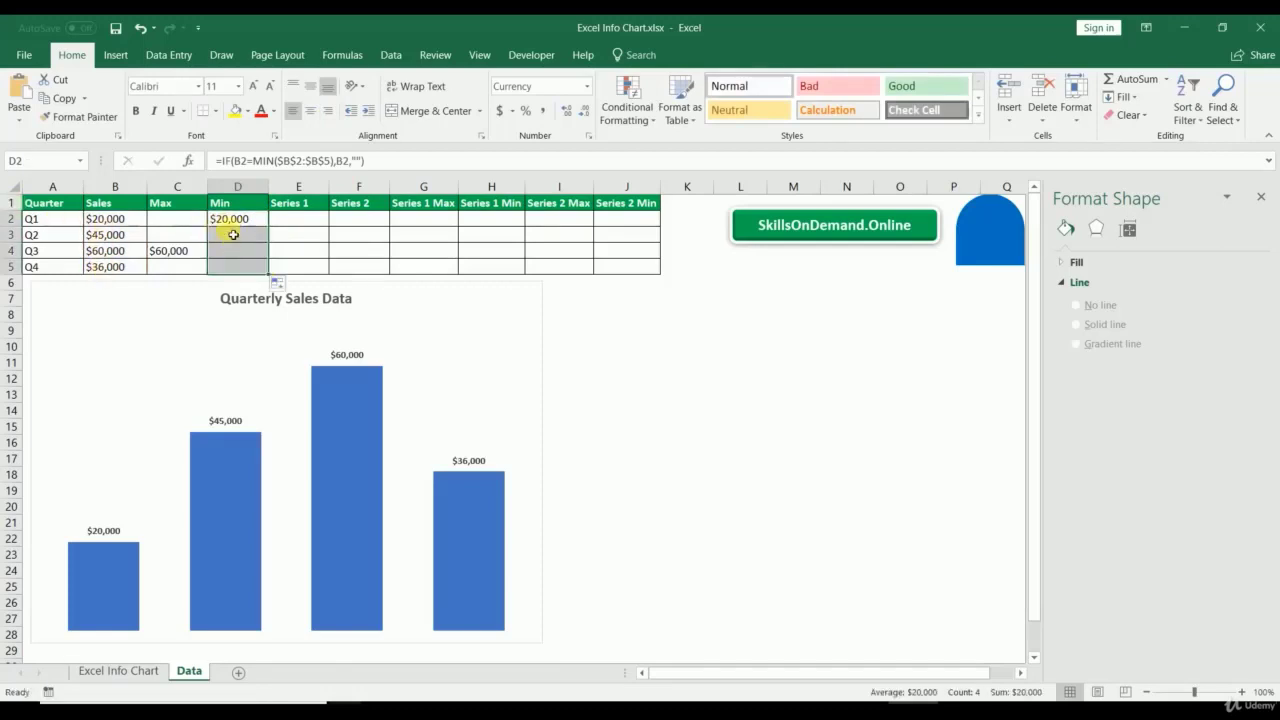
left_click(115, 234)
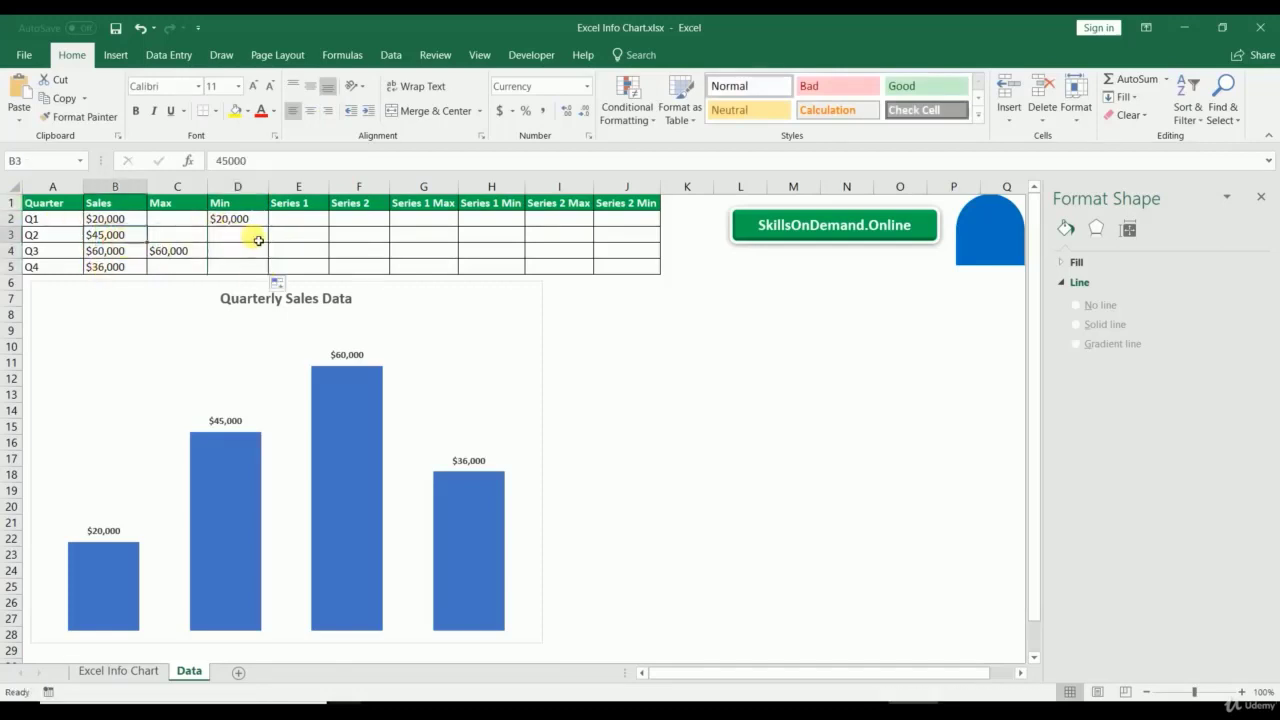
type("80000")
key("Return")
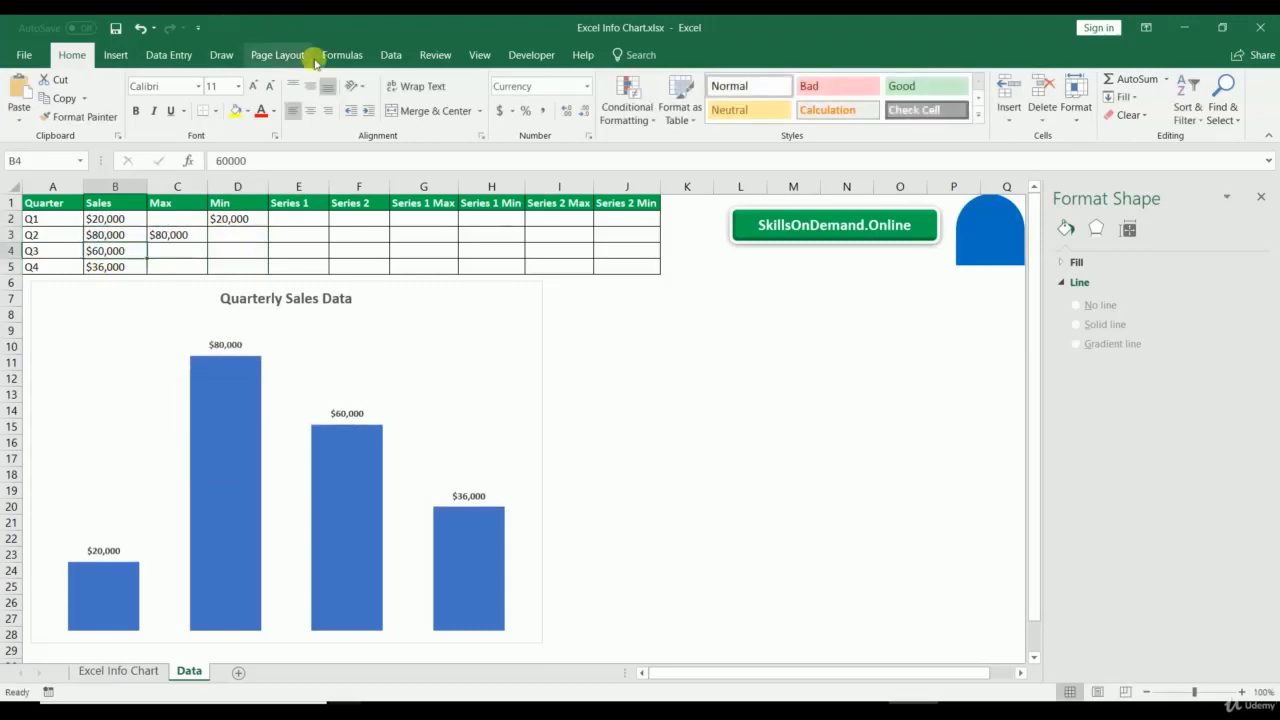
Step: Close the Format Shape pane
left_click(317, 219)
left_click(780, 440)
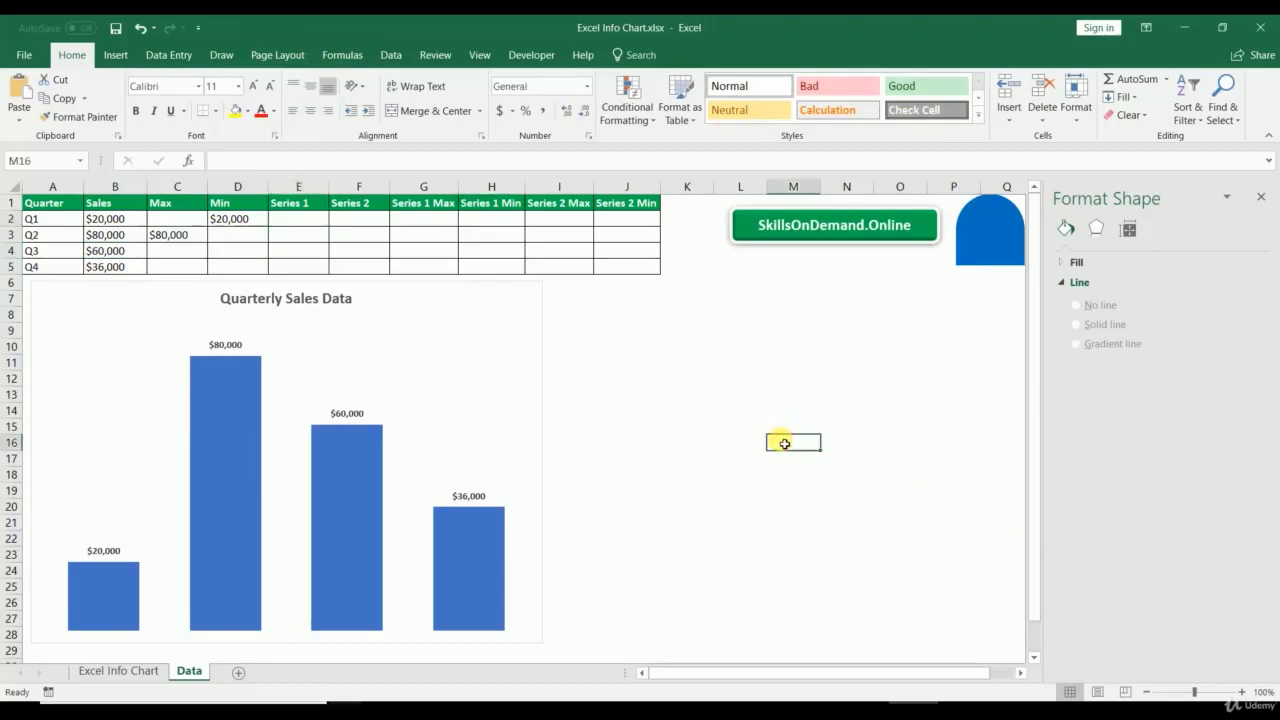
left_click(1260, 196)
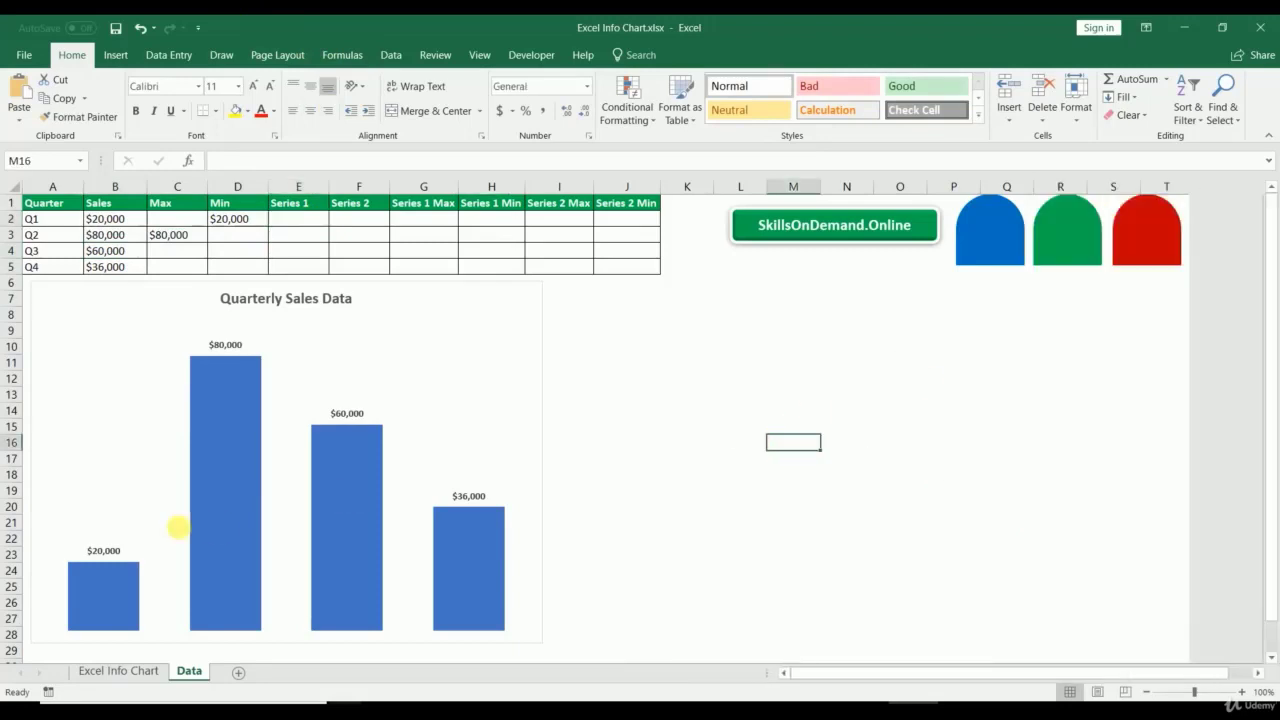
Step: Add a Max series to the chart named from C1 with values C2:C5
right_click(220, 411)
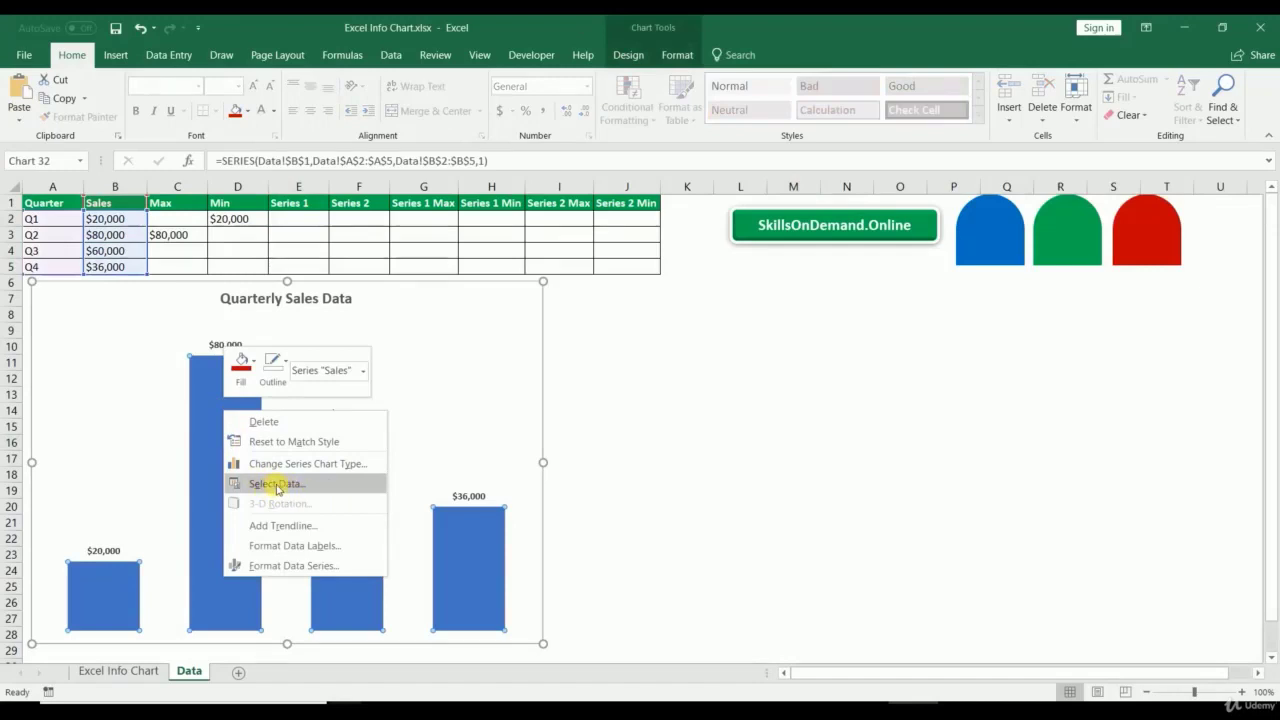
left_click(277, 487)
left_click(737, 424)
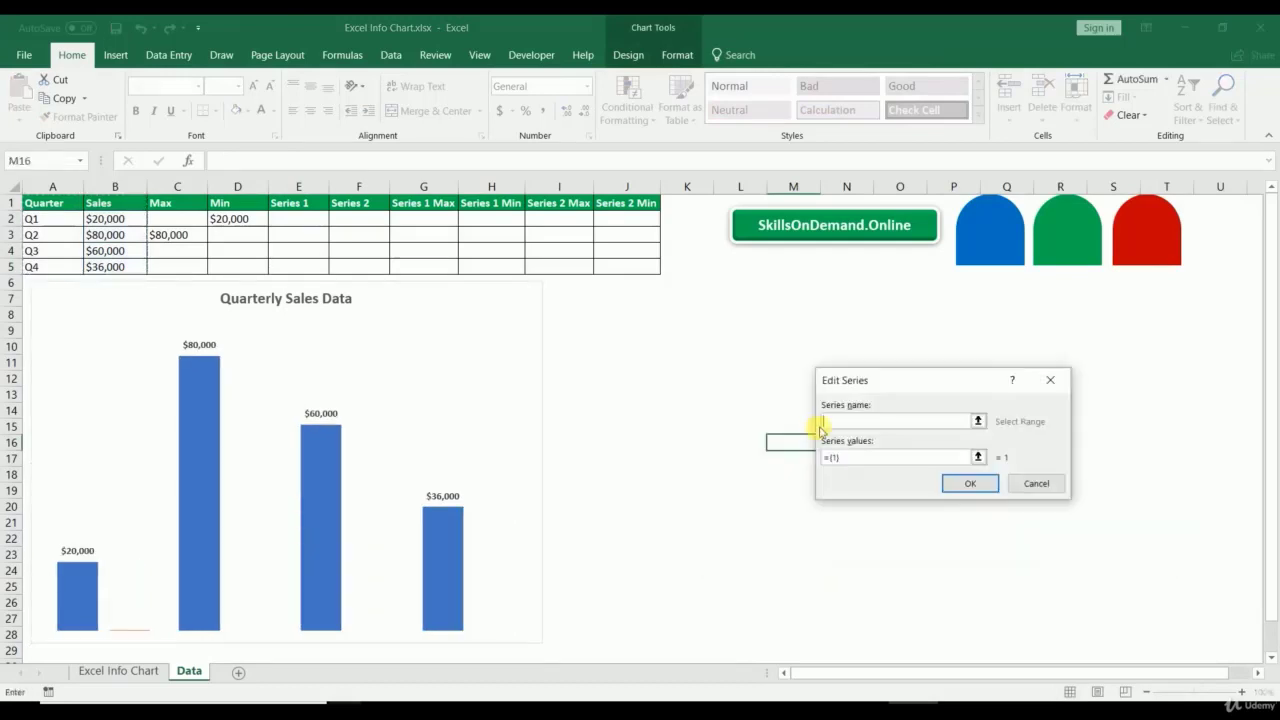
left_click(177, 204)
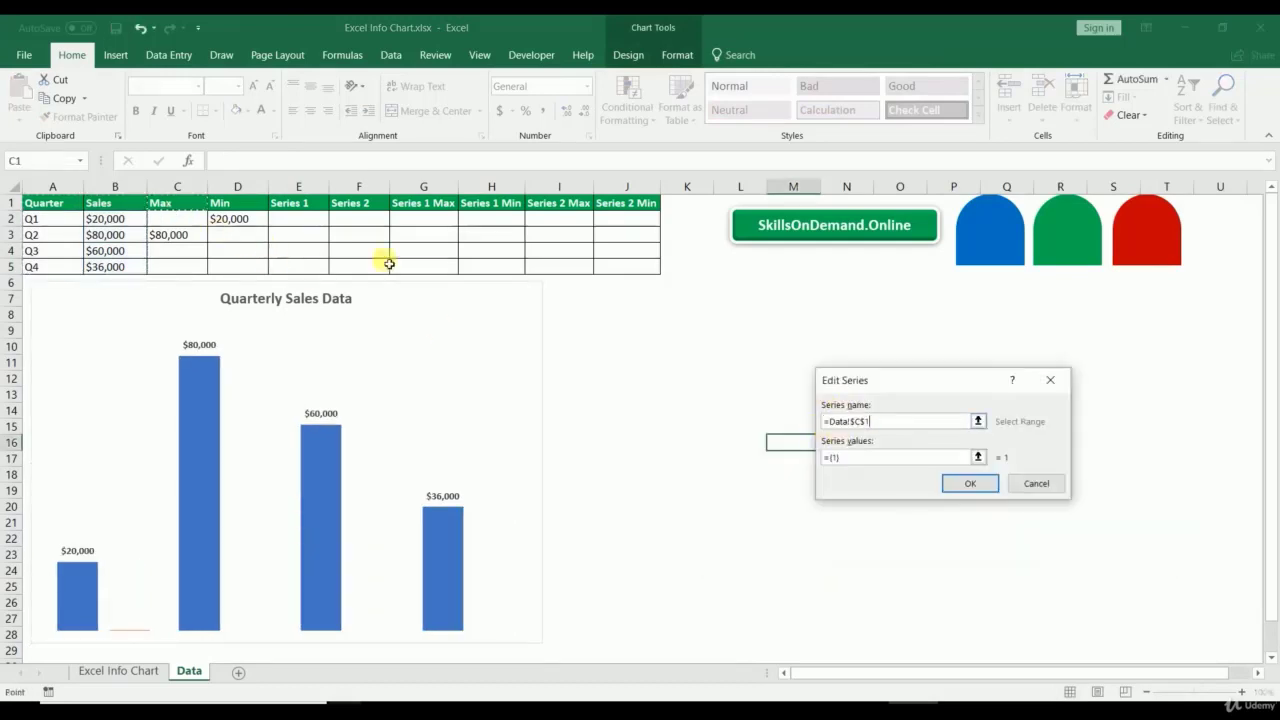
left_click(978, 457)
left_click_drag(171, 218, 168, 265)
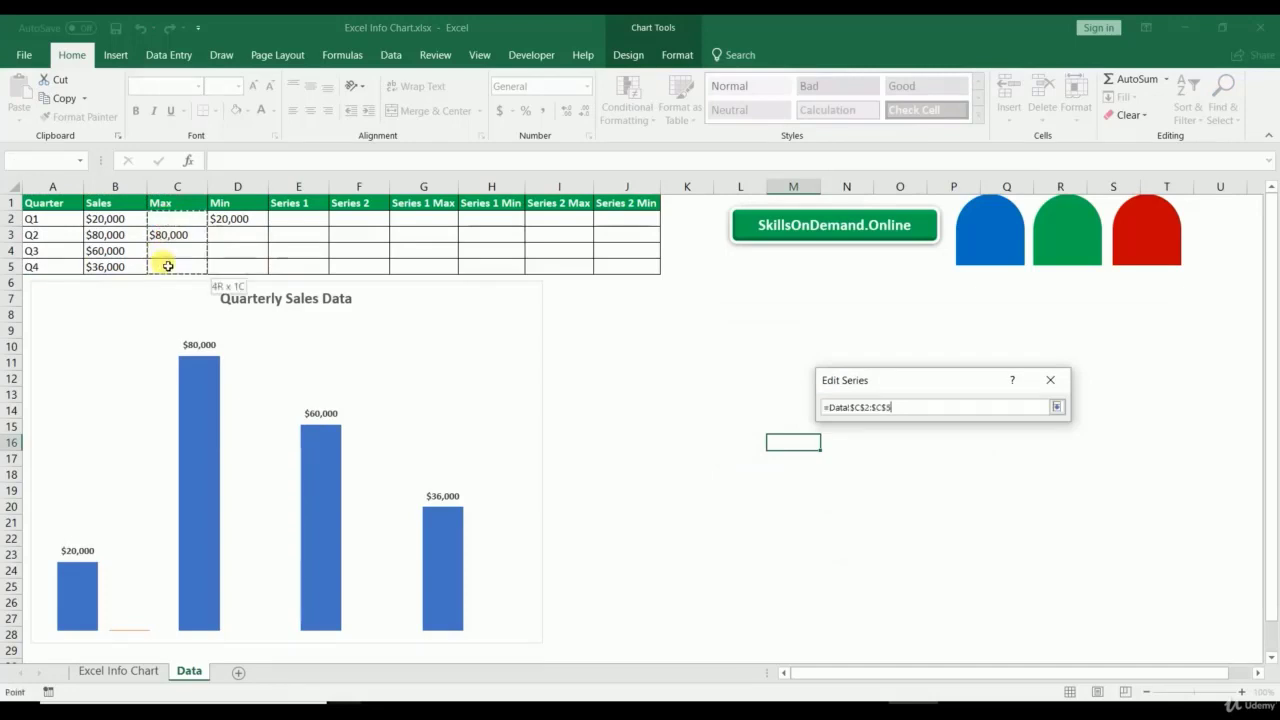
left_click(1056, 407)
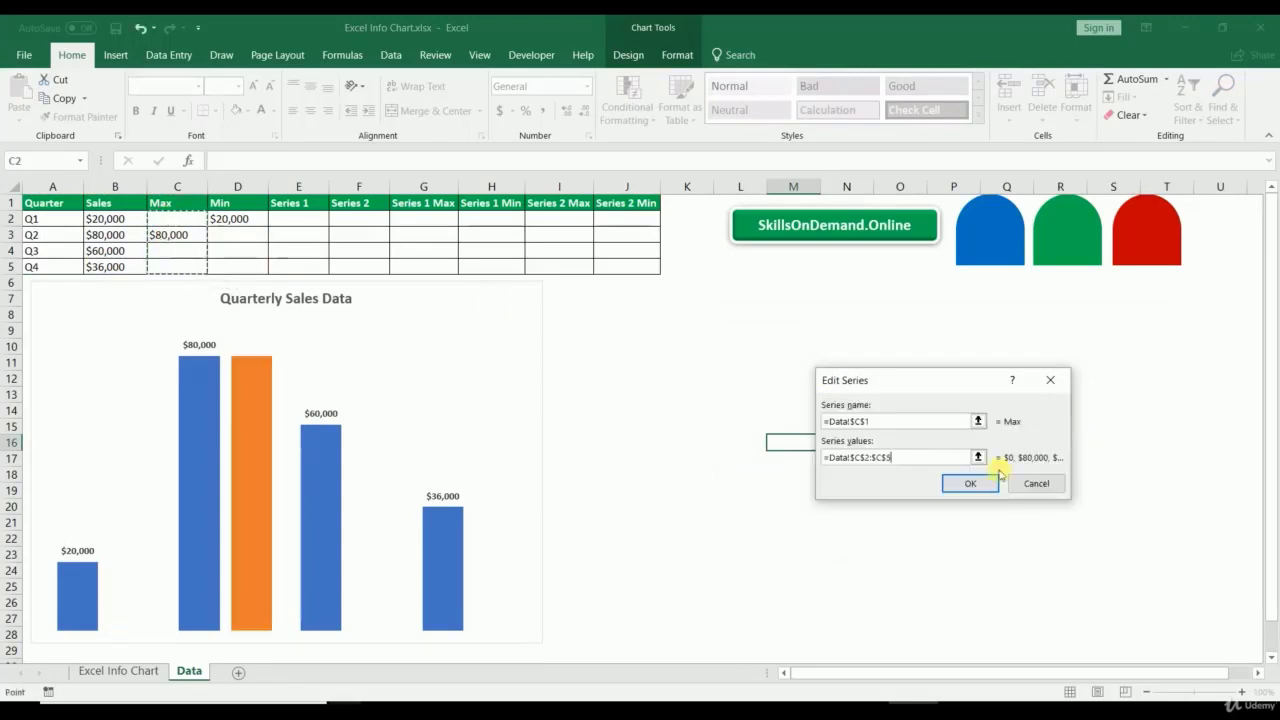
left_click(970, 482)
Step: Add a Min series named from D1 with values D2:D5 and confirm
left_click(740, 434)
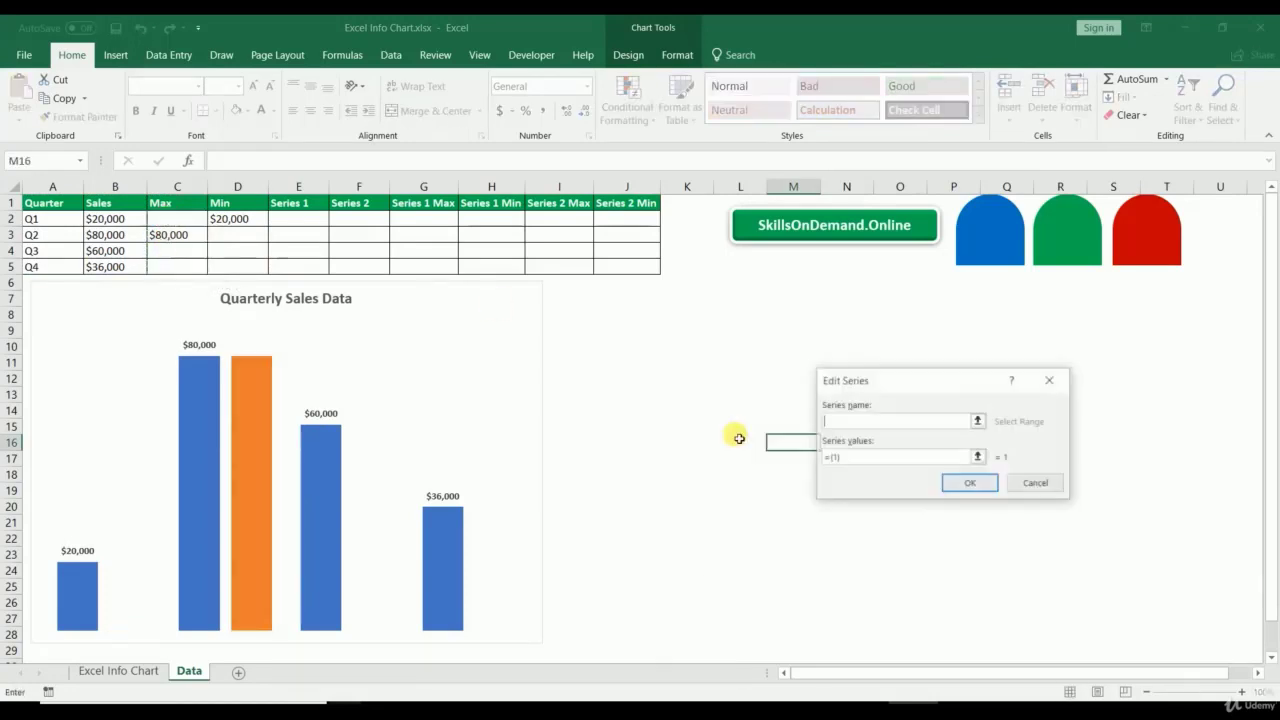
left_click(980, 421)
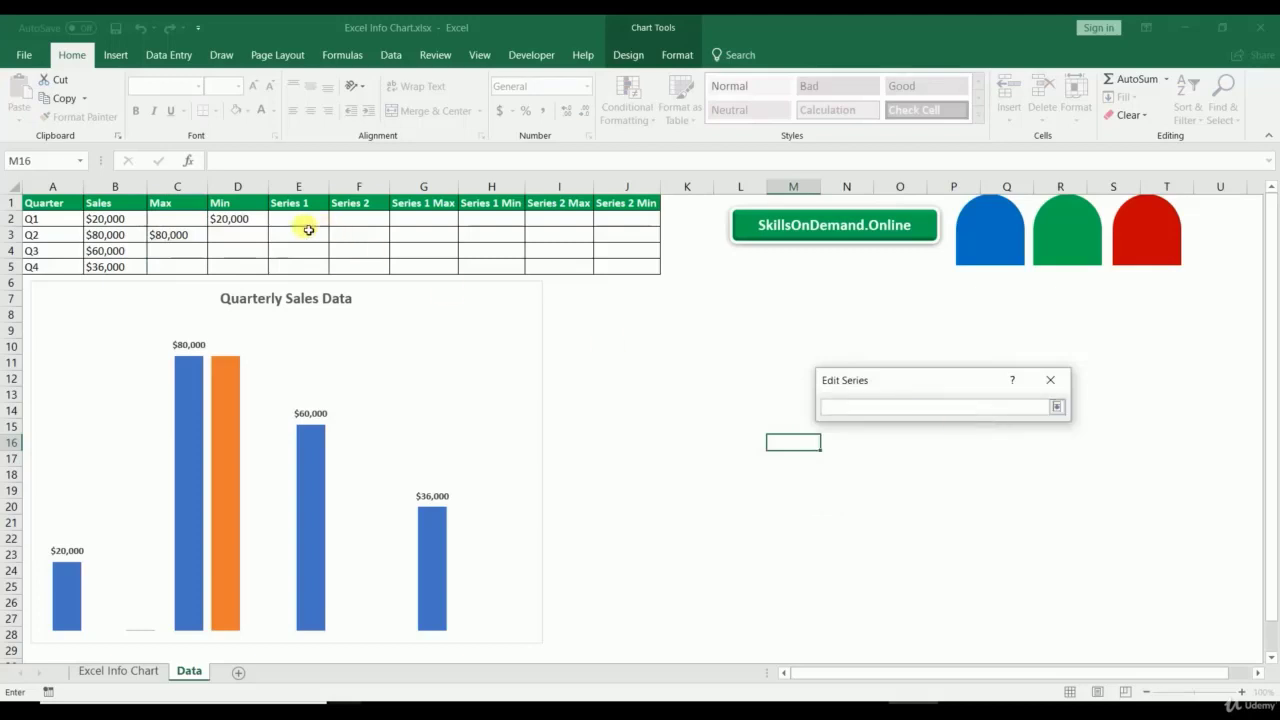
left_click(239, 208)
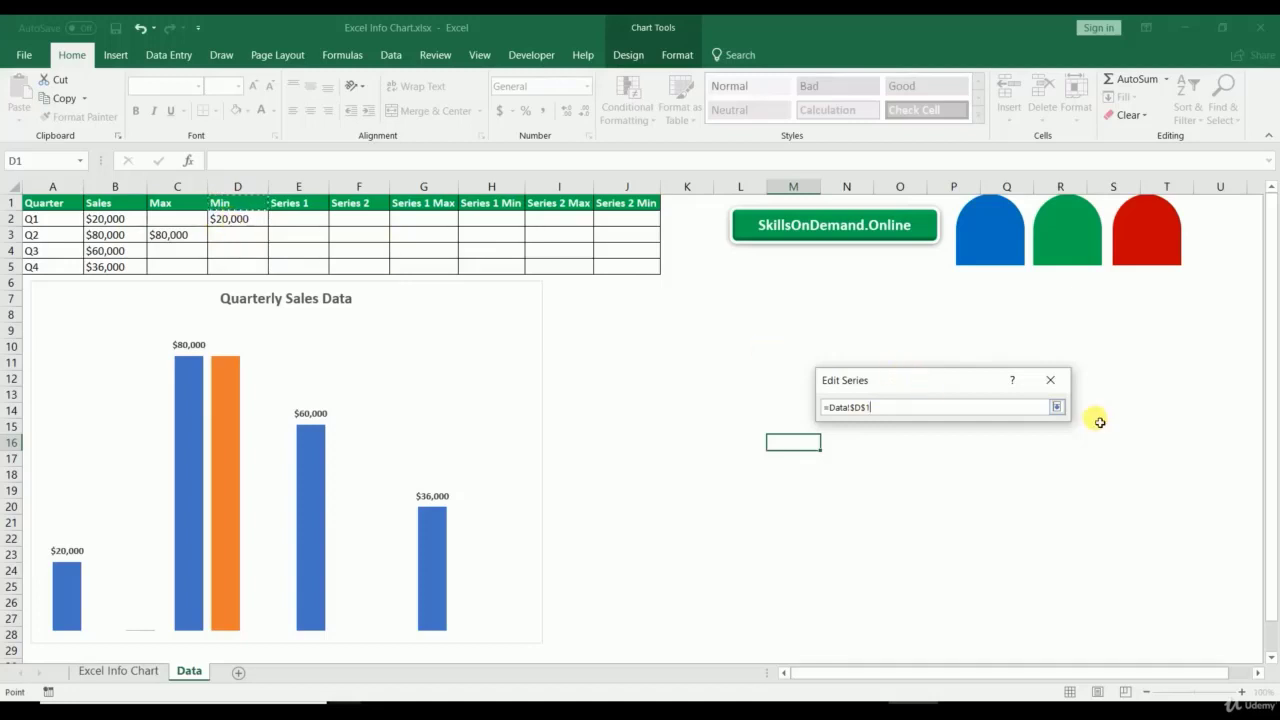
left_click(1056, 407)
left_click(978, 457)
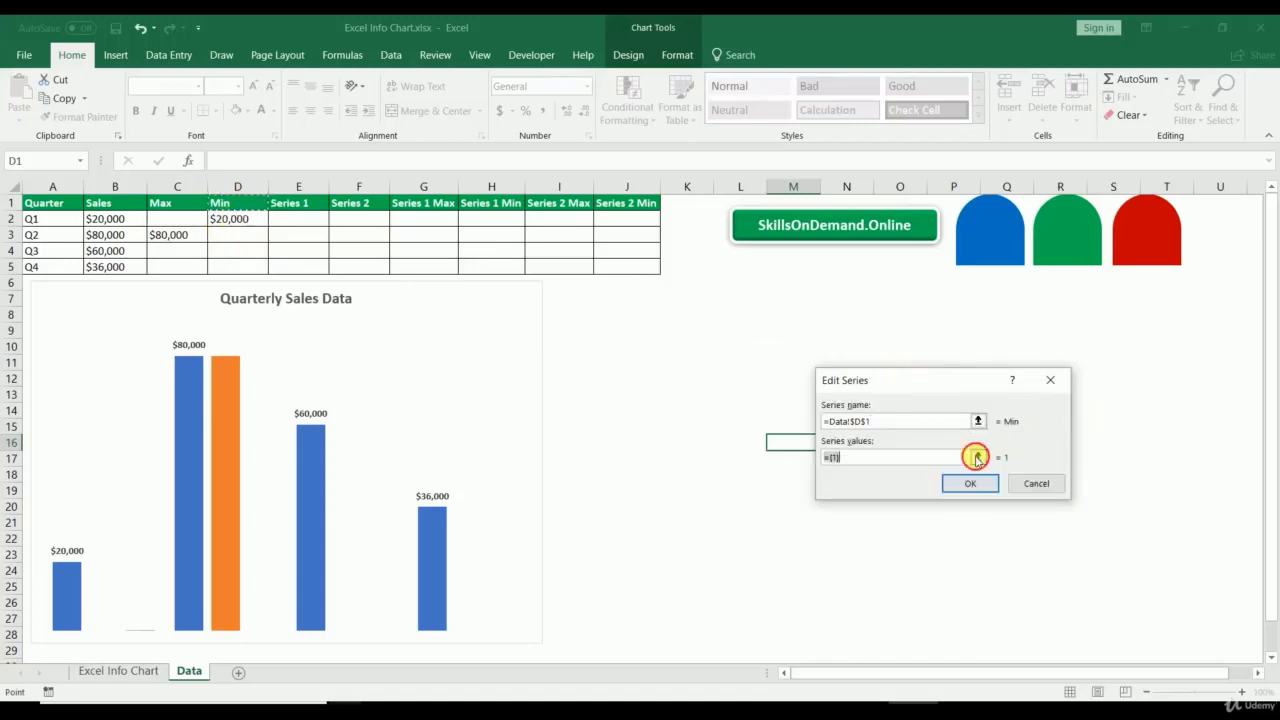
left_click_drag(231, 223, 263, 271)
left_click(1057, 406)
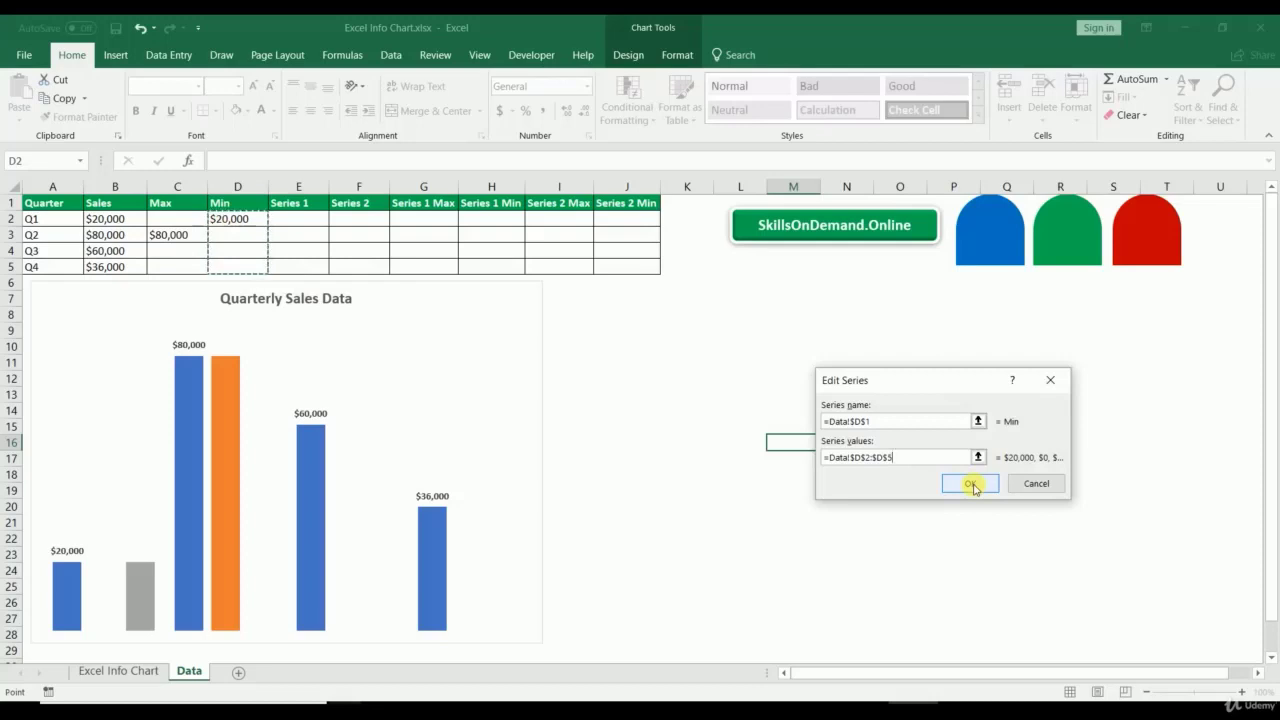
left_click(972, 485)
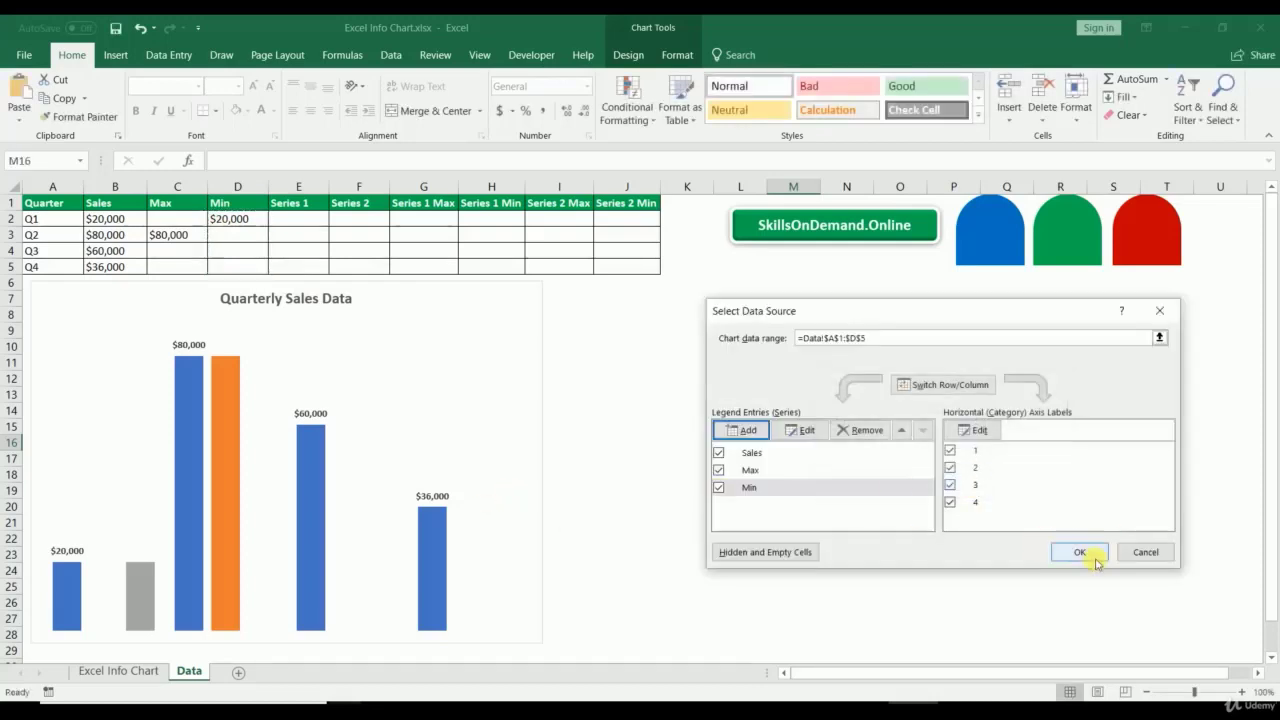
left_click(1080, 552)
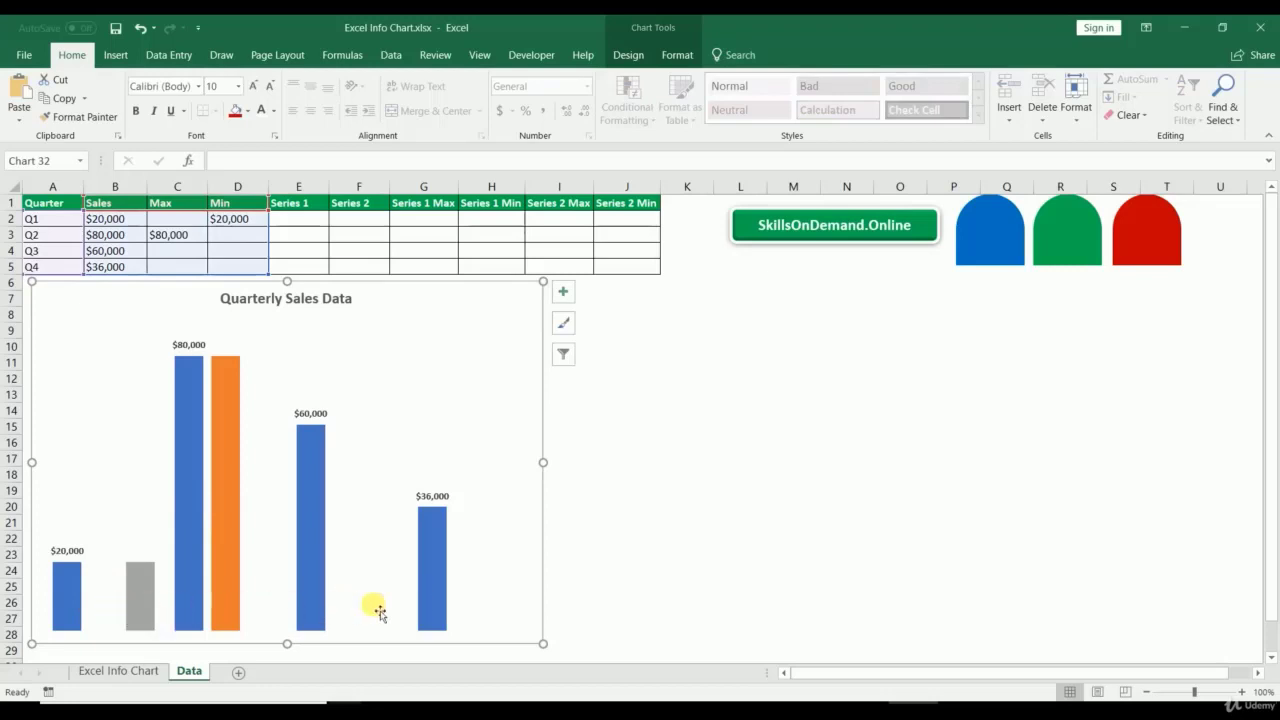
Step: Fill the Max bar green and the Min bar red
left_click(226, 488)
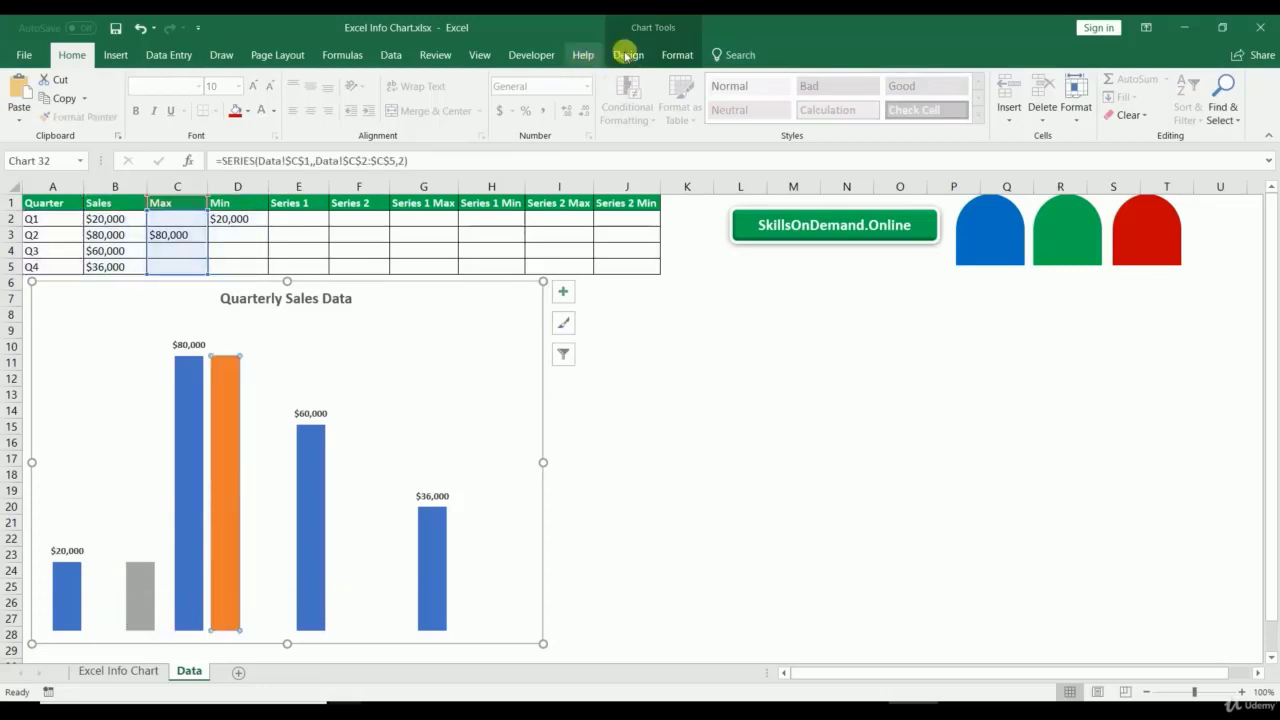
left_click(677, 55)
left_click(617, 79)
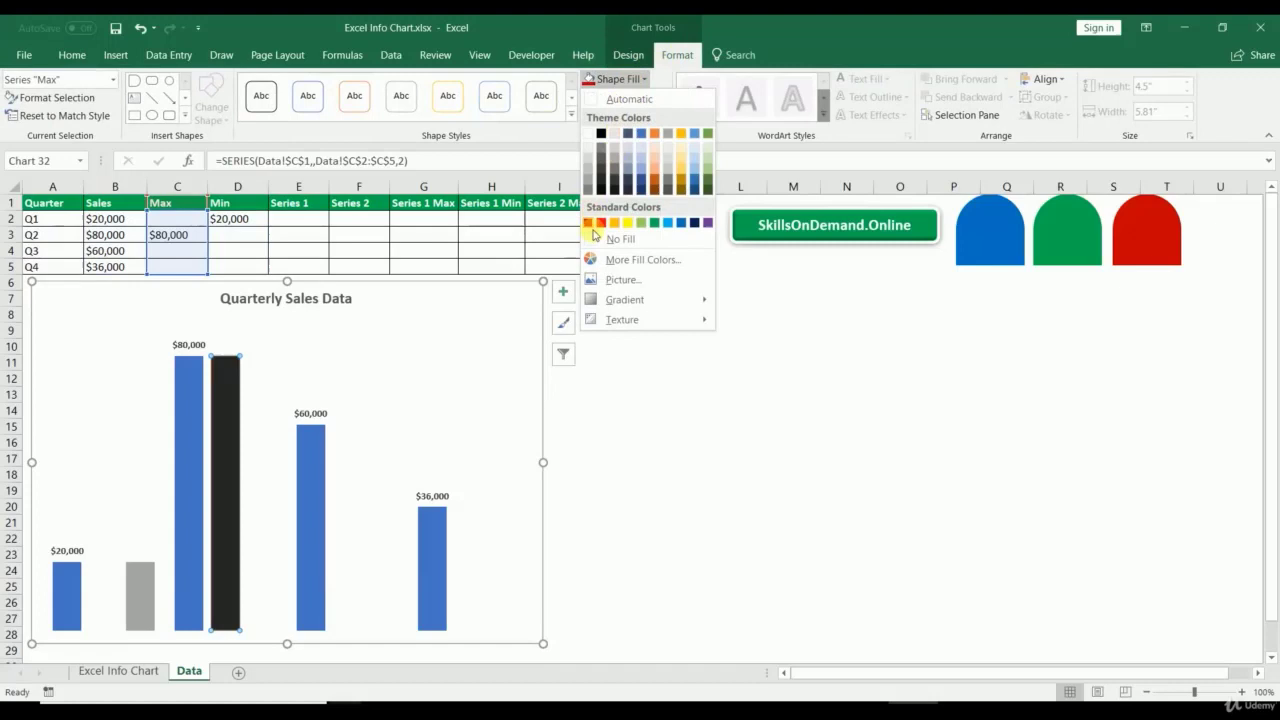
left_click(653, 222)
left_click(156, 577)
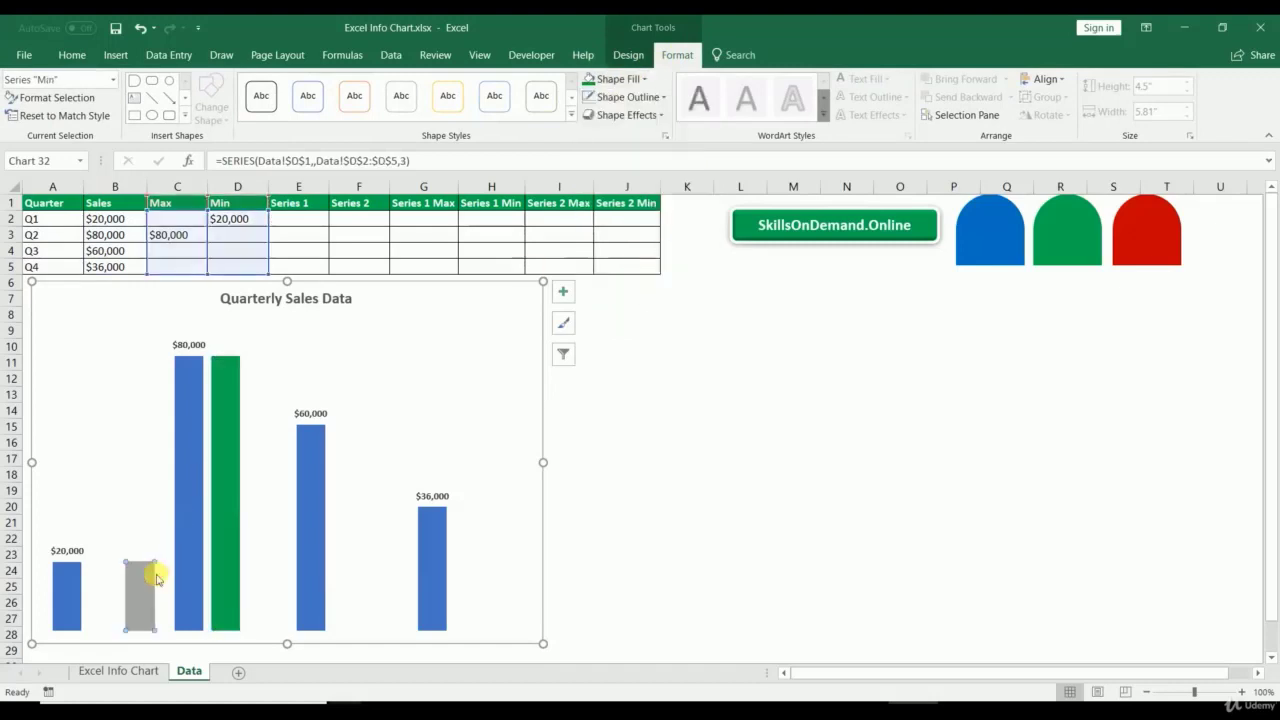
left_click(617, 79)
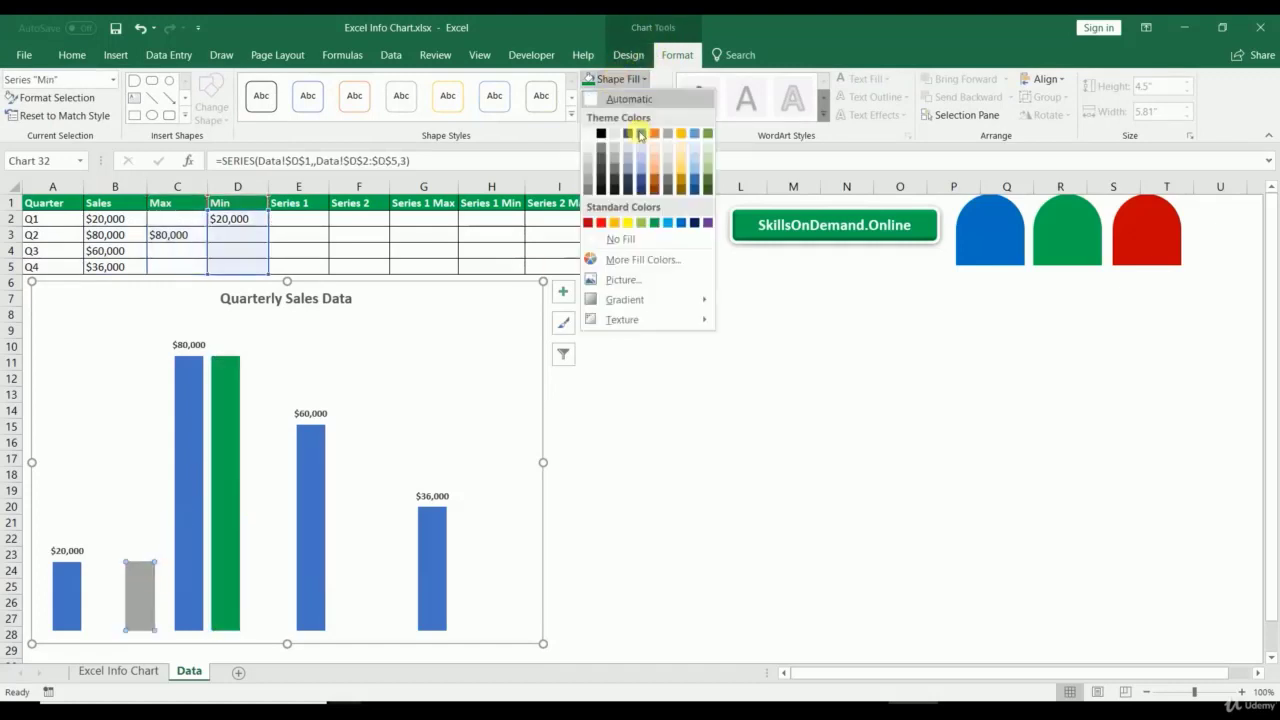
left_click(601, 222)
left_click(750, 394)
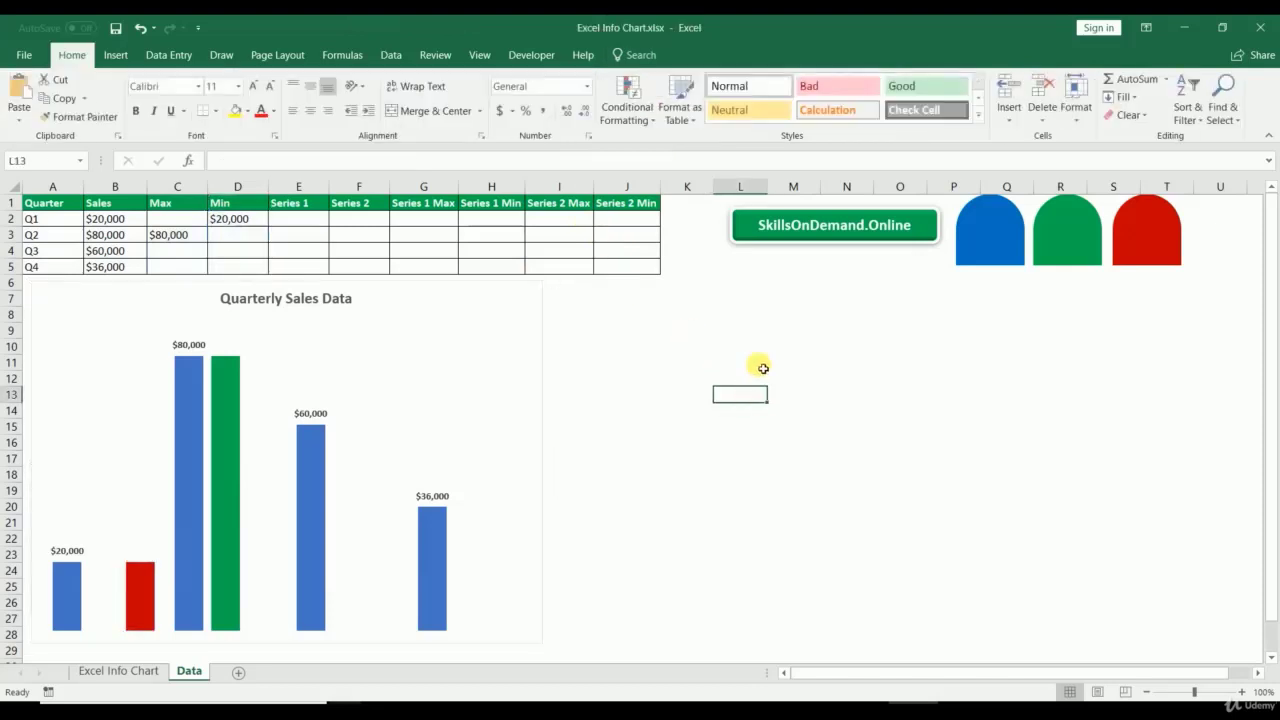
Step: Set the series overlap to 100% so Max and Min cover the Sales bars
right_click(222, 490)
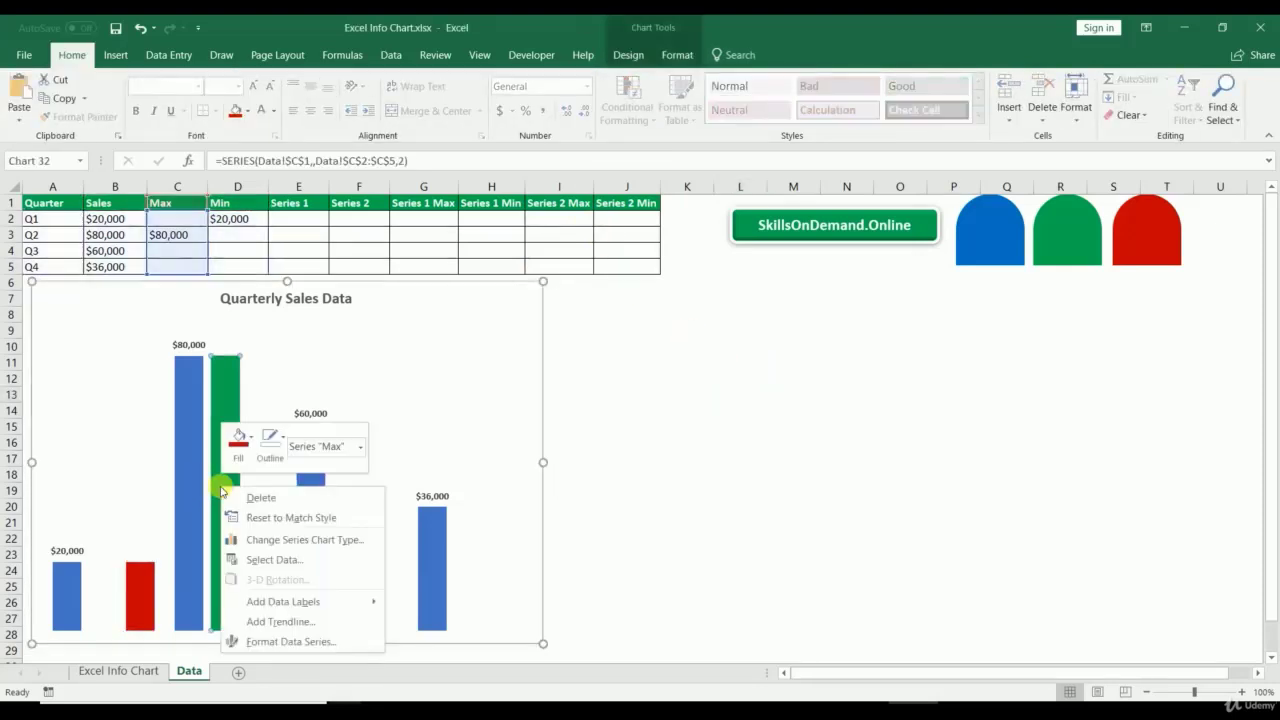
key("Escape")
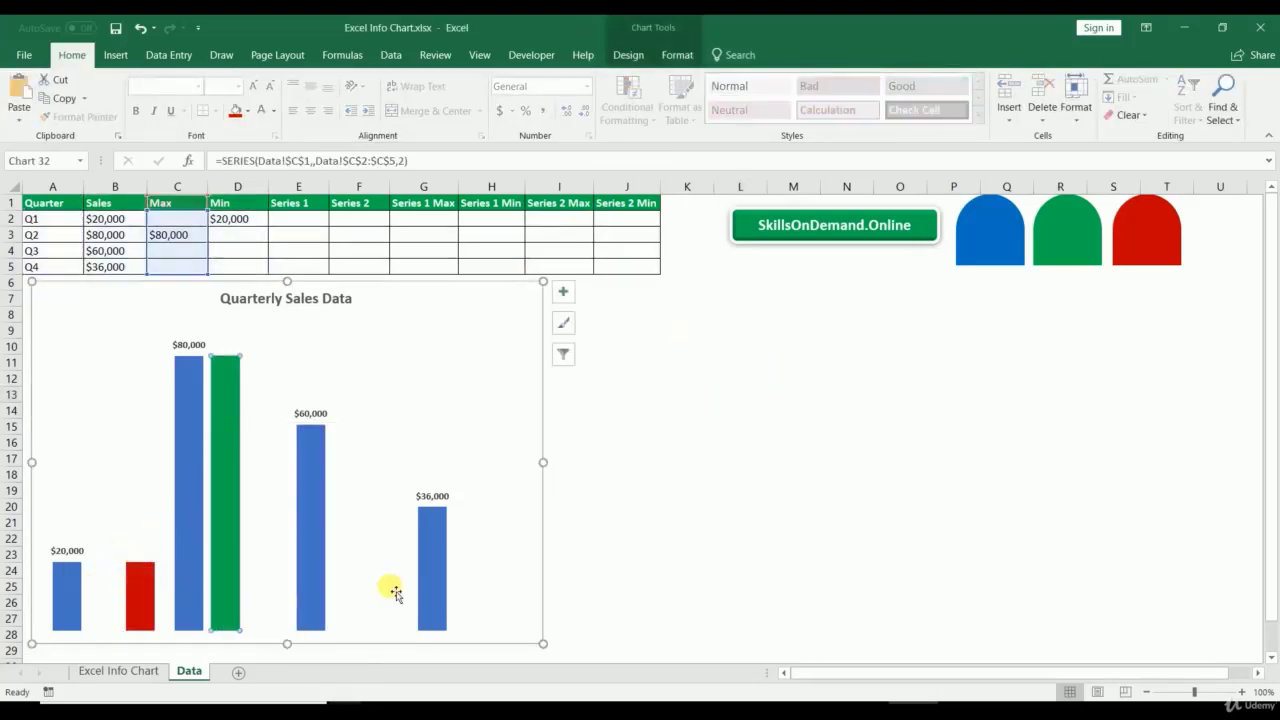
right_click(228, 545)
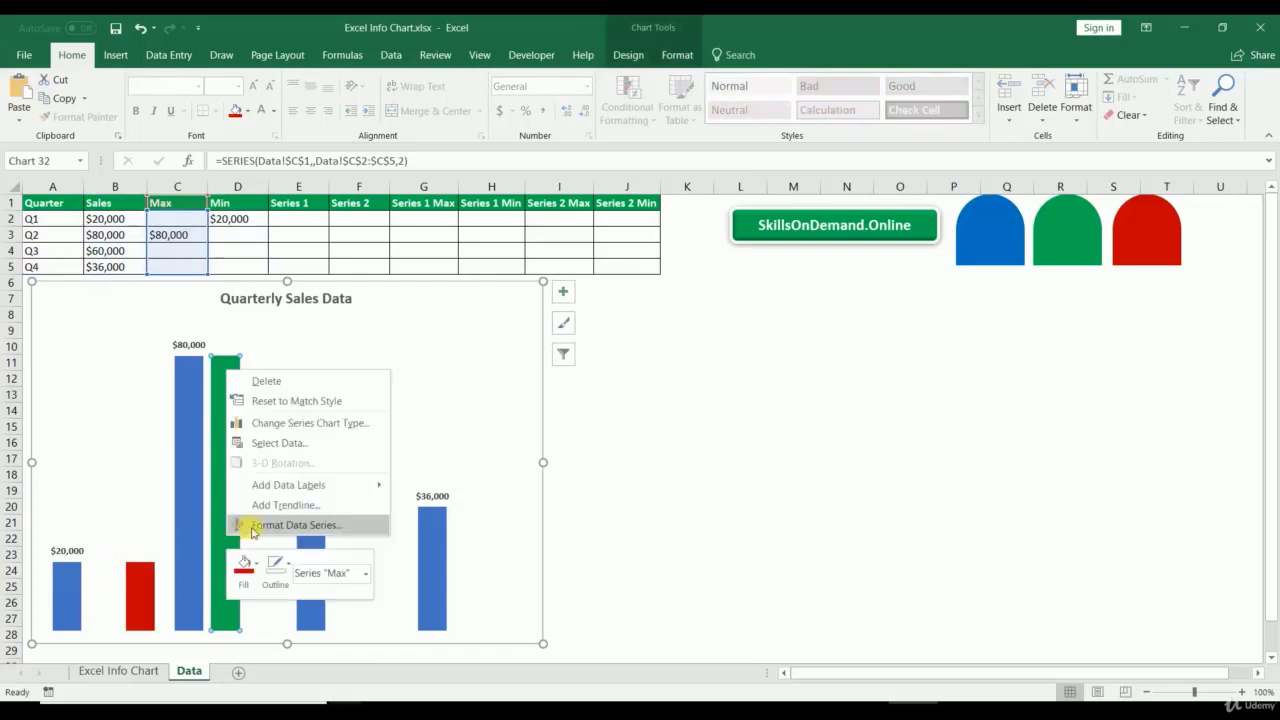
left_click(265, 527)
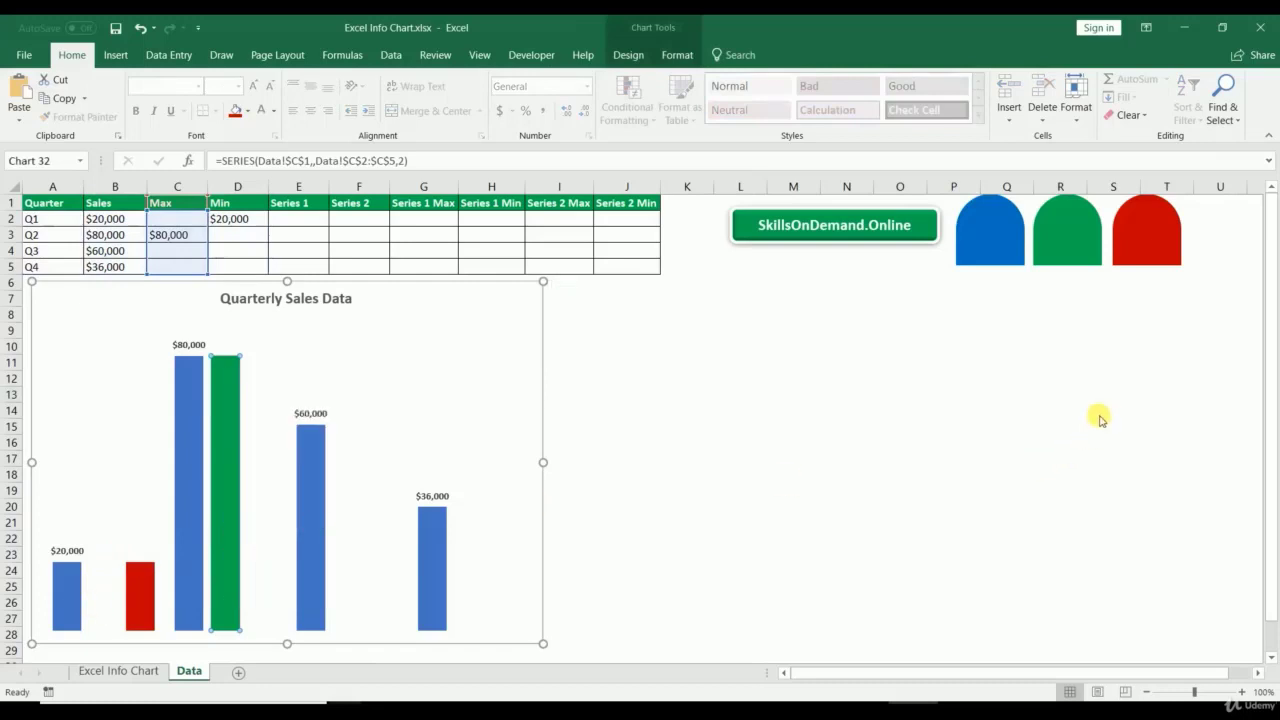
left_click(1226, 365)
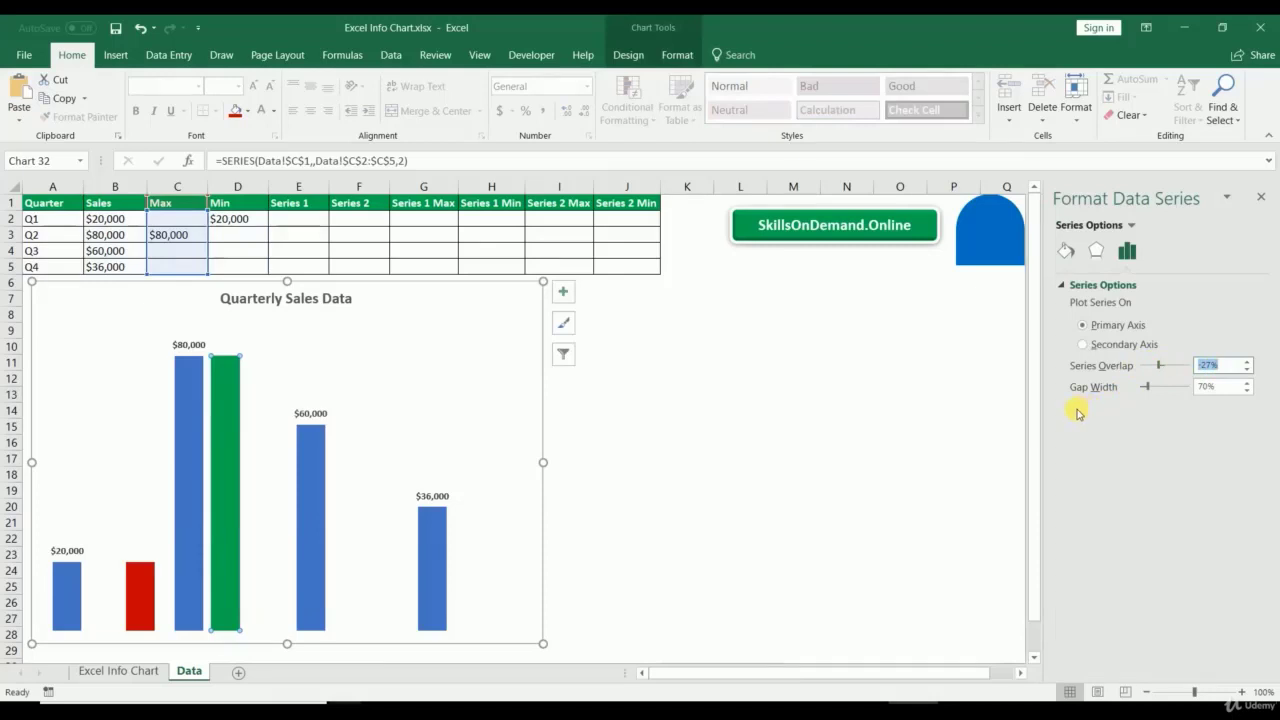
type("100")
key("Return")
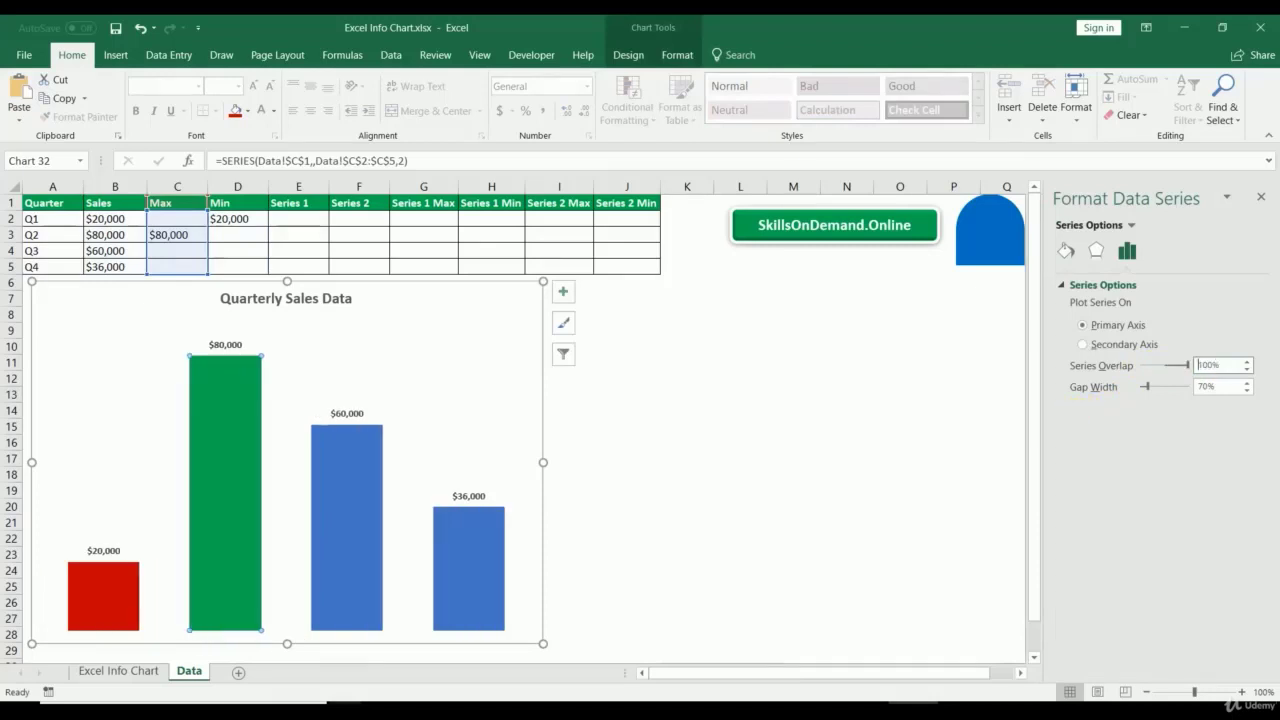
left_click(1261, 198)
Step: Change Q2 sales in B3 to $32,000
left_click(826, 506)
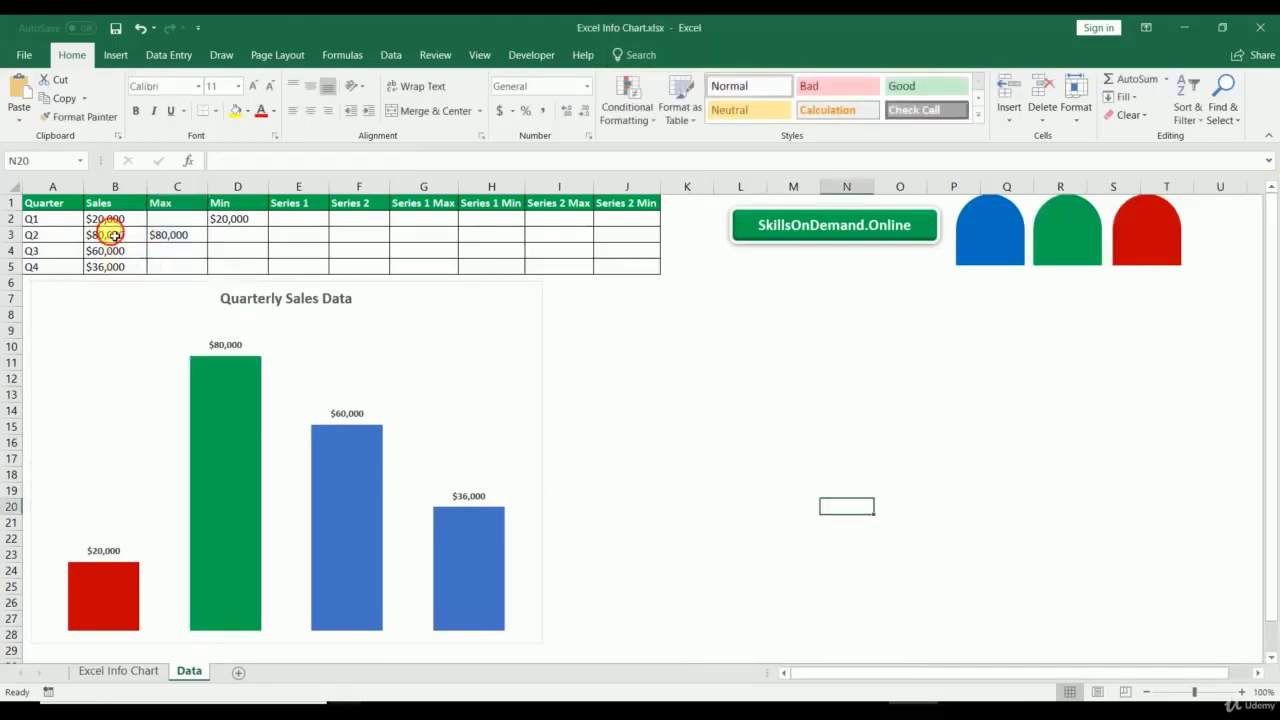
left_click(115, 235)
type("32")
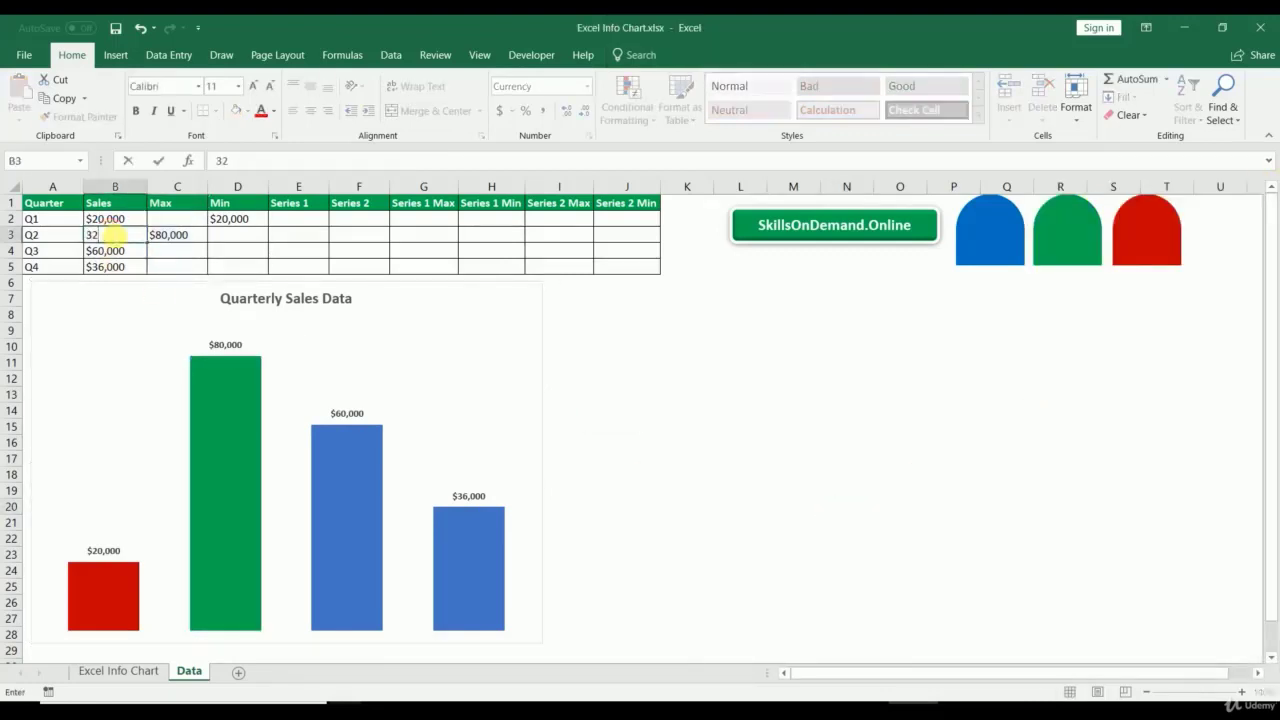
type(",000")
key("Return")
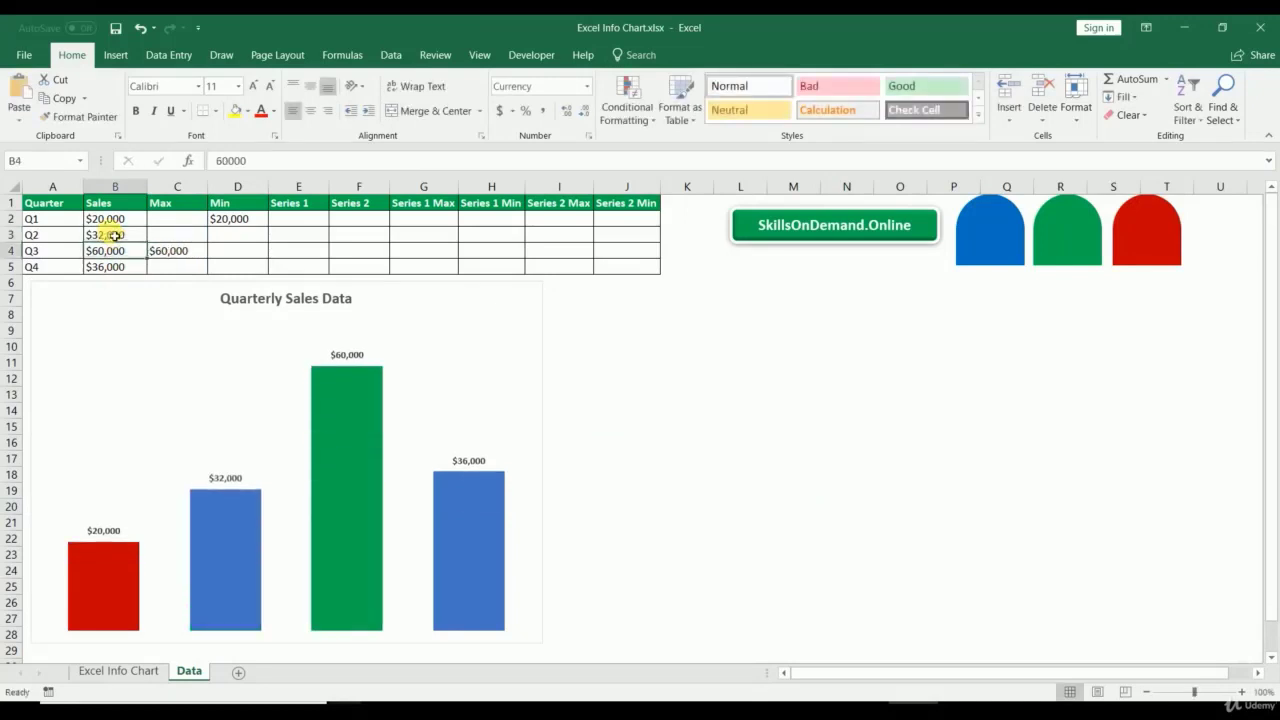
Step: Set Q4 sales in B5 to $65,000 after trying 25000 and 10,000
left_click(104, 264)
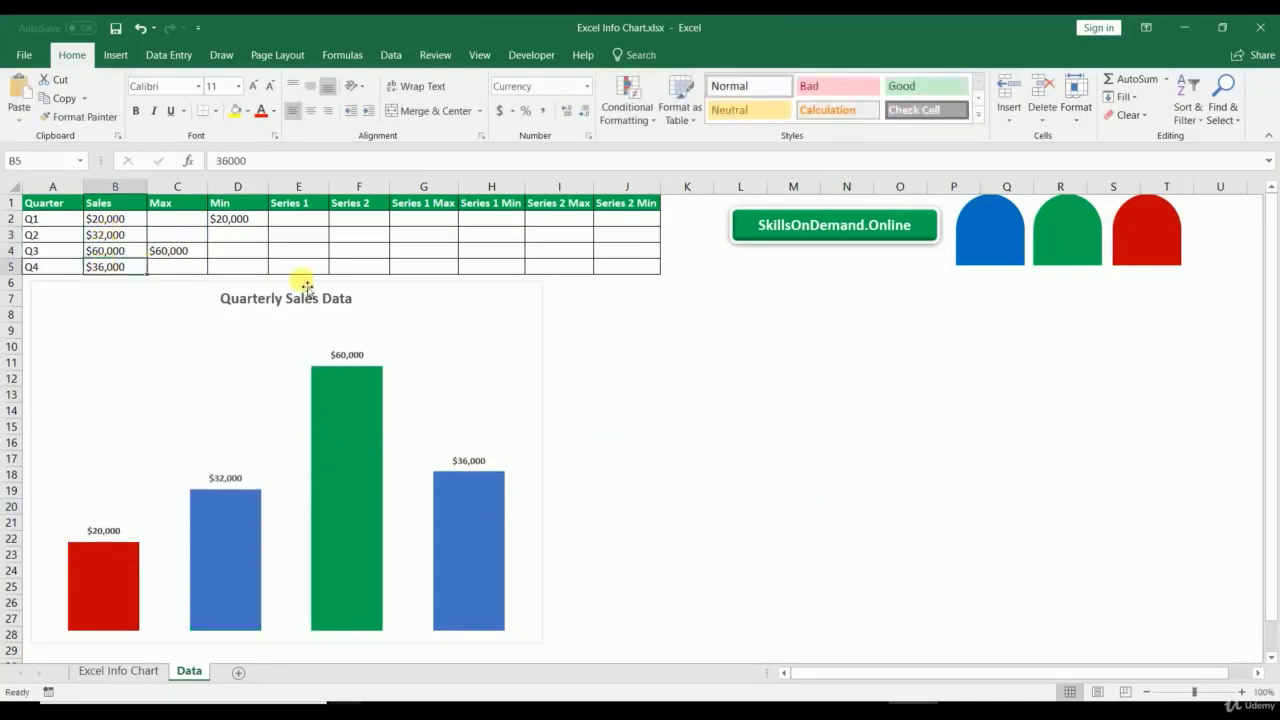
type("25000")
key("Return")
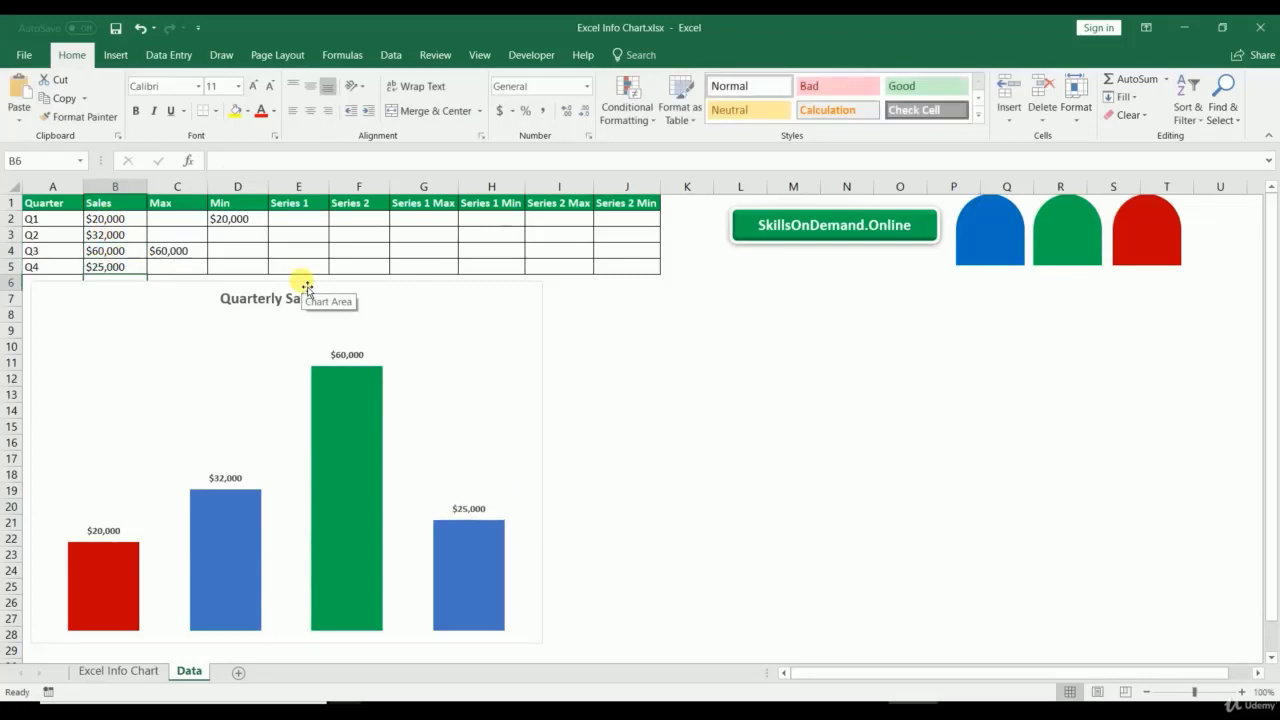
left_click(114, 267)
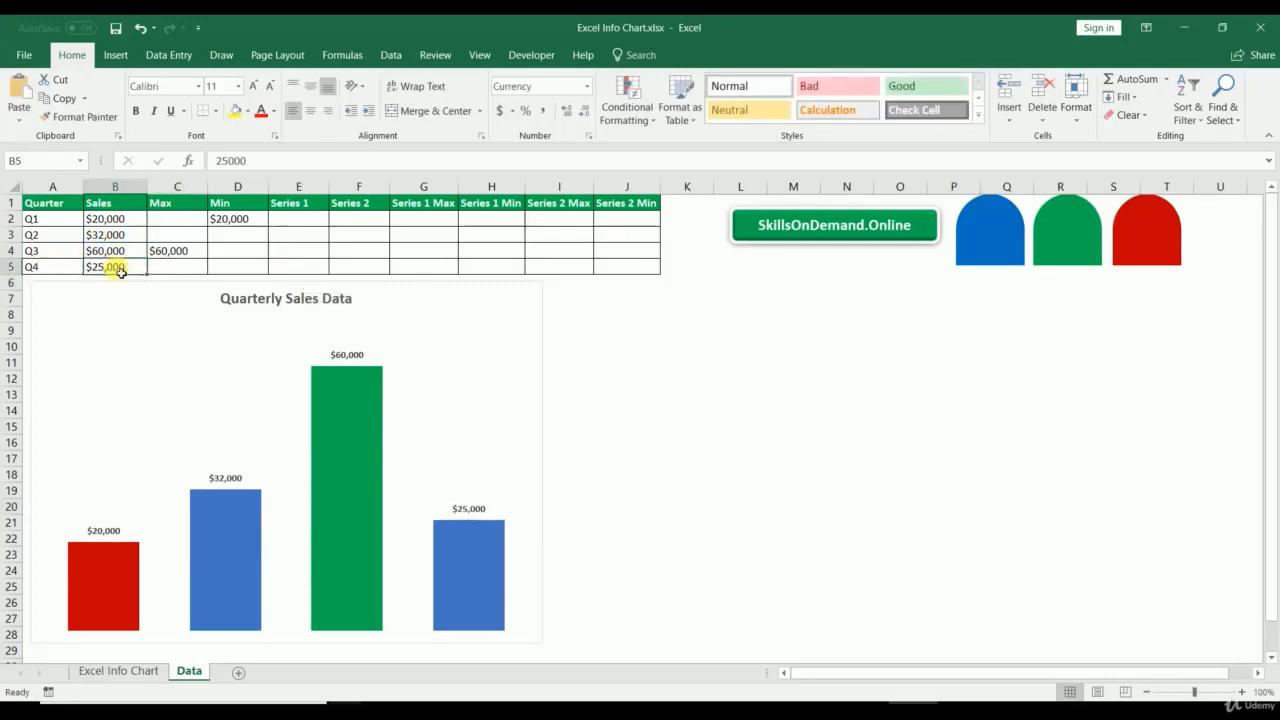
type("10,000")
key("Return")
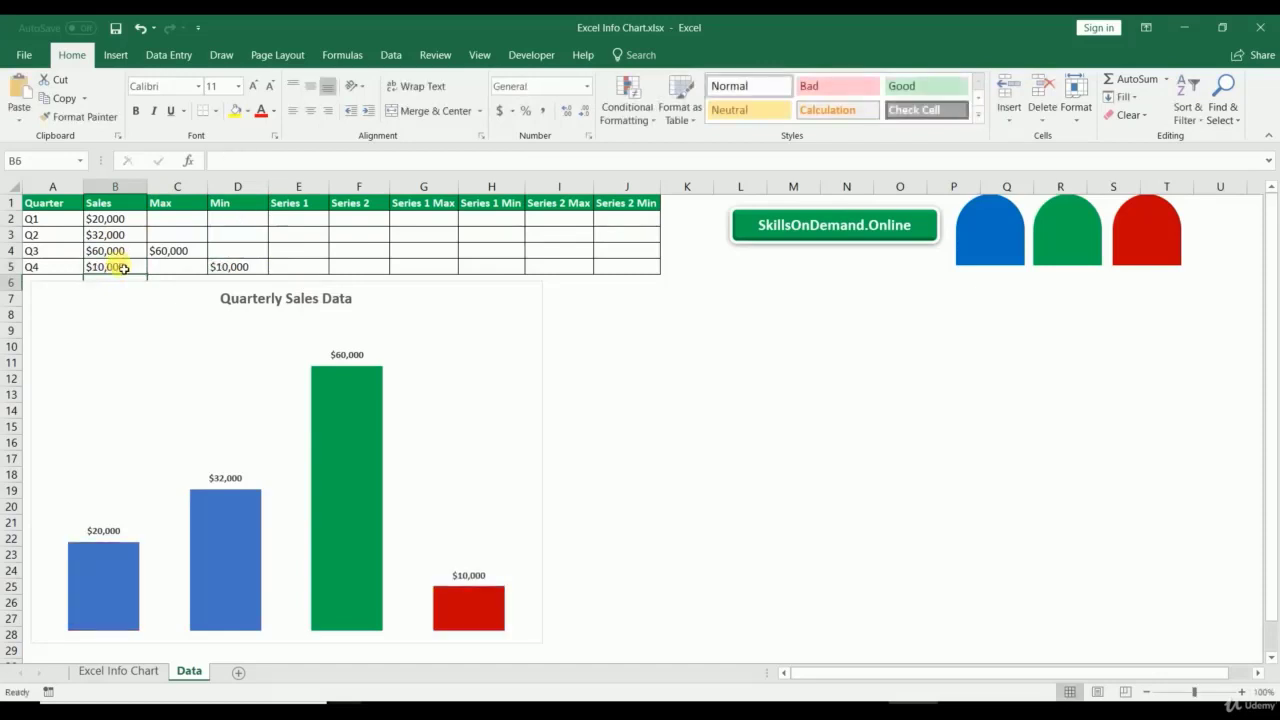
left_click(122, 267)
type("65,")
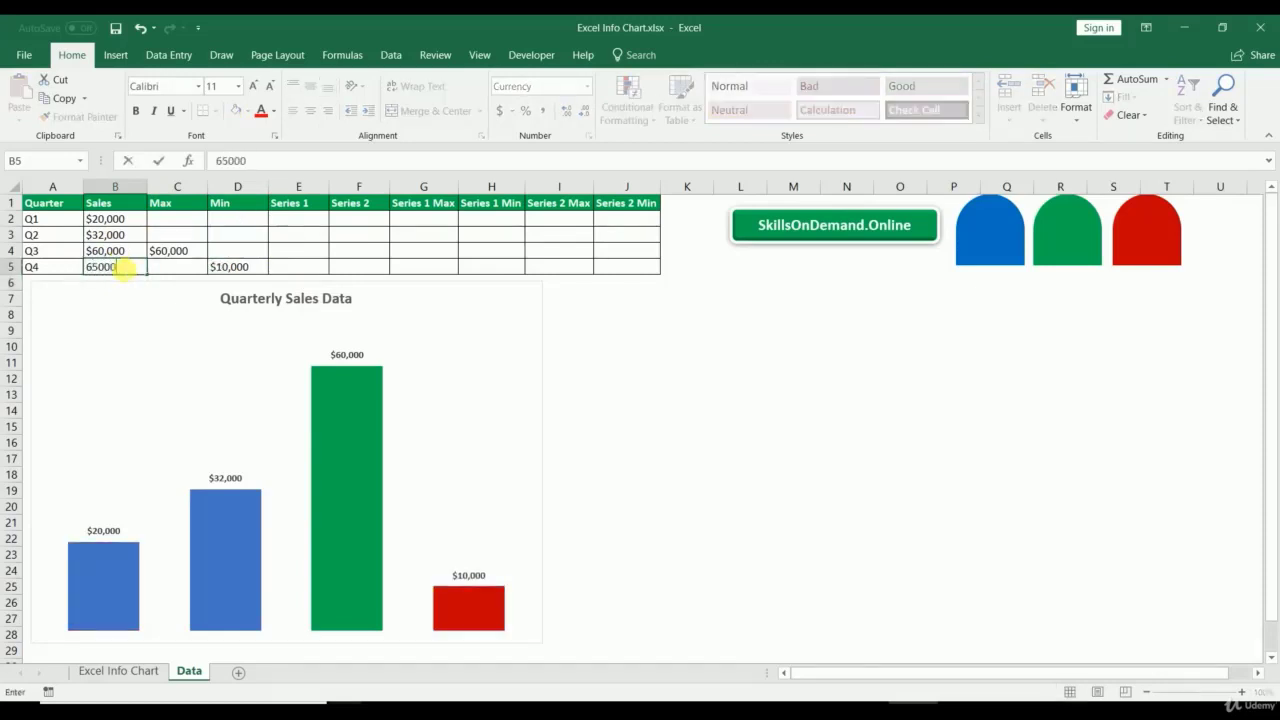
type("000")
key("Return")
left_click(703, 396)
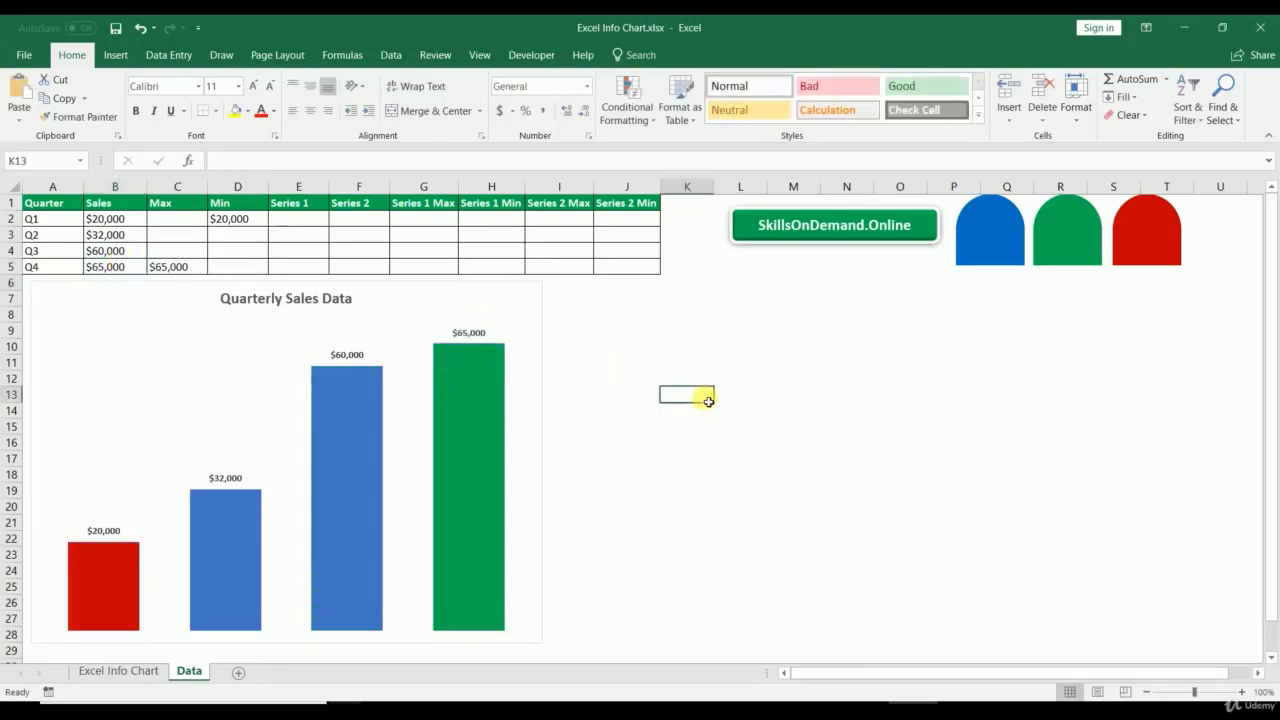
Step: Paste a copy of the Quarterly Sales Data chart just beside the original
left_click(540, 318)
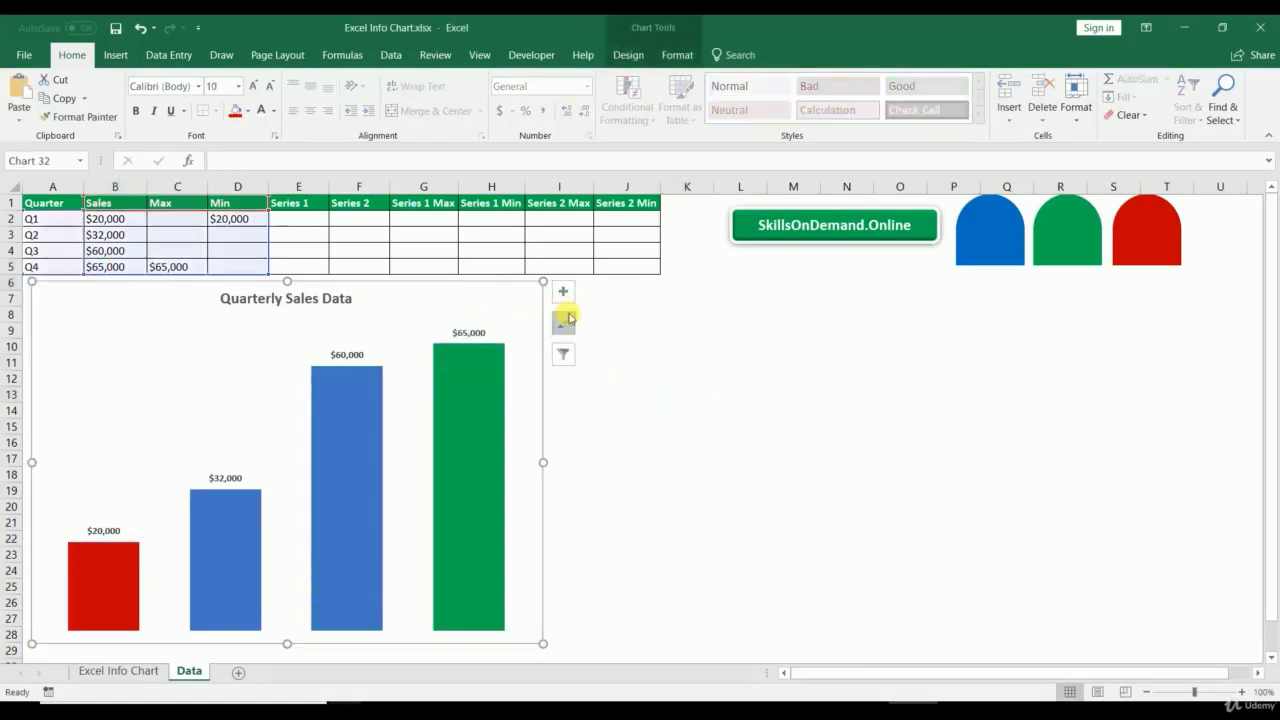
left_click(594, 287)
key("ctrl+v")
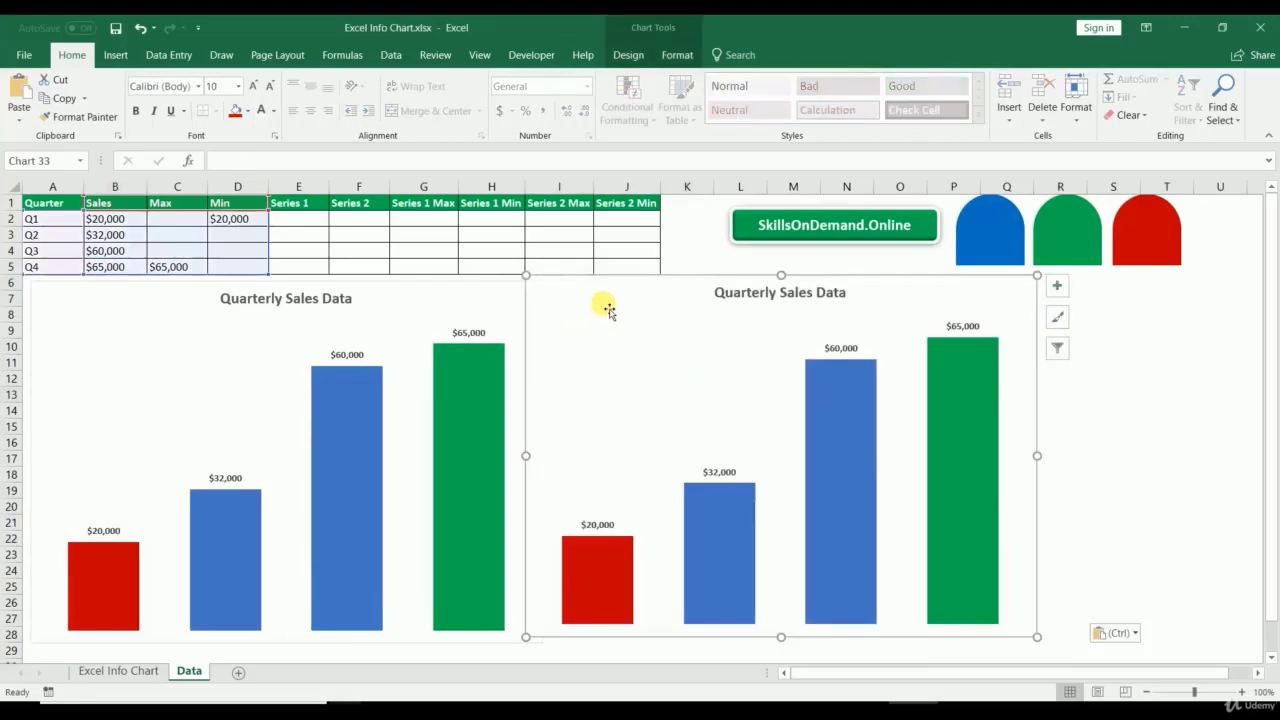
left_click_drag(600, 303, 627, 313)
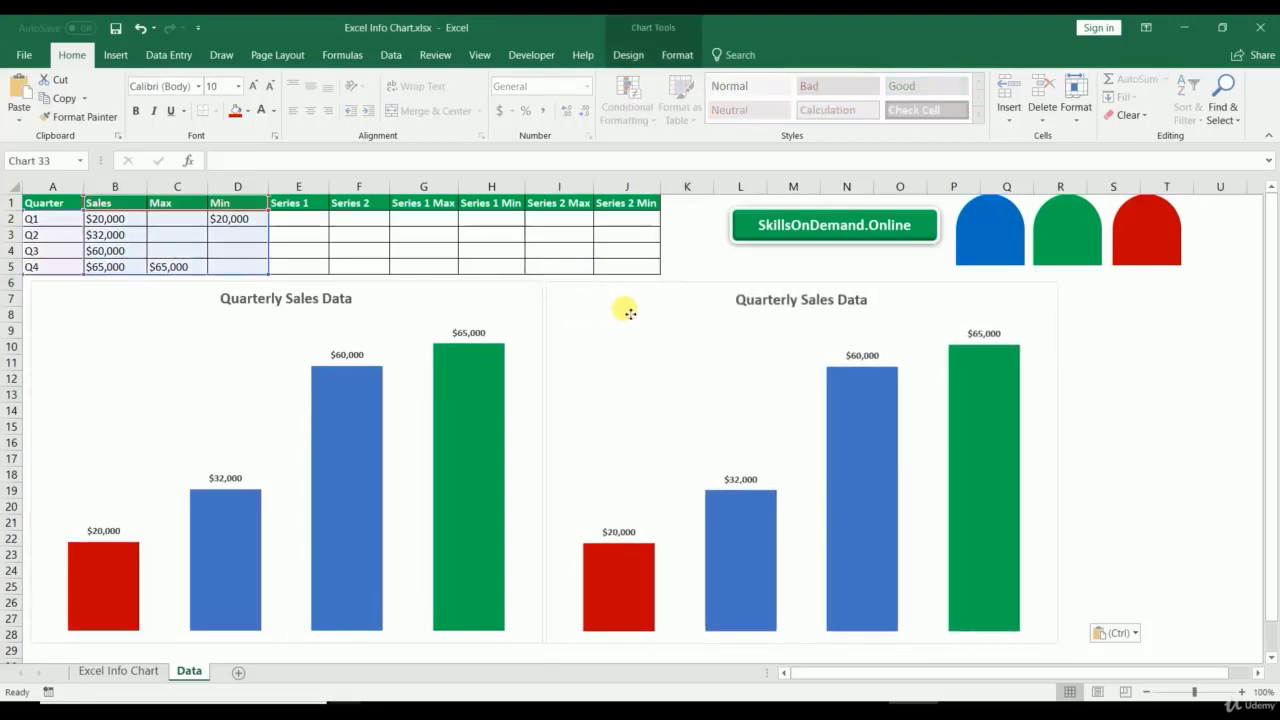
Step: Make the original chart narrower so it fits on the left
left_click(530, 398)
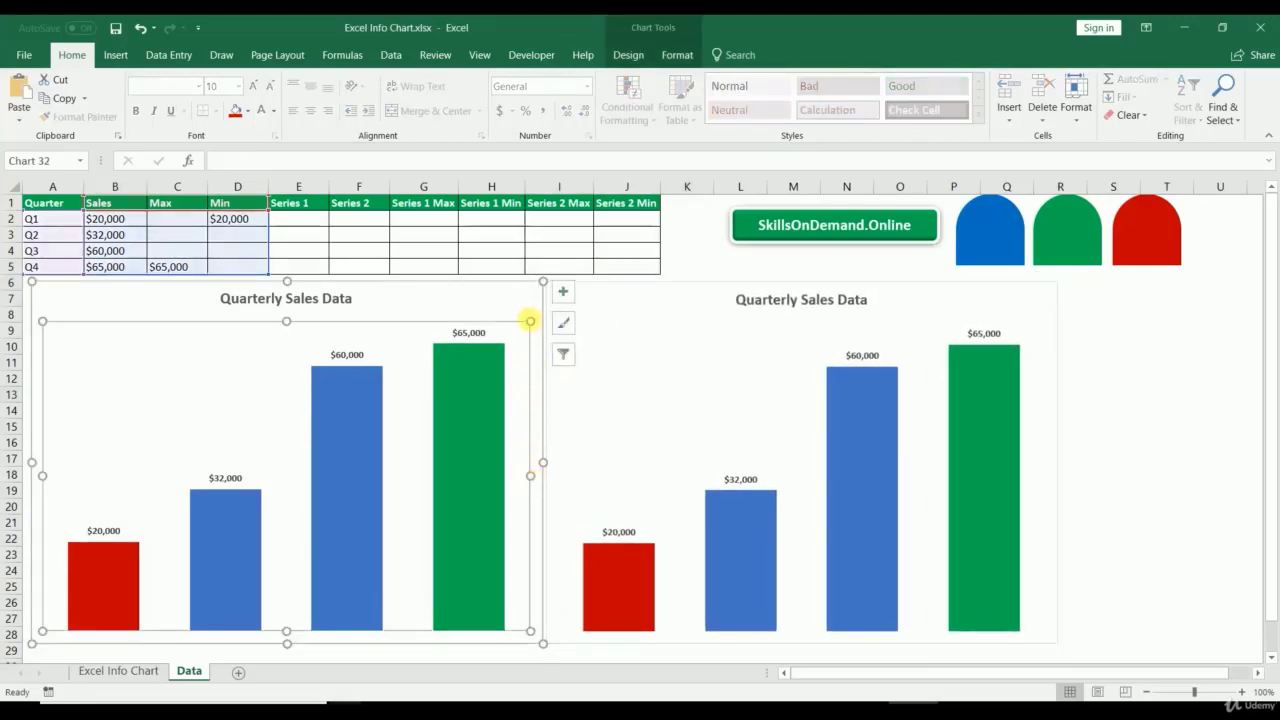
left_click(537, 286)
left_click_drag(544, 284, 285, 282)
Step: Move the copied chart next to the narrowed original, then draw a flowchart delay shape and delete it
left_click_drag(582, 310, 328, 311)
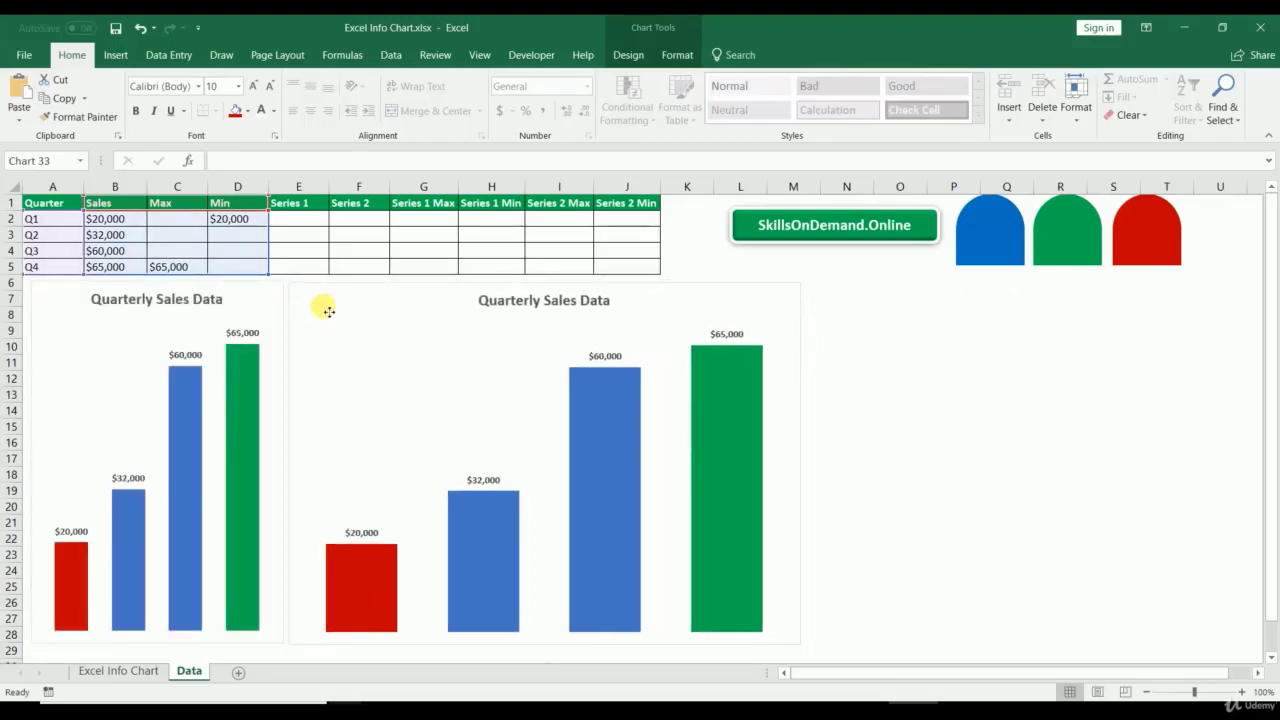
left_click(115, 57)
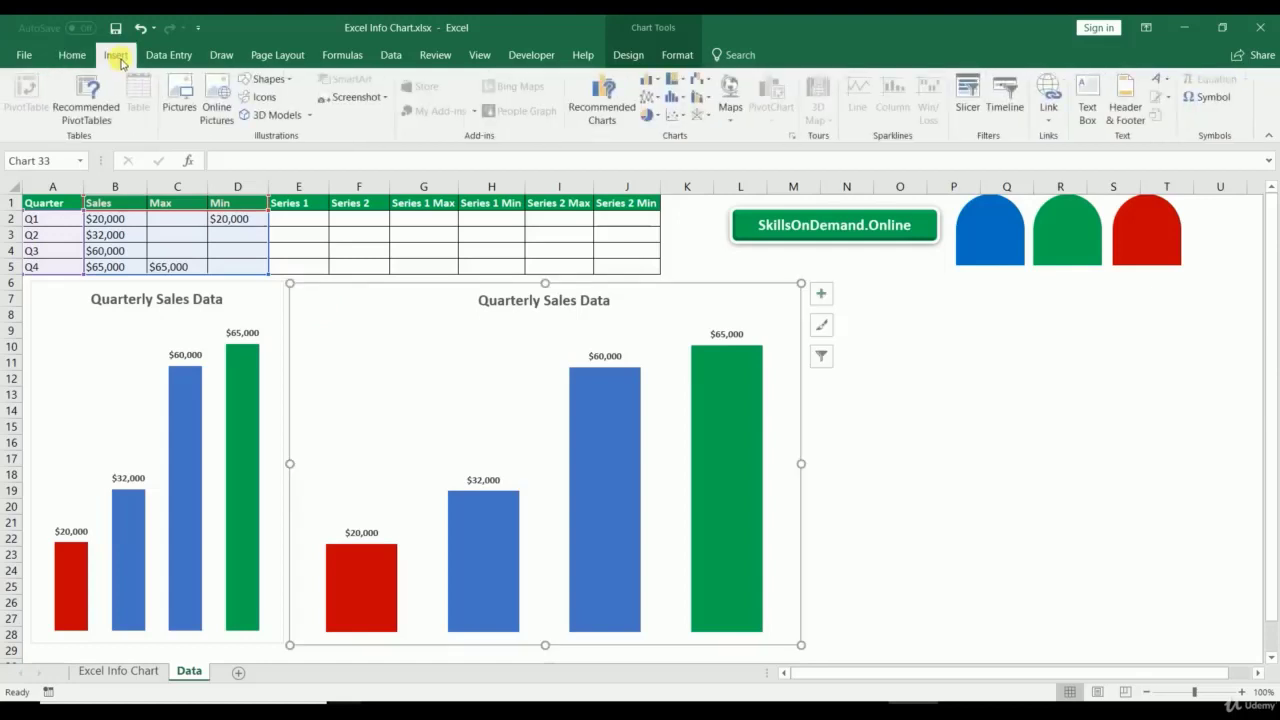
left_click(268, 79)
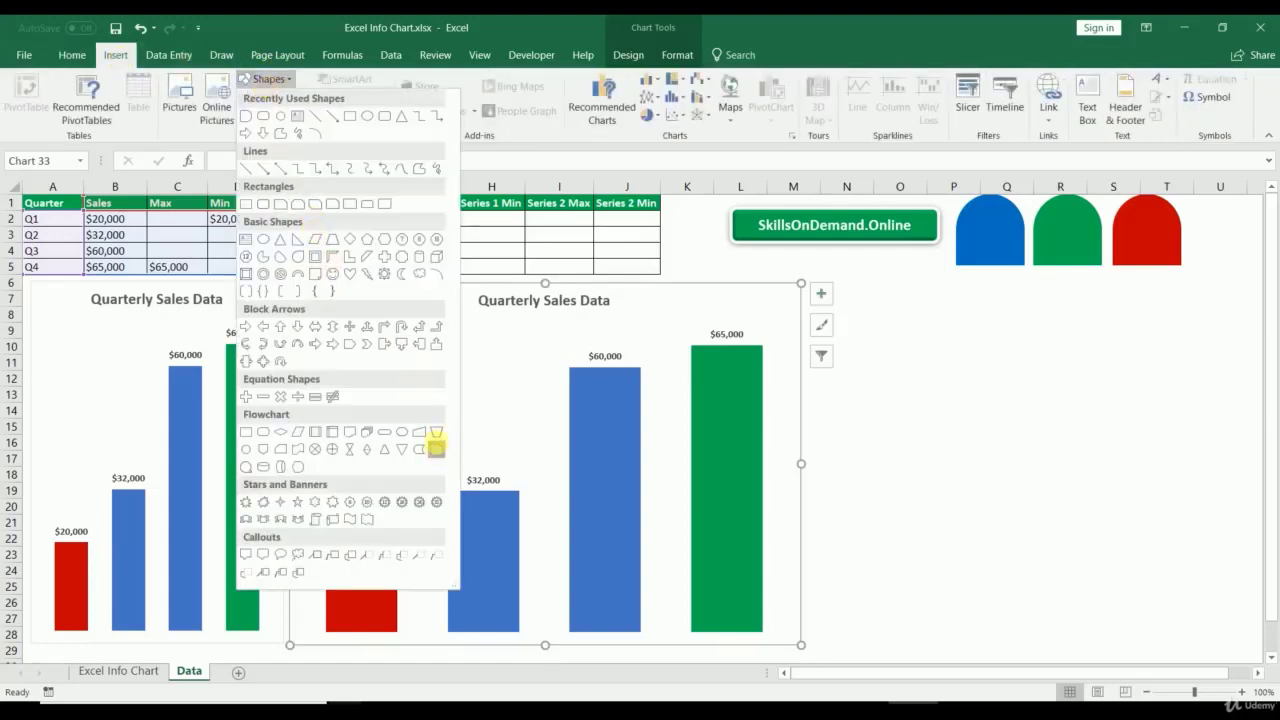
left_click(436, 449)
left_click_drag(942, 383, 1010, 449)
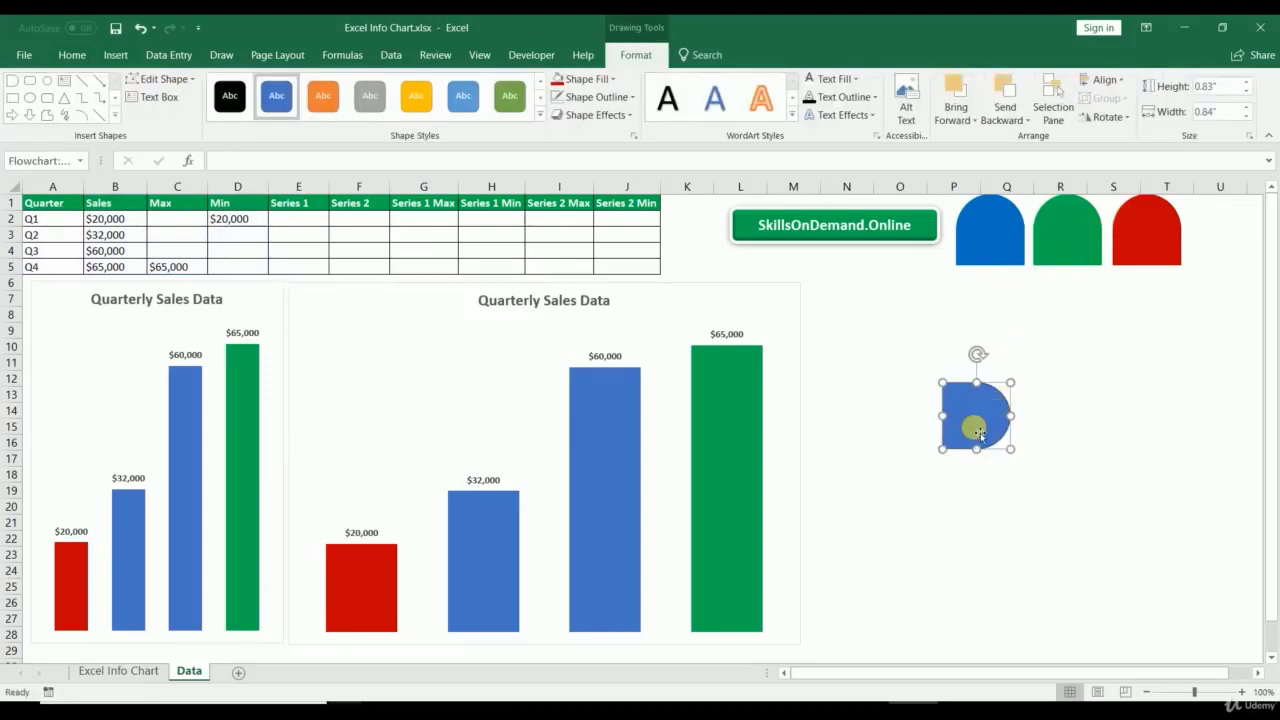
key("Delete")
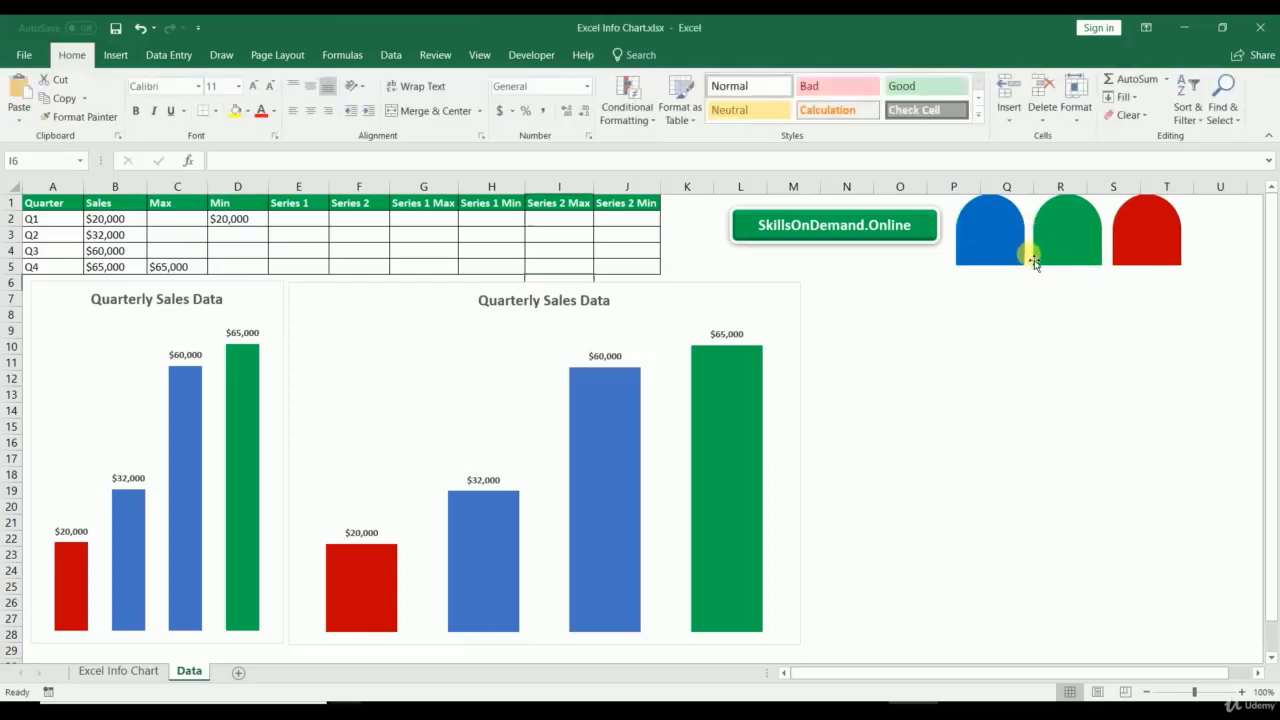
Step: Fill the second chart's blue Sales bars with the blue arch shape
left_click(1083, 241)
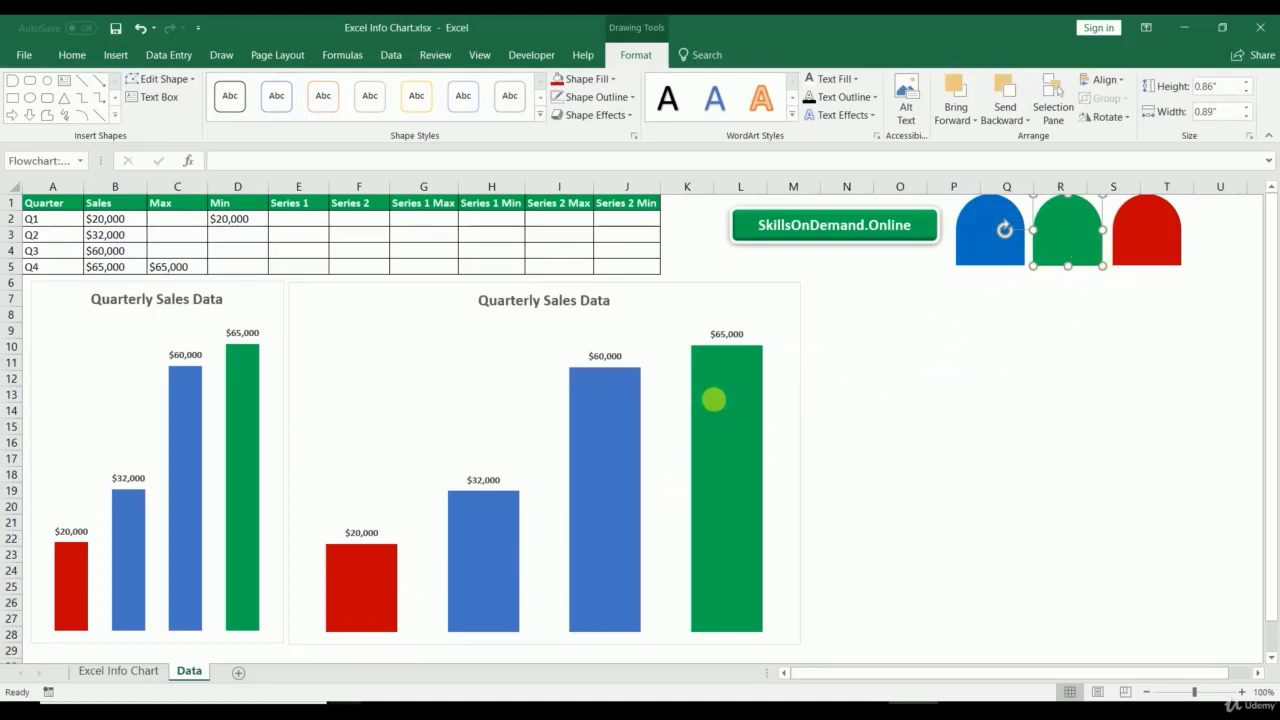
left_click(736, 394)
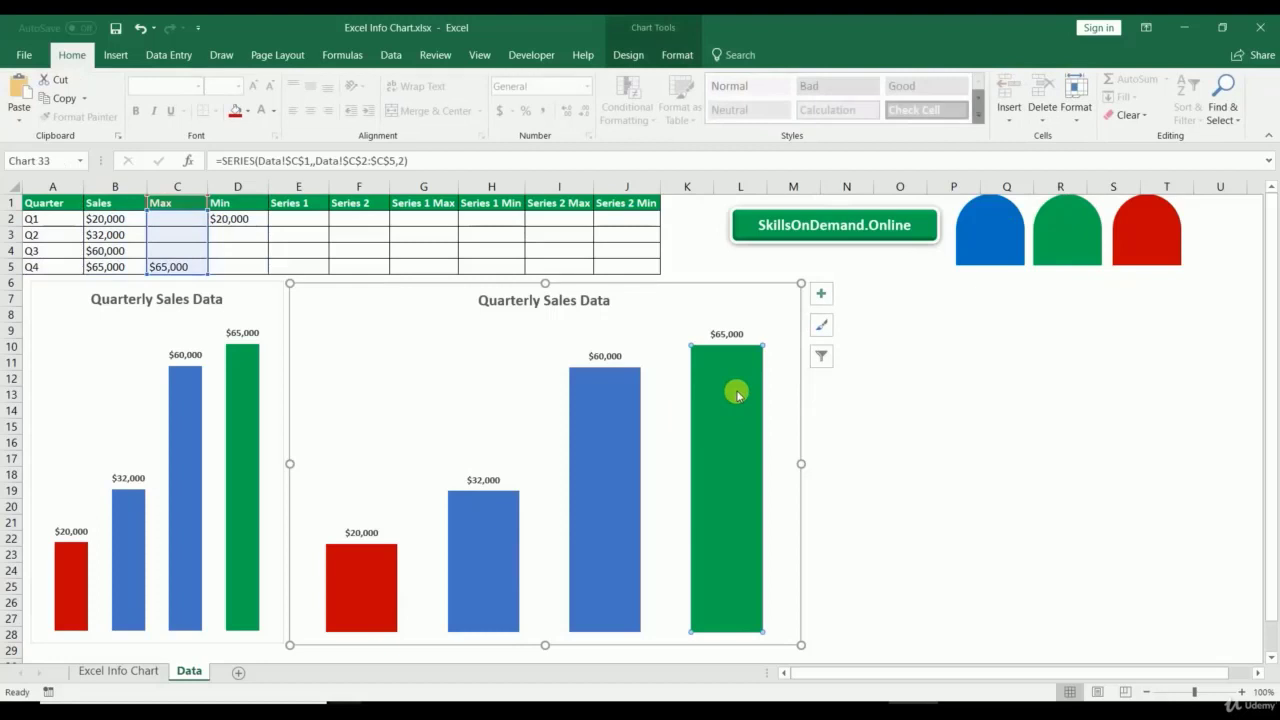
left_click(1005, 240)
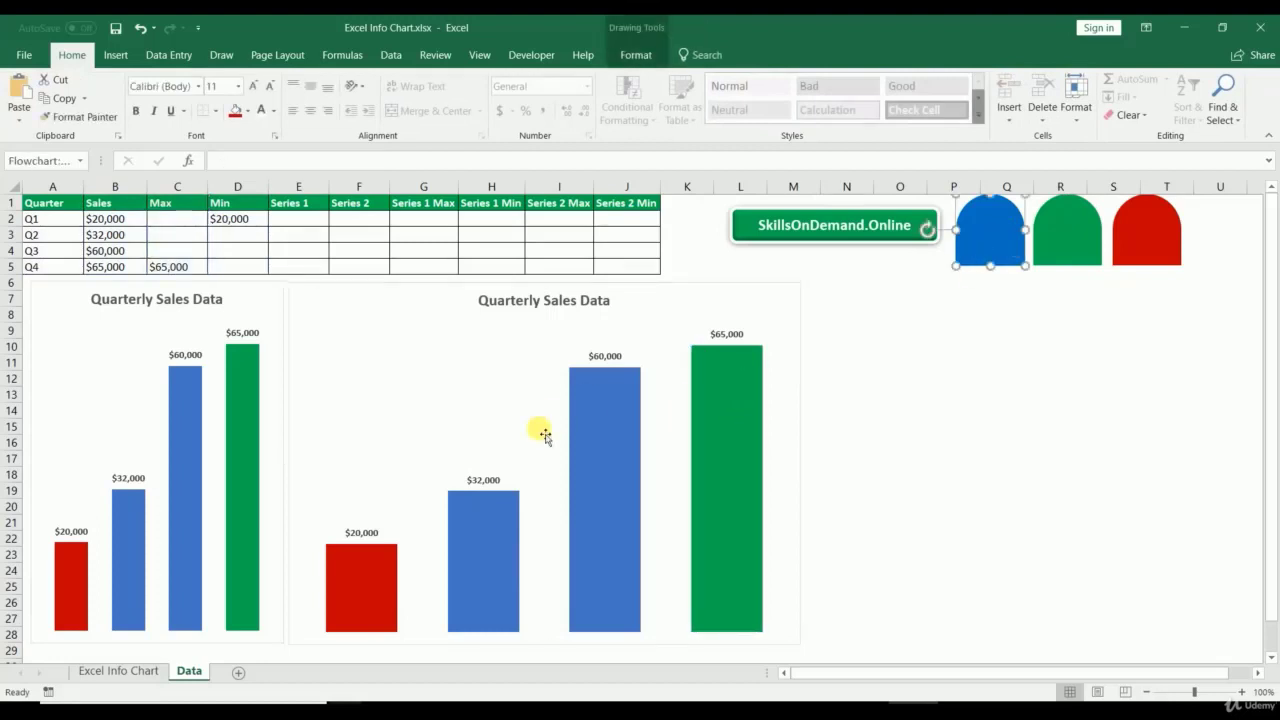
left_click(600, 426)
key("ctrl+v")
Step: Fill the Max bars with the green arch and the Min bar with the red arch
left_click(1105, 230)
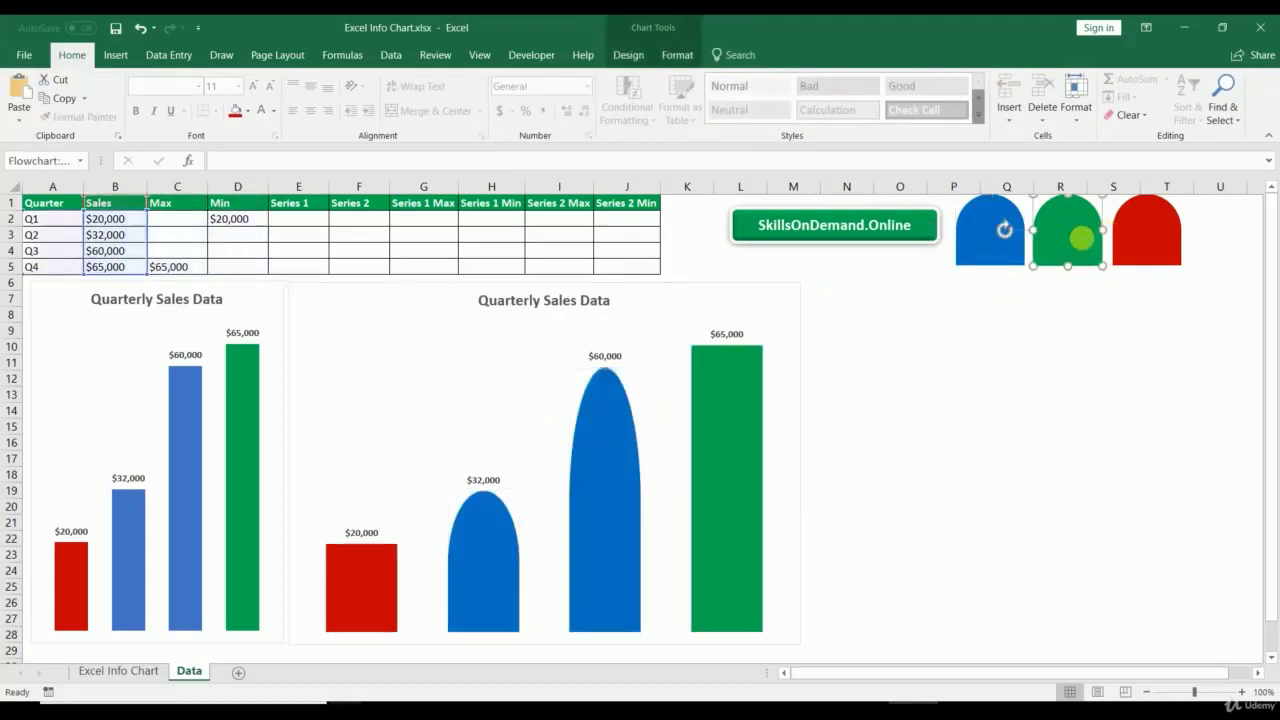
left_click(721, 394)
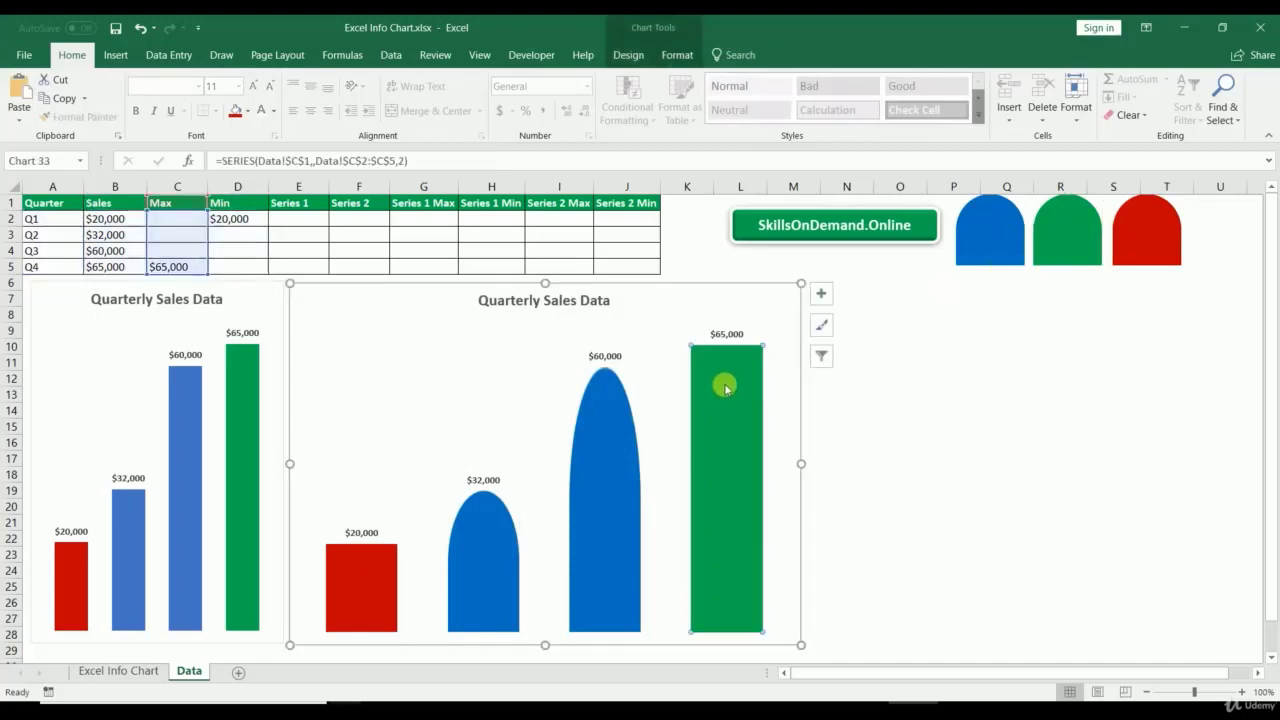
key("ctrl+v")
left_click(1166, 240)
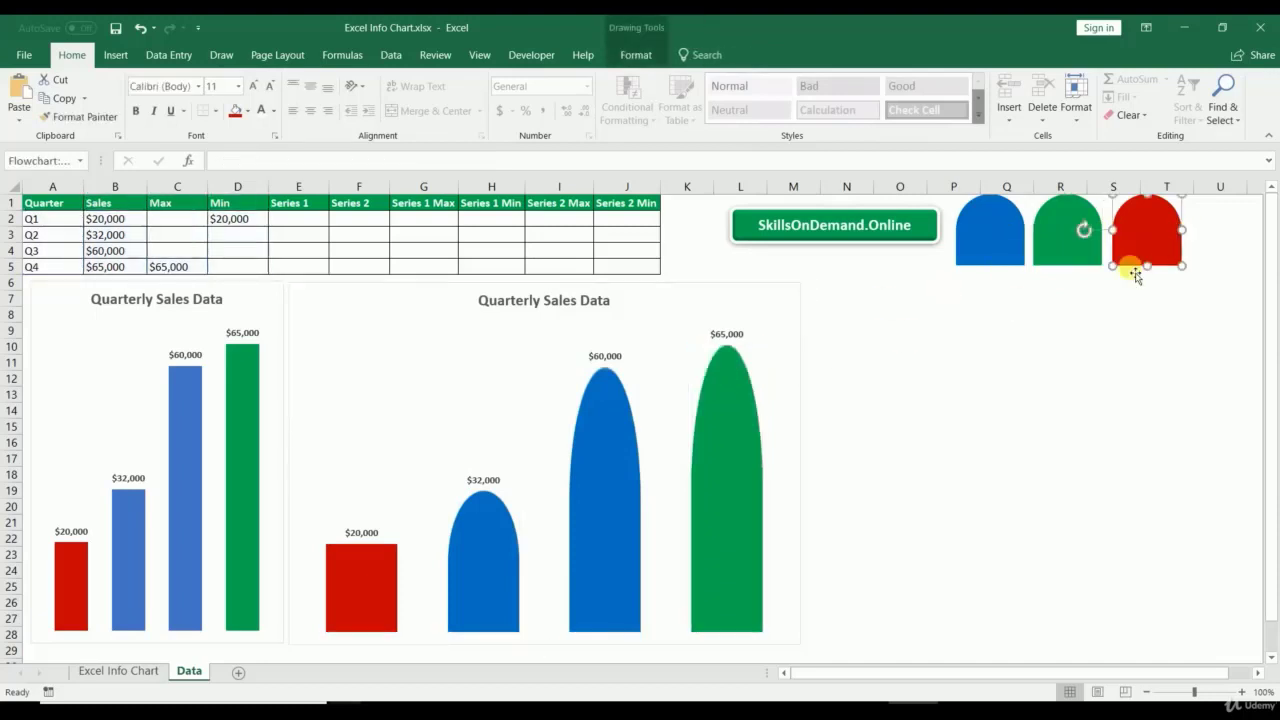
left_click(343, 586)
key("ctrl+v")
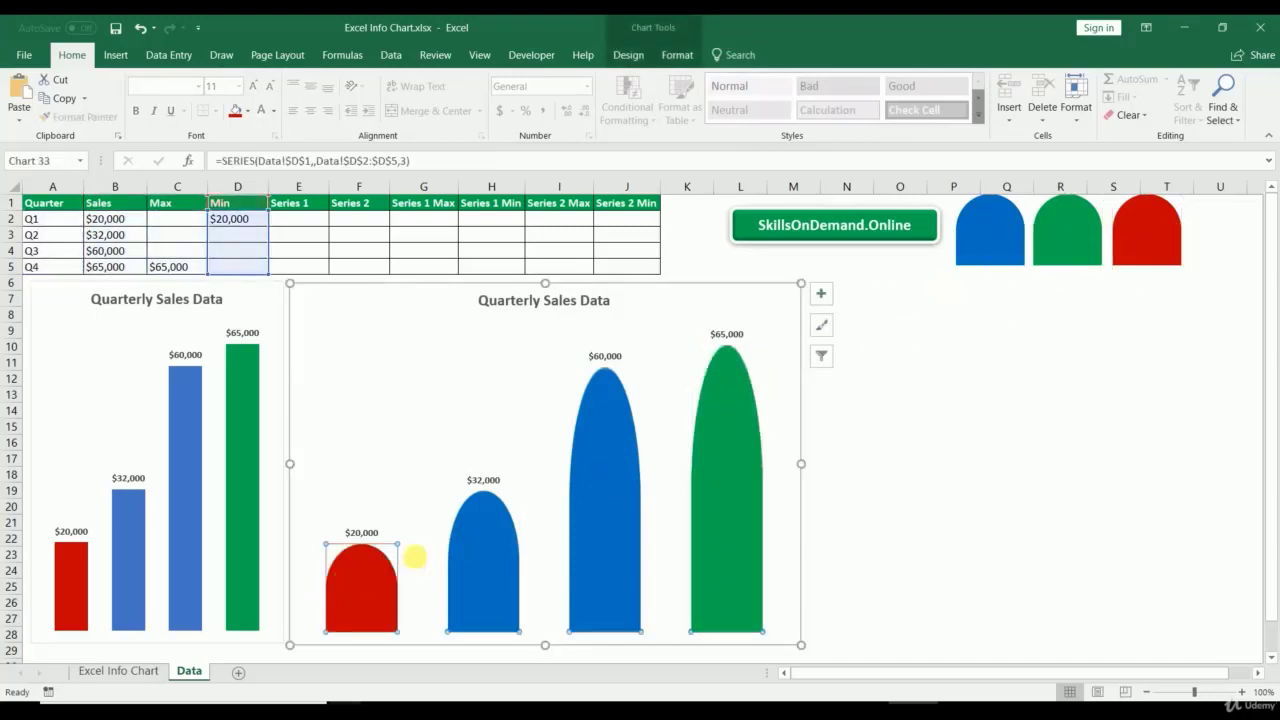
left_click(932, 508)
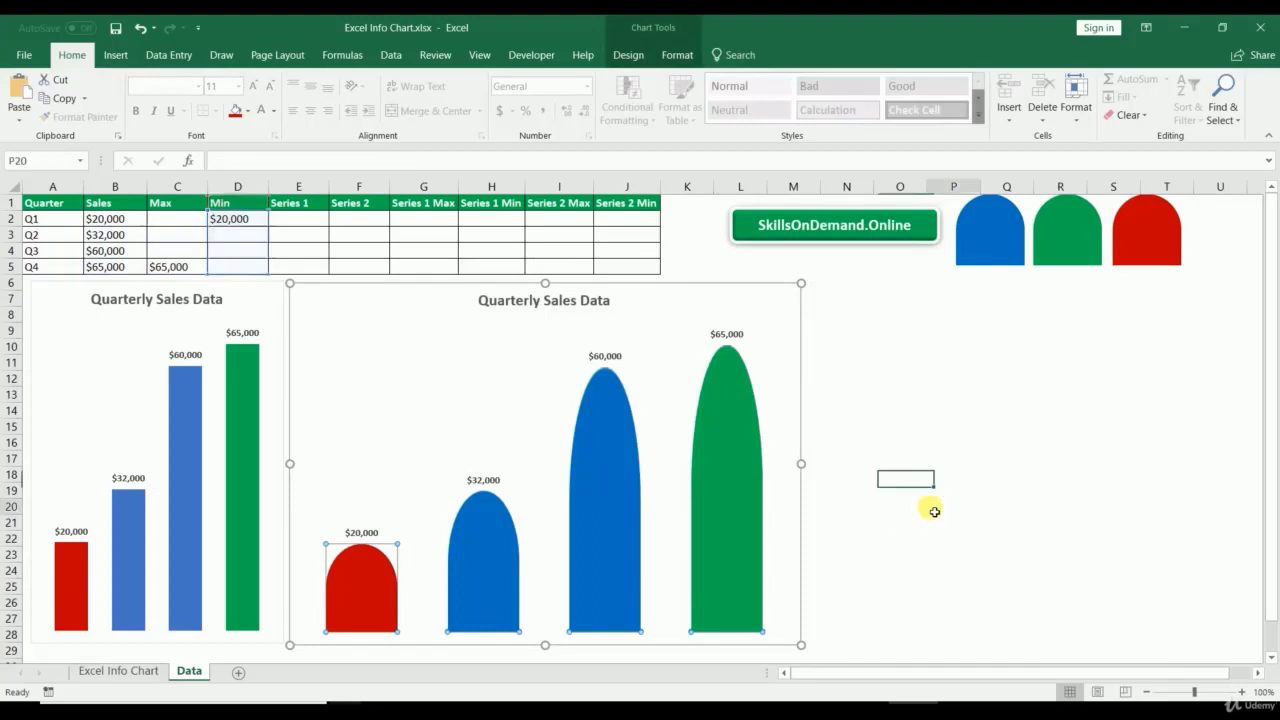
Step: Try Q2 sales at $65,000 then $70,000, and Q1 sales at $30,000
left_click(117, 238)
type("65,")
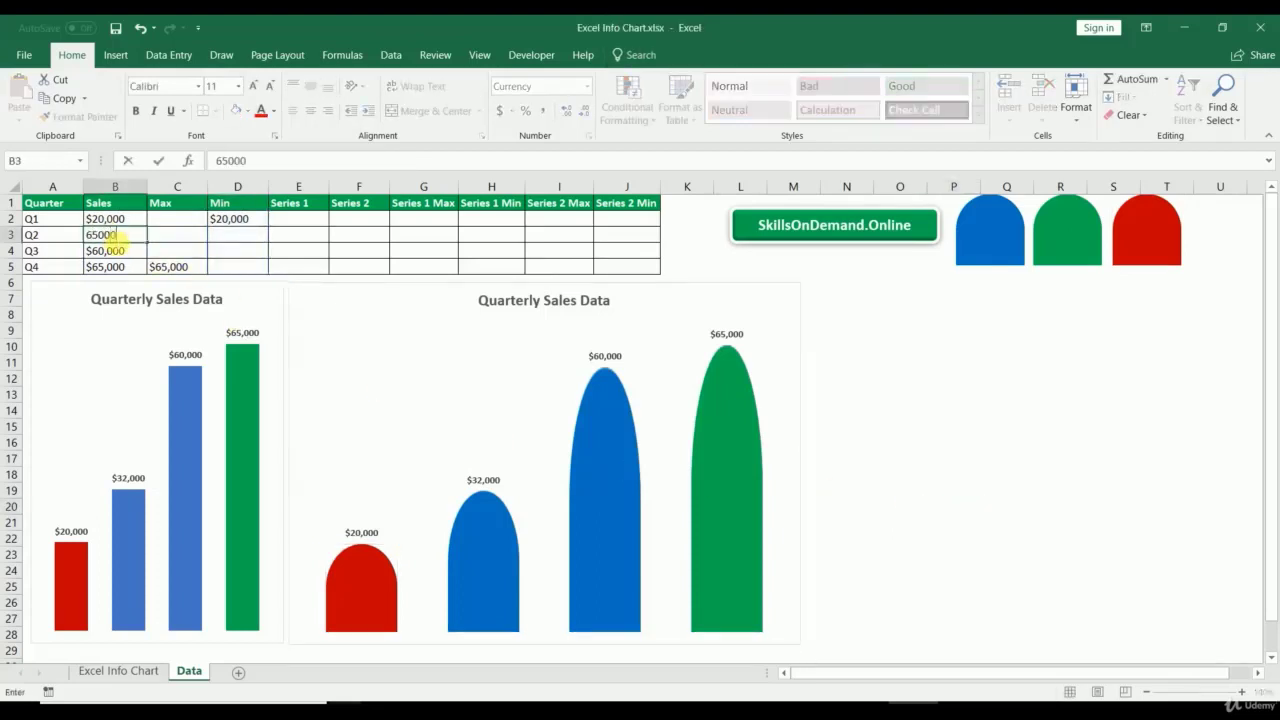
type("000")
key("Return")
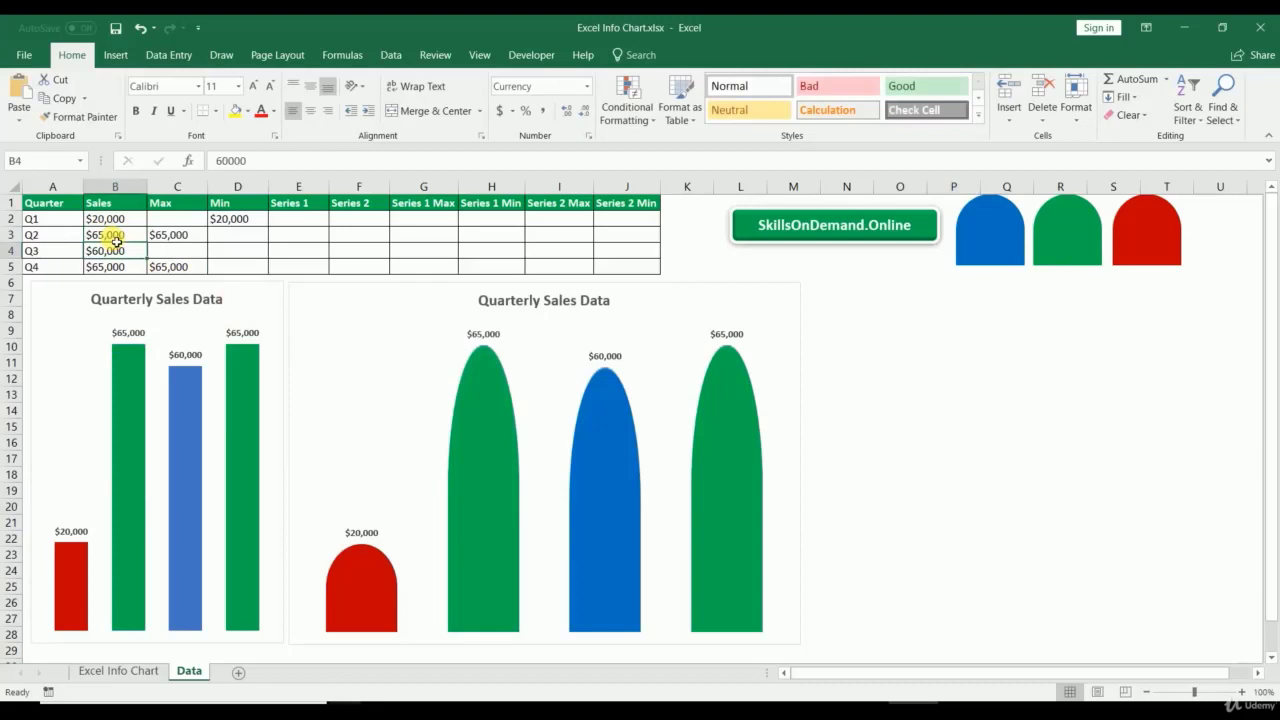
left_click(117, 240)
type("70")
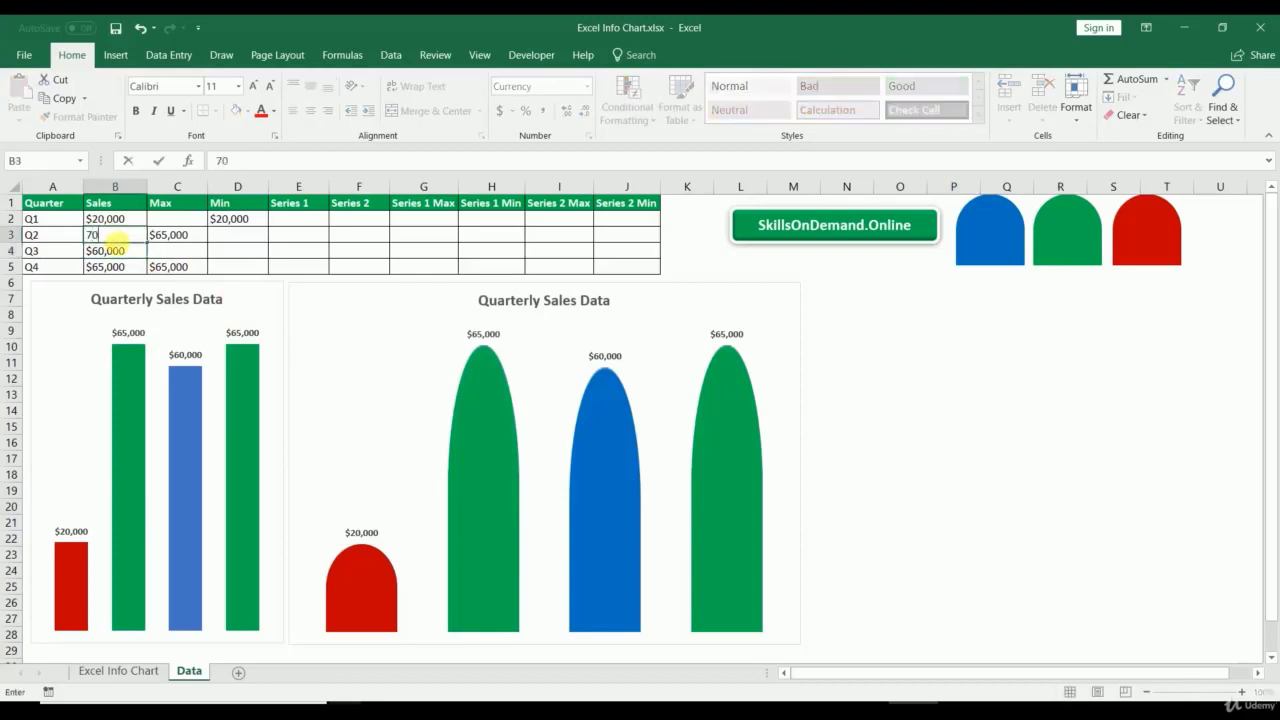
type(",000")
key("Return")
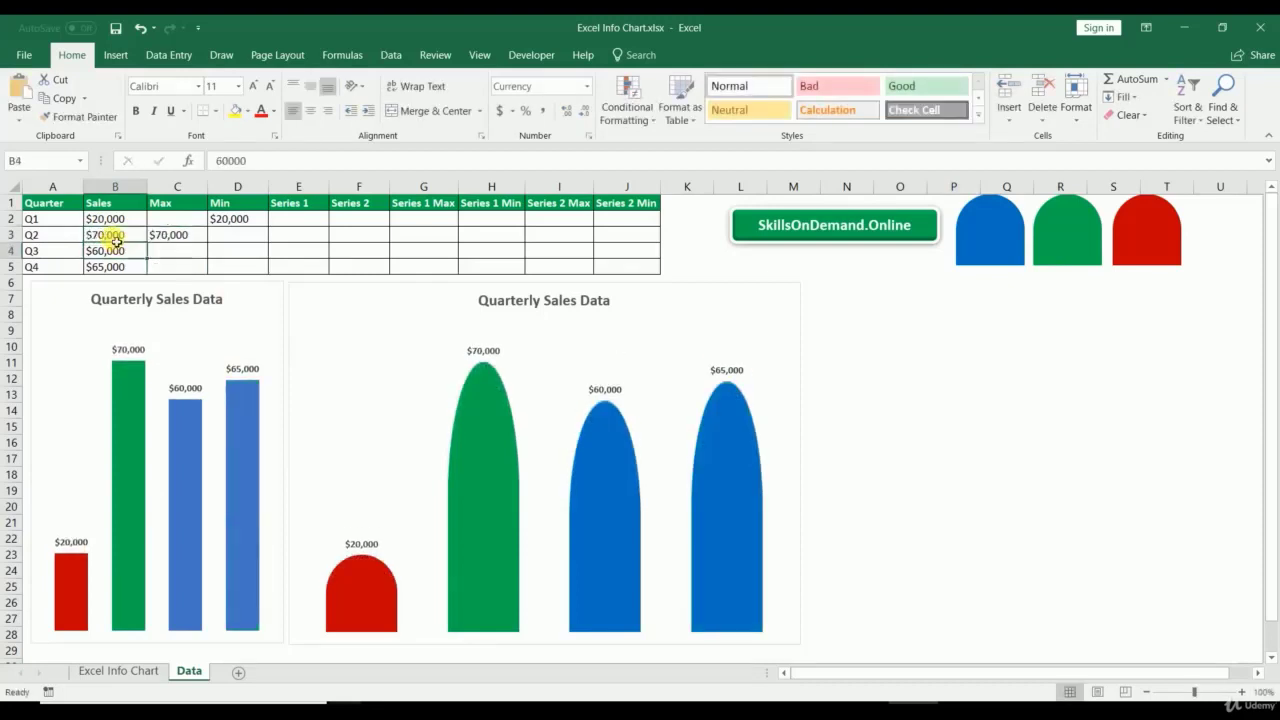
key("Up")
key("Up")
type("3")
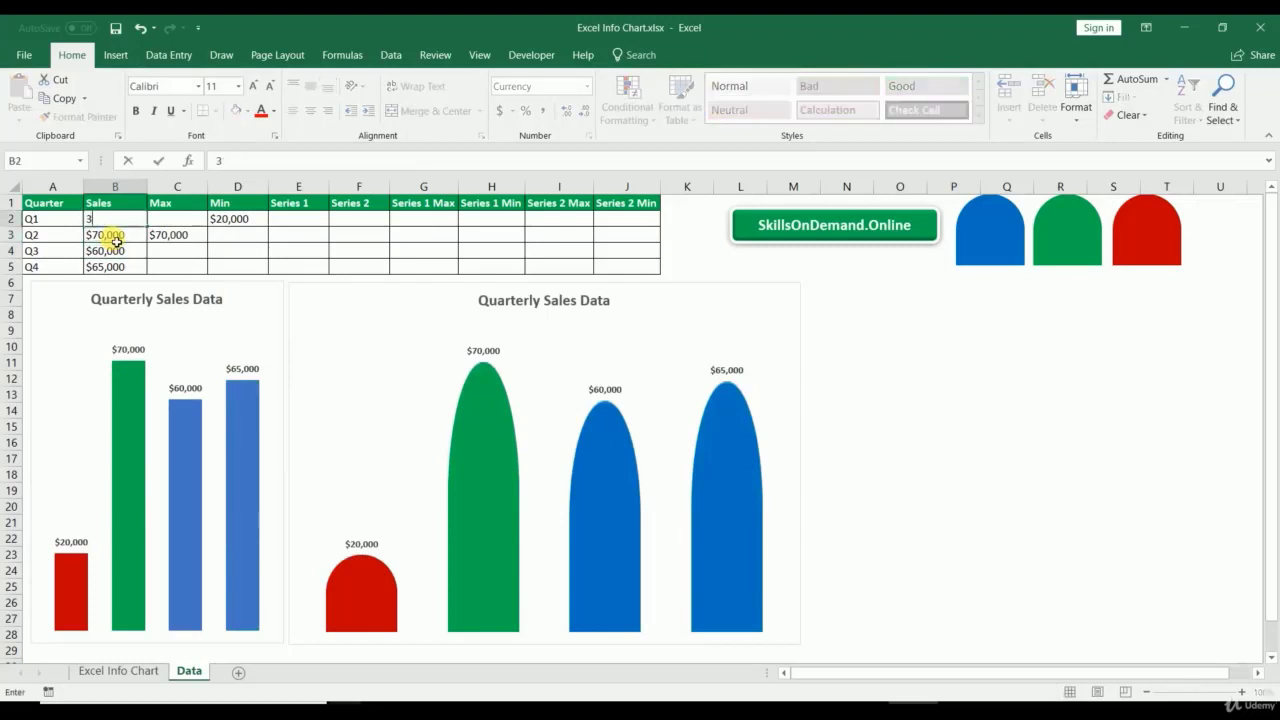
type("0,000")
key("Return")
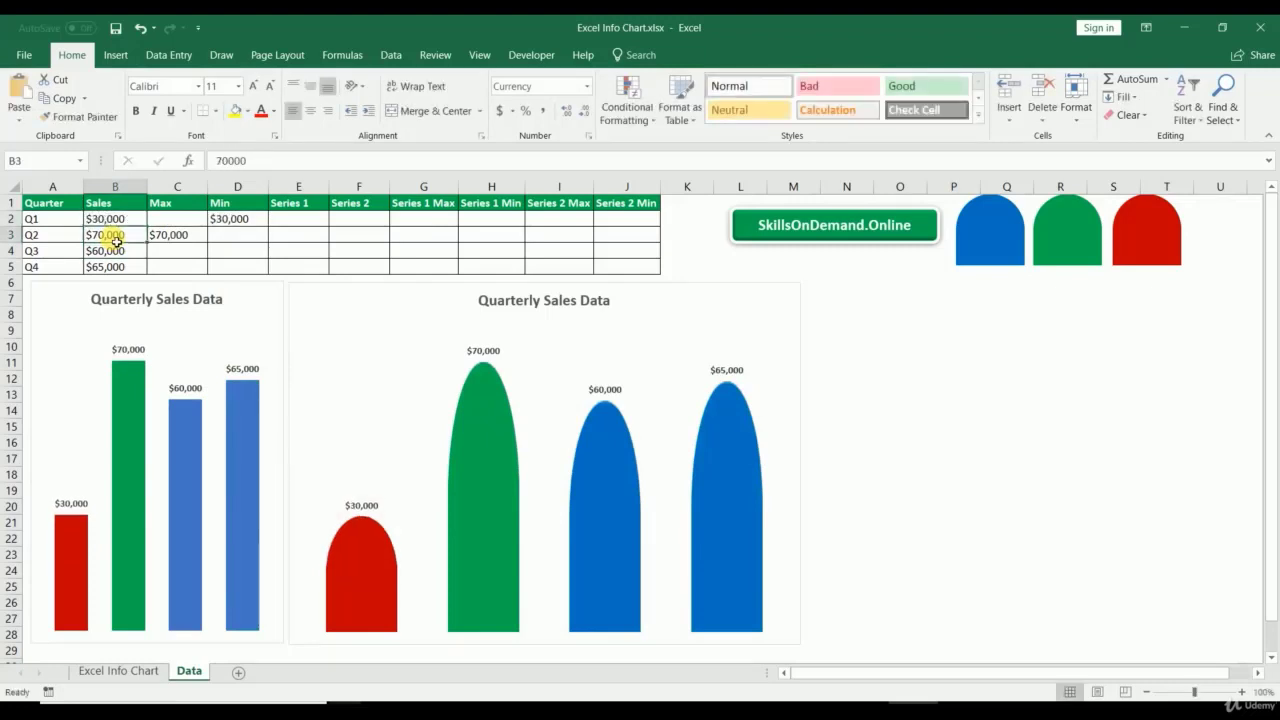
Step: Change Q1 sales to $10,000, then settle on 80000
key("Up")
type("10,")
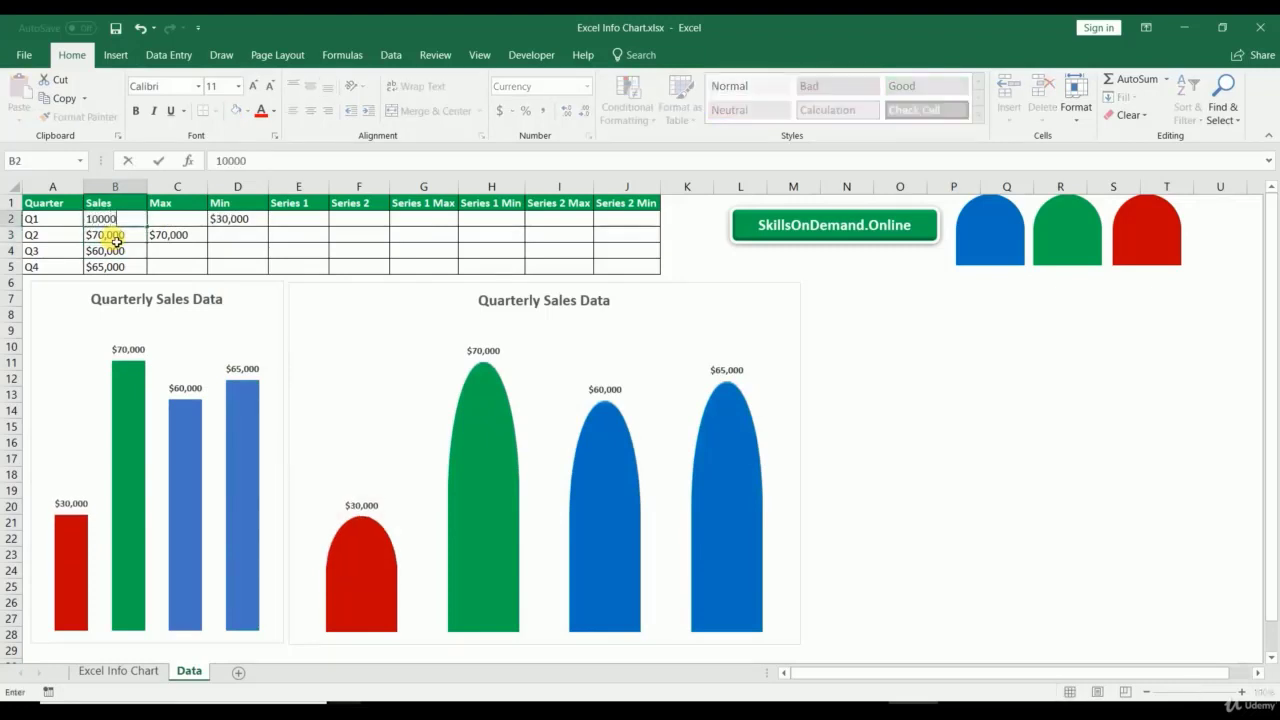
type("000")
key("Return")
key("Up")
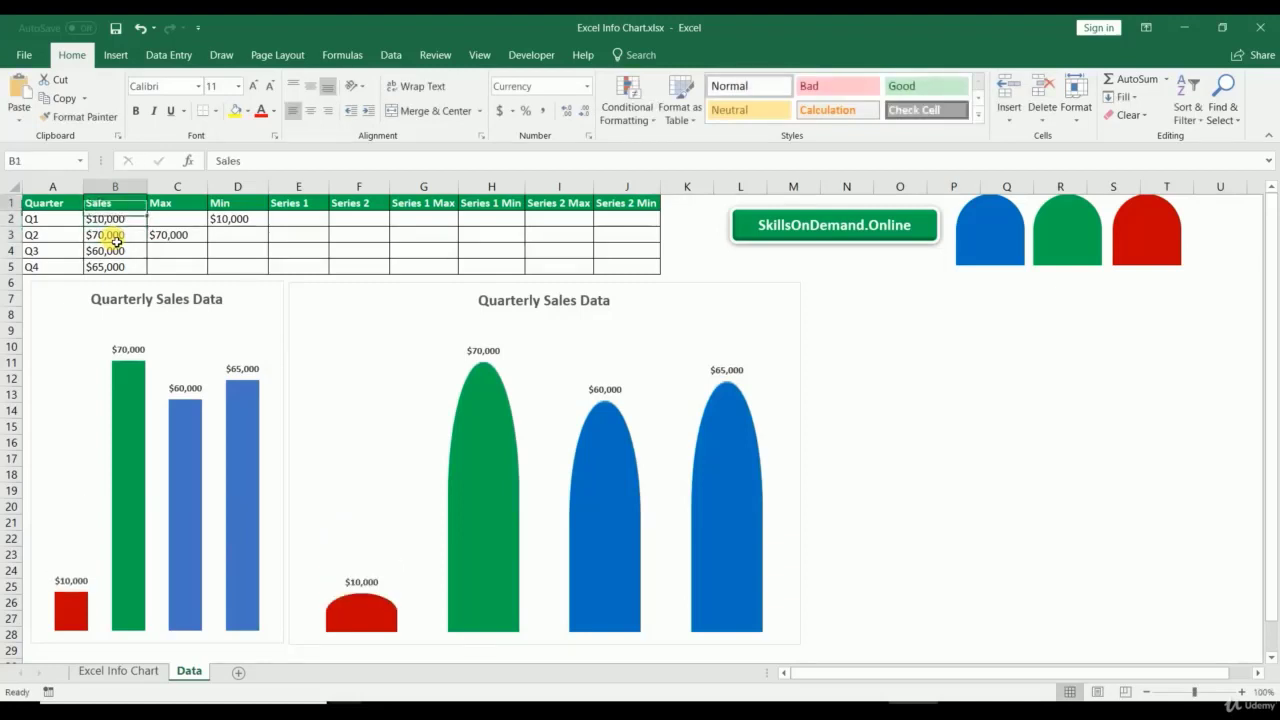
type("80000")
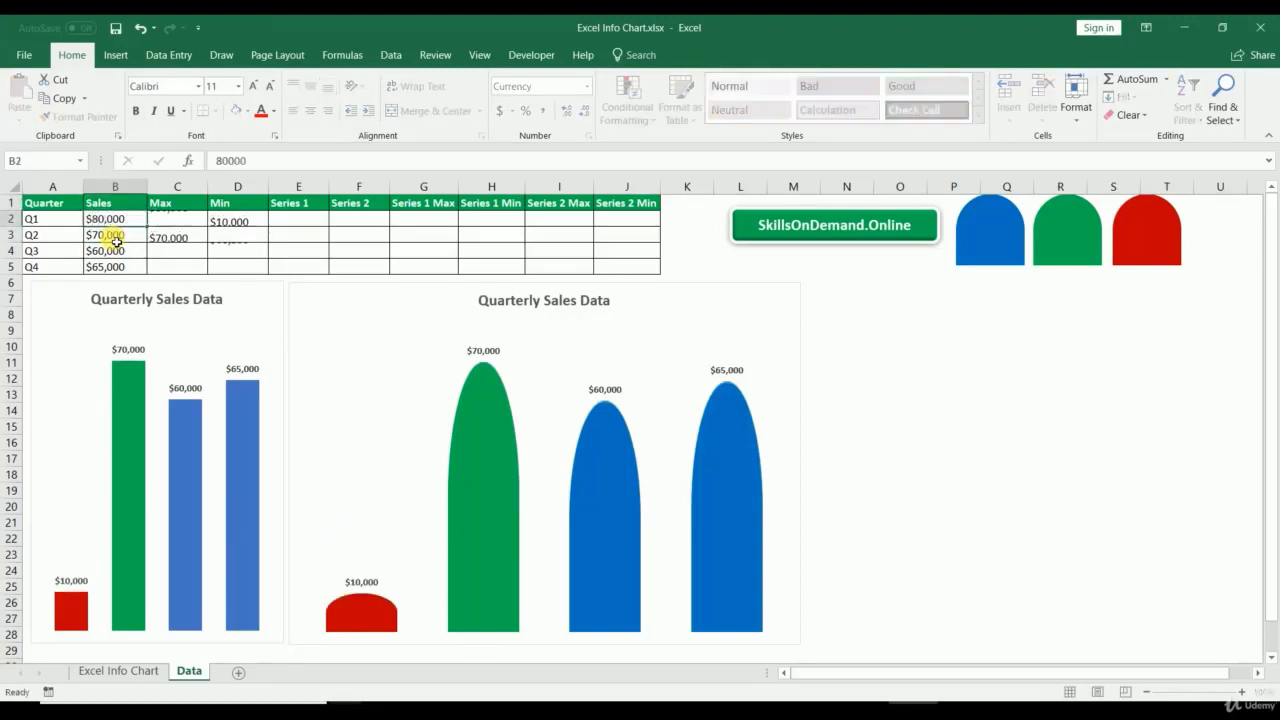
key("Return")
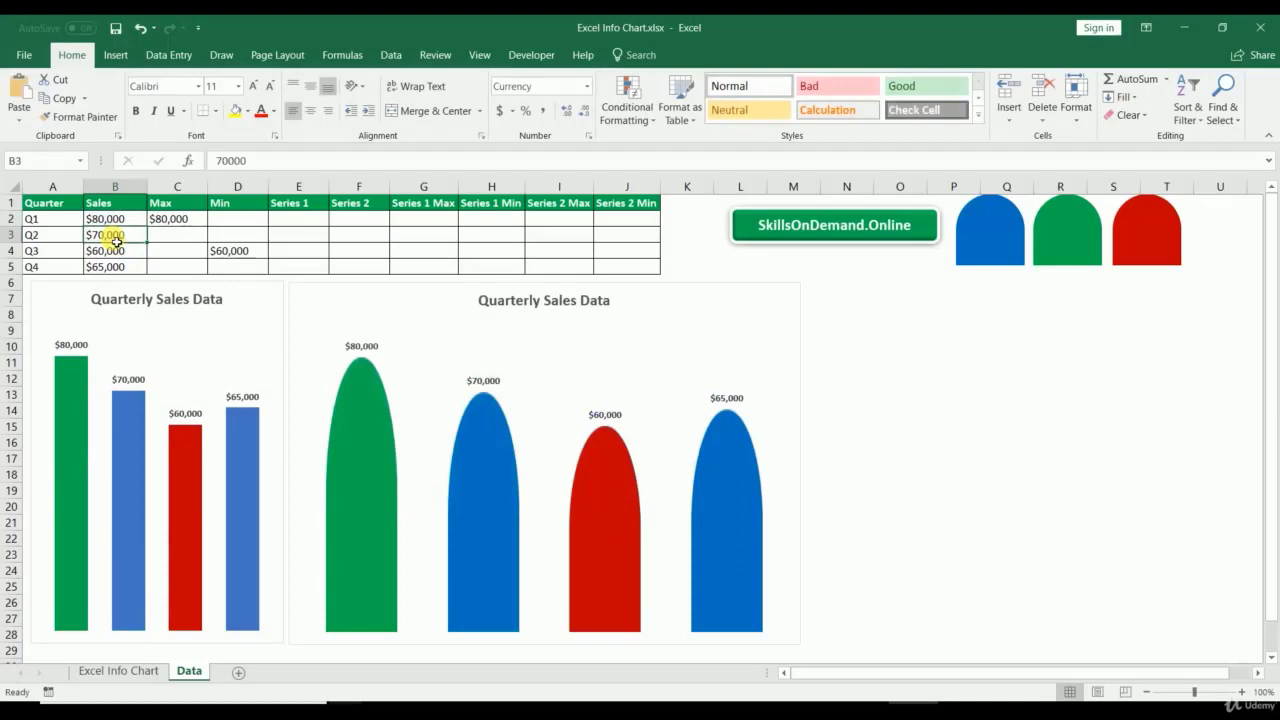
Step: Test Q3 at $10,000 and Q2 at $50,000, then undo the test changes
key("Down")
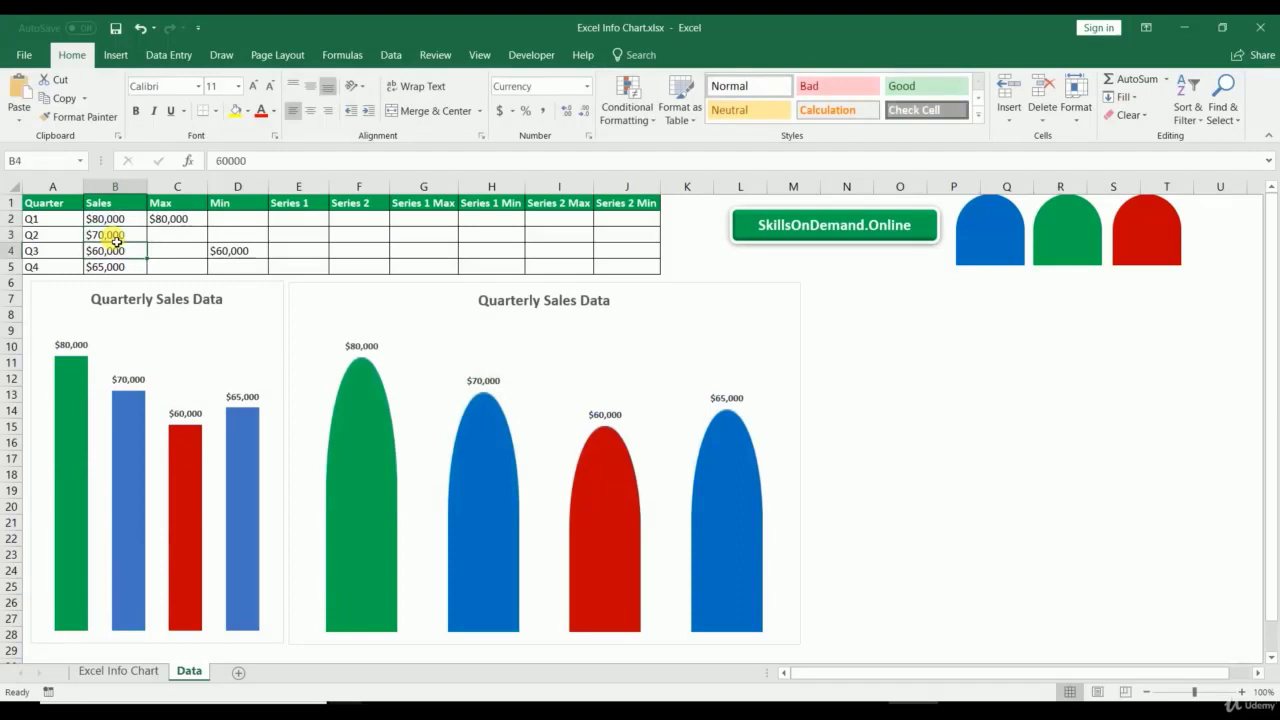
type("10,0")
type("00")
key("Return")
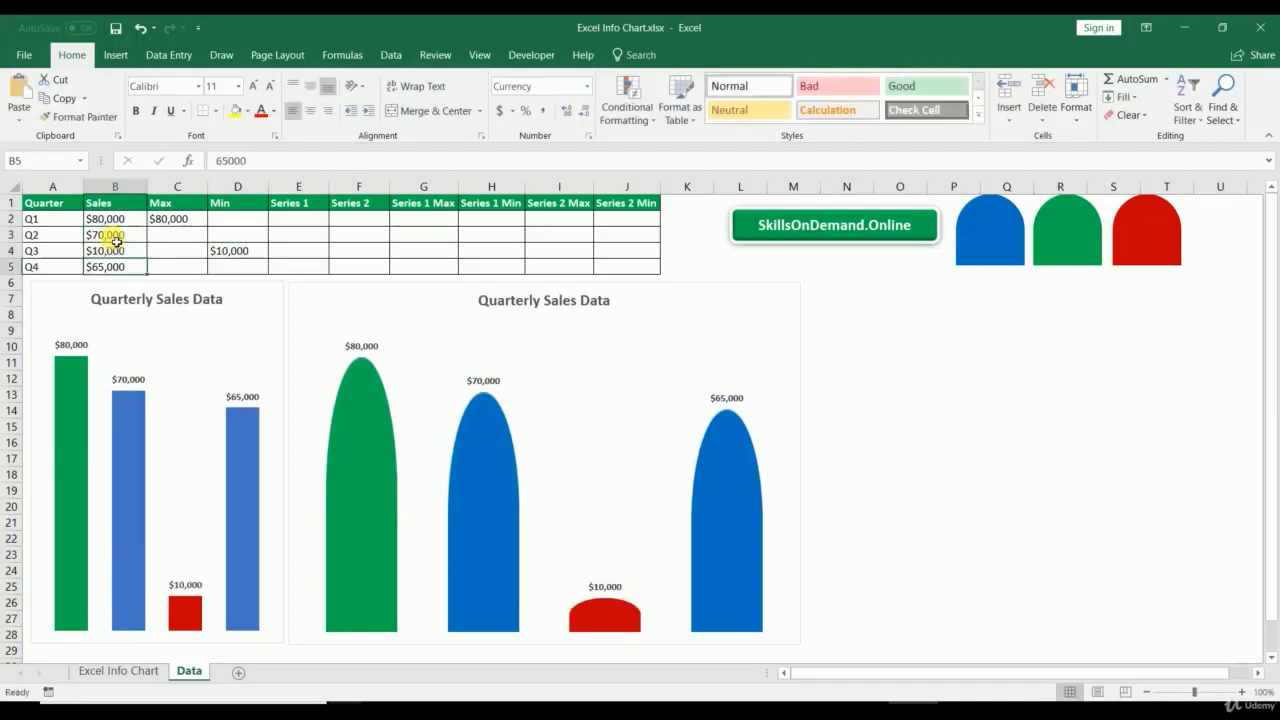
key("Up")
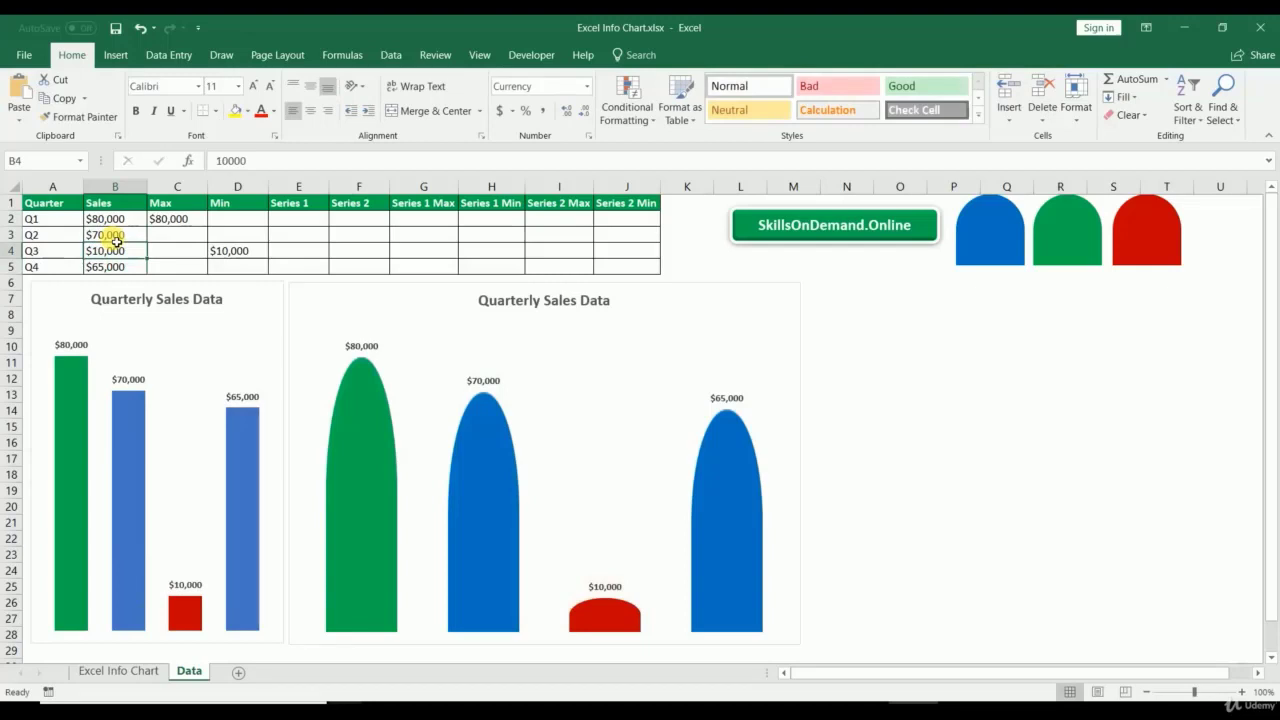
key("Up")
type("50,000")
key("Return")
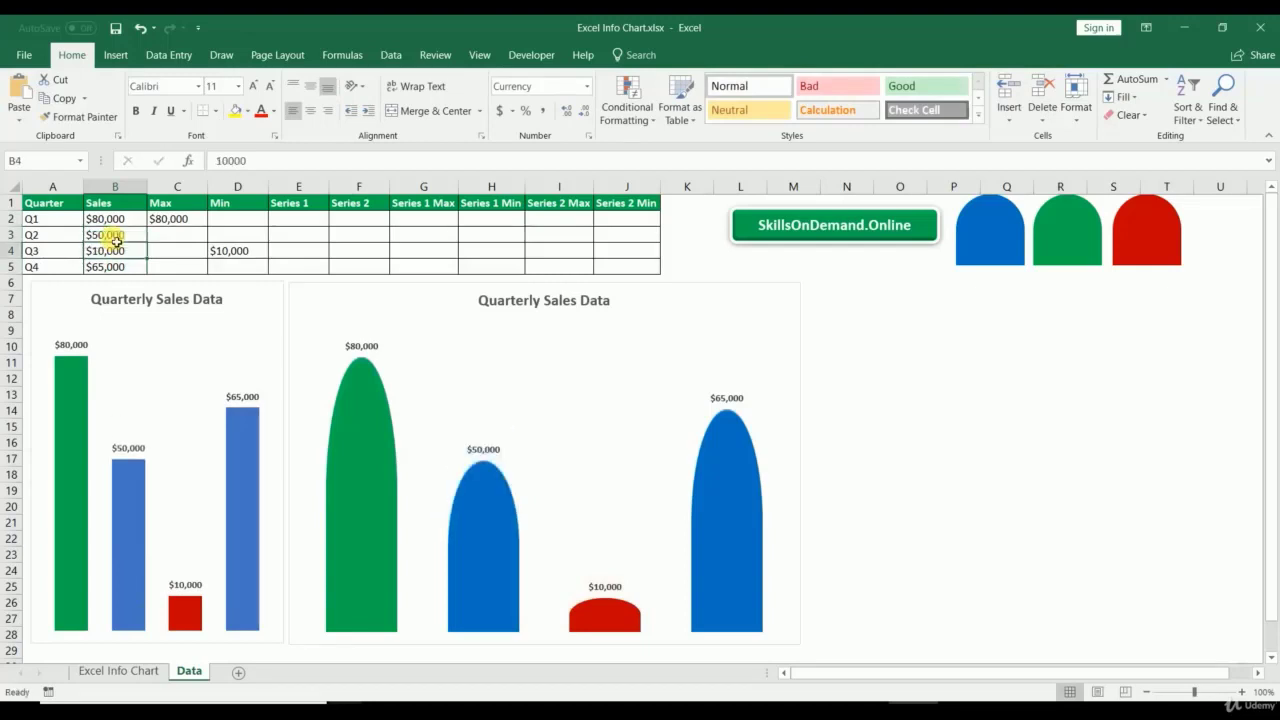
key("ctrl+z")
key("ctrl+z")
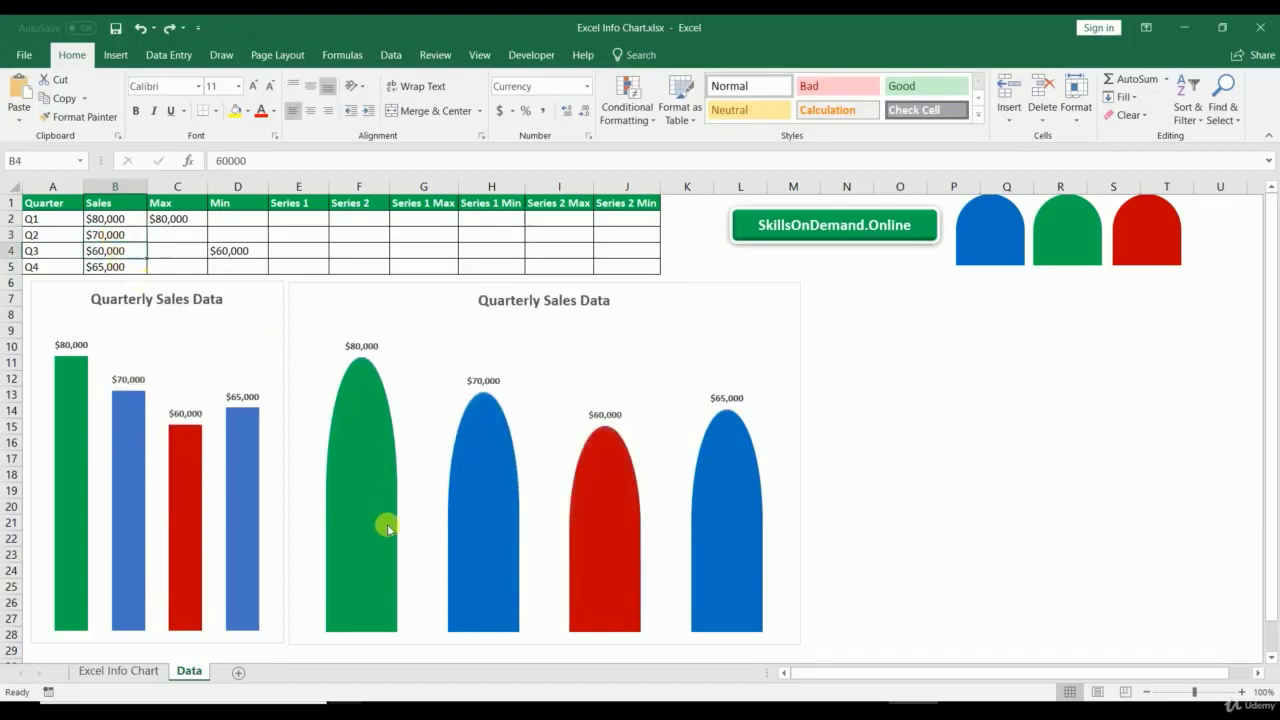
Step: Narrow the rounded-bar chart to about half its width, matching the plain bar chart
left_click(790, 433)
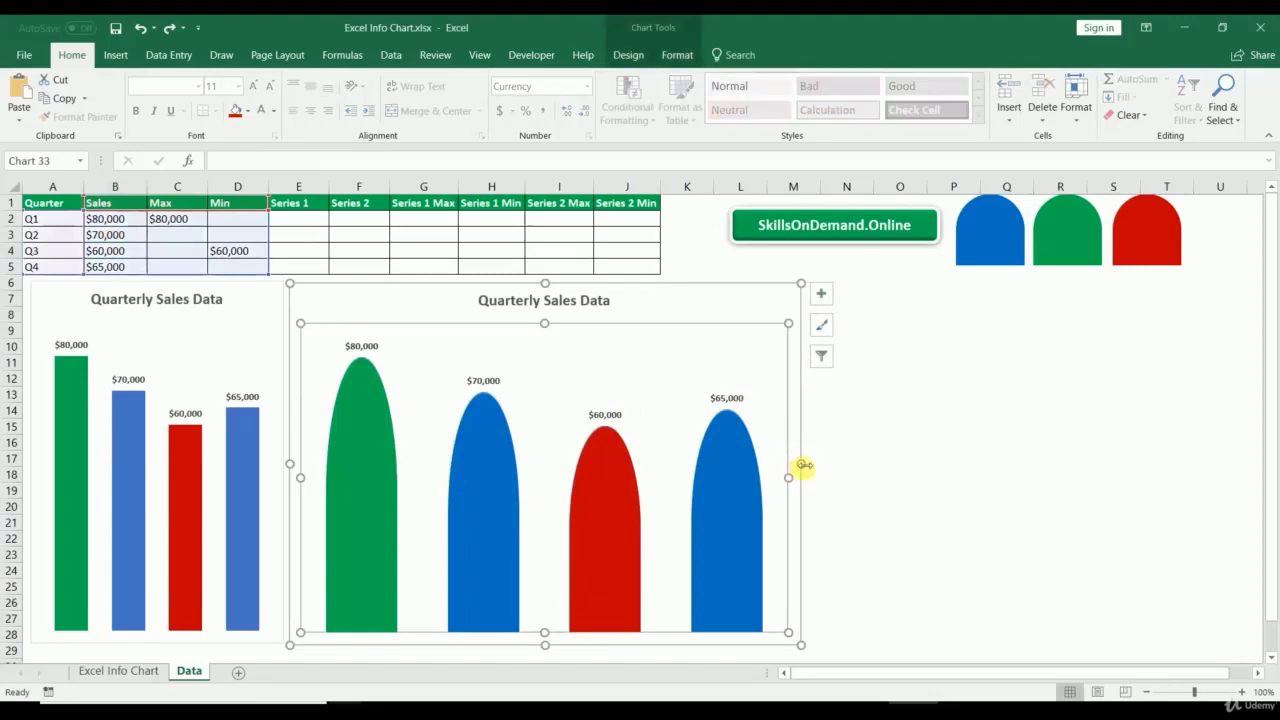
left_click_drag(800, 463, 558, 462)
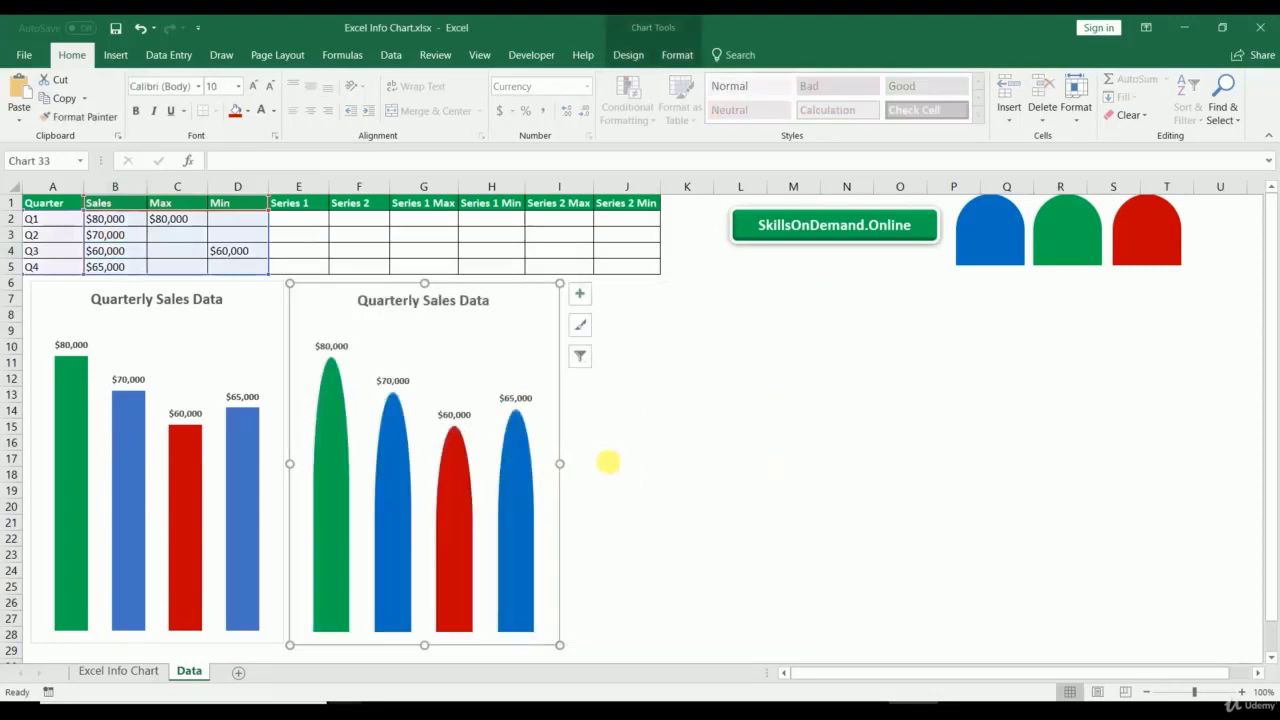
left_click(686, 458)
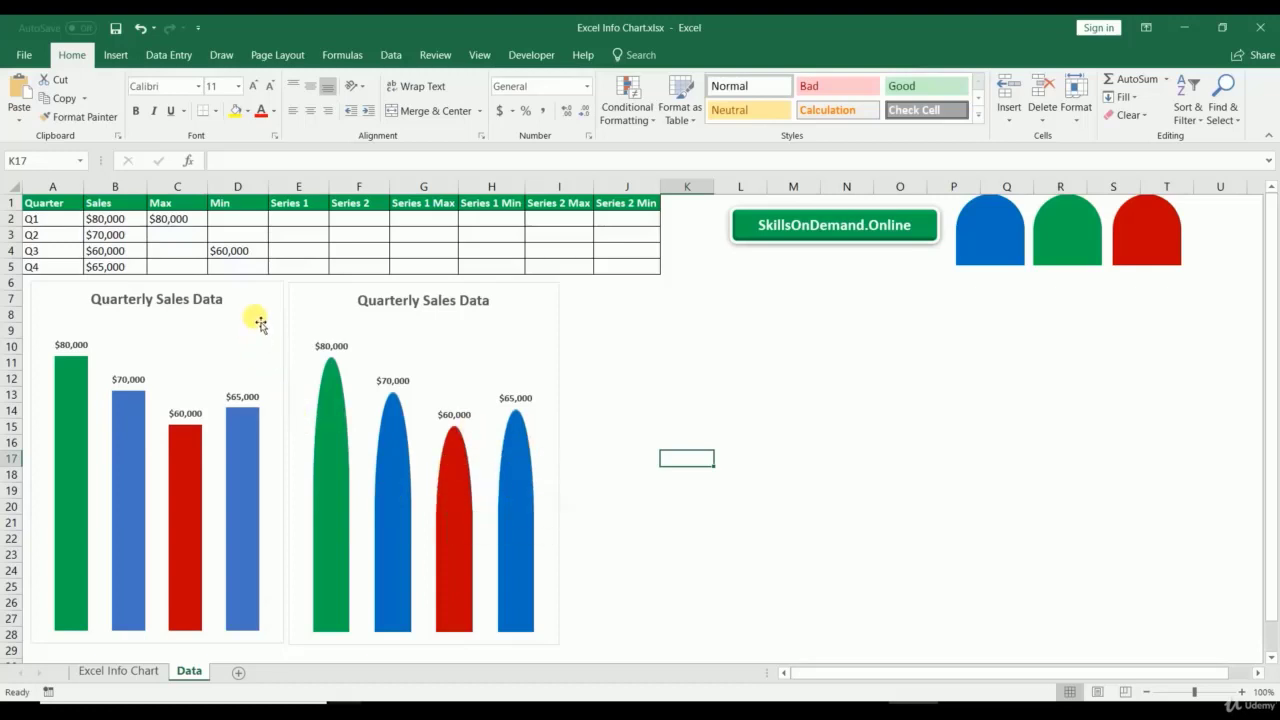
left_click(322, 298)
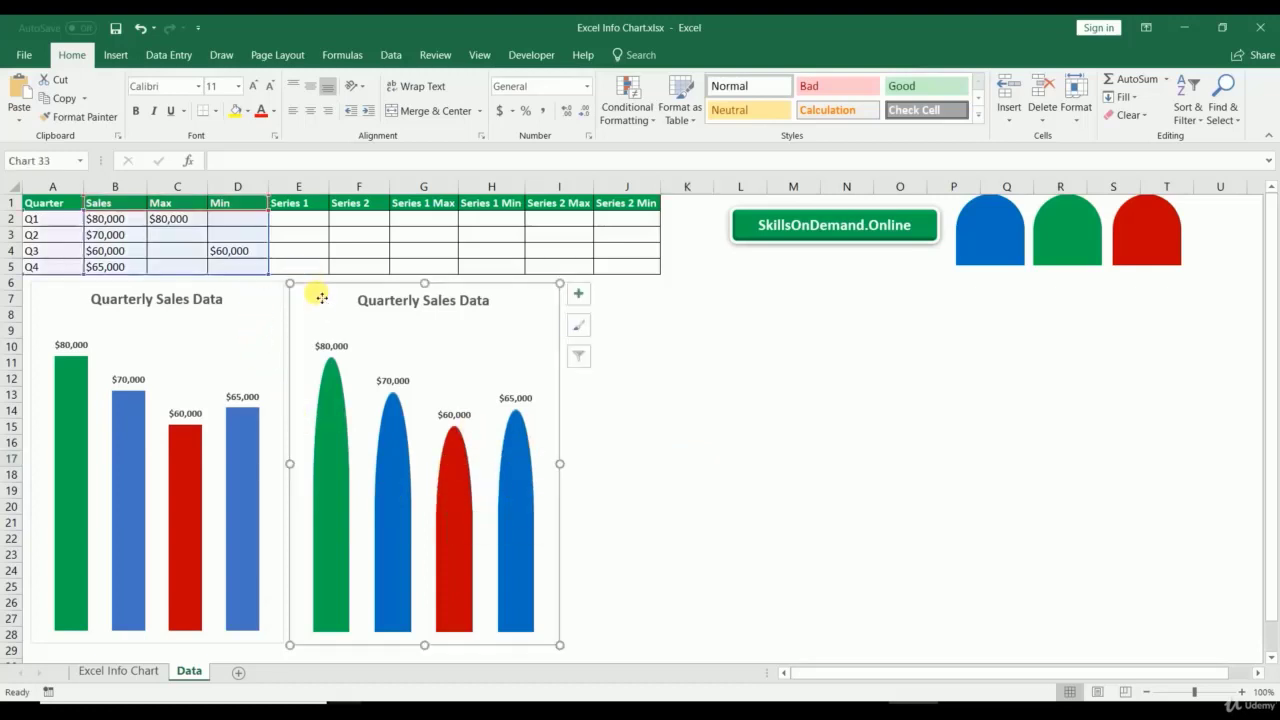
left_click(249, 313)
left_click(690, 331)
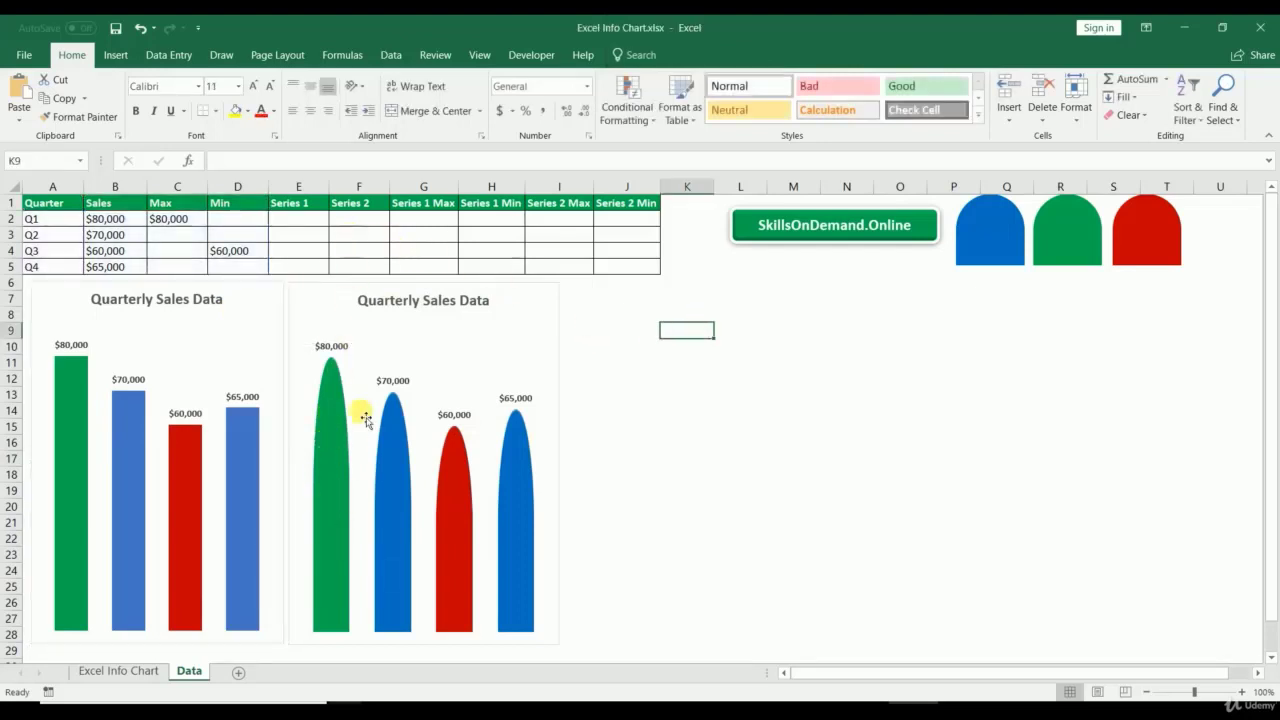
Step: Check the Series 1 and Series 2 headers and move to cell F2
left_click(294, 205)
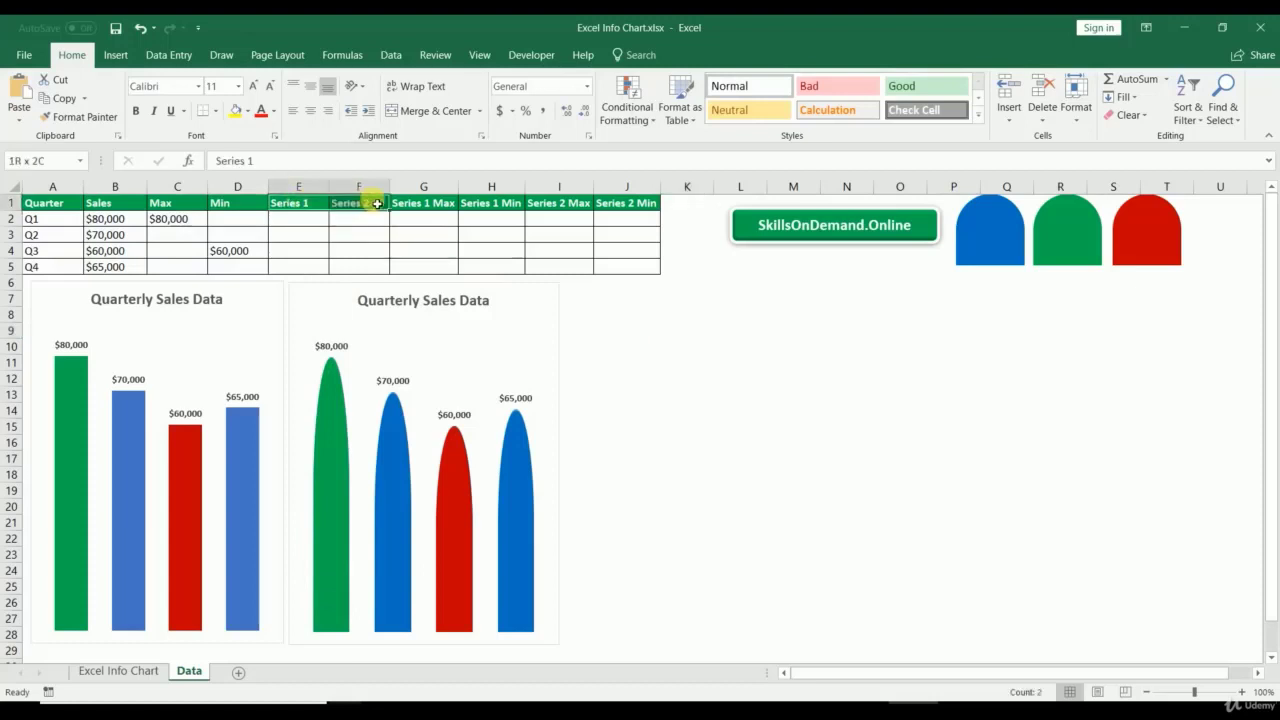
left_click_drag(294, 205, 364, 203)
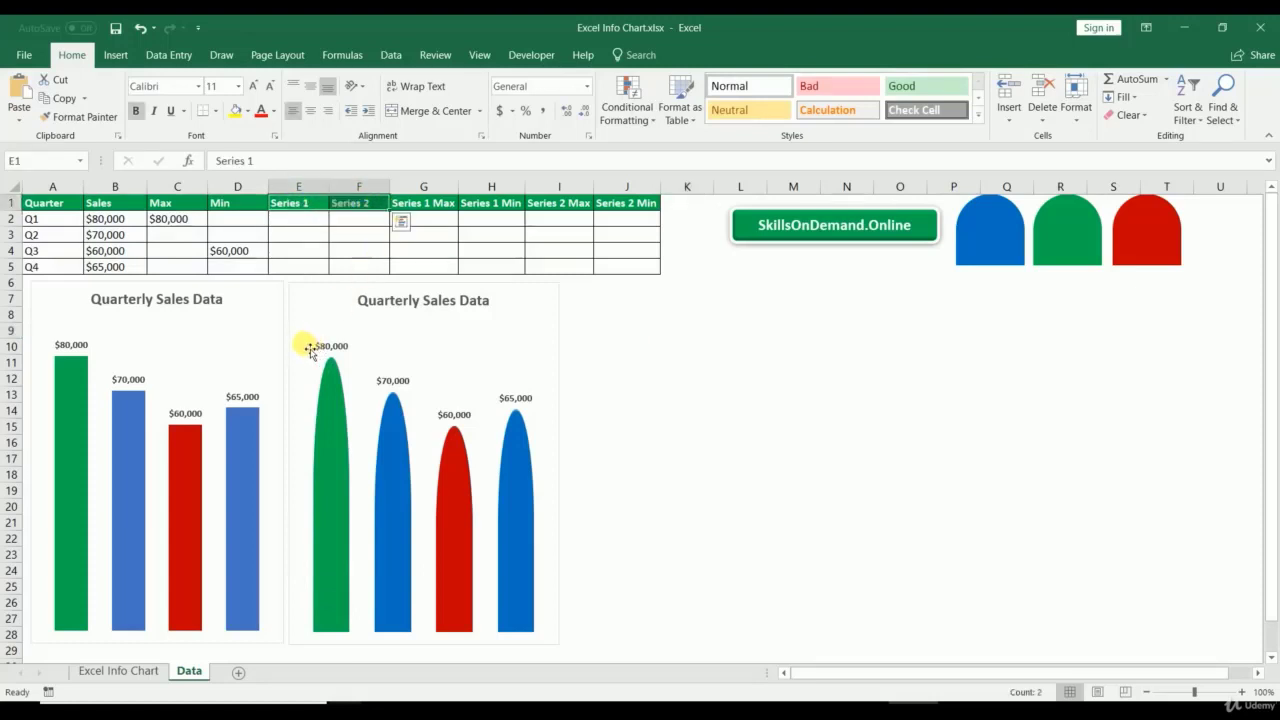
left_click(307, 221)
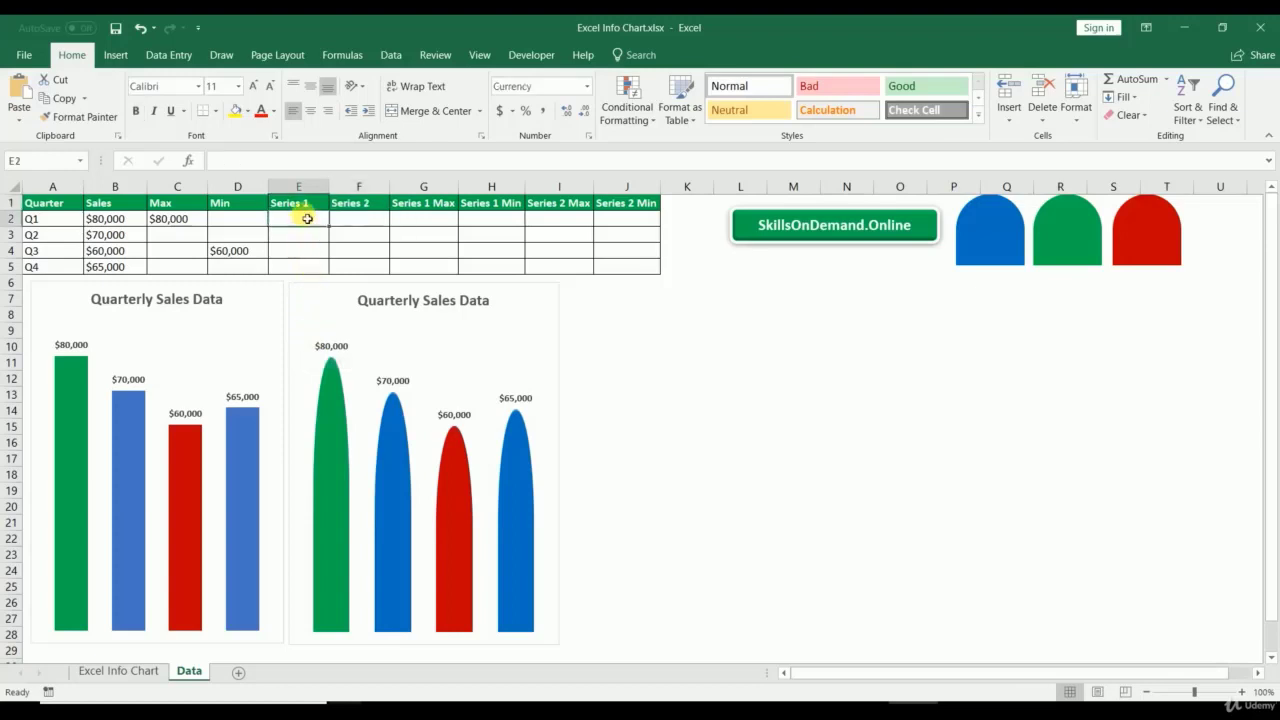
left_click(361, 205)
left_click(310, 204)
left_click(305, 224)
key("Right")
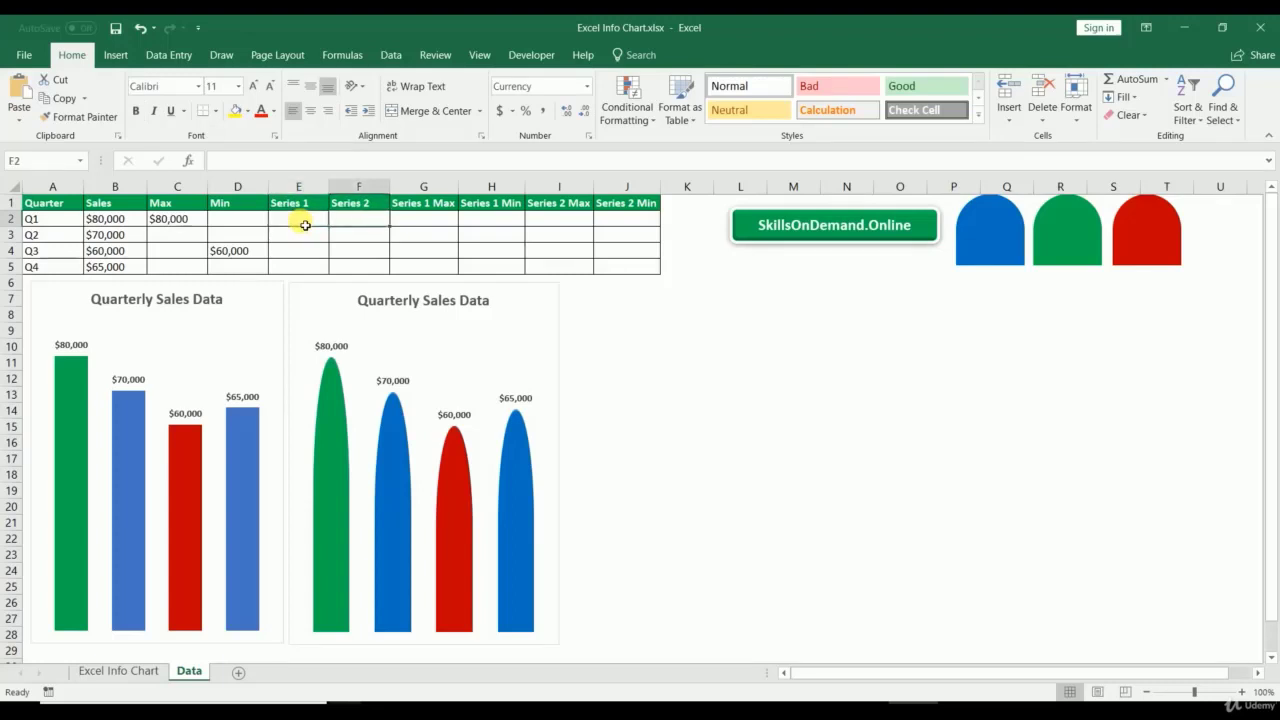
Step: Enter =MIN($B$2:$B$5)/2 in F2 and fill it down to F5
type("=")
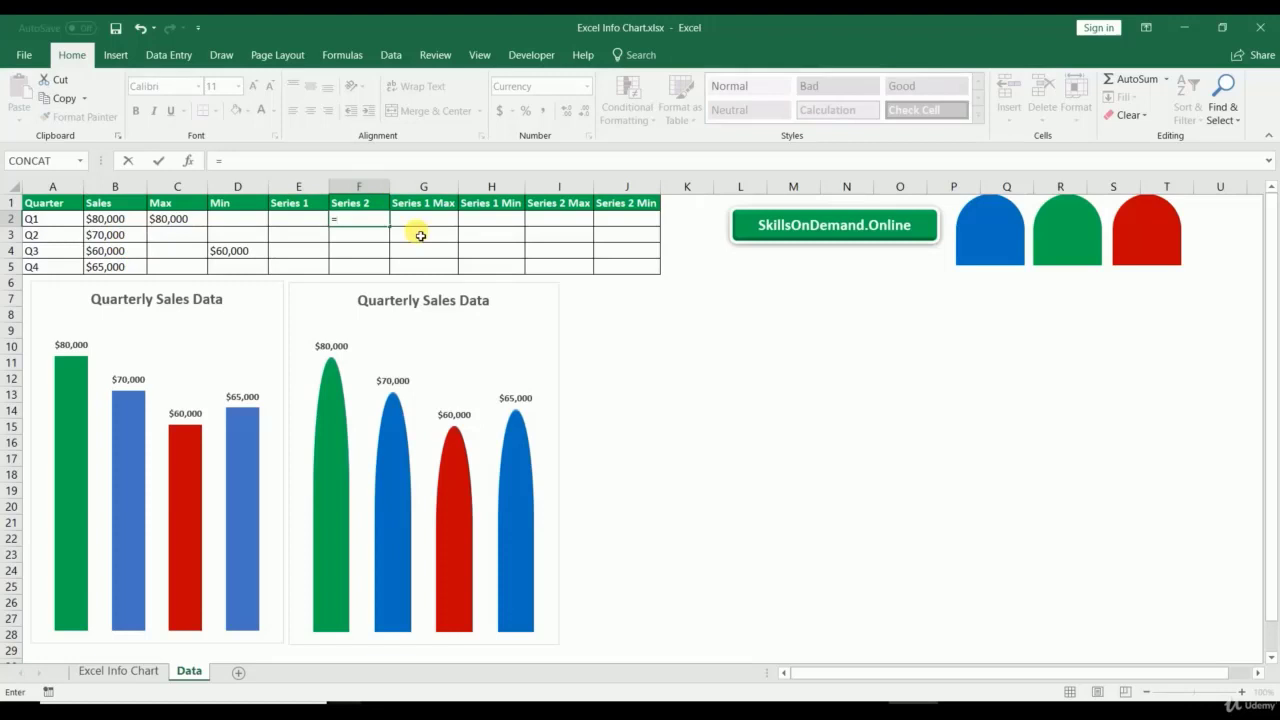
type("min")
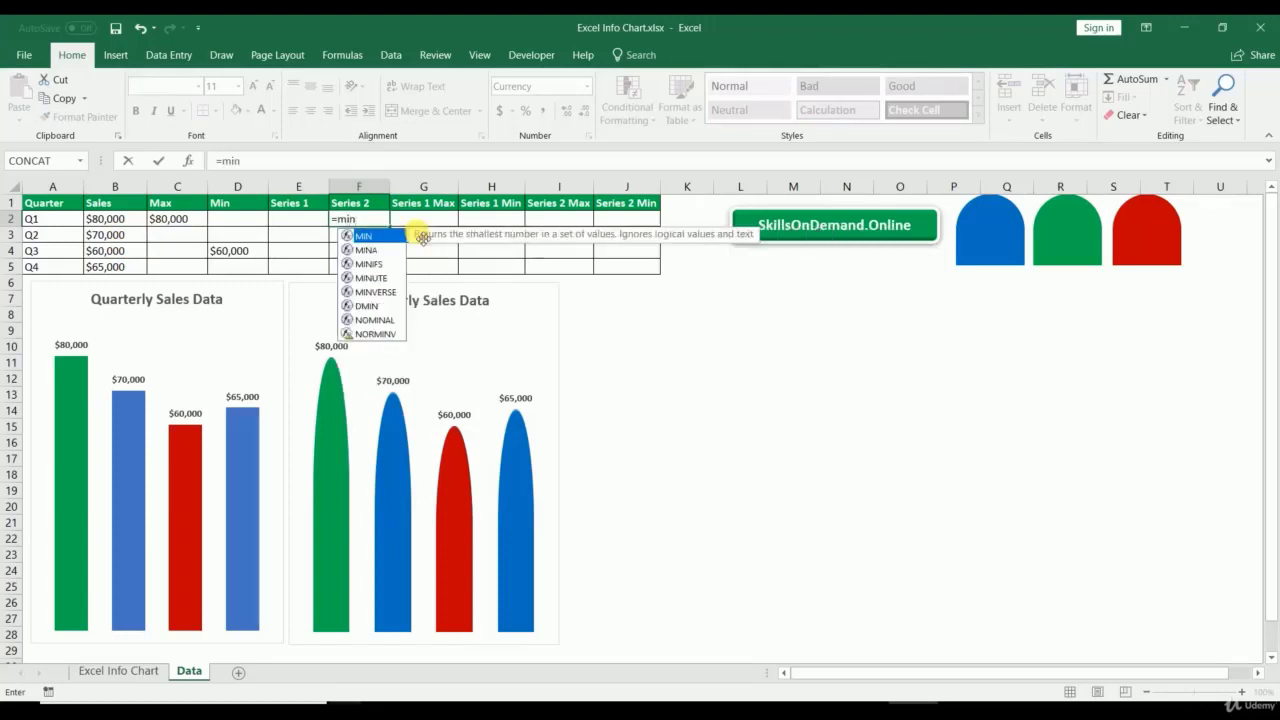
type("(")
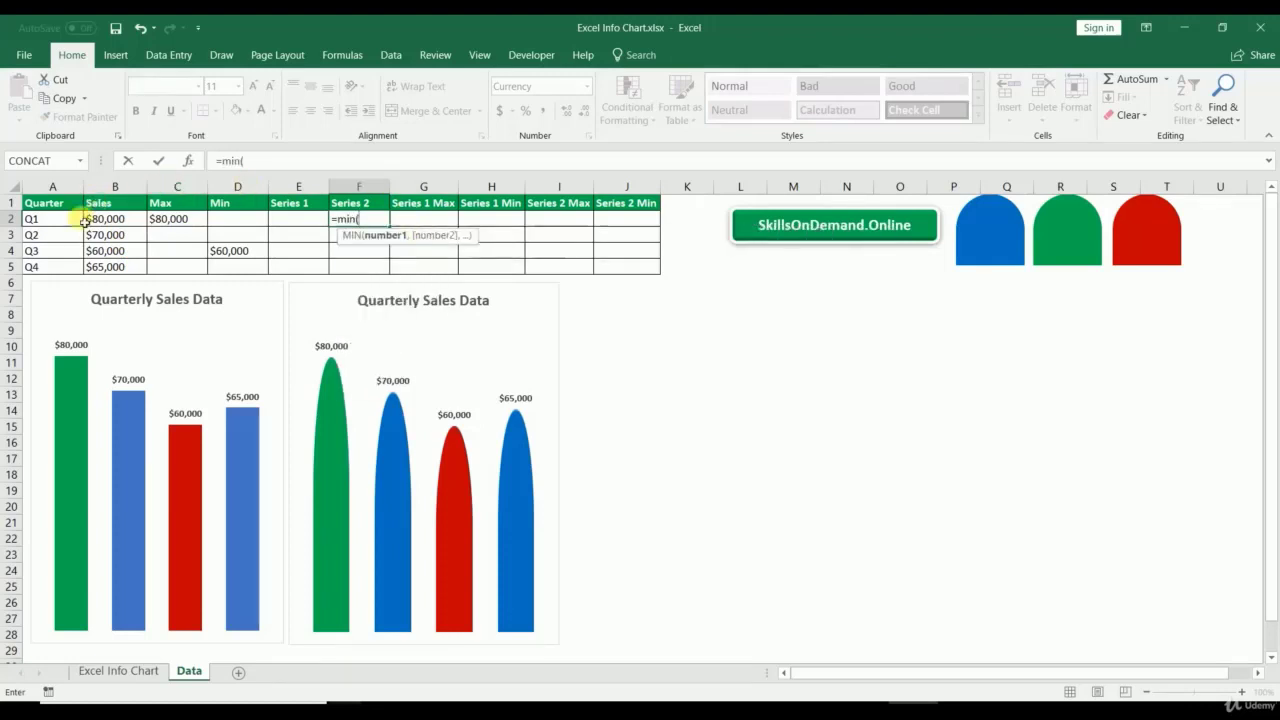
left_click_drag(110, 218, 110, 266)
left_click_drag(276, 166, 251, 163)
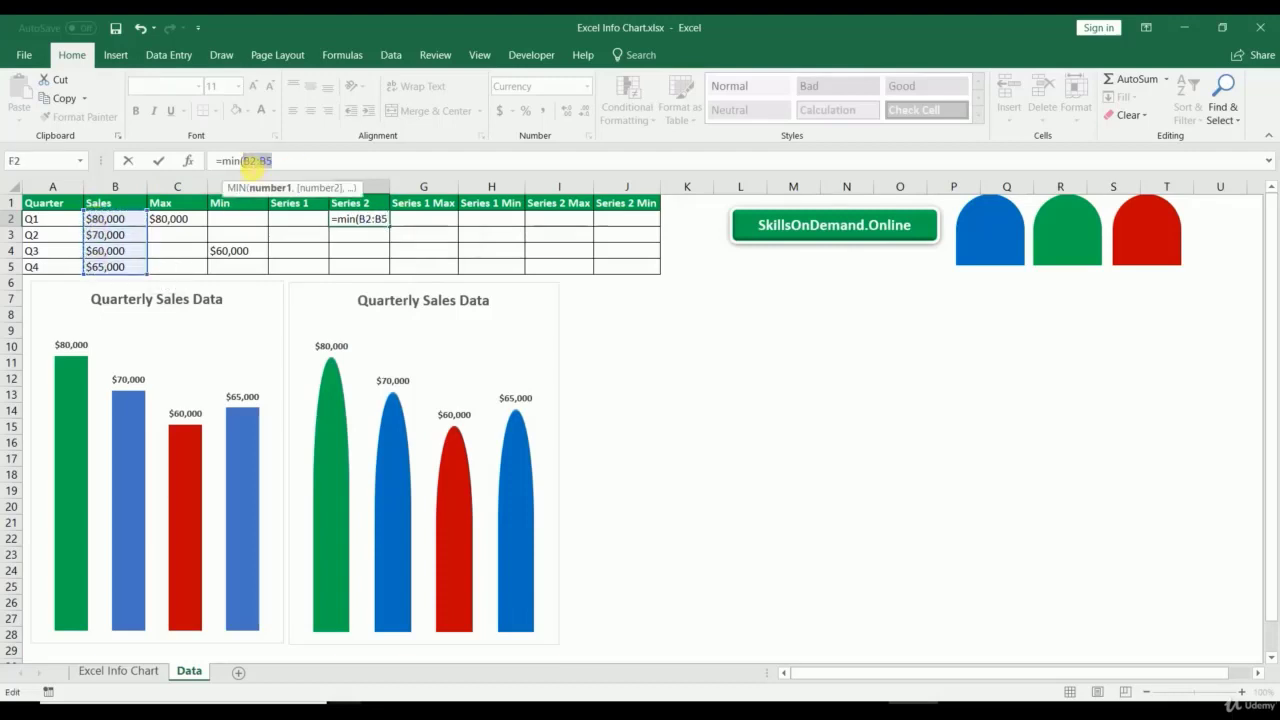
key("F4")
left_click(300, 162)
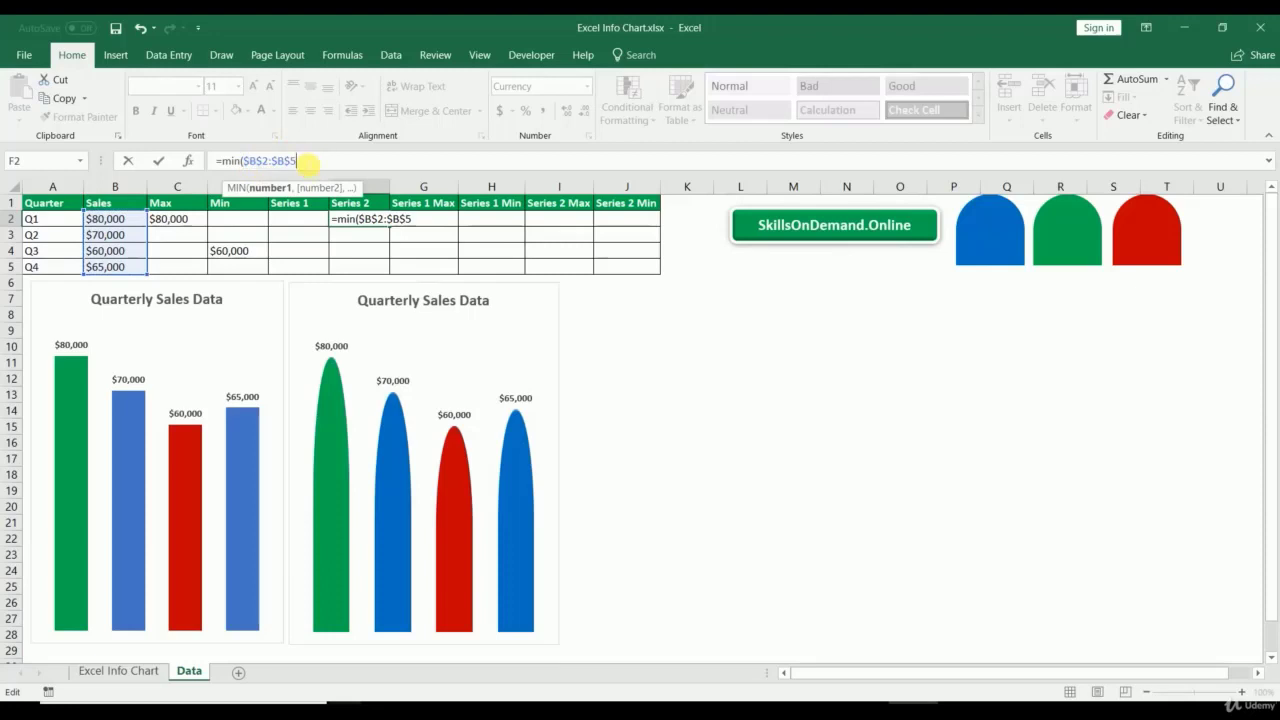
type(")/")
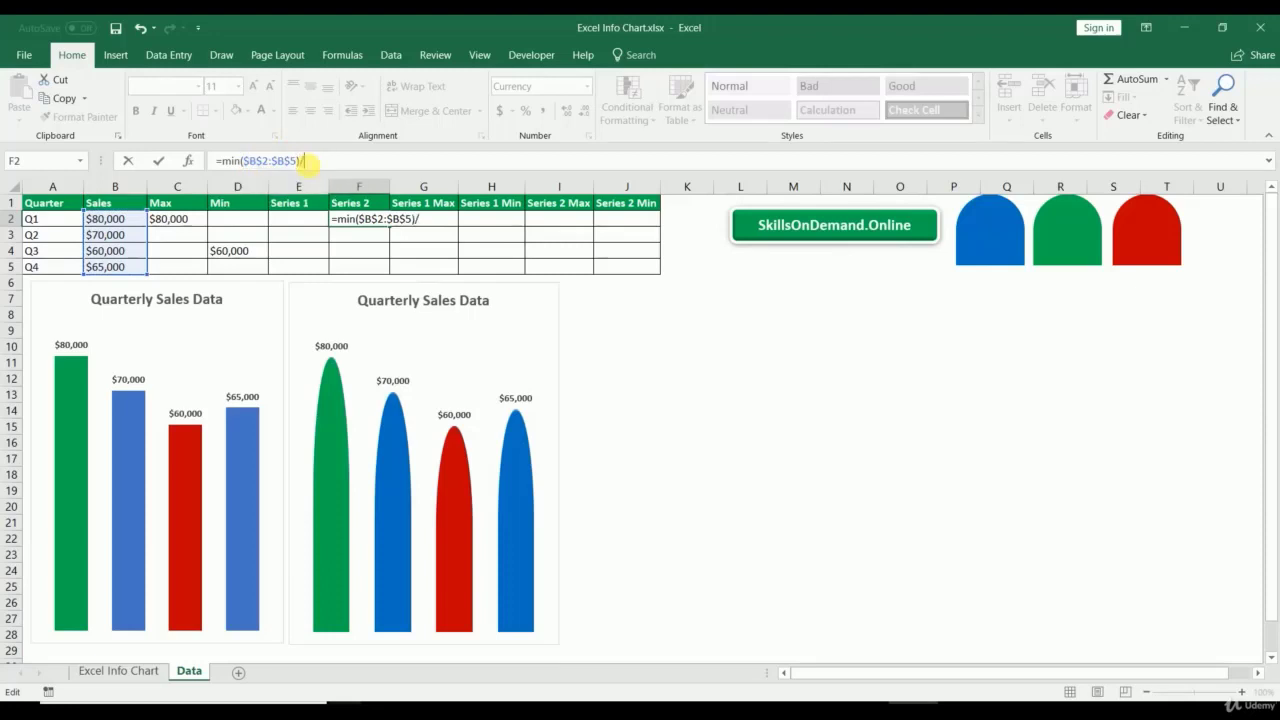
type("2")
key("Return")
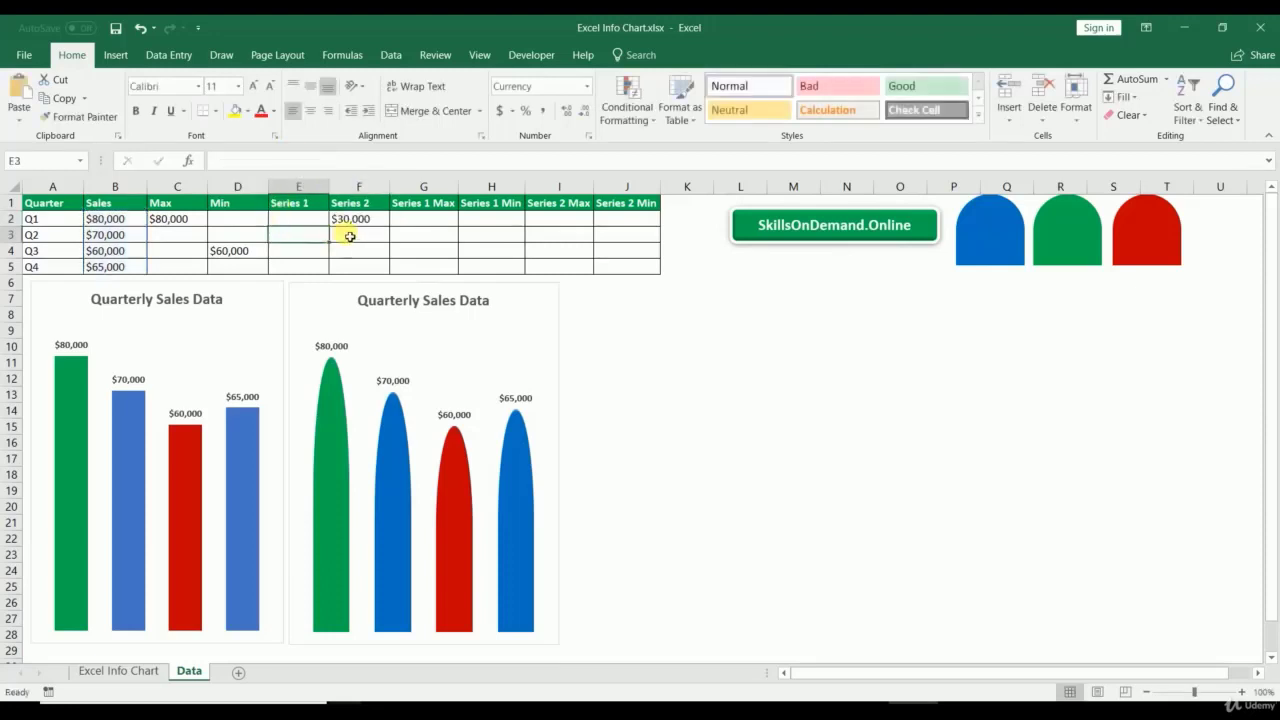
left_click(362, 221)
left_click_drag(397, 227, 390, 278)
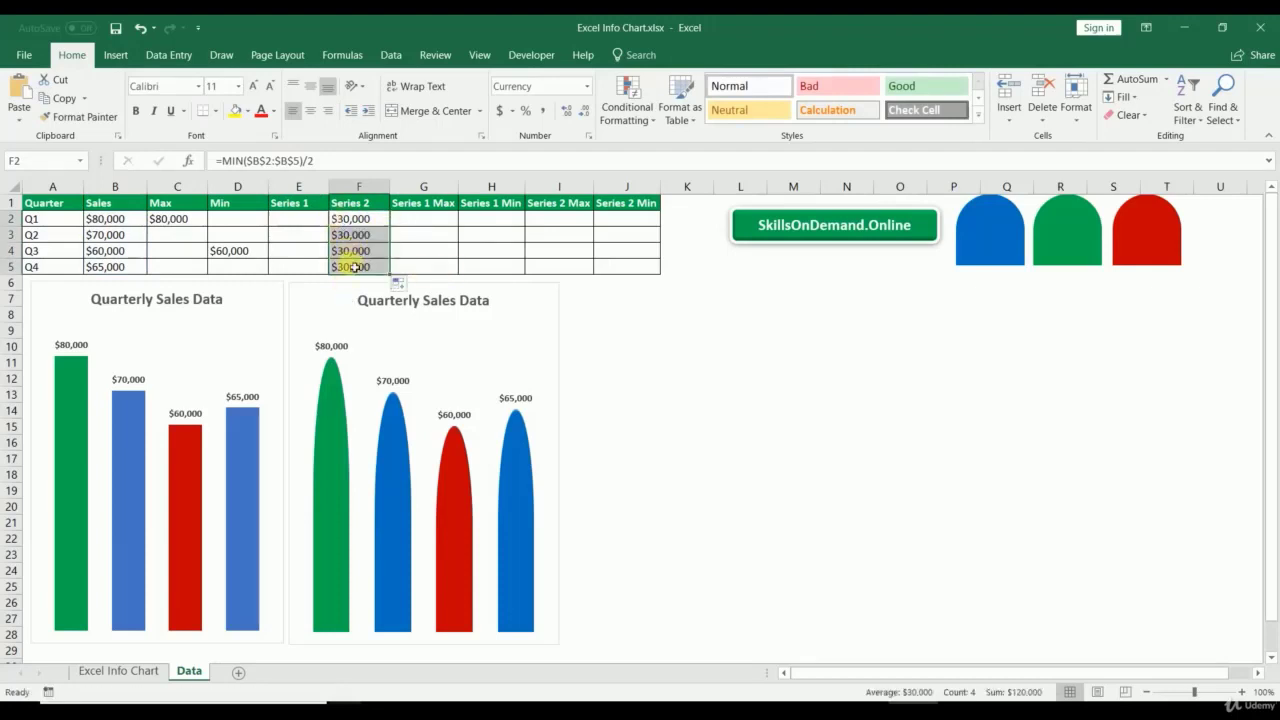
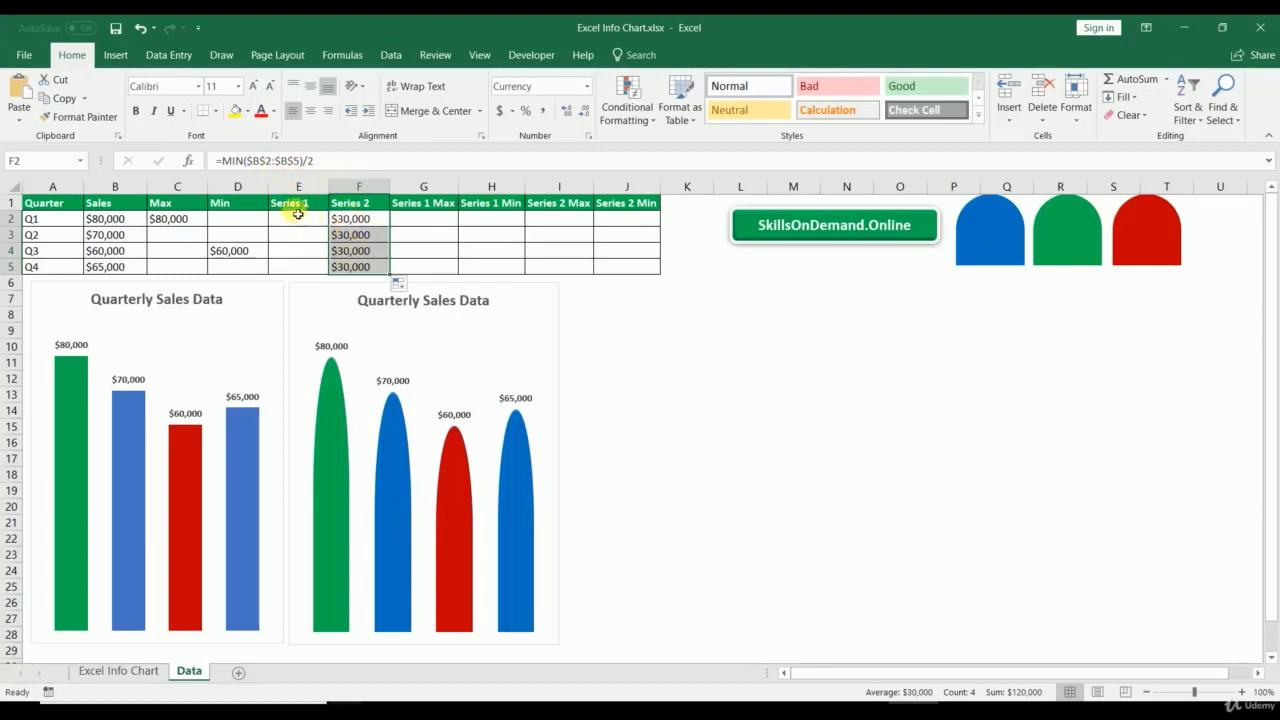
Step: Enter =B2-F2 in E2 and fill it down to E5
left_click(297, 222)
type("=")
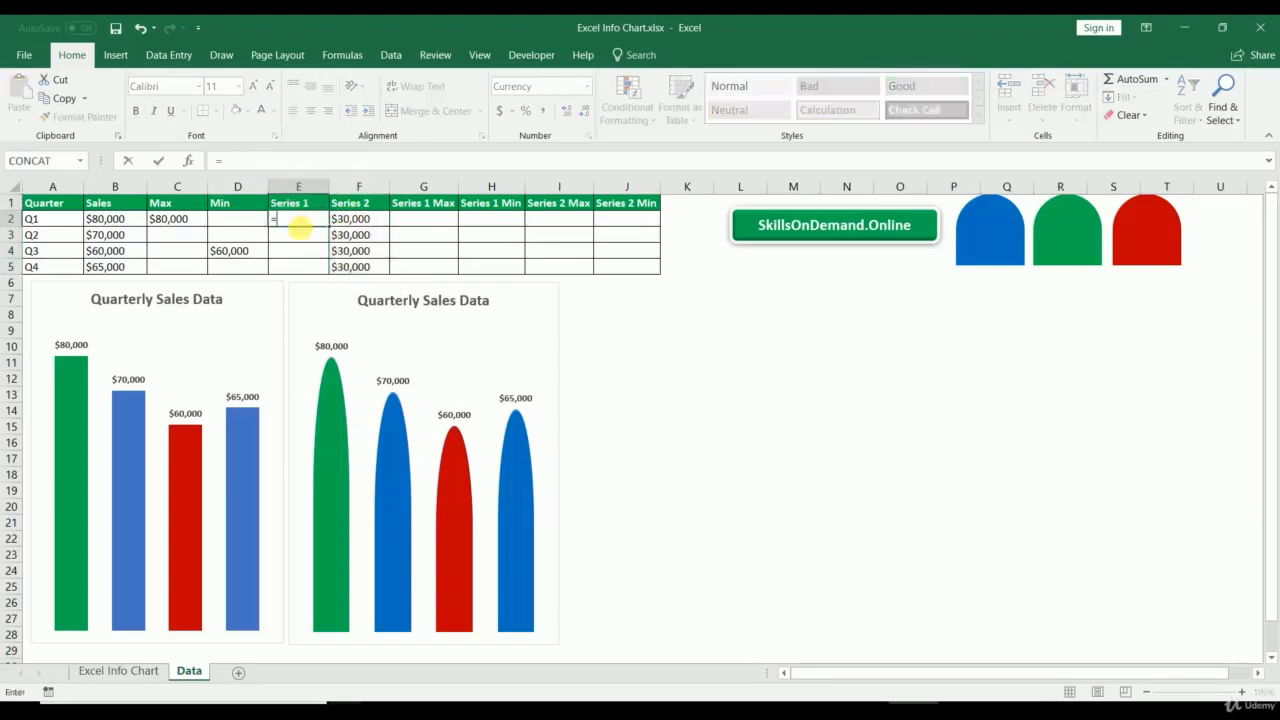
left_click(116, 220)
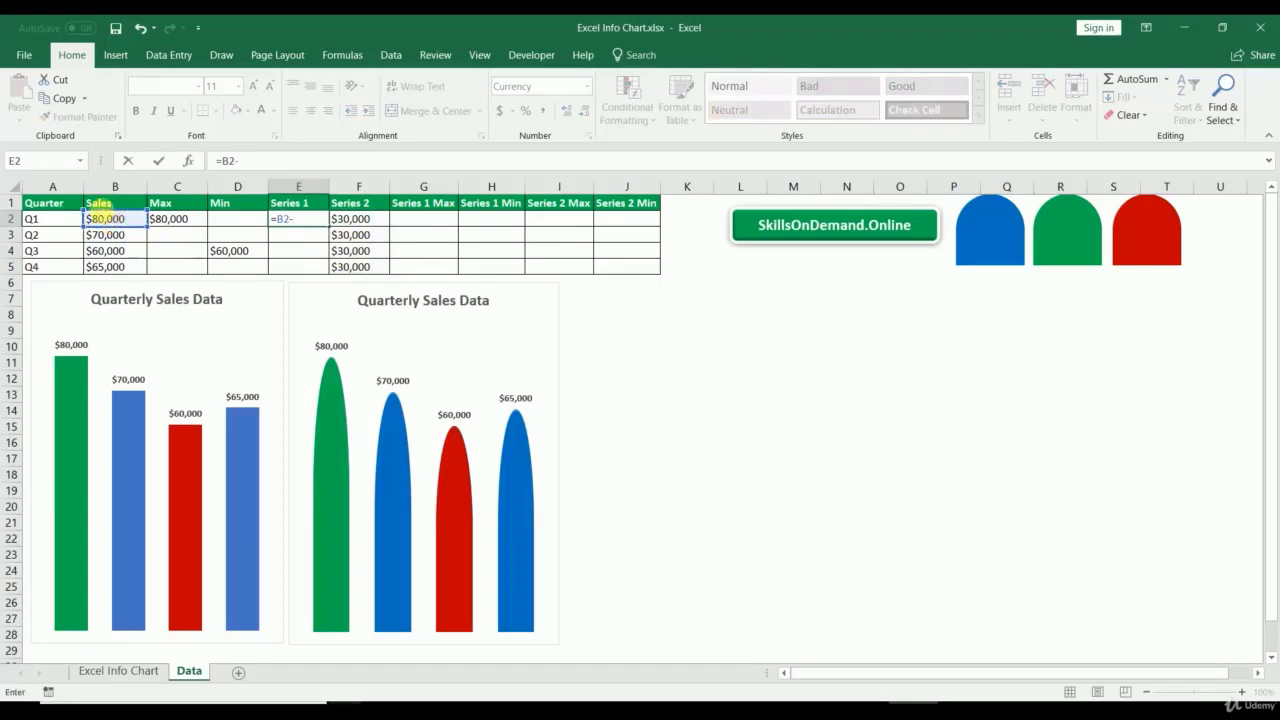
left_click(370, 225)
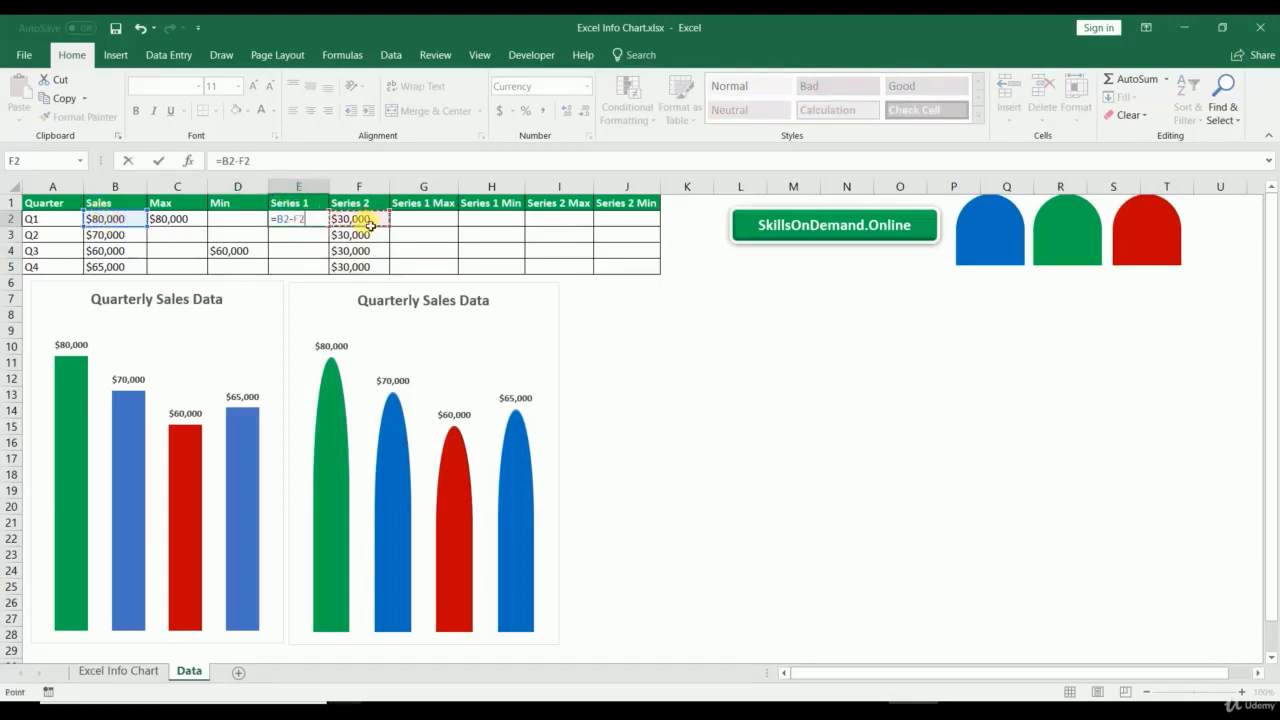
key("Return")
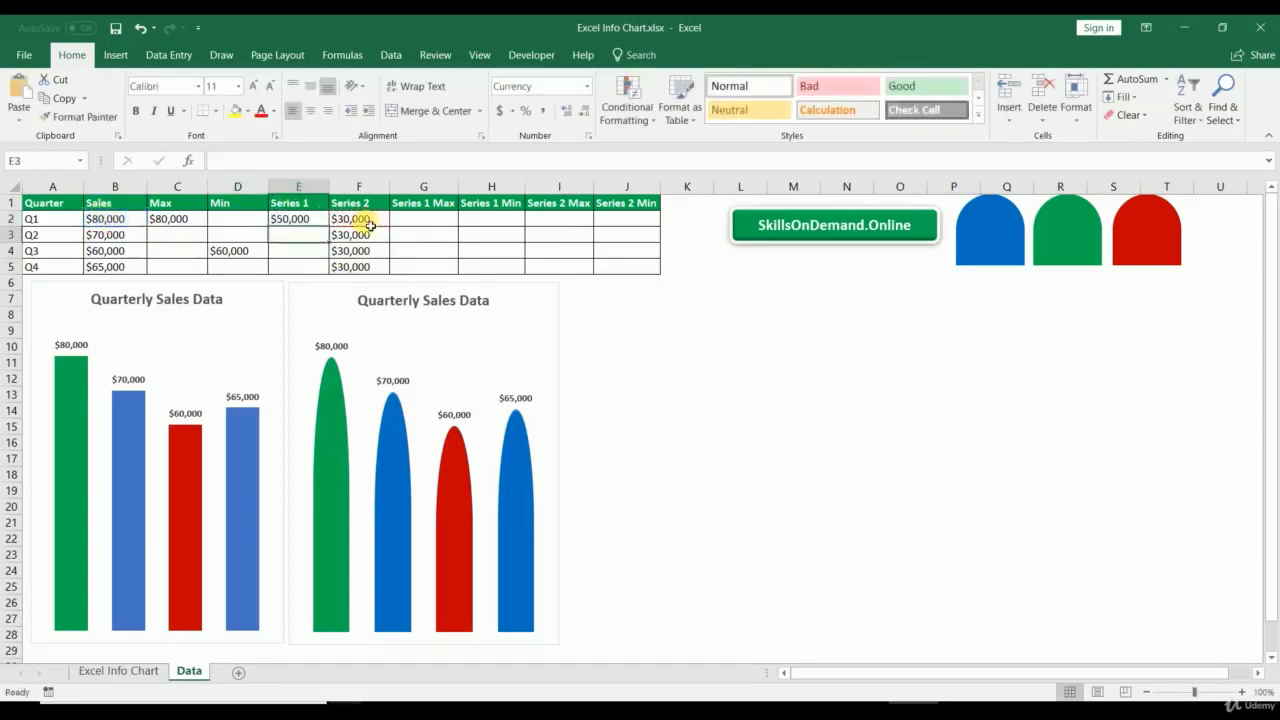
left_click(316, 225)
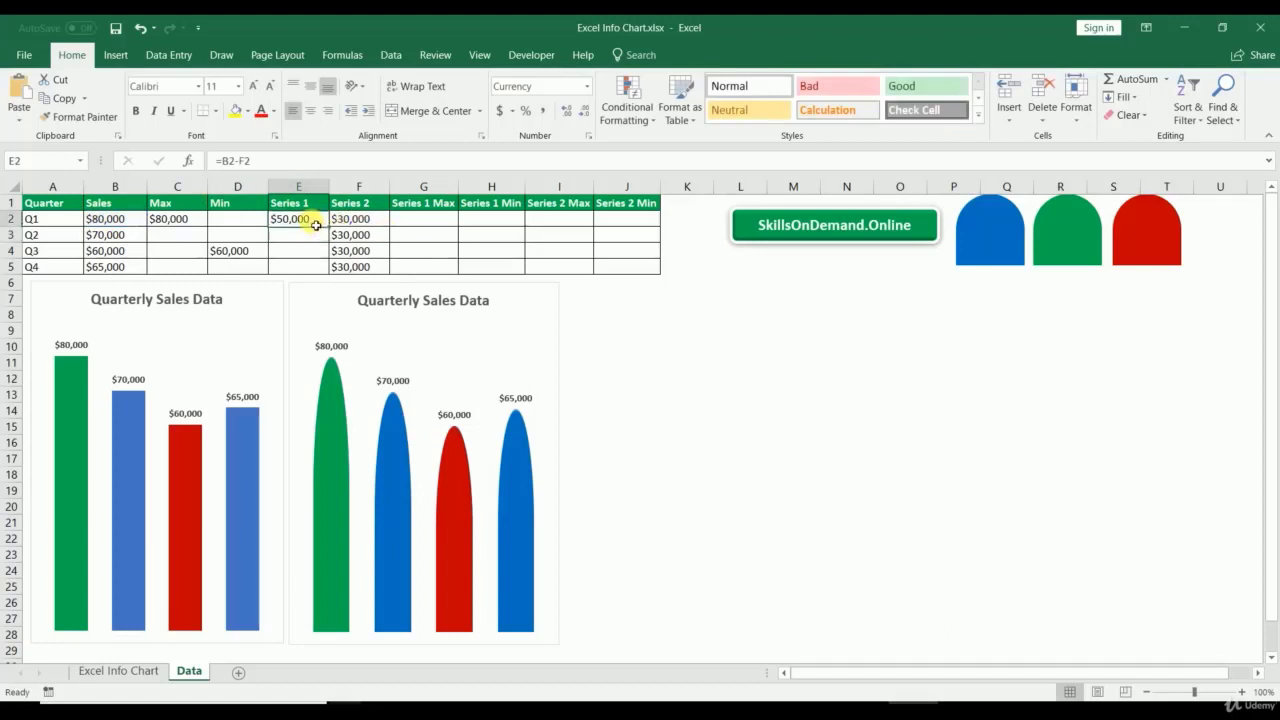
left_click_drag(328, 227, 328, 270)
Step: Select the quarter labels A1:A5 together with the Series 1 and Series 2 data E1:F5
left_click(741, 393)
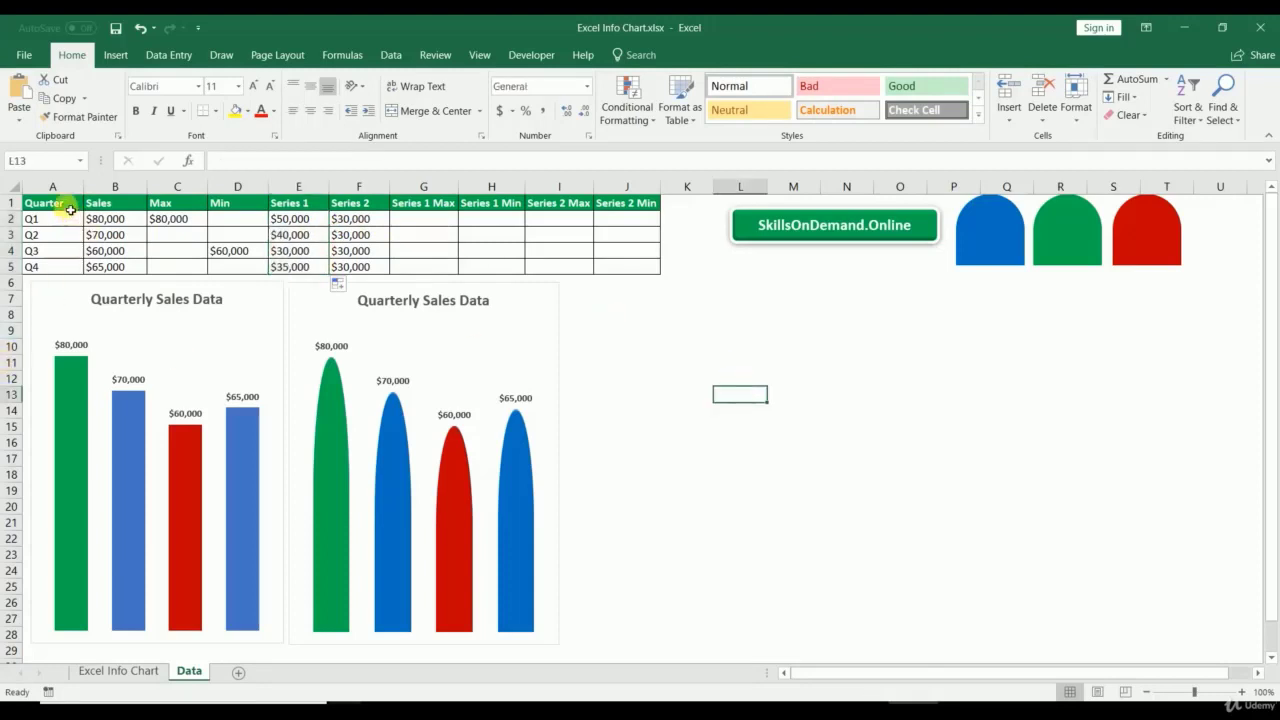
left_click_drag(70, 209, 55, 266)
left_click_drag(309, 203, 345, 264)
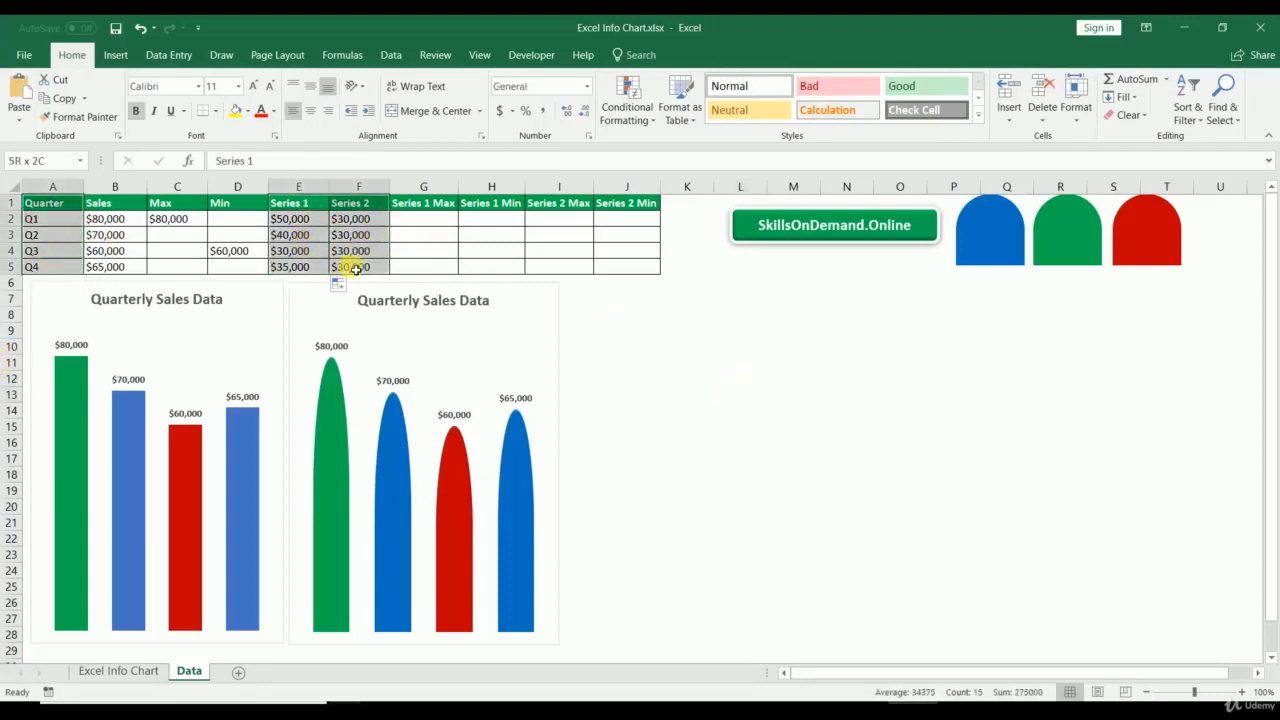
Step: Insert a stacked column chart of the selected Series 1 and Series 2 data
left_click(112, 54)
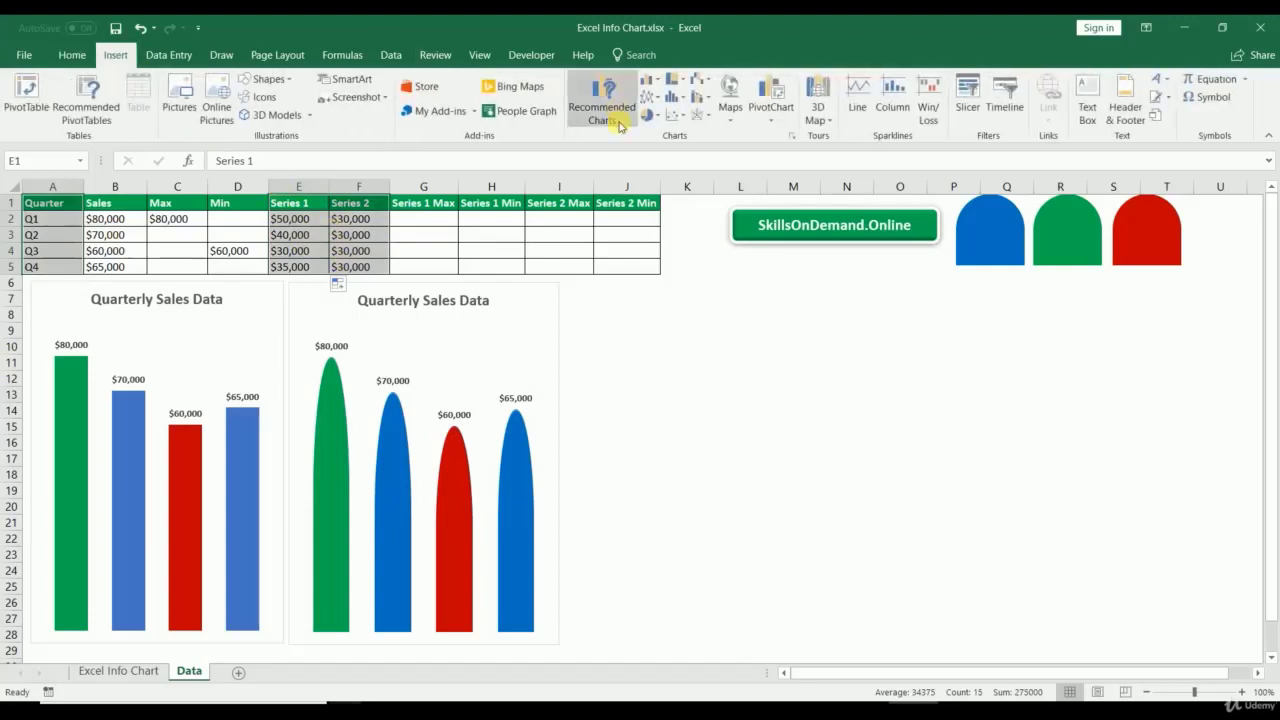
left_click(792, 140)
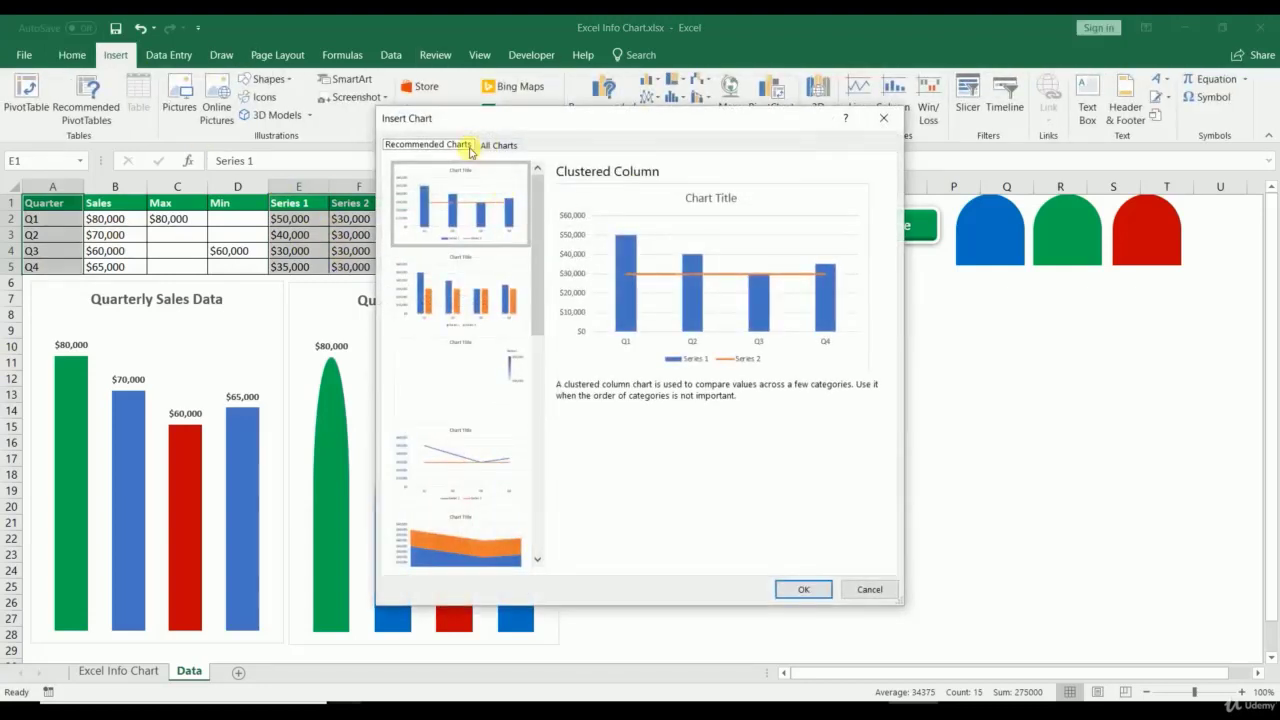
left_click(486, 146)
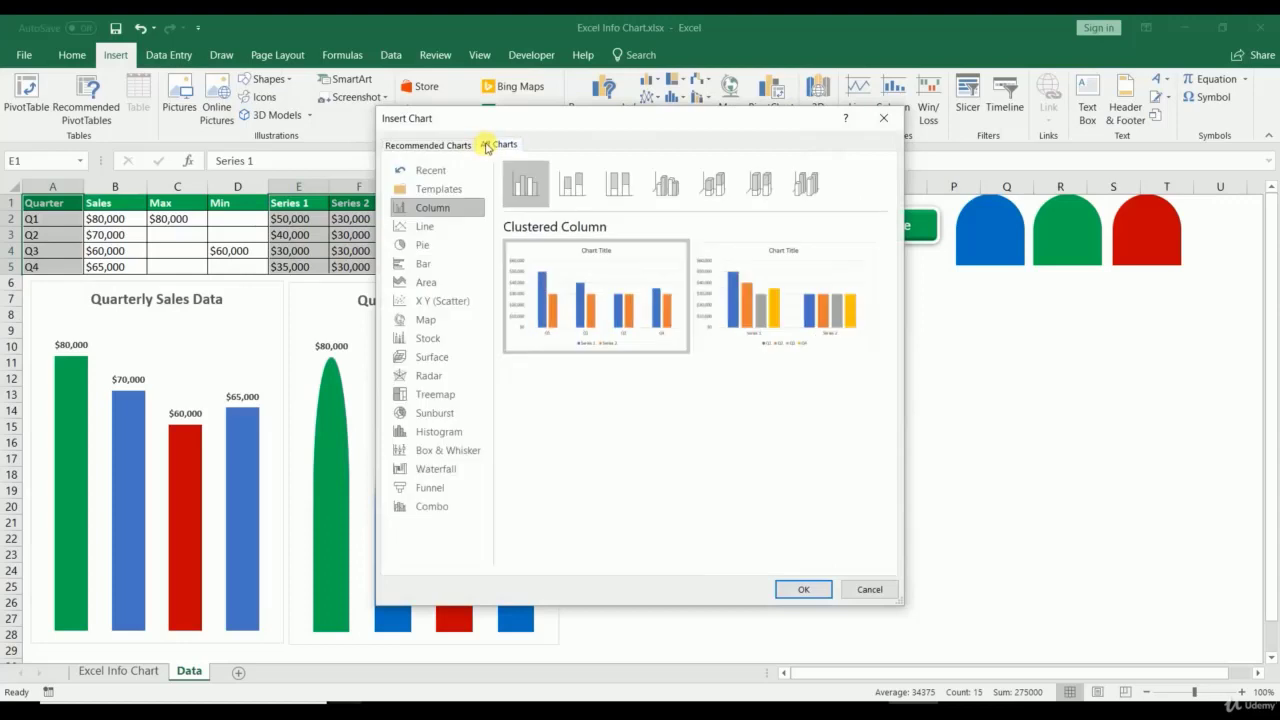
left_click(666, 183)
left_click(574, 184)
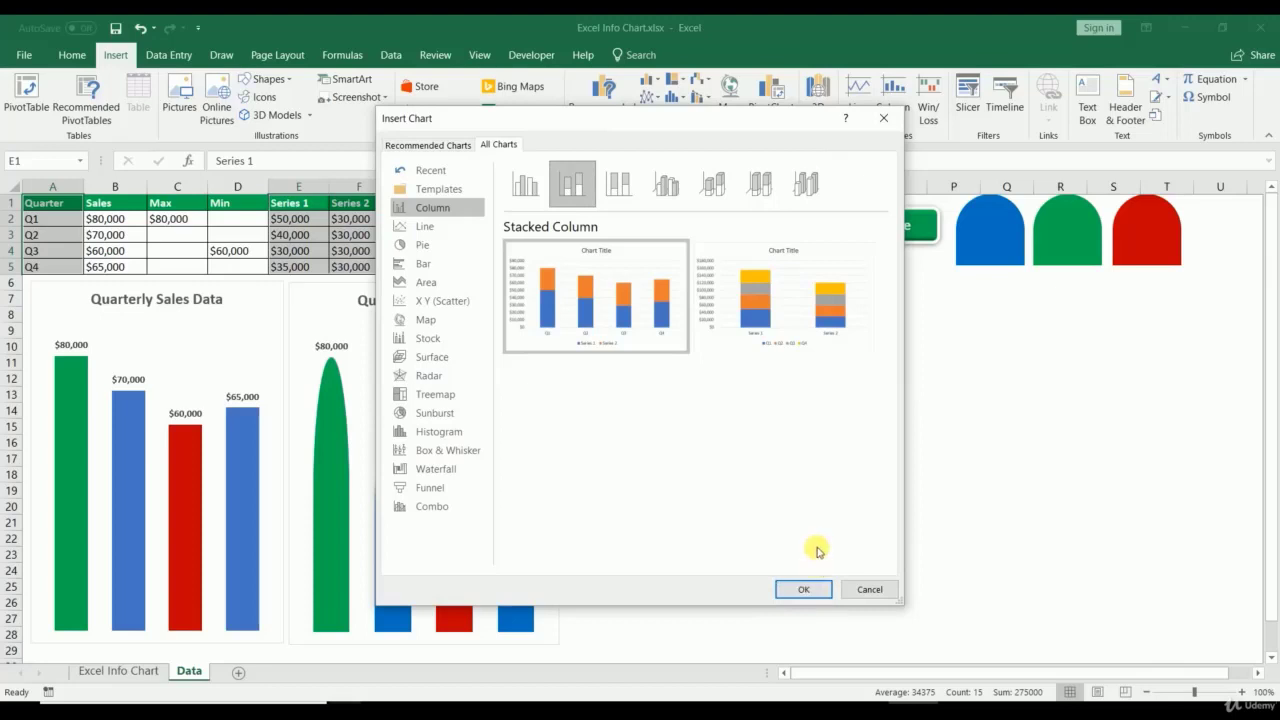
left_click(812, 590)
Step: Move and enlarge the new chart and title it 'Quarterly Sales Data'
left_click_drag(716, 316, 832, 295)
left_click_drag(968, 523, 1204, 645)
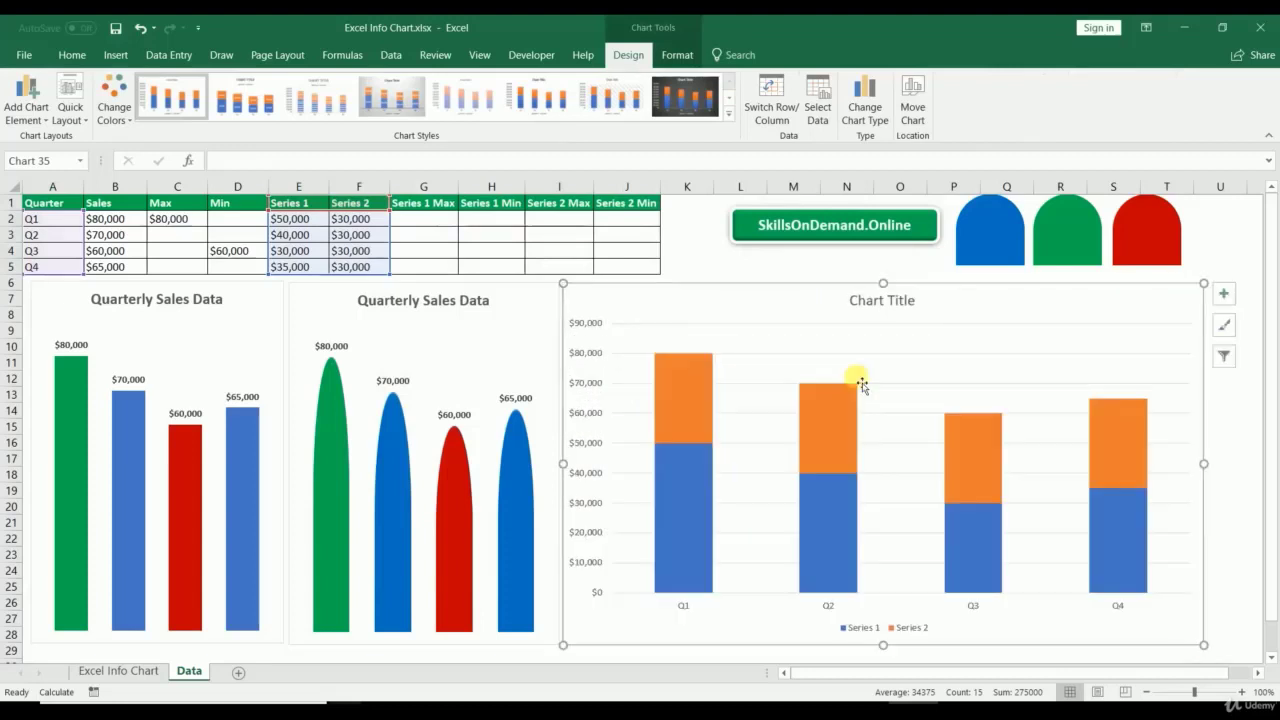
triple_click(864, 305)
type("Q")
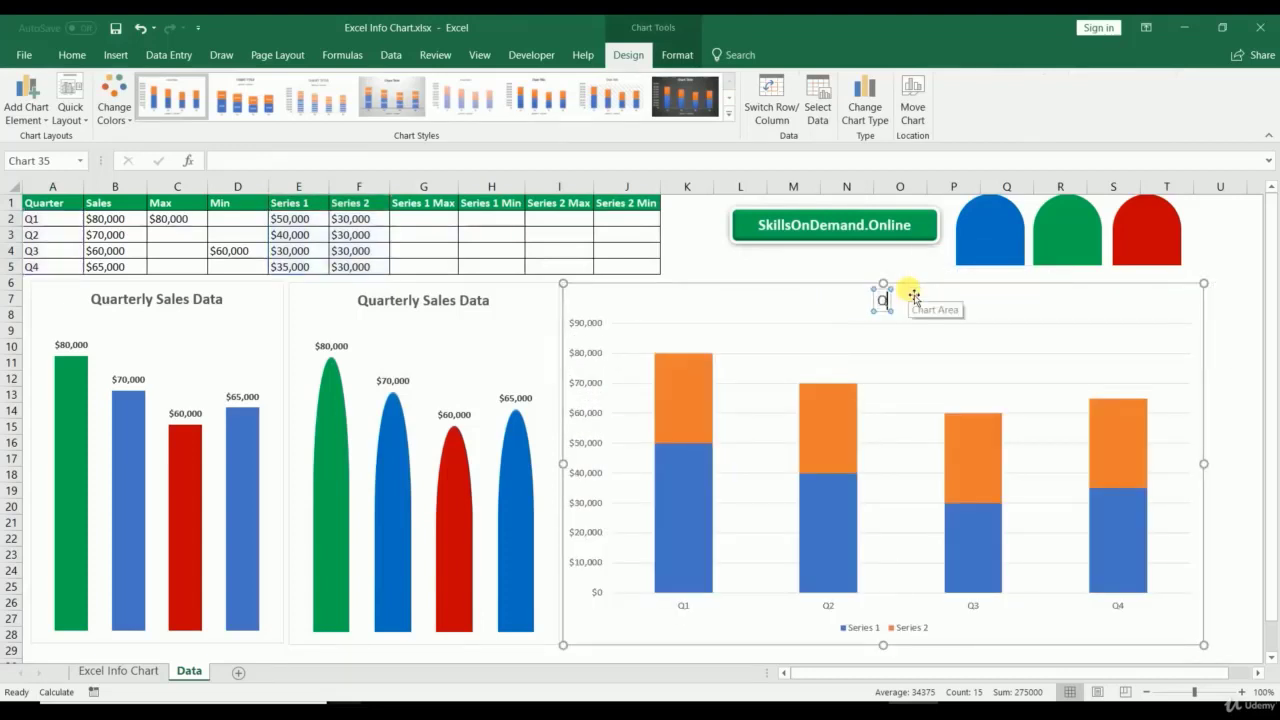
type("uarterly Sales Data")
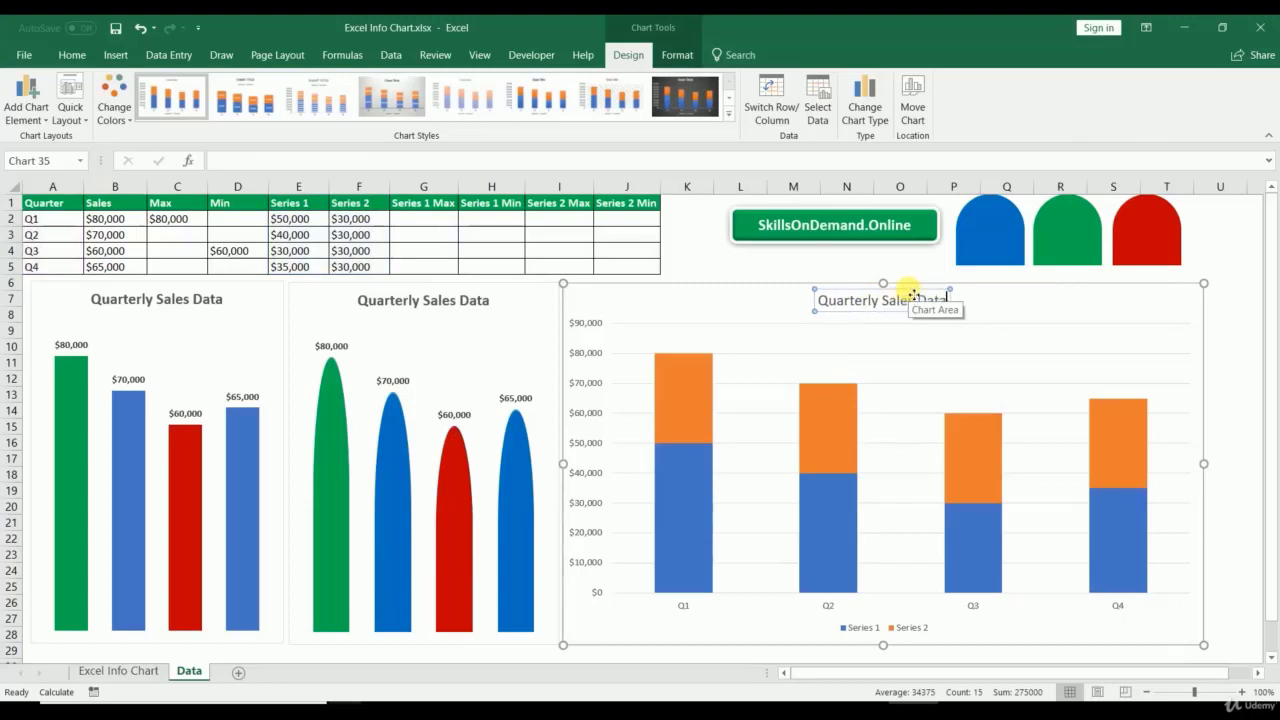
Step: Delete the chart's vertical value axis and its legend
left_click(586, 353)
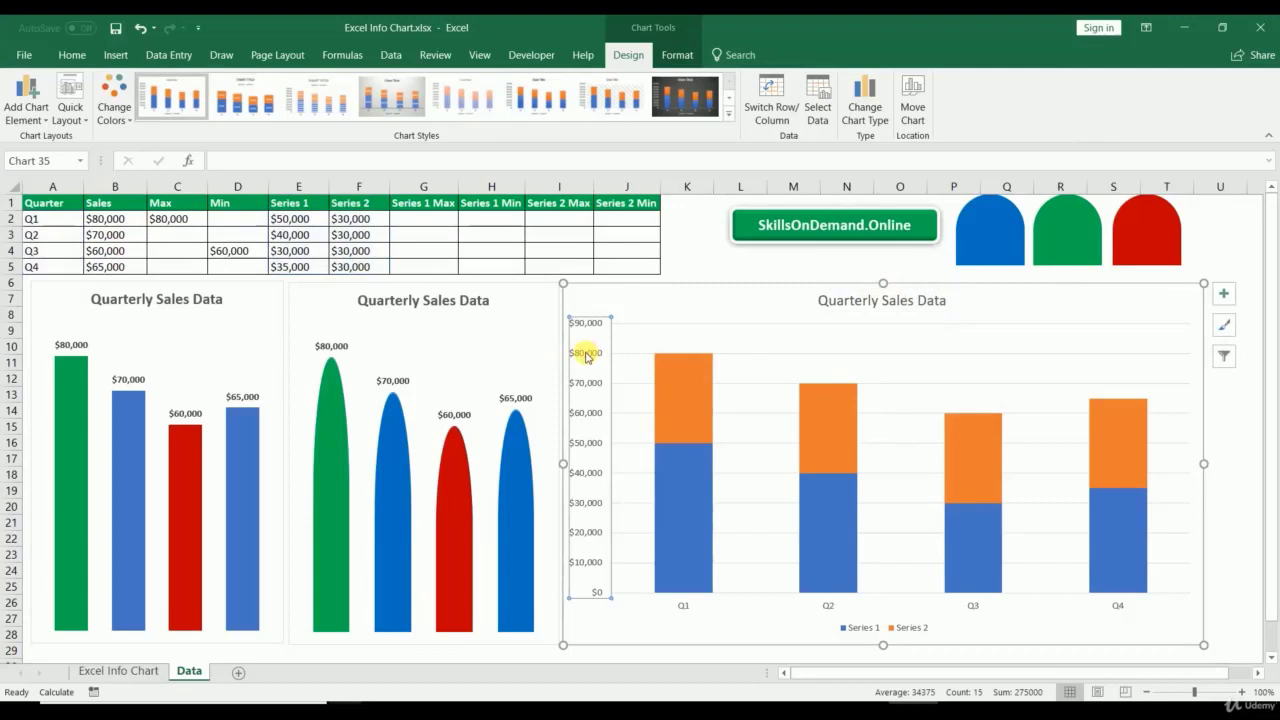
key("Delete")
left_click(605, 362)
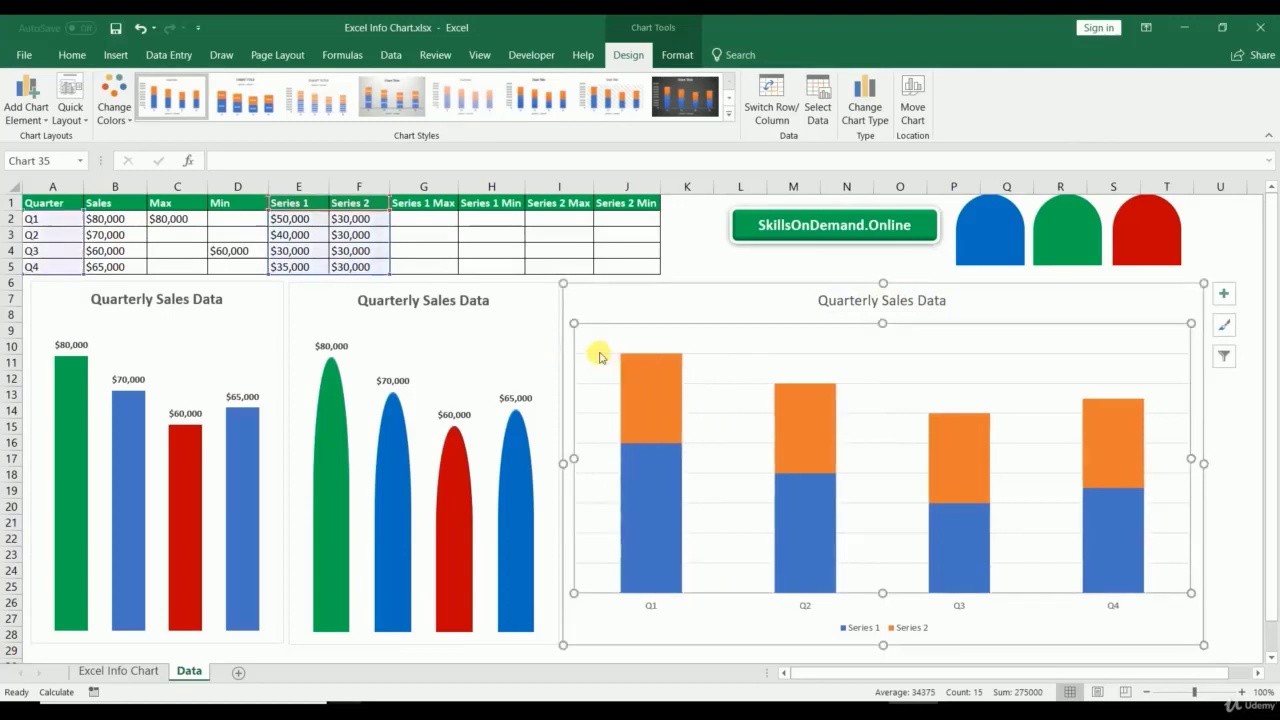
left_click(860, 627)
key("Delete")
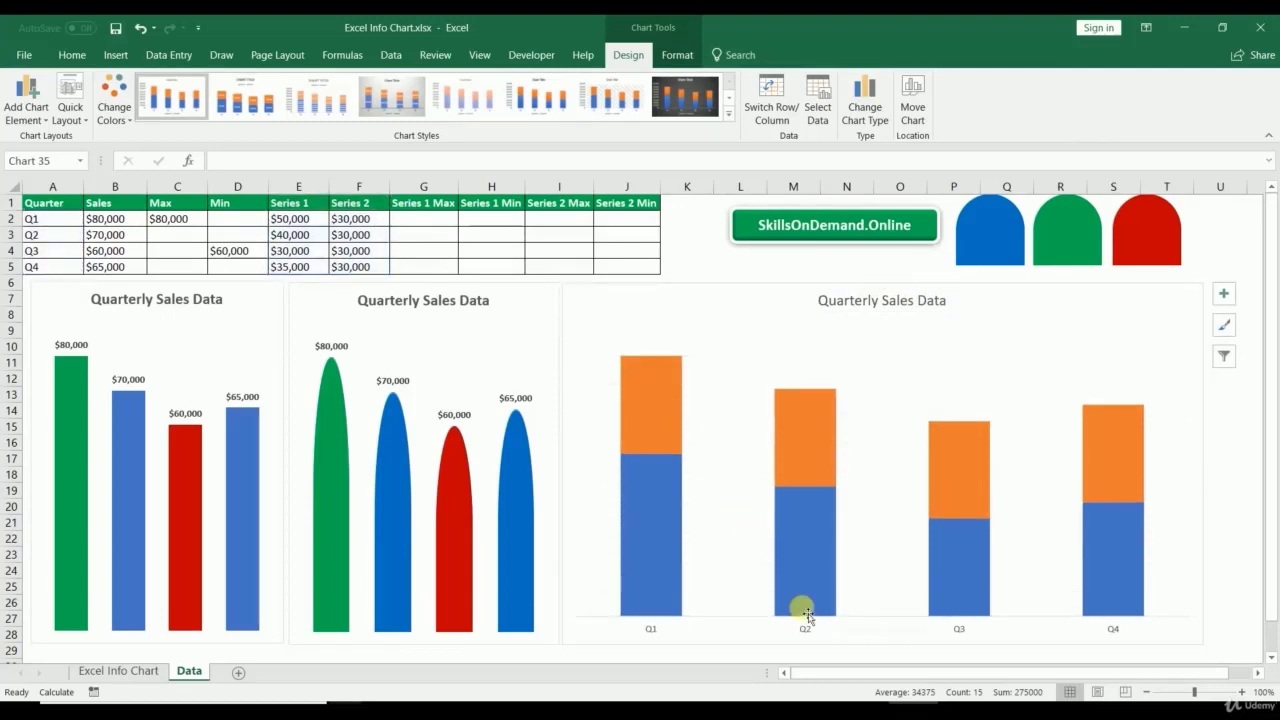
Step: Set the series gap width to 50%, then pick the blue arch shape and the Series 2 bars
left_click(806, 614)
left_click(812, 618)
right_click(668, 418)
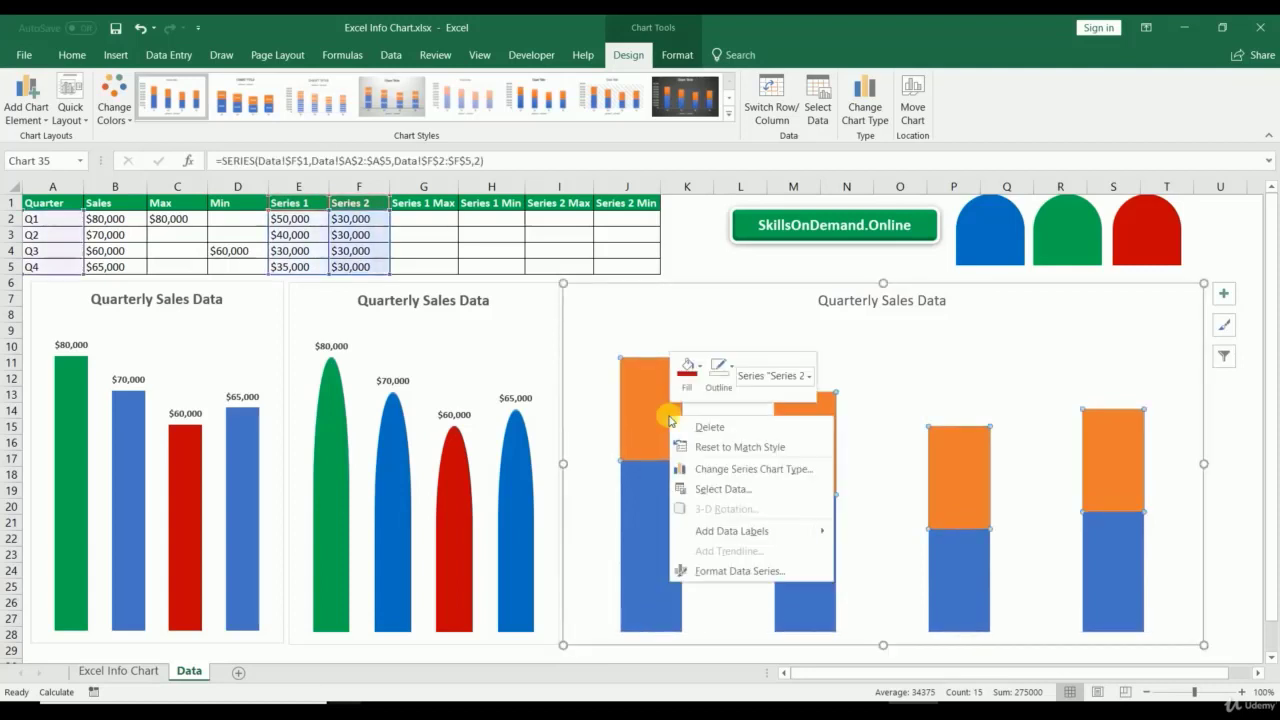
left_click(708, 570)
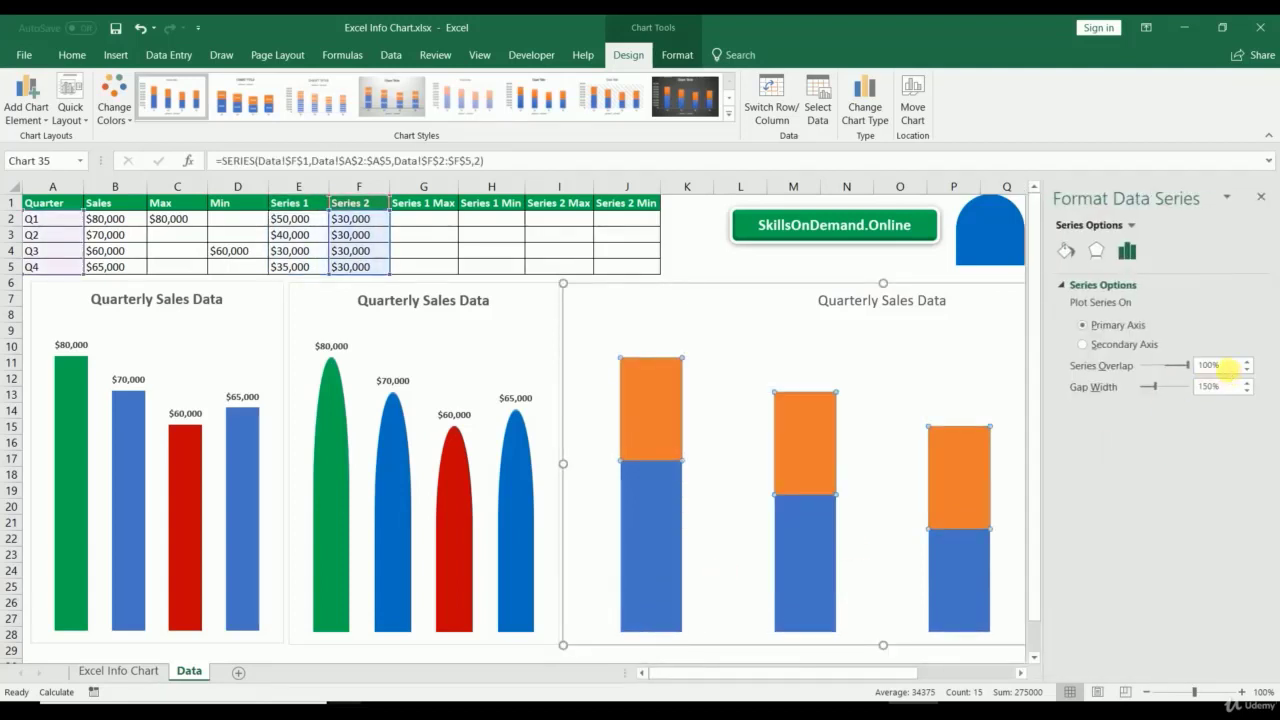
left_click(1224, 366)
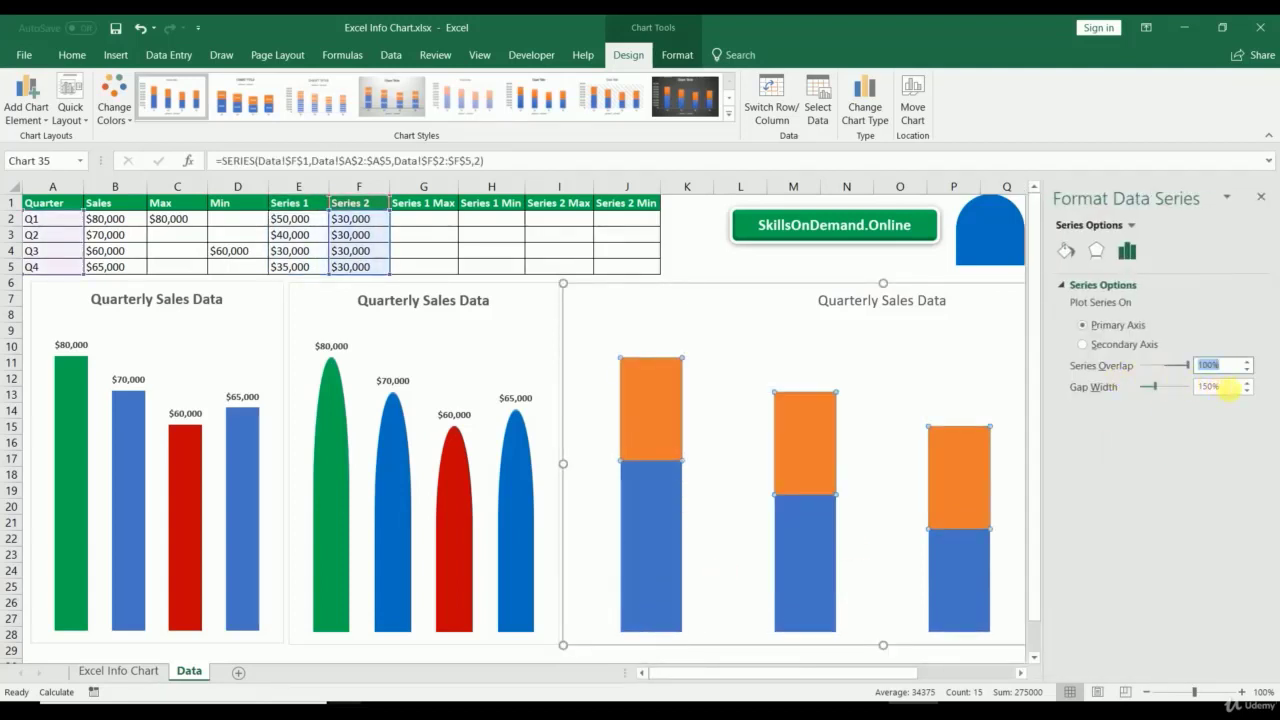
left_click(1226, 387)
key("Return")
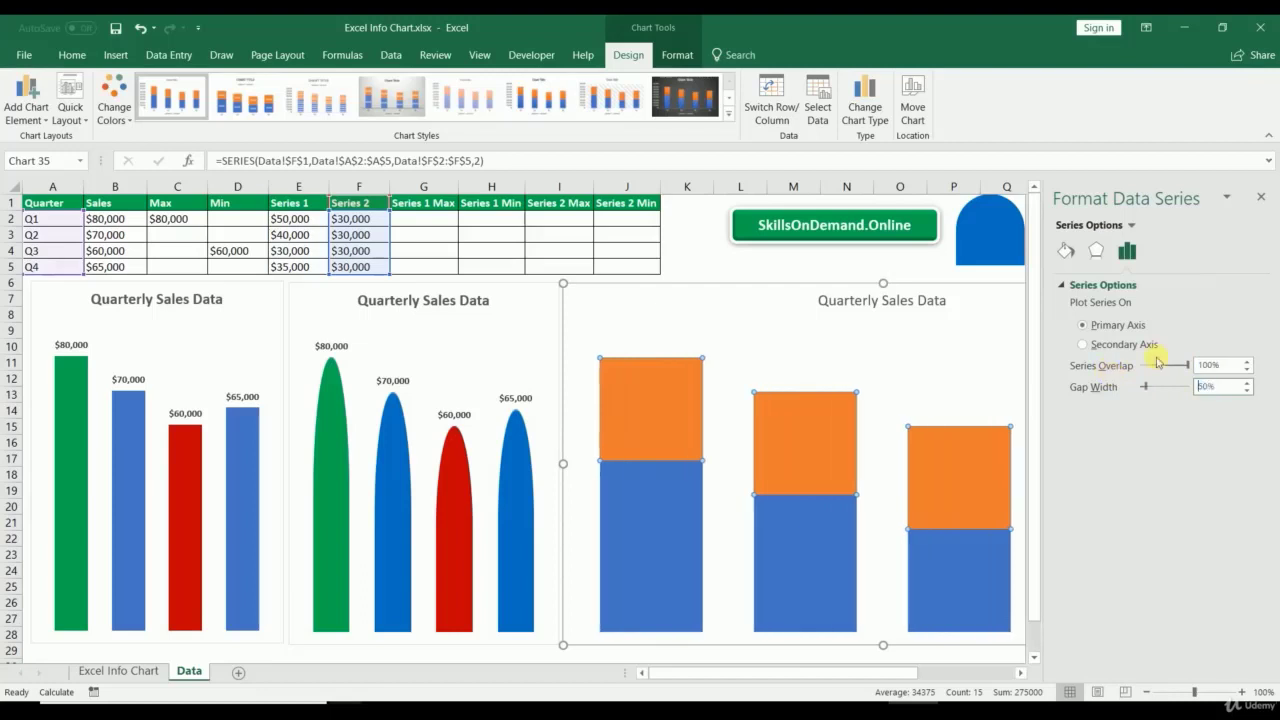
left_click(1259, 199)
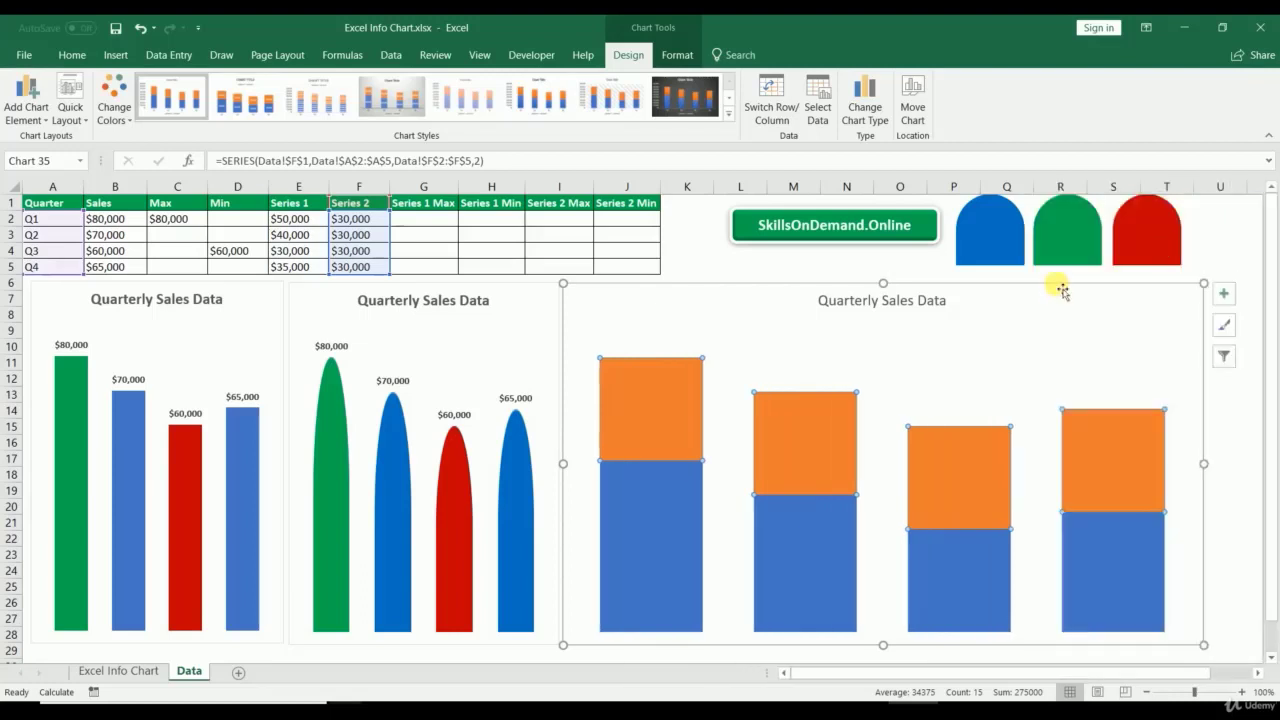
left_click(1005, 232)
left_click(621, 404)
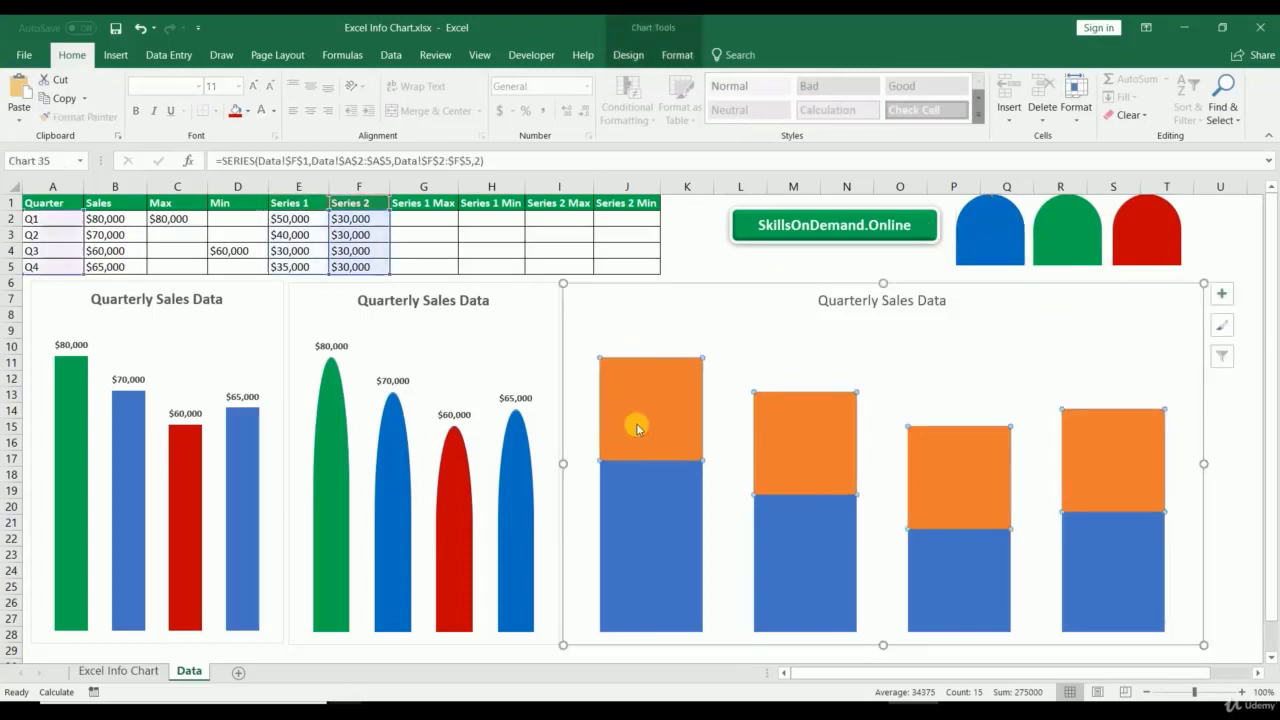
Step: Fill the Series 2 bars with the blue arch and add value labels to both series
key("ctrl+v")
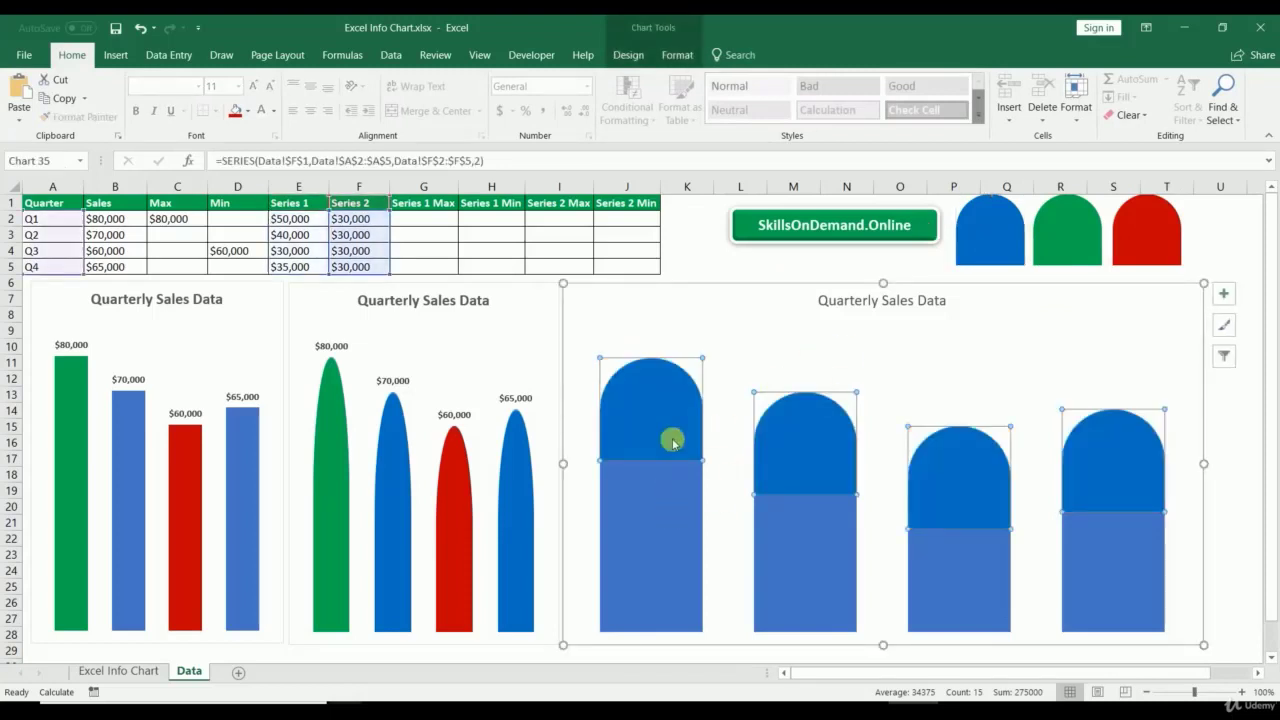
right_click(672, 400)
left_click(677, 512)
left_click(670, 514)
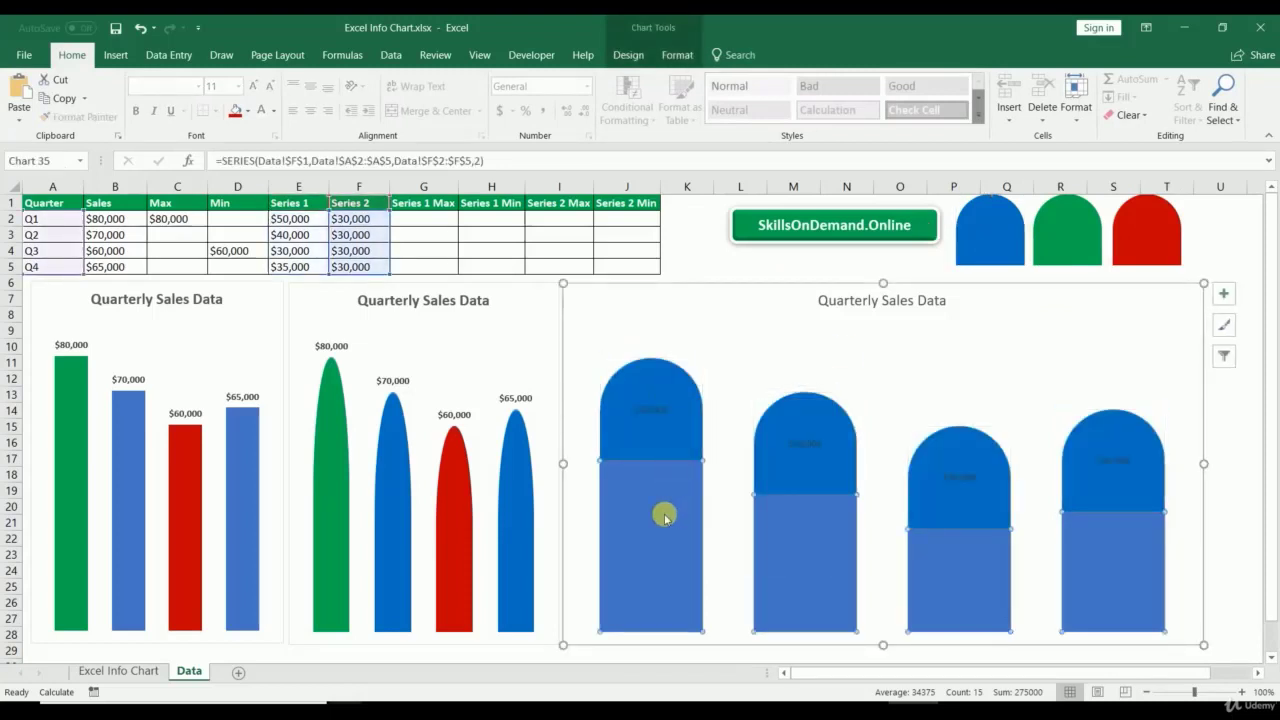
right_click(665, 514)
left_click(704, 630)
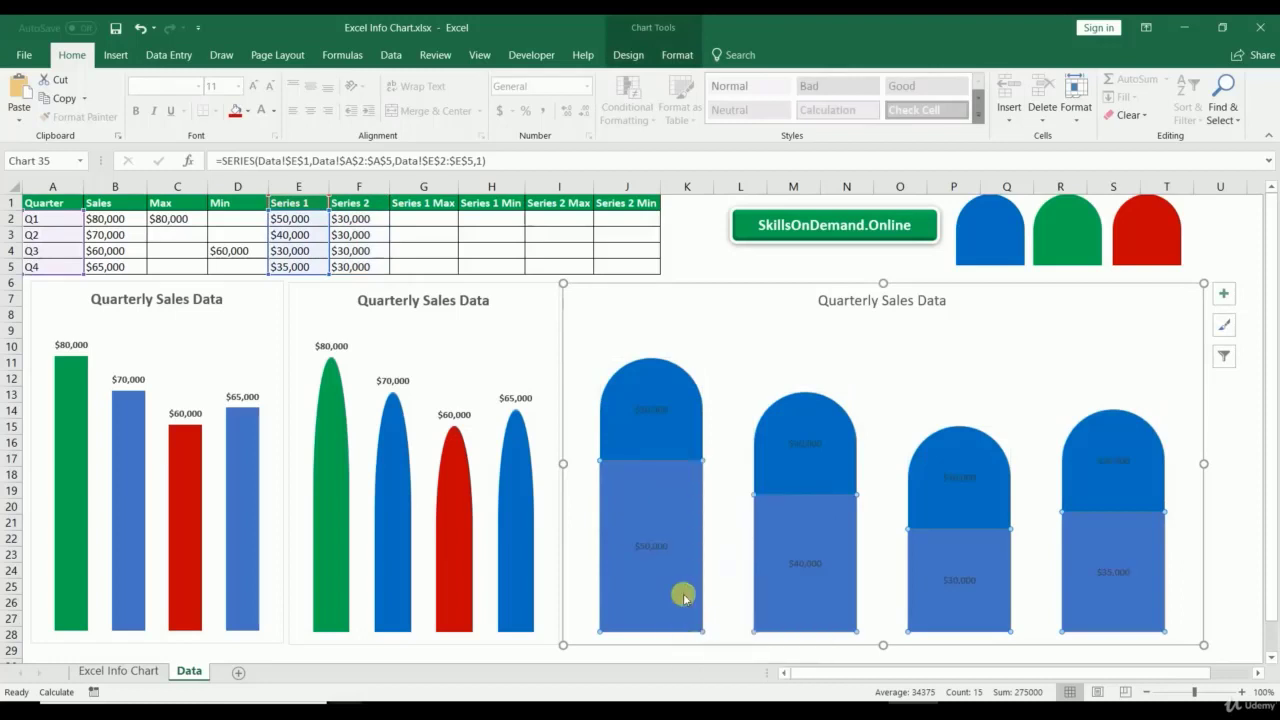
Step: Enlarge the Series 1 value labels to size 12 and make them bold
left_click(654, 547)
left_click(660, 409, "ctrl")
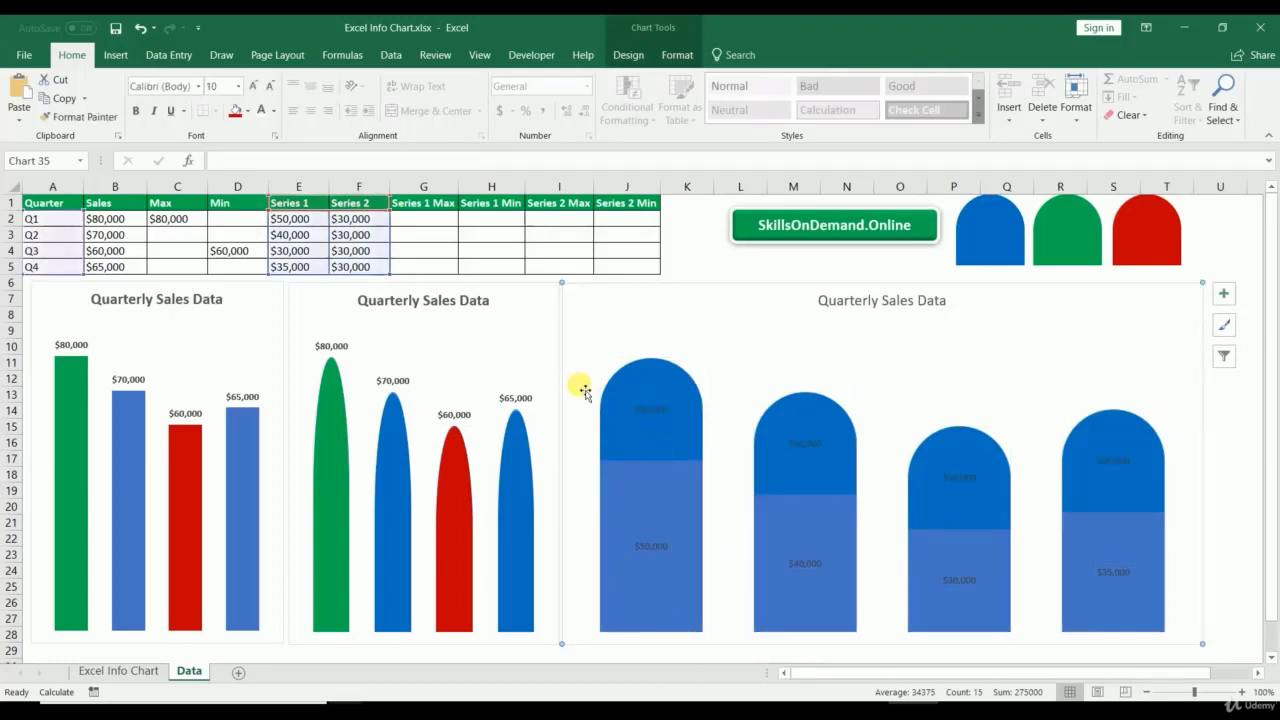
left_click(651, 545)
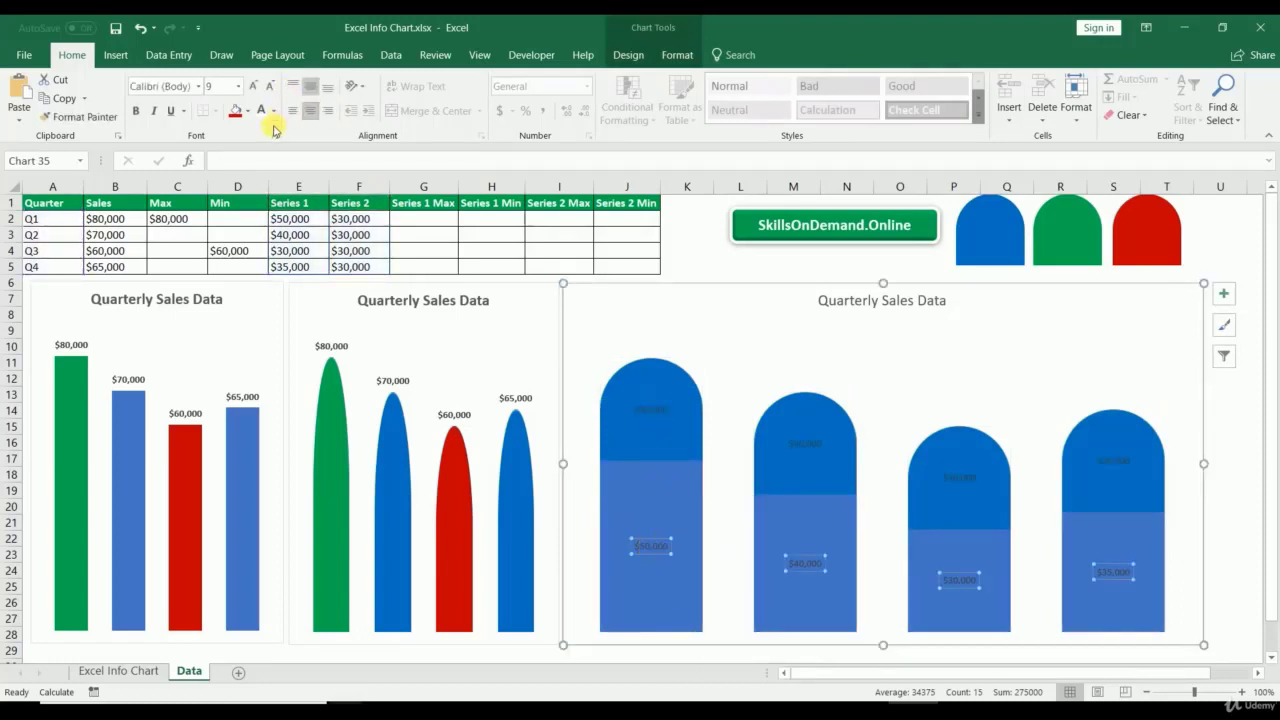
left_click(256, 88)
left_click(256, 88)
left_click(256, 88)
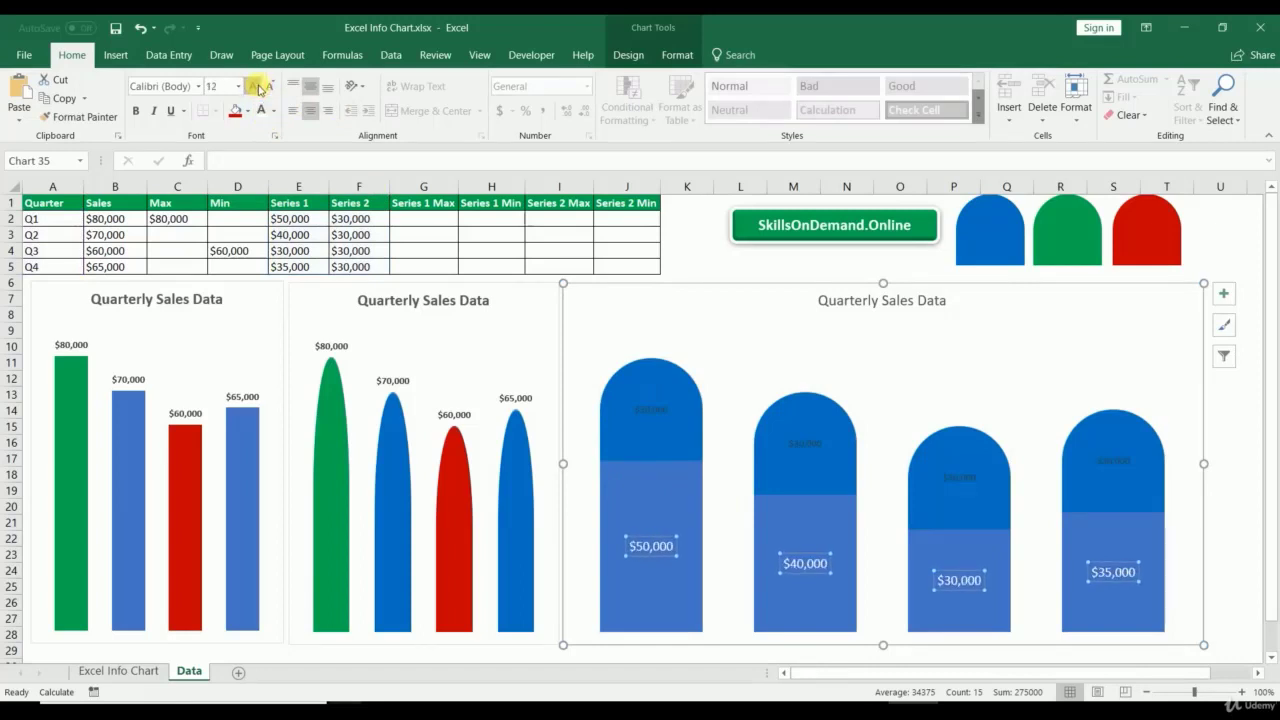
key("ctrl+b")
Step: Make the arch value labels white at size 11
left_click(650, 409)
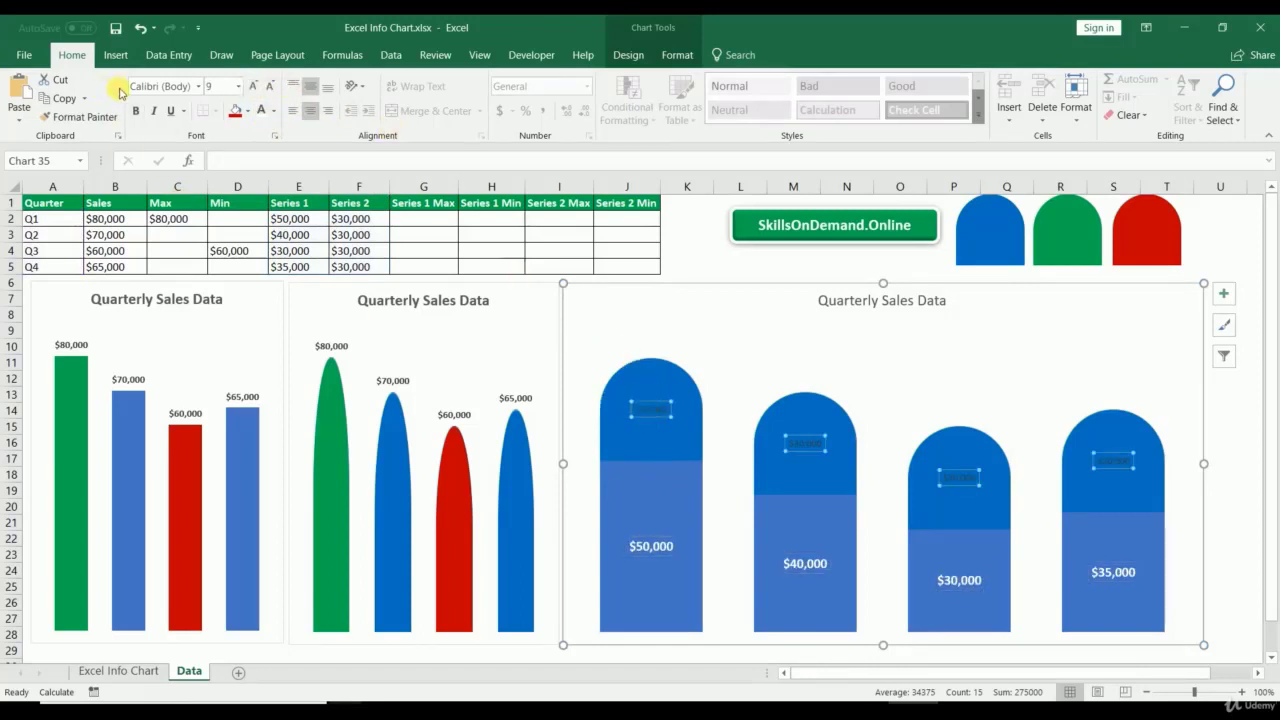
left_click(261, 114)
left_click(254, 87)
left_click(254, 87)
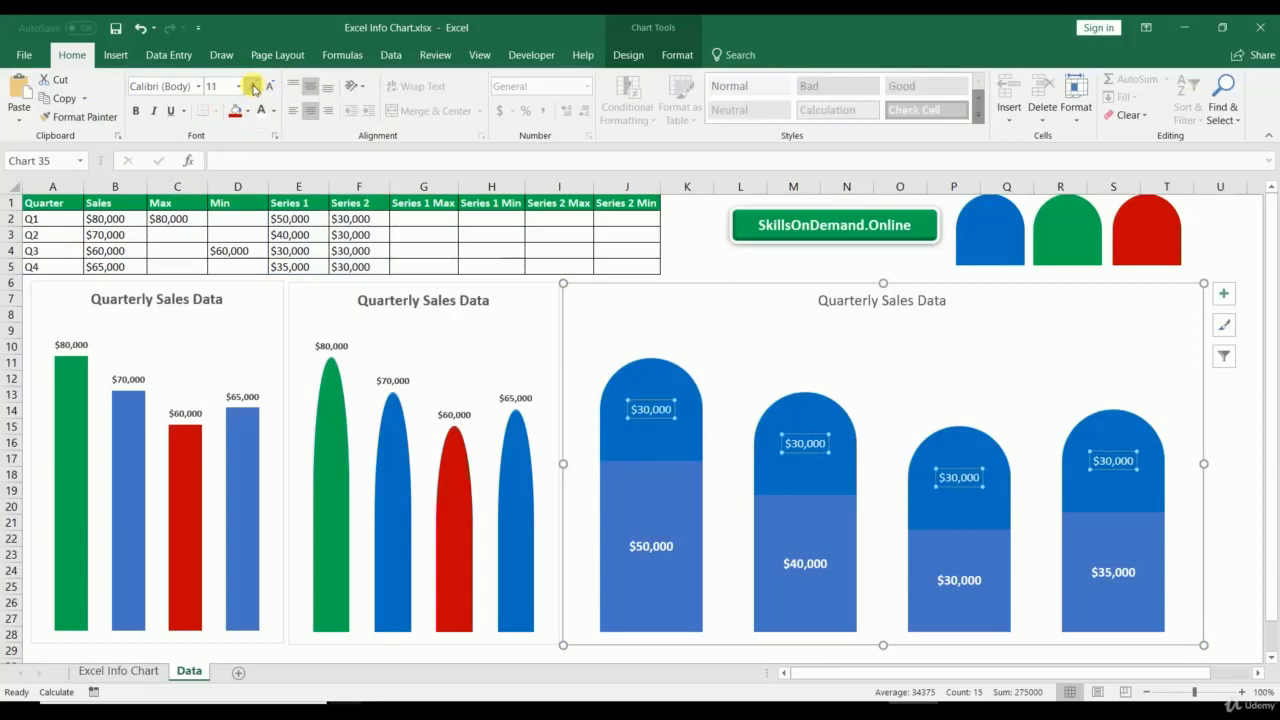
Step: Fill the lower Series 1 bars with the same blue as the arches
left_click(640, 482)
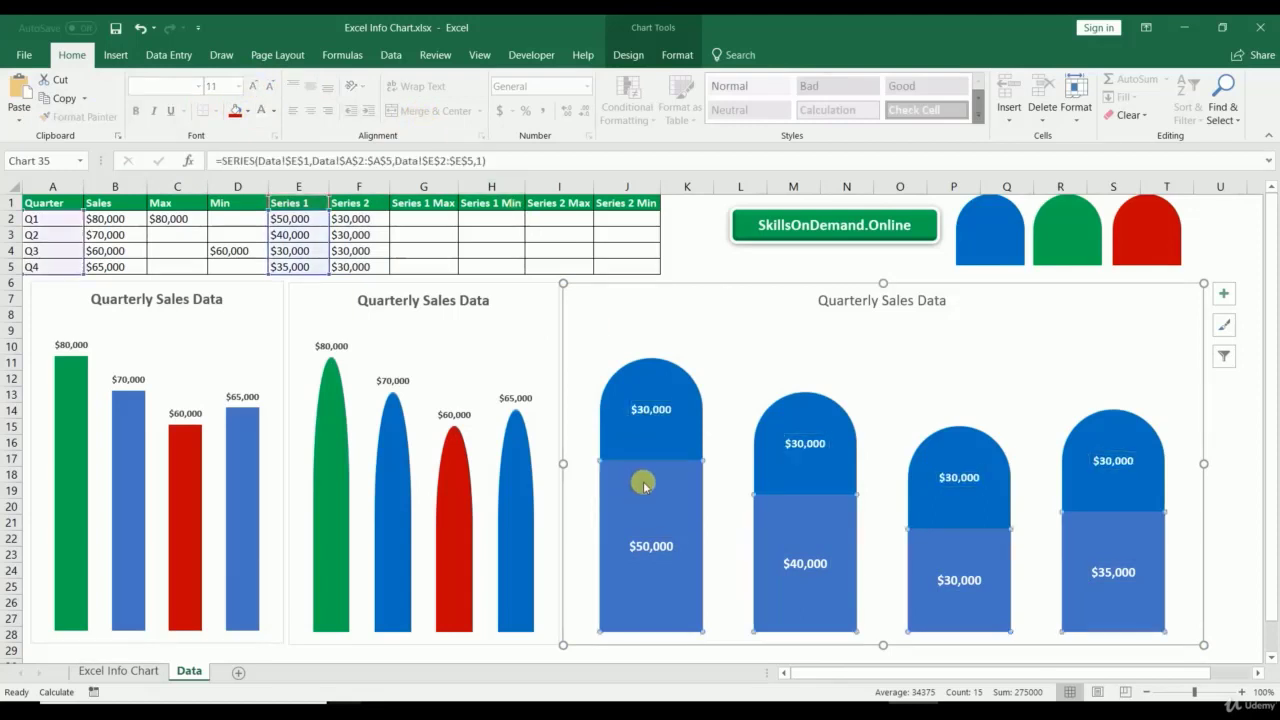
left_click(677, 55)
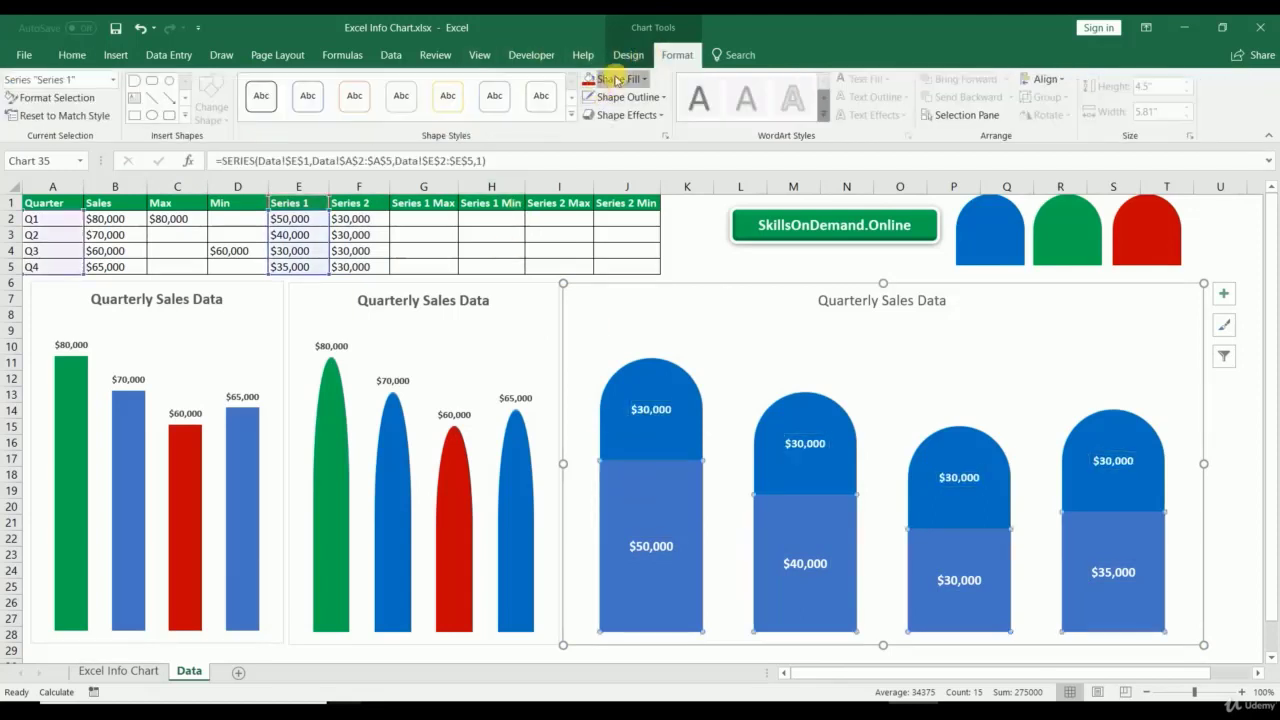
left_click(618, 79)
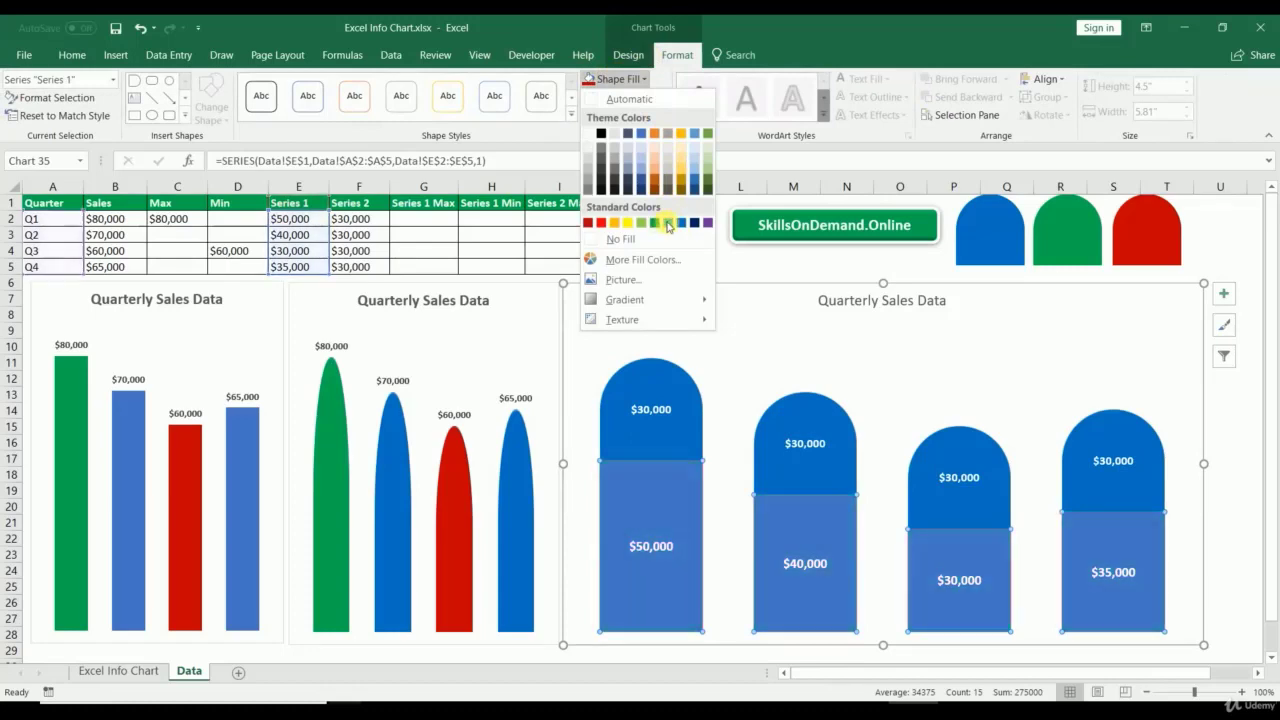
left_click(680, 224)
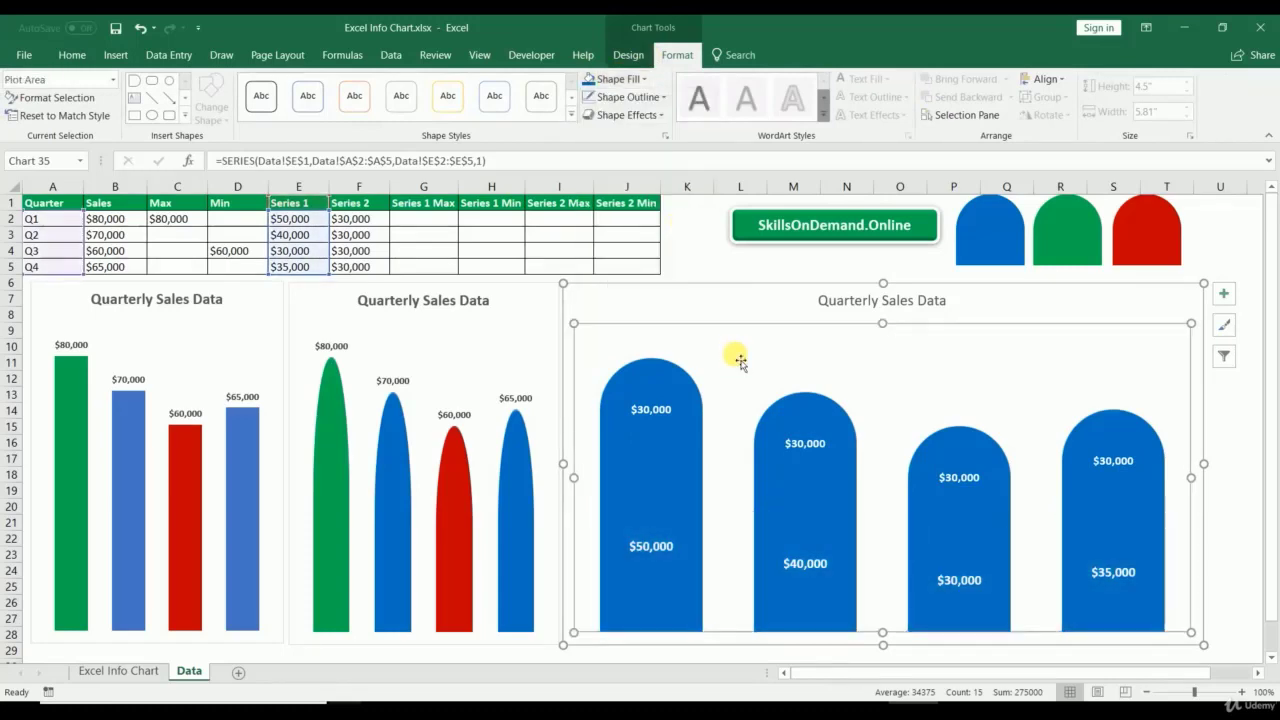
key("Escape")
key("Escape")
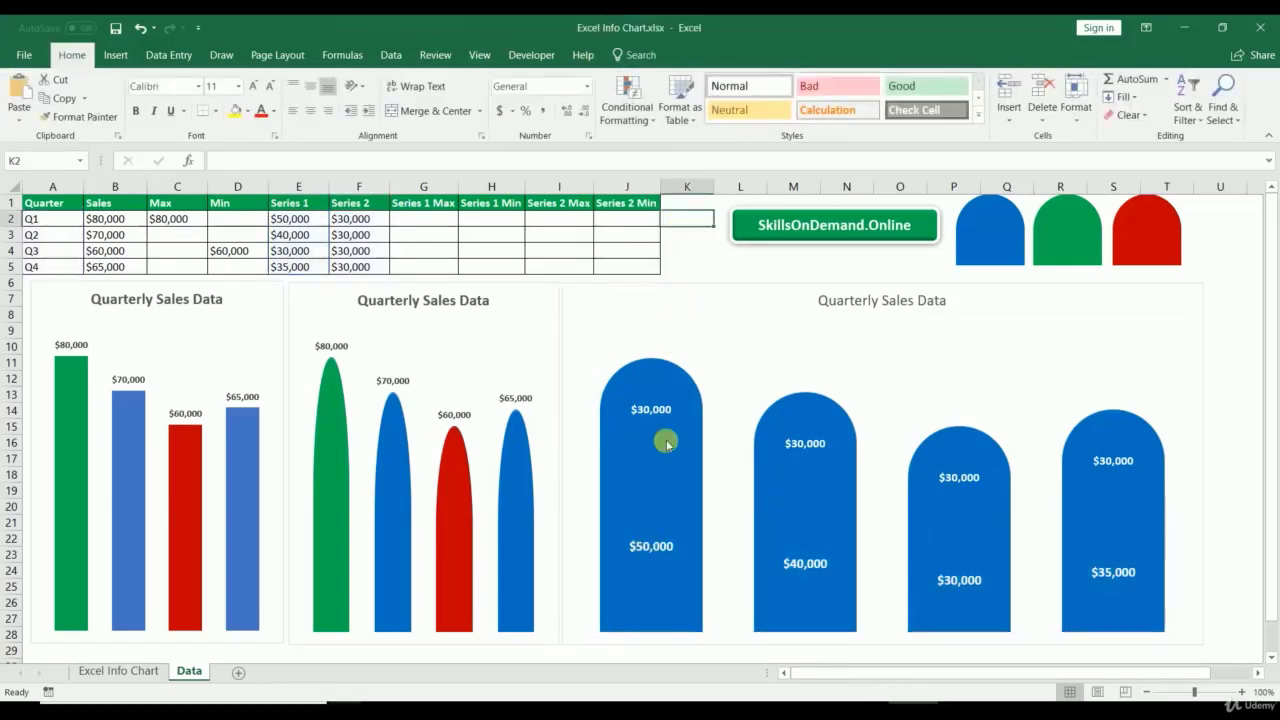
Step: Open the arch labels' formatting options and review the chart's data source without changes
left_click(660, 411)
right_click(666, 421)
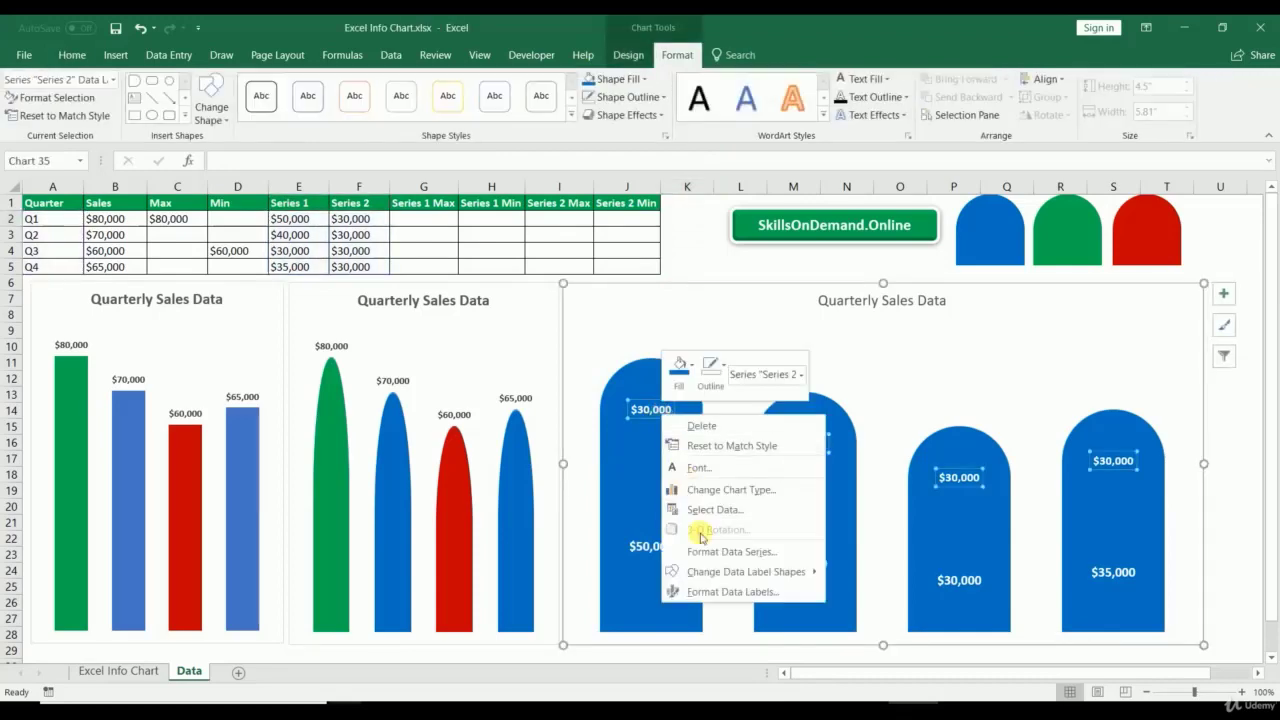
left_click(714, 590)
right_click(662, 414)
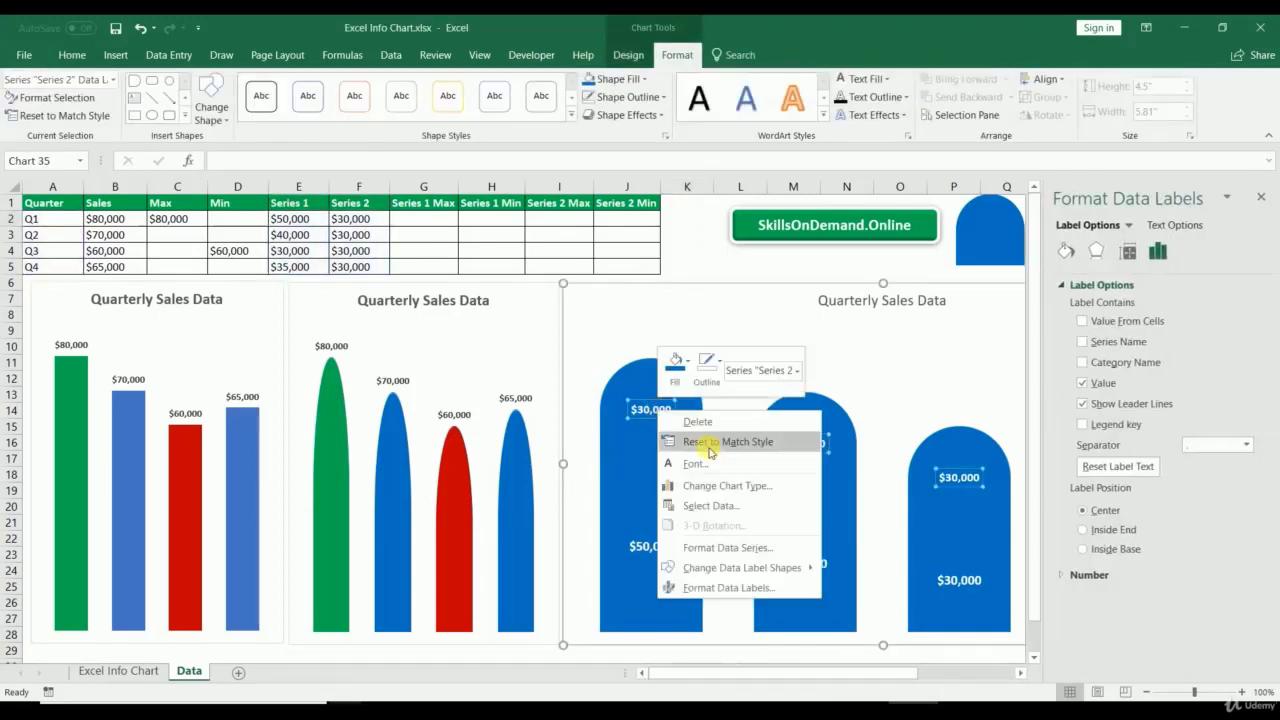
left_click(712, 507)
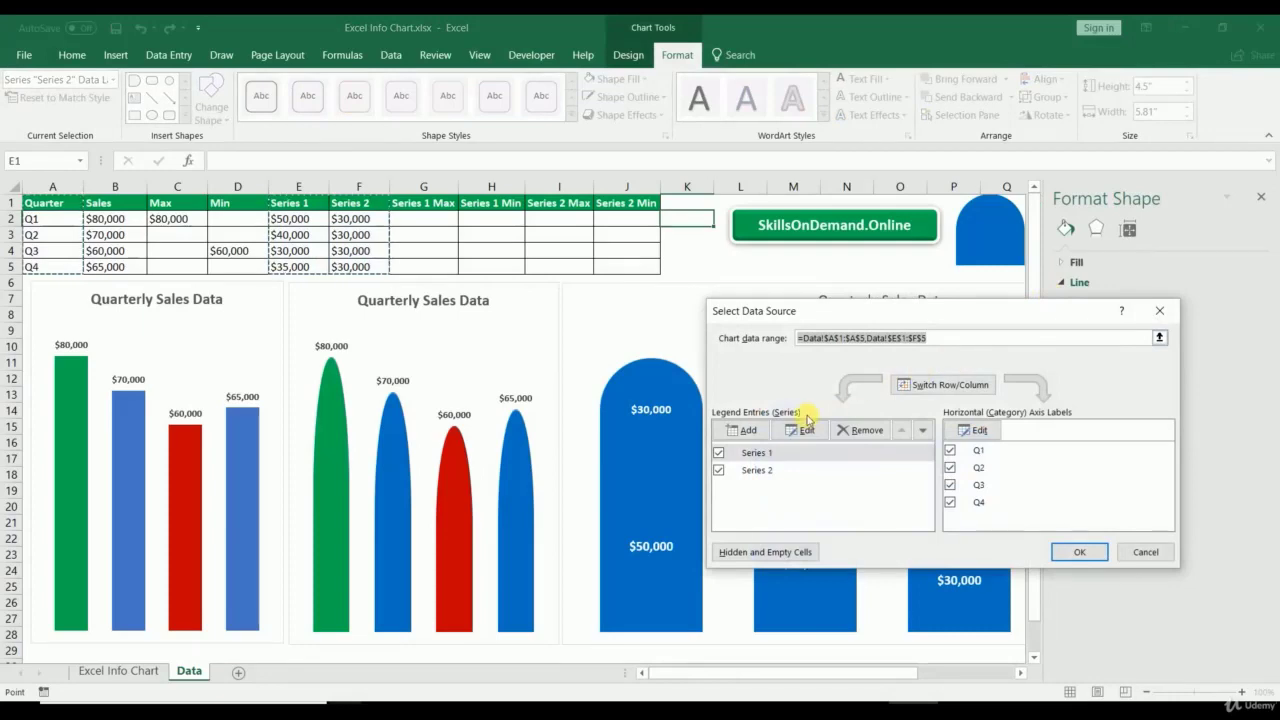
left_click(1160, 311)
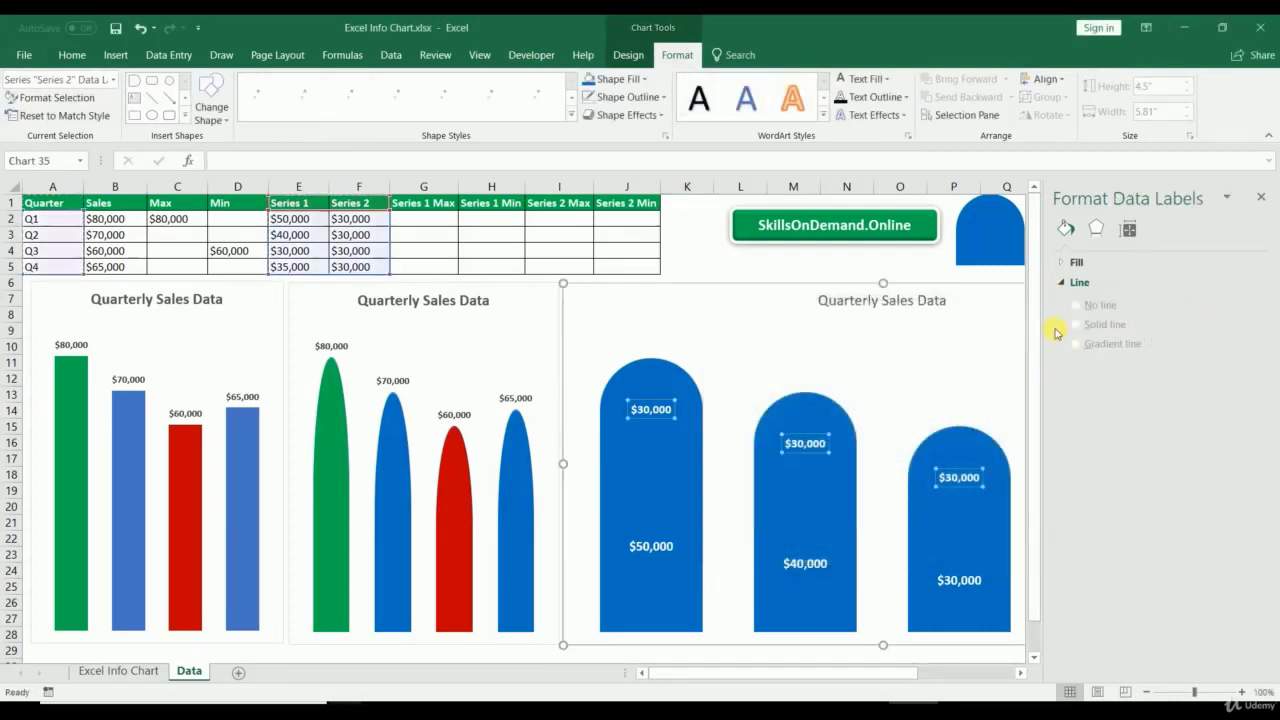
Step: Make the arch labels show values from cells B2:B5 instead of the series value
left_click(654, 470)
right_click(654, 409)
left_click(705, 585)
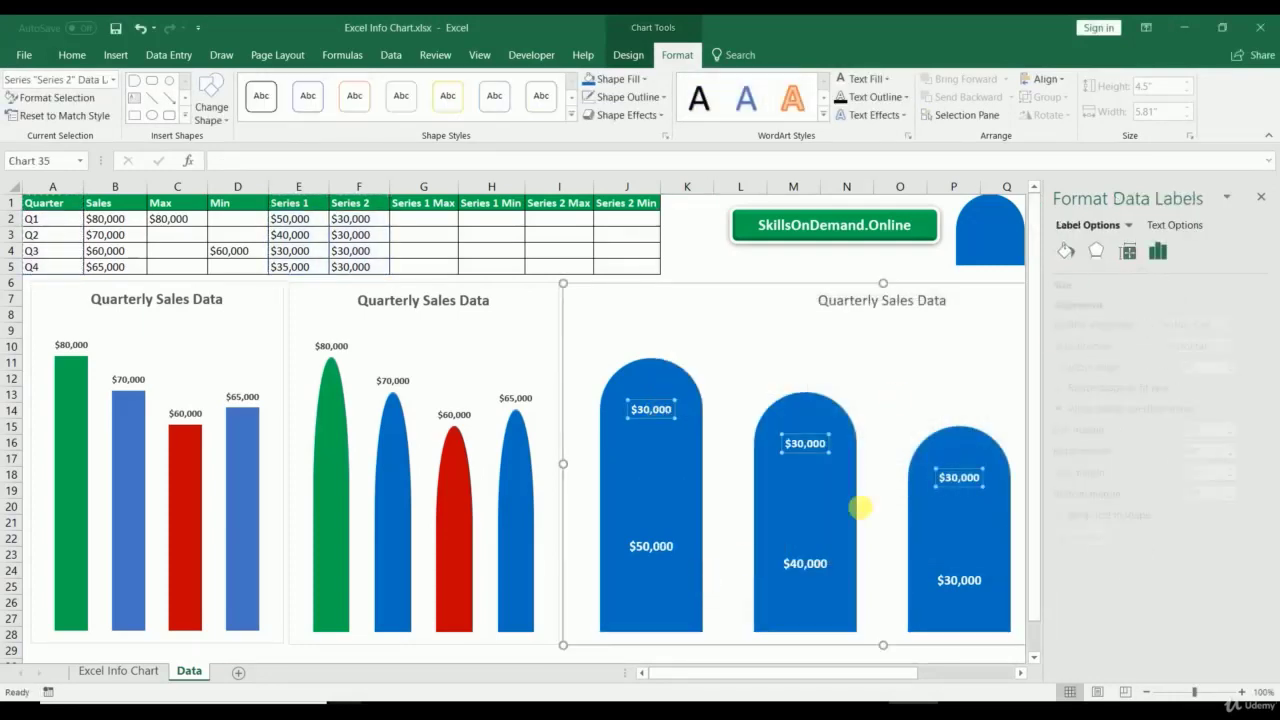
left_click(1082, 321)
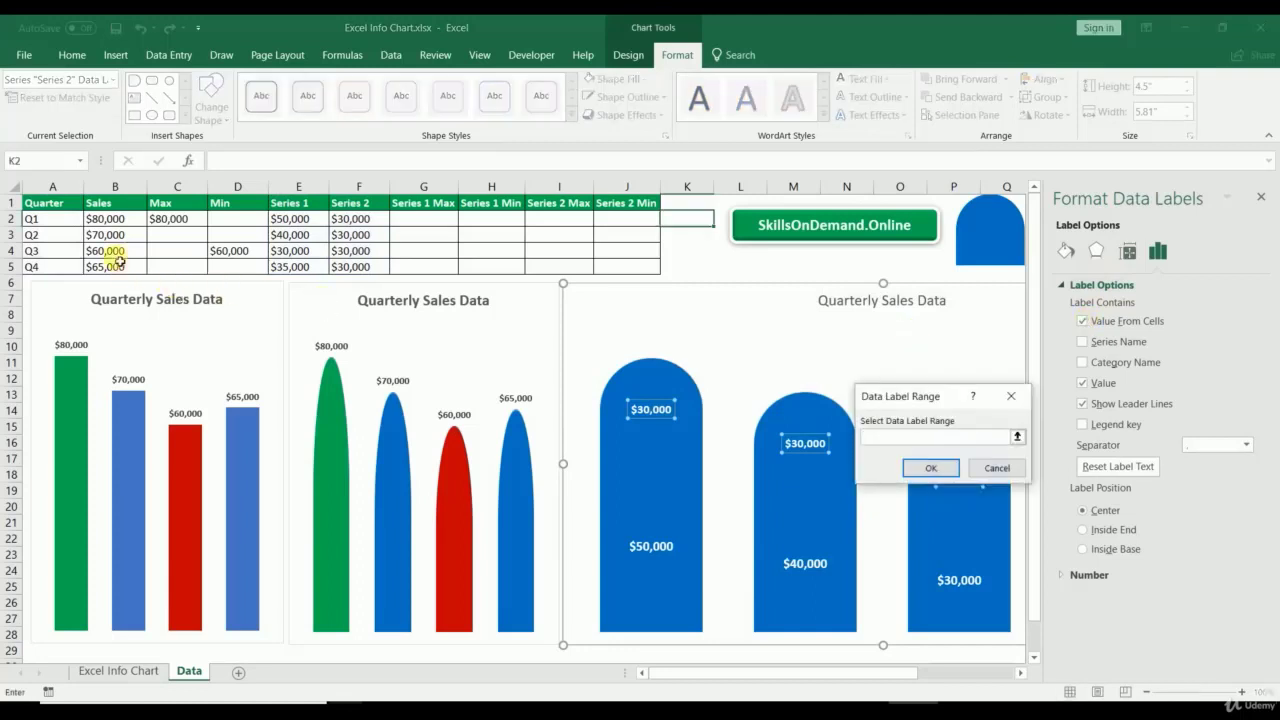
left_click_drag(112, 218, 114, 266)
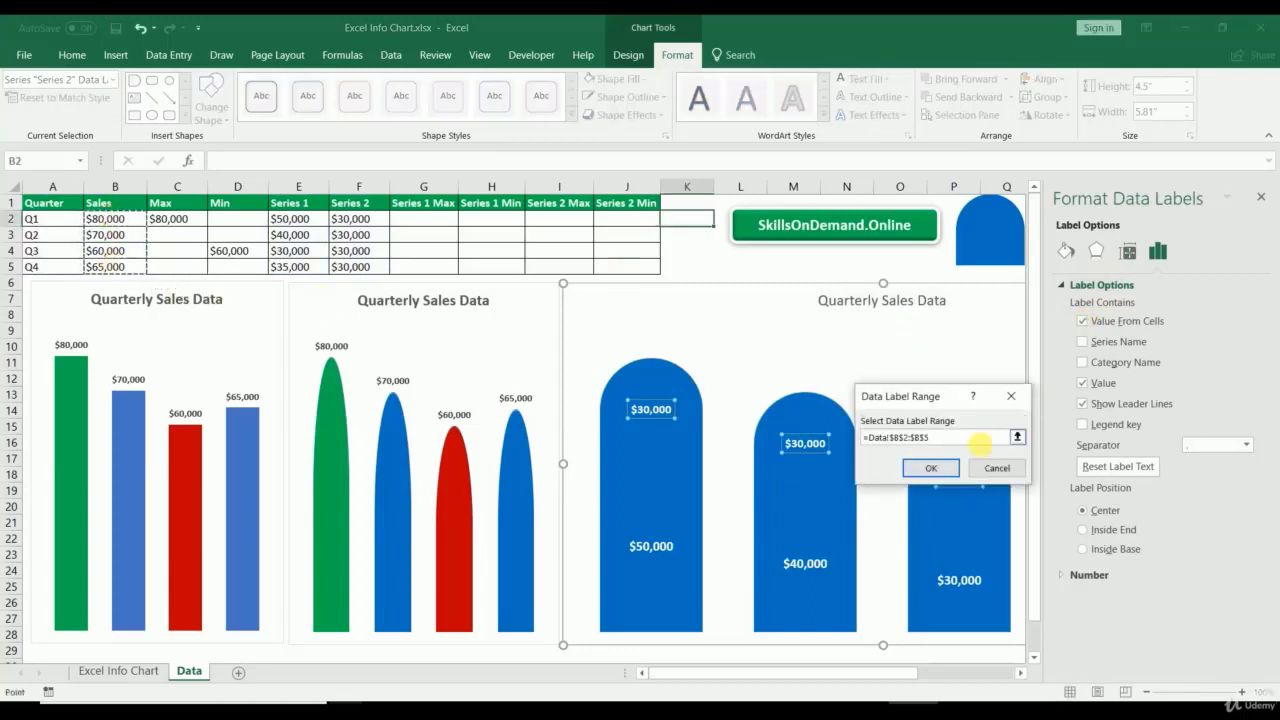
left_click(935, 468)
left_click(1089, 386)
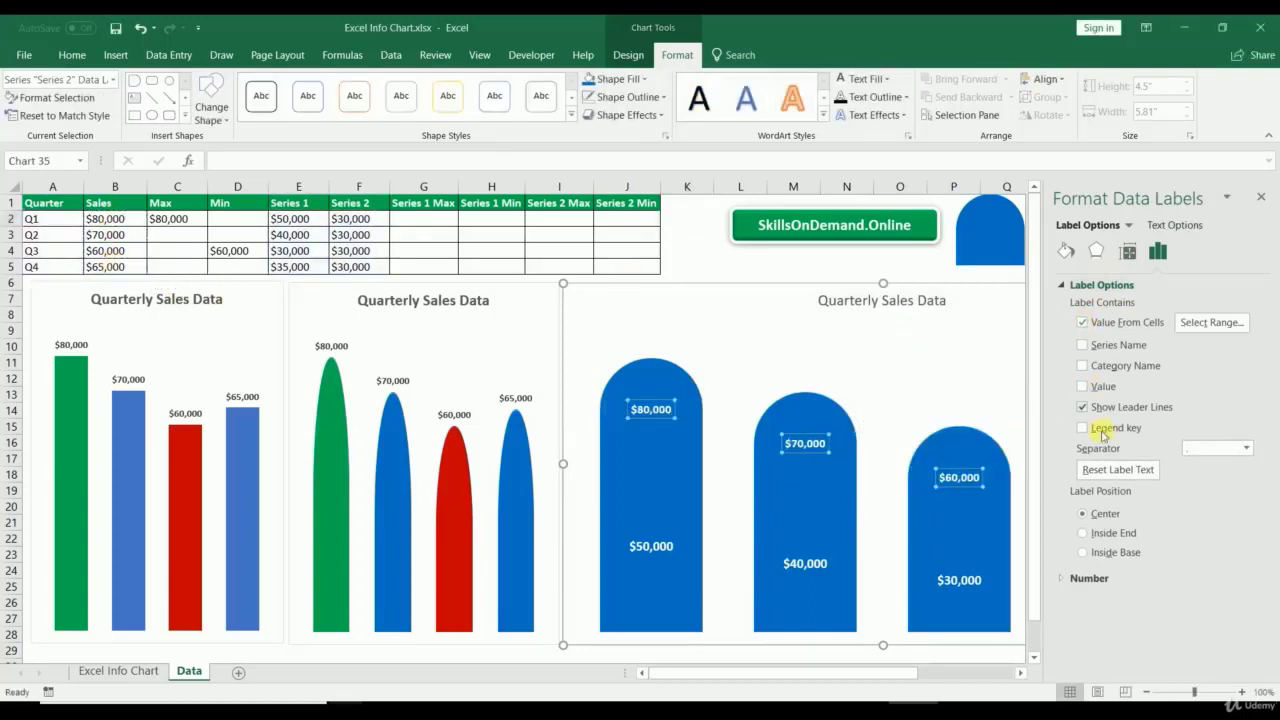
left_click(1261, 197)
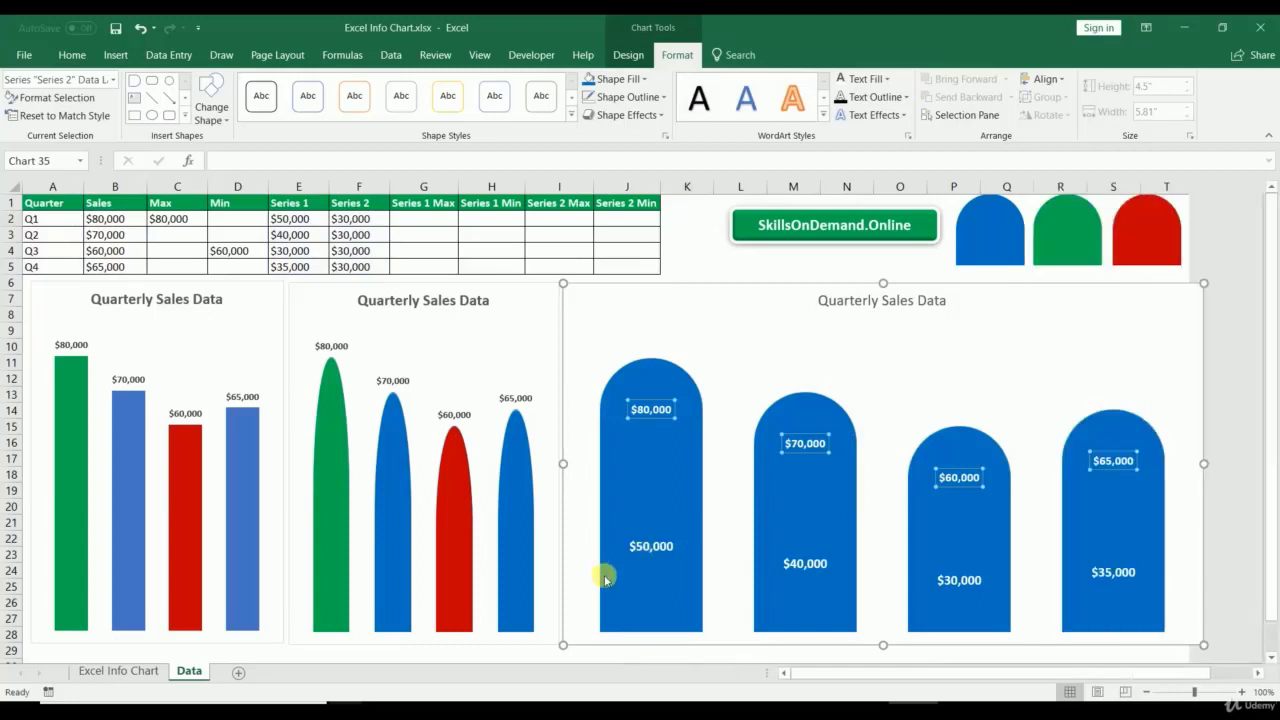
Step: Make the lower Series 1 labels show quarter names instead of values
right_click(645, 545)
left_click(668, 529)
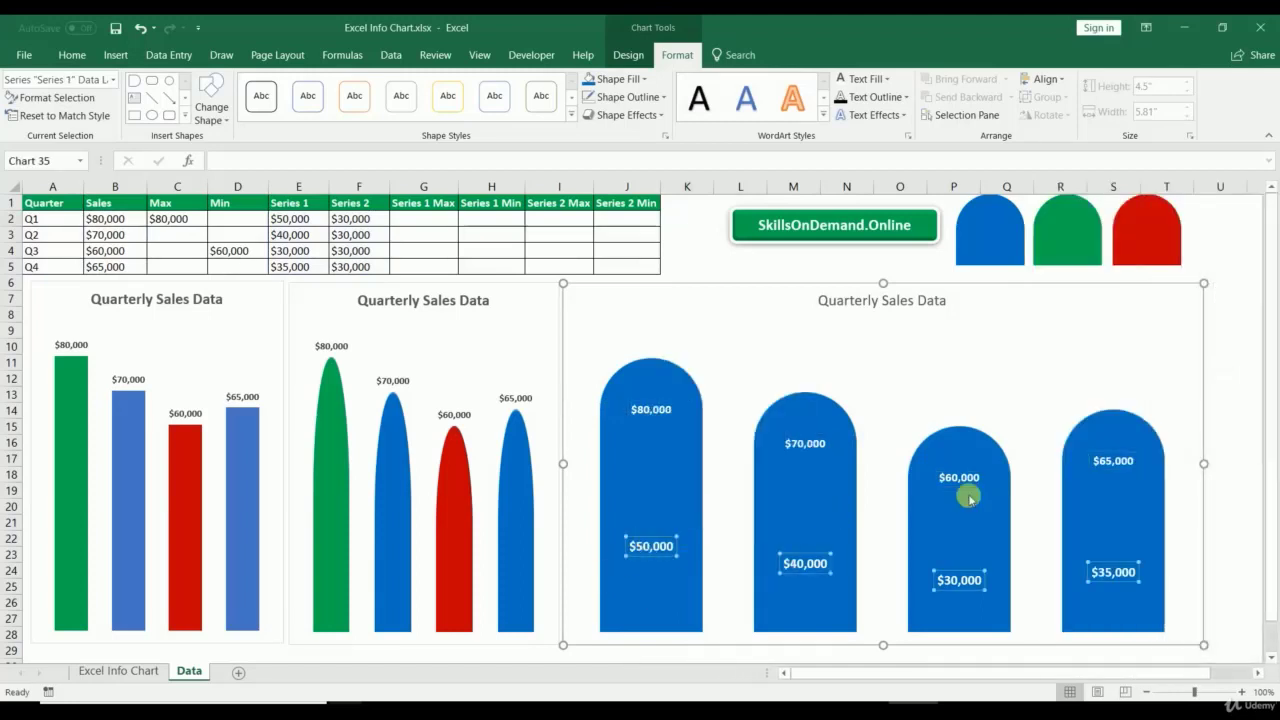
left_click(1099, 366)
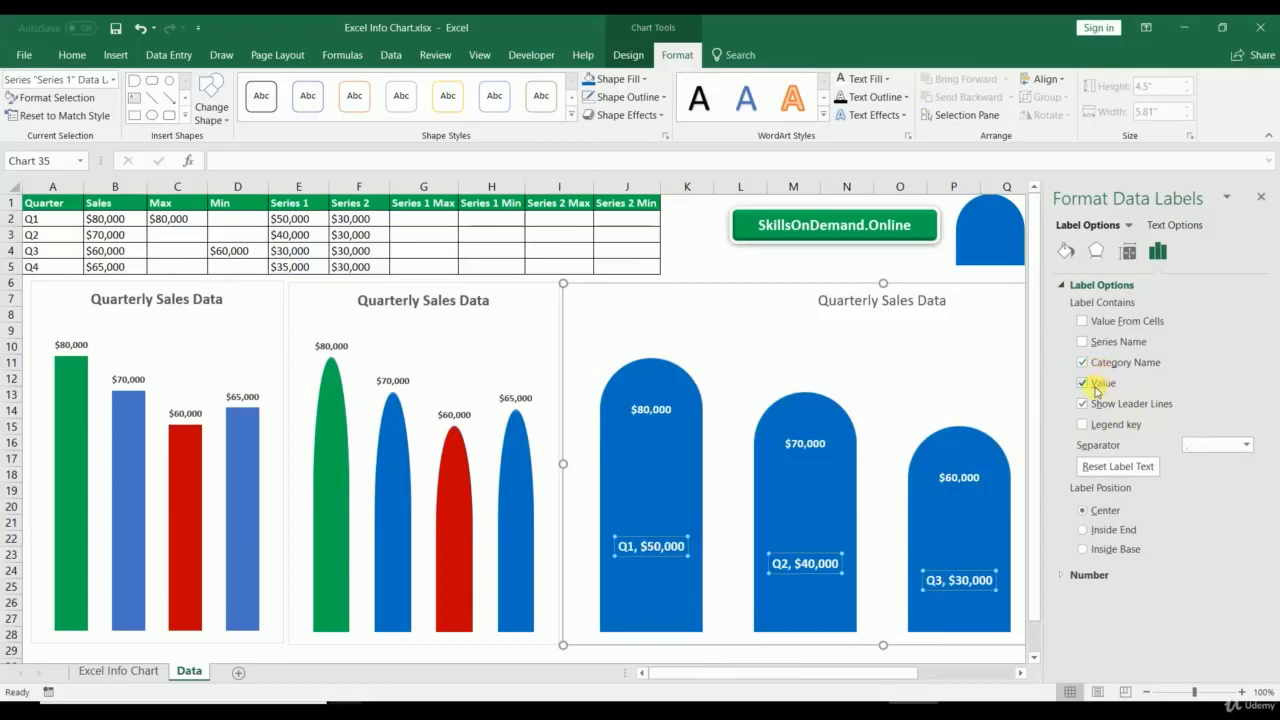
left_click(1097, 386)
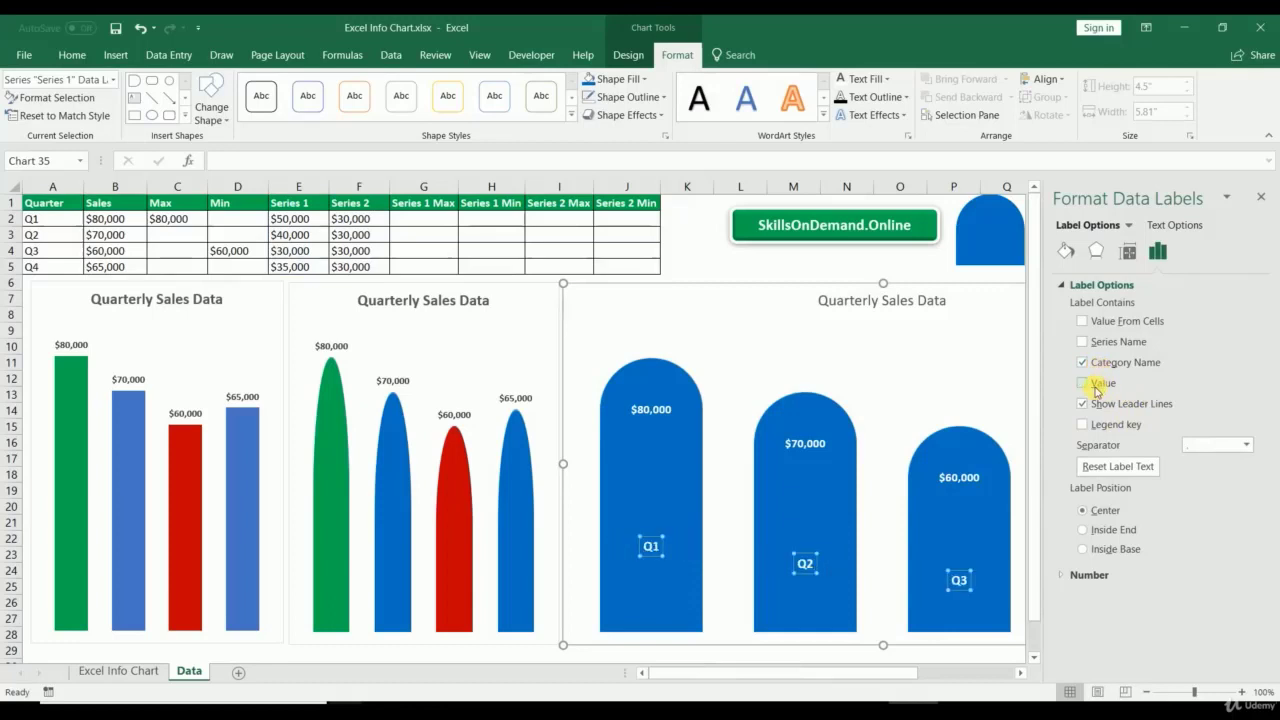
Step: Close the Format Data Labels pane and select the arch and quarter-name labels to review the chart
left_click(1262, 196)
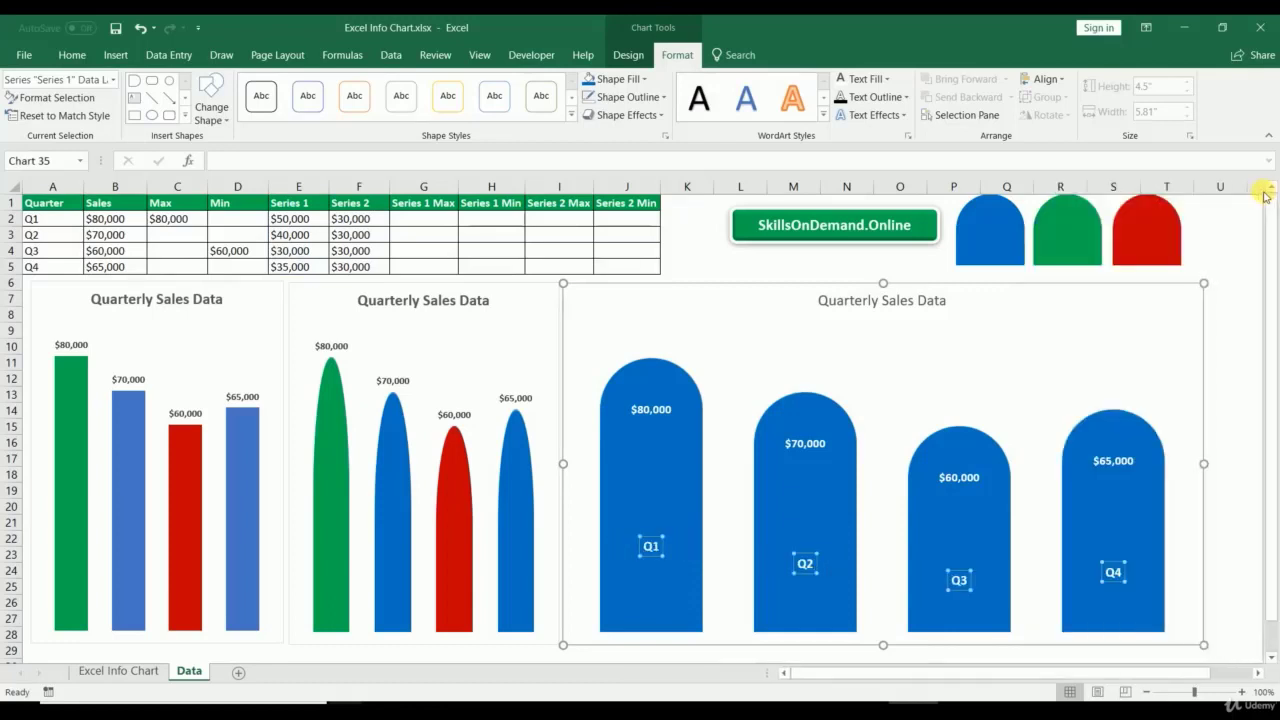
left_click(658, 414)
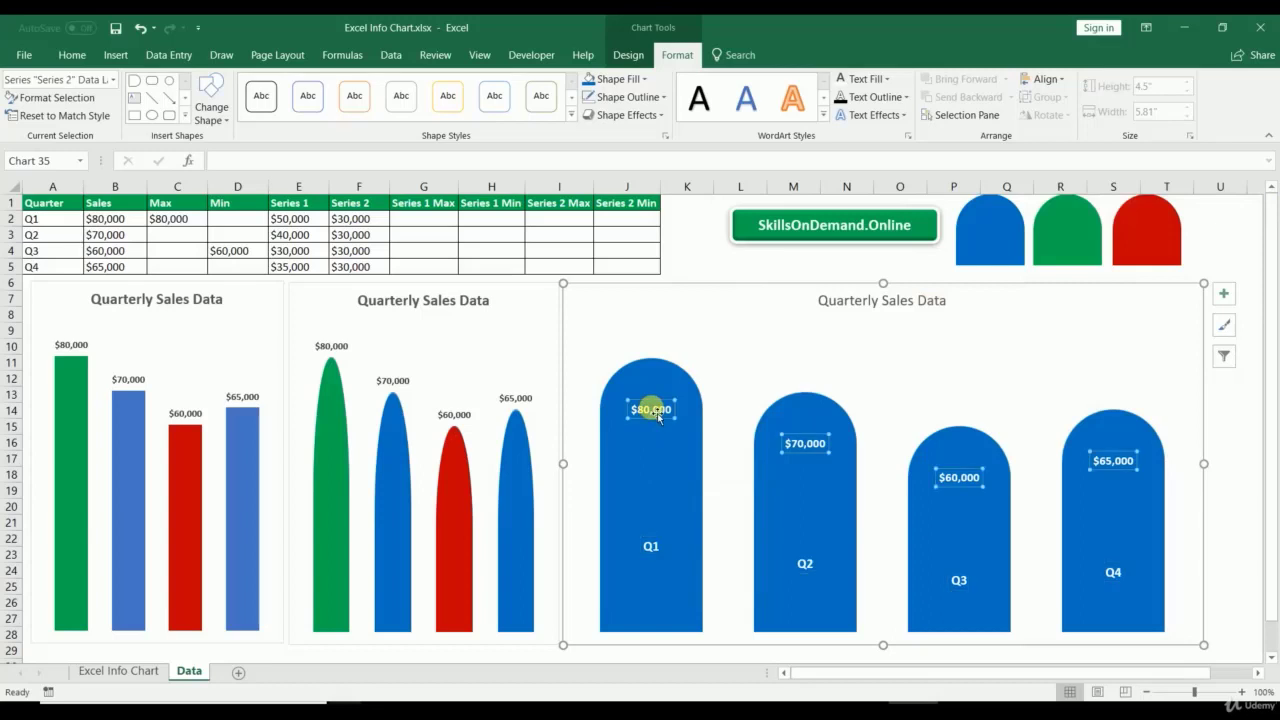
left_click(72, 54)
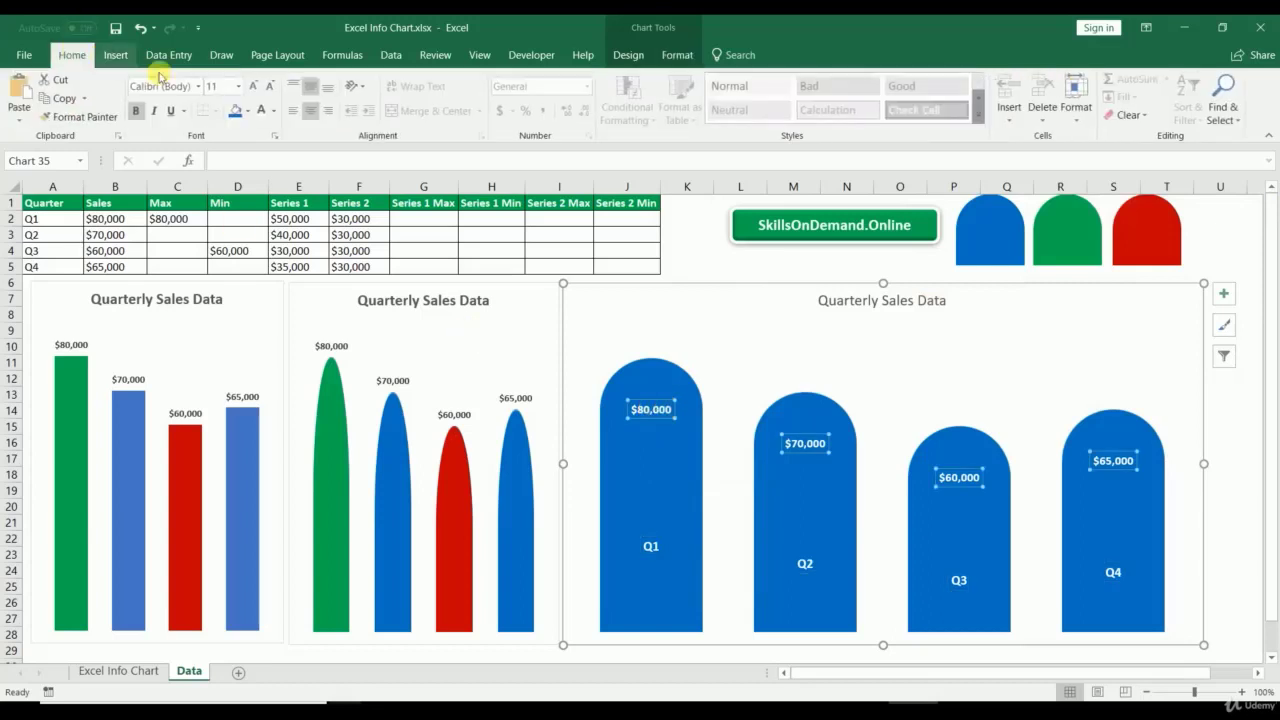
left_click(651, 545)
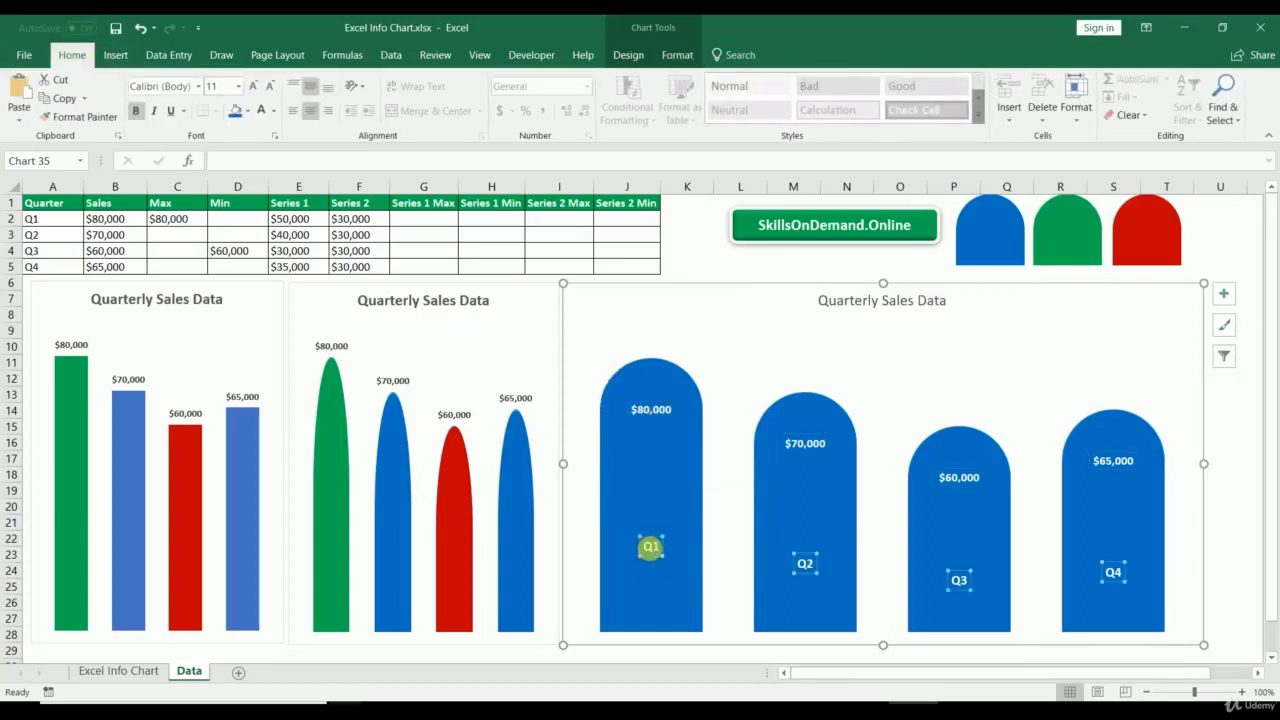
left_click(1215, 540)
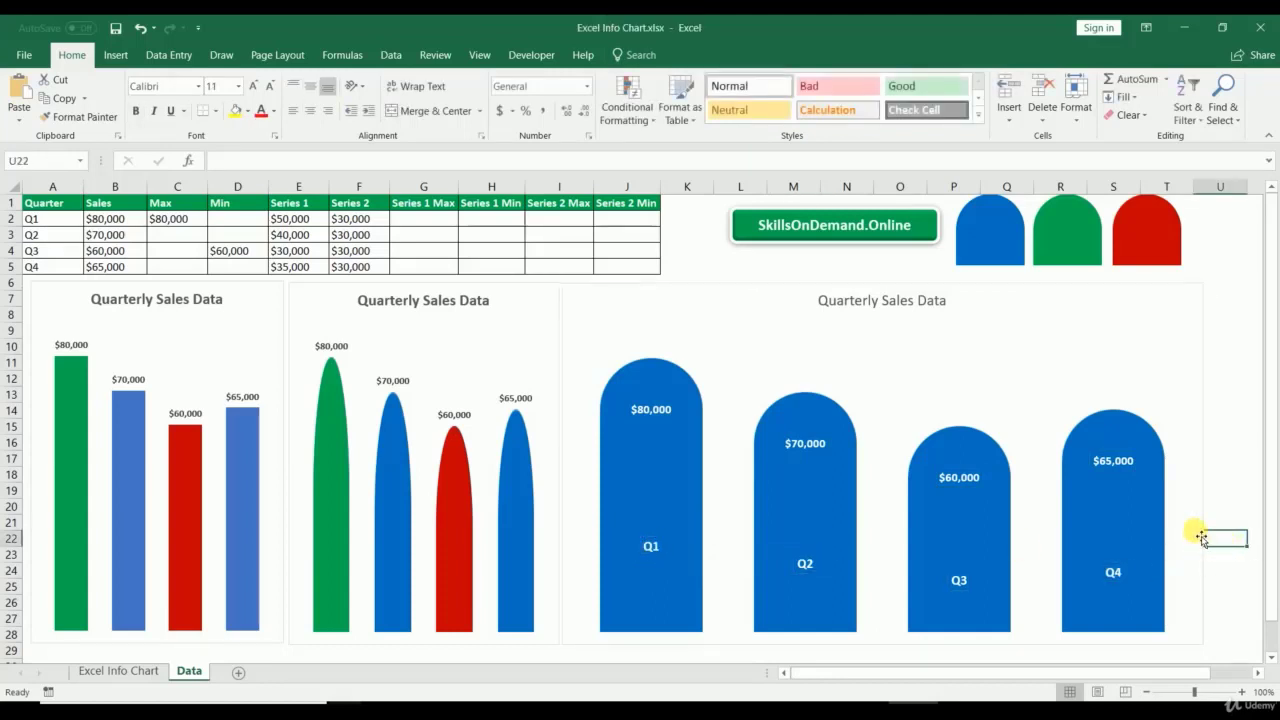
mouse_move(1099, 479)
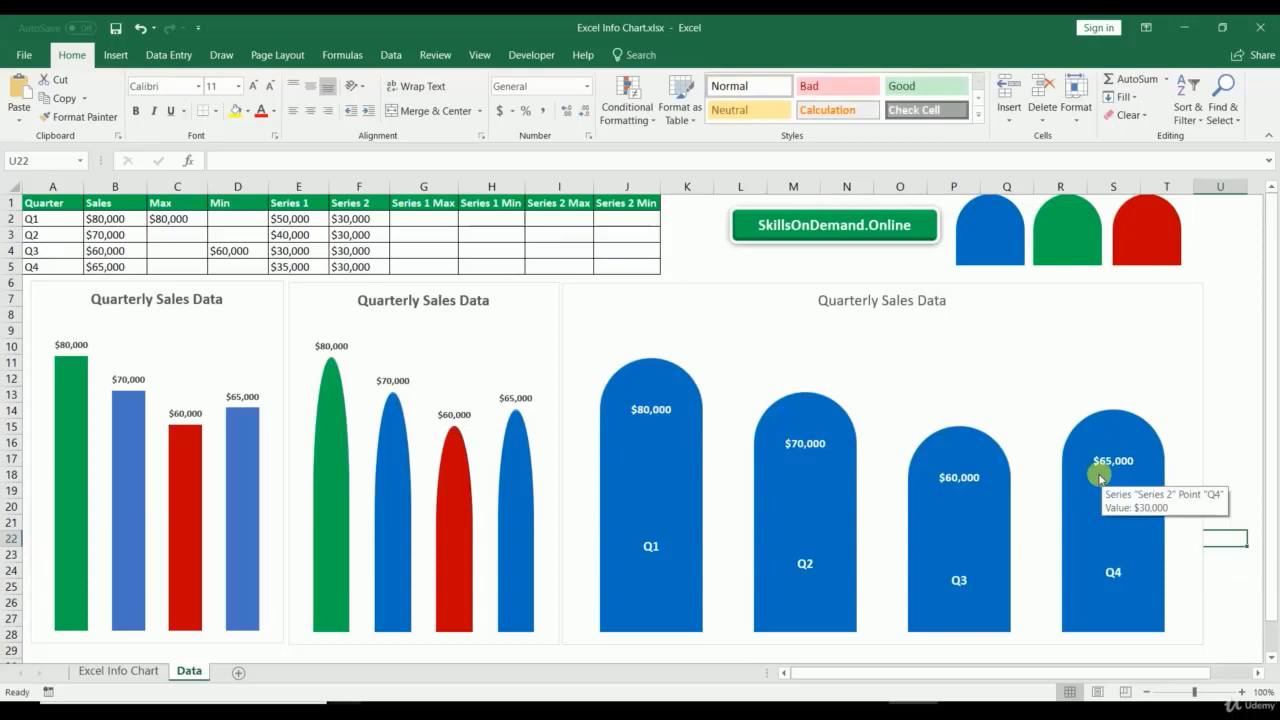
left_click(637, 375)
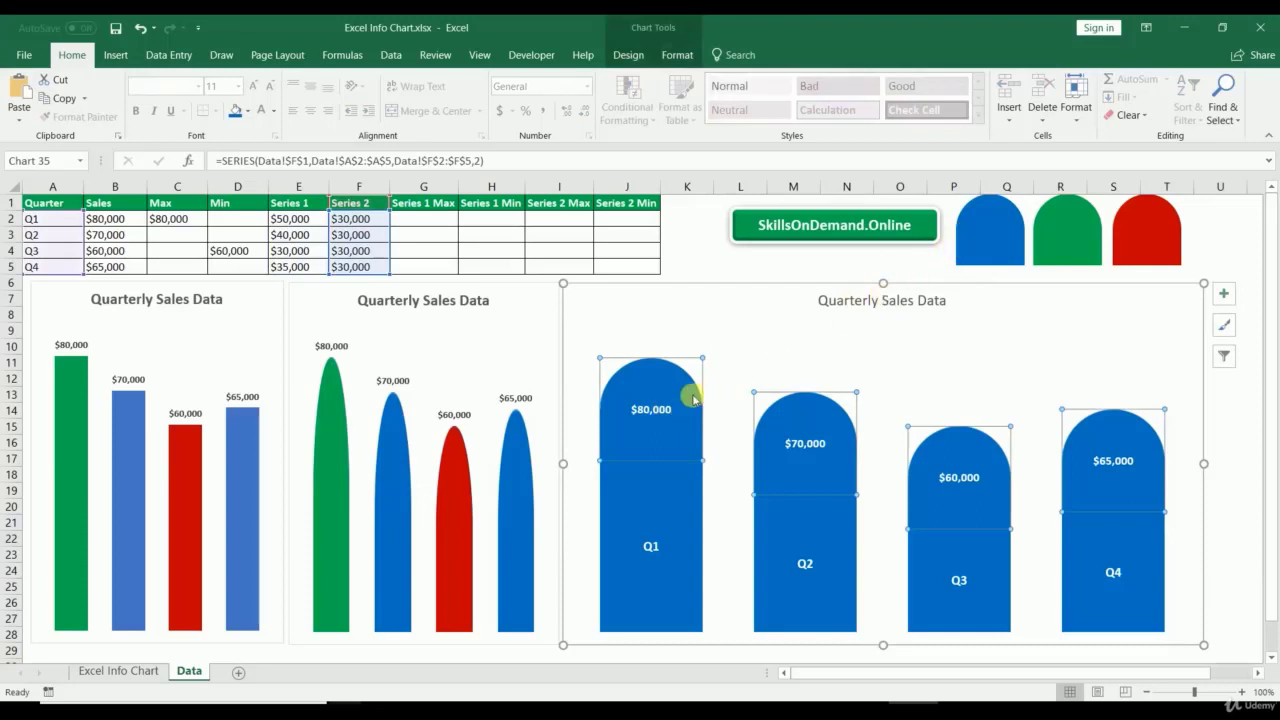
mouse_move(687, 403)
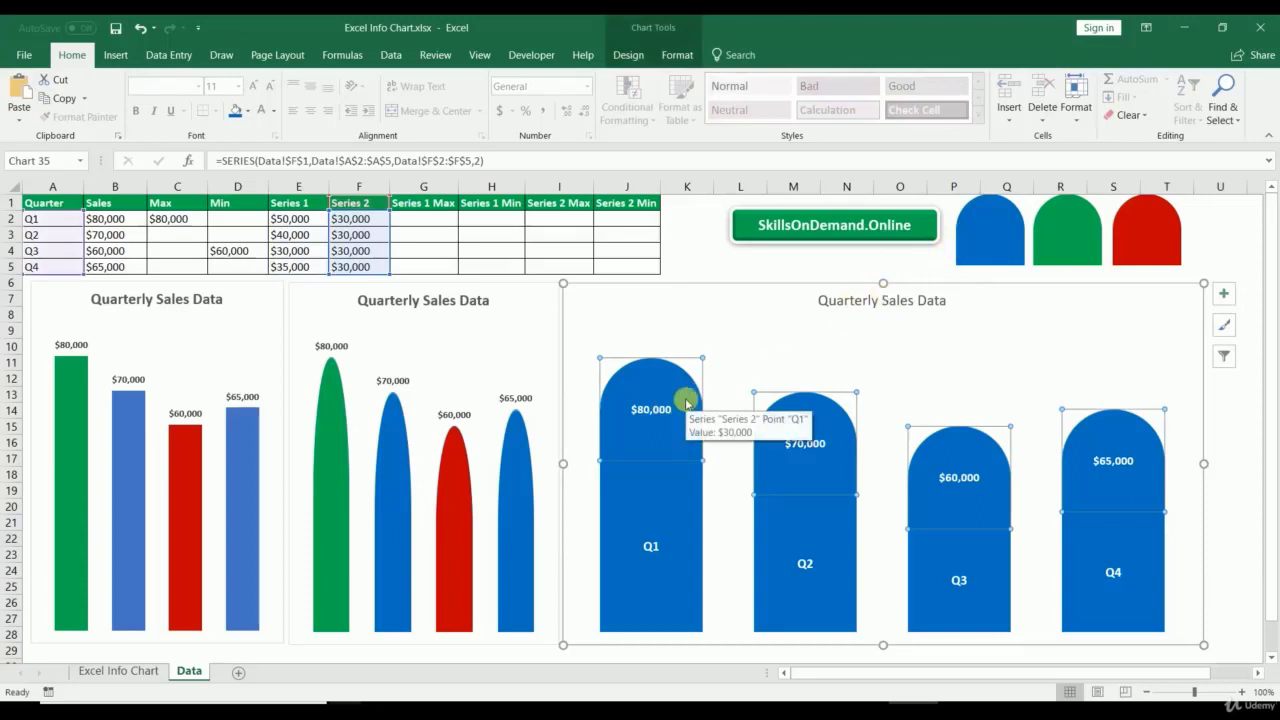
left_click(647, 545)
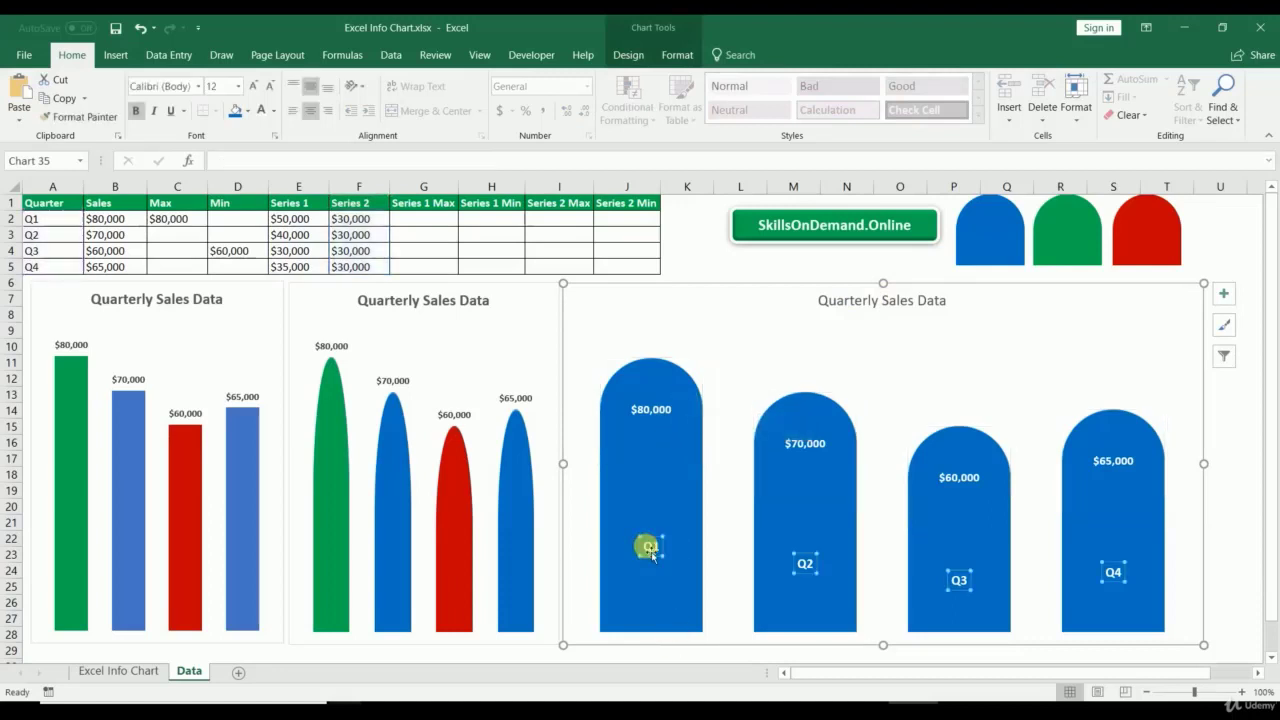
right_click(647, 545)
left_click(705, 535)
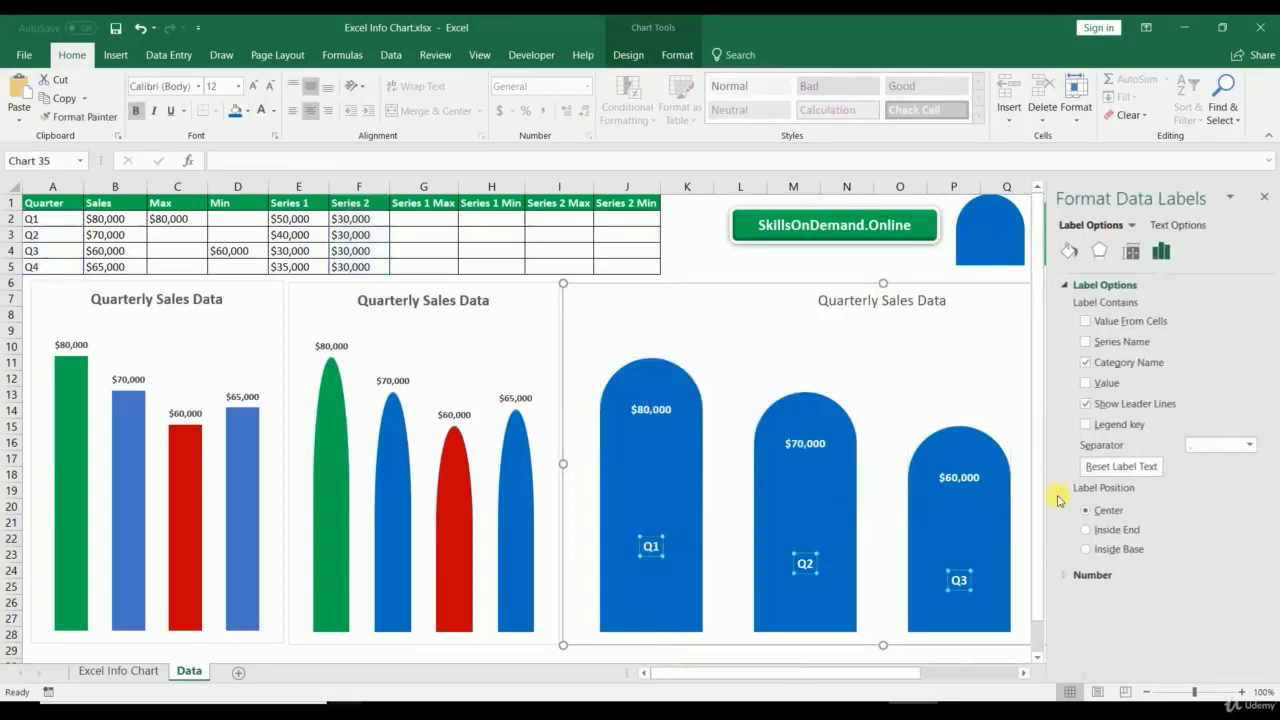
left_click(1104, 551)
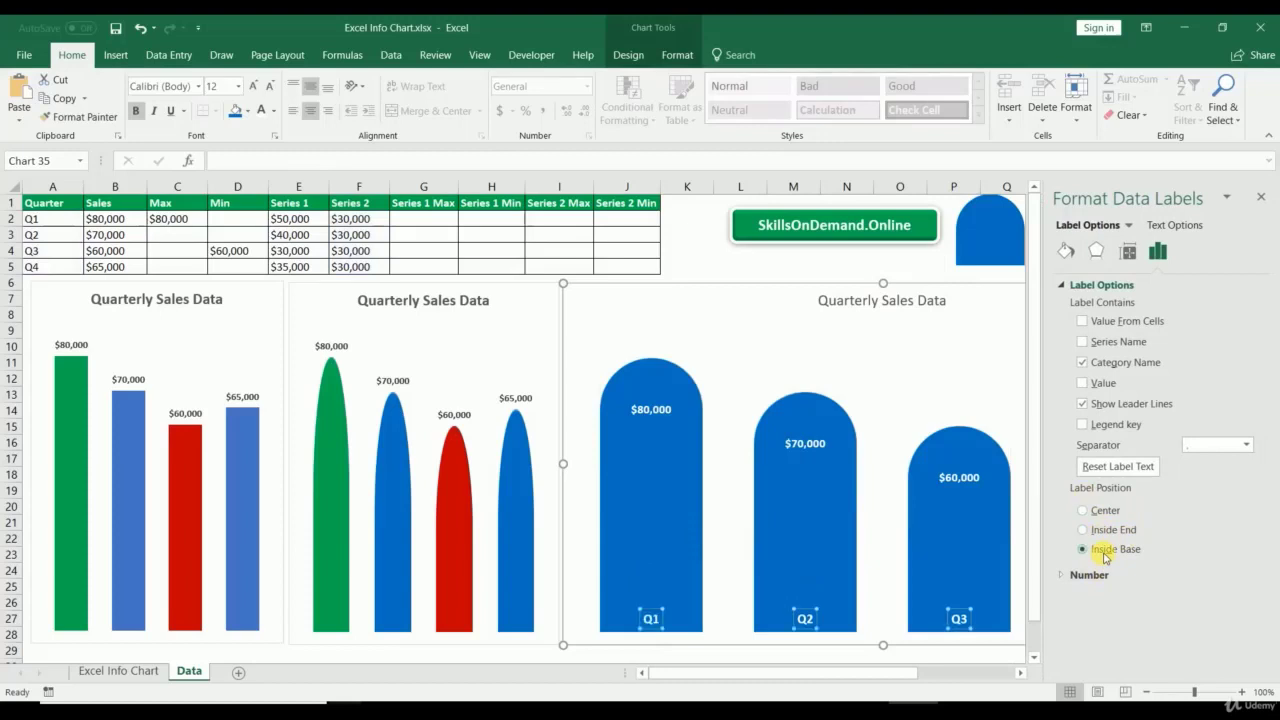
left_click(1262, 192)
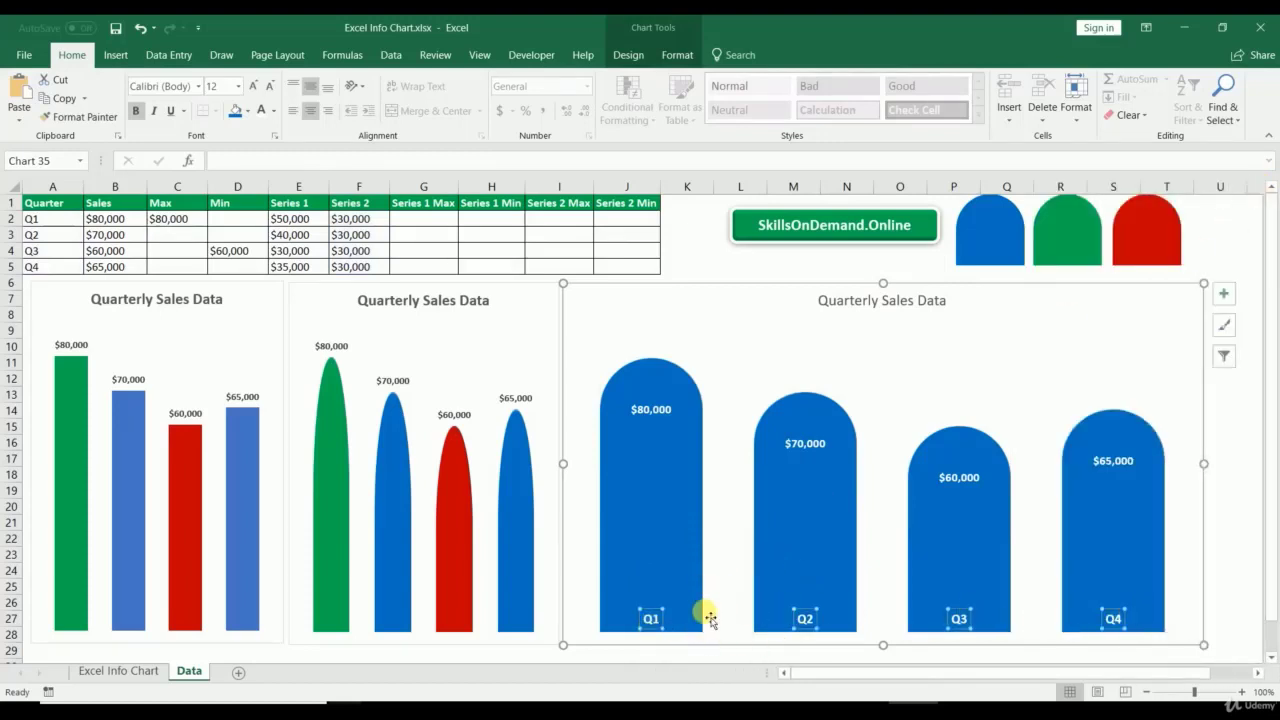
mouse_move(910, 538)
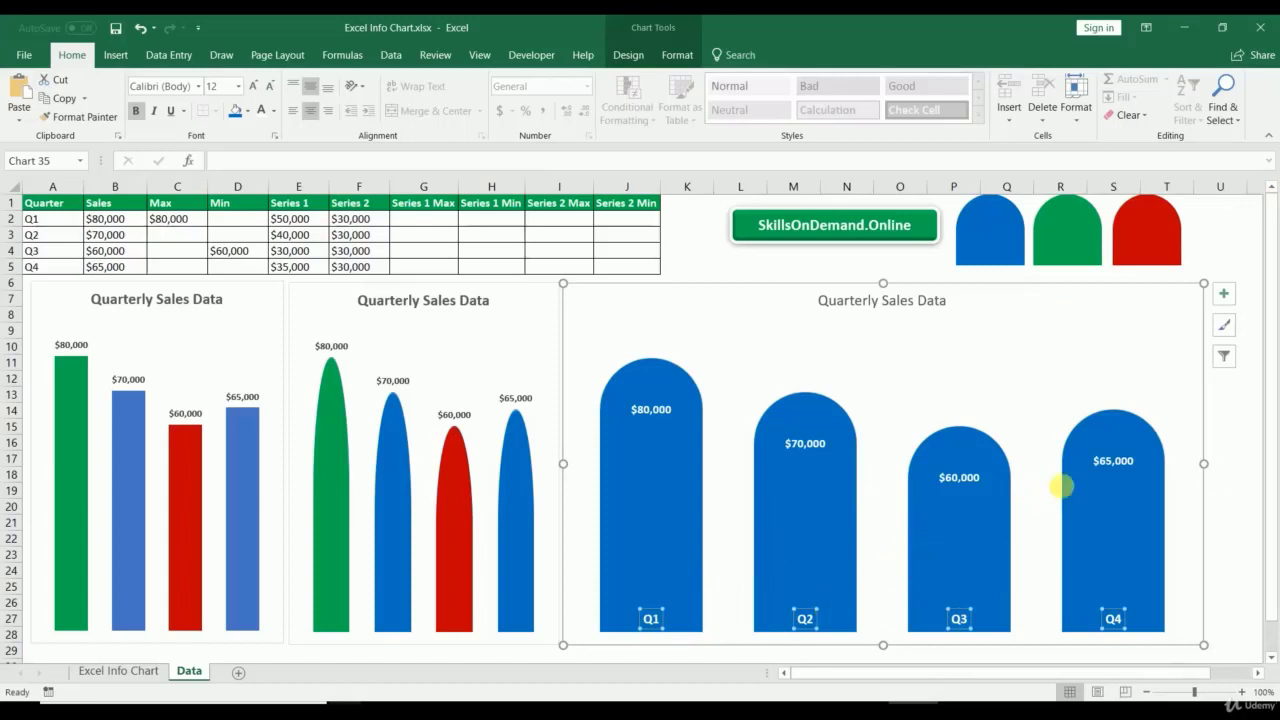
left_click(1226, 476)
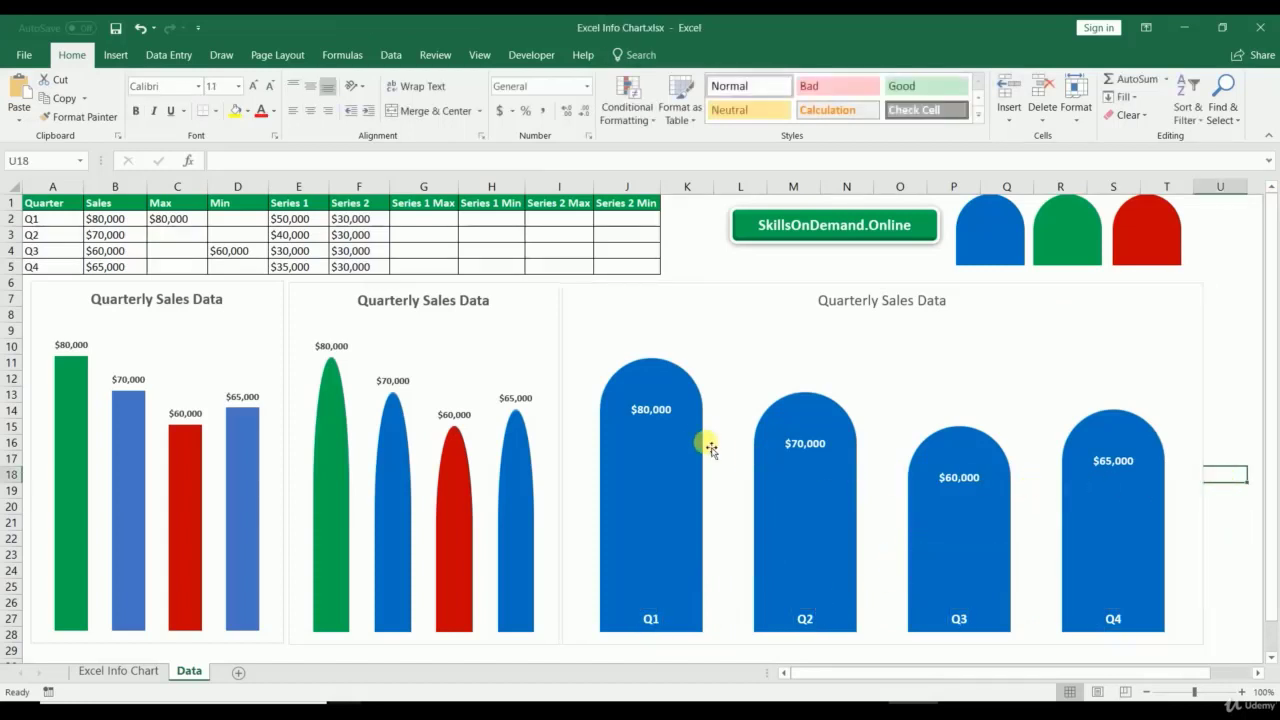
mouse_move(686, 397)
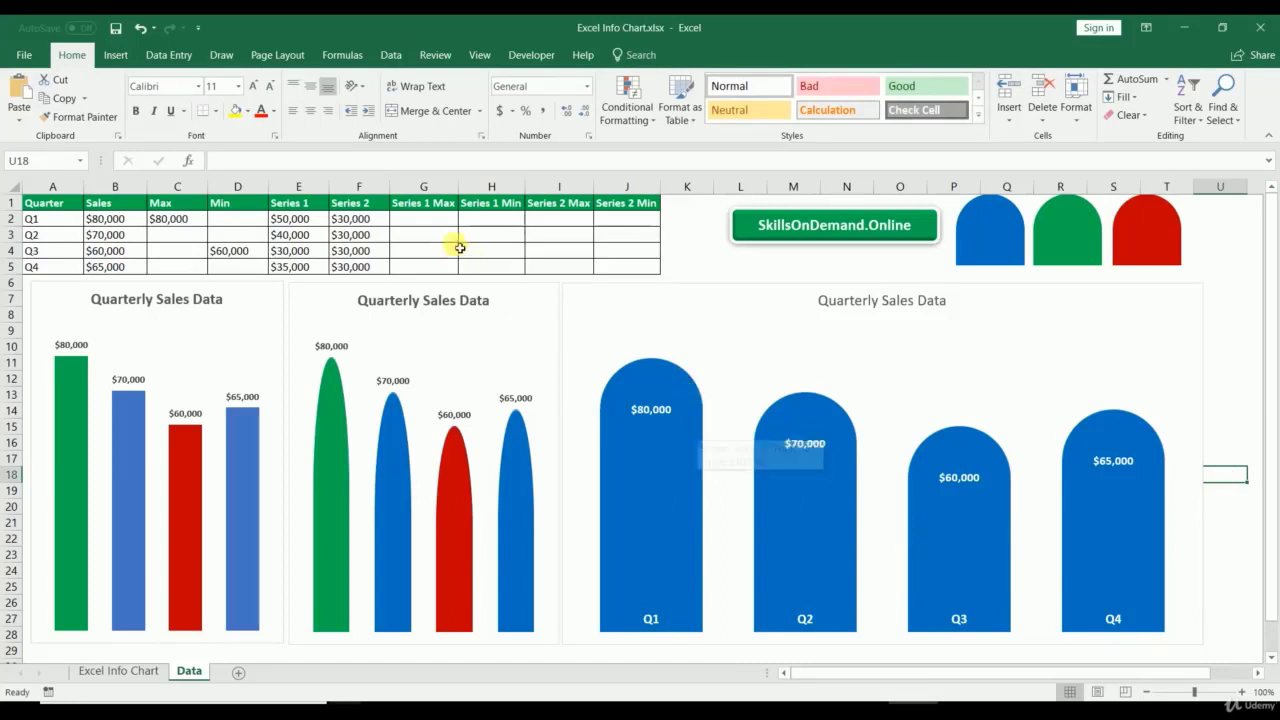
left_click_drag(412, 203, 623, 199)
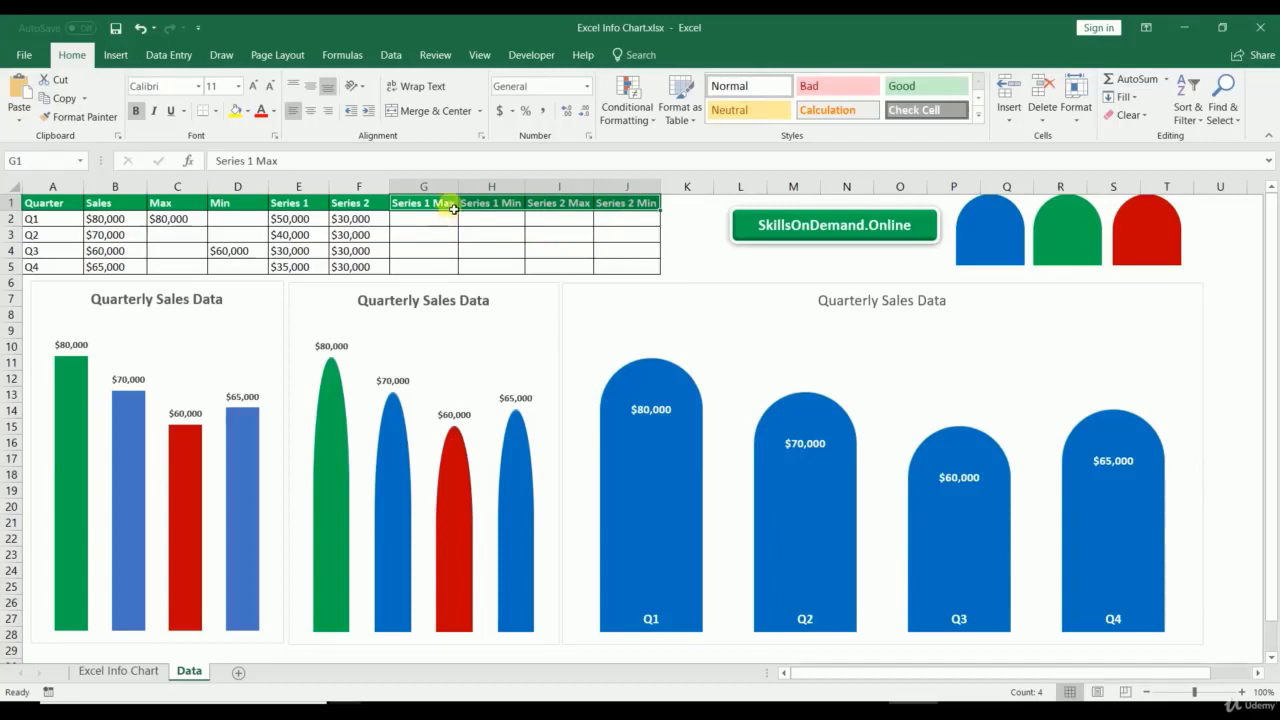
Step: Enter =IF(B2=MAX($B$2:$B$5),E2,0) in G2 and fill it down to G5
left_click(443, 219)
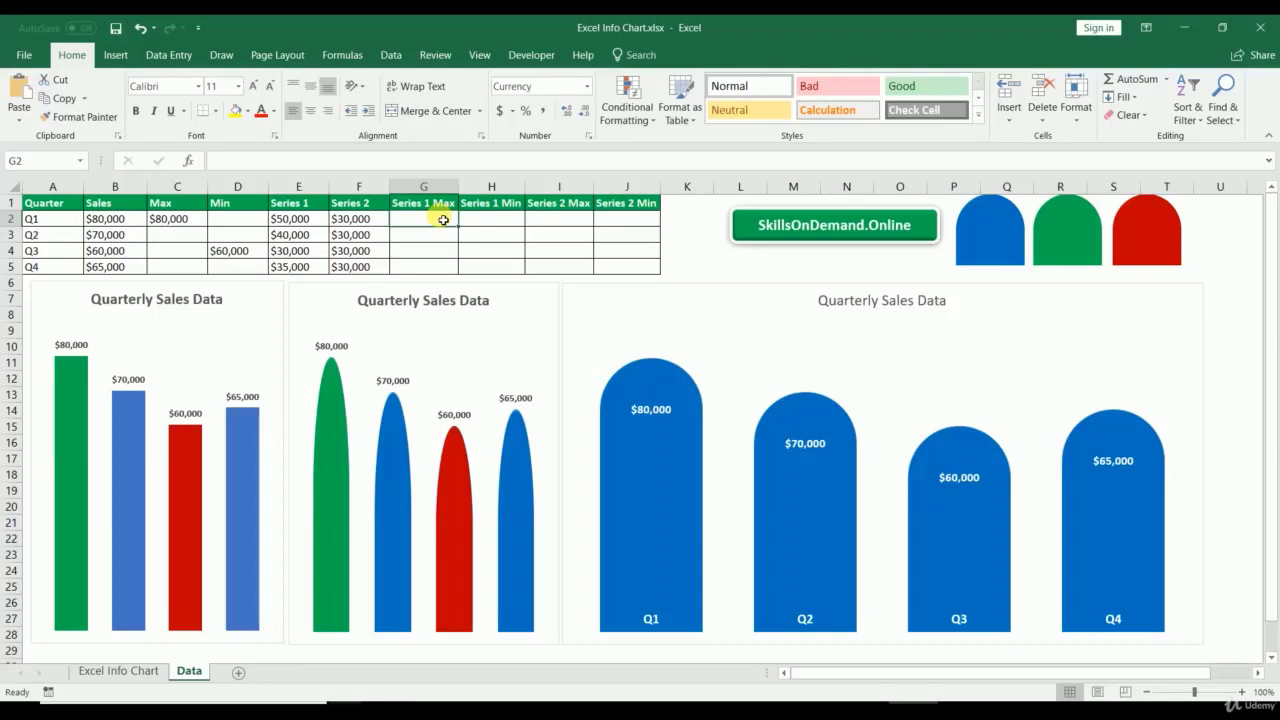
type("=i")
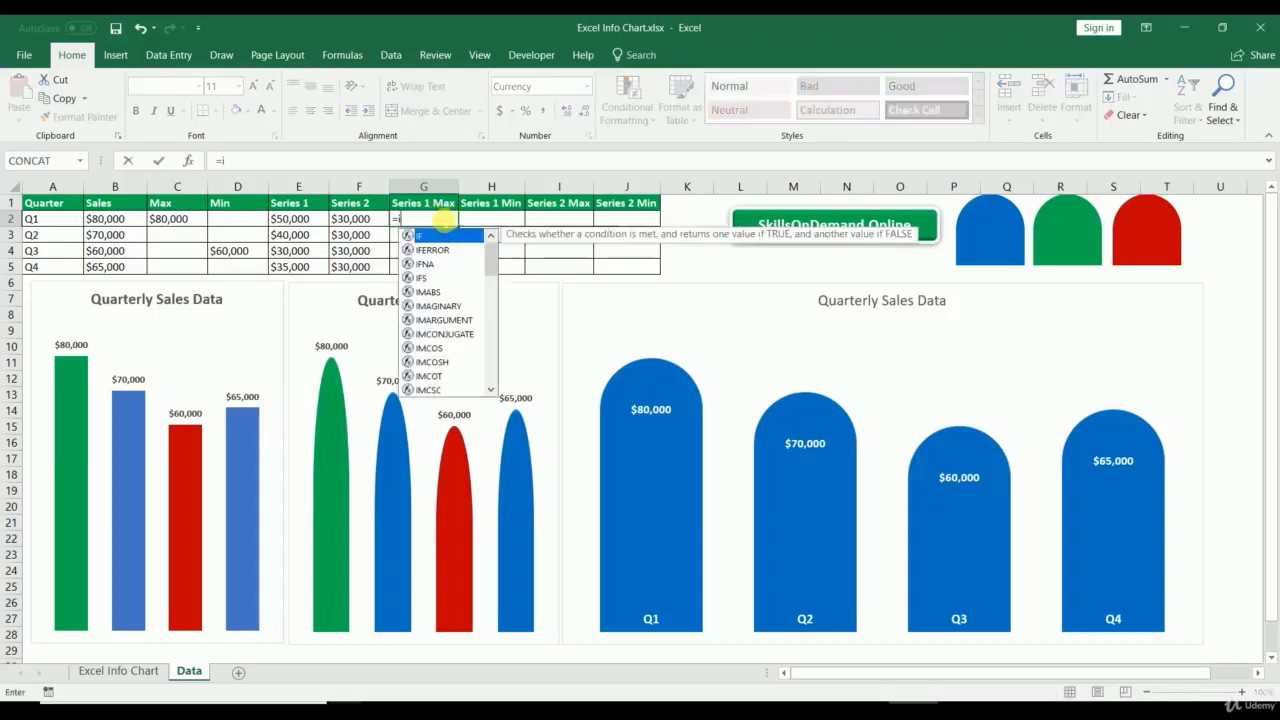
type("f(")
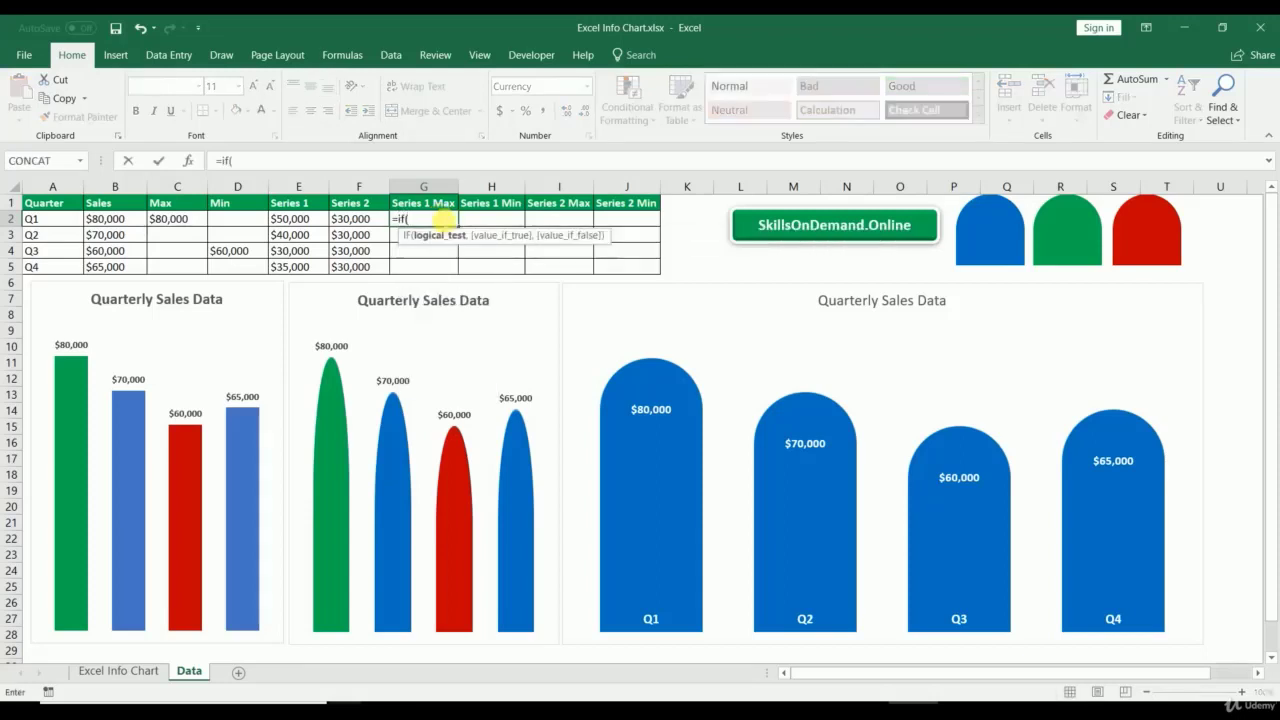
type("b2=")
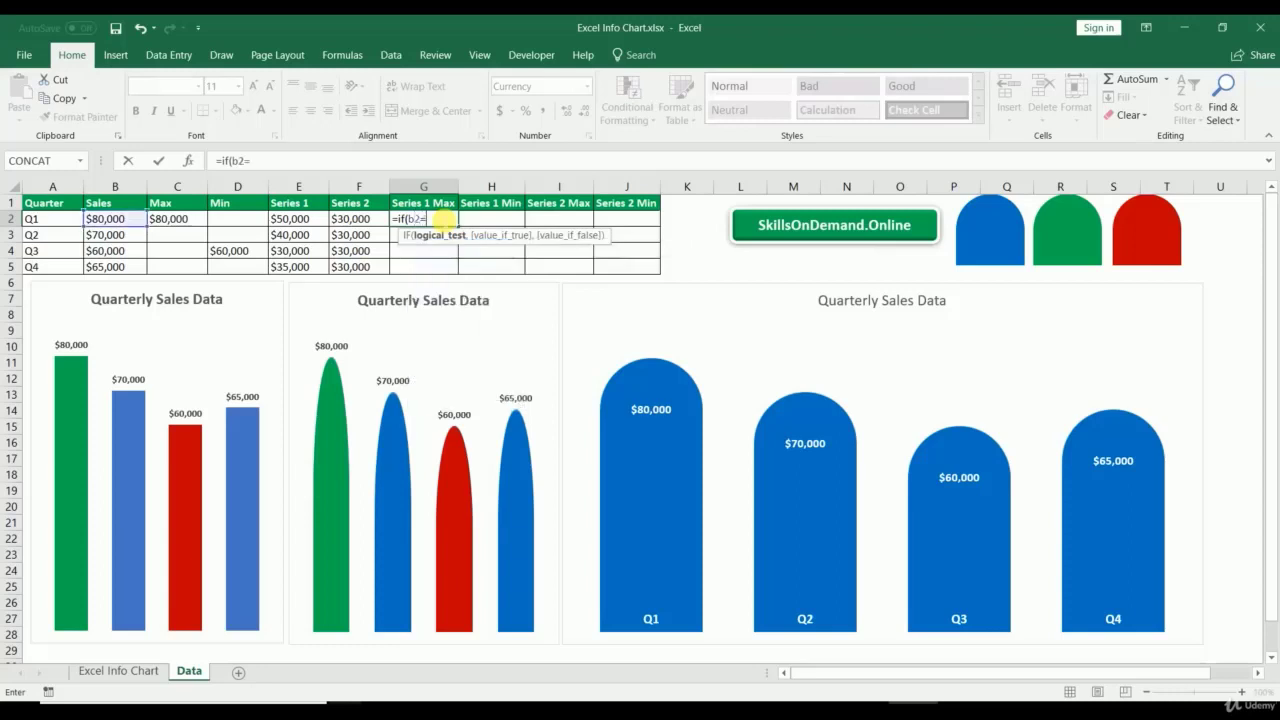
type("max(")
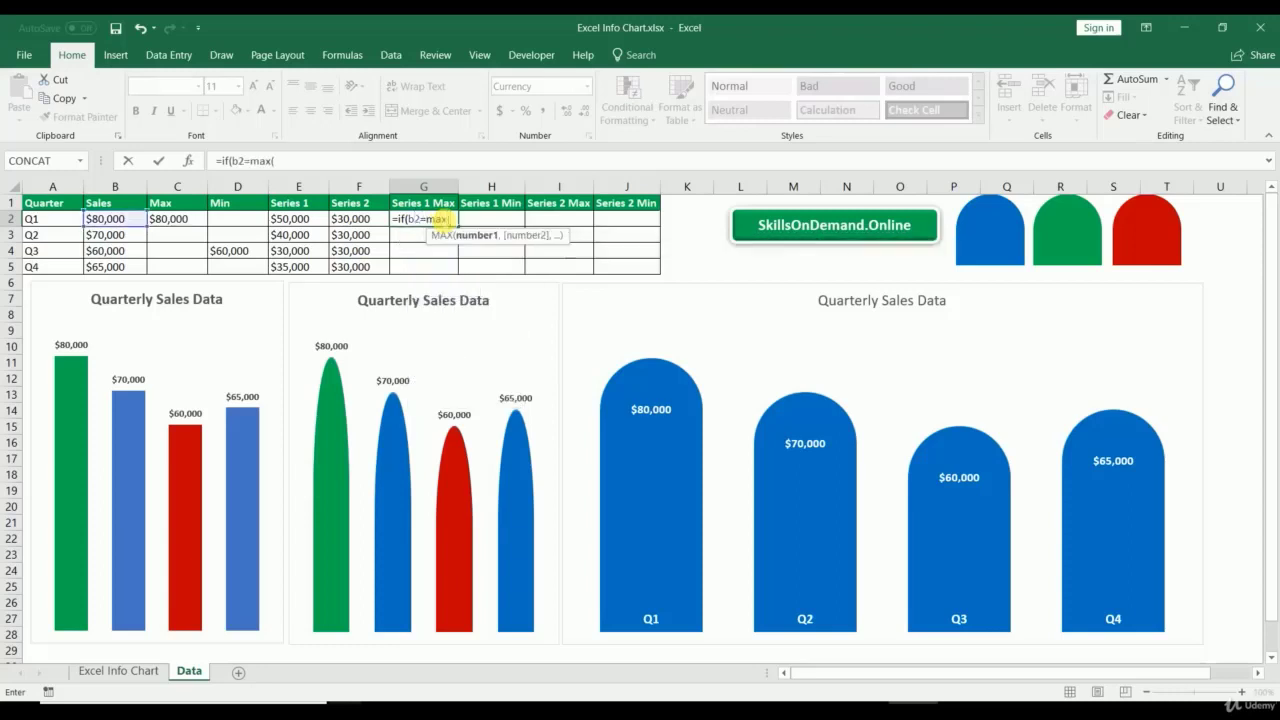
left_click_drag(113, 217, 121, 268)
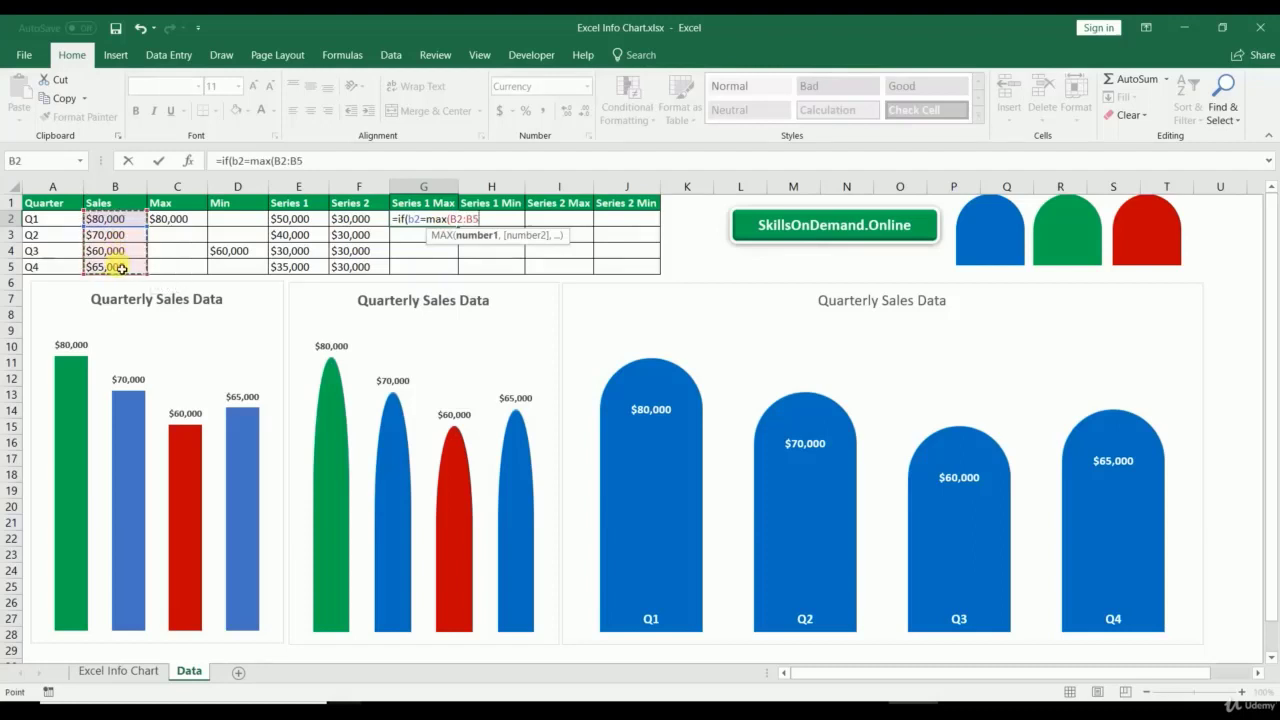
left_click_drag(316, 162, 278, 163)
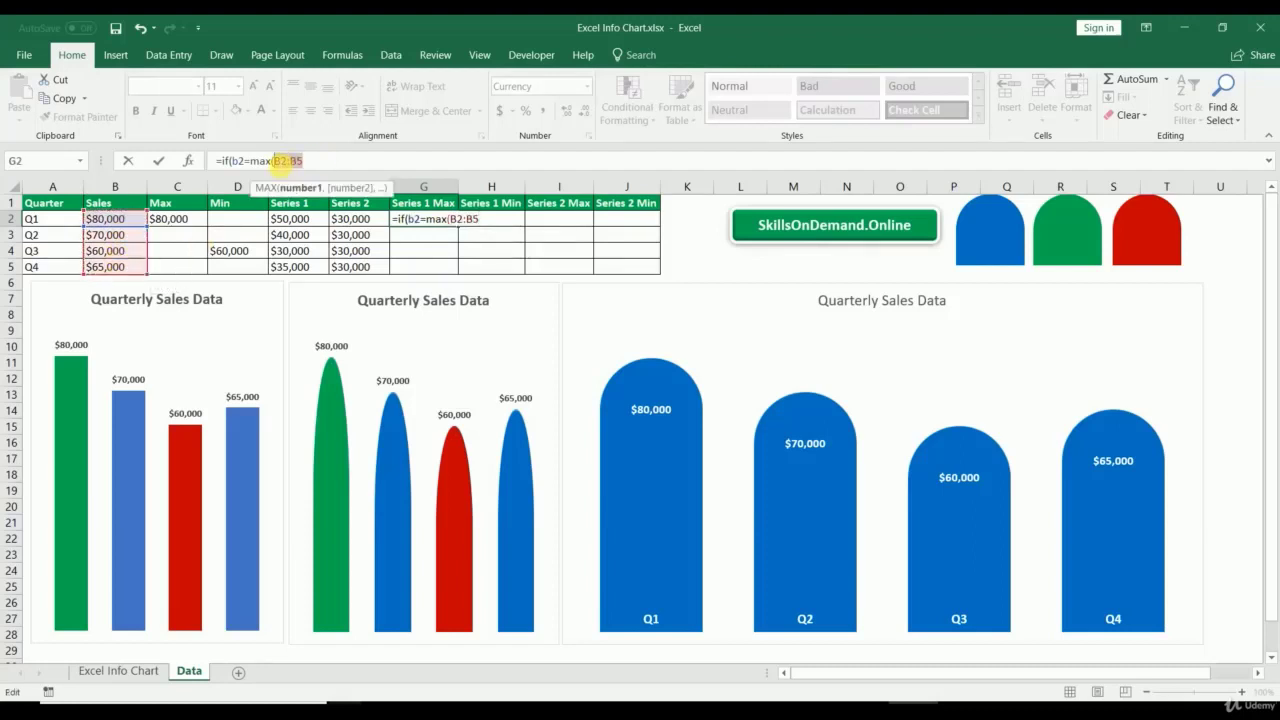
key("F4")
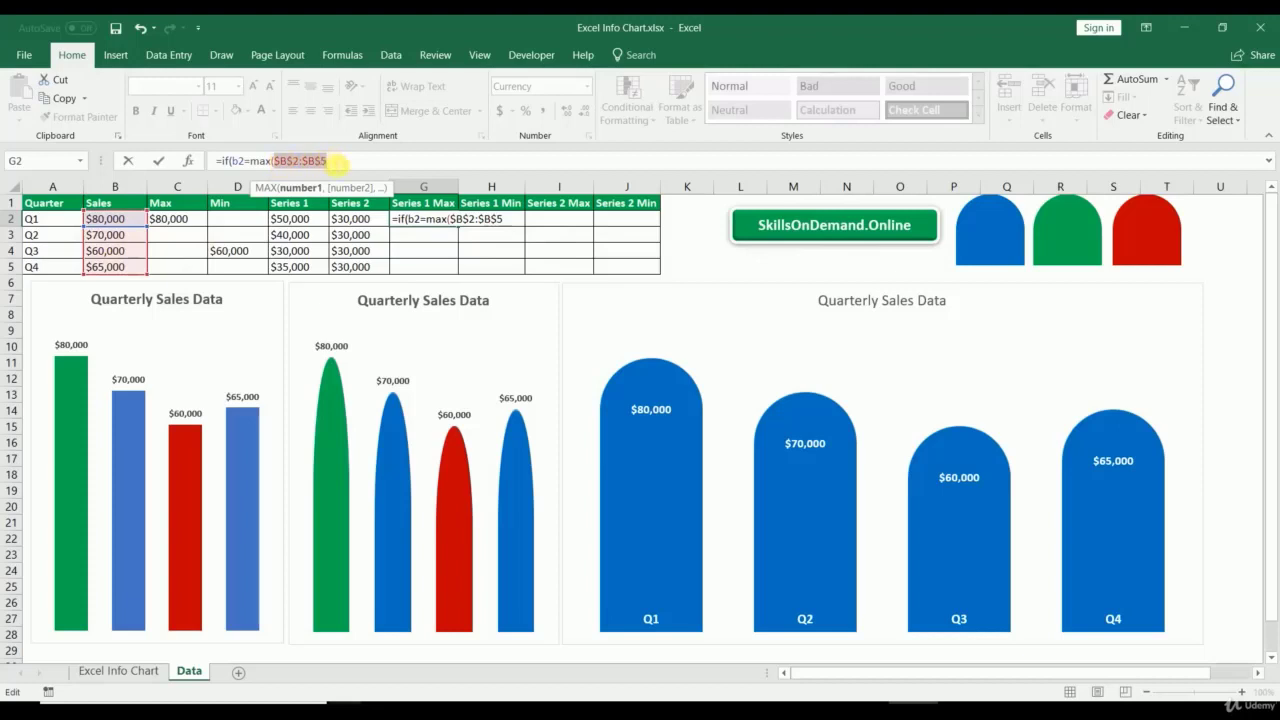
left_click(332, 161)
type(")")
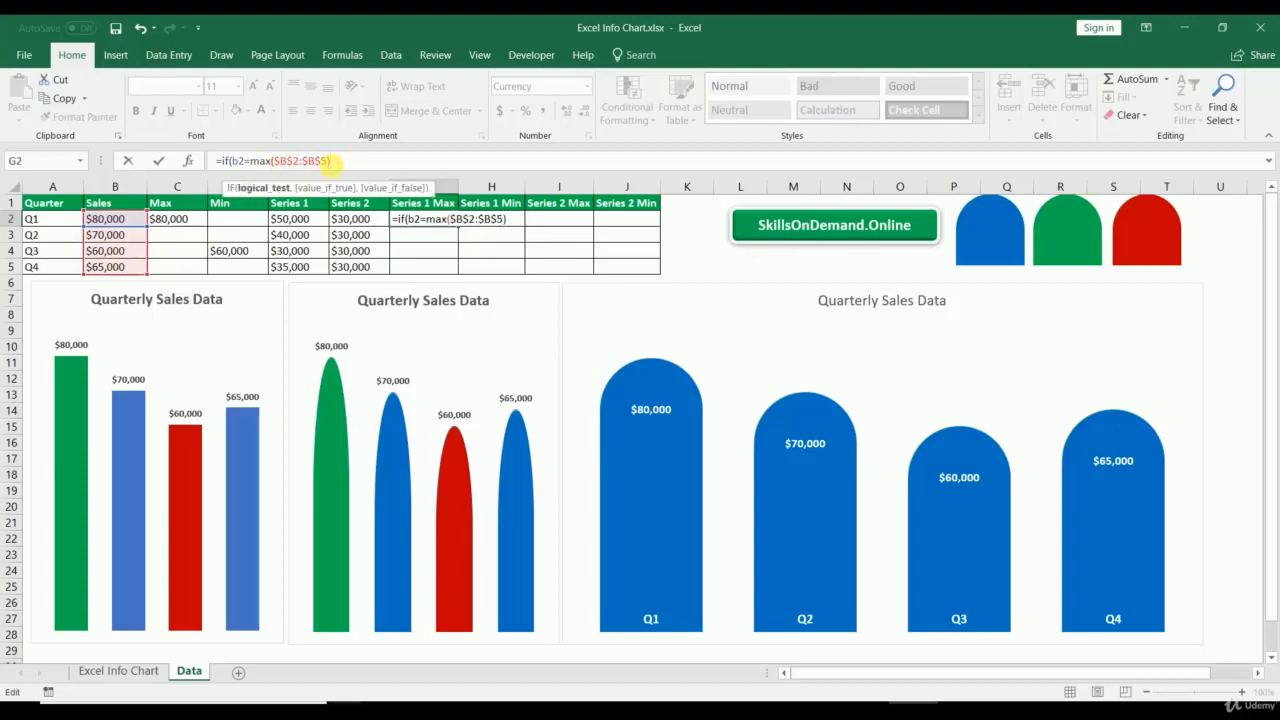
type(",")
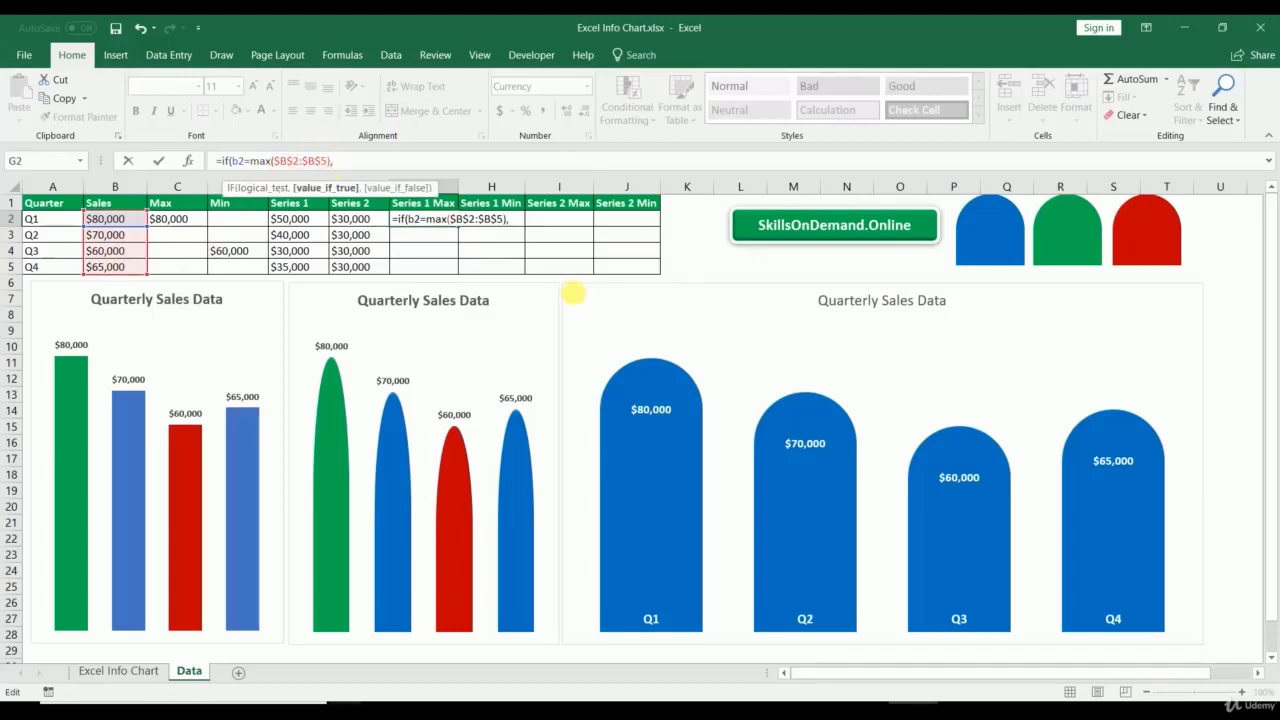
left_click(303, 220)
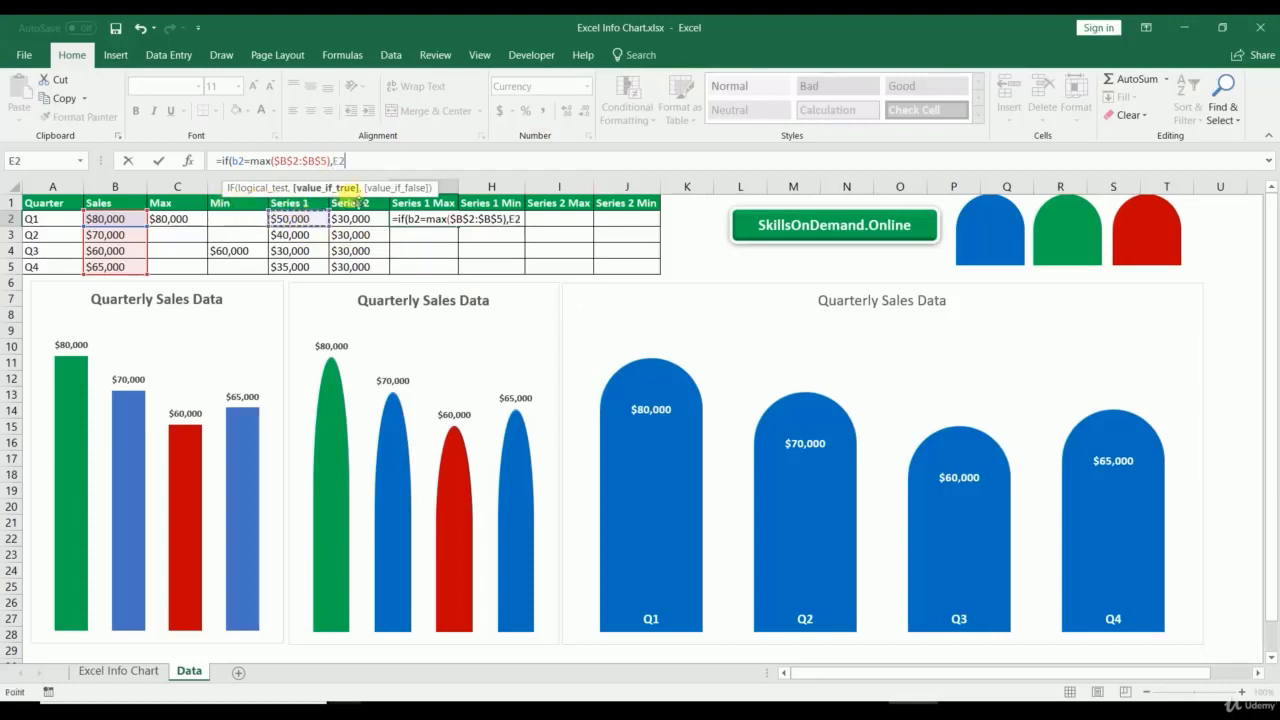
type(",0)")
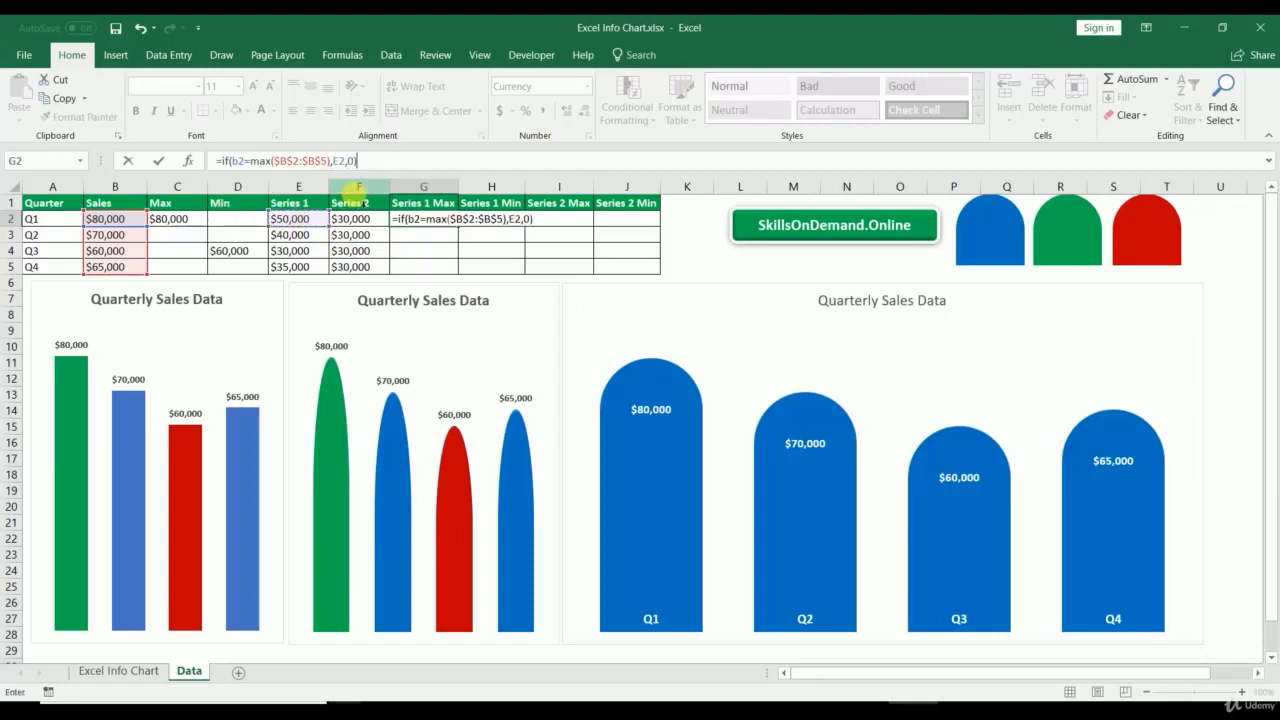
key("Return")
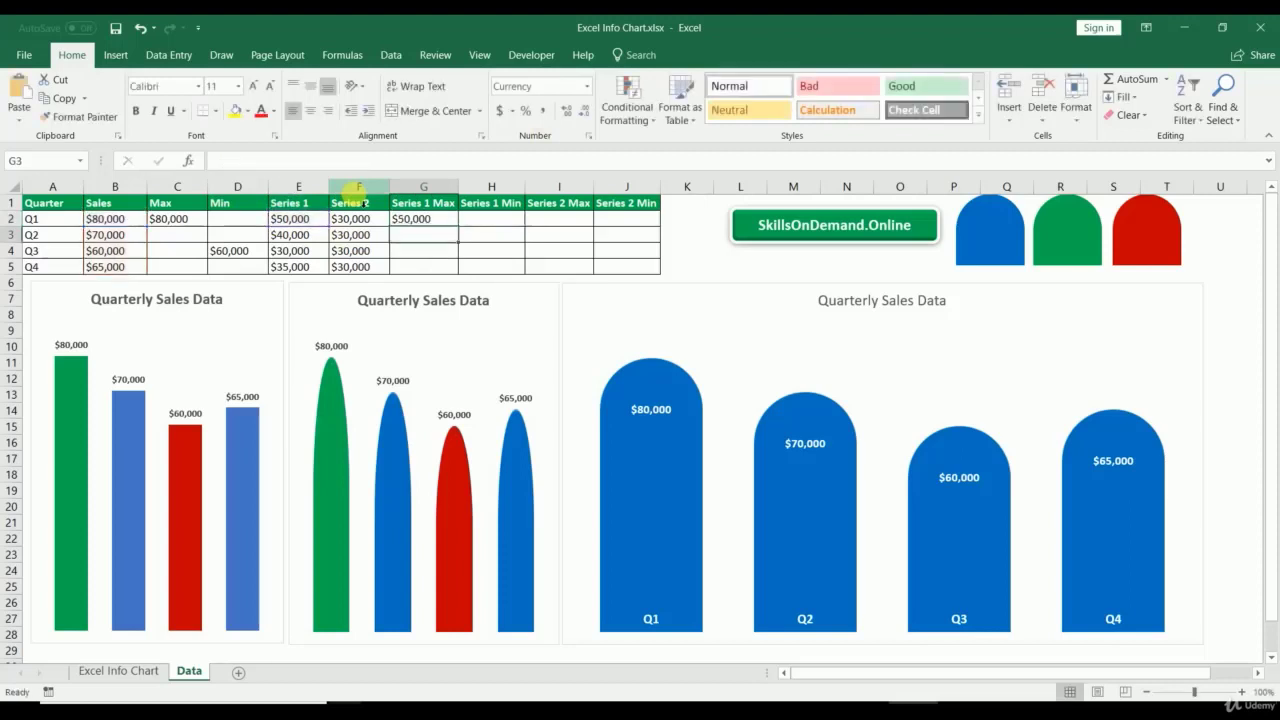
left_click(440, 221)
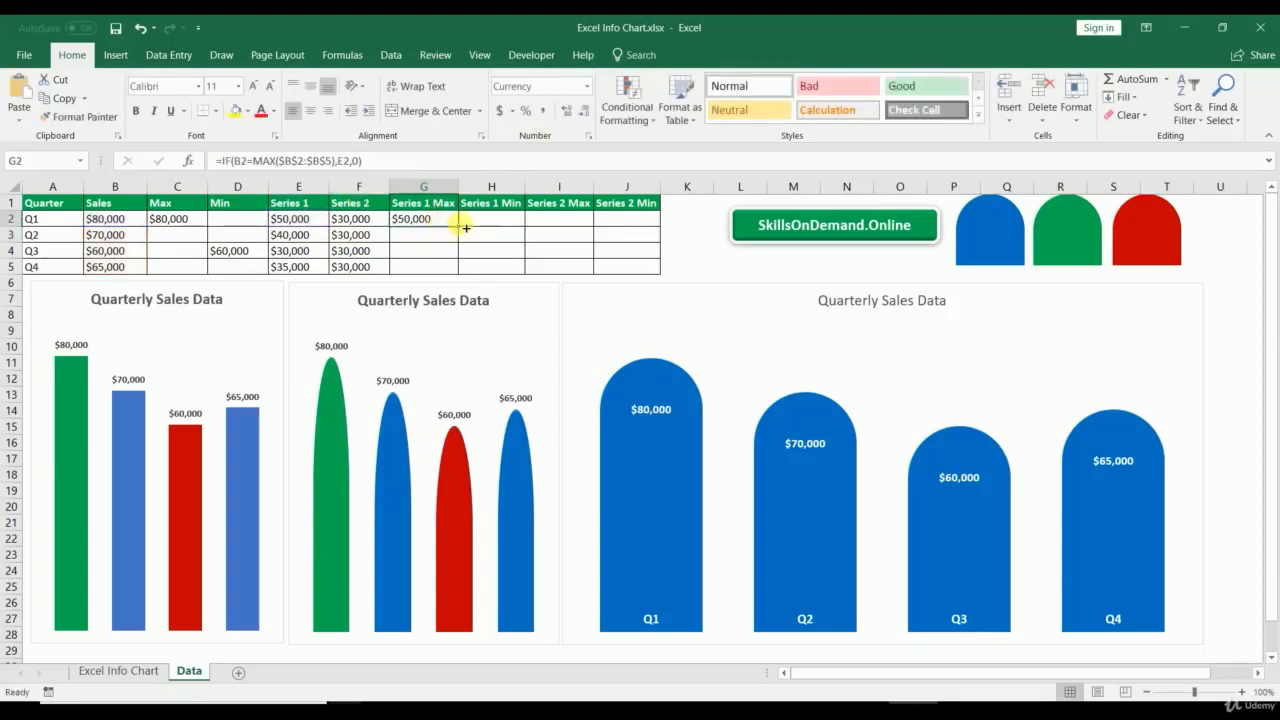
left_click_drag(466, 228, 458, 268)
left_click(475, 224)
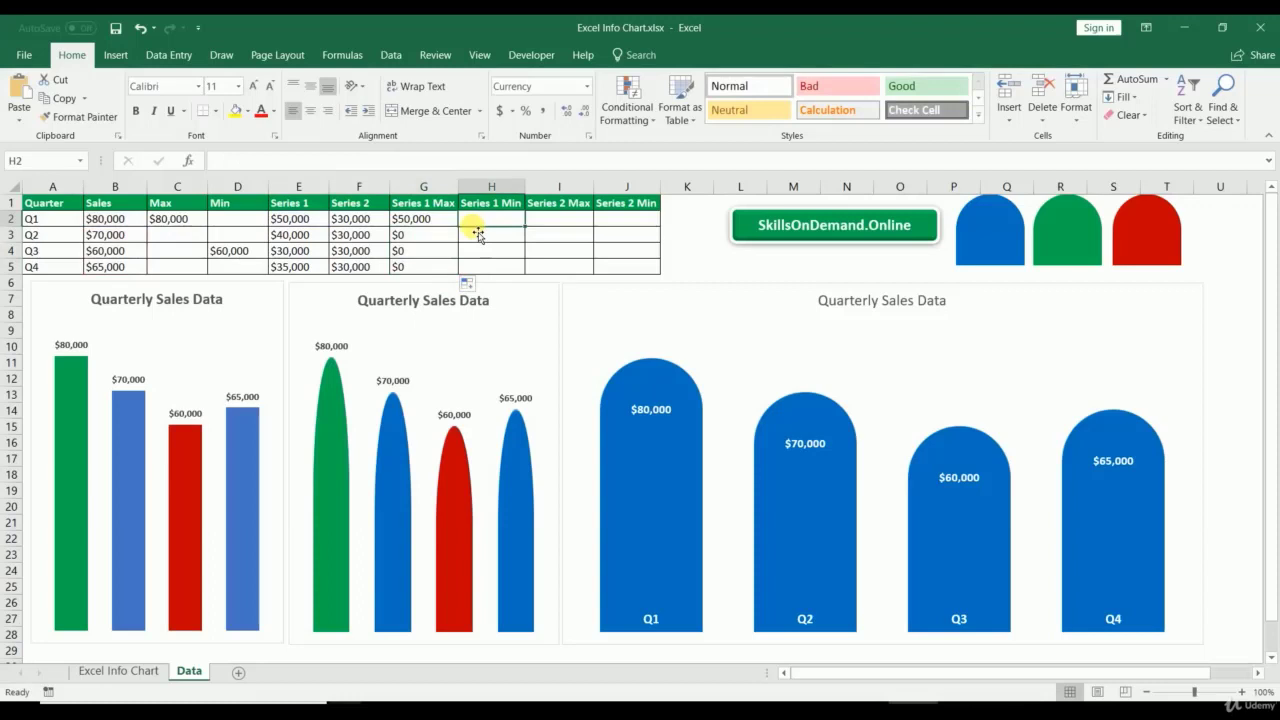
Step: Enter =IF(B2=MIN($B$2:$B$5),E2,0) in H2 and fill it down to H5
type("=min(")
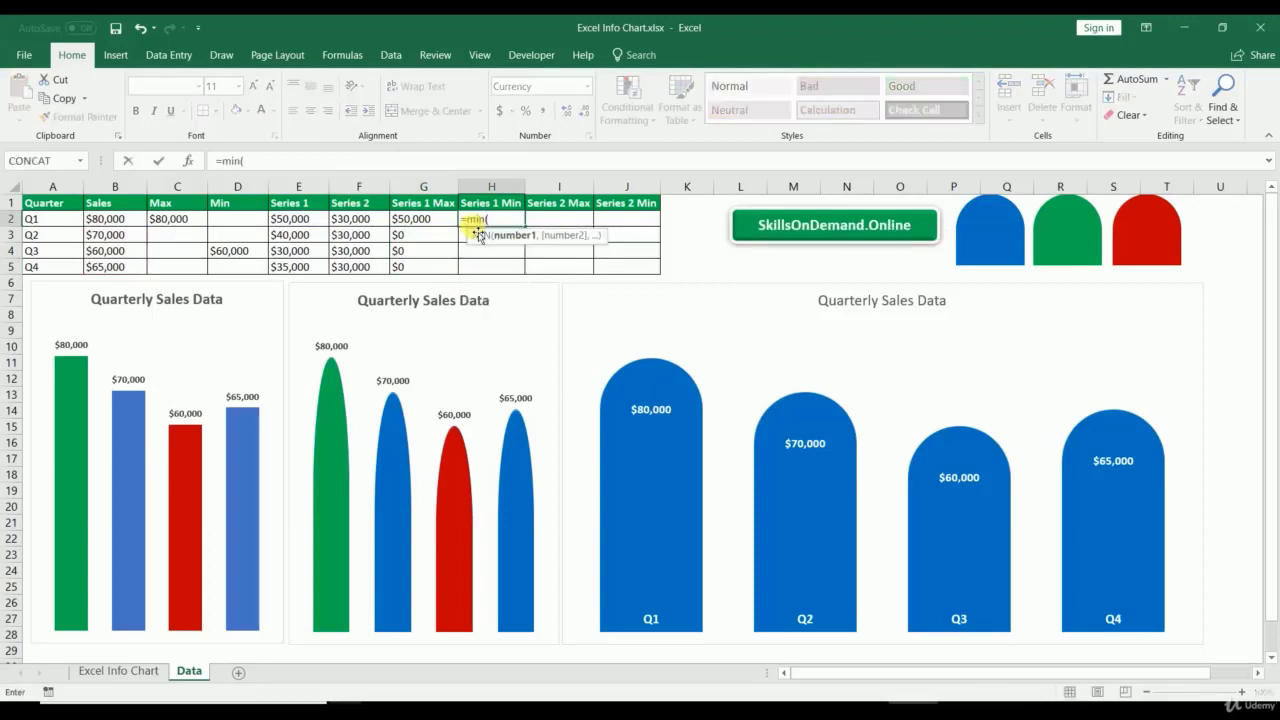
key("BackSpace")
key("BackSpace")
key("BackSpace")
key("BackSpace")
type("i")
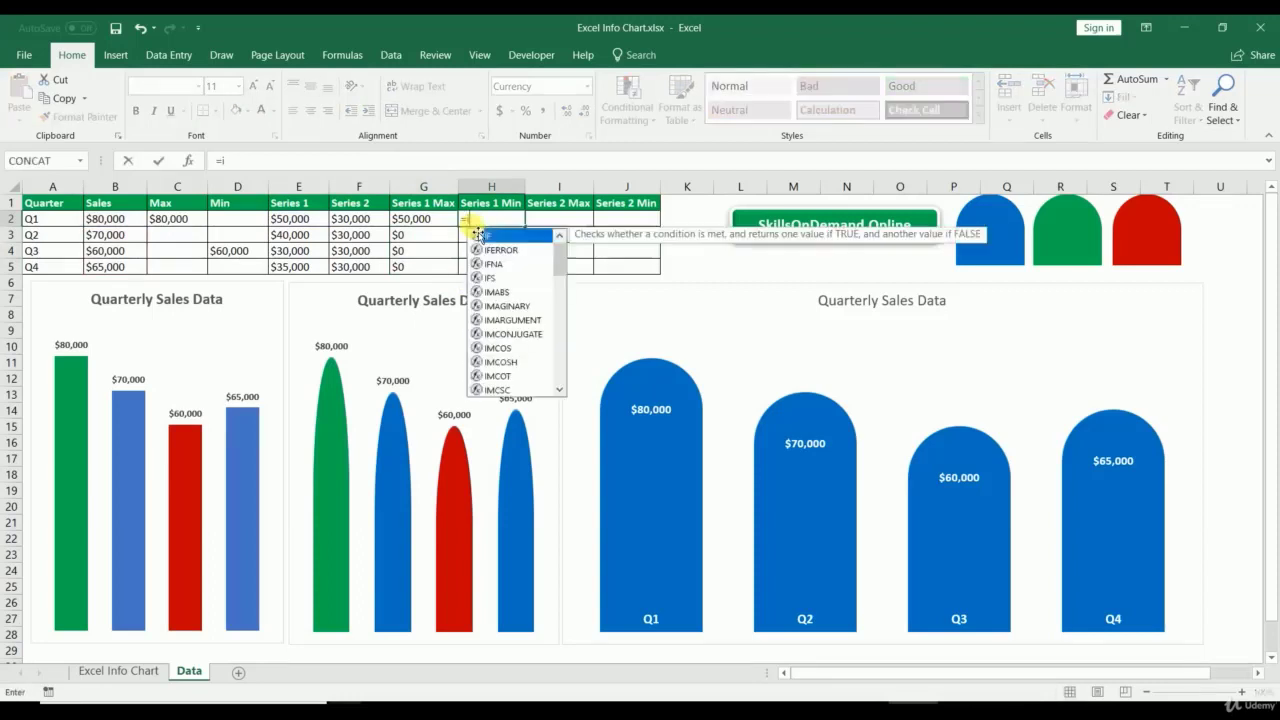
type("f(b")
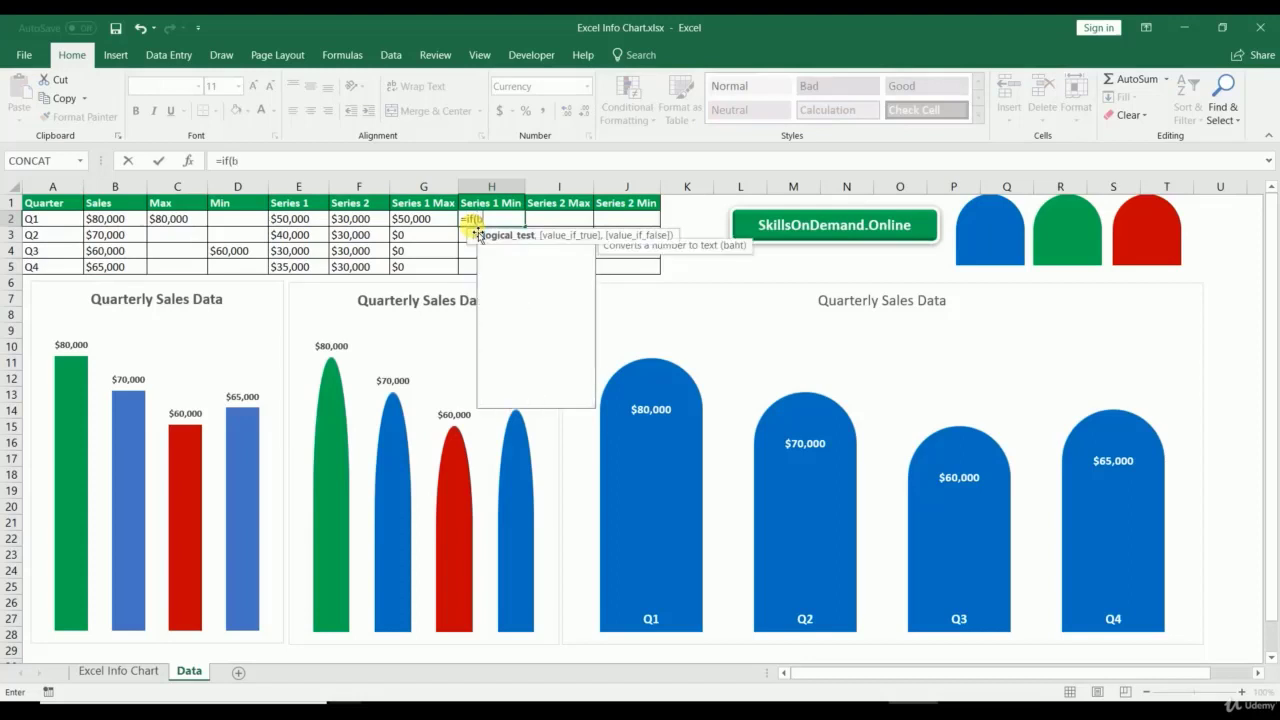
type("2=min(")
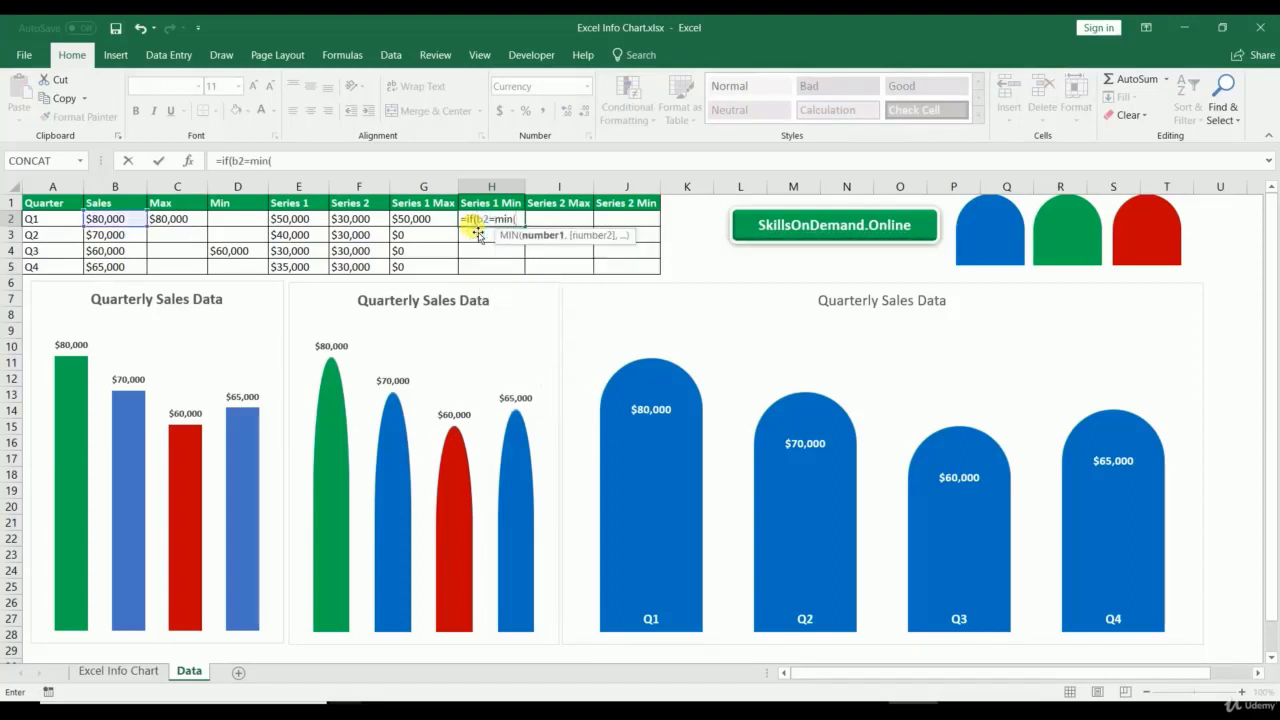
left_click_drag(118, 229, 114, 267)
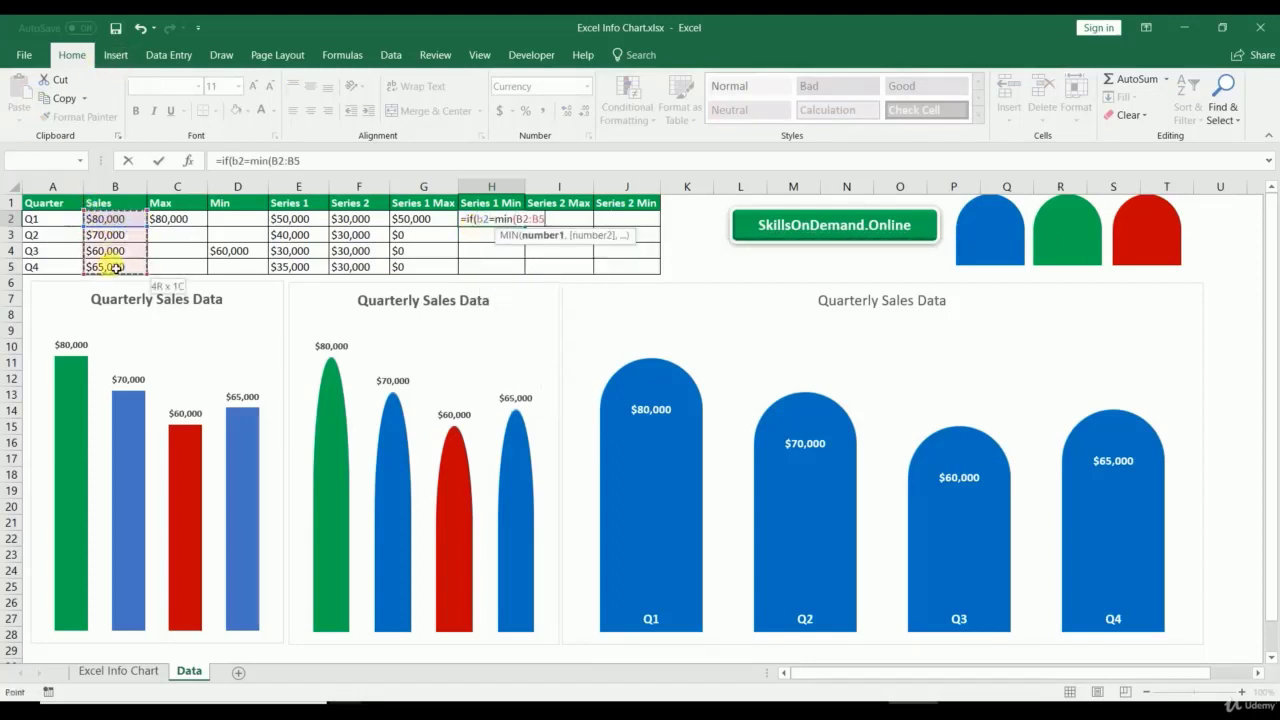
left_click(279, 170)
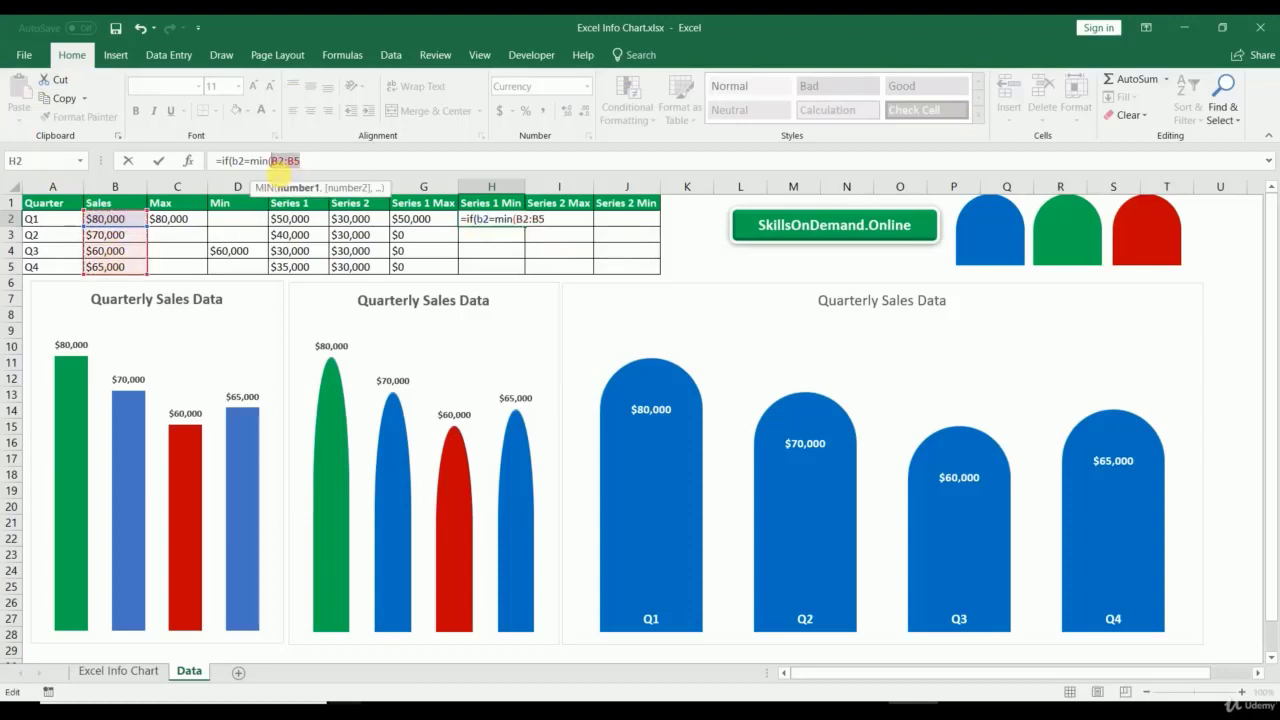
key("F4")
left_click(338, 165)
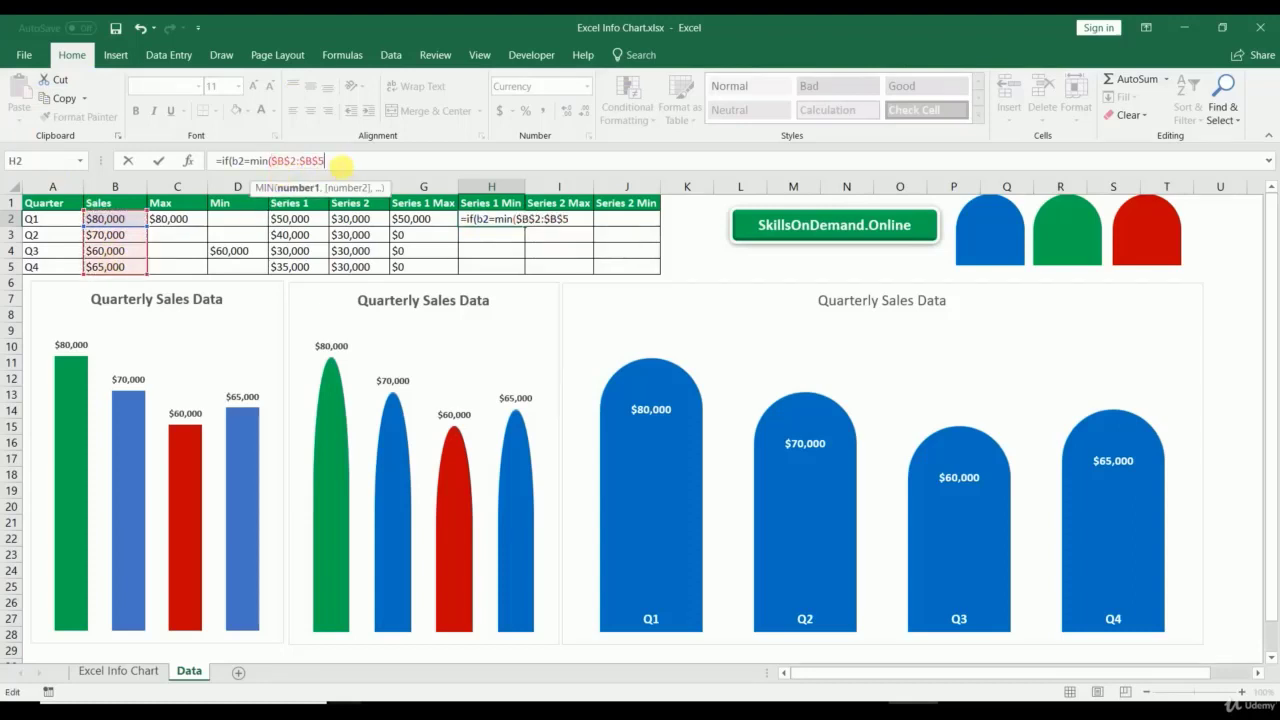
type("),")
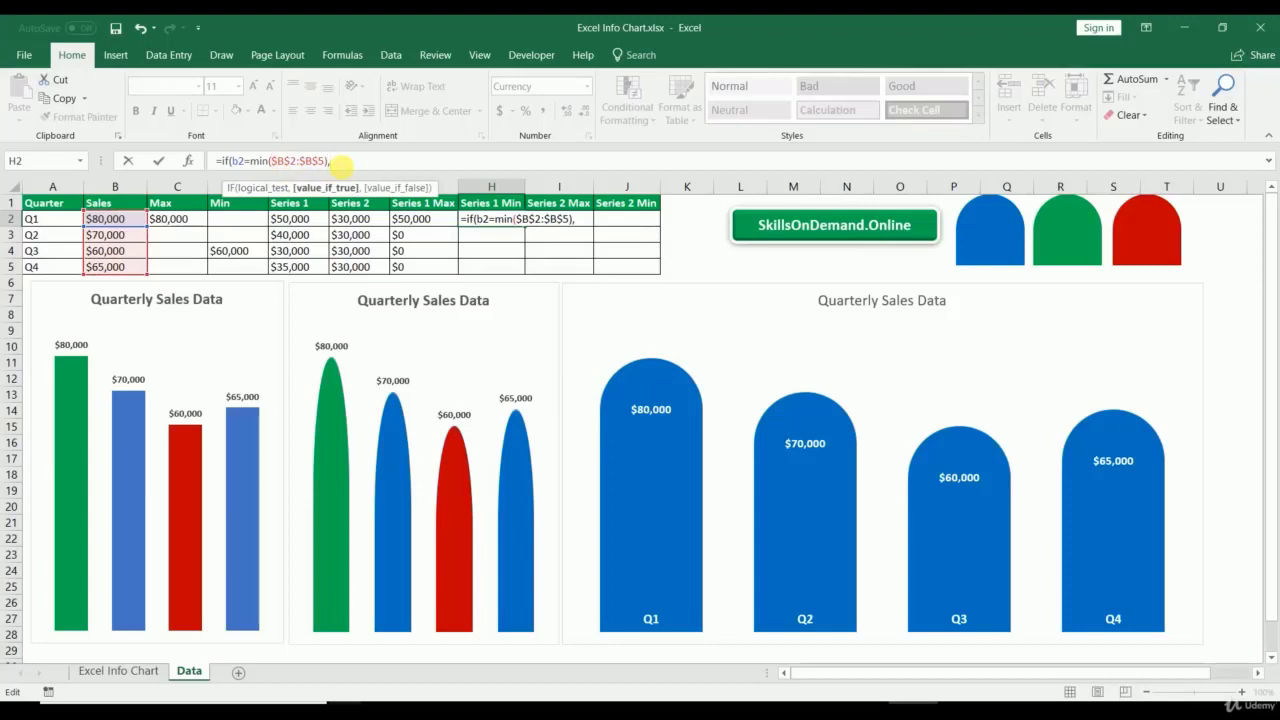
type("e2")
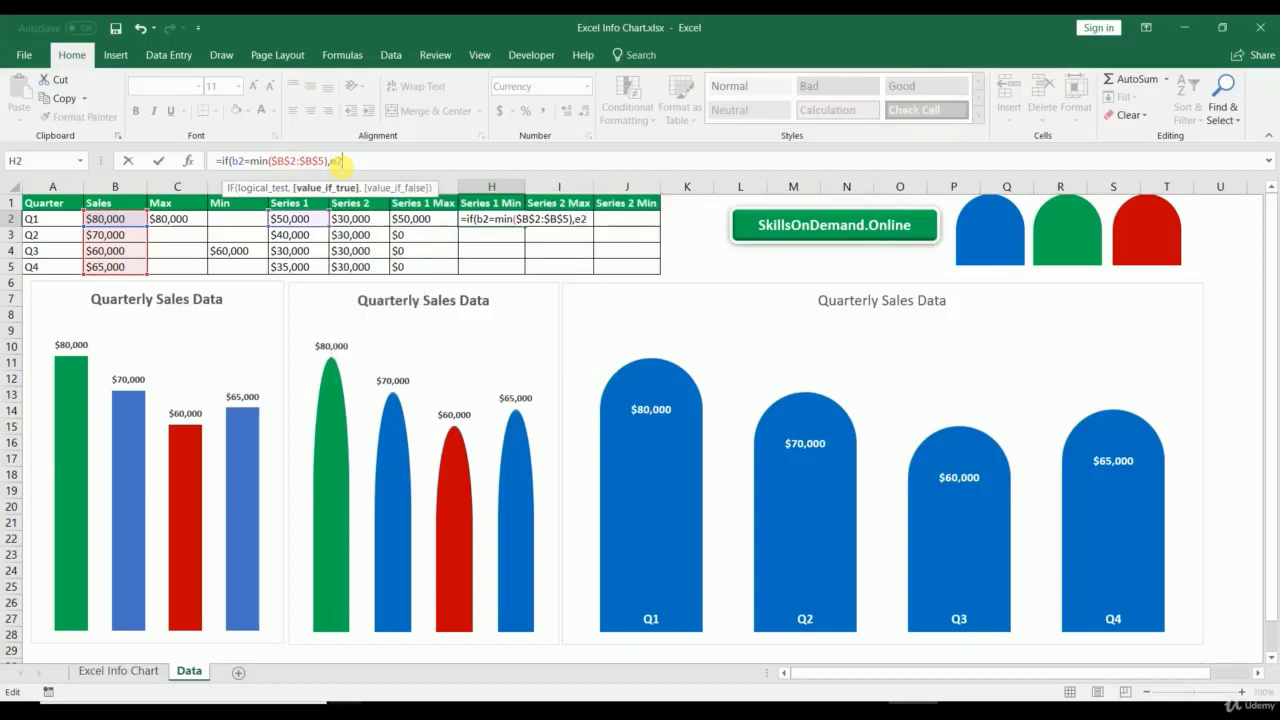
type(",0")
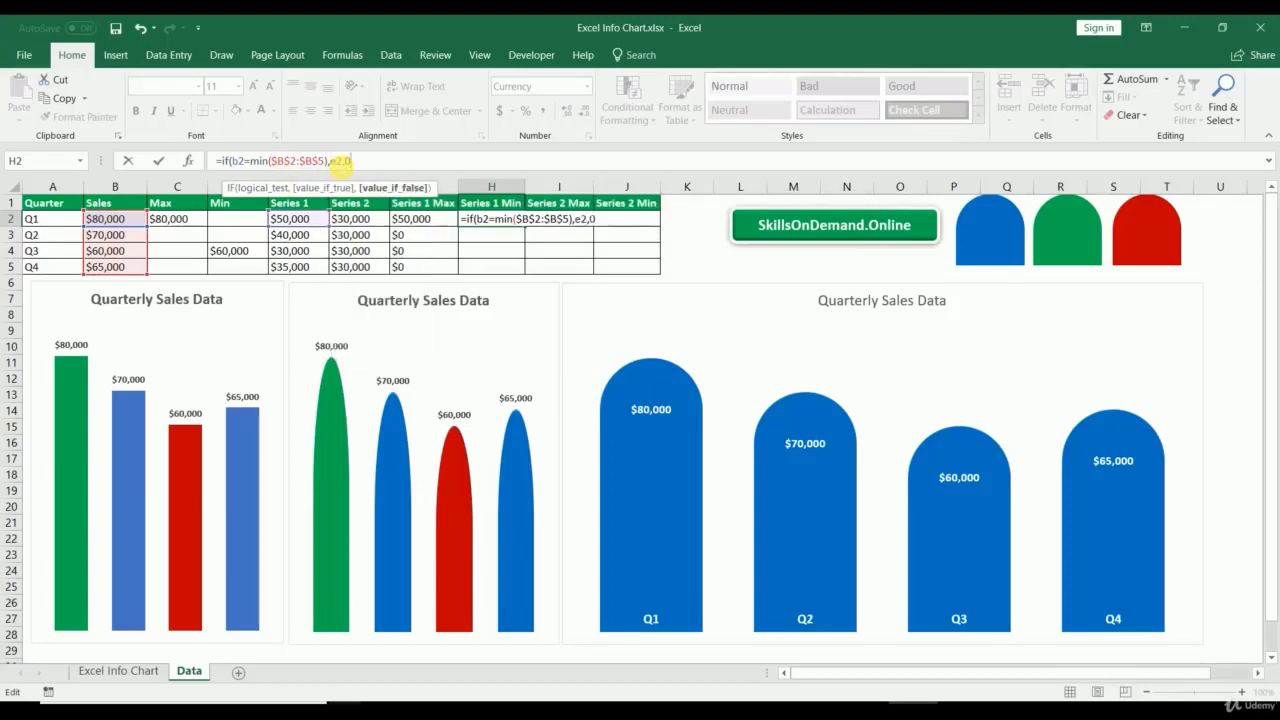
type(")")
key("Return")
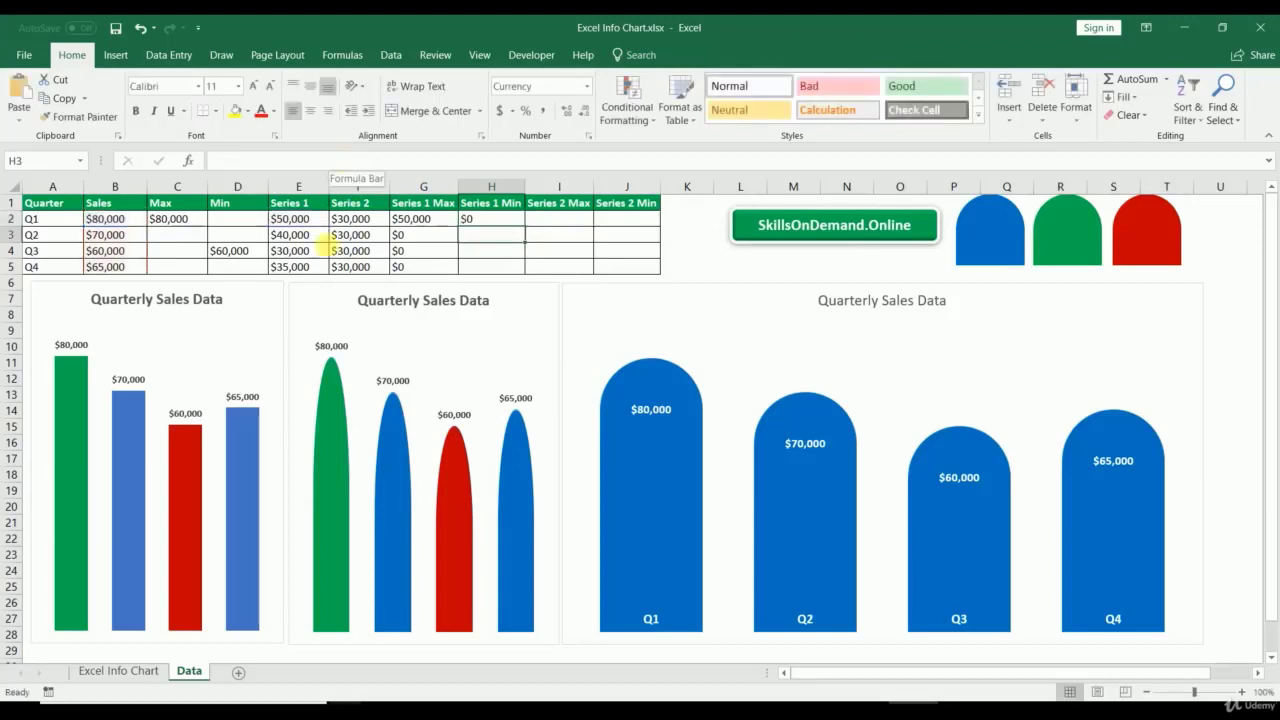
left_click(510, 221)
left_click_drag(527, 229, 520, 272)
left_click(546, 221)
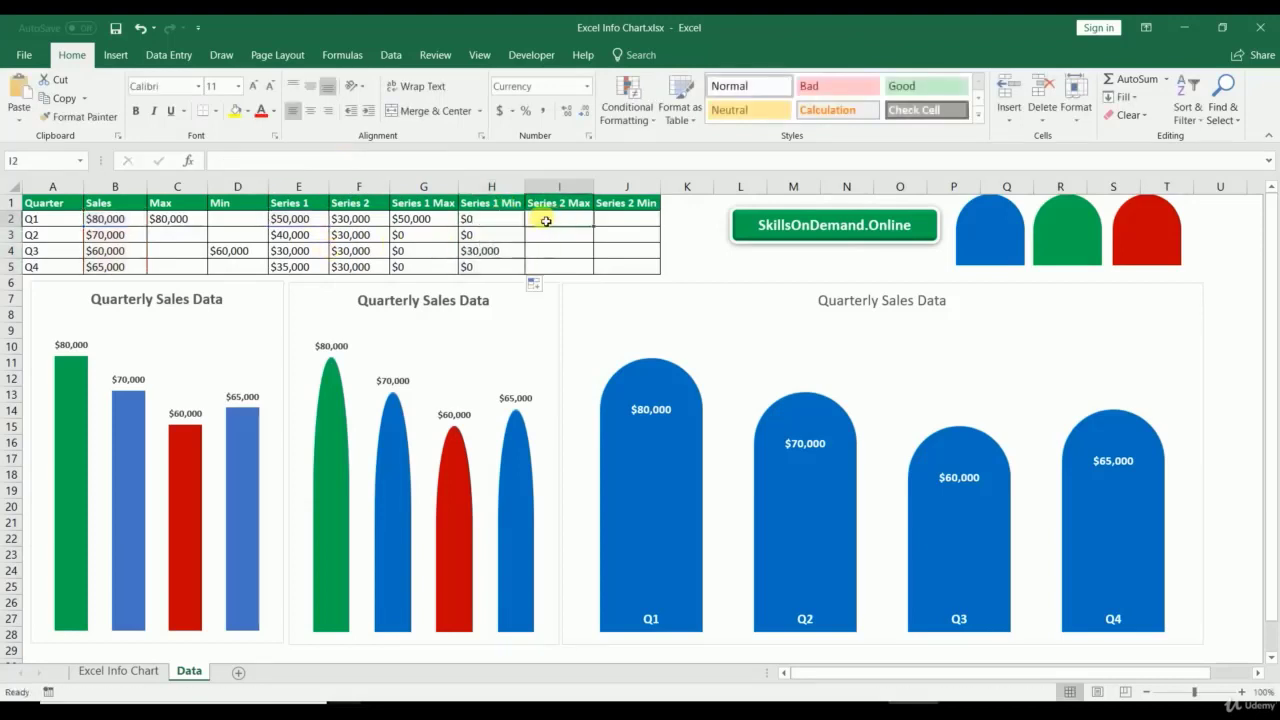
Step: Enter =IF(B2=MAX($B$2:$B$5),F2,0) in I2 and fill it down to I5
type("=if(b2")
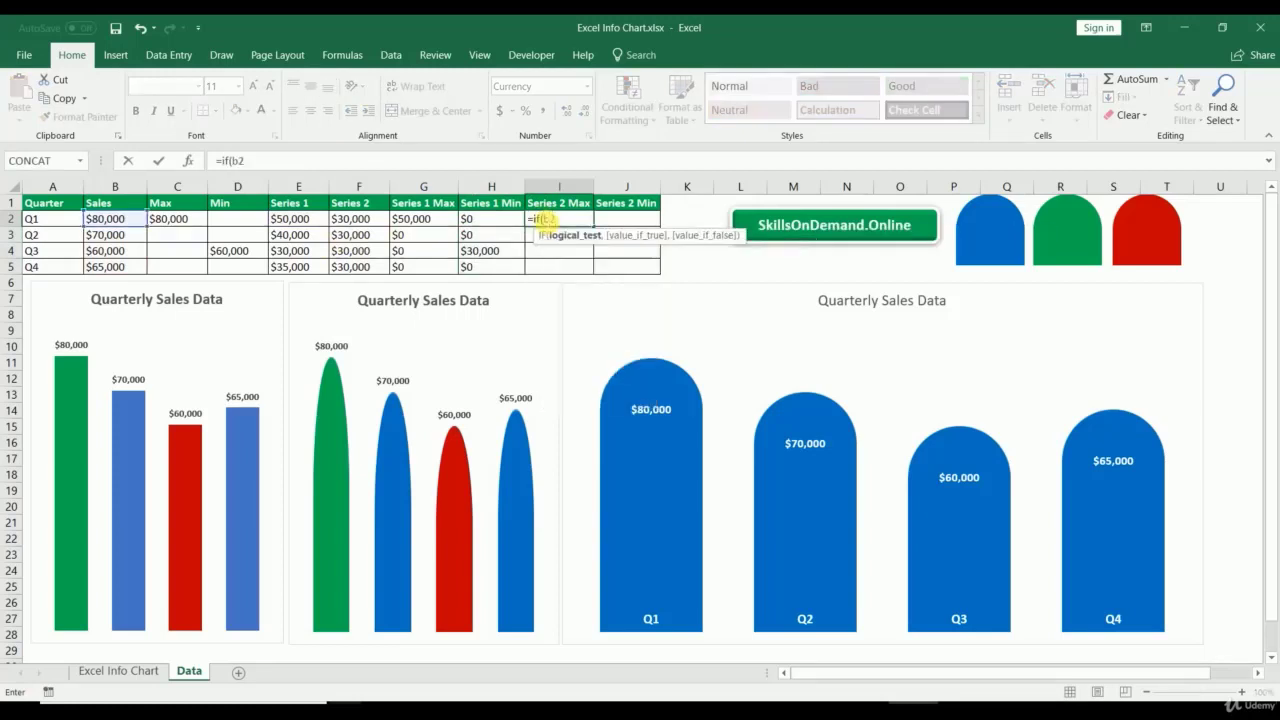
type("=ma")
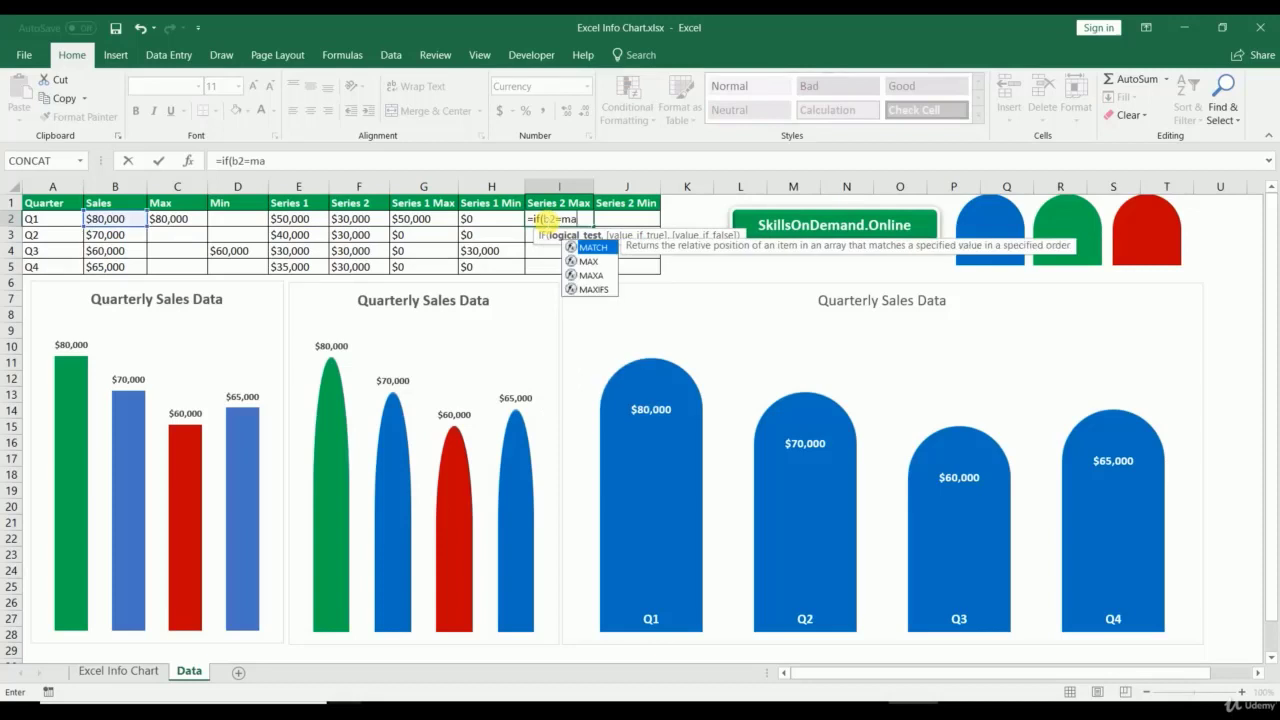
type("x(")
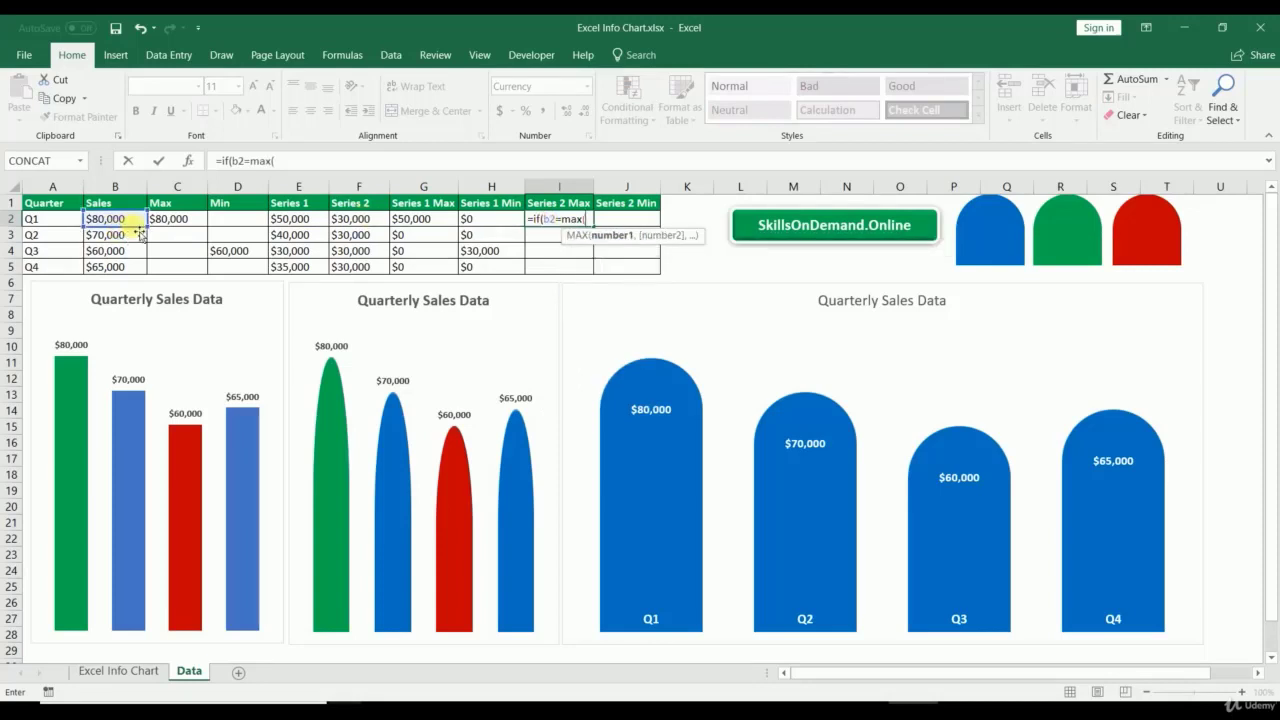
left_click_drag(115, 219, 134, 264)
left_click_drag(309, 163, 280, 163)
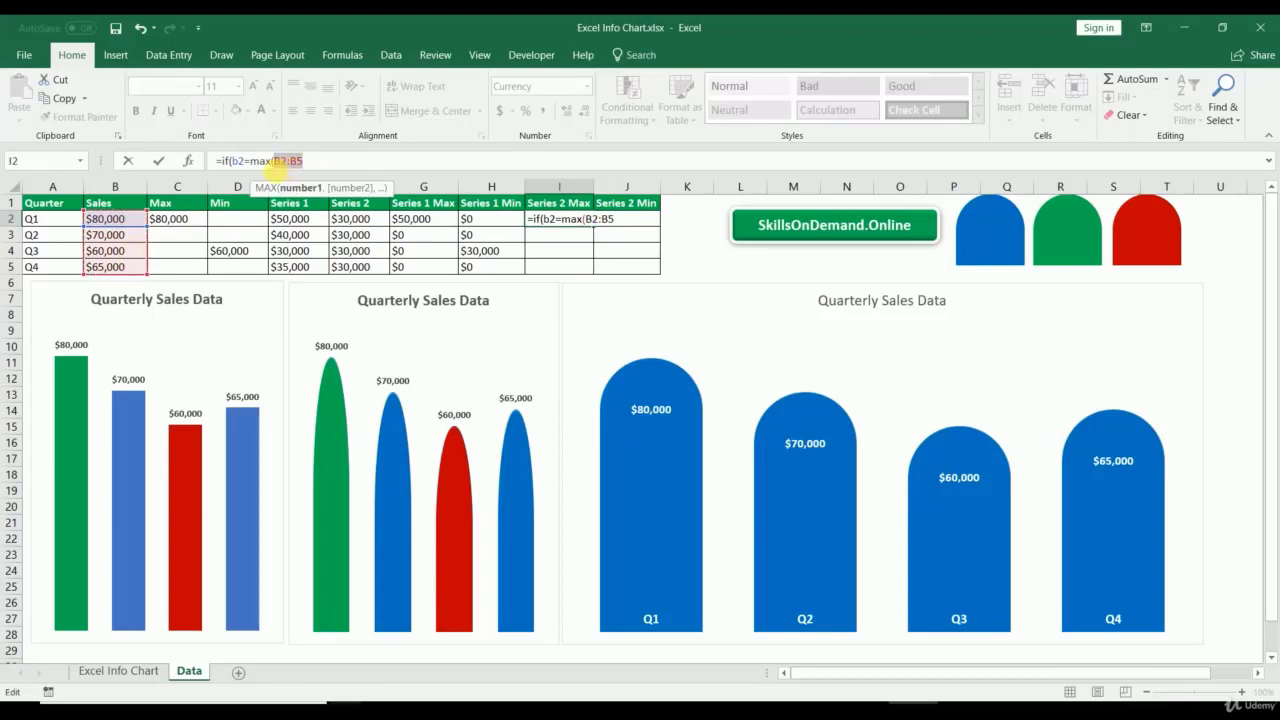
key("F4")
left_click(355, 166)
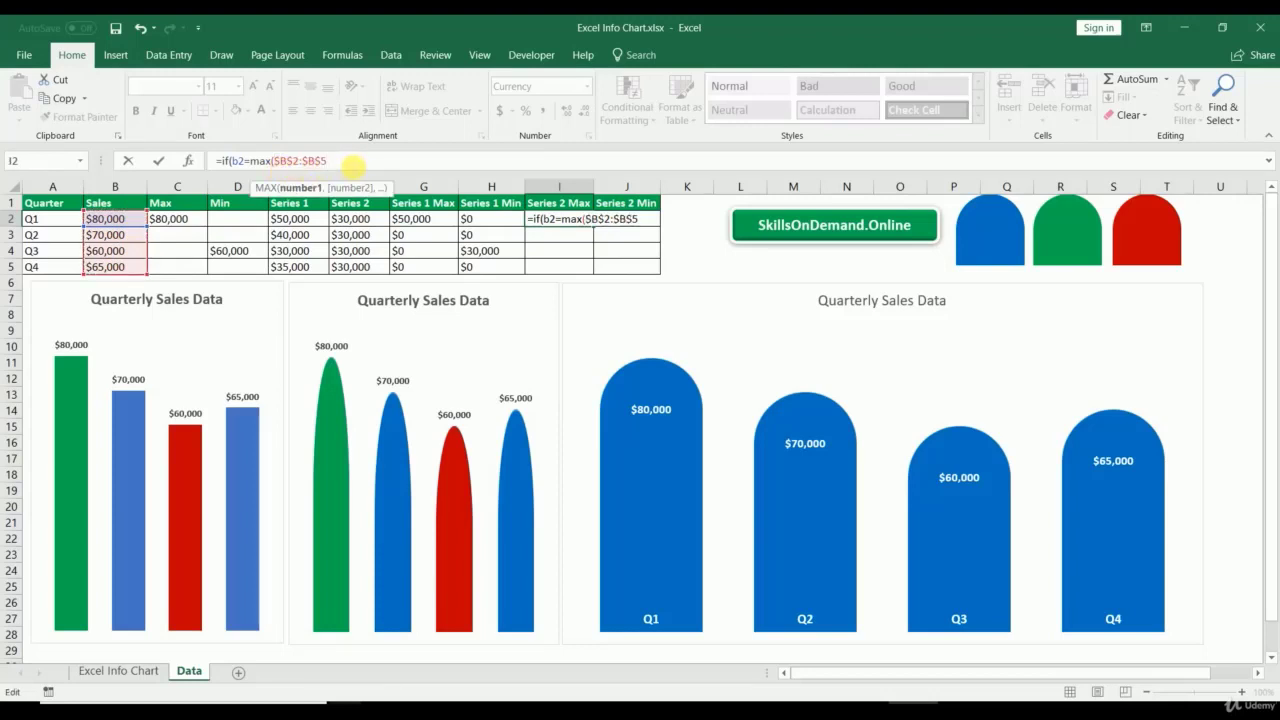
type("),f2")
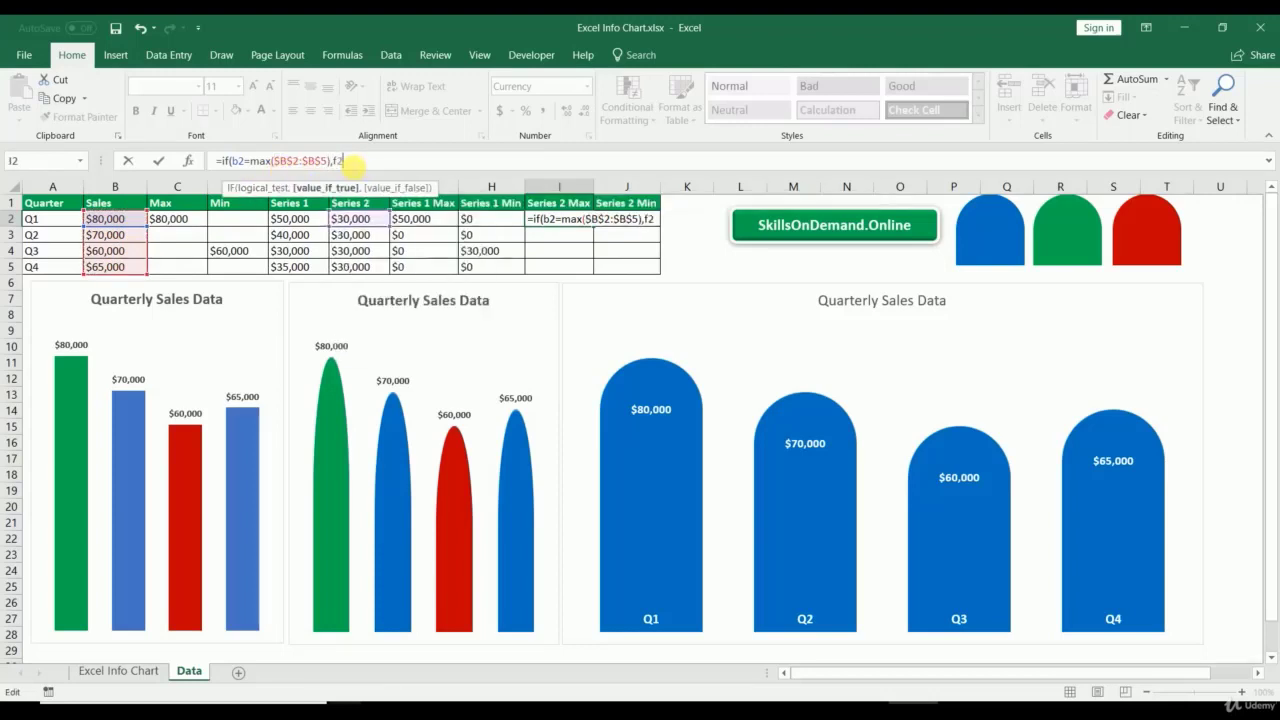
type(",0")
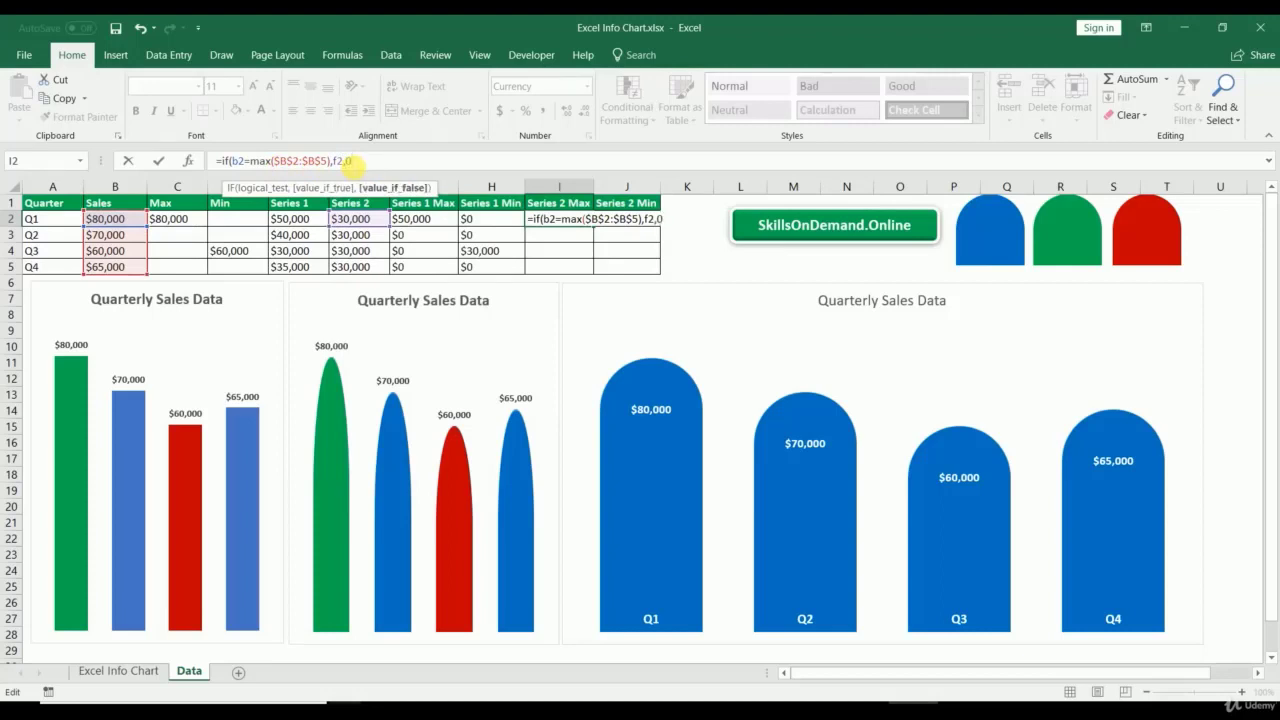
type(")")
key("Return")
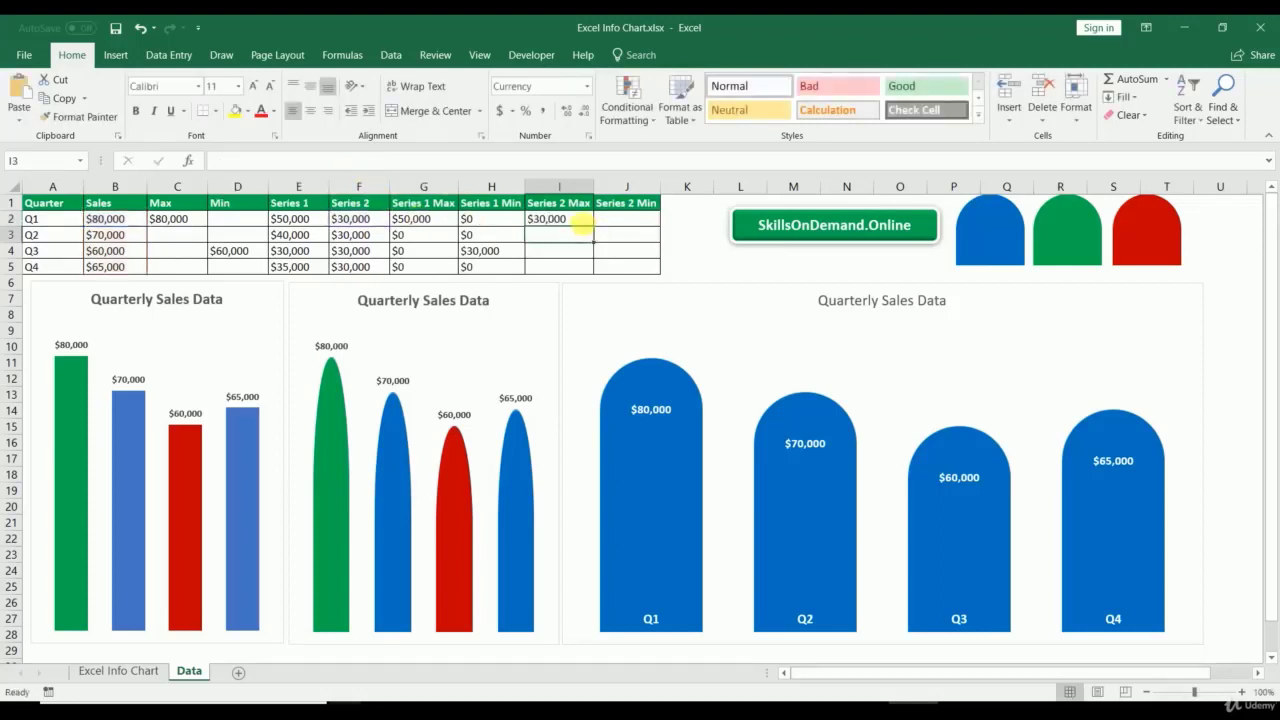
left_click(580, 220)
left_click_drag(598, 232, 588, 268)
left_click(619, 230)
Step: Enter =IF(B2=MIN($B$2:$B$5),F2,0) in J2 and fill it down to J5
type("=")
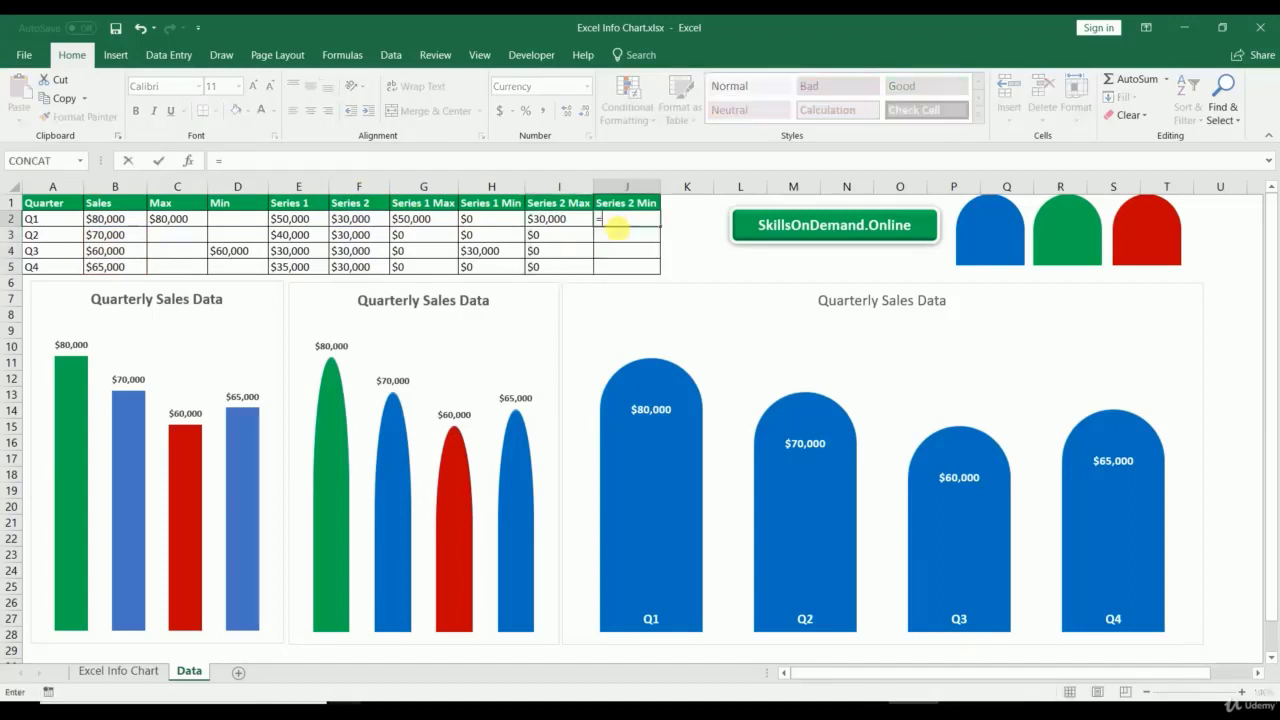
type("if(")
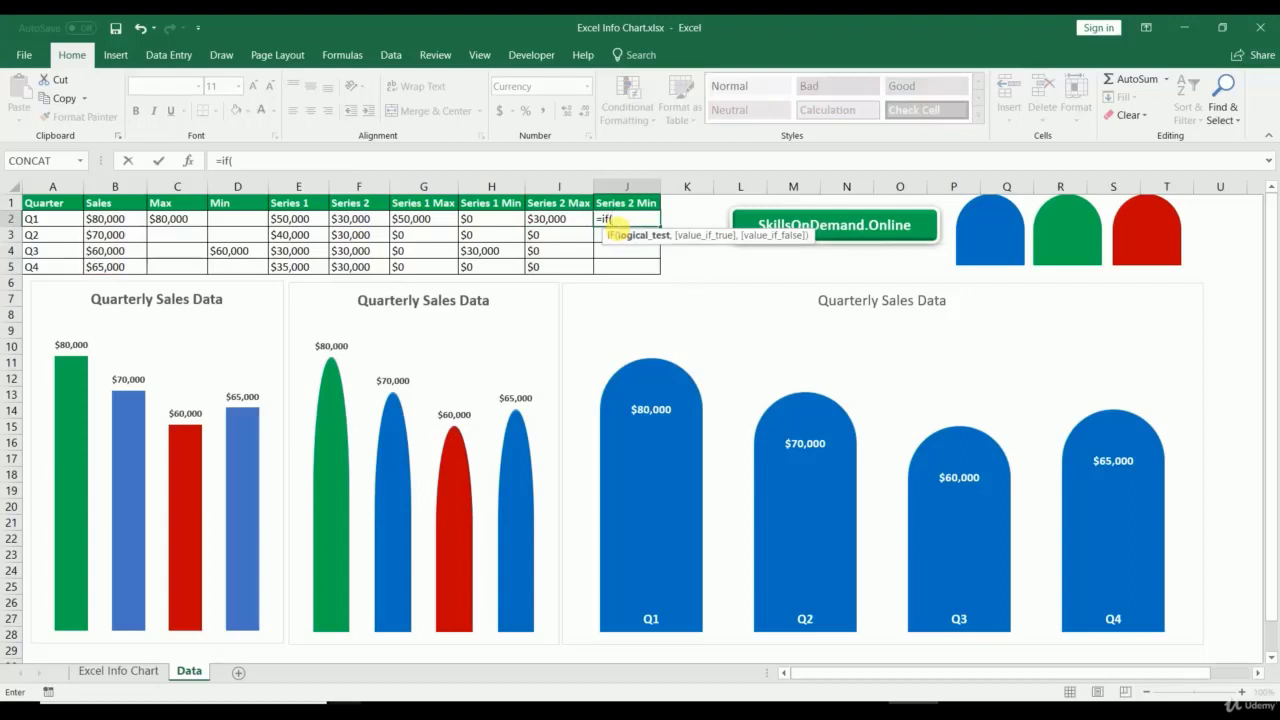
type("b2=min")
type("(")
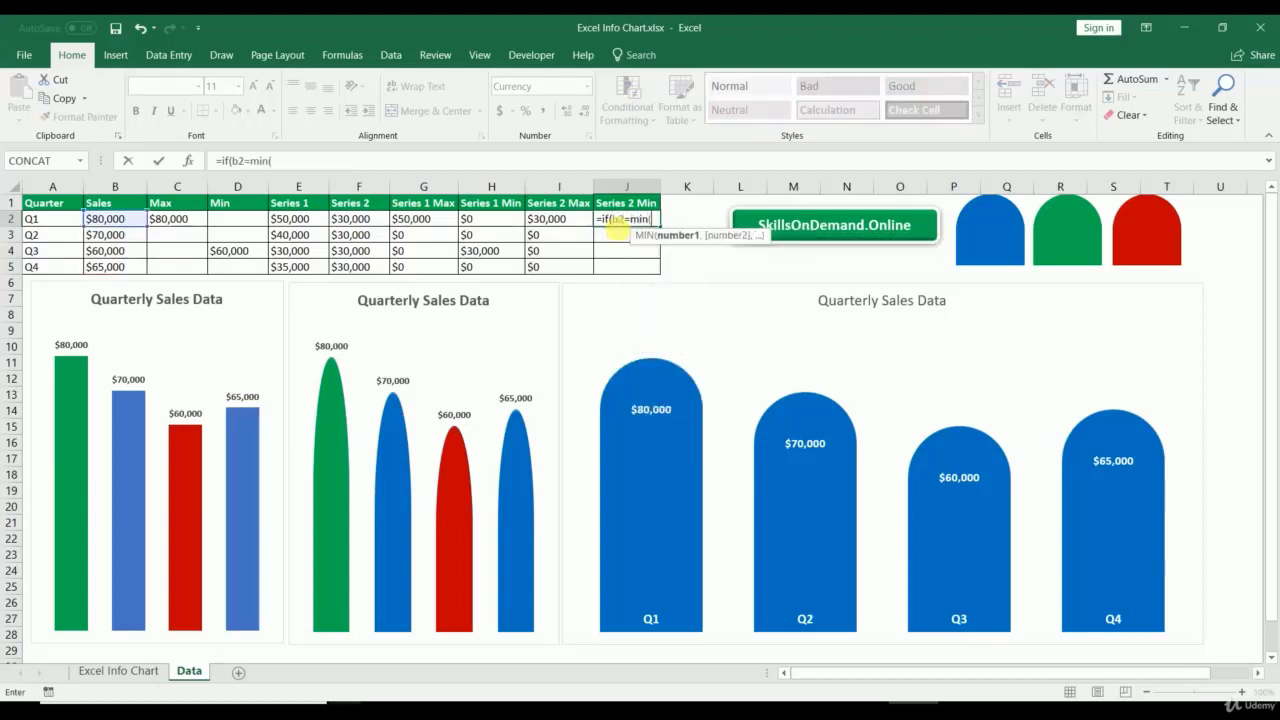
left_click_drag(106, 218, 112, 266)
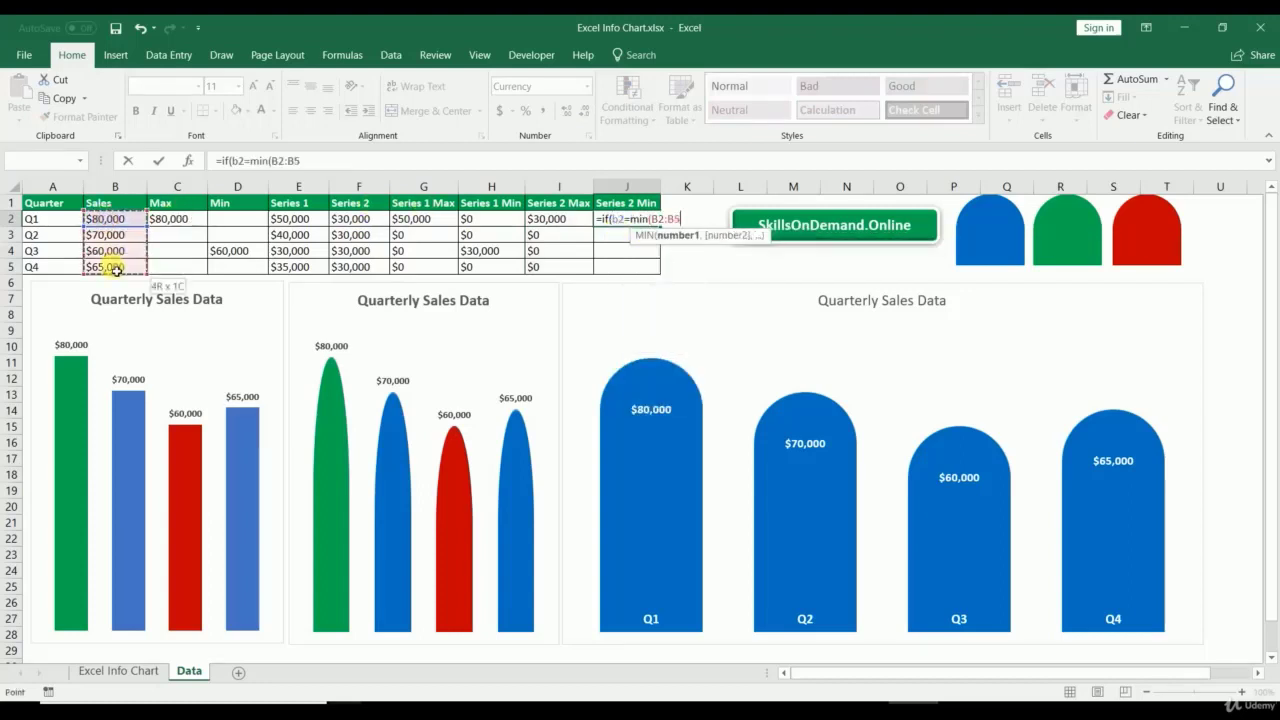
left_click_drag(312, 163, 277, 169)
key("F4")
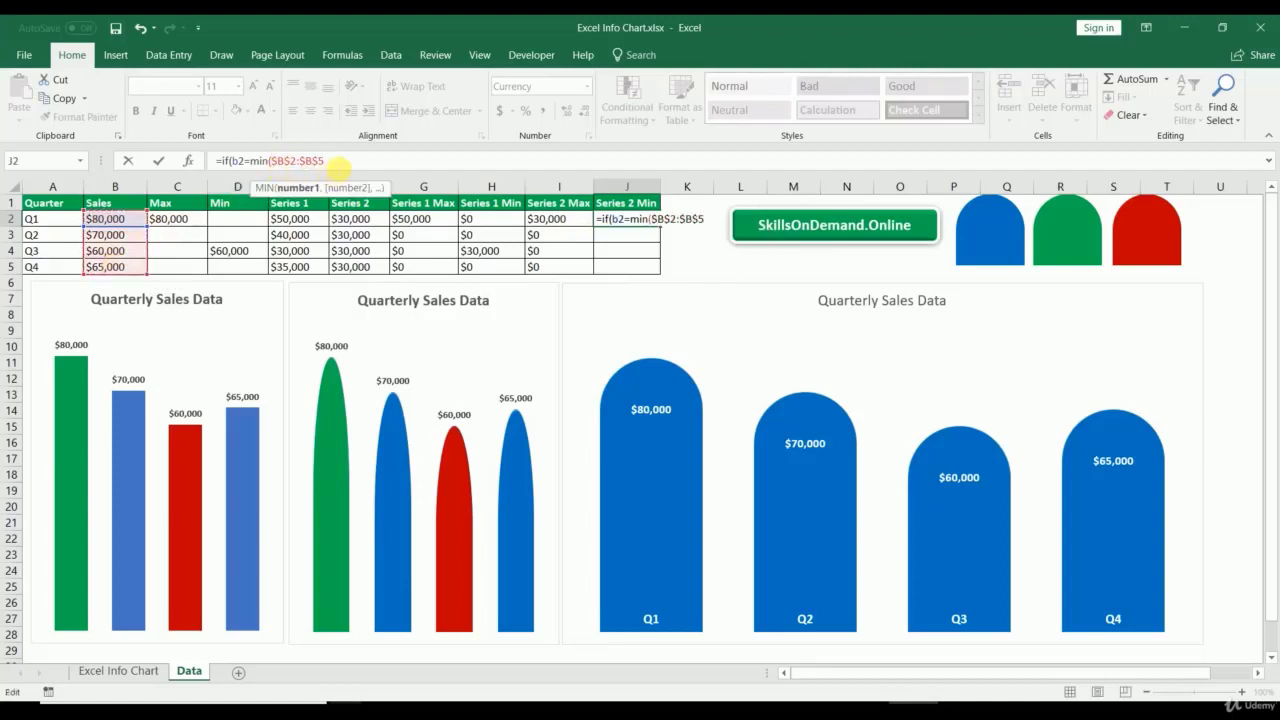
type("),")
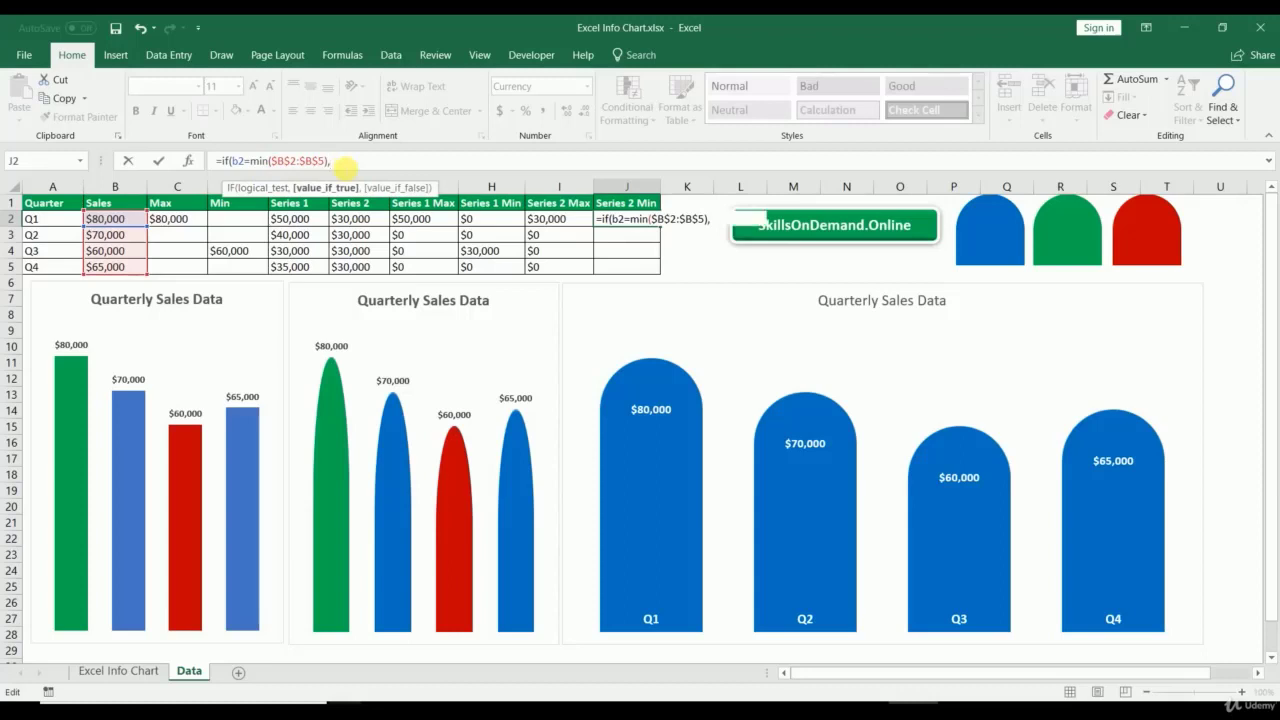
type("f2,")
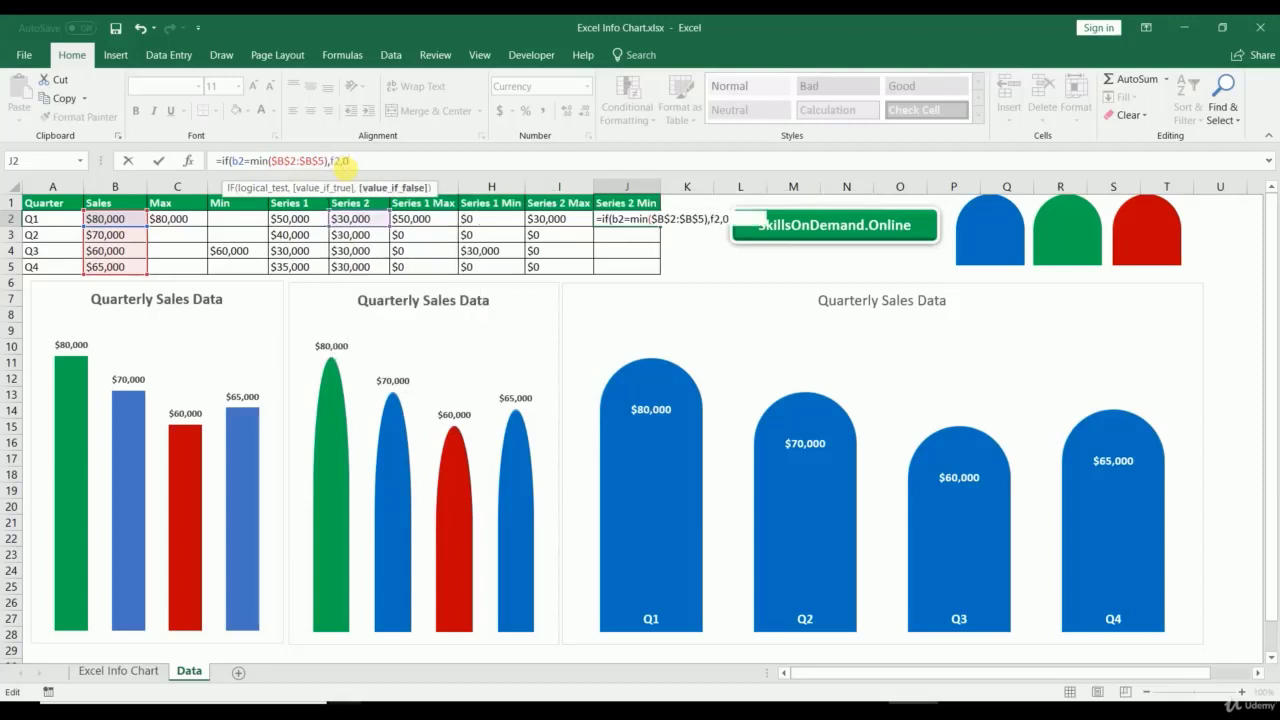
type("0)")
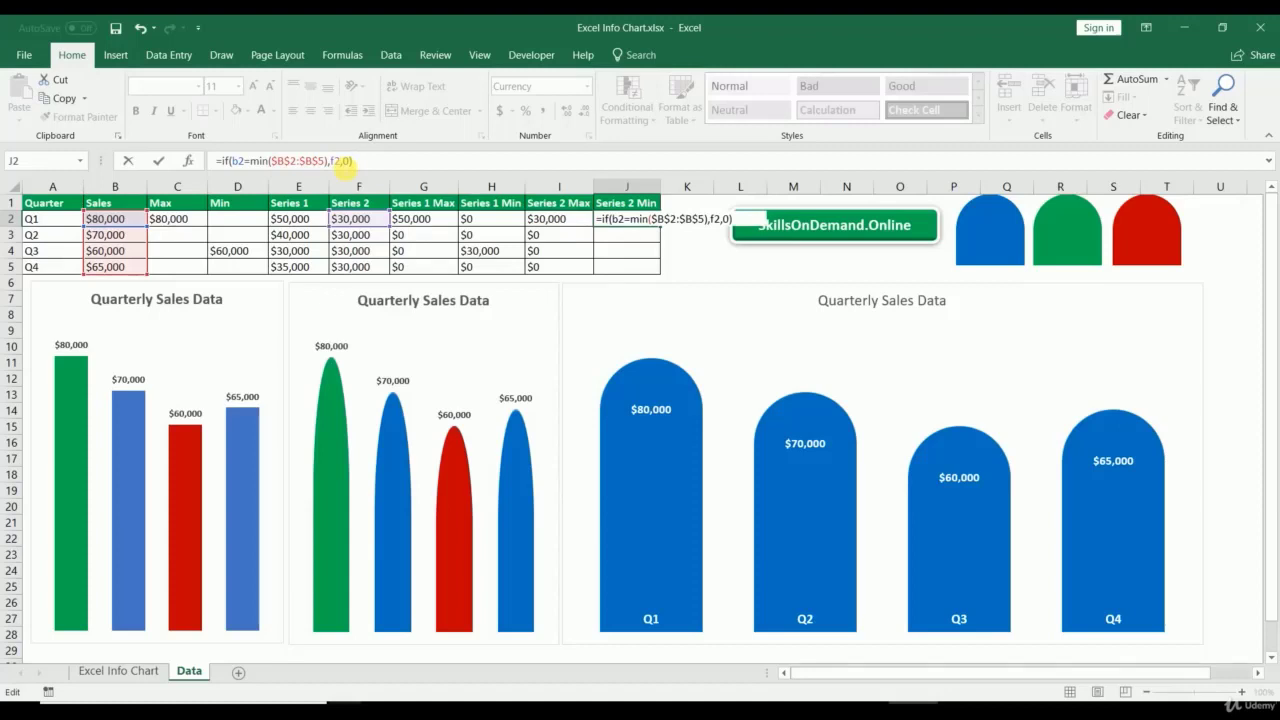
key("Return")
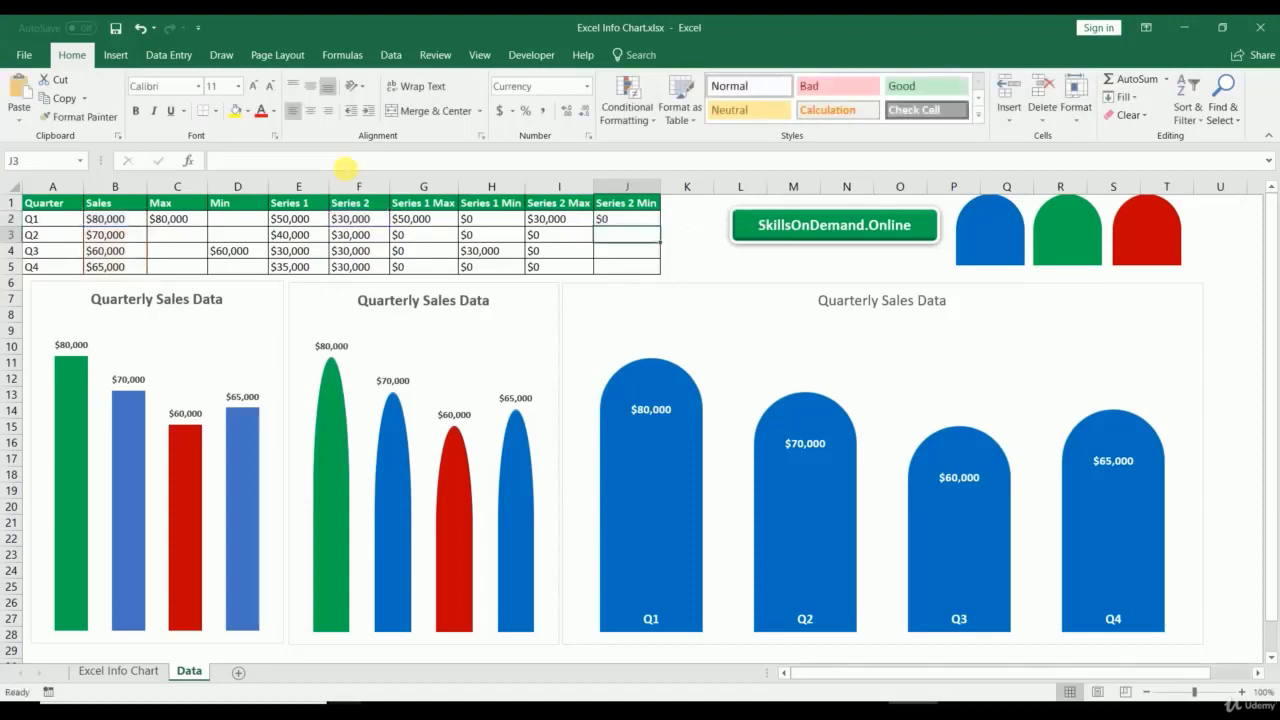
left_click(651, 220)
left_click_drag(661, 227, 657, 267)
left_click(695, 257)
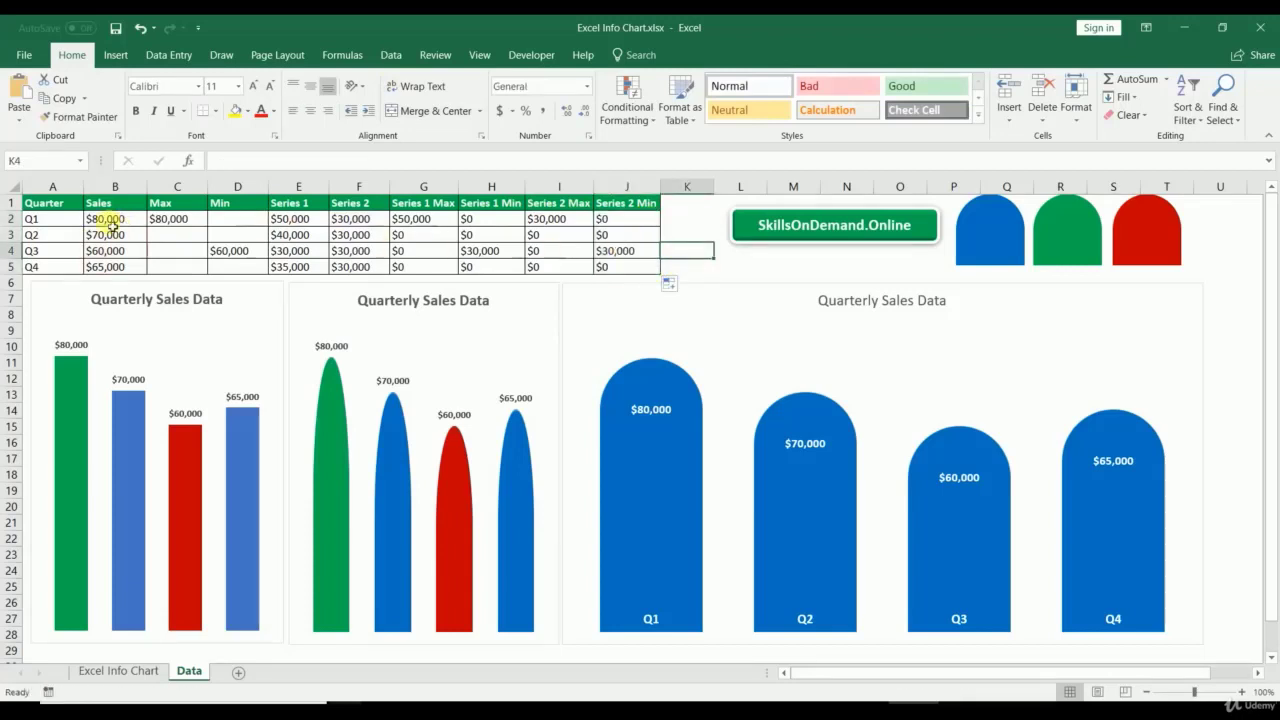
Step: Make the table's data rows A2:J5 bold
mouse_move(55, 218)
left_mouse_down()
mouse_move(614, 240)
mouse_move(632, 274)
left_mouse_up()
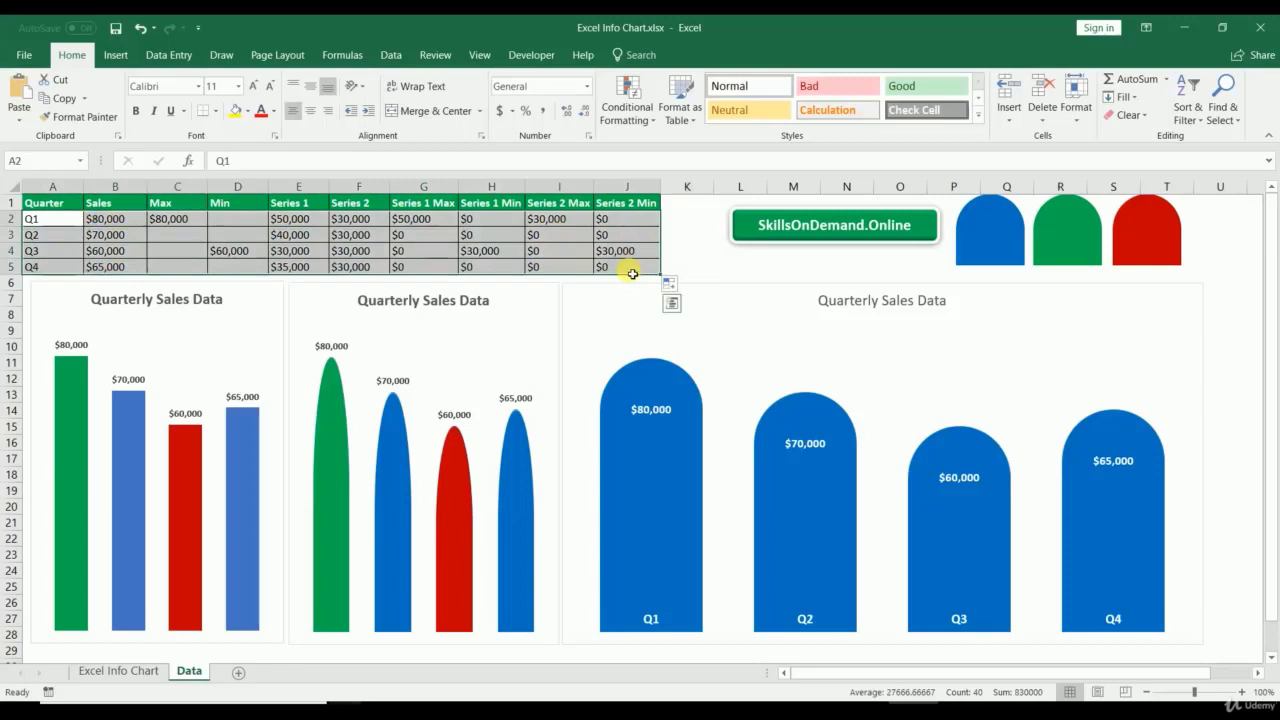
key("ctrl+b")
left_click_drag(60, 208, 628, 204)
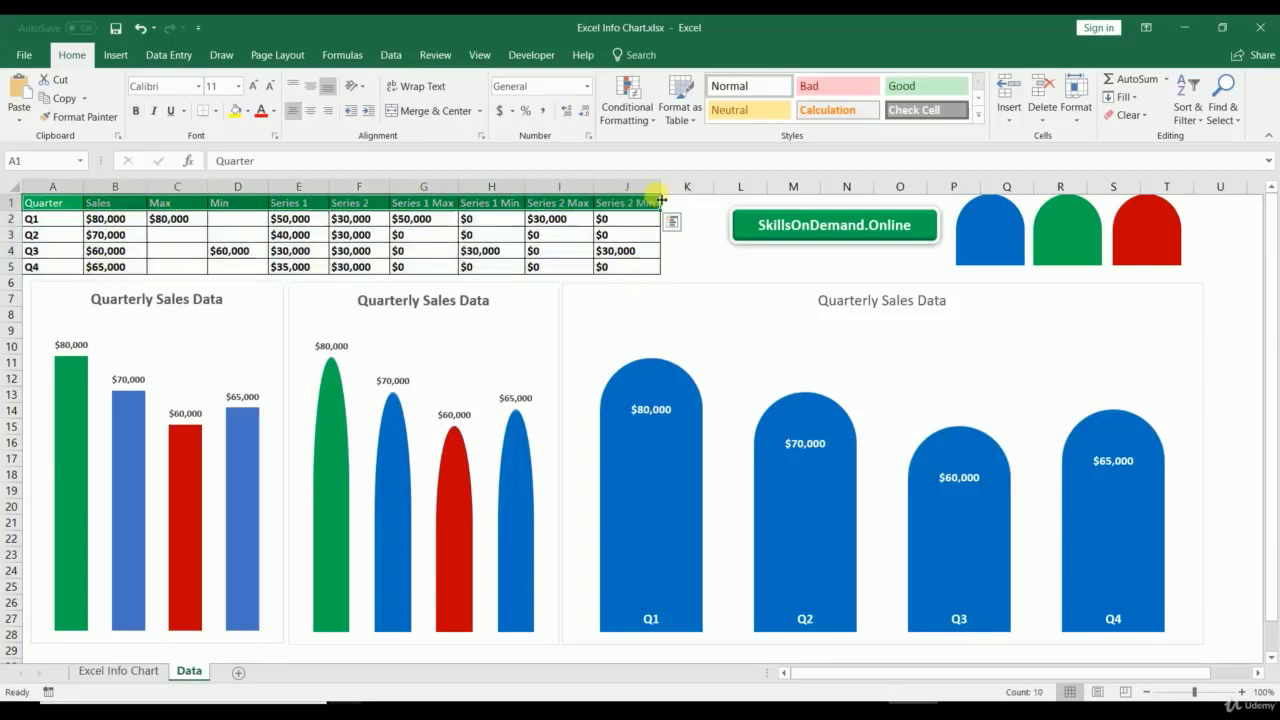
Step: In Select Data Source, add a Series 1 Max series named from G1 with values G2:G5
right_click(704, 340)
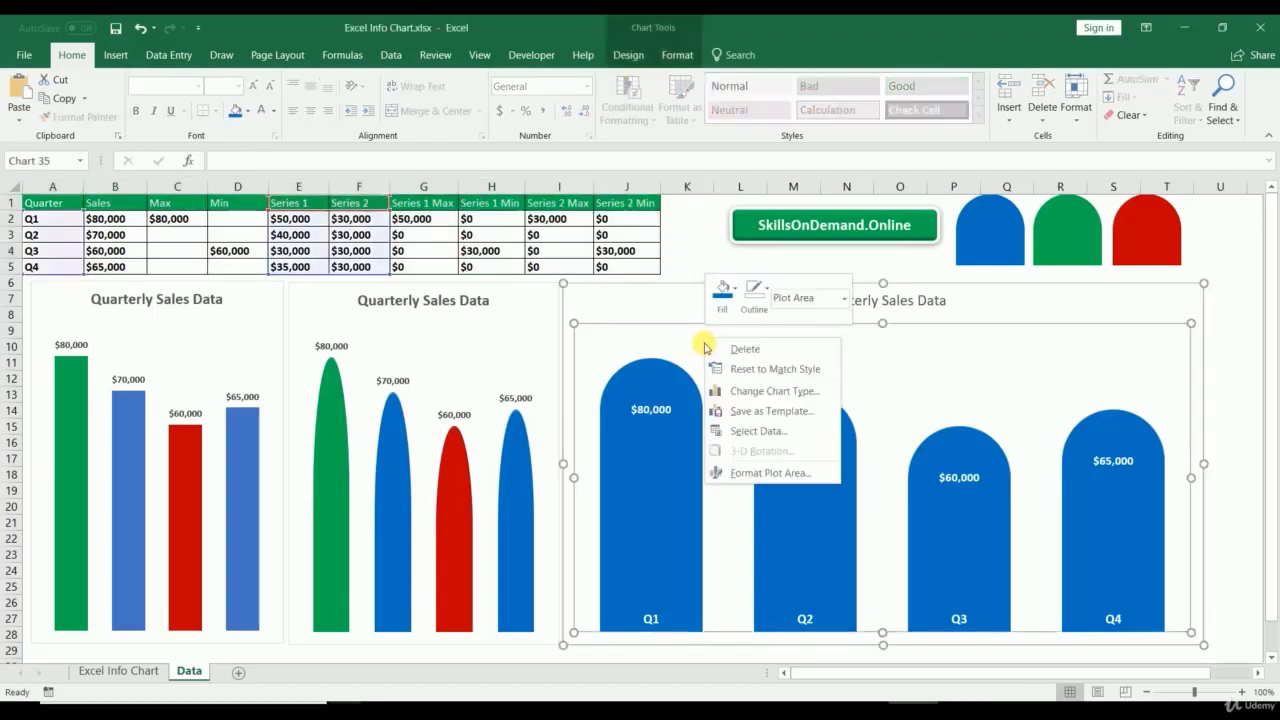
left_click(748, 429)
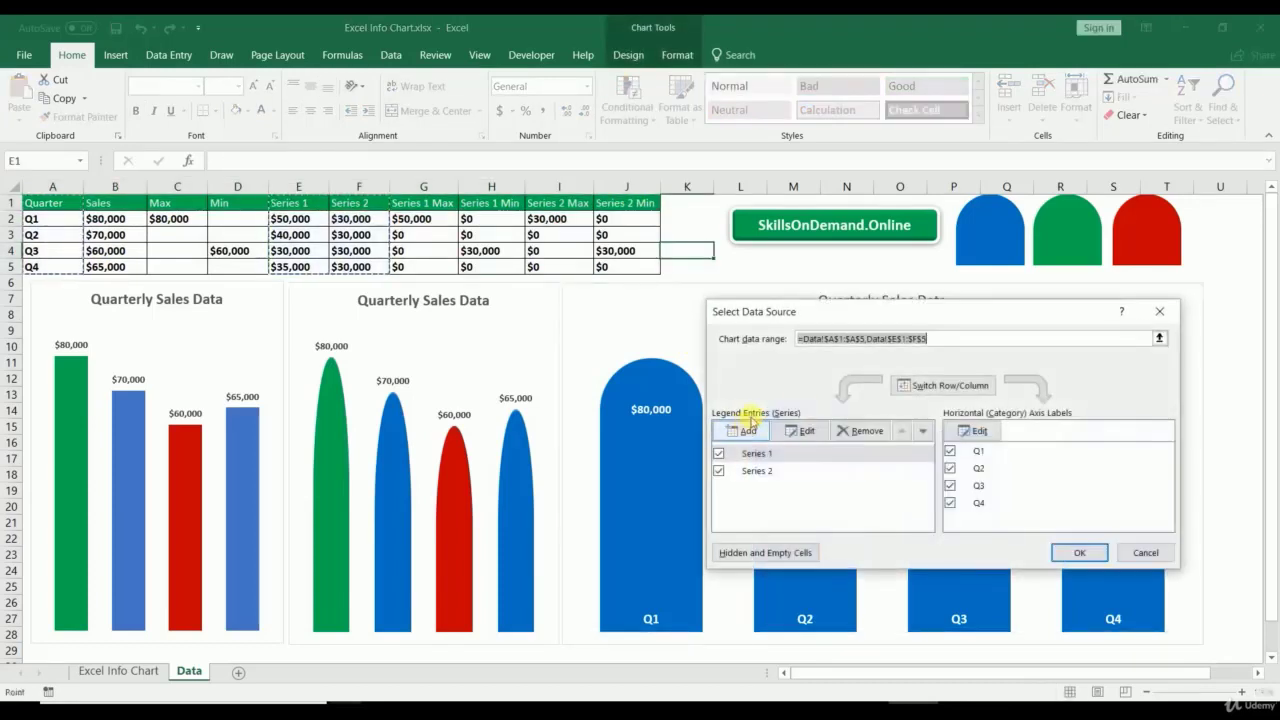
left_click(752, 431)
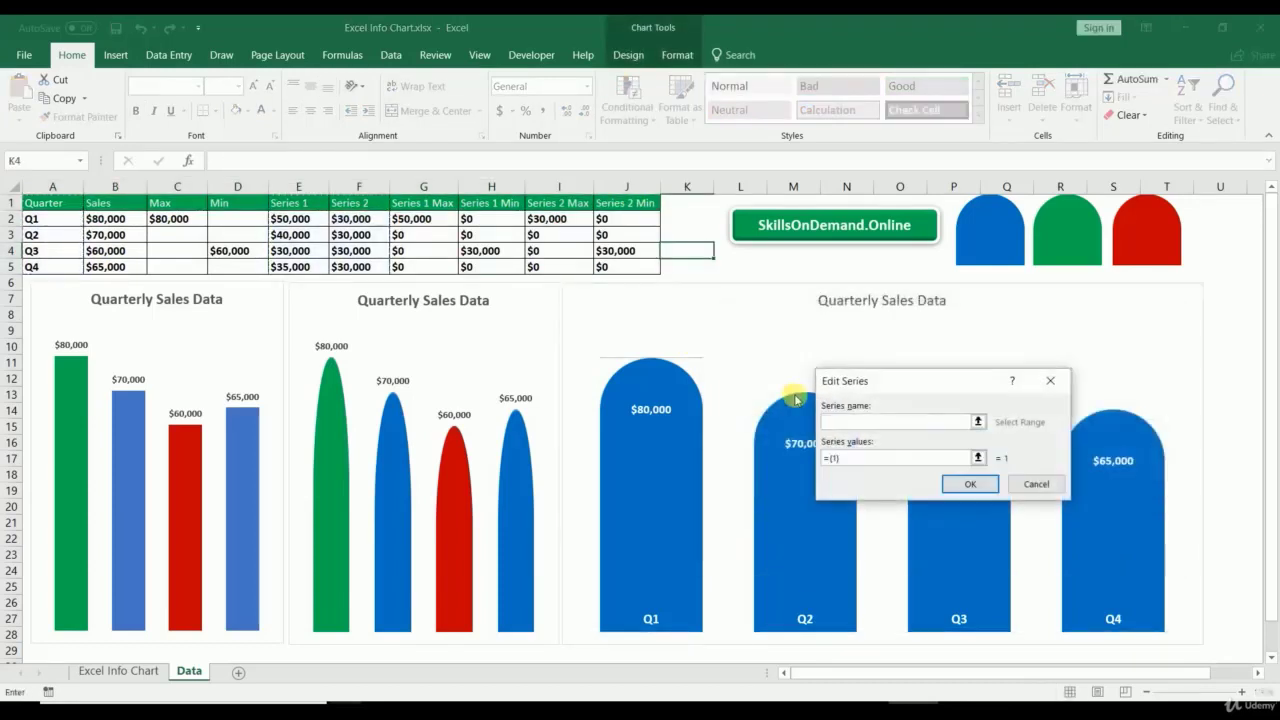
left_click(422, 207)
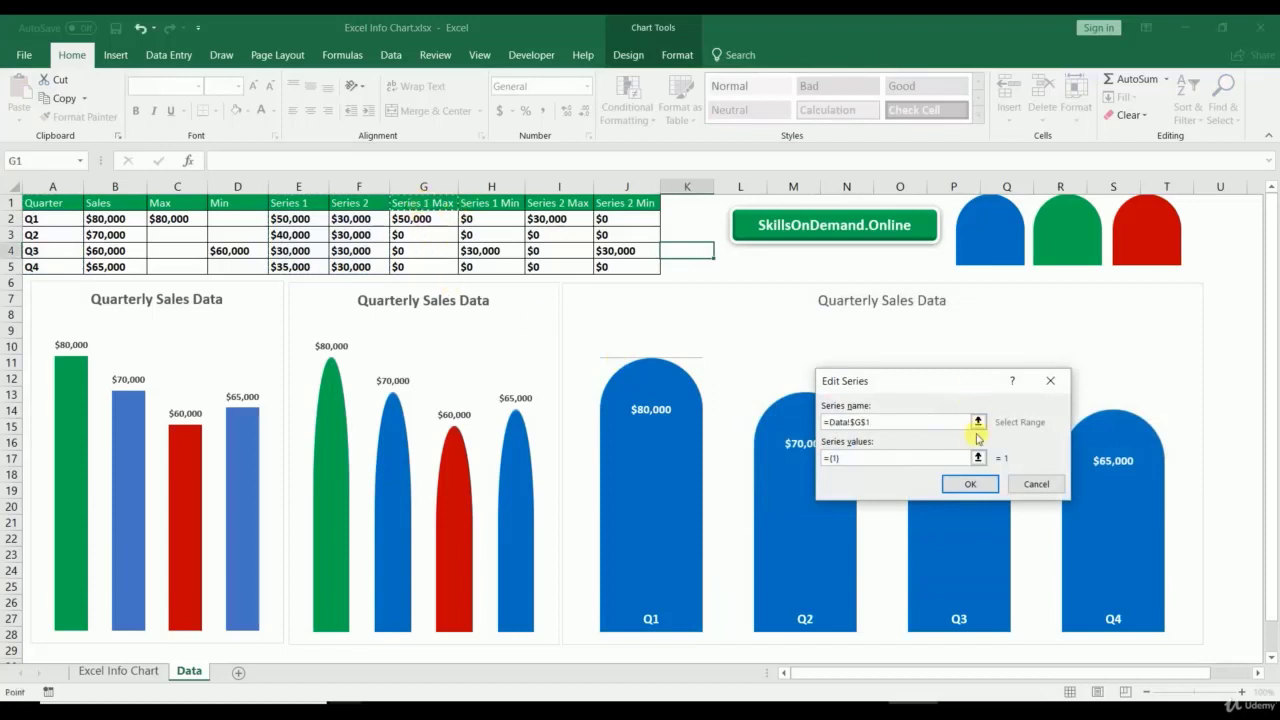
left_click(979, 458)
left_click_drag(425, 220, 418, 264)
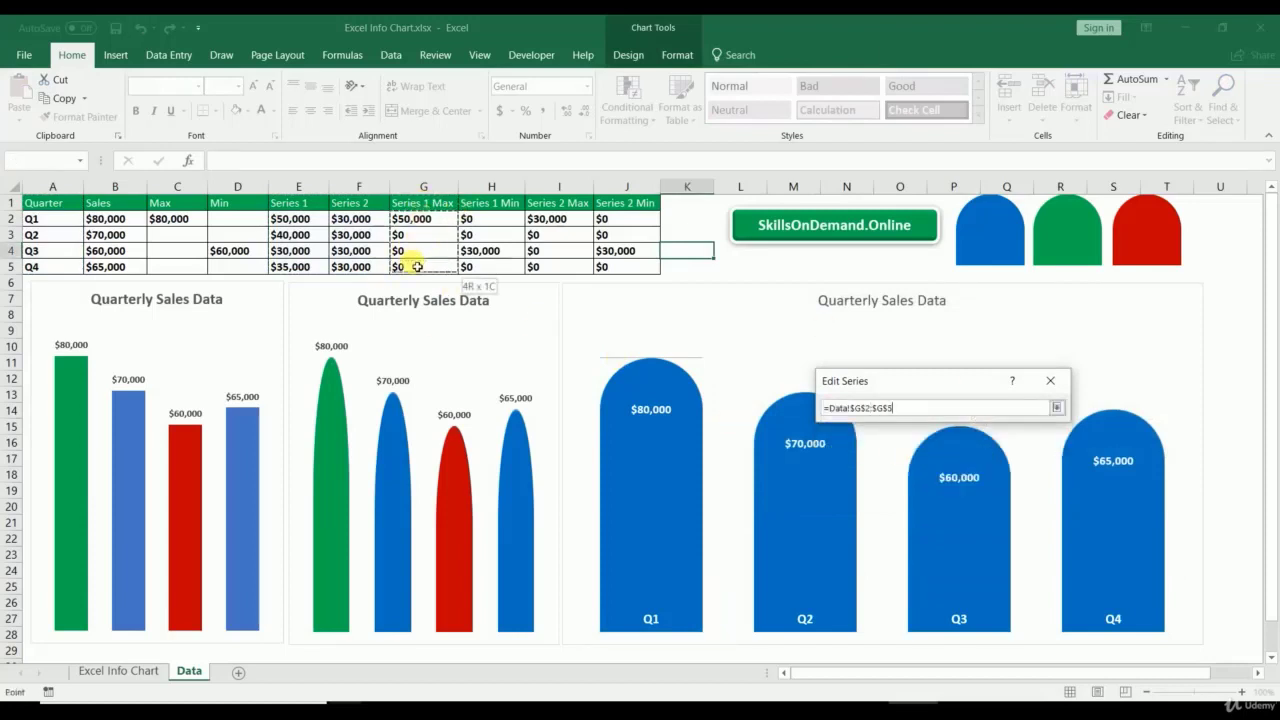
left_click(1056, 407)
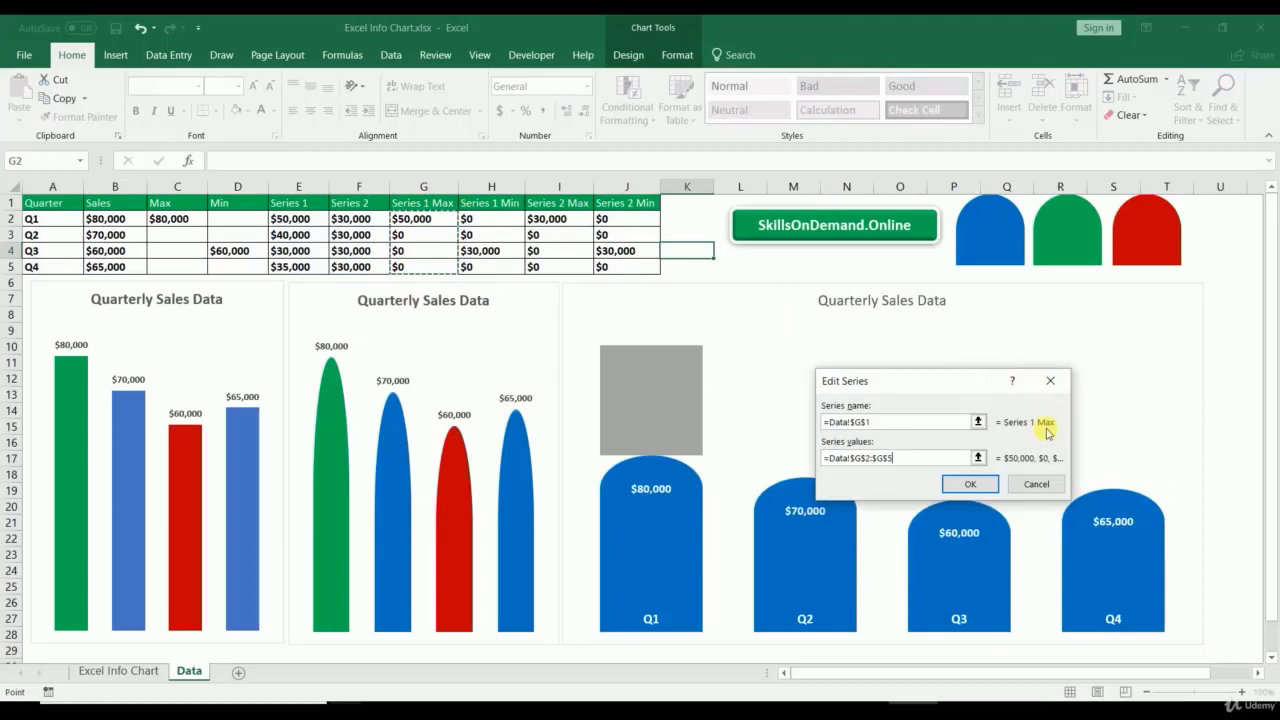
left_click(969, 484)
Step: Add the Series 1 Min series named from H1 with values H2:H5
left_click(742, 432)
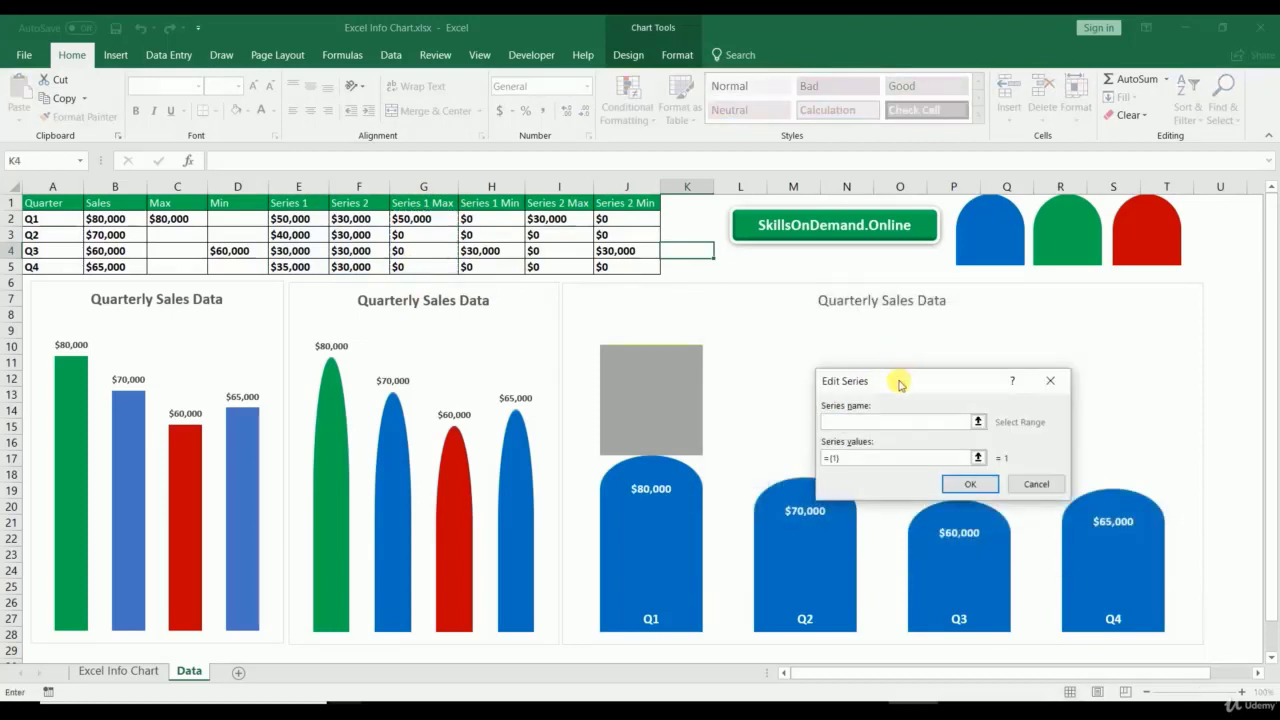
left_click(491, 203)
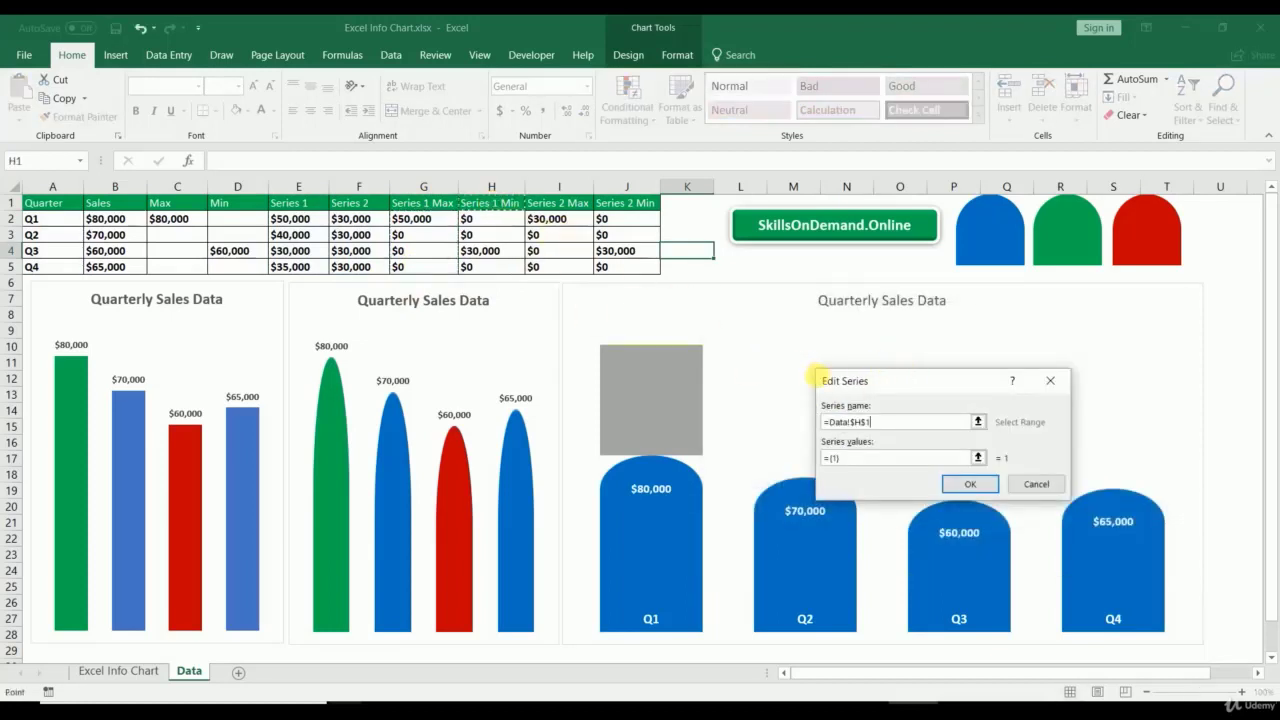
left_click(977, 461)
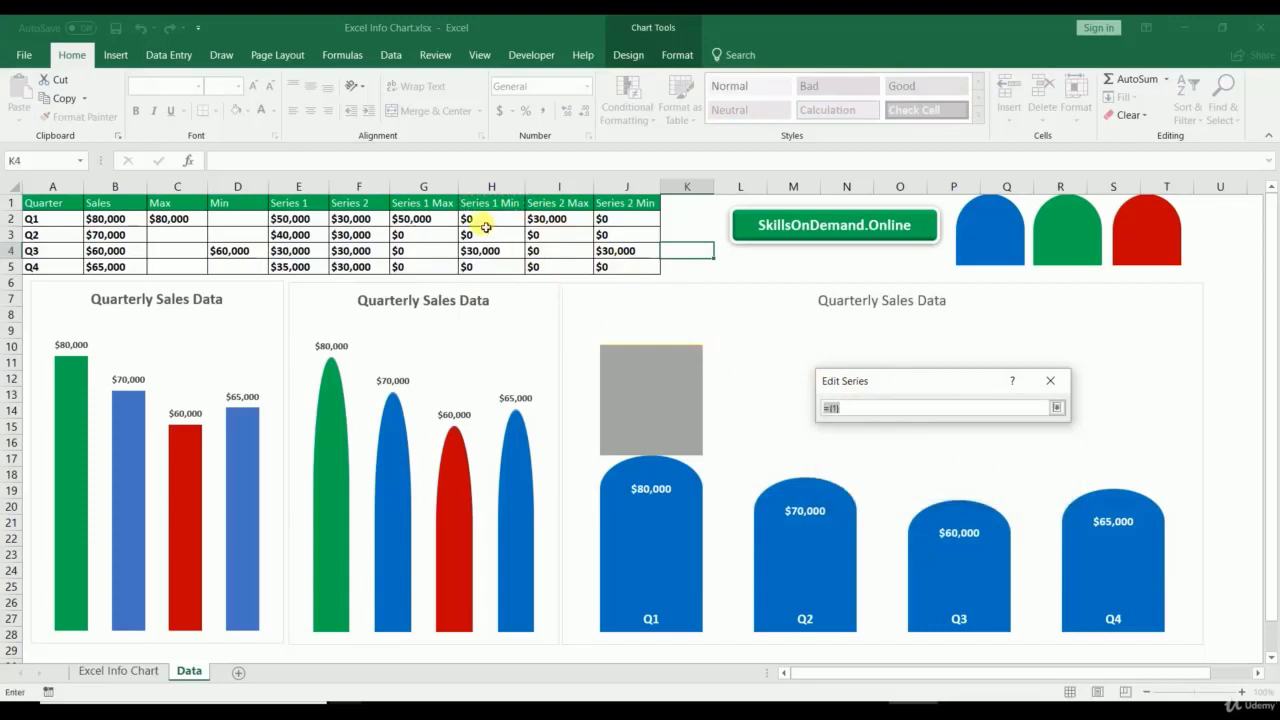
left_click_drag(486, 218, 481, 267)
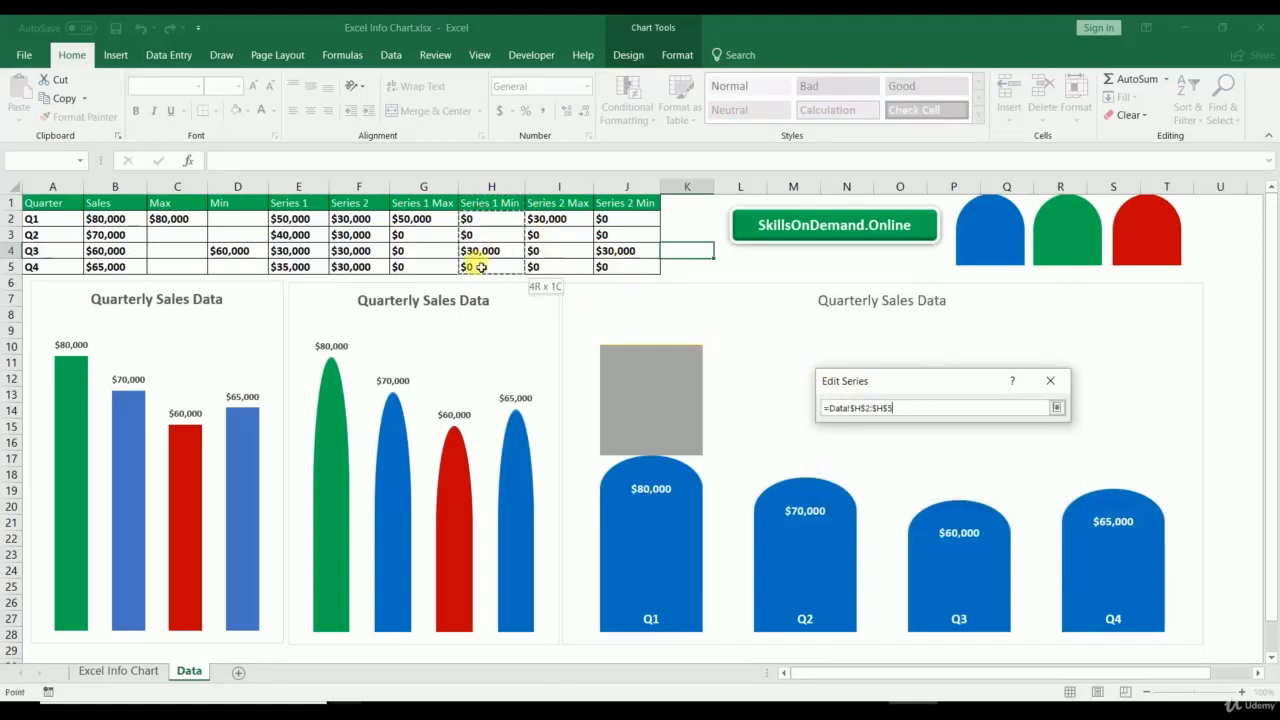
left_click(1056, 407)
left_click(966, 484)
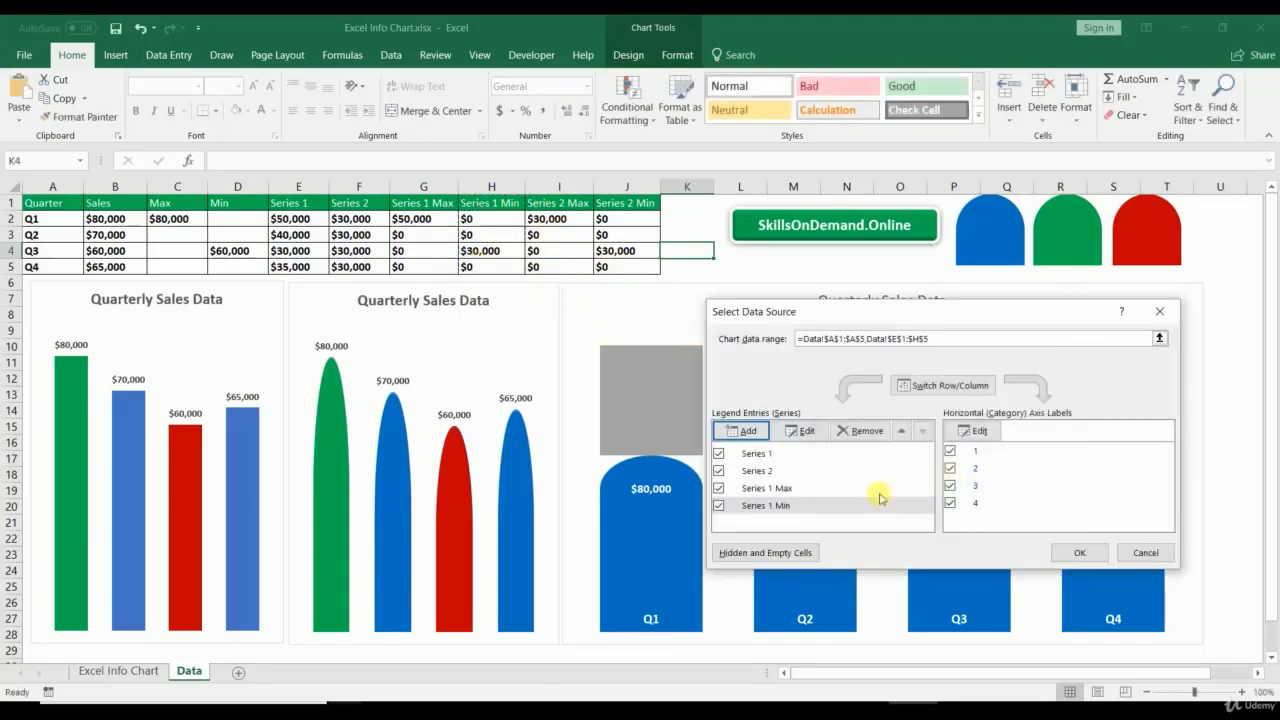
Step: Add the Series 2 Max series named from I1 with values I2:I5
left_click(742, 430)
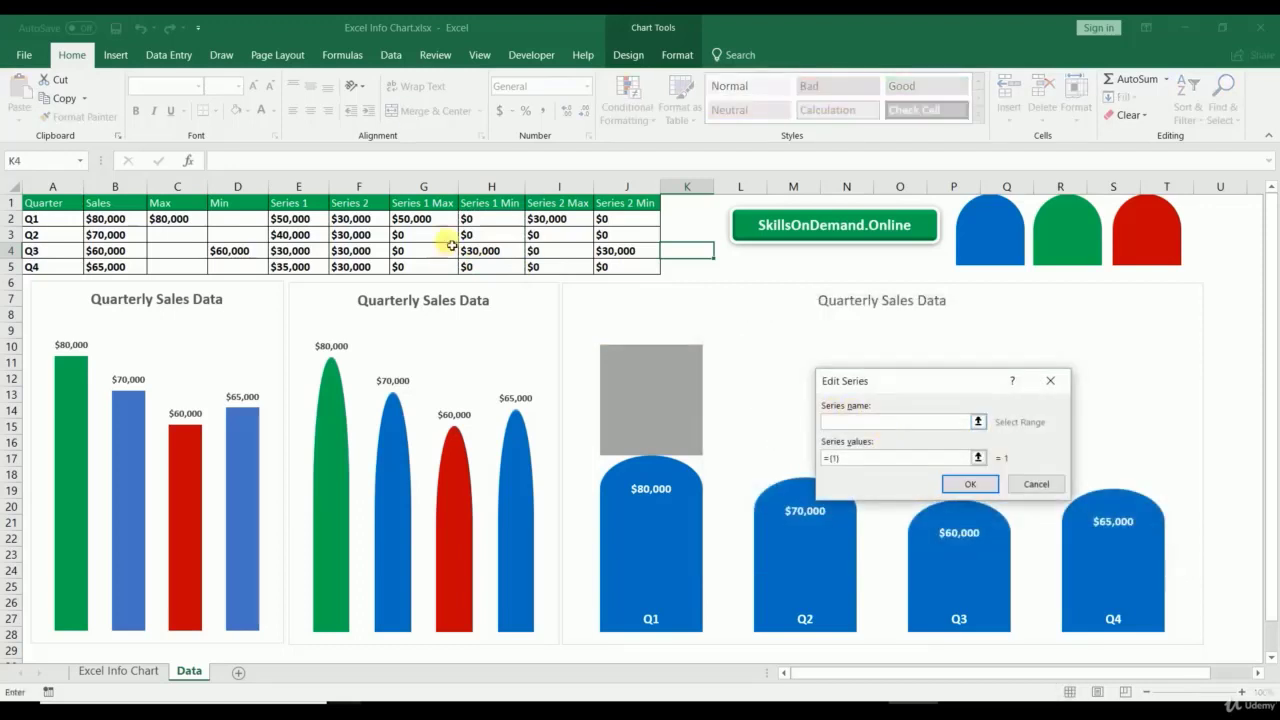
left_click(545, 204)
left_click(979, 457)
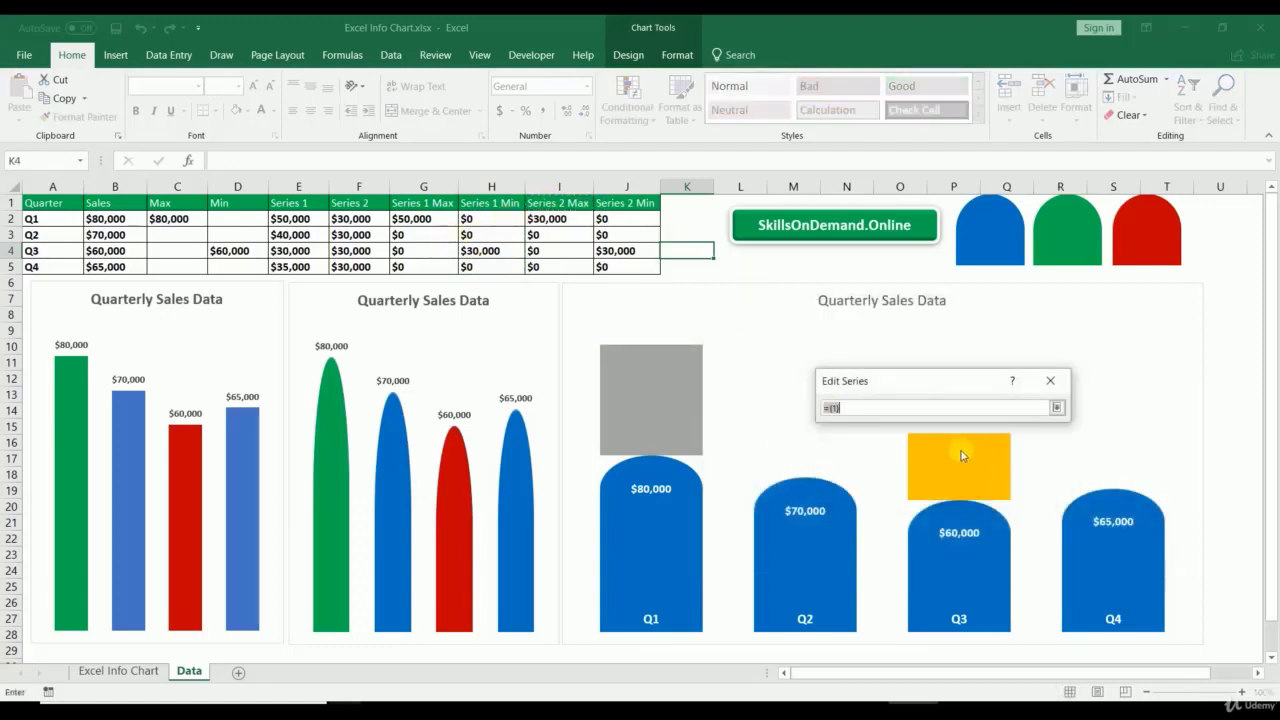
left_click_drag(560, 218, 562, 266)
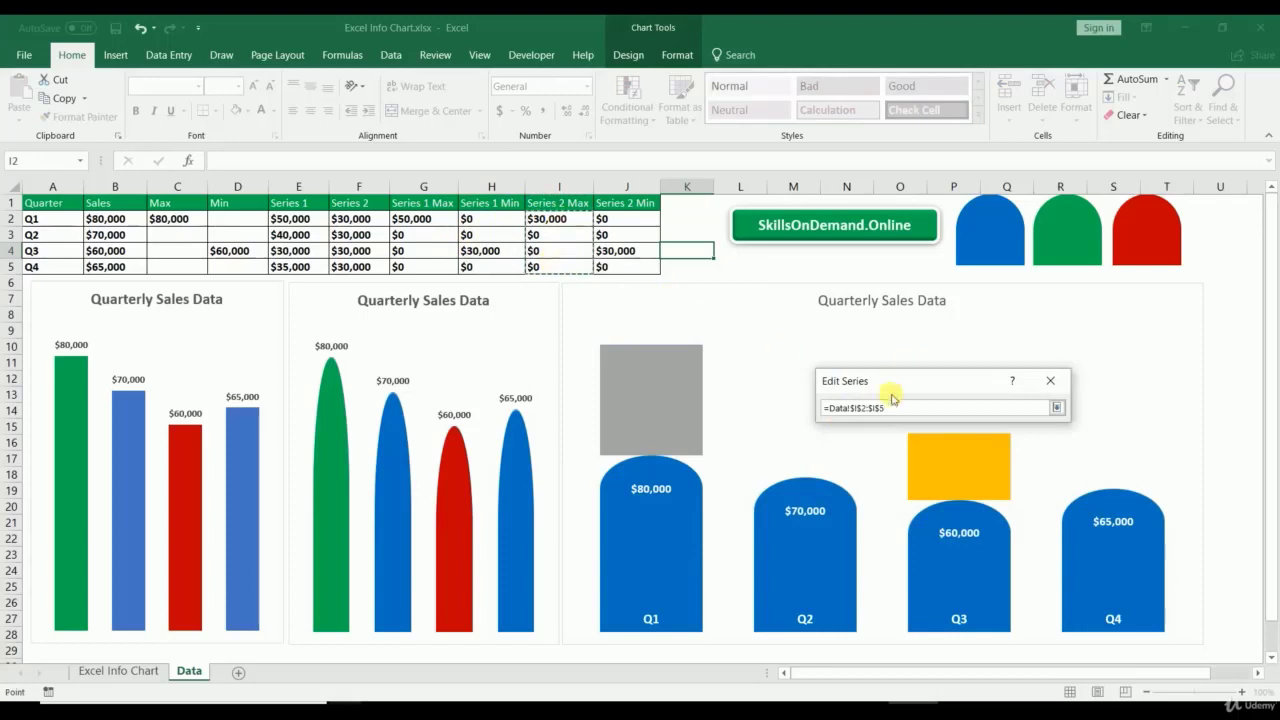
left_click(1055, 407)
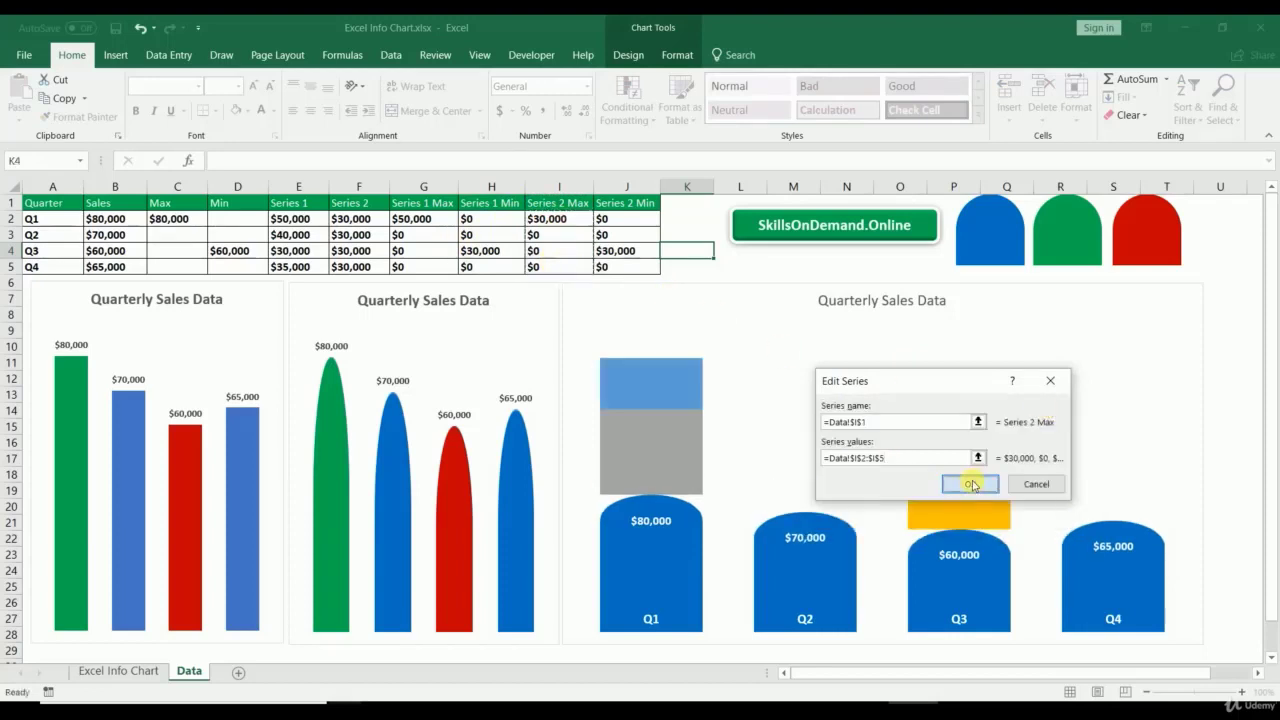
left_click(966, 481)
Step: Add the Series 2 Min series from J1 and J2:J5, apply it, then select header row A1:J1
left_click(748, 430)
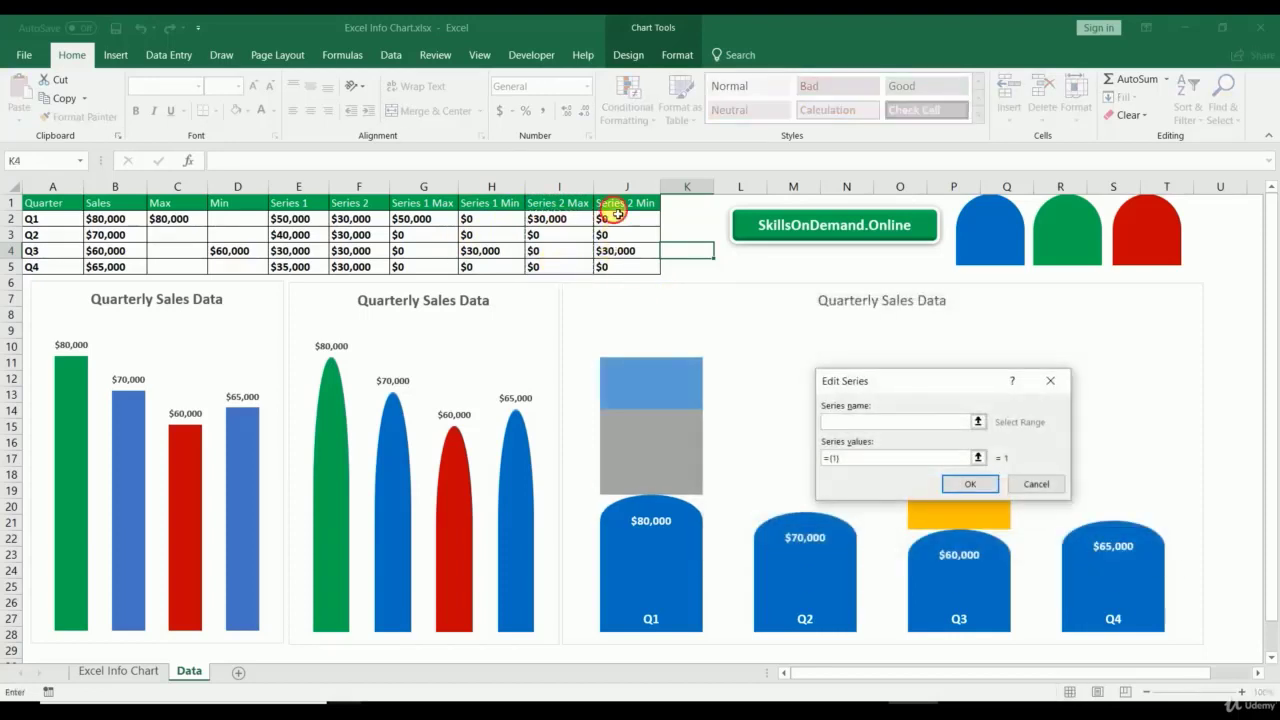
left_click(616, 207)
left_click(980, 458)
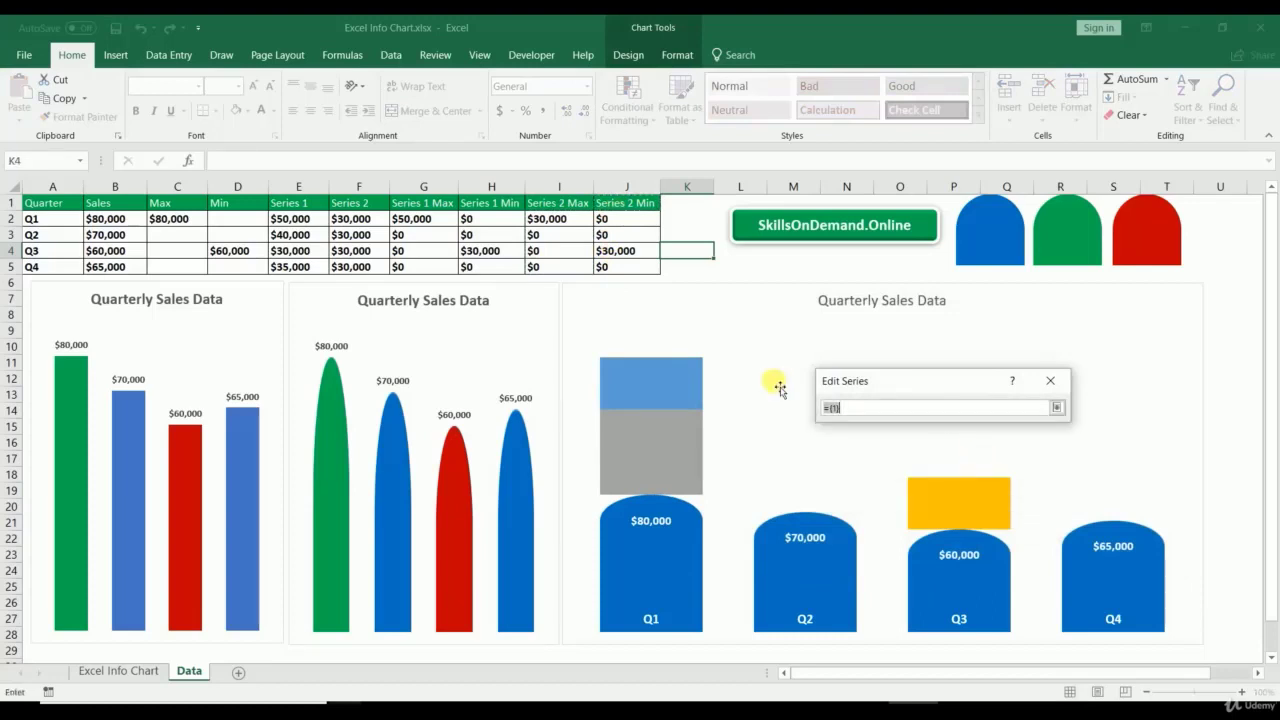
left_click_drag(611, 220, 617, 266)
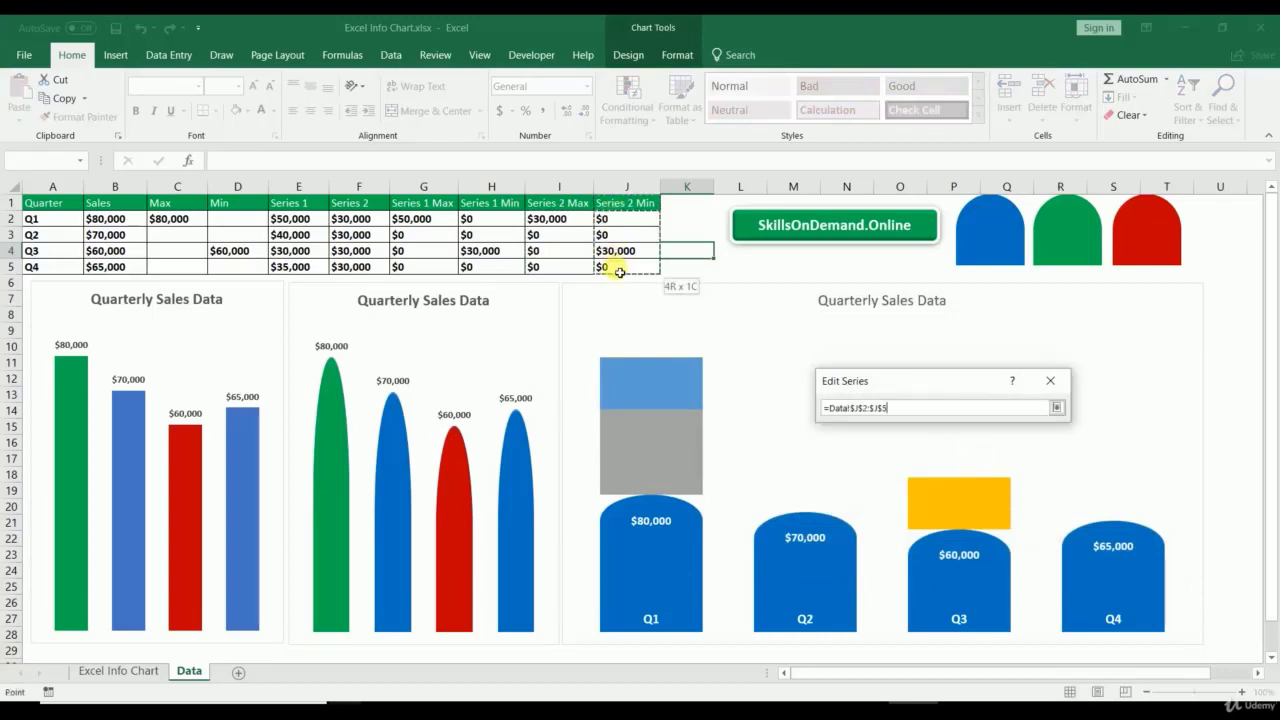
left_click(1056, 407)
left_click(971, 483)
left_click(1071, 550)
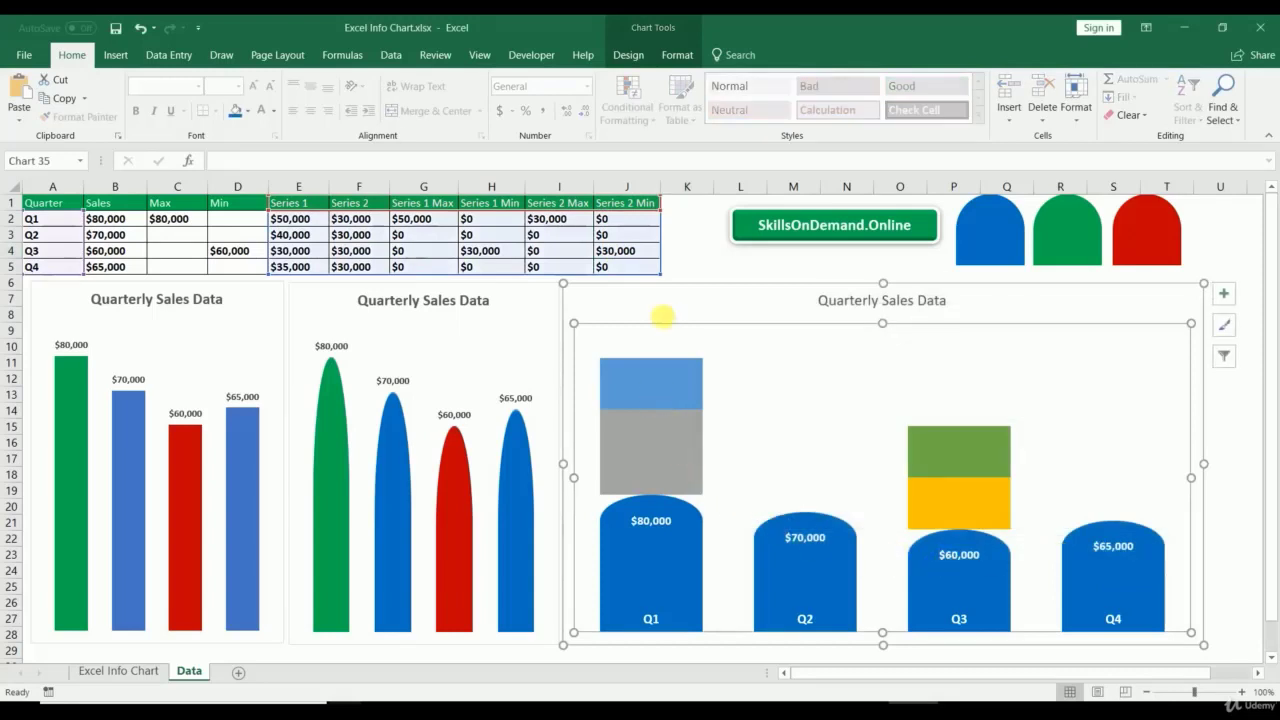
left_click(688, 250)
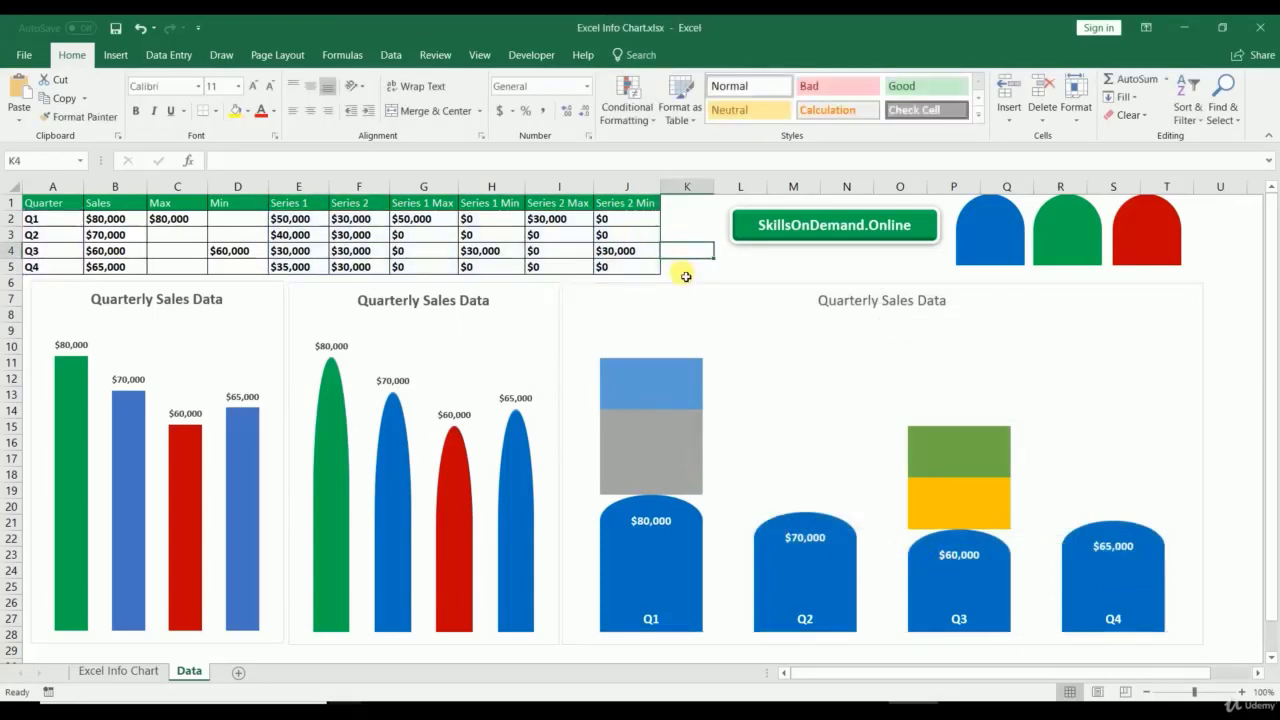
left_click_drag(55, 202, 635, 202)
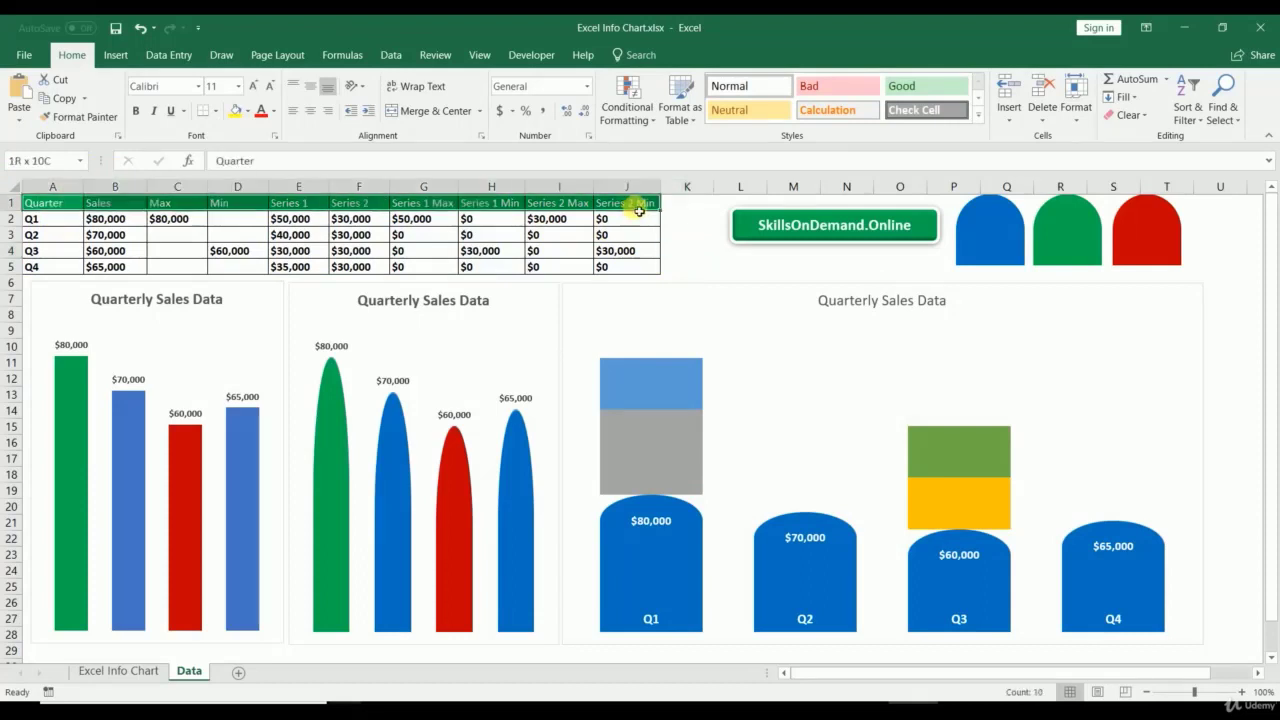
left_click(760, 271)
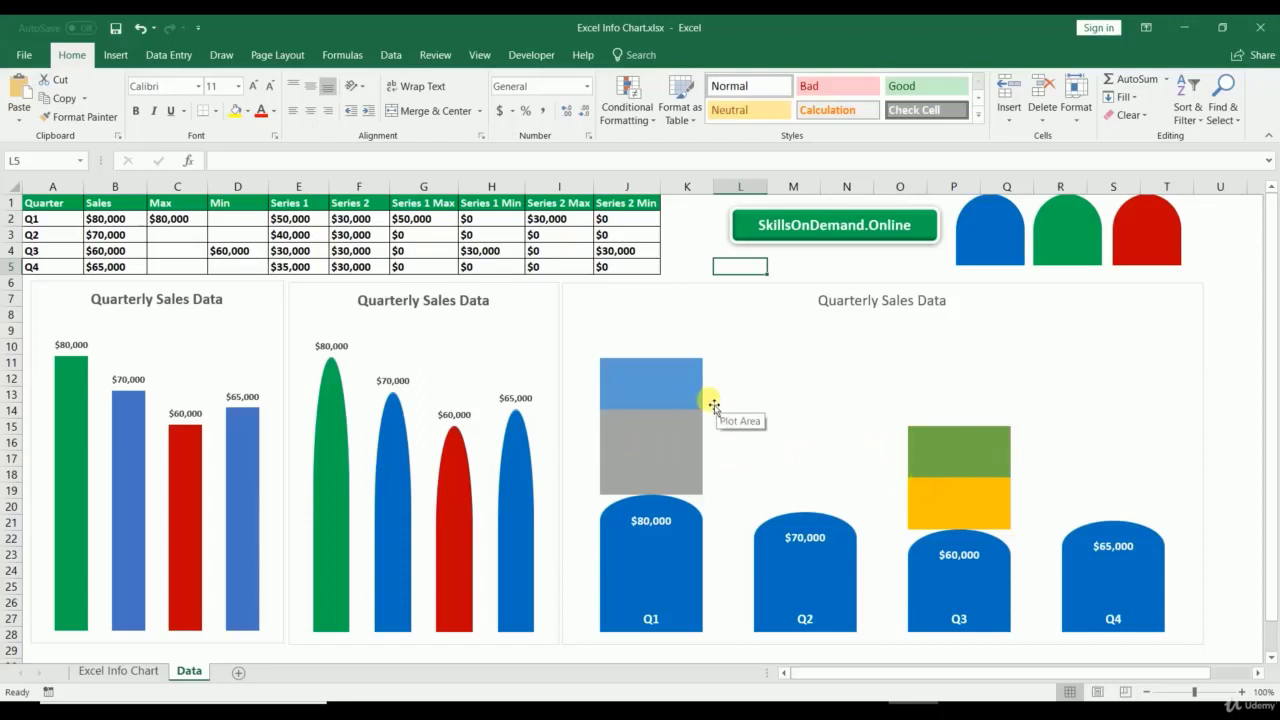
Step: Switch the chart type to Combo and make Series 1 a Stacked Column
right_click(744, 305)
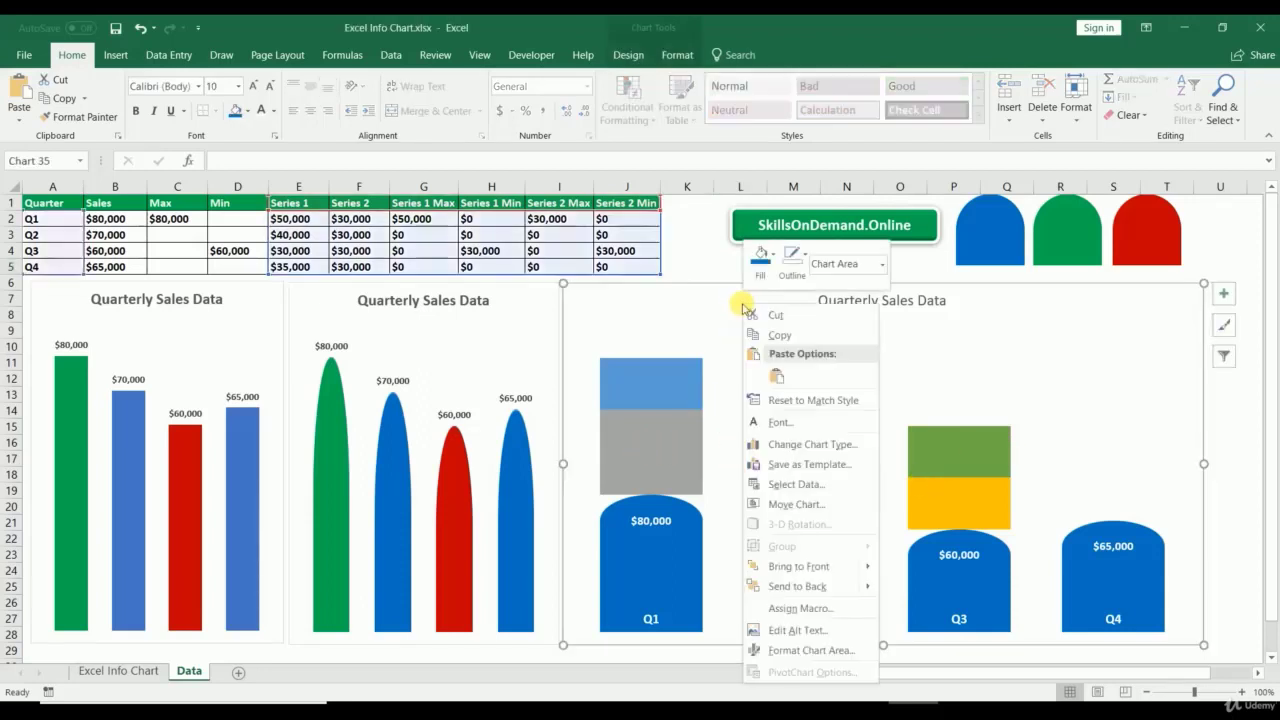
left_click(800, 443)
left_click_drag(633, 130, 272, 117)
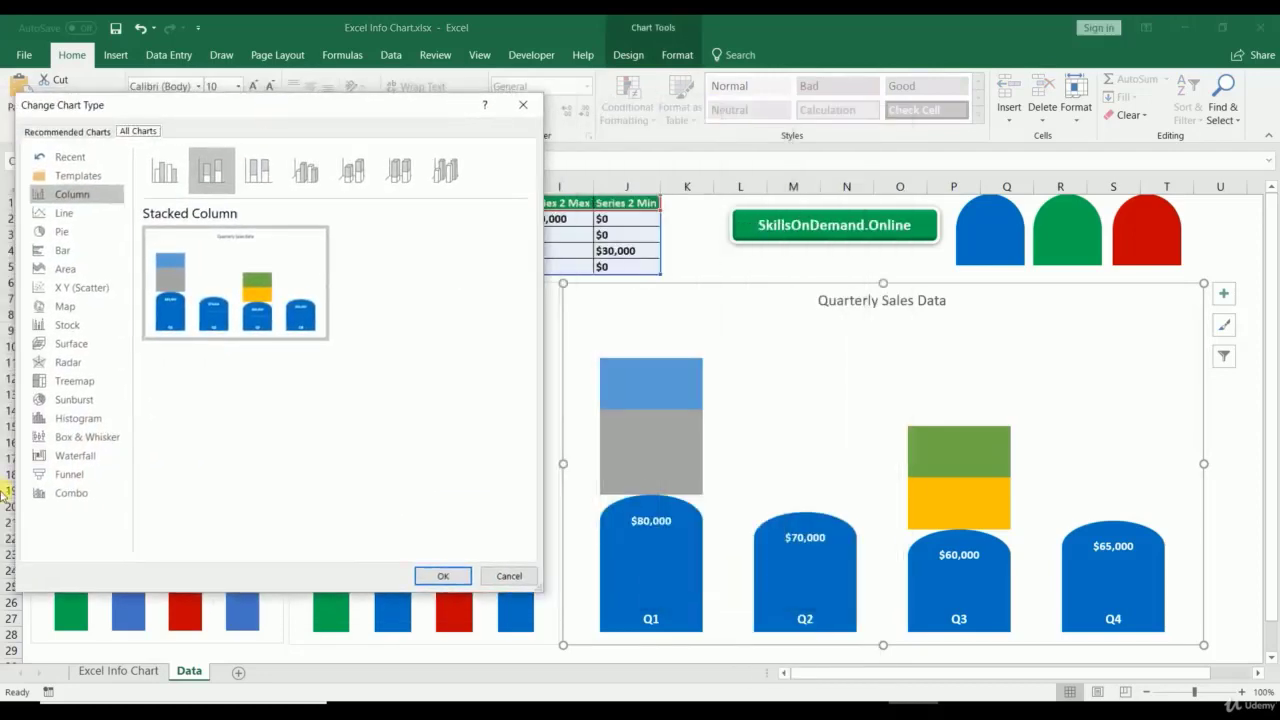
left_click(60, 493)
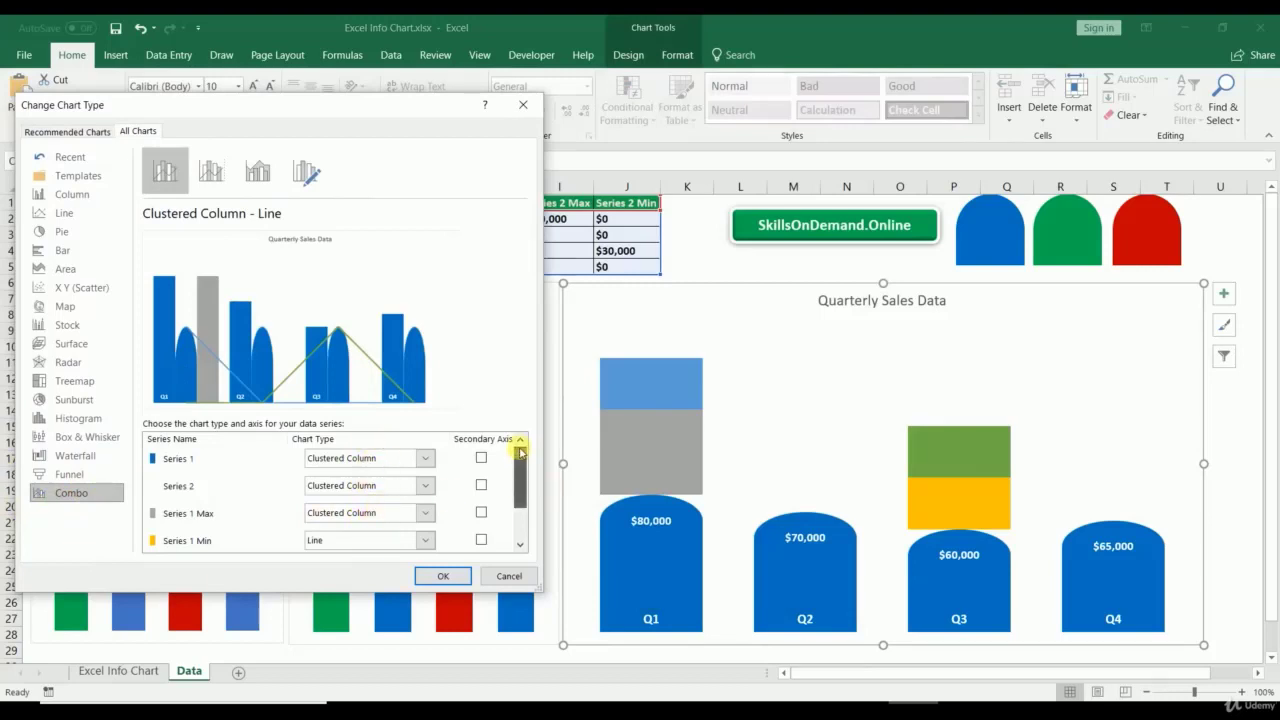
left_click(428, 458)
left_click(383, 318)
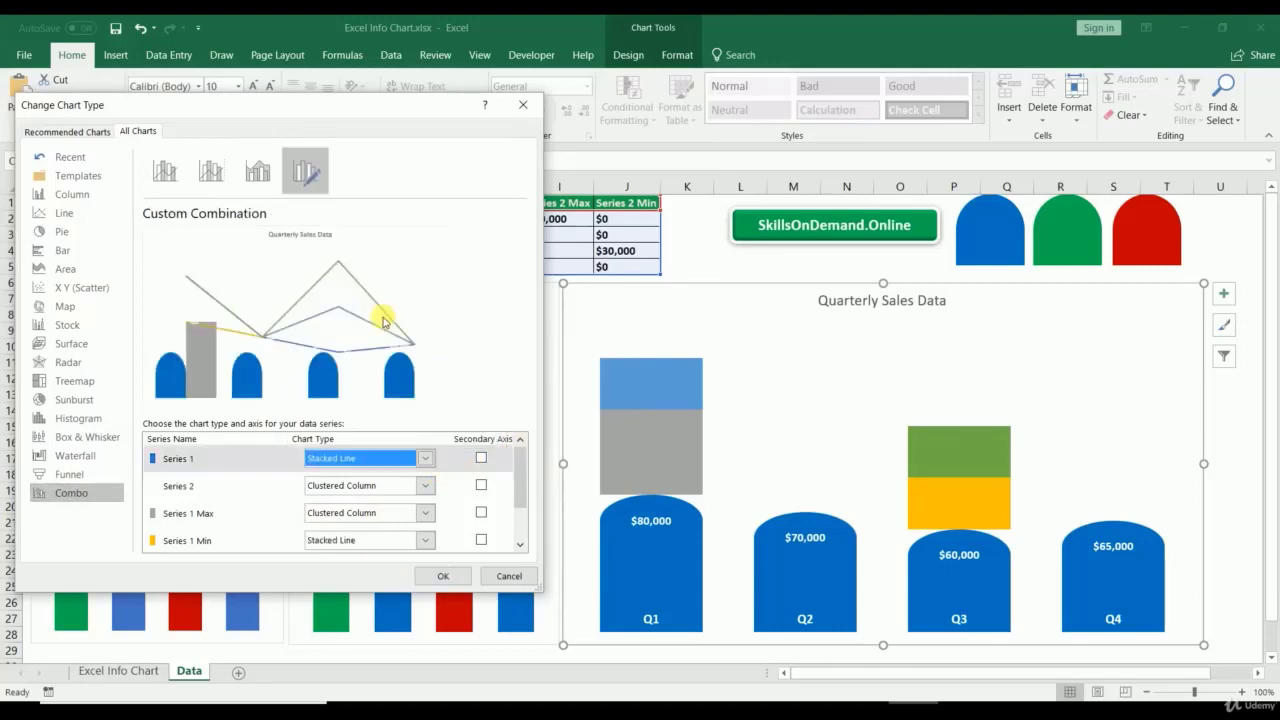
left_click(425, 458)
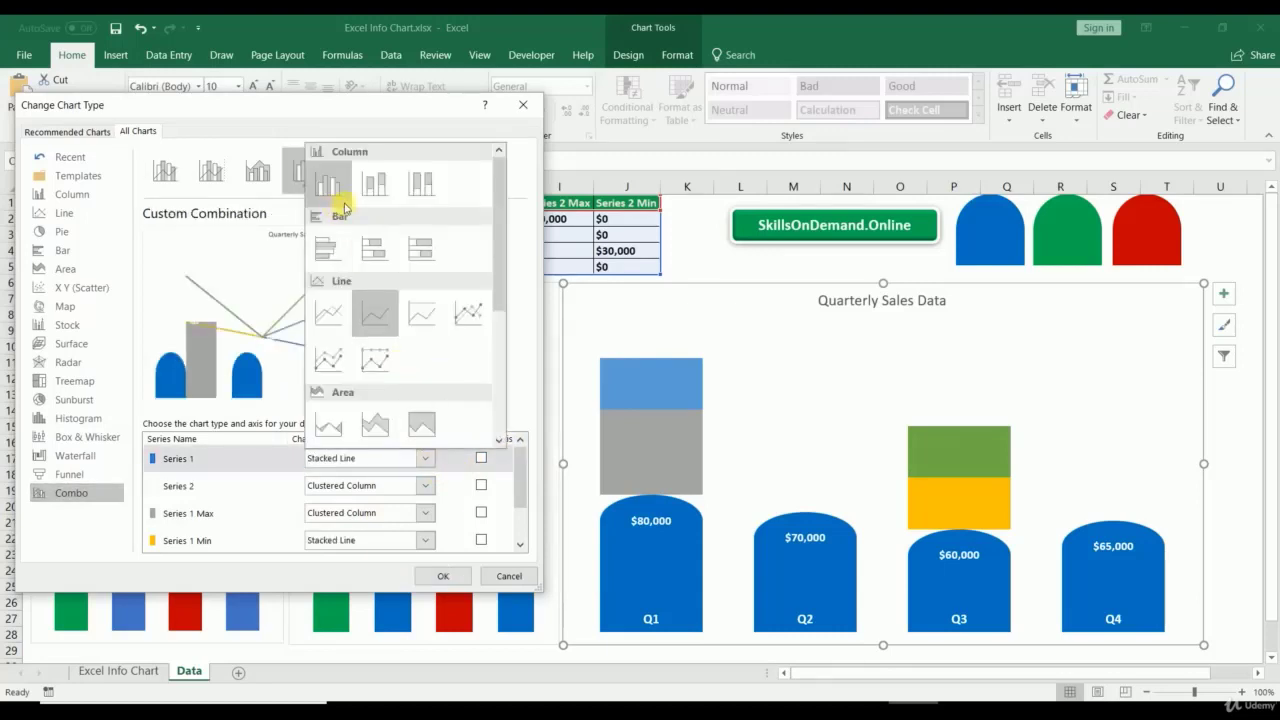
left_click(373, 187)
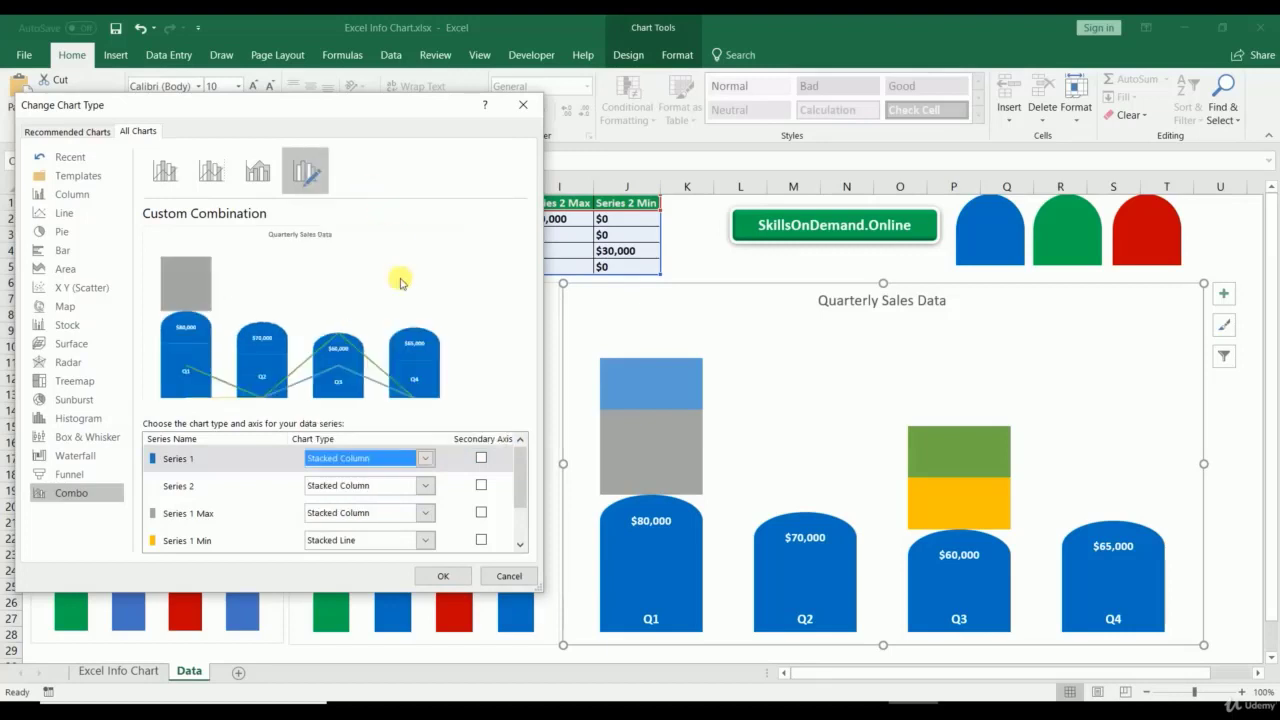
Step: Set Series 2, Series 1 Max/Min and Series 2 Max/Min all to Stacked Column
left_click(428, 493)
left_click(373, 216)
left_click(420, 530)
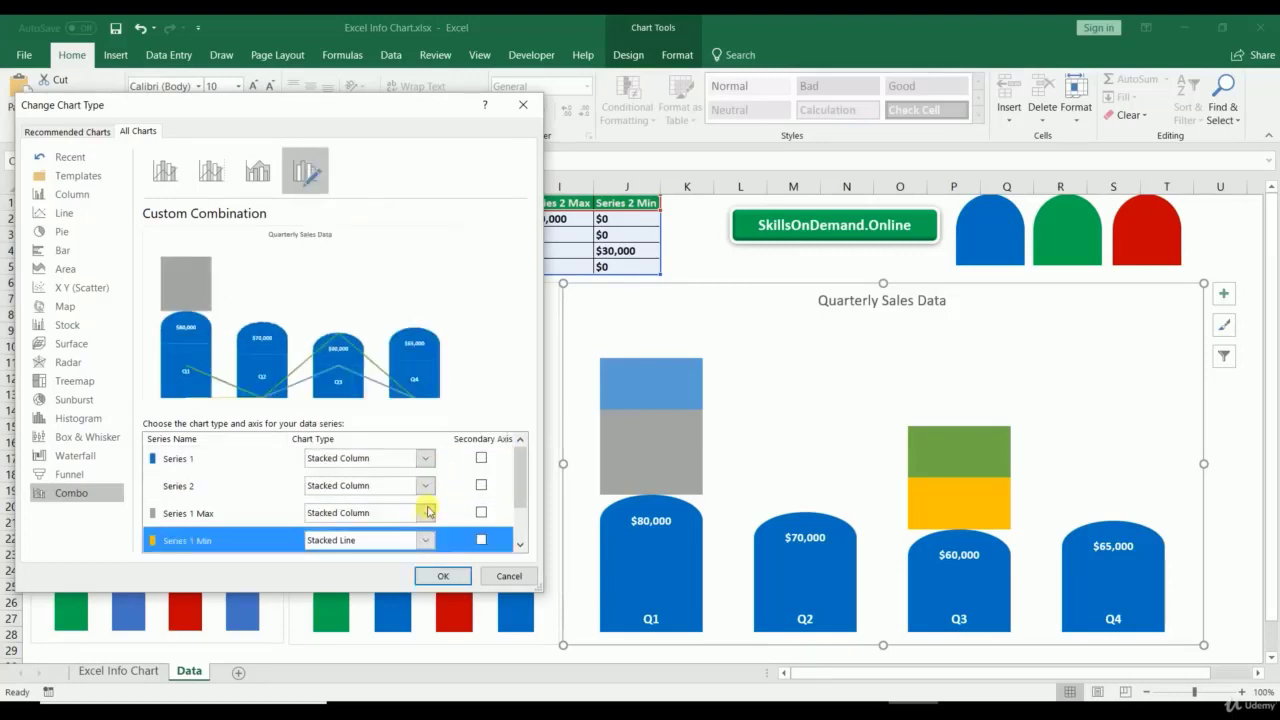
left_click(428, 511)
left_click(373, 237)
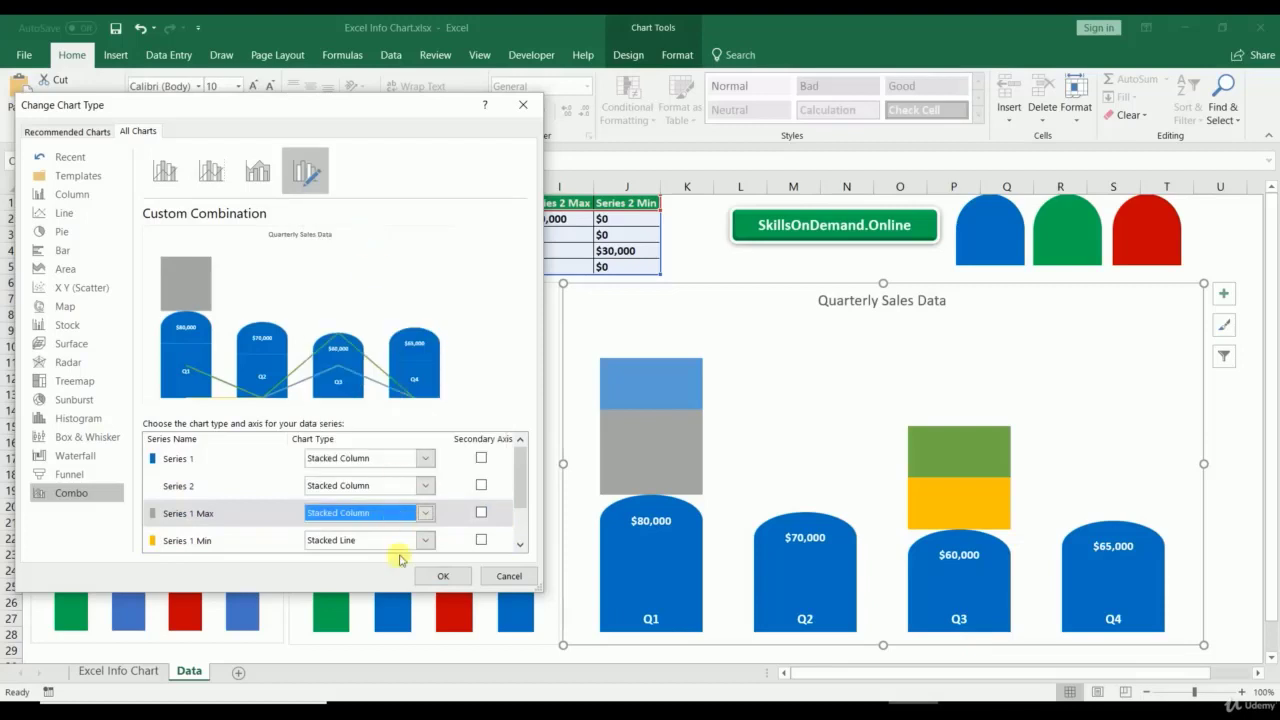
left_click(425, 540)
left_click(378, 266)
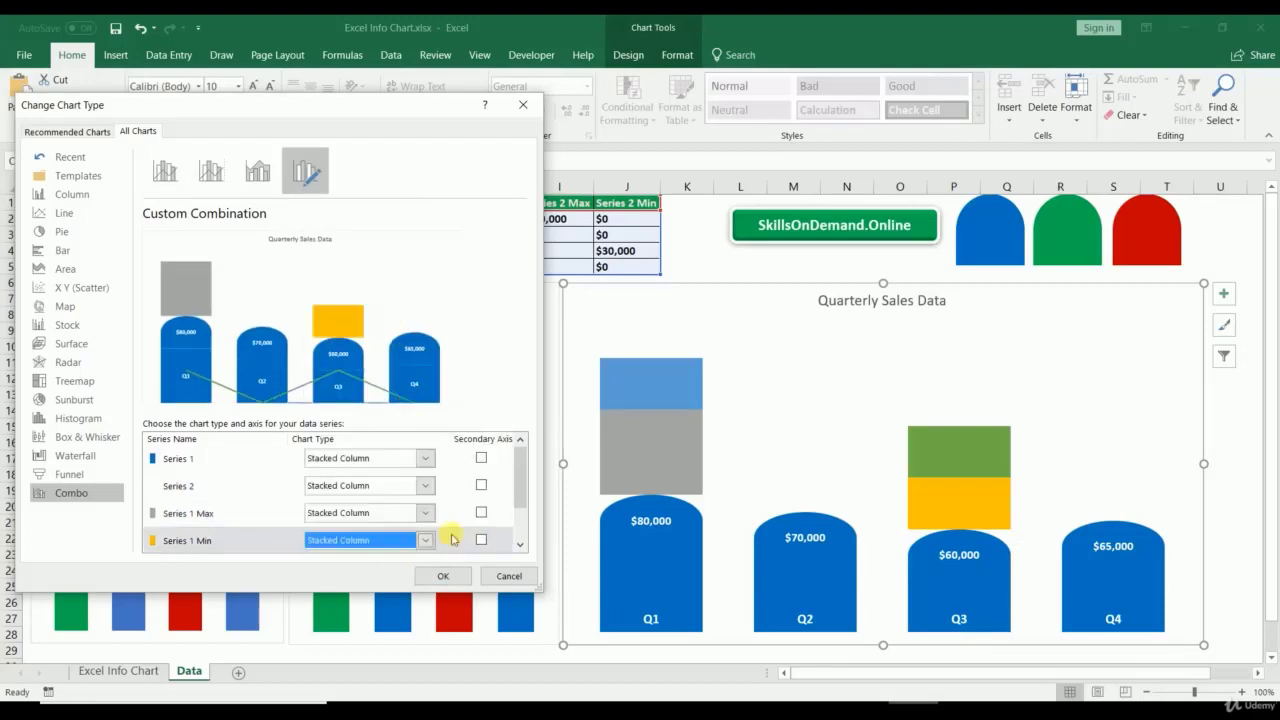
left_click_drag(519, 497, 520, 537)
left_click(425, 511)
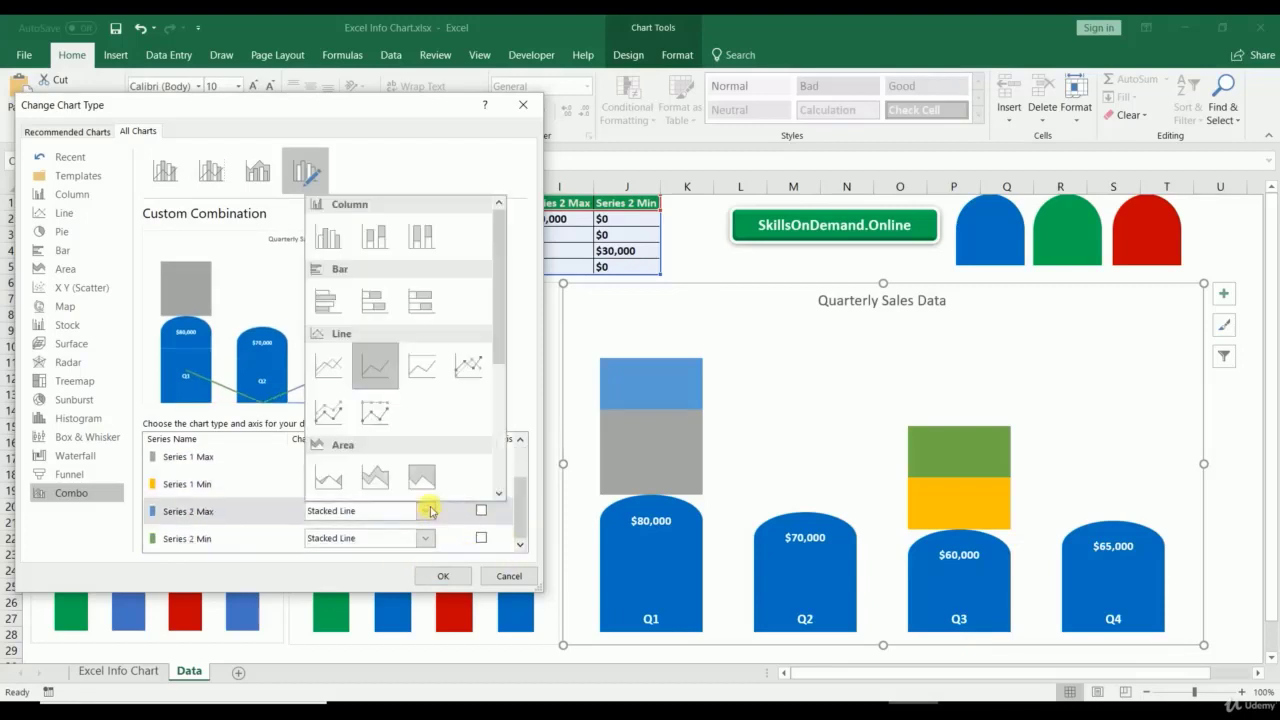
left_click(373, 240)
left_click(421, 539)
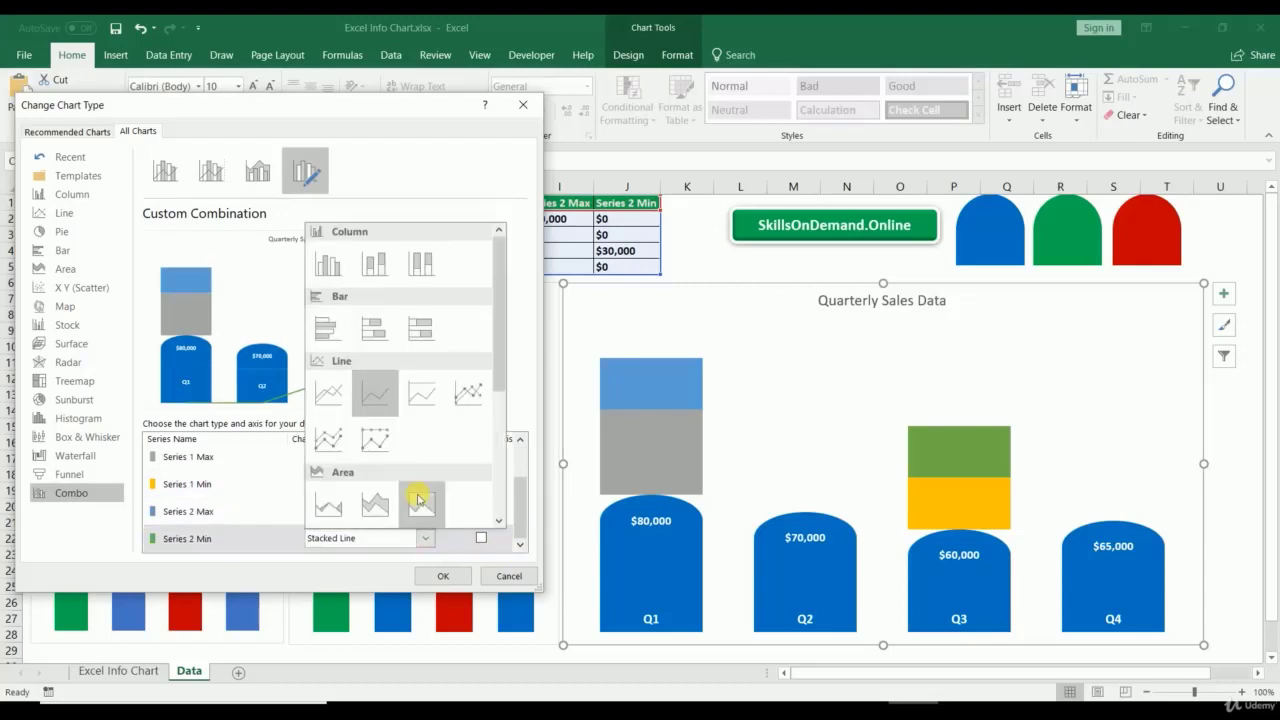
left_click(366, 257)
Step: Put Series 2 Min, Series 2 Max, Series 1 Min and Series 1 Max on the secondary axis
left_click_drag(520, 500, 536, 556)
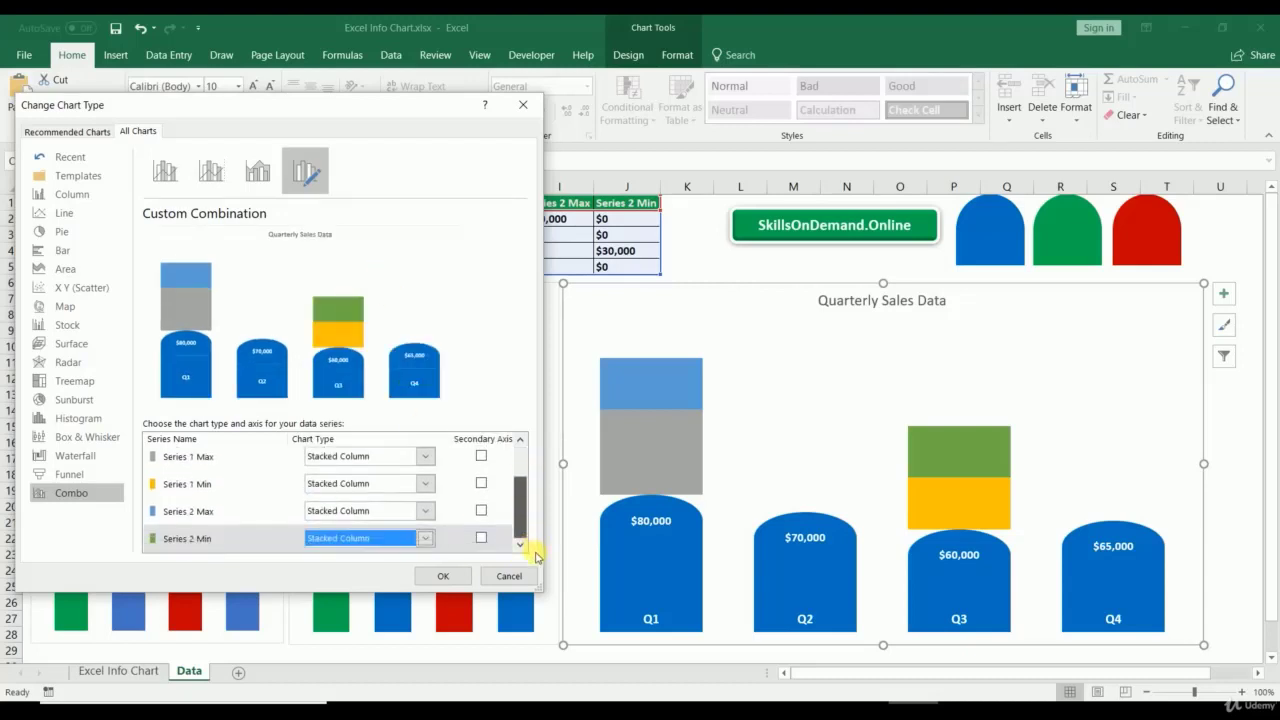
left_click(481, 538)
left_click(481, 510)
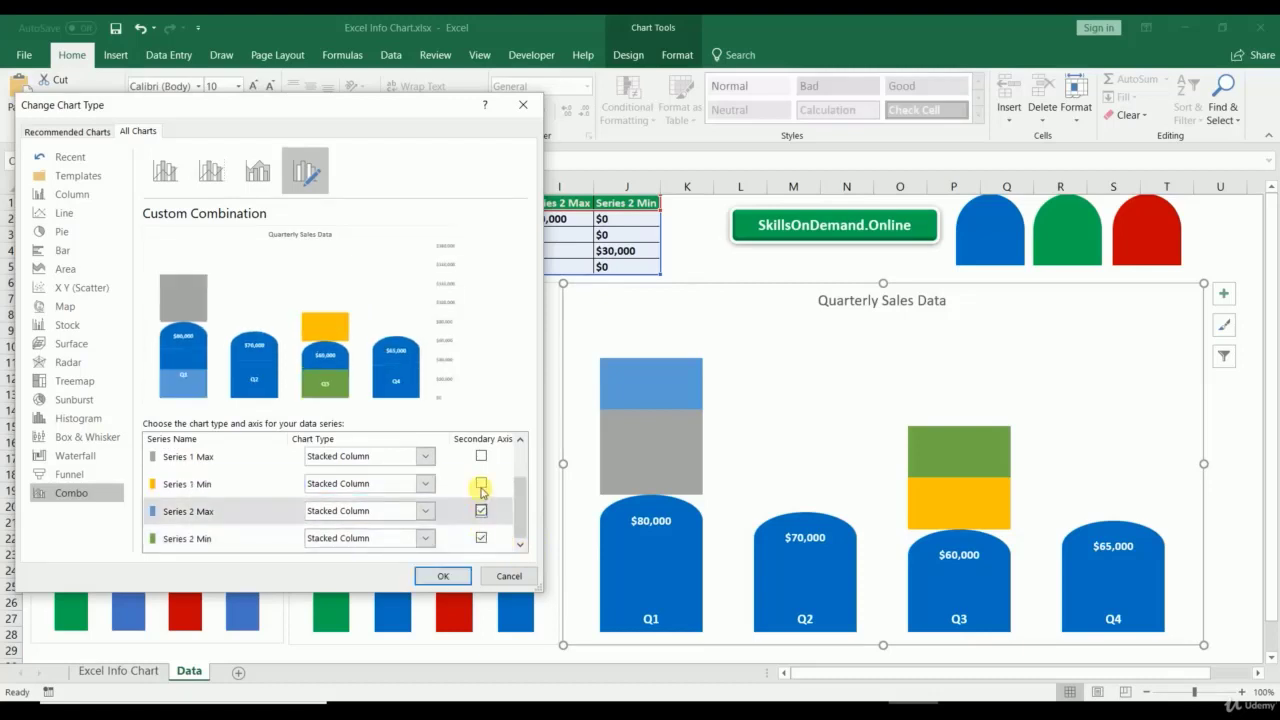
left_click(481, 483)
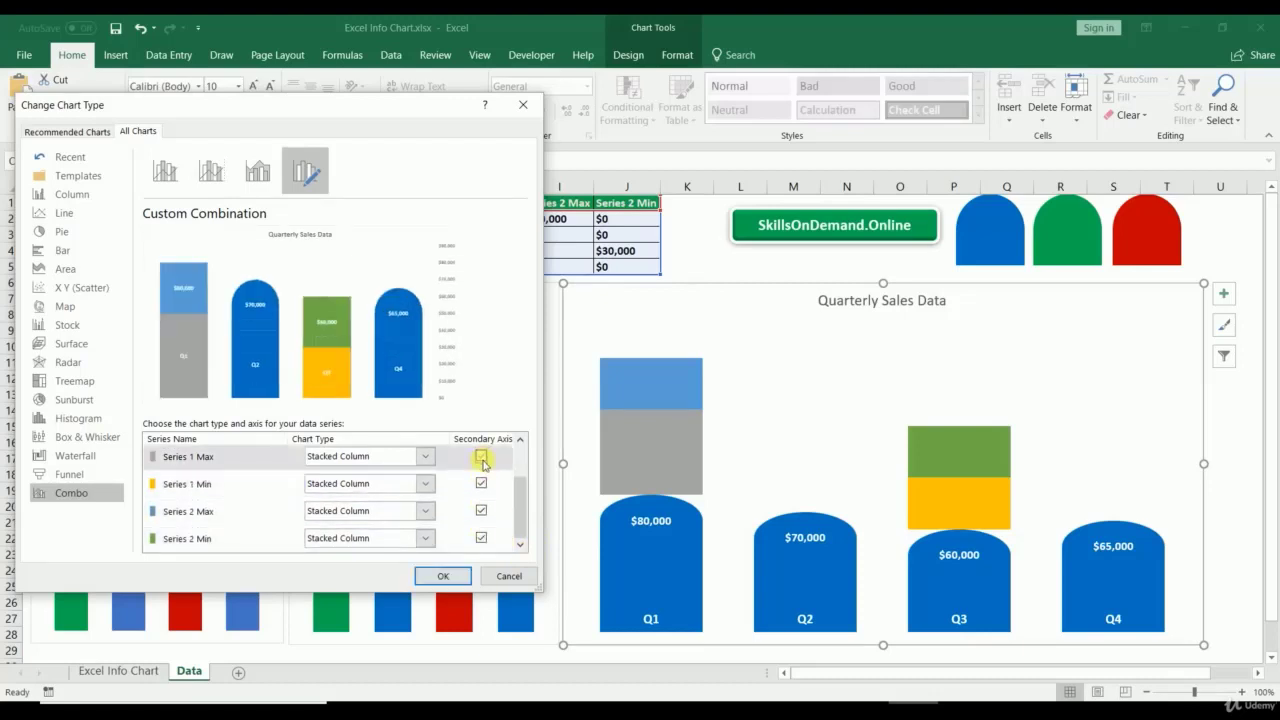
left_click(481, 458)
Step: Apply the combo chart, then fill the Q1 lower bar green and the Q3 lower bar red
left_click(442, 578)
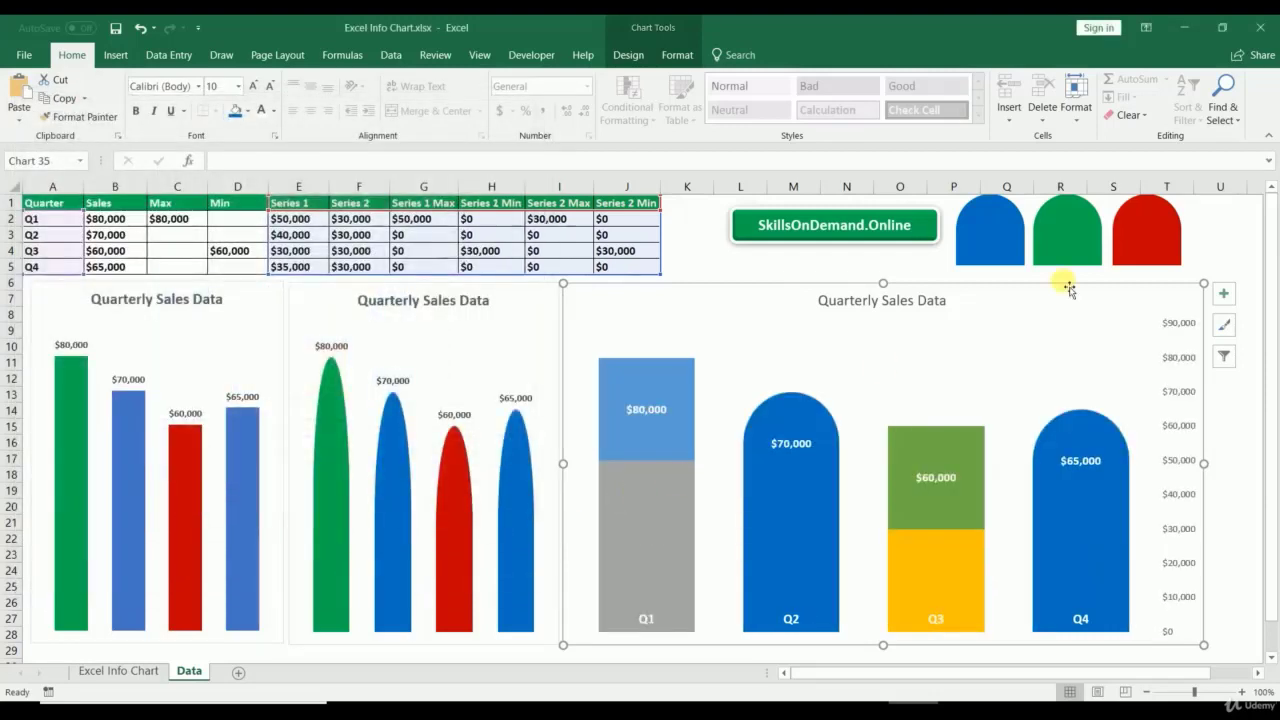
left_click(1072, 244)
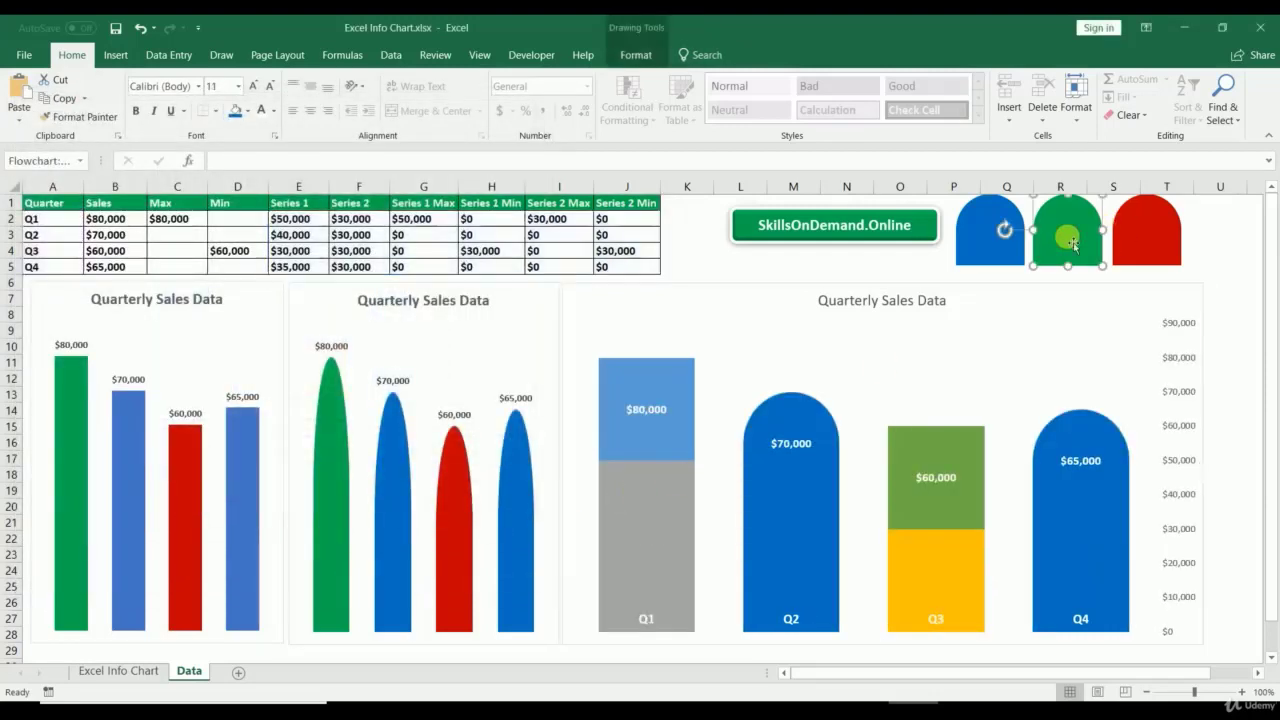
left_click(657, 383)
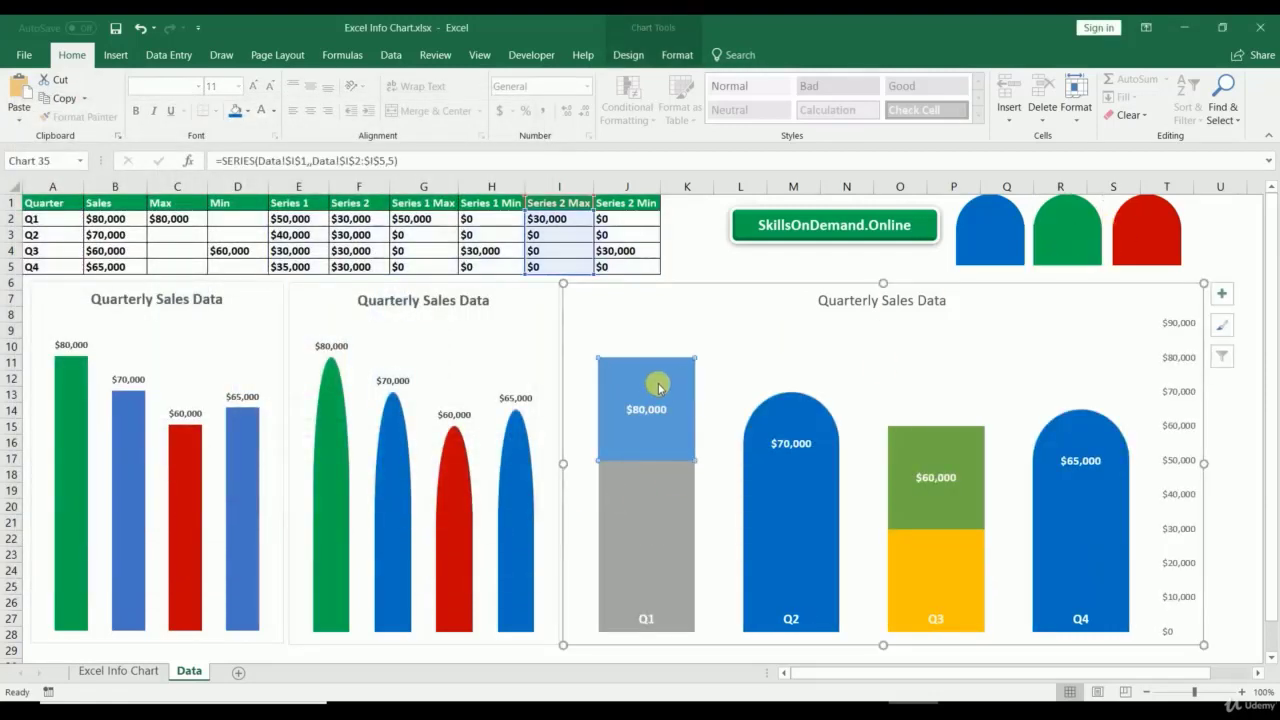
left_click(611, 548)
left_click(677, 55)
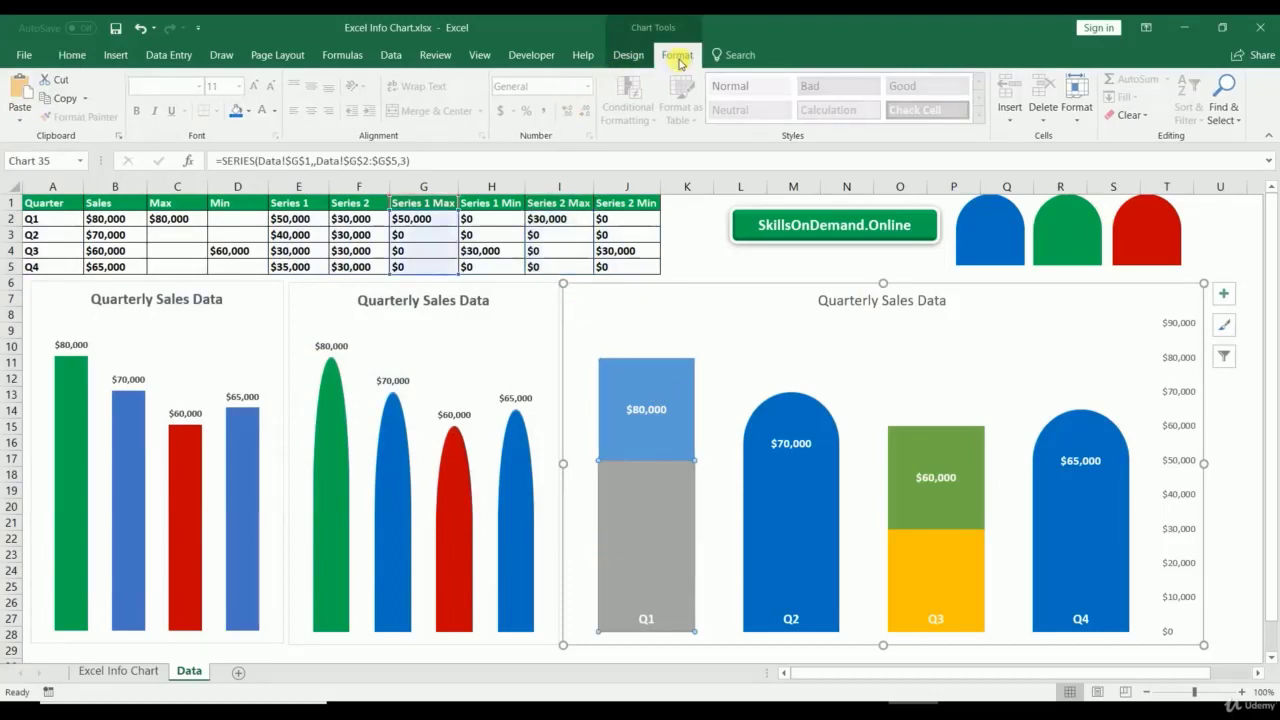
left_click(637, 78)
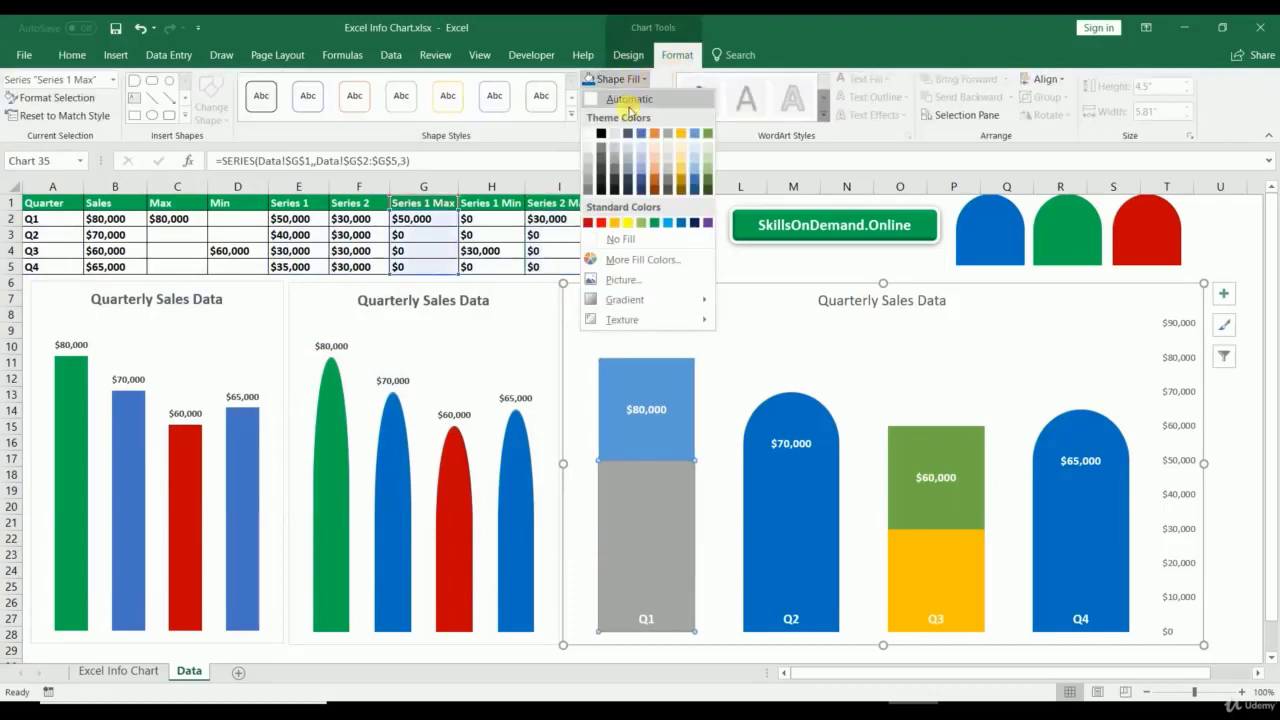
left_click(657, 218)
left_click(912, 549)
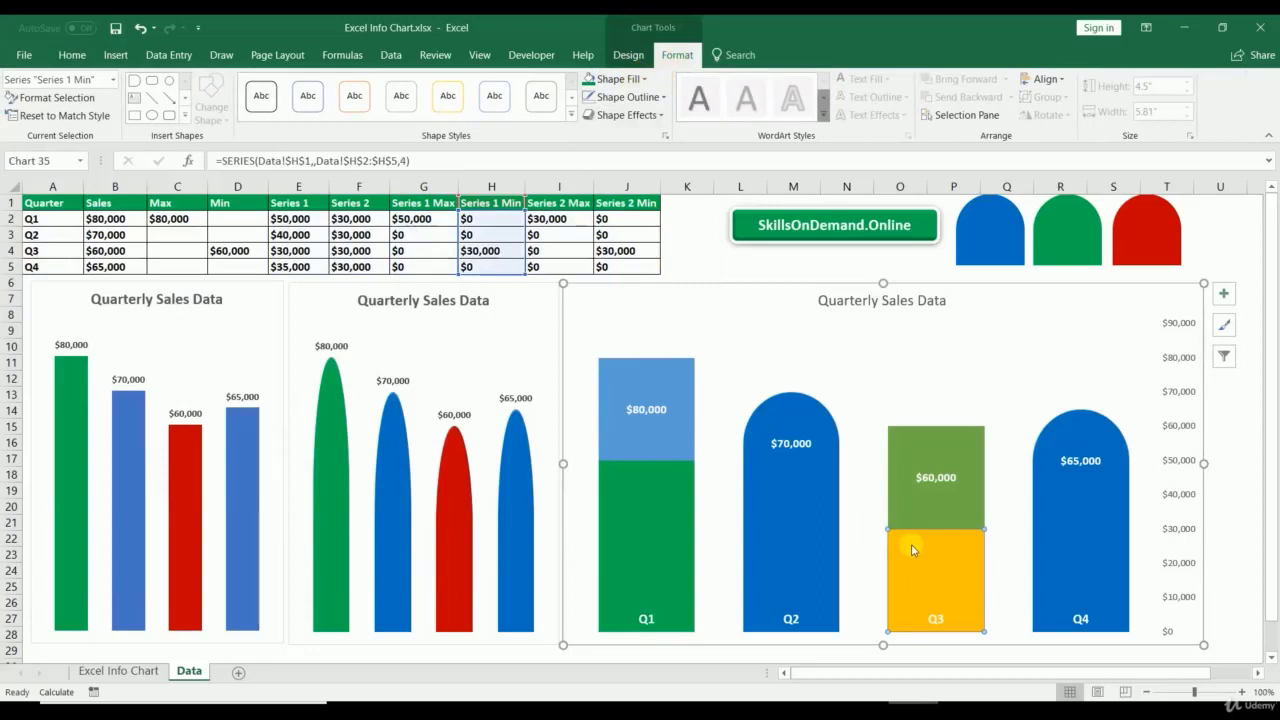
left_click(616, 79)
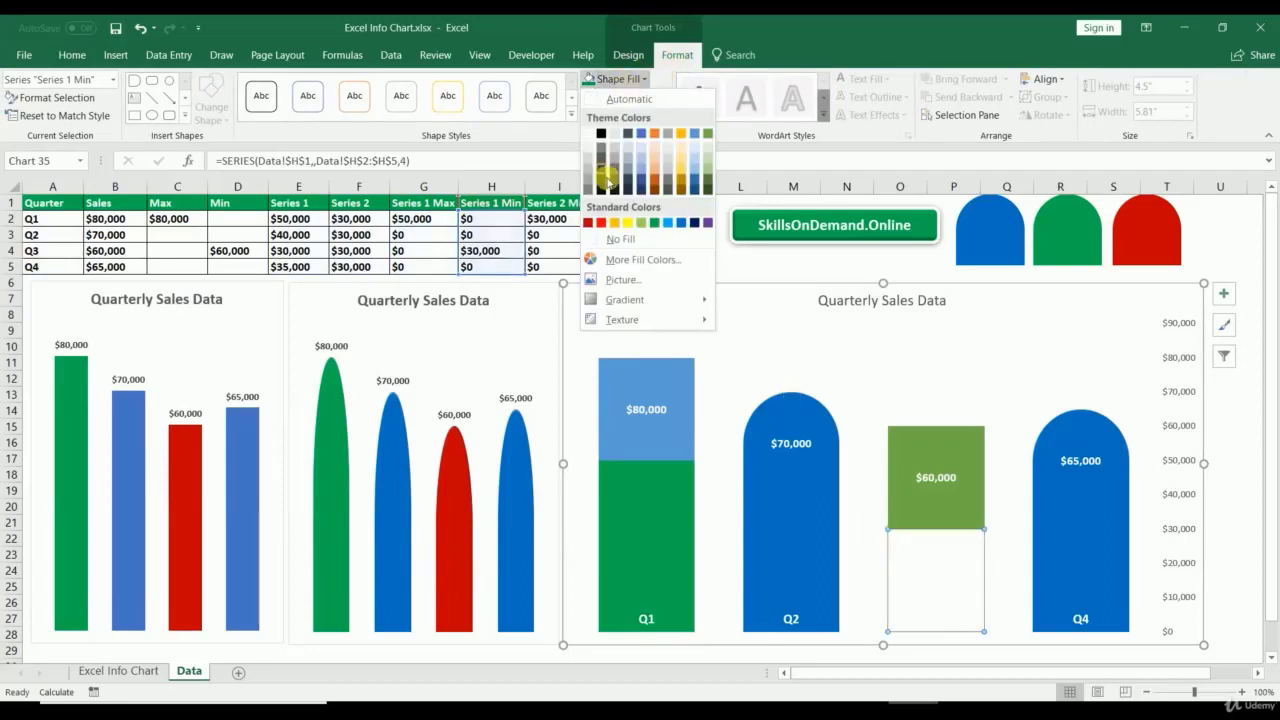
left_click(589, 226)
Step: Paste the green arch shape onto the Q1 top bar and the red arch onto the Q3 top bar
left_click(1098, 240)
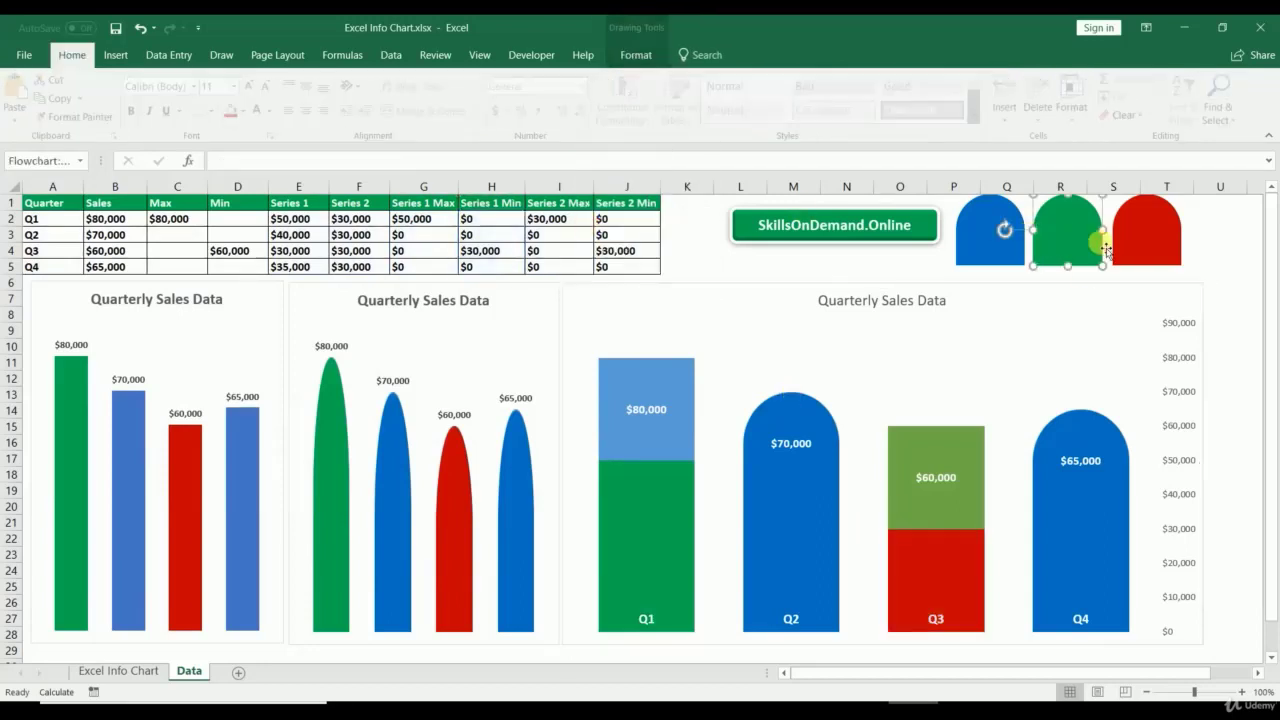
left_click(638, 380)
key("ctrl+v")
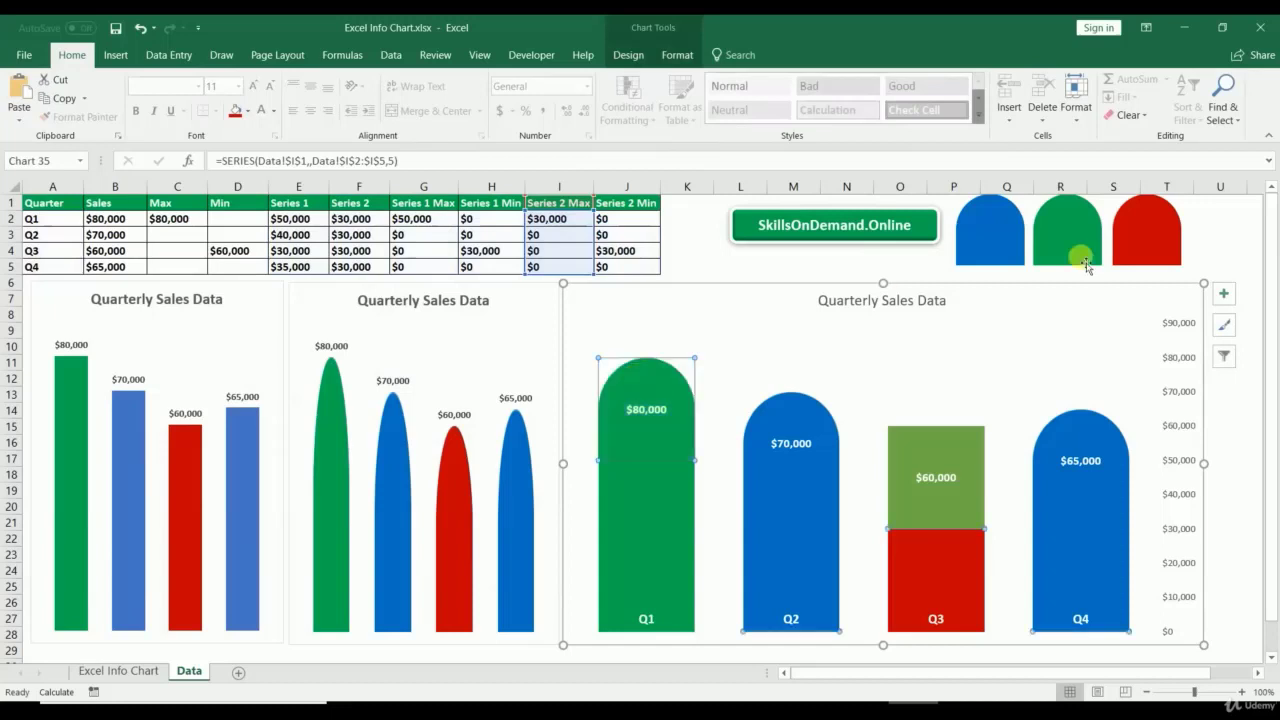
left_click(1122, 235)
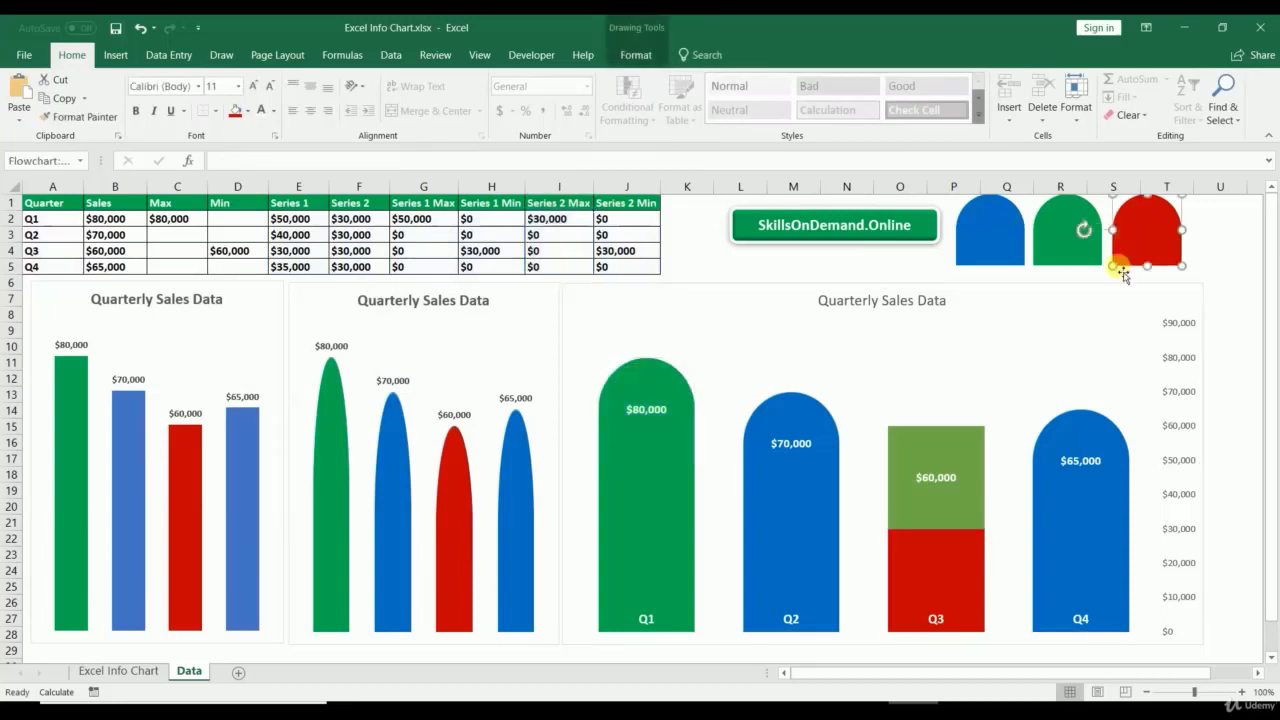
key("ctrl+c")
left_click(952, 445)
key("ctrl+v")
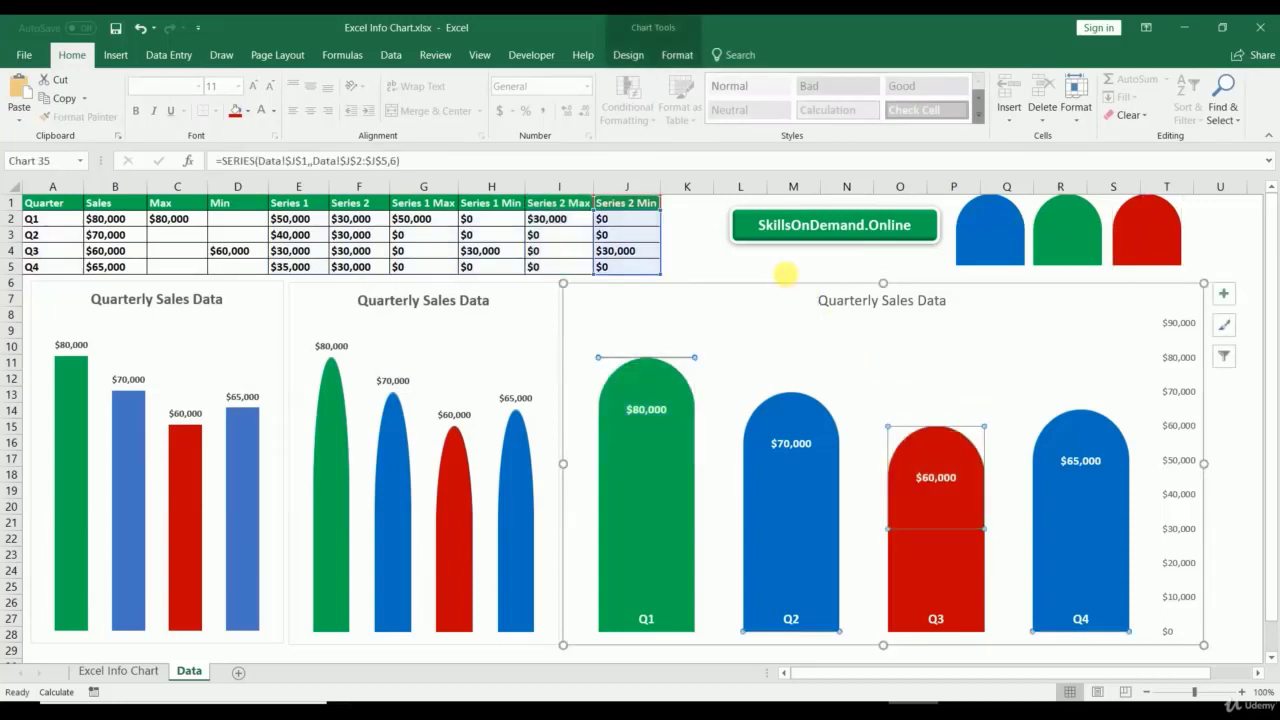
left_click(789, 268)
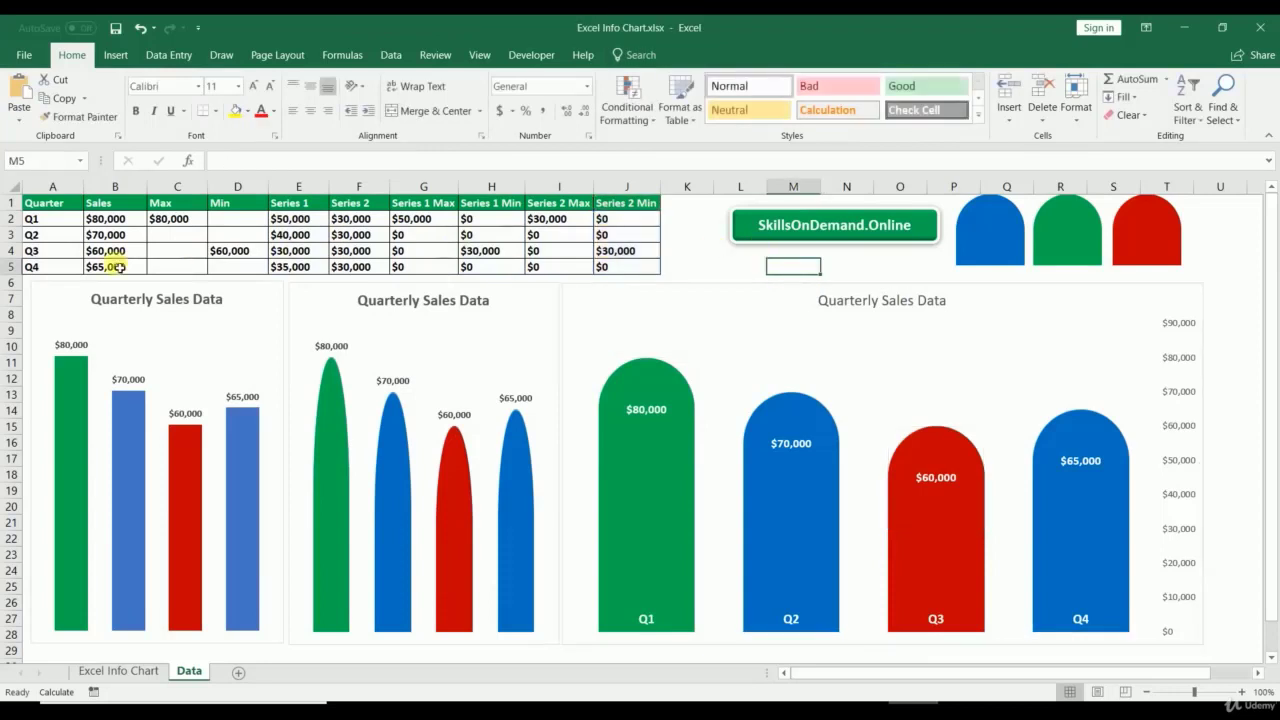
Step: Enter Q1 sales 30,000 in B2, Q2 20,000 in B3 and Q4 10,000 in B5
left_click(118, 220)
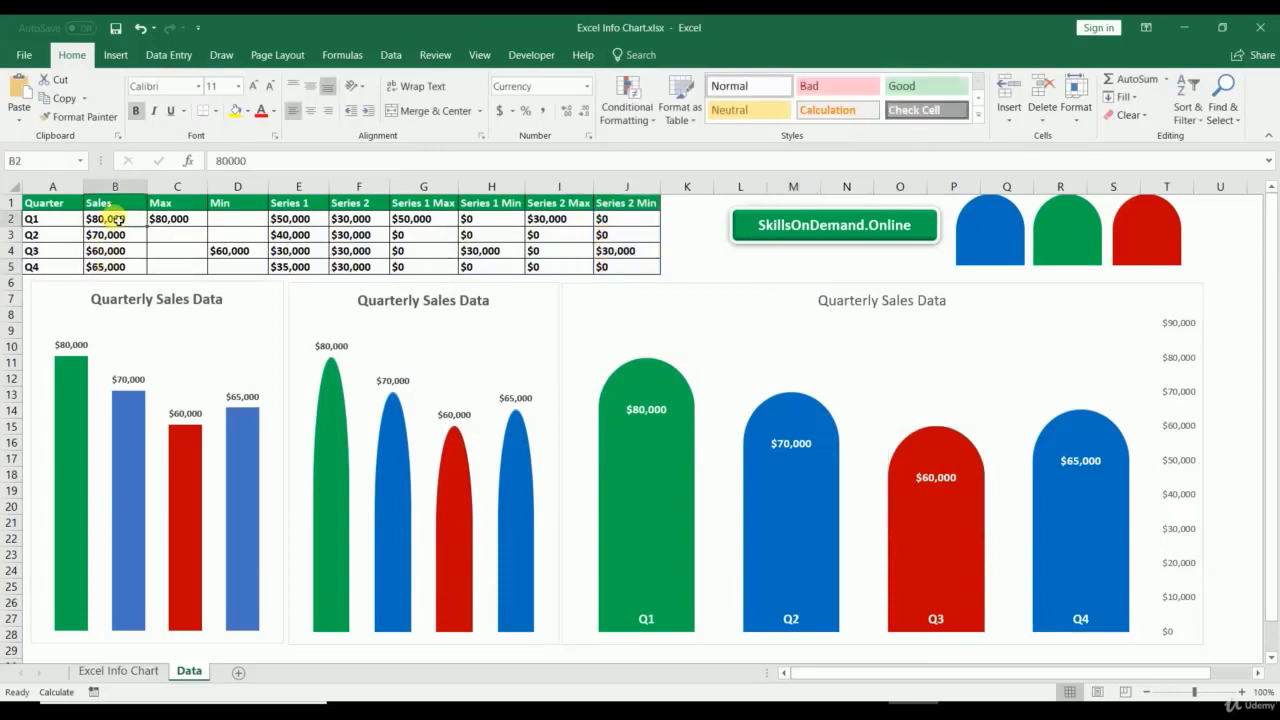
type("30,0")
type("00")
key("Return")
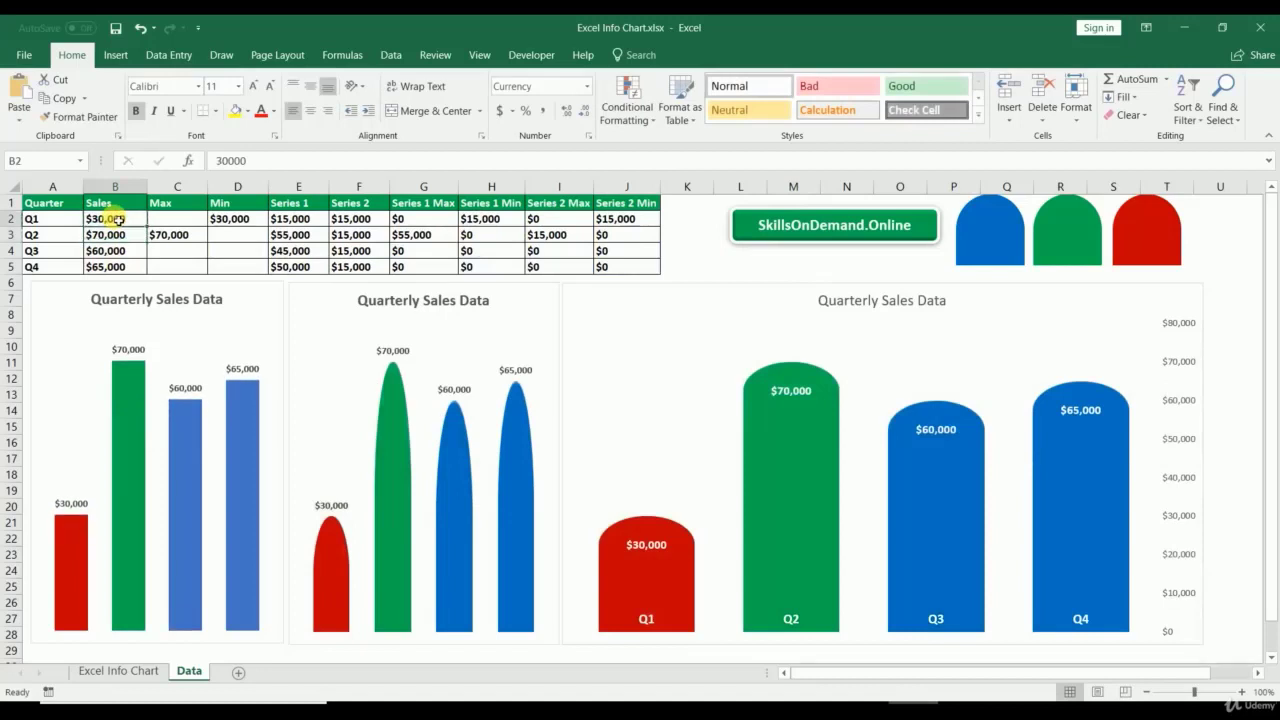
type("20,")
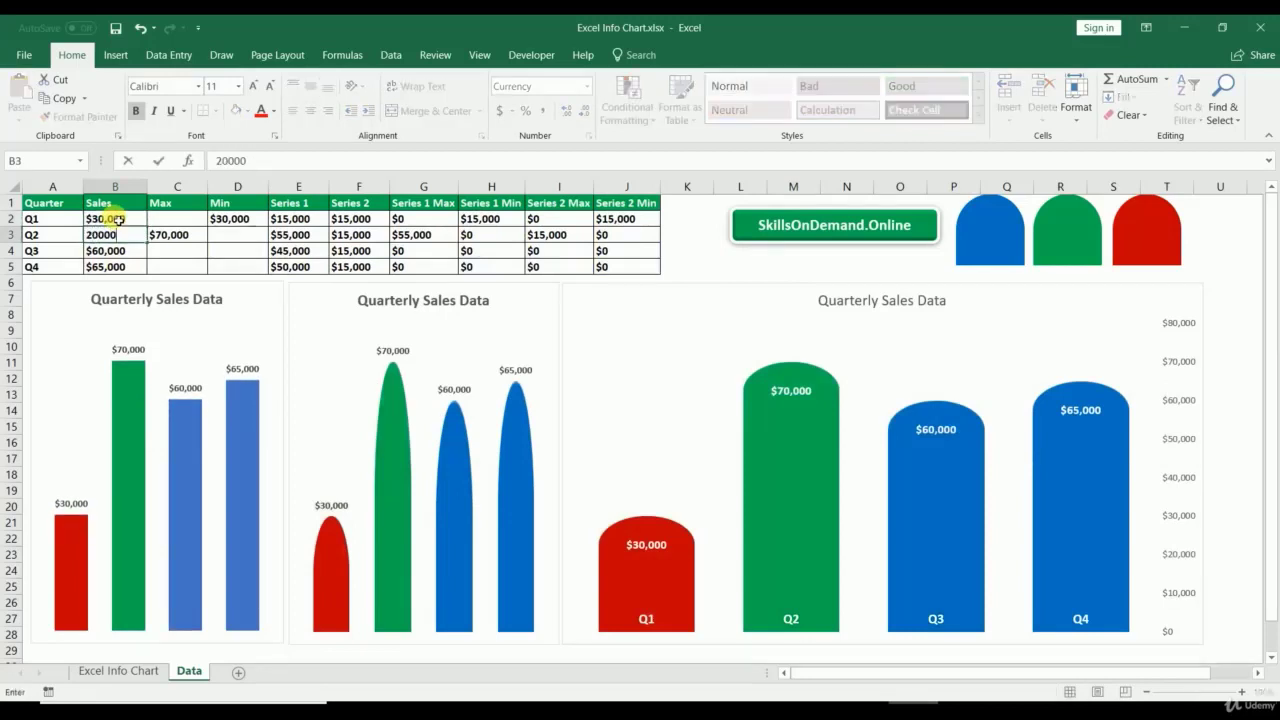
type("000")
key("Return")
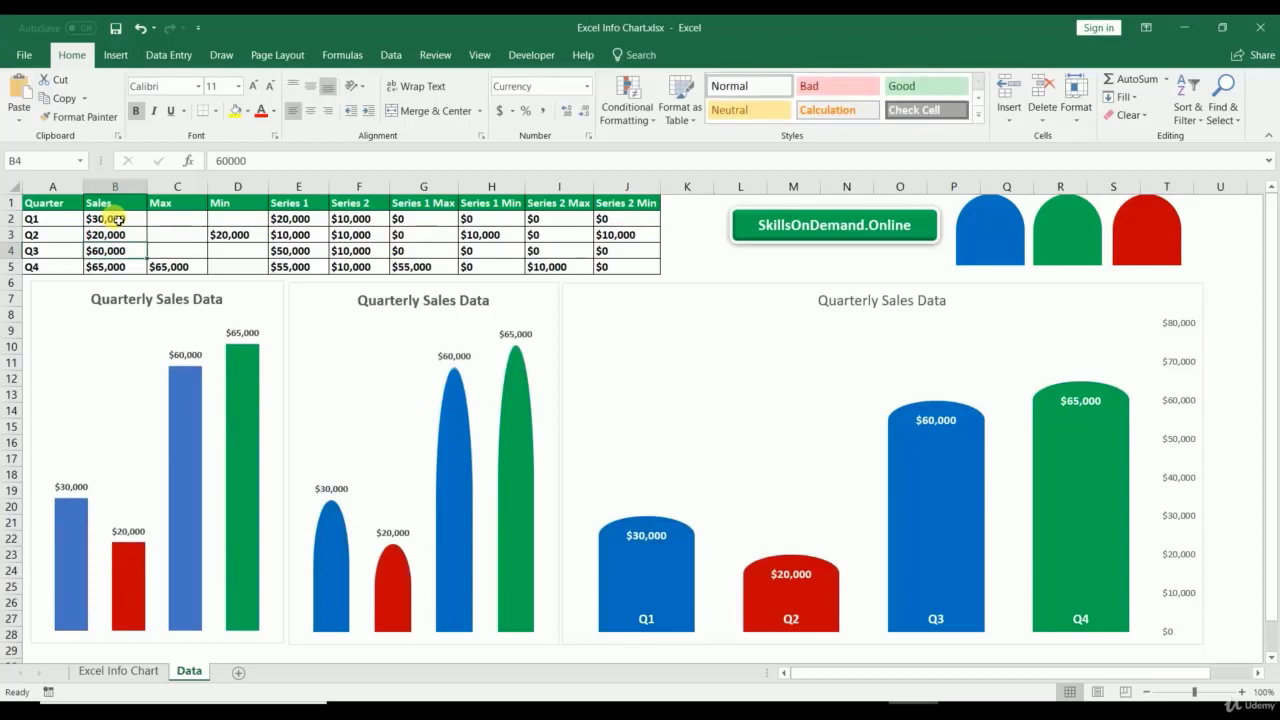
key("Return")
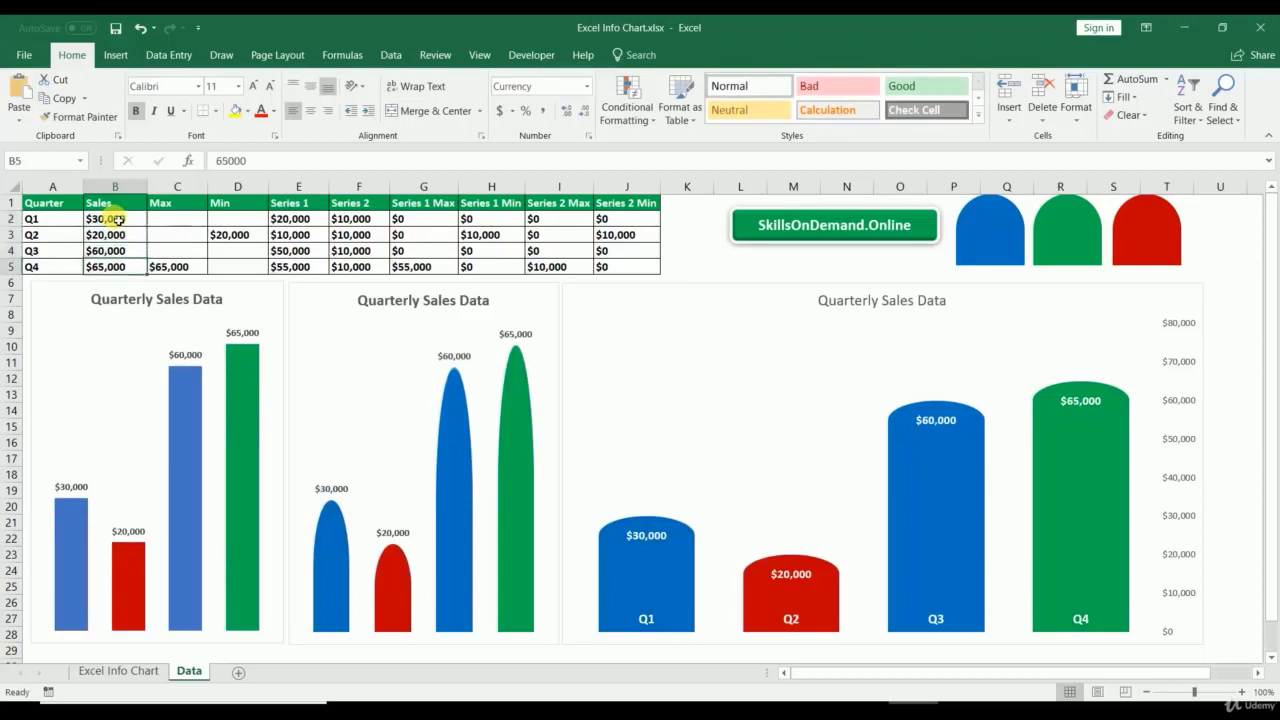
type("10,0")
type("00")
key("Return")
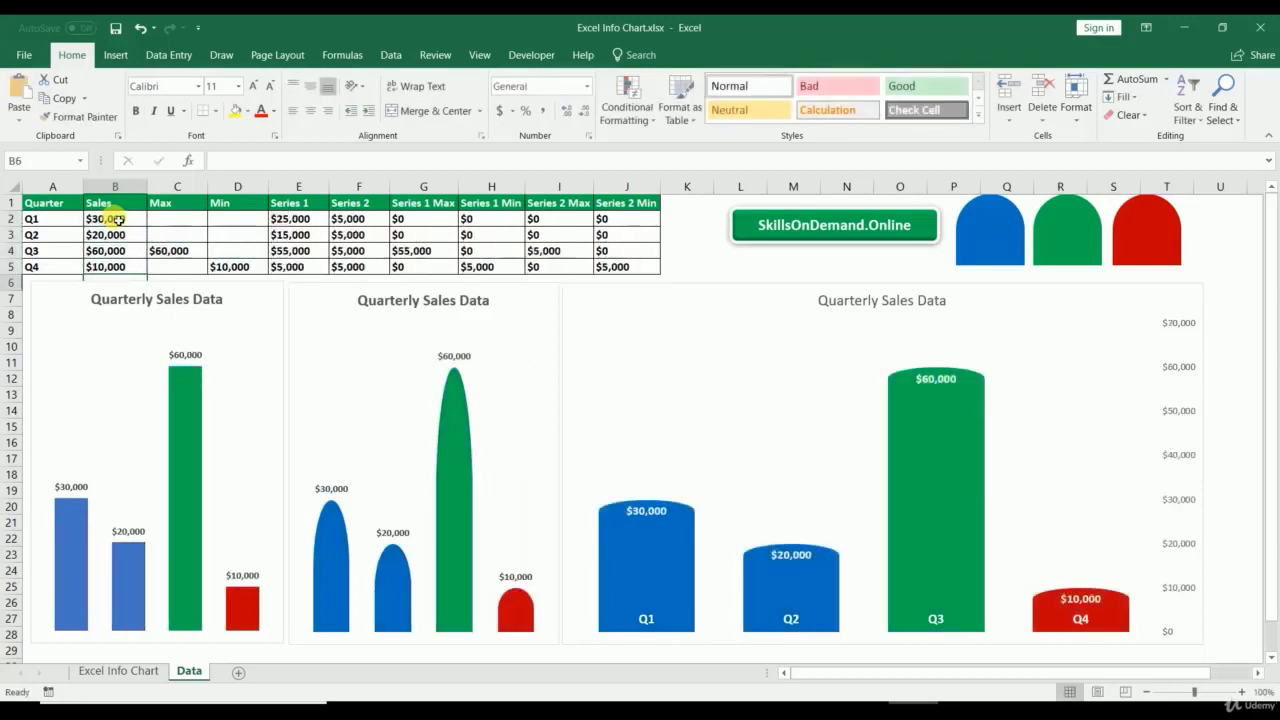
Step: Set Q3 sales in B4, trying 1,000,000 and 100 before settling on 50000
key("Up")
key("Up")
type("1,")
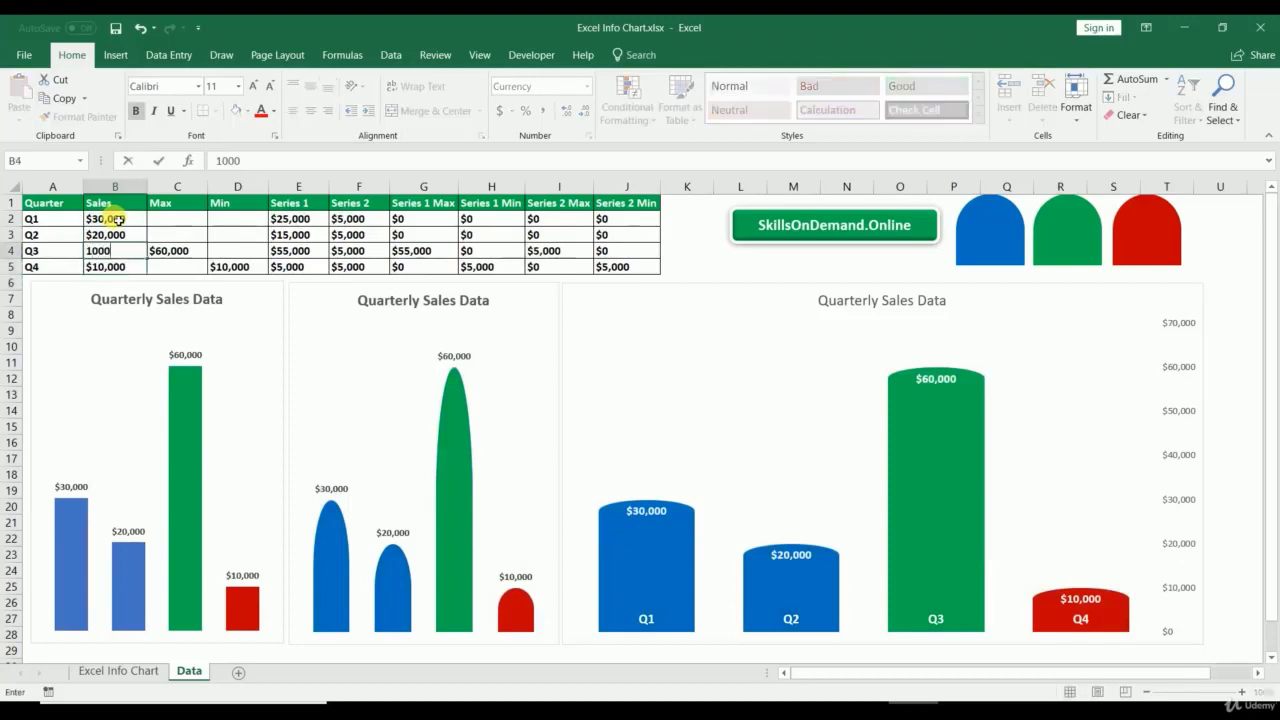
type("000,000")
key("Return")
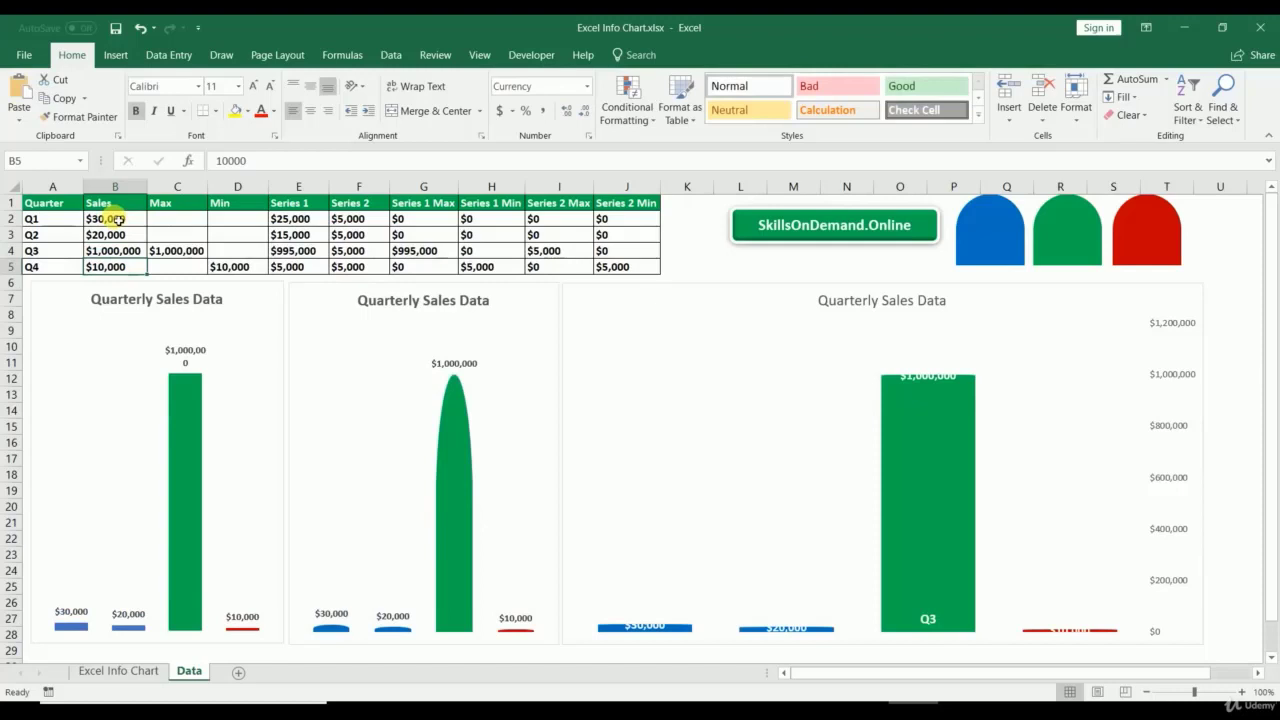
key("Up")
type("100")
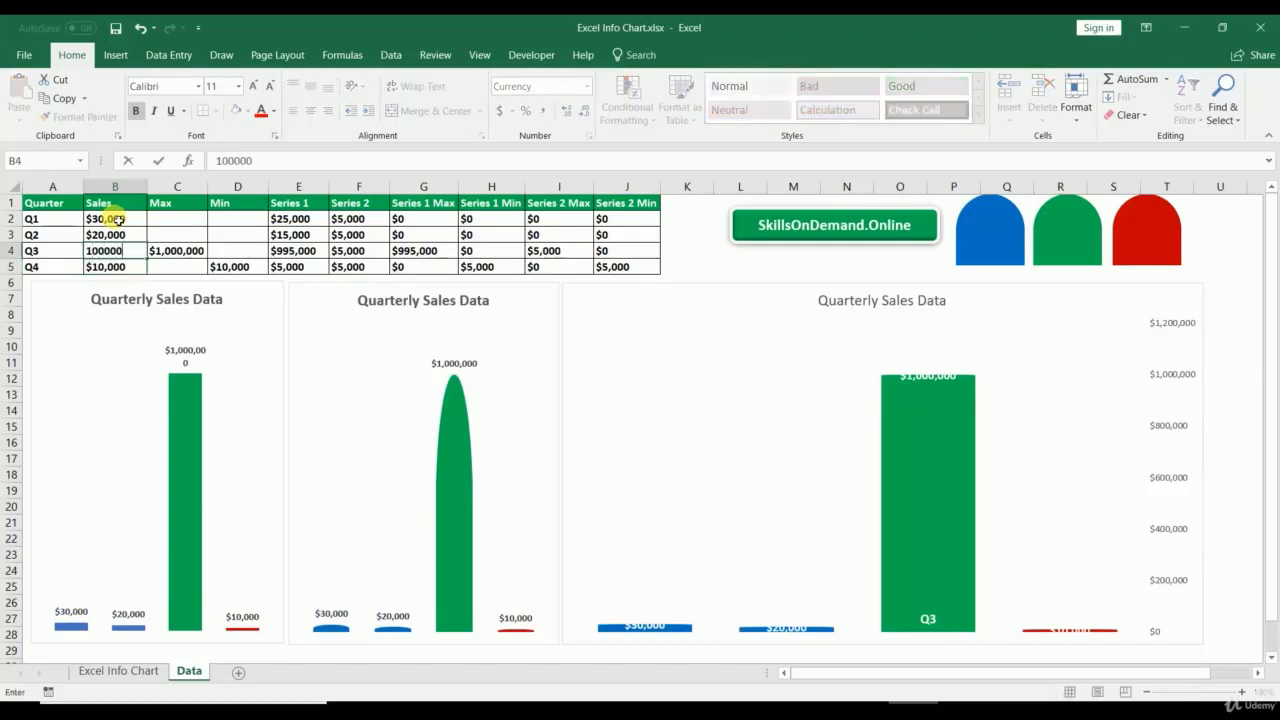
key("Return")
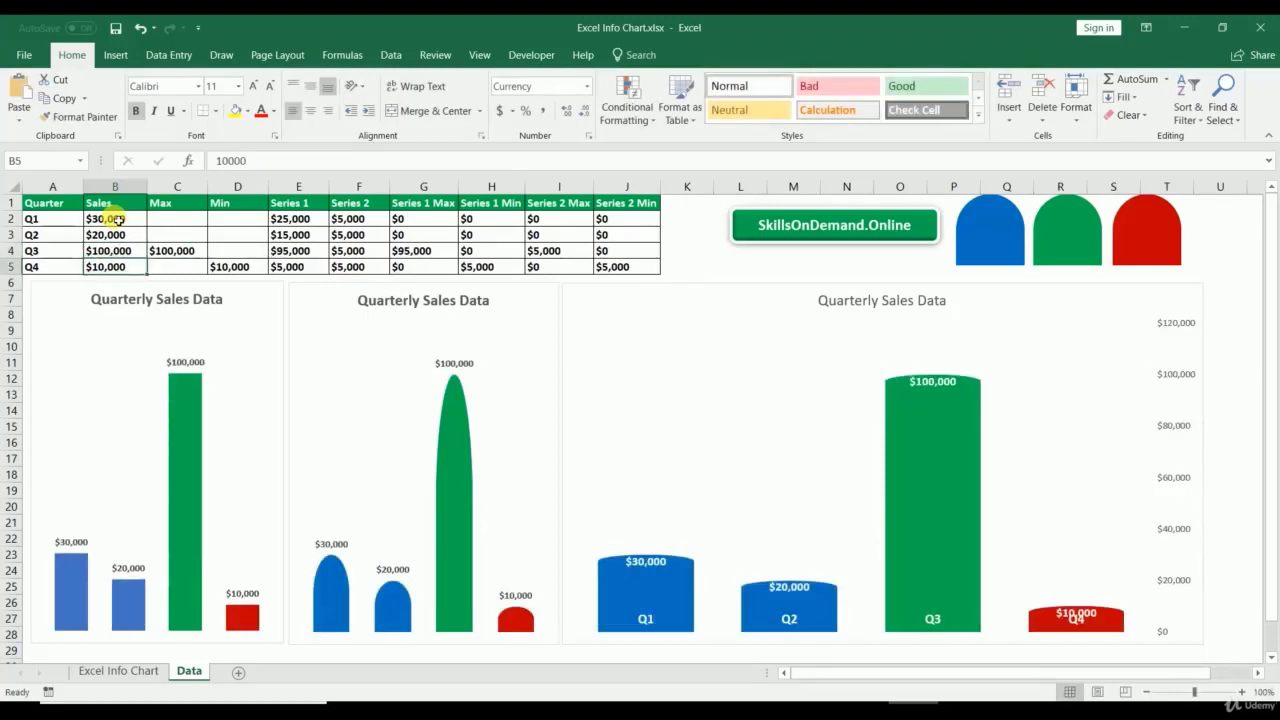
key("Up")
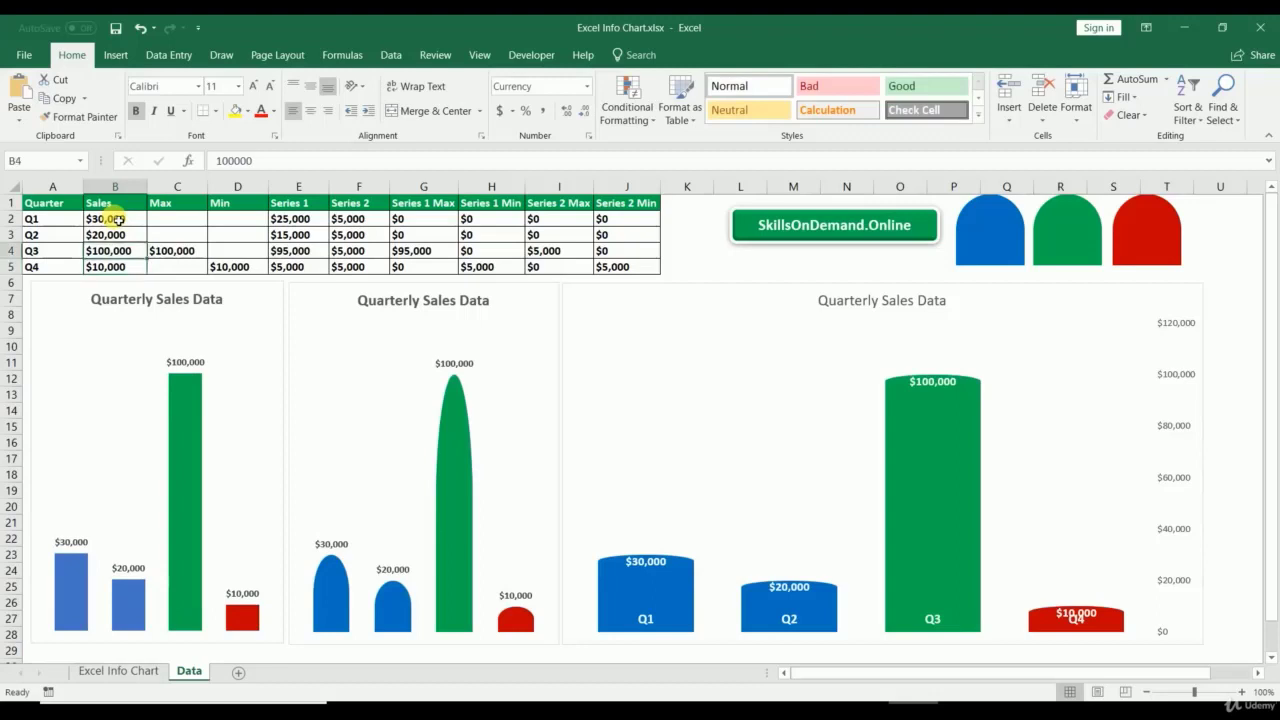
type("50000")
key("Return")
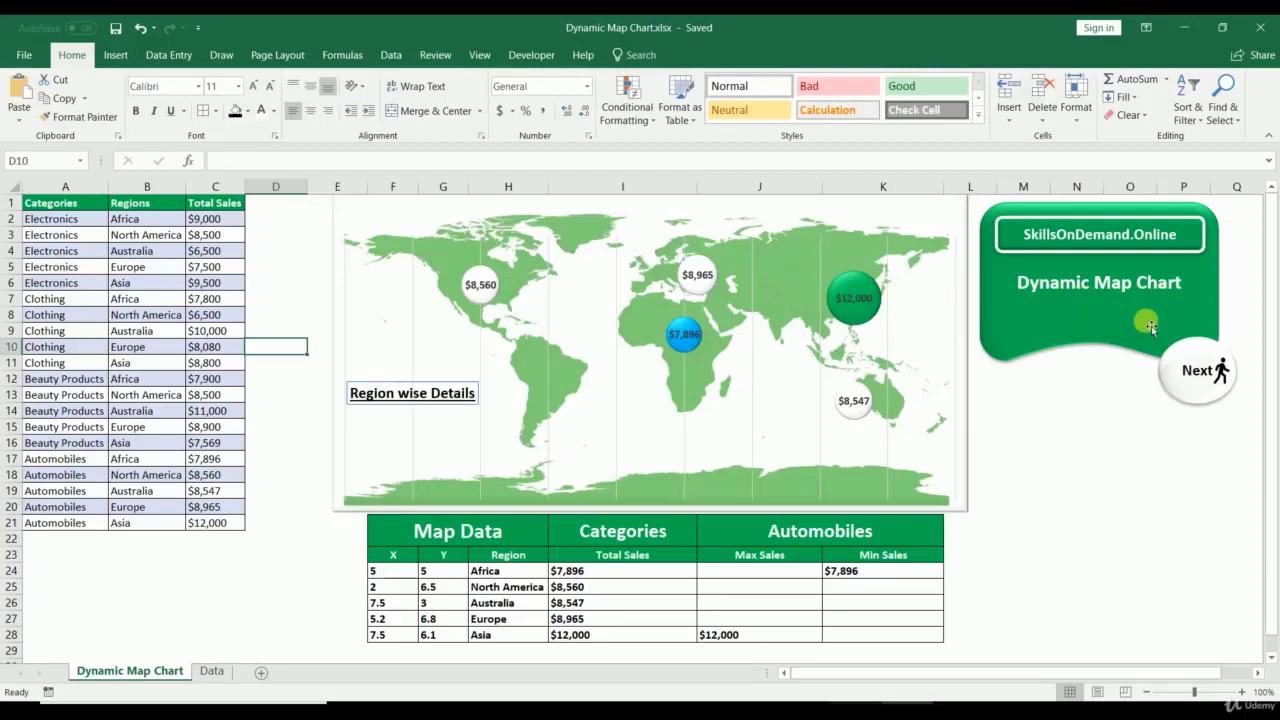
Step: Cycle the J21 category through Electronics, Clothing, Beauty Products and Automobiles to preview the map
left_click(917, 536)
left_click(949, 528)
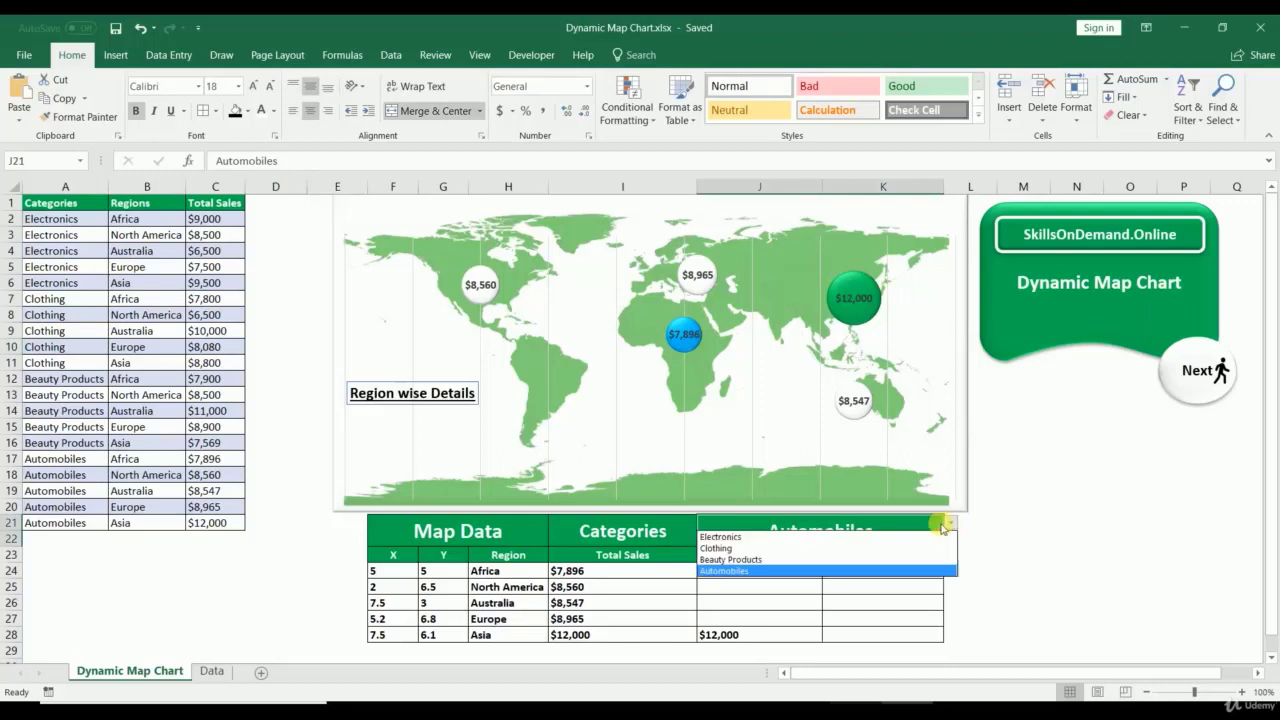
left_click(880, 534)
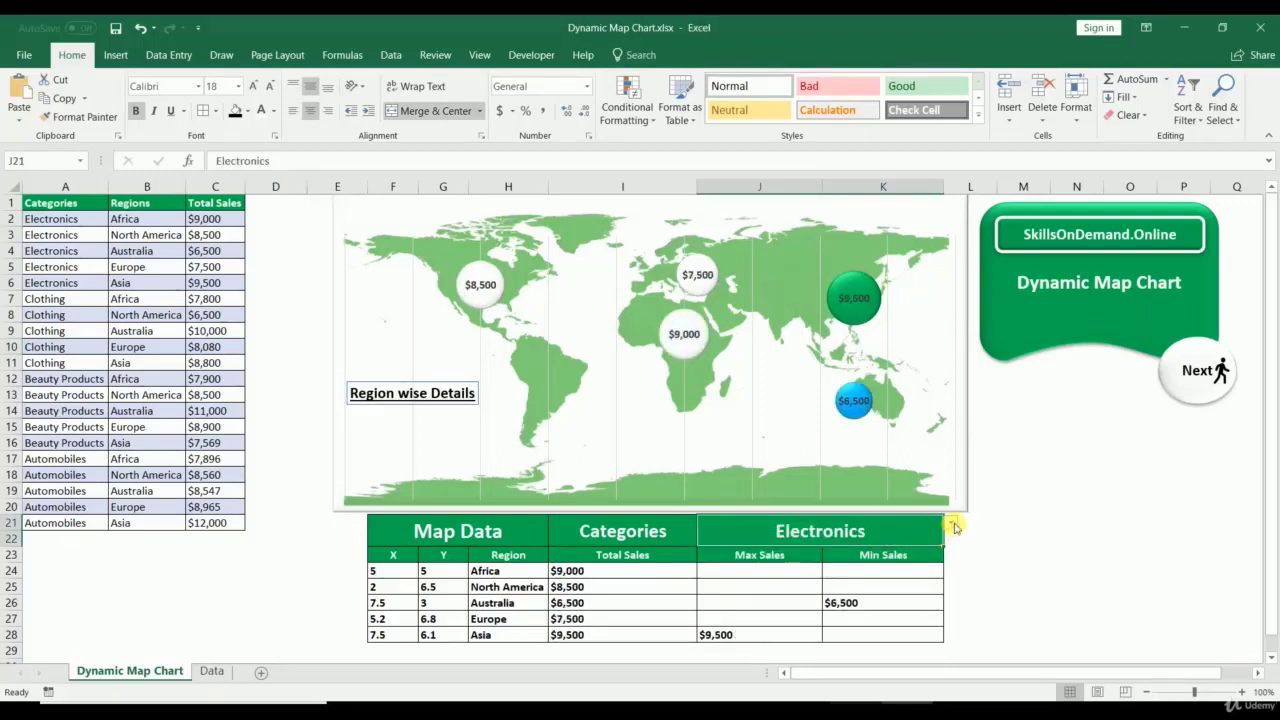
left_click(953, 527)
left_click(906, 547)
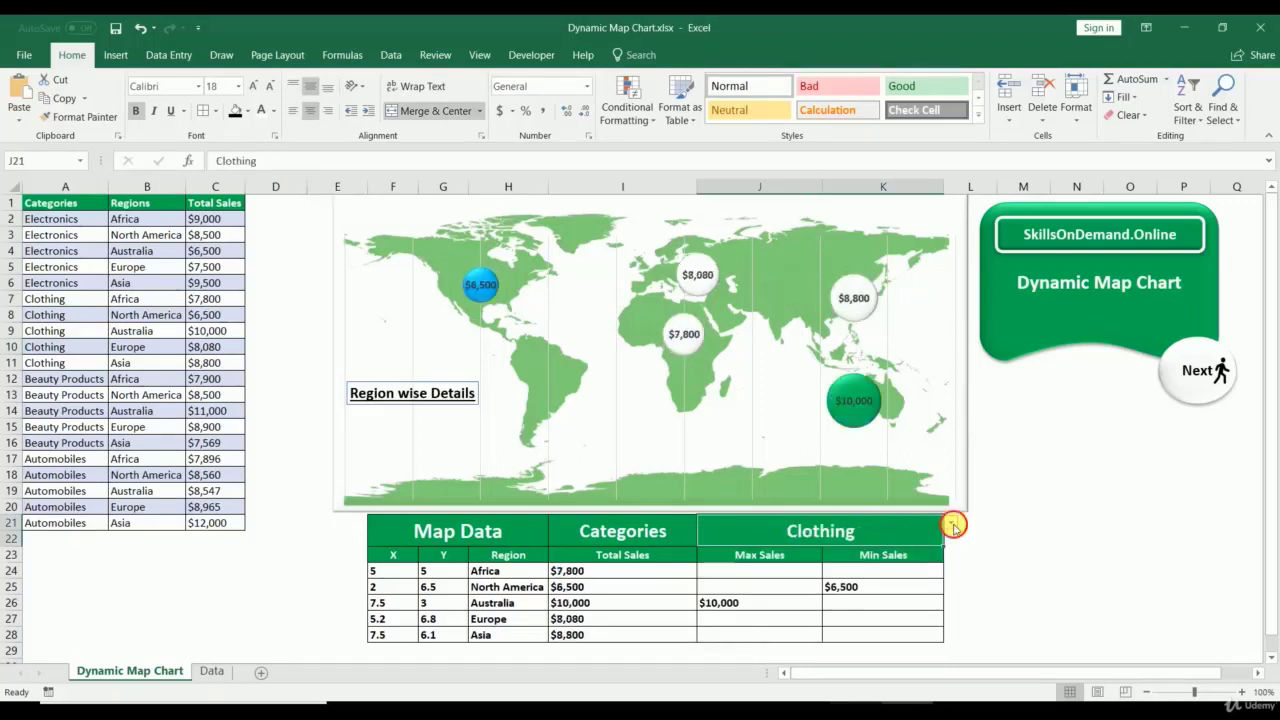
left_click(953, 527)
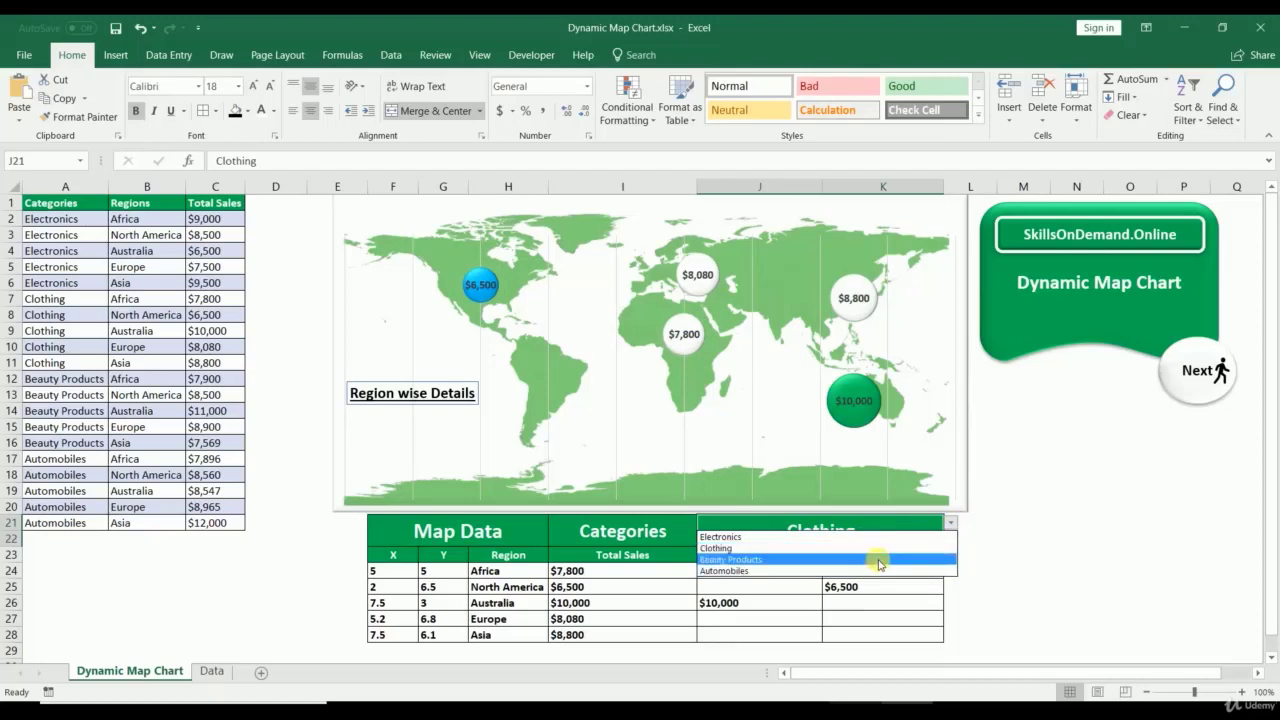
left_click(877, 559)
left_click(951, 523)
left_click(834, 569)
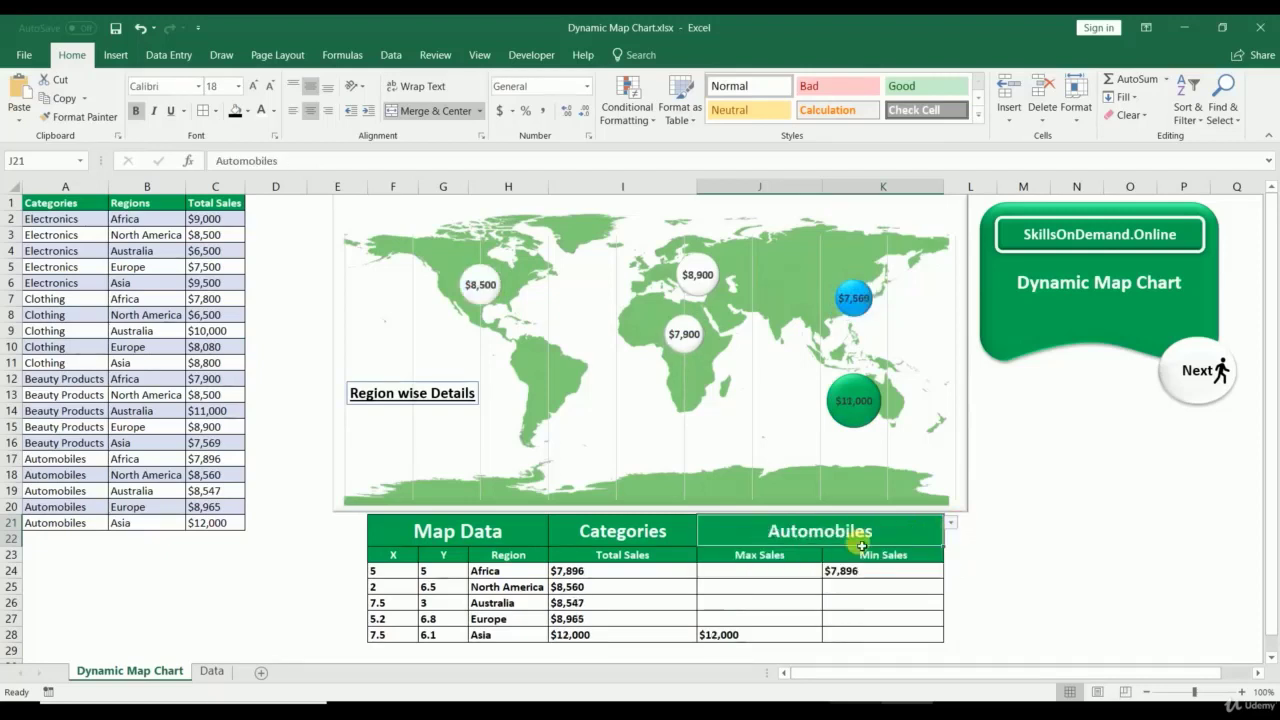
Step: Cycle through Electronics and Clothing again, settle on Beauty Products, and click an empty cell
left_click(955, 522)
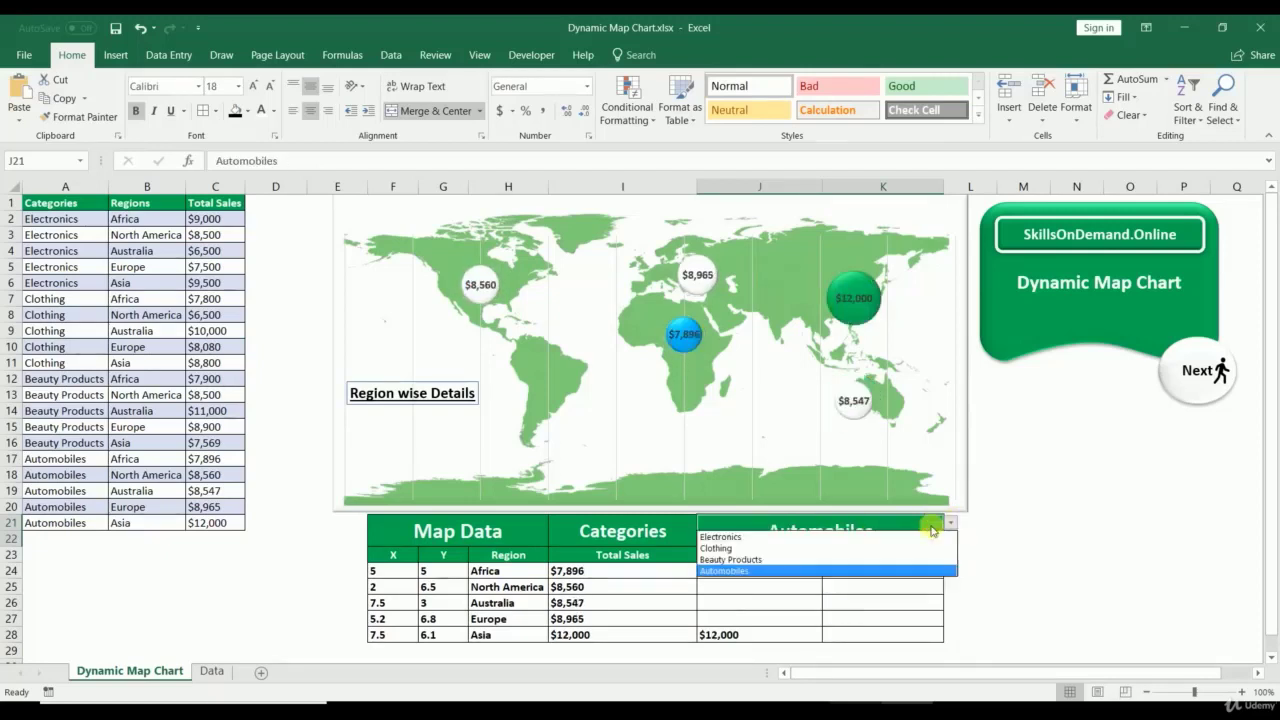
left_click(871, 538)
left_click(953, 522)
left_click(868, 548)
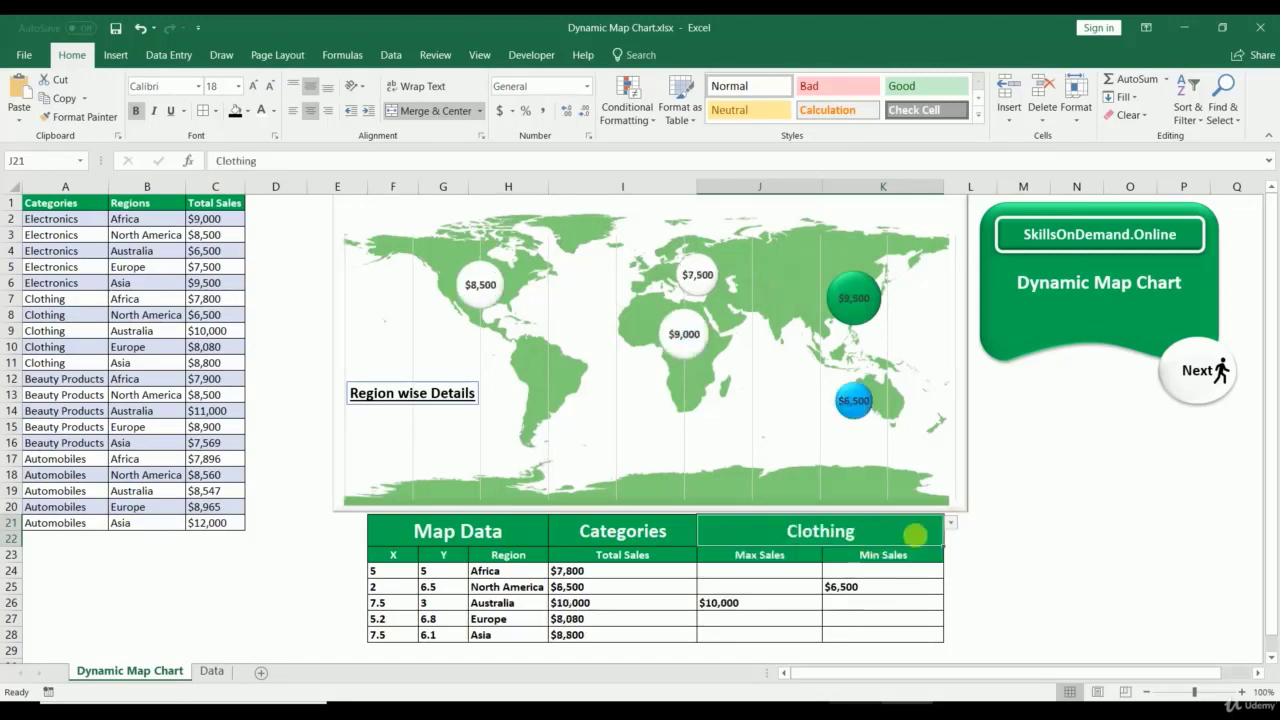
left_click(951, 523)
left_click(880, 559)
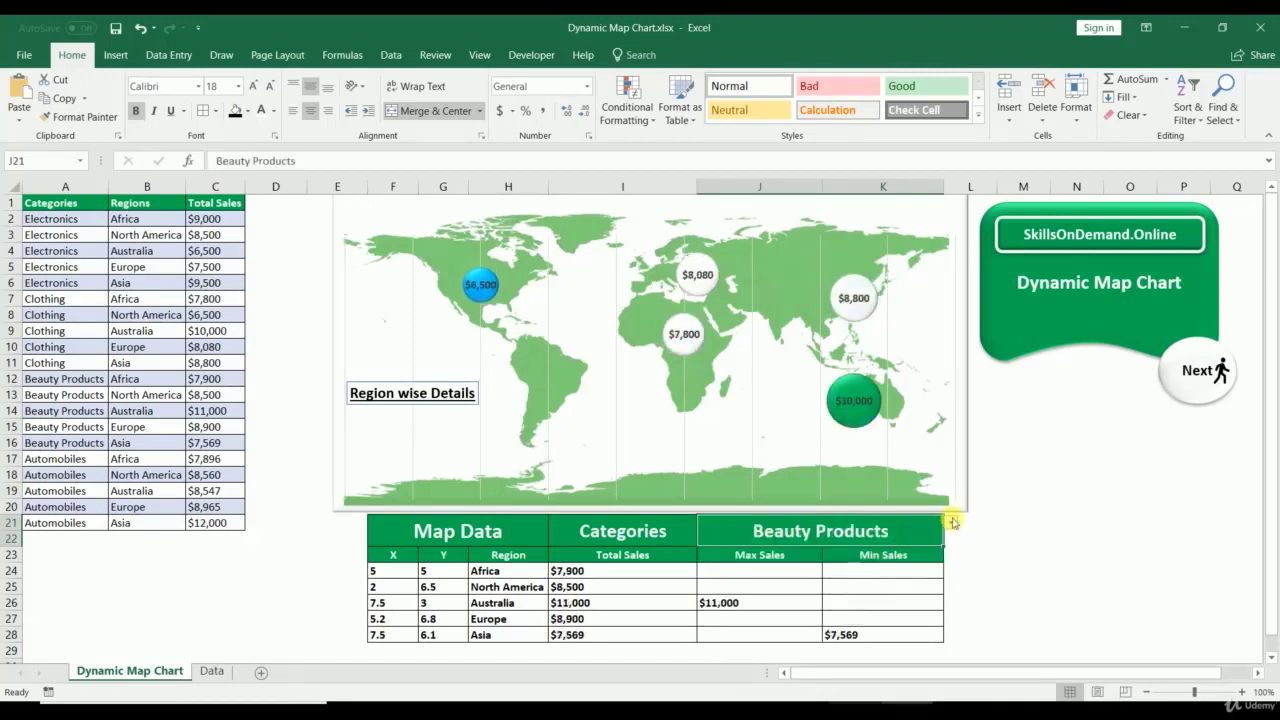
left_click(952, 522)
left_click(881, 562)
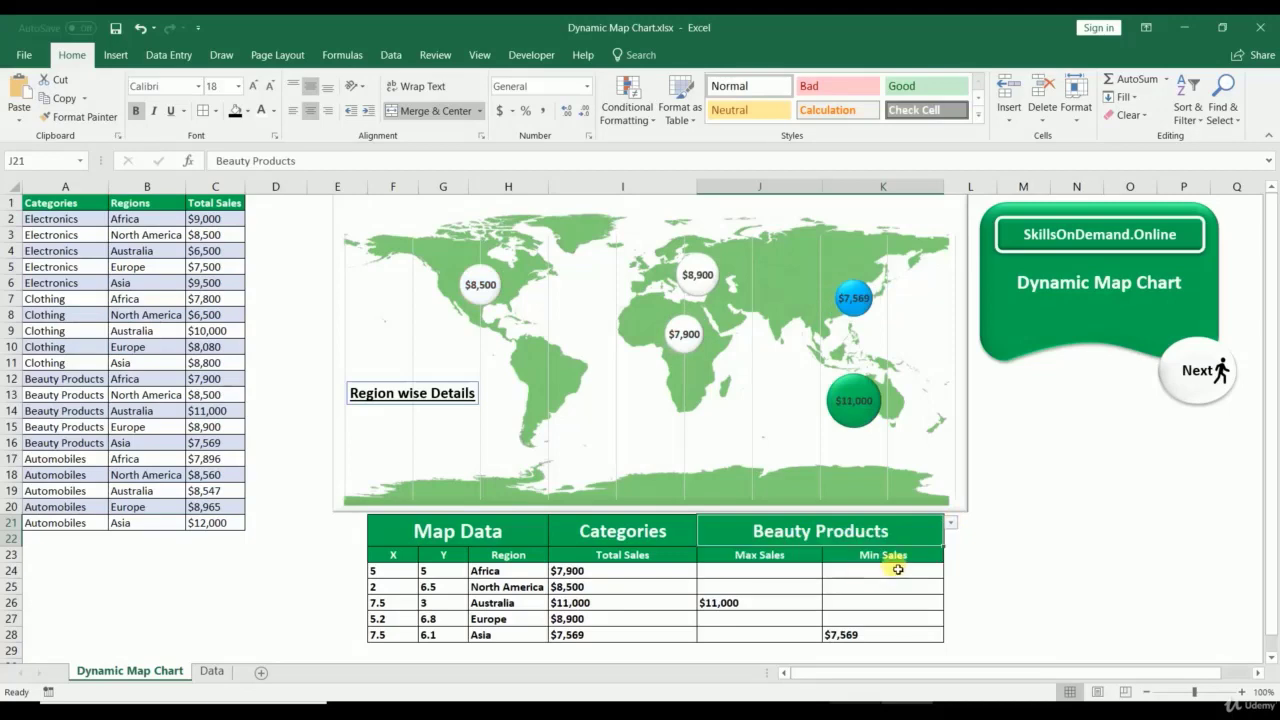
left_click(1017, 568)
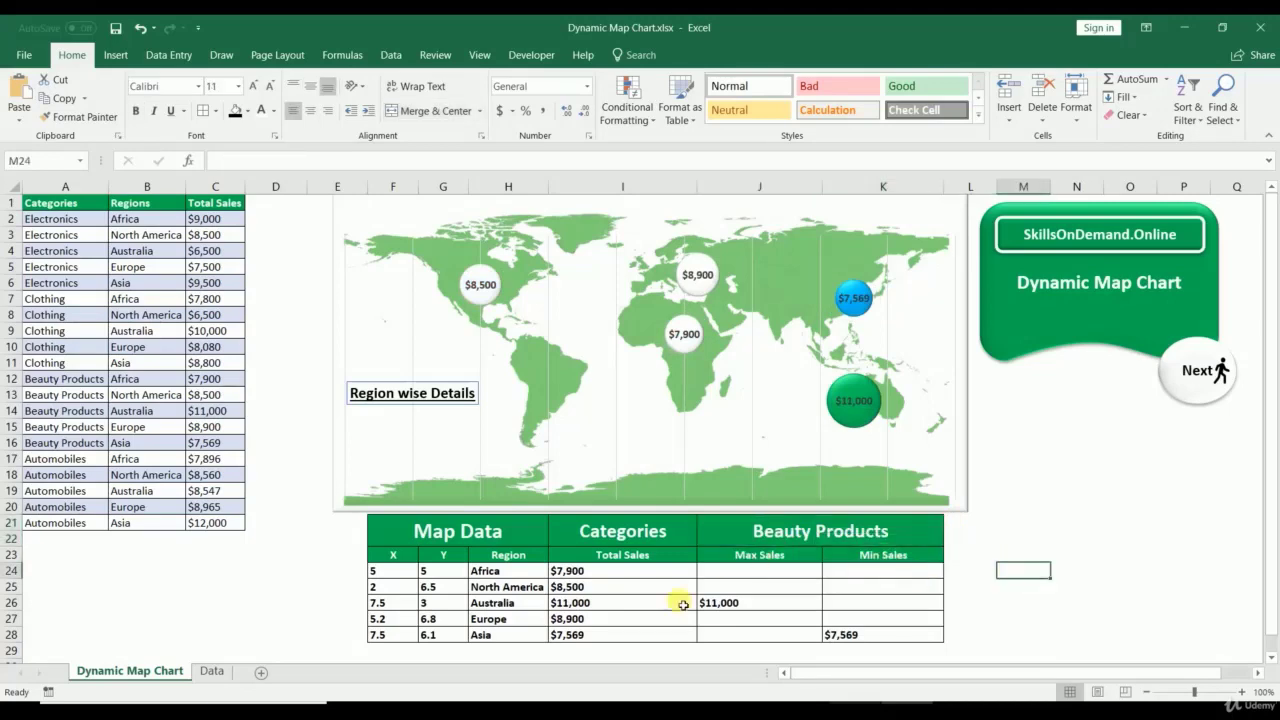
Step: On the Data sheet, select cell H2 and insert a blank first-type scatter chart
left_click(212, 672)
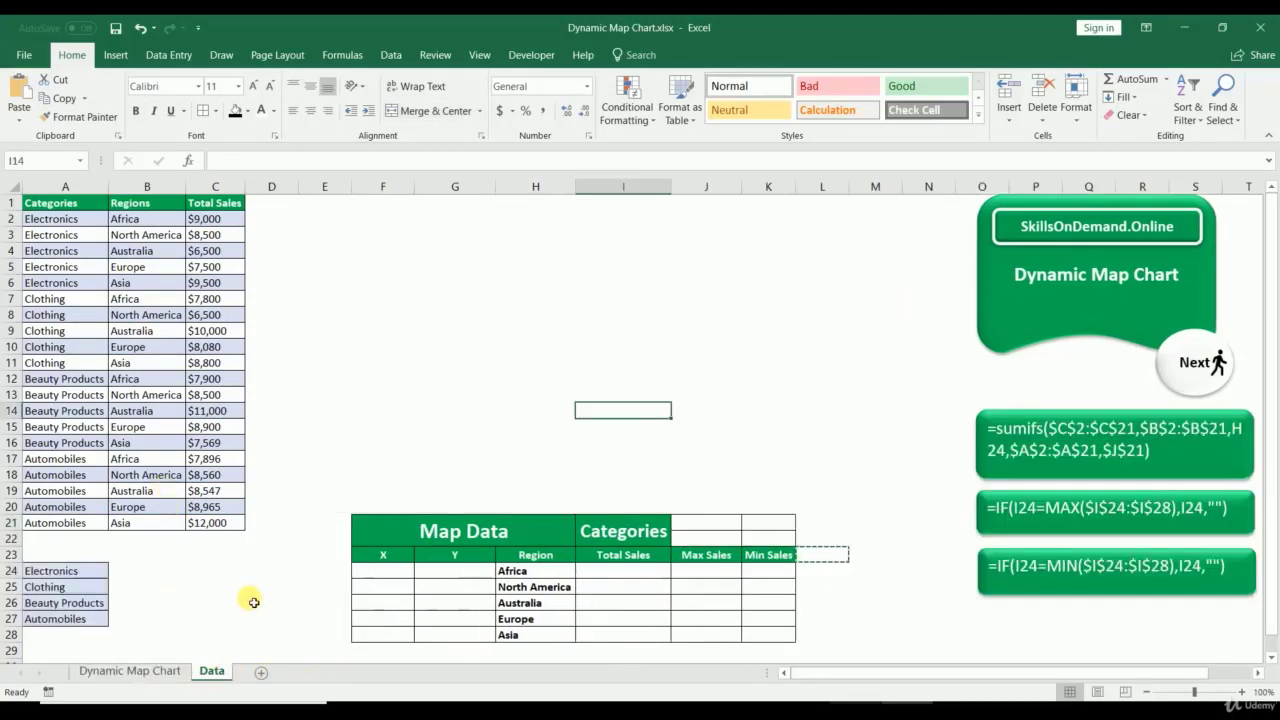
left_click(324, 458)
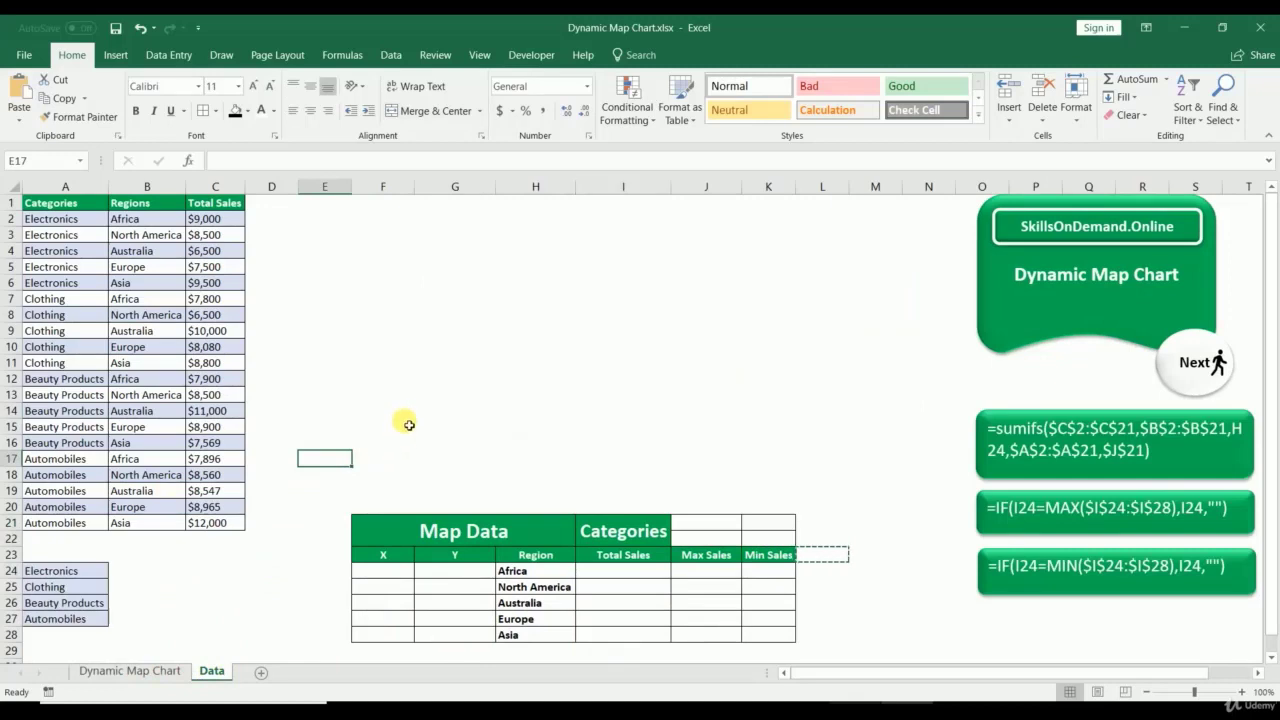
left_click(113, 55)
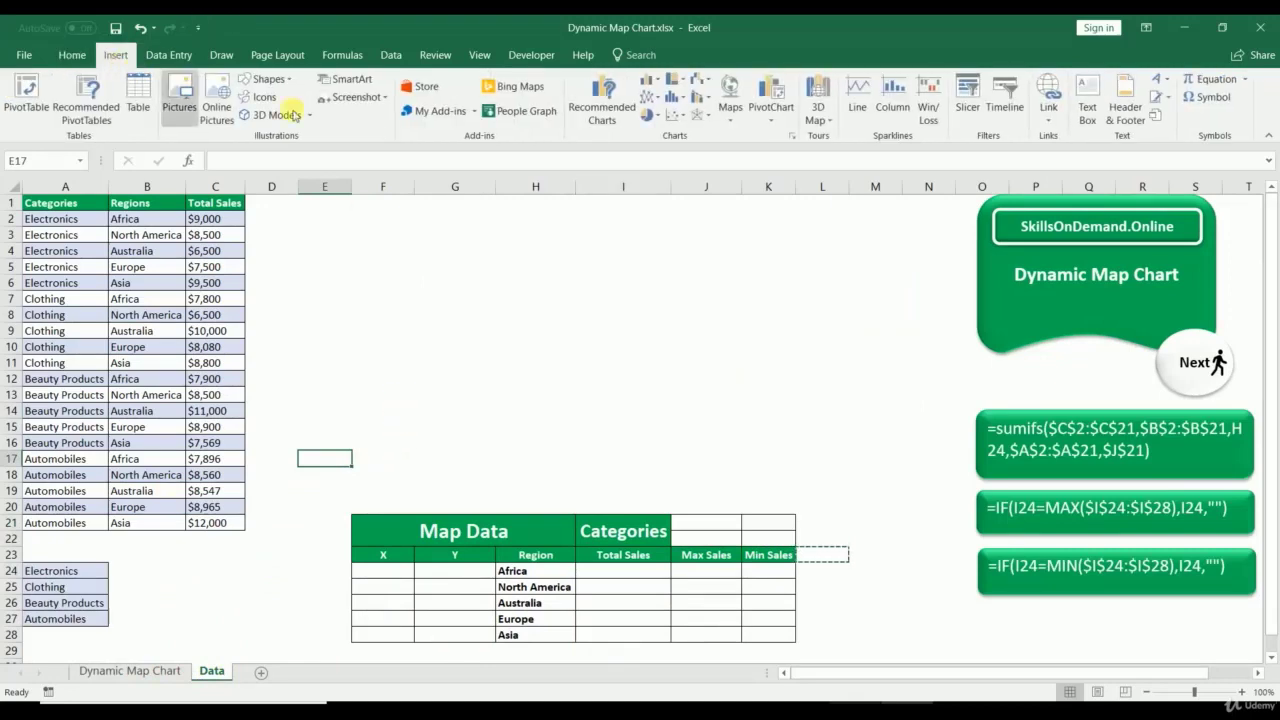
left_click(555, 217)
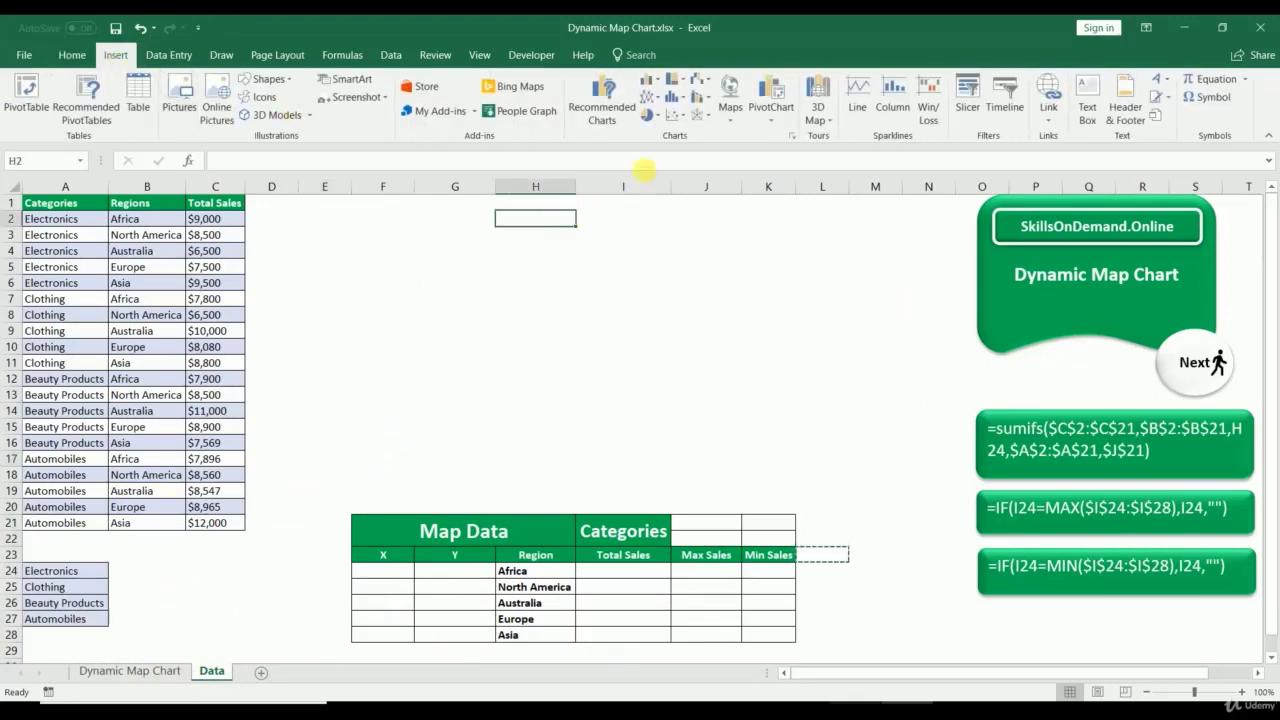
left_click(675, 117)
left_click(685, 150)
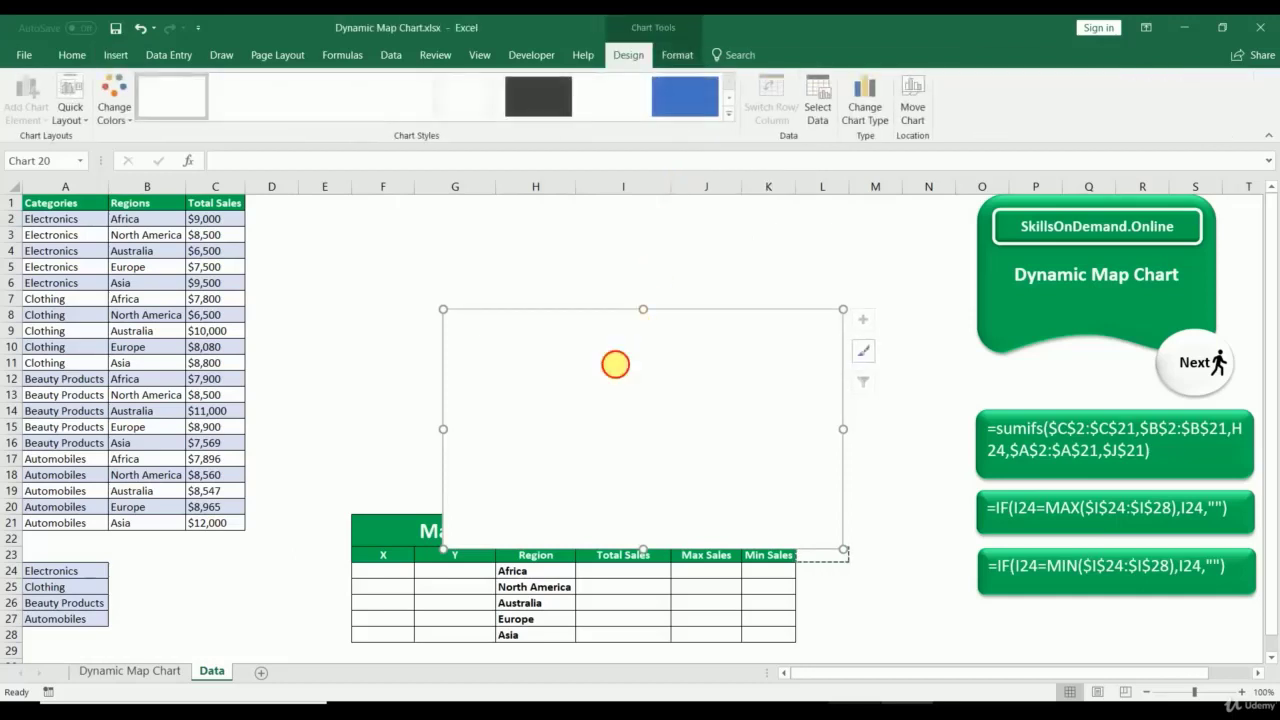
Step: Move the chart above the Map Data table, widen it across columns D–N, and give it picture fill
left_click_drag(615, 364, 429, 257)
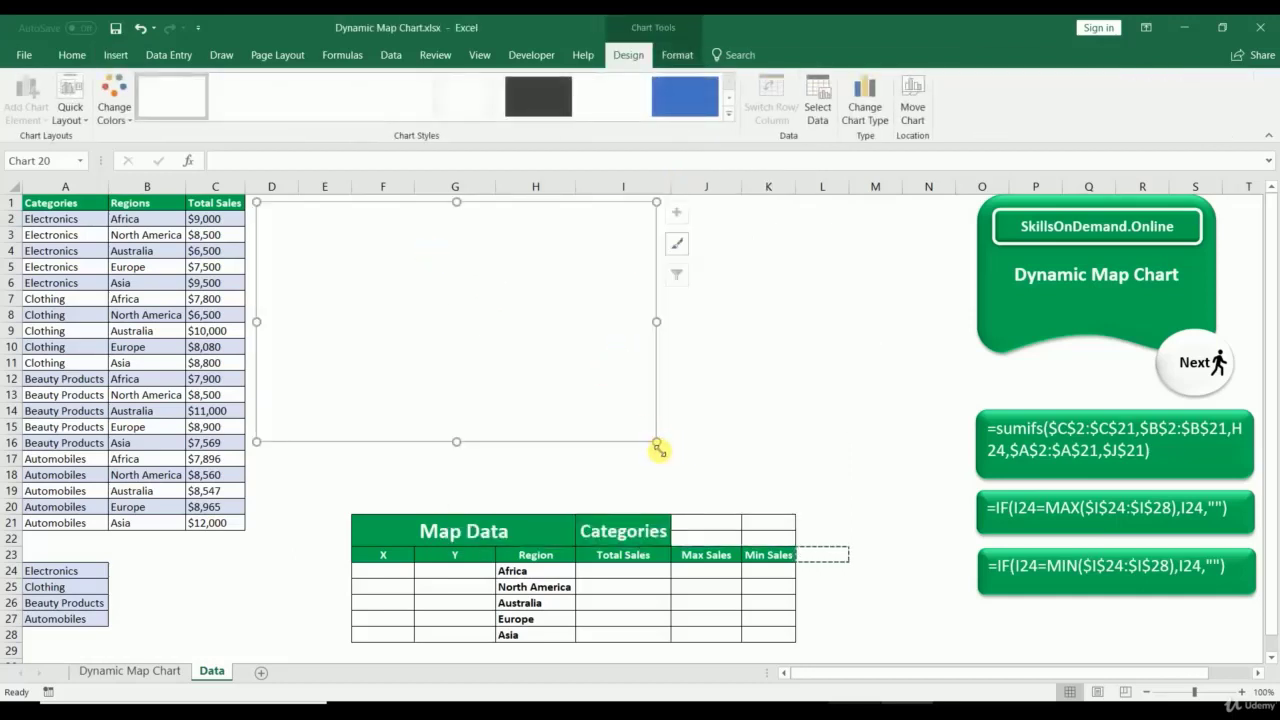
left_click_drag(657, 449, 945, 502)
right_click(493, 270)
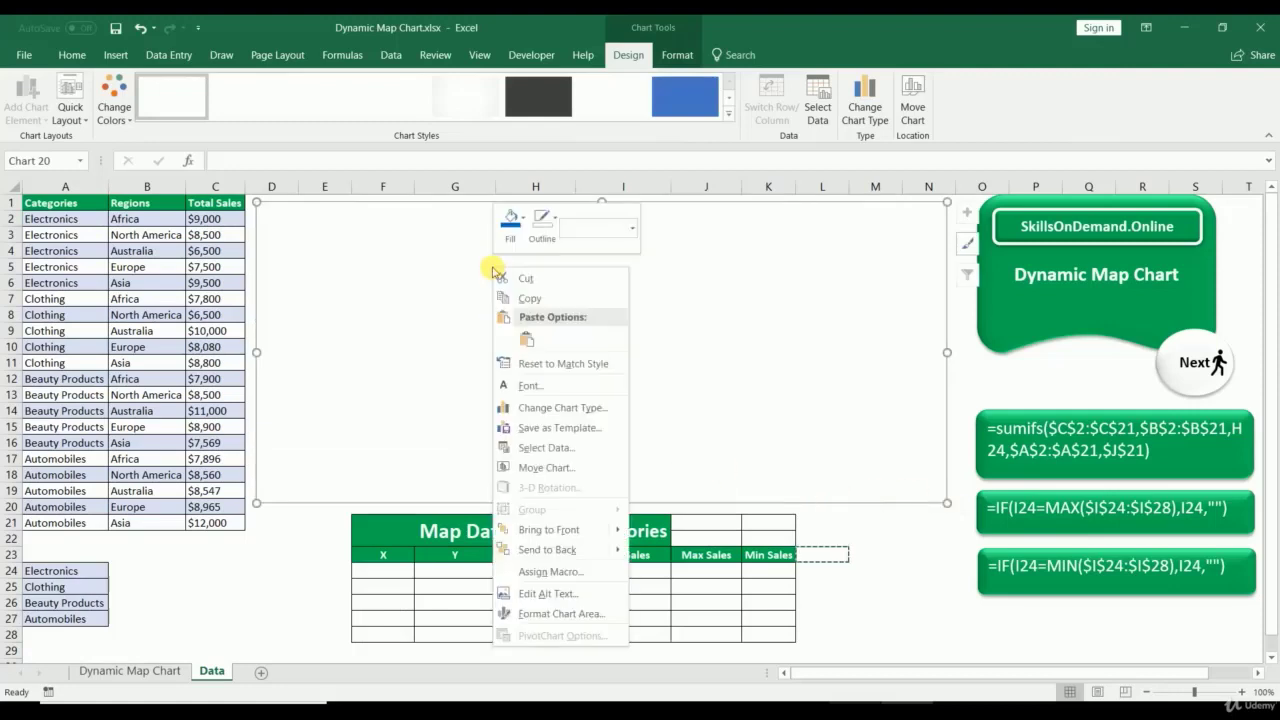
left_click(560, 614)
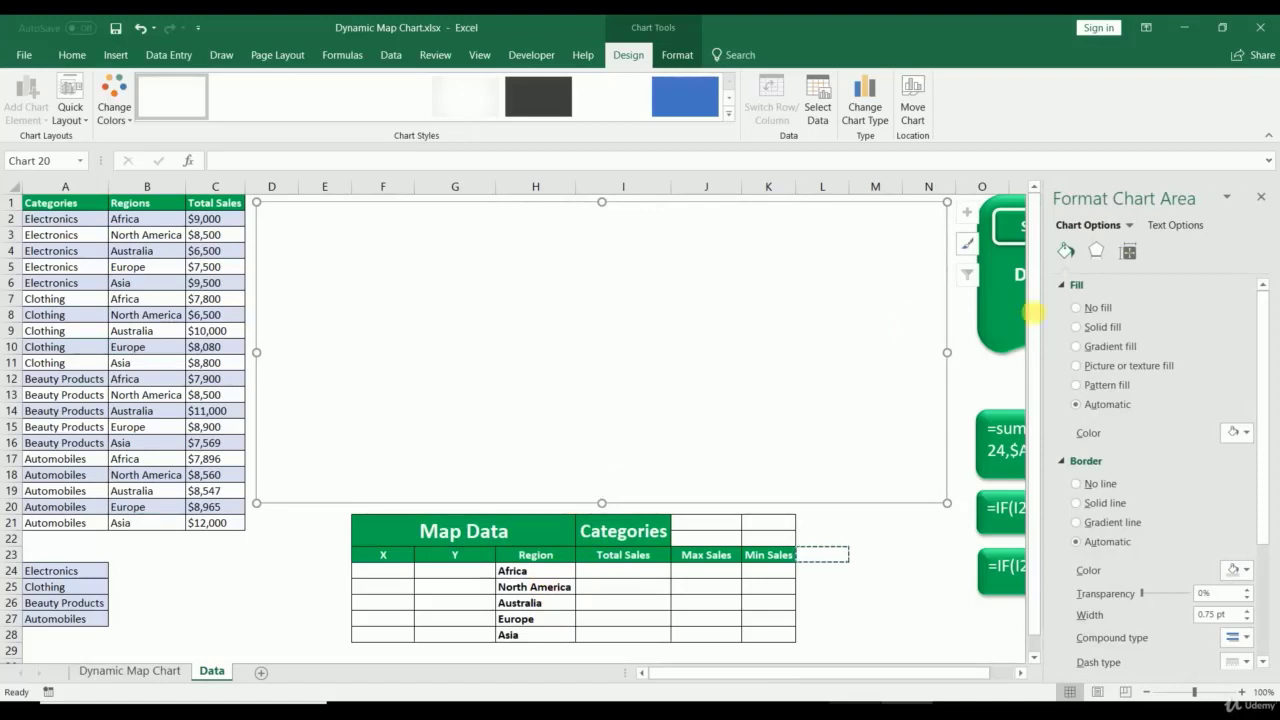
left_click(1080, 346)
left_click(1079, 367)
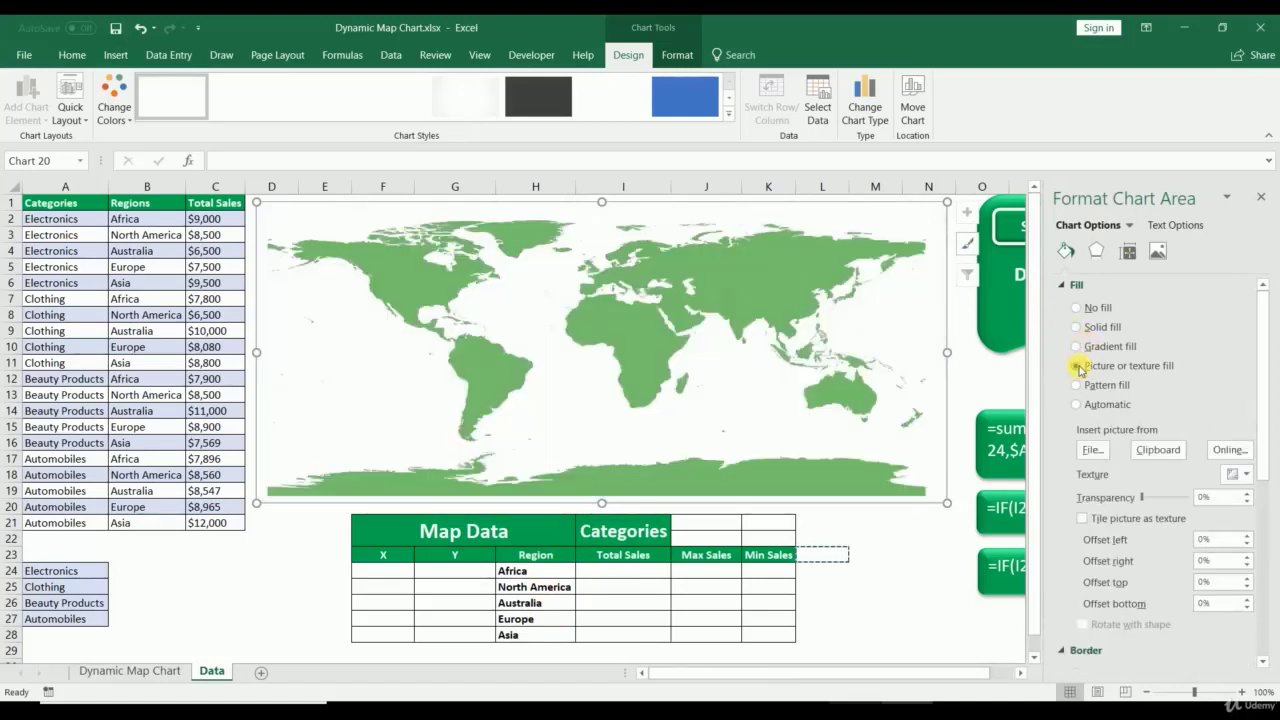
left_click(1238, 456)
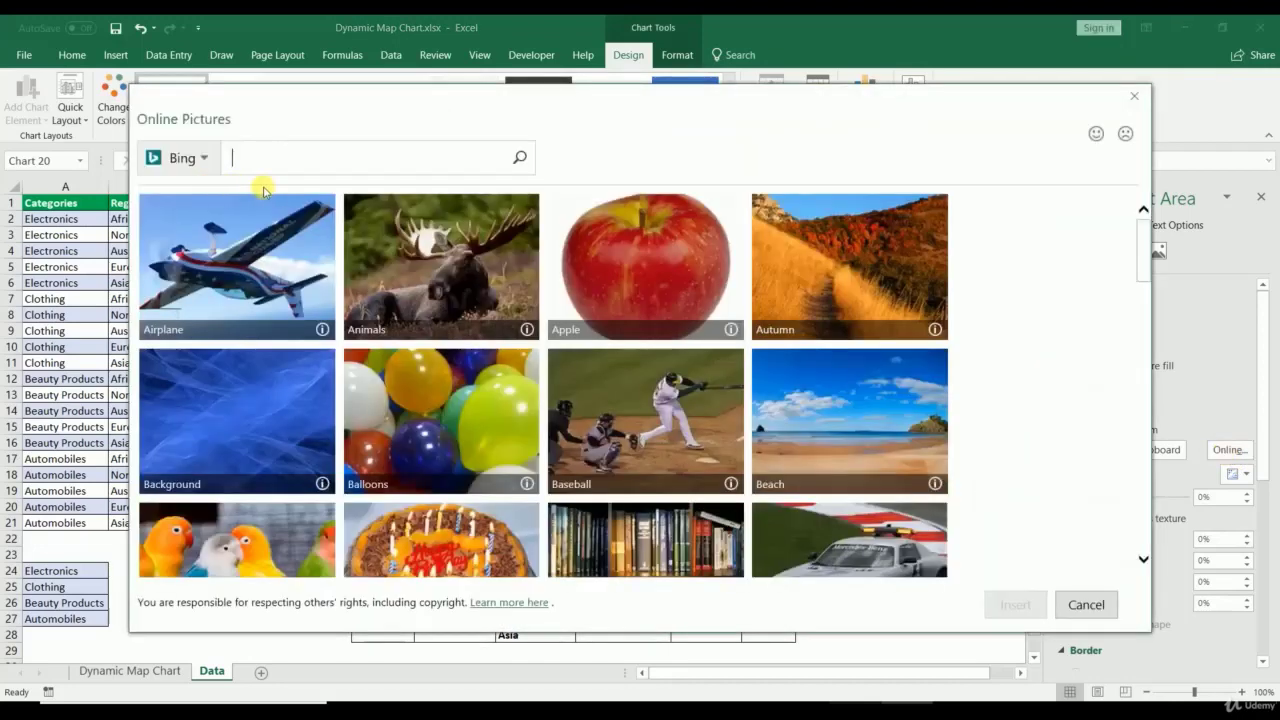
Step: Search online pictures for 'vector map world map' and open the green map's source page
type("vector m")
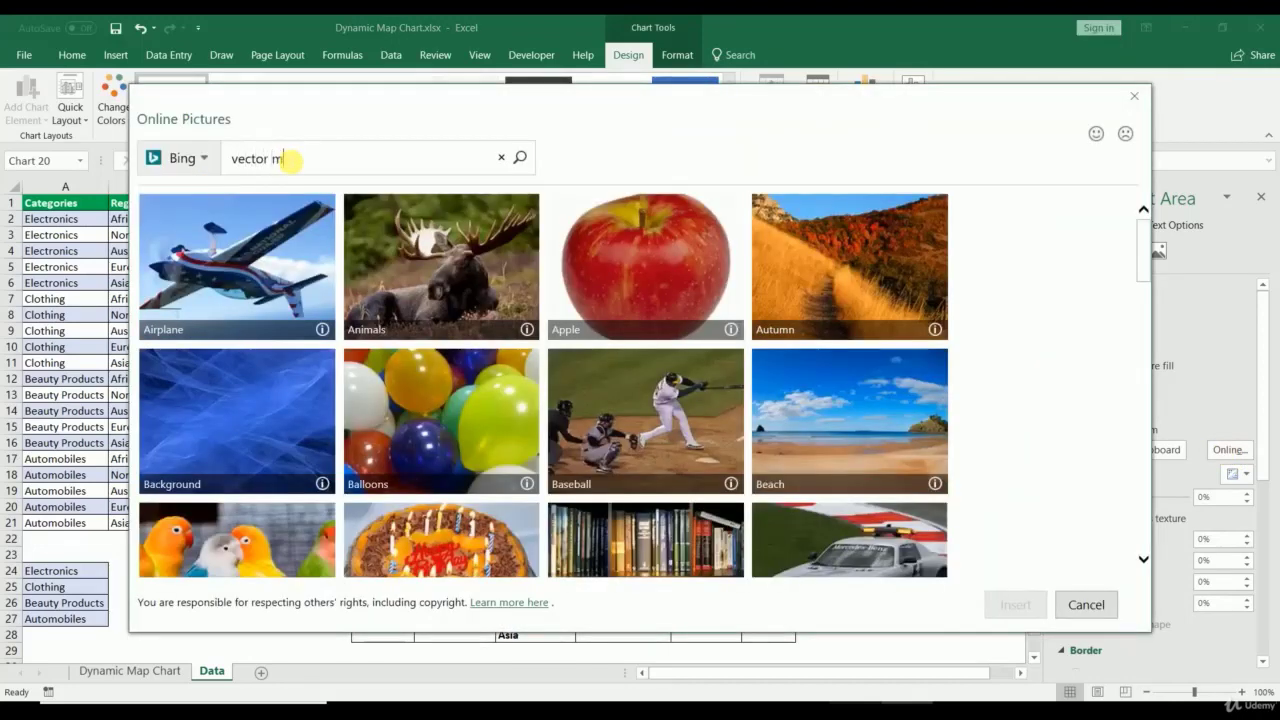
type("ap world map")
key("Return")
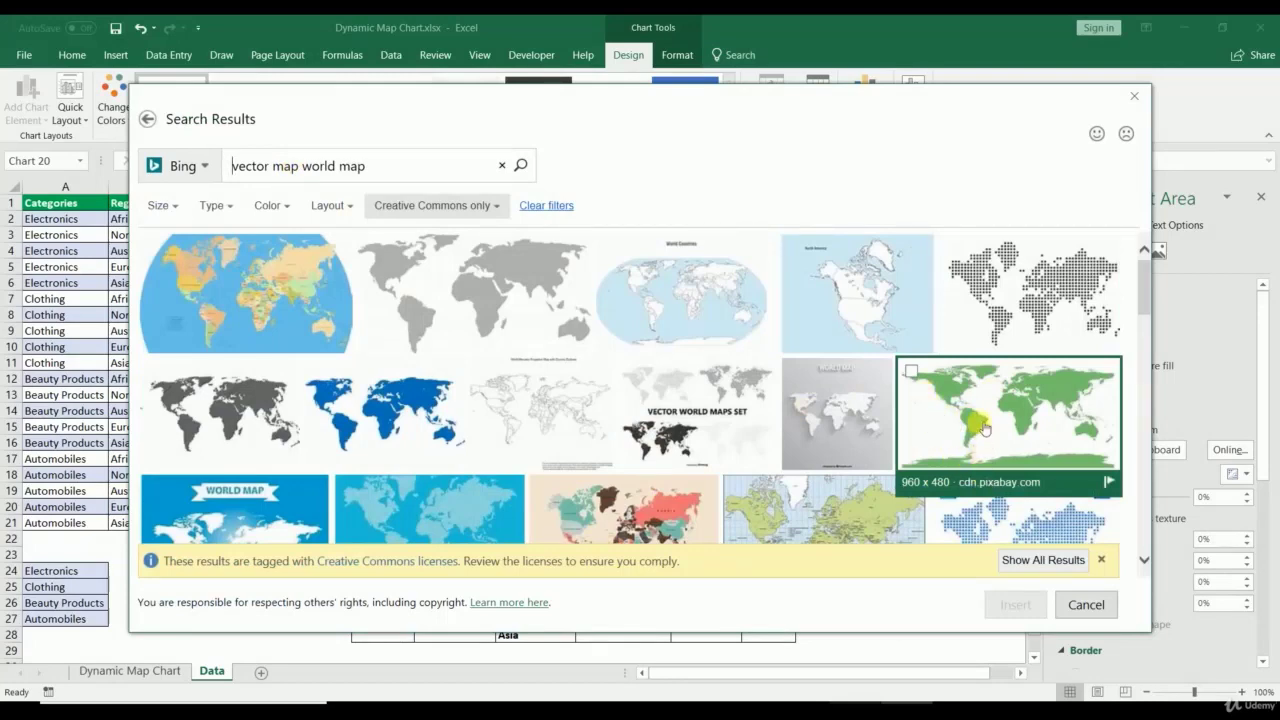
left_click(985, 487)
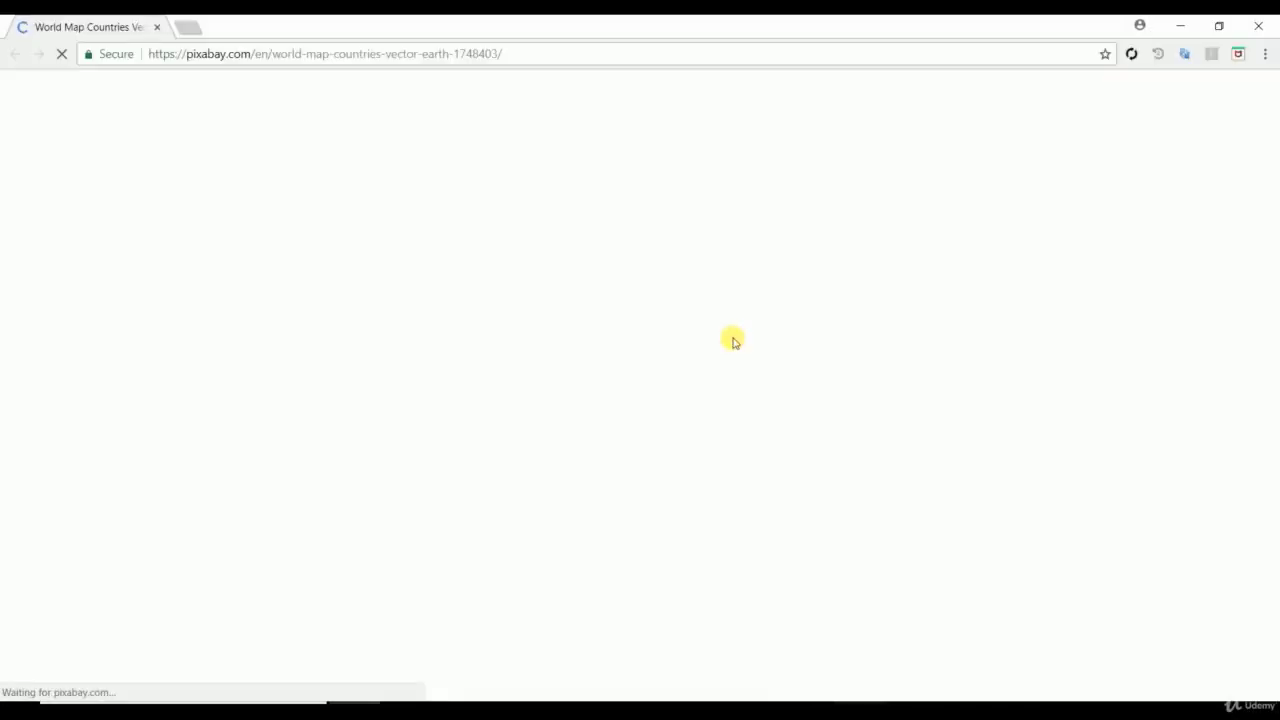
Step: Confirm on pixabay that the green map is CC0, free for commercial use, then select it
left_click_drag(945, 313, 1068, 338)
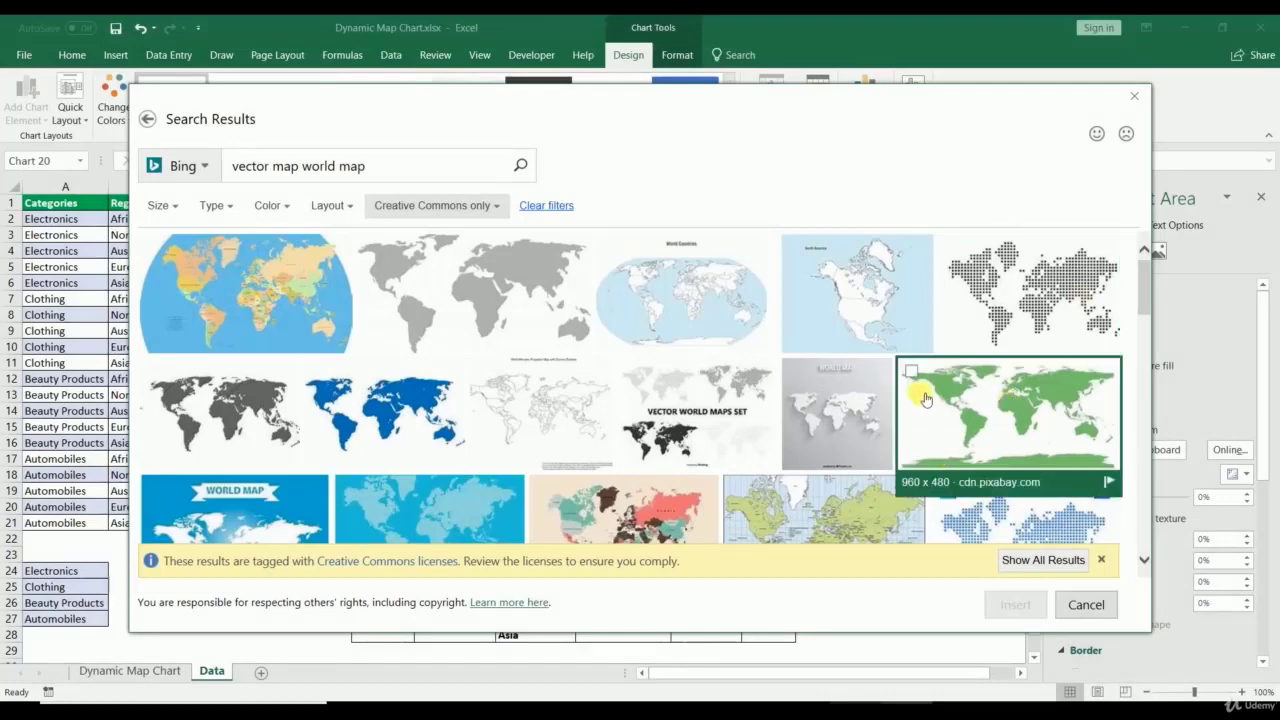
left_click(925, 398)
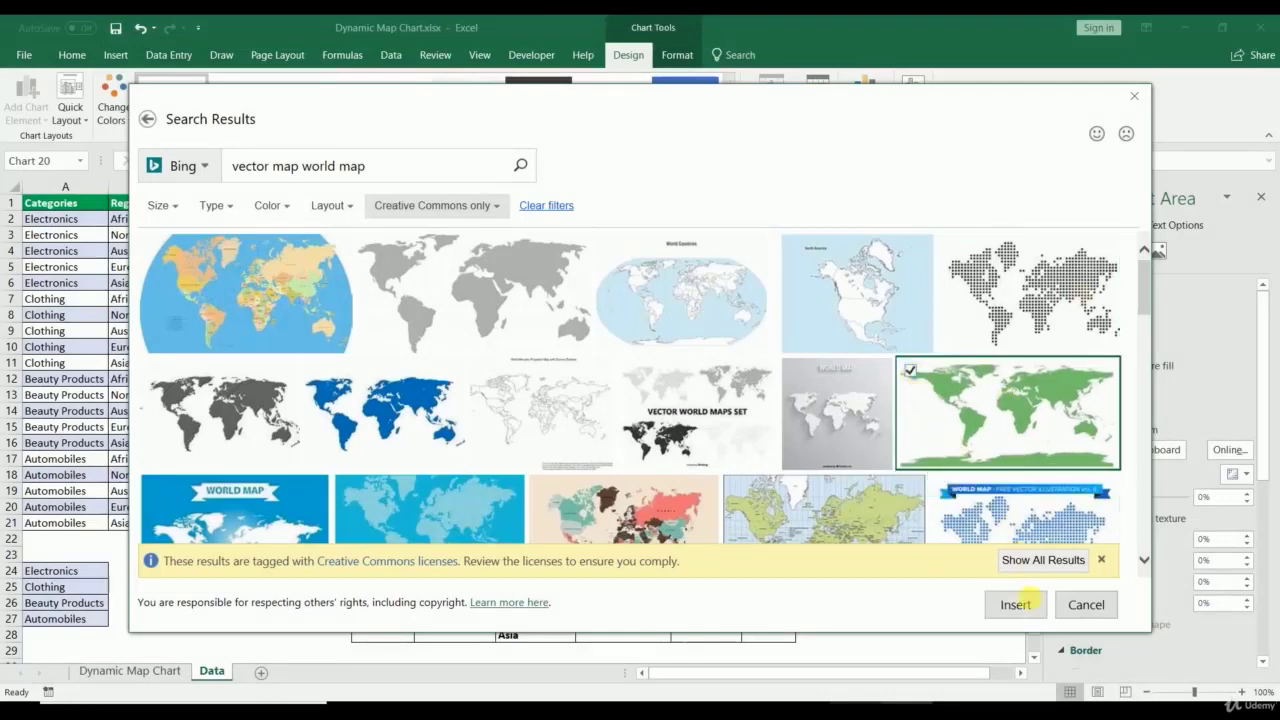
Step: Insert the green map as chart background, lock aspect ratio, and set Don't move or size with cells
left_click(1022, 610)
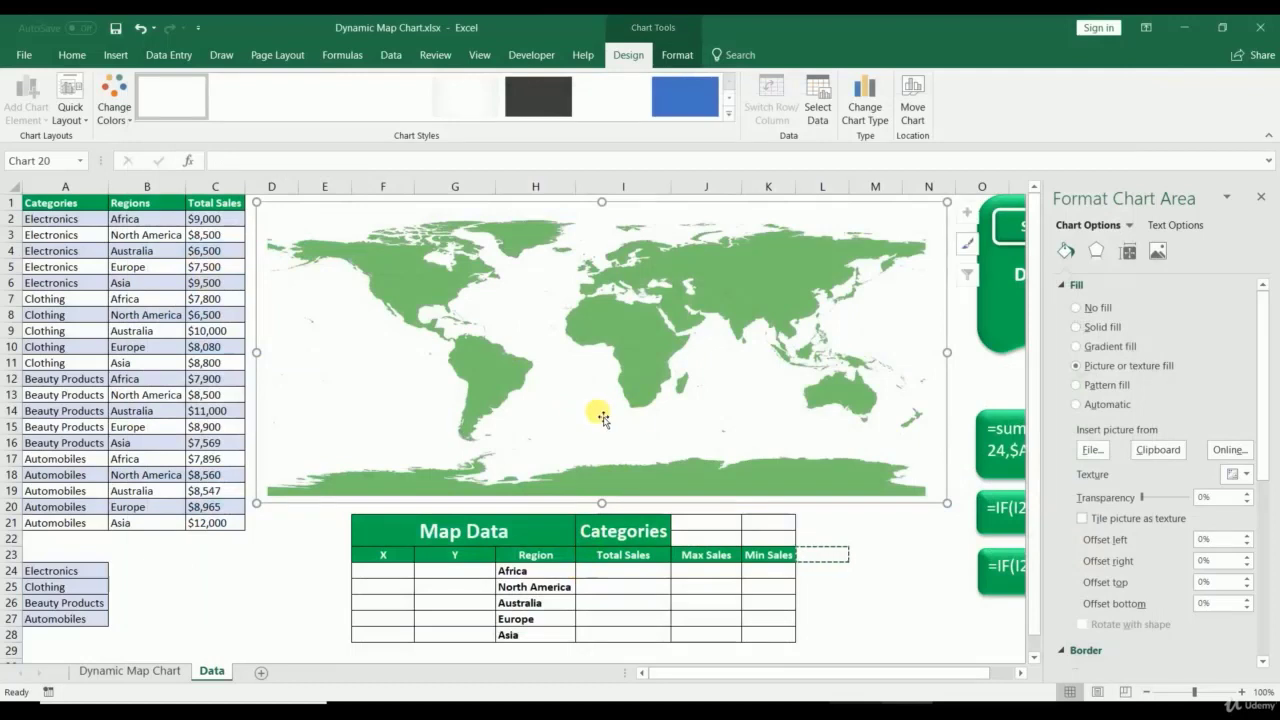
right_click(600, 418)
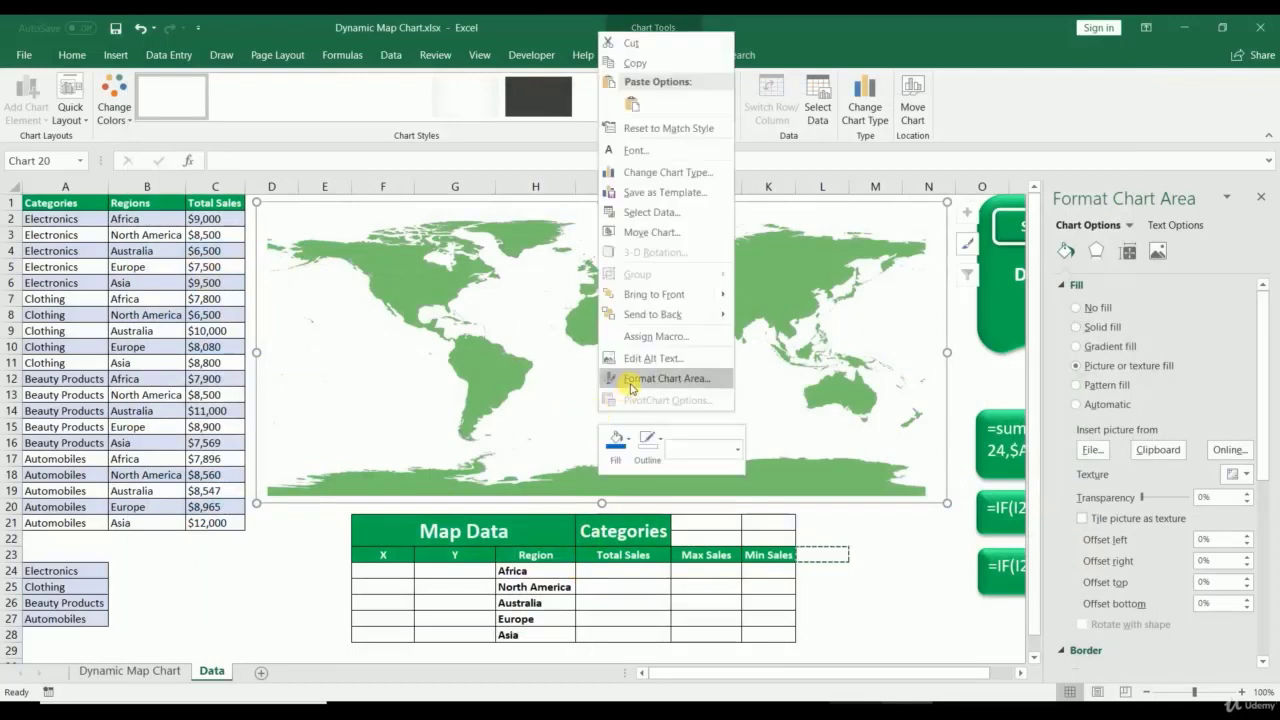
left_click(627, 380)
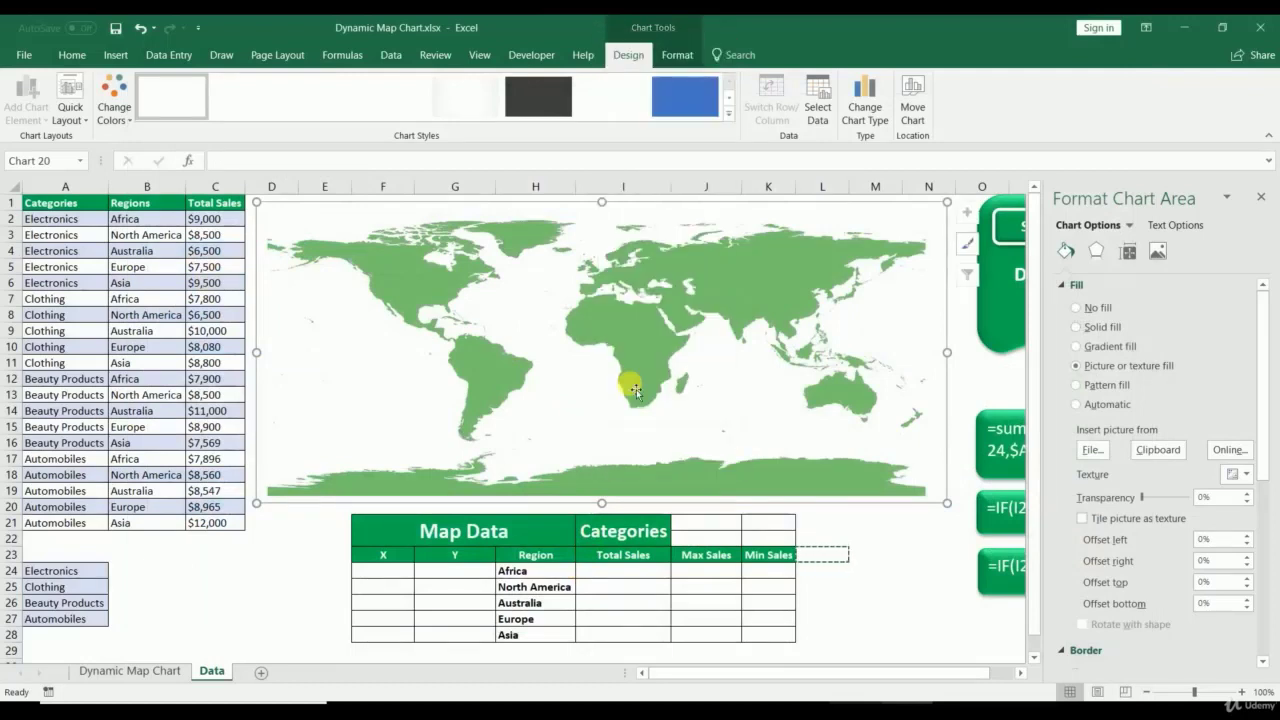
left_click(1128, 256)
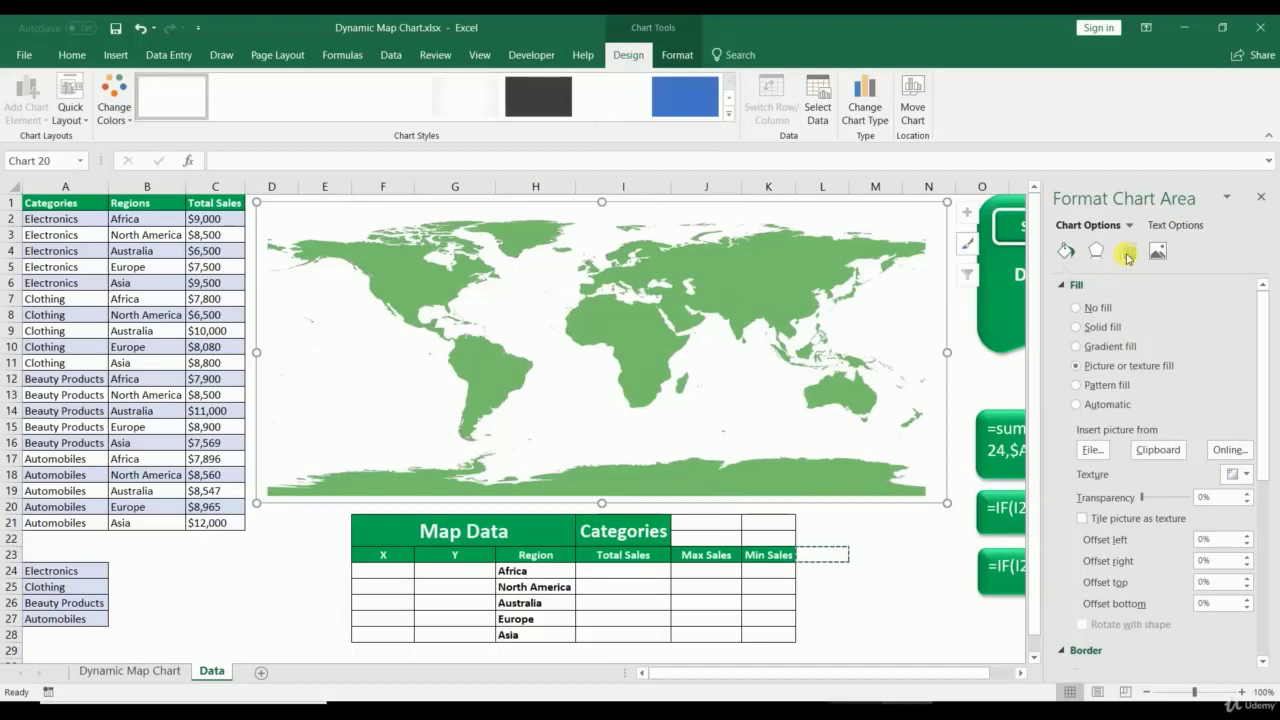
left_click(1086, 411)
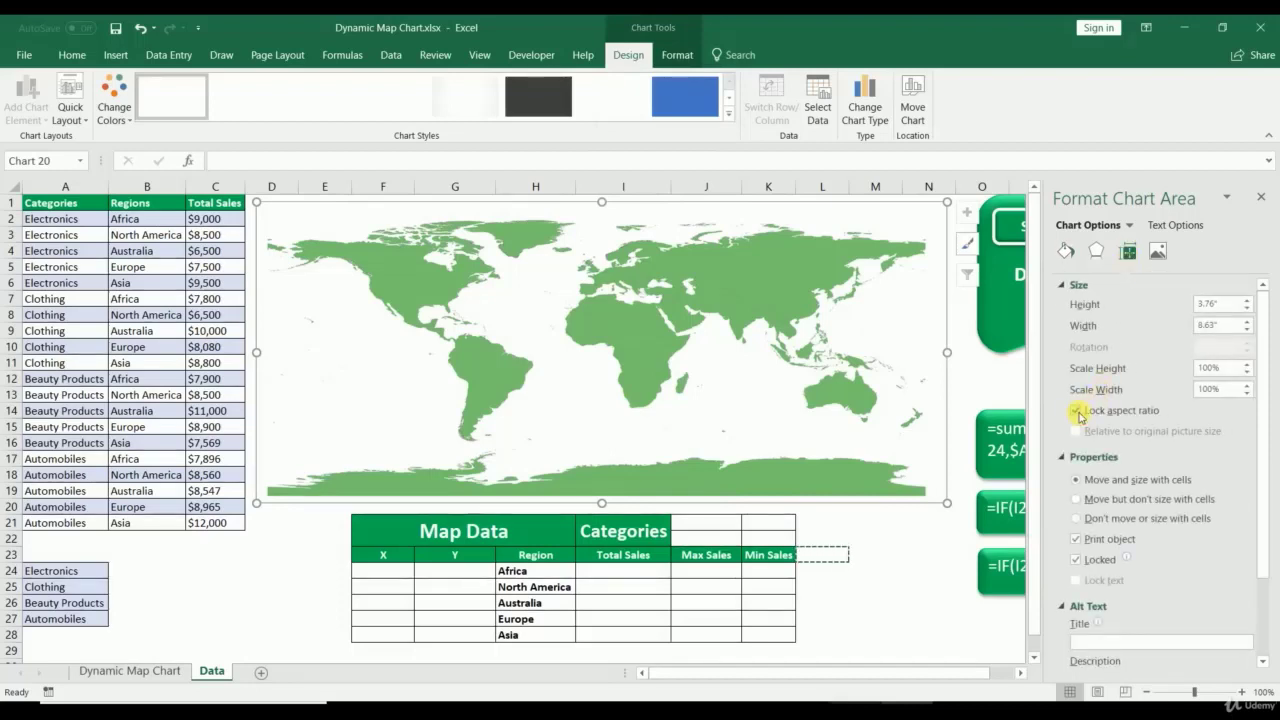
left_click(1076, 518)
left_click(1263, 201)
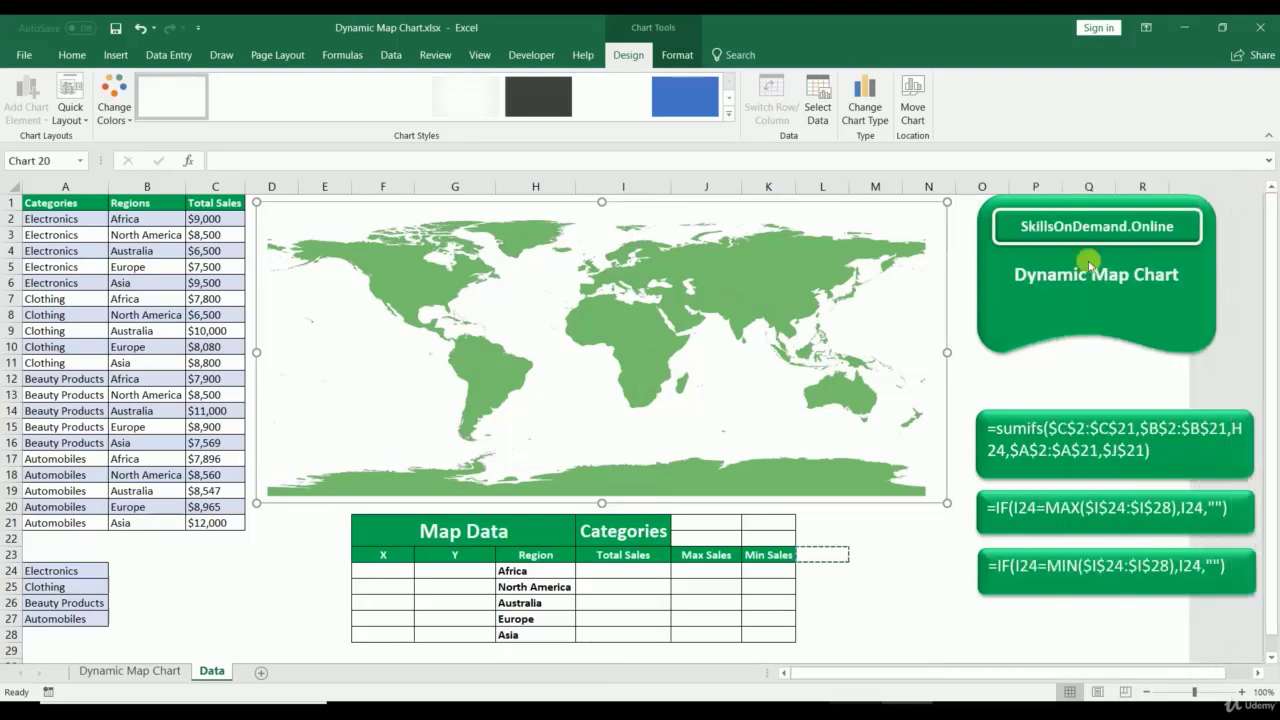
Step: Apply a preset shape effect to the chart, then select cell D25
left_click(662, 54)
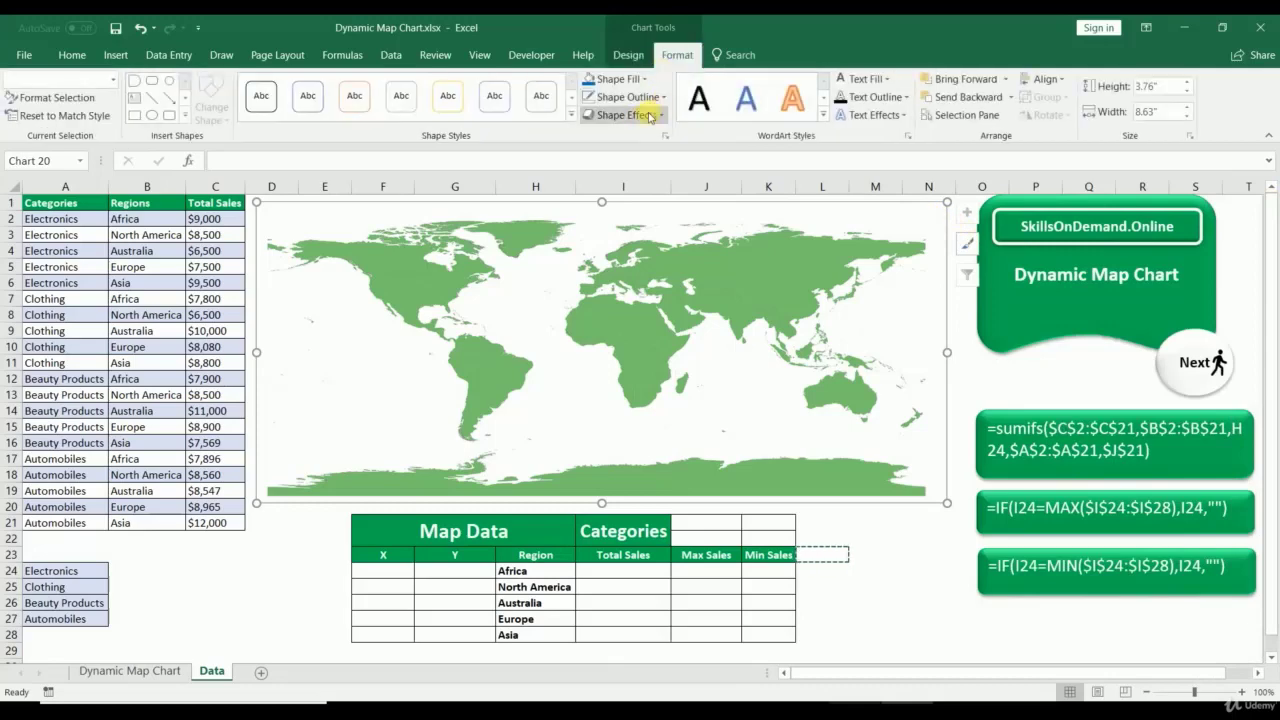
left_click(622, 115)
mouse_move(640, 145)
left_click(770, 232)
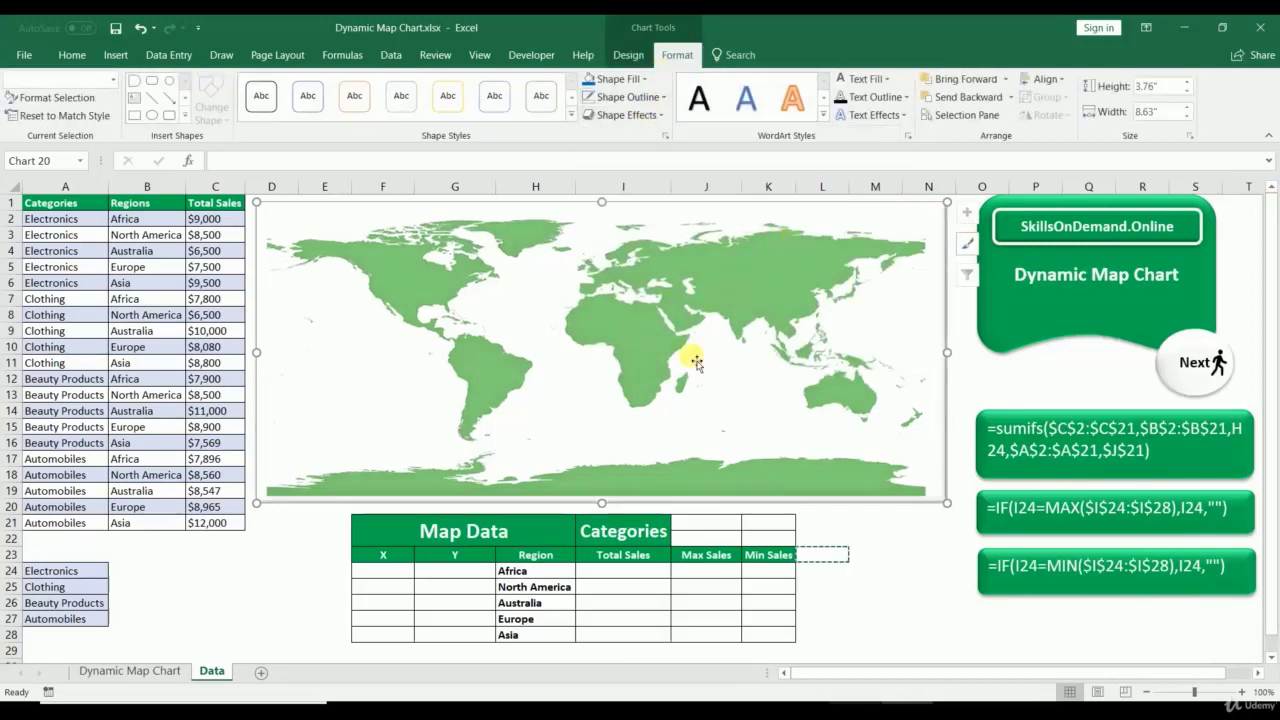
left_click(269, 590)
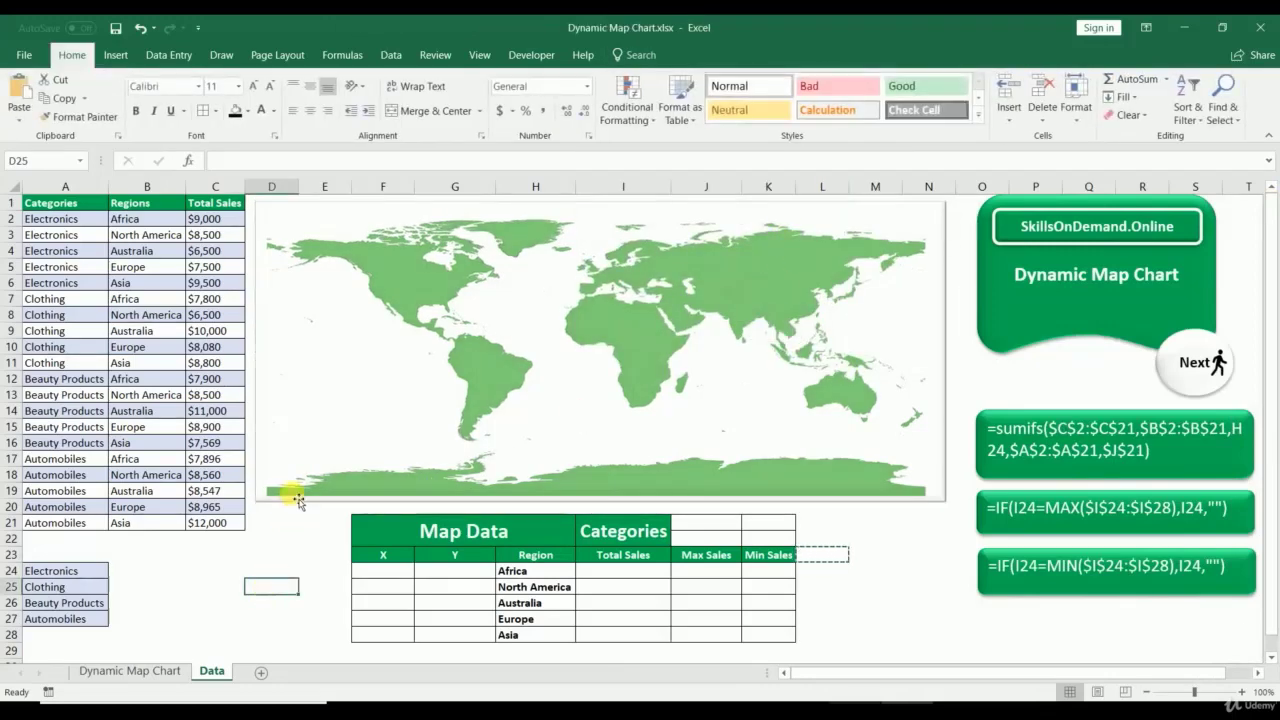
left_click_drag(386, 577, 451, 631)
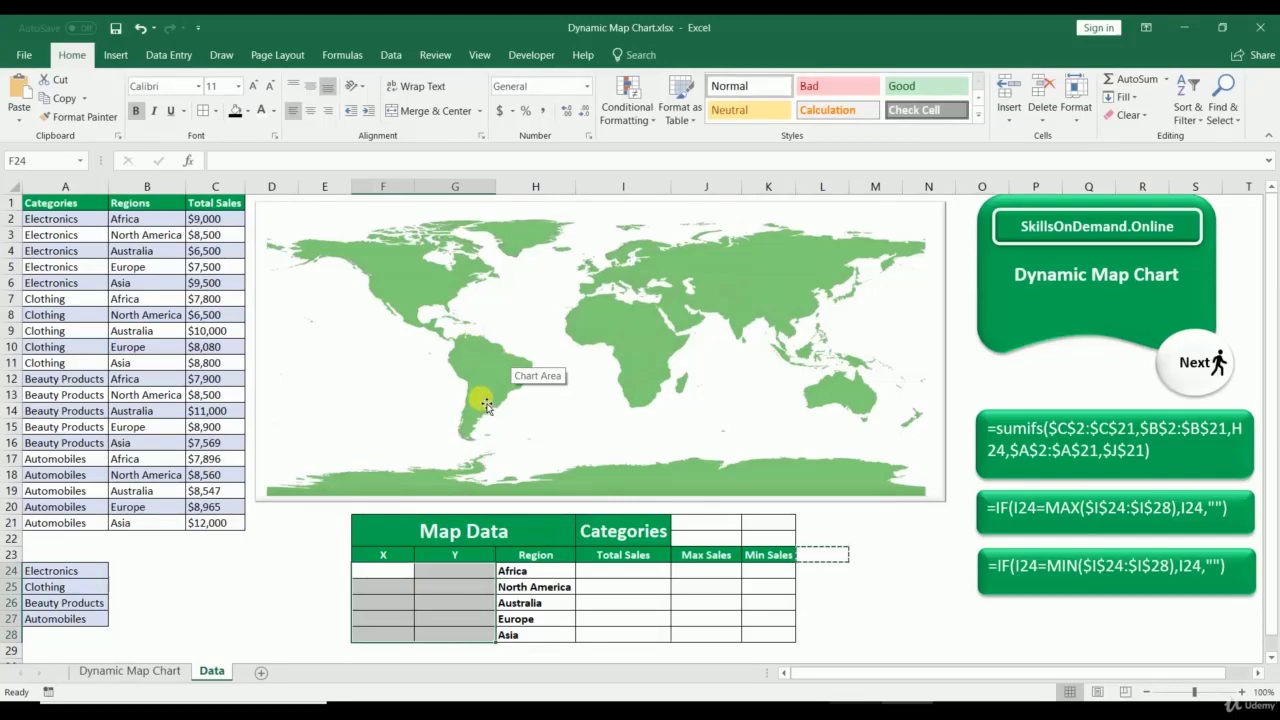
left_click(381, 574)
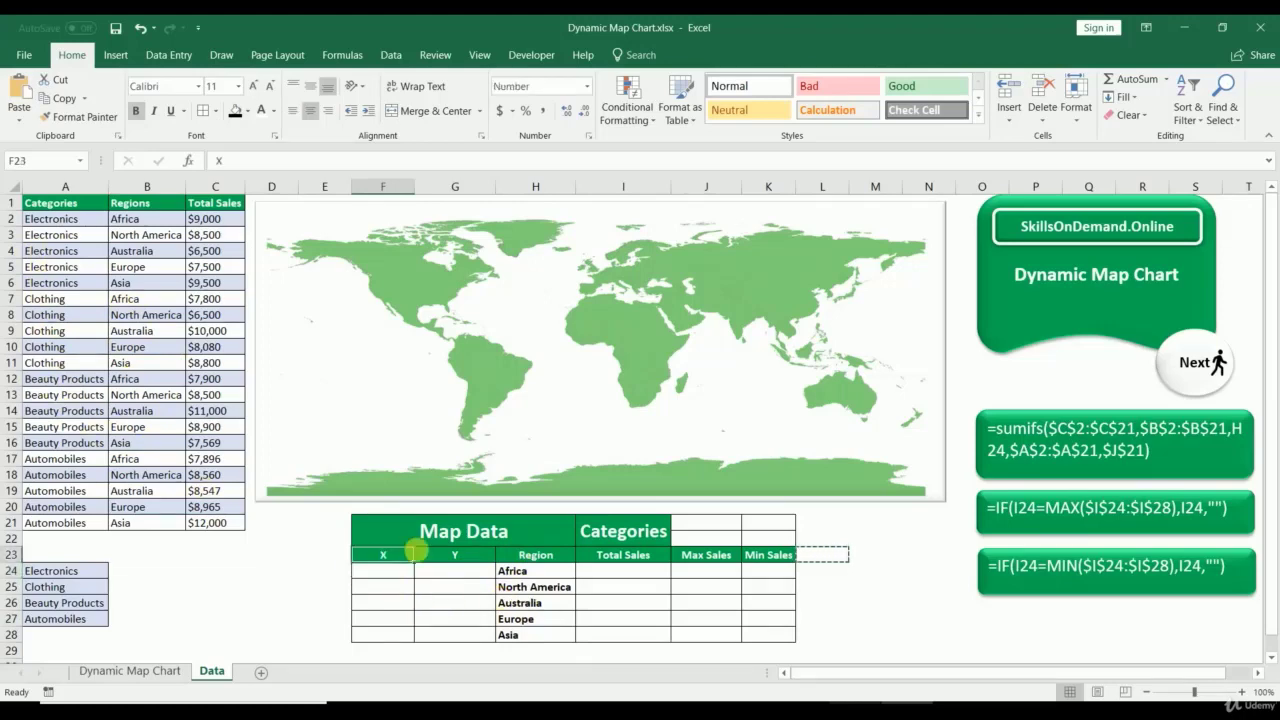
left_click(420, 553)
left_click(548, 556)
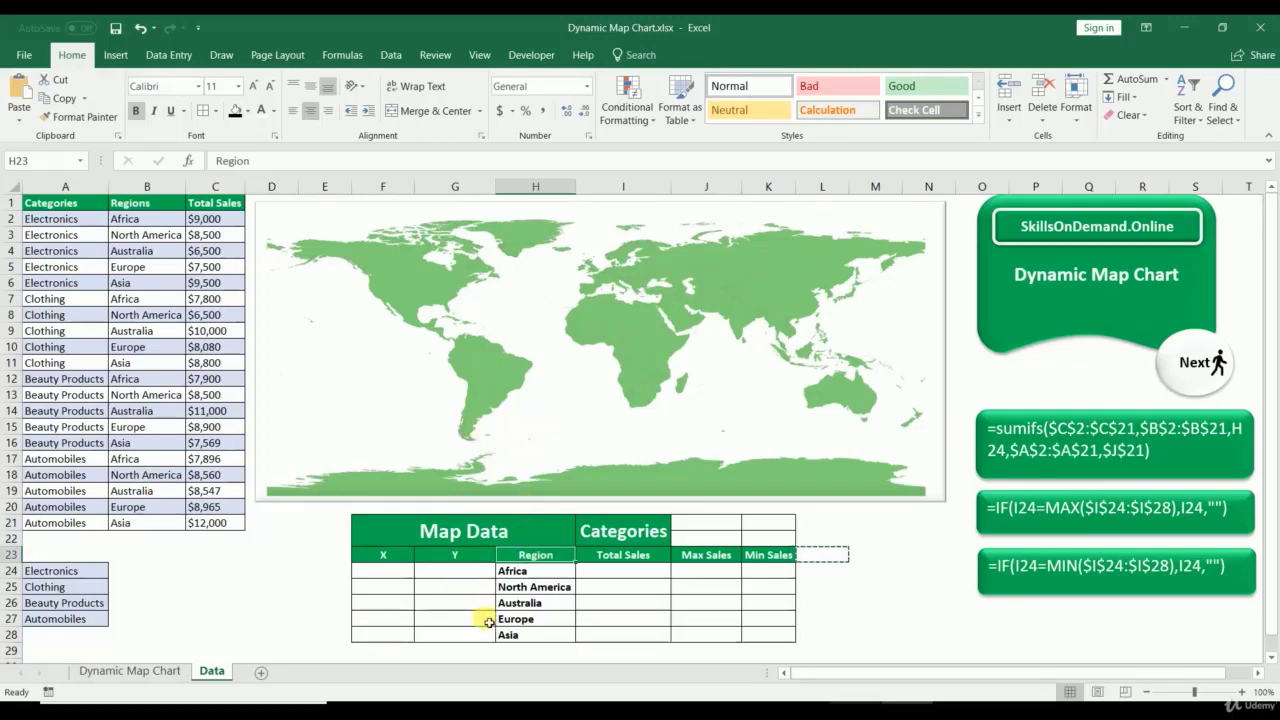
left_click(392, 576)
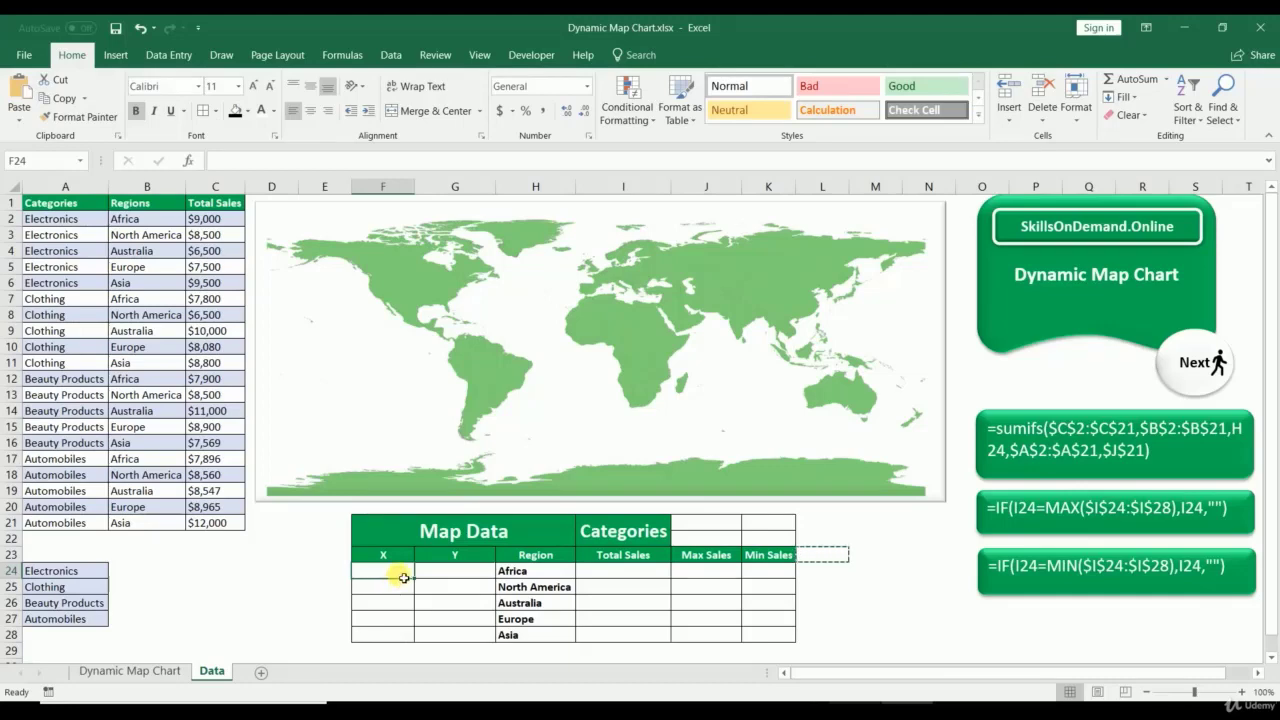
left_click_drag(515, 572, 517, 635)
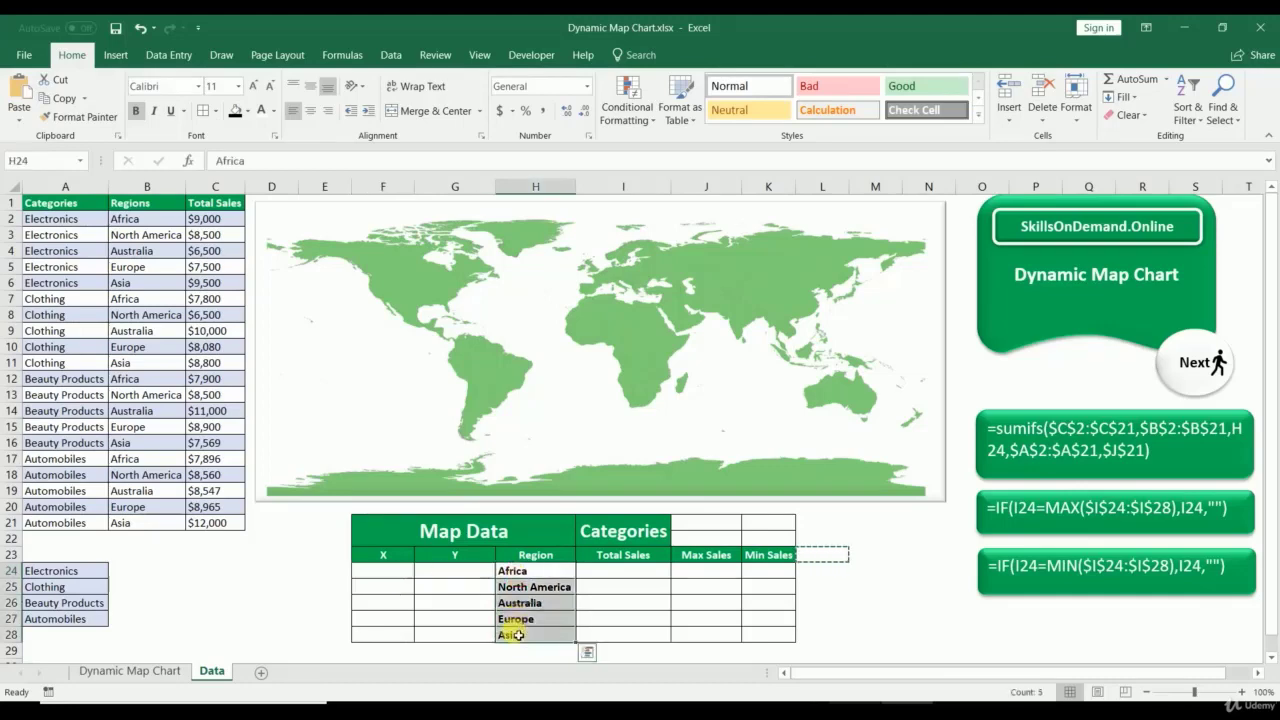
left_click(393, 572)
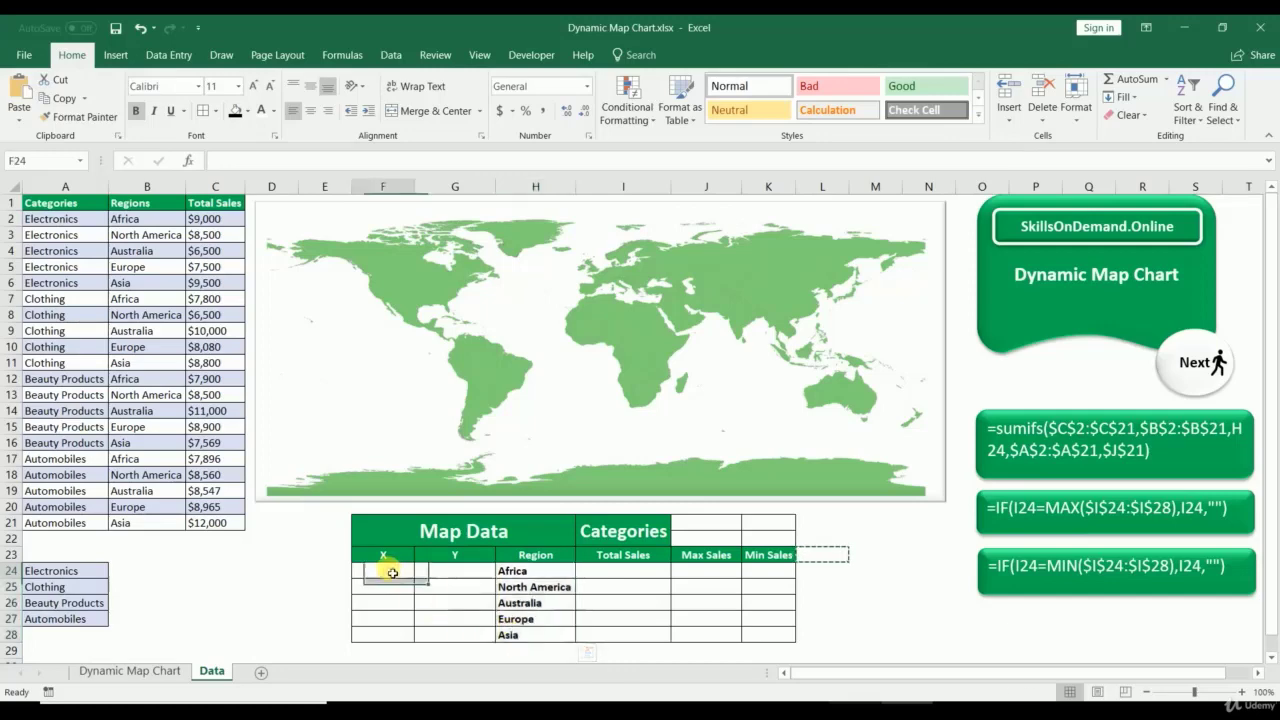
Step: Enter X/Y coordinates for Africa (4, 4.5), North America (1.5, 6) and Australia (7, 2.5)
type("4")
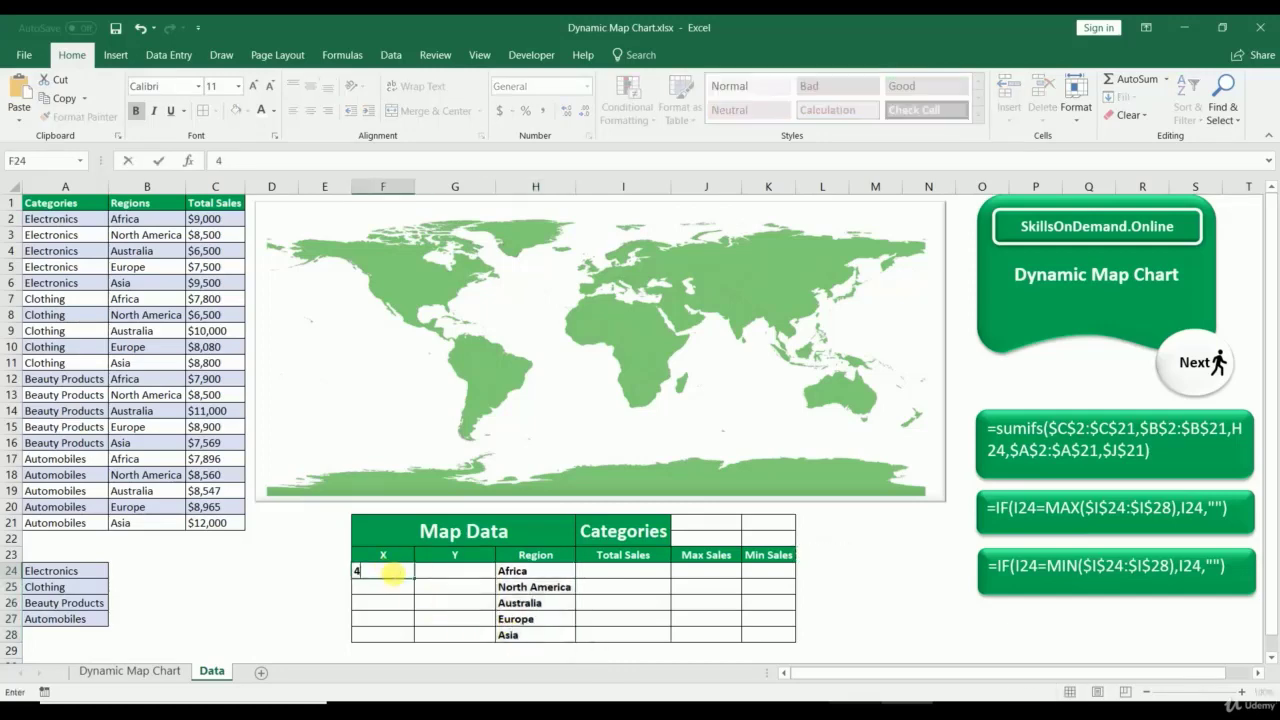
key("Tab")
type("4")
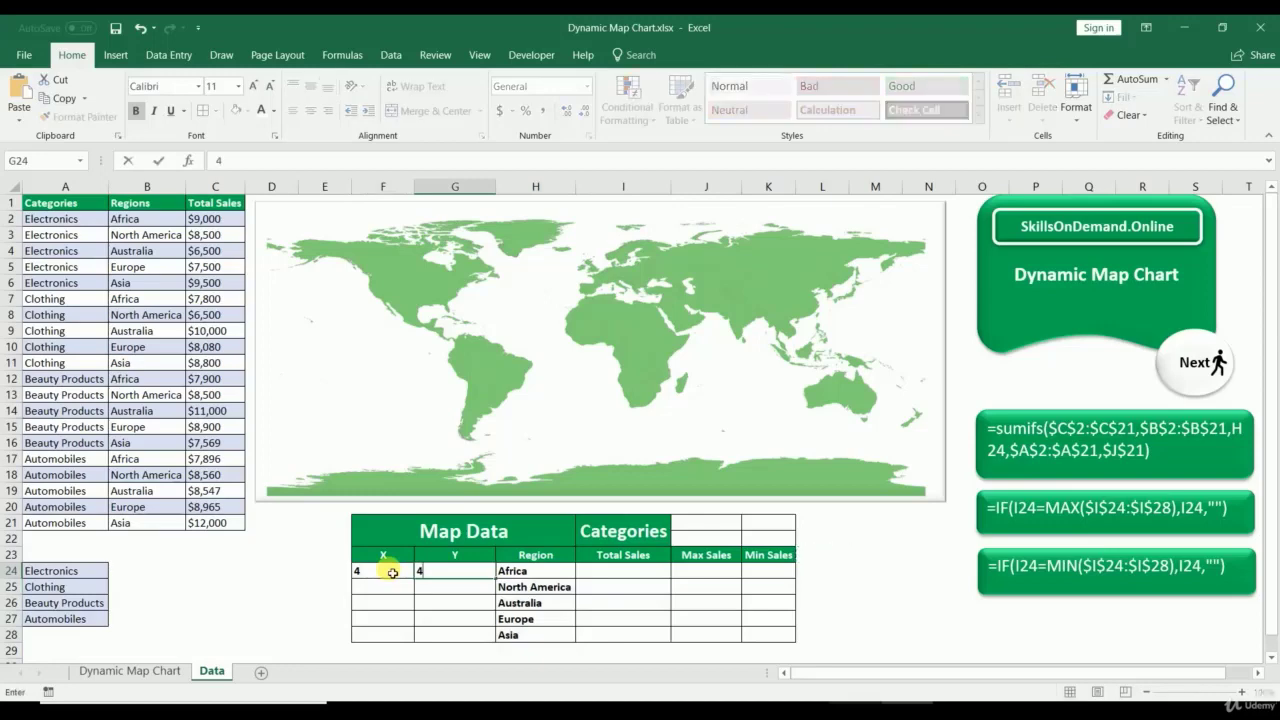
type(".5")
key("Return")
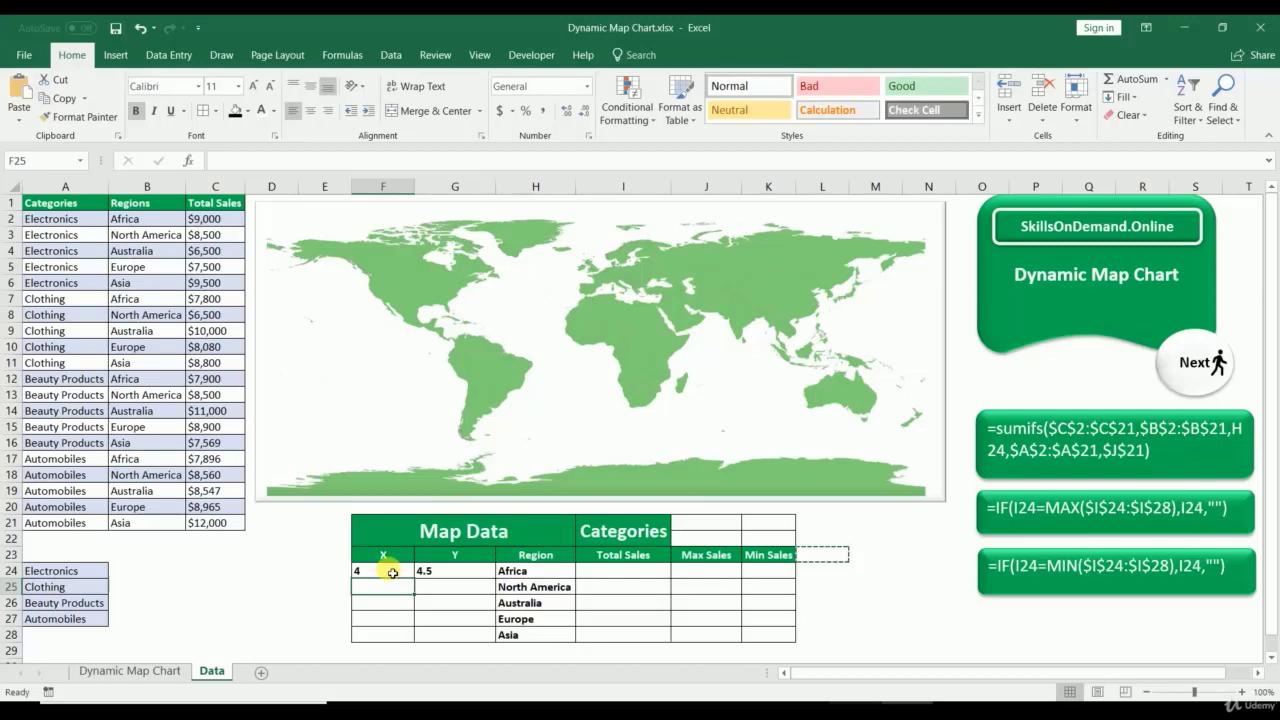
type("1")
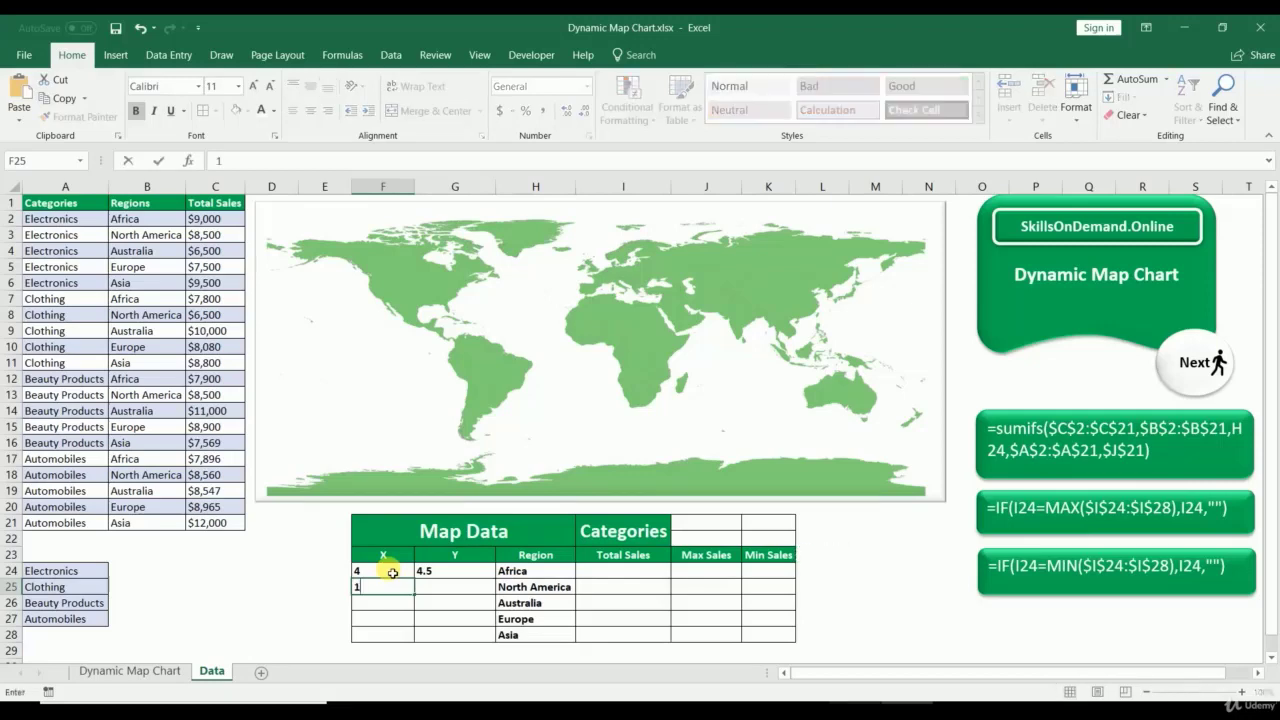
type(".5")
key("Tab")
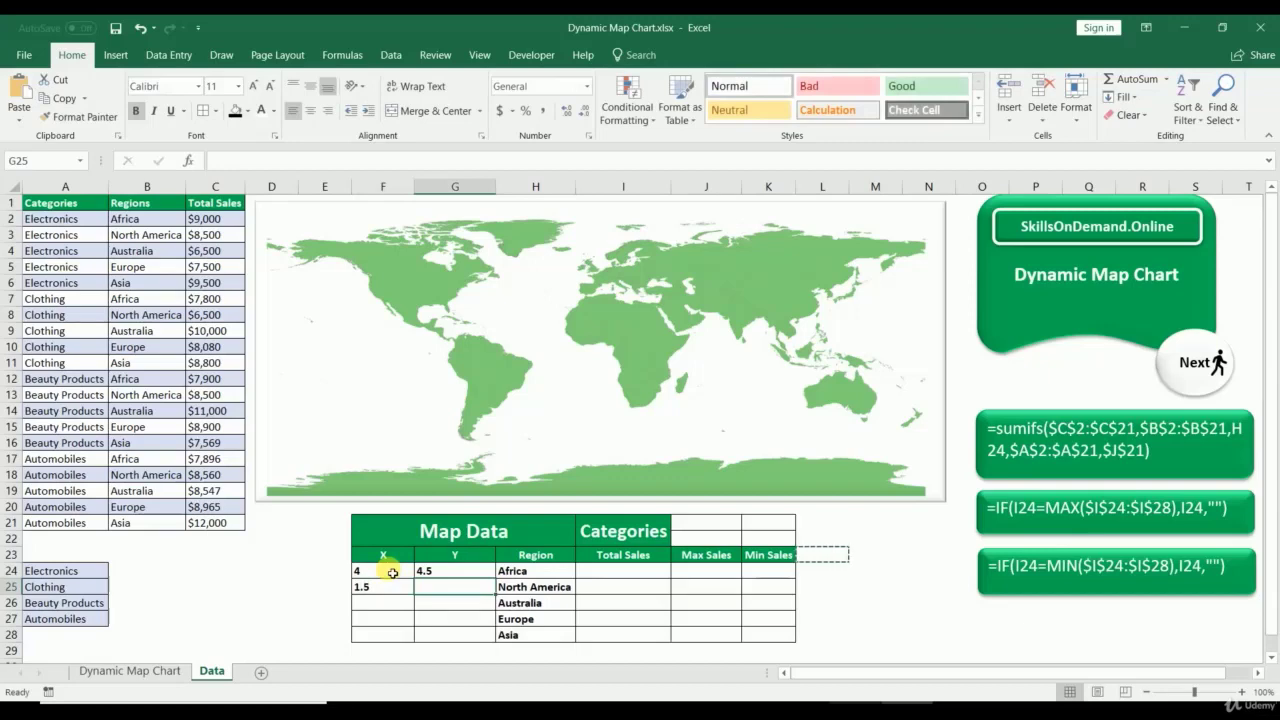
type("6")
key("Return")
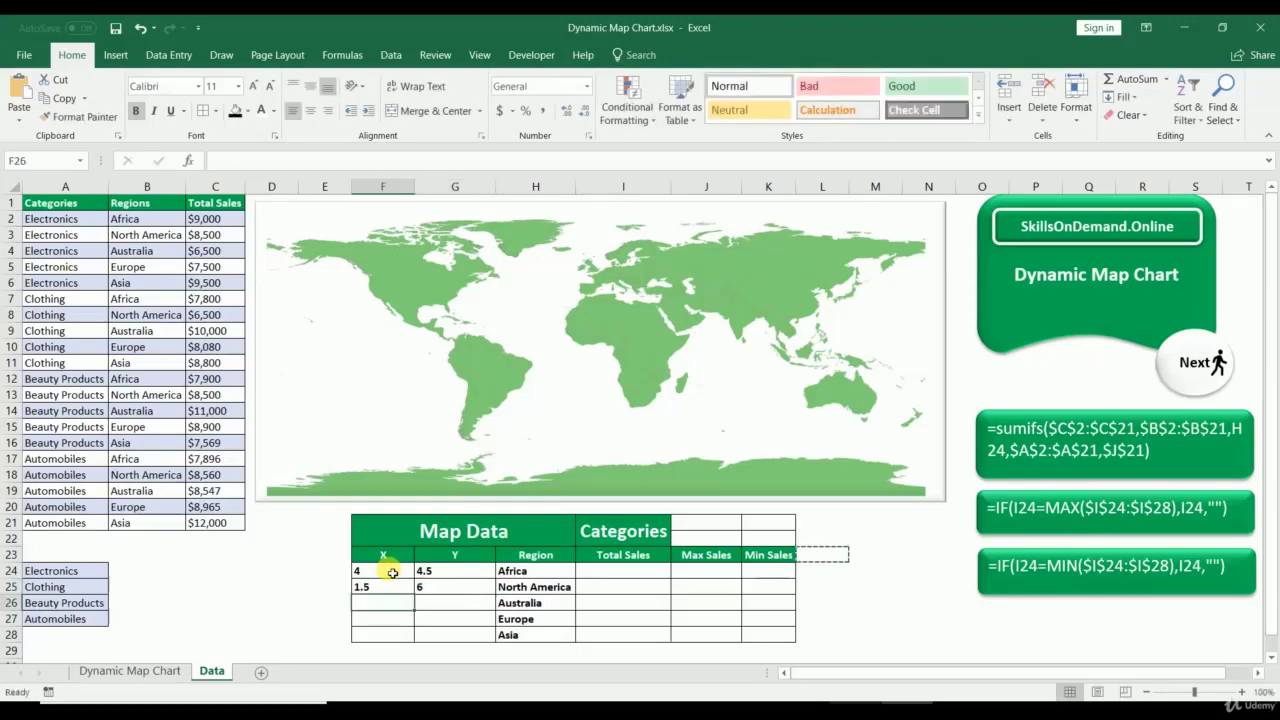
type("7")
key("Tab")
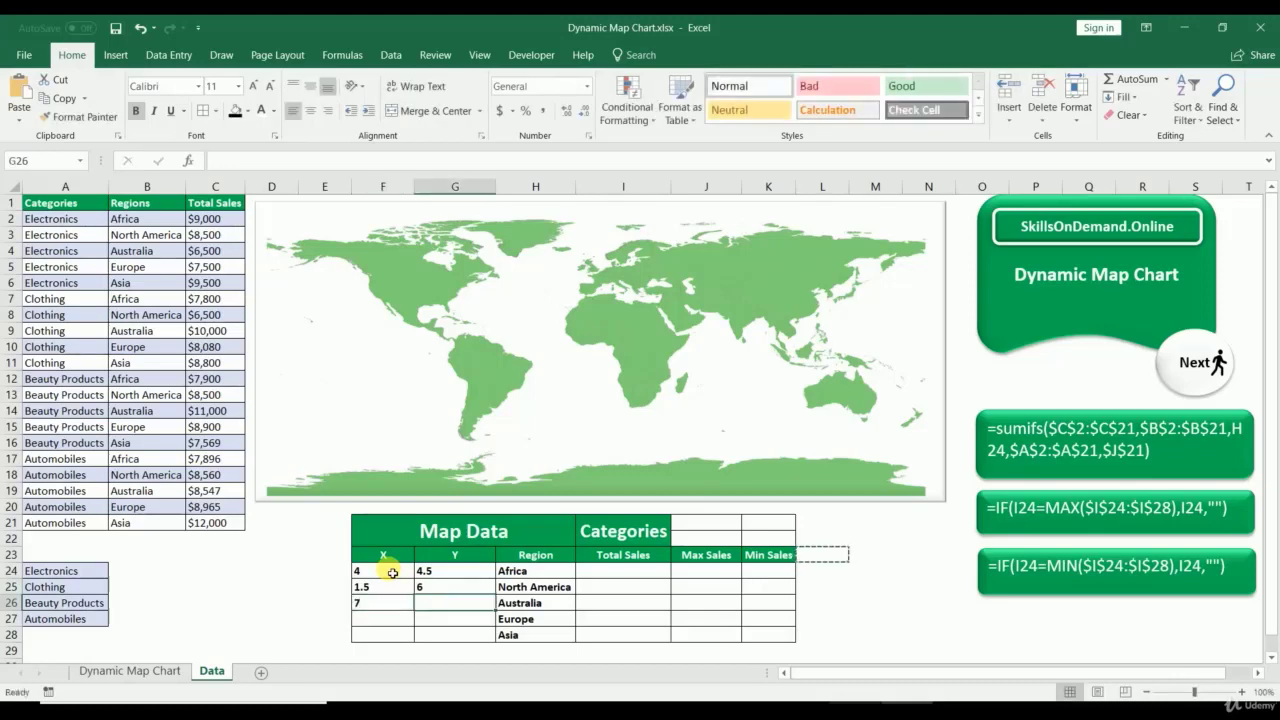
type("2.5")
key("Return")
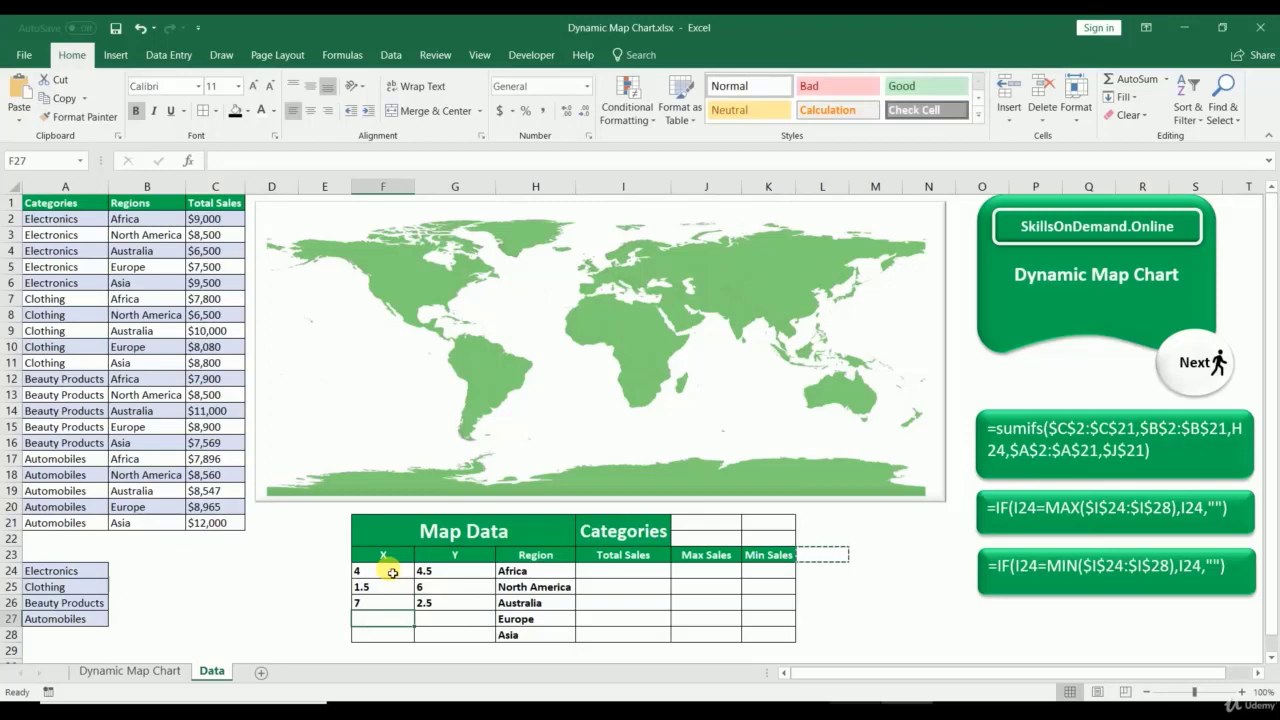
Step: Enter X/Y coordinates for Europe (4.2, 7) and Asia (6.5, 5.8)
type("4.2")
key("Tab")
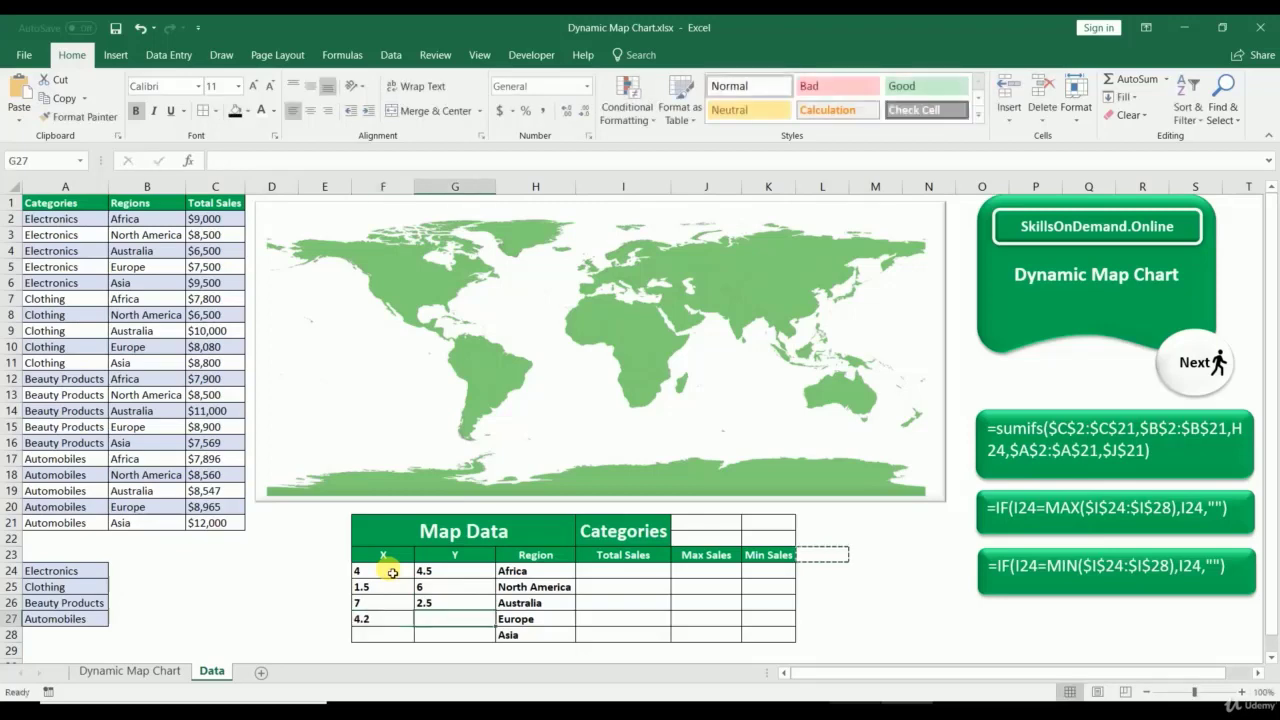
type("7")
key("Return")
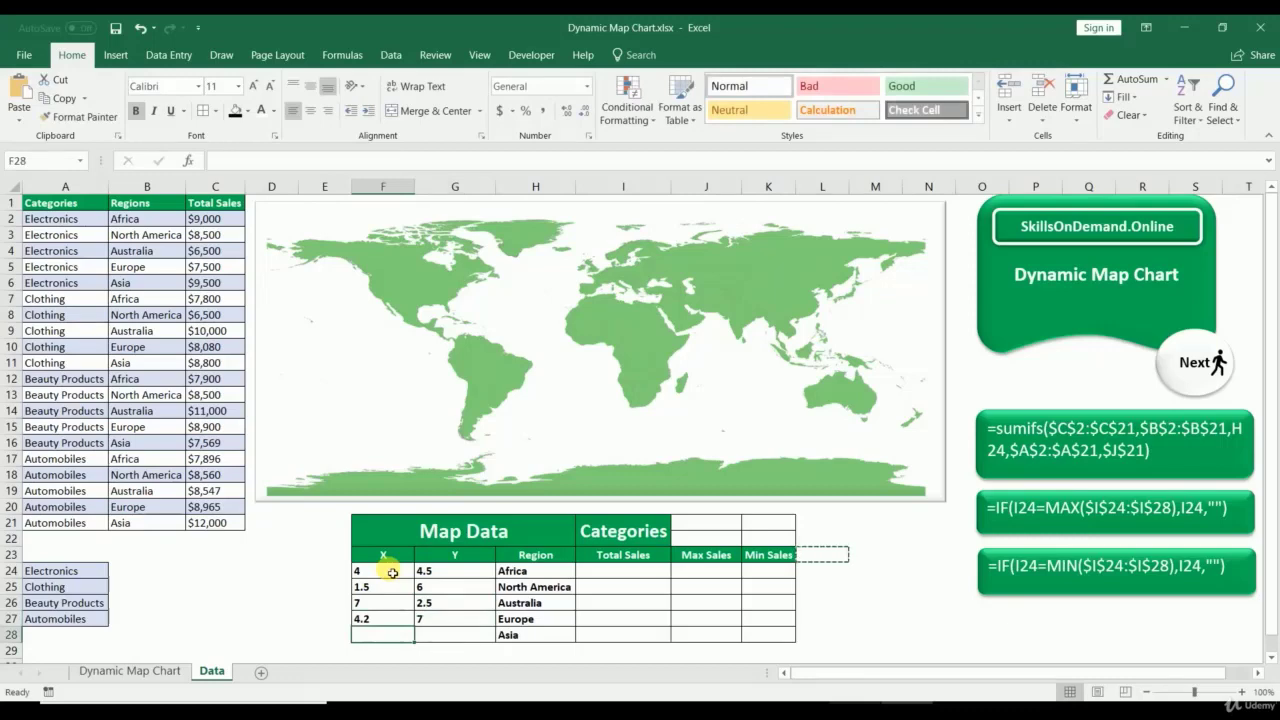
type("6.5")
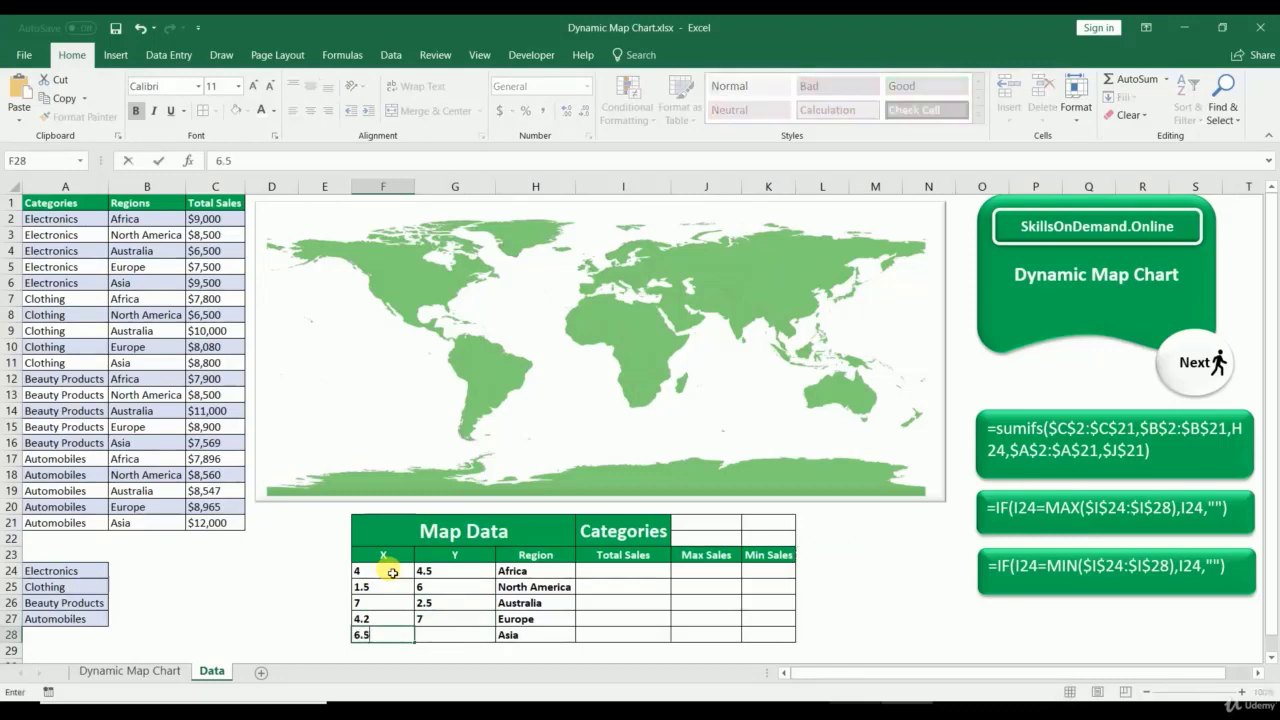
key("Tab")
type("5.")
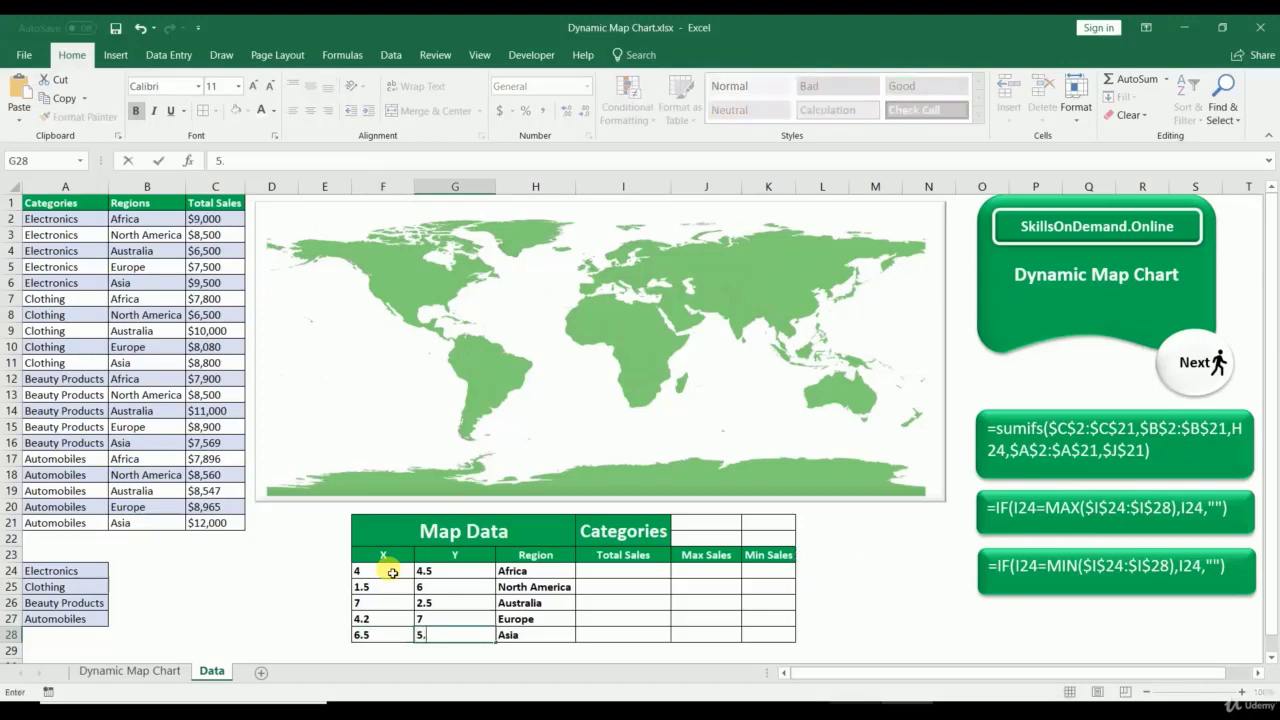
type("8")
key("Return")
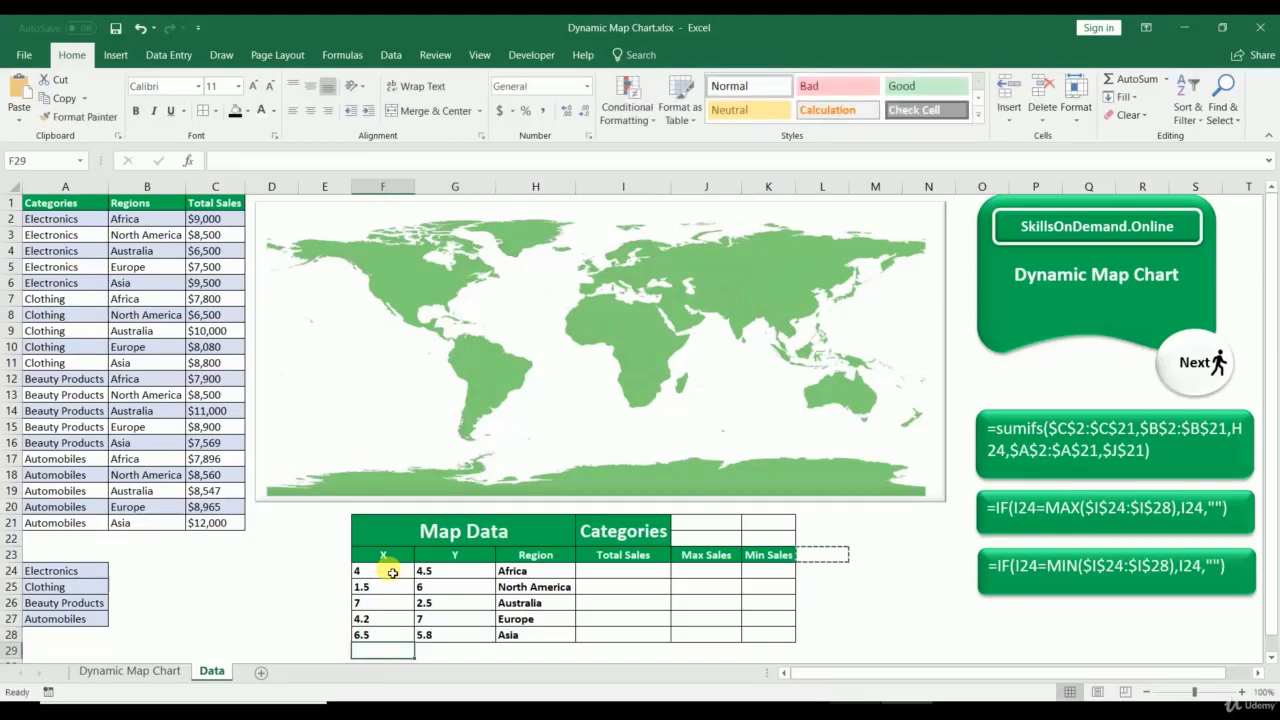
right_click(380, 330)
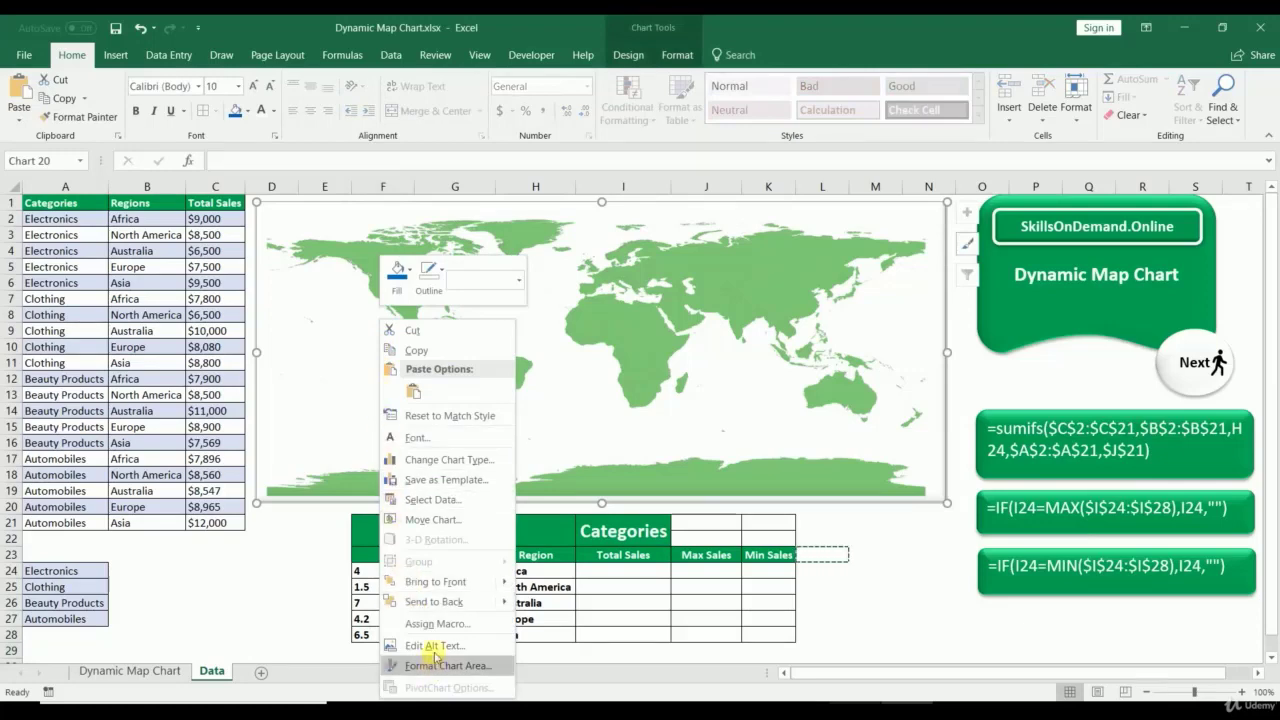
Step: Add a new series to the map chart, named from cell H23 (Region)
left_click(438, 500)
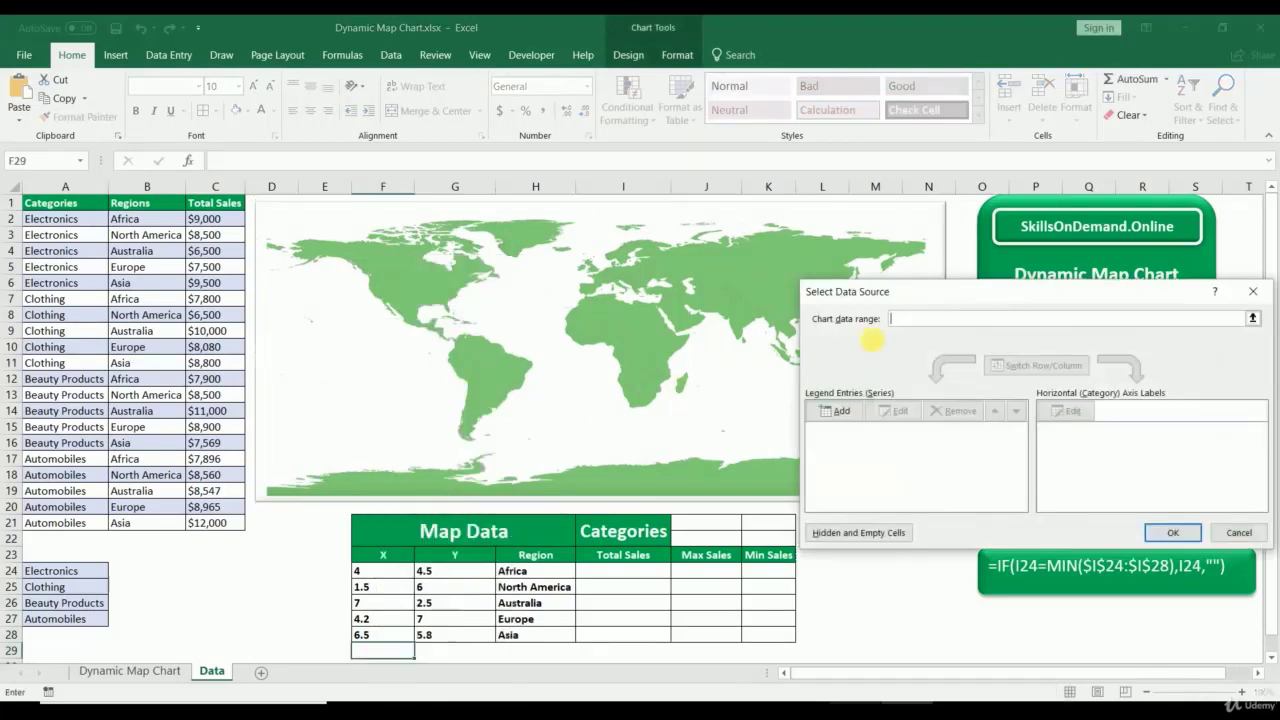
left_click(842, 411)
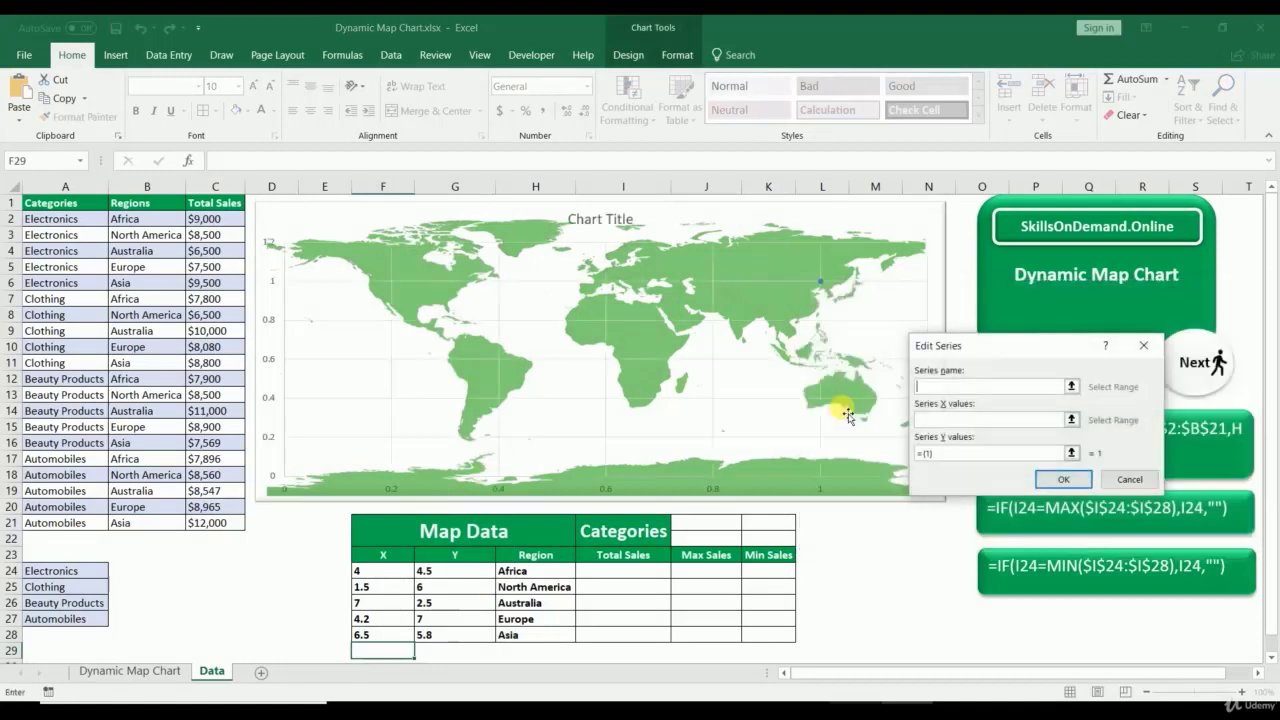
left_click(1072, 387)
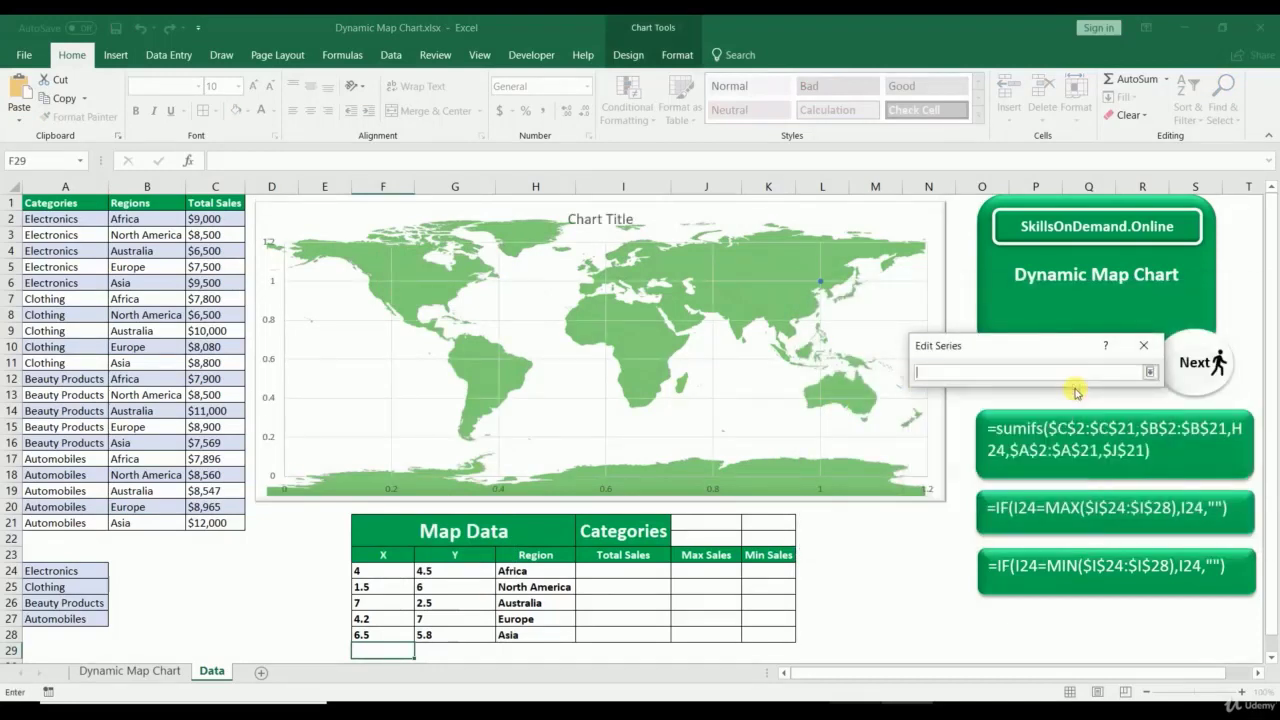
left_click(536, 554)
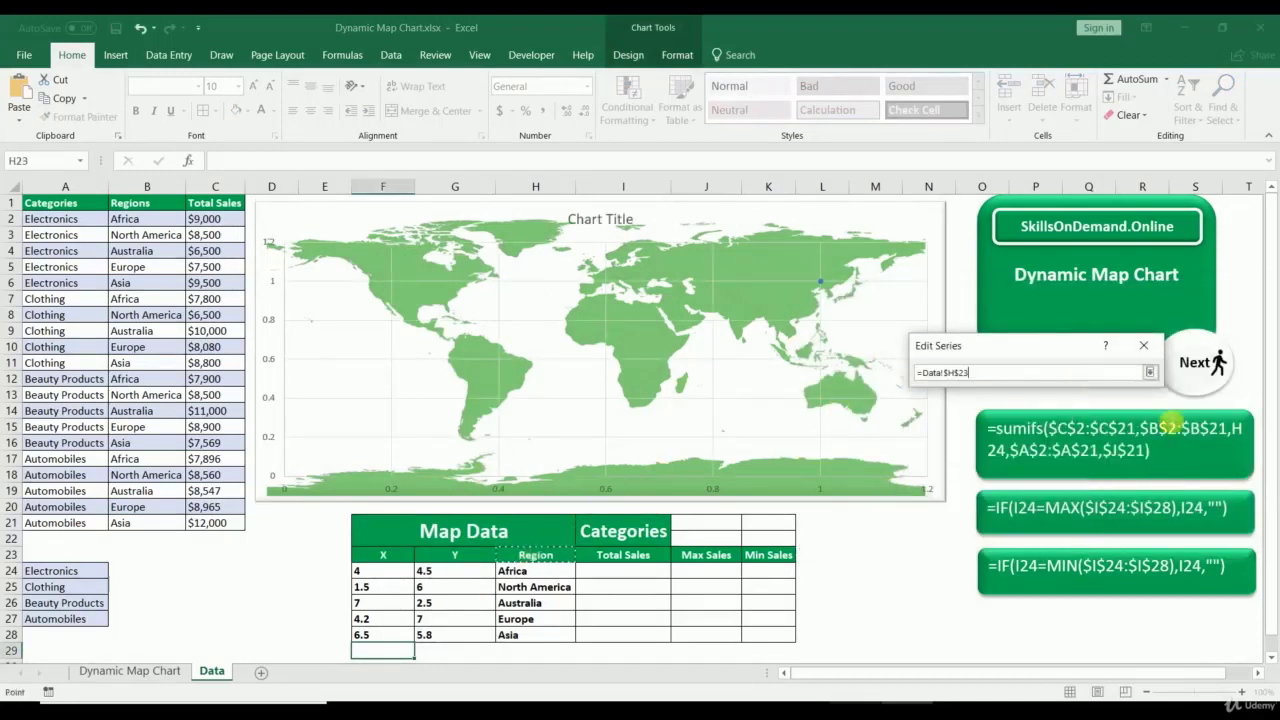
left_click(1150, 372)
Step: Set the Region series X values to F24:F28 and Y values to G24:G28, and apply
left_click(1070, 420)
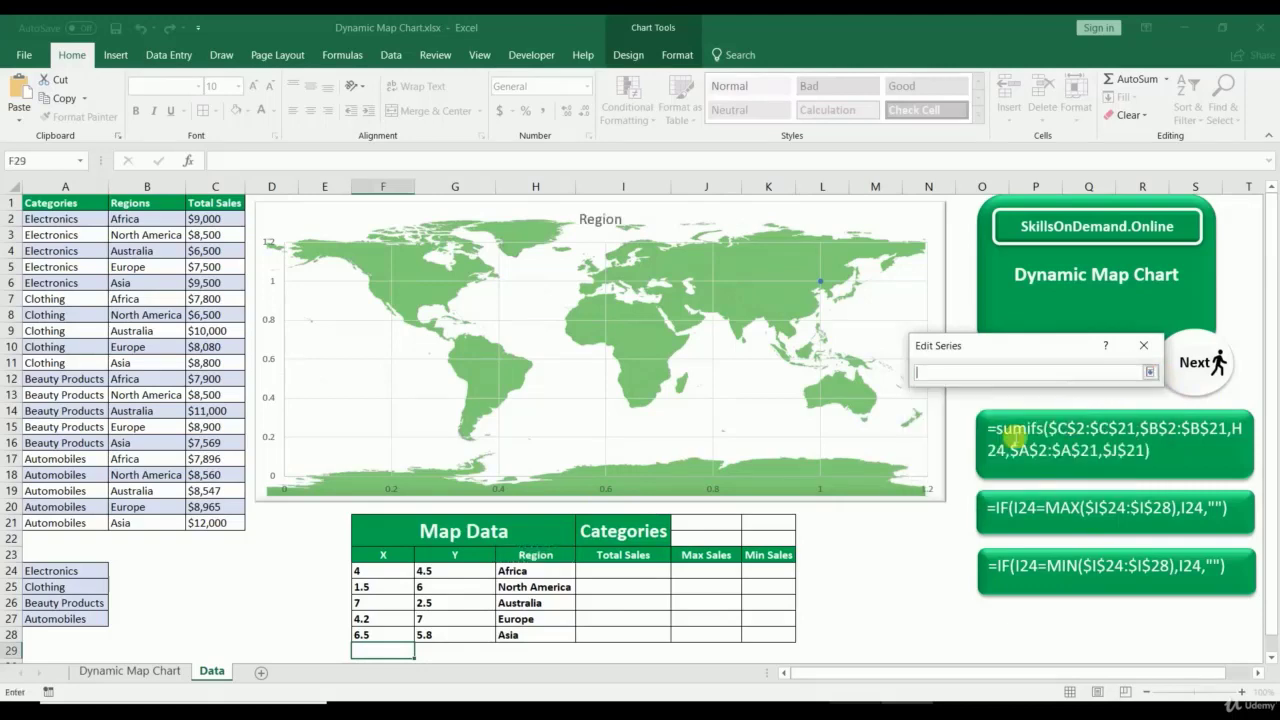
left_click_drag(372, 570, 371, 634)
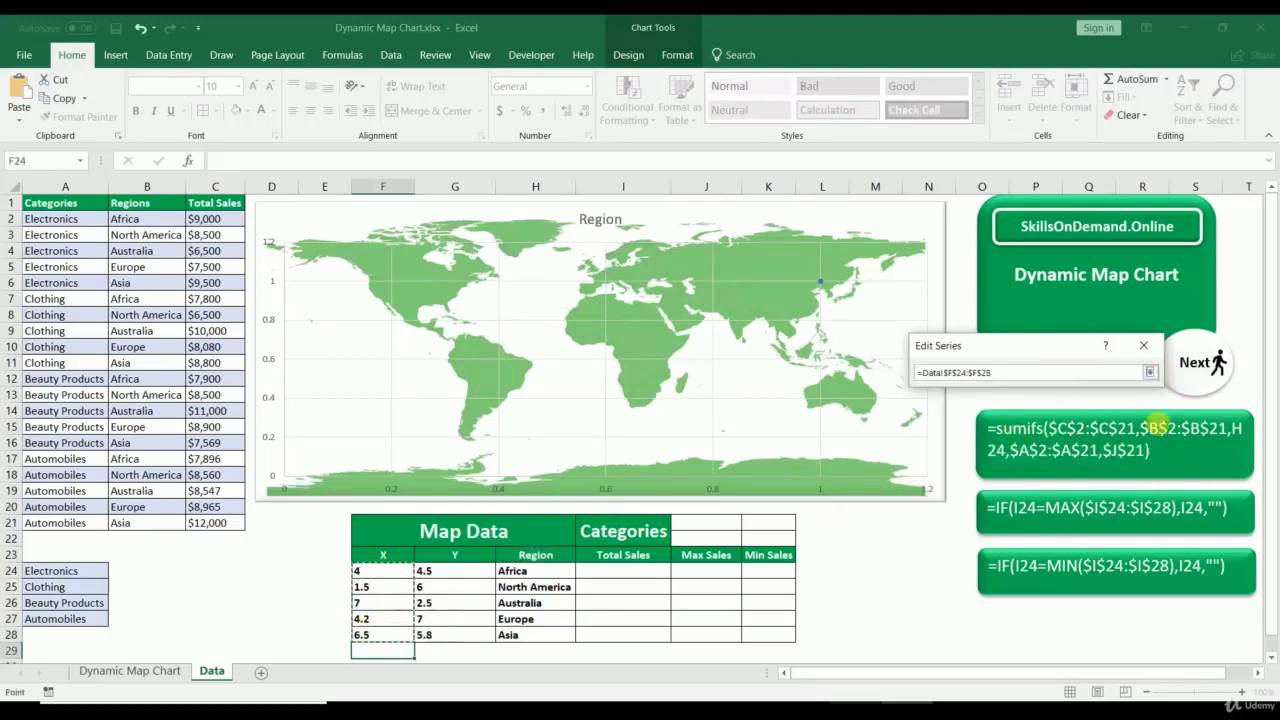
left_click(1150, 372)
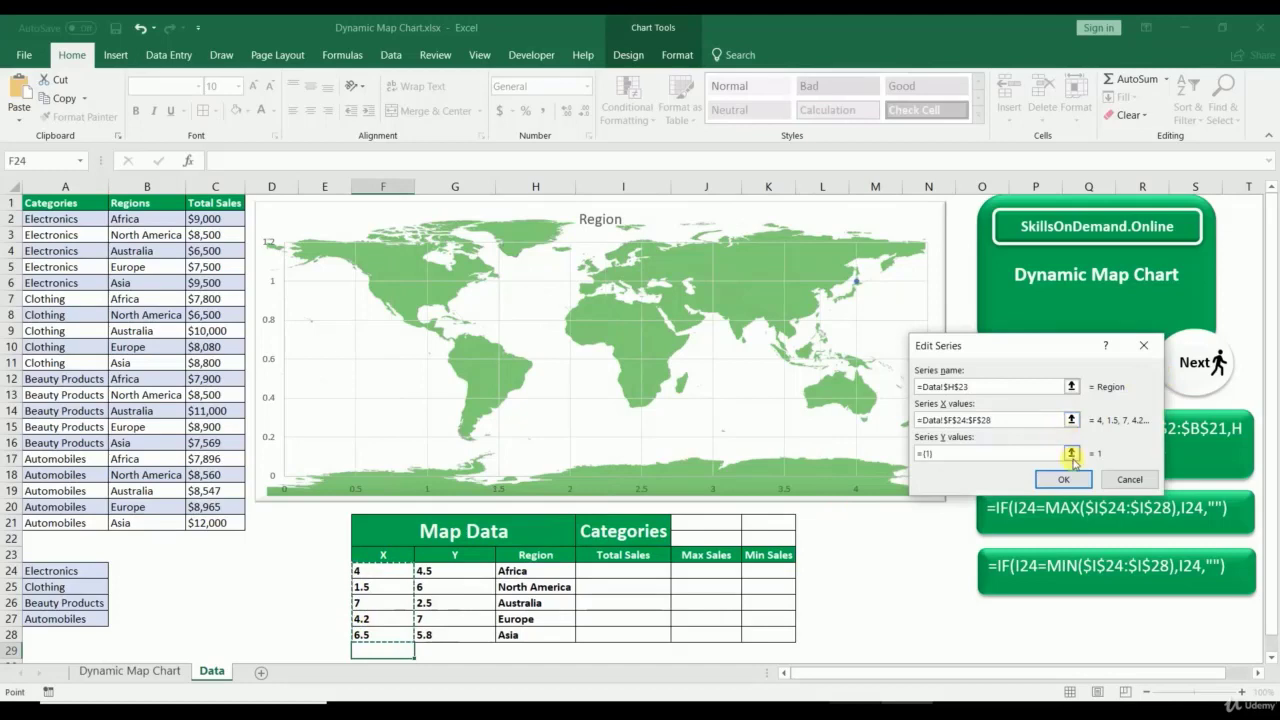
left_click(1071, 452)
left_click_drag(440, 571, 436, 634)
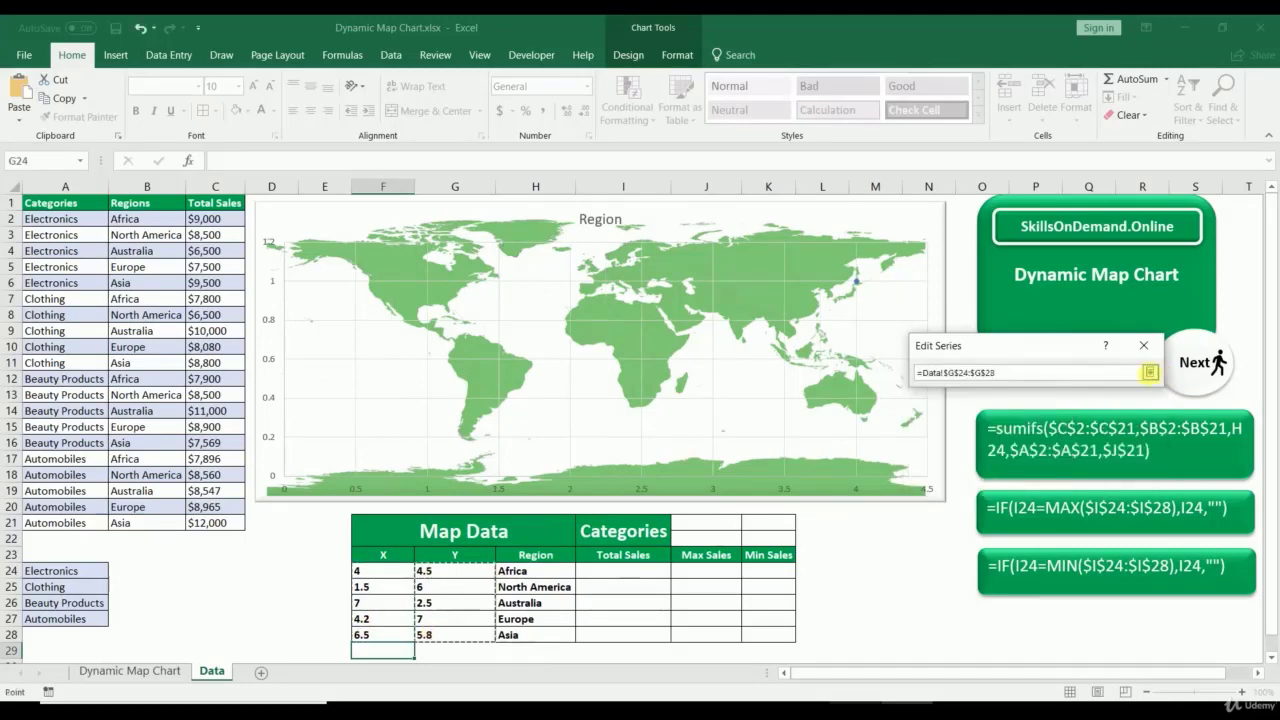
left_click(1150, 372)
left_click(1060, 477)
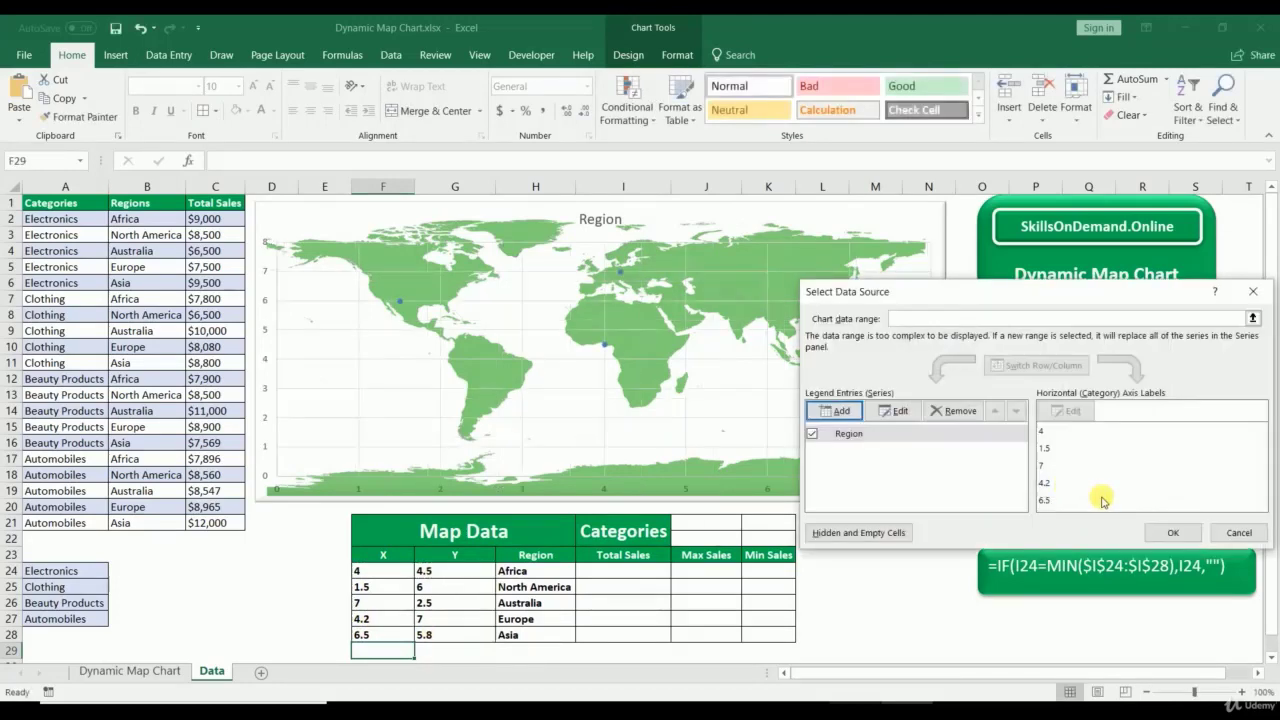
left_click(1173, 532)
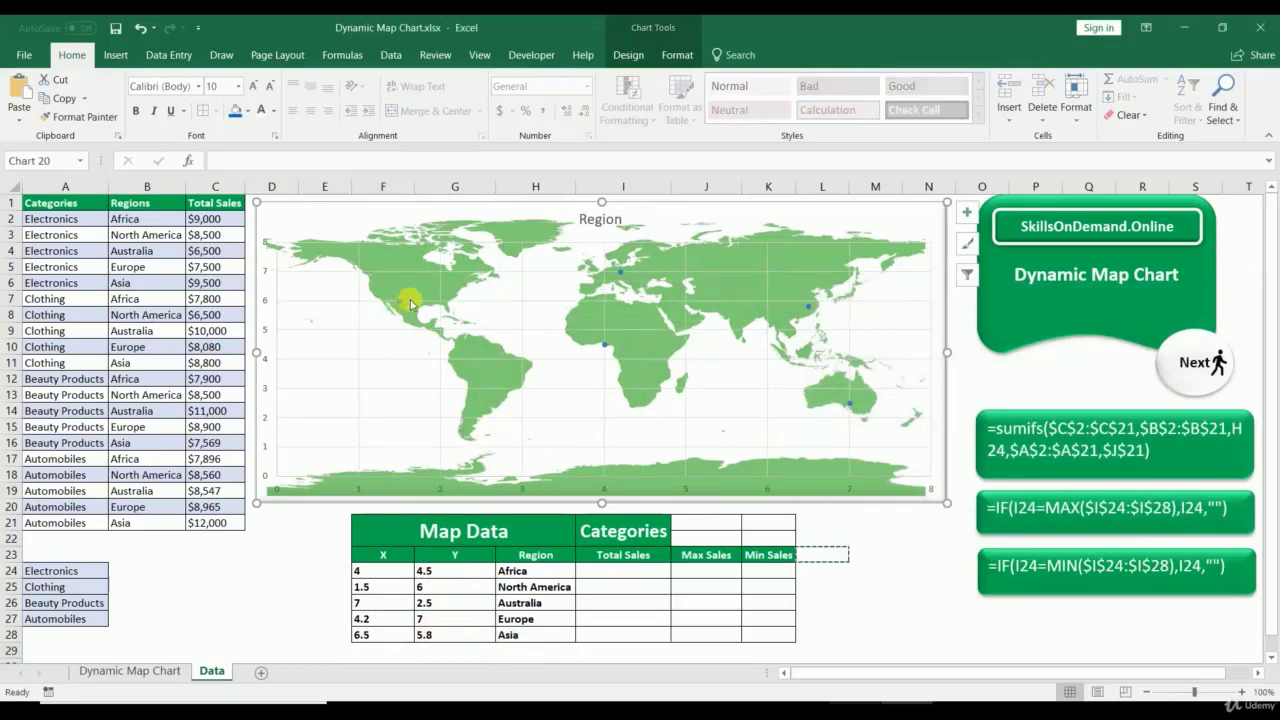
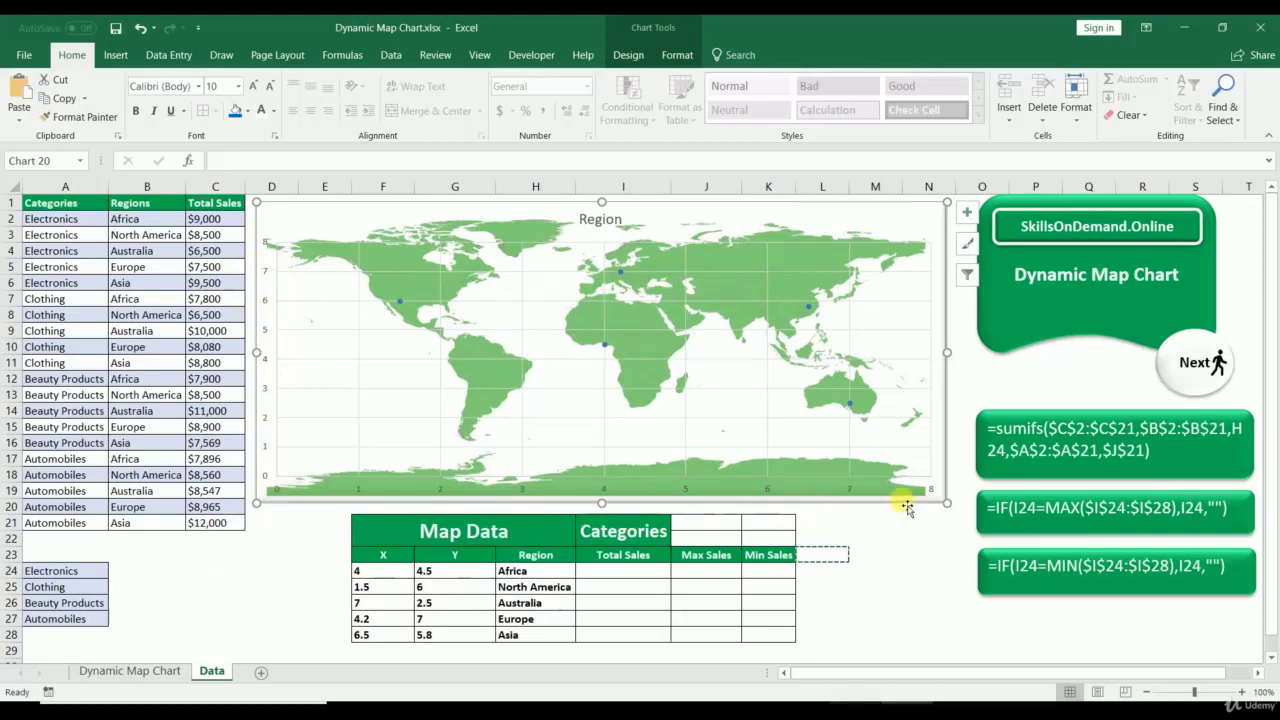
Step: Merge J21:K21 into a single cell beside the Categories heading
left_click(705, 534)
left_click_drag(705, 535, 766, 531)
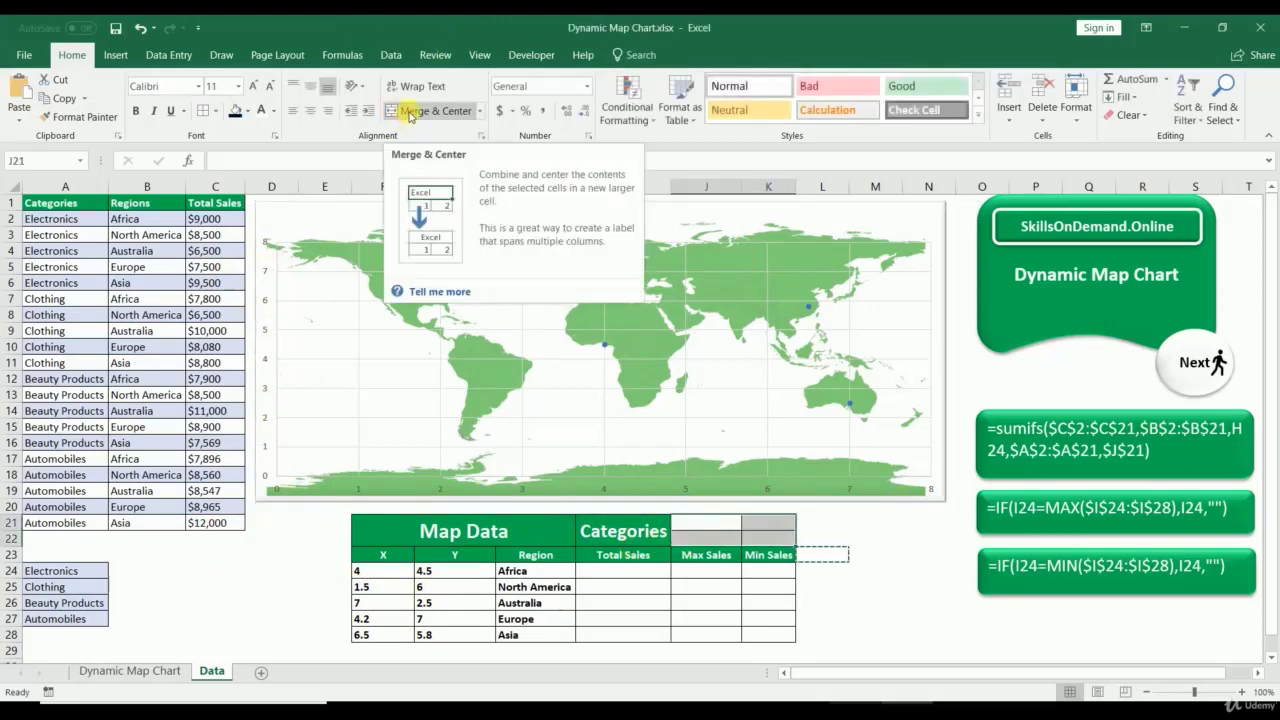
left_click(410, 111)
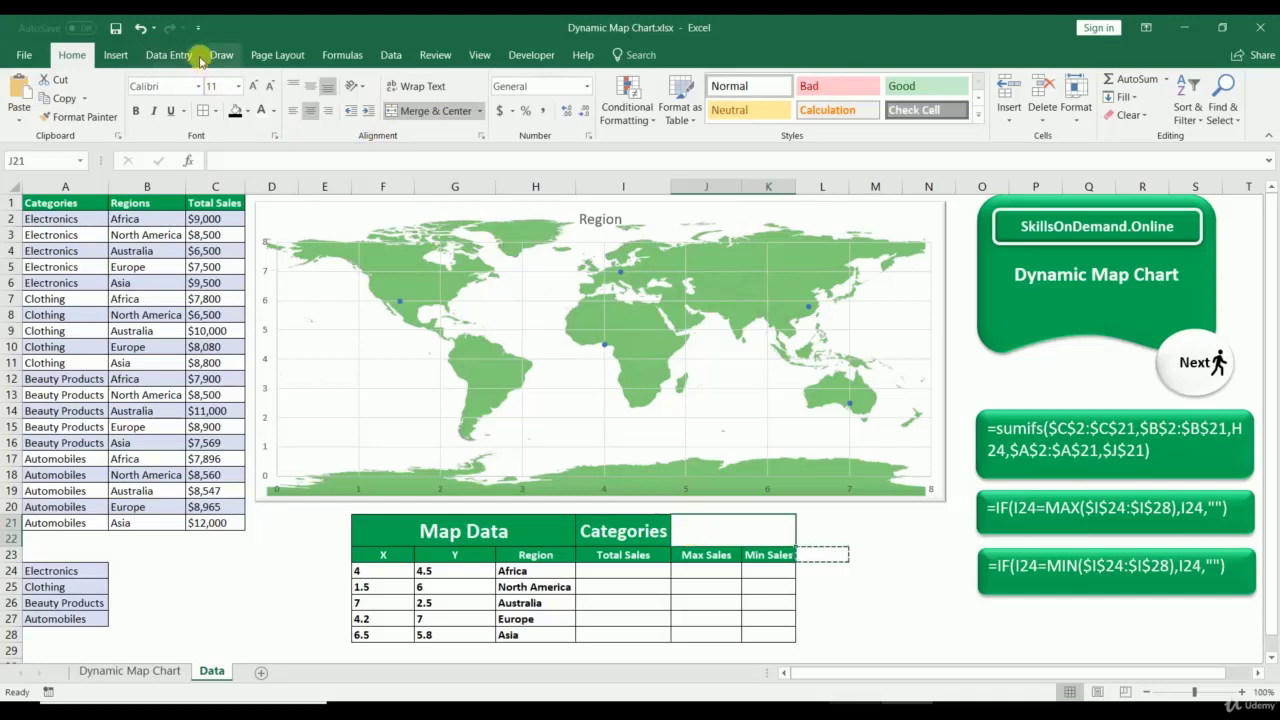
Step: Give the merged cell a list validation with source =$A$24:$A$27
left_click(390, 55)
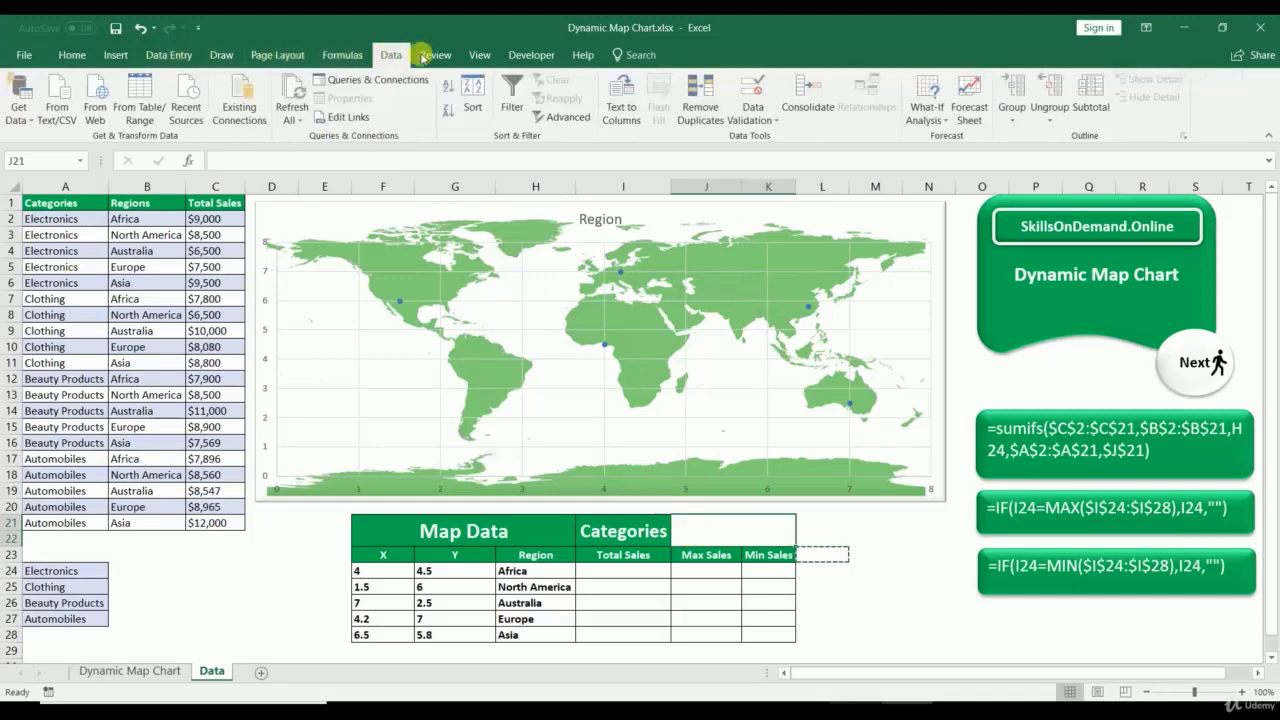
left_click(750, 119)
left_click(750, 139)
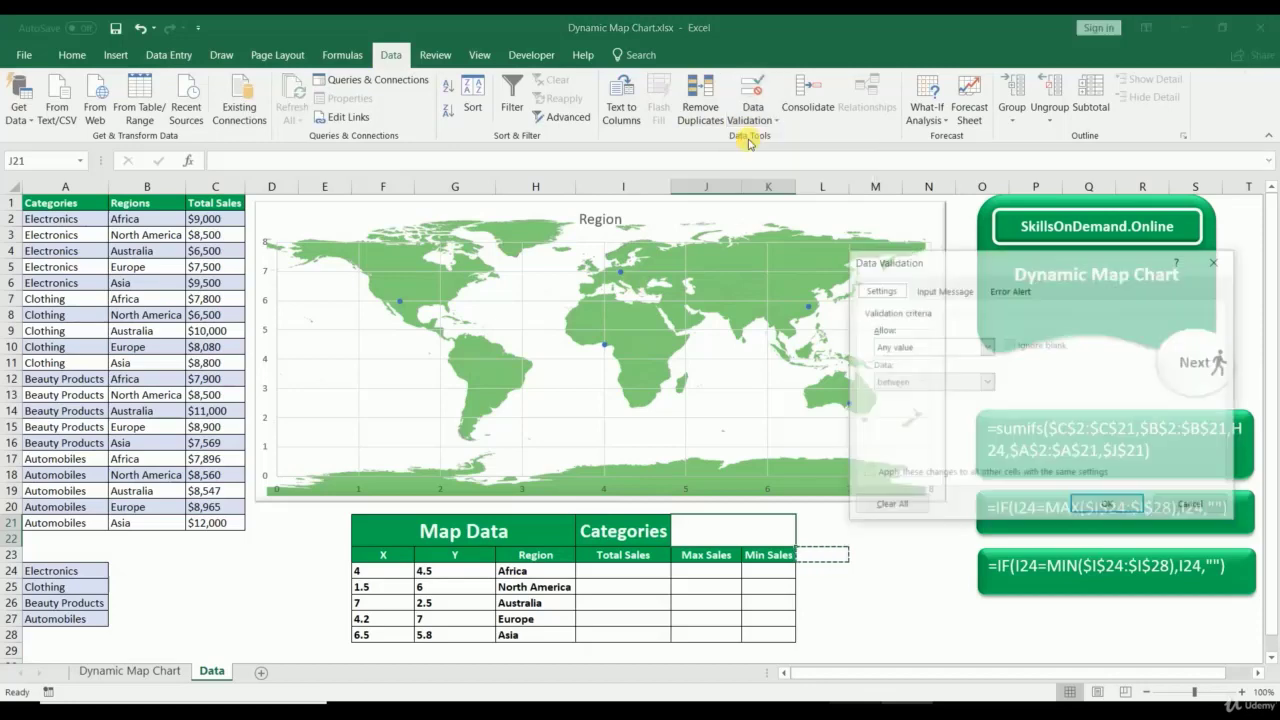
left_click(925, 346)
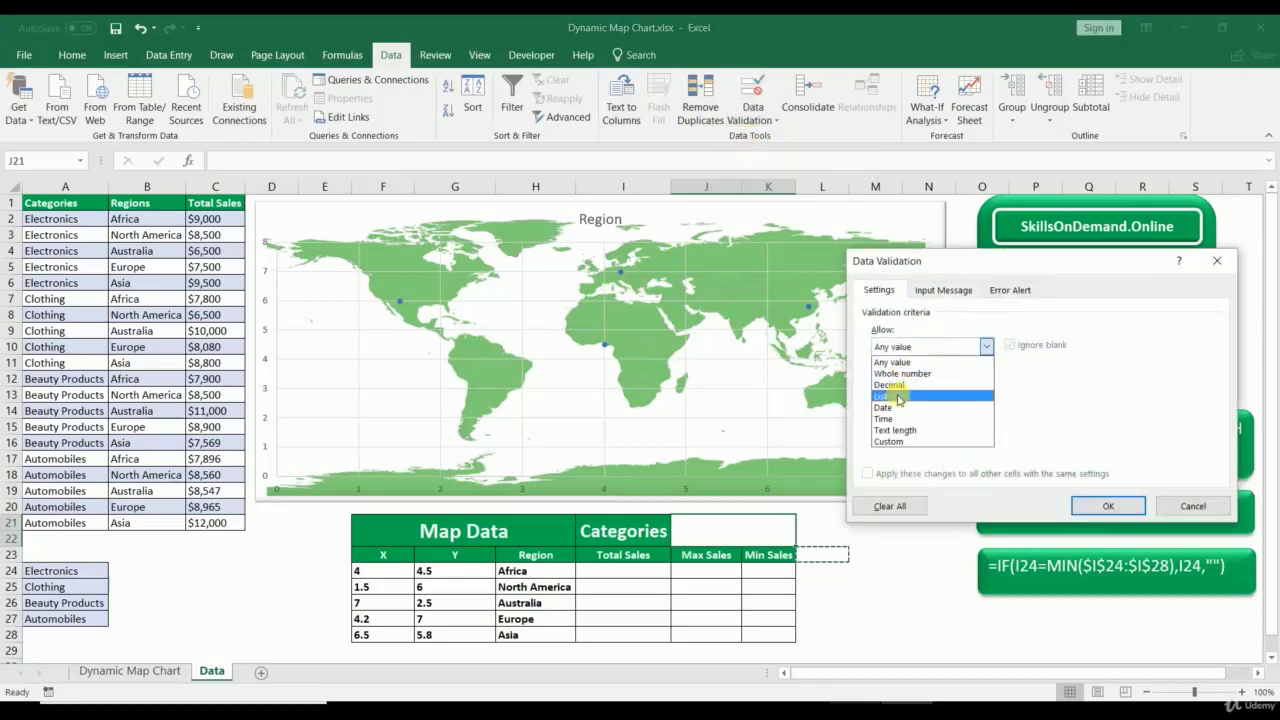
left_click(897, 397)
left_click(1114, 418)
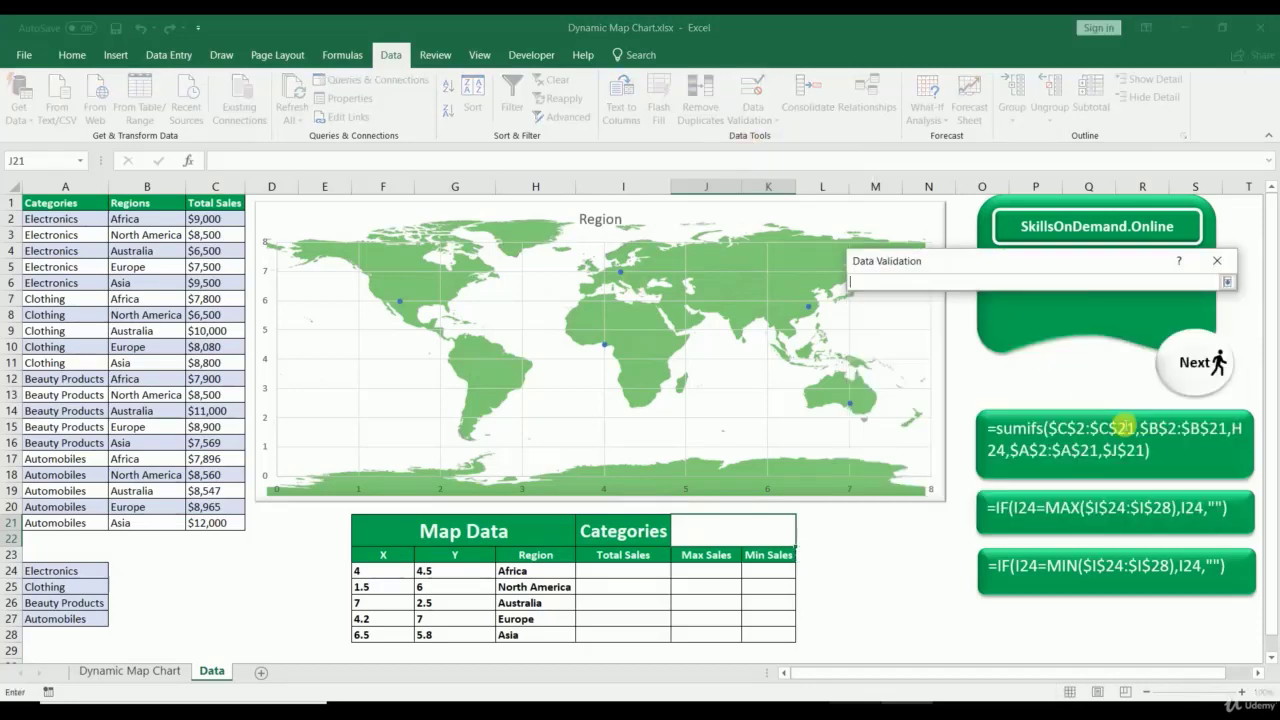
left_click_drag(50, 576, 60, 618)
left_click(1227, 285)
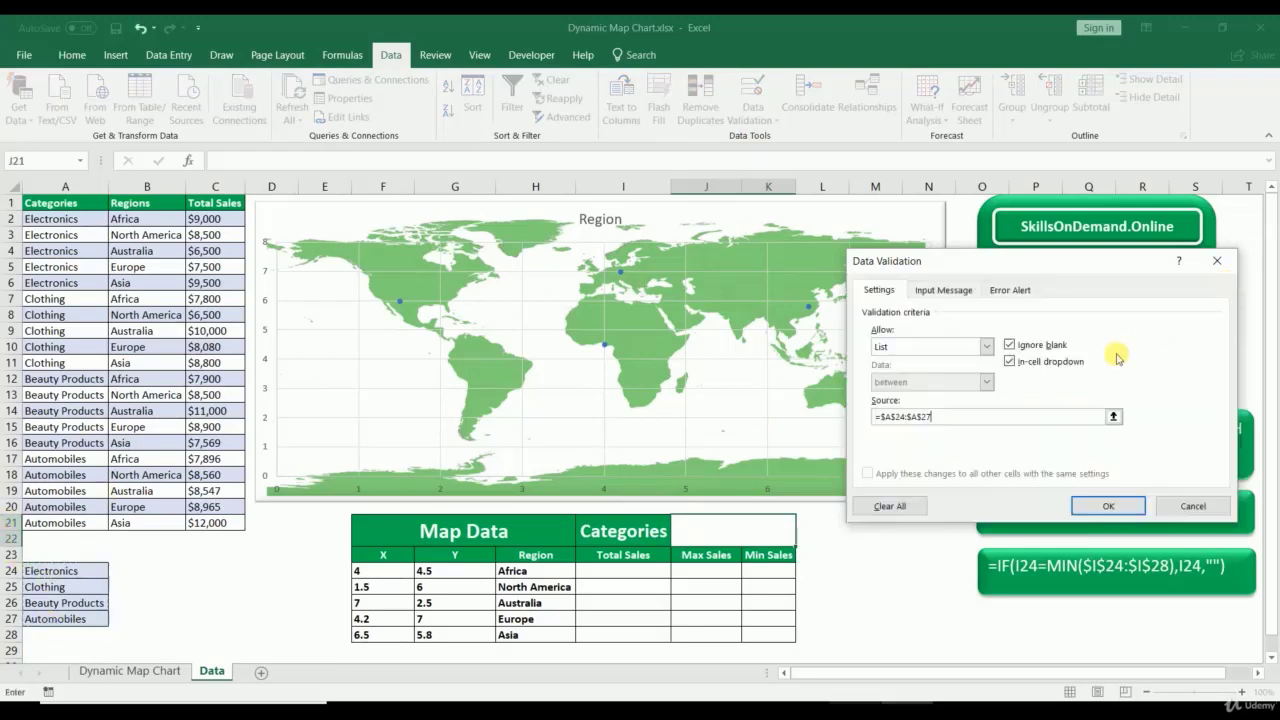
left_click(1092, 504)
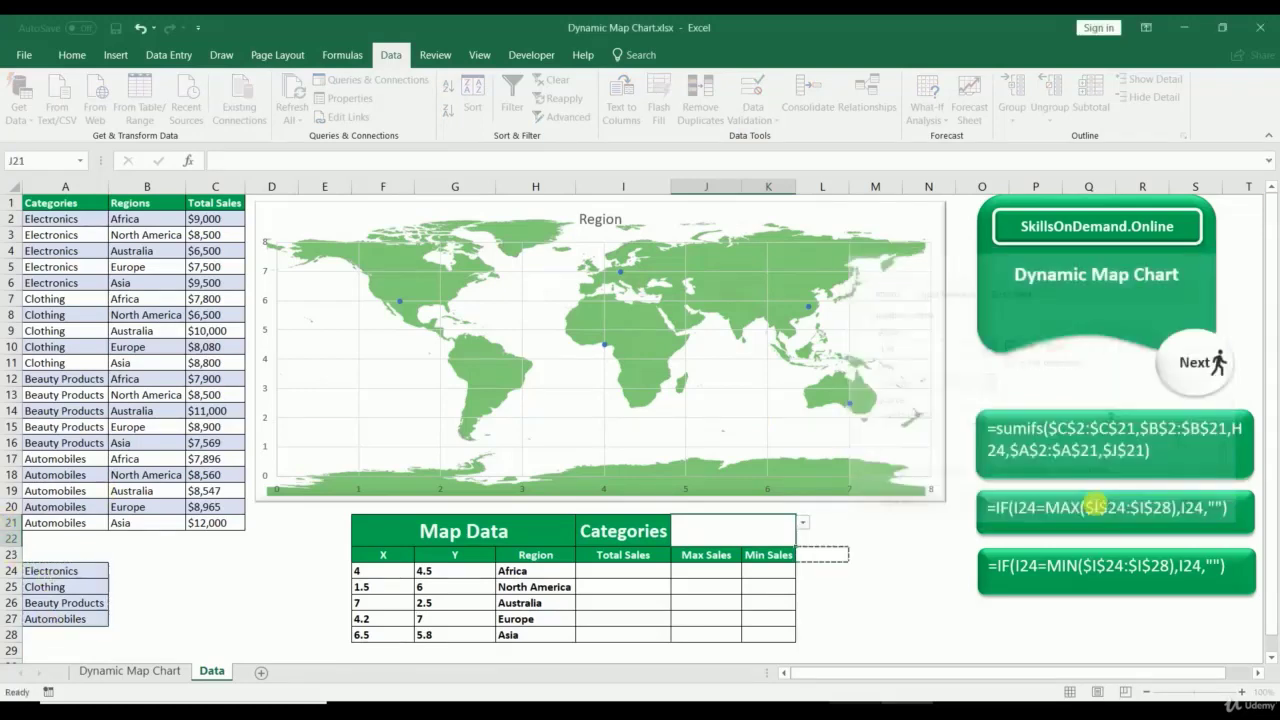
left_click(802, 522)
Step: Choose Electronics and format J21 as middle-aligned, 14-point bold white text on black fill
left_click(751, 533)
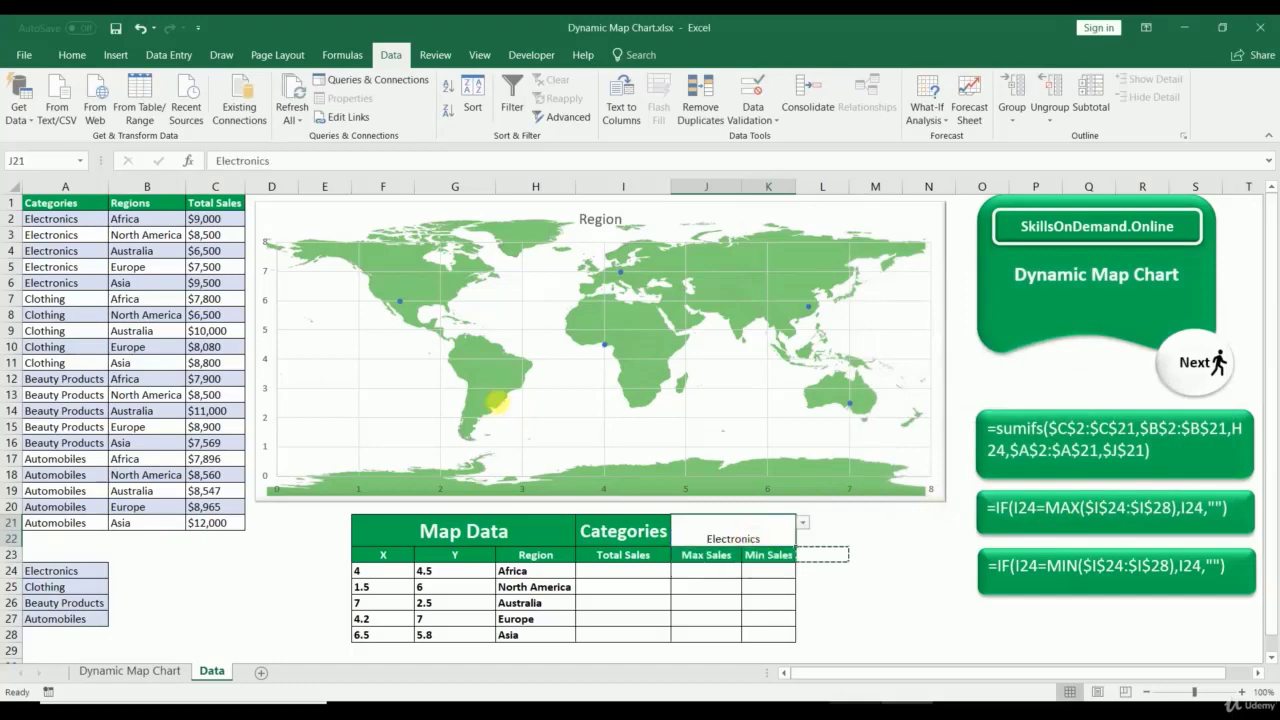
left_click(72, 55)
left_click(303, 88)
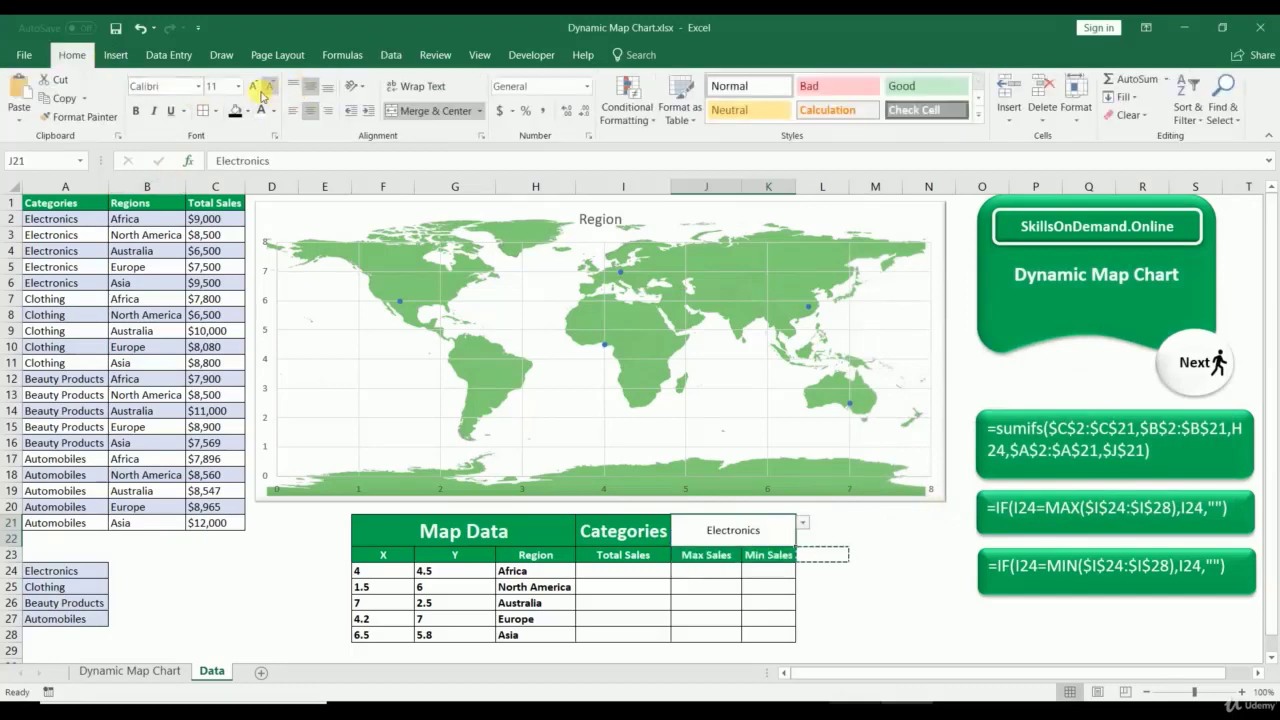
left_click(253, 86)
left_click(253, 86)
left_click(139, 112)
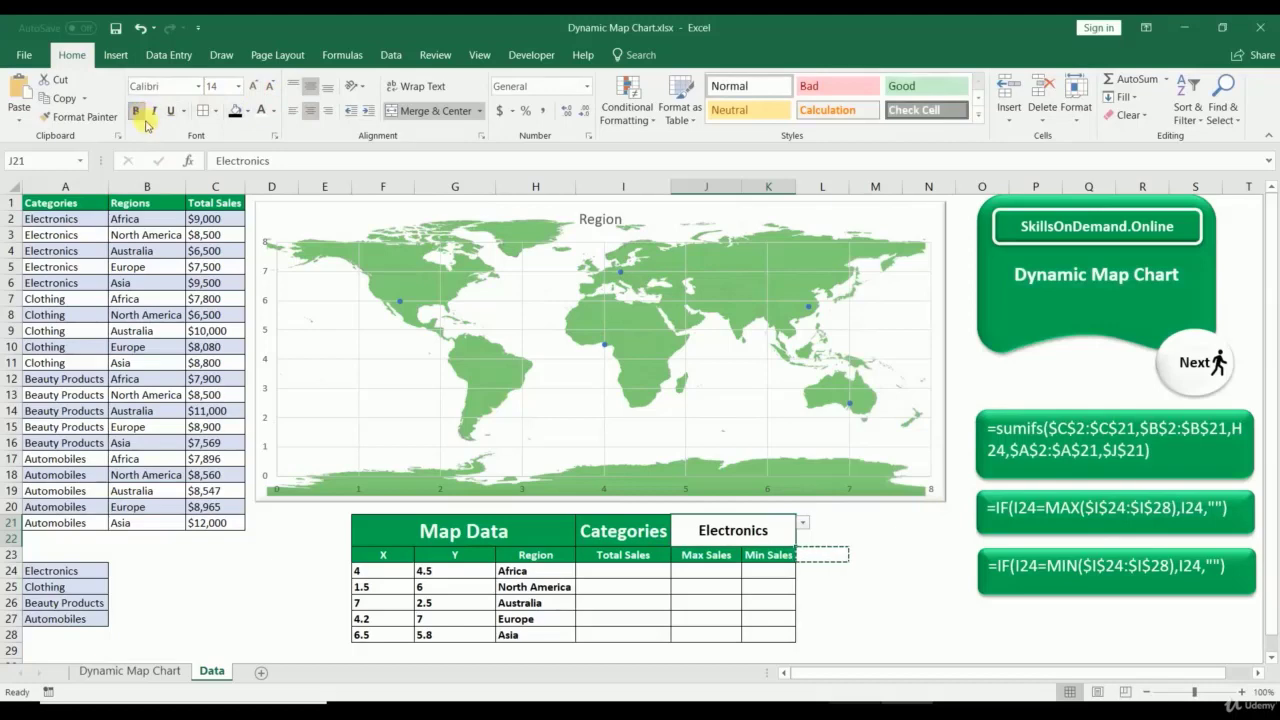
left_click(858, 538)
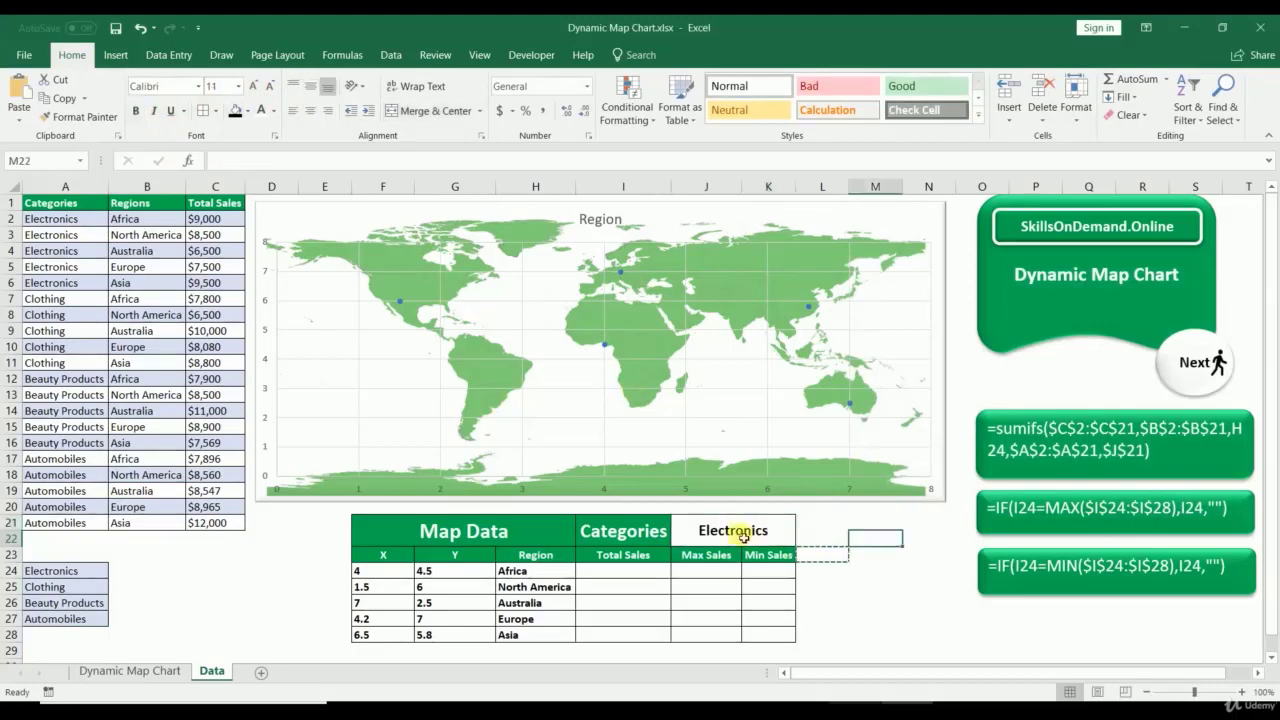
left_click(762, 533)
left_click(235, 112)
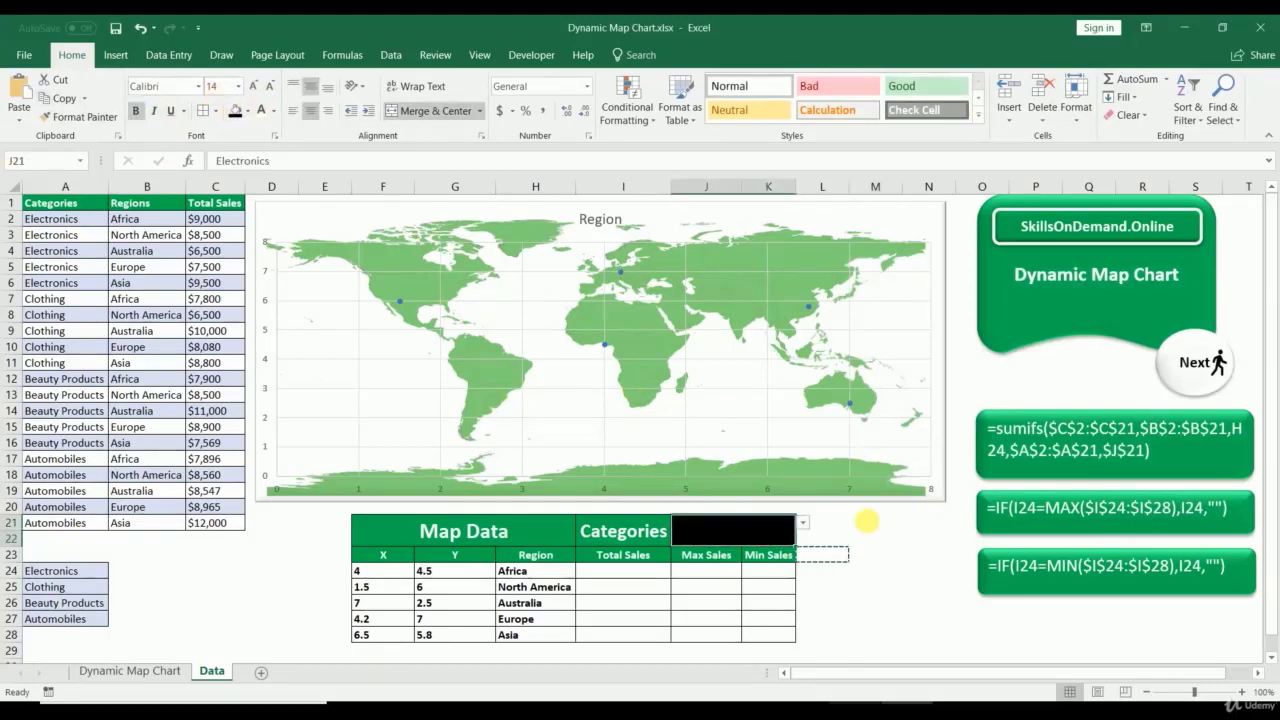
left_click(261, 111)
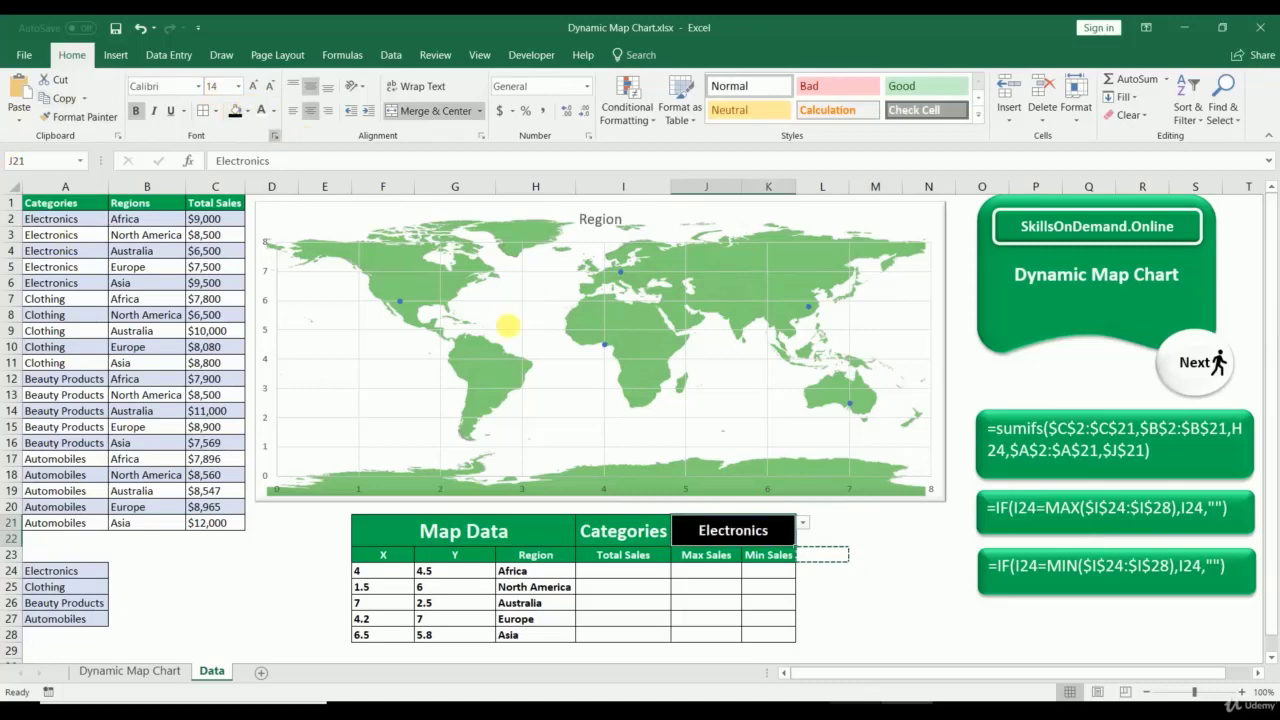
Step: Switch the category to Clothing, then to Beauty Products
left_click(806, 521)
left_click(726, 549)
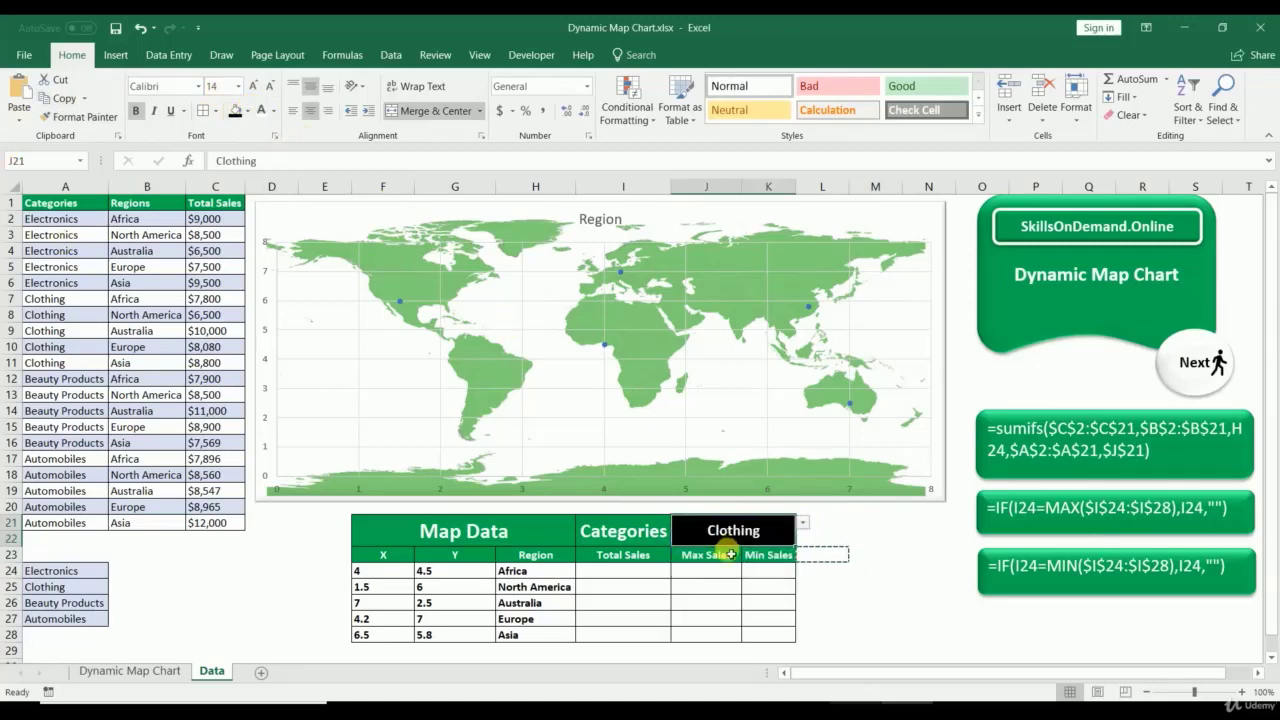
left_click(802, 522)
left_click(723, 562)
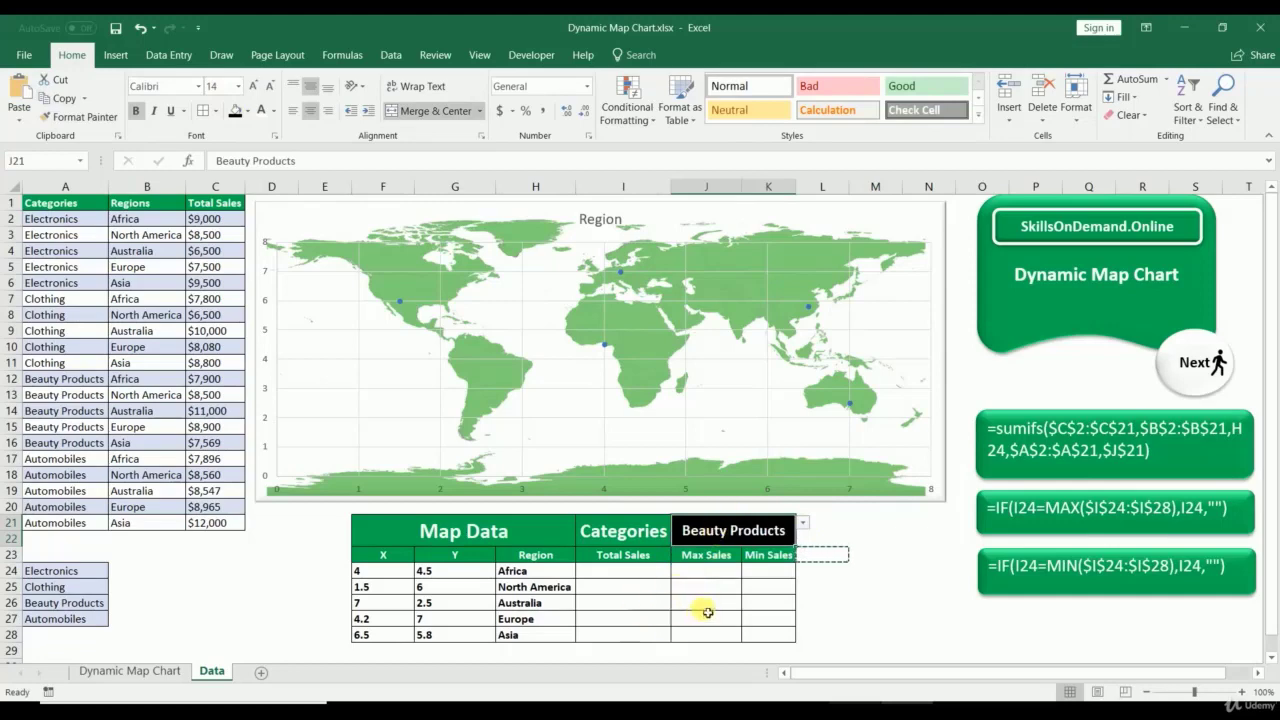
left_click(606, 574)
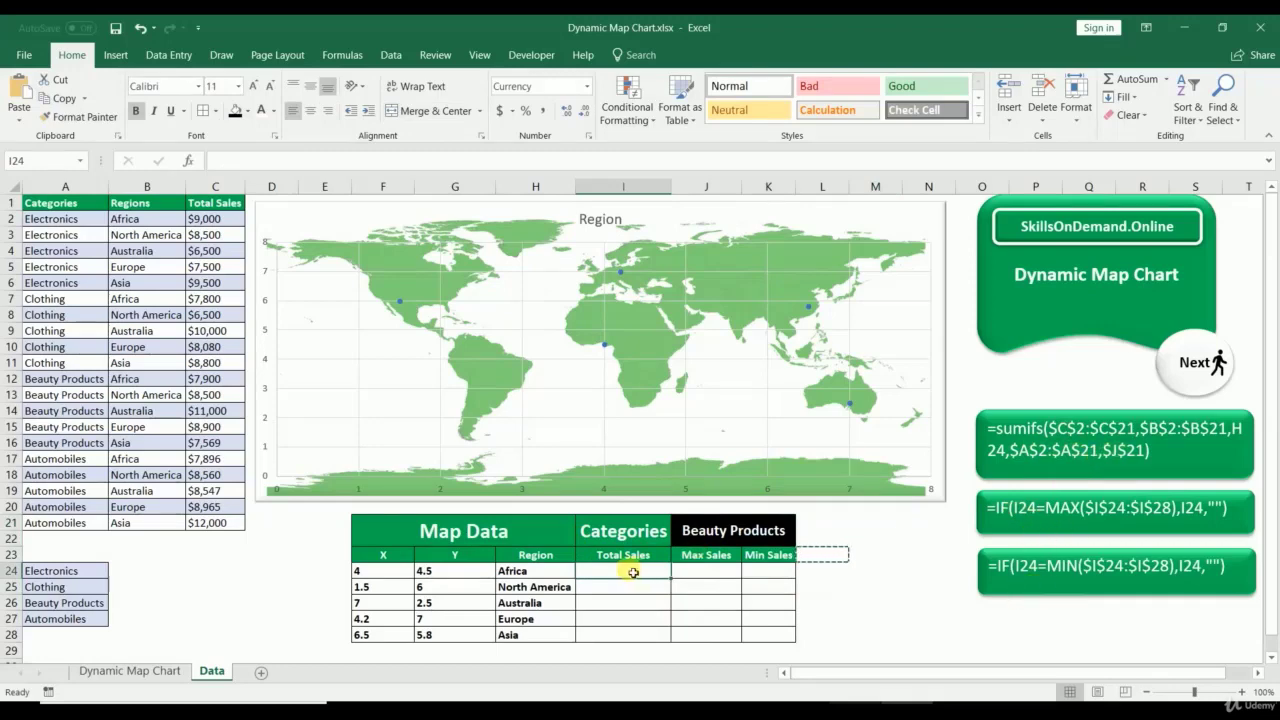
Step: Start a SUMIFS in I24 with absolute sum range $C$2:$C$21 and criteria range $B$2:$B$21
type("=")
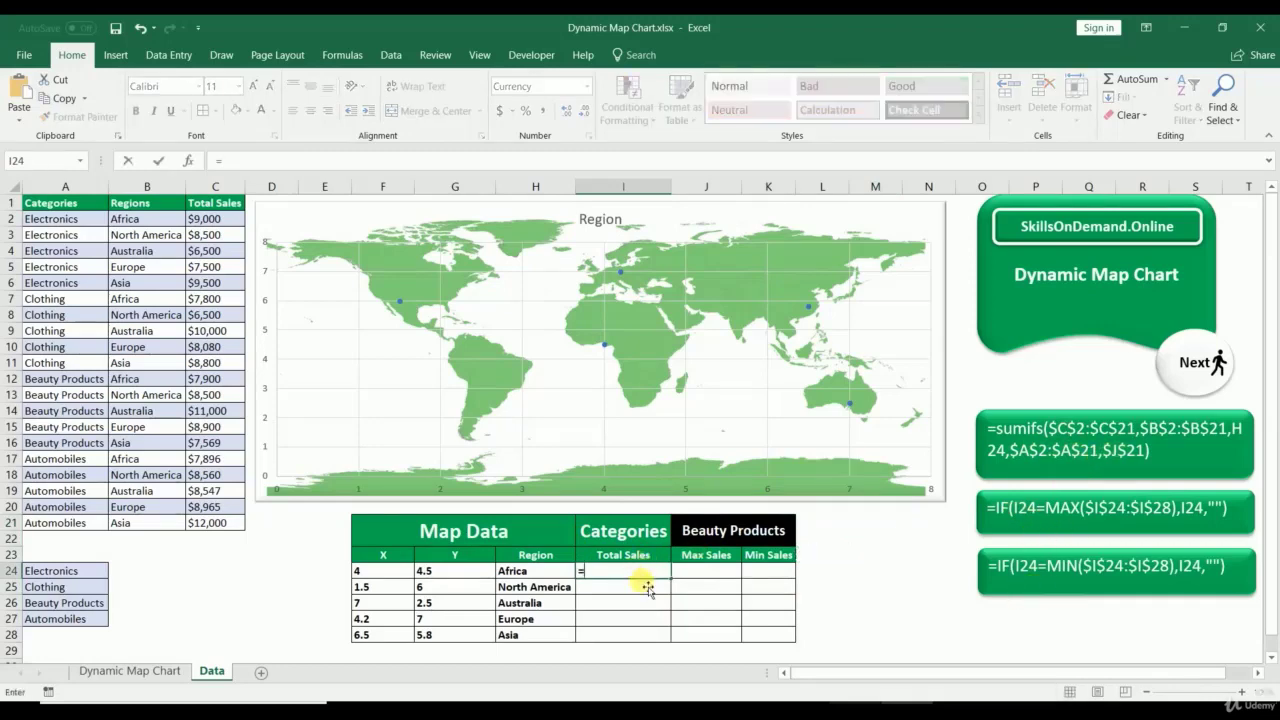
type("sum")
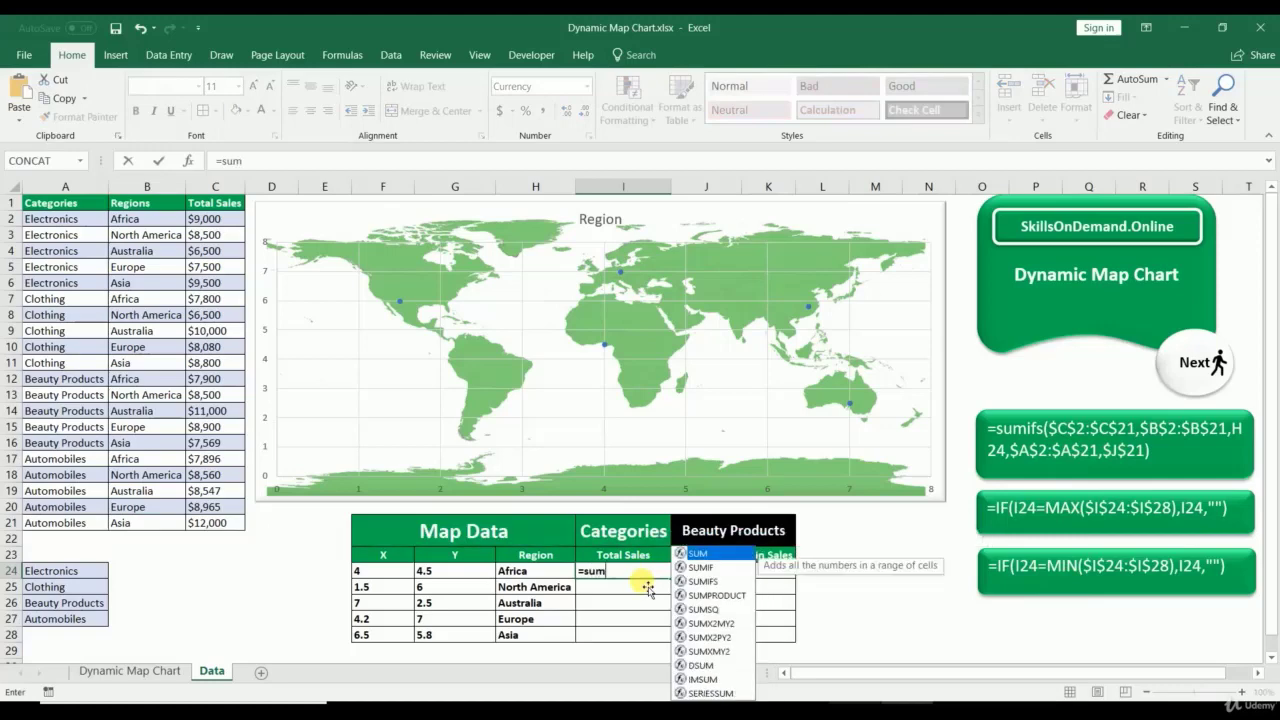
type("ifs(")
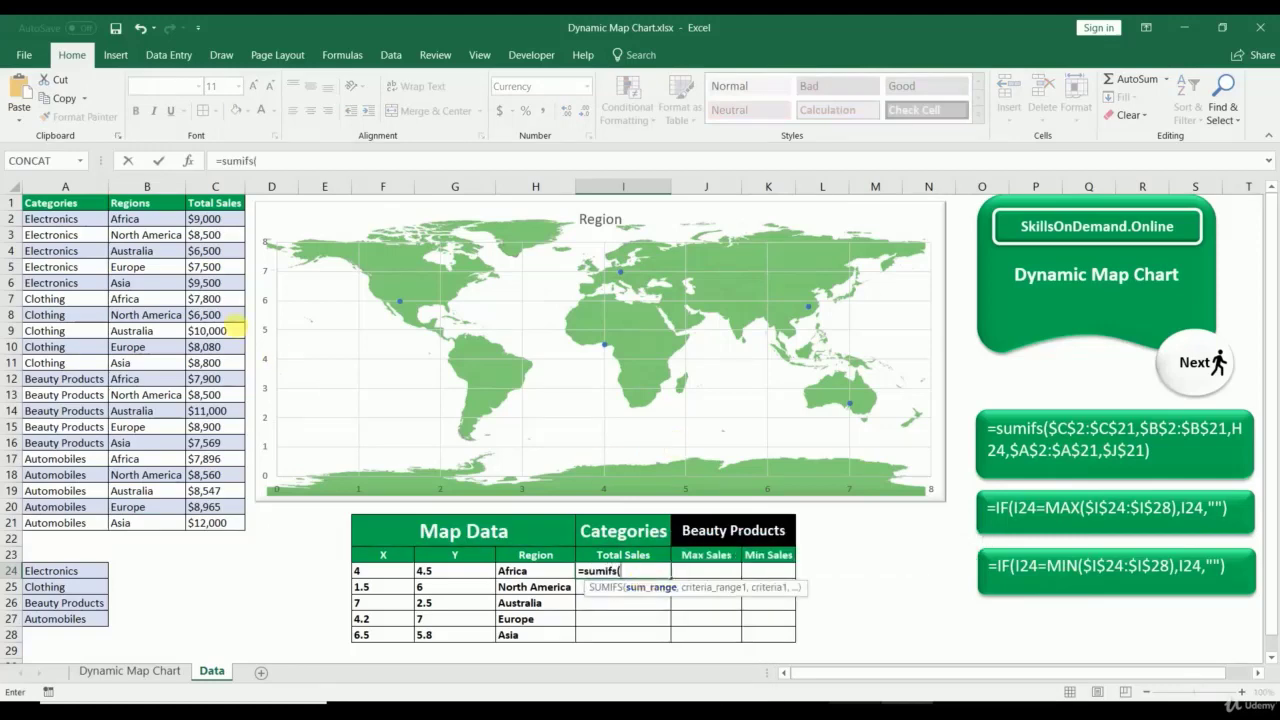
left_click_drag(205, 218, 205, 535)
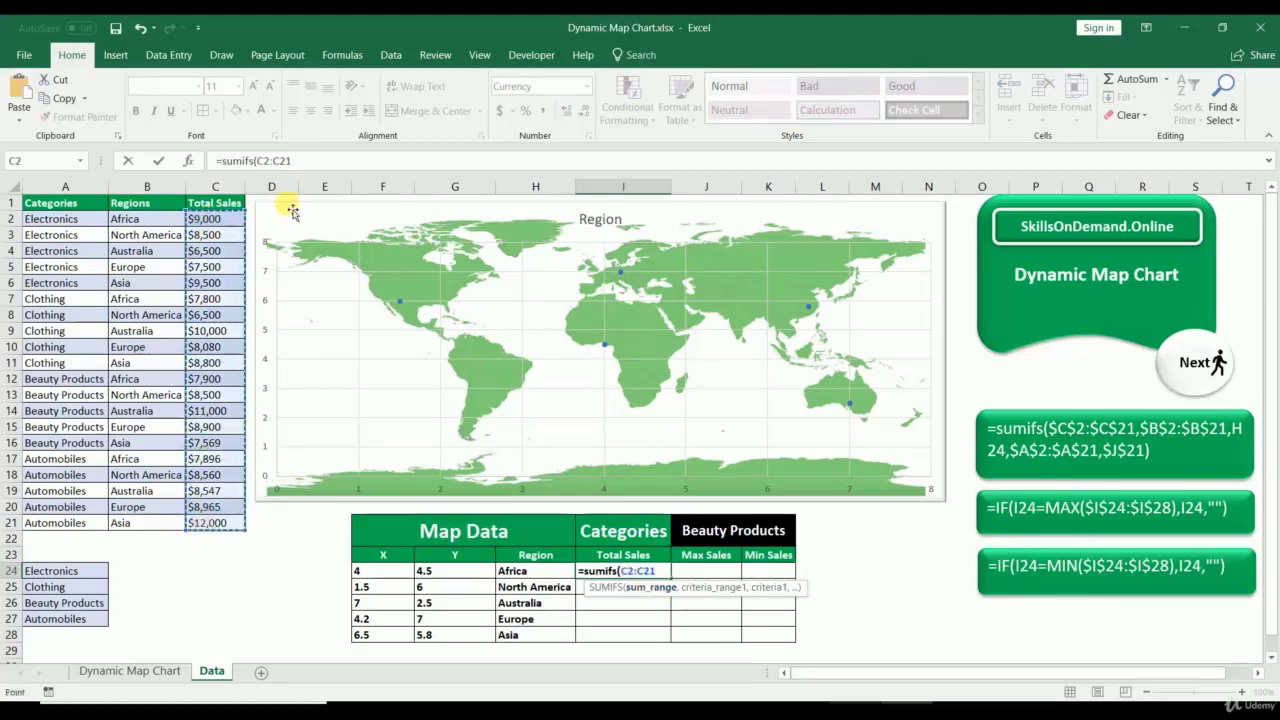
left_click_drag(299, 161, 257, 161)
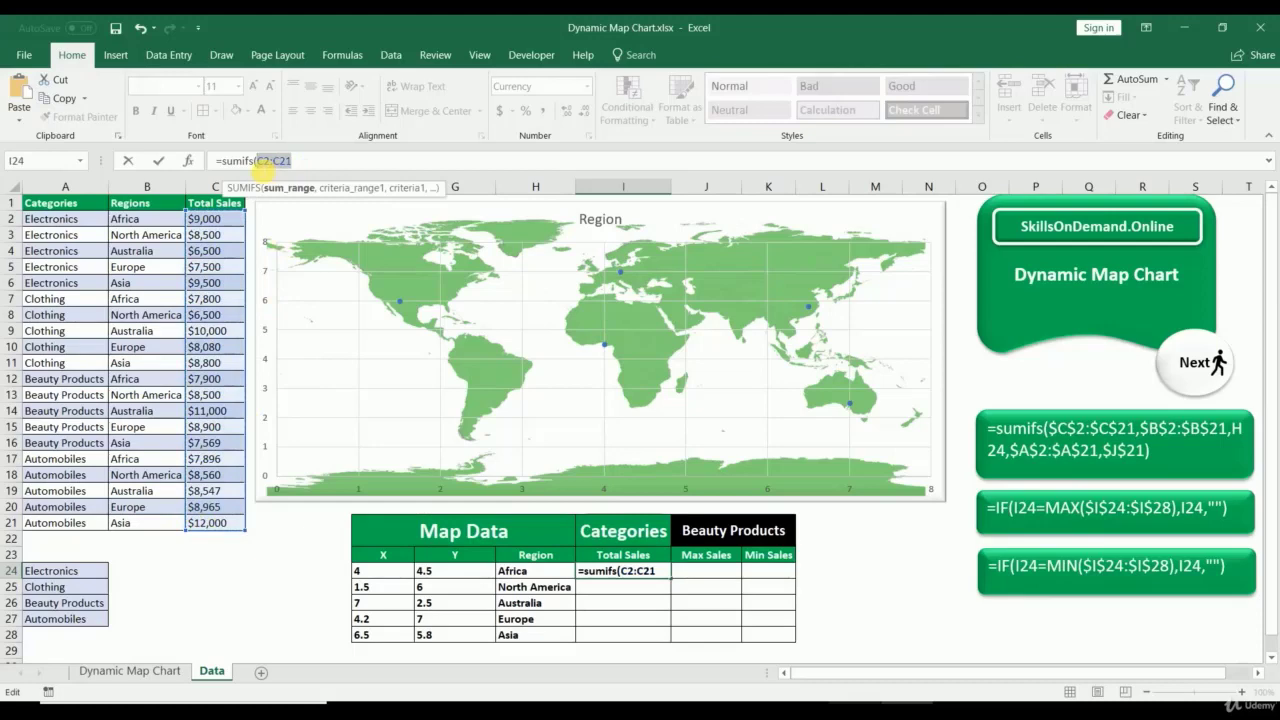
key("F4")
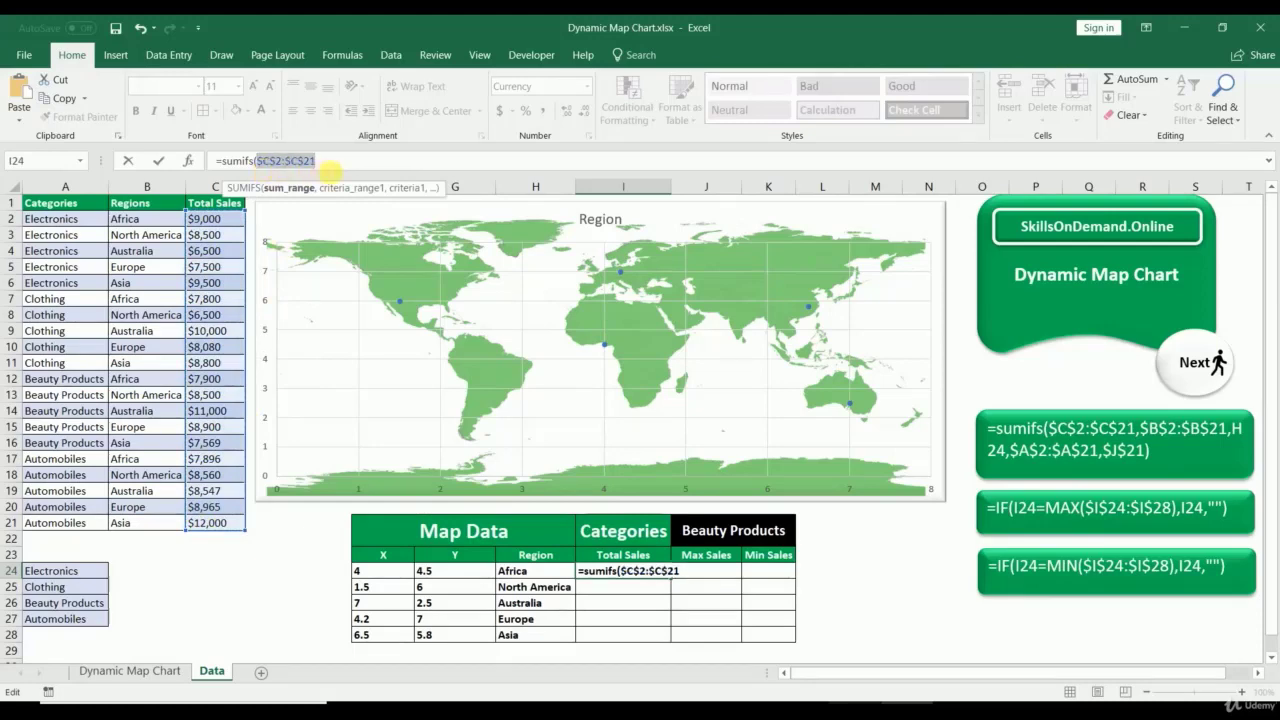
left_click(331, 168)
type(",")
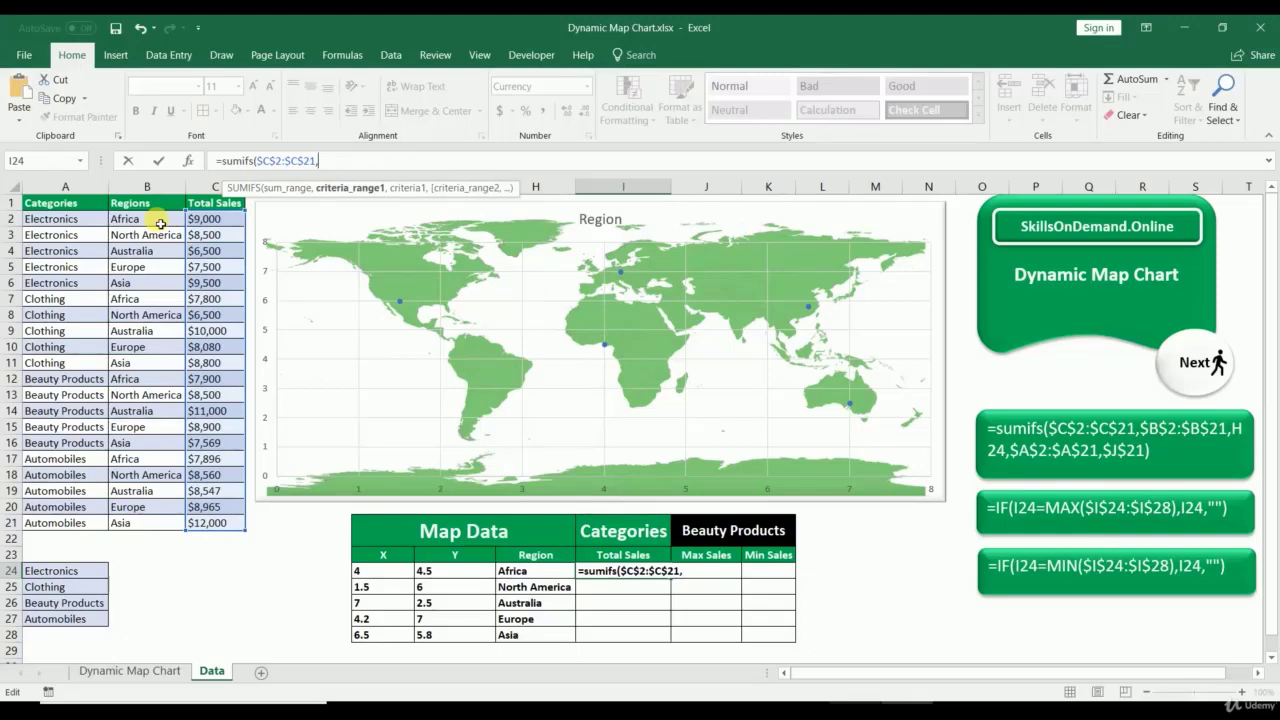
left_click_drag(160, 223, 165, 520)
left_click_drag(368, 161, 325, 163)
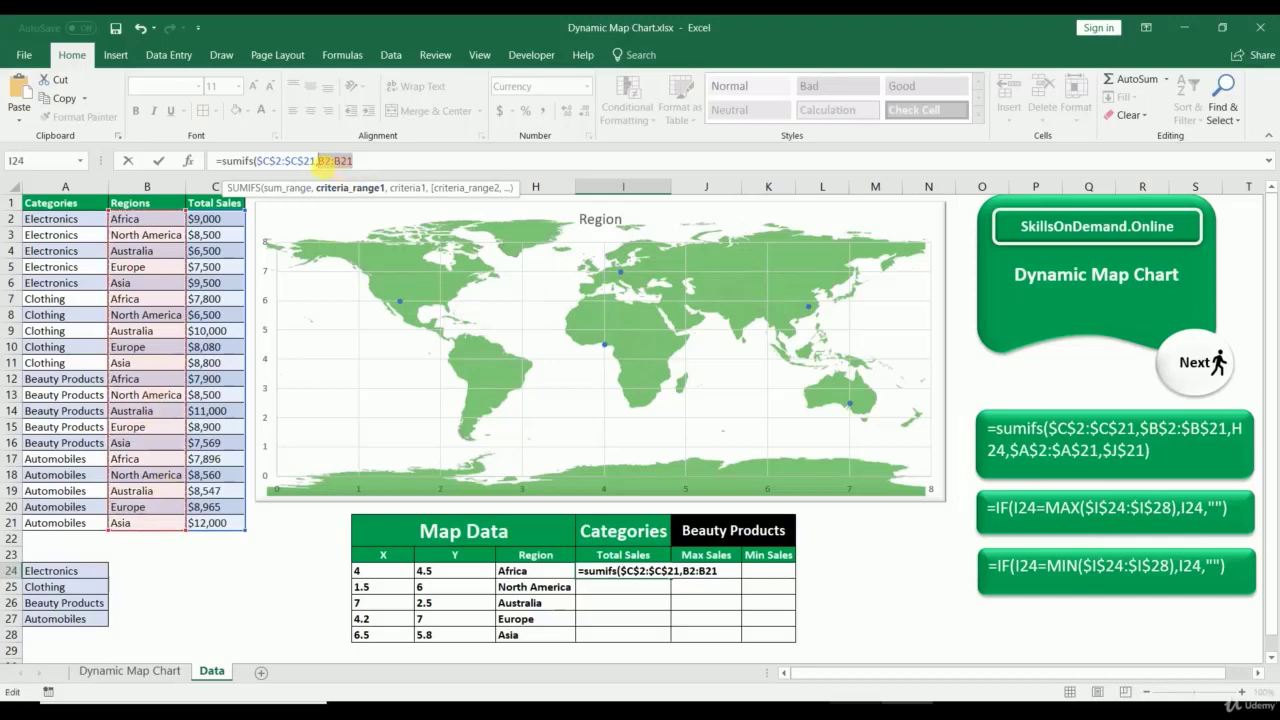
key("F4")
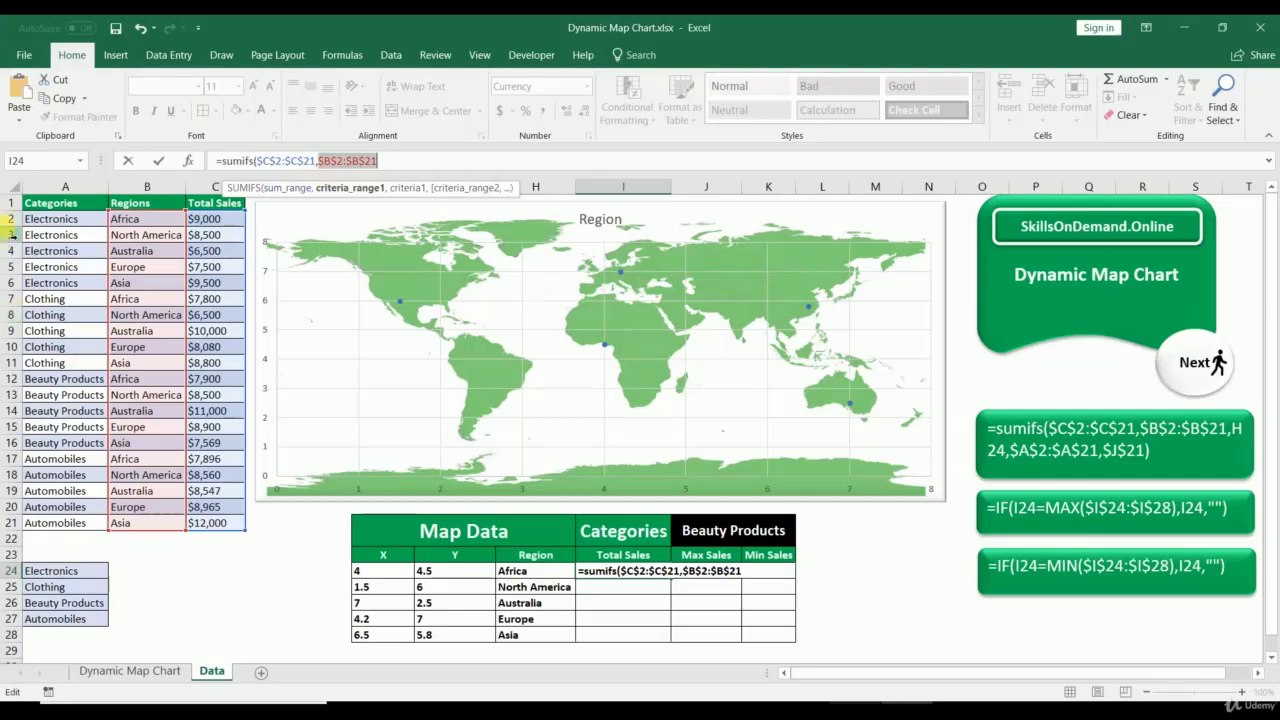
left_click(393, 165)
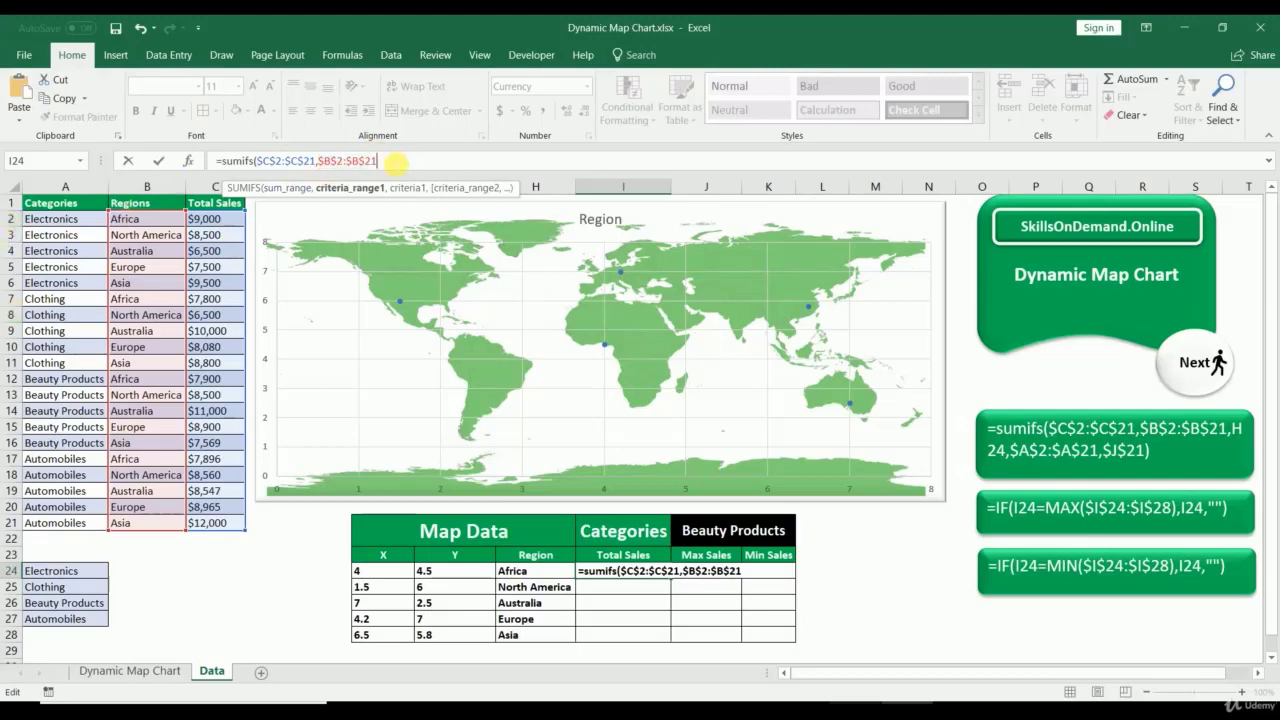
type(",")
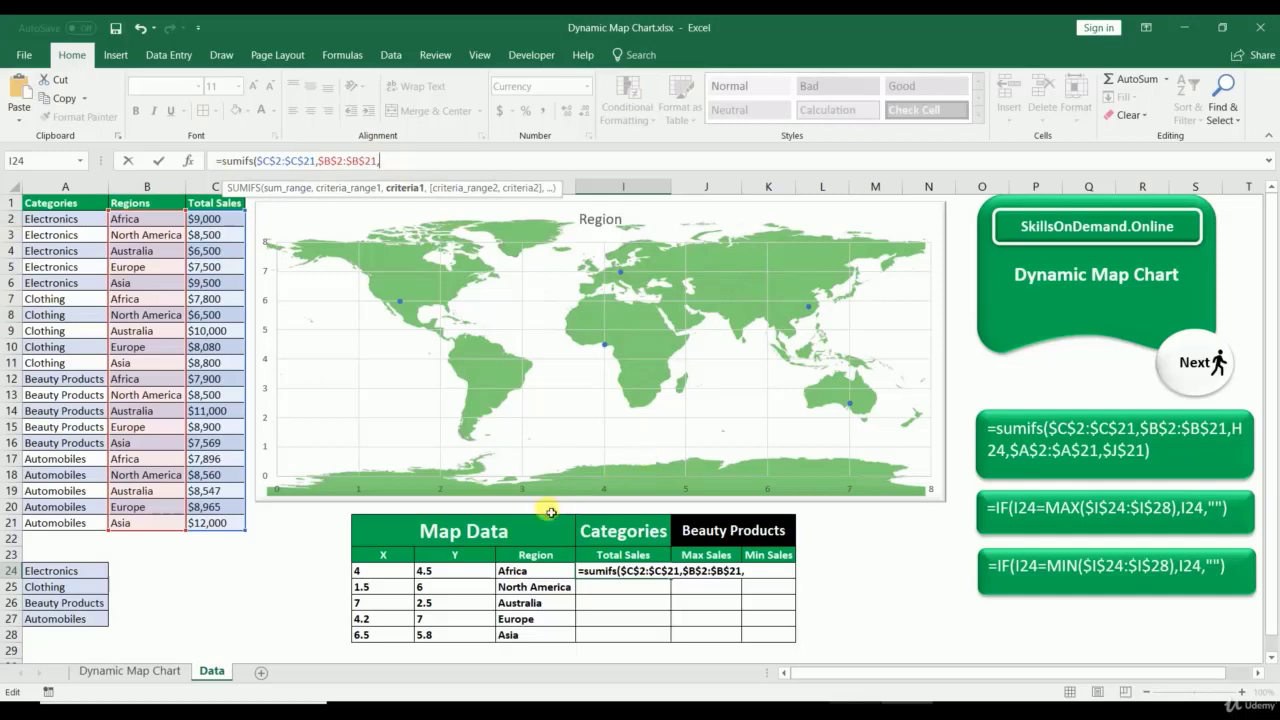
Step: Finish the SUMIFS with criteria H24, $A$2:$A$21 and $J$21, and commit it
left_click(547, 579)
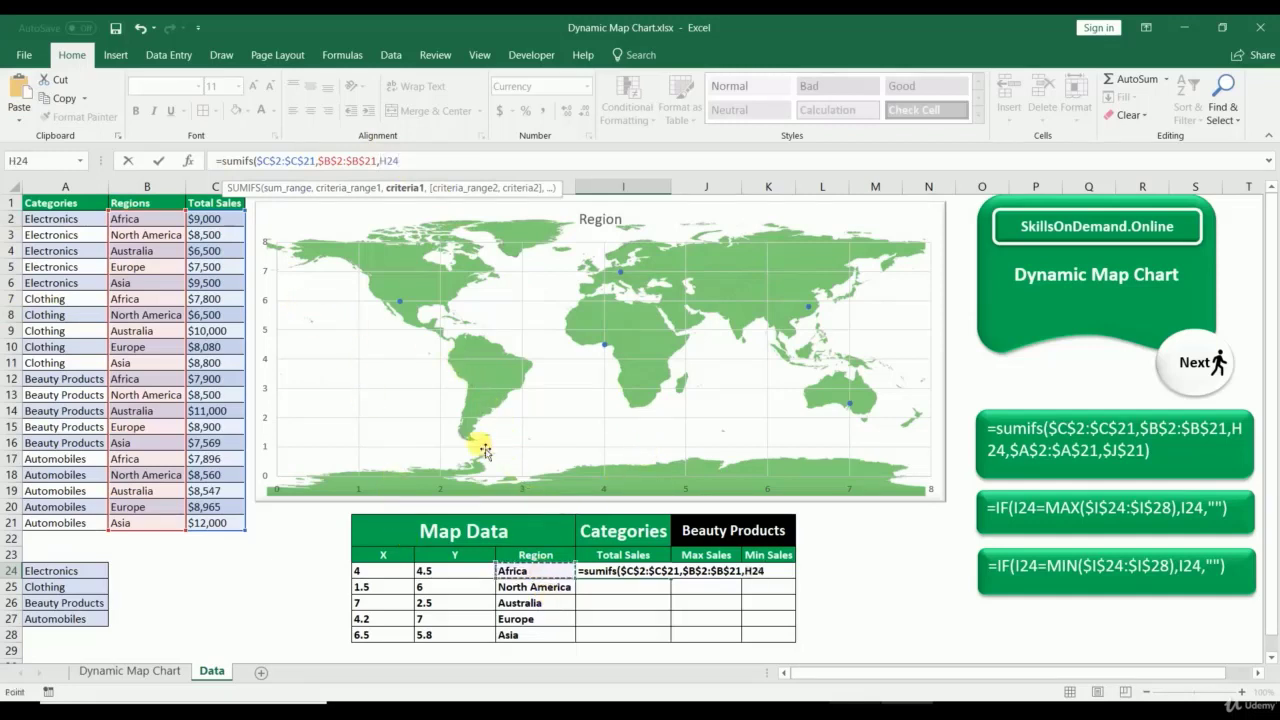
type(",")
left_click_drag(45, 218, 50, 522)
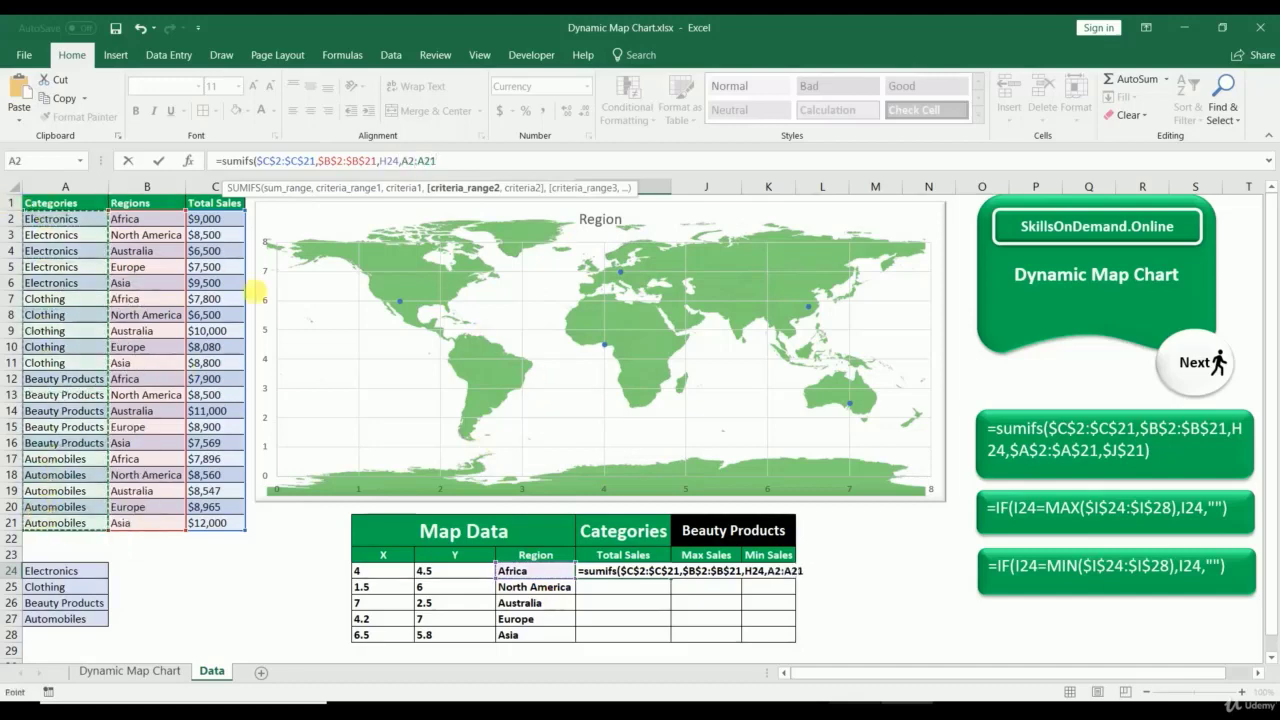
double_click(408, 161)
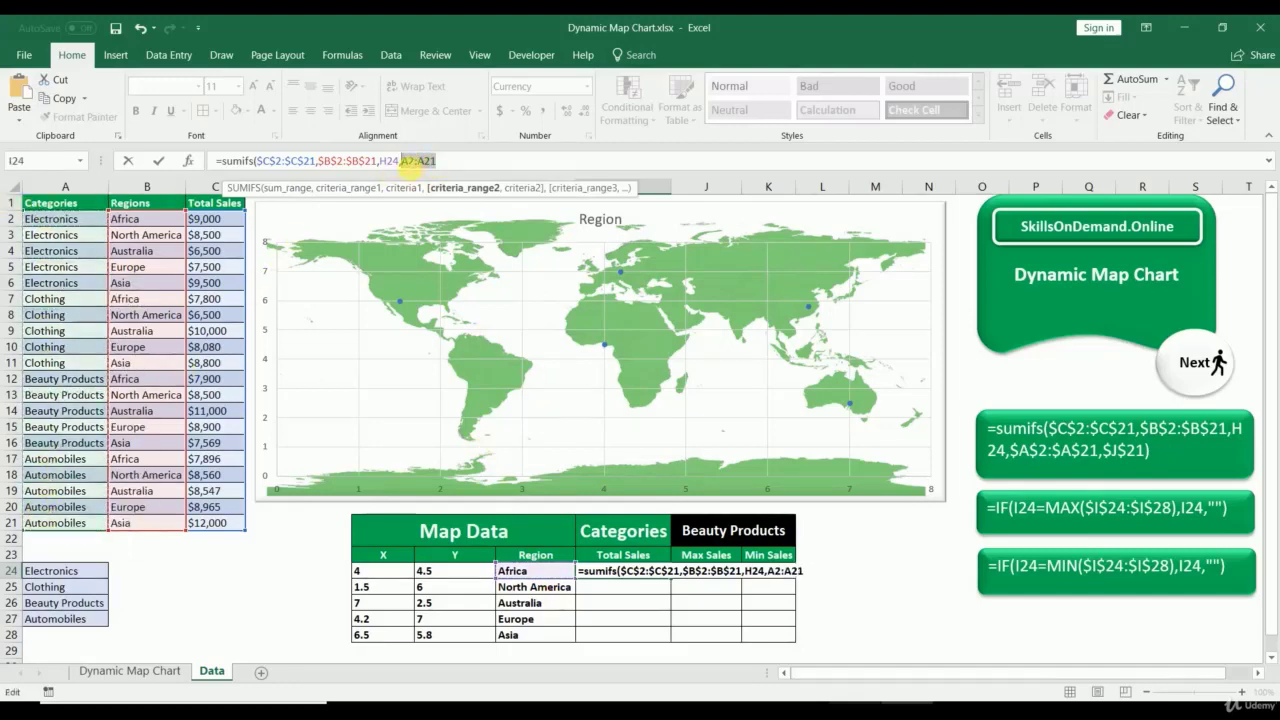
key("F4")
left_click(492, 161)
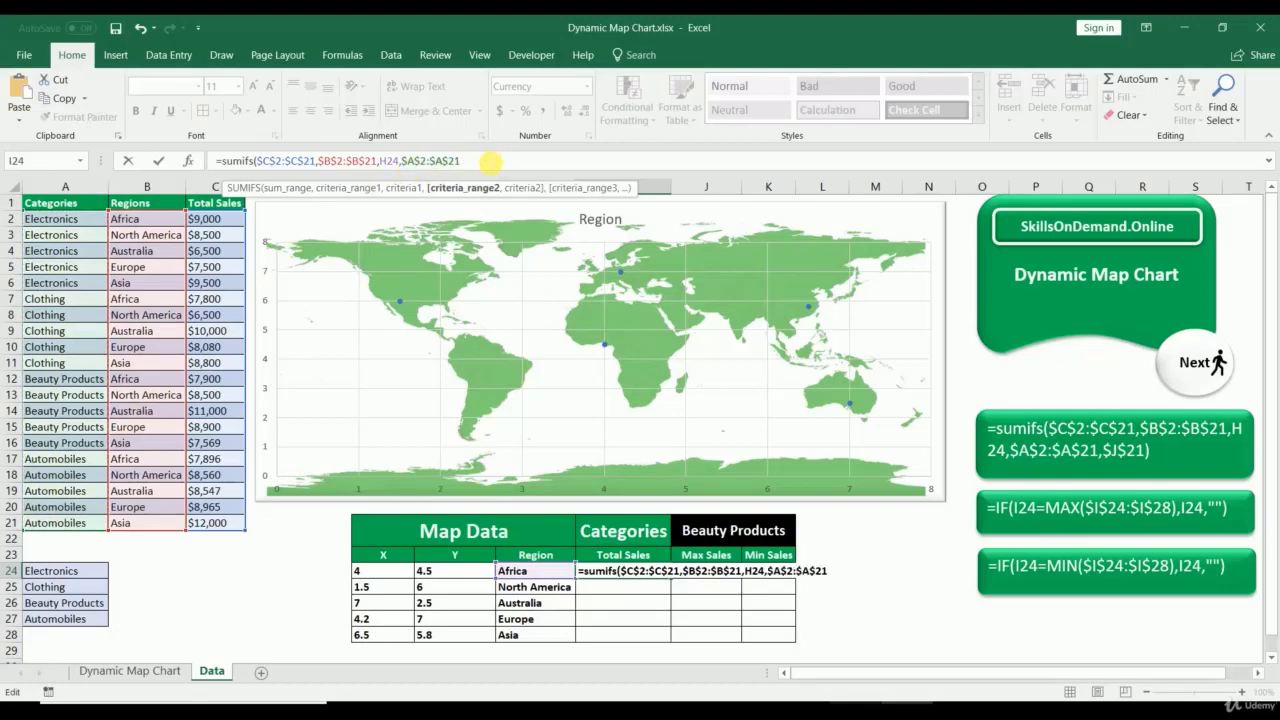
type(",")
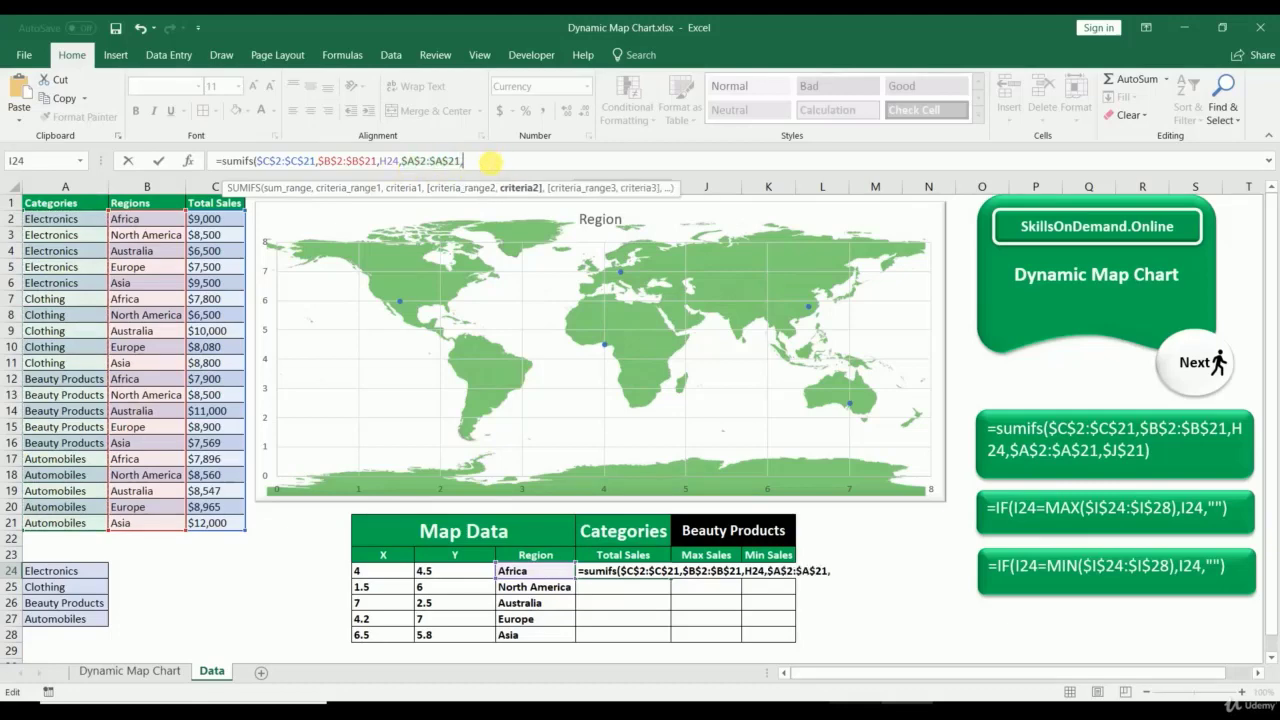
left_click(708, 533)
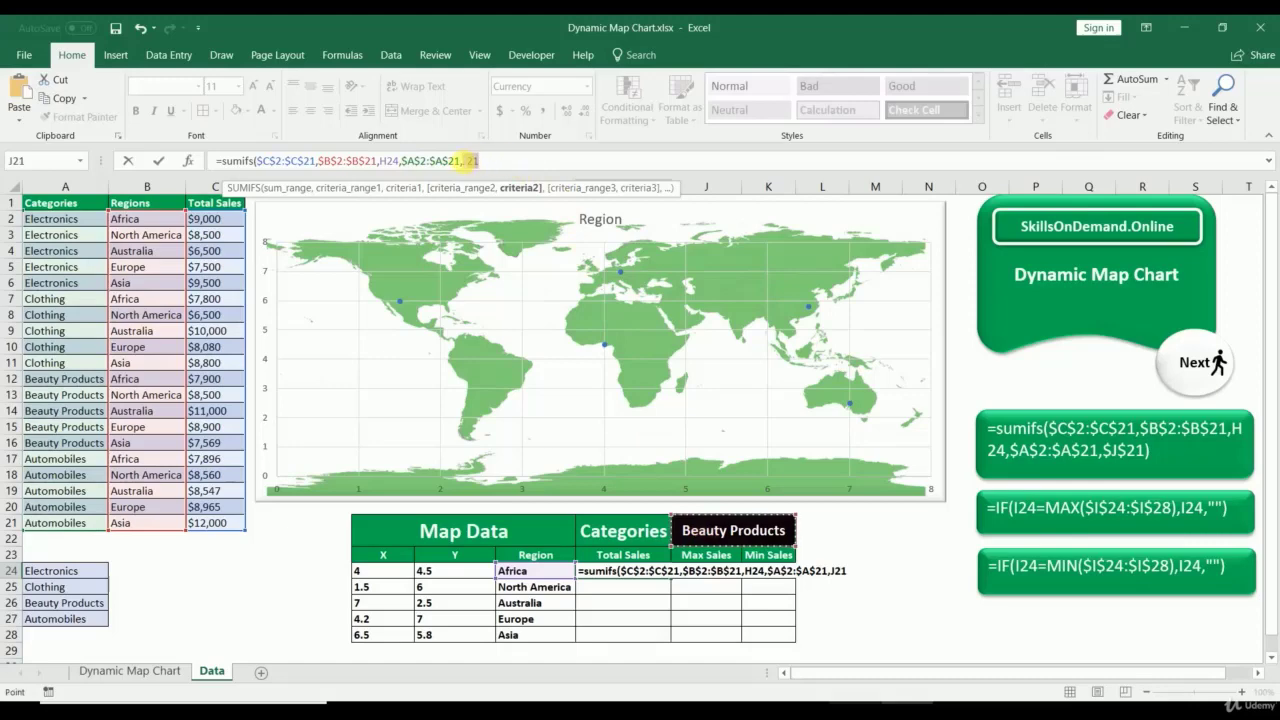
left_click(468, 162)
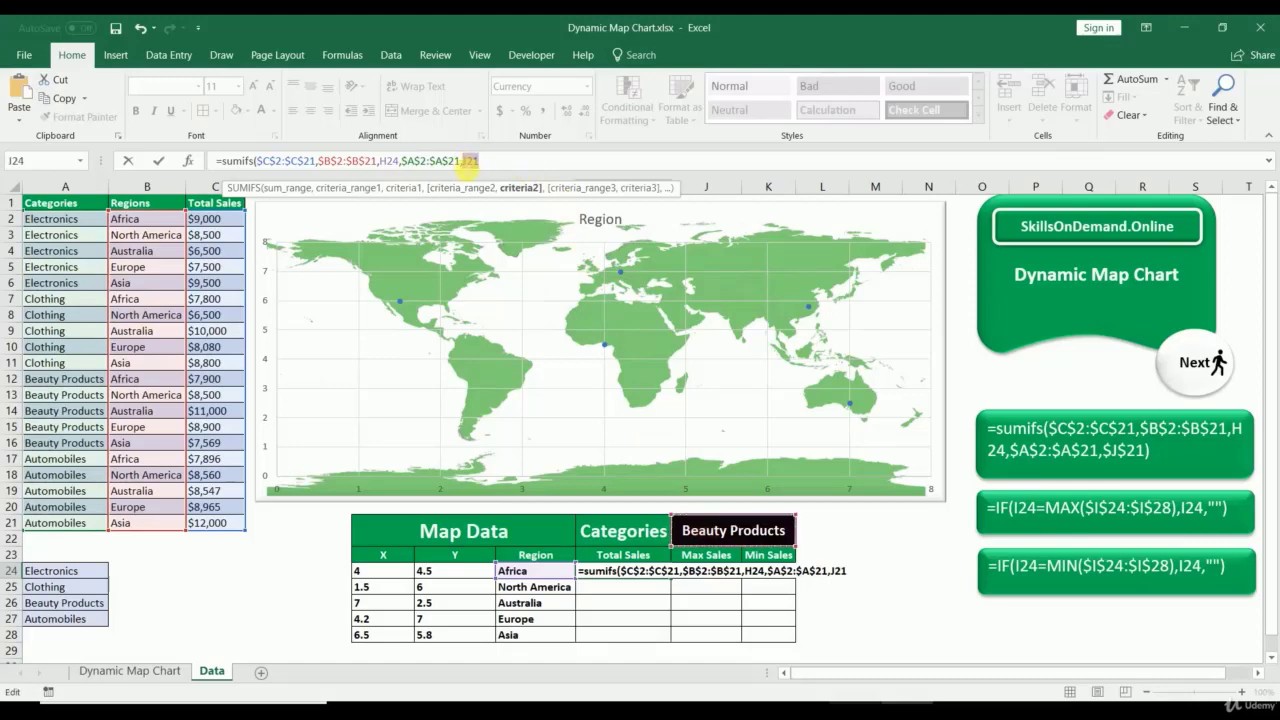
key("F4")
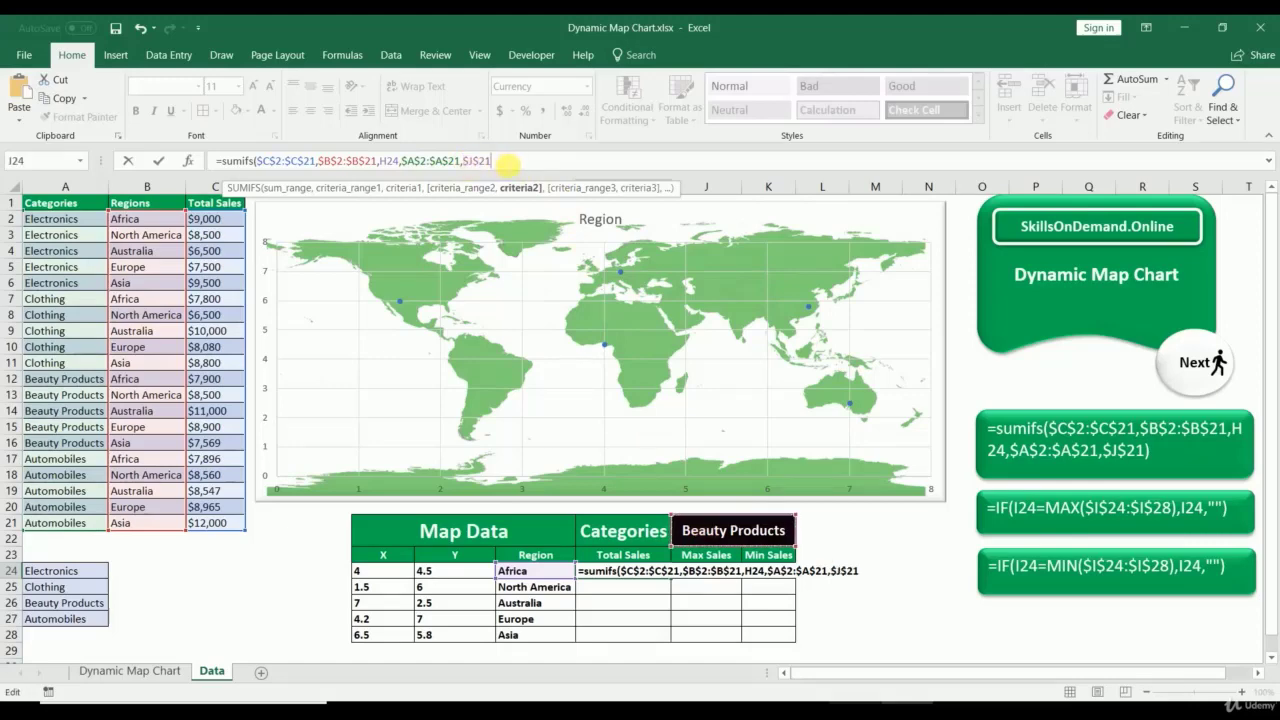
type(")")
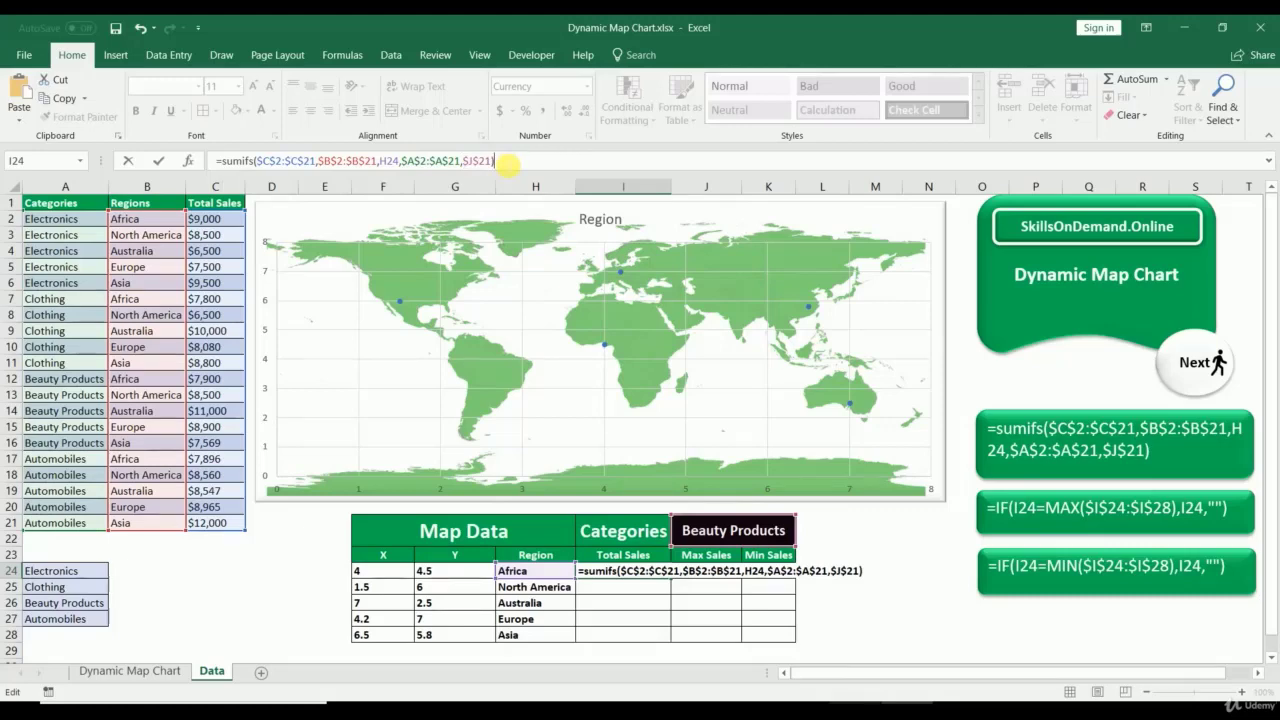
key("Return")
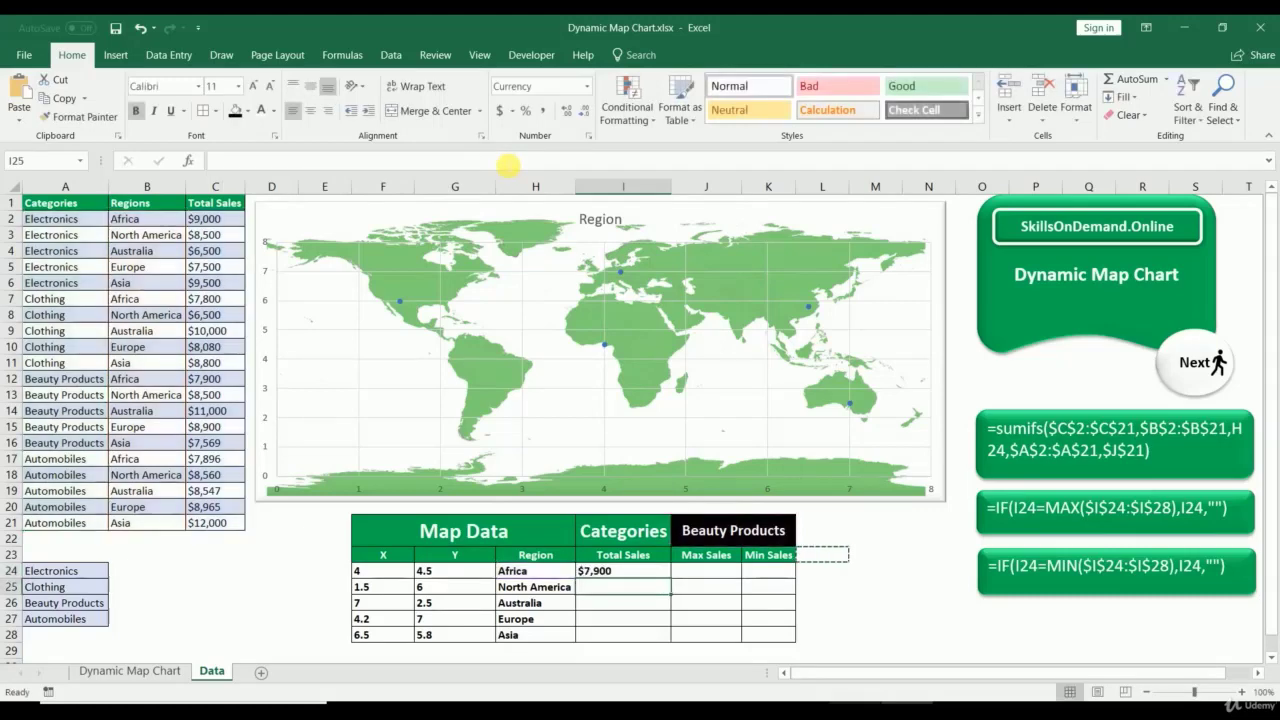
Step: Fill the formula down to I28 and test it by switching J21 to Clothing, then Electronics
left_click(648, 570)
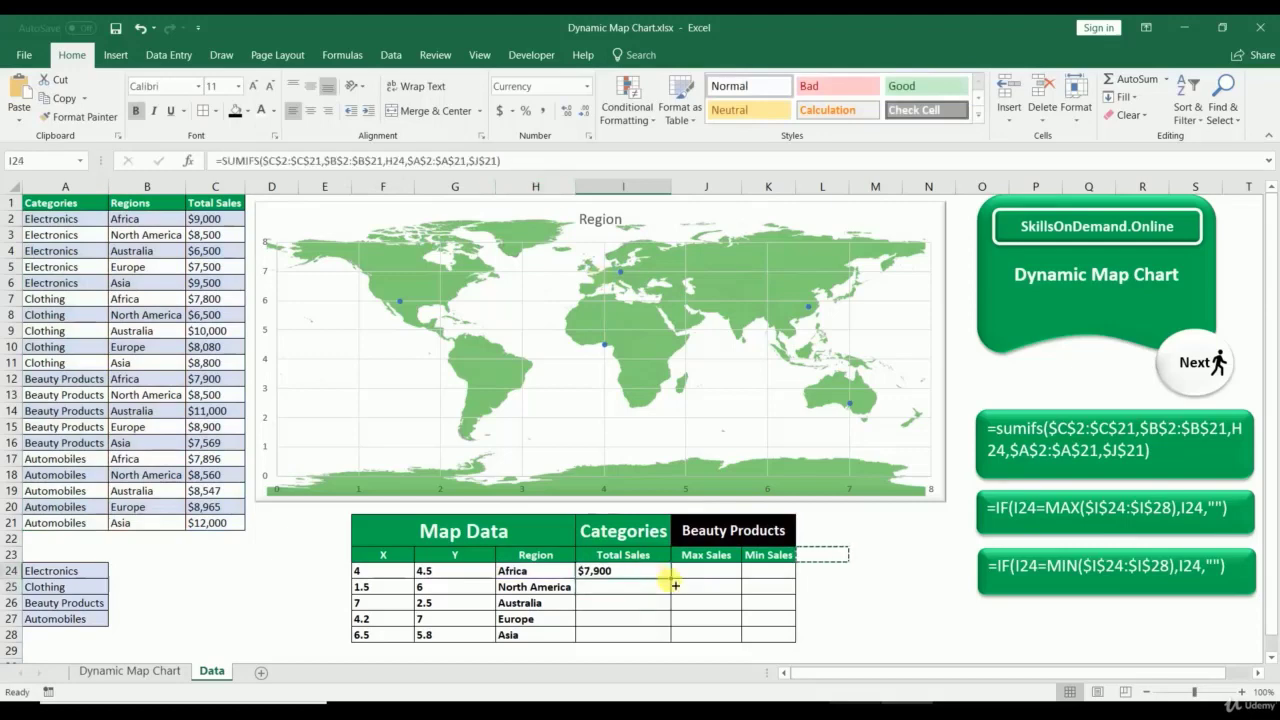
left_click_drag(675, 586, 590, 636)
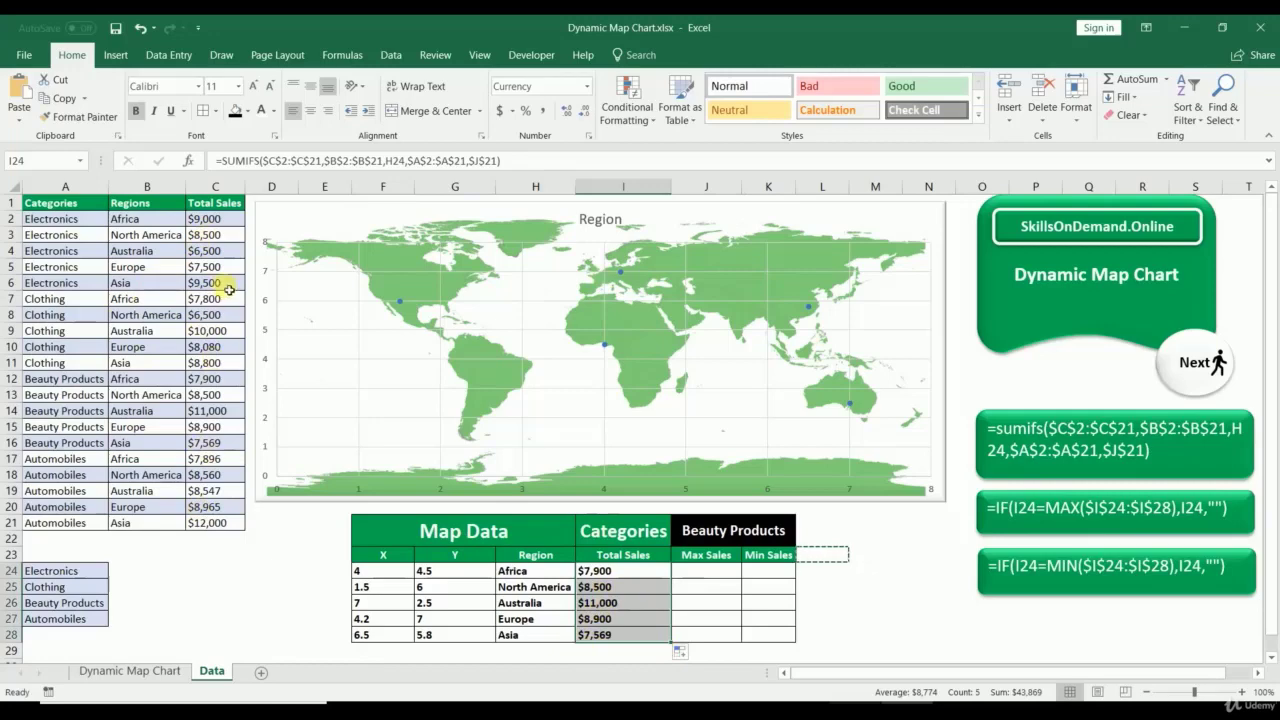
left_click(715, 531)
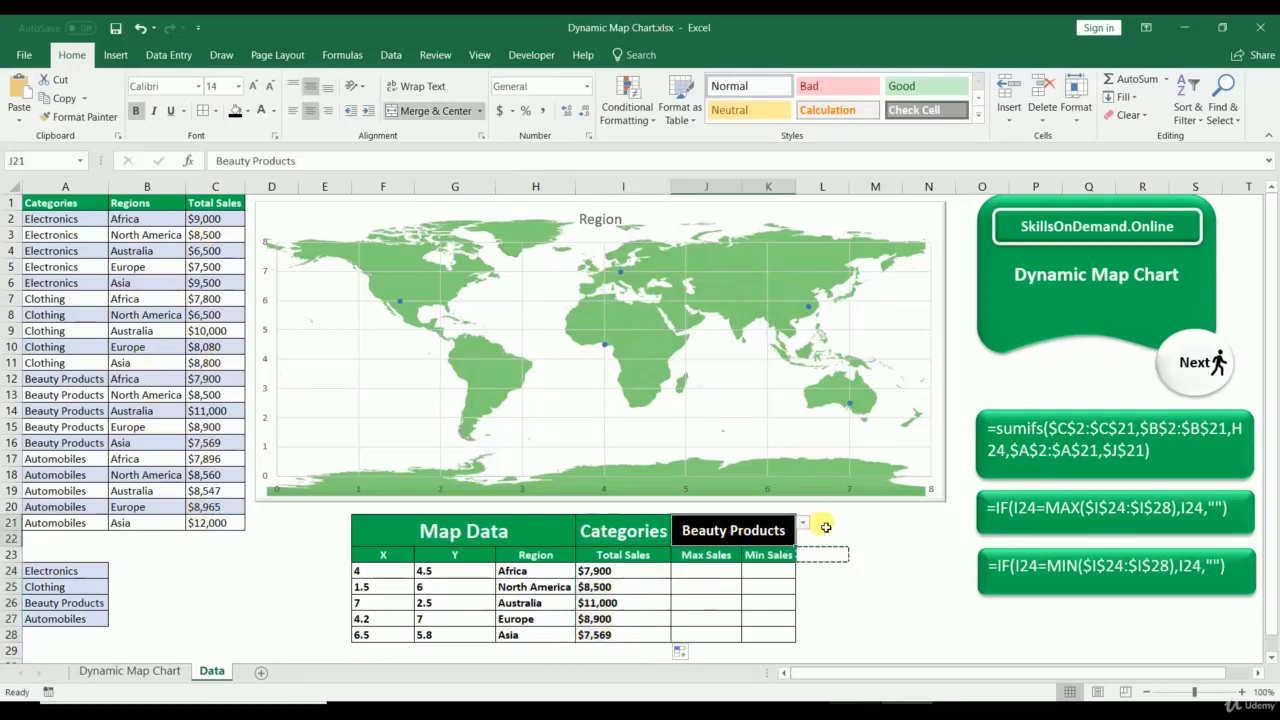
left_click(803, 531)
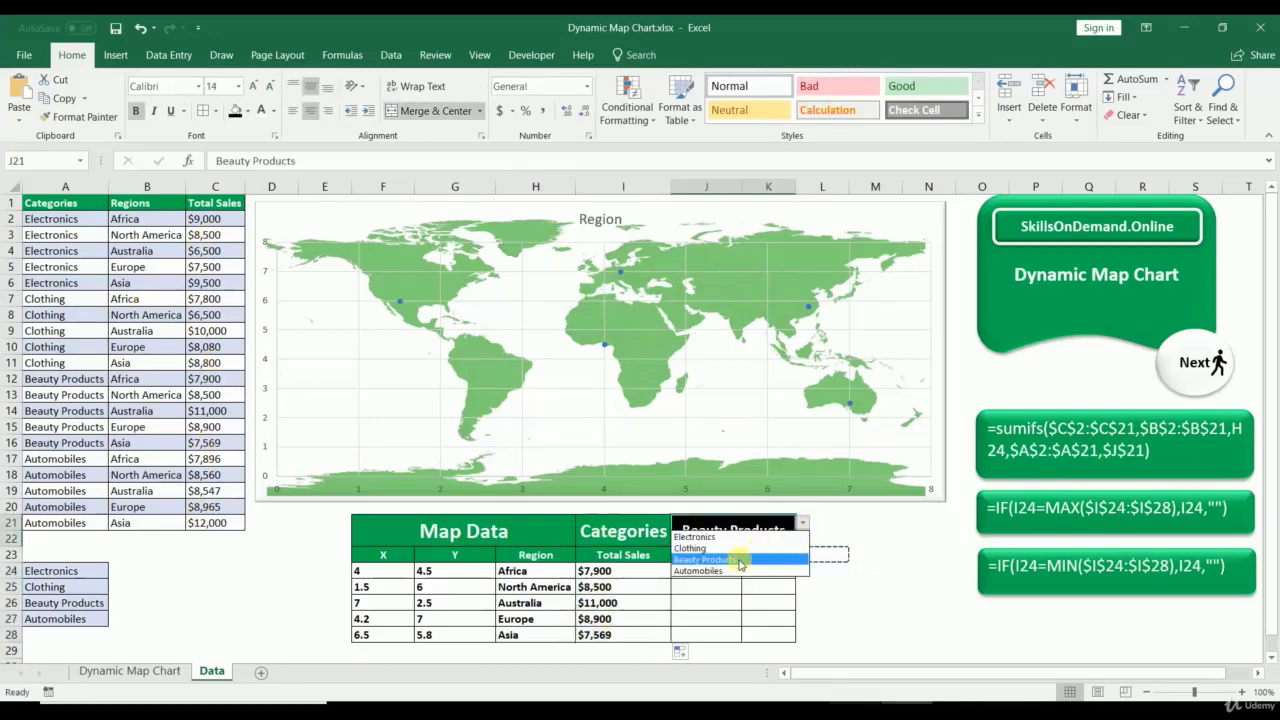
left_click(738, 548)
left_click(803, 522)
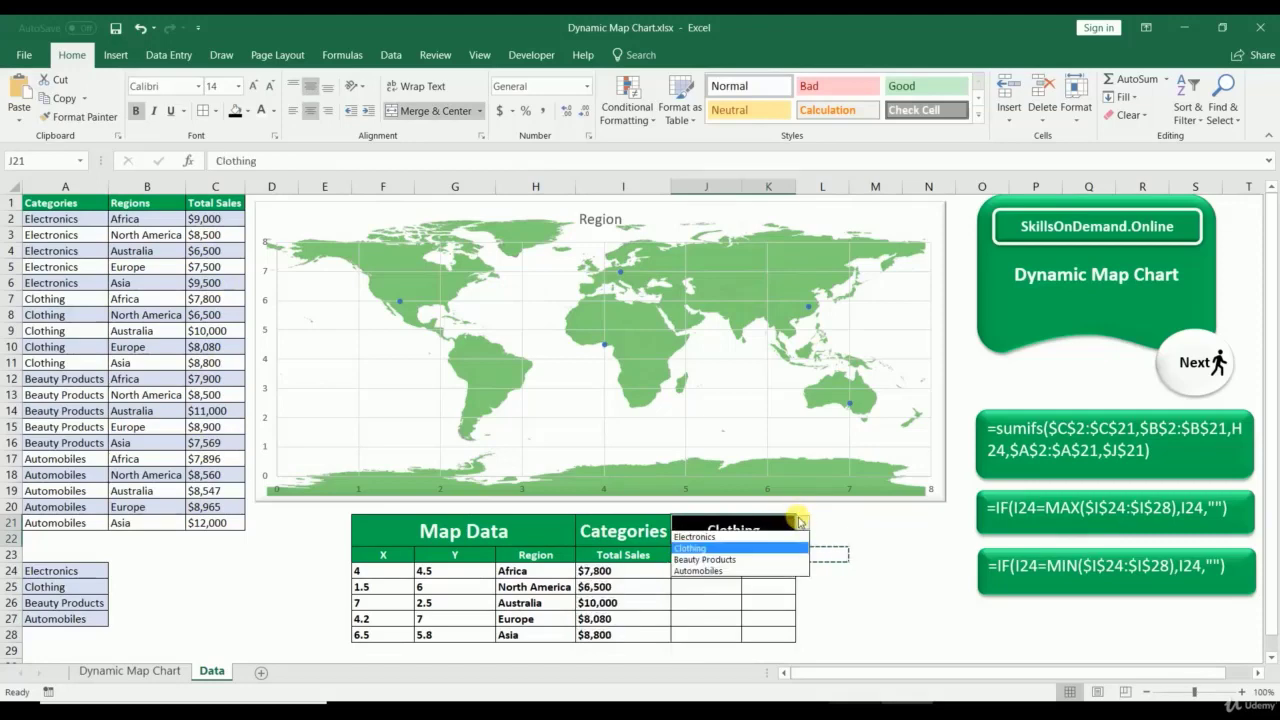
left_click(740, 537)
Step: Change the map chart type to the Bubble subtype of X Y (Scatter)
right_click(335, 354)
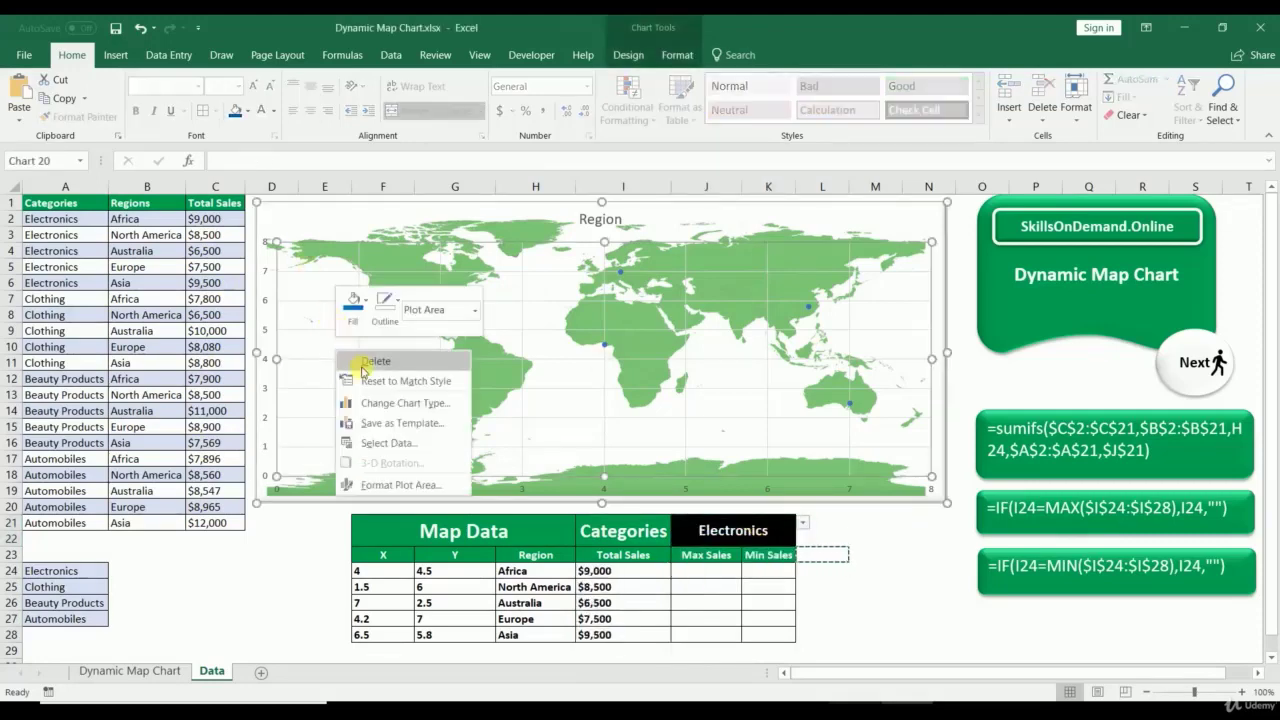
left_click(390, 403)
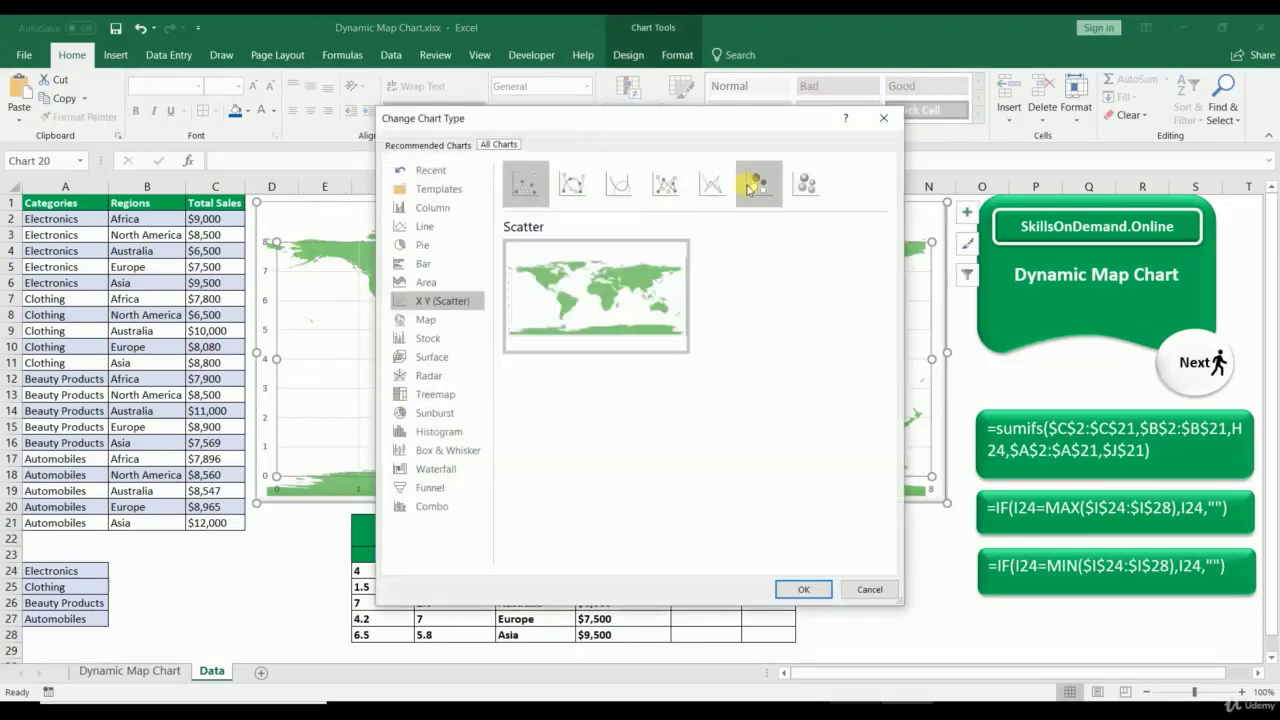
left_click(759, 183)
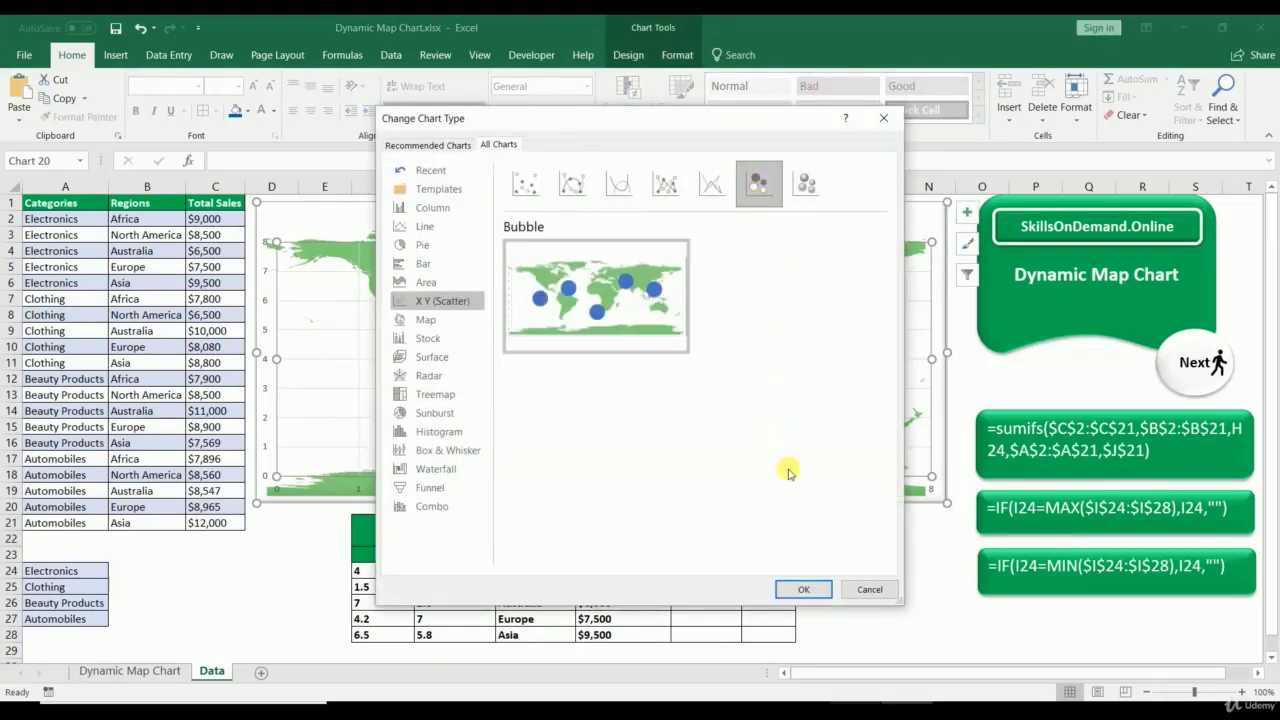
left_click(805, 589)
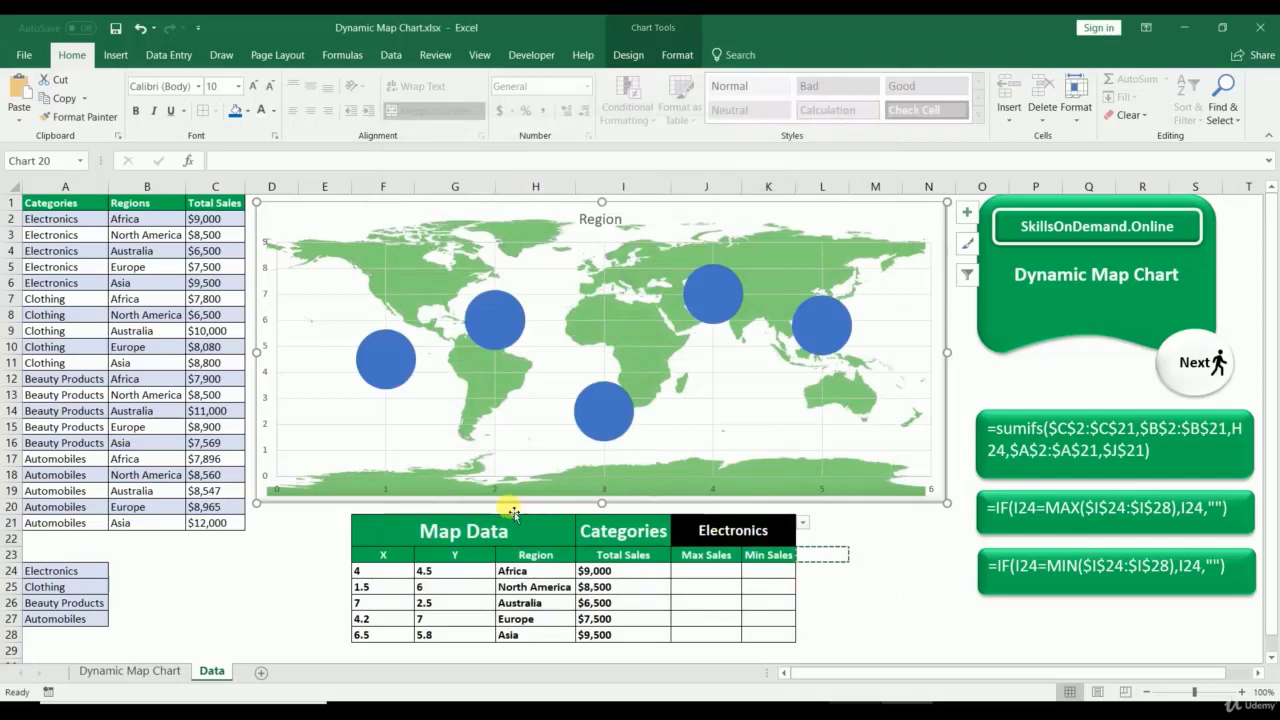
right_click(399, 355)
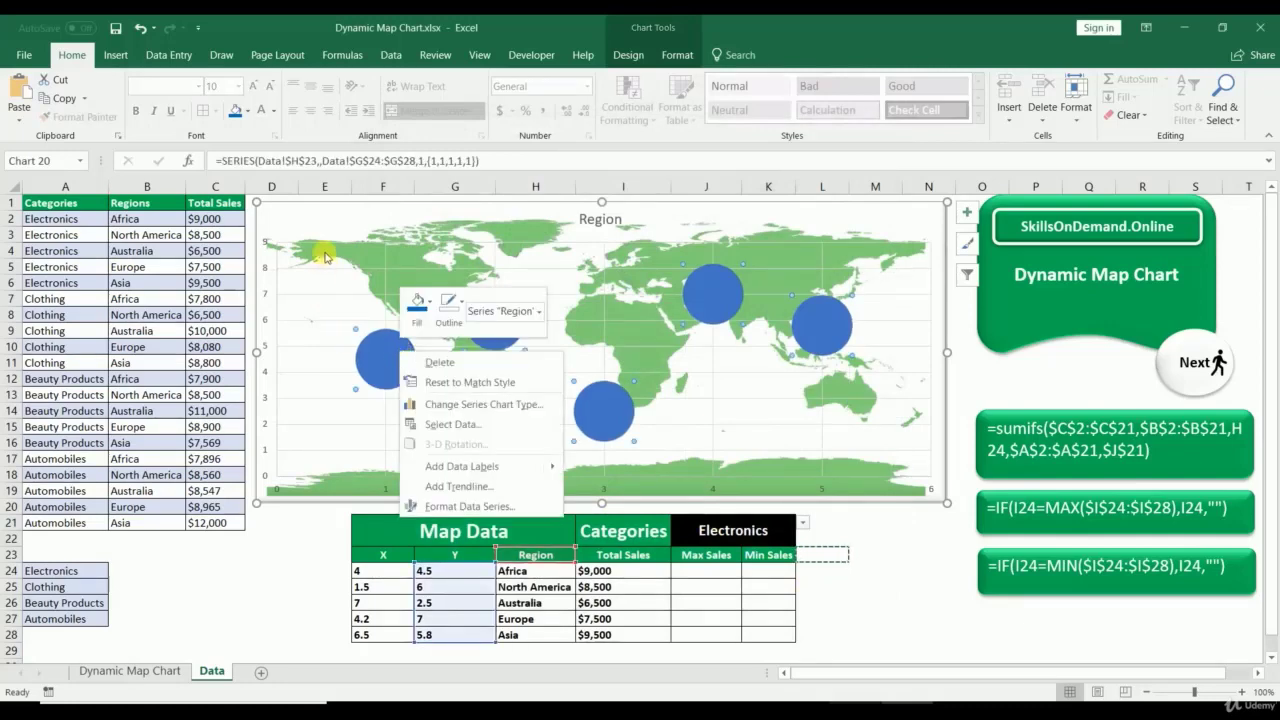
right_click(320, 220)
right_click(322, 219)
Step: Add a chart series named from I23 (Total Sales) with X values F24:F28
left_click(376, 399)
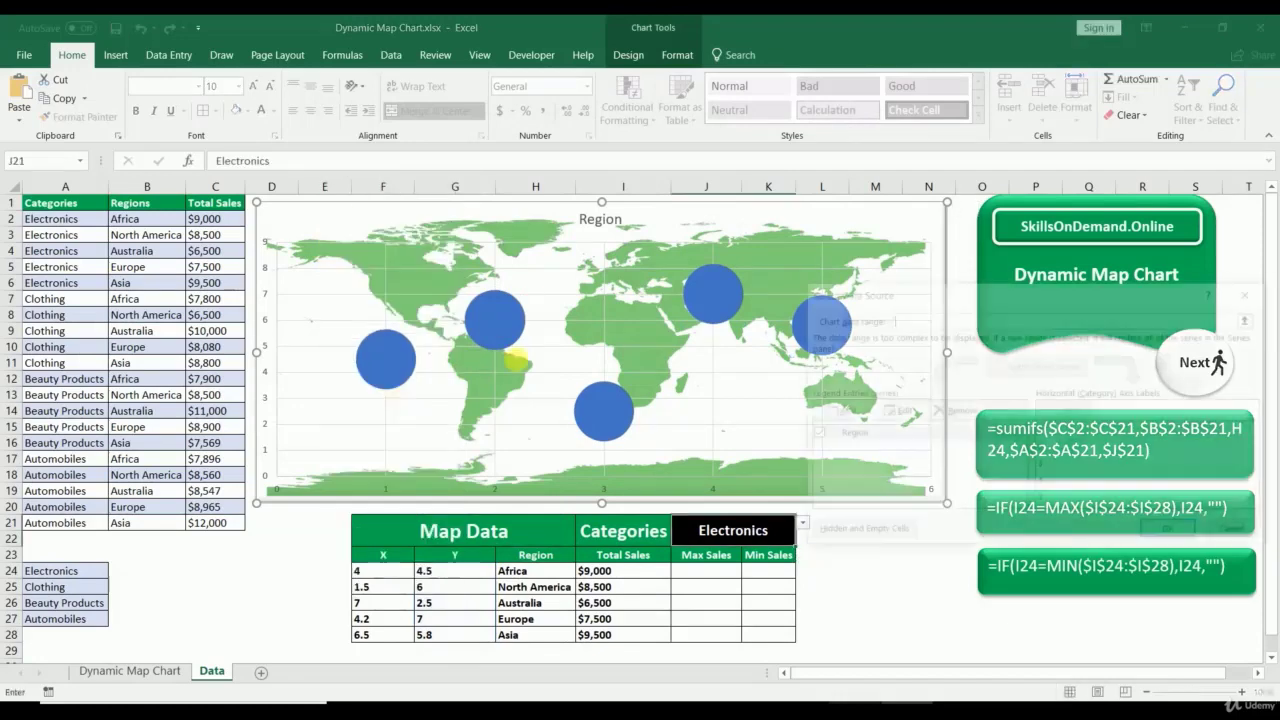
left_click(840, 413)
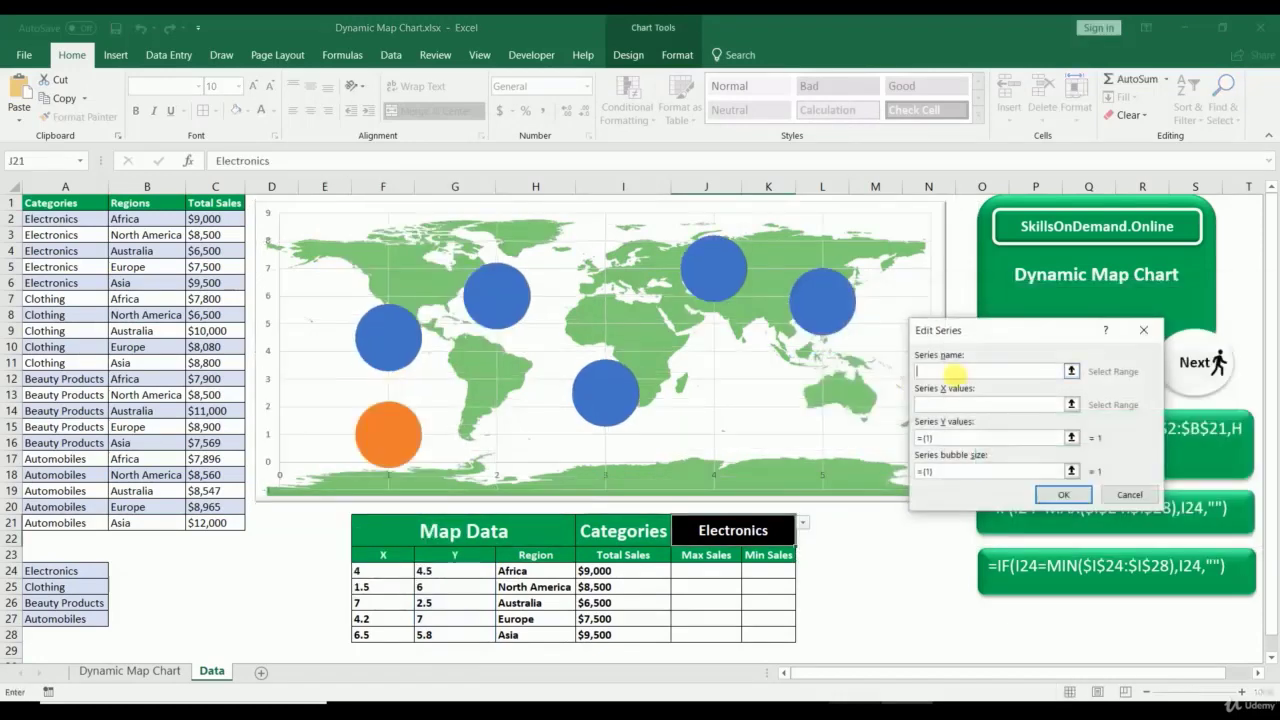
left_click(1070, 372)
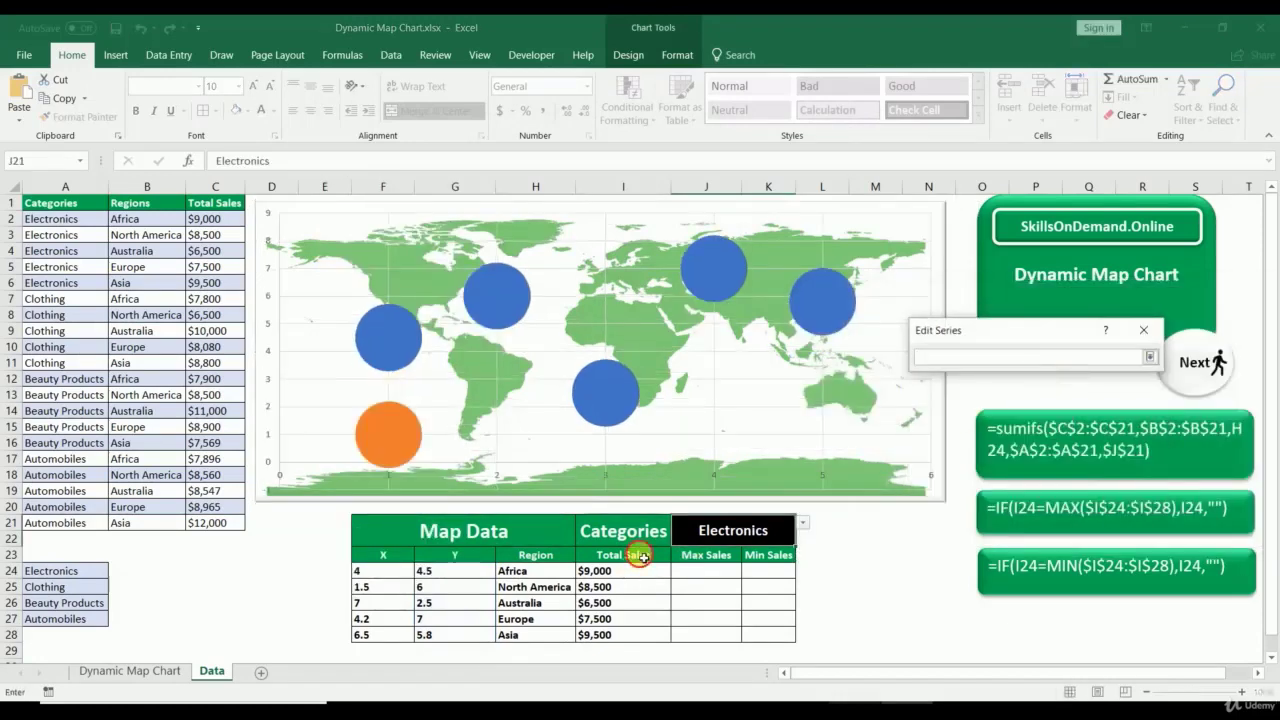
left_click(628, 555)
left_click(1150, 358)
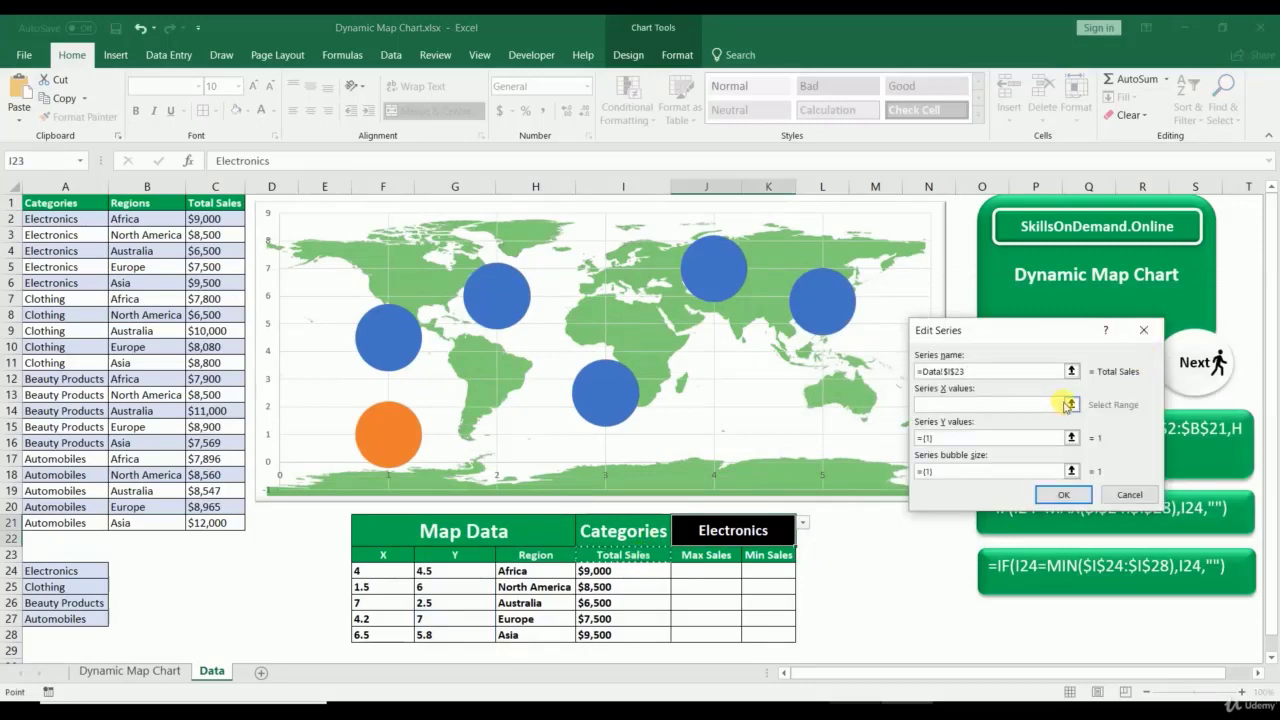
left_click(1070, 403)
left_click_drag(383, 570, 385, 636)
left_click(1150, 357)
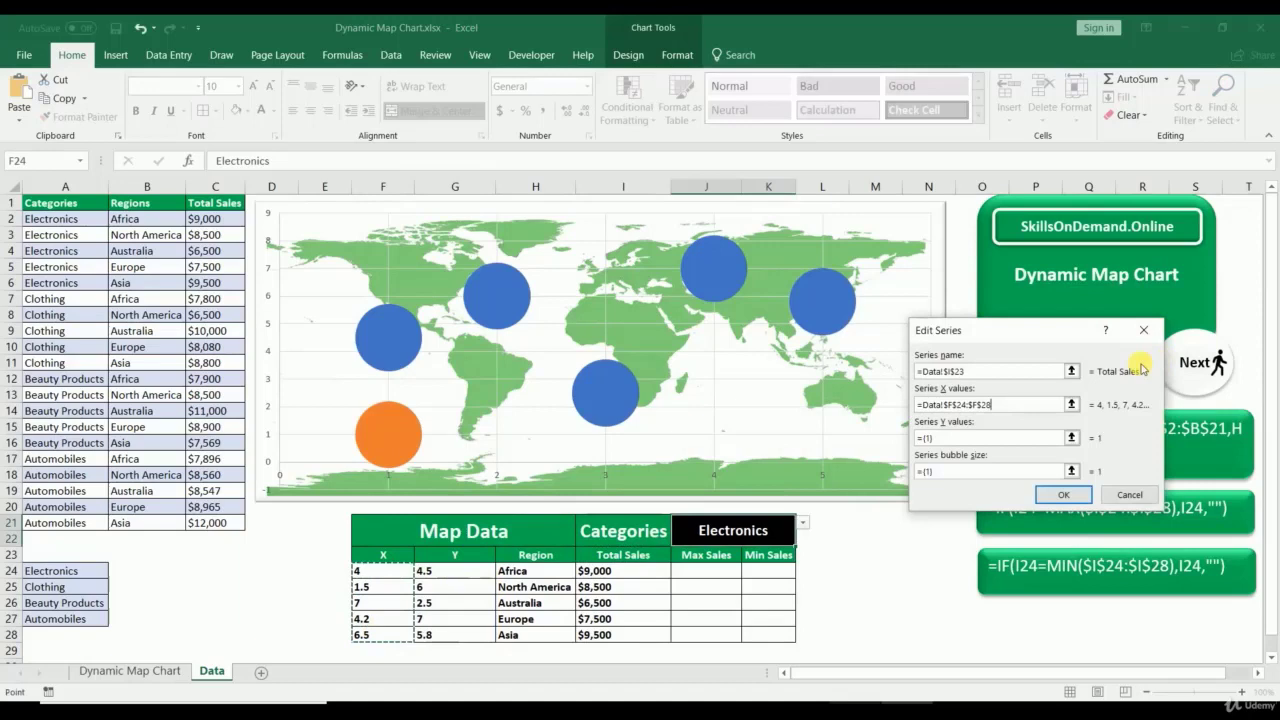
Step: Set the series Y values to G24:G28 and bubble sizes to I24:I28, and apply
left_click(1068, 436)
left_click_drag(455, 570, 457, 634)
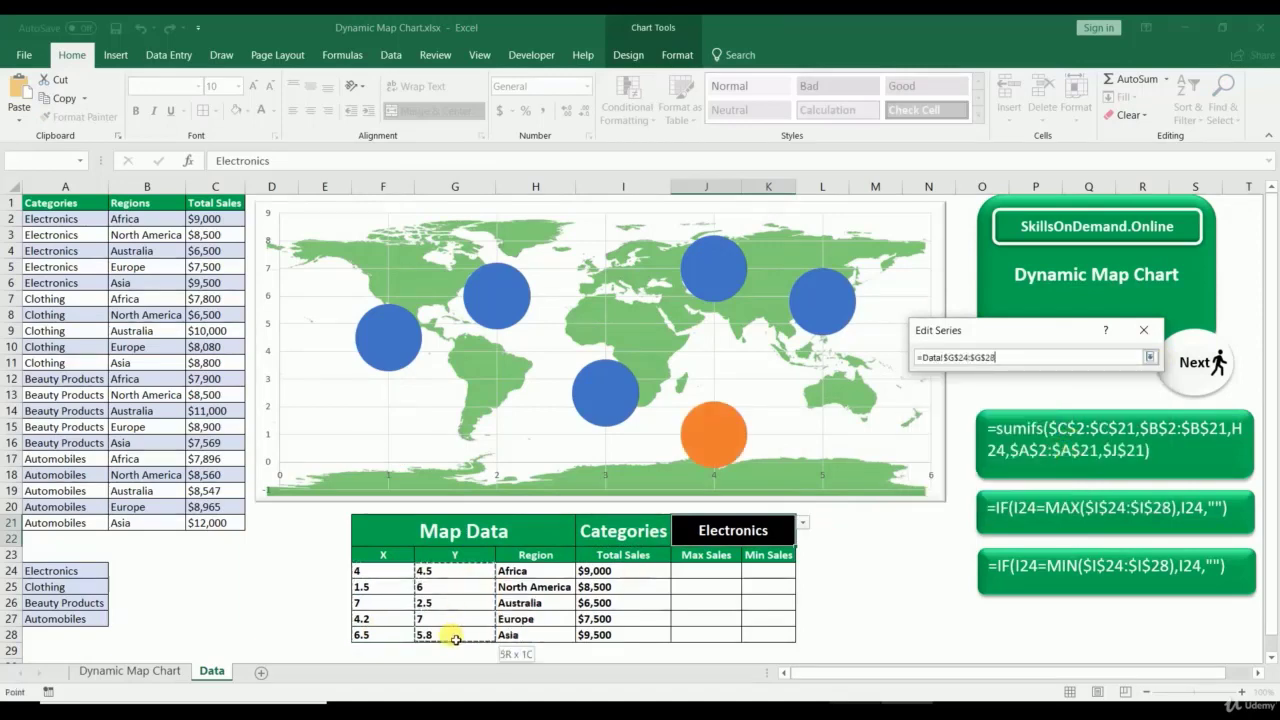
left_click(1150, 357)
left_click(1069, 469)
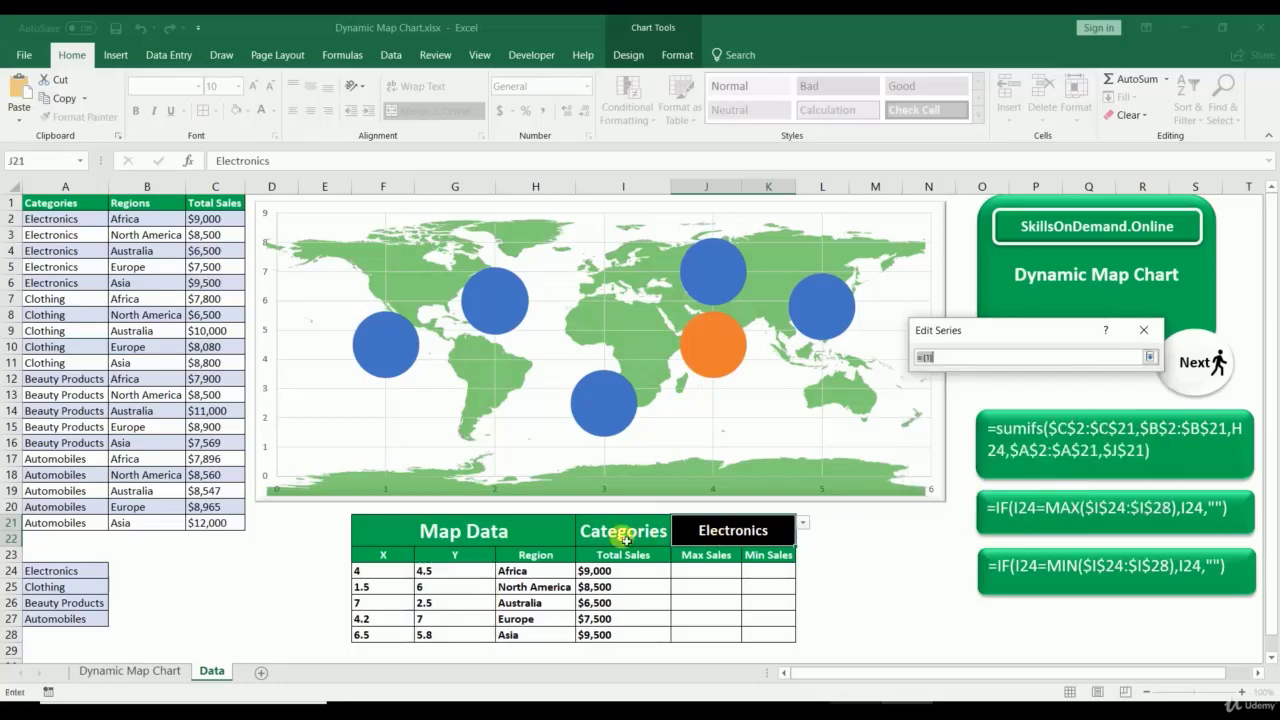
left_click_drag(606, 568, 609, 640)
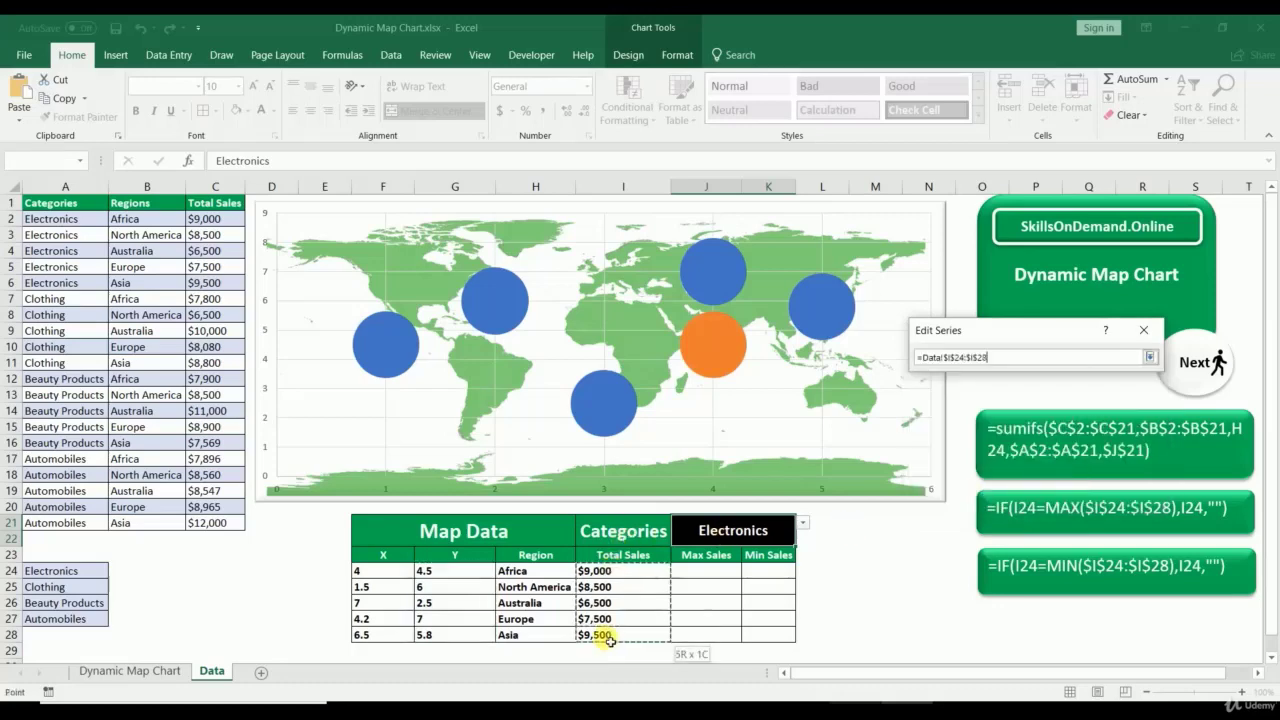
left_click(1150, 357)
left_click(1065, 496)
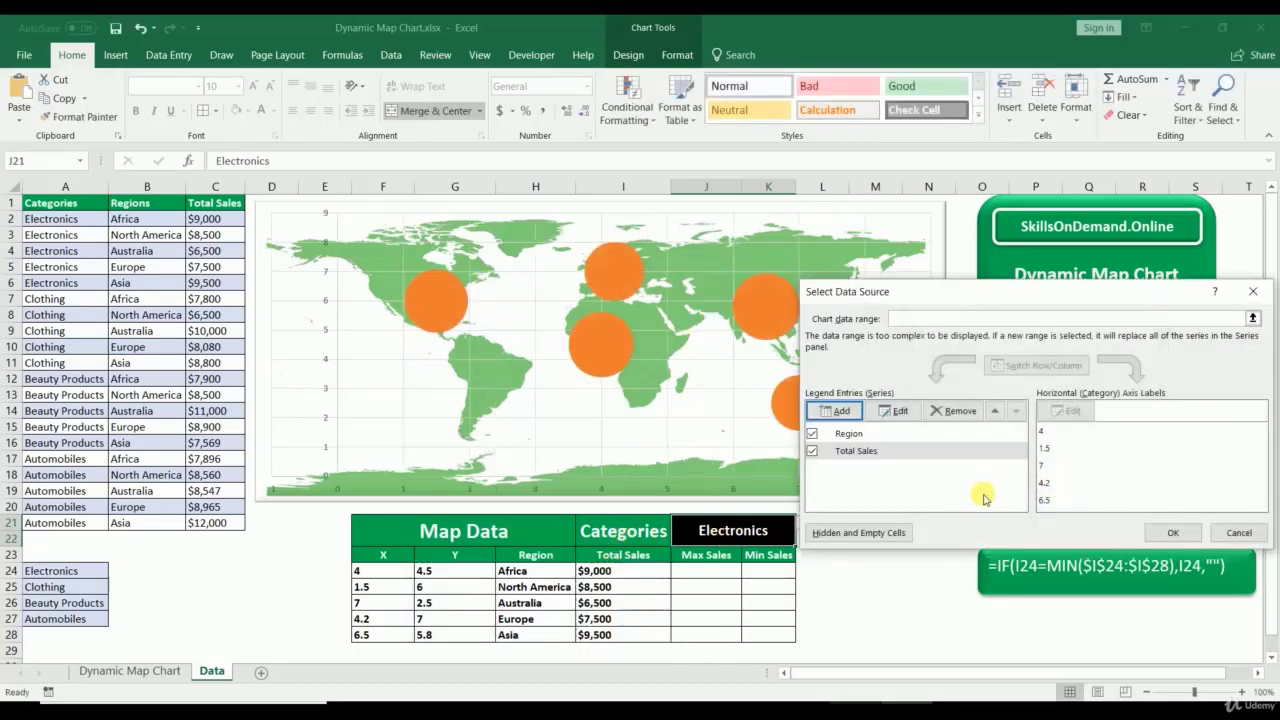
left_click(1172, 532)
right_click(791, 396)
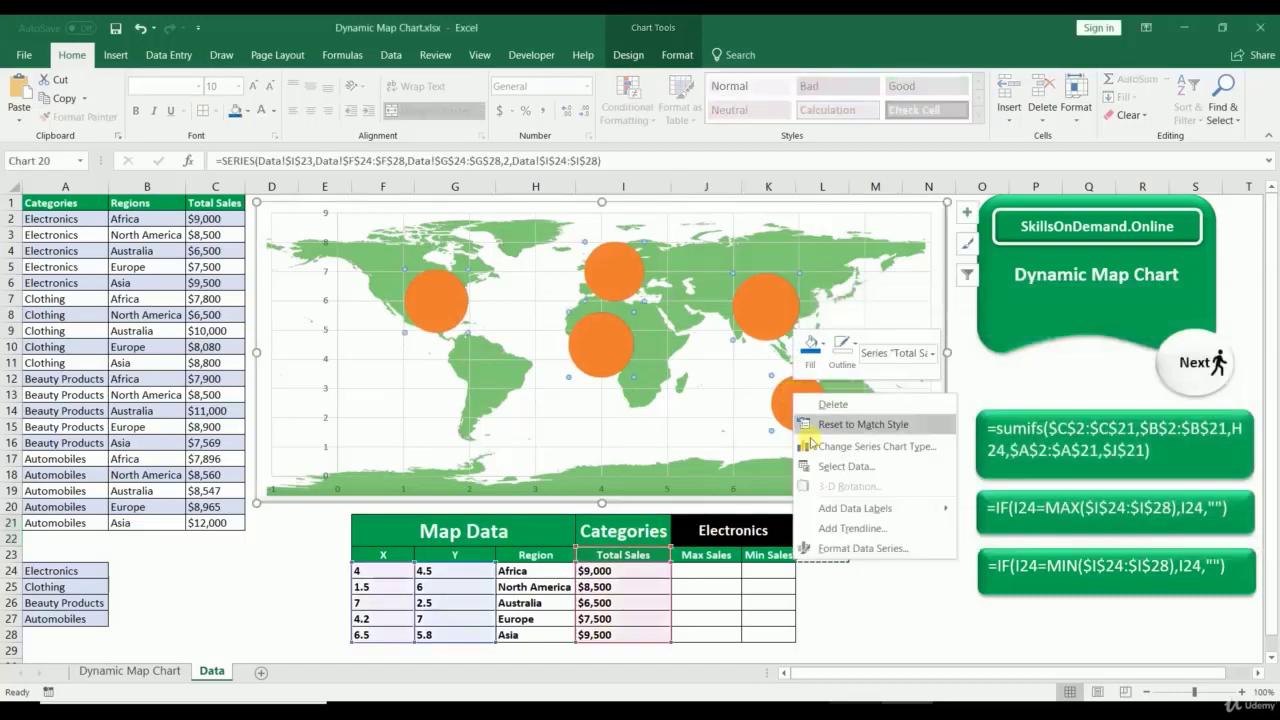
Step: Scale the Total Sales bubbles to 80, keeping size represented by area
left_click(855, 546)
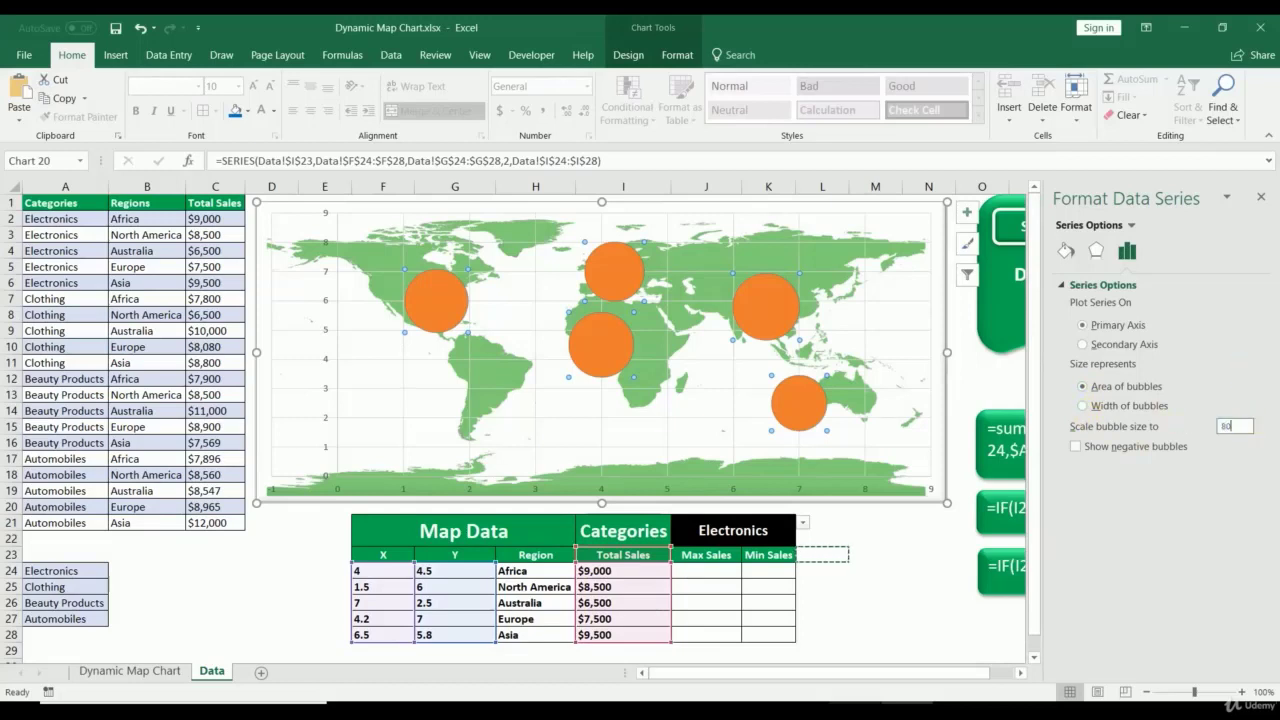
key("Return")
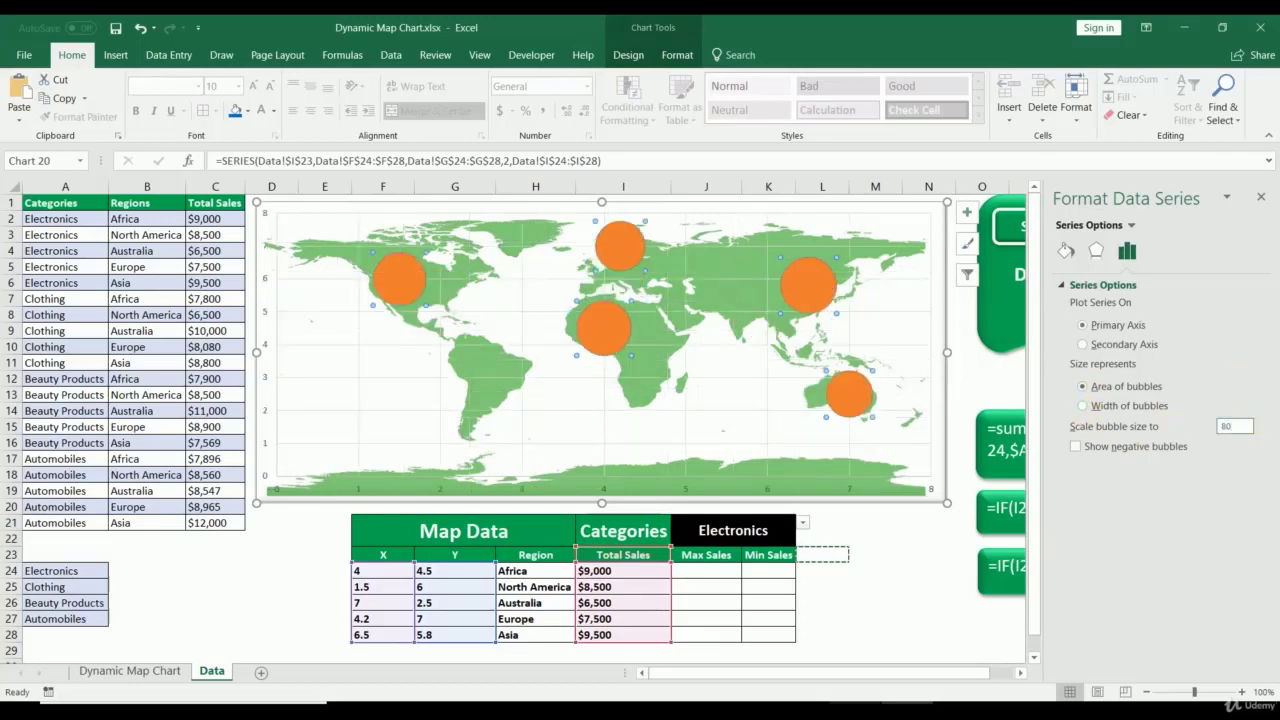
left_click(1084, 405)
left_click(1085, 389)
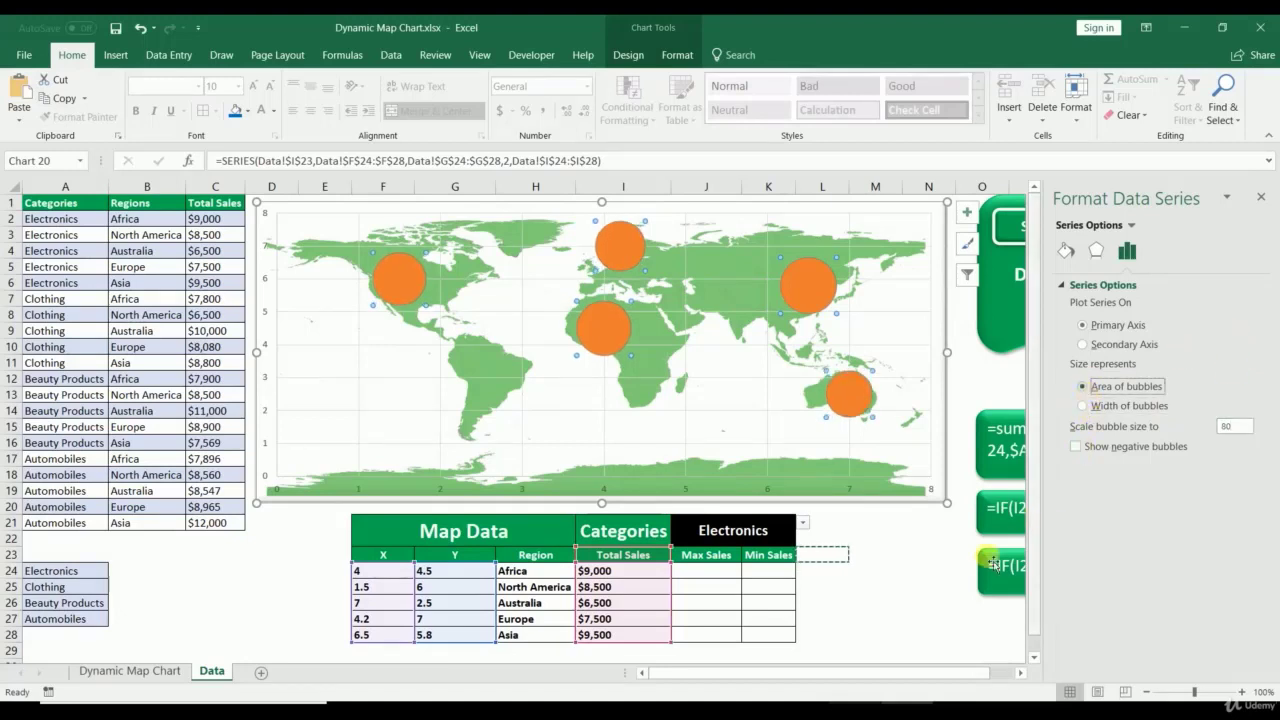
left_click(1260, 198)
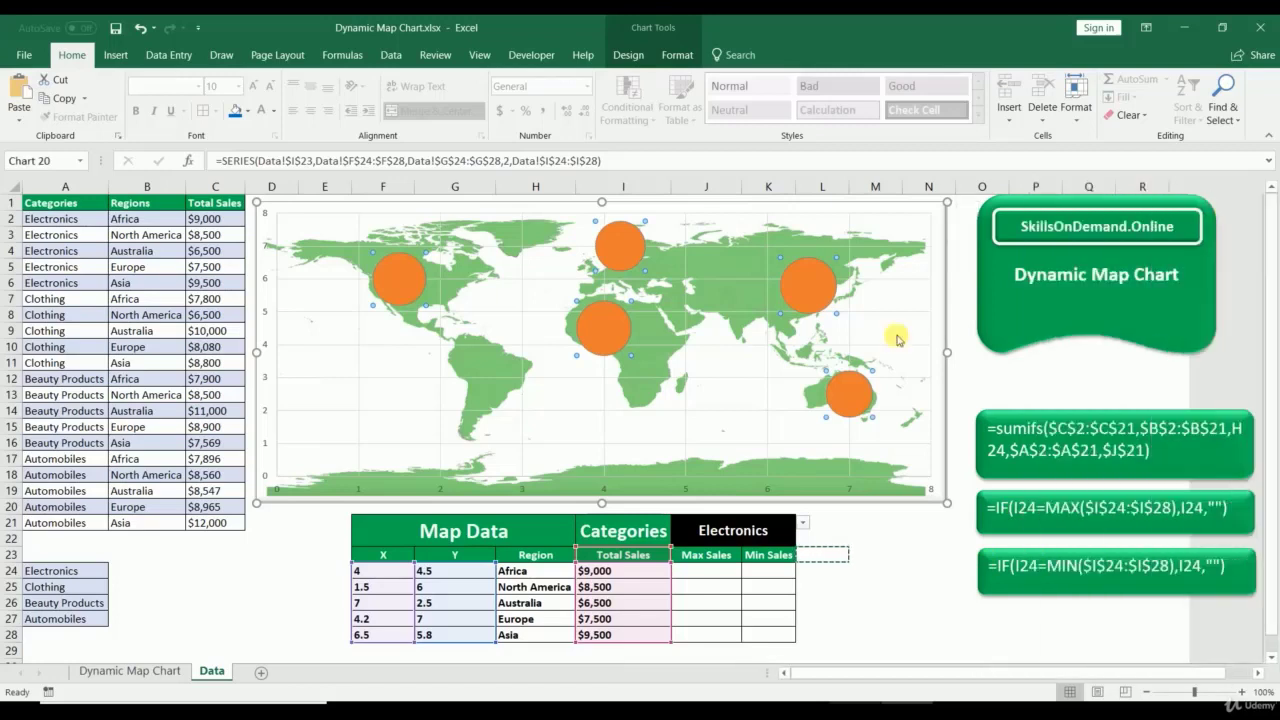
Step: Add centred data labels showing bubble size (Total Sales) instead of the Y value
right_click(815, 299)
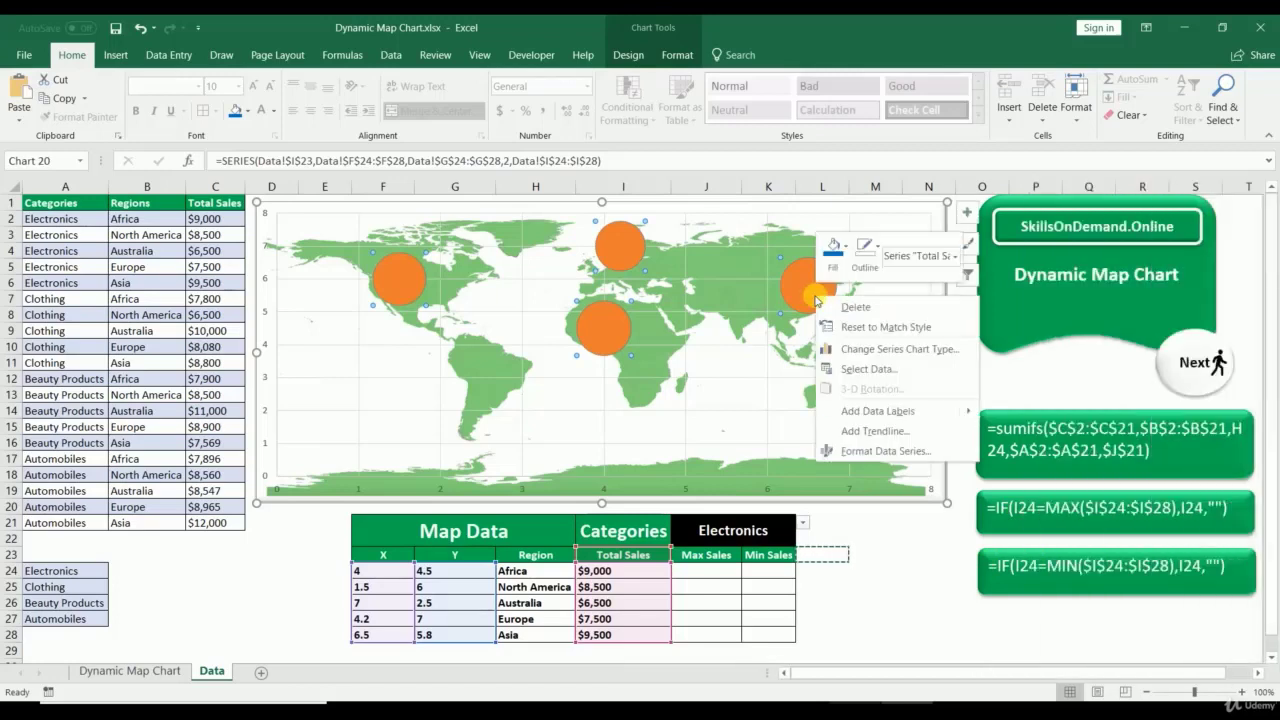
left_click(851, 410)
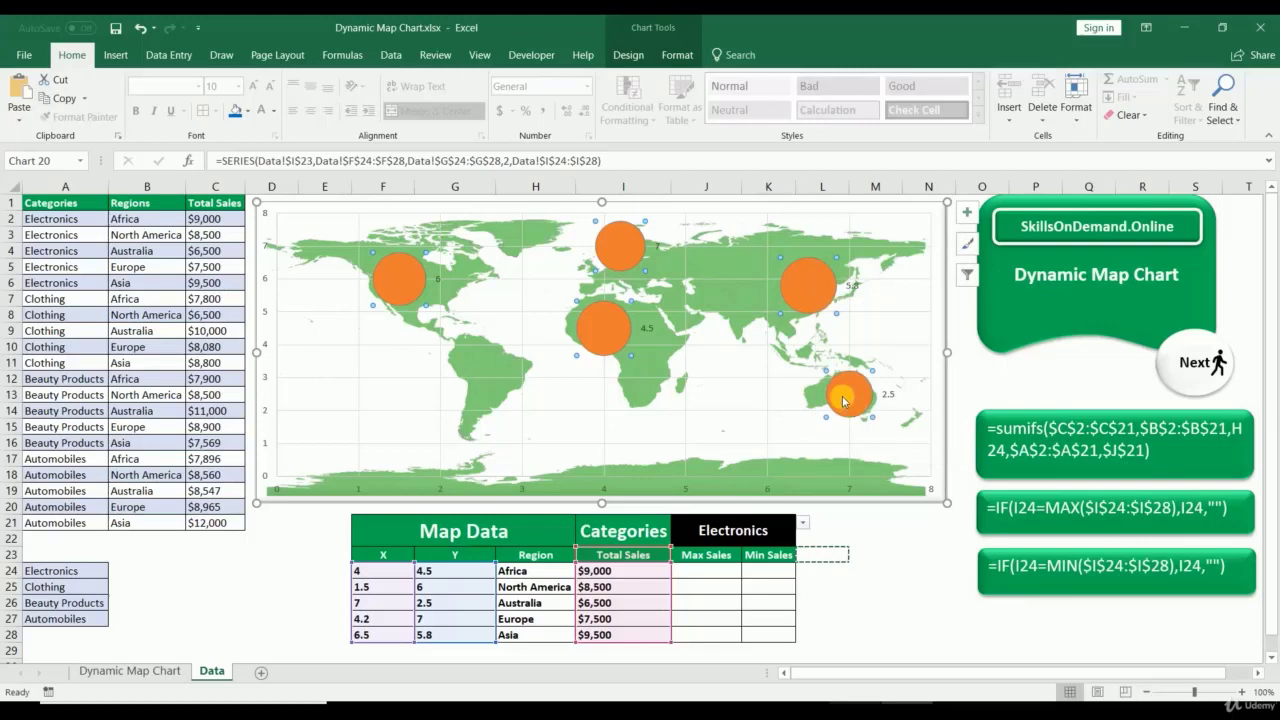
right_click(857, 292)
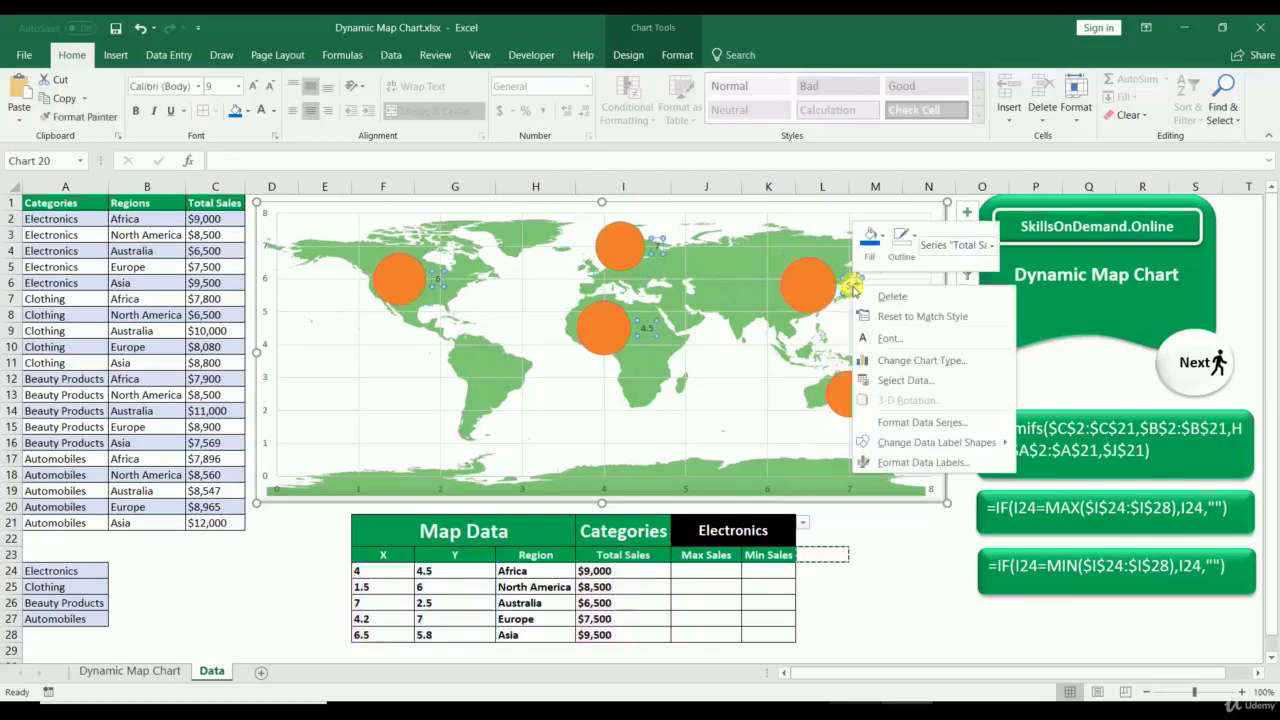
left_click(886, 455)
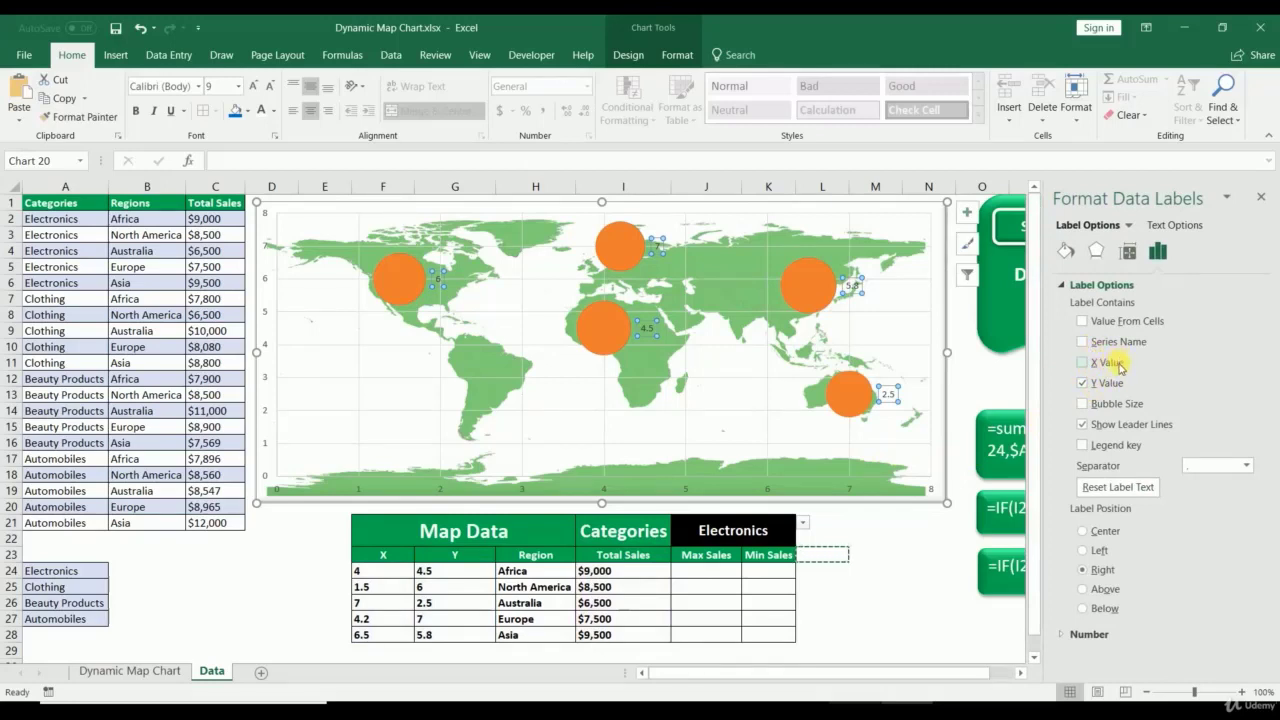
left_click(1094, 410)
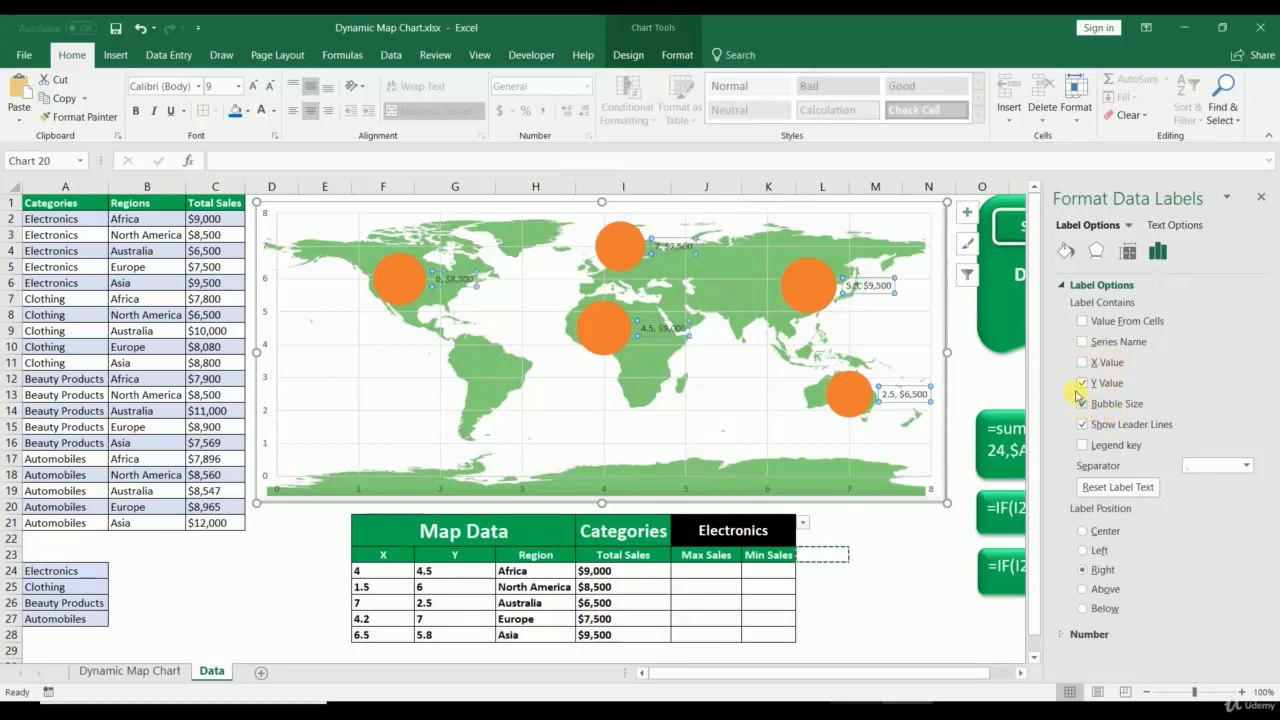
left_click(1083, 384)
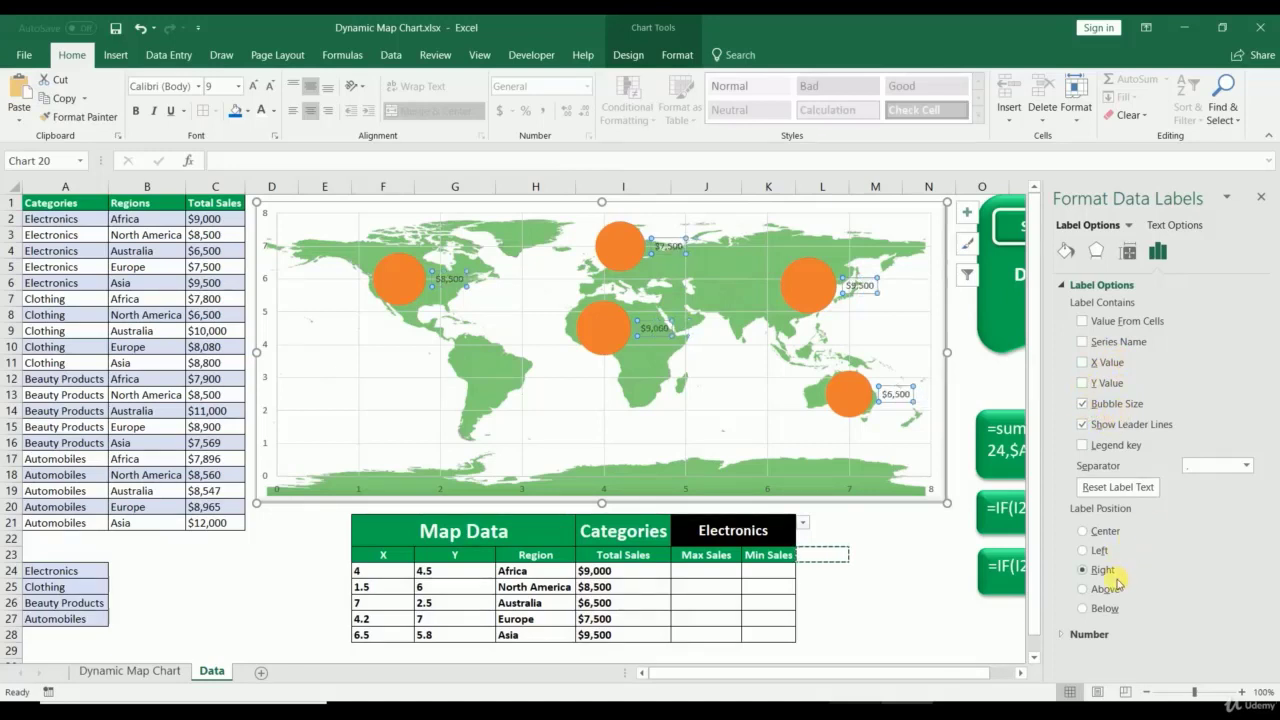
left_click(1083, 531)
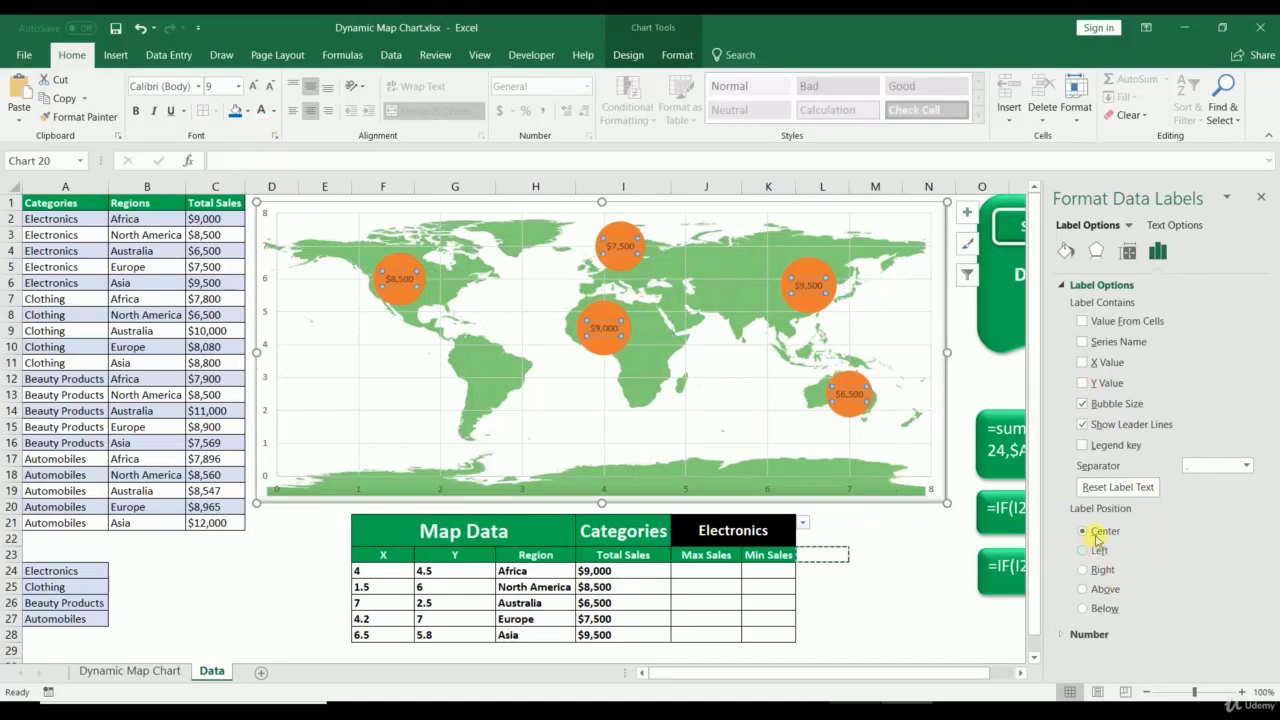
left_click(1261, 197)
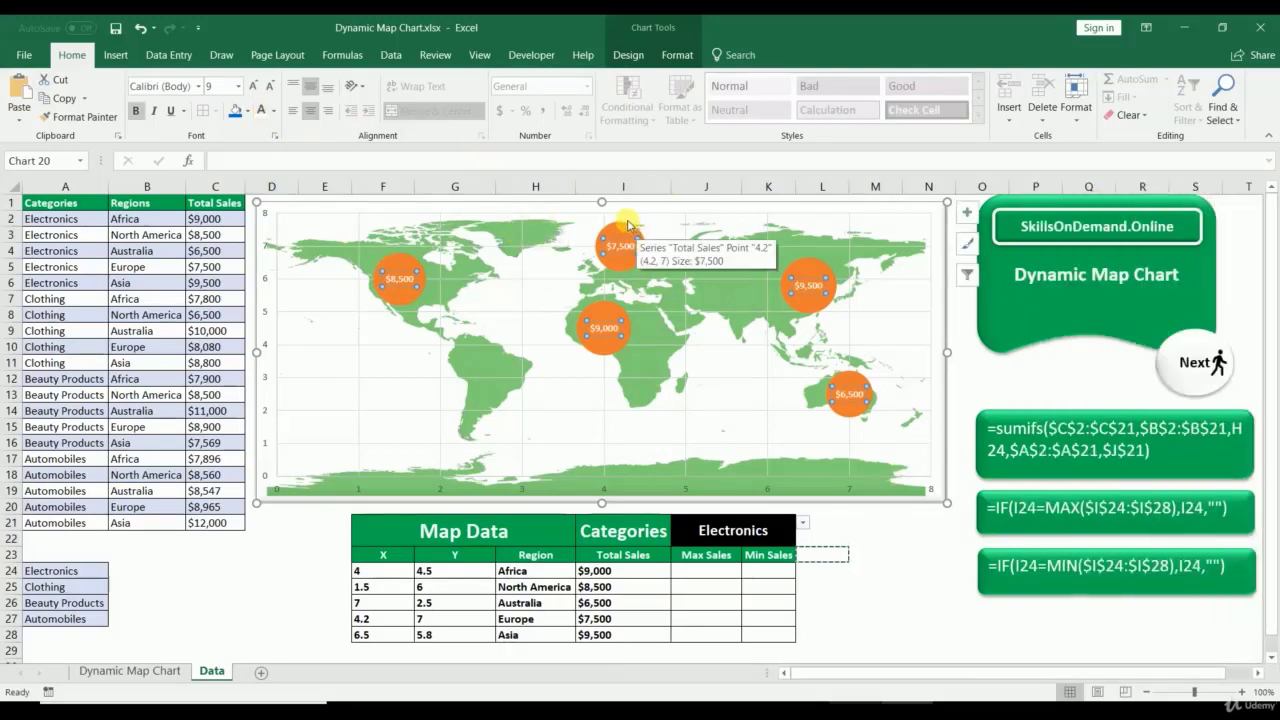
Step: Give the Total Sales bubbles a shiny 3-D preset effect and a blue fill
left_click(620, 232)
left_click(677, 55)
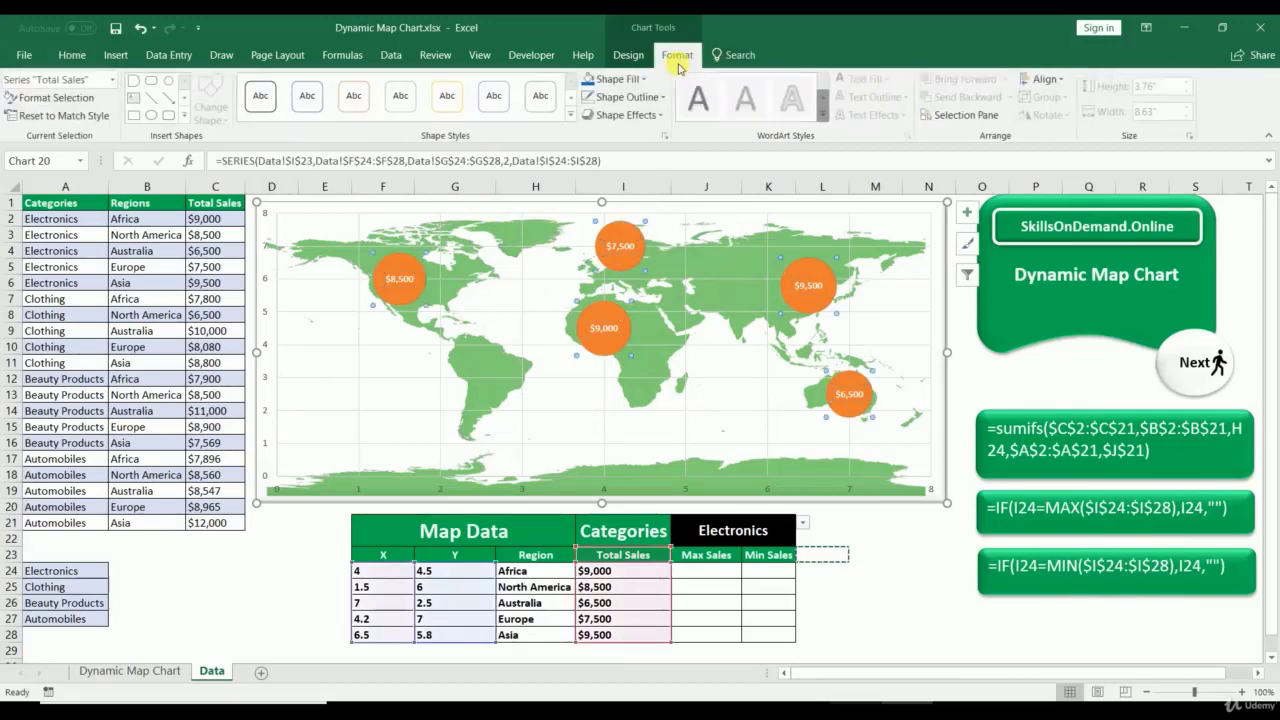
left_click(622, 115)
mouse_move(628, 145)
left_click(768, 232)
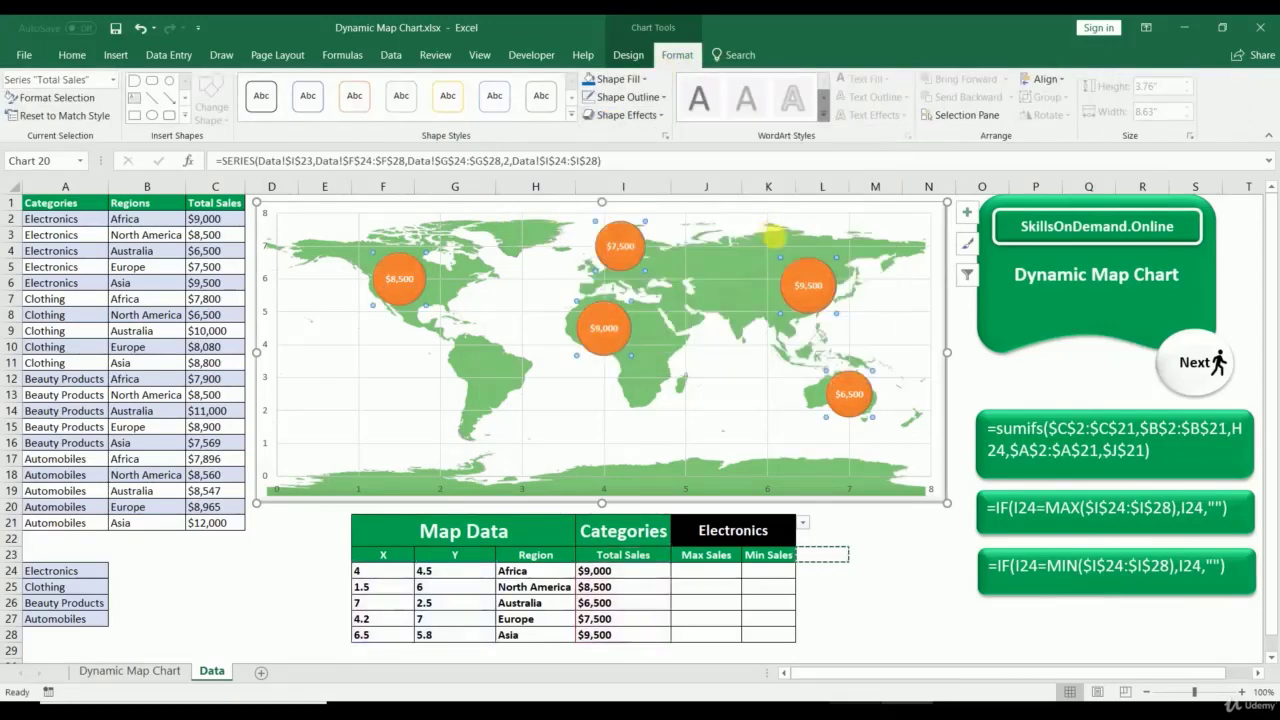
left_click(590, 80)
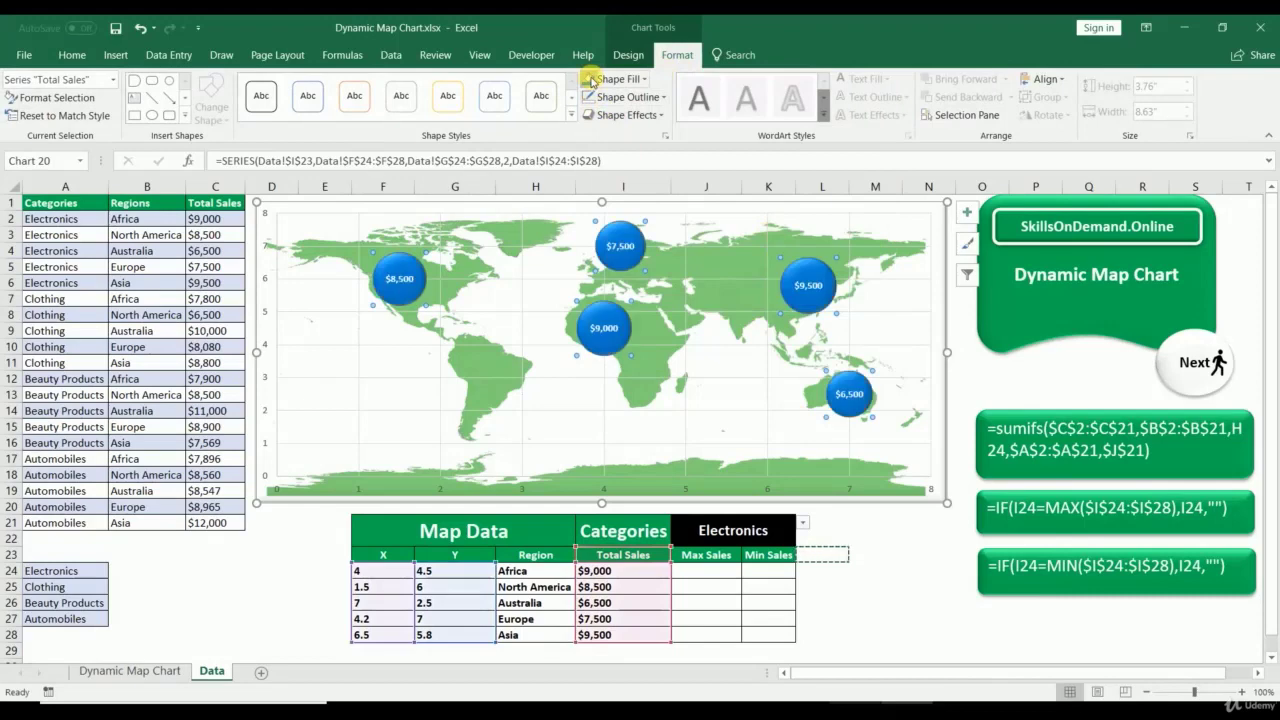
left_click(875, 601)
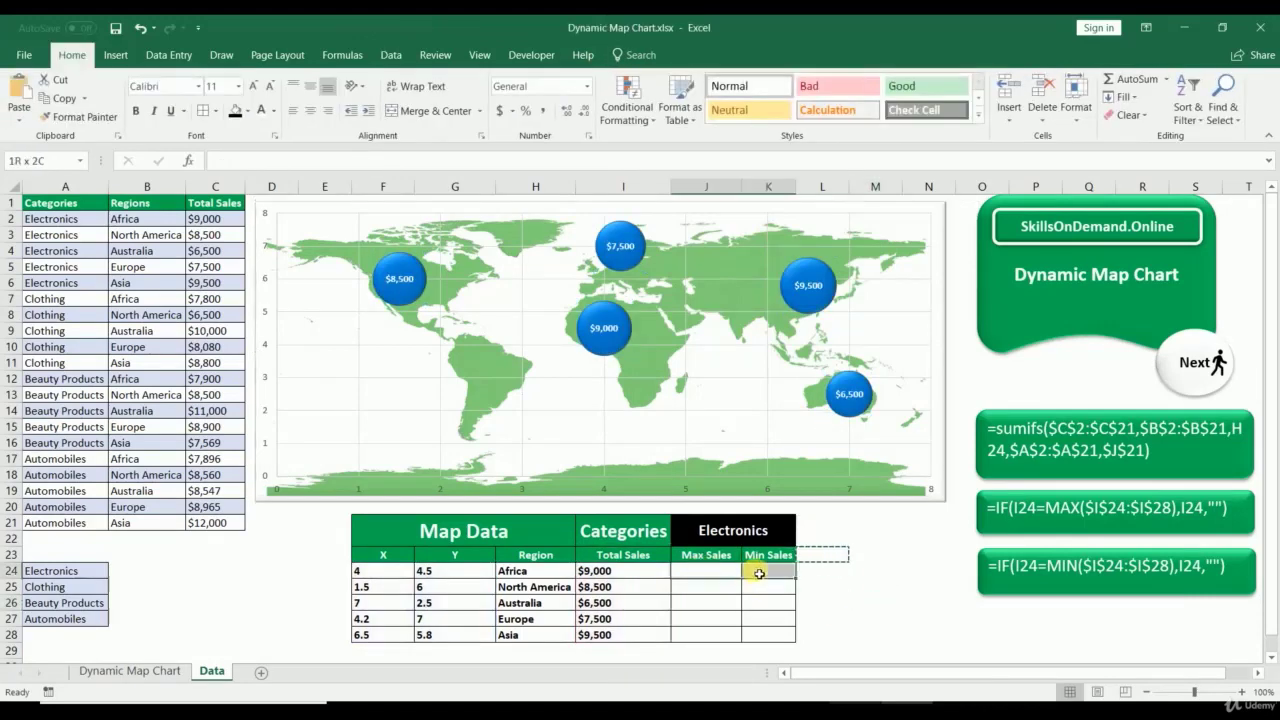
left_click_drag(768, 556, 709, 557)
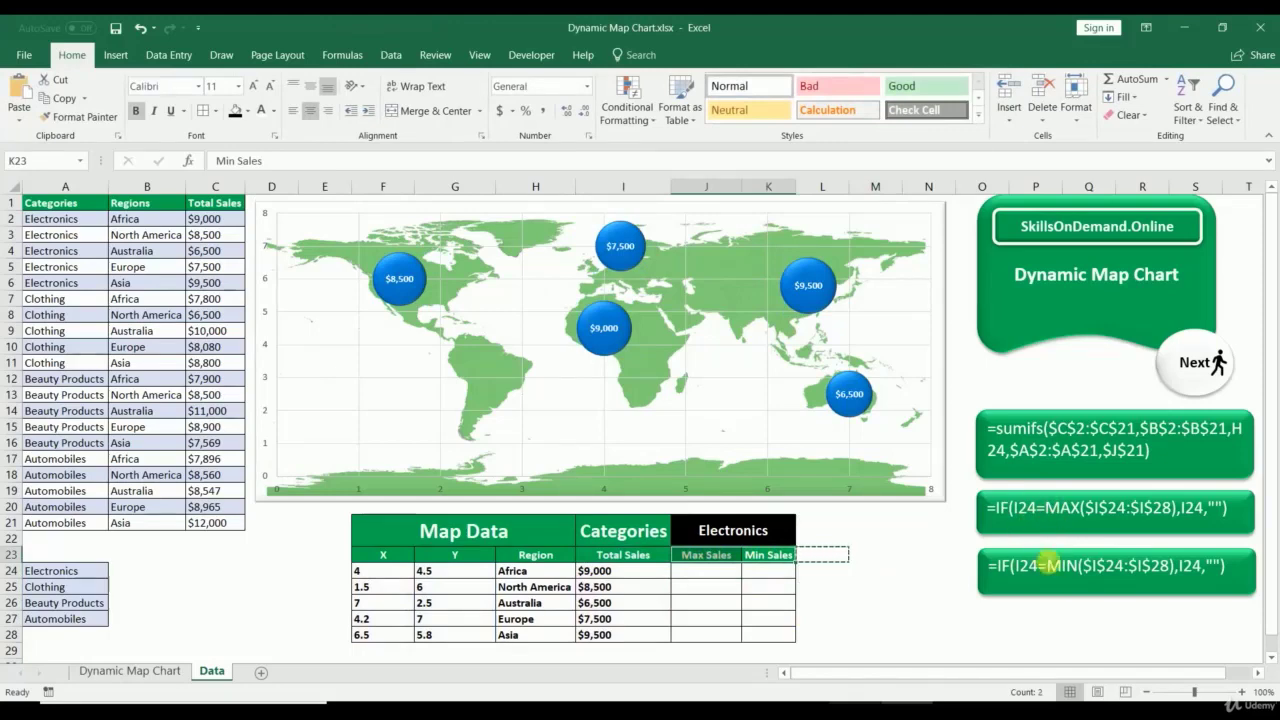
left_click(713, 577)
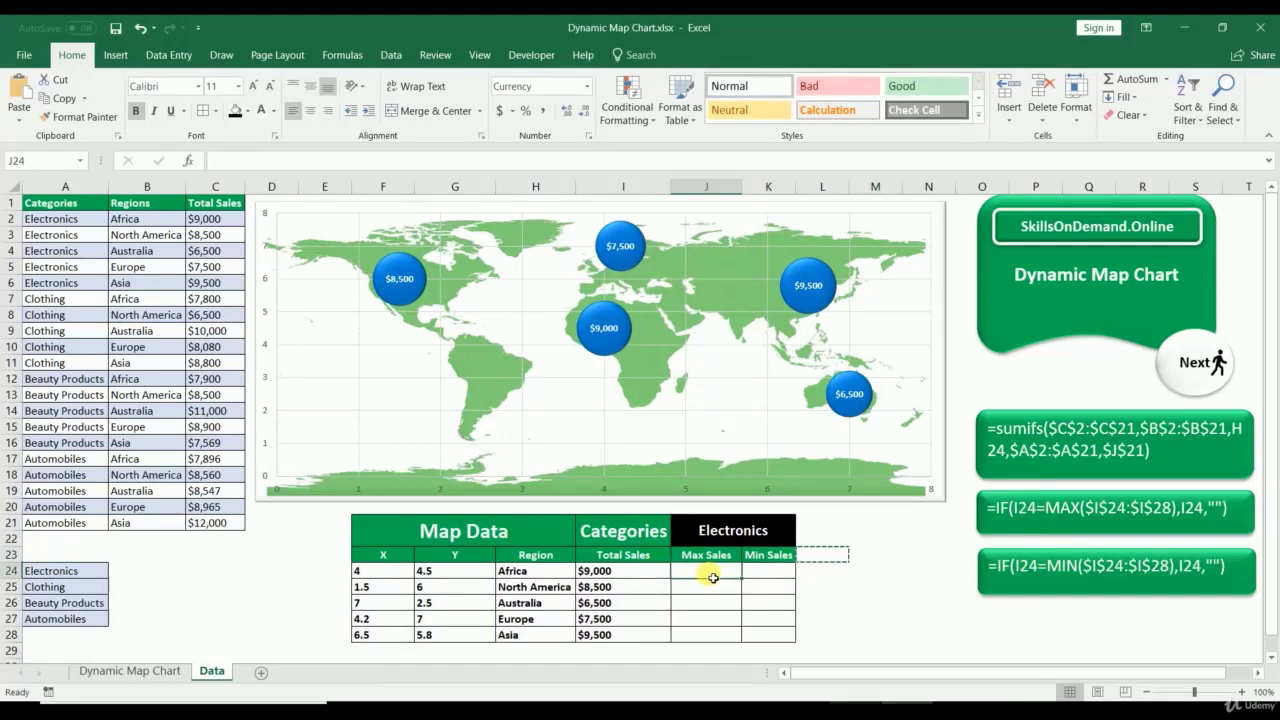
Step: Enter =IF(I24=MAX($I$24:$I$28),I24,"") in J24 and copy it down to J28
type("=")
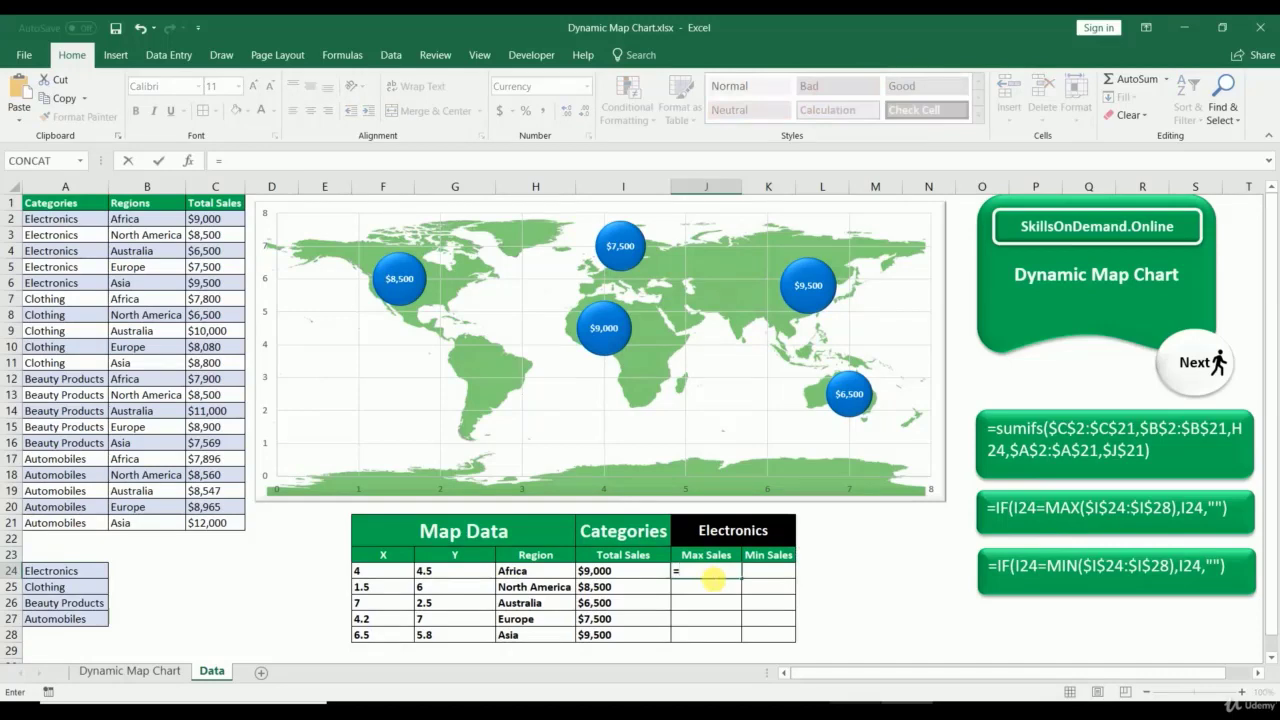
type("if")
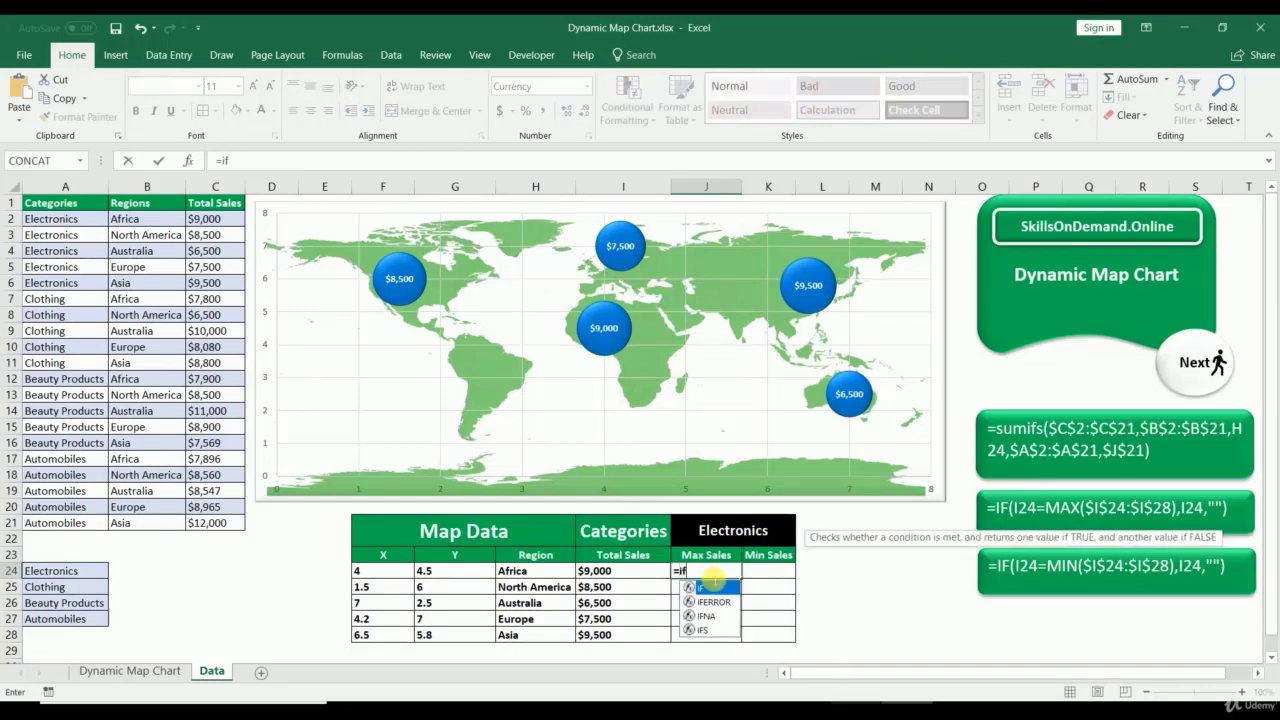
type("(i")
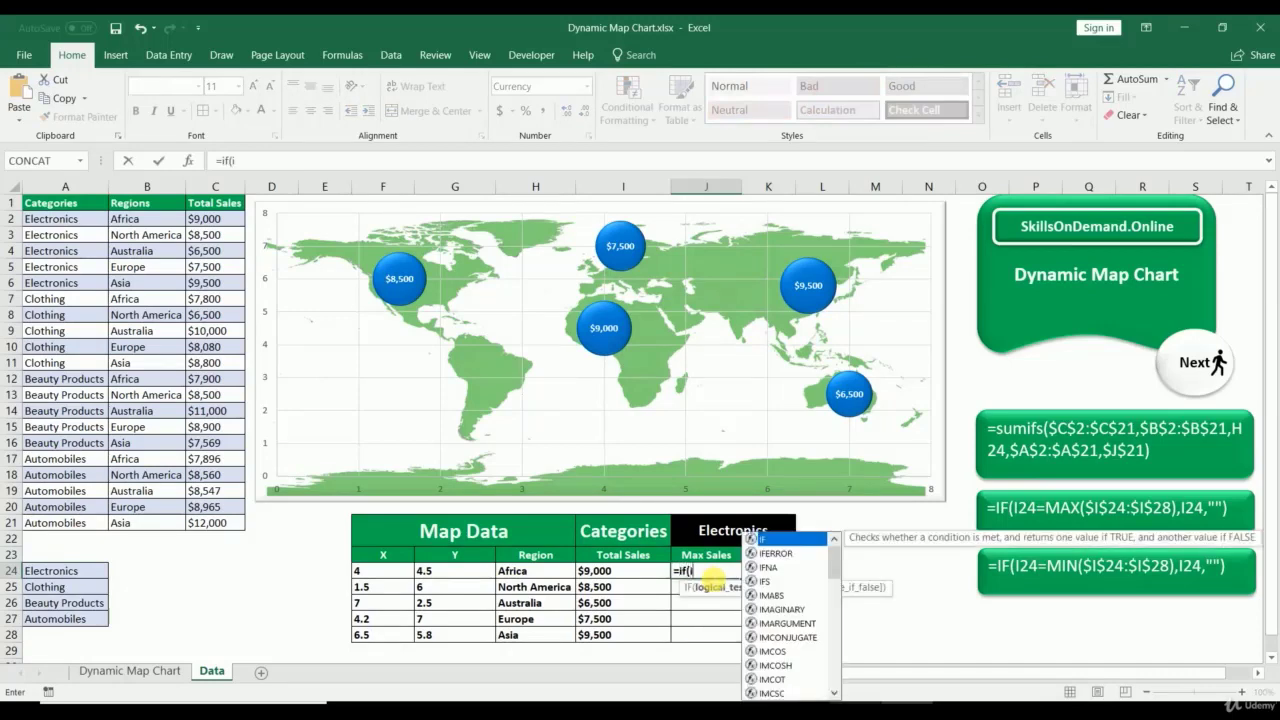
type("24")
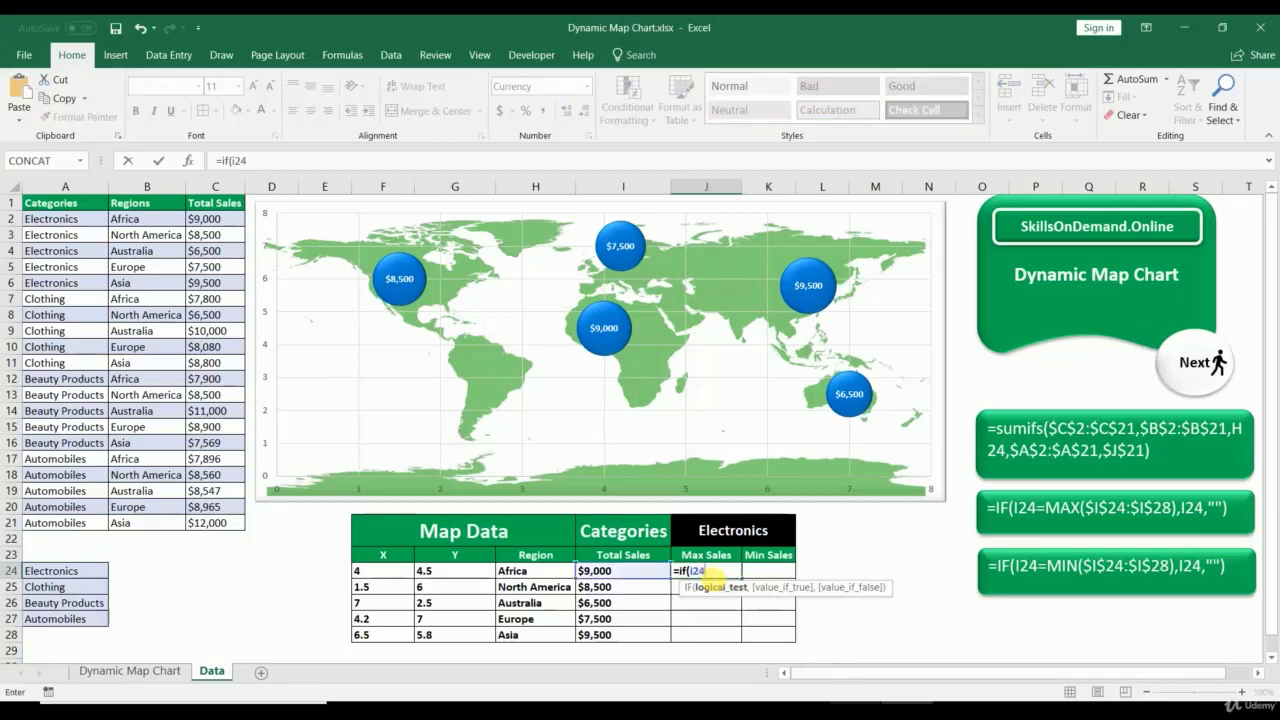
type("=maz")
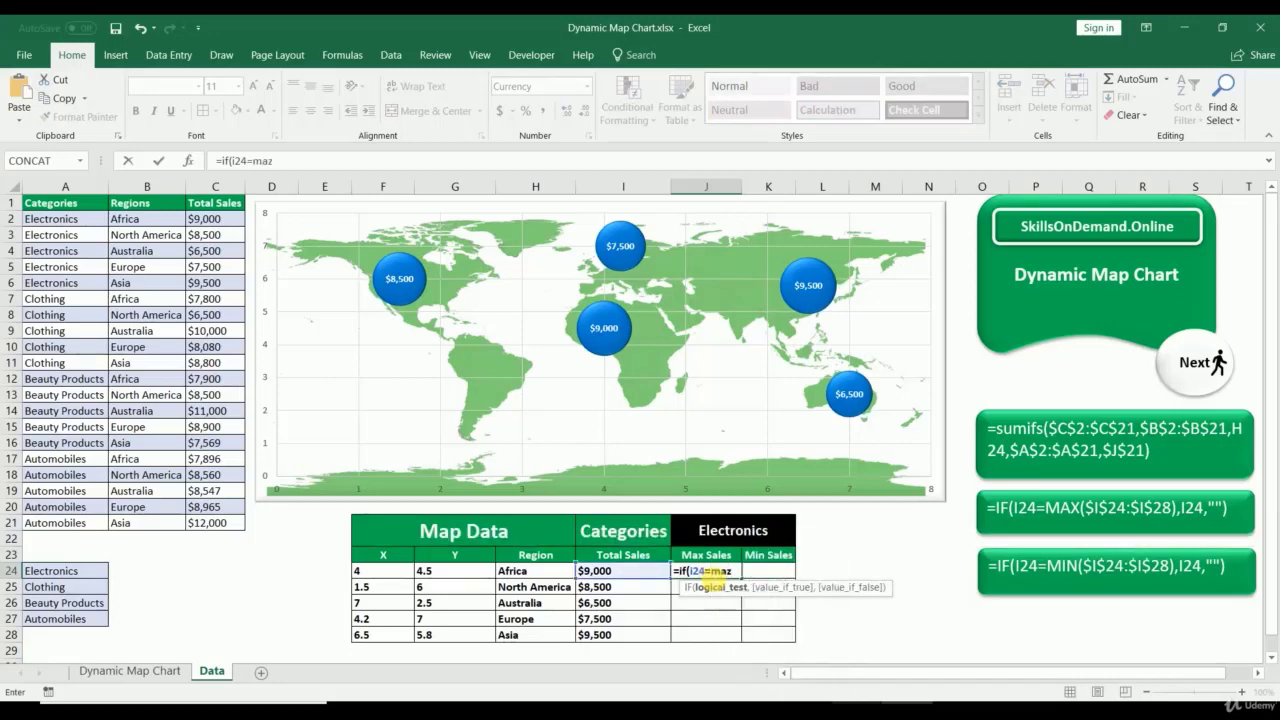
key("BackSpace")
type("x")
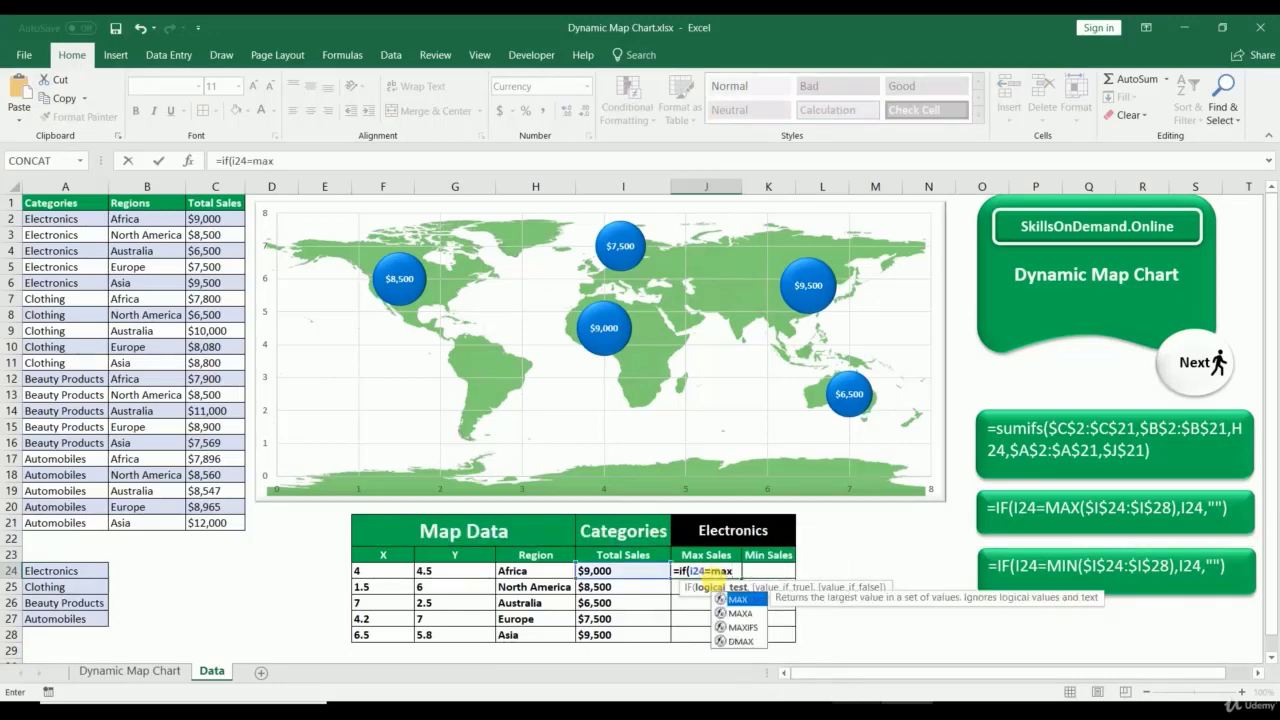
type("(")
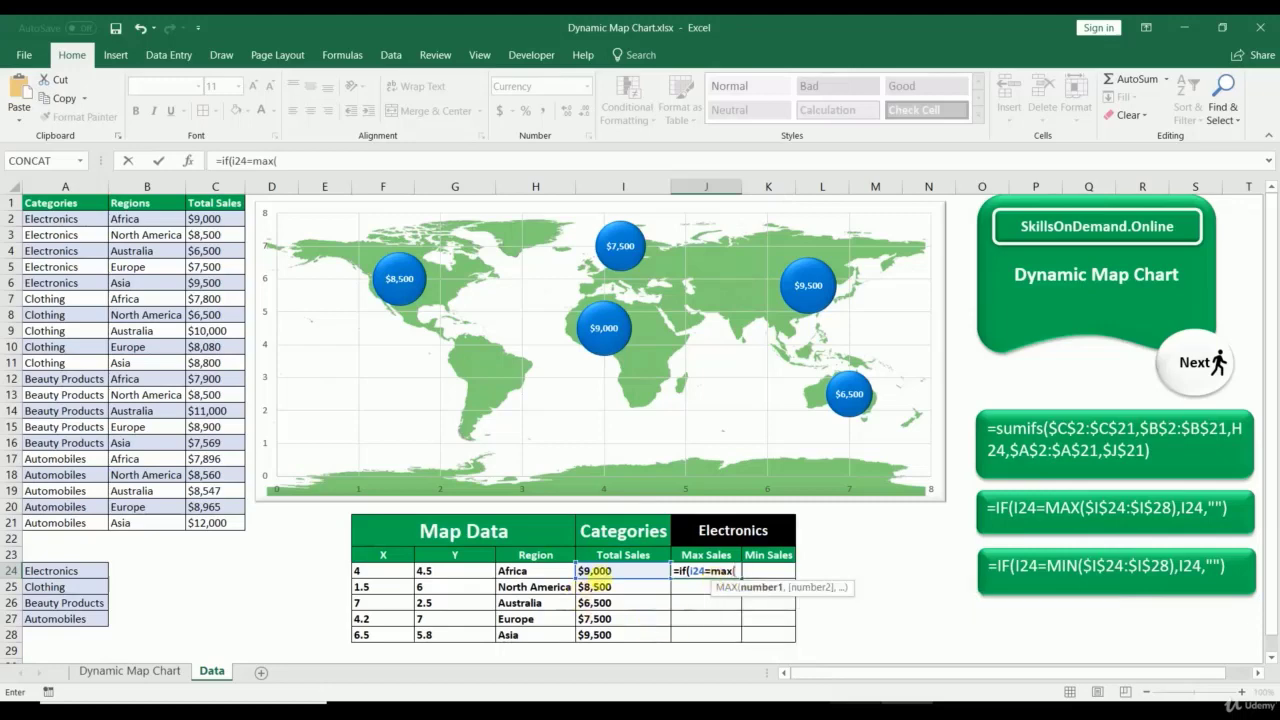
left_click_drag(605, 570, 605, 634)
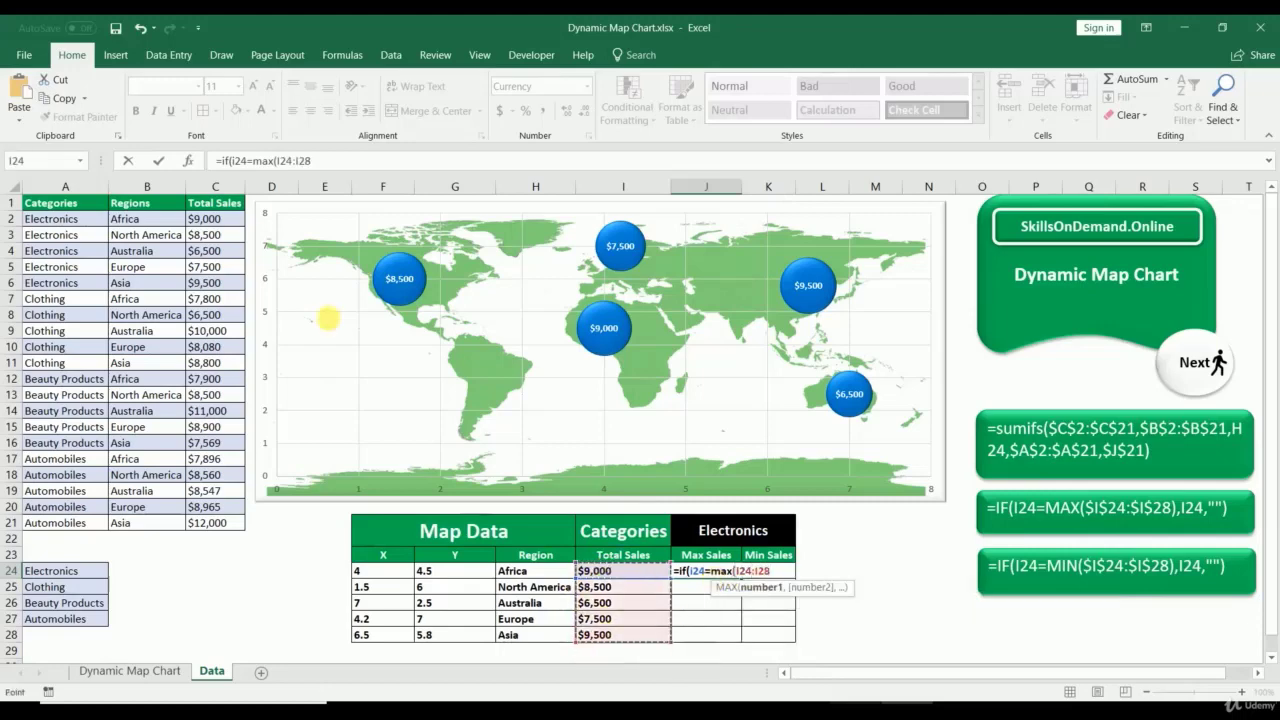
left_click(283, 168)
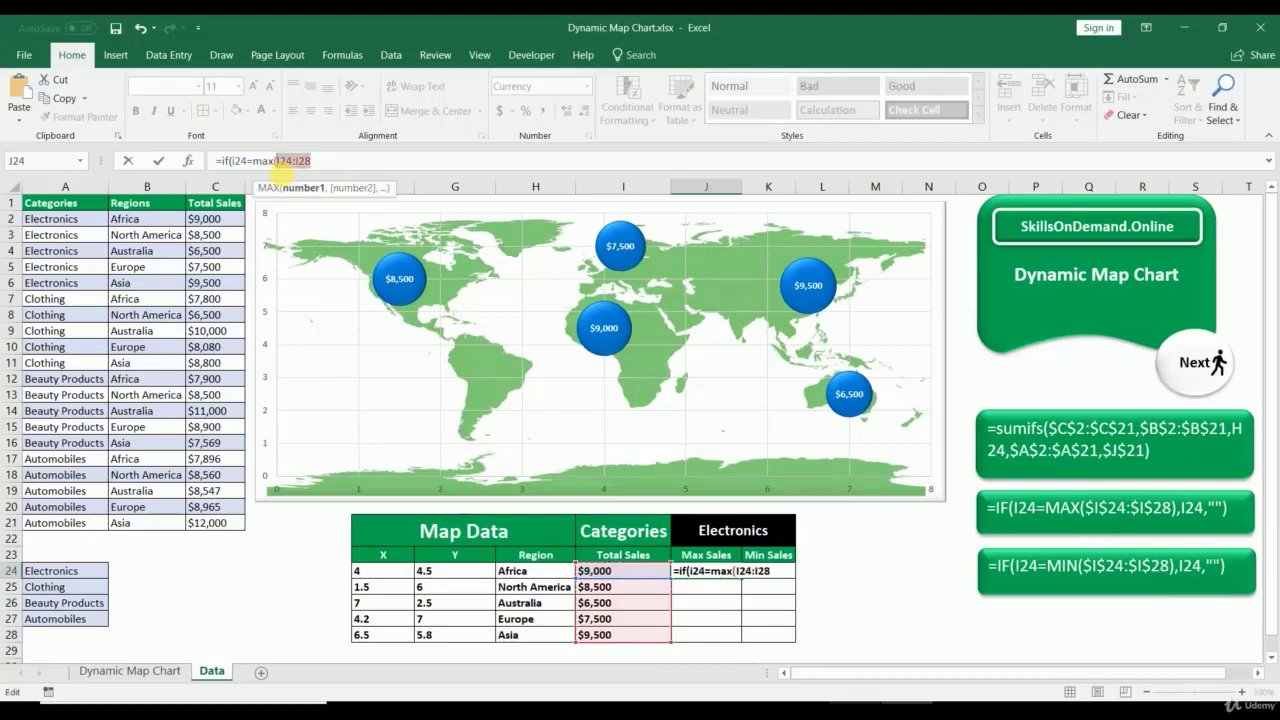
key("F4")
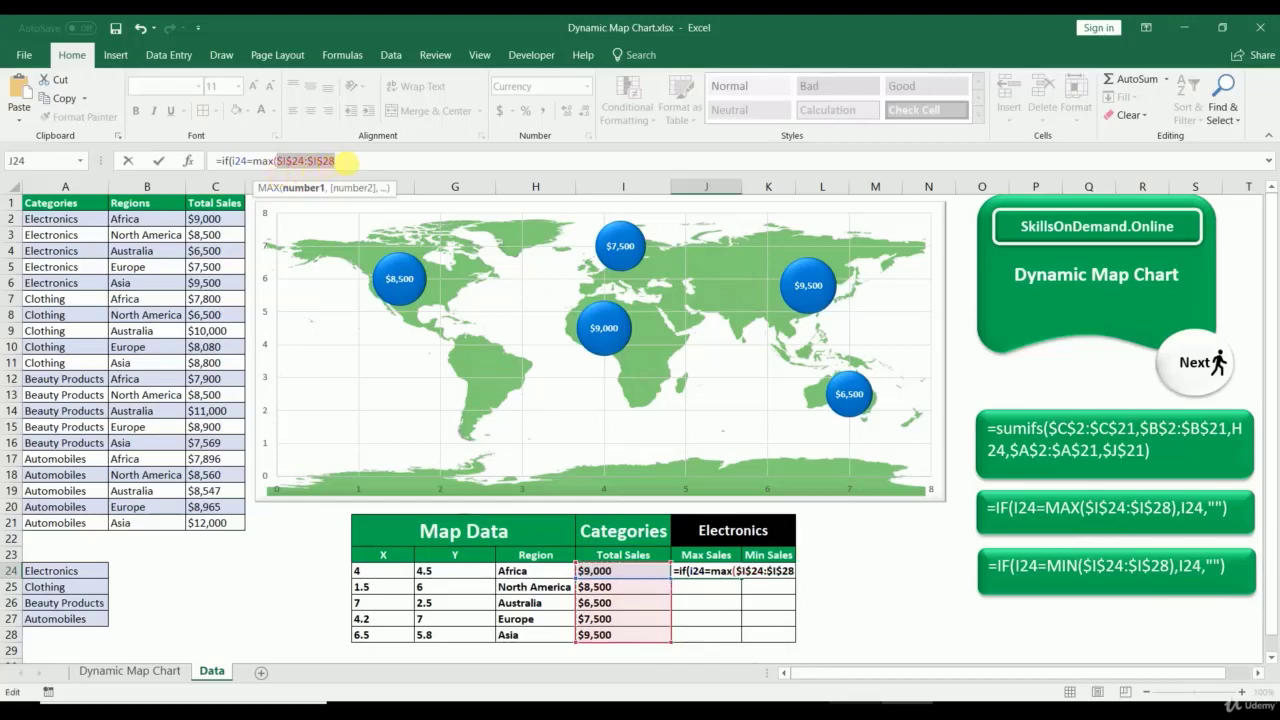
type(")")
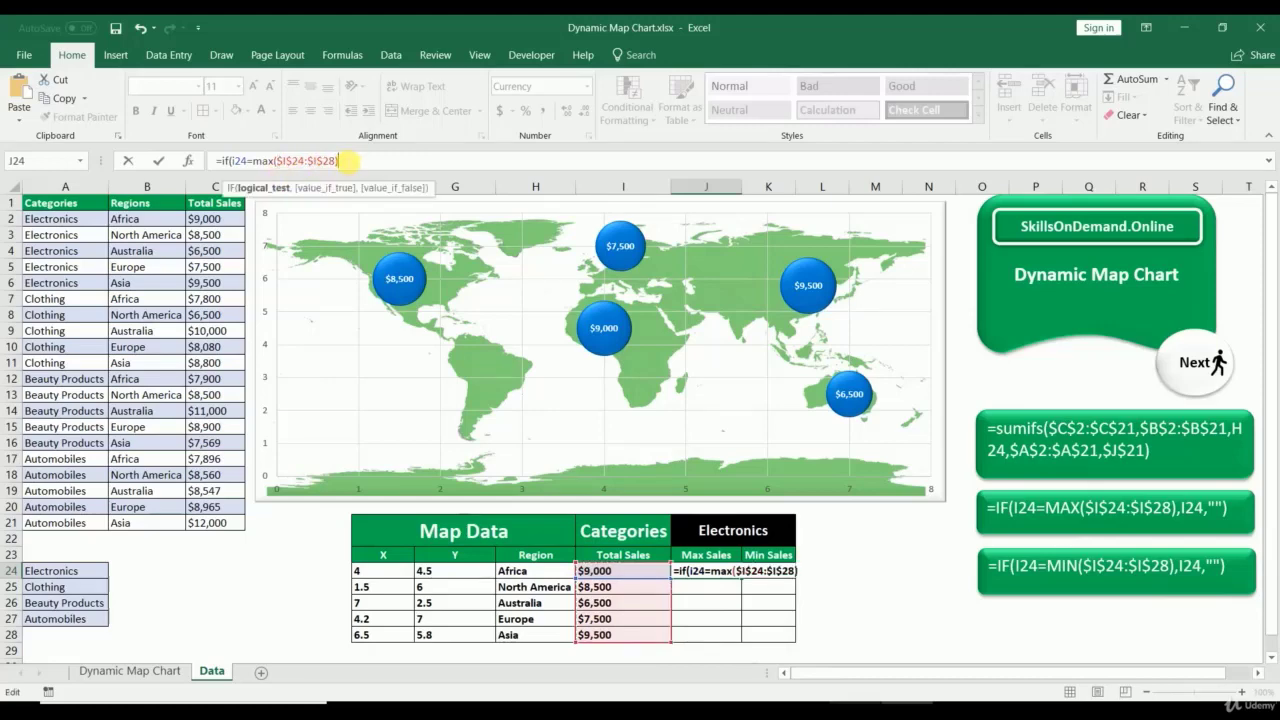
type(",i2")
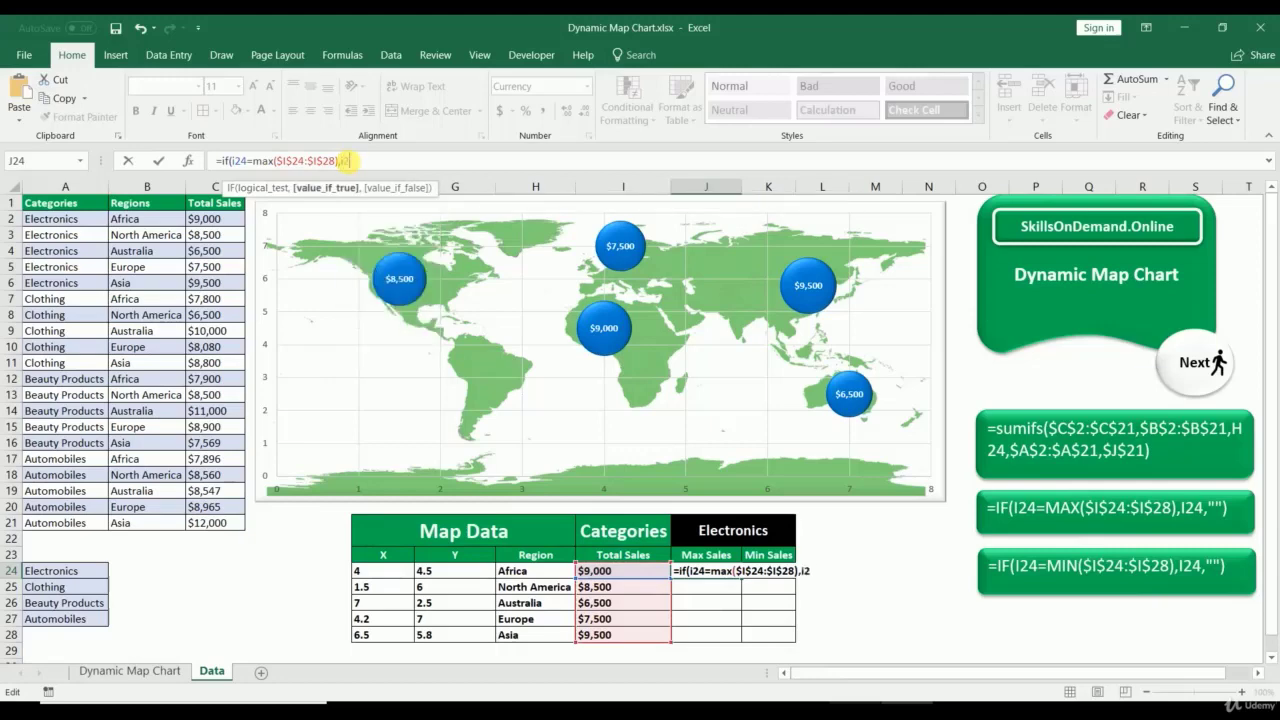
type("4,")
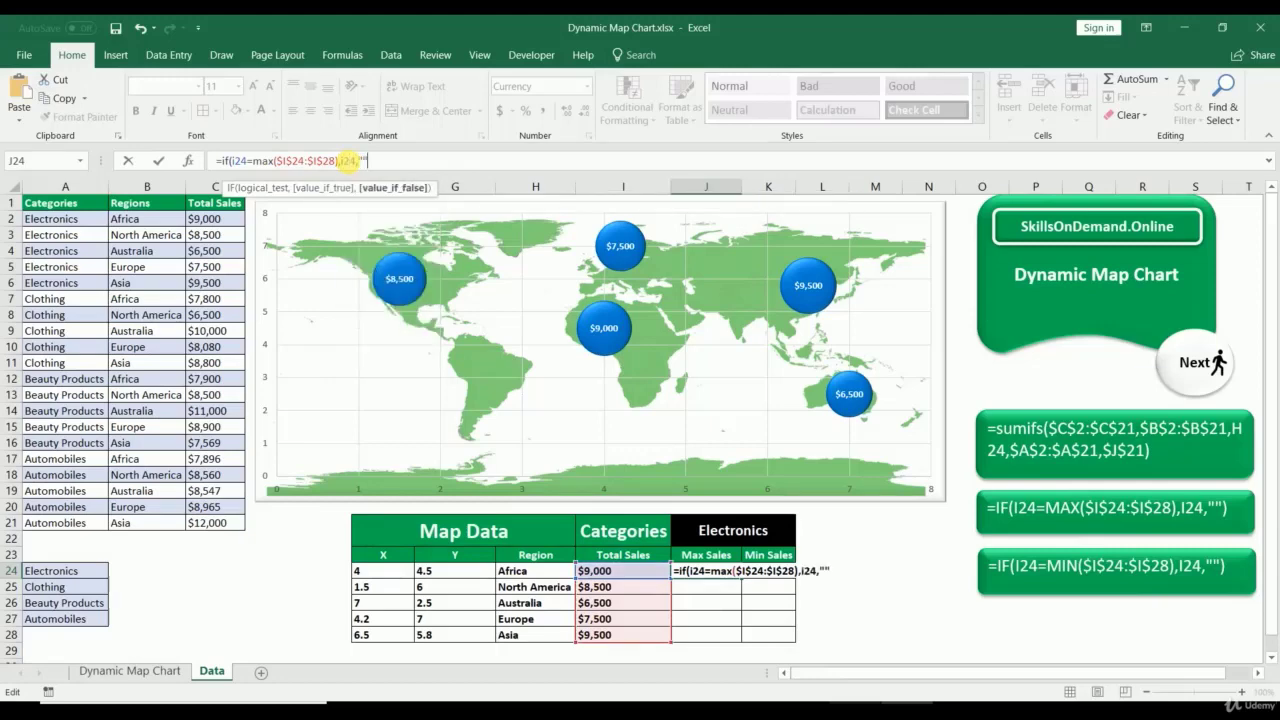
type("\"\")")
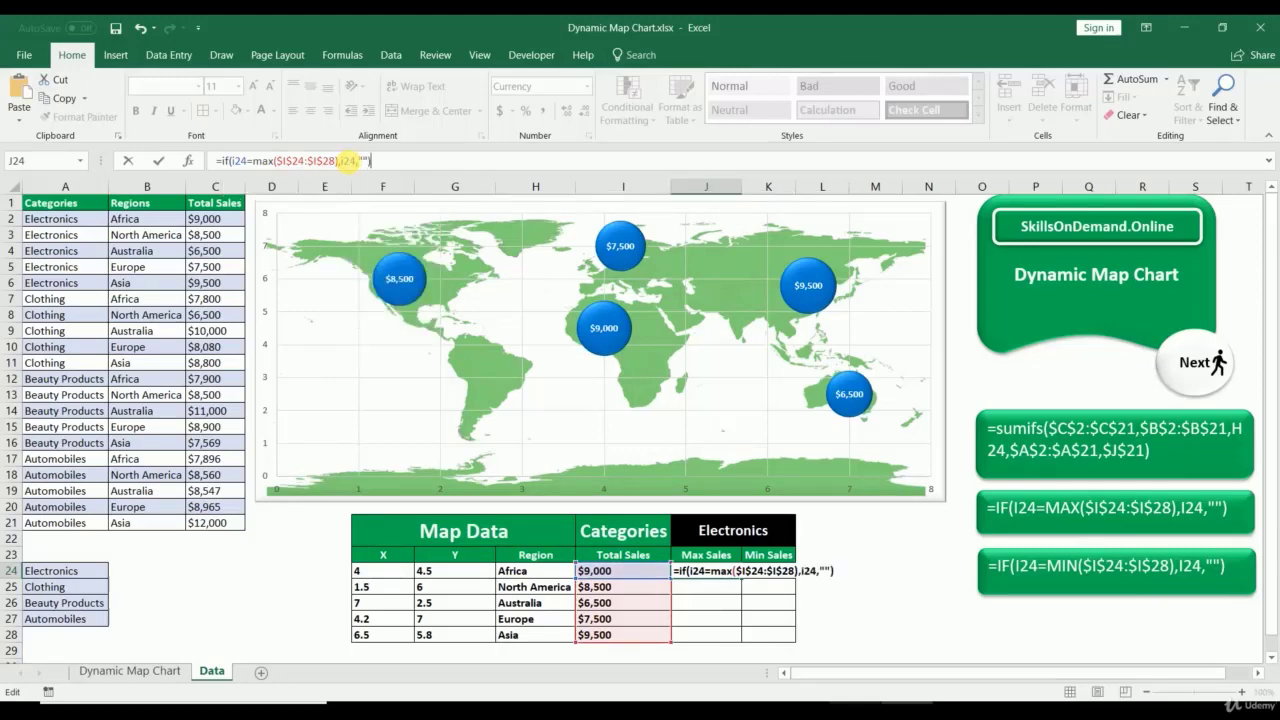
key("Return")
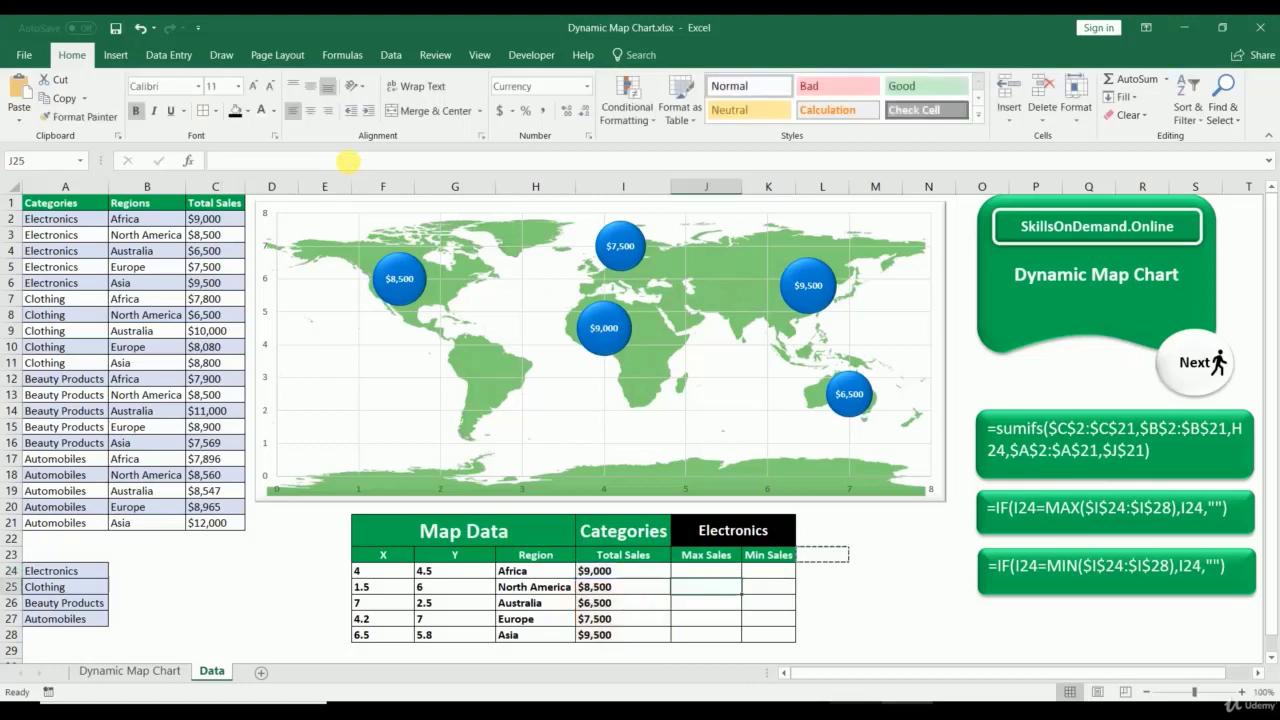
left_click(710, 571)
left_click_drag(741, 579, 742, 641)
Step: Select K24, the first Min Sales cell
left_click(767, 572)
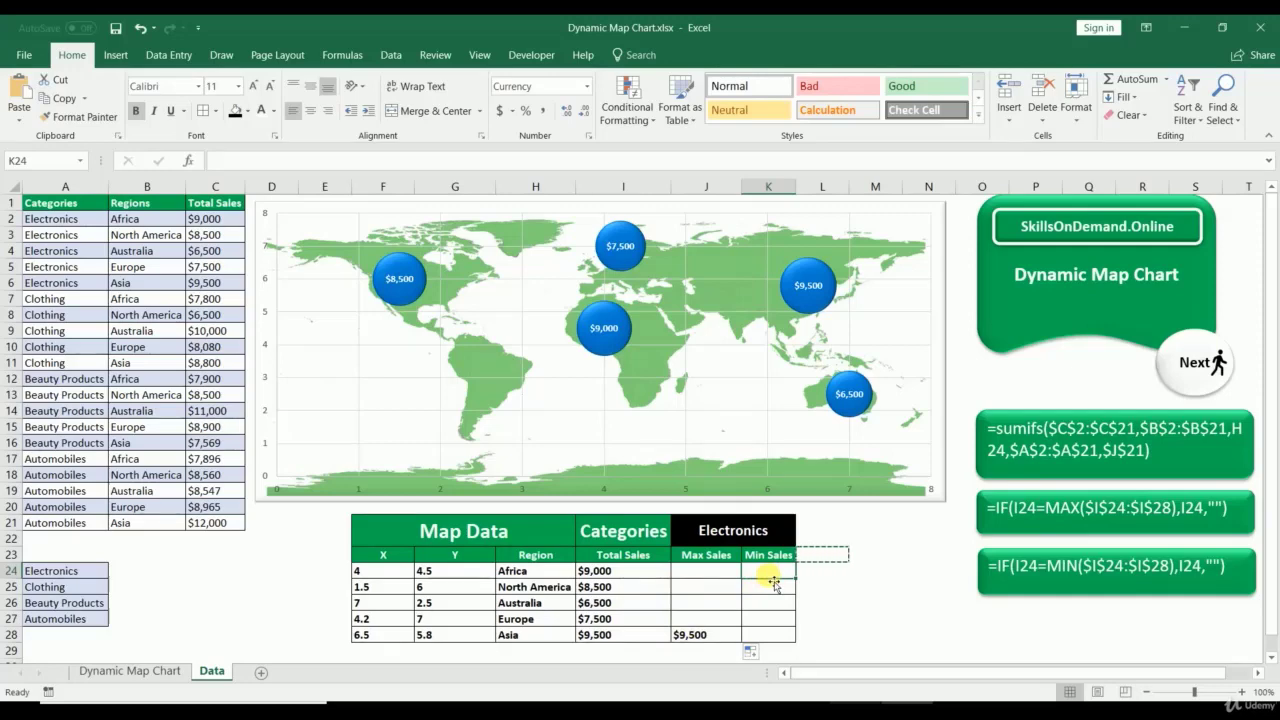
Step: Enter =IF(I24=MIN($I$24:$I$28),I24,"") in K24 and fill it down to K28
type("=")
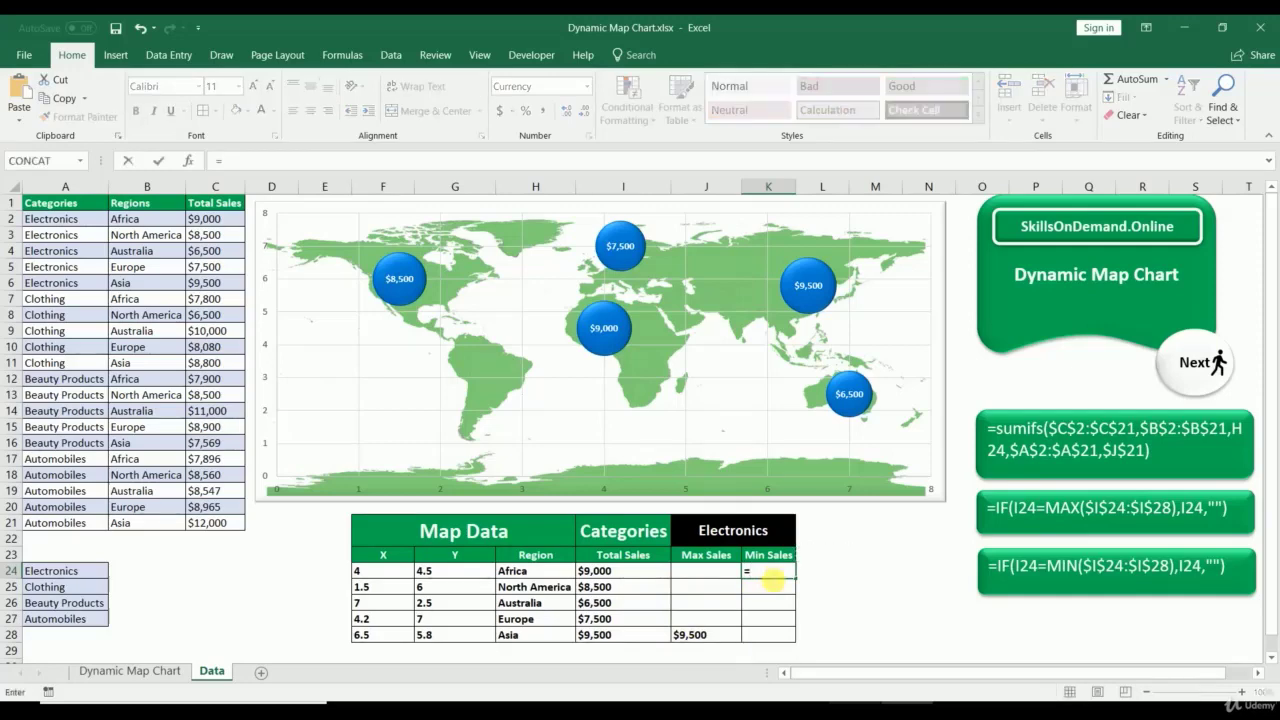
type("if(i")
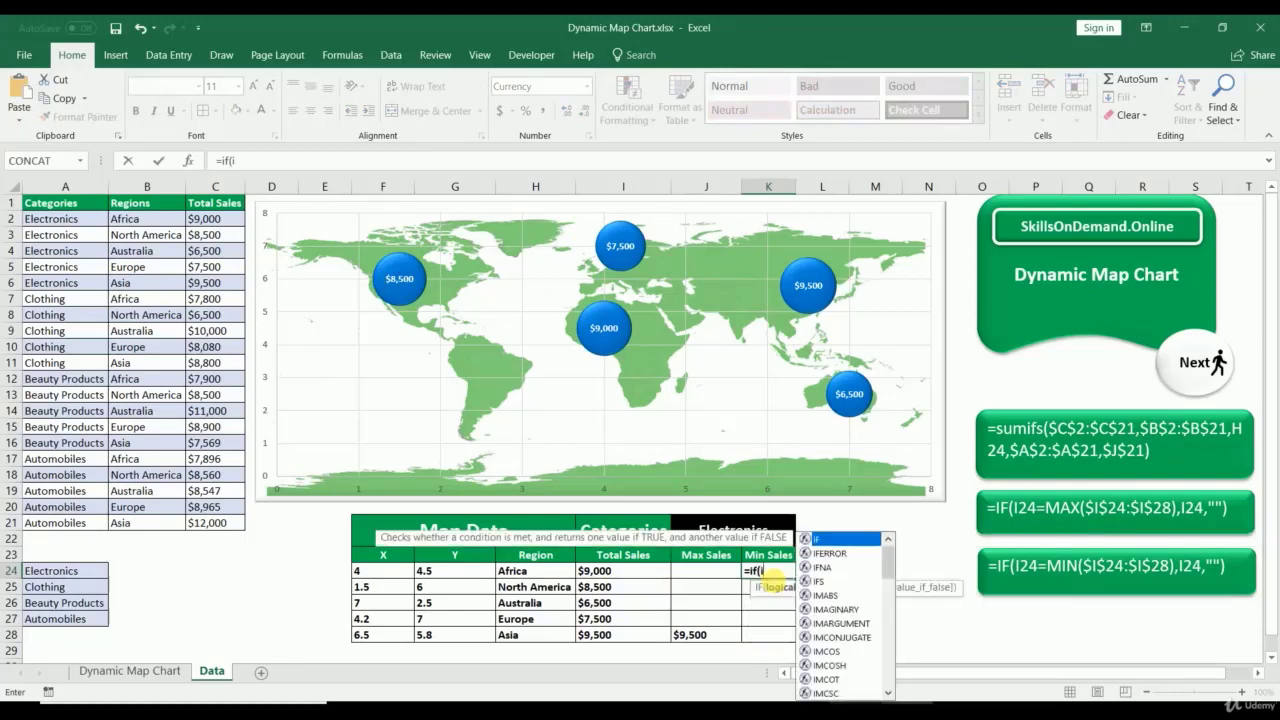
type("24=mi")
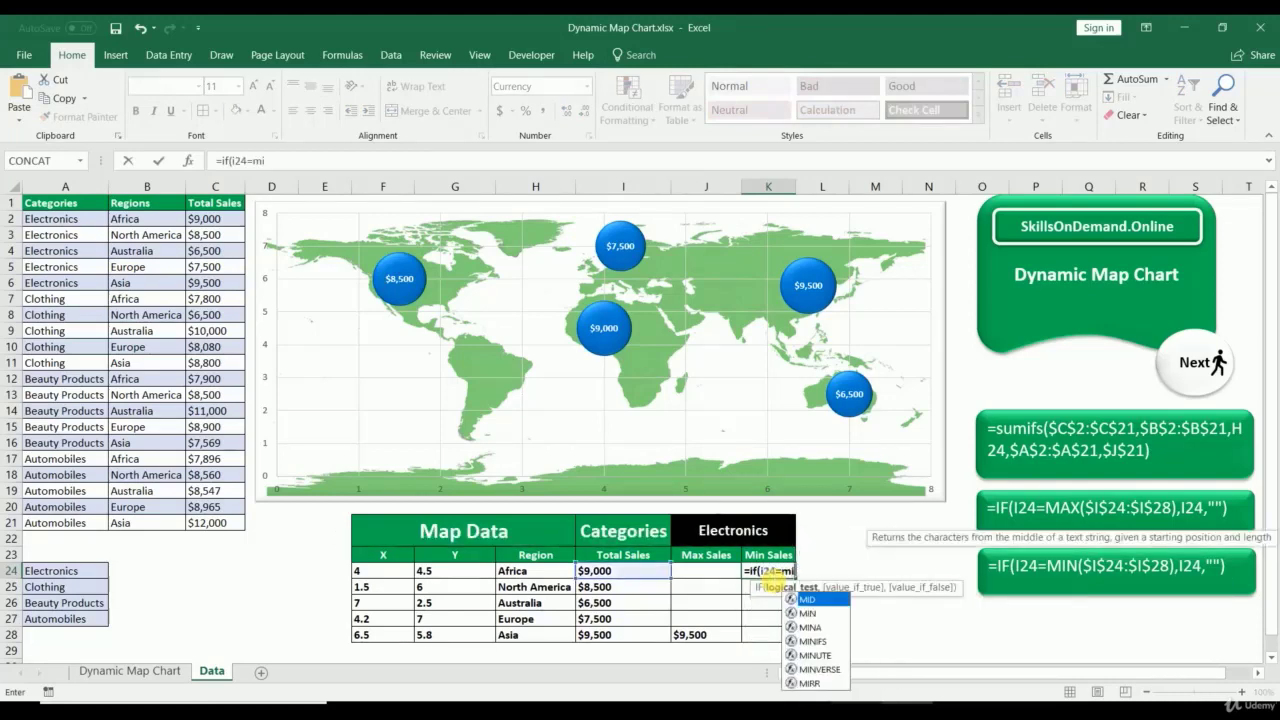
type("n(")
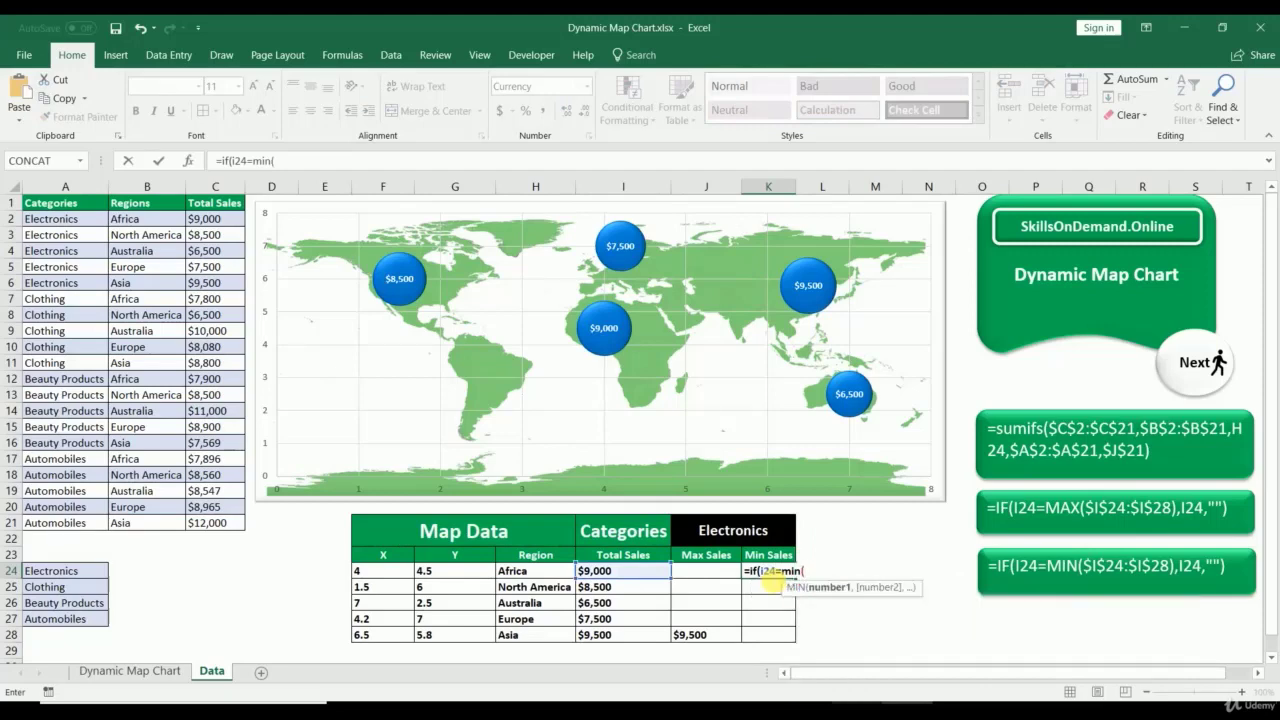
left_click_drag(594, 566, 594, 634)
left_click(283, 162)
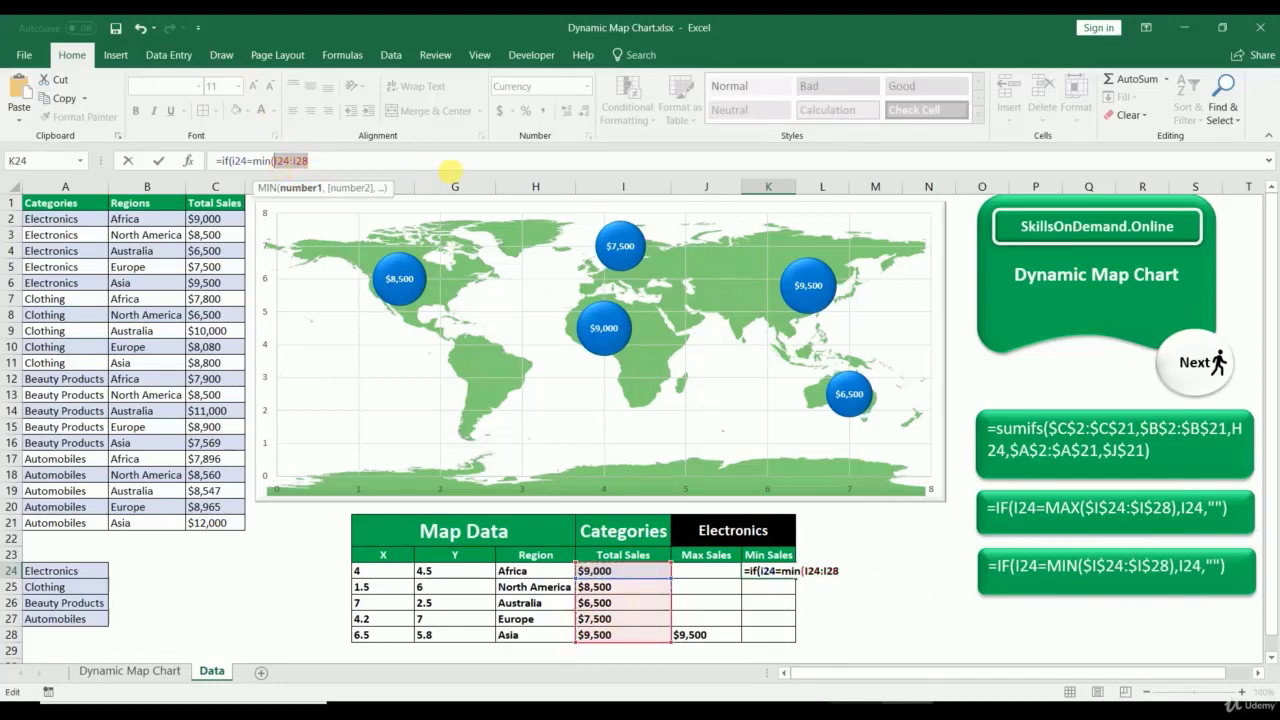
key("F4")
left_click(395, 162)
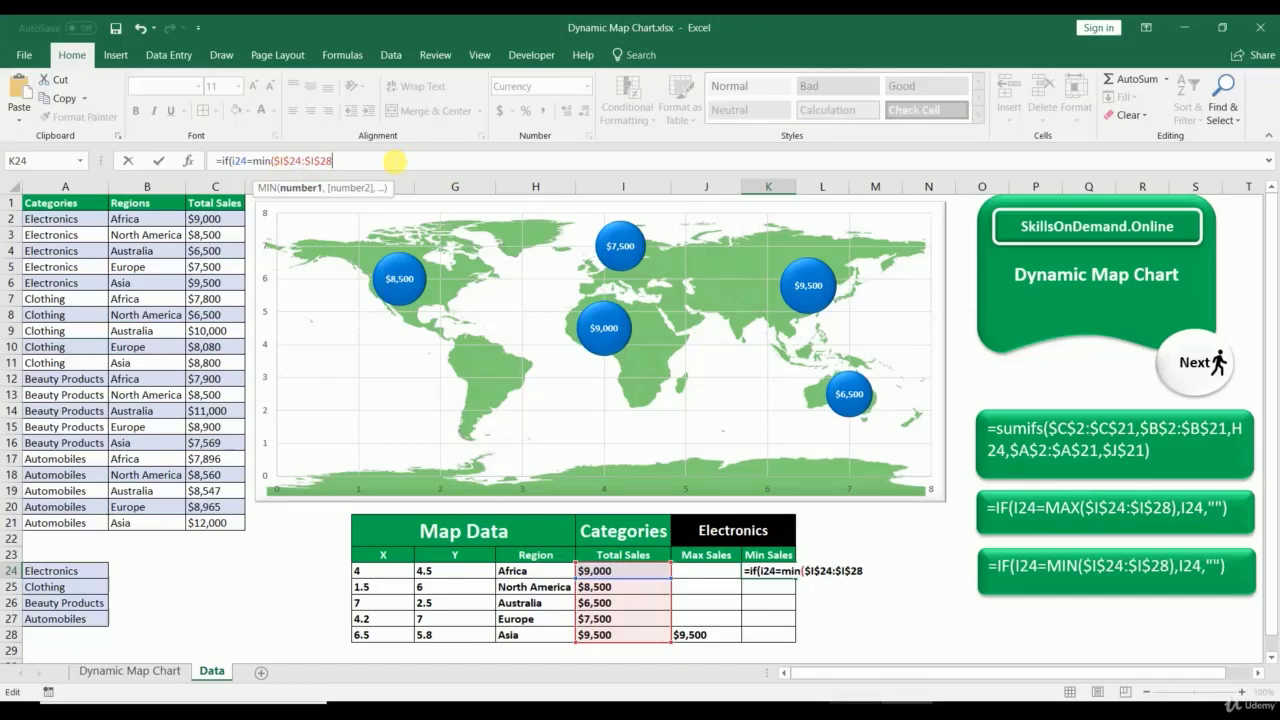
type("),i24")
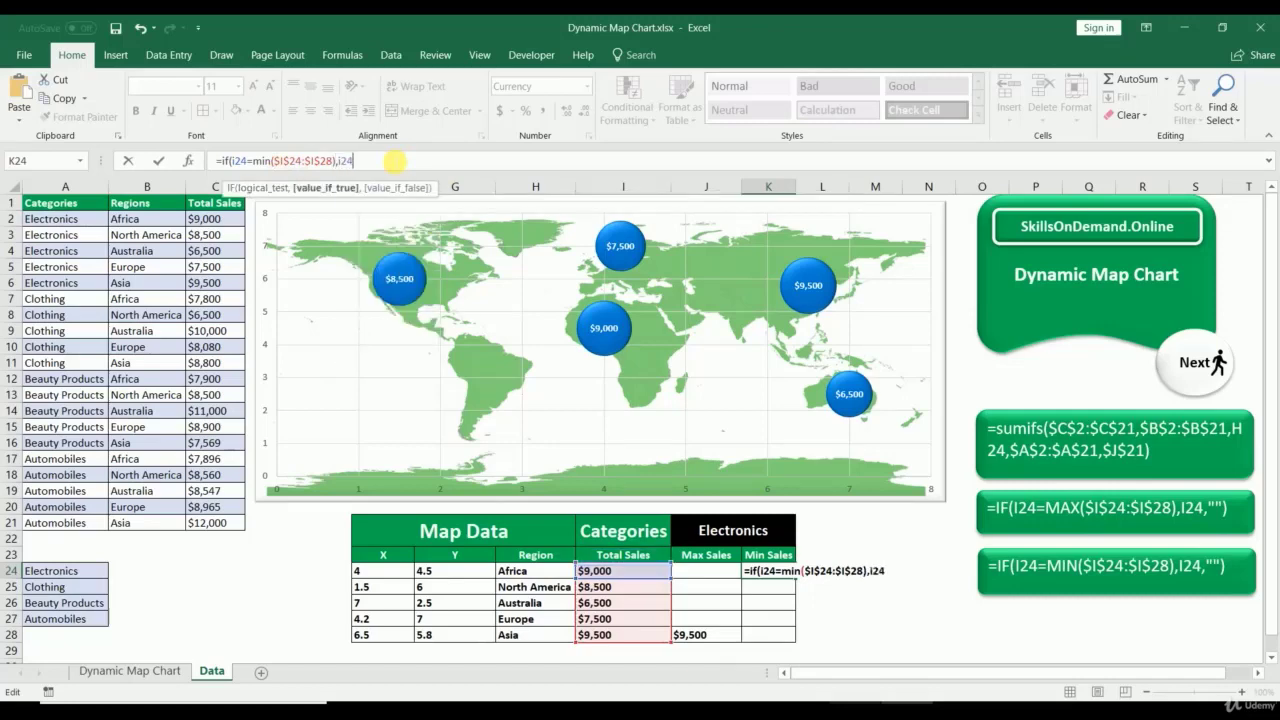
type(",")
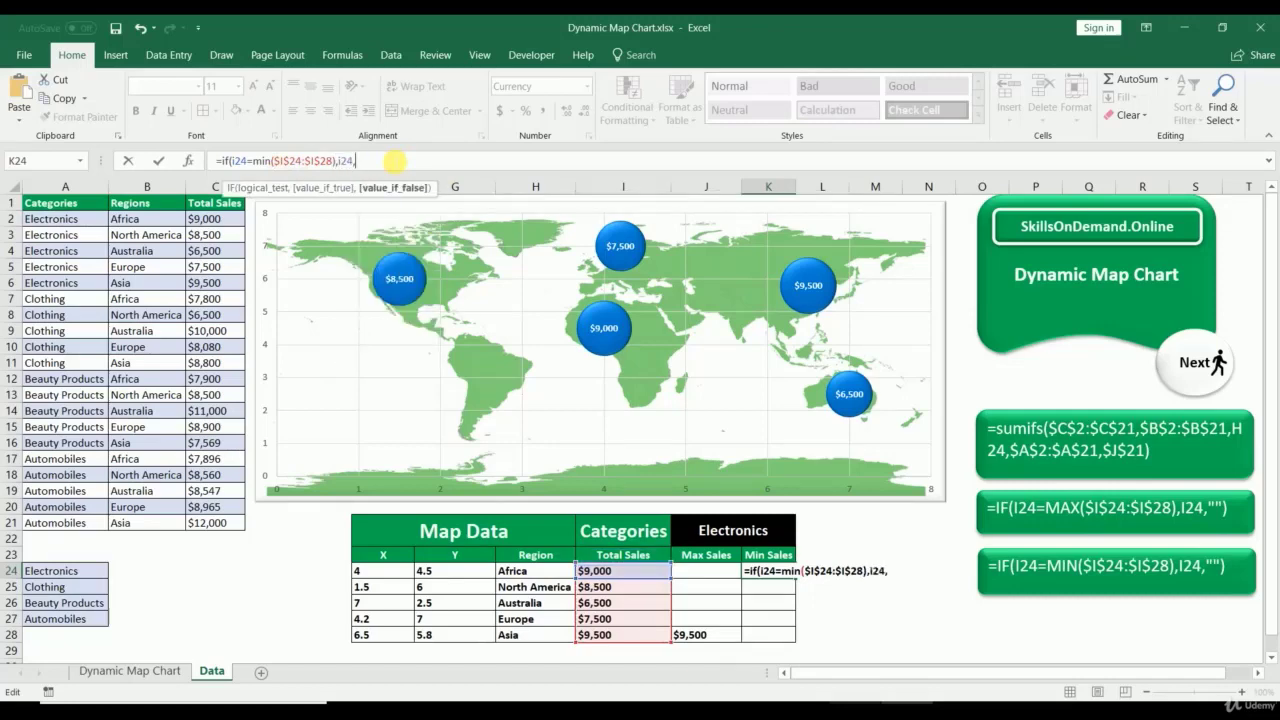
type("\"\")")
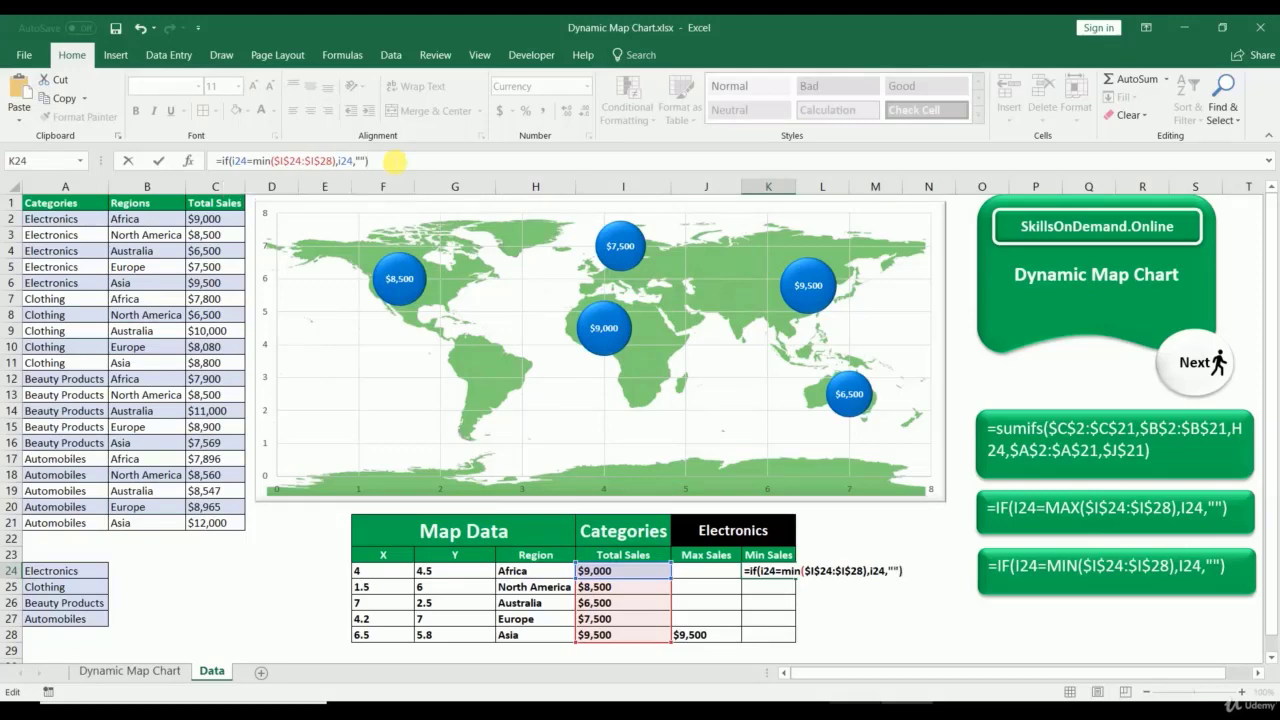
key("Return")
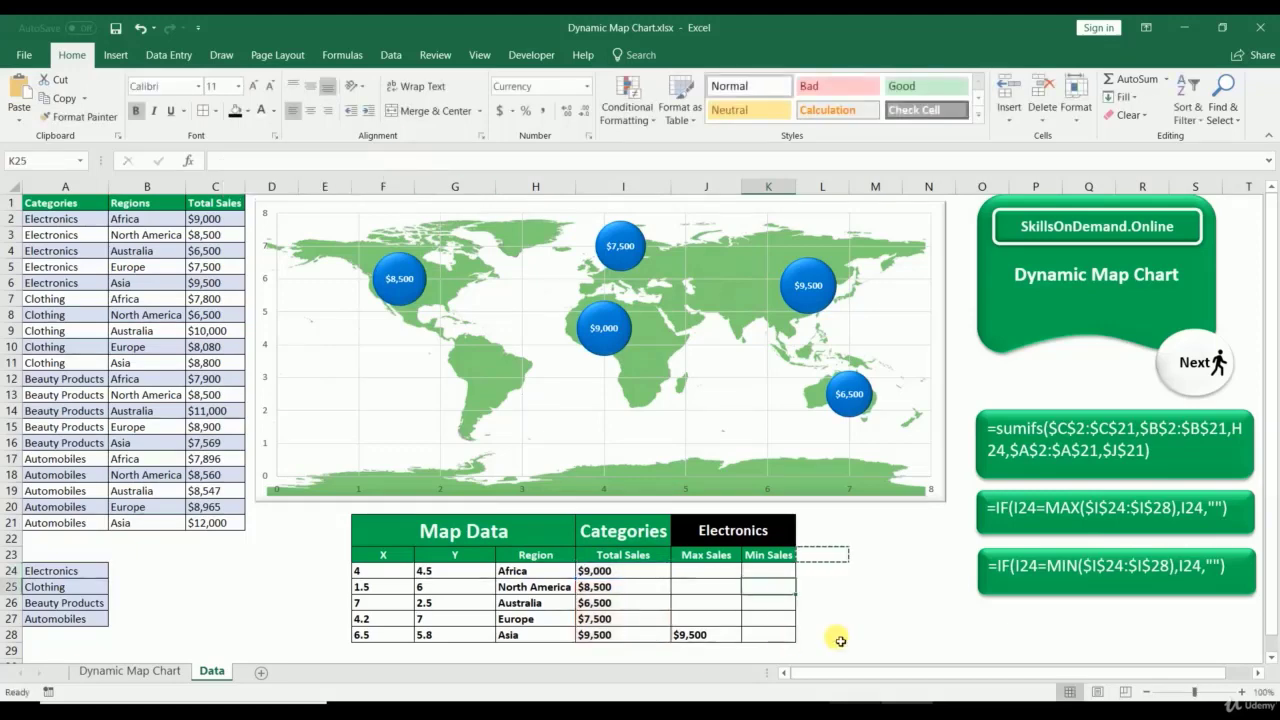
left_click(780, 571)
left_click_drag(803, 585, 783, 640)
left_click(822, 619)
left_click(788, 528)
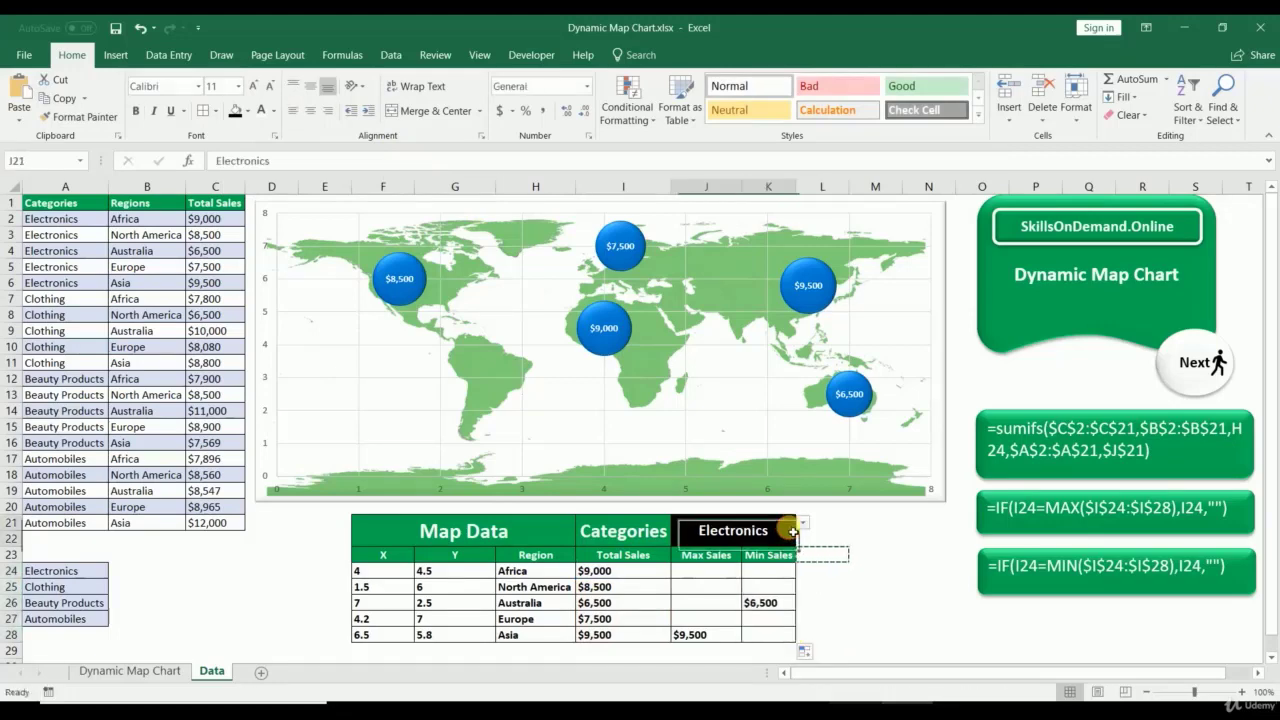
left_click(802, 522)
left_click(748, 549)
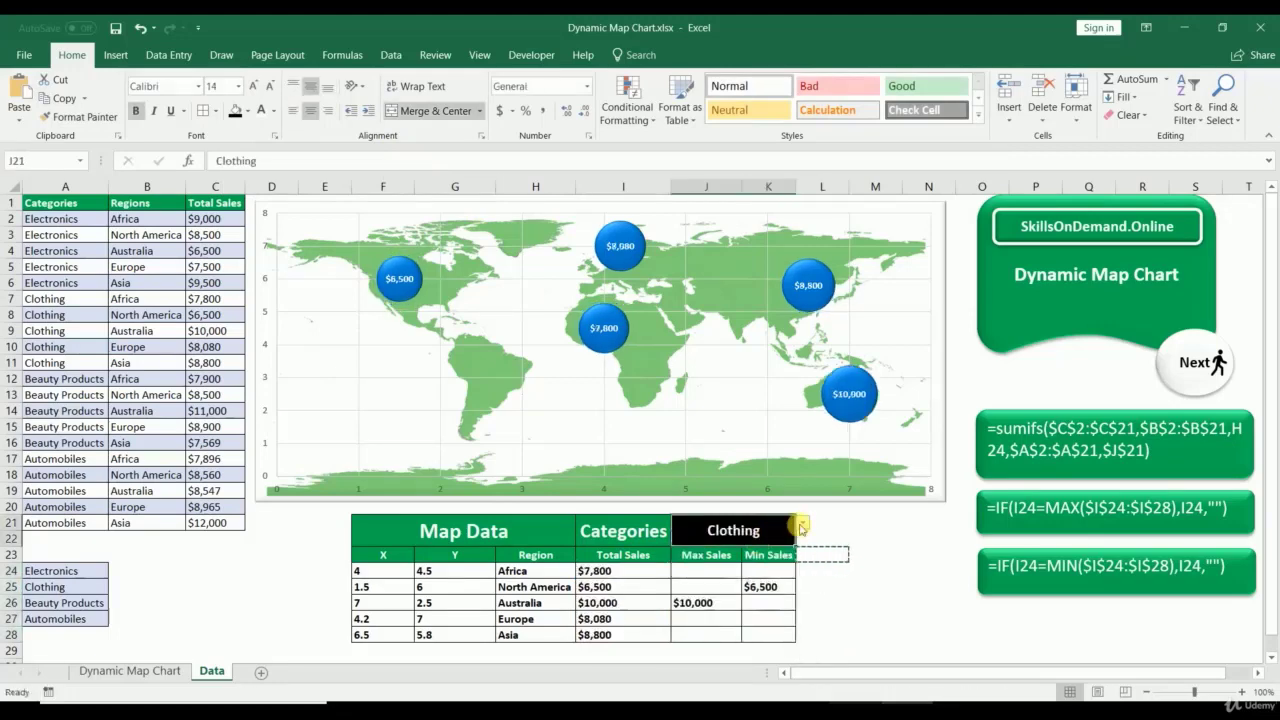
left_click(802, 522)
left_click(748, 560)
left_click(802, 522)
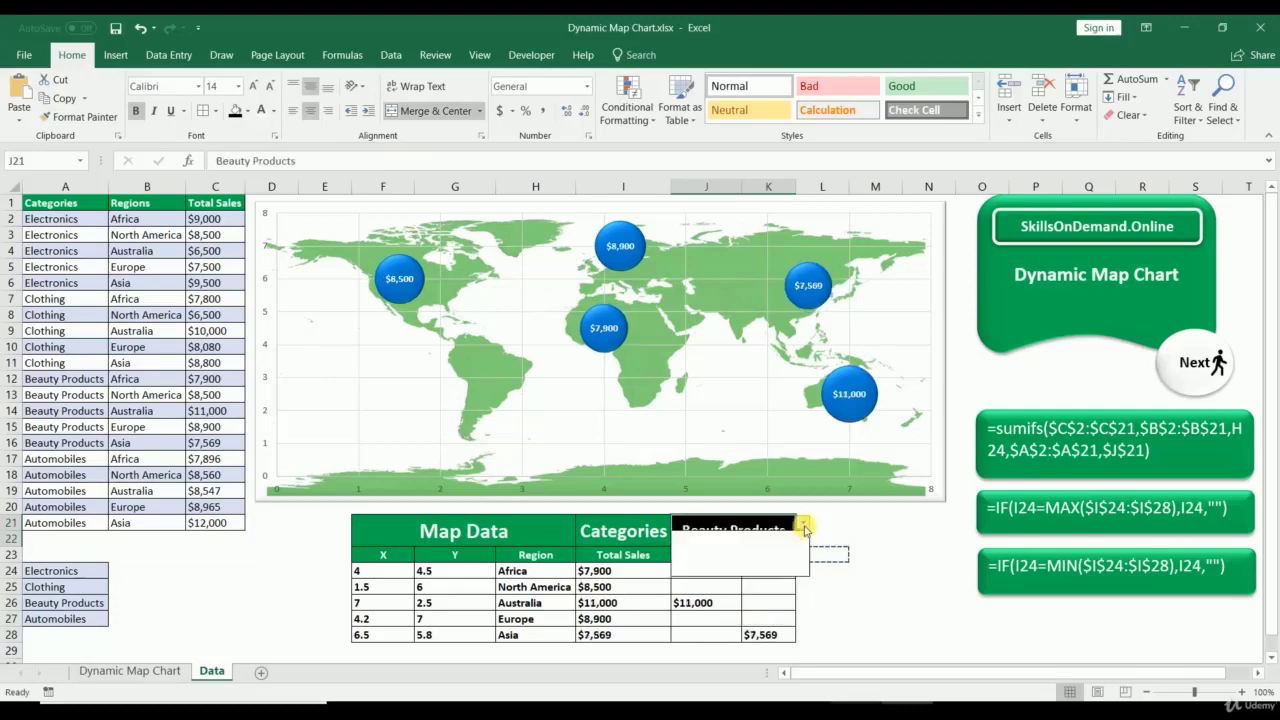
left_click(760, 562)
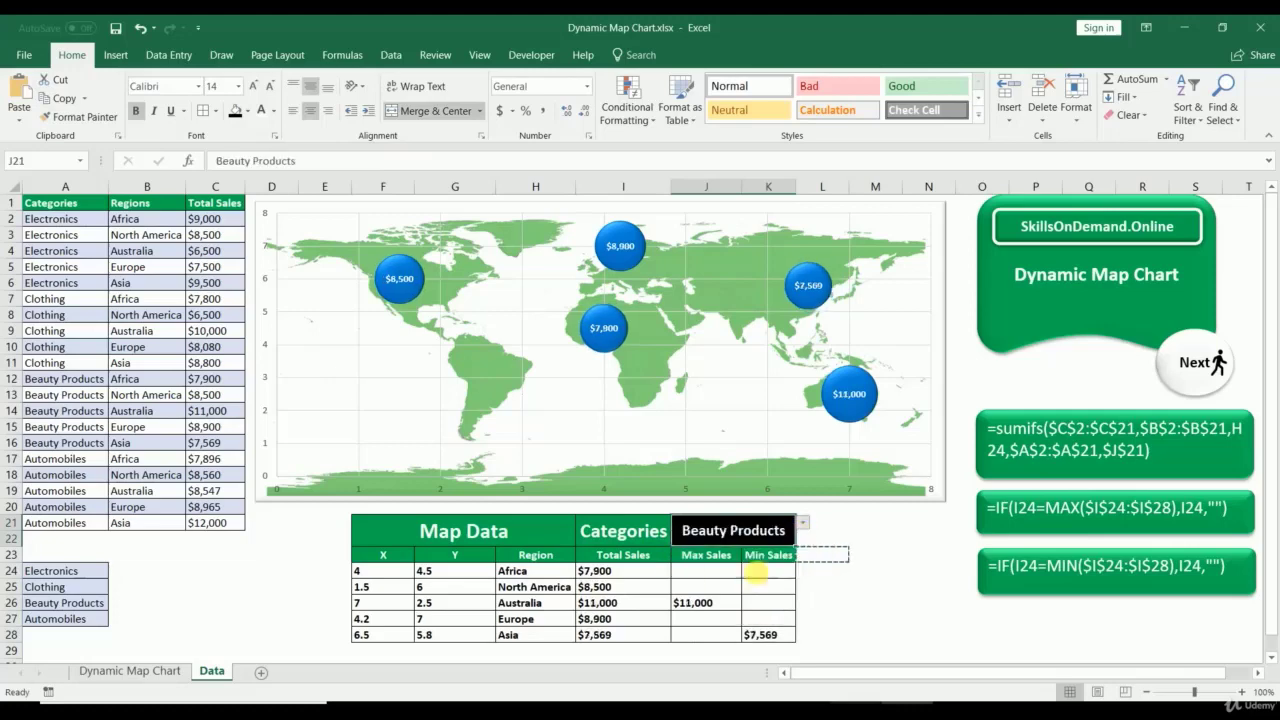
left_click(804, 523)
left_click(700, 548)
left_click(803, 523)
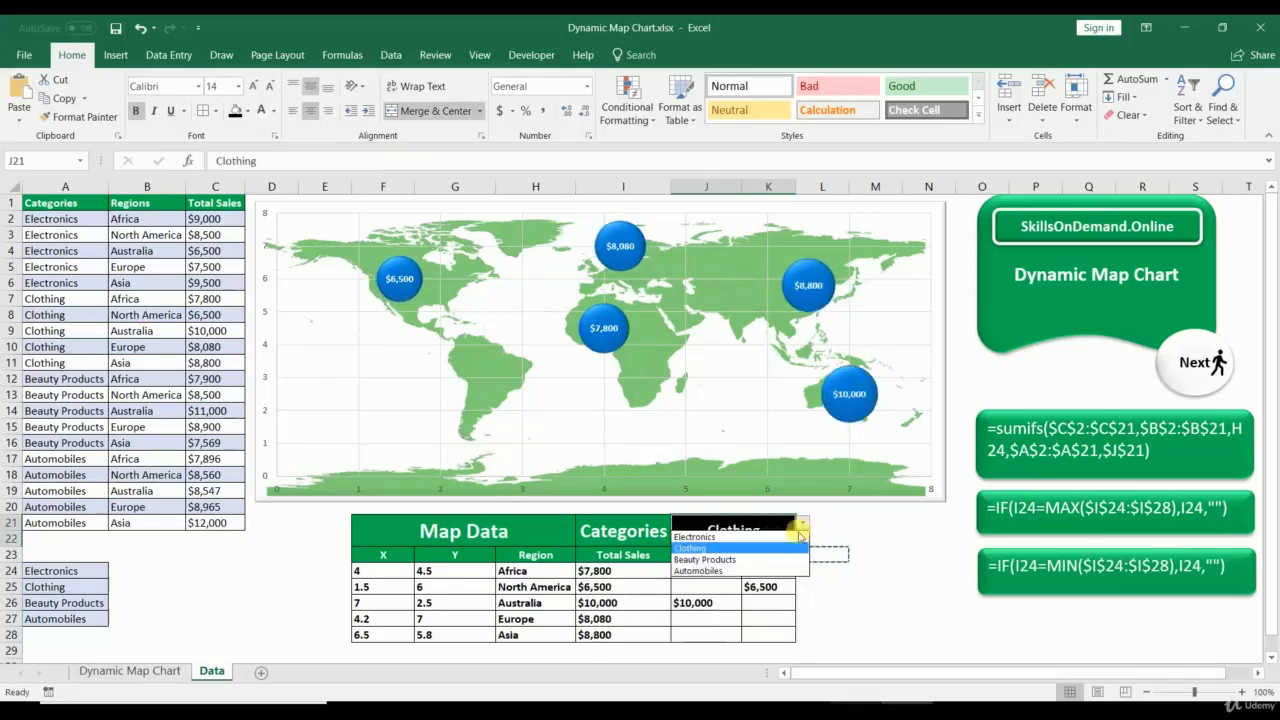
left_click(796, 559)
left_click(803, 523)
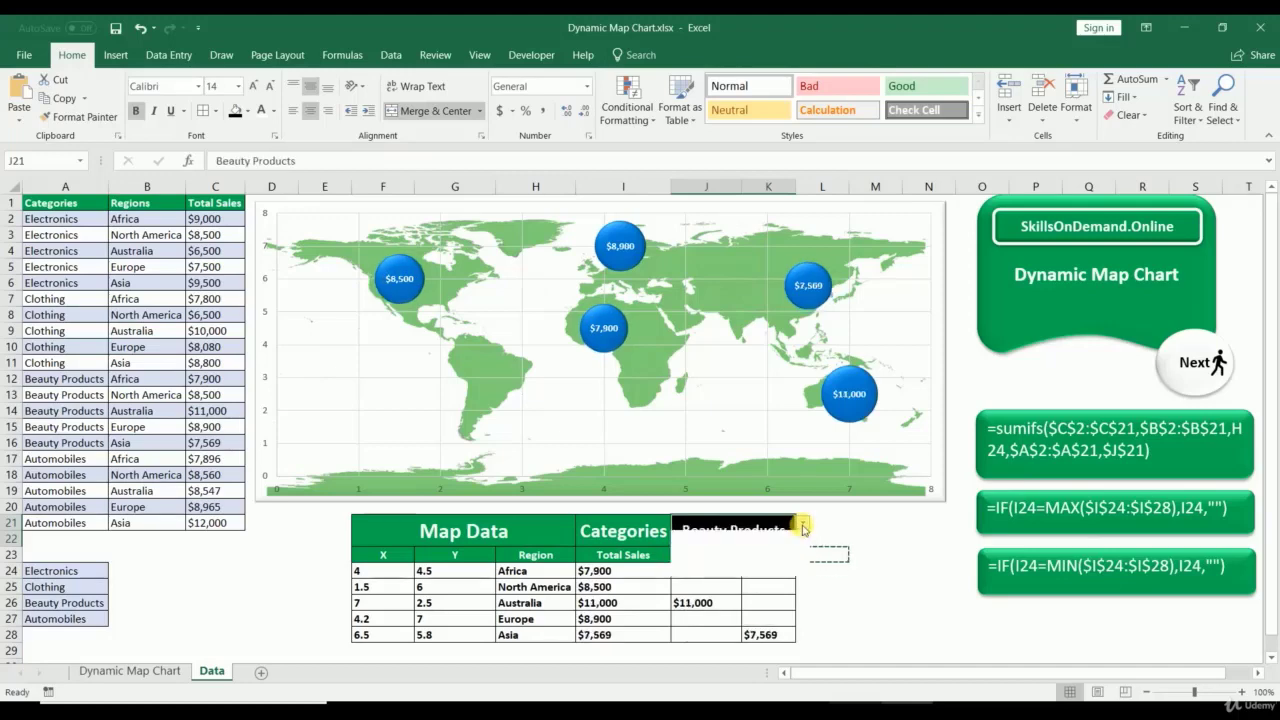
left_click(750, 570)
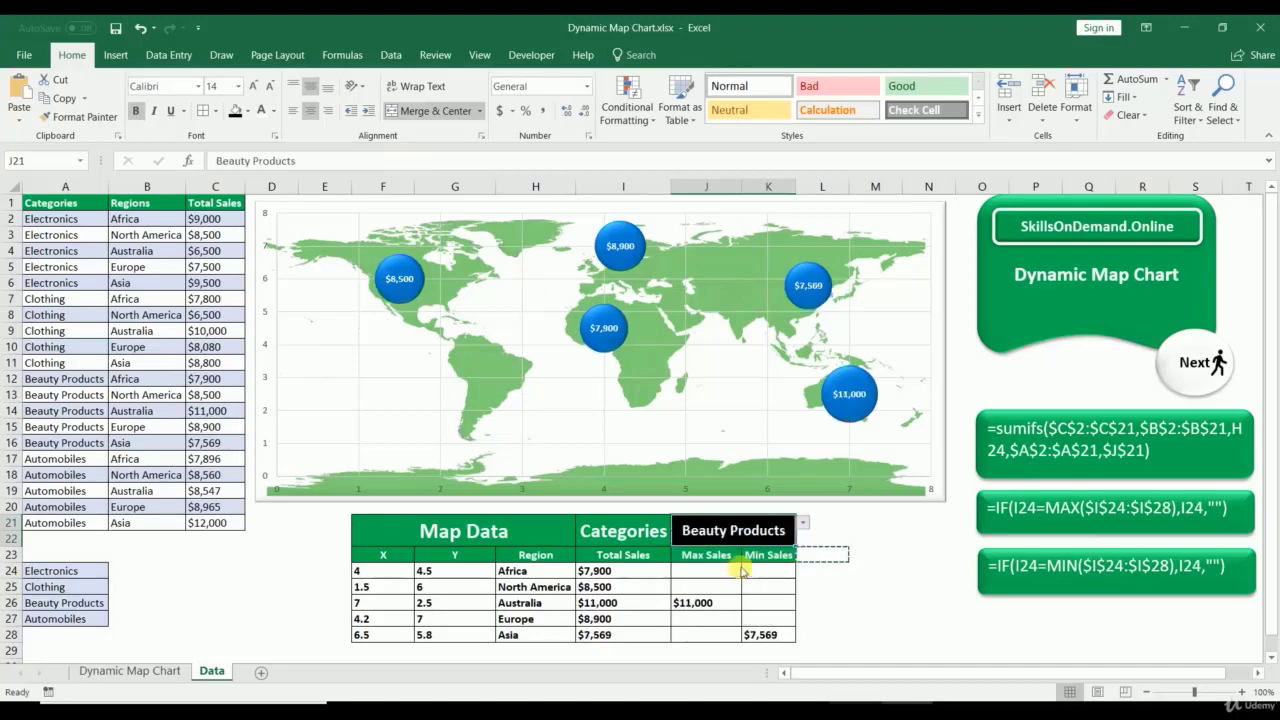
left_click(800, 524)
left_click(760, 539)
left_click(916, 567)
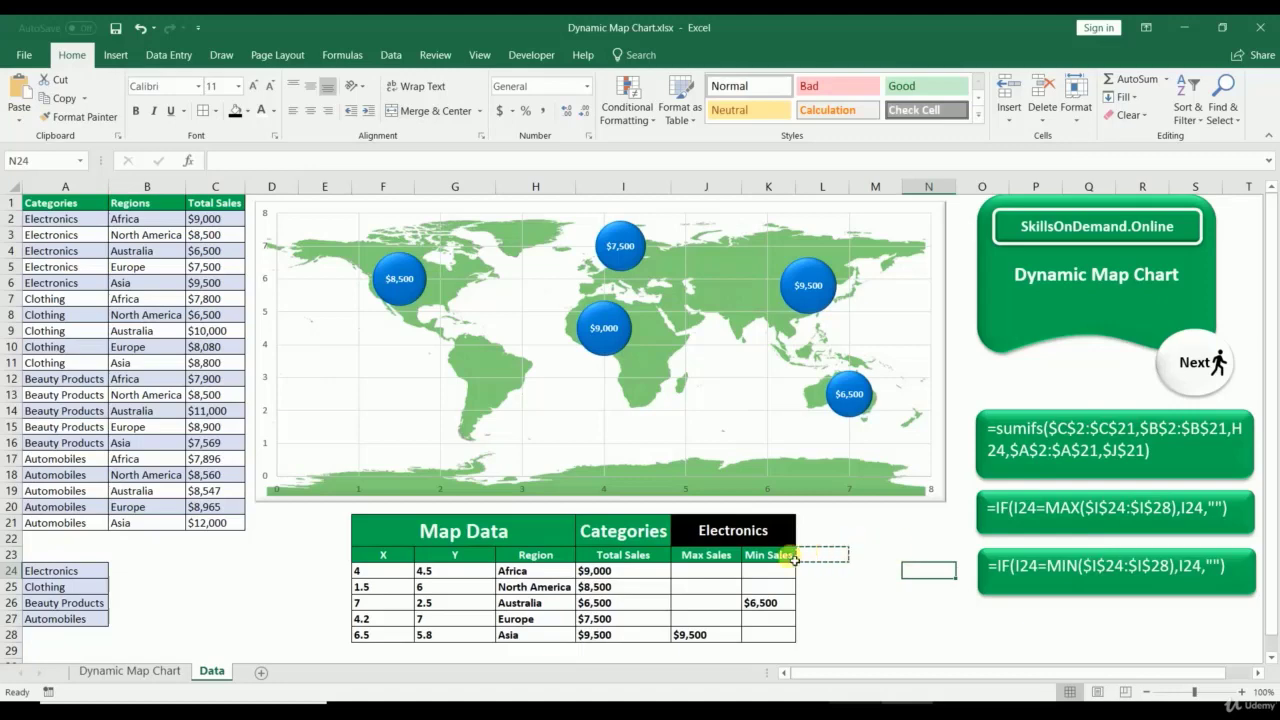
Step: Add a new chart series named from the Max Sales header J23
right_click(637, 451)
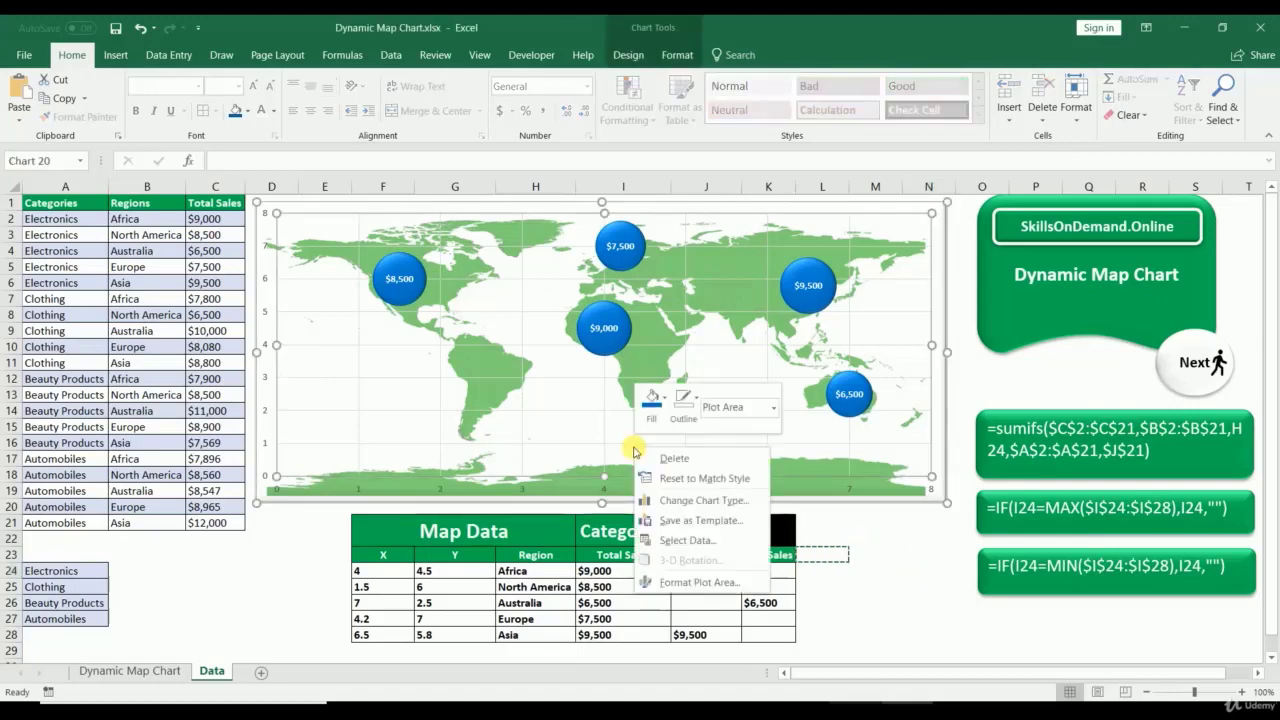
left_click(675, 541)
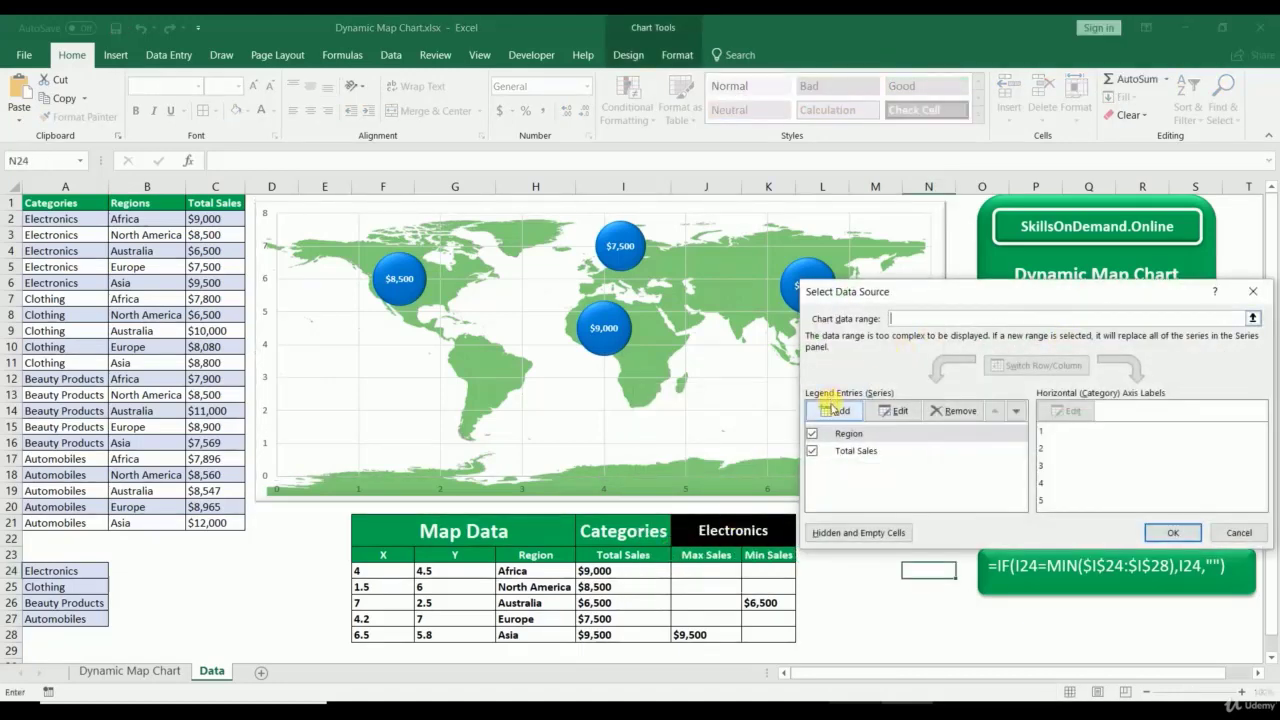
left_click(836, 410)
left_click(1072, 370)
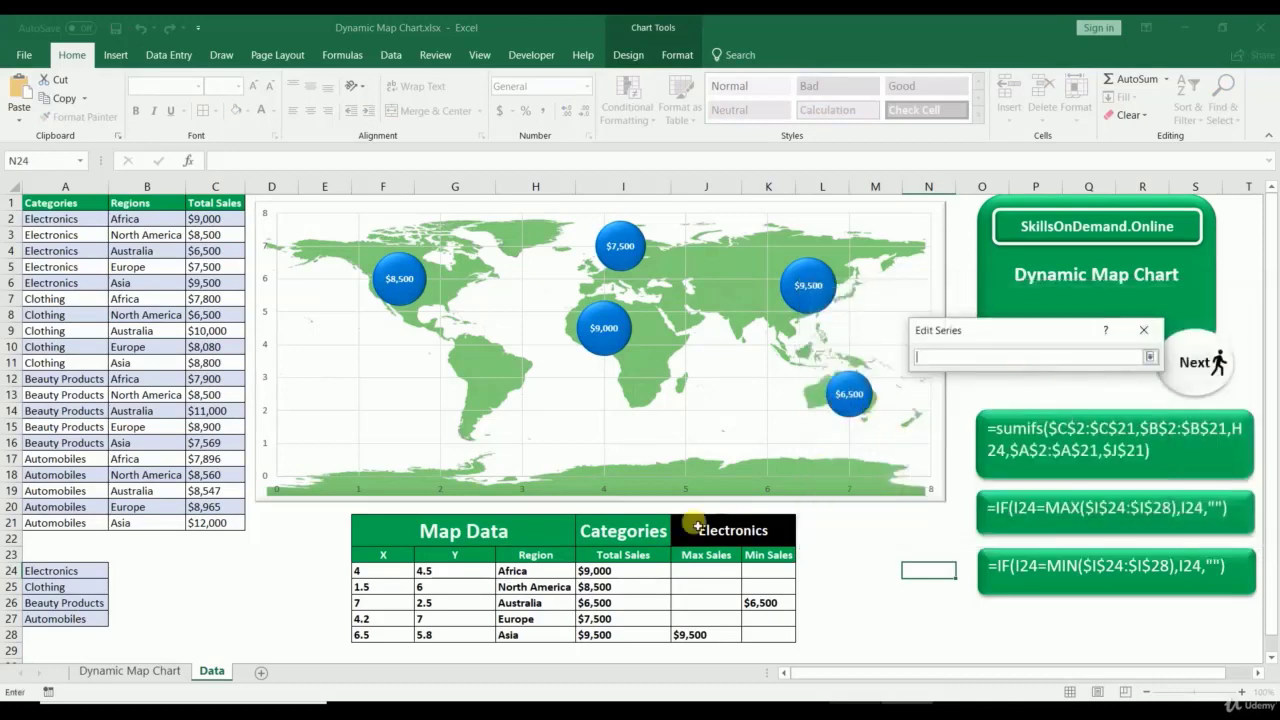
left_click(695, 558)
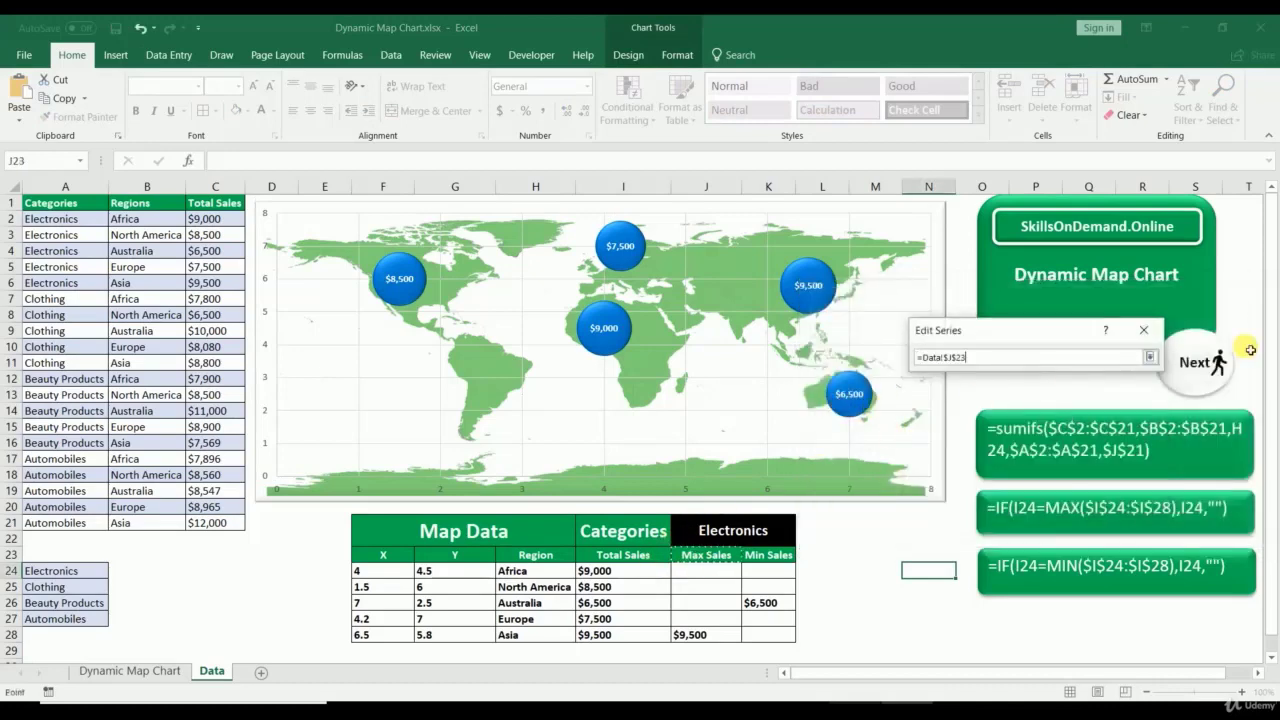
left_click(1150, 357)
Step: Set the Max Sales series X to F24:F28, Y to G24:G28, bubble sizes to J24:J28
left_click(1072, 404)
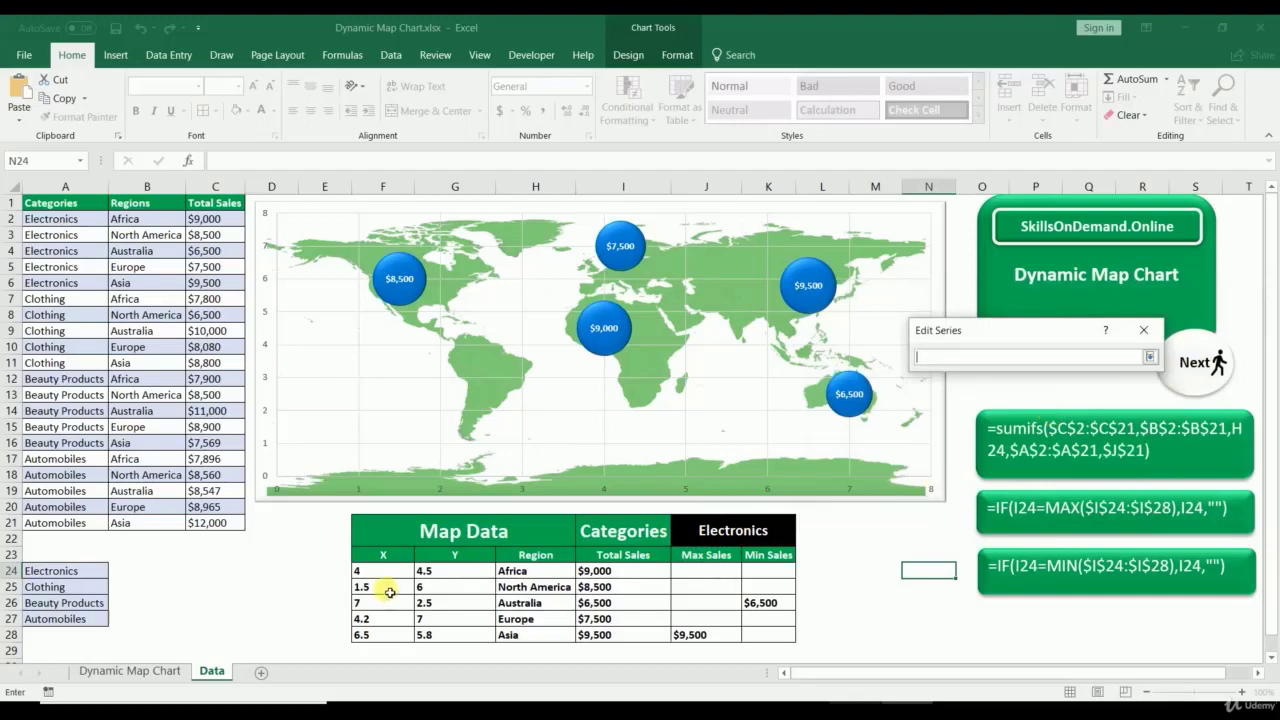
left_click_drag(390, 574, 366, 634)
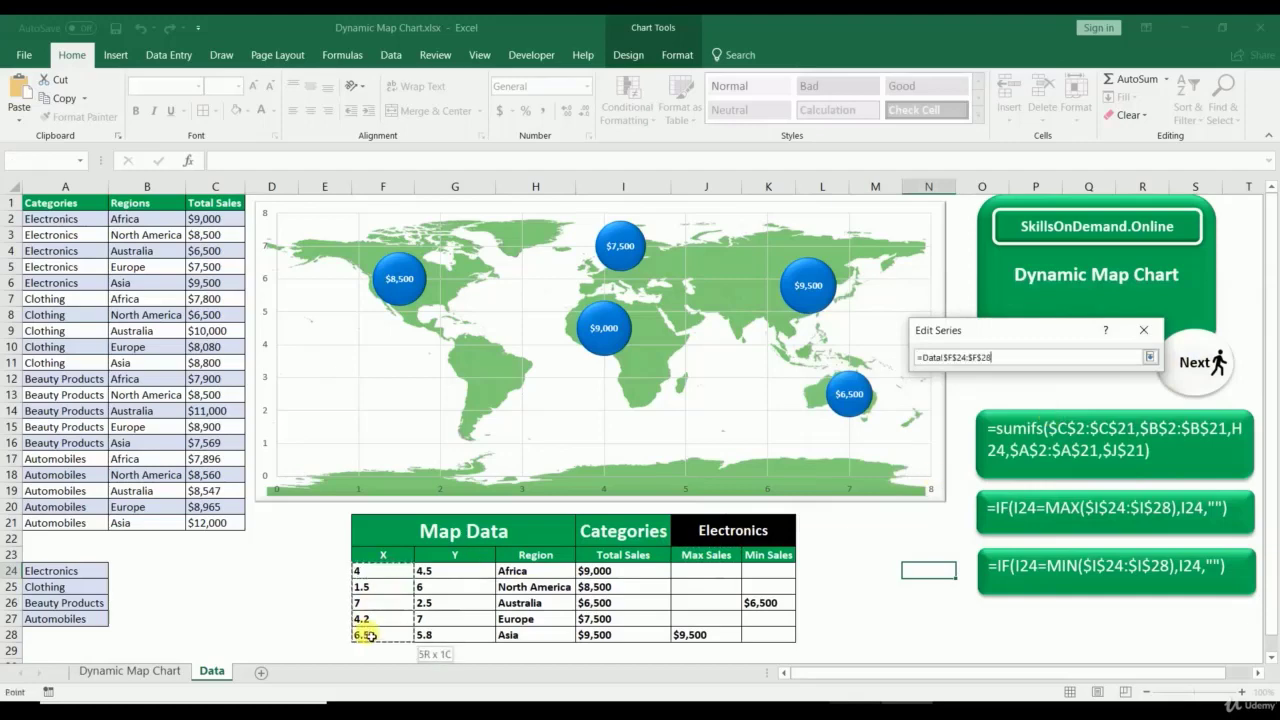
left_click(1150, 357)
left_click(1071, 437)
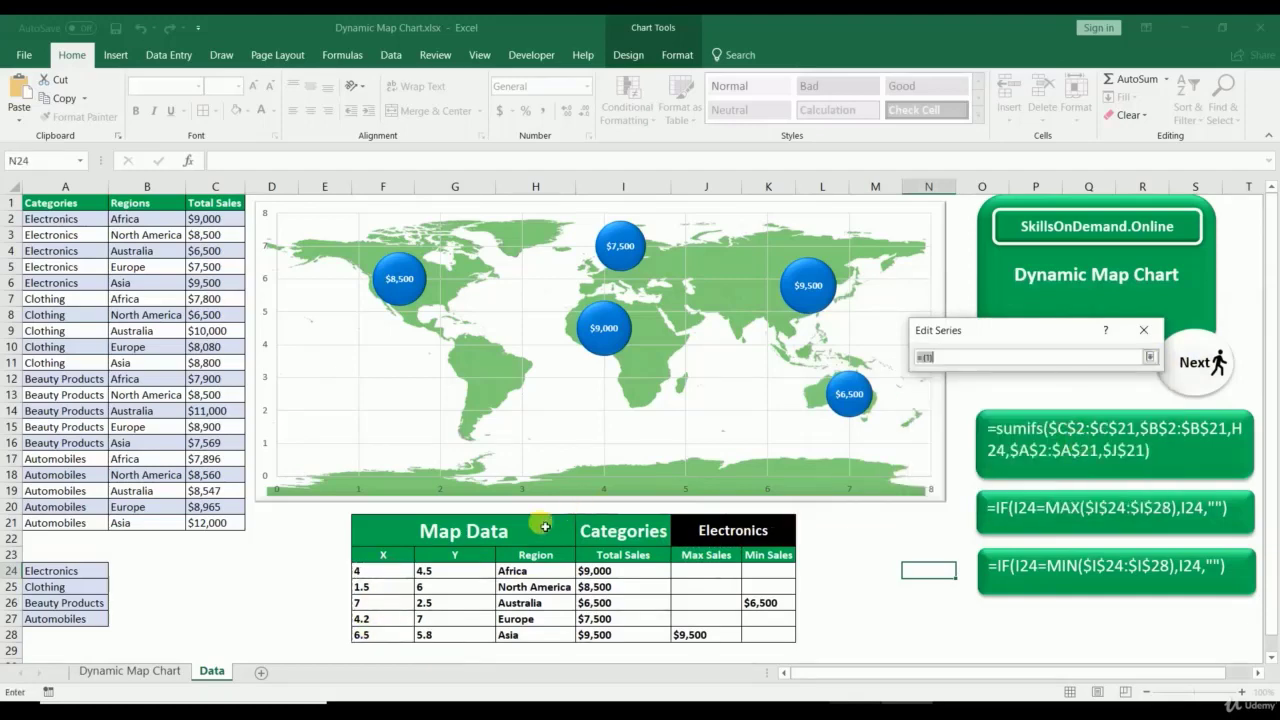
left_click_drag(445, 573, 432, 634)
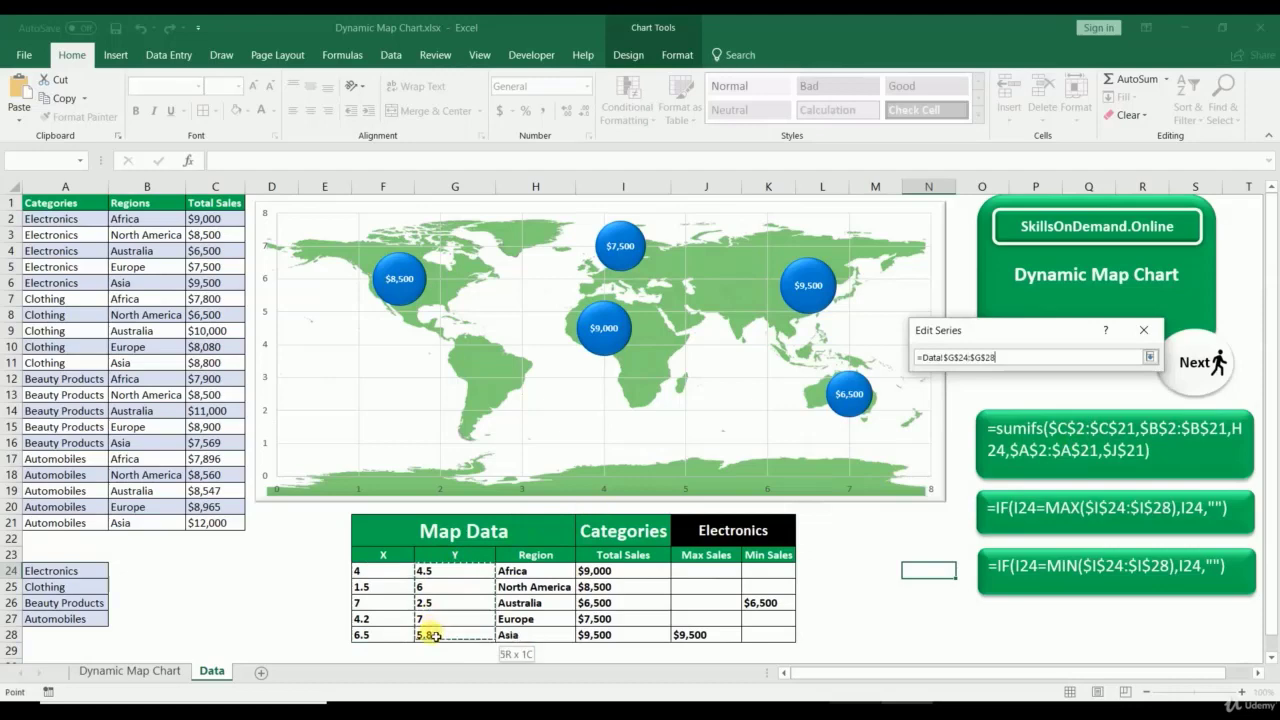
left_click(1150, 357)
left_click(1063, 480)
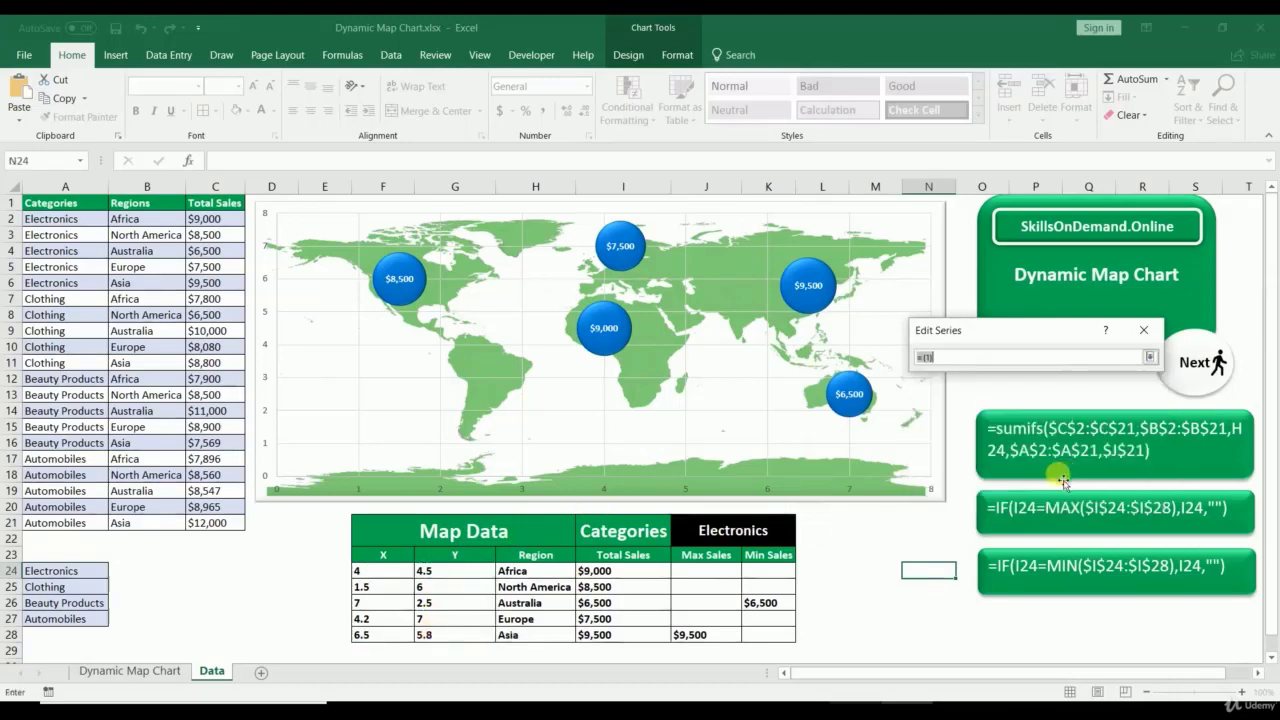
left_click_drag(701, 580, 700, 636)
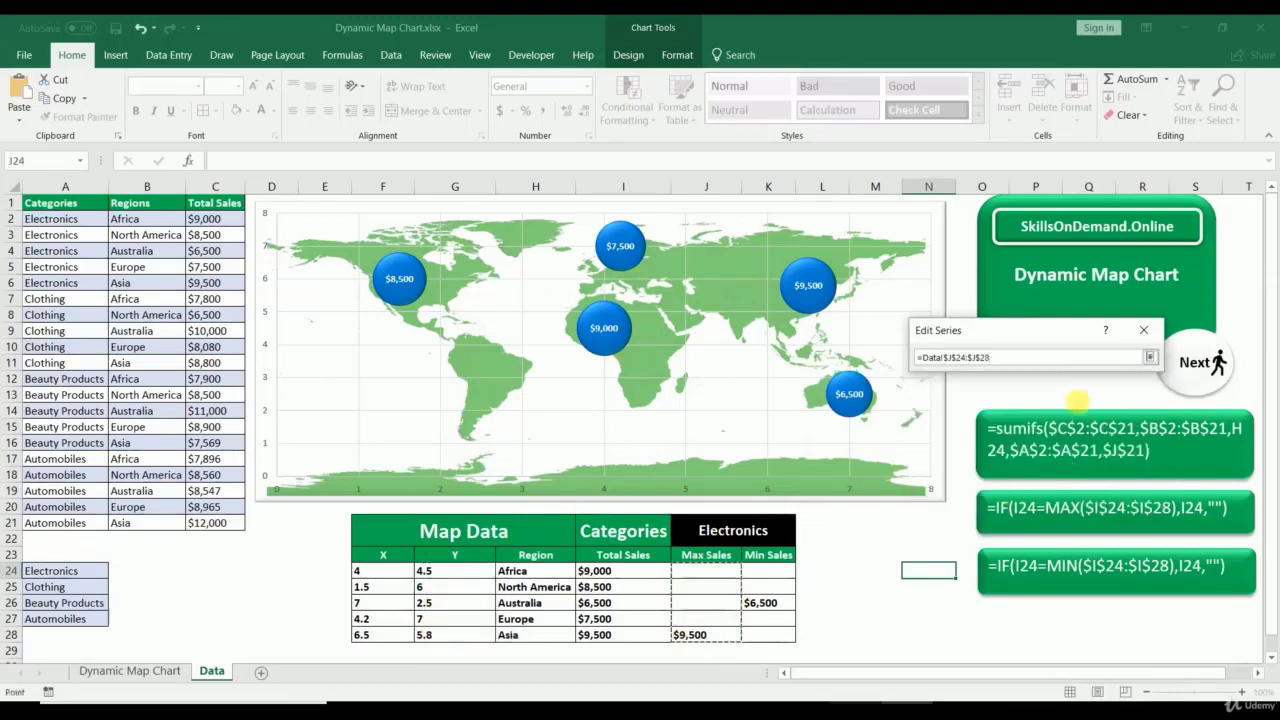
left_click(1150, 357)
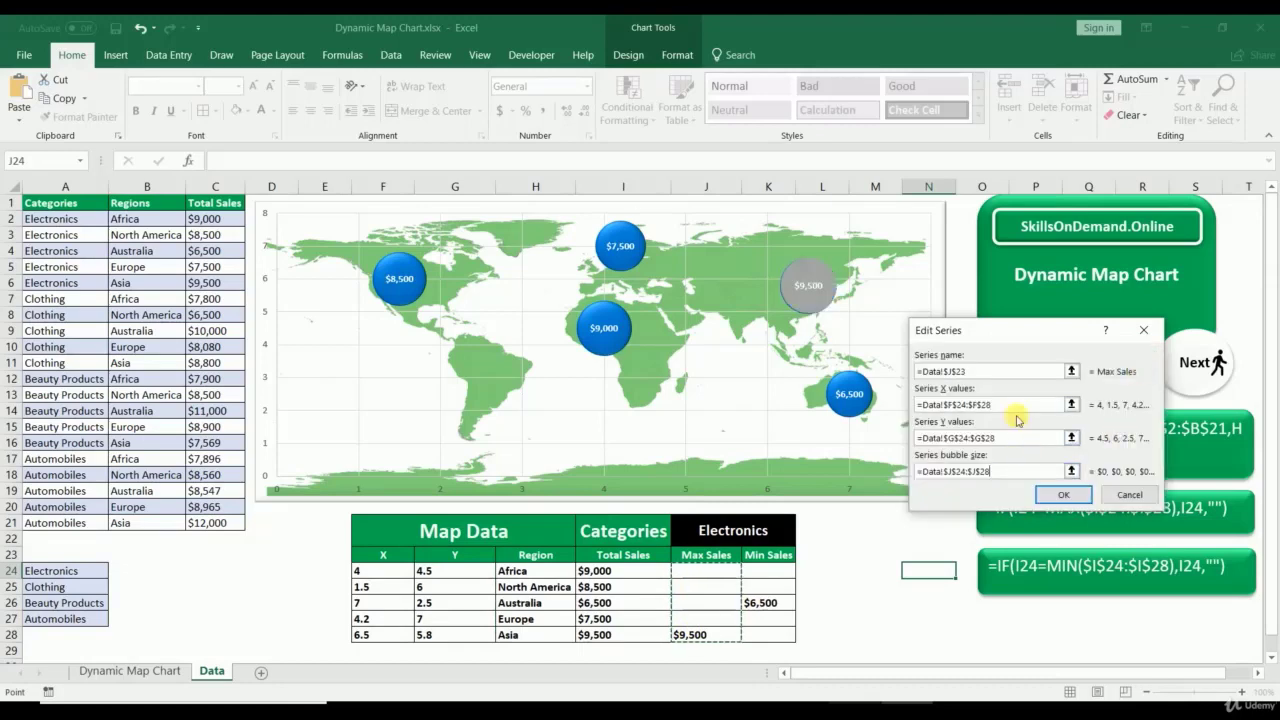
left_click(1063, 494)
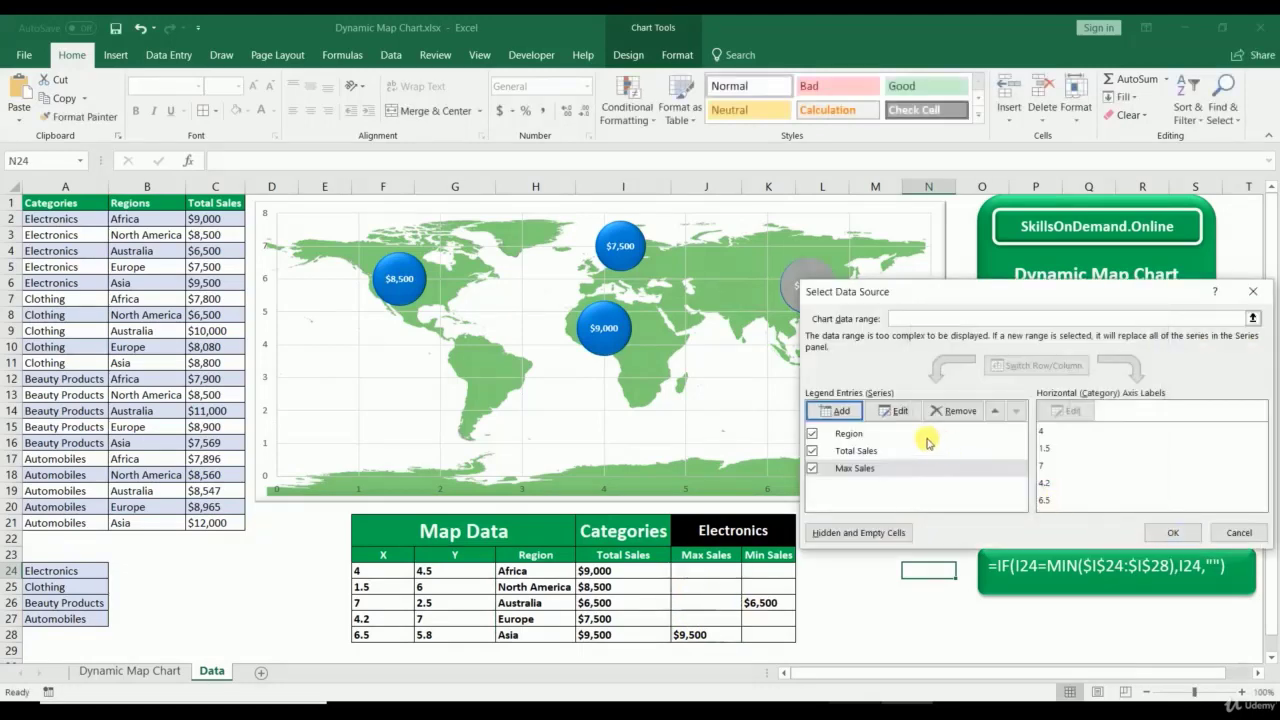
left_click(842, 412)
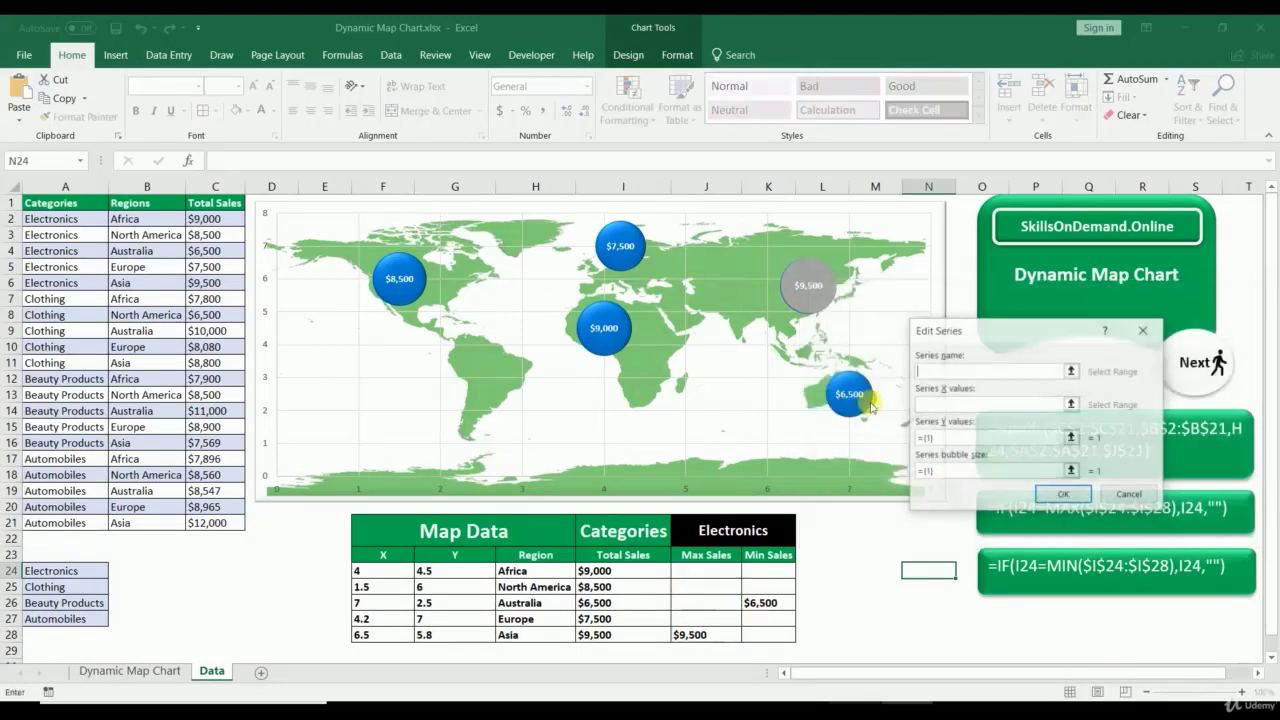
Step: Name the new series from the Min Sales header and set its X values to F24:F28
left_click(1072, 372)
left_click(760, 557)
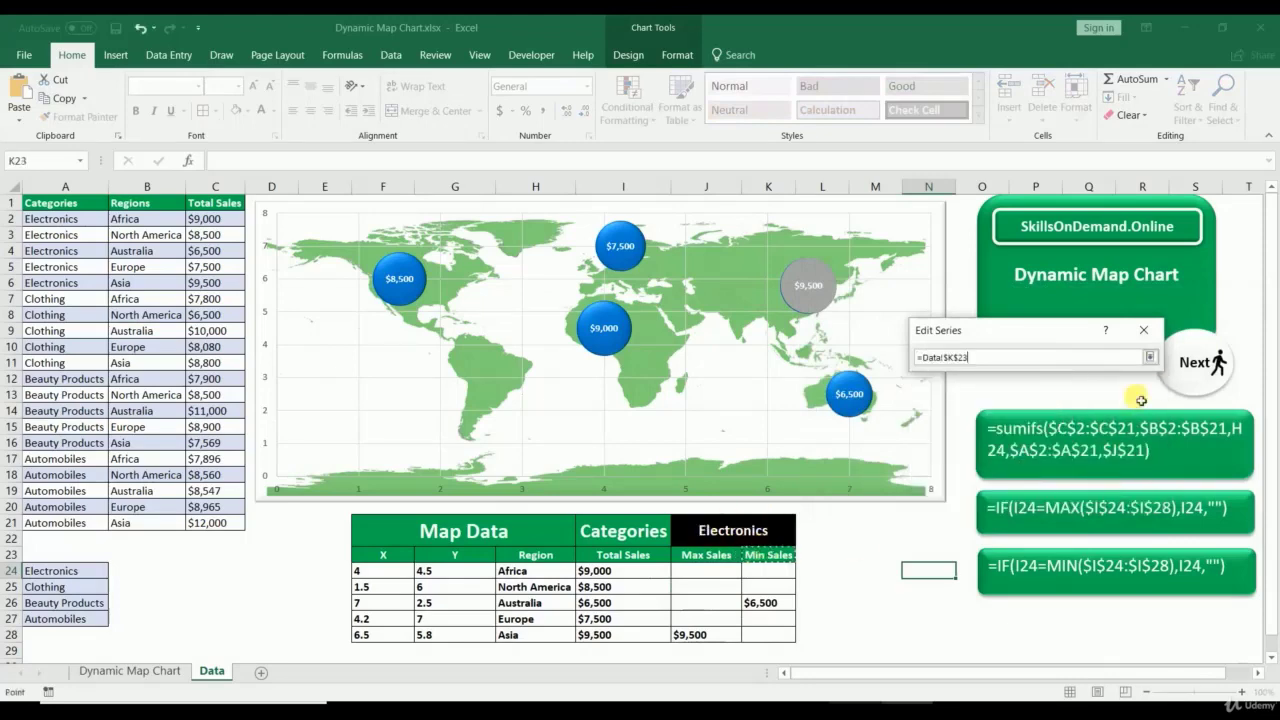
left_click(1150, 358)
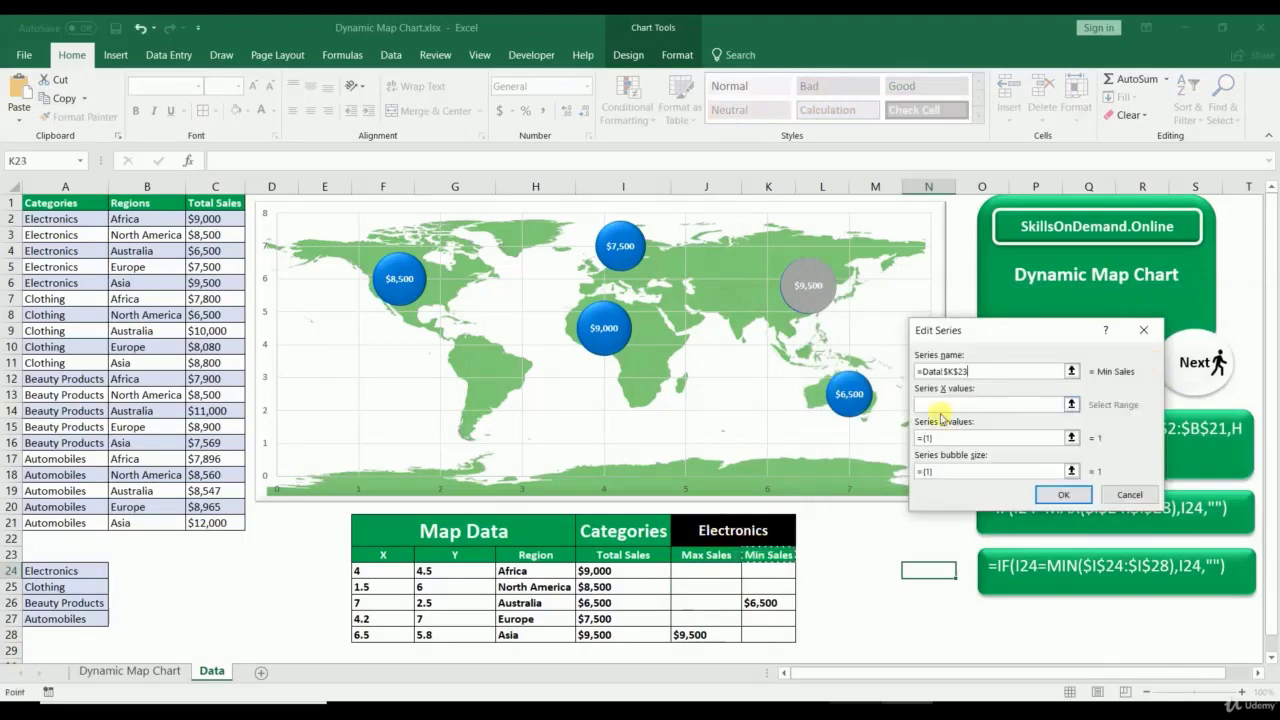
left_click(1070, 405)
left_click_drag(398, 577, 385, 634)
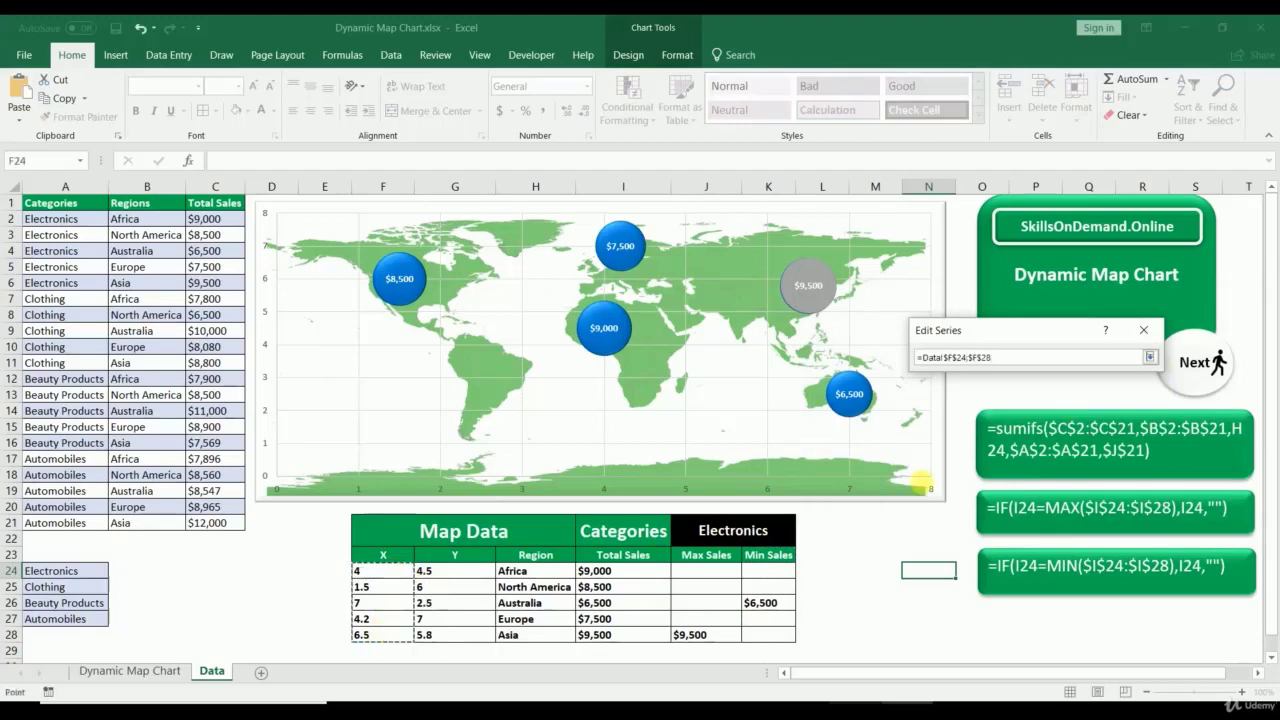
left_click(1150, 358)
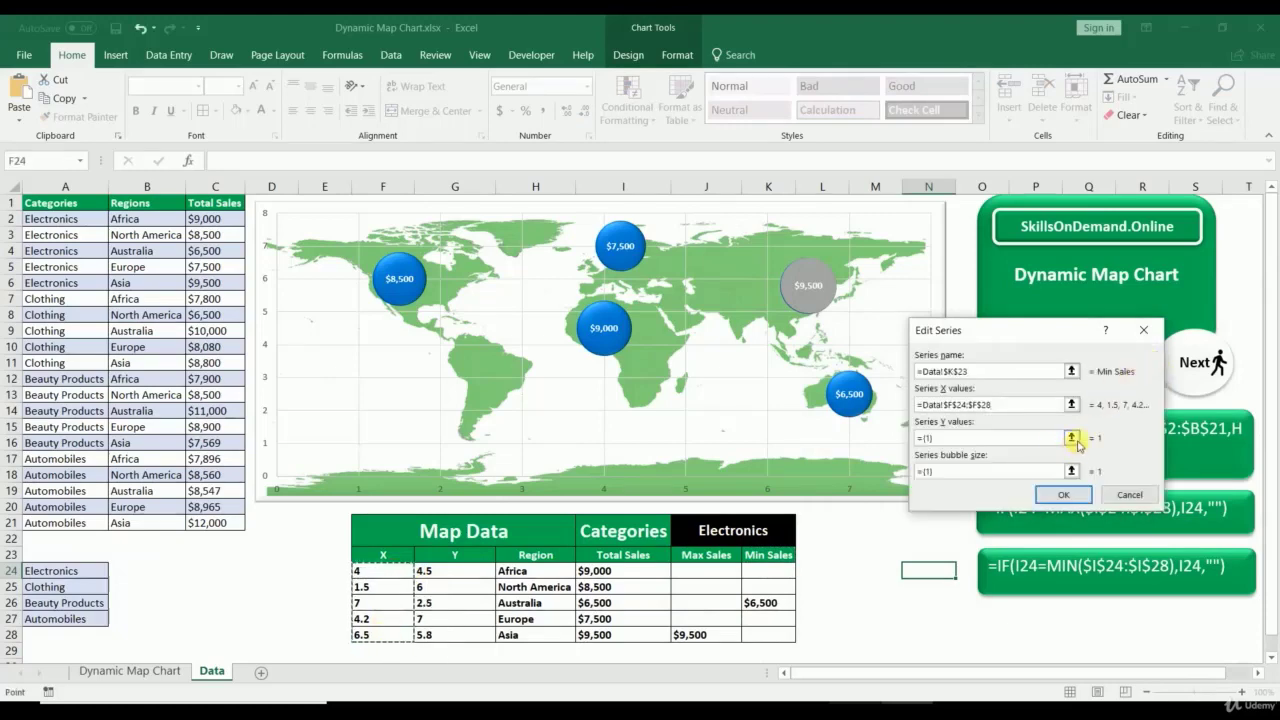
Step: Set Min Sales Y values to G24:G28 and bubble sizes to K24:K28, then confirm
left_click(1071, 438)
left_click_drag(441, 577, 431, 637)
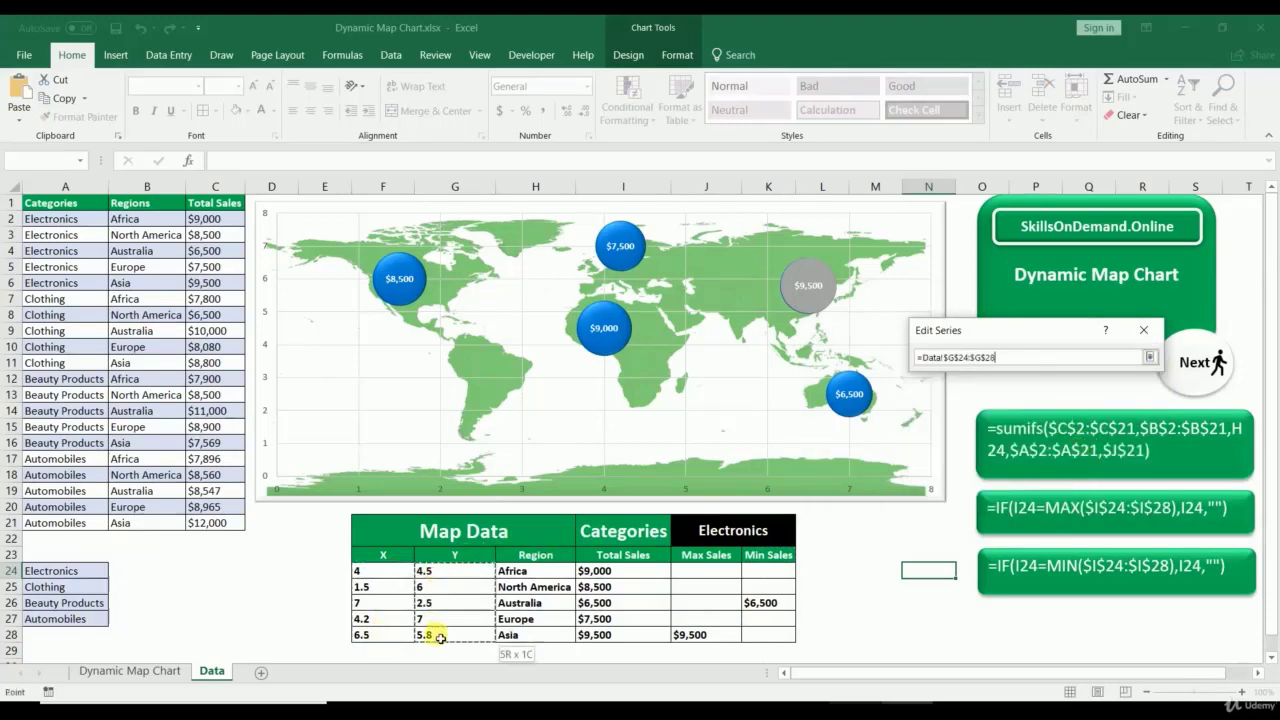
left_click(1149, 358)
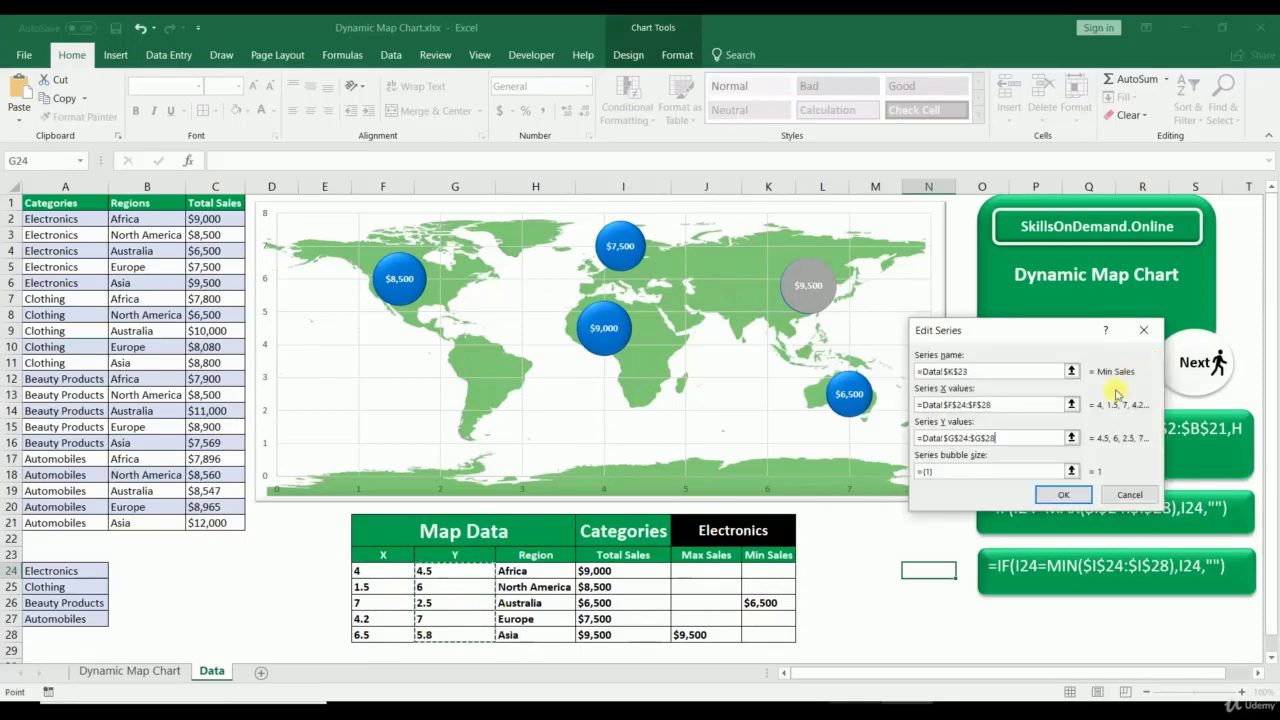
left_click(1074, 469)
left_click_drag(795, 568, 745, 628)
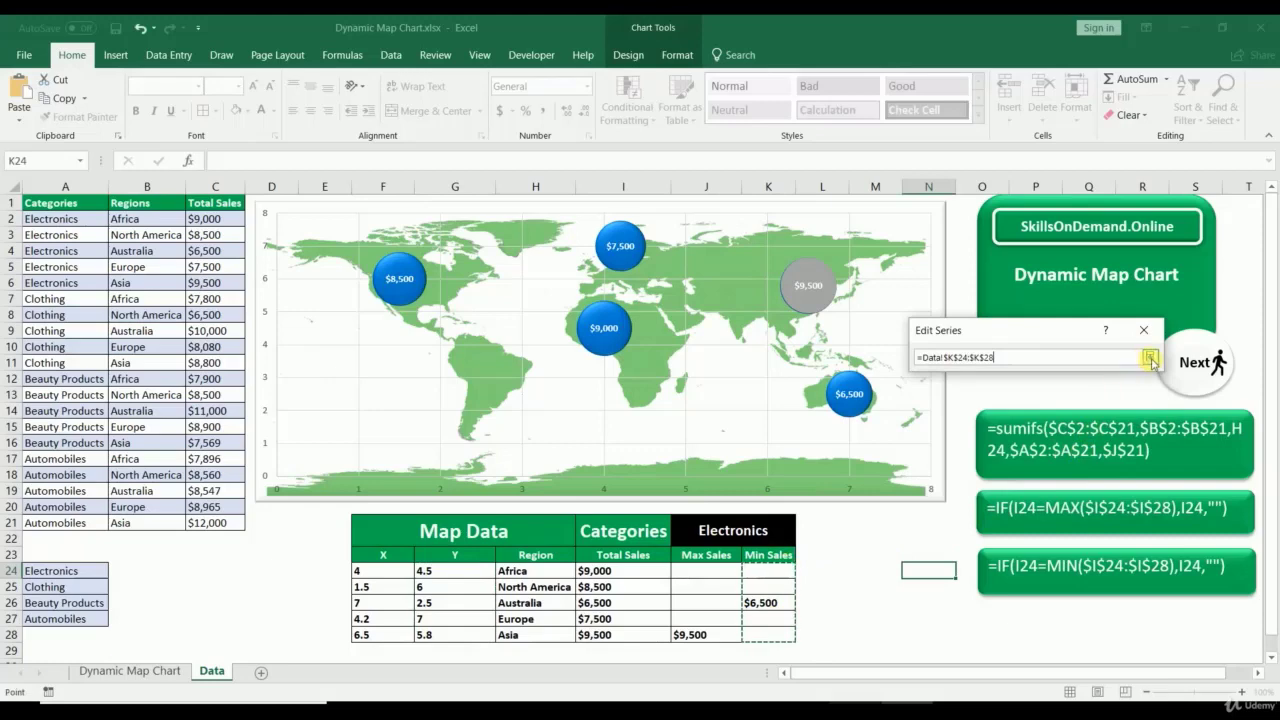
left_click(1149, 357)
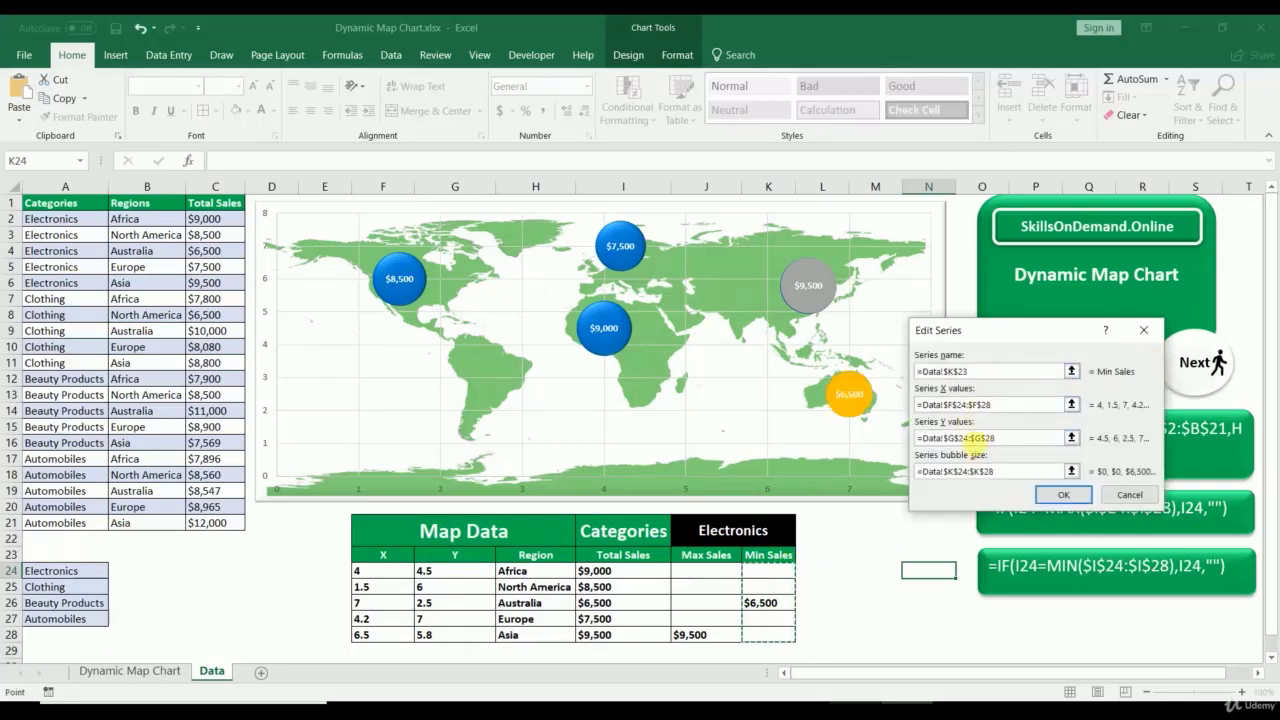
left_click(1060, 496)
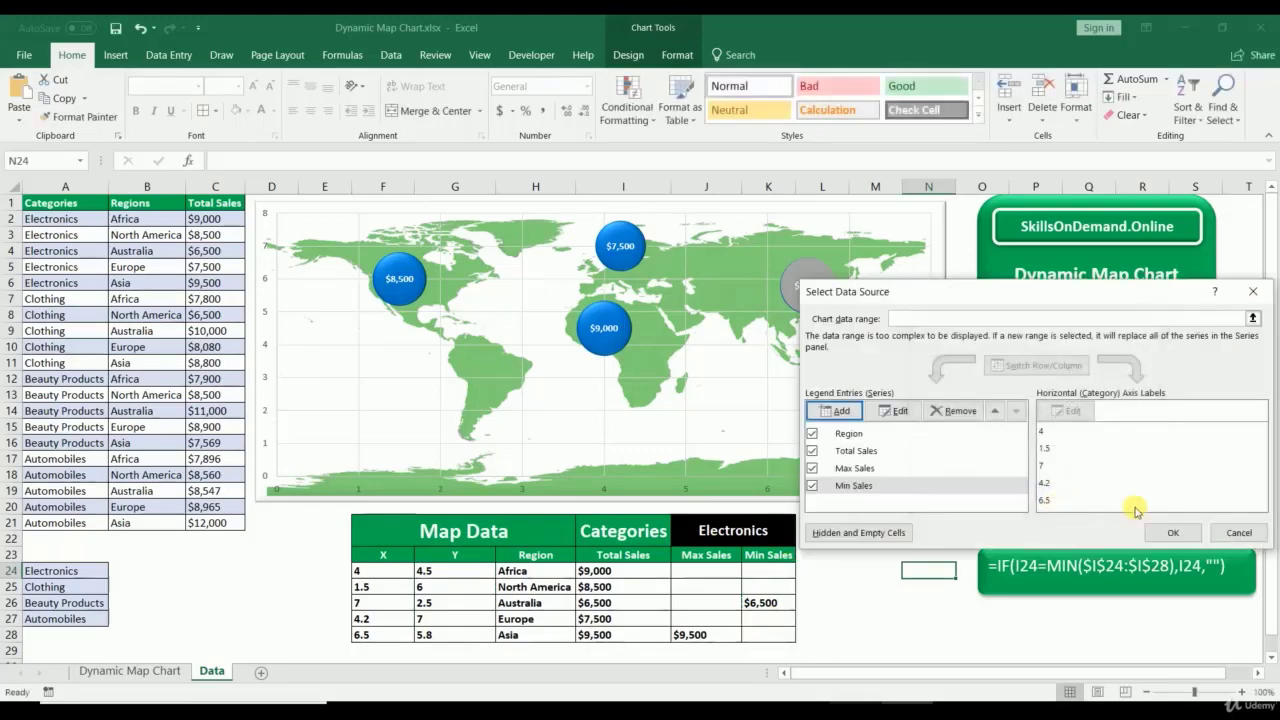
left_click(1165, 531)
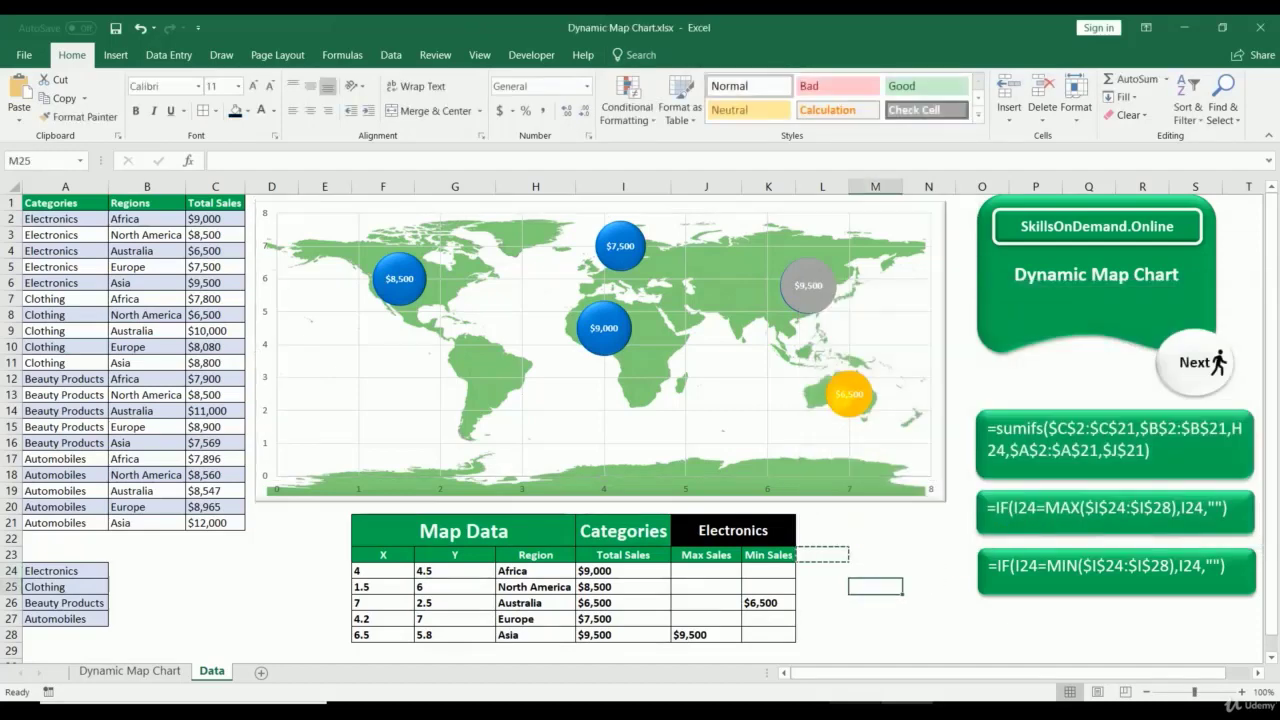
Step: Fill the Min Sales bubble over Australia with red
left_click(848, 380)
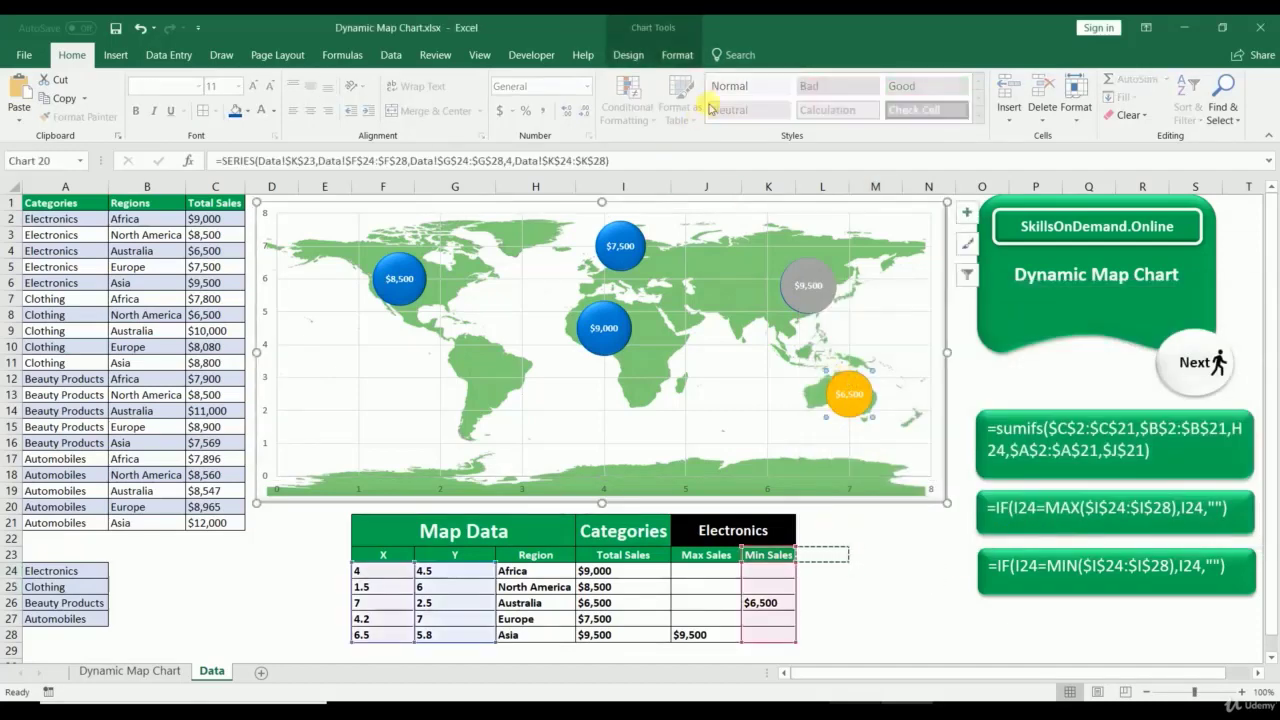
left_click(677, 54)
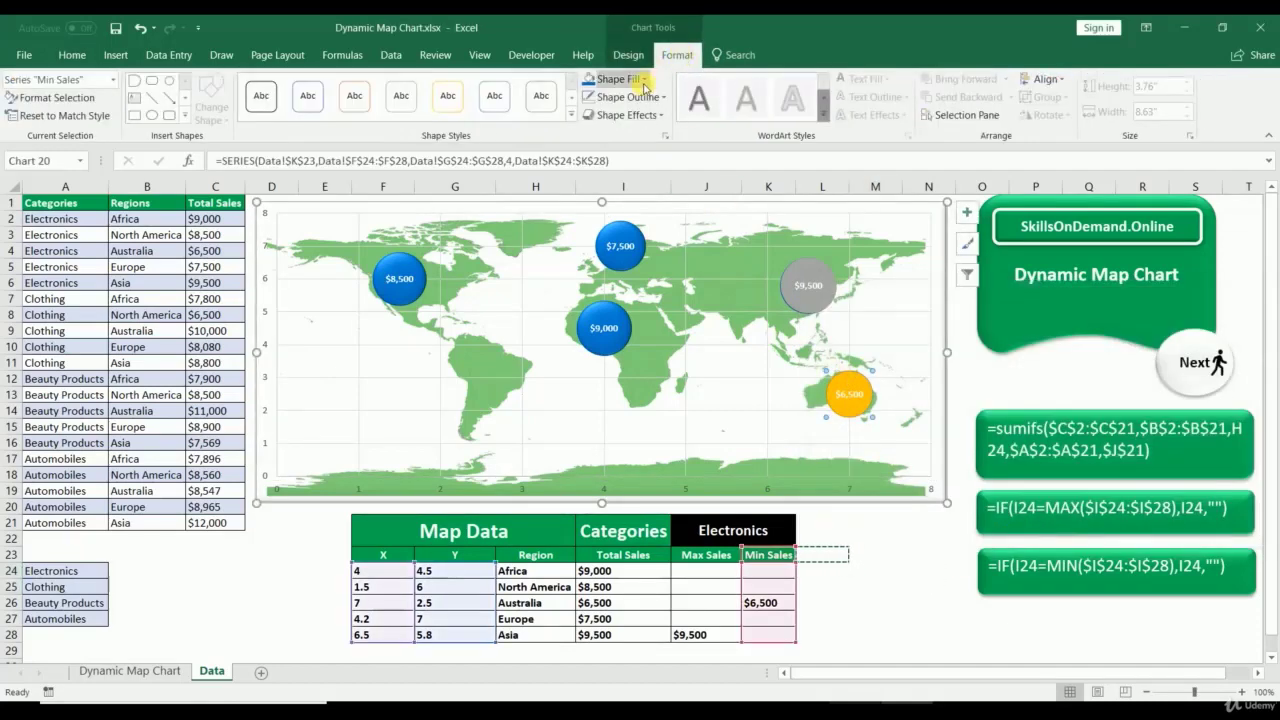
left_click(638, 84)
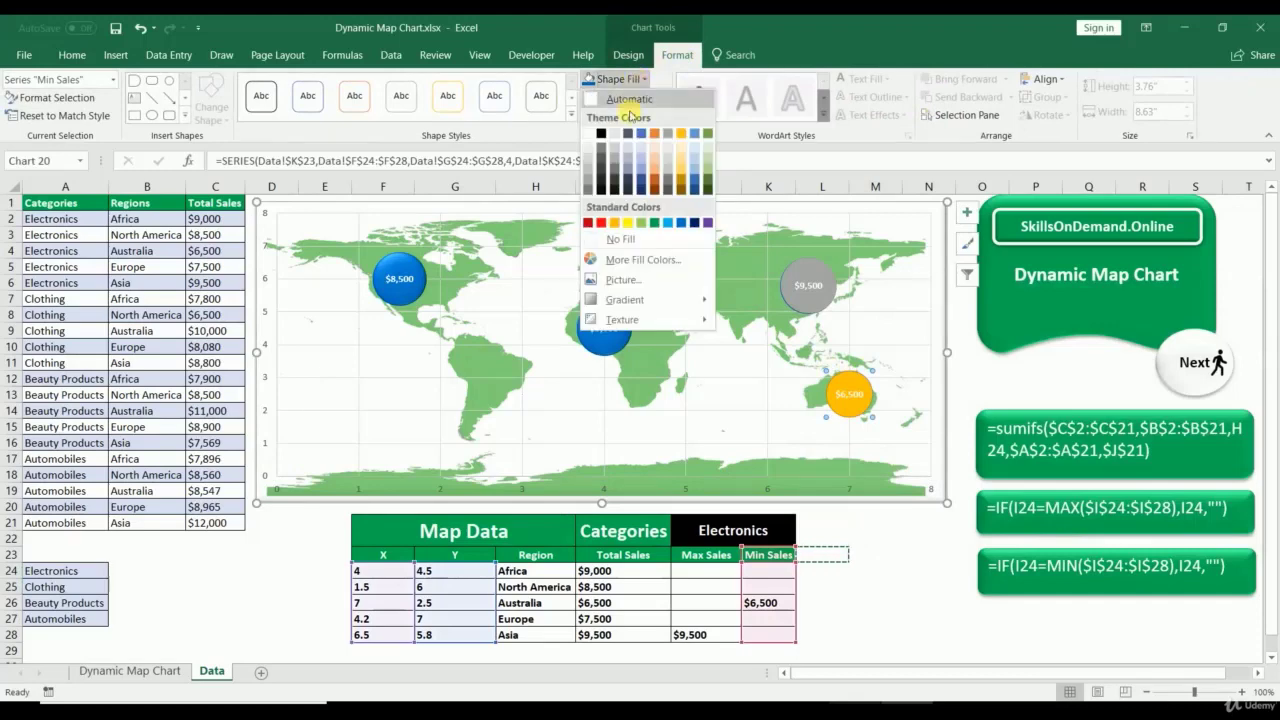
left_click(589, 223)
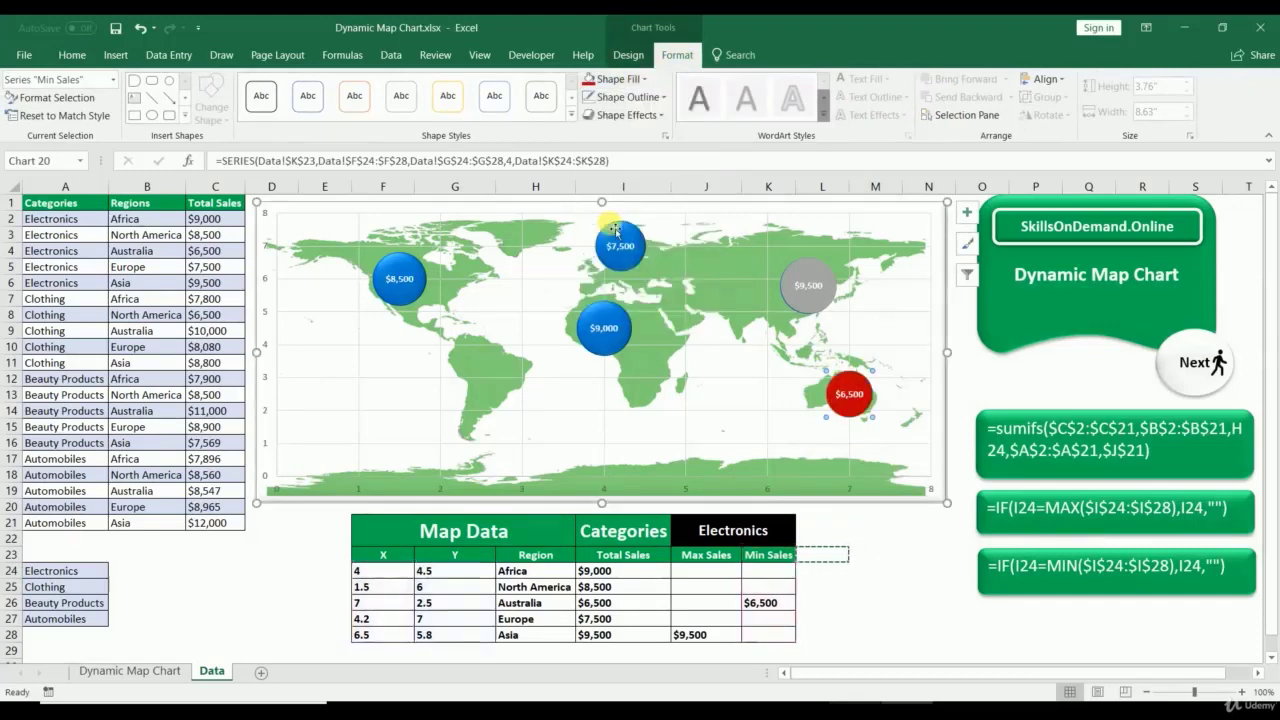
Step: Fill the $9,500 Max Sales bubble green and remove its outline
left_click(808, 260)
left_click(643, 79)
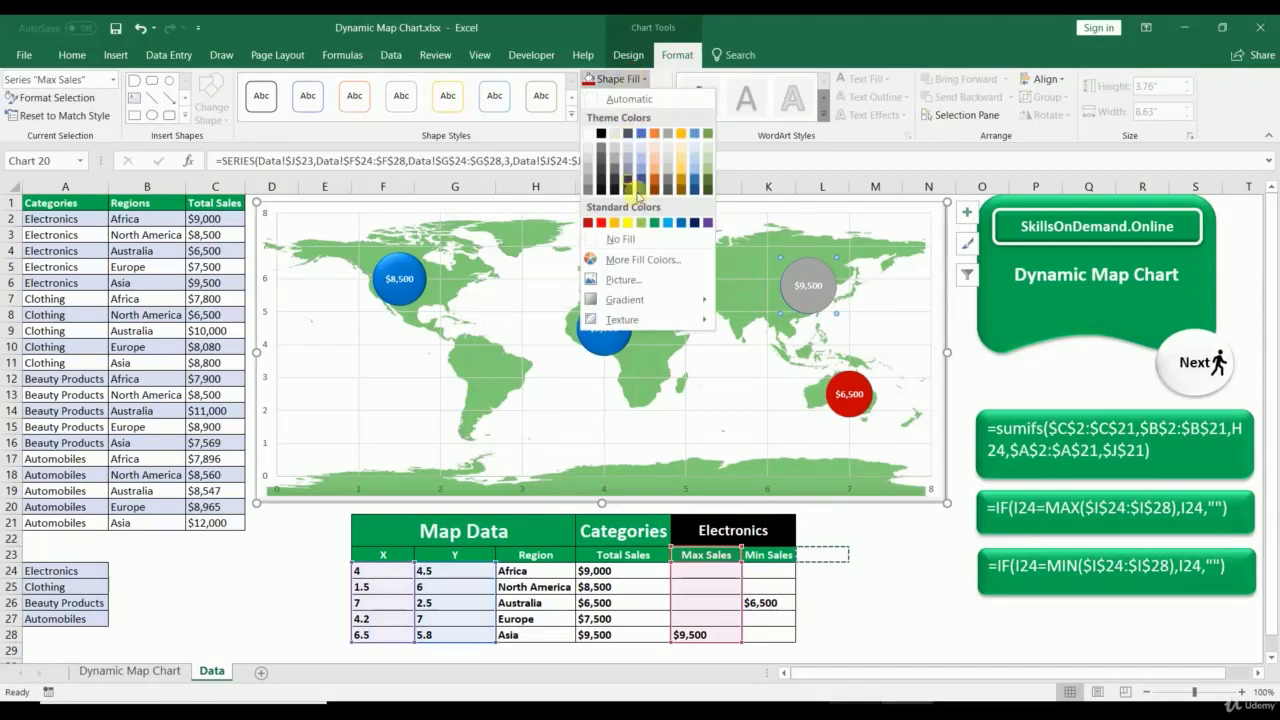
left_click(659, 224)
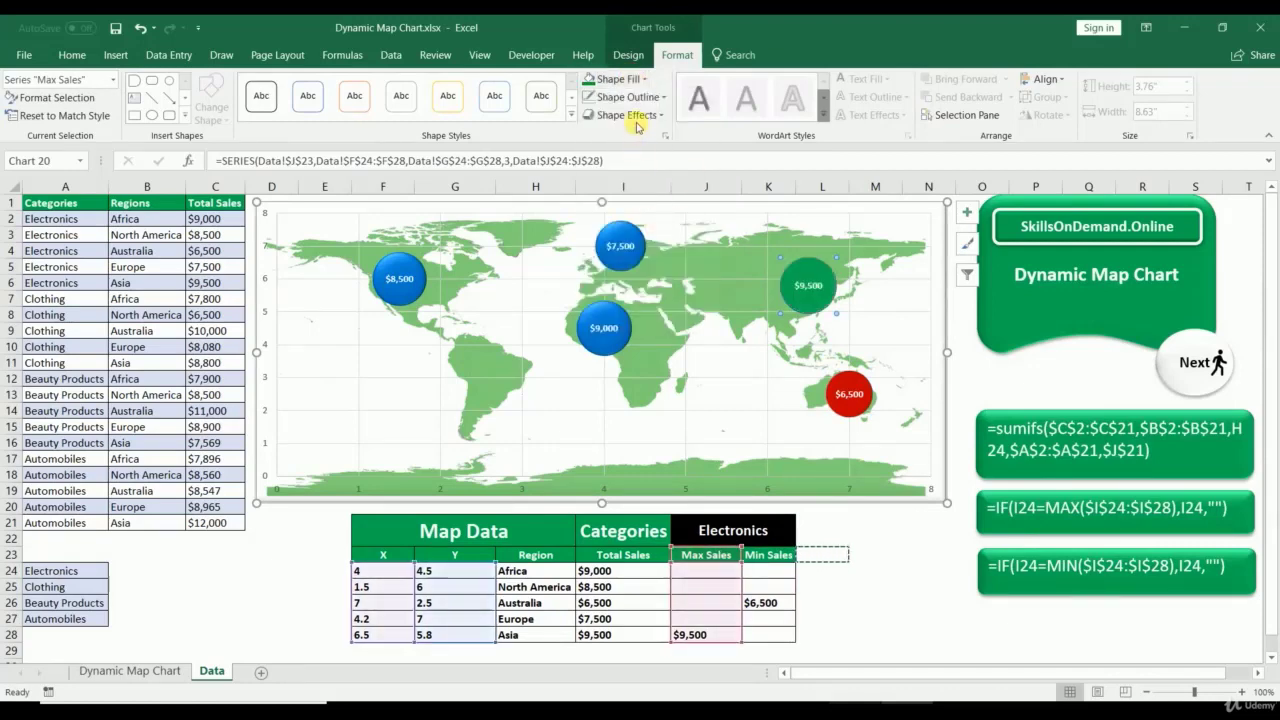
left_click(637, 115)
left_click(718, 205)
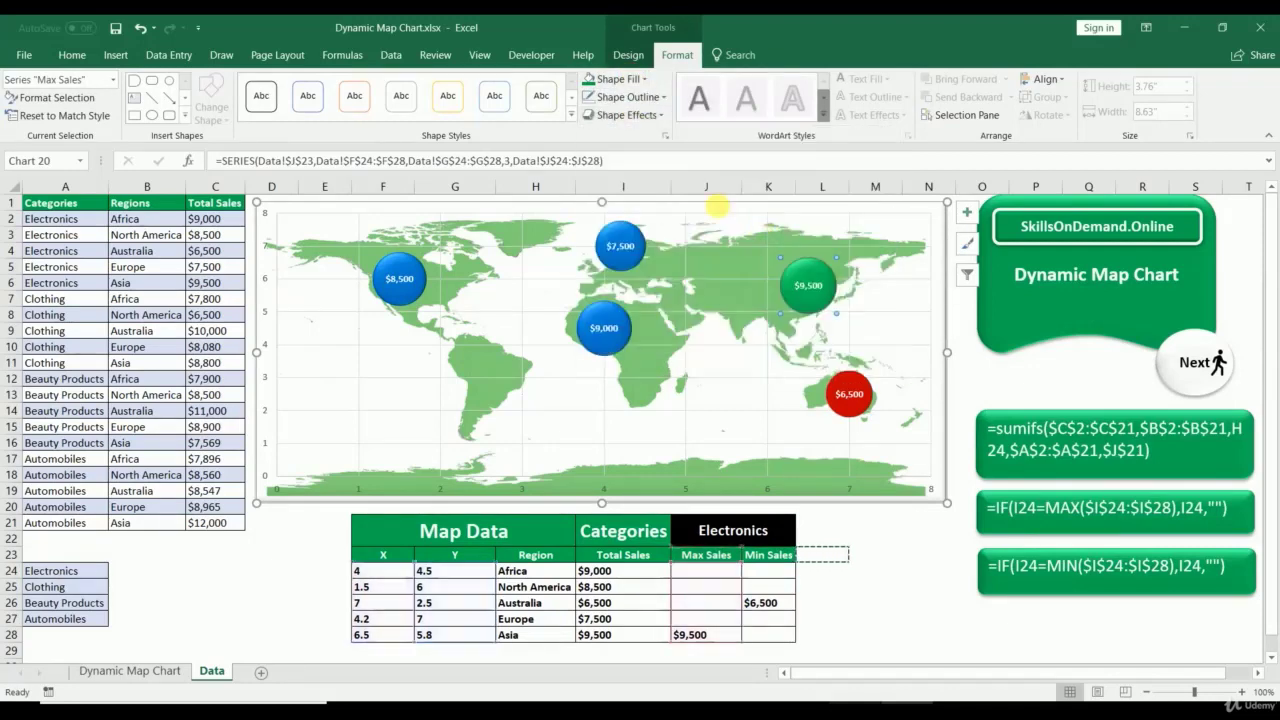
left_click(622, 97)
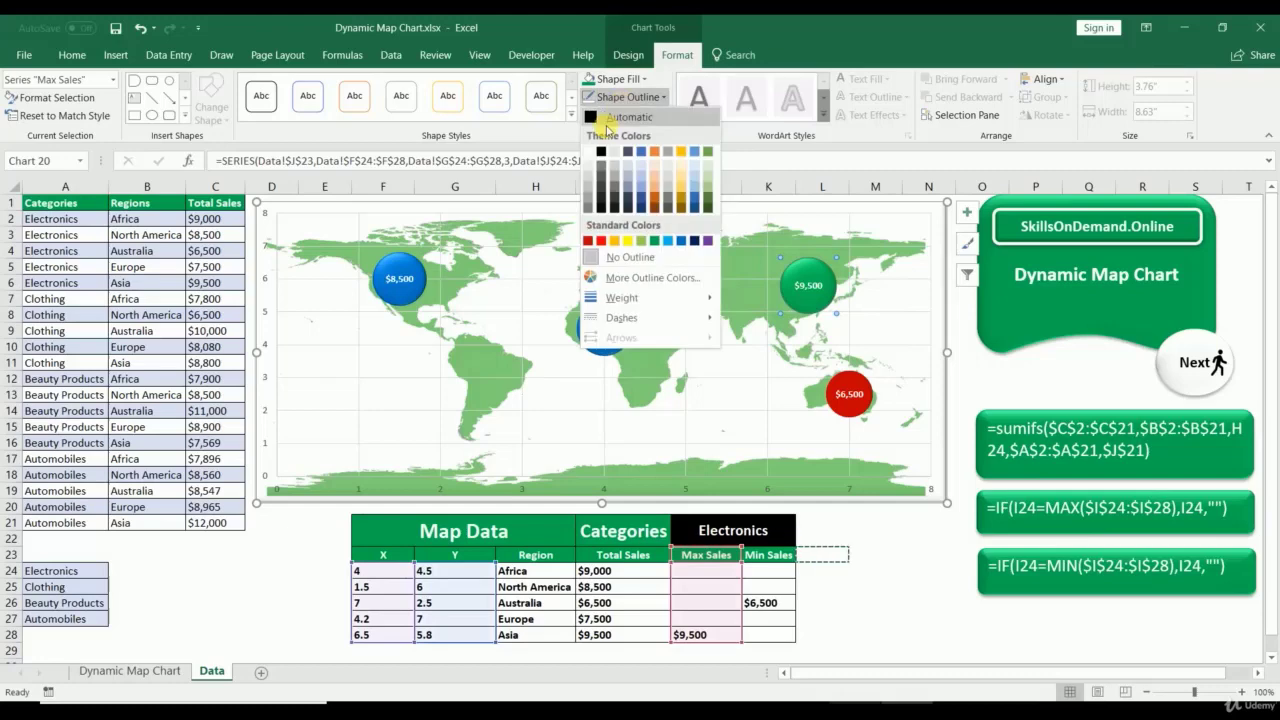
left_click(610, 257)
Step: Apply a shape effect preset to the red bubble and remove its outline
left_click(844, 385)
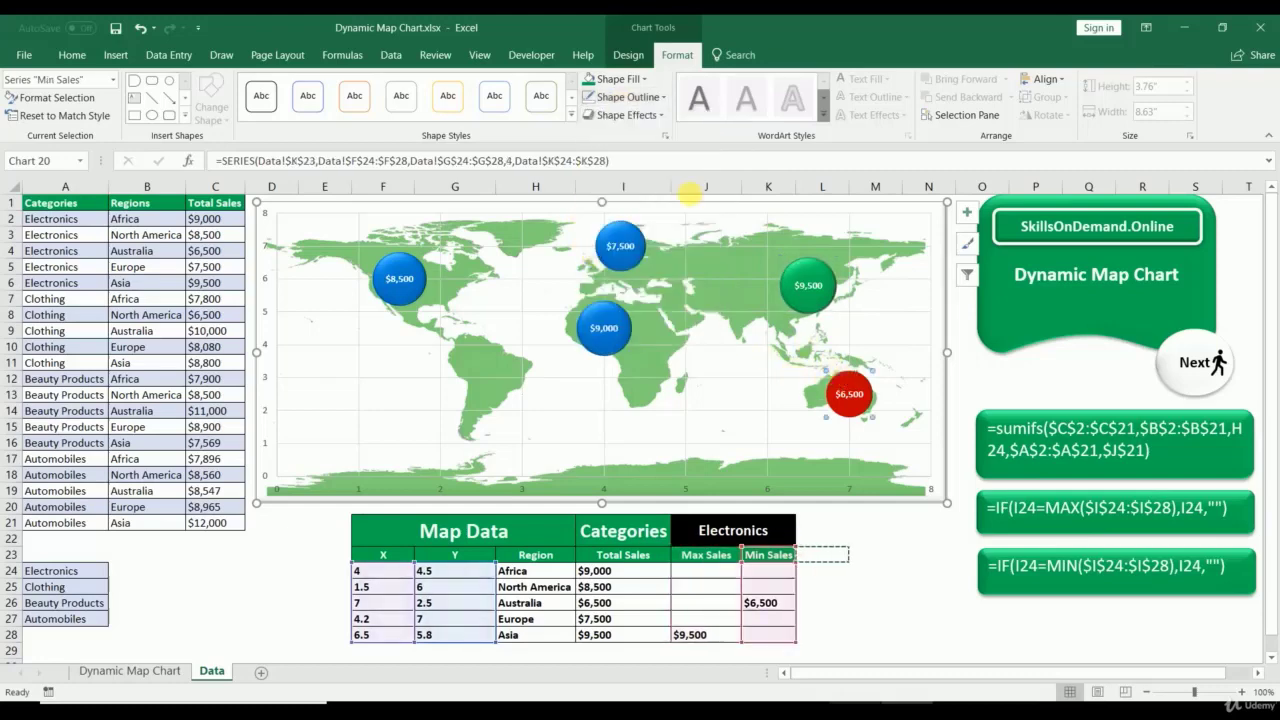
left_click(655, 115)
mouse_move(655, 143)
left_click(770, 252)
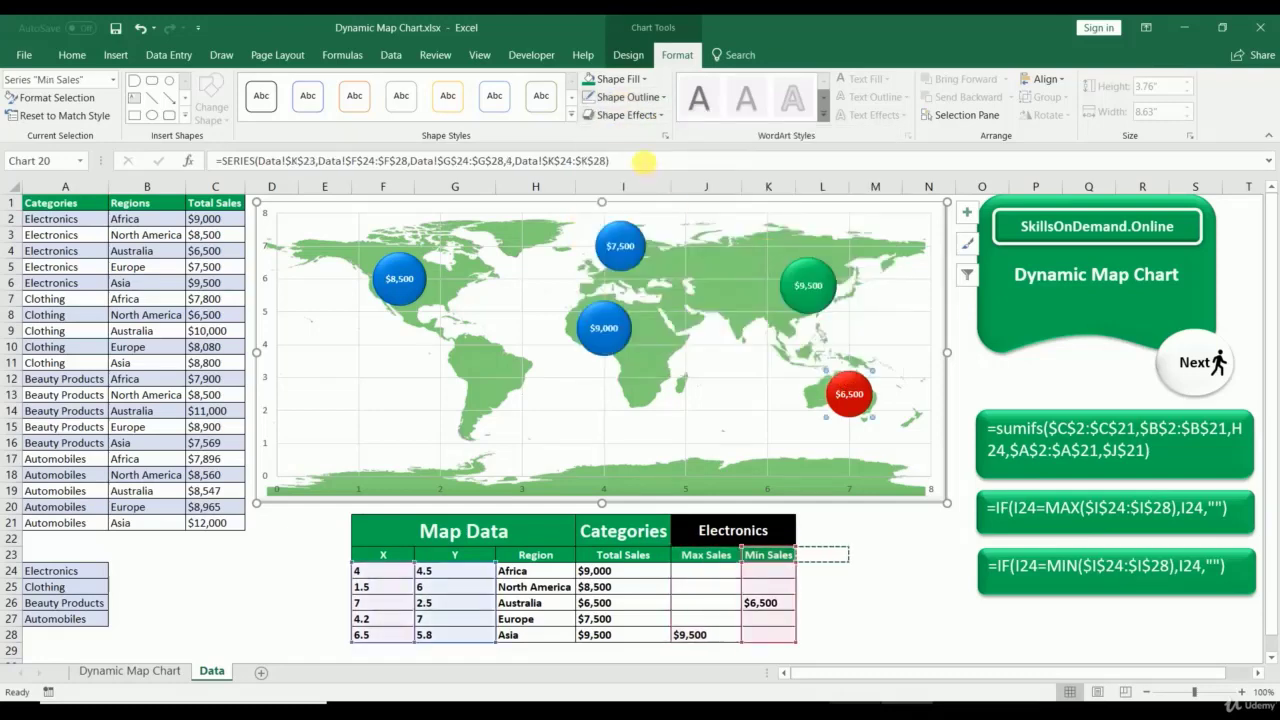
left_click(624, 97)
left_click(617, 257)
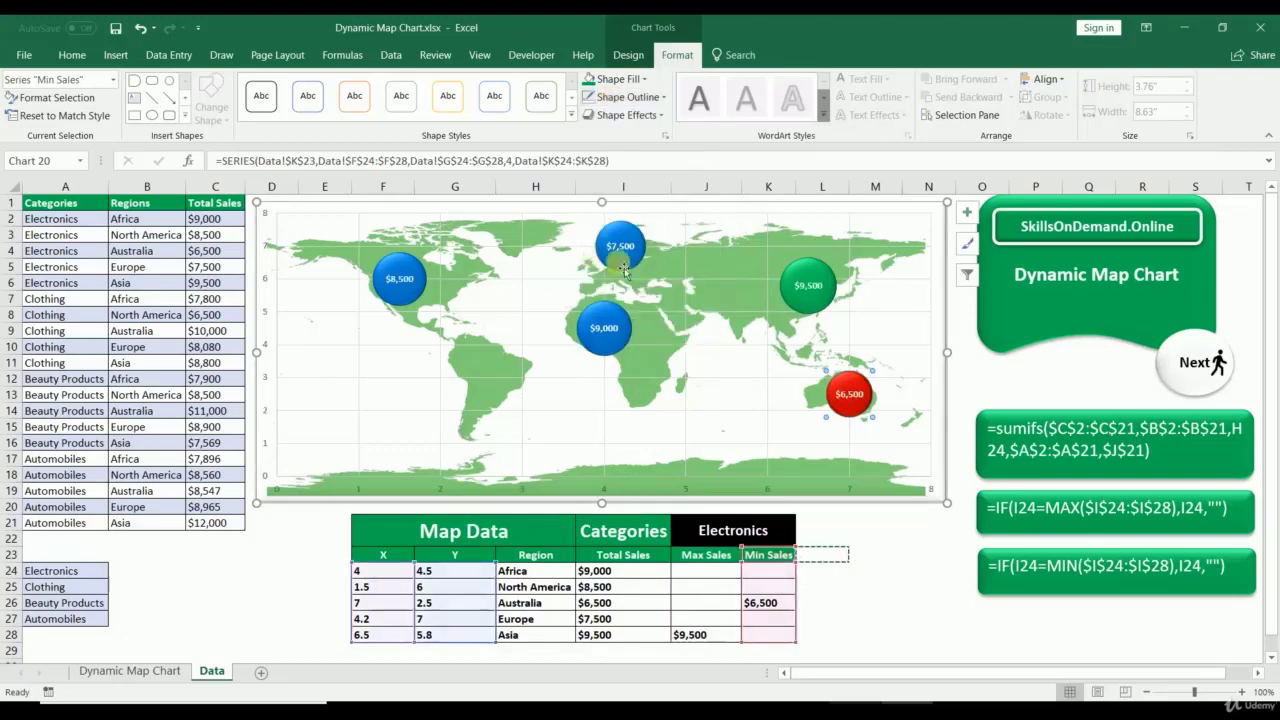
left_click(875, 542)
left_click(778, 532)
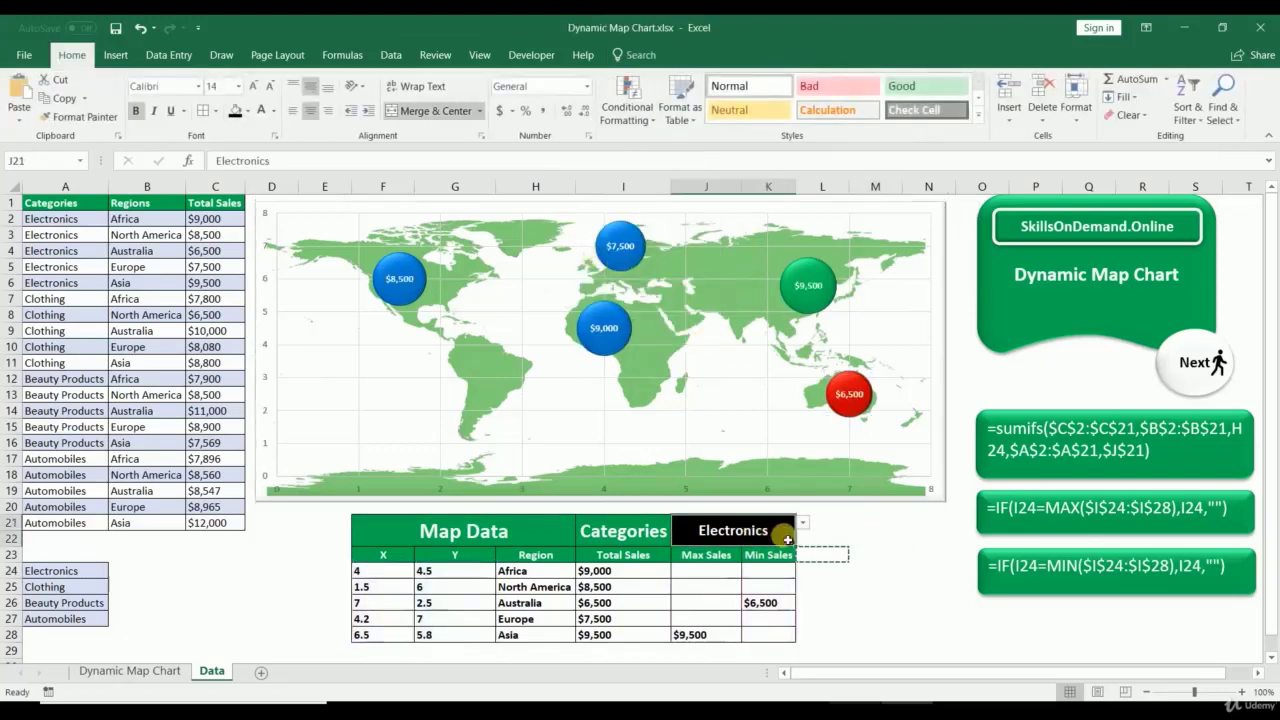
Step: Switch the J21 category to Clothing, then Beauty Products, then Automobiles
left_click(803, 523)
left_click(745, 557)
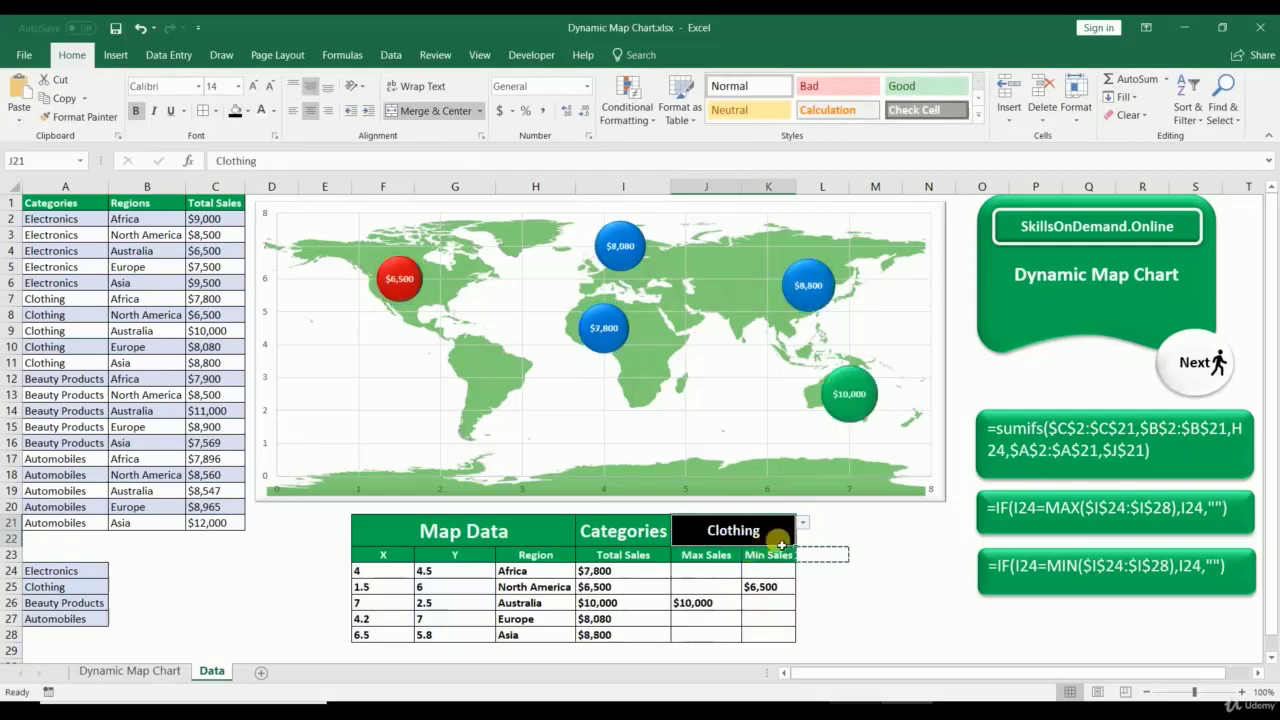
left_click(808, 529)
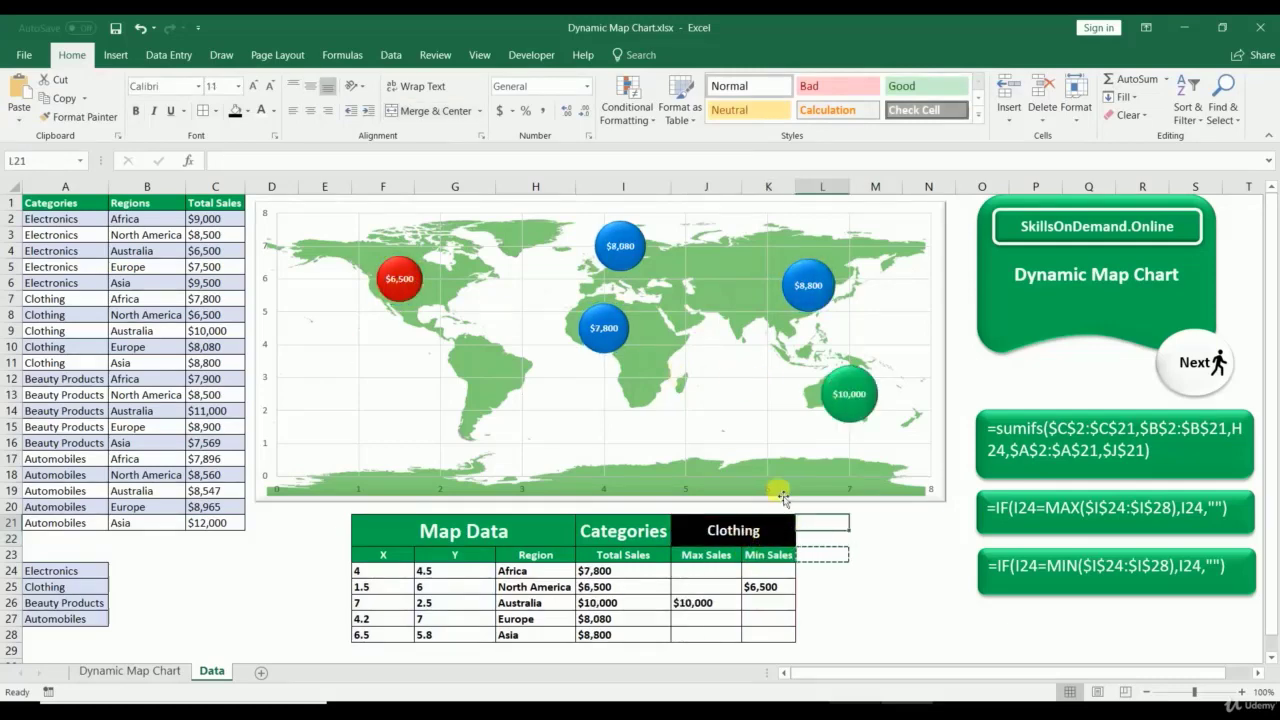
left_click(788, 524)
left_click(803, 523)
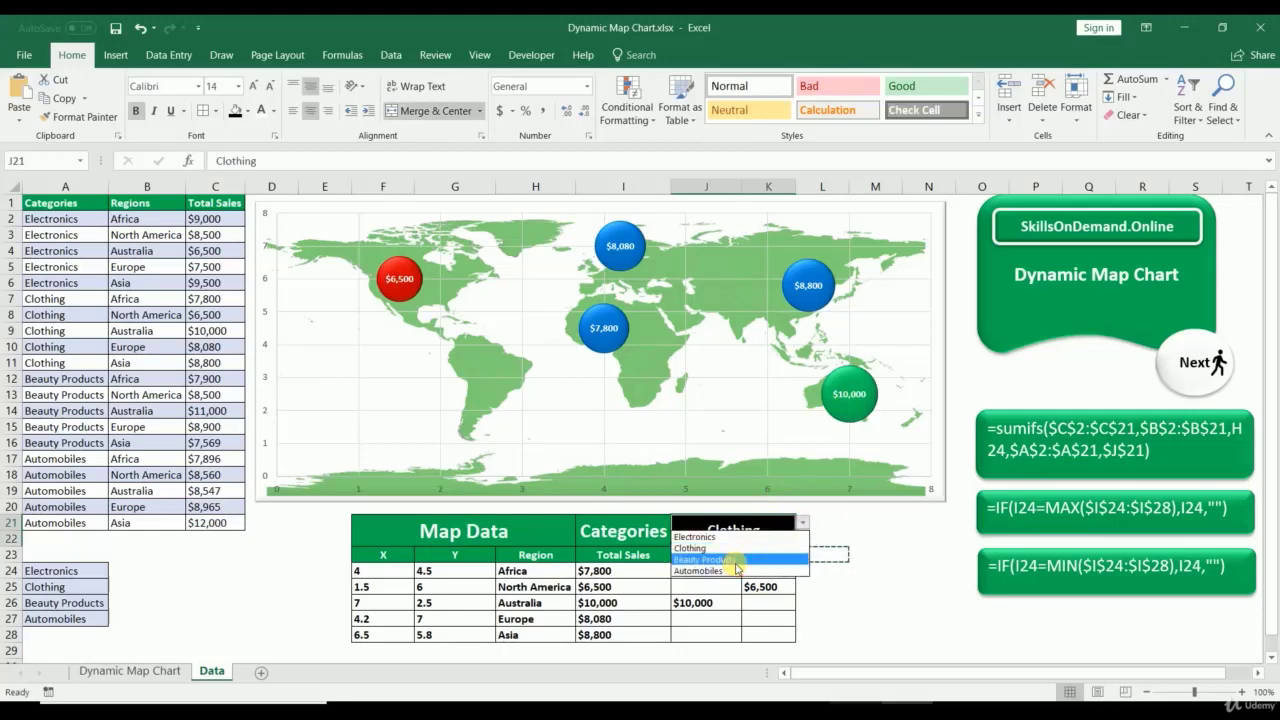
left_click(720, 559)
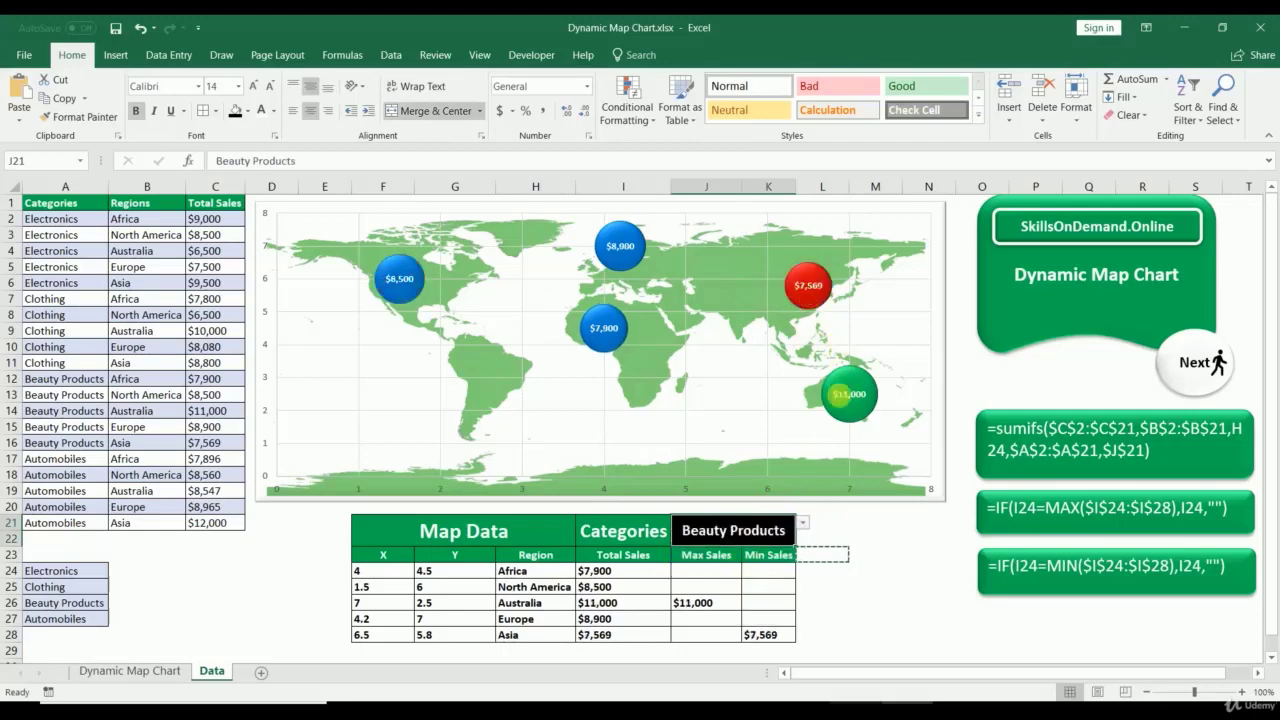
left_click(803, 524)
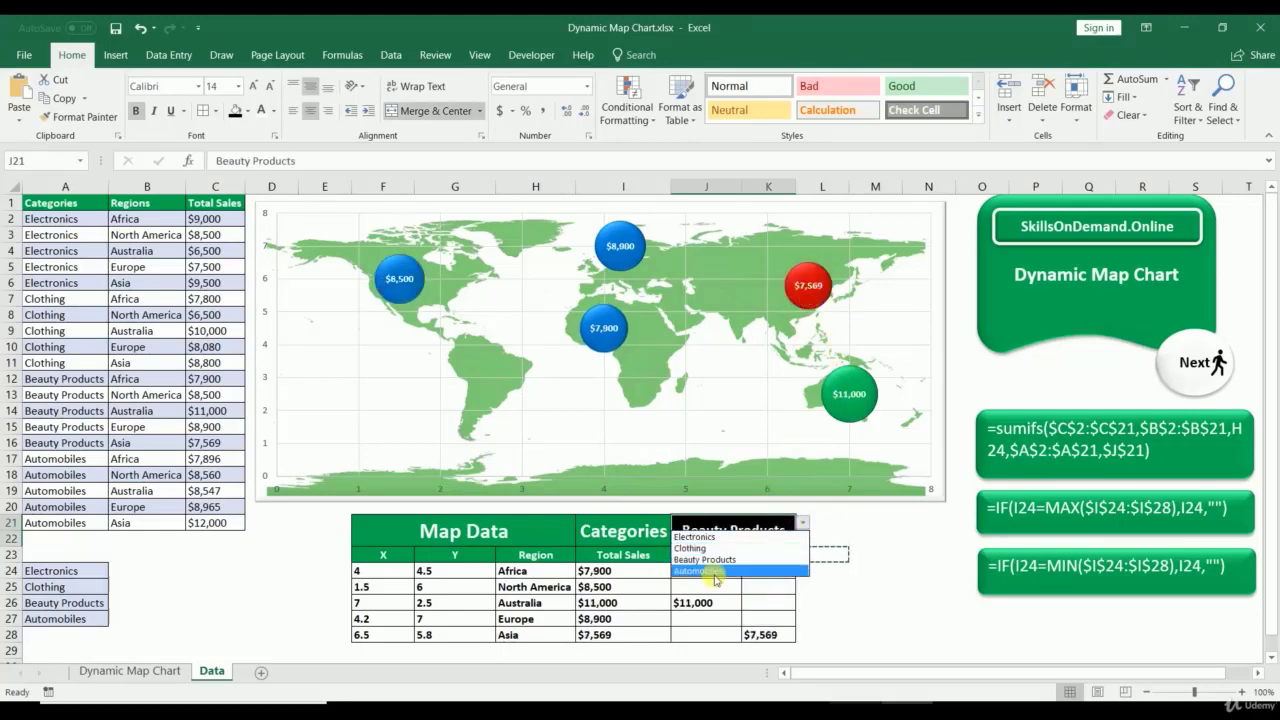
left_click(714, 572)
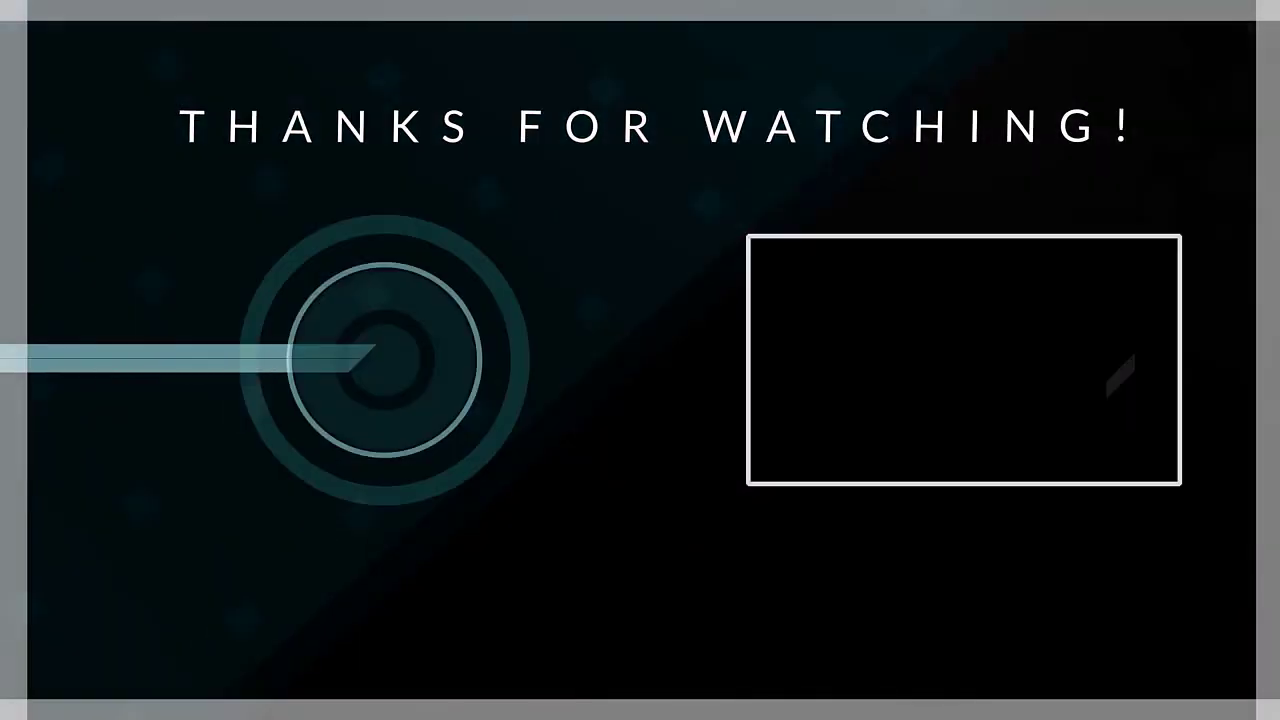